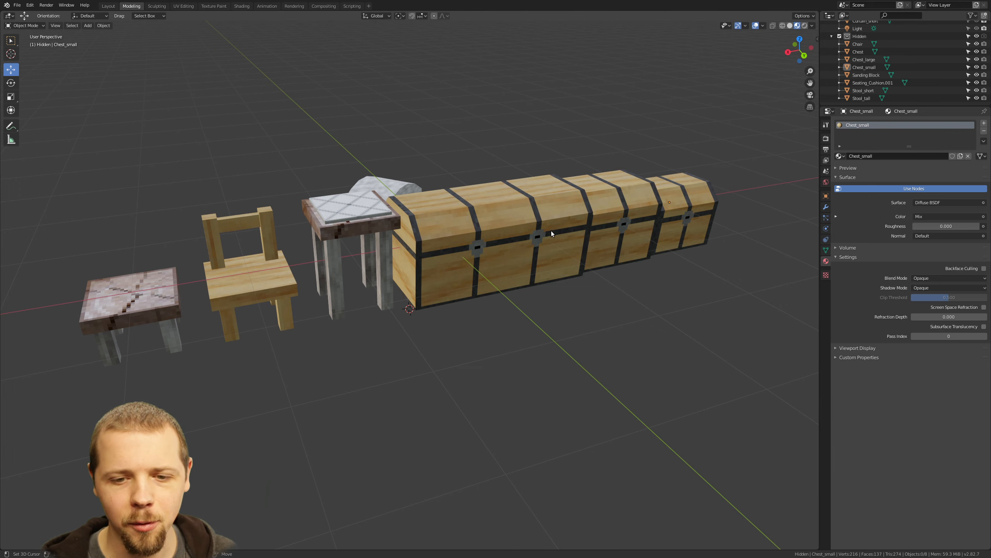
pyautogui.rightClick(522, 234)
pyautogui.moveTo(559, 235); pyautogui.dragTo(527, 231, button='middle')
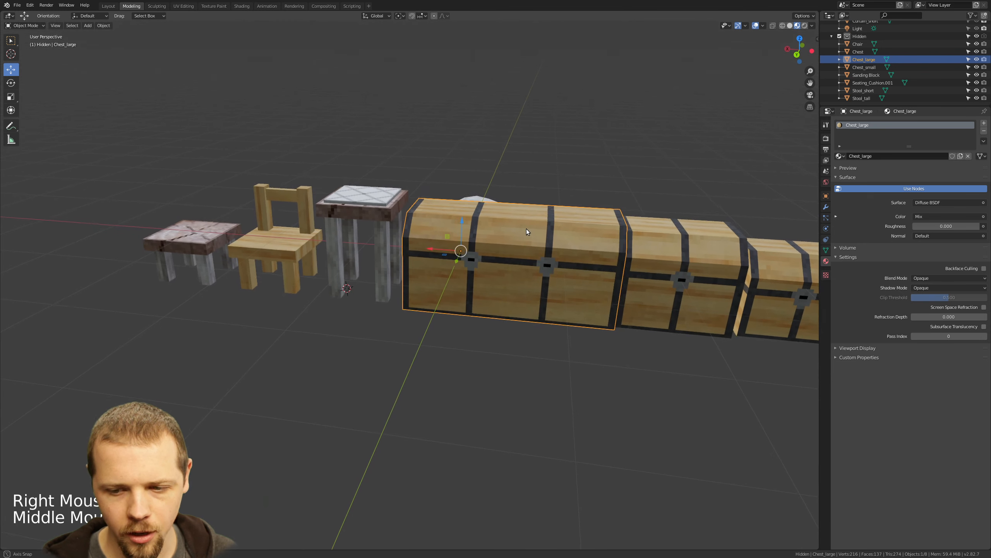
pyautogui.keyDown('shift'); pyautogui.moveTo(632, 250); pyautogui.dragTo(539, 232, button='middle'); pyautogui.keyUp('shift')
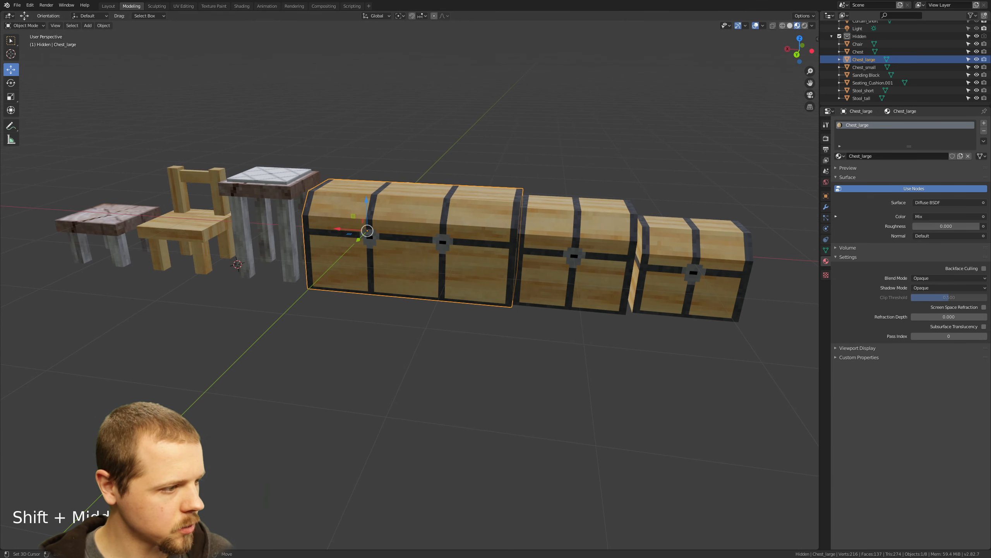
pyautogui.moveTo(292, 248)
pyautogui.mouseDown(button='middle')
pyautogui.moveTo(293, 226)
pyautogui.moveTo(309, 240)
pyautogui.mouseUp(button='middle')
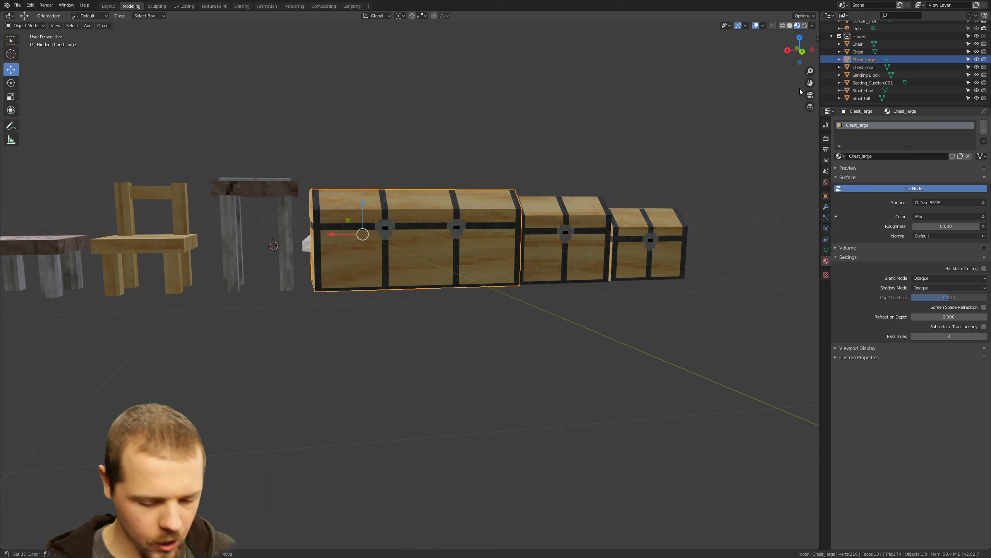
# Open the Screencast Keys settings and raise the key display by setting its vertical offset to 352
pyautogui.press('n')
pyautogui.click(814, 110)
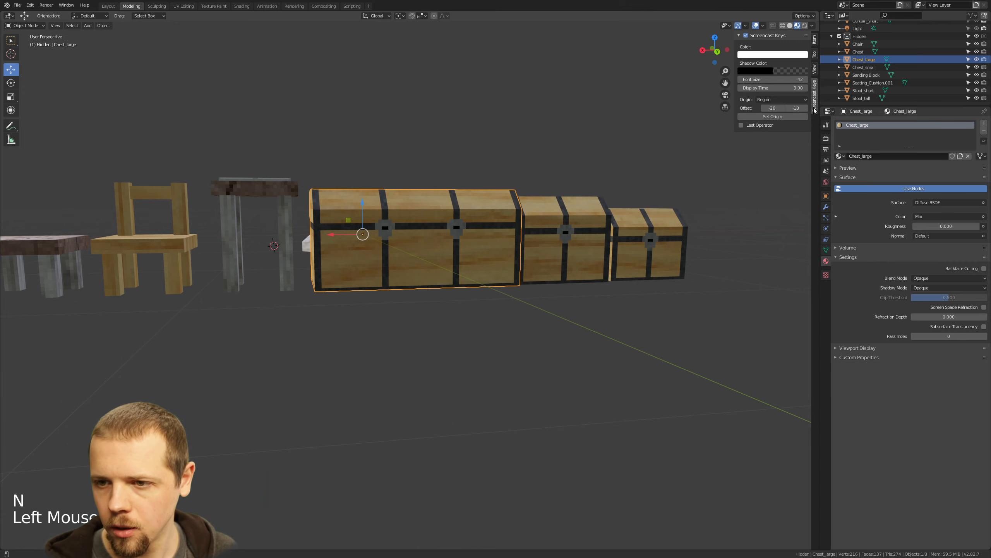
pyautogui.moveTo(791, 108); pyautogui.dragTo(925, 108)
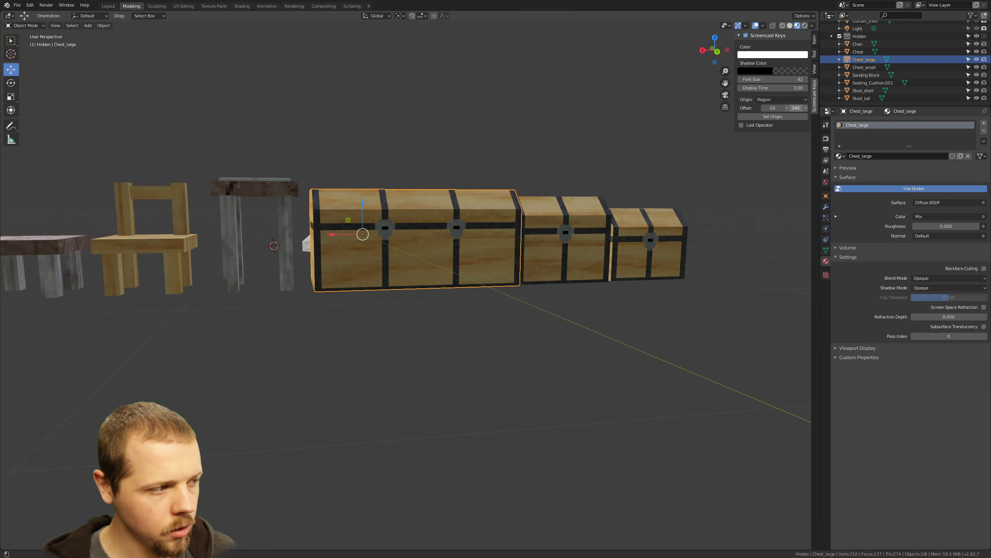
# Examine the existing furniture models, selecting the stools, the chair and the three chests one after another
pyautogui.moveTo(423, 253); pyautogui.dragTo(393, 259, button='middle')
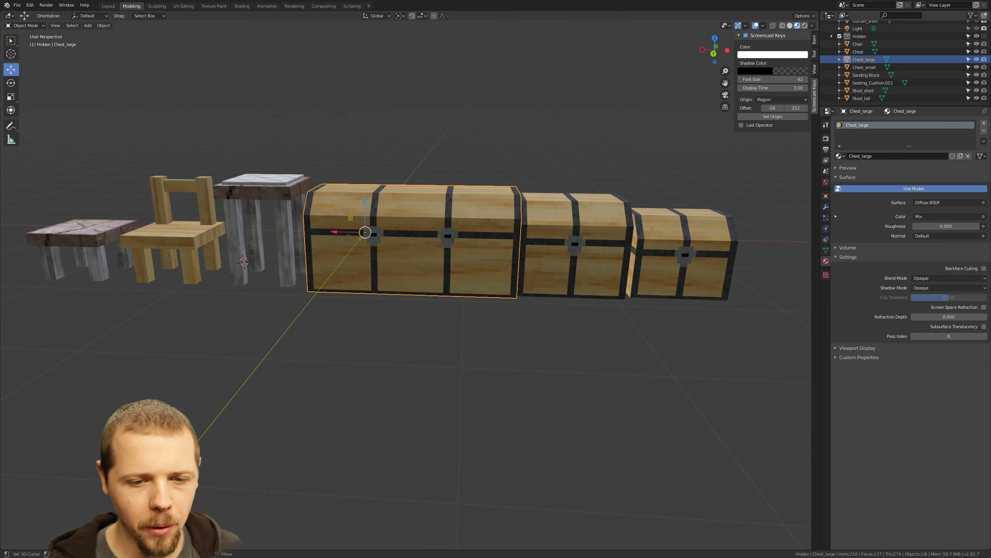
pyautogui.rightClick(263, 201)
pyautogui.rightClick(203, 238)
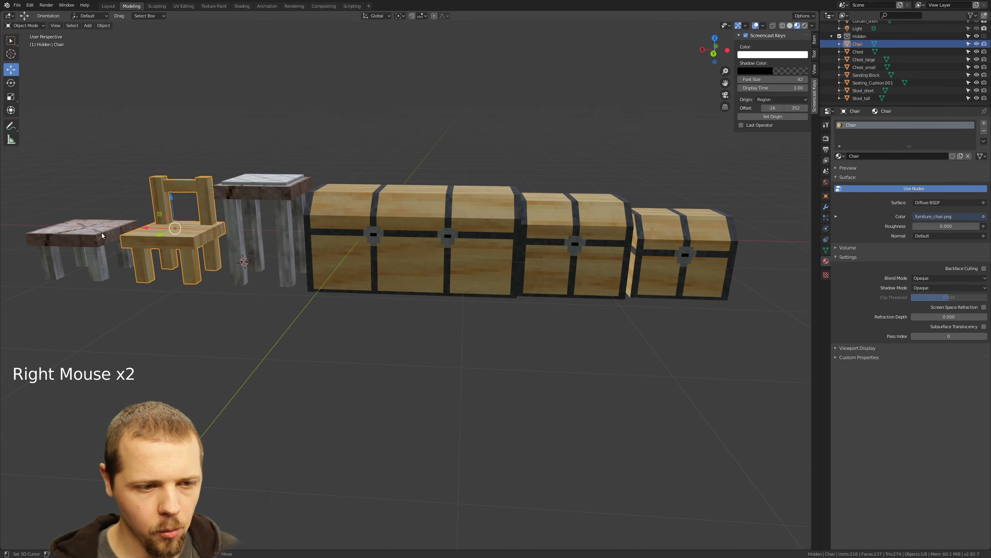
pyautogui.rightClick(102, 232)
pyautogui.rightClick(369, 241)
pyautogui.rightClick(553, 221)
pyautogui.rightClick(660, 229)
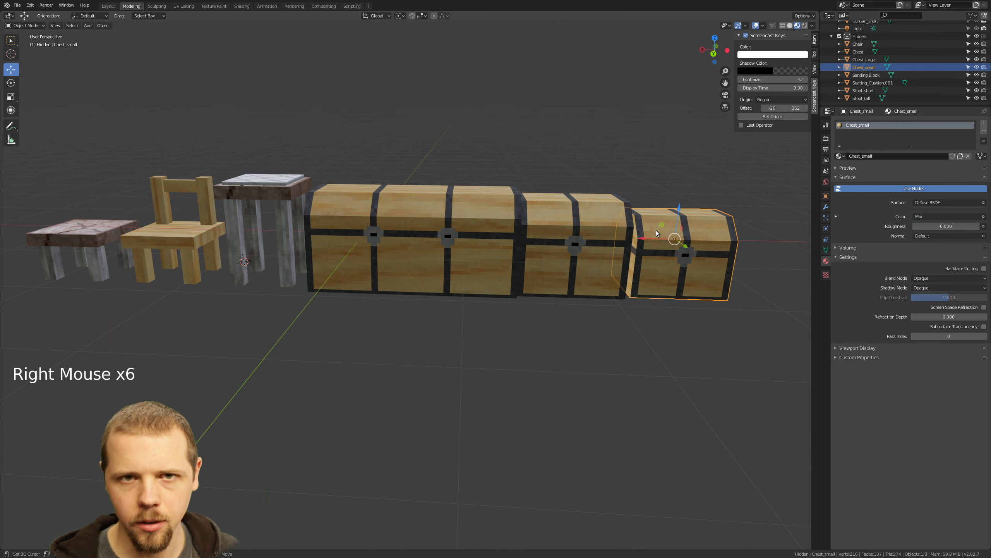
pyautogui.moveTo(492, 191)
pyautogui.mouseDown(button='middle')
pyautogui.moveTo(468, 213)
pyautogui.moveTo(506, 201)
pyautogui.moveTo(499, 188)
pyautogui.mouseUp(button='middle')
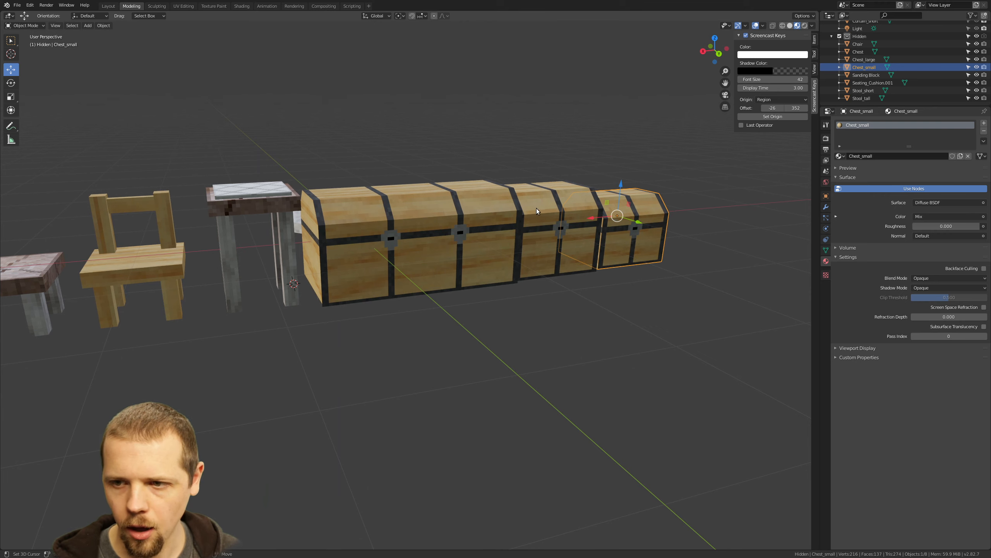
pyautogui.moveTo(327, 242); pyautogui.dragTo(313, 245, button='middle')
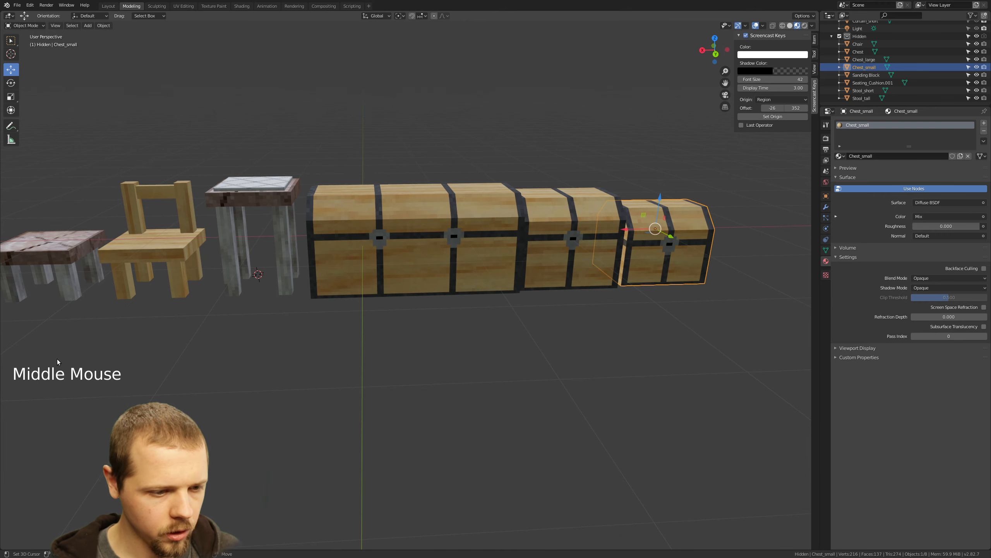
# Set the Screencast Keys display time to 2.00 and its text color to bright green
pyautogui.click(770, 55)
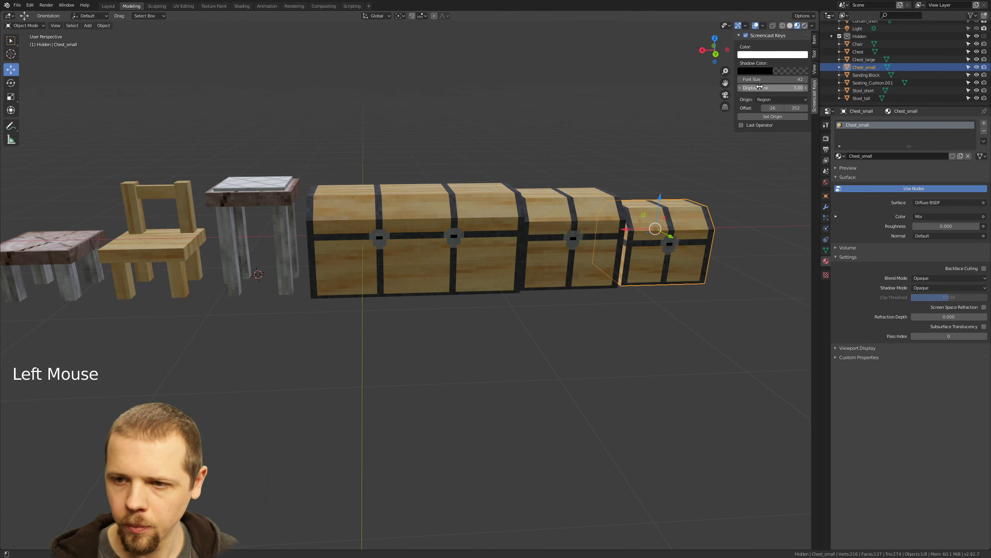
pyautogui.click(762, 88)
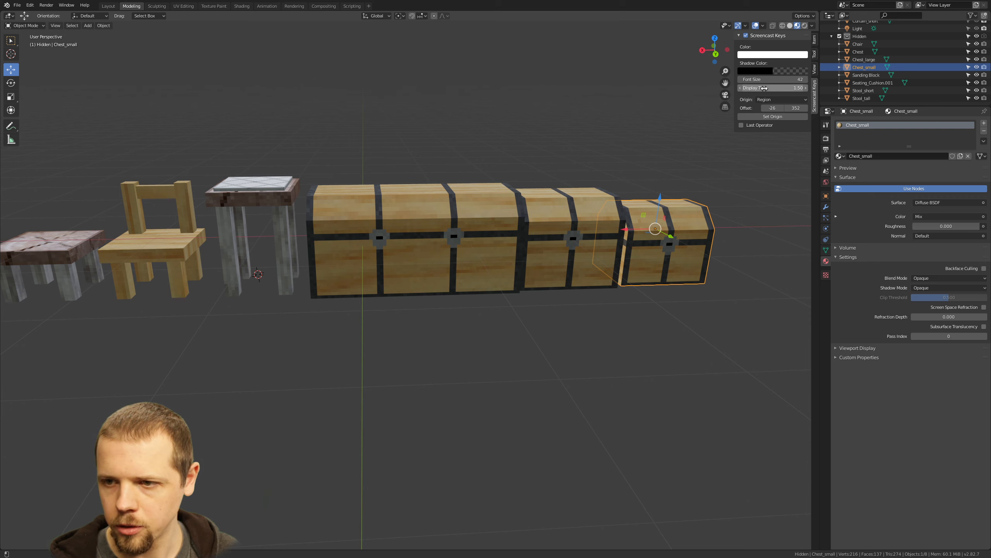
pyautogui.click(761, 89)
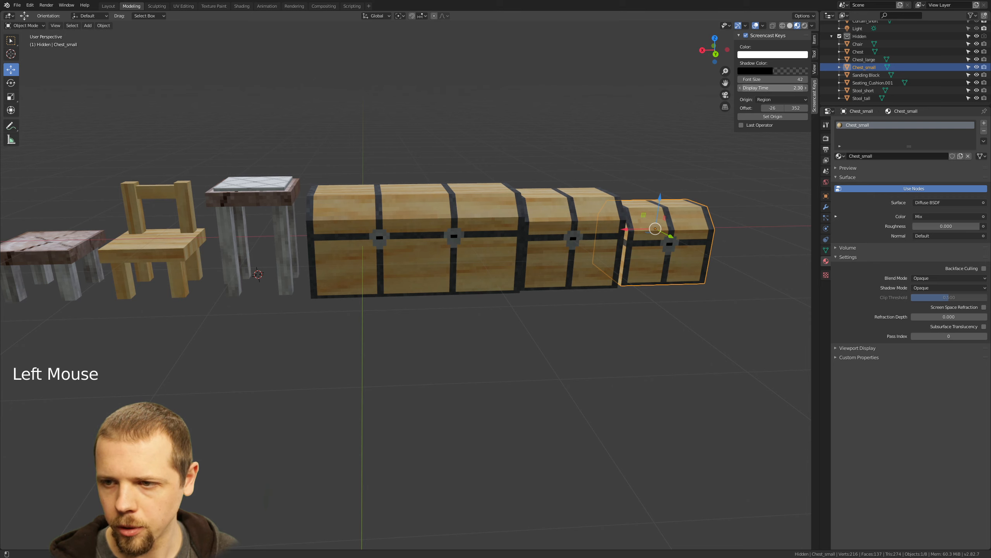
pyautogui.moveTo(762, 89); pyautogui.dragTo(757, 88)
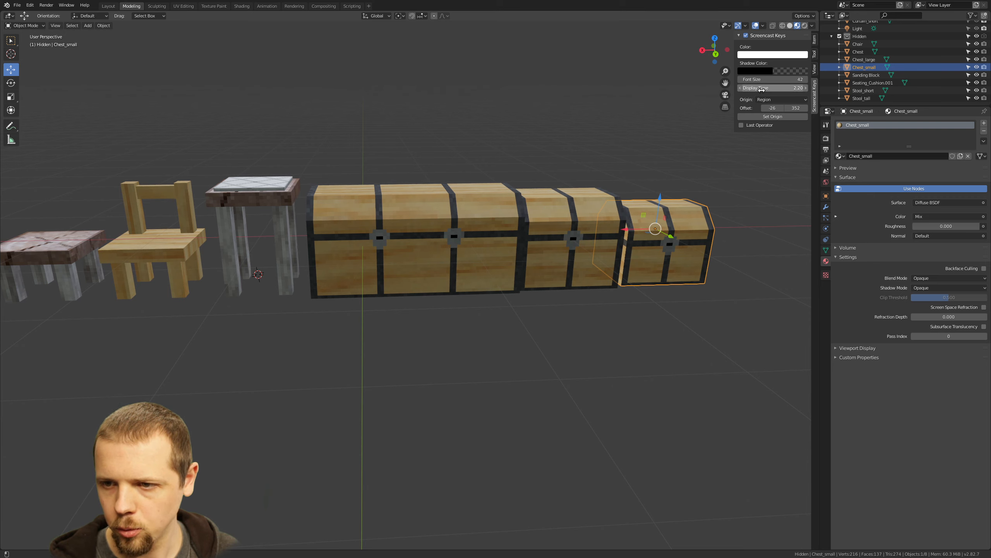
pyautogui.click(741, 89)
pyautogui.click(742, 89)
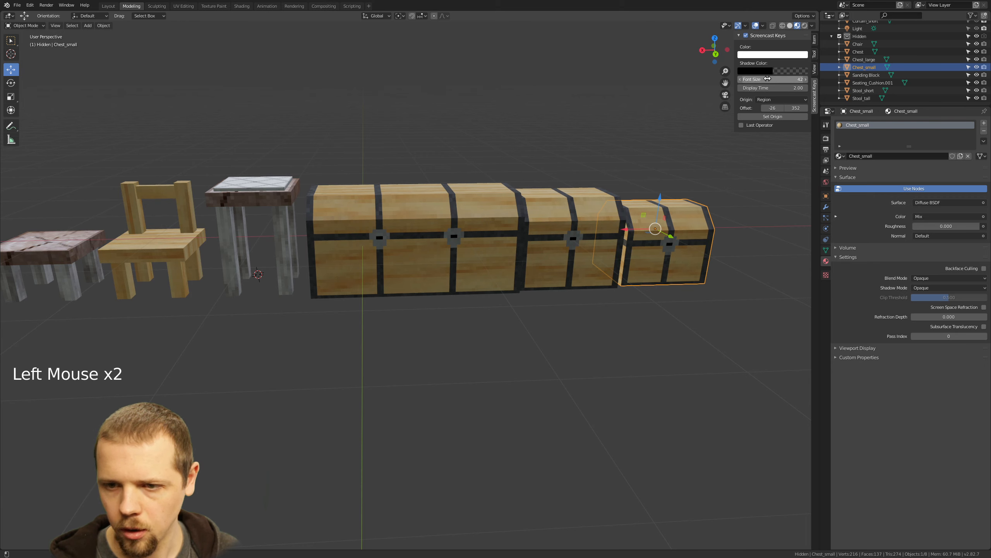
pyautogui.click(771, 55)
pyautogui.moveTo(767, 63); pyautogui.dragTo(749, 70)
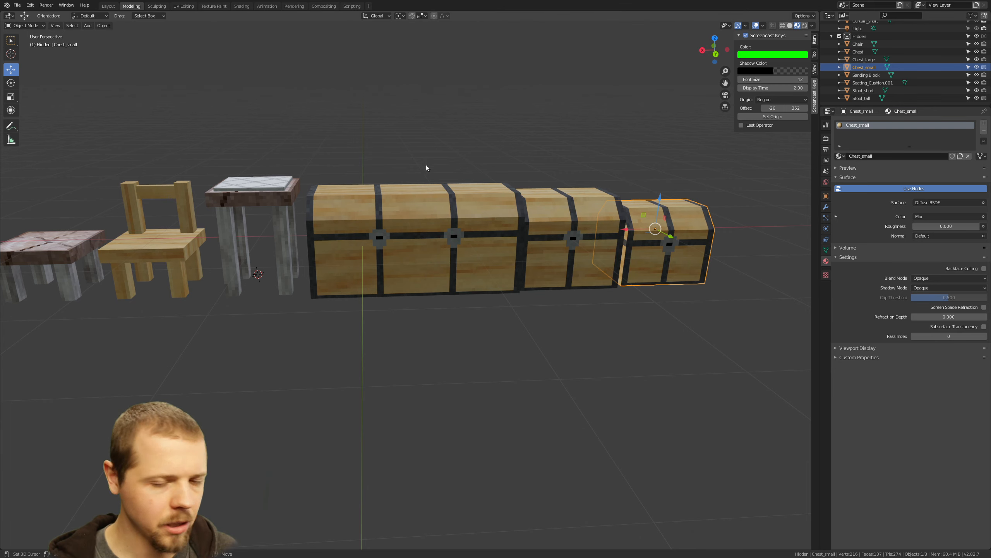
# Move the short stool from the Hidden collection to Collection, and show only the objects of Collection
pyautogui.moveTo(479, 214); pyautogui.dragTo(477, 258, button='middle')
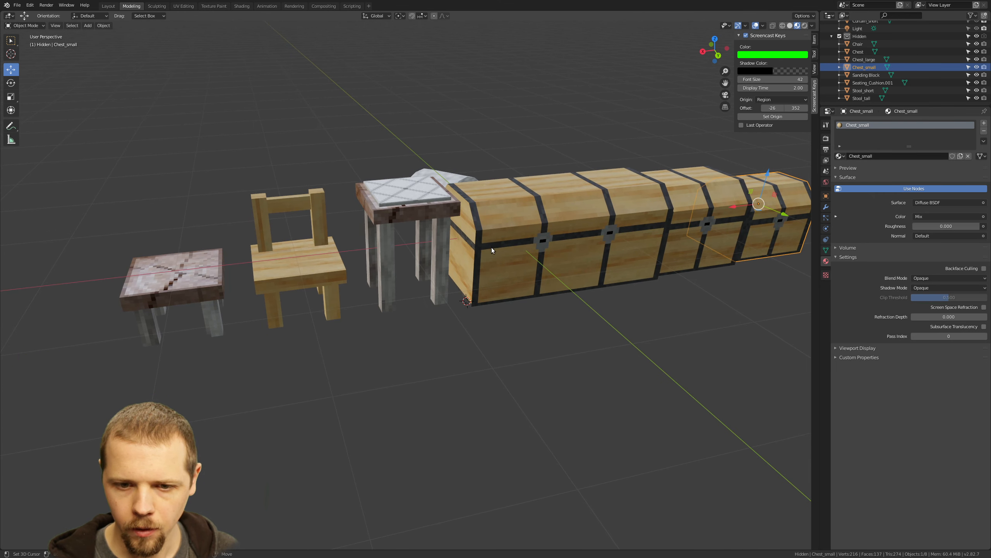
pyautogui.rightClick(205, 279)
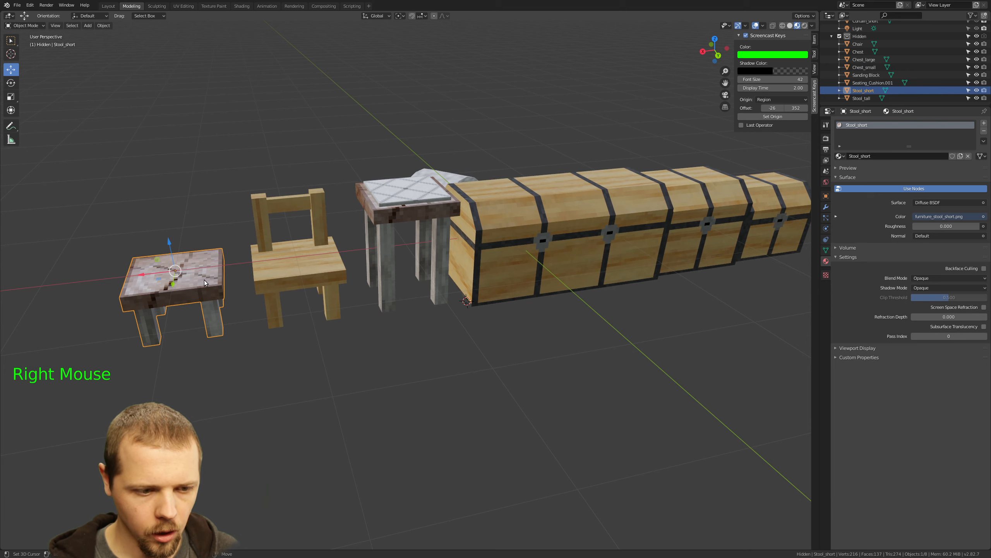
pyautogui.press('m')
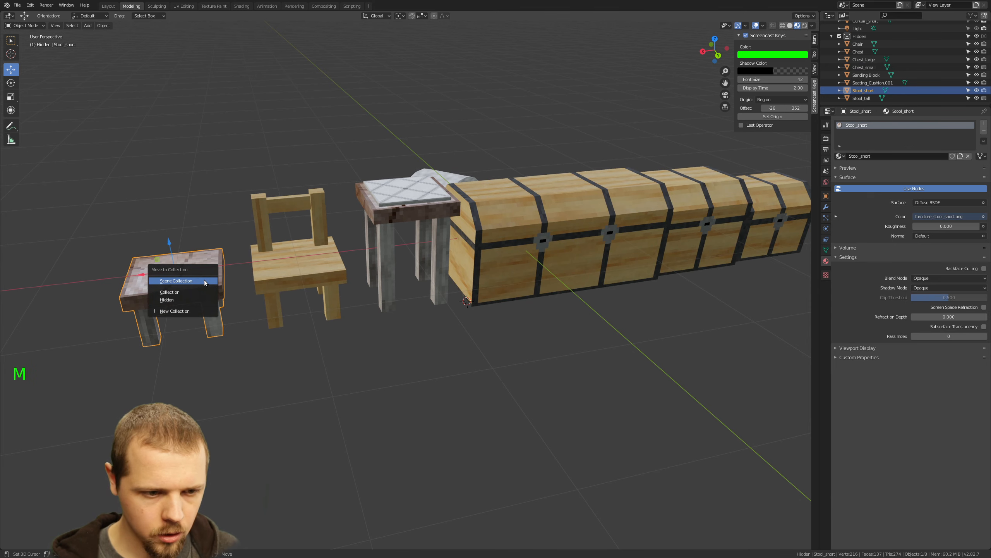
pyautogui.click(194, 290)
pyautogui.press('1')
pyautogui.press('2')
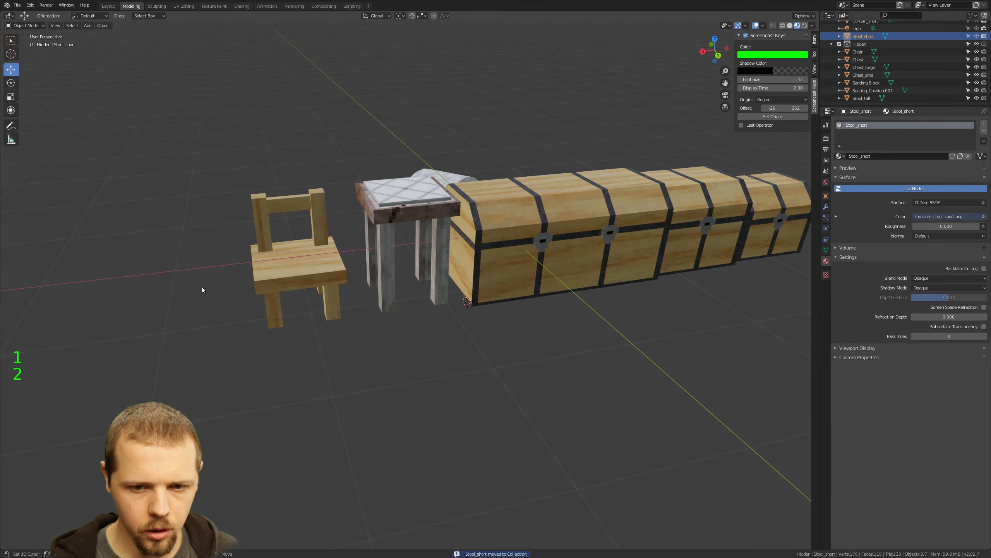
pyautogui.press('1')
# Move the Curtain_short plane to the Hidden collection
pyautogui.rightClick(505, 231)
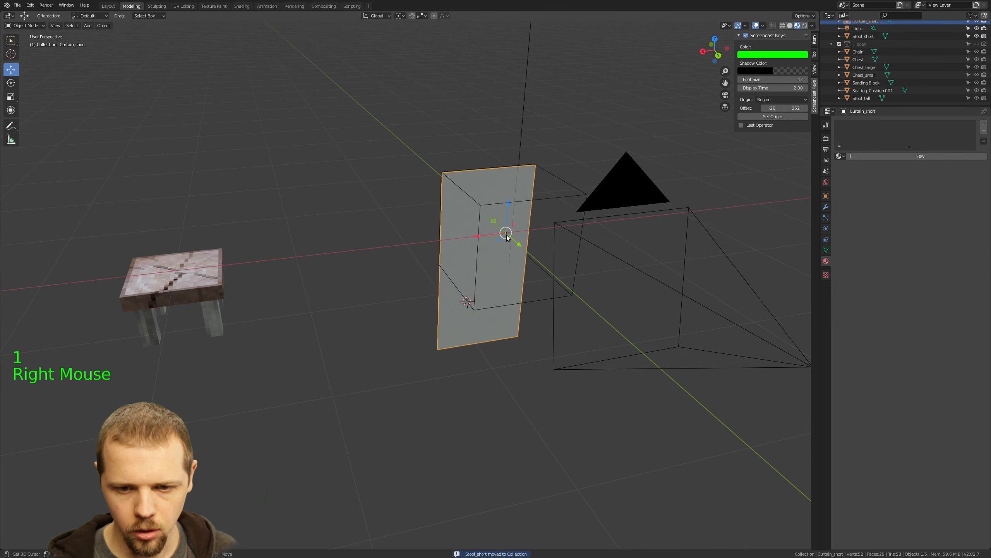
pyautogui.press('m')
pyautogui.click(502, 236)
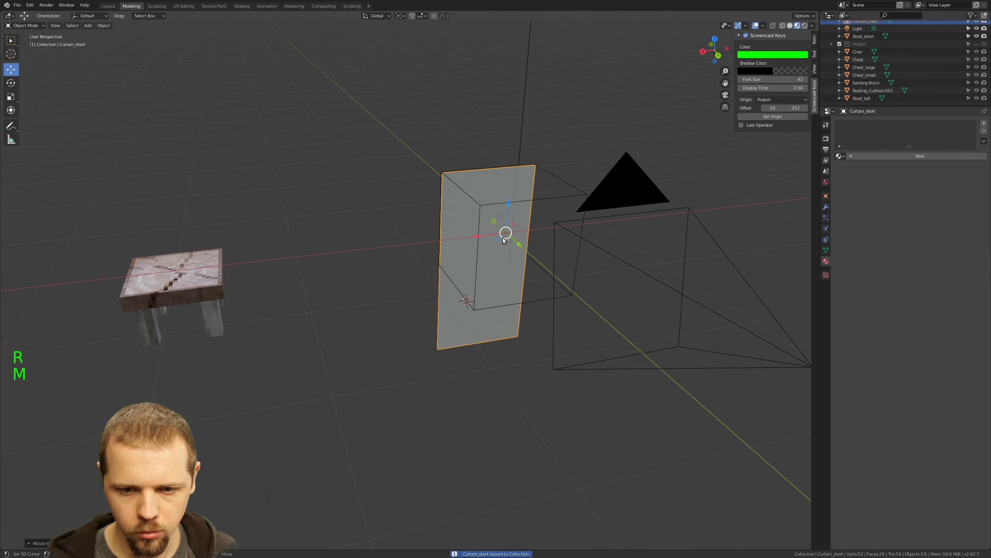
pyautogui.press('m')
pyautogui.click(494, 246)
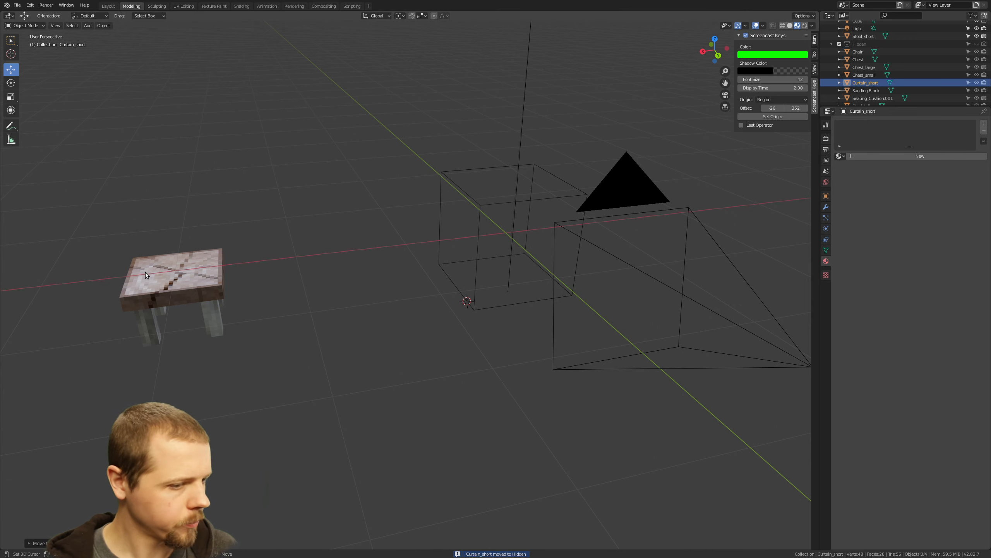
# Duplicate the short stool and place the copy with grid snapping at the center of the wireframe cube
pyautogui.rightClick(197, 281)
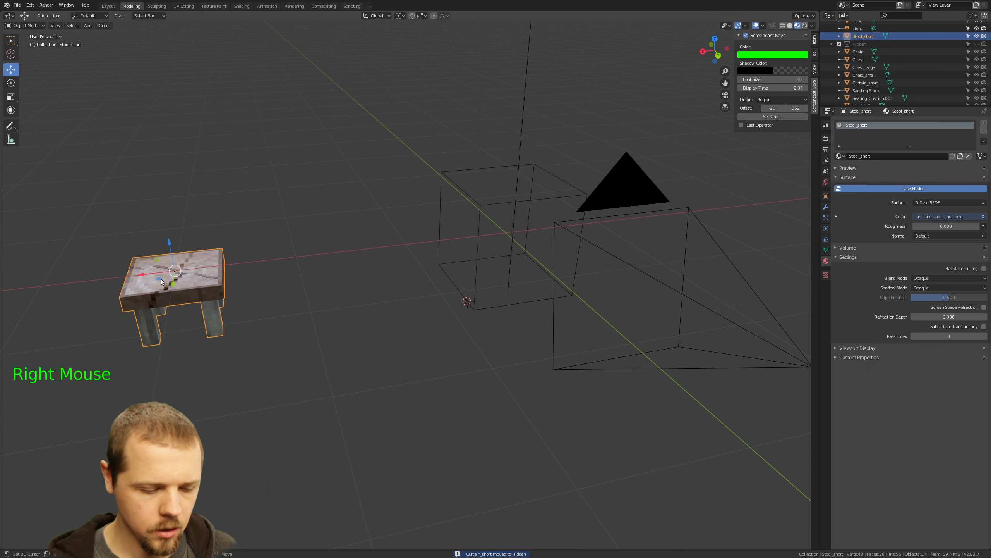
pyautogui.hotkey('shift', 'd')
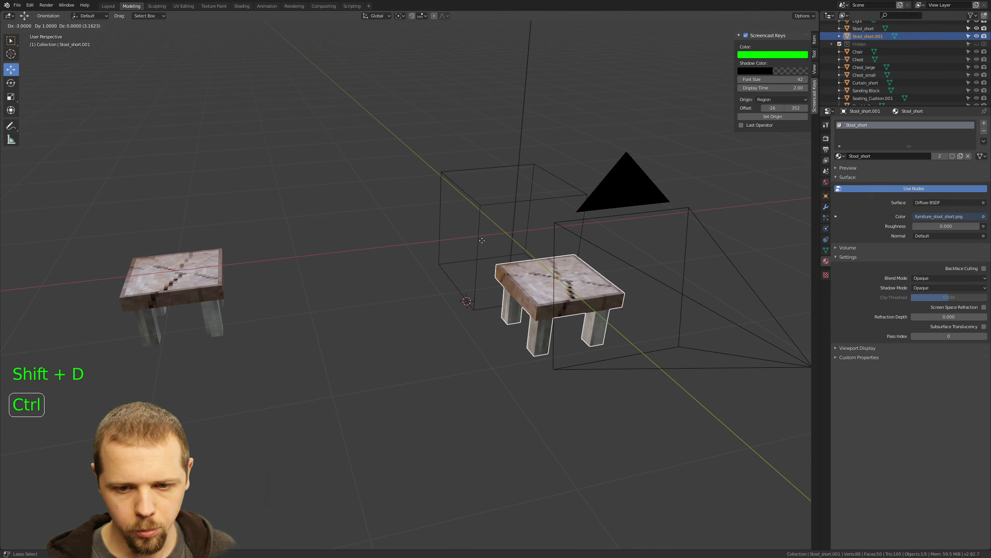
pyautogui.keyDown('ctrl'); pyautogui.click(409, 164); pyautogui.keyUp('ctrl')
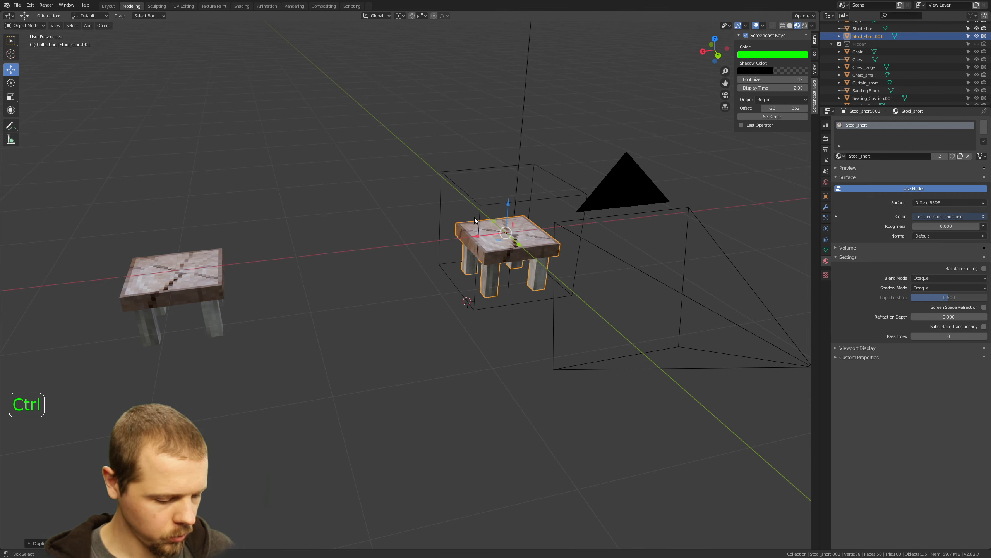
# Switch to quad view and move the original short stool along X with snapping until it stands beside the copy
pyautogui.hotkey('ctrl', 'alt', 'q')
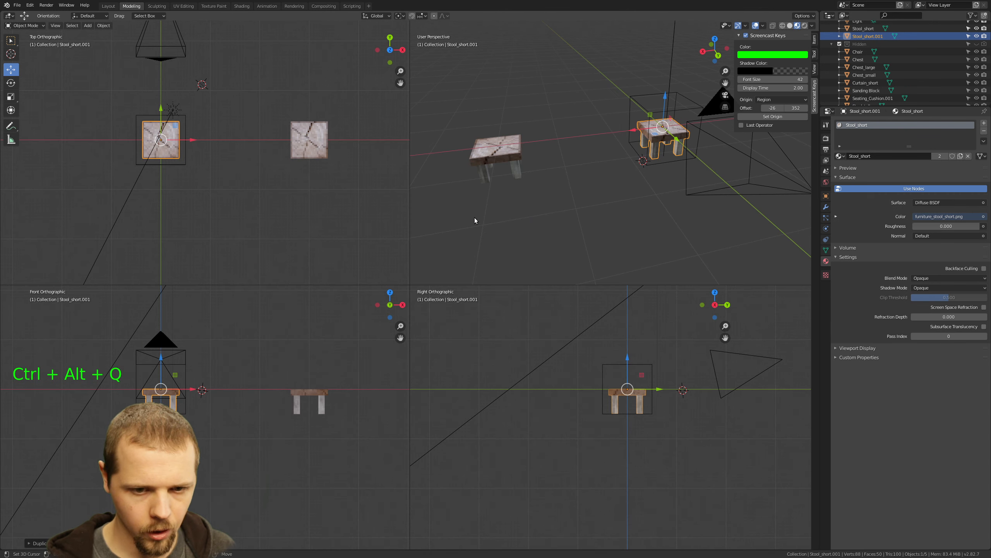
pyautogui.rightClick(302, 134)
pyautogui.keyDown('ctrl'); pyautogui.moveTo(338, 139); pyautogui.dragTo(239, 138); pyautogui.keyUp('ctrl')
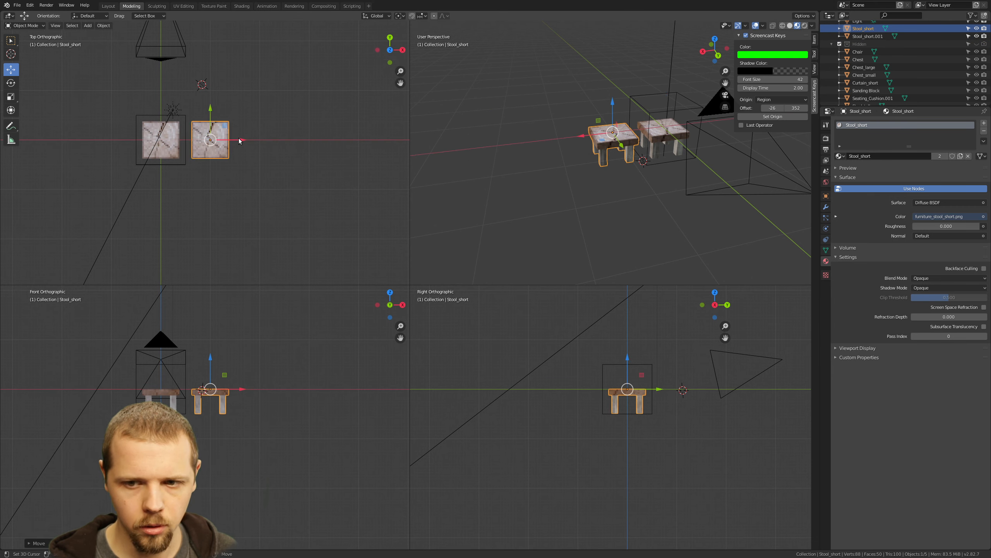
pyautogui.scroll(-2, 238, 138)
# Put the copied stool inside the cube into Edit Mode with wireframe shading and nothing selected
pyautogui.rightClick(680, 132)
pyautogui.press('Tab')
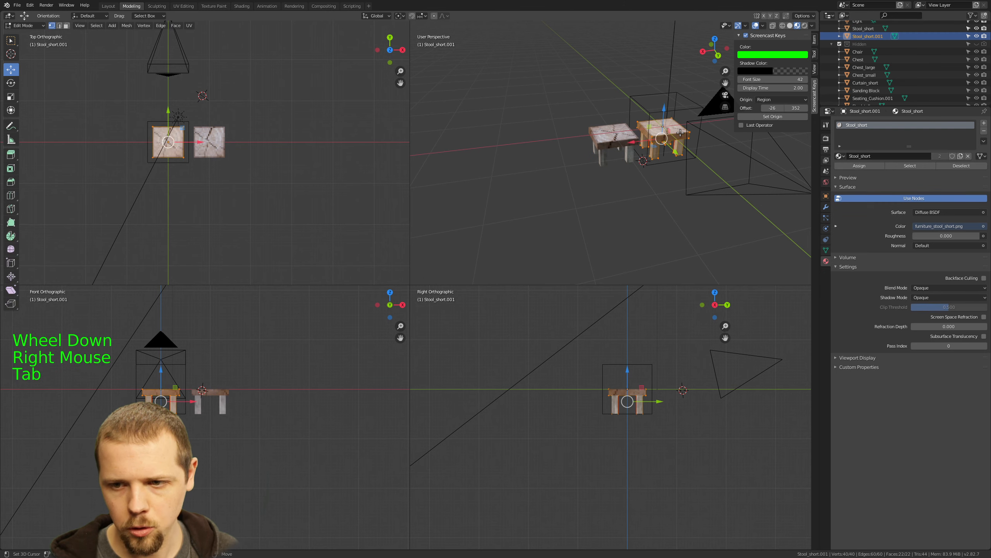
pyautogui.scroll(3, 663, 161)
pyautogui.keyDown('shift'); pyautogui.moveTo(662, 161); pyautogui.dragTo(602, 173, button='middle'); pyautogui.keyUp('shift')
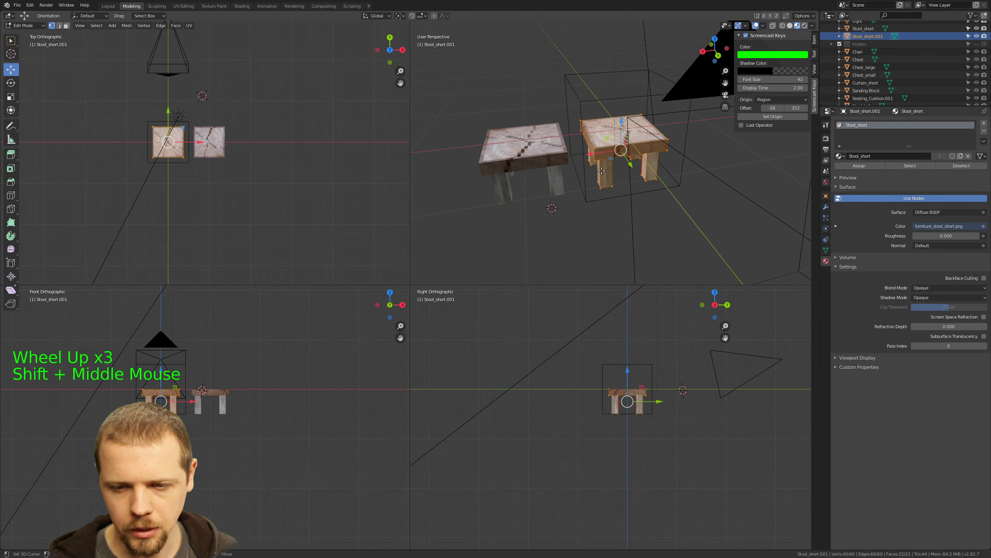
pyautogui.press('Tab')
pyautogui.press('Tab')
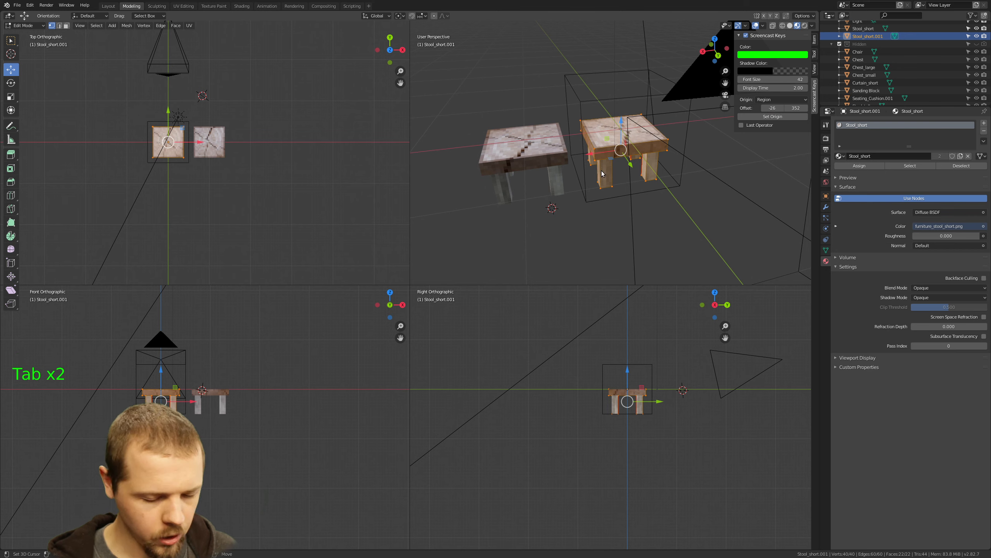
pyautogui.press('z')
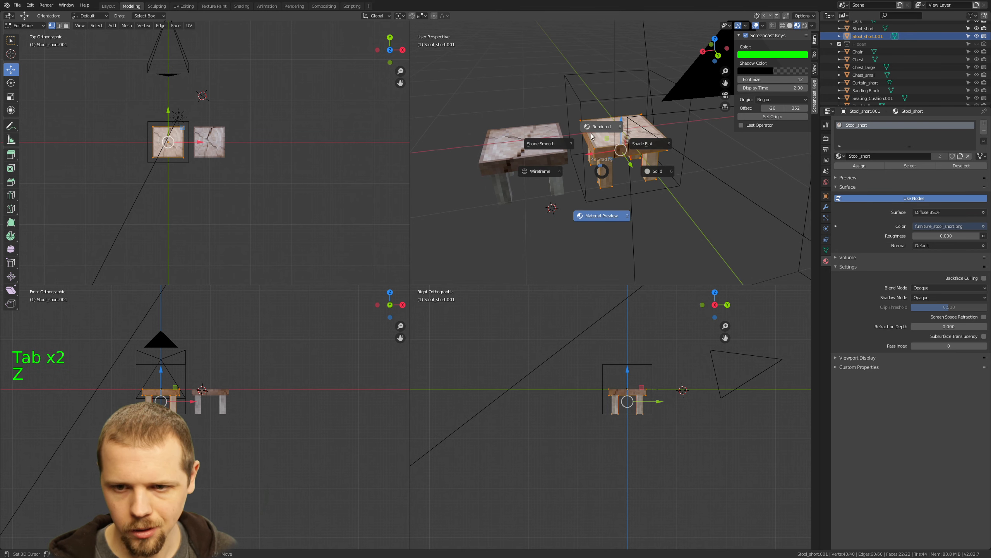
pyautogui.click(562, 156)
pyautogui.press('a')
pyautogui.scroll(4, 169, 143)
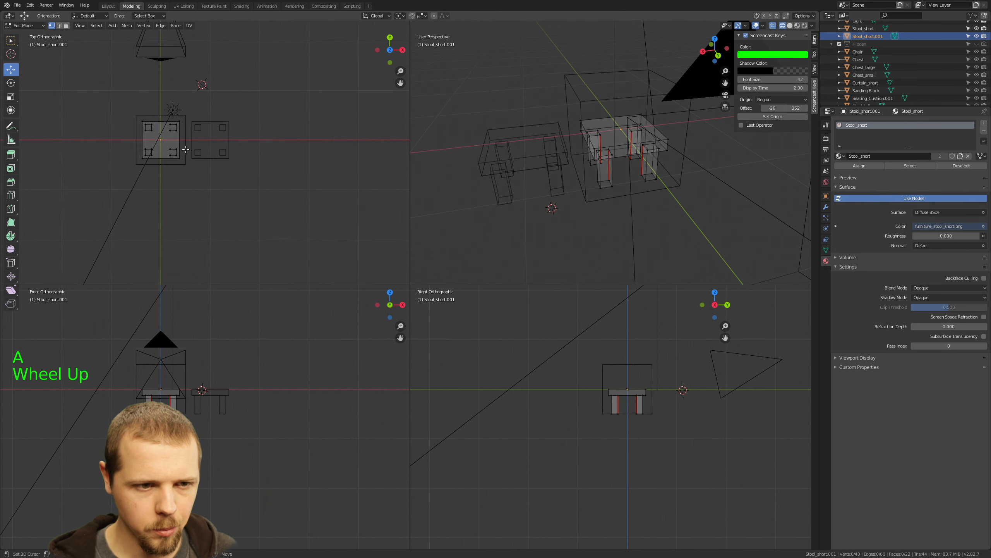
# Stretch the copied stool by moving its +X half along X to the neighboring stool's far side, and select the original stool in Object Mode
pyautogui.press('b')
pyautogui.moveTo(129, 84); pyautogui.dragTo(175, 185)
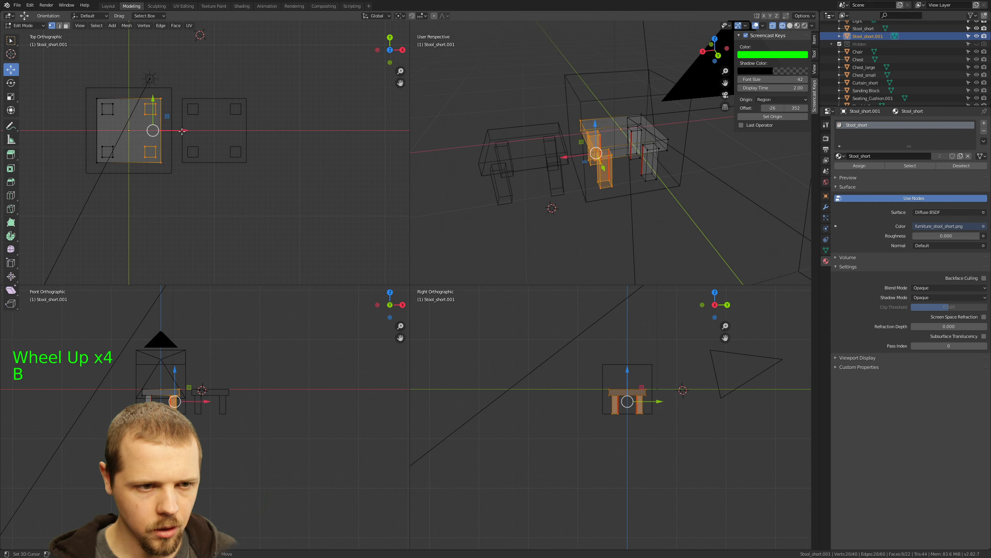
pyautogui.keyDown('ctrl'); pyautogui.moveTo(182, 131); pyautogui.dragTo(265, 132); pyautogui.keyUp('ctrl')
pyautogui.press('Tab')
pyautogui.rightClick(556, 178)
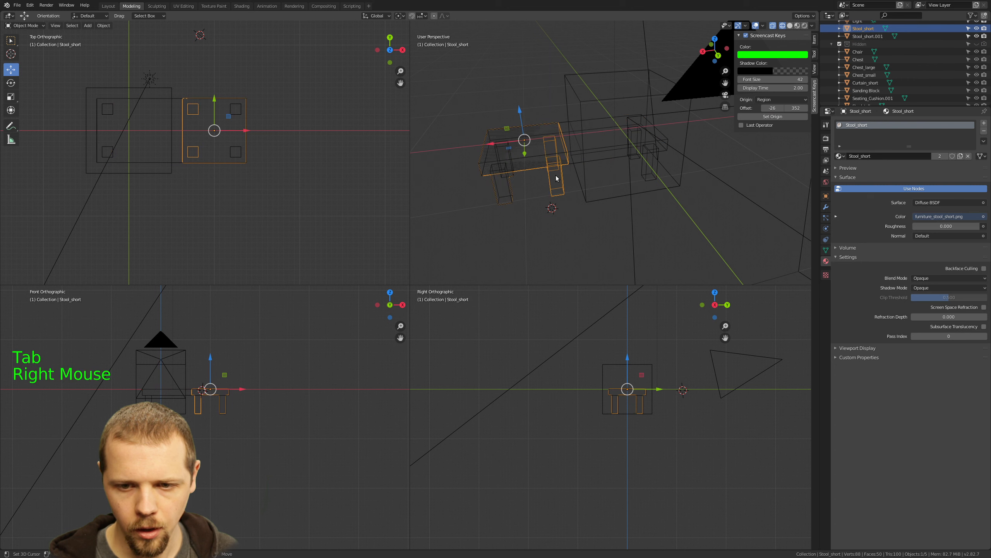
# Move the original short stool into the Hidden collection
pyautogui.press('x')
pyautogui.press('m')
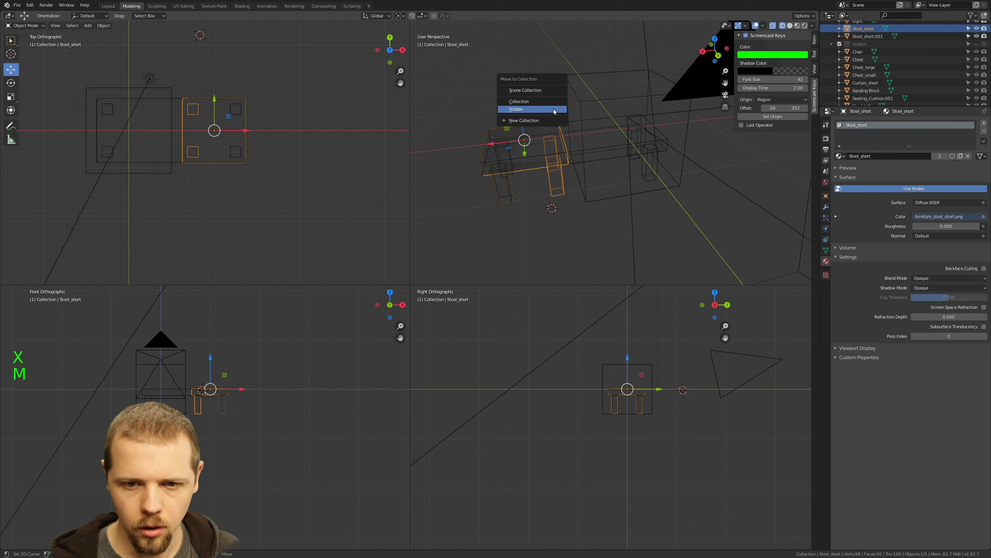
pyautogui.click(547, 109)
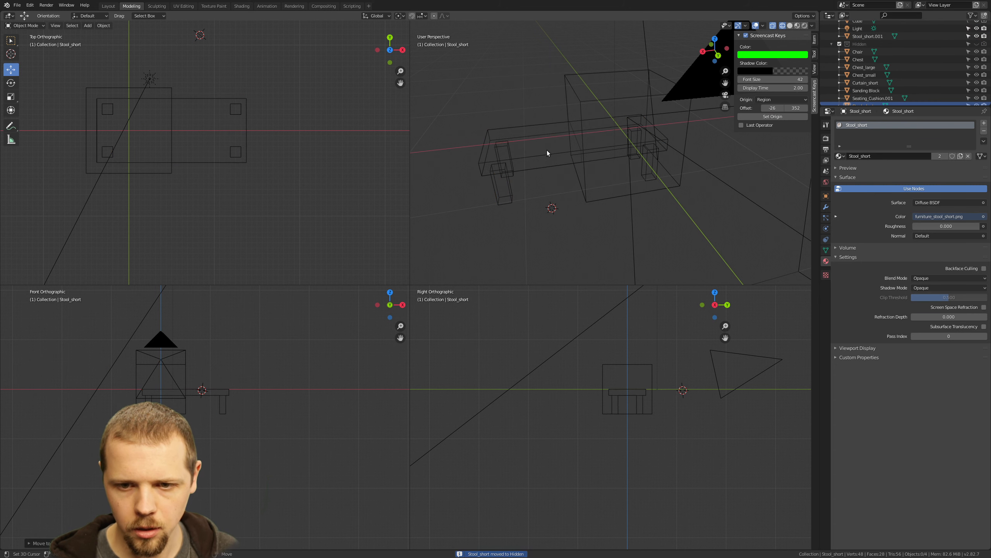
# Set the viewport shading to Material Preview and select the stretched stool
pyautogui.press('z')
pyautogui.click(543, 122)
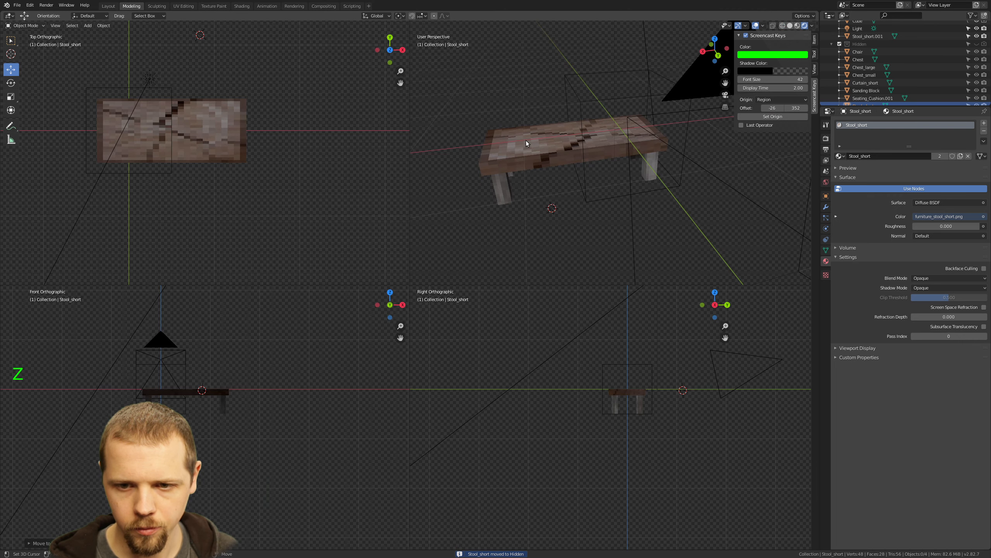
pyautogui.moveTo(531, 162)
pyautogui.mouseDown(button='middle')
pyautogui.moveTo(609, 181)
pyautogui.moveTo(696, 156)
pyautogui.moveTo(597, 143)
pyautogui.moveTo(539, 180)
pyautogui.moveTo(533, 166)
pyautogui.mouseUp(button='middle')
pyautogui.press('z')
pyautogui.click(618, 223)
pyautogui.rightClick(534, 166)
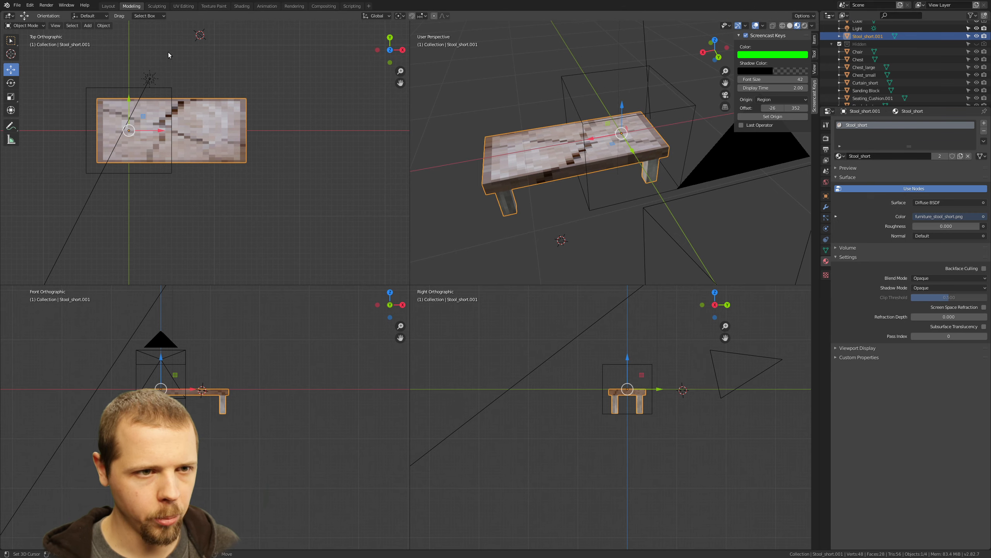
# Switch to the UV Editing workspace and select the stretched stool's whole mesh in Edit Mode to show its UV layout
pyautogui.click(184, 6)
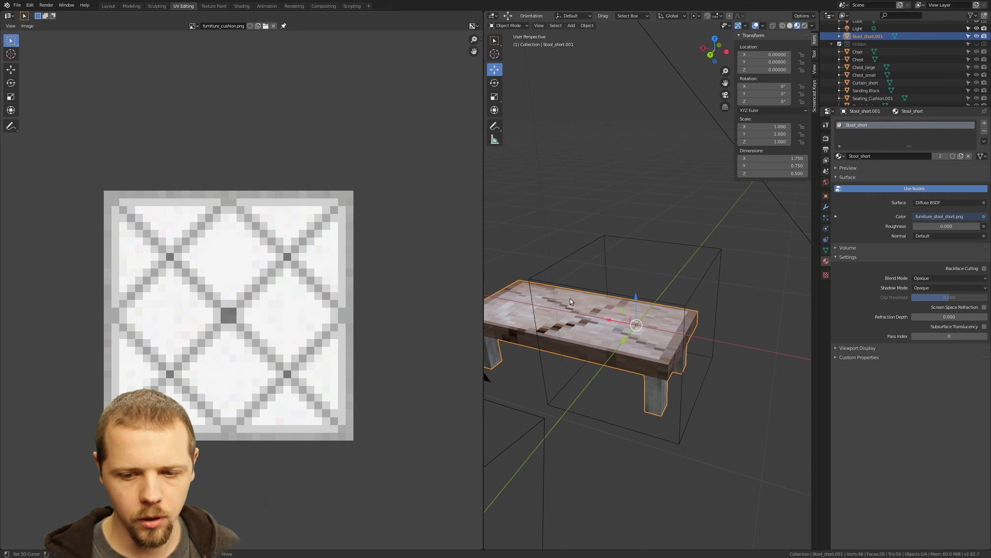
pyautogui.scroll(3, 600, 341)
pyautogui.hotkey('alt', 'a')
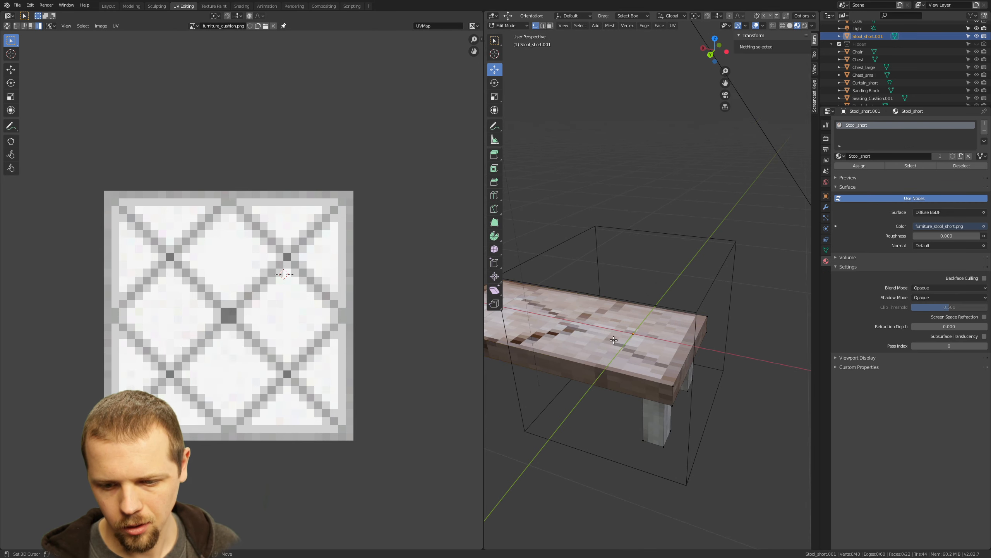
pyautogui.press('a')
pyautogui.moveTo(226, 329); pyautogui.dragTo(226, 285, button='middle')
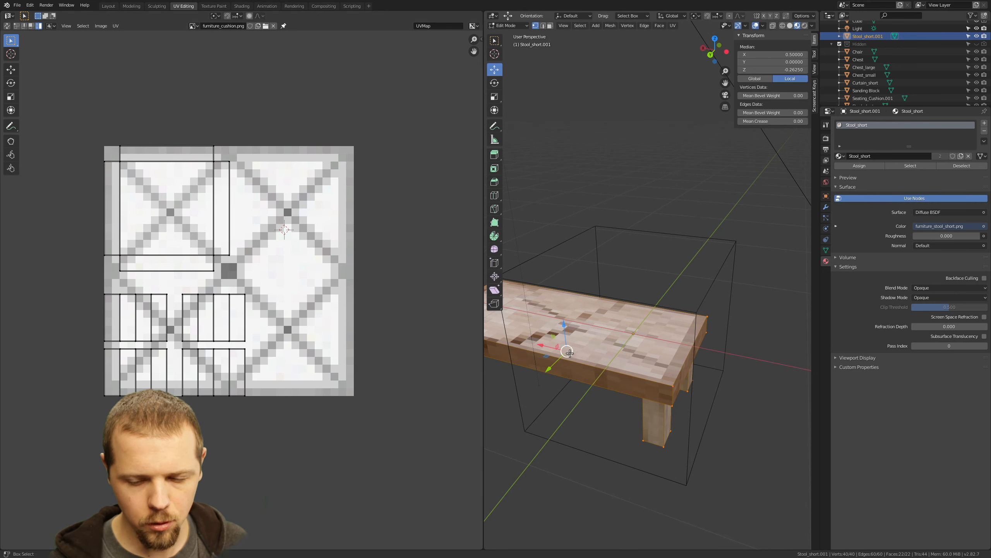
pyautogui.moveTo(609, 313); pyautogui.dragTo(576, 293, button='middle')
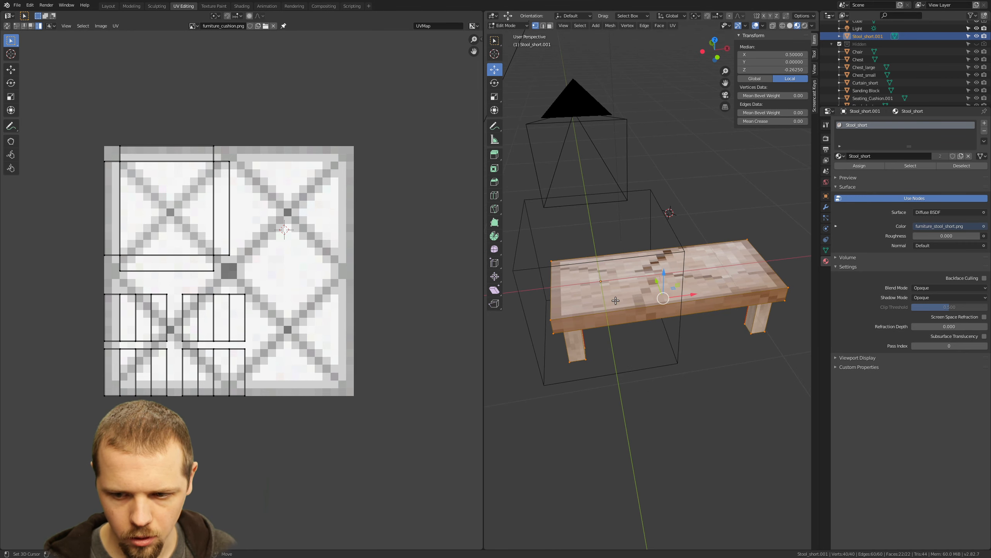
pyautogui.moveTo(650, 296); pyautogui.dragTo(629, 289, button='middle')
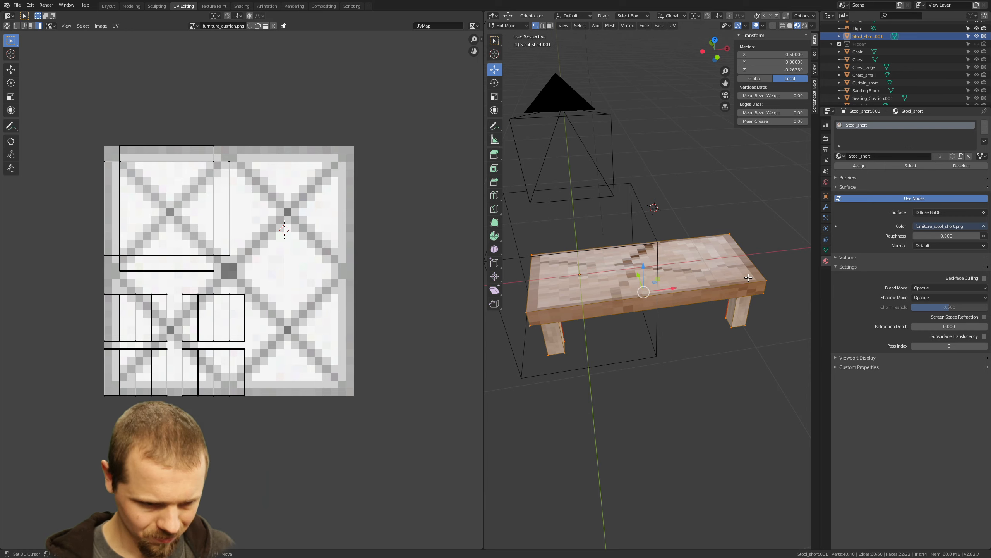
# Display the furniture_stool_short image behind the UV layout and bring the whole image into view
pyautogui.click(189, 27)
pyautogui.click(237, 96)
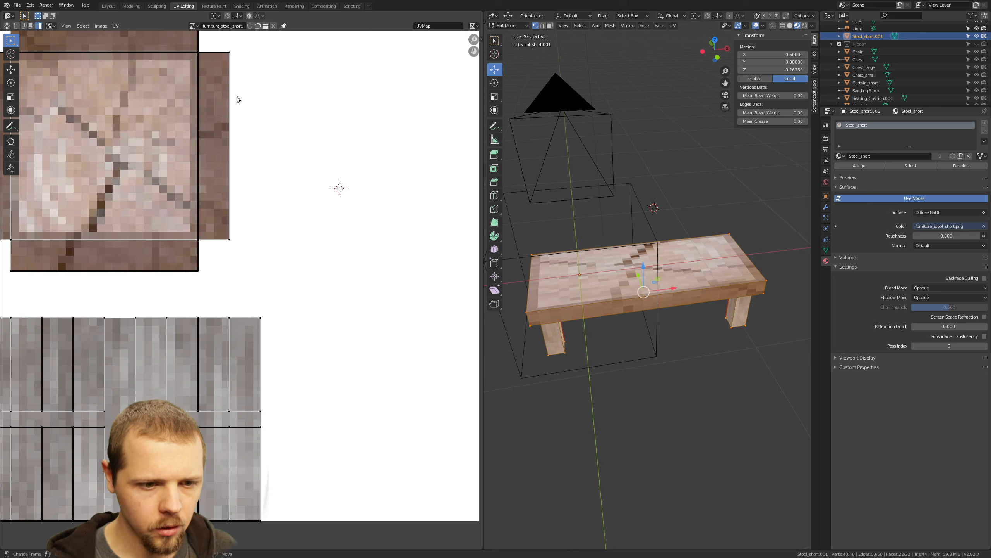
pyautogui.scroll(-3, 224, 271)
pyautogui.moveTo(229, 261); pyautogui.dragTo(232, 279, button='middle')
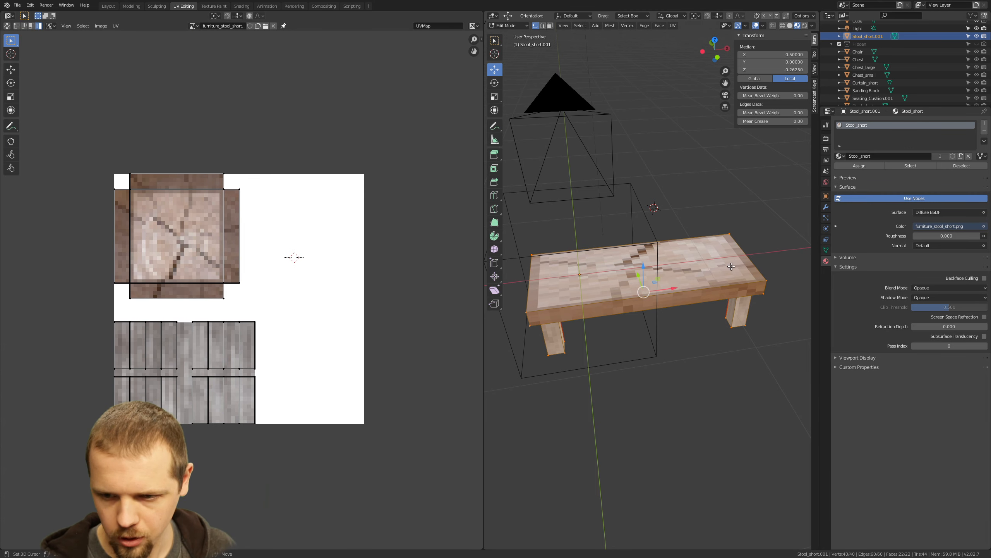
# In top view with face selection, select the seat's top face plus its adjoining side faces, and select all their UVs
pyautogui.click(729, 233)
pyautogui.press('KP_7')
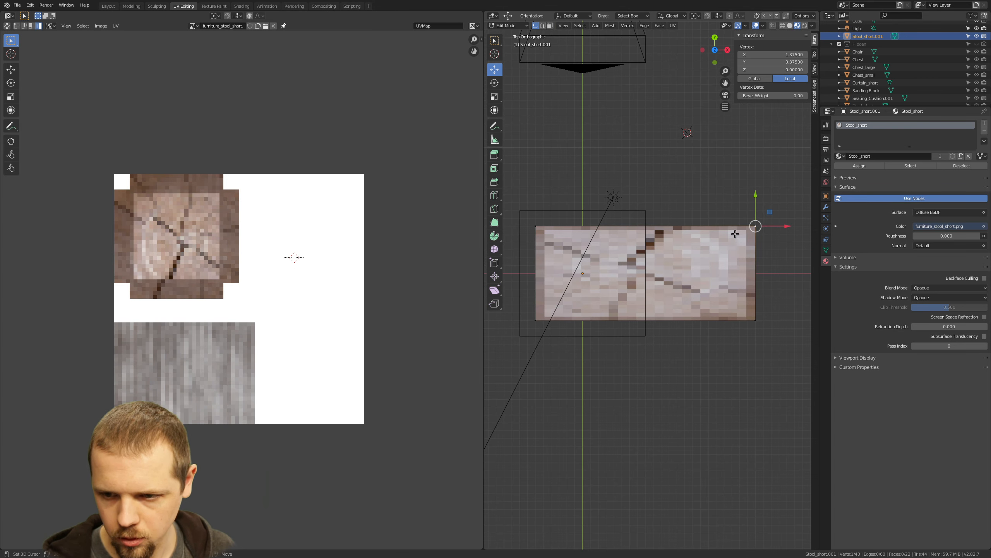
pyautogui.scroll(1, 716, 247)
pyautogui.keyDown('shift'); pyautogui.scroll(4, 717, 248); pyautogui.keyUp('shift')
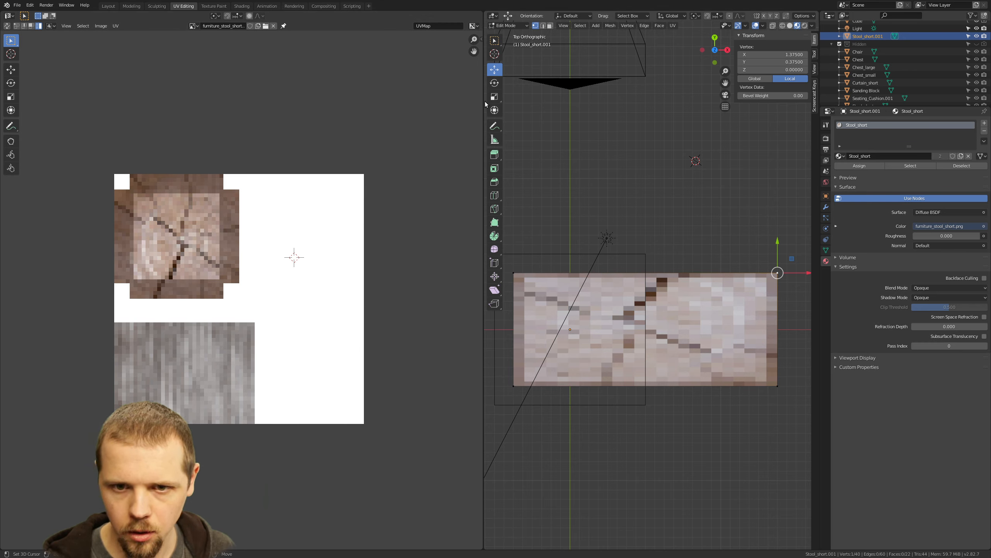
pyautogui.click(550, 26)
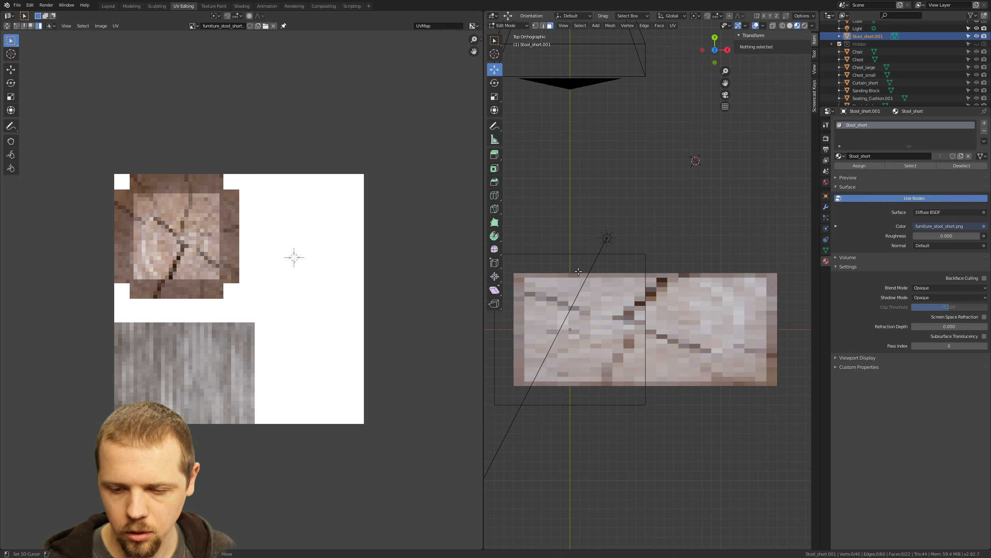
pyautogui.click(598, 313)
pyautogui.press('ctrl+KP_Add')
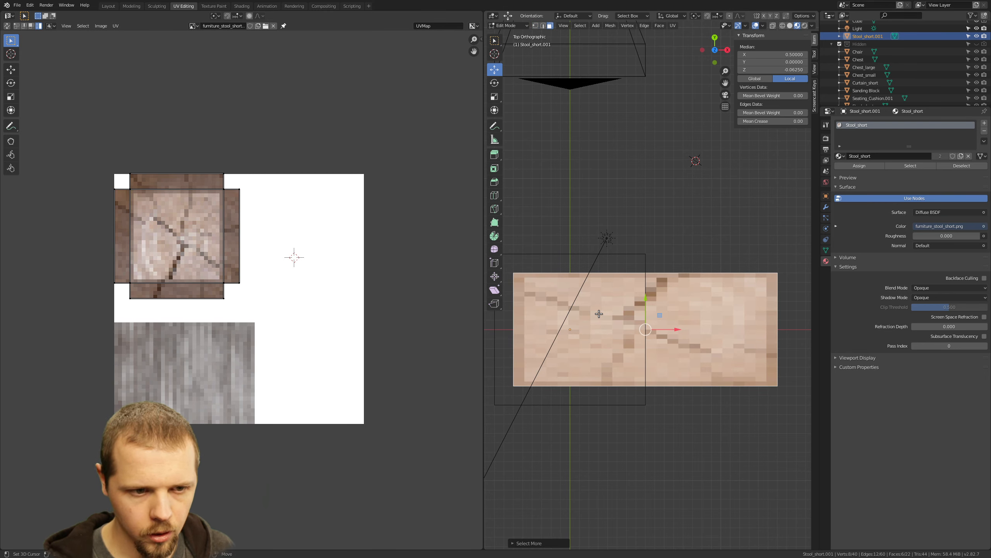
pyautogui.press('a')
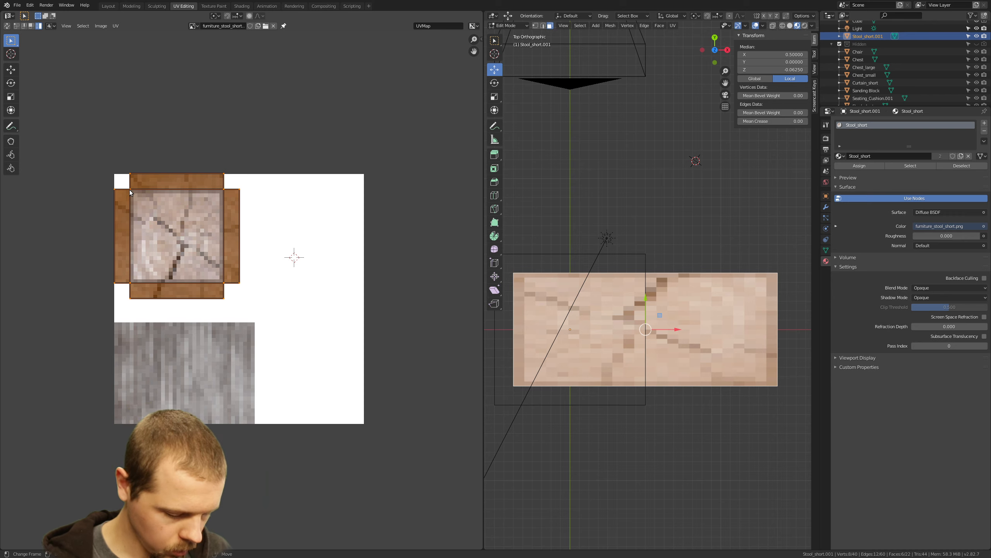
# Set UV selection to edges, pick the seat top's left UV edge, and show its UV coordinates
pyautogui.click(23, 26)
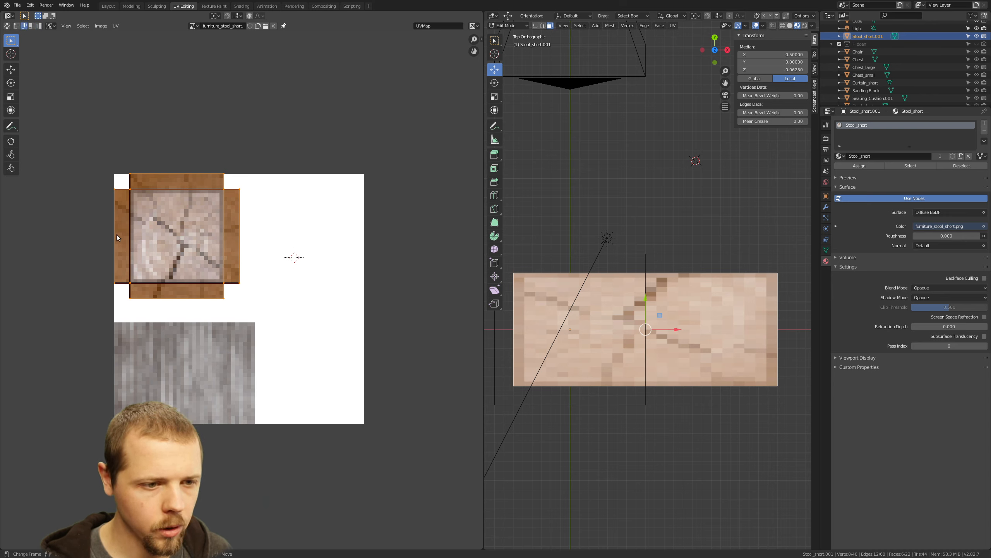
pyautogui.click(129, 231)
pyautogui.press('n')
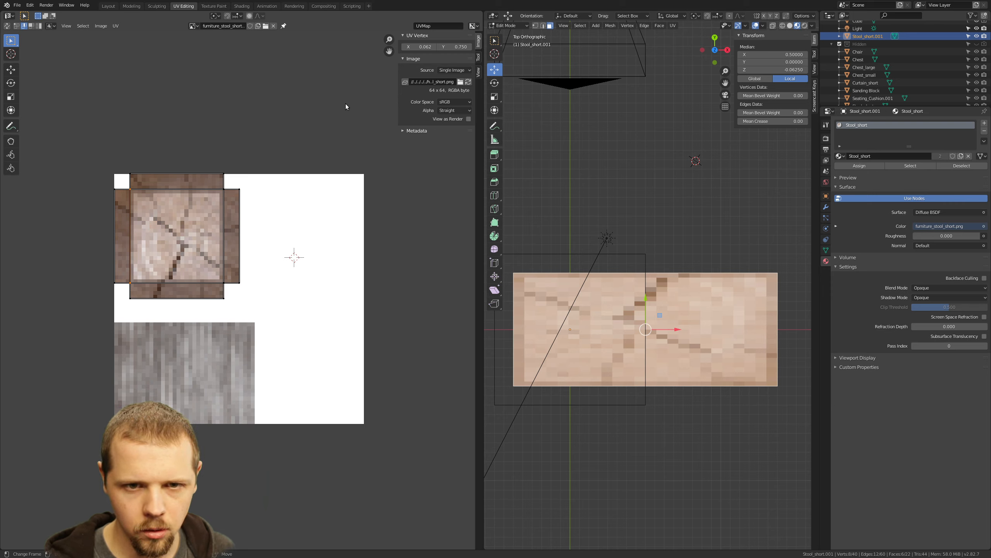
# Try nudging the selected UV edge along X, and return its X coordinate to 0.0625
pyautogui.press('g')
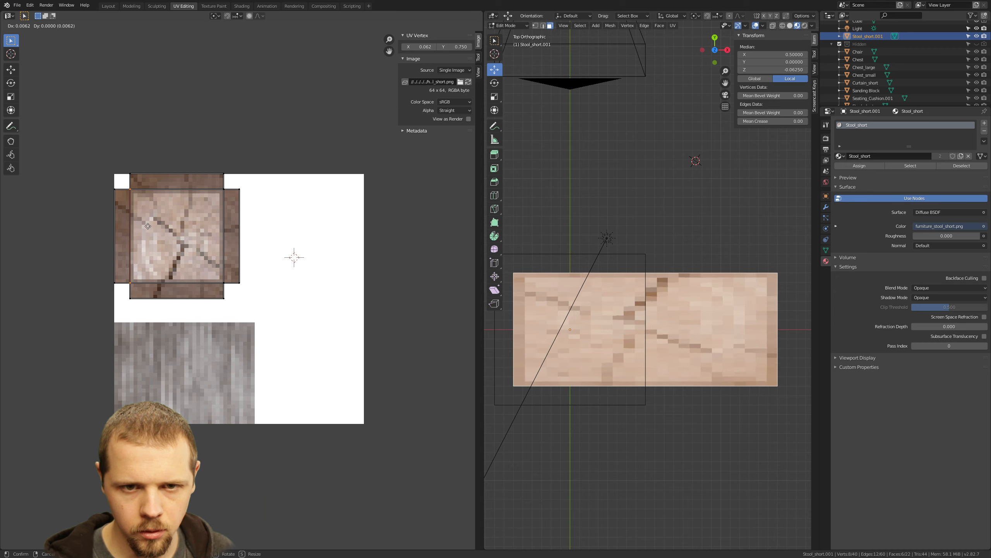
pyautogui.click(148, 225)
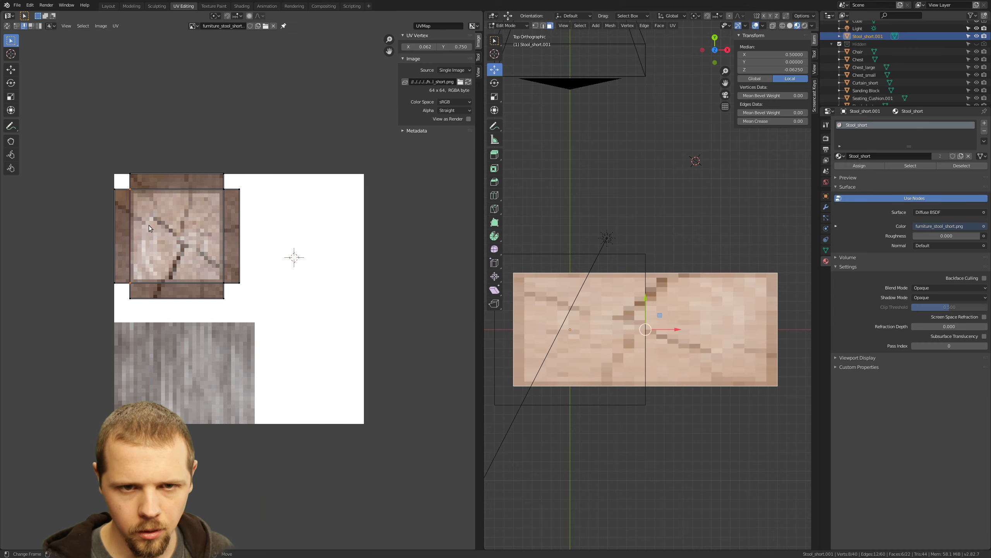
pyautogui.click(434, 46)
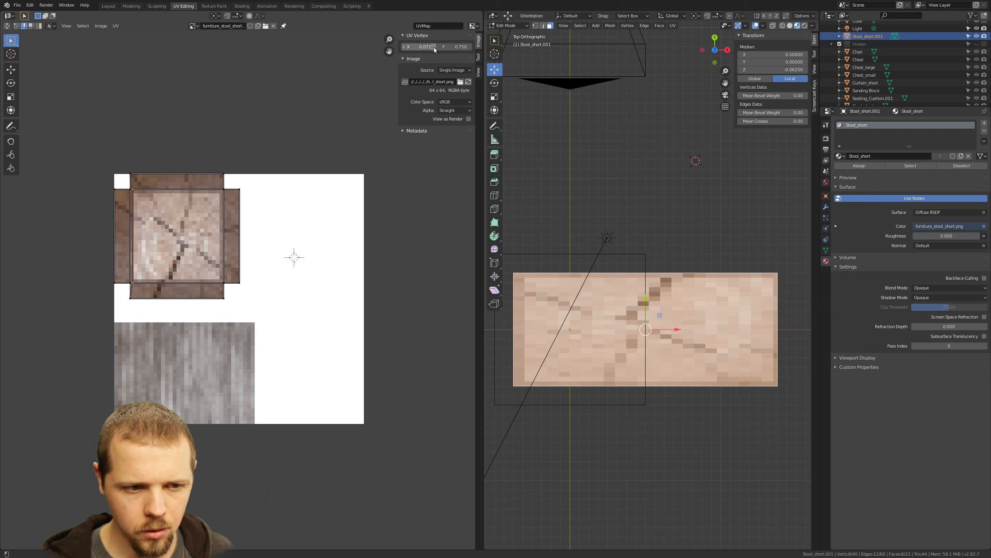
pyautogui.click(404, 47)
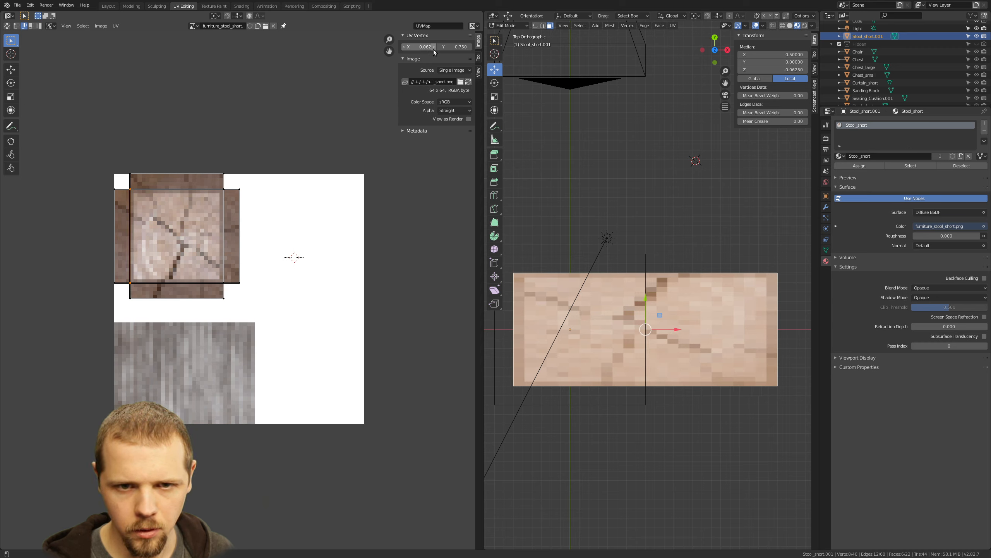
pyautogui.click(434, 47)
pyautogui.click(405, 47)
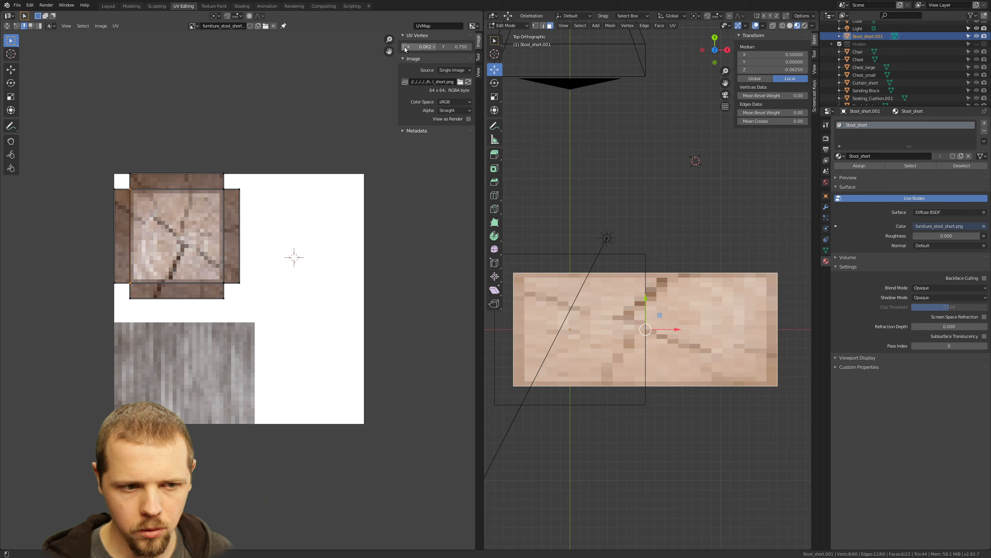
pyautogui.click(427, 47)
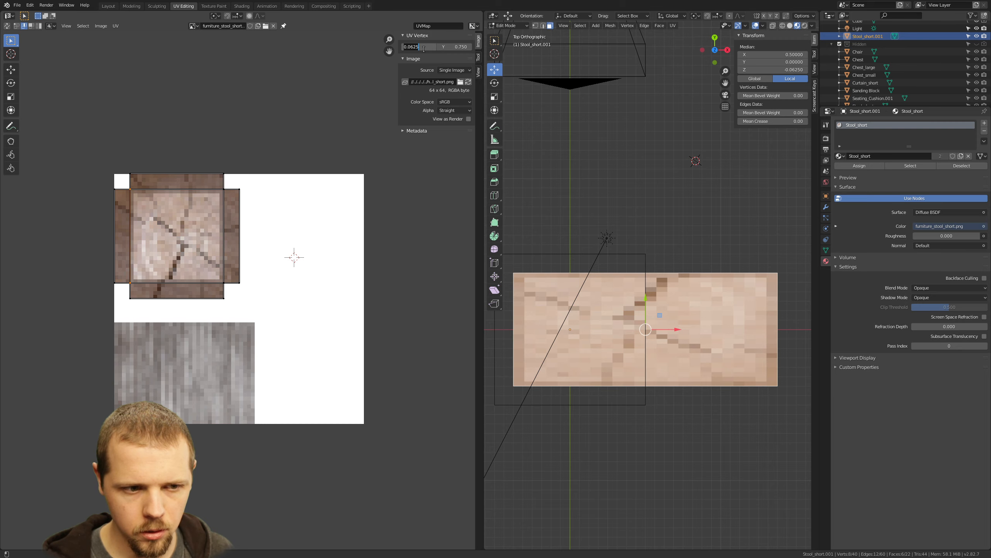
pyautogui.click(424, 49)
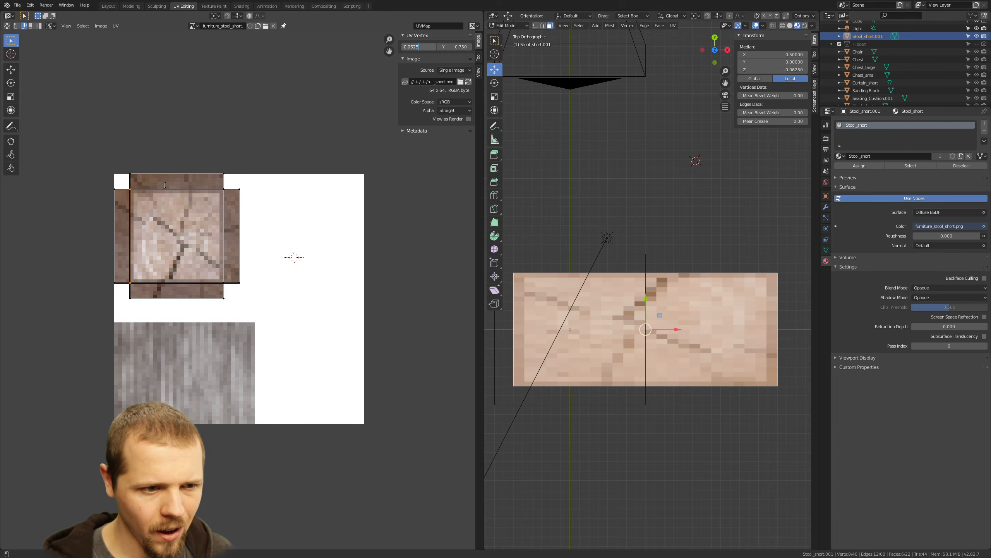
pyautogui.press('Return')
# Stretch the seat's UV island by selecting its right-hand edges and moving them about 0.44 along X with snapping
pyautogui.scroll(4, 151, 224)
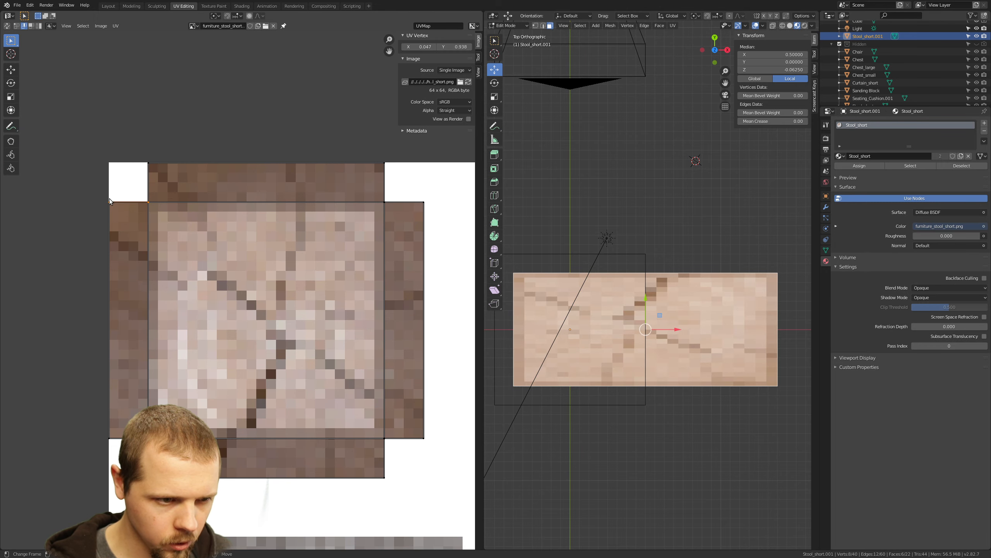
pyautogui.scroll(-2, 187, 250)
pyautogui.hotkey('alt', 'a')
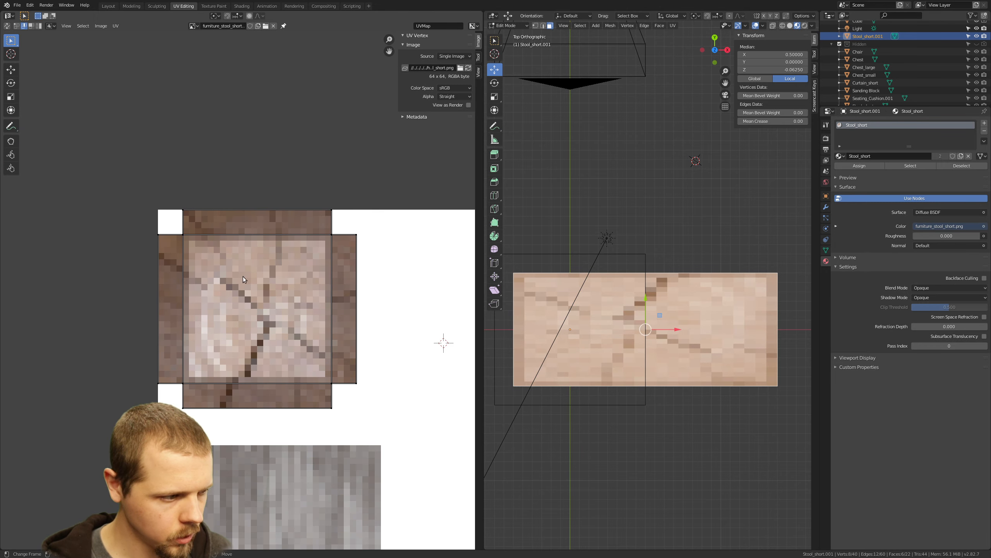
pyautogui.press('b')
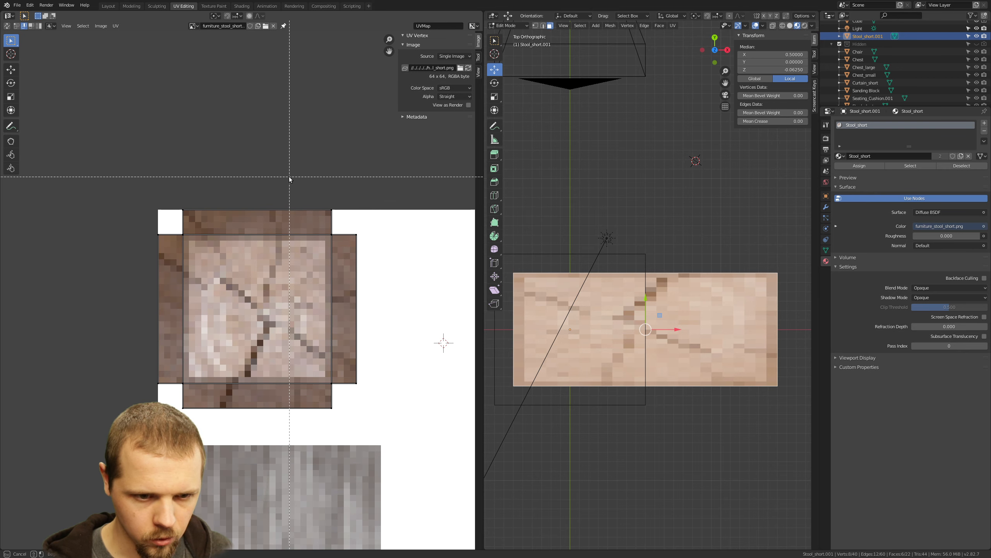
pyautogui.moveTo(288, 177); pyautogui.dragTo(371, 392)
pyautogui.scroll(-3, 369, 371)
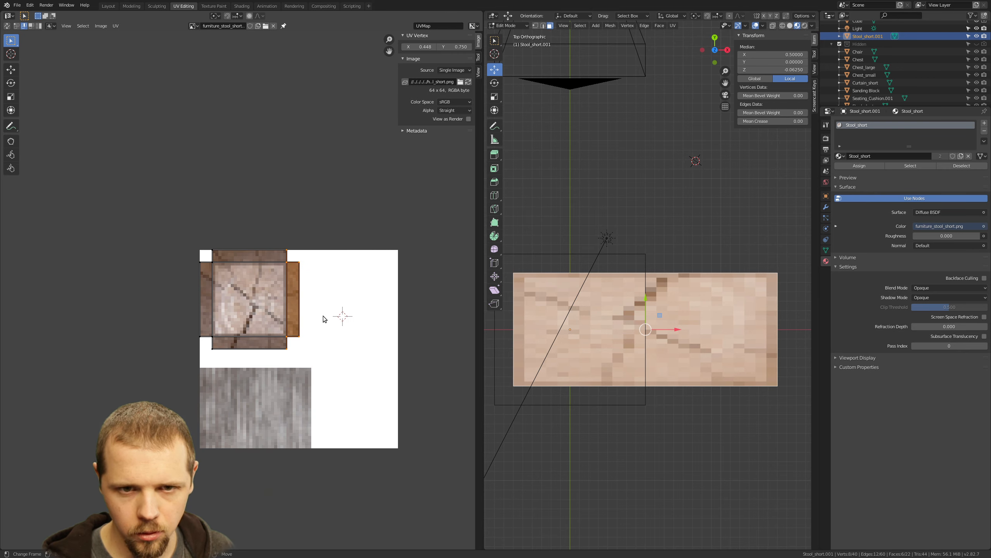
pyautogui.press('g')
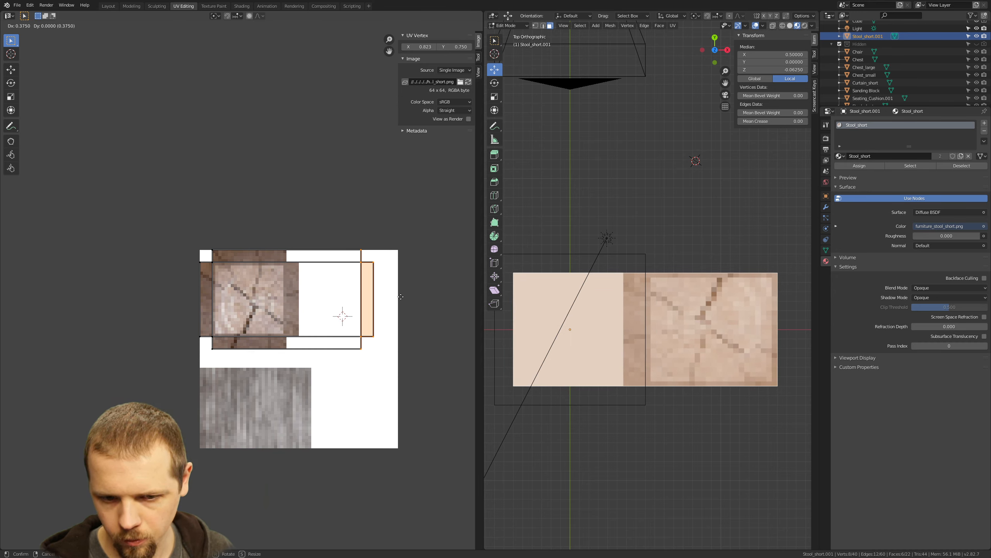
pyautogui.click(409, 301)
# Reselect the seat's top and adjoining side faces, and move the island's right-hand UV edges about 0.06 along X to the texture's right border
pyautogui.scroll(3, 721, 302)
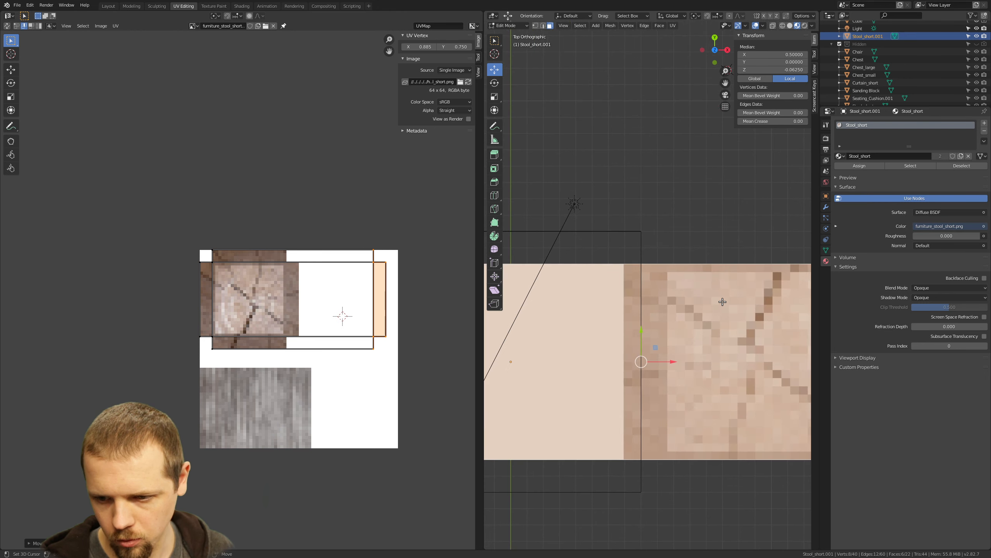
pyautogui.keyDown('shift'); pyautogui.moveTo(738, 286); pyautogui.dragTo(685, 288, button='middle'); pyautogui.keyUp('shift')
pyautogui.scroll(2, 695, 269)
pyautogui.hotkey('alt', 'a')
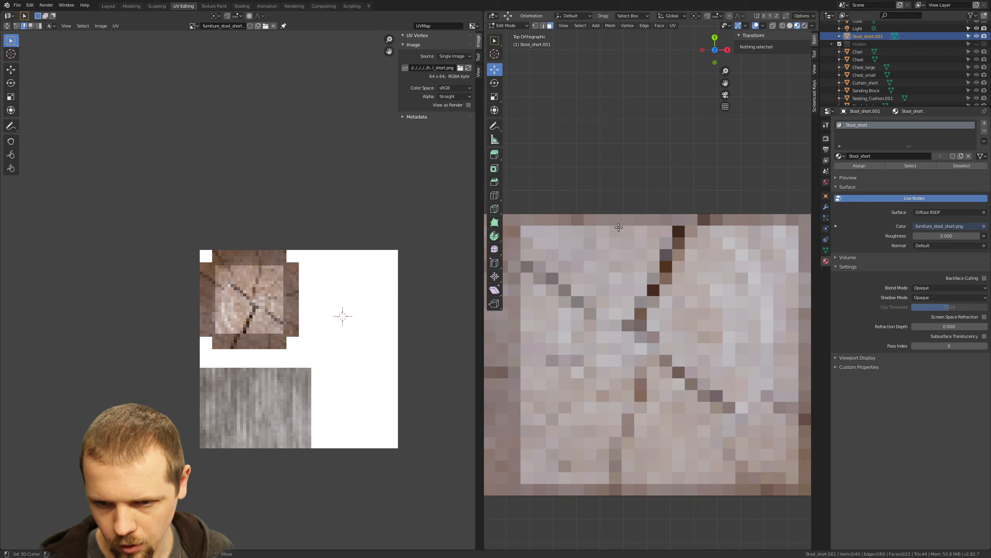
pyautogui.click(594, 281)
pyautogui.press('ctrl+KP_Add')
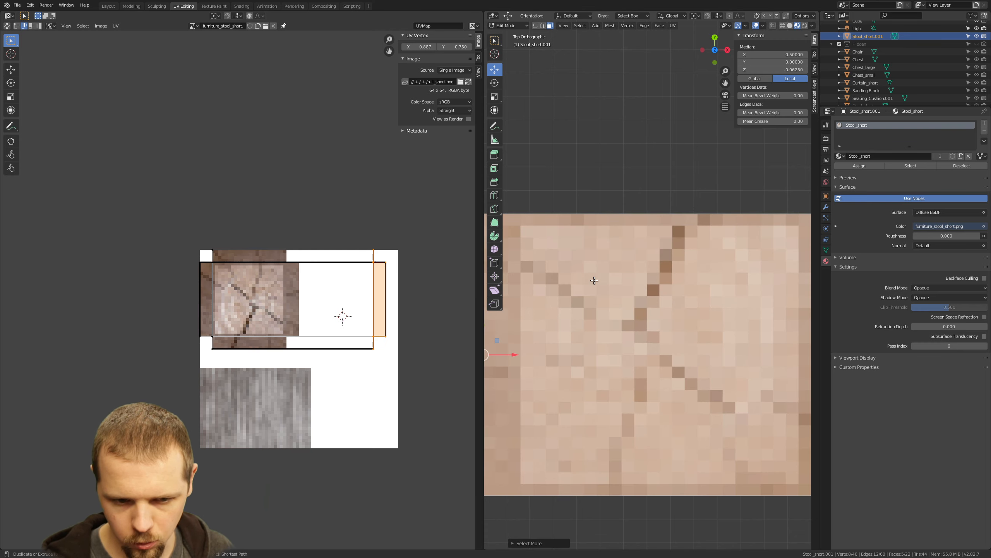
pyautogui.press('b')
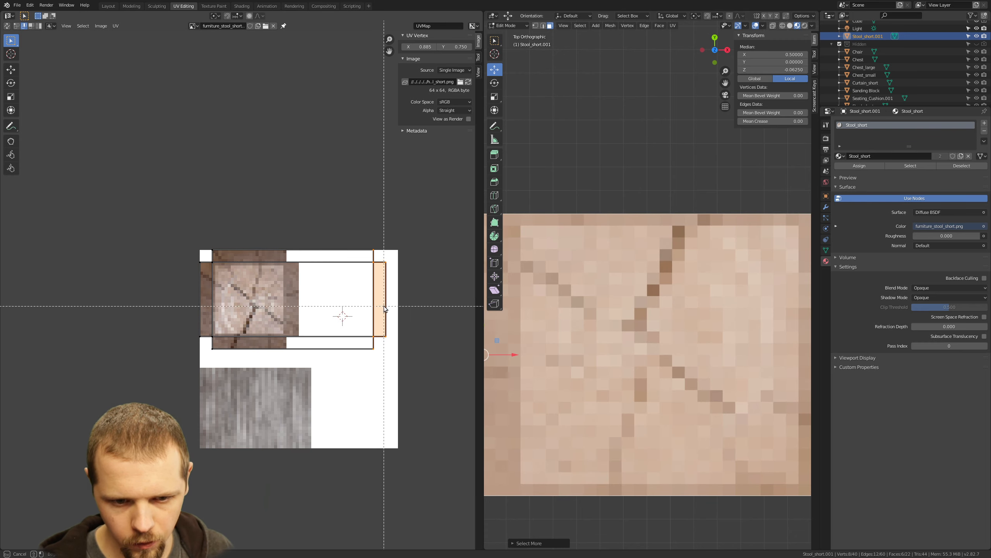
pyautogui.press('Escape')
pyautogui.press('g')
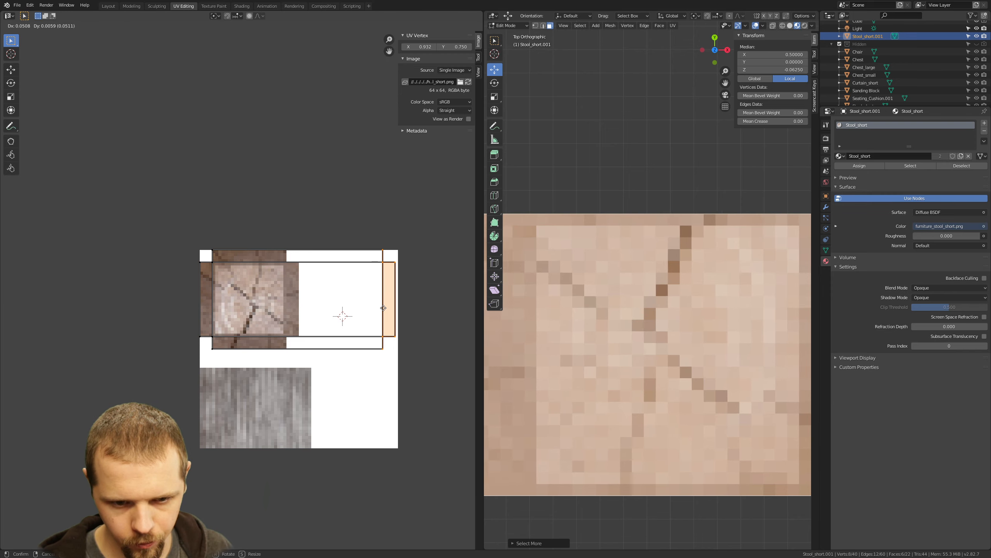
pyautogui.click(385, 308)
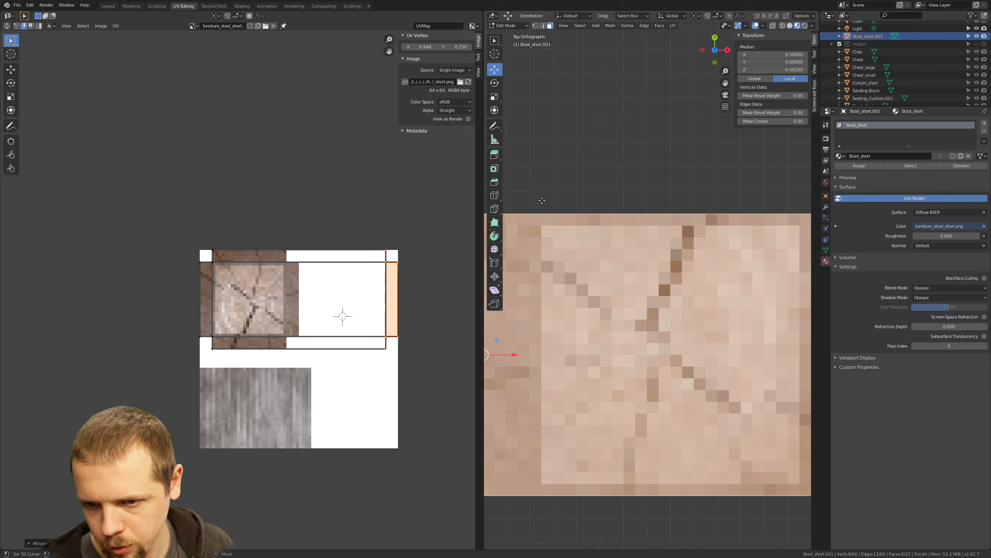
# Clear the seat selection and select the whole stool mesh, including the legs, to bring up all of its UVs
pyautogui.keyDown('shift'); pyautogui.moveTo(535, 297); pyautogui.dragTo(644, 317, button='middle'); pyautogui.keyUp('shift')
pyautogui.scroll(-5, 676, 314)
pyautogui.hotkey('alt', 'a')
pyautogui.press('a')
pyautogui.hotkey('alt', 'a')
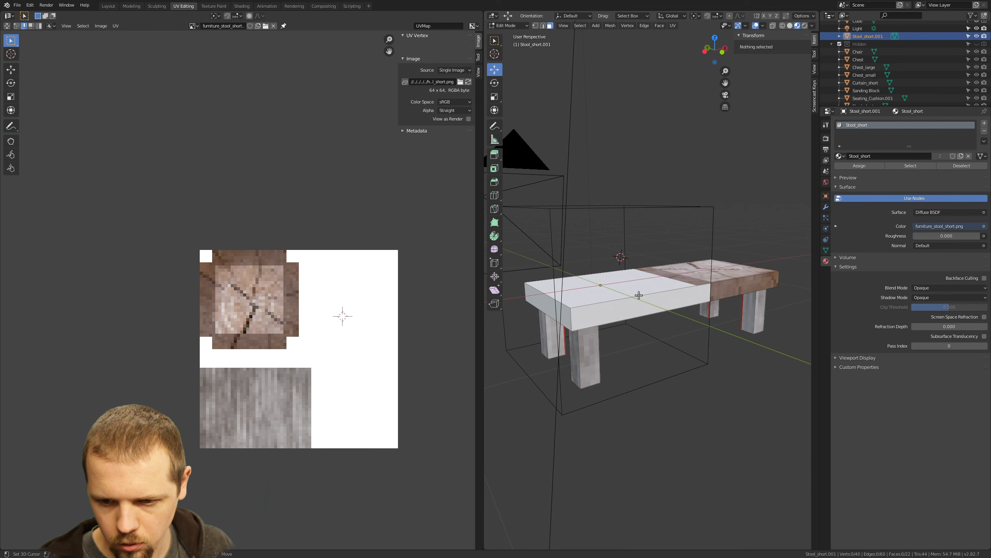
pyautogui.press('a')
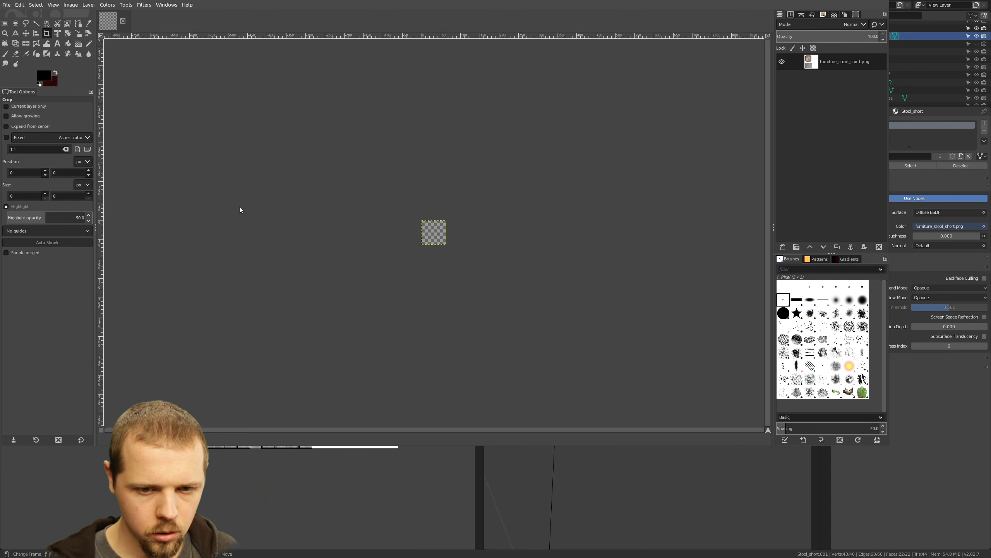
# Switch to GIMP with furniture_stool_short.png open, and add furniture_chest.png as a new layer above it
pyautogui.keyDown('ctrl'); pyautogui.scroll(7, 442, 249); pyautogui.keyUp('ctrl')
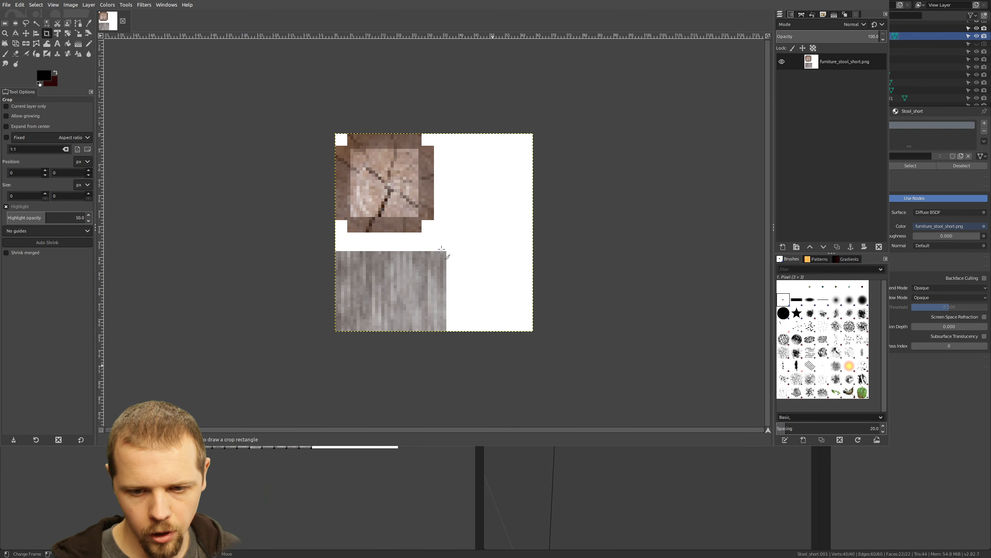
pyautogui.keyDown('ctrl'); pyautogui.scroll(1, 442, 249); pyautogui.keyUp('ctrl')
pyautogui.keyDown('ctrl'); pyautogui.scroll(-1, 343, 243); pyautogui.keyUp('ctrl')
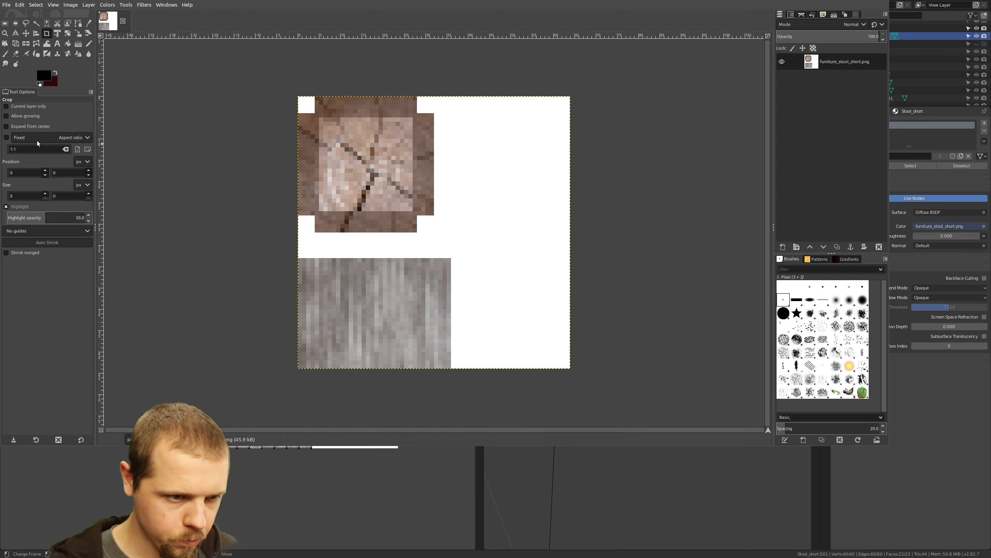
pyautogui.hotkey('ctrl', 'e')
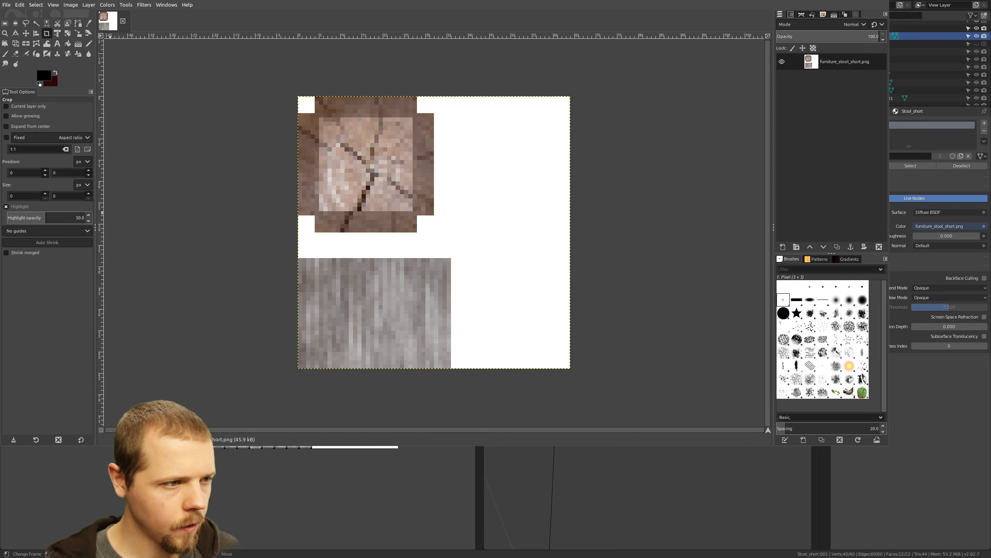
pyautogui.moveTo(0, 156); pyautogui.dragTo(819, 56)
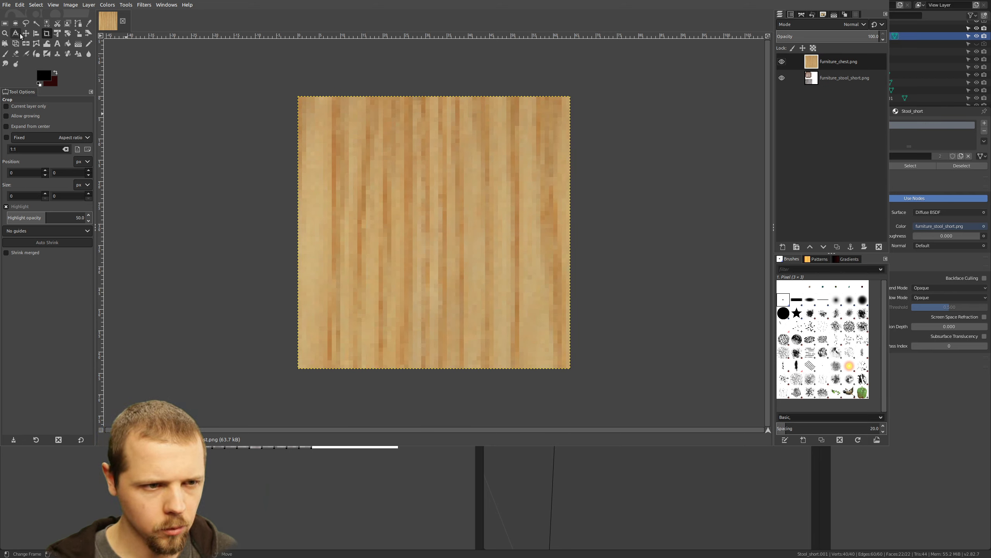
# Rotate the furniture_chest.png layer by 90 degrees so the wood grain runs horizontally
pyautogui.click(68, 33)
pyautogui.moveTo(556, 189); pyautogui.dragTo(469, 312)
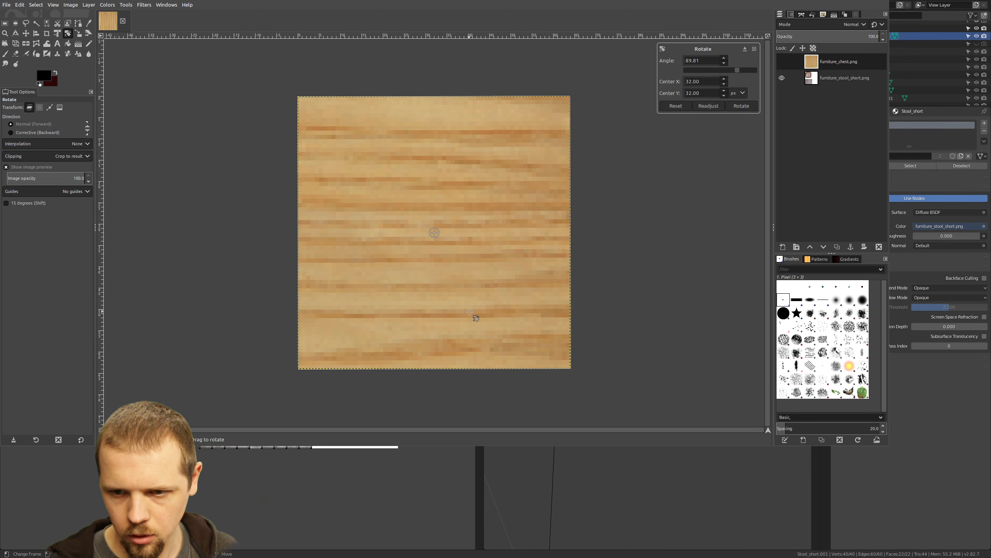
pyautogui.moveTo(704, 60); pyautogui.dragTo(671, 62)
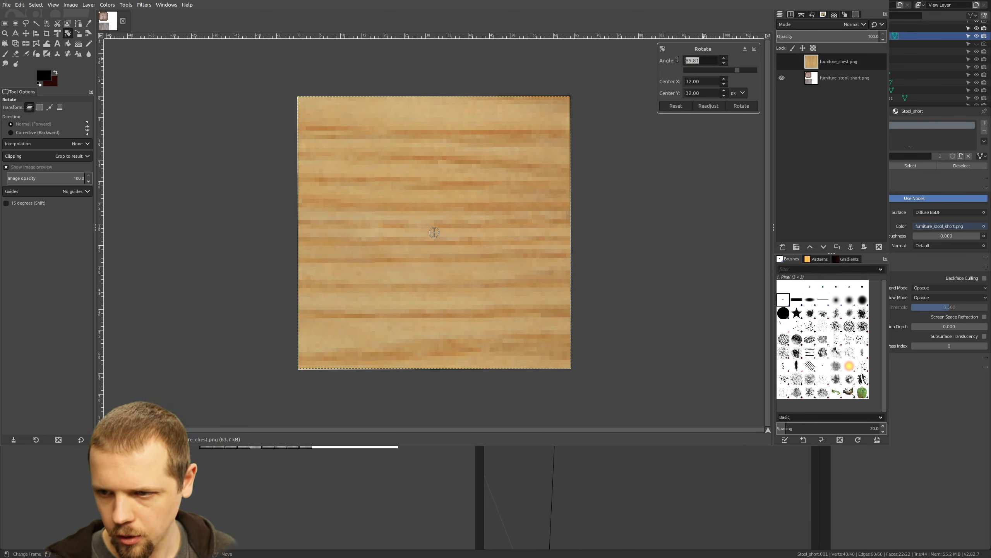
pyautogui.write('90')
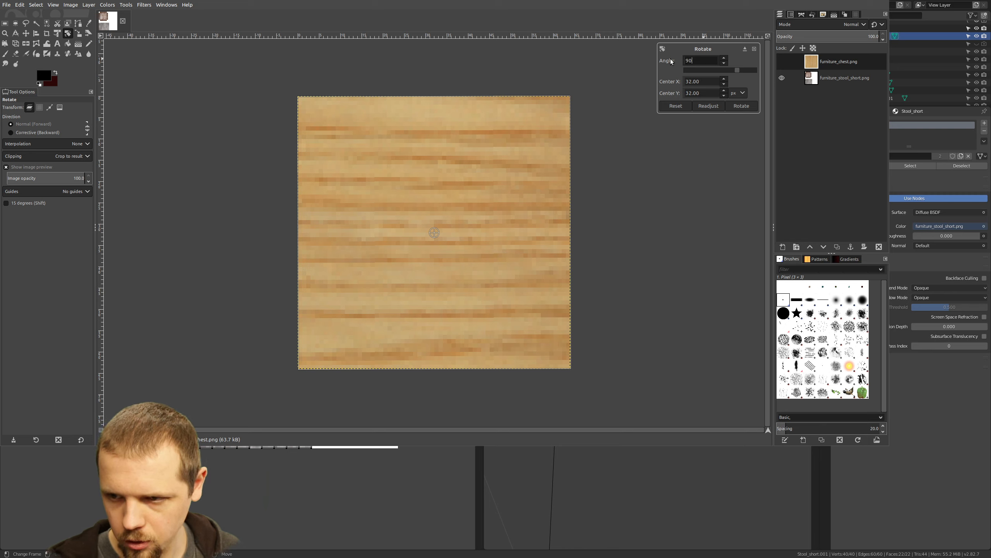
pyautogui.click(744, 106)
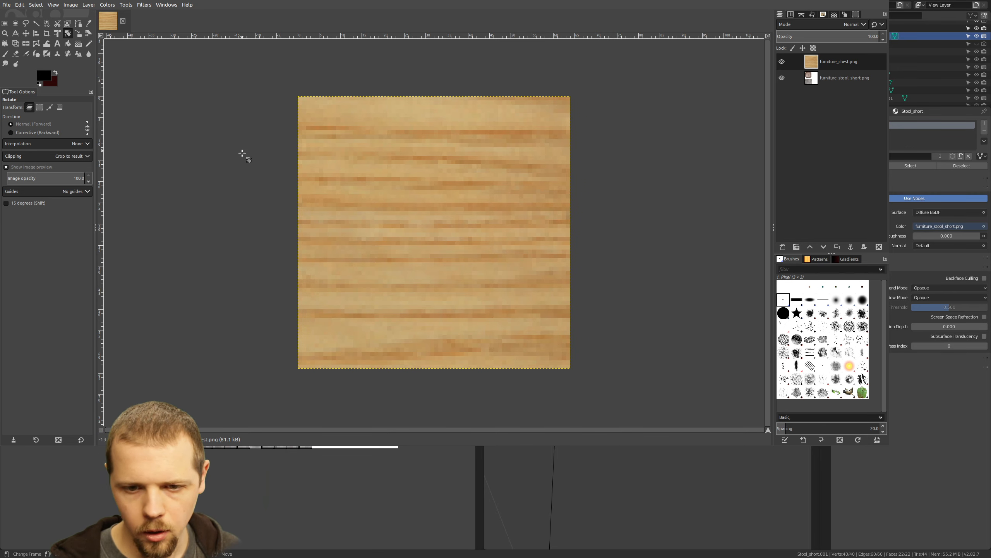
# Hide the chest layer and make a 37 × 28 px rectangular selection around the grey leg texture on the stool layer
pyautogui.click(826, 78)
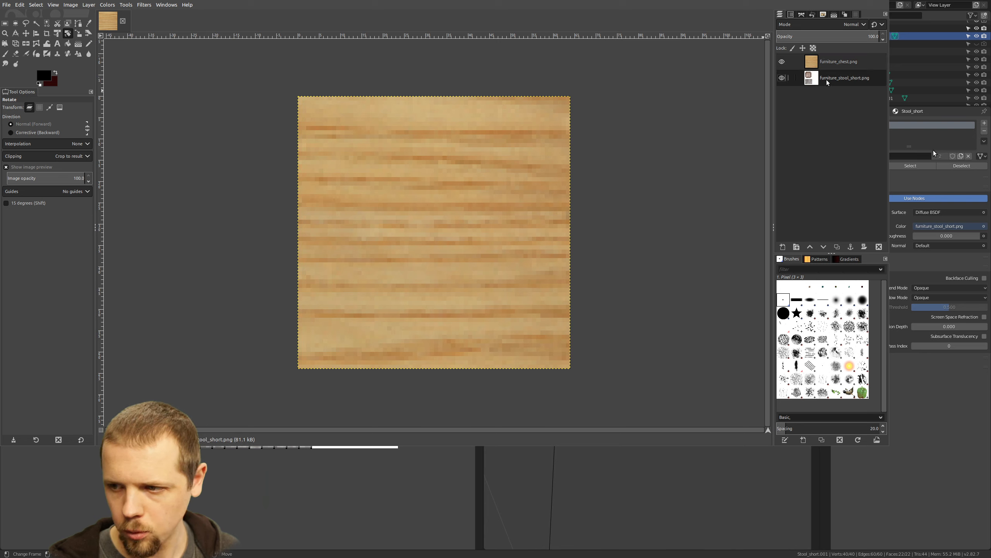
pyautogui.click(782, 61)
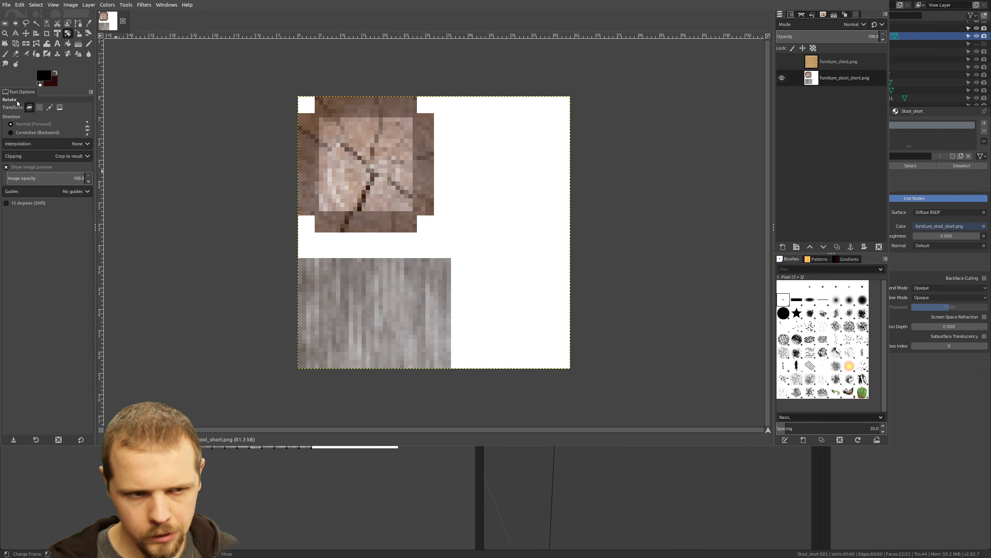
pyautogui.click(5, 23)
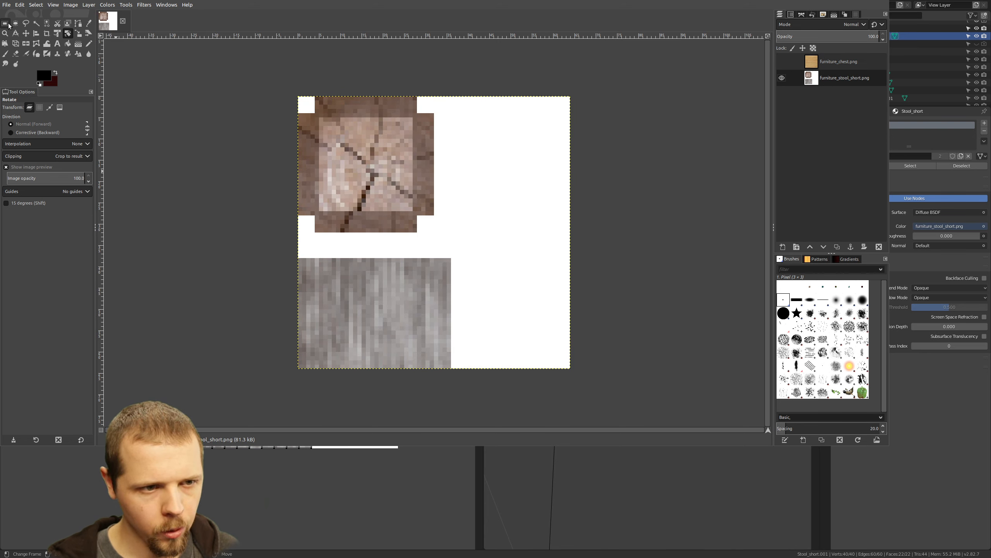
pyautogui.moveTo(299, 254); pyautogui.dragTo(311, 270)
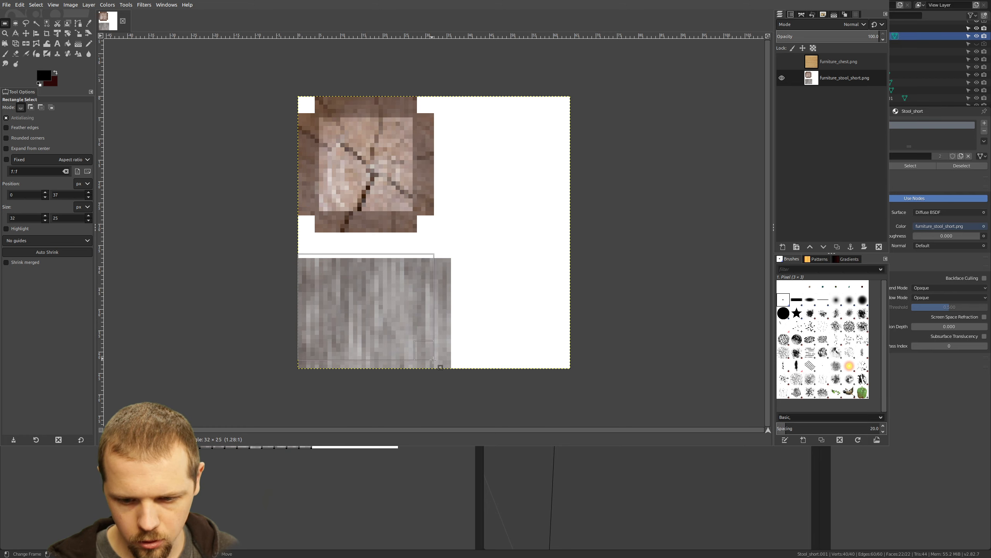
pyautogui.moveTo(454, 374); pyautogui.dragTo(454, 374)
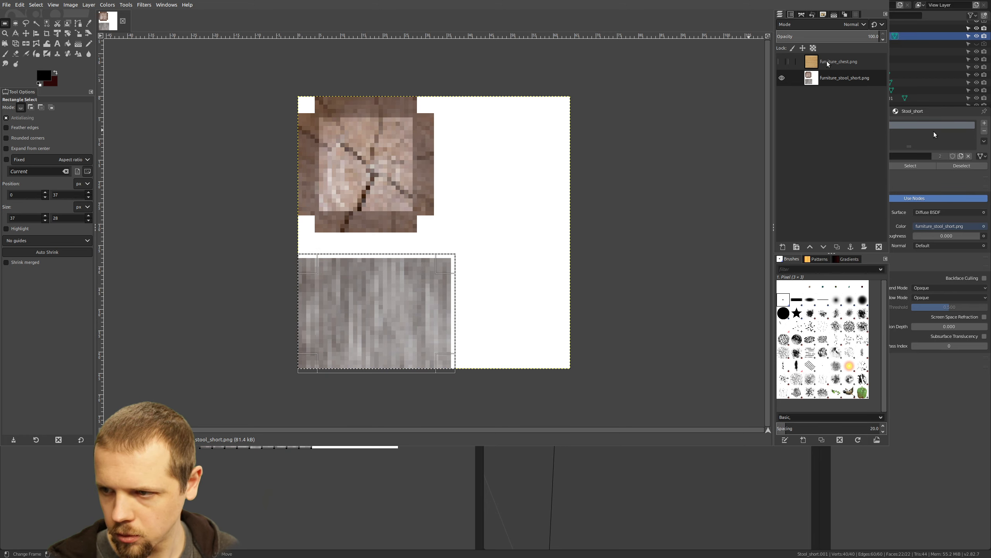
# Show the furniture_chest.png layer again and delete its selected area to expose the grey leg texture beneath
pyautogui.click(789, 63)
pyautogui.click(782, 61)
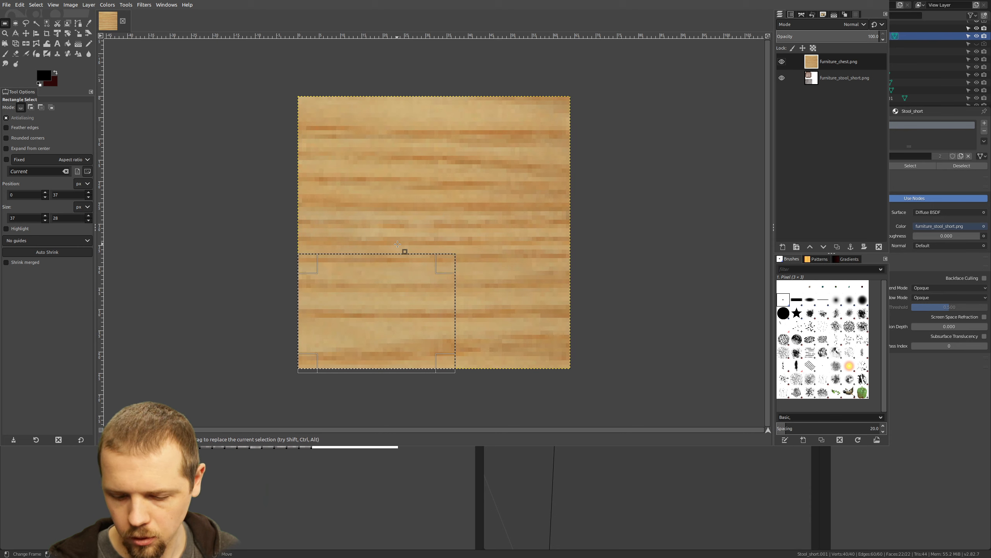
pyautogui.press('Delete')
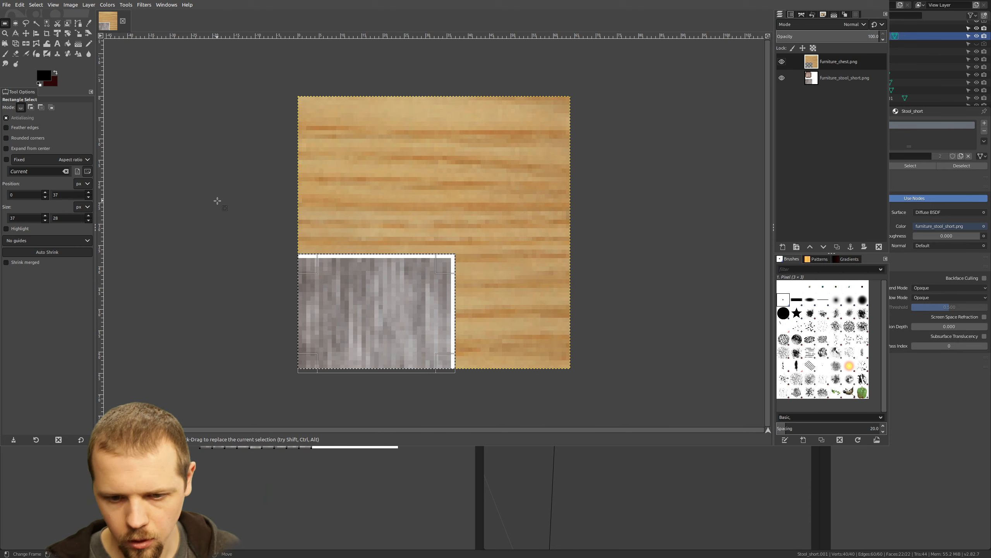
# Export the image as furniture_bench_short.png, and switch back to Blender with that texture loaded in the UV editor
pyautogui.click(5, 7)
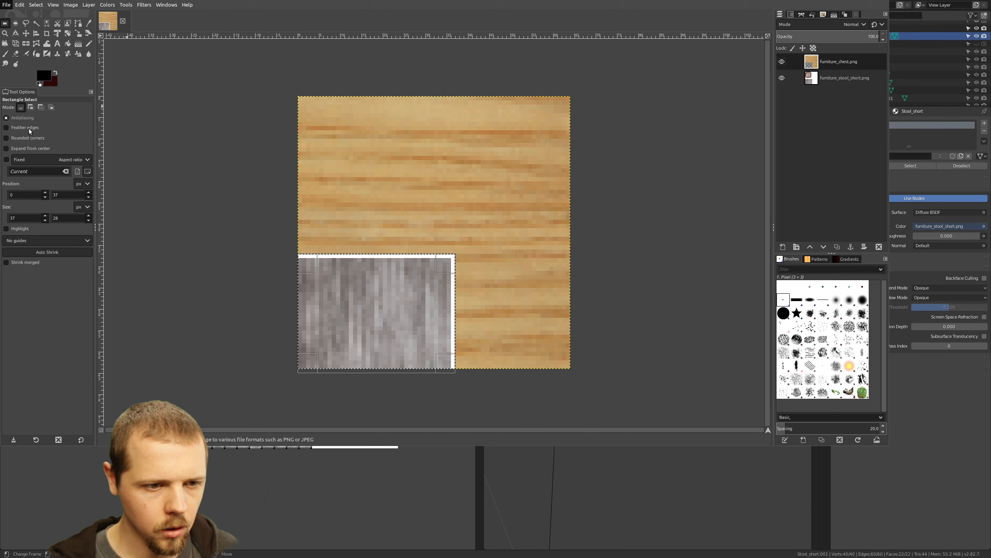
pyautogui.click(36, 117)
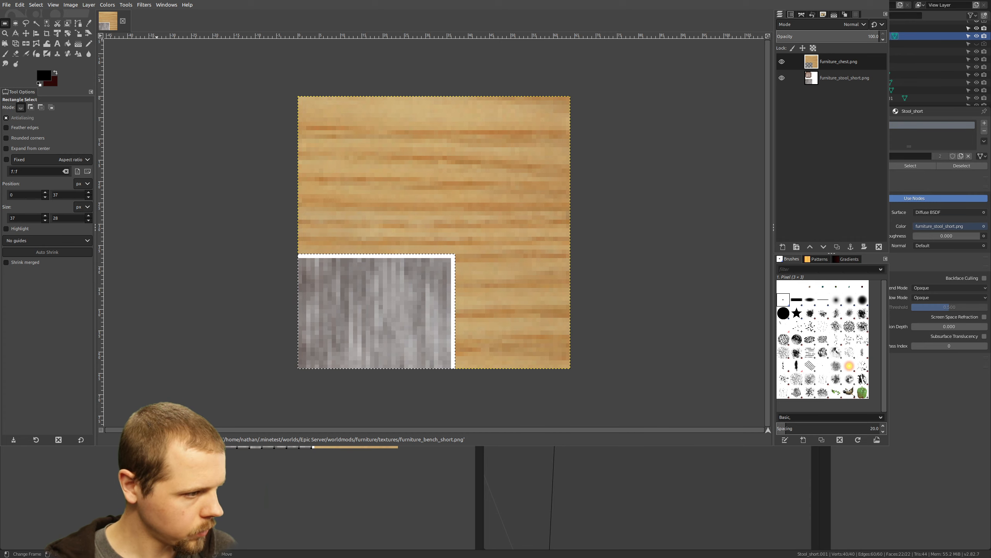
pyautogui.hotkey('alt', 'Tab')
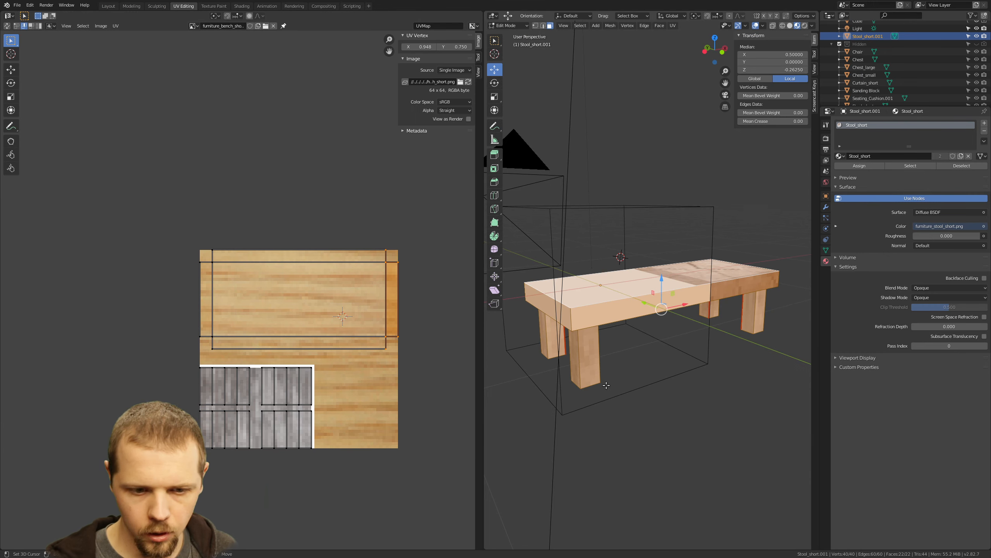
# Select only the seat's top face, and switch to the Shading workspace with an angled view of the long stool
pyautogui.moveTo(709, 319); pyautogui.dragTo(688, 357, button='middle')
pyautogui.click(679, 321)
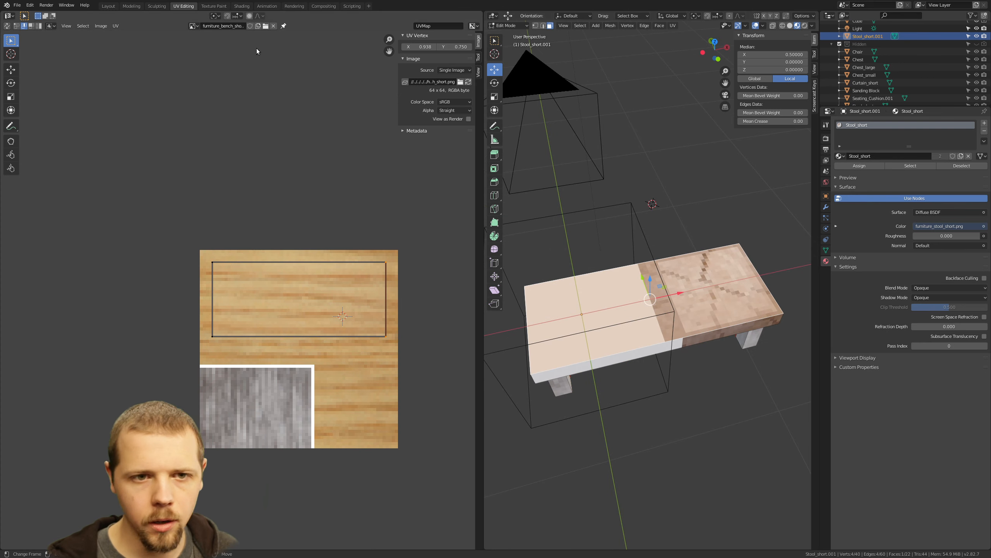
pyautogui.click(250, 7)
pyautogui.scroll(-12, 551, 188)
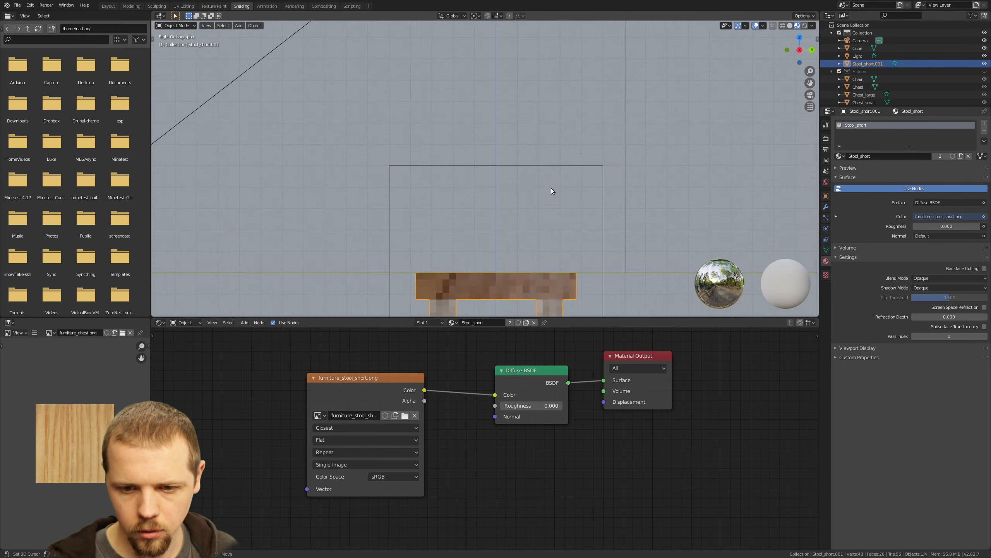
pyautogui.moveTo(521, 216)
pyautogui.mouseDown(button='middle')
pyautogui.moveTo(467, 254)
pyautogui.moveTo(454, 242)
pyautogui.mouseUp(button='middle')
pyautogui.scroll(4, 454, 241)
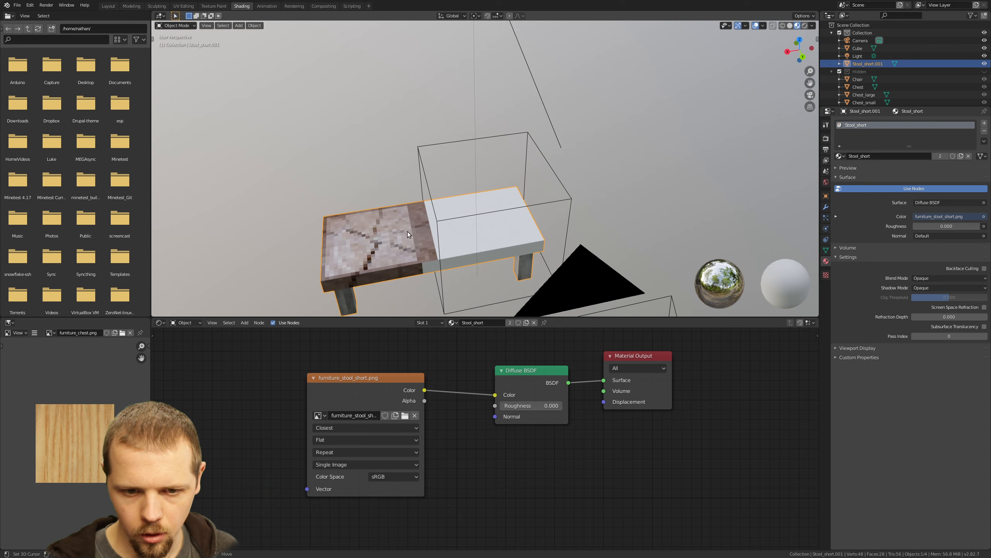
# Return to object mode and make the long stool's Stool_short material a single-user copy
pyautogui.press('Tab')
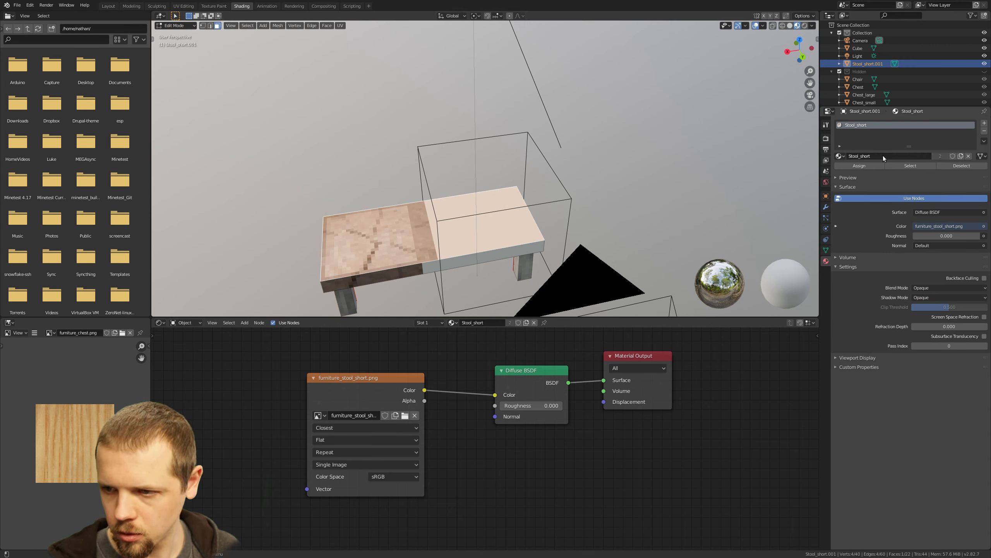
pyautogui.press('Tab')
pyautogui.click(941, 156)
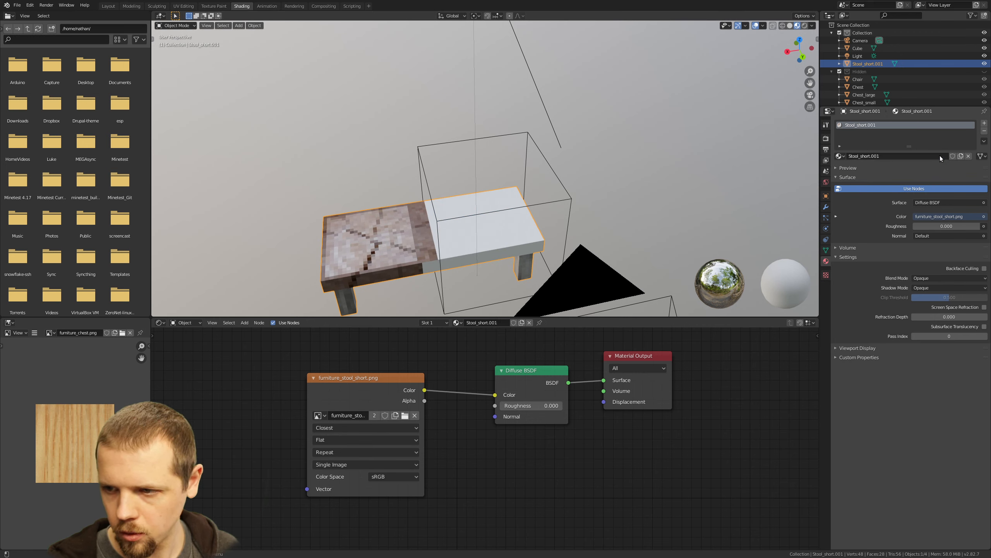
# Rename the long stool's copied material to Bench
pyautogui.click(901, 157)
pyautogui.press('End')
pyautogui.press('BackSpace')
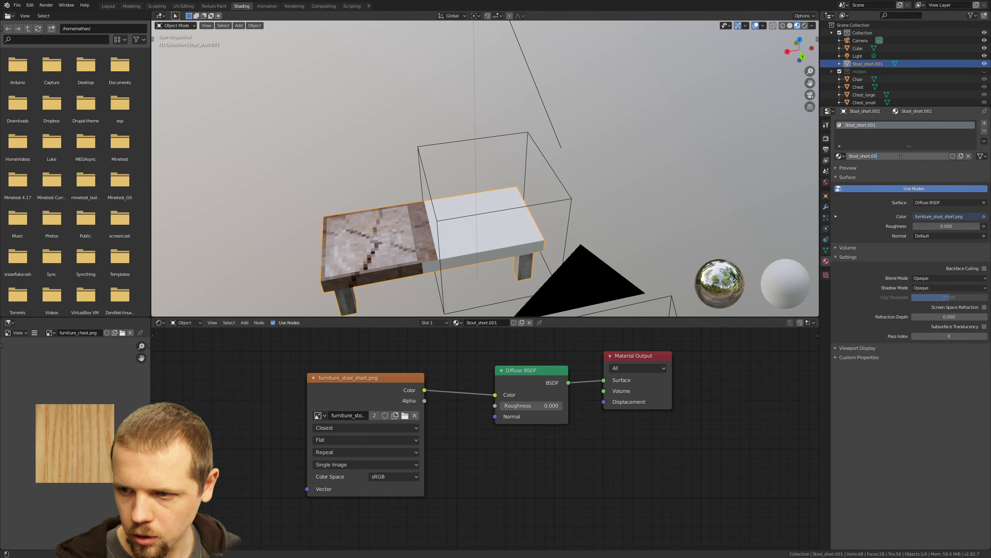
pyautogui.press('BackSpace')
pyautogui.press('BackSpace')
pyautogui.press('BackSpace')
pyautogui.press('BackSpace')
pyautogui.press('BackSpace')
pyautogui.press('BackSpace')
pyautogui.press('BackSpace')
pyautogui.press('BackSpace')
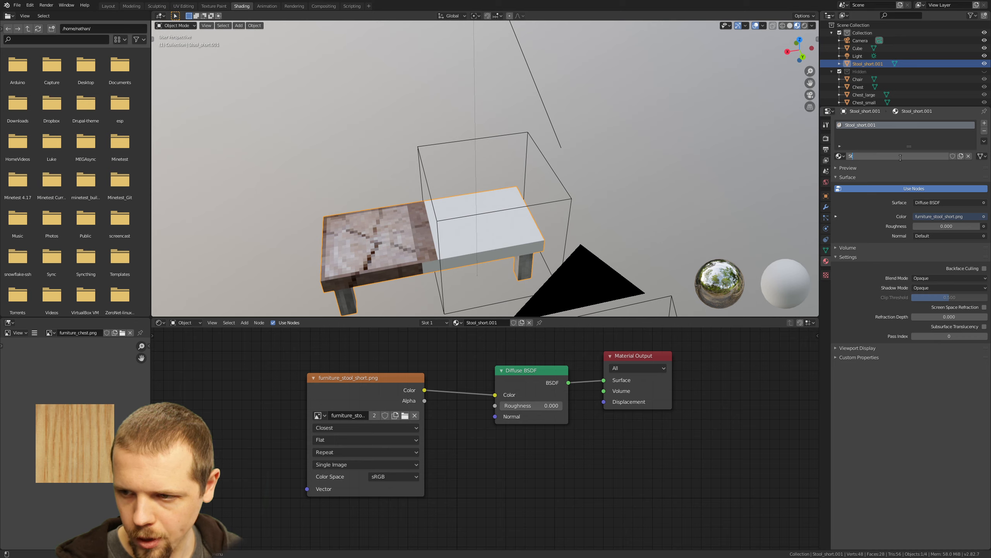
pyautogui.write('Bench')
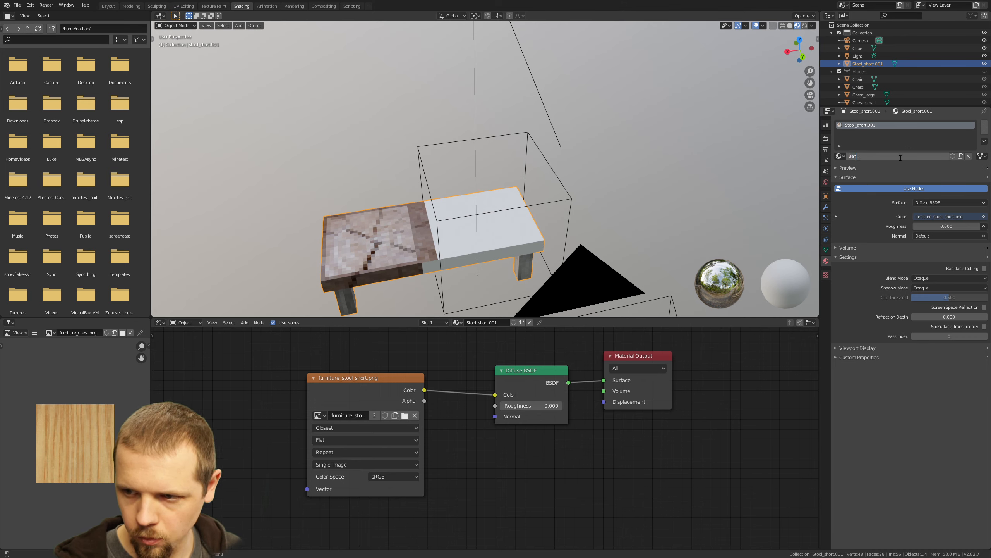
pyautogui.press('Return')
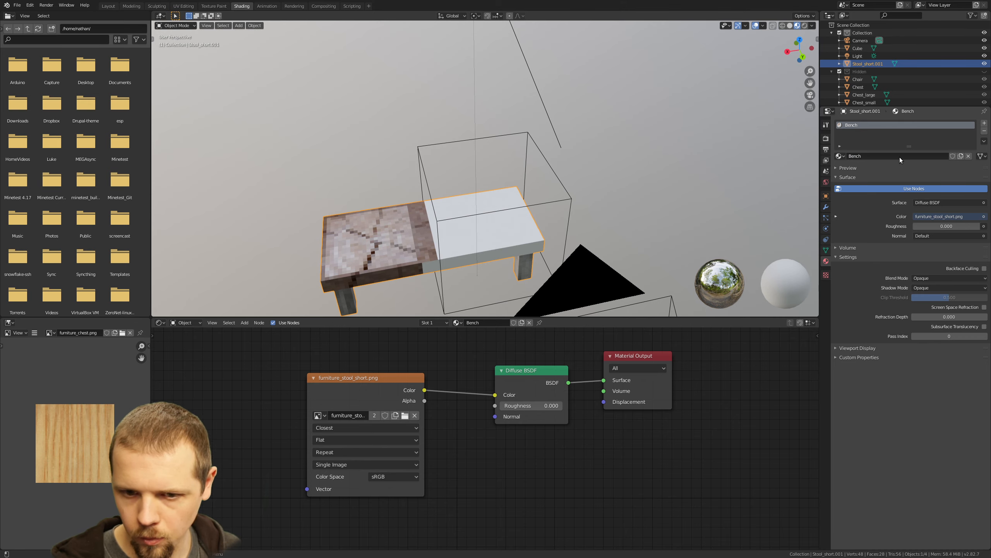
# Assign furniture_bench_short.png to the image texture node of the Bench material
pyautogui.click(323, 416)
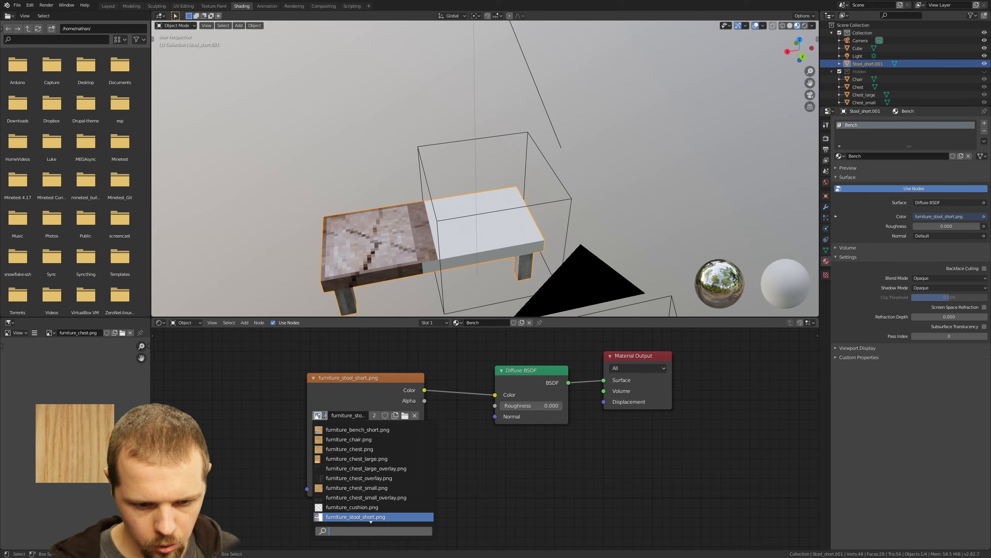
pyautogui.click(348, 429)
pyautogui.moveTo(406, 252)
pyautogui.mouseDown(button='middle')
pyautogui.moveTo(439, 215)
pyautogui.moveTo(550, 179)
pyautogui.moveTo(598, 190)
pyautogui.moveTo(611, 243)
pyautogui.moveTo(415, 242)
pyautogui.mouseUp(button='middle')
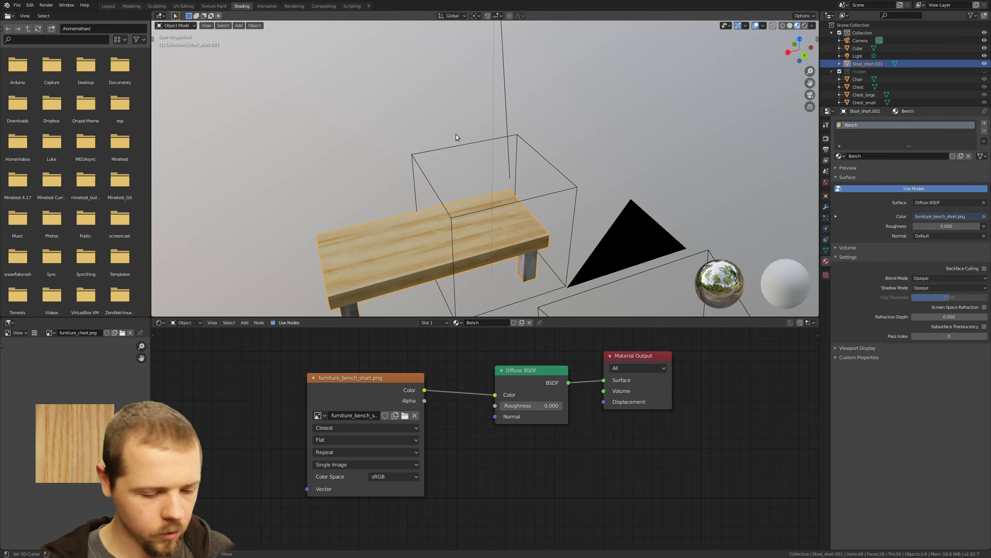
# Save the blend file and export the bench as a Wavefront OBJ
pyautogui.hotkey('ctrl', 's')
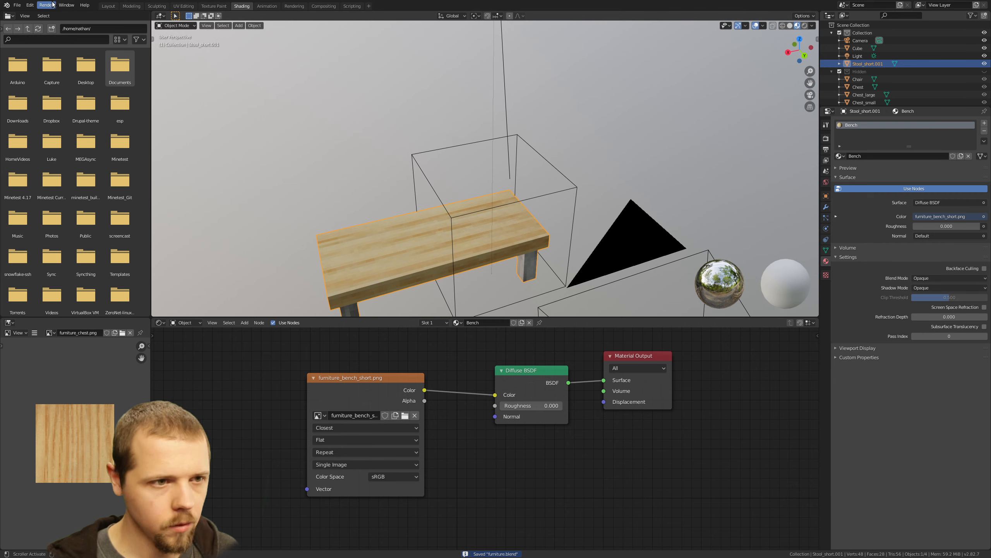
pyautogui.click(17, 4)
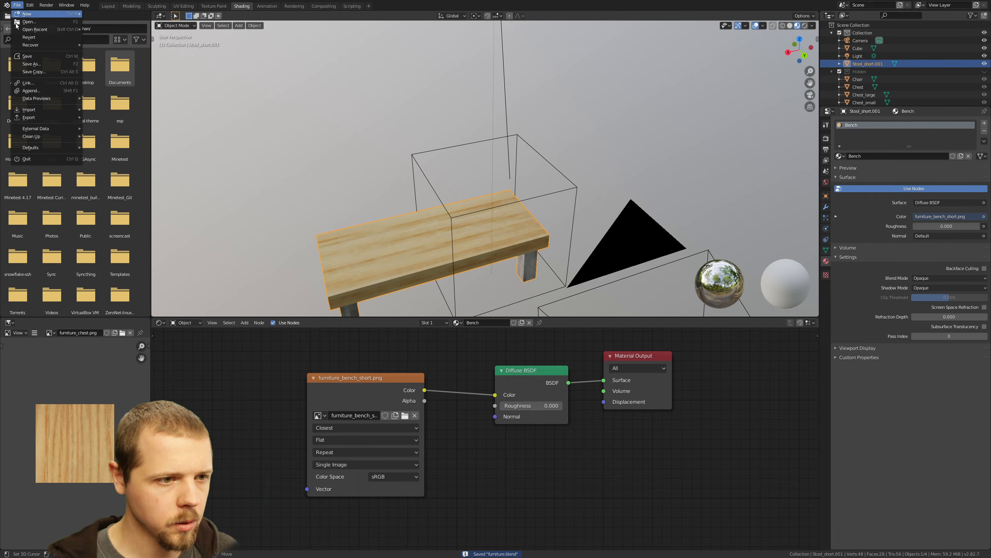
pyautogui.moveTo(38, 118)
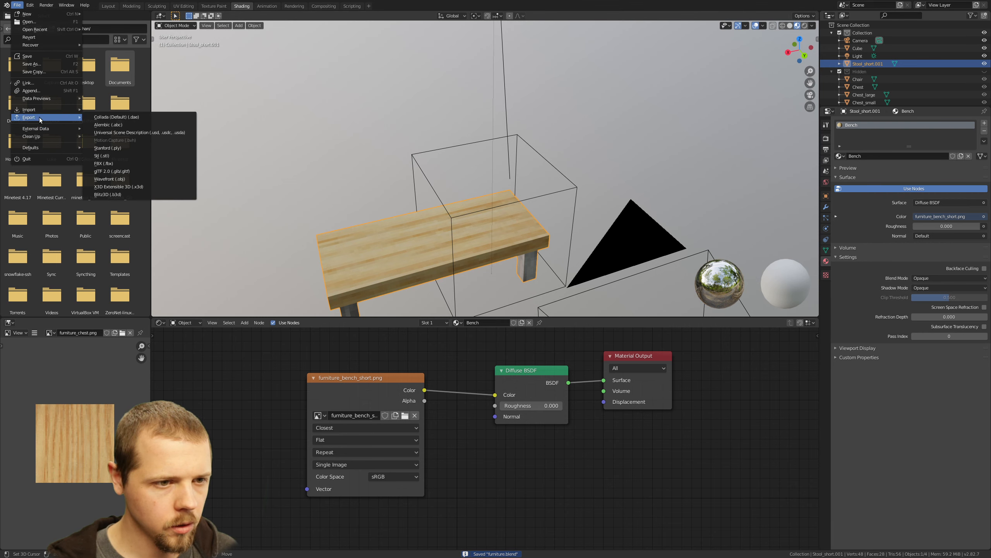
pyautogui.click(137, 179)
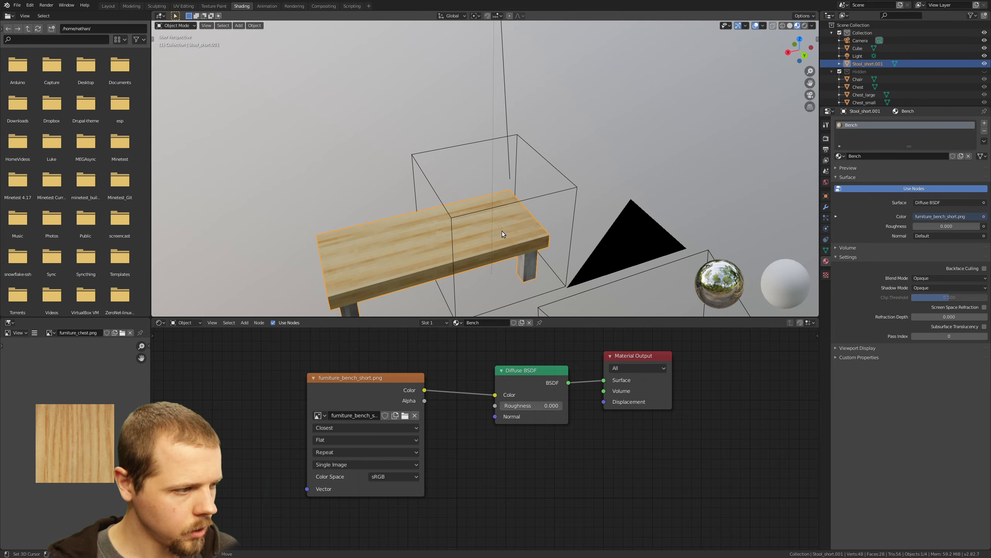
pyautogui.moveTo(551, 230); pyautogui.dragTo(503, 233, button='middle')
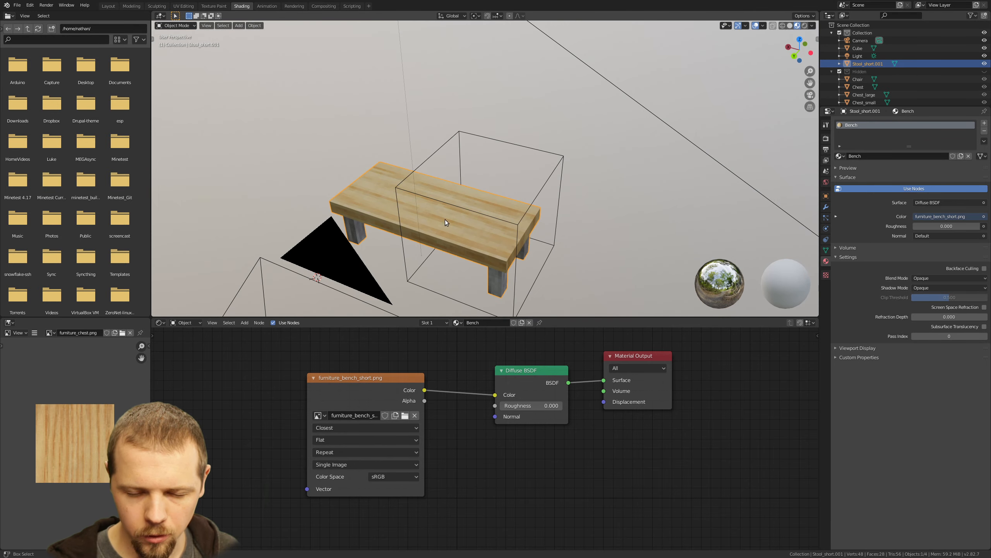
pyautogui.moveTo(446, 222); pyautogui.dragTo(524, 198, button='middle')
pyautogui.moveTo(422, 172); pyautogui.dragTo(458, 215, button='middle')
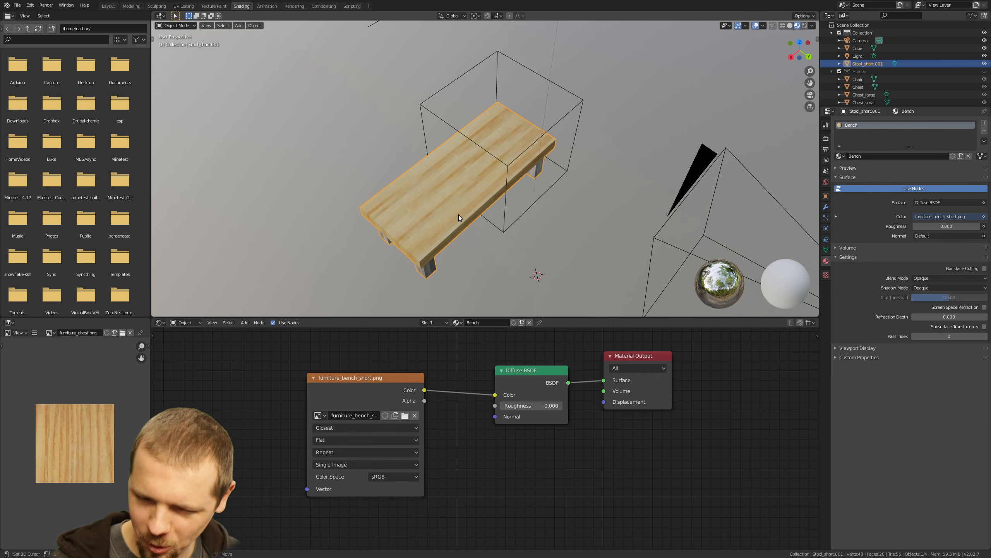
pyautogui.press('Tab')
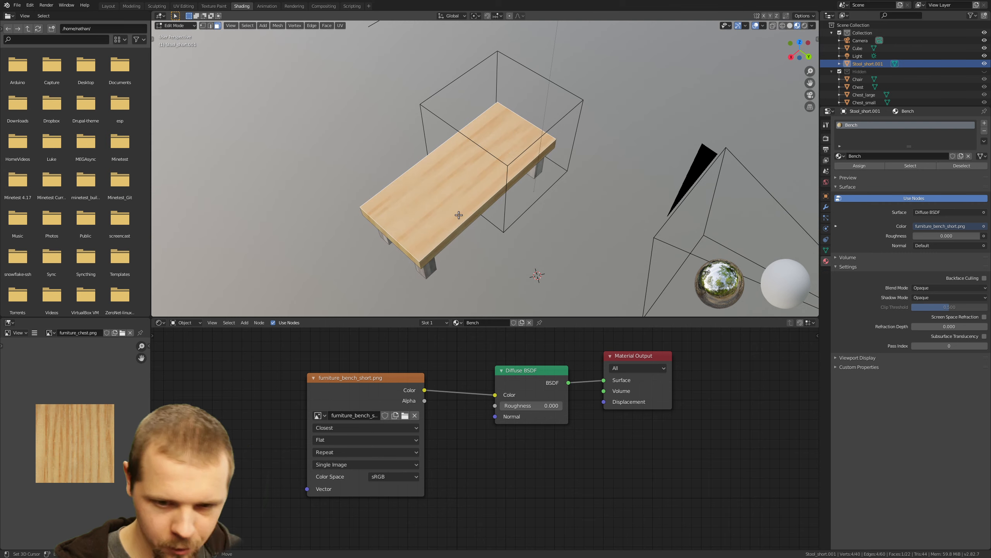
pyautogui.press('Tab')
pyautogui.moveTo(458, 215); pyautogui.dragTo(443, 184, button='middle')
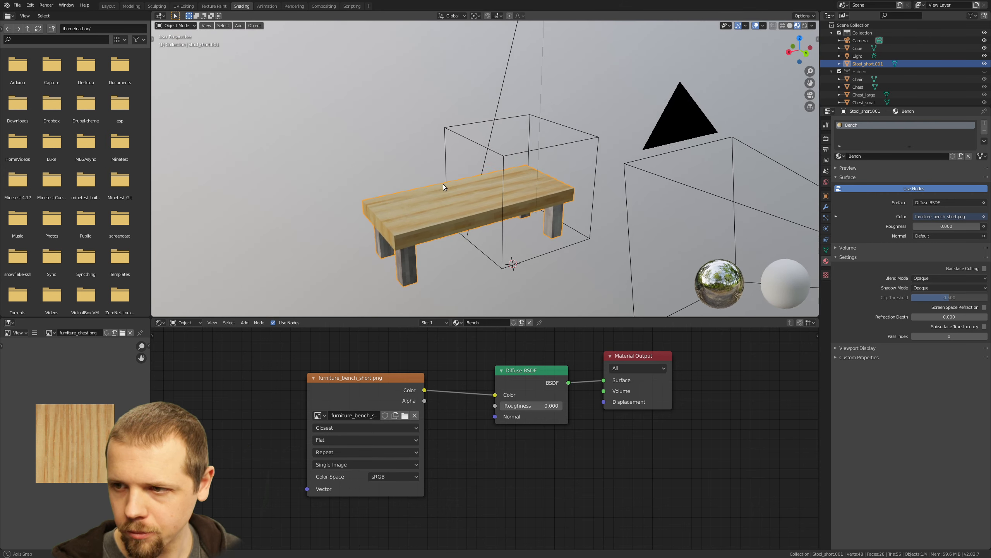
# Rename the Stool_short.001 object to Bench_short
pyautogui.doubleClick(868, 64)
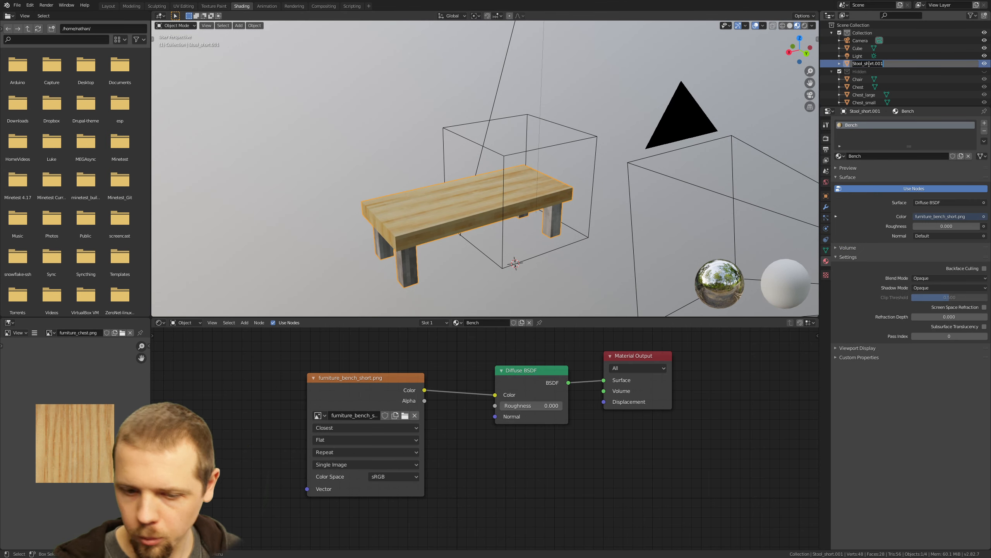
pyautogui.write('Bench_short')
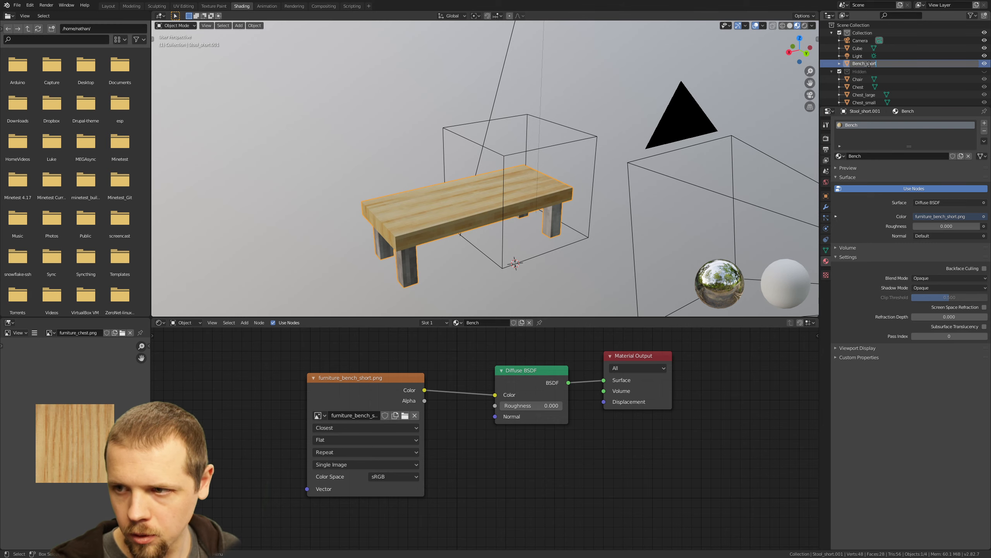
pyautogui.press('Return')
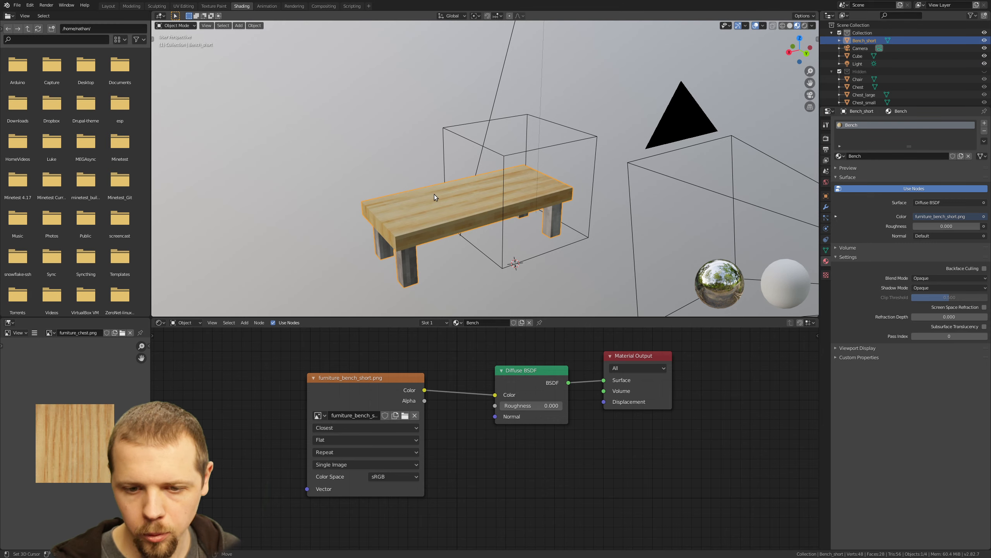
# Move the Bench_short object into the Hidden collection
pyautogui.moveTo(434, 194); pyautogui.dragTo(417, 211, button='middle')
pyautogui.scroll(-3, 516, 220)
pyautogui.press('2')
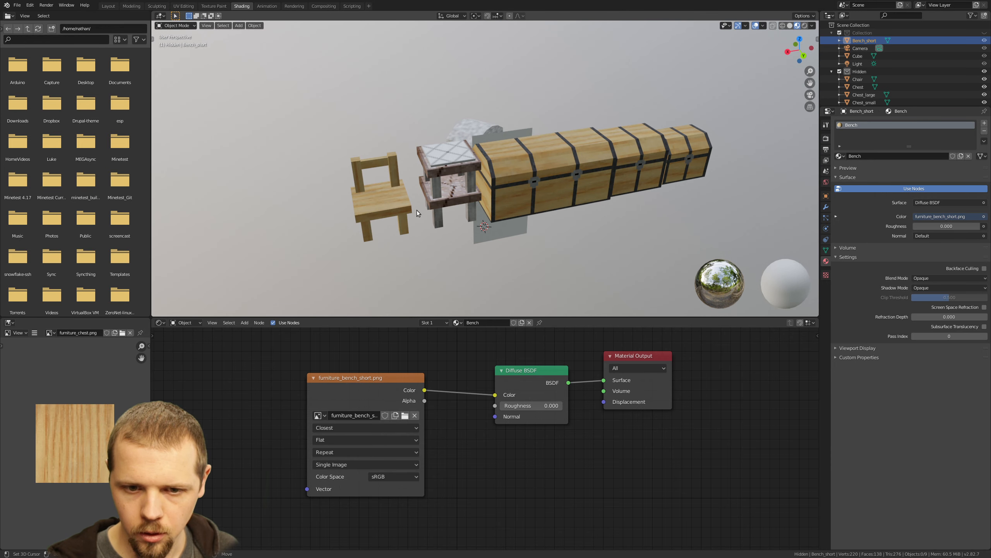
pyautogui.press('1')
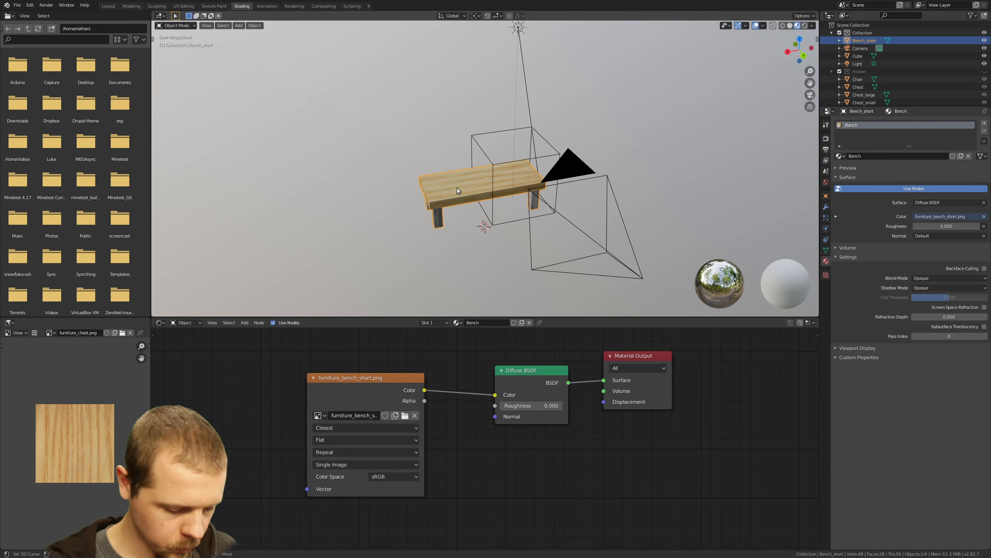
pyautogui.press('m')
pyautogui.click(444, 182)
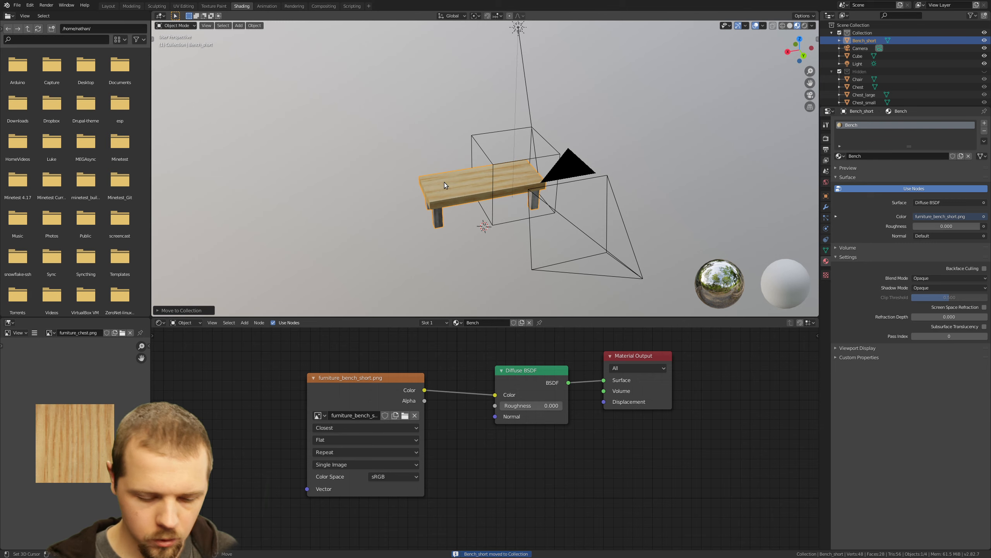
pyautogui.press('m')
pyautogui.click(439, 188)
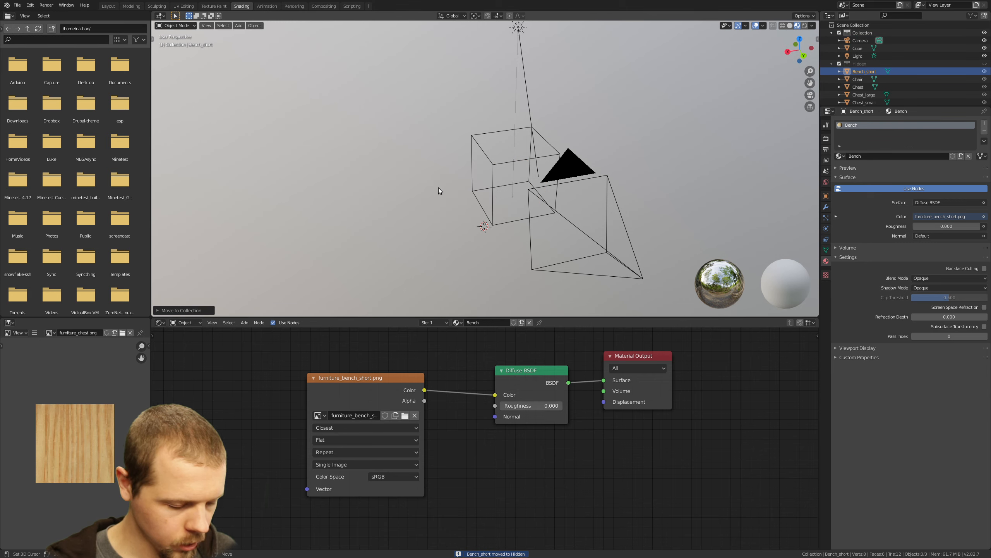
# Hide the camera and the light in the viewport
pyautogui.scroll(-3, 502, 204)
pyautogui.click(556, 166)
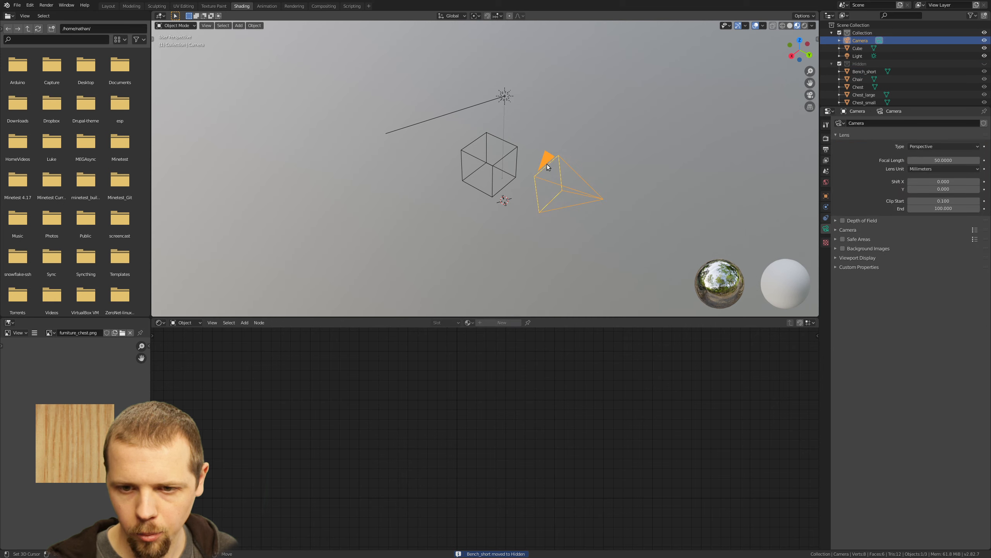
pyautogui.click(984, 41)
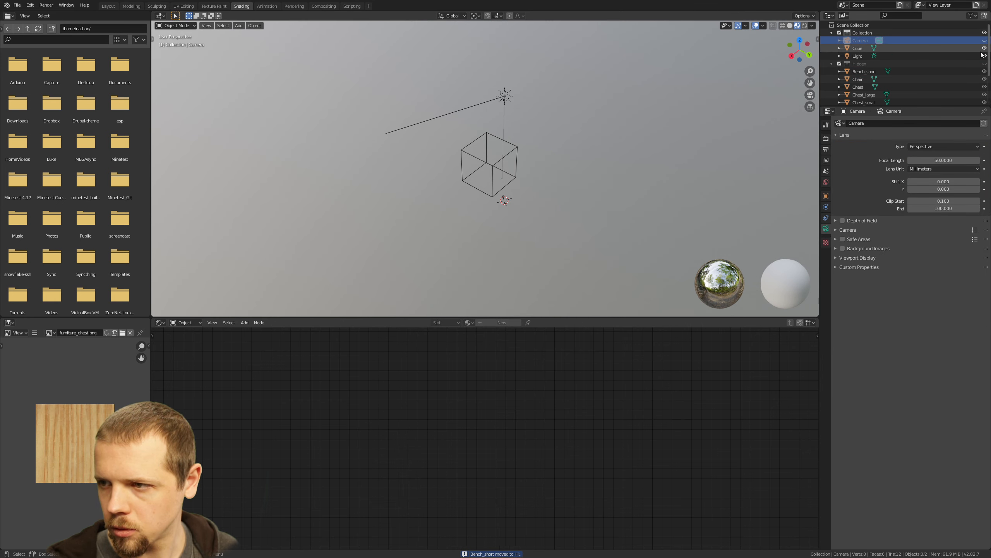
pyautogui.click(984, 56)
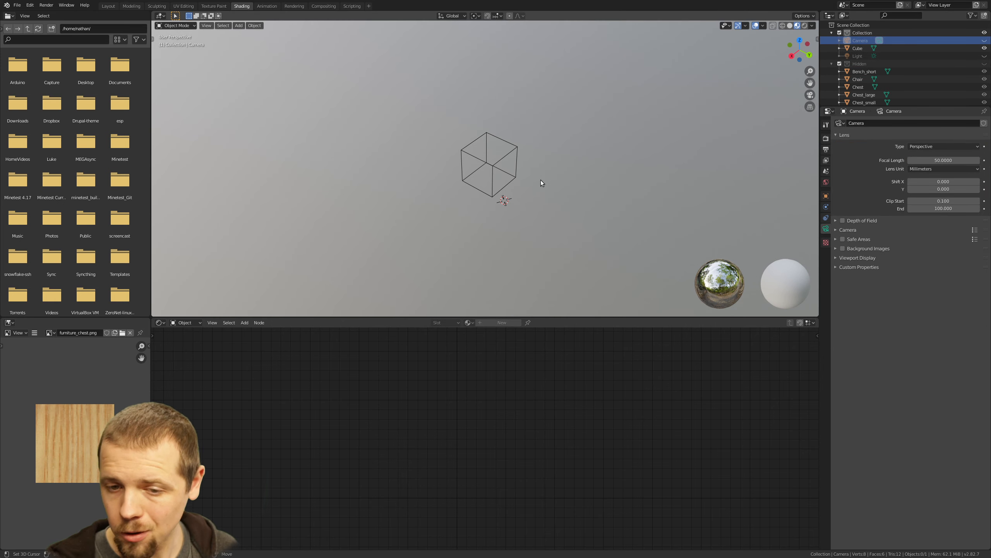
pyautogui.moveTo(540, 180); pyautogui.dragTo(500, 178, button='middle')
pyautogui.scroll(1, 521, 200)
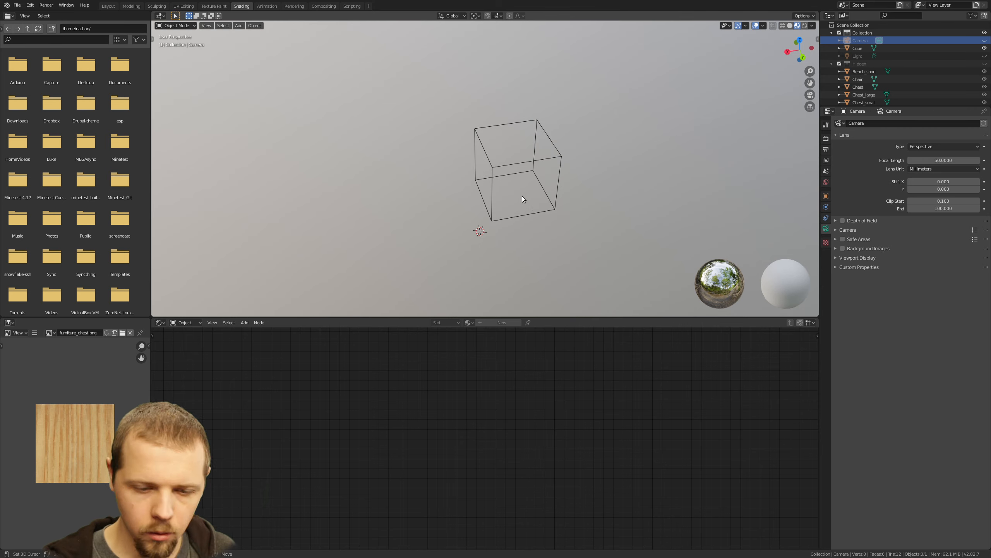
# Show only the Hidden collection and move the short bench 3 units along X, to the free side of the chair
pyautogui.press('2')
pyautogui.moveTo(546, 198); pyautogui.dragTo(451, 202, button='middle')
pyautogui.click(483, 195)
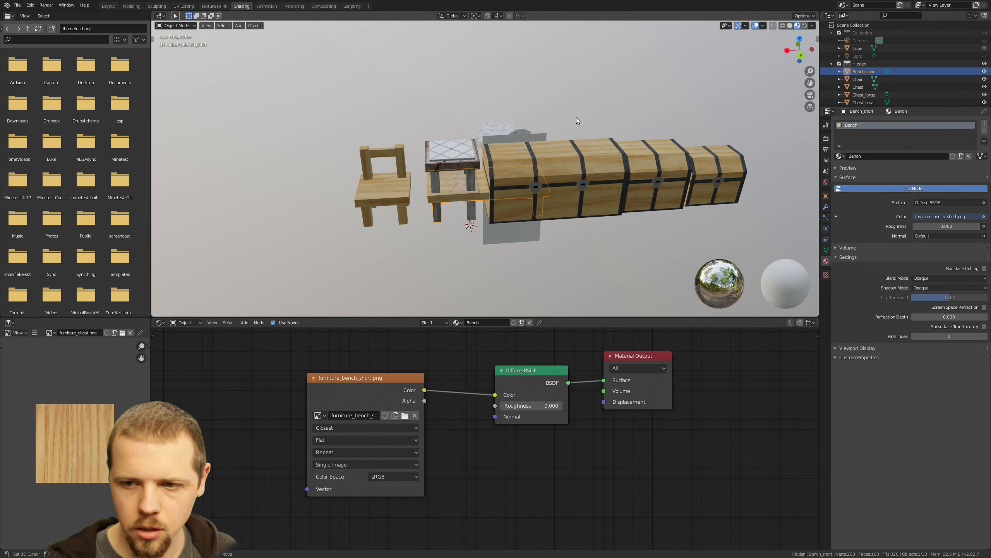
pyautogui.press('g')
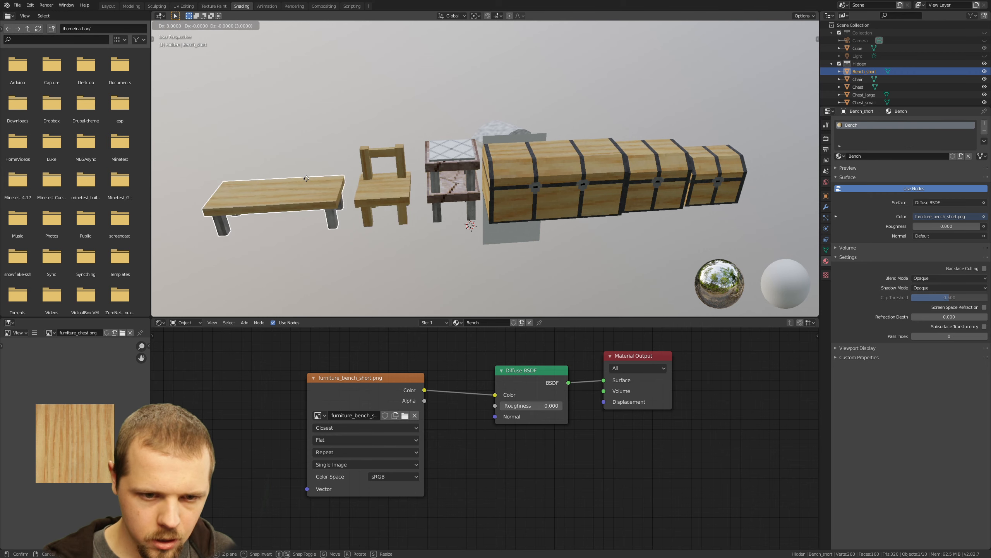
pyautogui.click(303, 180)
# In top view, move the tall cushioned stool 1 unit along negative Y, clear of the short stool
pyautogui.click(450, 167)
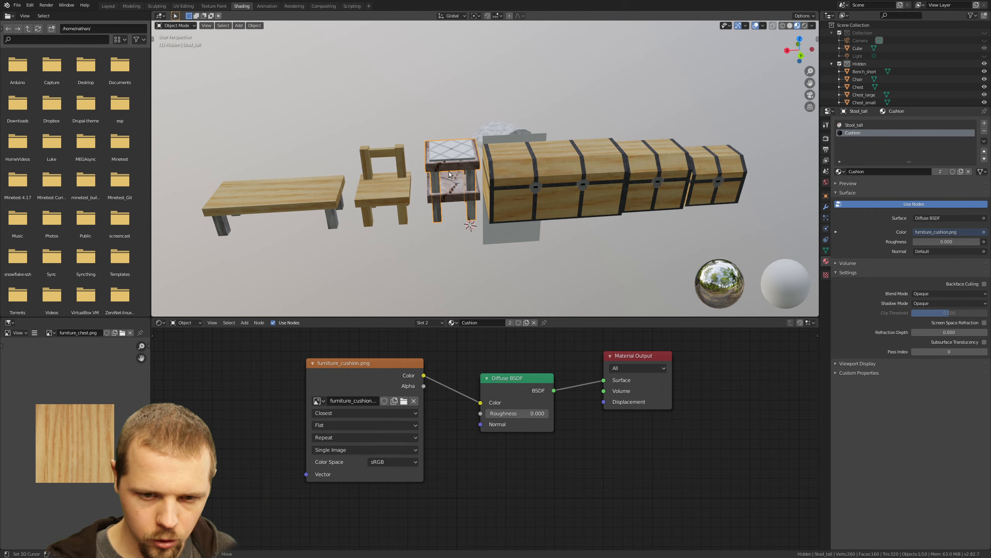
pyautogui.press('KP_7')
pyautogui.press('g')
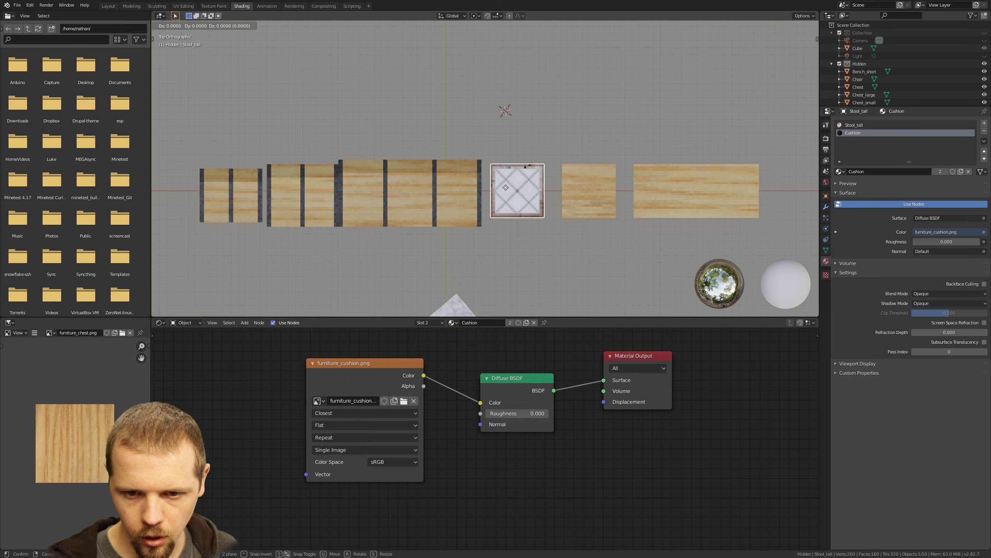
pyautogui.rightClick(507, 258)
pyautogui.scroll(-3, 507, 257)
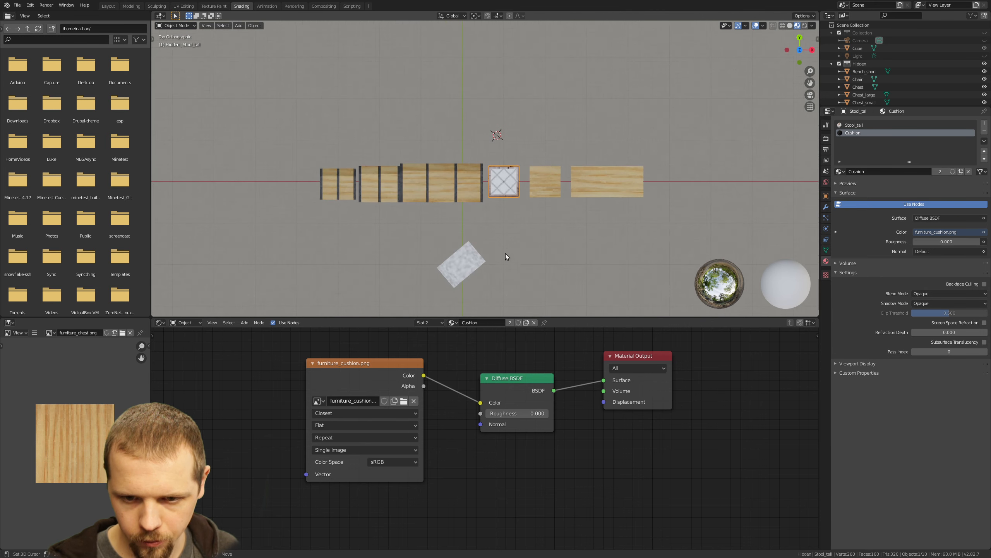
pyautogui.press('g')
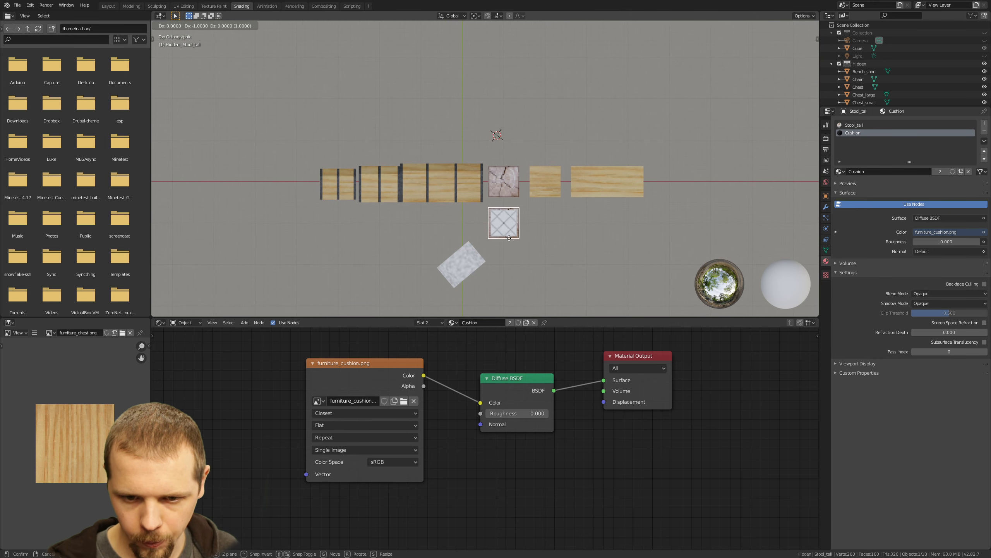
pyautogui.click(508, 239)
# Examine the arranged furniture models from several angles, and return to showing only the main collection
pyautogui.moveTo(539, 213); pyautogui.dragTo(548, 231, button='middle')
pyautogui.click(487, 184)
pyautogui.click(499, 237)
pyautogui.click(578, 200)
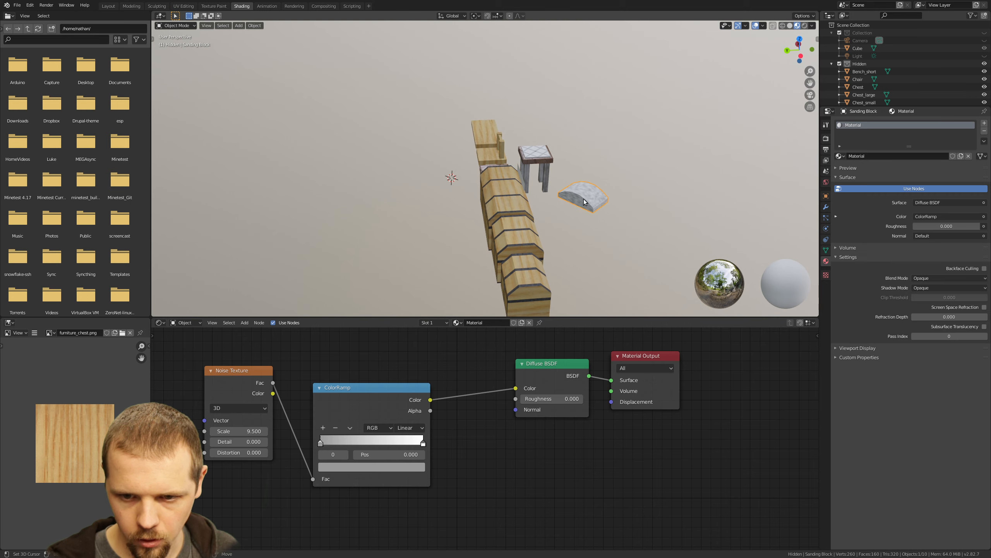
pyautogui.moveTo(577, 199); pyautogui.dragTo(645, 171, button='middle')
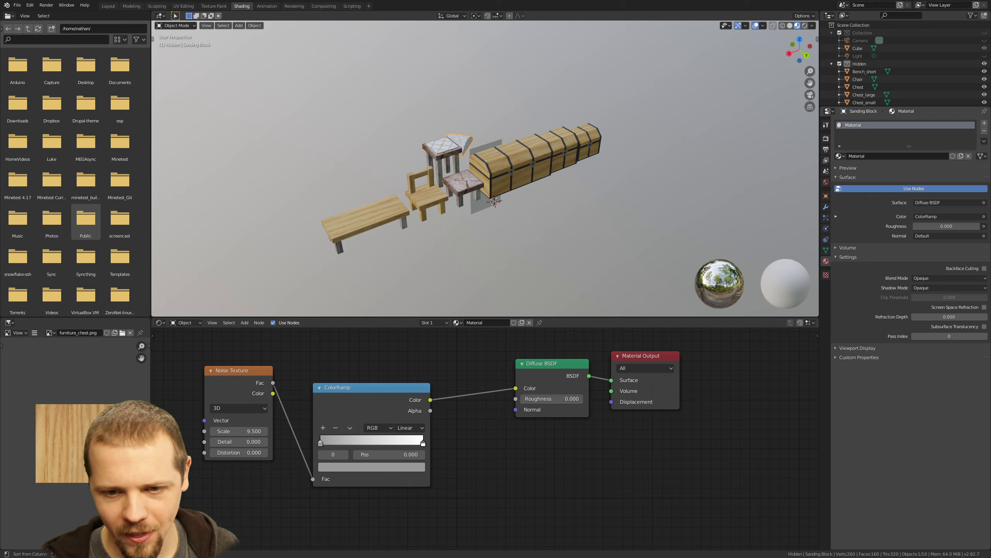
pyautogui.moveTo(550, 230)
pyautogui.mouseDown(button='middle')
pyautogui.moveTo(477, 225)
pyautogui.moveTo(483, 214)
pyautogui.moveTo(553, 221)
pyautogui.moveTo(529, 225)
pyautogui.moveTo(514, 206)
pyautogui.moveTo(504, 207)
pyautogui.moveTo(550, 223)
pyautogui.moveTo(539, 230)
pyautogui.mouseUp(button='middle')
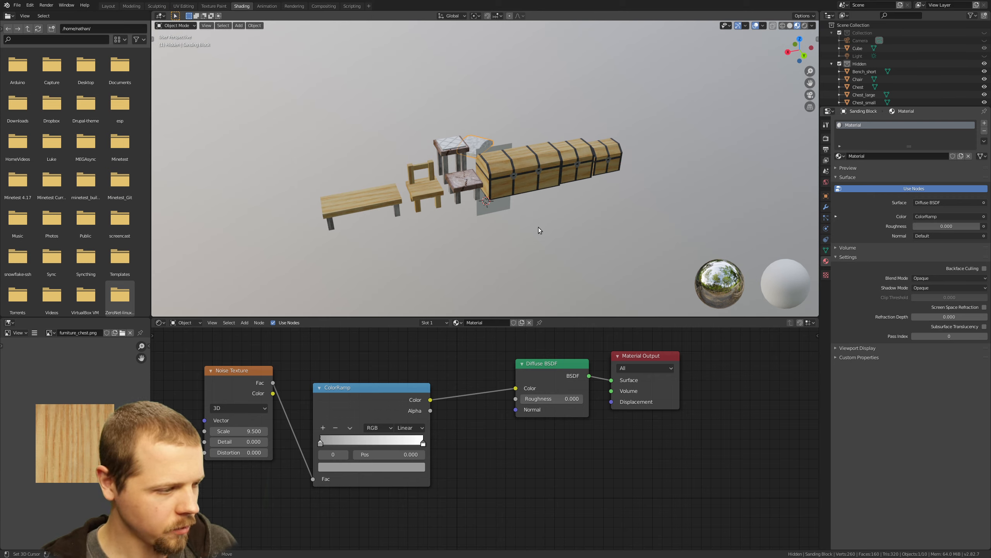
pyautogui.moveTo(541, 182); pyautogui.dragTo(509, 183, button='middle')
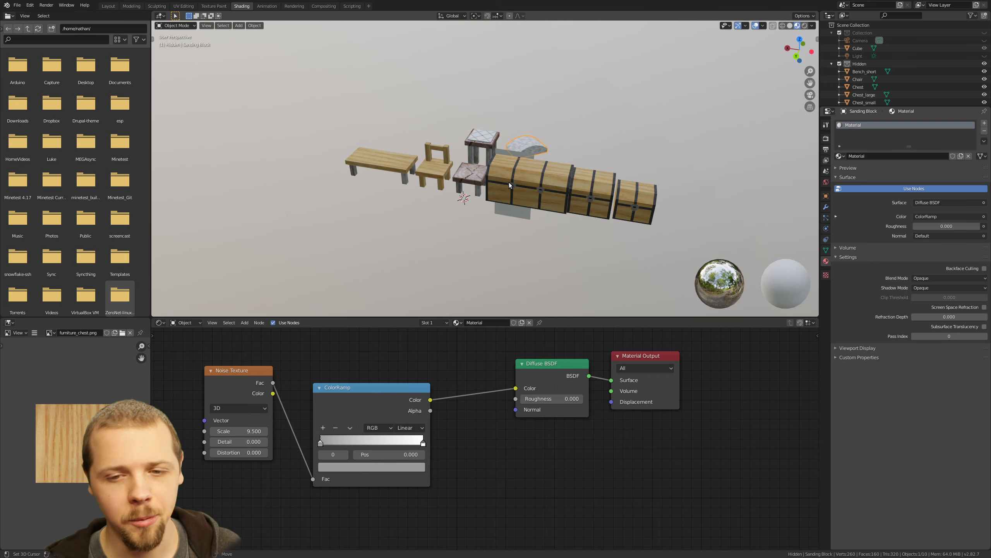
pyautogui.keyDown('alt'); pyautogui.moveTo(491, 193); pyautogui.dragTo(442, 218, button='middle'); pyautogui.keyUp('alt')
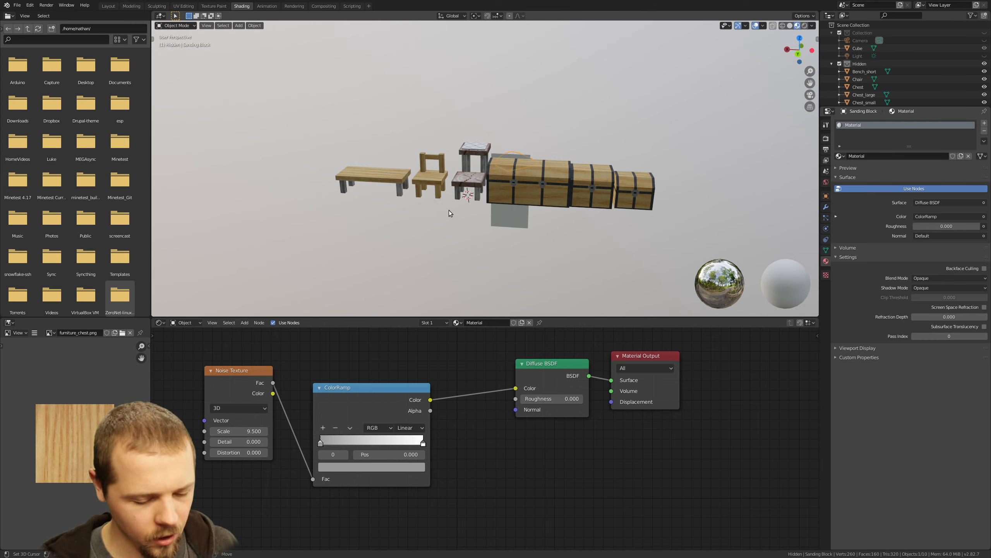
pyautogui.moveTo(542, 203); pyautogui.dragTo(540, 228, button='middle')
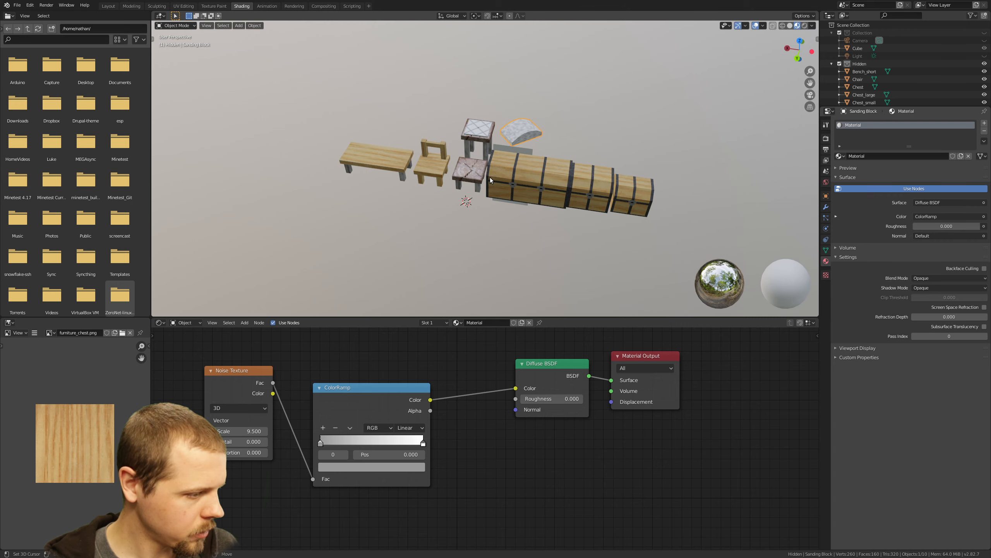
pyautogui.moveTo(500, 151); pyautogui.dragTo(534, 196, button='middle')
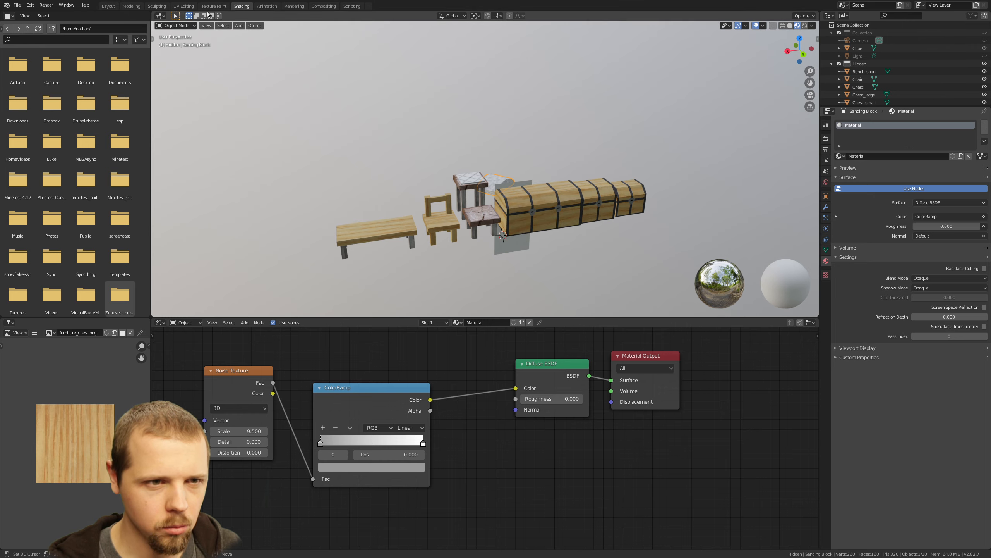
pyautogui.press('1')
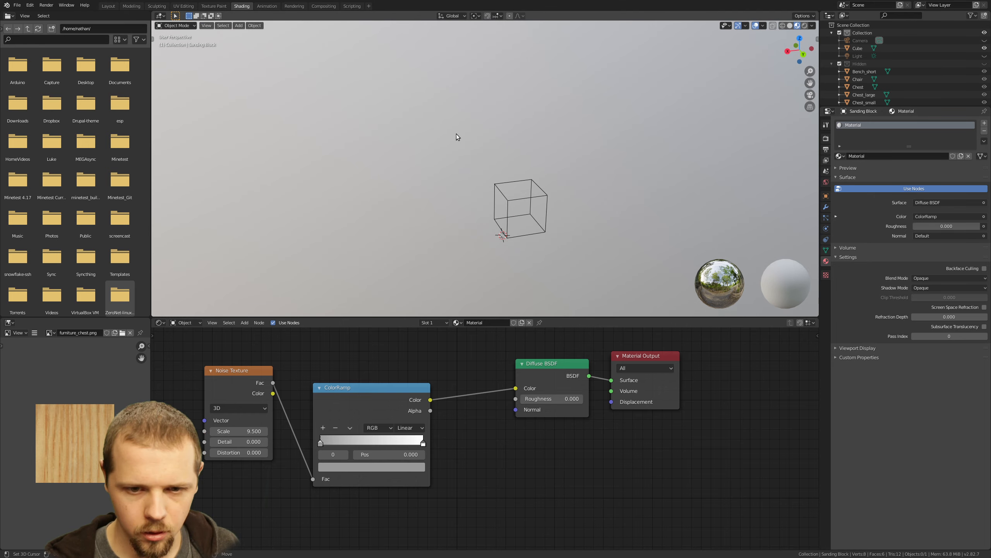
# Reset the 3D cursor to the world origin, and put the UV Editing workspace in Object Mode
pyautogui.press('KP_0')
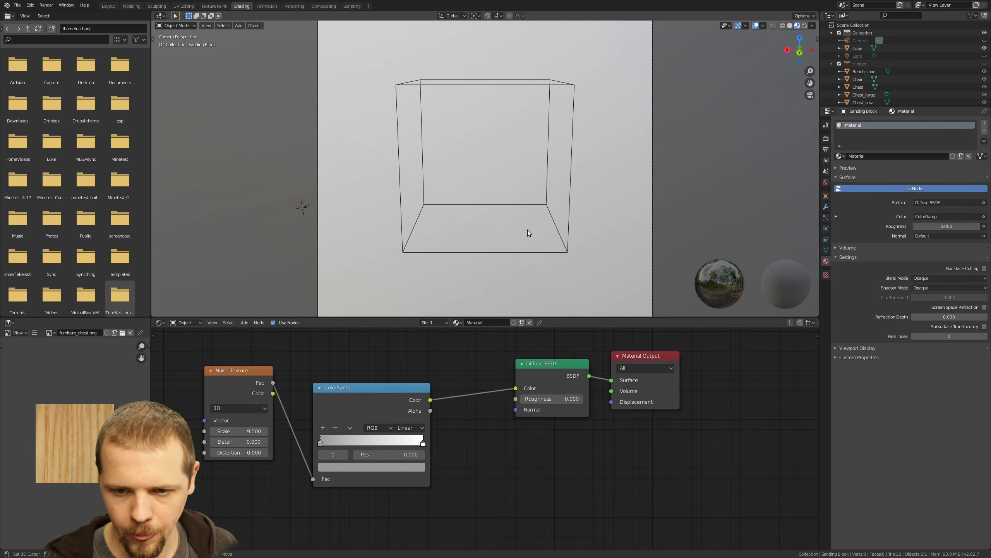
pyautogui.hotkey('shift', 'c')
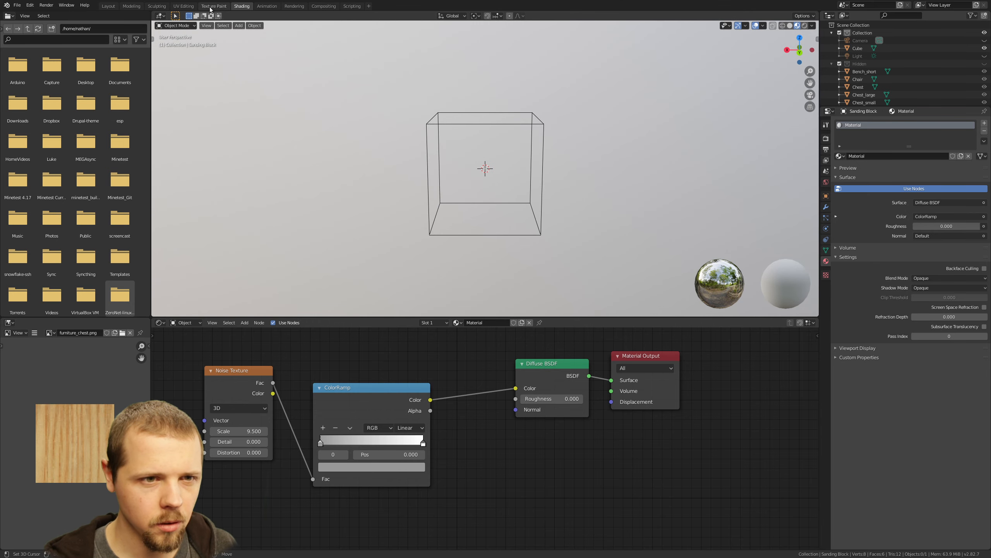
pyautogui.click(131, 5)
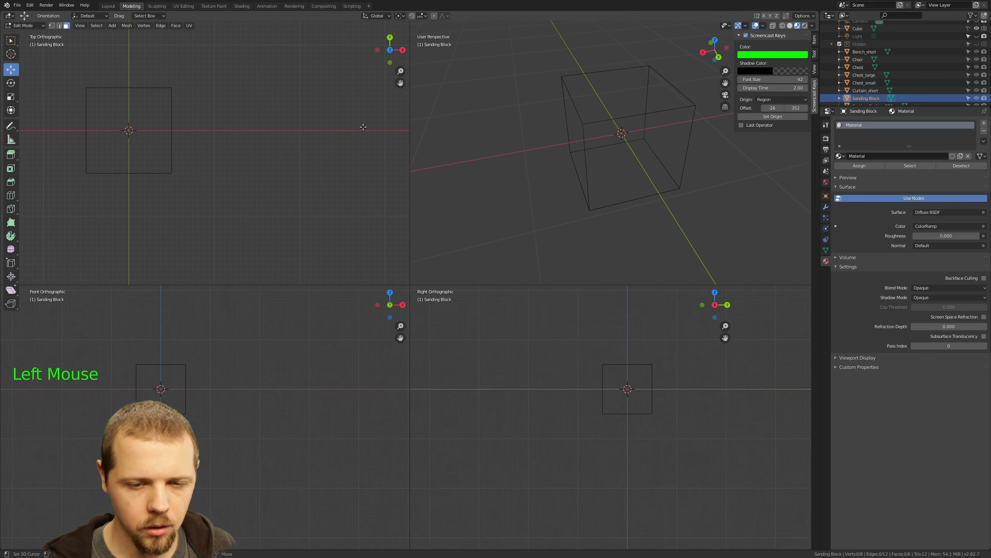
pyautogui.click(242, 6)
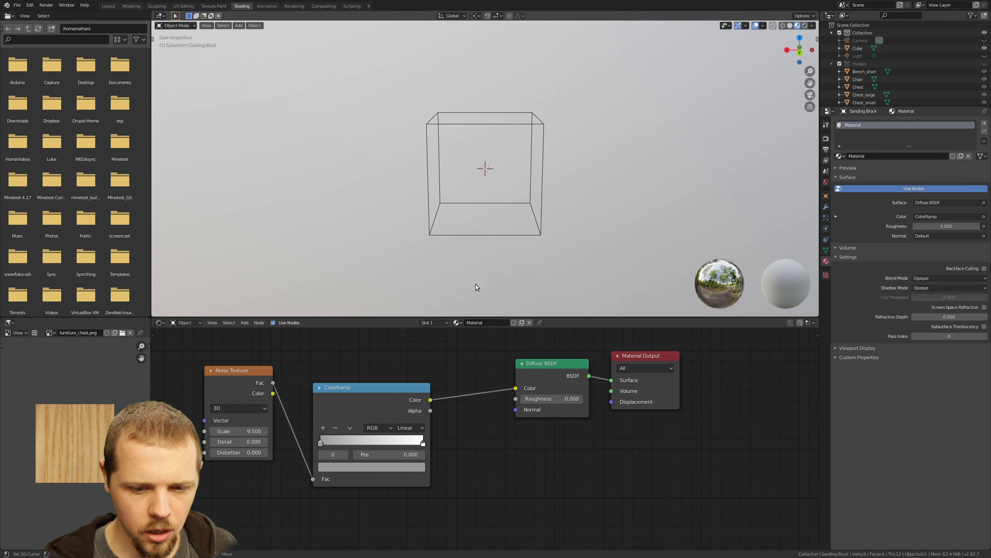
pyautogui.click(182, 6)
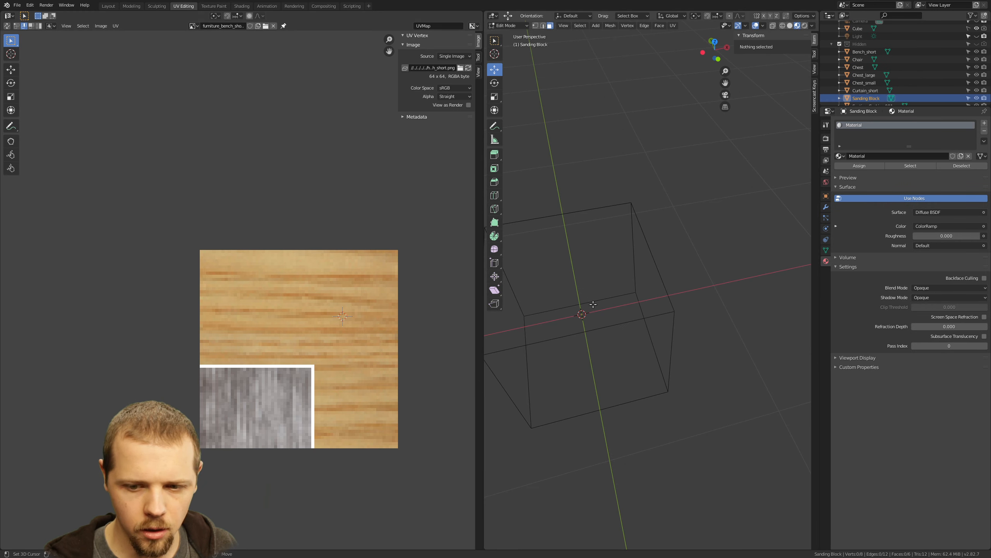
pyautogui.press('Tab')
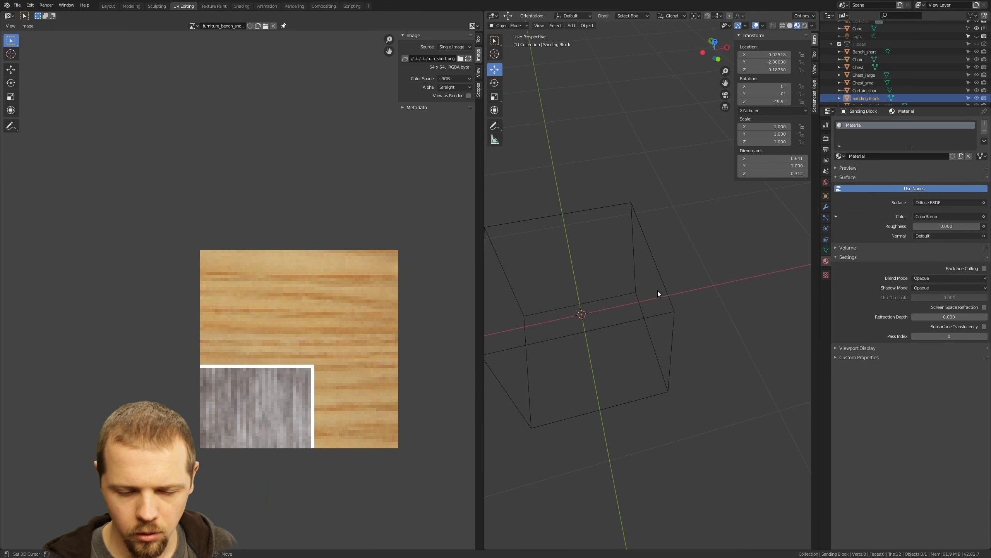
# Set the Screencast Keys overlay's origin to Window and its horizontal offset to 37
pyautogui.scroll(-4, 657, 278)
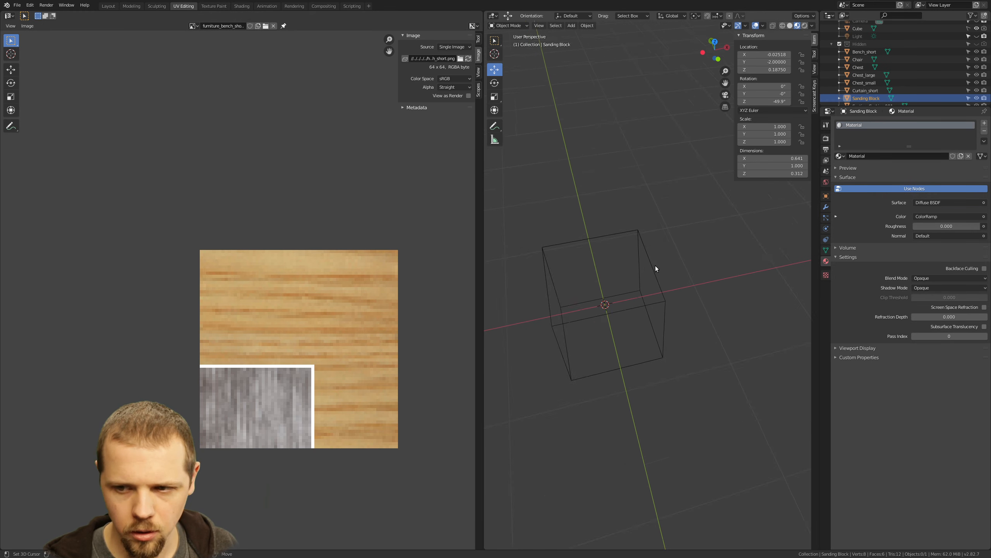
pyautogui.click(814, 98)
pyautogui.scroll(-3, 657, 277)
pyautogui.moveTo(646, 285)
pyautogui.mouseDown(button='middle')
pyautogui.moveTo(683, 254)
pyautogui.moveTo(648, 279)
pyautogui.mouseUp(button='middle')
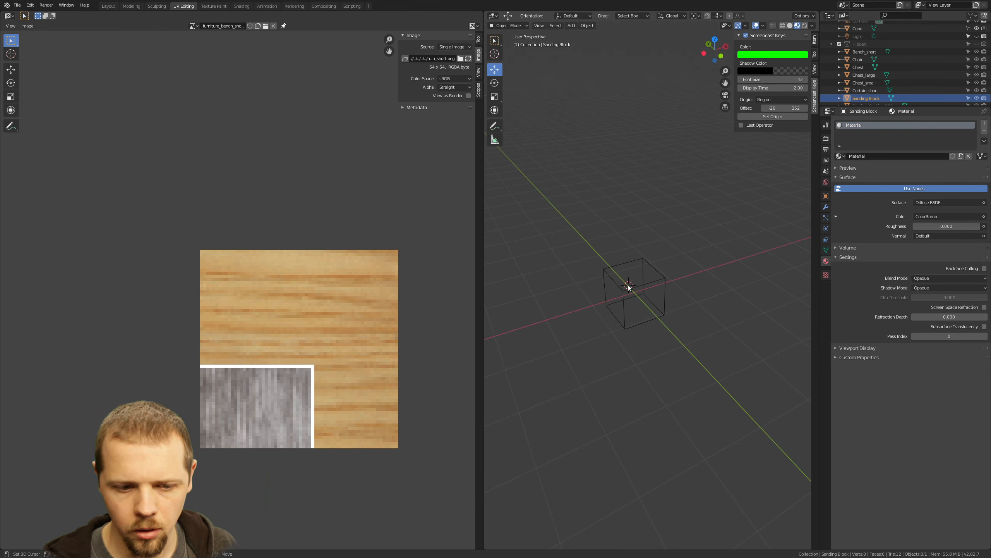
pyautogui.click(775, 100)
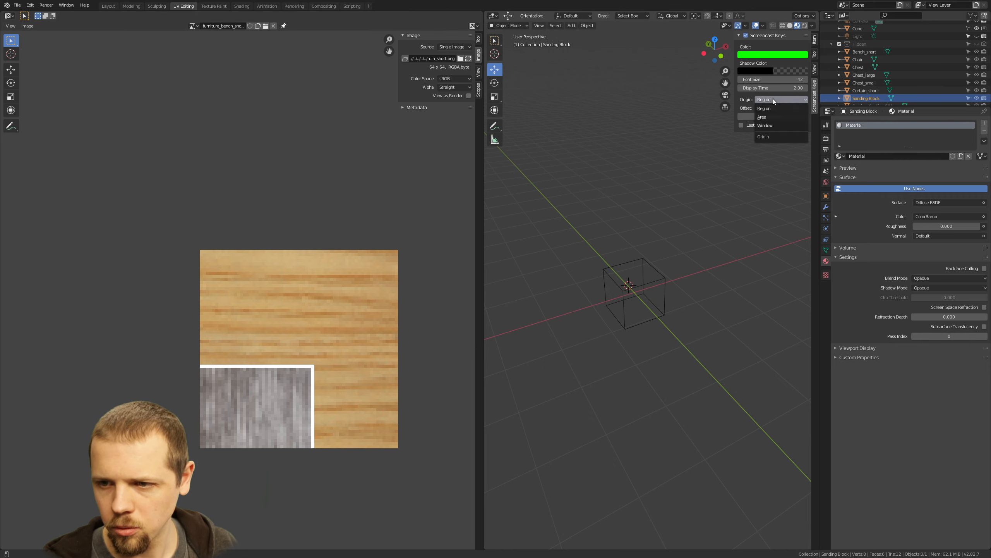
pyautogui.click(766, 125)
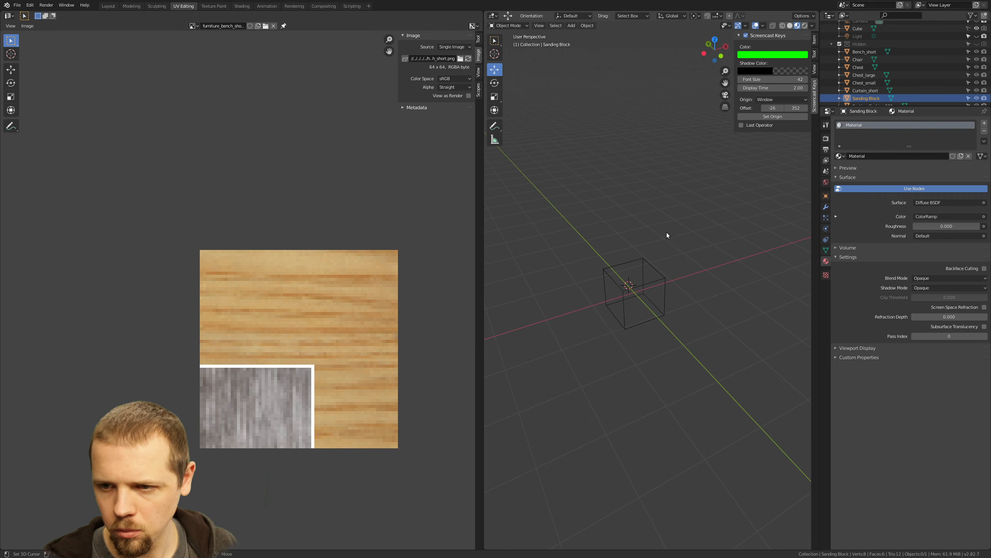
pyautogui.moveTo(666, 232); pyautogui.dragTo(636, 235, button='middle')
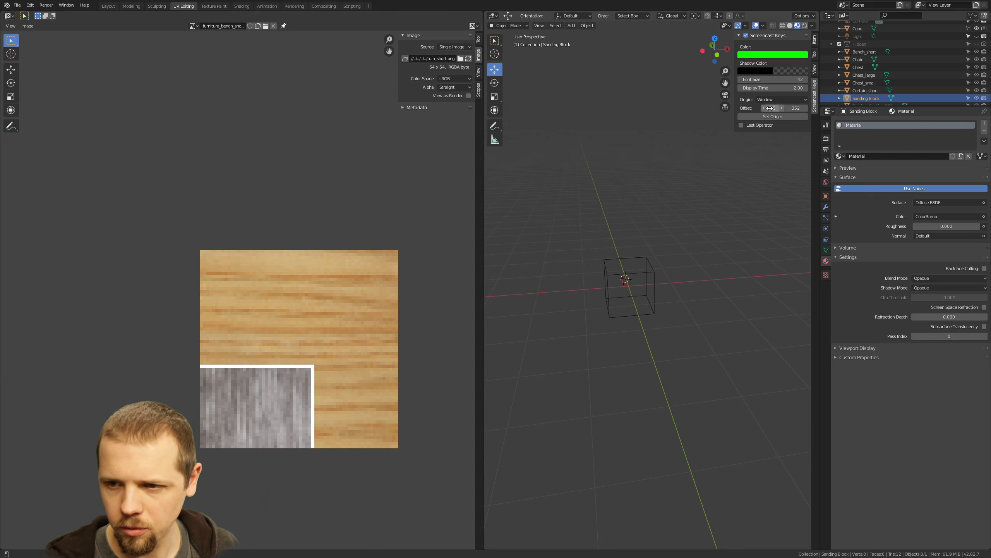
pyautogui.moveTo(769, 108); pyautogui.dragTo(793, 108)
pyautogui.moveTo(722, 192); pyautogui.dragTo(617, 269, button='middle')
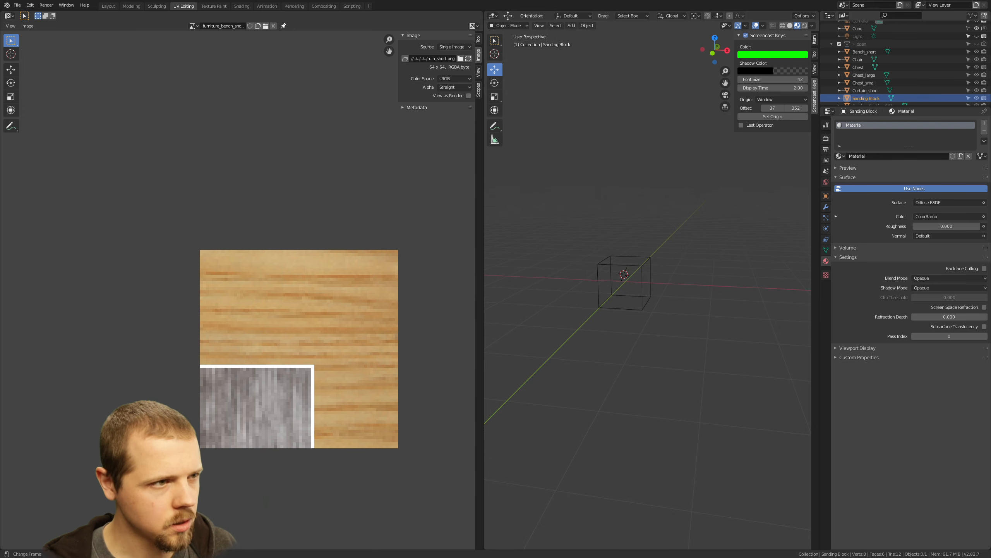
pyautogui.moveTo(503, 262); pyautogui.dragTo(571, 284, button='middle')
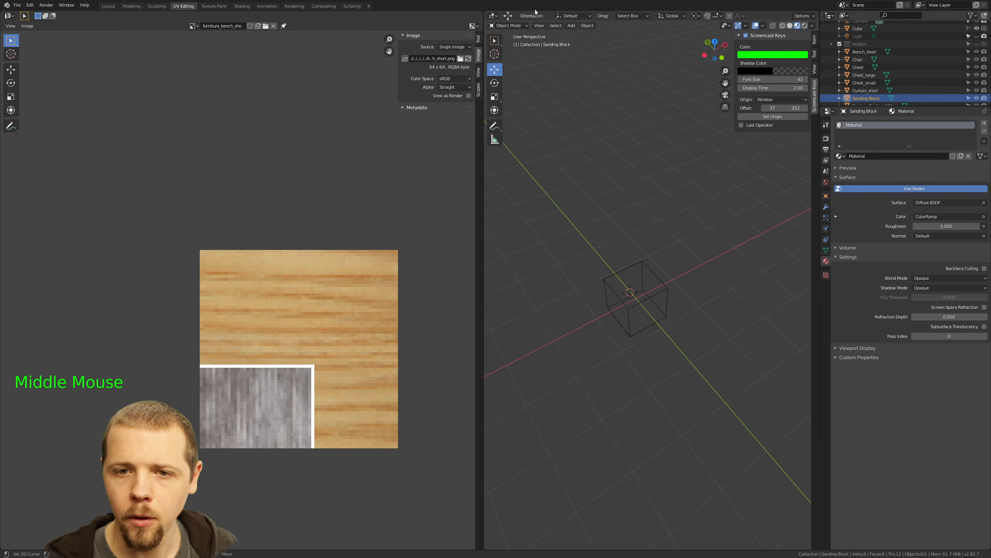
# In the Modeling workspace, check the Screencast Keys overlay by repeatedly zooming in and out of the perspective view
pyautogui.click(132, 6)
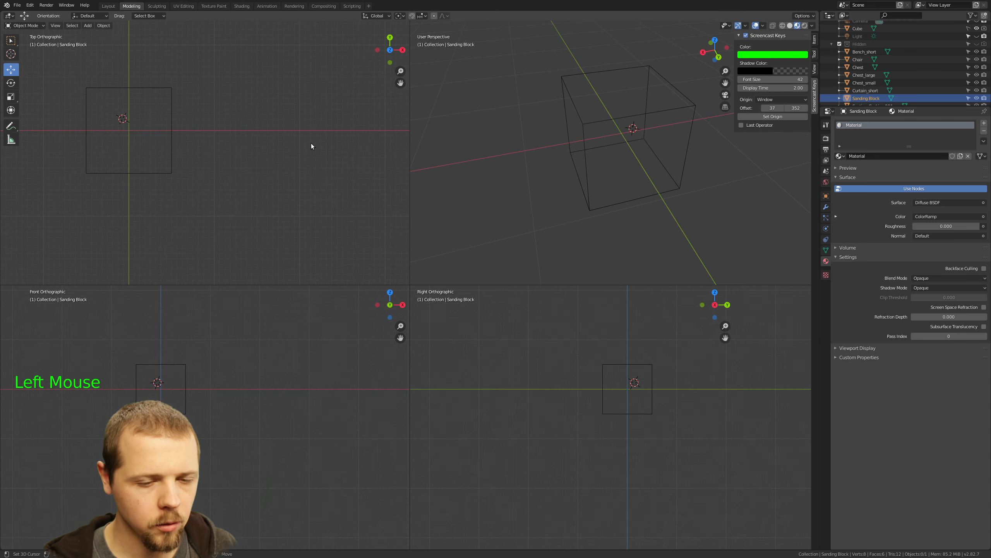
pyautogui.moveTo(628, 209); pyautogui.dragTo(606, 210, button='middle')
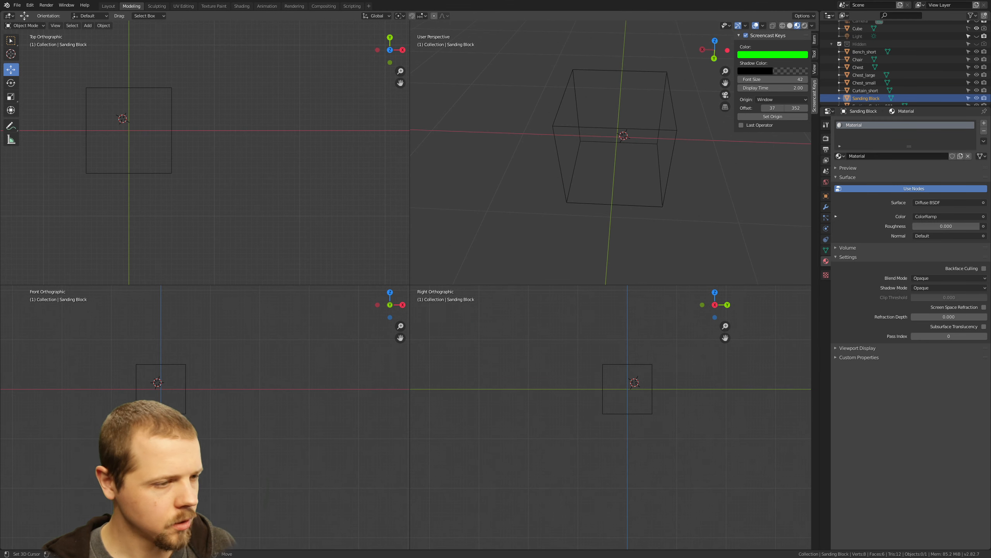
pyautogui.scroll(-3, 567, 180)
pyautogui.scroll(4, 567, 180)
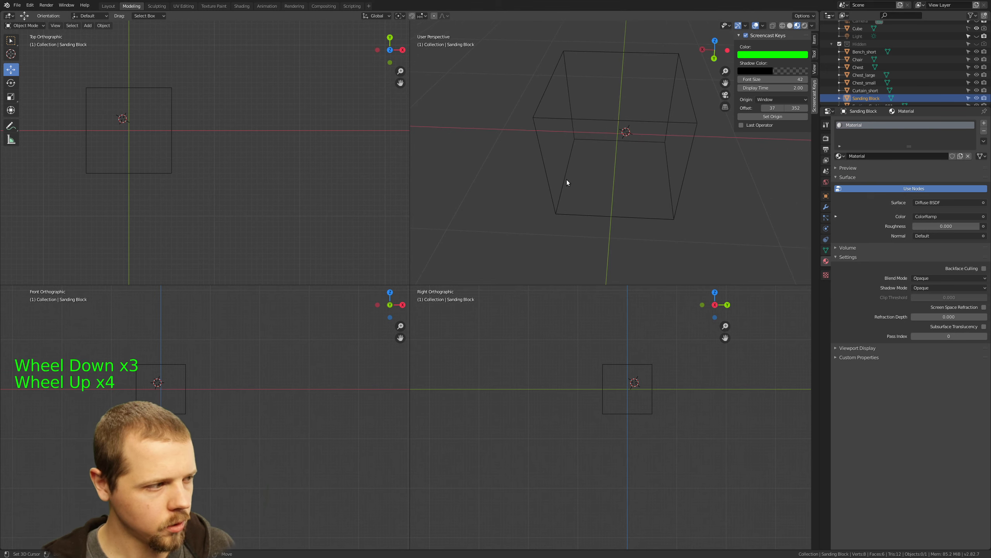
pyautogui.scroll(3, 567, 182)
pyautogui.scroll(-4, 567, 181)
pyautogui.scroll(5, 567, 181)
pyautogui.scroll(-5, 567, 182)
pyautogui.scroll(10, 567, 181)
pyautogui.scroll(-10, 567, 182)
pyautogui.scroll(12, 567, 181)
pyautogui.scroll(-11, 567, 181)
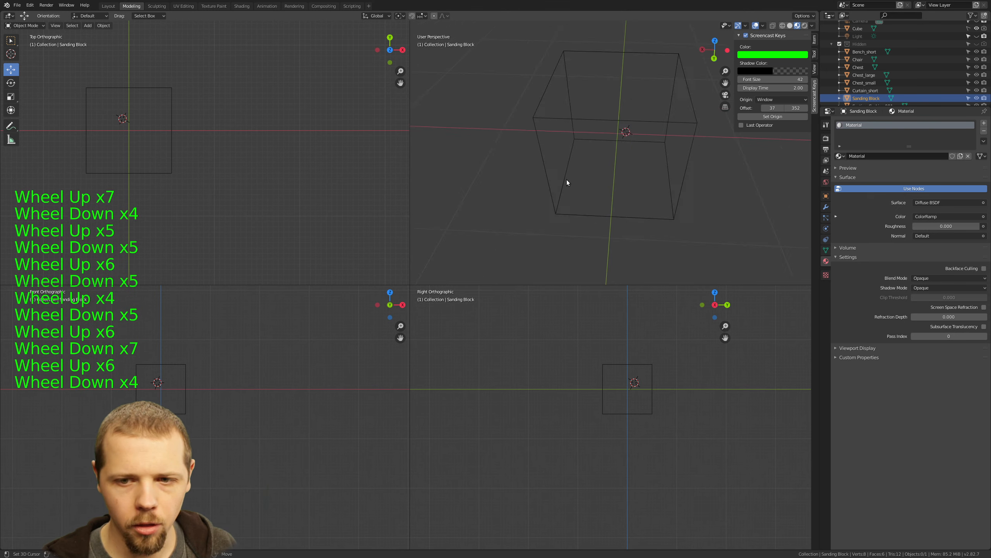
pyautogui.scroll(-1, 567, 181)
pyautogui.scroll(6, 567, 181)
pyautogui.scroll(-7, 567, 182)
pyautogui.scroll(6, 567, 181)
pyautogui.scroll(-6, 567, 182)
pyautogui.scroll(5, 567, 181)
pyautogui.scroll(-6, 565, 176)
pyautogui.scroll(6, 565, 171)
pyautogui.scroll(-3, 563, 169)
pyautogui.scroll(7, 564, 169)
pyautogui.scroll(-6, 564, 169)
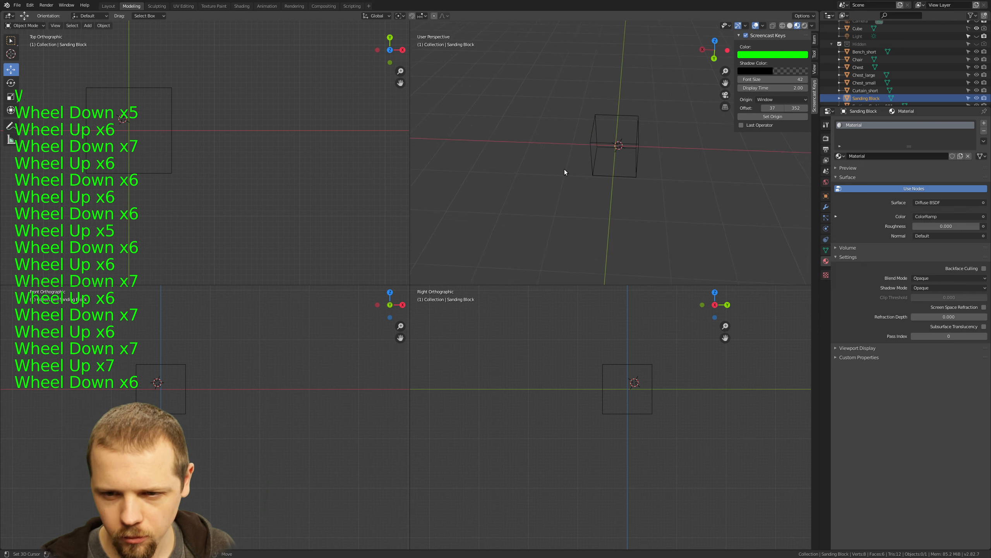
# Add a cube mesh and scale its geometry by 0.5 in Edit Mode
pyautogui.scroll(3, 581, 167)
pyautogui.moveTo(581, 168); pyautogui.dragTo(601, 140, button='middle')
pyautogui.hotkey('shift', 'a')
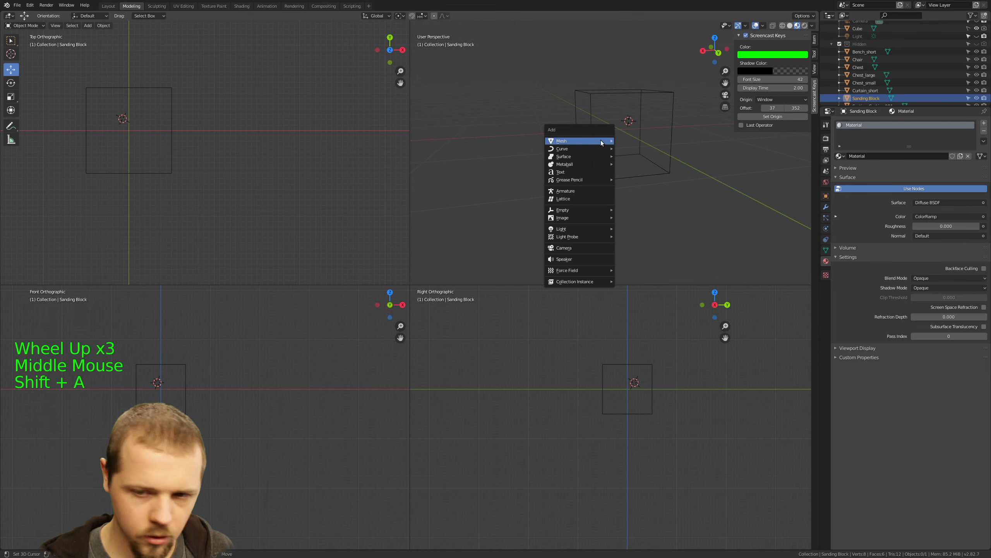
pyautogui.moveTo(609, 139)
pyautogui.click(640, 145)
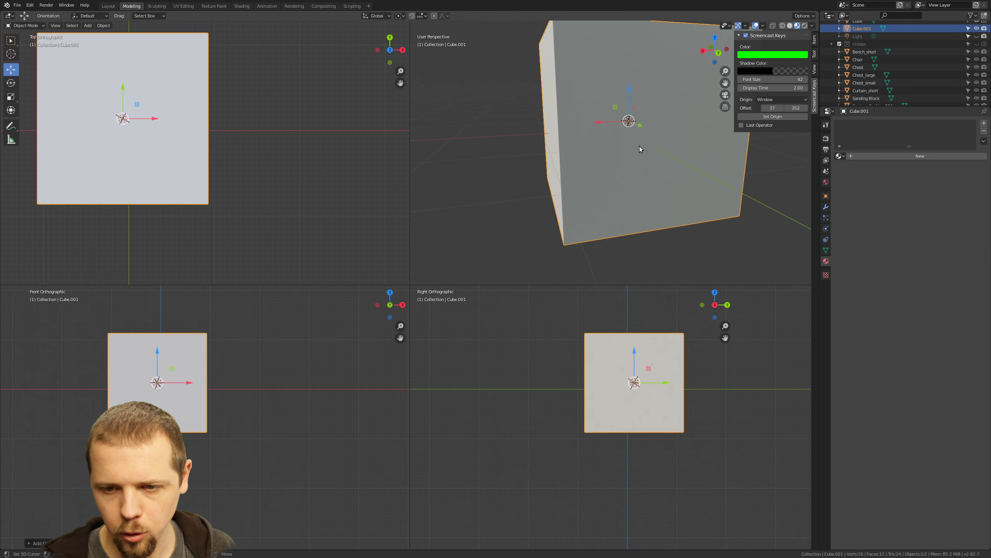
pyautogui.press('Tab')
pyautogui.write('s.5')
pyautogui.press('Return')
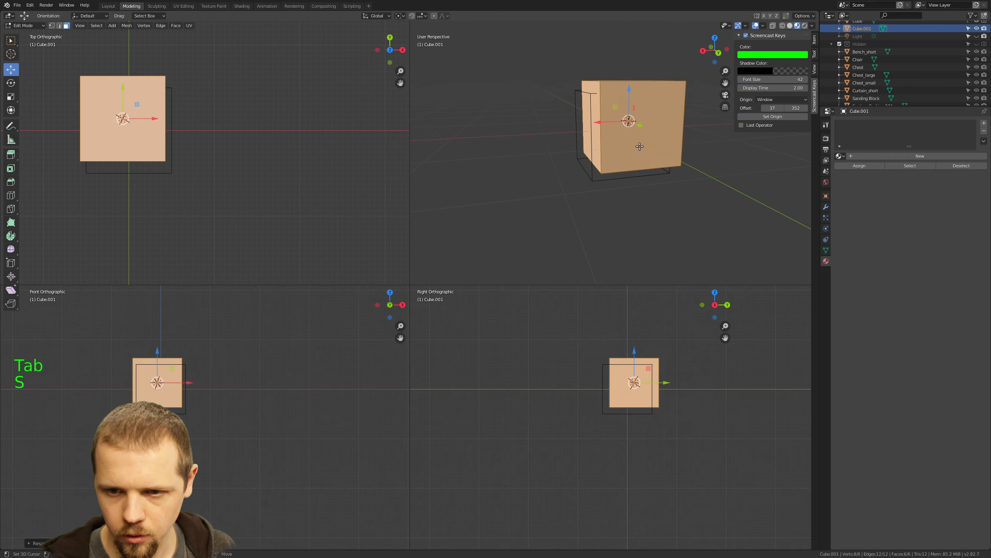
# Reset the 3D cursor to the world origin and set the new cube's X, Y and Z location to 0
pyautogui.hotkey('shift', 'v')
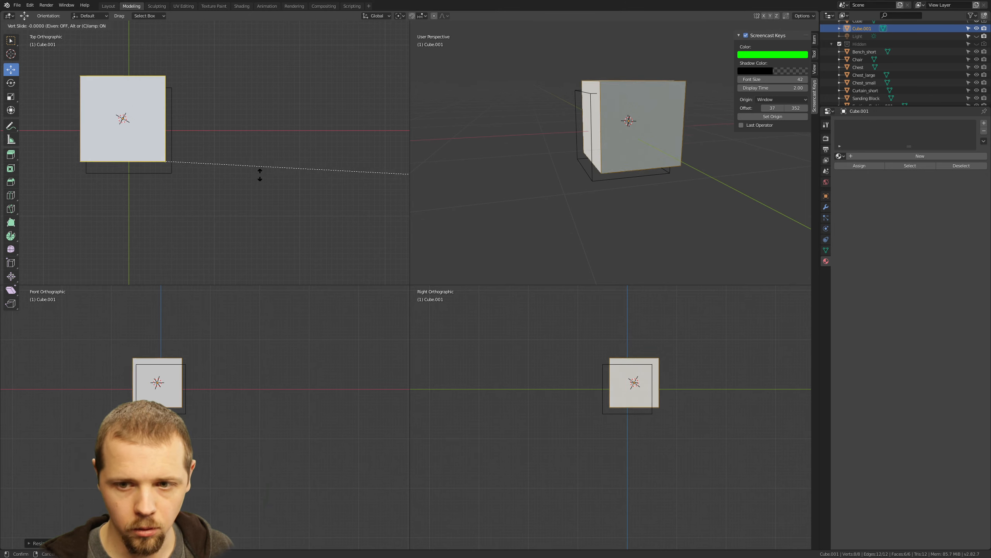
pyautogui.rightClick(246, 167)
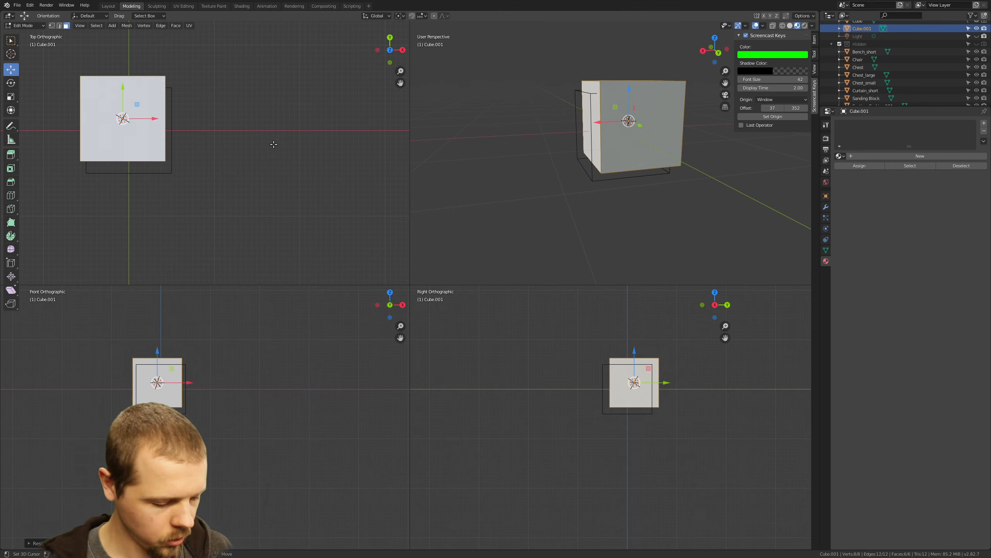
pyautogui.hotkey('shift', 'c')
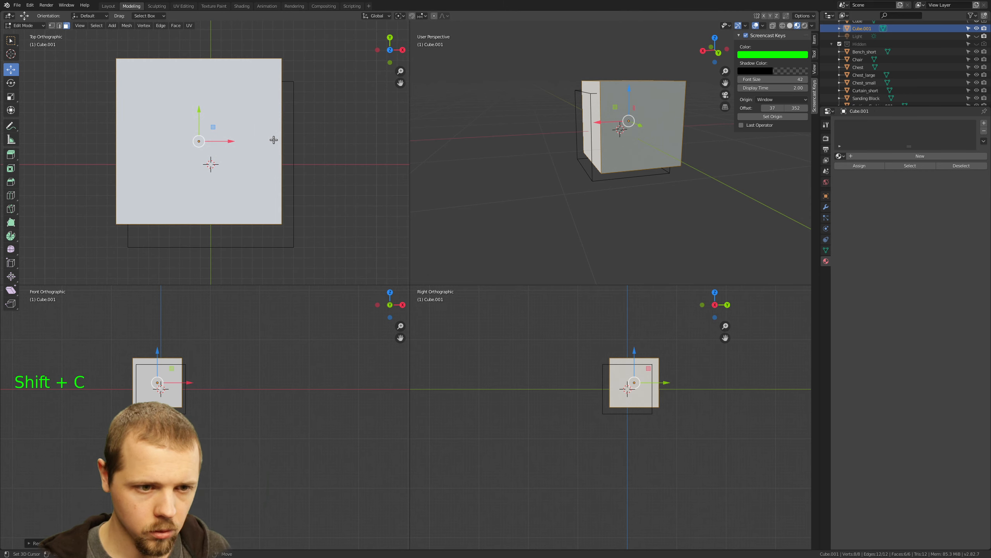
pyautogui.press('Tab')
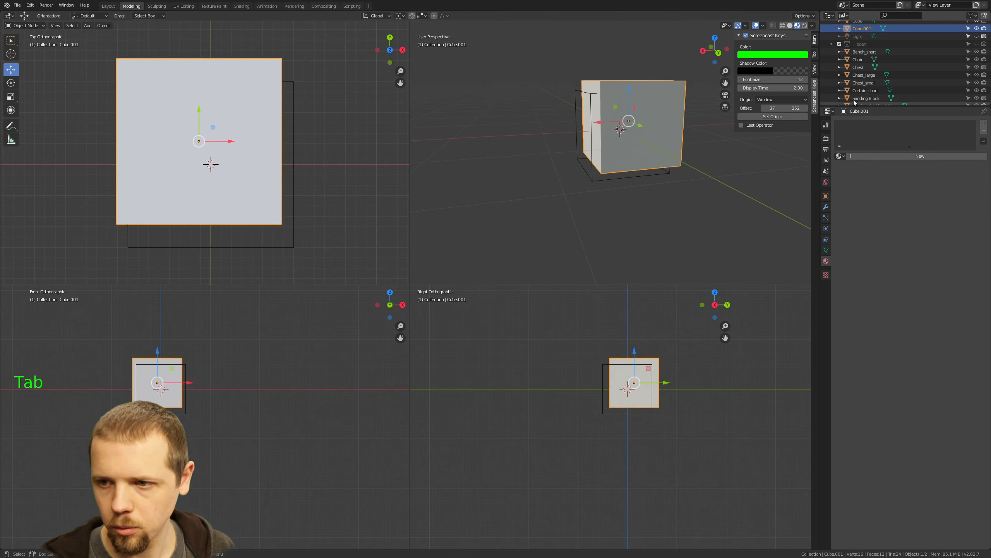
pyautogui.click(815, 39)
pyautogui.doubleClick(767, 62)
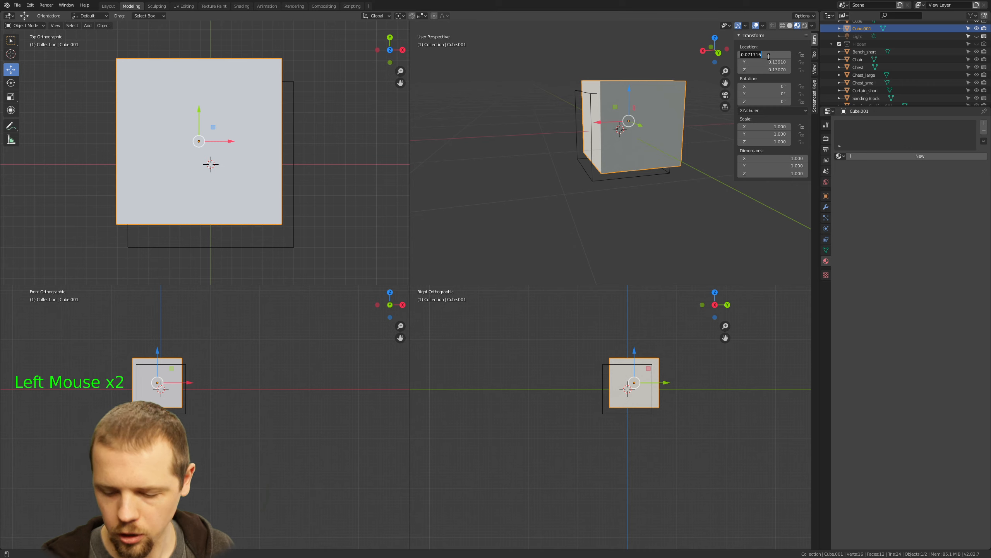
pyautogui.write('0')
pyautogui.press('Tab')
pyautogui.write('0')
pyautogui.press('Return')
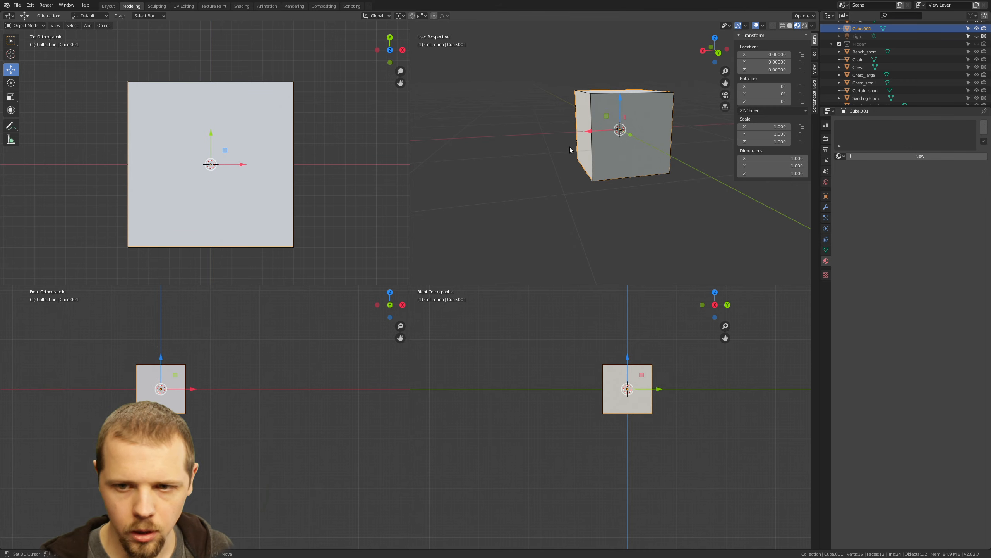
# In Edit Mode, move the cube's positive Y face inward along Y to 0.3125
pyautogui.rightClick(678, 126)
pyautogui.press('Tab')
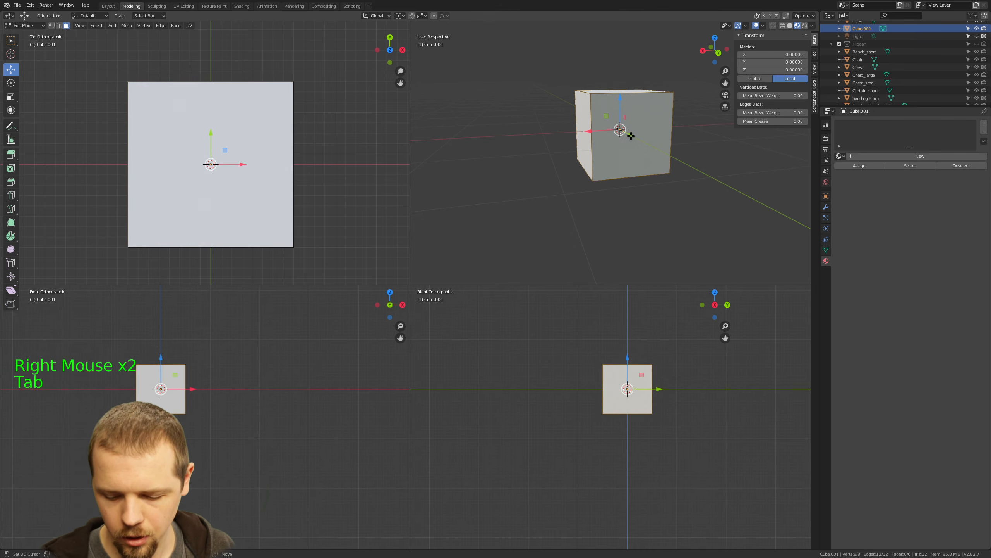
pyautogui.press('KP_0')
pyautogui.rightClick(628, 141)
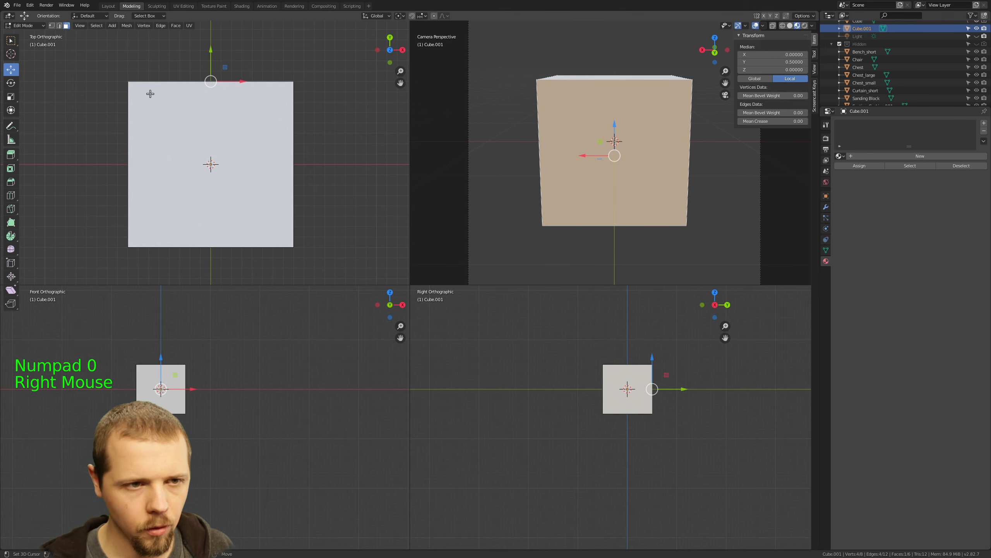
pyautogui.keyDown('ctrl'); pyautogui.moveTo(211, 81); pyautogui.dragTo(211, 83); pyautogui.keyUp('ctrl')
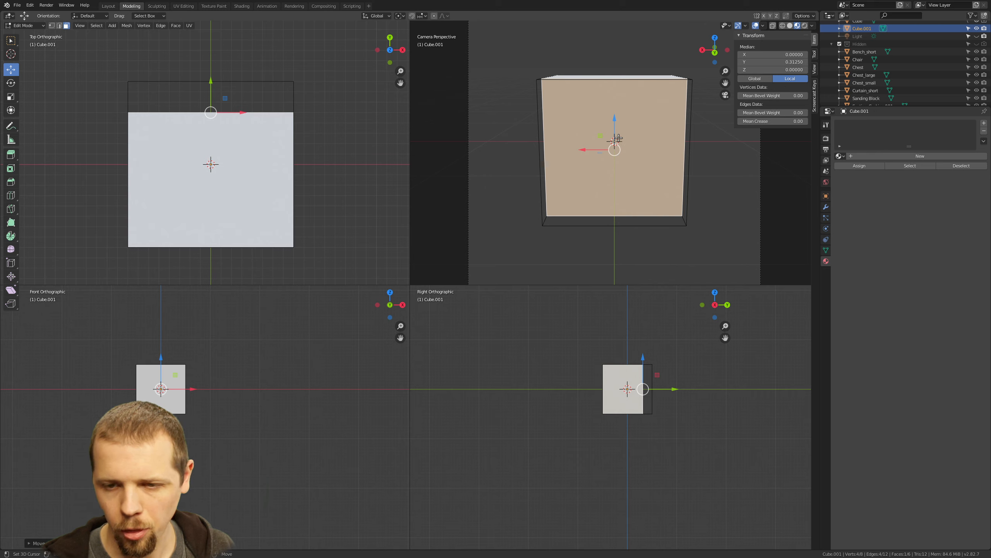
# Move the cube's bottom face up along Z to -0.375
pyautogui.moveTo(616, 141); pyautogui.dragTo(621, 109, button='middle')
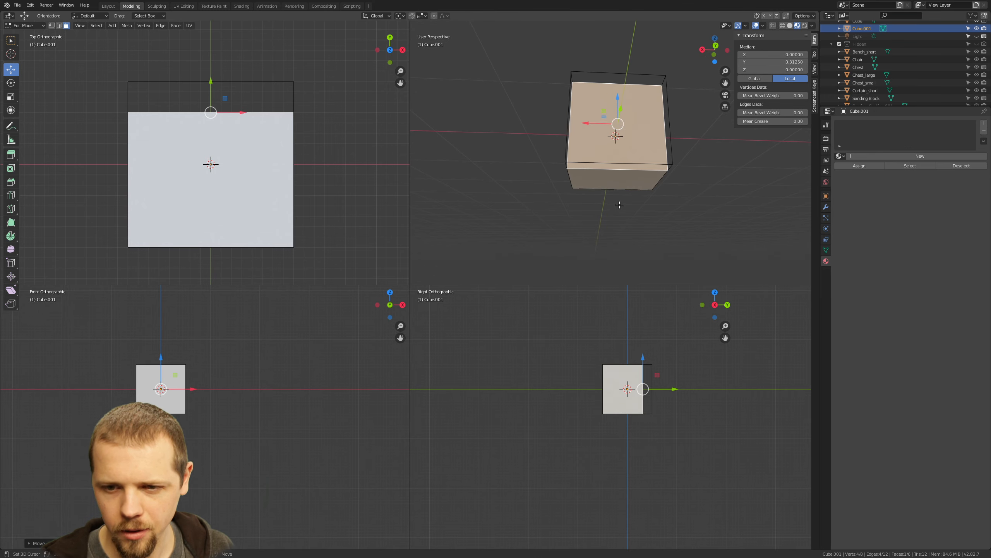
pyautogui.rightClick(623, 181)
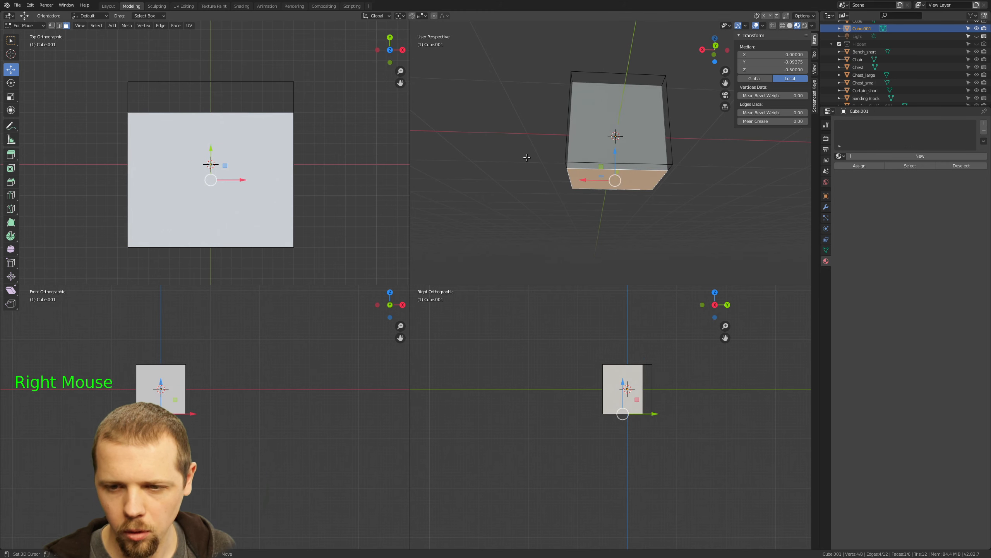
pyautogui.moveTo(526, 158); pyautogui.dragTo(628, 168, button='middle')
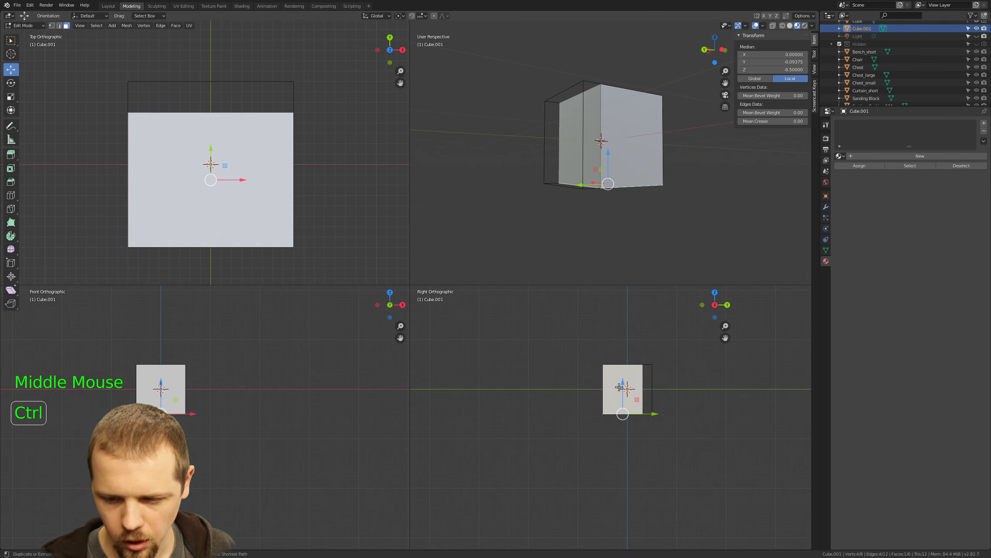
pyautogui.keyDown('ctrl'); pyautogui.moveTo(623, 383); pyautogui.dragTo(623, 378); pyautogui.keyUp('ctrl')
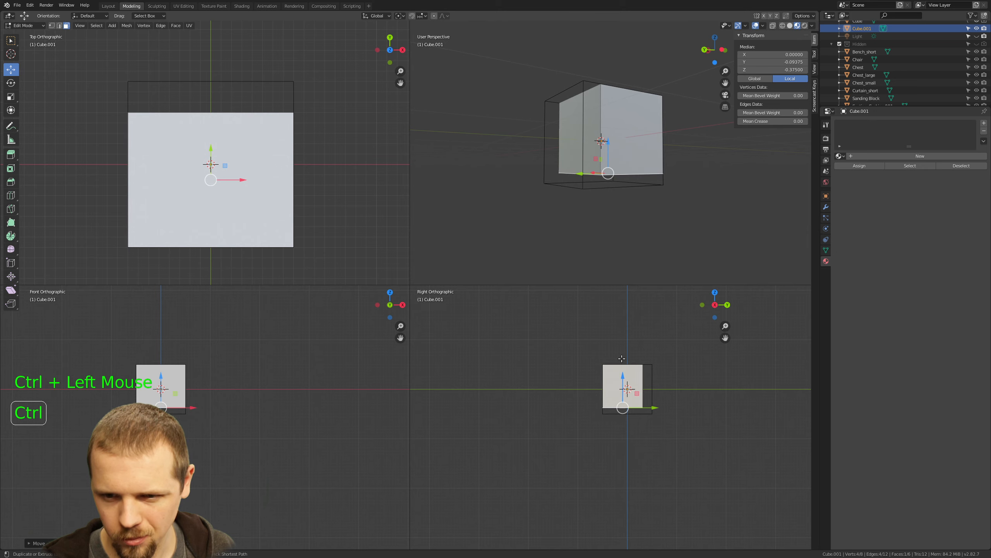
pyautogui.moveTo(625, 207); pyautogui.dragTo(594, 155, button='middle')
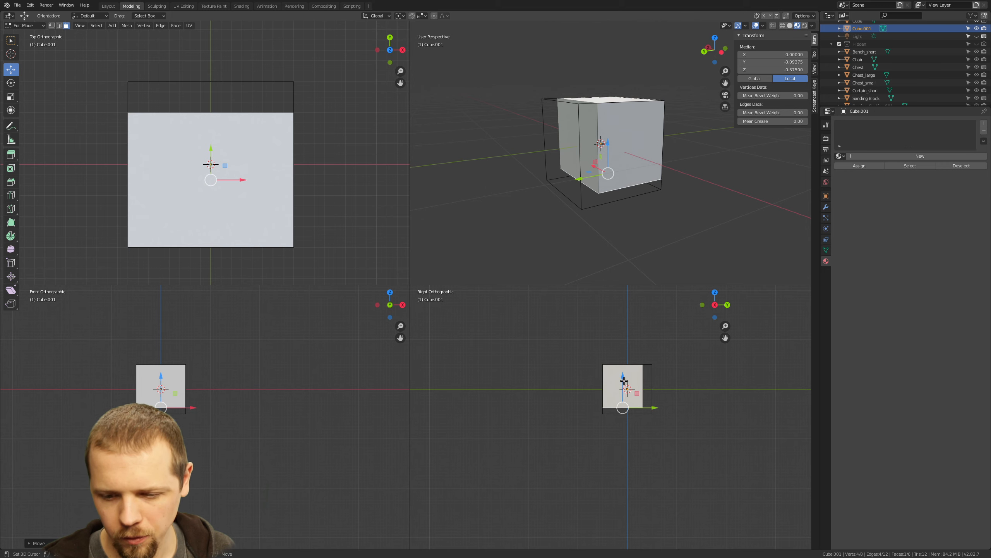
pyautogui.moveTo(624, 381); pyautogui.dragTo(630, 331)
pyautogui.scroll(2, 625, 382)
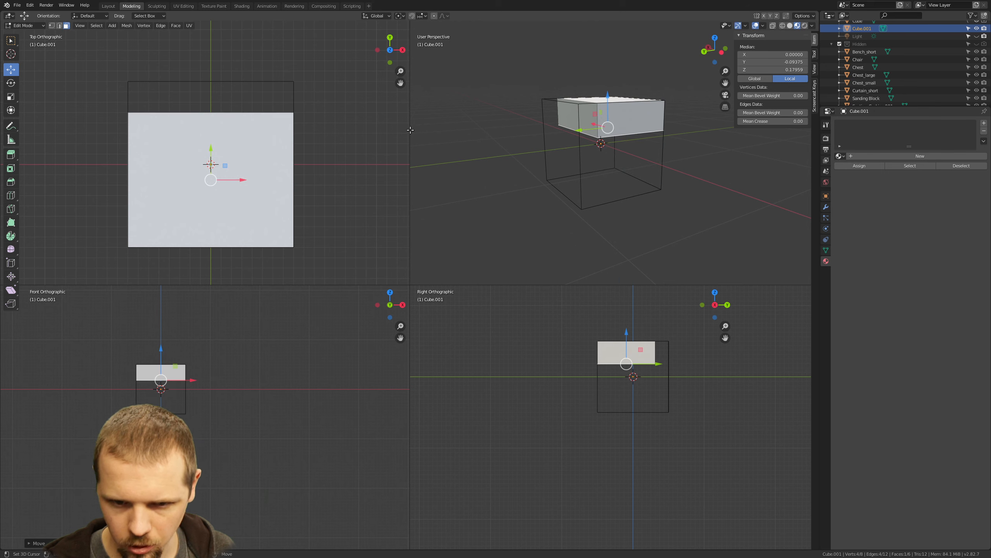
pyautogui.scroll(5, 605, 409)
pyautogui.scroll(-2, 633, 373)
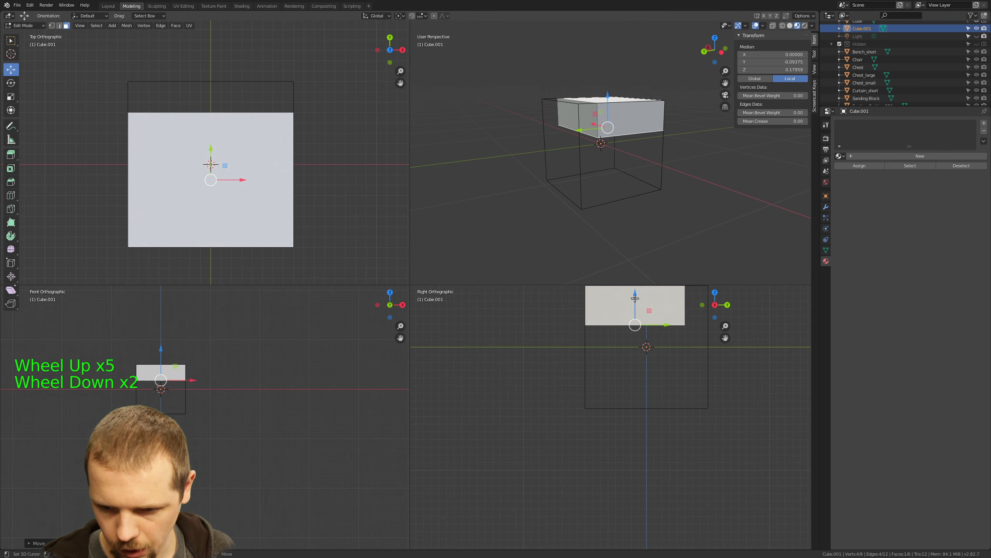
pyautogui.moveTo(635, 297); pyautogui.dragTo(636, 358)
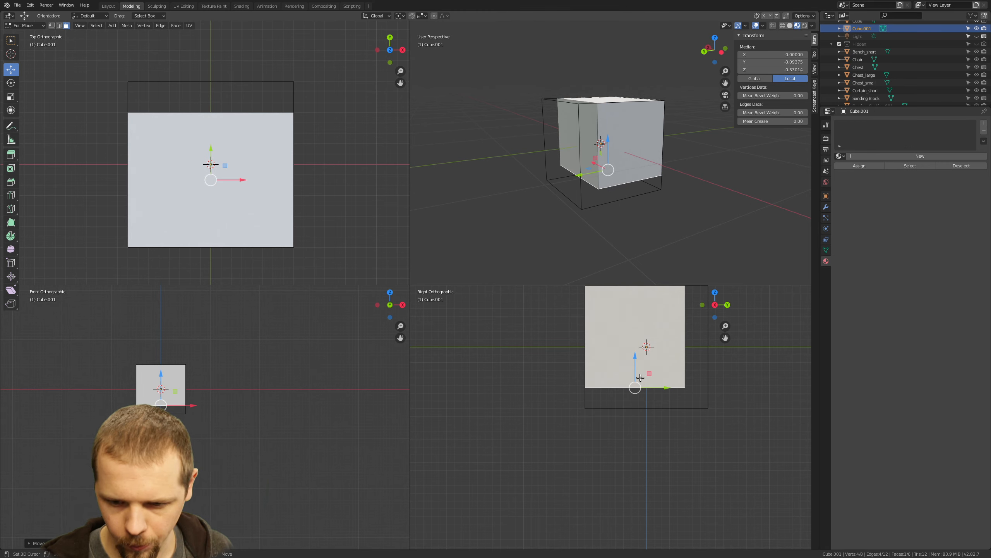
pyautogui.rightClick(621, 379)
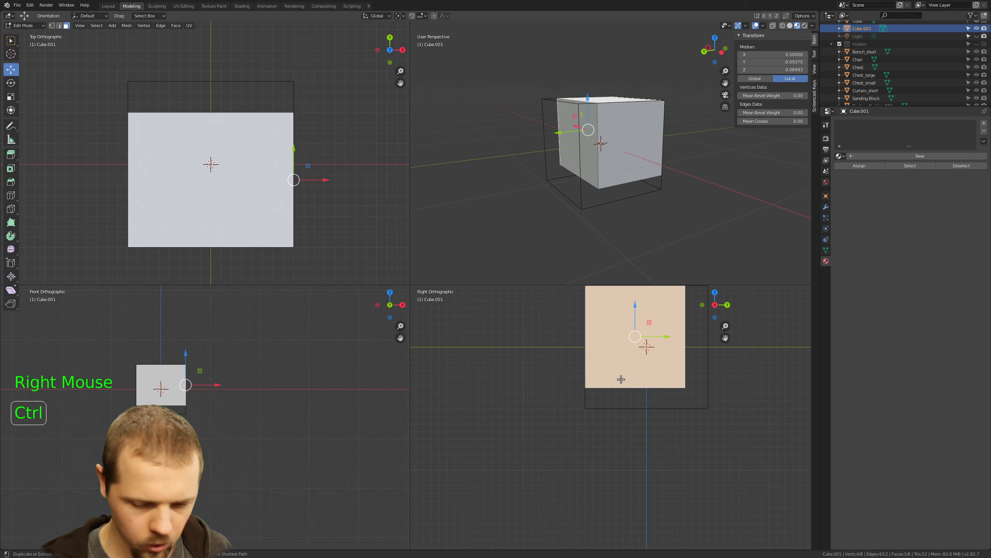
pyautogui.hotkey('ctrl', 'z')
pyautogui.hotkey('ctrl', 'z')
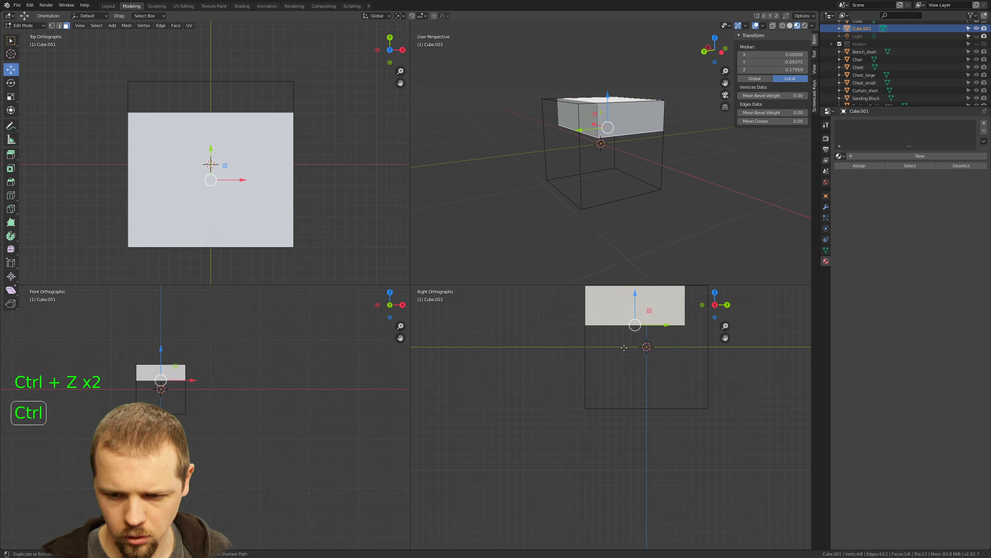
pyautogui.hotkey('ctrl', 'z')
# Move the cube's bottom face down along Z to -0.5 and its positive Y face inward along Y to 0.25
pyautogui.keyDown('ctrl'); pyautogui.moveTo(635, 365); pyautogui.dragTo(632, 387); pyautogui.keyUp('ctrl')
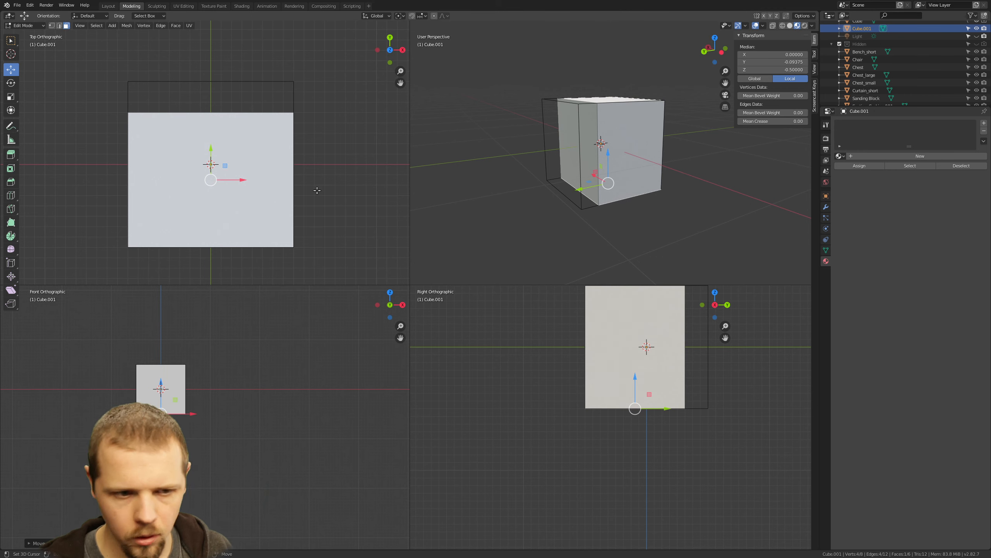
pyautogui.moveTo(611, 165); pyautogui.dragTo(609, 157, button='middle')
pyautogui.rightClick(609, 156)
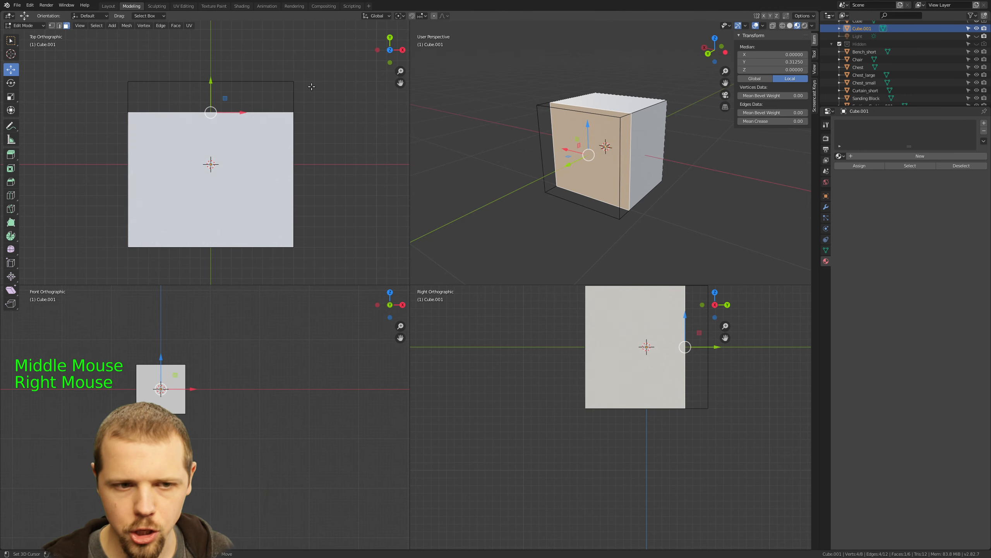
pyautogui.keyDown('ctrl'); pyautogui.moveTo(261, 116); pyautogui.dragTo(260, 127); pyautogui.keyUp('ctrl')
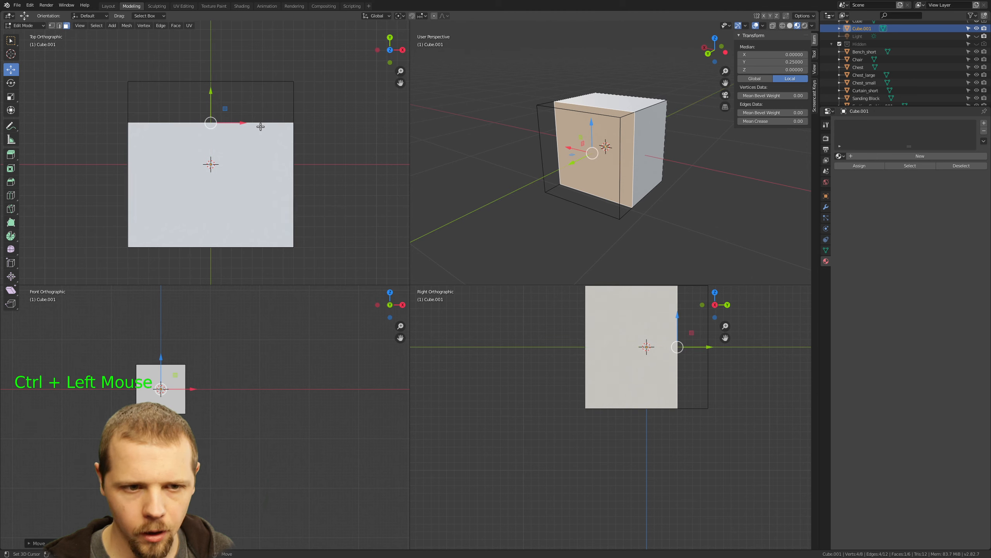
# Duplicate the cube's positive Y face and move the copy outward along Y to 0.3125
pyautogui.hotkey('shift', 'a')
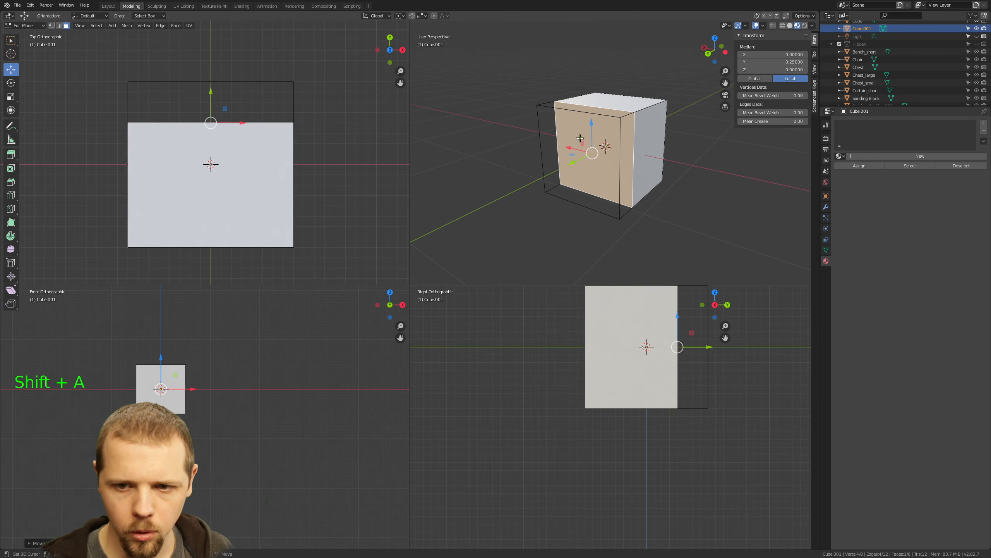
pyautogui.rightClick(598, 137)
pyautogui.hotkey('shift', 'd')
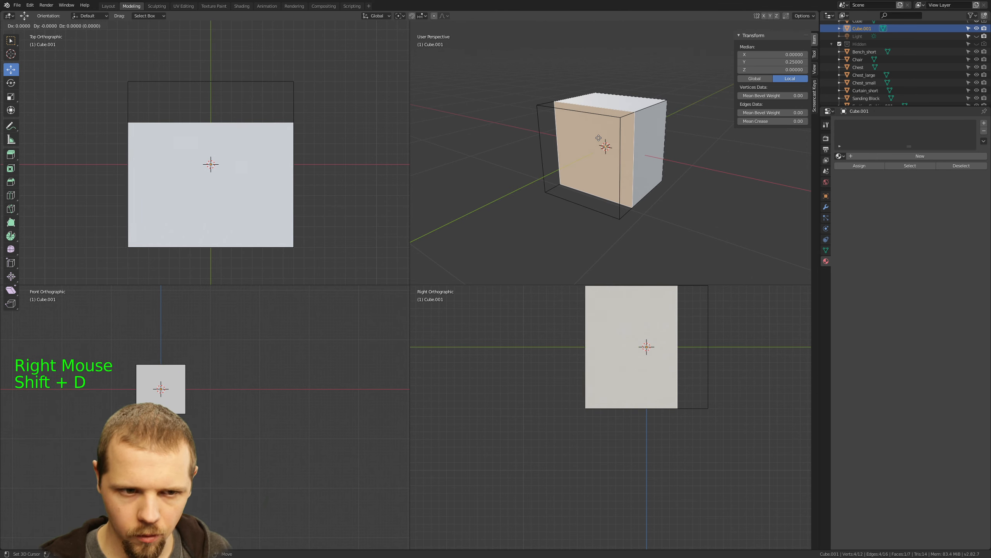
pyautogui.keyDown('ctrl'); pyautogui.click(599, 138); pyautogui.keyUp('ctrl')
pyautogui.keyDown('ctrl'); pyautogui.moveTo(212, 97); pyautogui.dragTo(213, 87); pyautogui.keyUp('ctrl')
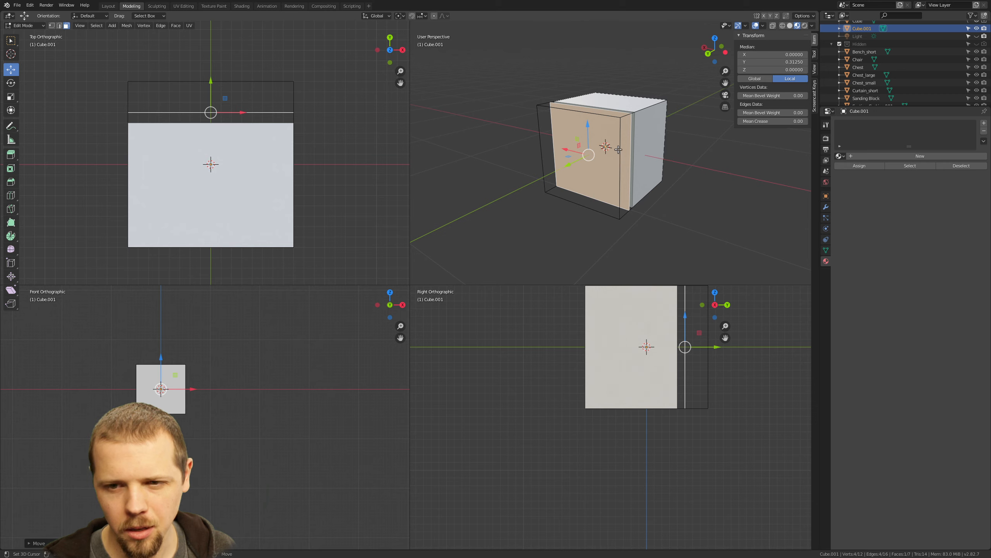
# Switch to vertex selection and move the duplicated face's two top vertices inward along X to -0.4375 and 0.4375
pyautogui.click(52, 25)
pyautogui.press('a')
pyautogui.press('b')
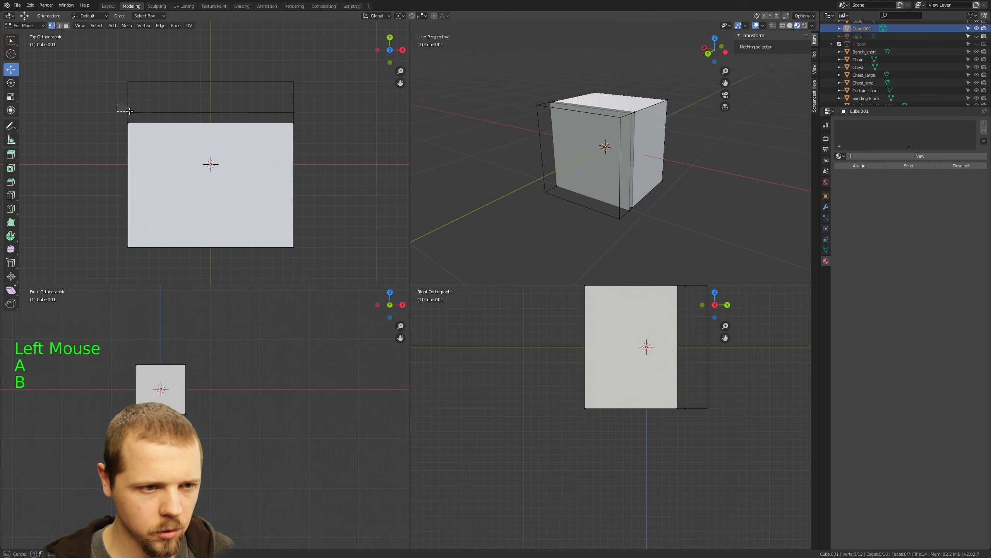
pyautogui.moveTo(129, 111); pyautogui.dragTo(167, 114)
pyautogui.press('a')
pyautogui.press('b')
pyautogui.moveTo(281, 95); pyautogui.dragTo(313, 111)
# Switch to wireframe shading and move the duplicated face's two bottom vertices inward along X to 0.4375 and -0.4375
pyautogui.press('z')
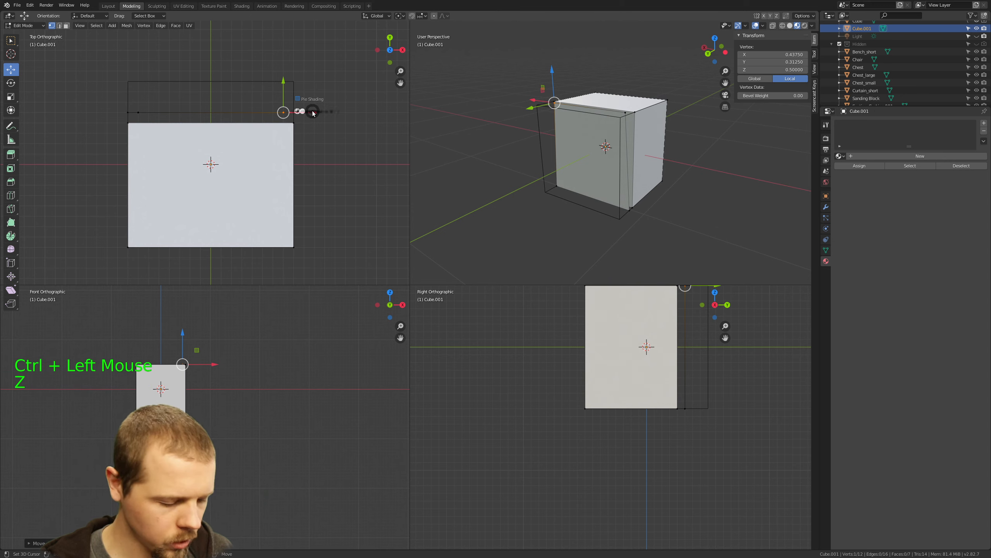
pyautogui.click(251, 111)
pyautogui.rightClick(293, 113)
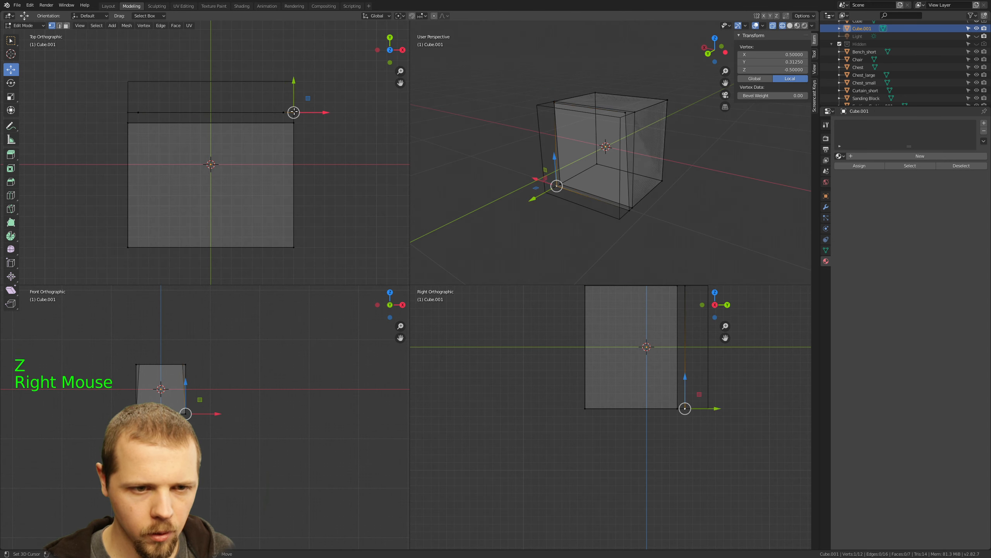
pyautogui.keyDown('ctrl'); pyautogui.moveTo(328, 113); pyautogui.dragTo(318, 112); pyautogui.keyUp('ctrl')
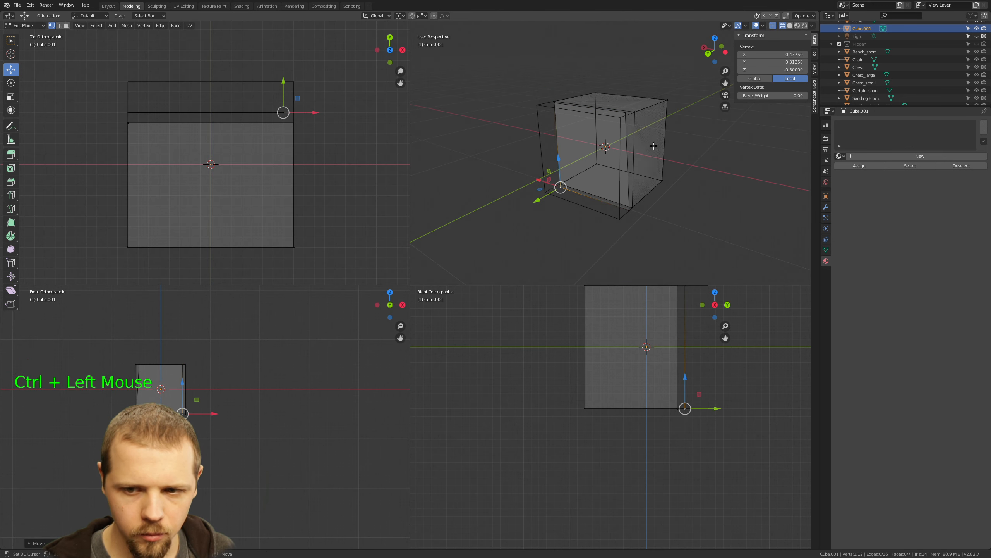
pyautogui.rightClick(624, 208)
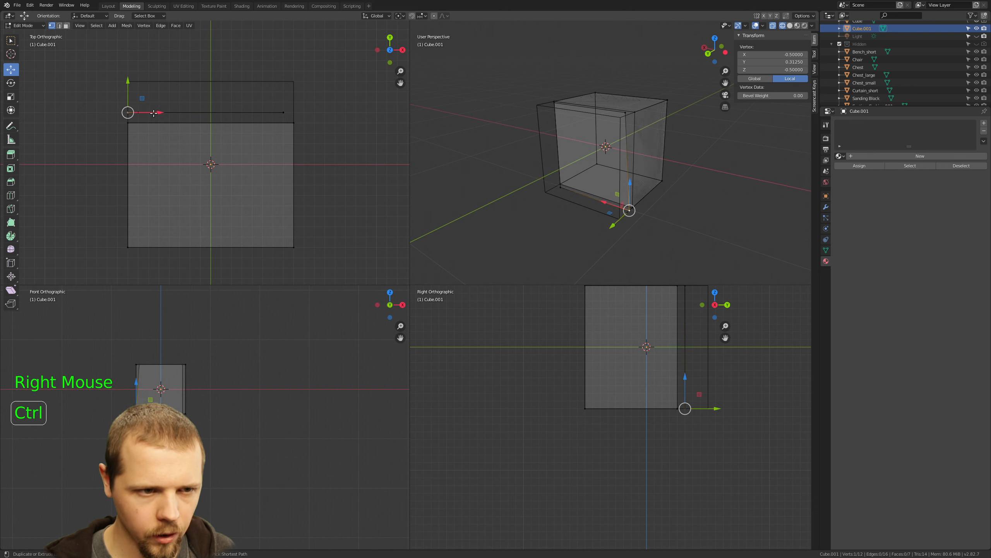
pyautogui.keyDown('ctrl'); pyautogui.moveTo(153, 113); pyautogui.dragTo(163, 114); pyautogui.keyUp('ctrl')
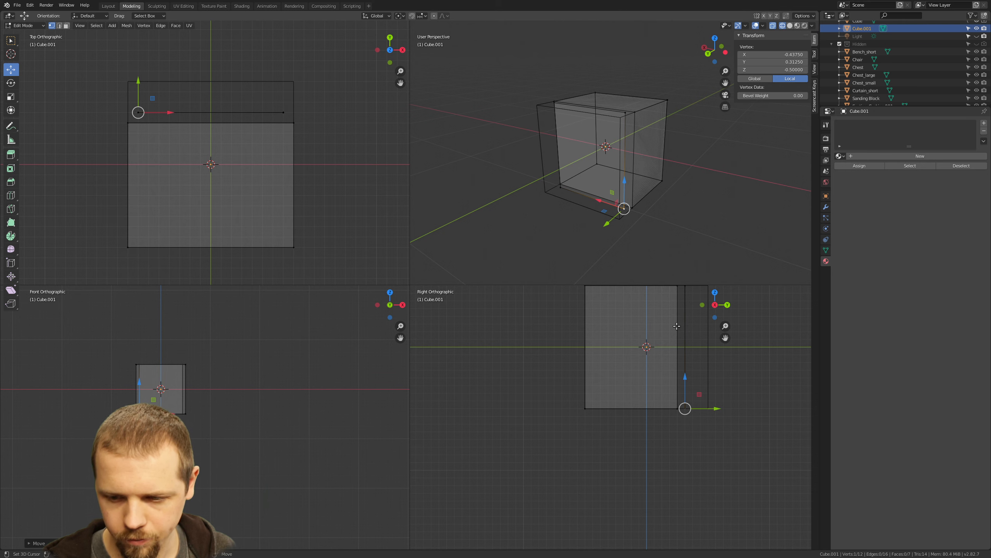
# Shorten the duplicated face by moving its top edge down to Z 0.4375 and its bottom edge up to Z -0.4375
pyautogui.keyDown('shift'); pyautogui.moveTo(676, 326); pyautogui.dragTo(628, 378, button='middle'); pyautogui.keyUp('shift')
pyautogui.press('a')
pyautogui.press('b')
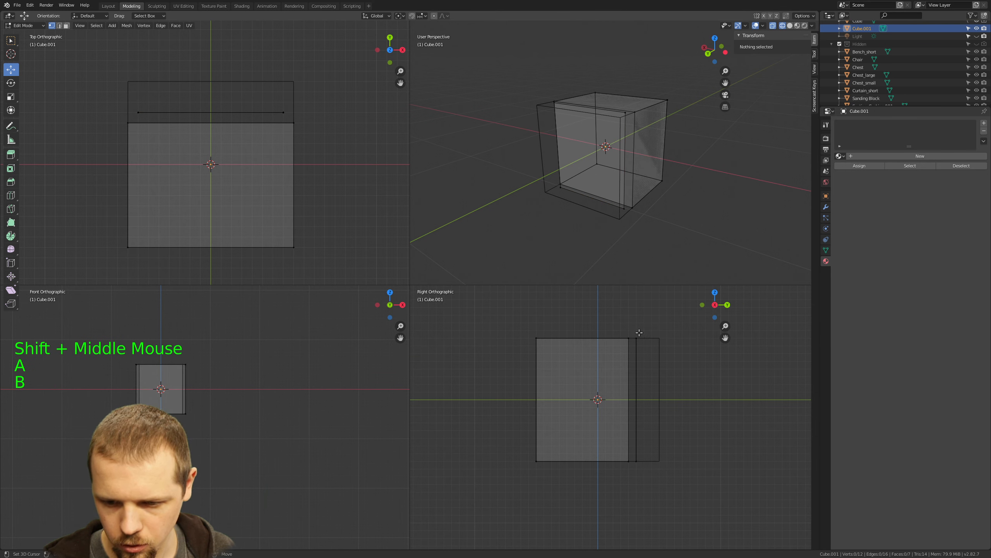
pyautogui.press('b')
pyautogui.moveTo(645, 348); pyautogui.dragTo(644, 347)
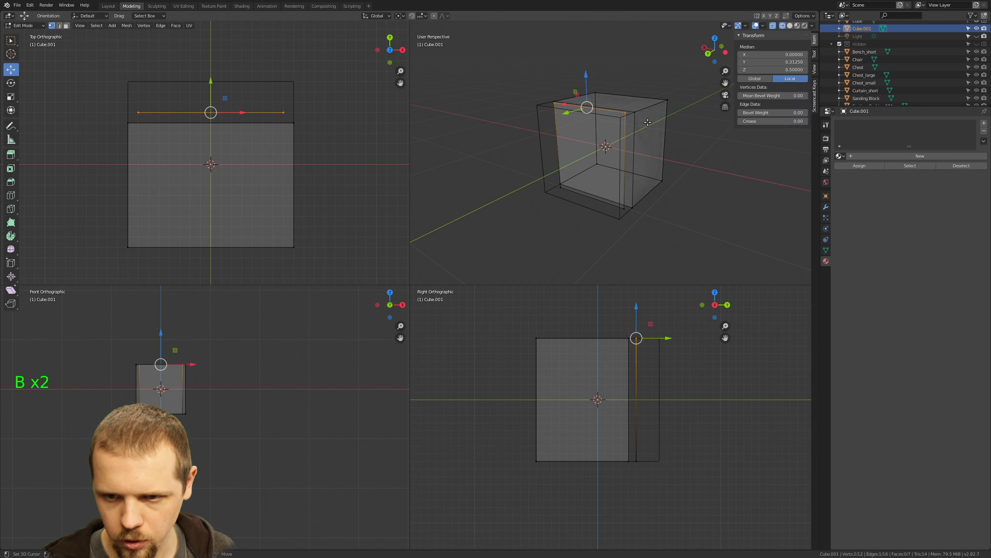
pyautogui.keyDown('ctrl'); pyautogui.moveTo(637, 313); pyautogui.dragTo(637, 318); pyautogui.keyUp('ctrl')
pyautogui.press('a')
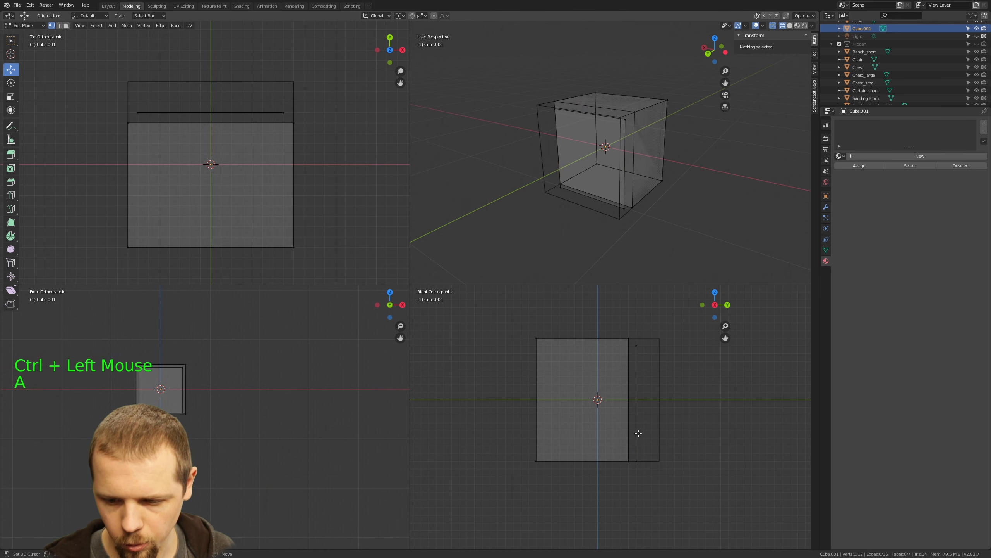
pyautogui.press('b')
pyautogui.moveTo(634, 450); pyautogui.dragTo(644, 482)
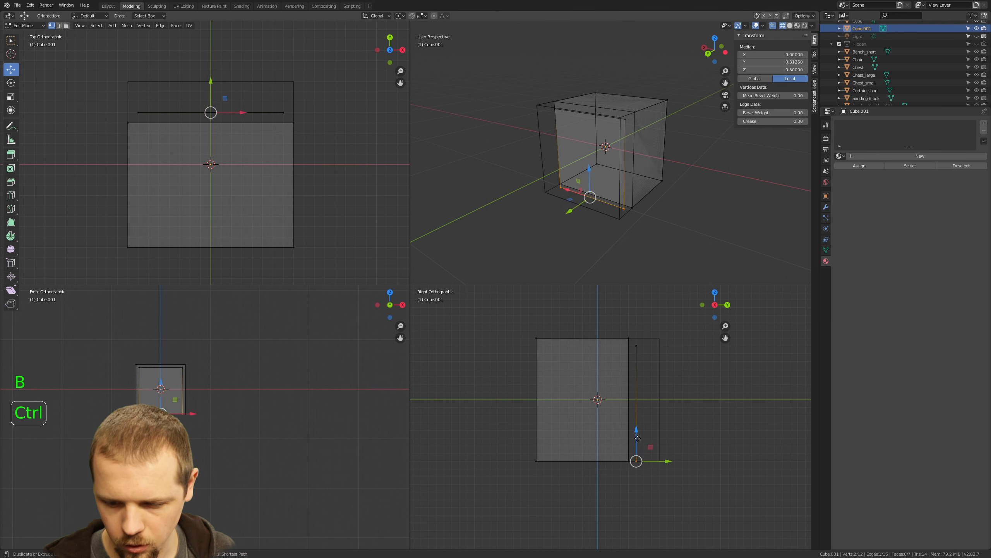
pyautogui.keyDown('ctrl'); pyautogui.moveTo(637, 439); pyautogui.dragTo(637, 431); pyautogui.keyUp('ctrl')
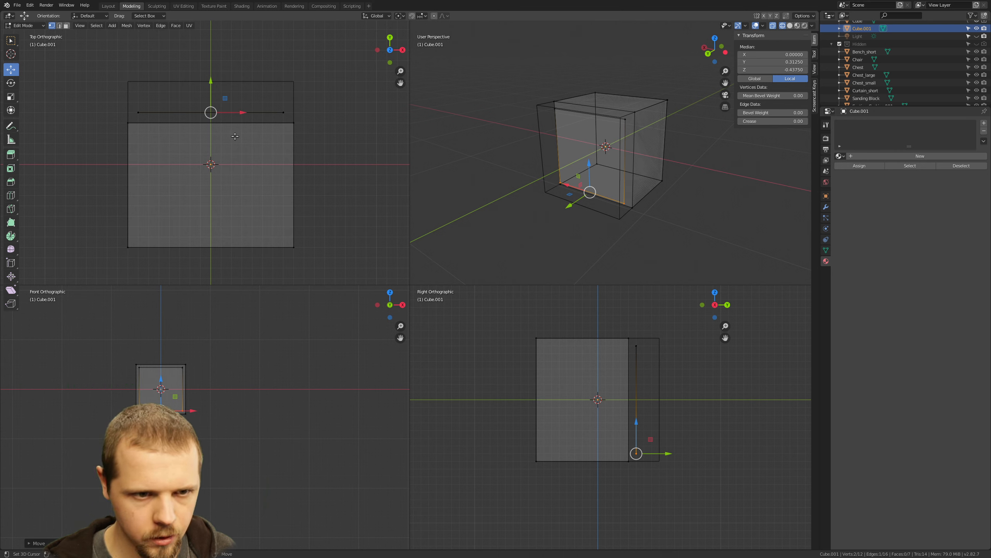
# Narrow the duplicated face to a single door by moving its positive X edge to X -0.0625
pyautogui.scroll(2, 234, 136)
pyautogui.press('a')
pyautogui.press('b')
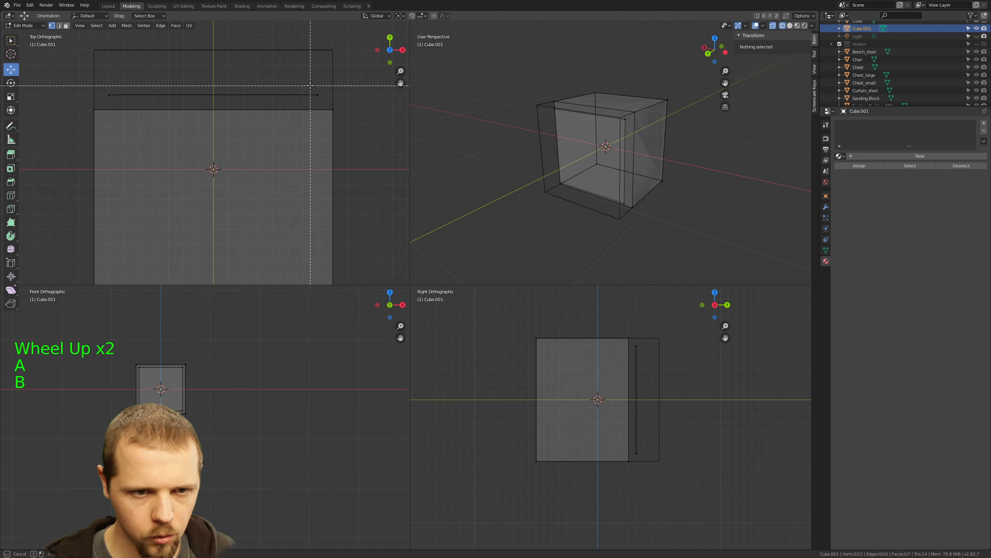
pyautogui.moveTo(306, 86); pyautogui.dragTo(191, 96)
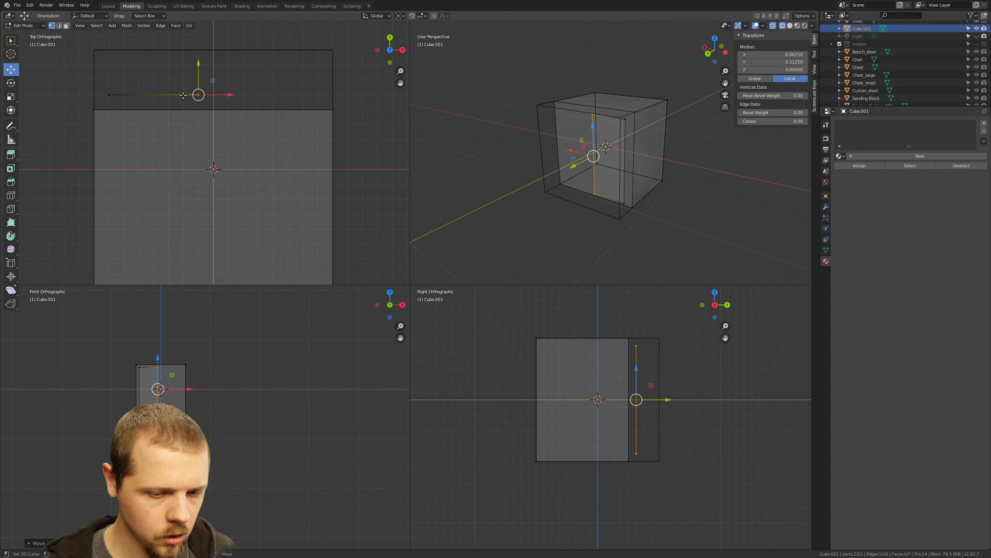
# Extrude the whole door face back to the cabinet body at Y 0.25 and delete the extruded end face
pyautogui.press('ctrl+KP_Add')
pyautogui.press('ctrl+KP_Add')
pyautogui.press('ctrl+KP_Add')
pyautogui.press('e')
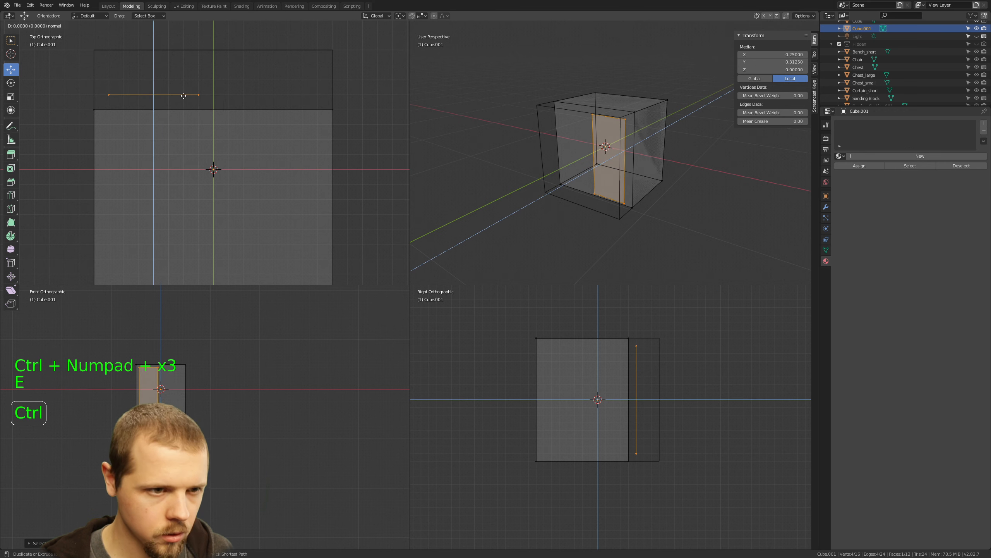
pyautogui.click(184, 110)
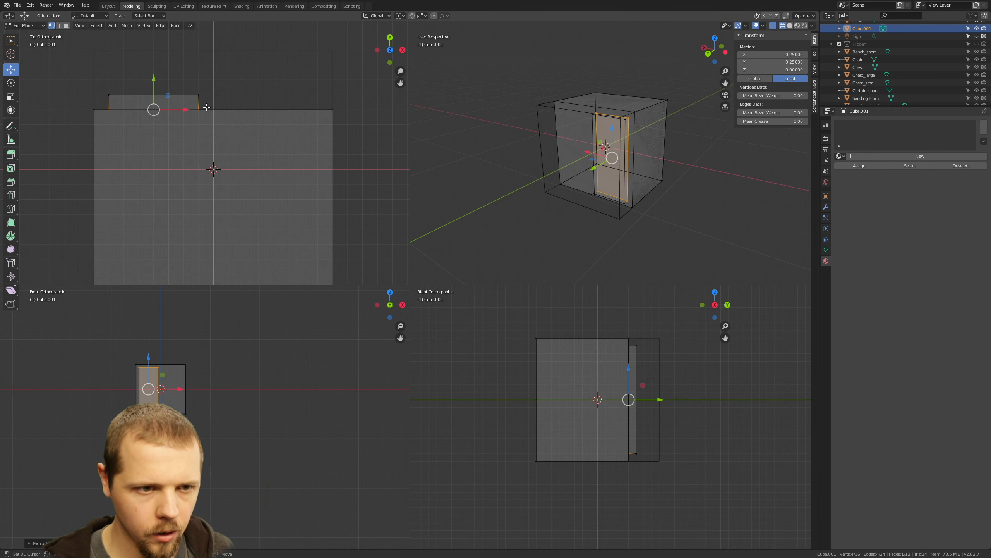
pyautogui.press('x')
pyautogui.click(194, 123)
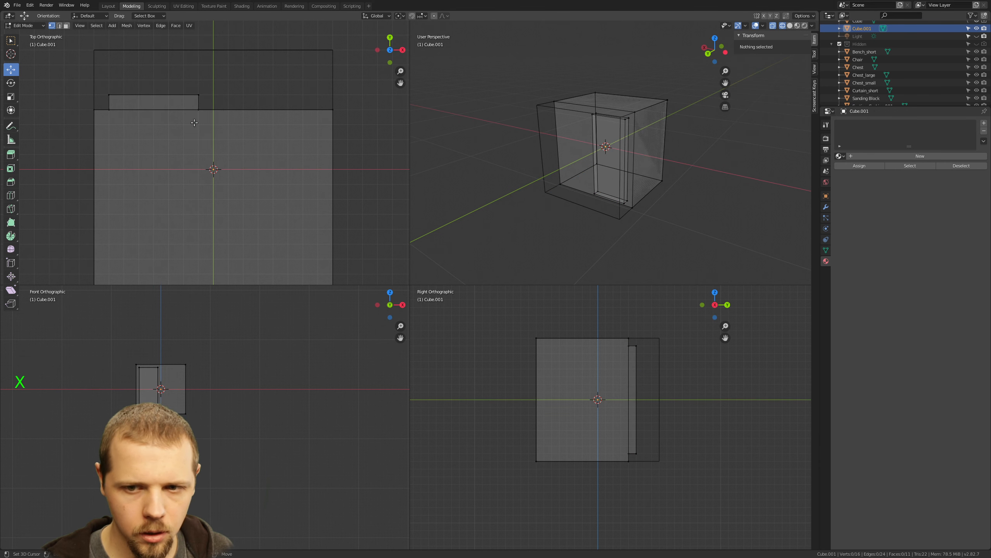
# Select the complete door panel, duplicate it and place the copy along X as a second door, symmetric about the cabinet's centre
pyautogui.rightClick(199, 94)
pyautogui.press('ctrl+KP_Add')
pyautogui.press('ctrl+KP_Add')
pyautogui.press('ctrl+KP_Add')
pyautogui.press('ctrl+KP_Add')
pyautogui.press('ctrl+KP_Add')
pyautogui.press('ctrl+KP_Add')
pyautogui.press('ctrl+KP_Add')
pyautogui.press('ctrl+KP_Add')
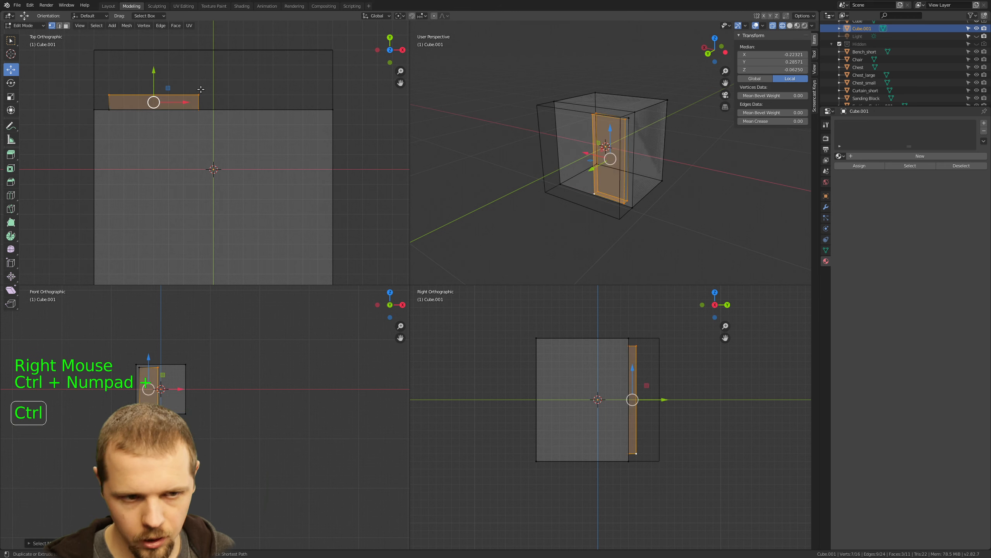
pyautogui.hotkey('shift', 'd')
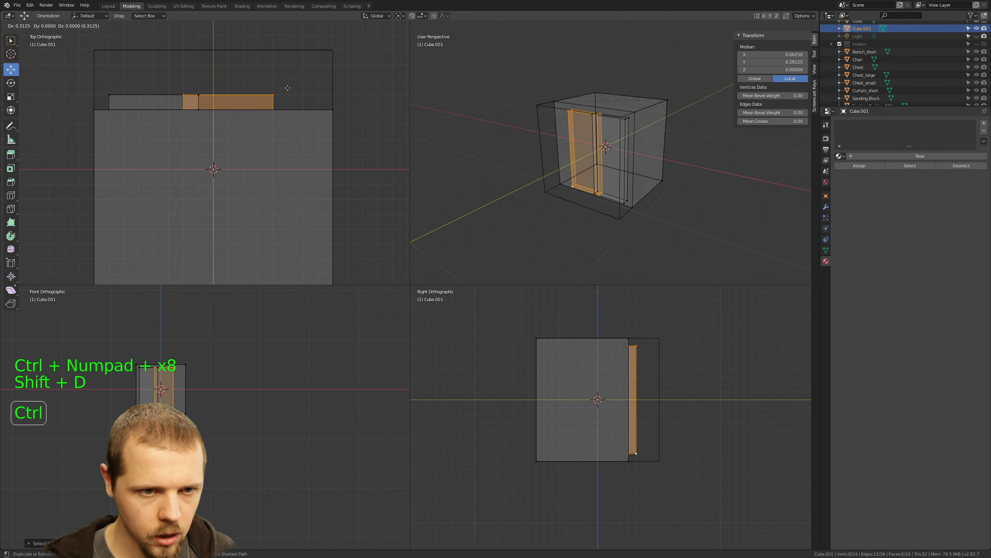
pyautogui.click(312, 86)
pyautogui.press('a')
pyautogui.press('a')
# Inspect the cabinet and its two doors from the door side in Object Mode with Material Preview shading
pyautogui.press('z')
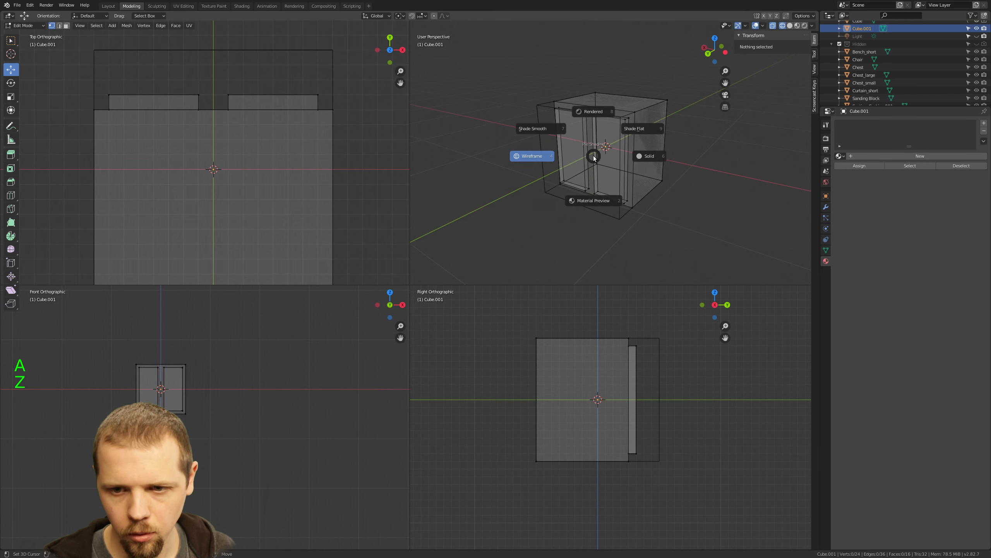
pyautogui.click(596, 116)
pyautogui.press('z')
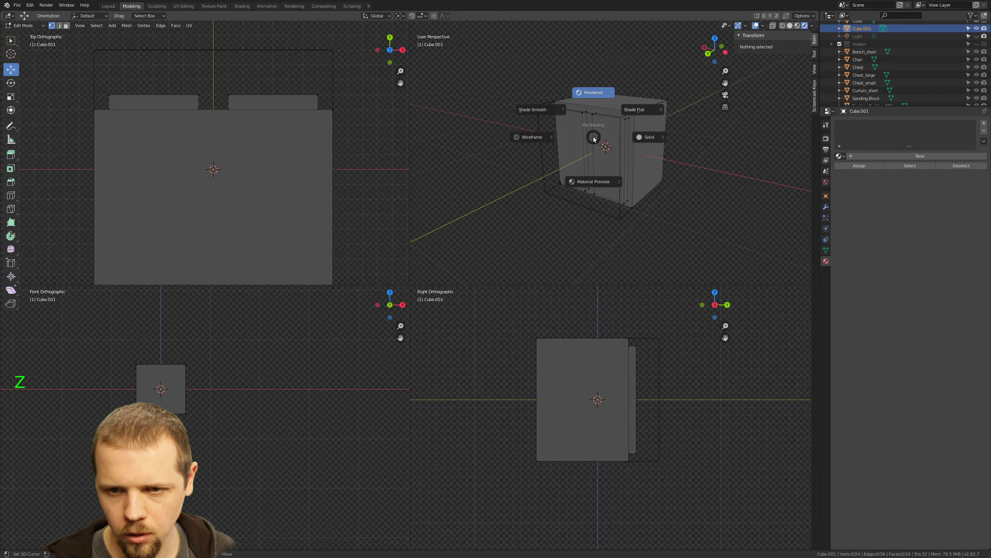
pyautogui.click(642, 109)
pyautogui.moveTo(642, 109)
pyautogui.mouseDown(button='middle')
pyautogui.moveTo(656, 169)
pyautogui.moveTo(537, 178)
pyautogui.moveTo(596, 151)
pyautogui.moveTo(633, 155)
pyautogui.moveTo(605, 168)
pyautogui.moveTo(605, 126)
pyautogui.moveTo(636, 112)
pyautogui.moveTo(614, 156)
pyautogui.moveTo(620, 183)
pyautogui.mouseUp(button='middle')
pyautogui.press('Tab')
pyautogui.scroll(2, 605, 166)
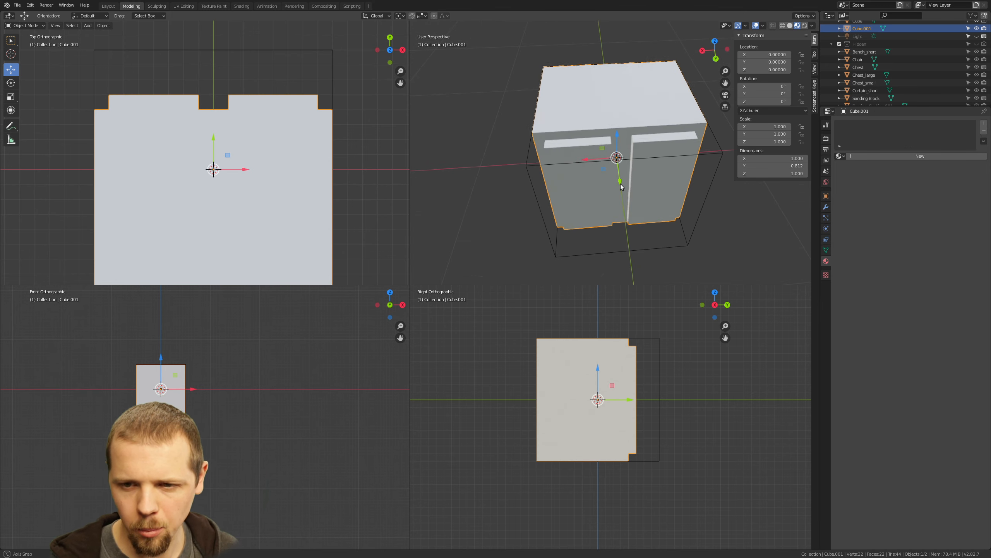
# Narrow the gap between the doors in wireframe by moving both inner side faces toward the centre, the positive X one to X 0.03125
pyautogui.scroll(2, 230, 115)
pyautogui.keyDown('shift'); pyautogui.moveTo(229, 116); pyautogui.dragTo(247, 152, button='middle'); pyautogui.keyUp('shift')
pyautogui.press('Tab')
pyautogui.scroll(1, 252, 151)
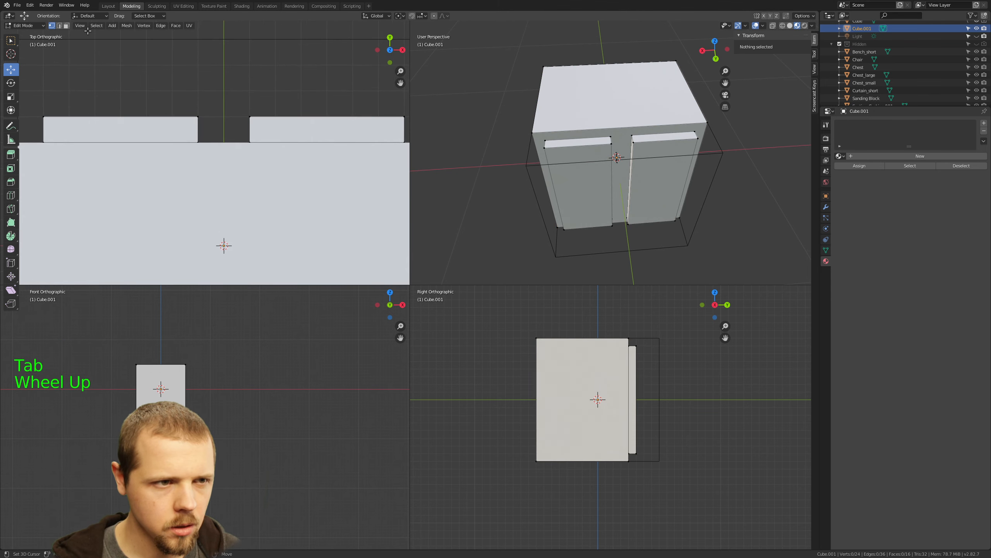
pyautogui.click(67, 25)
pyautogui.press('z')
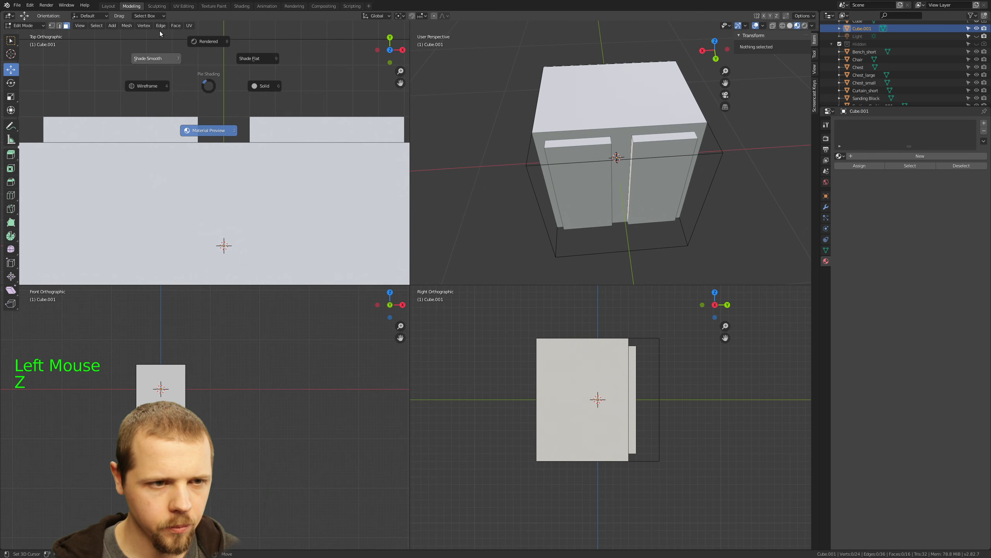
pyautogui.click(129, 85)
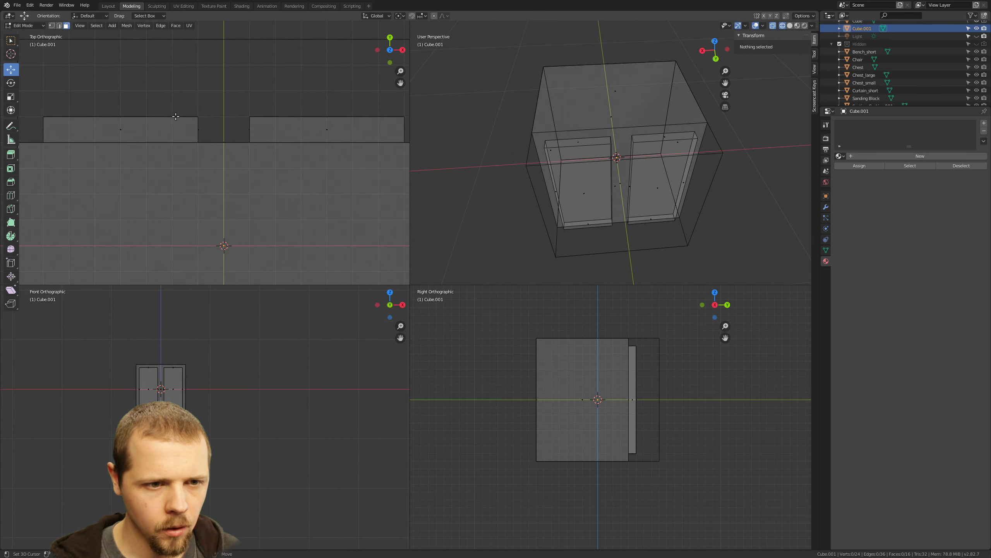
pyautogui.rightClick(199, 135)
pyautogui.scroll(5, 244, 140)
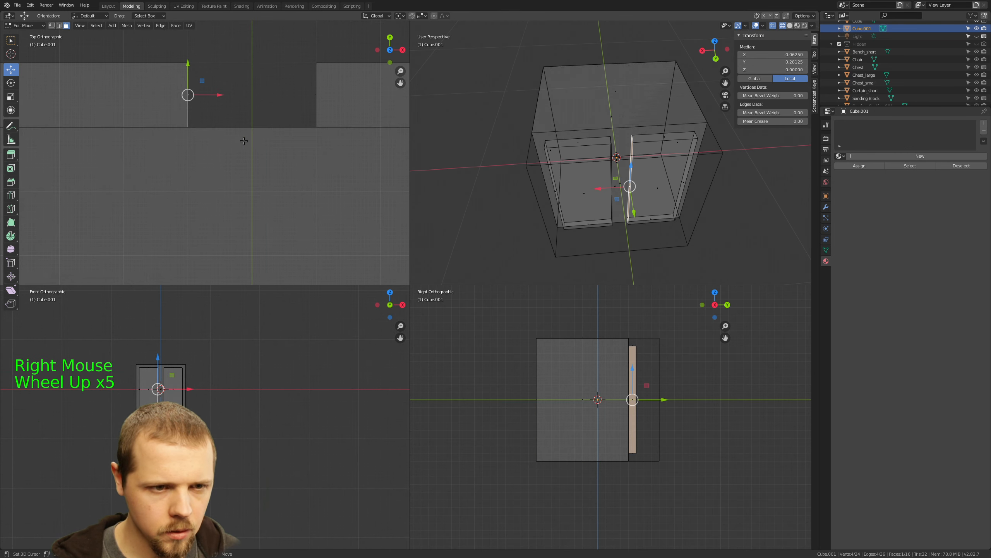
pyautogui.keyDown('shift'); pyautogui.moveTo(224, 100); pyautogui.dragTo(185, 172, button='middle'); pyautogui.keyUp('shift')
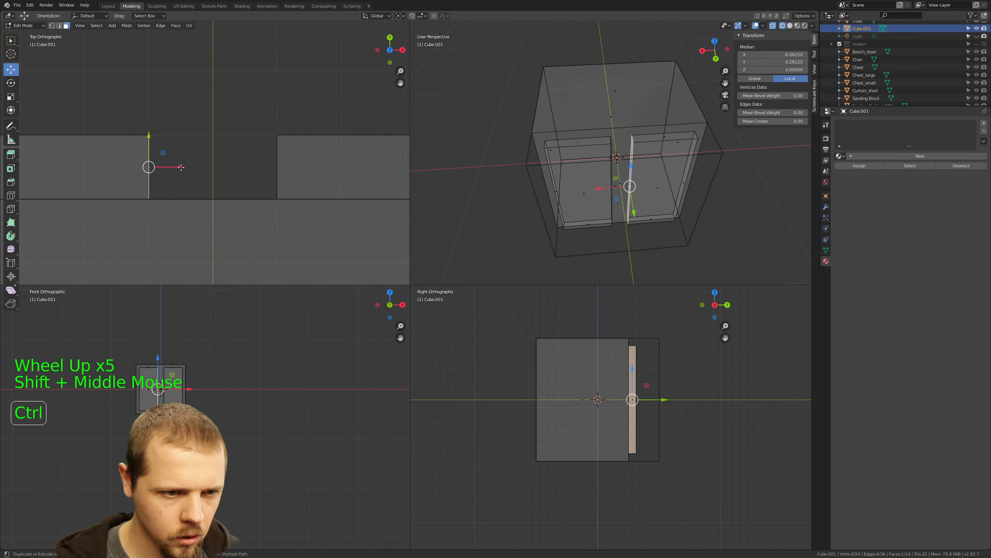
pyautogui.keyDown('ctrl'); pyautogui.moveTo(181, 167); pyautogui.dragTo(270, 167); pyautogui.keyUp('ctrl')
pyautogui.rightClick(277, 167)
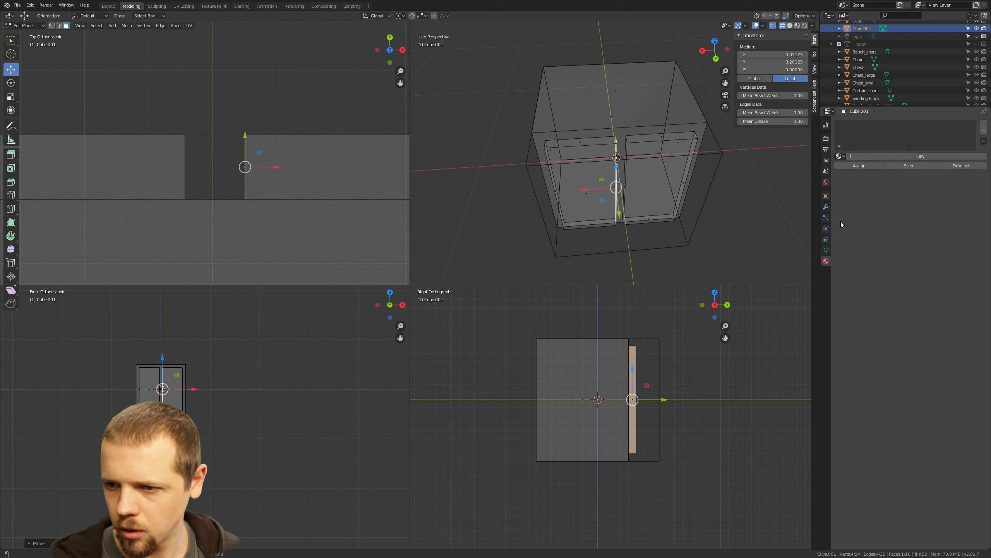
pyautogui.keyDown('ctrl'); pyautogui.scroll(3, 917, 234); pyautogui.keyUp('ctrl')
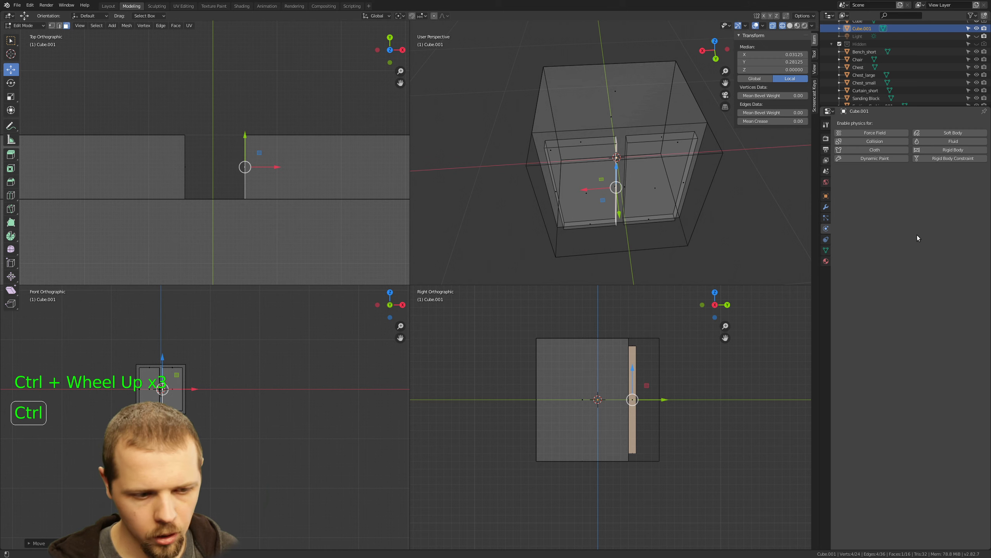
pyautogui.keyDown('ctrl'); pyautogui.scroll(1, 917, 237); pyautogui.keyUp('ctrl')
pyautogui.keyDown('ctrl'); pyautogui.scroll(-3, 917, 237); pyautogui.keyUp('ctrl')
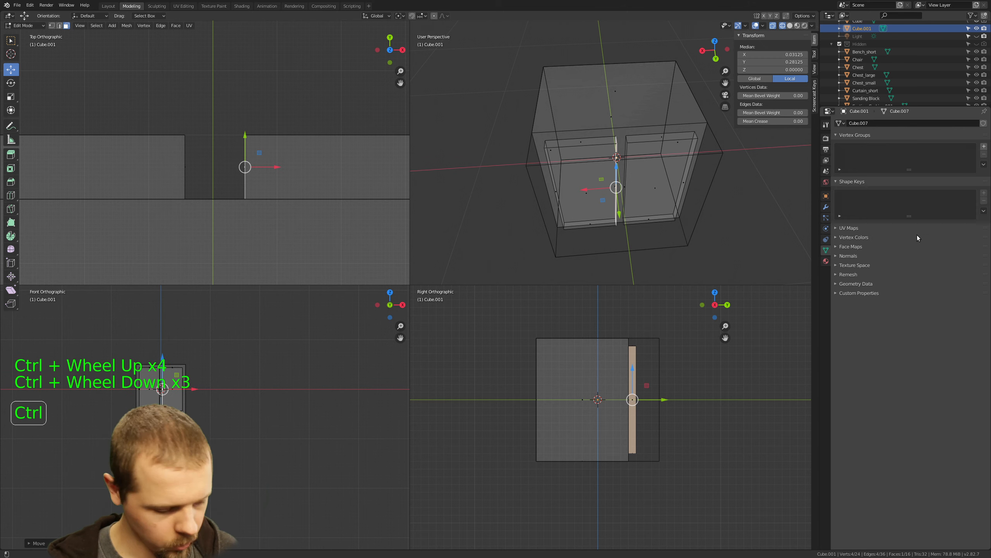
pyautogui.keyDown('ctrl'); pyautogui.scroll(3, 918, 237); pyautogui.keyUp('ctrl')
pyautogui.keyDown('ctrl'); pyautogui.scroll(11, 917, 236); pyautogui.keyUp('ctrl')
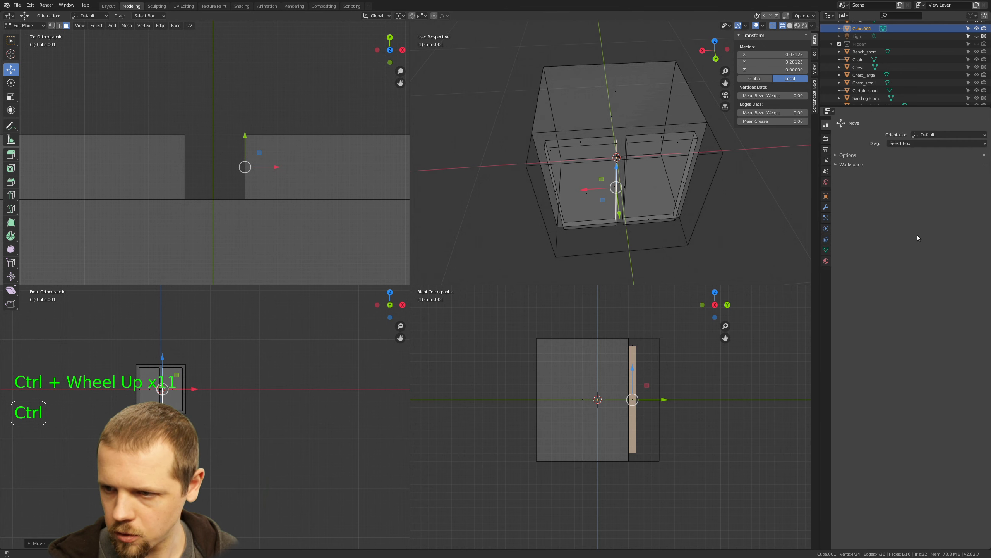
pyautogui.scroll(4, 917, 235)
pyautogui.scroll(-5, 917, 235)
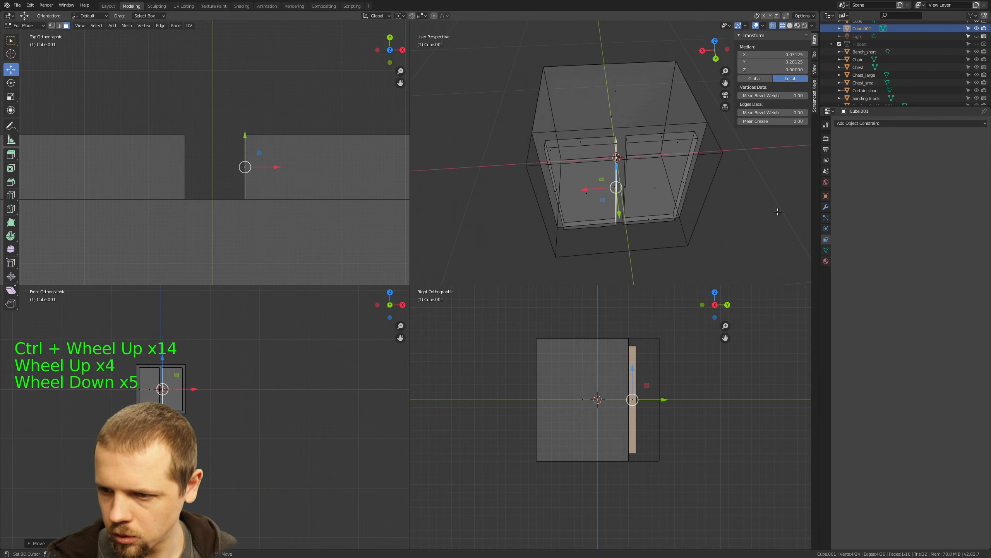
pyautogui.click(826, 183)
pyautogui.keyDown('ctrl'); pyautogui.scroll(1, 886, 197); pyautogui.keyUp('ctrl')
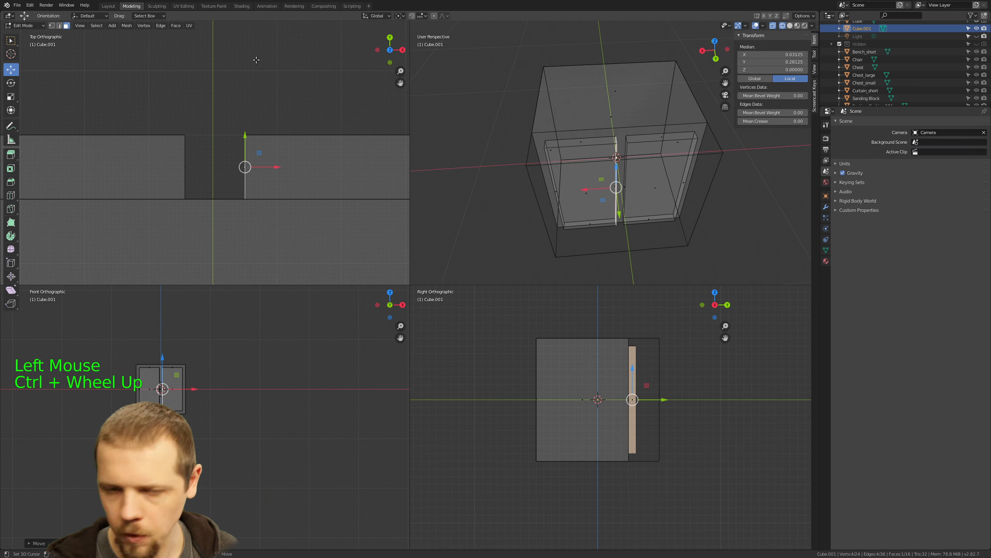
# Enlarge the whole interface by raising the resolution scale in the preferences
pyautogui.click(30, 5)
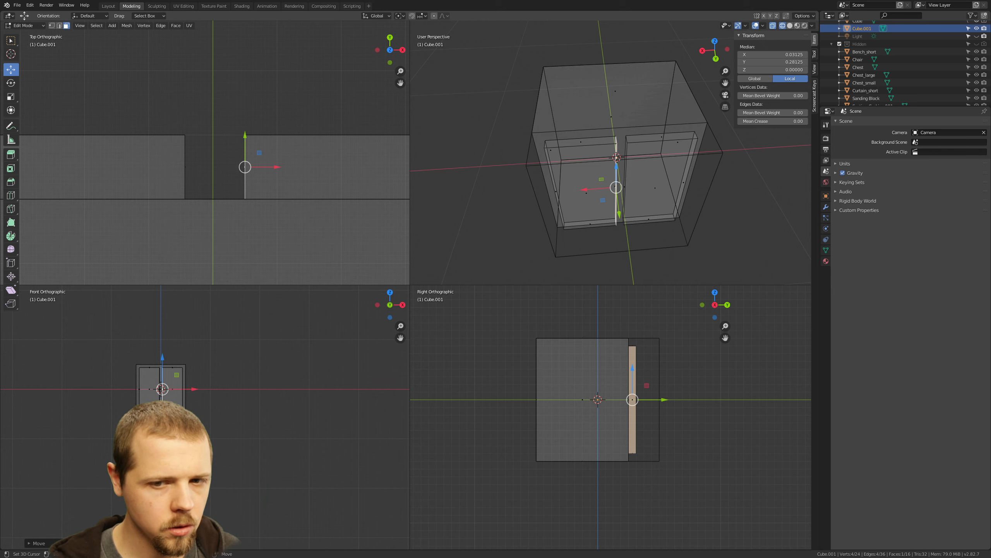
pyautogui.moveTo(195, 32); pyautogui.dragTo(187, 31)
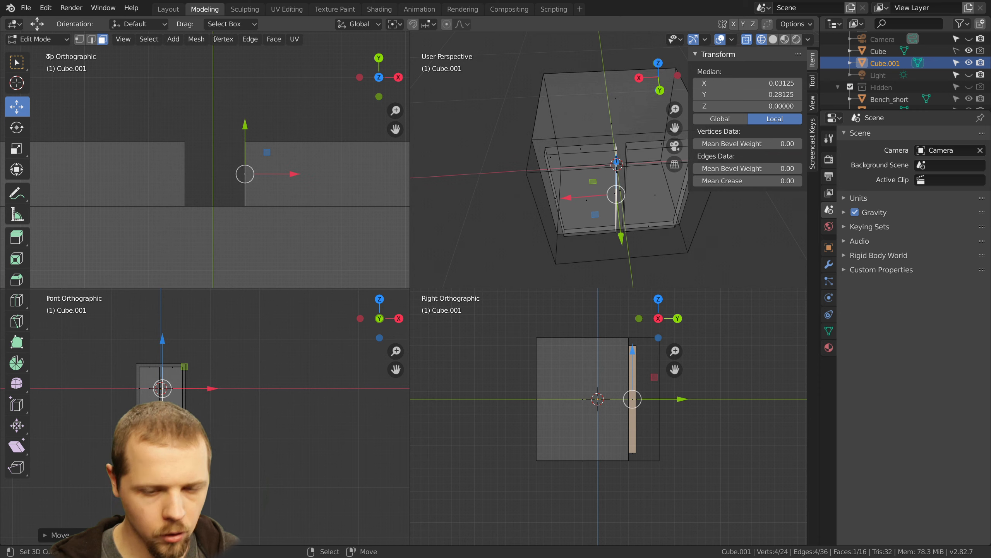
pyautogui.press('Return')
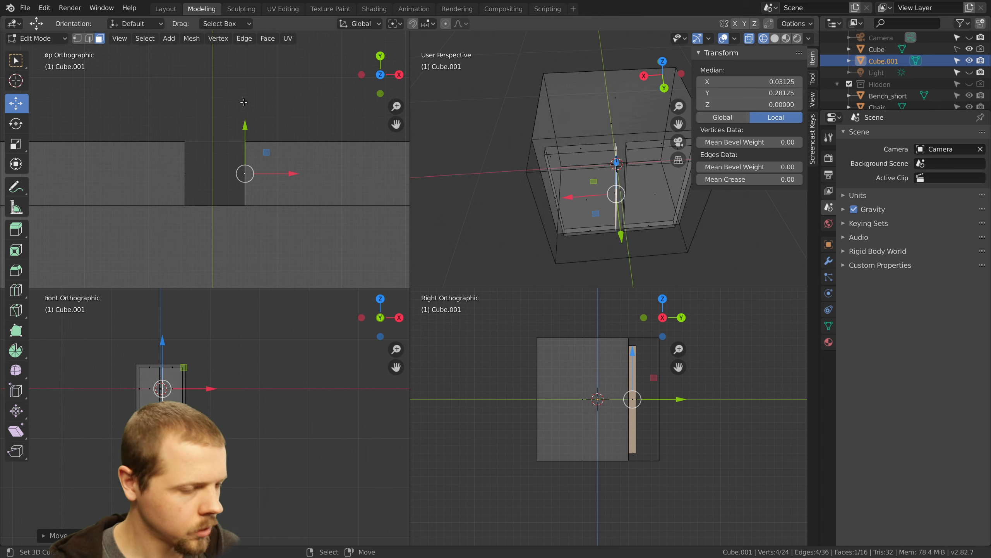
# Deselect everything, return to Material Preview shading and inspect the cabinet and its raised doors from several angles
pyautogui.moveTo(586, 173); pyautogui.dragTo(572, 228, button='middle')
pyautogui.press('a')
pyautogui.press('a')
pyautogui.press('z')
pyautogui.scroll(-2, 610, 231)
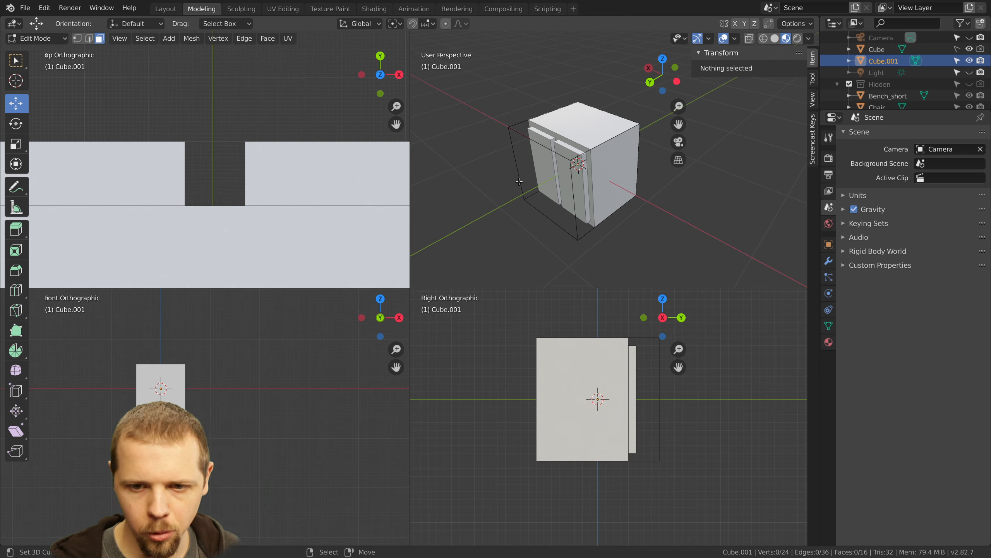
pyautogui.moveTo(542, 186); pyautogui.dragTo(516, 187, button='middle')
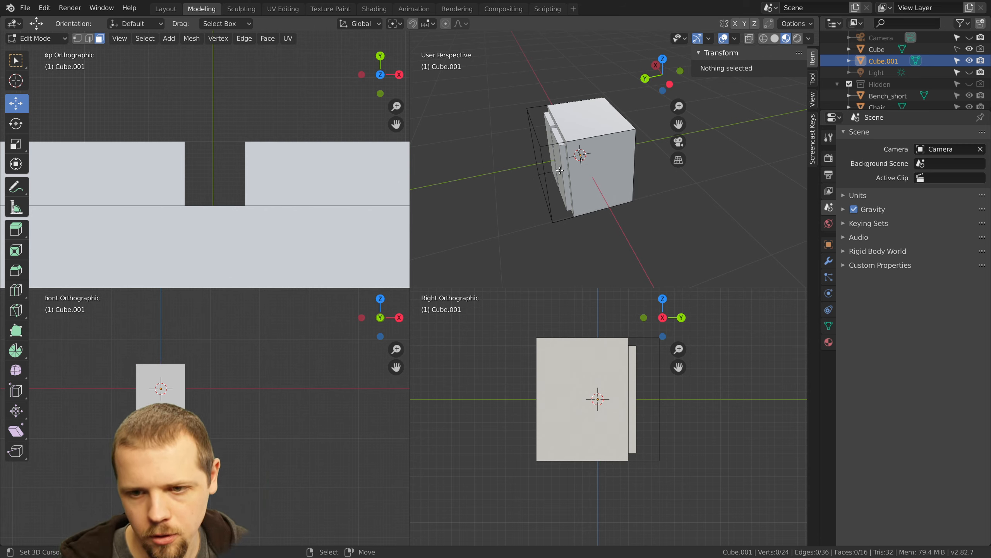
pyautogui.moveTo(600, 166)
pyautogui.mouseDown(button='middle')
pyautogui.moveTo(683, 129)
pyautogui.moveTo(676, 57)
pyautogui.moveTo(595, 146)
pyautogui.mouseUp(button='middle')
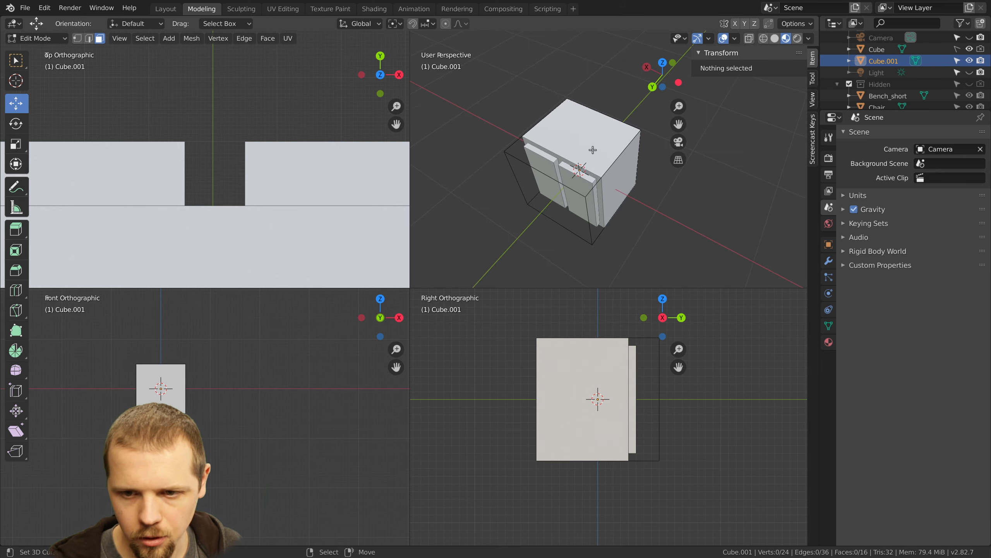
# Examine the cabinet's top, side and door faces individually, viewing the model from above, from the front and in perspective
pyautogui.rightClick(593, 150)
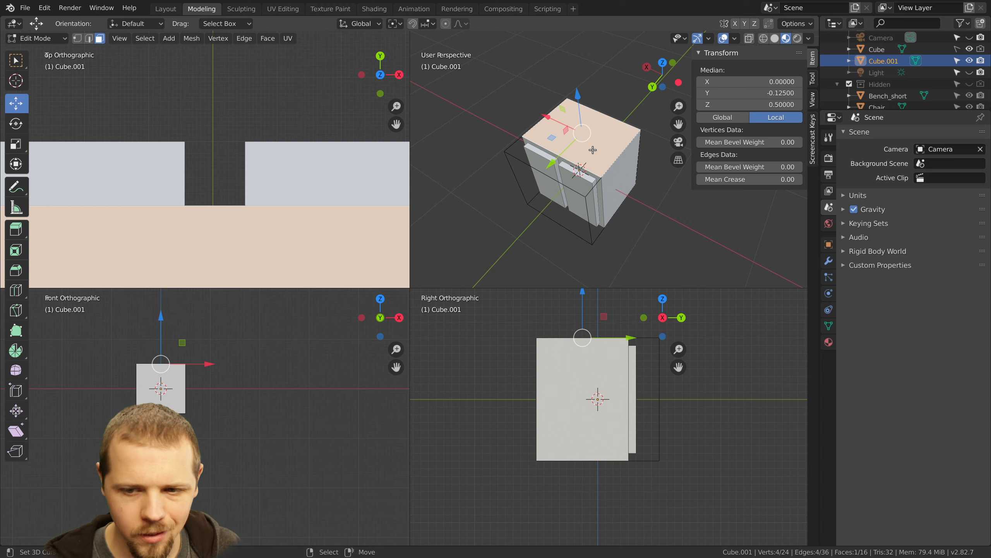
pyautogui.moveTo(592, 150); pyautogui.dragTo(579, 104, button='middle')
pyautogui.scroll(2, 569, 117)
pyautogui.rightClick(621, 184)
pyautogui.rightClick(620, 183)
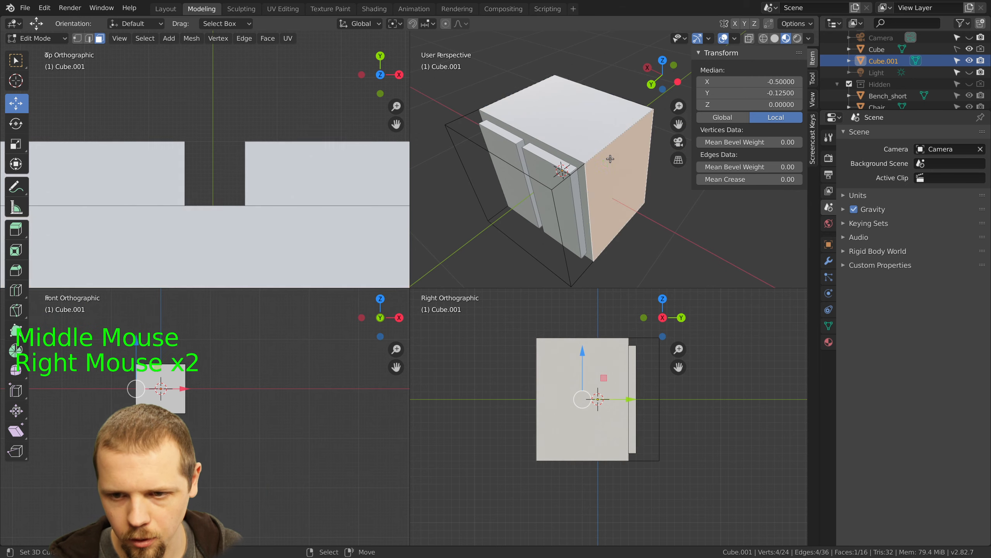
pyautogui.click(662, 60)
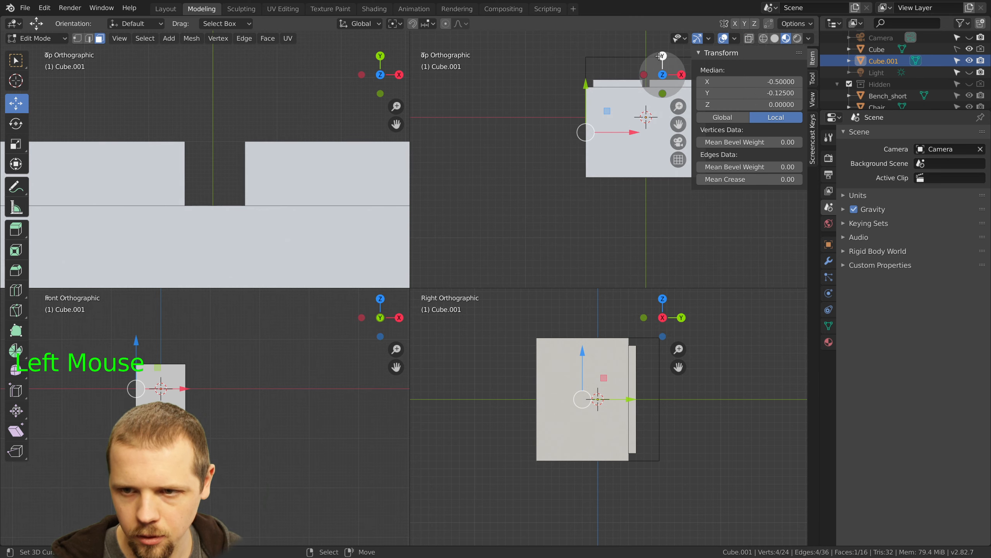
pyautogui.click(661, 61)
pyautogui.click(661, 61)
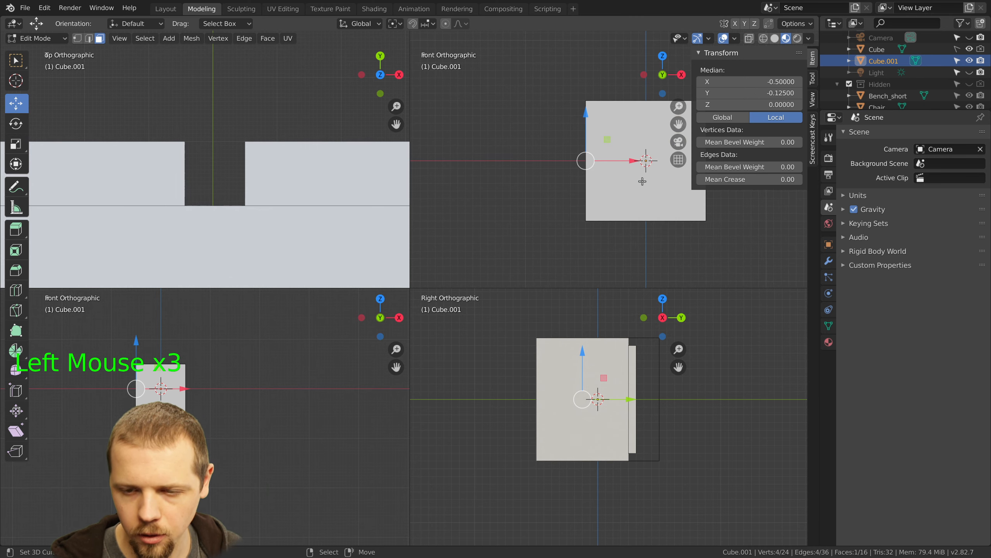
pyautogui.moveTo(661, 62); pyautogui.dragTo(582, 157, button='middle')
pyautogui.scroll(-2, 555, 184)
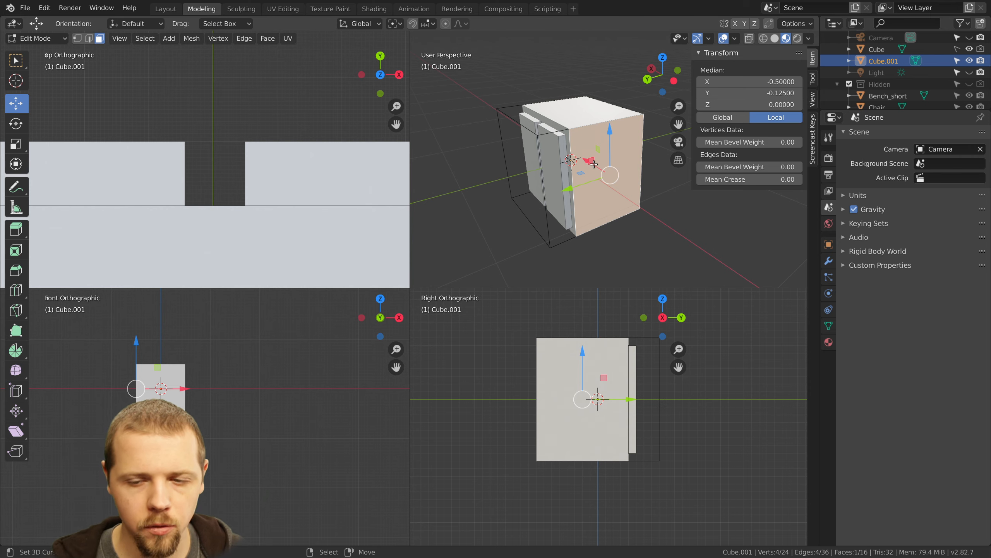
pyautogui.moveTo(594, 164); pyautogui.dragTo(529, 192, button='middle')
pyautogui.rightClick(574, 194)
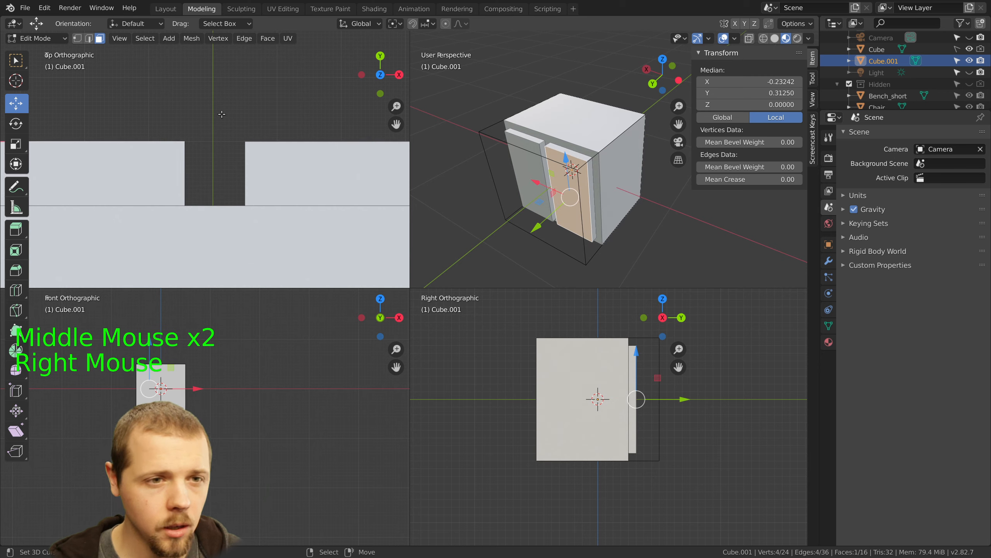
# Switch to the UV Editing workspace and bring the texture and the cabinet's door side into clear view
pyautogui.click(284, 10)
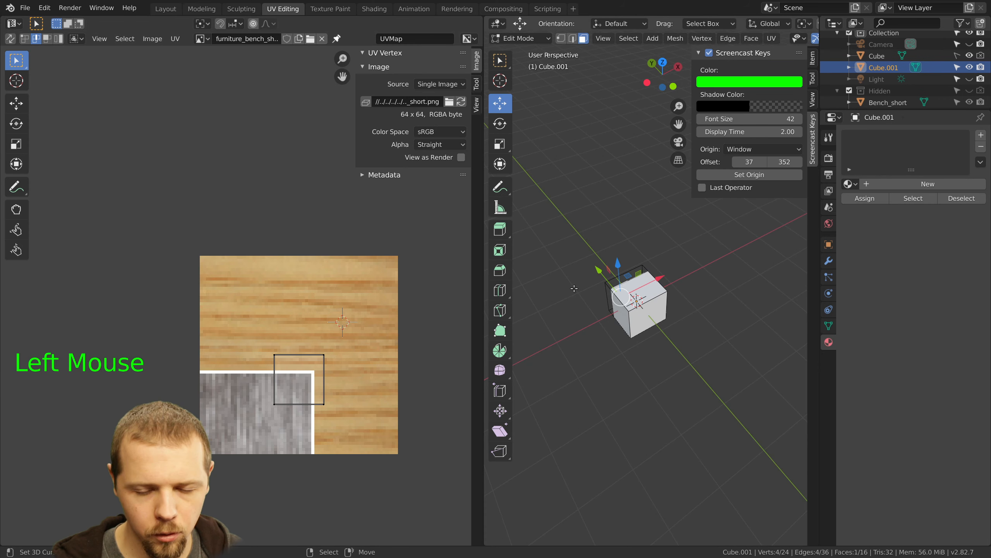
pyautogui.scroll(2, 351, 367)
pyautogui.keyDown('shift'); pyautogui.moveTo(352, 367); pyautogui.dragTo(276, 271, button='middle'); pyautogui.keyUp('shift')
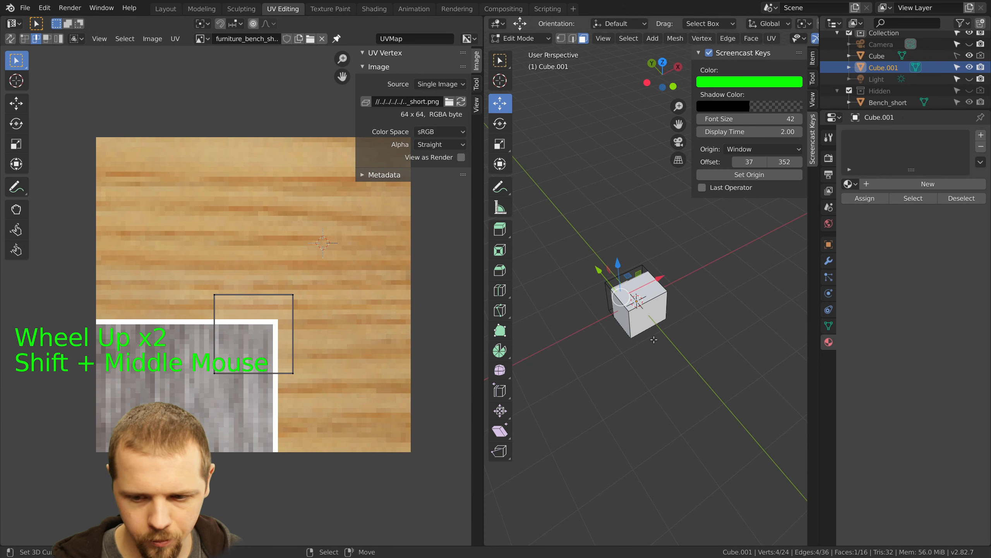
pyautogui.moveTo(640, 339)
pyautogui.mouseDown(button='middle')
pyautogui.moveTo(726, 302)
pyautogui.moveTo(609, 289)
pyautogui.mouseUp(button='middle')
pyautogui.scroll(3, 726, 302)
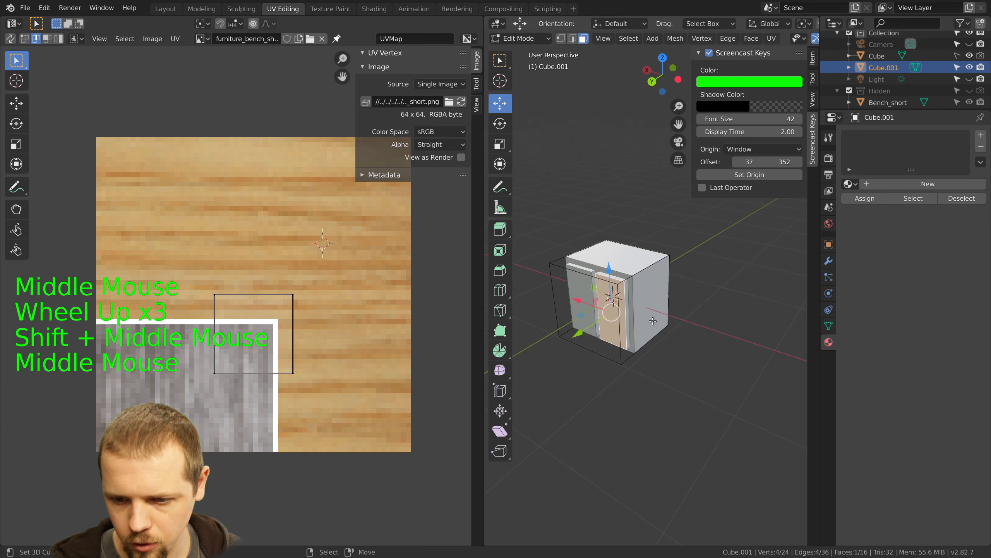
# Select every face of the cabinet mesh, unwrap it with Unwrap and check the UV layout over the texture
pyautogui.press('z')
pyautogui.press('a')
pyautogui.press('a')
pyautogui.press('a')
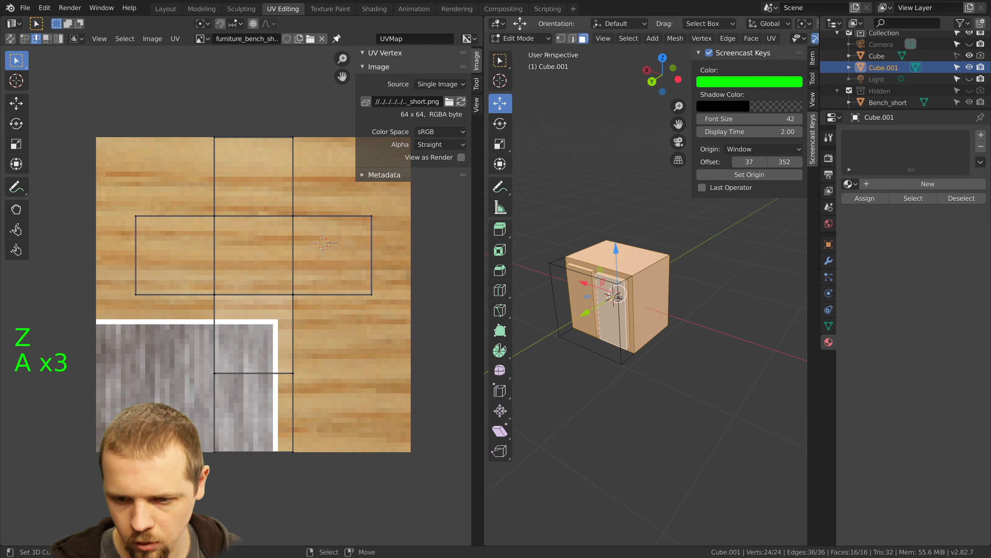
pyautogui.press('u')
pyautogui.click(618, 298)
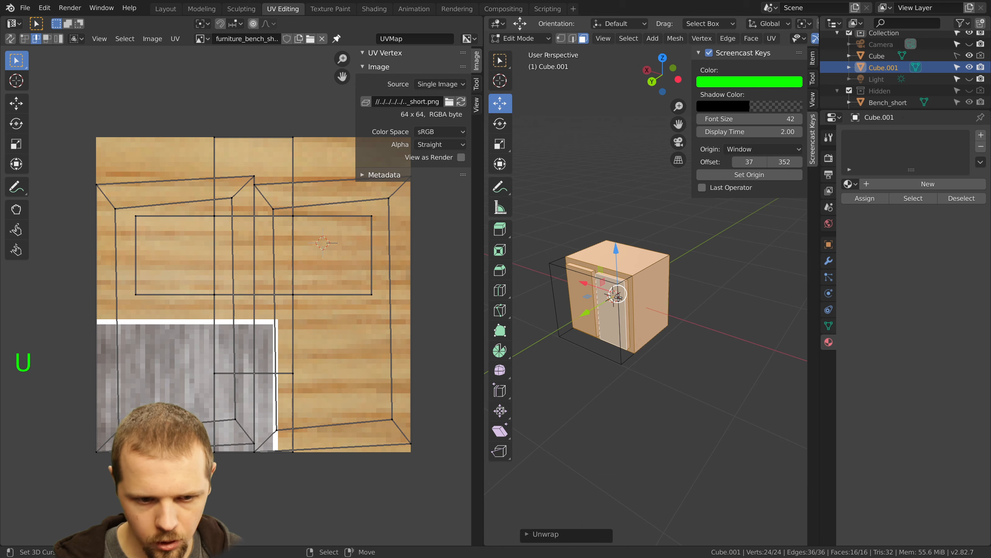
pyautogui.scroll(-1, 288, 318)
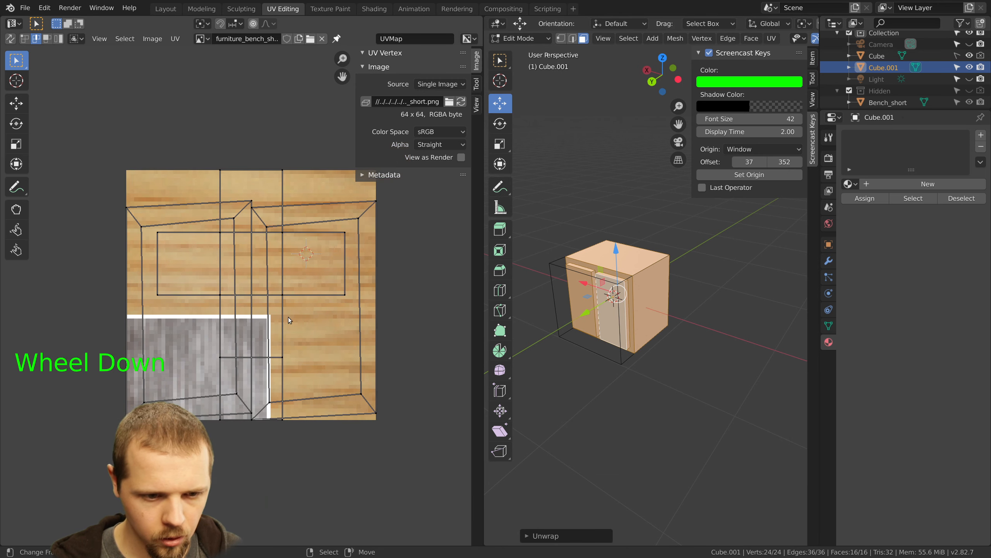
pyautogui.scroll(2, 511, 148)
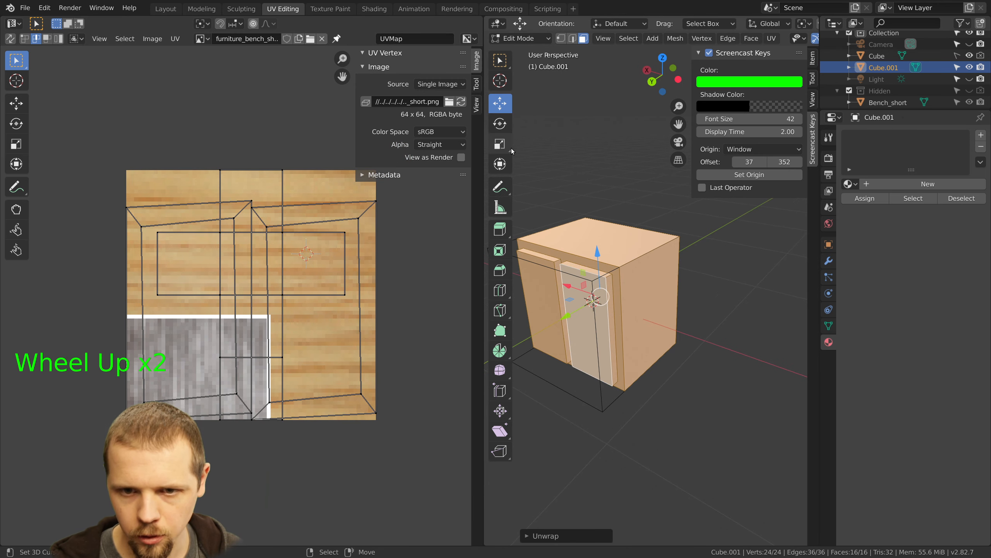
# Mark the four short corner edges along the depth of the cabinet's right-hand raised door as seams
pyautogui.click(573, 38)
pyautogui.keyDown('shift'); pyautogui.moveTo(629, 304); pyautogui.dragTo(693, 240, button='middle'); pyautogui.keyUp('shift')
pyautogui.press('n')
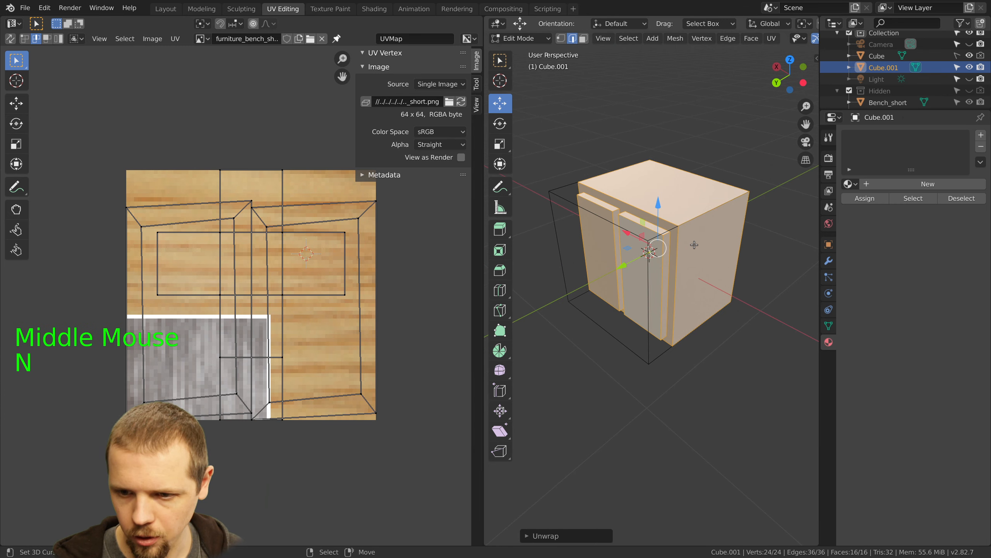
pyautogui.scroll(1, 693, 239)
pyautogui.scroll(1, 694, 239)
pyautogui.rightClick(680, 183)
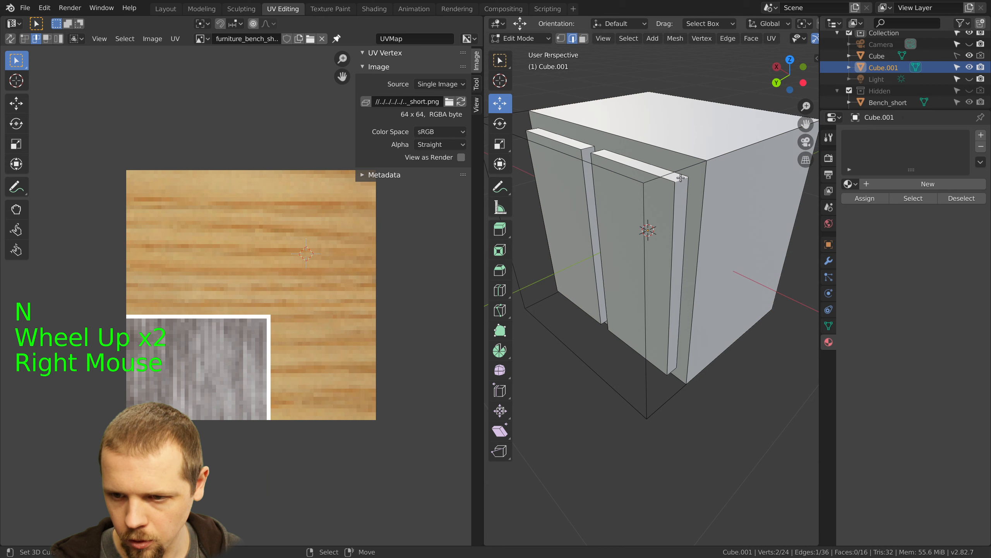
pyautogui.keyDown('shift'); pyautogui.rightClick(600, 150); pyautogui.keyUp('shift')
pyautogui.keyDown('shift'); pyautogui.rightClick(672, 368); pyautogui.keyUp('shift')
pyautogui.moveTo(672, 368); pyautogui.dragTo(748, 179, button='middle')
pyautogui.keyDown('shift'); pyautogui.rightClick(738, 280); pyautogui.keyUp('shift')
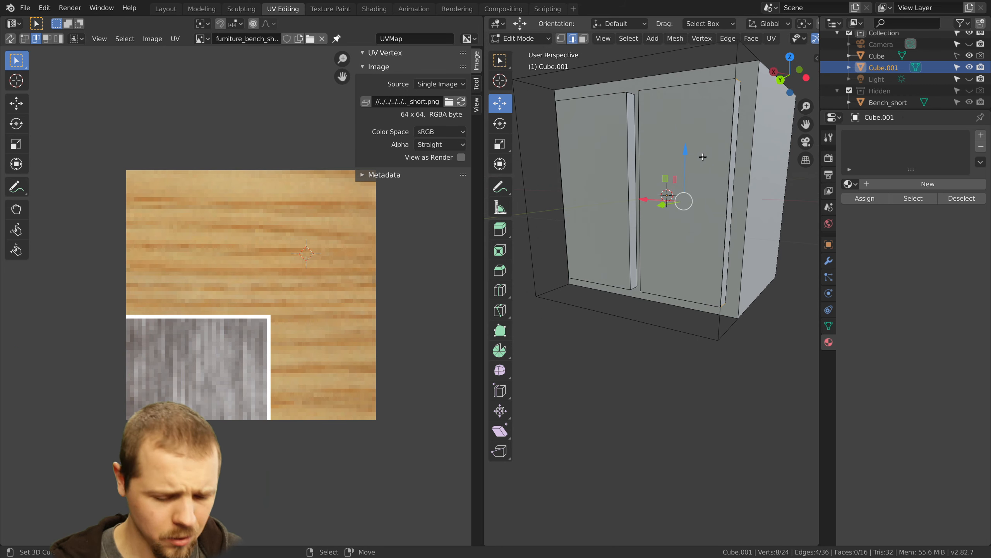
pyautogui.press('ctrl')
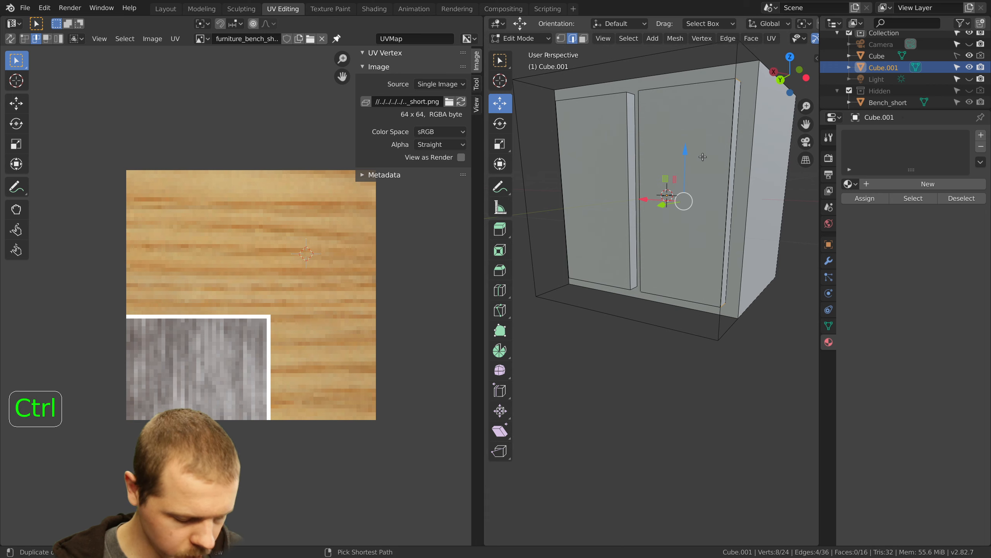
pyautogui.hotkey('ctrl', 'e')
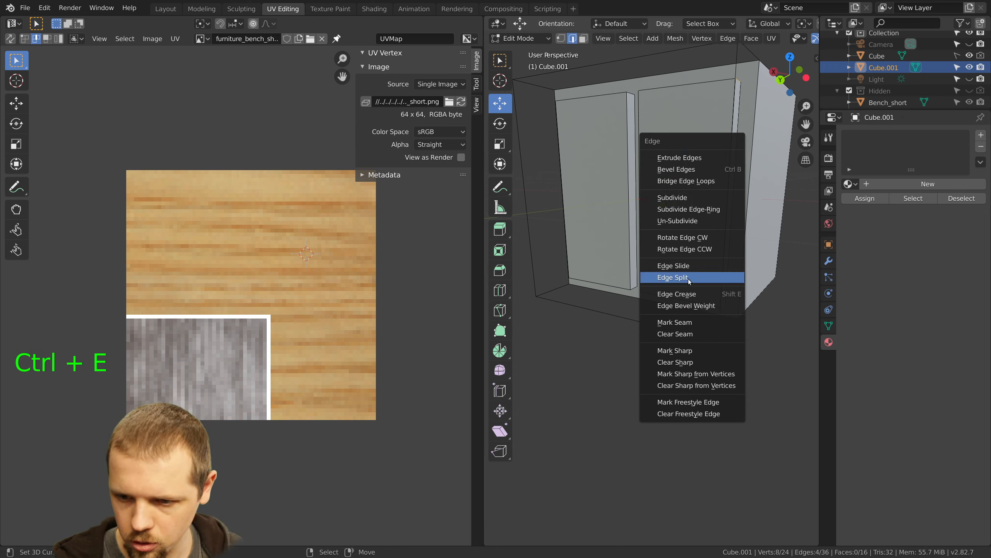
pyautogui.click(689, 322)
pyautogui.moveTo(697, 220); pyautogui.dragTo(669, 231, button='middle')
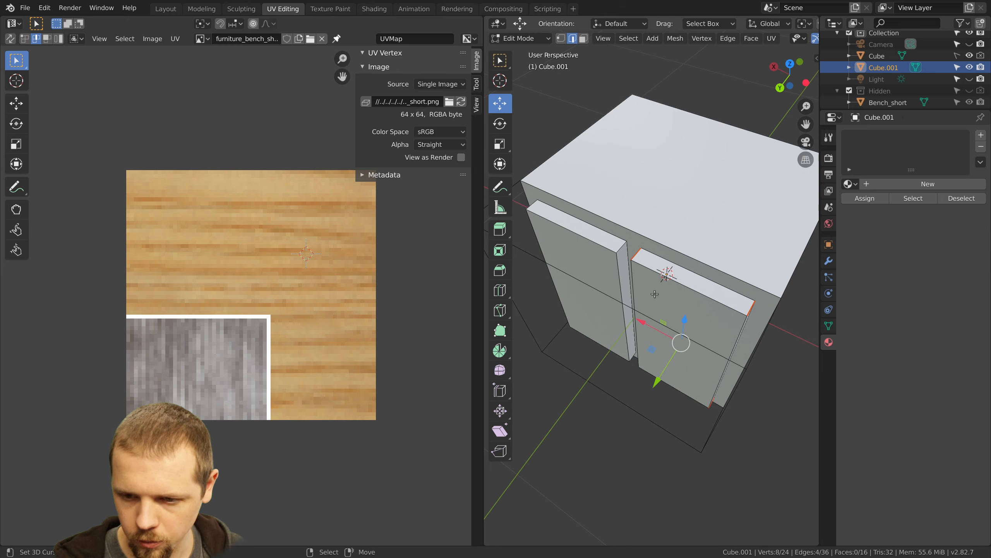
# Select the cabinet's back face and delete it, leaving the back open
pyautogui.moveTo(667, 305); pyautogui.dragTo(614, 194, button='middle')
pyautogui.rightClick(615, 193)
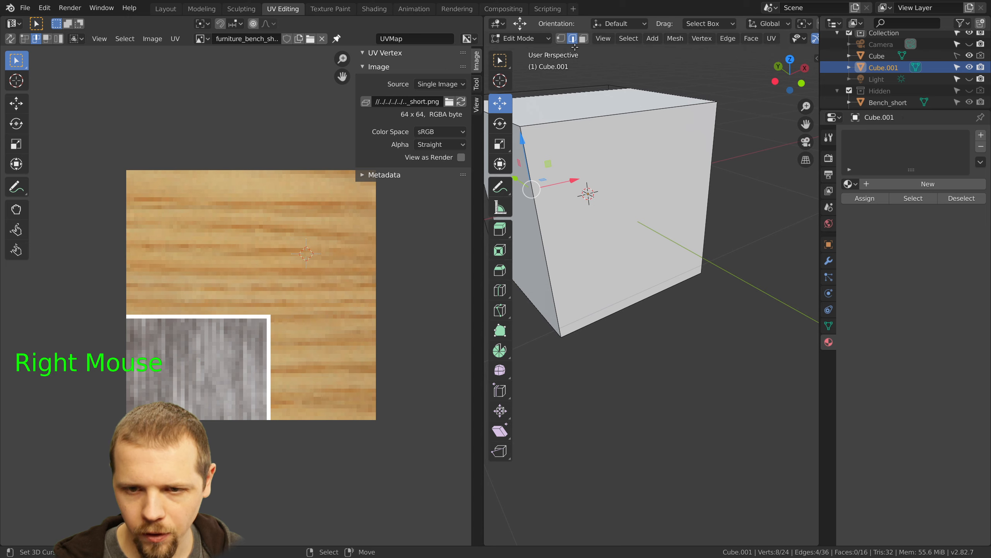
pyautogui.click(583, 38)
pyautogui.rightClick(625, 198)
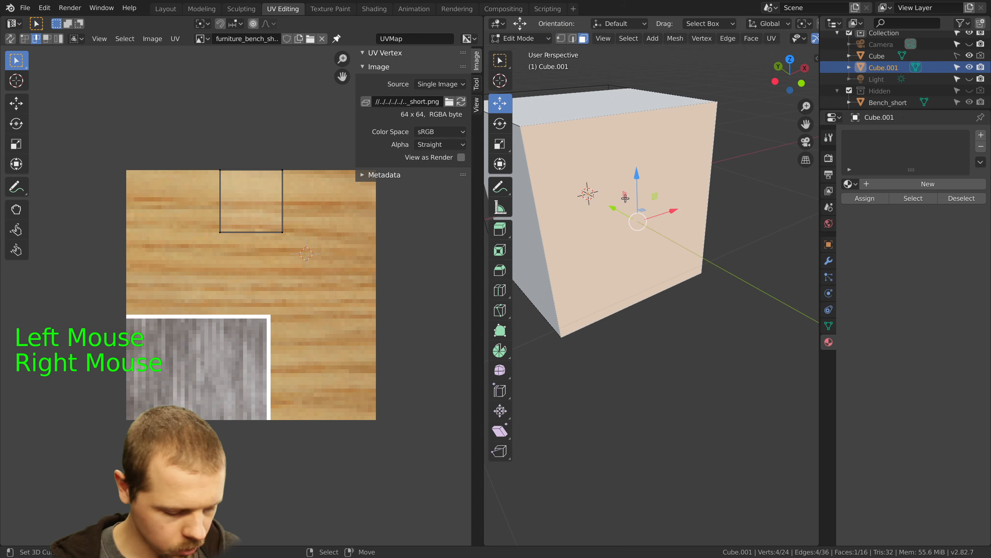
pyautogui.press('x')
pyautogui.click(625, 198)
# Examine the cabinet's open back and interior from several angles, and check where its side face lies in the UV layout
pyautogui.moveTo(629, 181); pyautogui.dragTo(712, 183, button='middle')
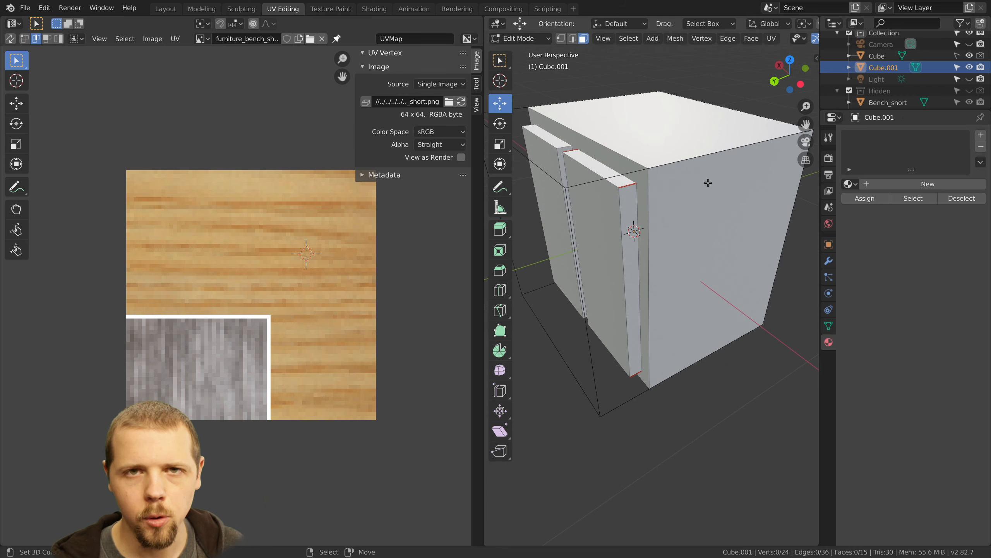
pyautogui.moveTo(607, 170); pyautogui.dragTo(596, 190, button='middle')
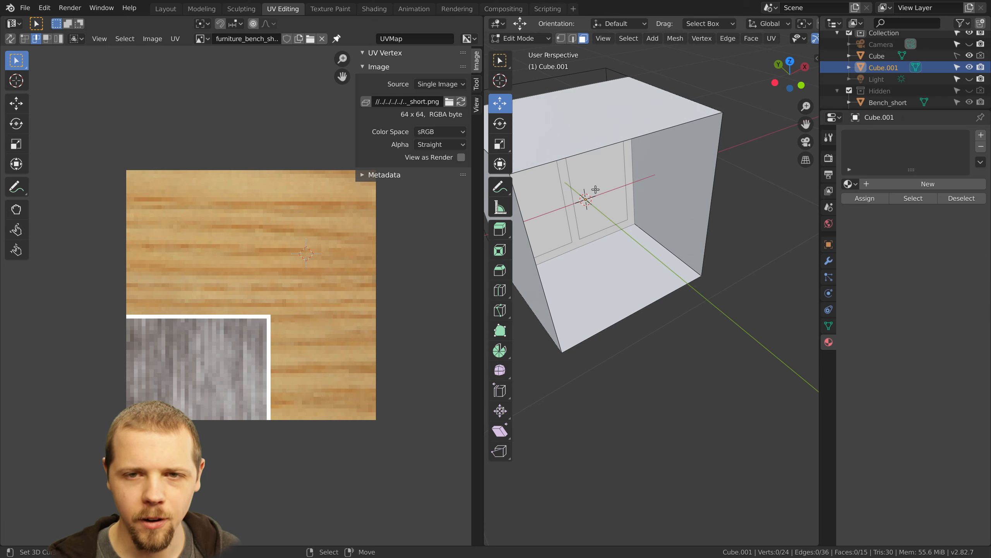
pyautogui.moveTo(596, 189); pyautogui.dragTo(627, 194, button='middle')
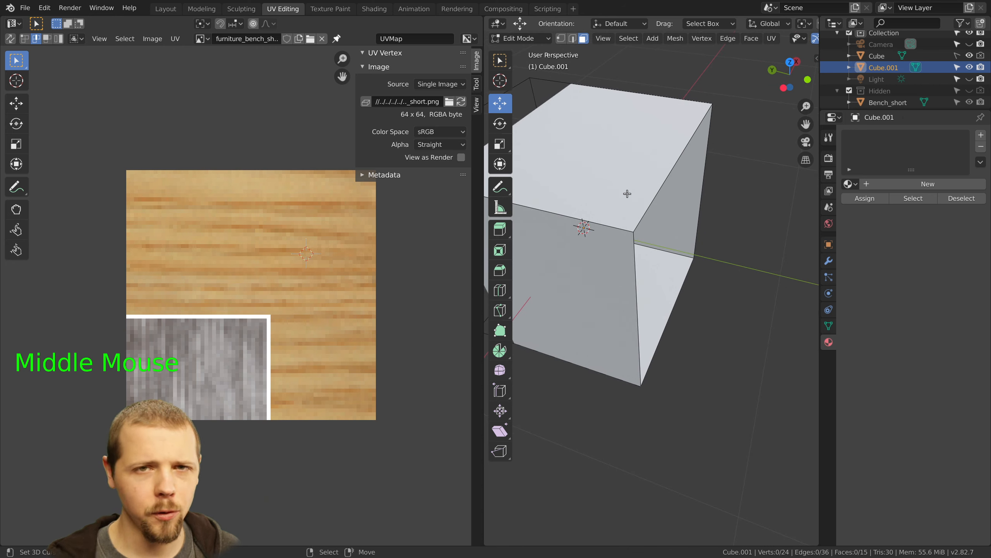
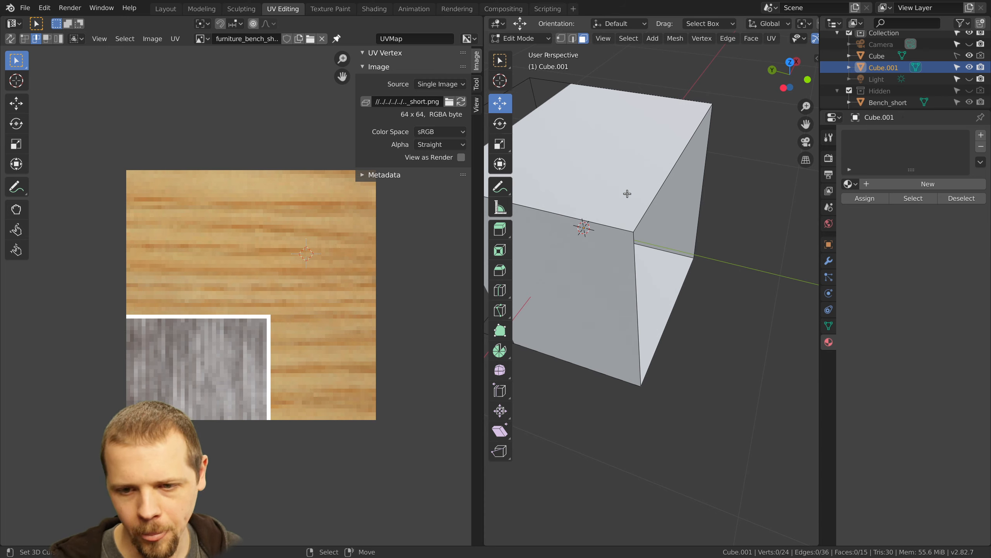
pyautogui.moveTo(627, 194); pyautogui.dragTo(621, 168, button='middle')
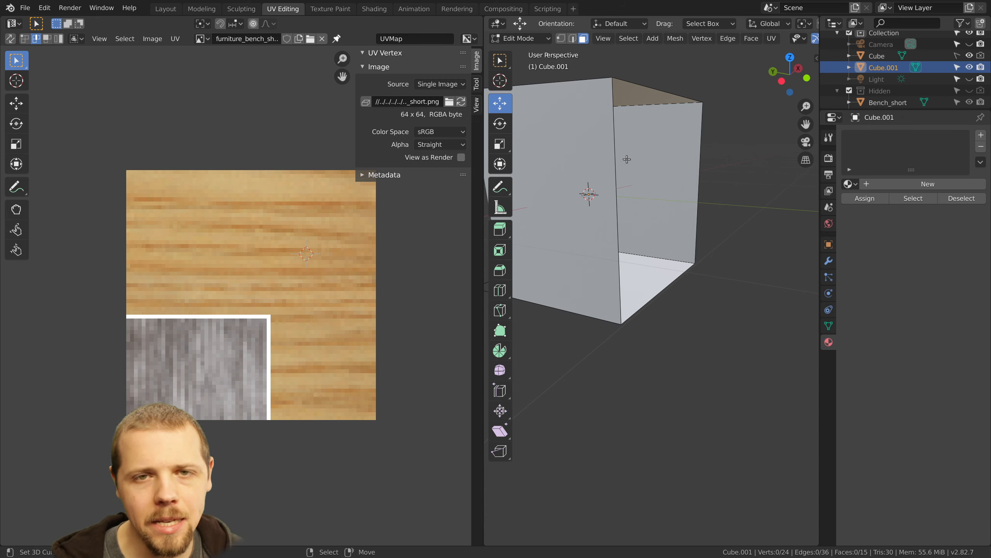
pyautogui.moveTo(627, 159); pyautogui.dragTo(650, 169, button='middle')
pyautogui.moveTo(612, 199); pyautogui.dragTo(628, 160, button='middle')
pyautogui.scroll(-1, 645, 191)
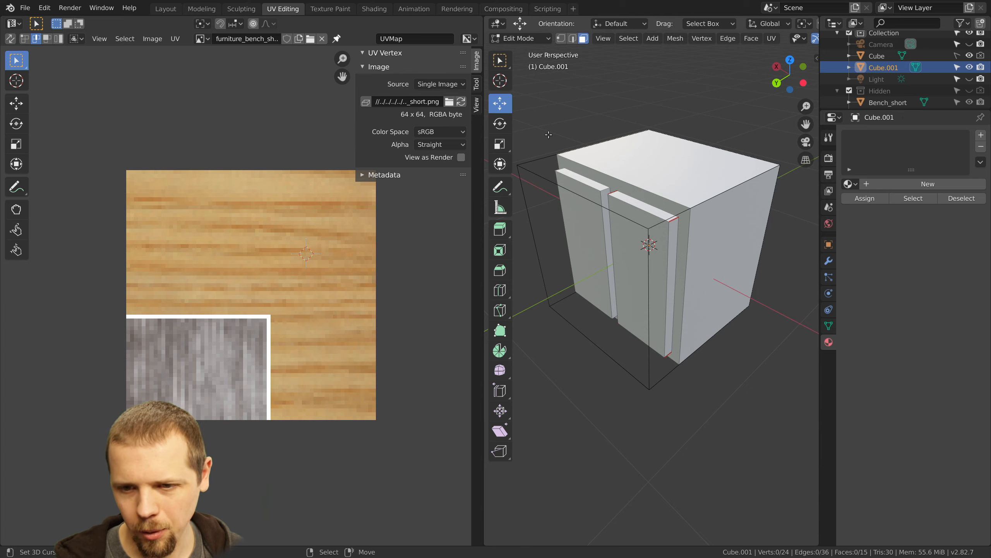
pyautogui.rightClick(721, 194)
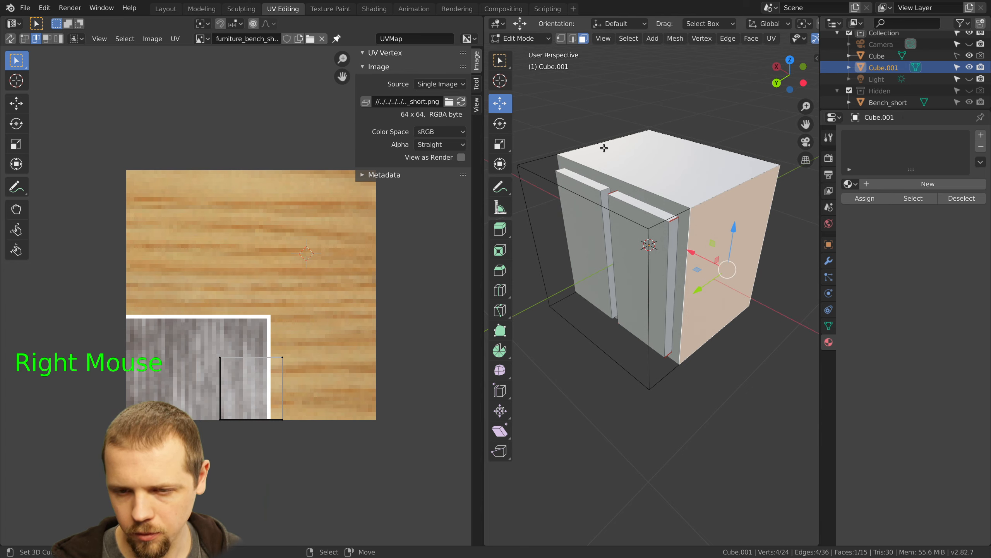
# Mark as seams the four edges around the cabinet's front and the side edges of its top and bottom
pyautogui.click(573, 38)
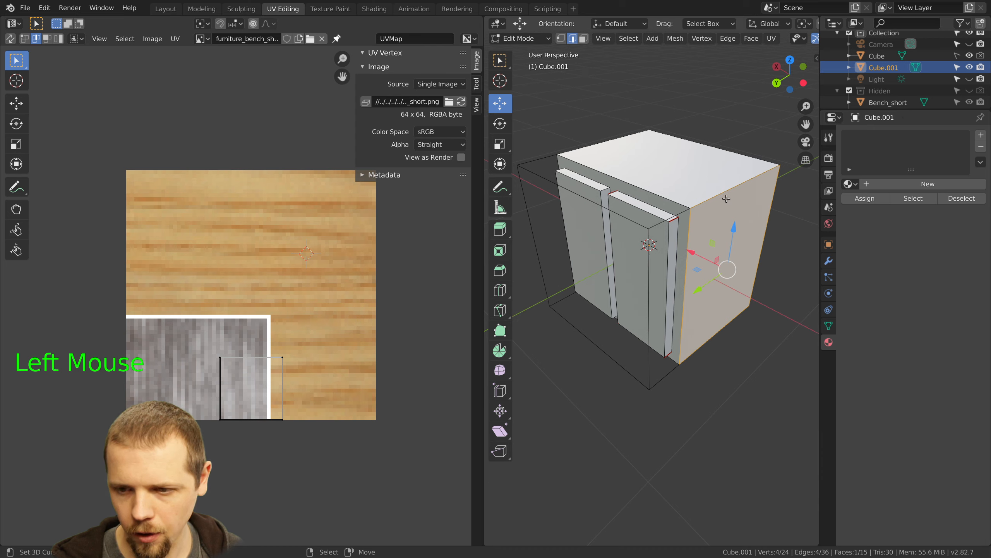
pyautogui.moveTo(726, 198); pyautogui.dragTo(724, 225, button='middle')
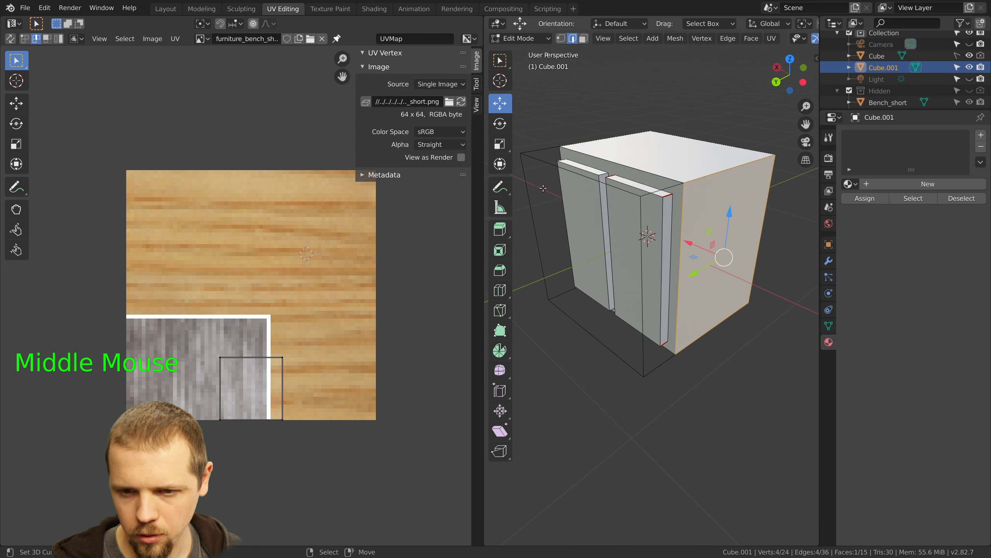
pyautogui.moveTo(661, 144); pyautogui.dragTo(619, 174, button='middle')
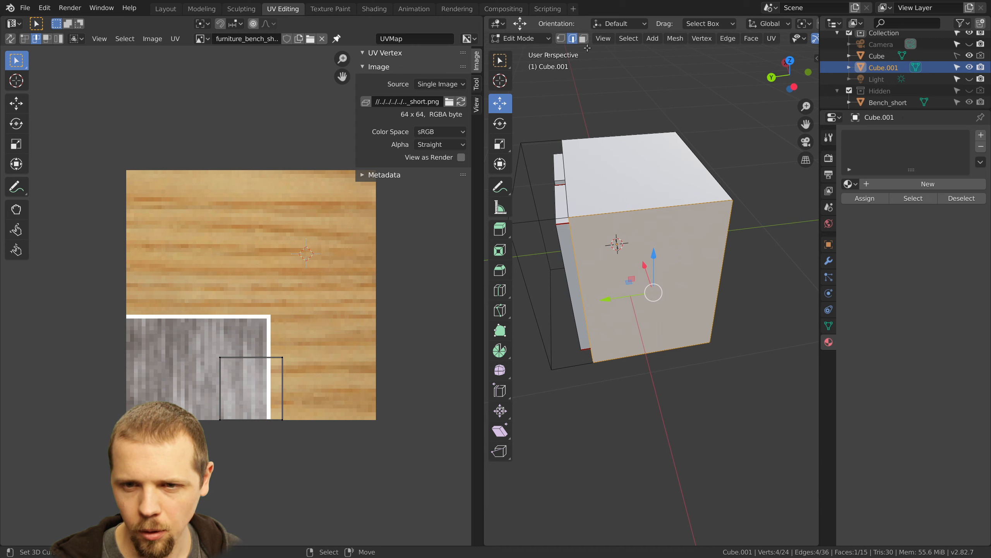
pyautogui.moveTo(623, 231); pyautogui.dragTo(589, 117, button='middle')
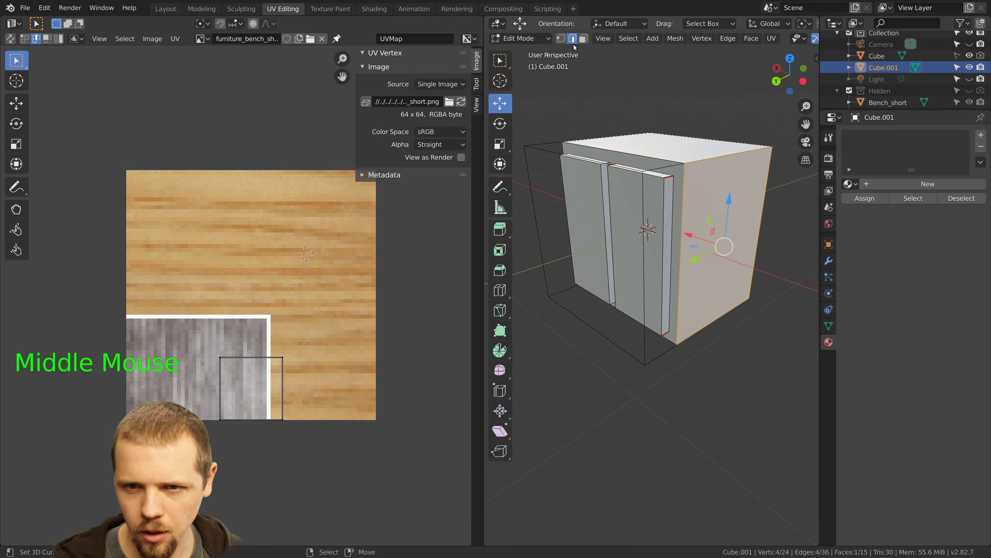
pyautogui.rightClick(660, 161)
pyautogui.keyDown('shift'); pyautogui.rightClick(681, 207); pyautogui.keyUp('shift')
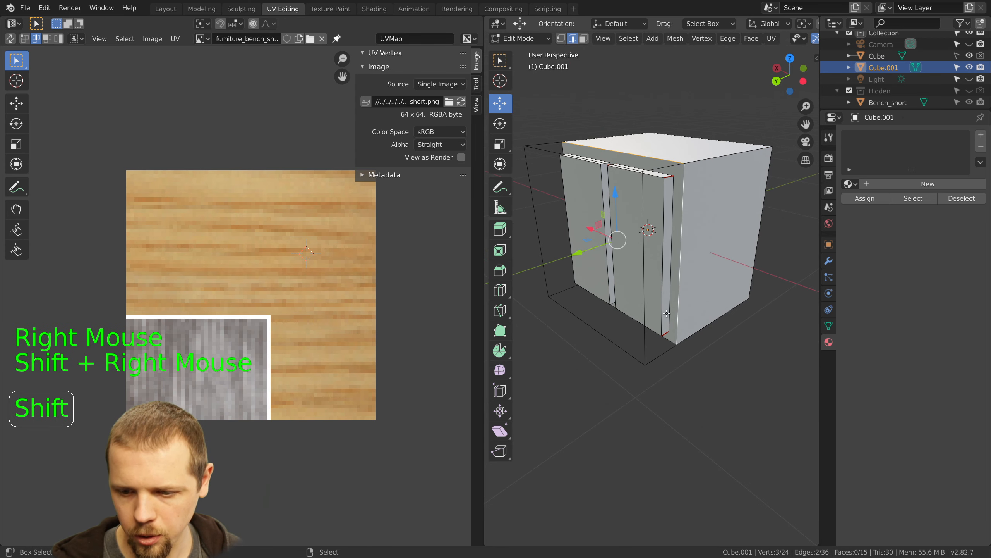
pyautogui.keyDown('shift'); pyautogui.rightClick(664, 343); pyautogui.keyUp('shift')
pyautogui.moveTo(665, 343); pyautogui.dragTo(633, 208, button='middle')
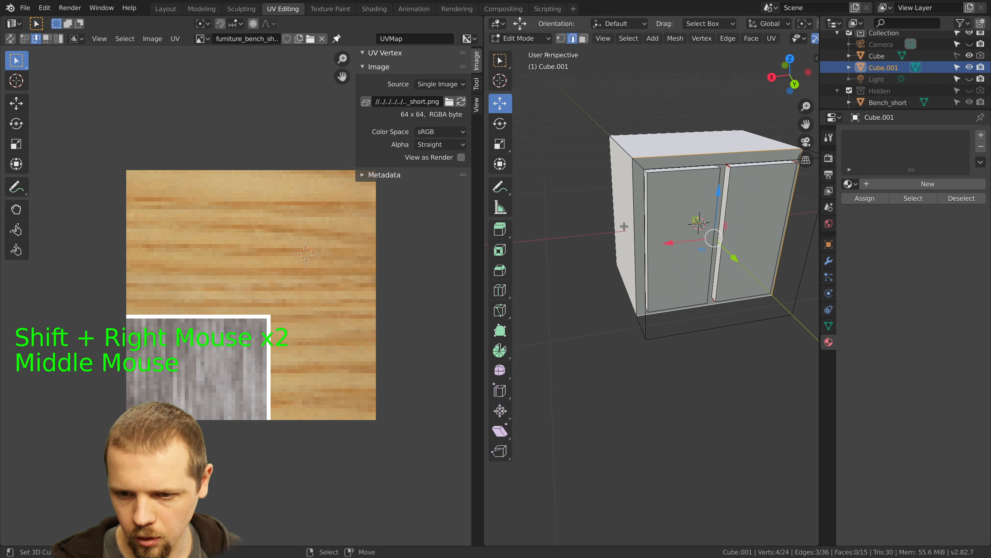
pyautogui.keyDown('shift'); pyautogui.rightClick(632, 207); pyautogui.keyUp('shift')
pyautogui.keyDown('shift'); pyautogui.rightClick(626, 150); pyautogui.keyUp('shift')
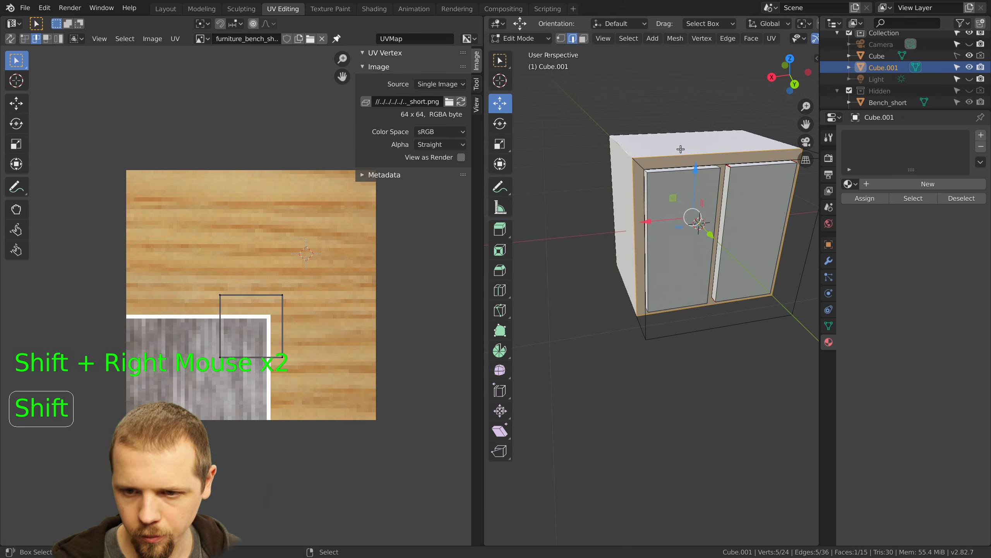
pyautogui.keyDown('shift'); pyautogui.rightClick(774, 143); pyautogui.keyUp('shift')
pyautogui.moveTo(773, 143); pyautogui.dragTo(666, 247, button='middle')
pyautogui.keyDown('shift'); pyautogui.rightClick(632, 327); pyautogui.keyUp('shift')
pyautogui.keyDown('shift'); pyautogui.rightClick(647, 271); pyautogui.keyUp('shift')
pyautogui.hotkey('ctrl', 'e')
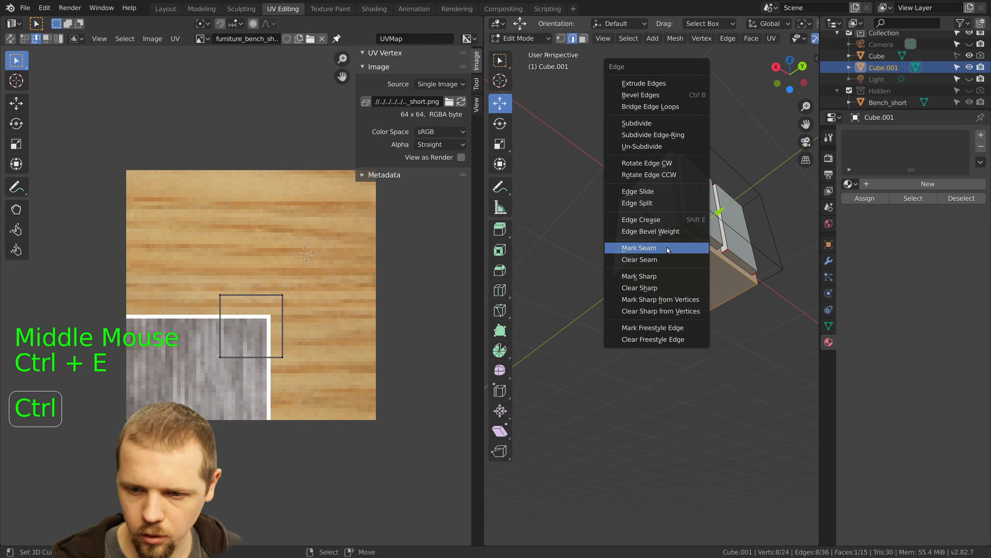
pyautogui.click(668, 249)
# Select the entire cabinet mesh and unwrap it along the marked seams
pyautogui.press('a')
pyautogui.press('a')
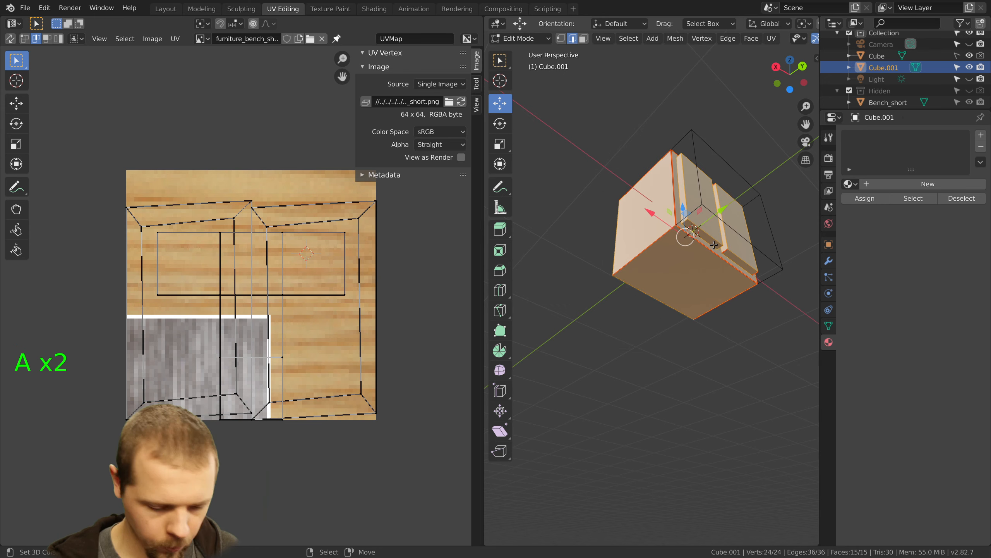
pyautogui.press('u')
pyautogui.click(714, 245)
# Grow a selection over the whole left-hand raised door without seams and delete its faces
pyautogui.moveTo(704, 221); pyautogui.dragTo(644, 226, button='middle')
pyautogui.rightClick(644, 216)
pyautogui.press('ctrl+KP_Add')
pyautogui.press('ctrl+KP_Add')
pyautogui.press('ctrl+KP_Add')
pyautogui.press('ctrl+KP_Add')
pyautogui.press('ctrl+KP_Add')
pyautogui.press('ctrl+KP_Add')
pyautogui.press('ctrl+KP_Add')
pyautogui.press('ctrl+KP_Add')
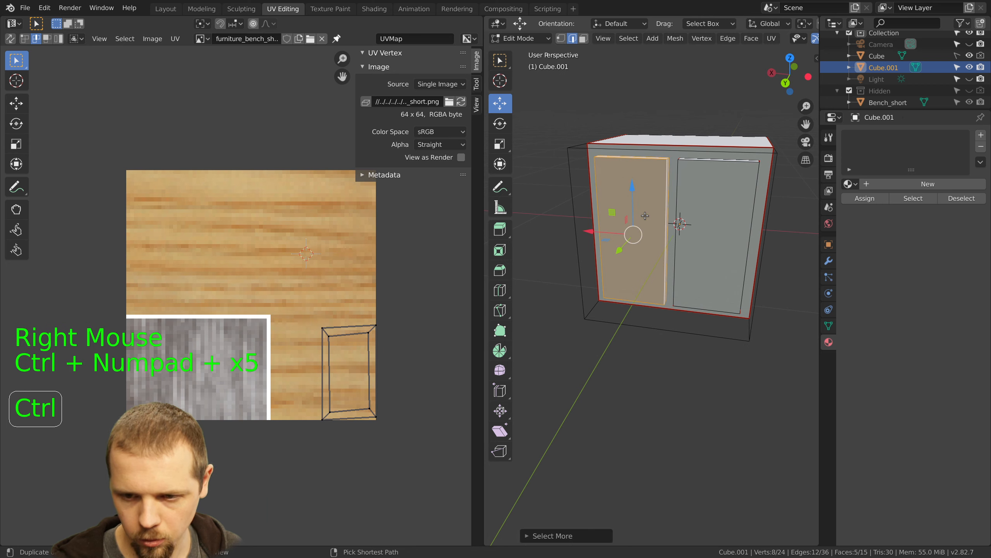
pyautogui.press('x')
pyautogui.click(644, 215)
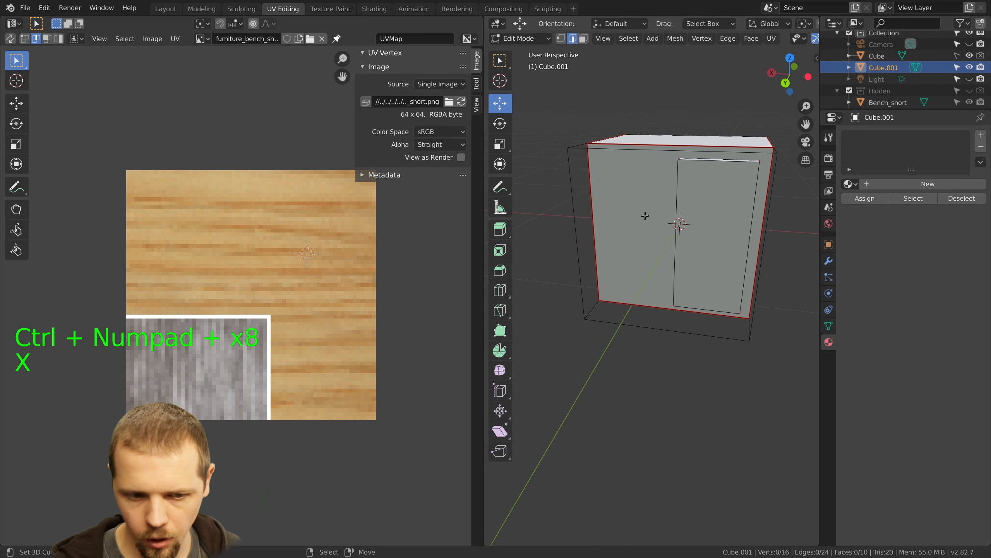
# Unwrap all the remaining cabinet and single-door geometry together, and clear the full selection
pyautogui.press('a')
pyautogui.press('a')
pyautogui.press('a')
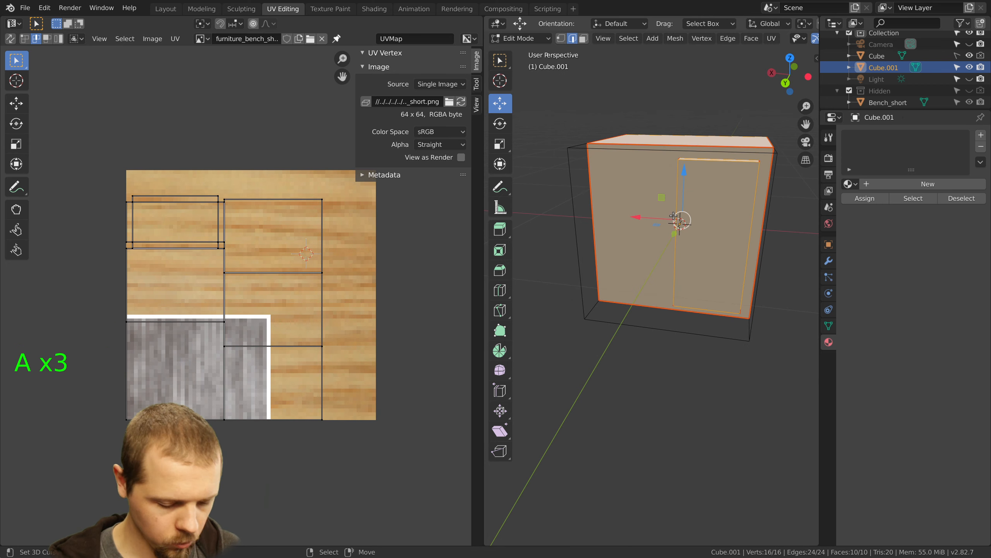
pyautogui.press('u')
pyautogui.click(673, 216)
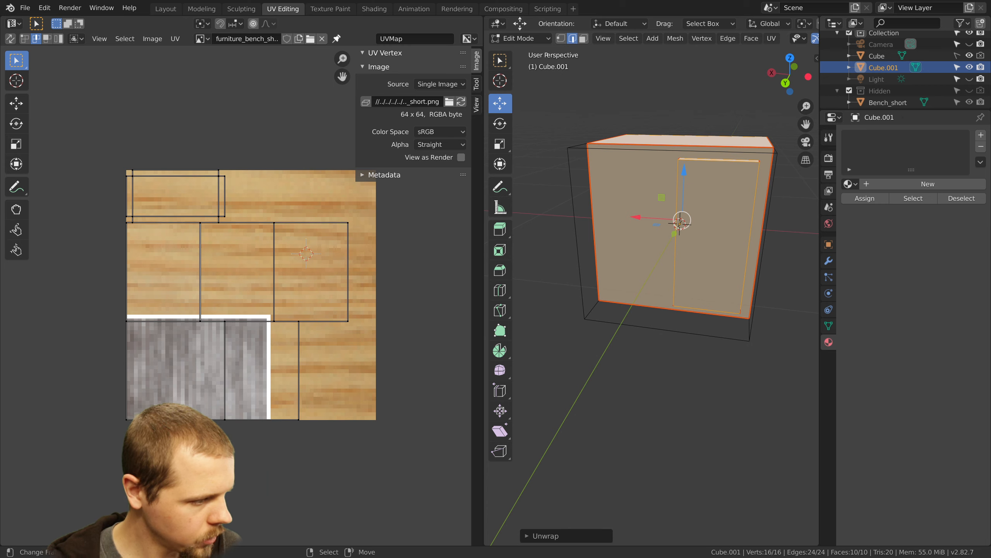
pyautogui.moveTo(693, 210); pyautogui.dragTo(671, 221, button='middle')
pyautogui.press('a')
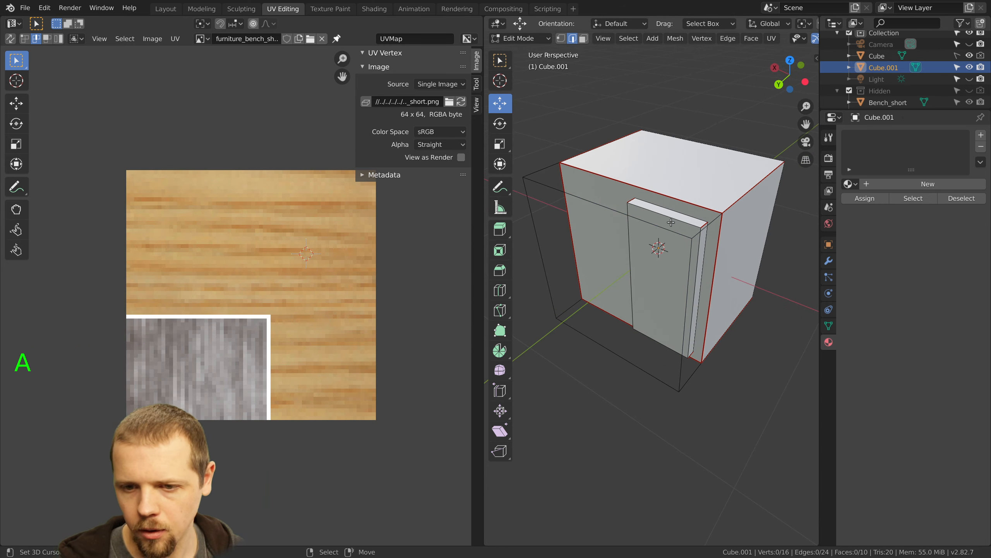
pyautogui.rightClick(676, 199)
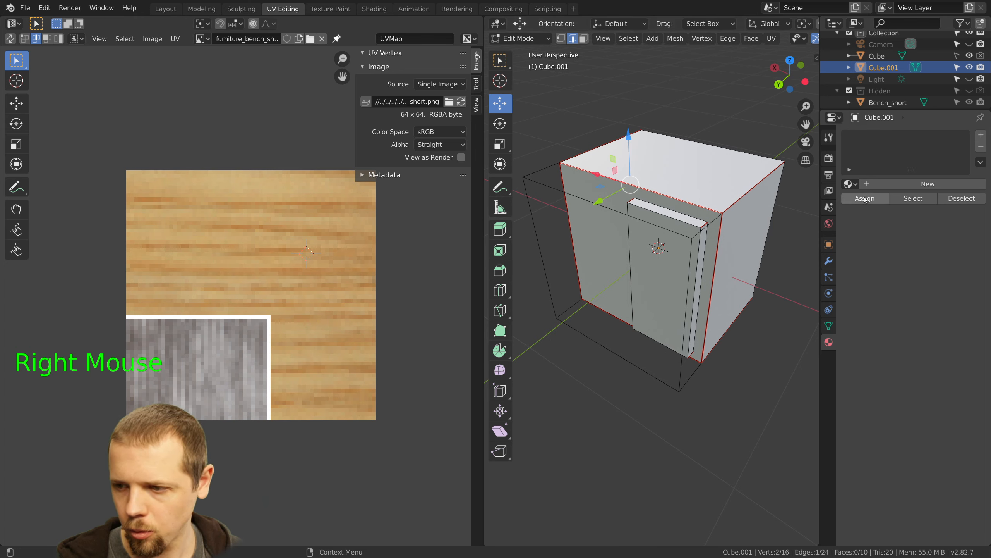
# Create a new material named Cabinet for the mesh and switch to the Shading workspace
pyautogui.click(846, 184)
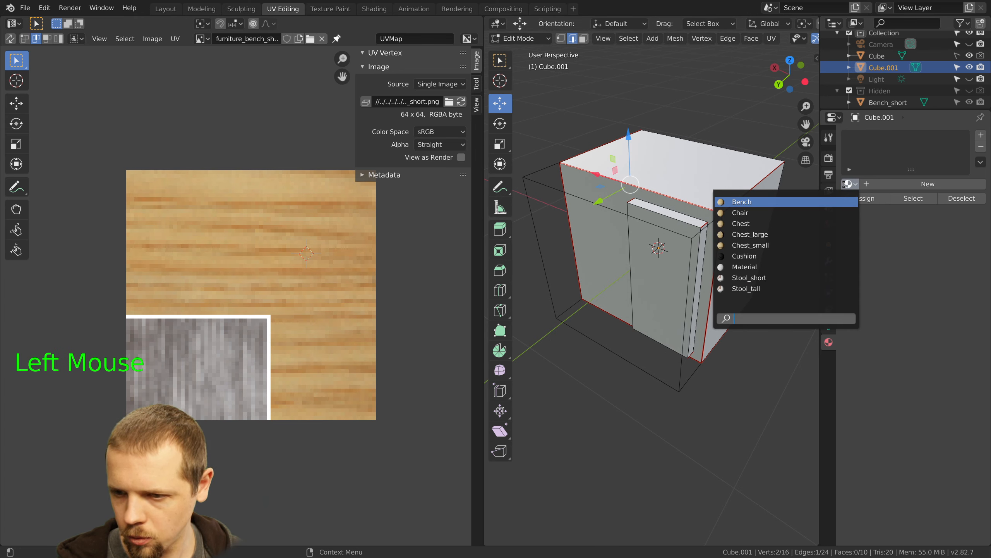
pyautogui.click(892, 184)
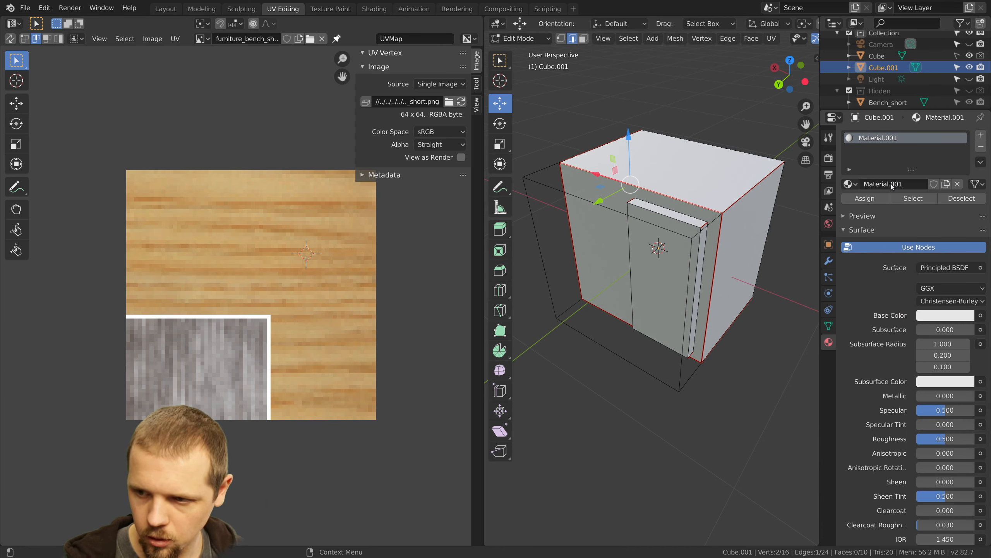
pyautogui.click(891, 183)
pyautogui.write('Cabinet')
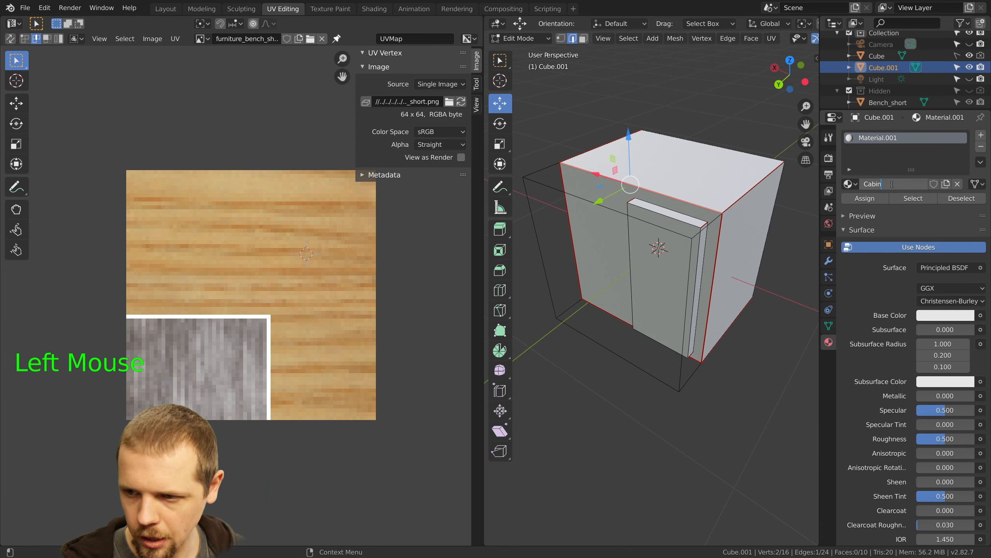
pyautogui.press('Return')
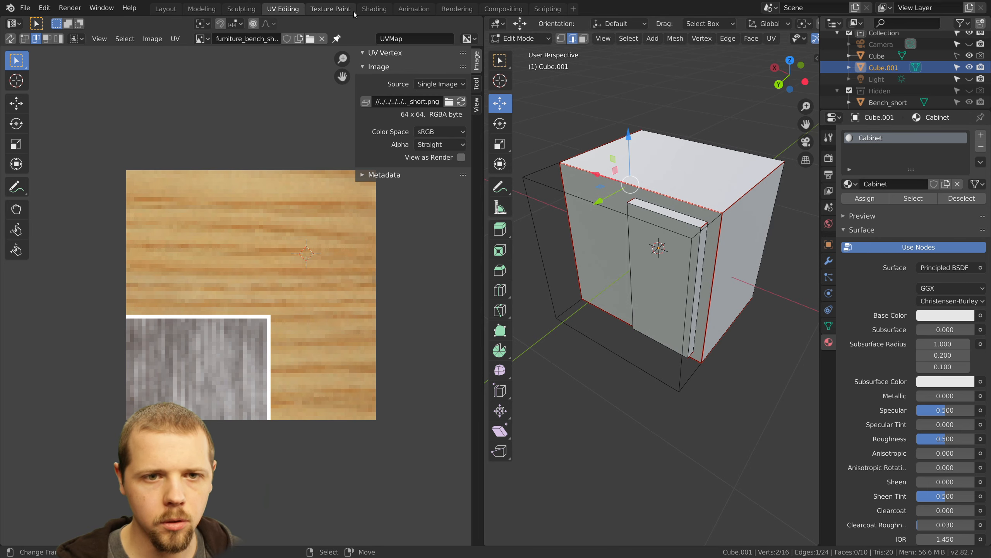
pyautogui.click(369, 14)
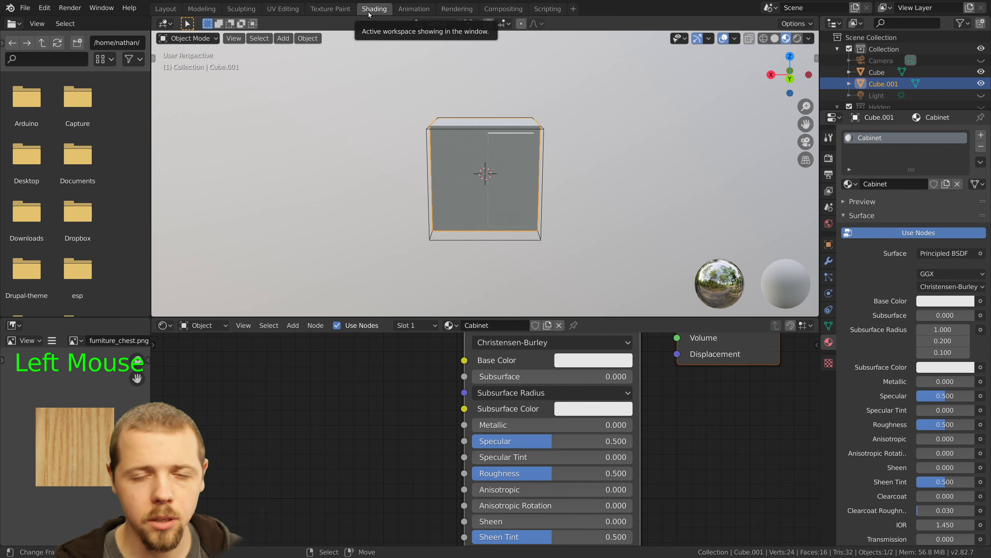
# Add an Image Texture node with furniture_bench_short.png and link its color to the Principled BSDF's base color
pyautogui.scroll(-8, 601, 404)
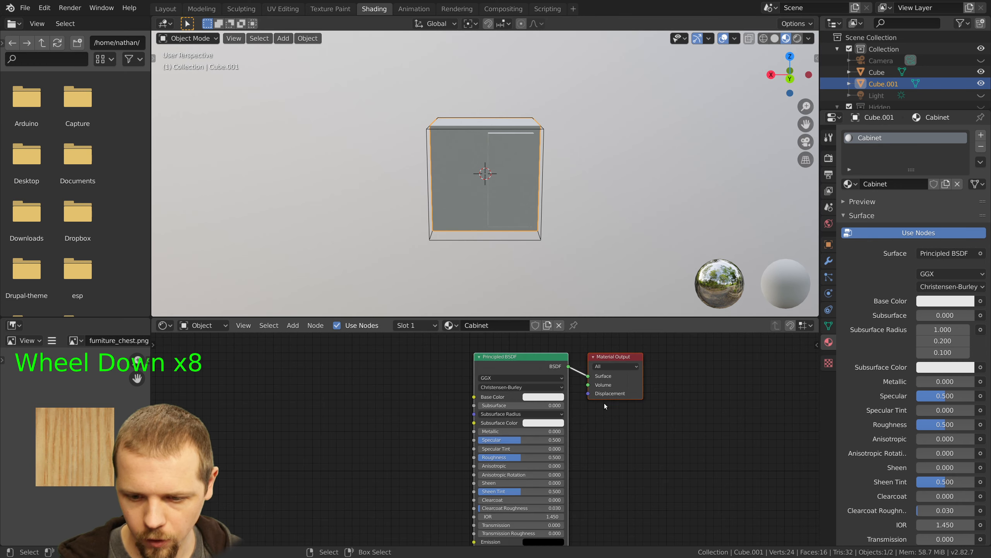
pyautogui.hotkey('shift', 'a')
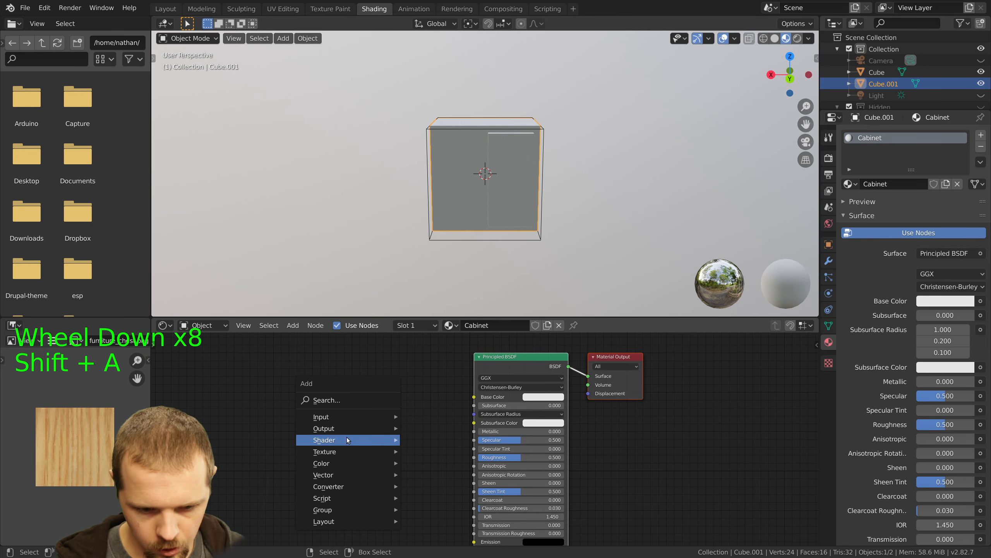
pyautogui.moveTo(349, 451)
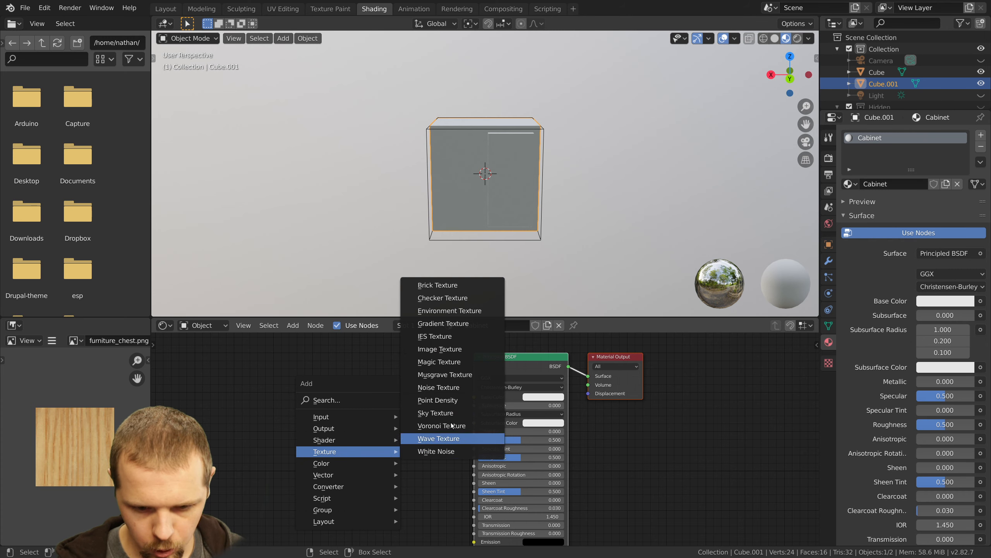
pyautogui.click(451, 348)
pyautogui.click(359, 376)
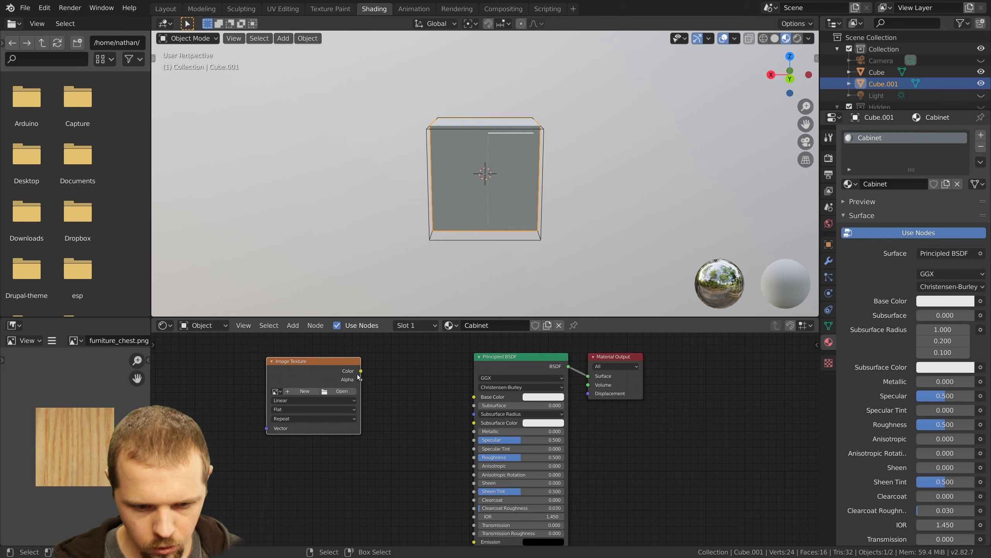
pyautogui.moveTo(361, 371); pyautogui.dragTo(480, 398)
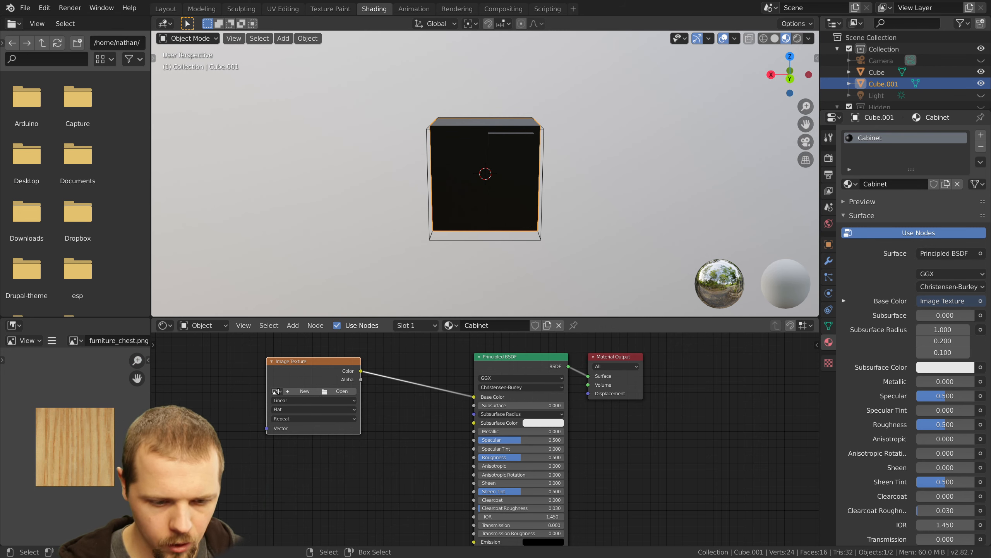
pyautogui.click(278, 391)
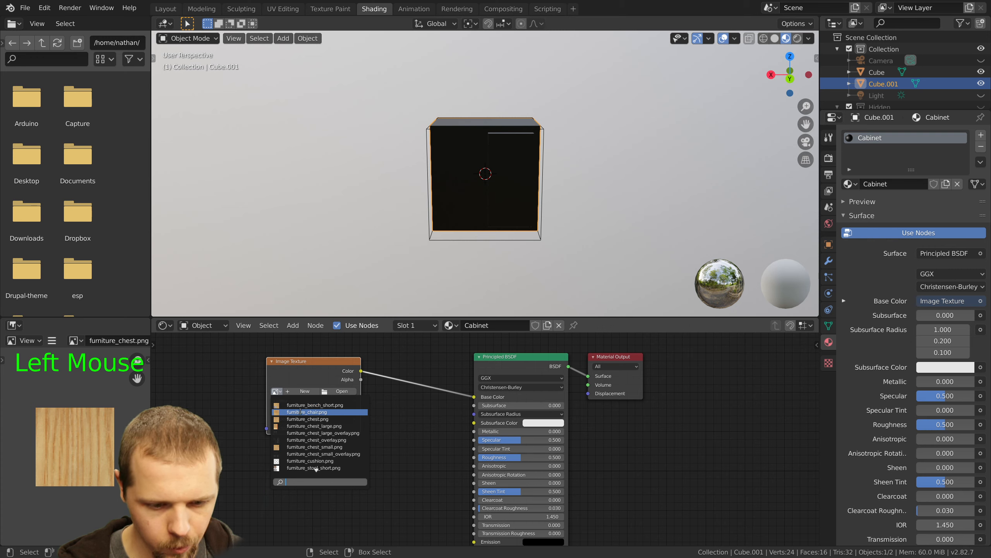
pyautogui.click(303, 405)
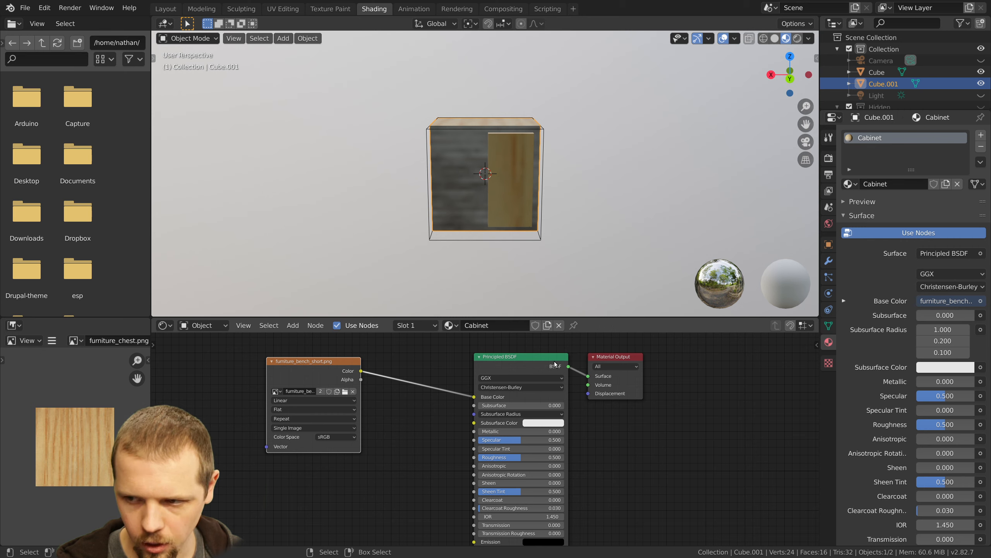
# Replace the Principled BSDF with a Diffuse BSDF, linking the image color into it and its output to the material surface
pyautogui.hotkey('shift', 'a')
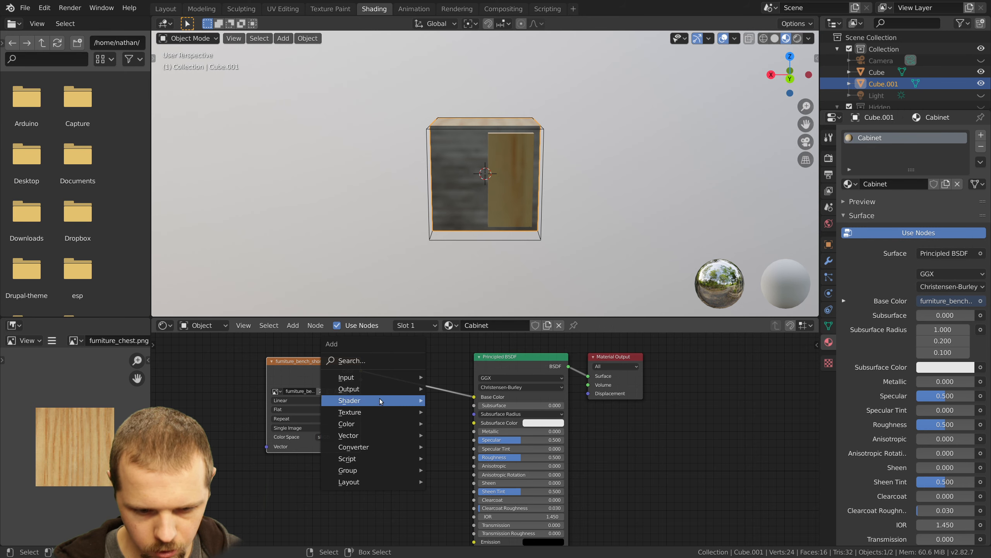
pyautogui.moveTo(379, 403)
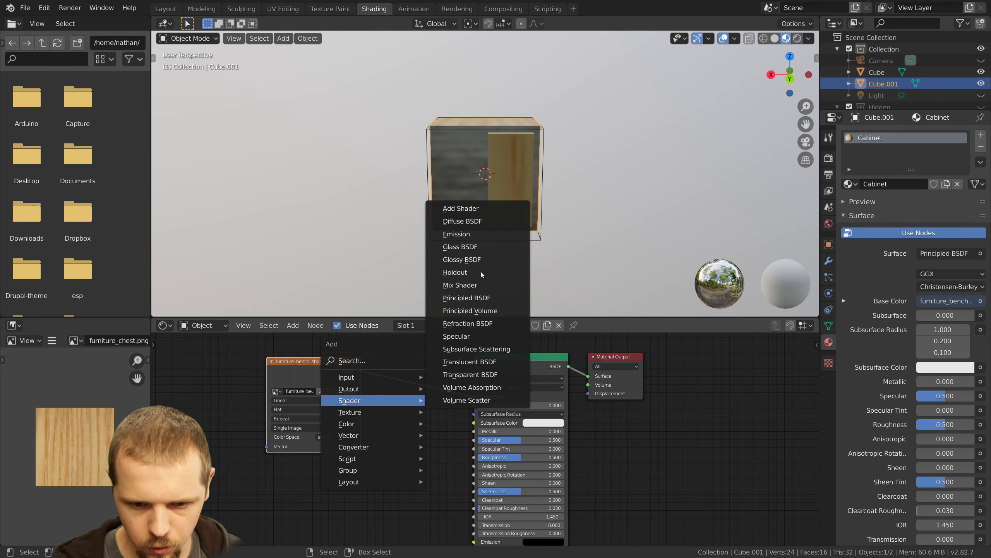
pyautogui.click(462, 221)
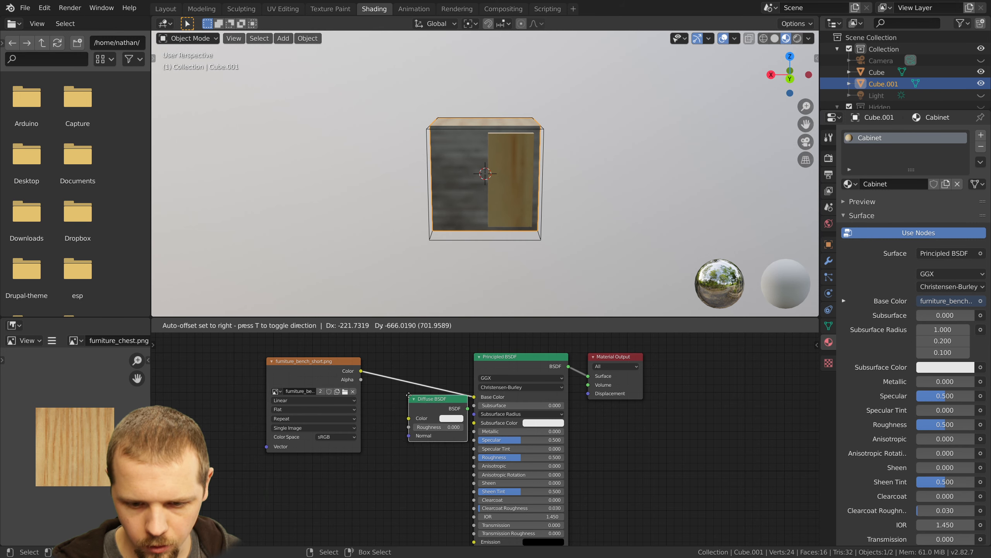
pyautogui.click(405, 410)
pyautogui.click(524, 366)
pyautogui.press('x')
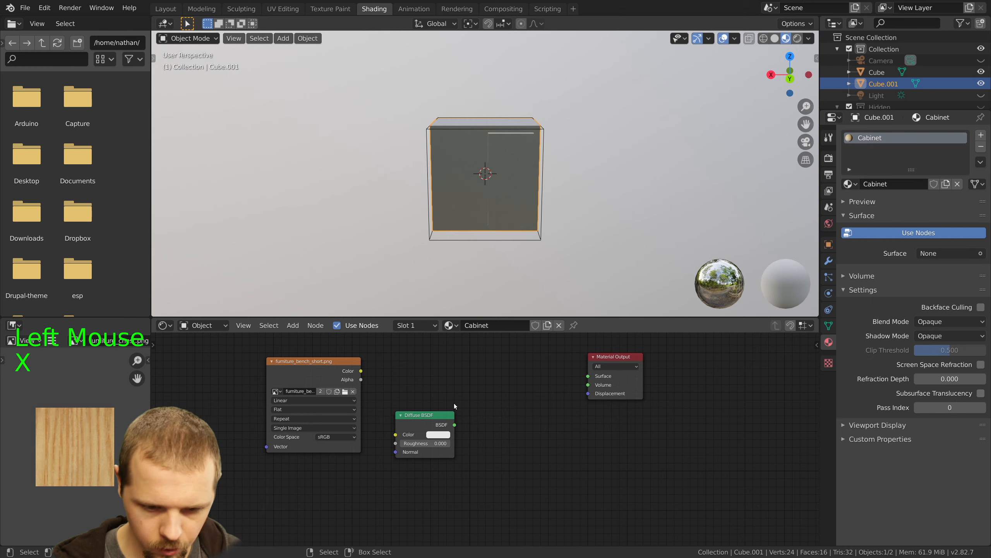
pyautogui.moveTo(421, 415); pyautogui.dragTo(498, 375)
pyautogui.moveTo(360, 370); pyautogui.dragTo(473, 395)
pyautogui.moveTo(531, 385); pyautogui.dragTo(588, 376)
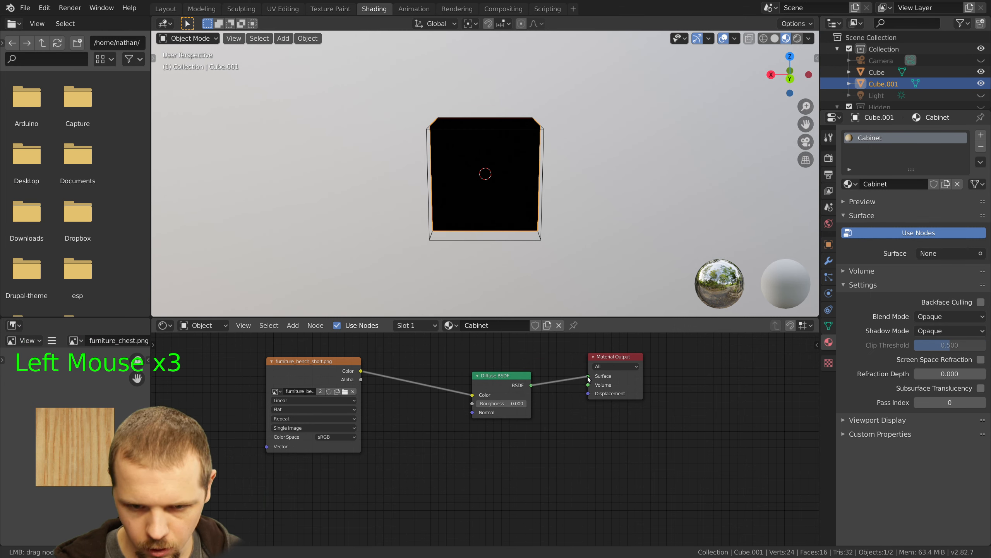
# Set the image texture's interpolation to Closest
pyautogui.click(305, 400)
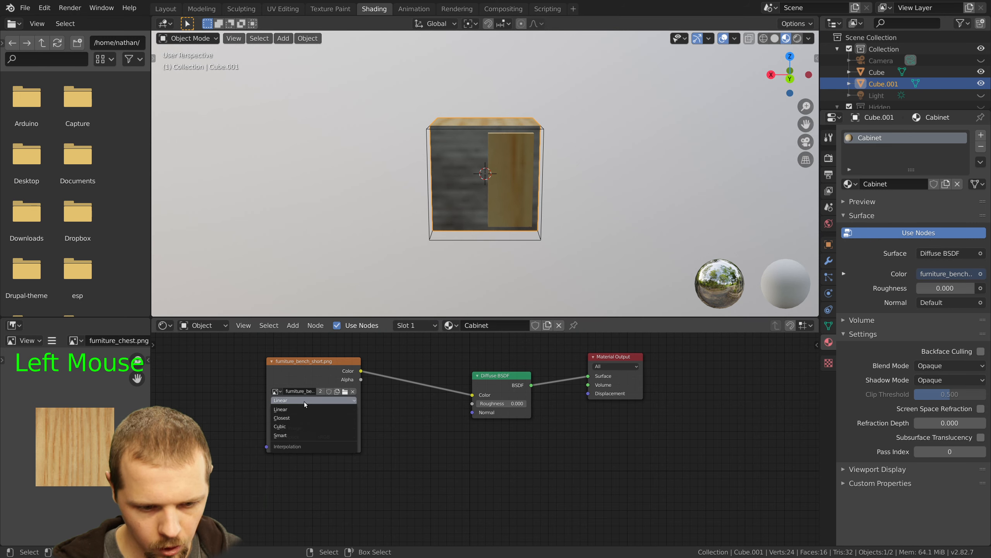
pyautogui.click(296, 417)
pyautogui.scroll(1, 486, 154)
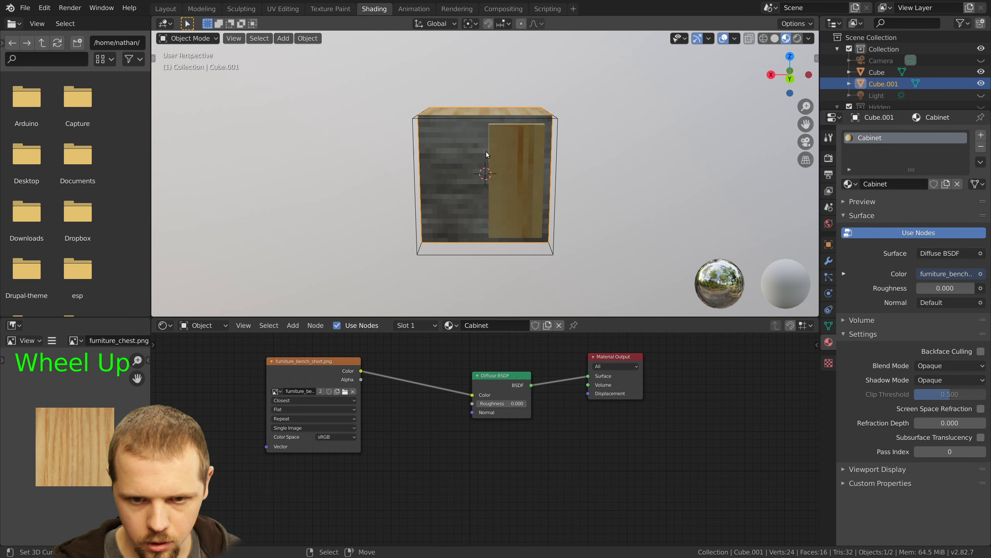
pyautogui.scroll(2, 487, 154)
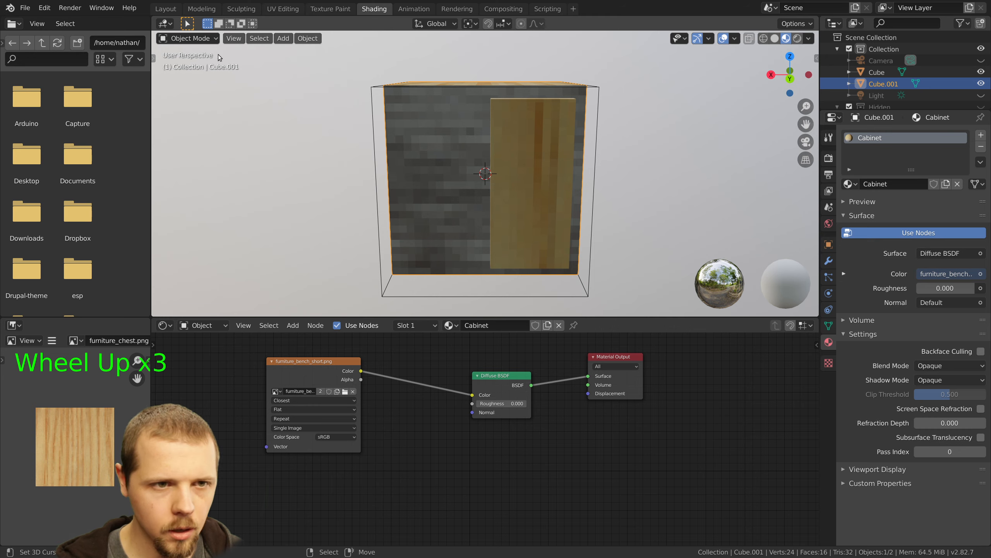
# Switch to the UV Editing workspace and examine the texture's pixel size and direction on the cabinet from the front and right views
pyautogui.click(283, 9)
pyautogui.scroll(1, 692, 273)
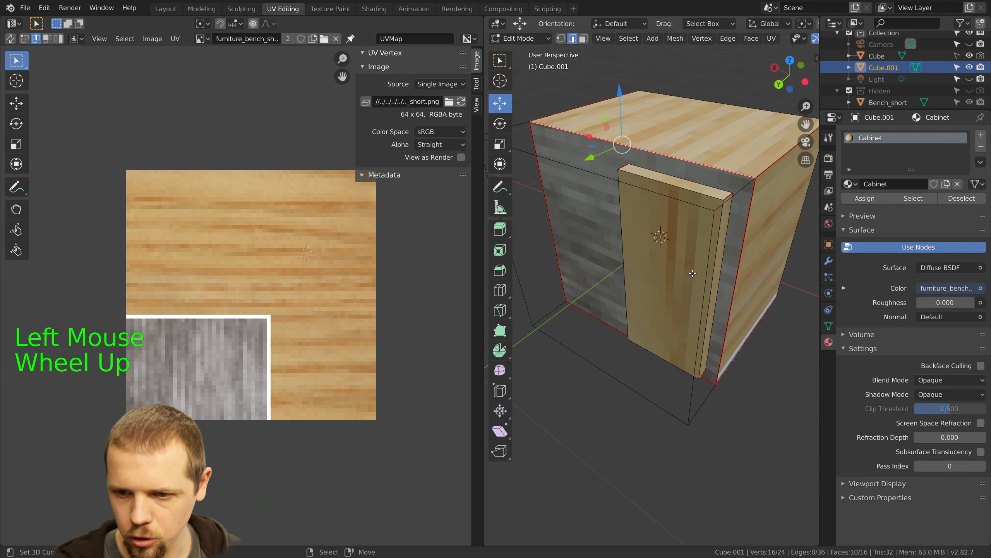
pyautogui.press('KP_1')
pyautogui.scroll(1, 646, 211)
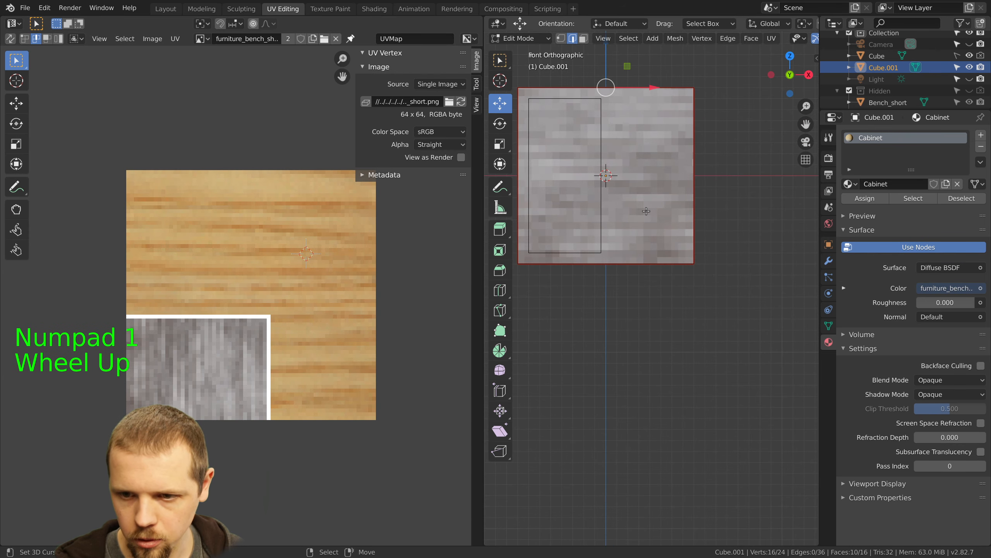
pyautogui.keyDown('shift'); pyautogui.moveTo(647, 211); pyautogui.dragTo(668, 240, button='middle'); pyautogui.keyUp('shift')
pyautogui.scroll(2, 669, 240)
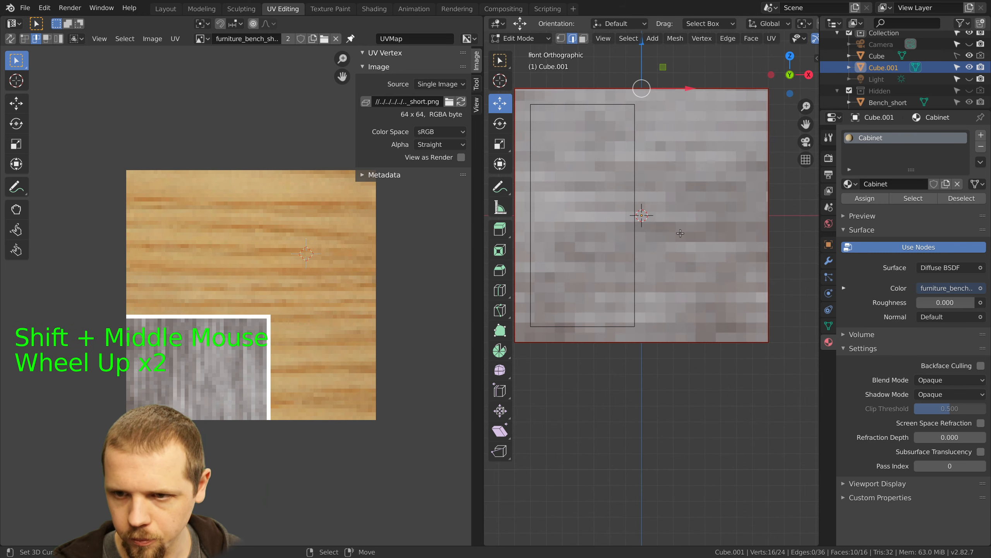
pyautogui.keyDown('shift'); pyautogui.moveTo(686, 193); pyautogui.dragTo(705, 251, button='middle'); pyautogui.keyUp('shift')
pyautogui.scroll(2, 698, 242)
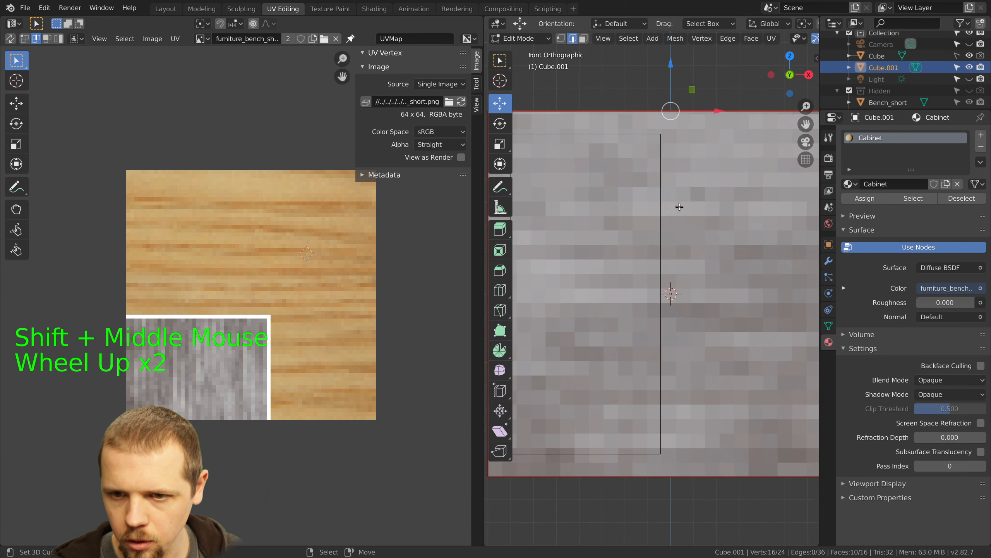
pyautogui.scroll(-1, 677, 223)
pyautogui.scroll(-1, 678, 223)
pyautogui.press('KP_3')
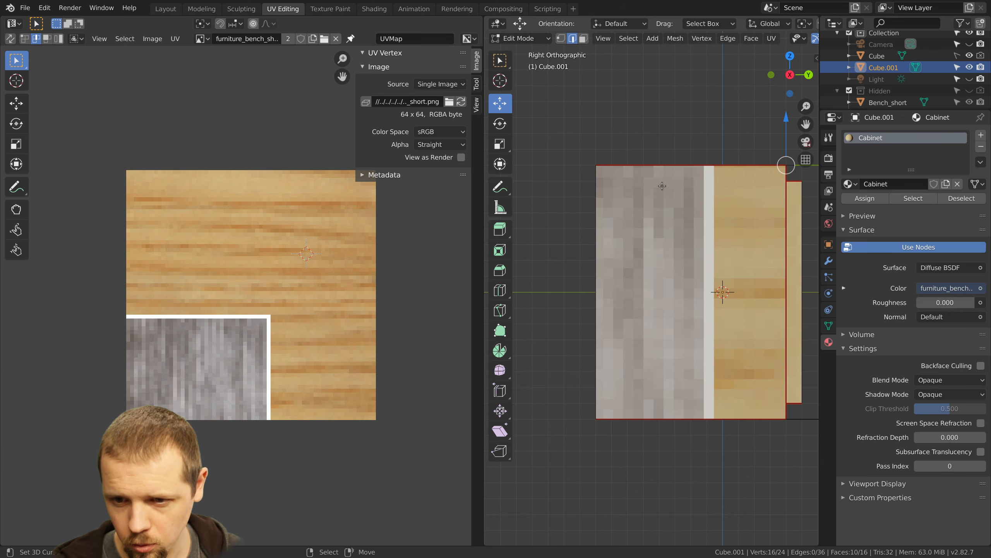
# Select the whole raised door and move it straight up until it clears the cabinet body, viewed from the back
pyautogui.moveTo(663, 185); pyautogui.dragTo(652, 296, button='middle')
pyautogui.scroll(-3, 644, 254)
pyautogui.rightClick(641, 287)
pyautogui.press('ctrl+KP_Add')
pyautogui.press('ctrl+KP_Add')
pyautogui.press('ctrl+KP_Add')
pyautogui.press('ctrl+KP_Add')
pyautogui.press('ctrl+KP_Add')
pyautogui.press('ctrl+KP_Add')
pyautogui.press('KP_1')
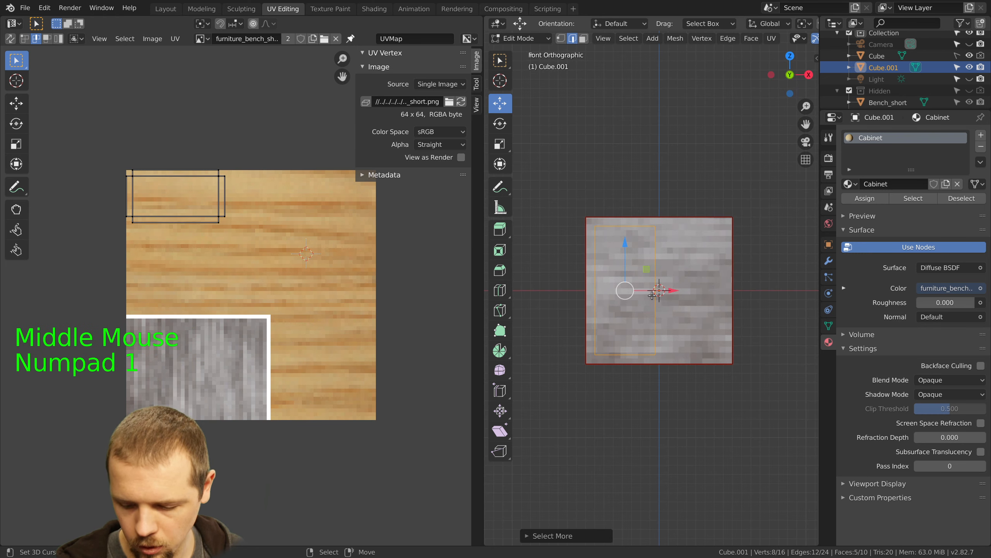
pyautogui.press('KP_3')
pyautogui.press('ctrl+KP_1')
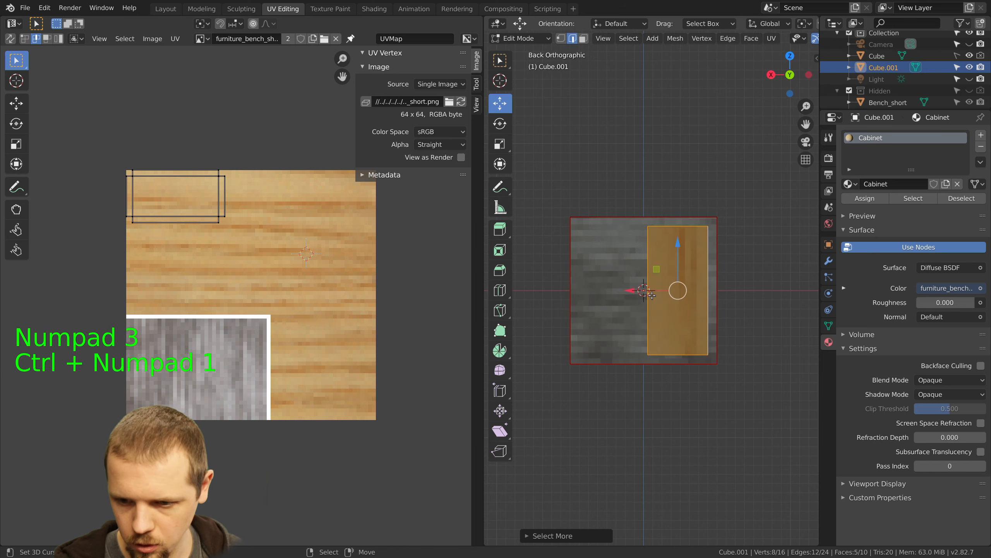
pyautogui.keyDown('ctrl'); pyautogui.moveTo(675, 266); pyautogui.dragTo(680, 106); pyautogui.keyUp('ctrl')
pyautogui.scroll(2, 681, 117)
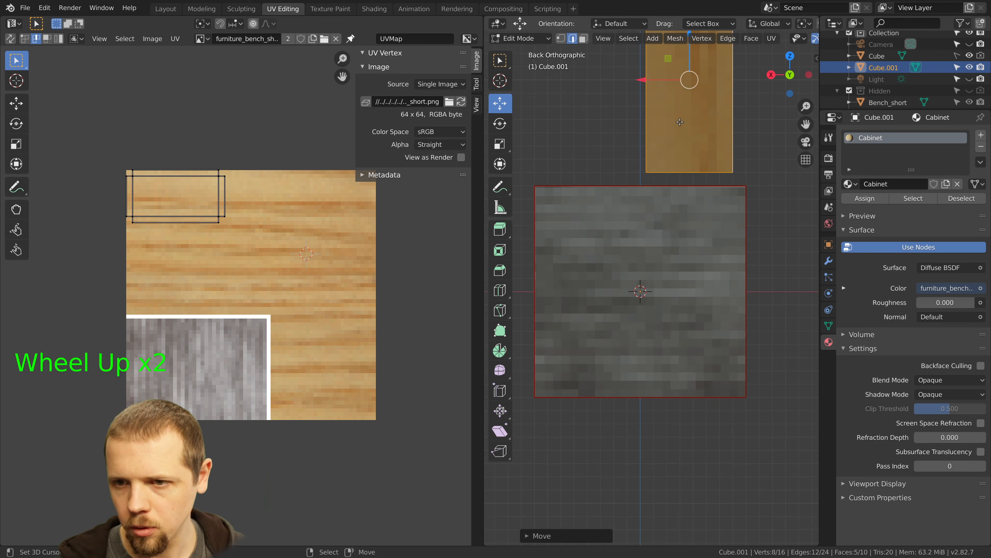
pyautogui.keyDown('shift'); pyautogui.moveTo(686, 123); pyautogui.dragTo(668, 281, button='middle'); pyautogui.keyUp('shift')
pyautogui.scroll(2, 667, 281)
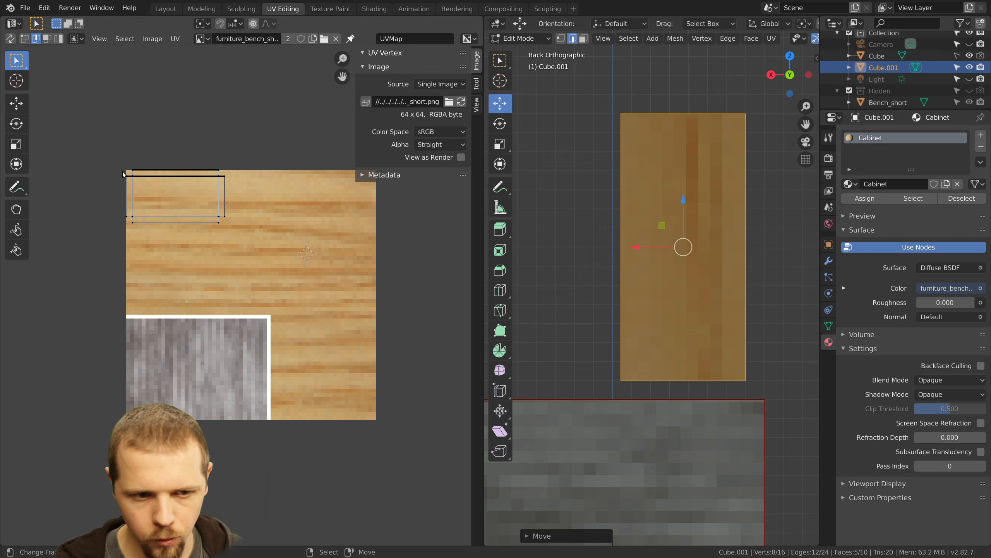
# Set the X coordinate of the outermost left UV edge of the door island to 0
pyautogui.rightClick(214, 197)
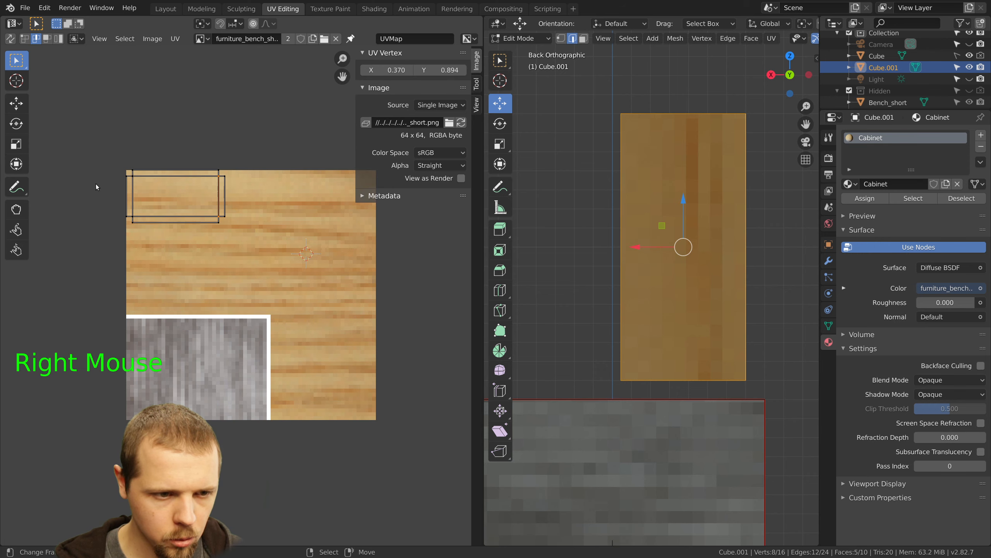
pyautogui.rightClick(132, 183)
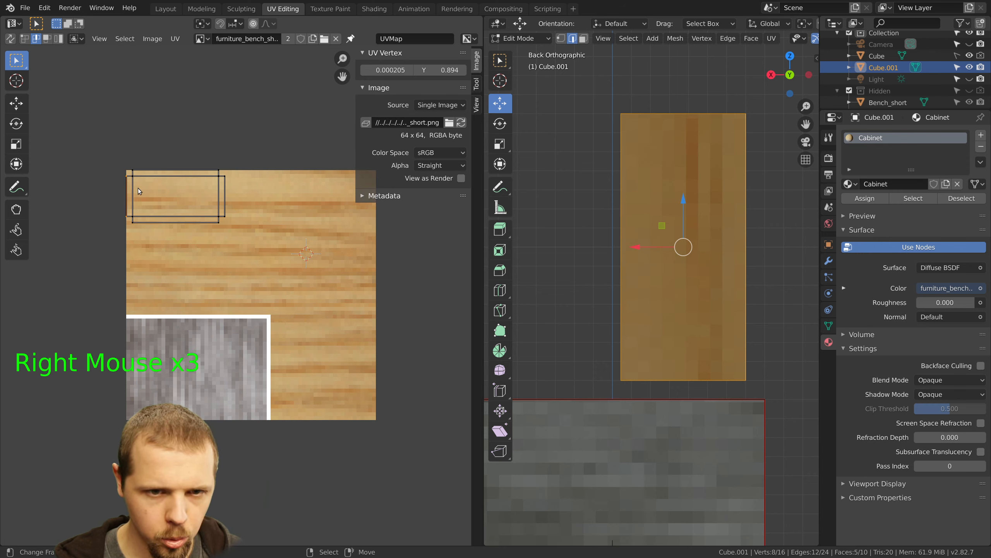
pyautogui.click(382, 71)
pyautogui.write('0')
pyautogui.press('Return')
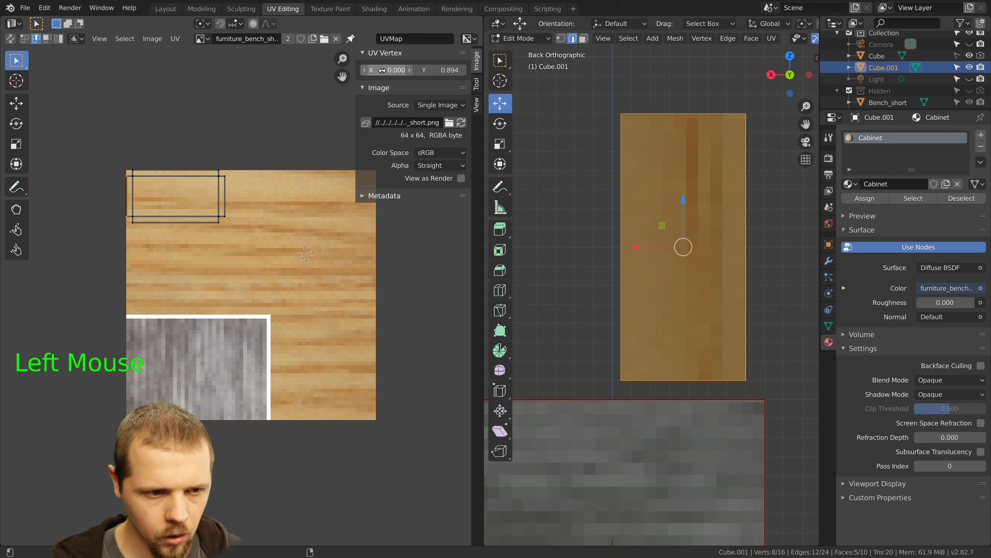
# Select the full inner left edge line of the door's UV island and set its X coordinate to 0.02
pyautogui.rightClick(136, 204)
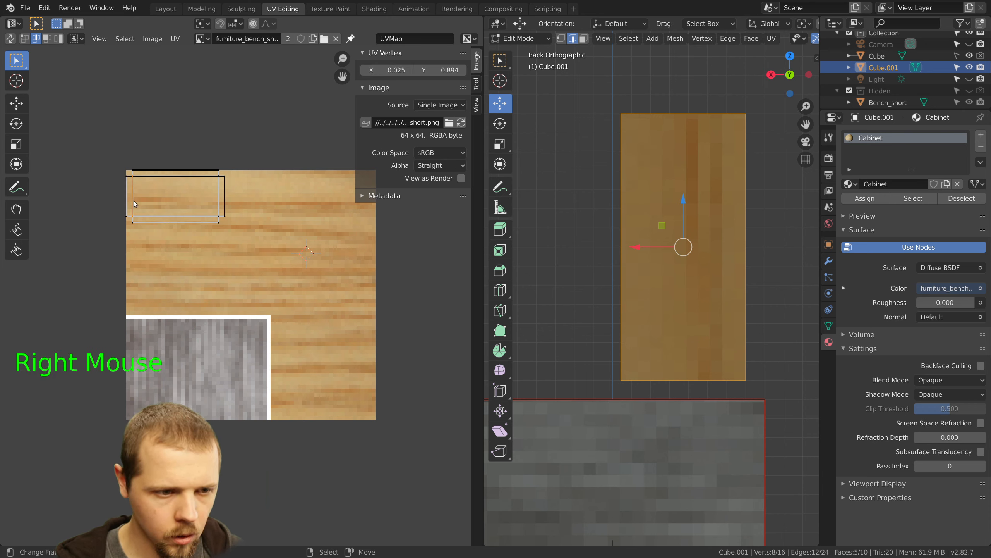
pyautogui.keyDown('shift'); pyautogui.rightClick(133, 210); pyautogui.keyUp('shift')
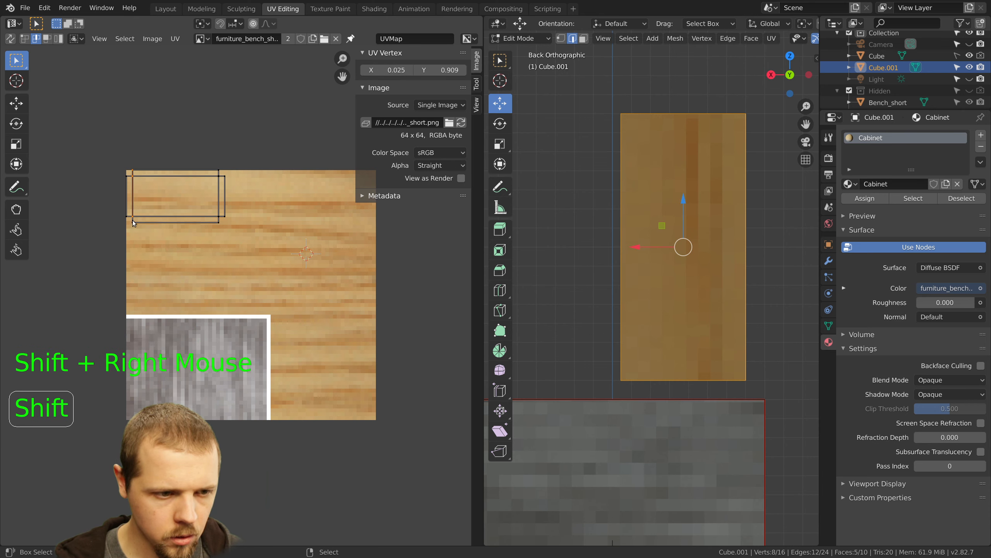
pyautogui.click(400, 68)
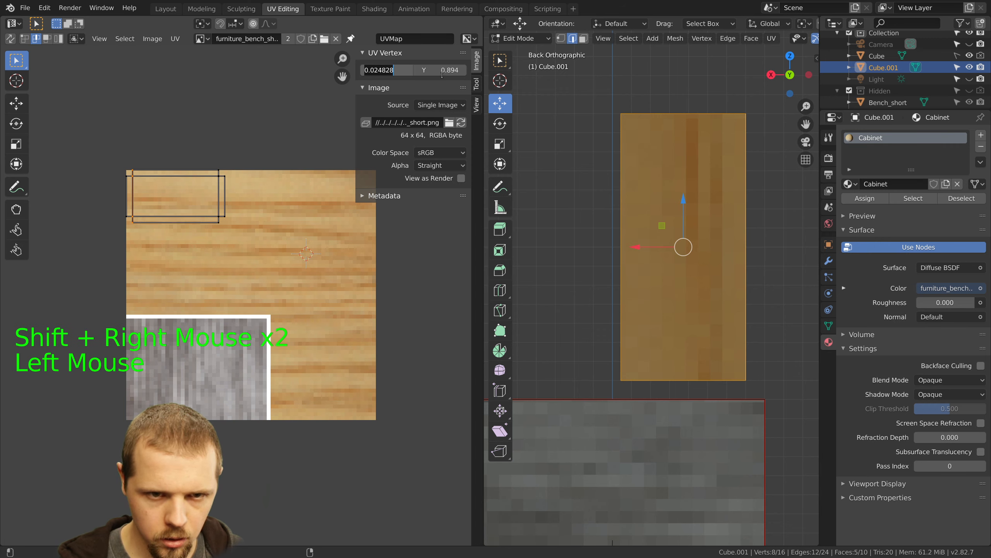
pyautogui.write('.2')
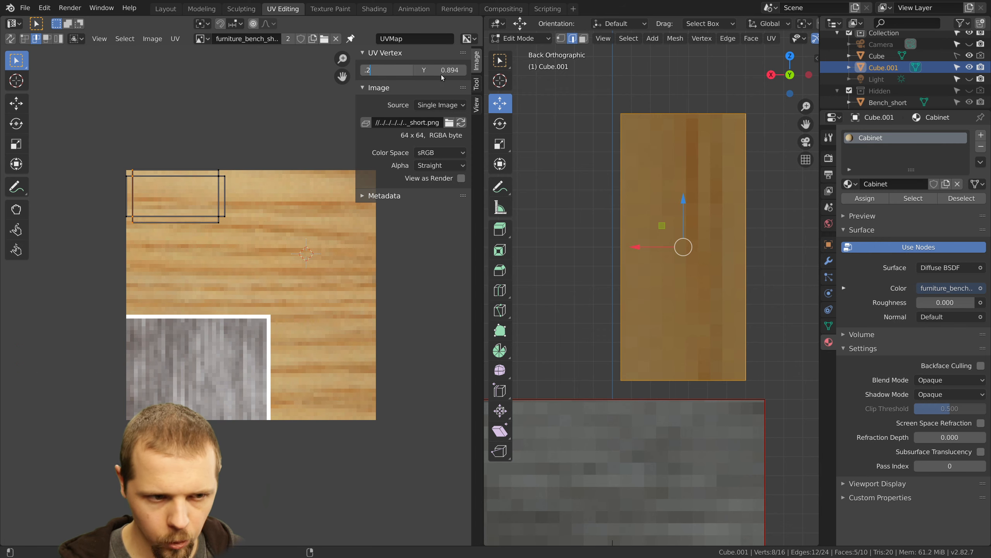
pyautogui.press('Return')
pyautogui.click(395, 71)
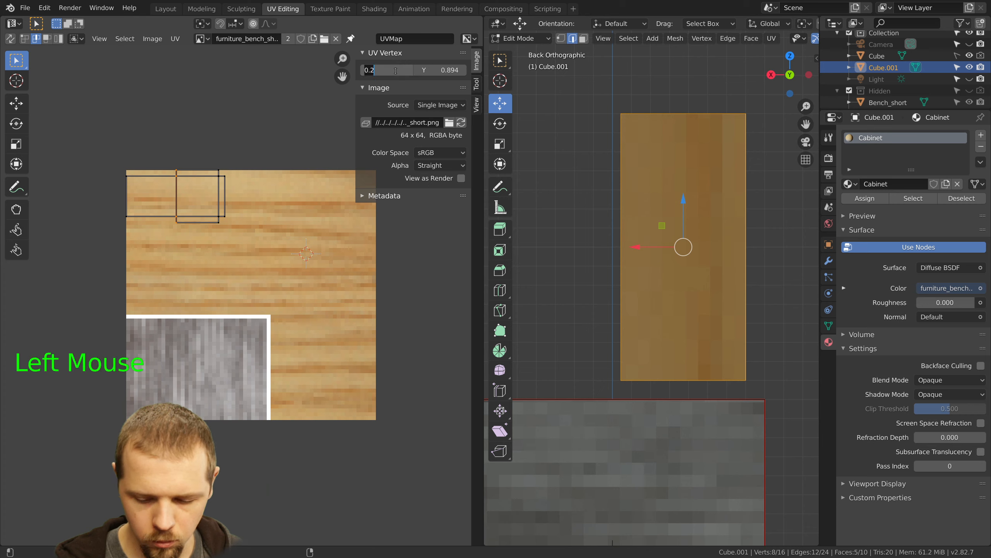
pyautogui.write('.02')
pyautogui.press('Return')
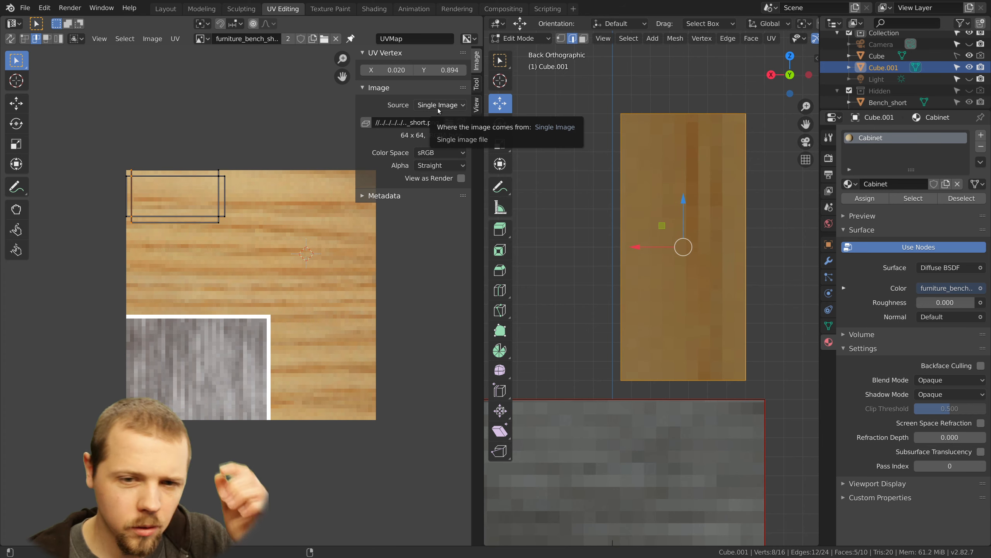
# Set the UV editor to display coordinates in pixels and return to the UV vertex coordinates
pyautogui.click(476, 83)
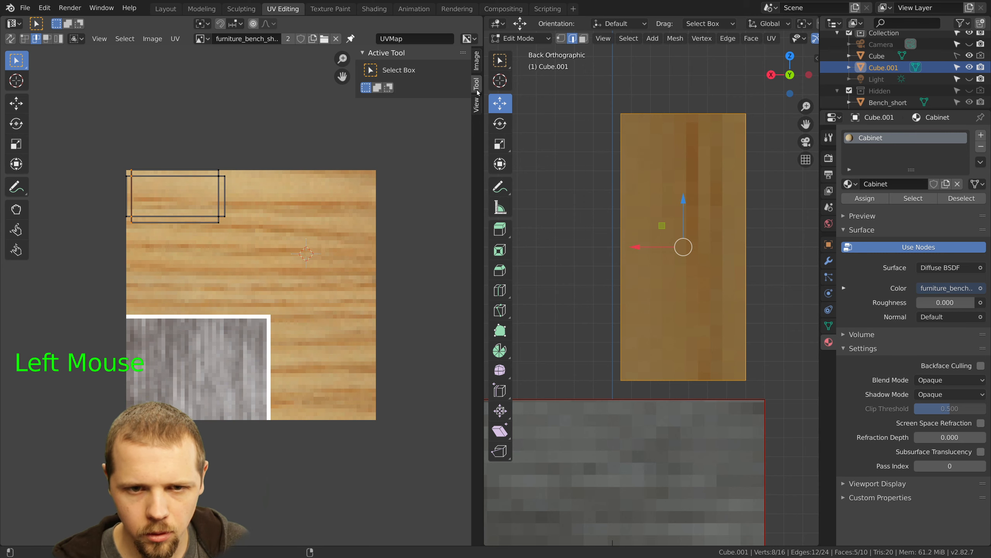
pyautogui.click(477, 104)
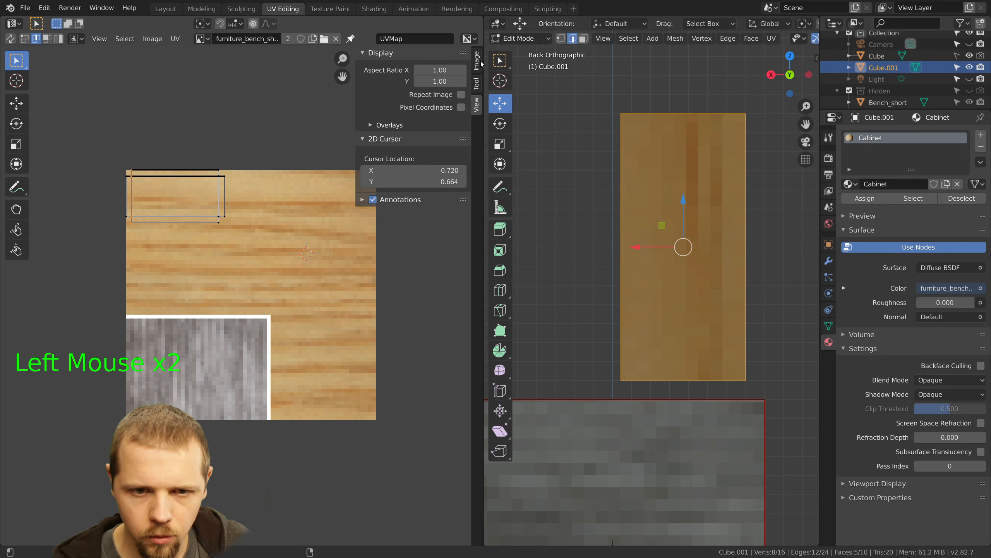
pyautogui.click(462, 107)
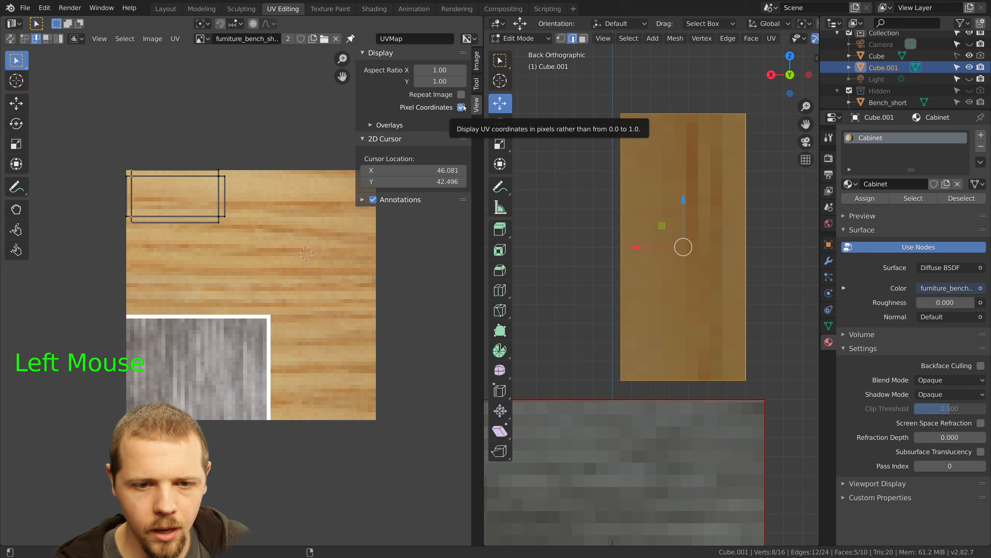
pyautogui.click(477, 62)
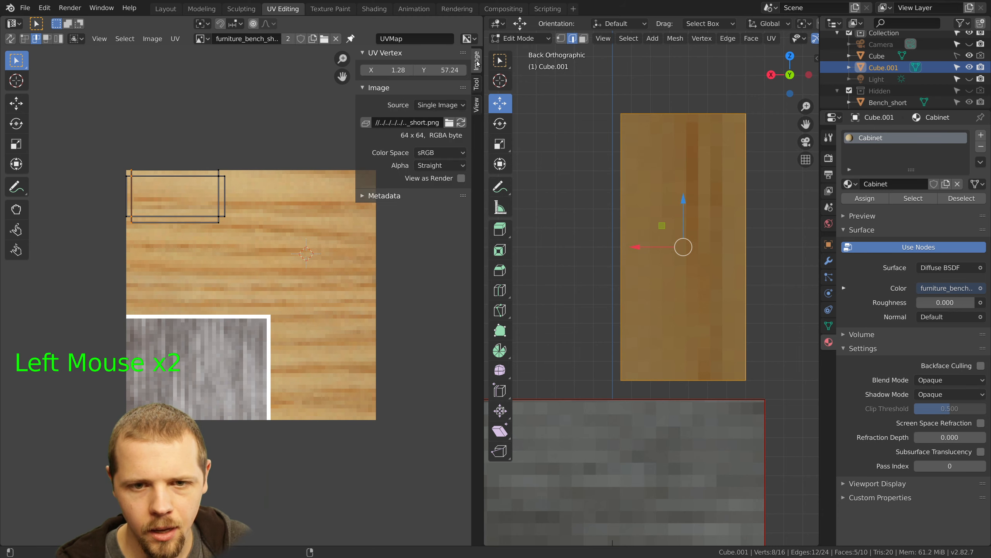
# Set the X coordinate of the selected inner left edge line of the door's UV island to 2 pixels
pyautogui.click(388, 70)
pyautogui.write('2')
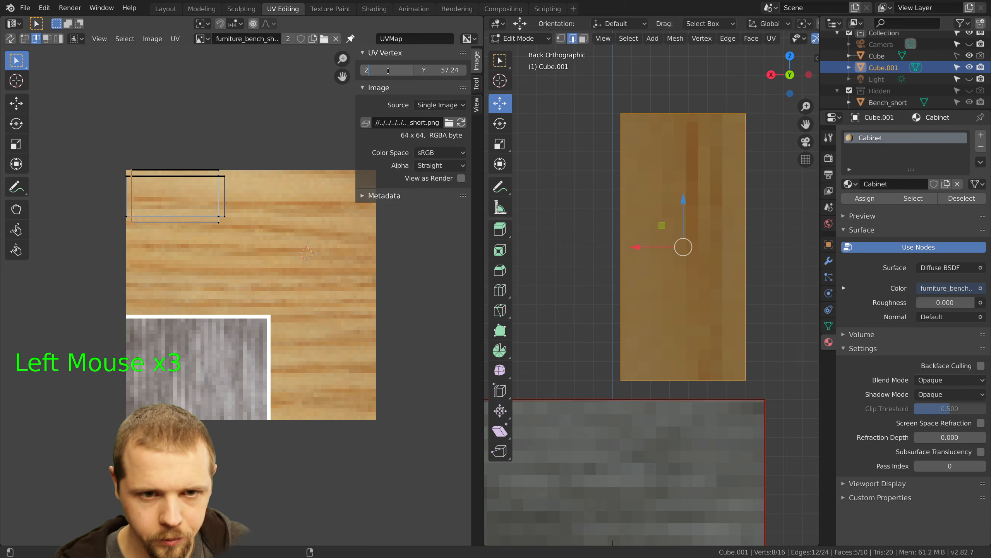
pyautogui.press('Return')
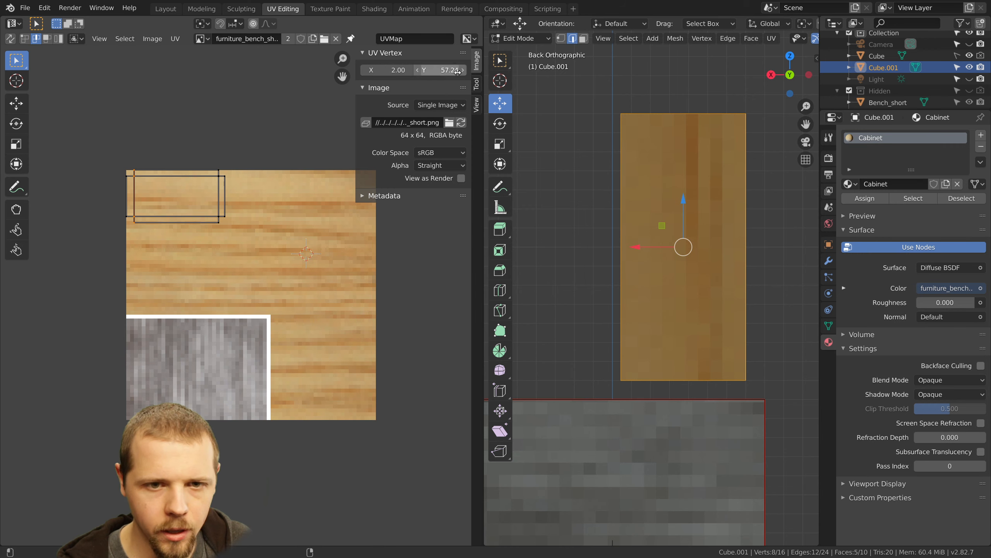
pyautogui.click(477, 105)
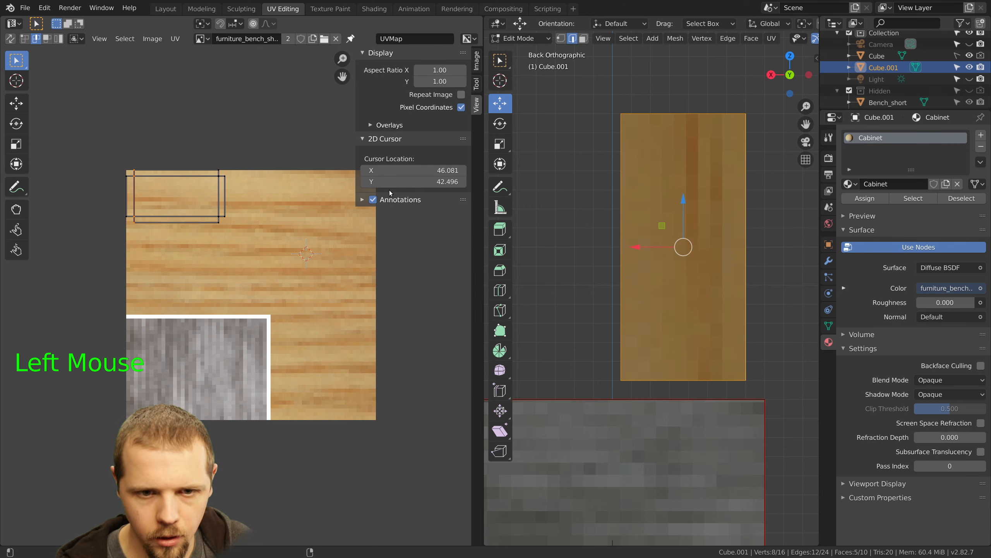
pyautogui.click(477, 62)
# Try to set the X coordinate of the door island's inner right edge line to 28 pixels
pyautogui.scroll(2, 201, 198)
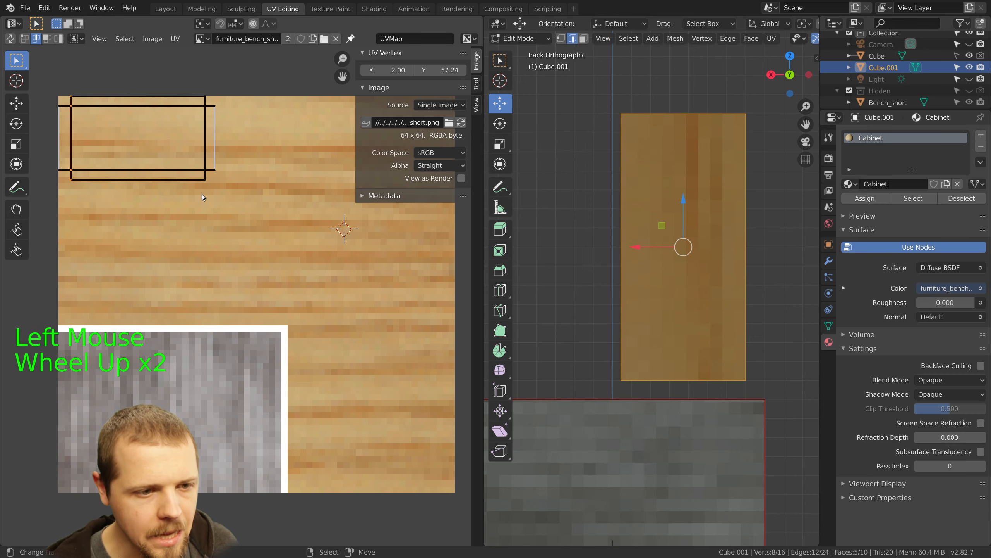
pyautogui.keyDown('shift'); pyautogui.moveTo(163, 165); pyautogui.dragTo(191, 229, button='middle'); pyautogui.keyUp('shift')
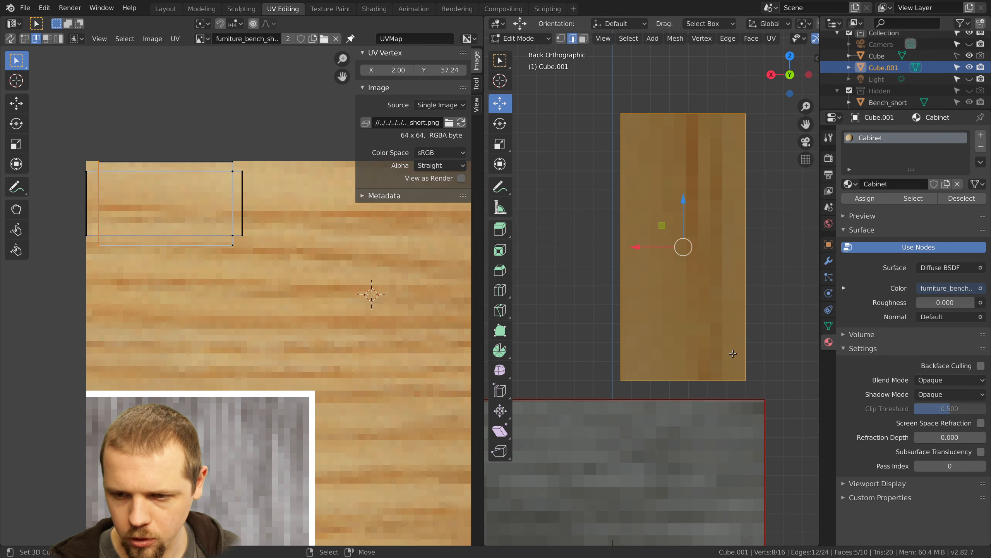
pyautogui.scroll(-5, 732, 353)
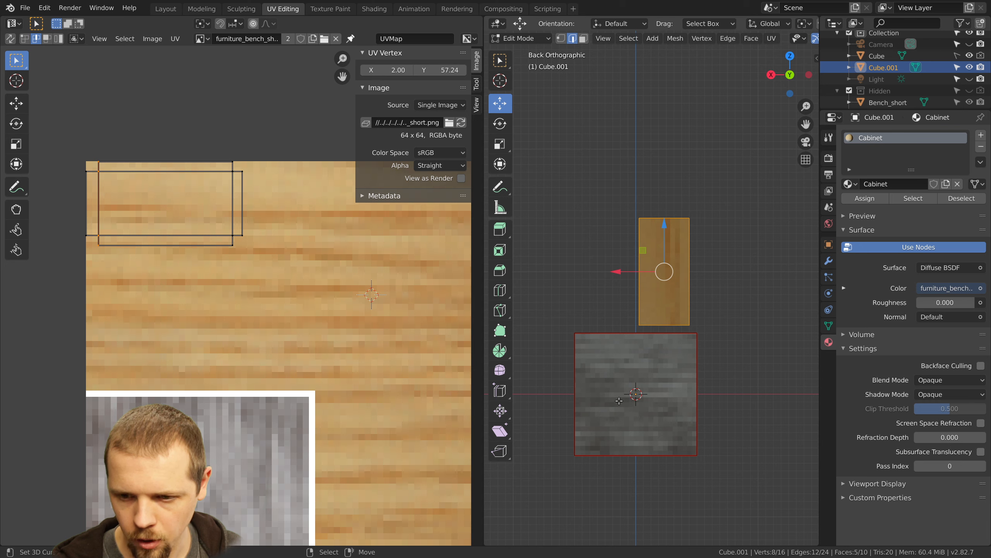
pyautogui.rightClick(233, 193)
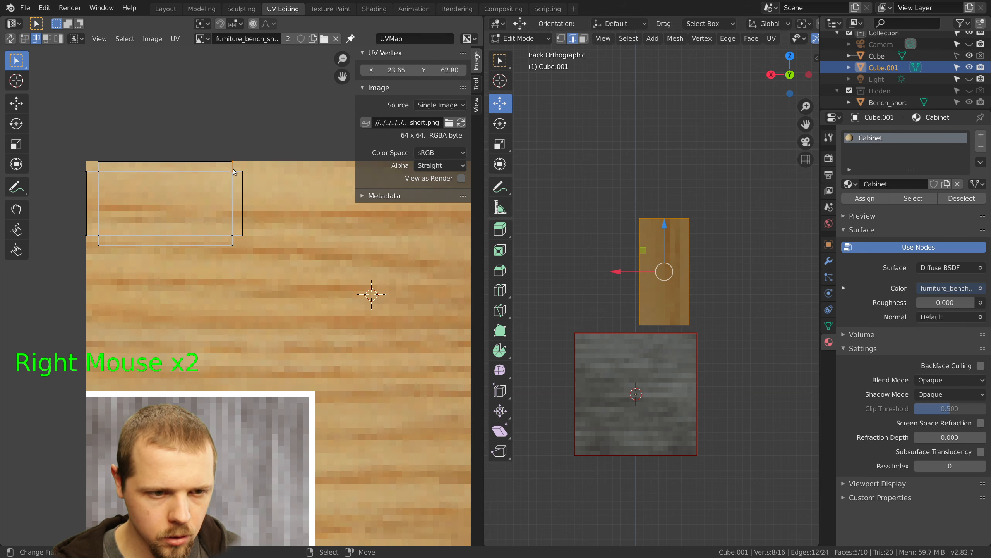
pyautogui.keyDown('shift'); pyautogui.rightClick(231, 246); pyautogui.keyUp('shift')
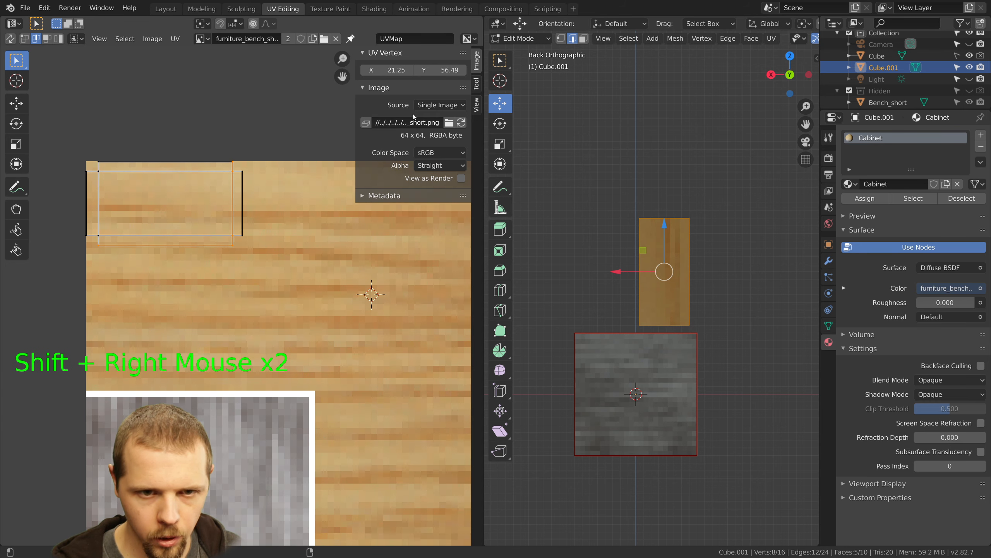
pyautogui.click(395, 70)
pyautogui.write('28')
pyautogui.press('Return')
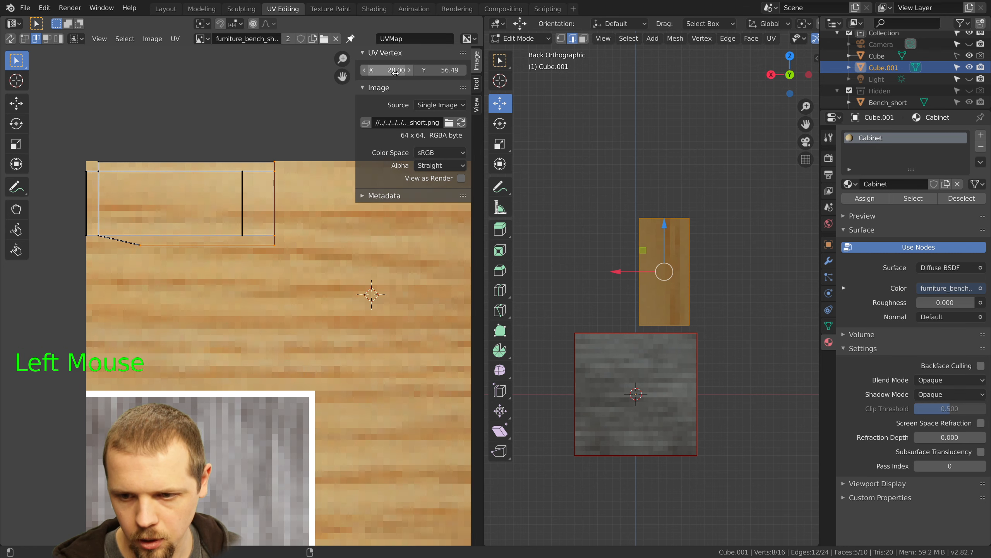
pyautogui.hotkey('ctrl', 'z')
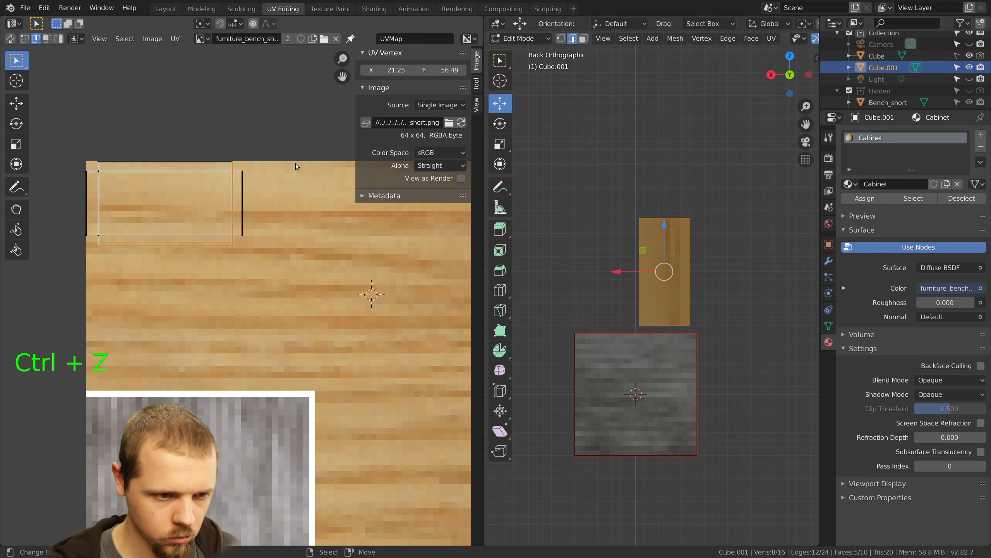
# Select the full inner right edge line of the door island and set its X coordinate to 28 pixels
pyautogui.rightClick(231, 163)
pyautogui.keyDown('shift'); pyautogui.rightClick(232, 211); pyautogui.keyUp('shift')
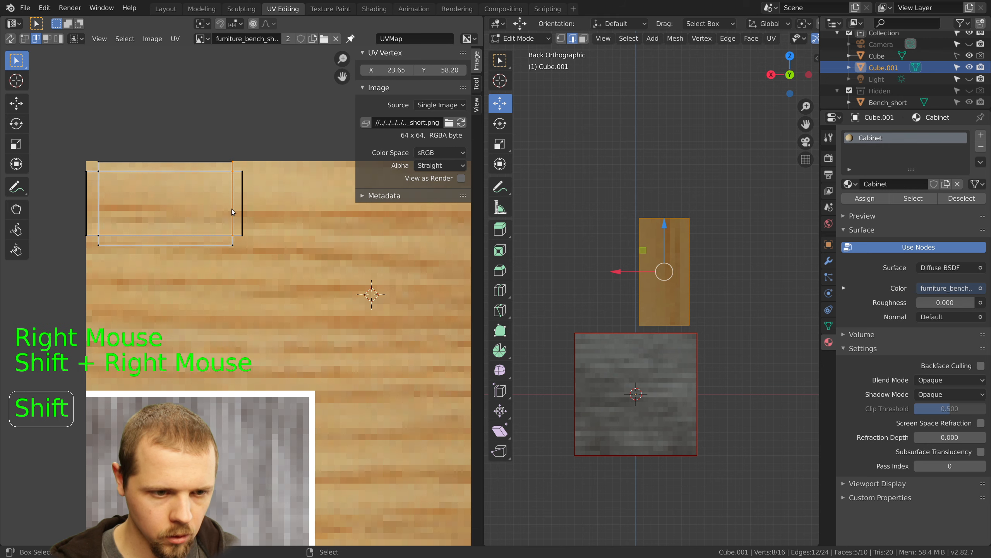
pyautogui.keyDown('shift'); pyautogui.rightClick(232, 243); pyautogui.keyUp('shift')
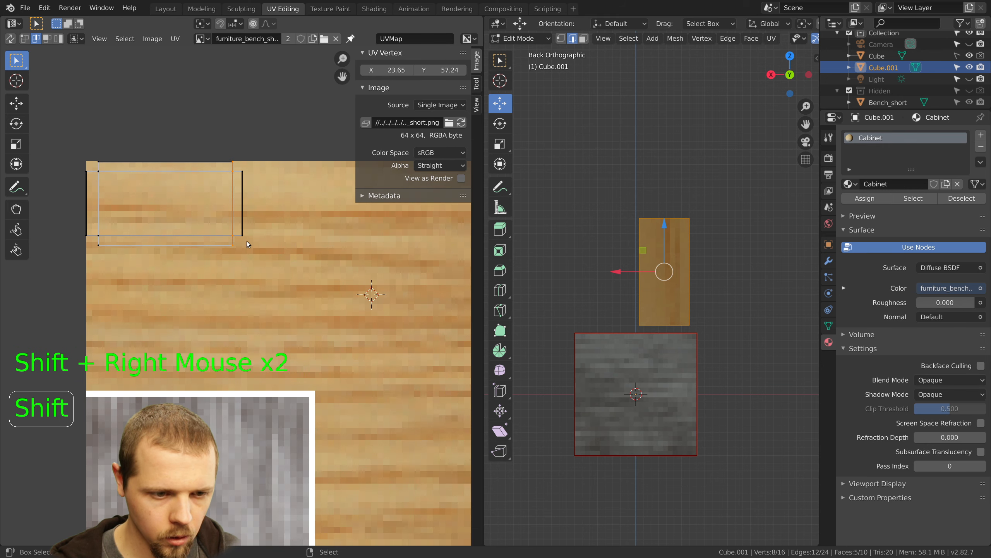
pyautogui.click(398, 70)
pyautogui.write('28')
pyautogui.press('Return')
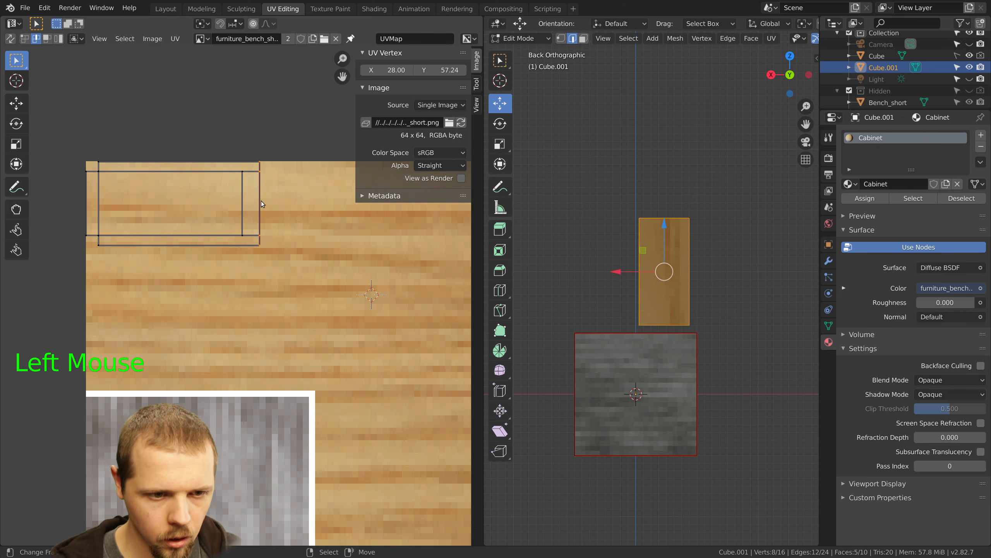
# Set the X coordinate of the door island's outermost right edge to 30 pixels
pyautogui.rightClick(241, 207)
pyautogui.click(394, 71)
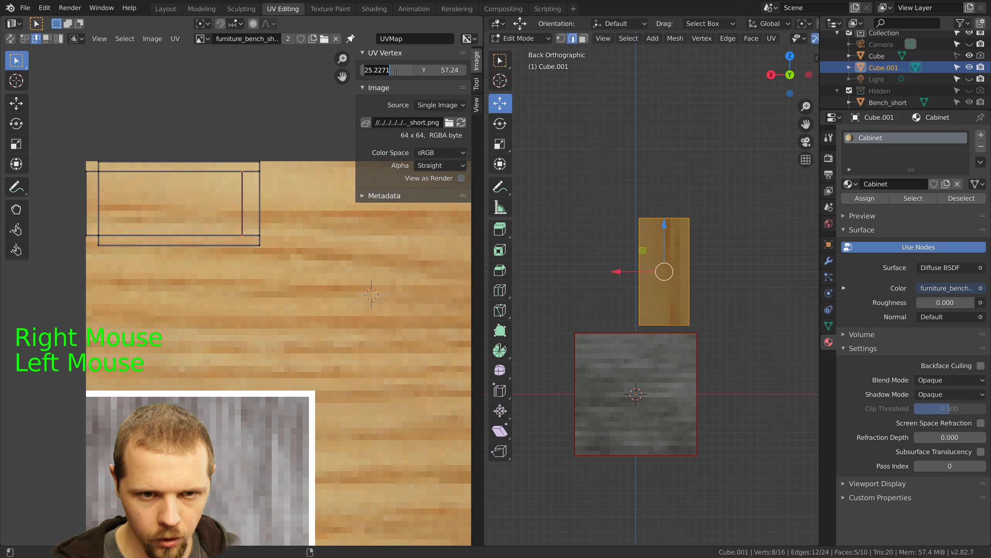
pyautogui.write('30')
pyautogui.press('Return')
# Select the whole door UV island, move it toward the middle of the wood texture and rotate it 90 degrees
pyautogui.scroll(6, 674, 271)
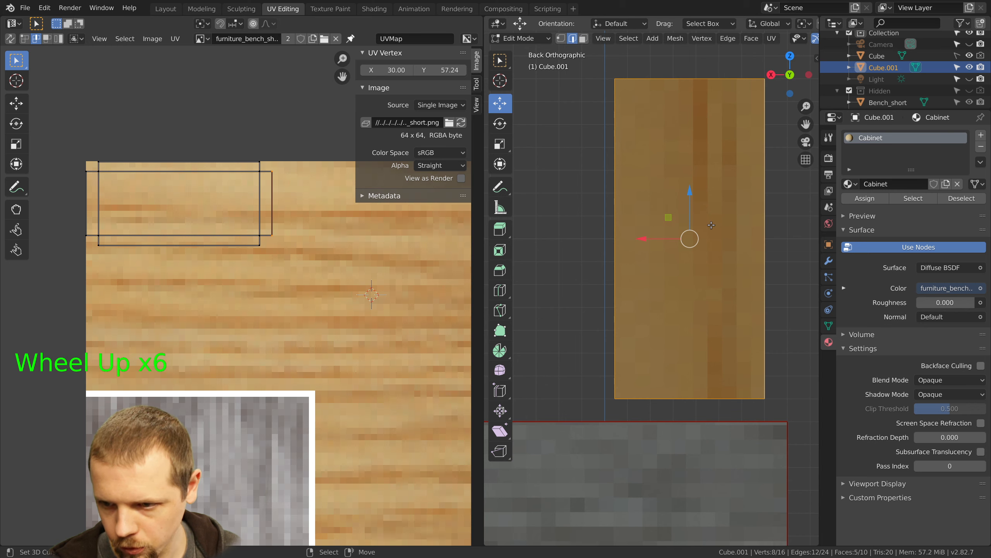
pyautogui.press('a')
pyautogui.press('a')
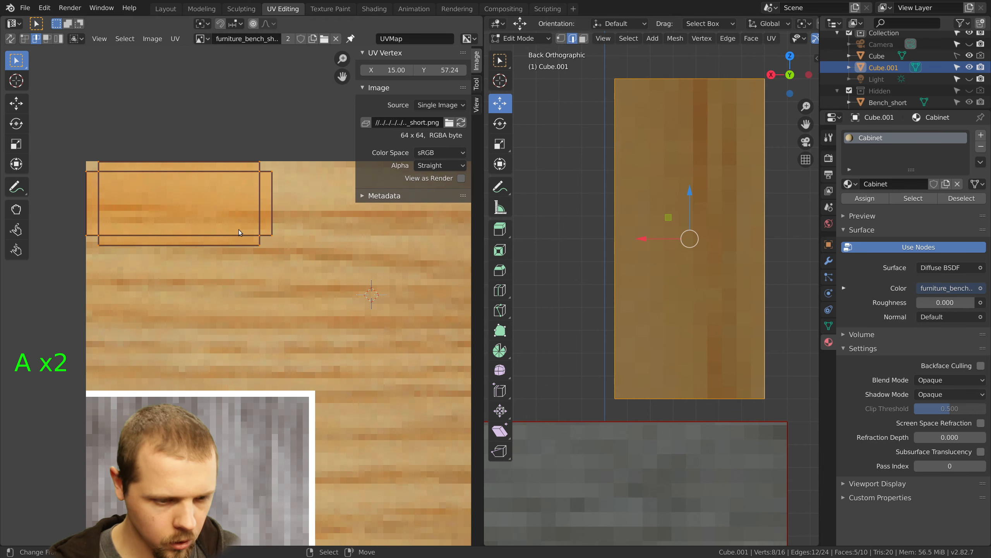
pyautogui.press('g')
pyautogui.press('r')
pyautogui.press('9')
pyautogui.press('0')
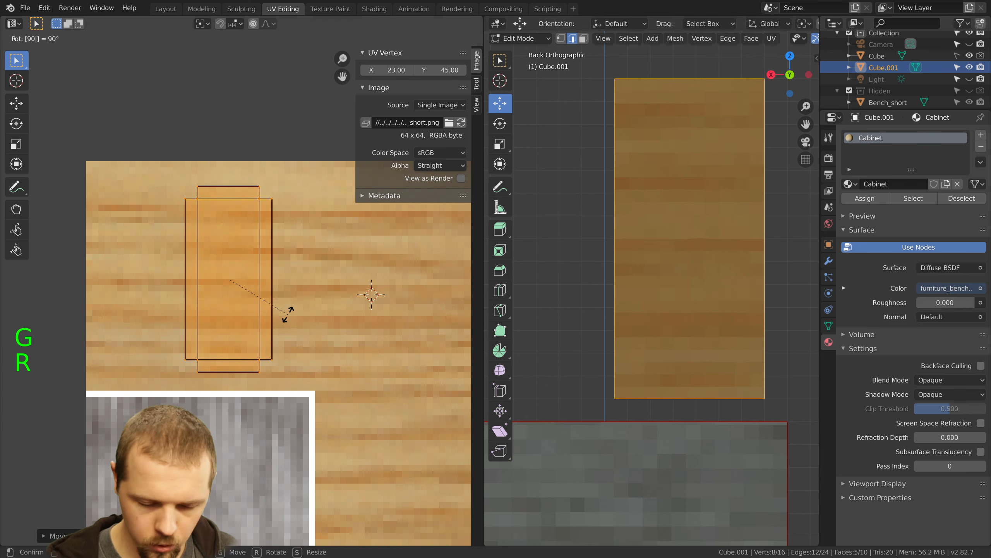
pyautogui.press('Return')
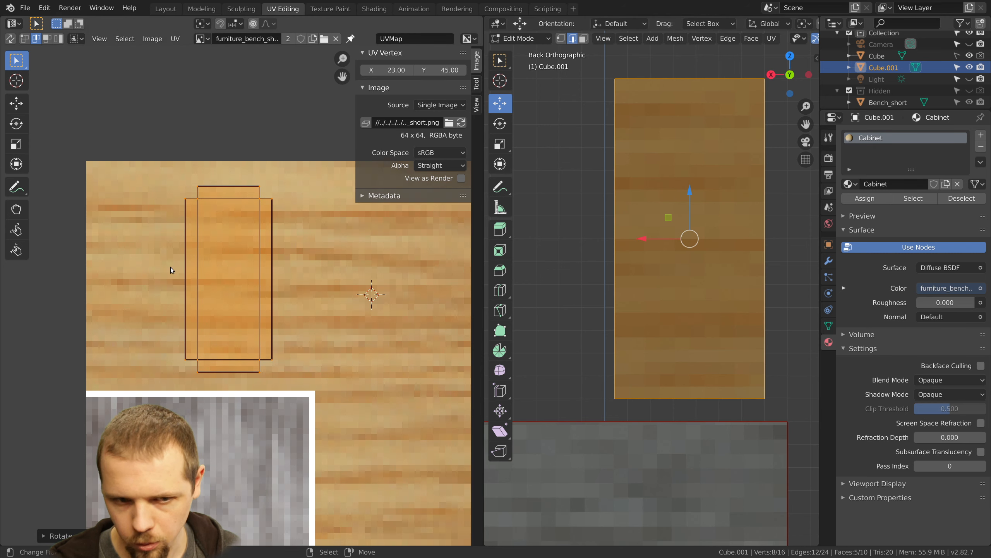
# Move the rotated door island straight up to Y 49 so its upper edge meets the top of the texture
pyautogui.press('g')
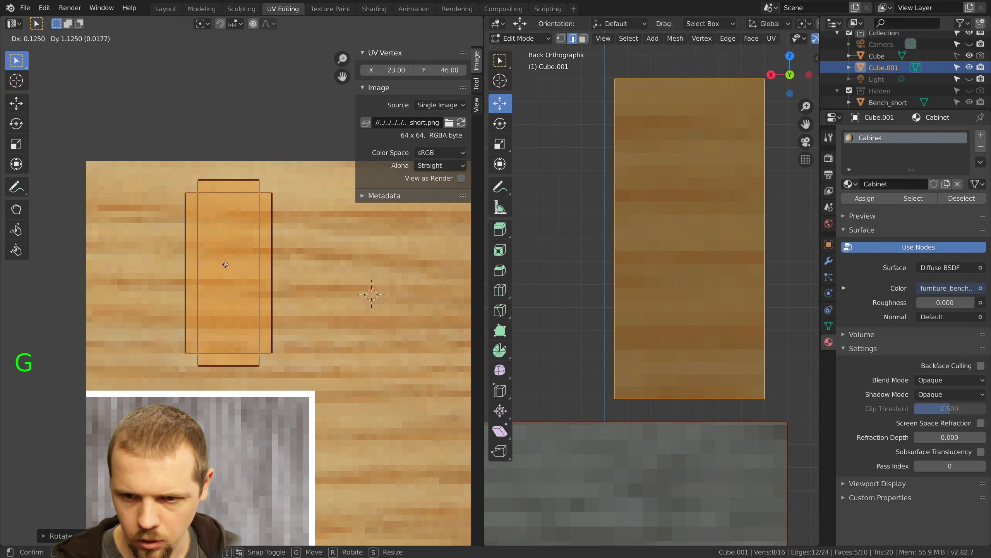
pyautogui.click(225, 264)
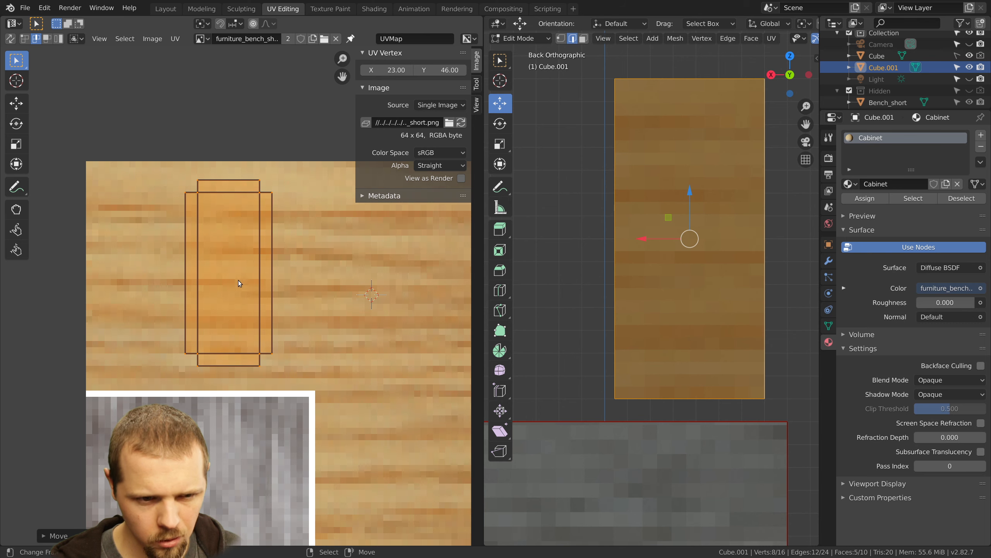
pyautogui.press('g')
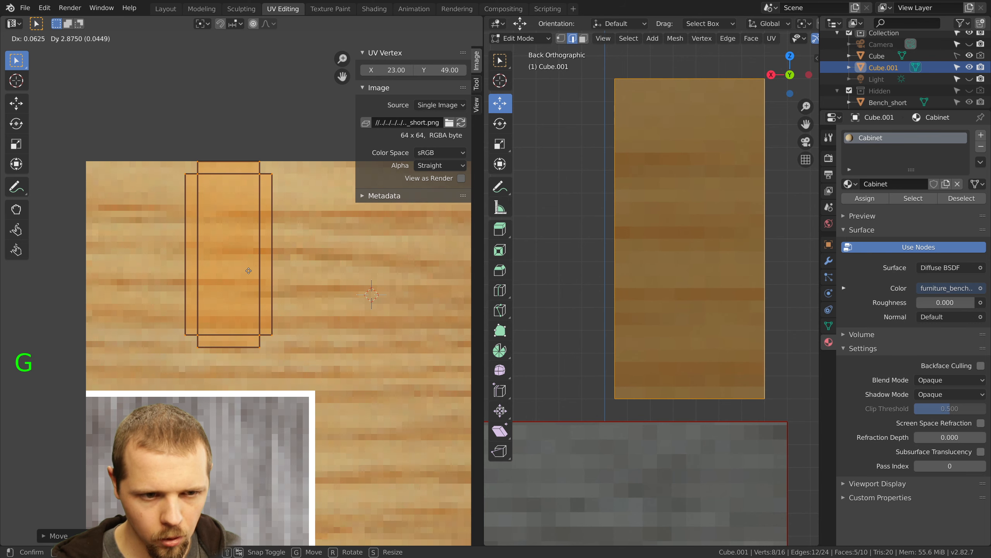
pyautogui.click(248, 271)
# Examine the pixel coordinates of the door island's upper and lower inner edges
pyautogui.rightClick(242, 178)
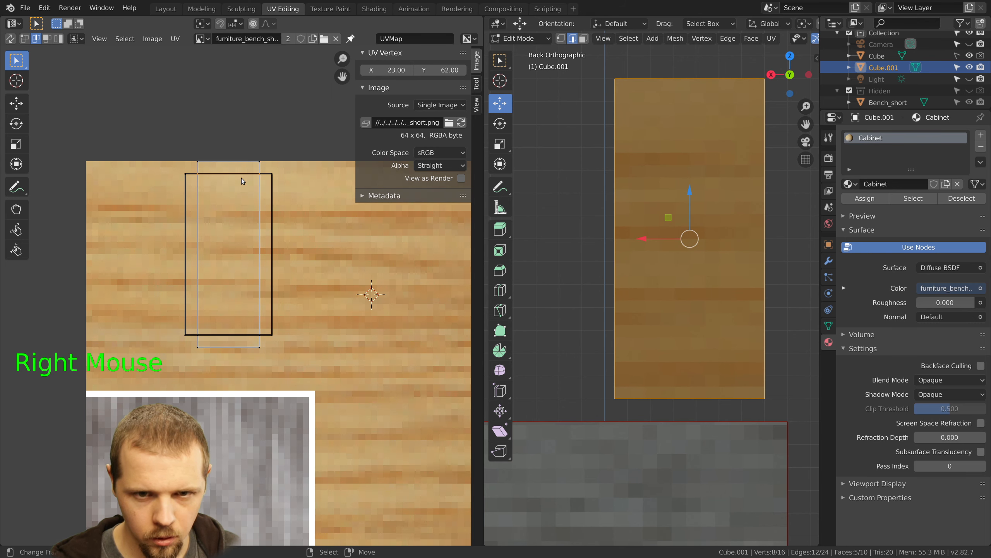
pyautogui.scroll(-1, 231, 340)
pyautogui.keyDown('shift'); pyautogui.moveTo(248, 371); pyautogui.dragTo(211, 306, button='middle'); pyautogui.keyUp('shift')
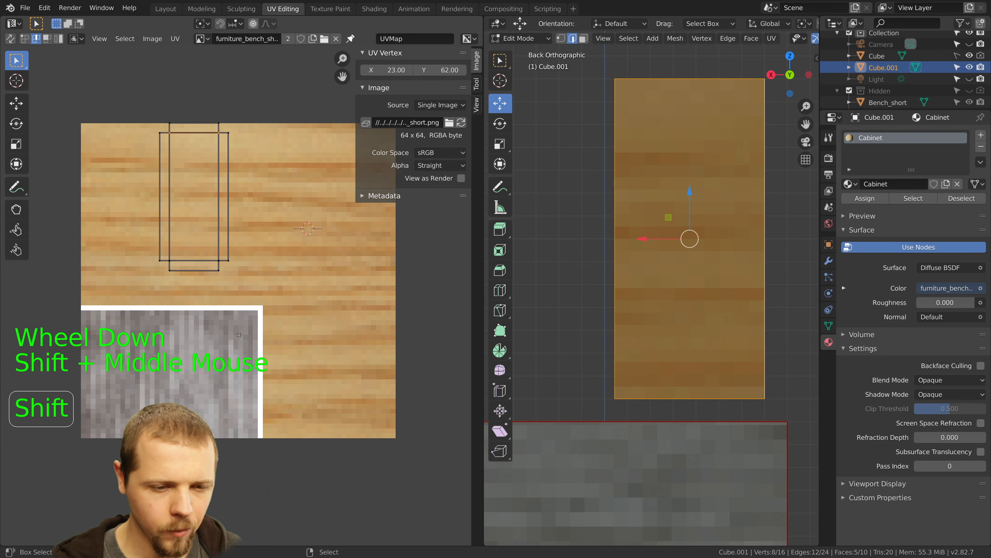
pyautogui.rightClick(77, 439)
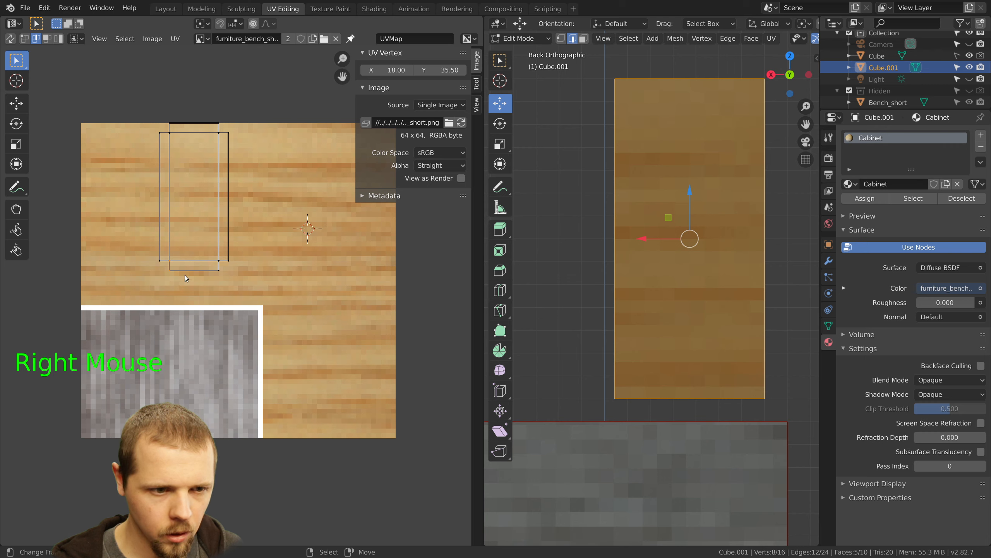
pyautogui.rightClick(205, 123)
pyautogui.rightClick(201, 133)
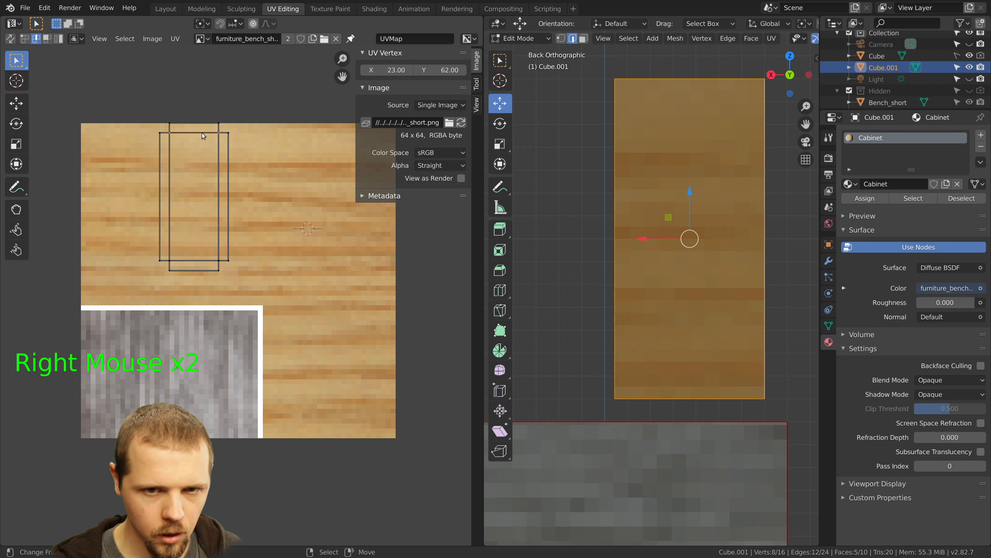
pyautogui.rightClick(187, 258)
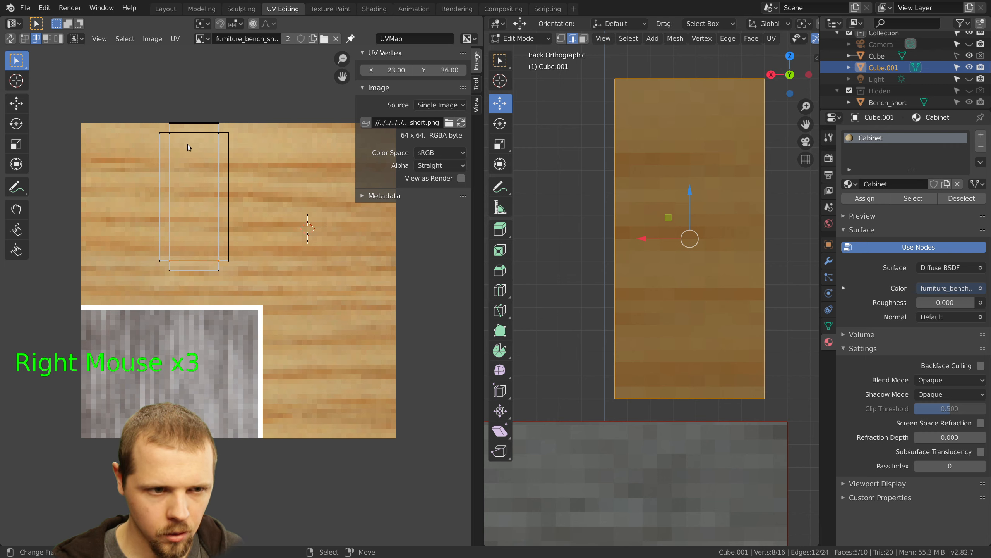
pyautogui.rightClick(188, 137)
# Try to set the Y coordinate of the door island's lower inner edge to 62-28
pyautogui.rightClick(189, 261)
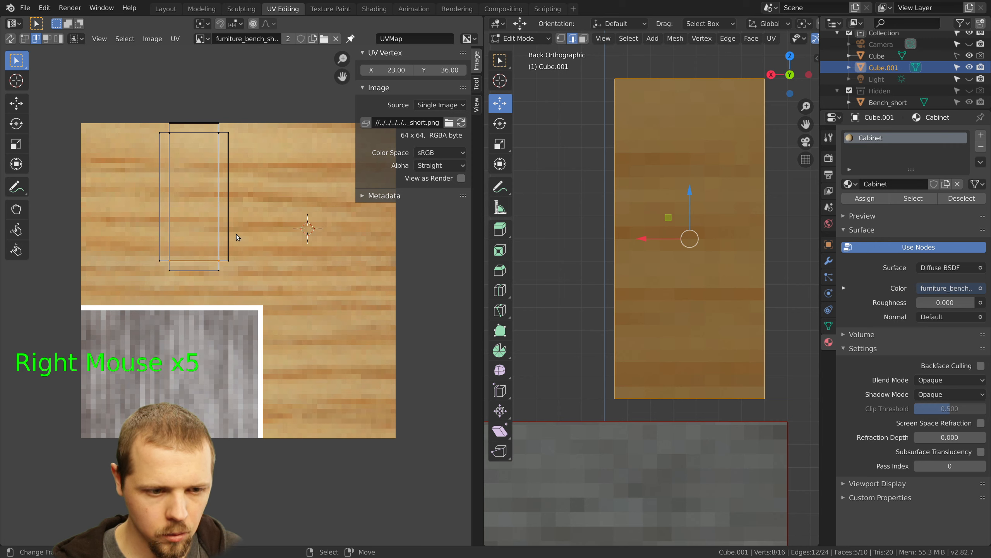
pyautogui.click(447, 71)
pyautogui.write('62-28')
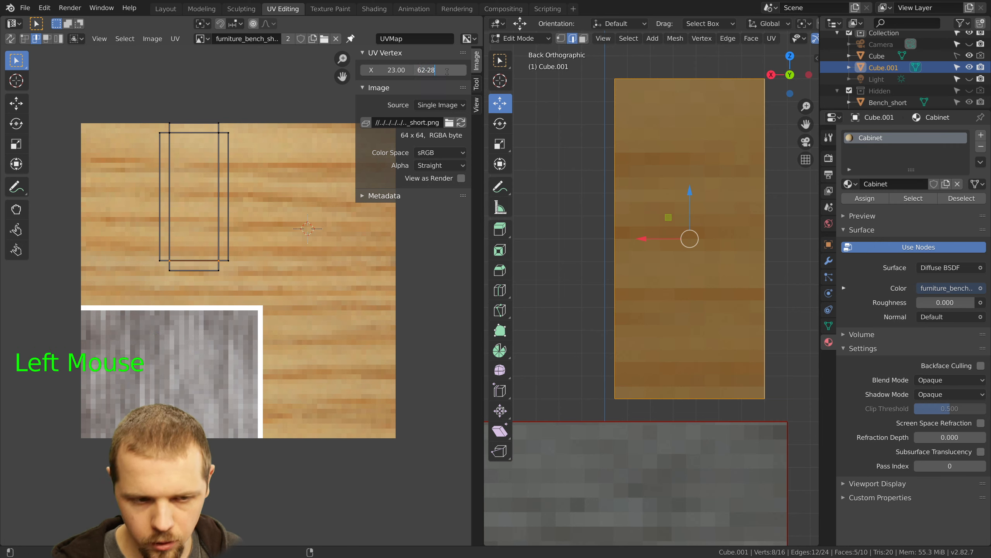
pyautogui.press('Return')
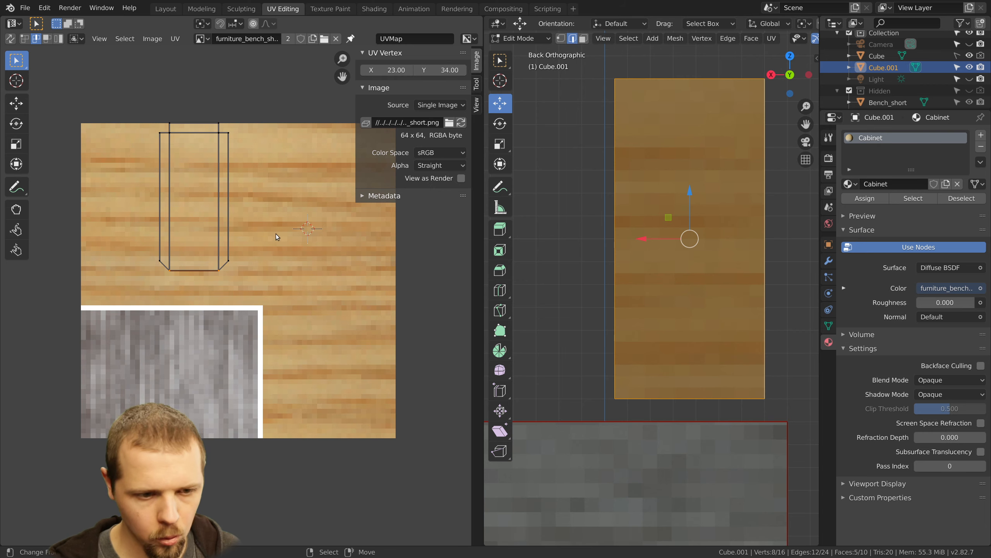
pyautogui.hotkey('ctrl', 'z')
# Select the lower edges of the door's UV island and move them 2 pixels down
pyautogui.press('a')
pyautogui.press('b')
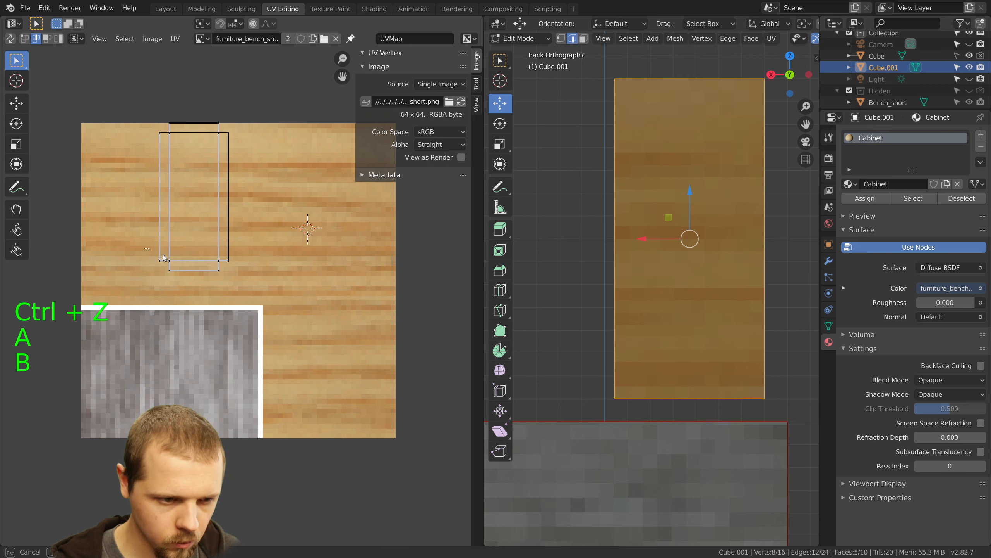
pyautogui.moveTo(156, 257); pyautogui.dragTo(260, 288)
pyautogui.press('g')
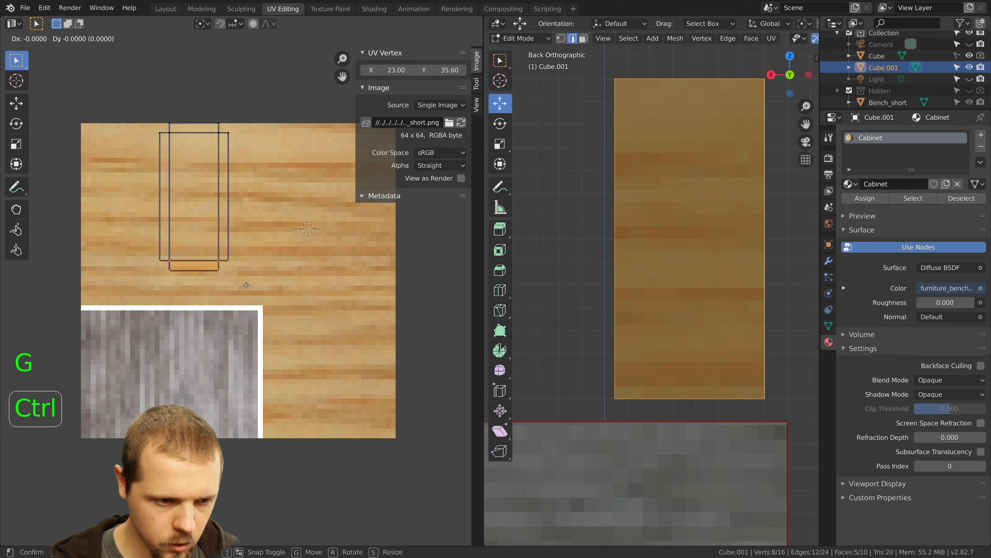
pyautogui.click(243, 279)
pyautogui.scroll(3, 243, 279)
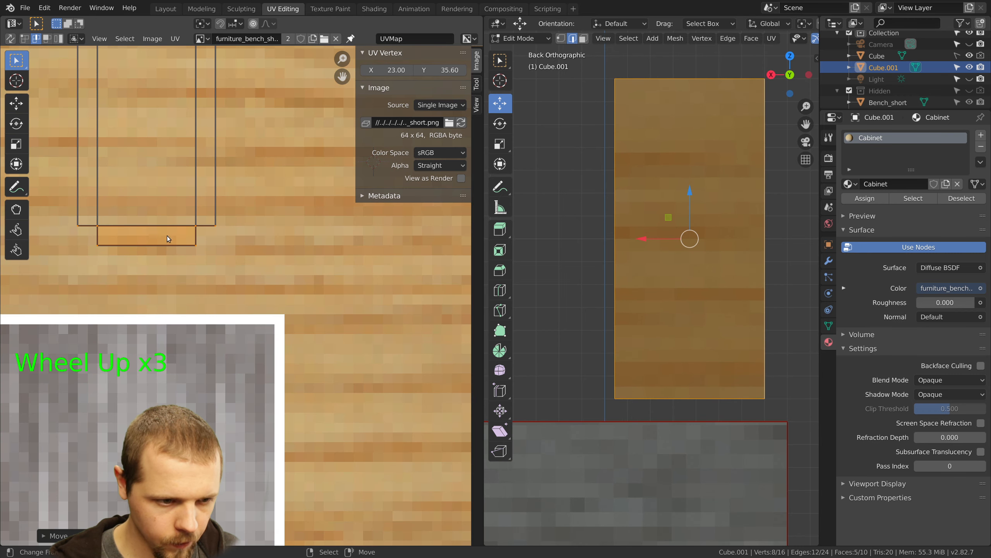
pyautogui.press('g')
pyautogui.click(164, 250)
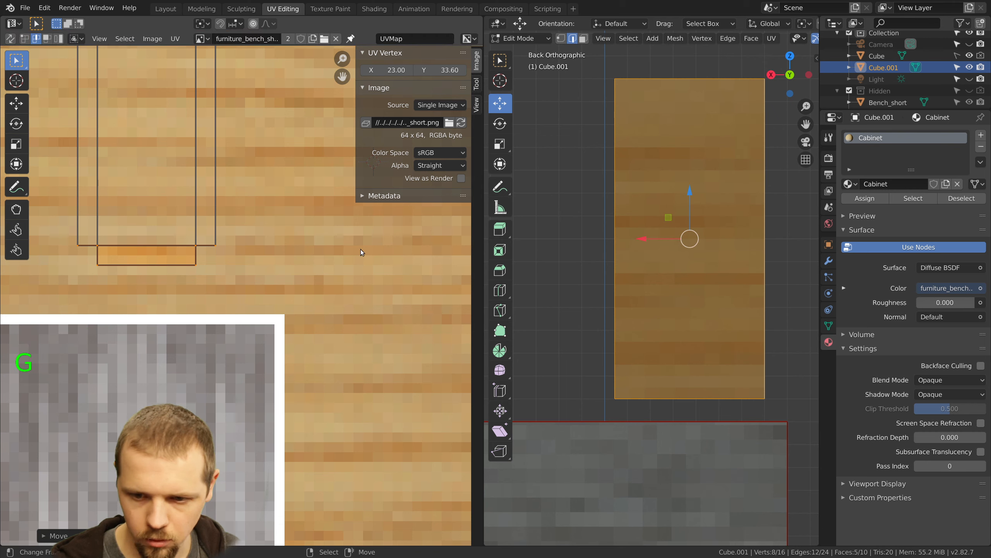
pyautogui.scroll(-2, 214, 225)
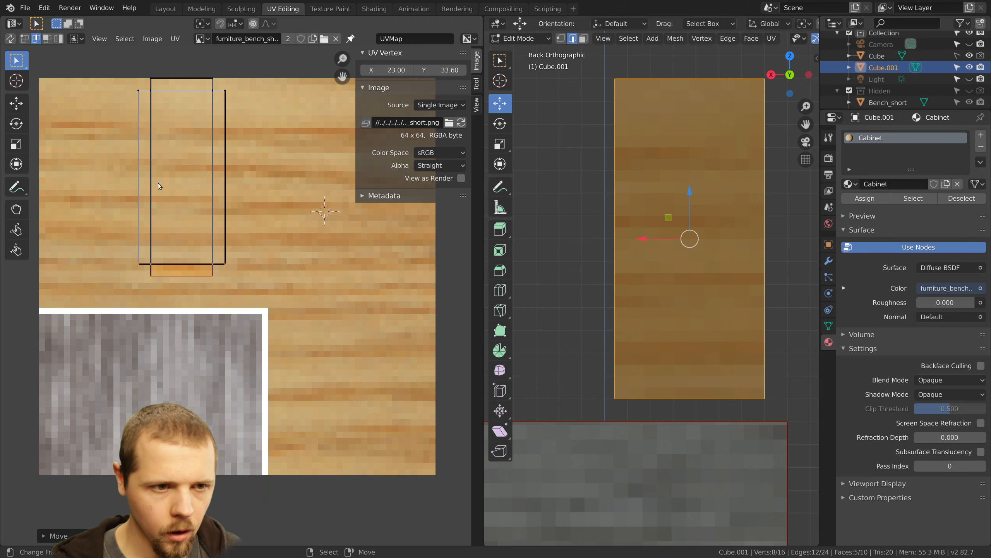
# Set the X coordinate of the door island's right inner edges to 18+13
pyautogui.rightClick(153, 88)
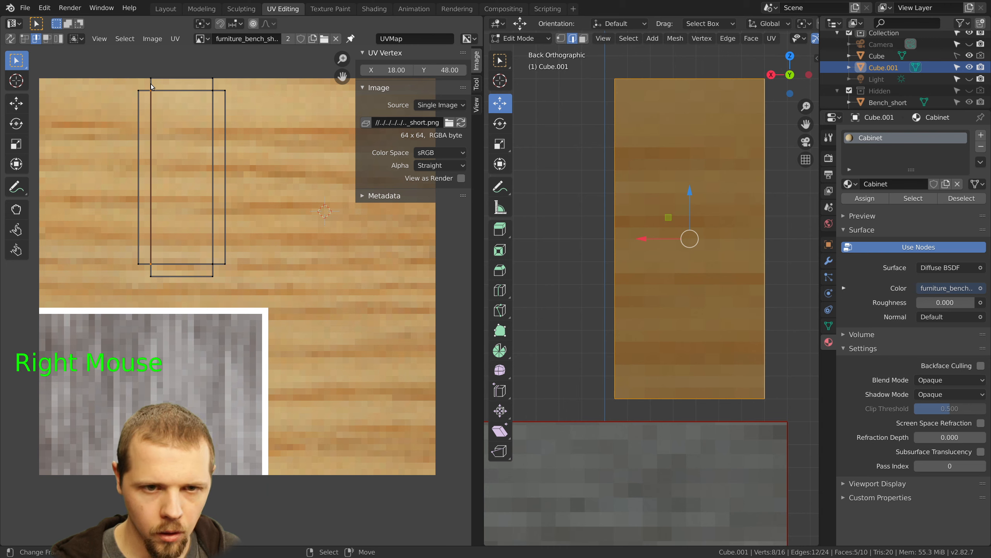
pyautogui.keyDown('shift'); pyautogui.rightClick(214, 125); pyautogui.keyUp('shift')
pyautogui.keyDown('shift'); pyautogui.rightClick(213, 275); pyautogui.keyUp('shift')
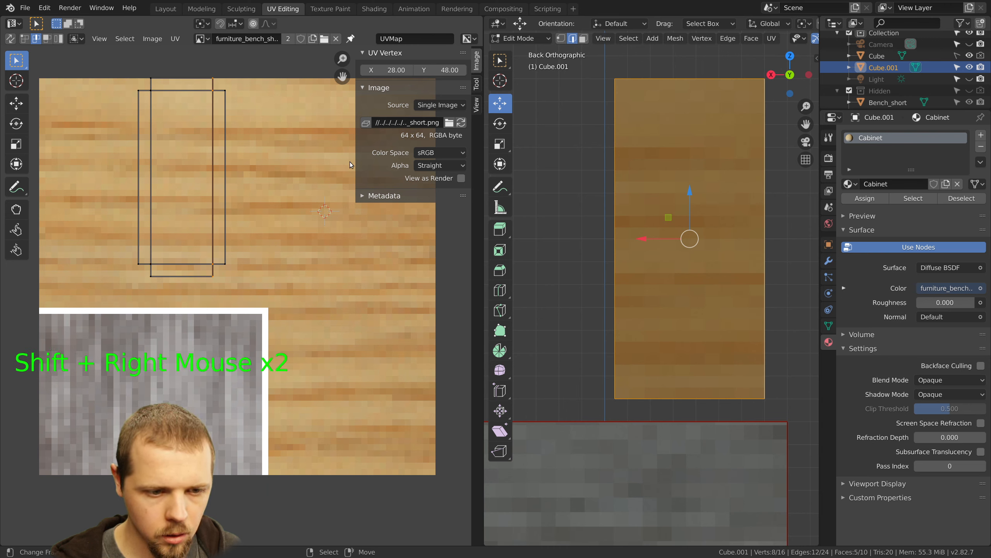
pyautogui.click(395, 69)
pyautogui.write('18+13')
pyautogui.press('Return')
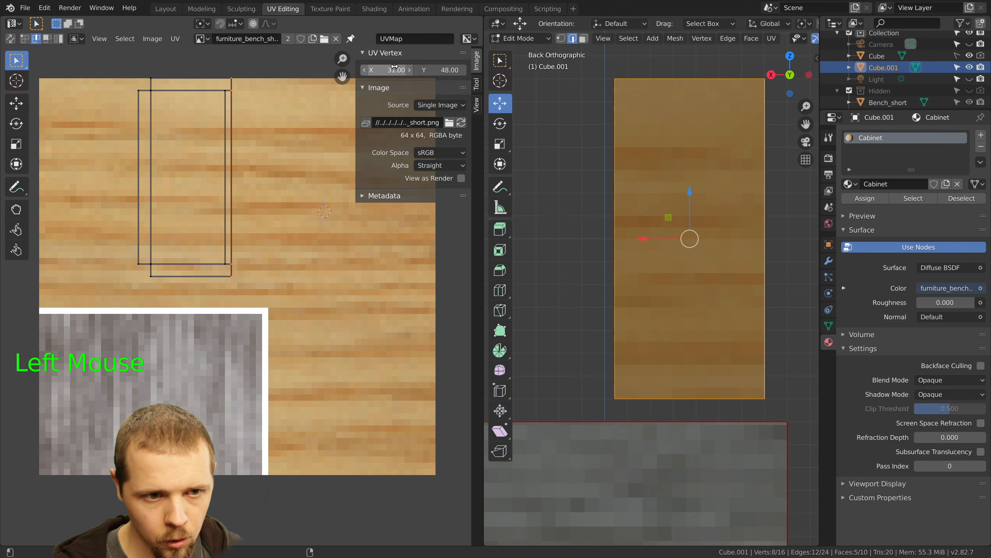
# Set the X coordinate of the door island's right outer edge to 33
pyautogui.rightClick(223, 137)
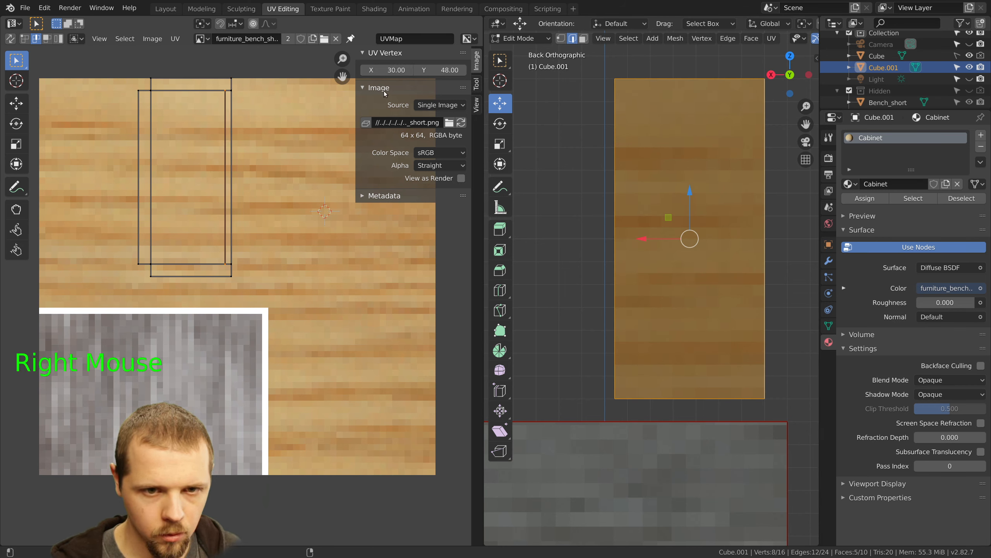
pyautogui.click(394, 71)
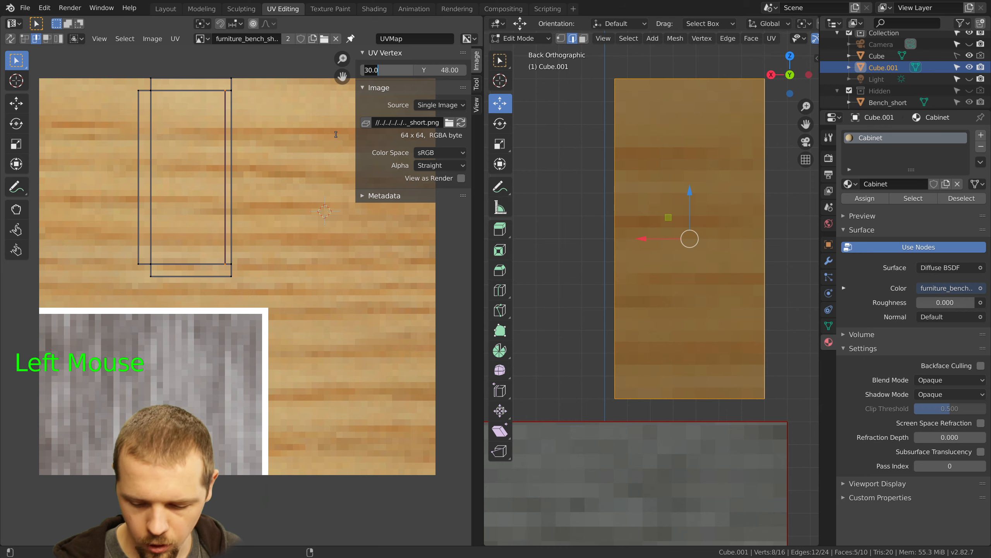
pyautogui.write('33')
pyautogui.press('Return')
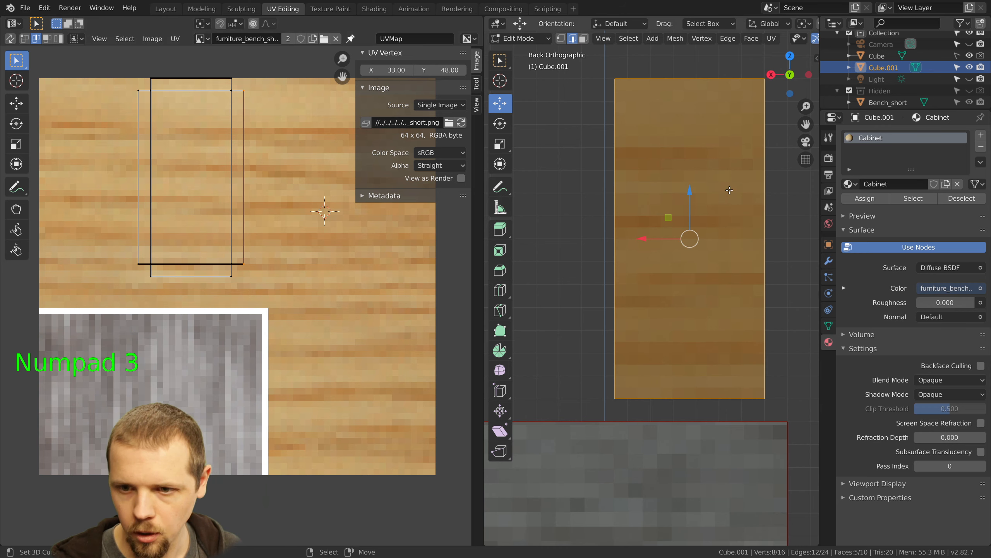
# Rotate the whole door UV island 90 degrees and move it into the upper-left corner of the wood texture
pyautogui.press('a')
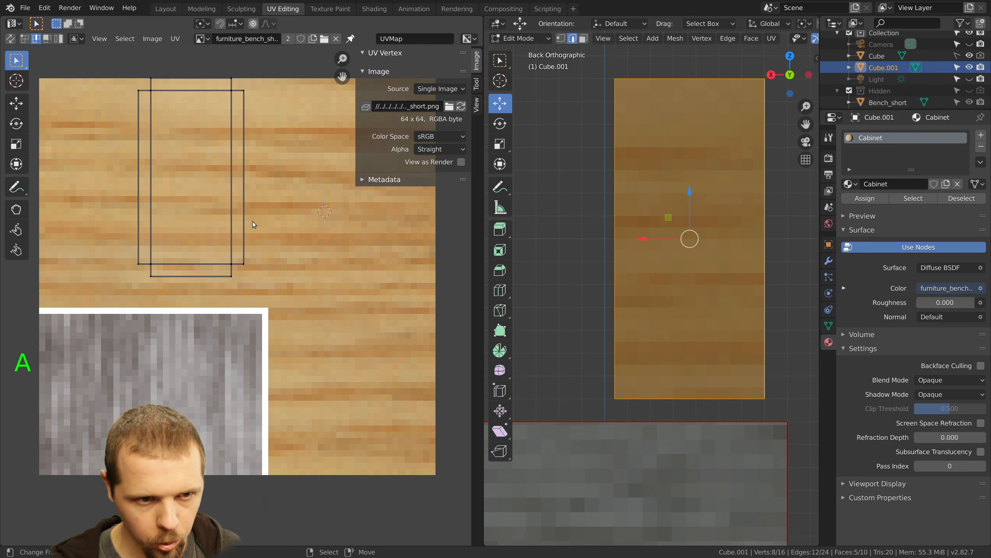
pyautogui.rightClick(220, 158)
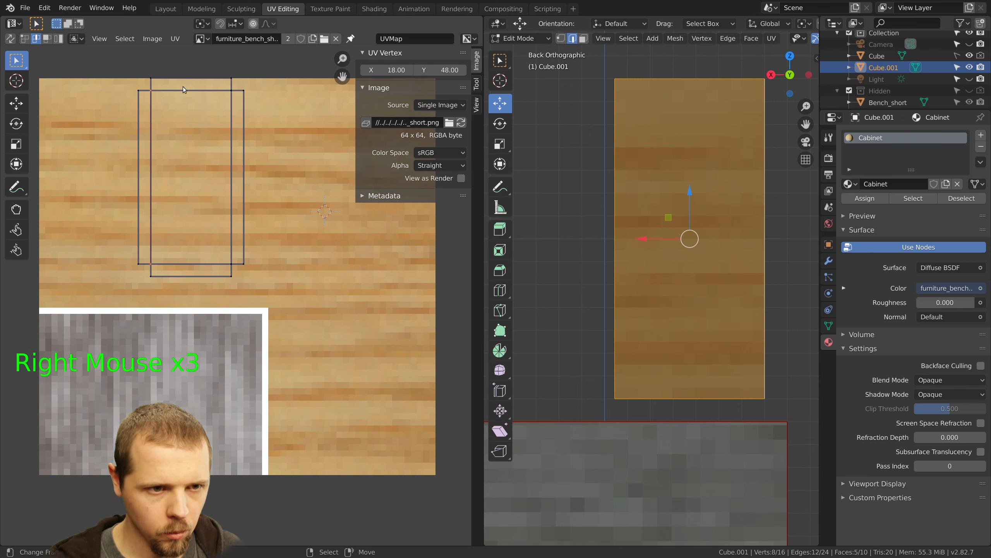
pyautogui.rightClick(185, 276)
pyautogui.press('a')
pyautogui.press('a')
pyautogui.press('a')
pyautogui.write('r')
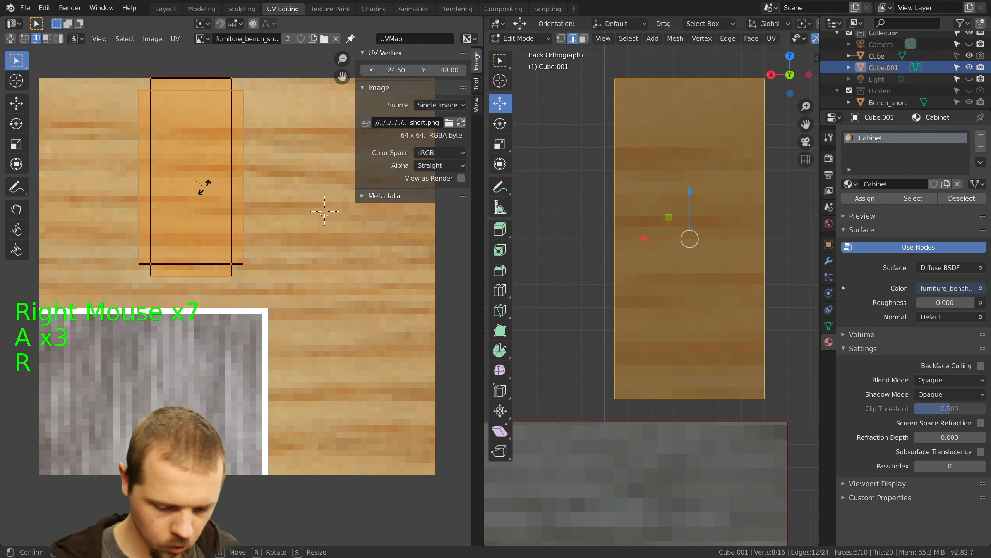
pyautogui.write('90')
pyautogui.press('Return')
pyautogui.press('g')
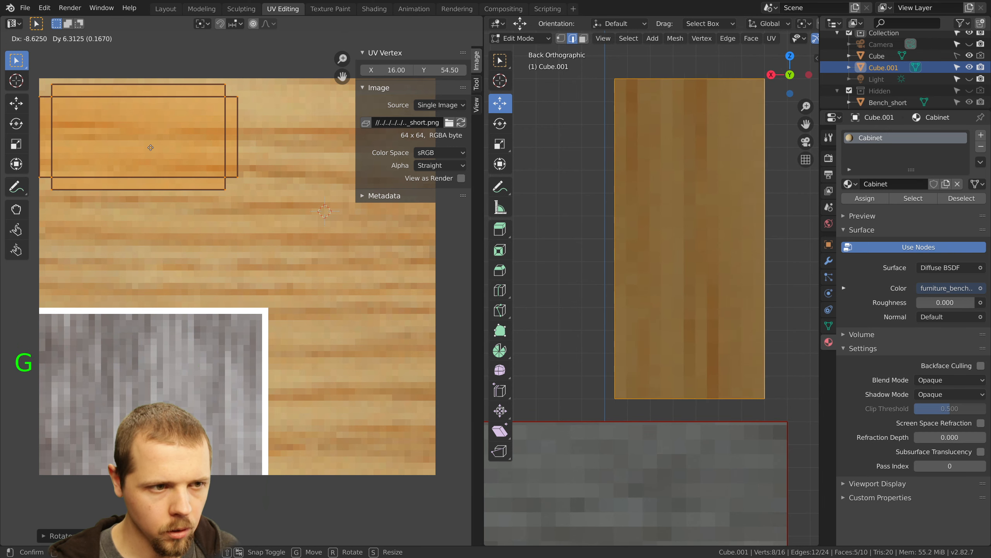
pyautogui.click(151, 141)
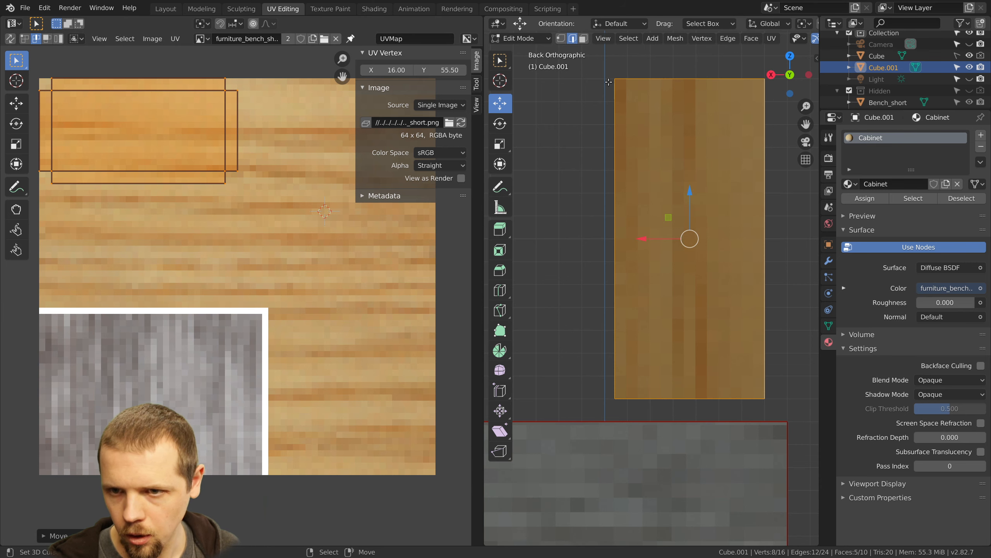
# Examine the wood pixels near the door's upper corner from behind and switch the mesh to face selection
pyautogui.scroll(1, 693, 97)
pyautogui.keyDown('shift'); pyautogui.moveTo(694, 98); pyautogui.dragTo(624, 218, button='middle'); pyautogui.keyUp('shift')
pyautogui.scroll(2, 624, 218)
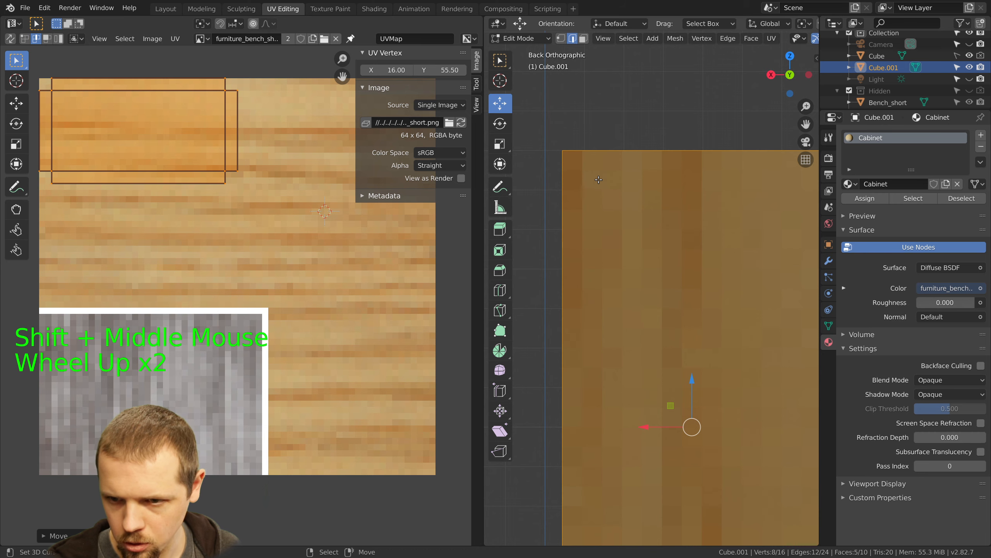
pyautogui.rightClick(608, 228)
pyautogui.scroll(-3, 611, 247)
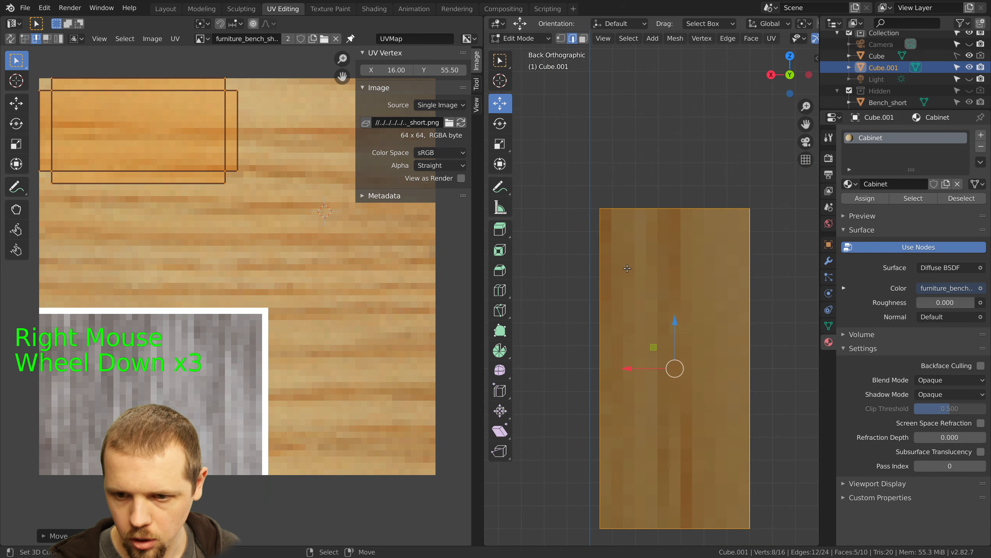
pyautogui.click(583, 39)
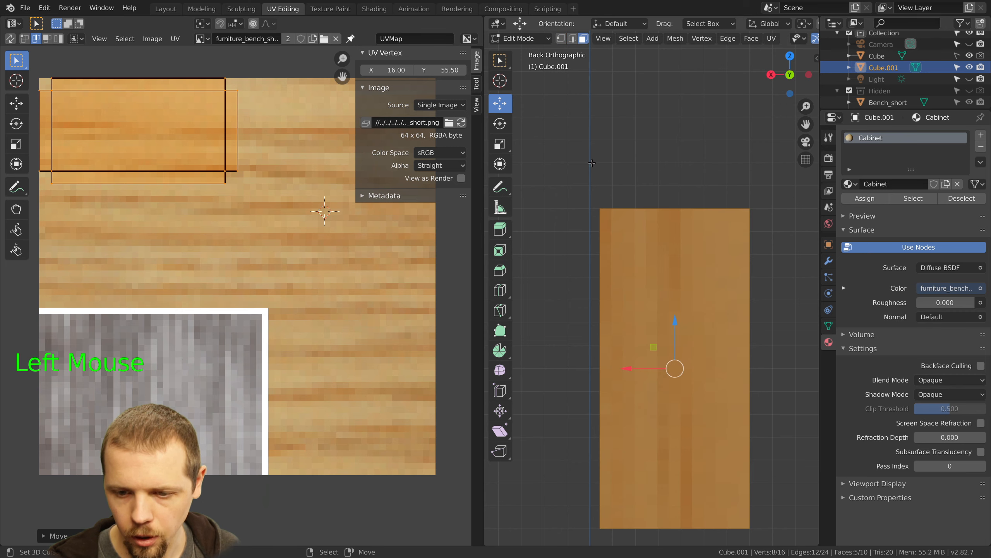
pyautogui.click(573, 39)
pyautogui.click(583, 39)
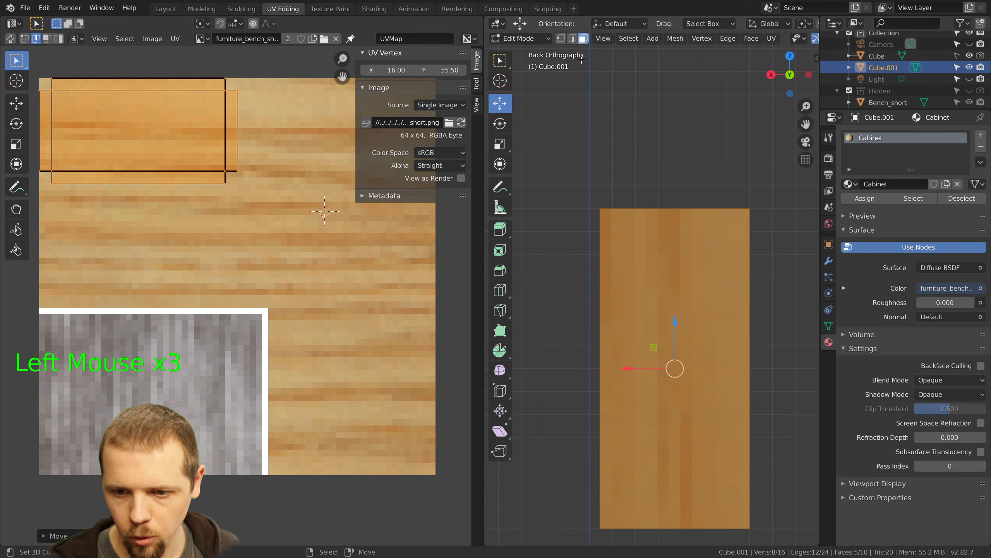
# Select the door's narrow side face and move it slightly inward along the X axis with snapping in front view
pyautogui.moveTo(612, 279); pyautogui.dragTo(729, 363, button='middle')
pyautogui.rightClick(733, 357)
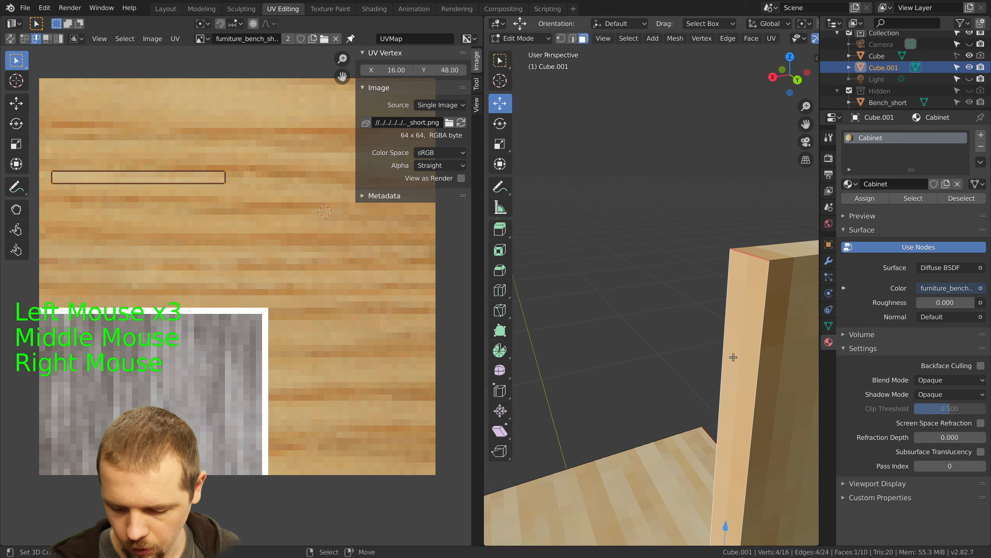
pyautogui.press('KP_3')
pyautogui.scroll(-8, 734, 357)
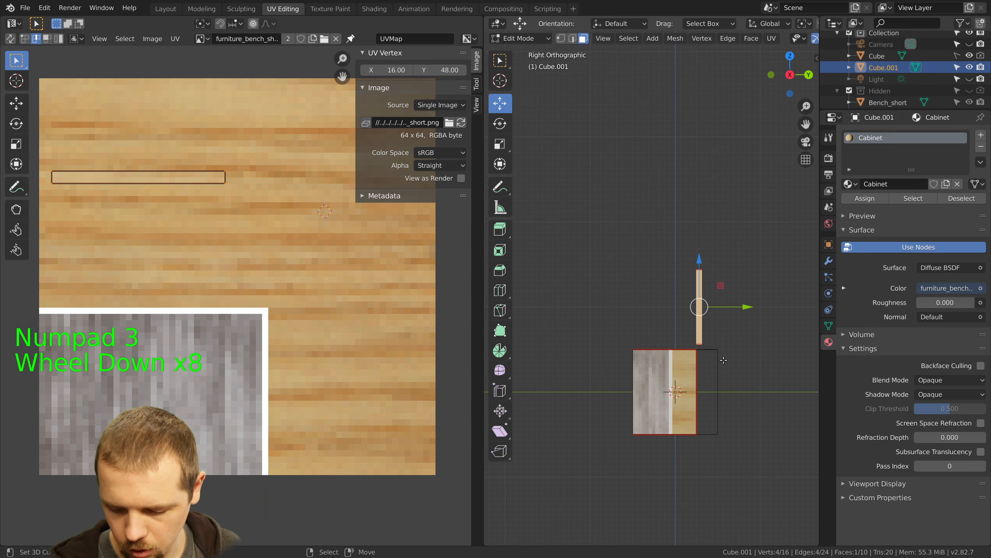
pyautogui.press('KP_1')
pyautogui.scroll(4, 663, 297)
pyautogui.scroll(8, 663, 297)
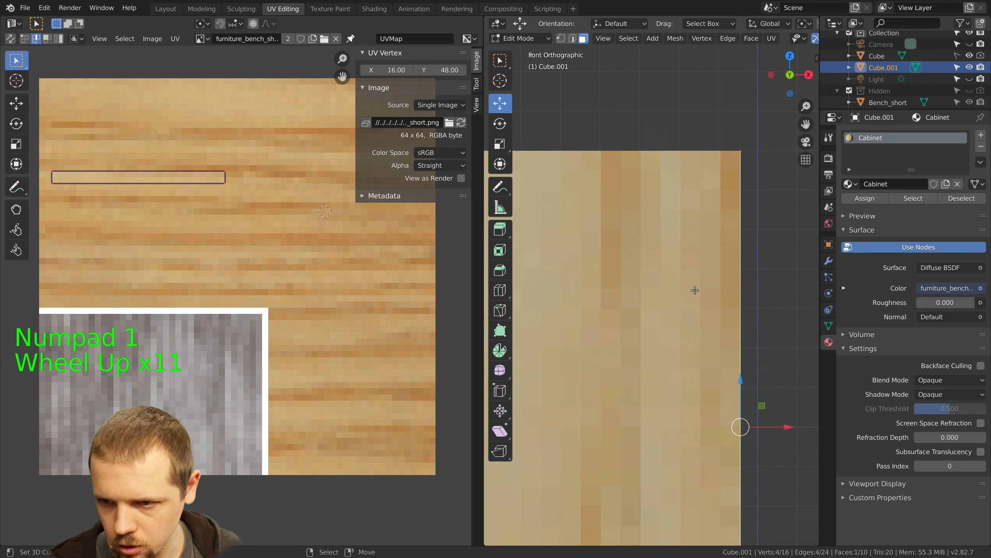
pyautogui.keyDown('shift'); pyautogui.moveTo(700, 287); pyautogui.dragTo(647, 241, button='middle'); pyautogui.keyUp('shift')
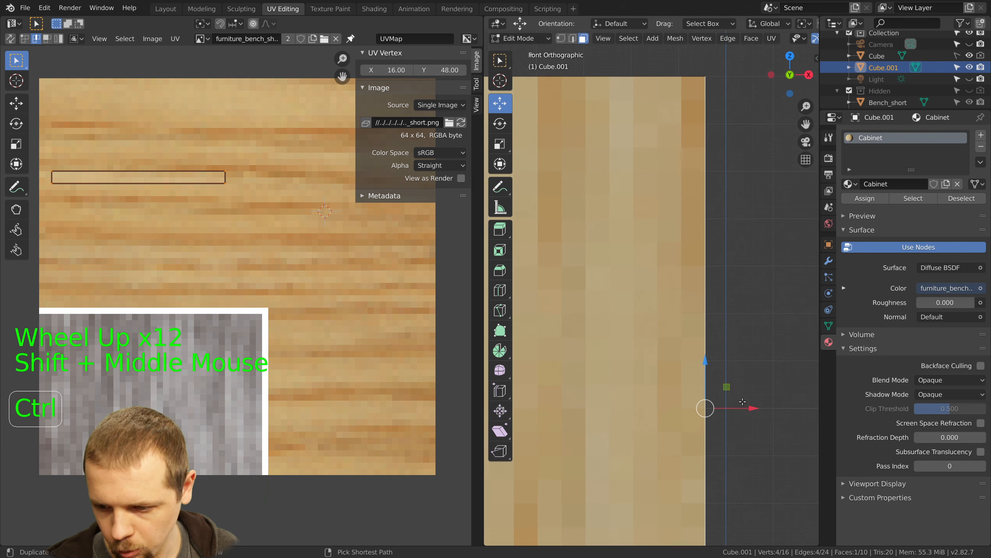
pyautogui.keyDown('ctrl'); pyautogui.moveTo(753, 407); pyautogui.dragTo(752, 407); pyautogui.keyUp('ctrl')
pyautogui.scroll(-7, 656, 339)
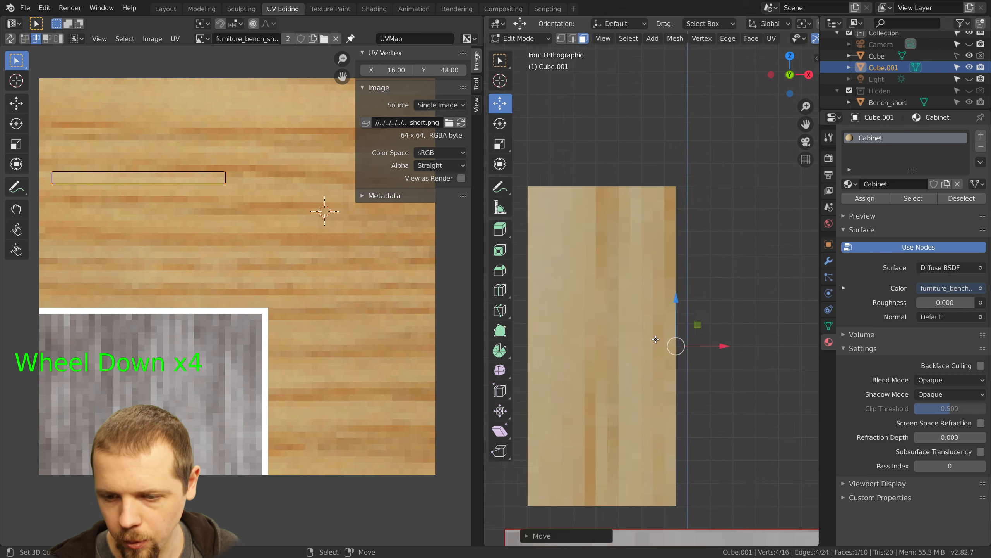
# Select the cabinet's large gray-textured face and bring up its UV island
pyautogui.moveTo(660, 325); pyautogui.dragTo(738, 420, button='middle')
pyautogui.rightClick(651, 442)
pyautogui.scroll(-3, 650, 442)
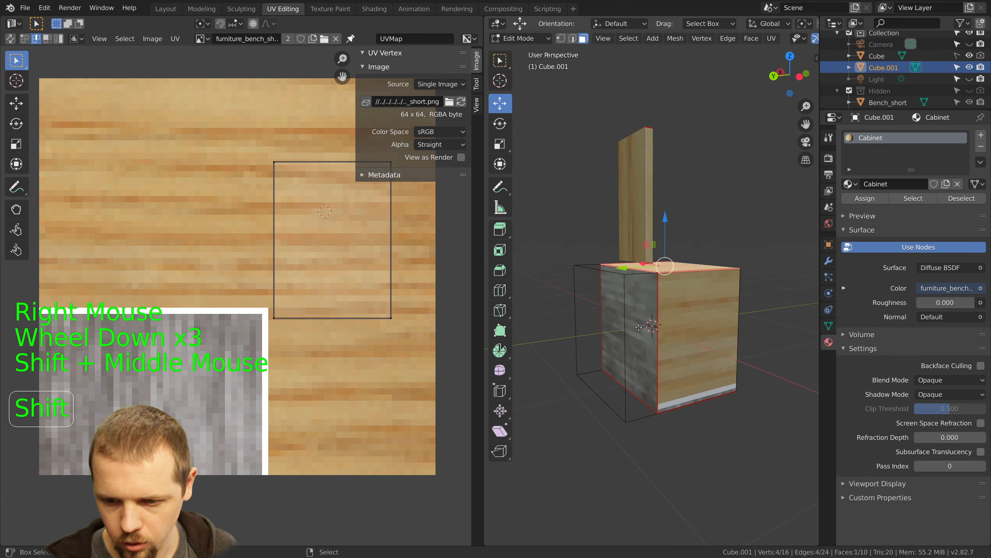
pyautogui.rightClick(632, 352)
pyautogui.scroll(-3, 240, 331)
pyautogui.moveTo(741, 351); pyautogui.dragTo(765, 298, button='middle')
pyautogui.scroll(3, 181, 335)
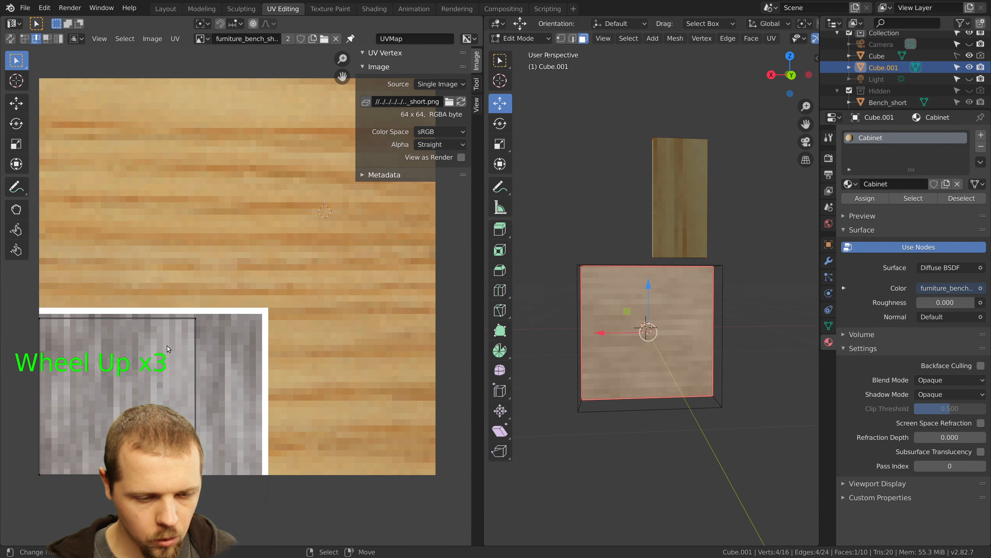
# Set the upper edge of the gray face's UV island to X 32 and Y 32
pyautogui.rightClick(171, 328)
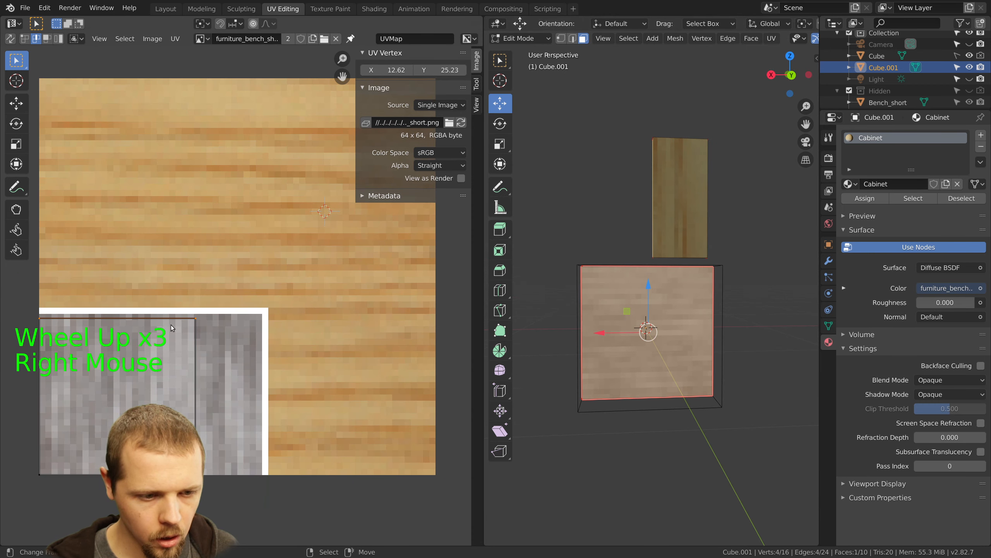
pyautogui.click(390, 70)
pyautogui.write('32.62')
pyautogui.press('Return')
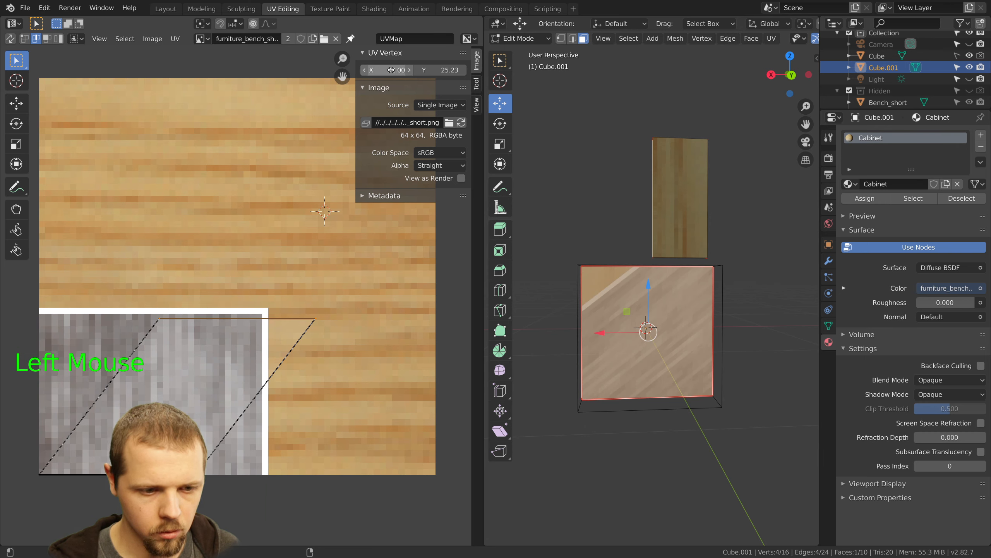
pyautogui.click(434, 70)
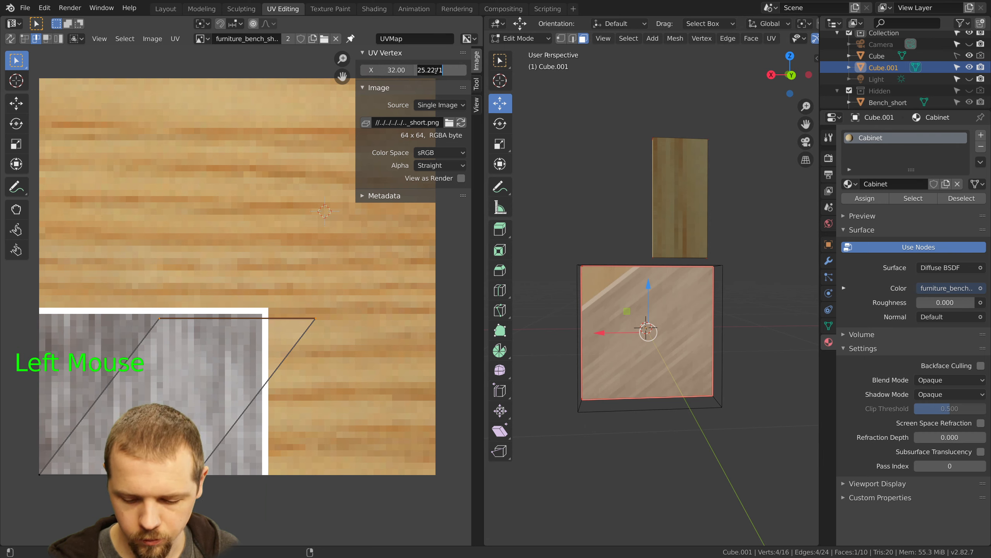
pyautogui.write('32')
pyautogui.press('Return')
# Move the island's upper edge back left to square its shape and set the right edge's X coordinate to 32
pyautogui.press('g')
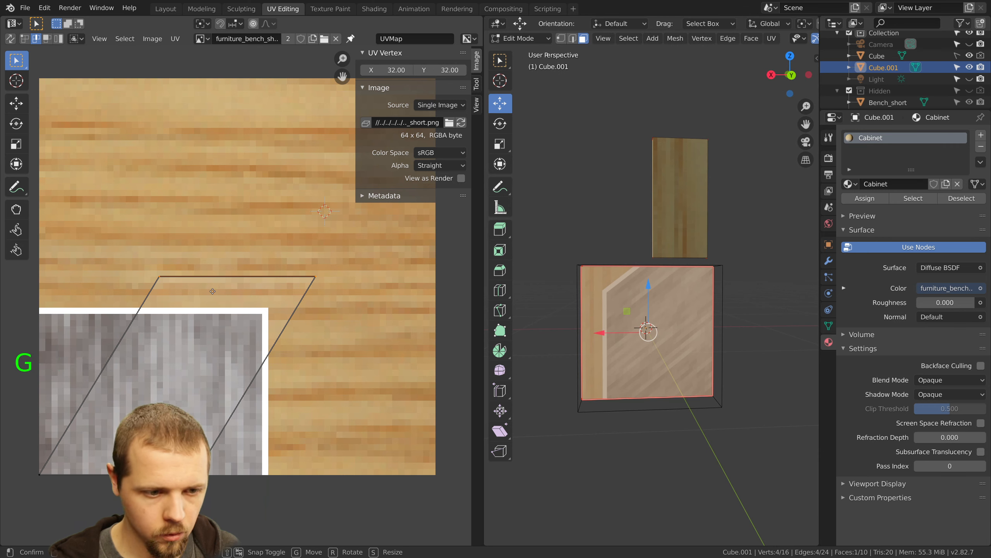
pyautogui.rightClick(201, 367)
pyautogui.click(396, 70)
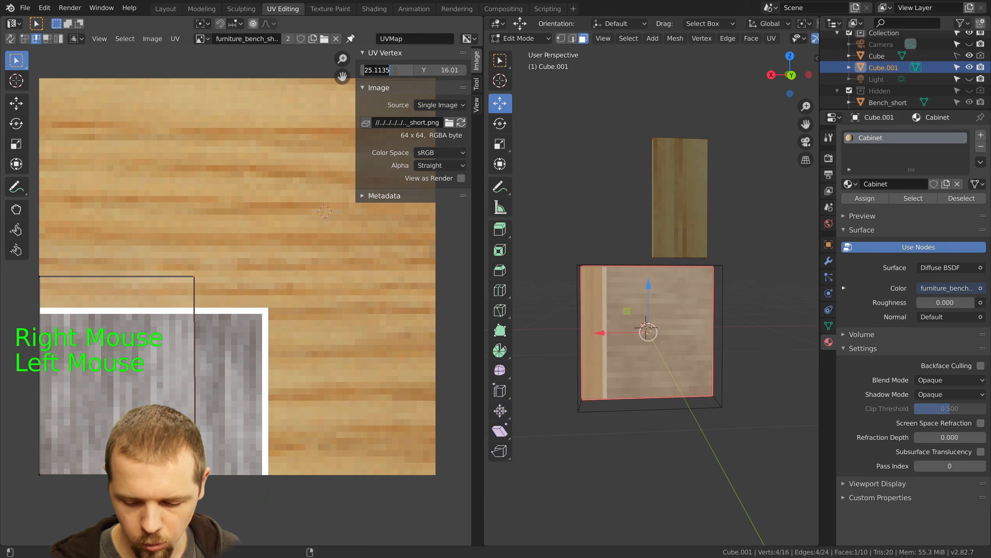
pyautogui.write('32')
pyautogui.press('Return')
# Snap the upper right corner of the gray face's UV island to the pixel grid at X 32, Y 32
pyautogui.rightClick(244, 277)
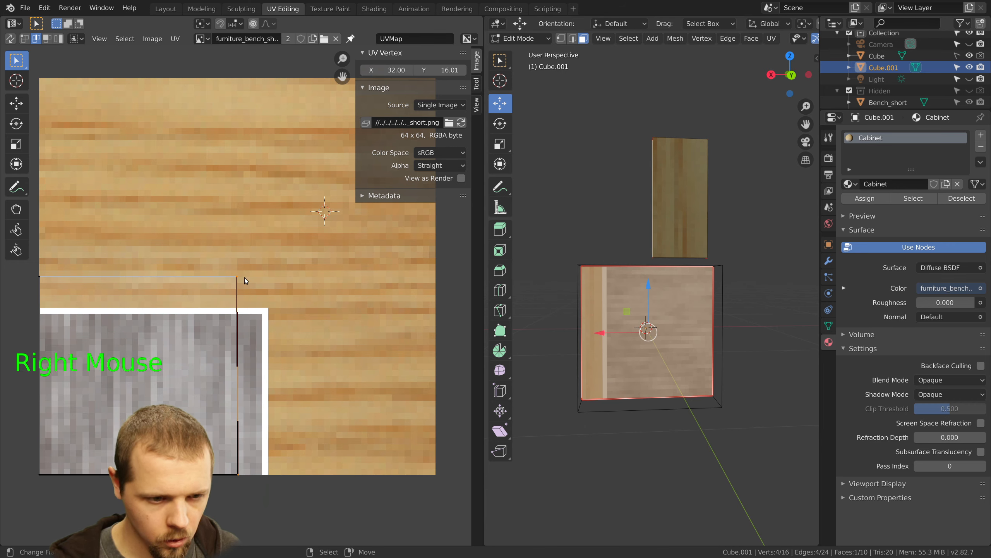
pyautogui.click(238, 277)
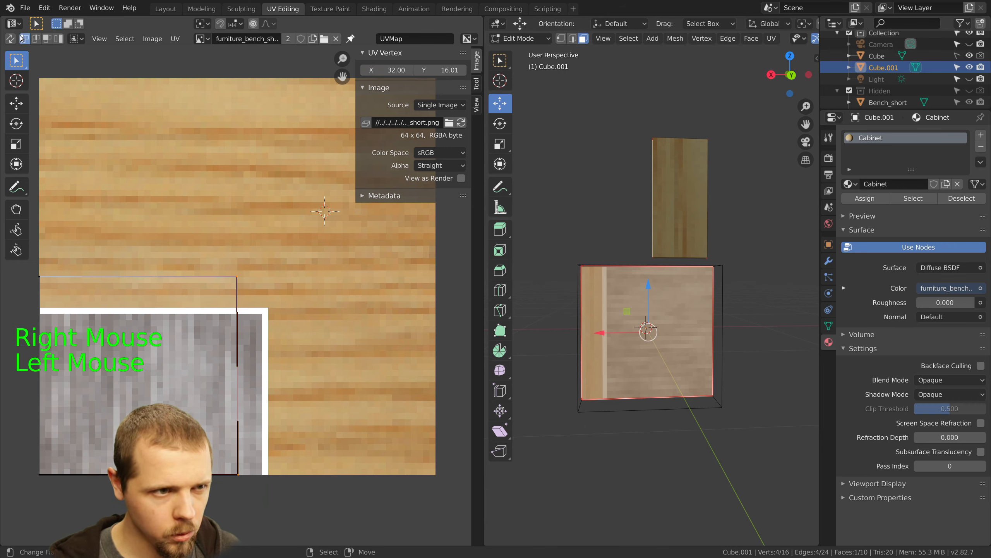
pyautogui.rightClick(246, 285)
pyautogui.press('g')
pyautogui.rightClick(262, 295)
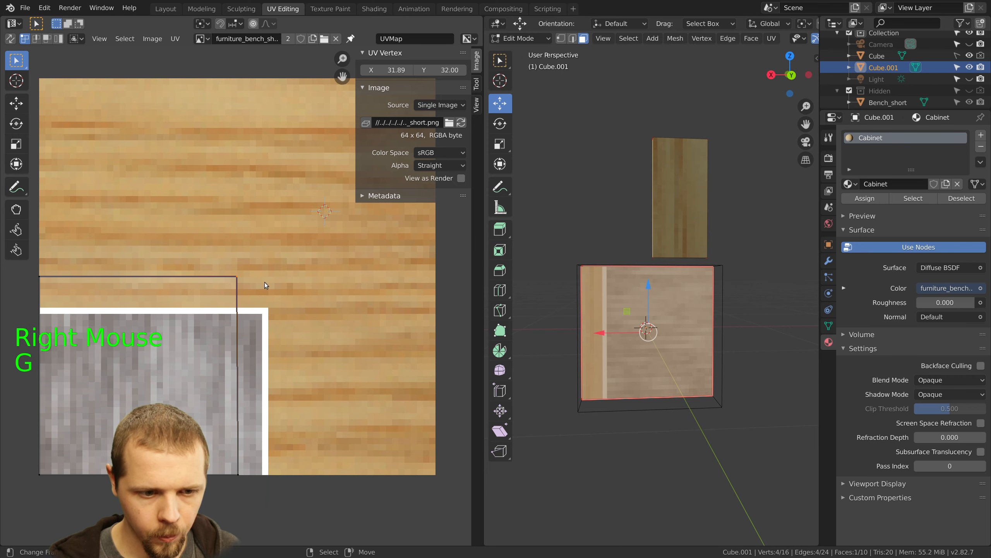
pyautogui.press('g')
pyautogui.rightClick(266, 277)
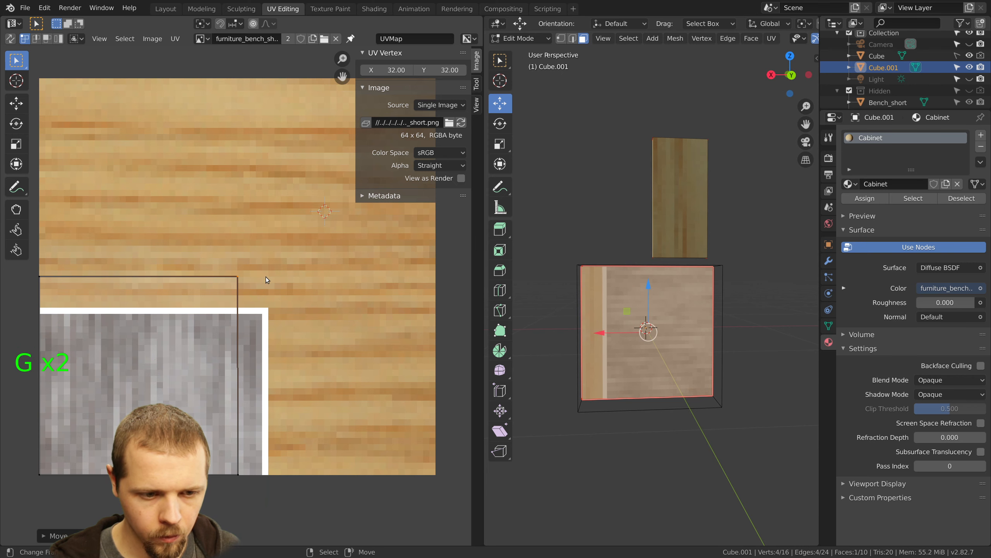
# Set the X coordinate of the gray island's lower right UV corner to 32 and select the whole island for a pixel-snapping move
pyautogui.rightClick(237, 474)
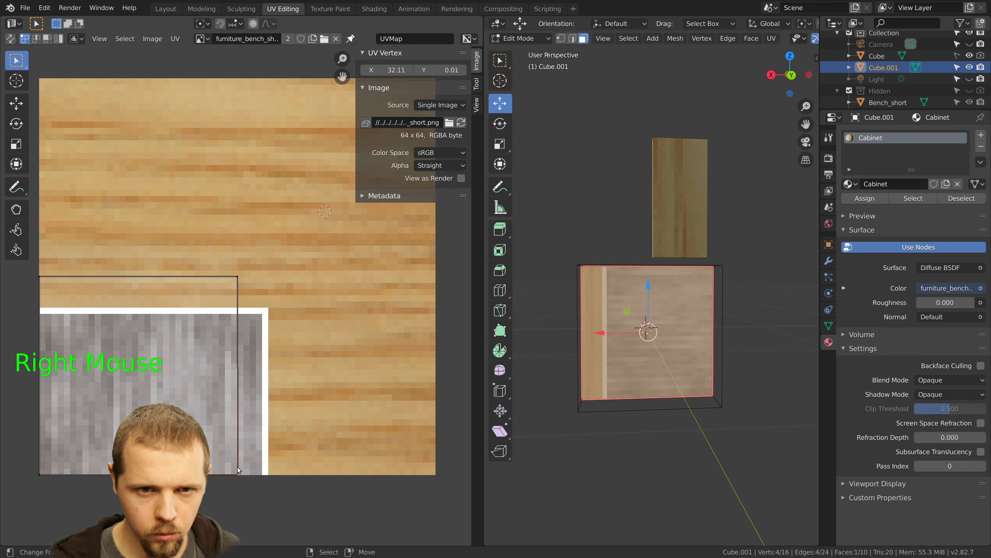
pyautogui.click(394, 71)
pyautogui.write('32')
pyautogui.press('Return')
pyautogui.press('a')
pyautogui.press('a')
pyautogui.press('a')
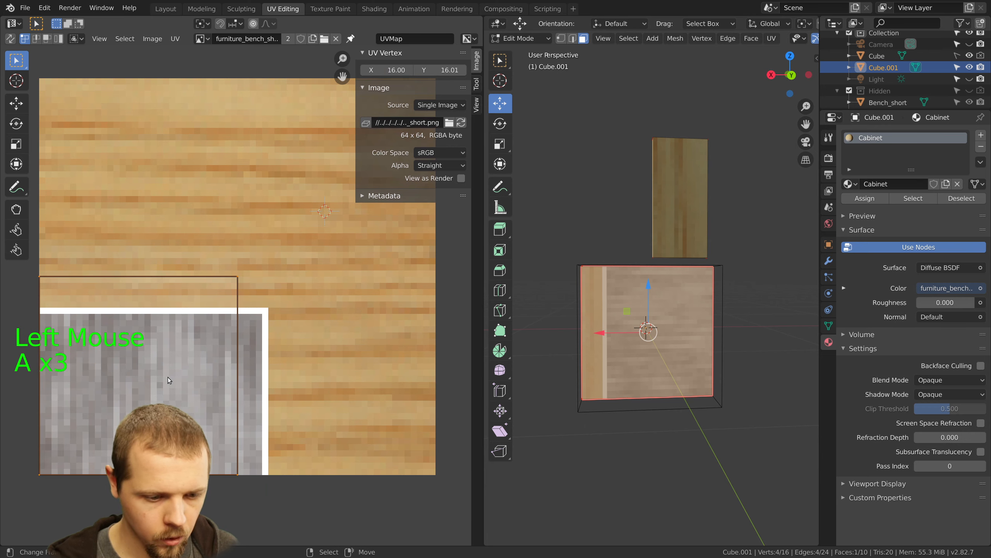
pyautogui.press('g')
# Select all faces of the mesh and snap all their UVs to the texture's pixels with a zero-distance move
pyautogui.press('a')
pyautogui.press('a')
pyautogui.press('a')
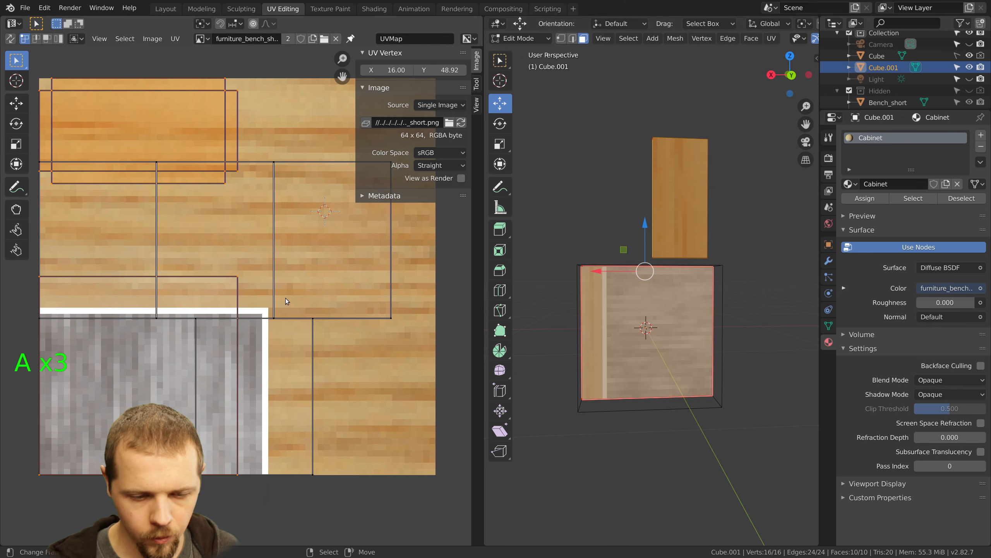
pyautogui.press('a')
pyautogui.press('a')
pyautogui.press('g')
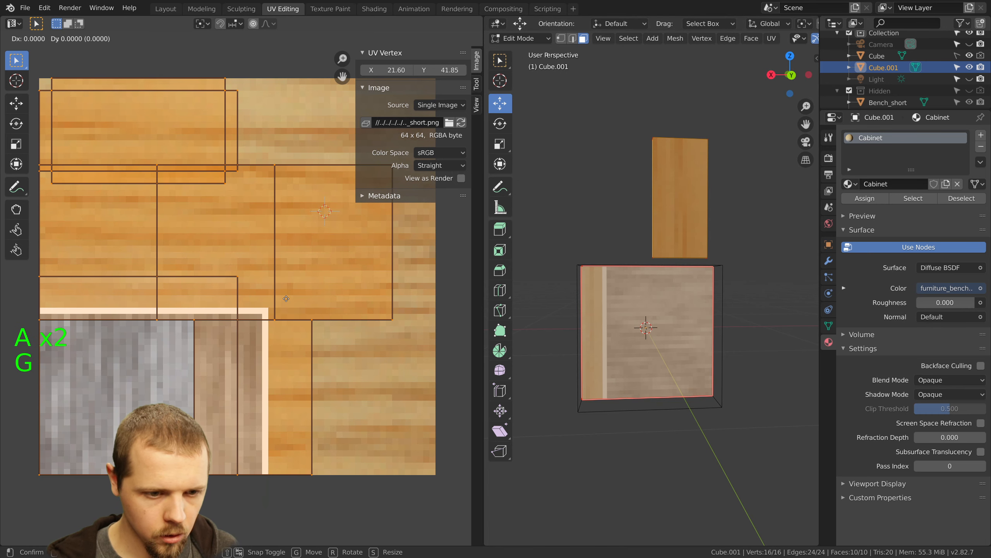
pyautogui.click(285, 298)
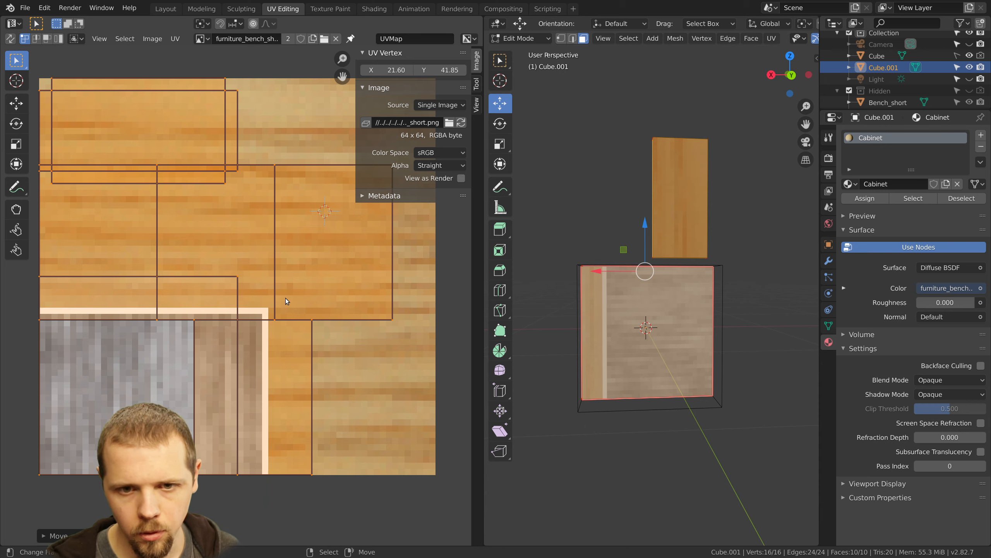
# Set the UV Snap to Pixels option to Corner
pyautogui.click(175, 38)
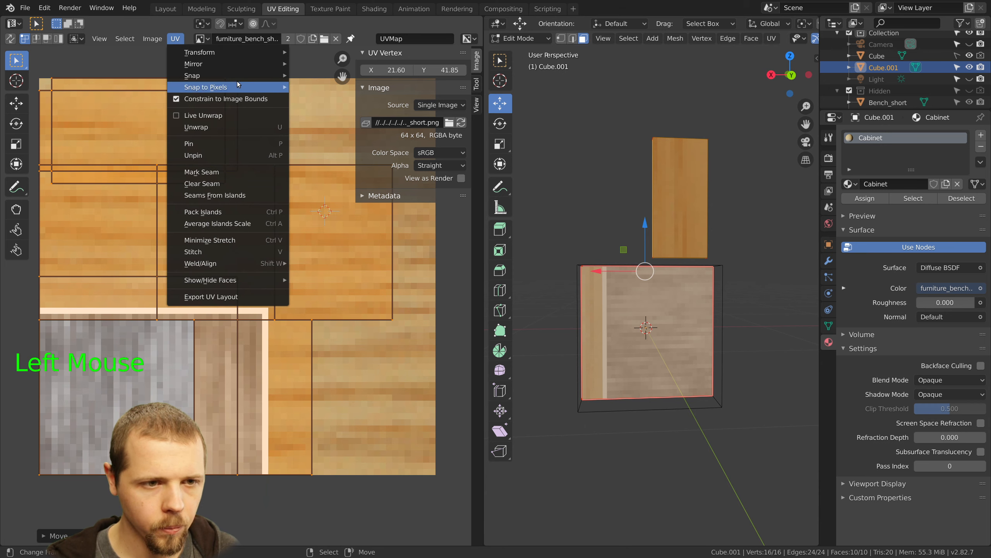
pyautogui.moveTo(242, 88)
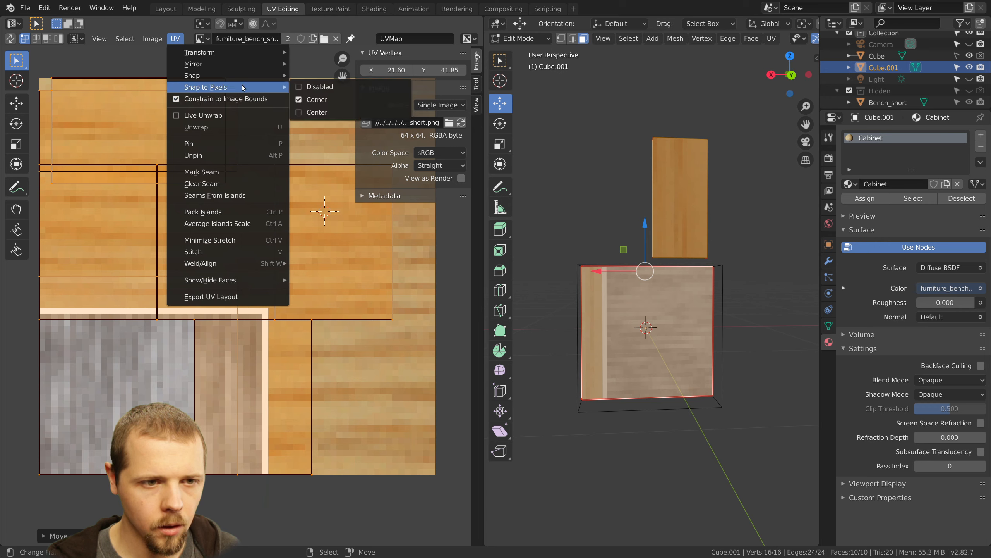
pyautogui.click(301, 100)
pyautogui.click(409, 279)
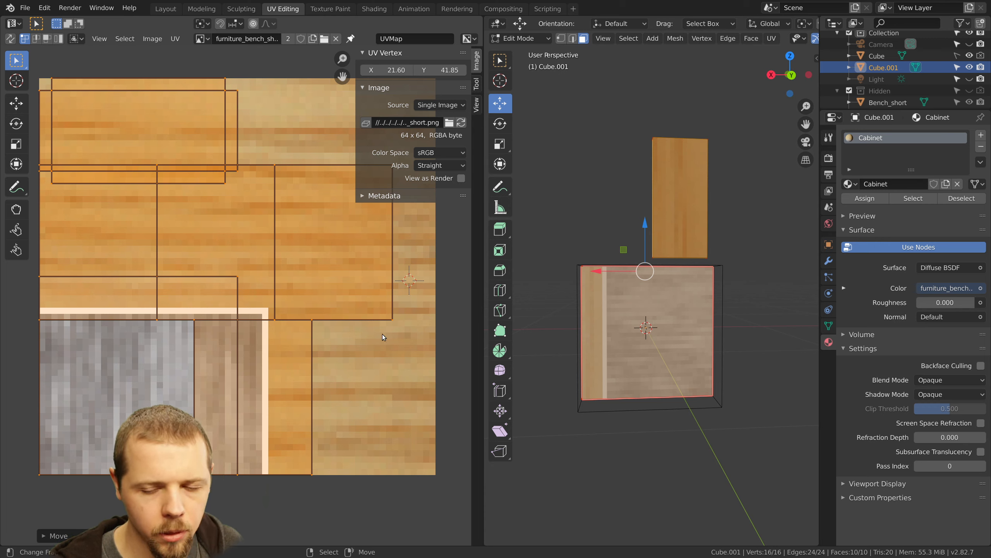
# Select the cabinet's side face and move its UV island into the lower right corner of the wood texture
pyautogui.moveTo(598, 317); pyautogui.dragTo(701, 296, button='middle')
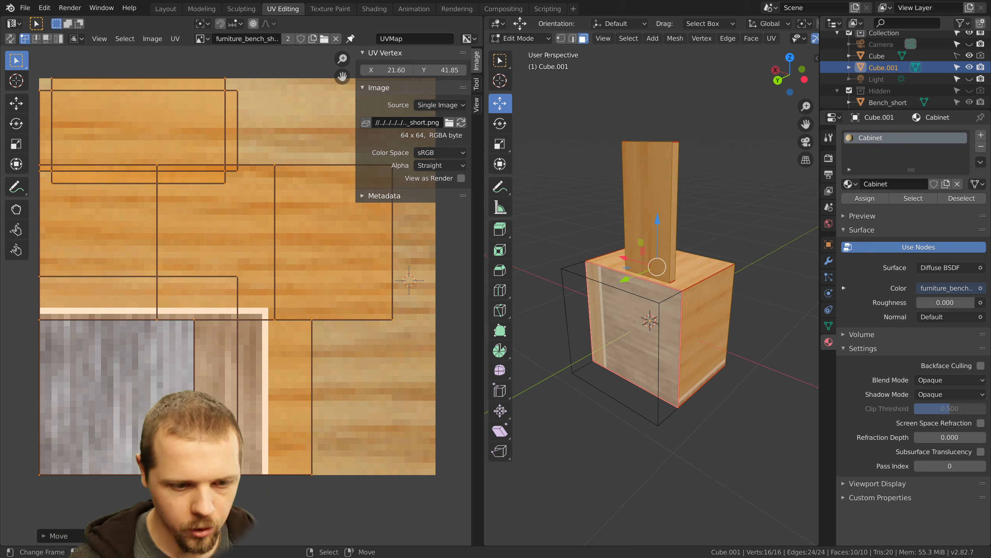
pyautogui.rightClick(711, 321)
pyautogui.moveTo(711, 321); pyautogui.dragTo(646, 295, button='middle')
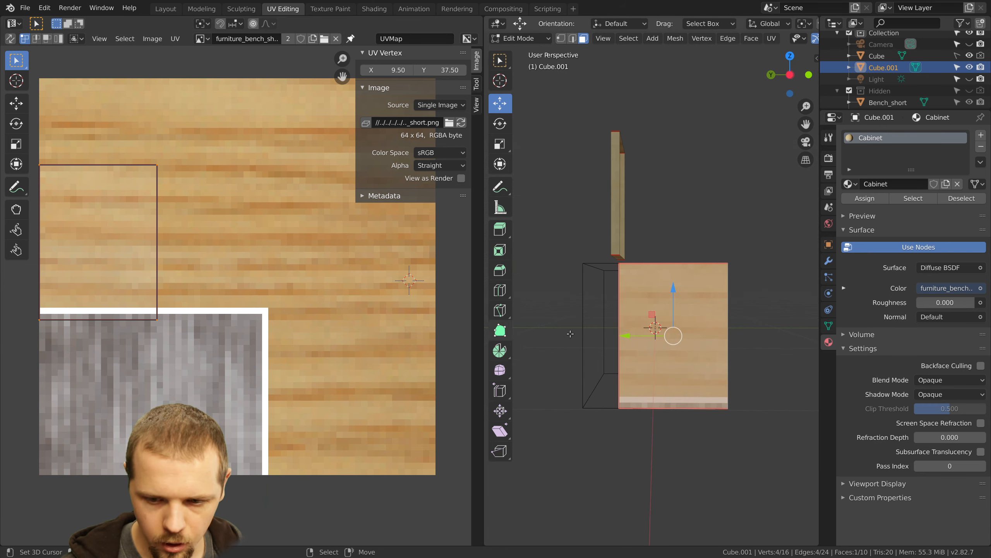
pyautogui.press('g')
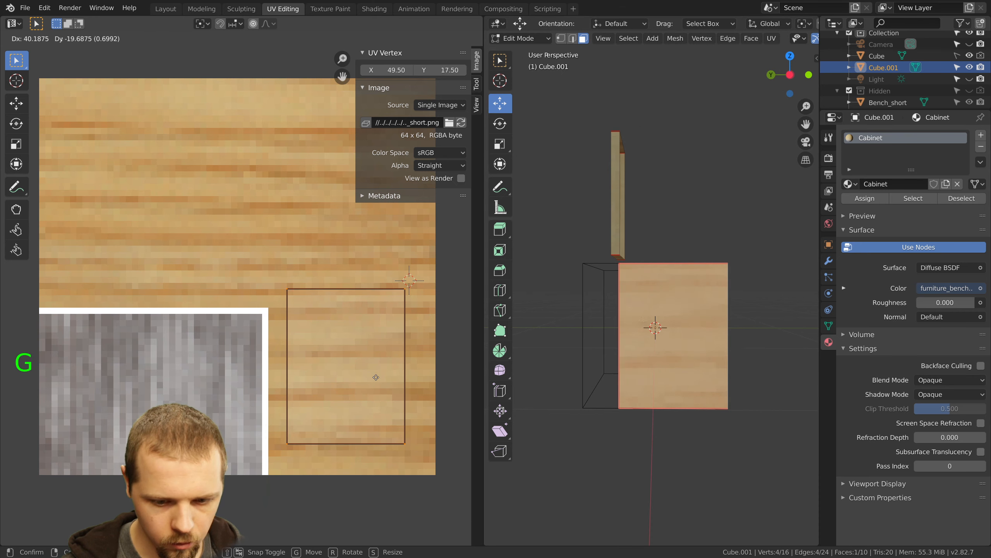
pyautogui.click(400, 412)
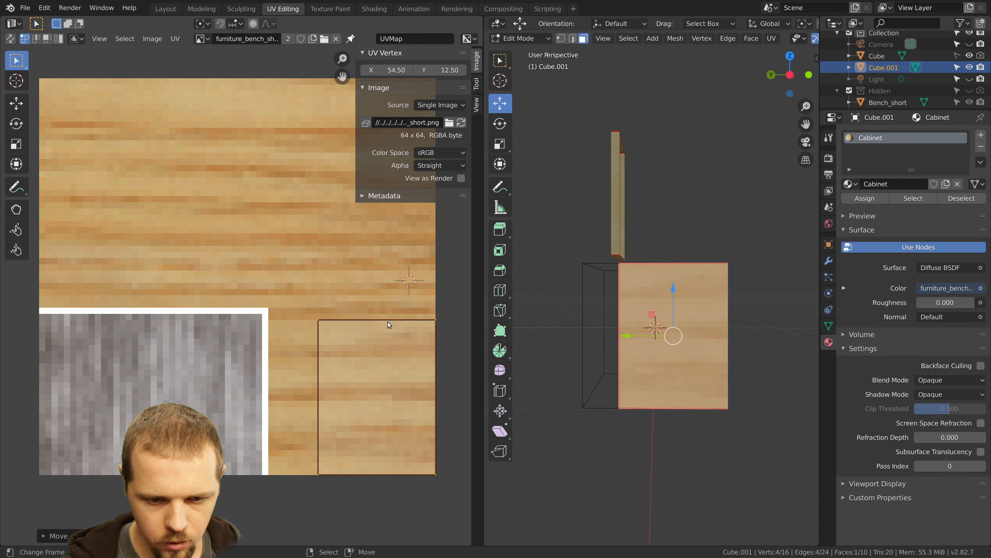
# Set the Y coordinate of both upper corners of the side face's UV island to 32
pyautogui.click(440, 74)
pyautogui.write('3')
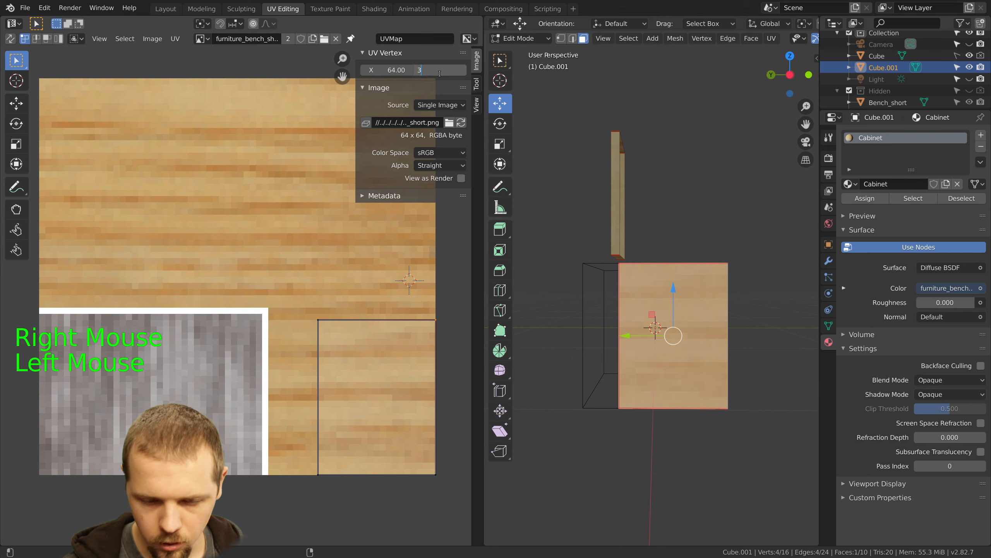
pyautogui.write('2')
pyautogui.press('Return')
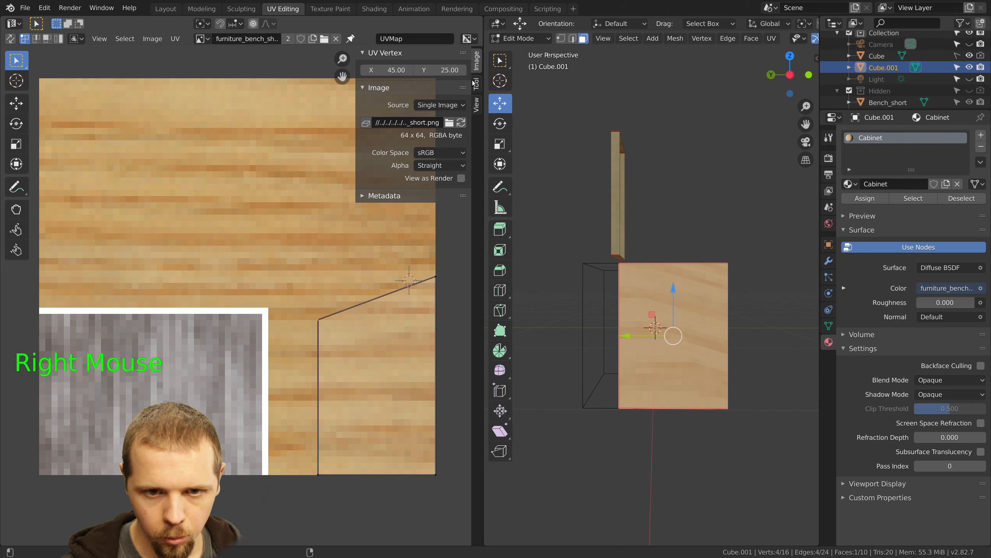
pyautogui.click(440, 69)
pyautogui.write('32')
pyautogui.press('Return')
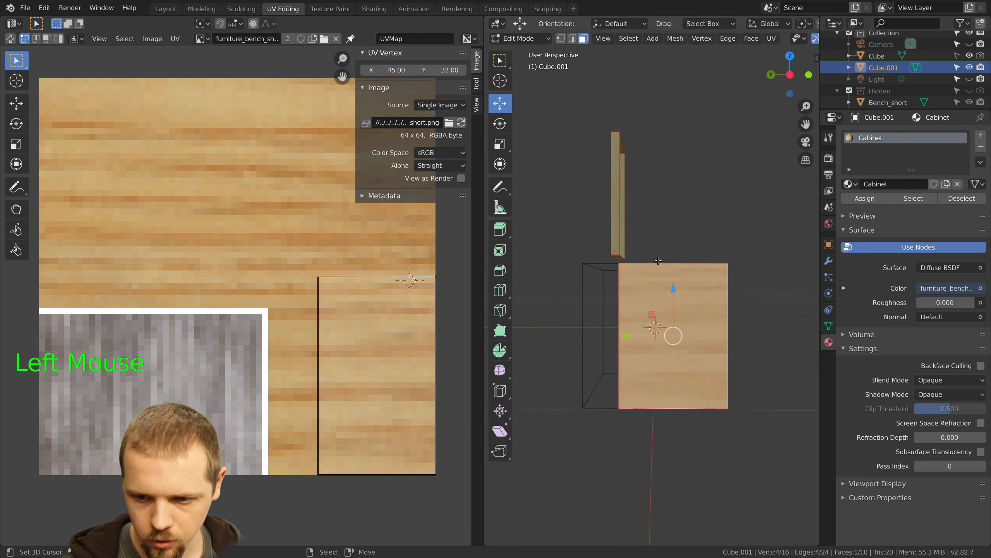
# Select the cabinet's opposite side face and set the Y coordinate of its UV island's upper corners to 32
pyautogui.moveTo(654, 318); pyautogui.dragTo(625, 354, button='middle')
pyautogui.rightClick(613, 337)
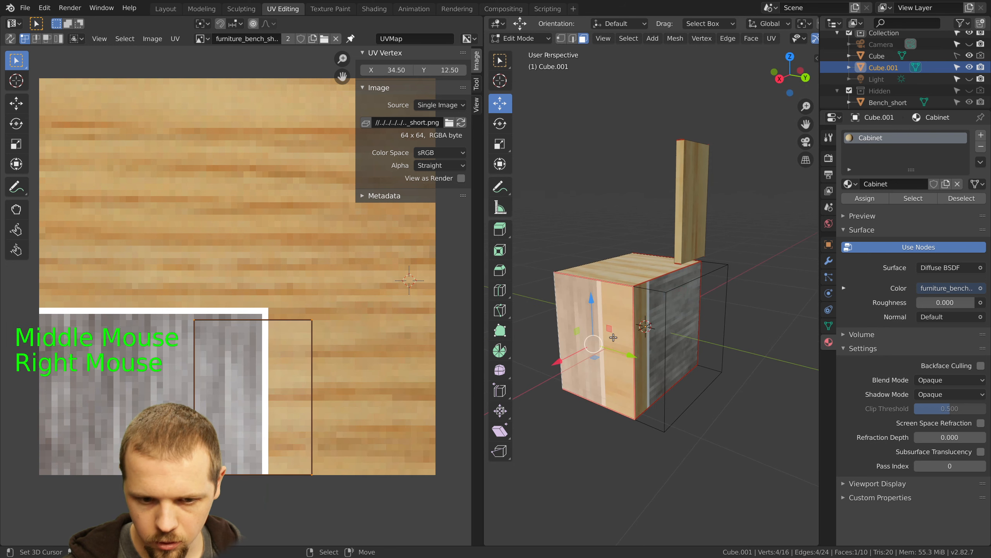
pyautogui.rightClick(292, 320)
pyautogui.keyDown('shift'); pyautogui.rightClick(250, 300); pyautogui.keyUp('shift')
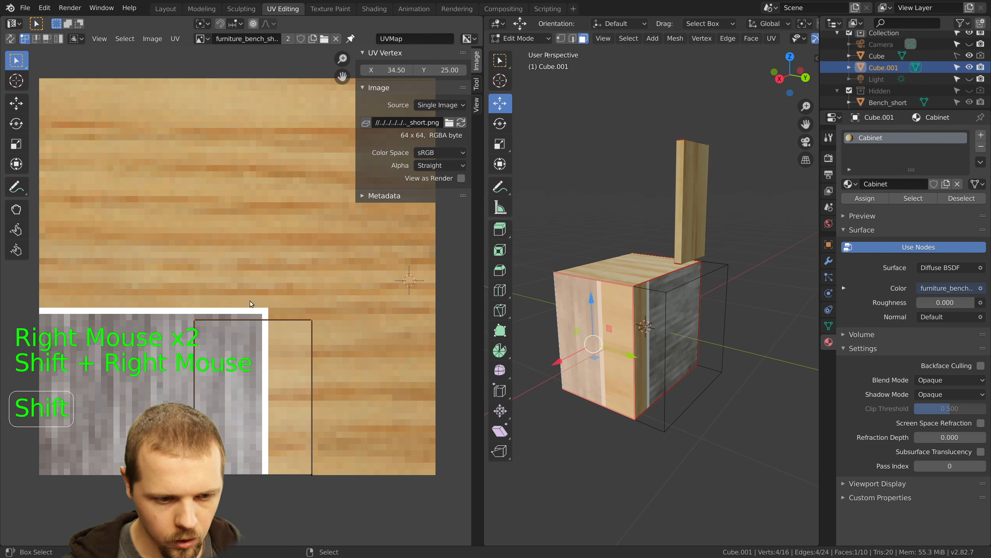
pyautogui.click(438, 70)
pyautogui.press('Return')
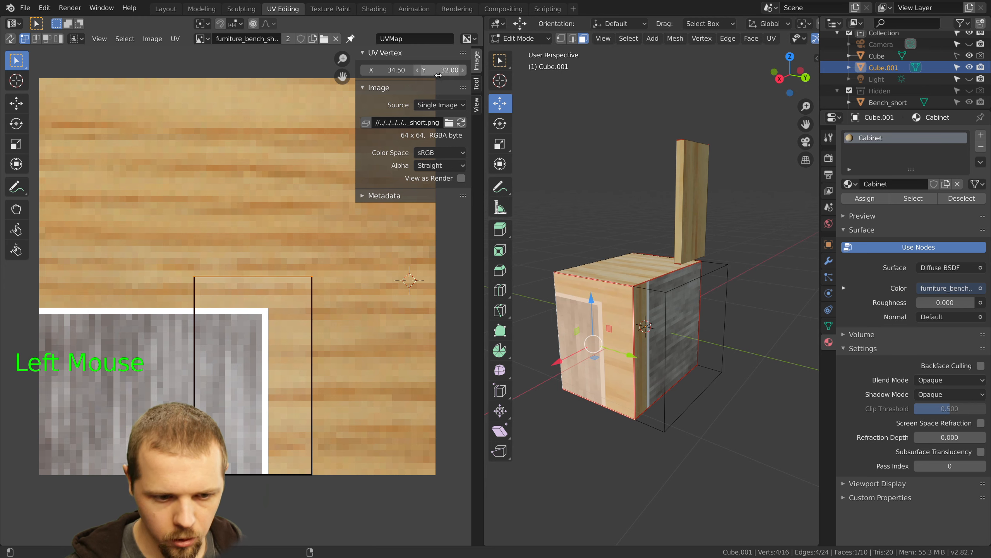
# With all faces selected, move the opposite side's UV island onto the first side's island in the texture's lower right corner
pyautogui.press('a')
pyautogui.press('a')
pyautogui.press('a')
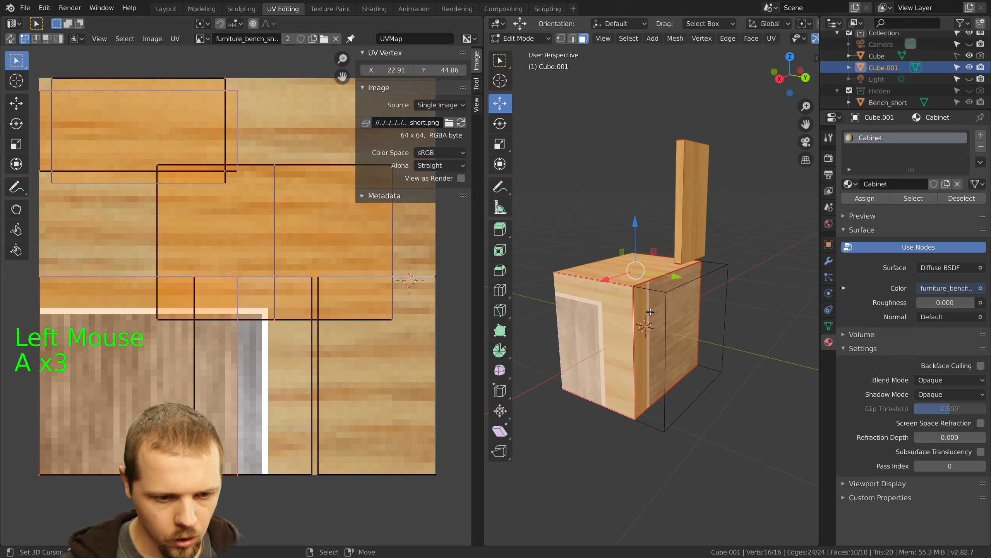
pyautogui.rightClick(310, 368)
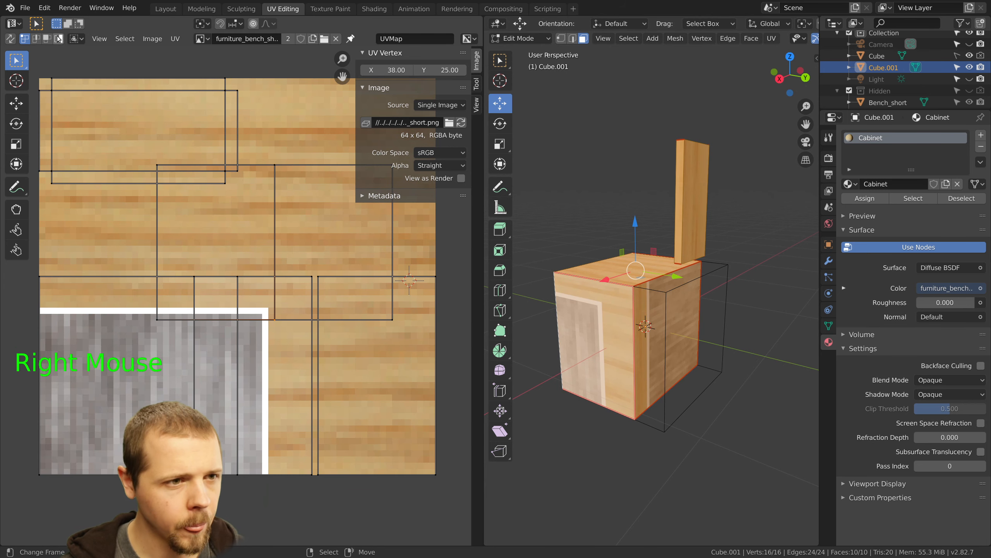
pyautogui.rightClick(283, 357)
pyautogui.press('g')
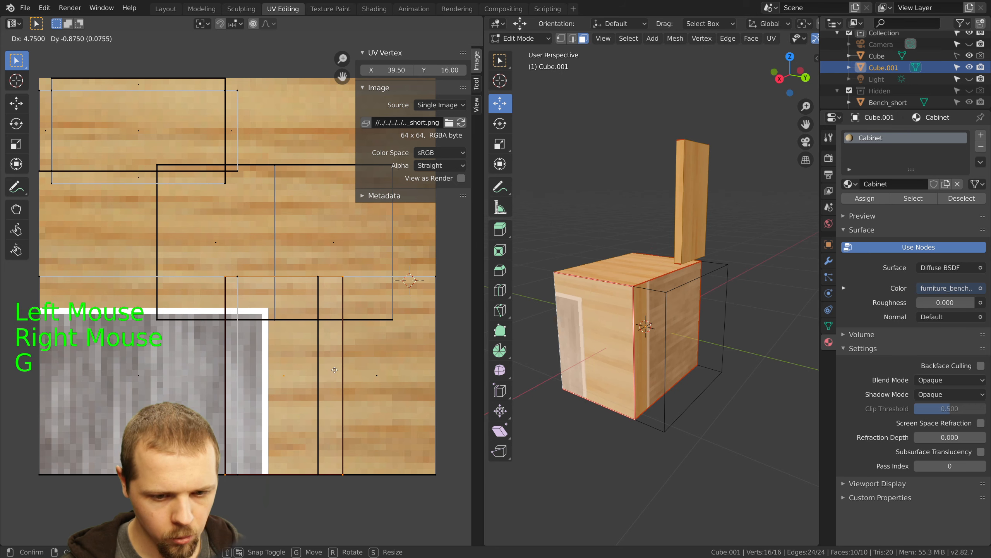
pyautogui.click(415, 380)
# Move the two neighbouring UV islands in the middle of the texture into its upper right corner, stacked on each other
pyautogui.rightClick(320, 233)
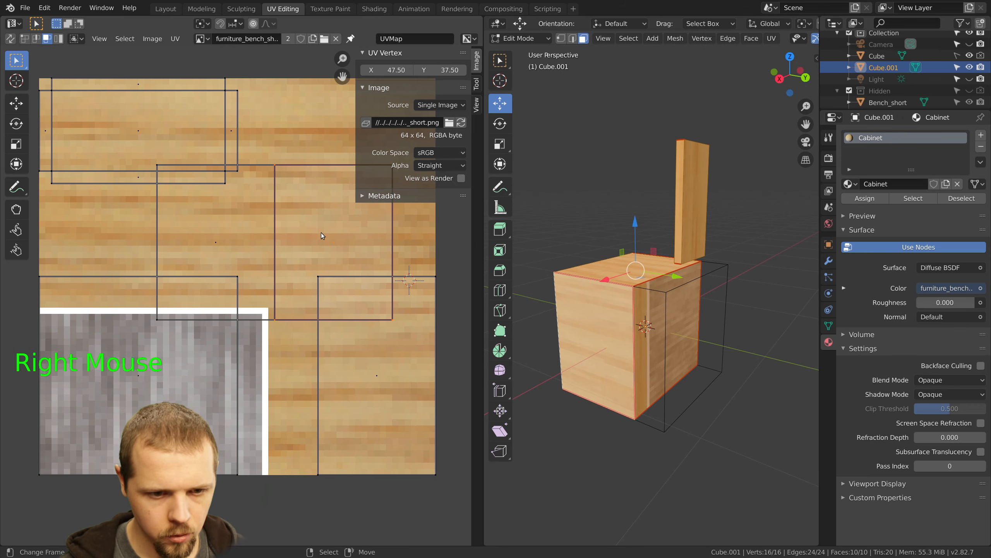
pyautogui.press('g')
pyautogui.click(407, 127)
pyautogui.rightClick(192, 237)
pyautogui.press('g')
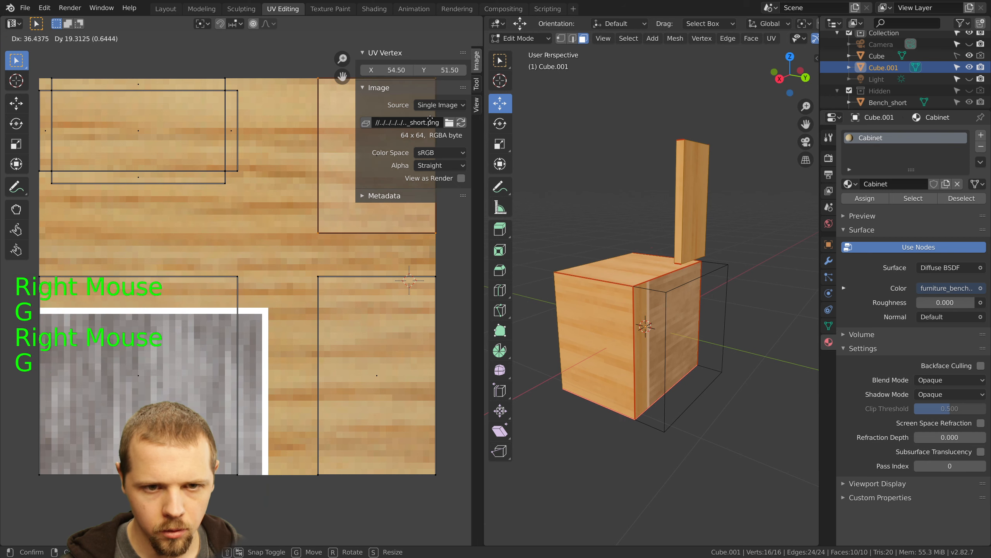
pyautogui.click(353, 150)
# Select the cabinet's large gray-textured face to isolate its UV island
pyautogui.moveTo(644, 300); pyautogui.dragTo(578, 310, button='middle')
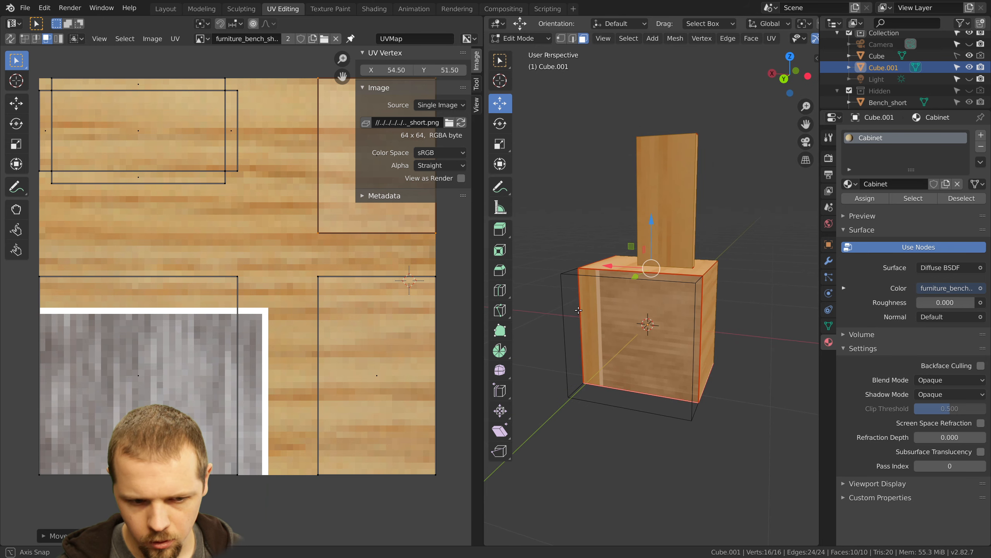
pyautogui.rightClick(649, 328)
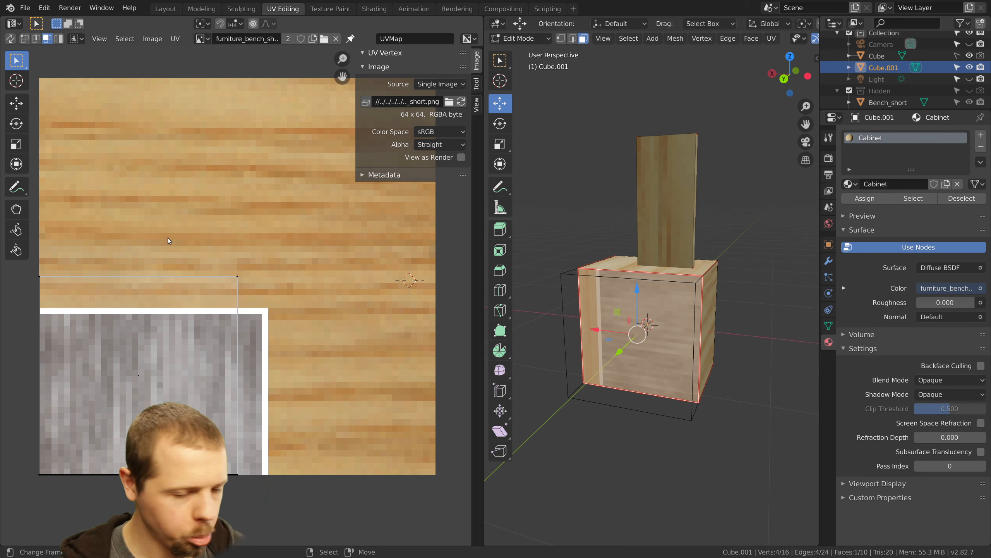
# Rotate the UVs of the cabinet's front face by 90 degrees
pyautogui.rightClick(648, 319)
pyautogui.moveTo(648, 320)
pyautogui.mouseDown(button='middle')
pyautogui.moveTo(668, 309)
pyautogui.moveTo(659, 317)
pyautogui.mouseUp(button='middle')
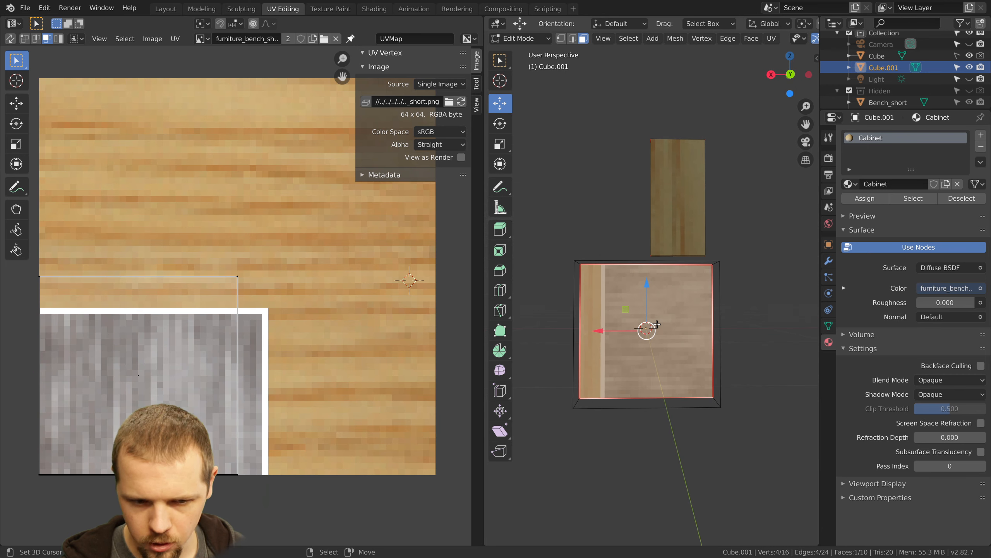
pyautogui.press('a')
pyautogui.press('a')
pyautogui.press('a')
pyautogui.press('a')
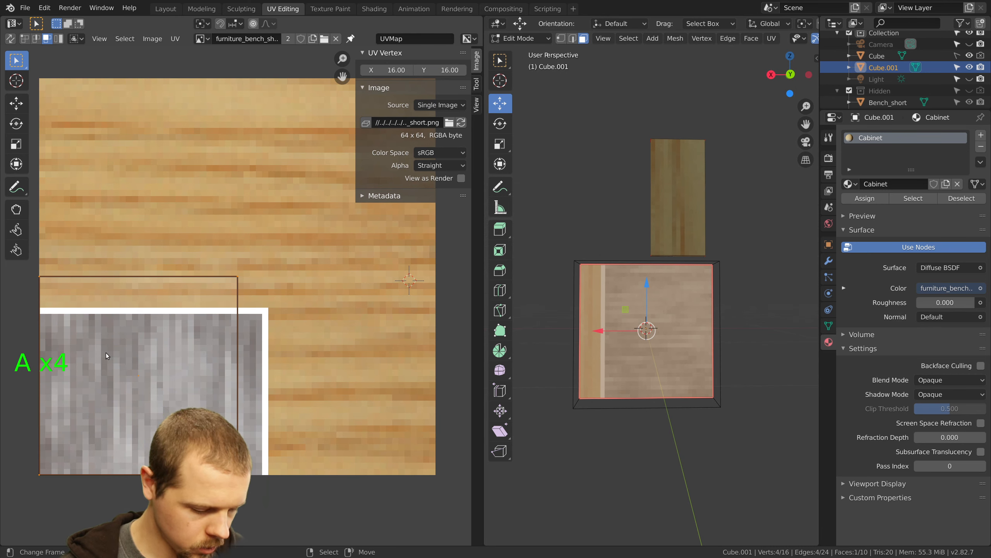
pyautogui.press('r')
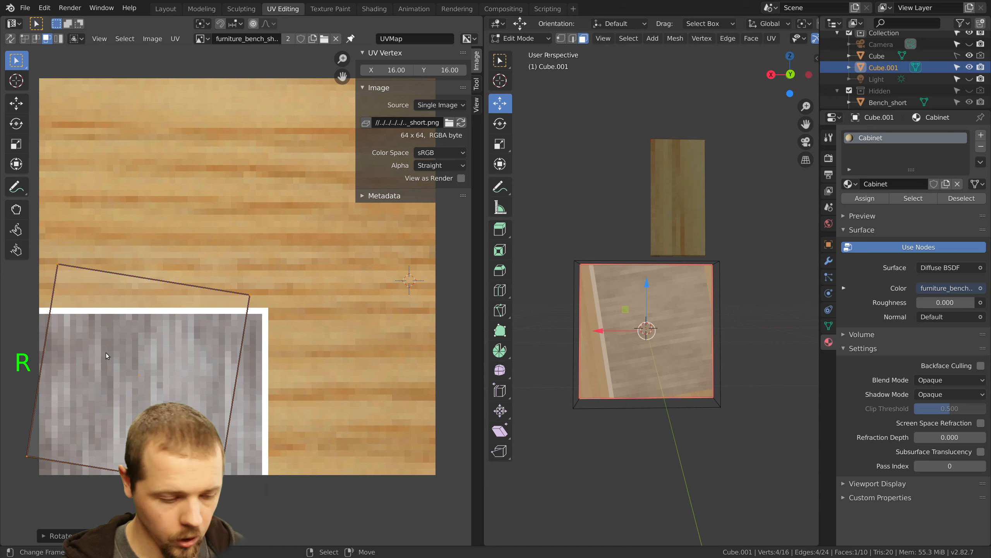
pyautogui.hotkey('ctrl', 'z')
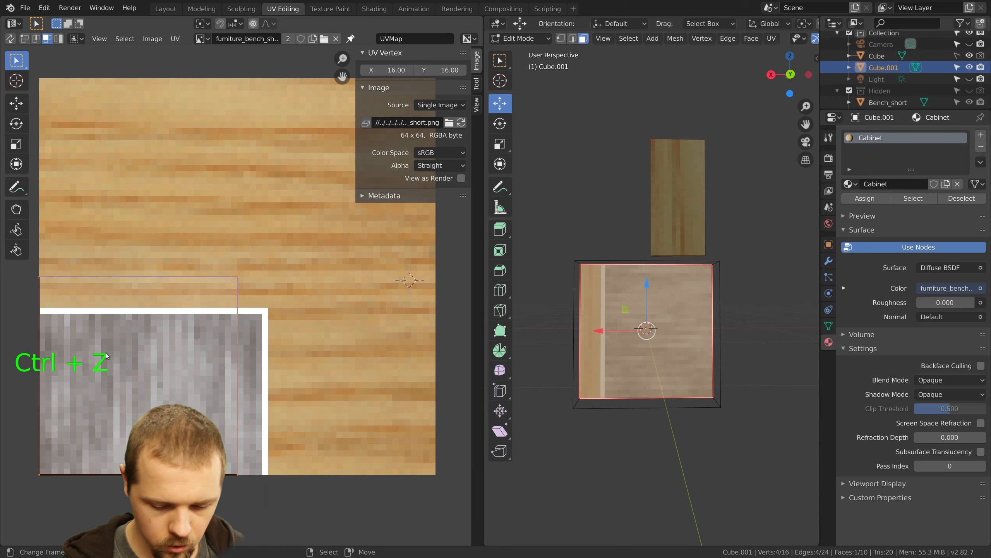
pyautogui.write('r90')
pyautogui.press('Return')
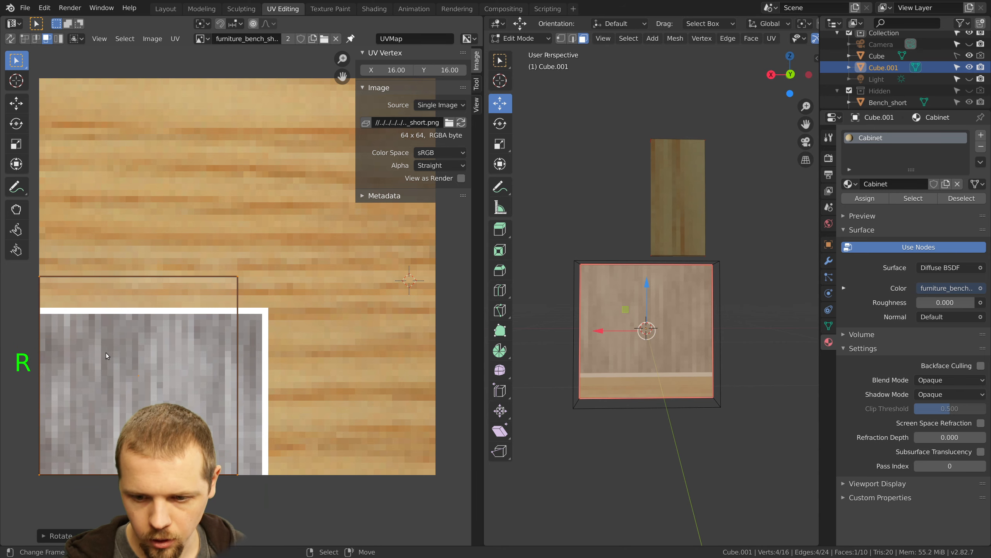
# Rotate the front face's UVs by another 180 degrees
pyautogui.scroll(2, 491, 369)
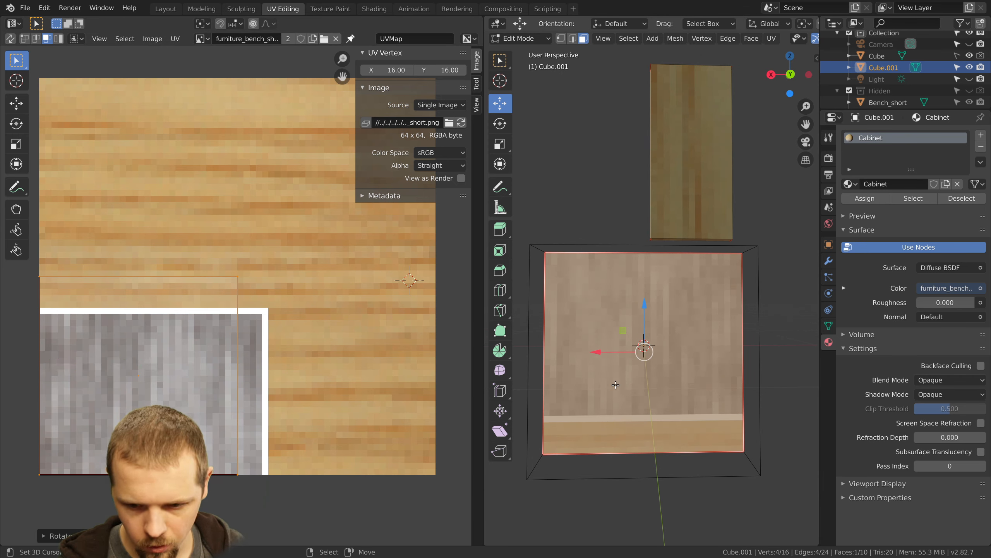
pyautogui.write('r')
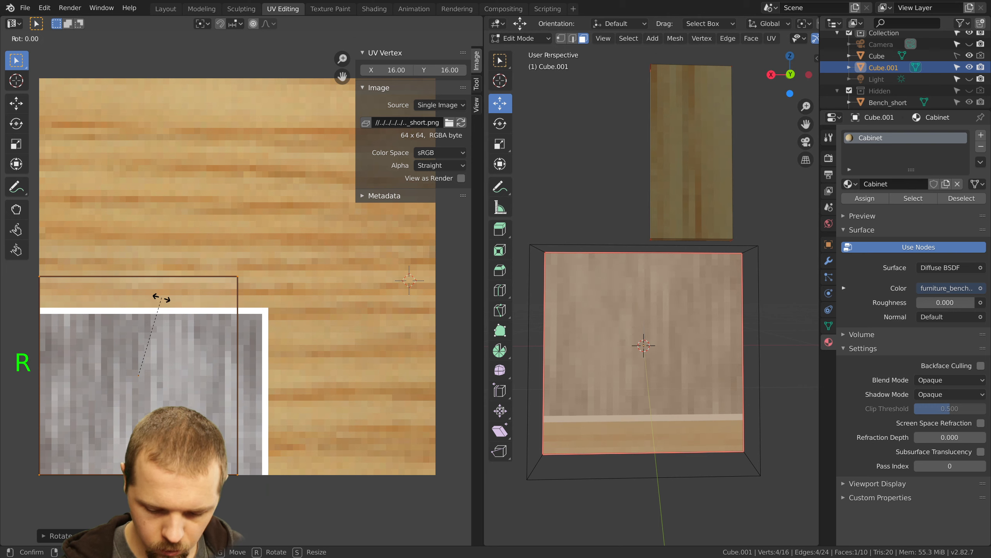
pyautogui.write('180')
pyautogui.press('Return')
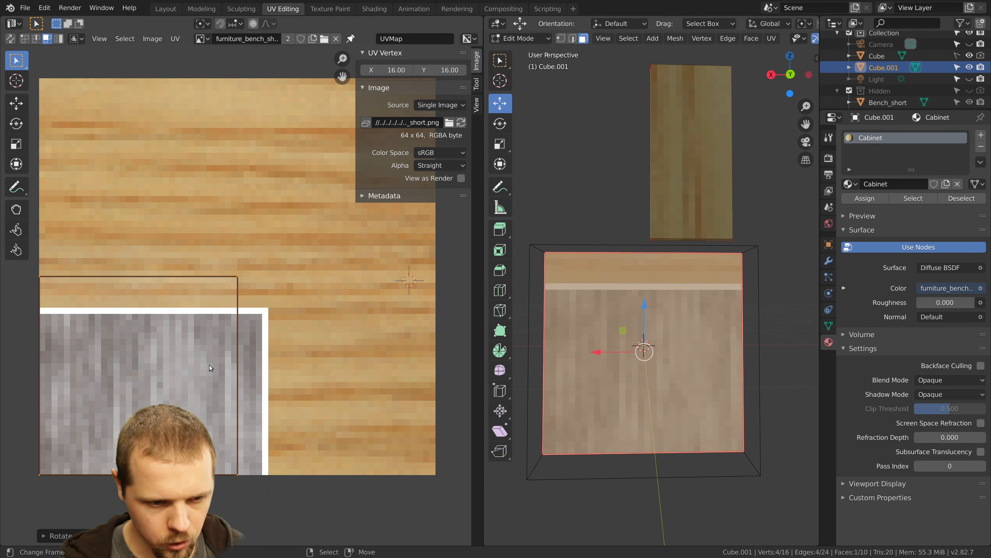
# Select both side faces of the cabinet and rotate their UVs by 90 degrees
pyautogui.moveTo(681, 333); pyautogui.dragTo(607, 336, button='middle')
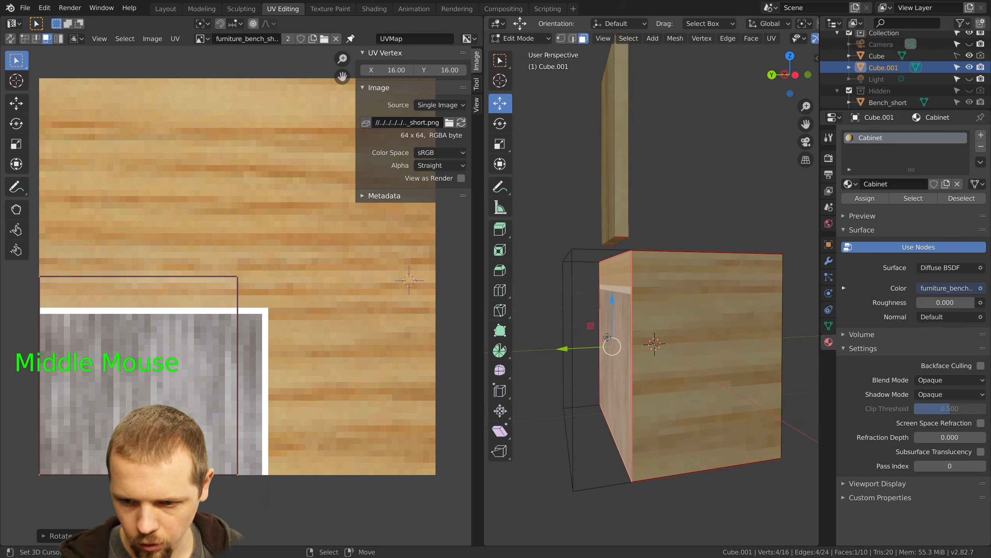
pyautogui.rightClick(670, 339)
pyautogui.moveTo(670, 339); pyautogui.dragTo(767, 328, button='middle')
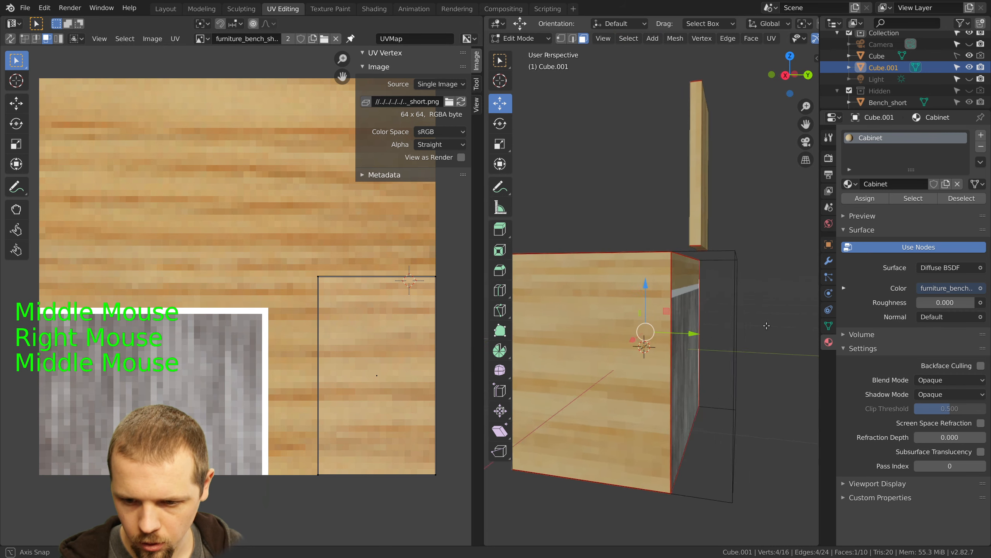
pyautogui.keyDown('shift'); pyautogui.rightClick(617, 354); pyautogui.keyUp('shift')
pyautogui.scroll(-2, 632, 361)
pyautogui.moveTo(632, 362); pyautogui.dragTo(695, 373, button='middle')
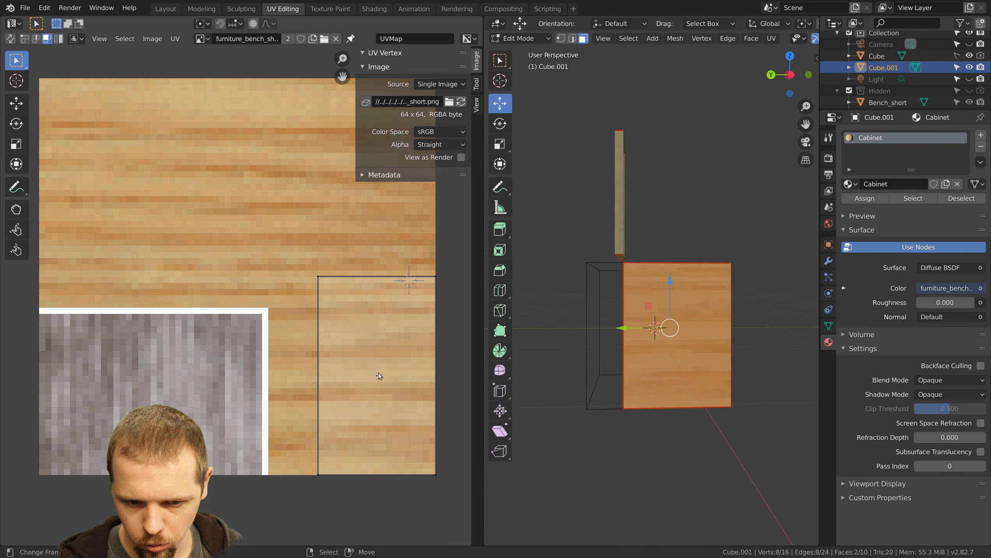
pyautogui.press('a')
pyautogui.press('a')
pyautogui.press('a')
pyautogui.press('a')
pyautogui.write('r')
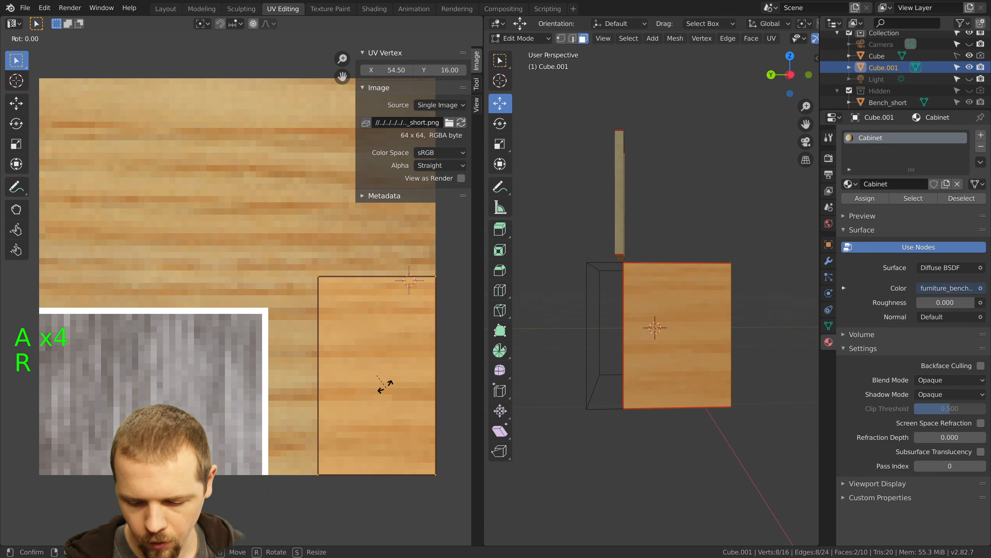
pyautogui.write('90')
pyautogui.press('Return')
# Move the side-face UVs into the texture's lower-right corner and set both of their upper edges to Y 32
pyautogui.press('g')
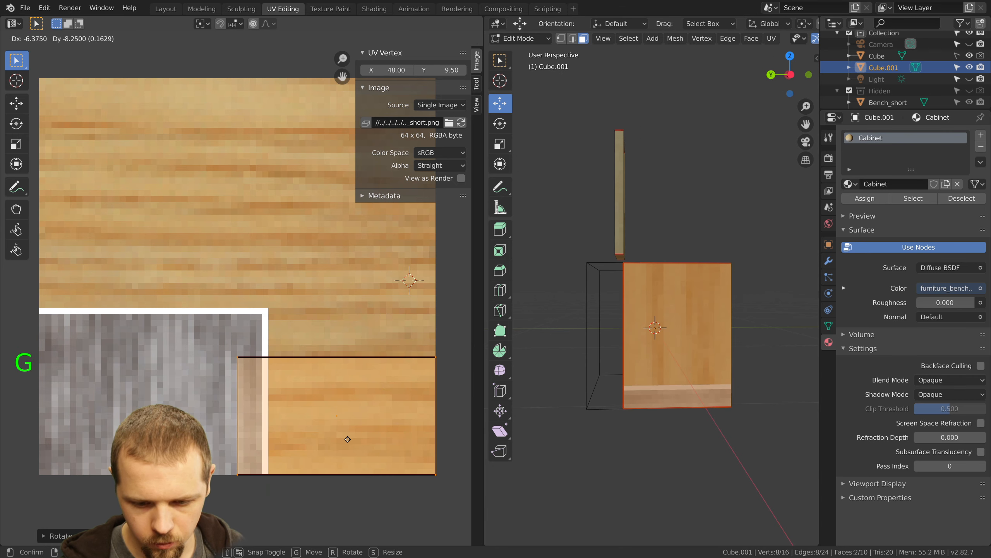
pyautogui.rightClick(435, 365)
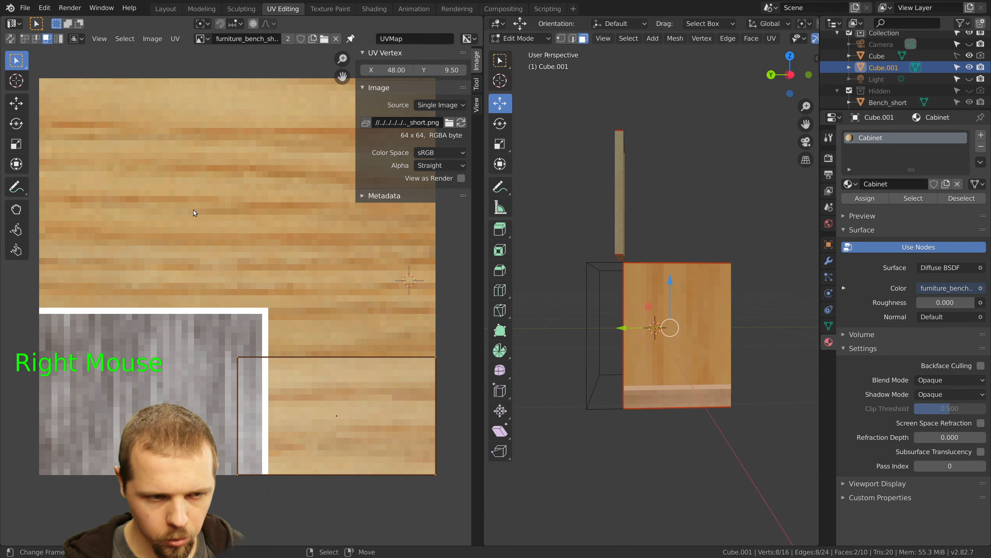
pyautogui.click(36, 40)
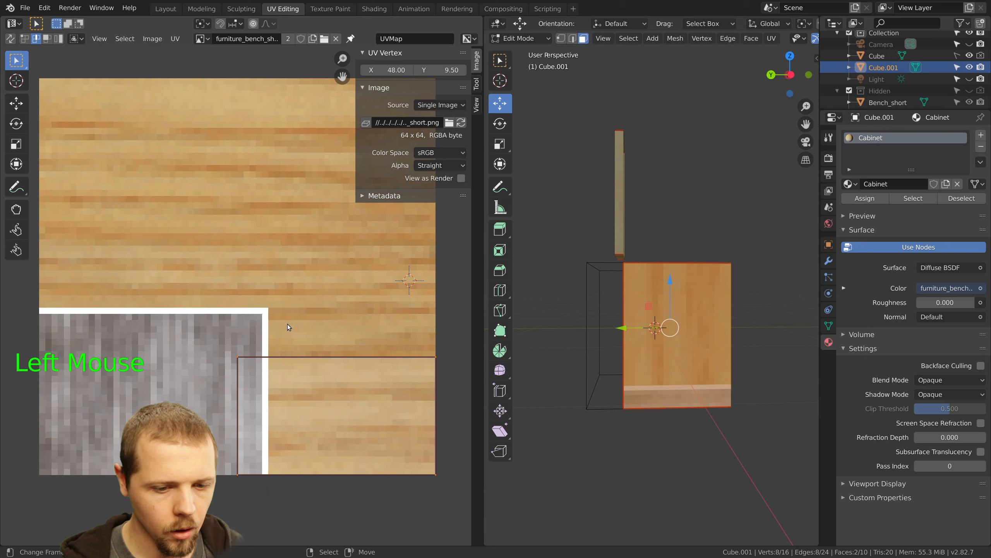
pyautogui.rightClick(329, 354)
pyautogui.click(443, 69)
pyautogui.write('32')
pyautogui.press('Return')
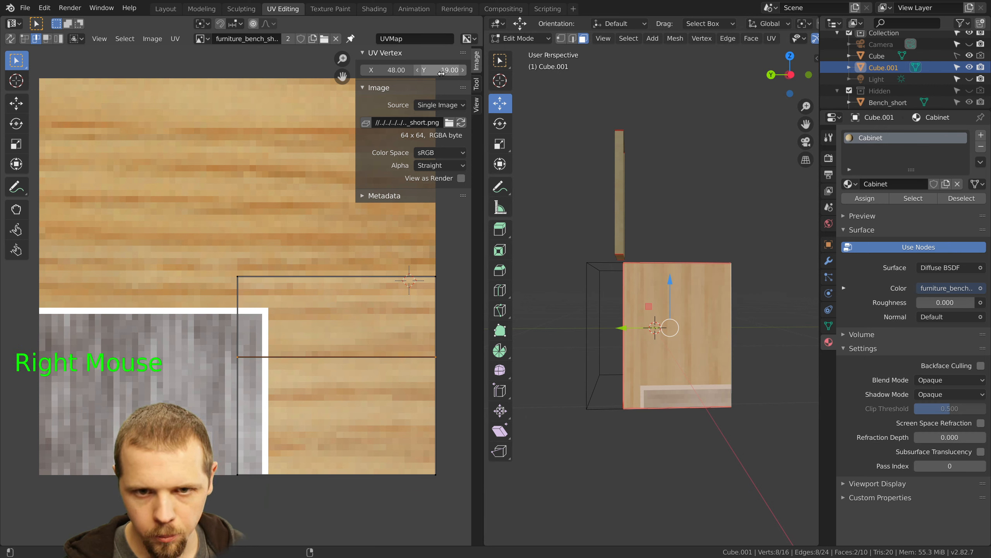
pyautogui.click(441, 70)
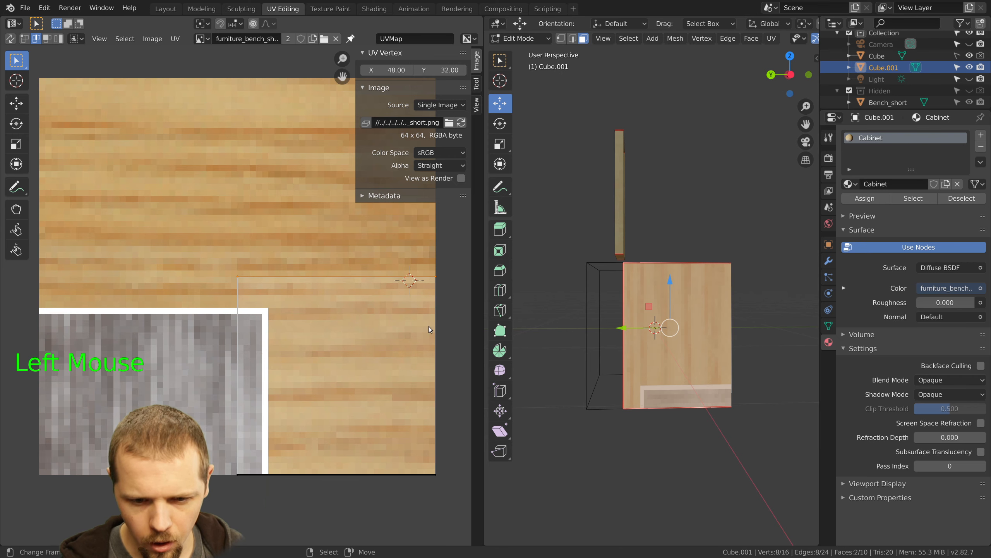
# Move the left edges of both side-face UV islands to X 36
pyautogui.rightClick(241, 341)
pyautogui.press('KP_3')
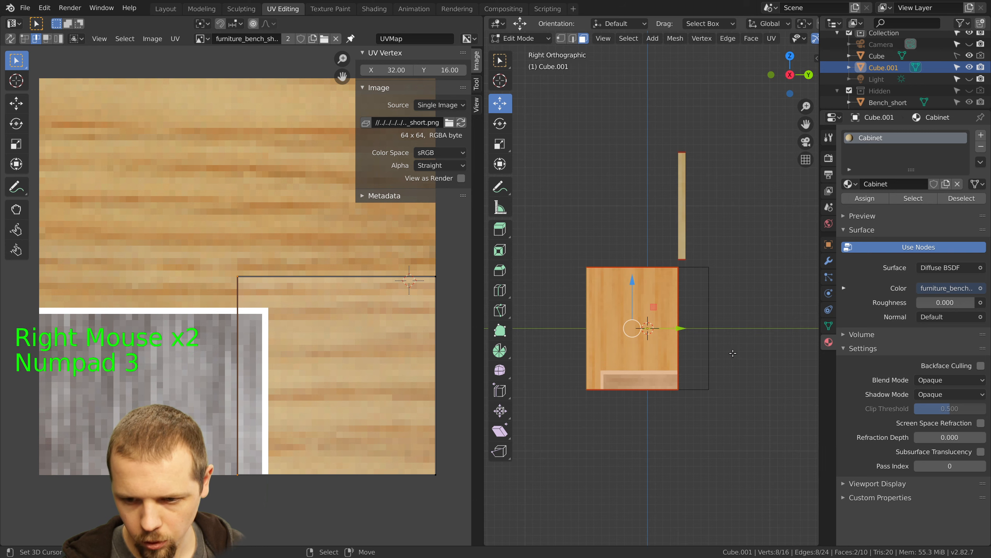
pyautogui.scroll(2, 732, 353)
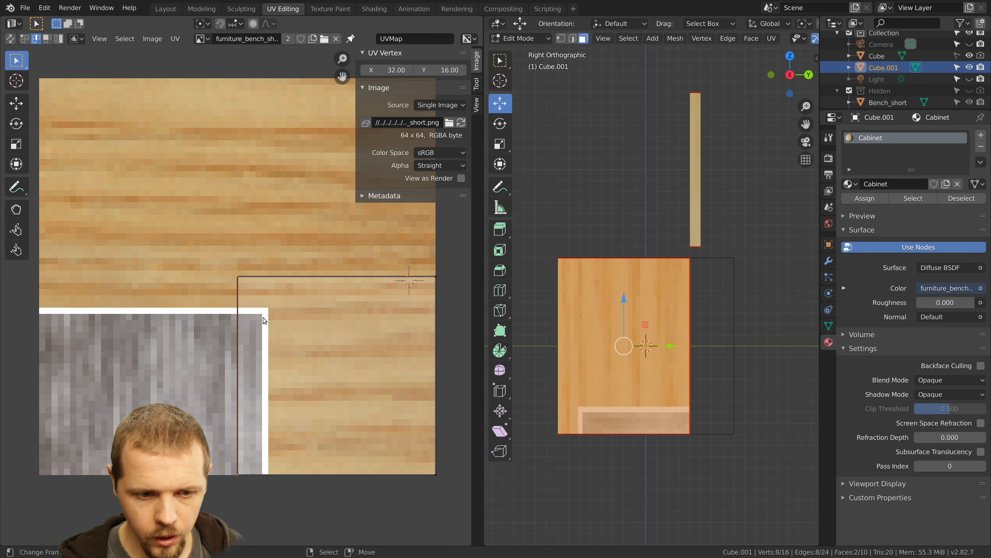
pyautogui.click(386, 71)
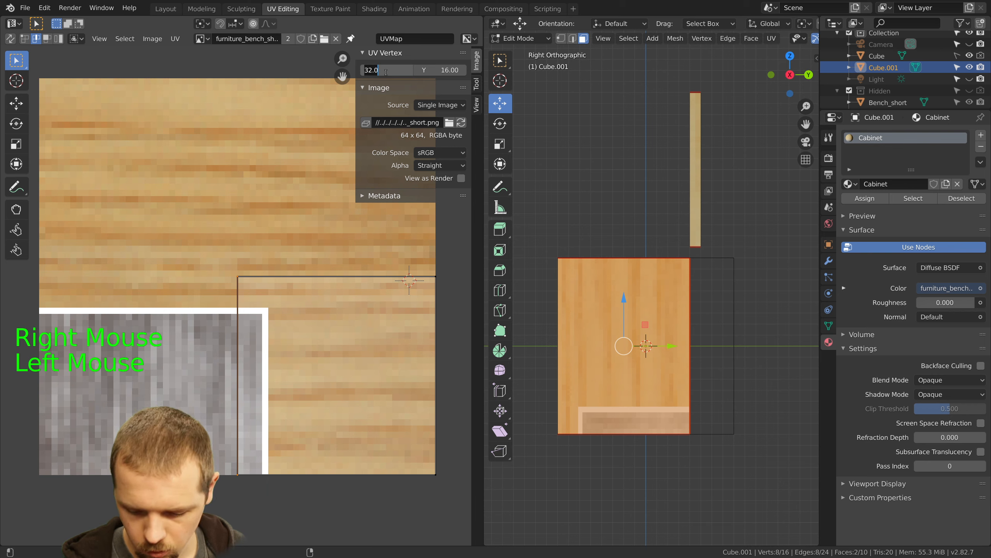
pyautogui.press('Return')
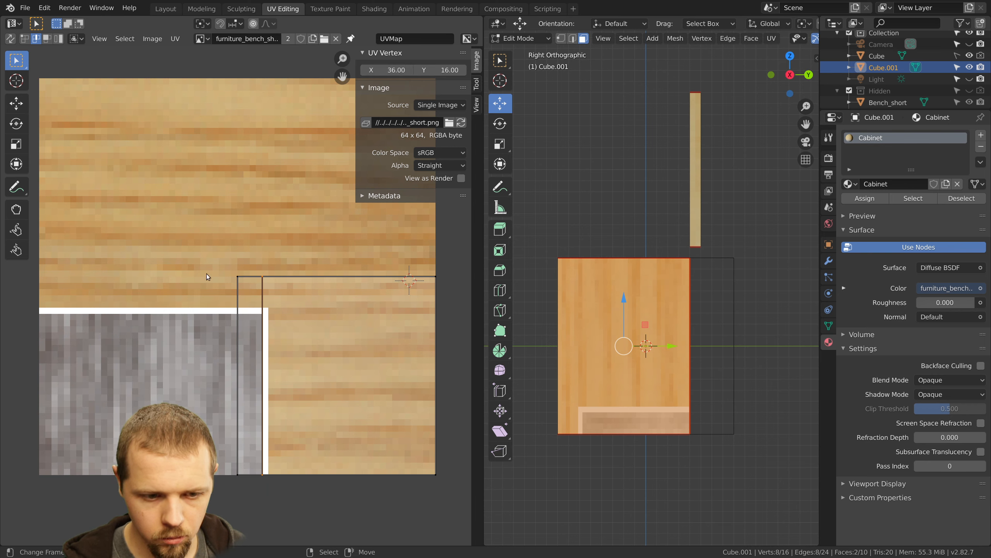
pyautogui.rightClick(235, 301)
pyautogui.press('g')
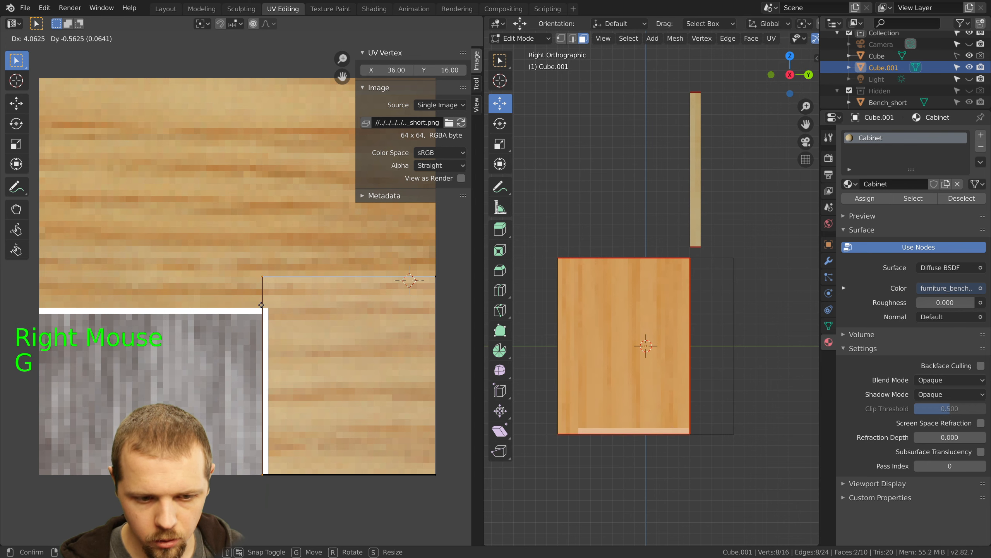
pyautogui.click(260, 305)
# Examine the wood texture on the cabinet's side face up close with nothing selected
pyautogui.scroll(6, 647, 300)
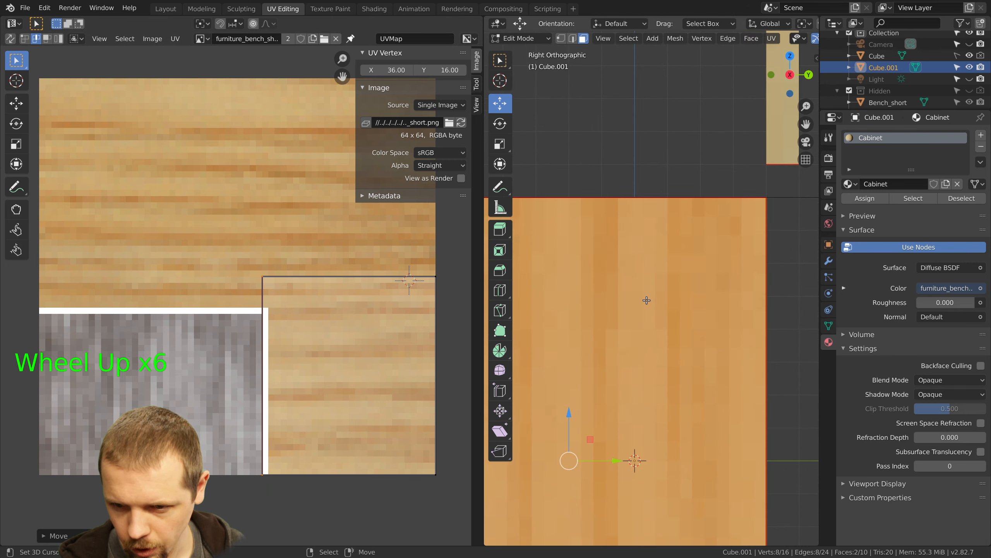
pyautogui.keyDown('shift'); pyautogui.moveTo(627, 262); pyautogui.dragTo(769, 269, button='middle'); pyautogui.keyUp('shift')
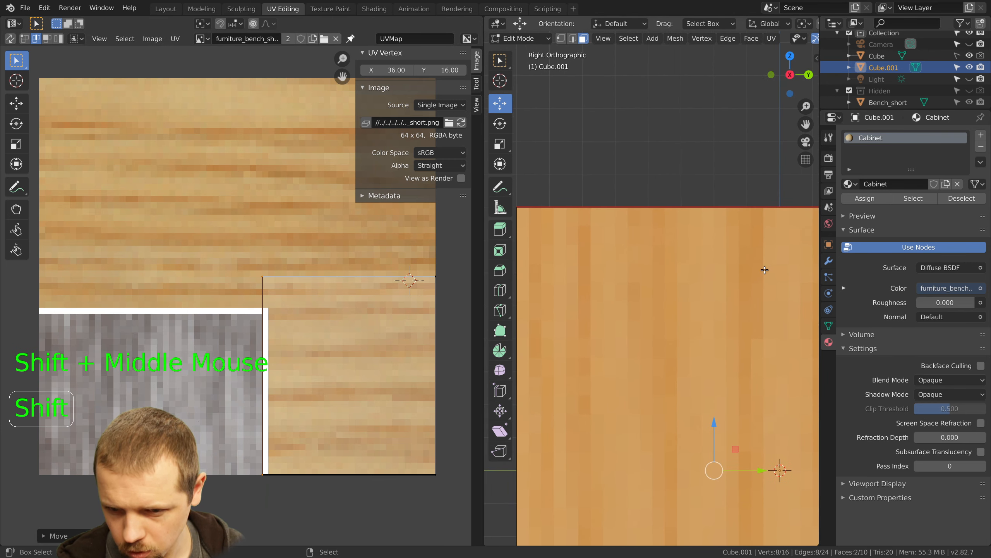
pyautogui.press('a')
pyautogui.scroll(2, 694, 274)
pyautogui.keyDown('shift'); pyautogui.moveTo(651, 256); pyautogui.dragTo(693, 265, button='middle'); pyautogui.keyUp('shift')
pyautogui.scroll(-4, 703, 332)
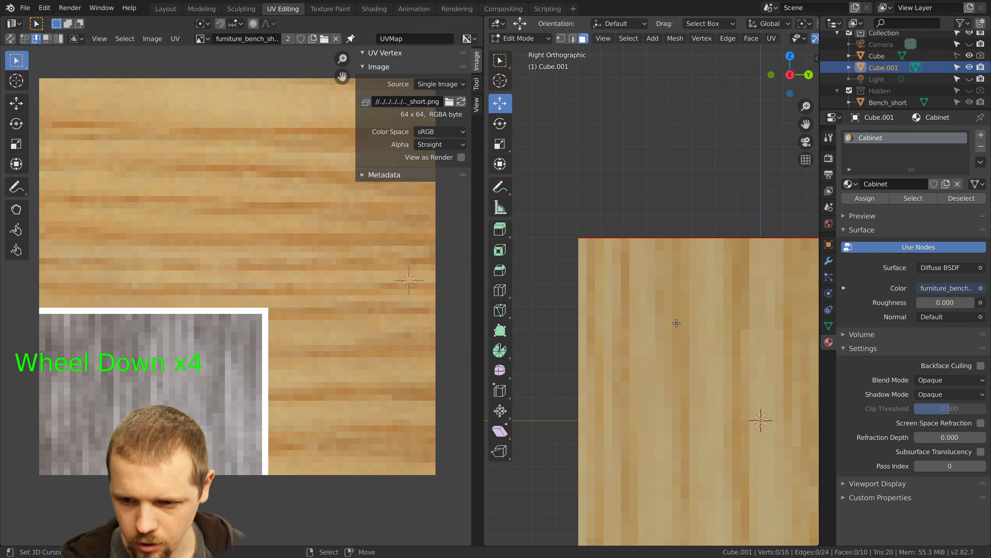
# Reselect both side faces, rotate their UVs by 90 degrees and place them in the texture's lower-right corner
pyautogui.rightClick(709, 354)
pyautogui.scroll(-5, 708, 355)
pyautogui.moveTo(708, 354); pyautogui.dragTo(776, 360, button='middle')
pyautogui.keyDown('shift'); pyautogui.rightClick(661, 354); pyautogui.keyUp('shift')
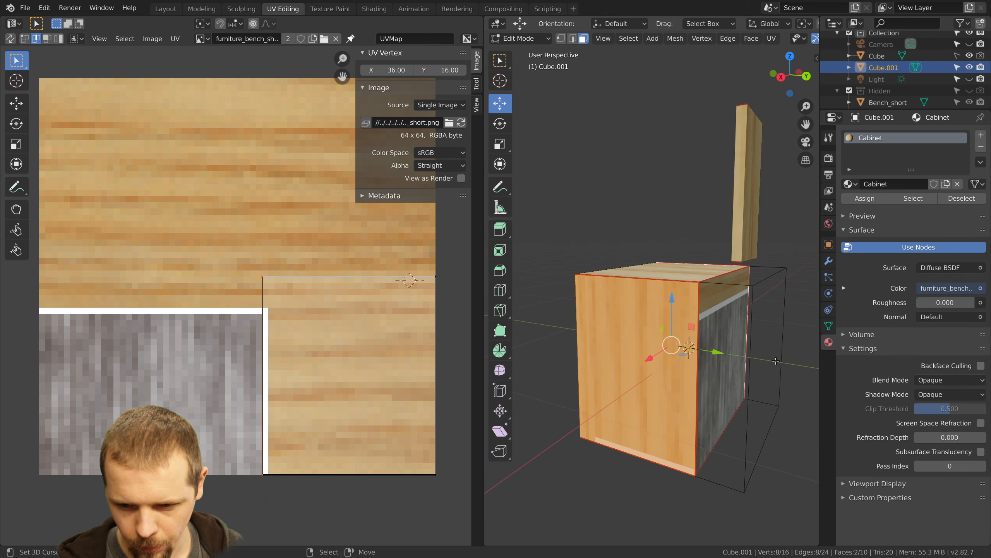
pyautogui.press('a')
pyautogui.press('a')
pyautogui.press('a')
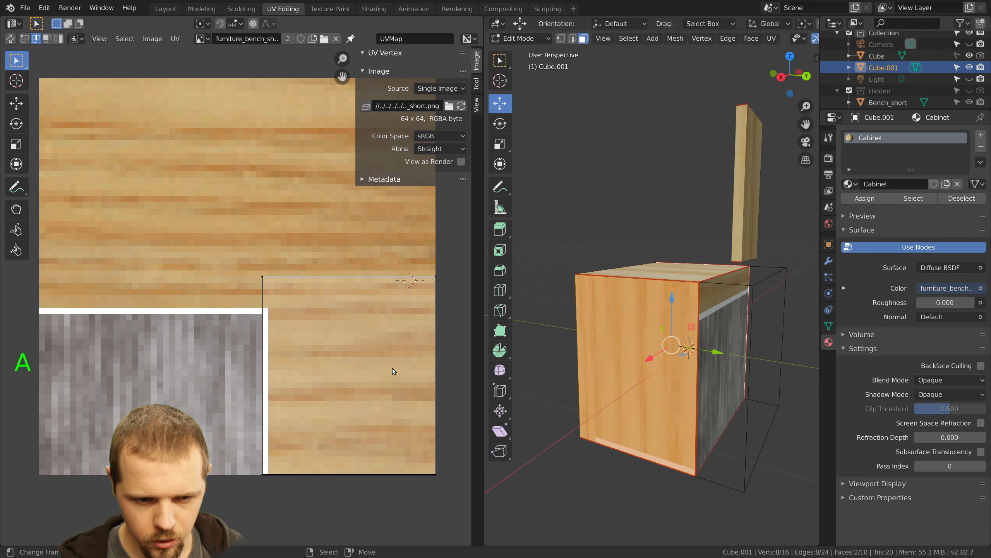
pyautogui.write('r90')
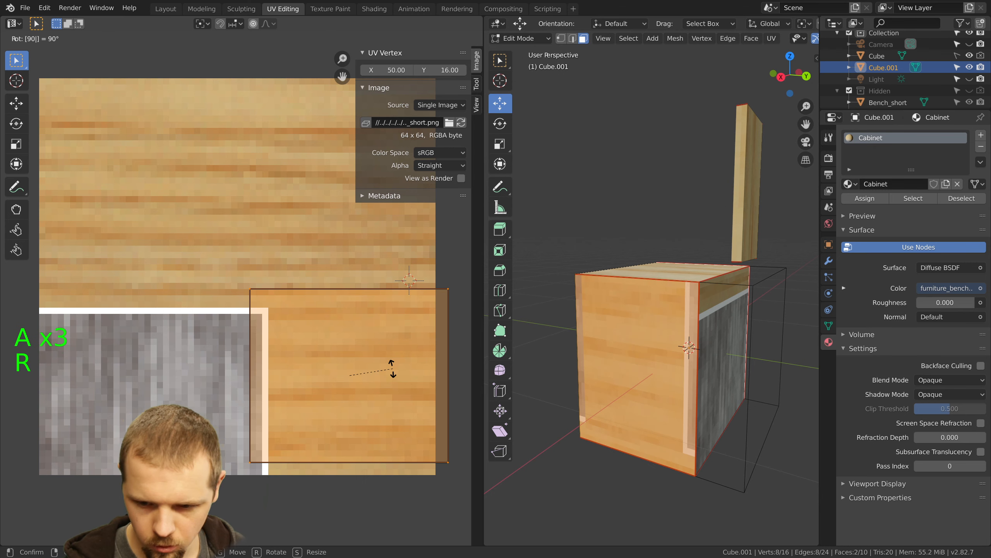
pyautogui.press('Return')
pyautogui.press('g')
pyautogui.click(388, 387)
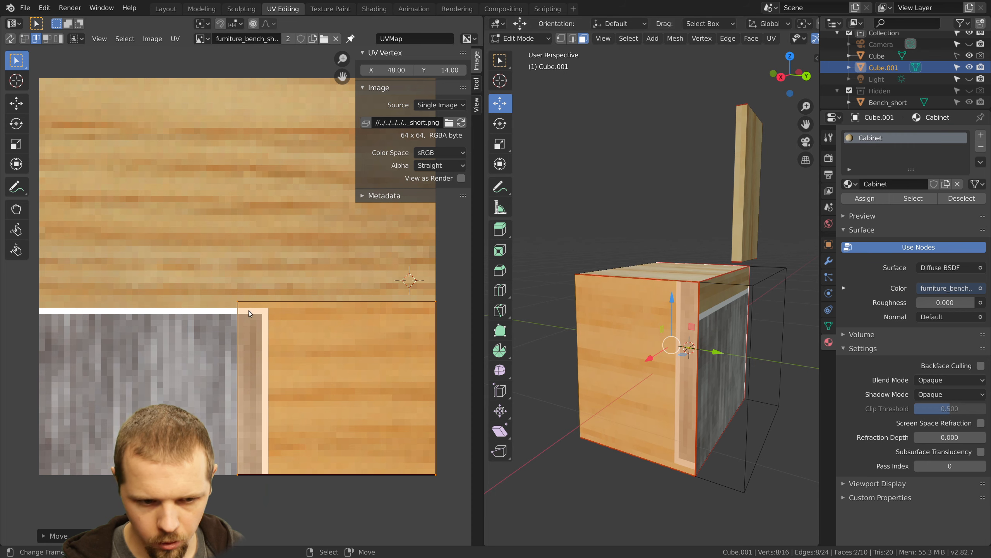
# Move the left edges of both side-face UV islands to X 42
pyautogui.rightClick(230, 337)
pyautogui.press('g')
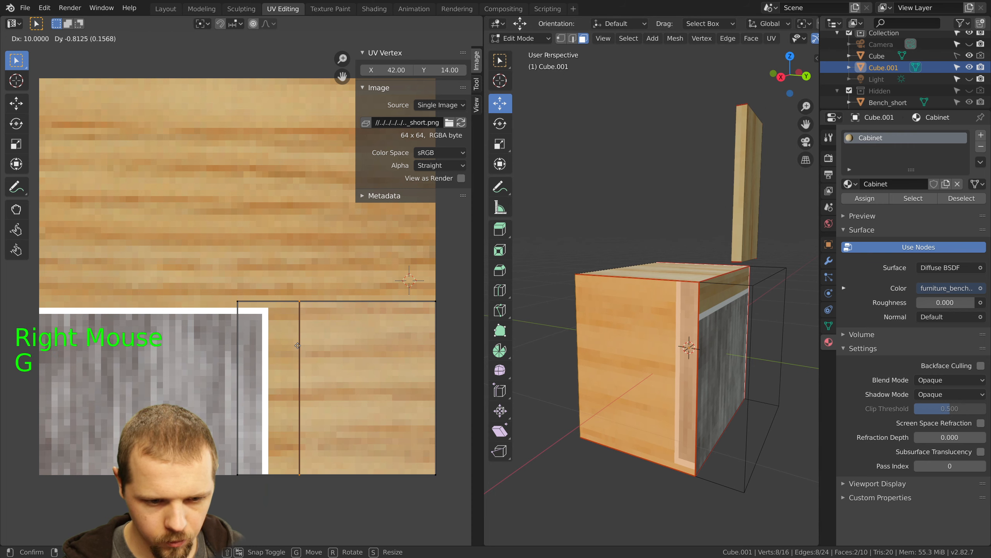
pyautogui.click(223, 345)
pyautogui.rightClick(238, 347)
pyautogui.press('g')
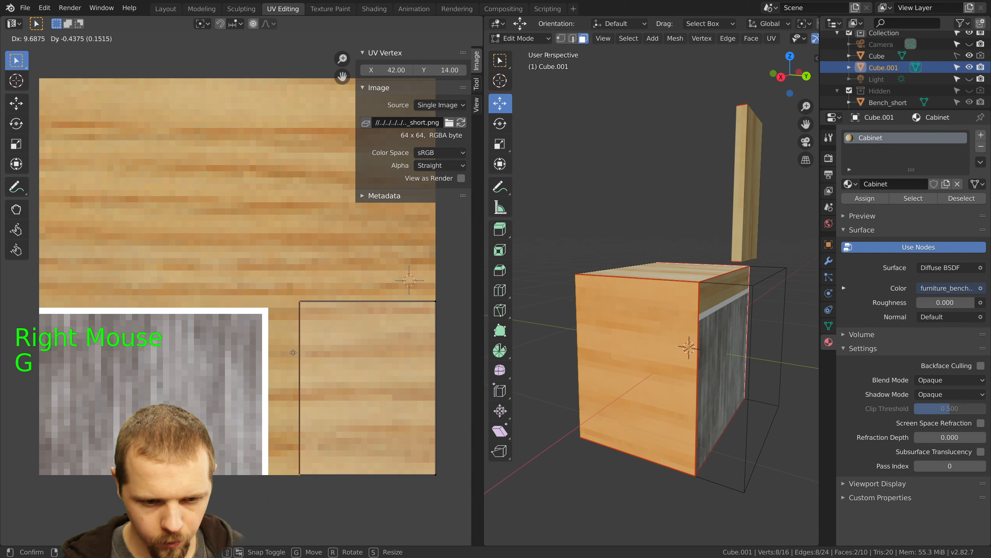
pyautogui.click(293, 353)
# Set the upper edges of both side-face UV islands to Y 32
pyautogui.rightClick(393, 299)
pyautogui.moveTo(440, 71); pyautogui.dragTo(449, 70)
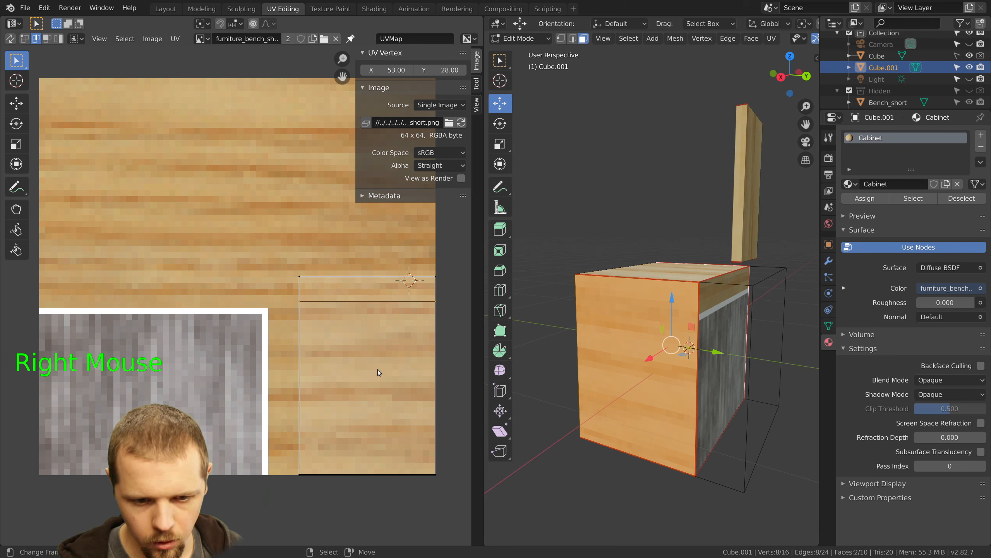
pyautogui.moveTo(441, 71); pyautogui.dragTo(449, 70)
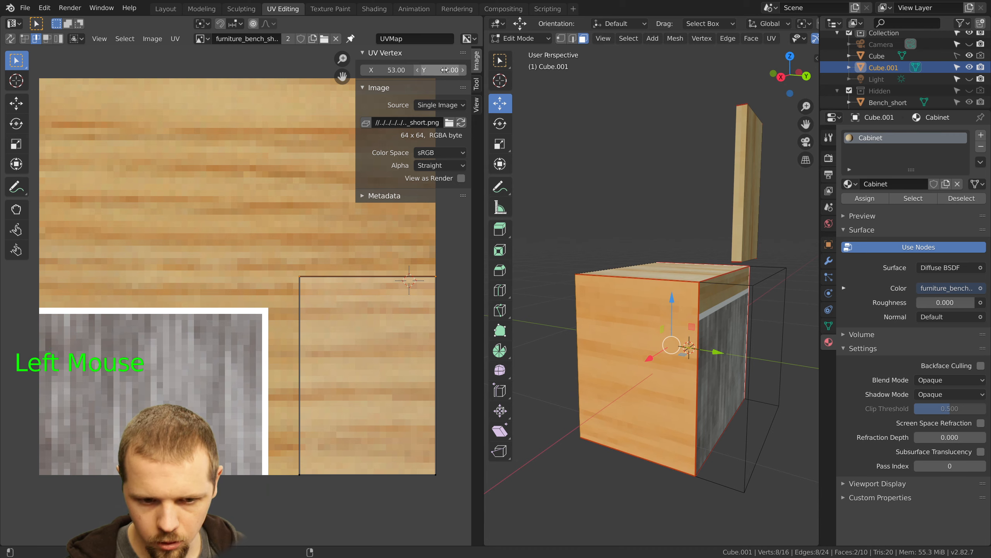
# Set the left edges of both side-face UV islands to X 38
pyautogui.moveTo(650, 380); pyautogui.dragTo(613, 272, button='middle')
pyautogui.press('KP_3')
pyautogui.scroll(4, 697, 338)
pyautogui.scroll(-2, 637, 296)
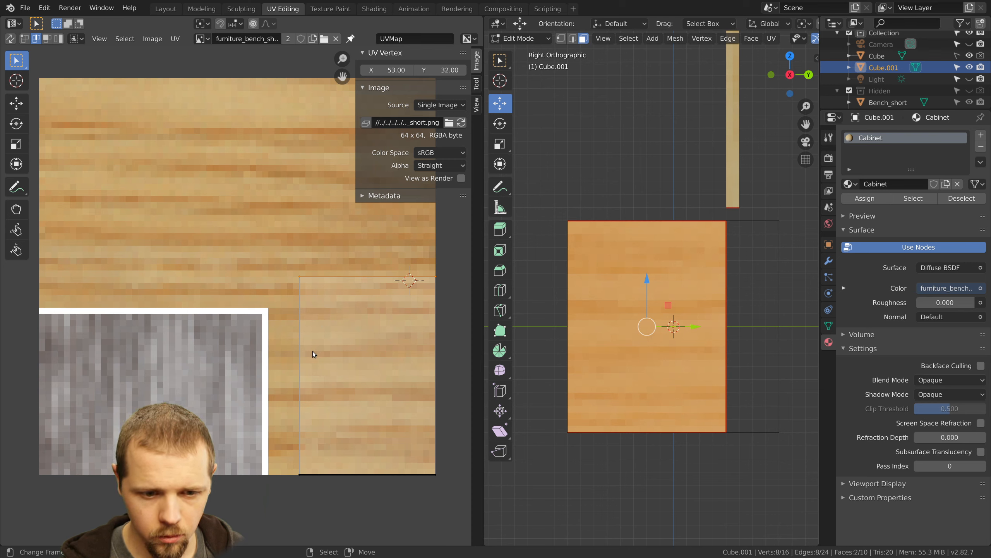
pyautogui.rightClick(300, 354)
pyautogui.click(388, 71)
pyautogui.write('64')
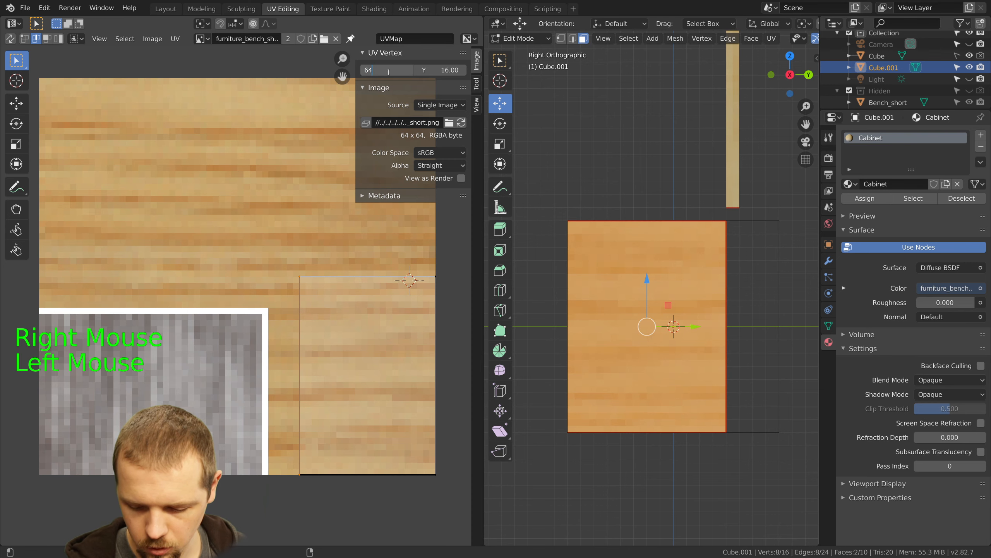
pyautogui.write('-26')
pyautogui.press('Return')
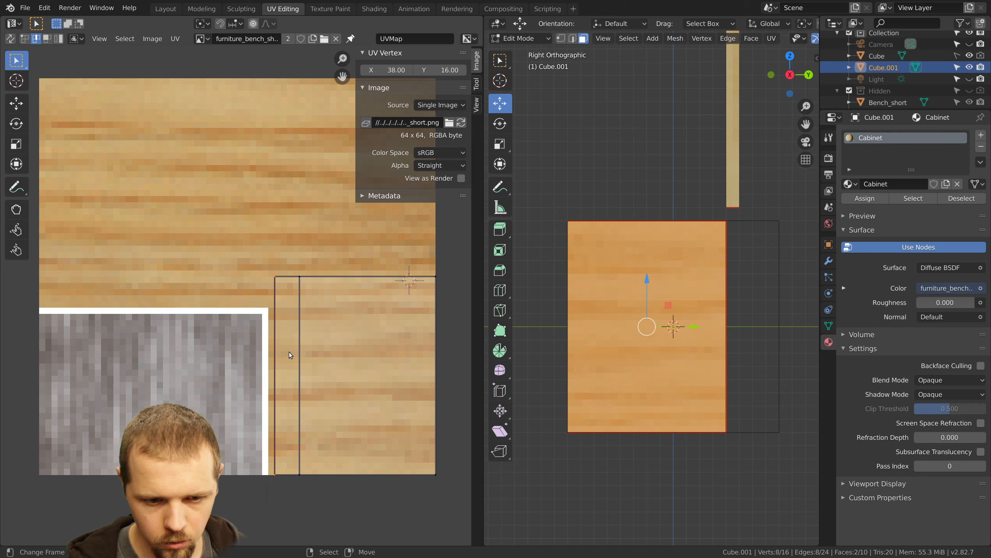
pyautogui.rightClick(297, 344)
pyautogui.press('g')
pyautogui.click(273, 344)
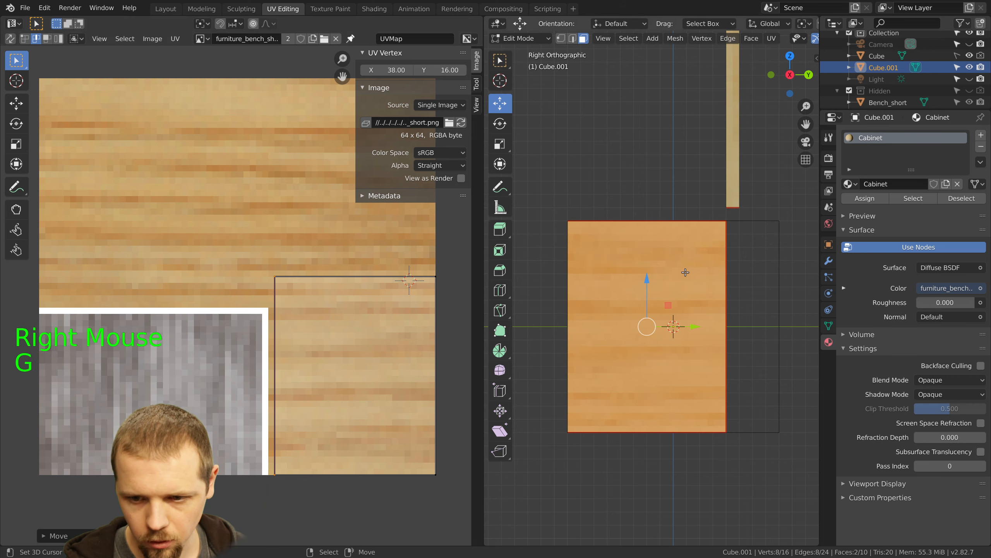
# Deselect everything and examine the texture pixels' proportions along the side face's edges up close
pyautogui.scroll(3, 685, 272)
pyautogui.press('a')
pyautogui.scroll(2, 688, 244)
pyautogui.scroll(-3, 688, 245)
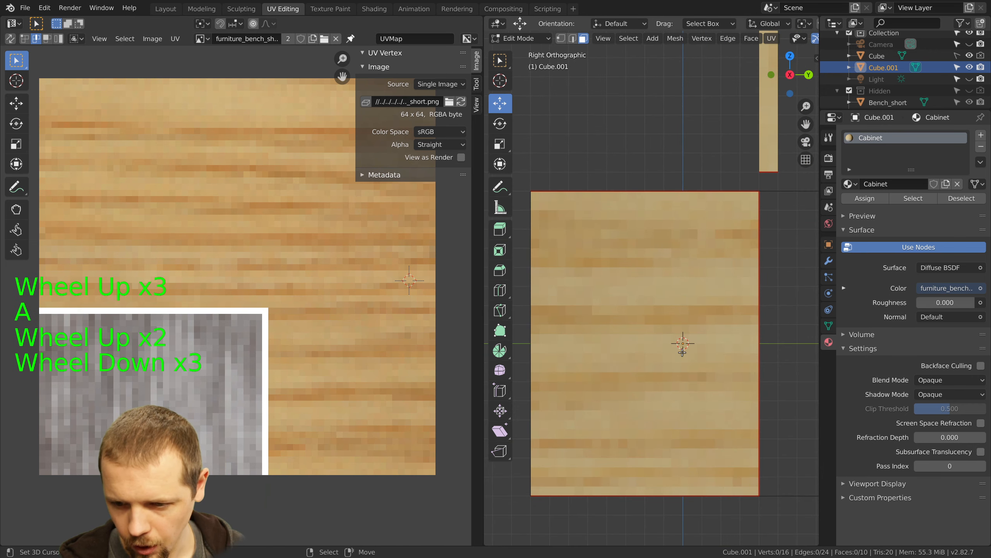
pyautogui.keyDown('shift'); pyautogui.moveTo(687, 245); pyautogui.dragTo(715, 89, button='middle'); pyautogui.keyUp('shift')
pyautogui.scroll(2, 612, 346)
pyautogui.keyDown('shift'); pyautogui.moveTo(612, 345); pyautogui.dragTo(662, 274, button='middle'); pyautogui.keyUp('shift')
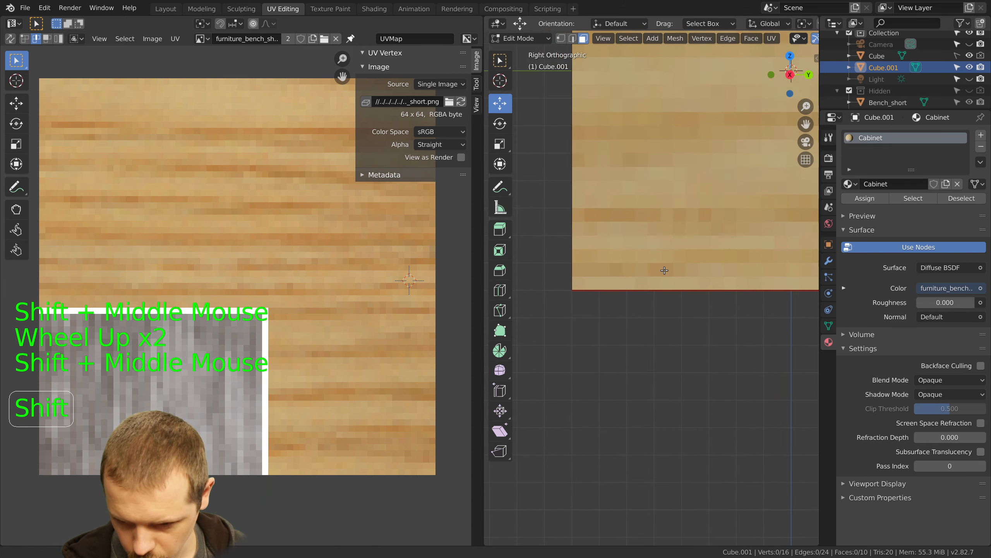
pyautogui.scroll(2, 659, 296)
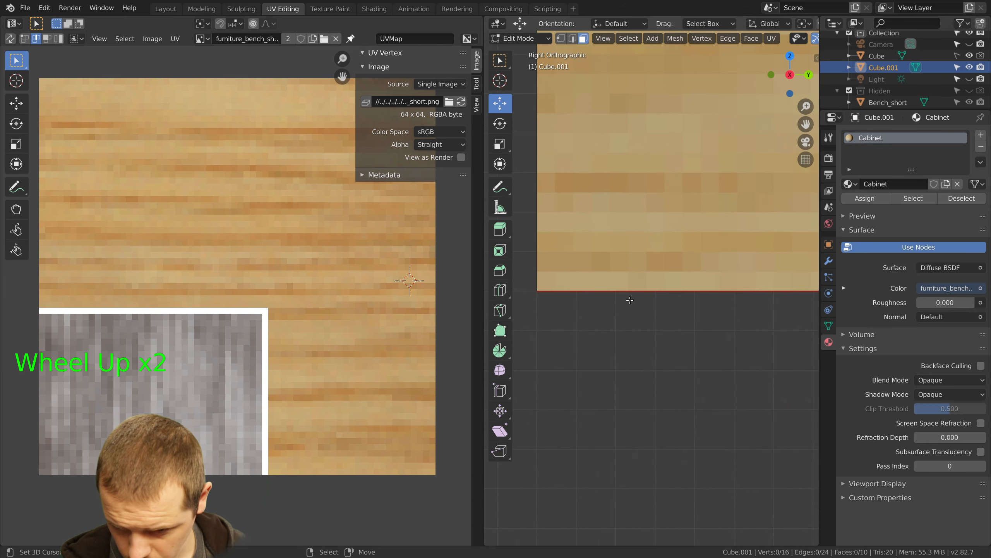
pyautogui.scroll(-2, 694, 289)
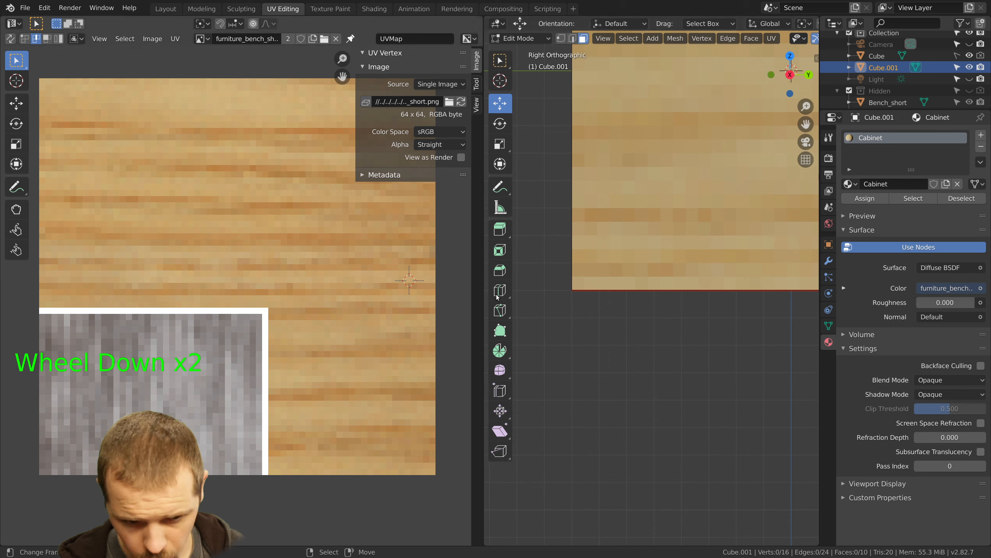
# Select the visible side face, move its UV island's left edge to X 40 and check the pixels with nothing selected
pyautogui.rightClick(637, 249)
pyautogui.press('g')
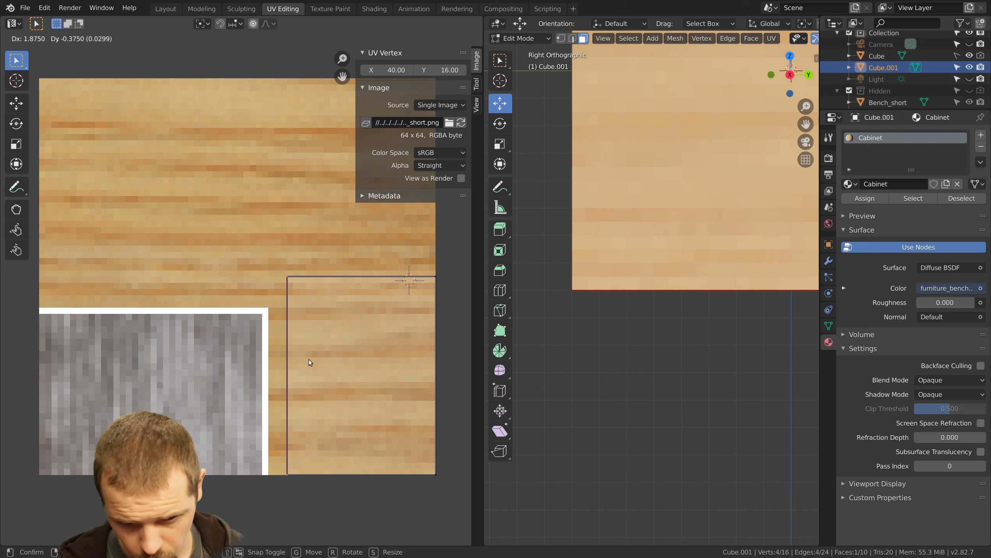
pyautogui.click(309, 362)
pyautogui.scroll(-3, 666, 313)
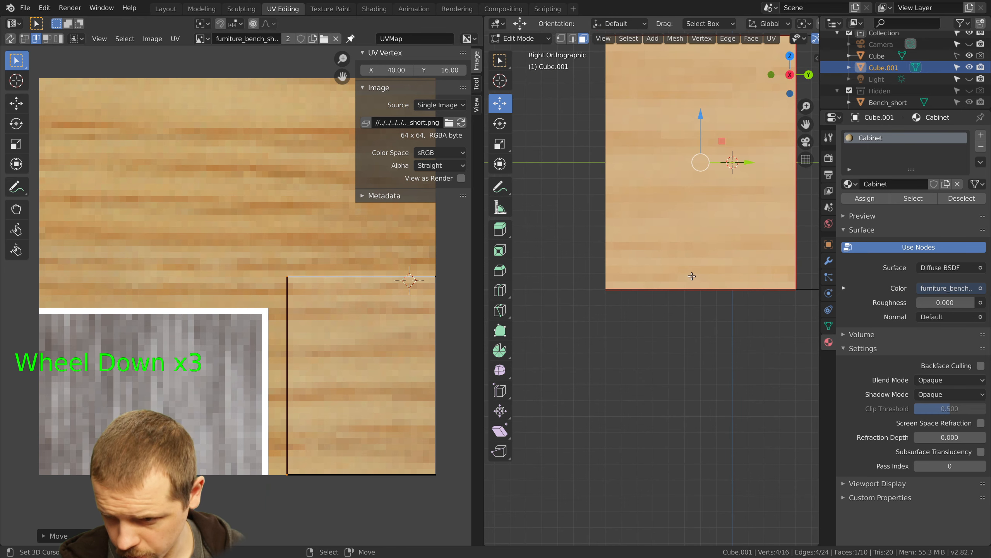
pyautogui.keyDown('shift'); pyautogui.moveTo(692, 276); pyautogui.dragTo(599, 209, button='middle'); pyautogui.keyUp('shift')
pyautogui.scroll(4, 654, 227)
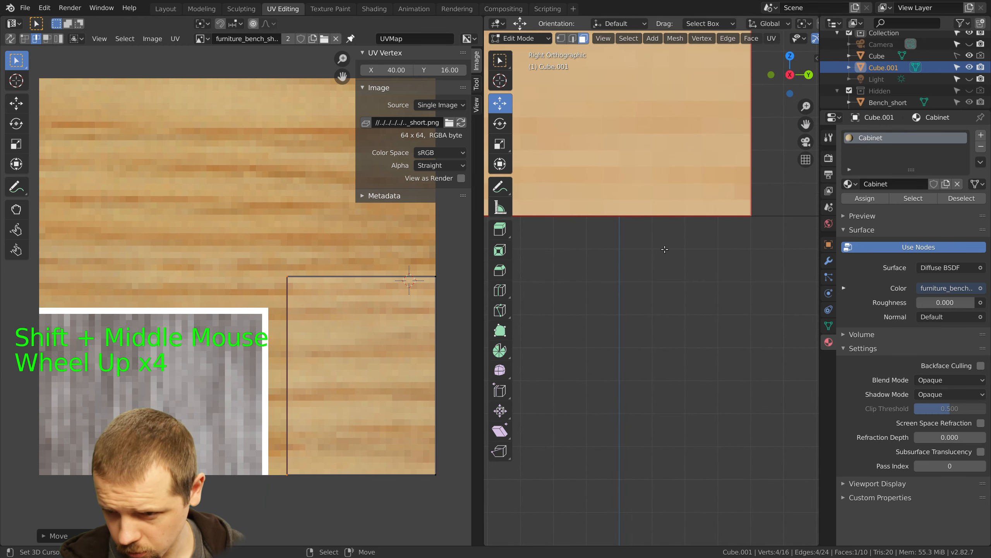
pyautogui.press('a')
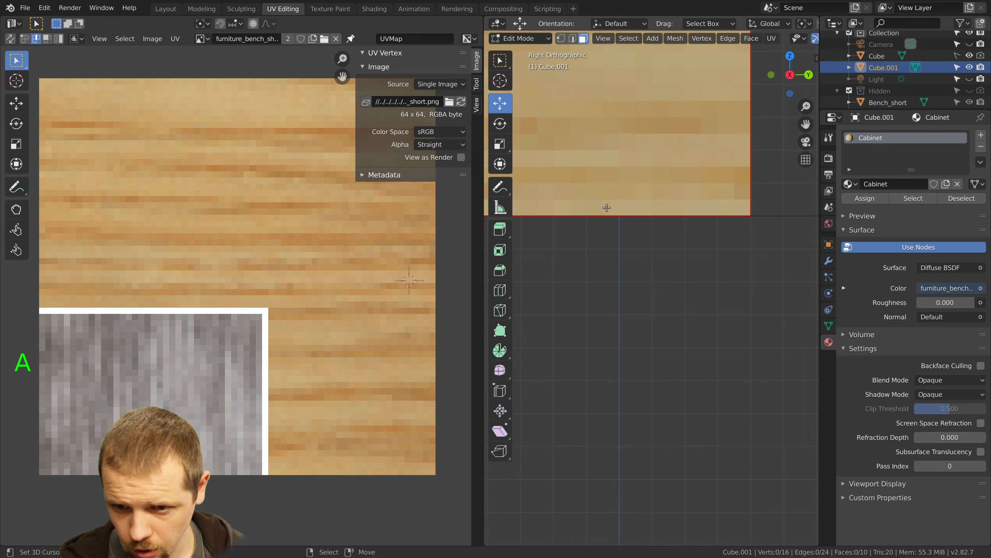
# Select both side faces and move the other island's left edge to X 40 so the two UV islands coincide
pyautogui.keyDown('shift'); pyautogui.moveTo(669, 137); pyautogui.dragTo(719, 283, button='middle'); pyautogui.keyUp('shift')
pyautogui.scroll(-4, 691, 231)
pyautogui.rightClick(659, 284)
pyautogui.keyDown('shift'); pyautogui.rightClick(719, 284); pyautogui.keyUp('shift')
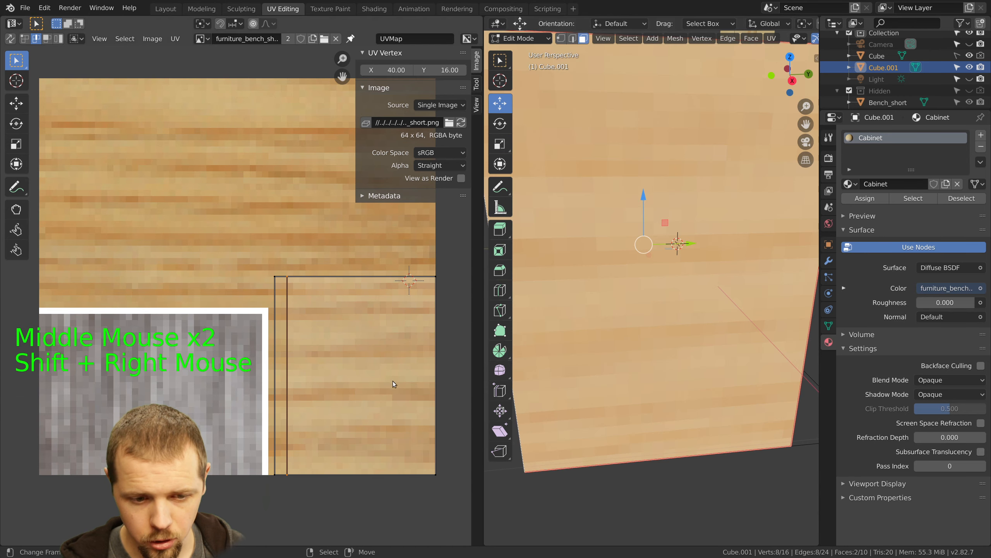
pyautogui.rightClick(274, 380)
pyautogui.press('g')
pyautogui.click(287, 379)
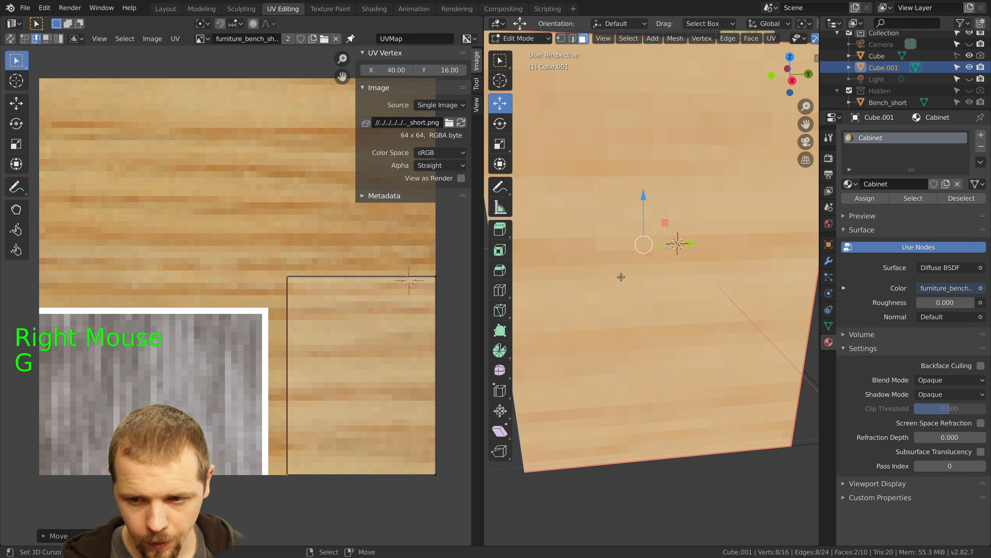
# Clear the selection and select the cabinet's top and bottom faces together
pyautogui.scroll(-4, 621, 276)
pyautogui.press('a')
pyautogui.moveTo(621, 277); pyautogui.dragTo(655, 278, button='middle')
pyautogui.rightClick(574, 308)
pyautogui.rightClick(641, 226)
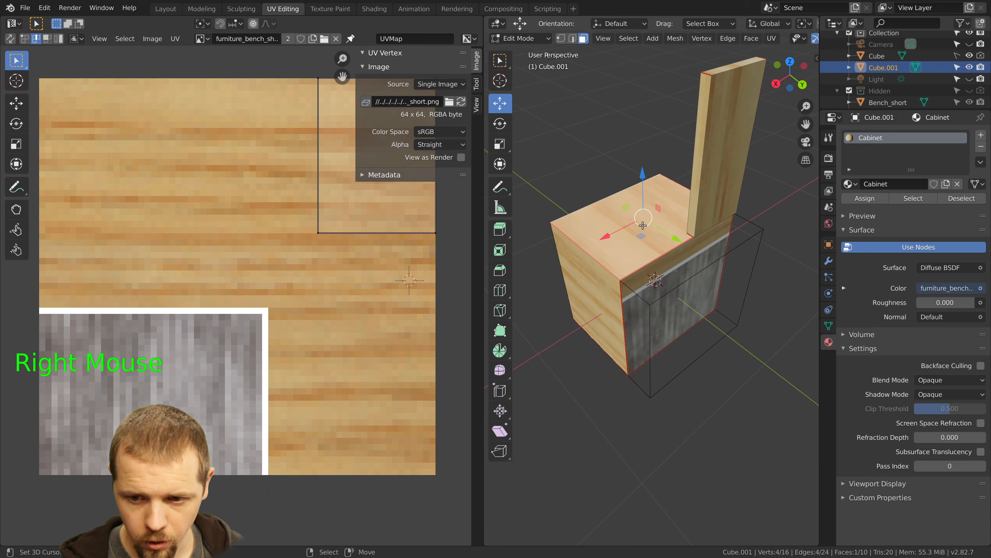
pyautogui.moveTo(639, 245); pyautogui.dragTo(635, 300, button='middle')
pyautogui.keyDown('shift'); pyautogui.rightClick(647, 313); pyautogui.keyUp('shift')
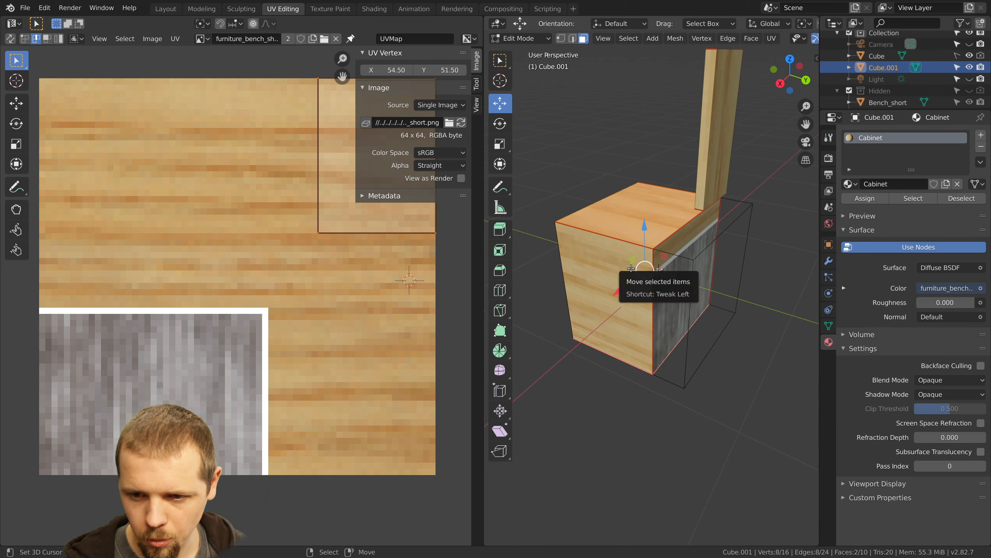
# View the cabinet from above and set the lower edges of the top-face and bottom-face UV islands to Y 32
pyautogui.moveTo(644, 269); pyautogui.dragTo(675, 270, button='middle')
pyautogui.press('KP_7')
pyautogui.scroll(3, 671, 297)
pyautogui.scroll(1, 671, 297)
pyautogui.scroll(-3, 353, 242)
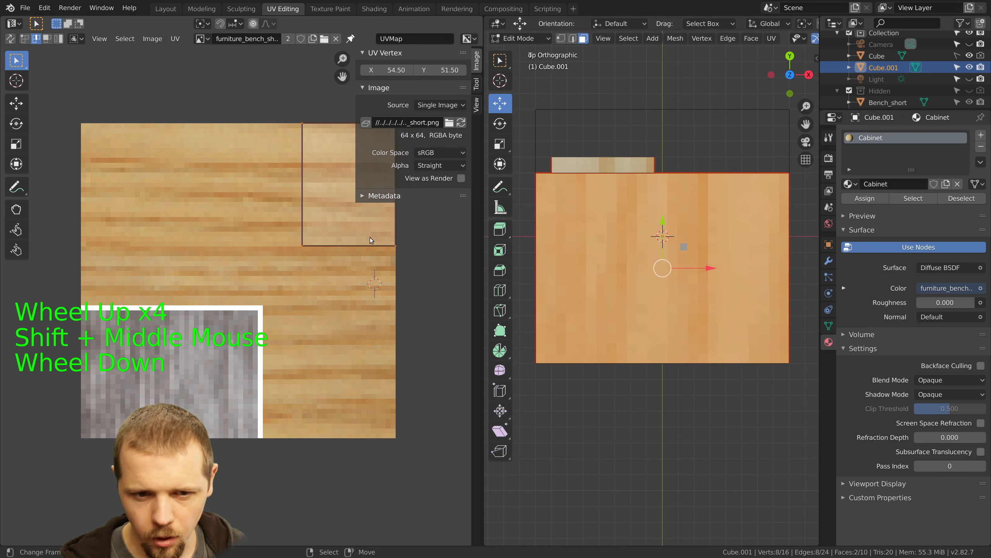
pyautogui.rightClick(320, 263)
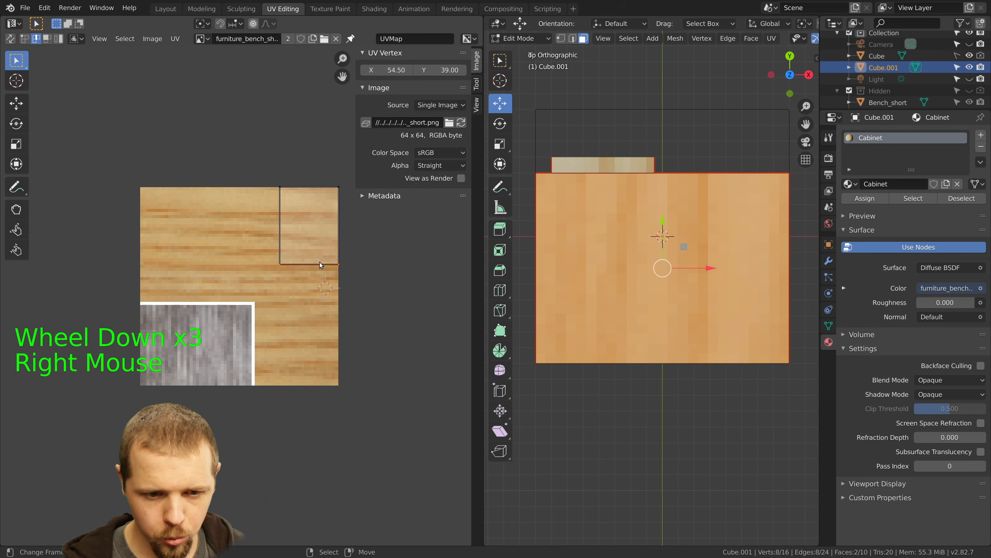
pyautogui.click(439, 71)
pyautogui.write('32')
pyautogui.press('Return')
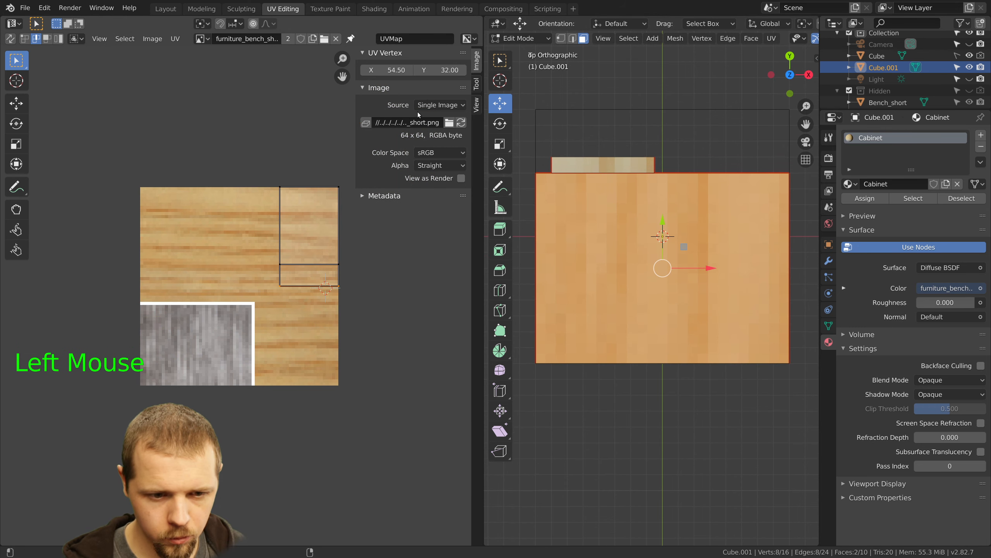
pyautogui.rightClick(295, 265)
pyautogui.click(439, 71)
pyautogui.write('32')
pyautogui.press('Return')
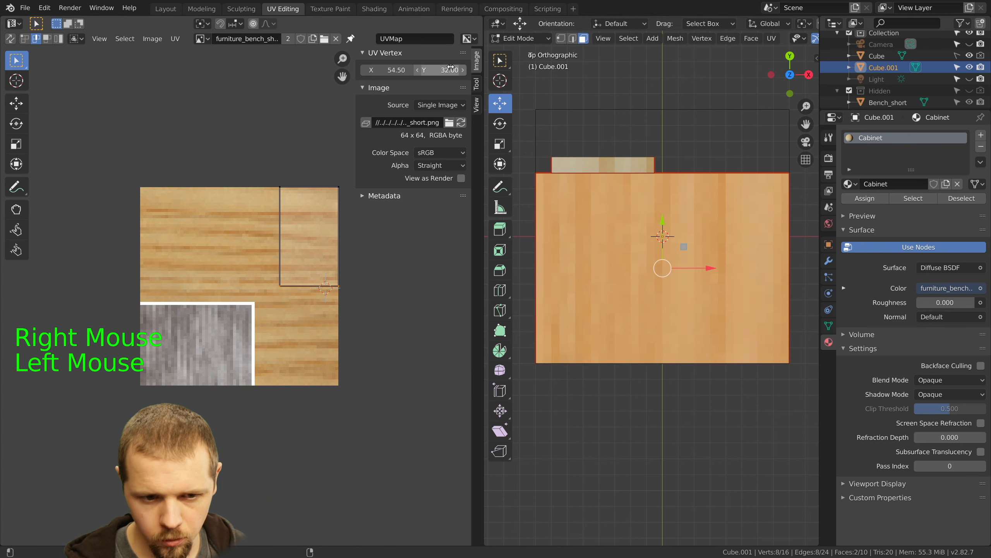
# Reselect the cabinet's top and bottom faces and examine their texture from above
pyautogui.press('a')
pyautogui.press('a')
pyautogui.press('a')
pyautogui.scroll(3, 328, 295)
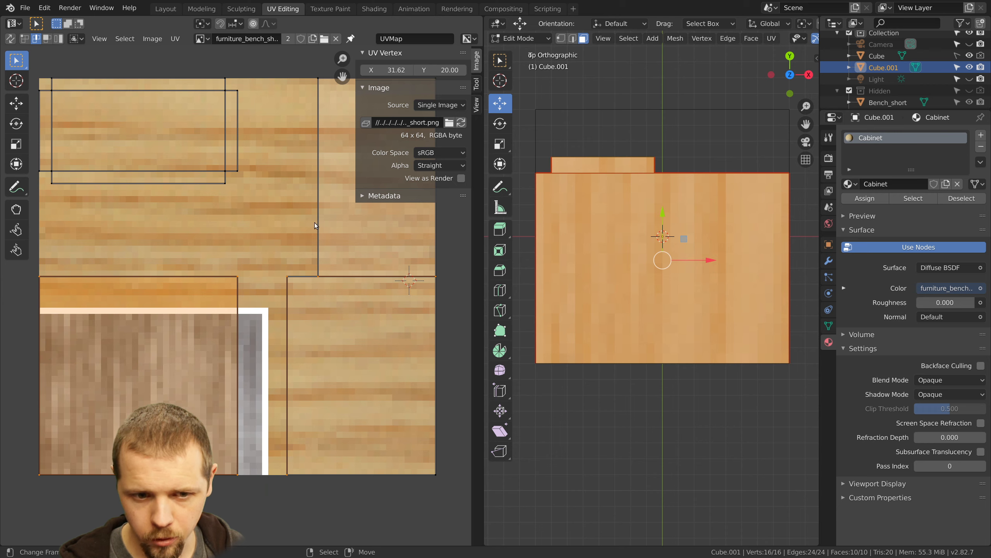
pyautogui.rightClick(638, 229)
pyautogui.moveTo(659, 267); pyautogui.dragTo(664, 227, button='middle')
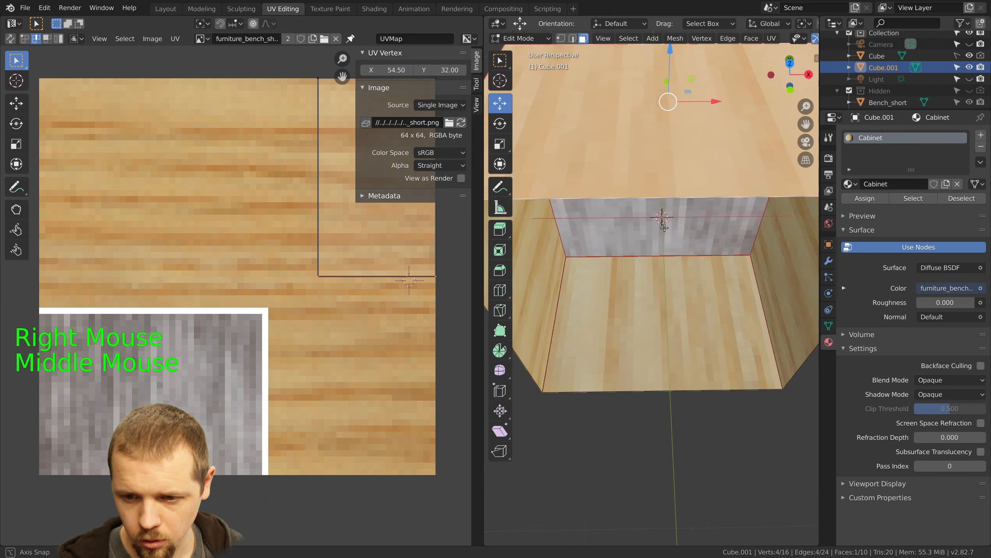
pyautogui.keyDown('shift'); pyautogui.rightClick(682, 345); pyautogui.keyUp('shift')
pyautogui.press('KP_7')
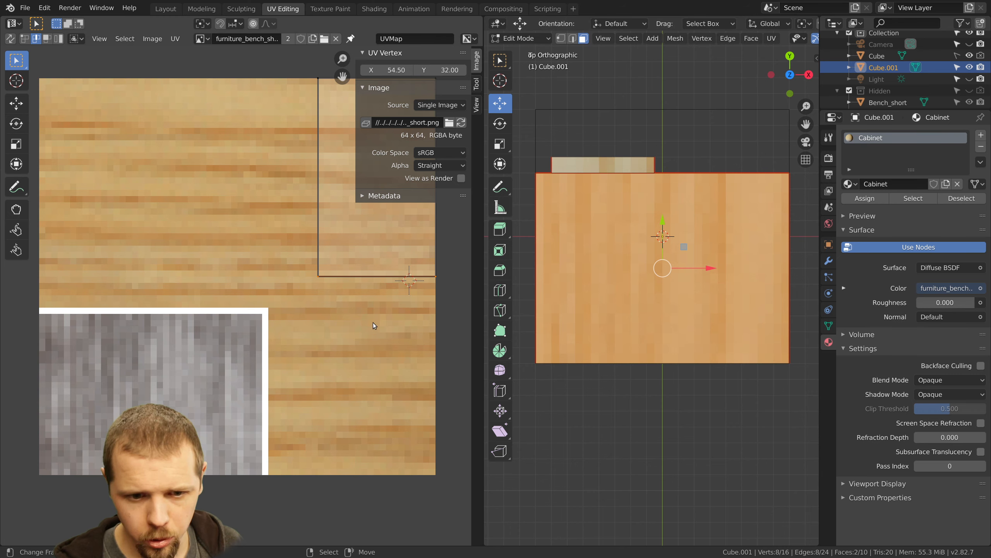
# Select a side face with the top face and align the top face's left UV edge with the side island at X 40
pyautogui.moveTo(594, 264); pyautogui.dragTo(611, 313, button='middle')
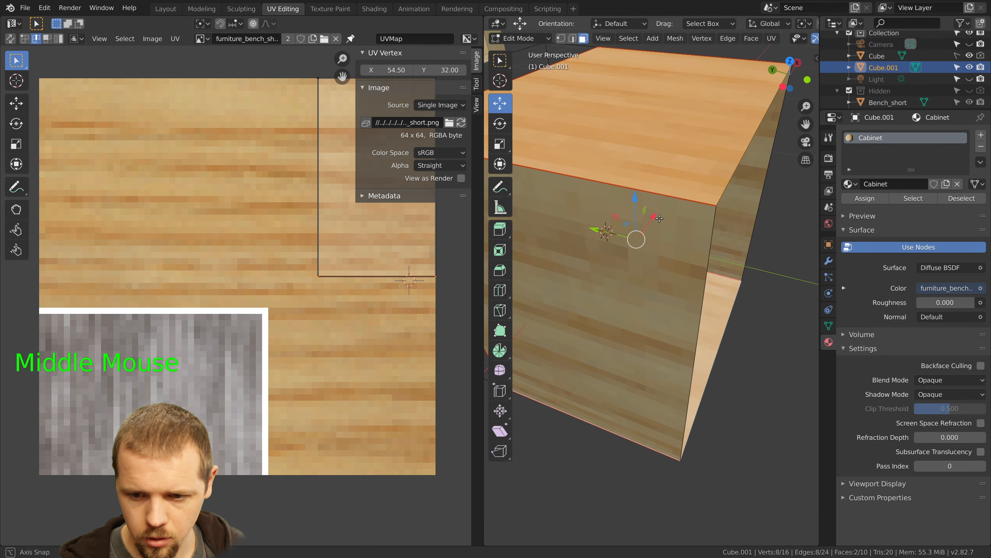
pyautogui.rightClick(611, 313)
pyautogui.keyDown('shift'); pyautogui.rightClick(654, 161); pyautogui.keyUp('shift')
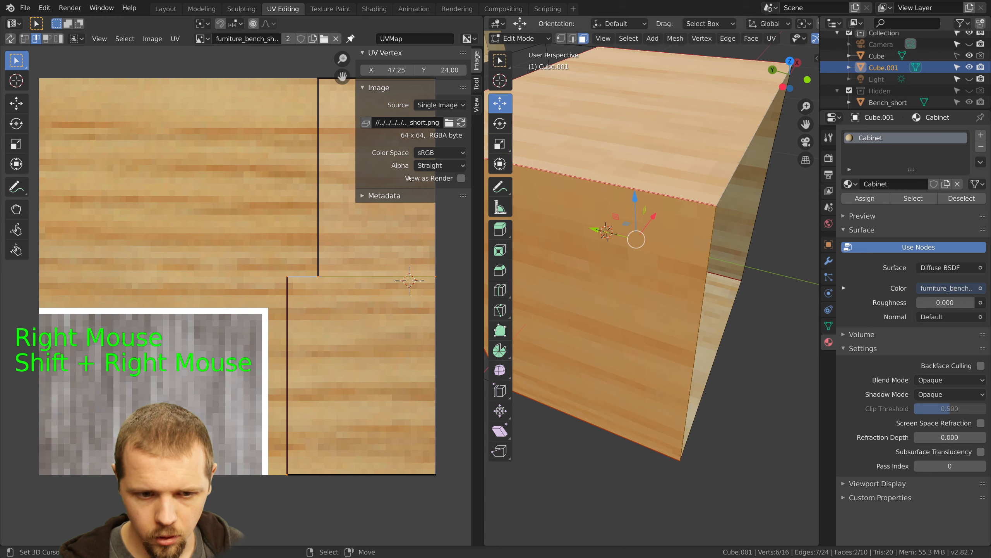
pyautogui.rightClick(328, 182)
pyautogui.press('g')
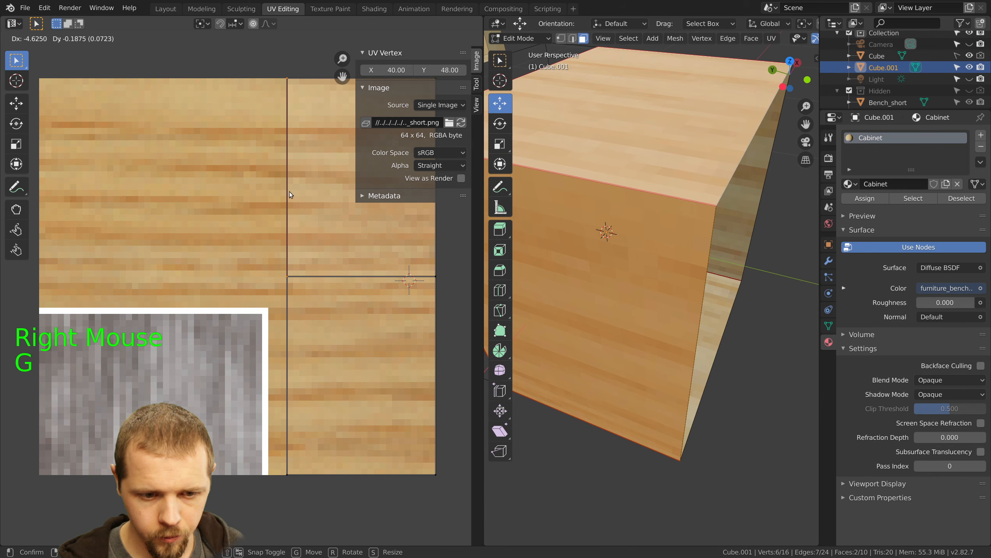
pyautogui.click(291, 194)
# Align the left edge of the bottom face's UV island with the top face's island, and clear the selection
pyautogui.rightClick(711, 315)
pyautogui.press('a')
pyautogui.press('a')
pyautogui.press('a')
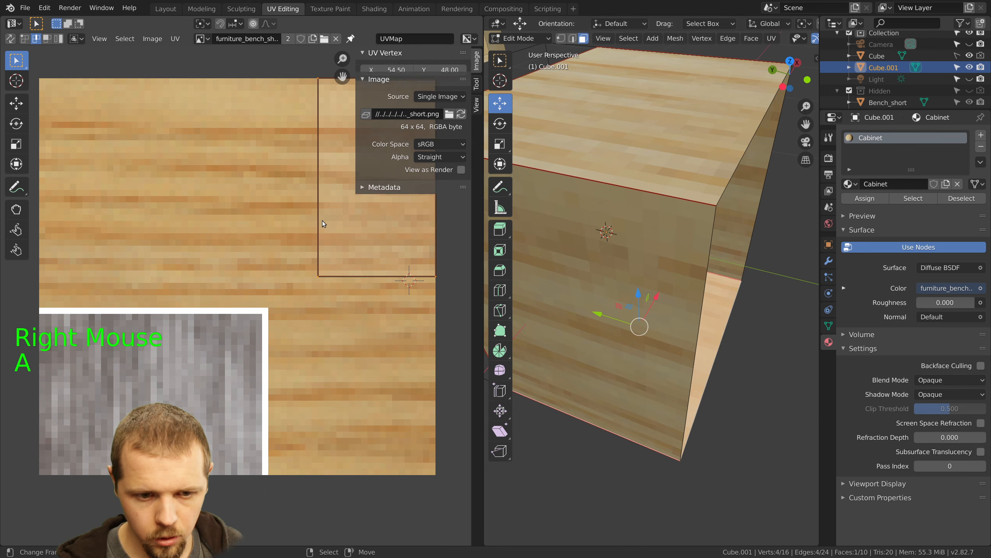
pyautogui.press('a')
pyautogui.press('a')
pyautogui.press('a')
pyautogui.press('a')
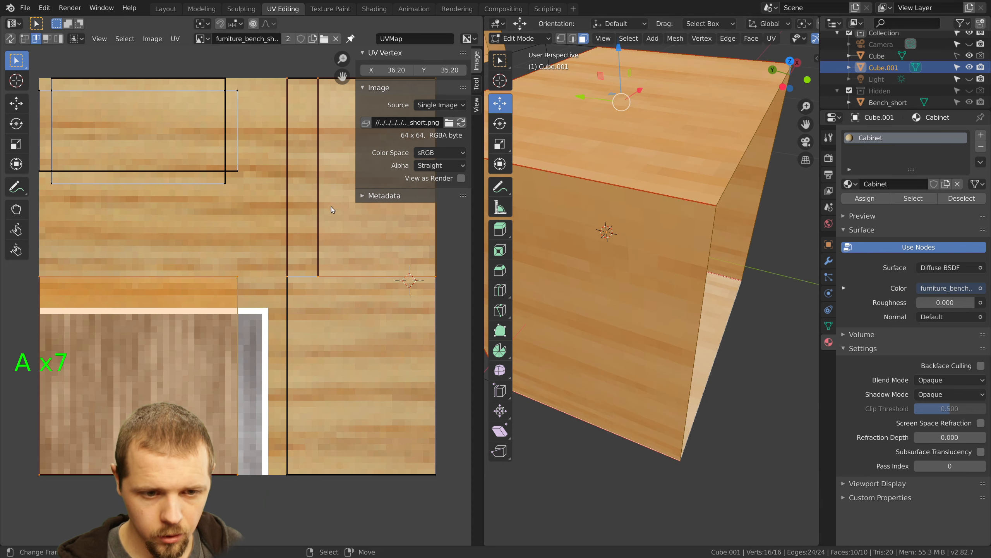
pyautogui.rightClick(313, 211)
pyautogui.press('g')
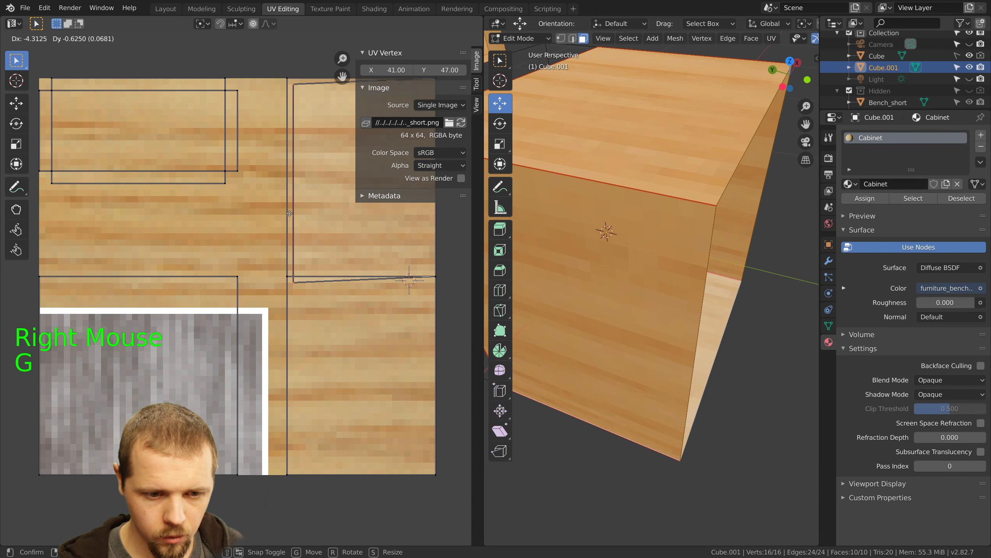
pyautogui.click(287, 206)
pyautogui.press('a')
pyautogui.scroll(-3, 663, 254)
pyautogui.press('a')
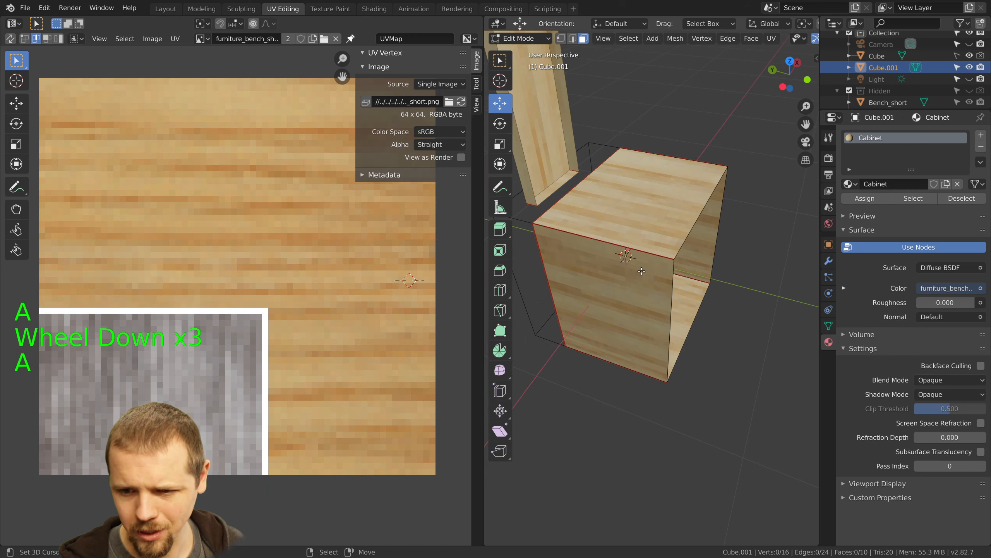
# Select all connected faces of the loose panel above the cabinet
pyautogui.moveTo(663, 253); pyautogui.dragTo(647, 140, button='middle')
pyautogui.rightClick(648, 137)
pyautogui.press('ctrl+KP_Add')
pyautogui.press('ctrl+KP_Add')
pyautogui.press('ctrl+KP_Add')
pyautogui.press('ctrl+KP_Add')
pyautogui.press('ctrl+KP_Add')
pyautogui.press('ctrl+KP_Add')
pyautogui.press('ctrl+KP_Add')
pyautogui.press('ctrl+KP_Add')
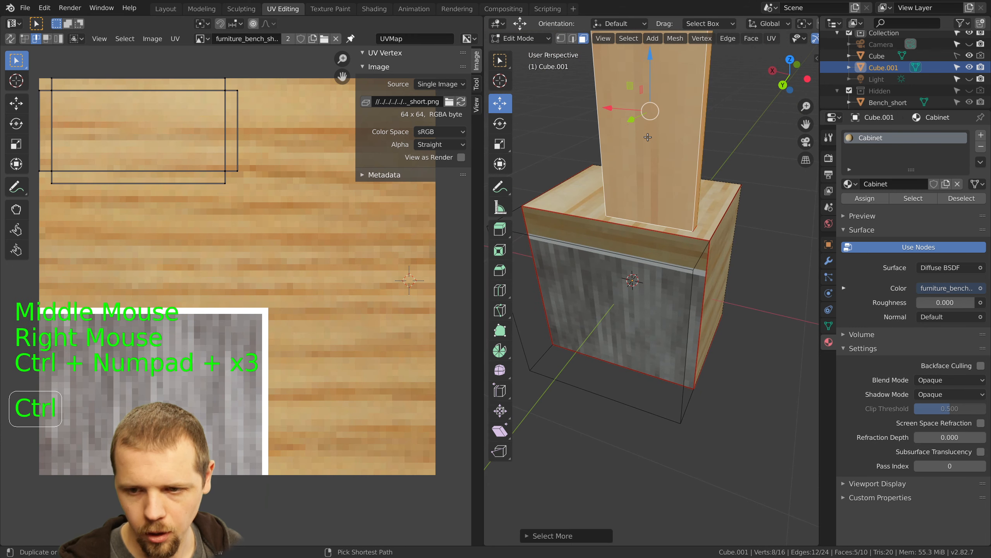
# Lower the panel vertically into the cabinet's outline in back view and switch the viewport to wireframe display
pyautogui.press('KP_1')
pyautogui.press('KP_3')
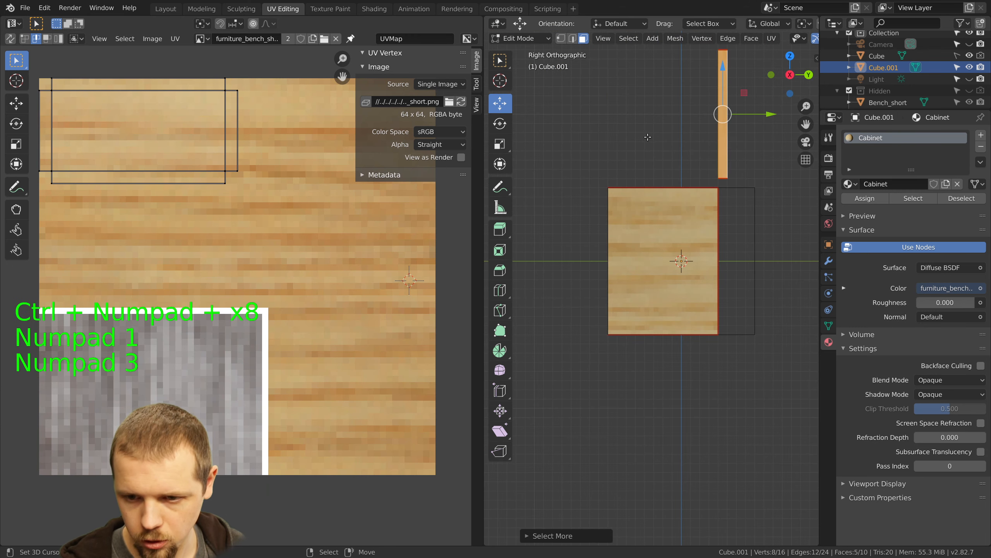
pyautogui.press('ctrl+KP_1')
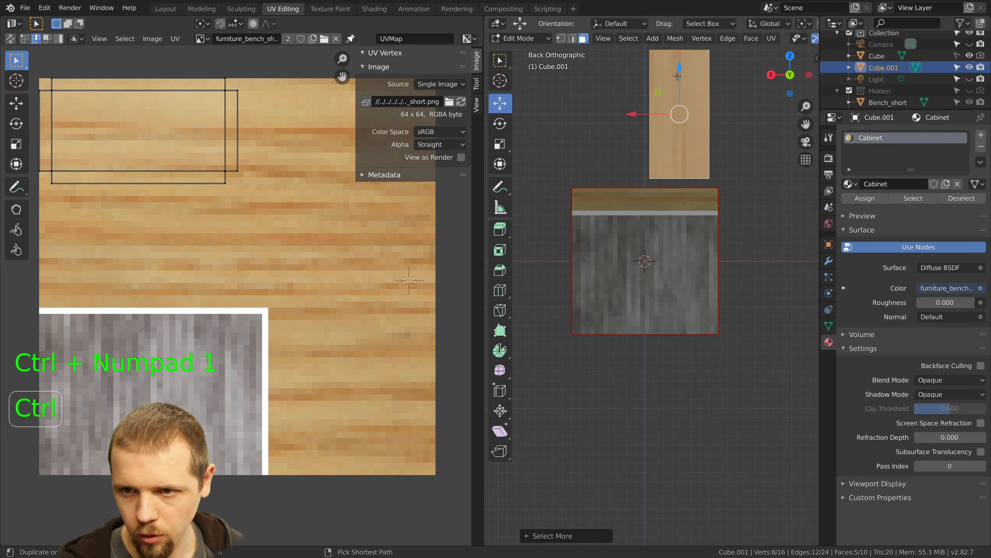
pyautogui.keyDown('ctrl'); pyautogui.moveTo(679, 78); pyautogui.dragTo(678, 228); pyautogui.keyUp('ctrl')
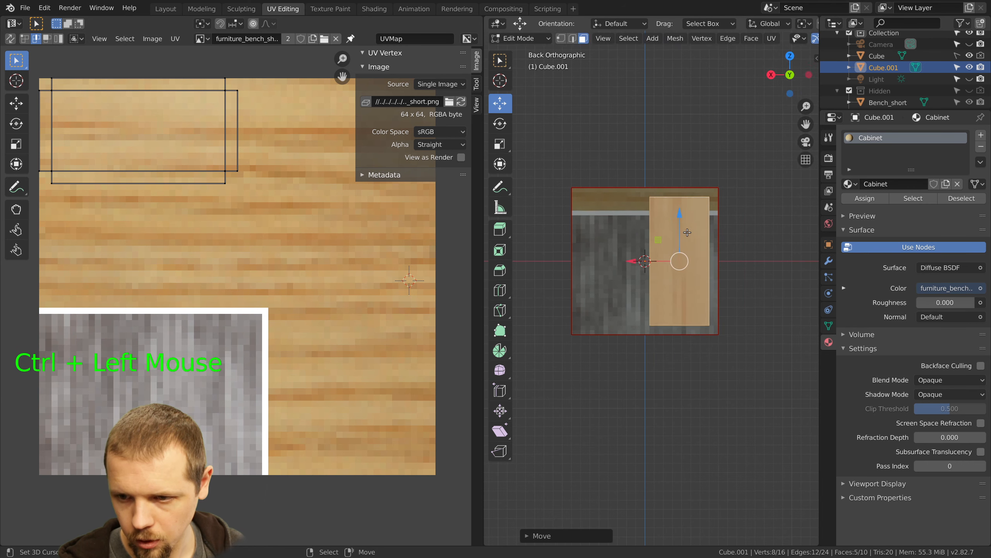
pyautogui.scroll(1, 687, 233)
pyautogui.press('z')
pyautogui.click(596, 236)
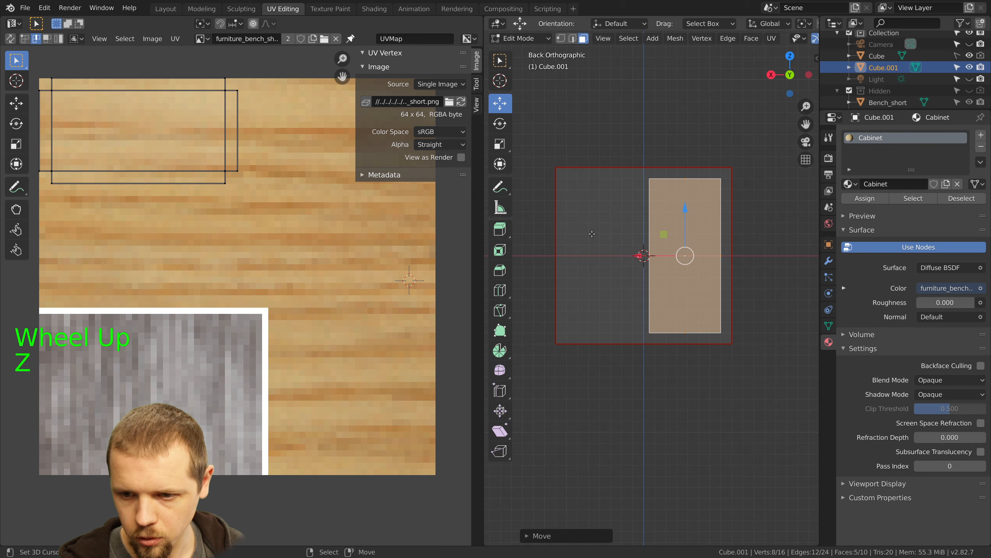
# Duplicate the door panel and place the copy over the other half of the cabinet front
pyautogui.scroll(2, 676, 261)
pyautogui.hotkey('shift', 'd')
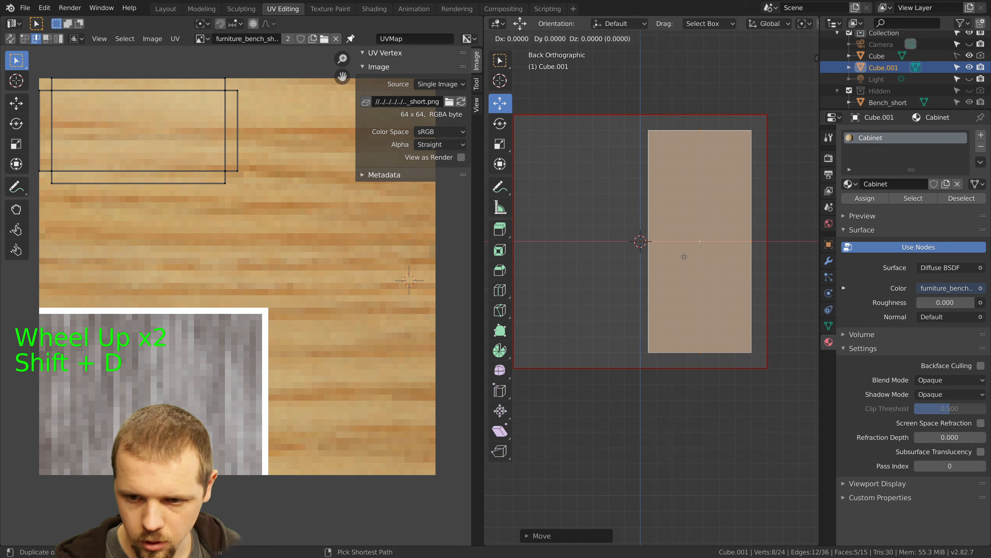
pyautogui.click(573, 261)
pyautogui.scroll(2, 573, 260)
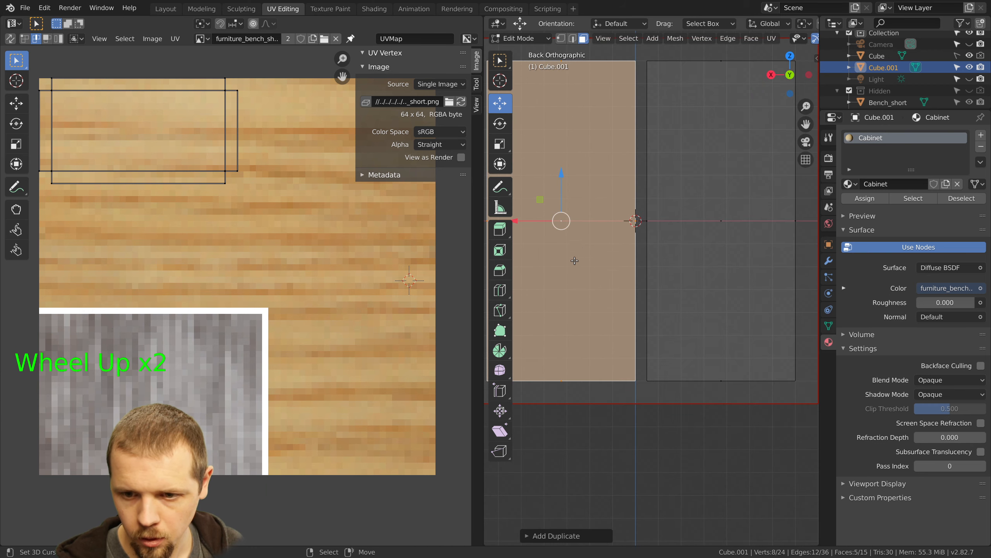
# Shift the copied door panel along X with snapping so its margin matches the first door, and clear the selection
pyautogui.keyDown('shift'); pyautogui.moveTo(574, 258); pyautogui.dragTo(744, 287, button='middle'); pyautogui.keyUp('shift')
pyautogui.scroll(1, 743, 286)
pyautogui.scroll(4, 744, 287)
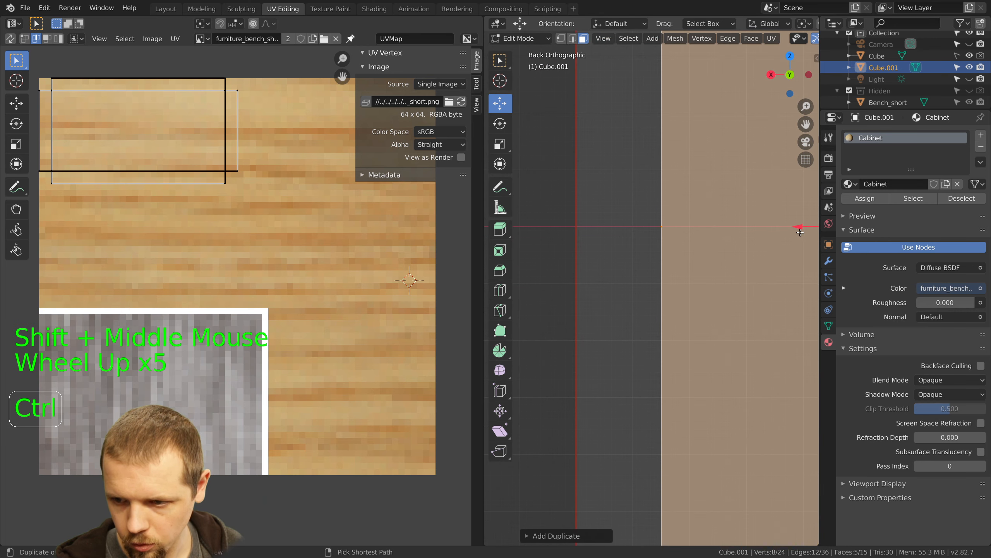
pyautogui.keyDown('ctrl'); pyautogui.moveTo(801, 231); pyautogui.dragTo(776, 231); pyautogui.keyUp('ctrl')
pyautogui.scroll(-8, 769, 250)
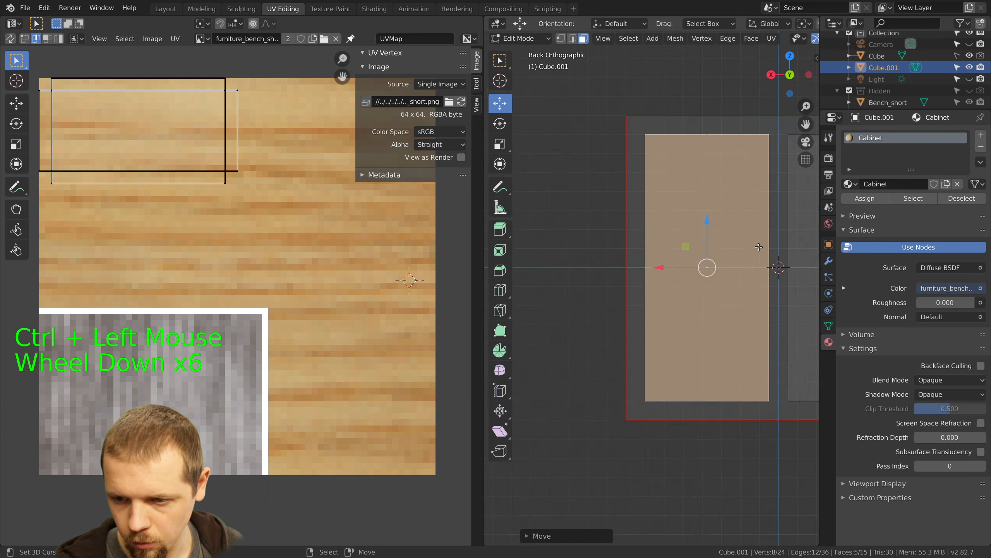
pyautogui.press('a')
pyautogui.scroll(-3, 754, 275)
pyautogui.keyDown('shift'); pyautogui.moveTo(754, 274); pyautogui.dragTo(716, 266, button='middle'); pyautogui.keyUp('shift')
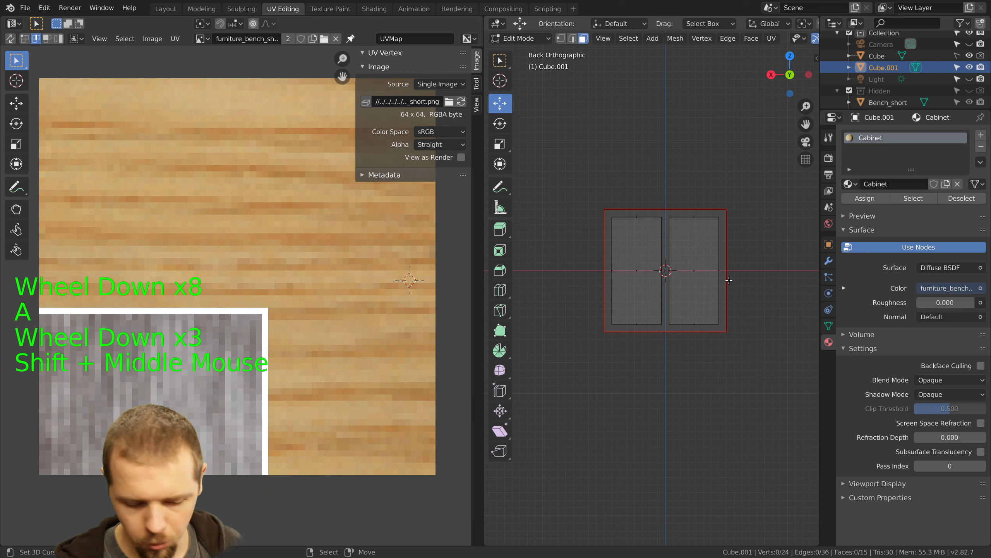
# Switch the viewport from wireframe to Material Preview shading and view the textured cabinet with both doors
pyautogui.press('z')
pyautogui.click(725, 222)
pyautogui.moveTo(725, 221); pyautogui.dragTo(704, 286, button='middle')
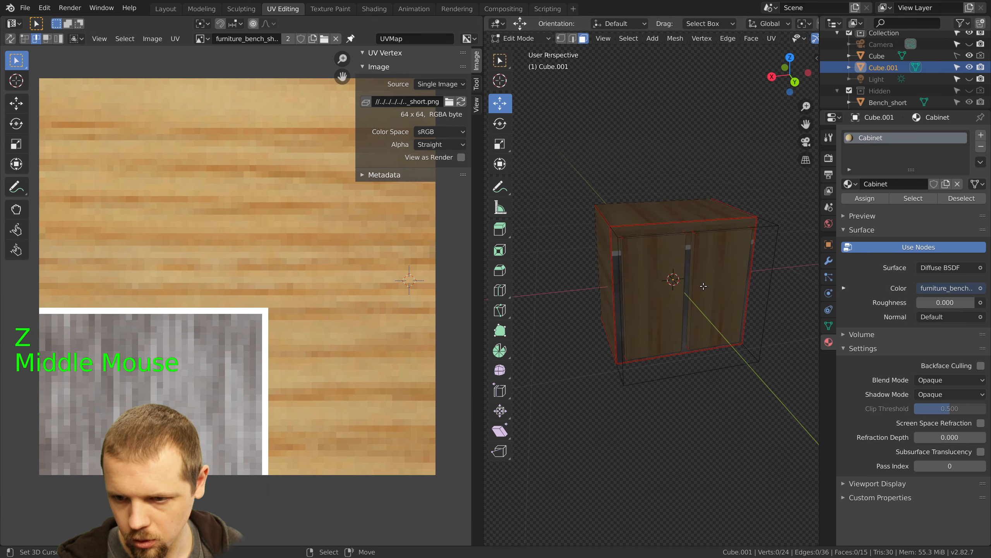
pyautogui.press('a')
pyautogui.press('a')
pyautogui.press('z')
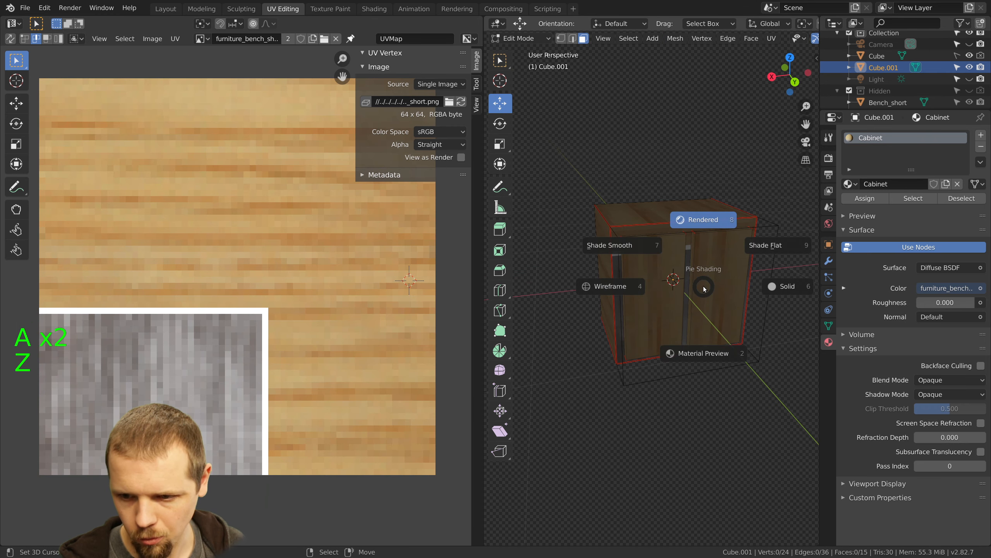
pyautogui.click(701, 343)
pyautogui.moveTo(702, 343); pyautogui.dragTo(547, 332, button='middle')
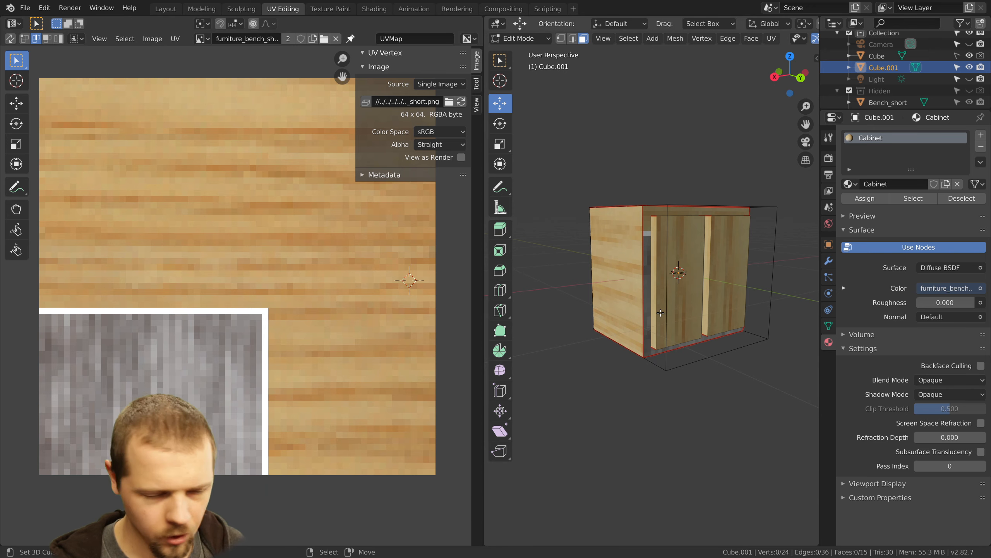
pyautogui.moveTo(728, 273)
pyautogui.mouseDown(button='middle')
pyautogui.moveTo(655, 289)
pyautogui.moveTo(717, 265)
pyautogui.mouseUp(button='middle')
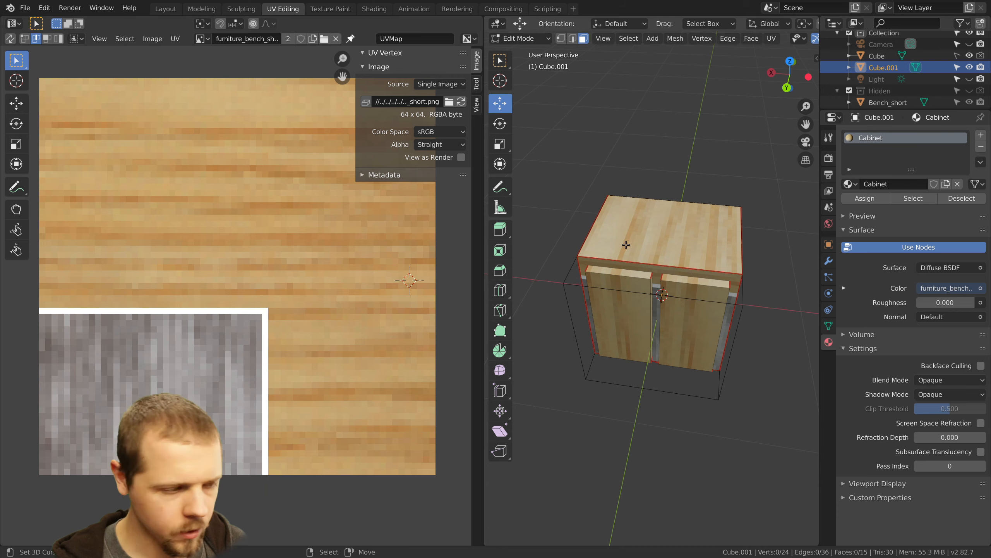
pyautogui.moveTo(630, 251); pyautogui.dragTo(656, 253, button='middle')
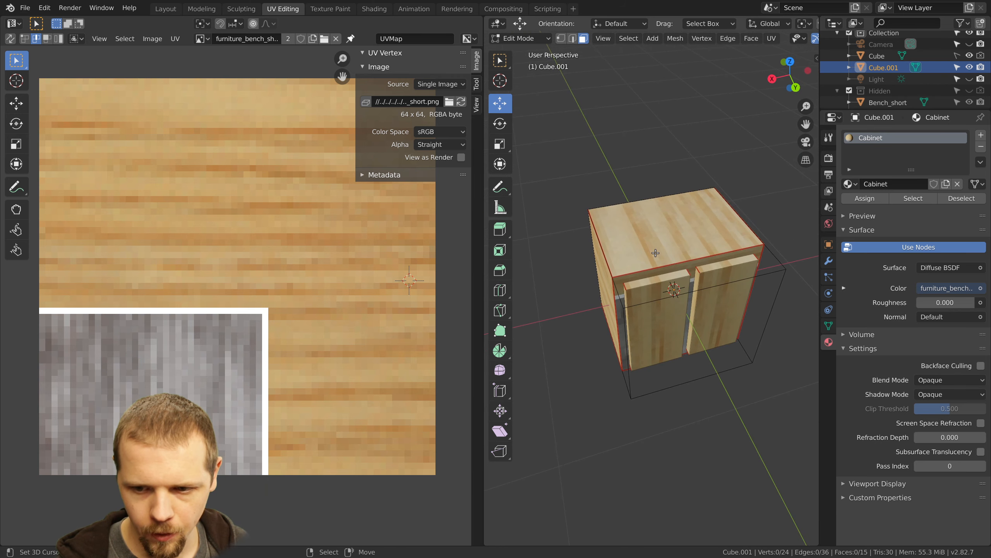
# Select all faces of the cabinet and doors so every UV island is shown on the texture
pyautogui.rightClick(655, 253)
pyautogui.scroll(-2, 335, 270)
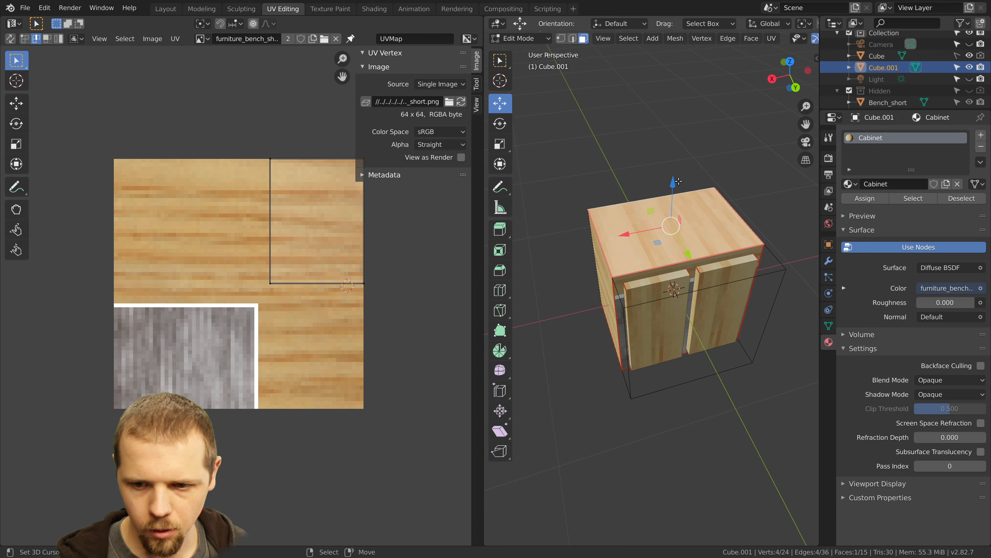
pyautogui.moveTo(625, 270); pyautogui.dragTo(681, 266, button='middle')
pyautogui.press('a')
pyautogui.press('a')
pyautogui.press('a')
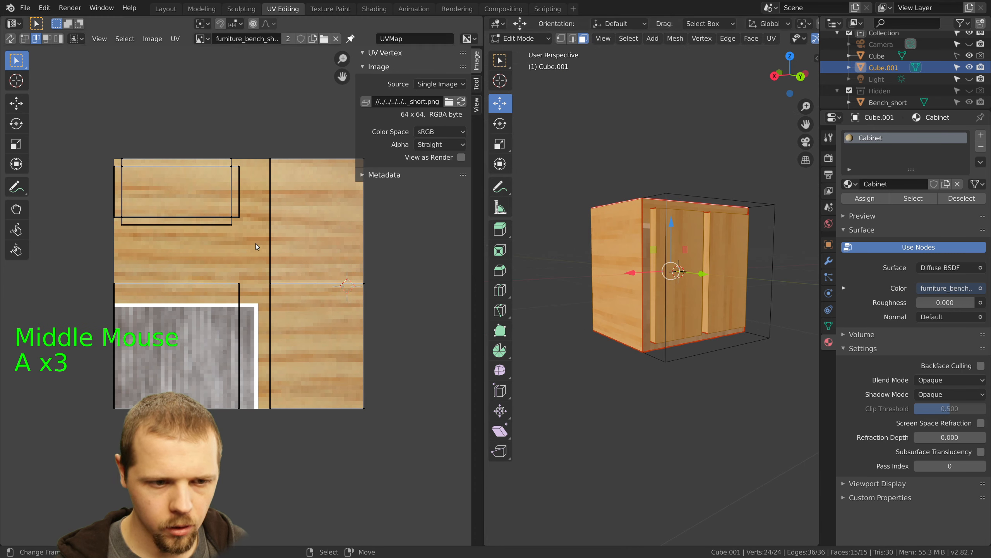
pyautogui.rightClick(205, 180)
pyautogui.click(50, 41)
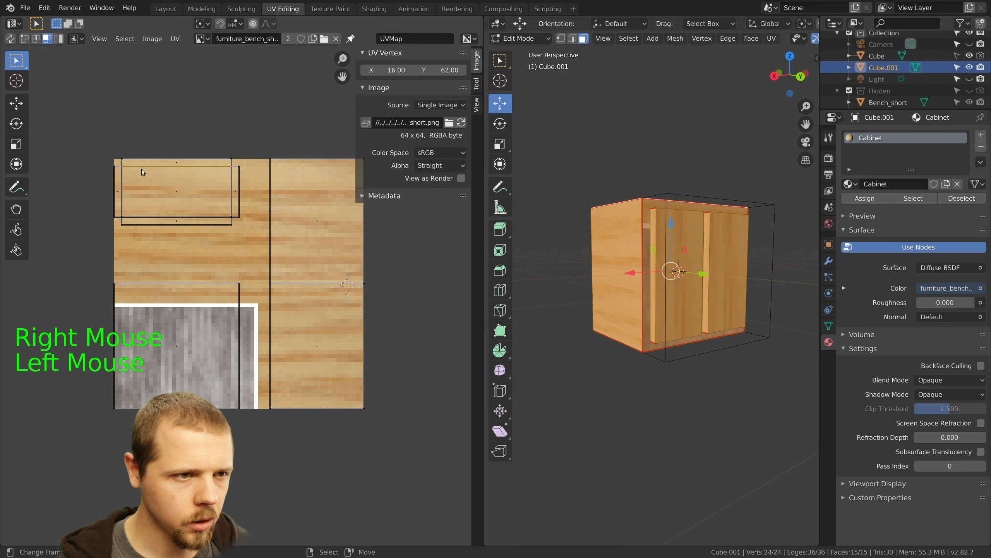
pyautogui.rightClick(185, 192)
pyautogui.press('g')
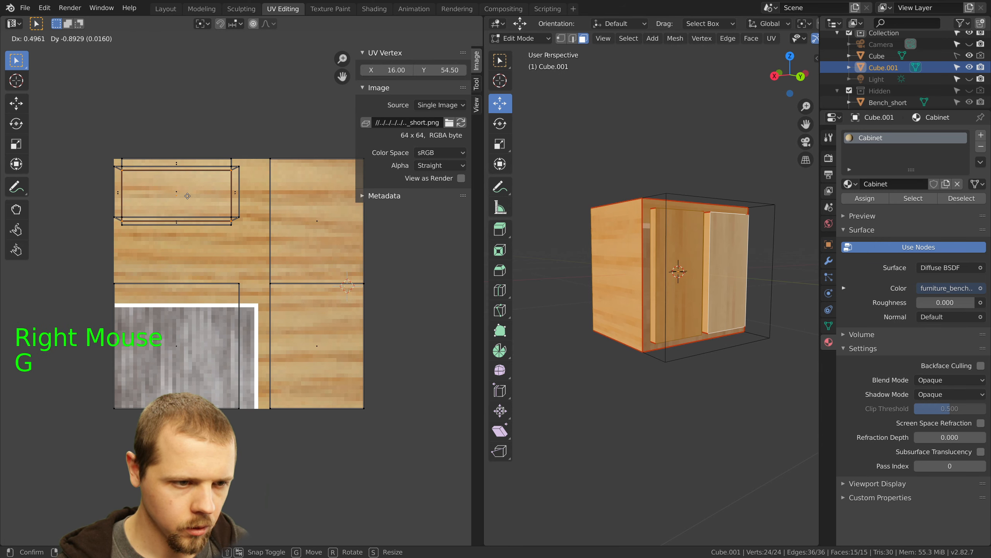
pyautogui.click(186, 191)
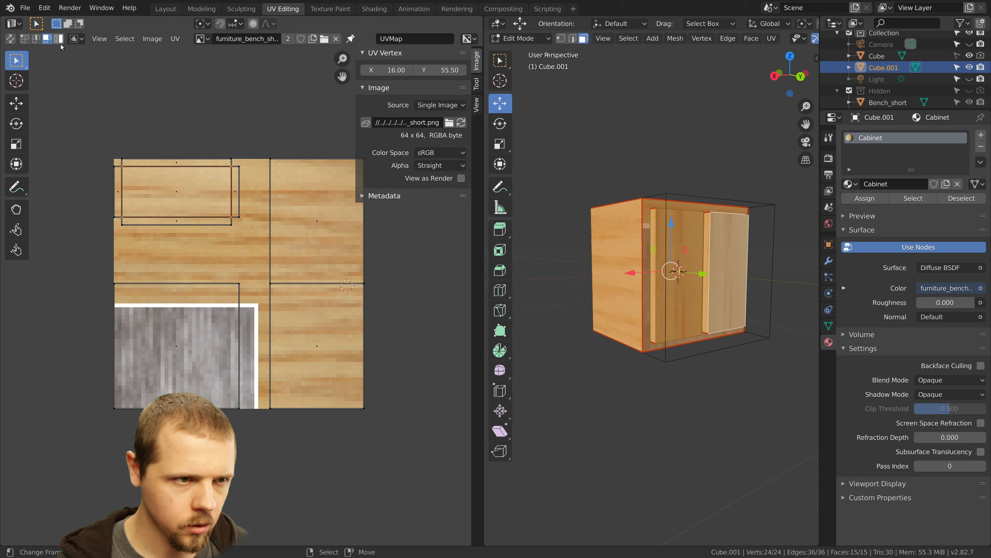
# In island selection mode, pick one door's whole UV island and move it down 15 pixels, to Y 40.50
pyautogui.click(59, 38)
pyautogui.click(58, 39)
pyautogui.rightClick(180, 196)
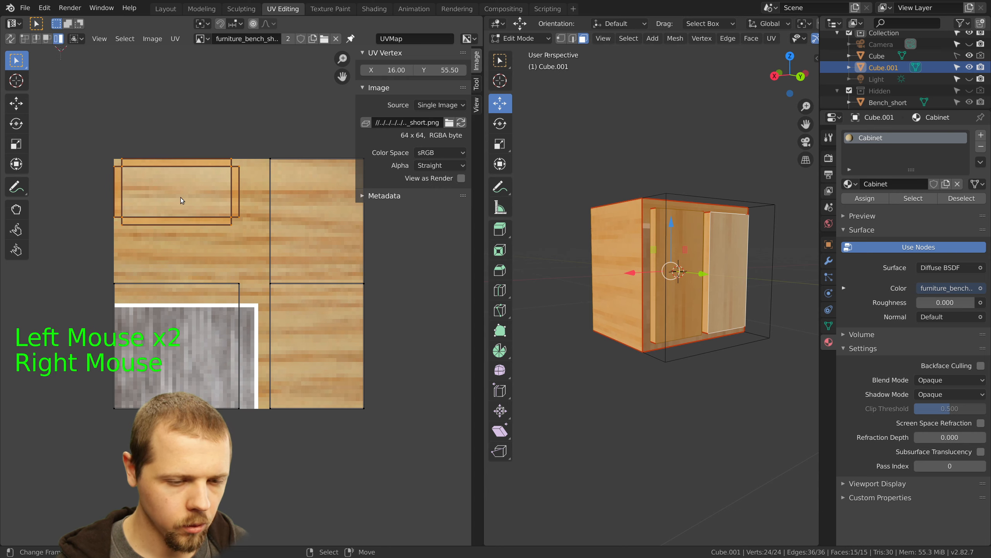
pyautogui.press('g')
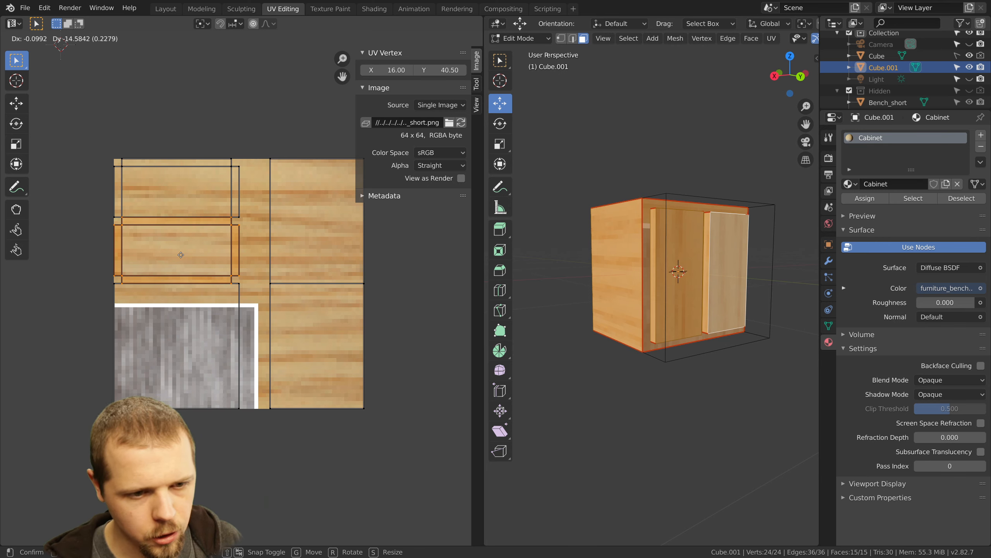
pyautogui.click(181, 255)
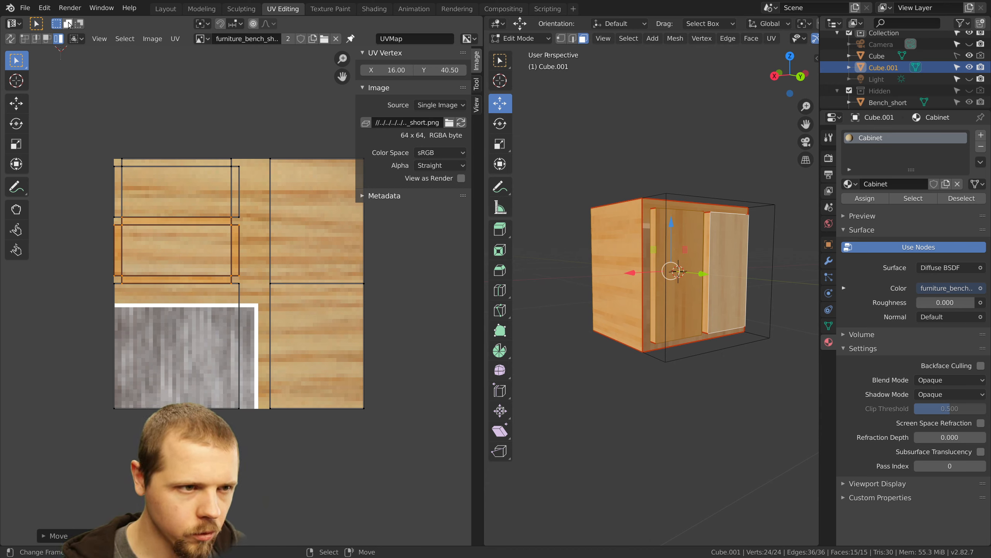
# Try moving the top edge of the upper door's UV island downward in edge selection mode
pyautogui.click(36, 39)
pyautogui.rightClick(189, 163)
pyautogui.rightClick(192, 157)
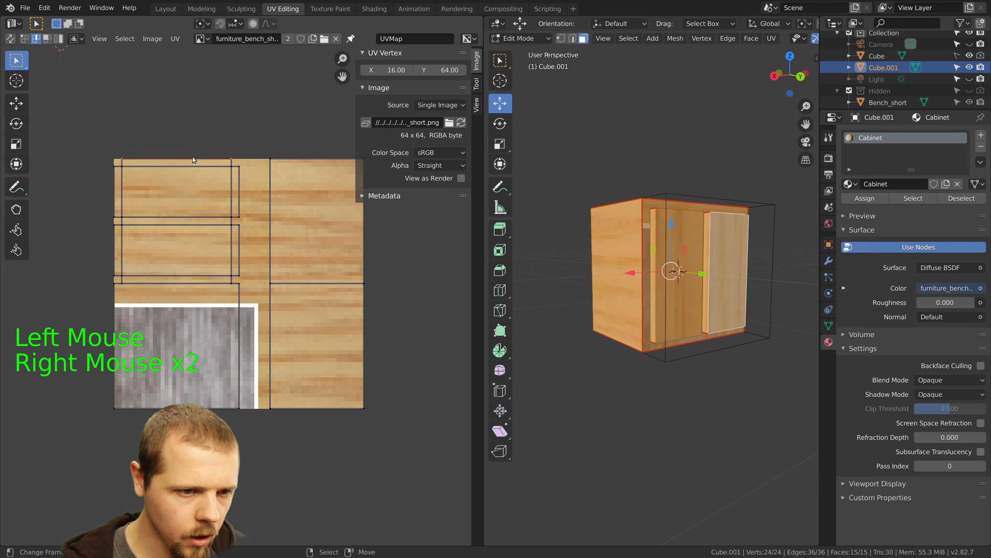
pyautogui.press('g')
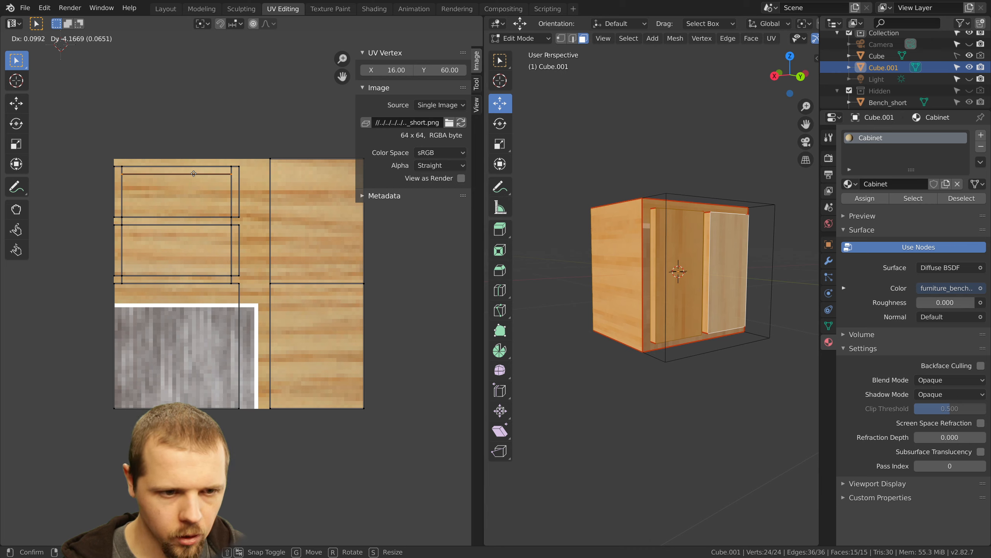
pyautogui.click(195, 158)
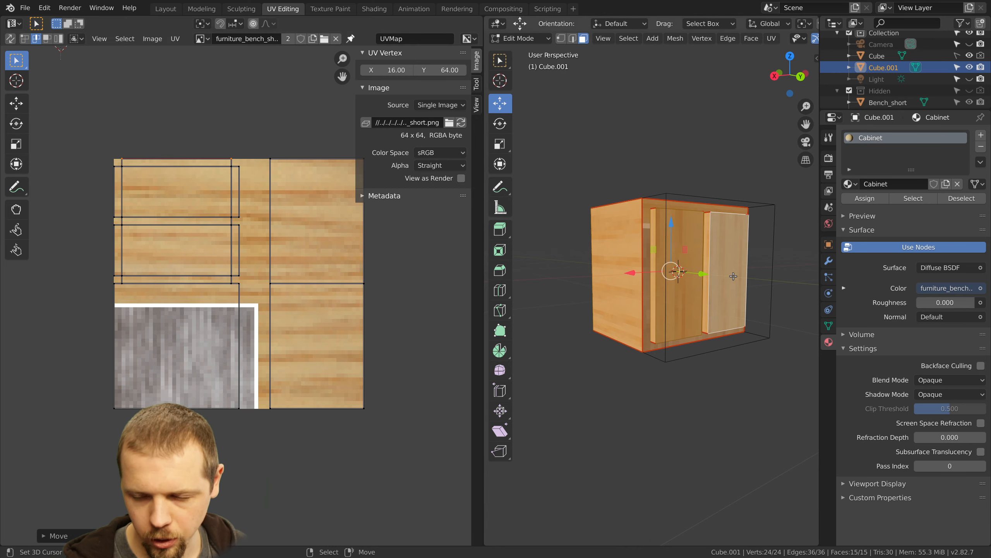
# Select individual front and side faces of the doors one by one to check where each lies on the texture
pyautogui.moveTo(730, 273); pyautogui.dragTo(699, 265, button='middle')
pyautogui.scroll(2, 635, 280)
pyautogui.rightClick(620, 256)
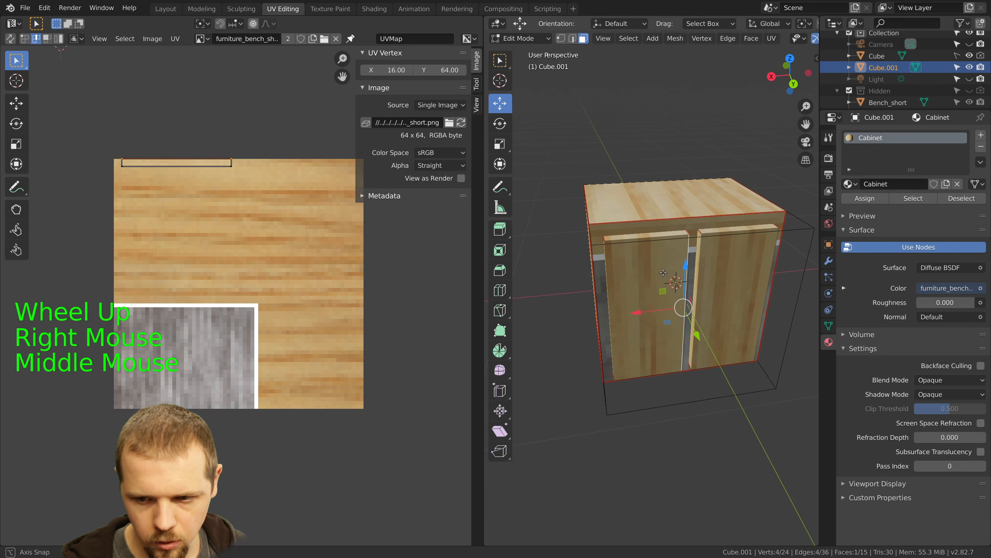
pyautogui.rightClick(699, 263)
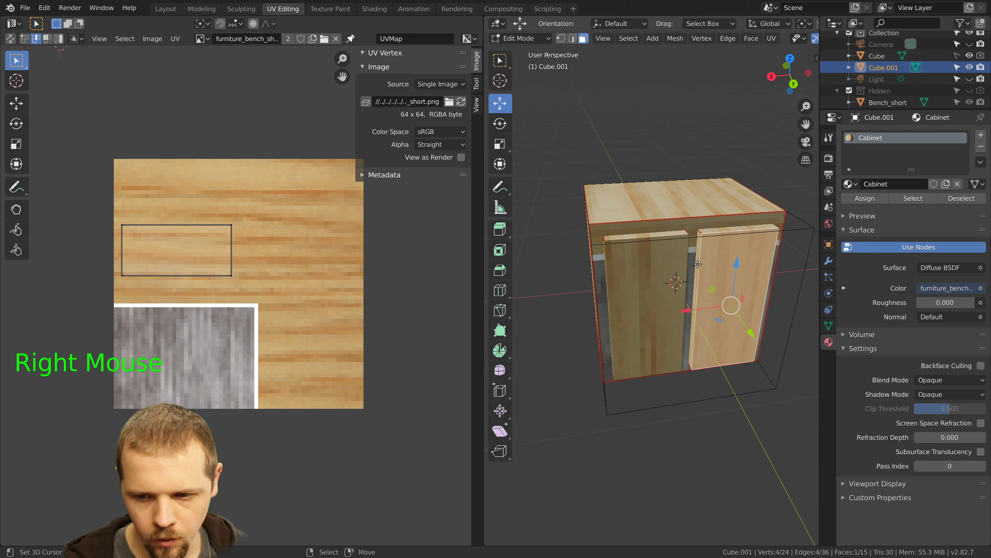
pyautogui.rightClick(697, 264)
pyautogui.moveTo(697, 265); pyautogui.dragTo(730, 266, button='middle')
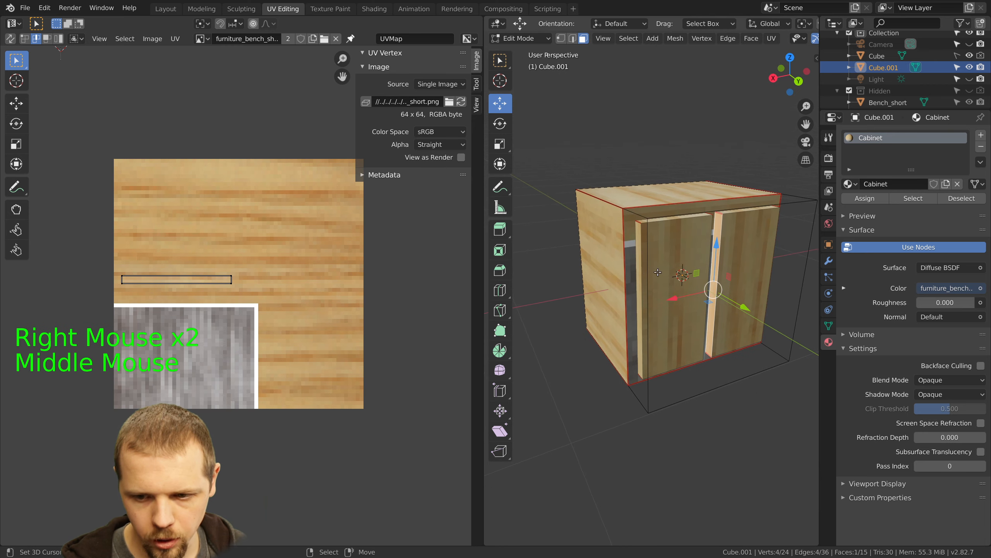
pyautogui.rightClick(639, 271)
pyautogui.moveTo(639, 271); pyautogui.dragTo(680, 284, button='middle')
pyautogui.rightClick(611, 266)
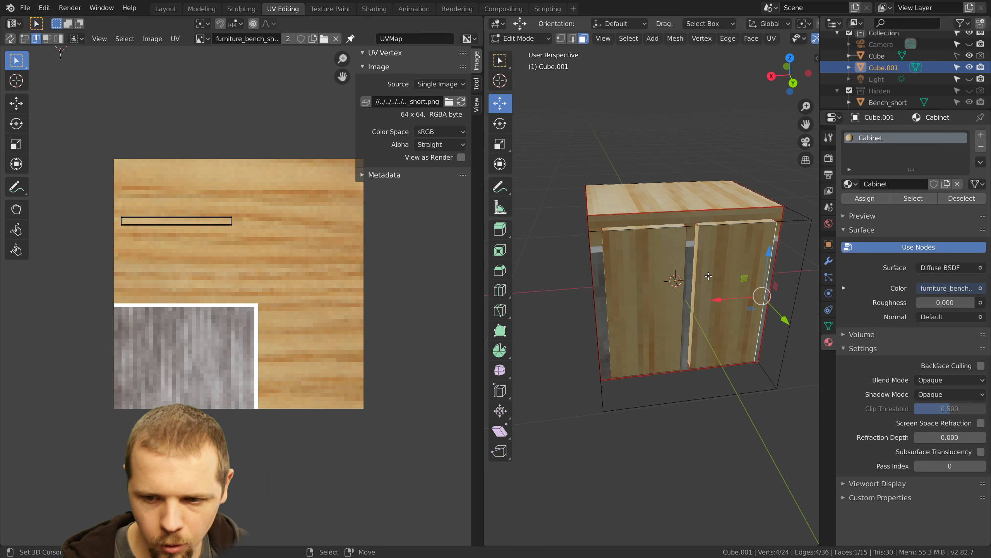
# Reselect every face of the cabinet and both doors
pyautogui.press('a')
pyautogui.press('a')
pyautogui.press('a')
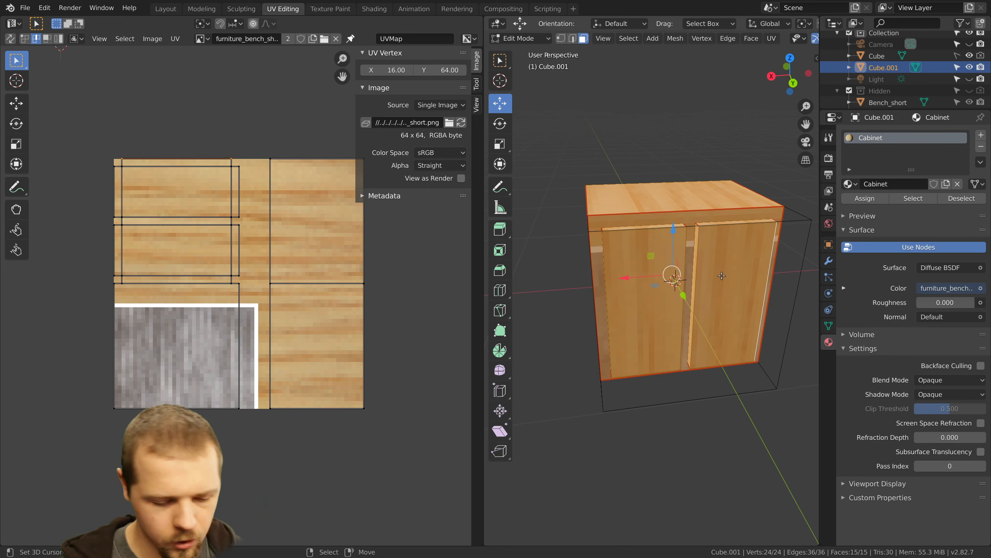
pyautogui.moveTo(700, 269); pyautogui.dragTo(663, 264, button='middle')
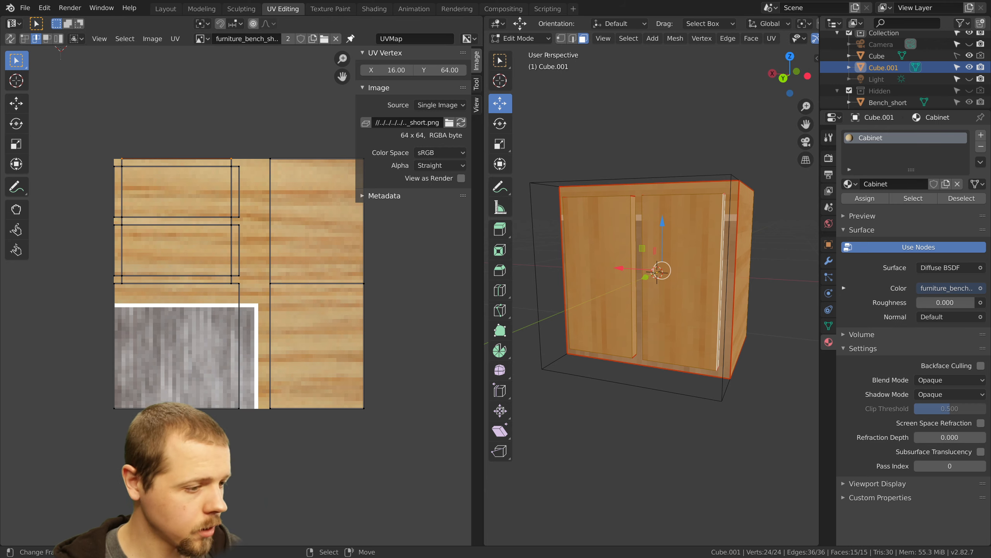
# Switch to GIMP and export the texture to furniture_cabinet_wall.png
pyautogui.hotkey('alt', 'Tab')
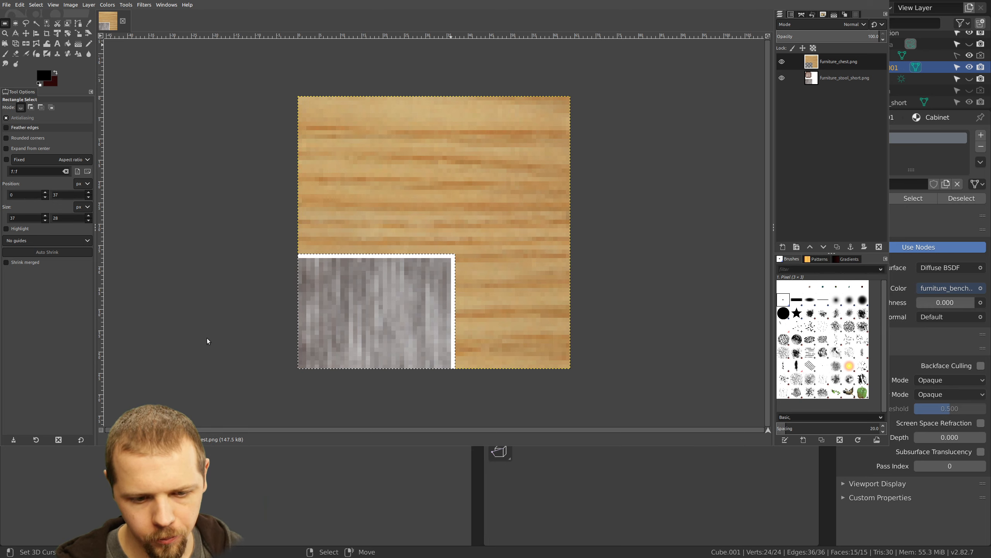
pyautogui.hotkey('ctrl', 'e')
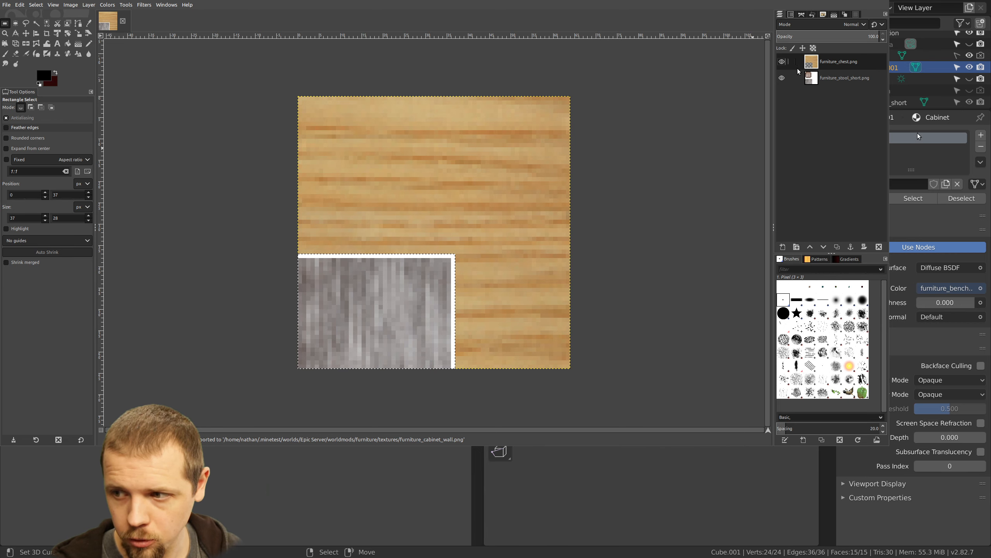
# Hide the furniture_stool_short.png layer, then undo that and the rectangular cut-out in the furniture_chest.png layer
pyautogui.click(782, 78)
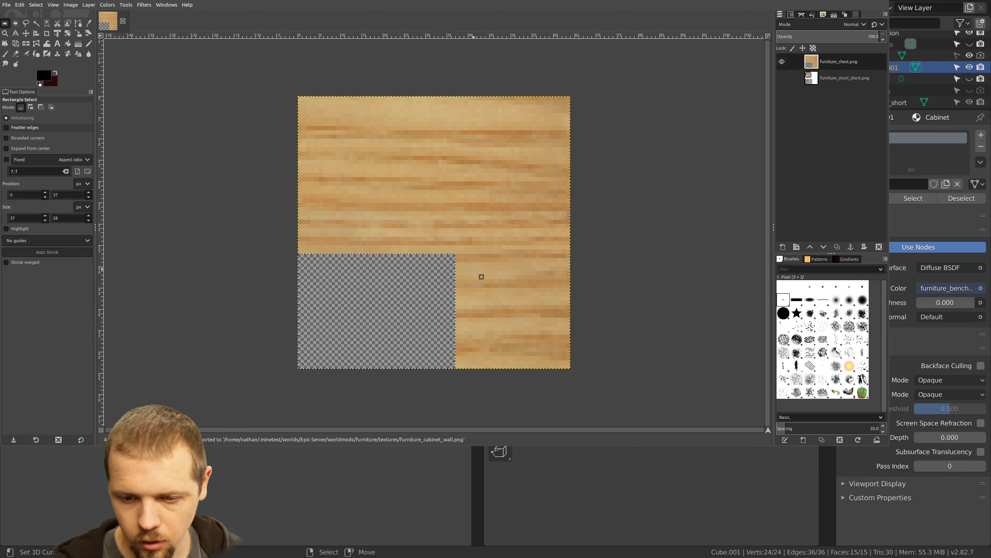
pyautogui.hotkey('ctrl', 'z')
pyautogui.hotkey('ctrl', 'z')
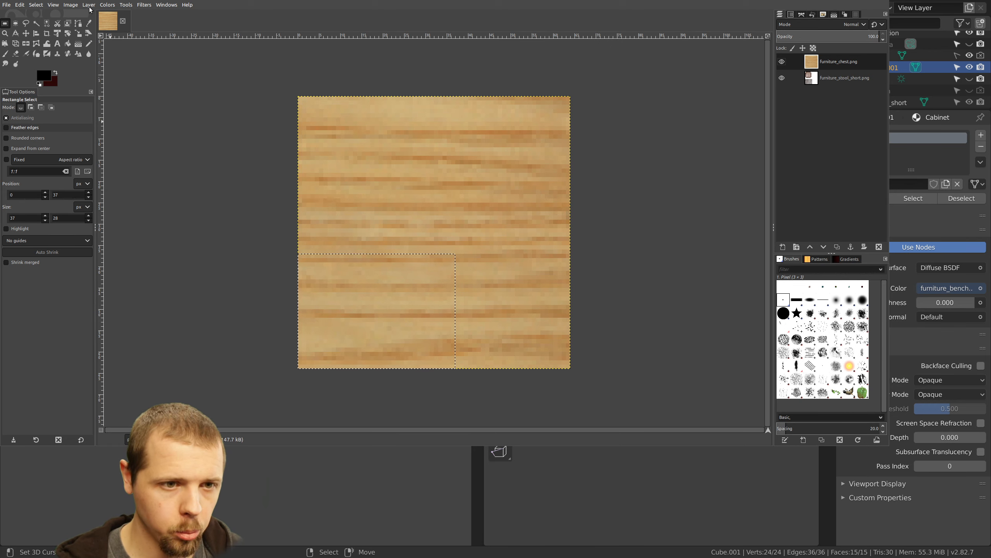
# Select the whole image and rotate the furniture_chest.png wood layer by 90 degrees
pyautogui.click(68, 34)
pyautogui.moveTo(440, 184); pyautogui.dragTo(469, 215)
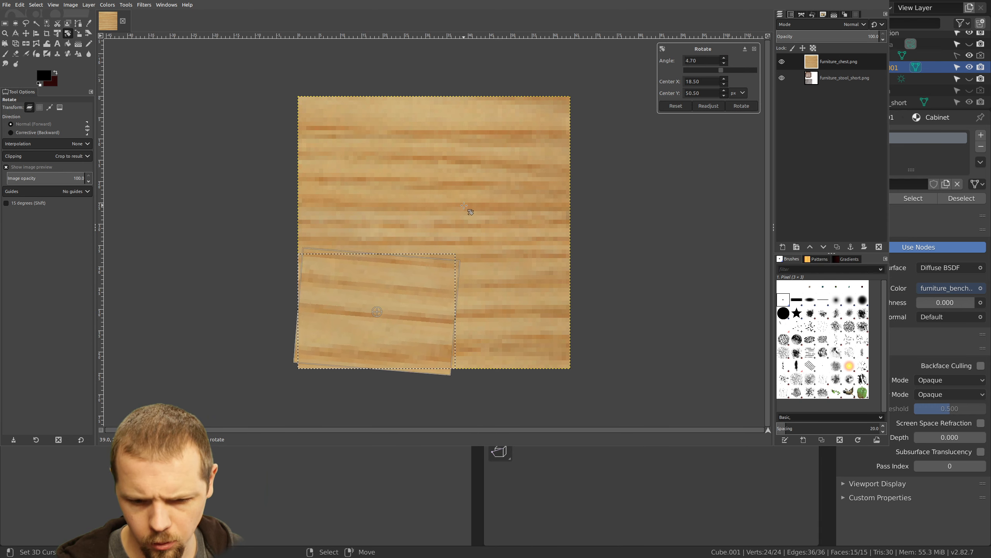
pyautogui.click(679, 106)
pyautogui.hotkey('ctrl', 'a')
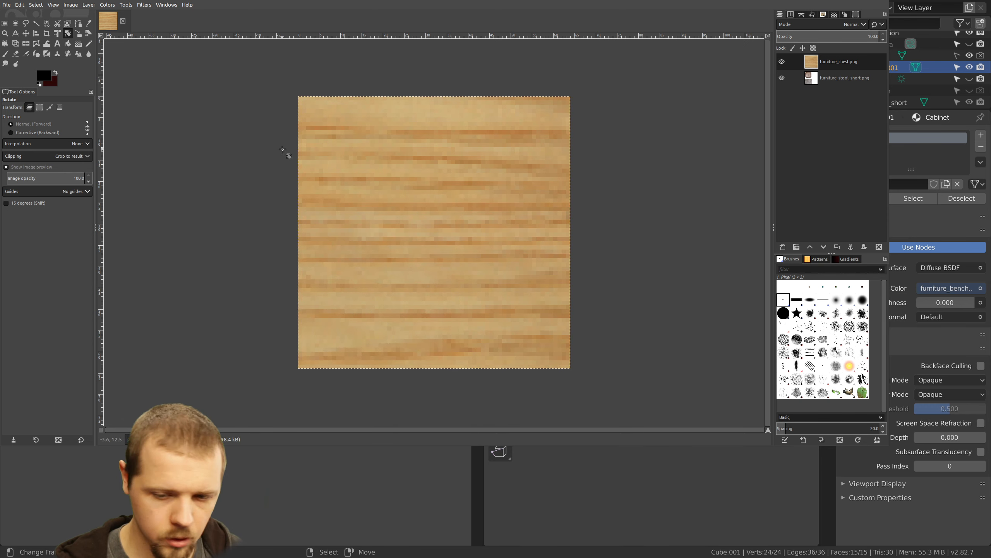
pyautogui.moveTo(483, 190); pyautogui.dragTo(401, 128)
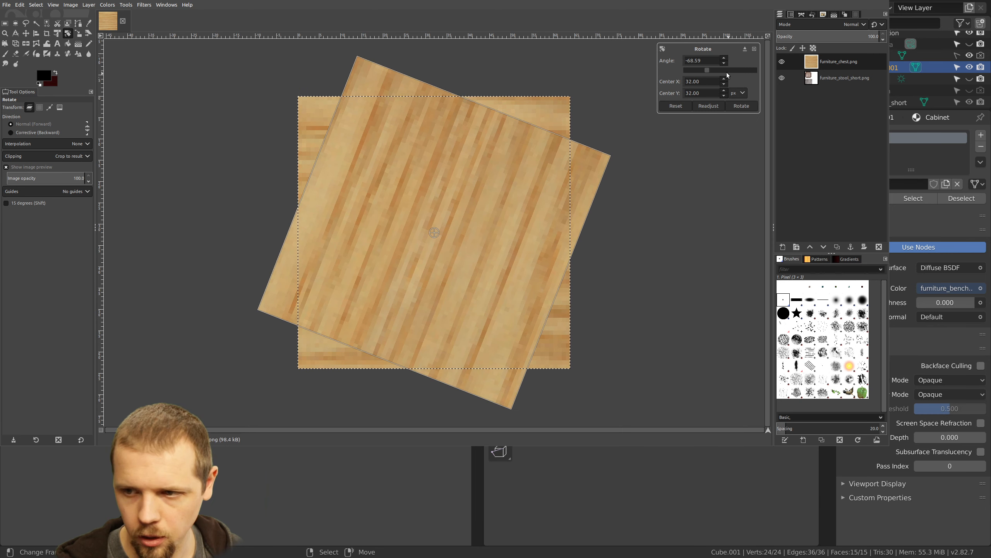
pyautogui.moveTo(703, 59); pyautogui.dragTo(639, 57)
pyautogui.write('90')
pyautogui.press('Return')
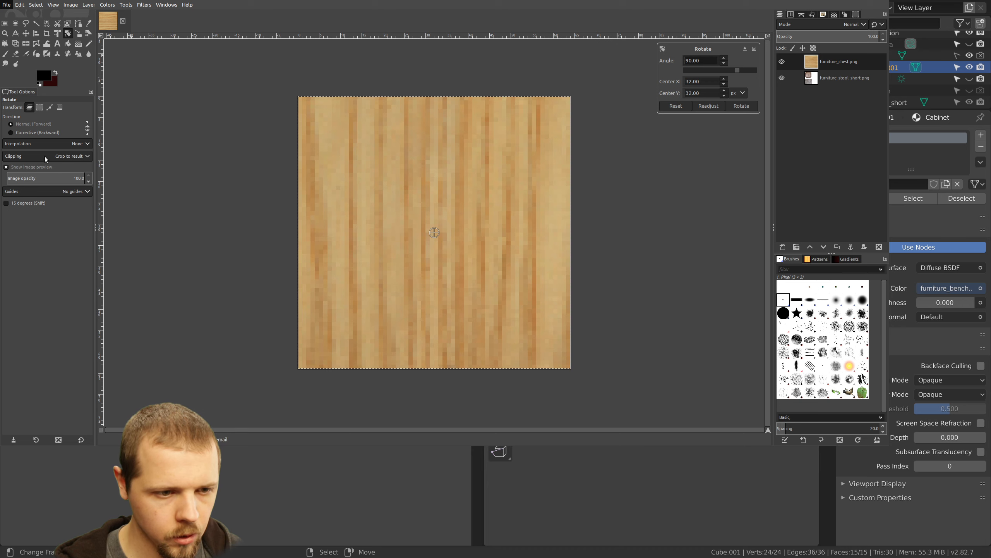
# Export the rotated texture to furniture_cabinet_wall.png and load that image in Blender's UV editor in place of the bench texture
pyautogui.press('Return')
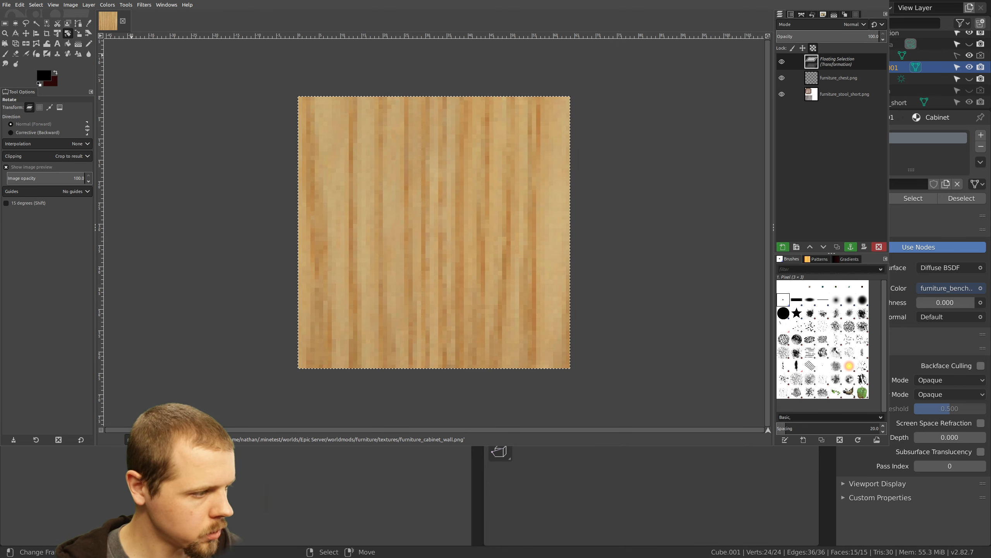
pyautogui.hotkey('alt', 'Tab')
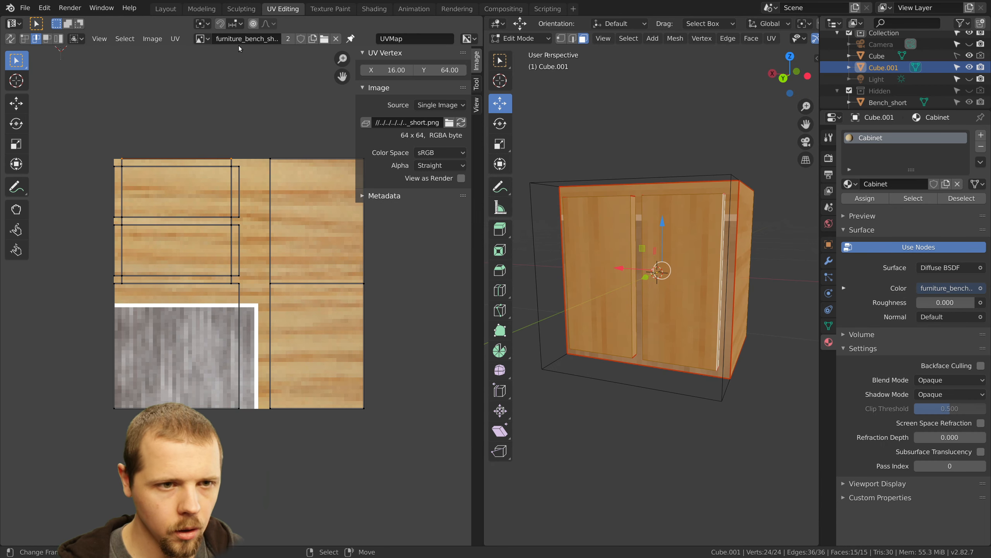
pyautogui.click(324, 41)
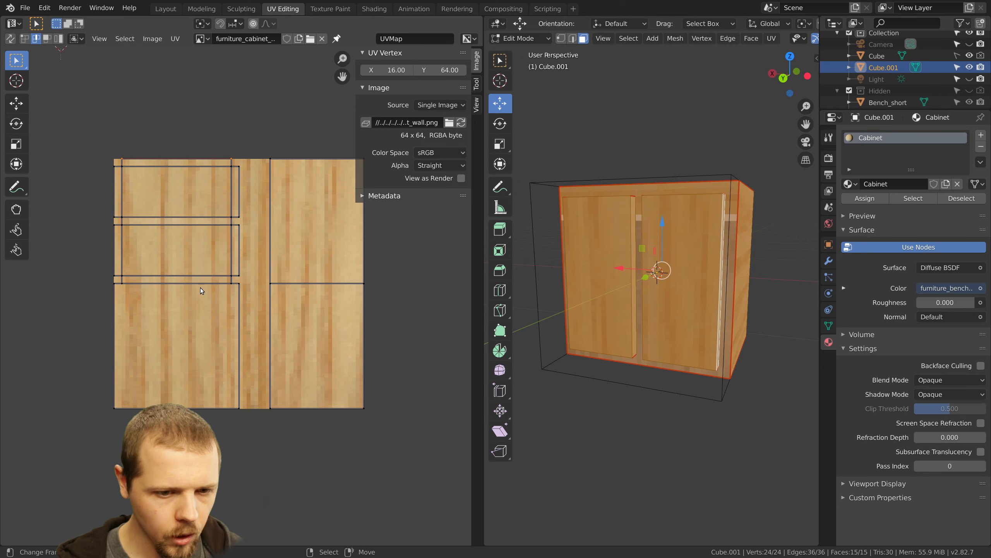
# Use furniture_cabinet_wall.png as the image texture of the Cabinet material in the shader nodes
pyautogui.click(374, 9)
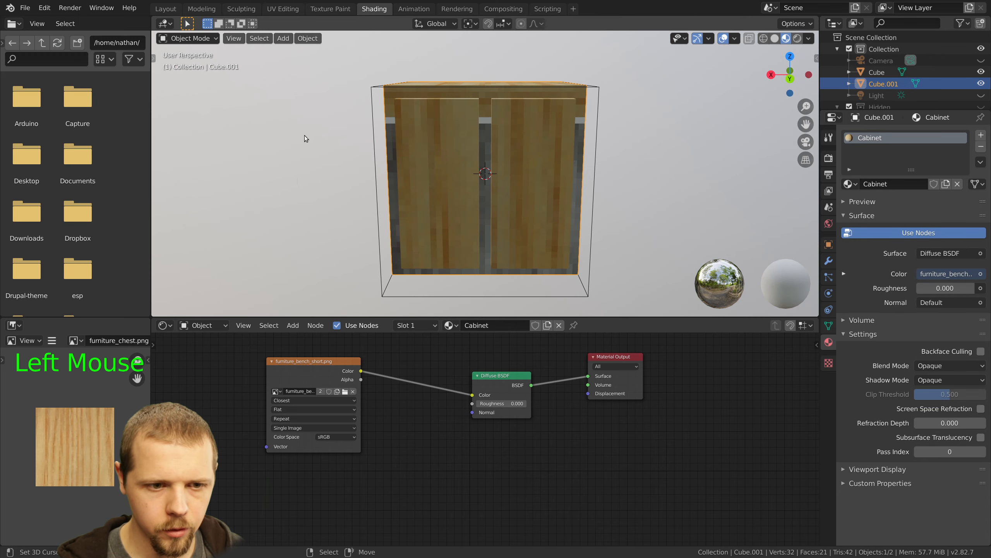
pyautogui.click(276, 391)
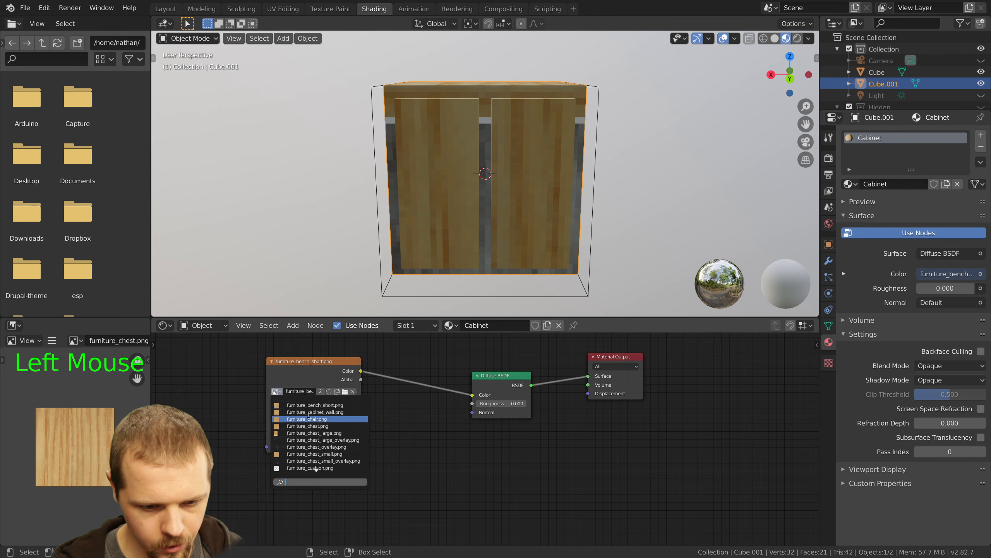
pyautogui.click(308, 412)
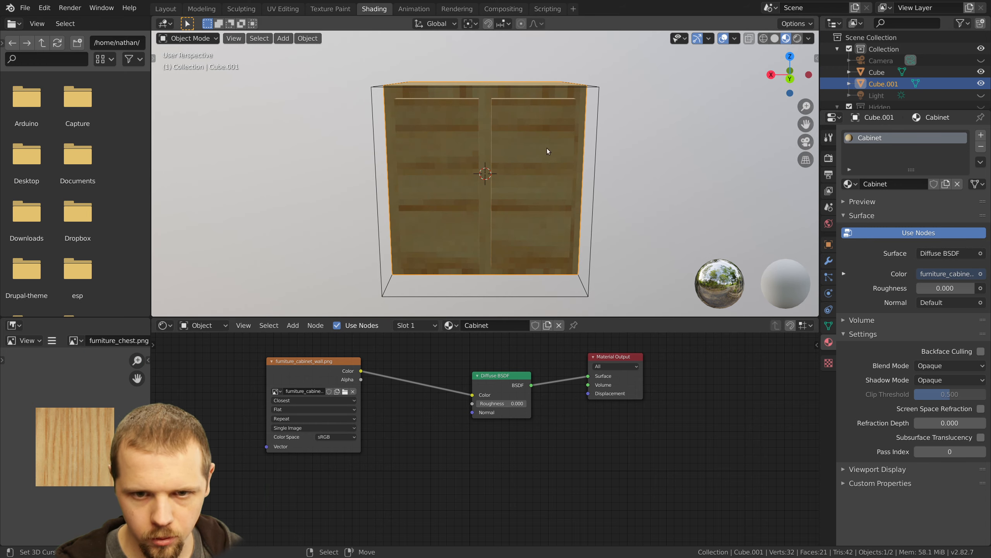
pyautogui.moveTo(548, 151); pyautogui.dragTo(529, 162, button='middle')
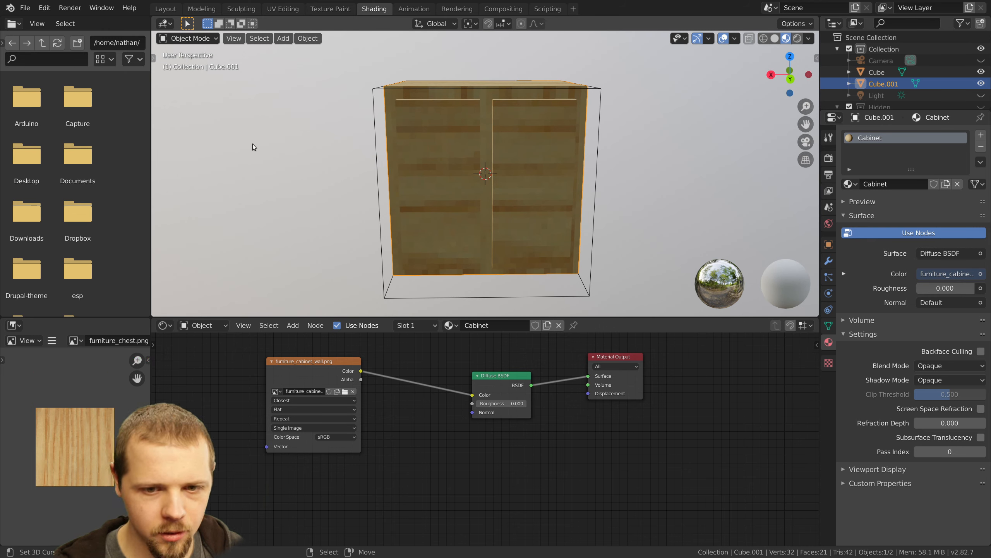
# Return to UV editing, then switch to GIMP and anchor the rotated floating selection to the furniture_chest.png layer
pyautogui.click(284, 9)
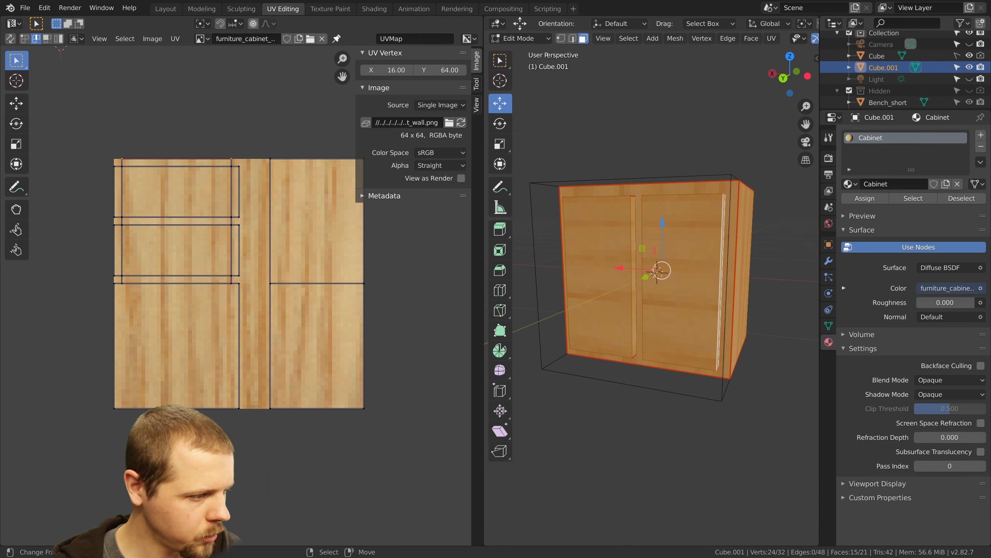
pyautogui.hotkey('alt', 'Tab')
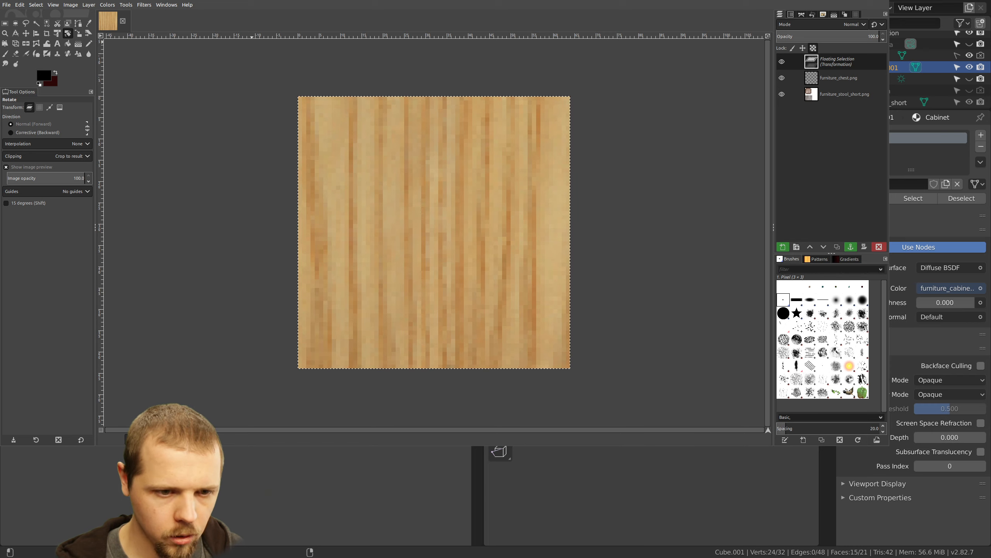
pyautogui.click(5, 23)
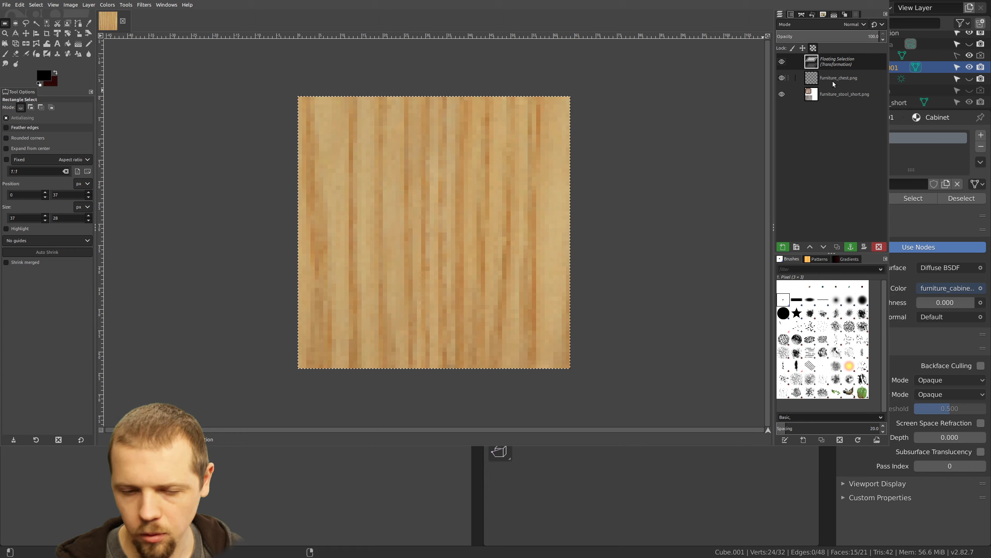
pyautogui.click(782, 61)
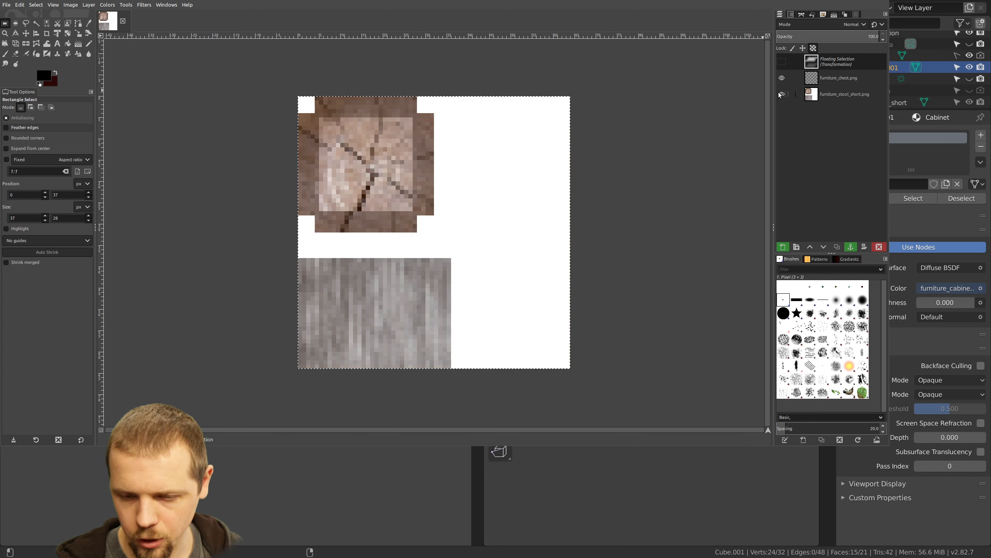
pyautogui.click(782, 61)
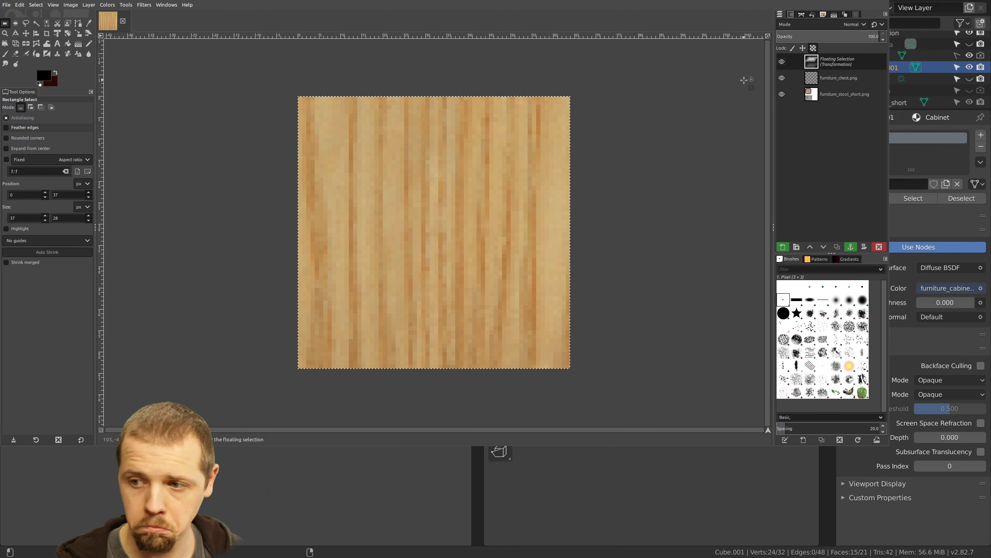
pyautogui.click(812, 82)
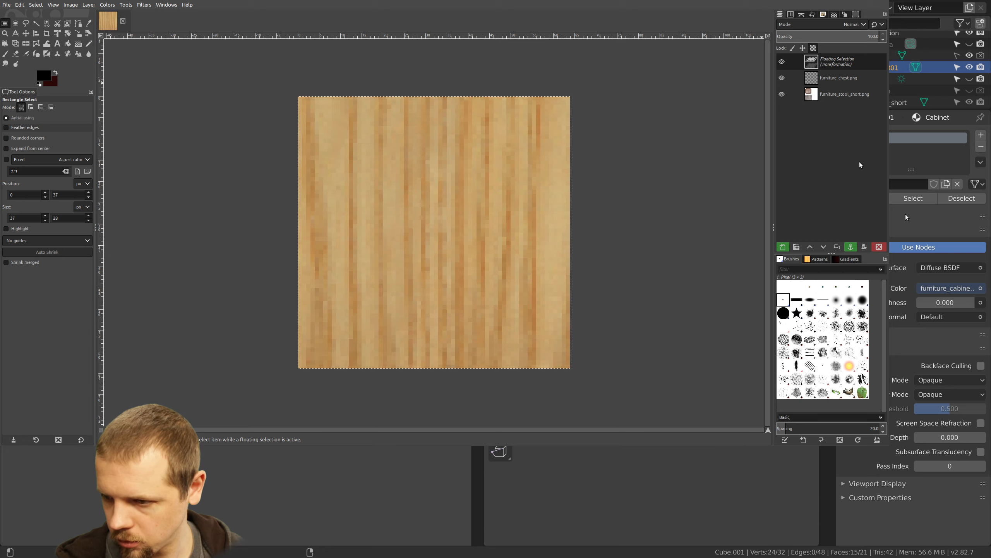
pyautogui.hotkey('ctrl', 'h')
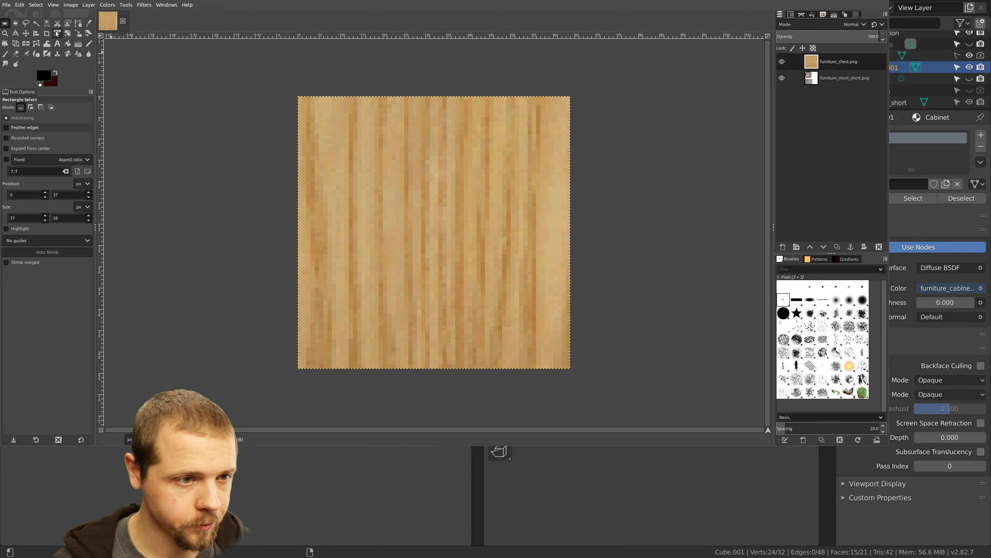
# Place one vertical and one horizontal guide through the centre of the wood texture
pyautogui.moveTo(103, 67); pyautogui.dragTo(434, 83)
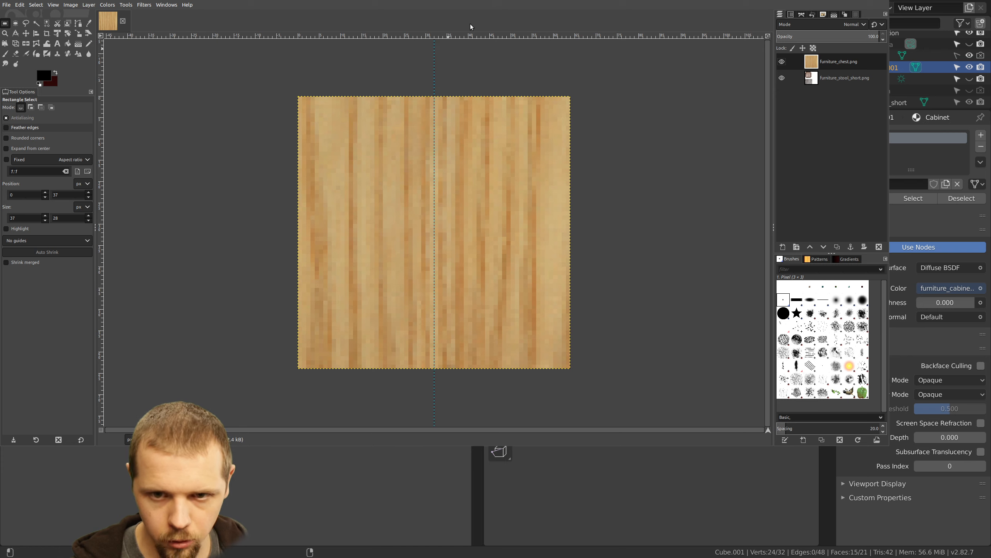
pyautogui.moveTo(469, 36); pyautogui.dragTo(470, 232)
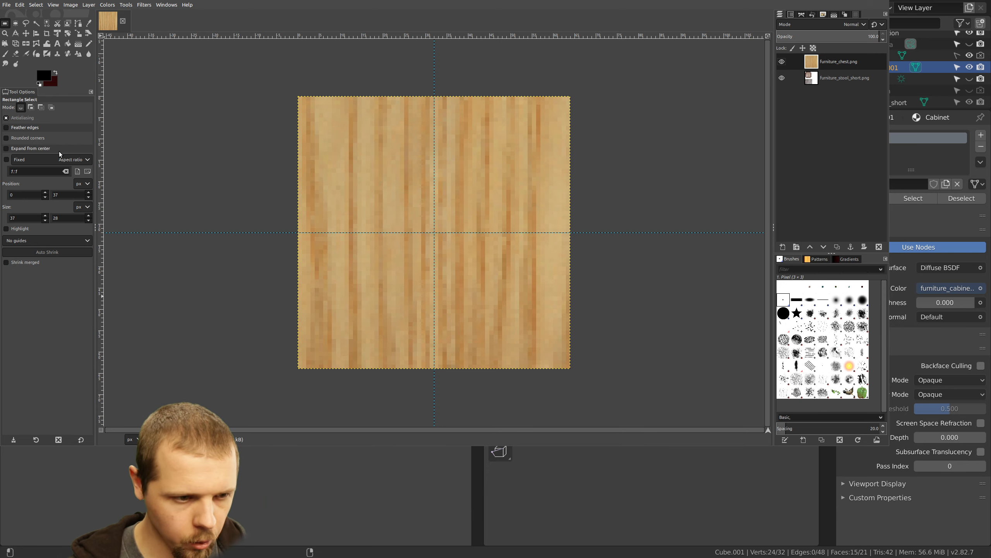
pyautogui.press('+')
pyautogui.press('+')
pyautogui.press('-')
pyautogui.press('-')
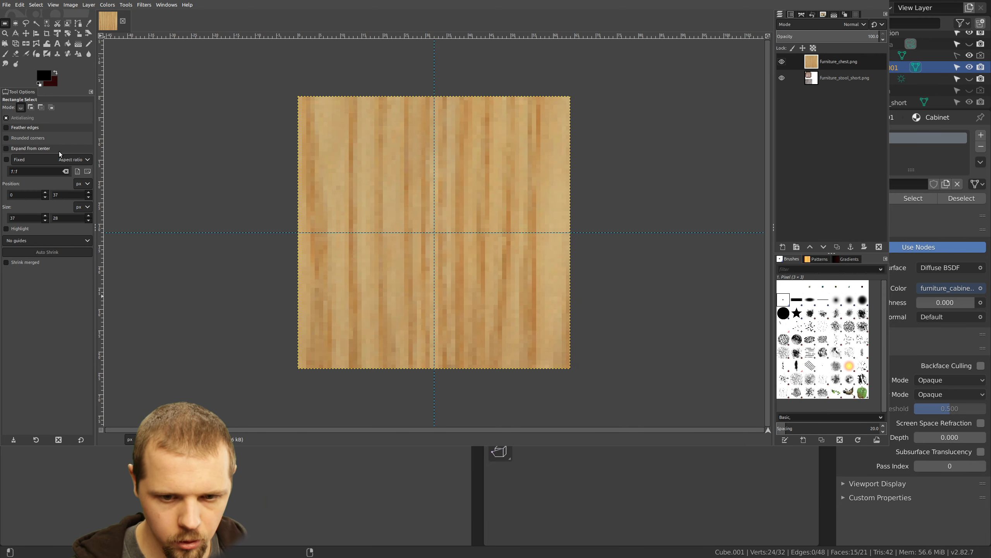
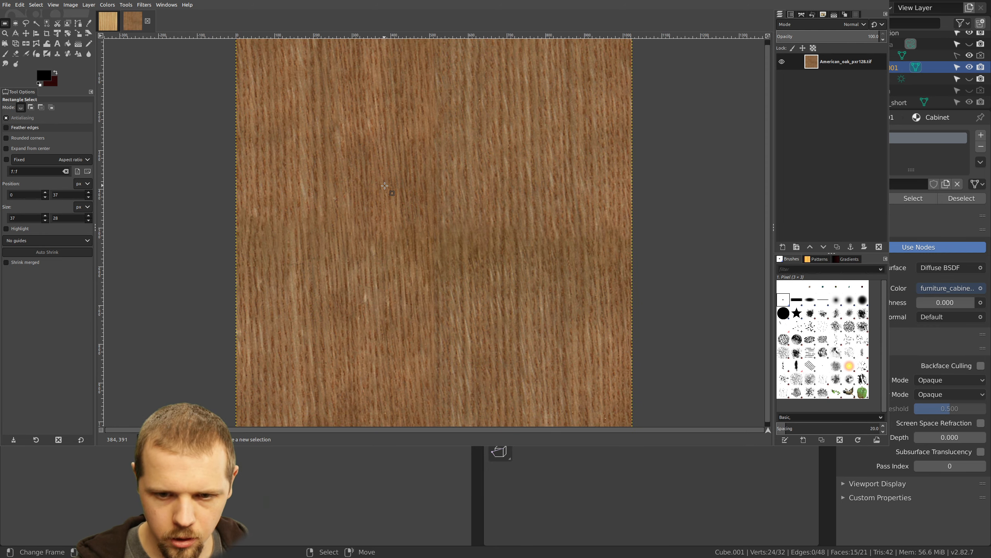
# Rotate the American_oak_pxr128.tif image by 90 degrees so its grain runs horizontally
pyautogui.moveTo(384, 186); pyautogui.dragTo(398, 220, button='middle')
pyautogui.keyDown('ctrl'); pyautogui.scroll(-1, 398, 220); pyautogui.keyUp('ctrl')
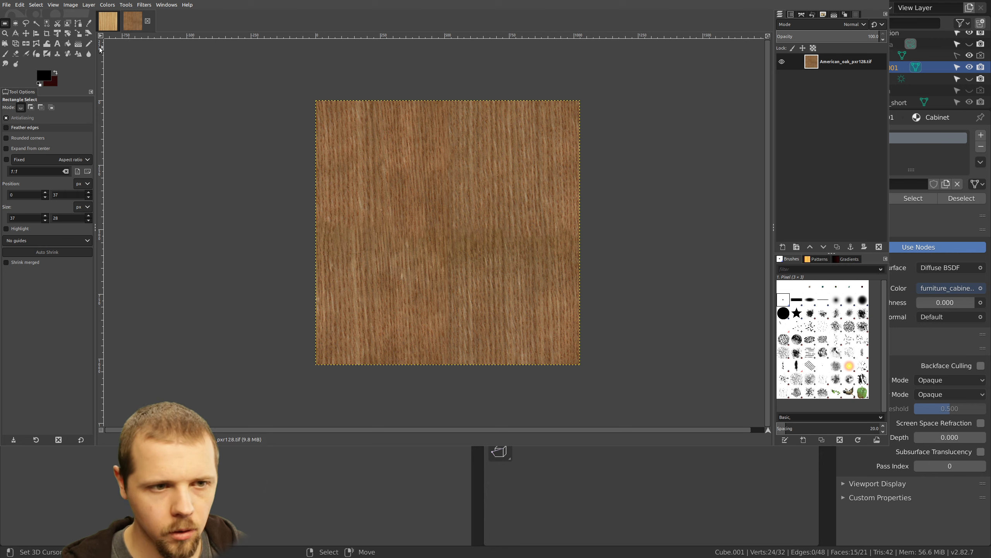
pyautogui.click(107, 29)
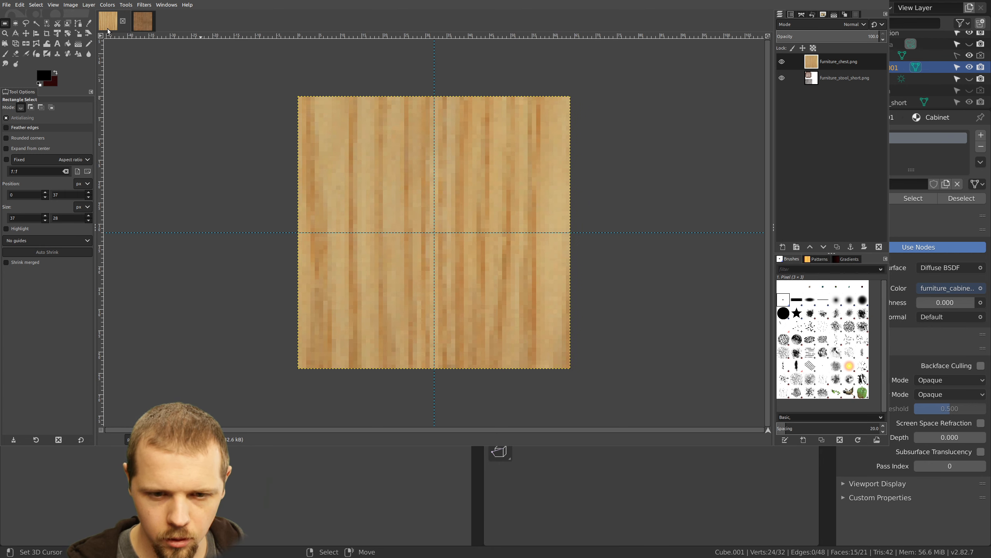
pyautogui.click(141, 26)
pyautogui.moveTo(469, 159); pyautogui.dragTo(477, 227)
pyautogui.click(240, 125)
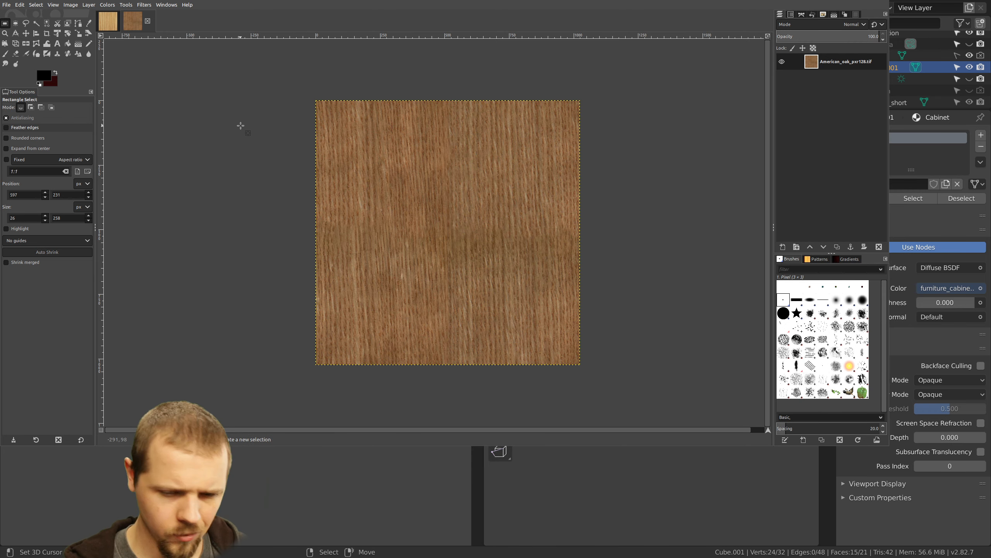
pyautogui.click(70, 36)
pyautogui.moveTo(548, 183); pyautogui.dragTo(554, 340)
pyautogui.moveTo(705, 63); pyautogui.dragTo(673, 62)
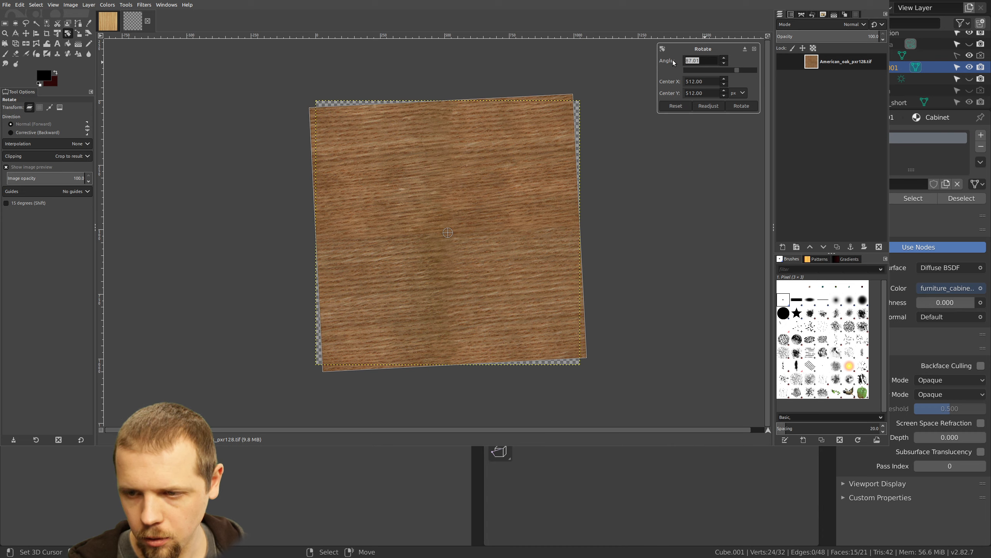
pyautogui.write('90')
pyautogui.click(739, 106)
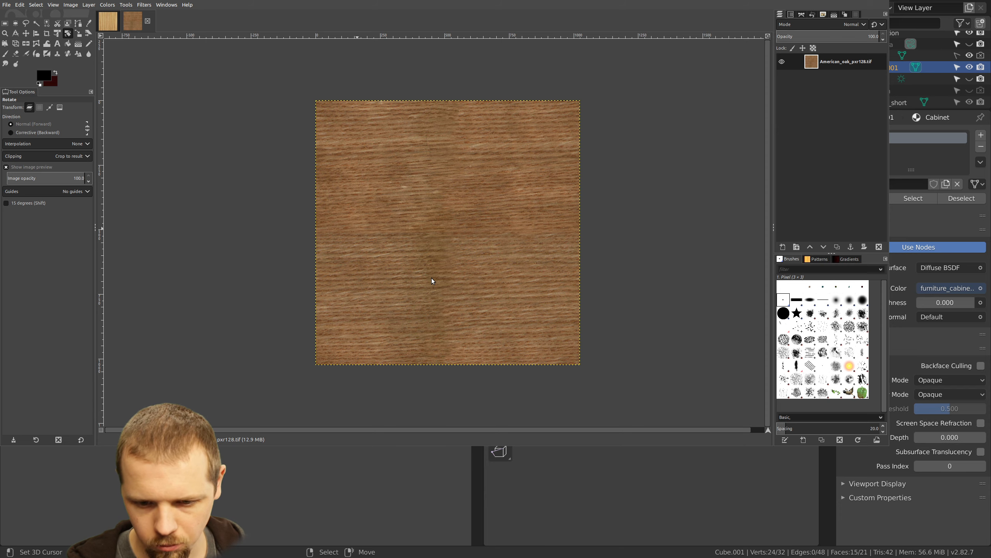
# Scale the oak image down to 128 x 128 pixels and copy all of it
pyautogui.keyDown('ctrl'); pyautogui.scroll(4, 480, 282); pyautogui.keyUp('ctrl')
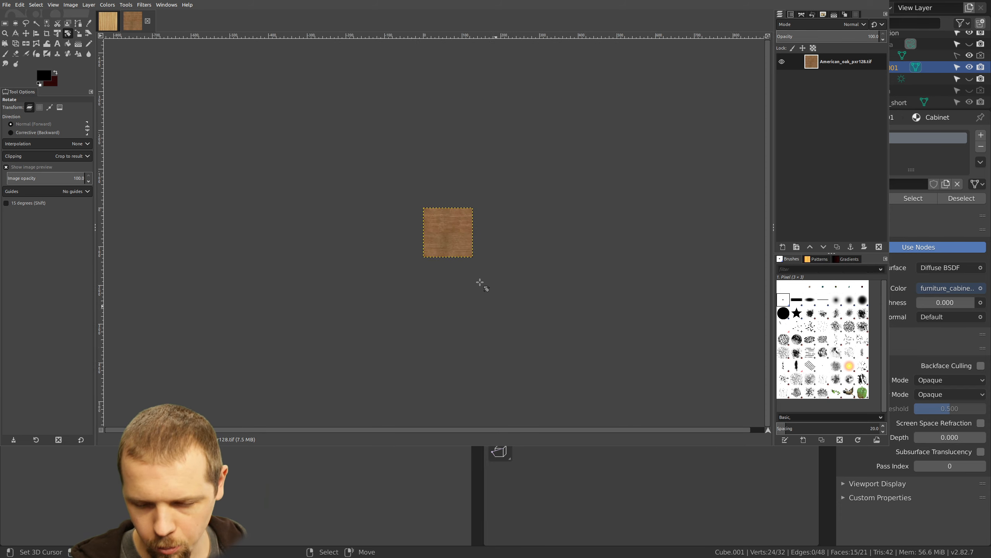
pyautogui.keyDown('ctrl'); pyautogui.scroll(3, 480, 282); pyautogui.keyUp('ctrl')
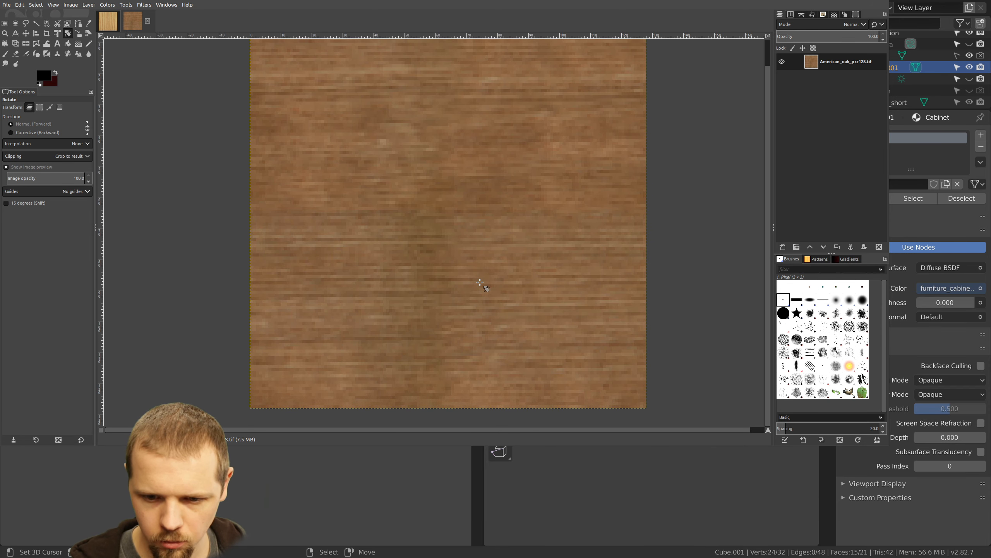
pyautogui.keyDown('ctrl'); pyautogui.scroll(-1, 480, 282); pyautogui.keyUp('ctrl')
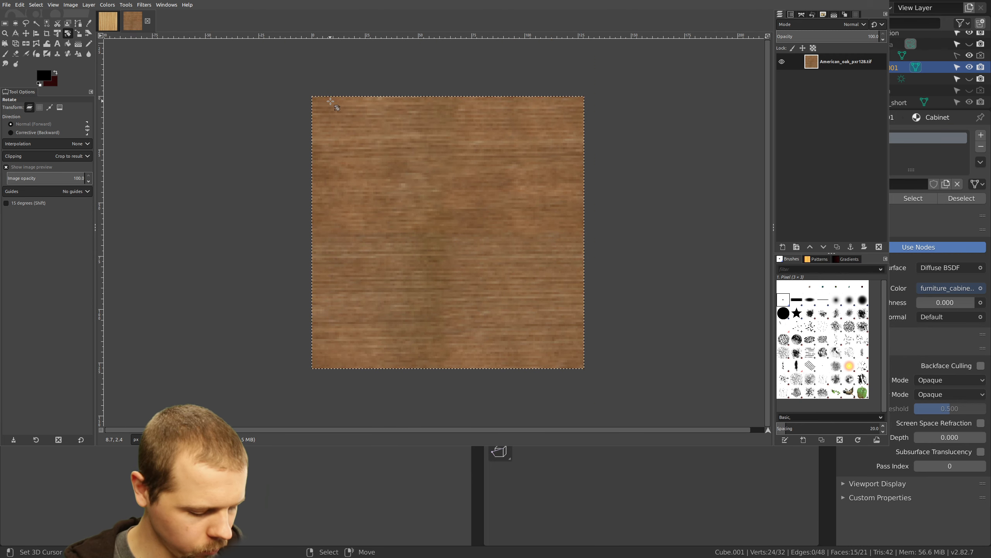
pyautogui.hotkey('ctrl', 'c')
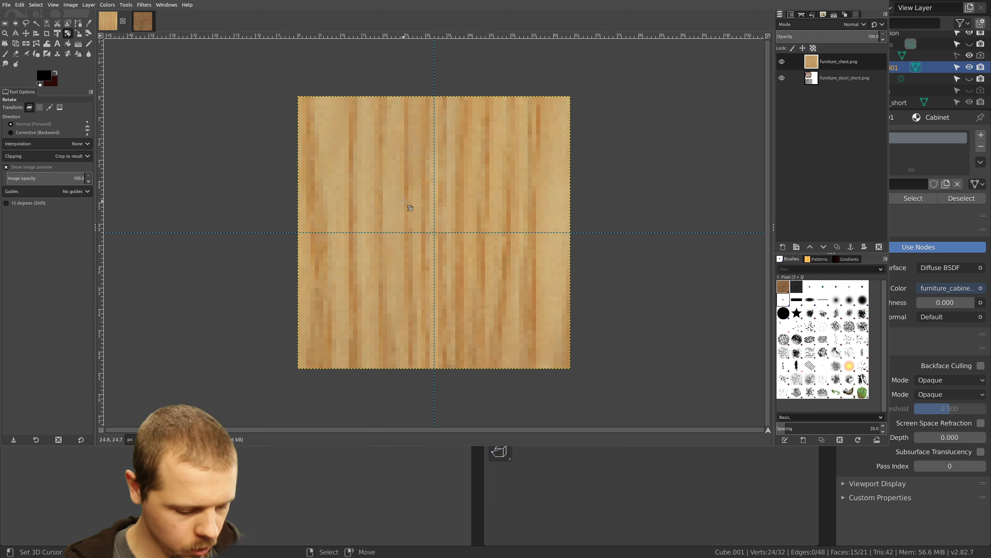
# Paste the oak as a new layer above furniture_chest.png and move it to cover only the upper-left quadrant, aligned to the guides
pyautogui.hotkey('ctrl', 'shift', 'v')
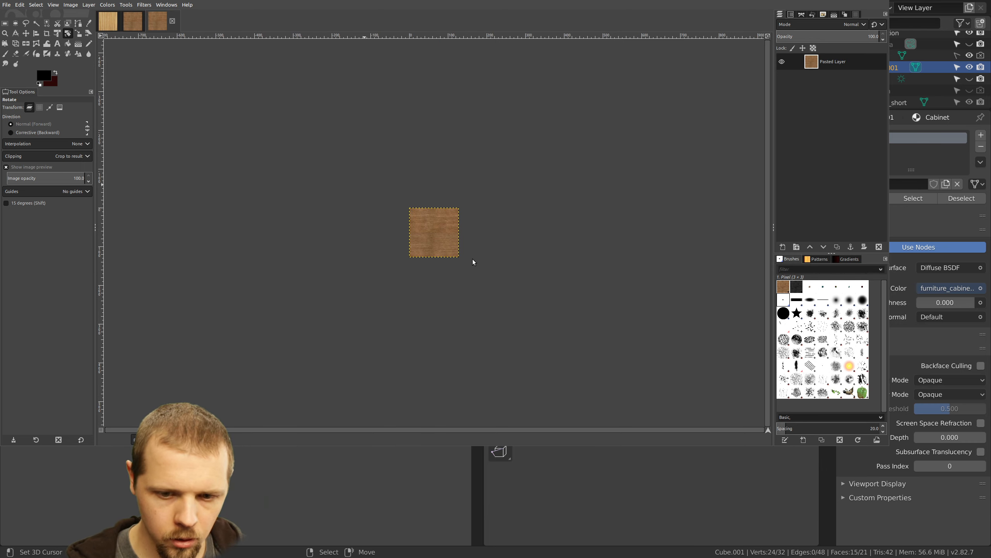
pyautogui.click(106, 22)
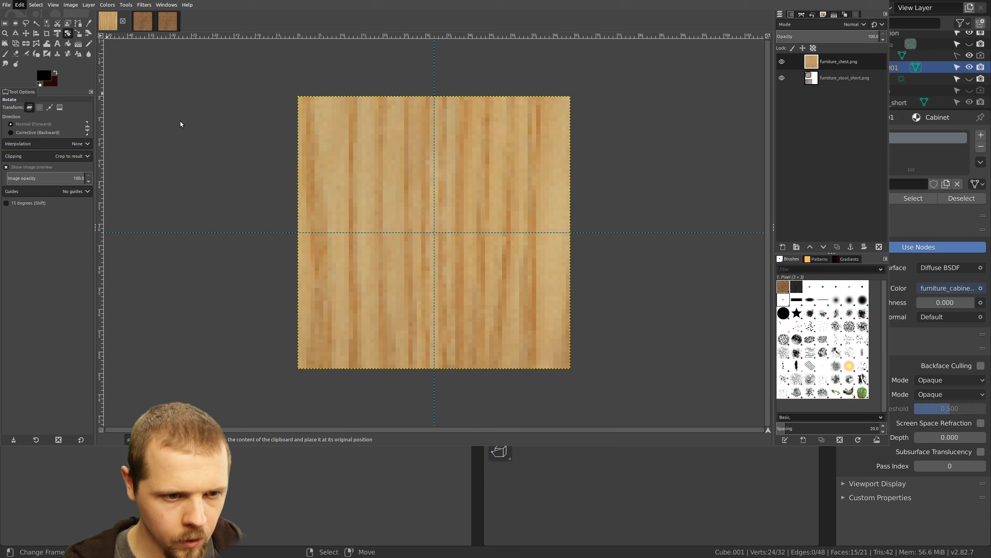
pyautogui.click(172, 108)
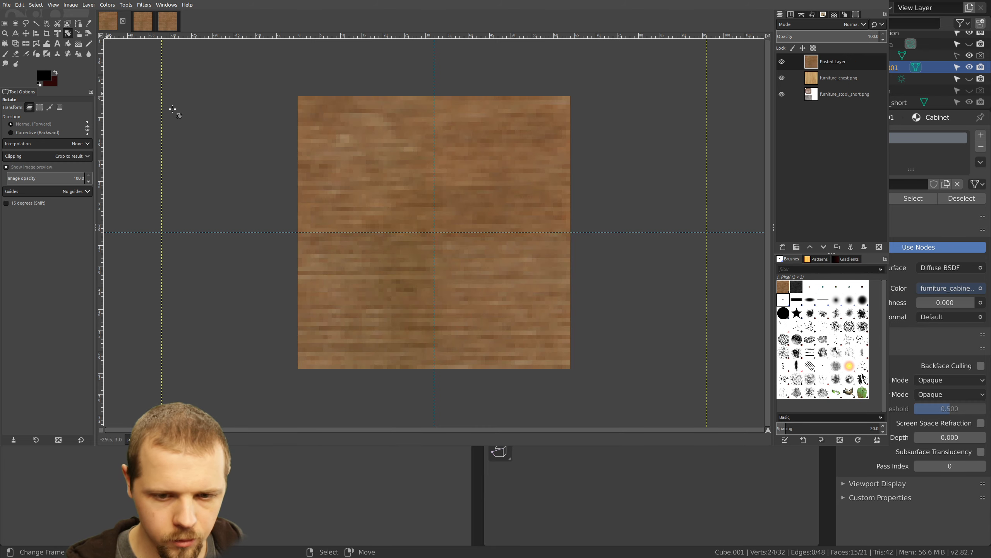
pyautogui.click(26, 33)
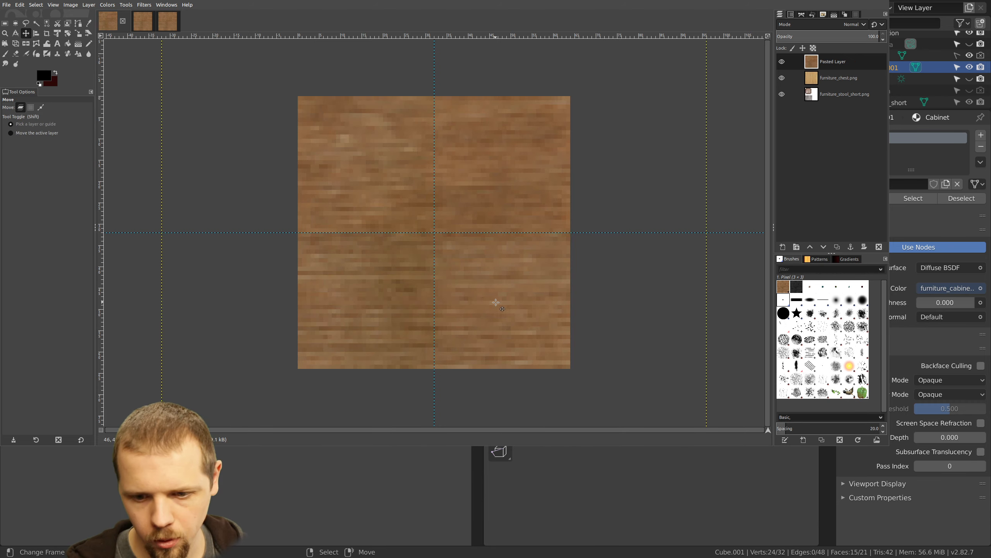
pyautogui.moveTo(367, 167); pyautogui.dragTo(217, 30)
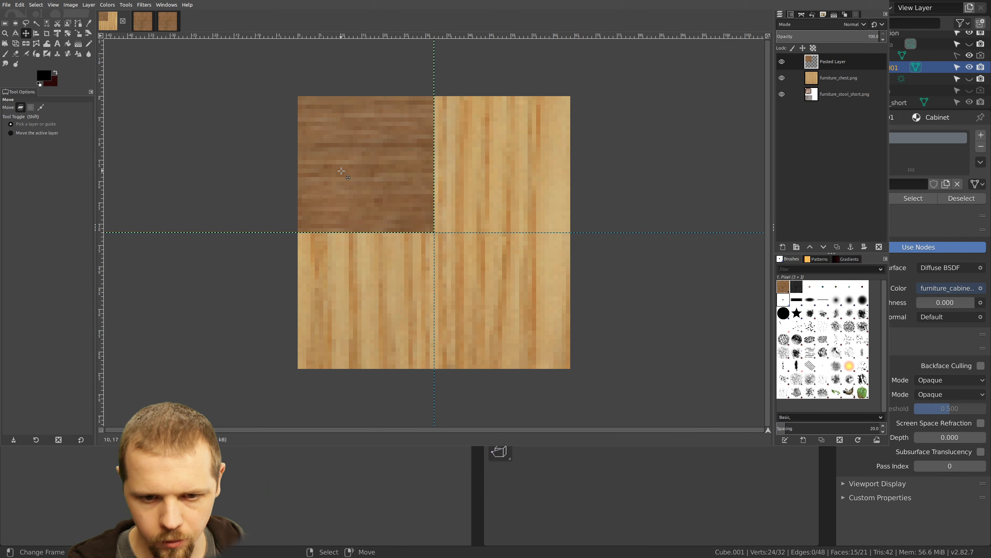
# Export the combined wood texture to furniture_cabinet_wall.png and switch back to Blender's UV editor
pyautogui.hotkey('ctrl', 'e')
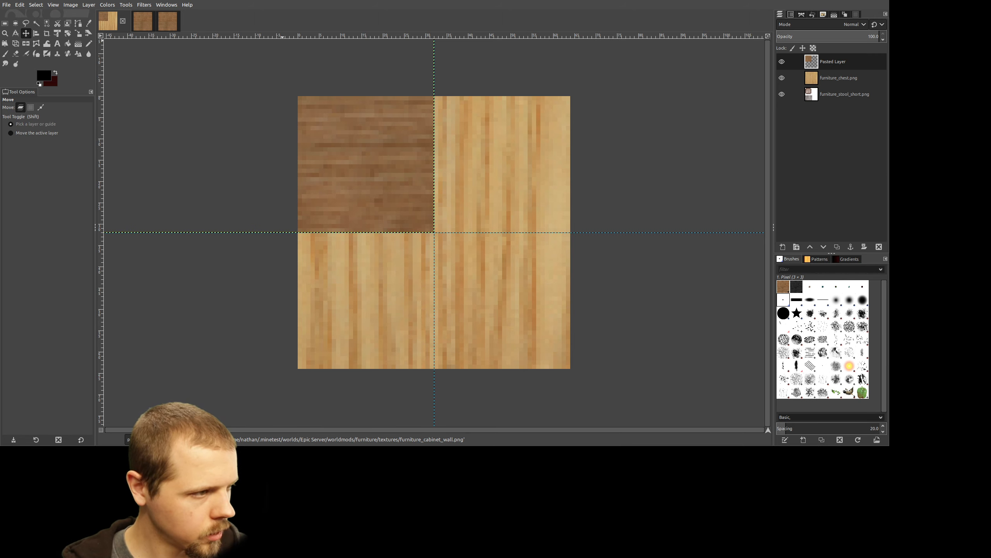
pyautogui.hotkey('alt', 'Tab')
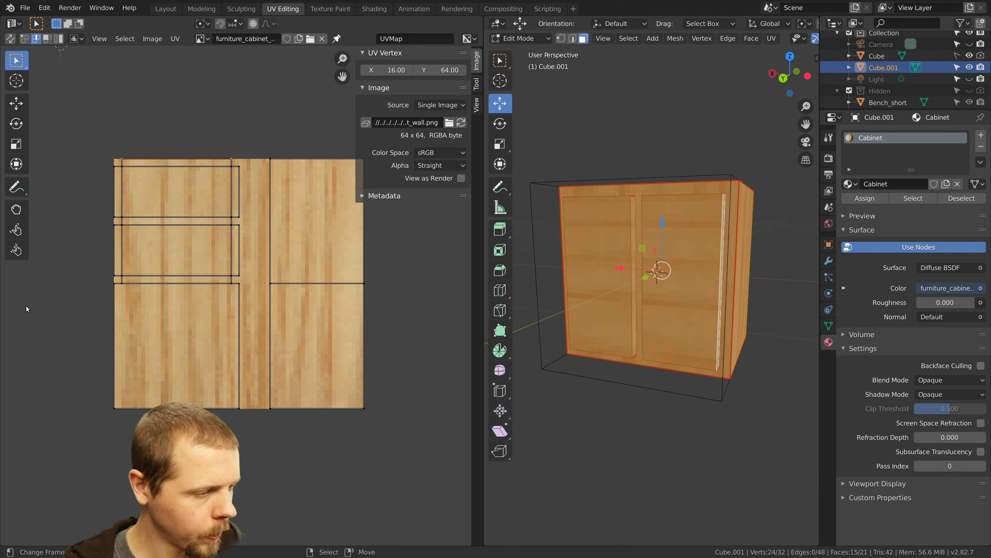
pyautogui.rightClick(313, 254)
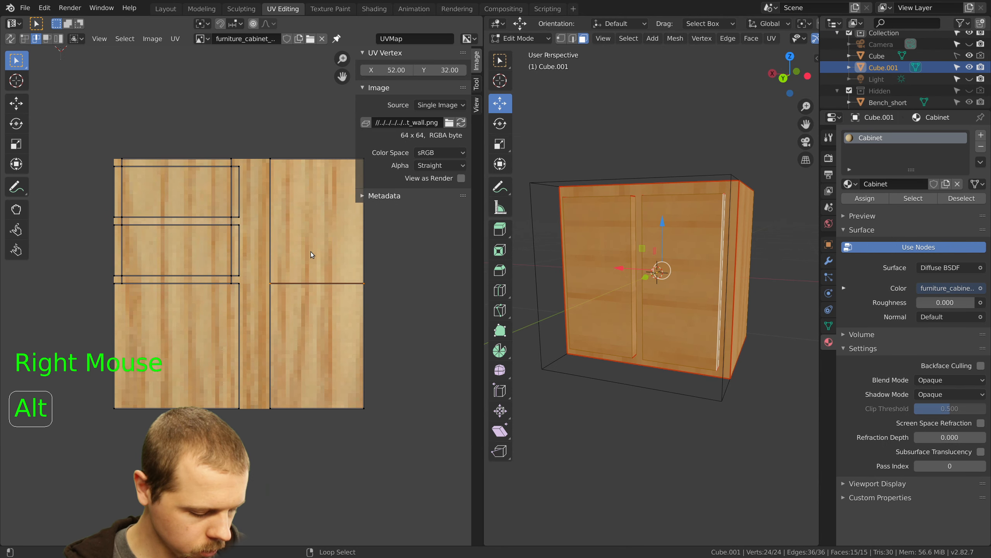
# Reload the furniture_cabinet_wall.png texture, return the cabinet to Object Mode and save furniture.blend
pyautogui.hotkey('alt', 'r')
pyautogui.press('a')
pyautogui.press('Tab')
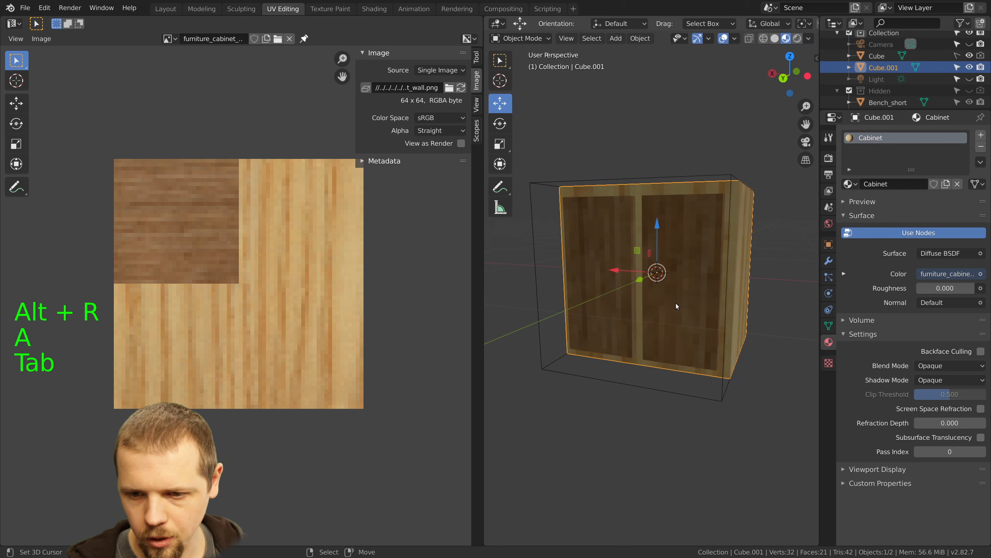
pyautogui.moveTo(656, 318); pyautogui.dragTo(677, 325, button='middle')
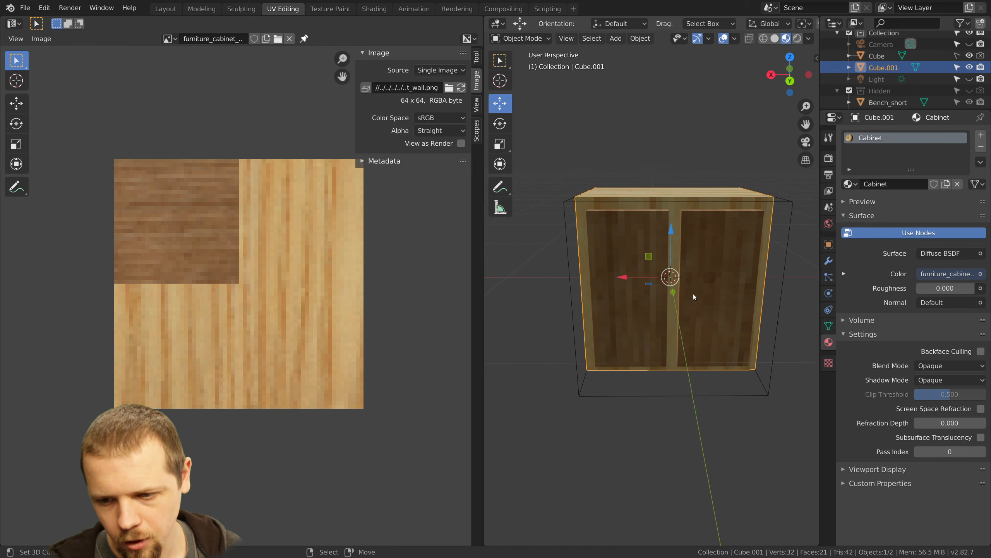
pyautogui.moveTo(693, 294)
pyautogui.mouseDown(button='middle')
pyautogui.moveTo(680, 271)
pyautogui.moveTo(655, 270)
pyautogui.moveTo(653, 254)
pyautogui.moveTo(690, 281)
pyautogui.mouseUp(button='middle')
pyautogui.hotkey('ctrl', 's')
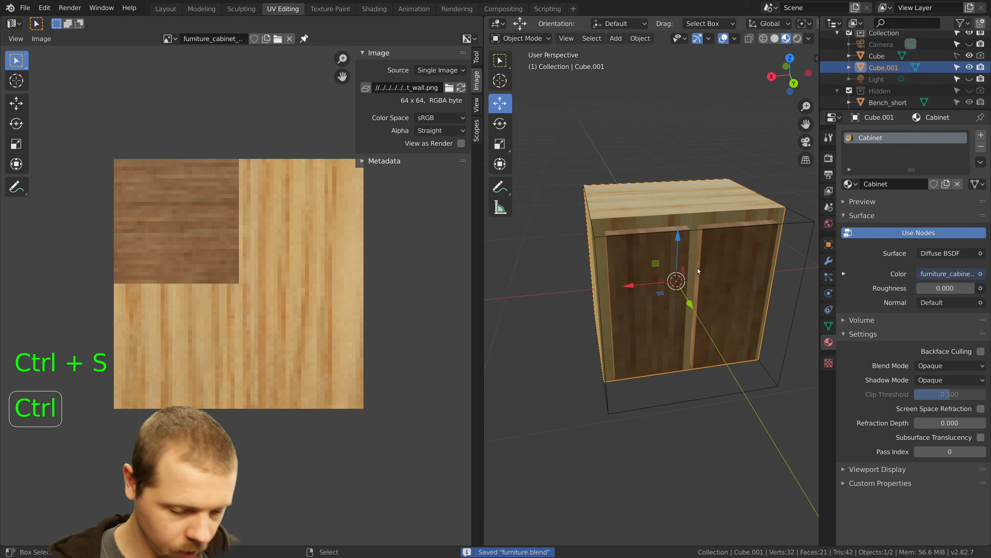
# Rename the cabinet object Cube.001 to Cabinet_wall and check its texture's file name
pyautogui.doubleClick(887, 67)
pyautogui.click(888, 67)
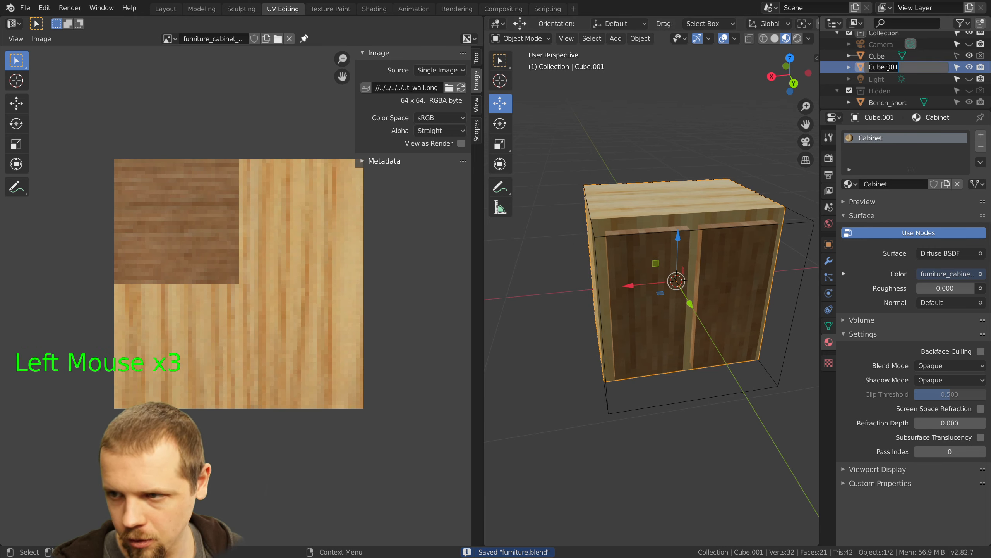
pyautogui.write('Ca')
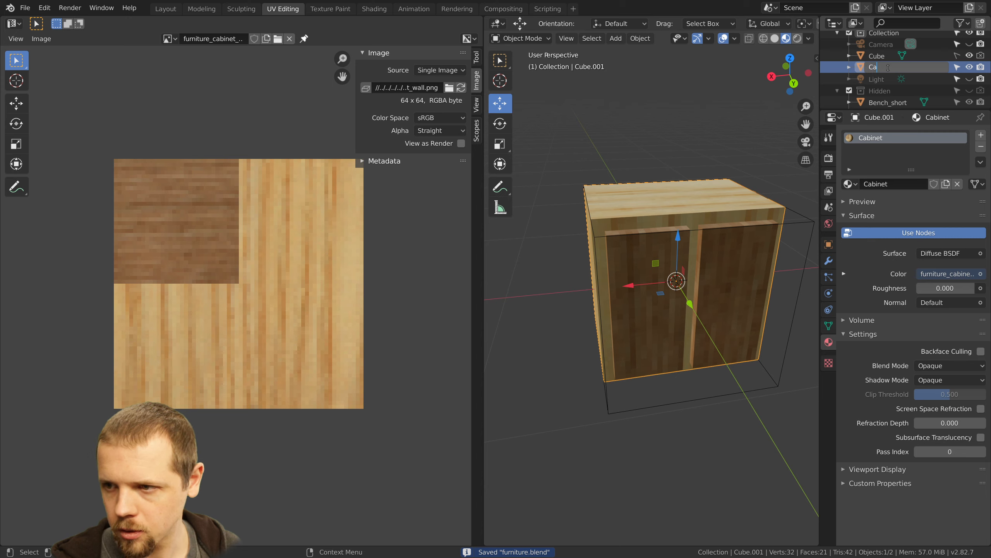
pyautogui.write('binet_wall')
pyautogui.press('Return')
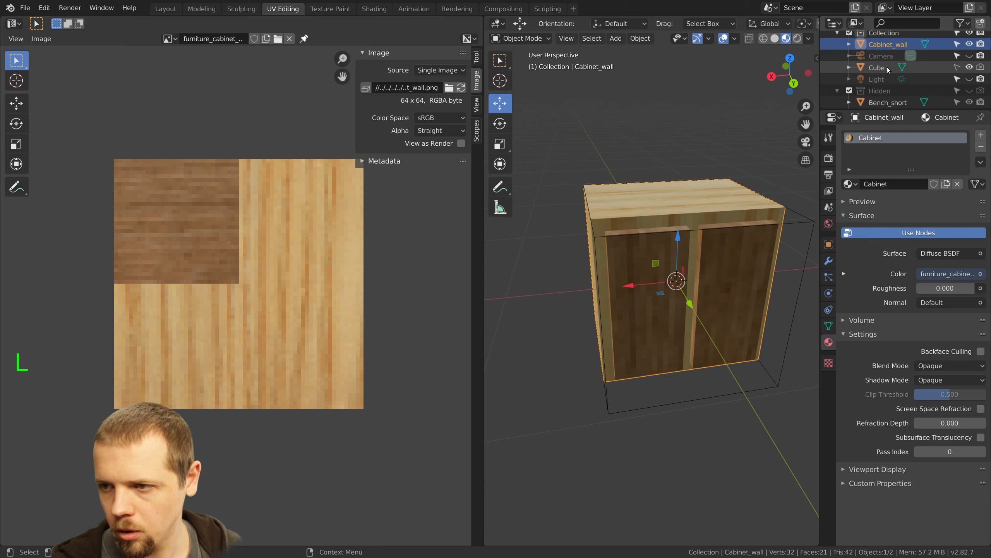
pyautogui.click(220, 39)
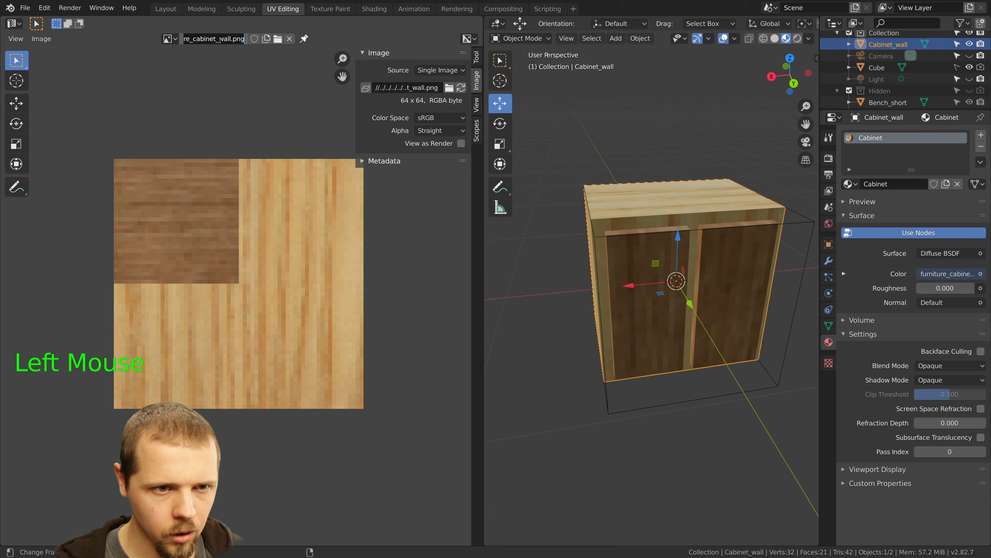
pyautogui.click(213, 121)
# Inspect the textured cabinet, save furniture.blend and move Cabinet_wall into the Hidden collection
pyautogui.moveTo(644, 279); pyautogui.dragTo(733, 296, button='middle')
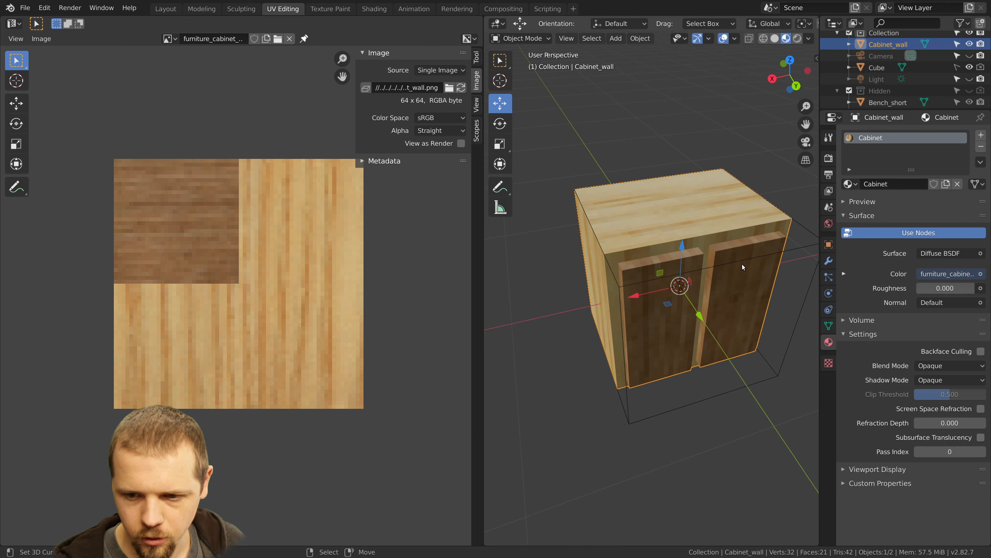
pyautogui.moveTo(742, 264); pyautogui.dragTo(740, 236, button='middle')
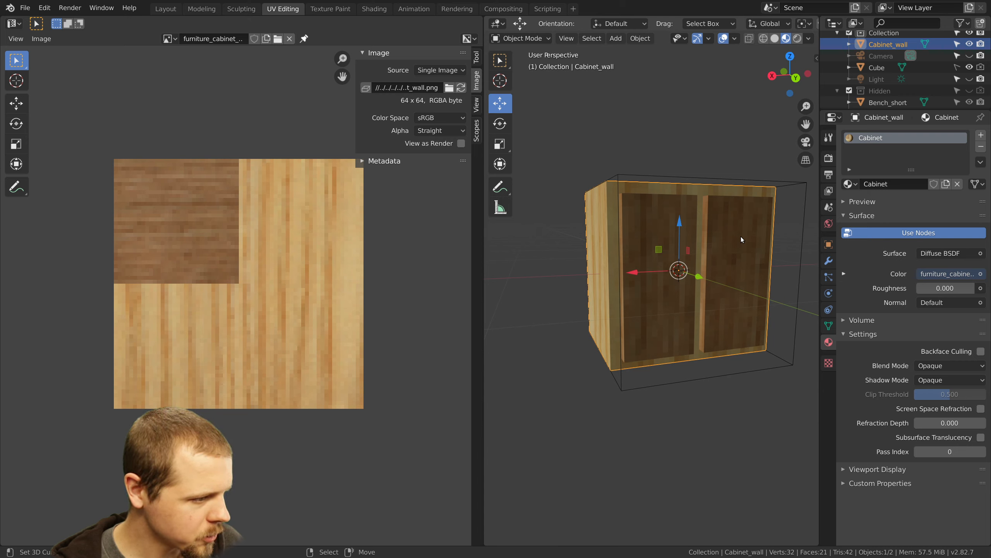
pyautogui.moveTo(702, 266); pyautogui.dragTo(669, 266, button='middle')
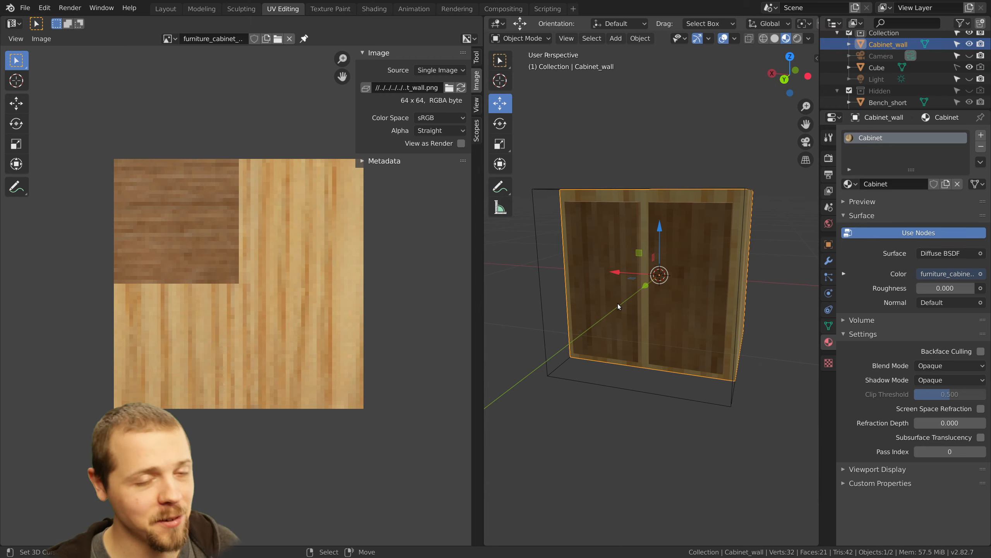
pyautogui.moveTo(629, 257); pyautogui.dragTo(668, 264, button='middle')
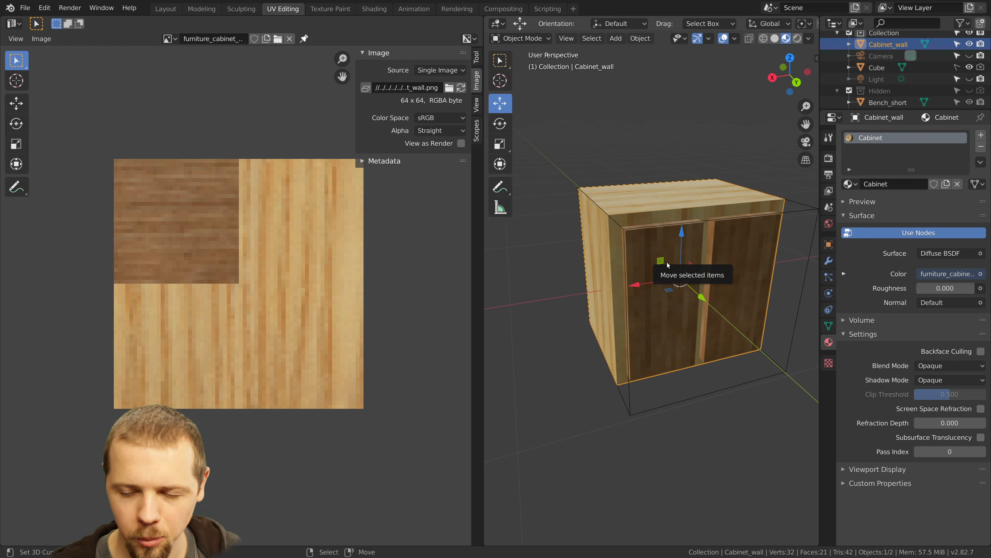
pyautogui.moveTo(666, 265); pyautogui.dragTo(640, 284, button='middle')
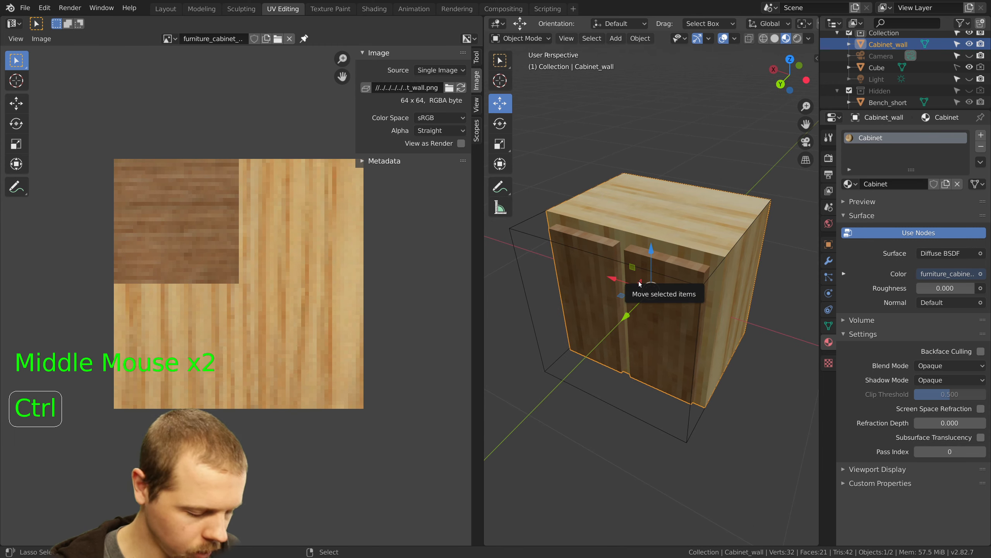
pyautogui.hotkey('ctrl', 's')
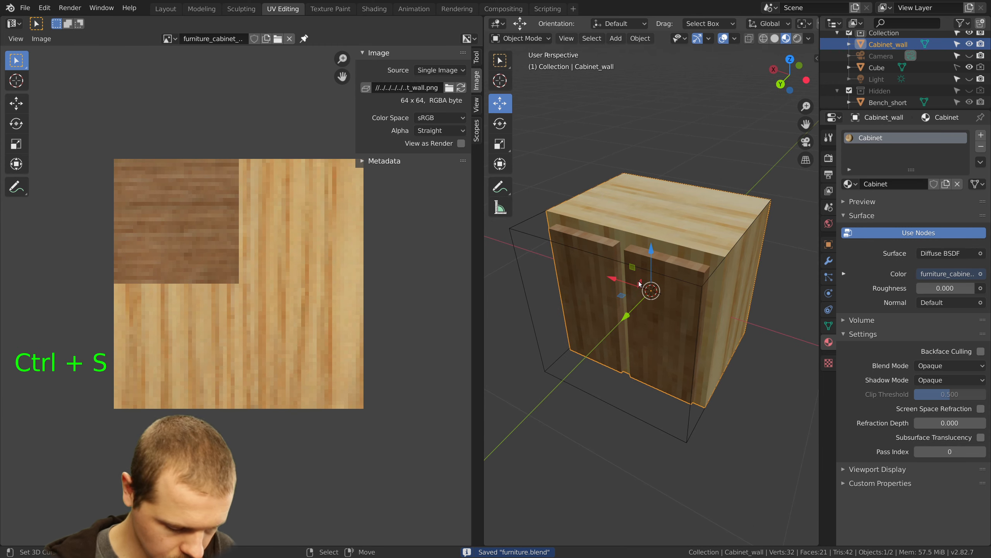
pyautogui.press('m')
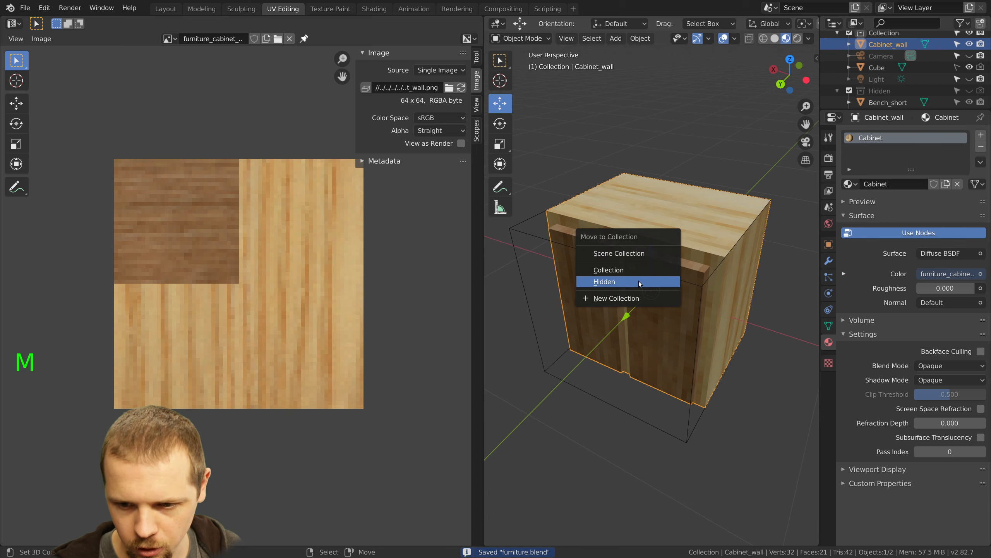
pyautogui.click(638, 281)
# Add a new mesh cube and scale all its geometry down to match the wireframe reference block
pyautogui.hotkey('shift', 'a')
pyautogui.moveTo(635, 289)
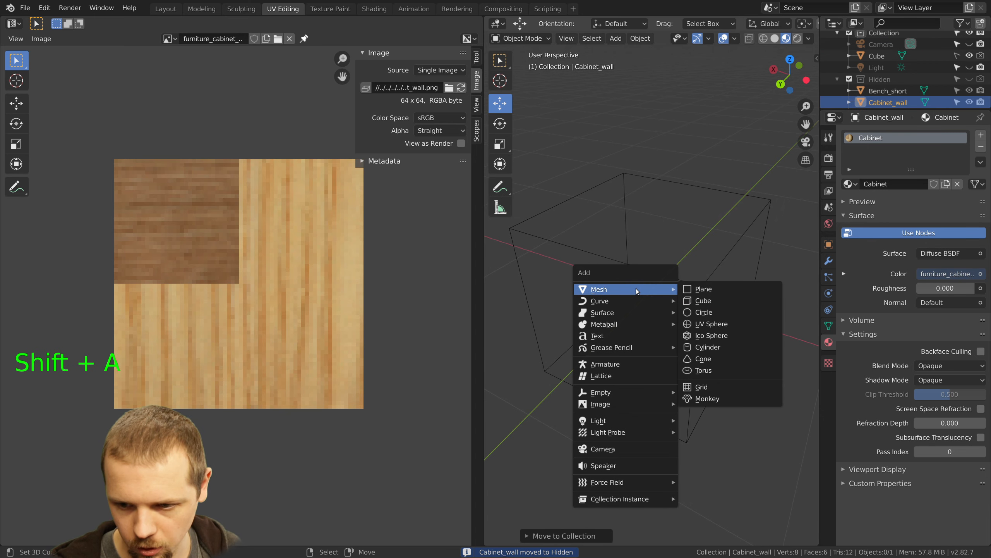
pyautogui.click(694, 300)
pyautogui.scroll(-3, 694, 298)
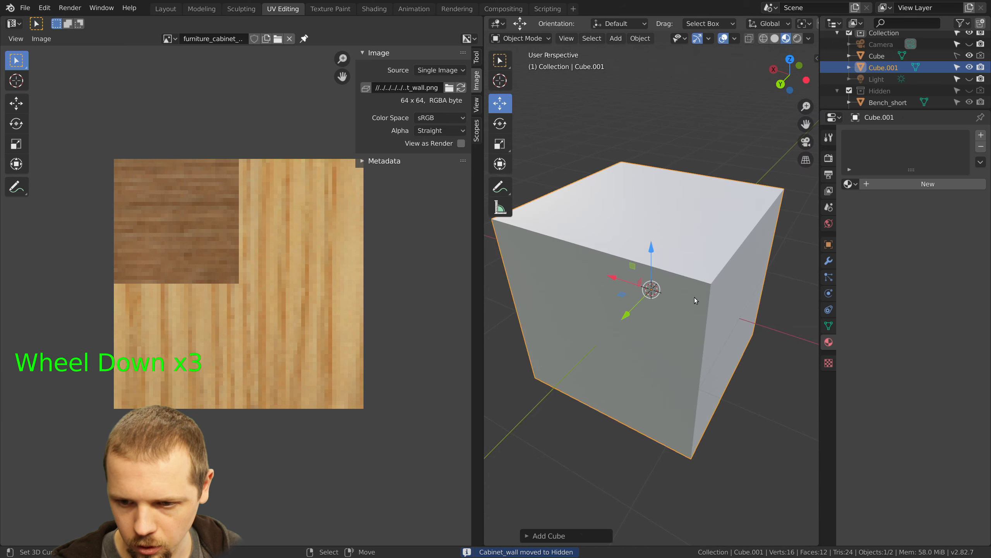
pyautogui.press('Tab')
pyautogui.press('a')
pyautogui.press('a')
pyautogui.press('a')
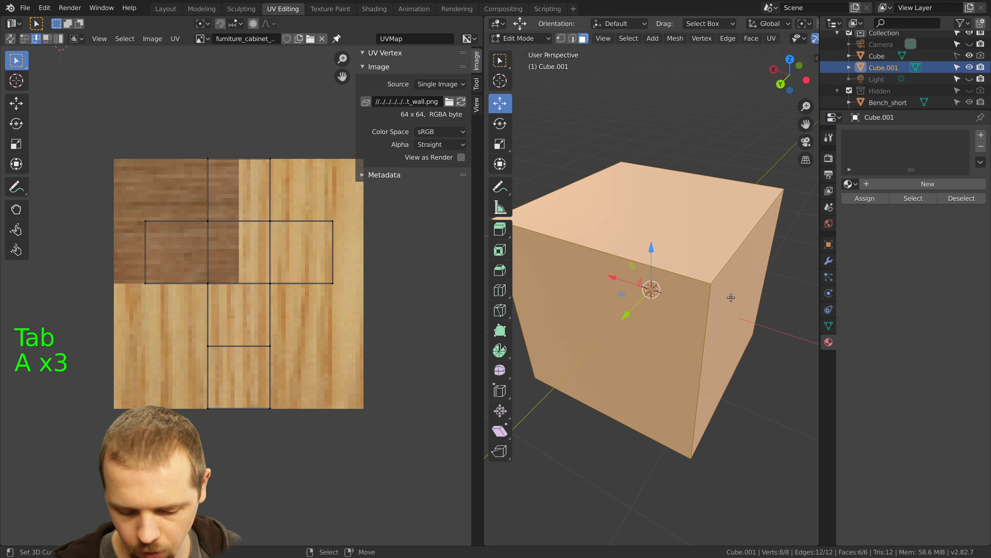
pyautogui.press('s')
pyautogui.click(730, 296)
pyautogui.scroll(2, 729, 298)
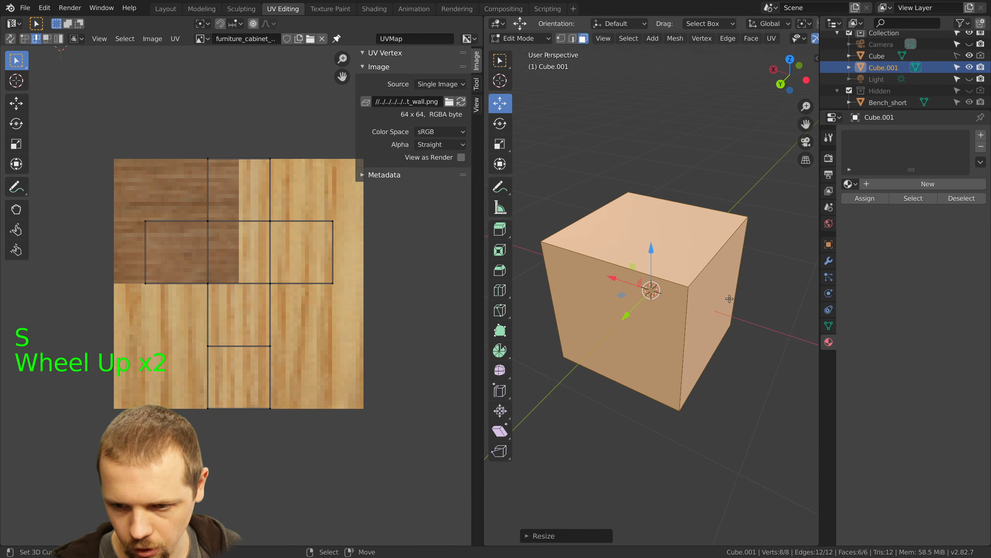
# Select only the new cube's front face on the positive Y side in Edit Mode
pyautogui.moveTo(730, 298); pyautogui.dragTo(660, 271, button='middle')
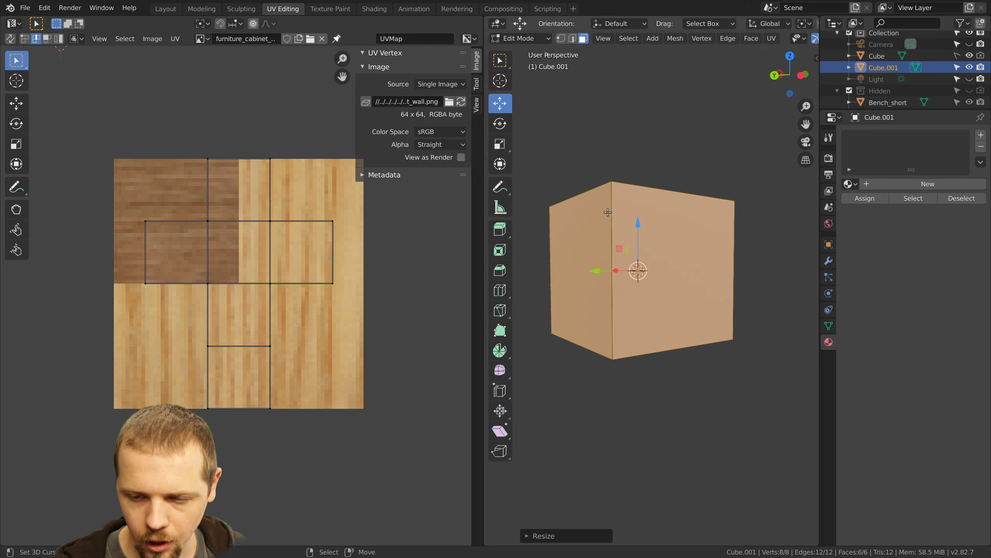
pyautogui.moveTo(608, 212); pyautogui.dragTo(640, 231, button='middle')
pyautogui.press('Tab')
pyautogui.rightClick(640, 231)
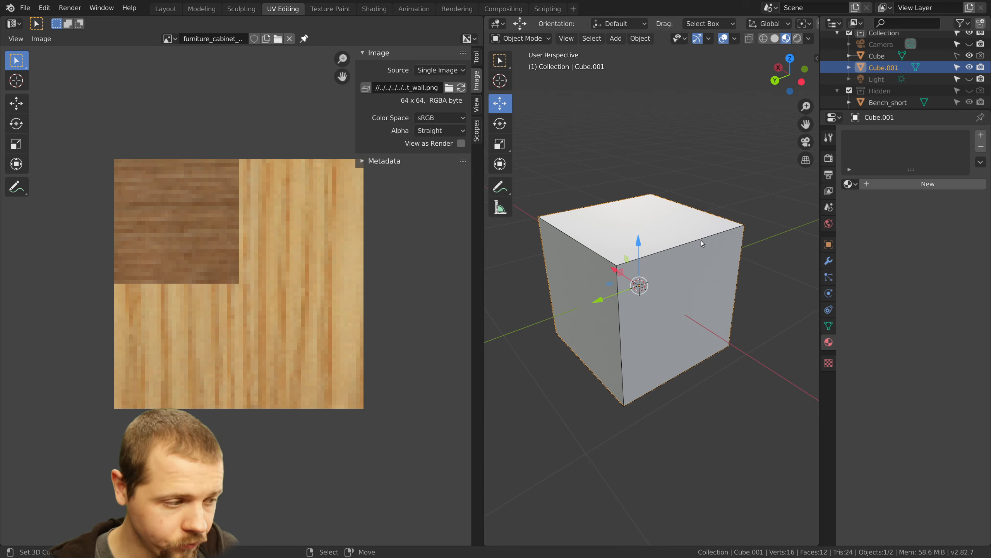
pyautogui.press('Tab')
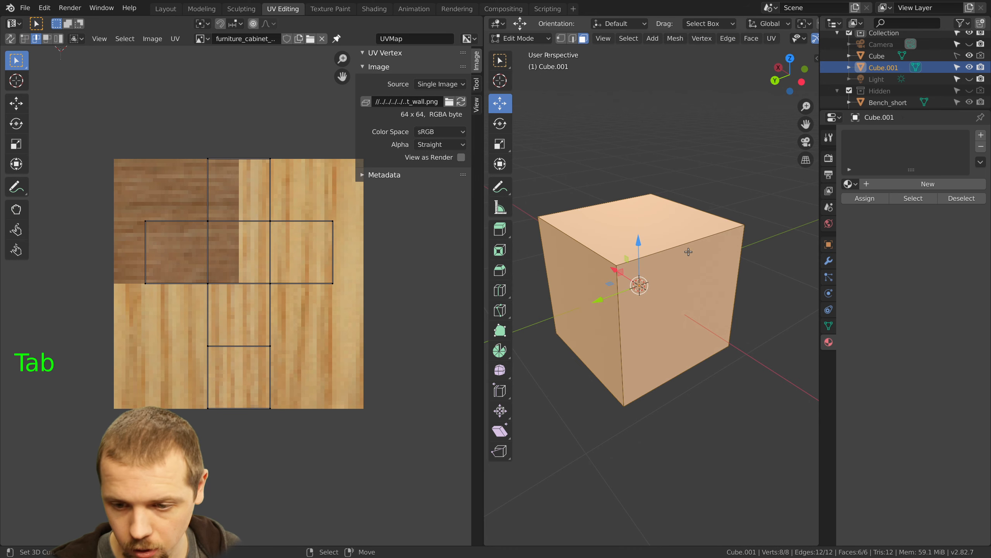
pyautogui.rightClick(594, 310)
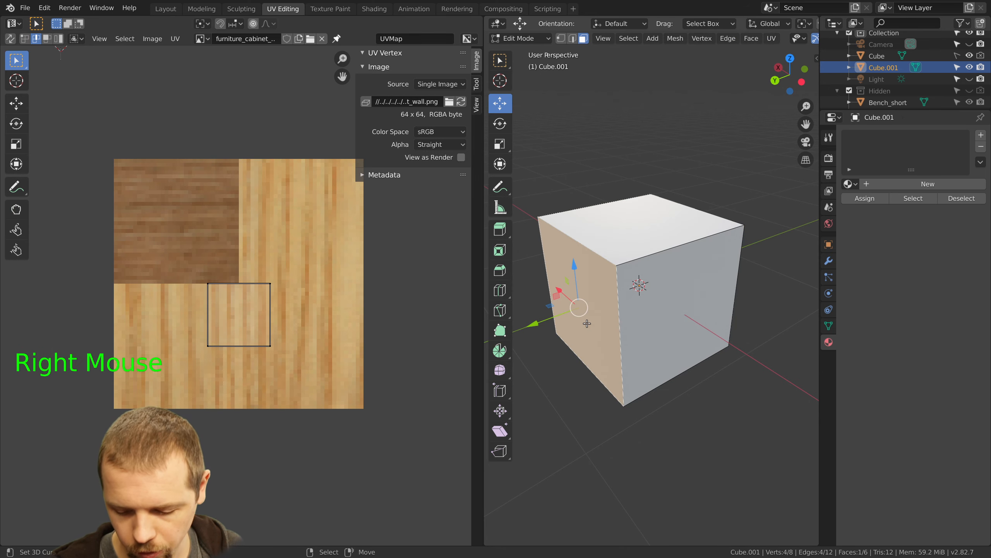
pyautogui.press('KP_3')
pyautogui.press('KP_0')
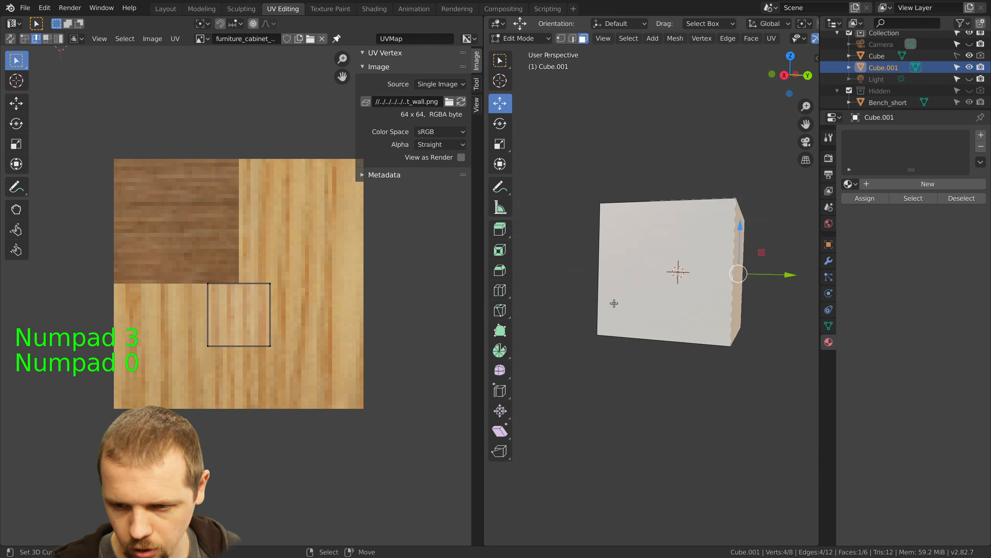
# Switch to the Modeling workspace and move the front face back 0.0625 along Y, to Y 0.4375
pyautogui.click(208, 10)
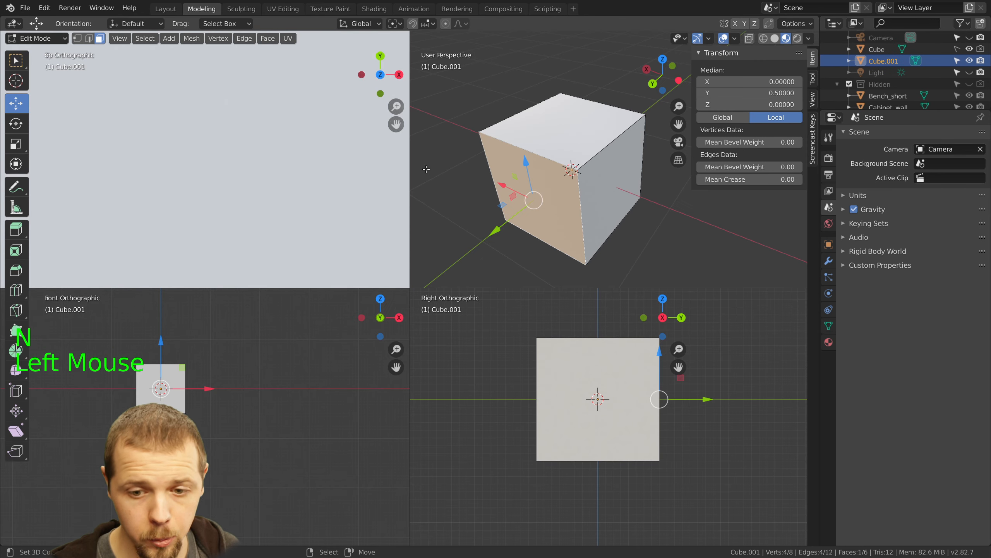
pyautogui.press('KP_0')
pyautogui.scroll(-11, 358, 183)
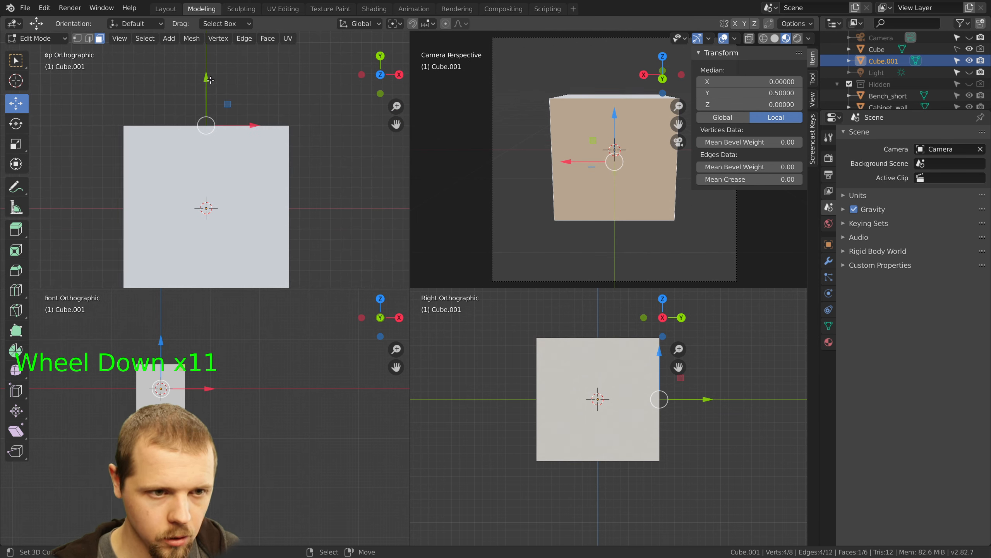
pyautogui.keyDown('ctrl'); pyautogui.moveTo(210, 81); pyautogui.dragTo(209, 88); pyautogui.keyUp('ctrl')
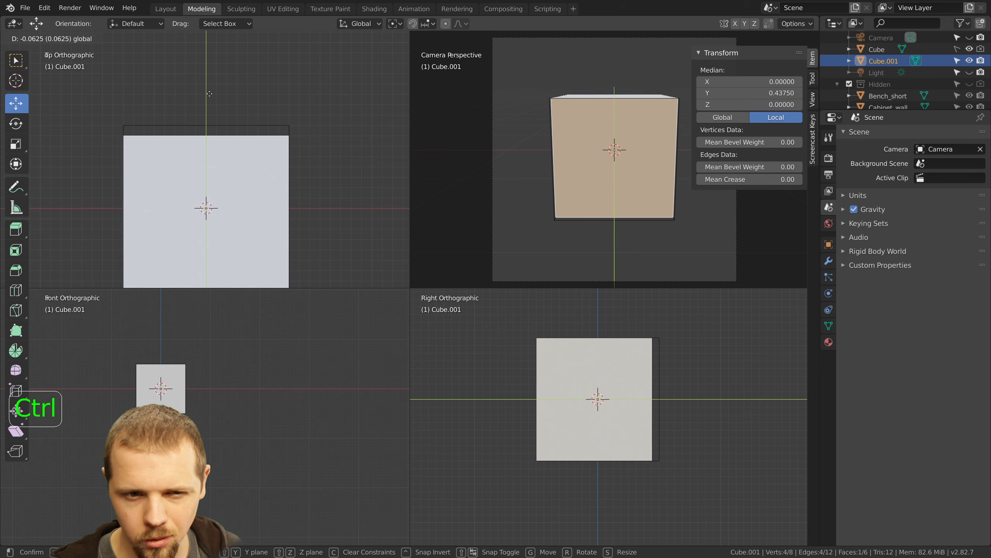
pyautogui.keyDown('ctrl'); pyautogui.moveTo(209, 94); pyautogui.dragTo(209, 94); pyautogui.keyUp('ctrl')
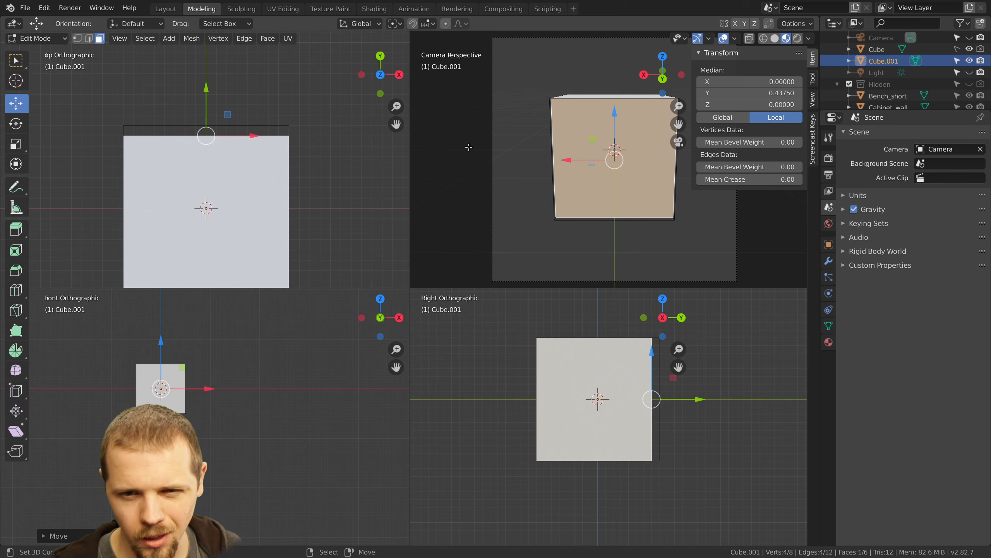
# Lower the cube's top face to Z 0.4375 and extrude it back up to Z 0.5 to form a top slab
pyautogui.rightClick(588, 94)
pyautogui.rightClick(588, 94)
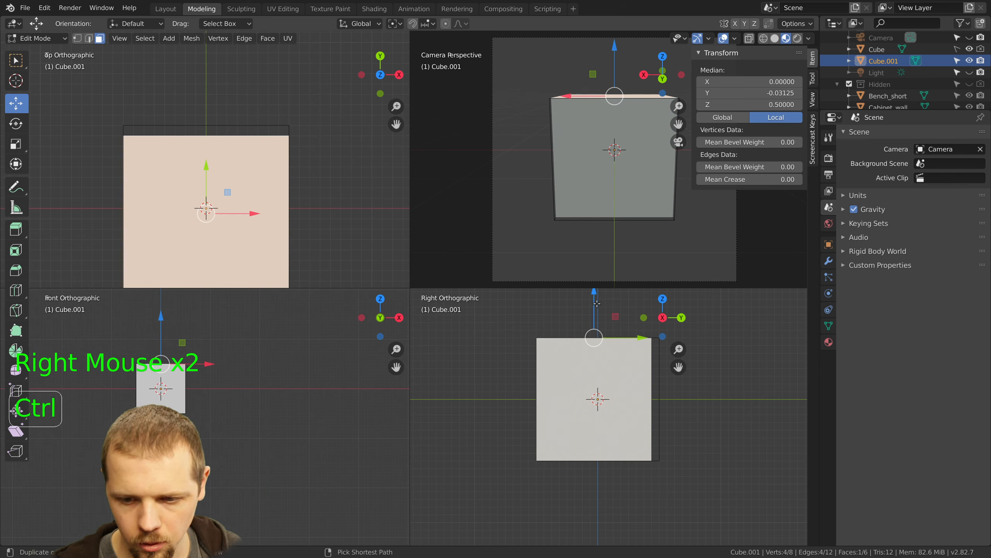
pyautogui.keyDown('ctrl'); pyautogui.moveTo(594, 303); pyautogui.dragTo(593, 311); pyautogui.keyUp('ctrl')
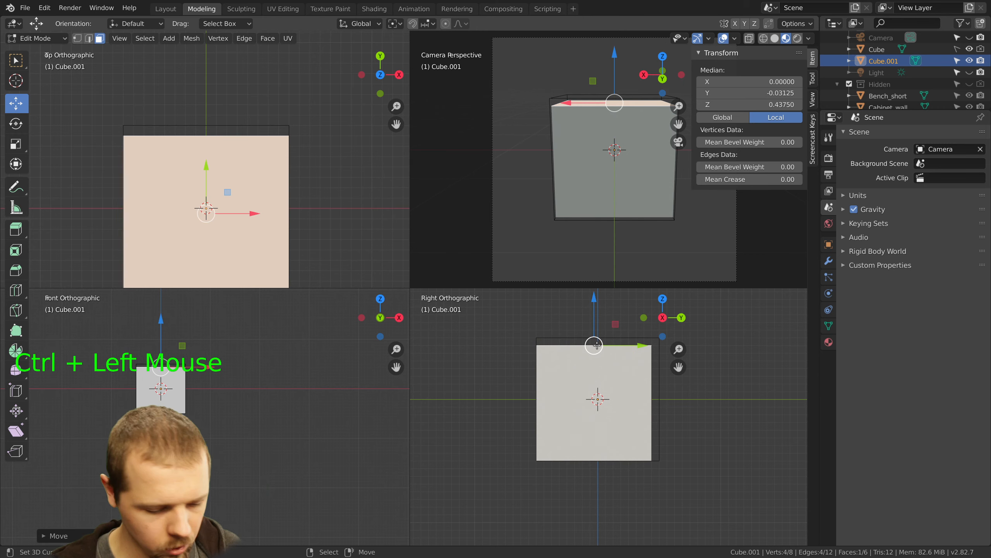
pyautogui.press('e')
pyautogui.keyDown('ctrl'); pyautogui.click(597, 337); pyautogui.keyUp('ctrl')
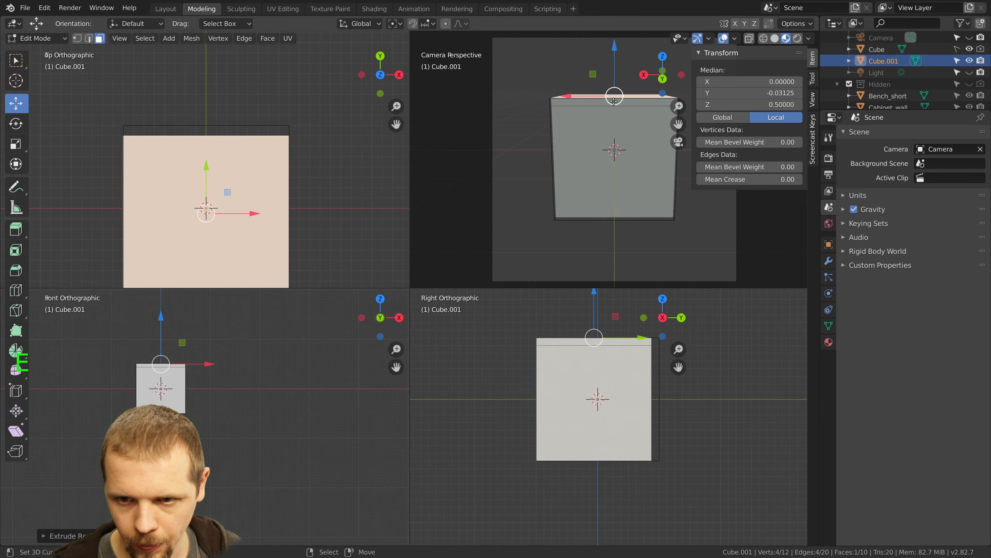
# Extrude the front strip of the top slab forward to Y 0.5 as an overhang, and clear the selection
pyautogui.rightClick(615, 102)
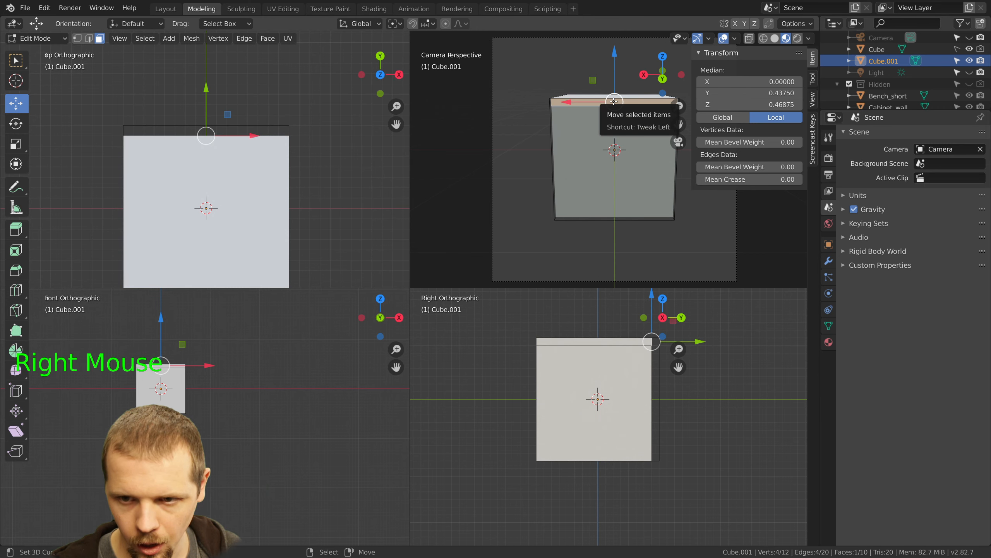
pyautogui.press('e')
pyautogui.keyDown('ctrl'); pyautogui.click(233, 121); pyautogui.keyUp('ctrl')
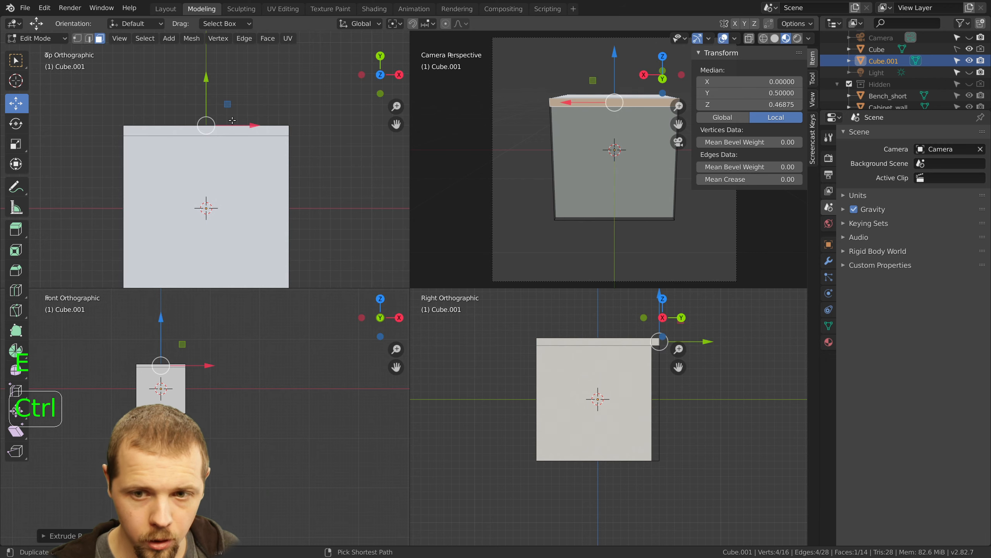
pyautogui.hotkey('alt', 'a')
pyautogui.moveTo(554, 148); pyautogui.dragTo(519, 114, button='middle')
pyautogui.scroll(3, 538, 146)
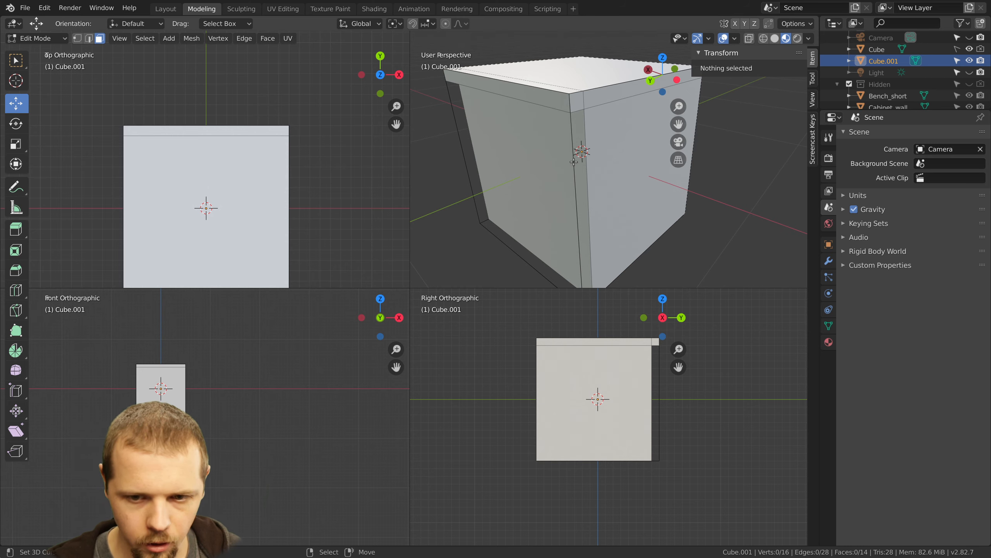
pyautogui.click(574, 161)
pyautogui.scroll(-1, 610, 168)
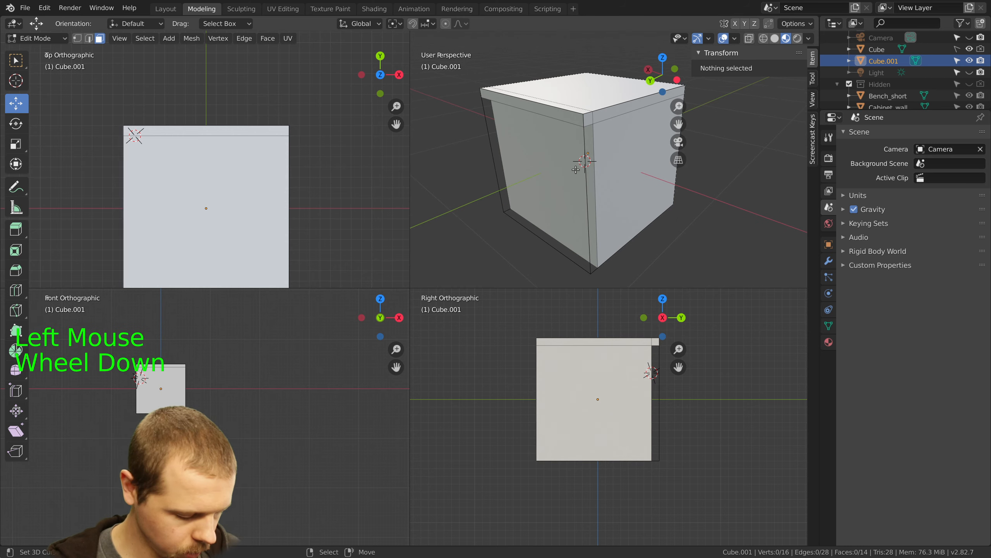
pyautogui.hotkey('shift', 'c')
pyautogui.scroll(-2, 577, 171)
pyautogui.moveTo(577, 172); pyautogui.dragTo(608, 212, button='middle')
pyautogui.scroll(-2, 627, 211)
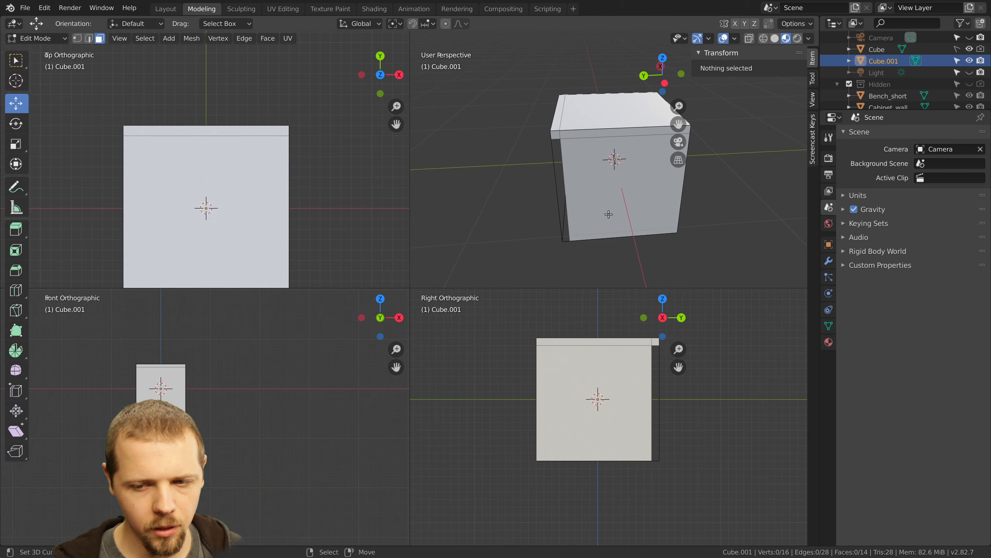
# Return to Object Mode, show the Hidden collection and select the Cabinet_wall object
pyautogui.moveTo(608, 204)
pyautogui.mouseDown(button='middle')
pyautogui.moveTo(643, 189)
pyautogui.moveTo(604, 182)
pyautogui.moveTo(599, 162)
pyautogui.moveTo(671, 159)
pyautogui.moveTo(664, 175)
pyautogui.moveTo(613, 172)
pyautogui.moveTo(652, 173)
pyautogui.moveTo(628, 203)
pyautogui.moveTo(601, 201)
pyautogui.mouseUp(button='middle')
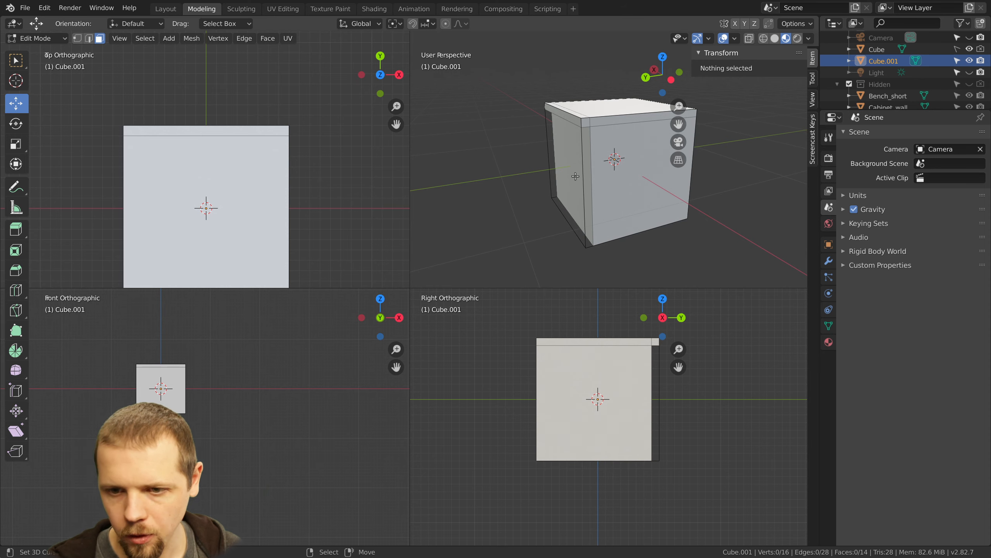
pyautogui.press('Tab')
pyautogui.scroll(-2, 572, 179)
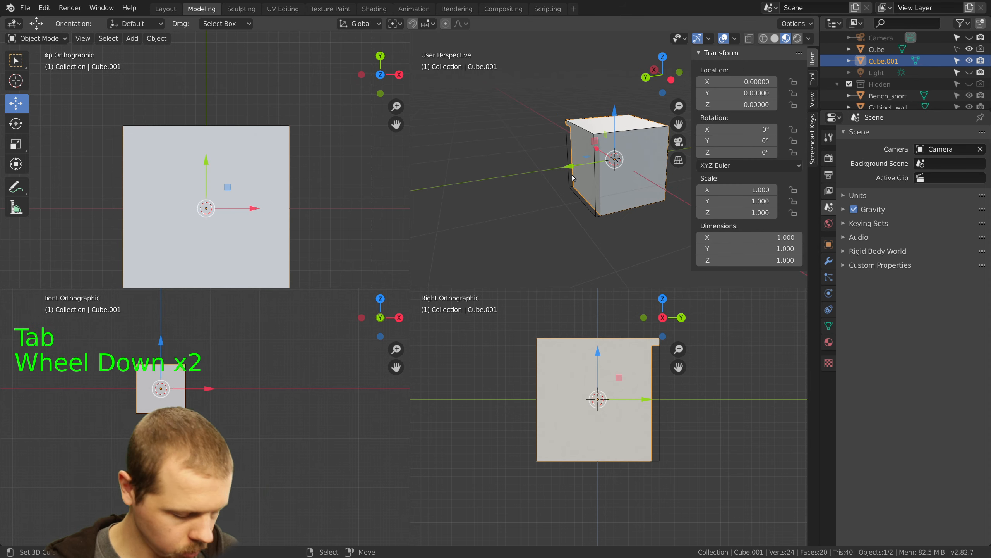
pyautogui.press('2')
pyautogui.scroll(-2, 589, 165)
pyautogui.rightClick(616, 146)
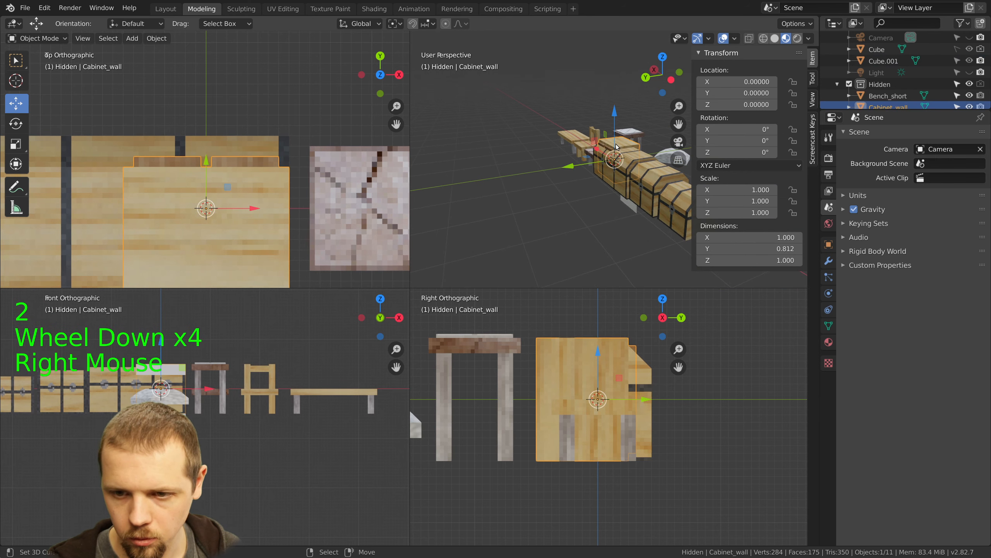
# Move Cabinet_wall into the Scene Collection and show the first collection again
pyautogui.press('m')
pyautogui.click(586, 115)
pyautogui.press('1')
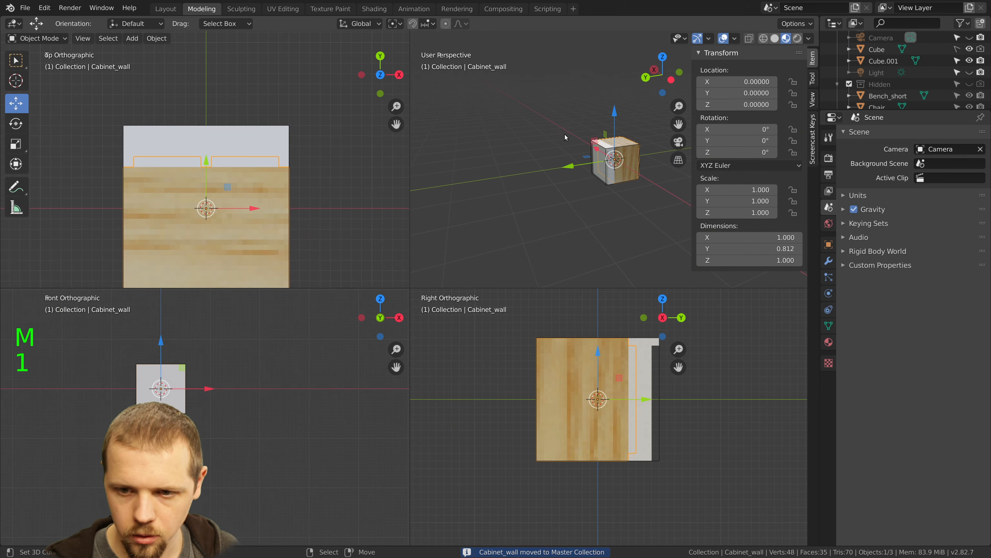
# Move Cabinet_wall into the collection named Collection and show only that collection
pyautogui.press('2')
pyautogui.press('m')
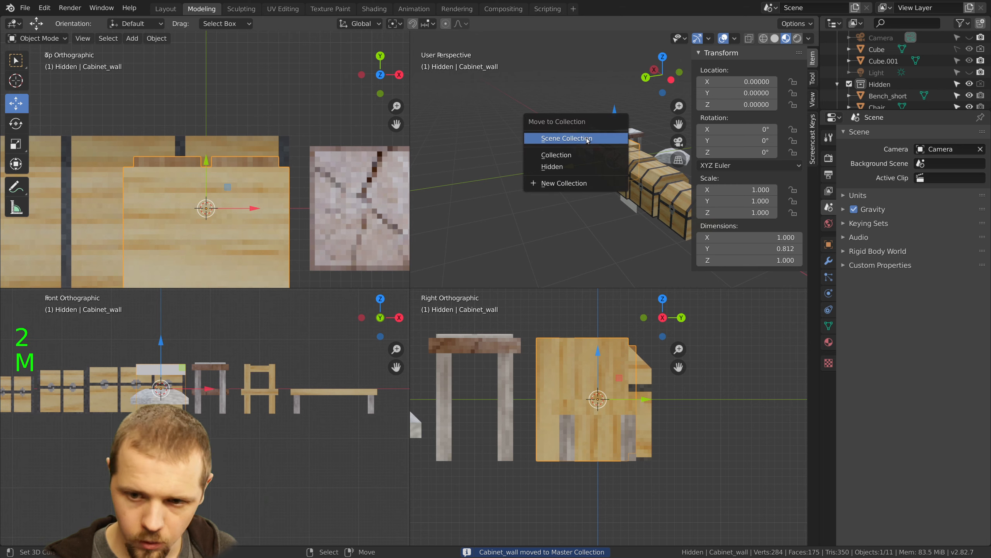
pyautogui.click(577, 152)
pyautogui.press('1')
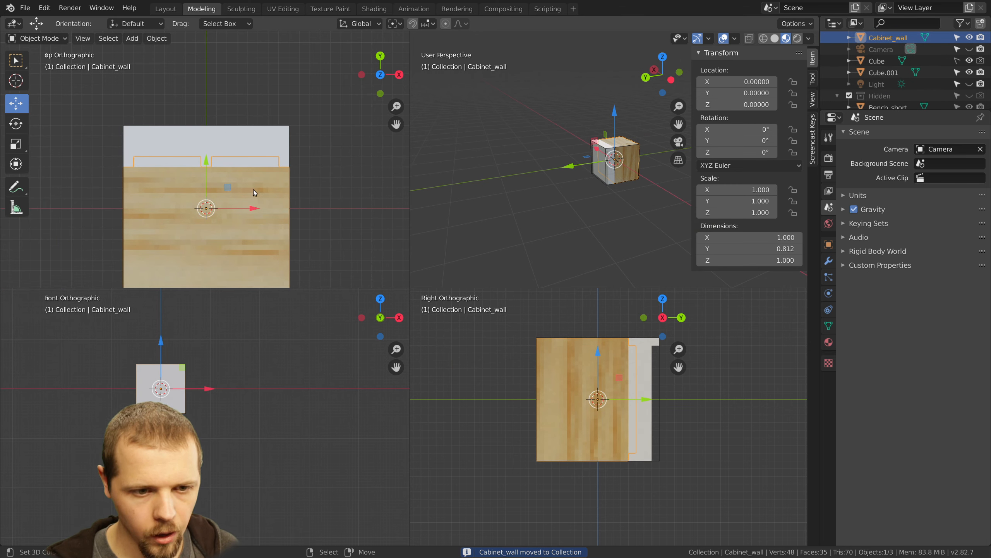
# Raise Cabinet_wall to Z 2 so it hangs above the new block, and clear the selection
pyautogui.keyDown('ctrl'); pyautogui.moveTo(597, 352); pyautogui.dragTo(601, 234); pyautogui.keyUp('ctrl')
pyautogui.scroll(-5, 608, 373)
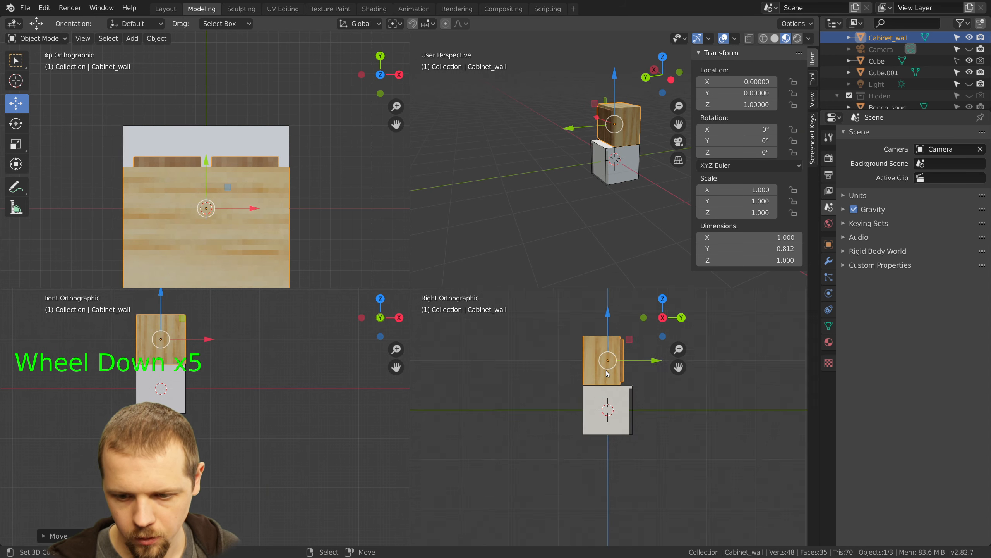
pyautogui.scroll(-3, 607, 372)
pyautogui.keyDown('ctrl'); pyautogui.moveTo(607, 373); pyautogui.dragTo(608, 344); pyautogui.keyUp('ctrl')
pyautogui.press('a')
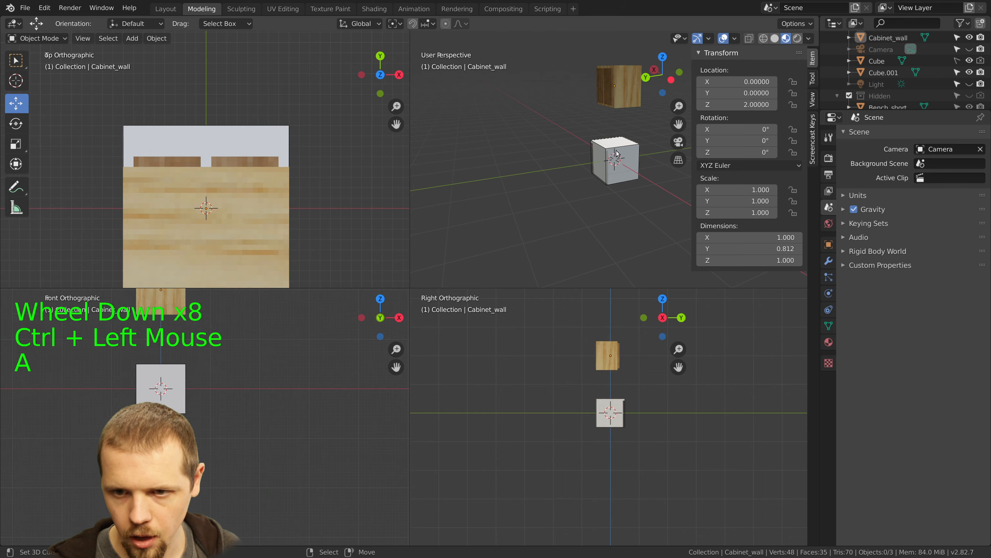
# Examine the new block and the wall cabinet above it from several sides to compare their proportions
pyautogui.scroll(2, 616, 154)
pyautogui.moveTo(616, 153); pyautogui.dragTo(568, 156, button='middle')
pyautogui.keyDown('shift'); pyautogui.moveTo(568, 156); pyautogui.dragTo(605, 216, button='middle'); pyautogui.keyUp('shift')
pyautogui.scroll(1, 614, 236)
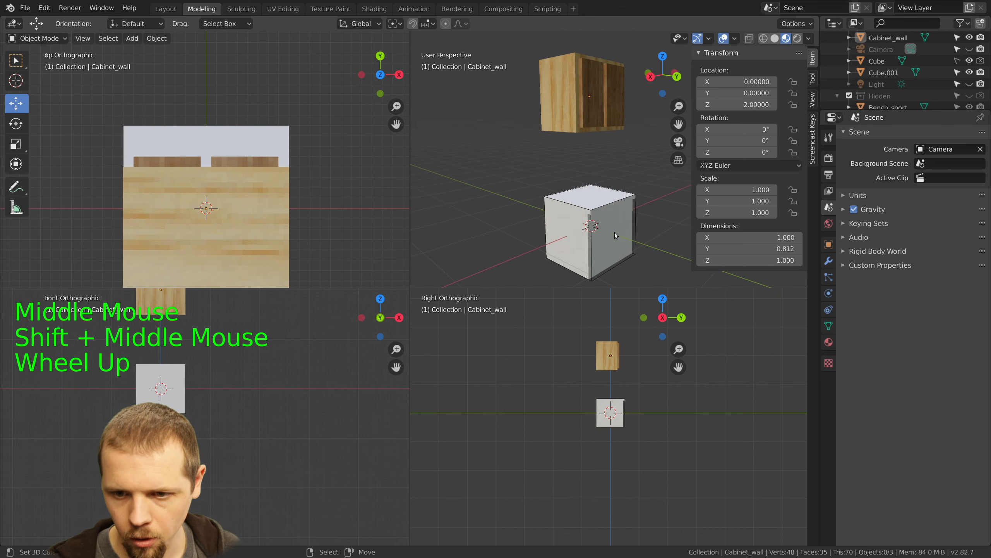
pyautogui.moveTo(605, 131); pyautogui.dragTo(502, 139, button='middle')
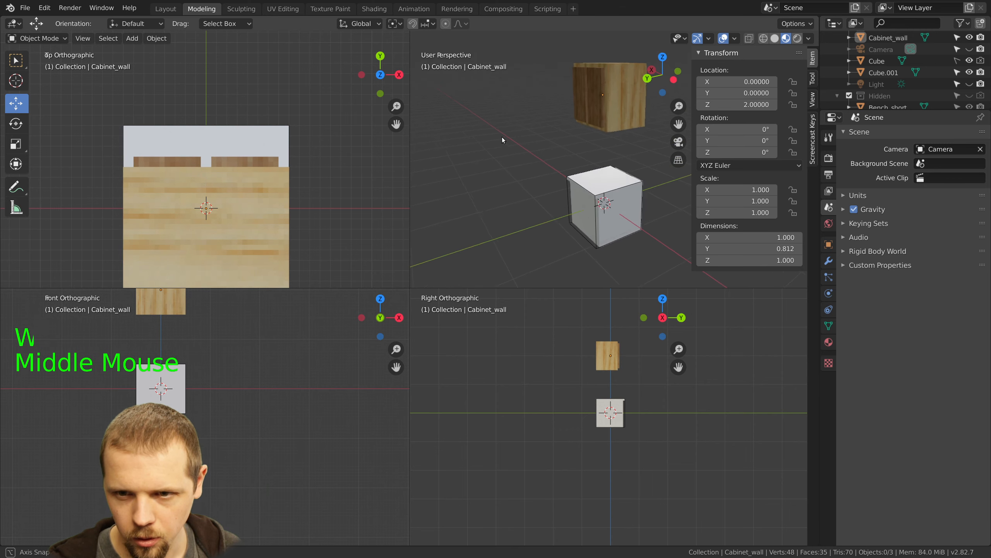
pyautogui.scroll(3, 599, 101)
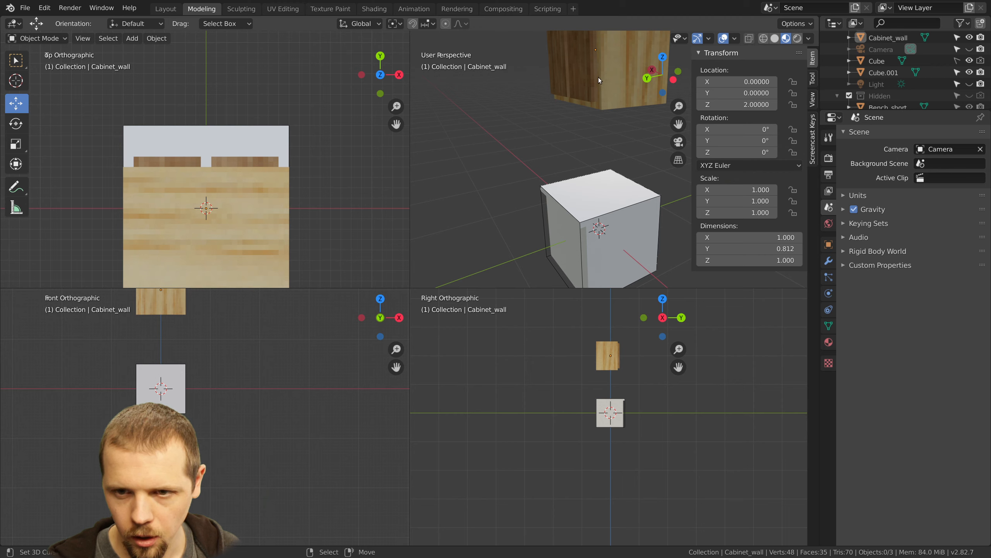
pyautogui.keyDown('shift'); pyautogui.moveTo(589, 265); pyautogui.dragTo(603, 195, button='middle'); pyautogui.keyUp('shift')
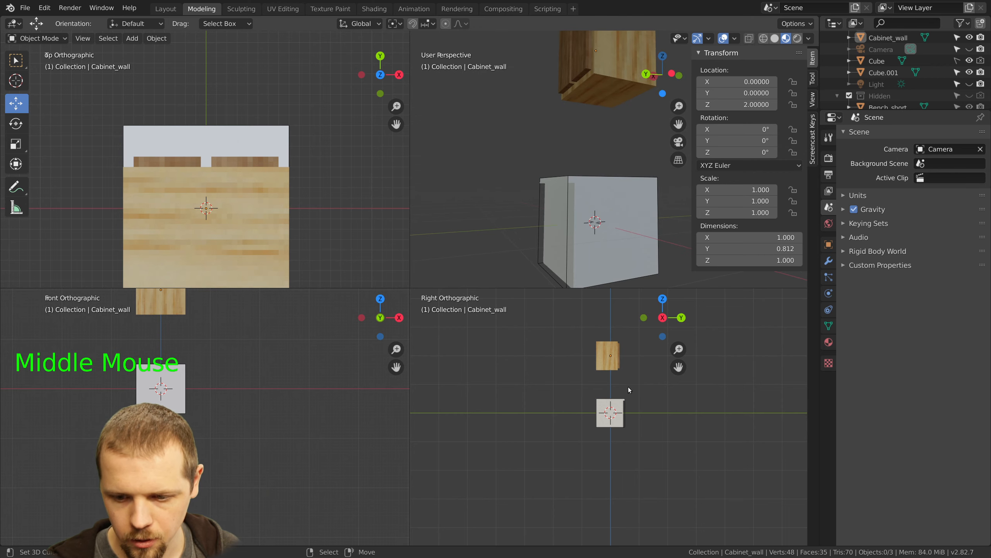
# Open the new block in Edit Mode with Wireframe shading and vertex selection
pyautogui.scroll(7, 627, 391)
pyautogui.press('Tab')
pyautogui.press('Tab')
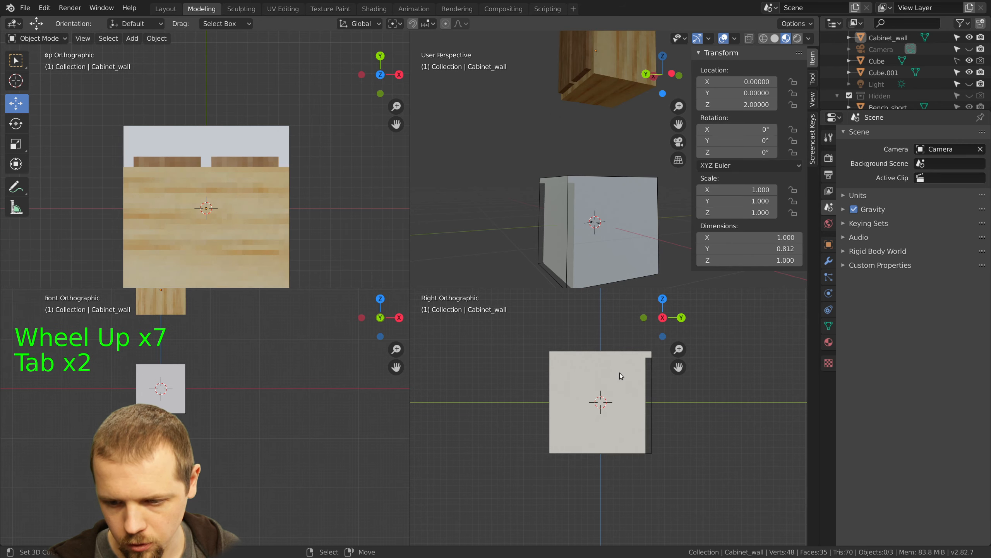
pyautogui.rightClick(622, 372)
pyautogui.press('Tab')
pyautogui.scroll(1, 622, 373)
pyautogui.press('z')
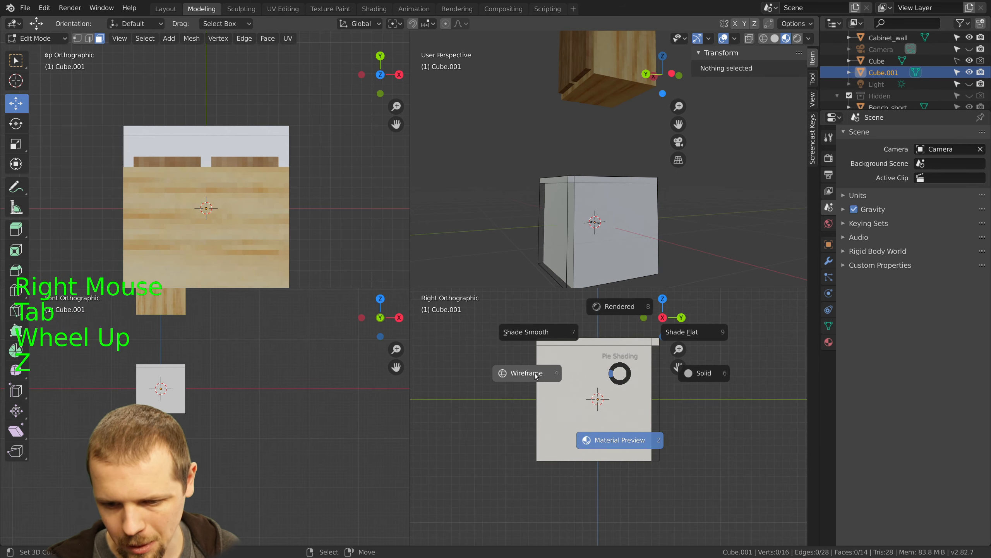
pyautogui.press('4')
pyautogui.press('a')
pyautogui.press('a')
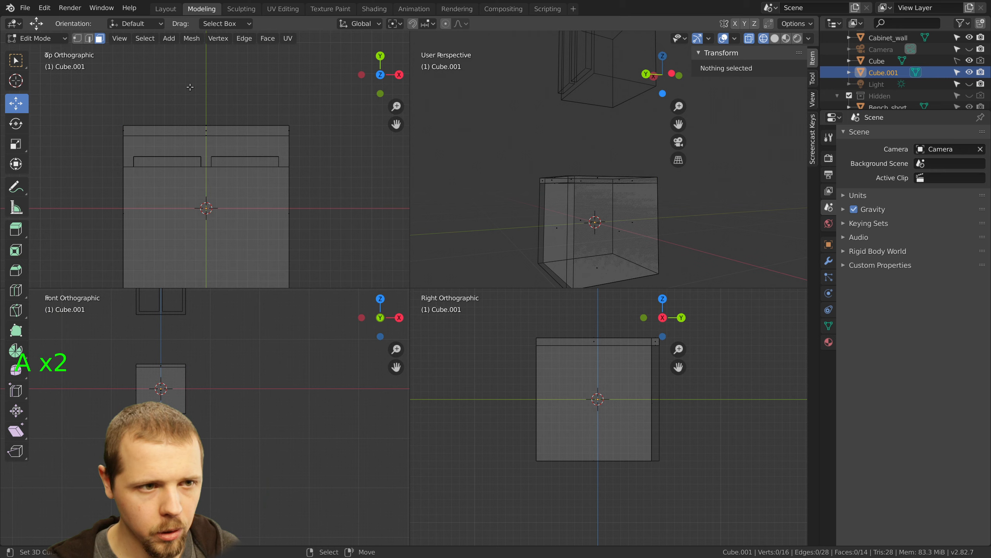
pyautogui.click(89, 39)
pyautogui.click(78, 39)
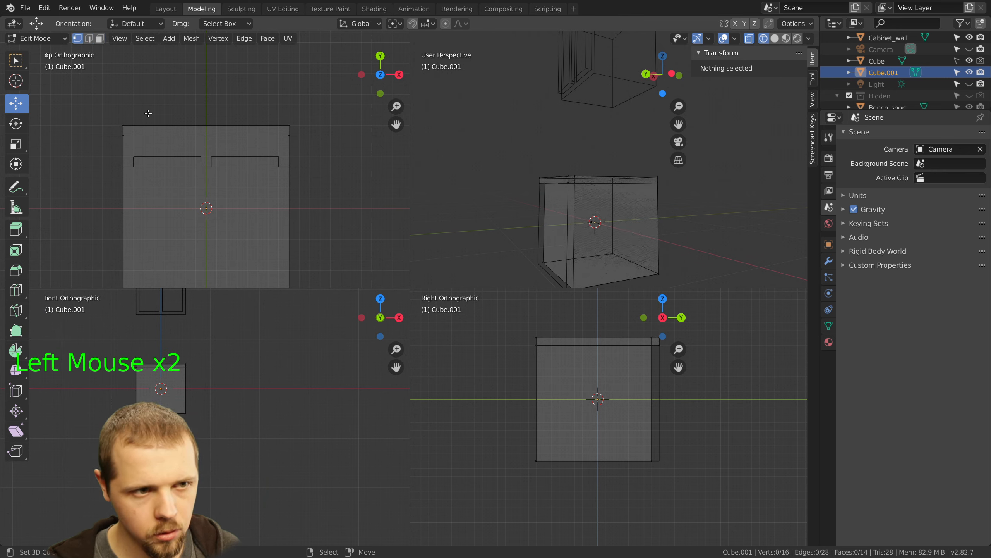
# Select the vertices along the top slab's underside and lower them 0.0625 to Z 0.375
pyautogui.press('a')
pyautogui.press('b')
pyautogui.press('Escape')
pyautogui.press('a')
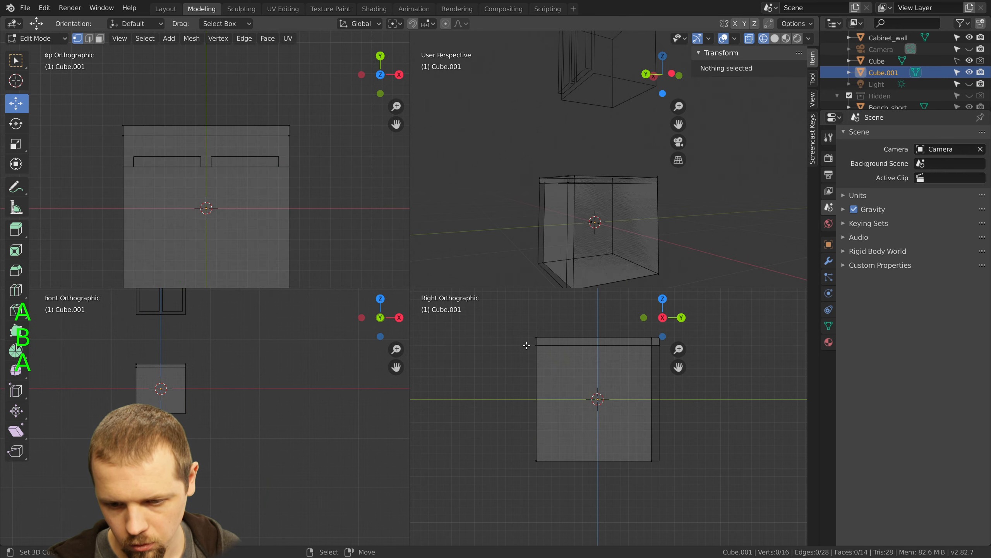
pyautogui.press('b')
pyautogui.moveTo(530, 344); pyautogui.dragTo(672, 362)
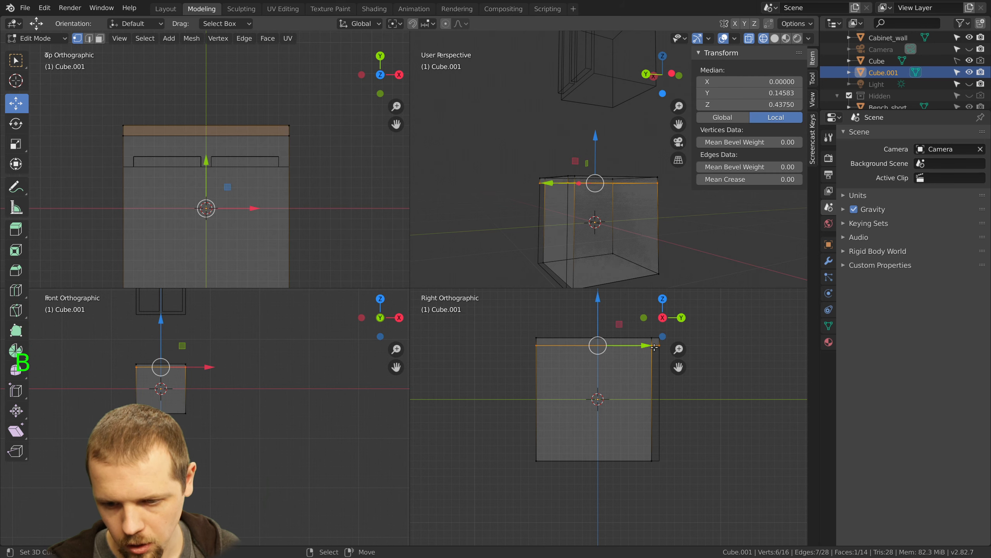
pyautogui.press('g')
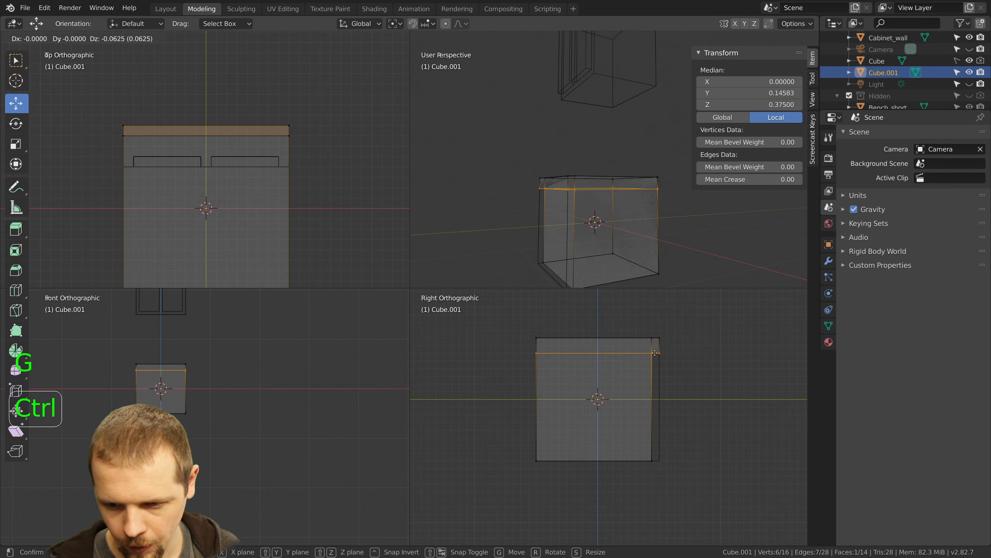
pyautogui.click(651, 354)
# Move all vertices of the block's recessed front face one grid increment back along Y, and clear the selection
pyautogui.press('a')
pyautogui.press('b')
pyautogui.moveTo(645, 330); pyautogui.dragTo(658, 498)
pyautogui.keyDown('ctrl'); pyautogui.moveTo(675, 400); pyautogui.dragTo(668, 400); pyautogui.keyUp('ctrl')
pyautogui.press('a')
pyautogui.middleClick(652, 381)
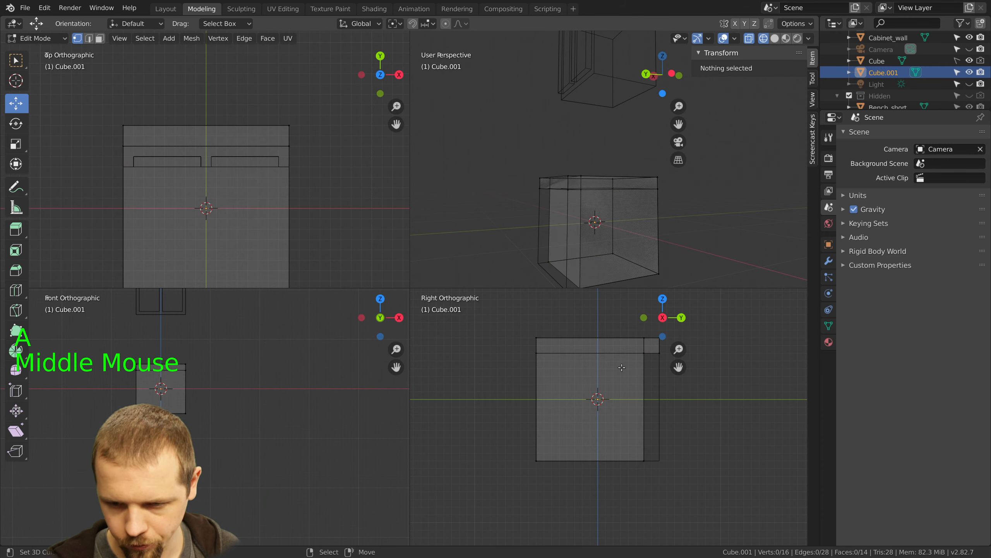
# Return to Object Mode with Material Preview shading and check the thicker overhang
pyautogui.press('Tab')
pyautogui.press('z')
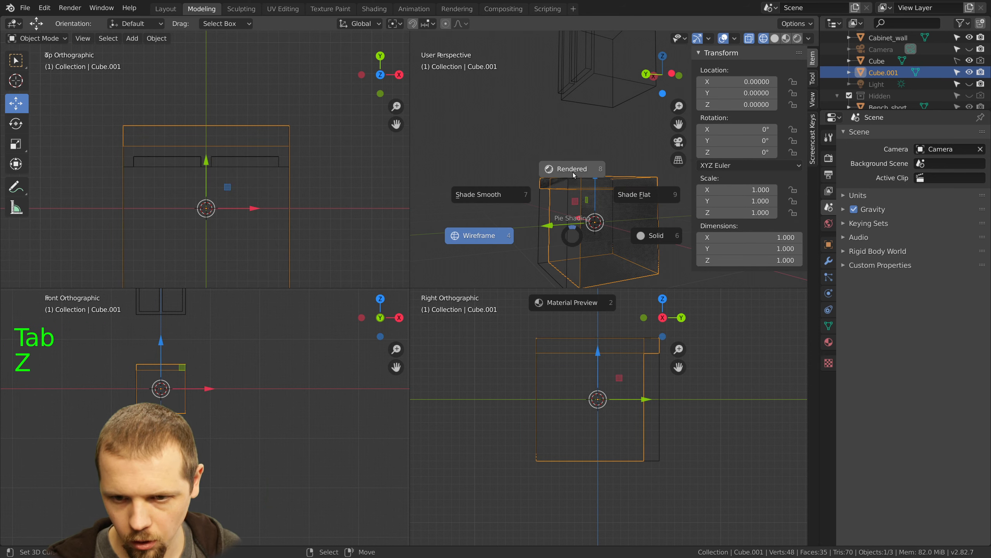
pyautogui.click(573, 302)
pyautogui.moveTo(593, 220)
pyautogui.mouseDown(button='middle')
pyautogui.moveTo(666, 231)
pyautogui.moveTo(575, 60)
pyautogui.mouseUp(button='middle')
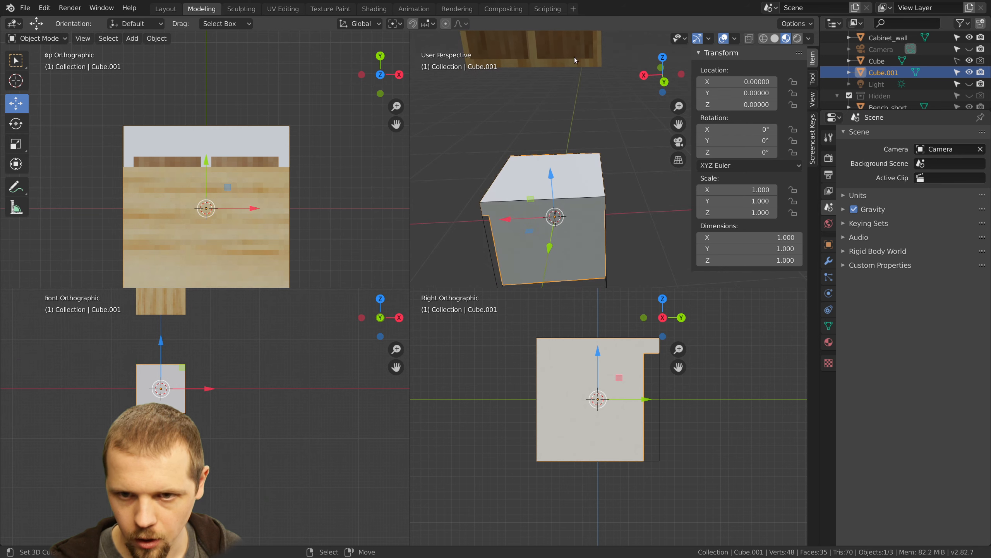
pyautogui.moveTo(577, 260); pyautogui.dragTo(495, 232, button='middle')
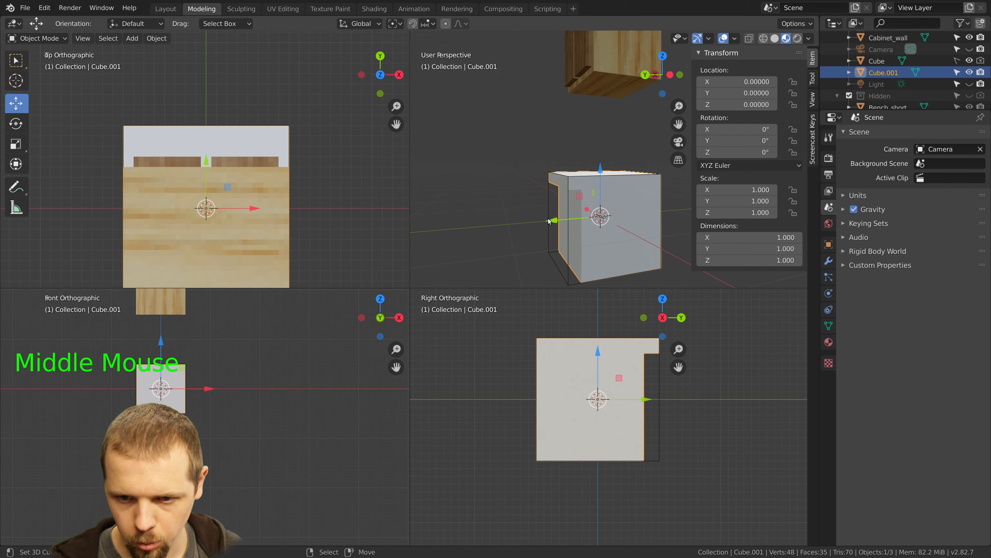
# Delete the block's two rear faces on the negative Y side and its bottom face
pyautogui.moveTo(593, 238); pyautogui.dragTo(623, 215, button='middle')
pyautogui.rightClick(625, 216)
pyautogui.press('Tab')
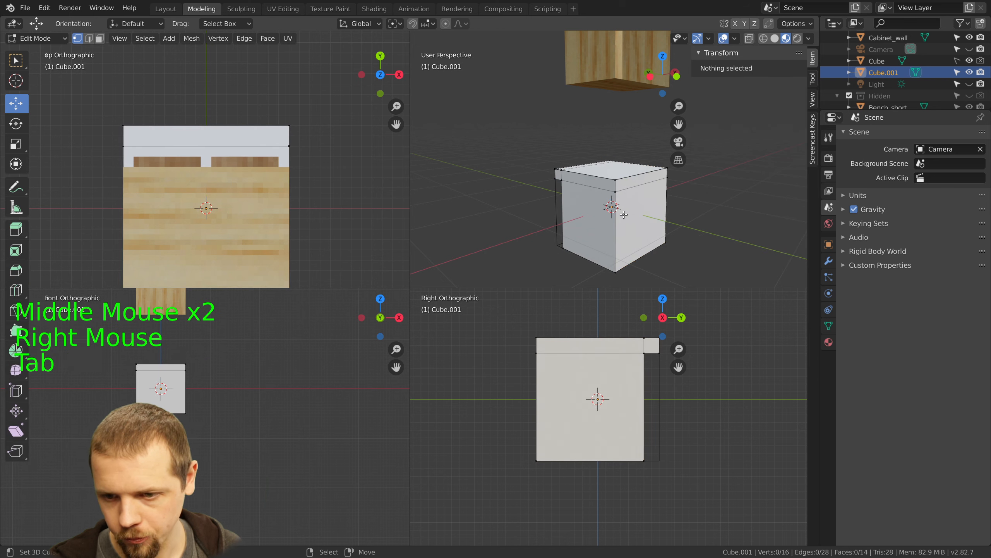
pyautogui.rightClick(646, 214)
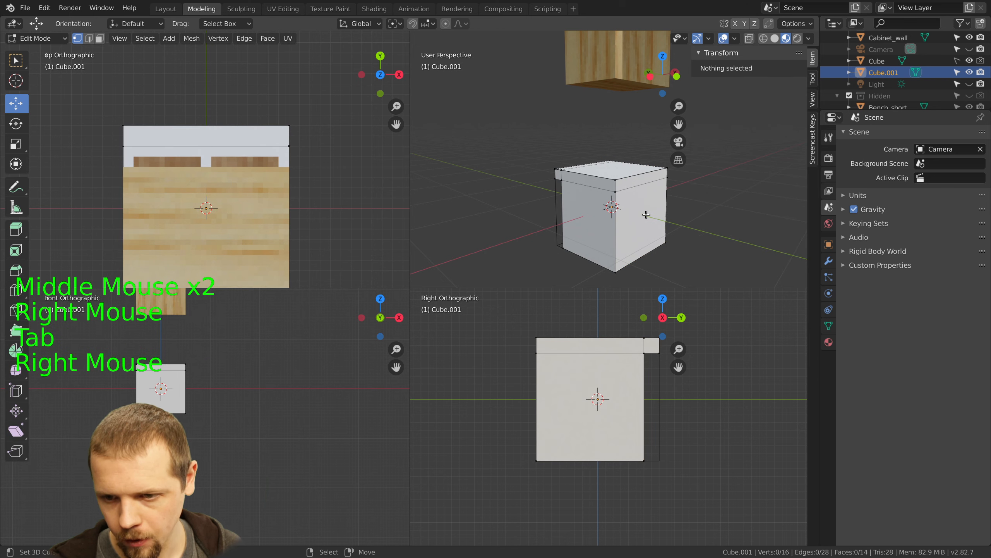
pyautogui.click(100, 38)
pyautogui.rightClick(640, 184)
pyautogui.keyDown('shift'); pyautogui.rightClick(641, 220); pyautogui.keyUp('shift')
pyautogui.moveTo(643, 234); pyautogui.dragTo(640, 109, button='middle')
pyautogui.keyDown('shift'); pyautogui.rightClick(598, 164); pyautogui.keyUp('shift')
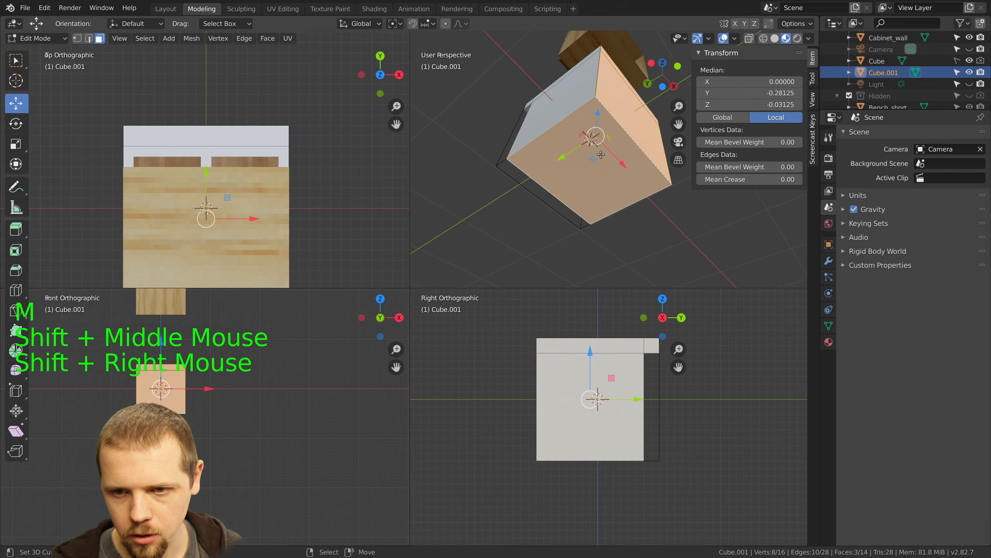
pyautogui.press('x')
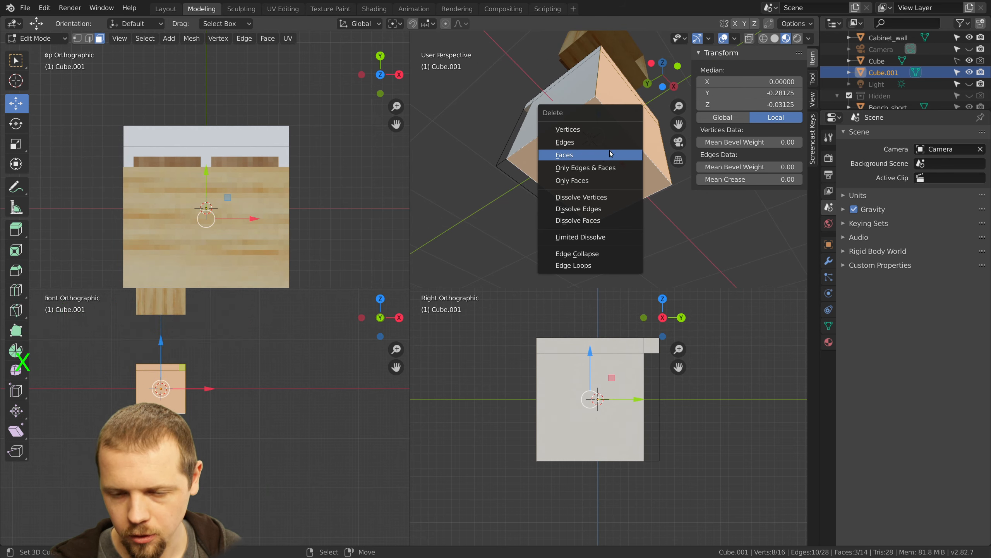
pyautogui.click(601, 155)
# Switch to edge selection and examine the block's open back and underside for leftover edges
pyautogui.moveTo(601, 156); pyautogui.dragTo(534, 196, button='middle')
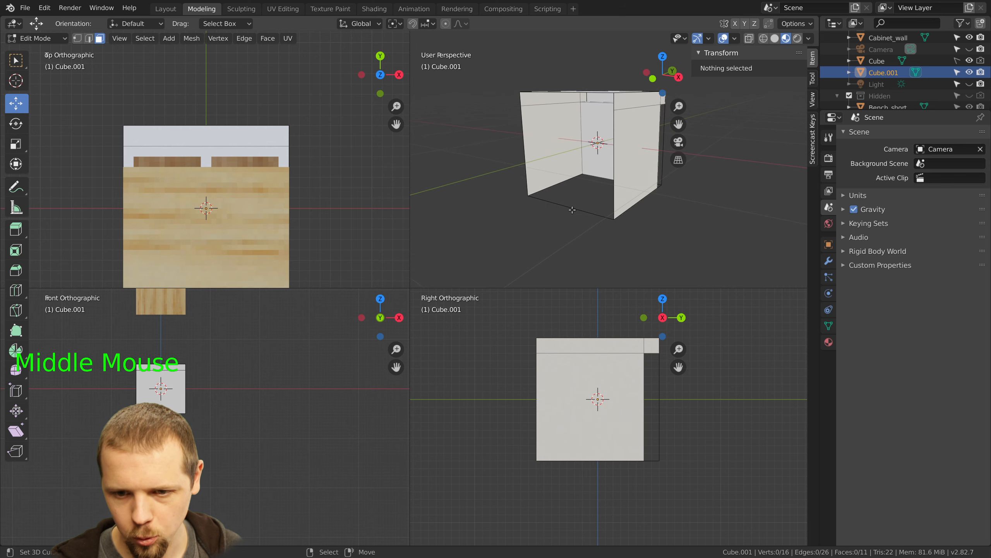
pyautogui.rightClick(569, 207)
pyautogui.click(90, 39)
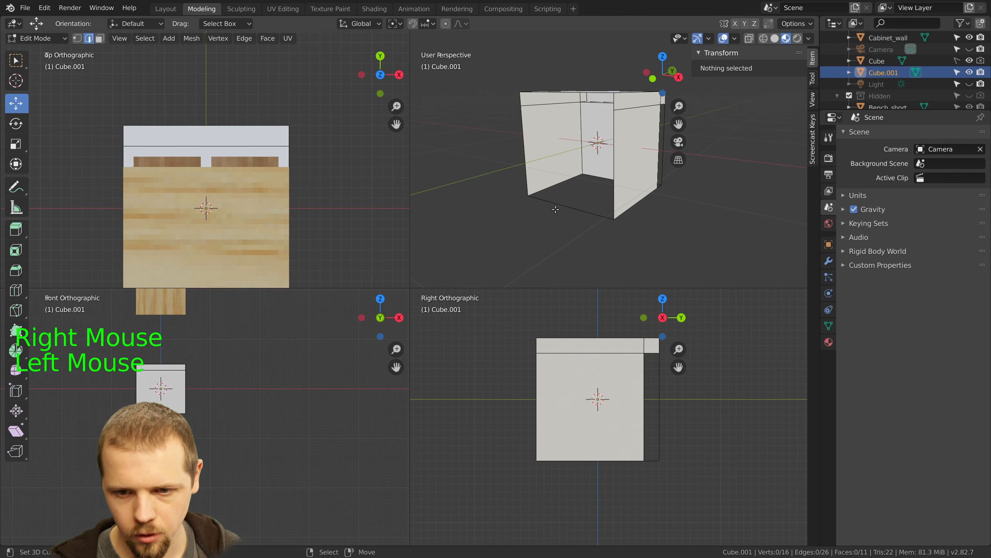
pyautogui.rightClick(555, 209)
pyautogui.rightClick(564, 205)
pyautogui.moveTo(564, 205); pyautogui.dragTo(620, 175, button='middle')
pyautogui.rightClick(629, 215)
pyautogui.press('a')
pyautogui.scroll(-2, 578, 161)
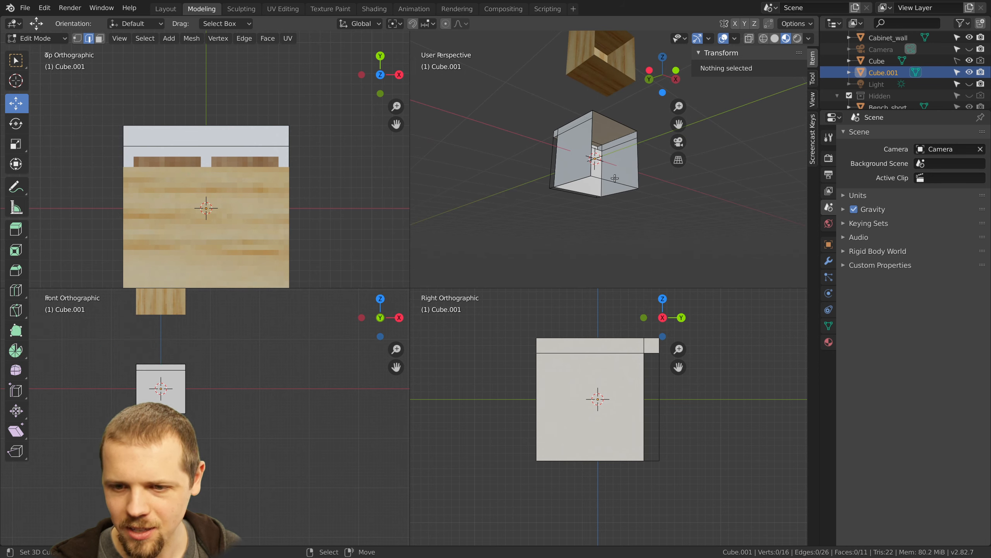
pyautogui.moveTo(615, 178); pyautogui.dragTo(665, 235, button='middle')
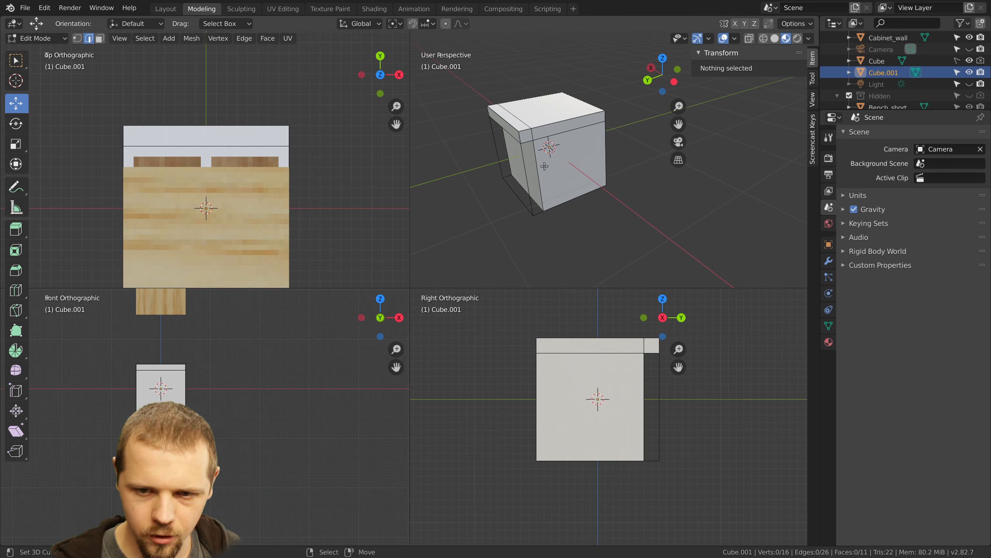
pyautogui.moveTo(545, 167); pyautogui.dragTo(569, 171, button='middle')
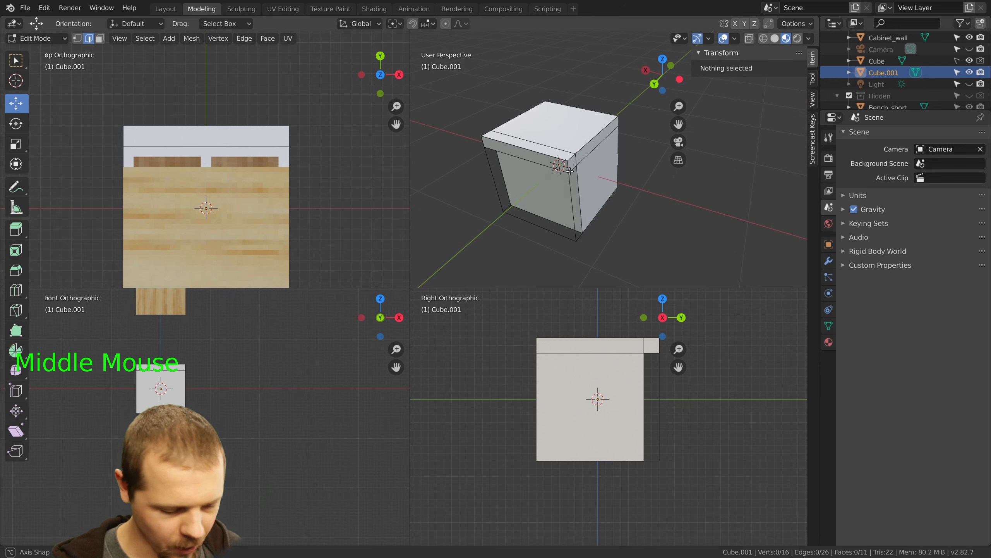
# Preview the block in Rendered shading, and switch back to Material Preview
pyautogui.press('z')
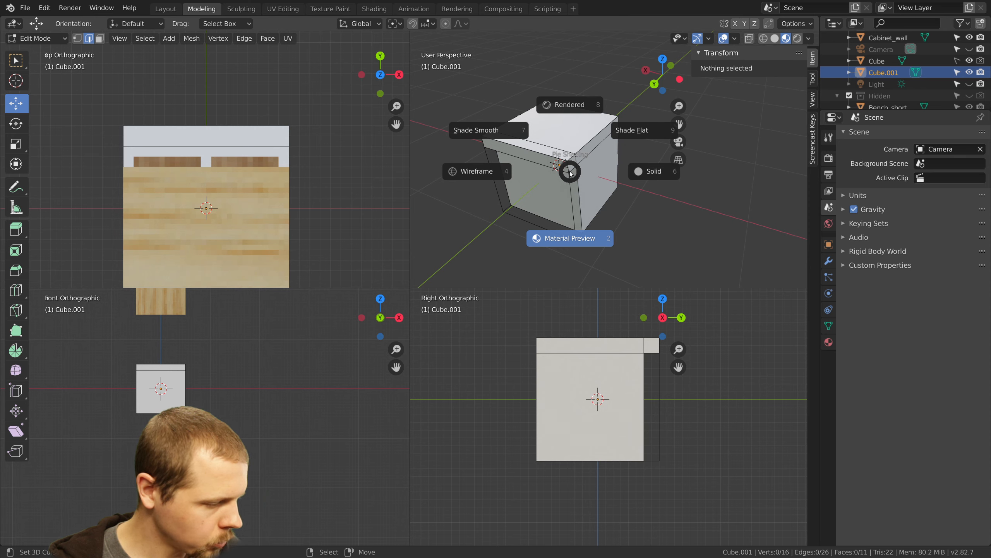
pyautogui.click(573, 105)
pyautogui.moveTo(571, 161); pyautogui.dragTo(562, 151, button='middle')
pyautogui.press('z')
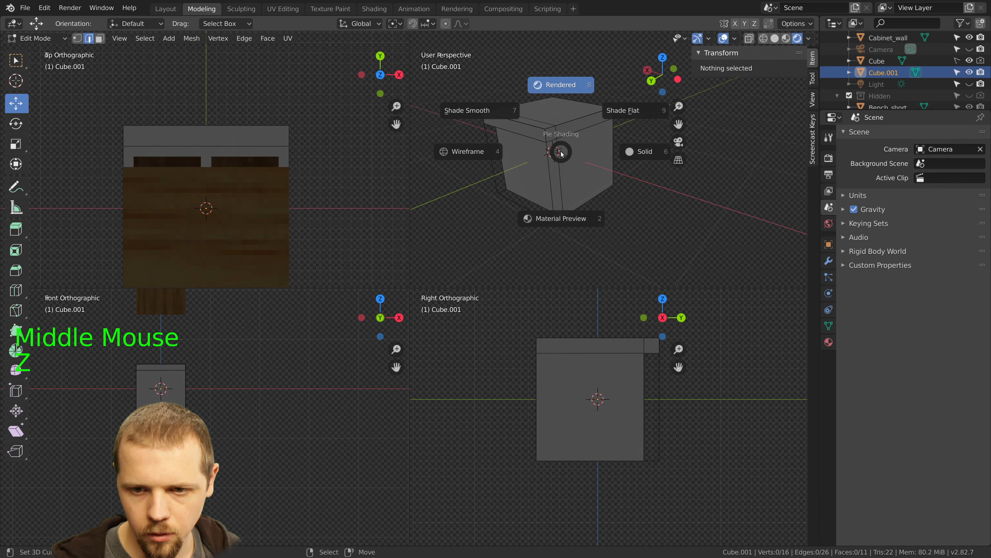
pyautogui.click(555, 219)
pyautogui.scroll(-3, 584, 158)
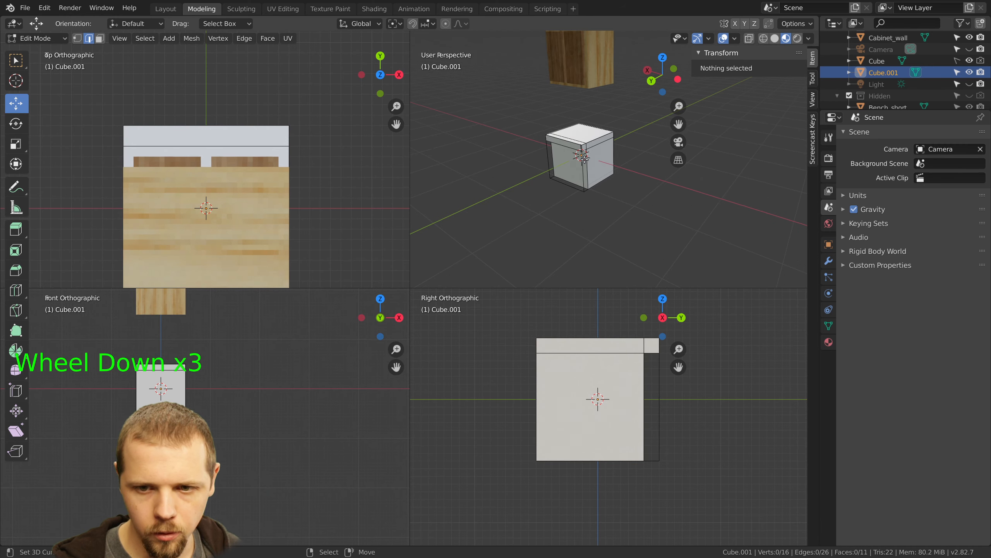
# Return to Object Mode with the block selected and rename it Cabinet_counter
pyautogui.scroll(1, 593, 158)
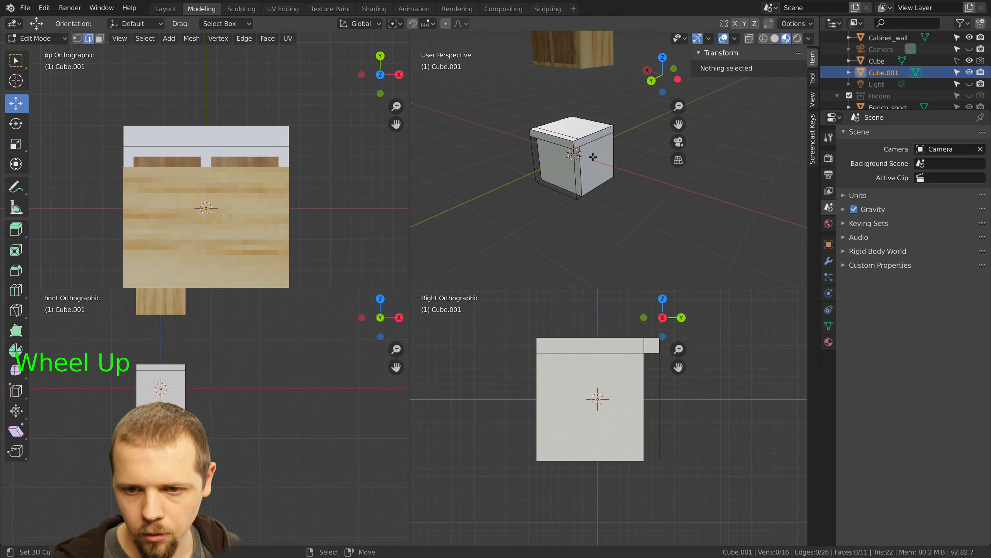
pyautogui.keyDown('shift'); pyautogui.moveTo(590, 138); pyautogui.dragTo(595, 194, button='middle'); pyautogui.keyUp('shift')
pyautogui.scroll(1, 597, 195)
pyautogui.rightClick(572, 194)
pyautogui.press('Tab')
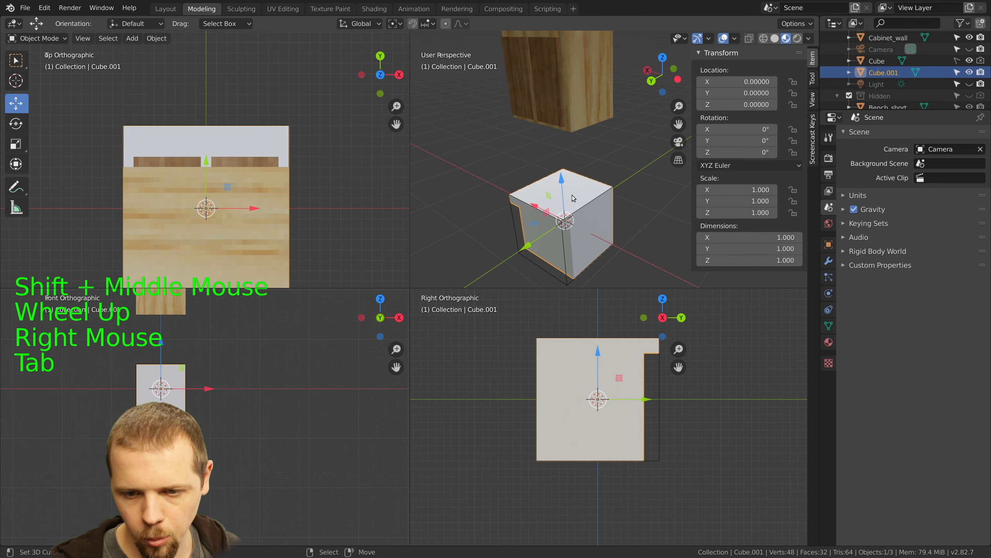
pyautogui.rightClick(576, 200)
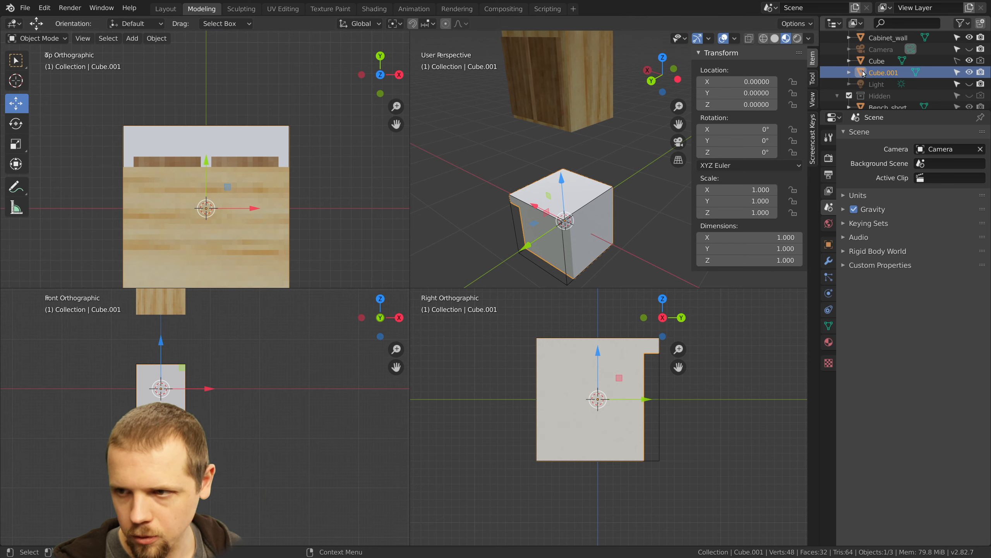
pyautogui.click(883, 73)
pyautogui.doubleClick(883, 74)
pyautogui.write('C')
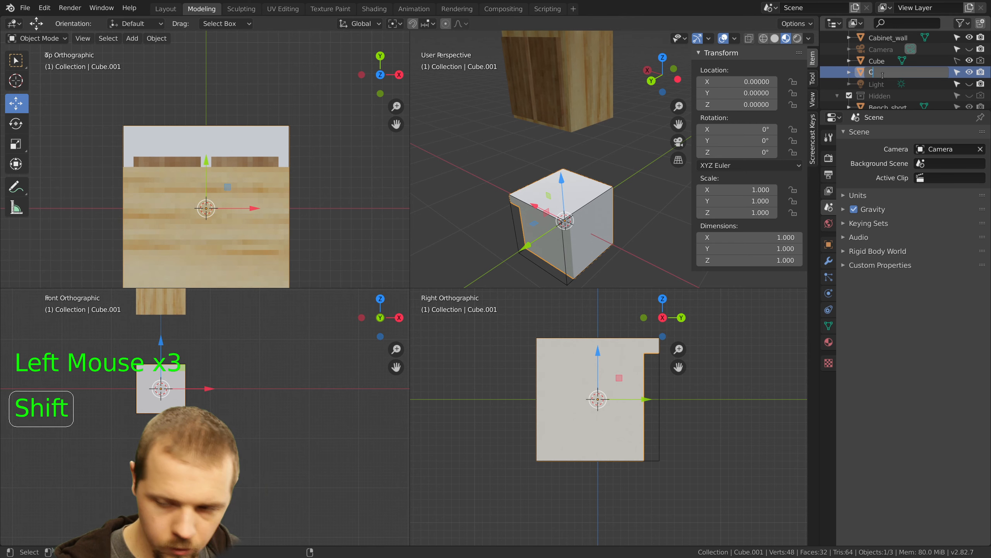
pyautogui.write('abinet')
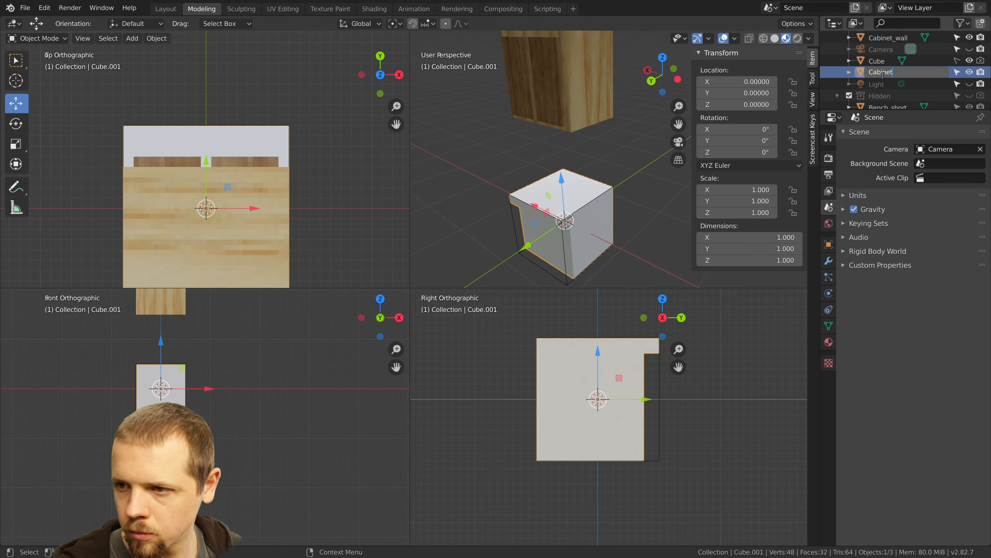
pyautogui.write('_counter')
pyautogui.press('Return')
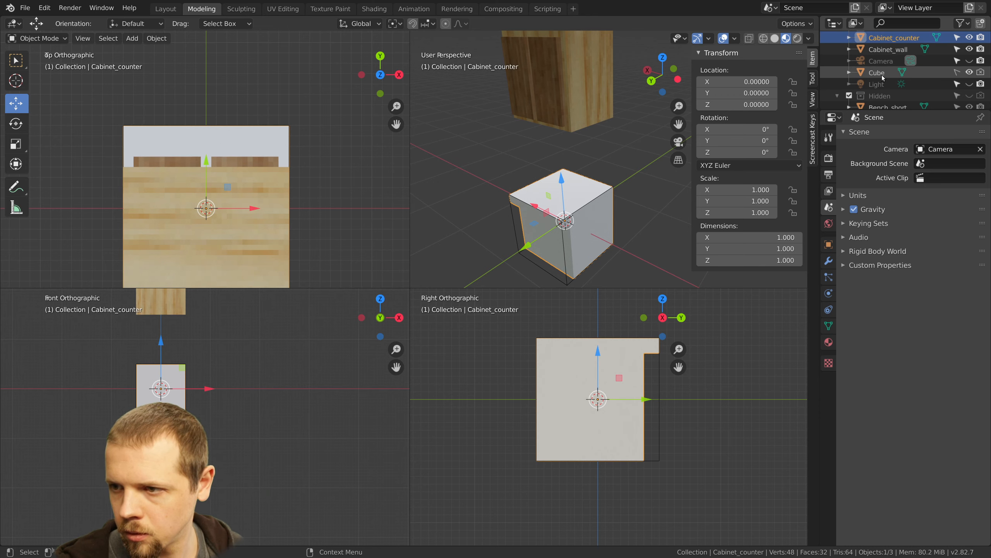
# Create a new material for the Cabinet_counter object
pyautogui.click(827, 343)
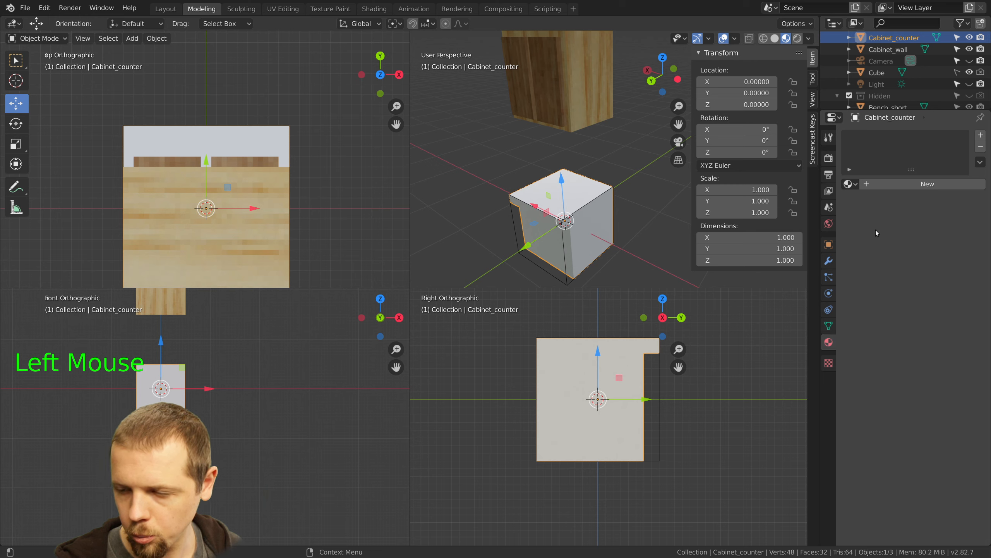
pyautogui.click(917, 184)
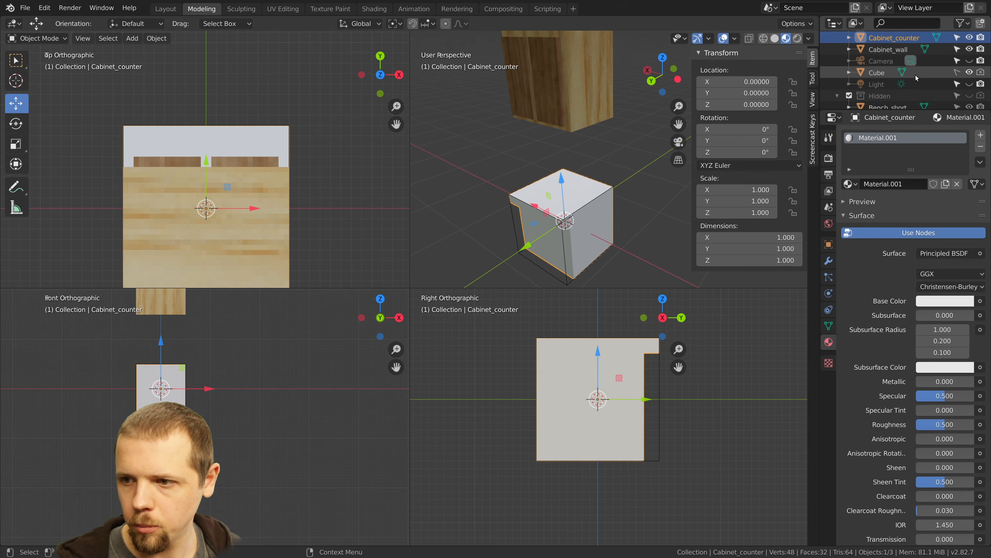
# Try the Cycles and Workbench render engines to compare the viewport display, and set the engine back to Eevee
pyautogui.click(827, 138)
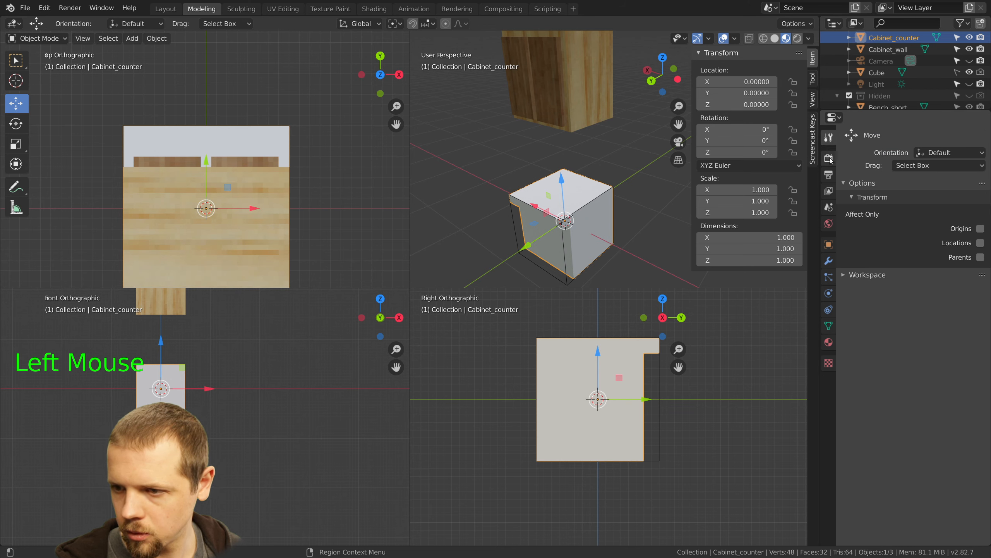
pyautogui.click(829, 158)
pyautogui.click(955, 135)
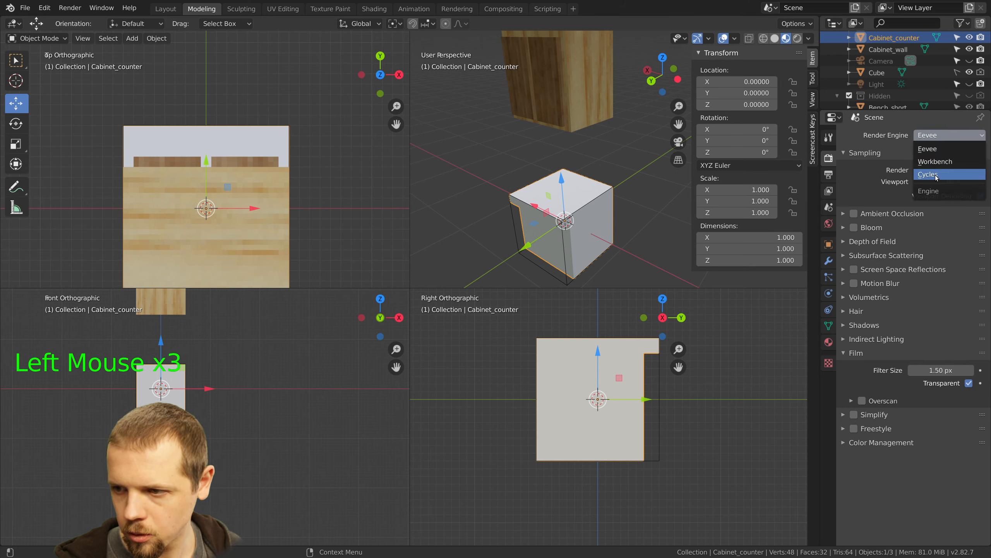
pyautogui.click(935, 174)
pyautogui.click(936, 135)
pyautogui.click(935, 161)
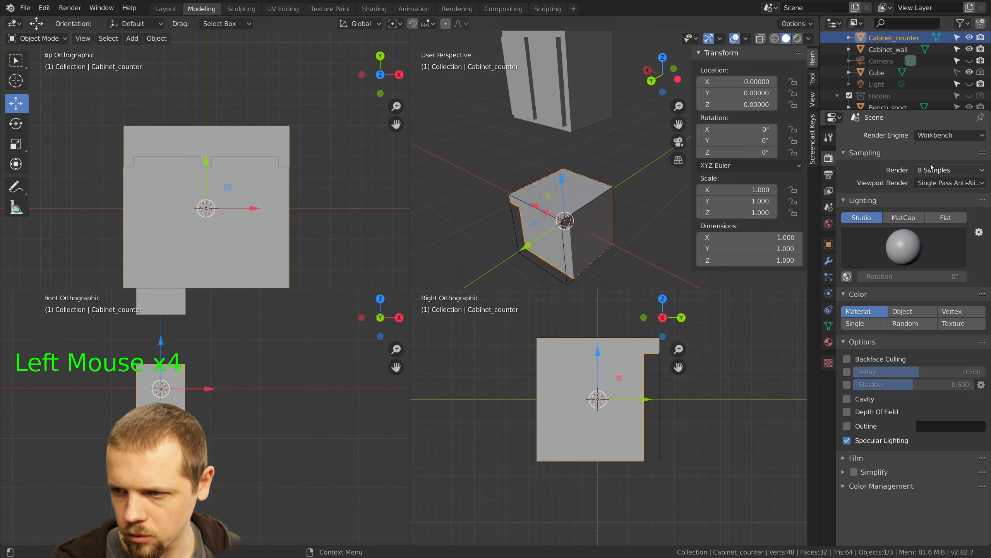
pyautogui.click(932, 136)
pyautogui.click(929, 149)
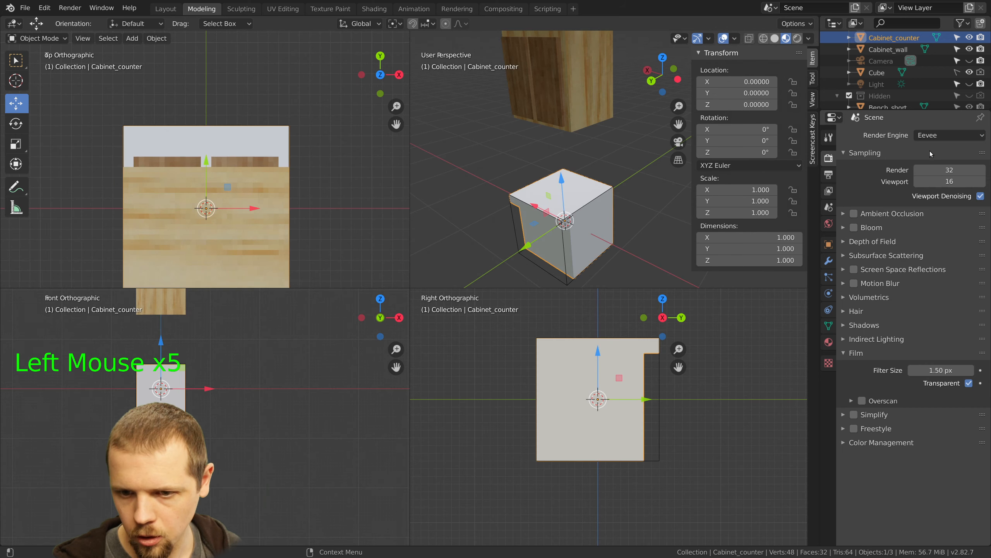
pyautogui.click(932, 135)
pyautogui.click(933, 161)
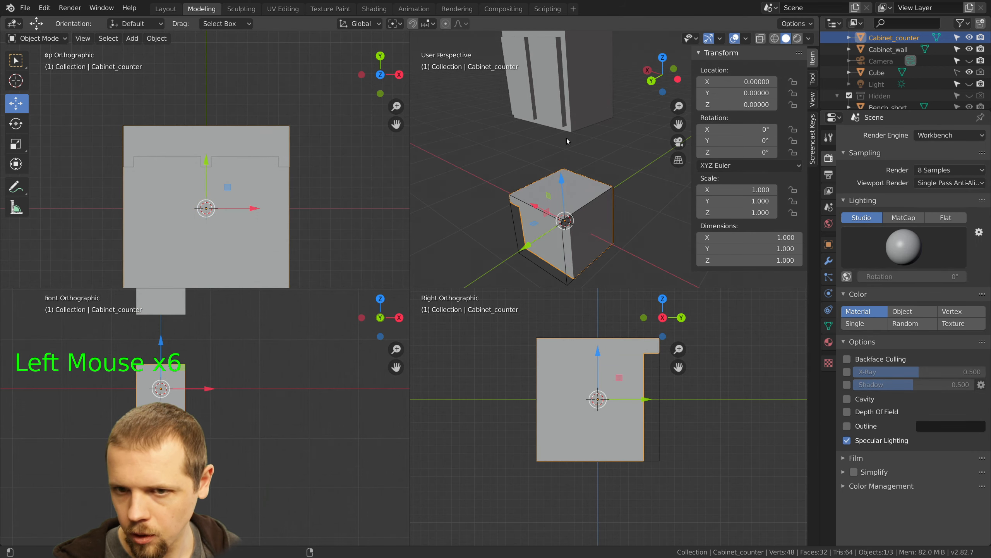
pyautogui.click(942, 135)
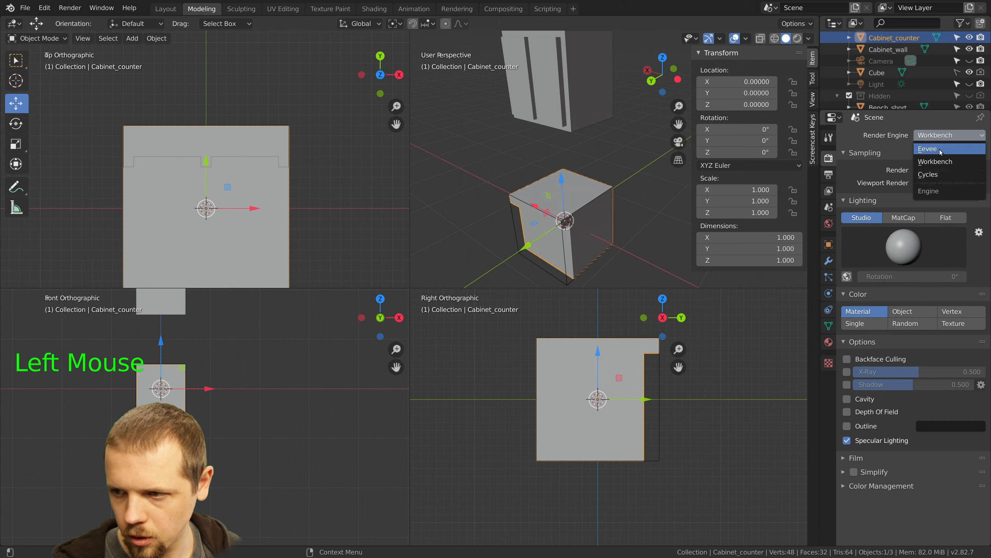
pyautogui.click(937, 176)
pyautogui.click(942, 139)
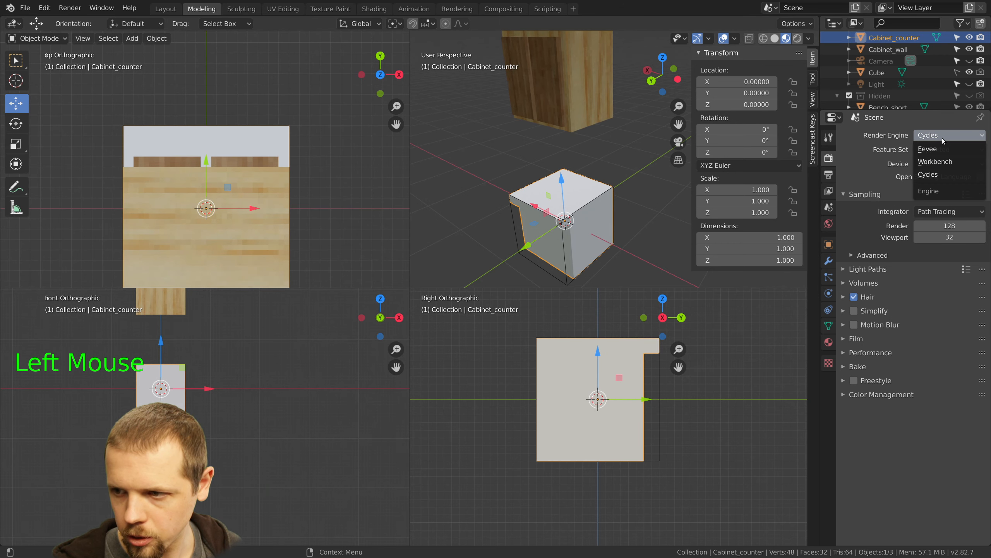
pyautogui.click(941, 149)
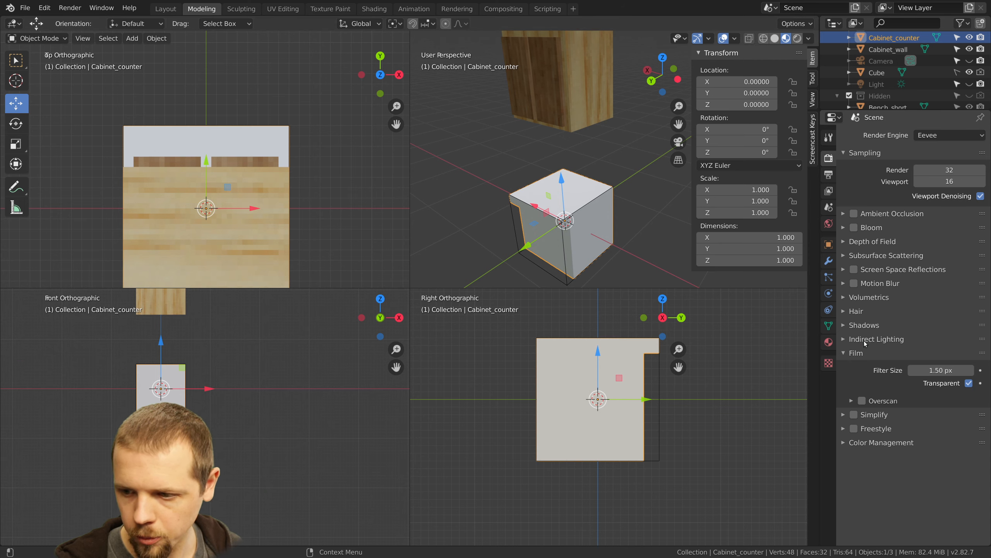
# Open the new material in the Shading workspace and look through its surface settings
pyautogui.click(828, 341)
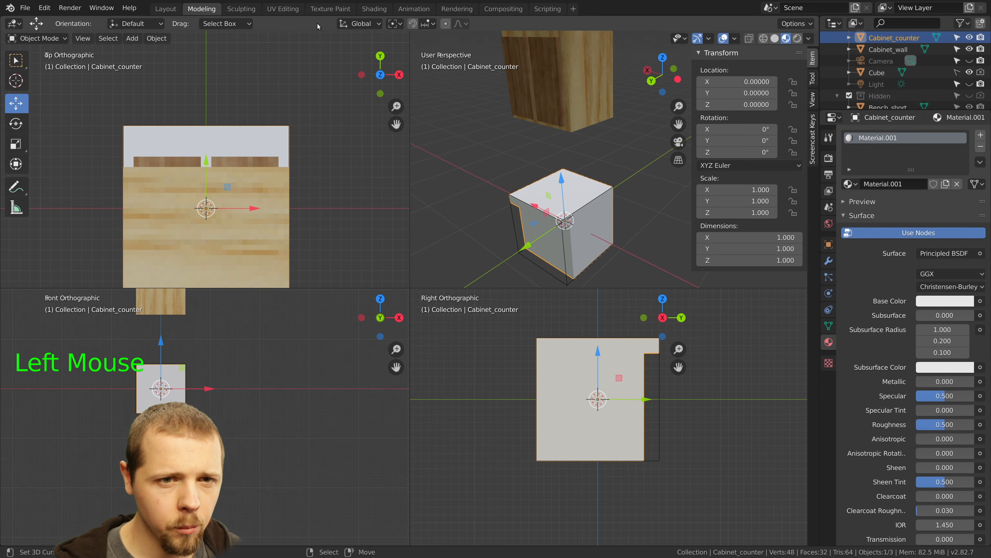
pyautogui.click(377, 14)
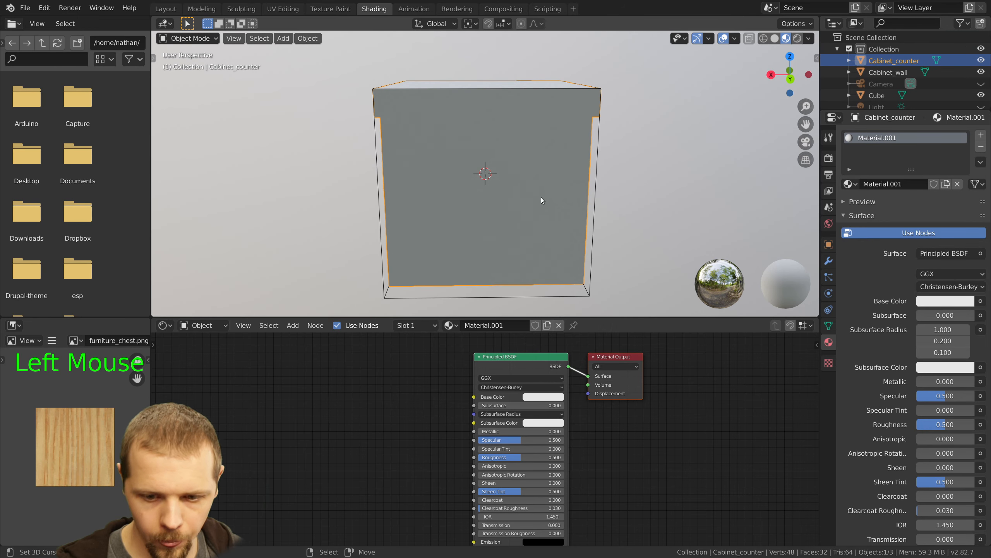
pyautogui.scroll(-3, 905, 210)
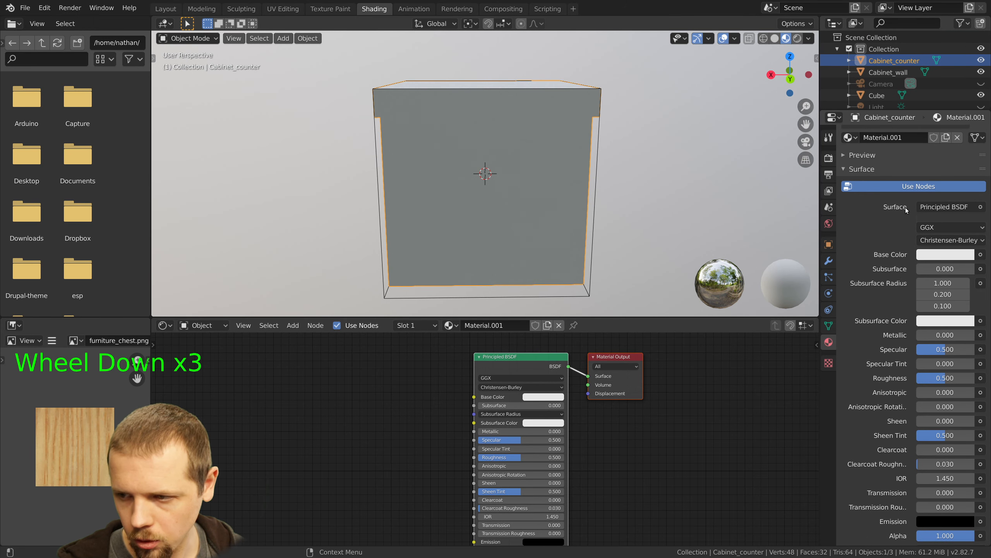
pyautogui.scroll(-9, 901, 206)
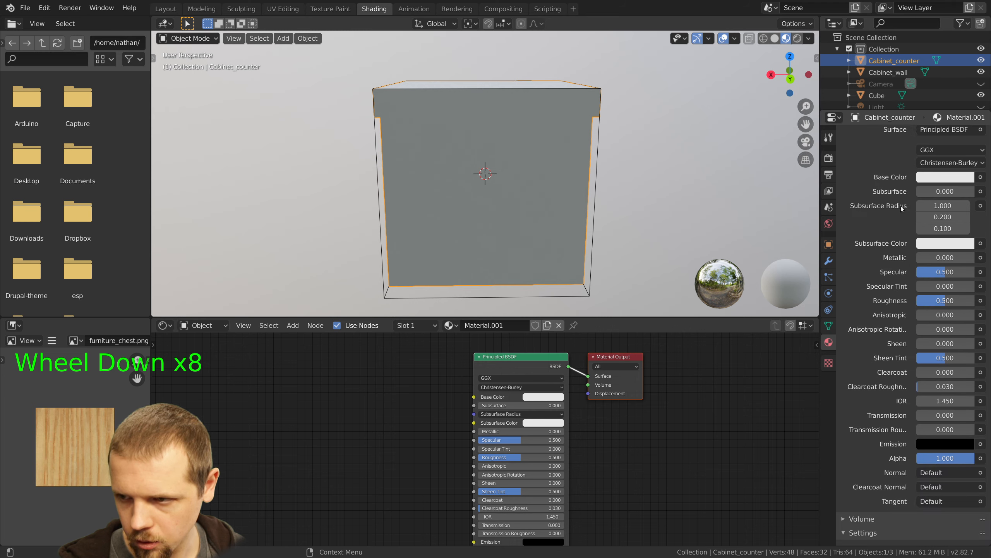
pyautogui.scroll(6, 896, 231)
pyautogui.scroll(-7, 896, 231)
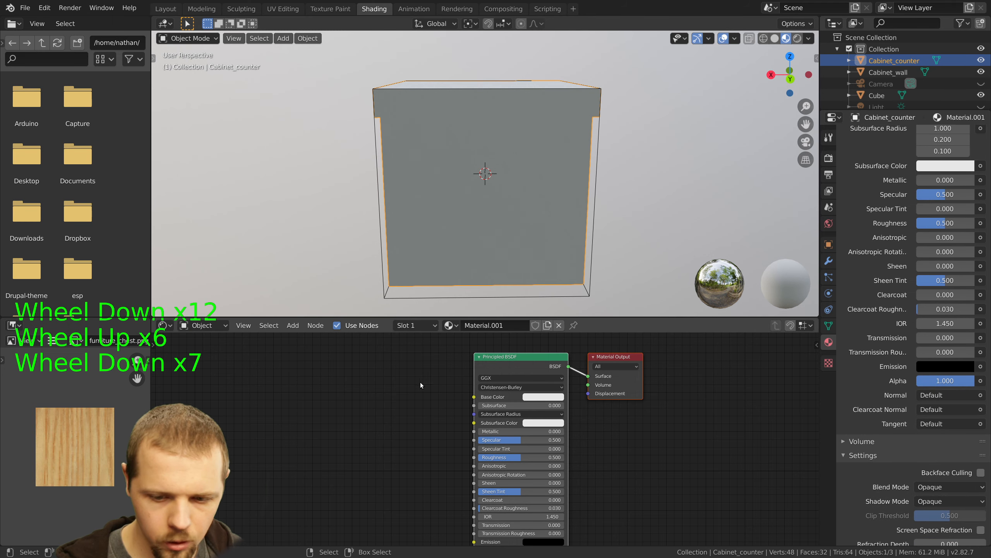
# Add an Image Texture node and connect its Color output to the Principled BSDF's Base Color
pyautogui.hotkey('shift', 'a')
pyautogui.moveTo(295, 437)
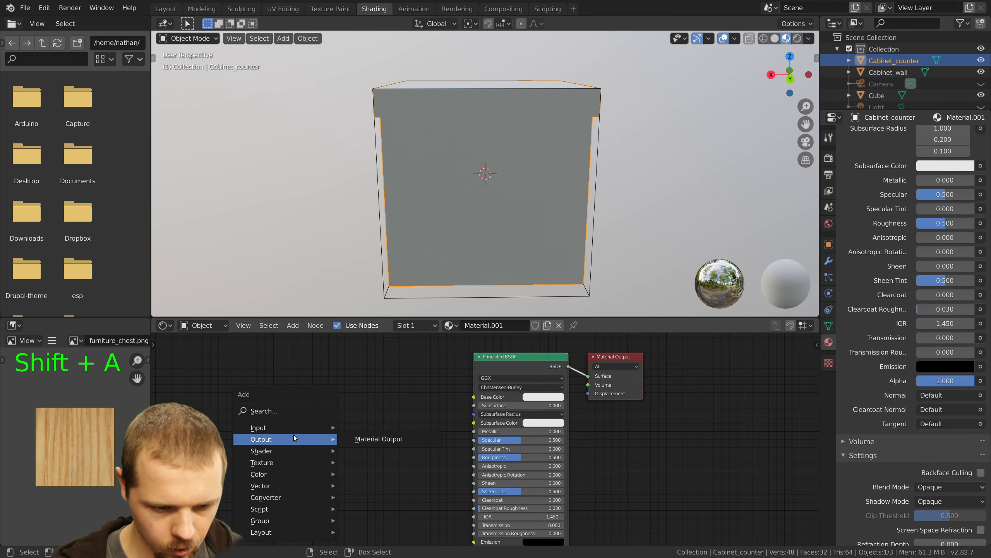
pyautogui.moveTo(282, 475)
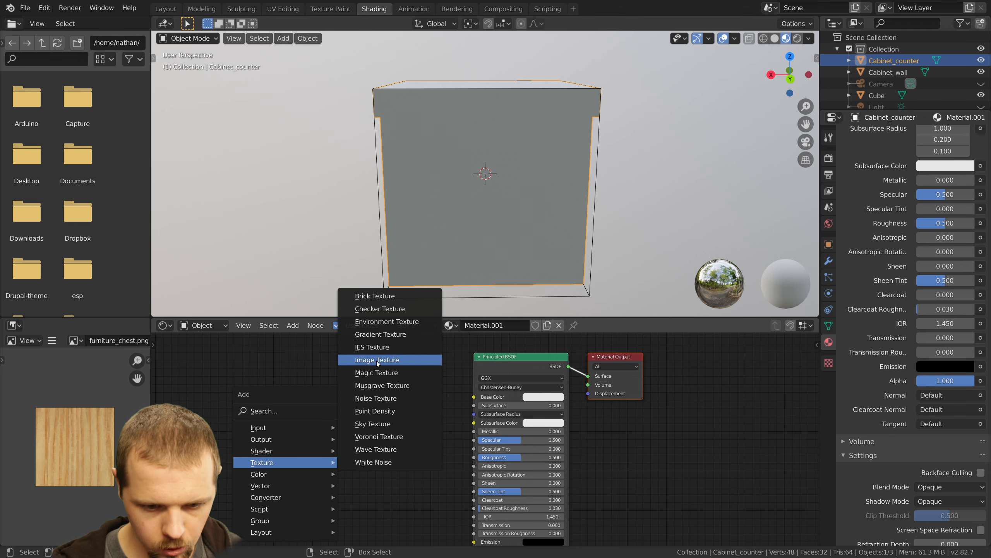
pyautogui.click(378, 360)
pyautogui.moveTo(377, 383); pyautogui.dragTo(474, 397)
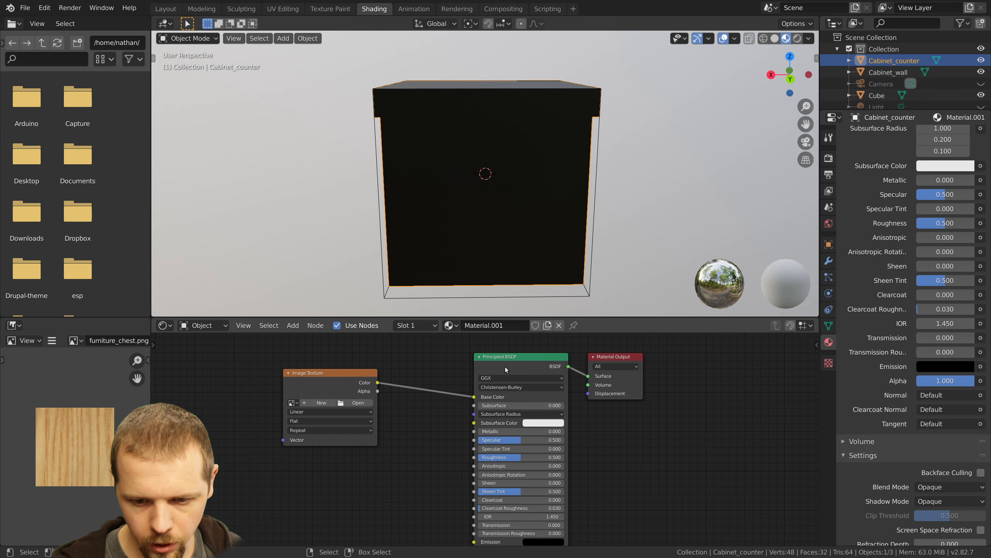
pyautogui.moveTo(525, 362)
pyautogui.mouseDown()
pyautogui.moveTo(514, 357)
pyautogui.moveTo(533, 362)
pyautogui.moveTo(521, 375)
pyautogui.mouseUp()
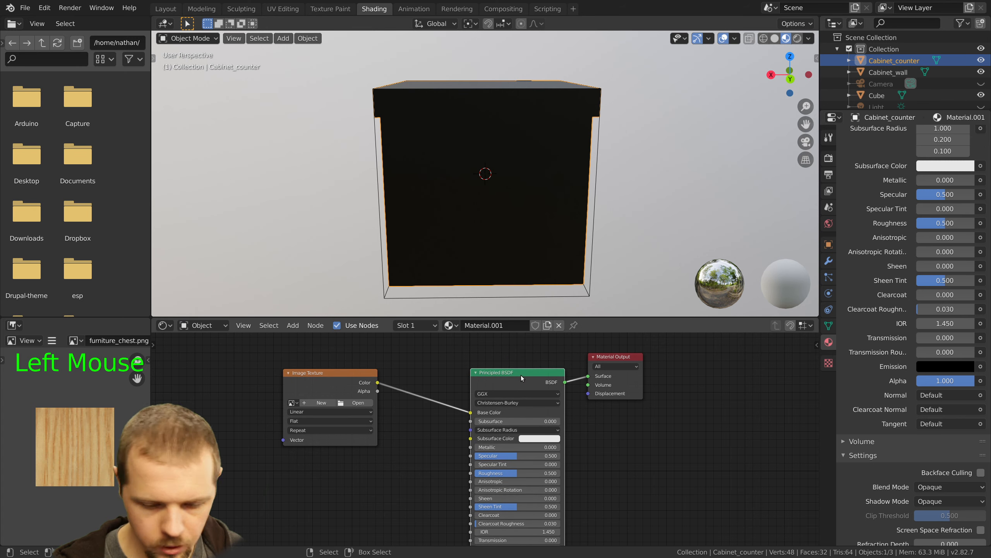
# Insert an Emission shader after the Image Texture node and connect its Emission output to the Material Output's Surface
pyautogui.hotkey('shift', 'a')
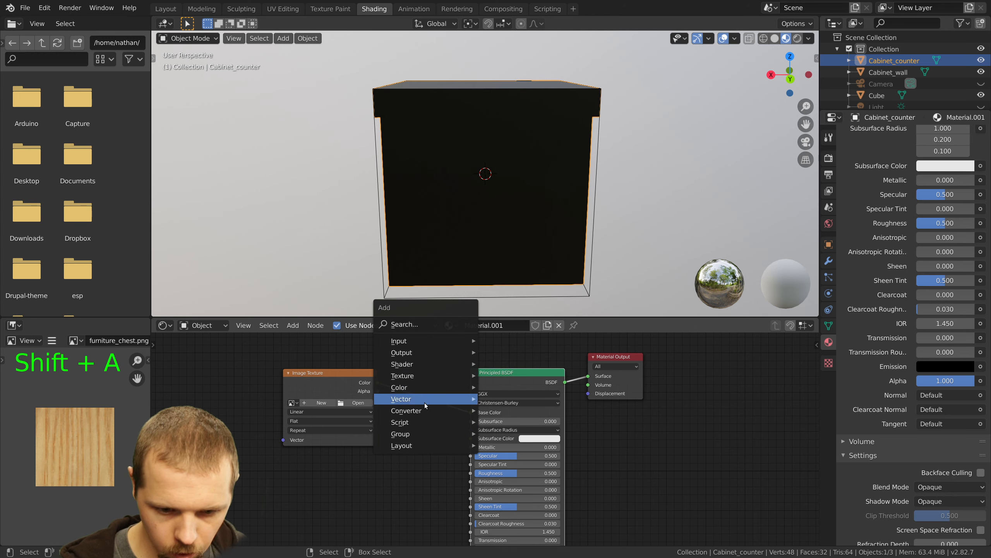
pyautogui.moveTo(433, 364)
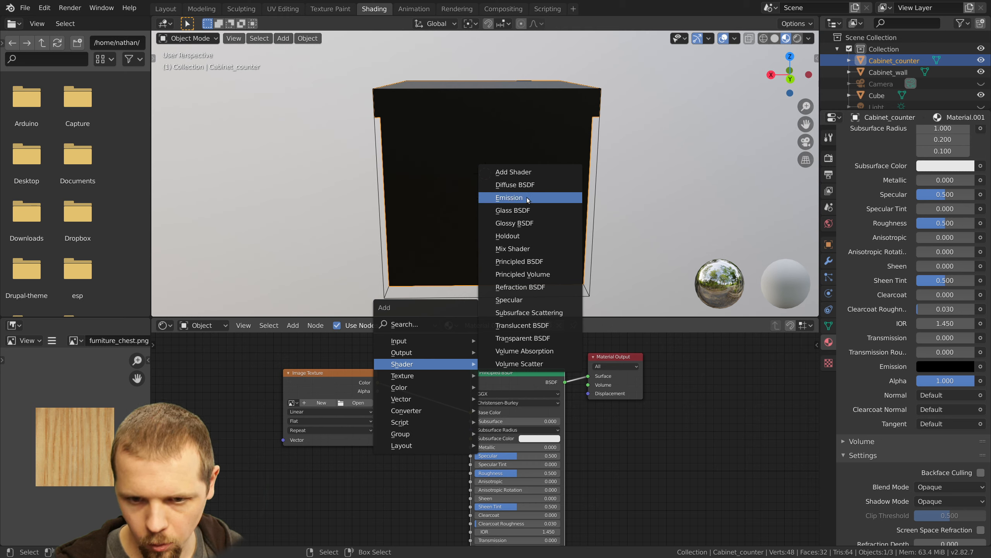
pyautogui.click(509, 197)
pyautogui.click(408, 369)
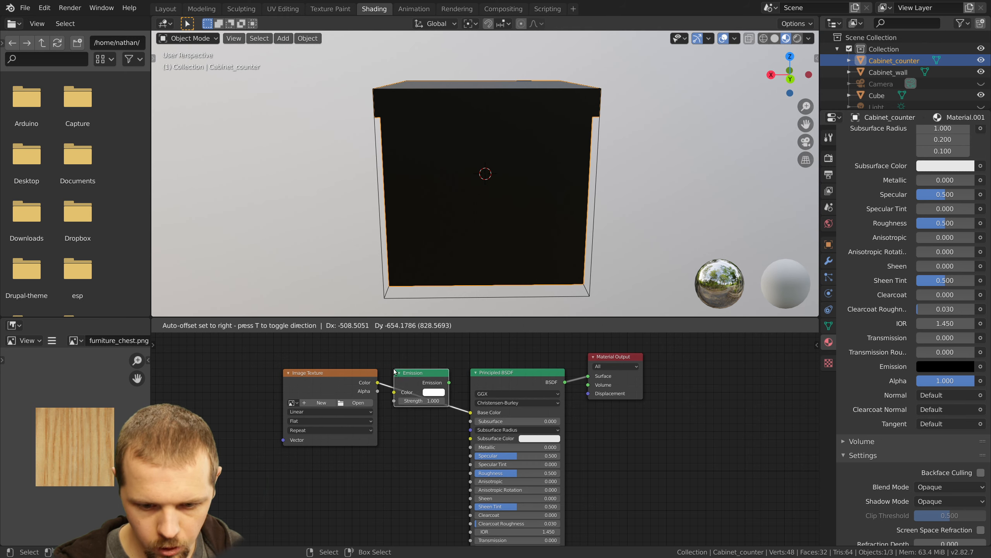
pyautogui.moveTo(464, 383); pyautogui.dragTo(613, 375)
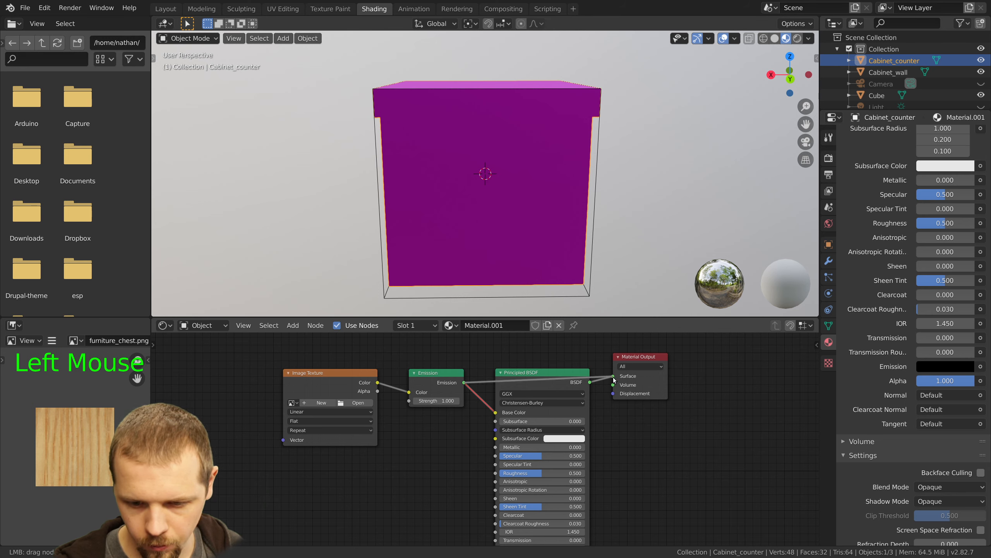
# Move the Principled BSDF node below the Emission link and disconnect its Base Color input
pyautogui.moveTo(554, 381); pyautogui.dragTo(545, 418)
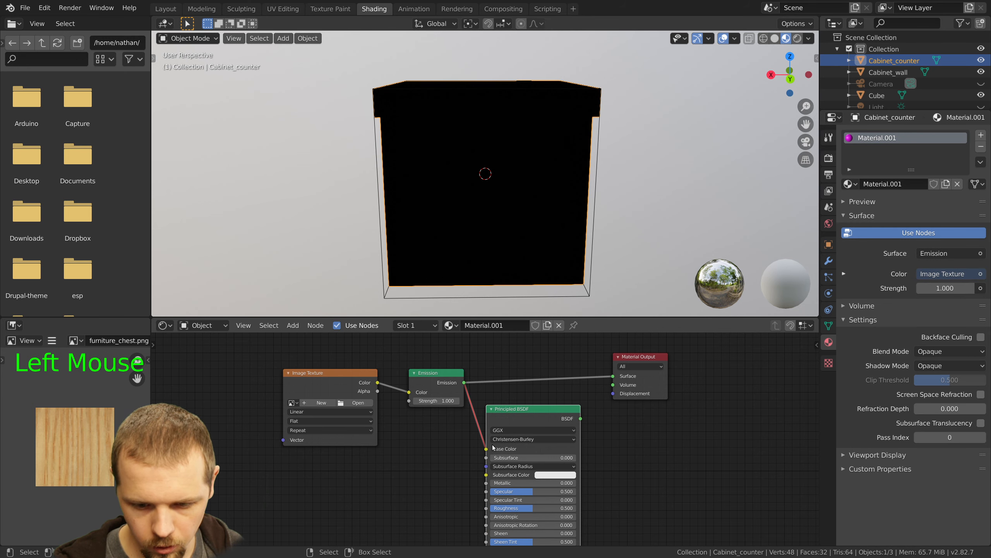
pyautogui.click(477, 453)
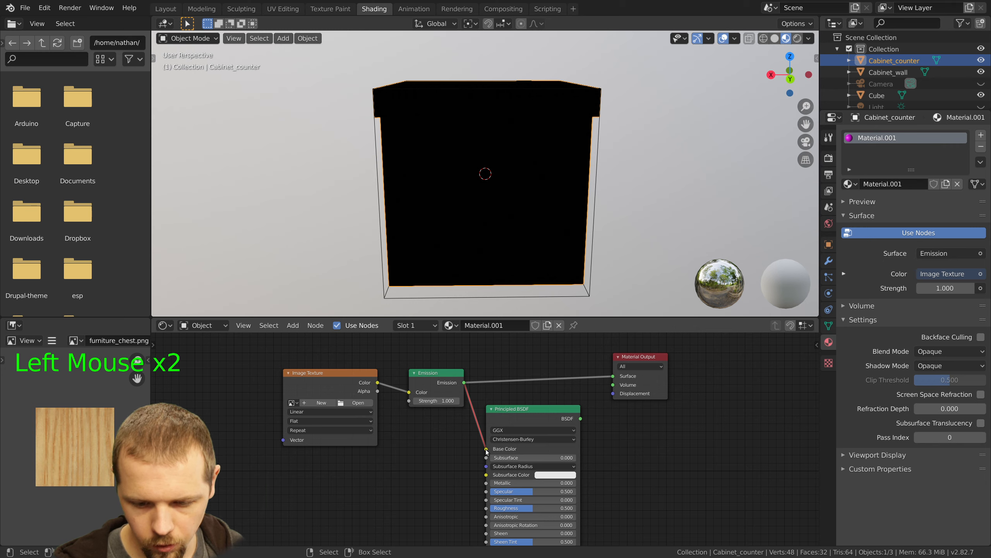
pyautogui.moveTo(487, 449); pyautogui.dragTo(464, 450)
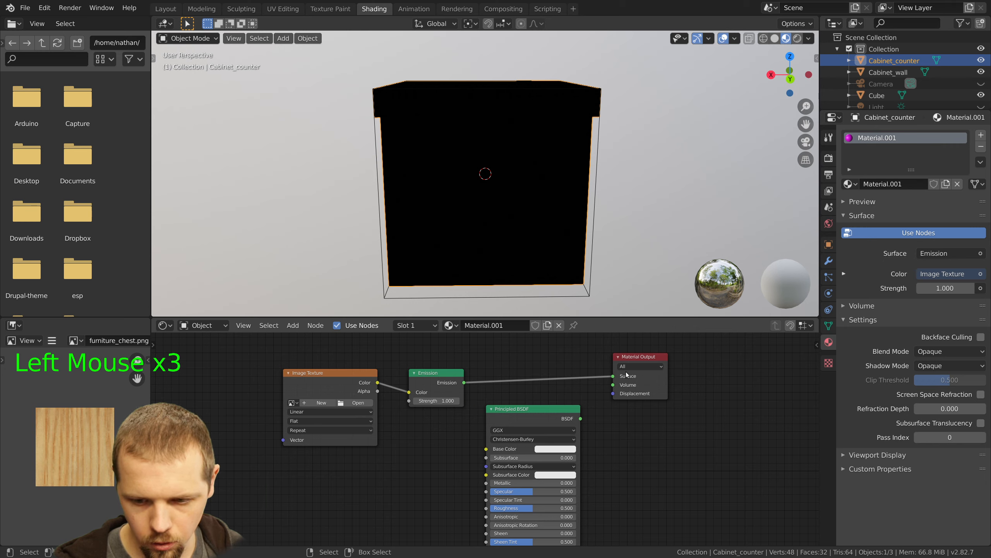
# Assign the existing furniture_chair.png image to the Image Texture node
pyautogui.click(291, 403)
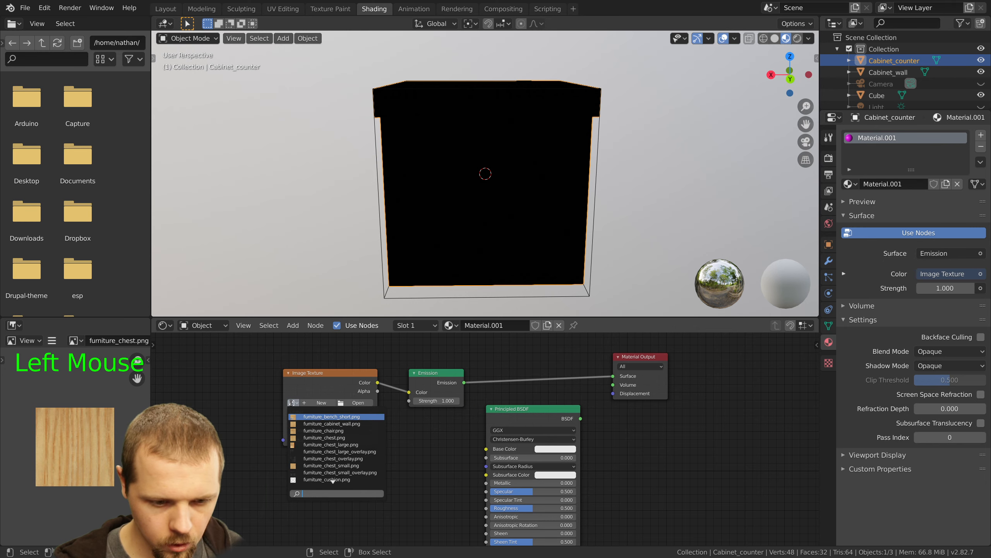
pyautogui.click(309, 431)
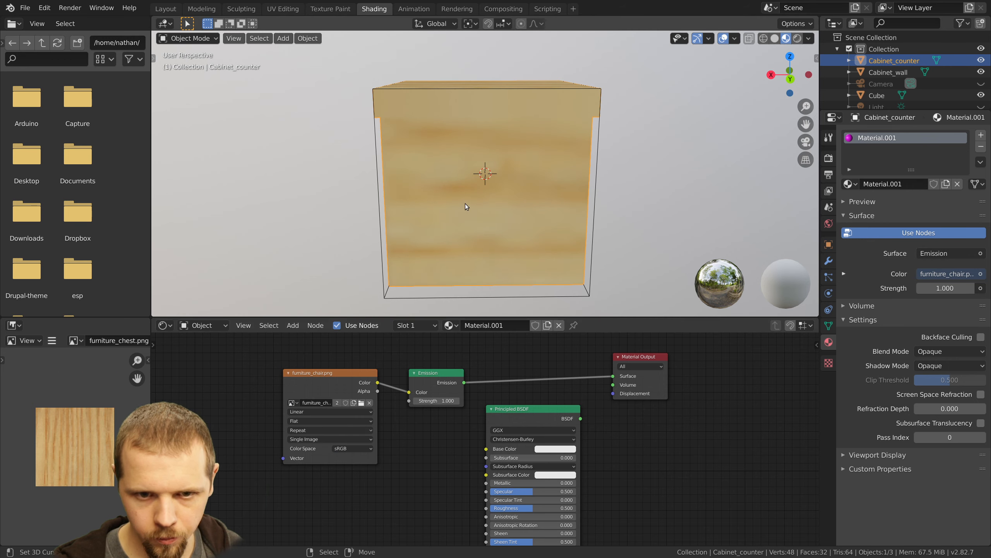
# Switch the viewport to Rendered shading and set the furniture_chair.png Image Texture node's interpolation to Closest
pyautogui.press('z')
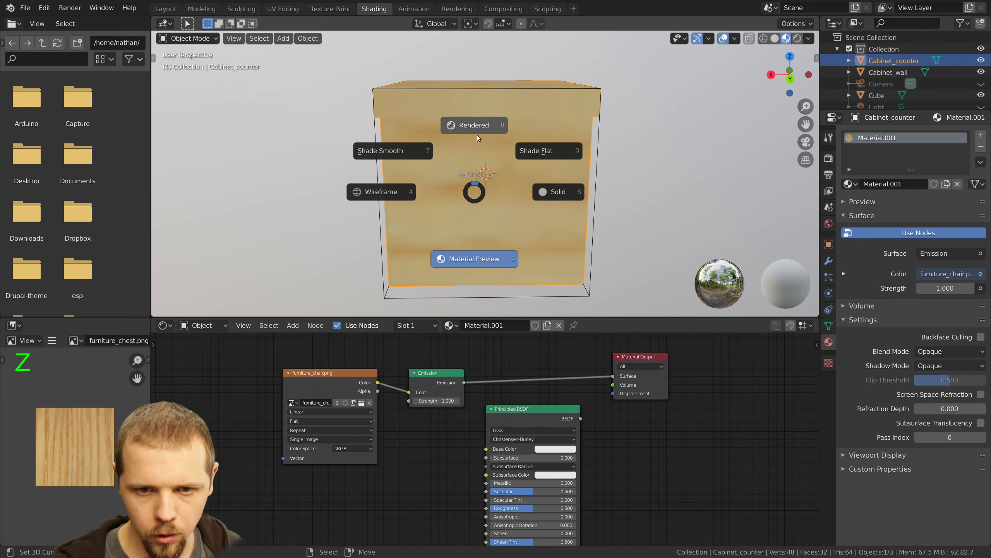
pyautogui.click(479, 135)
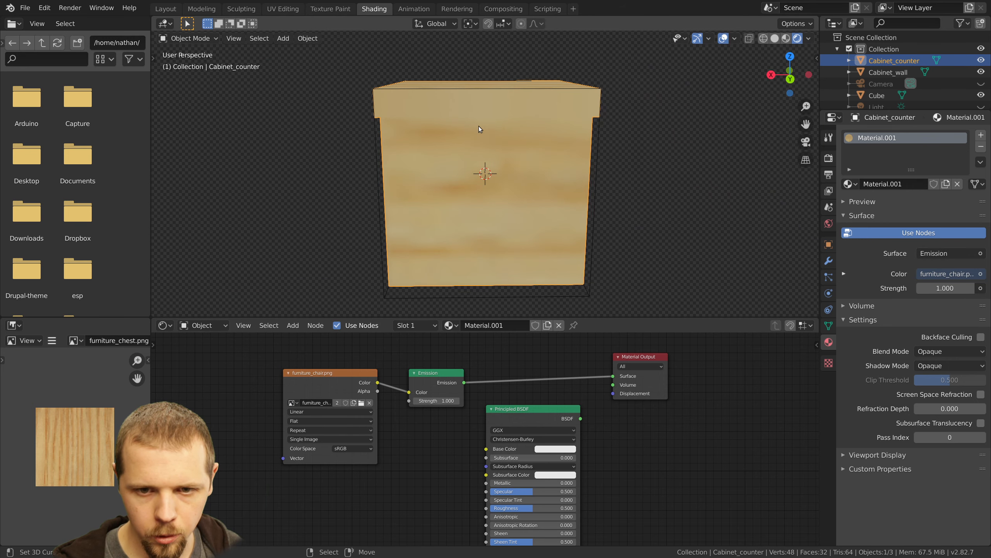
pyautogui.click(300, 412)
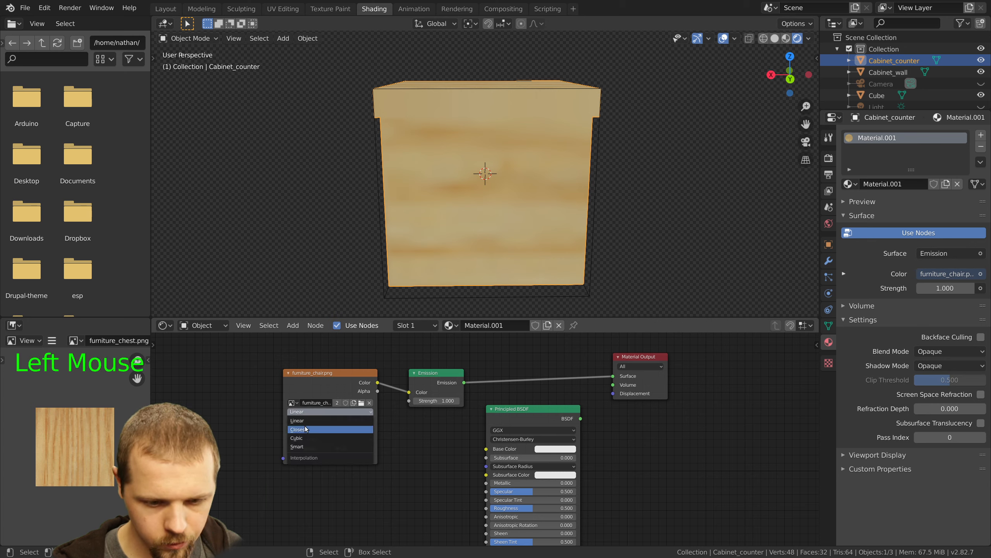
pyautogui.click(299, 429)
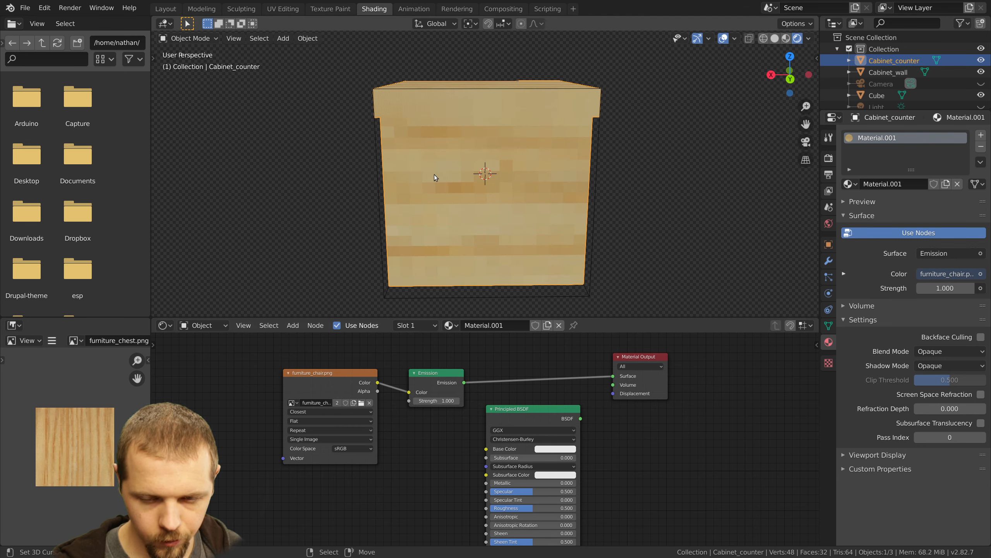
pyautogui.click(302, 412)
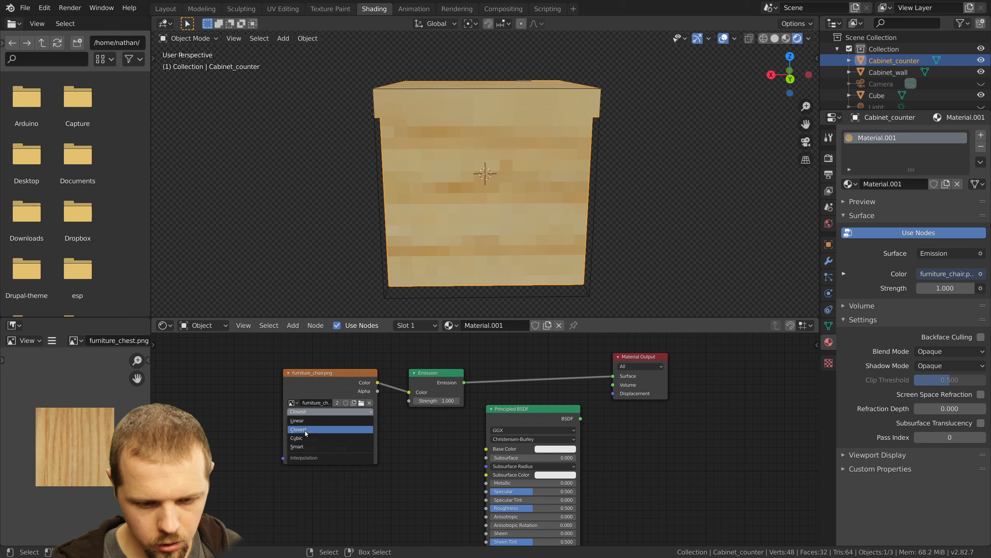
pyautogui.click(306, 432)
# Compare the textured counter block in Material Preview and Rendered shading from different angles and distances
pyautogui.moveTo(514, 181); pyautogui.dragTo(415, 149, button='middle')
pyautogui.scroll(-3, 486, 174)
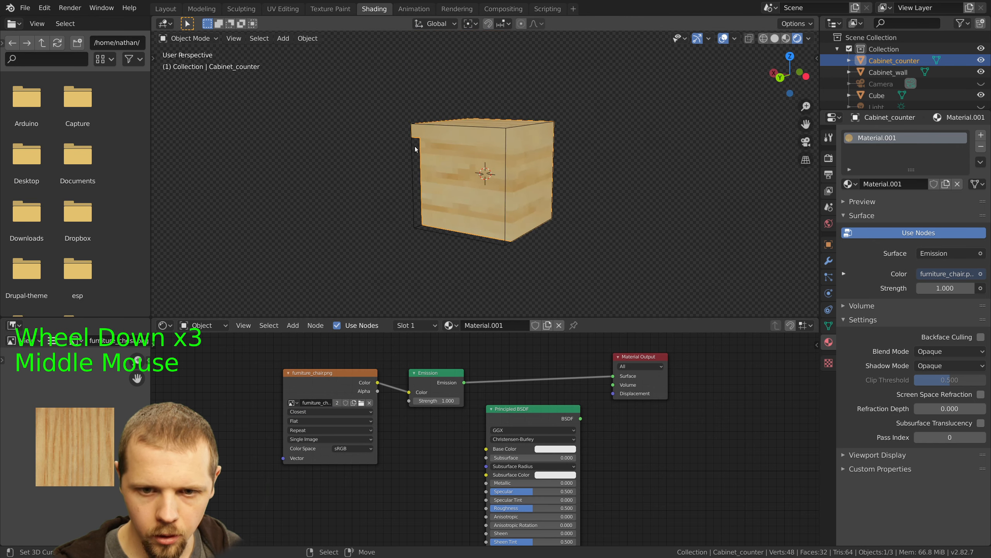
pyautogui.scroll(-5, 486, 172)
pyautogui.scroll(6, 489, 166)
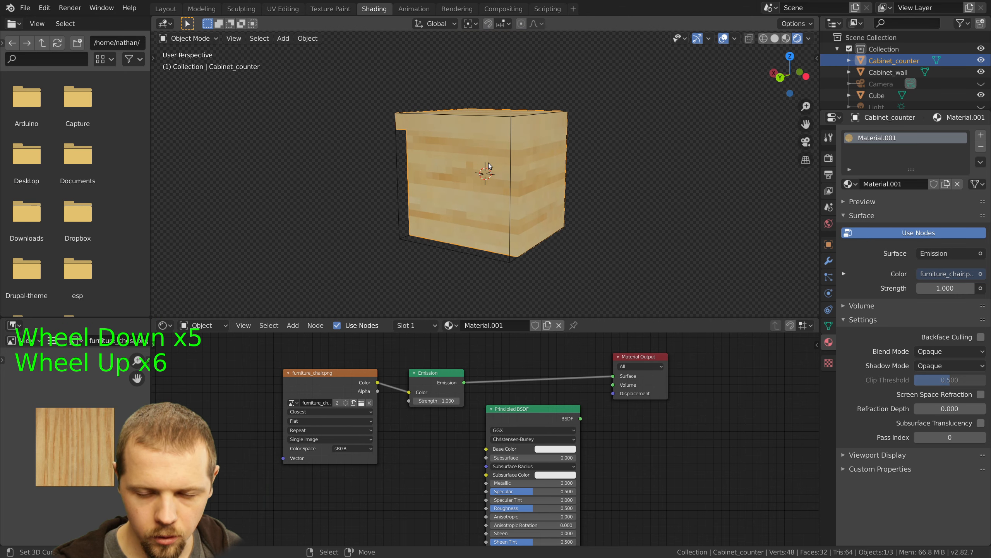
pyautogui.moveTo(487, 163); pyautogui.dragTo(502, 174, button='middle')
pyautogui.press('z')
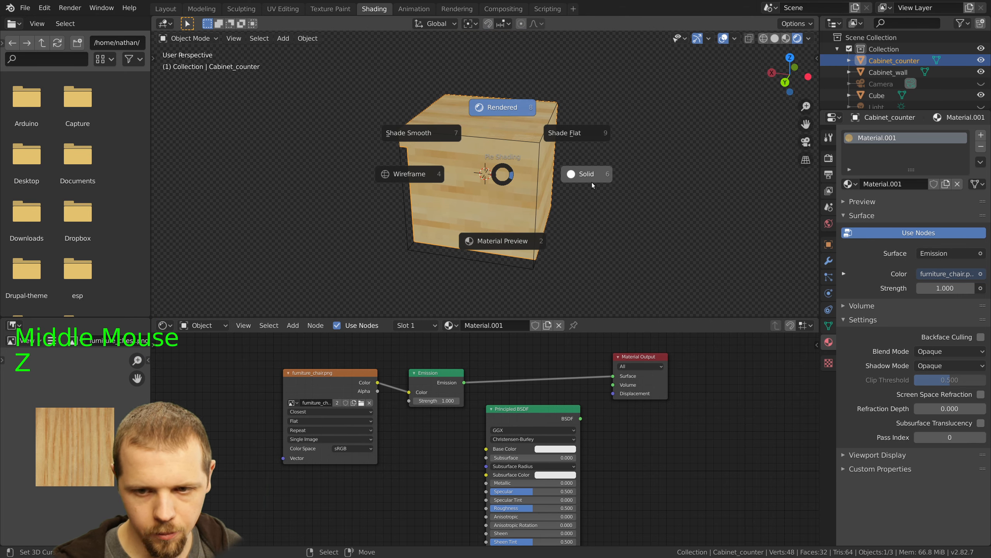
pyautogui.press('z')
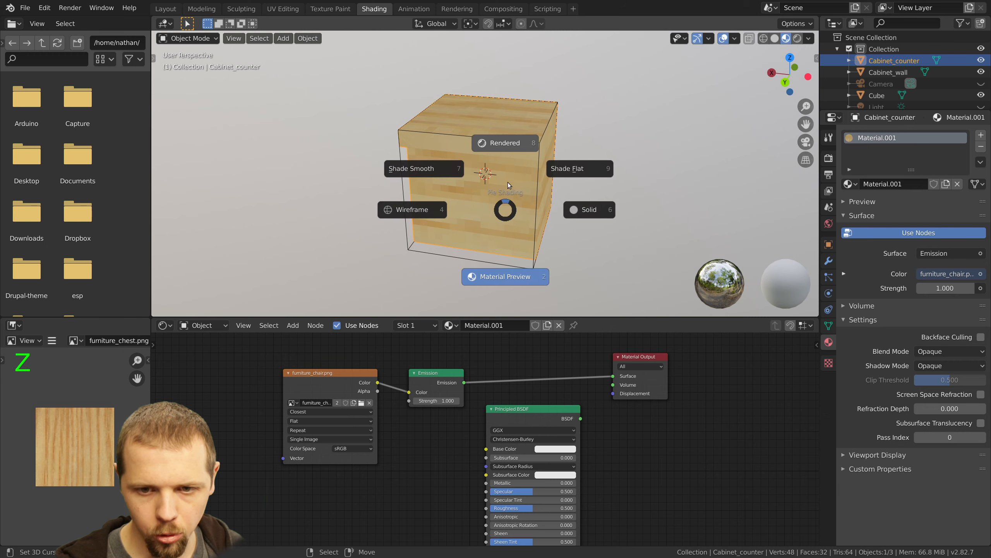
pyautogui.click(511, 152)
pyautogui.press('z')
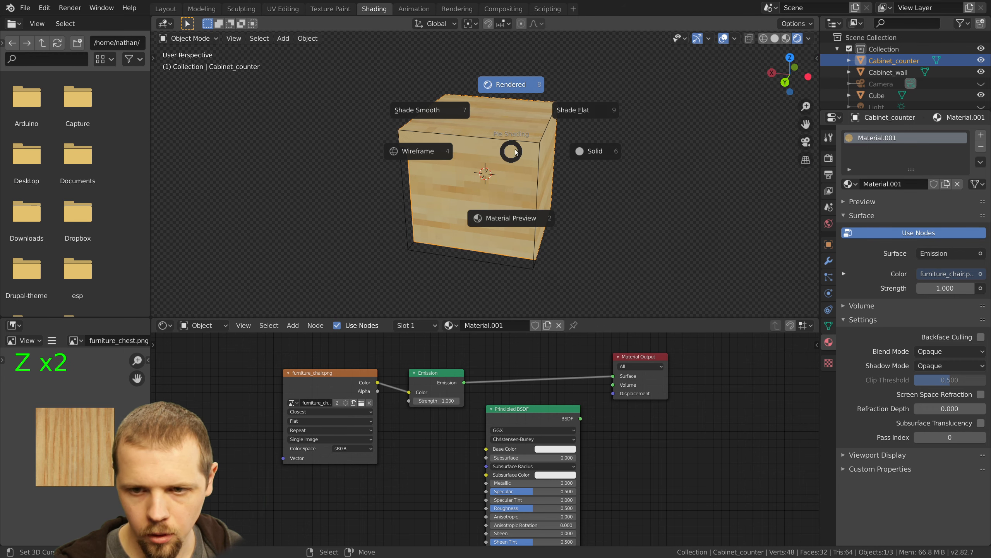
pyautogui.rightClick(679, 195)
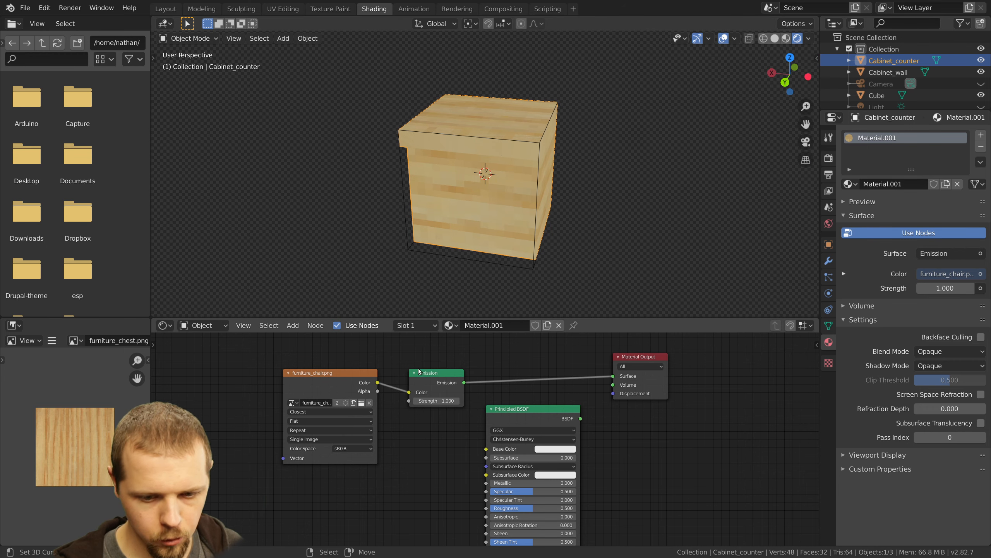
# Render the scene and reposition the Emission node between the Image Texture and Material Output nodes
pyautogui.moveTo(440, 369); pyautogui.dragTo(459, 353)
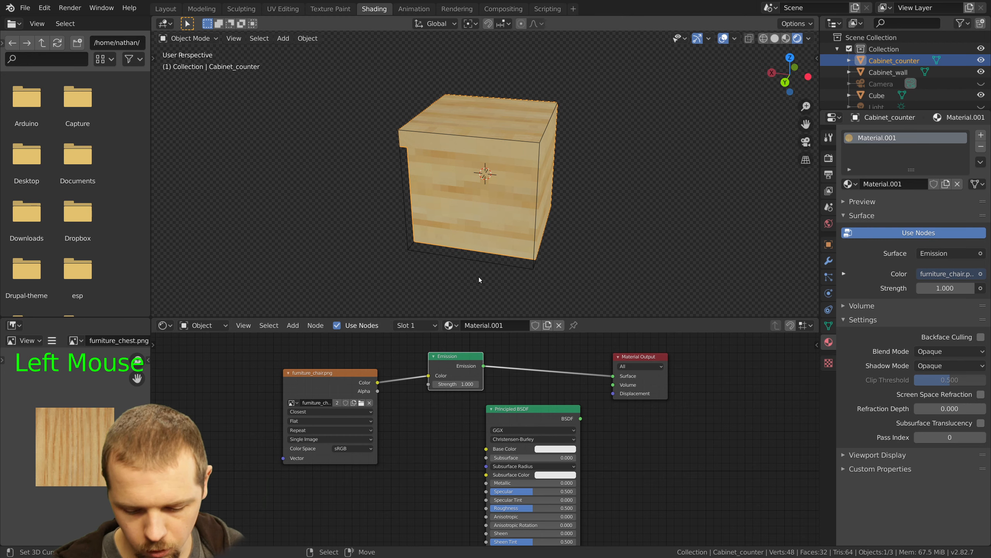
pyautogui.press('F12')
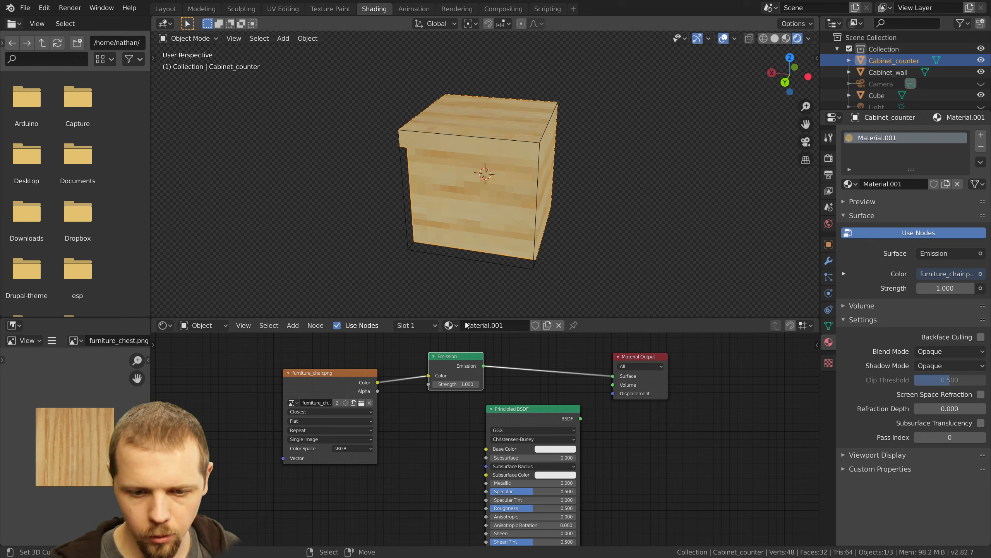
pyautogui.moveTo(457, 362); pyautogui.dragTo(451, 373)
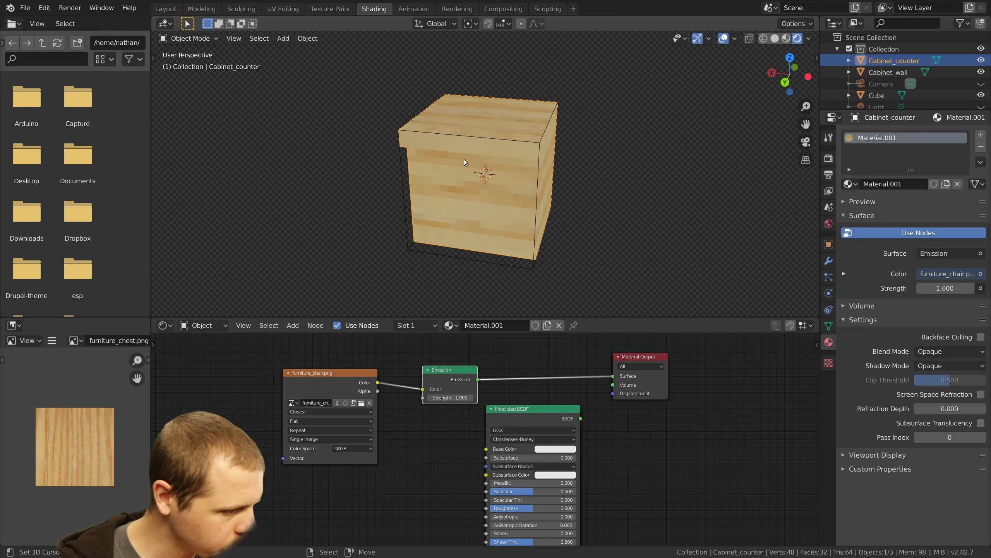
pyautogui.moveTo(476, 211)
pyautogui.mouseDown(button='middle')
pyautogui.moveTo(461, 201)
pyautogui.moveTo(502, 199)
pyautogui.moveTo(437, 209)
pyautogui.moveTo(448, 219)
pyautogui.moveTo(484, 209)
pyautogui.mouseUp(button='middle')
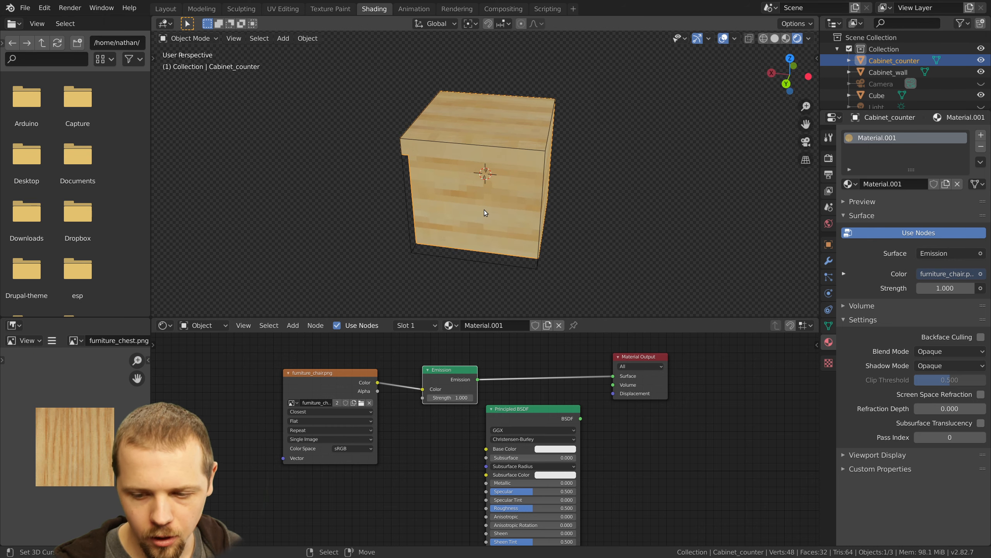
# Replace the Emission node with a Diffuse BSDF, linking the image's Color to its Color input and its BSDF output to Surface
pyautogui.click(453, 369)
pyautogui.press('x')
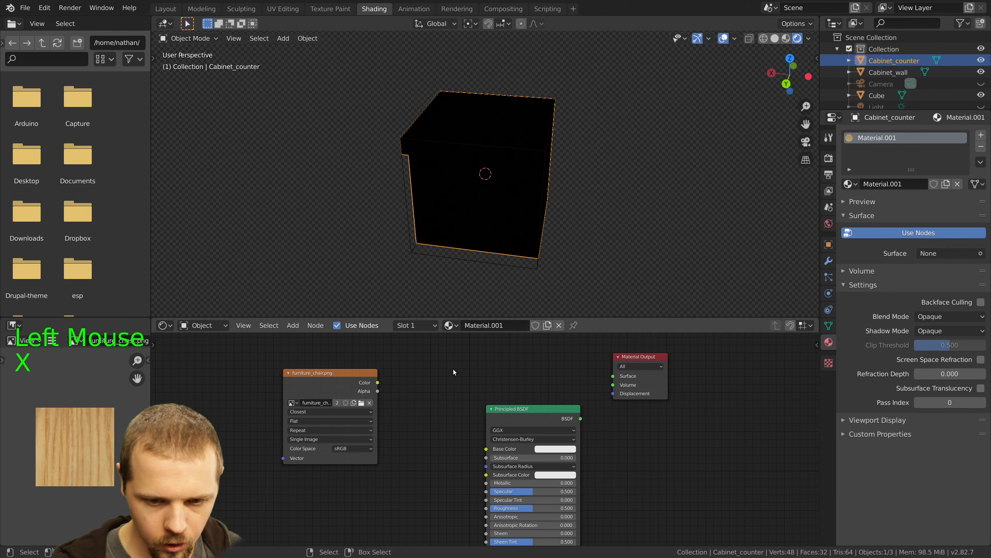
pyautogui.click(453, 369)
pyautogui.hotkey('shift', 'a')
pyautogui.moveTo(453, 369)
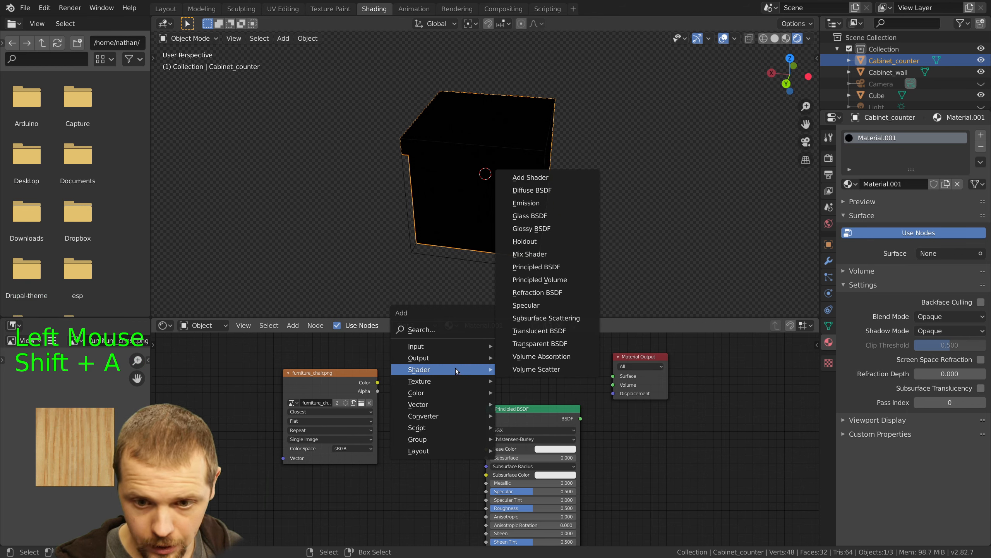
pyautogui.click(553, 190)
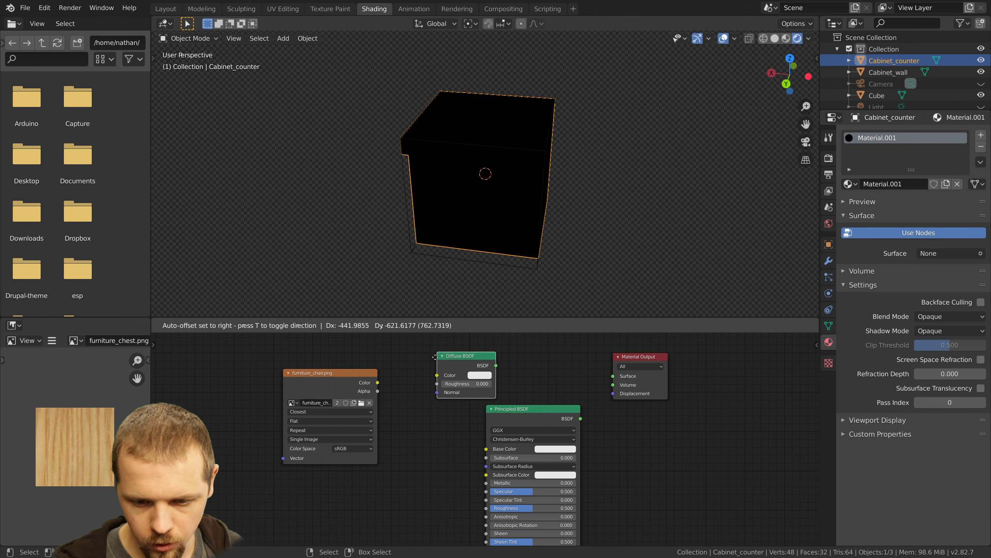
pyautogui.click(385, 385)
pyautogui.moveTo(377, 383); pyautogui.dragTo(434, 385)
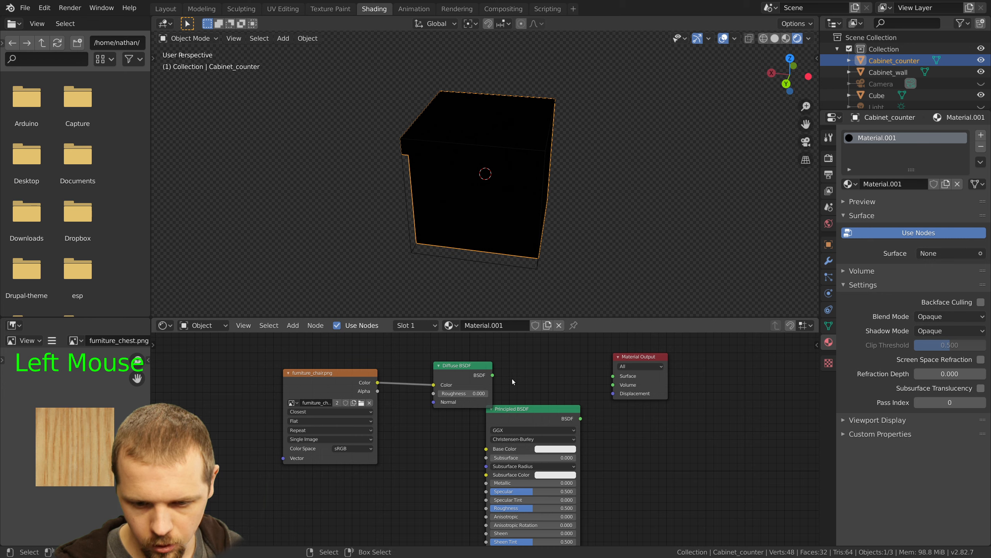
pyautogui.moveTo(494, 376); pyautogui.dragTo(613, 375)
# Delete the unconnected Principled BSDF node and view the counter block in Material Preview shading
pyautogui.click(530, 423)
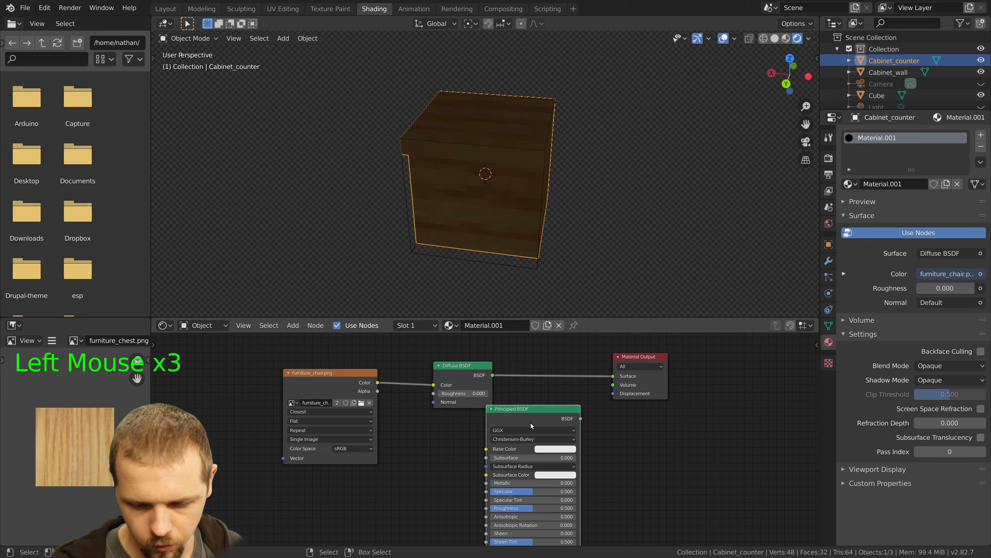
pyautogui.press('x')
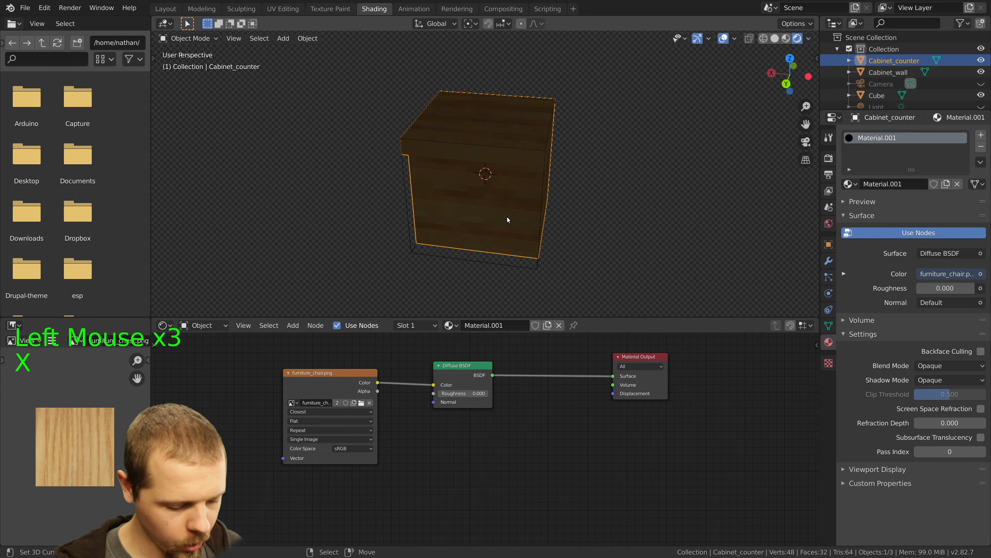
pyautogui.press('z')
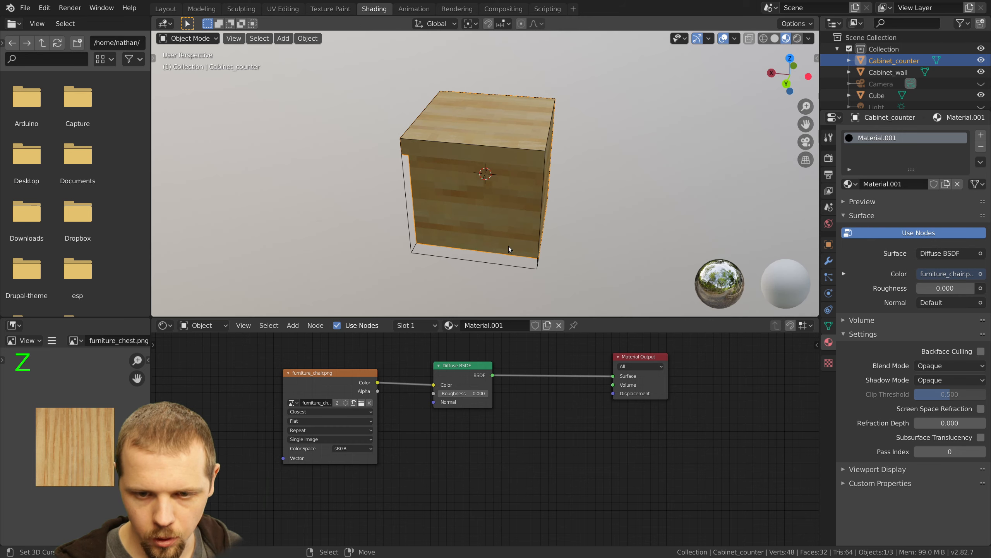
pyautogui.moveTo(509, 247); pyautogui.dragTo(568, 233, button='middle')
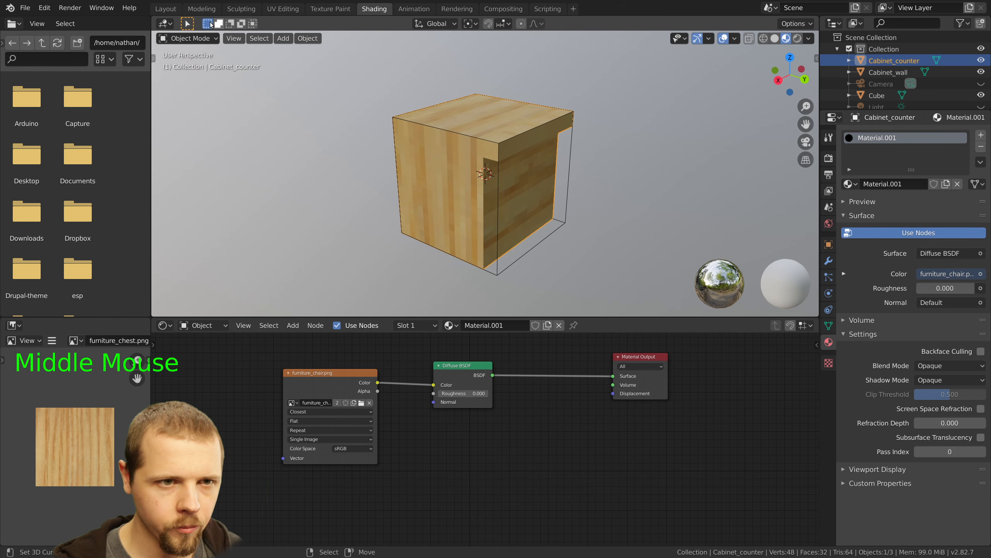
# Switch to the Modeling workspace and set the surface shader of the counter's material to Principled BSDF
pyautogui.click(210, 8)
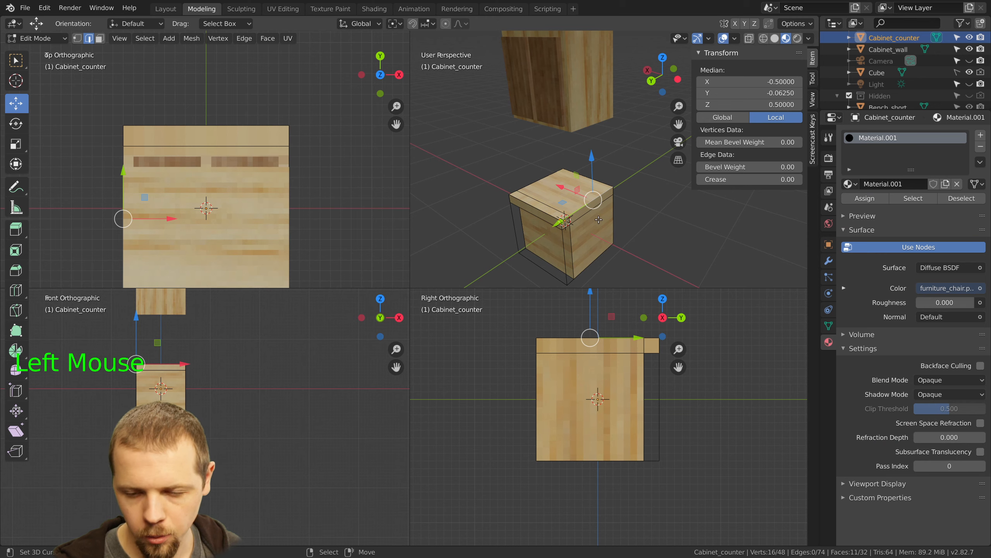
pyautogui.moveTo(599, 219); pyautogui.dragTo(593, 213, button='middle')
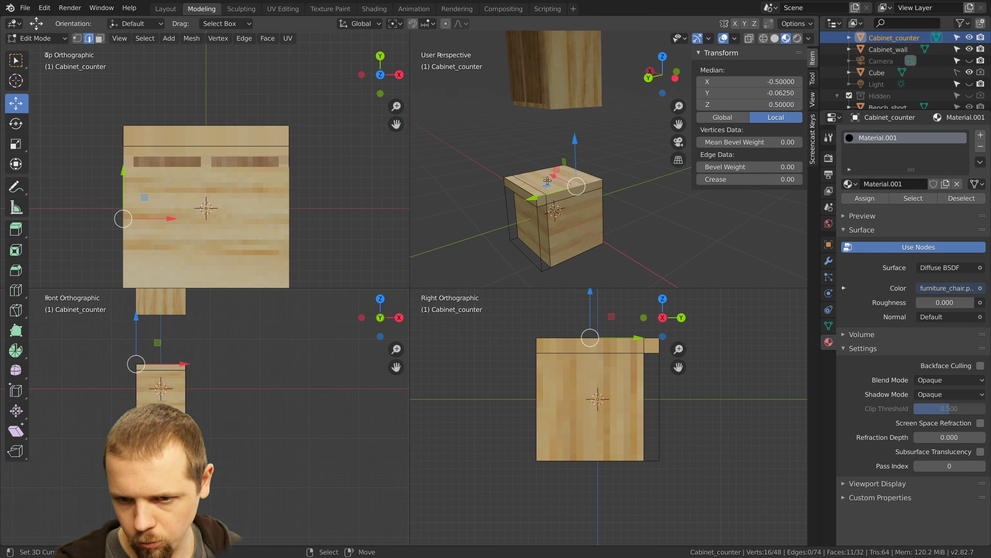
pyautogui.scroll(-6, 850, 242)
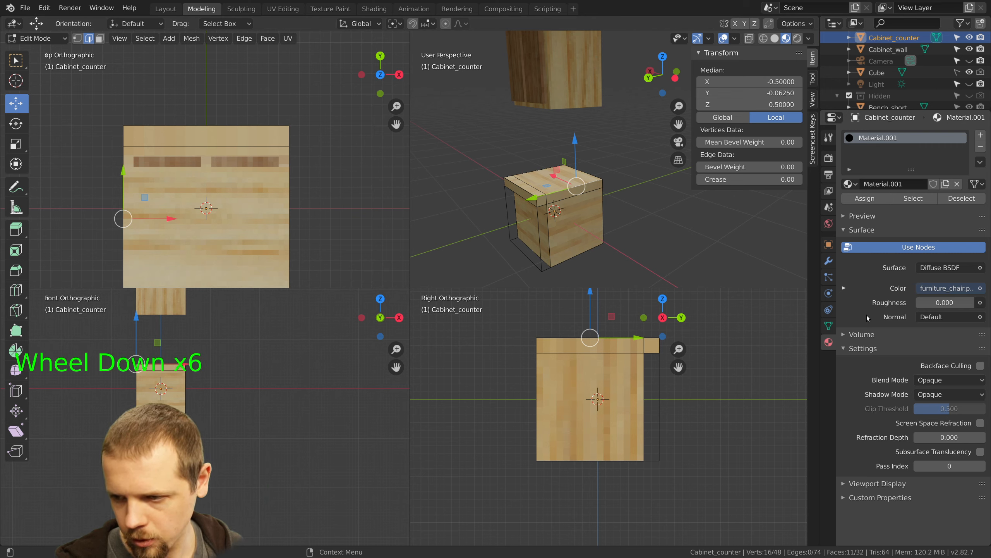
pyautogui.click(942, 269)
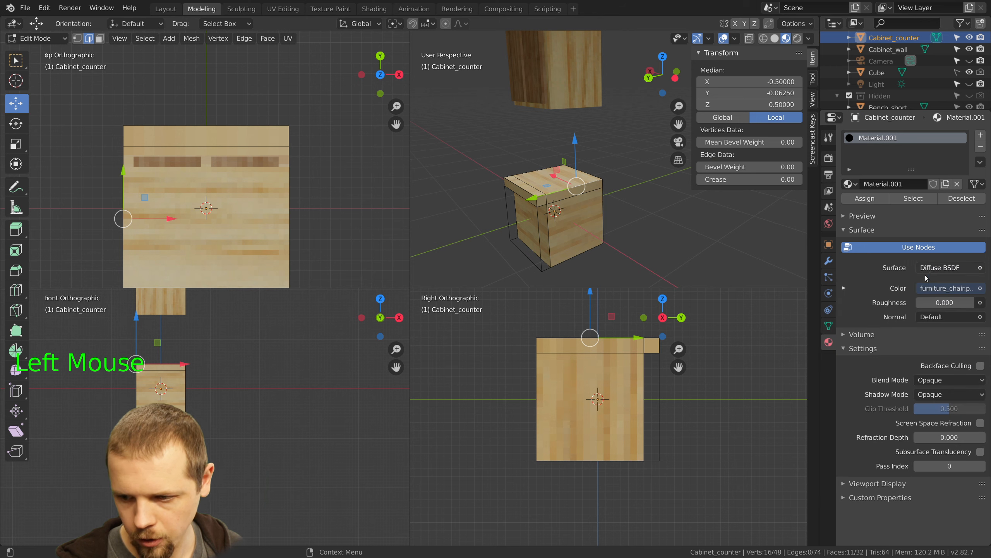
pyautogui.click(941, 269)
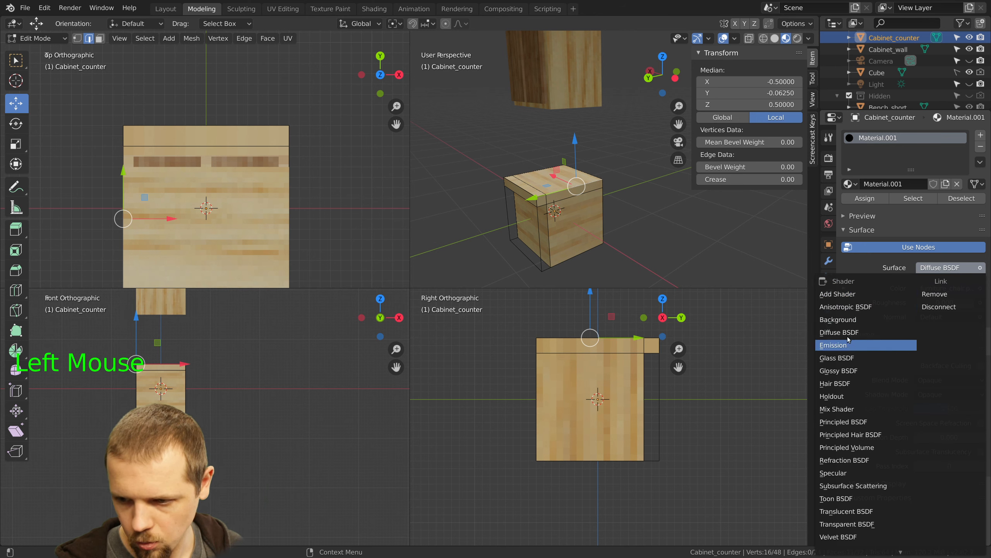
pyautogui.click(840, 423)
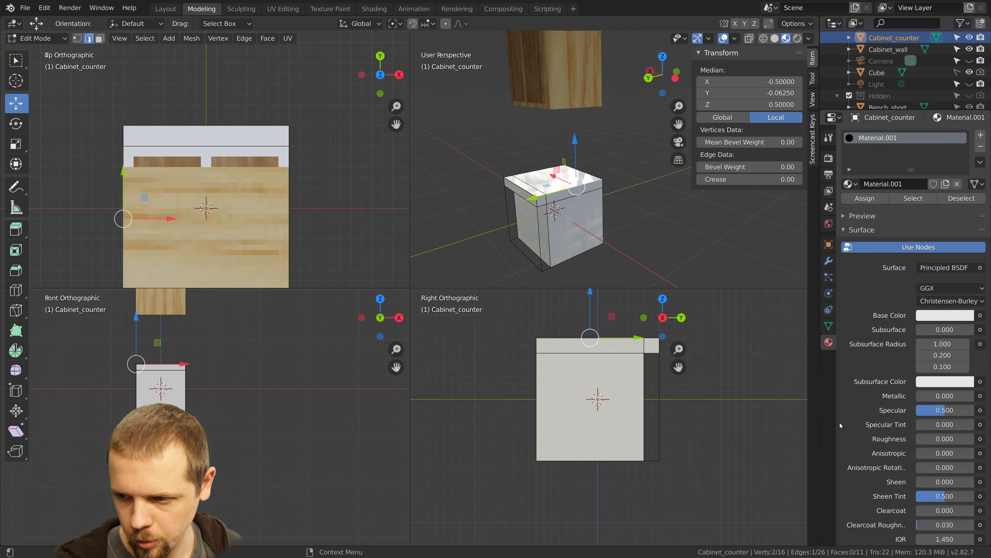
# Add an Image Texture with furniture_chest.png to the material's Base Color and set its interpolation to Closest
pyautogui.click(980, 315)
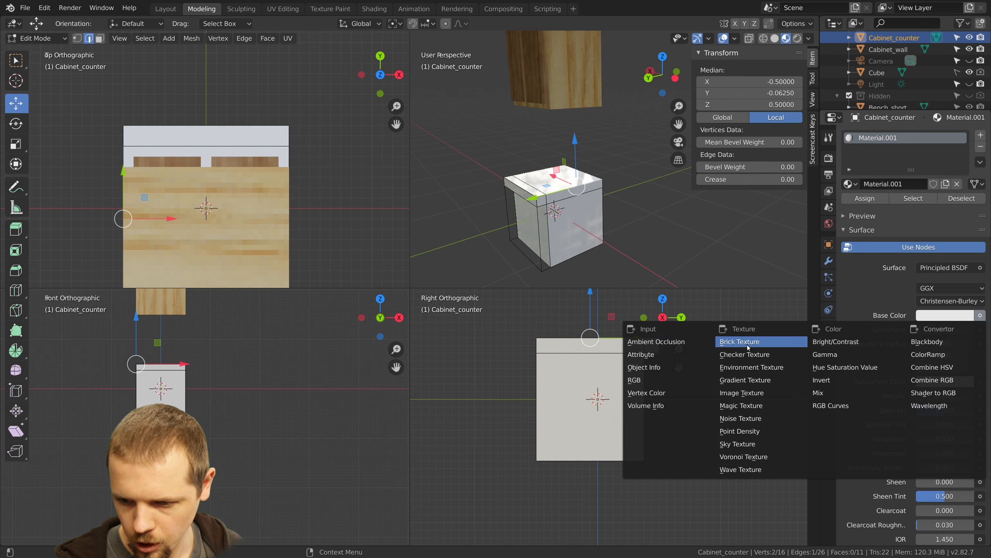
pyautogui.click(745, 393)
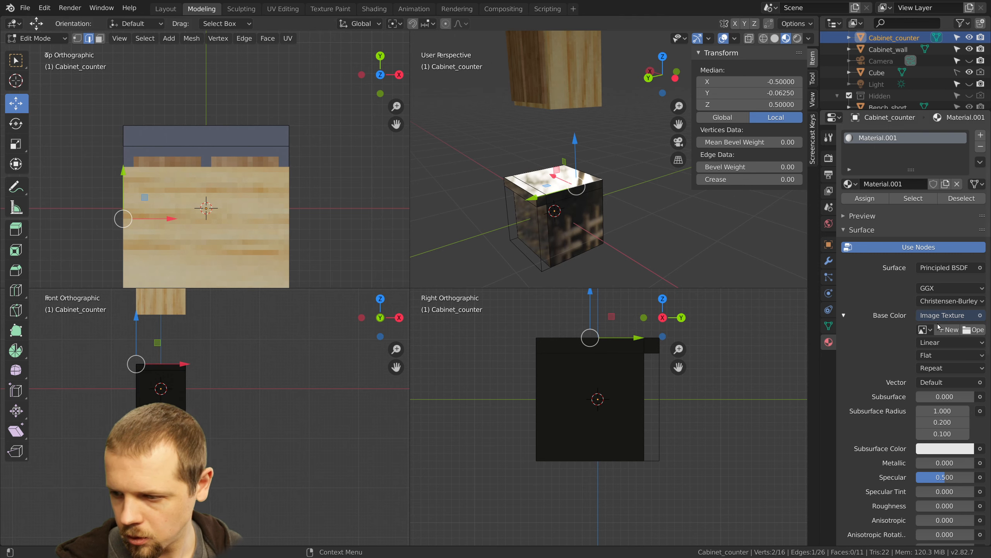
pyautogui.click(926, 329)
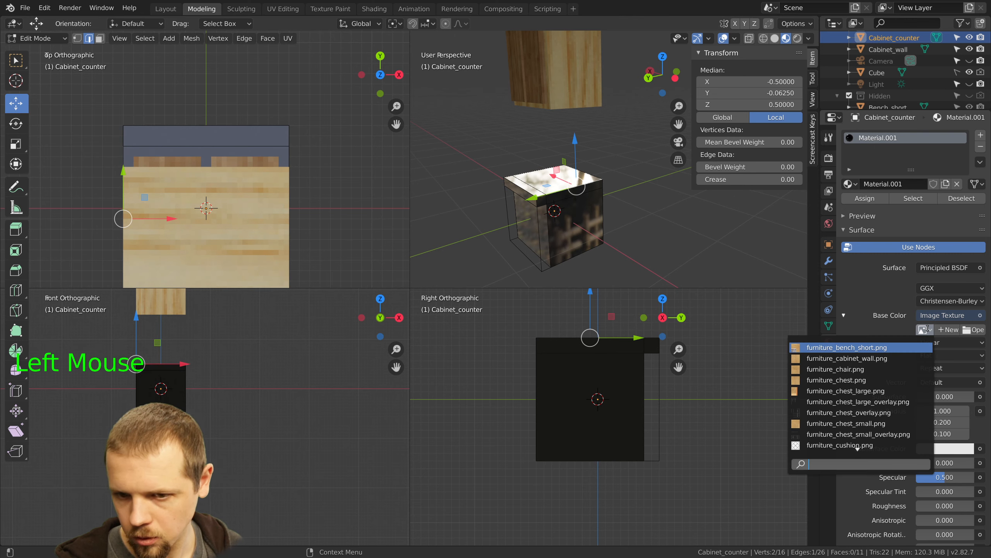
pyautogui.click(816, 377)
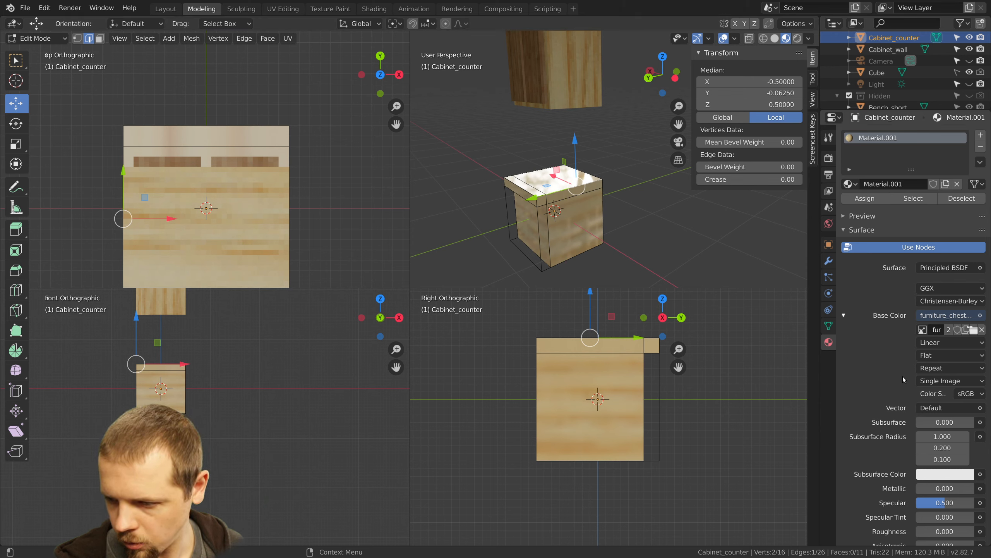
pyautogui.click(951, 342)
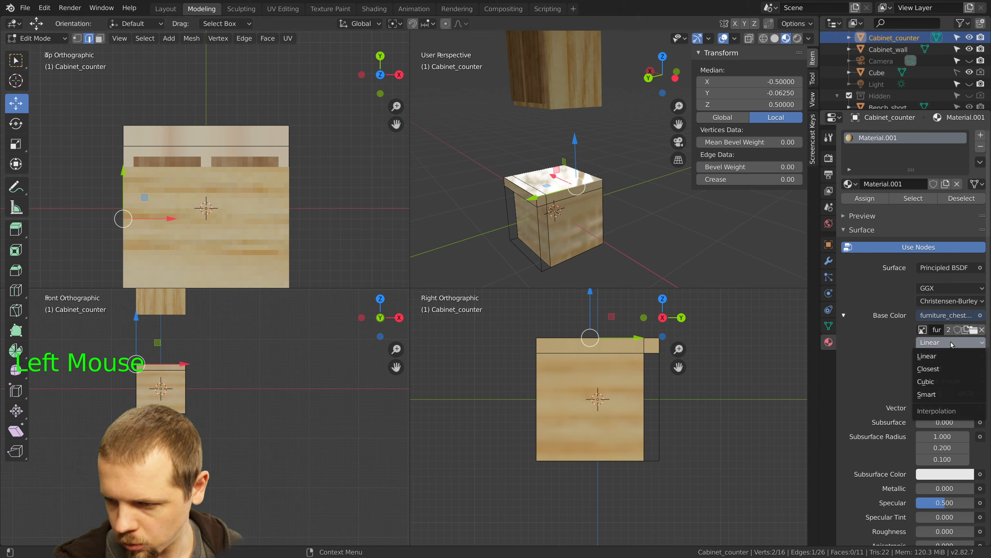
pyautogui.click(928, 368)
pyautogui.scroll(2, 545, 207)
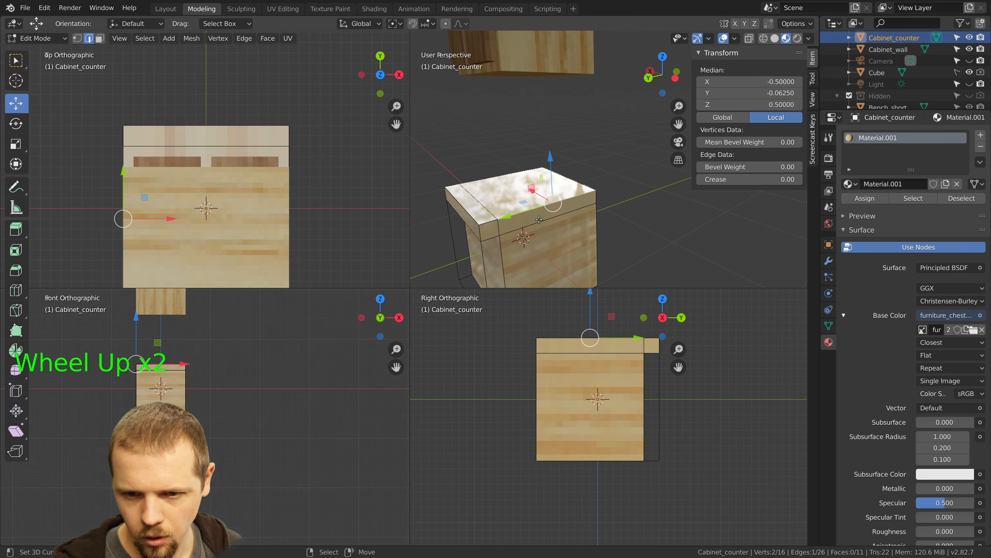
# Change the surface shader of the counter's material to Diffuse BSDF
pyautogui.moveTo(539, 220); pyautogui.dragTo(609, 254, button='middle')
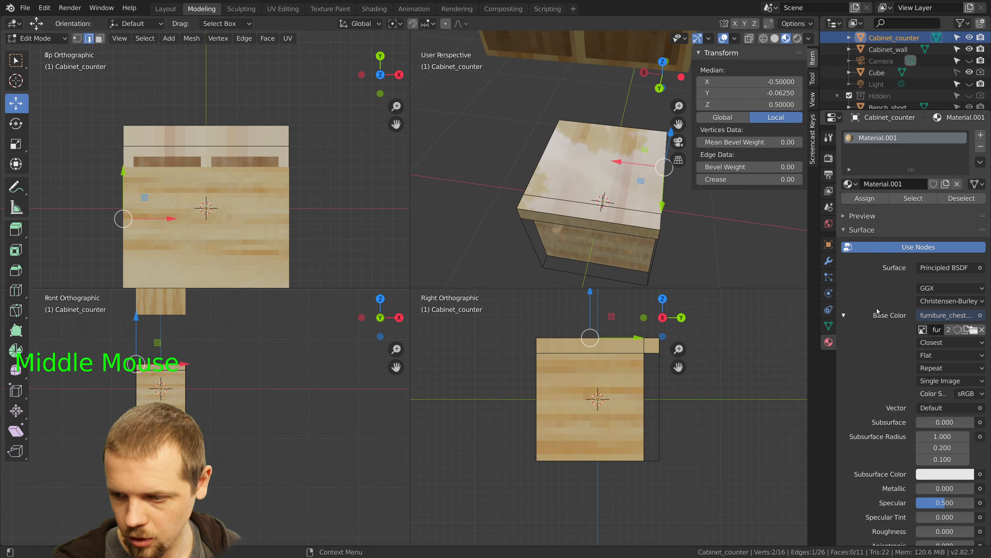
pyautogui.scroll(-5, 866, 376)
pyautogui.scroll(11, 866, 376)
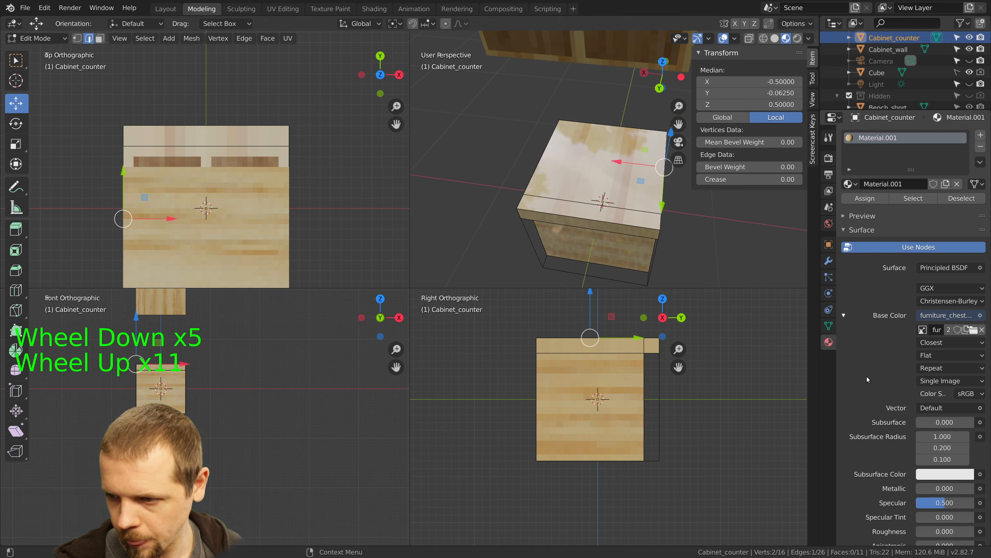
pyautogui.click(949, 267)
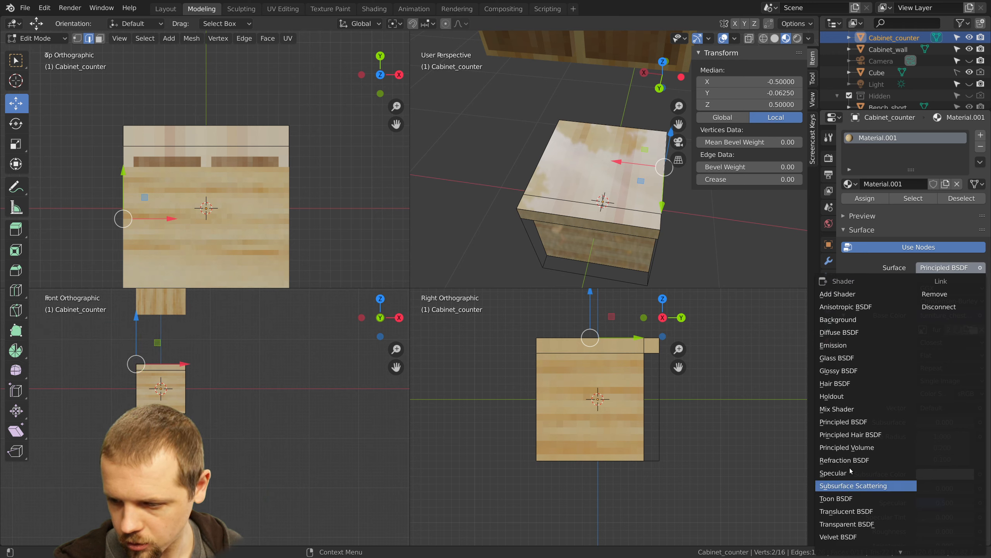
pyautogui.click(839, 332)
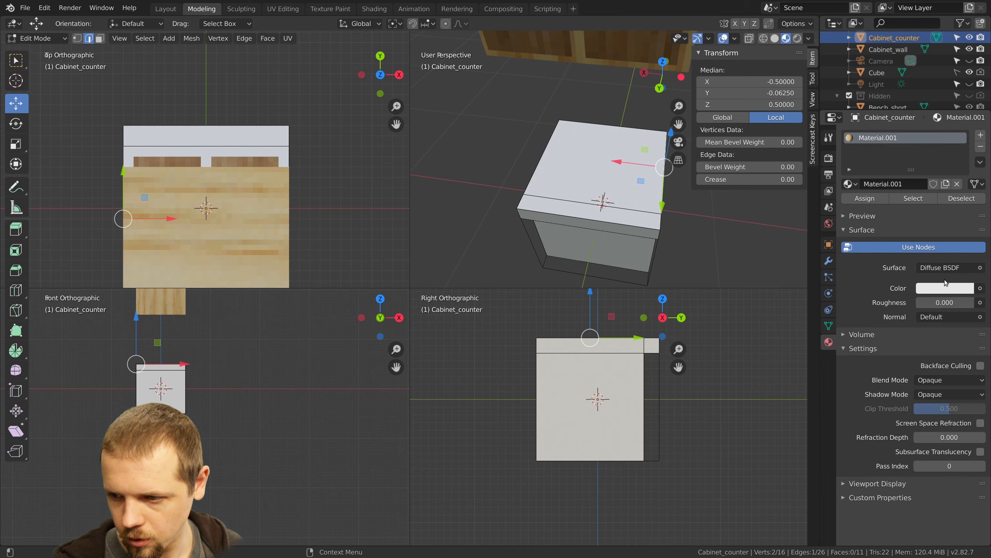
# Add an Image Texture with furniture_chair.png to the Diffuse BSDF's Color and set its interpolation to Closest
pyautogui.click(980, 289)
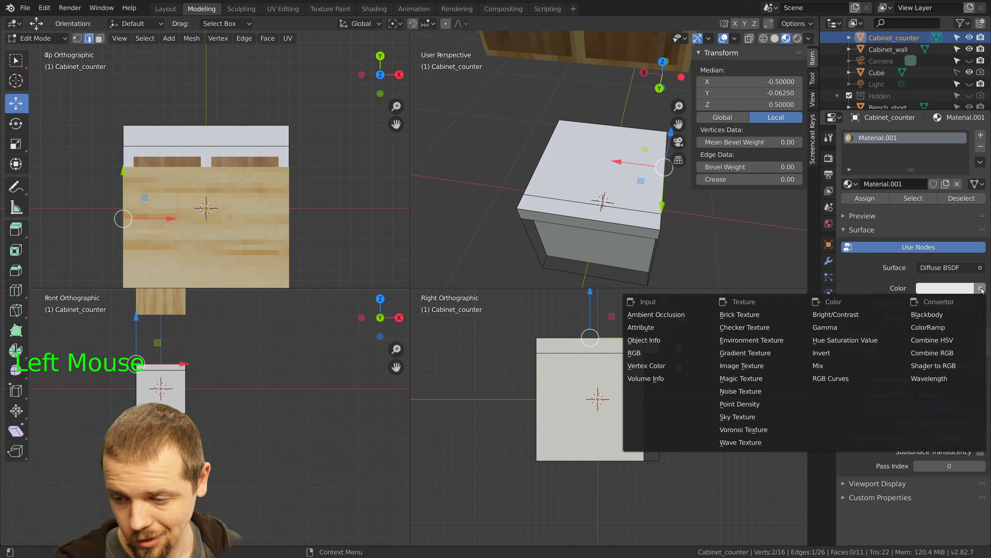
pyautogui.click(748, 371)
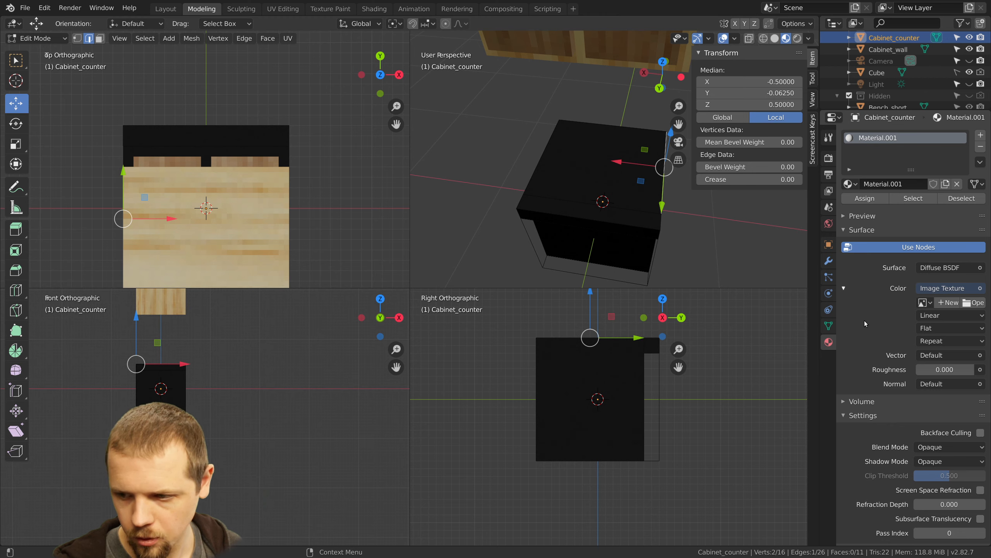
pyautogui.click(923, 303)
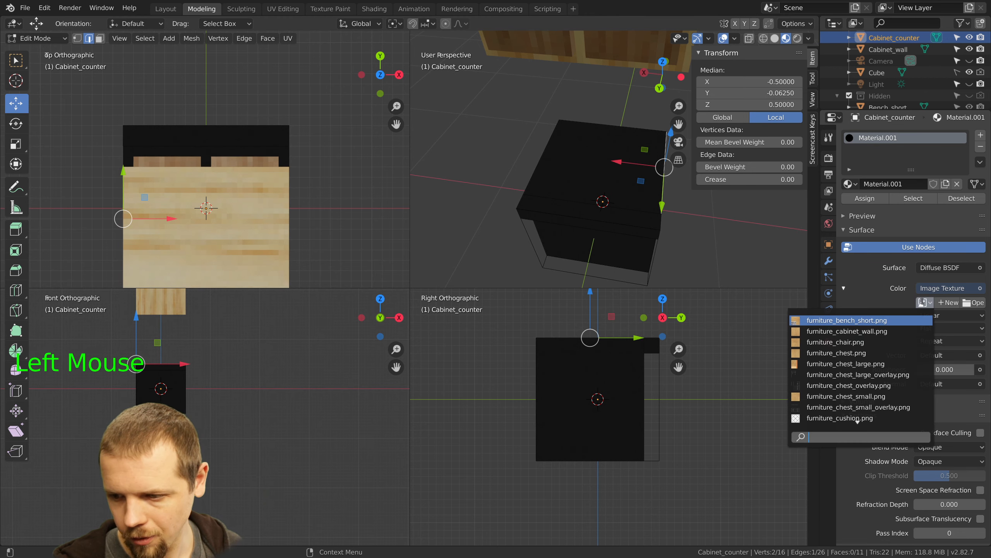
pyautogui.click(833, 340)
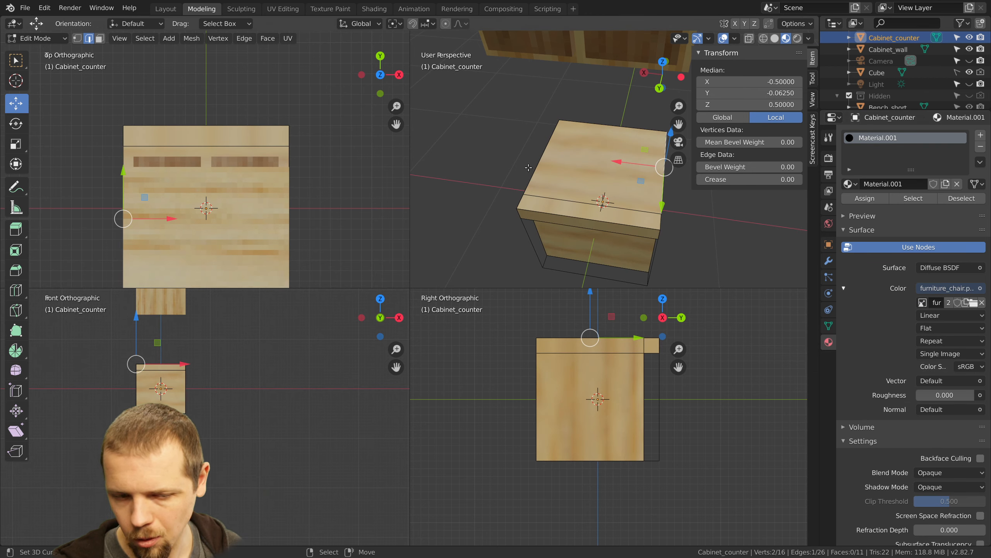
pyautogui.click(936, 329)
pyautogui.click(939, 316)
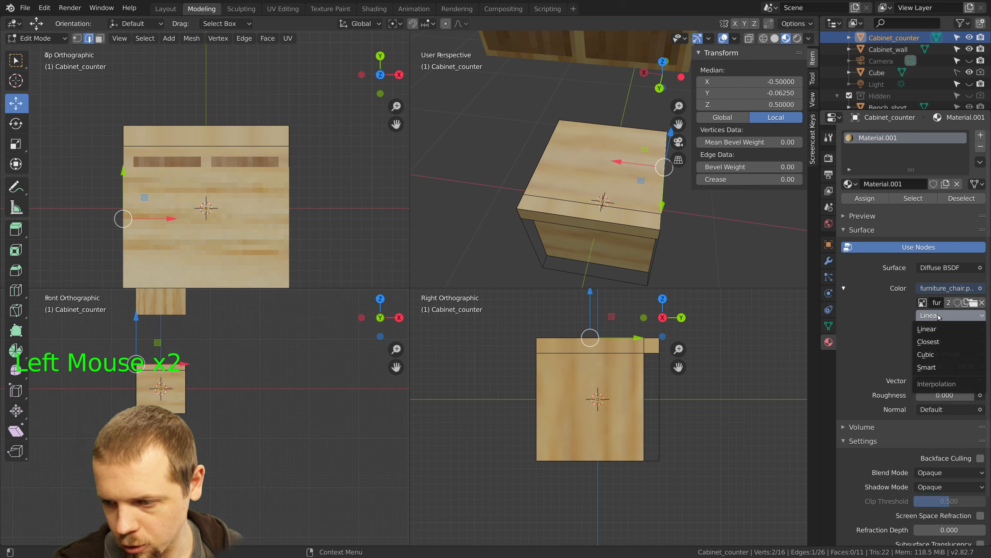
pyautogui.click(935, 342)
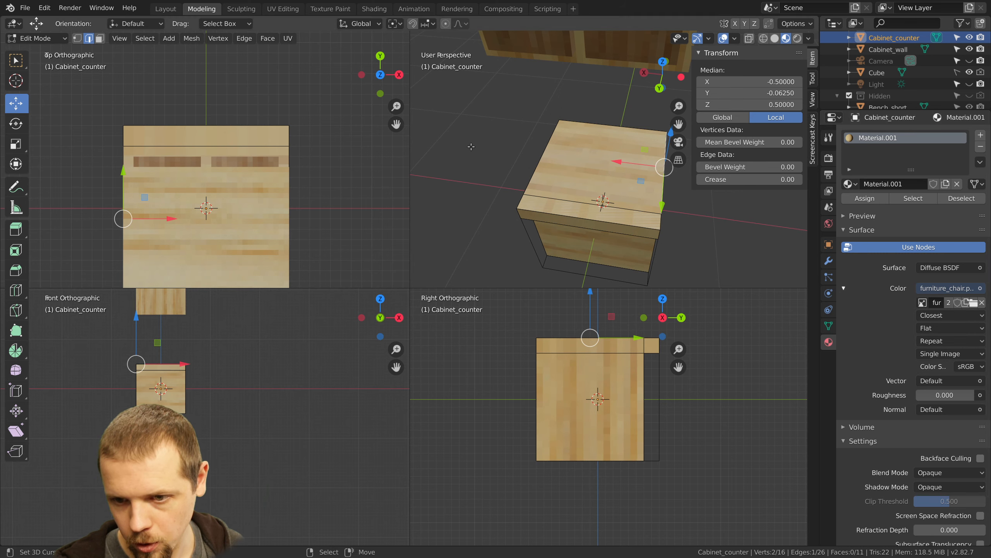
pyautogui.moveTo(616, 202); pyautogui.dragTo(572, 168, button='middle')
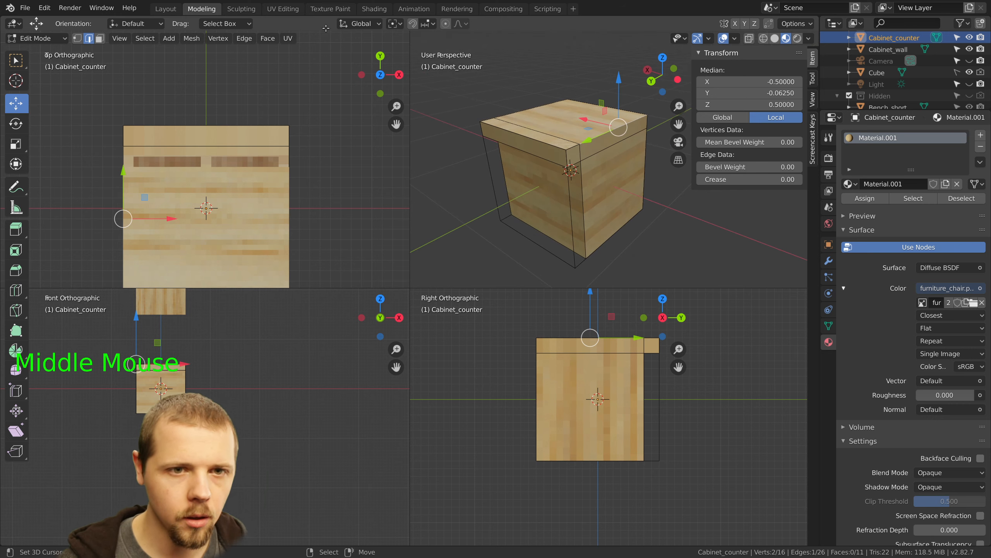
# Open the Shading workspace and space out the image texture and Diffuse BSDF nodes in the counter's material
pyautogui.click(363, 9)
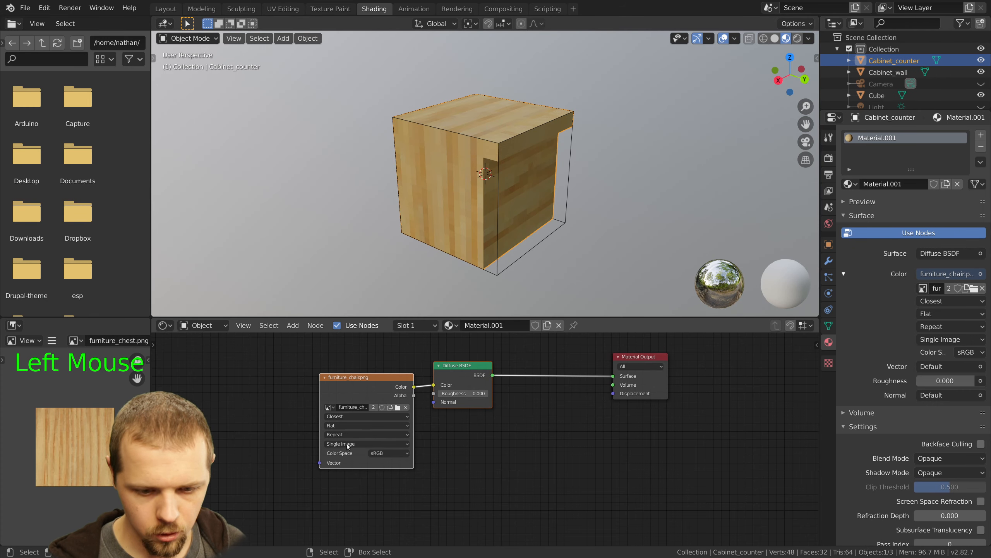
pyautogui.moveTo(469, 371)
pyautogui.mouseDown()
pyautogui.moveTo(486, 375)
pyautogui.moveTo(444, 369)
pyautogui.moveTo(461, 372)
pyautogui.mouseUp()
pyautogui.click(491, 359)
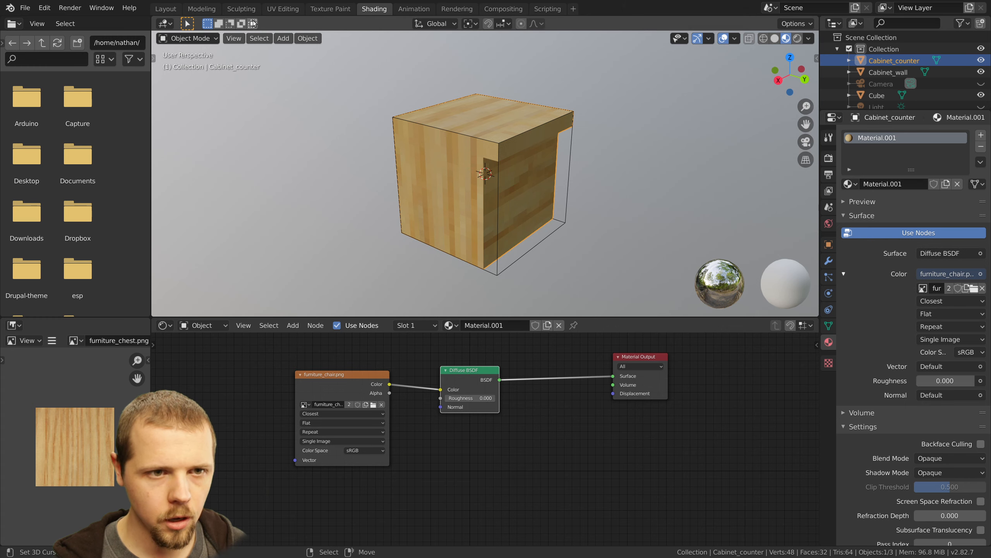
# Switch to the Layout workspace and set its perspective viewport to Material Preview shading
pyautogui.click(200, 10)
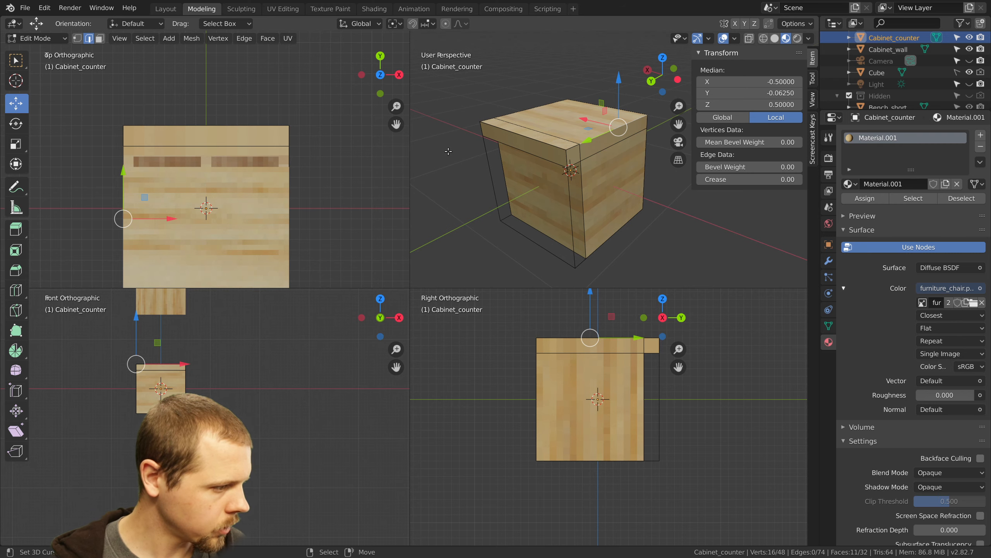
pyautogui.click(165, 8)
pyautogui.scroll(-4, 568, 180)
pyautogui.press('z')
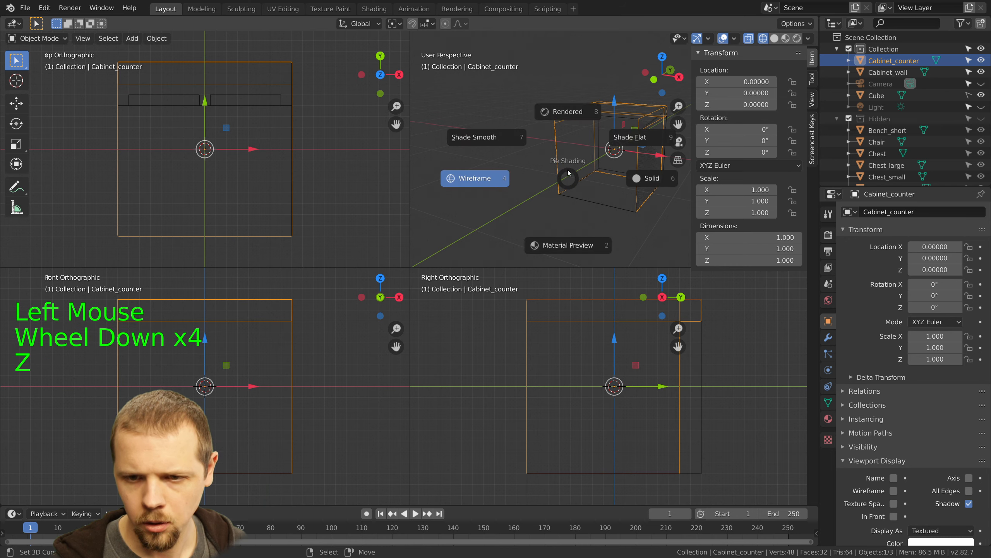
pyautogui.click(567, 98)
pyautogui.press('z')
pyautogui.click(571, 186)
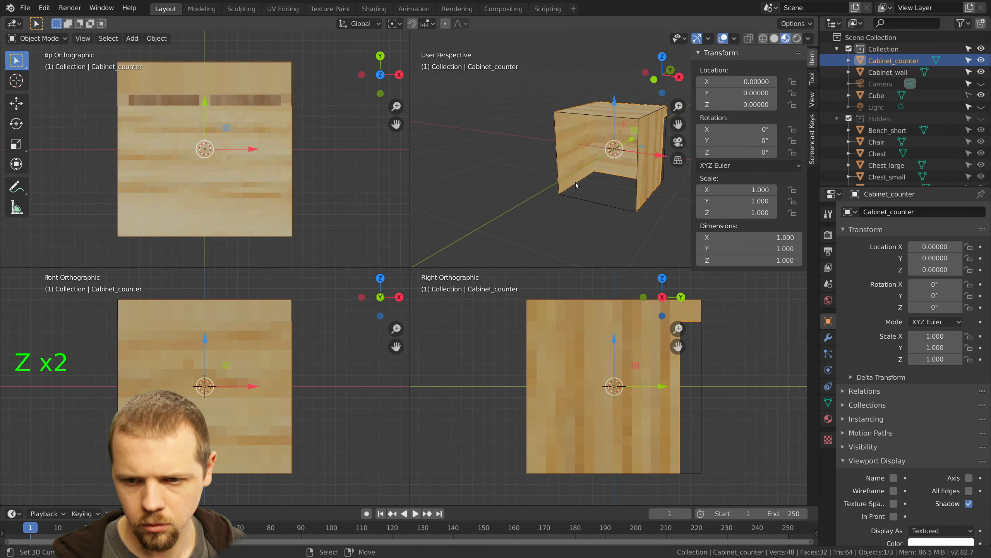
# Deselect all objects and hide the sidebar in the Layout workspace's perspective viewport
pyautogui.moveTo(571, 186); pyautogui.dragTo(481, 178, button='middle')
pyautogui.press('a')
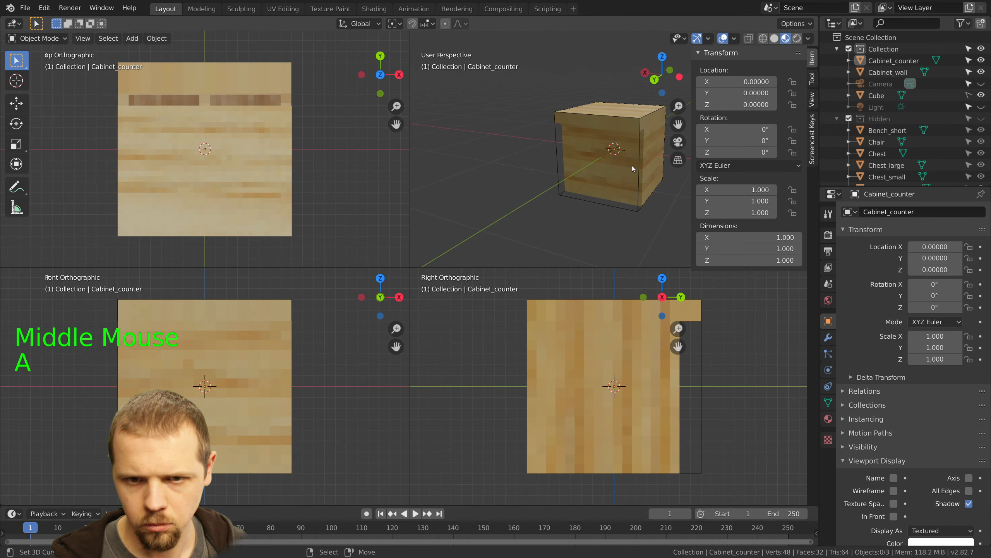
pyautogui.keyDown('shift'); pyautogui.moveTo(633, 169); pyautogui.dragTo(588, 184, button='middle'); pyautogui.keyUp('shift')
pyautogui.click(813, 58)
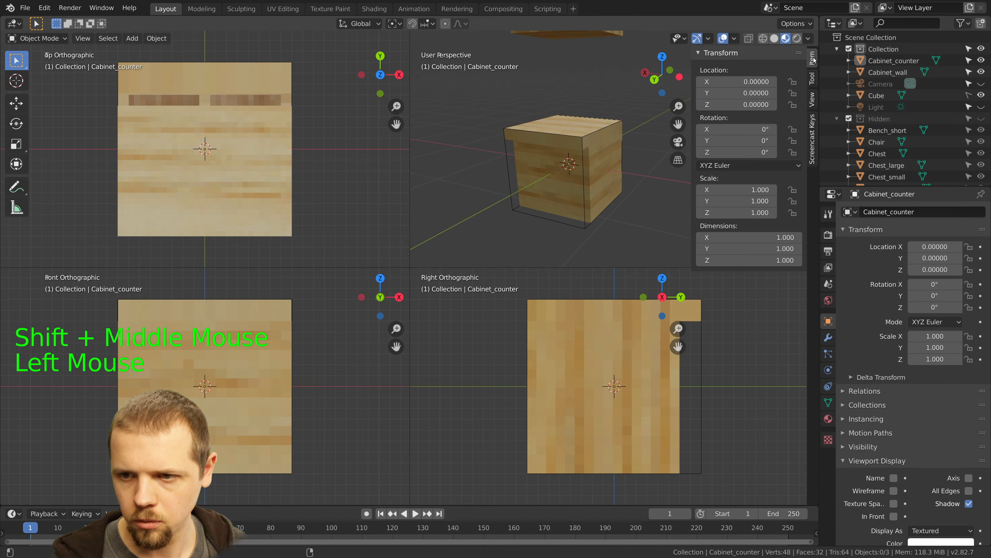
pyautogui.press('n')
pyautogui.scroll(-4, 601, 156)
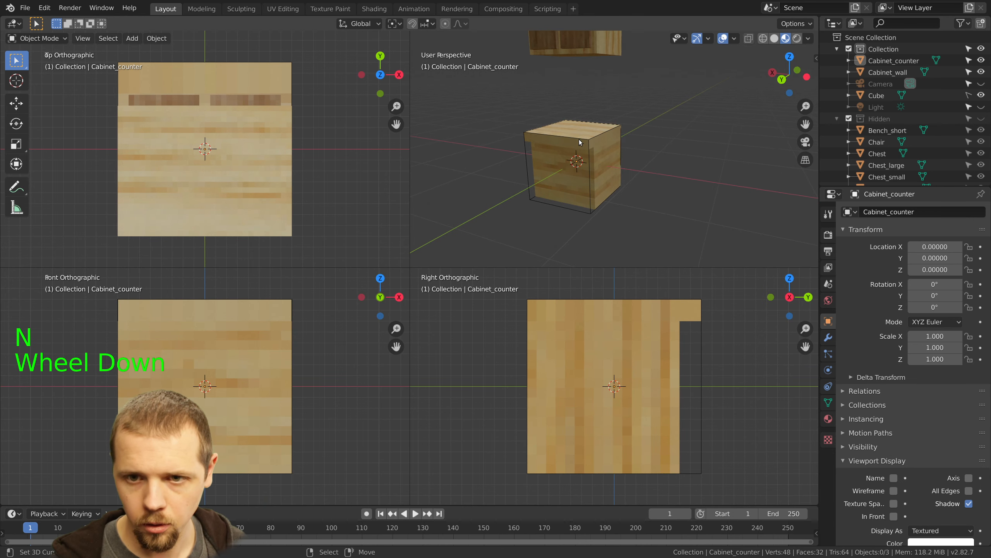
# Select the wall cabinet above, and finally make Cabinet_counter the selected object
pyautogui.moveTo(628, 156); pyautogui.dragTo(611, 152, button='middle')
pyautogui.rightClick(596, 109)
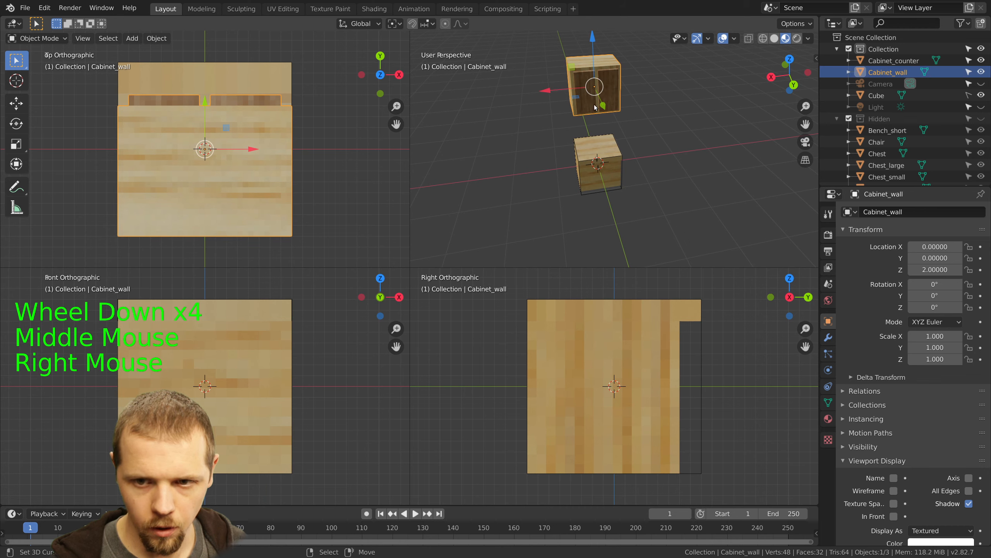
pyautogui.rightClick(610, 175)
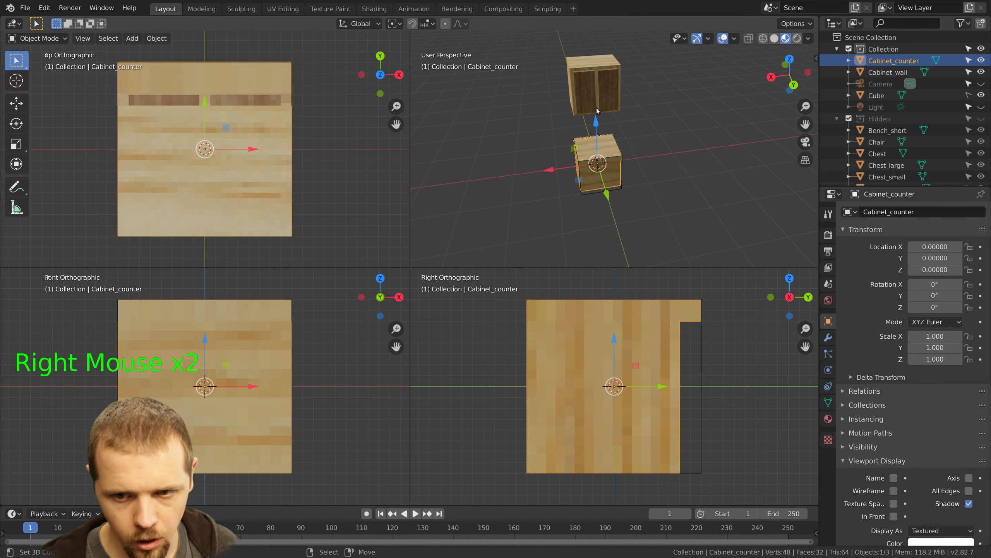
pyautogui.moveTo(611, 174); pyautogui.dragTo(597, 164, button='middle')
# Open the Sculpting workspace and set its viewport to Material Preview shading
pyautogui.click(201, 9)
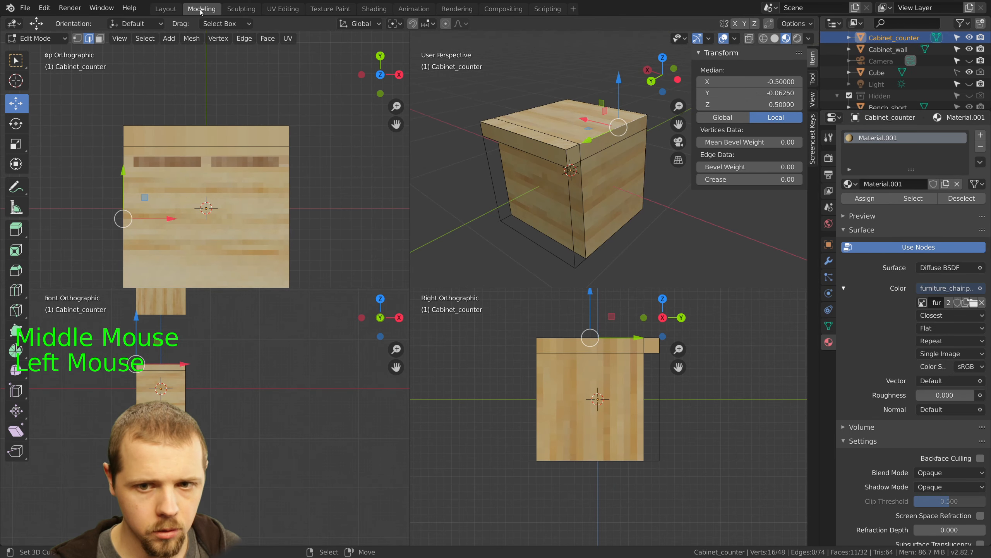
pyautogui.click(237, 9)
pyautogui.press('z')
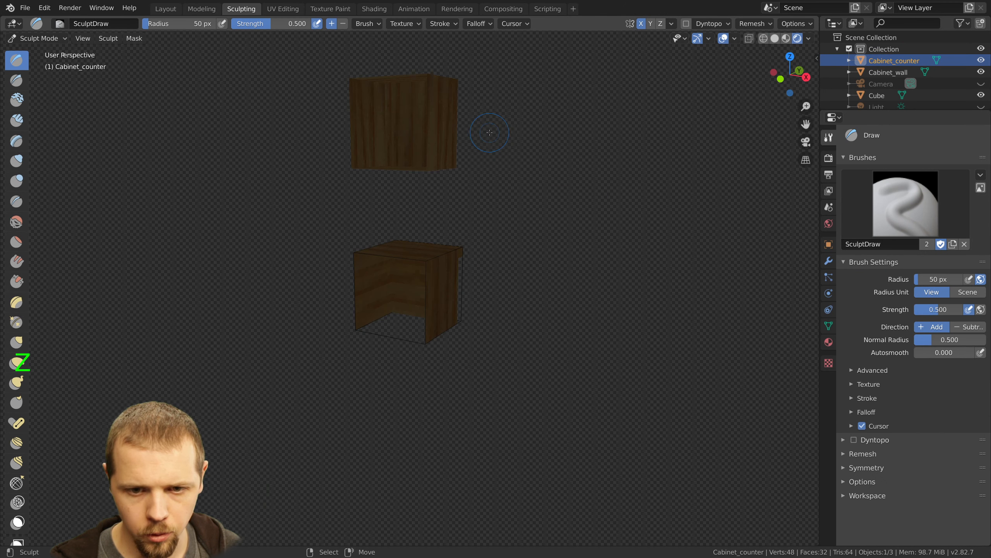
pyautogui.press('z')
pyautogui.click(488, 206)
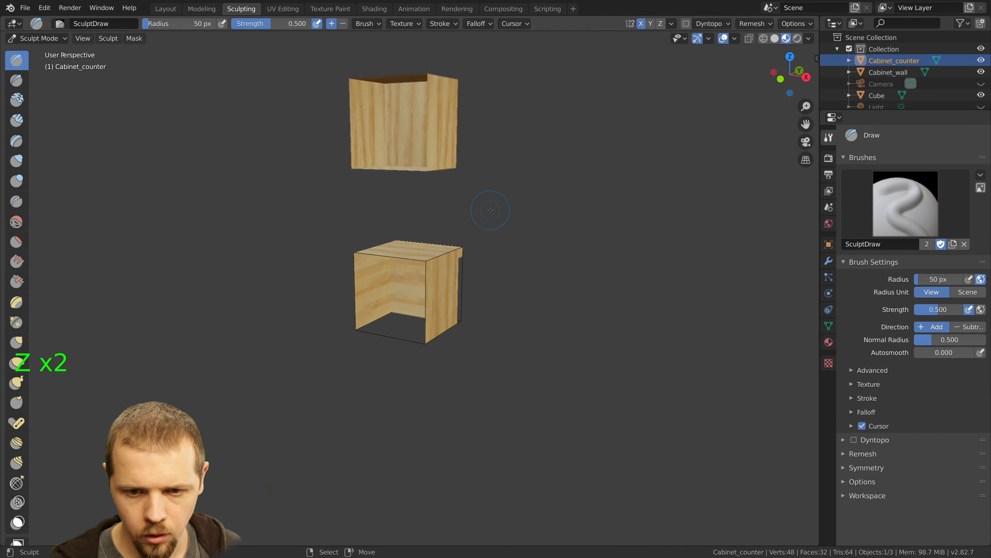
pyautogui.moveTo(488, 207)
pyautogui.mouseDown(button='middle')
pyautogui.moveTo(406, 242)
pyautogui.moveTo(408, 223)
pyautogui.mouseUp(button='middle')
# Check the UV Editing and Texture Paint workspaces, and set the Animation workspace's main viewport to Material Preview shading
pyautogui.click(283, 8)
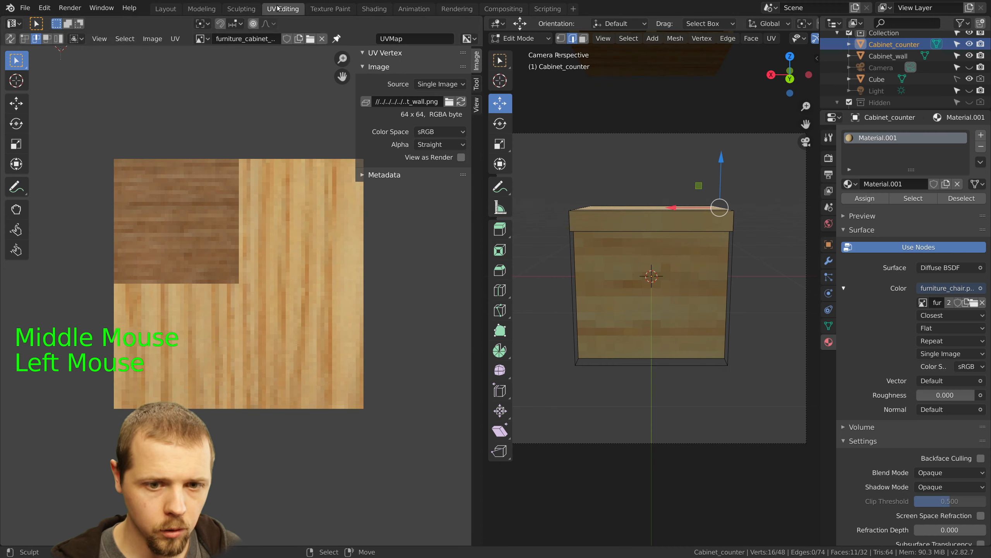
pyautogui.click(335, 9)
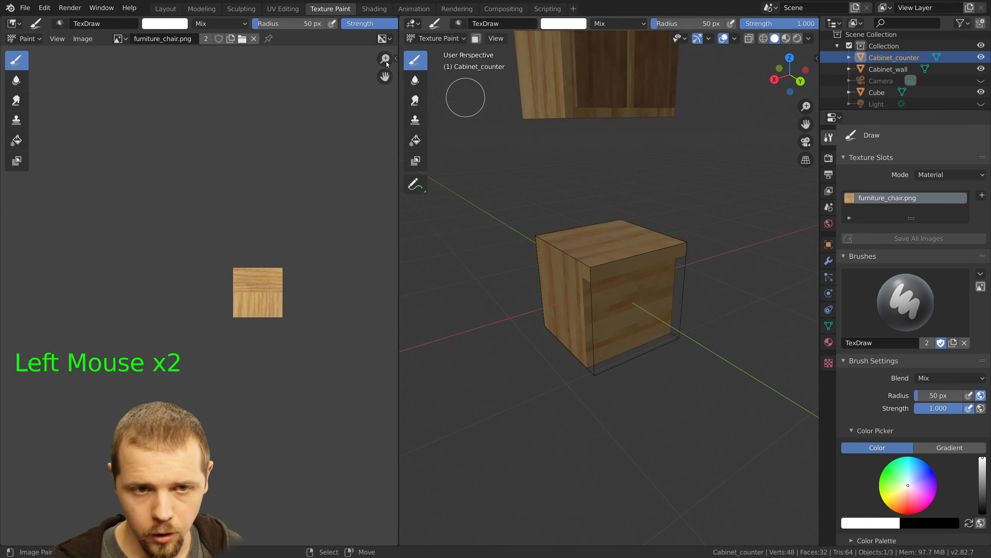
pyautogui.click(375, 9)
pyautogui.click(413, 9)
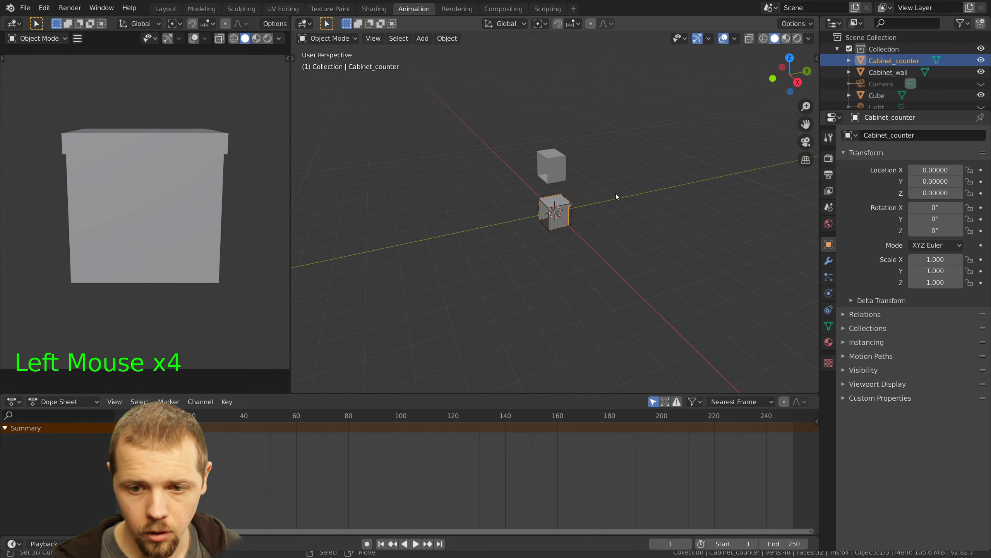
pyautogui.press('z')
pyautogui.click(620, 250)
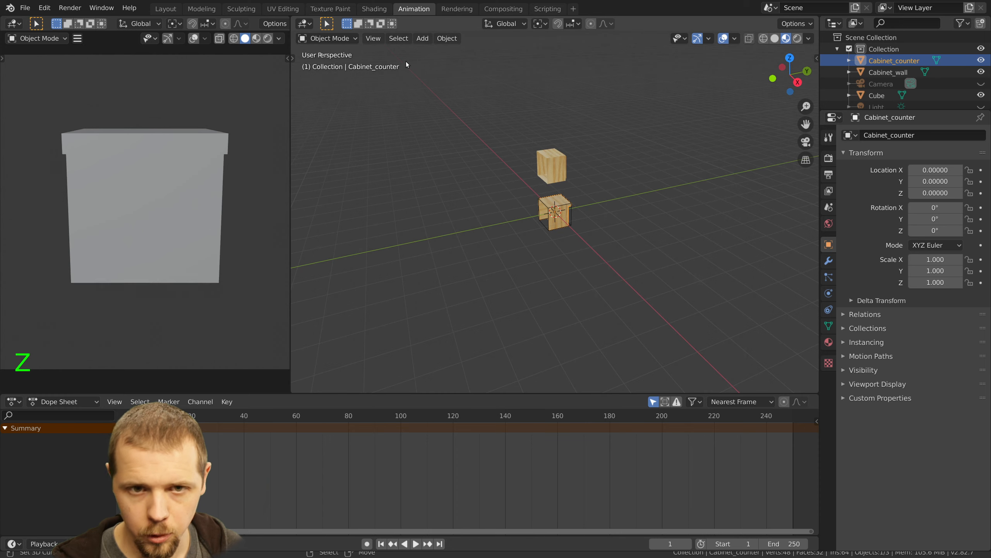
# Look through the Rendering and Compositing workspaces, and set the Scripting workspace's viewport to Material Preview shading
pyautogui.click(455, 10)
pyautogui.scroll(9, 452, 254)
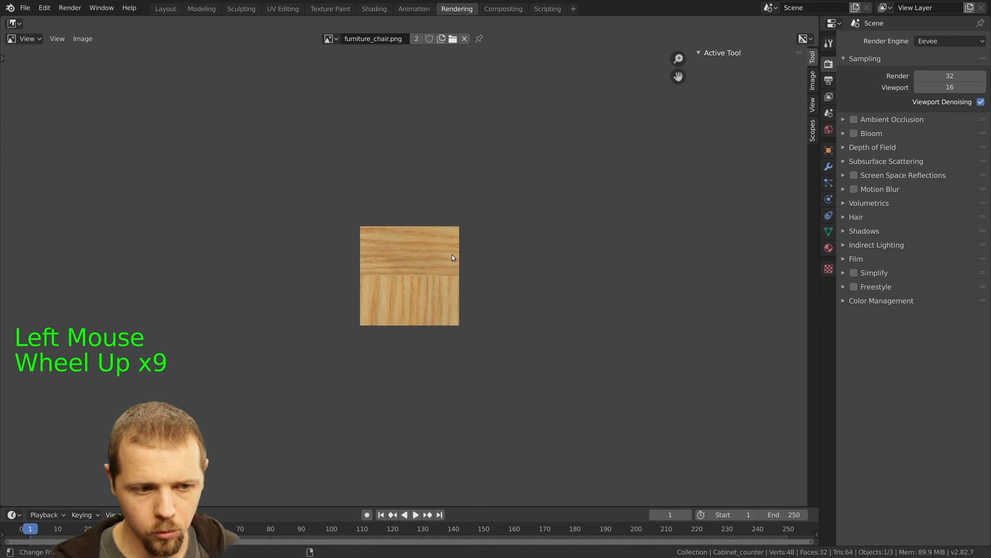
pyautogui.press('Escape')
pyautogui.click(503, 8)
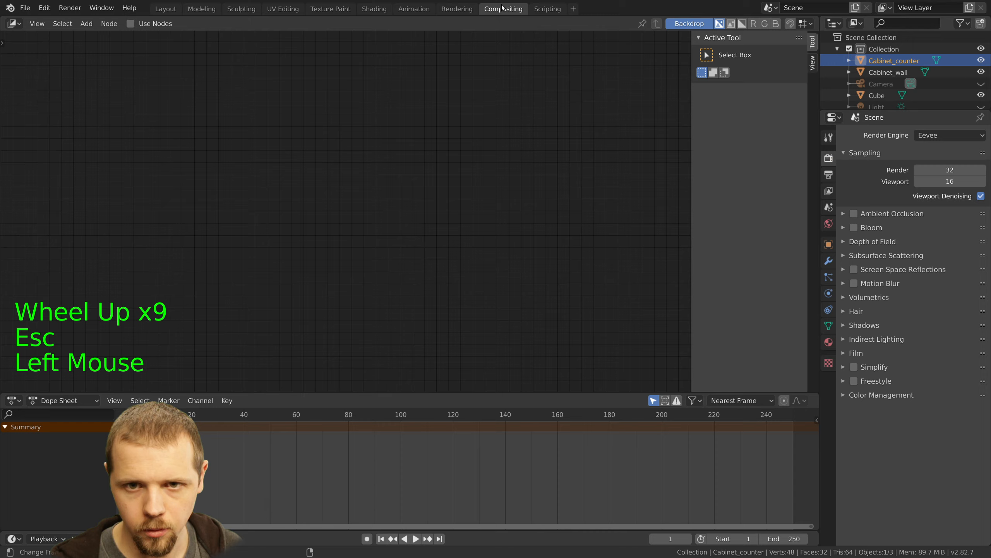
pyautogui.click(546, 9)
pyautogui.scroll(3, 190, 125)
pyautogui.press('z')
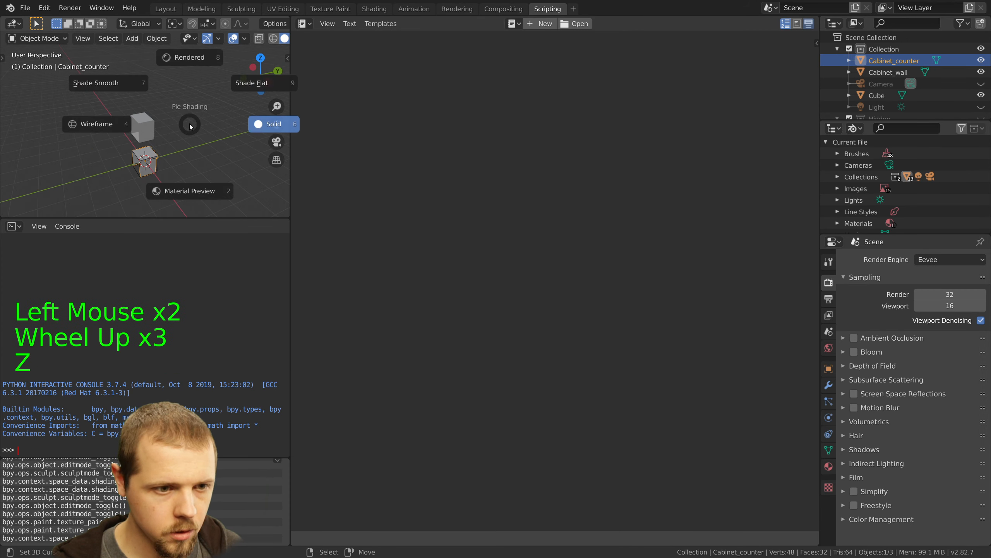
pyautogui.click(189, 207)
pyautogui.moveTo(201, 185); pyautogui.dragTo(109, 174, button='middle')
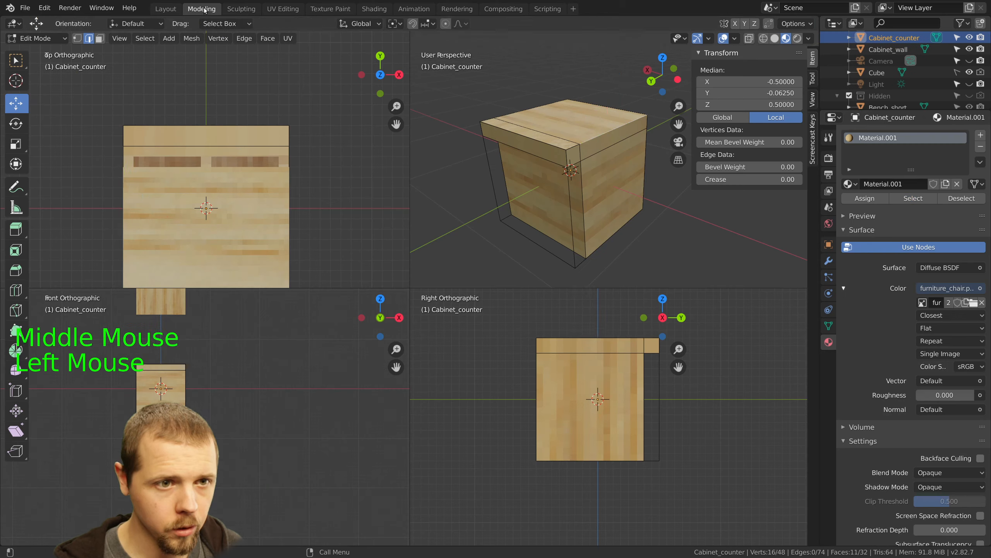
# Return to the Modeling workspace and inspect the textured counter block from several angles
pyautogui.click(201, 9)
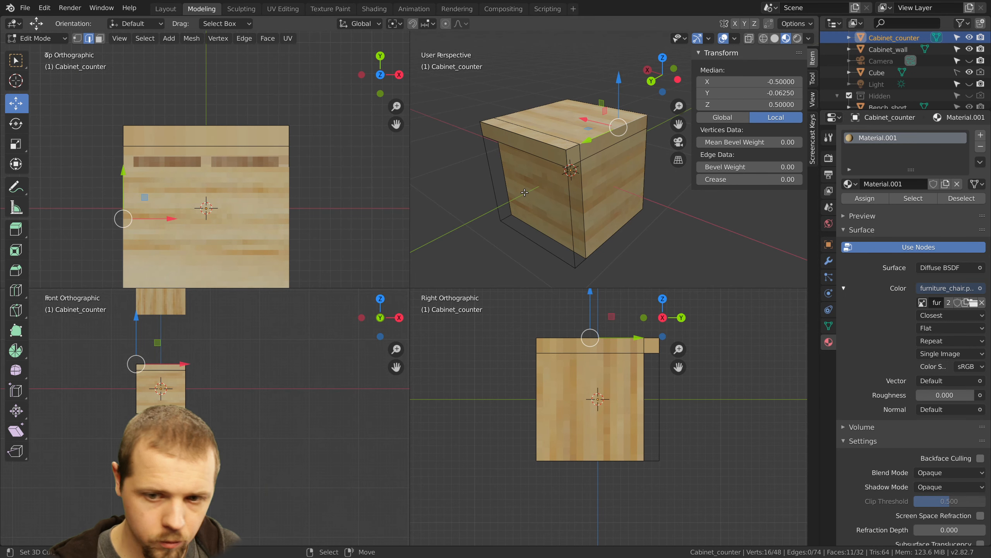
pyautogui.moveTo(561, 166); pyautogui.dragTo(516, 204, button='middle')
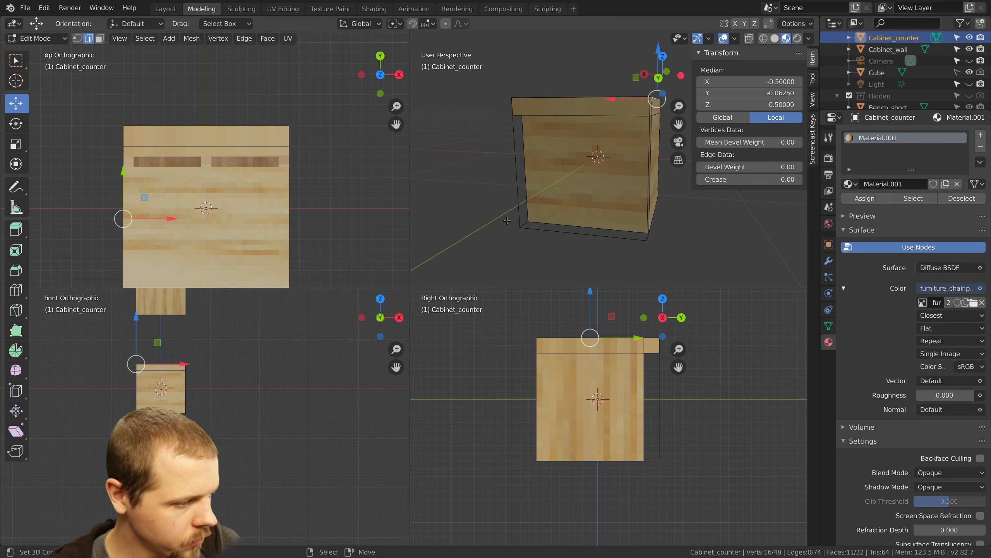
pyautogui.moveTo(581, 179); pyautogui.dragTo(539, 111, button='middle')
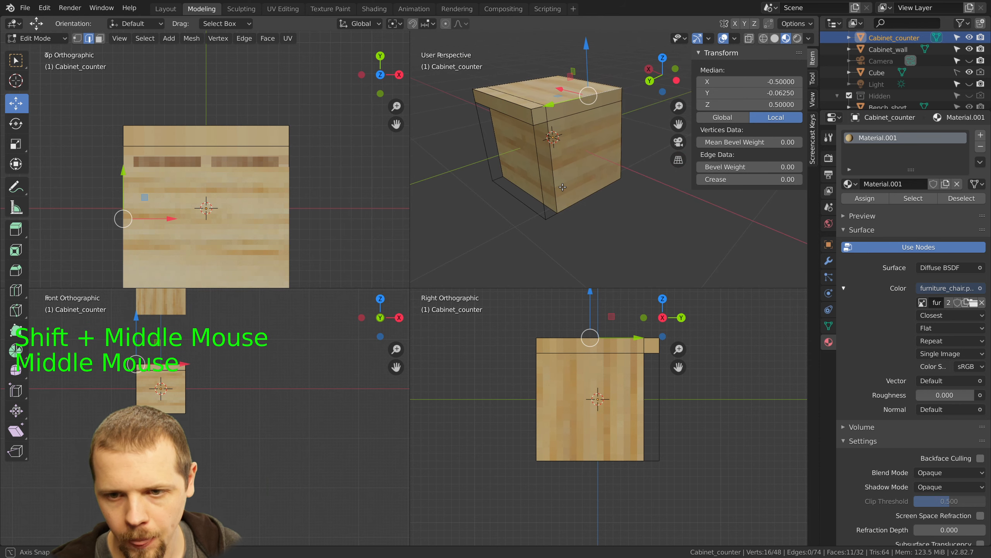
# Examine the counter block's top and overhang edges by selecting them from different angles, and clear the selection
pyautogui.rightClick(536, 108)
pyautogui.rightClick(533, 105)
pyautogui.rightClick(522, 115)
pyautogui.rightClick(517, 104)
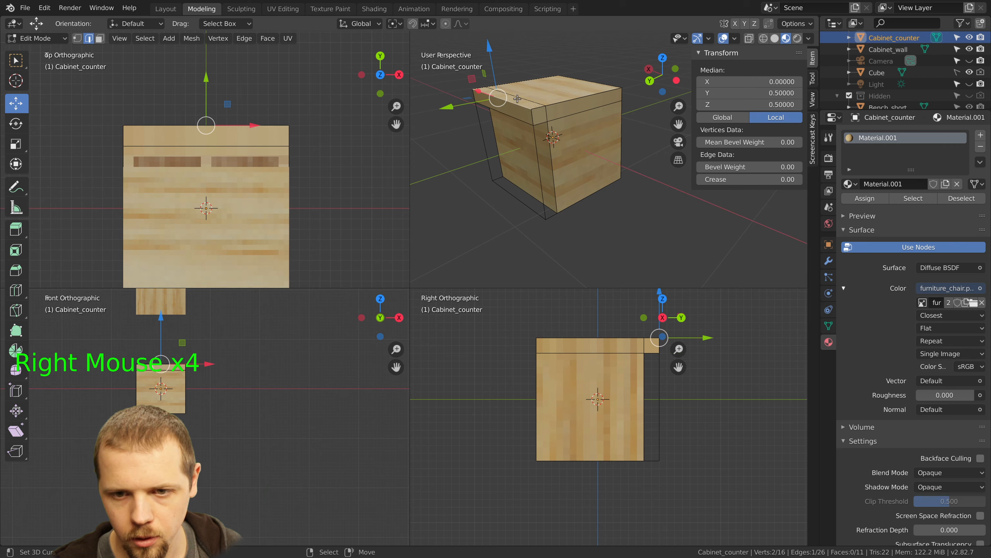
pyautogui.rightClick(518, 98)
pyautogui.moveTo(523, 99); pyautogui.dragTo(588, 196, button='middle')
pyautogui.scroll(-2, 585, 131)
pyautogui.hotkey('alt', 'a')
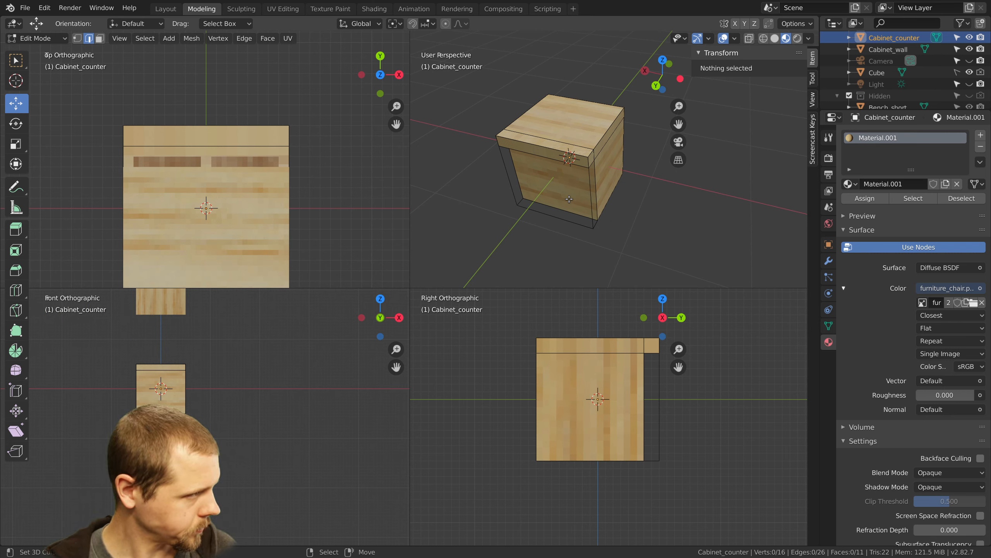
pyautogui.moveTo(603, 156); pyautogui.dragTo(605, 136, button='middle')
pyautogui.press('z')
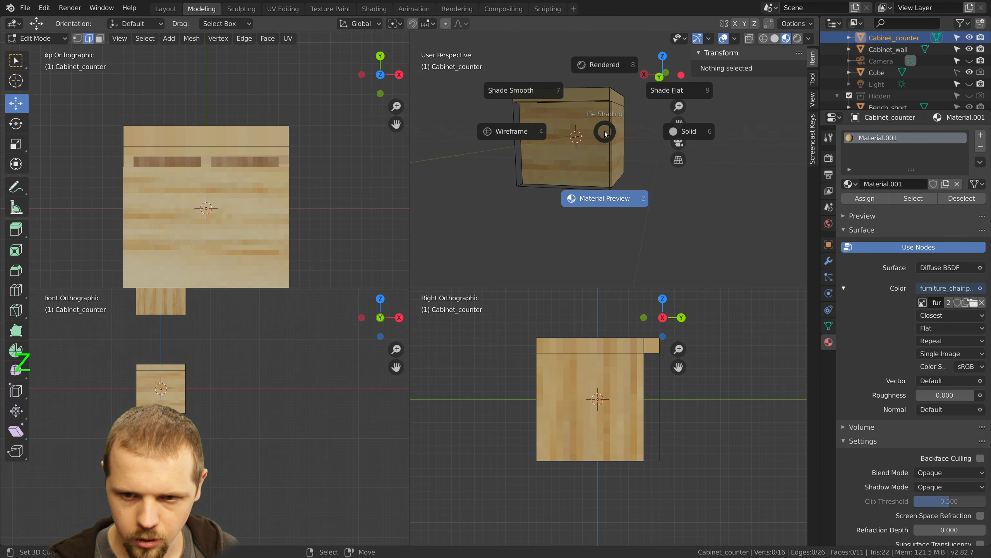
pyautogui.press('Escape')
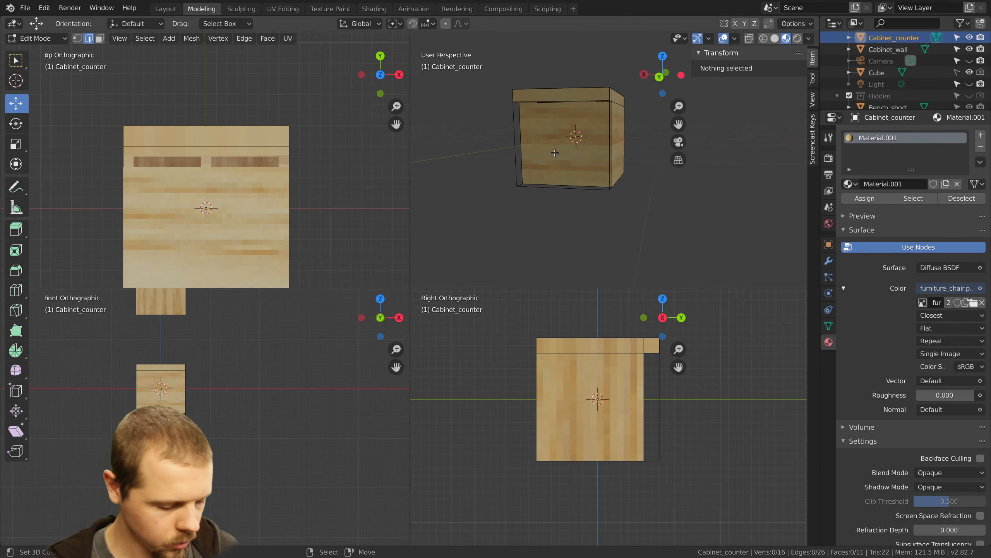
# Switch to face selection and select the counter block's vertical face beneath the overhanging top
pyautogui.rightClick(564, 144)
pyautogui.rightClick(564, 145)
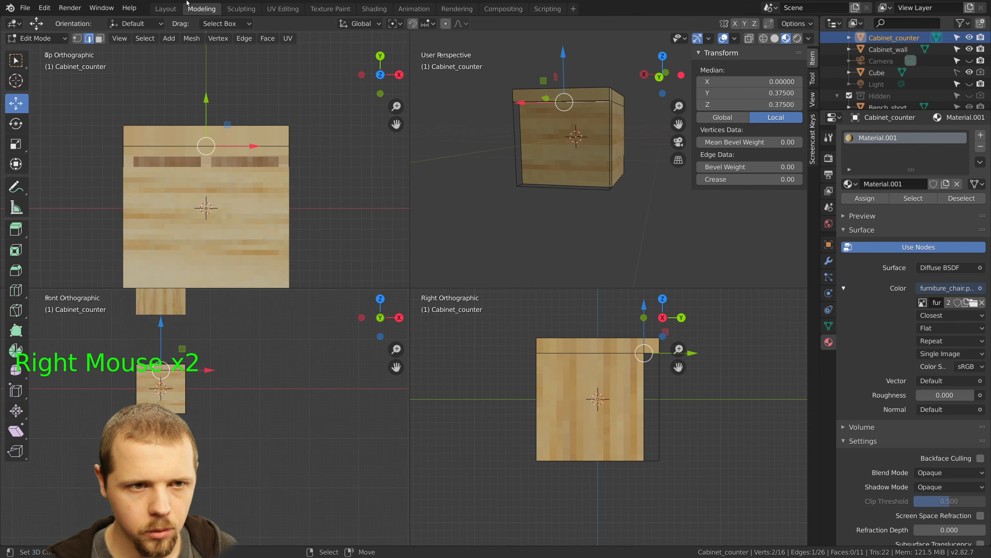
pyautogui.click(100, 38)
pyautogui.rightClick(566, 149)
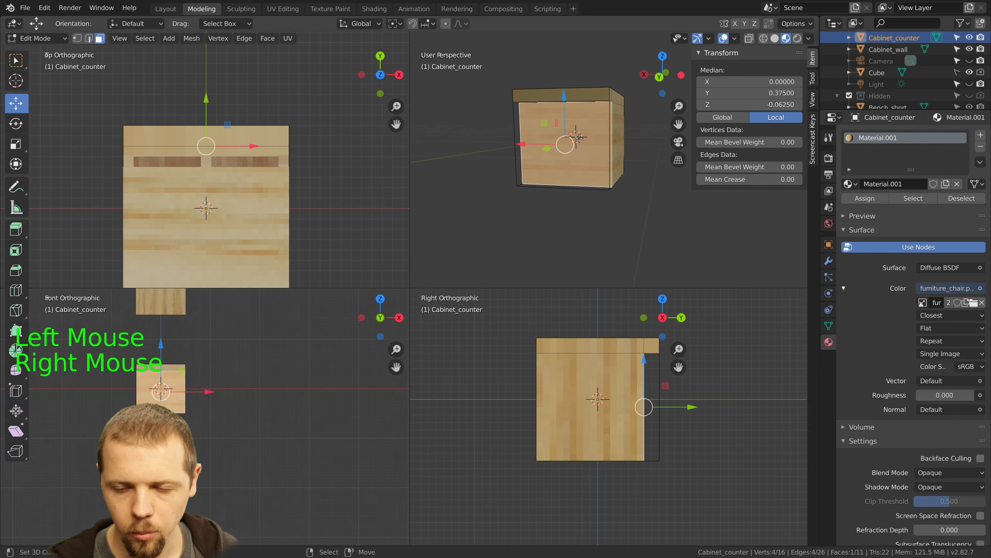
pyautogui.moveTo(566, 148); pyautogui.dragTo(589, 81, button='middle')
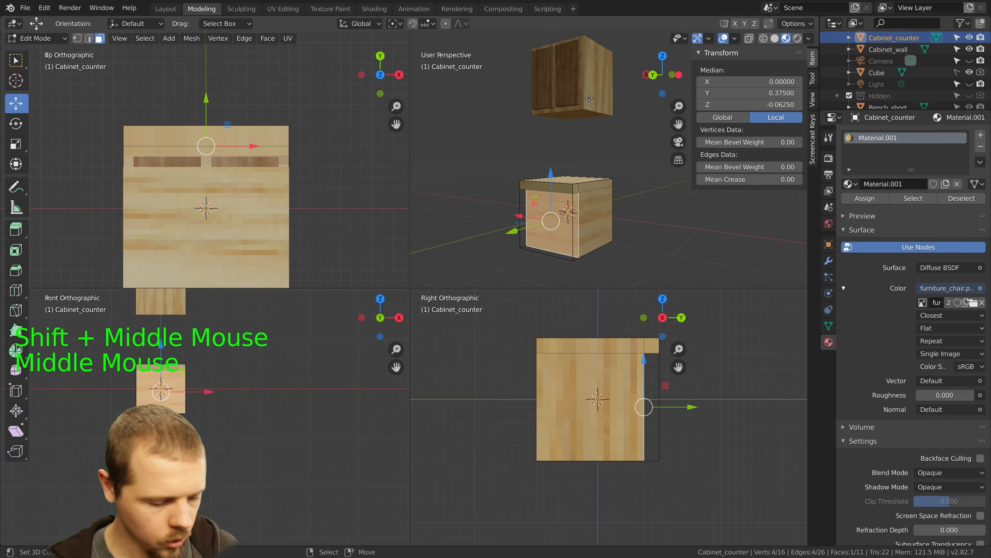
# Open the Cabinet_wall mesh for editing with all its geometry selected and display its face normals
pyautogui.press('Tab')
pyautogui.rightClick(589, 95)
pyautogui.press('Tab')
pyautogui.press('a')
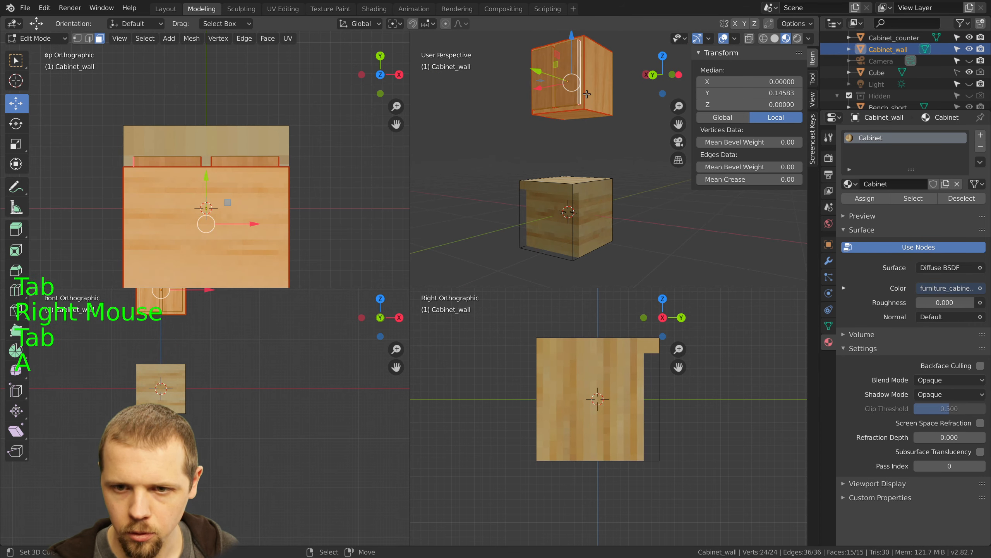
pyautogui.click(707, 38)
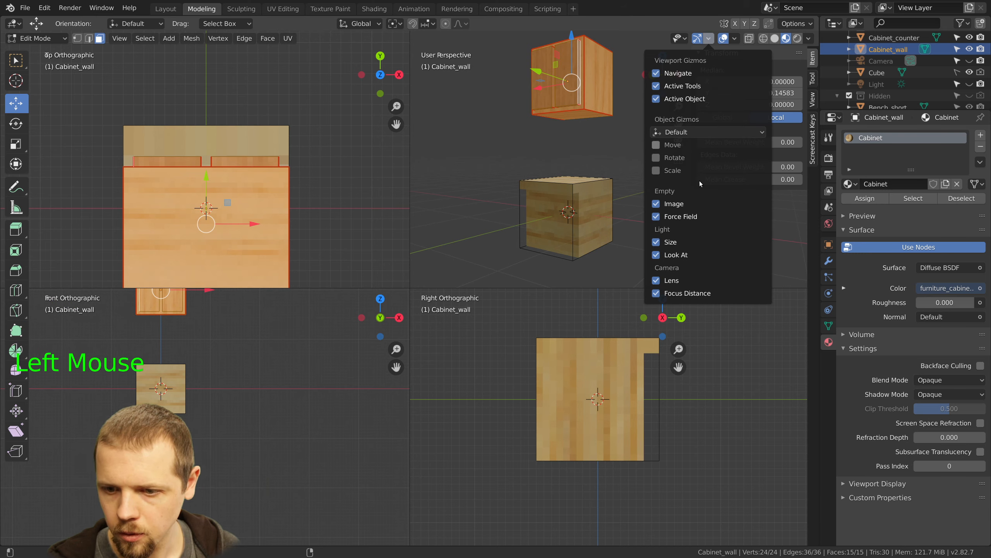
pyautogui.click(736, 38)
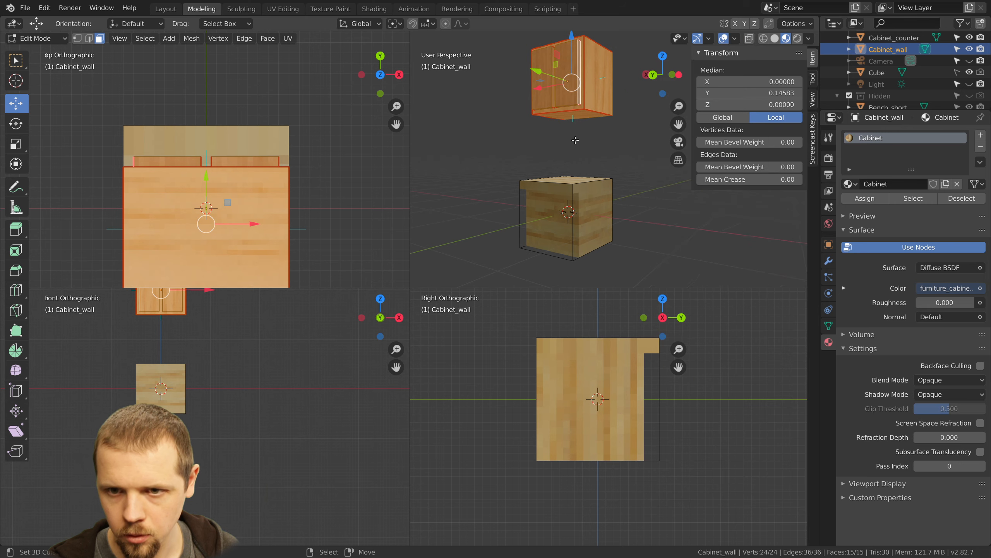
# Select both complete door panels of the wall cabinet and flip their normals
pyautogui.scroll(3, 552, 148)
pyautogui.keyDown('shift'); pyautogui.moveTo(553, 149); pyautogui.dragTo(507, 125, button='middle'); pyautogui.keyUp('shift')
pyautogui.press('a')
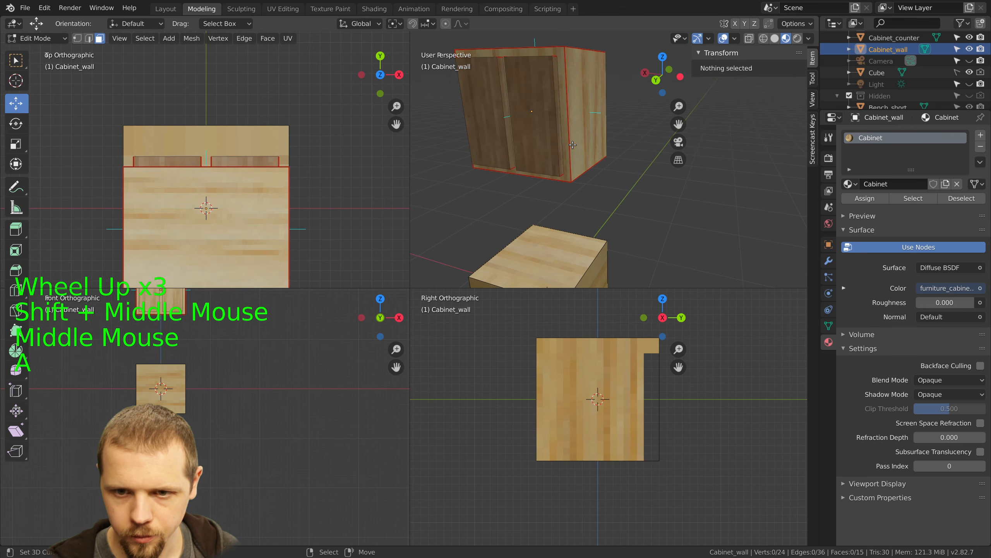
pyautogui.rightClick(504, 122)
pyautogui.keyDown('shift'); pyautogui.rightClick(486, 112); pyautogui.keyUp('shift')
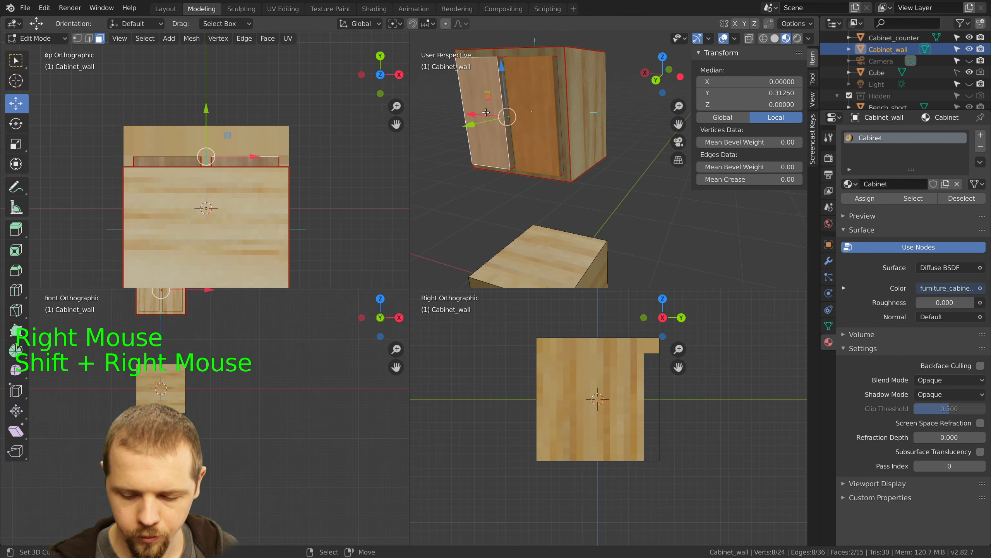
pyautogui.press('ctrl+KP_Add')
pyautogui.press('ctrl+KP_Add')
pyautogui.press('ctrl+KP_Add')
pyautogui.press('ctrl+KP_Add')
pyautogui.press('ctrl+KP_Add')
pyautogui.press('ctrl+KP_Add')
pyautogui.press('ctrl+KP_Add')
pyautogui.press('ctrl+KP_Add')
pyautogui.press('space')
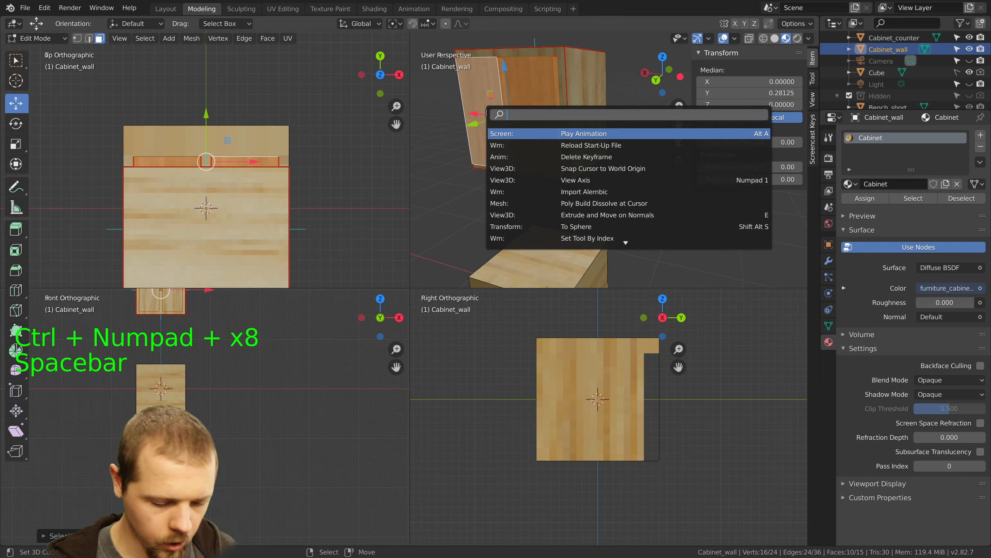
pyautogui.write('flip')
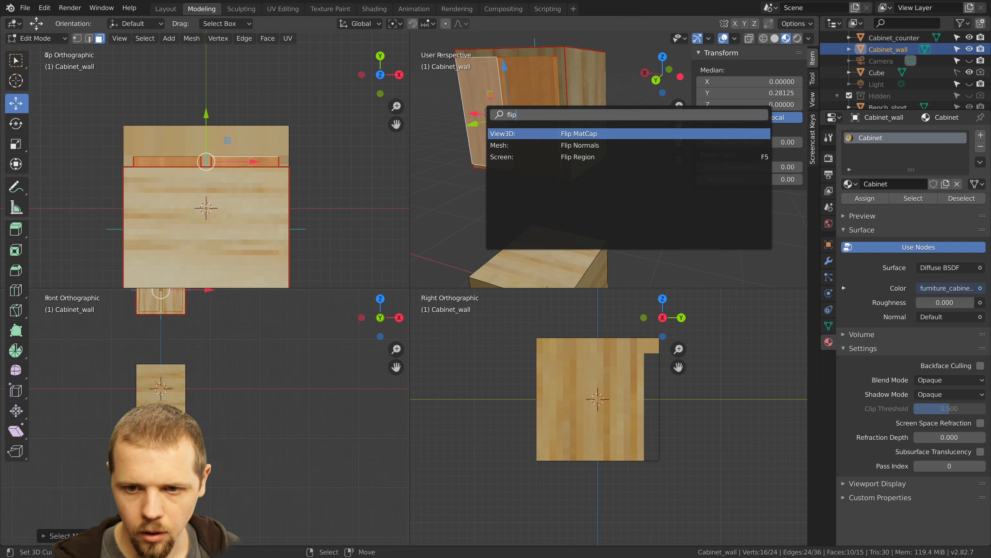
pyautogui.click(578, 145)
pyautogui.press('a')
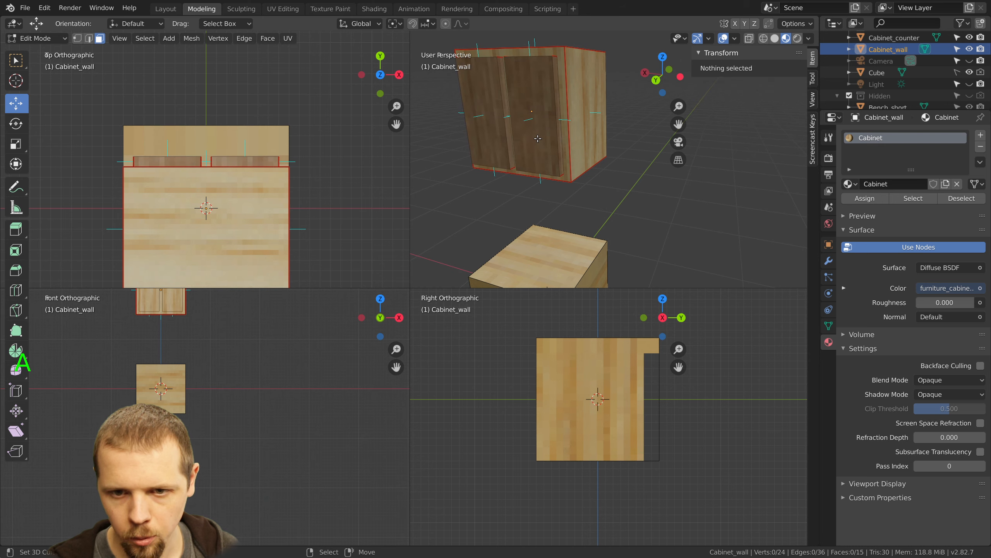
# Check the wall cabinet in Object Mode, return to Edit Mode, and set the normals display size to 0.61
pyautogui.press('Tab')
pyautogui.moveTo(554, 130); pyautogui.dragTo(547, 111, button='middle')
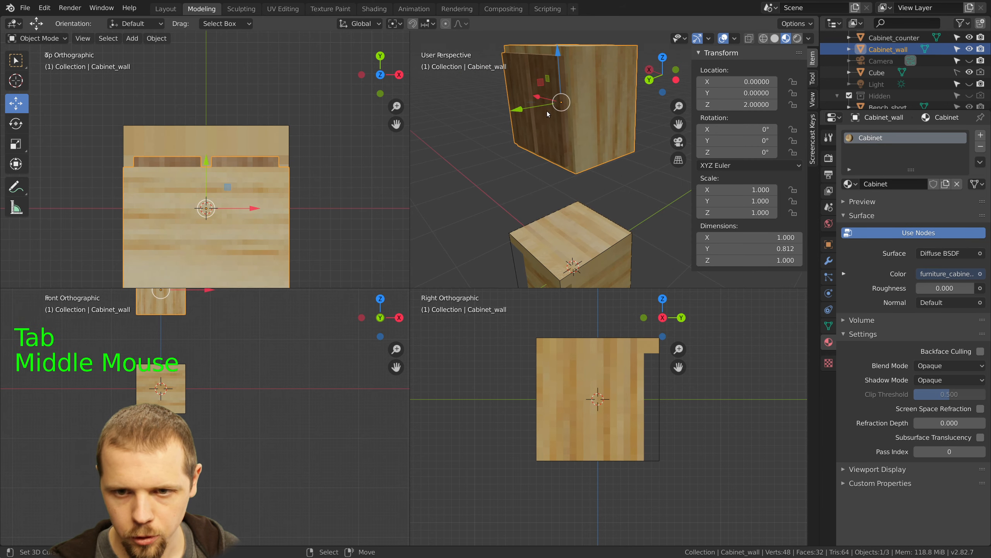
pyautogui.rightClick(547, 110)
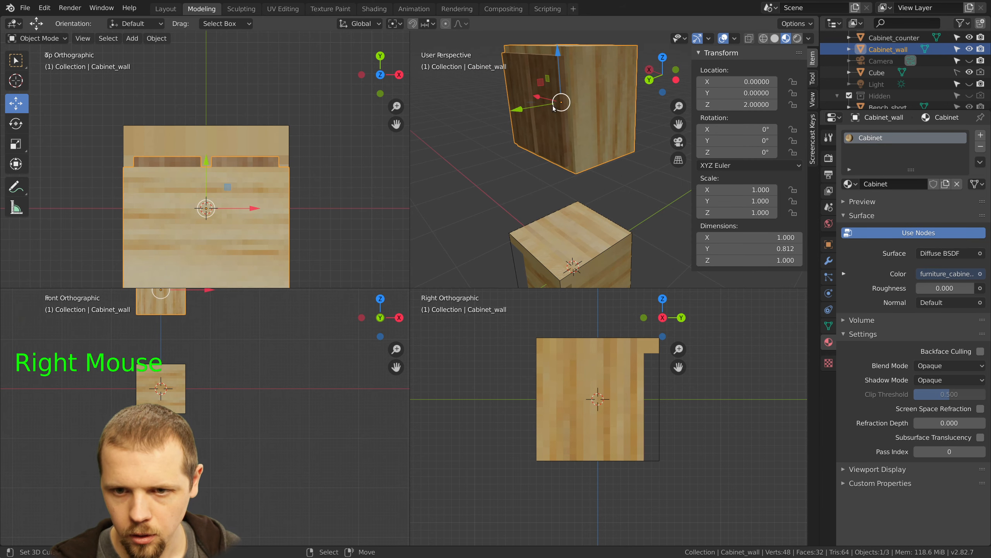
pyautogui.press('Tab')
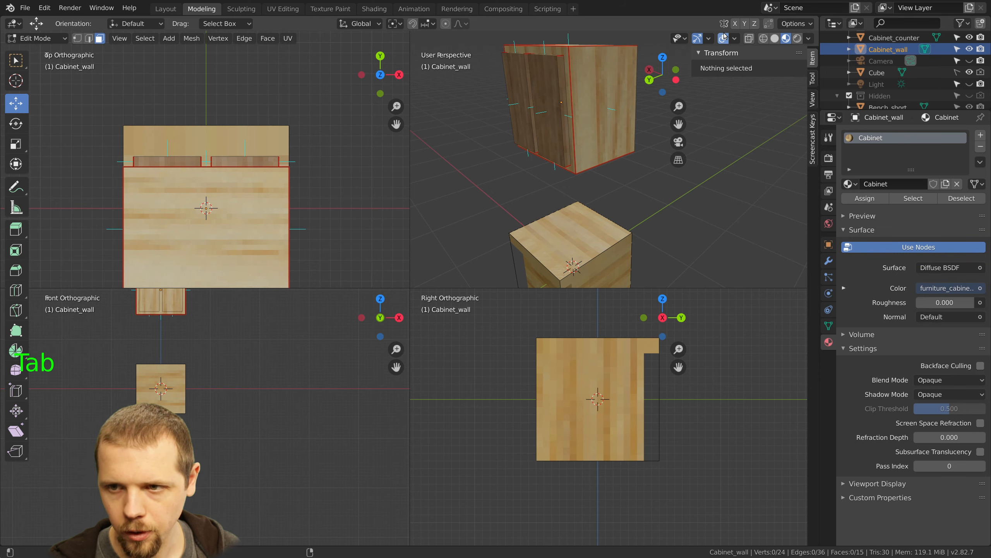
pyautogui.click(733, 39)
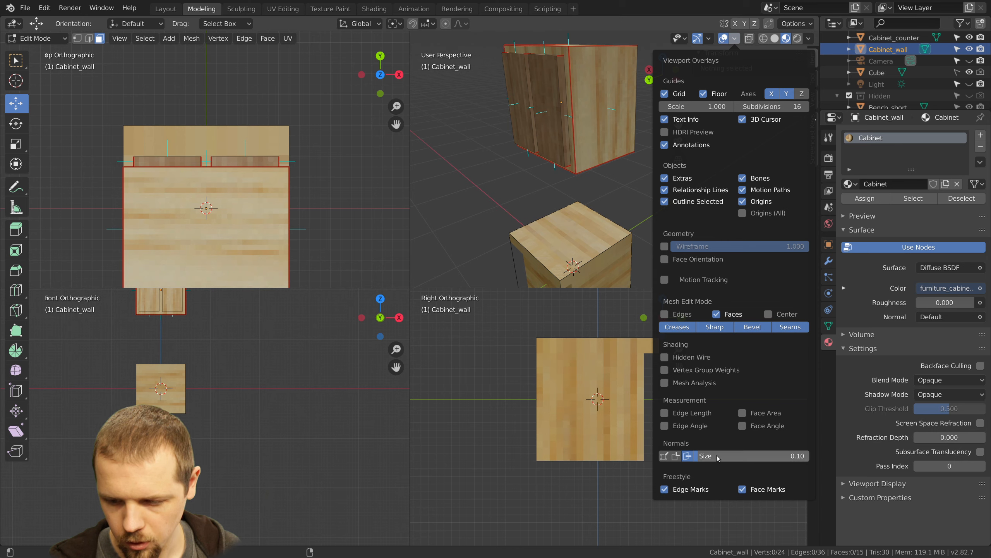
pyautogui.moveTo(707, 456); pyautogui.dragTo(728, 456)
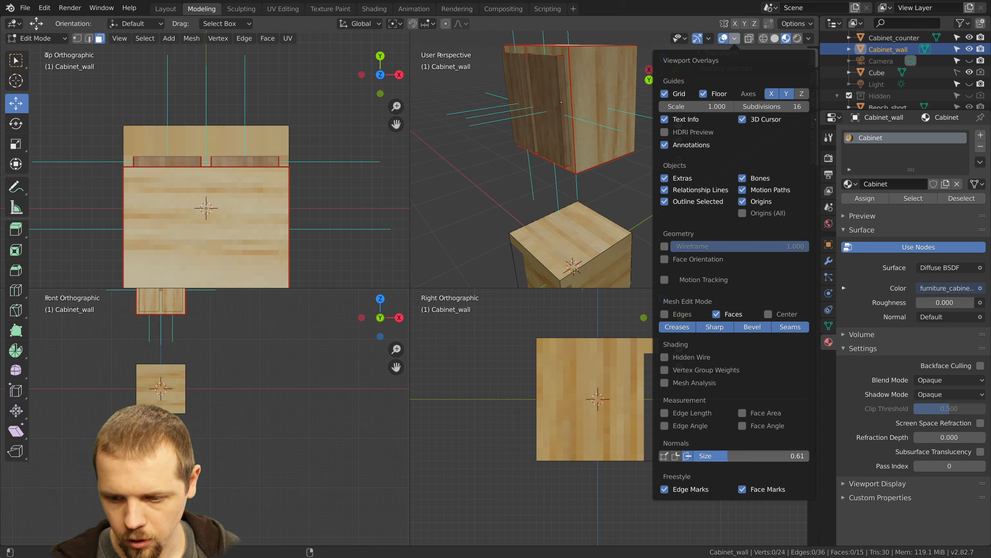
# Compare the vertex and split normals displays on the wall cabinet, and go back to showing face normals
pyautogui.click(687, 456)
pyautogui.click(676, 456)
pyautogui.click(675, 455)
pyautogui.click(664, 456)
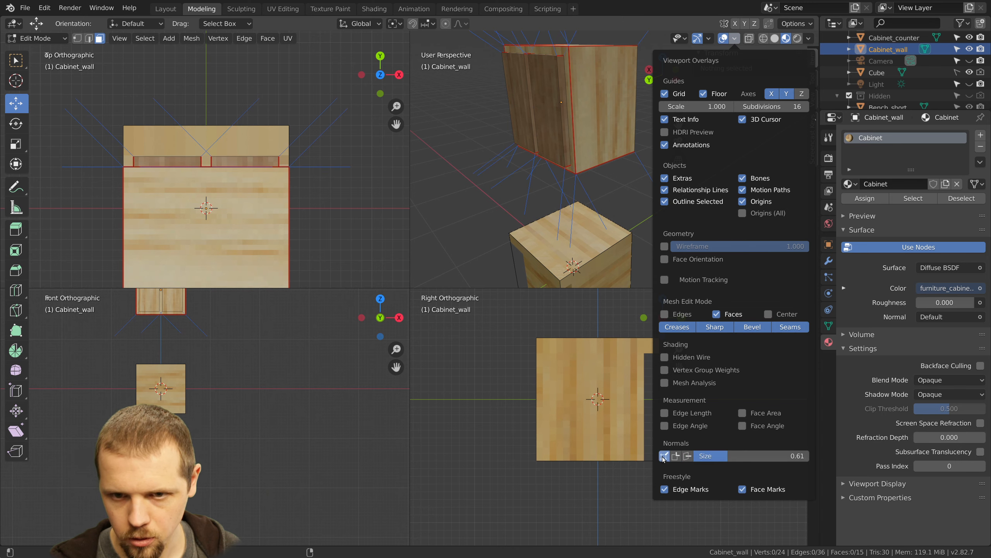
pyautogui.click(664, 456)
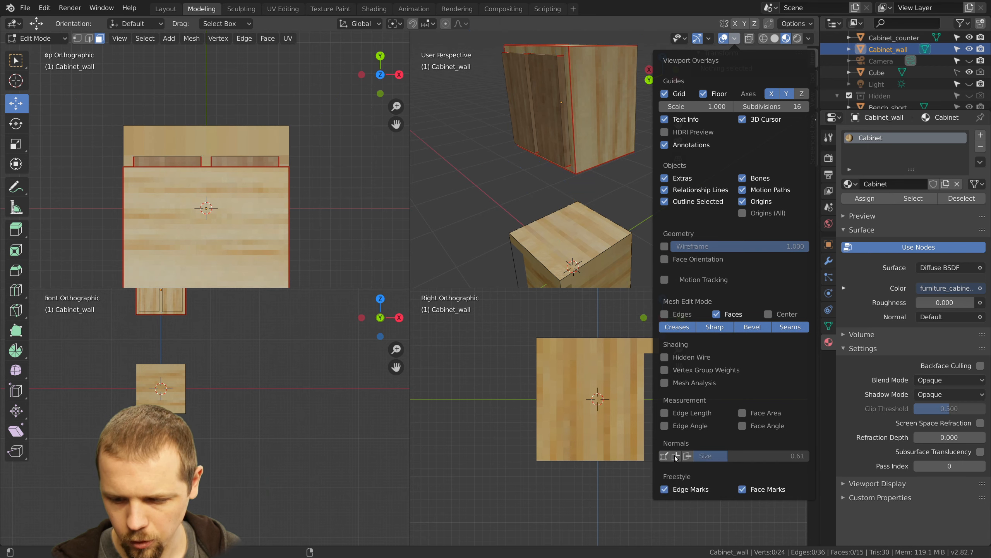
pyautogui.click(676, 455)
pyautogui.click(676, 456)
pyautogui.click(686, 455)
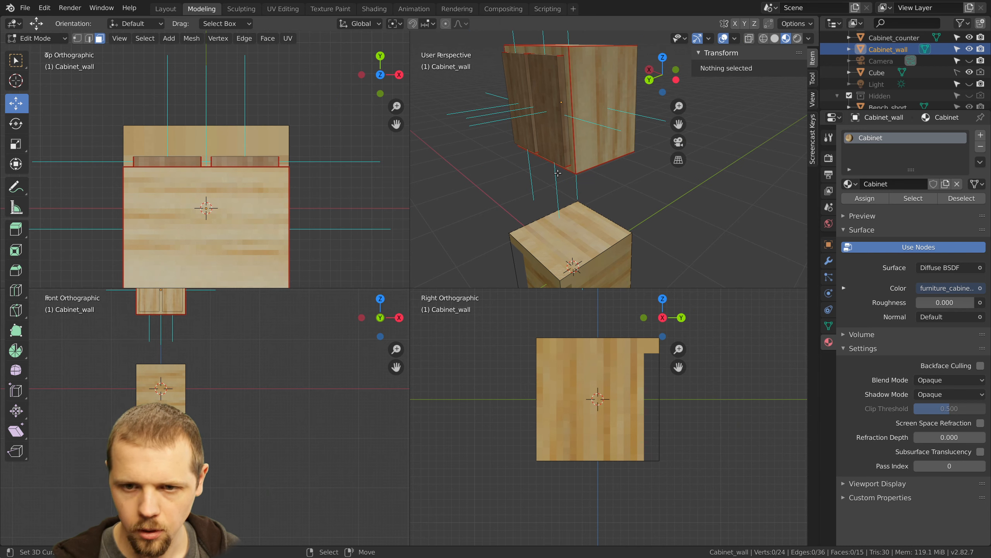
# Inspect the wall cabinet's face normals from several sides, return to Object Mode, and save furniture.blend
pyautogui.moveTo(600, 103); pyautogui.dragTo(597, 81, button='middle')
pyautogui.scroll(-4, 733, 133)
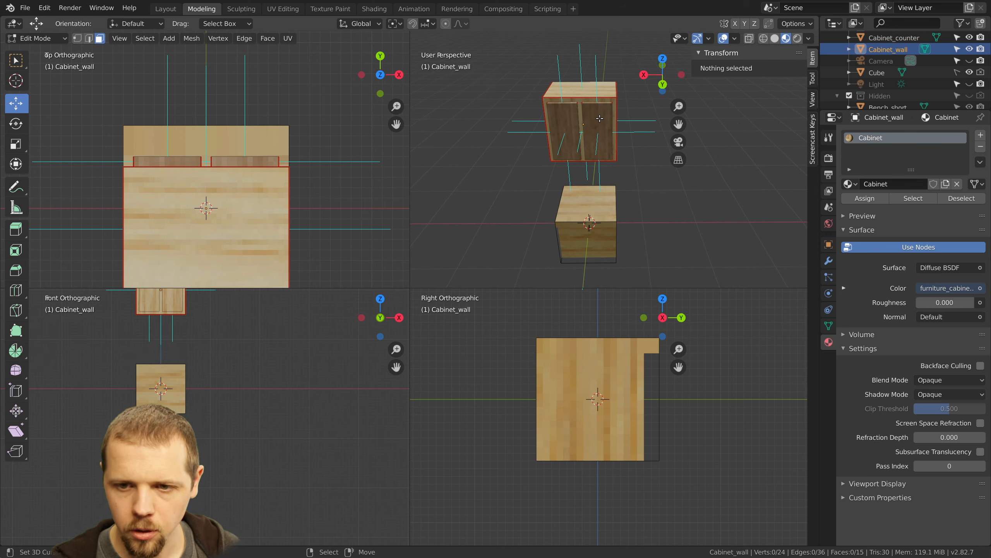
pyautogui.moveTo(598, 134); pyautogui.dragTo(556, 134, button='middle')
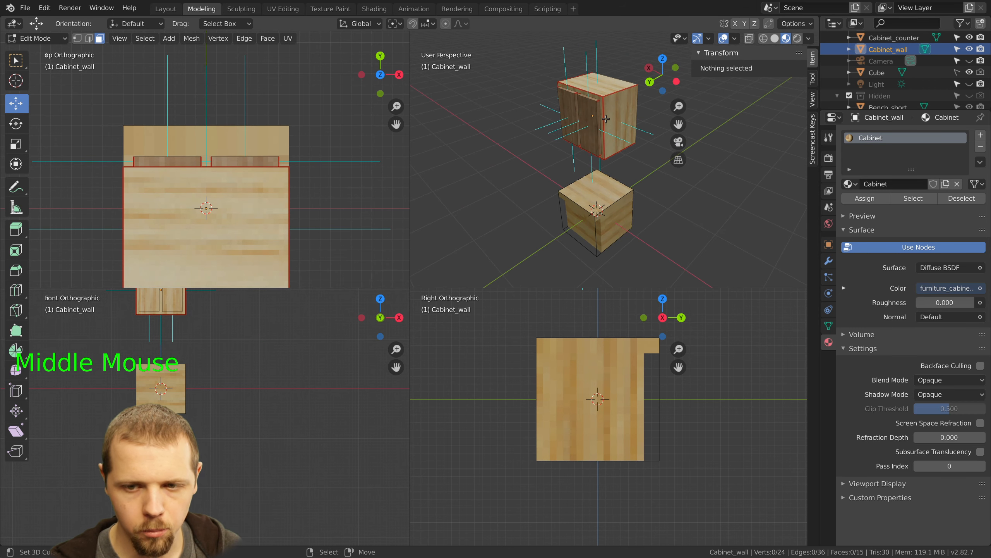
pyautogui.press('Tab')
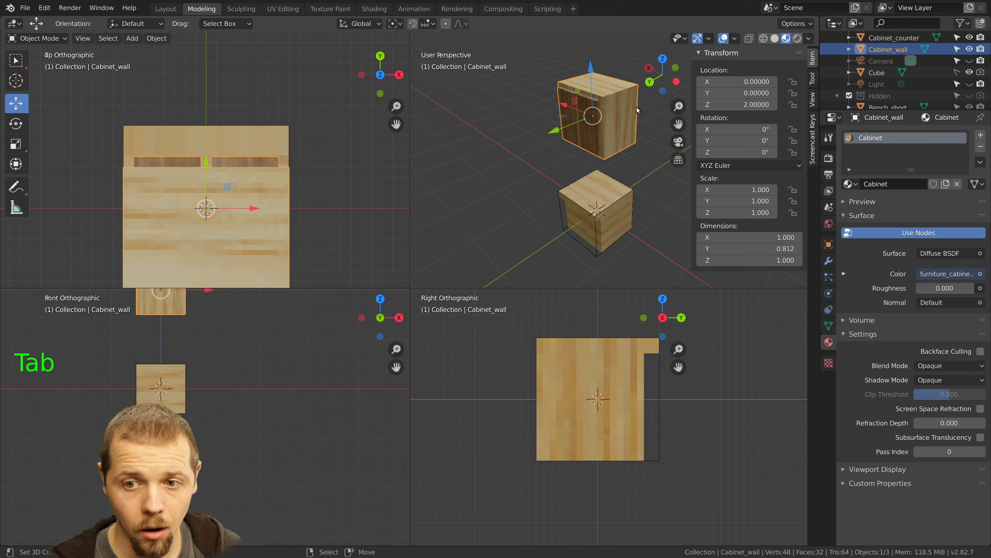
pyautogui.hotkey('ctrl', 's')
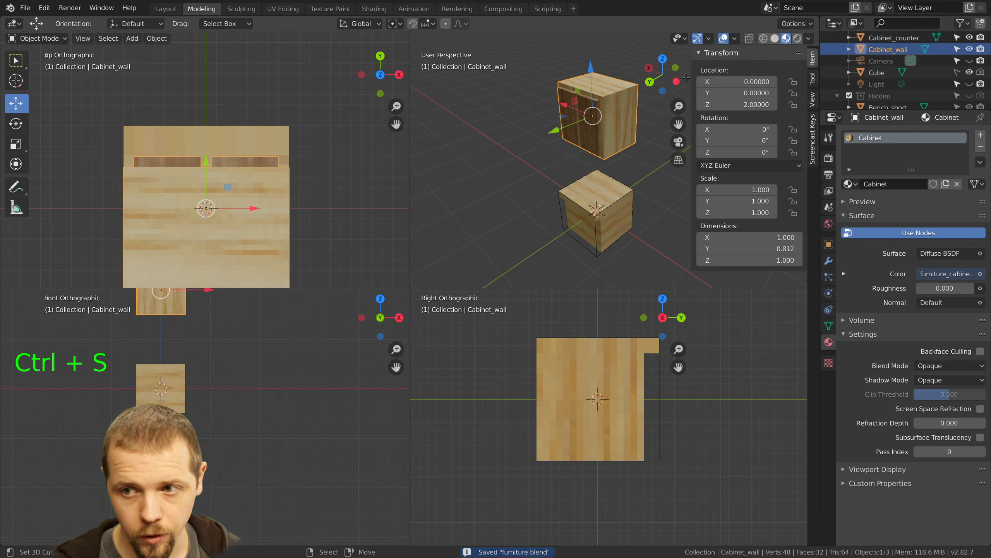
# Turn off the face normals display while editing the wall cabinet mesh
pyautogui.click(708, 39)
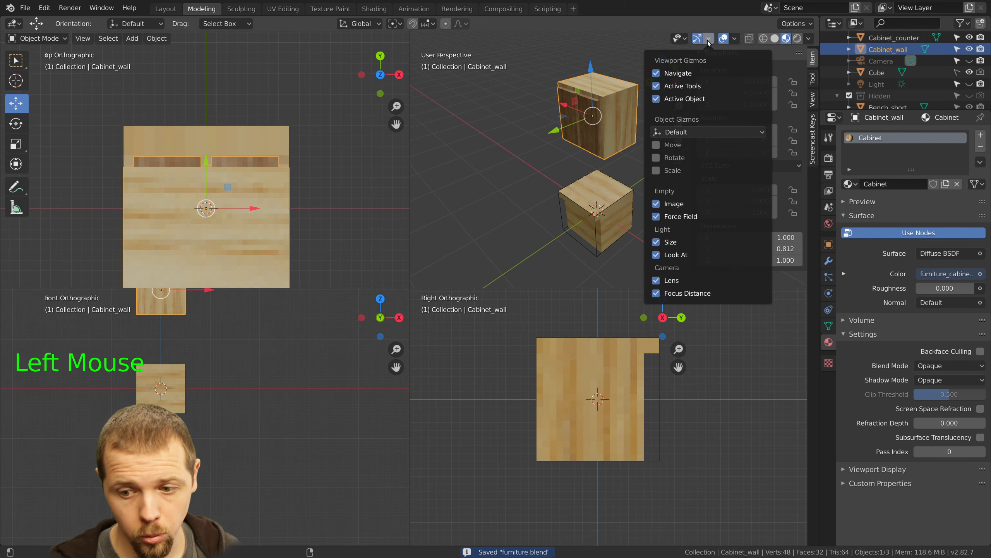
pyautogui.press('Tab')
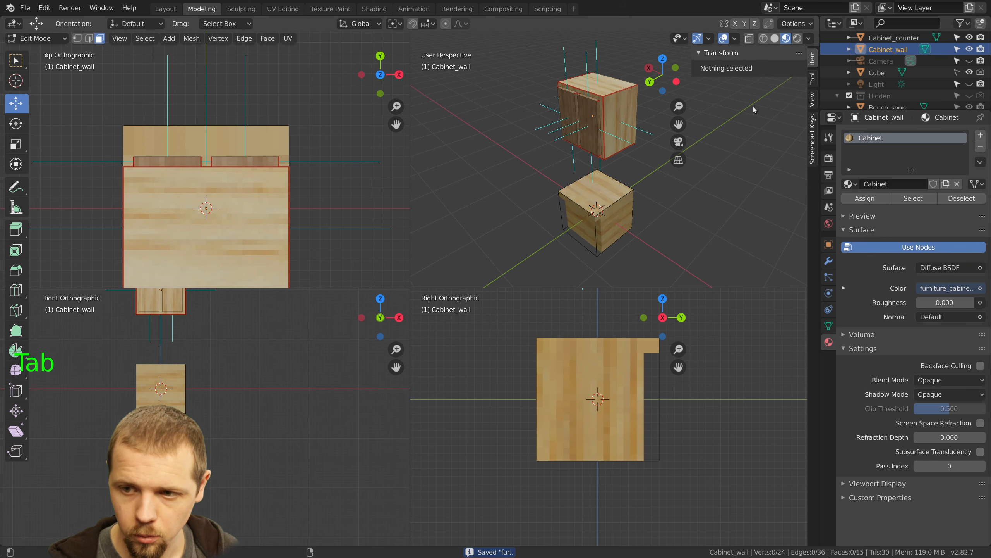
pyautogui.press('Tab')
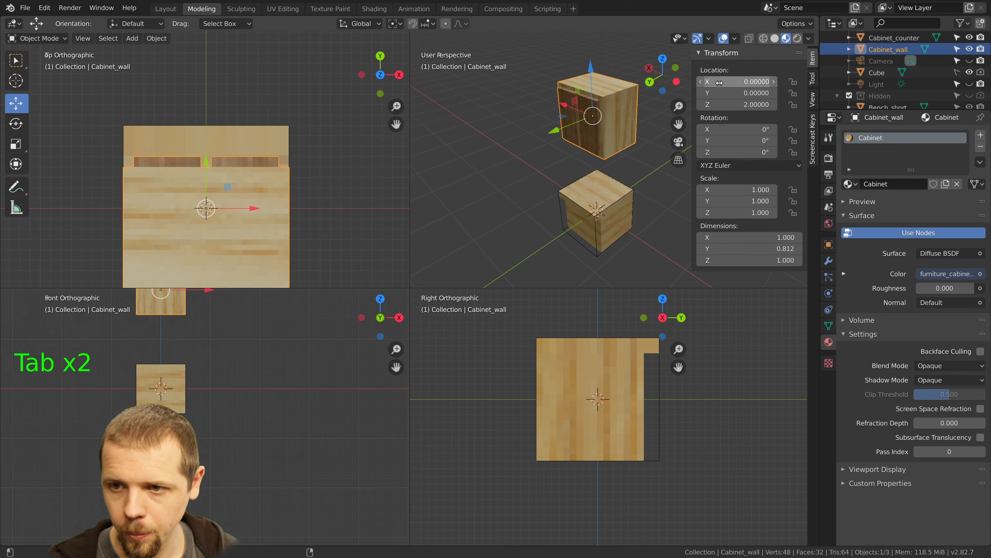
pyautogui.press('Tab')
pyautogui.click(708, 40)
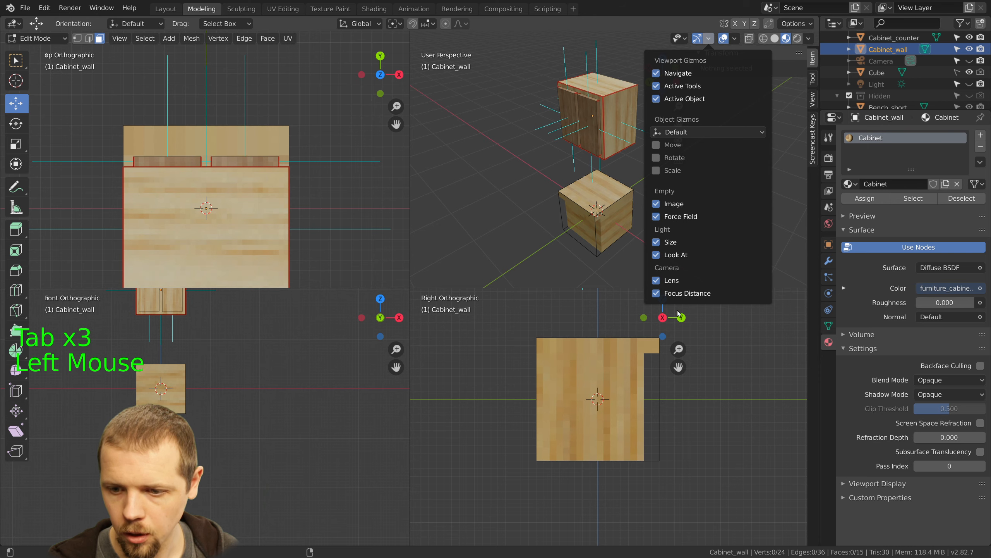
pyautogui.moveTo(737, 39)
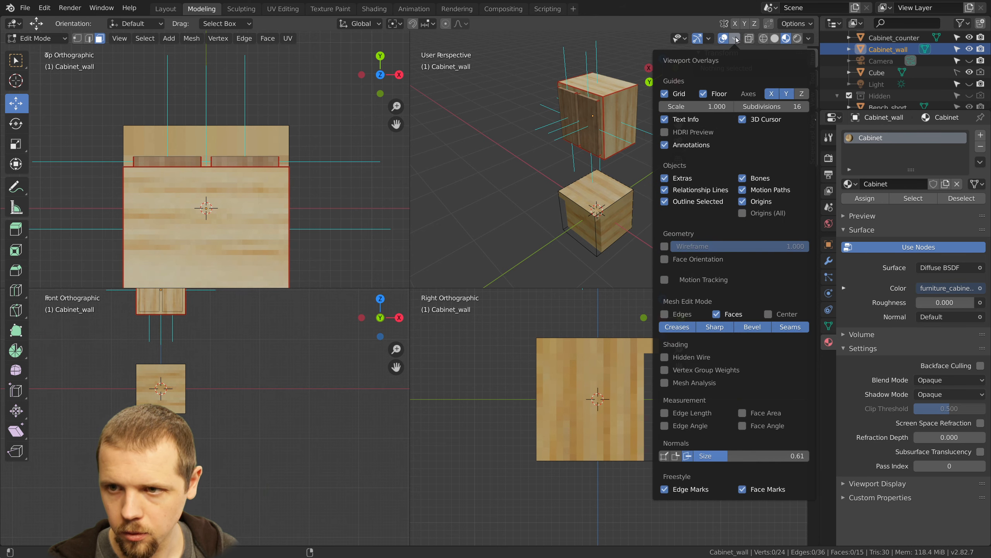
pyautogui.click(686, 455)
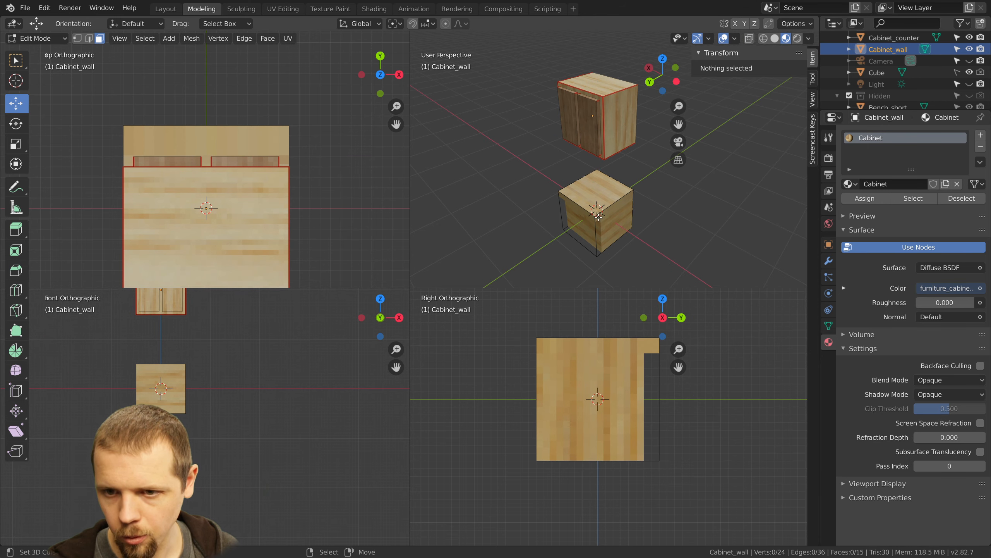
# Hide the viewport's transform sidebar and return the wall cabinet to Object Mode
pyautogui.press('b')
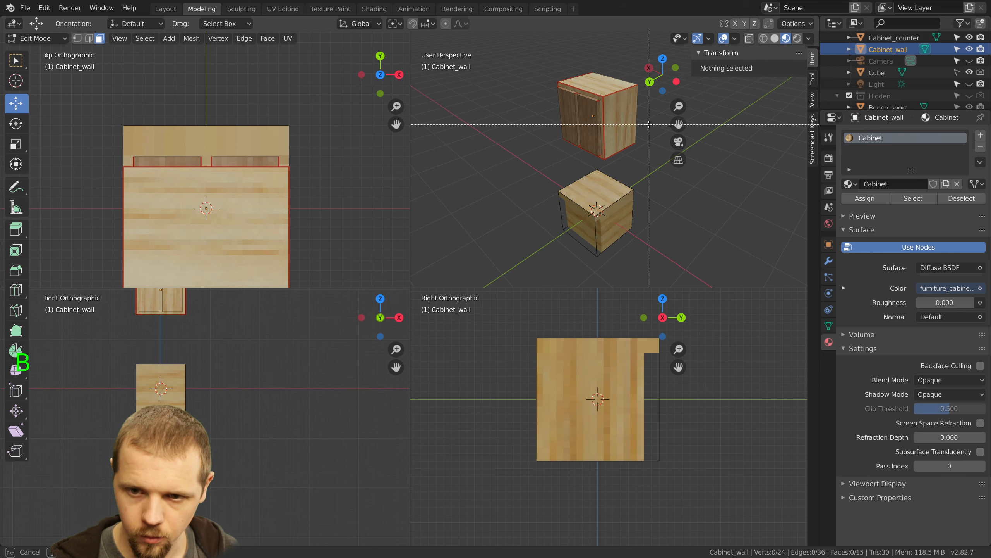
pyautogui.press('n')
pyautogui.press('Tab')
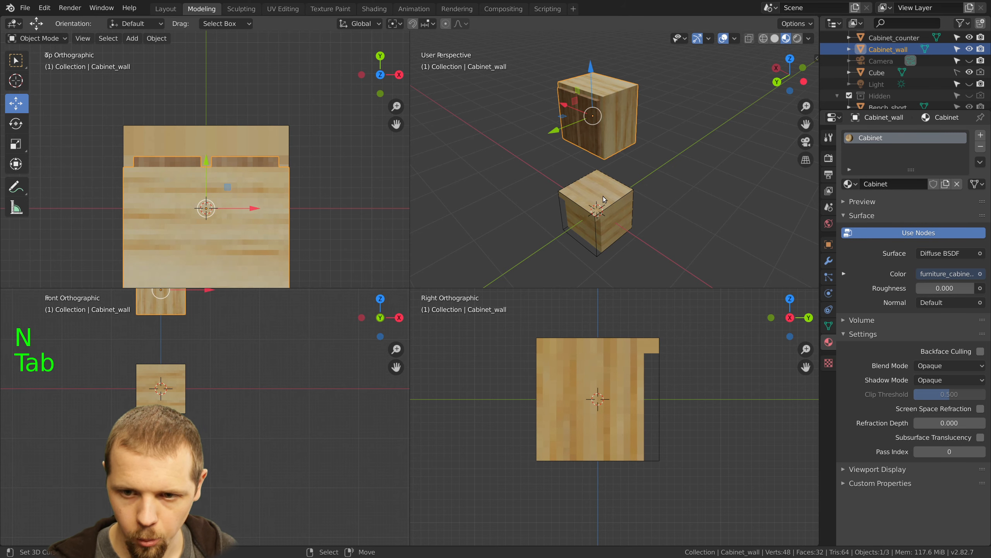
# Duplicate the Cabinet_counter's front face and place the copy a short distance in front of the cabinet as a door panel
pyautogui.rightClick(602, 196)
pyautogui.press('Tab')
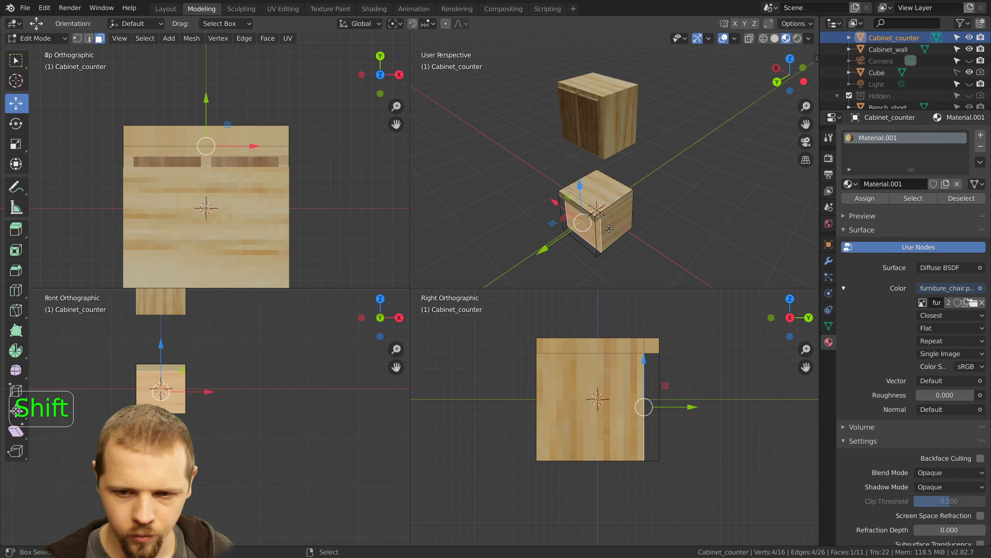
pyautogui.keyDown('shift'); pyautogui.moveTo(592, 214); pyautogui.dragTo(644, 172, button='middle'); pyautogui.keyUp('shift')
pyautogui.scroll(4, 617, 206)
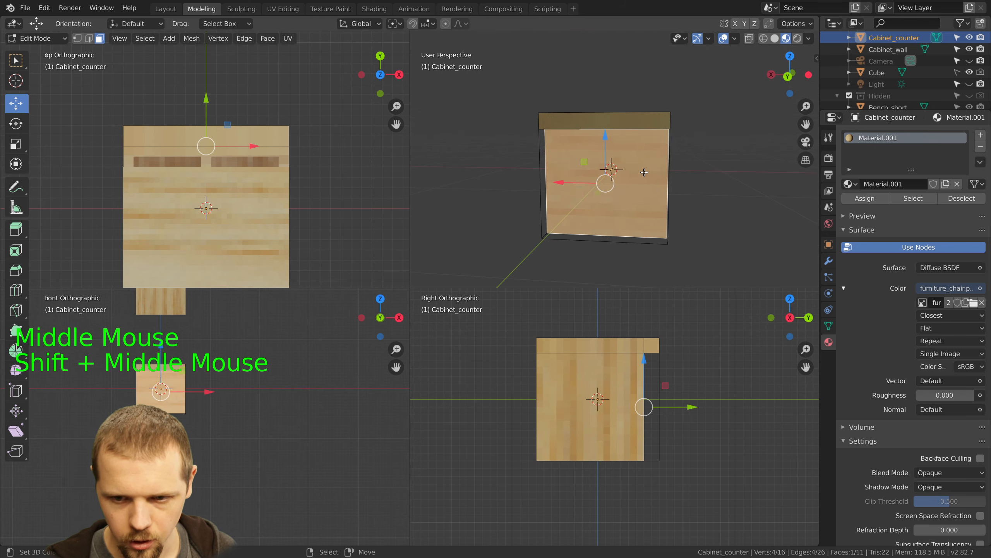
pyautogui.press('KP_3')
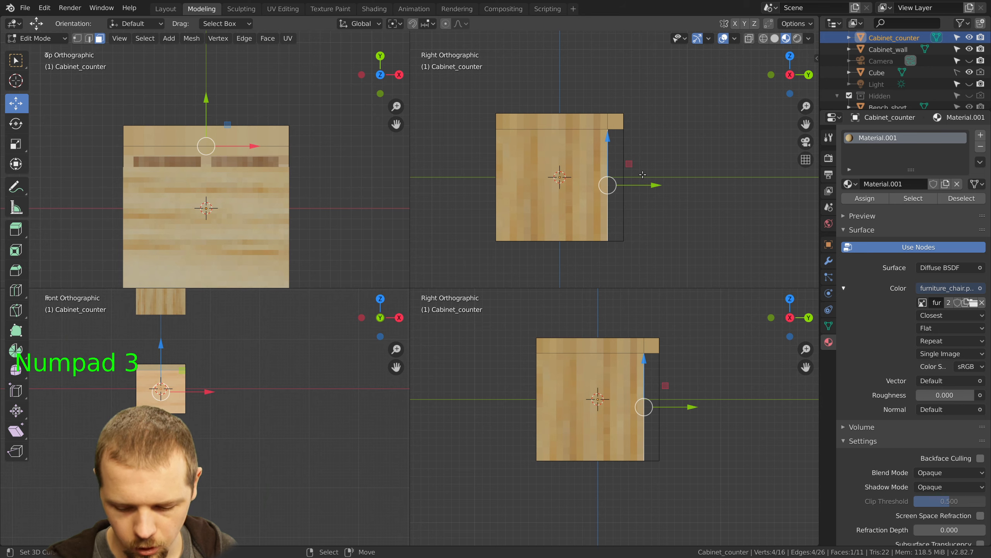
pyautogui.press('KP_1')
pyautogui.press('a')
pyautogui.rightClick(627, 186)
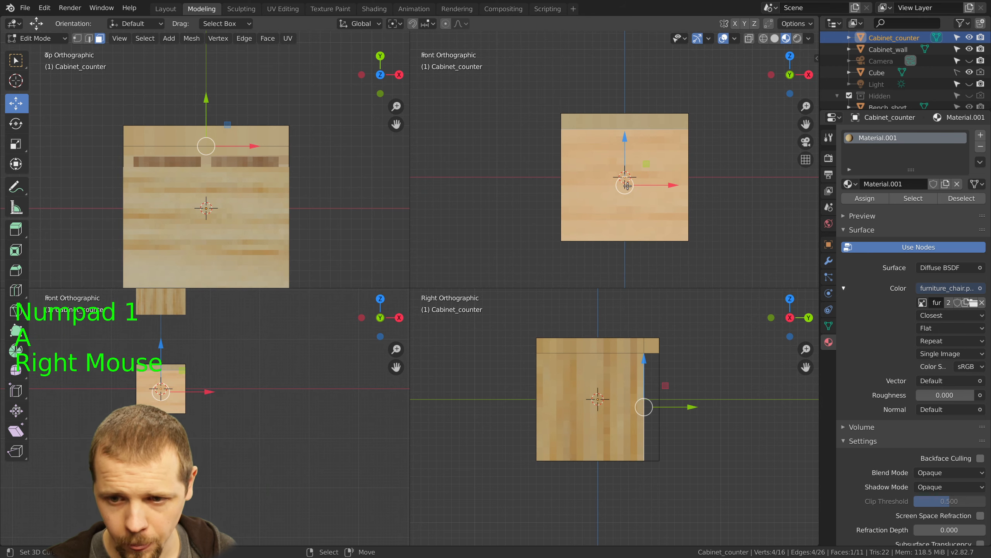
pyautogui.hotkey('shift', 'd')
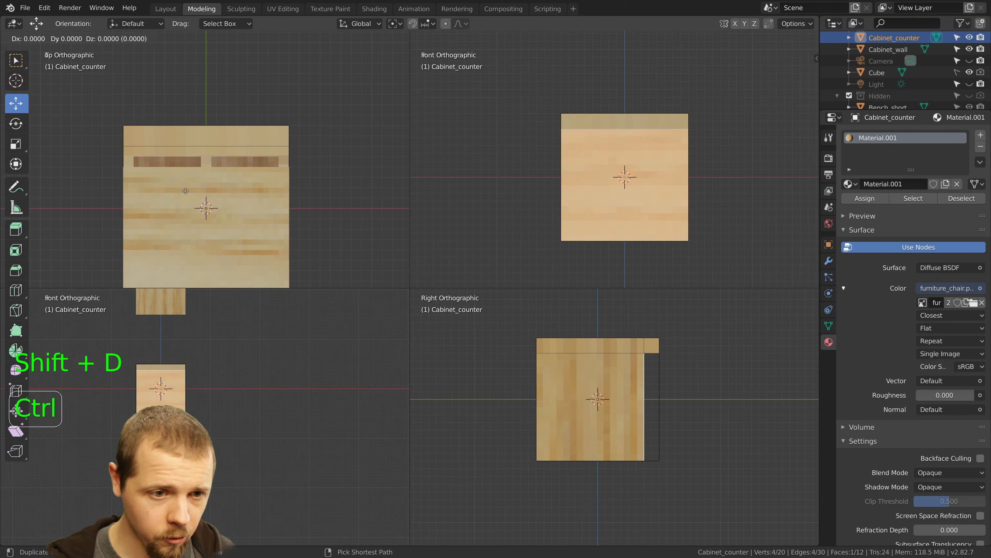
pyautogui.click(193, 163)
pyautogui.moveTo(648, 161); pyautogui.dragTo(582, 187, button='middle')
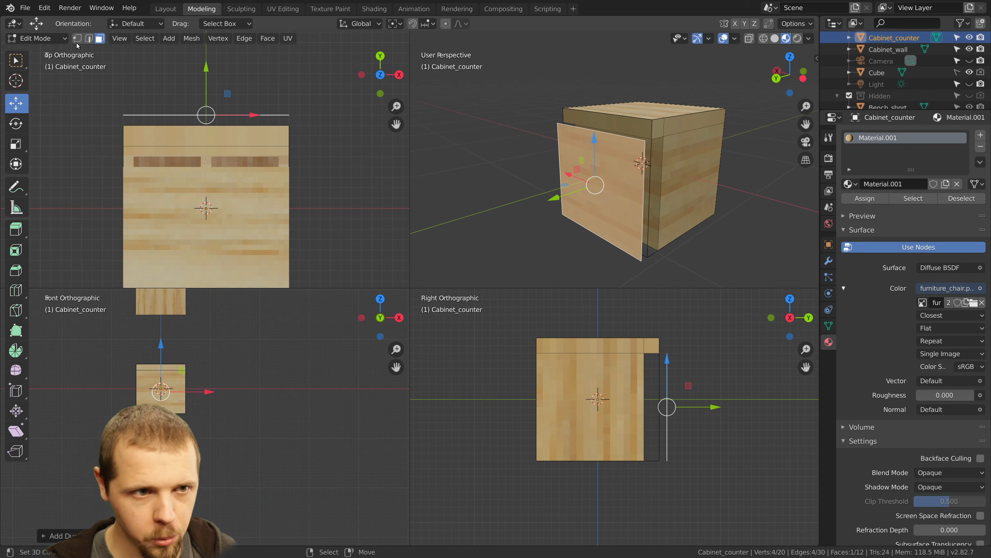
# Shorten the duplicated door panel by lowering its top edge slightly and raising its bottom edge with snapping
pyautogui.click(88, 38)
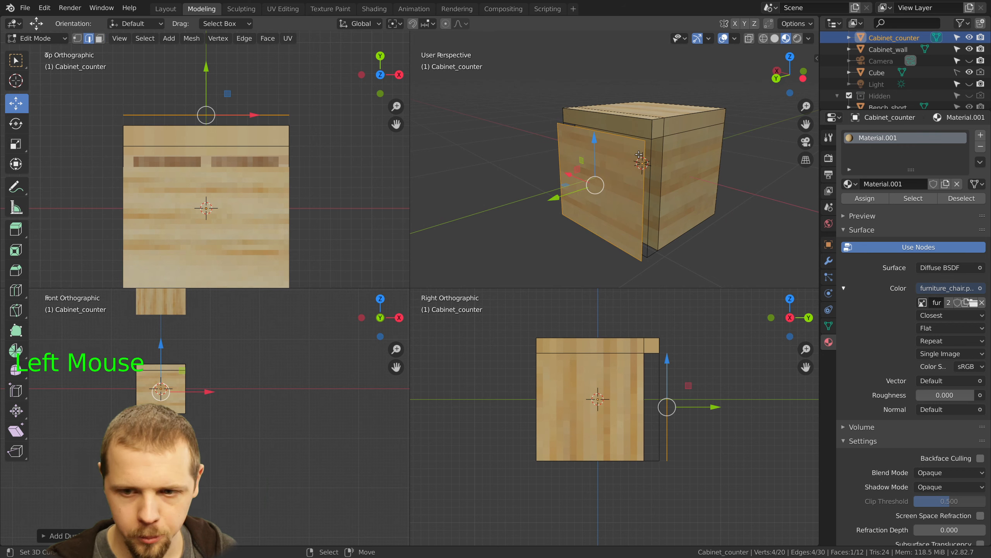
pyautogui.rightClick(643, 179)
pyautogui.rightClick(604, 133)
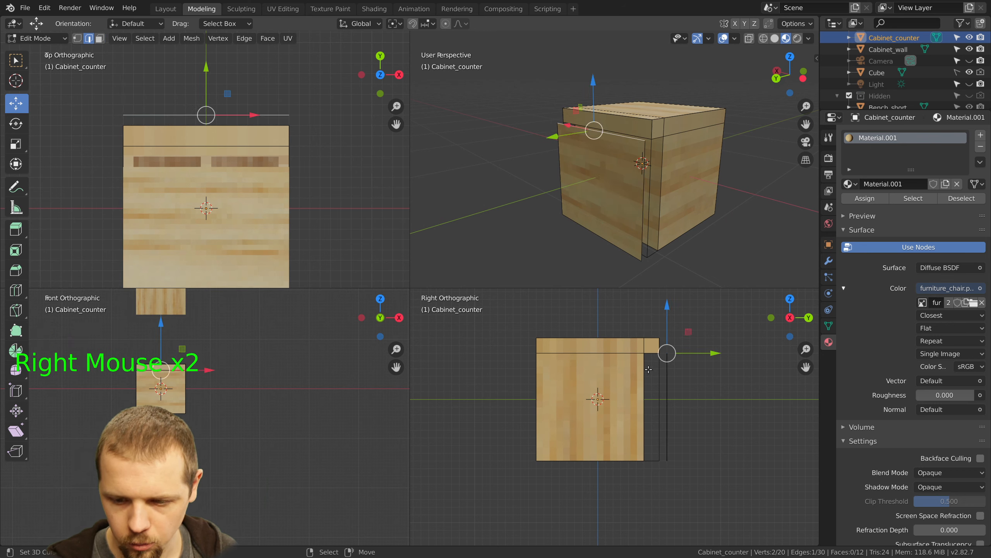
pyautogui.keyDown('ctrl'); pyautogui.moveTo(668, 317); pyautogui.dragTo(670, 324); pyautogui.keyUp('ctrl')
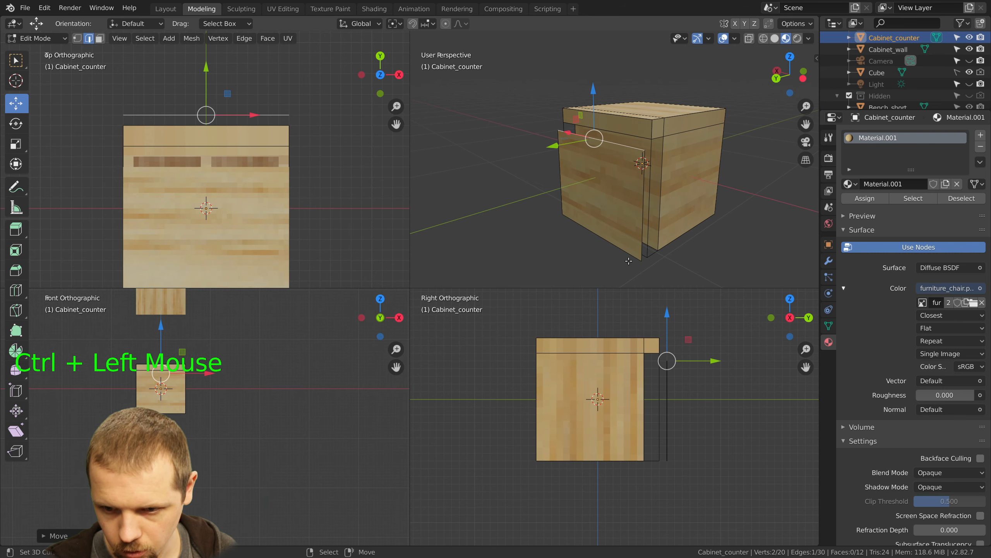
pyautogui.rightClick(630, 256)
pyautogui.keyDown('ctrl'); pyautogui.moveTo(668, 416); pyautogui.dragTo(669, 397); pyautogui.keyUp('ctrl')
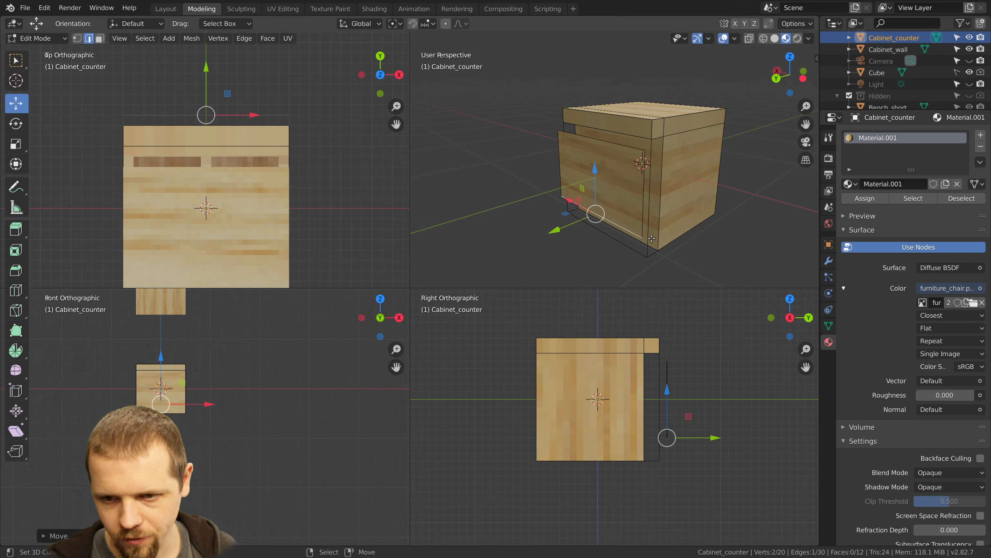
pyautogui.moveTo(620, 218); pyautogui.dragTo(637, 213, button='middle')
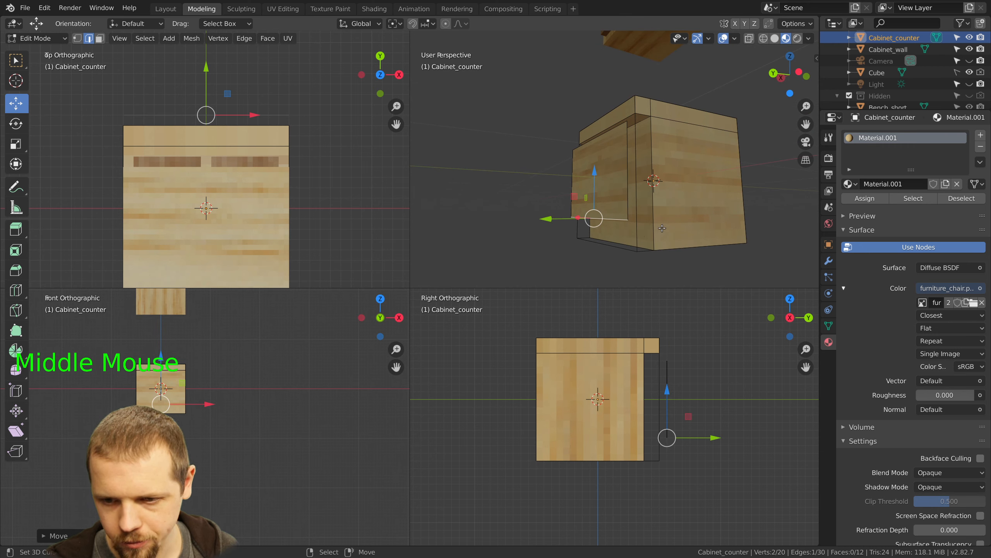
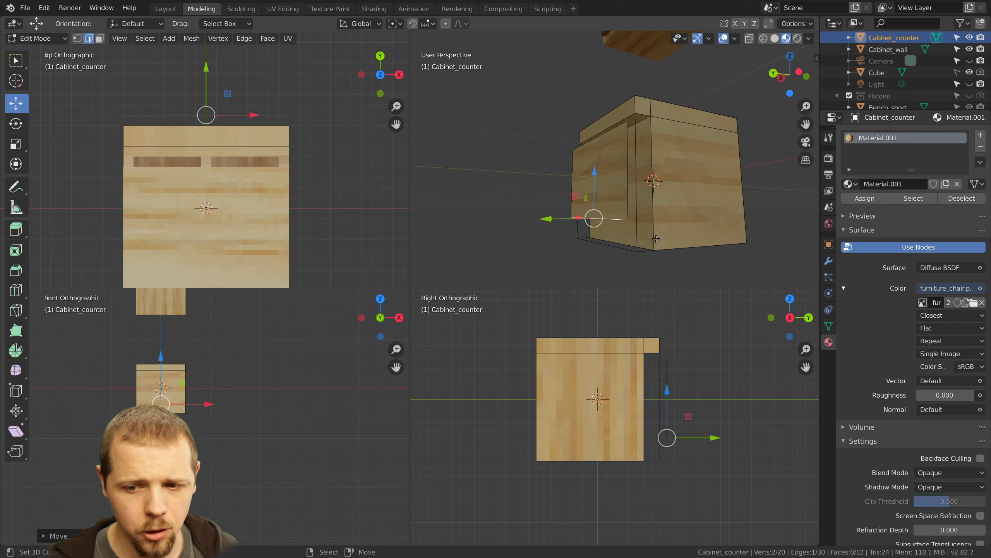
# Raise the bottom edges of the cabinet body's front and both sides together to clear space for a plinth
pyautogui.rightClick(642, 432)
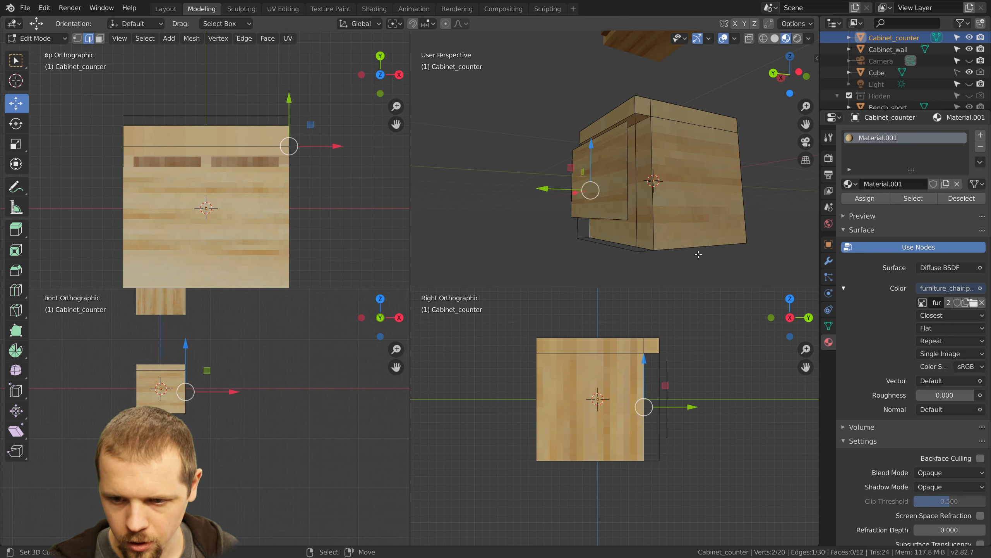
pyautogui.moveTo(701, 254); pyautogui.dragTo(671, 231, button='middle')
pyautogui.rightClick(658, 219)
pyautogui.keyDown('shift'); pyautogui.rightClick(635, 227); pyautogui.keyUp('shift')
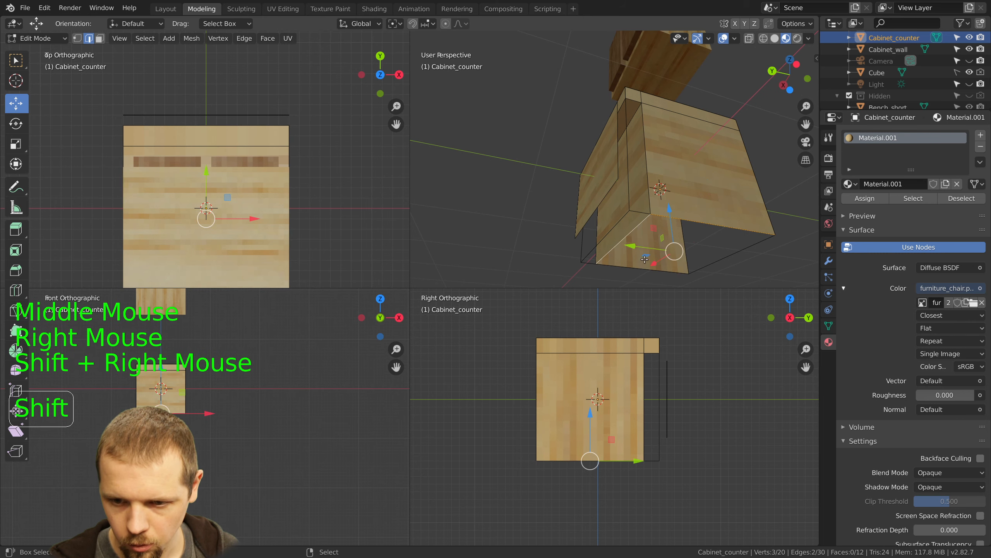
pyautogui.keyDown('shift'); pyautogui.rightClick(621, 240); pyautogui.keyUp('shift')
pyautogui.keyDown('ctrl'); pyautogui.moveTo(591, 432); pyautogui.dragTo(593, 421); pyautogui.keyUp('ctrl')
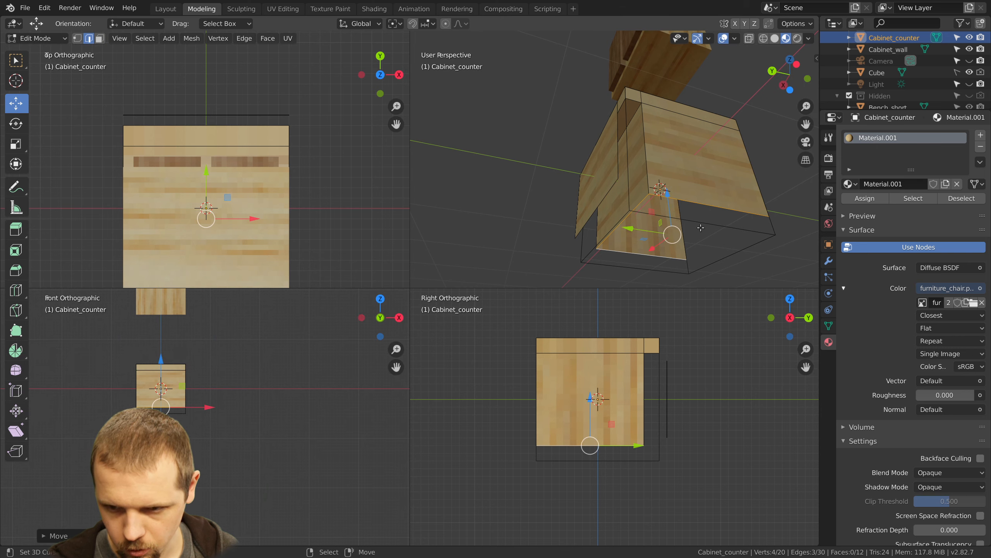
pyautogui.moveTo(663, 250)
pyautogui.mouseDown(button='middle')
pyautogui.moveTo(684, 237)
pyautogui.moveTo(672, 206)
pyautogui.moveTo(678, 249)
pyautogui.moveTo(681, 242)
pyautogui.mouseUp(button='middle')
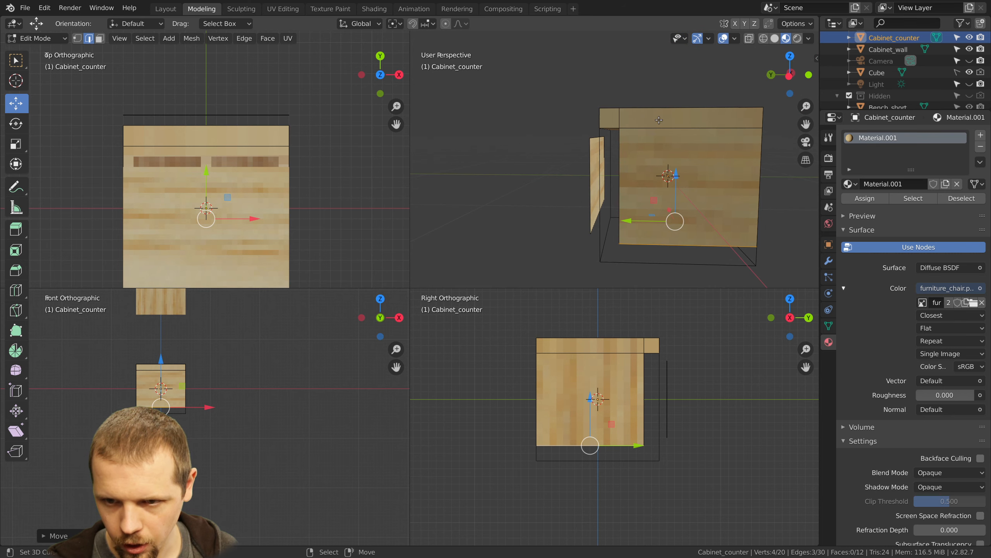
# Add a vertical loop cut across the cabinet body and move it forward to just behind the front face
pyautogui.rightClick(696, 128)
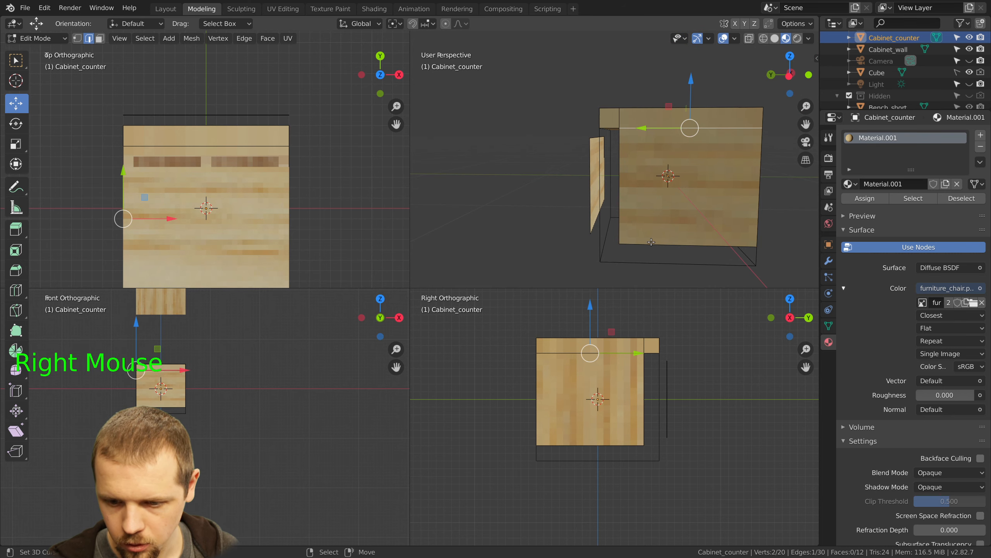
pyautogui.rightClick(584, 354)
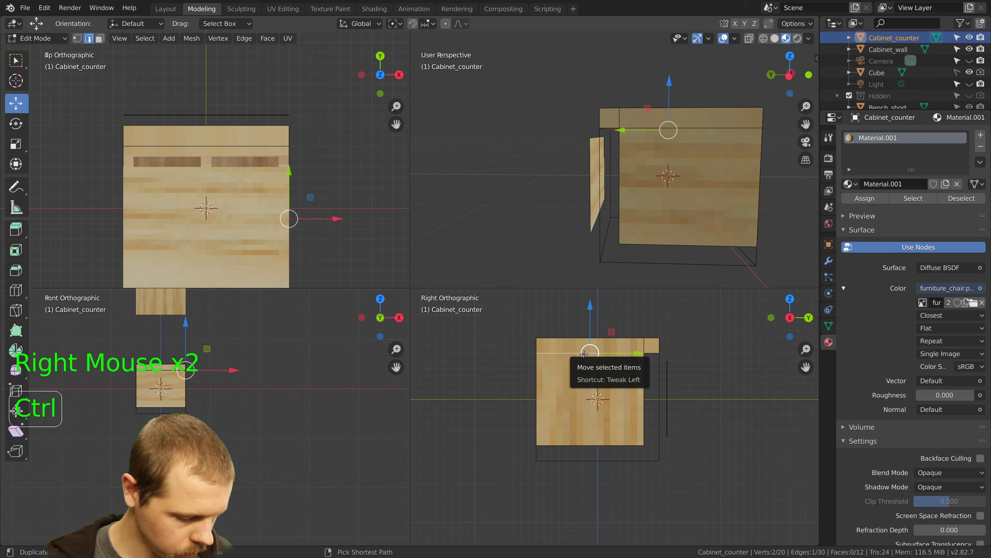
pyautogui.hotkey('ctrl', 'r')
pyautogui.click(584, 354)
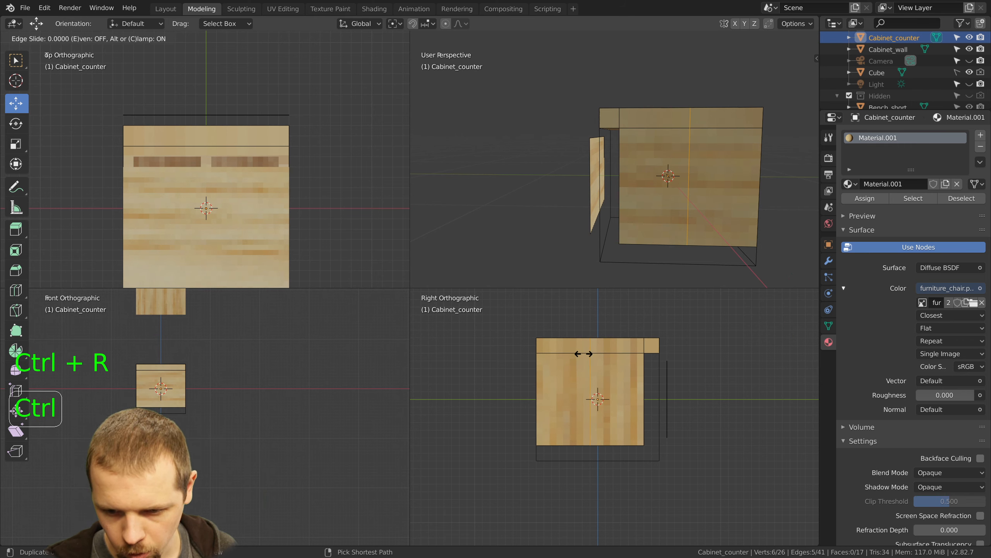
pyautogui.click(584, 354)
pyautogui.keyDown('ctrl'); pyautogui.moveTo(633, 391); pyautogui.dragTo(672, 387); pyautogui.keyUp('ctrl')
pyautogui.moveTo(664, 218); pyautogui.dragTo(649, 200, button='middle')
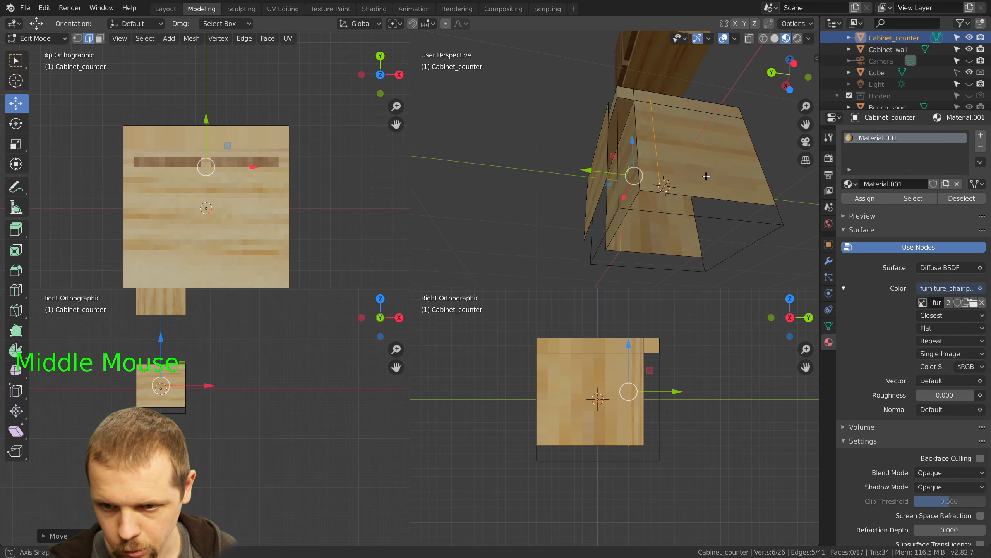
# Fill the underside of the cabinet's front strip with a face between the loop cut and the front edge
pyautogui.rightClick(647, 191)
pyautogui.keyDown('shift'); pyautogui.rightClick(622, 219); pyautogui.keyUp('shift')
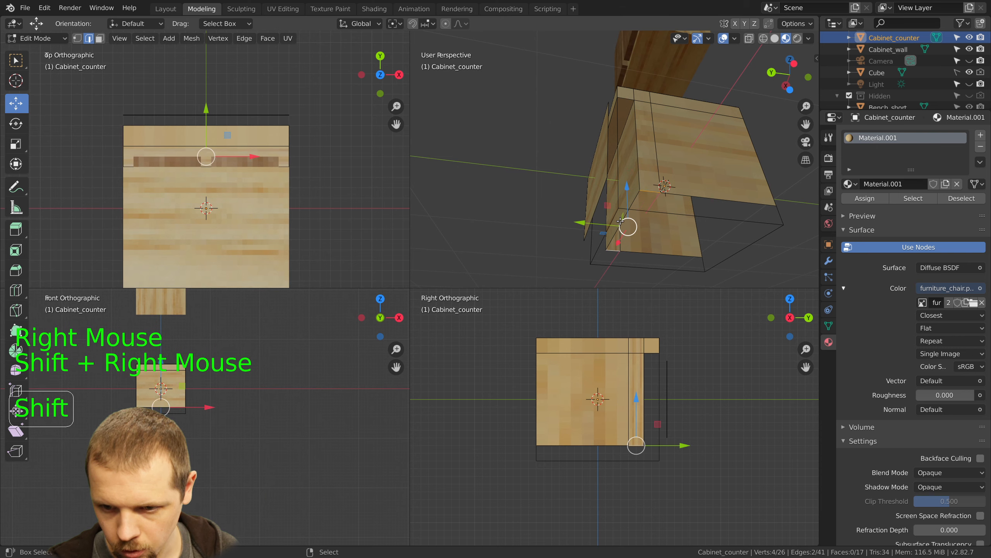
pyautogui.keyDown('shift'); pyautogui.rightClick(620, 217); pyautogui.keyUp('shift')
pyautogui.press('f')
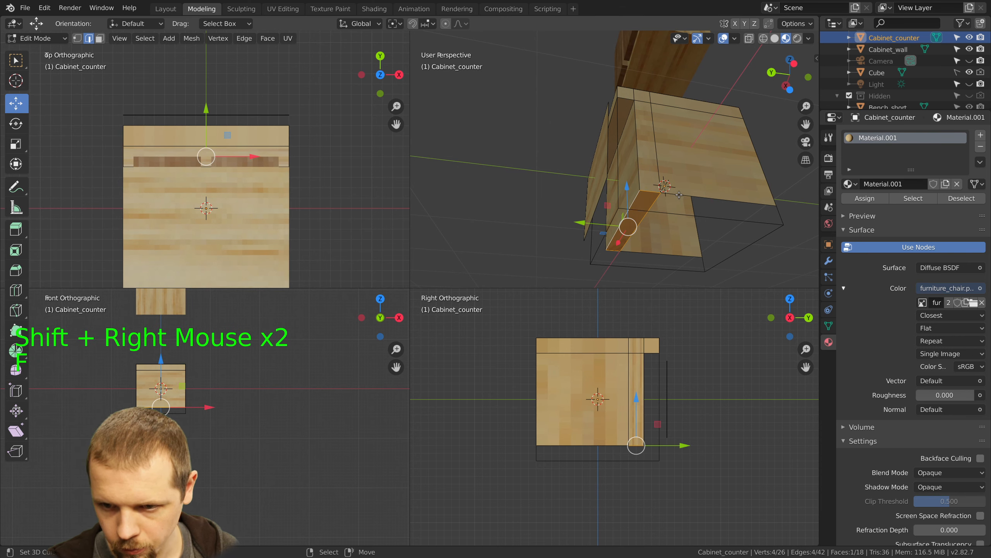
# Extrude the bottom edges of both side walls behind the loop cut down by 0.125
pyautogui.rightClick(617, 446)
pyautogui.keyDown('shift'); pyautogui.rightClick(619, 449); pyautogui.keyUp('shift')
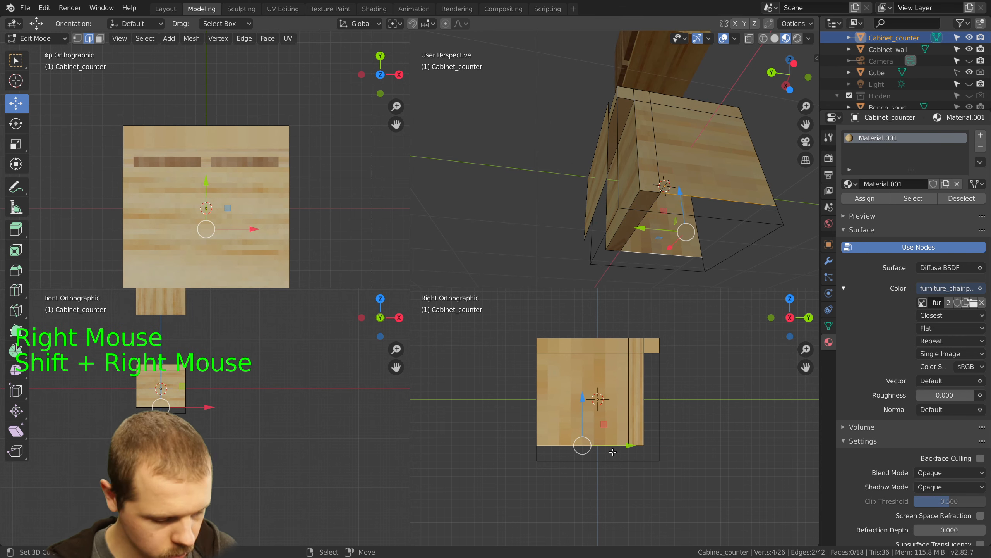
pyautogui.press('e')
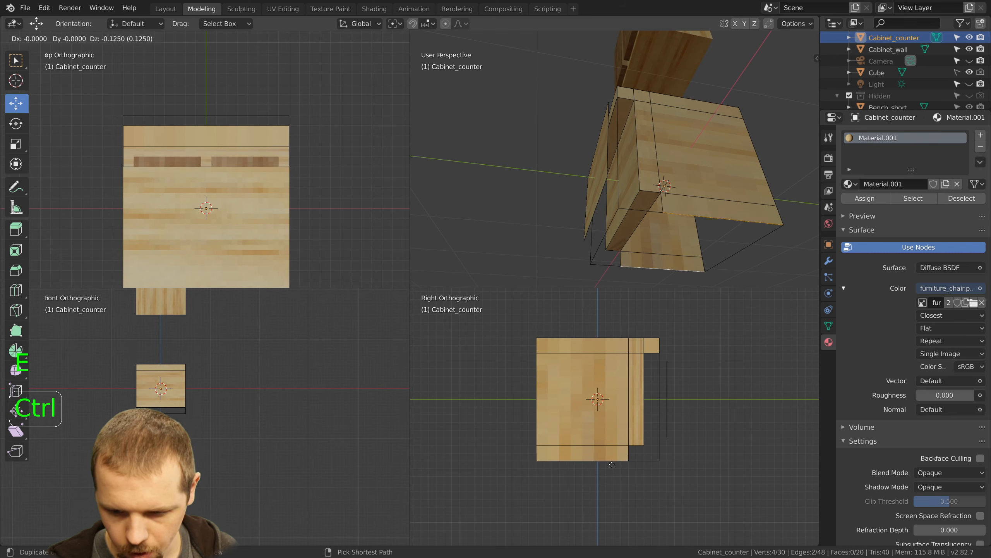
pyautogui.keyDown('ctrl'); pyautogui.click(612, 465); pyautogui.keyUp('ctrl')
pyautogui.moveTo(690, 301); pyautogui.dragTo(690, 301, button='middle')
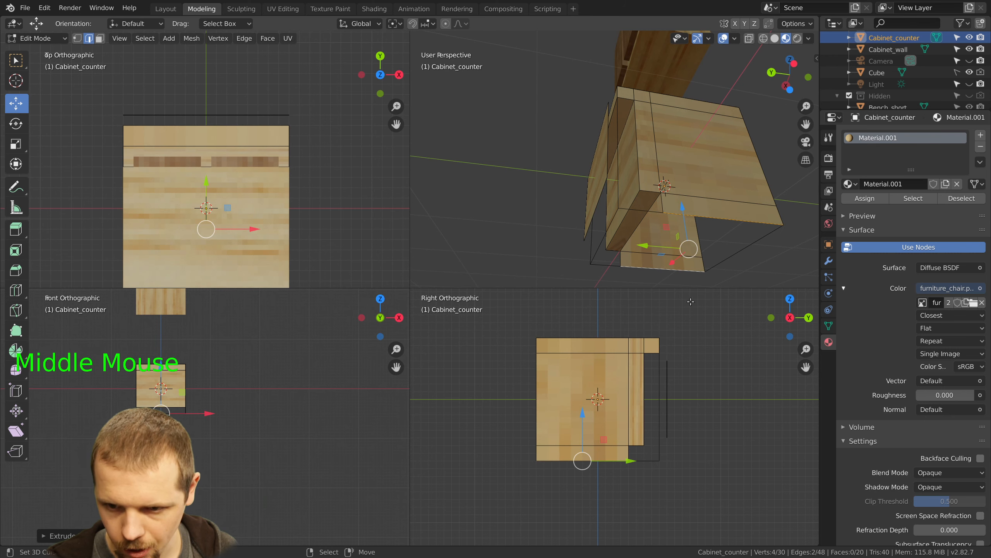
# Fill the recessed toe-kick face between the front vertical edges of the two extruded side strips, and clear the selection
pyautogui.rightClick(621, 259)
pyautogui.keyDown('shift'); pyautogui.rightClick(661, 211); pyautogui.keyUp('shift')
pyautogui.press('f')
pyautogui.scroll(-2, 662, 235)
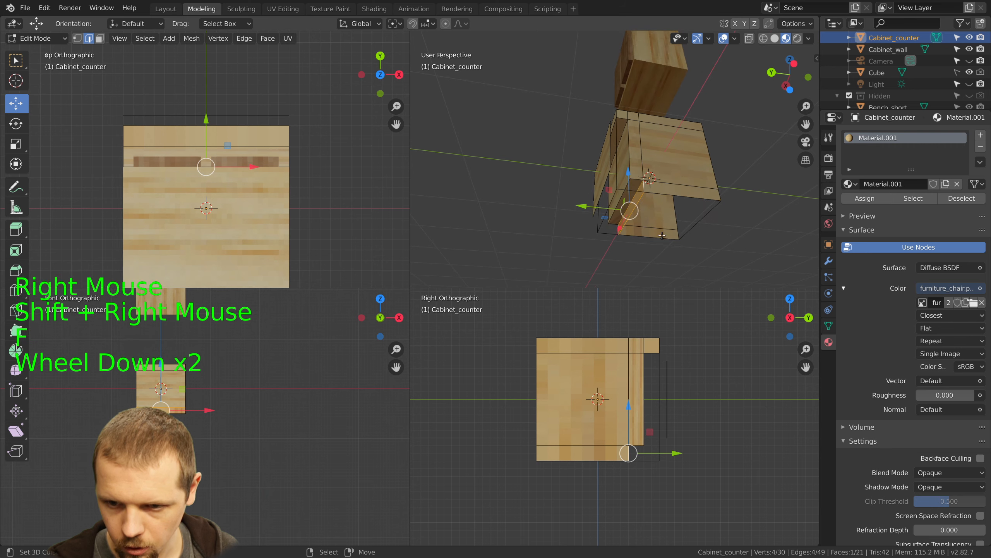
pyautogui.moveTo(662, 235)
pyautogui.mouseDown(button='middle')
pyautogui.moveTo(637, 221)
pyautogui.moveTo(653, 230)
pyautogui.moveTo(647, 242)
pyautogui.mouseUp(button='middle')
pyautogui.press('a')
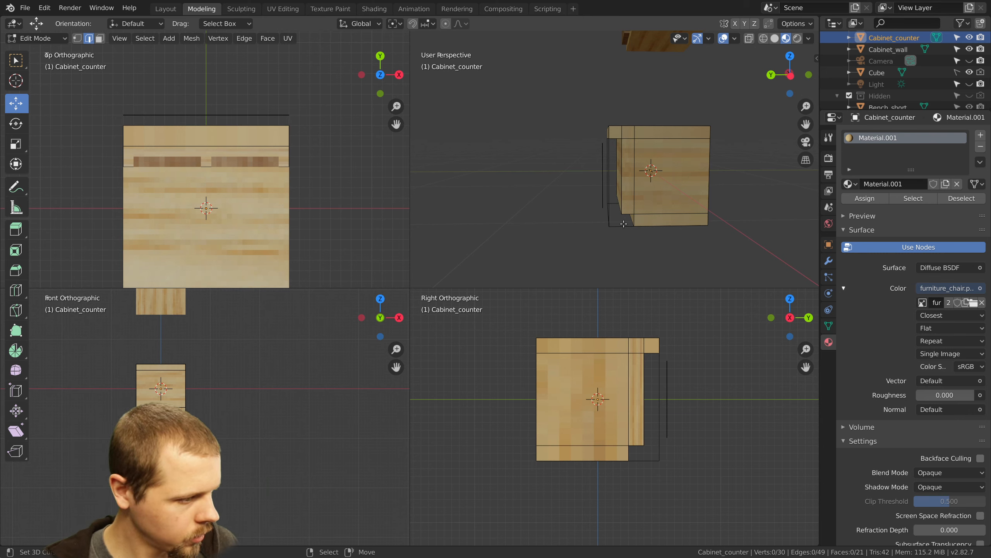
# Narrow the door panel by moving its two vertical side edges inward by equal amounts, and clear the selection
pyautogui.moveTo(623, 223); pyautogui.dragTo(705, 208, button='middle')
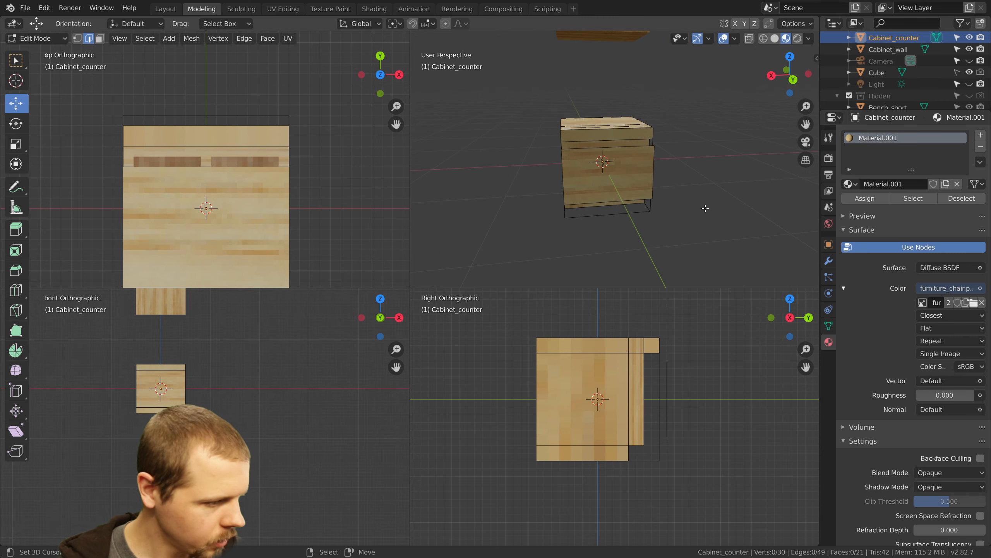
pyautogui.rightClick(649, 167)
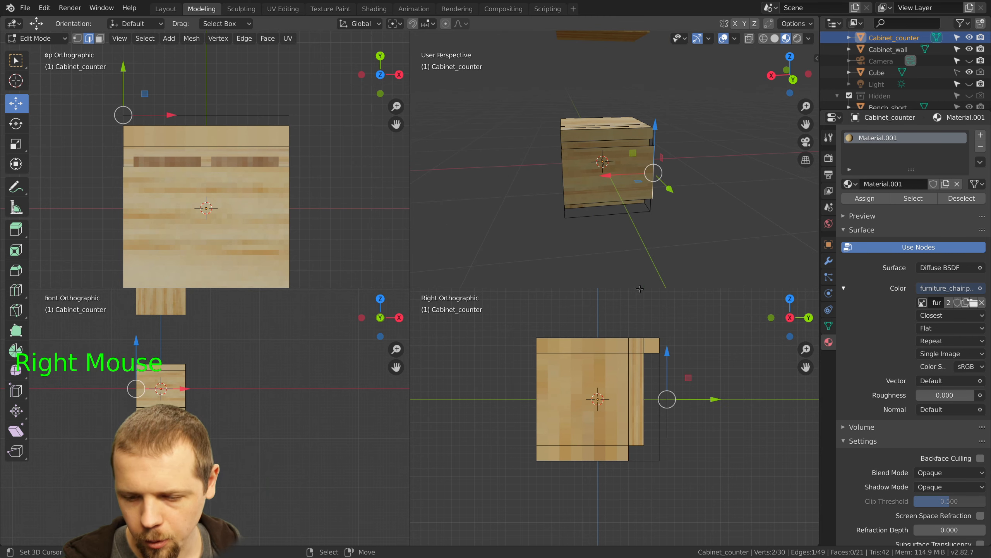
pyautogui.keyDown('ctrl'); pyautogui.moveTo(172, 115); pyautogui.dragTo(174, 115); pyautogui.keyUp('ctrl')
pyautogui.moveTo(575, 172); pyautogui.dragTo(555, 168, button='middle')
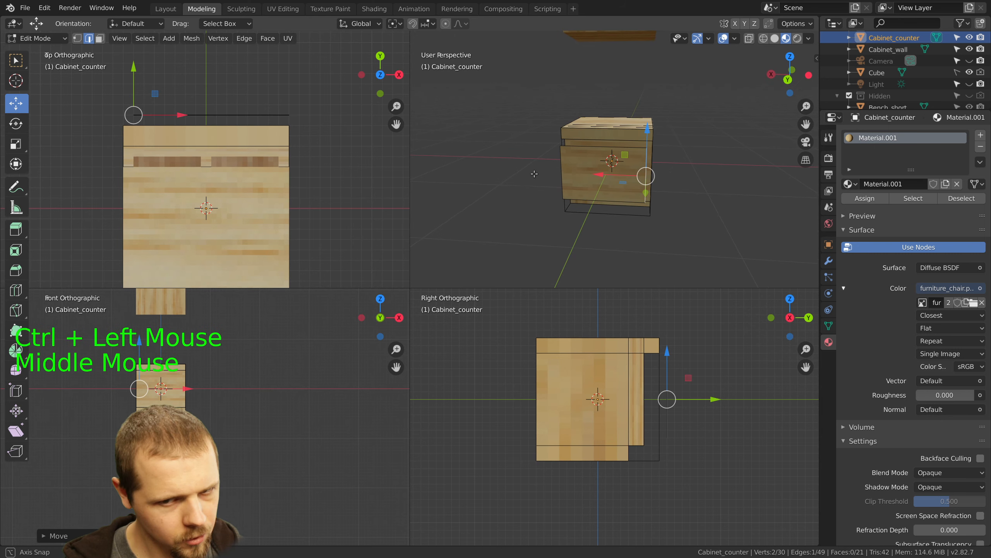
pyautogui.rightClick(556, 165)
pyautogui.keyDown('ctrl'); pyautogui.click(329, 114); pyautogui.keyUp('ctrl')
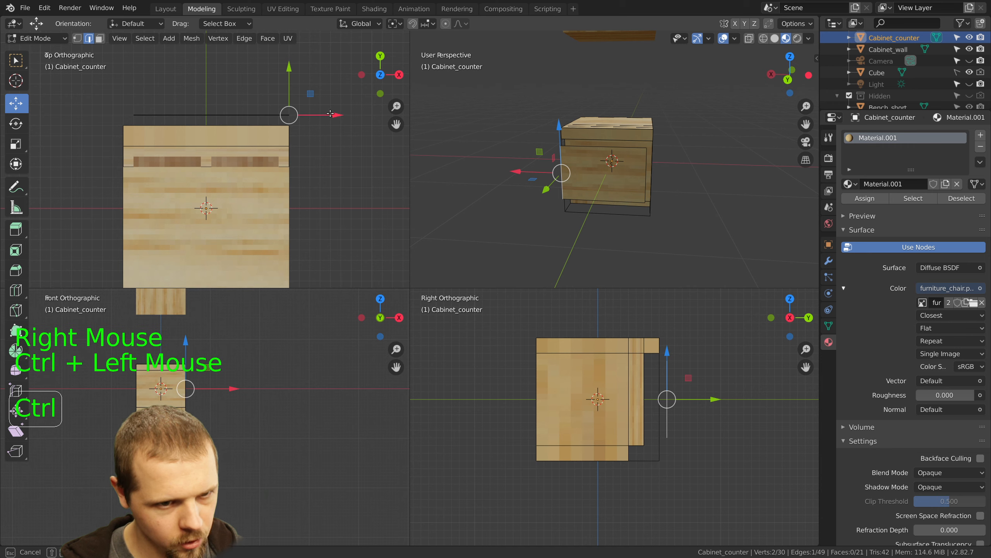
pyautogui.keyDown('ctrl'); pyautogui.moveTo(339, 115); pyautogui.dragTo(331, 115); pyautogui.keyUp('ctrl')
pyautogui.scroll(1, 647, 203)
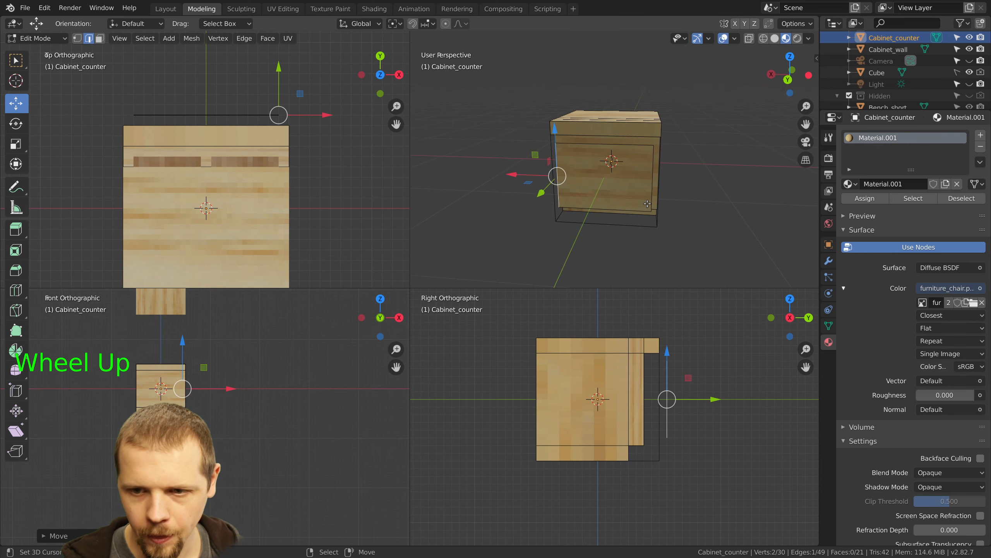
pyautogui.press('a')
# Select the whole detached door panel face and extrude it outward, away from the cabinet front, into a thin board
pyautogui.scroll(1, 646, 203)
pyautogui.moveTo(647, 202); pyautogui.dragTo(641, 193, button='middle')
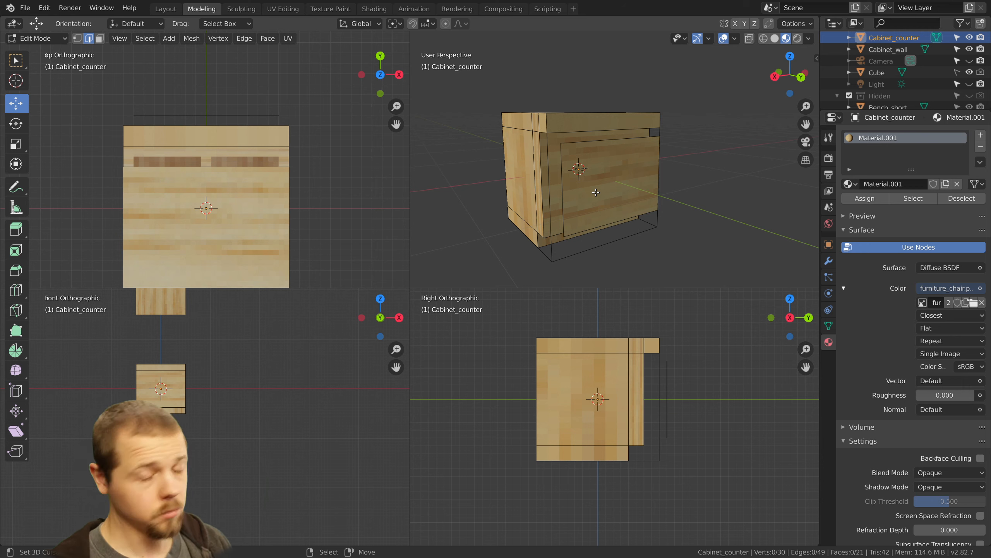
pyautogui.rightClick(603, 168)
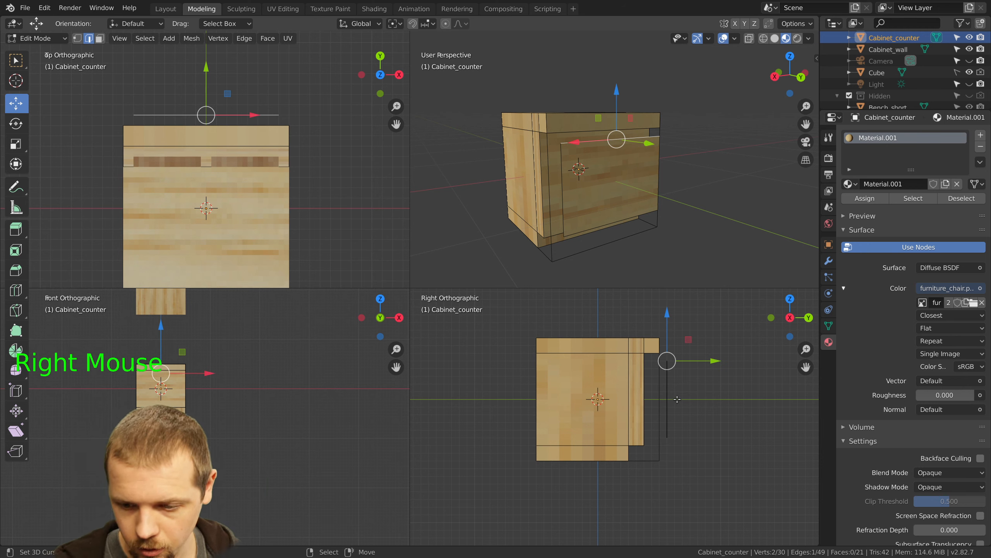
pyautogui.press('ctrl+KP_Add')
pyautogui.press('ctrl+KP_Add')
pyautogui.press('ctrl+KP_Add')
pyautogui.press('ctrl+KP_Add')
pyautogui.press('ctrl+KP_Add')
pyautogui.press('ctrl+KP_Add')
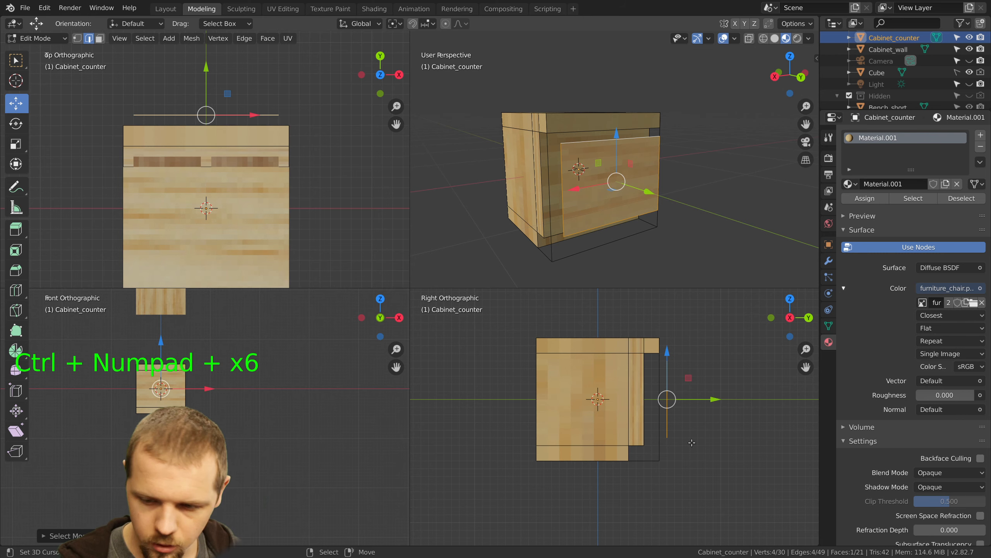
pyautogui.press('e')
pyautogui.click(608, 253)
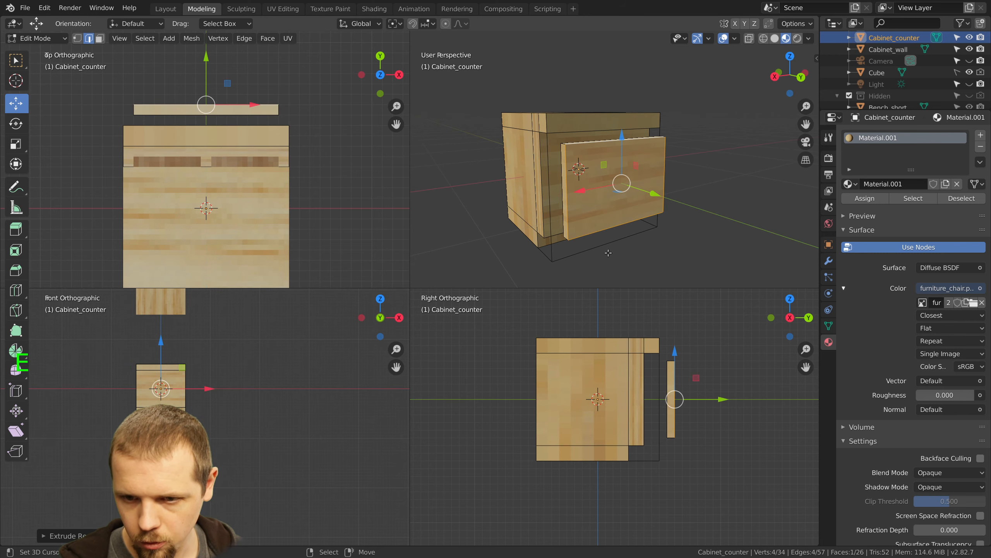
# Delete the back face of the door panel that faces the cabinet
pyautogui.moveTo(608, 253); pyautogui.dragTo(642, 198, button='middle')
pyautogui.rightClick(642, 198)
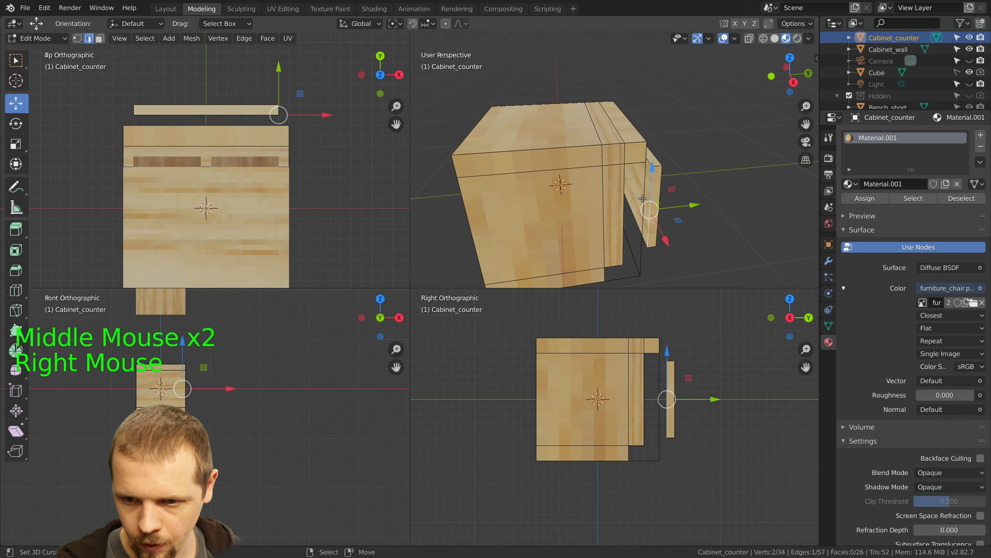
pyautogui.press('x')
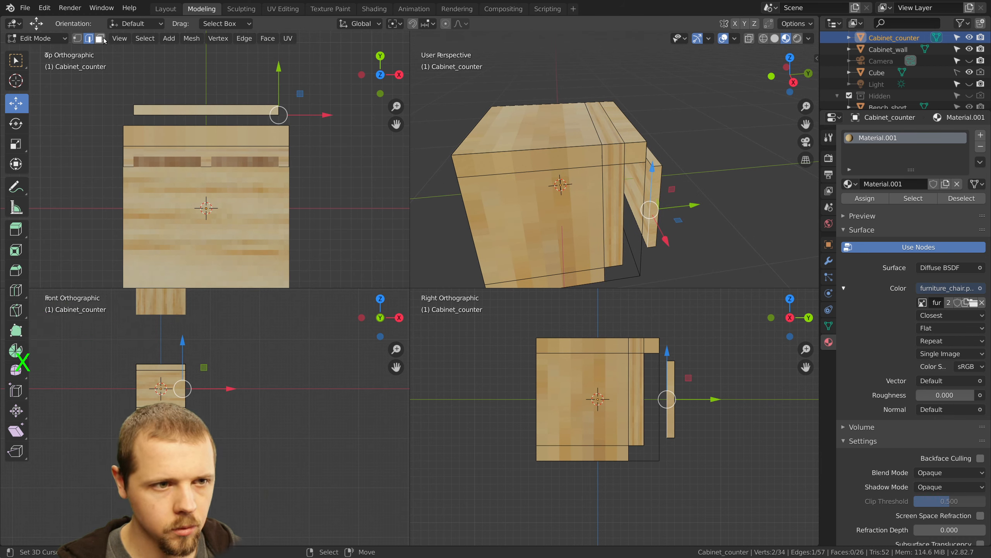
pyautogui.click(101, 38)
pyautogui.rightClick(642, 189)
pyautogui.press('x')
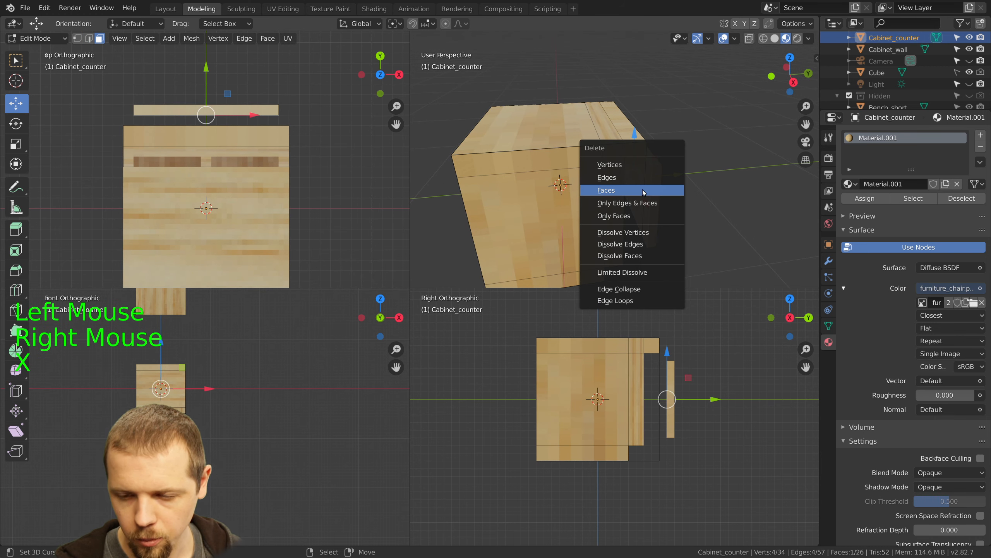
pyautogui.click(643, 189)
# Display the face normals to check which way the door panel and cabinet faces point, and hide them again
pyautogui.moveTo(642, 189); pyautogui.dragTo(615, 180, button='middle')
pyautogui.rightClick(614, 180)
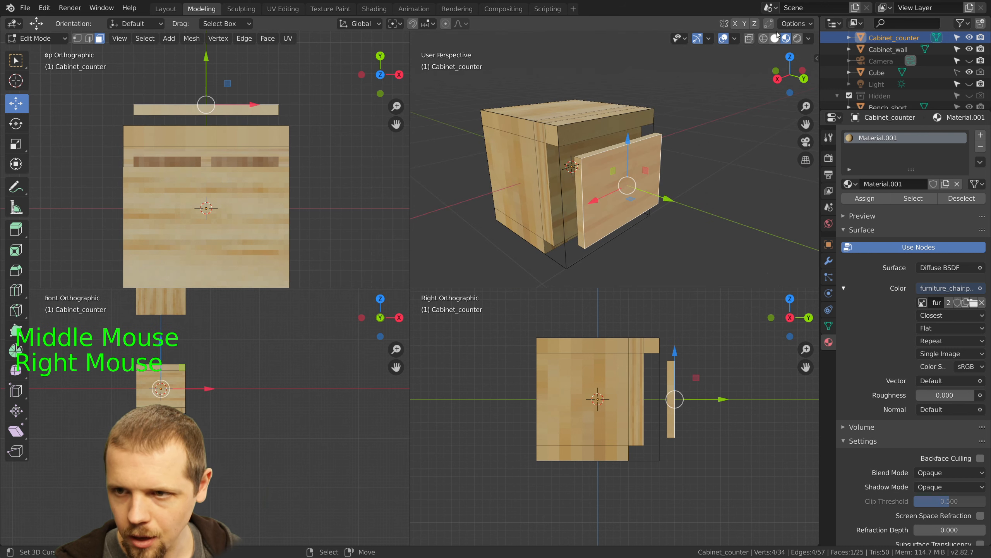
pyautogui.click(735, 39)
pyautogui.click(687, 455)
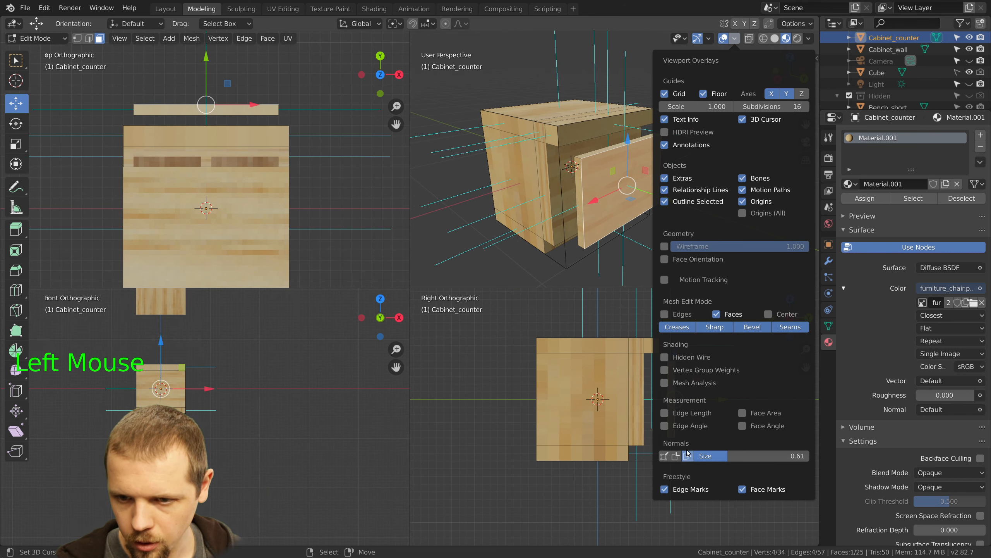
pyautogui.press('a')
pyautogui.moveTo(625, 195)
pyautogui.mouseDown(button='middle')
pyautogui.moveTo(597, 218)
pyautogui.moveTo(630, 185)
pyautogui.mouseUp(button='middle')
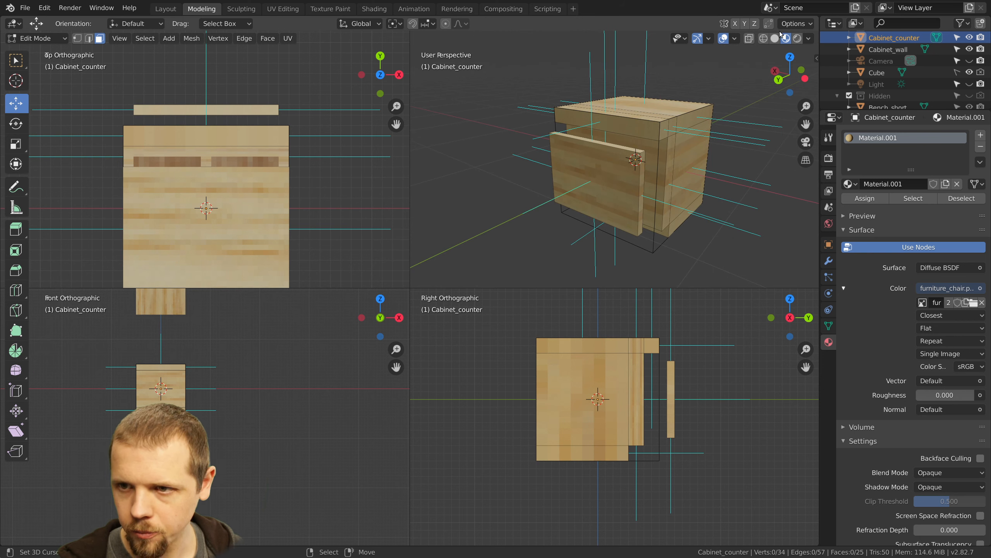
pyautogui.click(734, 38)
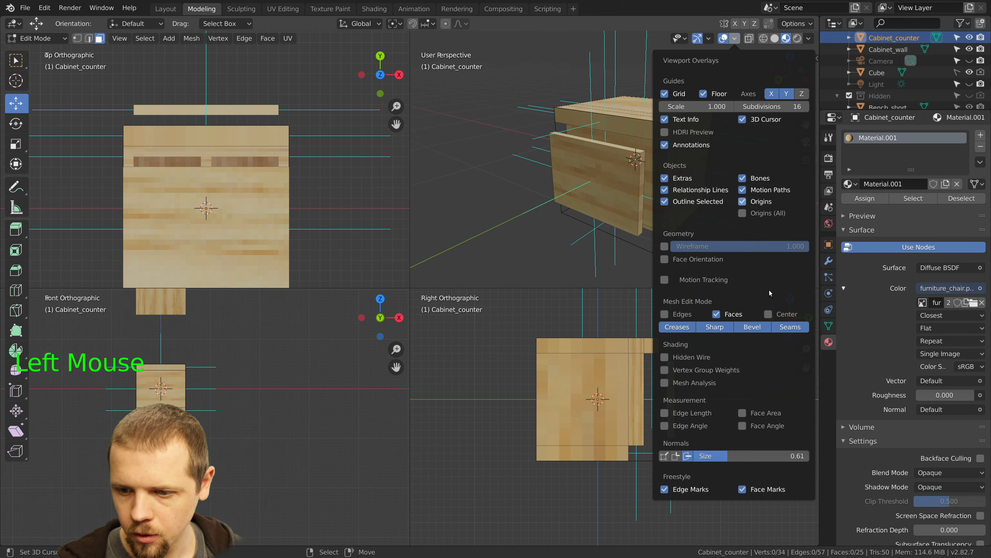
pyautogui.click(687, 456)
# Select the entire door panel, move it back along Y with snapping until it sits against the cabinet front, and clear the selection
pyautogui.rightClick(604, 184)
pyautogui.press('ctrl+KP_Add')
pyautogui.press('ctrl+KP_Add')
pyautogui.press('ctrl+KP_Add')
pyautogui.press('ctrl+KP_Add')
pyautogui.press('ctrl+KP_Add')
pyautogui.press('ctrl+KP_Add')
pyautogui.press('ctrl+KP_Add')
pyautogui.press('ctrl+KP_Add')
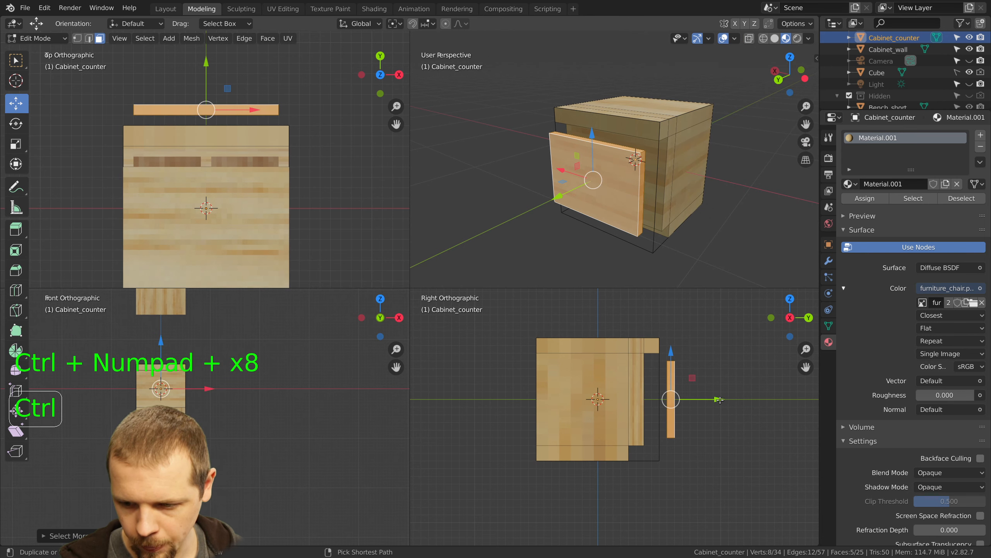
pyautogui.keyDown('ctrl'); pyautogui.moveTo(718, 399); pyautogui.dragTo(693, 400); pyautogui.keyUp('ctrl')
pyautogui.moveTo(699, 219); pyautogui.dragTo(655, 189, button='middle')
pyautogui.press('a')
pyautogui.scroll(-4, 648, 177)
pyautogui.scroll(-1, 647, 176)
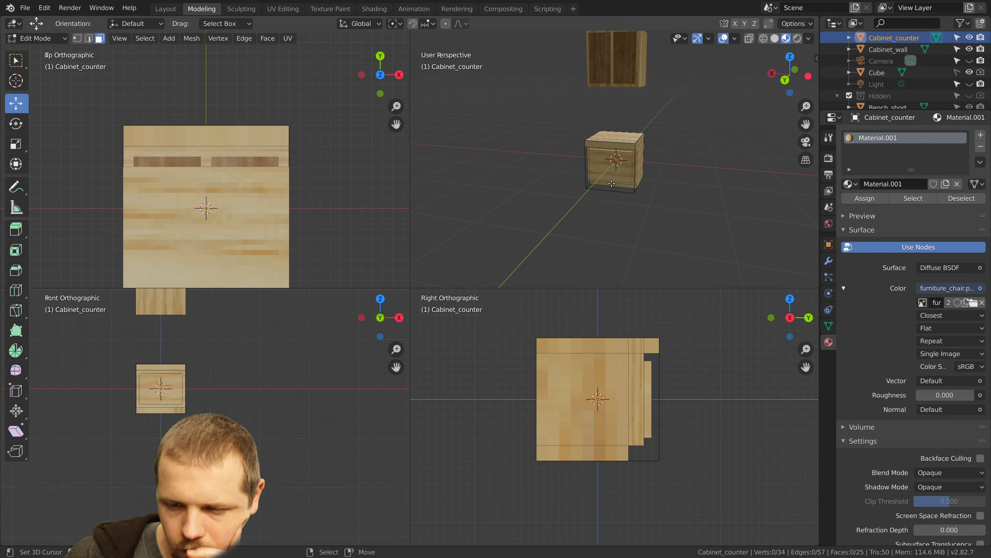
pyautogui.scroll(3, 615, 172)
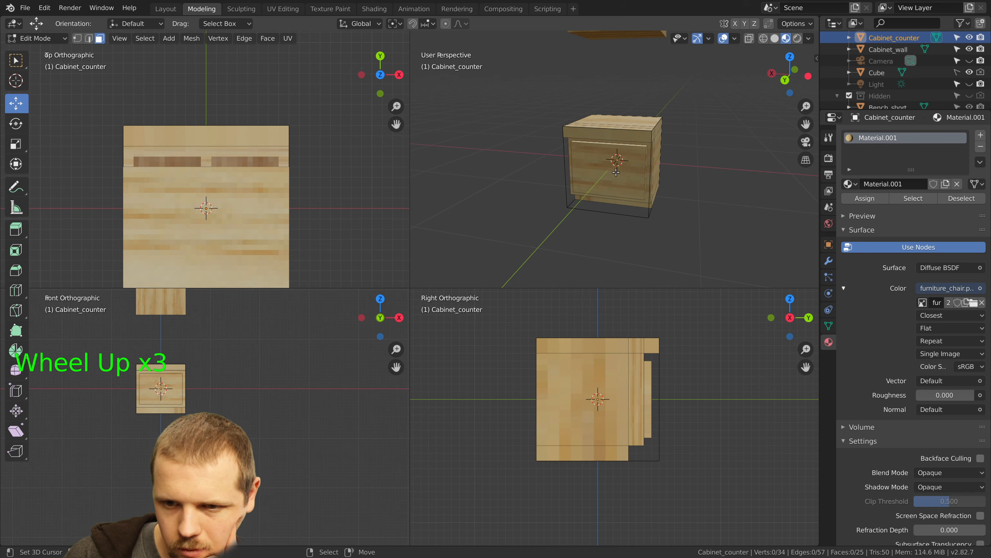
# Narrow the cabinet's front door panel by moving its side face along X to the cabinet's centre line
pyautogui.rightClick(615, 172)
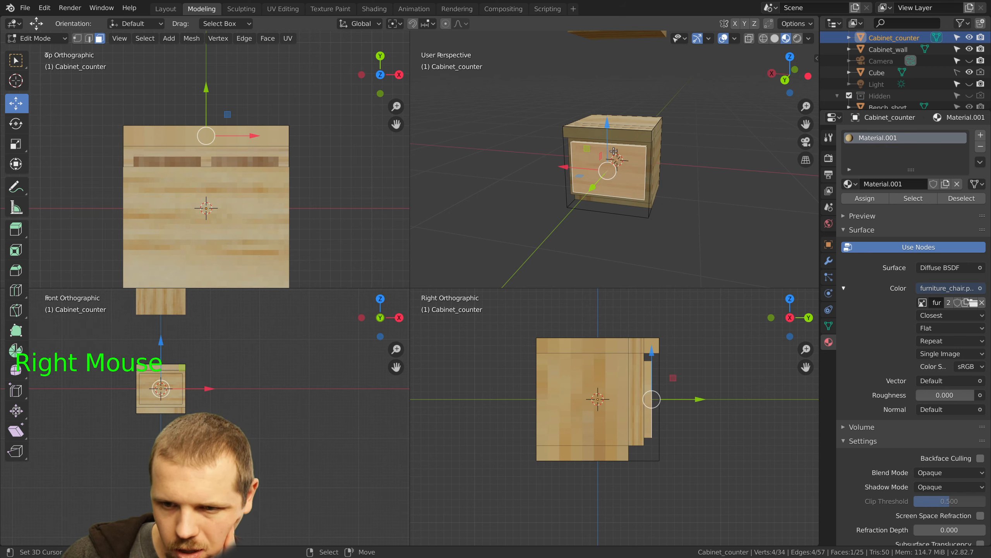
pyautogui.scroll(2, 613, 178)
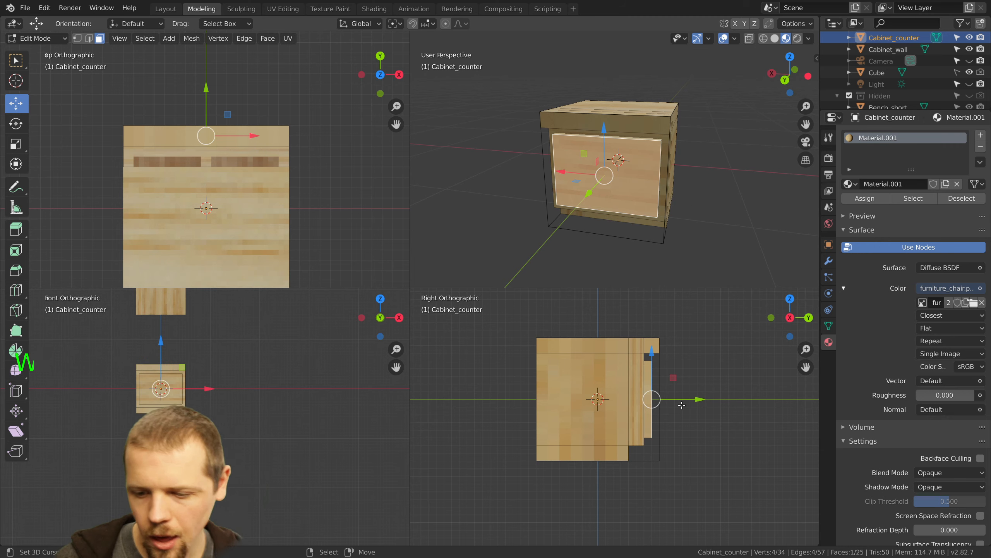
pyautogui.middleClick(580, 421)
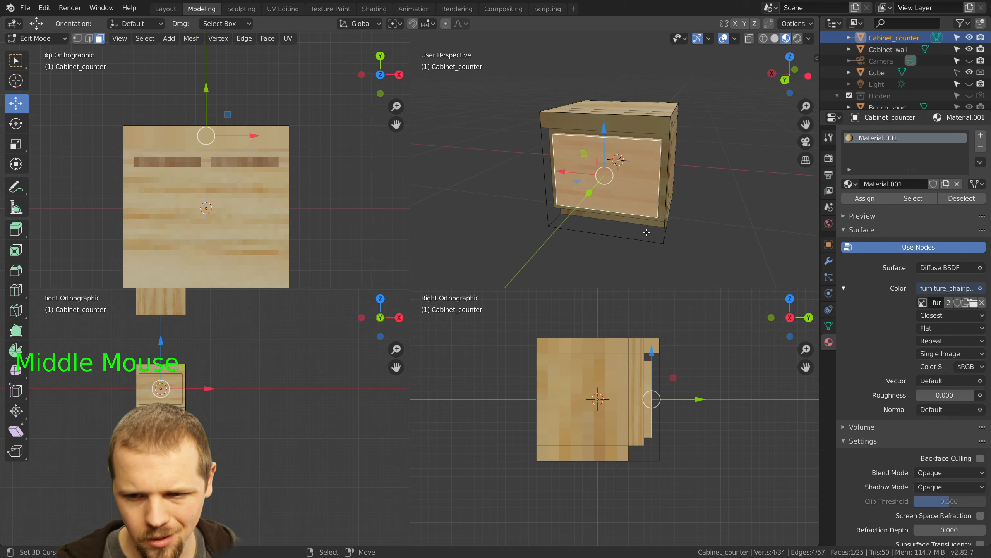
pyautogui.moveTo(647, 232); pyautogui.dragTo(658, 191, button='middle')
pyautogui.scroll(3, 659, 189)
pyautogui.rightClick(659, 188)
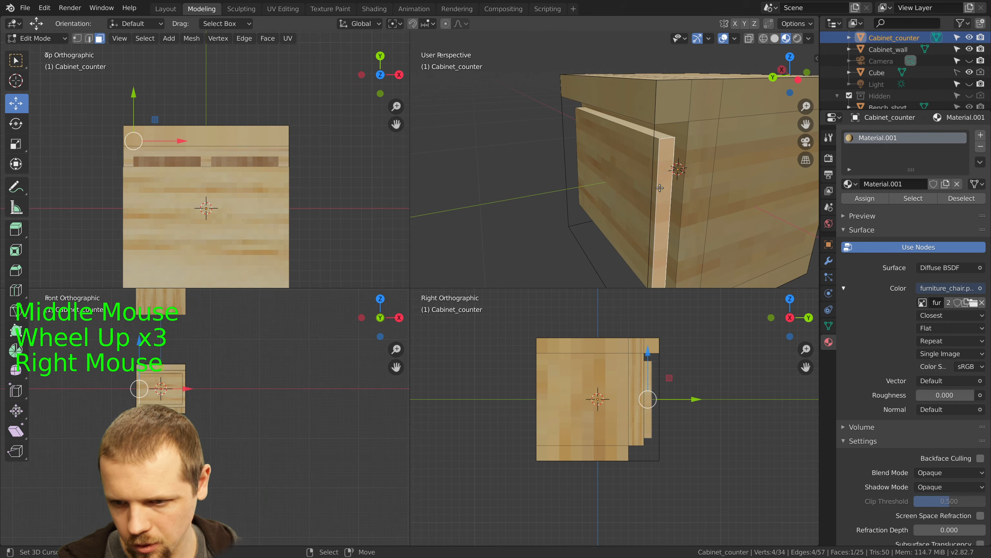
pyautogui.scroll(4, 203, 414)
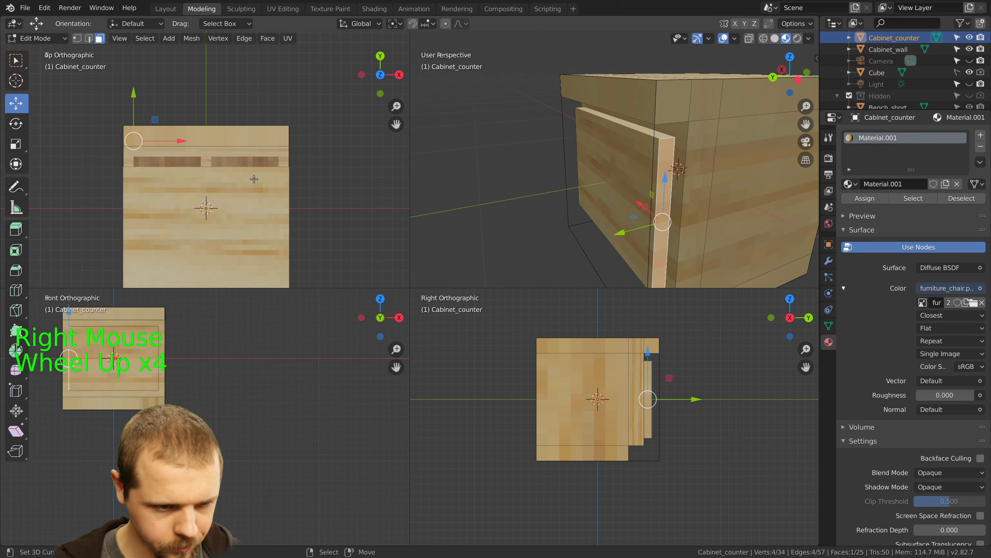
pyautogui.press('z')
pyautogui.click(160, 169)
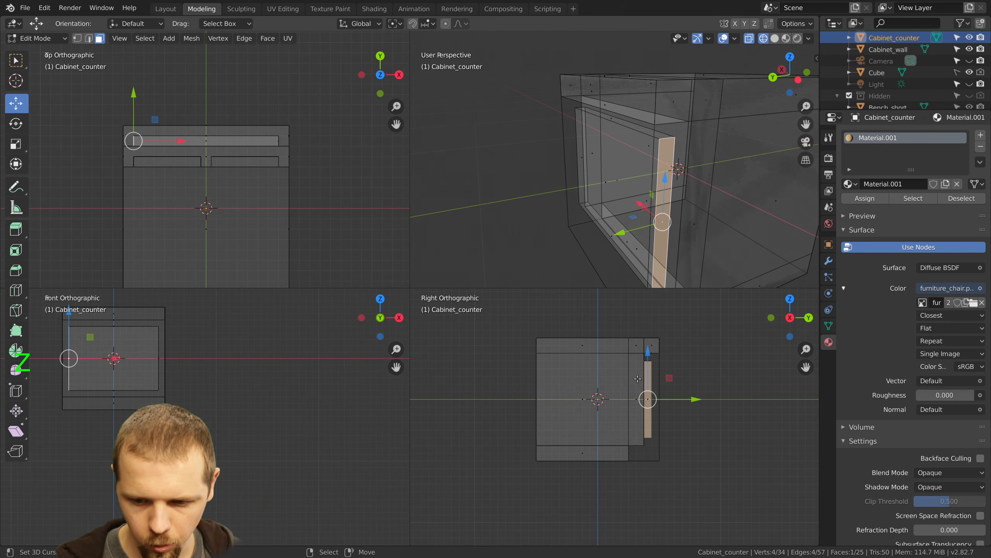
pyautogui.press('KP_3')
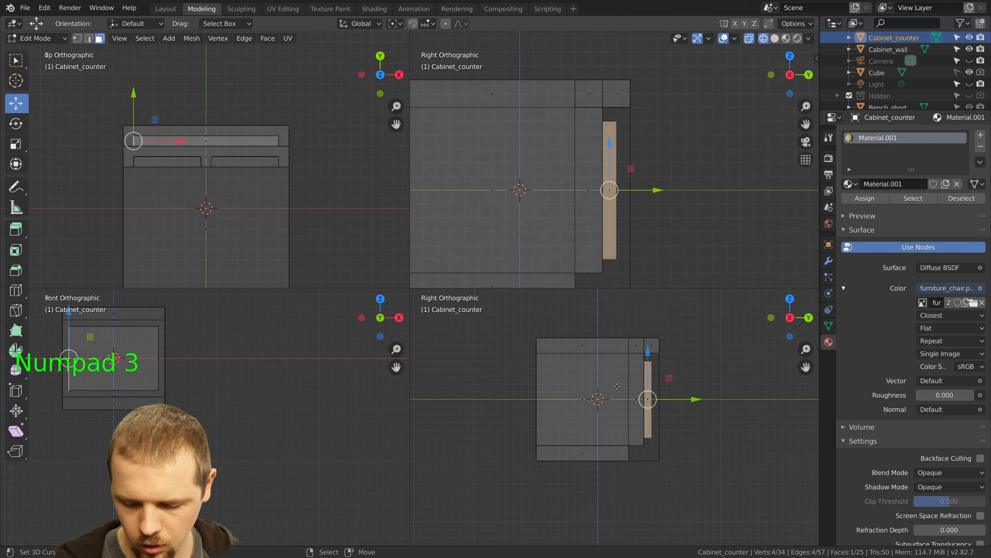
pyautogui.press('KP_1')
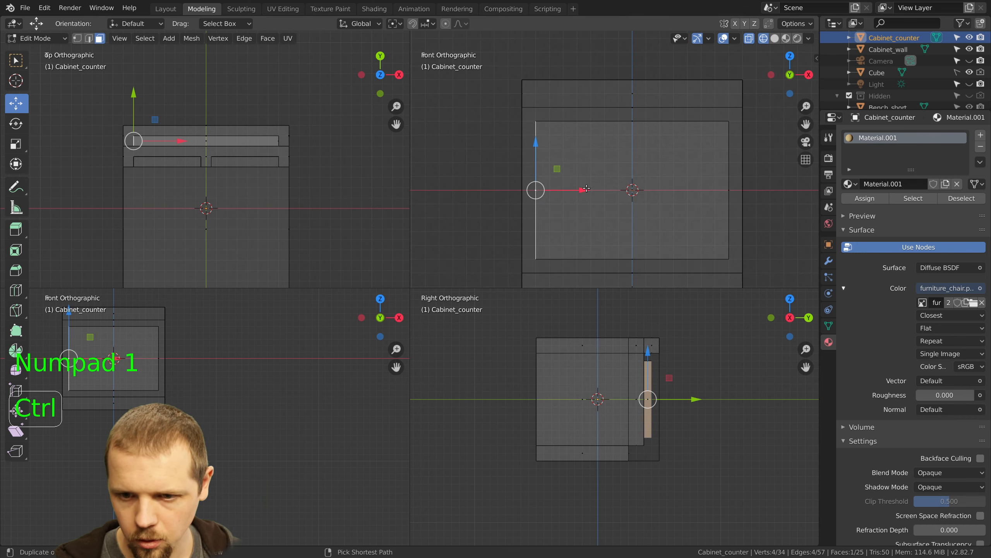
pyautogui.keyDown('ctrl'); pyautogui.moveTo(583, 190); pyautogui.dragTo(675, 187); pyautogui.keyUp('ctrl')
pyautogui.keyDown('ctrl'); pyautogui.moveTo(676, 187); pyautogui.dragTo(676, 187); pyautogui.keyUp('ctrl')
# Move the door's side face slightly past the centre line along X to leave a small gap
pyautogui.scroll(4, 676, 187)
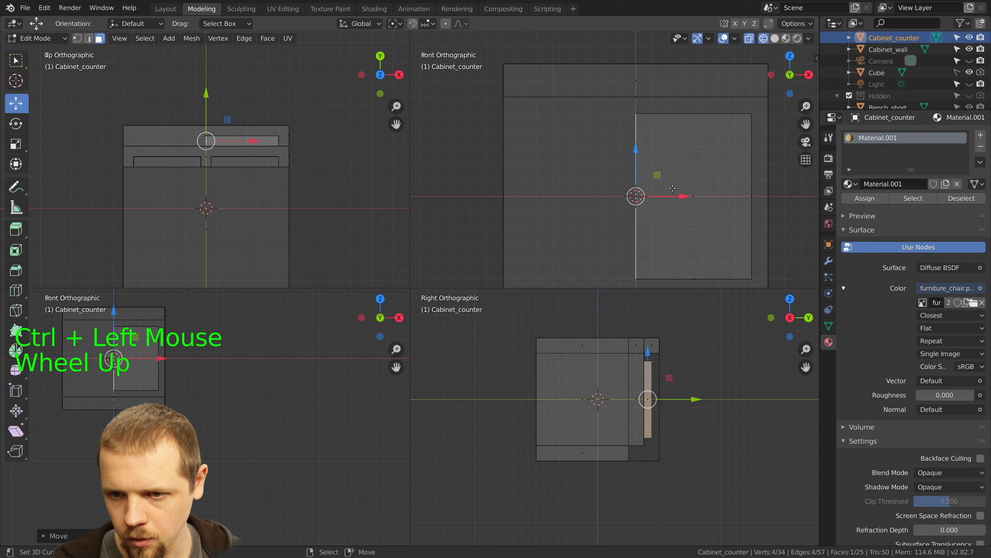
pyautogui.keyDown('shift'); pyautogui.moveTo(699, 135); pyautogui.dragTo(617, 130, button='middle'); pyautogui.keyUp('shift')
pyautogui.scroll(4, 616, 130)
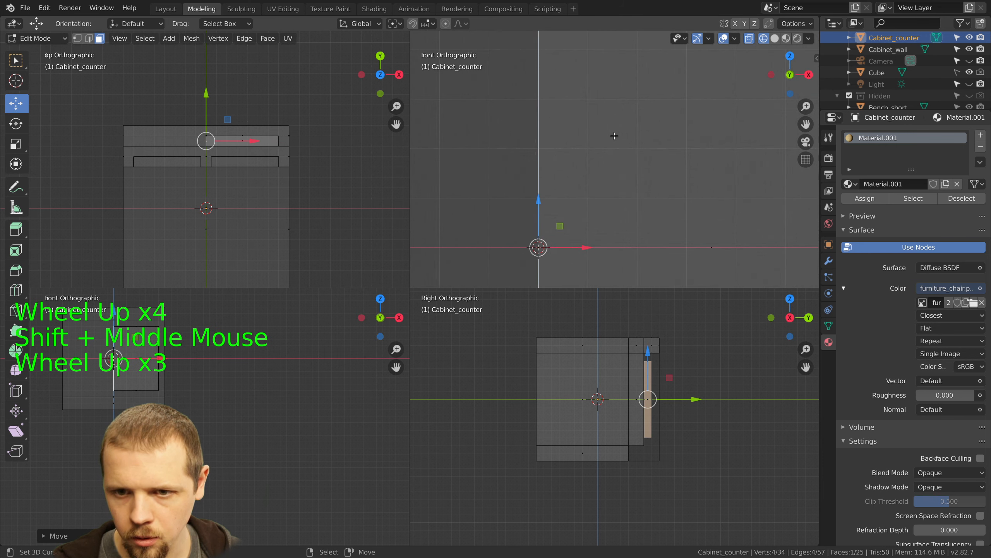
pyautogui.keyDown('ctrl'); pyautogui.moveTo(565, 265); pyautogui.dragTo(597, 265); pyautogui.keyUp('ctrl')
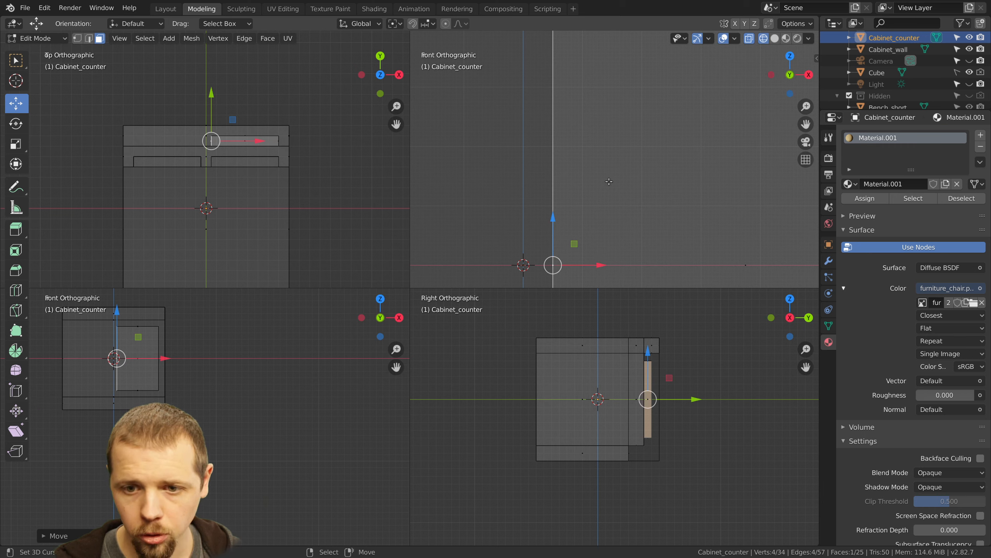
pyautogui.scroll(1, 603, 176)
pyautogui.scroll(-3, 603, 177)
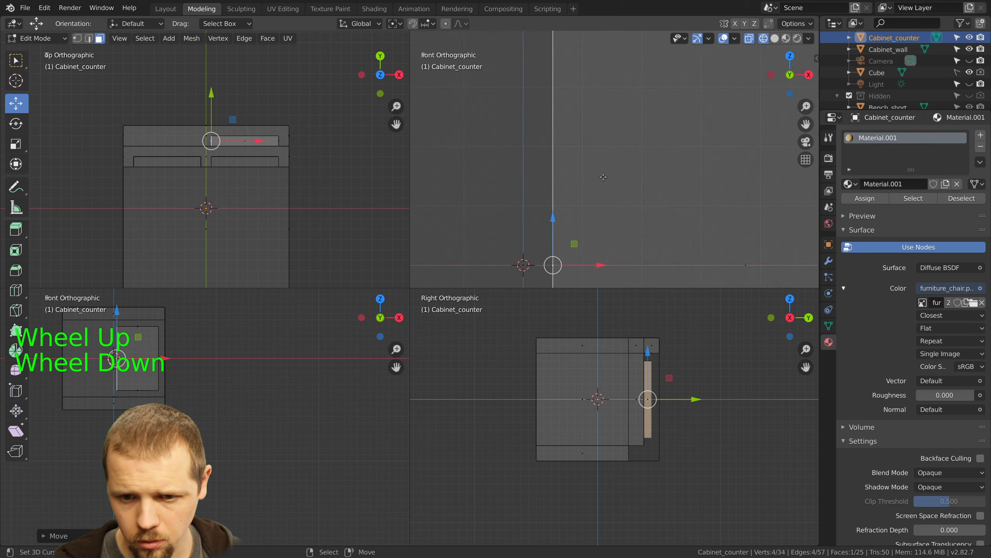
pyautogui.scroll(-5, 603, 177)
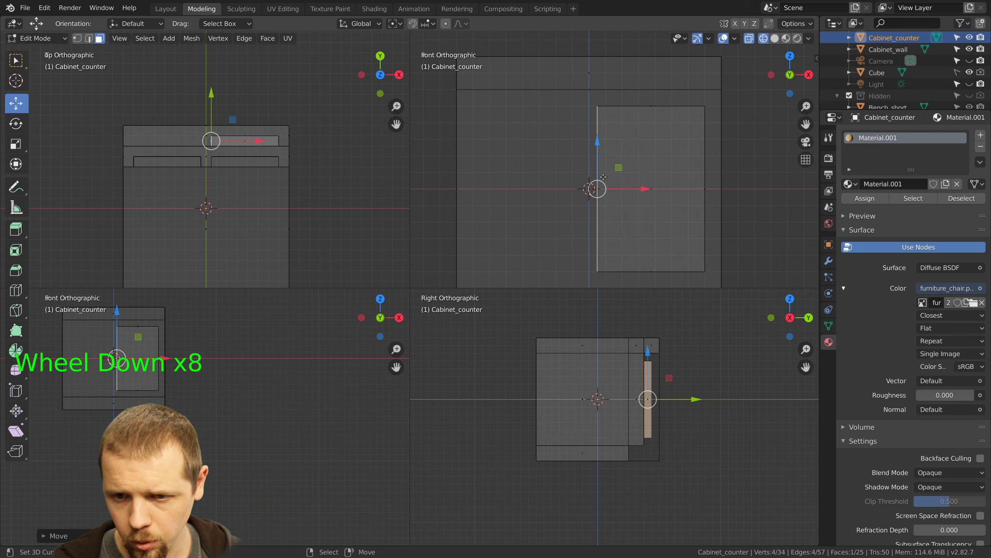
# Deselect everything and return the viewport to Material Preview shading
pyautogui.hotkey('alt', 'a')
pyautogui.scroll(-2, 603, 177)
pyautogui.press('z')
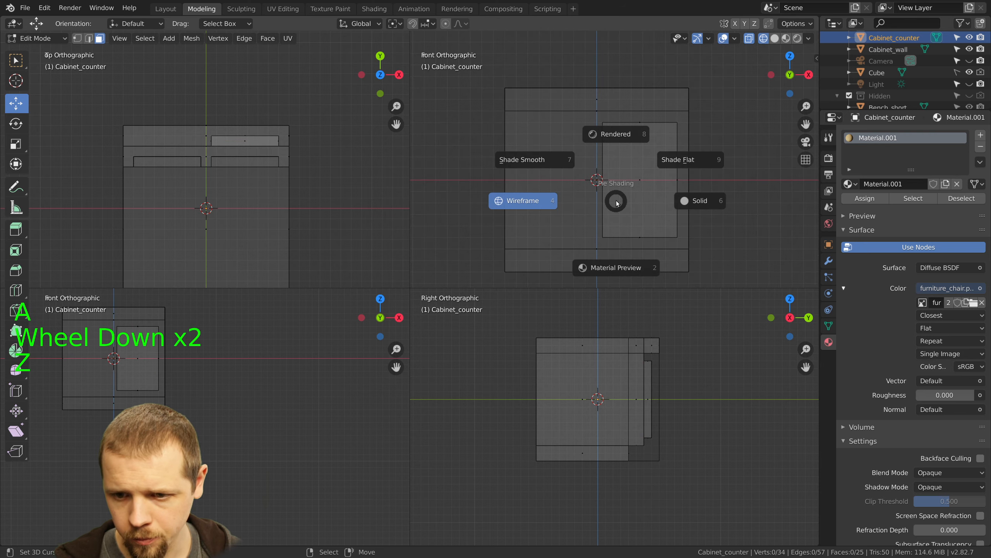
pyautogui.click(627, 276)
# Select the entire cabinet counter mesh and unwrap its UVs
pyautogui.moveTo(627, 276); pyautogui.dragTo(549, 171, button='middle')
pyautogui.rightClick(585, 176)
pyautogui.press('a')
pyautogui.press('a')
pyautogui.press('a')
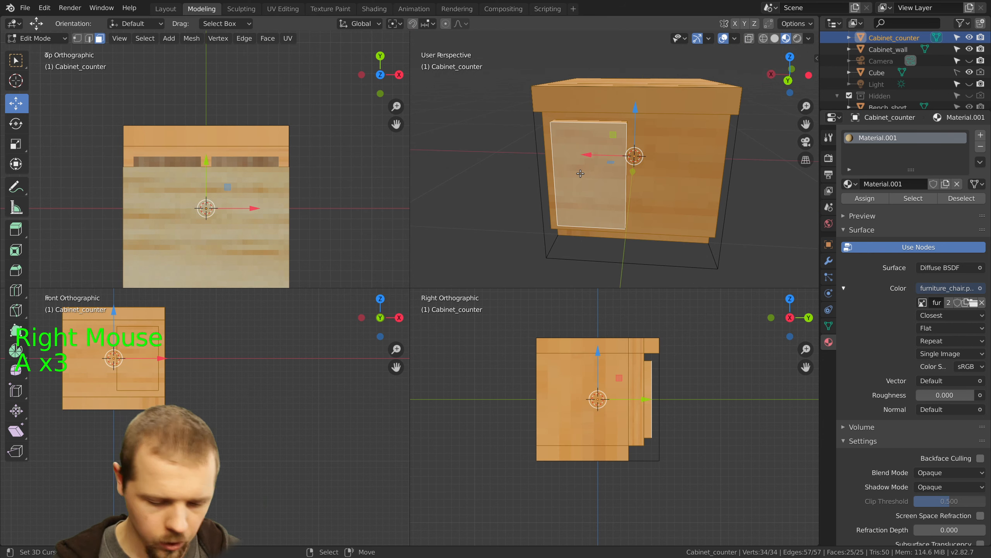
pyautogui.press('u')
pyautogui.click(581, 173)
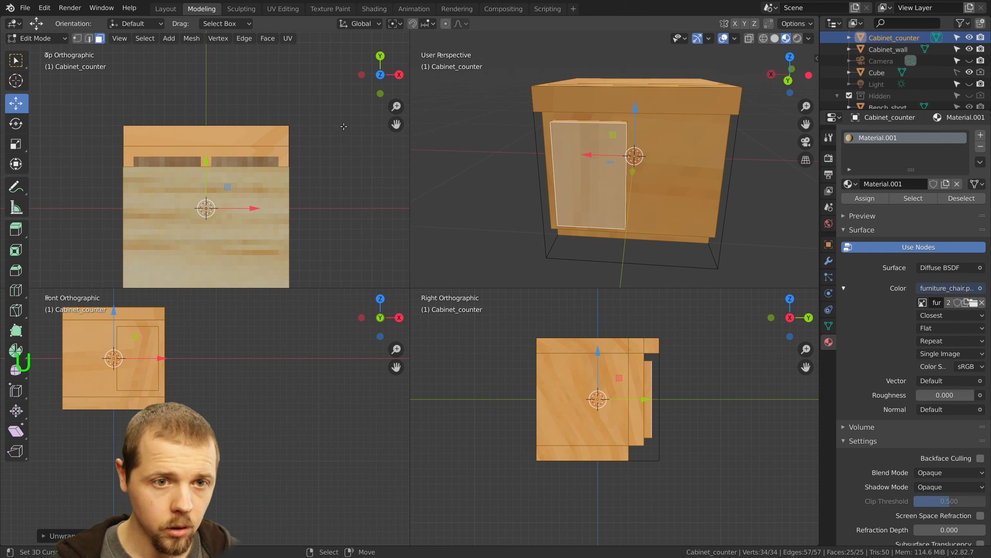
# Bring up the UV Editing workspace and check the UVs of the door's front and top faces
pyautogui.click(283, 8)
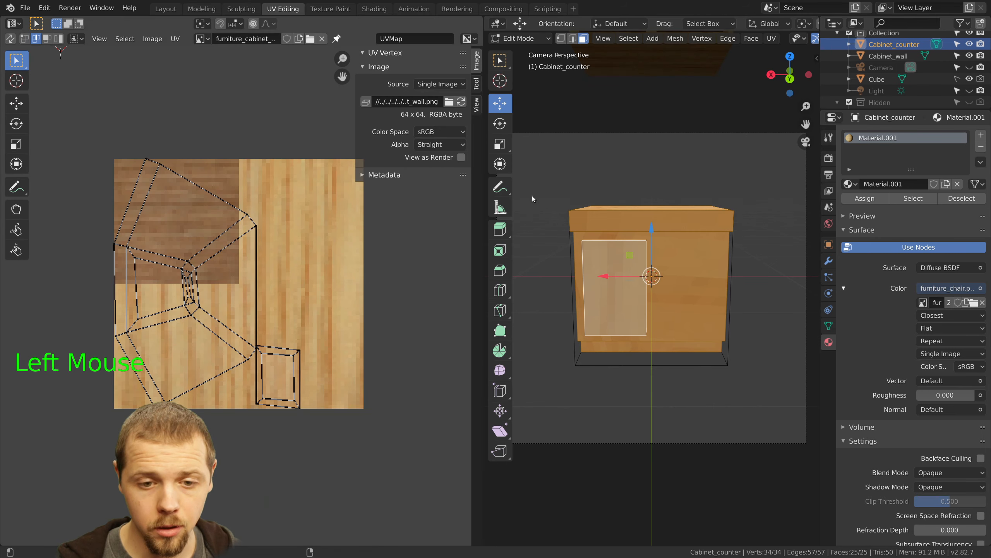
pyautogui.press('a')
pyautogui.press('a')
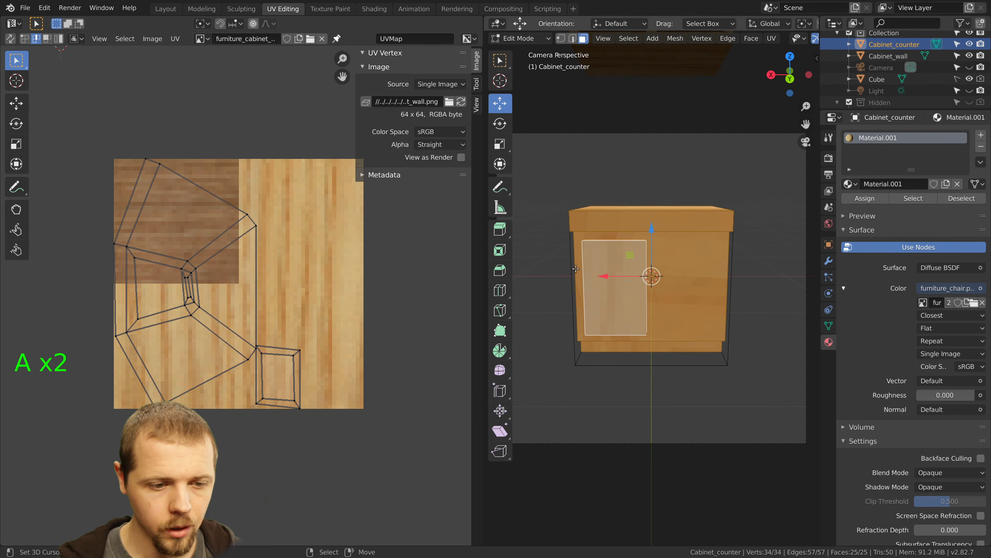
pyautogui.moveTo(632, 285); pyautogui.dragTo(607, 292, button='middle')
pyautogui.rightClick(637, 289)
pyautogui.scroll(3, 608, 293)
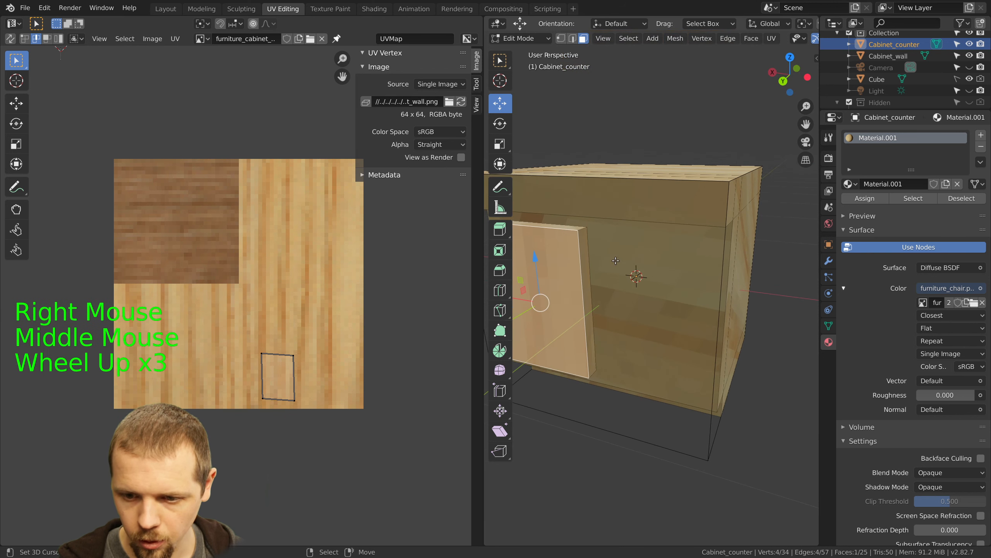
pyautogui.rightClick(582, 228)
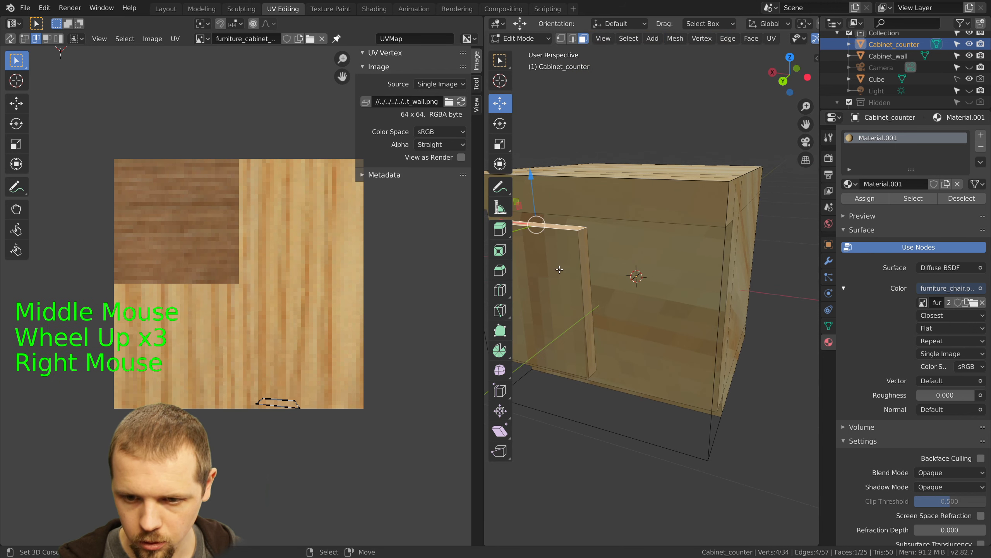
# Mark the four short corner edges along the door's thickness as seams in edge select mode
pyautogui.click(574, 38)
pyautogui.rightClick(584, 230)
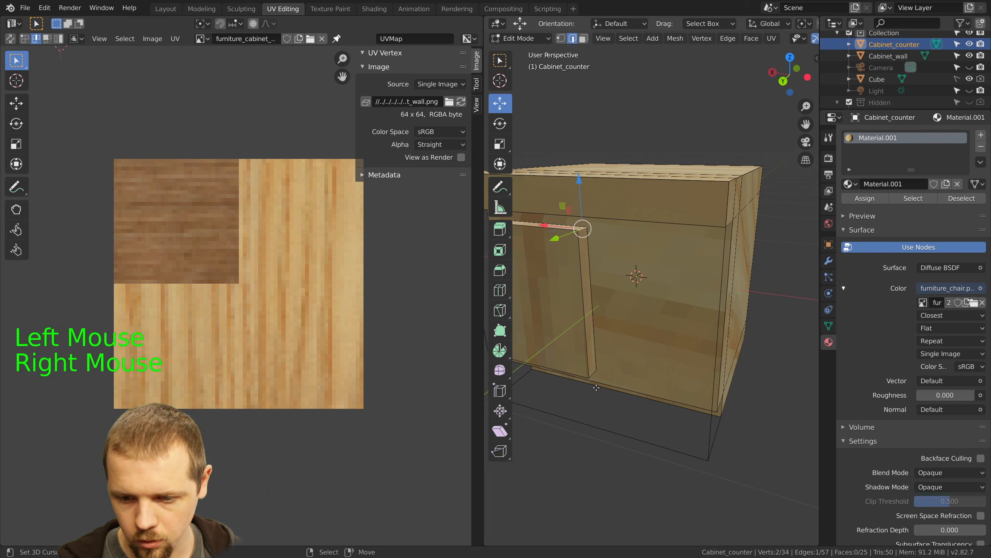
pyautogui.keyDown('shift'); pyautogui.rightClick(590, 372); pyautogui.keyUp('shift')
pyautogui.moveTo(591, 372); pyautogui.dragTo(644, 349, button='middle')
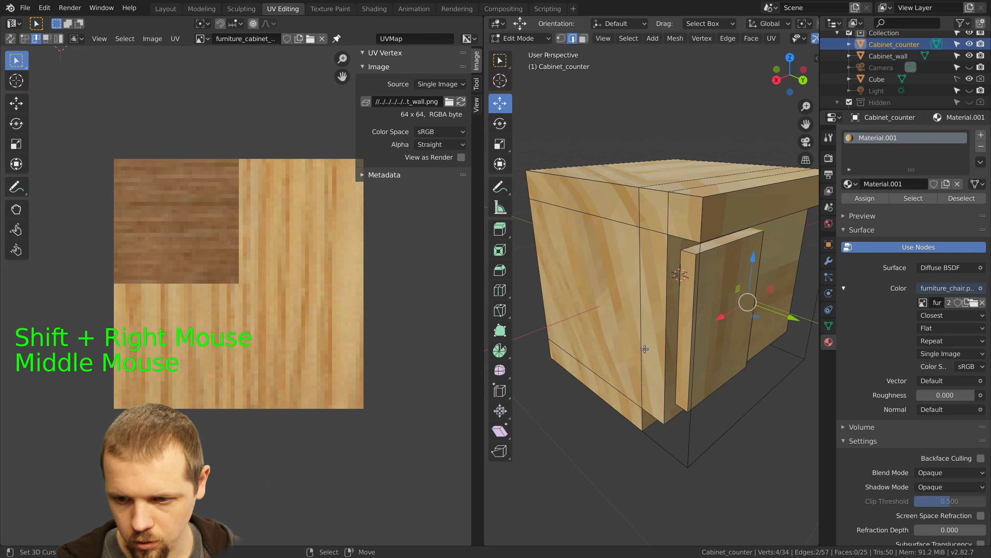
pyautogui.keyDown('shift'); pyautogui.rightClick(690, 256); pyautogui.keyUp('shift')
pyautogui.keyDown('shift'); pyautogui.rightClick(682, 406); pyautogui.keyUp('shift')
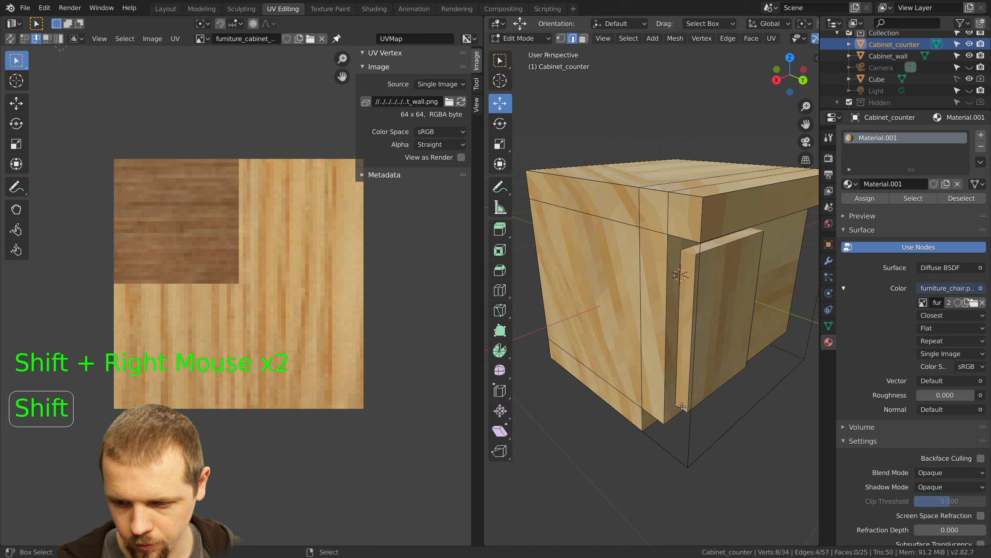
pyautogui.hotkey('ctrl', 'e')
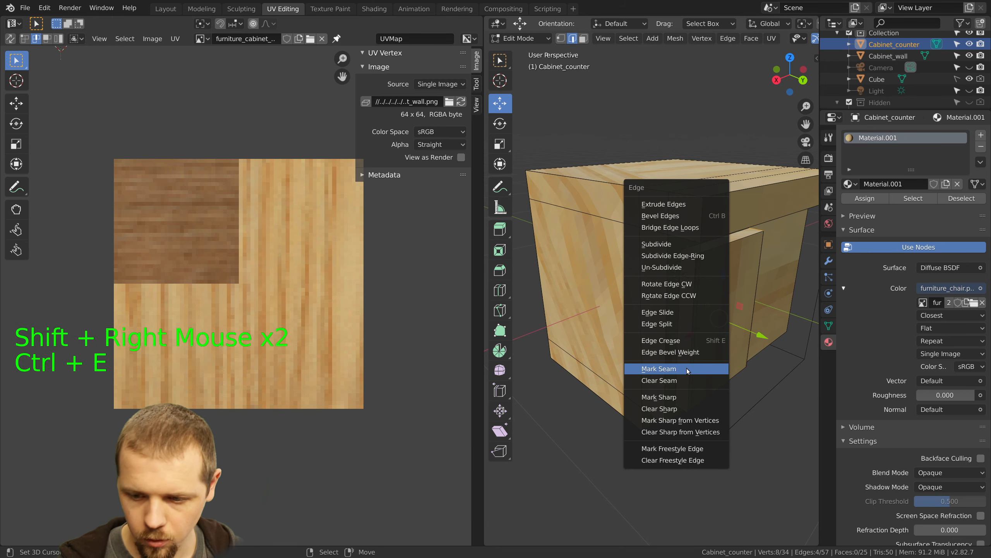
pyautogui.click(686, 369)
# Grow the selection to the whole door panel and unwrap it along the seams
pyautogui.press('ctrl+KP_Add')
pyautogui.press('ctrl+KP_Add')
pyautogui.press('ctrl+KP_Add')
pyautogui.press('ctrl+KP_Add')
pyautogui.press('ctrl+KP_Add')
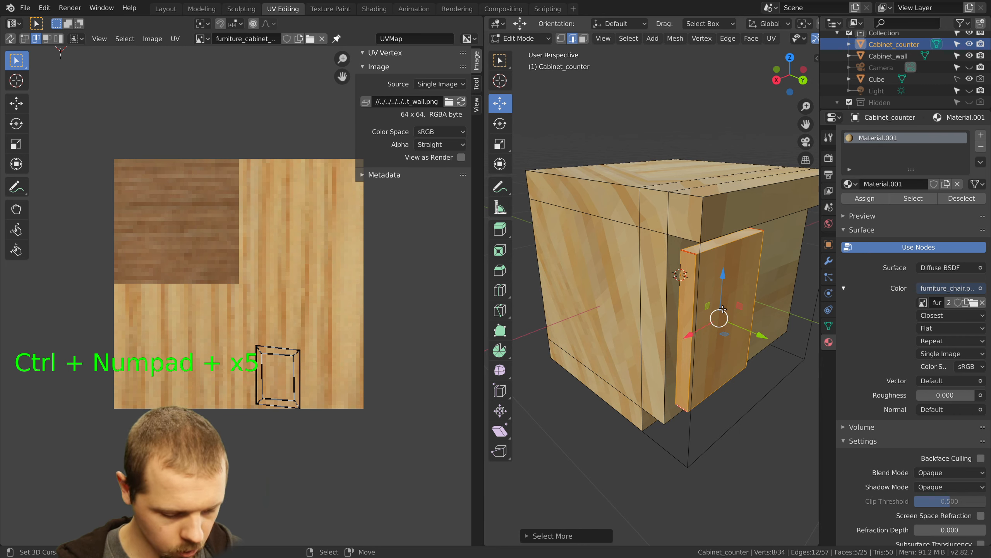
pyautogui.press('u')
pyautogui.click(723, 309)
pyautogui.press('a')
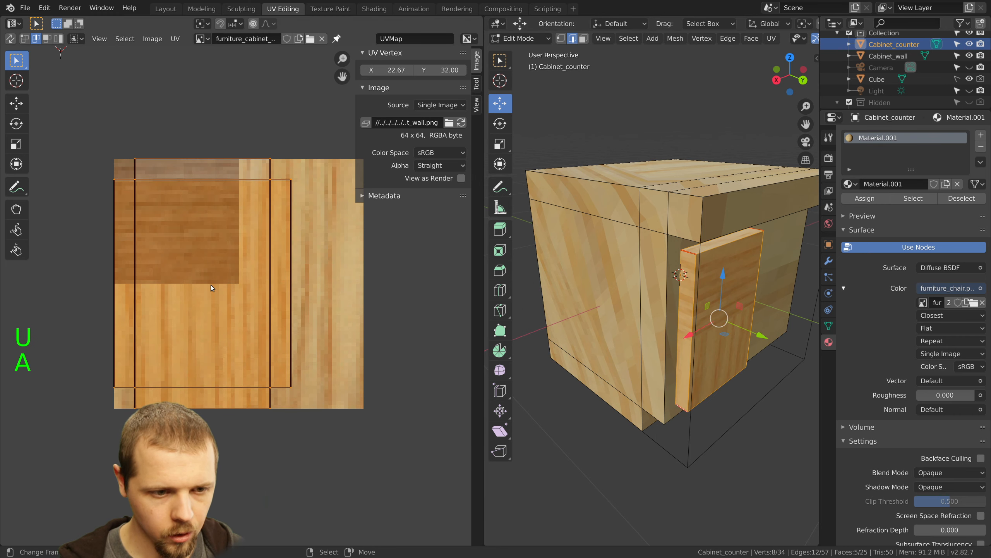
pyautogui.press('a')
pyautogui.scroll(-2, 671, 305)
pyautogui.moveTo(672, 305); pyautogui.dragTo(637, 299, button='middle')
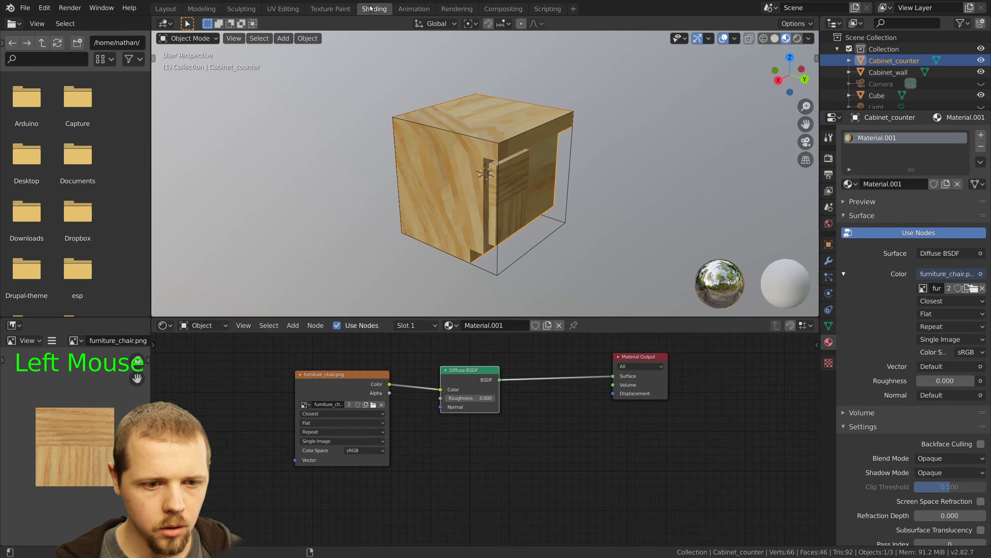
# In the Shading workspace, set the material's image texture to furniture_cabinet_wall.png
pyautogui.click(374, 9)
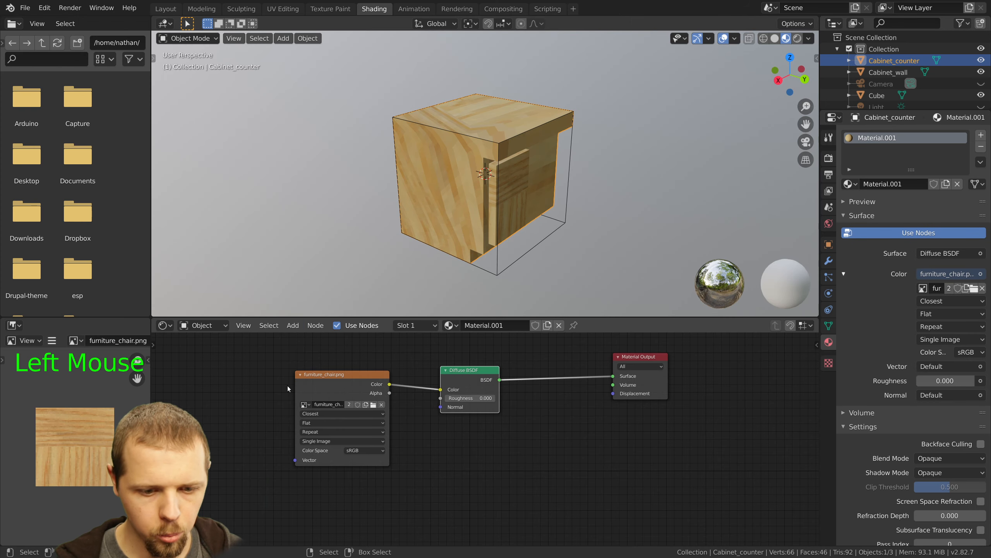
pyautogui.click(308, 406)
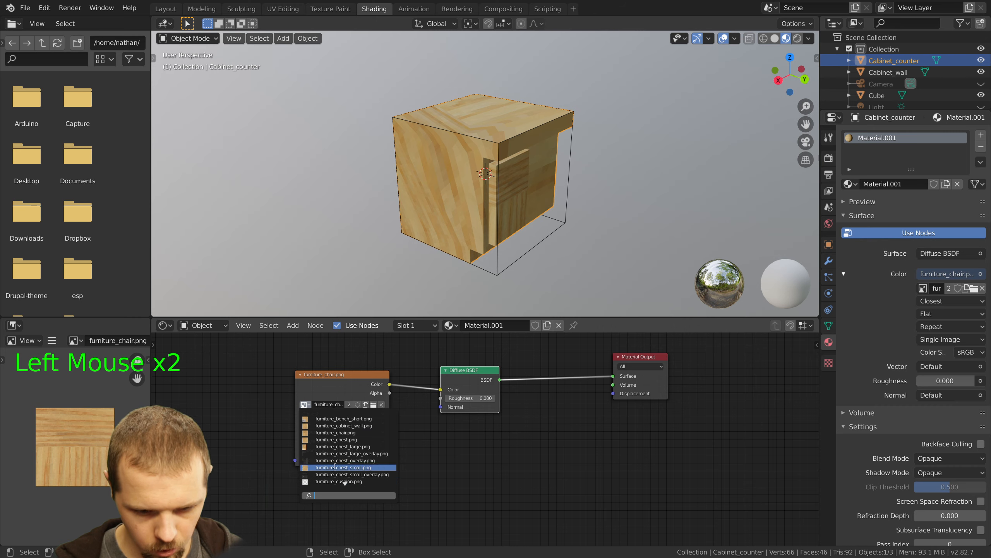
pyautogui.click(350, 425)
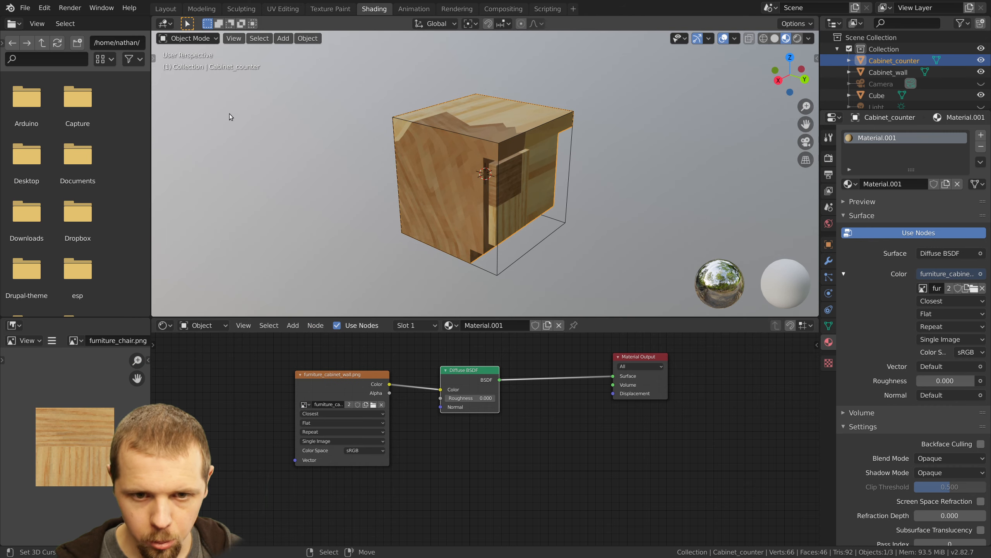
# Return to the UV Editing workspace and examine the door's UV layout over the wood texture
pyautogui.click(282, 8)
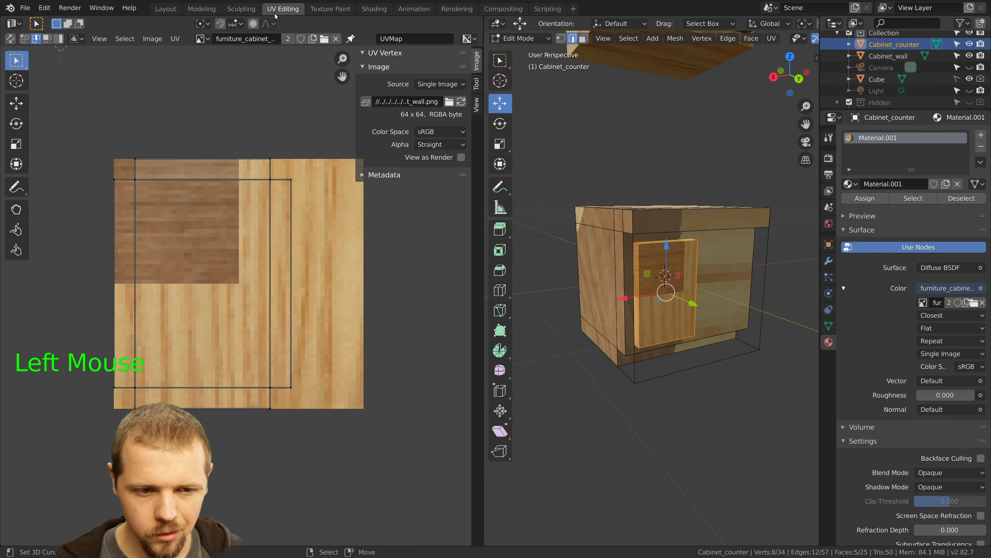
pyautogui.moveTo(665, 291); pyautogui.dragTo(661, 284, button='middle')
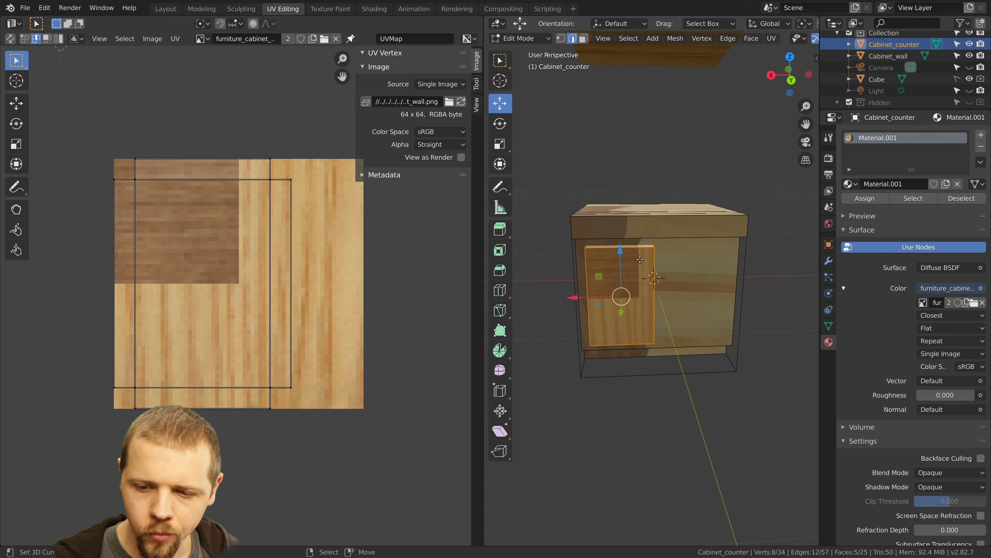
pyautogui.scroll(2, 228, 262)
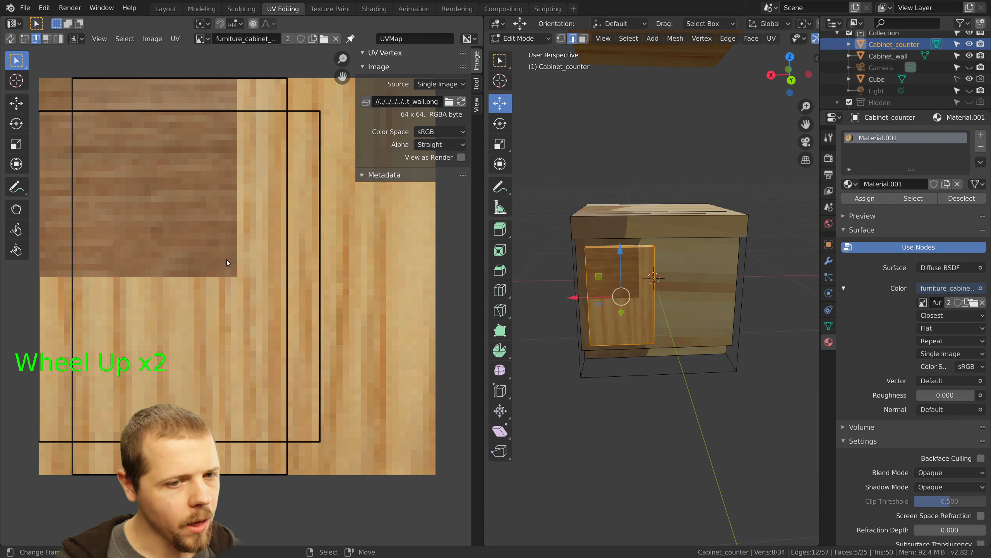
pyautogui.keyDown('shift'); pyautogui.moveTo(243, 240); pyautogui.dragTo(257, 268, button='middle'); pyautogui.keyUp('shift')
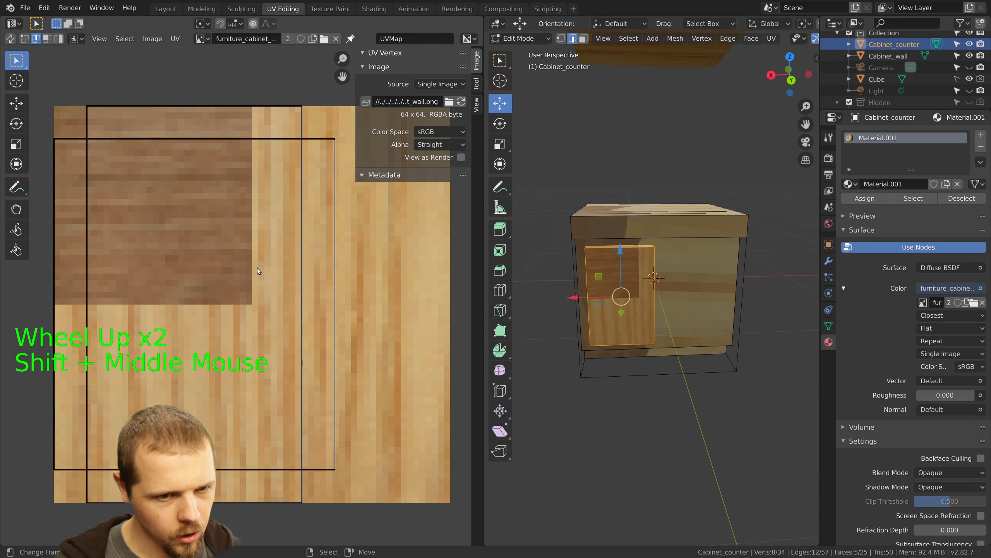
pyautogui.press('a')
pyautogui.press('a')
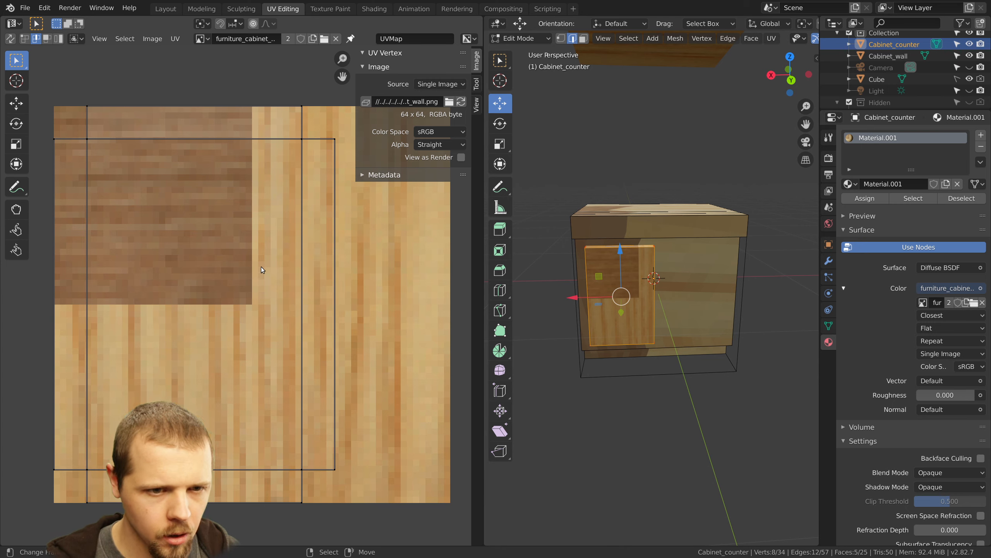
pyautogui.press('a')
pyautogui.press('a')
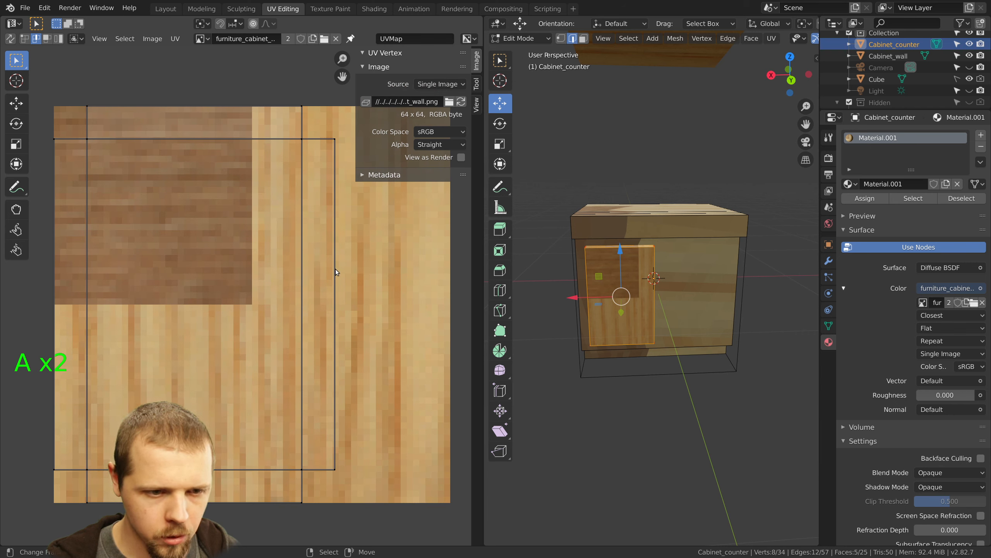
pyautogui.press('a')
pyautogui.press('r')
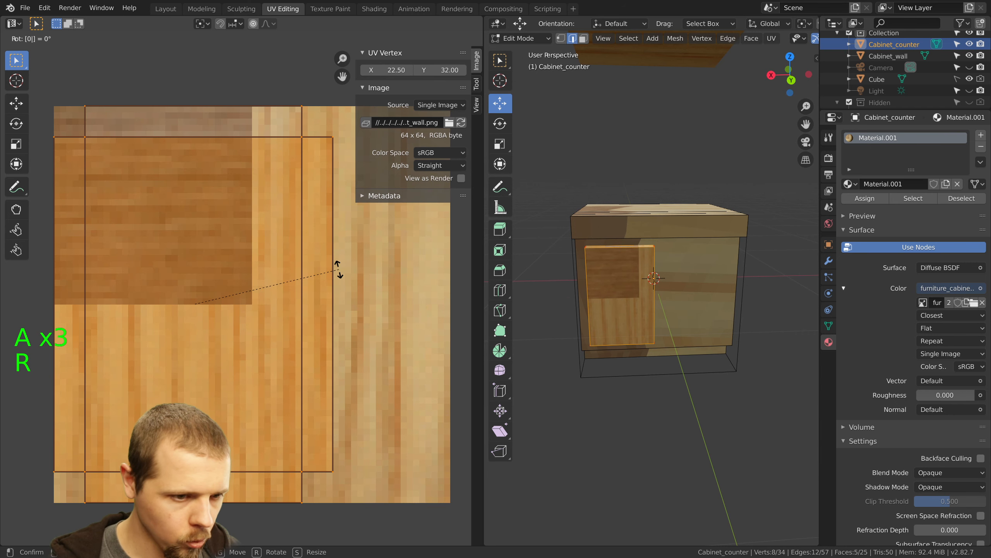
pyautogui.press('Return')
pyautogui.press('g')
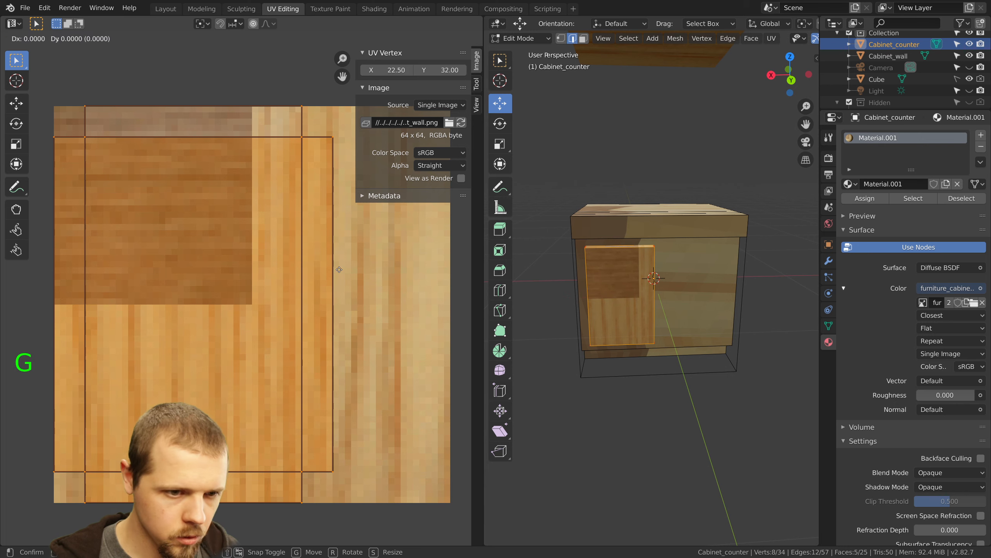
pyautogui.press('Return')
# Rotate the door's whole UV island a quarter turn and move it up to the texture's top border
pyautogui.press('a')
pyautogui.press('a')
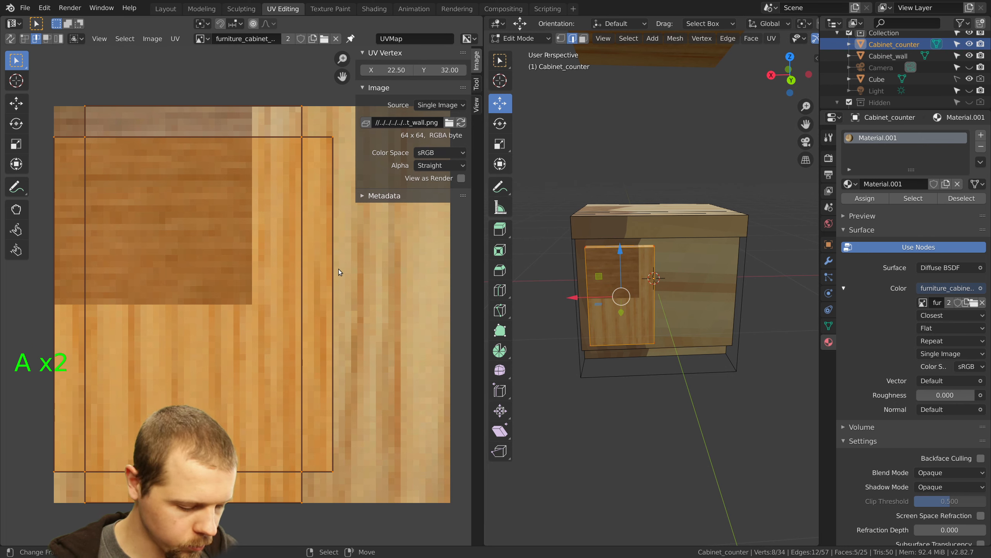
pyautogui.press('r')
pyautogui.click(338, 269)
pyautogui.press('g')
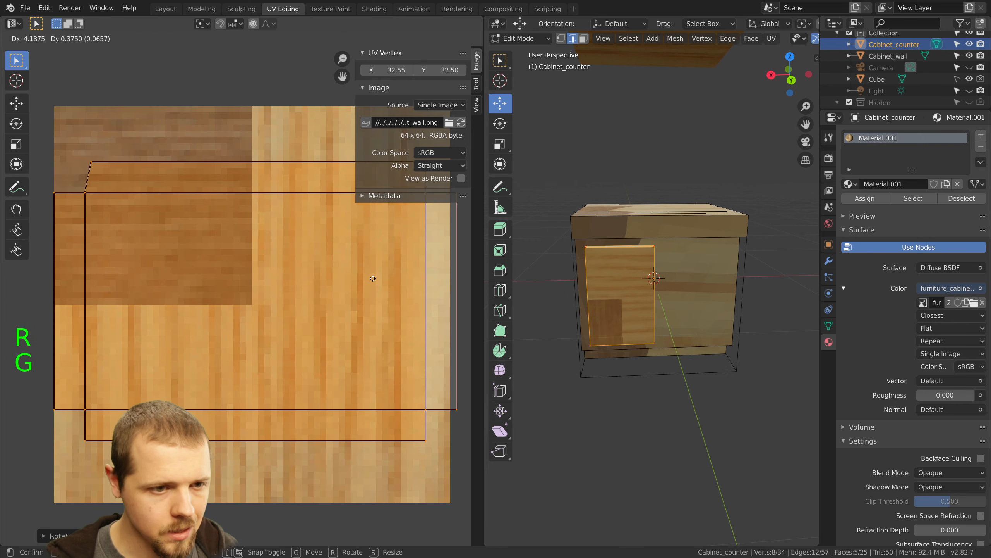
pyautogui.click(371, 222)
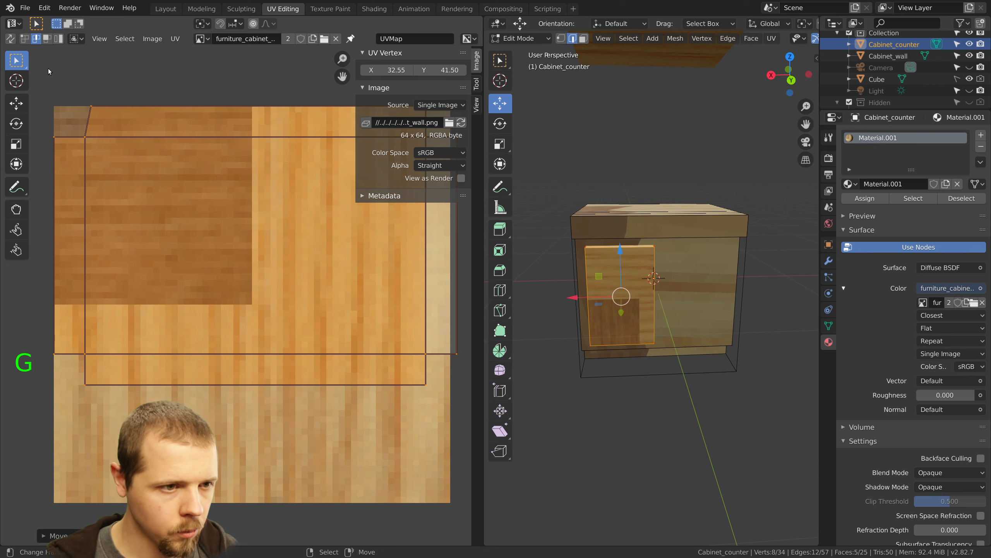
# Shift the outer edge of the island's upper flap sideways to X 32
pyautogui.rightClick(94, 103)
pyautogui.press('g')
pyautogui.click(100, 111)
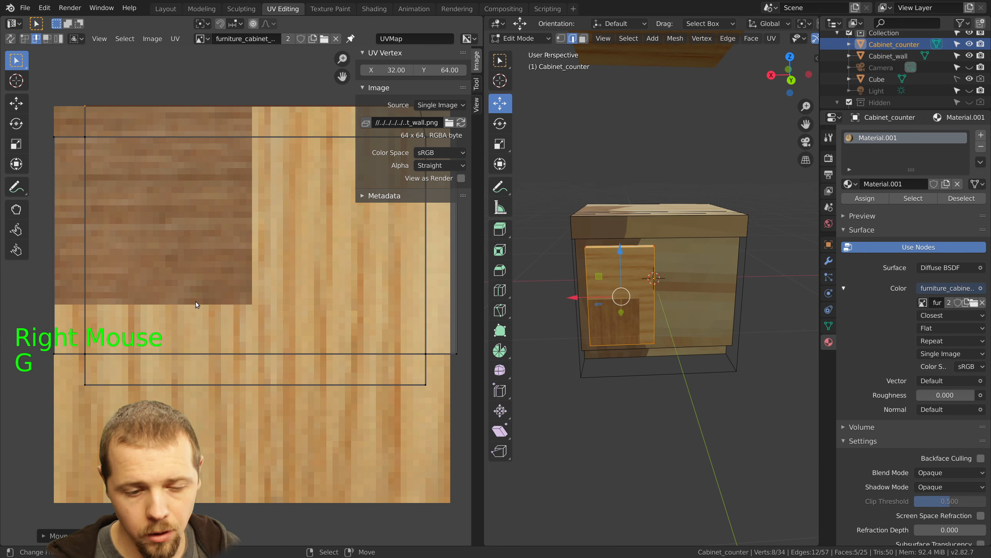
# Scale the whole door UV island down to about half size and move it onto the texture's dark wood area
pyautogui.scroll(-2, 251, 284)
pyautogui.press('a')
pyautogui.press('a')
pyautogui.press('s')
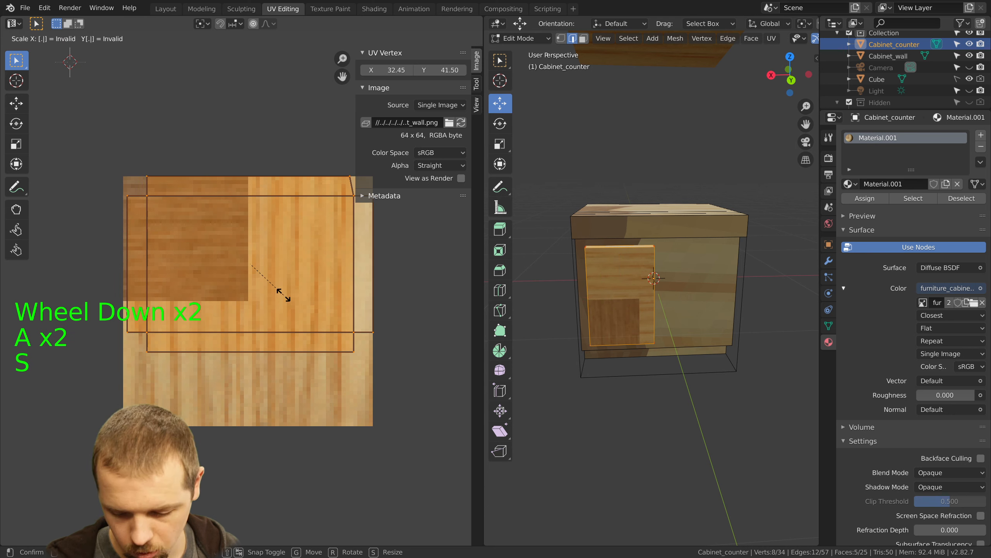
pyautogui.click(268, 281)
pyautogui.press('g')
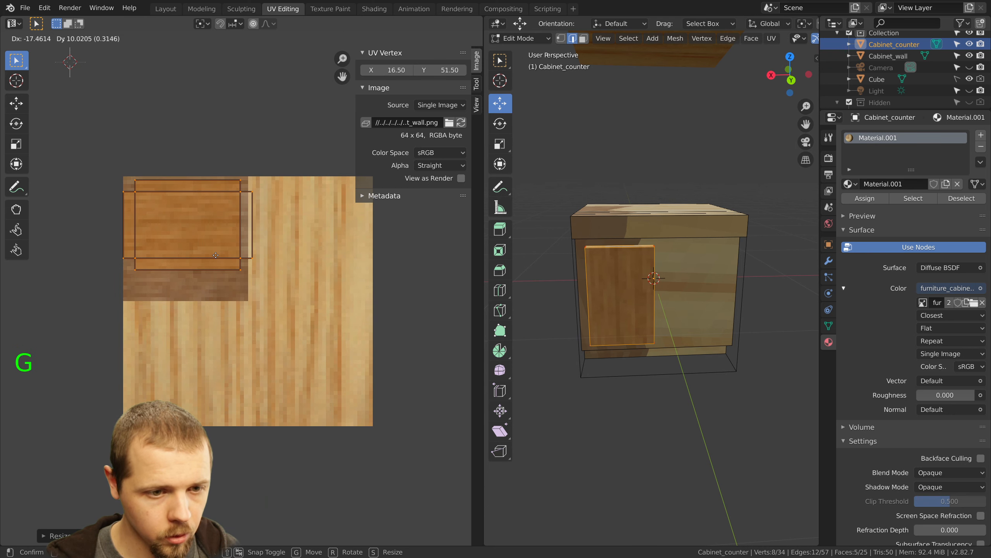
pyautogui.click(215, 249)
# Box-select the door face's left UV edge with its adjoining flap vertices and move it to X 2
pyautogui.scroll(3, 214, 248)
pyautogui.keyDown('shift'); pyautogui.moveTo(214, 248); pyautogui.dragTo(329, 330, button='middle'); pyautogui.keyUp('shift')
pyautogui.scroll(1, 283, 296)
pyautogui.press('a')
pyautogui.press('b')
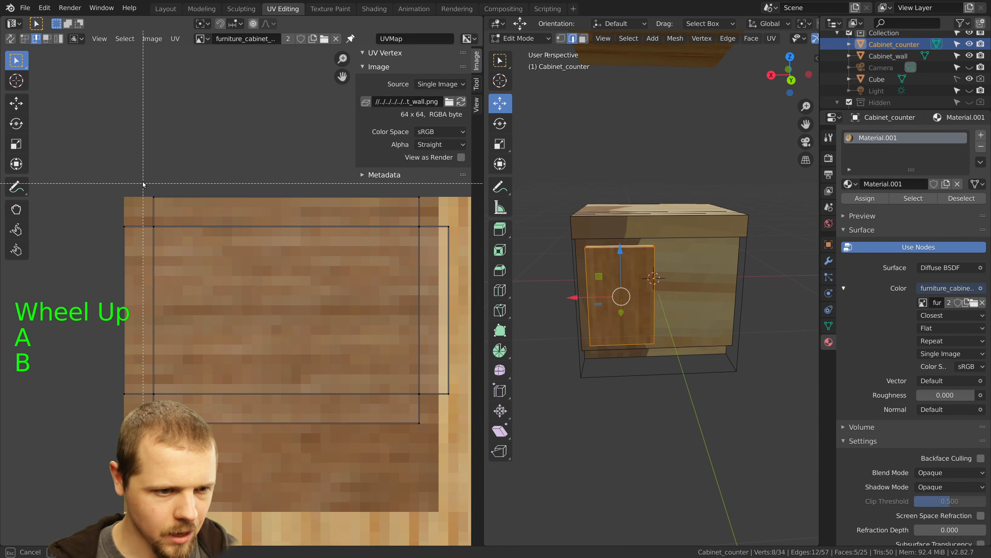
pyautogui.moveTo(143, 183); pyautogui.dragTo(187, 402)
pyautogui.press('g')
pyautogui.click(185, 309)
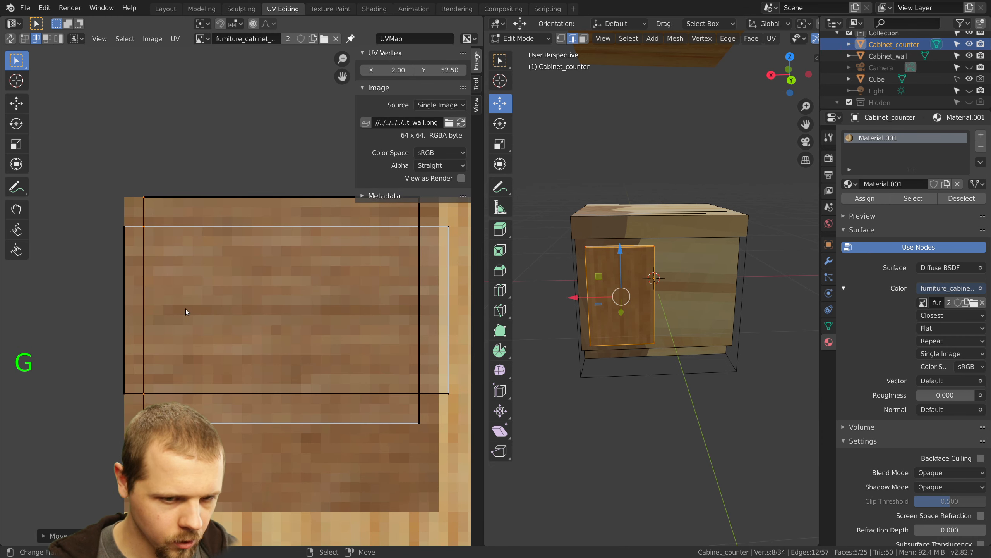
# Box-select the island's right-hand UV vertices and move them inward until the outer edge is at X 30
pyautogui.press('a')
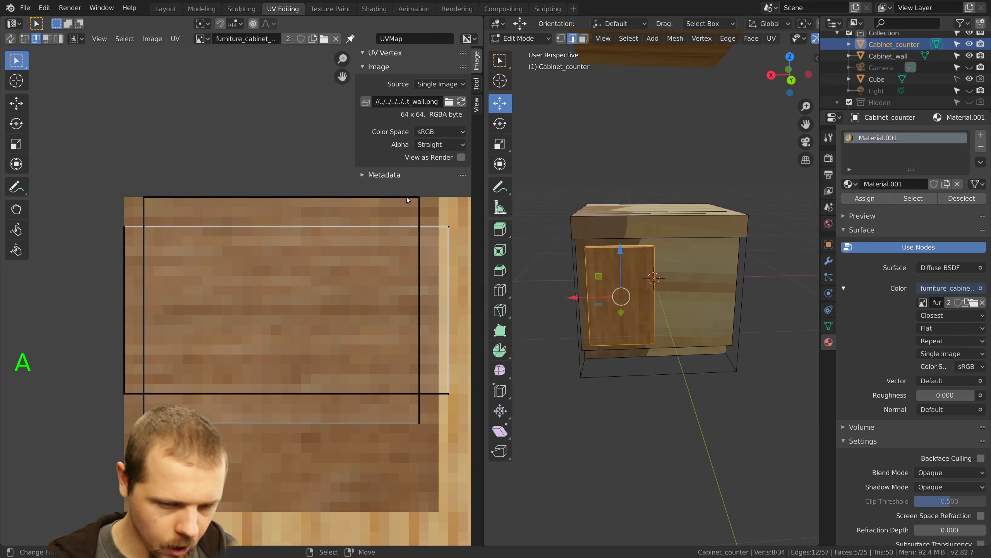
pyautogui.press('b')
pyautogui.moveTo(405, 177); pyautogui.dragTo(454, 338)
pyautogui.press('g')
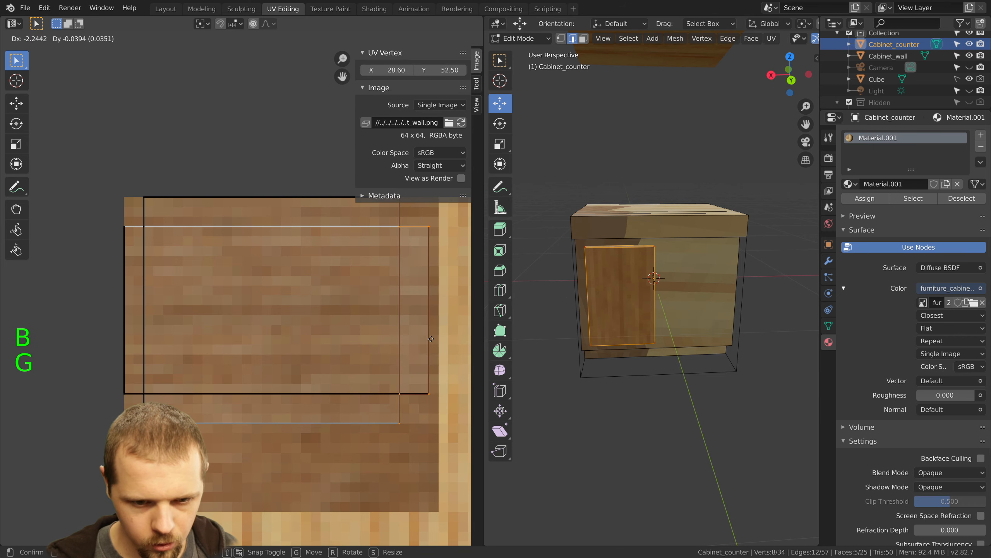
pyautogui.click(426, 310)
# Narrow the island's right flap by moving its outer edge to X 29, and clear the mesh selection
pyautogui.rightClick(415, 222)
pyautogui.keyDown('shift'); pyautogui.rightClick(415, 289); pyautogui.keyUp('shift')
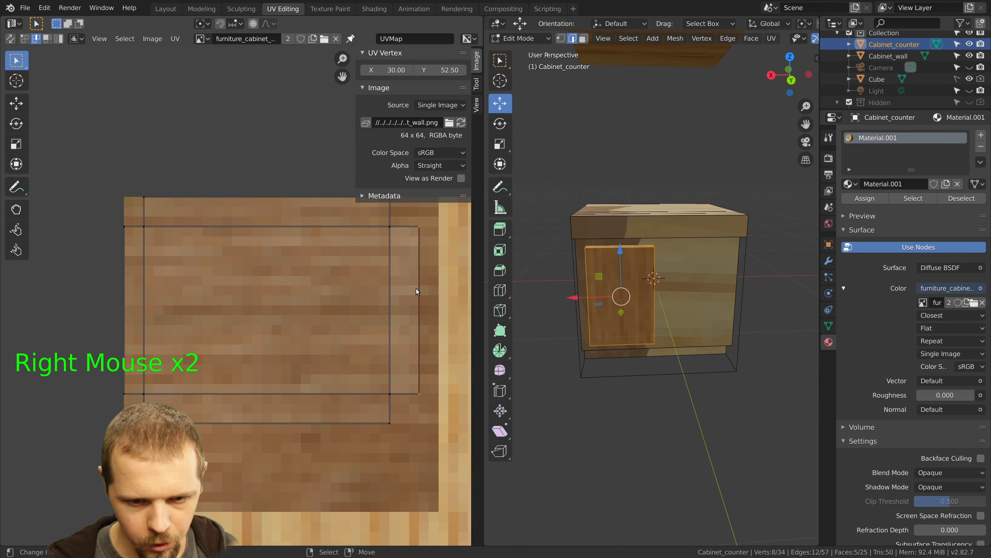
pyautogui.press('g')
pyautogui.press('a')
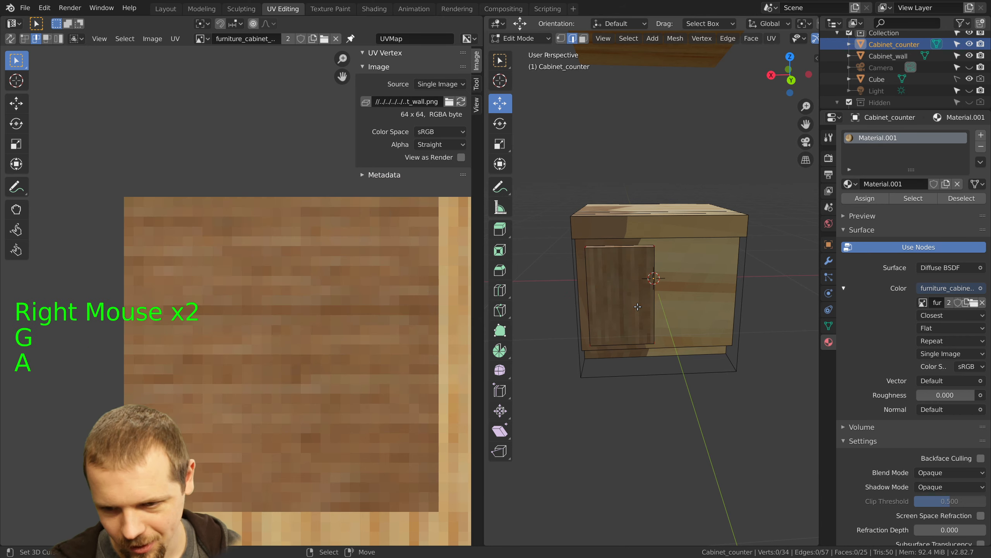
# Examine the door's proportions on the cabinet in the front wireframe view
pyautogui.moveTo(667, 293); pyautogui.dragTo(642, 291, button='middle')
pyautogui.rightClick(645, 282)
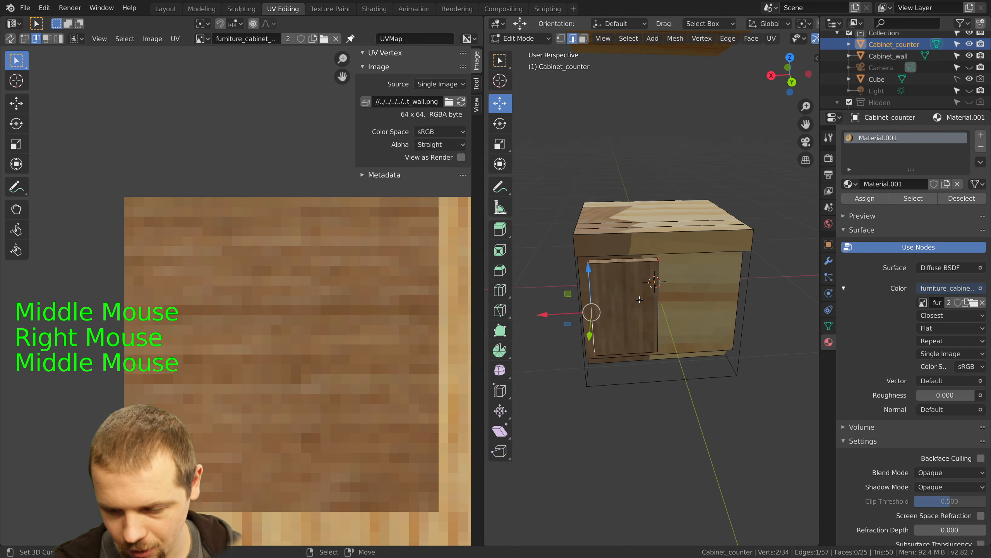
pyautogui.press('KP_1')
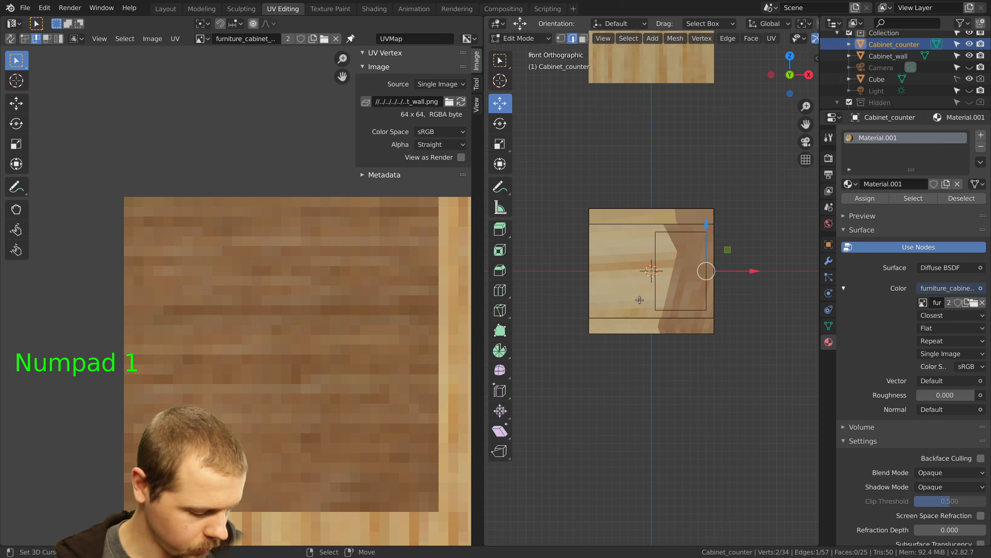
pyautogui.press('z')
pyautogui.click(572, 301)
pyautogui.scroll(4, 663, 274)
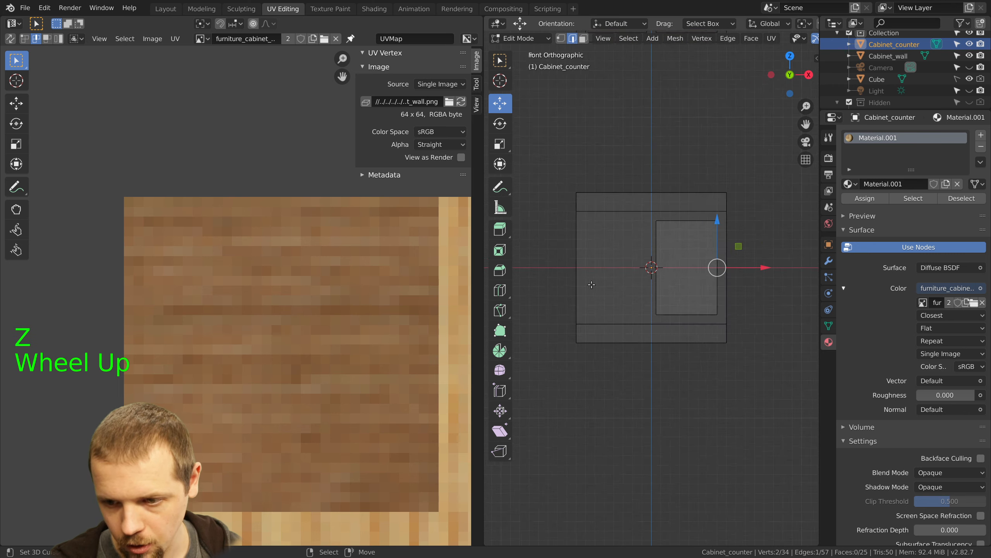
pyautogui.keyDown('shift'); pyautogui.moveTo(679, 254); pyautogui.dragTo(671, 257, button='middle'); pyautogui.keyUp('shift')
pyautogui.scroll(1, 671, 256)
pyautogui.scroll(1, 671, 257)
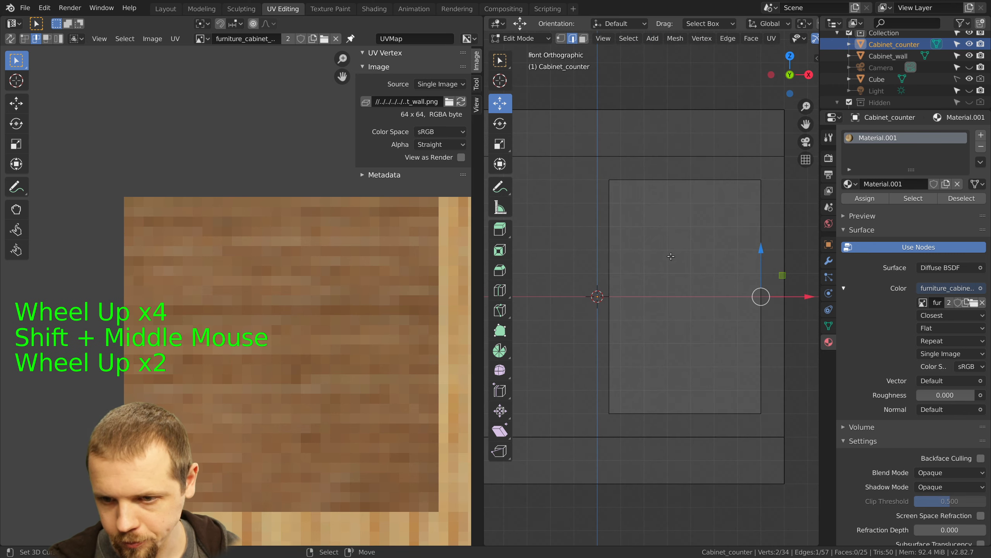
pyautogui.scroll(-2, 671, 256)
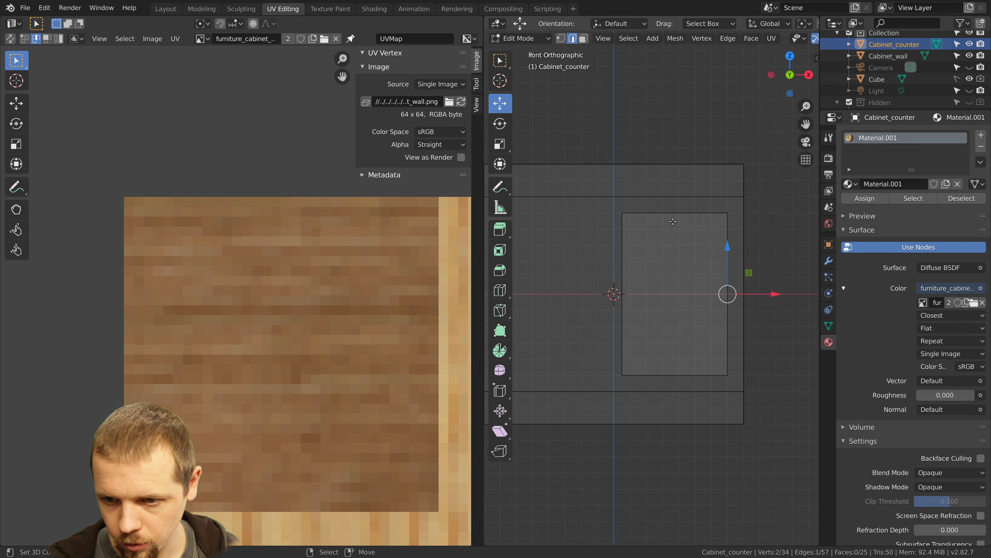
pyautogui.scroll(-2, 241, 294)
# Select the door's upper edge and grow the selection to the whole door panel
pyautogui.rightClick(690, 271)
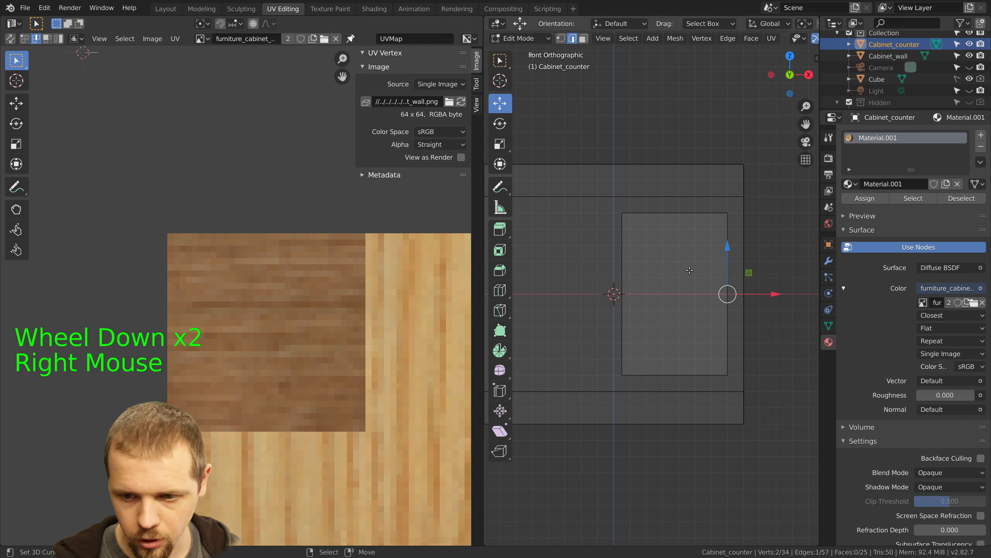
pyautogui.rightClick(697, 215)
pyautogui.press('ctrl+KP_Add')
pyautogui.press('ctrl+KP_Add')
pyautogui.press('ctrl+KP_Add')
pyautogui.press('ctrl+KP_Add')
pyautogui.press('ctrl+KP_Add')
pyautogui.press('ctrl+KP_Add')
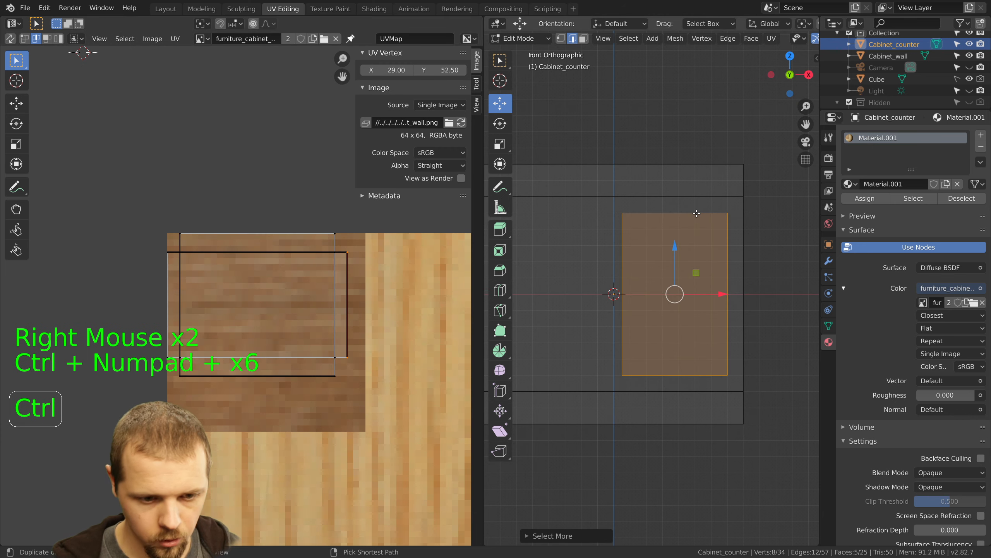
# Set the door face's upper UV edge to Y 62 and its lower UV edge to Y 49
pyautogui.rightClick(256, 251)
pyautogui.press('g')
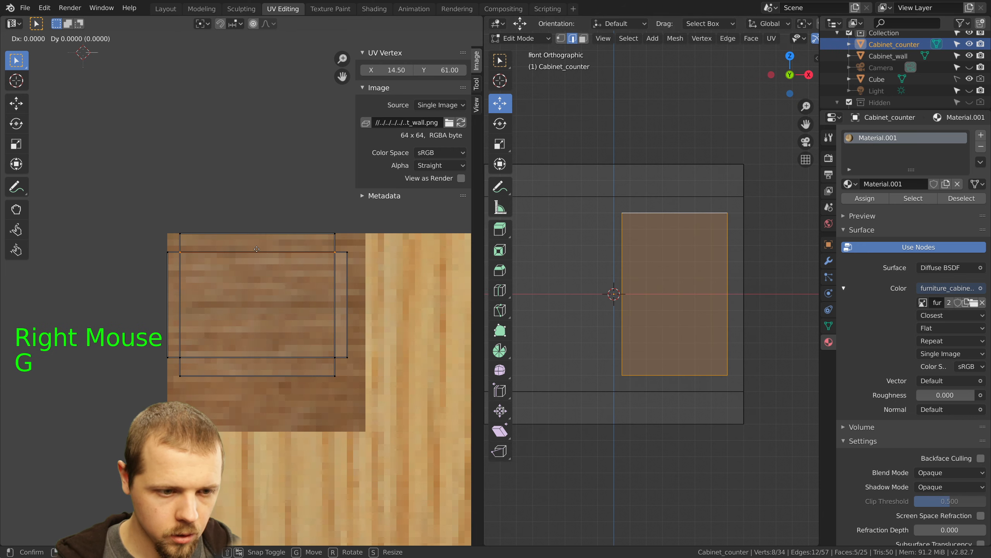
pyautogui.click(257, 245)
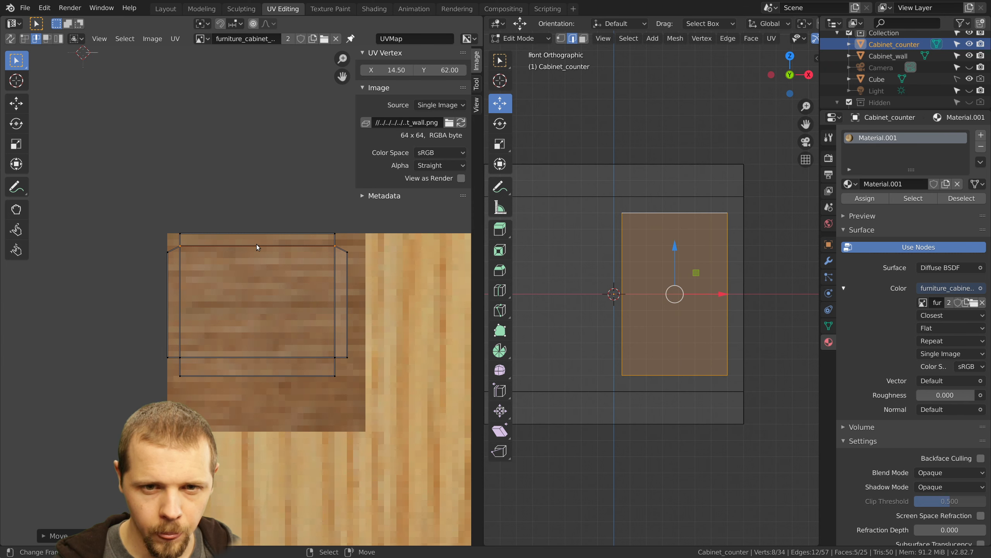
pyautogui.rightClick(269, 353)
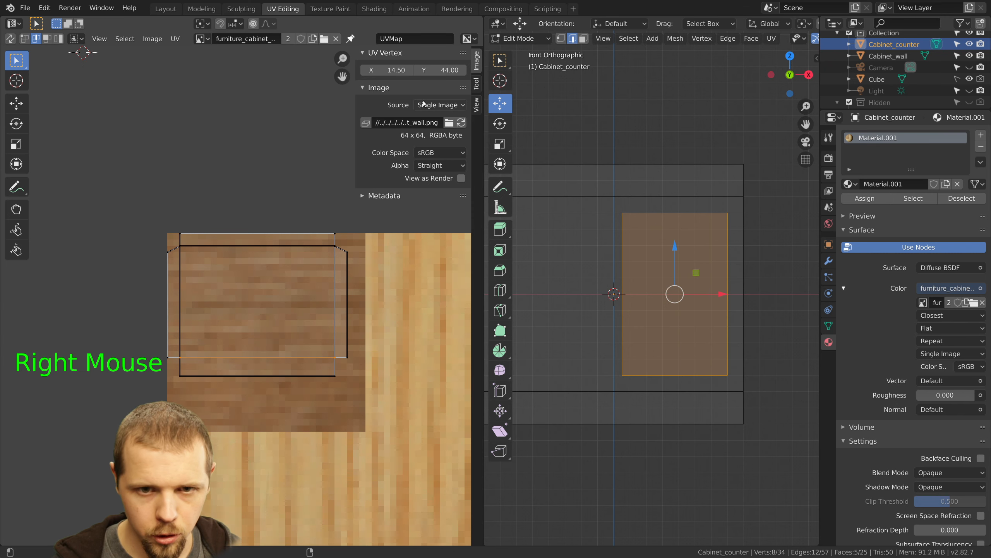
pyautogui.click(438, 69)
pyautogui.write('49')
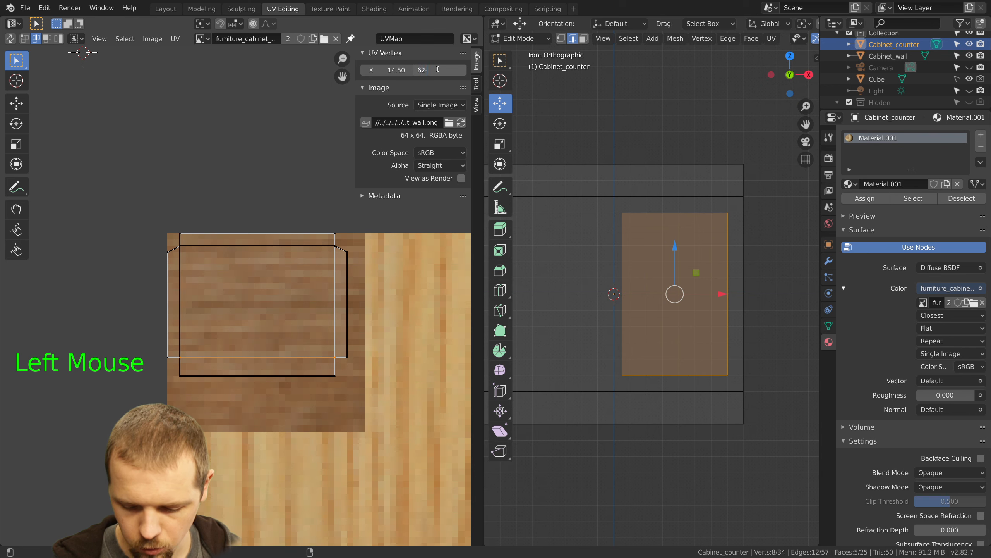
pyautogui.press('Return')
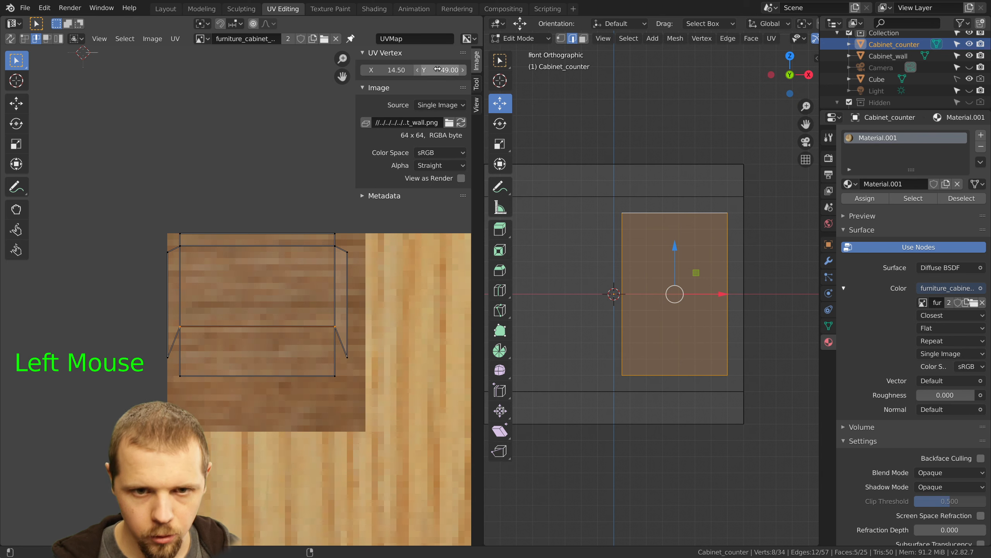
# Align the right flap's outer UV corners with the door face at Y 49 and Y 62, using vertex selection
pyautogui.rightClick(351, 358)
pyautogui.press('g')
pyautogui.click(350, 320)
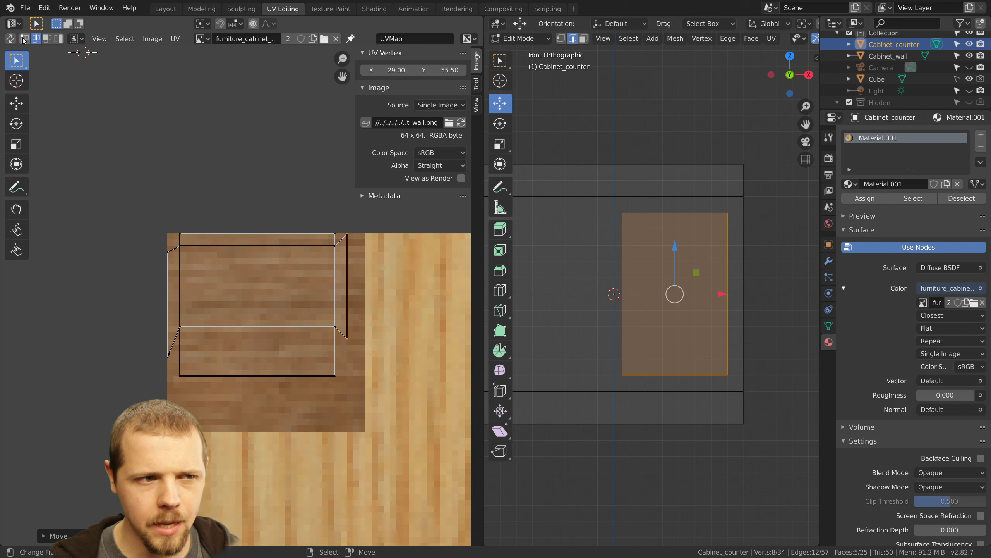
pyautogui.click(306, 365)
pyautogui.rightClick(346, 335)
pyautogui.press('g')
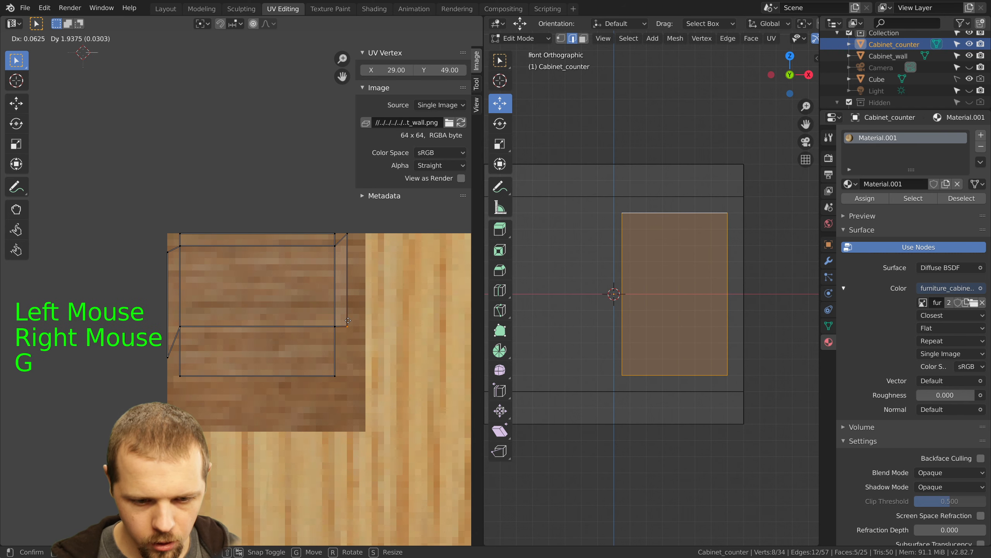
pyautogui.click(348, 318)
pyautogui.rightClick(350, 232)
pyautogui.press('g')
pyautogui.click(350, 247)
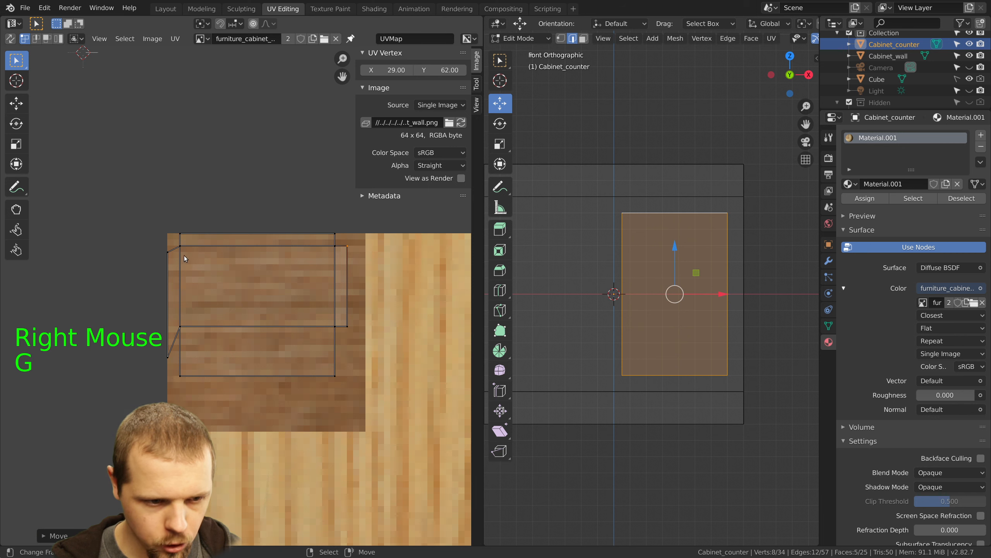
# Align the left flap's outer UV corners with the door face at Y 62 and Y 49
pyautogui.rightClick(175, 254)
pyautogui.press('g')
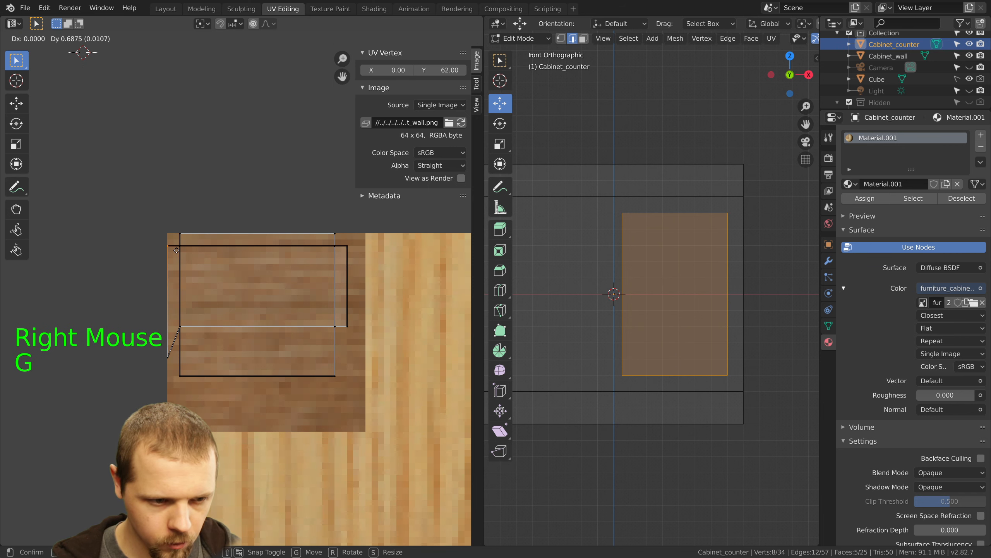
pyautogui.click(175, 249)
pyautogui.rightClick(165, 360)
pyautogui.press('g')
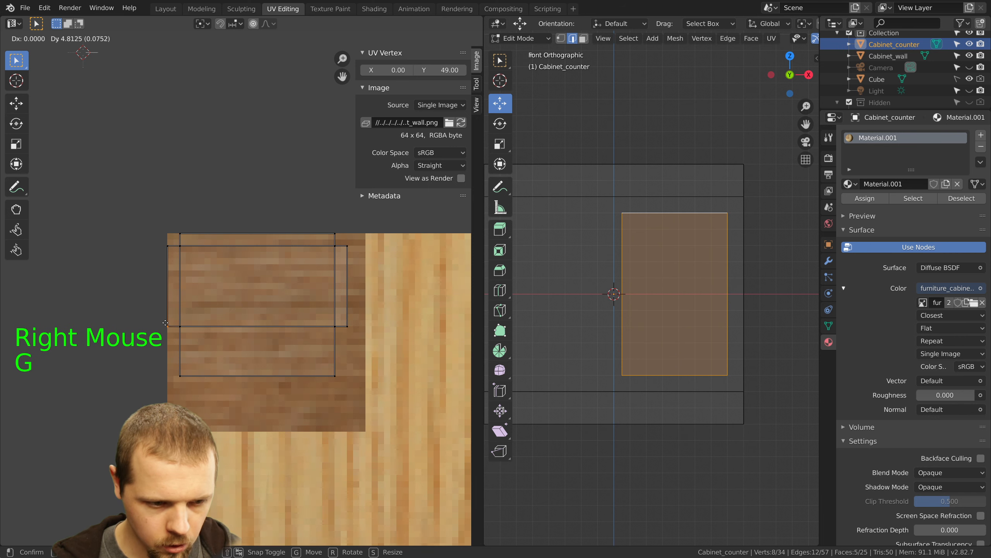
pyautogui.click(165, 323)
# Move the lower flap's outer UV edge up to Y 47 and deselect the UVs
pyautogui.keyDown('shift'); pyautogui.rightClick(233, 369); pyautogui.keyUp('shift')
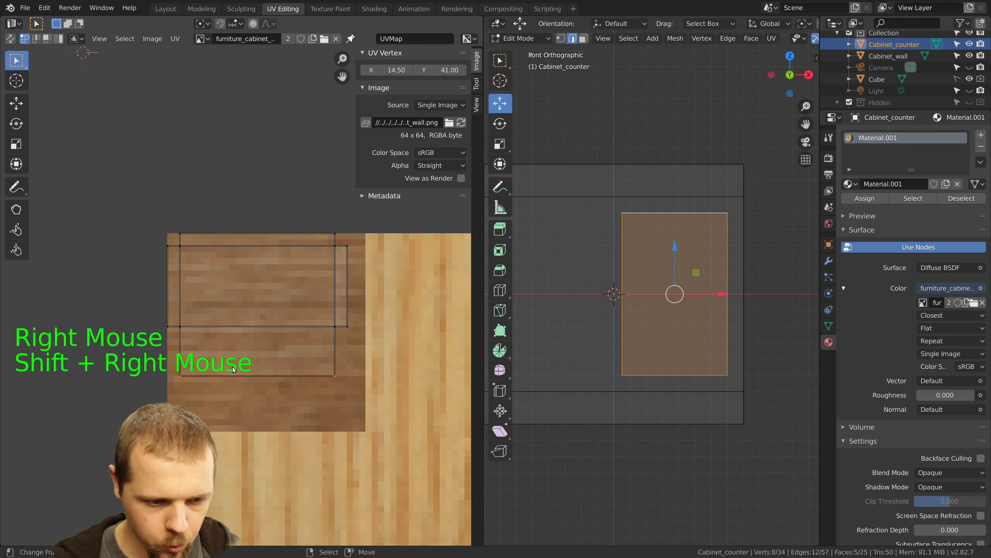
pyautogui.press('g')
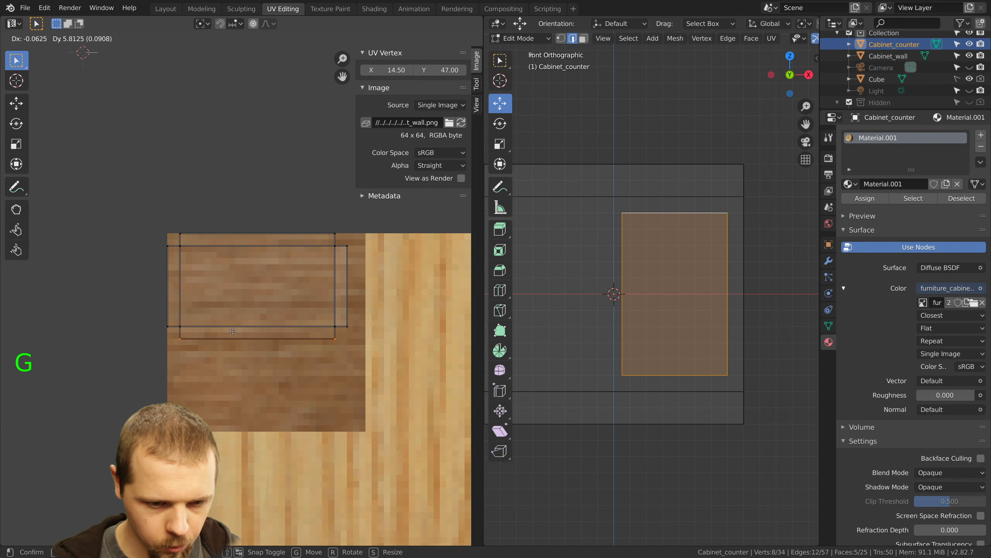
pyautogui.click(233, 331)
pyautogui.press('a')
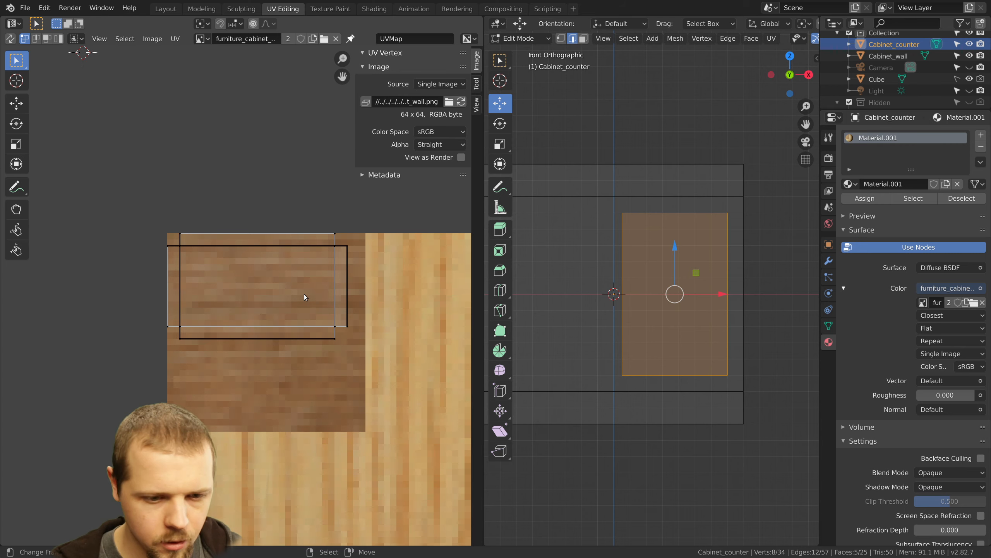
# Switch the 3D viewport to Material Preview shading and view the counter cabinet straight from the back
pyautogui.scroll(1, 694, 264)
pyautogui.moveTo(694, 265); pyautogui.dragTo(605, 303, button='middle')
pyautogui.scroll(-3, 601, 304)
pyautogui.scroll(-2, 601, 304)
pyautogui.press('z')
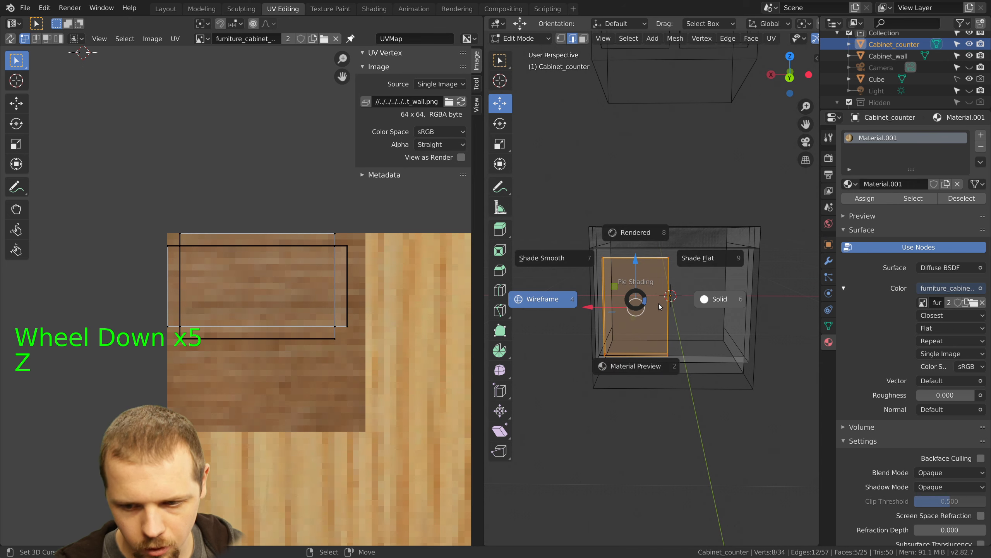
pyautogui.press('z')
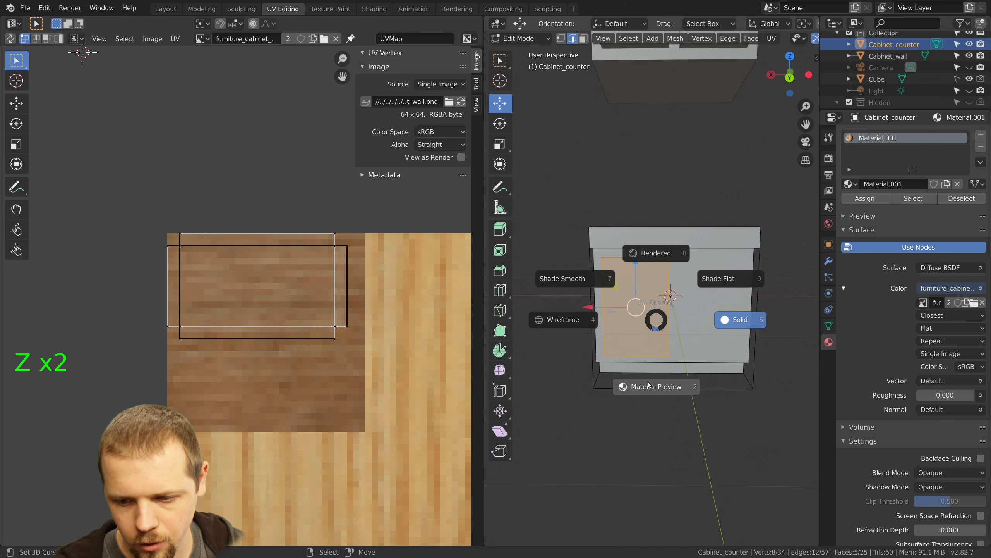
pyautogui.click(658, 343)
pyautogui.scroll(3, 659, 341)
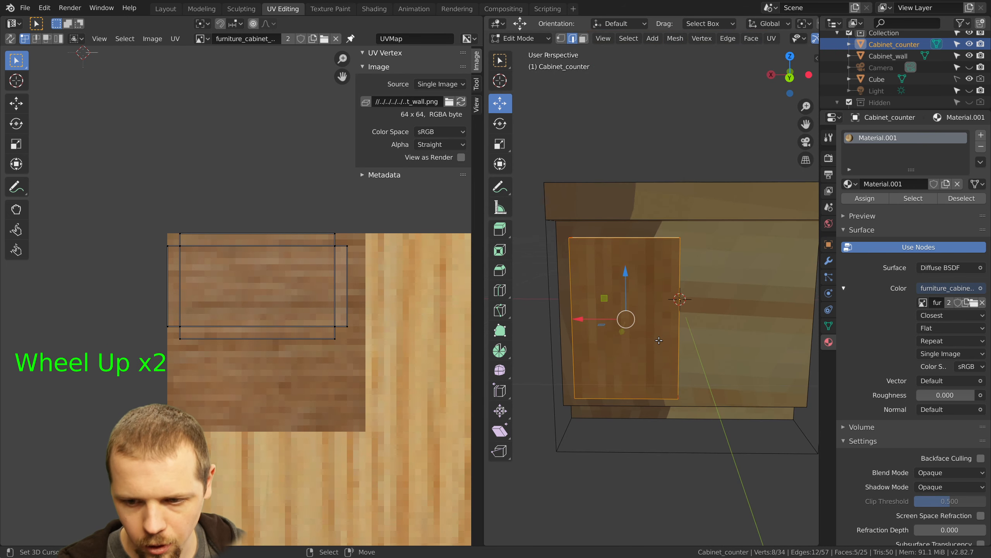
pyautogui.press('ctrl+KP_1')
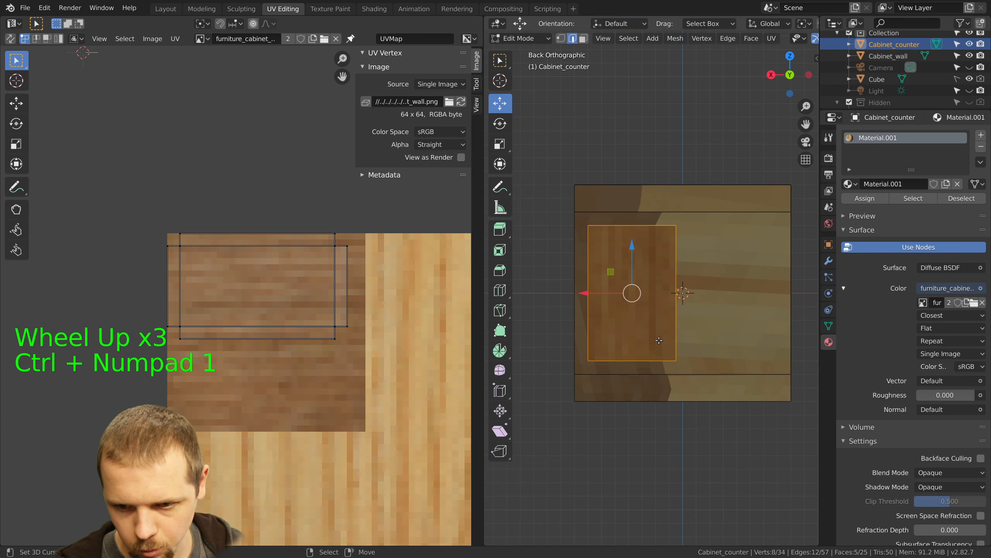
# Extend the selection to the whole door, move it straight up clear of the cabinet body, and deselect everything
pyautogui.press('ctrl+KP_Add')
pyautogui.press('ctrl+KP_Add')
pyautogui.press('ctrl+KP_Add')
pyautogui.press('ctrl+KP_Add')
pyautogui.press('ctrl+KP_Add')
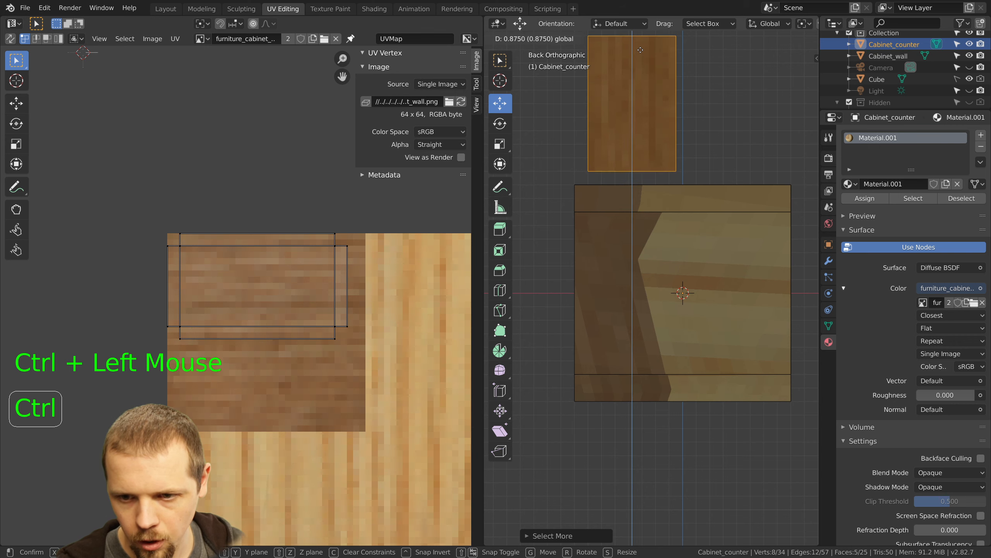
pyautogui.keyDown('ctrl'); pyautogui.click(632, 89); pyautogui.keyUp('ctrl')
pyautogui.scroll(3, 627, 82)
pyautogui.keyDown('shift'); pyautogui.moveTo(625, 83); pyautogui.dragTo(645, 92, button='middle'); pyautogui.keyUp('shift')
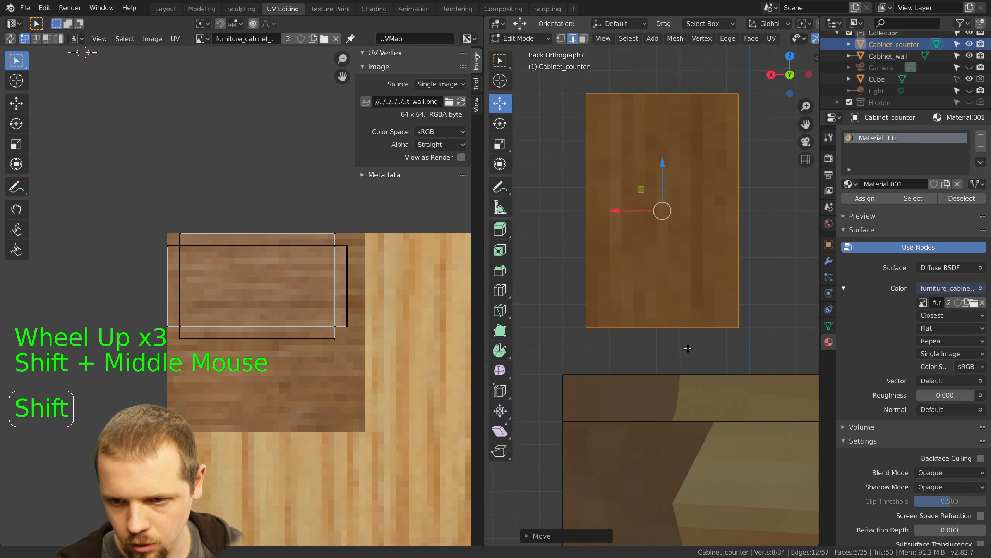
pyautogui.press('a')
pyautogui.scroll(2, 663, 230)
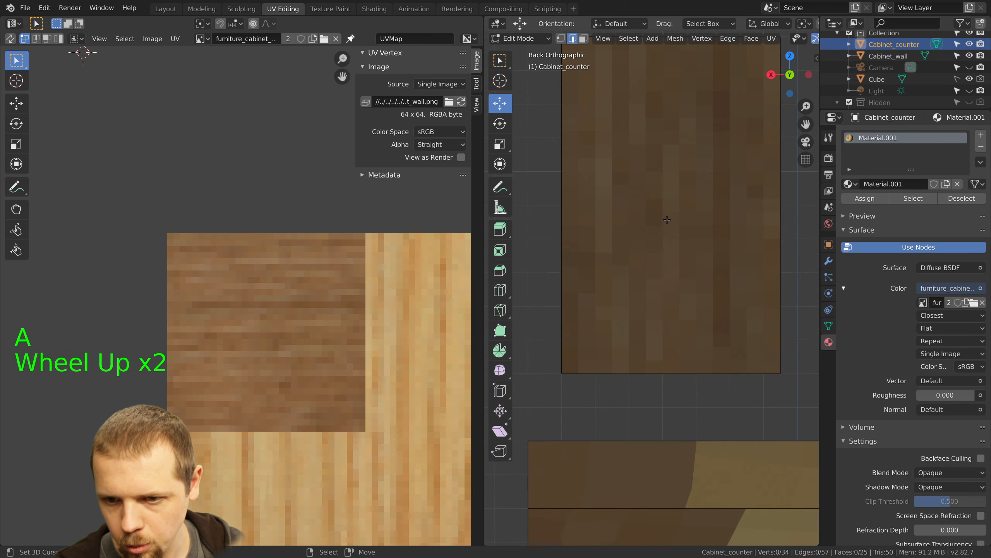
pyautogui.keyDown('shift'); pyautogui.moveTo(667, 219); pyautogui.dragTo(664, 358, button='middle'); pyautogui.keyUp('shift')
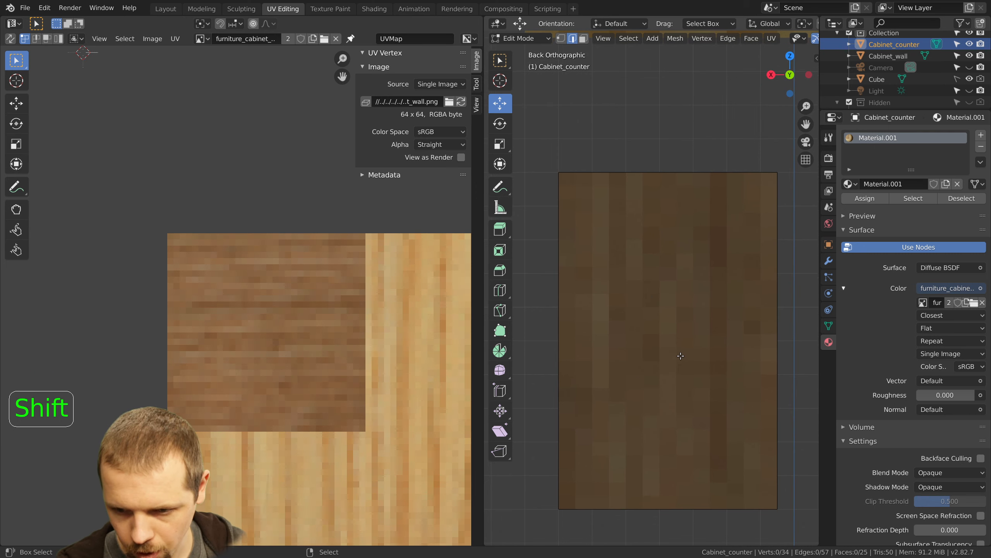
pyautogui.keyDown('shift'); pyautogui.moveTo(670, 317); pyautogui.dragTo(666, 271, button='middle'); pyautogui.keyUp('shift')
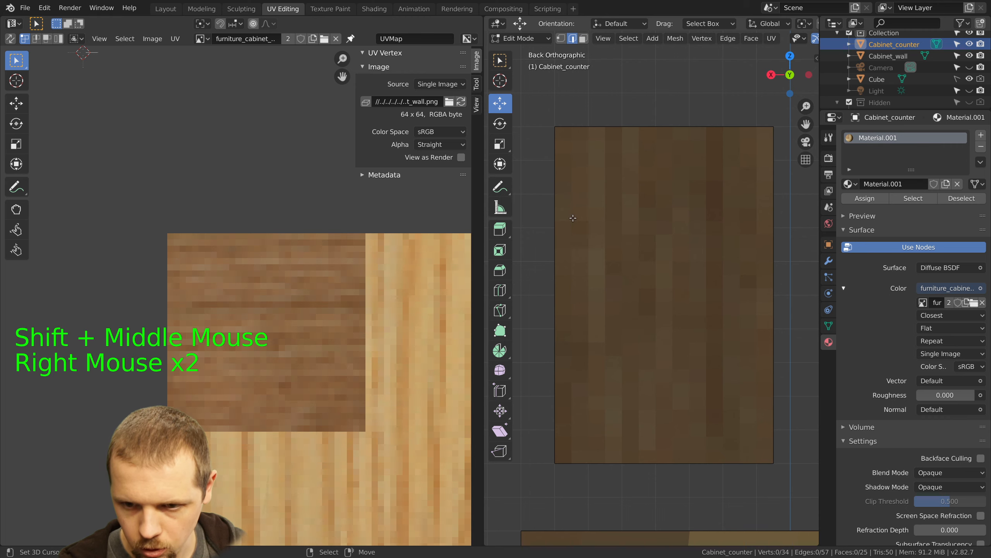
# Select all connected geometry of the door and change to face selection
pyautogui.rightClick(612, 248)
pyautogui.rightClick(617, 127)
pyautogui.press('ctrl+KP_Add')
pyautogui.press('ctrl+KP_Add')
pyautogui.press('ctrl+KP_Add')
pyautogui.press('ctrl+KP_Add')
pyautogui.press('ctrl+KP_Add')
pyautogui.press('ctrl+KP_Add')
pyautogui.press('ctrl+KP_Add')
pyautogui.press('ctrl+KP_Add')
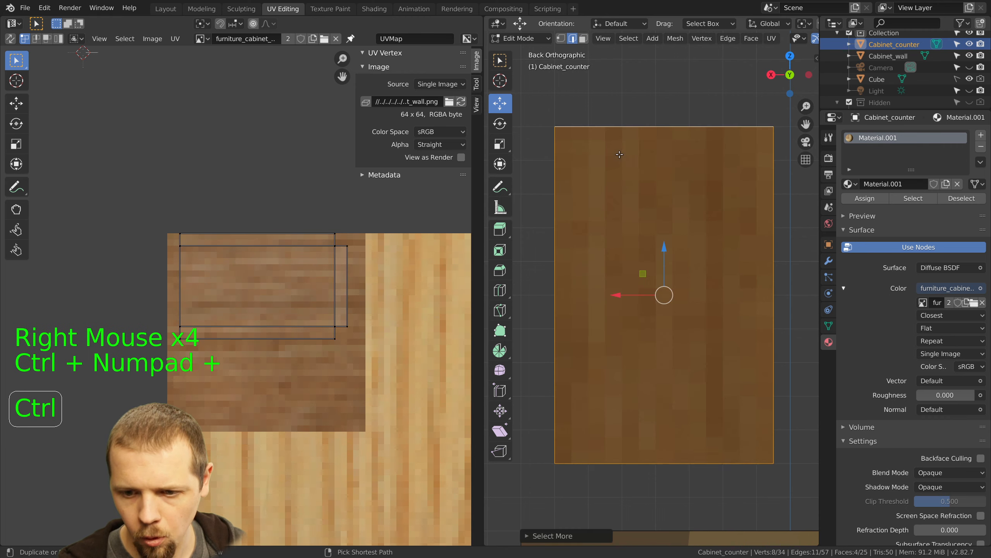
pyautogui.click(585, 39)
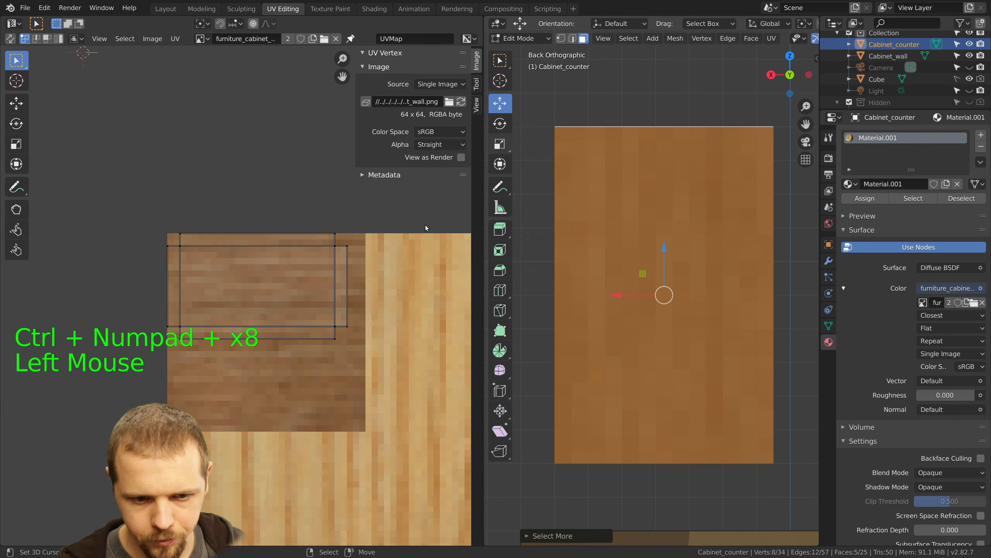
# Move the UVs of the door face's right edge and right flap about 4 pixels left, and deselect the door
pyautogui.press('a')
pyautogui.press('a')
pyautogui.press('b')
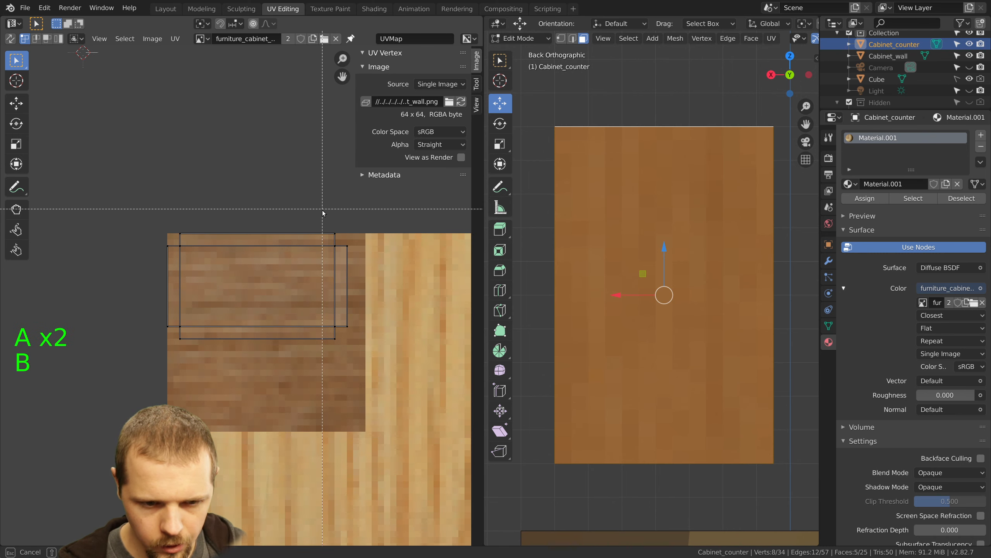
pyautogui.moveTo(322, 210); pyautogui.dragTo(366, 351)
pyautogui.press('g')
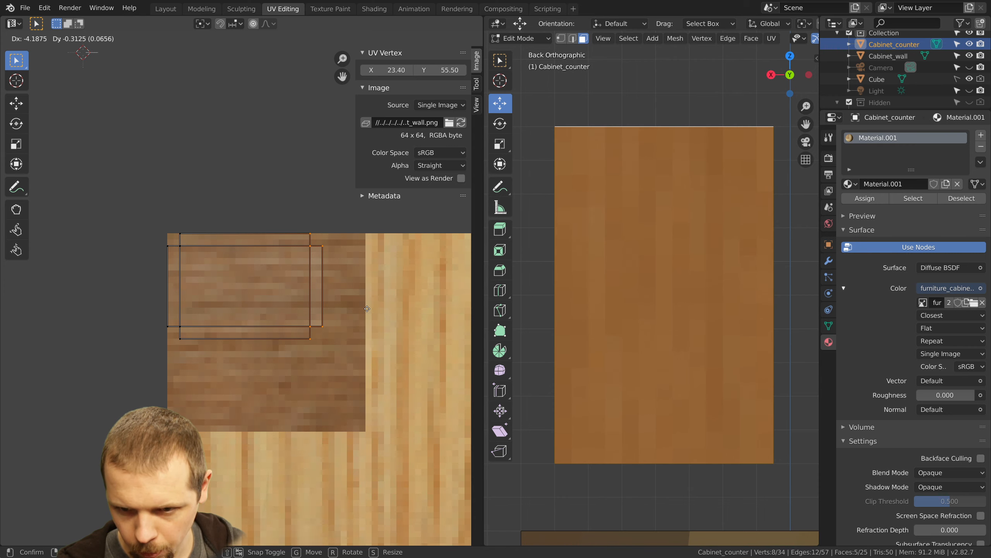
pyautogui.click(367, 309)
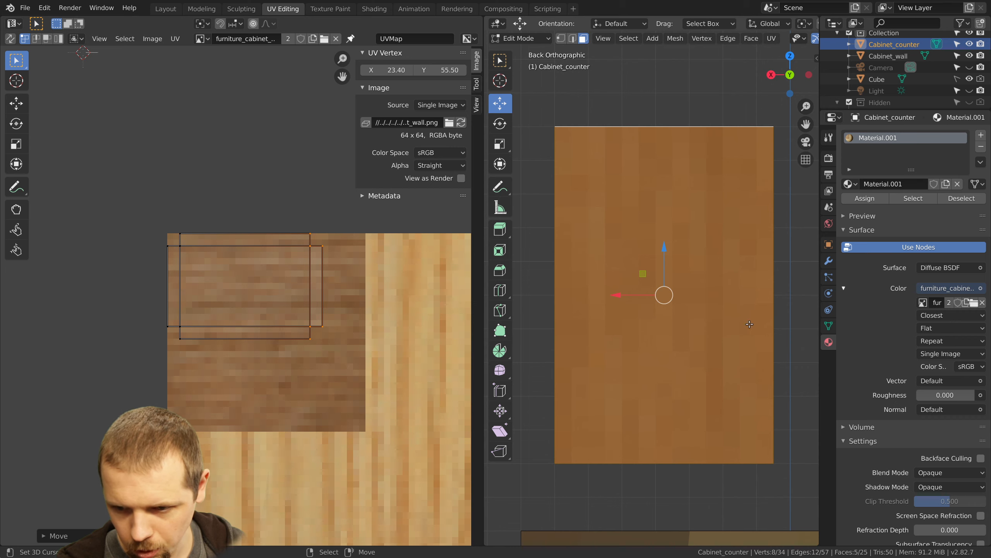
pyautogui.press('a')
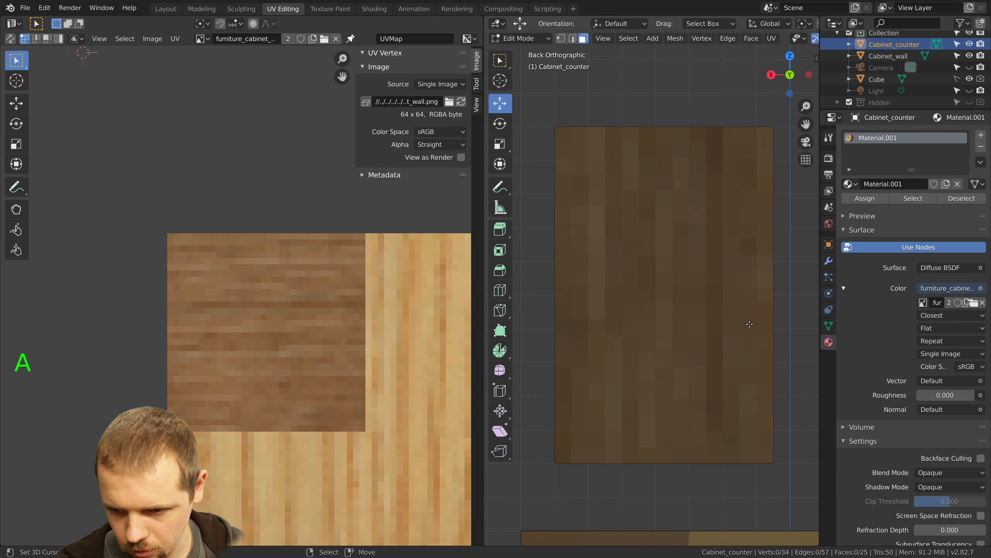
# Reselect the whole door and set the UV vertices along the face's right edge, including the upper and lower flaps, to X 22
pyautogui.rightClick(655, 216)
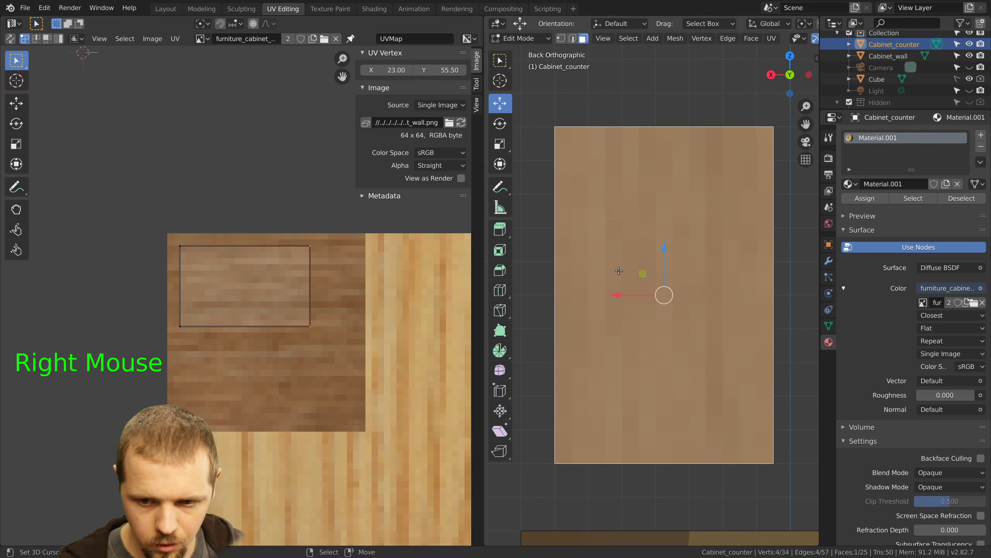
pyautogui.press('ctrl+KP_Add')
pyautogui.press('ctrl+KP_Add')
pyautogui.press('ctrl+KP_Add')
pyautogui.press('ctrl+KP_Add')
pyautogui.press('ctrl+KP_Add')
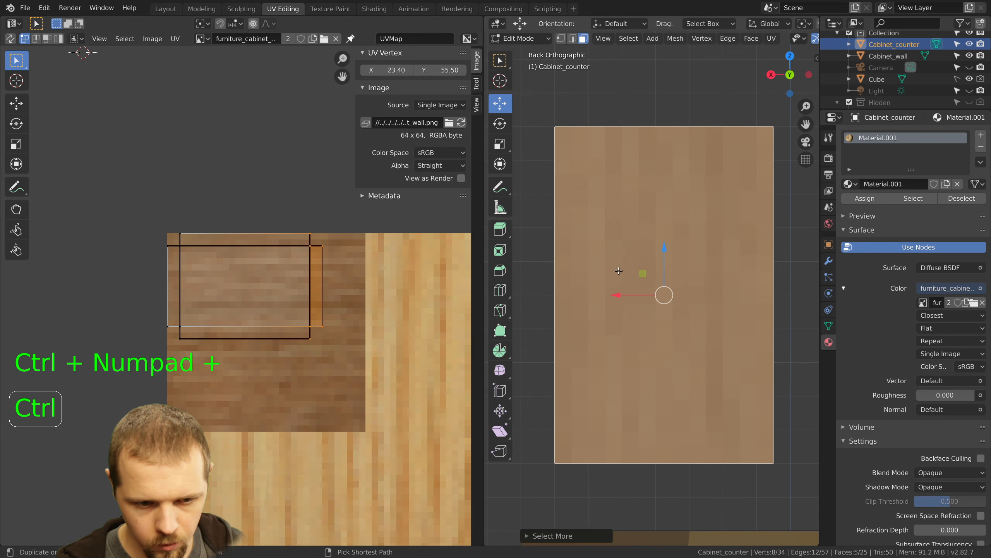
pyautogui.rightClick(178, 285)
pyautogui.rightClick(324, 254)
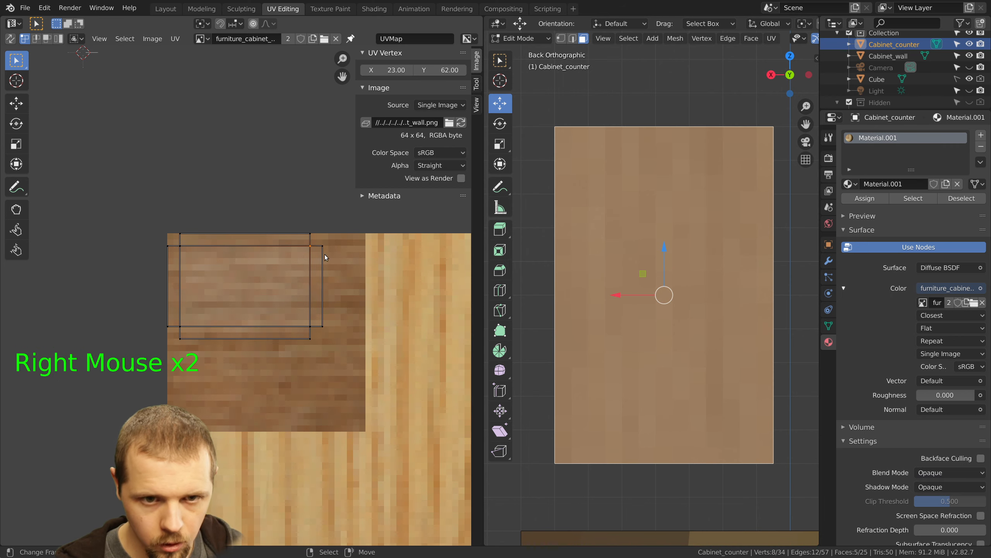
pyautogui.keyDown('shift'); pyautogui.rightClick(310, 235); pyautogui.keyUp('shift')
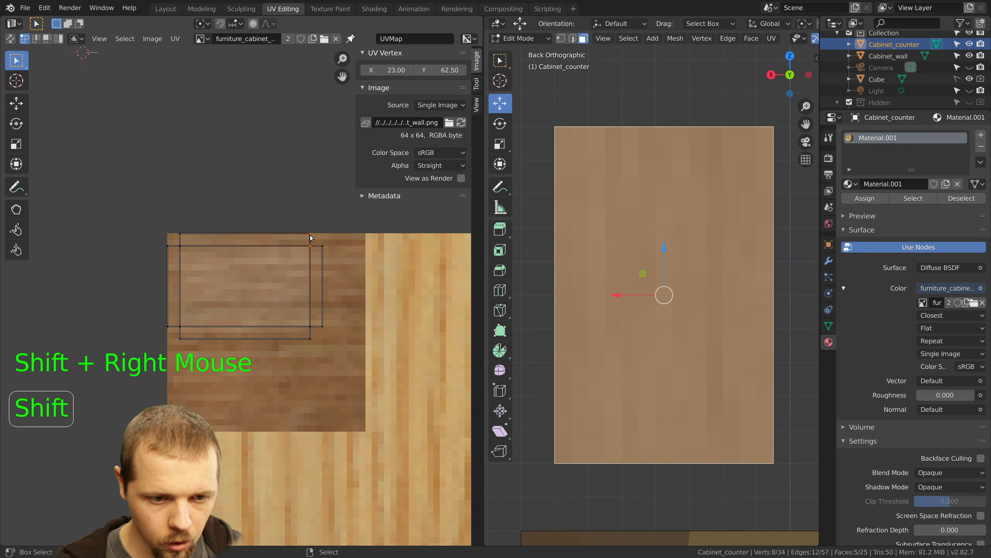
pyautogui.keyDown('shift'); pyautogui.rightClick(311, 338); pyautogui.keyUp('shift')
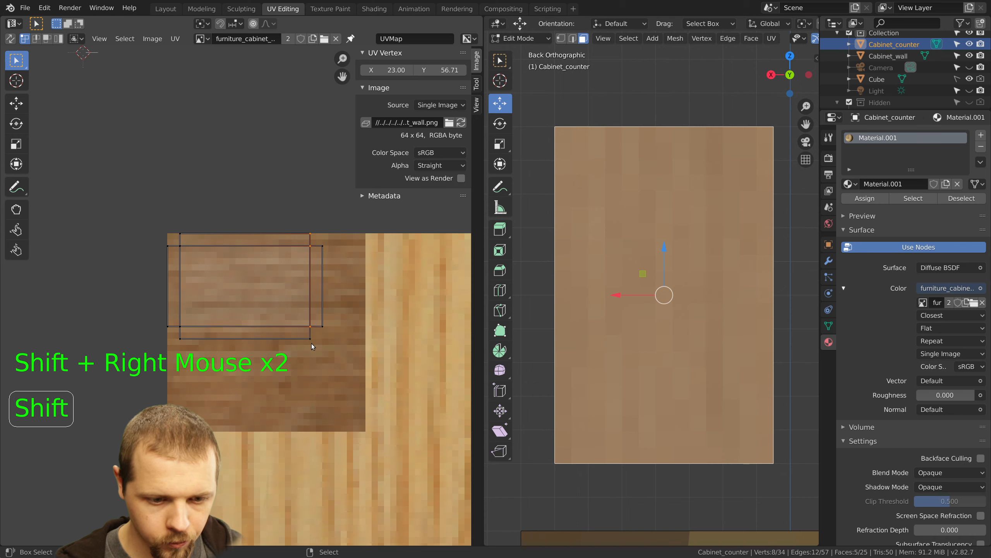
pyautogui.click(395, 72)
pyautogui.write('22')
pyautogui.press('Return')
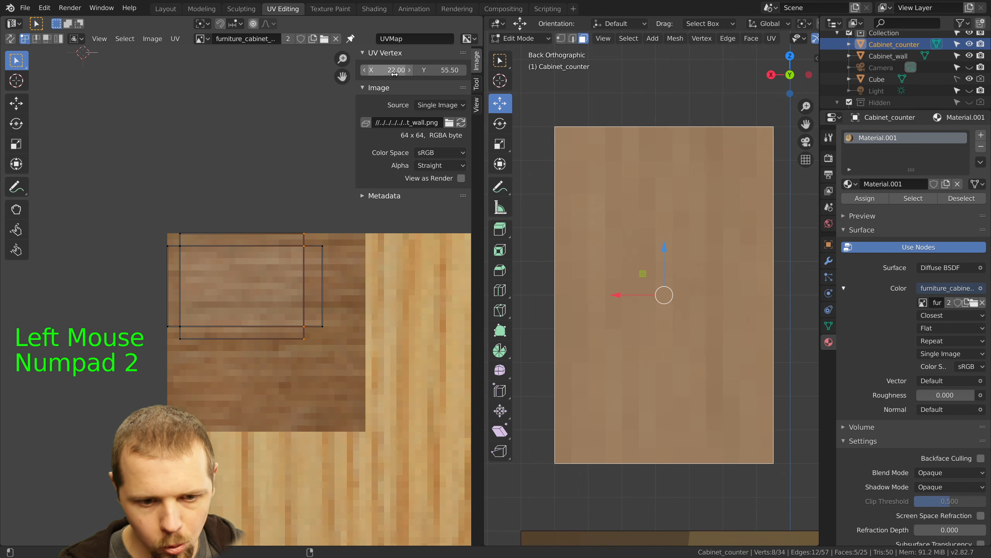
# Move the right flap's outer UV edge left to X 24 and deselect the door
pyautogui.rightClick(323, 249)
pyautogui.keyDown('shift'); pyautogui.rightClick(323, 325); pyautogui.keyUp('shift')
pyautogui.press('g')
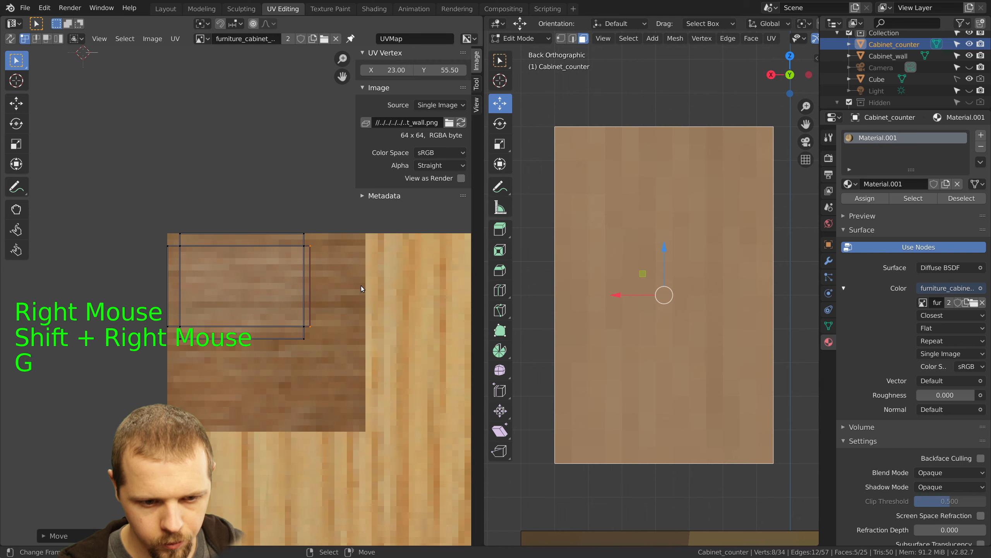
pyautogui.press('g')
pyautogui.press('a')
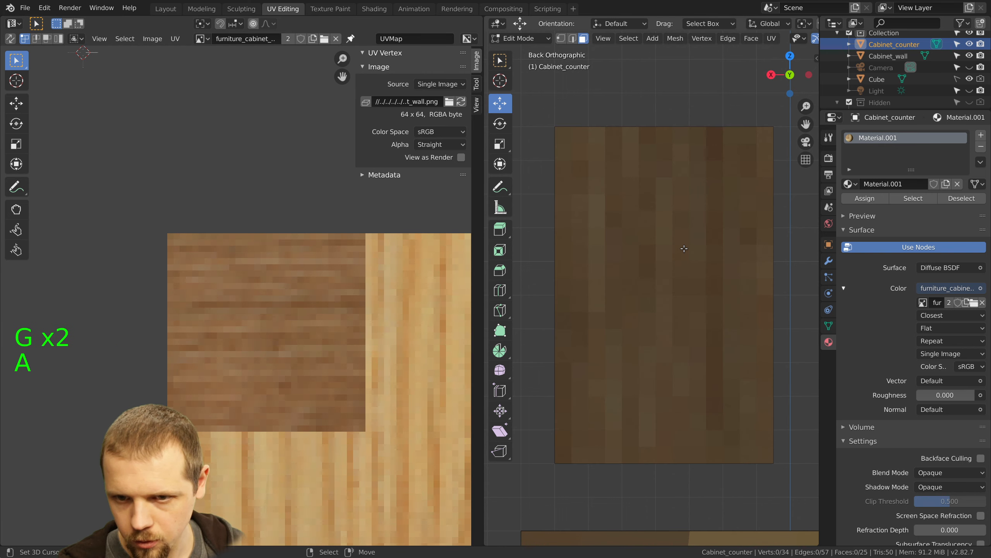
# Reselect the whole door and move it straight back down onto the front of the cabinet
pyautogui.scroll(-3, 683, 249)
pyautogui.rightClick(658, 256)
pyautogui.press('ctrl+KP_Add')
pyautogui.press('ctrl+KP_Add')
pyautogui.press('ctrl+KP_Add')
pyautogui.press('ctrl+KP_Add')
pyautogui.press('ctrl+KP_Add')
pyautogui.press('ctrl+KP_Add')
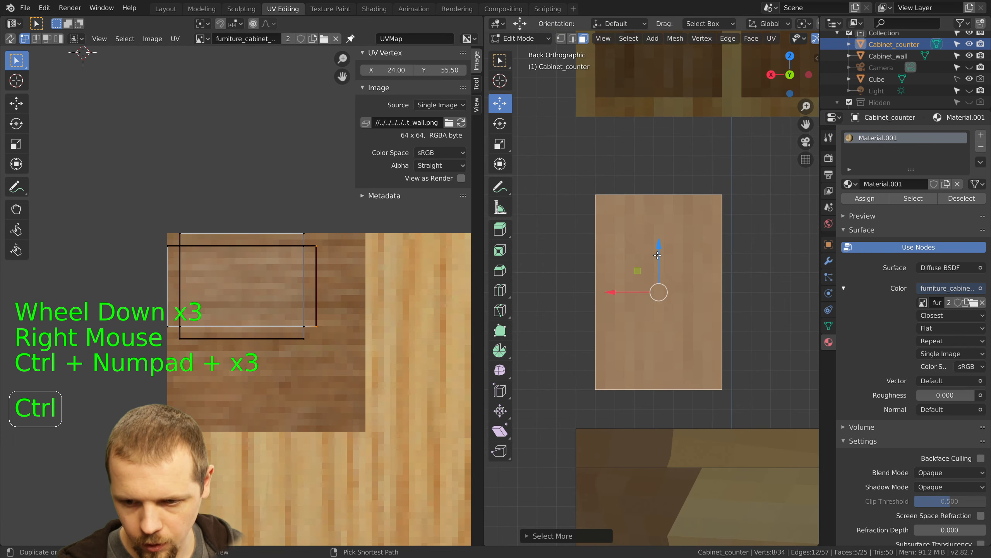
pyautogui.scroll(-4, 656, 259)
pyautogui.keyDown('ctrl'); pyautogui.moveTo(657, 260); pyautogui.dragTo(663, 408); pyautogui.keyUp('ctrl')
pyautogui.scroll(2, 663, 407)
pyautogui.keyDown('shift'); pyautogui.moveTo(663, 407); pyautogui.dragTo(658, 264, button='middle'); pyautogui.keyUp('shift')
pyautogui.press('Tab')
pyautogui.press('Tab')
# Switch to wireframe shading and duplicate the door sideways onto the other half of the cabinet front
pyautogui.press('z')
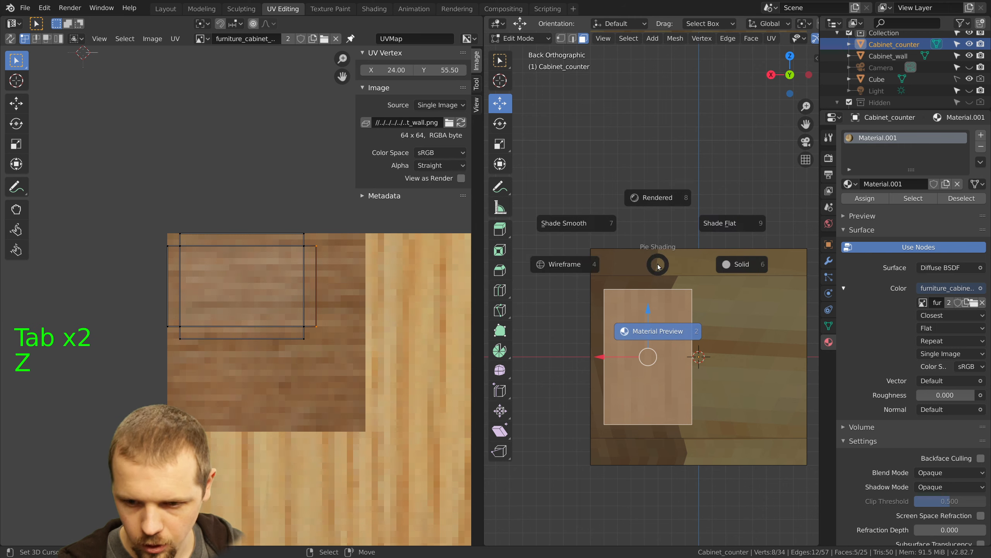
pyautogui.click(598, 267)
pyautogui.hotkey('shift', 'd')
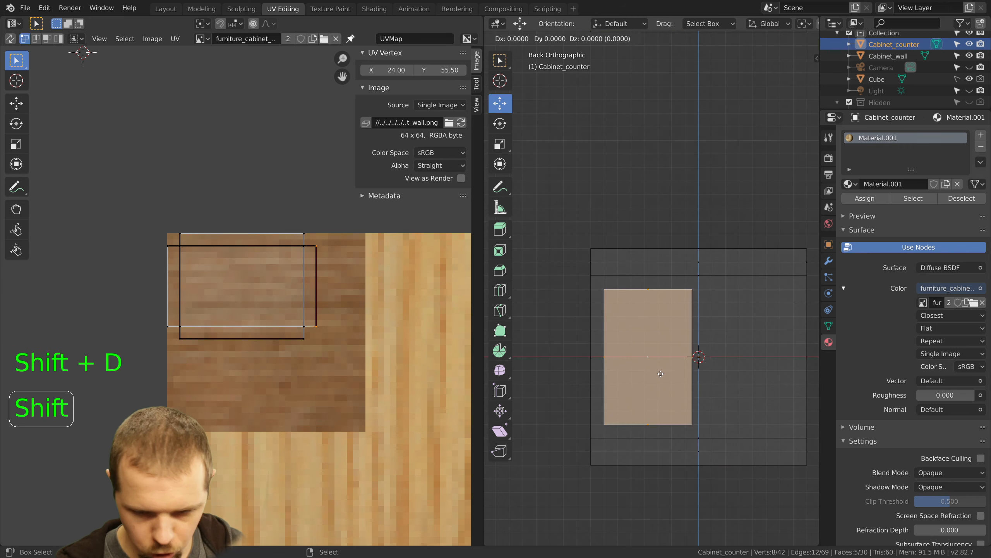
pyautogui.click(756, 376)
pyautogui.scroll(3, 756, 376)
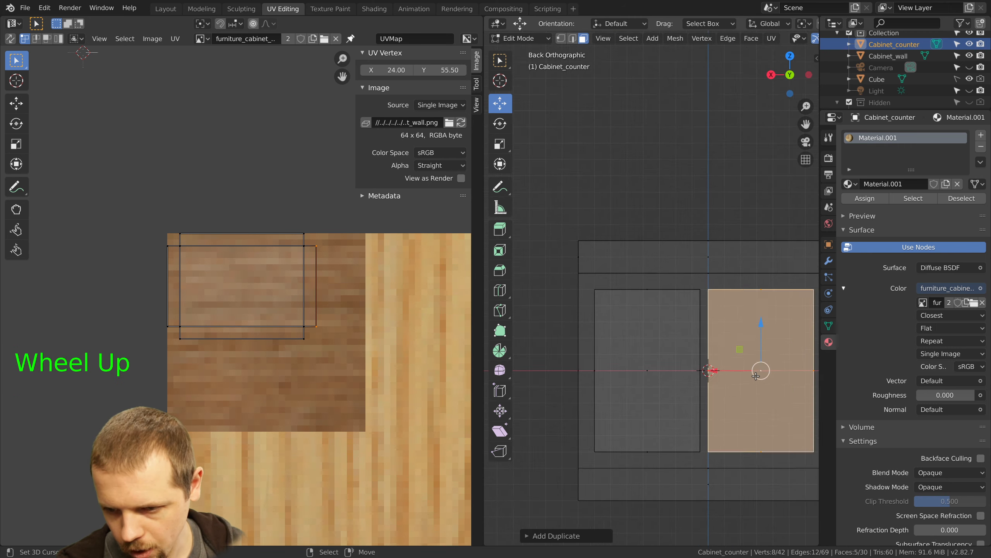
# Fine-tune the duplicated door's position along the X axis with snapping
pyautogui.keyDown('shift'); pyautogui.moveTo(754, 377); pyautogui.dragTo(658, 264, button='middle'); pyautogui.keyUp('shift')
pyautogui.scroll(2, 661, 323)
pyautogui.scroll(1, 661, 323)
pyautogui.moveTo(599, 278)
pyautogui.keyDown('ctrl'); pyautogui.mouseDown()
pyautogui.moveTo(642, 279)
pyautogui.moveTo(585, 275)
pyautogui.mouseUp(); pyautogui.keyUp('ctrl')
pyautogui.scroll(2, 571, 275)
pyautogui.keyDown('shift'); pyautogui.moveTo(777, 299); pyautogui.dragTo(708, 289, button='middle'); pyautogui.keyUp('shift')
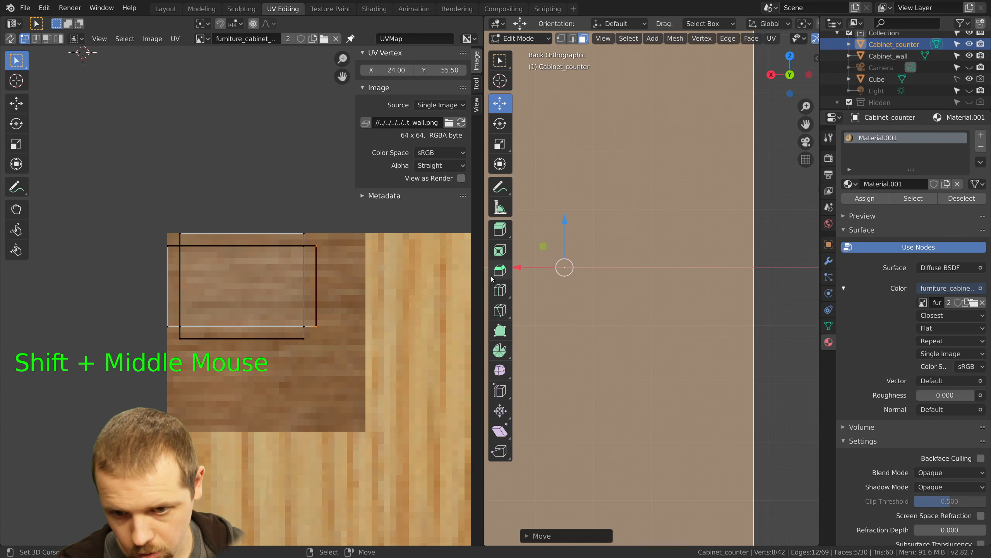
pyautogui.keyDown('ctrl'); pyautogui.moveTo(525, 268); pyautogui.dragTo(540, 271); pyautogui.keyUp('ctrl')
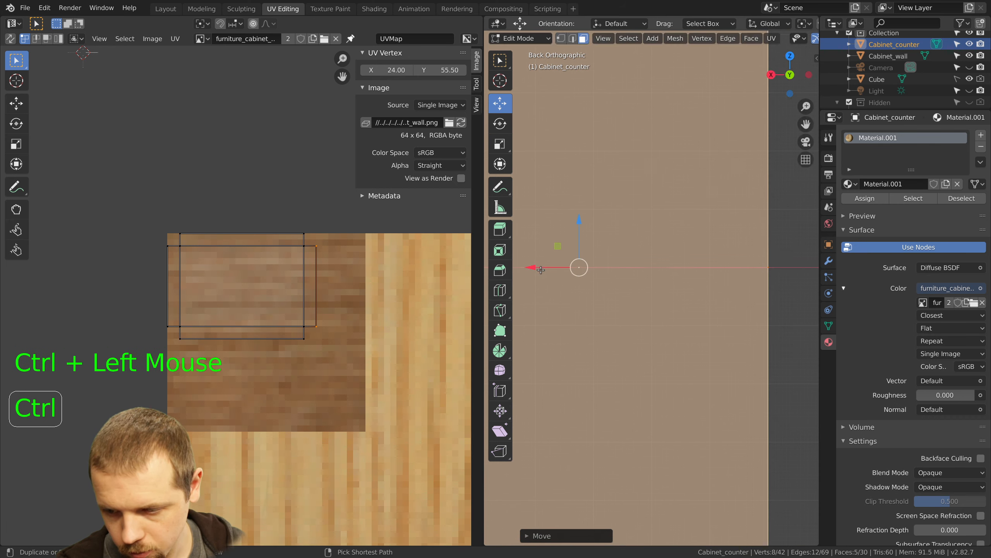
# Deselect everything and check both doors on the cabinet in Material Preview shading from an angled view
pyautogui.scroll(-7, 624, 281)
pyautogui.press('a')
pyautogui.scroll(-4, 644, 289)
pyautogui.press('z')
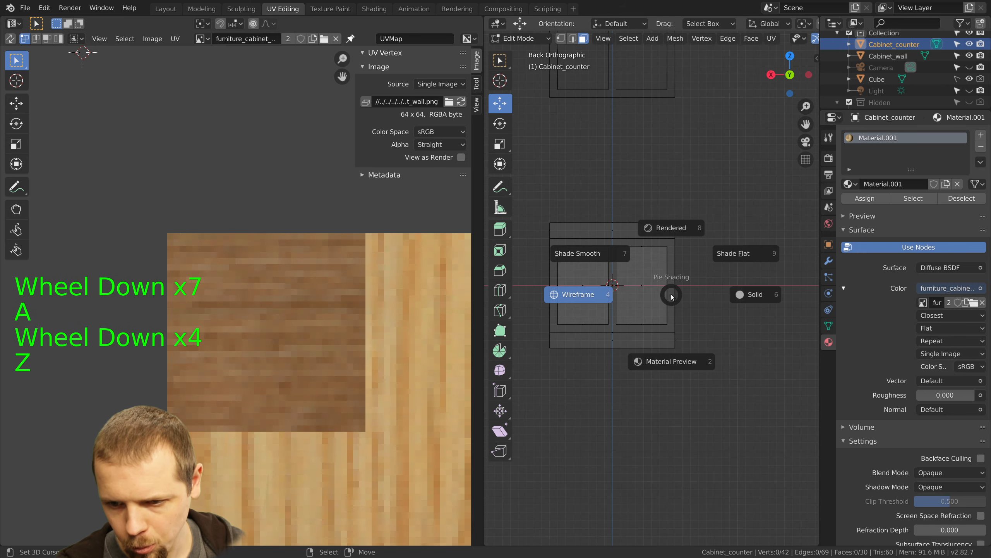
pyautogui.click(670, 339)
pyautogui.moveTo(670, 339)
pyautogui.mouseDown(button='middle')
pyautogui.moveTo(689, 331)
pyautogui.moveTo(591, 319)
pyautogui.mouseUp(button='middle')
pyautogui.scroll(-3, 689, 331)
pyautogui.press('a')
pyautogui.press('a')
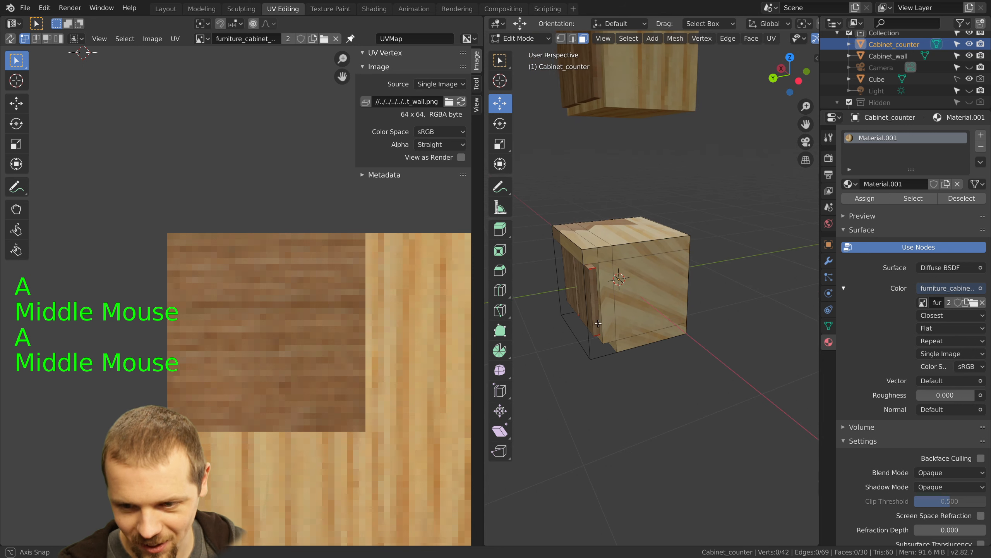
# Mark the outline edges of the cabinet body's side panel as a UV seam, including the stepped countertop and base edges
pyautogui.rightClick(652, 251)
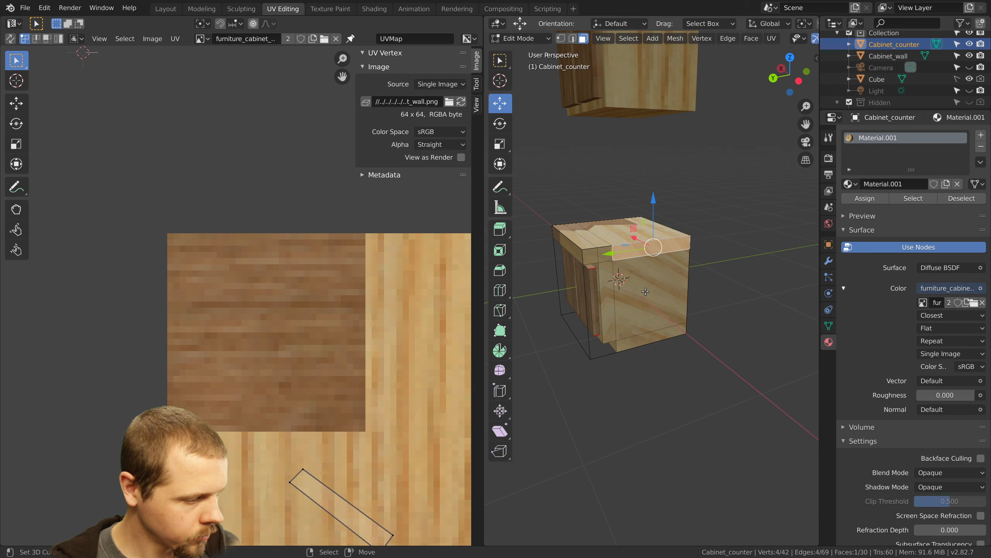
pyautogui.rightClick(640, 240)
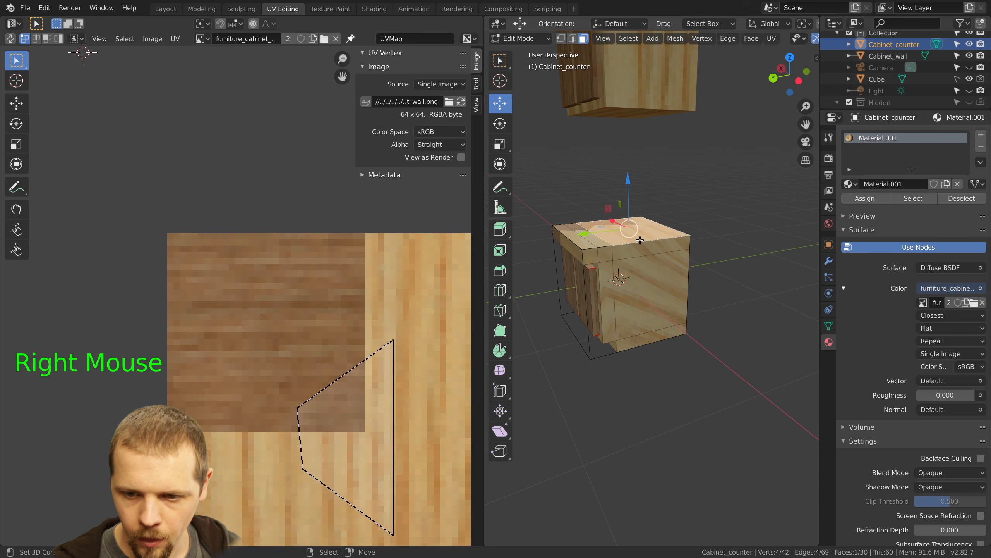
pyautogui.click(573, 38)
pyautogui.rightClick(656, 239)
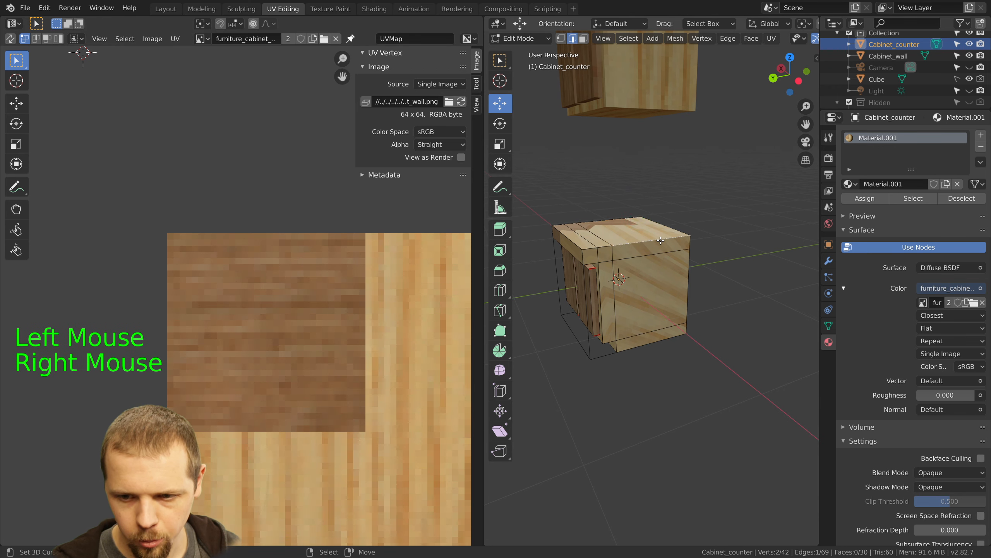
pyautogui.keyDown('shift'); pyautogui.rightClick(605, 247); pyautogui.keyUp('shift')
pyautogui.keyDown('shift'); pyautogui.rightClick(603, 253); pyautogui.keyUp('shift')
pyautogui.keyDown('shift'); pyautogui.rightClick(599, 262); pyautogui.keyUp('shift')
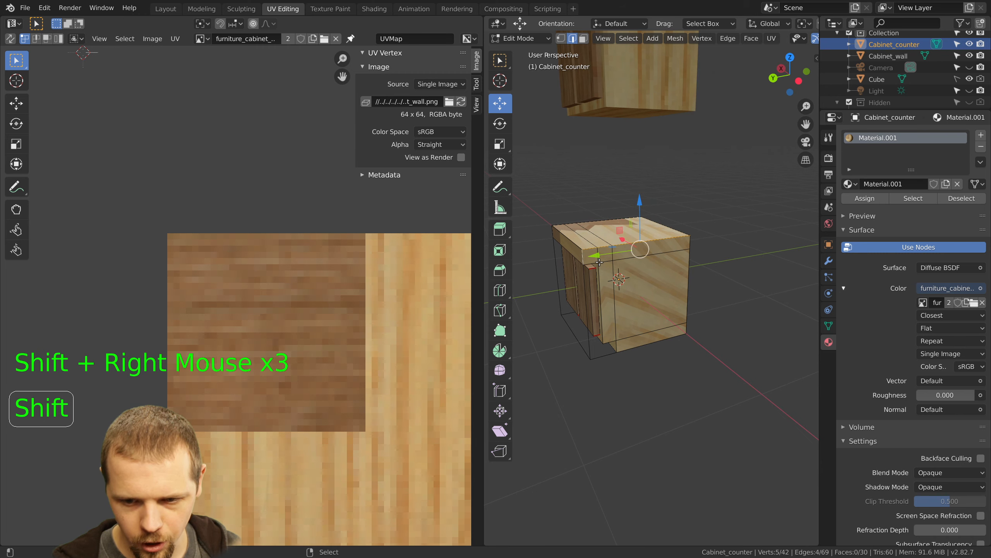
pyautogui.keyDown('shift'); pyautogui.rightClick(620, 331); pyautogui.keyUp('shift')
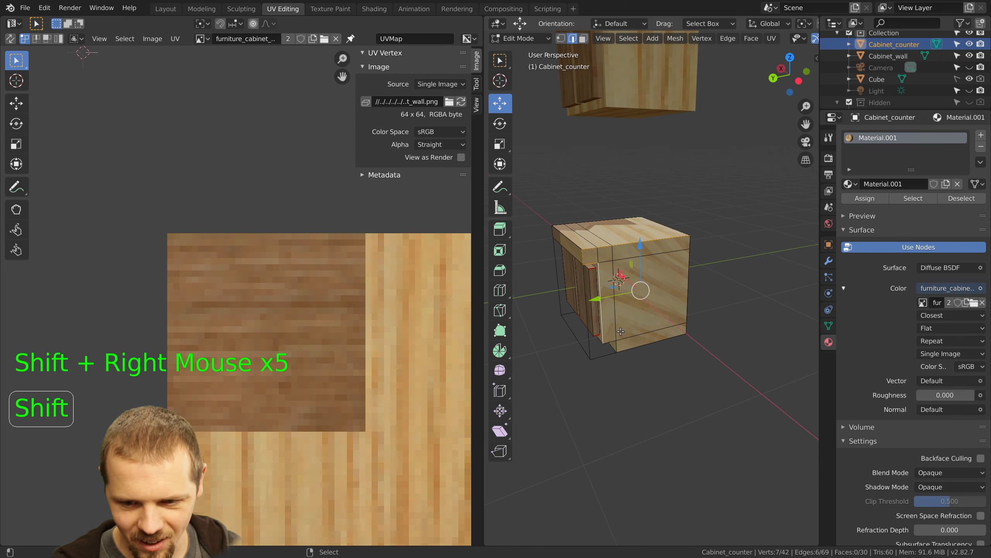
pyautogui.keyDown('shift'); pyautogui.rightClick(606, 342); pyautogui.keyUp('shift')
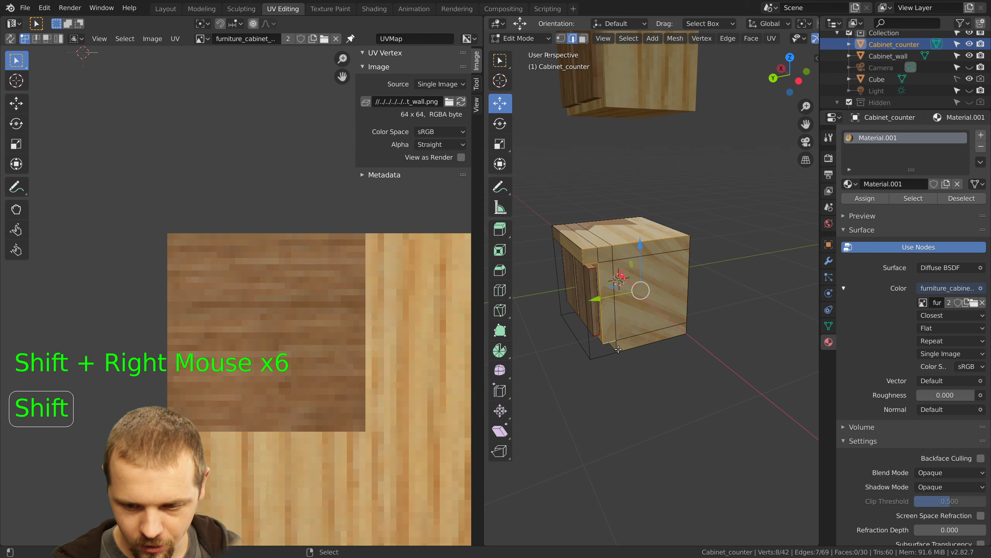
pyautogui.keyDown('shift'); pyautogui.rightClick(640, 351); pyautogui.keyUp('shift')
pyautogui.keyDown('shift'); pyautogui.rightClick(656, 341); pyautogui.keyUp('shift')
pyautogui.keyDown('shift'); pyautogui.rightClick(687, 291); pyautogui.keyUp('shift')
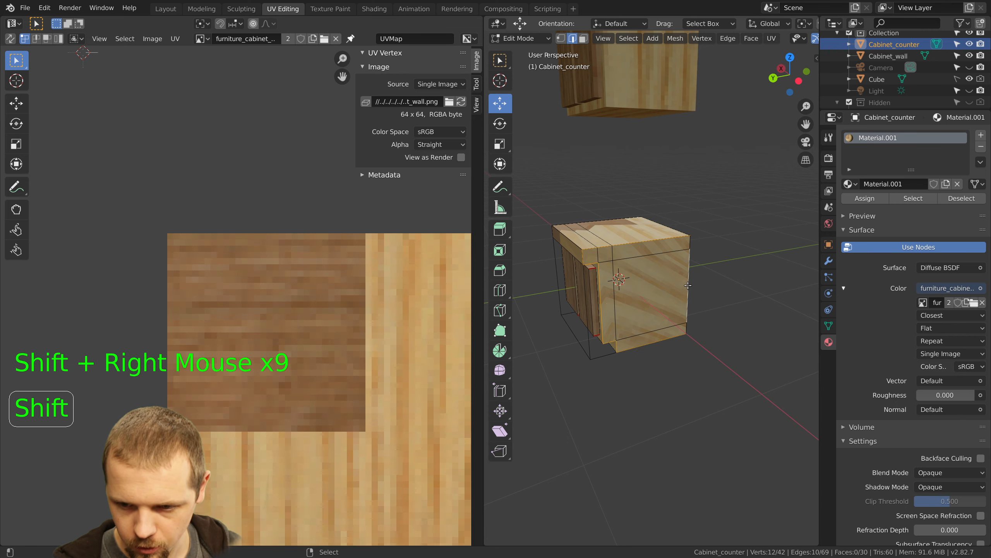
pyautogui.keyDown('shift'); pyautogui.rightClick(692, 300); pyautogui.keyUp('shift')
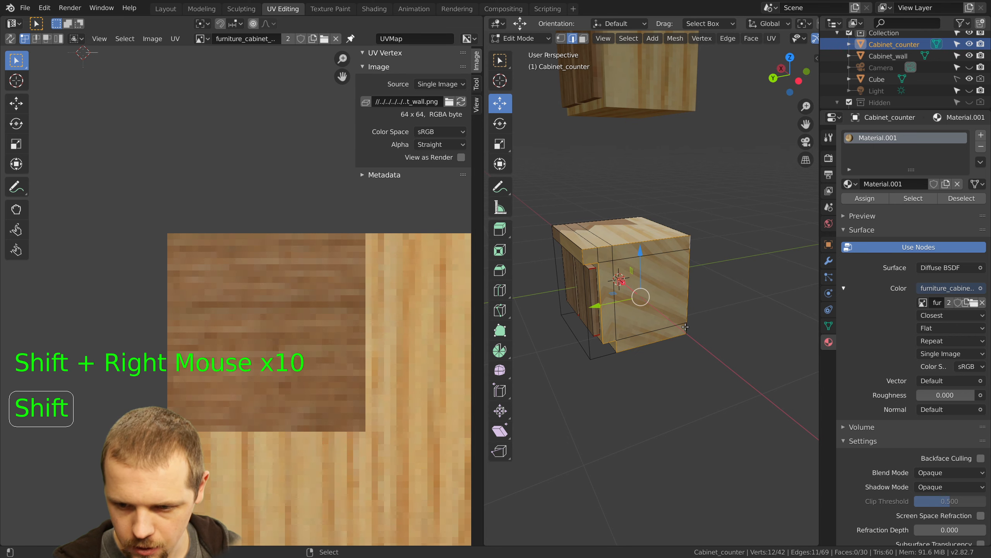
pyautogui.hotkey('ctrl', 'e')
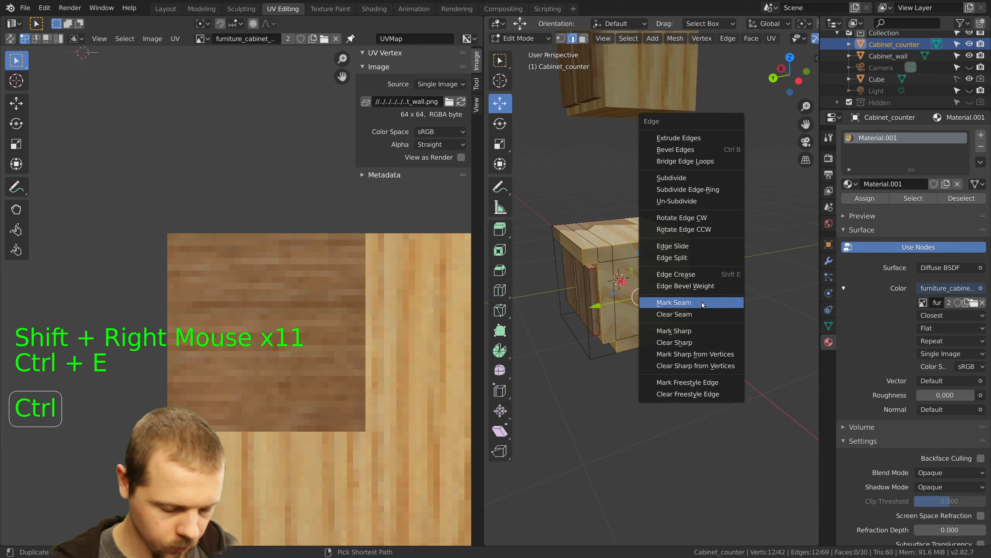
pyautogui.click(702, 302)
# Mark the matching outline edges around the cabinet body's opposite side panel as a seam and deselect everything
pyautogui.moveTo(702, 301); pyautogui.dragTo(687, 274, button='middle')
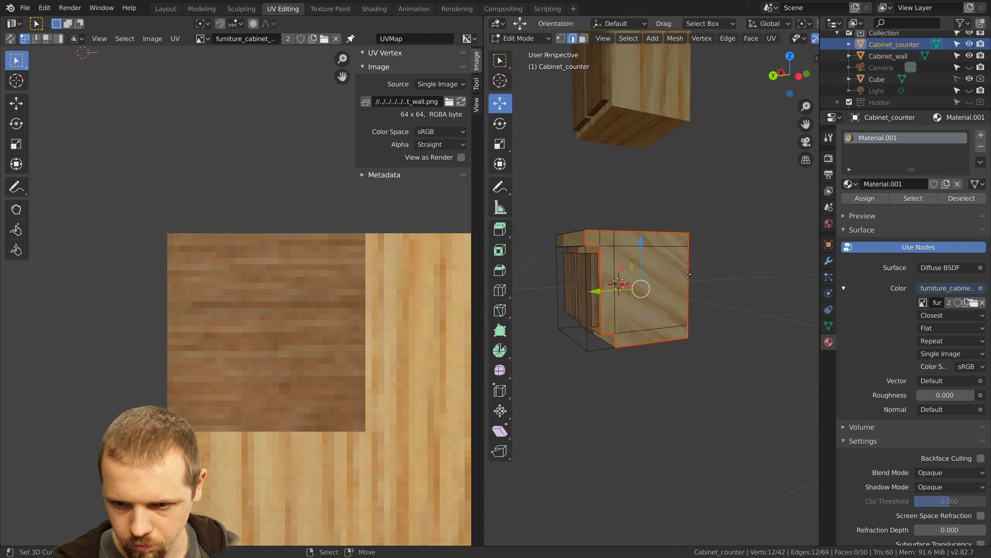
pyautogui.moveTo(656, 320); pyautogui.dragTo(607, 274, button='middle')
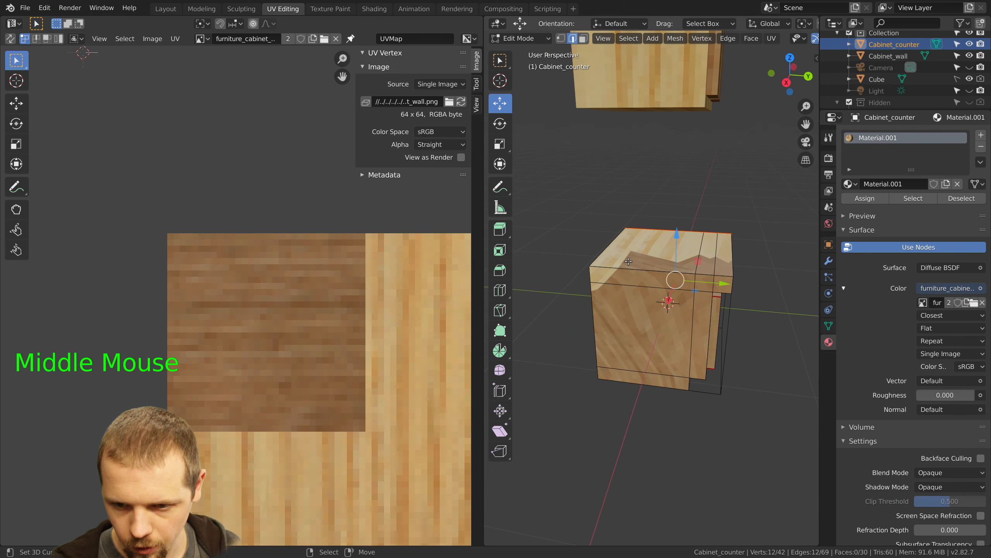
pyautogui.rightClick(607, 275)
pyautogui.keyDown('shift'); pyautogui.rightClick(597, 279); pyautogui.keyUp('shift')
pyautogui.rightClick(597, 297)
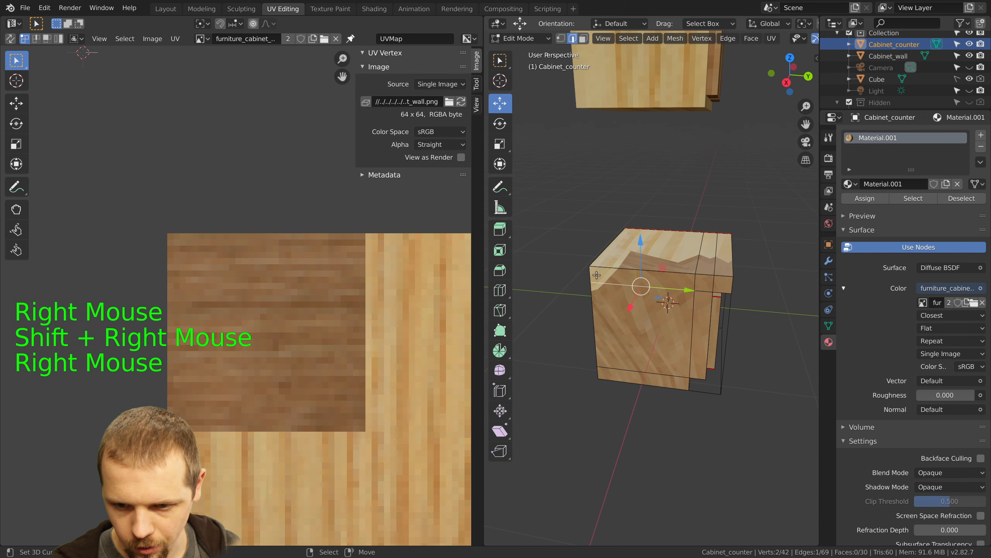
pyautogui.keyDown('shift'); pyautogui.rightClick(593, 278); pyautogui.keyUp('shift')
pyautogui.rightClick(590, 277)
pyautogui.keyDown('shift'); pyautogui.rightClick(624, 271); pyautogui.keyUp('shift')
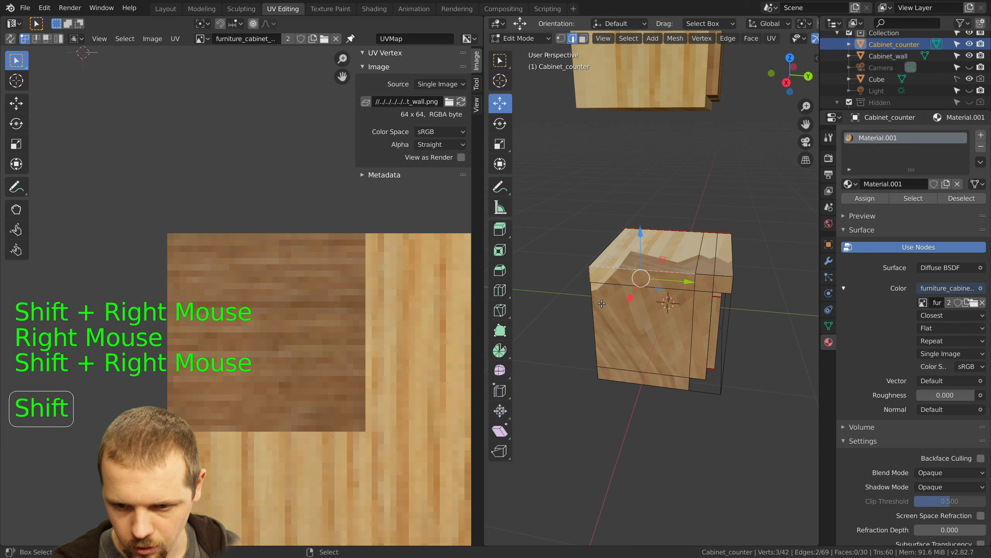
pyautogui.keyDown('shift'); pyautogui.rightClick(597, 309); pyautogui.keyUp('shift')
pyautogui.keyDown('shift'); pyautogui.rightClick(601, 375); pyautogui.keyUp('shift')
pyautogui.keyDown('shift'); pyautogui.rightClick(678, 384); pyautogui.keyUp('shift')
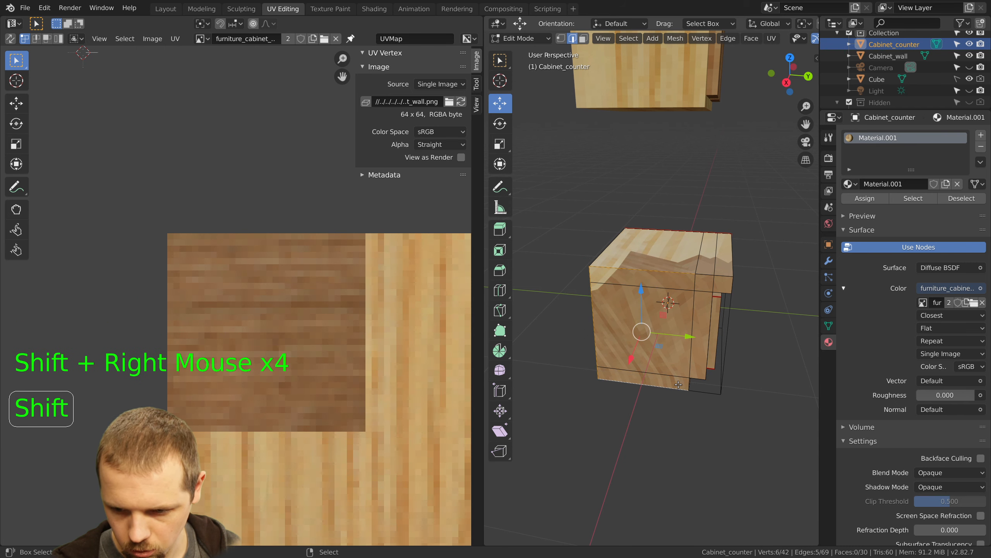
pyautogui.keyDown('shift'); pyautogui.rightClick(690, 383); pyautogui.keyUp('shift')
pyautogui.keyDown('shift'); pyautogui.rightClick(698, 377); pyautogui.keyUp('shift')
pyautogui.moveTo(697, 377); pyautogui.dragTo(654, 359, button='middle')
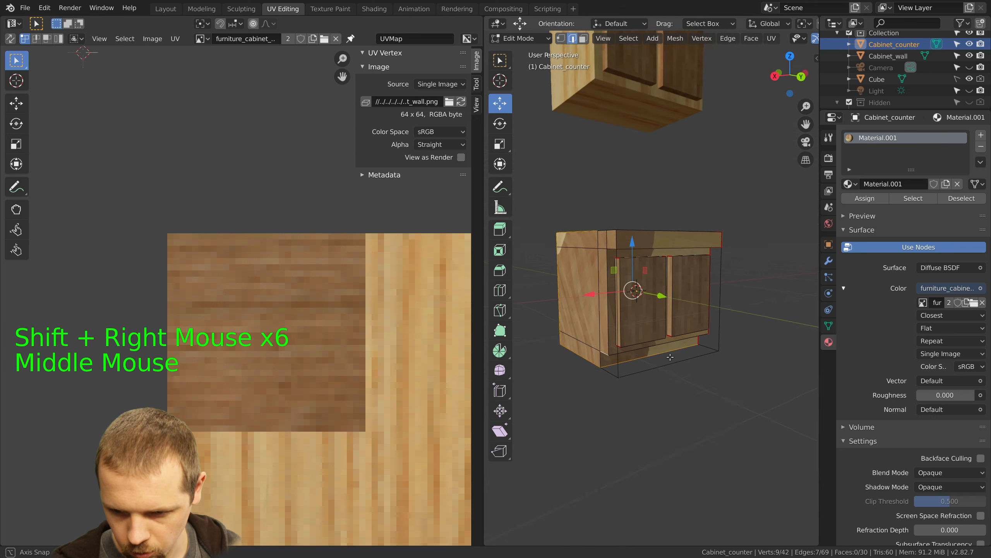
pyautogui.keyDown('shift'); pyautogui.rightClick(605, 360); pyautogui.keyUp('shift')
pyautogui.keyDown('shift'); pyautogui.rightClick(611, 317); pyautogui.keyUp('shift')
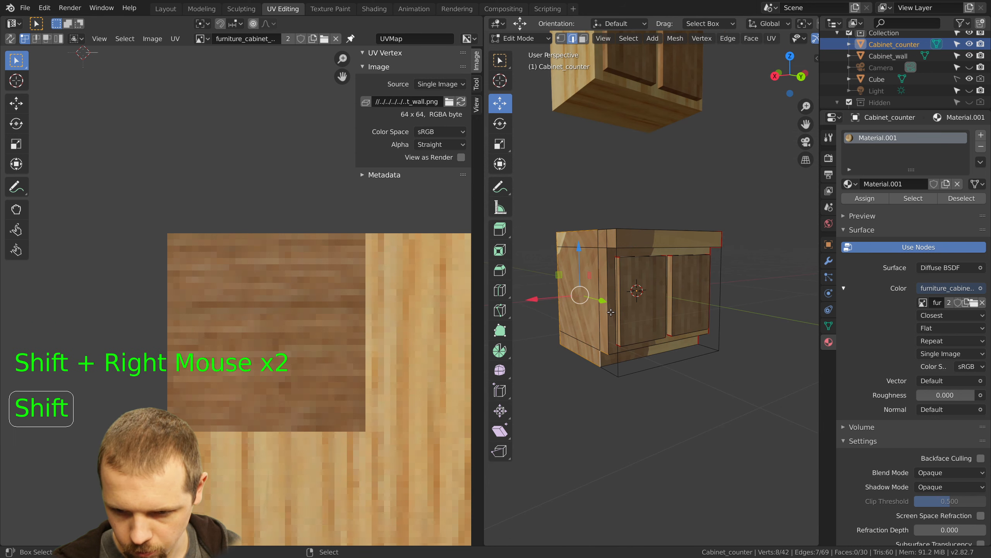
pyautogui.keyDown('shift'); pyautogui.rightClick(609, 313); pyautogui.keyUp('shift')
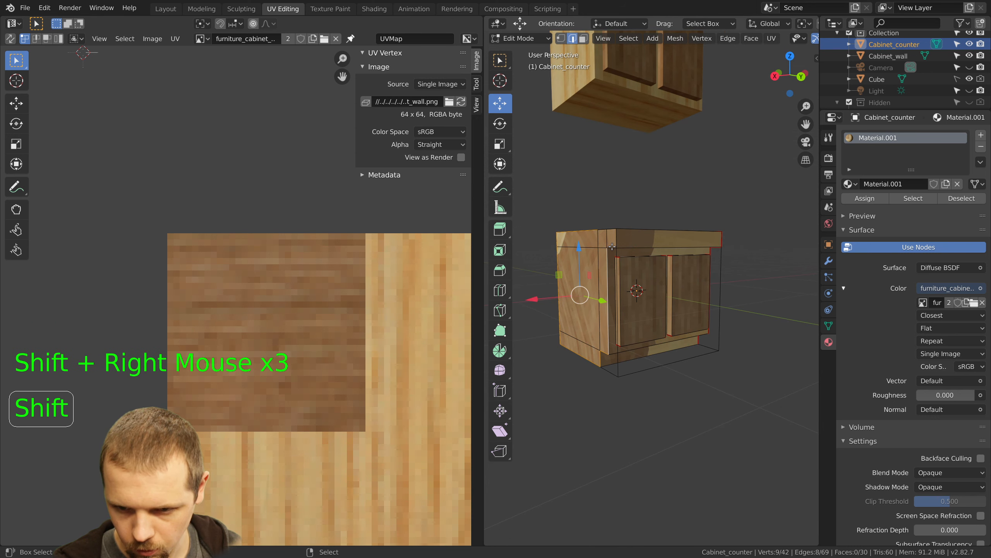
pyautogui.keyDown('shift'); pyautogui.rightClick(612, 246); pyautogui.keyUp('shift')
pyautogui.keyDown('shift'); pyautogui.rightClick(612, 236); pyautogui.keyUp('shift')
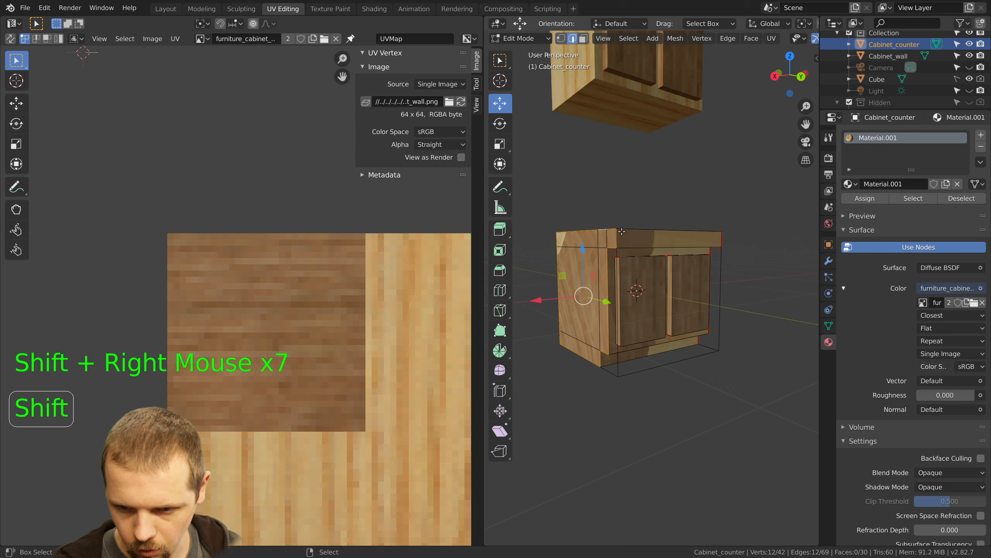
pyautogui.hotkey('ctrl', 'e')
pyautogui.click(625, 235)
pyautogui.press('a')
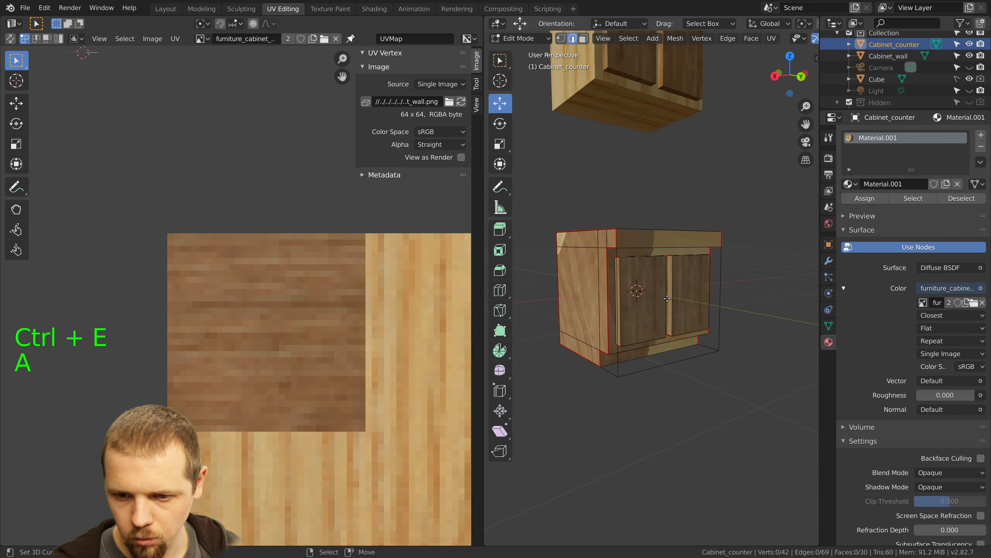
pyautogui.moveTo(625, 234); pyautogui.dragTo(660, 278, button='middle')
pyautogui.press('a')
pyautogui.press('u')
pyautogui.click(677, 310)
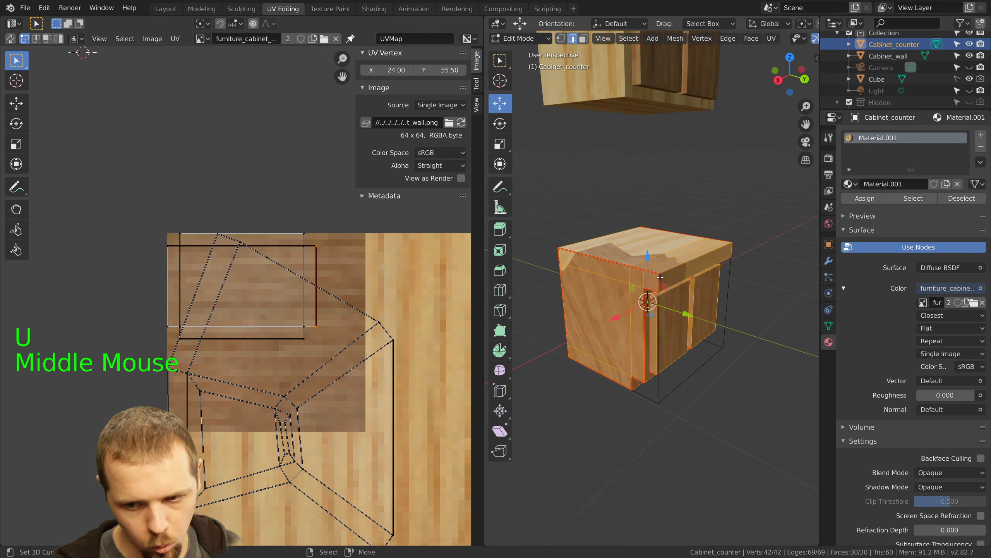
# Select the entire connected cabinet body without the doors and unwrap it along its seams
pyautogui.rightClick(659, 277)
pyautogui.press('ctrl+KP_Add')
pyautogui.press('ctrl+KP_Add')
pyautogui.press('ctrl+KP_Add')
pyautogui.press('ctrl+KP_Add')
pyautogui.press('ctrl+KP_Add')
pyautogui.press('ctrl+KP_Add')
pyautogui.press('ctrl+KP_Add')
pyautogui.press('ctrl+KP_Add')
pyautogui.press('ctrl+KP_Add')
pyautogui.press('ctrl+KP_Add')
pyautogui.press('ctrl+KP_Add')
pyautogui.press('ctrl+KP_Add')
pyautogui.press('ctrl+KP_Add')
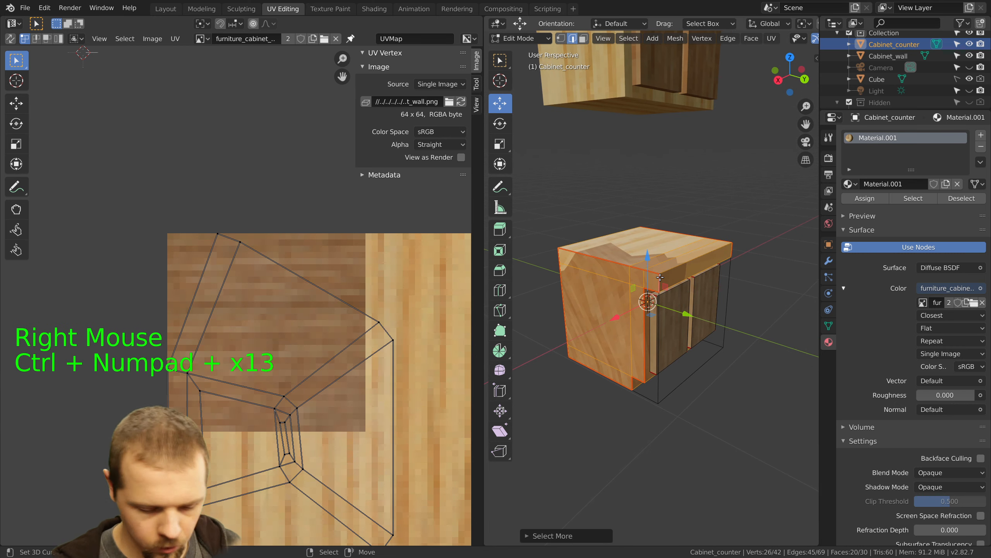
pyautogui.moveTo(743, 319); pyautogui.dragTo(648, 291, button='middle')
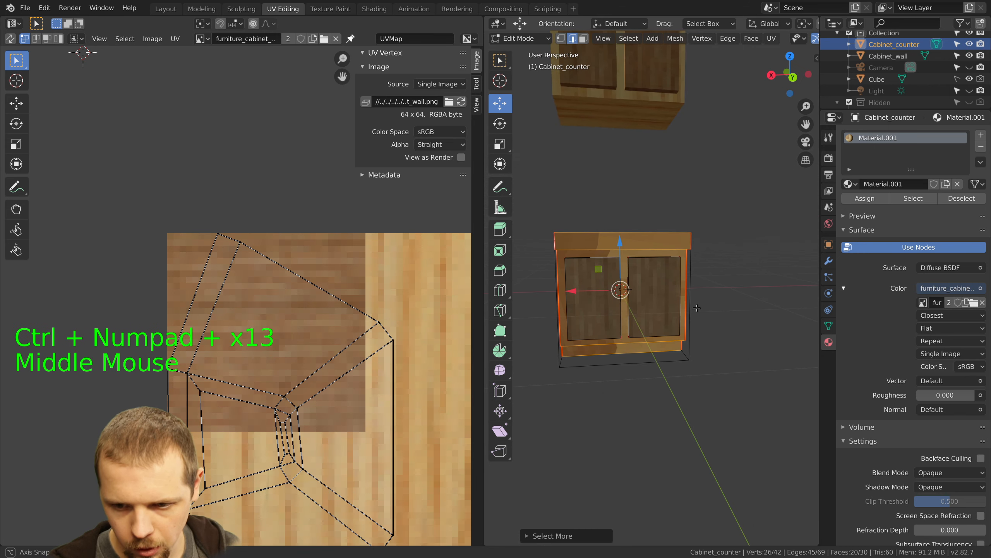
pyautogui.press('u')
pyautogui.click(647, 291)
# Select one whole door on the cabinet front to check its UV layout on the texture
pyautogui.rightClick(597, 291)
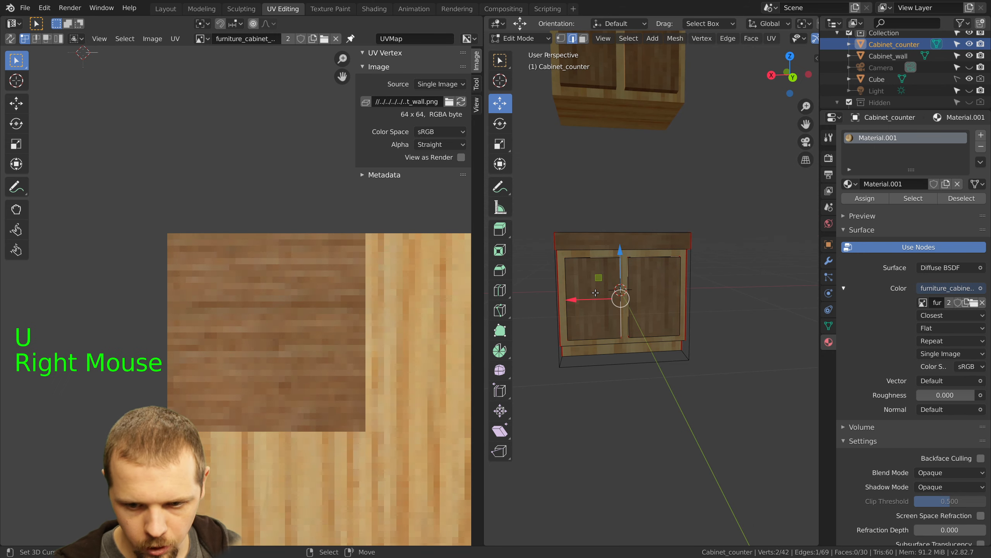
pyautogui.press('ctrl+KP_Add')
pyautogui.press('ctrl+KP_Add')
pyautogui.press('ctrl+KP_Add')
pyautogui.press('ctrl+KP_Add')
pyautogui.press('ctrl+KP_Add')
pyautogui.press('ctrl+KP_Add')
pyautogui.press('ctrl+KP_Add')
pyautogui.press('ctrl+KP_Add')
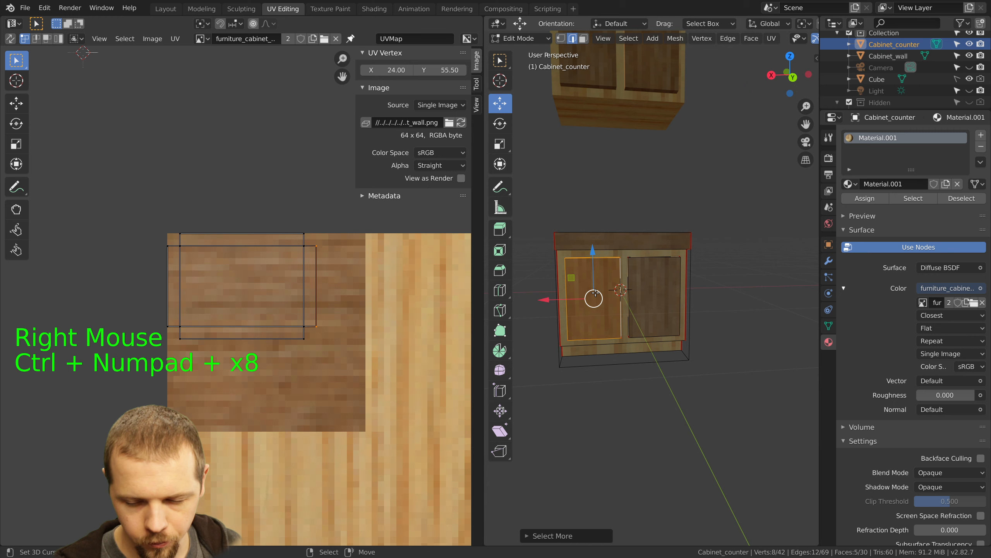
# Reselect the entire cabinet body without the doors so that its full UV layout is displayed over the texture
pyautogui.rightClick(599, 236)
pyautogui.moveTo(598, 236); pyautogui.dragTo(610, 248, button='middle')
pyautogui.press('ctrl+KP_Add')
pyautogui.press('ctrl+KP_Add')
pyautogui.press('ctrl+KP_Add')
pyautogui.press('ctrl+KP_Add')
pyautogui.press('ctrl+KP_Add')
pyautogui.press('ctrl+KP_Add')
pyautogui.press('ctrl+KP_Add')
pyautogui.press('ctrl+KP_Add')
pyautogui.press('ctrl+KP_Add')
pyautogui.press('ctrl+KP_Add')
pyautogui.press('ctrl+KP_Add')
pyautogui.press('ctrl+KP_Add')
pyautogui.press('ctrl+KP_Add')
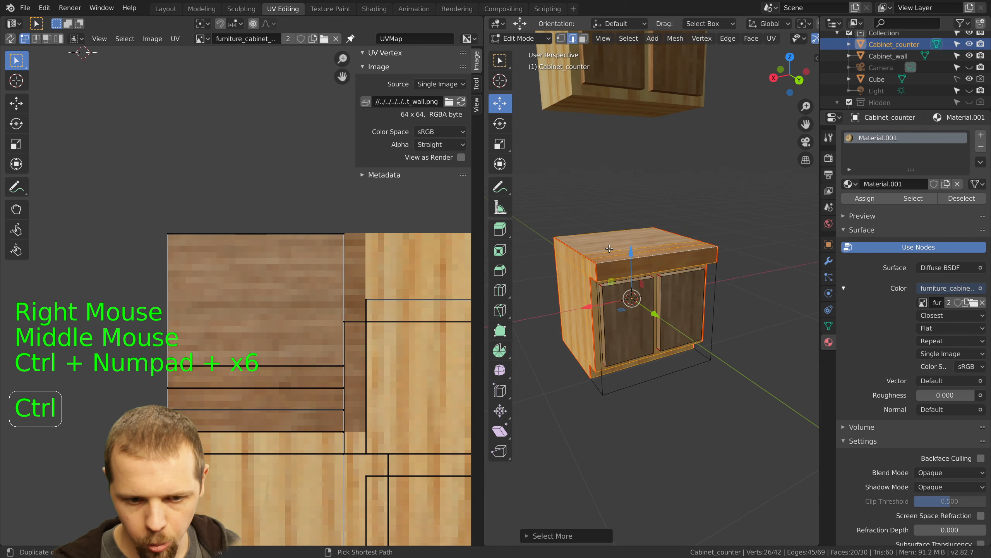
pyautogui.scroll(-3, 372, 346)
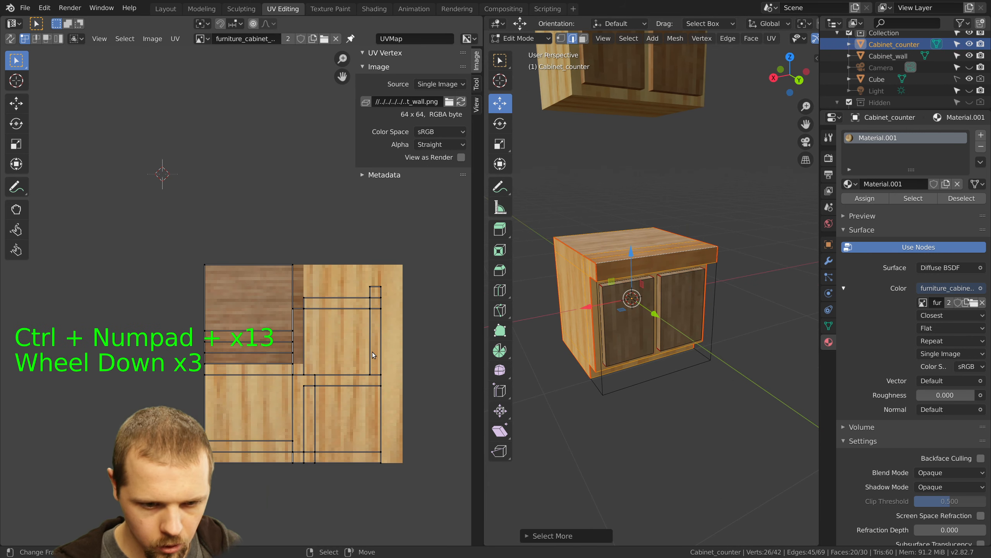
pyautogui.press('c')
pyautogui.moveTo(371, 353); pyautogui.dragTo(382, 346, button='middle')
pyautogui.moveTo(504, 329); pyautogui.dragTo(487, 321, button='middle')
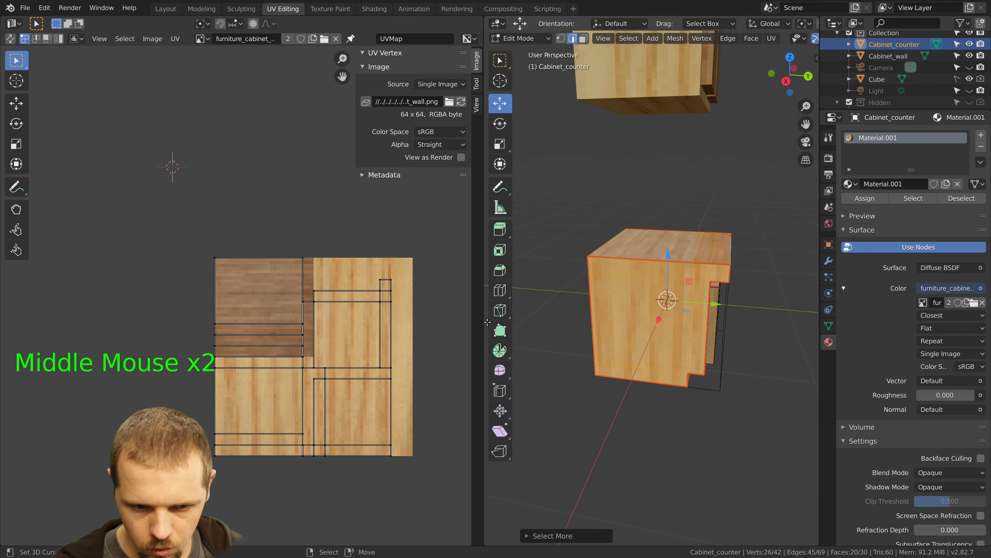
# Switch UV selection to whole islands and move the upper side panel island into the texture's upper-right corner
pyautogui.rightClick(362, 329)
pyautogui.click(51, 41)
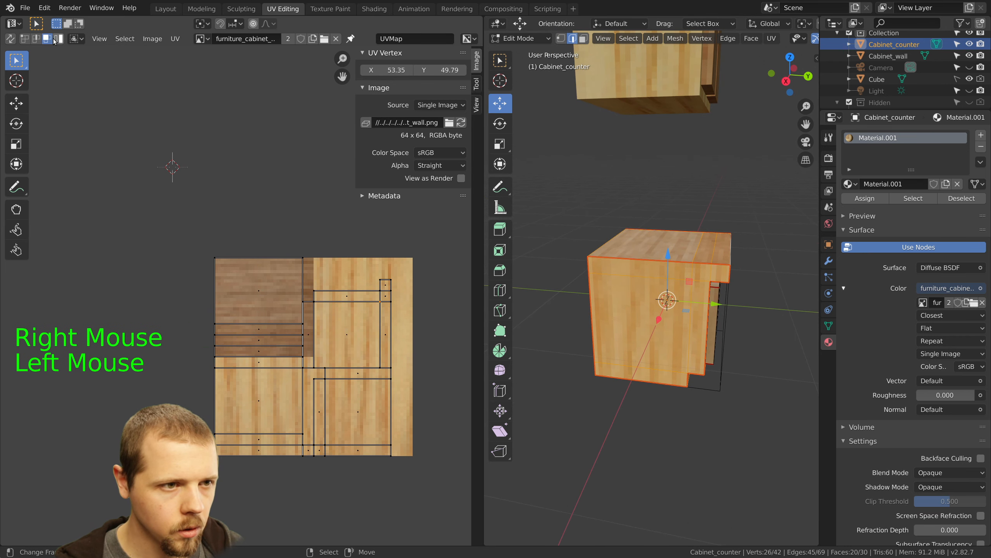
pyautogui.rightClick(348, 304)
pyautogui.press('g')
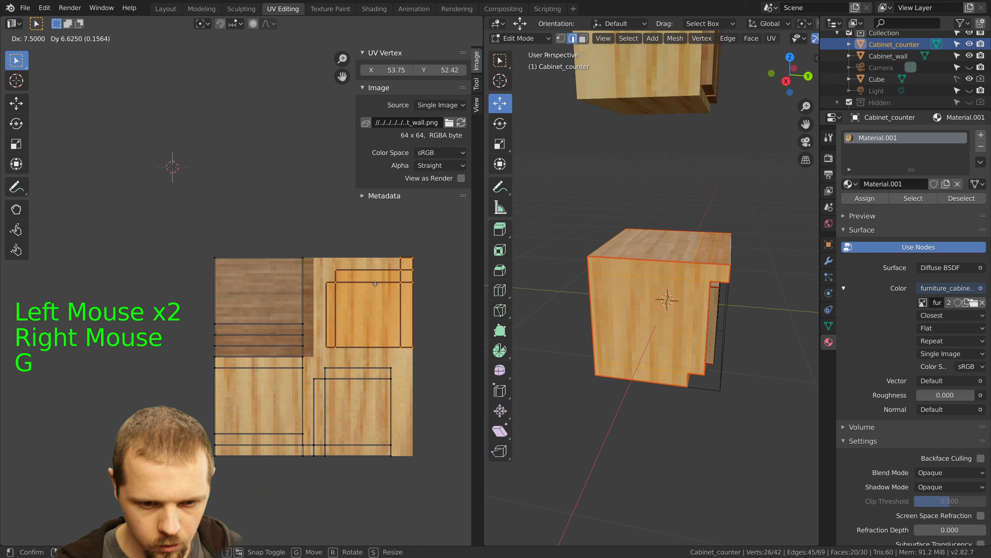
pyautogui.click(375, 284)
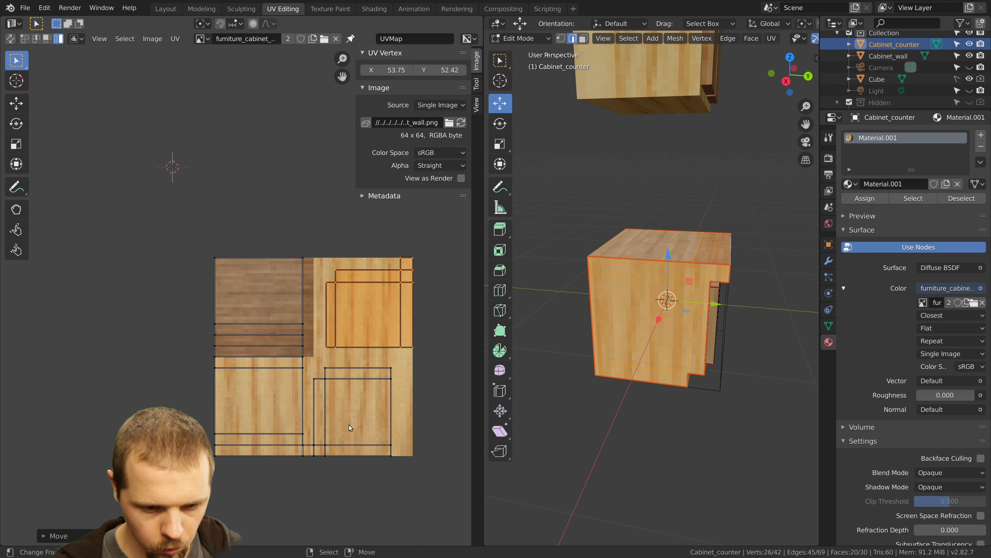
# Shift the other side panel's UV island, rotate it 90 degrees and mirror it along X with a scale of -1
pyautogui.rightClick(358, 422)
pyautogui.press('g')
pyautogui.click(373, 409)
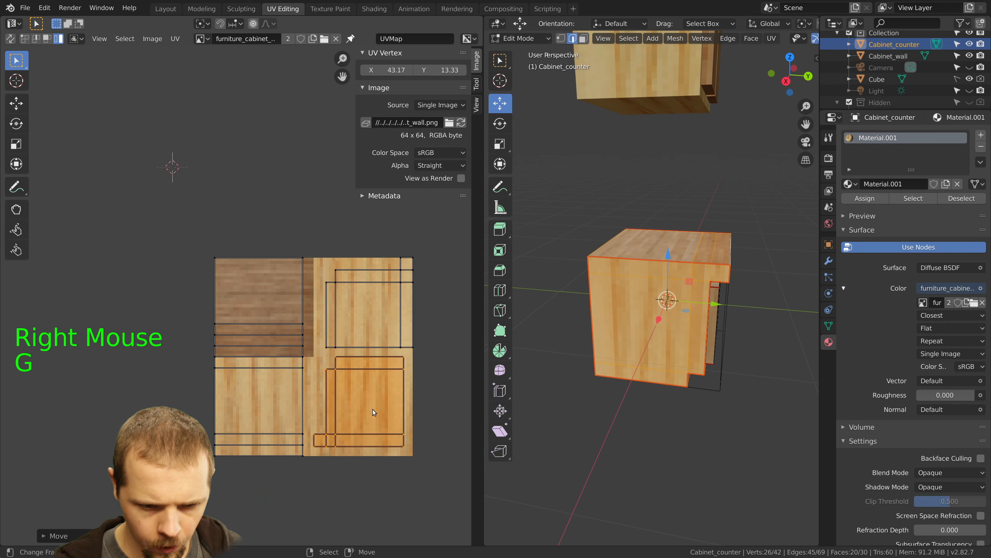
pyautogui.write('r90')
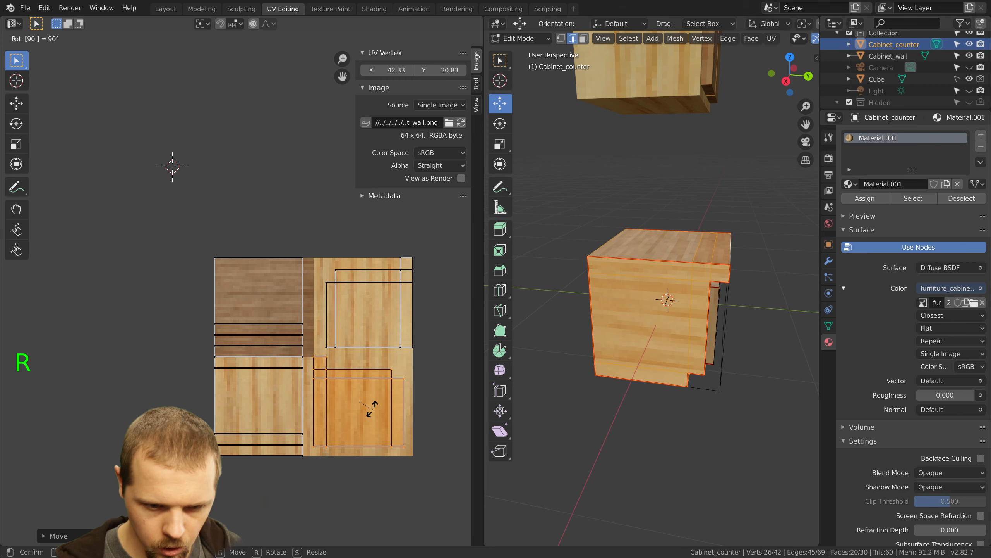
pyautogui.press('Return')
pyautogui.write('s')
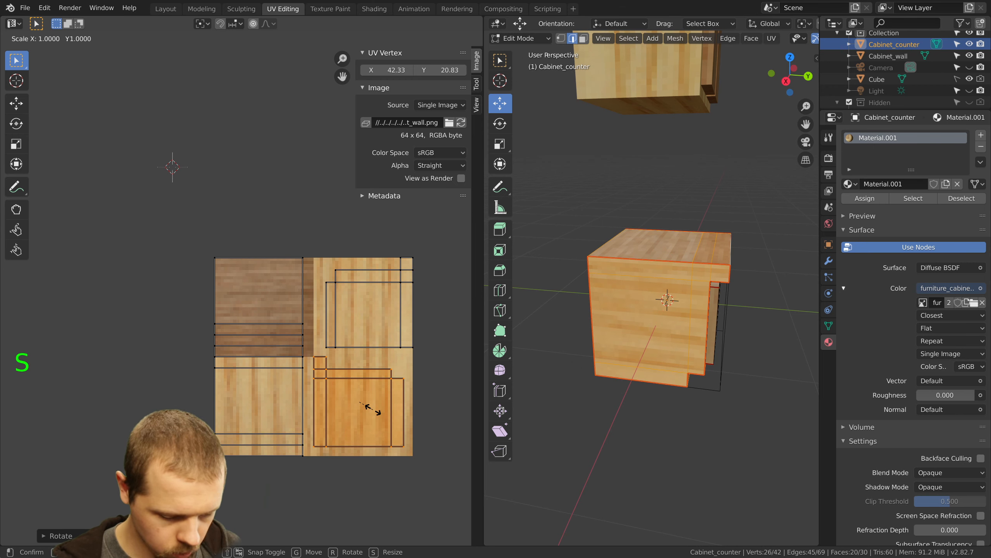
pyautogui.write('x-1')
pyautogui.press('Return')
# Move the mirrored side island up over the first side island in the texture's upper-right area
pyautogui.press('g')
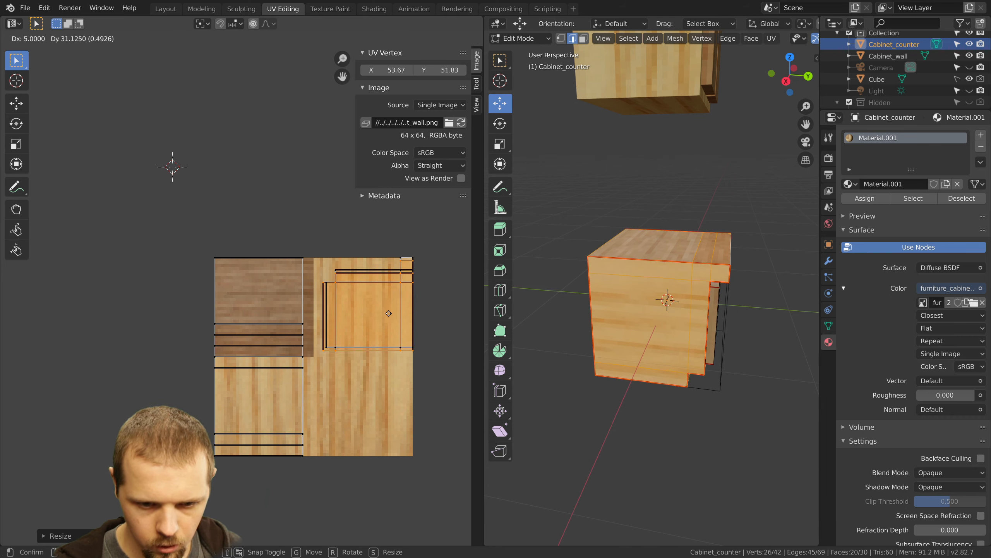
pyautogui.click(390, 310)
pyautogui.scroll(2, 384, 308)
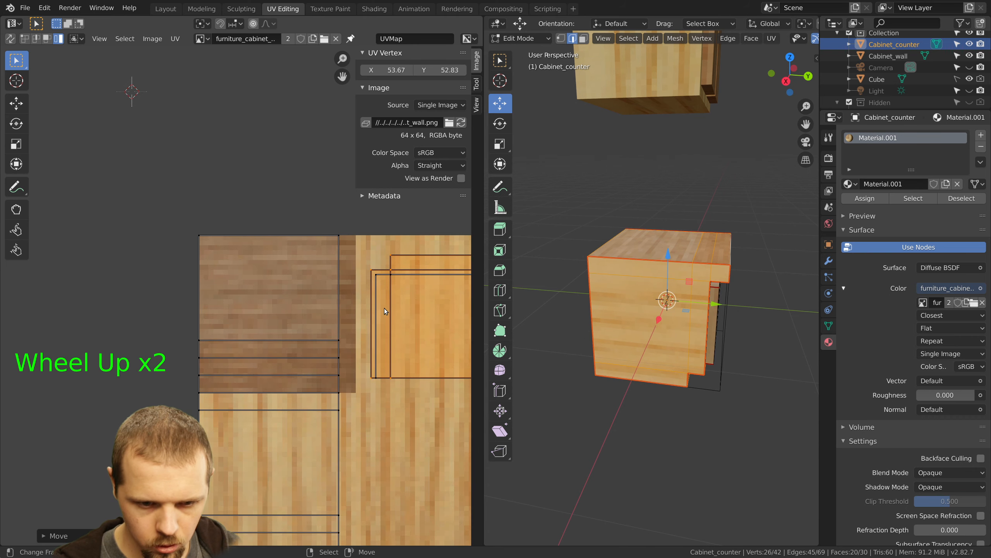
# Switch UV selection to edges and nudge the entire UV layout slightly so that all its vertices snap to whole pixels
pyautogui.keyDown('shift'); pyautogui.moveTo(384, 309); pyautogui.dragTo(316, 310, button='middle'); pyautogui.keyUp('shift')
pyautogui.scroll(1, 383, 244)
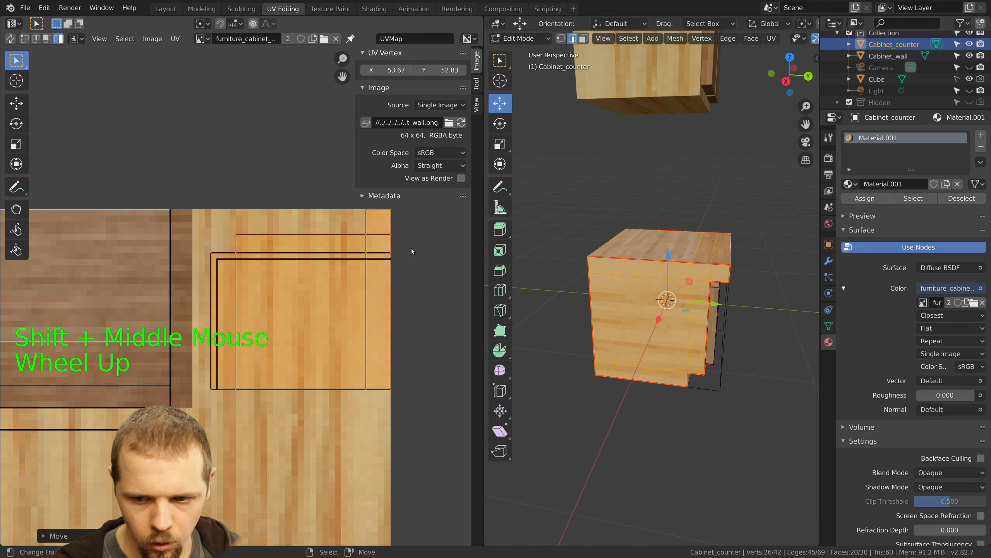
pyautogui.press('KP_3')
pyautogui.scroll(4, 714, 288)
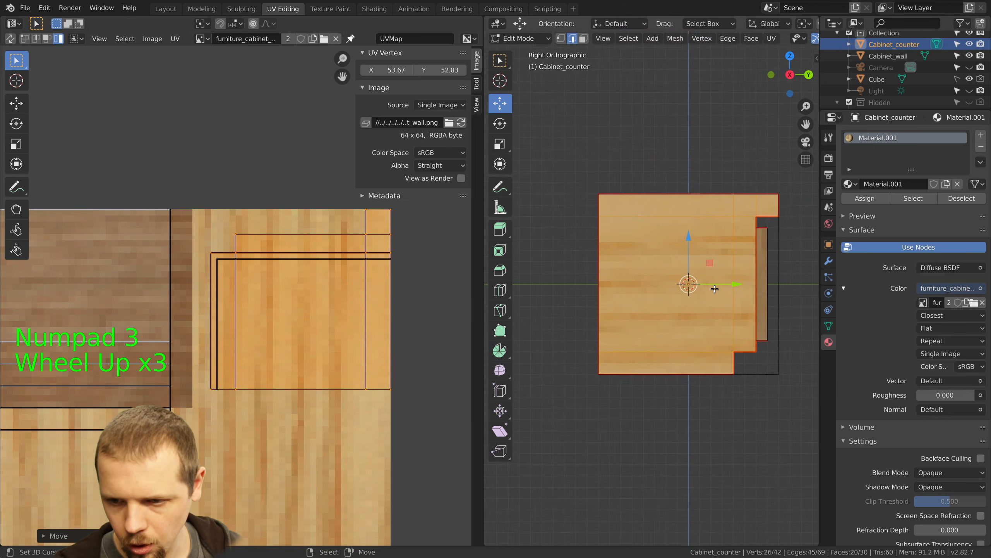
pyautogui.keyDown('shift'); pyautogui.moveTo(765, 252); pyautogui.dragTo(699, 244, button='middle'); pyautogui.keyUp('shift')
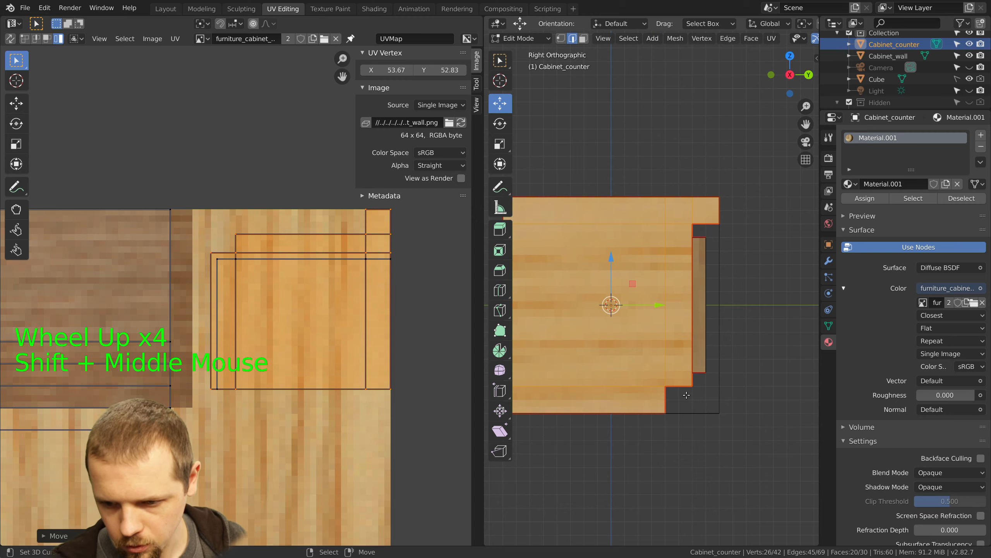
pyautogui.scroll(1, 395, 262)
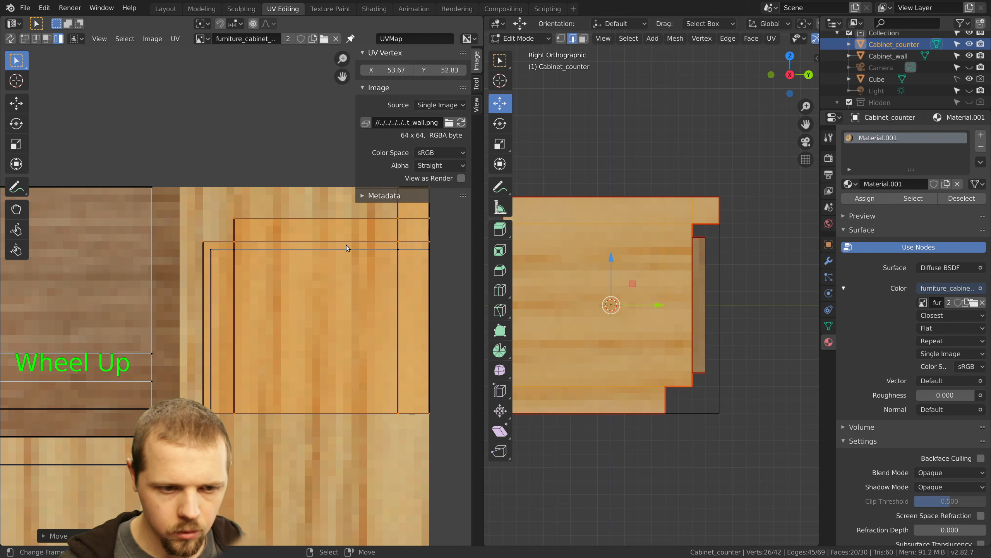
pyautogui.keyDown('shift'); pyautogui.moveTo(346, 245); pyautogui.dragTo(328, 305, button='middle'); pyautogui.keyUp('shift')
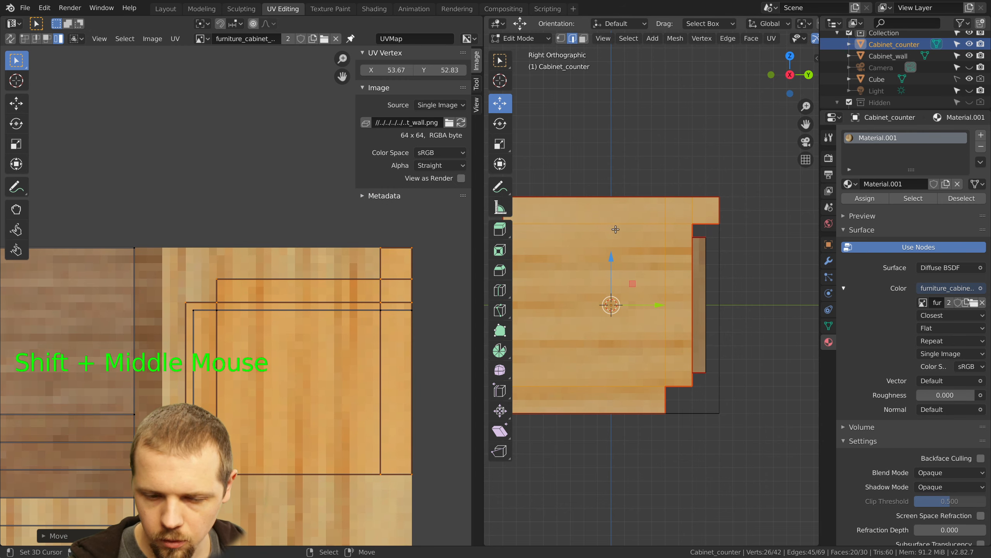
pyautogui.click(47, 39)
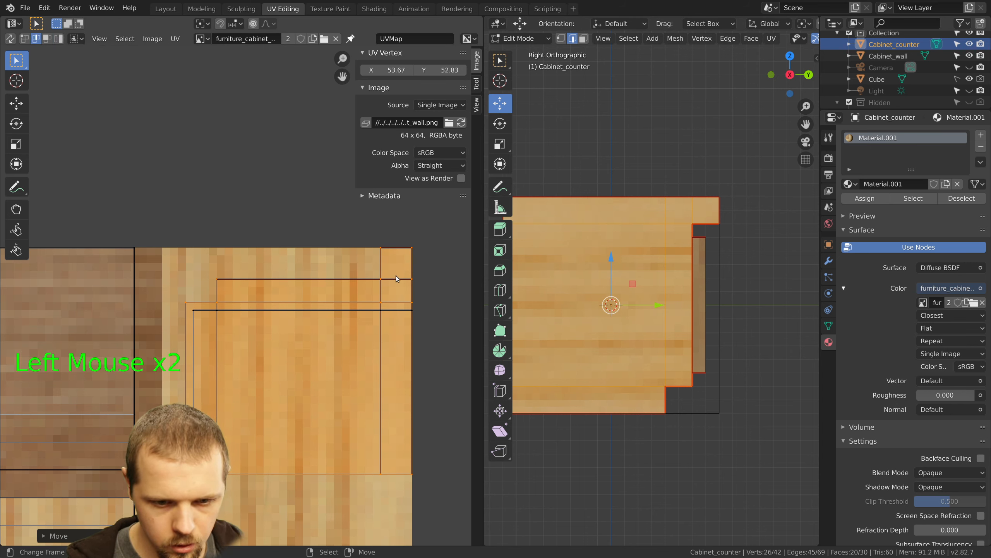
pyautogui.rightClick(396, 277)
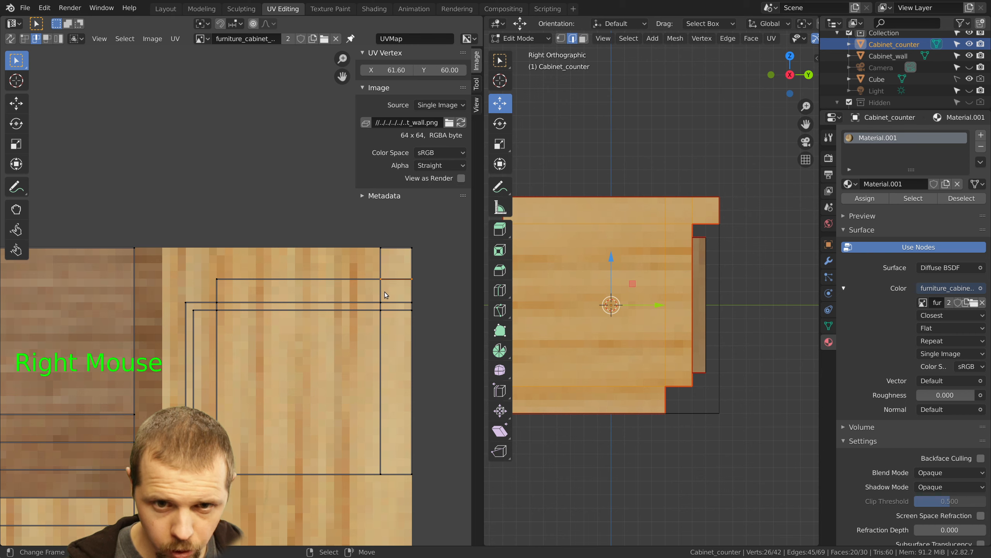
pyautogui.press('a')
pyautogui.press('a')
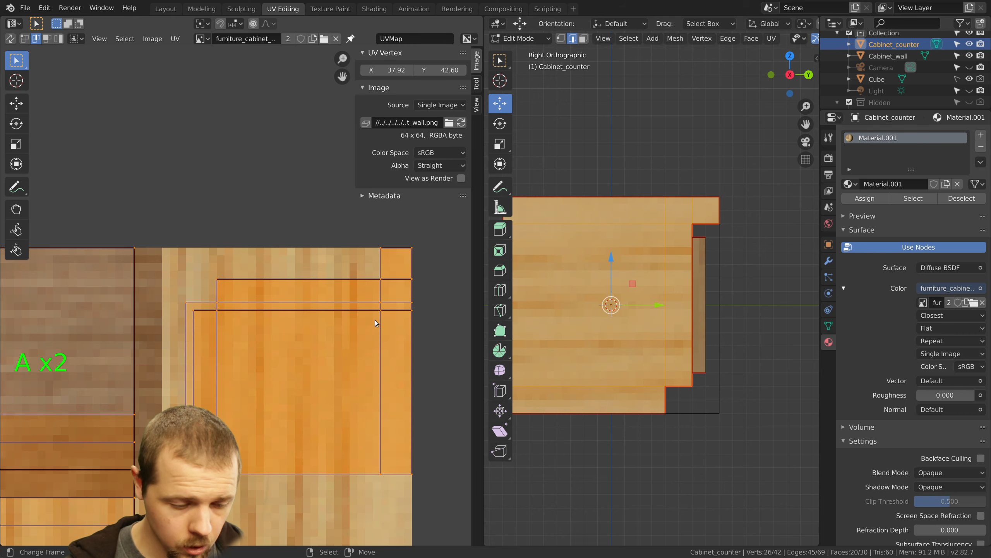
pyautogui.press('g')
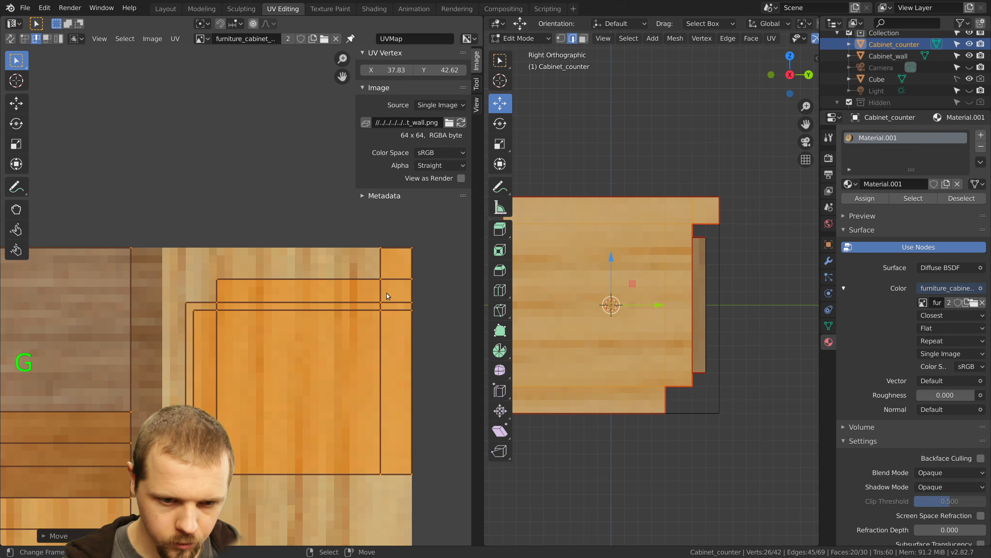
# Set the Y coordinate of the short horizontal edge at the side islands' upper-left notch to 56
pyautogui.rightClick(392, 278)
pyautogui.rightClick(396, 251)
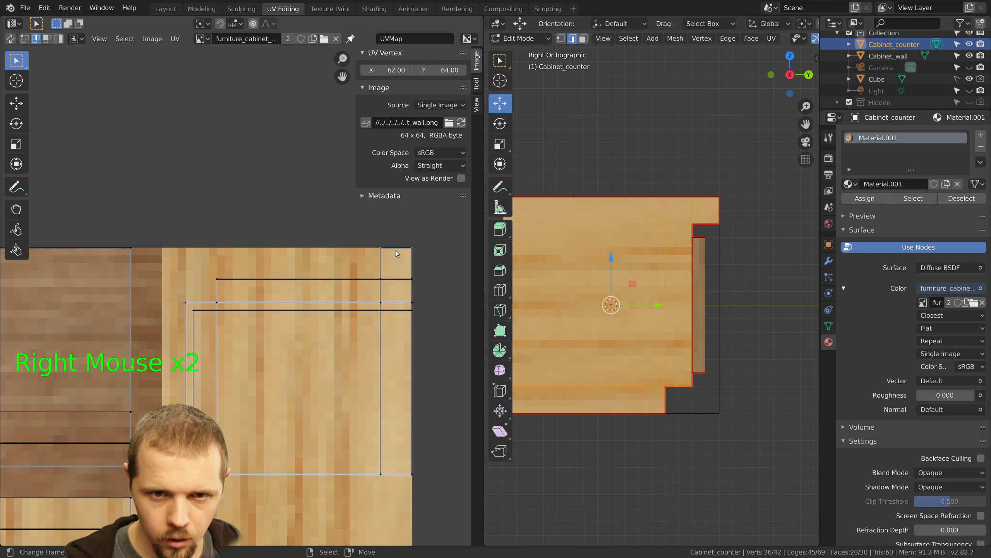
pyautogui.rightClick(397, 278)
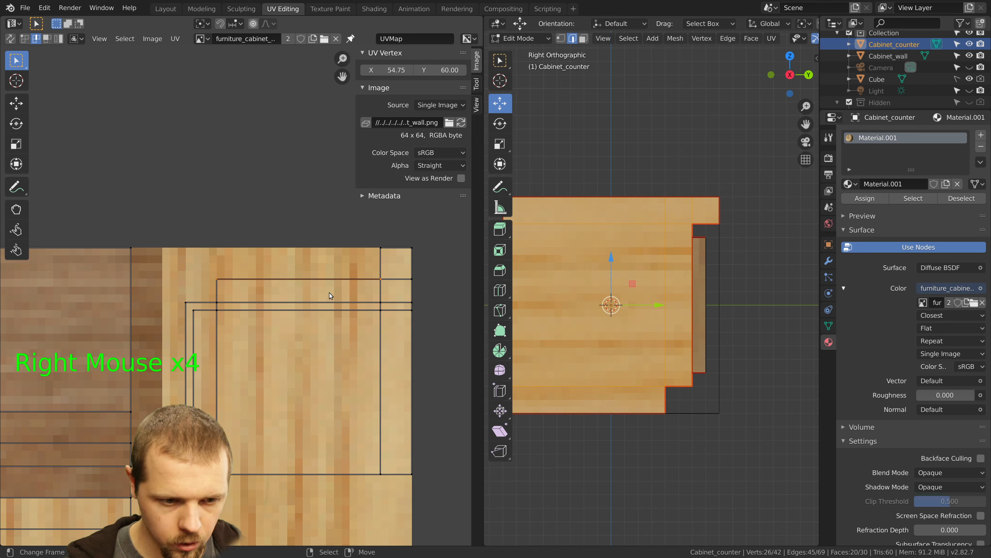
pyautogui.rightClick(201, 303)
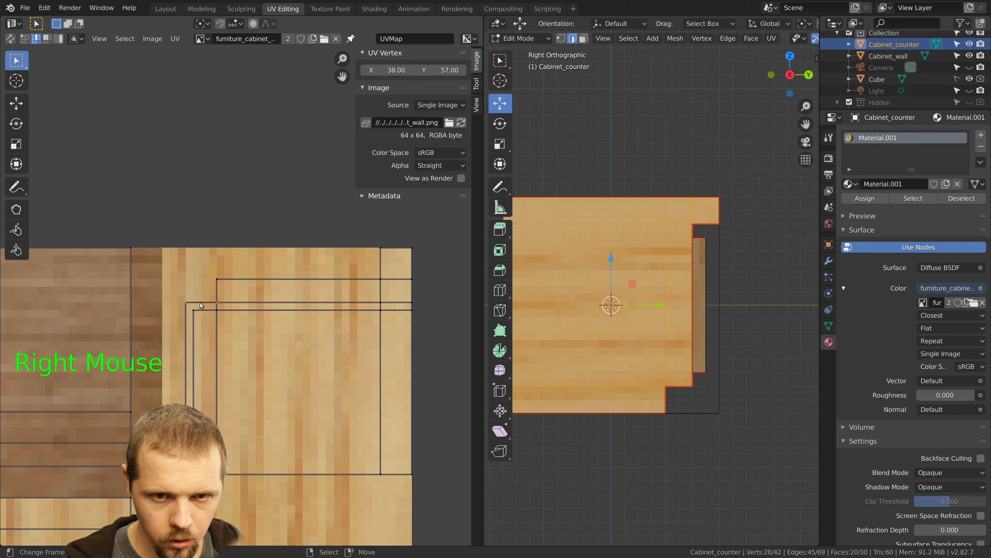
pyautogui.click(442, 72)
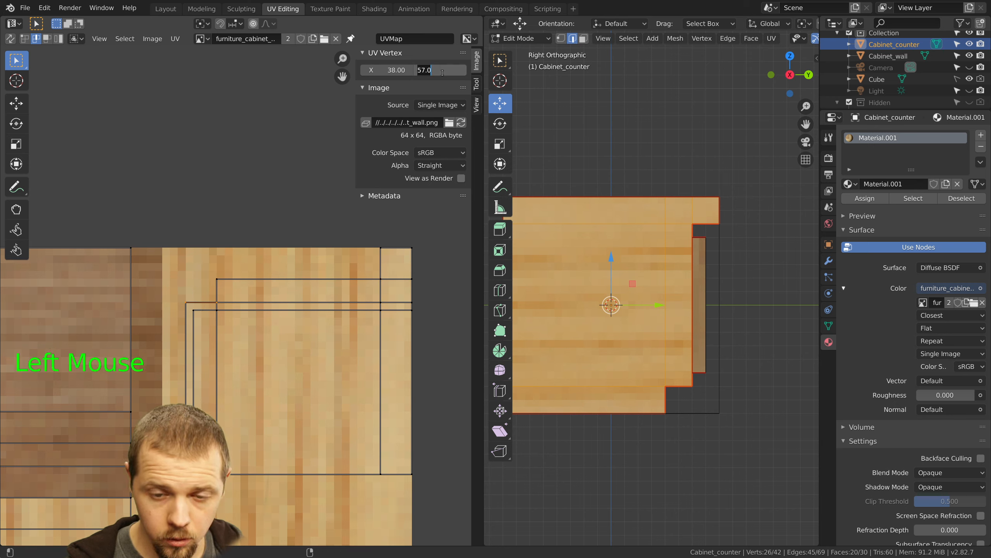
pyautogui.write('1')
pyautogui.press('BackSpace')
pyautogui.press('BackSpace')
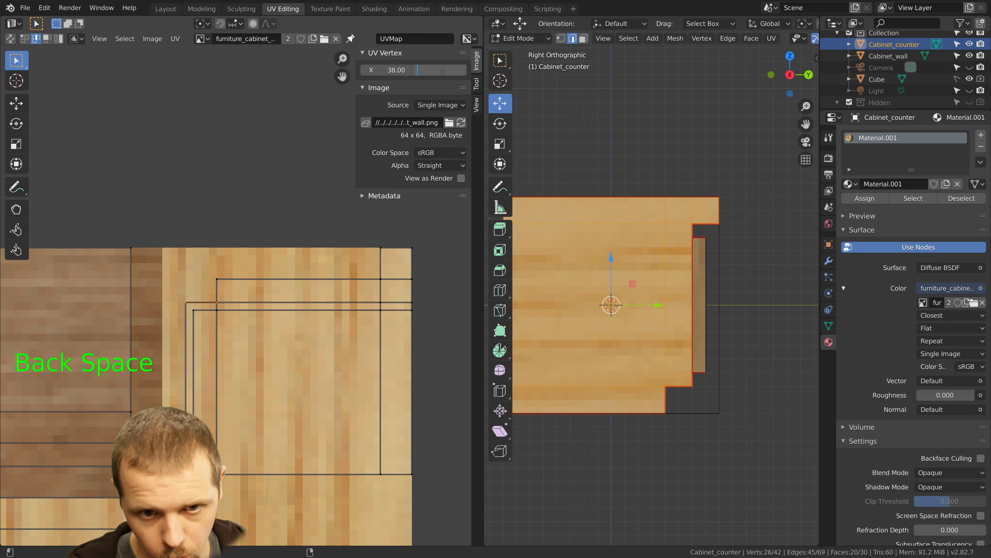
pyautogui.write('56')
pyautogui.press('Return')
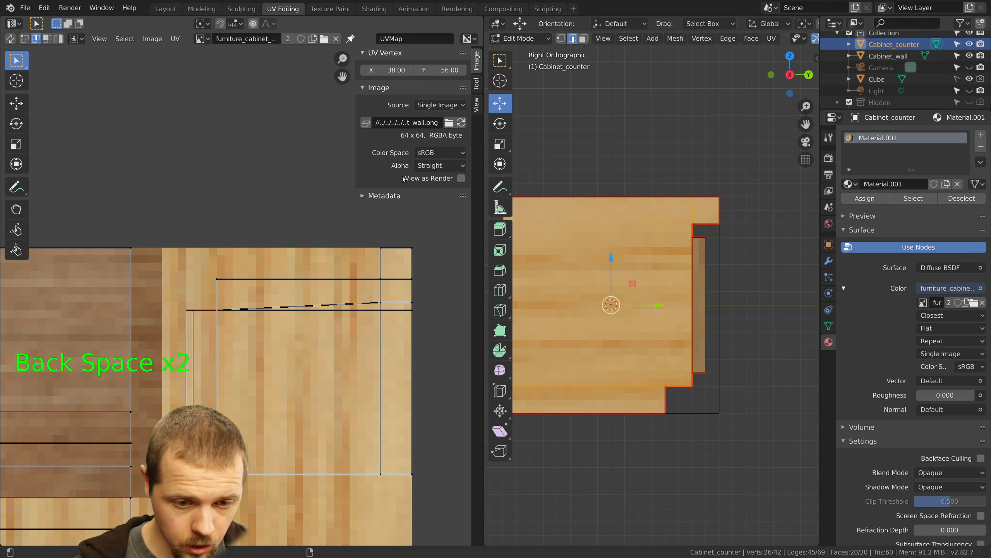
# Align the overlapping side islands by moving the upper-right horizontal edge to Y 56 and the inner left vertical edge to X 35
pyautogui.rightClick(395, 299)
pyautogui.press('g')
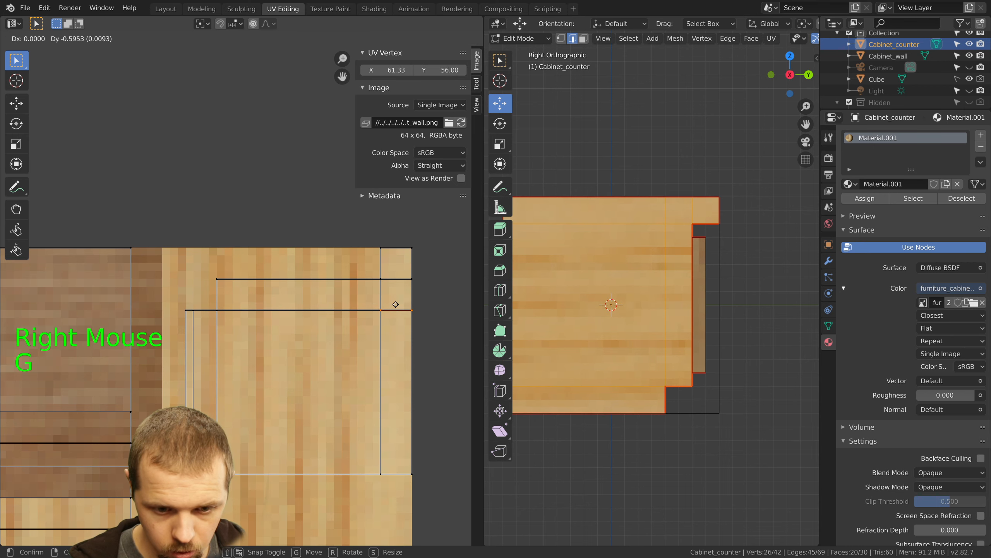
pyautogui.click(391, 307)
pyautogui.rightClick(191, 349)
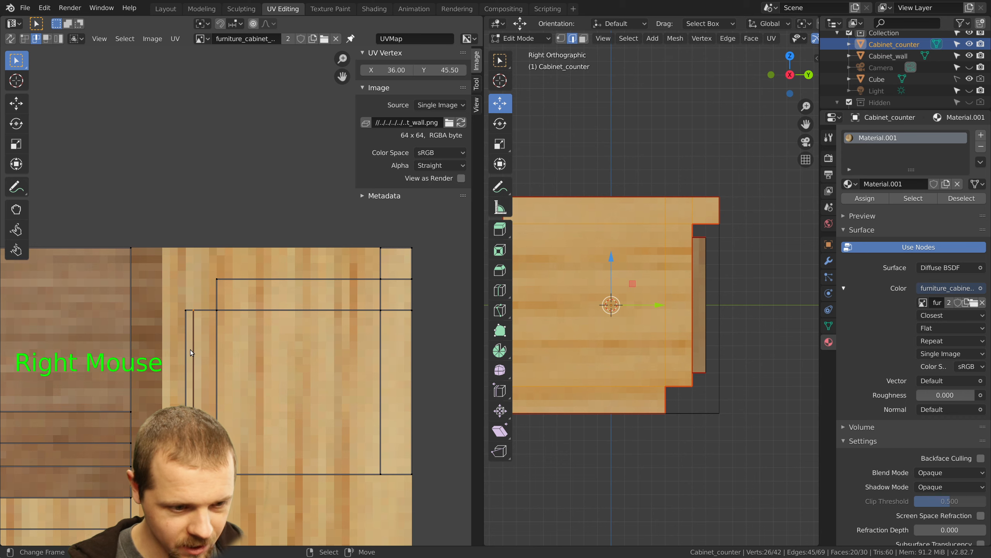
pyautogui.press('g')
pyautogui.click(186, 350)
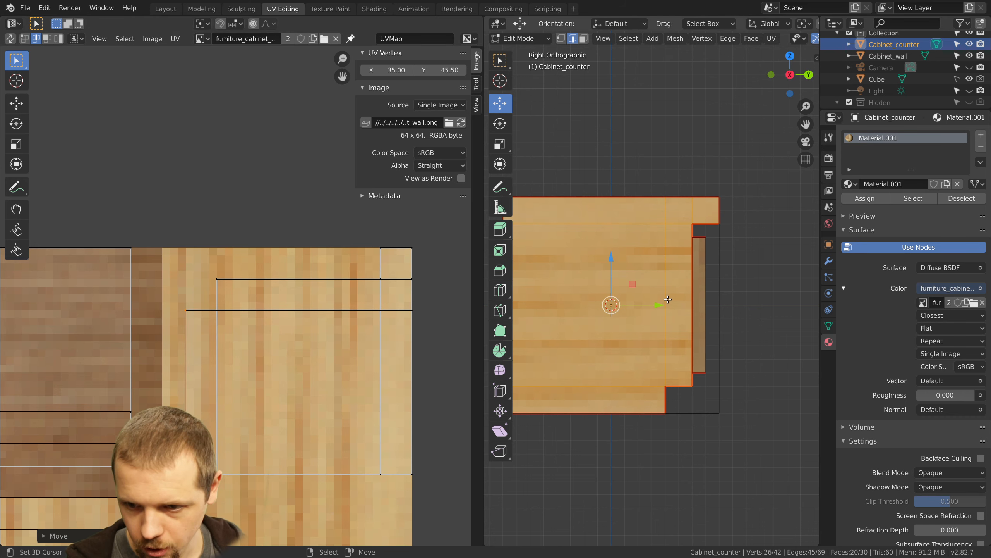
# Select the lower edge of both side islands and move it down to Y 32
pyautogui.keyDown('shift'); pyautogui.moveTo(668, 295); pyautogui.dragTo(724, 219, button='middle'); pyautogui.keyUp('shift')
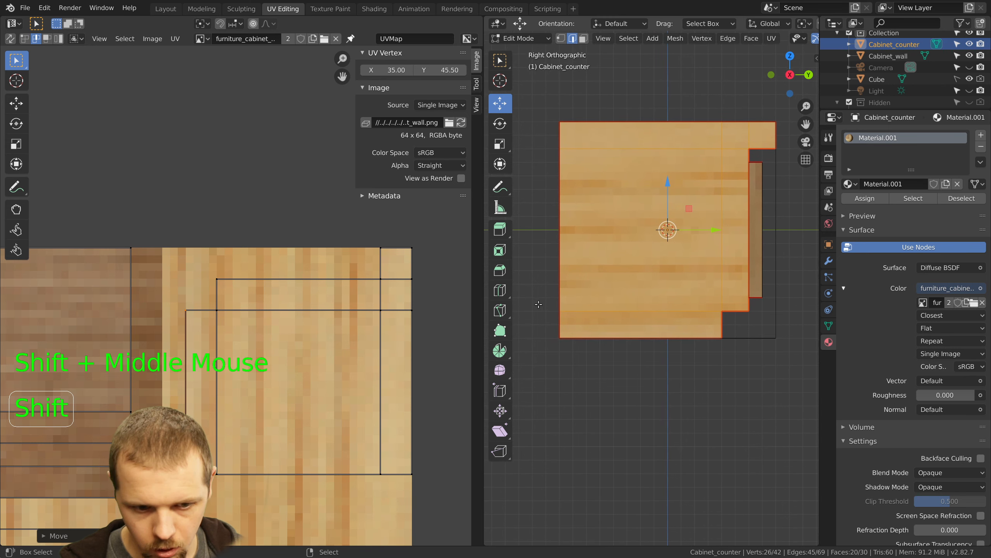
pyautogui.scroll(-2, 283, 417)
pyautogui.press('a')
pyautogui.press('b')
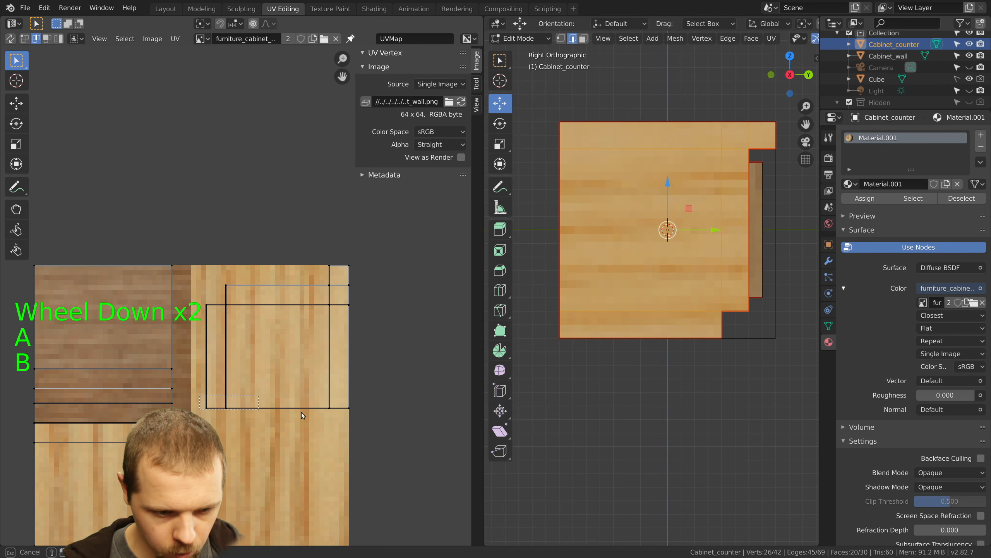
pyautogui.moveTo(301, 413); pyautogui.dragTo(374, 411)
pyautogui.press('g')
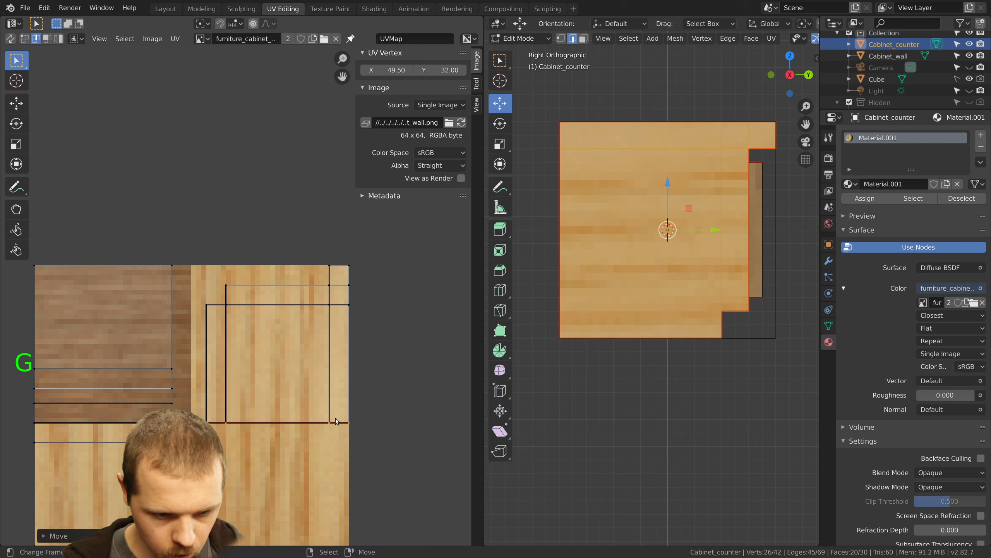
pyautogui.click(374, 425)
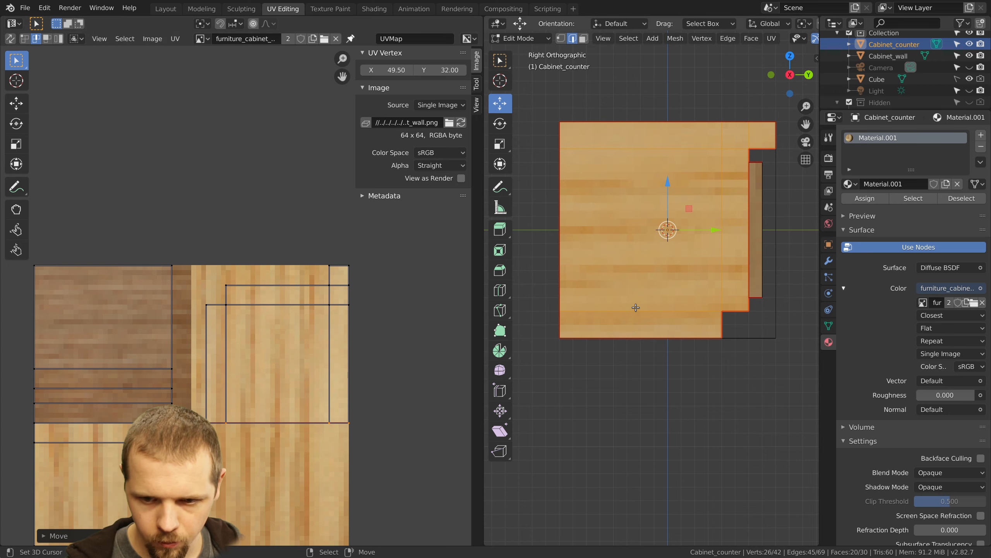
# Select both overlapping side islands, rotate them 90 degrees and mirror them along X with a scale of -1
pyautogui.moveTo(609, 273); pyautogui.dragTo(554, 285, button='middle')
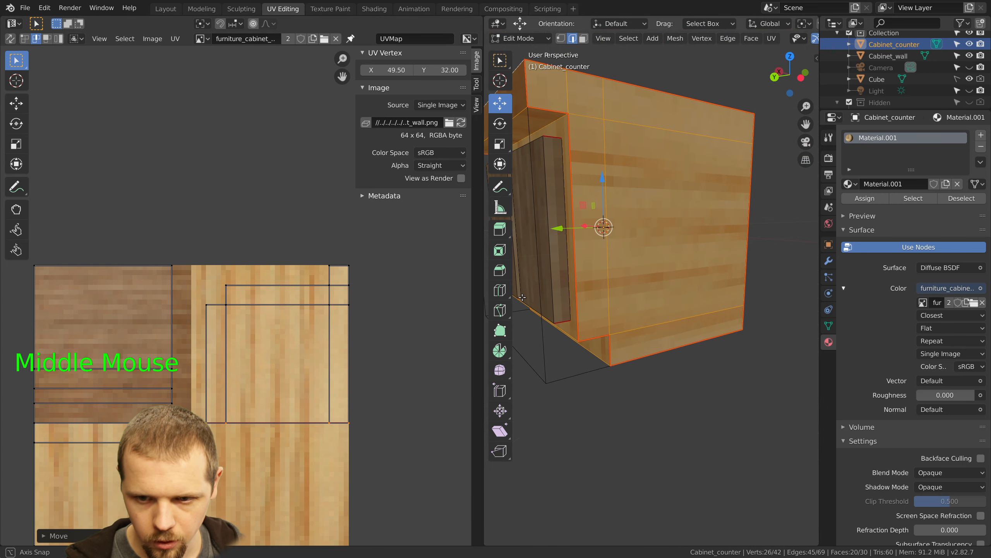
pyautogui.scroll(-2, 554, 285)
pyautogui.press('a')
pyautogui.press('b')
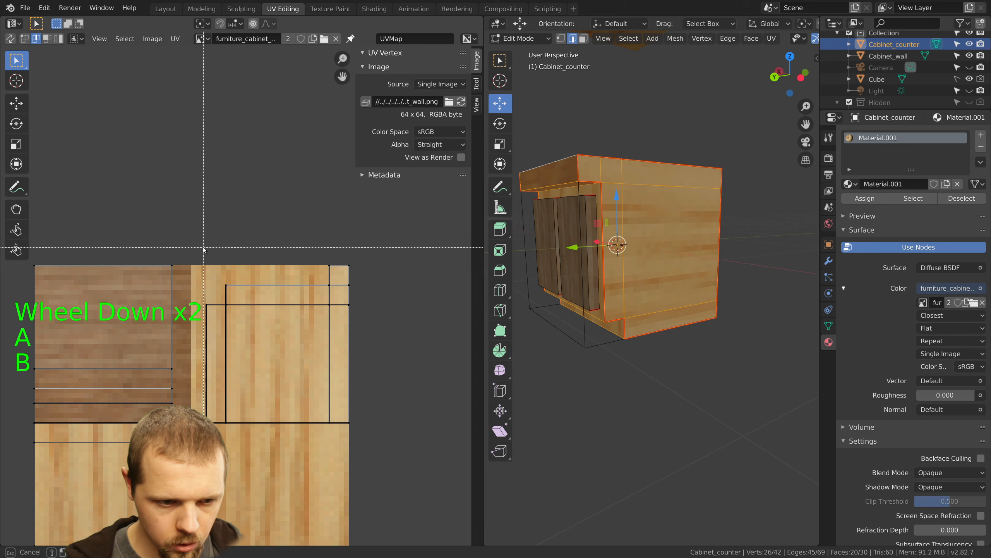
pyautogui.moveTo(196, 248); pyautogui.dragTo(392, 440)
pyautogui.press('KP_3')
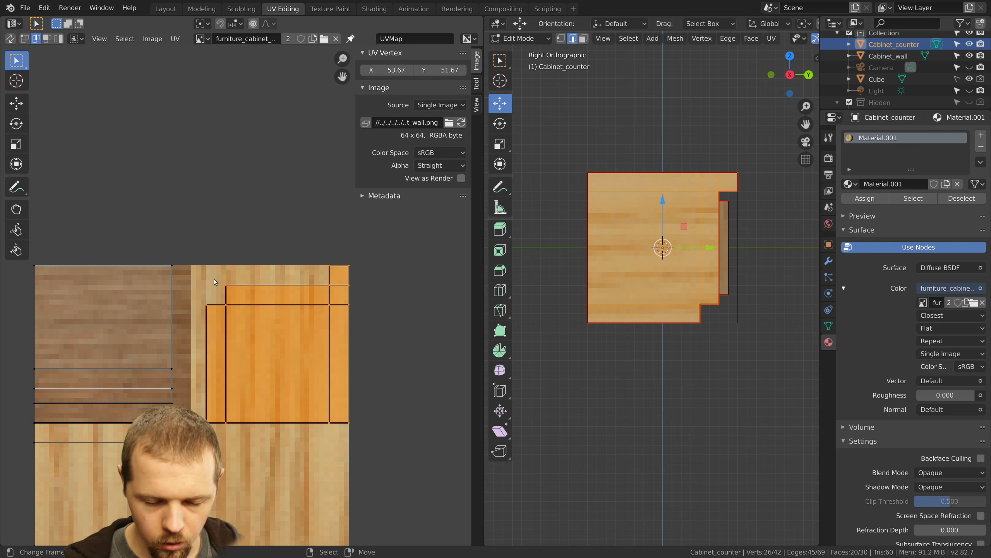
pyautogui.write('r')
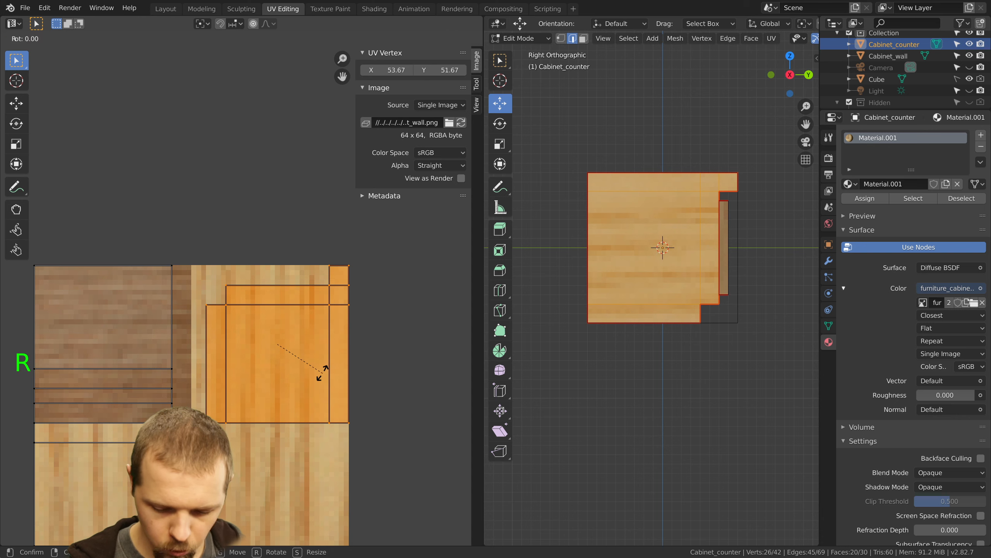
pyautogui.write('90')
pyautogui.press('Return')
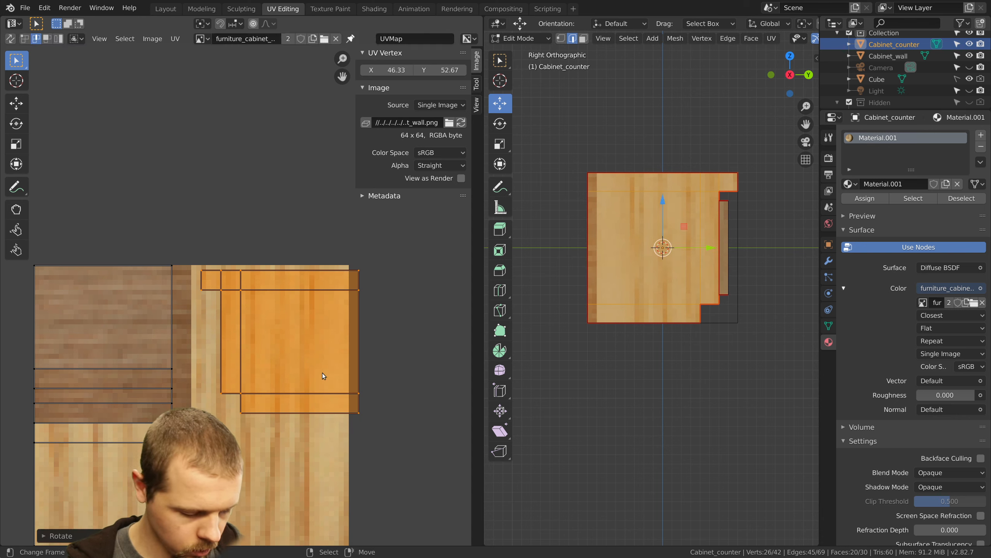
pyautogui.write('sx-1')
pyautogui.press('Return')
# Move both side islands up 1 pixel so they sit against the texture's upper edge
pyautogui.press('g')
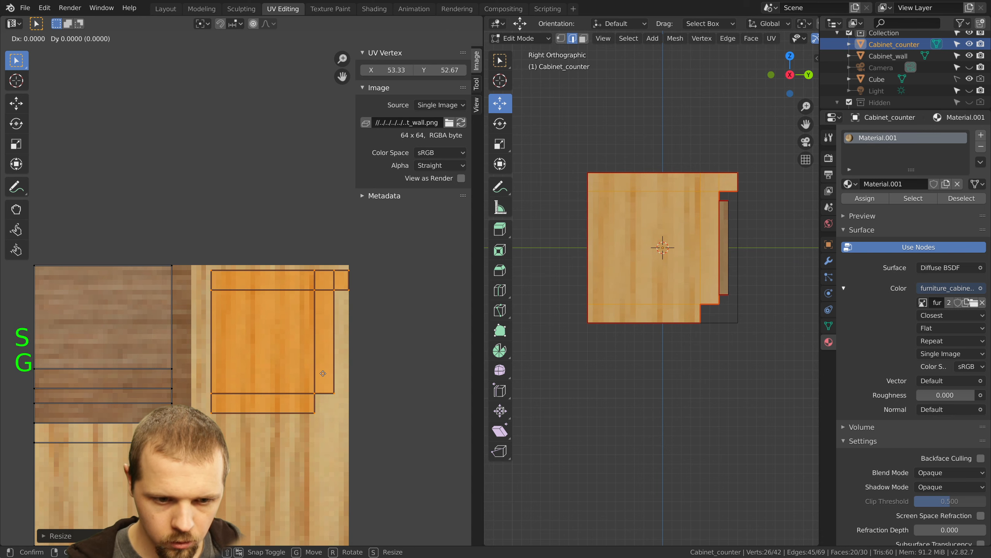
pyautogui.click(324, 366)
pyautogui.scroll(3, 337, 310)
pyautogui.keyDown('shift'); pyautogui.moveTo(341, 304); pyautogui.dragTo(363, 304, button='middle'); pyautogui.keyUp('shift')
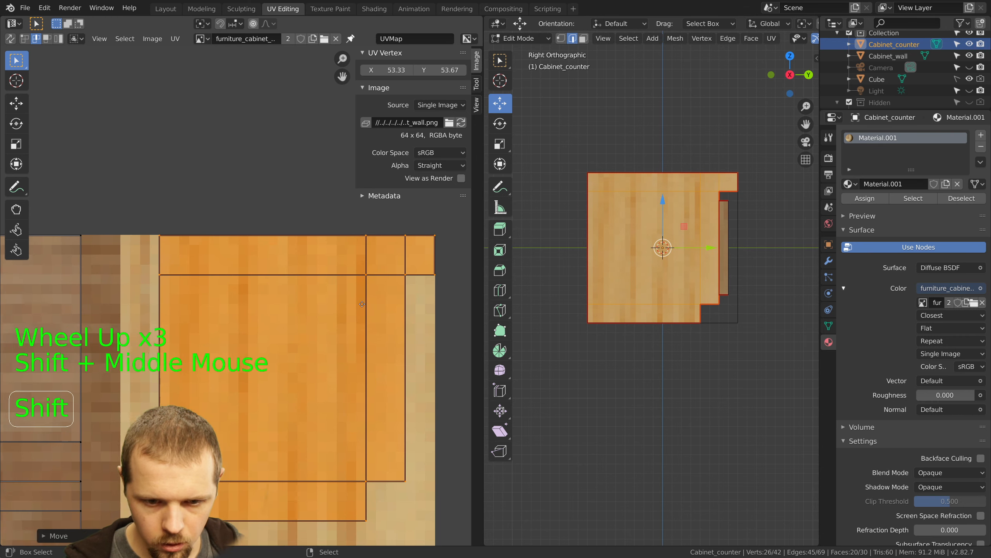
pyautogui.scroll(1, 392, 315)
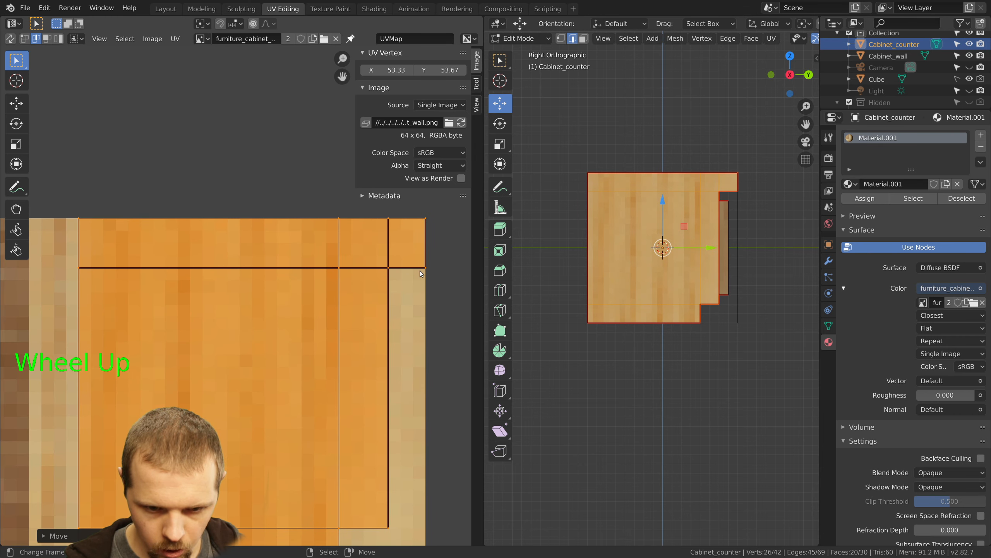
# Select all side island vertices except the outermost right ones of the countertop overhang and move them 1 pixel left
pyautogui.scroll(-2, 421, 273)
pyautogui.press('a')
pyautogui.press('b')
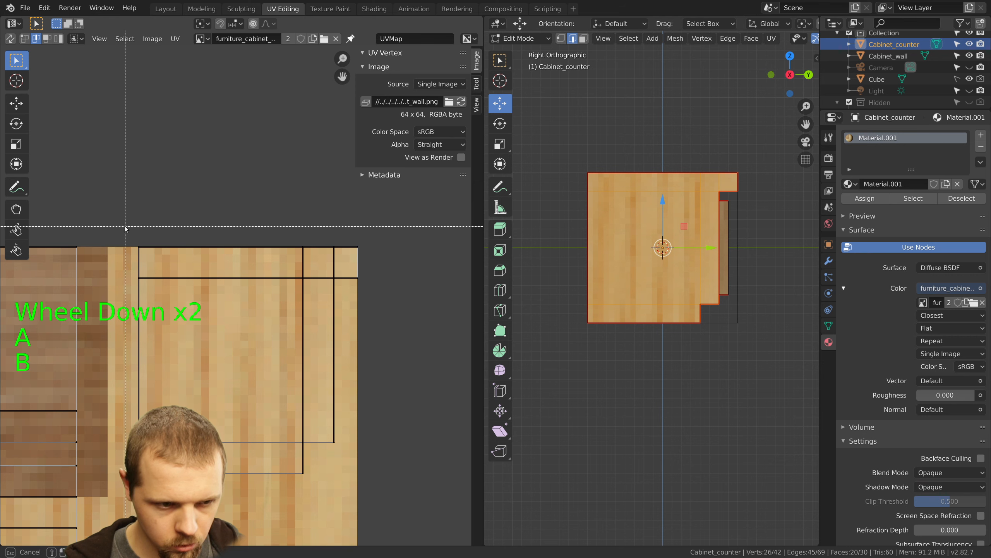
pyautogui.moveTo(125, 230); pyautogui.dragTo(341, 489)
pyautogui.press('g')
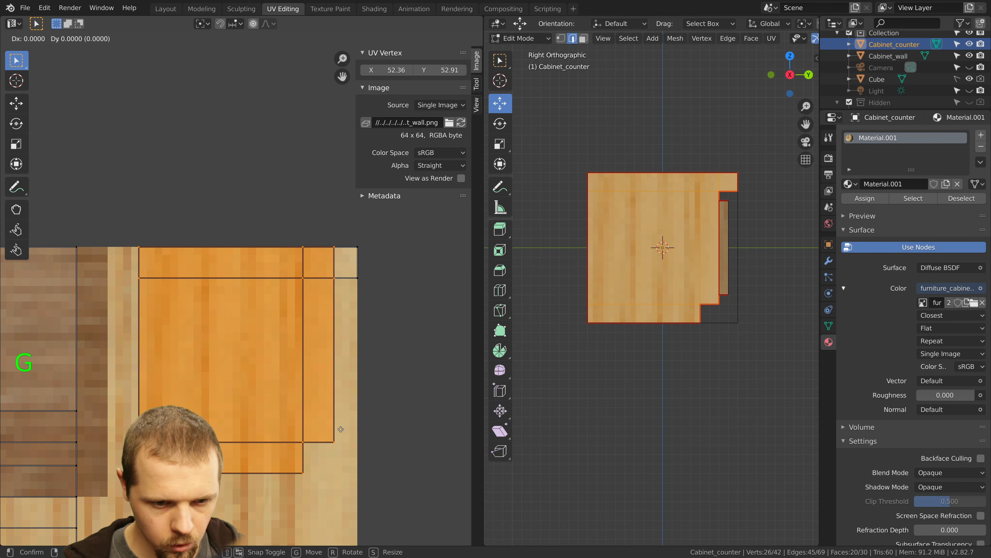
pyautogui.click(335, 427)
# Select the bottom strip of both overlapping side islands and move it down to Y 35
pyautogui.scroll(-2, 304, 431)
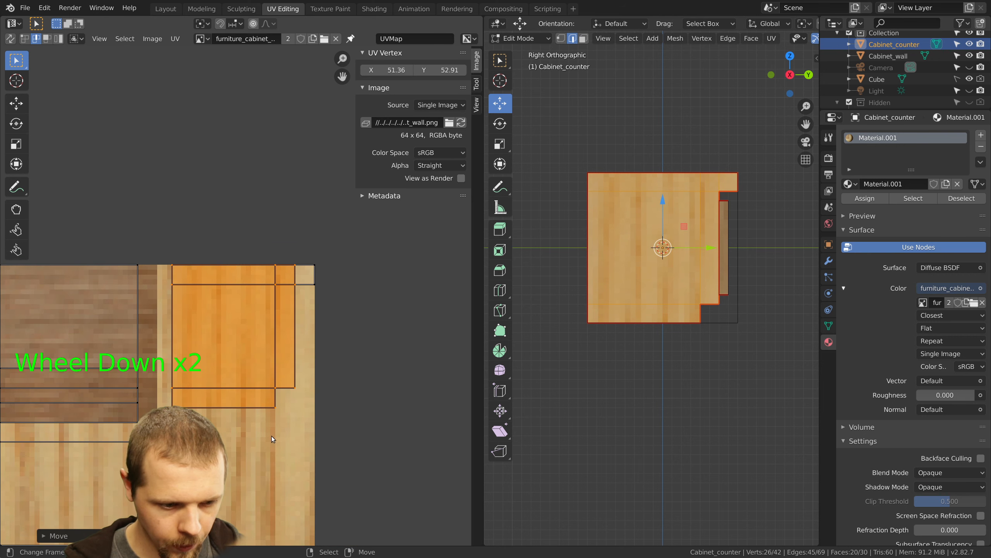
pyautogui.press('a')
pyautogui.press('b')
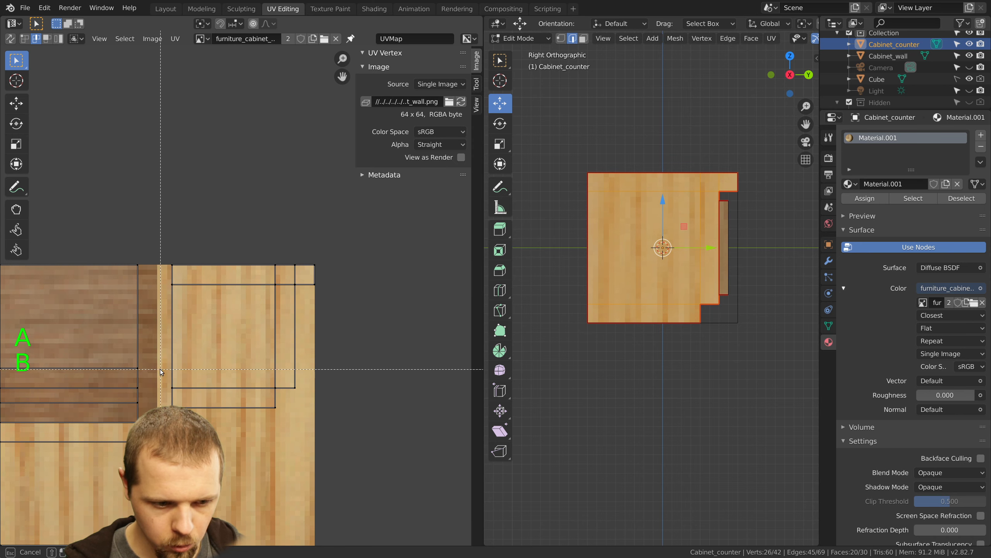
pyautogui.moveTo(321, 412); pyautogui.dragTo(321, 412)
pyautogui.press('g')
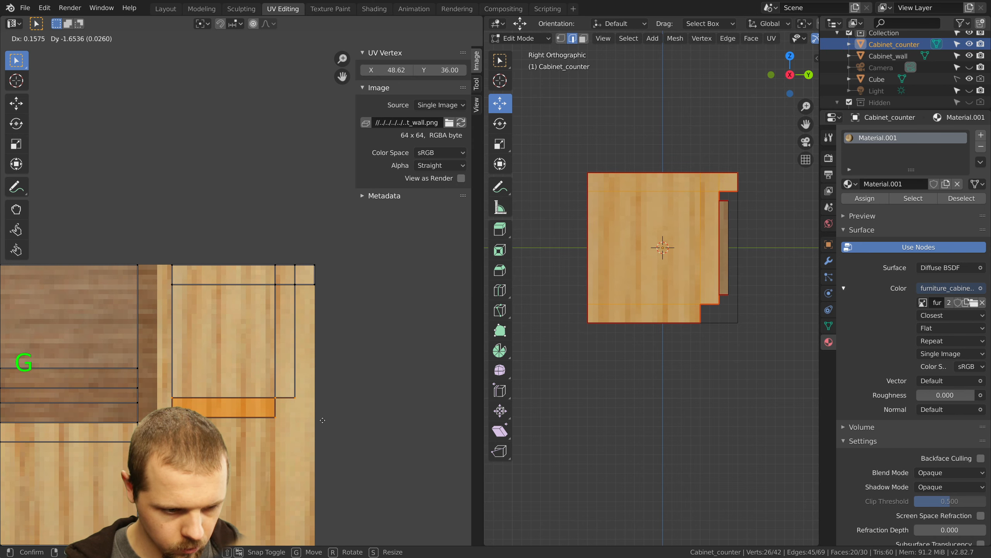
pyautogui.click(312, 422)
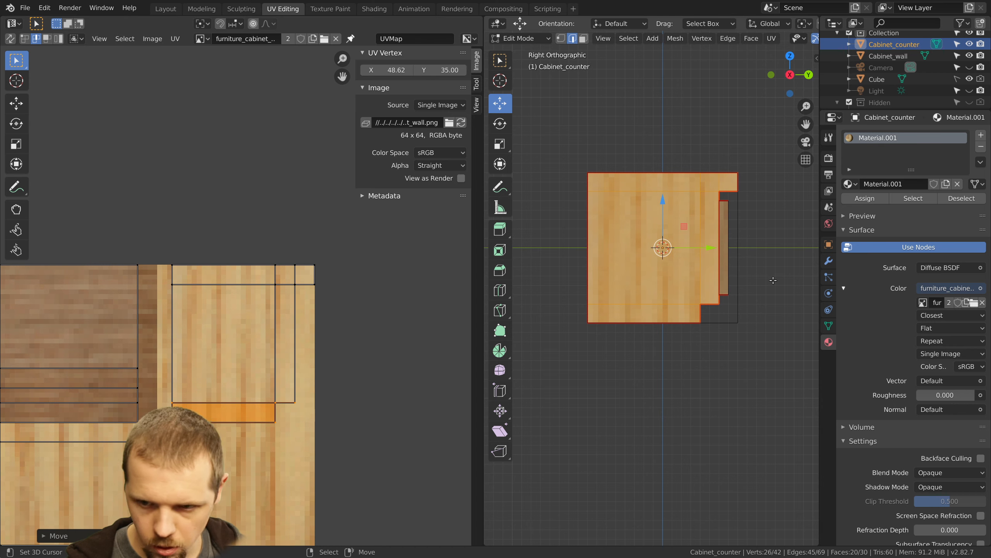
# Clear the selection and inspect the wood texture on the cabinet's sides and front from several angles
pyautogui.press('a')
pyautogui.scroll(3, 602, 257)
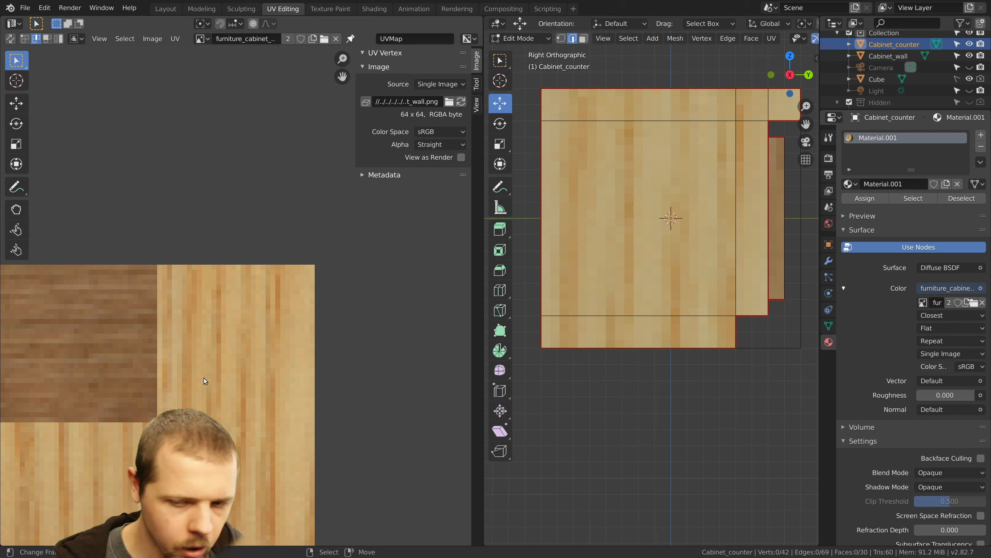
pyautogui.scroll(-3, 697, 230)
pyautogui.moveTo(697, 230); pyautogui.dragTo(561, 233, button='middle')
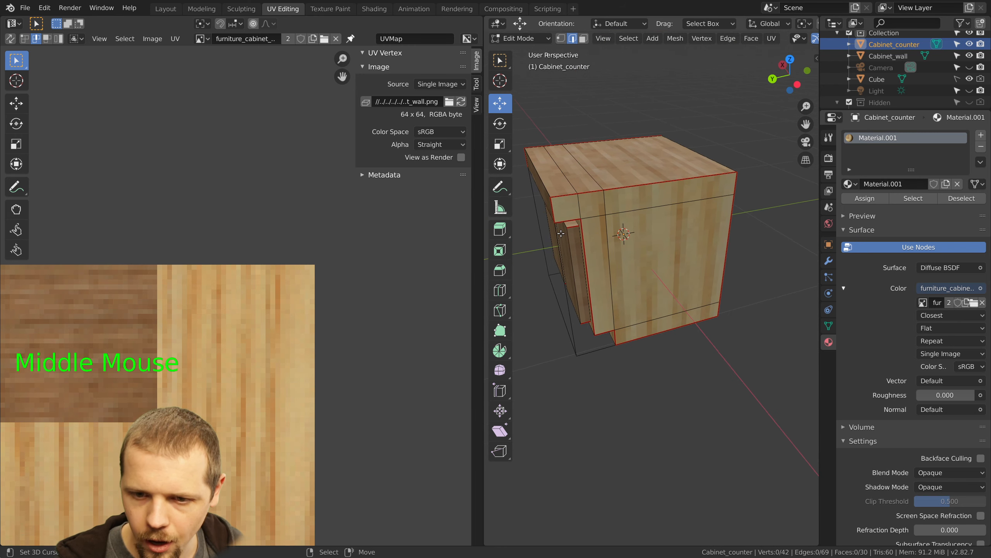
pyautogui.moveTo(618, 213); pyautogui.dragTo(731, 193, button='middle')
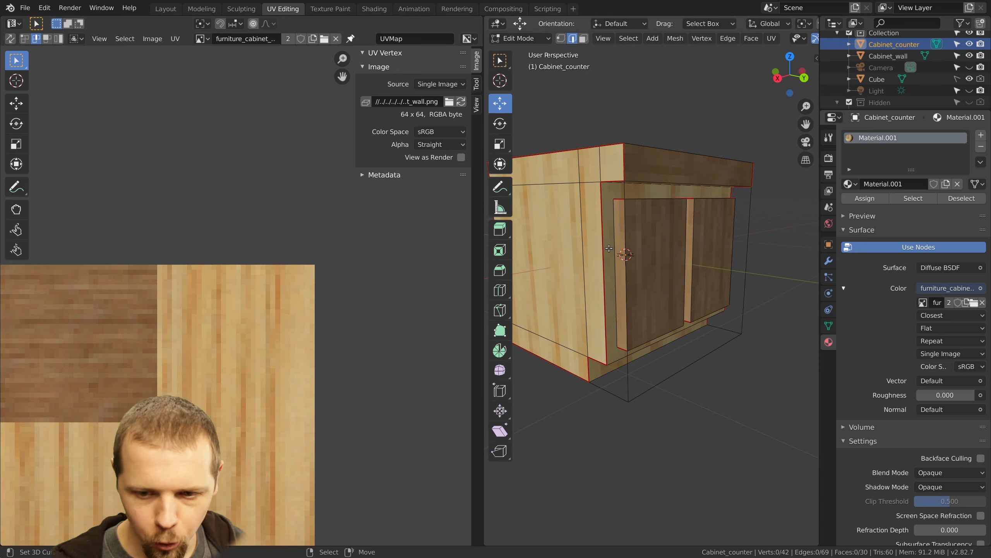
pyautogui.keyDown('shift'); pyautogui.moveTo(594, 249); pyautogui.dragTo(592, 216, button='middle'); pyautogui.keyUp('shift')
pyautogui.scroll(-2, 611, 204)
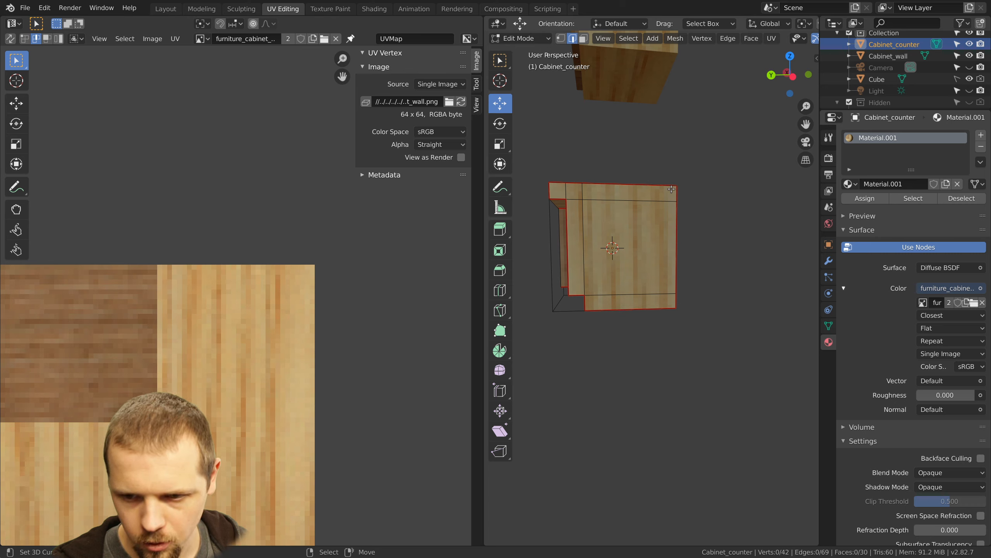
pyautogui.moveTo(554, 200); pyautogui.dragTo(591, 220, button='middle')
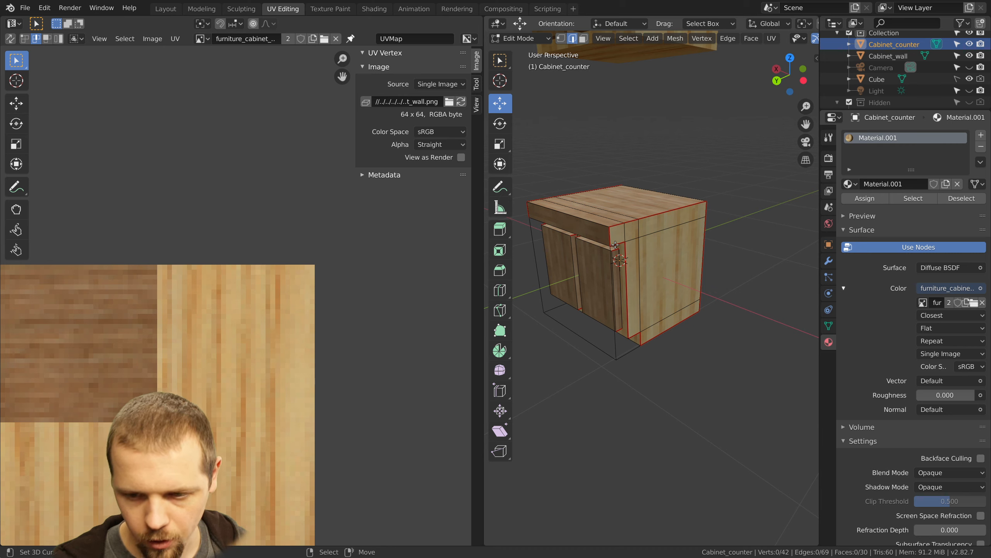
pyautogui.moveTo(622, 251); pyautogui.dragTo(689, 217, button='middle')
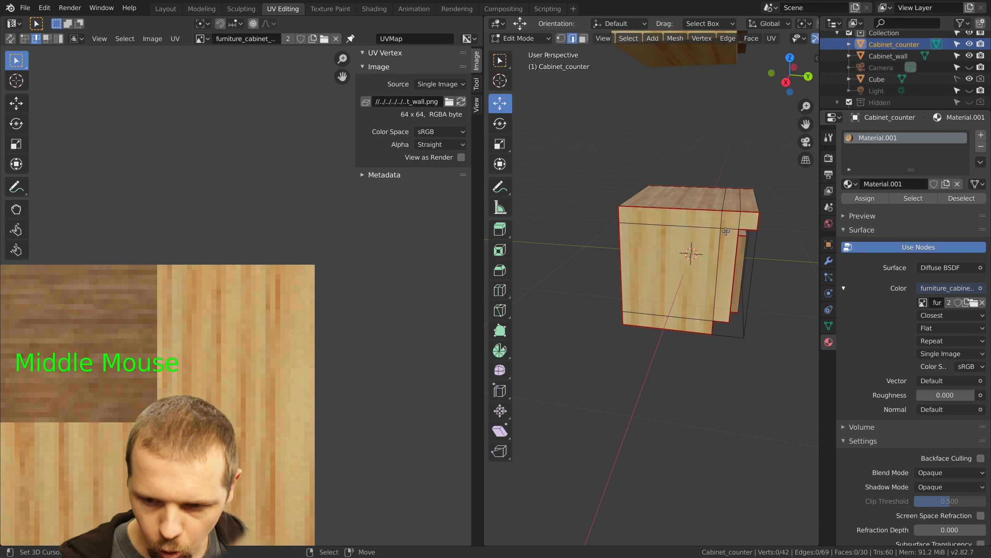
# Select the three side faces of the countertop in face mode, followed by its front face, to check where their UVs lie
pyautogui.rightClick(689, 216)
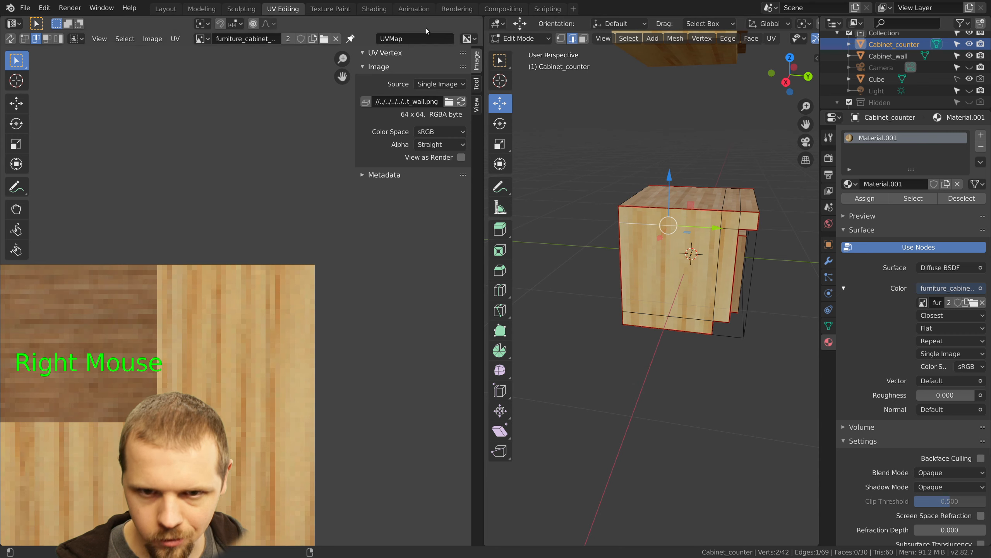
pyautogui.click(583, 38)
pyautogui.rightClick(672, 241)
pyautogui.rightClick(673, 241)
pyautogui.rightClick(676, 222)
pyautogui.rightClick(679, 217)
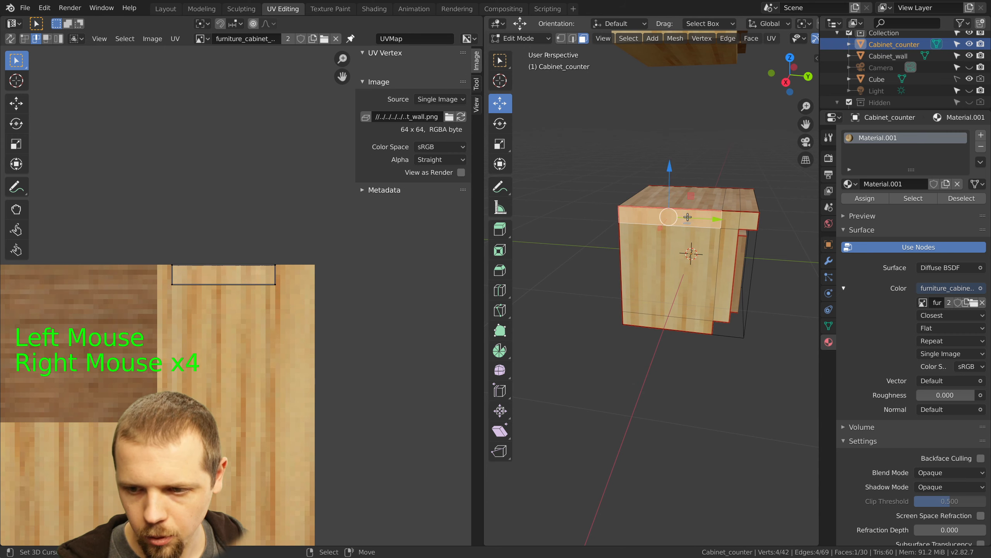
pyautogui.rightClick(731, 221)
pyautogui.keyDown('shift'); pyautogui.rightClick(746, 221); pyautogui.keyUp('shift')
pyautogui.keyDown('shift'); pyautogui.rightClick(690, 222); pyautogui.keyUp('shift')
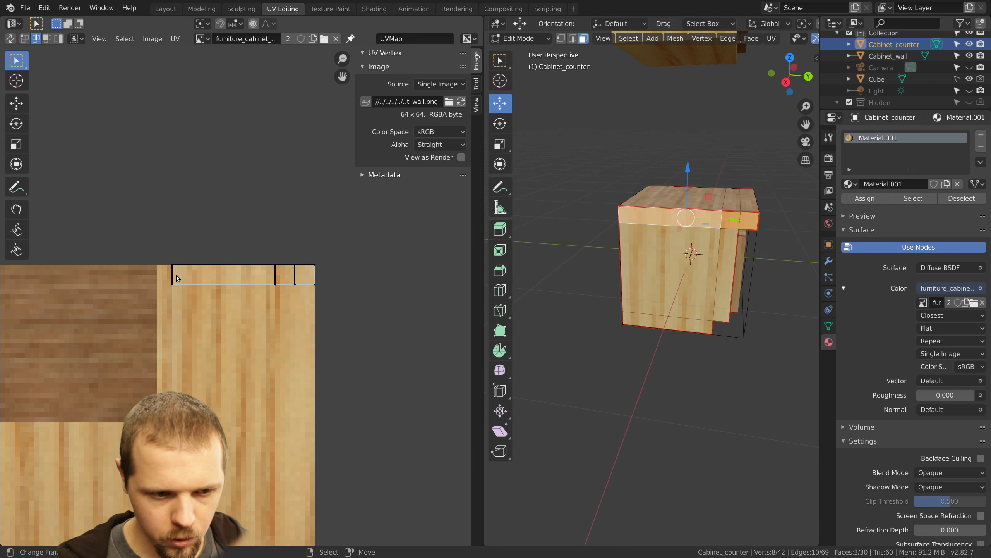
pyautogui.moveTo(687, 231); pyautogui.dragTo(628, 228, button='middle')
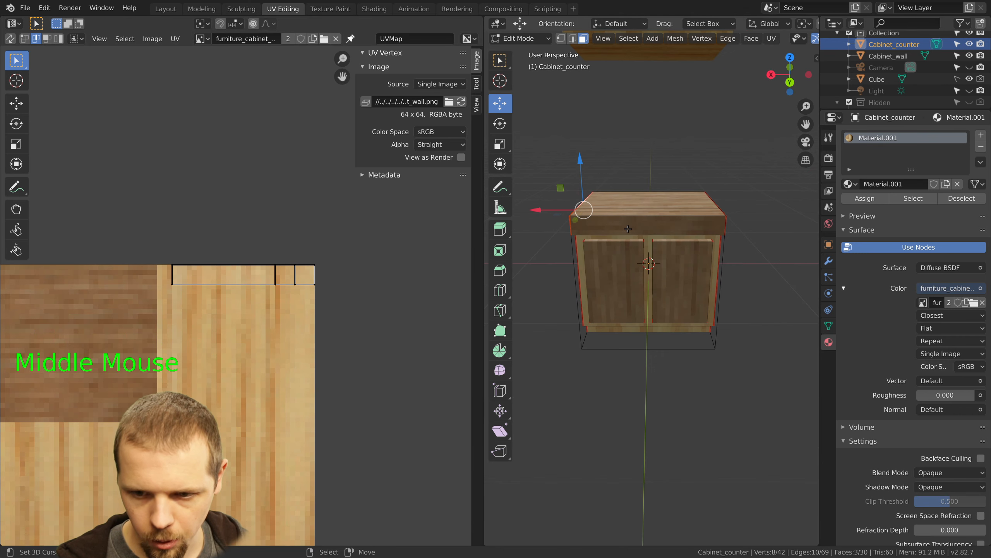
pyautogui.rightClick(628, 228)
# Select the whole mesh and examine the complete UV layout, including the edge shared by the front island's upper faces
pyautogui.scroll(-2, 662, 317)
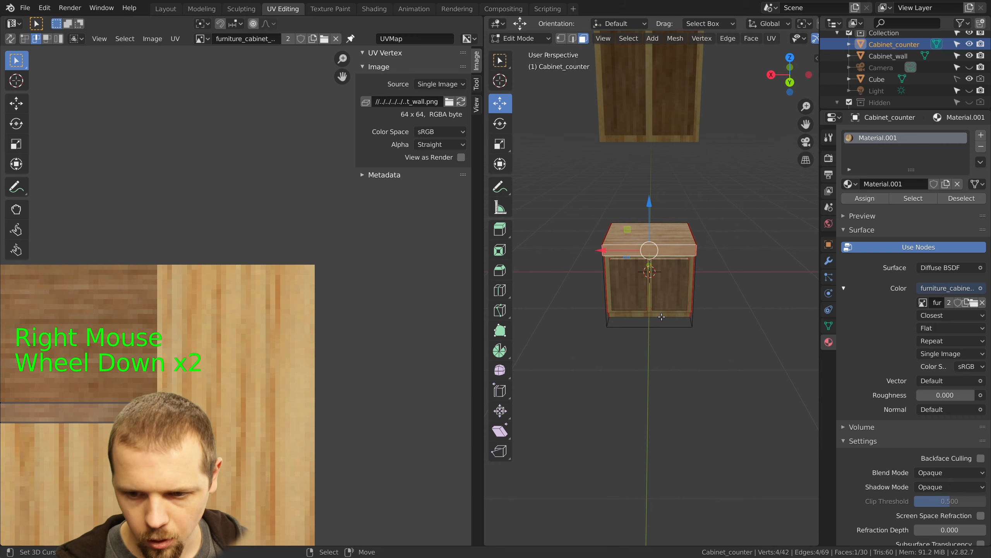
pyautogui.moveTo(662, 316); pyautogui.dragTo(640, 313, button='middle')
pyautogui.press('a')
pyautogui.press('a')
pyautogui.press('a')
pyautogui.scroll(-3, 226, 405)
pyautogui.keyDown('shift'); pyautogui.moveTo(226, 404); pyautogui.dragTo(239, 364, button='middle'); pyautogui.keyUp('shift')
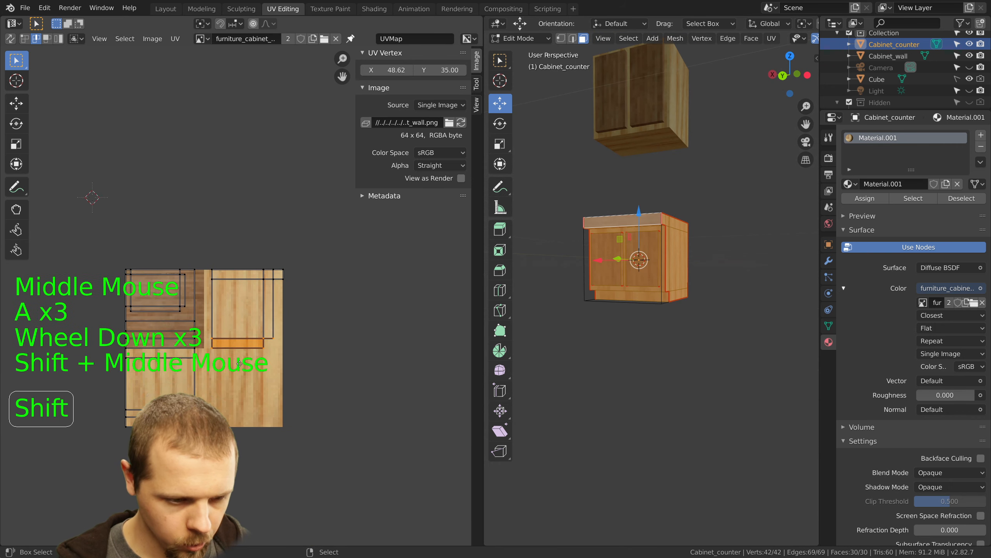
pyautogui.scroll(3, 266, 346)
pyautogui.rightClick(198, 368)
pyautogui.moveTo(663, 273); pyautogui.dragTo(646, 287, button='middle')
pyautogui.moveTo(644, 239); pyautogui.dragTo(640, 270, button='middle')
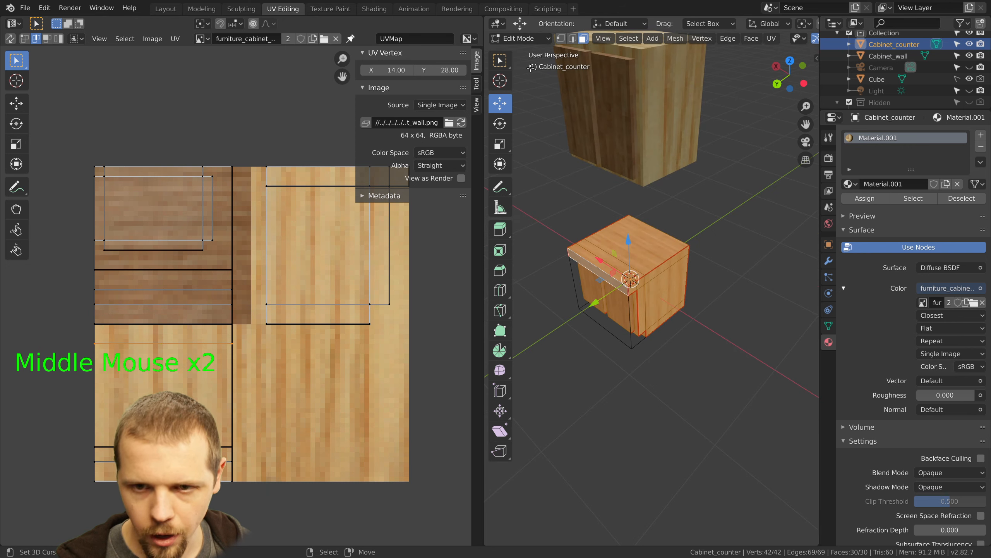
# Mark the front upper edge of the countertop as a seam
pyautogui.click(573, 38)
pyautogui.press('a')
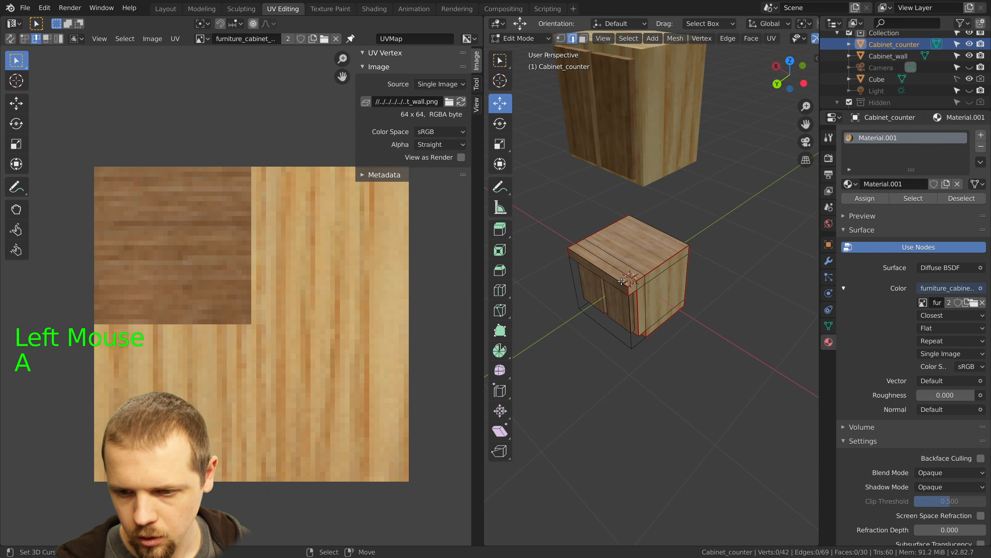
pyautogui.moveTo(574, 258); pyautogui.dragTo(662, 279, button='middle')
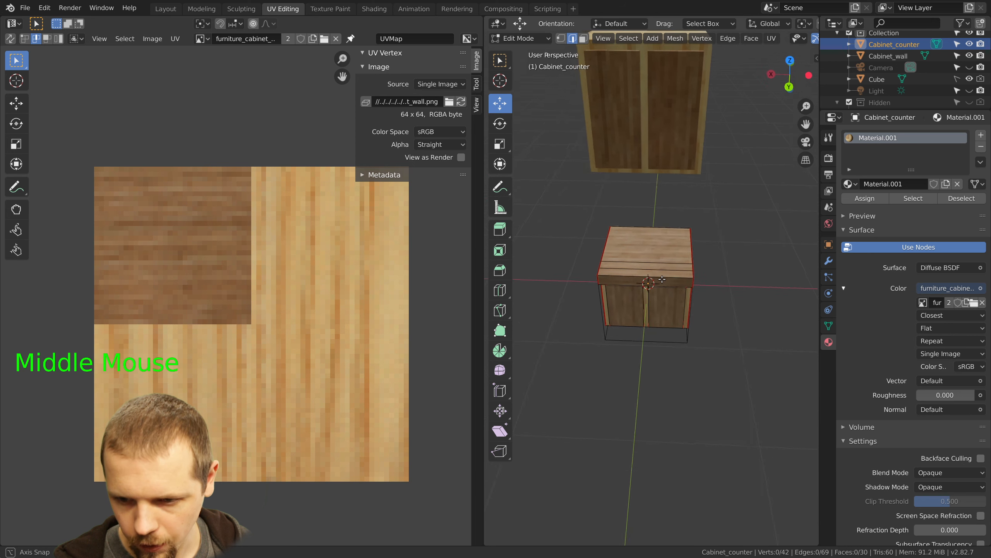
pyautogui.scroll(2, 663, 279)
pyautogui.keyDown('shift'); pyautogui.scroll(1, 662, 279); pyautogui.keyUp('shift')
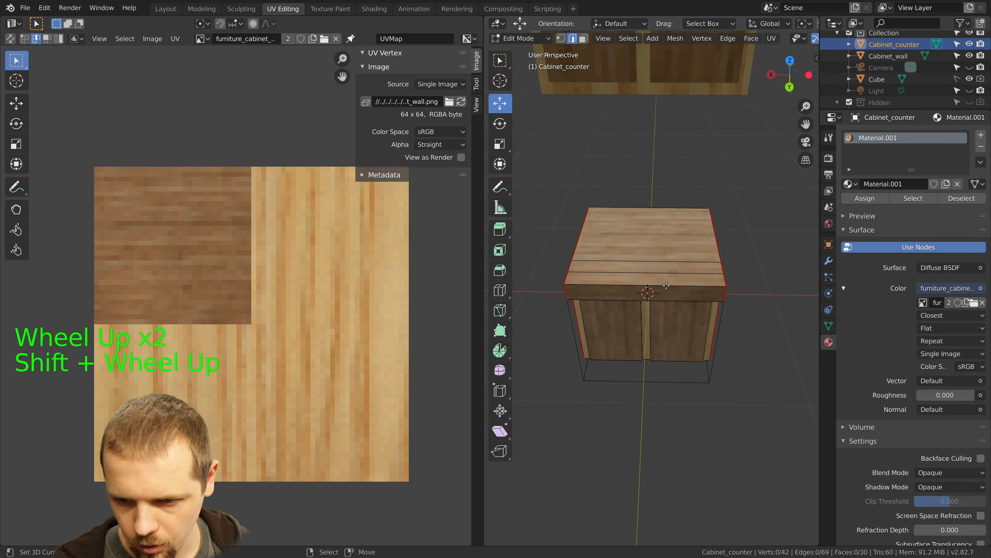
pyautogui.rightClick(666, 285)
pyautogui.hotkey('ctrl', 'e')
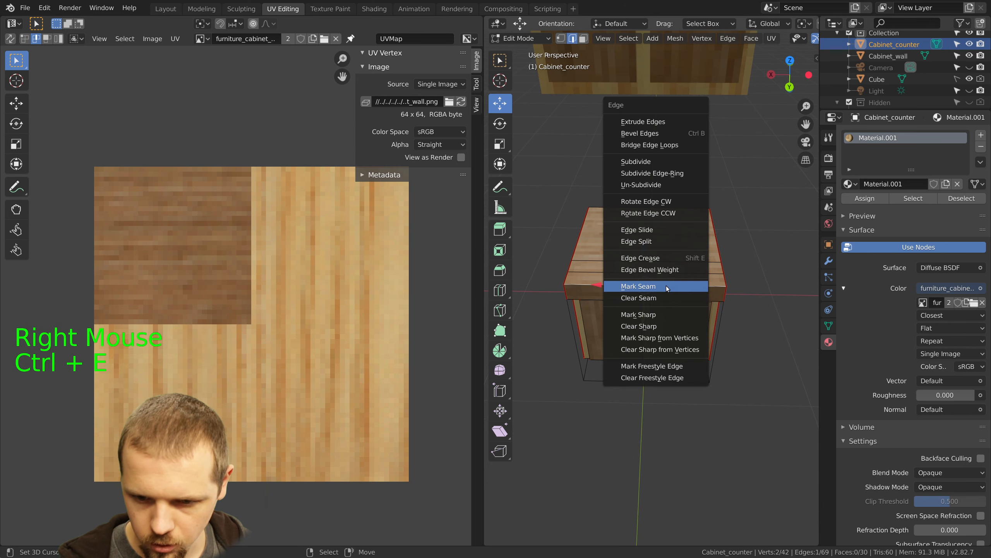
pyautogui.click(666, 286)
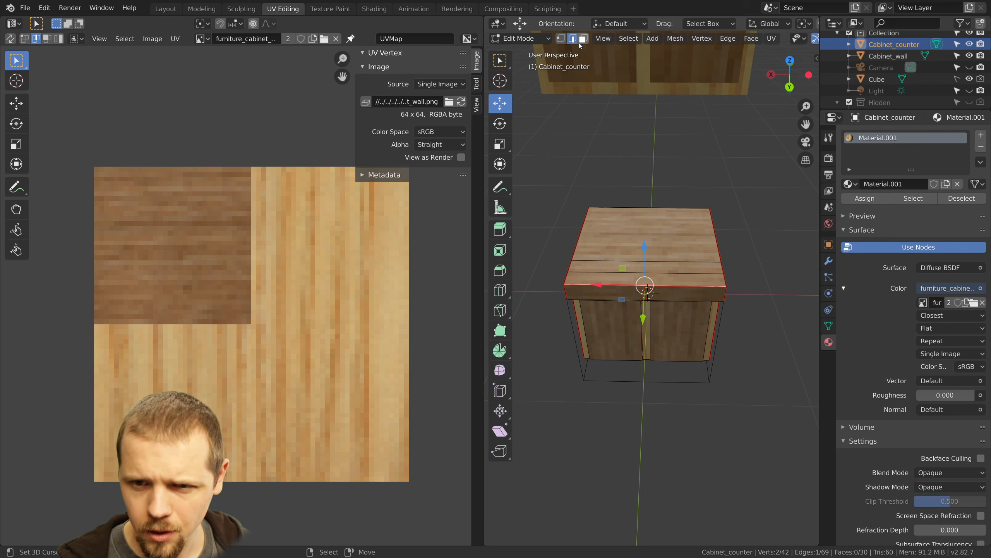
# Select the three faces on top of the countertop and move the right edge of their UV island to X 32
pyautogui.click(582, 39)
pyautogui.rightClick(632, 234)
pyautogui.keyDown('shift'); pyautogui.rightClick(609, 268); pyautogui.keyUp('shift')
pyautogui.keyDown('shift'); pyautogui.rightClick(606, 280); pyautogui.keyUp('shift')
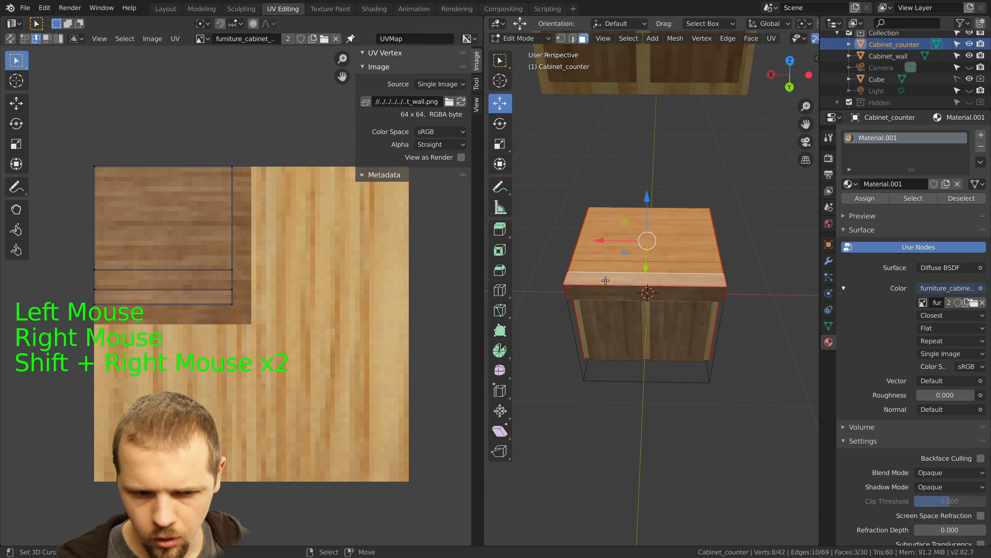
pyautogui.press('b')
pyautogui.moveTo(222, 156); pyautogui.dragTo(264, 336)
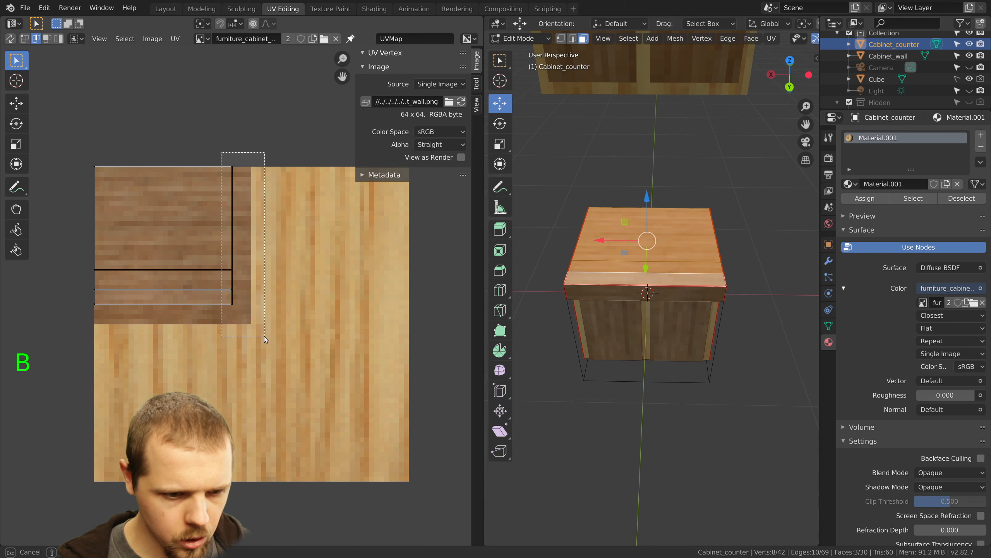
pyautogui.press('g')
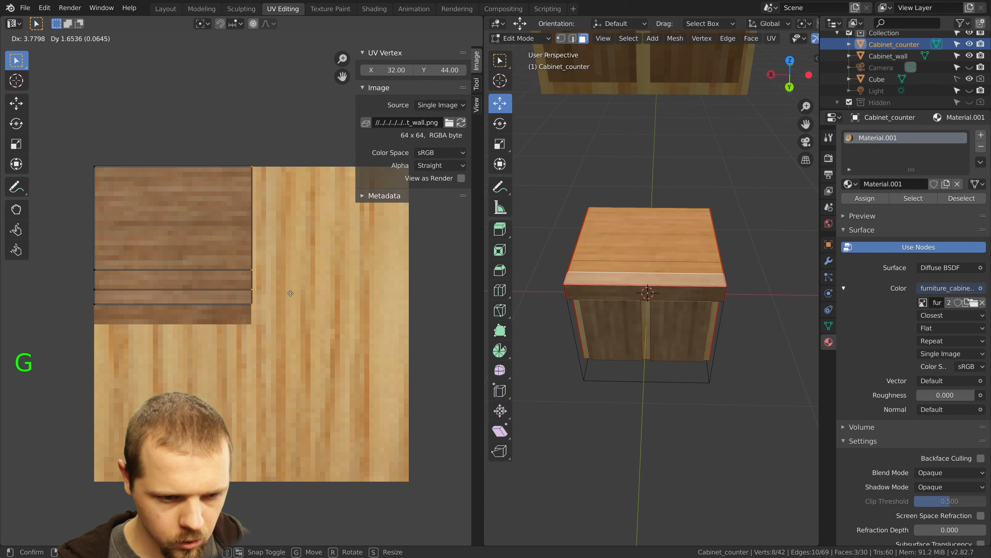
pyautogui.click(291, 293)
# Move the lower edge of the countertop's UV island down 1 pixel to Y 35
pyautogui.press('a')
pyautogui.press('b')
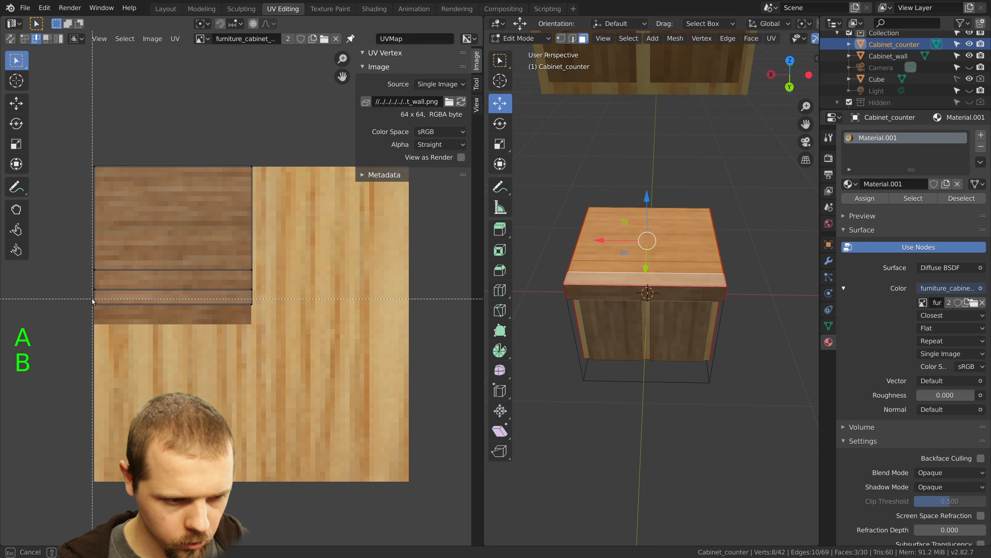
pyautogui.moveTo(92, 299); pyautogui.dragTo(277, 311)
pyautogui.press('g')
pyautogui.click(277, 315)
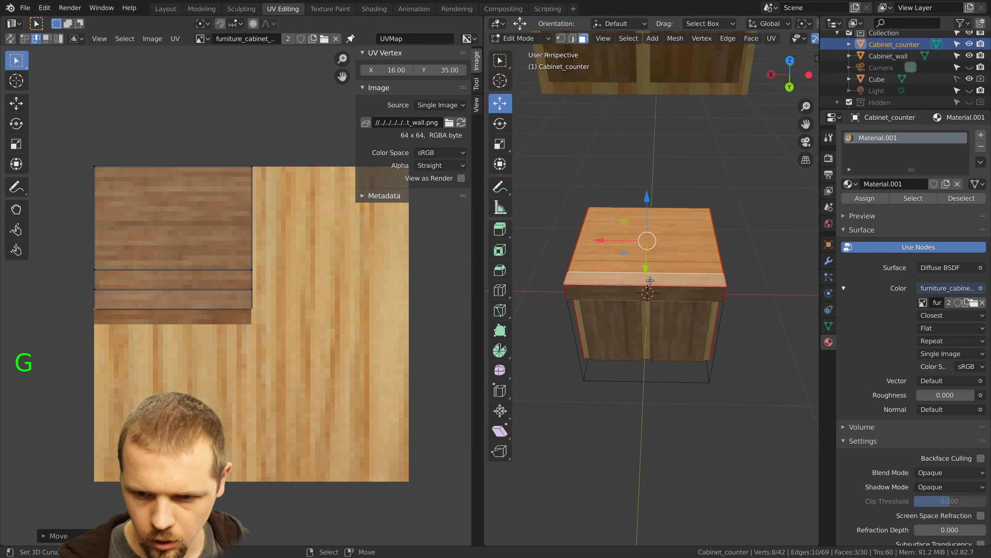
# Select the two narrow lower strips of the countertop's UV island and move them down 3 pixels to the dark wood's lower border
pyautogui.press('KP_7')
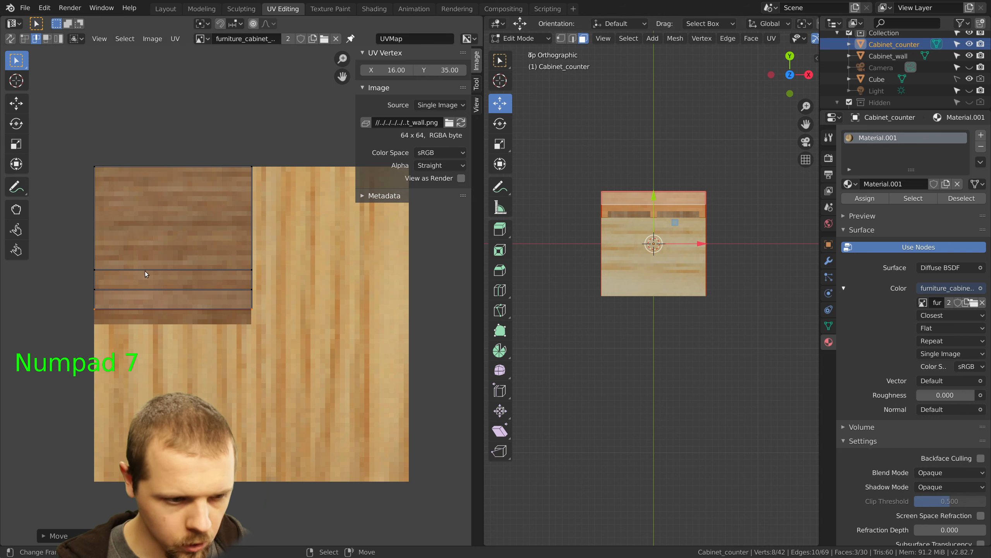
pyautogui.press('a')
pyautogui.press('b')
pyautogui.moveTo(266, 330); pyautogui.dragTo(265, 330)
pyautogui.press('g')
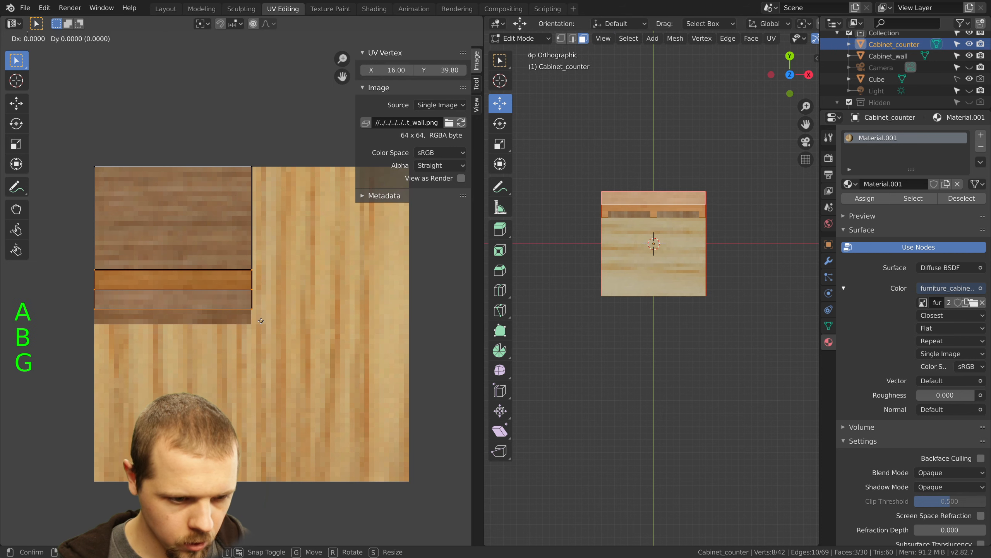
pyautogui.click(260, 330)
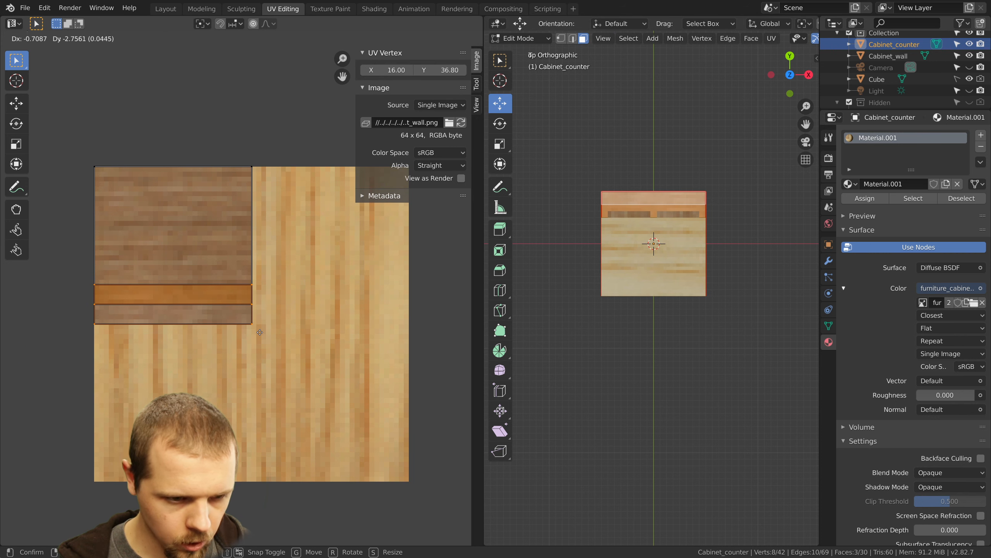
# Select only the countertop's large top face and grow the selection five times across the cabinet body
pyautogui.moveTo(742, 258); pyautogui.dragTo(765, 245, button='middle')
pyautogui.scroll(2, 765, 246)
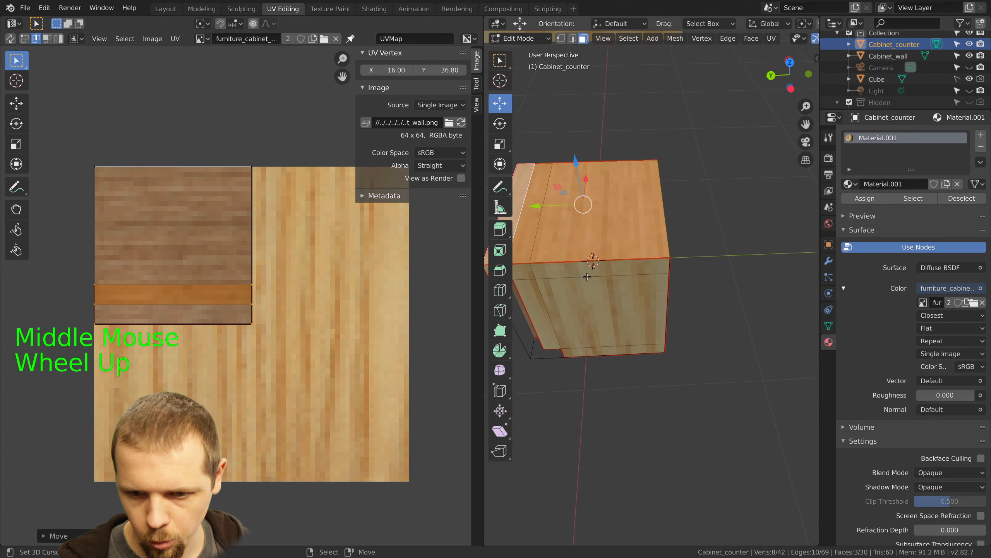
pyautogui.keyDown('shift'); pyautogui.moveTo(593, 258); pyautogui.dragTo(742, 266, button='middle'); pyautogui.keyUp('shift')
pyautogui.scroll(2, 743, 267)
pyautogui.press('a')
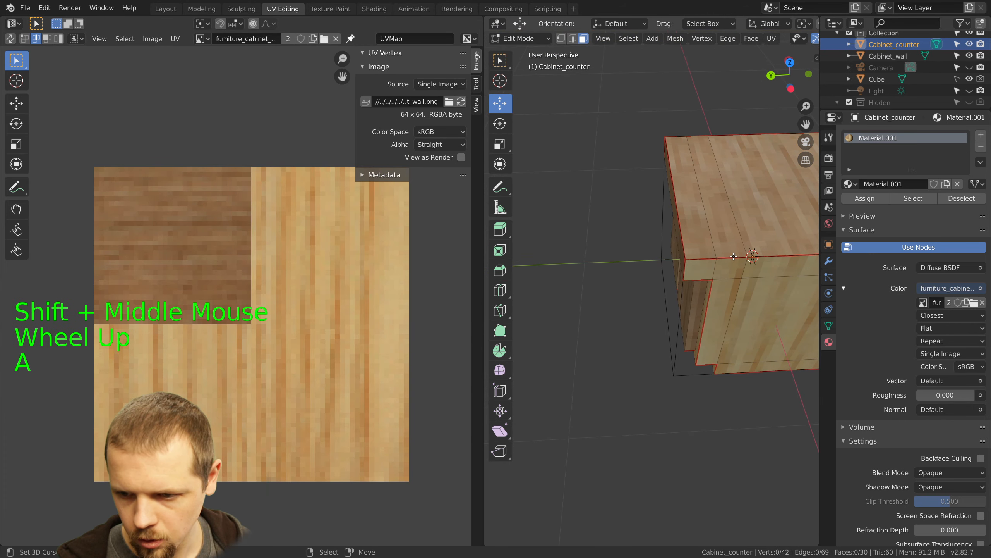
pyautogui.keyDown('shift'); pyautogui.moveTo(734, 256); pyautogui.dragTo(702, 207, button='middle'); pyautogui.keyUp('shift')
pyautogui.rightClick(677, 200)
pyautogui.press('ctrl+KP_Add')
pyautogui.press('ctrl+KP_Add')
pyautogui.press('ctrl+KP_Add')
pyautogui.press('ctrl+KP_Add')
pyautogui.press('ctrl+KP_Add')
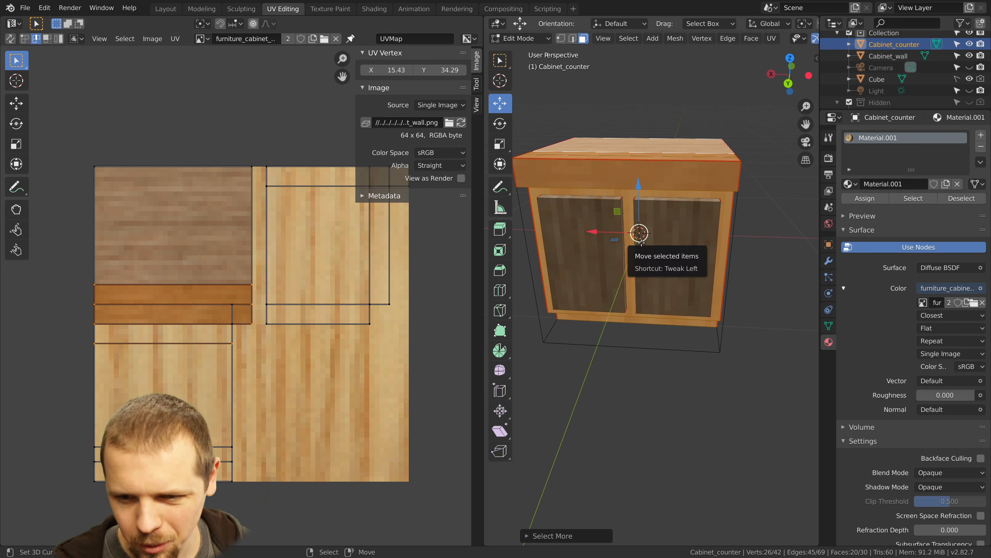
# Select the cabinet front's UV island and move it 36 pixels sideways to X 50, away from the countertop's island
pyautogui.moveTo(642, 243)
pyautogui.mouseDown(button='middle')
pyautogui.moveTo(652, 222)
pyautogui.moveTo(648, 256)
pyautogui.moveTo(631, 259)
pyautogui.mouseUp(button='middle')
pyautogui.scroll(-1, 546, 292)
pyautogui.scroll(-1, 196, 376)
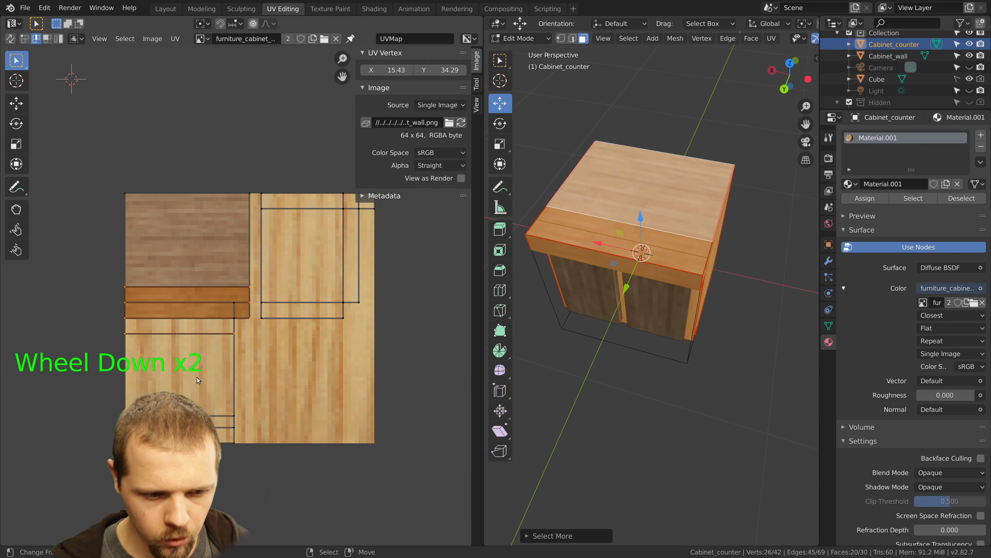
pyautogui.rightClick(233, 375)
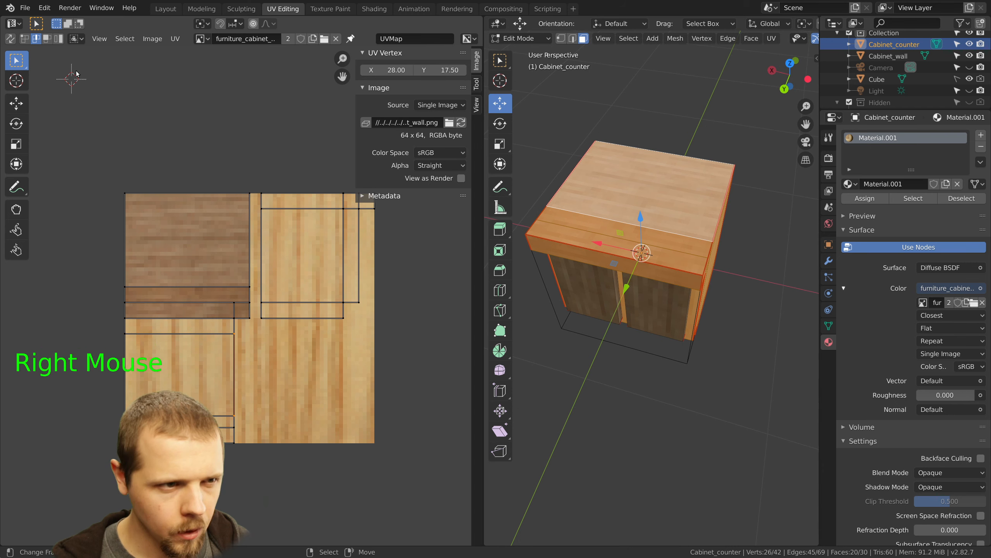
pyautogui.rightClick(196, 373)
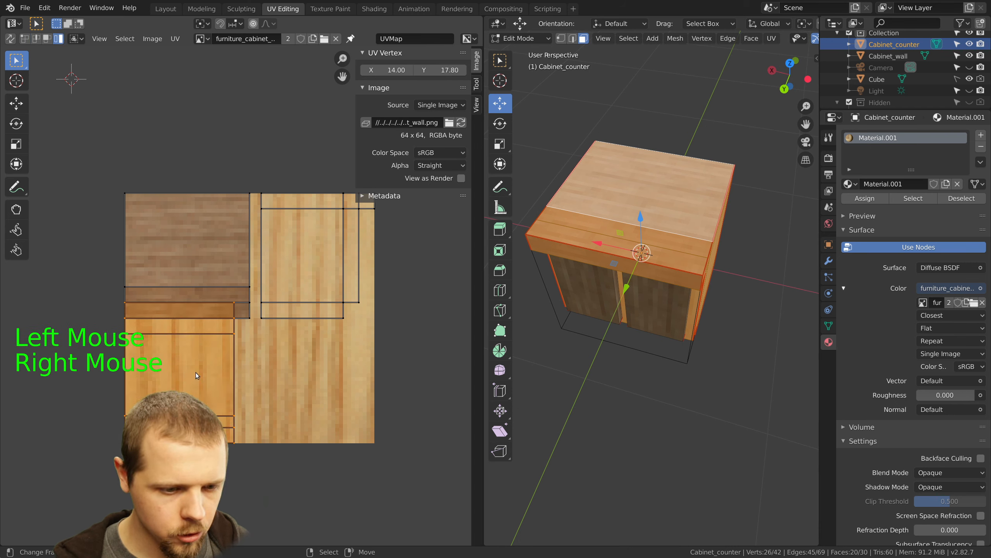
pyautogui.press('g')
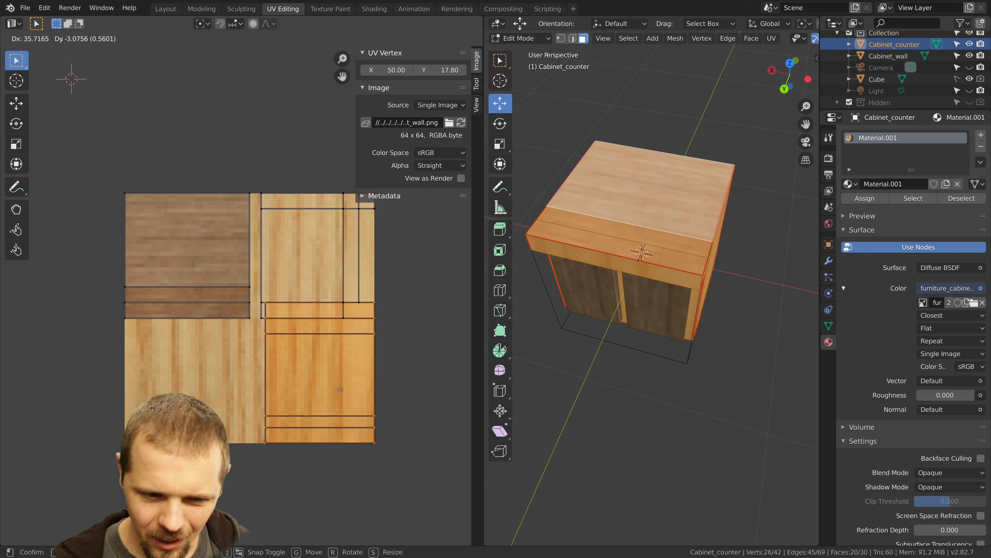
pyautogui.click(338, 387)
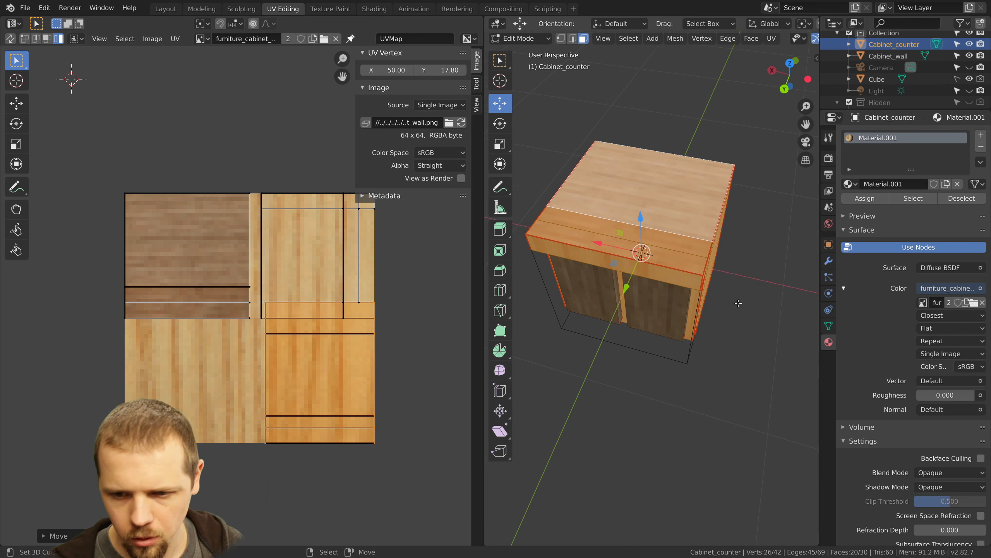
# Select only the three faces on top of the countertop and examine how their wood texture meets the cabinet's sides
pyautogui.moveTo(738, 303); pyautogui.dragTo(688, 234, button='middle')
pyautogui.hotkey('alt', 'a')
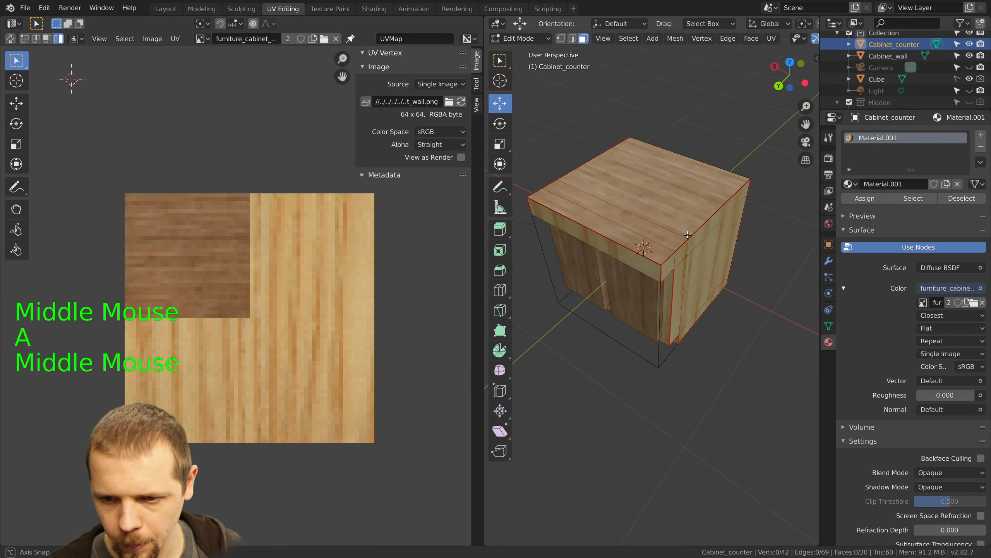
pyautogui.rightClick(674, 196)
pyautogui.keyDown('shift'); pyautogui.rightClick(635, 221); pyautogui.keyUp('shift')
pyautogui.keyDown('shift'); pyautogui.rightClick(621, 237); pyautogui.keyUp('shift')
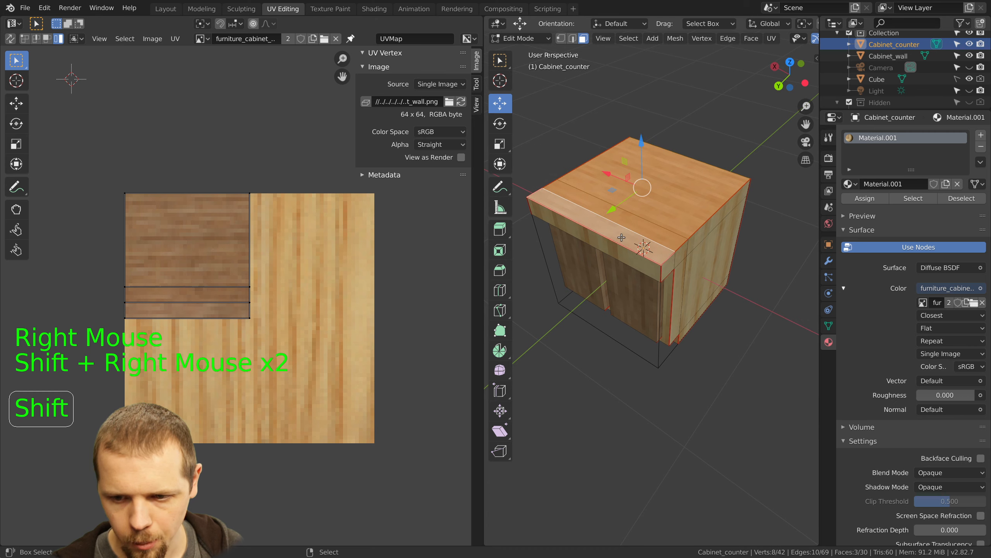
pyautogui.moveTo(622, 237); pyautogui.dragTo(605, 211, button='middle')
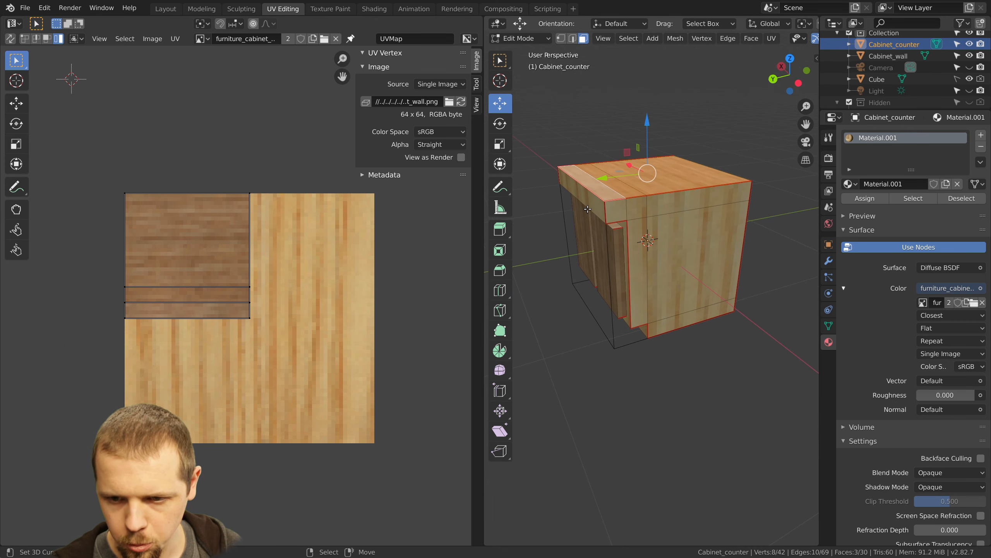
pyautogui.moveTo(588, 209); pyautogui.dragTo(708, 227, button='middle')
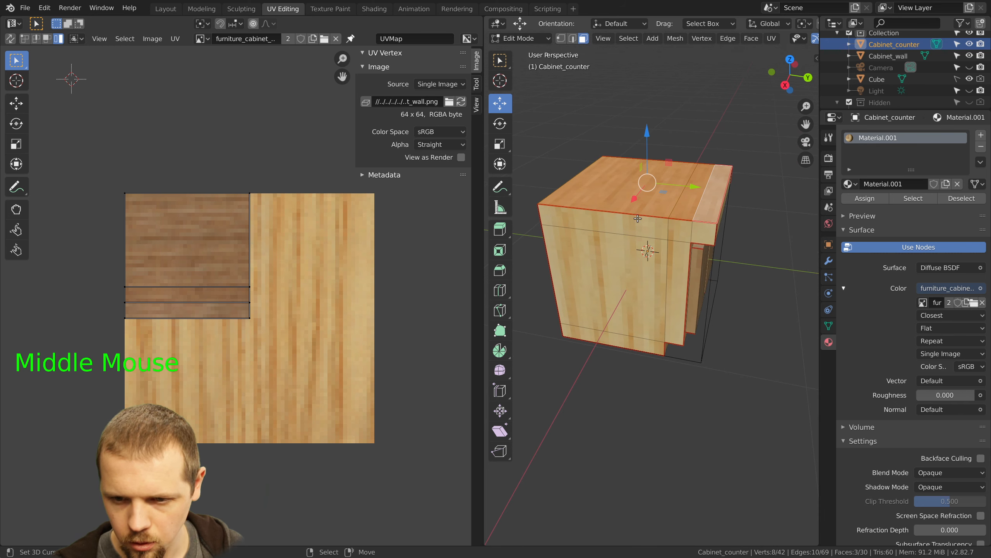
pyautogui.moveTo(638, 219); pyautogui.dragTo(614, 182, button='middle')
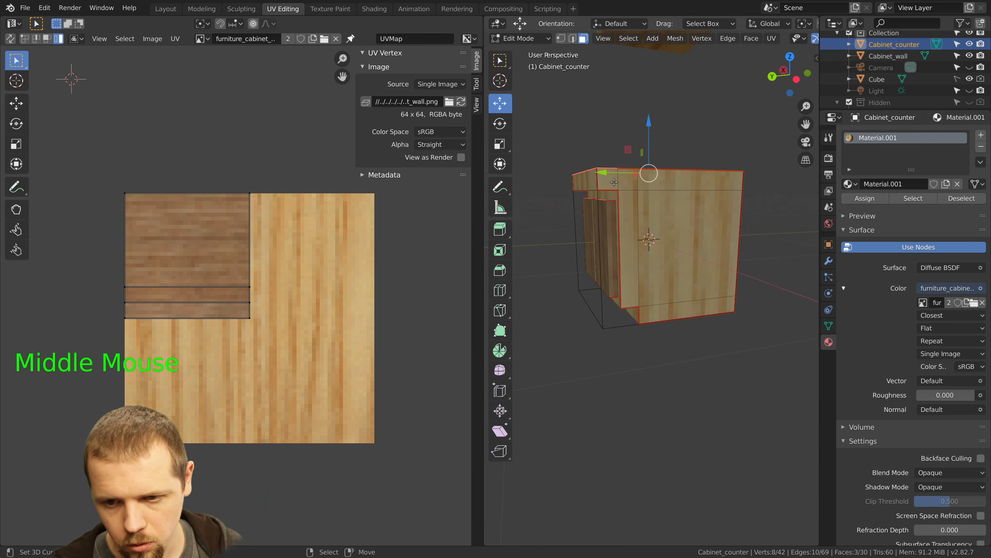
# Select the countertop's front face and move its UV strip directly below the dark wood, to X 14, Y 30
pyautogui.rightClick(589, 179)
pyautogui.moveTo(589, 179); pyautogui.dragTo(558, 182, button='middle')
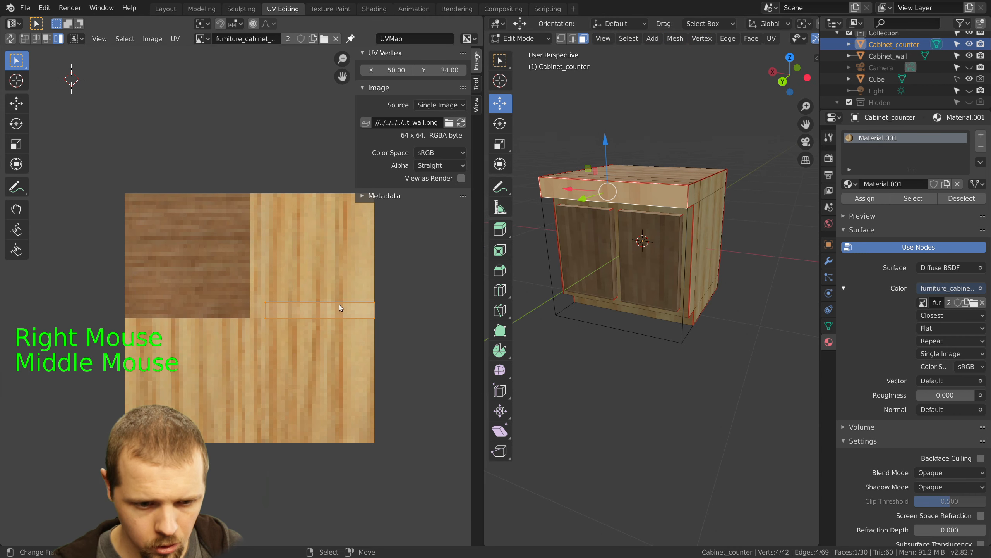
pyautogui.press('g')
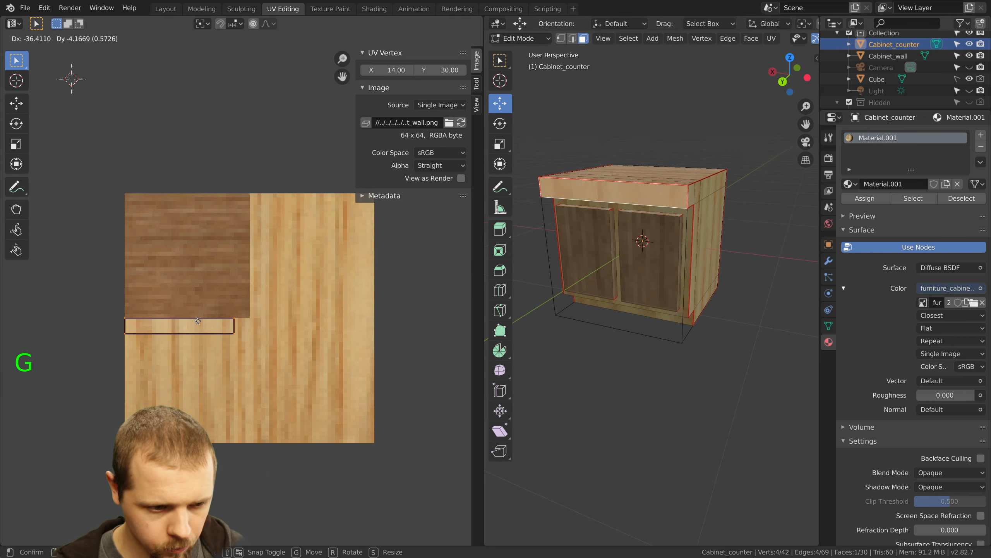
pyautogui.click(199, 321)
pyautogui.press('g')
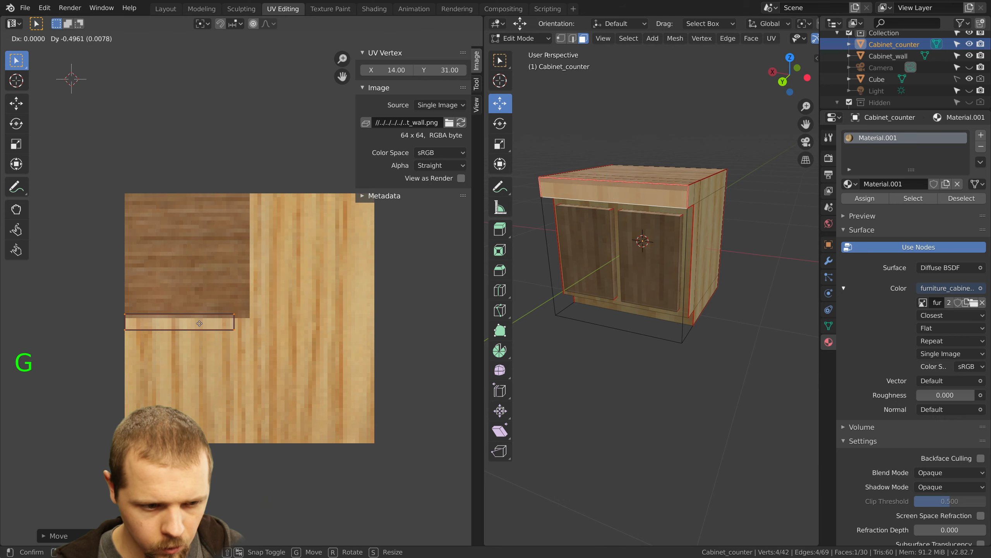
pyautogui.rightClick(236, 328)
pyautogui.press('g')
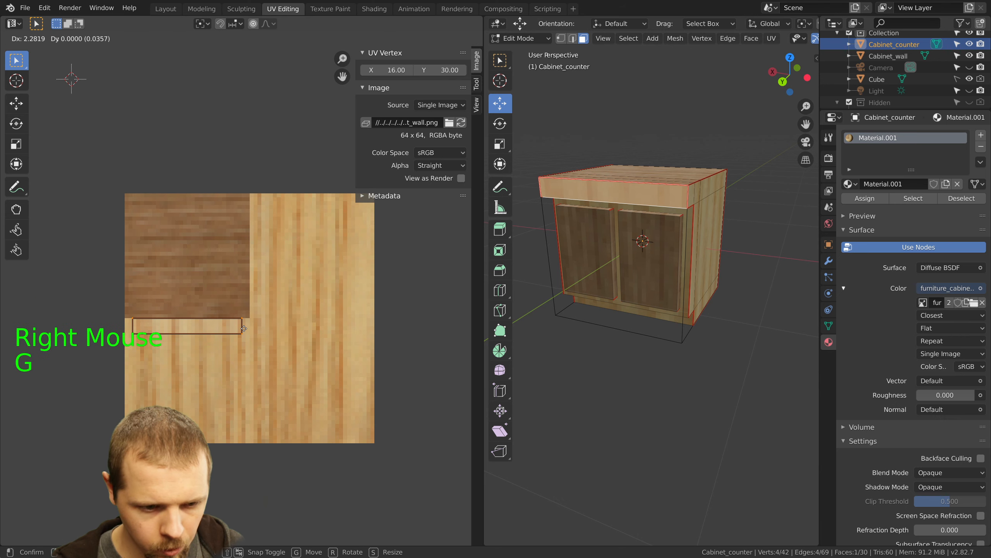
pyautogui.click(233, 331)
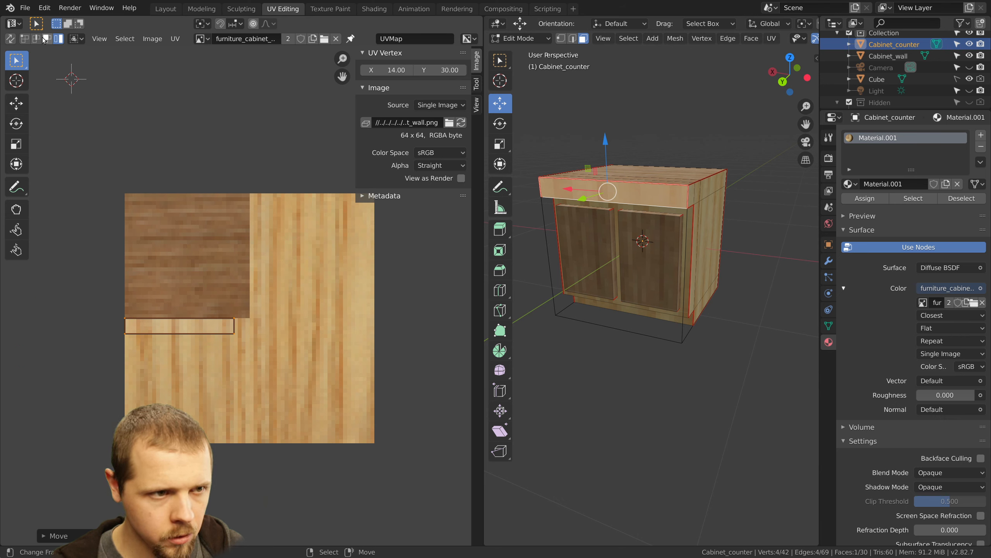
# Widen the countertop front's UV strip by moving its right edge to X 32
pyautogui.click(38, 39)
pyautogui.rightClick(235, 324)
pyautogui.press('g')
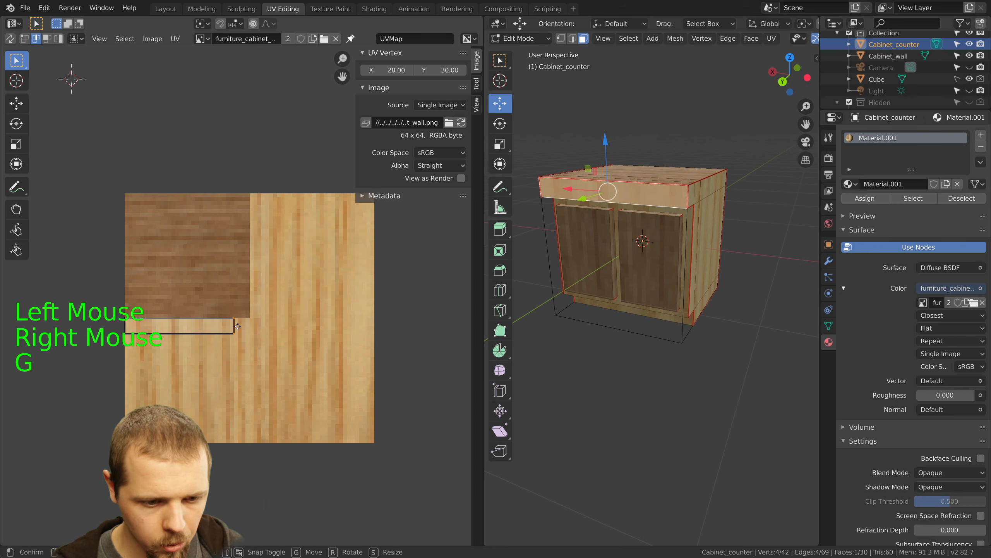
pyautogui.click(243, 339)
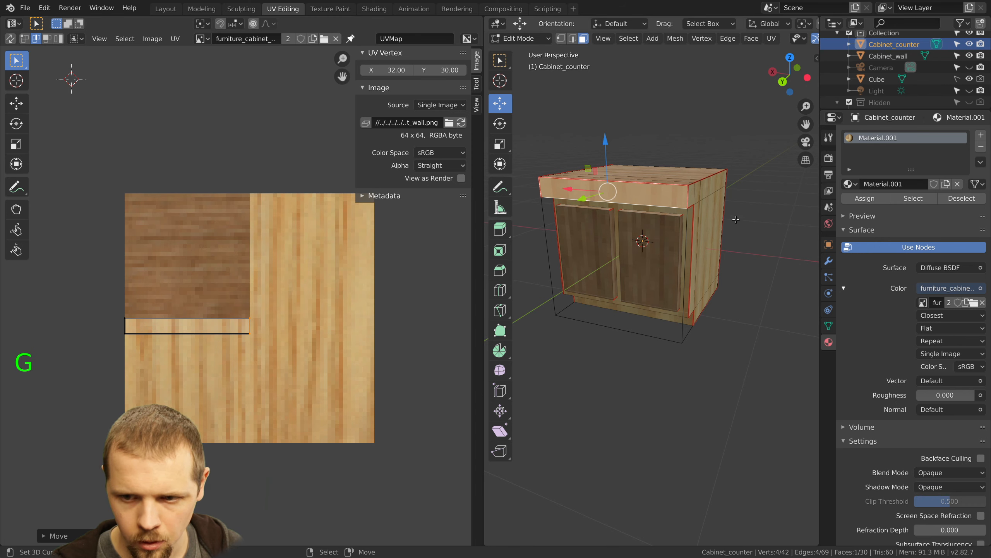
# Examine how the wood texture meets between the countertop's front face and the adjoining top strip
pyautogui.scroll(2, 624, 228)
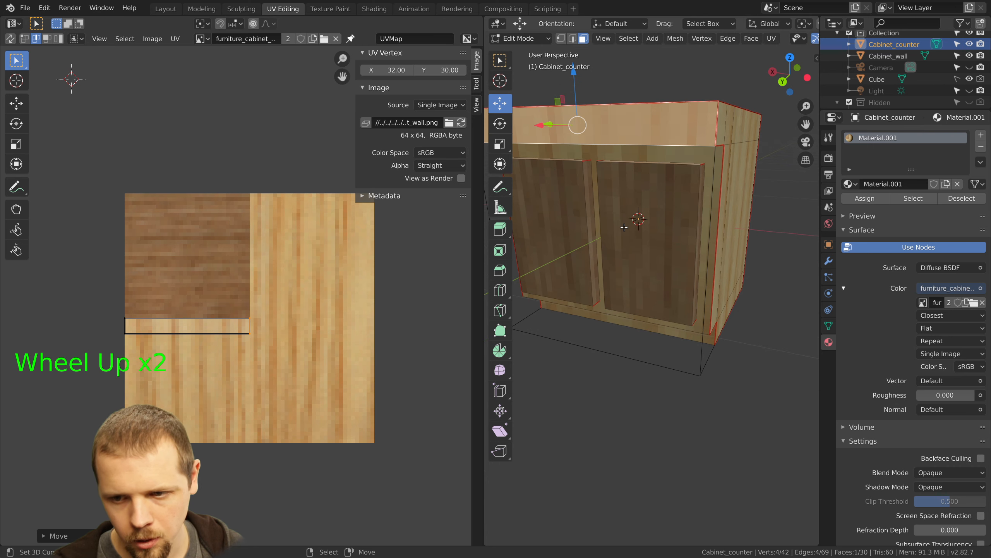
pyautogui.keyDown('shift'); pyautogui.moveTo(623, 227); pyautogui.dragTo(679, 245, button='middle'); pyautogui.keyUp('shift')
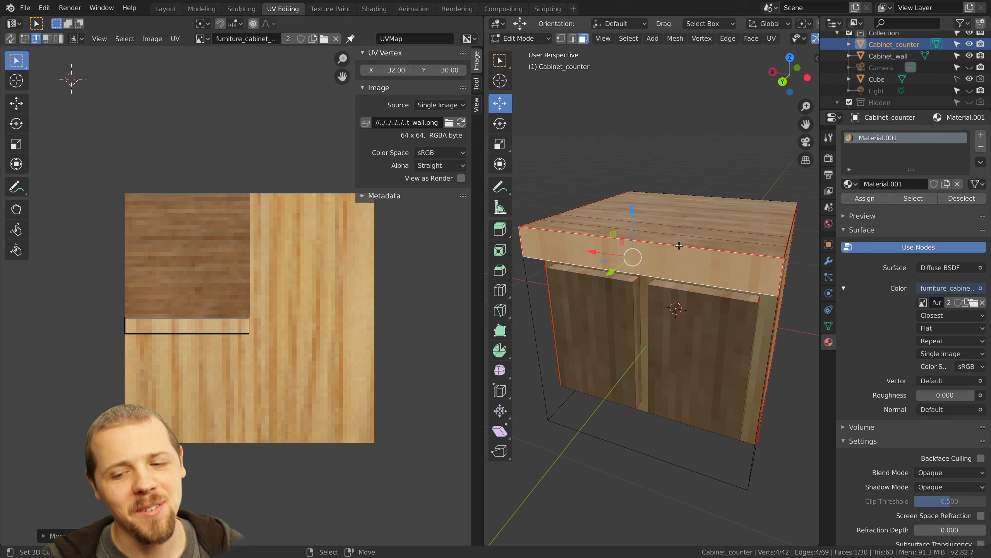
pyautogui.scroll(1, 681, 246)
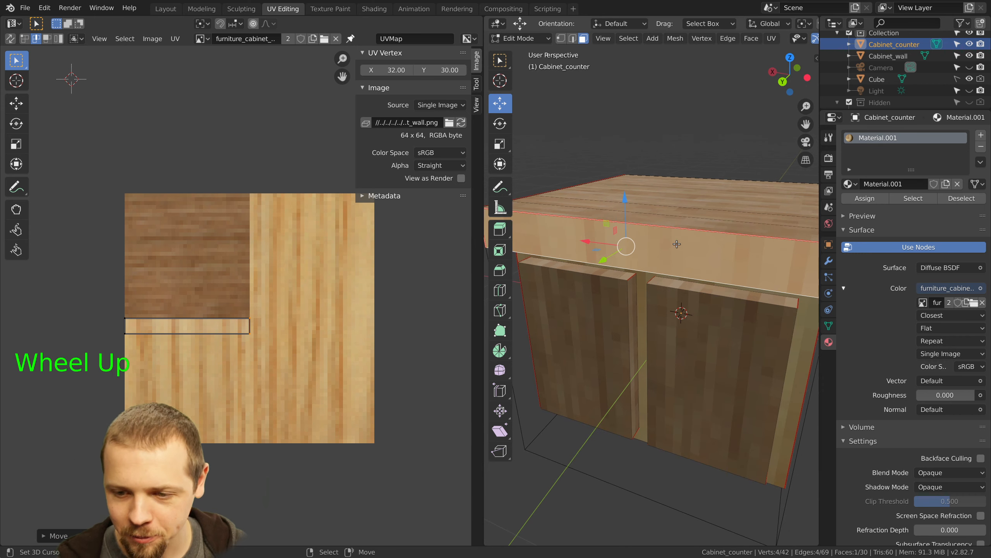
pyautogui.scroll(-1, 695, 270)
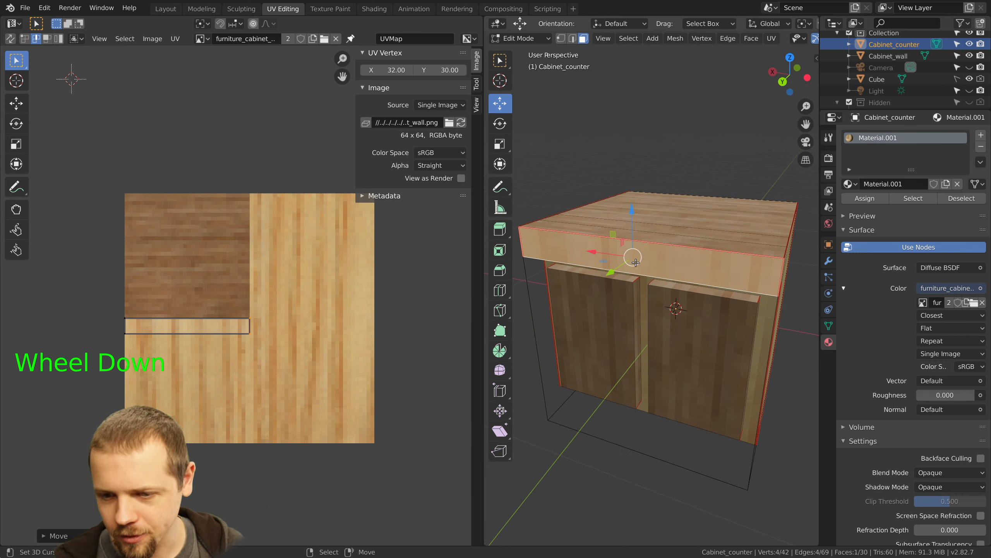
pyautogui.moveTo(746, 304); pyautogui.dragTo(759, 228, button='middle')
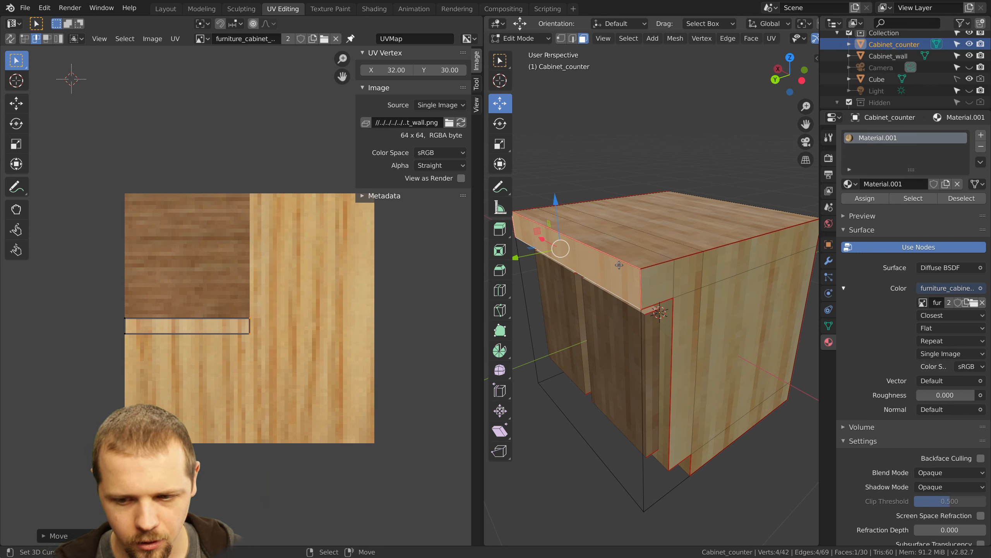
pyautogui.moveTo(619, 264); pyautogui.dragTo(638, 267, button='middle')
pyautogui.rightClick(638, 268)
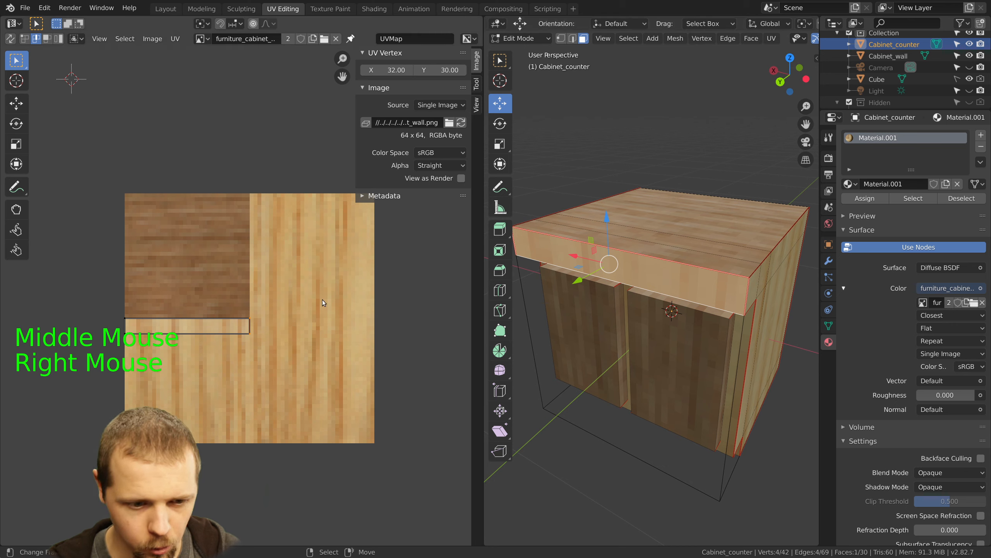
pyautogui.rightClick(660, 259)
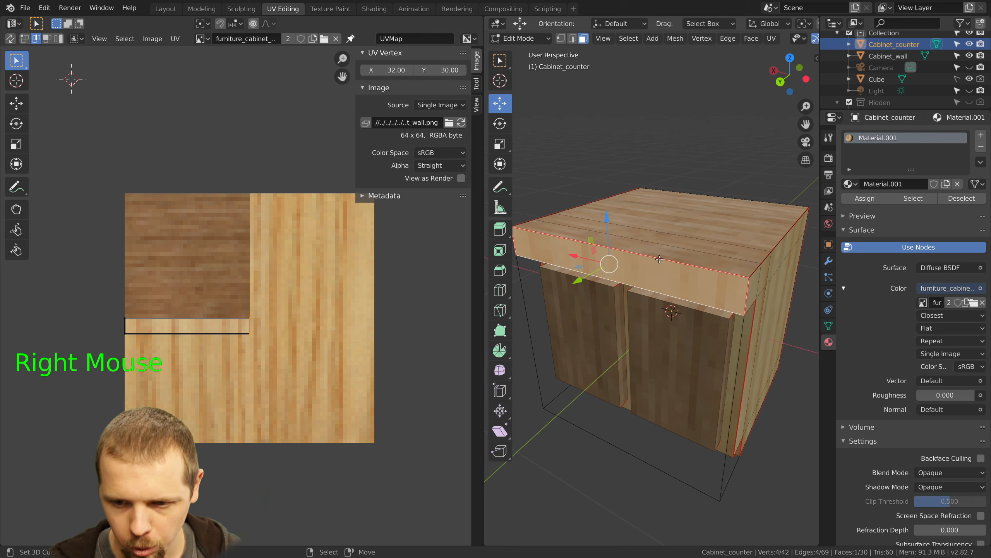
pyautogui.rightClick(660, 258)
pyautogui.rightClick(661, 257)
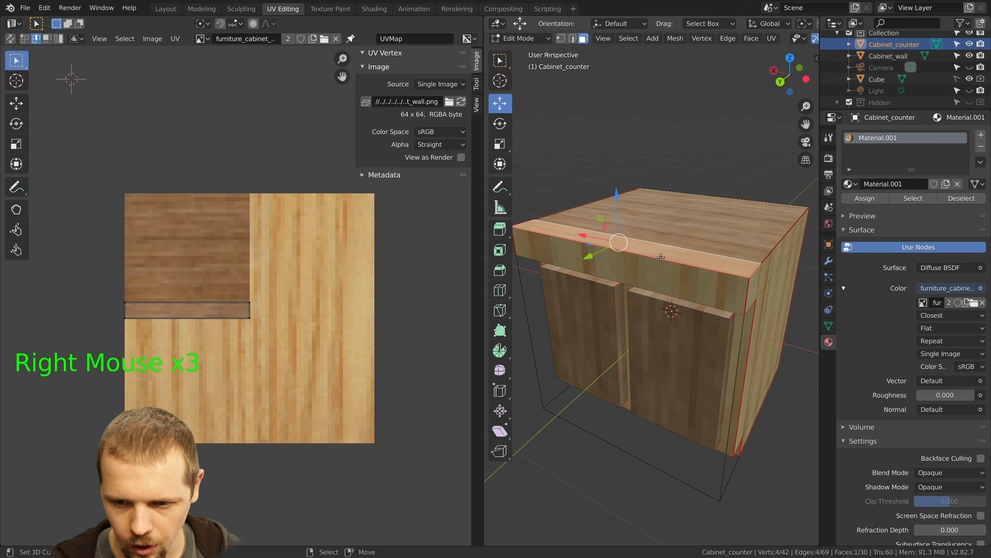
# Clear the seam from the countertop's upper front edge and deselect everything
pyautogui.click(573, 38)
pyautogui.rightClick(669, 260)
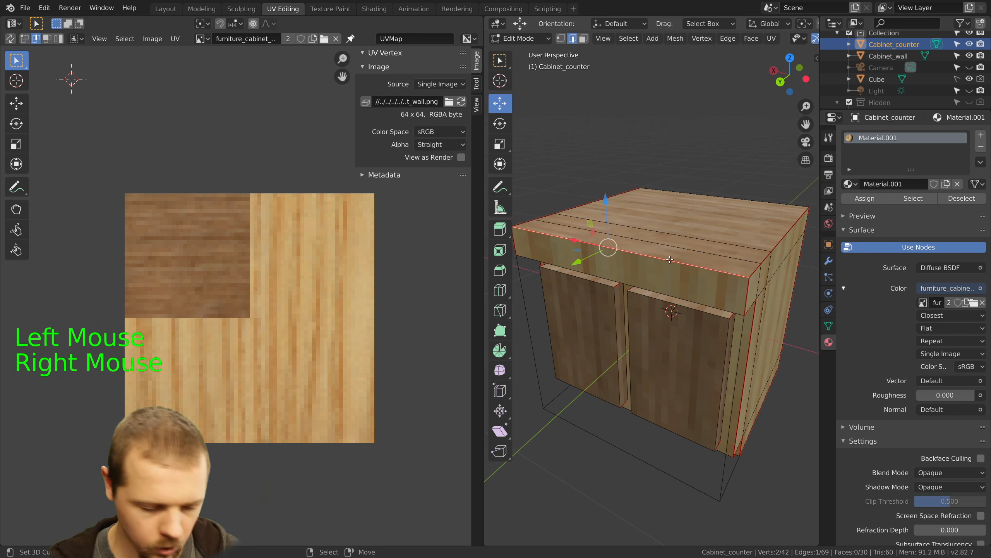
pyautogui.hotkey('ctrl', 'e')
pyautogui.click(669, 266)
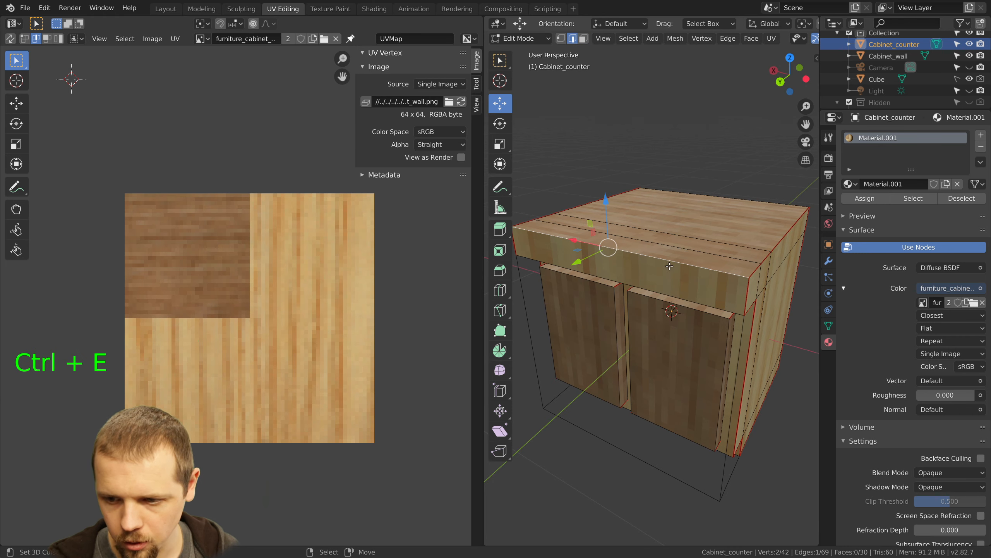
pyautogui.press('a')
# Mark a seam along the countertop's lower front edge and clear the selection
pyautogui.moveTo(668, 266); pyautogui.dragTo(706, 244, button='middle')
pyautogui.rightClick(653, 183)
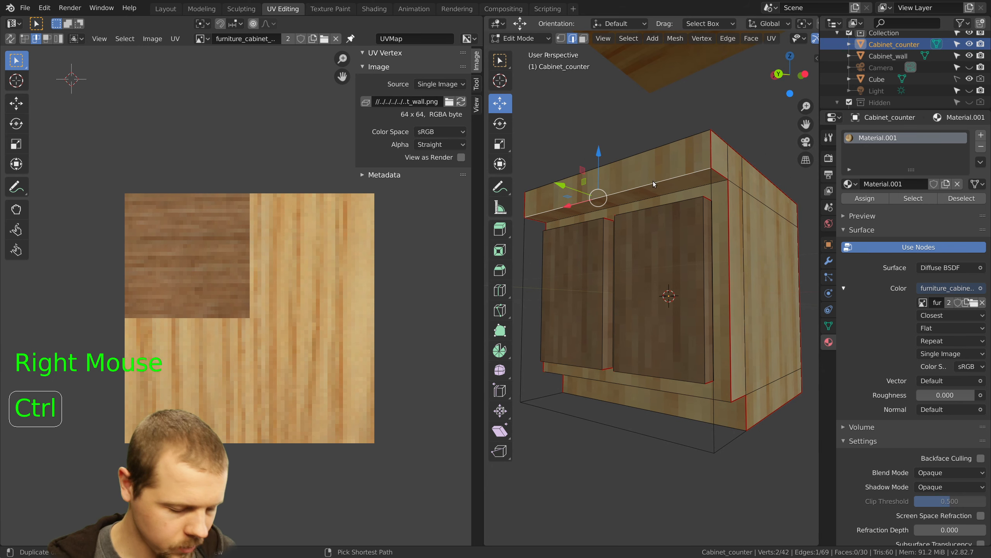
pyautogui.hotkey('ctrl', 'e')
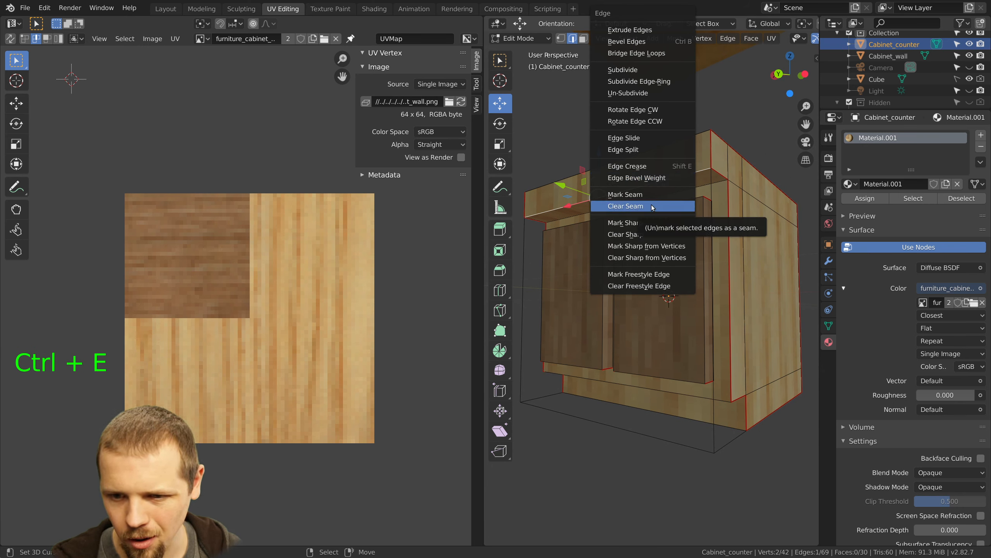
pyautogui.click(652, 195)
pyautogui.moveTo(652, 195); pyautogui.dragTo(691, 279, button='middle')
pyautogui.press('a')
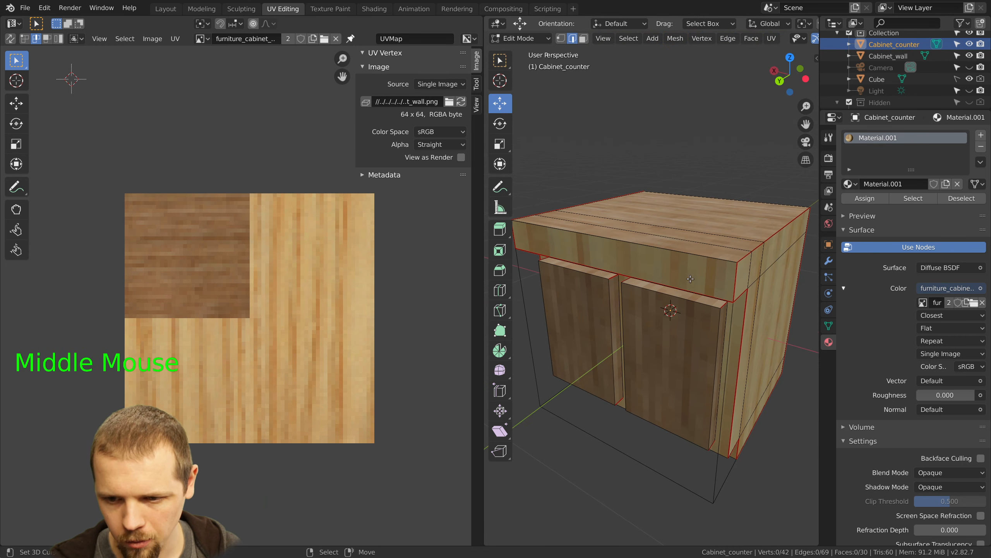
# Select the countertop's front face together with its three top faces to check their combined UV layout
pyautogui.rightClick(690, 278)
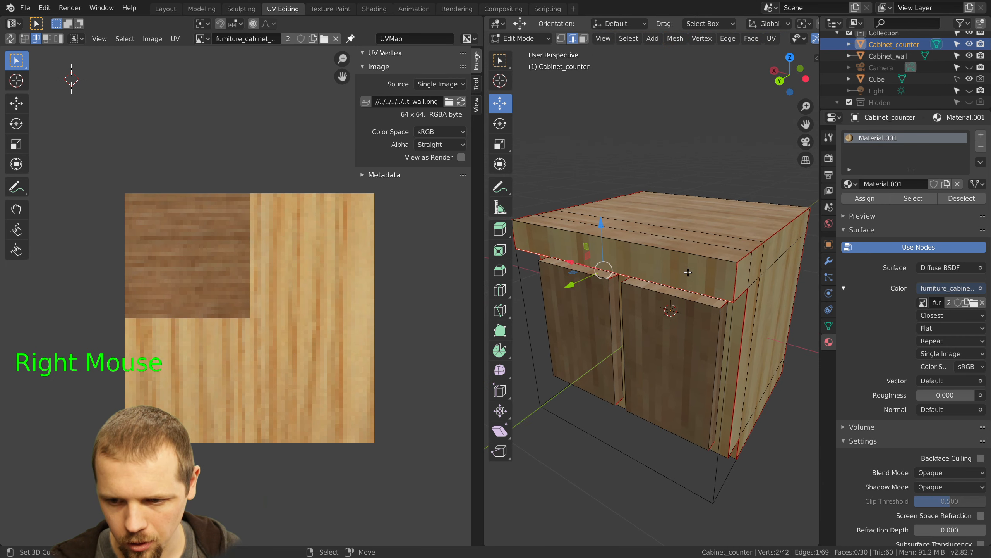
pyautogui.click(584, 38)
pyautogui.rightClick(640, 269)
pyautogui.keyDown('shift'); pyautogui.rightClick(644, 233); pyautogui.keyUp('shift')
pyautogui.keyDown('shift'); pyautogui.rightClick(662, 223); pyautogui.keyUp('shift')
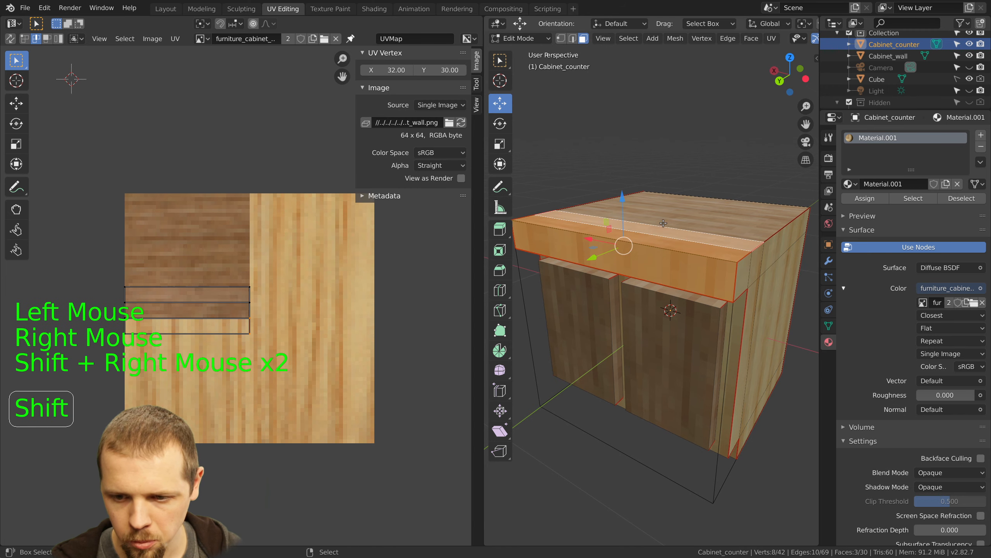
pyautogui.keyDown('shift'); pyautogui.rightClick(663, 221); pyautogui.keyUp('shift')
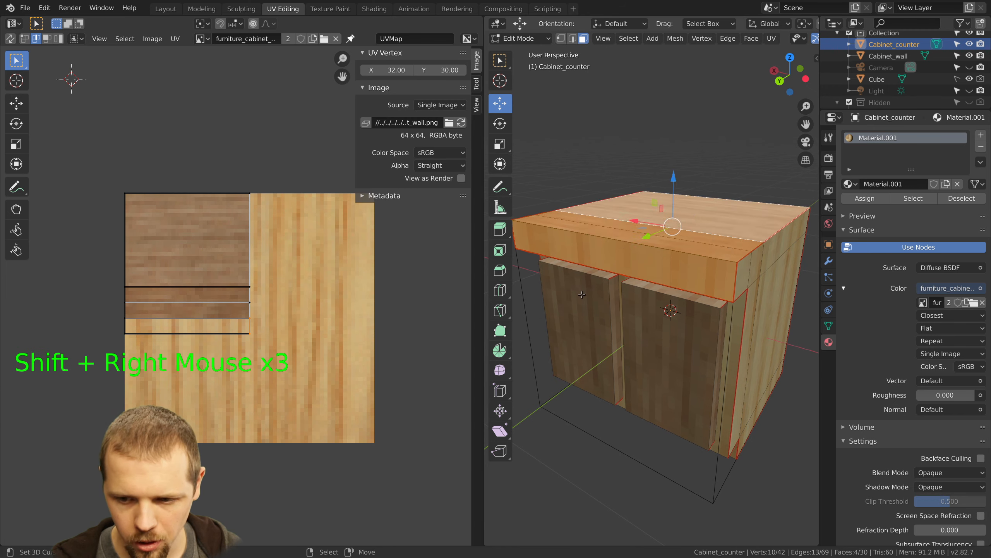
# Select the countertop's underside, the cabinet front, the toe-kick underside and the toe-kick face, and move their UV island's left edge to X 32
pyautogui.moveTo(582, 294); pyautogui.dragTo(734, 179, button='middle')
pyautogui.rightClick(721, 199)
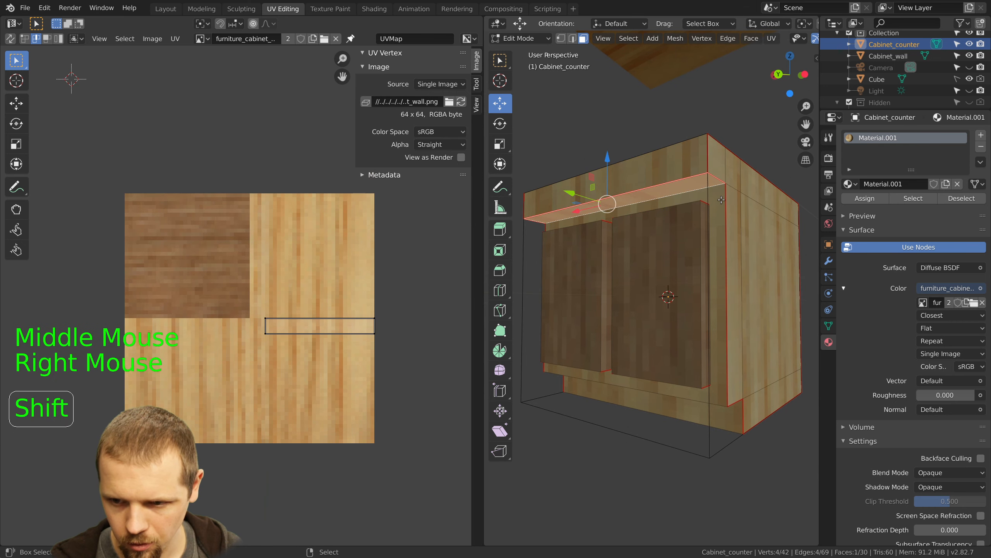
pyautogui.keyDown('shift'); pyautogui.rightClick(727, 332); pyautogui.keyUp('shift')
pyautogui.keyDown('shift'); pyautogui.rightClick(720, 418); pyautogui.keyUp('shift')
pyautogui.moveTo(721, 418); pyautogui.dragTo(720, 380, button='middle')
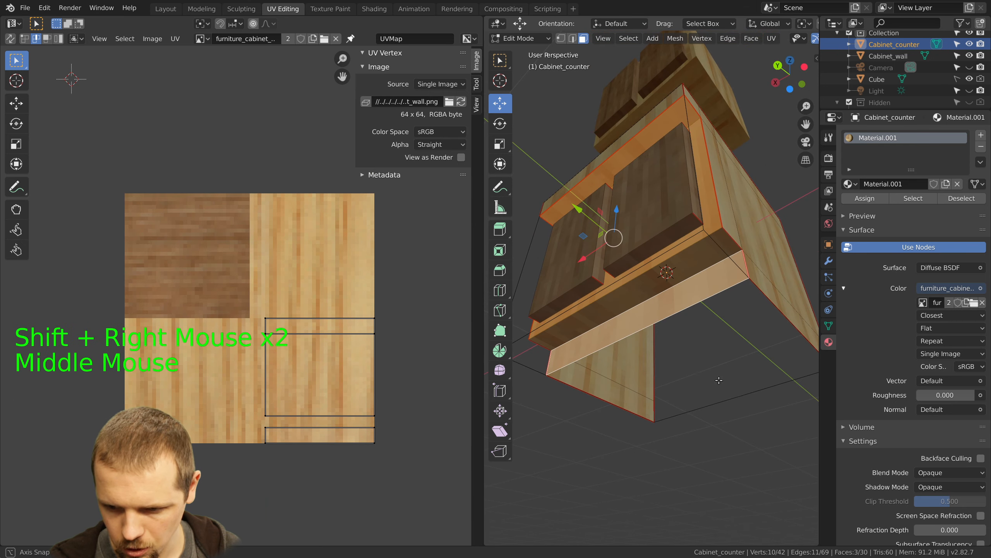
pyautogui.keyDown('shift'); pyautogui.rightClick(671, 279); pyautogui.keyUp('shift')
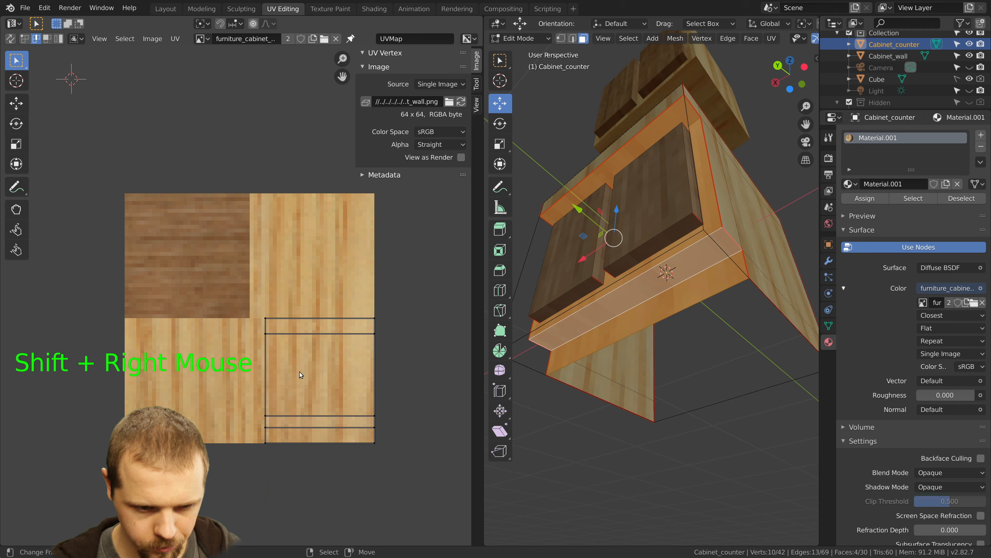
pyautogui.press('a')
pyautogui.press('a')
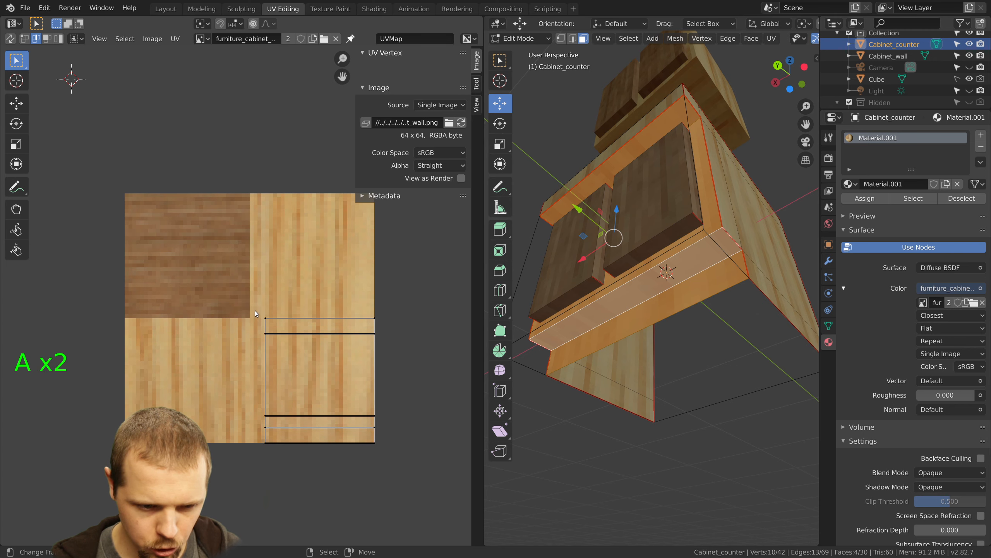
pyautogui.press('b')
pyautogui.moveTo(255, 304); pyautogui.dragTo(292, 445)
pyautogui.press('g')
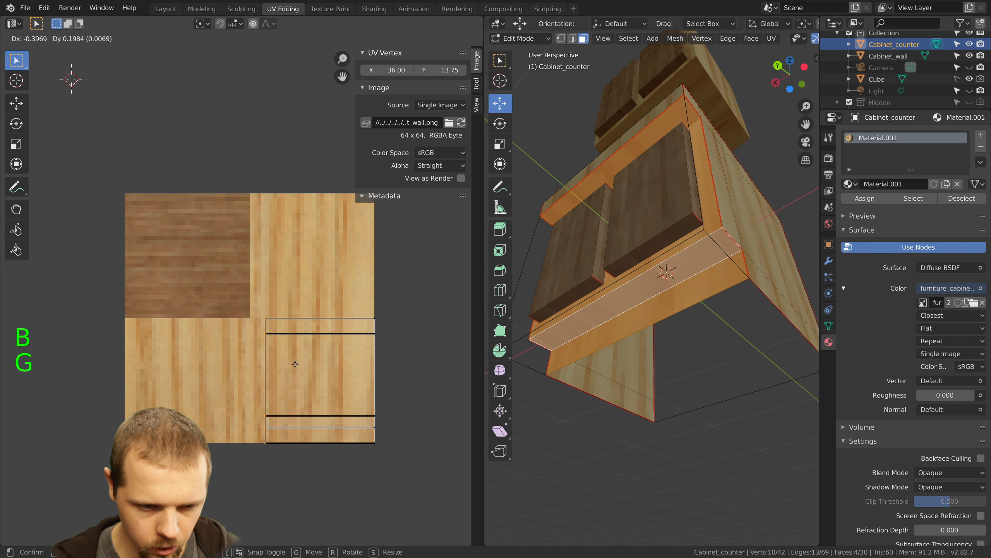
pyautogui.click(283, 363)
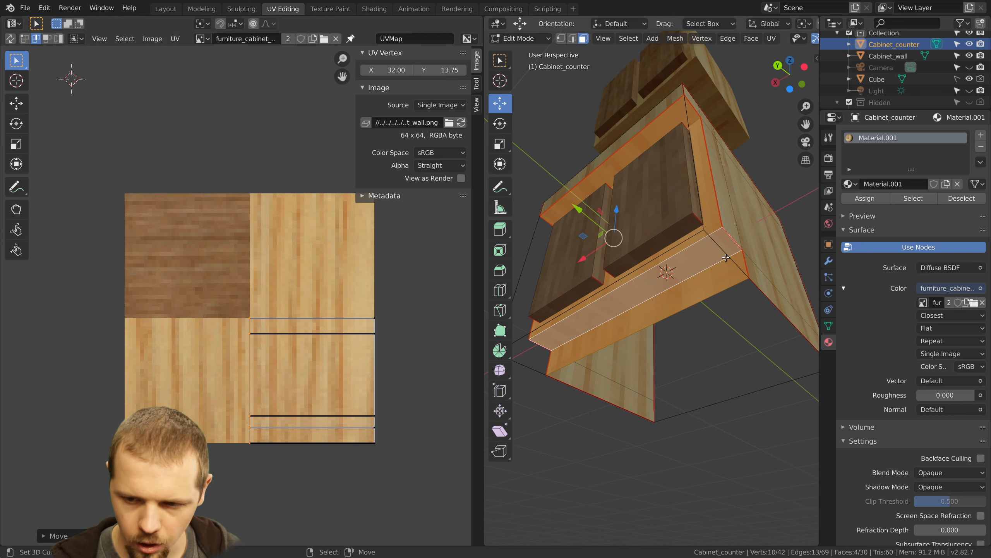
pyautogui.moveTo(727, 258); pyautogui.dragTo(701, 290, button='middle')
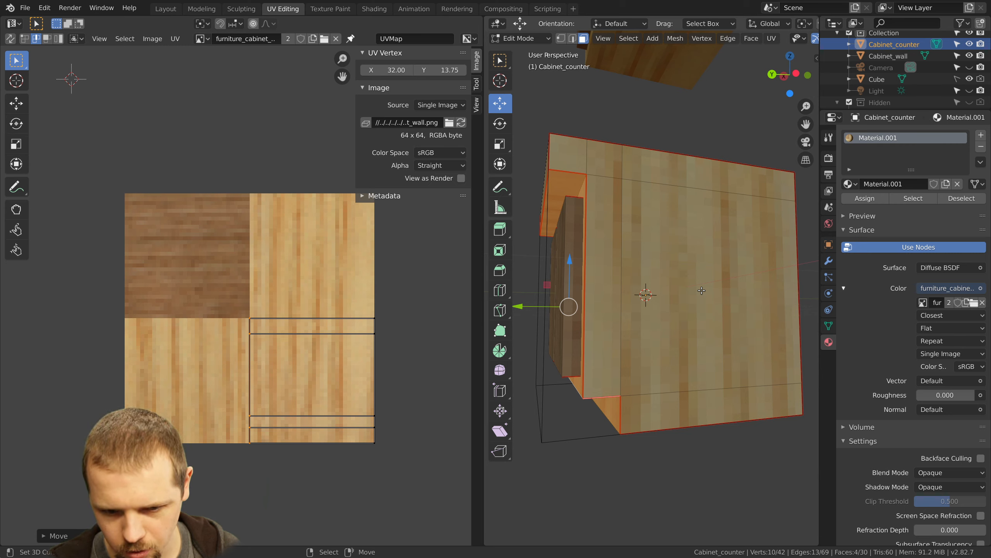
pyautogui.press('KP_3')
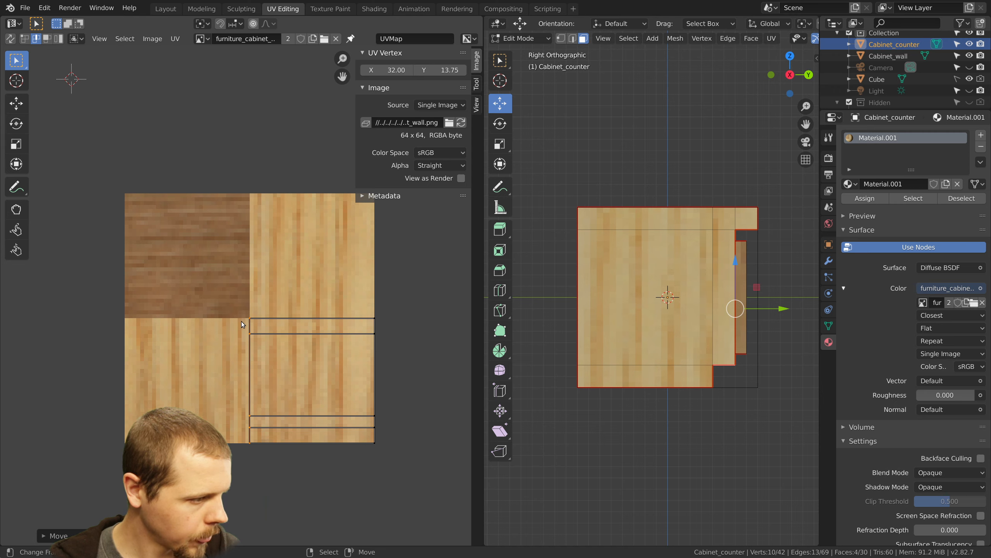
pyautogui.scroll(1, 242, 322)
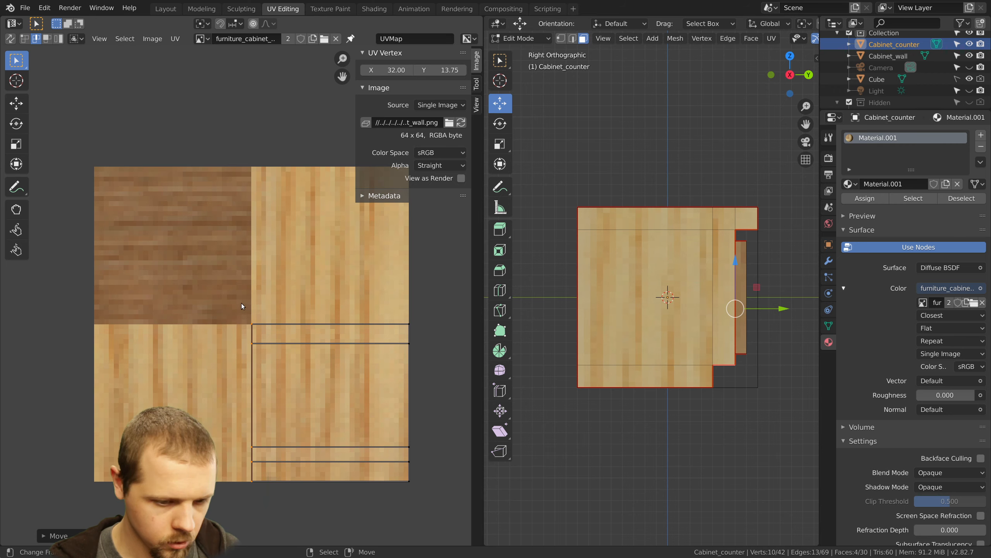
pyautogui.keyDown('shift'); pyautogui.moveTo(300, 345); pyautogui.dragTo(272, 297, button='middle'); pyautogui.keyUp('shift')
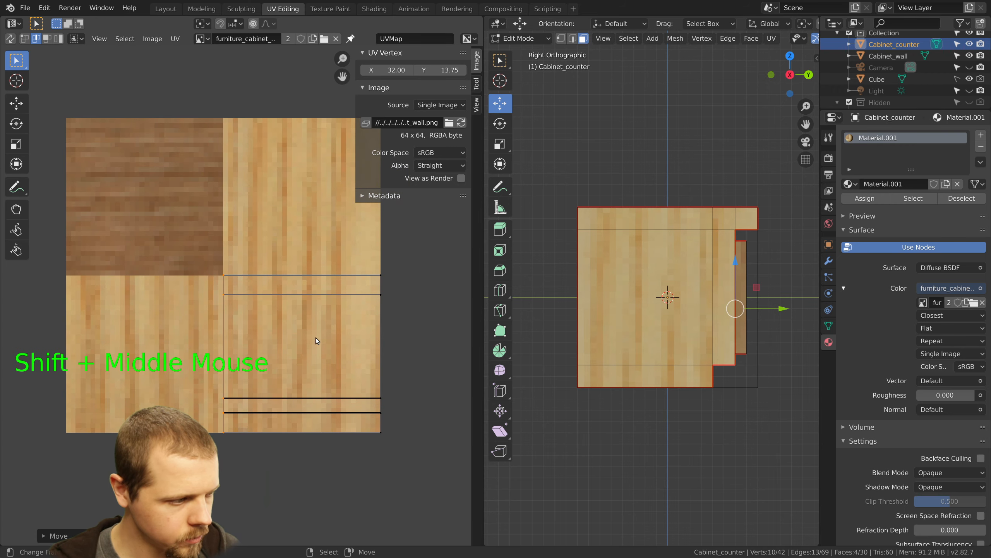
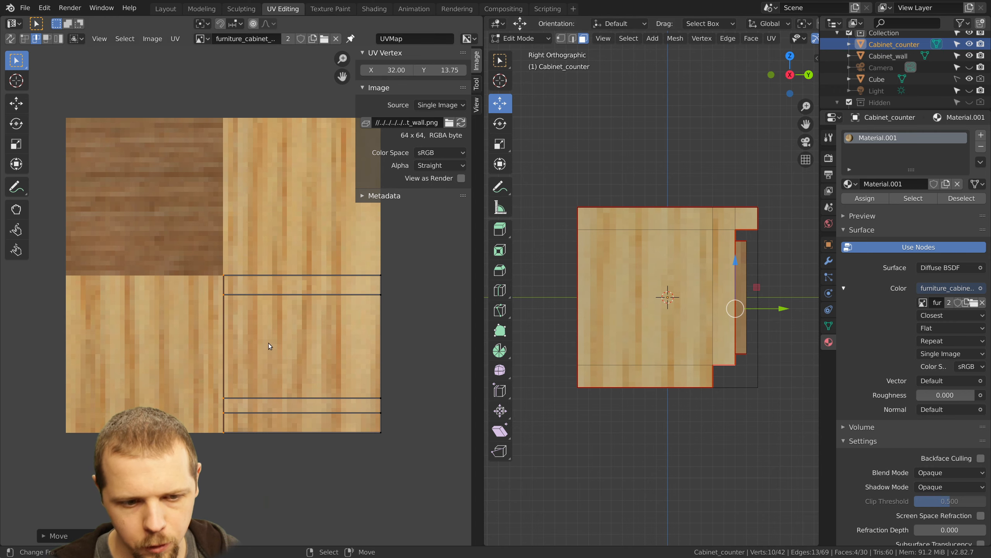
pyautogui.scroll(2, 319, 307)
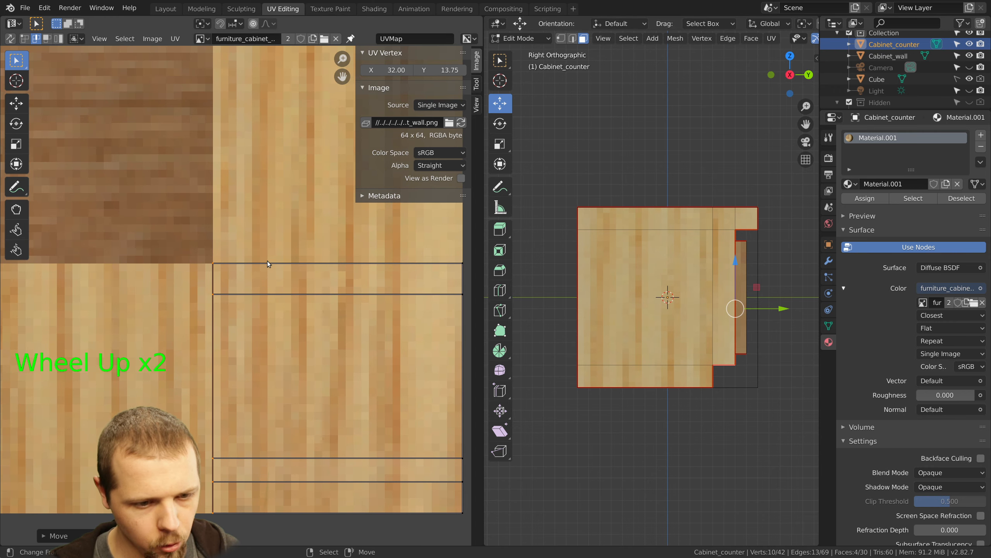
pyautogui.rightClick(282, 299)
pyautogui.press('a')
pyautogui.press('a')
pyautogui.press('a')
pyautogui.press('g')
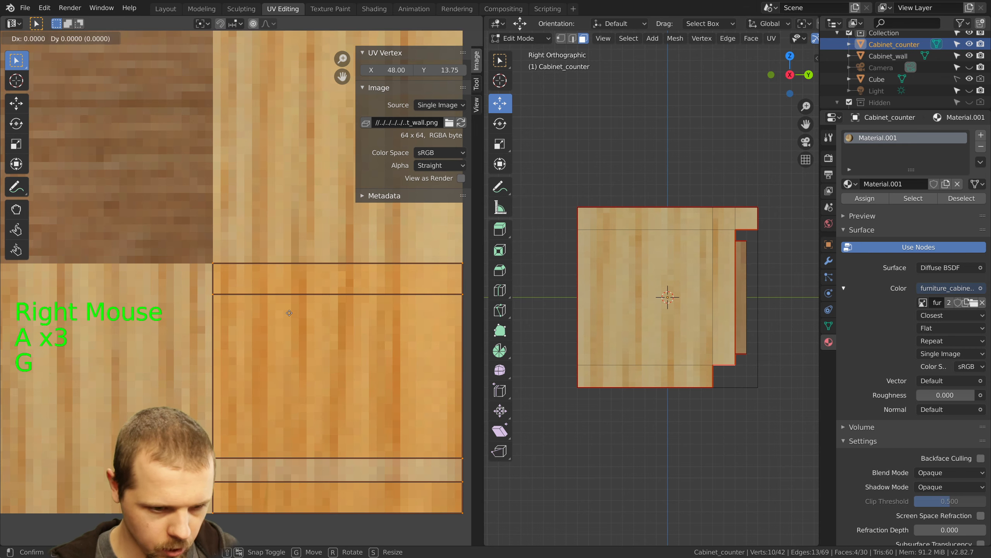
pyautogui.click(289, 313)
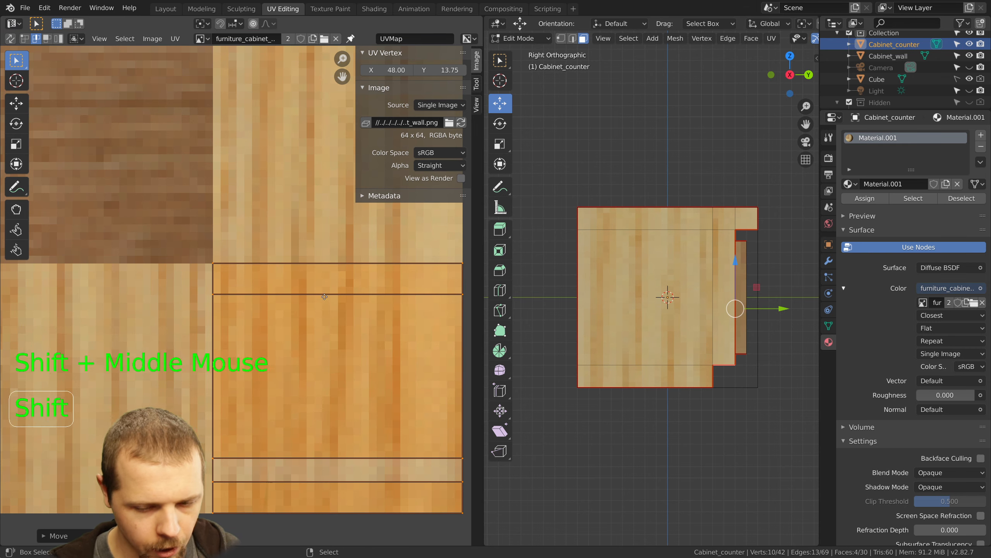
# Move the UV edge between the cabinet front and the toe-kick underside strip up to Y 8
pyautogui.keyDown('shift'); pyautogui.moveTo(281, 298); pyautogui.dragTo(179, 273, button='middle'); pyautogui.keyUp('shift')
pyautogui.scroll(1, 357, 280)
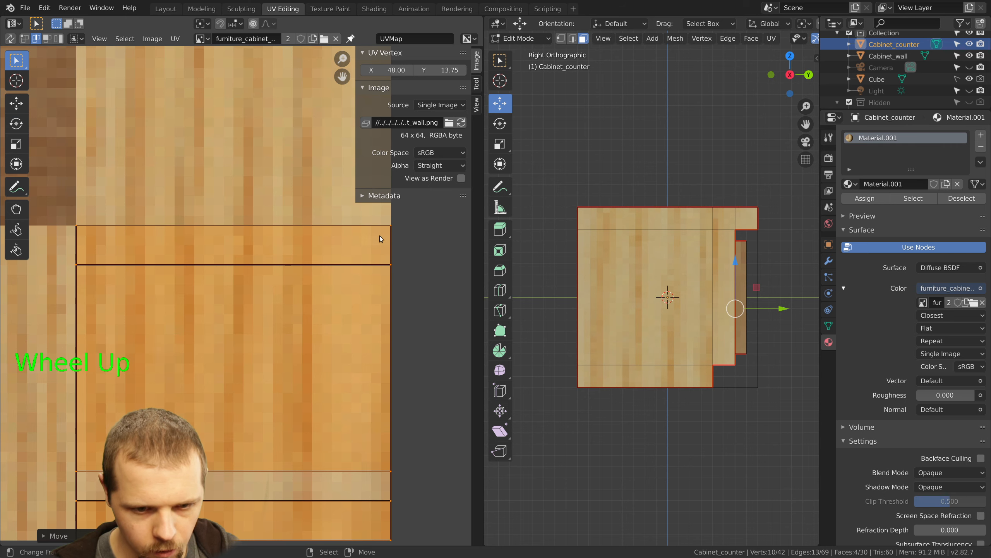
pyautogui.keyDown('shift'); pyautogui.moveTo(375, 378); pyautogui.dragTo(371, 349, button='middle'); pyautogui.keyUp('shift')
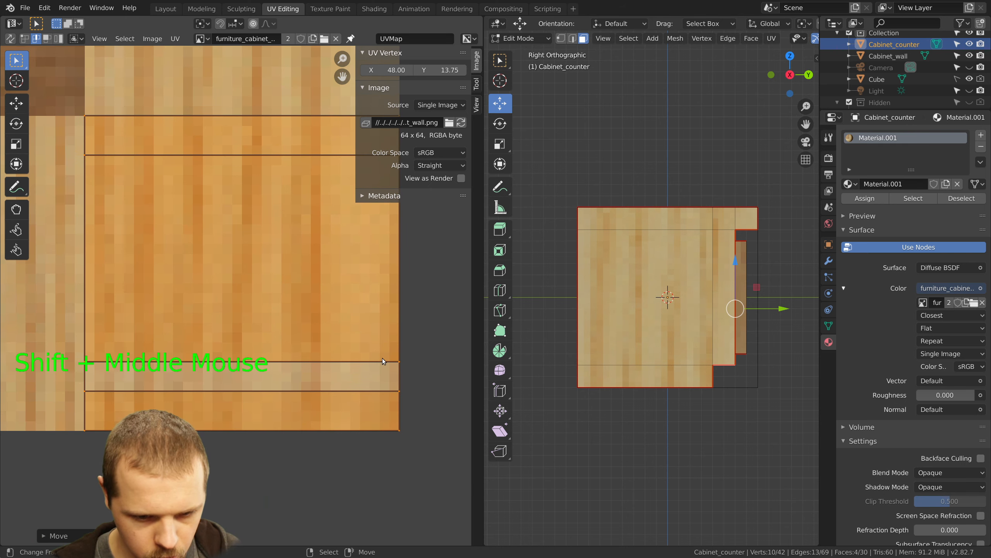
pyautogui.rightClick(382, 359)
pyautogui.press('g')
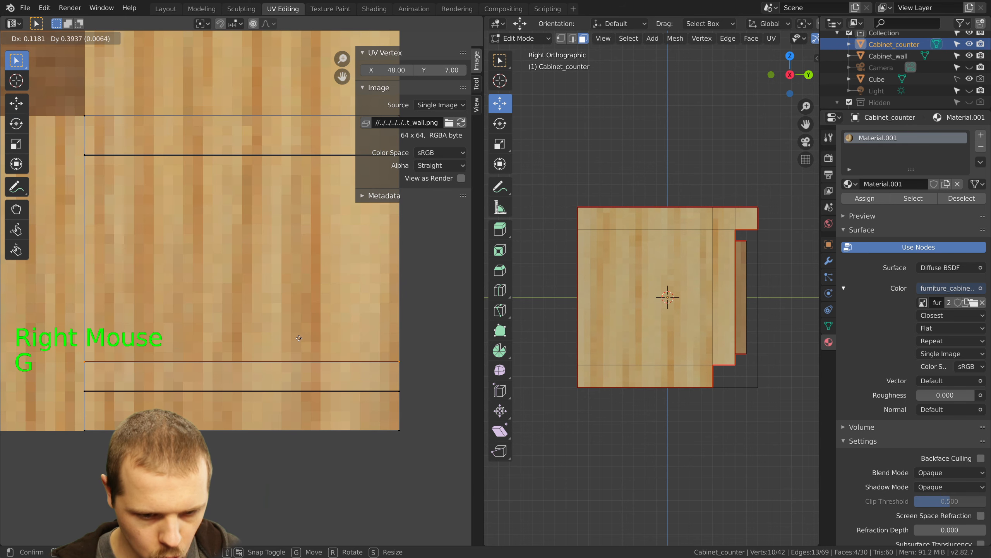
pyautogui.click(334, 386)
pyautogui.press('g')
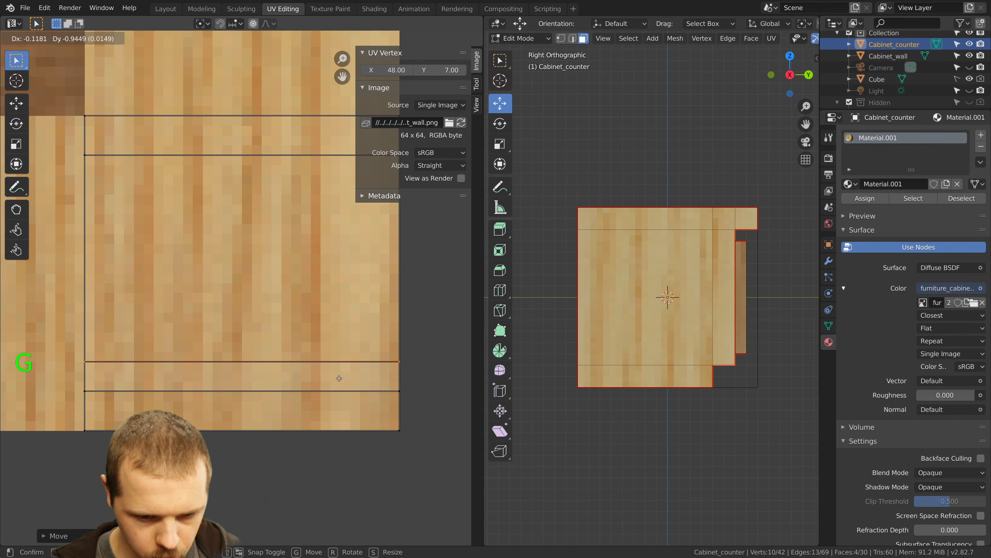
pyautogui.click(340, 374)
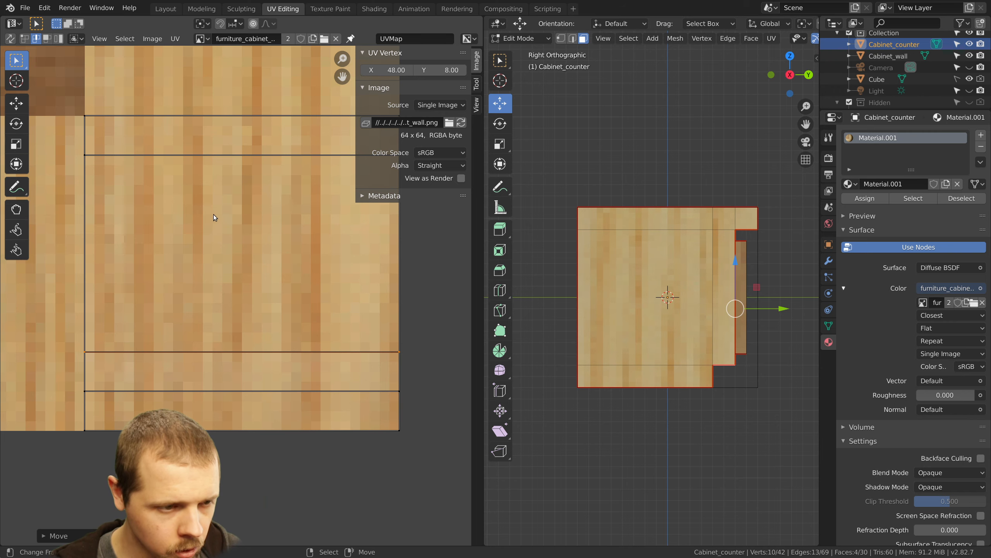
pyautogui.keyDown('shift'); pyautogui.moveTo(213, 217); pyautogui.dragTo(244, 324, button='middle'); pyautogui.keyUp('shift')
pyautogui.press('b')
pyautogui.moveTo(103, 197); pyautogui.dragTo(459, 293)
pyautogui.press('g')
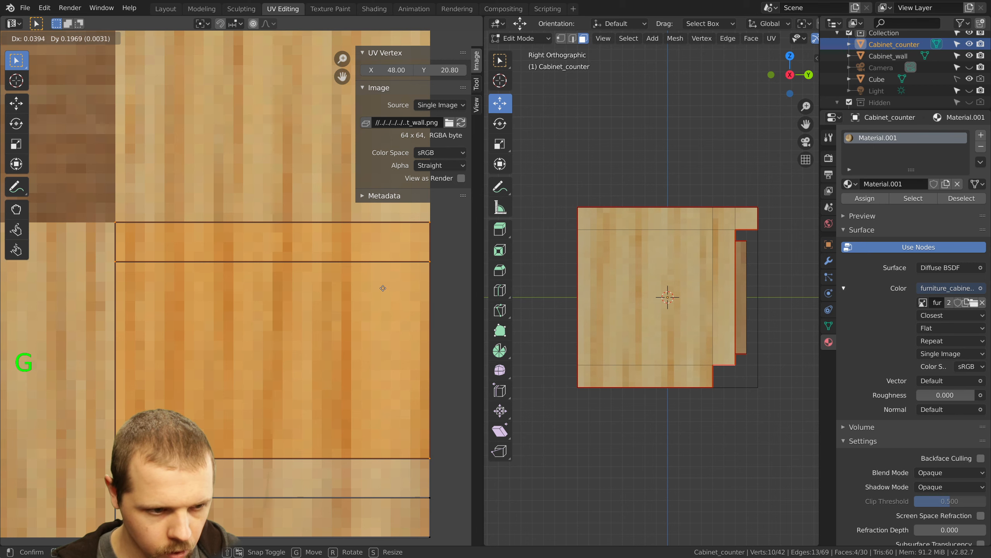
pyautogui.rightClick(383, 288)
pyautogui.press('a')
# Move the countertop underside strip's UVs up 4 pixels so the cabinet front reaches the texture quadrant's upper edge, and clear the selection
pyautogui.press('b')
pyautogui.moveTo(91, 198); pyautogui.dragTo(448, 283)
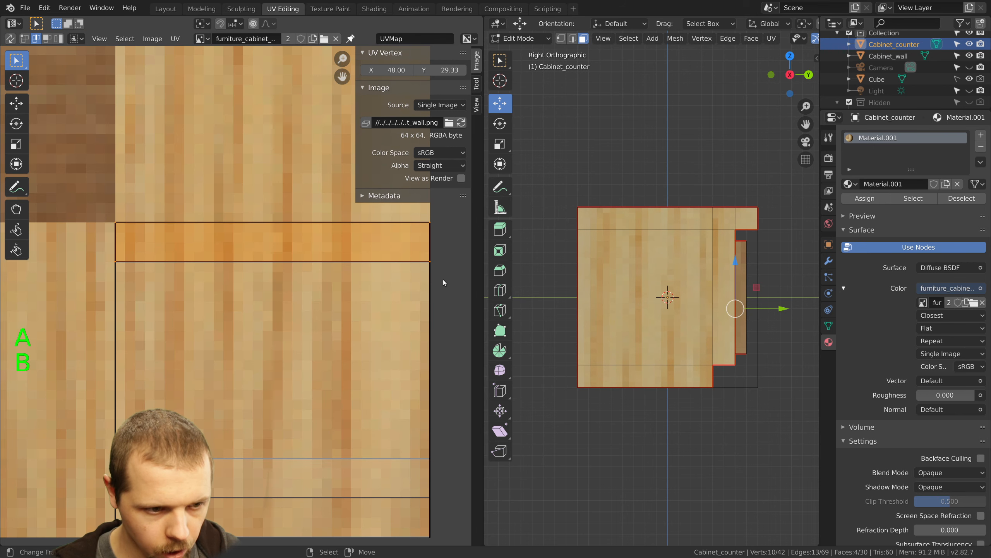
pyautogui.press('g')
pyautogui.click(449, 244)
pyautogui.press('a')
pyautogui.press('a')
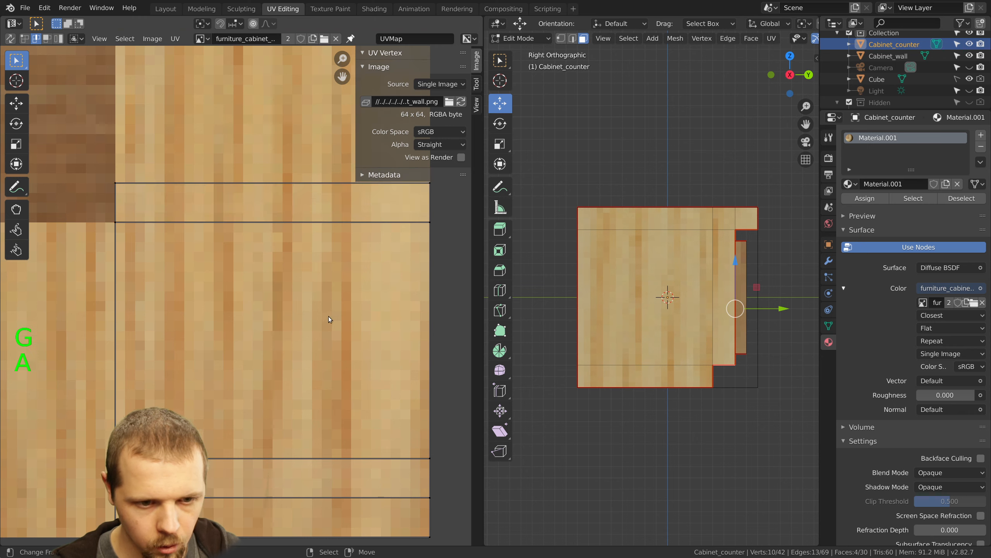
# Select the whole counter cabinet and examine its complete UV layout against the model from the front
pyautogui.scroll(-4, 680, 335)
pyautogui.press('a')
pyautogui.scroll(-3, 253, 341)
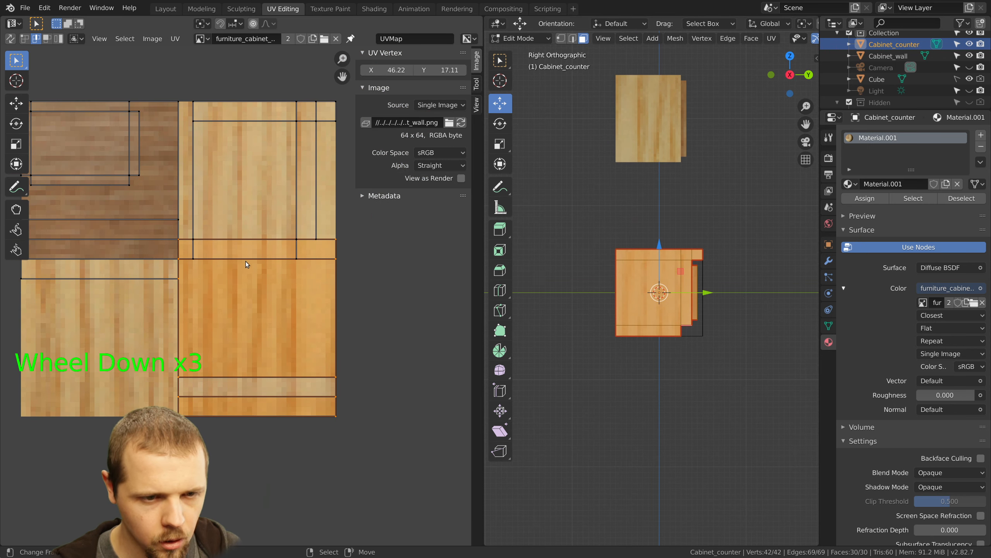
pyautogui.moveTo(636, 296); pyautogui.dragTo(633, 336, button='middle')
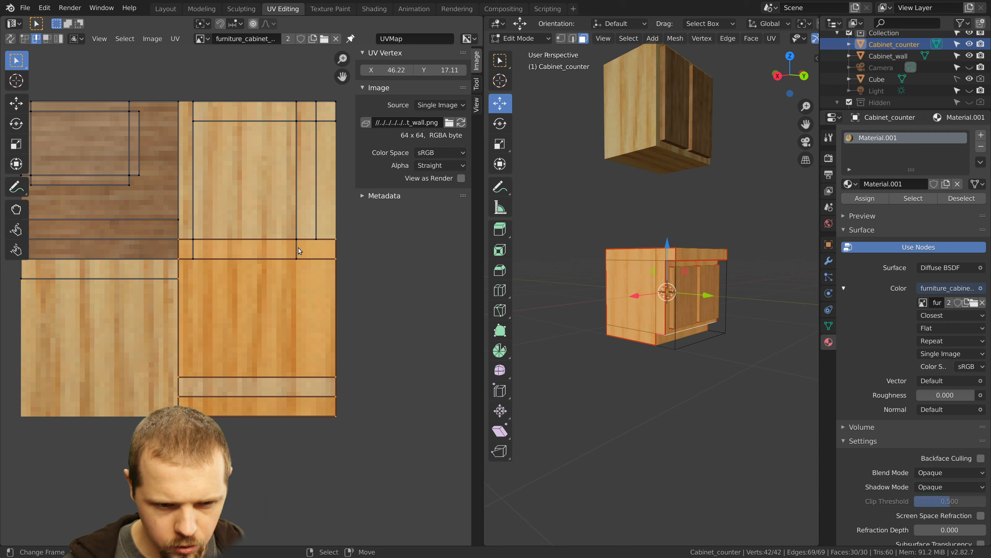
pyautogui.moveTo(663, 254); pyautogui.dragTo(687, 270, button='middle')
pyautogui.scroll(2, 675, 245)
pyautogui.scroll(1, 675, 245)
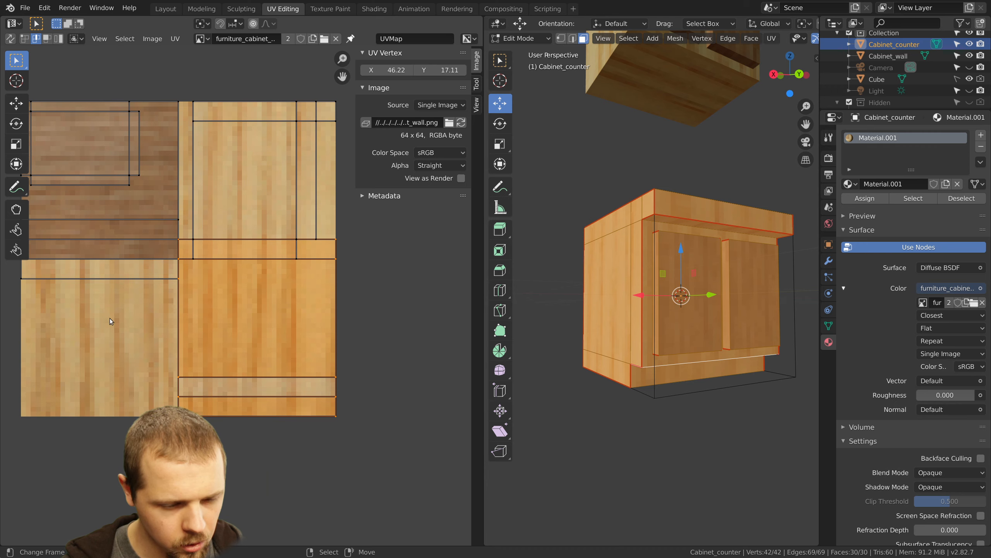
pyautogui.press('shift')
pyautogui.keyDown('shift'); pyautogui.moveTo(129, 339); pyautogui.dragTo(173, 327, button='middle'); pyautogui.keyUp('shift')
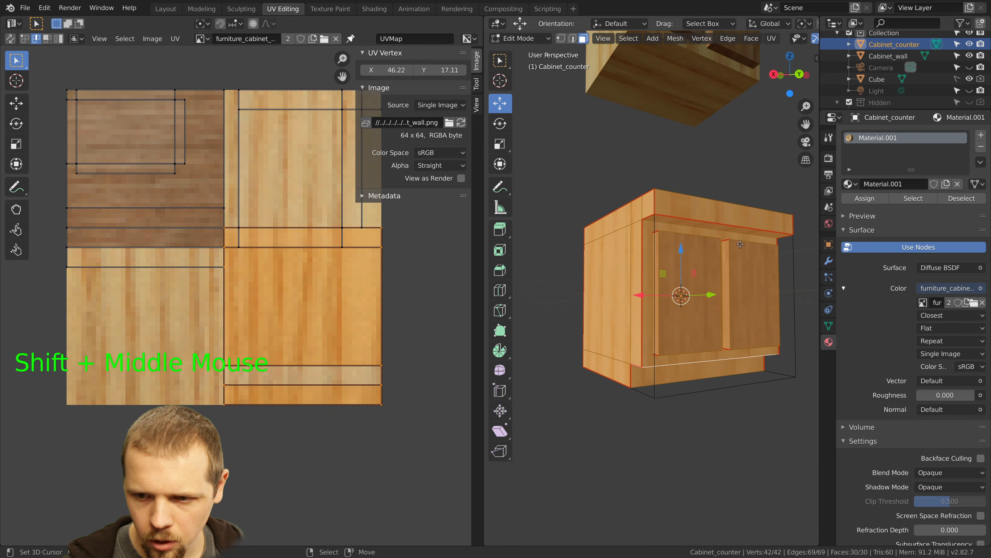
# Move the UVs of the countertop's underside face to X 16, Y 26 in the lower-left texture quadrant
pyautogui.moveTo(714, 242); pyautogui.dragTo(727, 241, button='middle')
pyautogui.rightClick(710, 218)
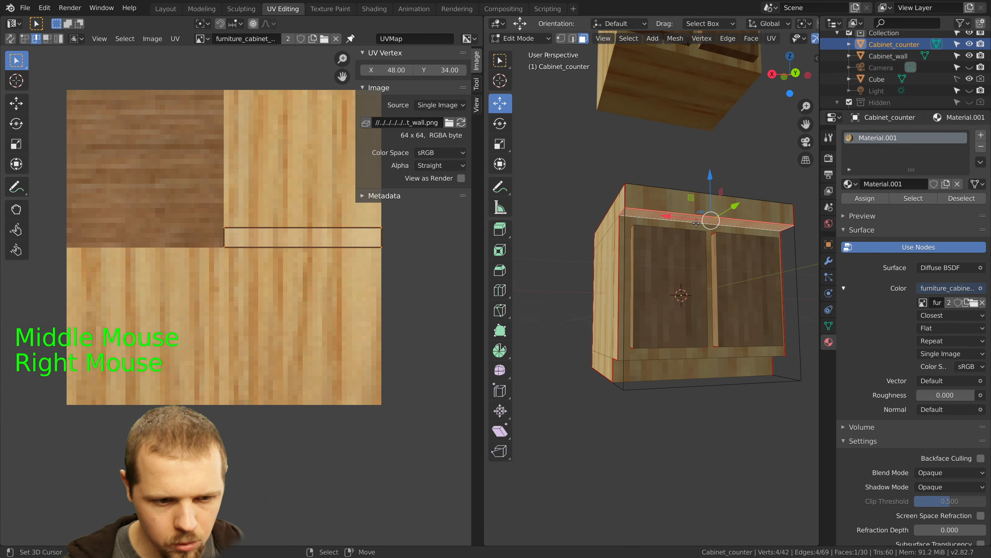
pyautogui.press('g')
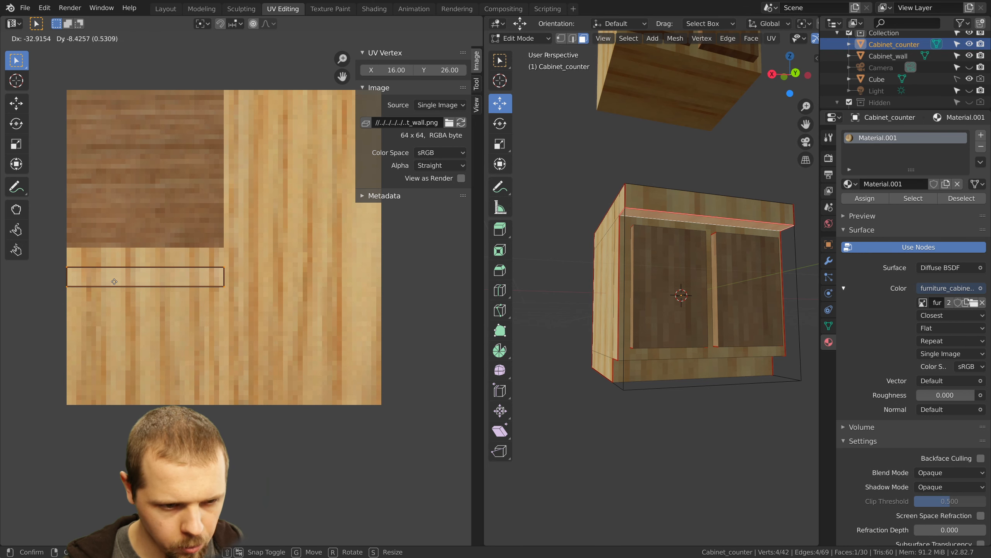
pyautogui.click(116, 276)
# Add the countertop's front face to the selection and switch the UV editor to face selection mode
pyautogui.keyDown('shift'); pyautogui.rightClick(706, 197); pyautogui.keyUp('shift')
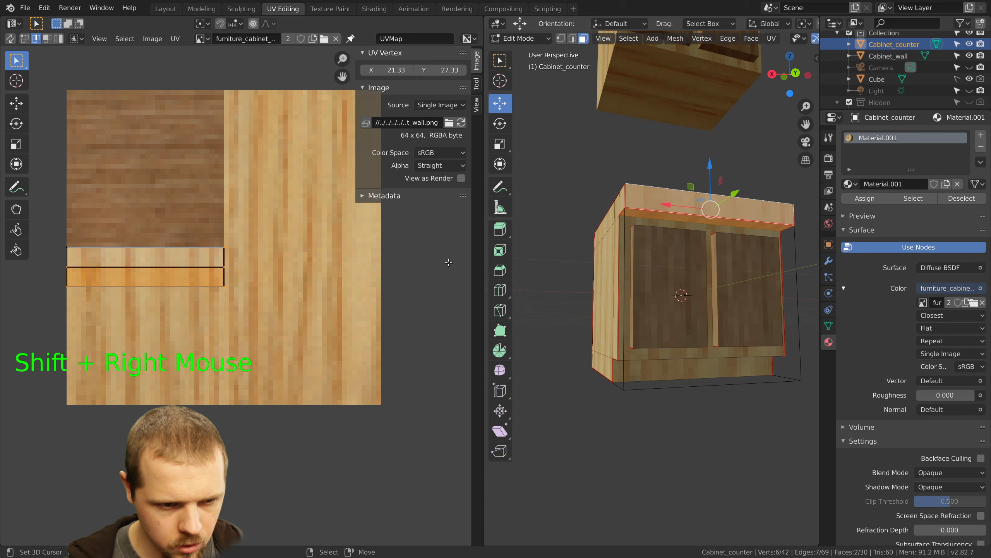
pyautogui.rightClick(127, 280)
pyautogui.rightClick(134, 279)
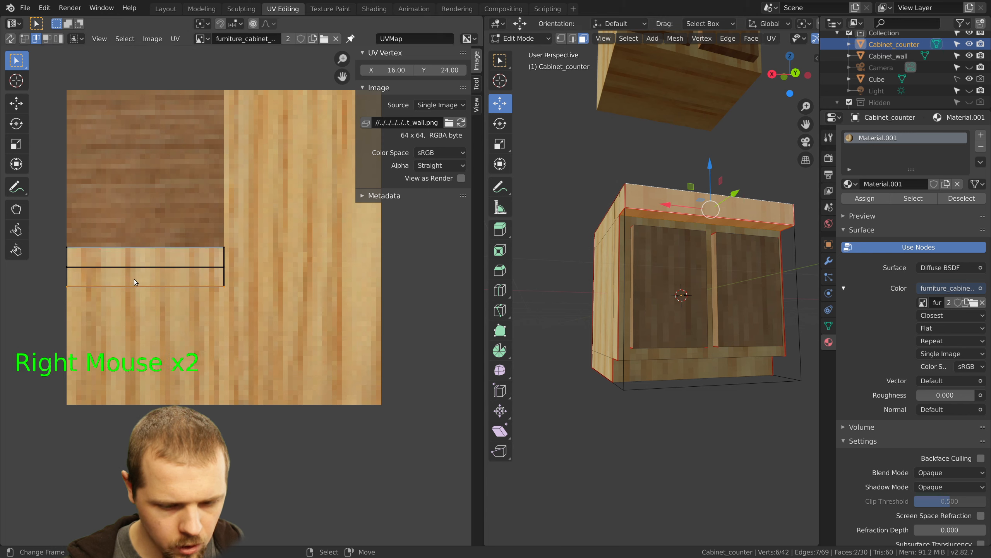
pyautogui.press('ctrl+KP_Add')
pyautogui.press('ctrl+KP_Add')
pyautogui.press('ctrl+KP_Add')
pyautogui.rightClick(134, 279)
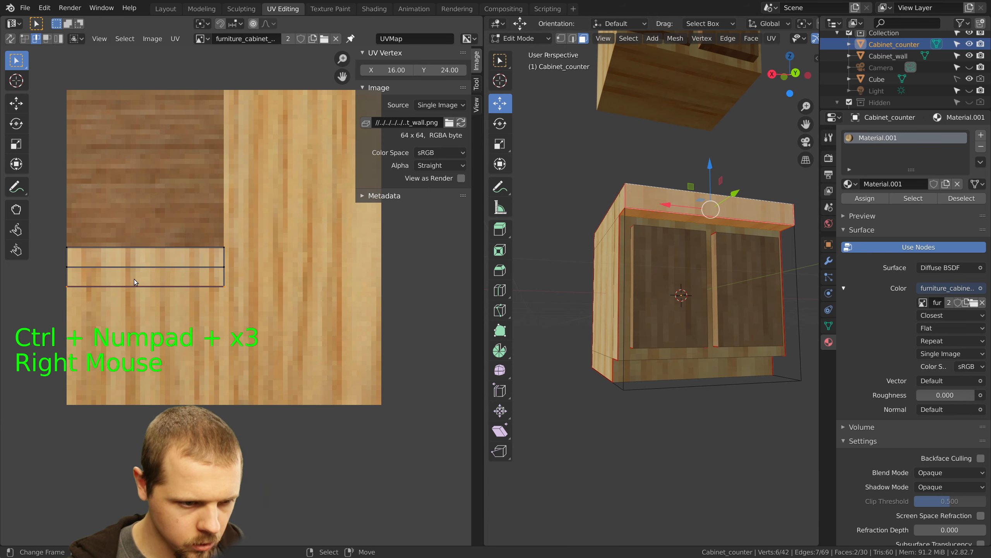
pyautogui.click(47, 39)
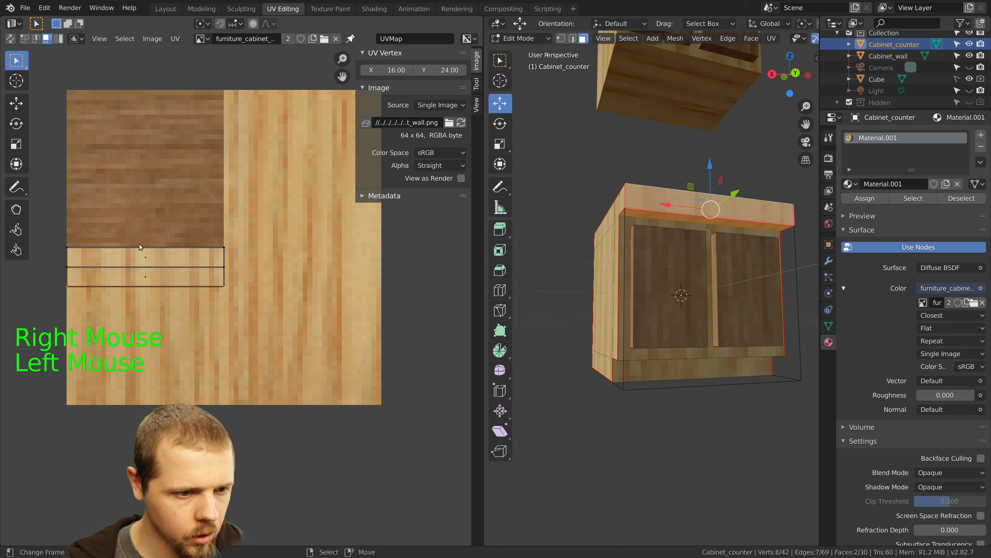
# Try moving the underside strip's UVs separately from the adjoining countertop front strip, then both strips together
pyautogui.rightClick(148, 277)
pyautogui.press('g')
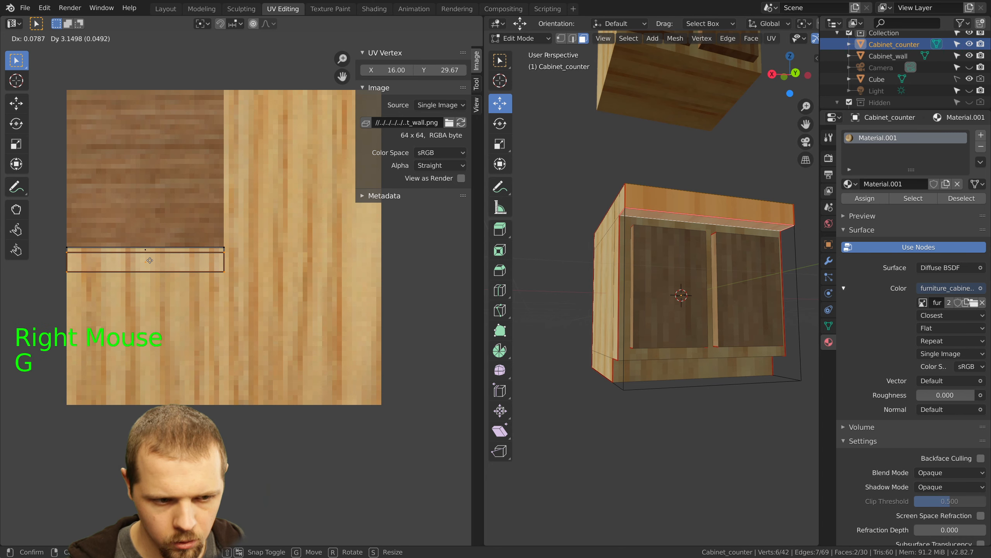
pyautogui.click(150, 276)
pyautogui.keyDown('shift'); pyautogui.rightClick(145, 258); pyautogui.keyUp('shift')
pyautogui.press('g')
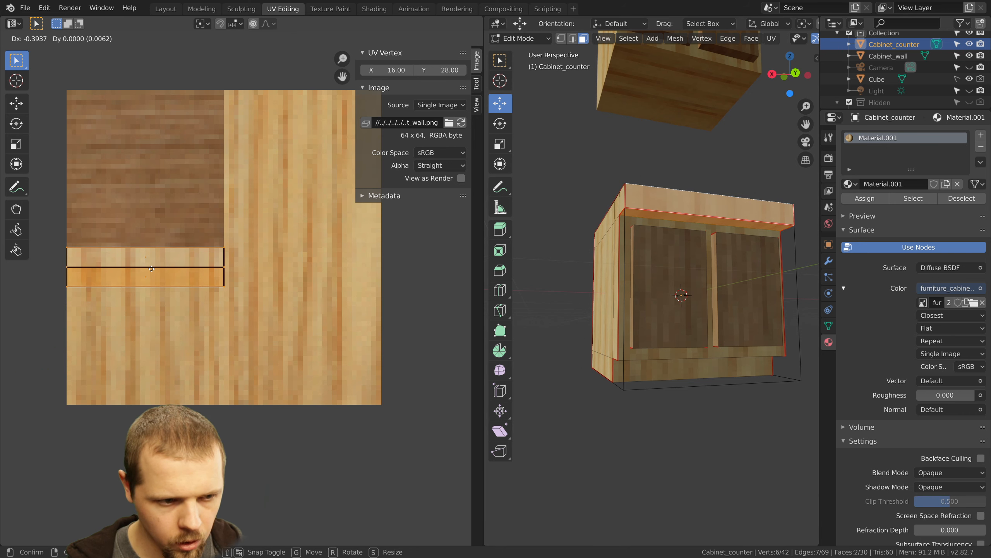
pyautogui.click(160, 269)
# Select every face of the counter cabinet to show all its UV islands with the moved underside strip
pyautogui.press('a')
pyautogui.press('a')
pyautogui.press('a')
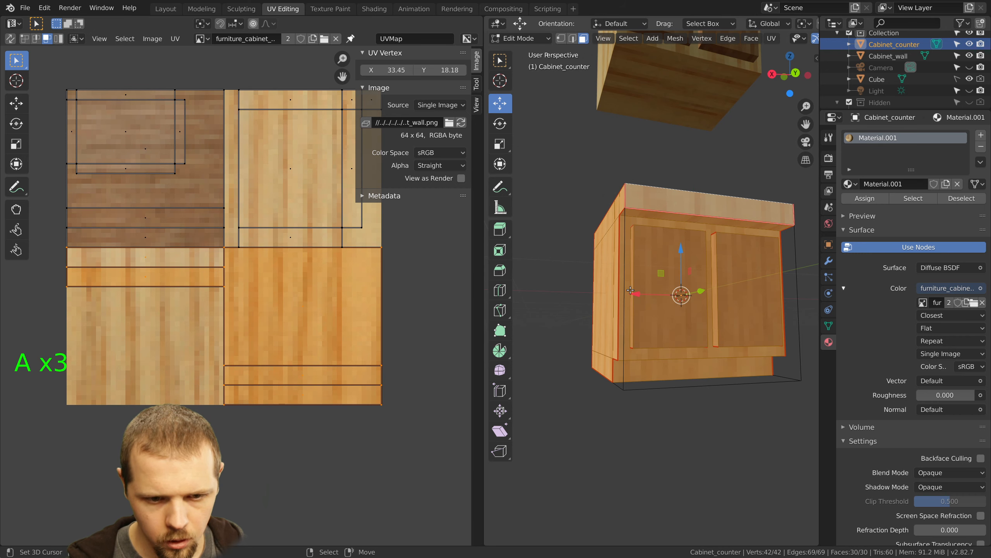
# Move the left door's whole UV island, including its edge strips, to X 12, Y 8.5 in the light lower-left texture quadrant
pyautogui.scroll(-1, 313, 287)
pyautogui.keyDown('shift'); pyautogui.moveTo(312, 281); pyautogui.dragTo(276, 283, button='middle'); pyautogui.keyUp('shift')
pyautogui.moveTo(616, 283); pyautogui.dragTo(566, 311, button='middle')
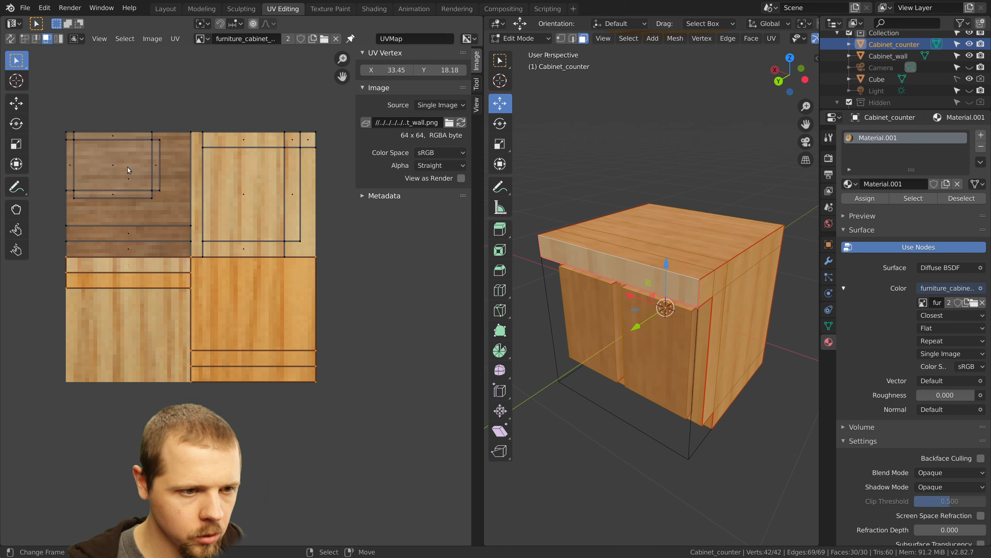
pyautogui.rightClick(116, 168)
pyautogui.press('ctrl+KP_Add')
pyautogui.press('ctrl+KP_Add')
pyautogui.press('ctrl+KP_Add')
pyautogui.press('ctrl+KP_Add')
pyautogui.press('ctrl+KP_Add')
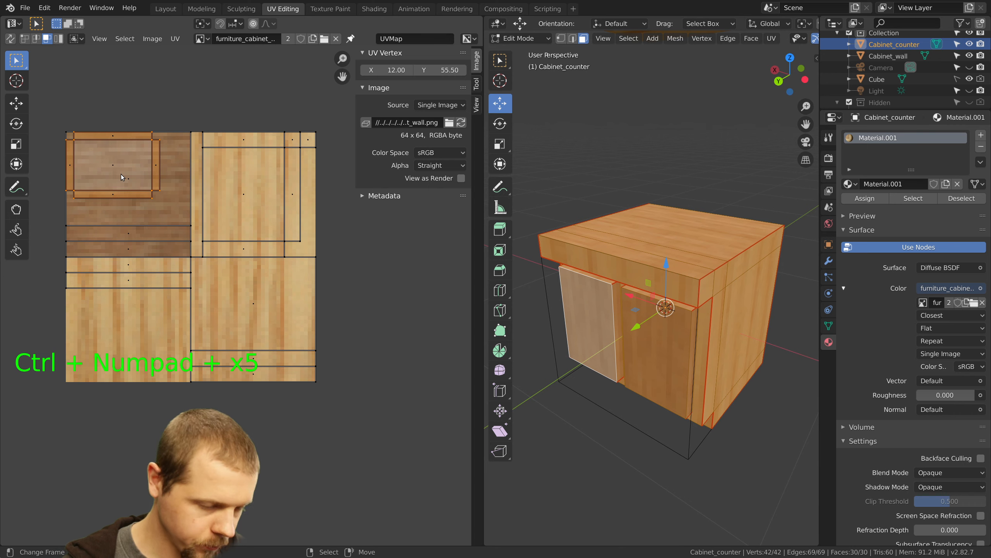
pyautogui.press('g')
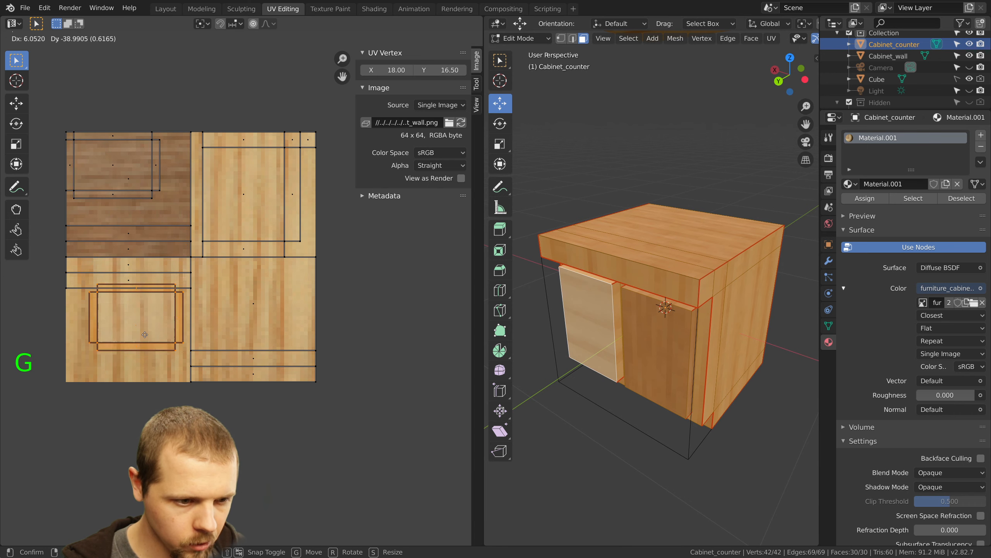
pyautogui.click(120, 357)
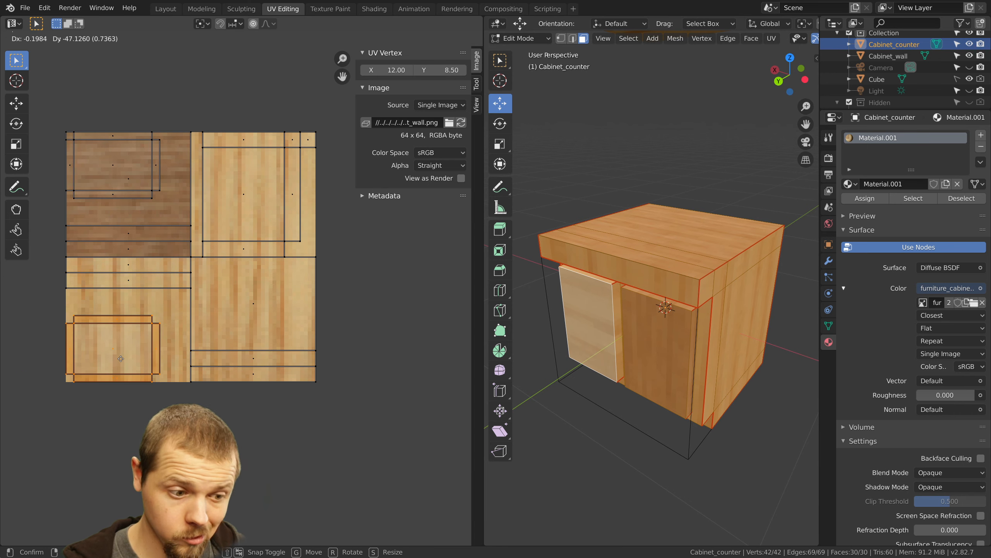
# Move the right door's whole UV island to X 20, Y 15.5 in the lower-left quadrant, overlapping the left door's island
pyautogui.rightClick(122, 166)
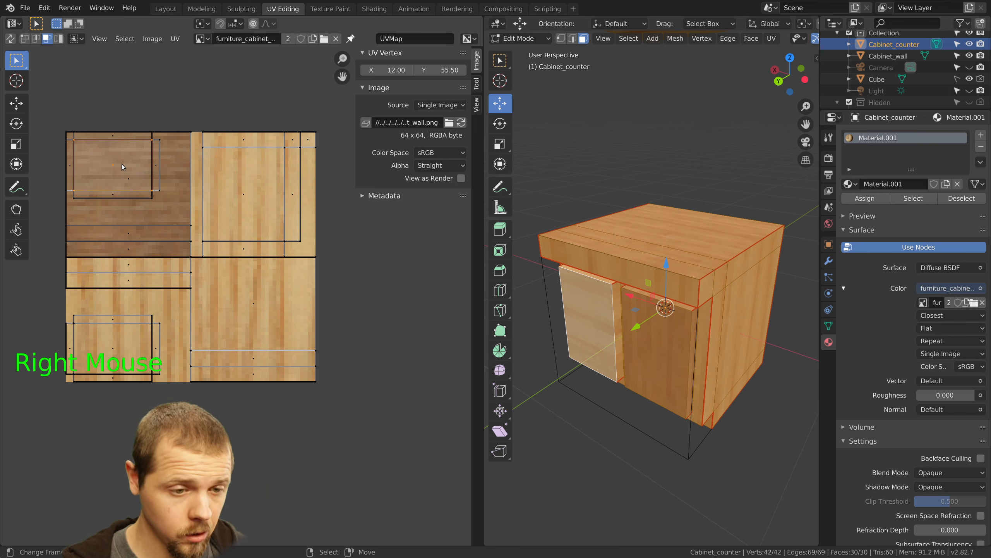
pyautogui.press('ctrl+KP_Add')
pyautogui.press('ctrl+KP_Add')
pyautogui.press('ctrl+KP_Add')
pyautogui.press('ctrl+KP_Add')
pyautogui.press('ctrl+KP_Add')
pyautogui.press('ctrl+KP_Add')
pyautogui.press('g')
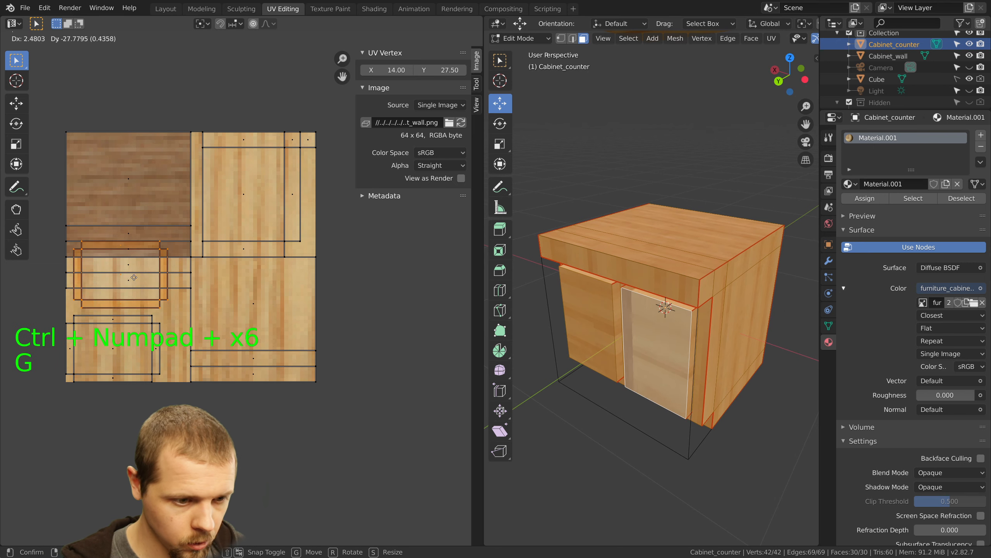
pyautogui.click(153, 322)
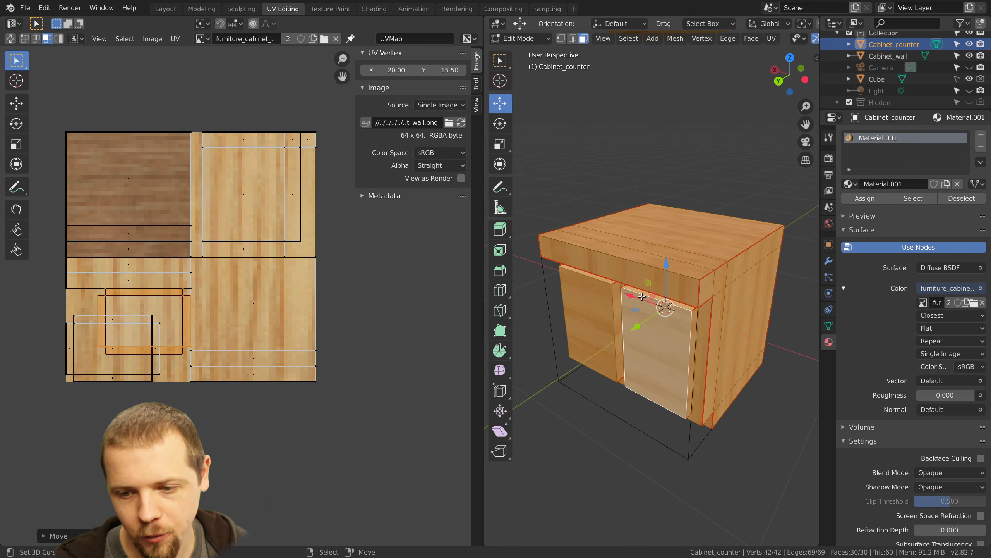
# Select all of the counter cabinet's faces and return to Object Mode
pyautogui.moveTo(672, 270)
pyautogui.mouseDown(button='middle')
pyautogui.moveTo(626, 269)
pyautogui.moveTo(696, 252)
pyautogui.moveTo(674, 266)
pyautogui.mouseUp(button='middle')
pyautogui.press('a')
pyautogui.press('Tab')
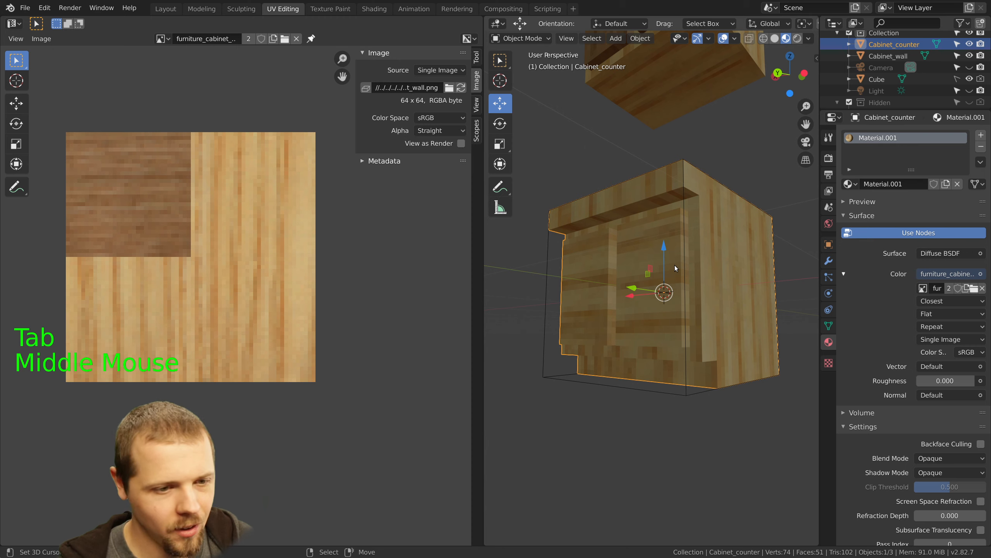
# Examine the cabinet's wood texture in the front, right and back orthographic views and on its top
pyautogui.moveTo(675, 265)
pyautogui.mouseDown(button='middle')
pyautogui.moveTo(668, 250)
pyautogui.moveTo(687, 234)
pyautogui.moveTo(638, 231)
pyautogui.moveTo(633, 254)
pyautogui.moveTo(611, 264)
pyautogui.moveTo(610, 273)
pyautogui.moveTo(666, 280)
pyautogui.mouseUp(button='middle')
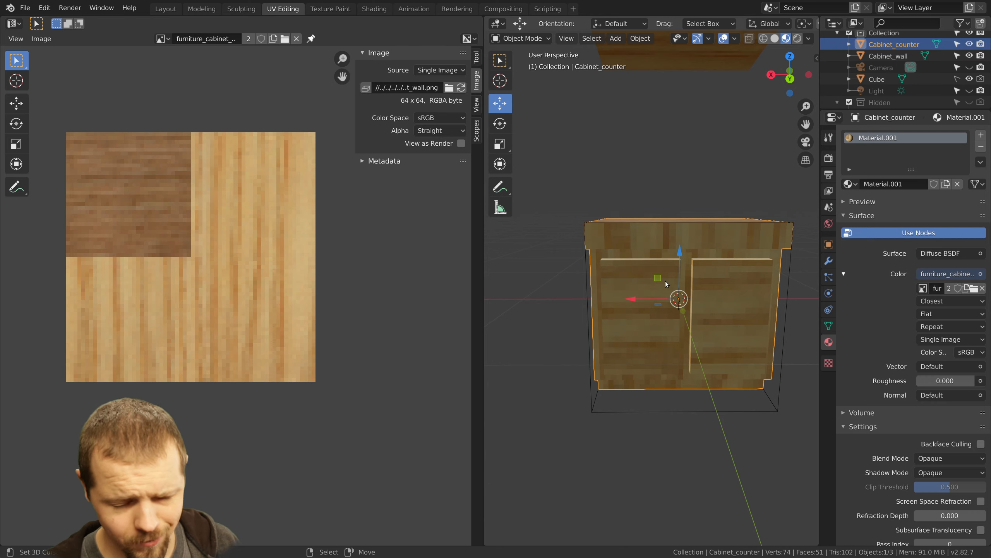
pyautogui.press('KP_1')
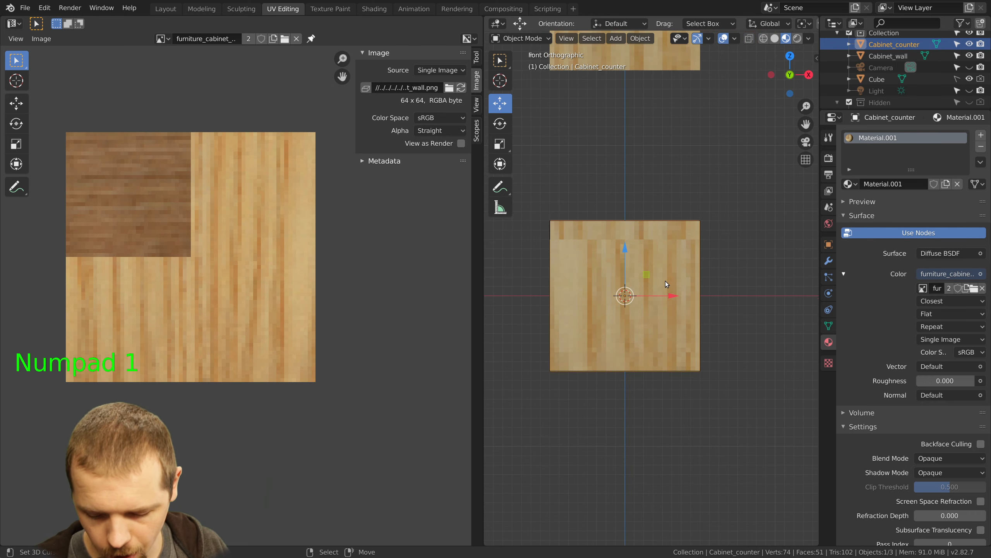
pyautogui.press('KP_3')
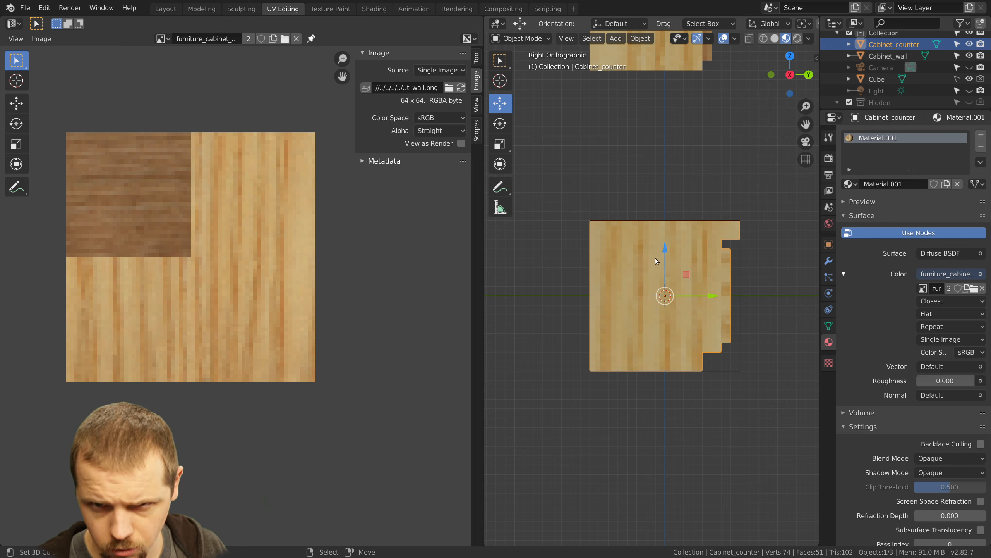
pyautogui.moveTo(655, 258); pyautogui.dragTo(654, 316, button='middle')
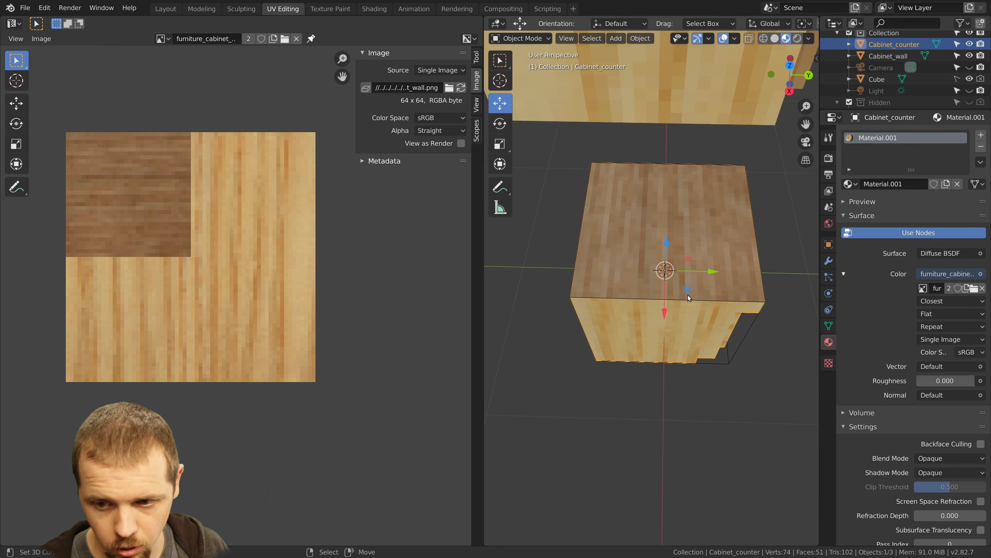
pyautogui.moveTo(687, 294); pyautogui.dragTo(611, 253, button='middle')
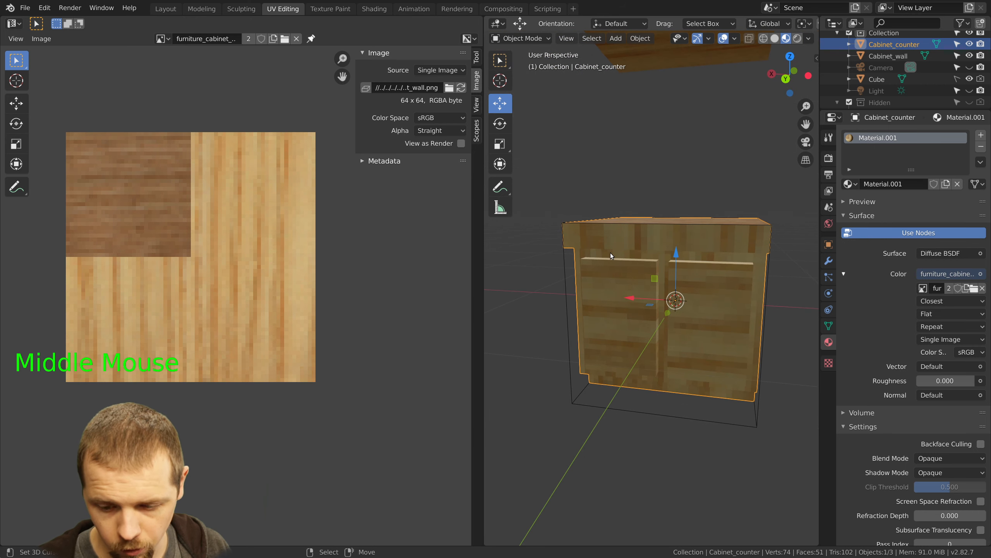
pyautogui.press('KP_3')
pyautogui.press('KP_1')
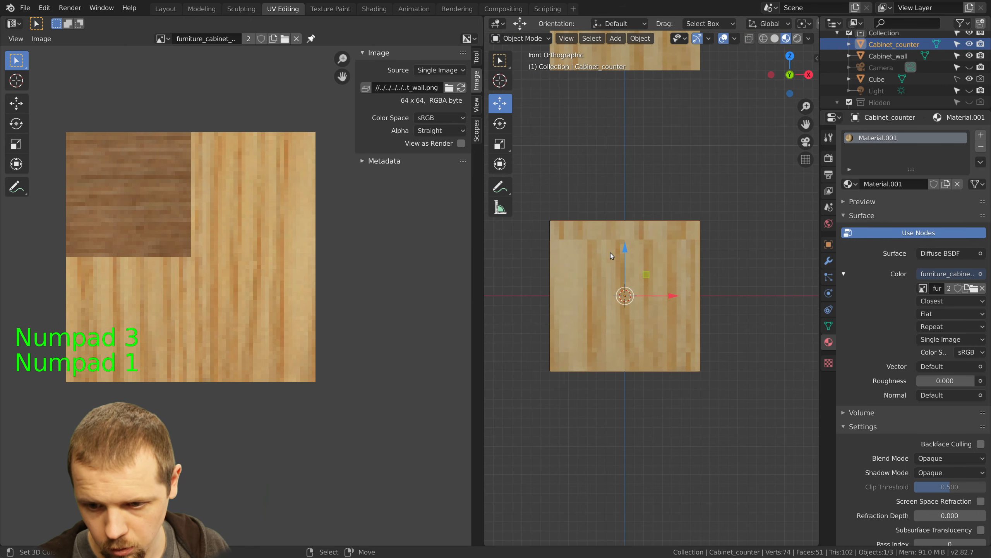
pyautogui.press('ctrl+super+KP_1')
pyautogui.press('ctrl+KP_1')
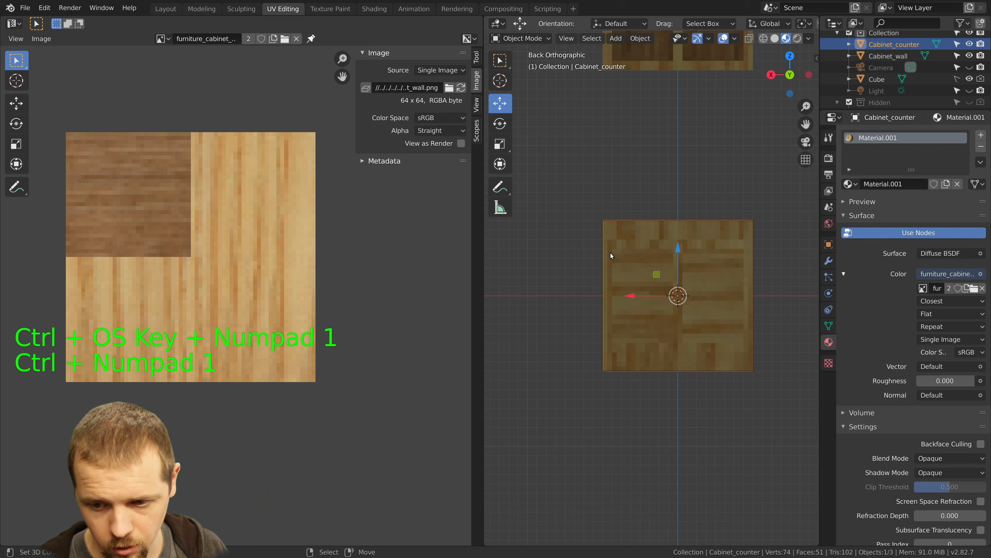
pyautogui.scroll(1, 691, 313)
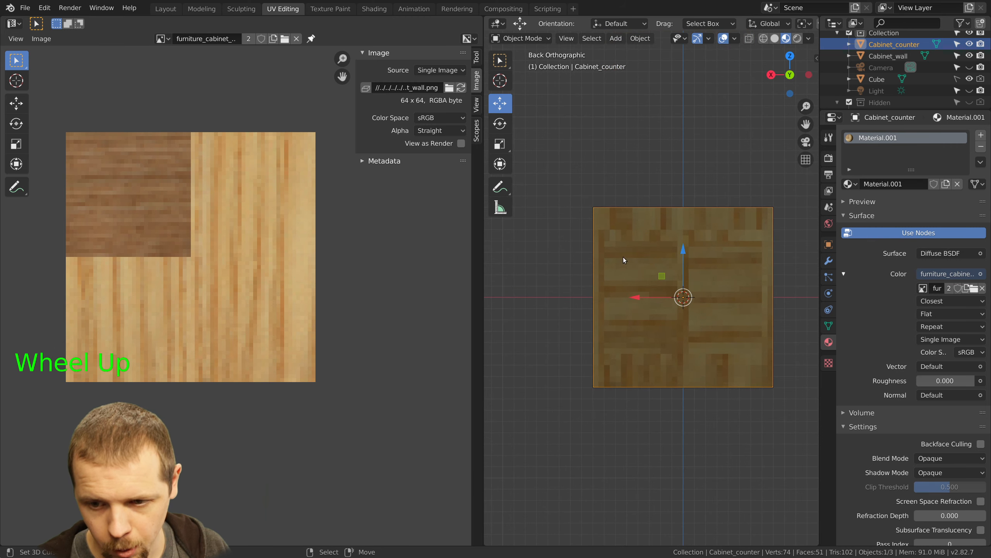
# Examine the texture on the cabinet's doors, countertop underside and hollow interior from above and below
pyautogui.moveTo(624, 260); pyautogui.dragTo(656, 289, button='middle')
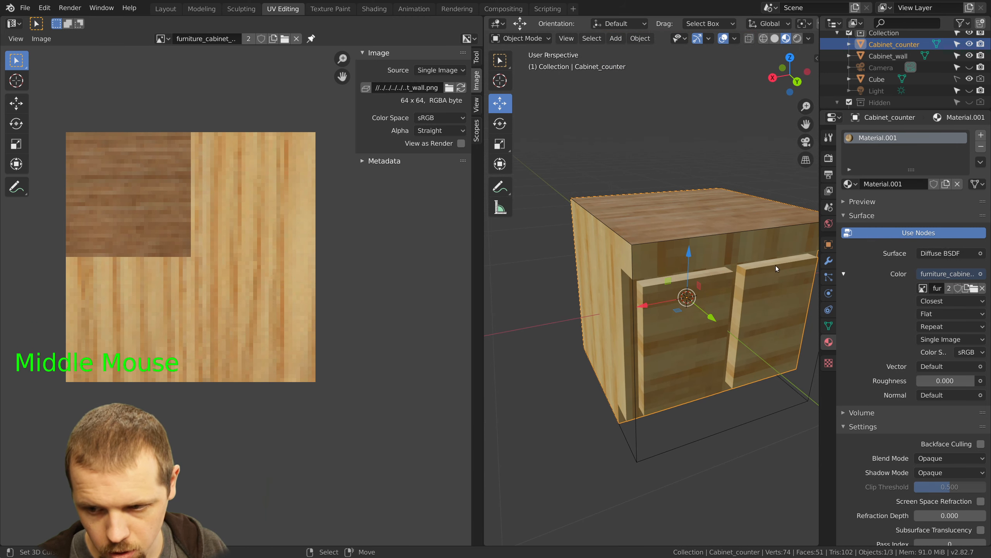
pyautogui.moveTo(760, 303)
pyautogui.mouseDown(button='middle')
pyautogui.moveTo(761, 287)
pyautogui.moveTo(762, 301)
pyautogui.mouseUp(button='middle')
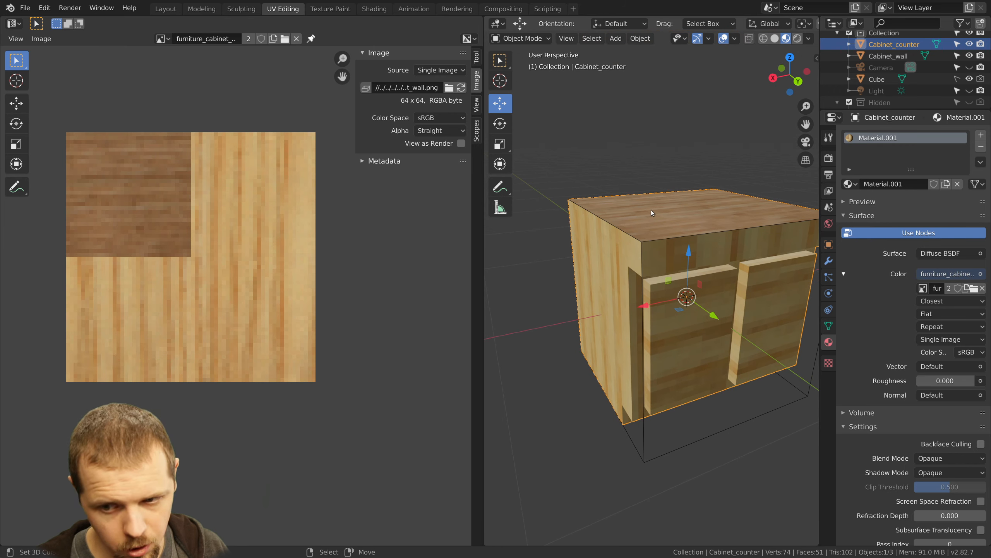
pyautogui.moveTo(677, 219)
pyautogui.mouseDown(button='middle')
pyautogui.moveTo(688, 264)
pyautogui.moveTo(683, 233)
pyautogui.mouseUp(button='middle')
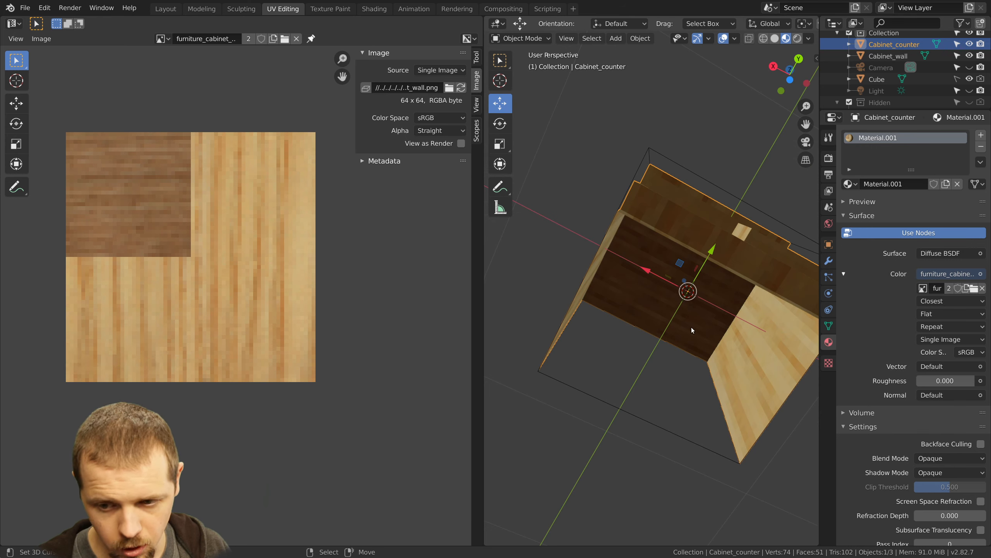
pyautogui.scroll(-2, 687, 337)
pyautogui.moveTo(688, 337); pyautogui.dragTo(651, 271, button='middle')
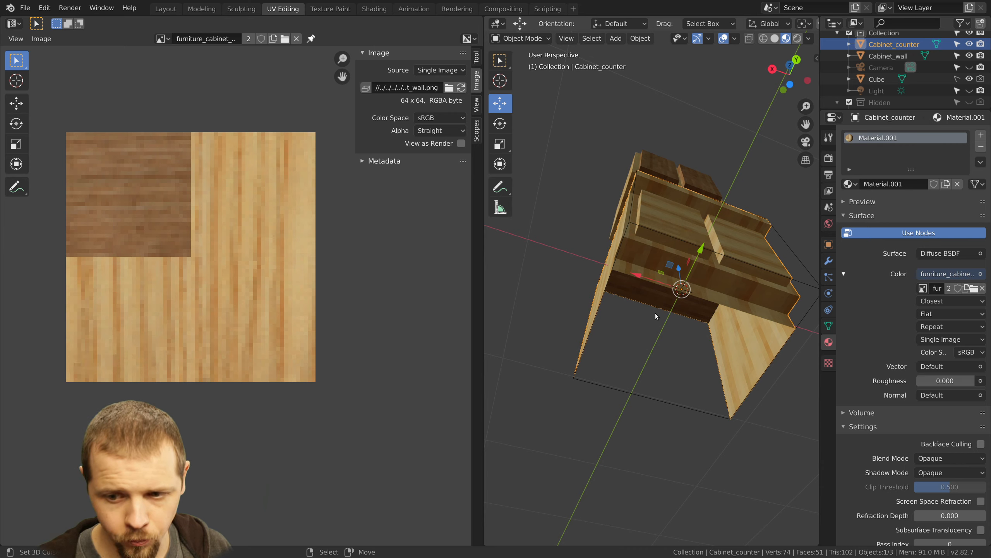
pyautogui.moveTo(655, 313); pyautogui.dragTo(668, 306, button='middle')
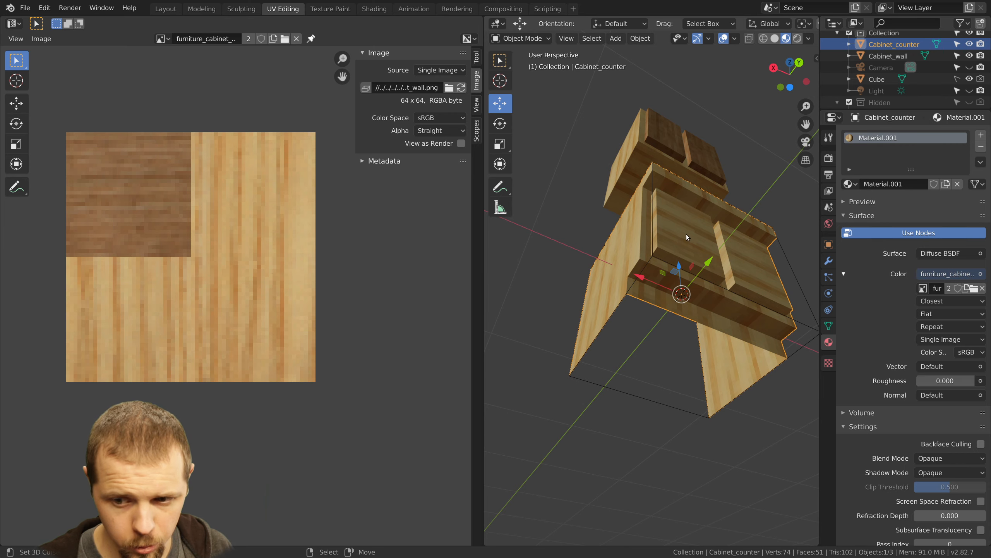
pyautogui.moveTo(686, 234); pyautogui.dragTo(682, 243, button='middle')
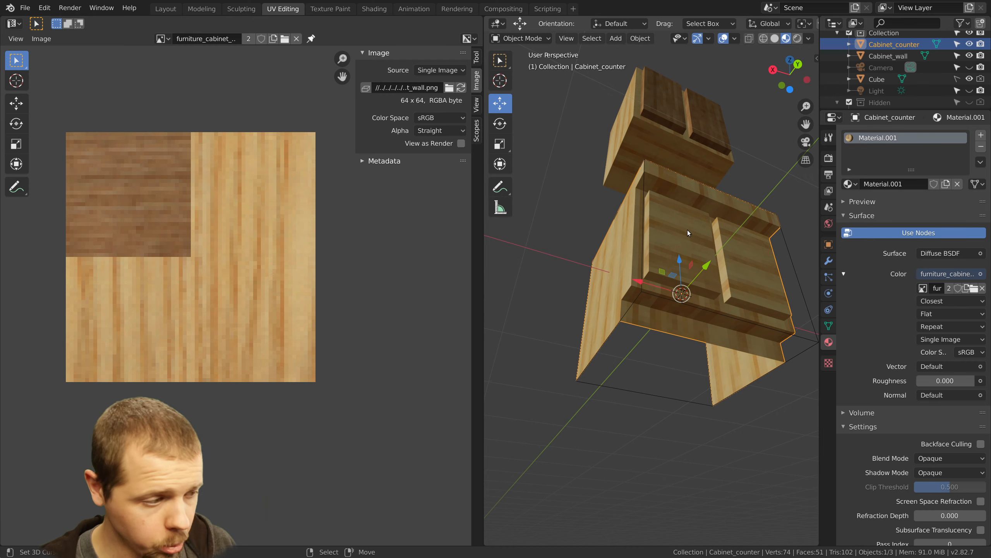
pyautogui.moveTo(691, 226); pyautogui.dragTo(633, 291, button='middle')
pyautogui.moveTo(708, 310); pyautogui.dragTo(717, 295, button='middle')
pyautogui.scroll(-2, 668, 314)
pyautogui.scroll(1, 667, 314)
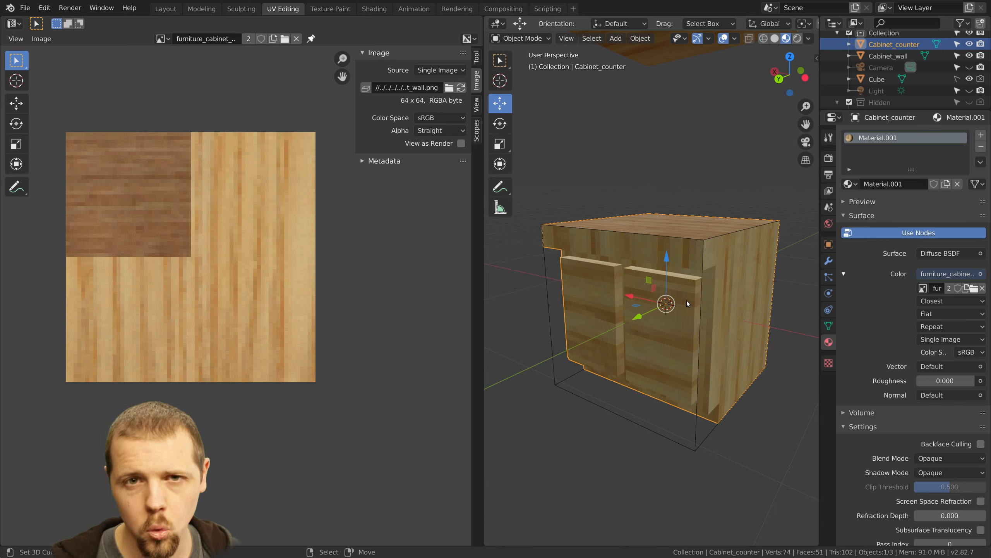
# Examine the wood grain on the cabinet's side panels, stepped front edge and open rear
pyautogui.moveTo(686, 301)
pyautogui.mouseDown(button='middle')
pyautogui.moveTo(671, 297)
pyautogui.moveTo(673, 278)
pyautogui.moveTo(699, 282)
pyautogui.moveTo(672, 282)
pyautogui.moveTo(701, 301)
pyautogui.mouseUp(button='middle')
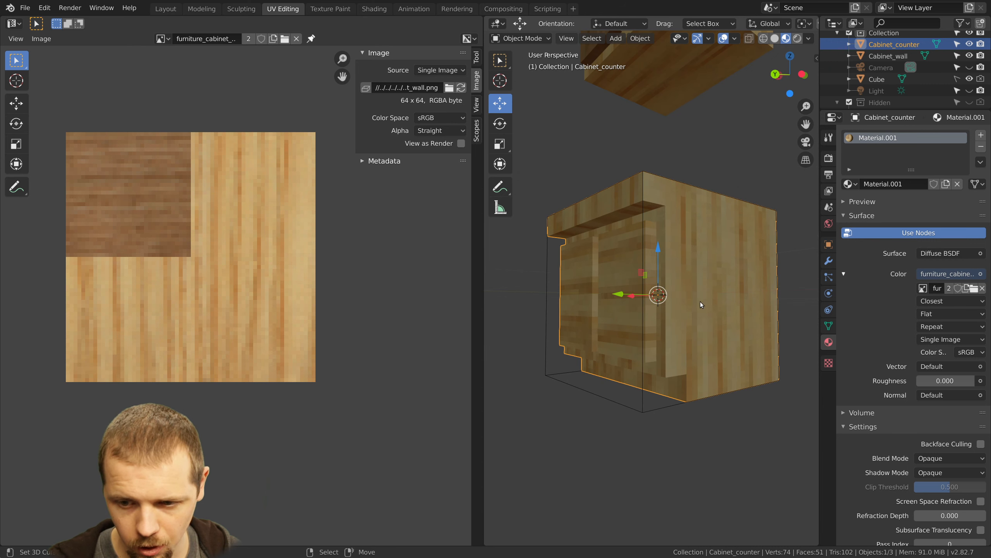
pyautogui.moveTo(683, 174); pyautogui.dragTo(634, 223, button='middle')
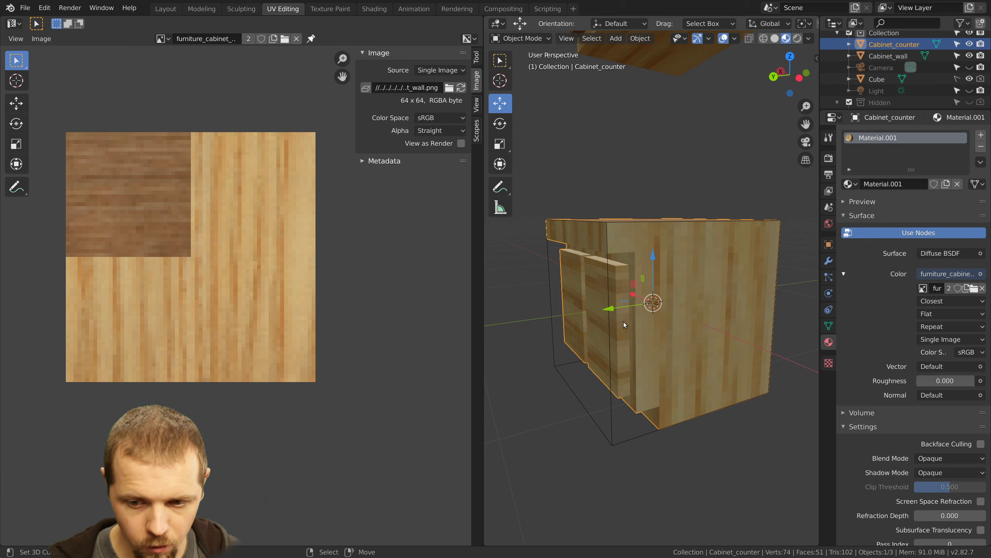
pyautogui.moveTo(670, 387); pyautogui.dragTo(653, 368, button='middle')
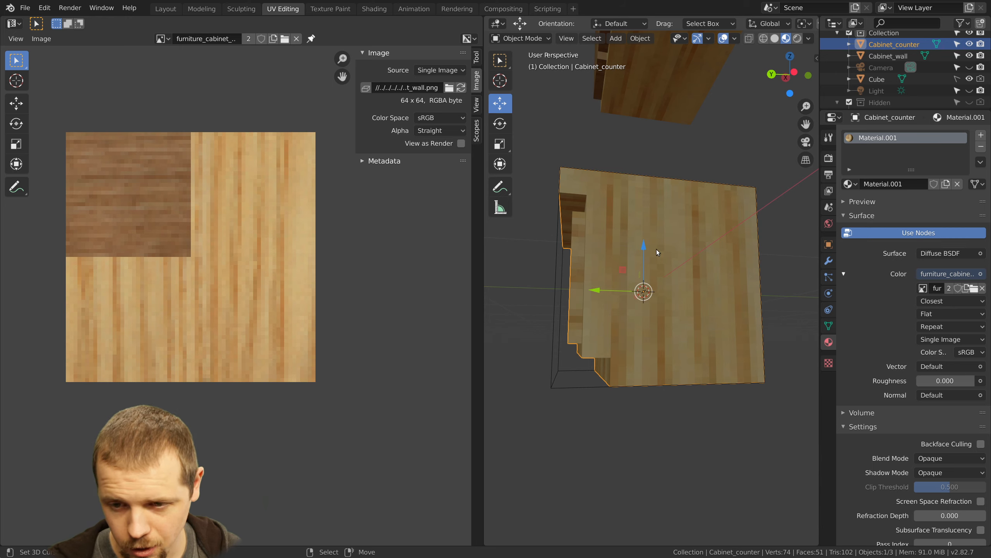
pyautogui.moveTo(750, 250); pyautogui.dragTo(709, 289, button='middle')
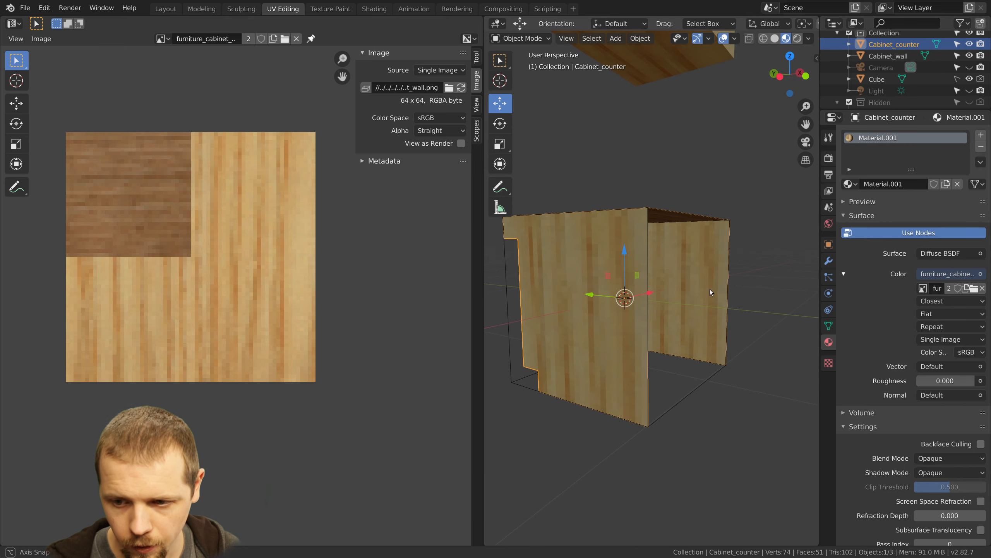
pyautogui.moveTo(724, 331); pyautogui.dragTo(681, 331, button='middle')
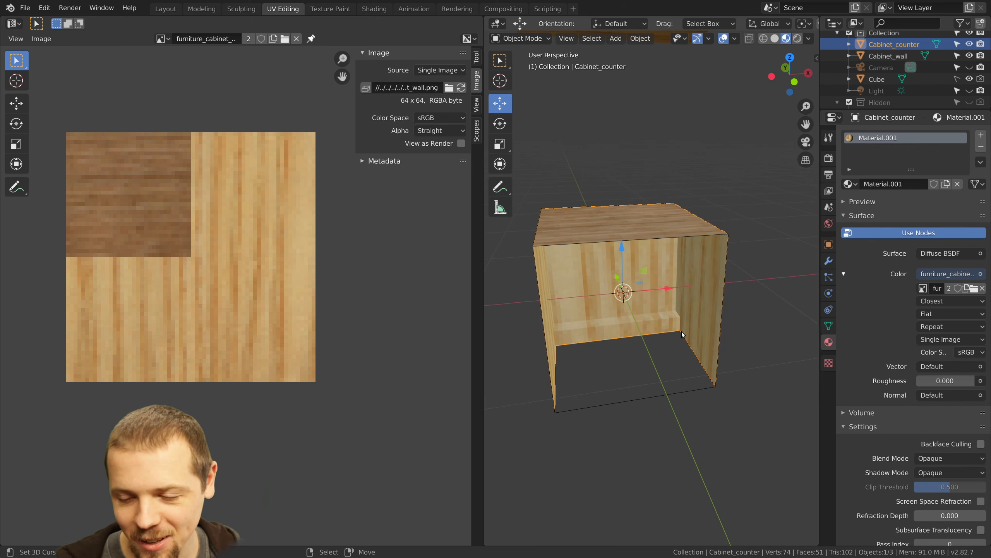
pyautogui.moveTo(682, 331); pyautogui.dragTo(700, 243, button='middle')
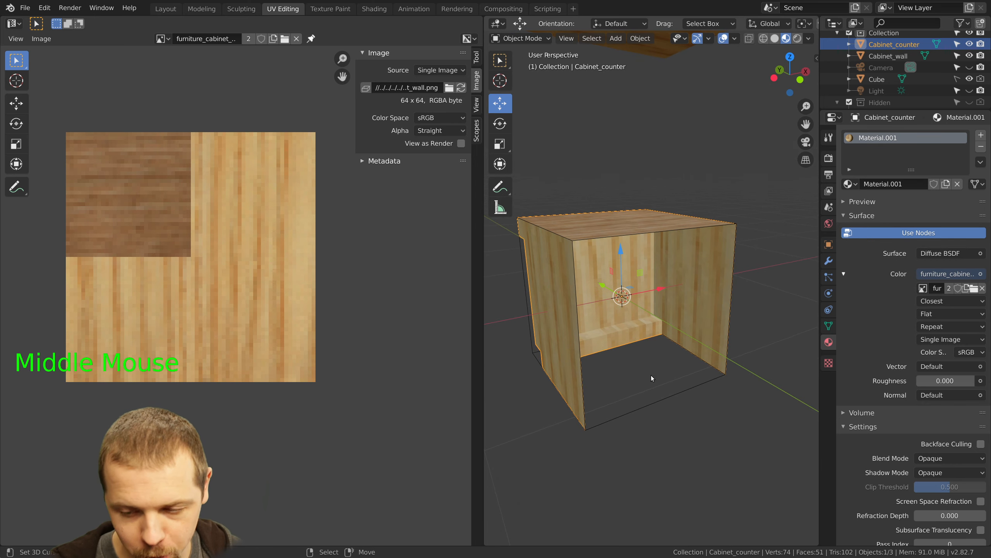
pyautogui.moveTo(651, 375); pyautogui.dragTo(660, 326, button='middle')
pyautogui.moveTo(592, 276); pyautogui.dragTo(650, 306, button='middle')
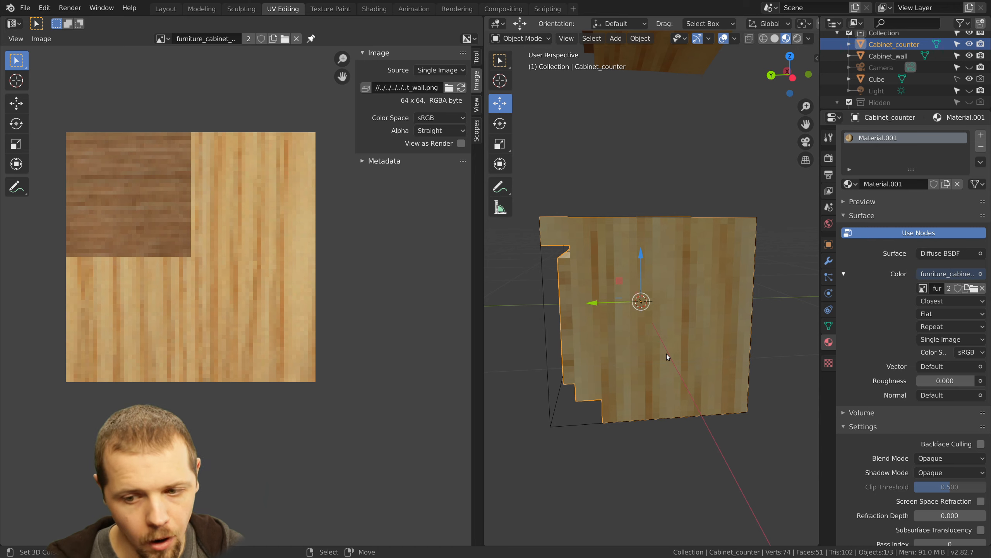
pyautogui.moveTo(655, 279); pyautogui.dragTo(694, 287, button='middle')
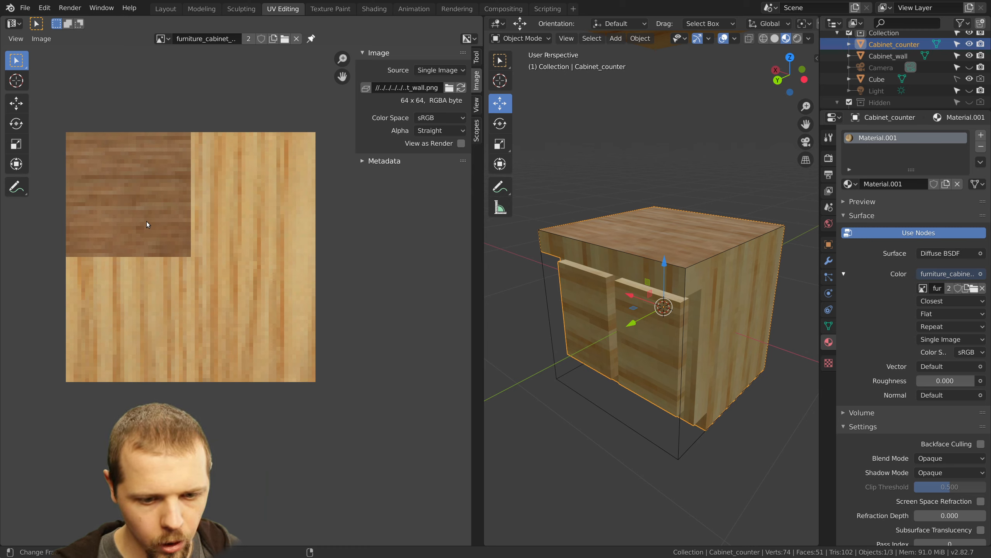
# Switch to the Shading workspace and load furniture_cabinet_counter.png as the image texture of the counter cabinet's Material.001
pyautogui.click(690, 4)
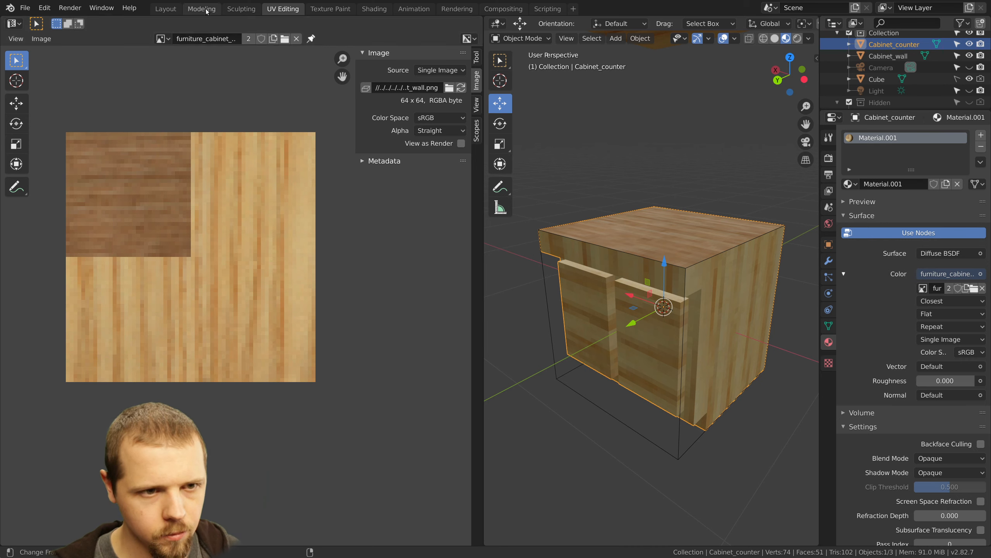
pyautogui.click(374, 8)
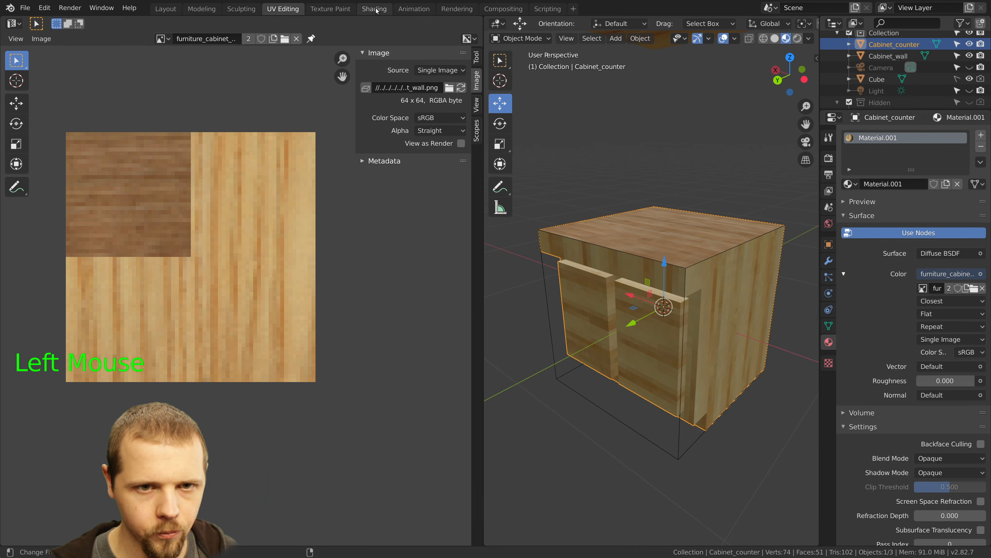
pyautogui.click(377, 9)
pyautogui.click(374, 405)
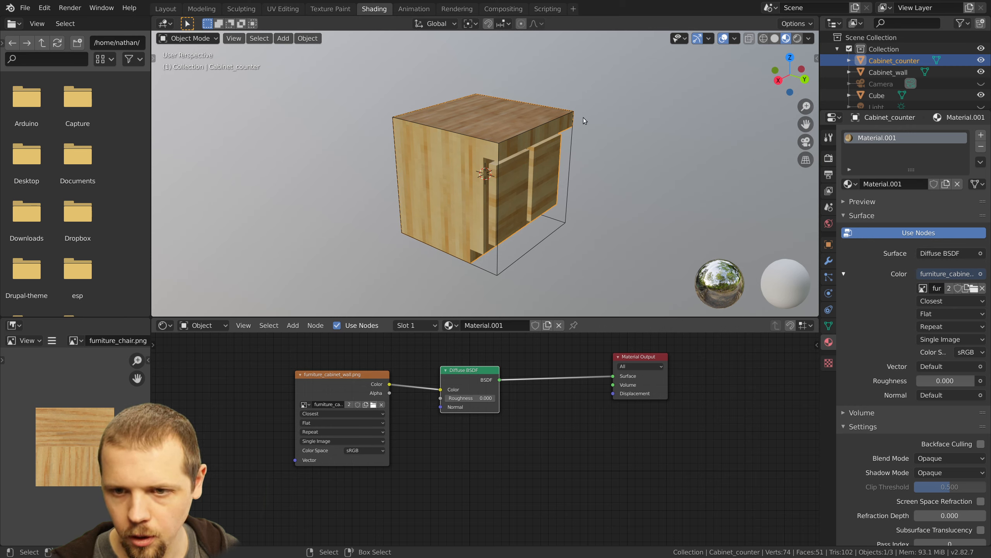
pyautogui.click(803, 506)
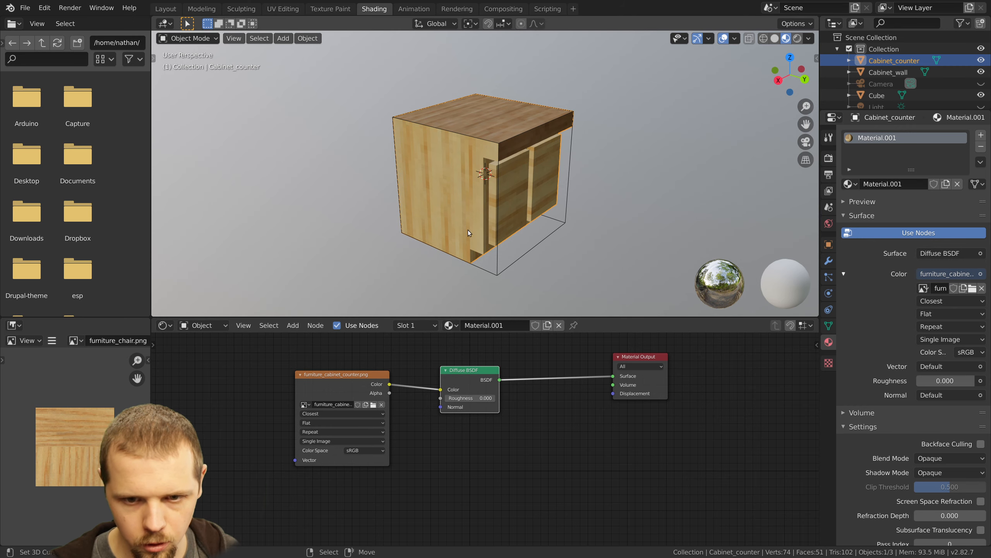
# Switch to the UV Editing workspace and display furniture_cabinet_counter.png in the image editor beside the counter cabinet
pyautogui.moveTo(529, 187)
pyautogui.mouseDown(button='middle')
pyautogui.moveTo(458, 139)
pyautogui.moveTo(410, 165)
pyautogui.moveTo(392, 194)
pyautogui.moveTo(514, 196)
pyautogui.mouseUp(button='middle')
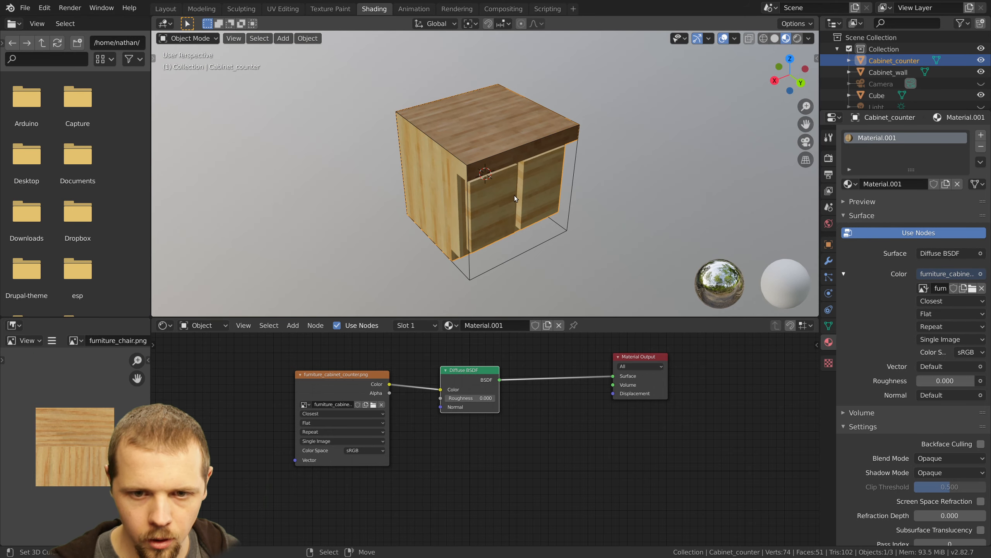
pyautogui.moveTo(485, 148); pyautogui.dragTo(414, 152, button='middle')
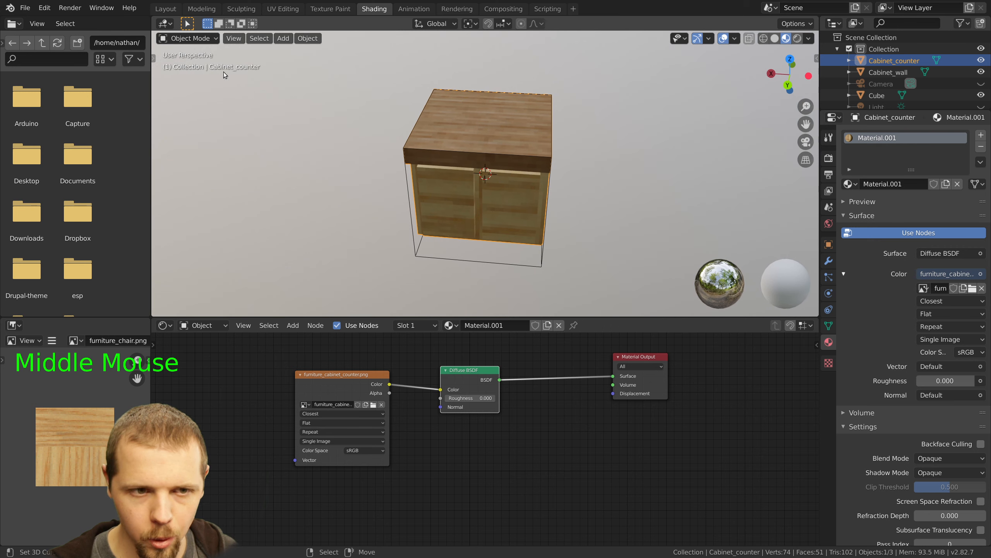
pyautogui.click(283, 9)
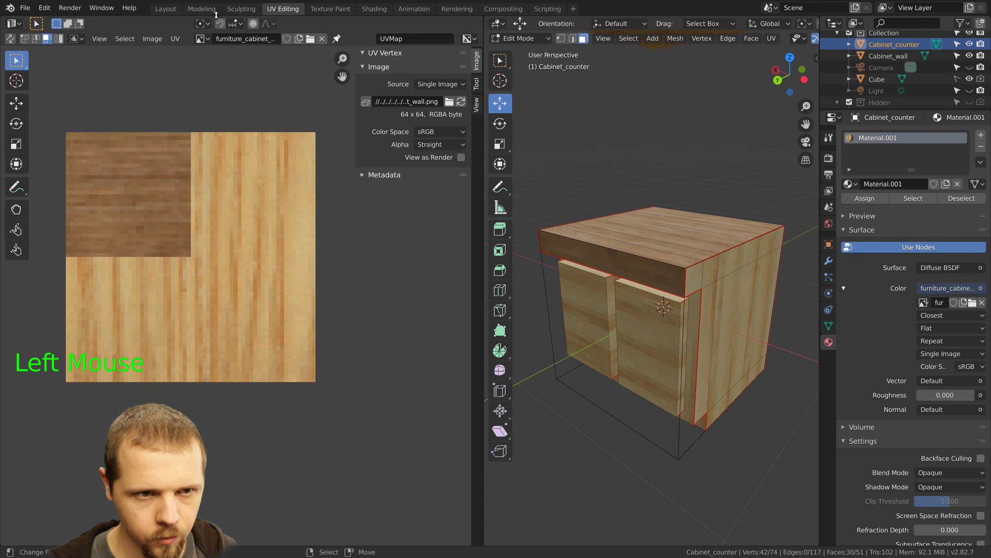
pyautogui.click(200, 39)
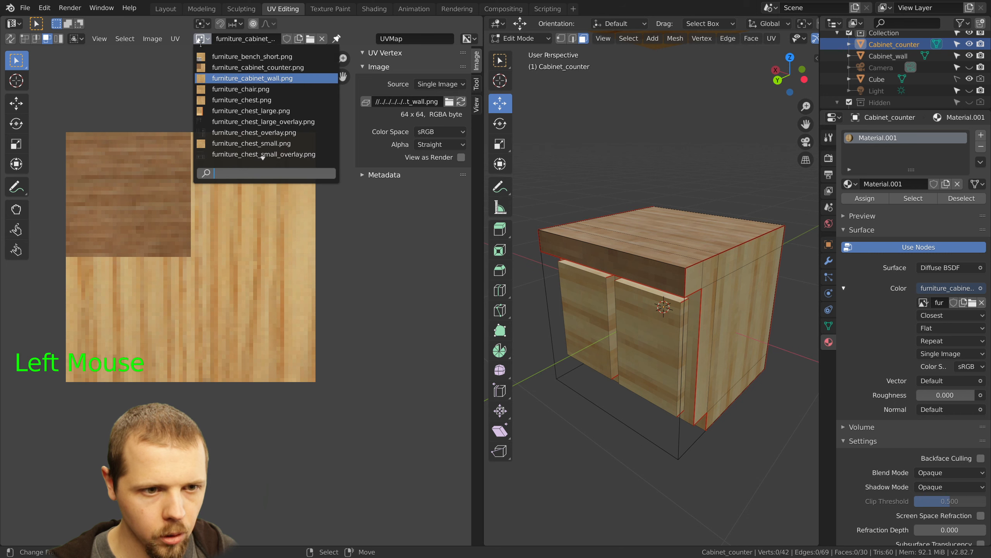
pyautogui.click(235, 68)
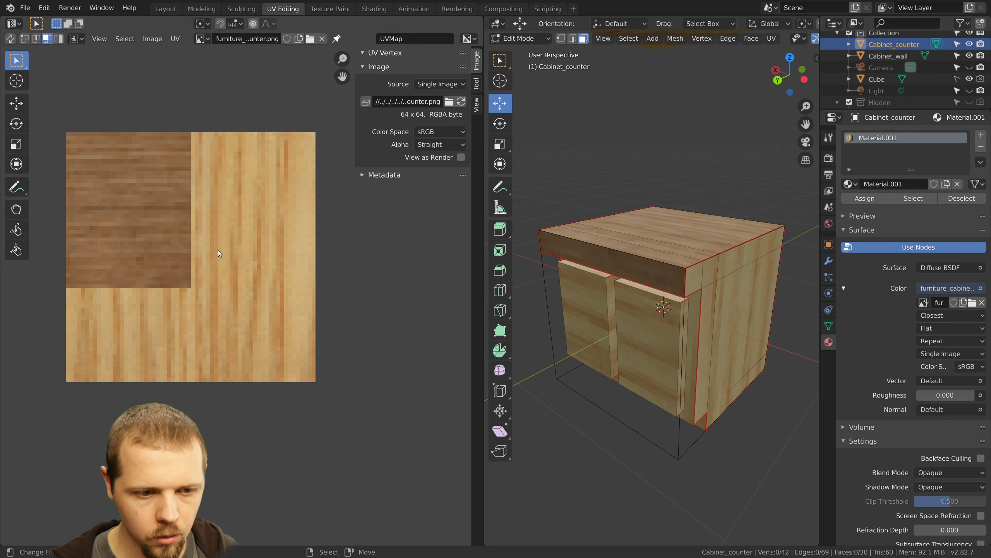
pyautogui.moveTo(720, 332); pyautogui.dragTo(683, 253, button='middle')
pyautogui.press('a')
pyautogui.press('a')
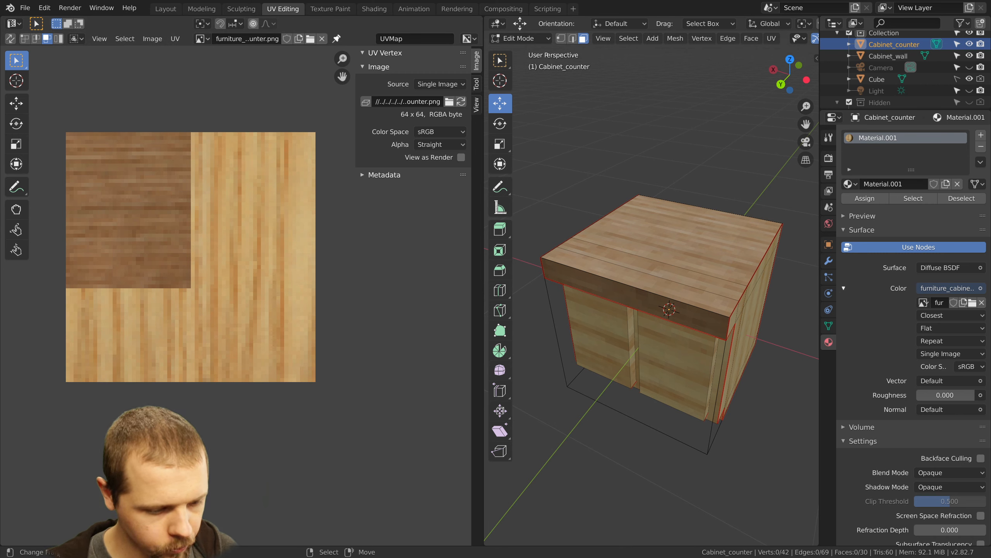
# Switch to GIMP and move the dark wood layer down so it covers only the texture's lower-left area
pyautogui.hotkey('alt', 'Tab')
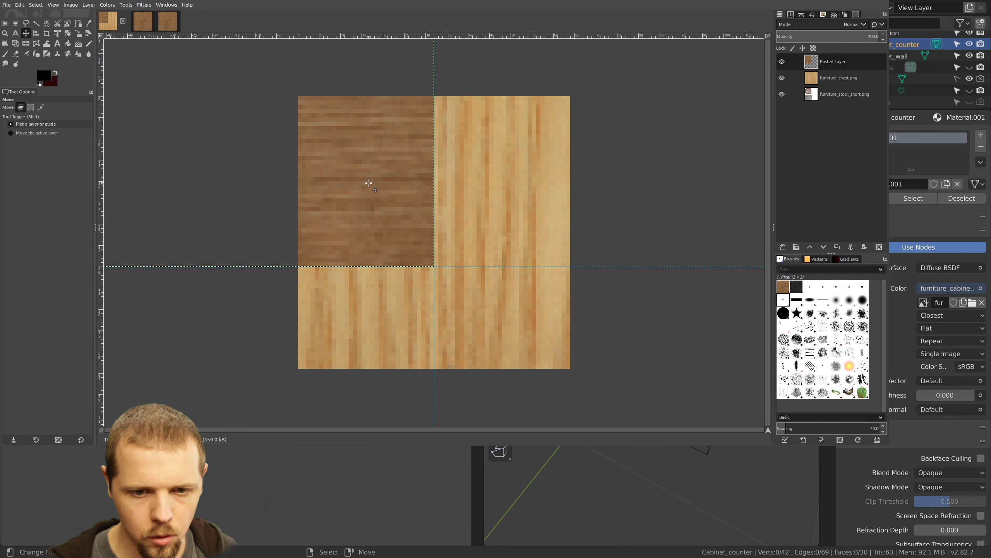
pyautogui.moveTo(381, 177); pyautogui.dragTo(351, 336)
pyautogui.moveTo(371, 137); pyautogui.dragTo(395, 351)
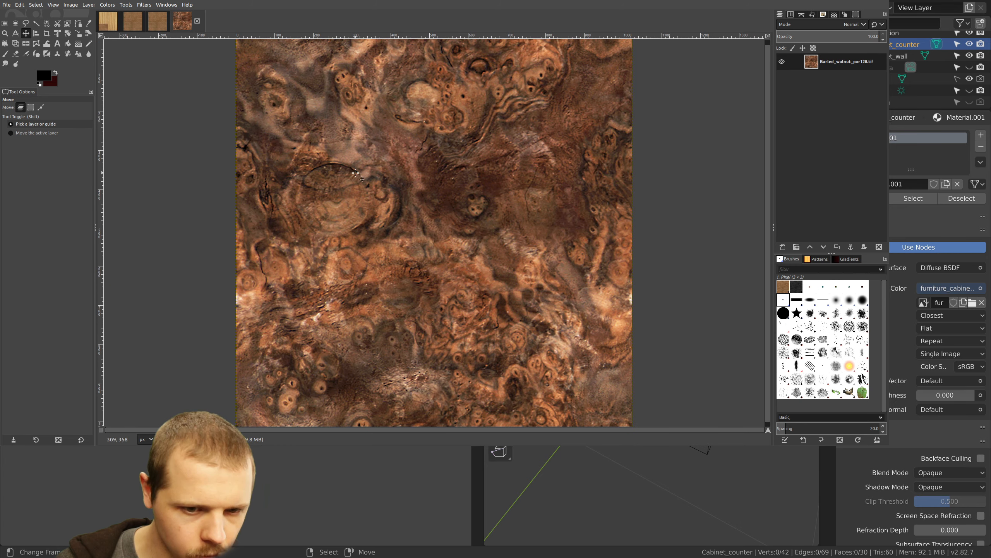
# Close the Buried_walnut_pxr128.tif image and return to the cabinet texture image
pyautogui.moveTo(456, 215)
pyautogui.mouseDown(button='middle')
pyautogui.moveTo(454, 250)
pyautogui.moveTo(453, 188)
pyautogui.moveTo(451, 208)
pyautogui.mouseUp(button='middle')
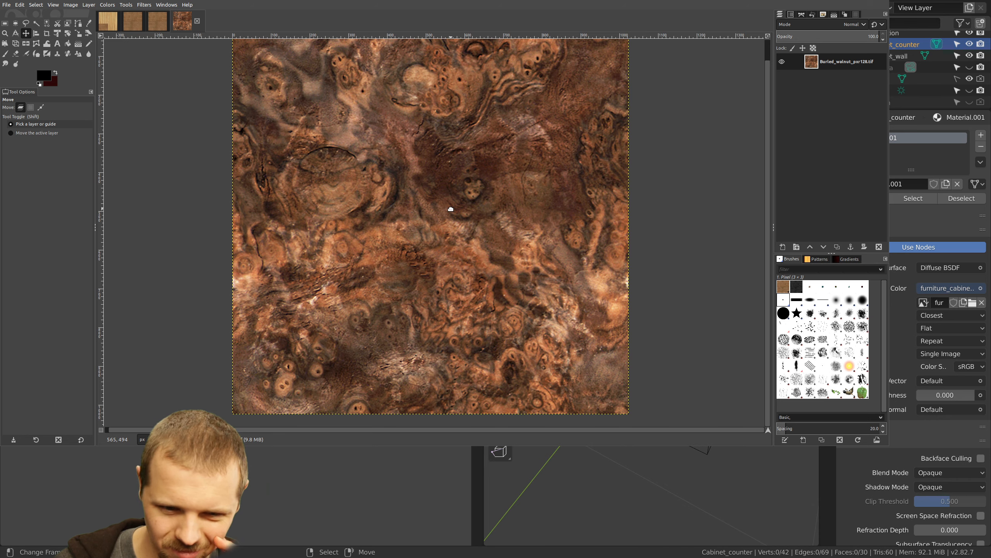
pyautogui.click(197, 22)
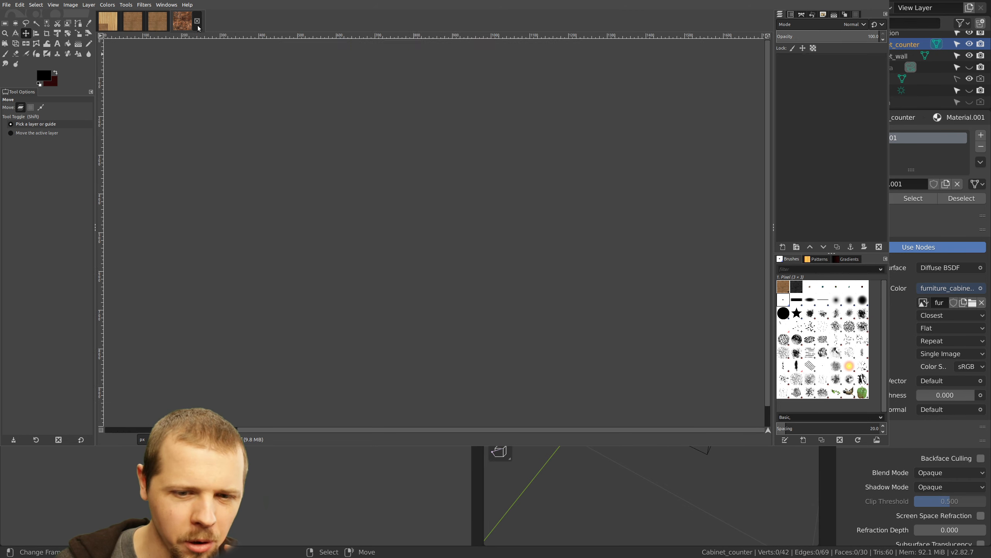
pyautogui.click(112, 24)
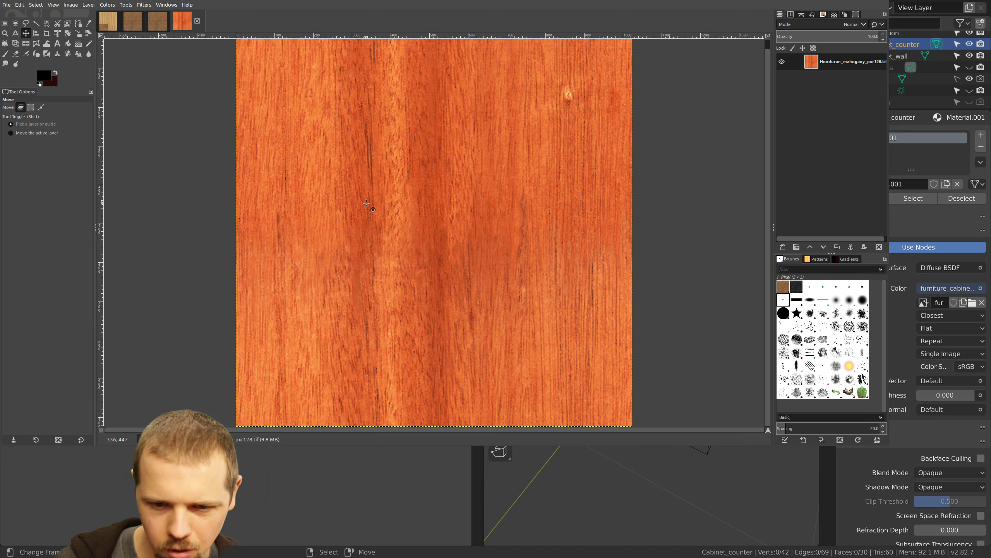
# Examine the Honduran mahogany and white maple wood images and compare them with the American oak image
pyautogui.keyDown('ctrl'); pyautogui.scroll(-2, 390, 206); pyautogui.keyUp('ctrl')
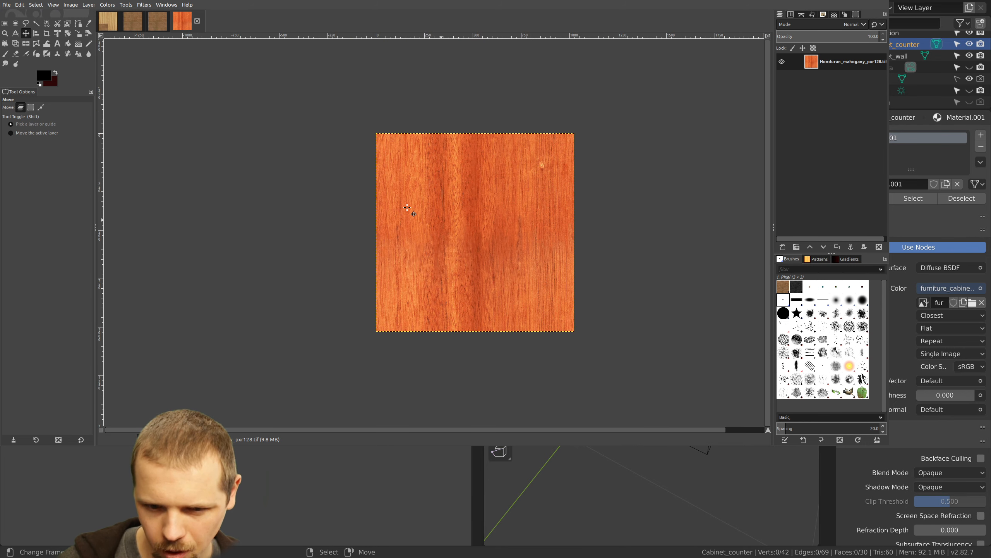
pyautogui.keyDown('ctrl'); pyautogui.scroll(1, 407, 208); pyautogui.keyUp('ctrl')
pyautogui.moveTo(405, 206); pyautogui.dragTo(361, 205, button='middle')
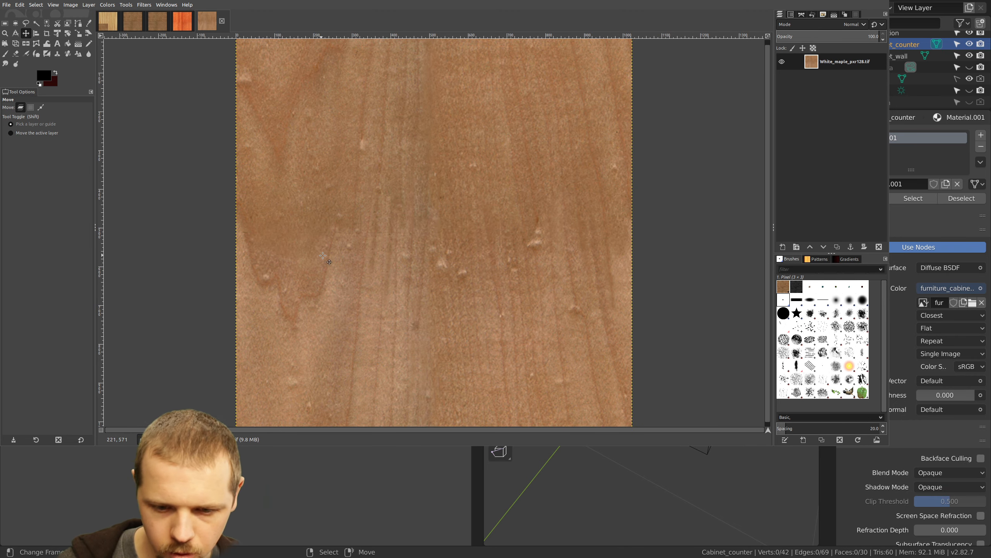
pyautogui.keyDown('ctrl'); pyautogui.scroll(-3, 312, 258); pyautogui.keyUp('ctrl')
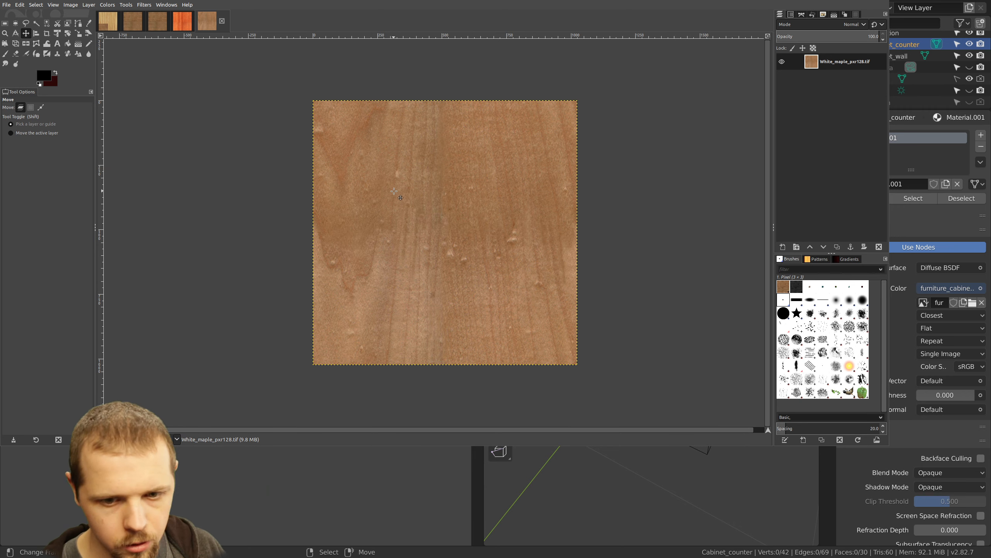
pyautogui.moveTo(398, 177); pyautogui.dragTo(381, 168, button='middle')
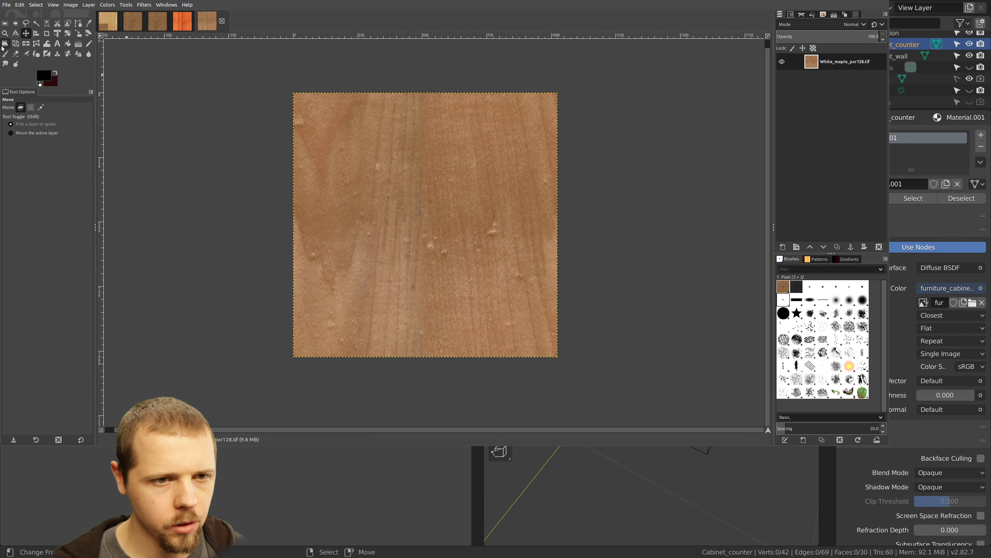
pyautogui.click(159, 21)
pyautogui.click(139, 26)
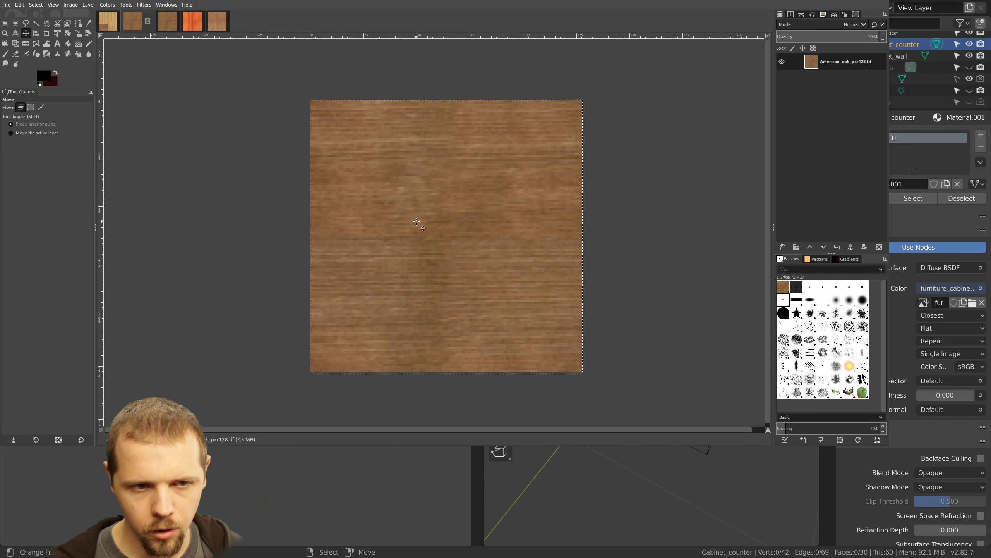
pyautogui.click(215, 26)
pyautogui.scroll(1, 396, 242)
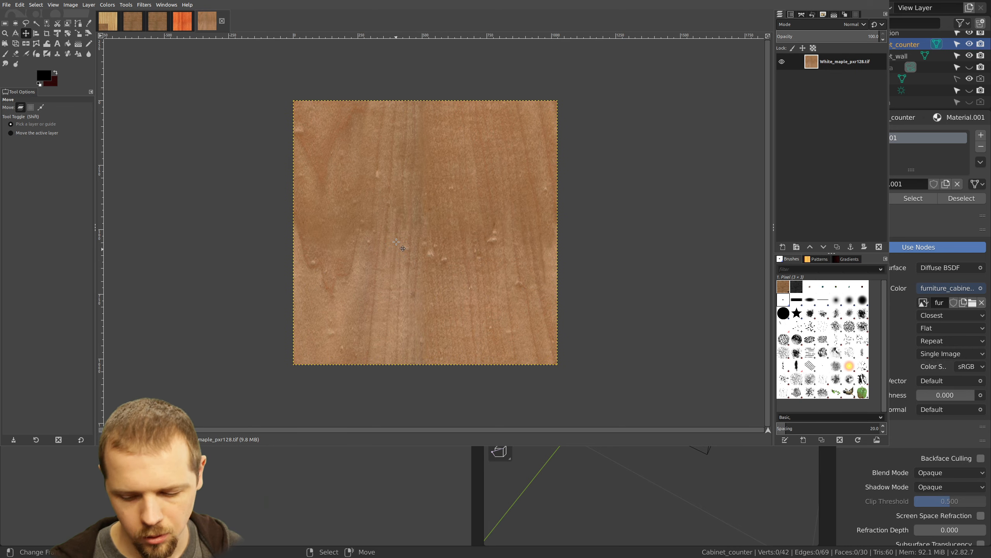
pyautogui.keyDown('ctrl'); pyautogui.scroll(1, 396, 242); pyautogui.keyUp('ctrl')
pyautogui.keyDown('ctrl'); pyautogui.scroll(-1, 396, 242); pyautogui.keyUp('ctrl')
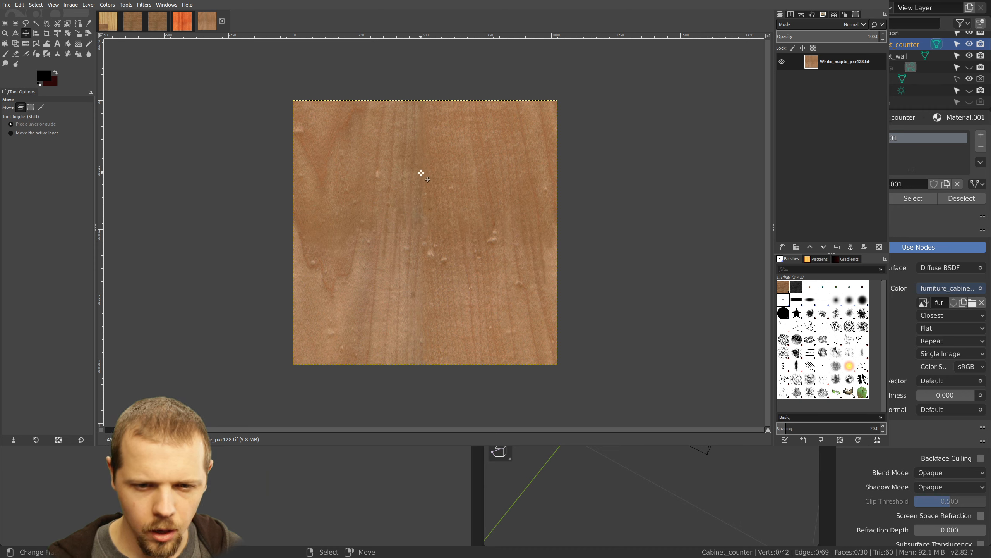
# Scale the White_maple_pxr128.tif image down to 128 × 128 pixels and check its grain up close
pyautogui.click(70, 5)
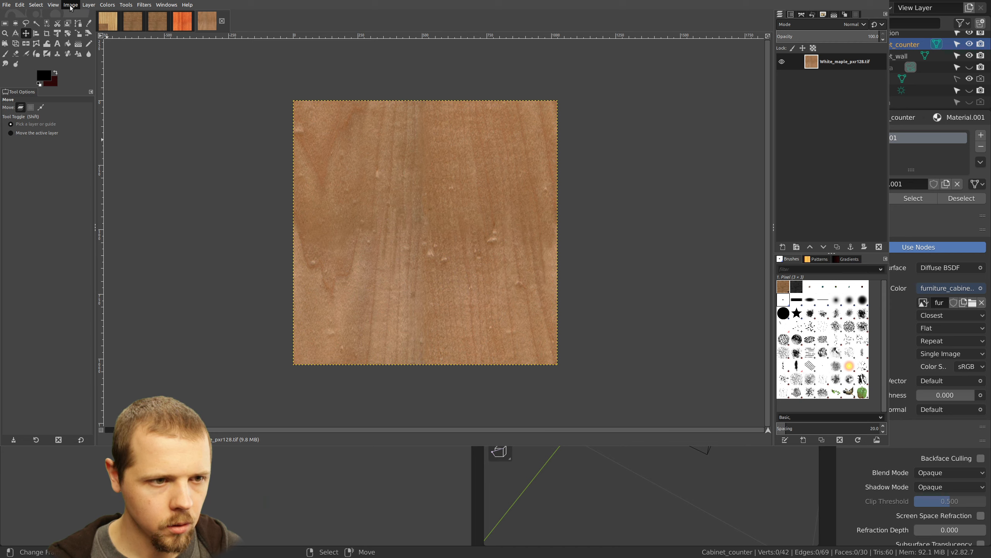
pyautogui.click(84, 107)
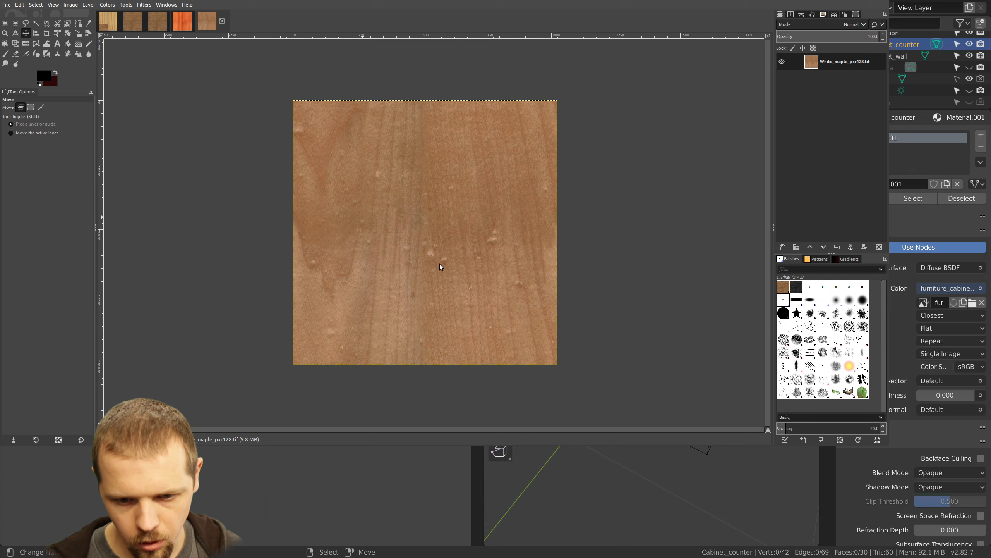
pyautogui.click(502, 288)
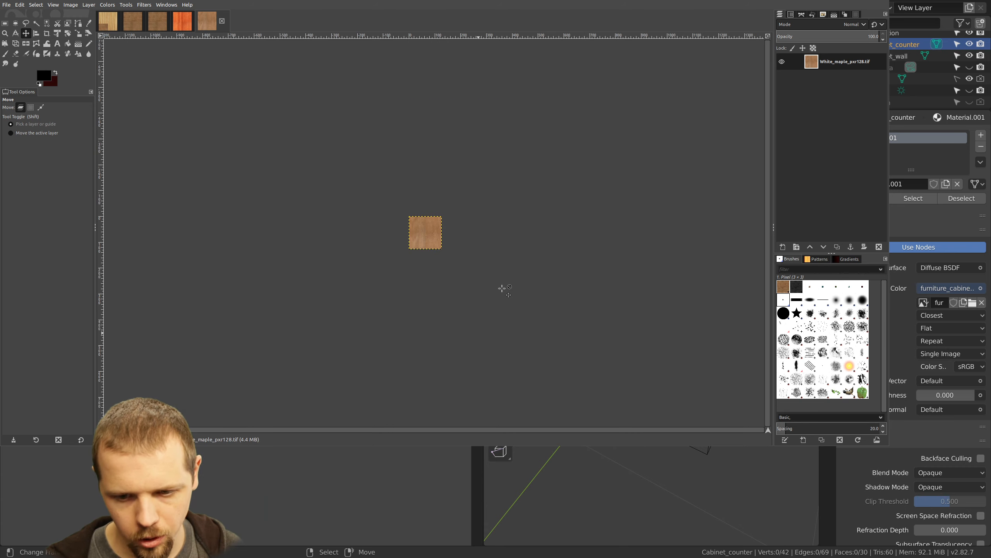
pyautogui.keyDown('ctrl'); pyautogui.scroll(4, 427, 255); pyautogui.keyUp('ctrl')
pyautogui.keyDown('ctrl'); pyautogui.scroll(2, 427, 256); pyautogui.keyUp('ctrl')
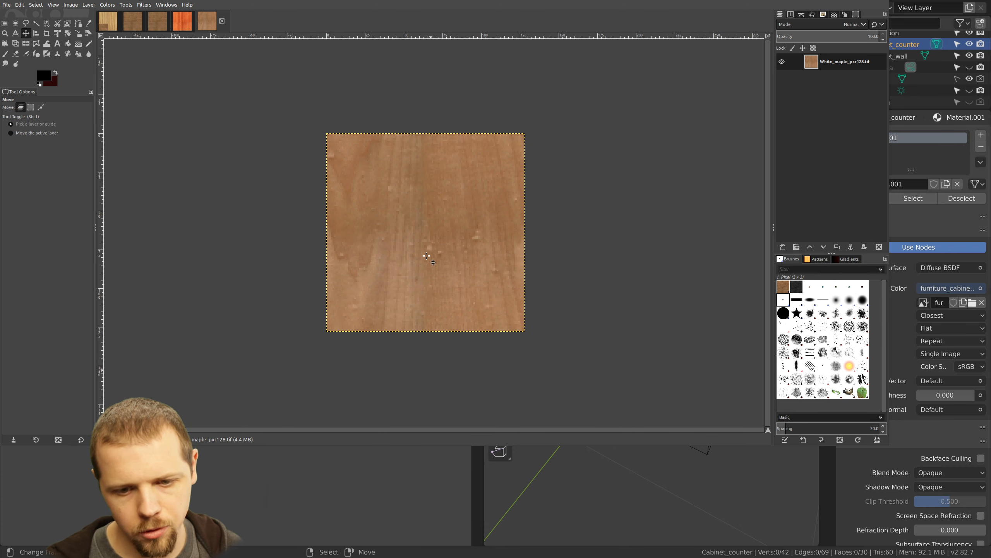
pyautogui.keyDown('ctrl'); pyautogui.scroll(1, 427, 256); pyautogui.keyUp('ctrl')
pyautogui.keyDown('ctrl'); pyautogui.scroll(-1, 426, 256); pyautogui.keyUp('ctrl')
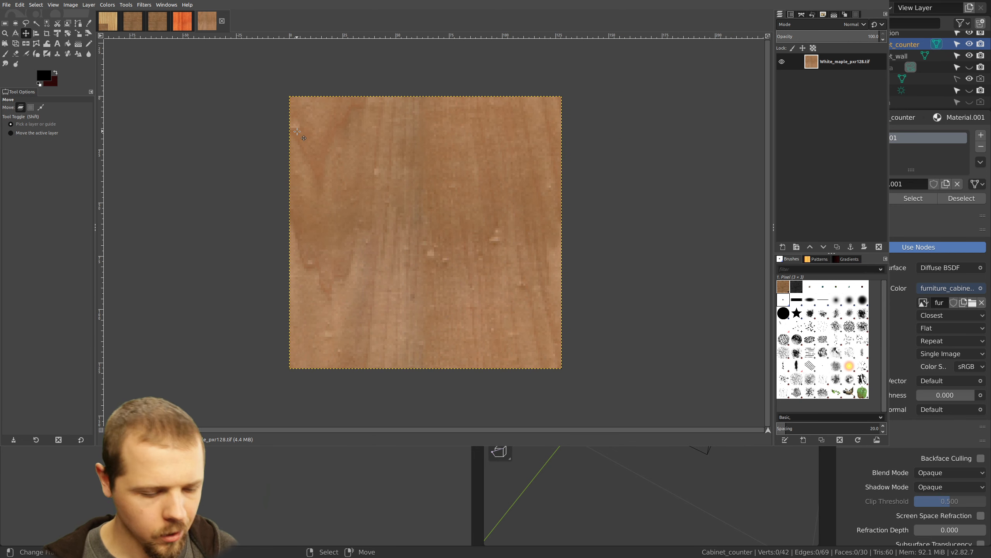
# Copy the entire scaled white maple image and paste it into the cabinet texture as a new layer
pyautogui.hotkey('ctrl', 'a')
pyautogui.hotkey('ctrl', 'c')
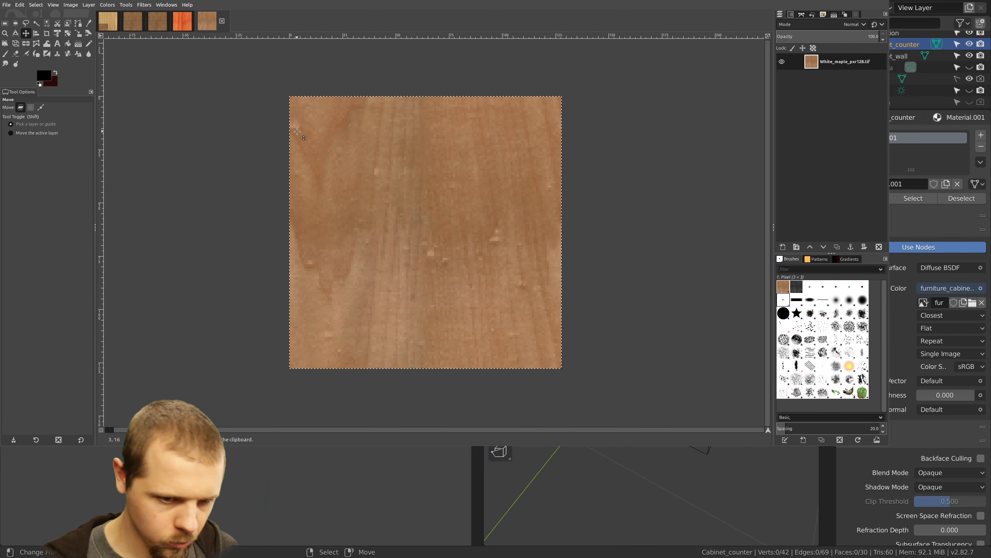
pyautogui.click(112, 24)
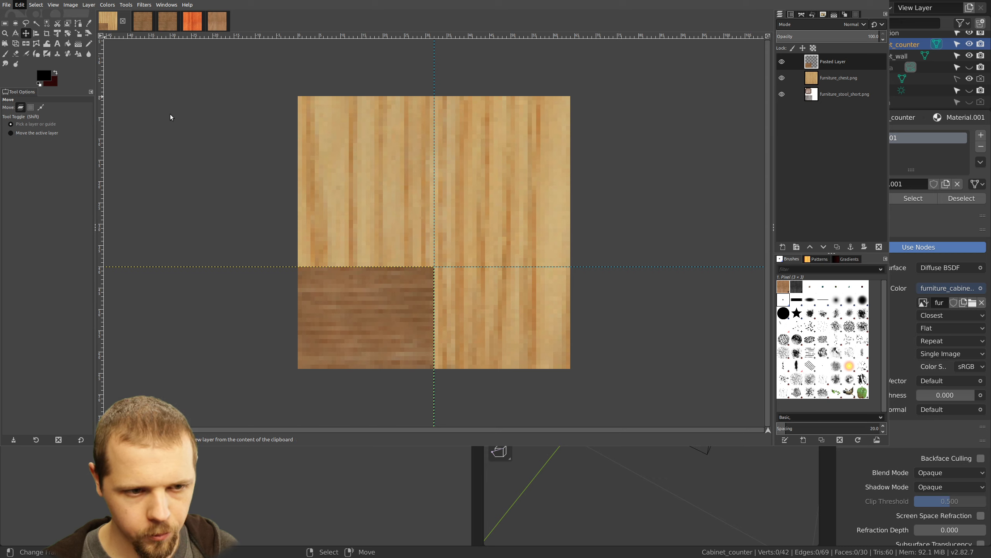
pyautogui.hotkey('ctrl', 'v')
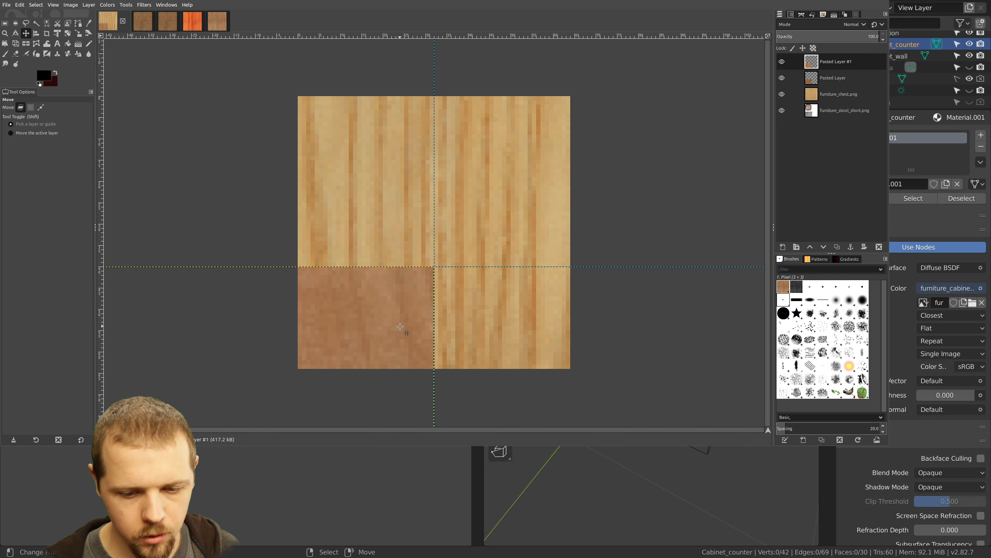
# Fill the texture's upper-left area above the dark wood with the maple layer and export over furniture_cabinet_counter.png
pyautogui.moveTo(400, 325); pyautogui.dragTo(361, 59)
pyautogui.moveTo(364, 198); pyautogui.dragTo(377, 24)
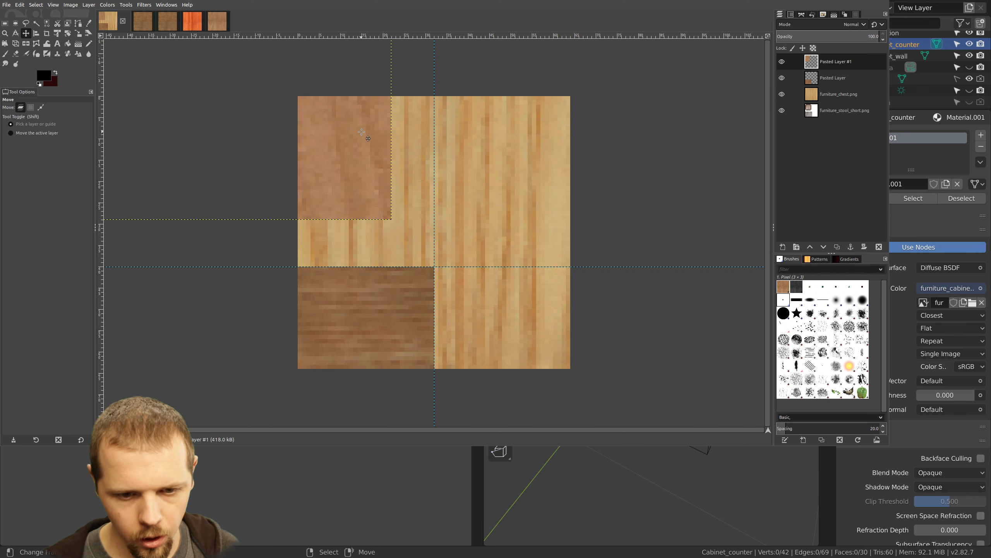
pyautogui.moveTo(345, 148); pyautogui.dragTo(389, 192)
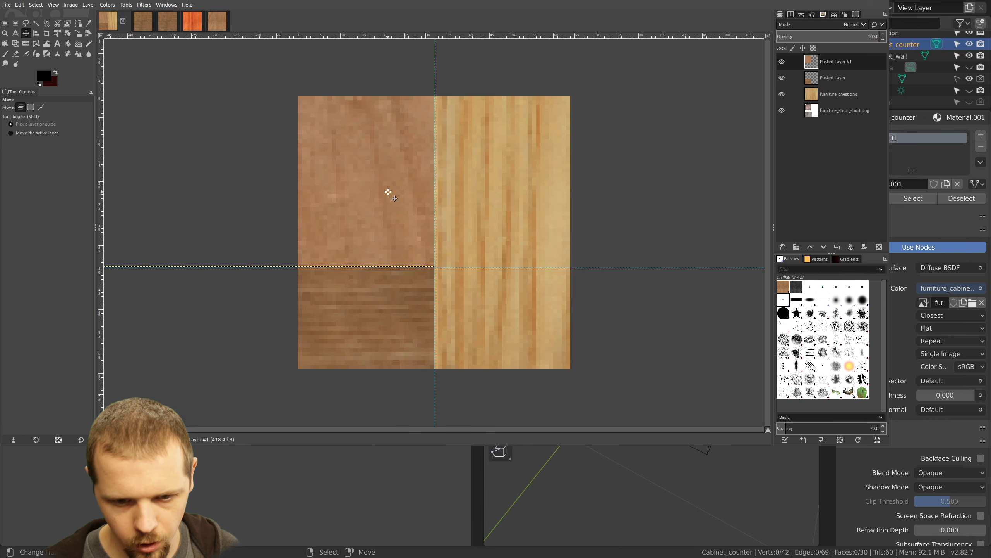
pyautogui.hotkey('ctrl', 'e')
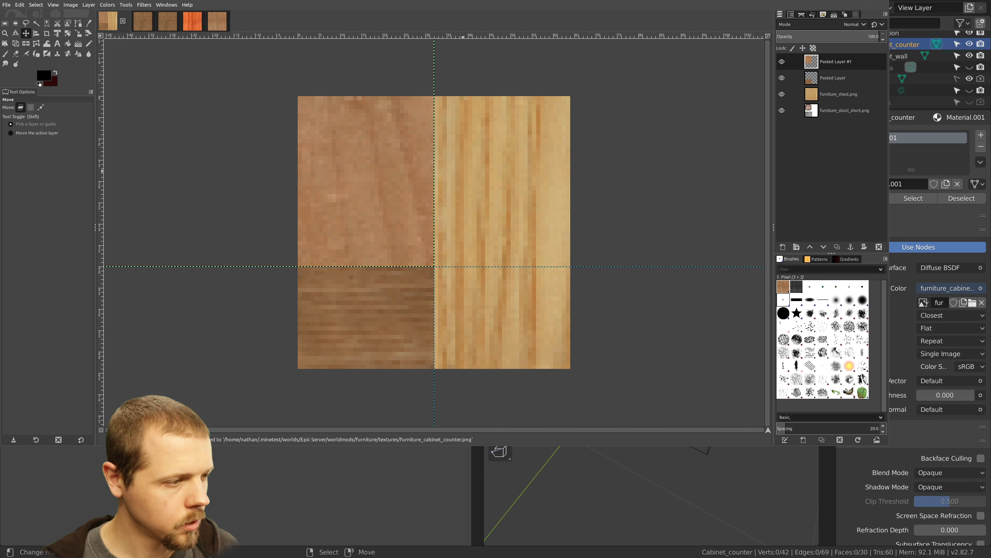
# Switch to Blender, reload furniture_cabinet_counter.png in the UV editor and select all of the cabinet's faces
pyautogui.hotkey('alt', 'Tab')
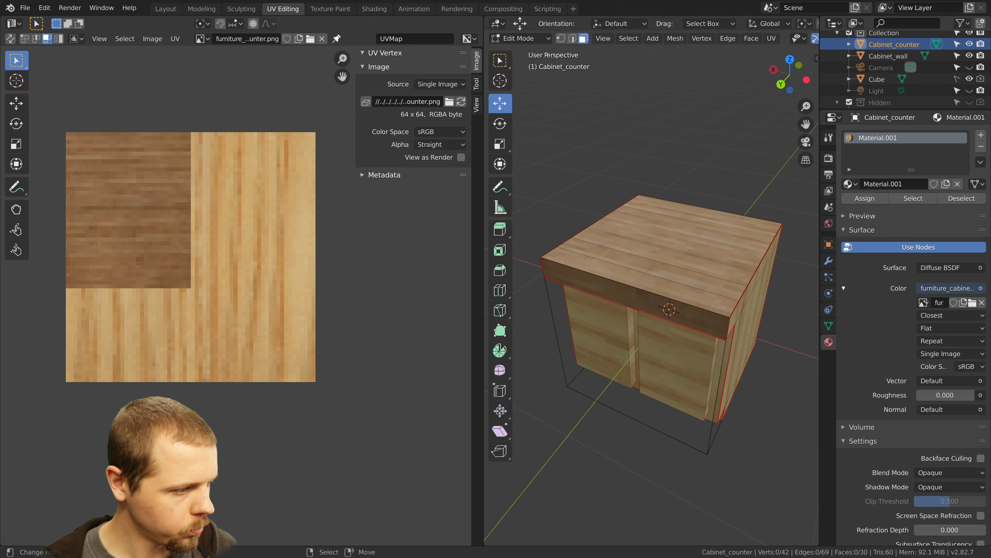
pyautogui.rightClick(285, 251)
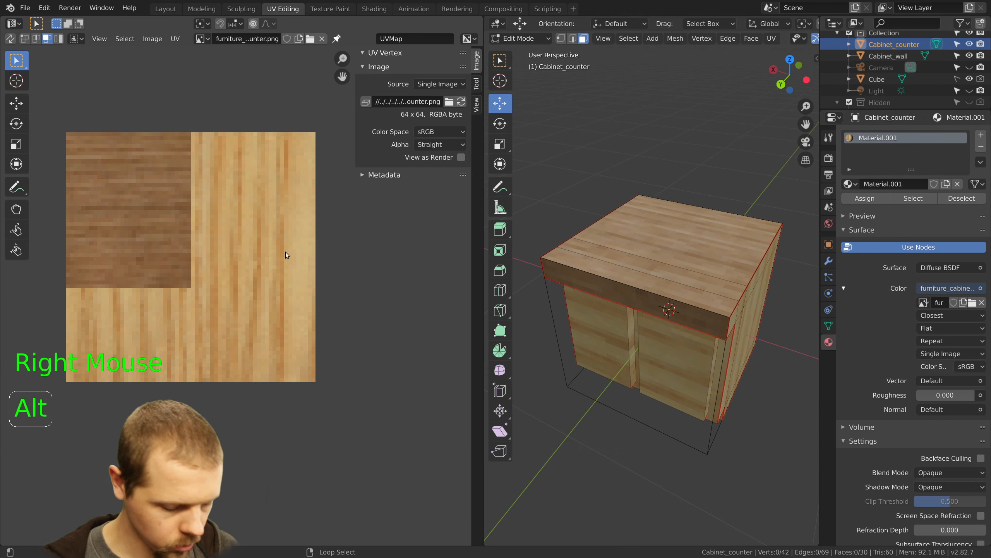
pyautogui.hotkey('alt', 'r')
pyautogui.press('a')
pyautogui.press('a')
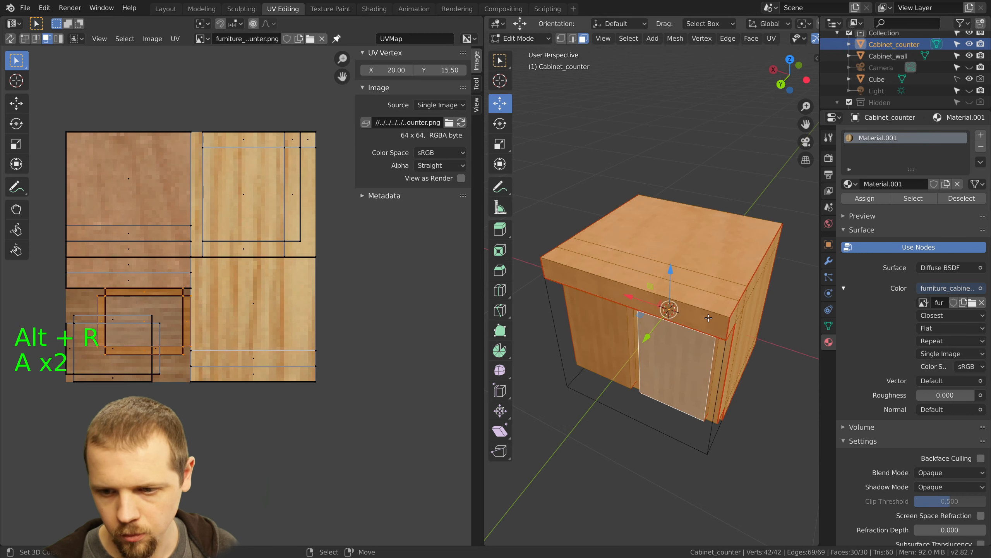
# Leave Edit Mode, deselect the cabinet, examine the maple countertop from several angles, and switch back to GIMP
pyautogui.scroll(-2, 698, 328)
pyautogui.press('a')
pyautogui.press('Tab')
pyautogui.moveTo(698, 327); pyautogui.dragTo(606, 347, button='middle')
pyautogui.press('a')
pyautogui.scroll(2, 633, 295)
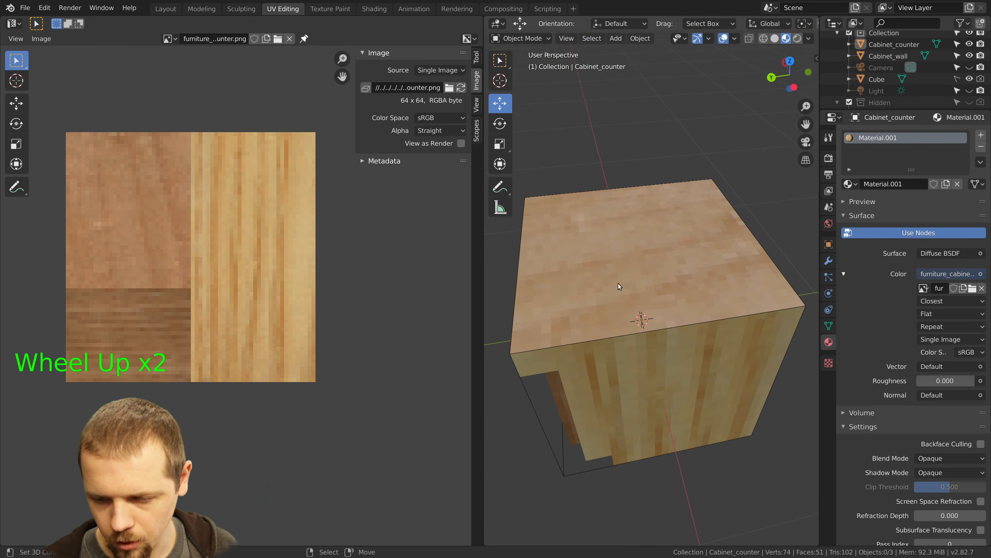
pyautogui.moveTo(618, 284); pyautogui.dragTo(637, 273, button='middle')
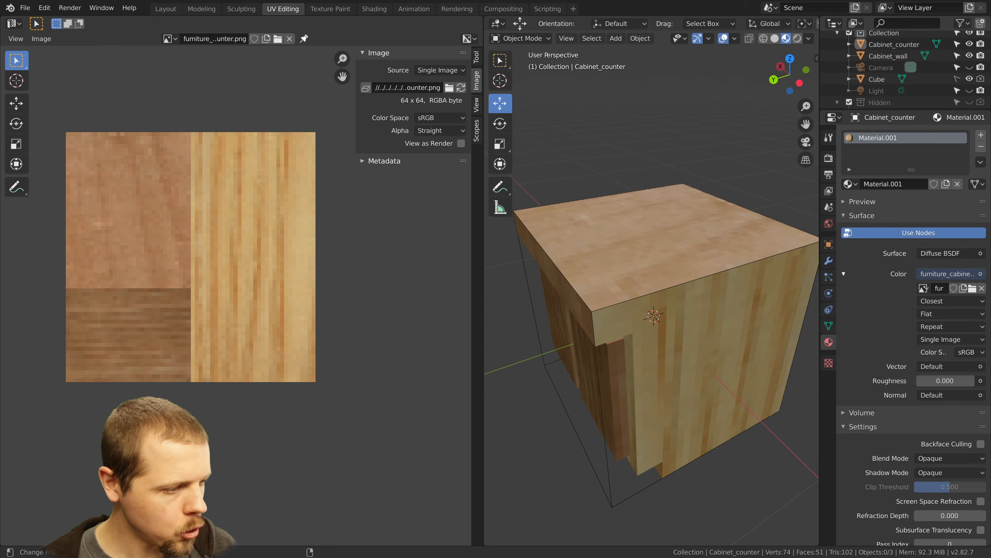
pyautogui.hotkey('alt', 'Tab')
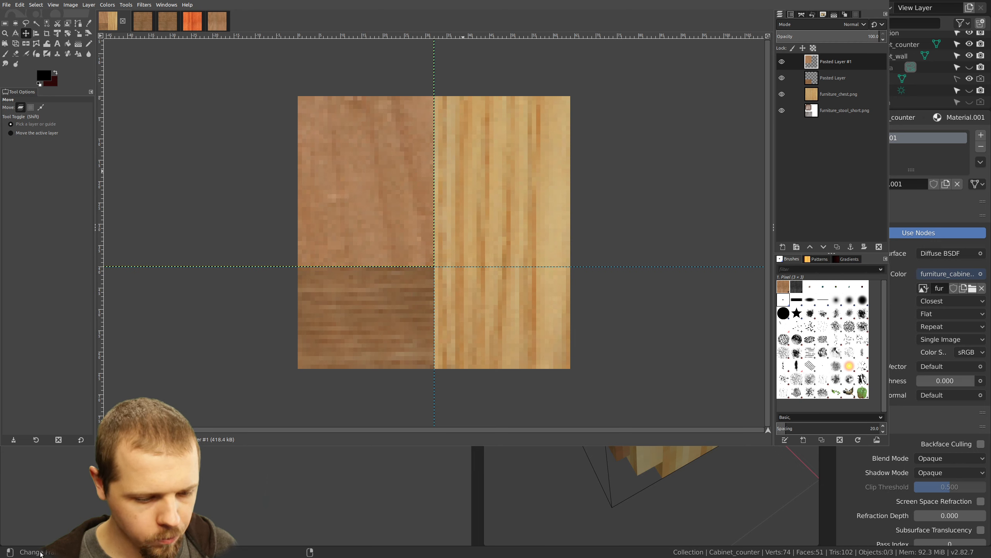
# Paste the maple image into the cabinet texture as another new layer and move it over the texture's upper part
pyautogui.click(20, 5)
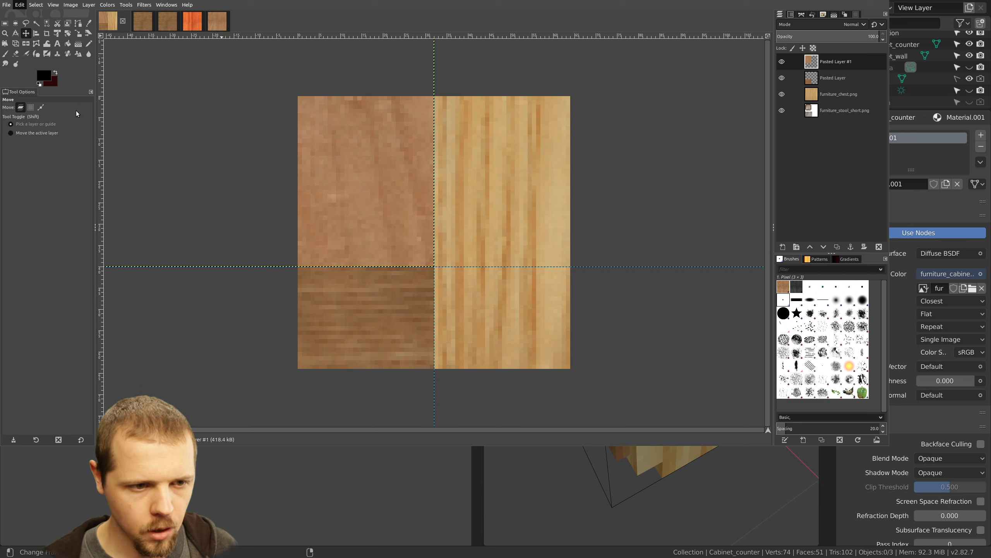
pyautogui.hotkey('ctrl', 'v')
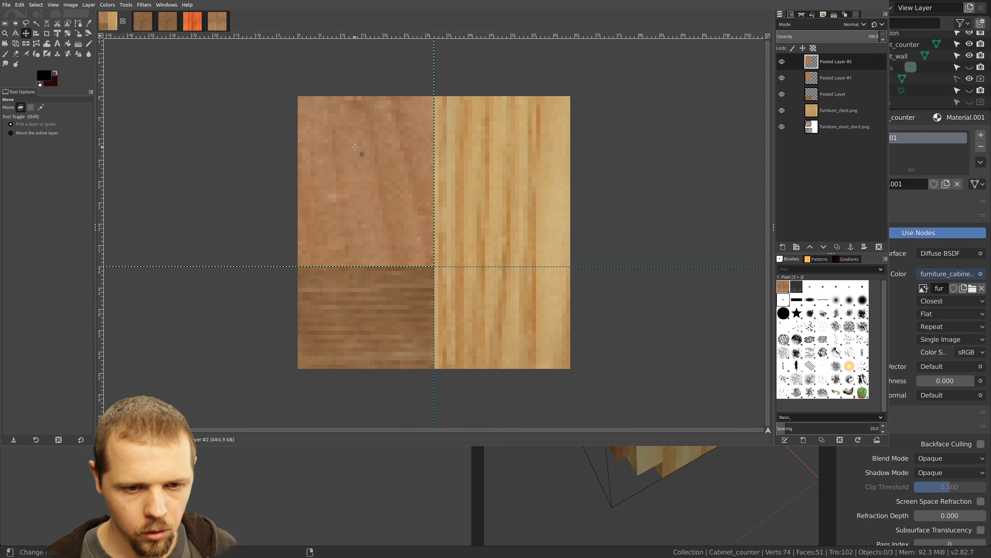
pyautogui.moveTo(356, 147); pyautogui.dragTo(737, 110)
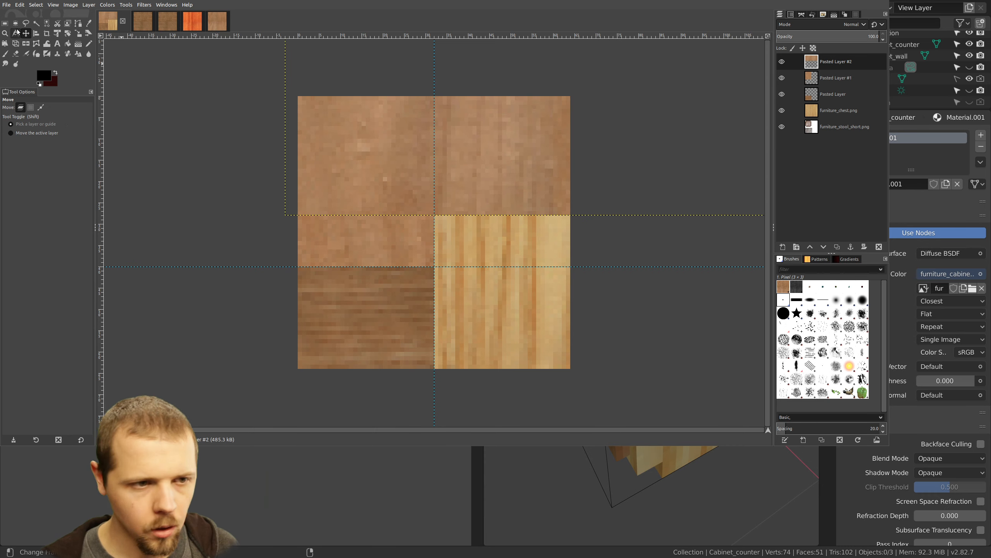
# Rotate the newly pasted maple layer by 90 degrees
pyautogui.click(67, 34)
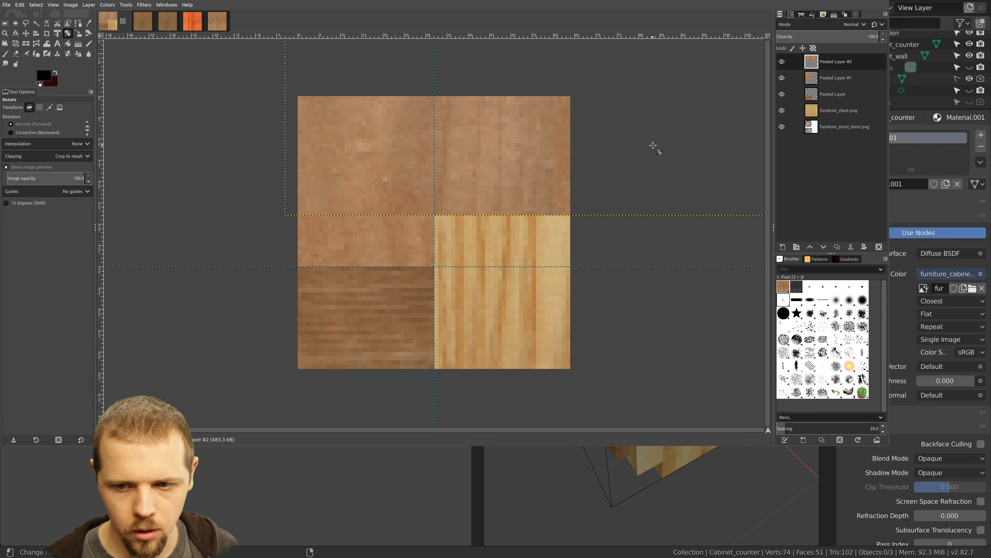
pyautogui.moveTo(653, 145); pyautogui.dragTo(261, 104)
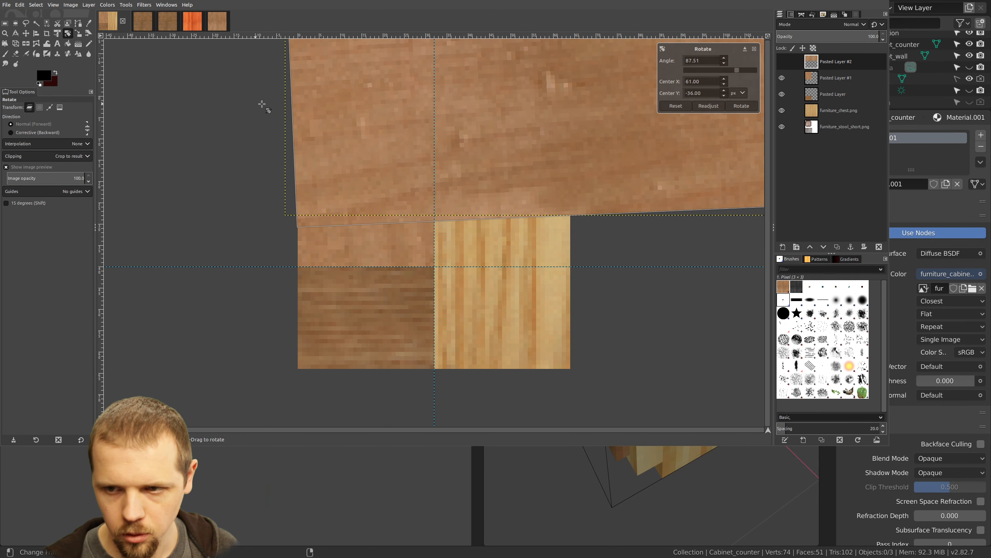
pyautogui.moveTo(701, 60); pyautogui.dragTo(619, 57)
pyautogui.write('90')
pyautogui.press('Return')
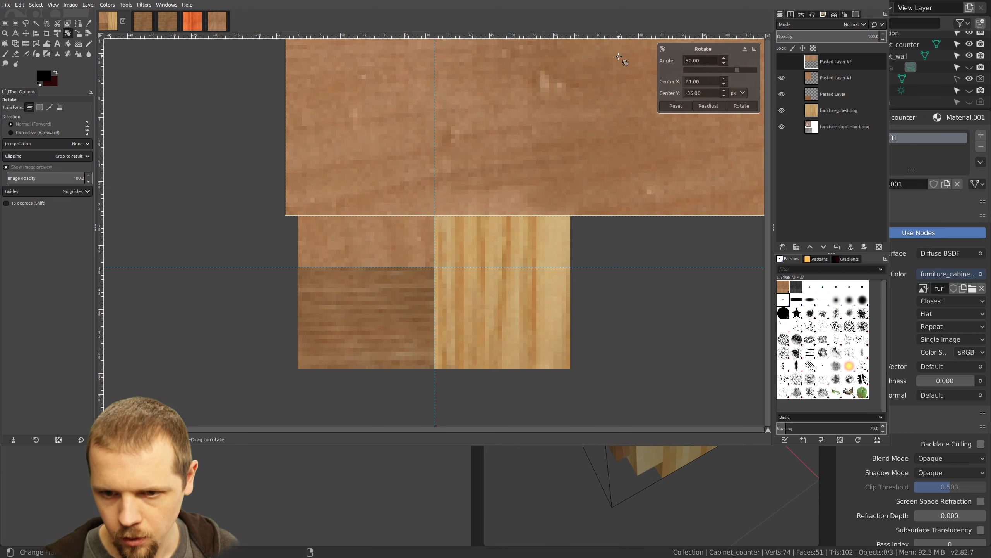
pyautogui.click(740, 106)
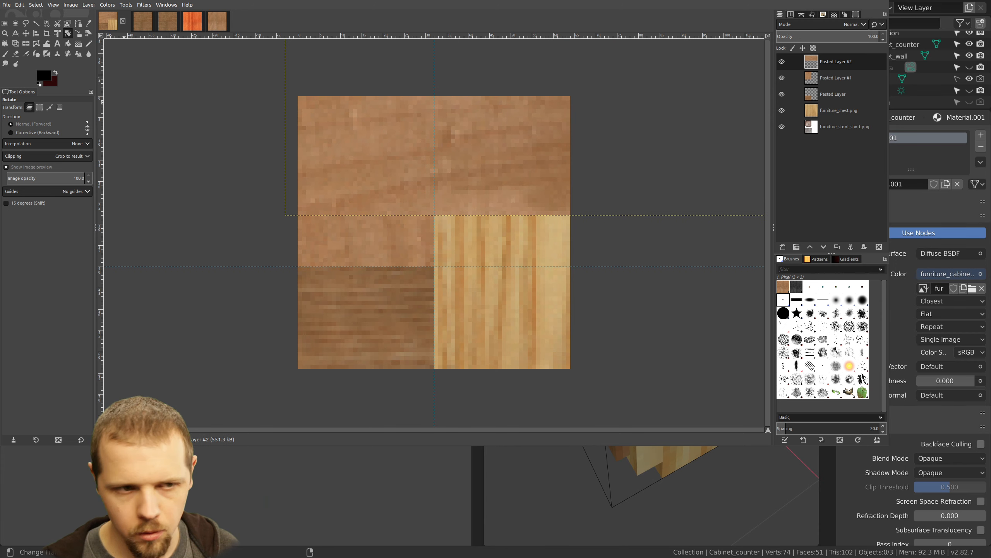
# Position the rotated maple layer as a thin strip along the upper edge of the light wood and export over furniture_cabinet_counter.png
pyautogui.press('m')
pyautogui.moveTo(492, 162); pyautogui.dragTo(641, 60)
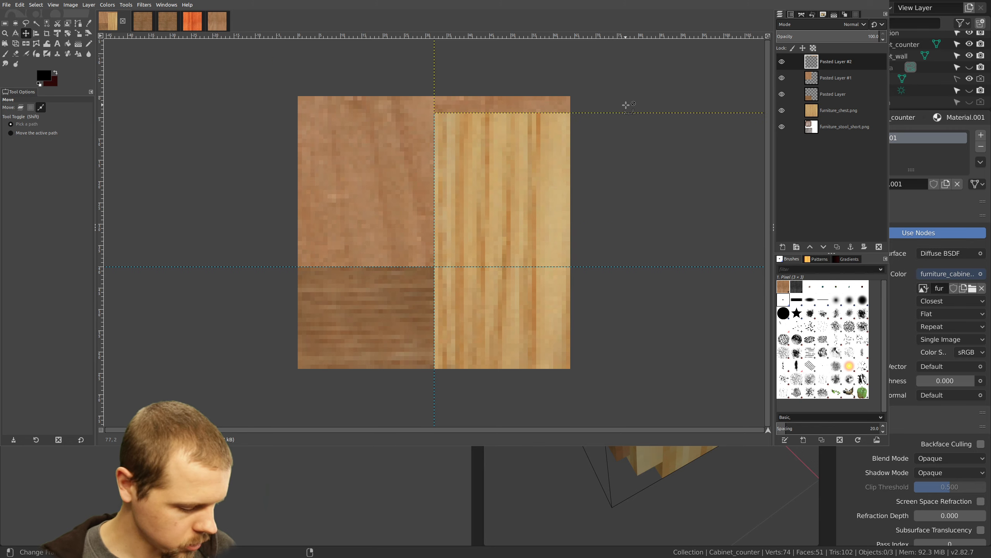
pyautogui.hotkey('ctrl', 'e')
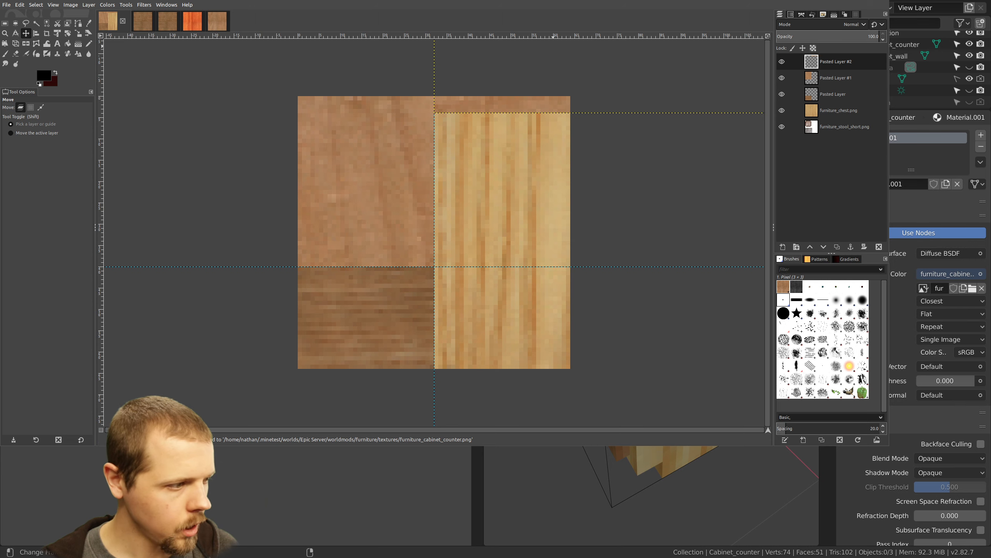
# Switch to Blender and reload furniture_cabinet_counter.png in the image editor
pyautogui.hotkey('alt', 'Tab')
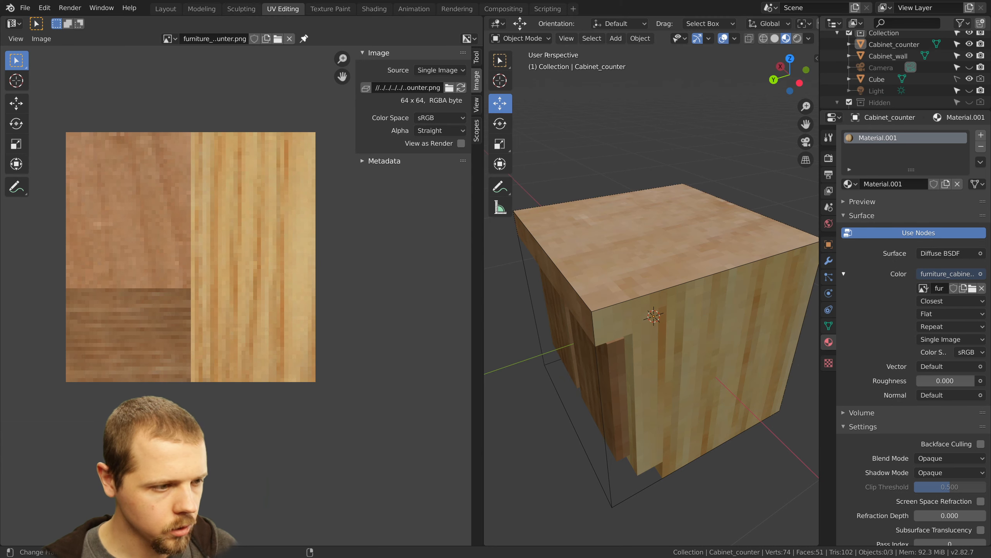
pyautogui.rightClick(130, 310)
pyautogui.hotkey('alt', 'r')
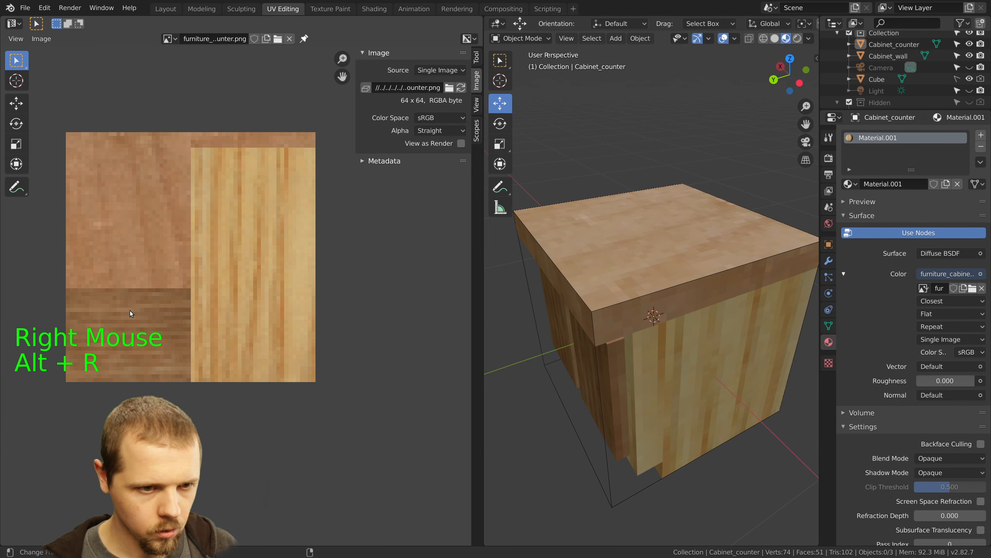
# Examine the retextured countertop edge and compare the counter cabinet with the wall cabinet from several angles
pyautogui.press('a')
pyautogui.middleClick(698, 343)
pyautogui.moveTo(698, 342); pyautogui.dragTo(623, 189, button='middle')
pyautogui.press('a')
pyautogui.scroll(-1, 647, 296)
pyautogui.scroll(-2, 699, 274)
pyautogui.scroll(-3, 700, 274)
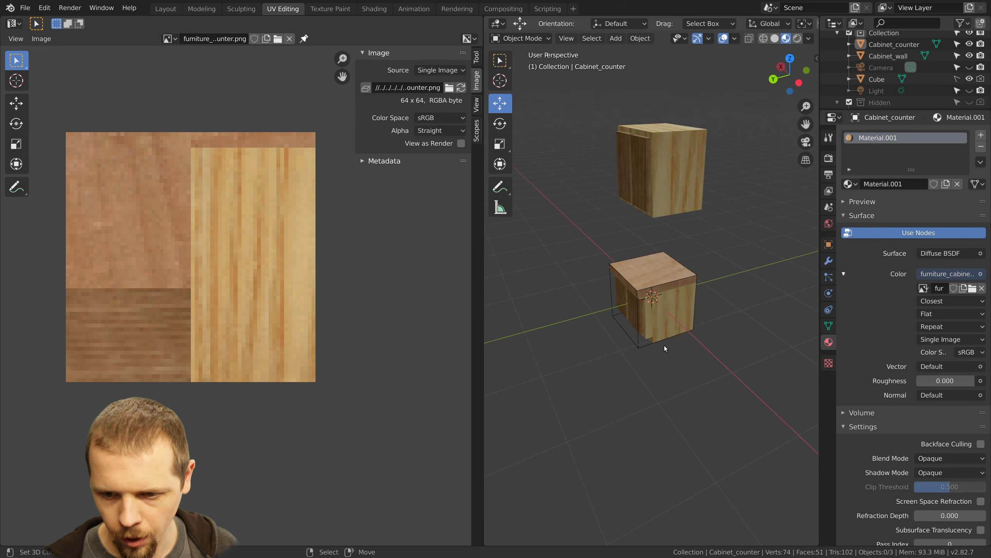
pyautogui.moveTo(663, 346); pyautogui.dragTo(704, 331, button='middle')
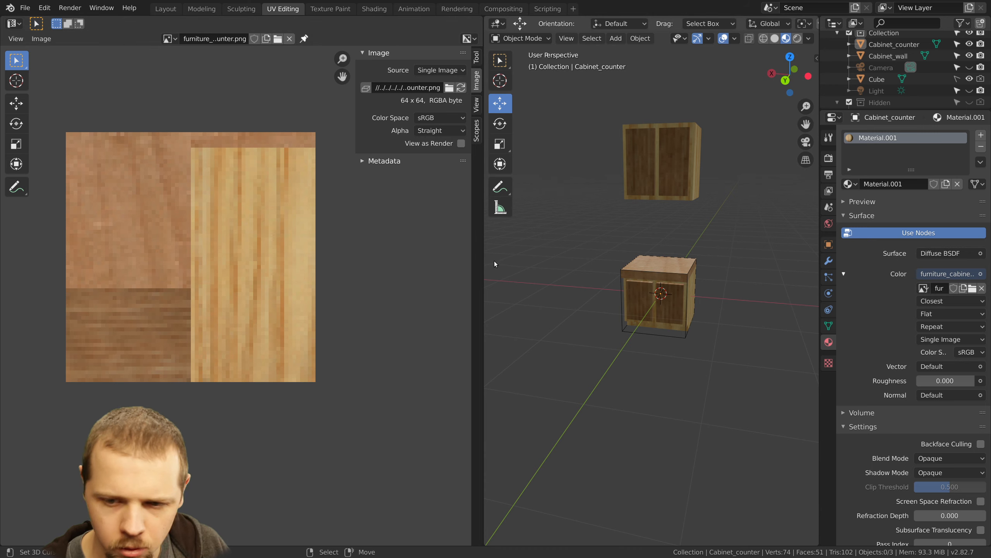
pyautogui.moveTo(621, 257); pyautogui.dragTo(589, 266, button='middle')
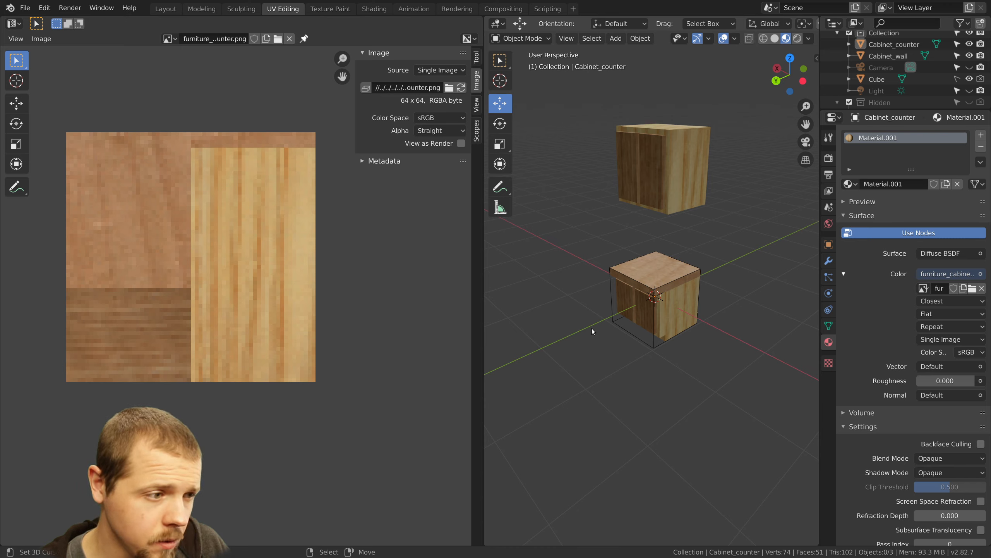
pyautogui.moveTo(584, 301); pyautogui.dragTo(588, 298, button='middle')
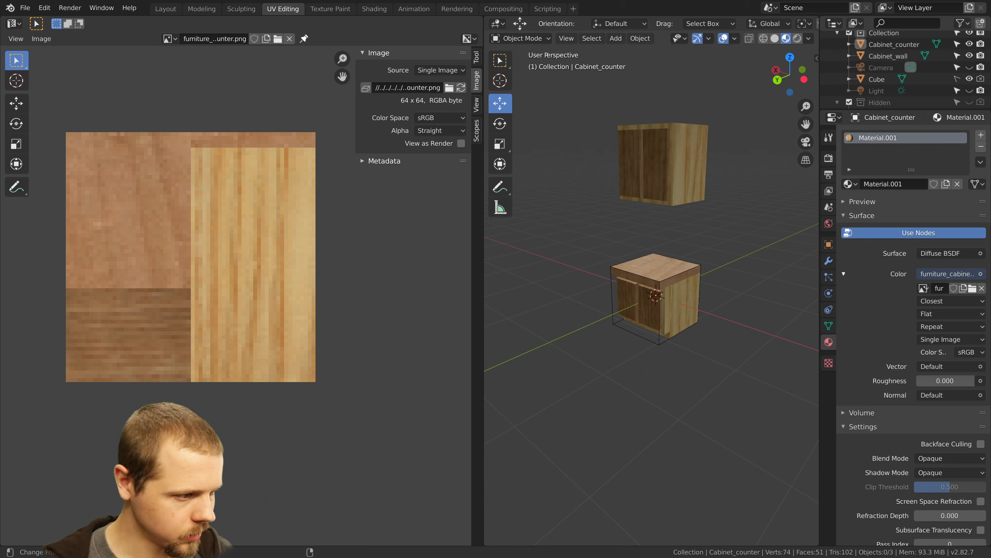
pyautogui.moveTo(648, 285); pyautogui.dragTo(675, 287, button='middle')
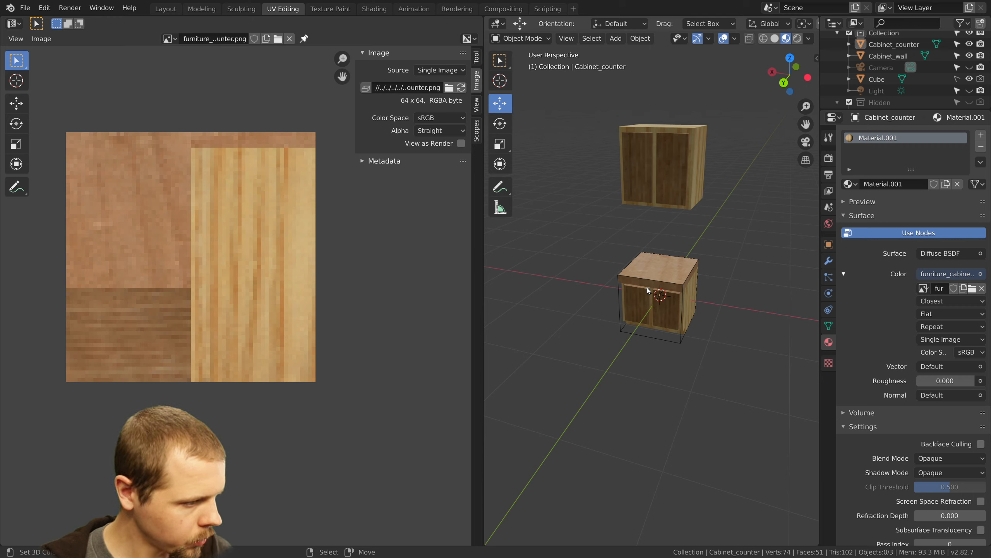
pyautogui.moveTo(648, 291); pyautogui.dragTo(625, 278, button='middle')
# Lower the wall cabinet with snapping and move it to the Hidden collection
pyautogui.rightClick(635, 177)
pyautogui.keyDown('shift'); pyautogui.rightClick(662, 271); pyautogui.keyUp('shift')
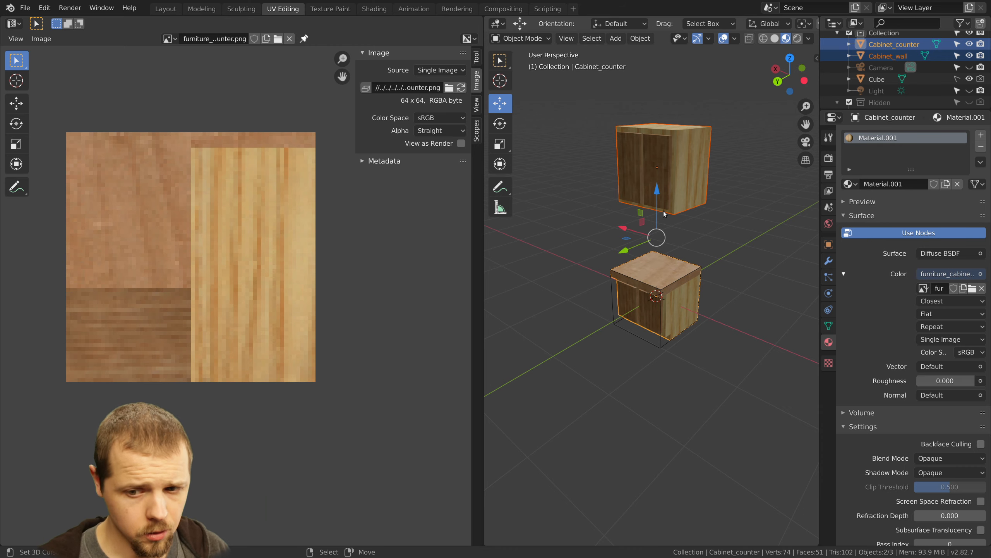
pyautogui.scroll(1, 665, 177)
pyautogui.rightClick(666, 178)
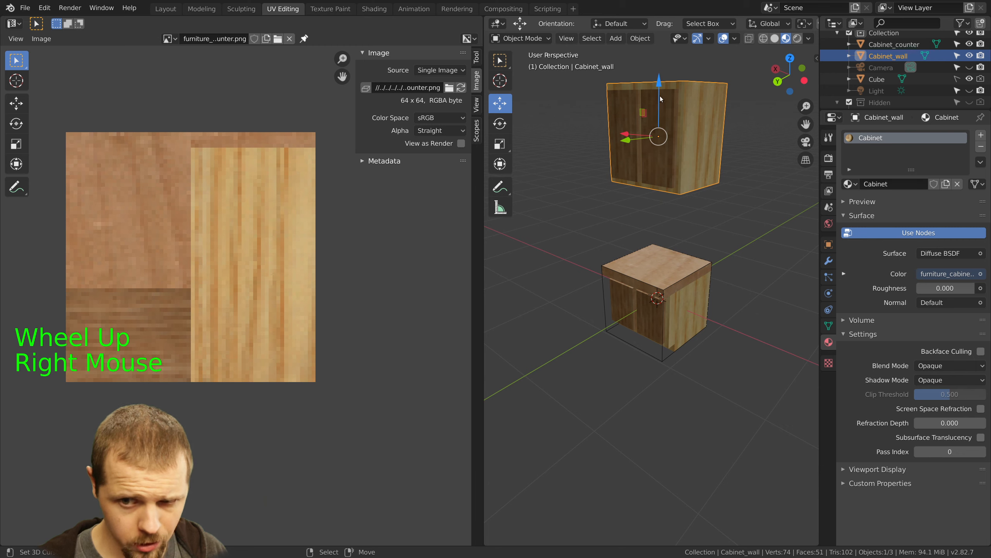
pyautogui.keyDown('ctrl'); pyautogui.moveTo(659, 115); pyautogui.dragTo(684, 301); pyautogui.keyUp('ctrl')
pyautogui.press('m')
pyautogui.click(677, 306)
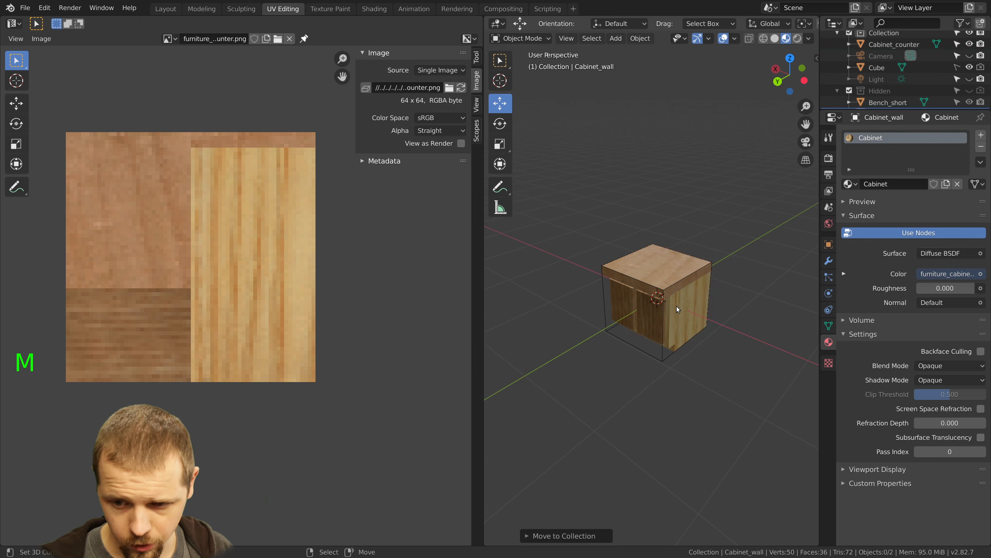
# Move the counter cabinet to the Hidden collection
pyautogui.rightClick(673, 297)
pyautogui.press('m')
pyautogui.click(672, 297)
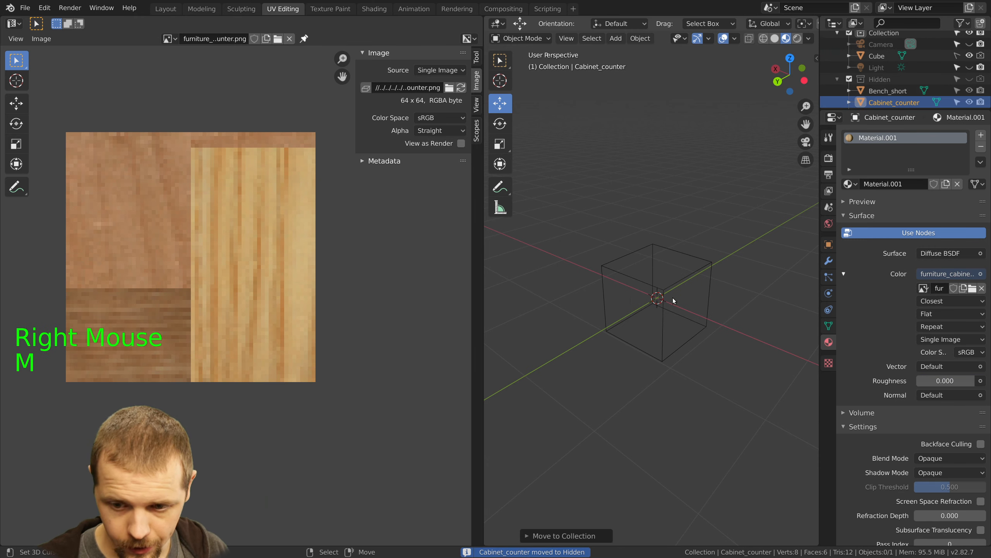
# Show only the Hidden collection and move the counter cabinet to a free spot behind the row of chests
pyautogui.press('2')
pyautogui.scroll(-2, 659, 309)
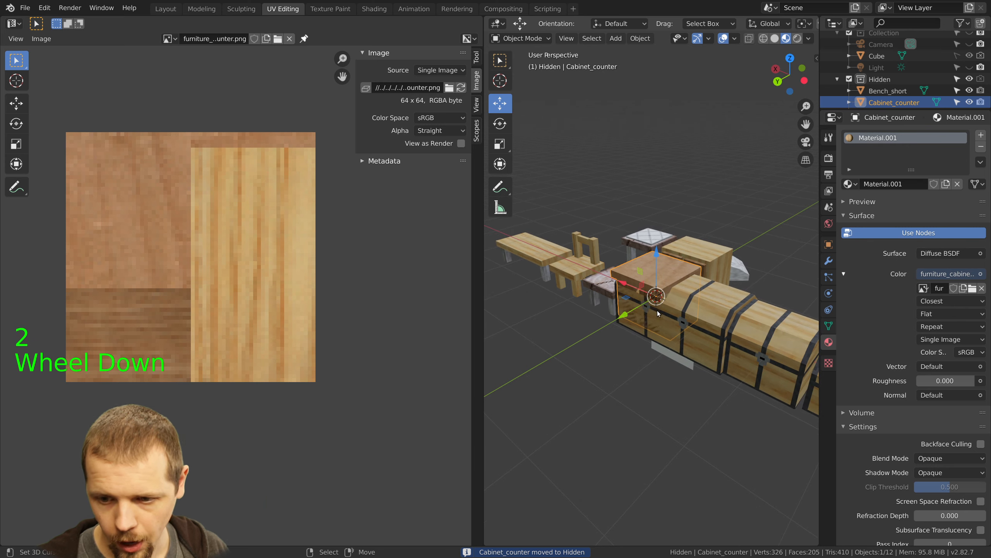
pyautogui.keyDown('ctrl'); pyautogui.moveTo(627, 312); pyautogui.dragTo(691, 278); pyautogui.keyUp('ctrl')
pyautogui.scroll(-2, 748, 279)
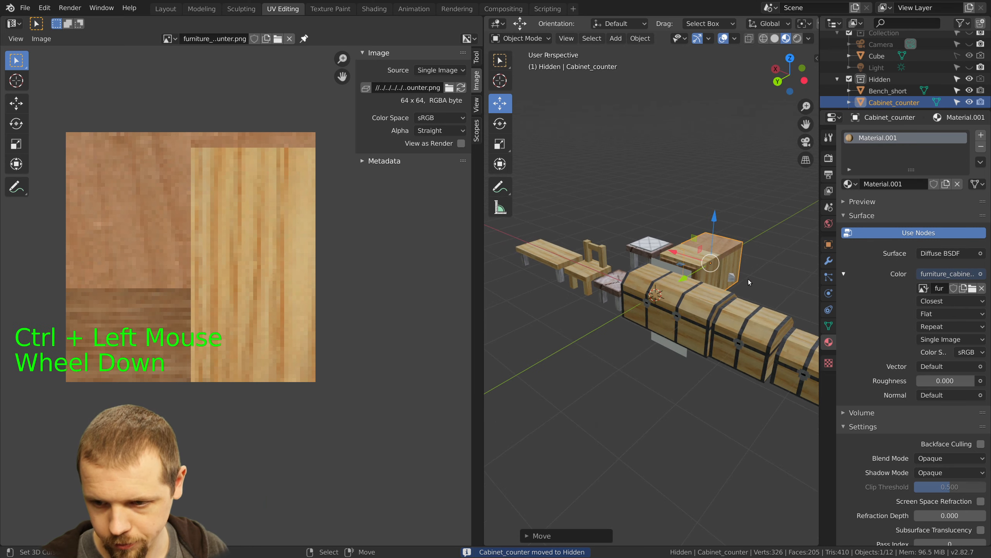
pyautogui.moveTo(748, 279); pyautogui.dragTo(613, 288, button='middle')
pyautogui.keyDown('ctrl'); pyautogui.moveTo(676, 365); pyautogui.dragTo(593, 352); pyautogui.keyUp('ctrl')
pyautogui.keyDown('ctrl'); pyautogui.moveTo(679, 367); pyautogui.dragTo(611, 375); pyautogui.keyUp('ctrl')
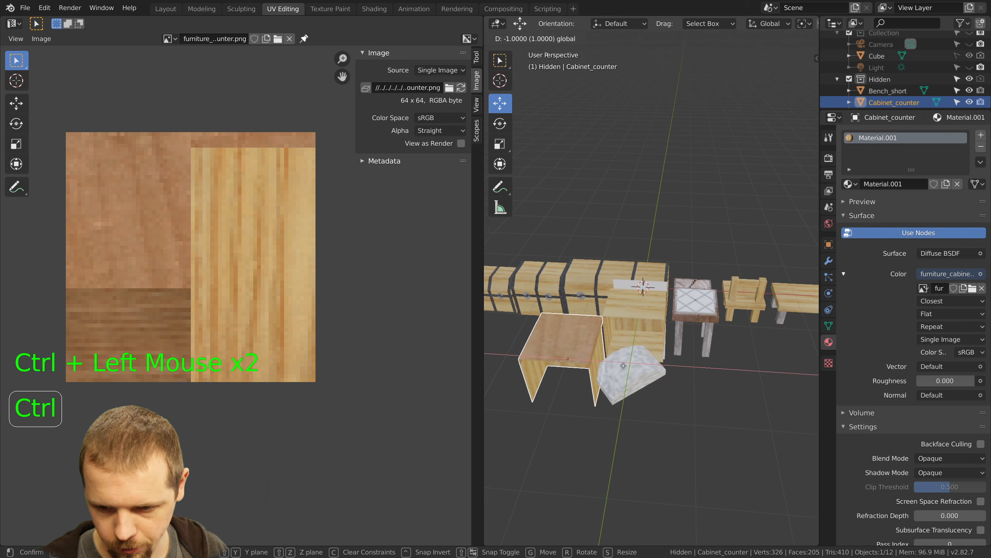
pyautogui.moveTo(611, 376); pyautogui.dragTo(696, 388, button='middle')
pyautogui.moveTo(696, 359)
pyautogui.keyDown('ctrl'); pyautogui.mouseDown()
pyautogui.moveTo(675, 342)
pyautogui.moveTo(682, 366)
pyautogui.mouseUp(); pyautogui.keyUp('ctrl')
pyautogui.moveTo(681, 366); pyautogui.dragTo(700, 284, button='middle')
pyautogui.keyDown('ctrl'); pyautogui.moveTo(687, 268); pyautogui.dragTo(724, 280); pyautogui.keyUp('ctrl')
pyautogui.keyDown('shift'); pyautogui.moveTo(724, 279); pyautogui.dragTo(631, 291, button='middle'); pyautogui.keyUp('shift')
# Move the wall cabinet directly beside the counter cabinet and deselect everything
pyautogui.rightClick(562, 302)
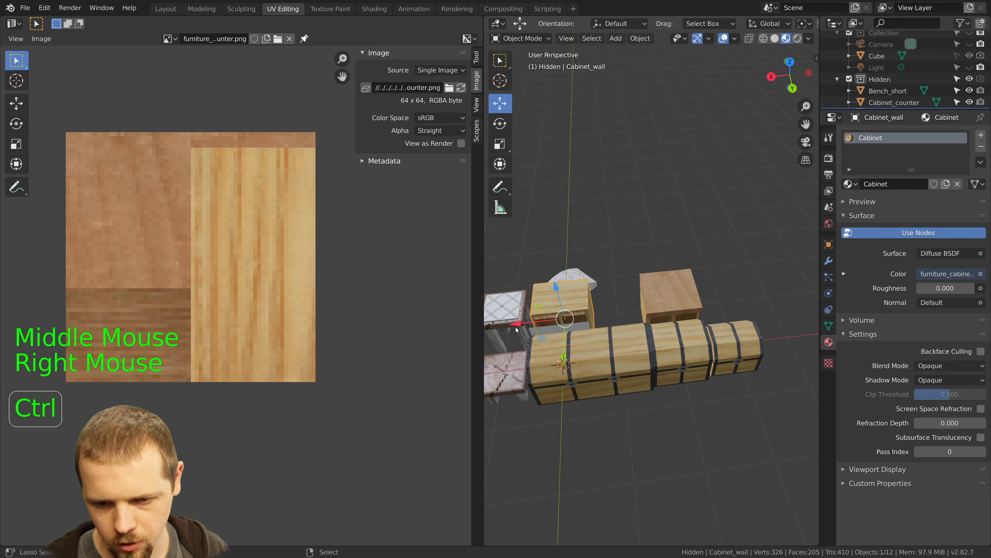
pyautogui.keyDown('ctrl'); pyautogui.moveTo(538, 324); pyautogui.dragTo(598, 331); pyautogui.keyUp('ctrl')
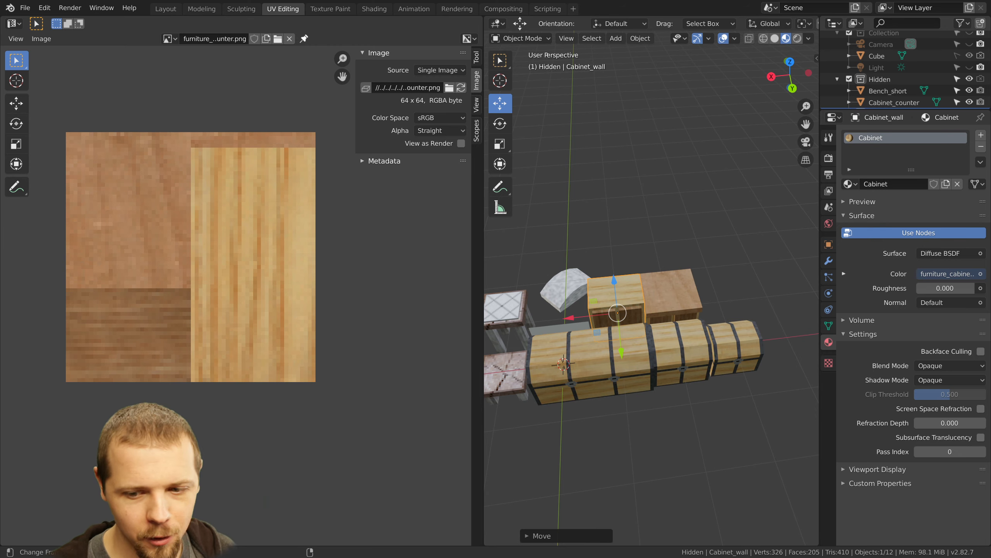
pyautogui.moveTo(680, 369); pyautogui.dragTo(646, 317, button='middle')
pyautogui.press('a')
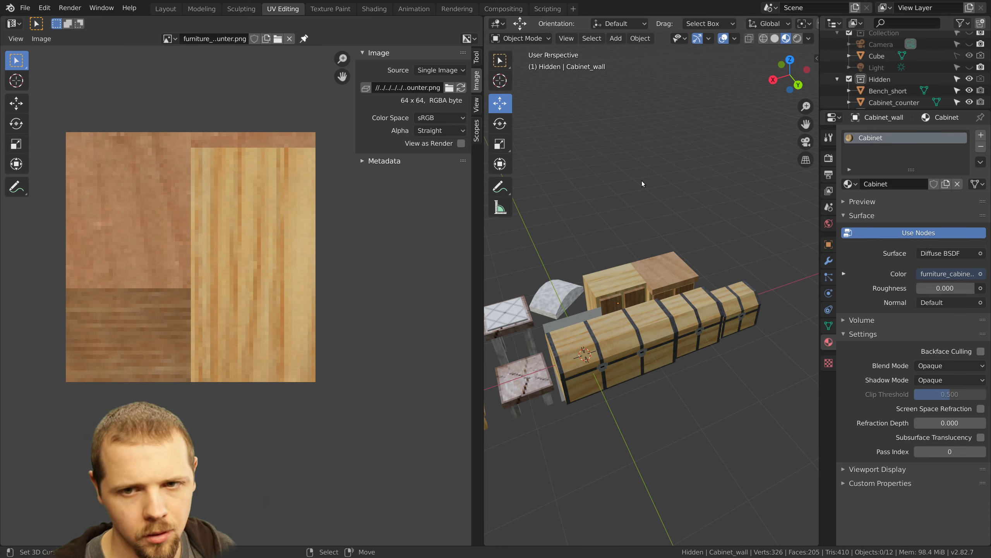
# Examine the whole furniture set, including the cabinets, chests, stools, chair and bench, from several angles
pyautogui.scroll(2, 641, 176)
pyautogui.moveTo(641, 203)
pyautogui.keyDown('shift'); pyautogui.mouseDown(button='middle')
pyautogui.moveTo(646, 188)
pyautogui.moveTo(683, 195)
pyautogui.moveTo(655, 190)
pyautogui.mouseUp(button='middle'); pyautogui.keyUp('shift')
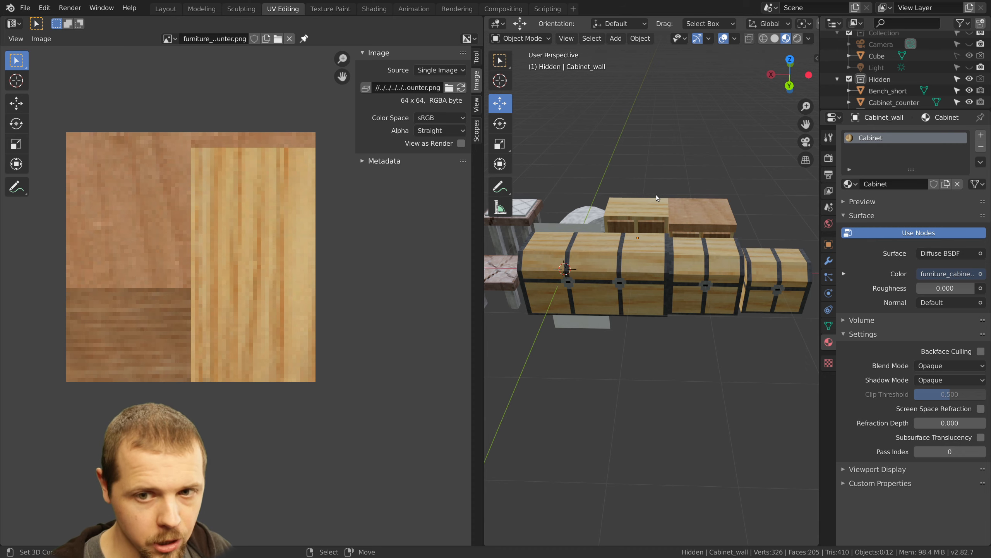
pyautogui.moveTo(639, 211); pyautogui.dragTo(643, 235, button='middle')
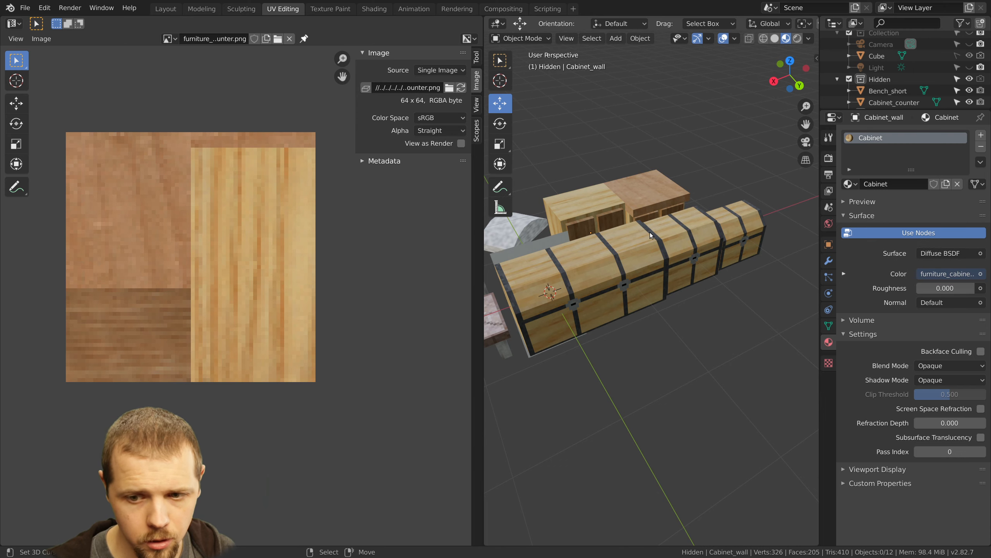
pyautogui.moveTo(649, 232); pyautogui.dragTo(630, 248, button='middle')
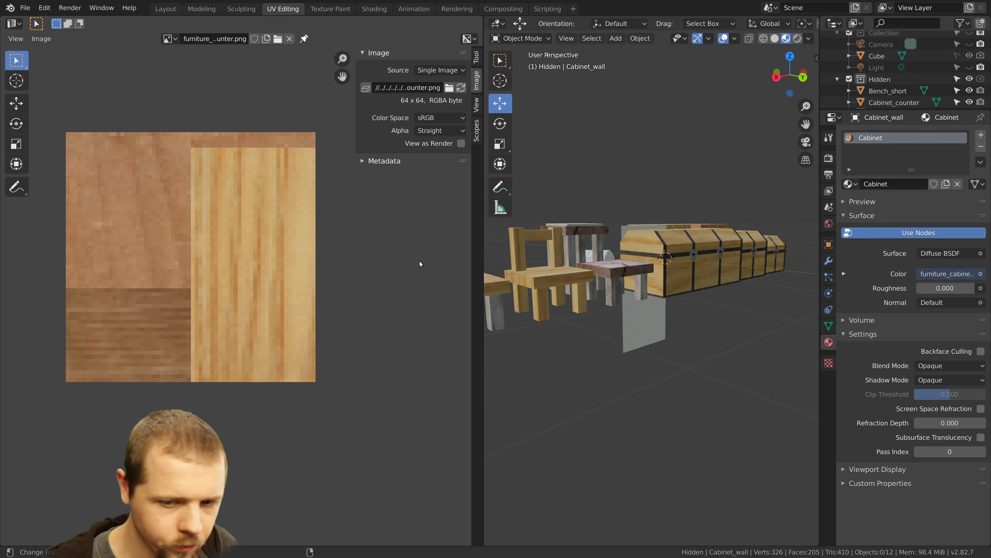
pyautogui.moveTo(623, 256); pyautogui.dragTo(715, 256, button='middle')
pyautogui.scroll(-2, 595, 267)
pyautogui.scroll(-1, 595, 267)
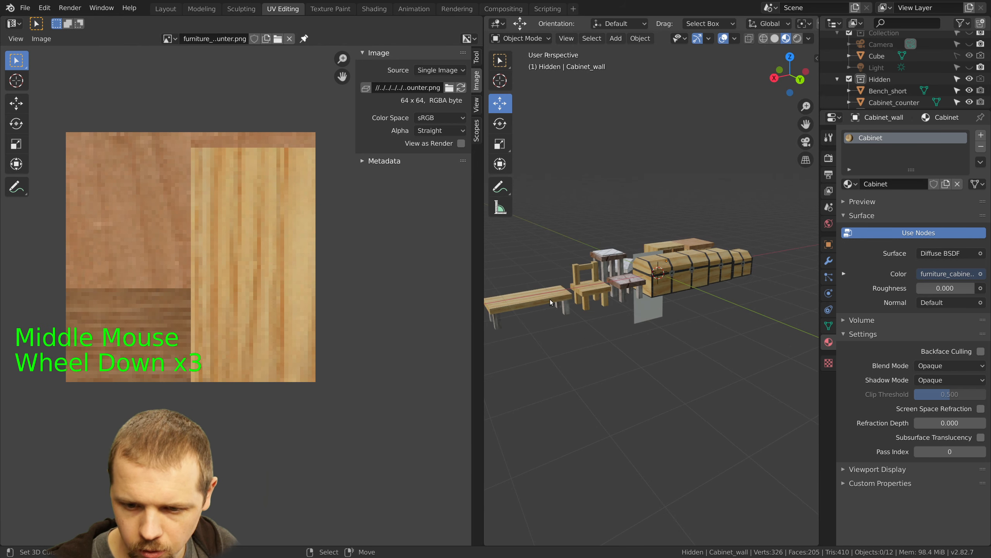
# Move the short bench from the Hidden collection to the main Collection and show only that collection
pyautogui.rightClick(543, 298)
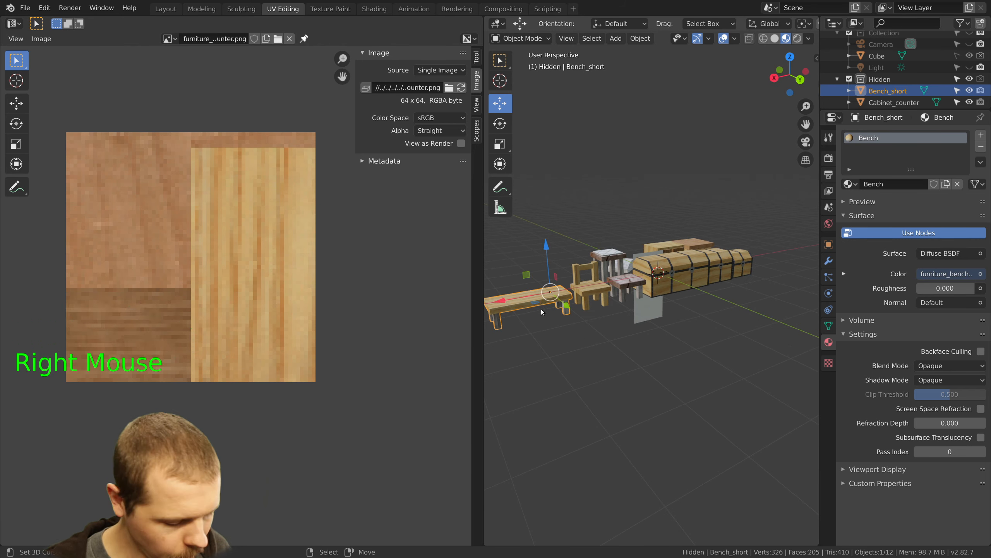
pyautogui.keyDown('shift'); pyautogui.moveTo(542, 310); pyautogui.dragTo(659, 297, button='middle'); pyautogui.keyUp('shift')
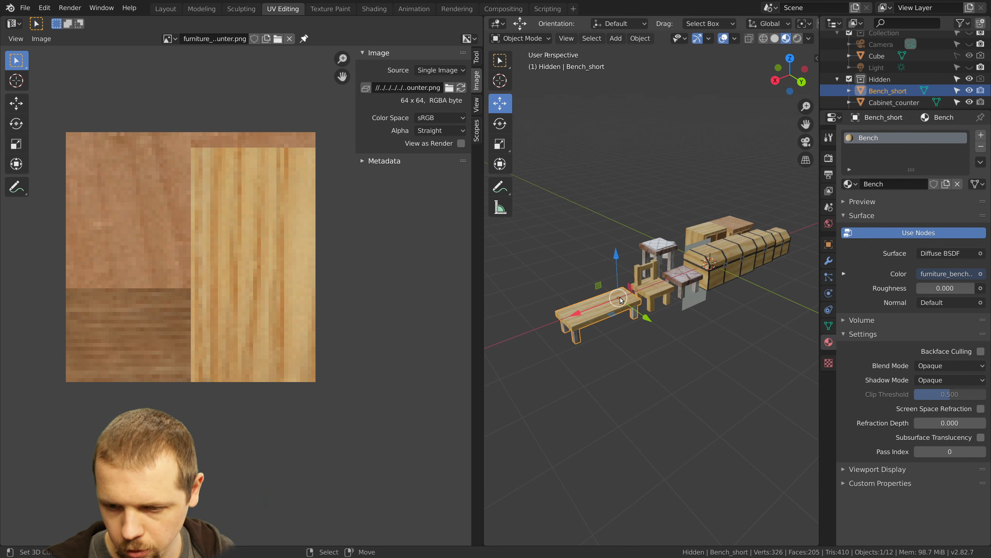
pyautogui.moveTo(603, 305)
pyautogui.mouseDown(button='middle')
pyautogui.moveTo(565, 298)
pyautogui.moveTo(599, 313)
pyautogui.mouseUp(button='middle')
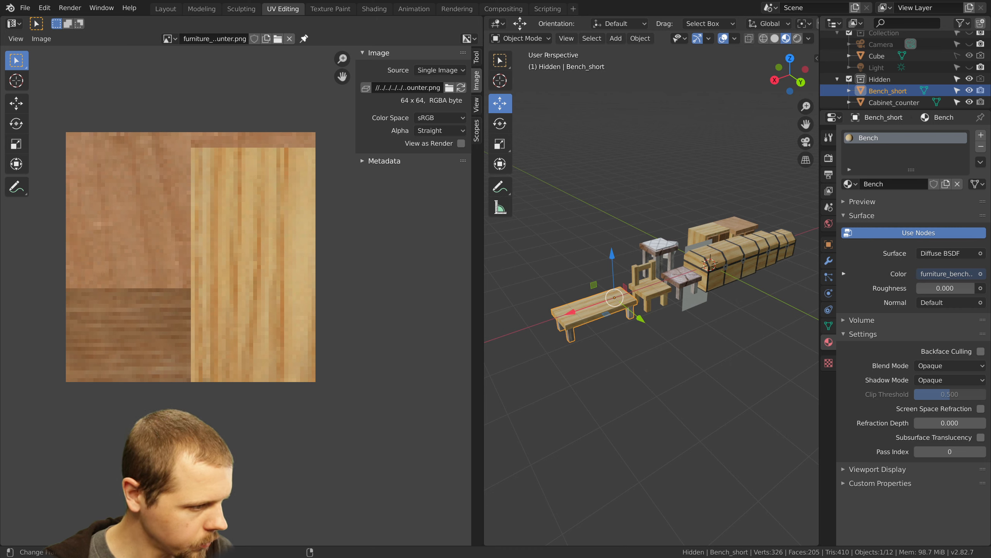
pyautogui.rightClick(592, 304)
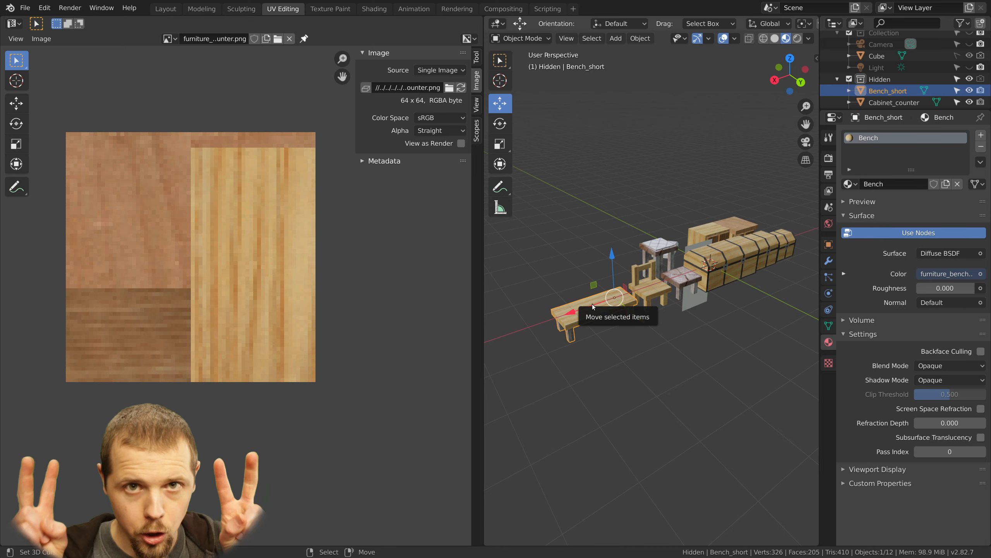
pyautogui.press('m')
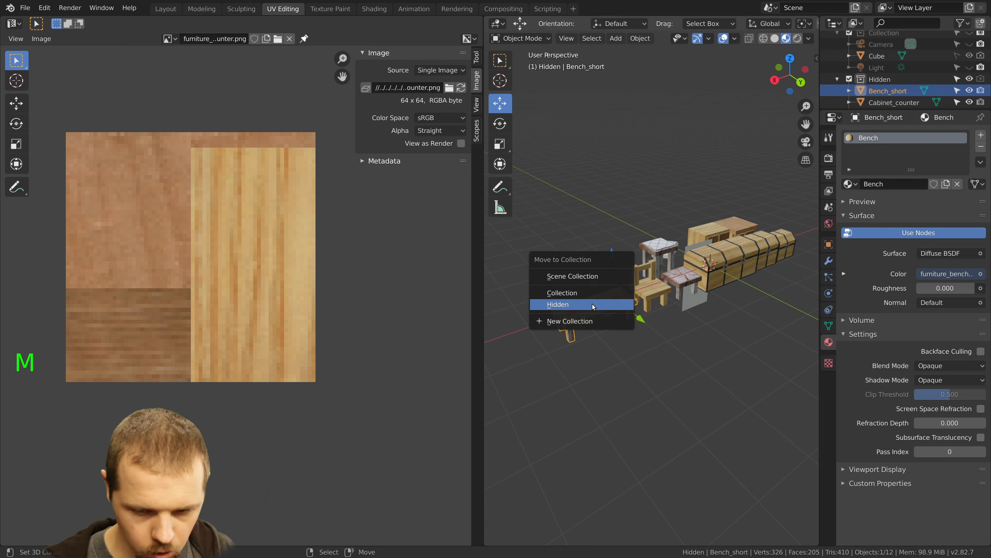
pyautogui.click(594, 294)
pyautogui.press('1')
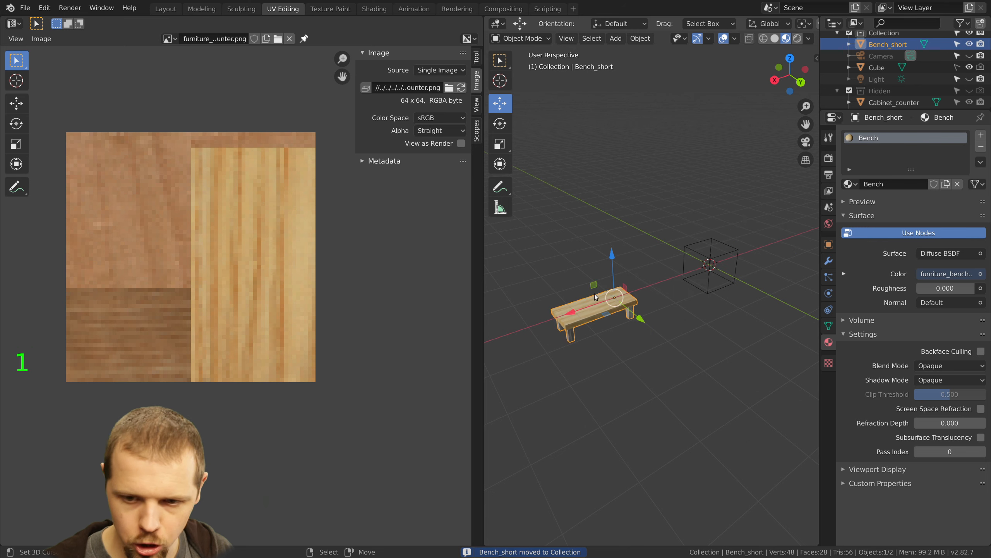
# Duplicate the short bench, place the copy beside the wireframe cube, return the original to the Hidden collection, and select the copy
pyautogui.press('a')
pyautogui.rightClick(604, 303)
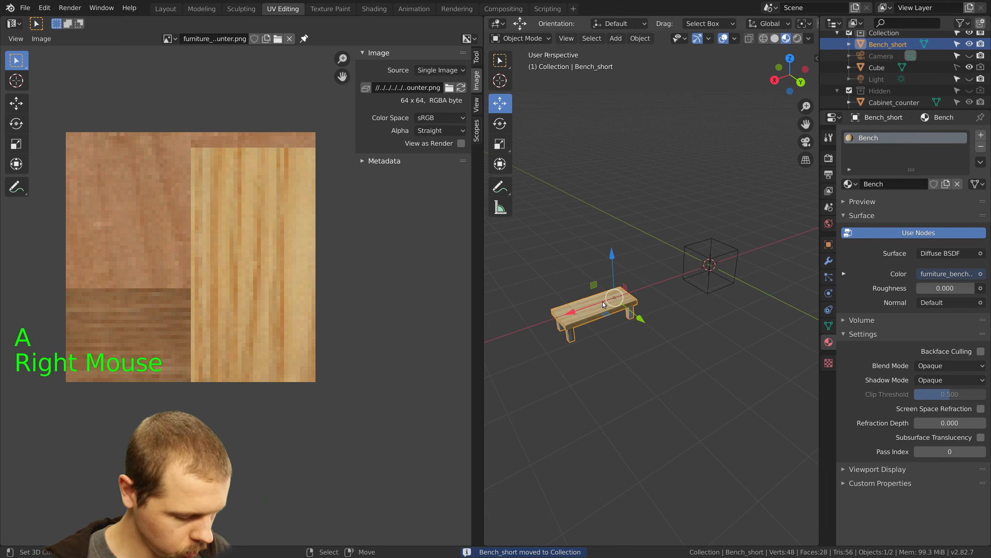
pyautogui.hotkey('shift', 'd')
pyautogui.click(698, 273)
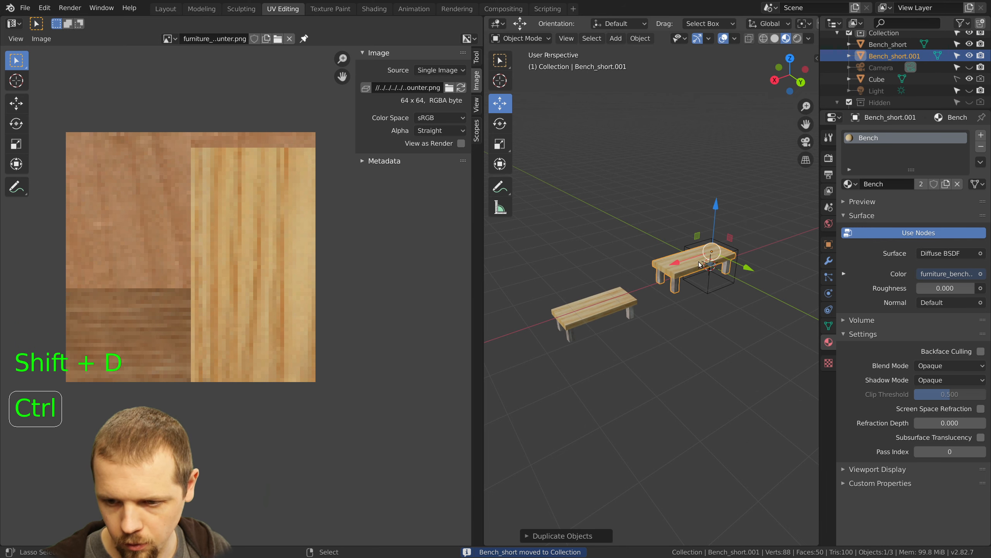
pyautogui.rightClick(597, 311)
pyautogui.press('m')
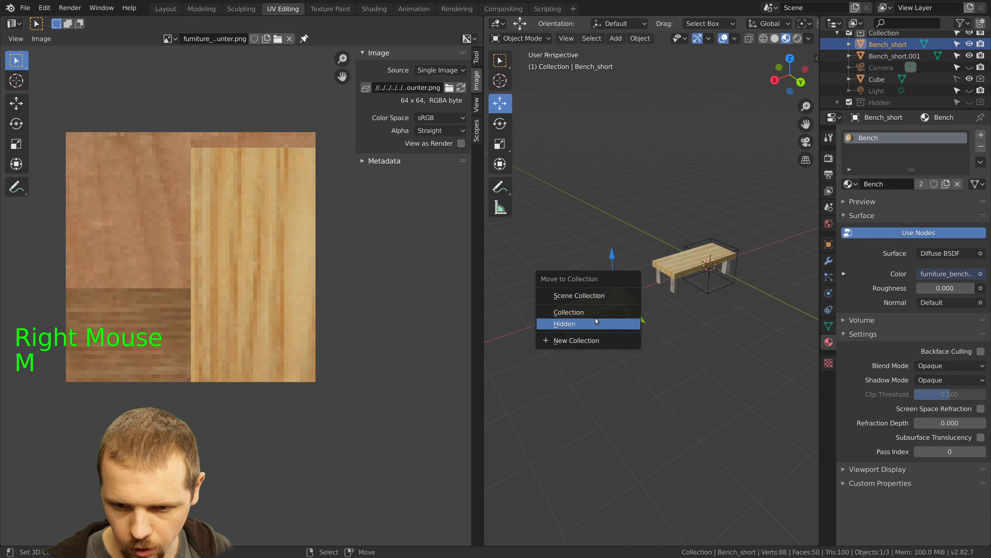
pyautogui.click(565, 324)
pyautogui.rightClick(698, 262)
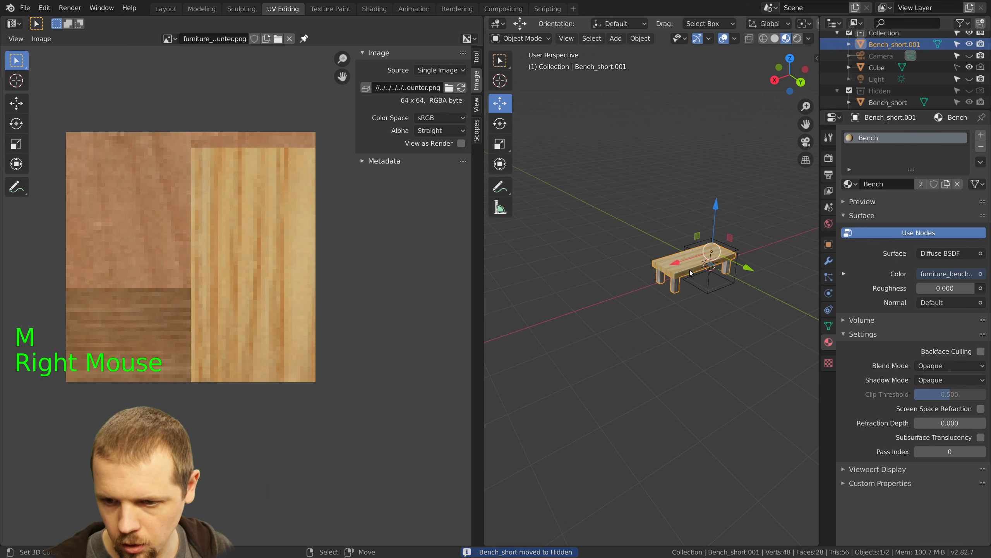
# Rename the duplicated bench object as Bench_with_back
pyautogui.doubleClick(897, 43)
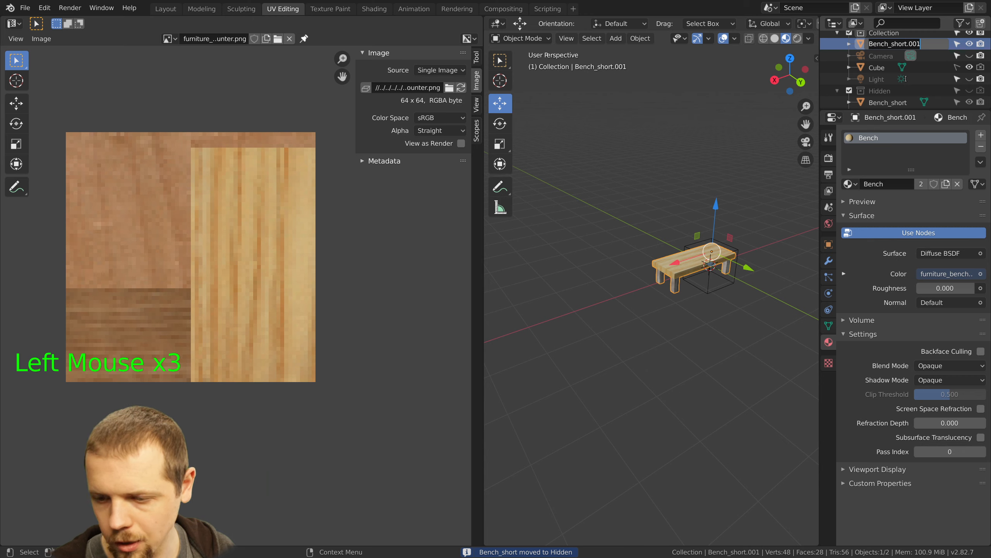
pyautogui.press('BackSpace')
pyautogui.press('BackSpace')
pyautogui.press('BackSpace')
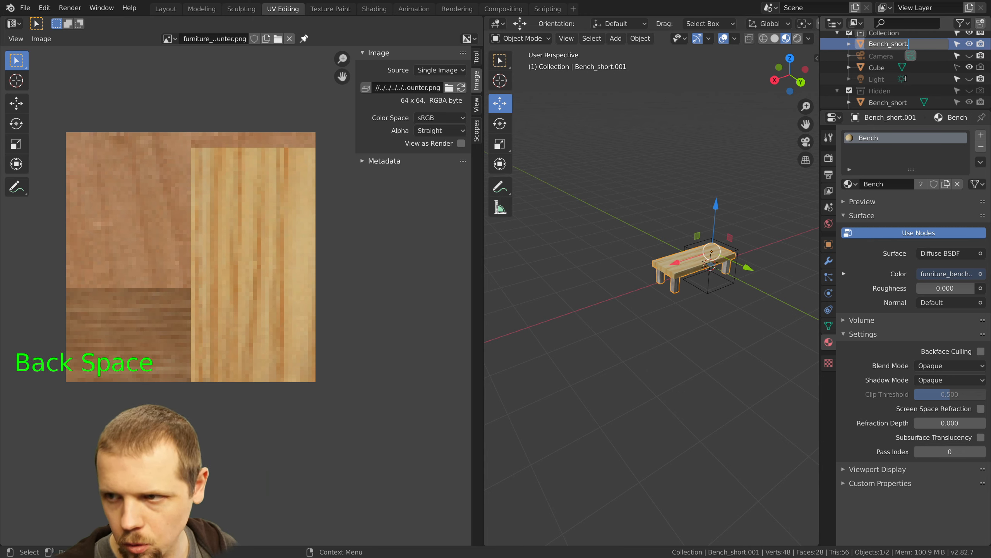
pyautogui.press('BackSpace')
pyautogui.press('BackSpace')
pyautogui.press('BackSpace')
pyautogui.press('BackSpace')
pyautogui.press('BackSpace')
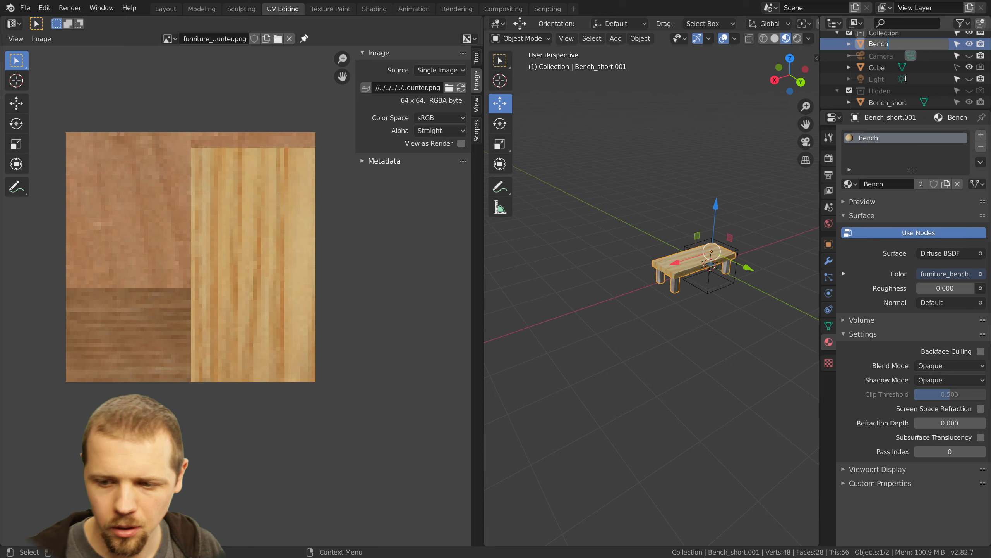
pyautogui.write('_with_back')
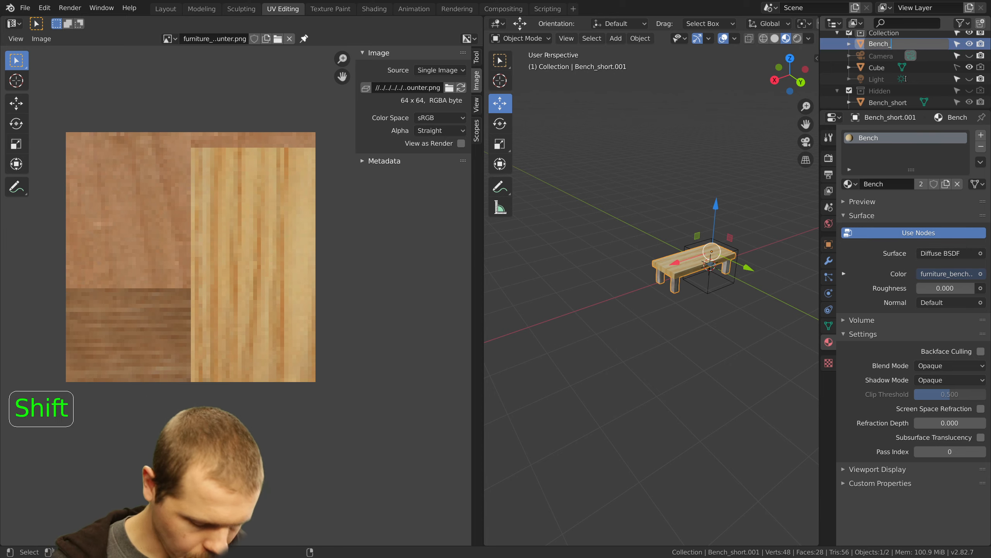
pyautogui.press('Return')
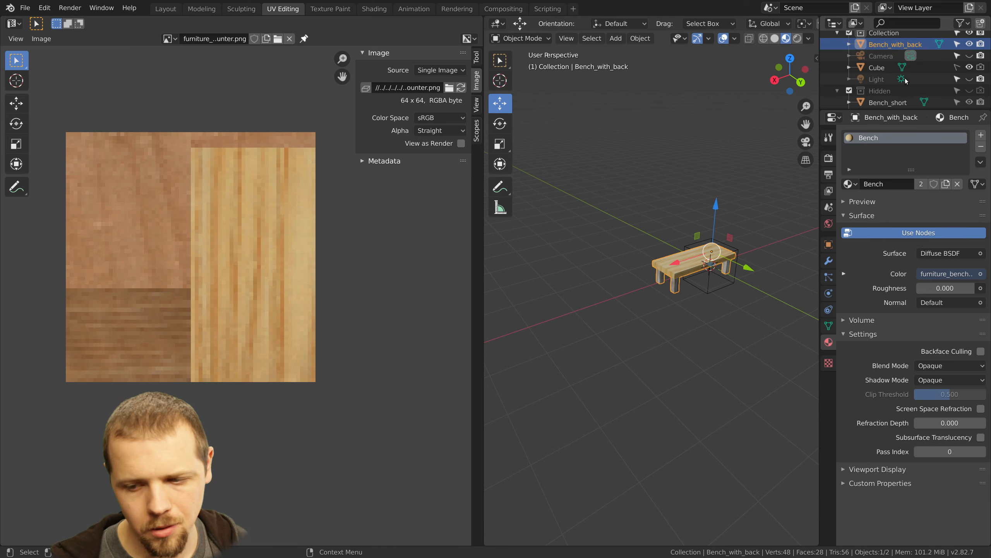
# Move the new bench with grid snapping so its origin sits on the world origin in the side and top views
pyautogui.press('KP_3')
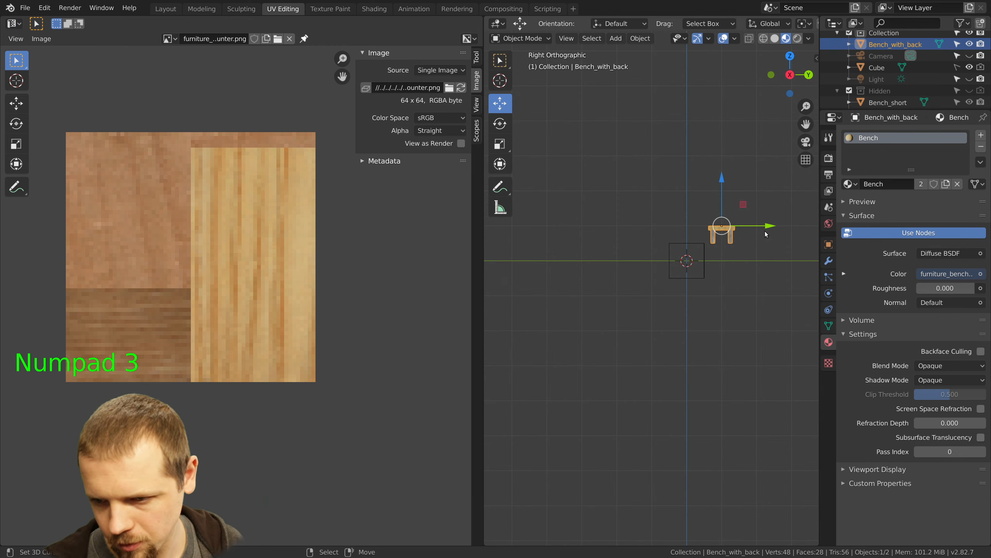
pyautogui.press('g')
pyautogui.keyDown('ctrl'); pyautogui.click(705, 268); pyautogui.keyUp('ctrl')
pyautogui.scroll(4, 706, 269)
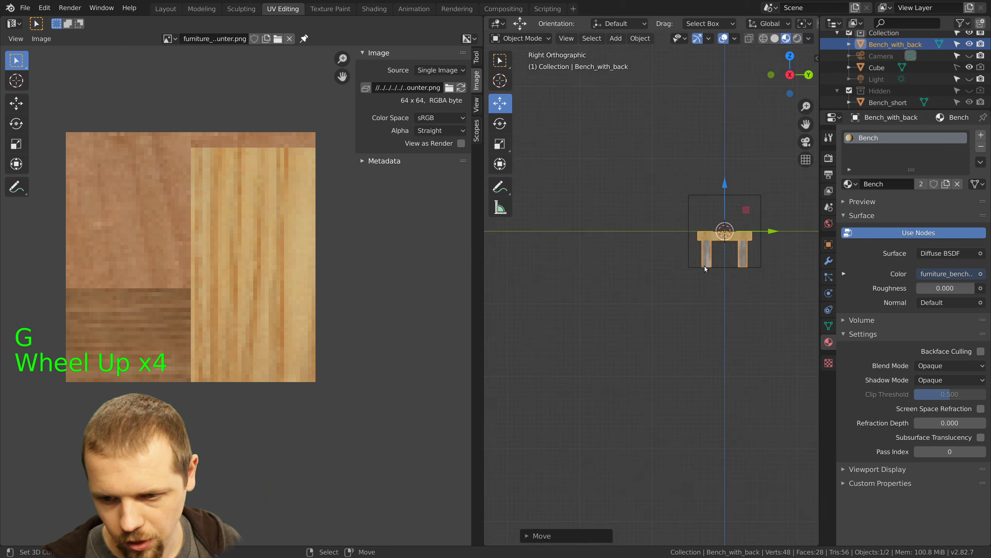
pyautogui.scroll(1, 706, 268)
pyautogui.moveTo(706, 269); pyautogui.dragTo(679, 280, button='middle')
pyautogui.scroll(-3, 669, 285)
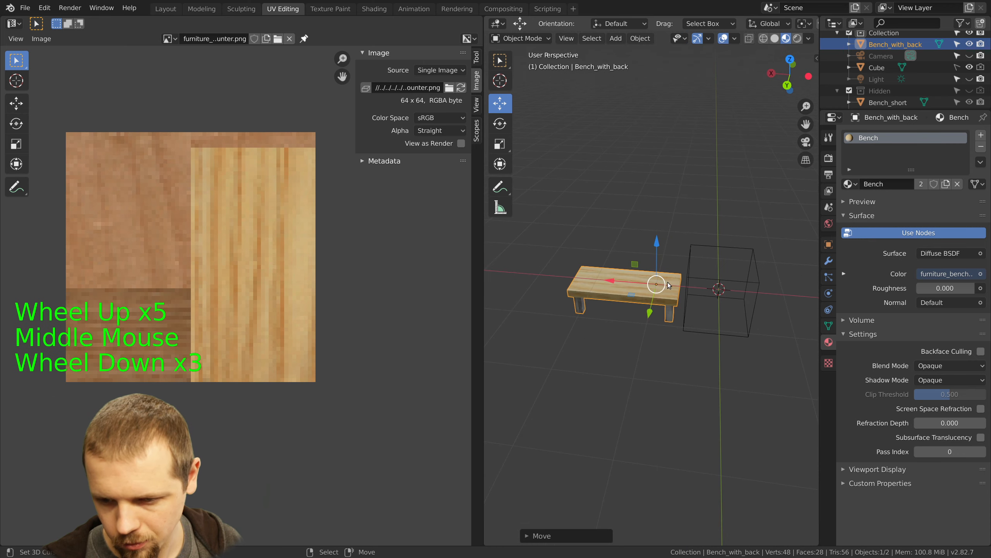
pyautogui.click(199, 9)
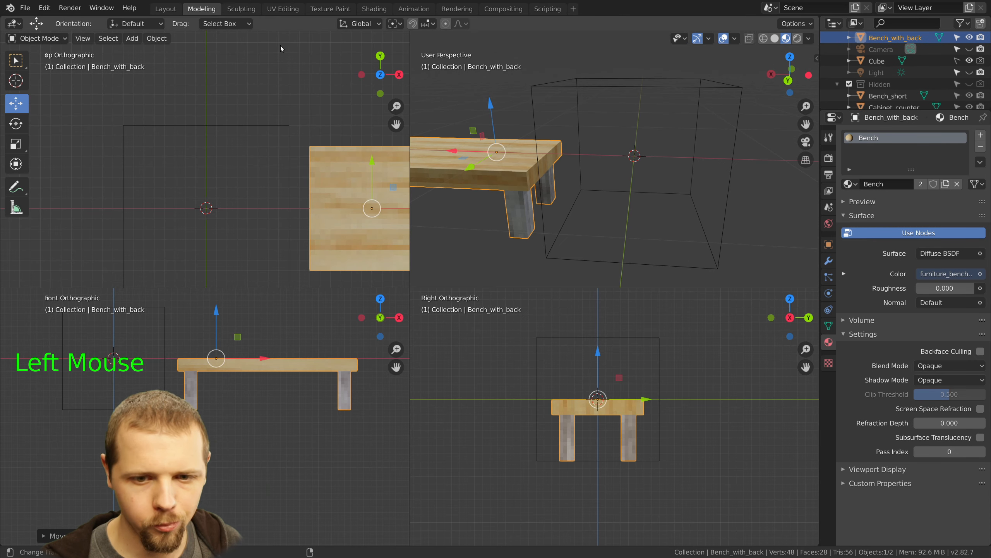
pyautogui.scroll(-4, 320, 199)
pyautogui.keyDown('ctrl'); pyautogui.moveTo(285, 183); pyautogui.dragTo(246, 178); pyautogui.keyUp('ctrl')
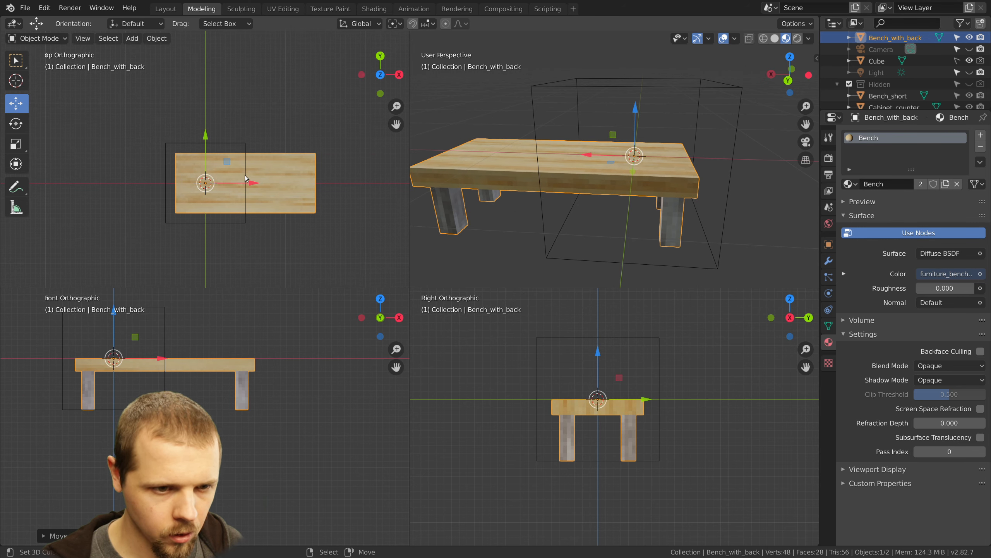
# Deepen the bench seat slightly by moving its long front face outward along the Y axis with snapping
pyautogui.scroll(1, 246, 178)
pyautogui.moveTo(585, 175); pyautogui.dragTo(502, 189, button='middle')
pyautogui.scroll(-2, 622, 205)
pyautogui.moveTo(668, 207); pyautogui.dragTo(513, 188, button='middle')
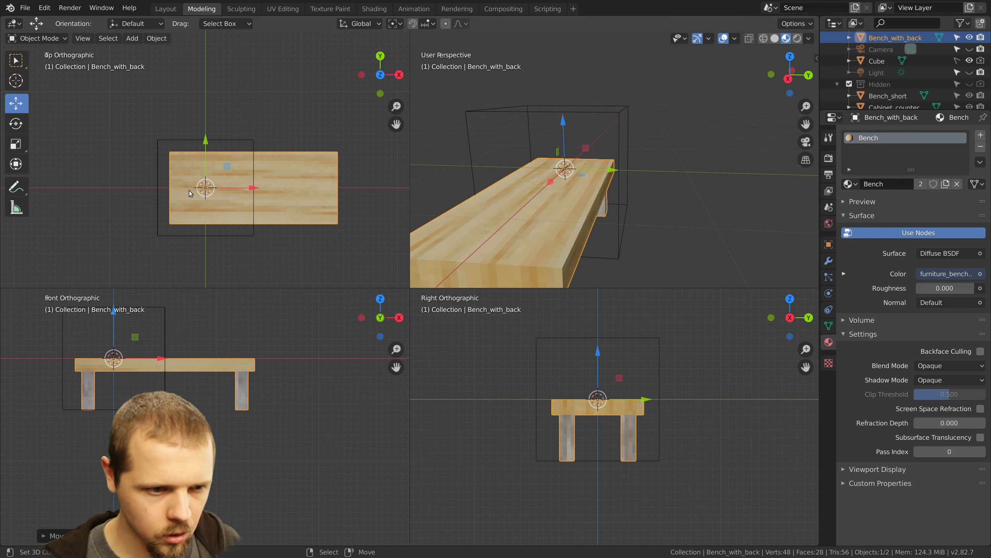
pyautogui.scroll(-1, 494, 217)
pyautogui.keyDown('shift'); pyautogui.moveTo(494, 217); pyautogui.dragTo(595, 187, button='middle'); pyautogui.keyUp('shift')
pyautogui.press('Tab')
pyautogui.rightClick(604, 166)
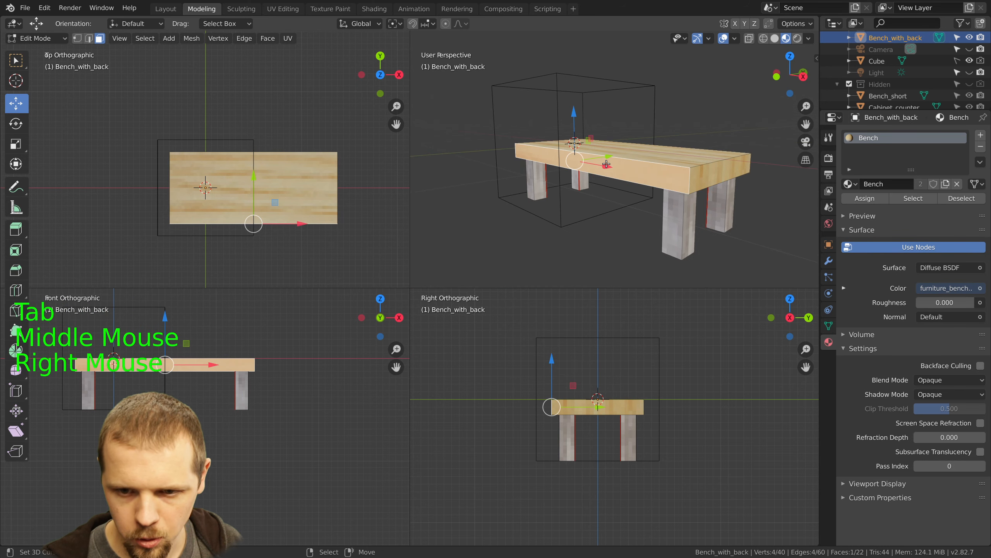
pyautogui.press('KP_0')
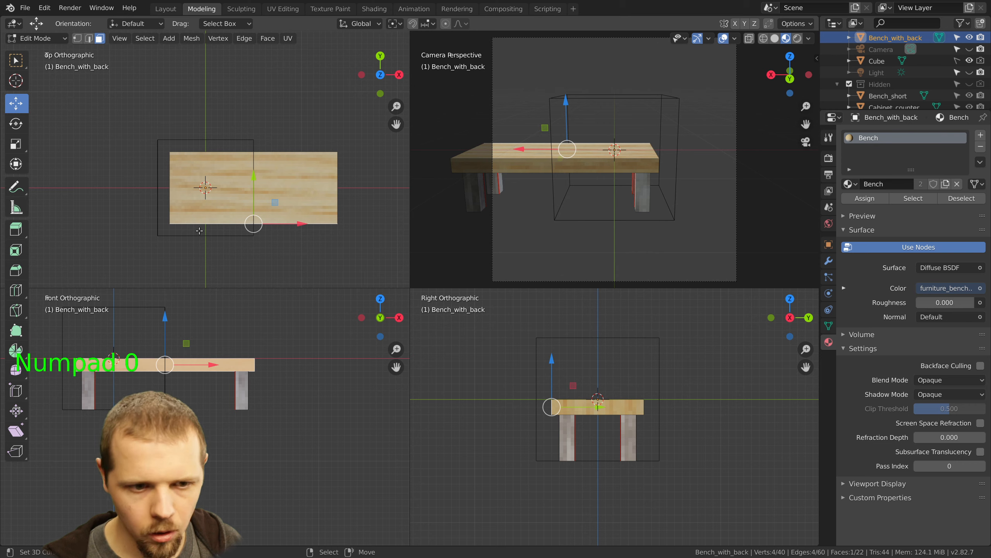
pyautogui.keyDown('ctrl'); pyautogui.moveTo(254, 177); pyautogui.dragTo(253, 182); pyautogui.keyUp('ctrl')
# Select all faces of the bench's seat board and leave the modeling workspace for UV work
pyautogui.moveTo(610, 179); pyautogui.dragTo(626, 155, button='middle')
pyautogui.rightClick(625, 155)
pyautogui.press('ctrl+KP_Add')
pyautogui.press('ctrl+KP_Add')
pyautogui.press('ctrl+KP_Add')
pyautogui.press('ctrl+KP_Add')
pyautogui.press('ctrl+KP_Add')
pyautogui.press('ctrl+KP_Add')
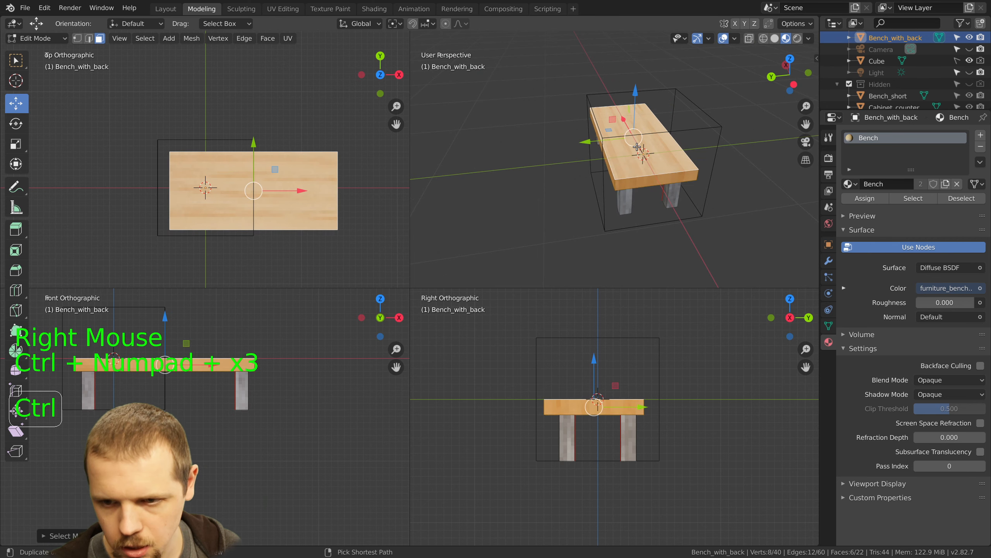
pyautogui.click(241, 8)
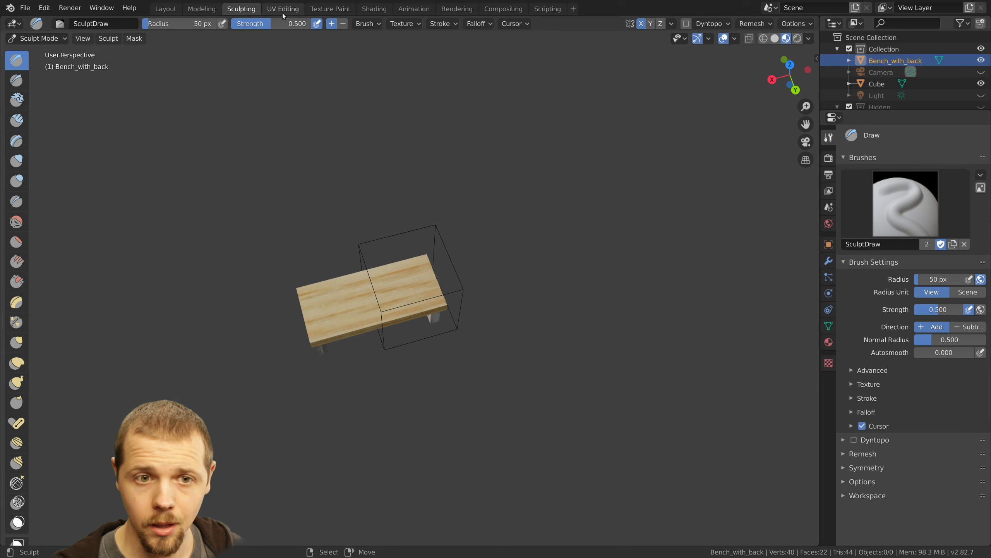
# Switch to the UV Editing workspace to work on the bench's UV layout
pyautogui.click(330, 9)
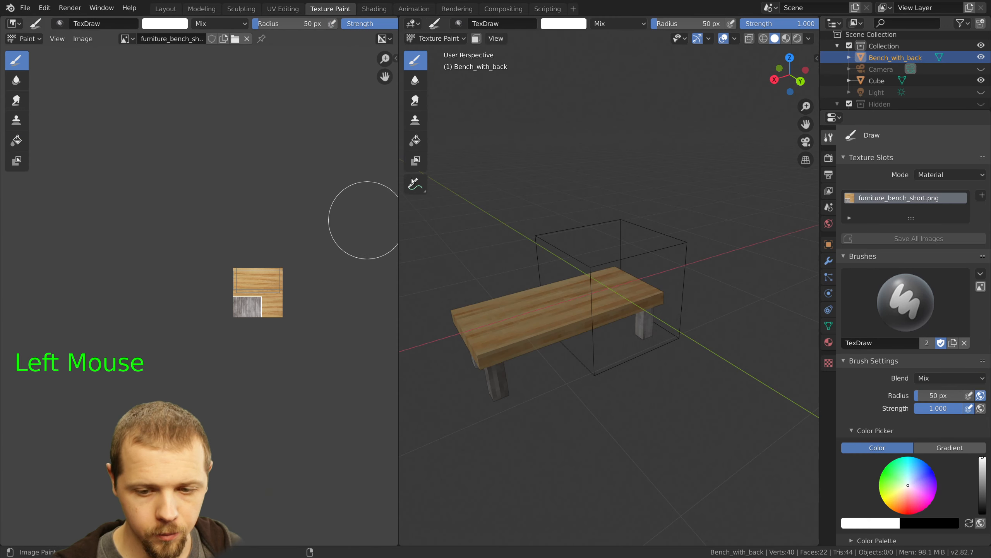
pyautogui.click(375, 9)
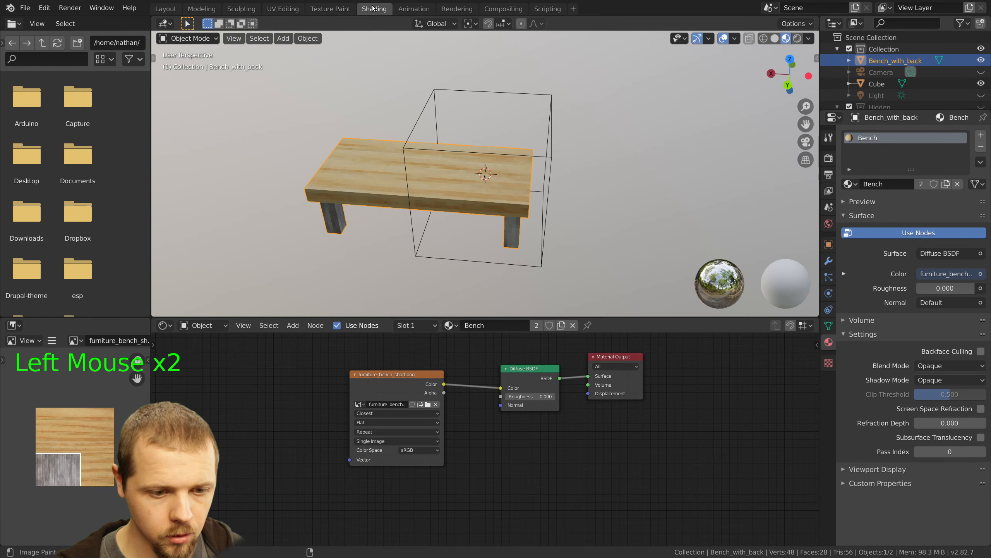
pyautogui.click(283, 8)
pyautogui.scroll(1, 178, 245)
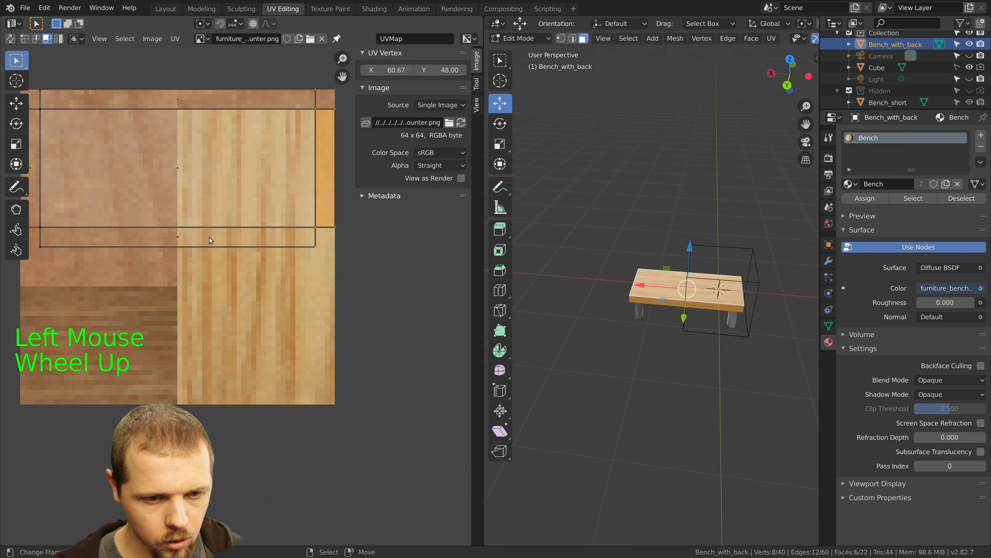
# Try to move the strip face below the bench seat's UV island downward on its own
pyautogui.keyDown('shift'); pyautogui.moveTo(88, 233); pyautogui.dragTo(136, 295, button='middle'); pyautogui.keyUp('shift')
pyautogui.press('a')
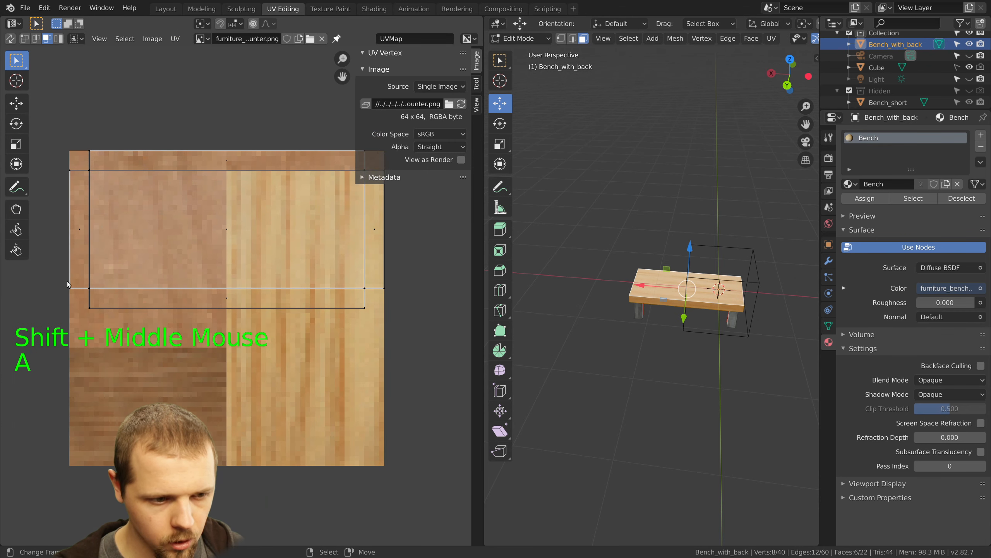
pyautogui.press('b')
pyautogui.moveTo(60, 273); pyautogui.dragTo(393, 341)
pyautogui.press('g')
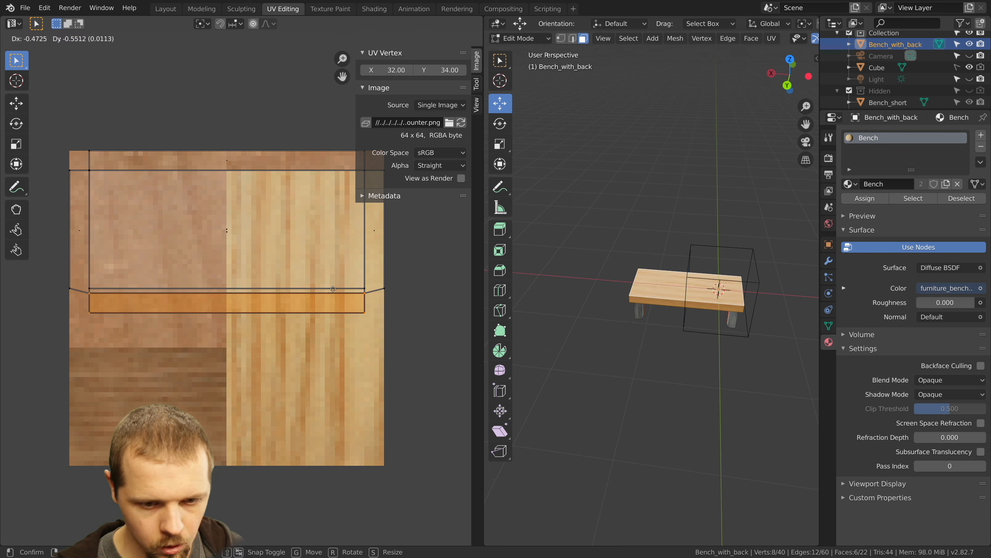
pyautogui.click(334, 289)
# In vertex selection mode, move the lower UV vertices of the seat and its front strip down by about two texture pixels
pyautogui.click(24, 38)
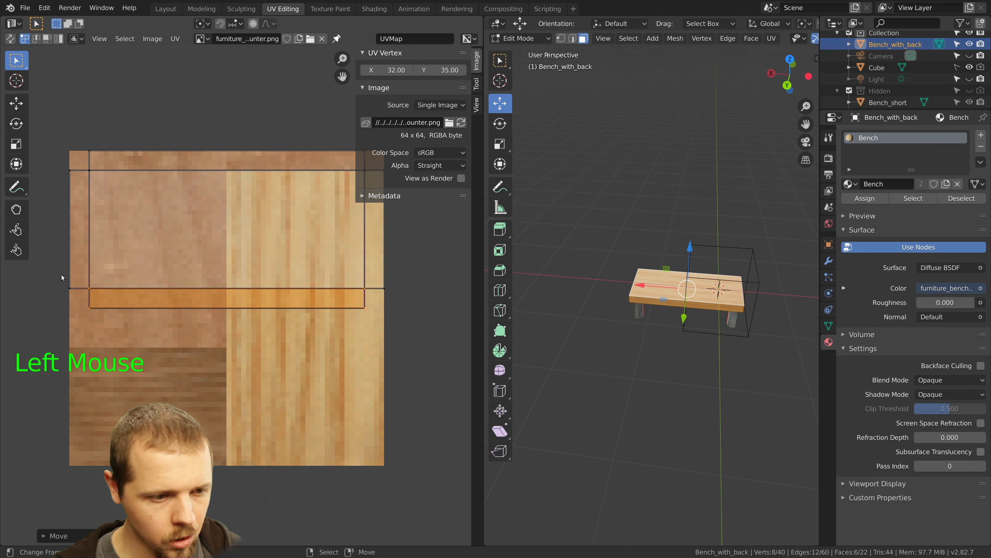
pyautogui.press('a')
pyautogui.press('b')
pyautogui.moveTo(58, 272); pyautogui.dragTo(395, 348)
pyautogui.press('g')
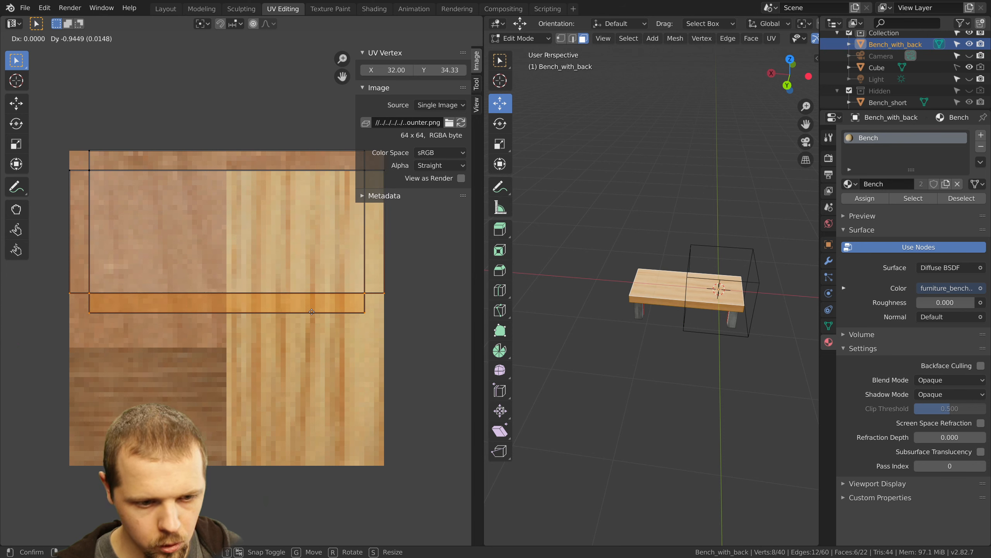
pyautogui.click(311, 318)
pyautogui.scroll(4, 695, 289)
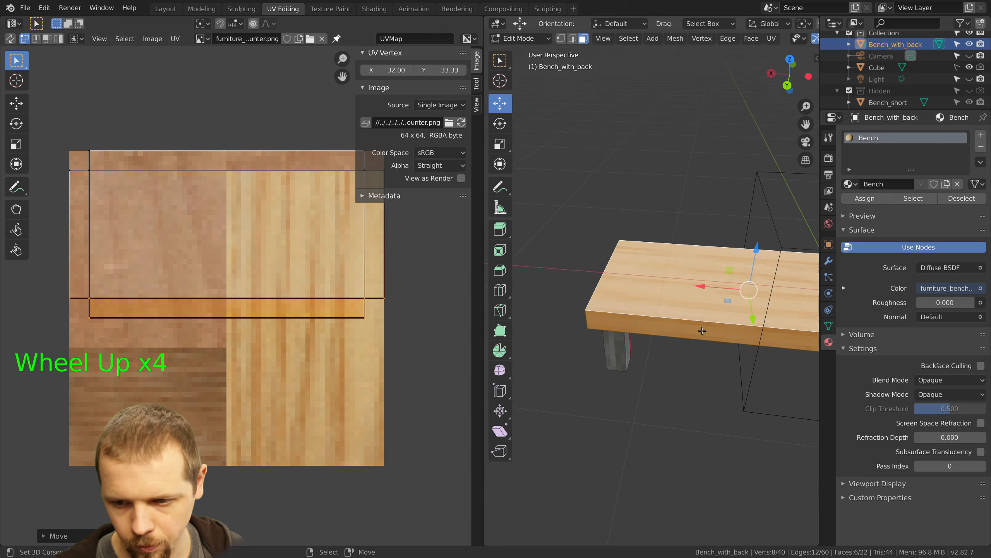
# Switch to the Modeling workspace and clear the mesh selection on the bench
pyautogui.click(241, 8)
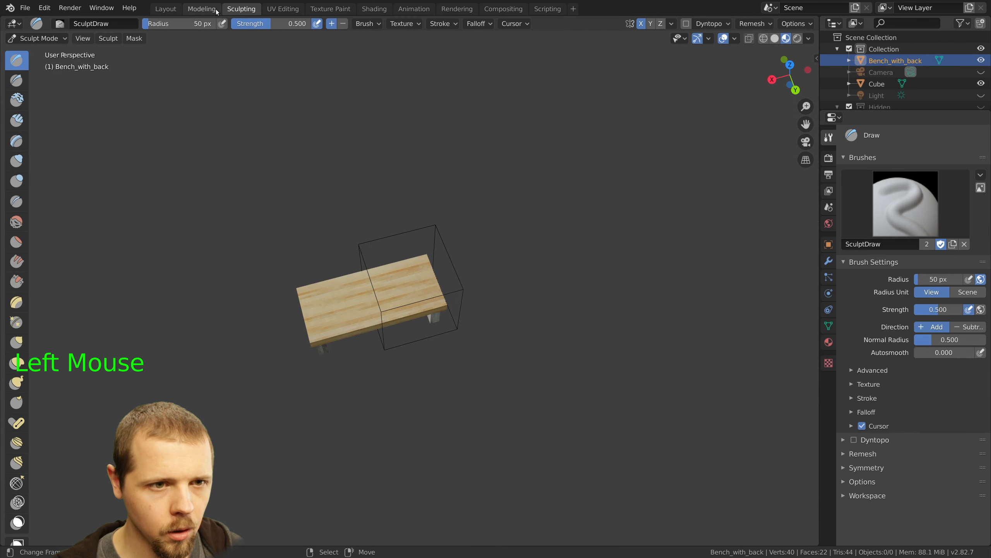
pyautogui.click(201, 8)
pyautogui.press('a')
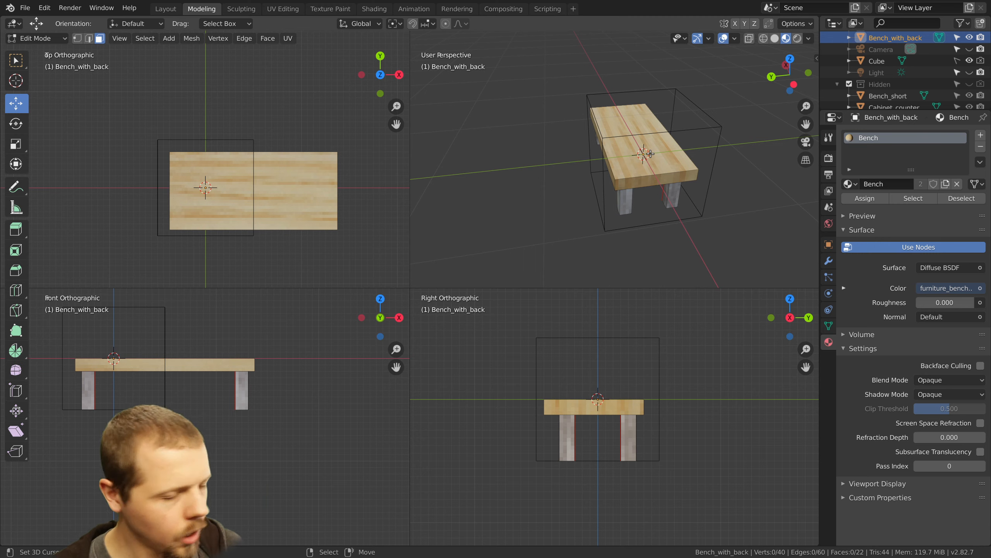
pyautogui.moveTo(650, 153); pyautogui.dragTo(544, 167, button='middle')
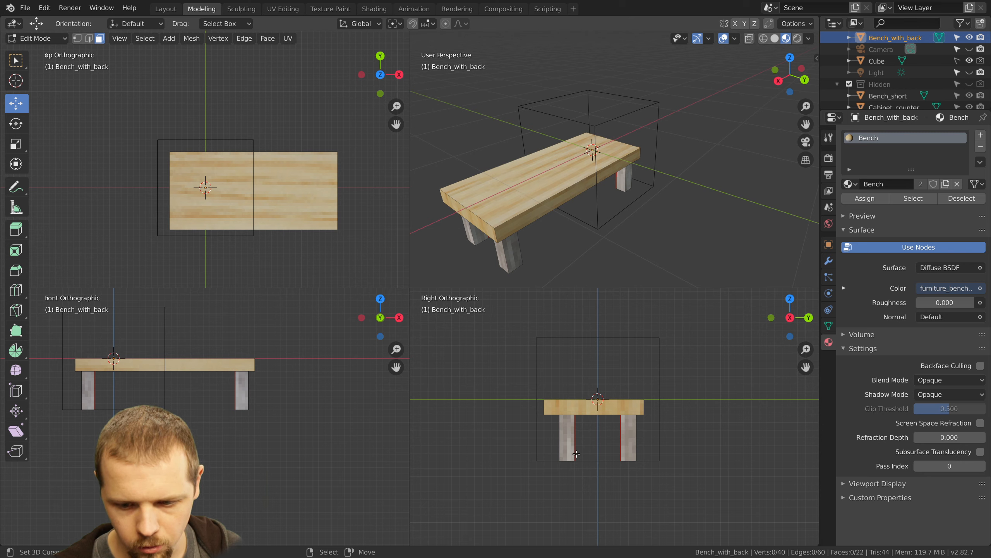
# Select the two legs on the bench's back side, growing the selection from one face on each leg
pyautogui.rightClick(567, 446)
pyautogui.moveTo(559, 230); pyautogui.dragTo(562, 196, button='middle')
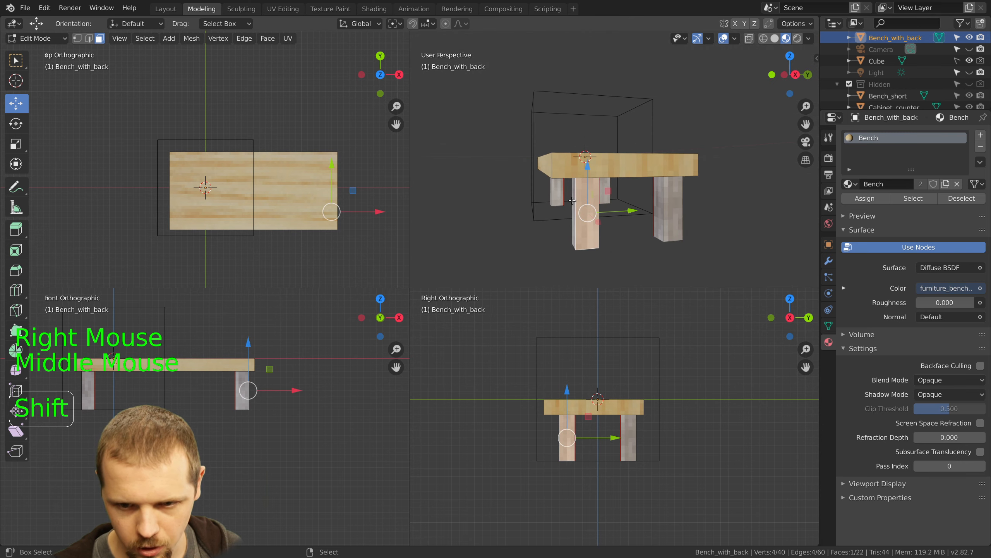
pyautogui.keyDown('shift'); pyautogui.rightClick(562, 197); pyautogui.keyUp('shift')
pyautogui.press('ctrl+KP_Add')
pyautogui.press('ctrl+KP_Add')
pyautogui.press('ctrl+KP_Add')
pyautogui.press('ctrl+KP_Add')
pyautogui.press('ctrl+KP_Add')
pyautogui.press('ctrl+KP_Add')
pyautogui.press('ctrl+KP_Add')
pyautogui.press('ctrl+KP_Add')
pyautogui.press('ctrl+KP_Add')
pyautogui.press('ctrl+KP_Add')
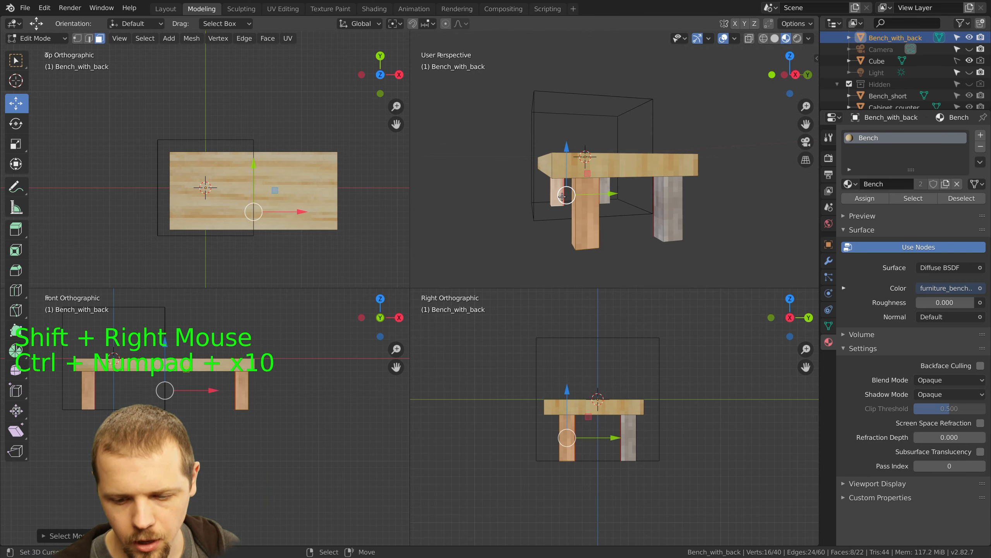
# Try to move the two selected legs freely in the right view
pyautogui.moveTo(576, 381); pyautogui.dragTo(573, 386, button='right')
pyautogui.press('g')
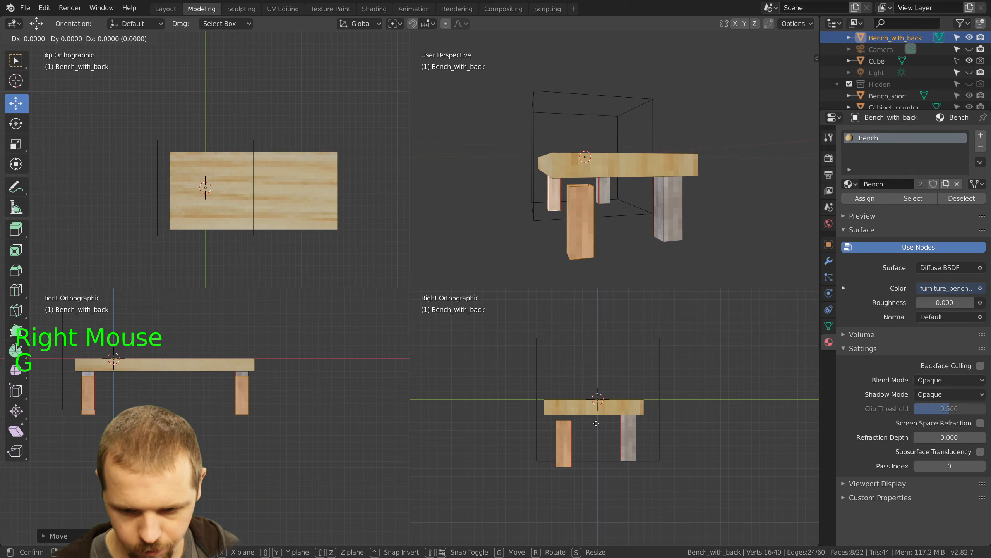
pyautogui.rightClick(554, 403)
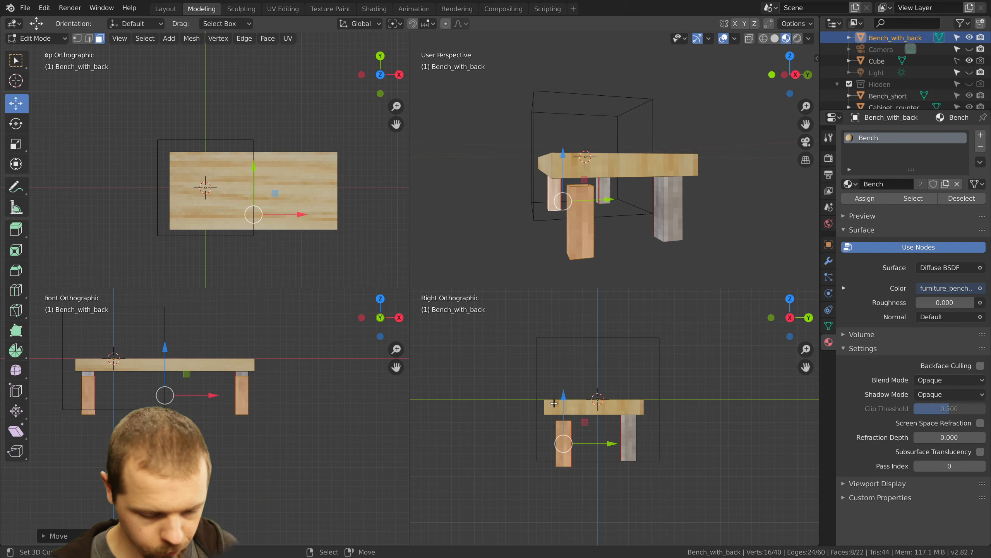
pyautogui.hotkey('ctrl', 'z')
# Slide the two back legs outward along Y with snapping and duplicate them straight up onto the seat as backrest posts
pyautogui.keyDown('ctrl'); pyautogui.moveTo(610, 439); pyautogui.dragTo(600, 439); pyautogui.keyUp('ctrl')
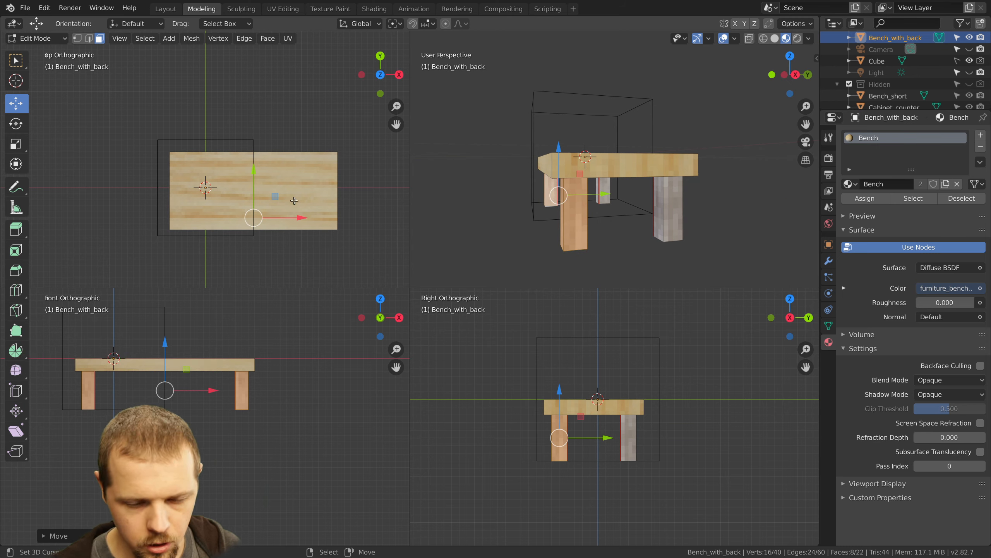
pyautogui.moveTo(639, 221); pyautogui.dragTo(629, 242, button='middle')
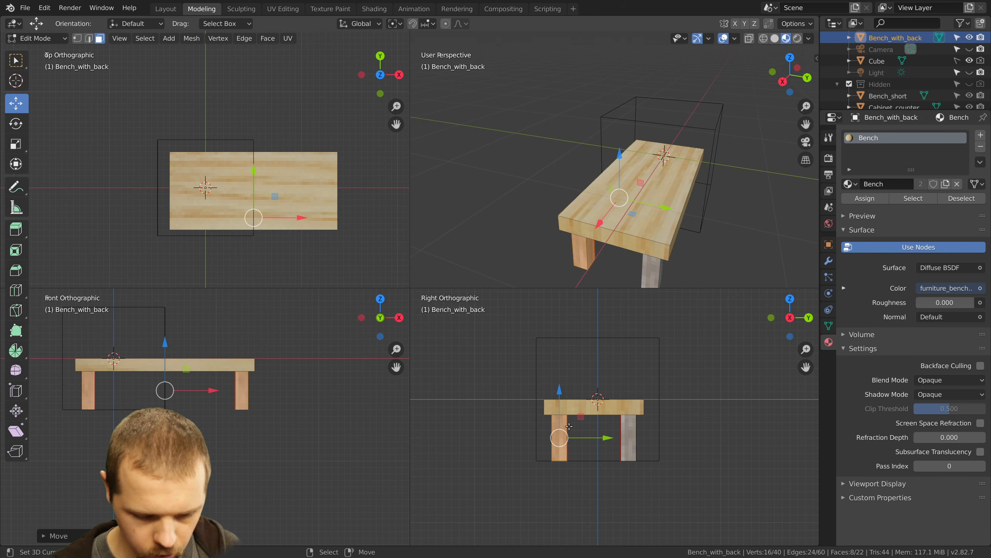
pyautogui.hotkey('shift', 'd')
pyautogui.press('ctrl')
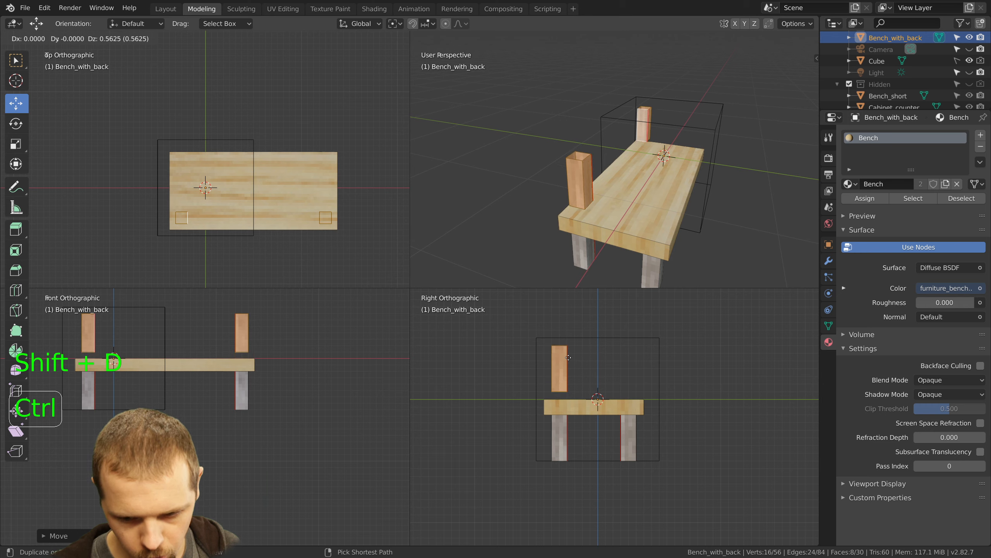
pyautogui.click(568, 362)
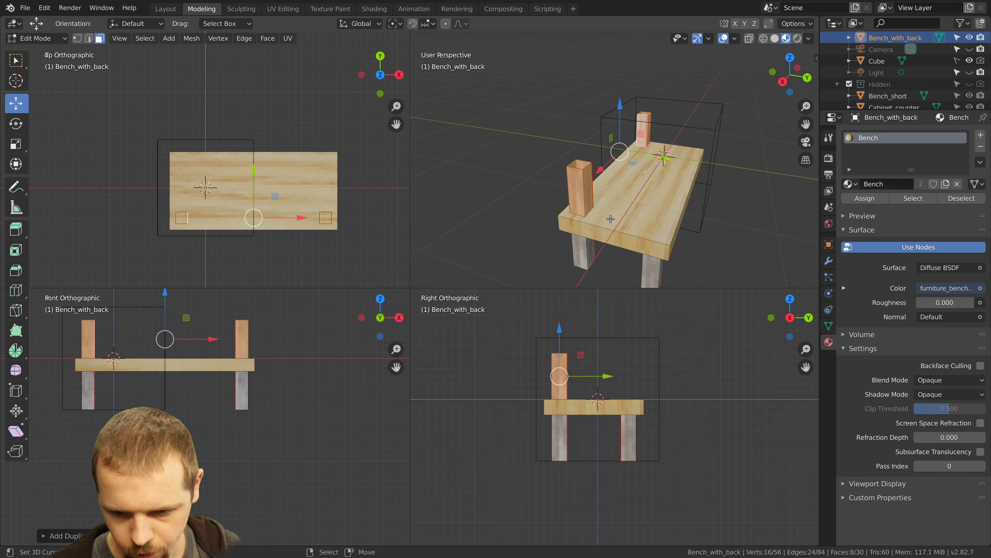
# In wireframe shading and edge selection mode, select the top edges of both backrest posts and raise them to lengthen the posts
pyautogui.scroll(2, 581, 197)
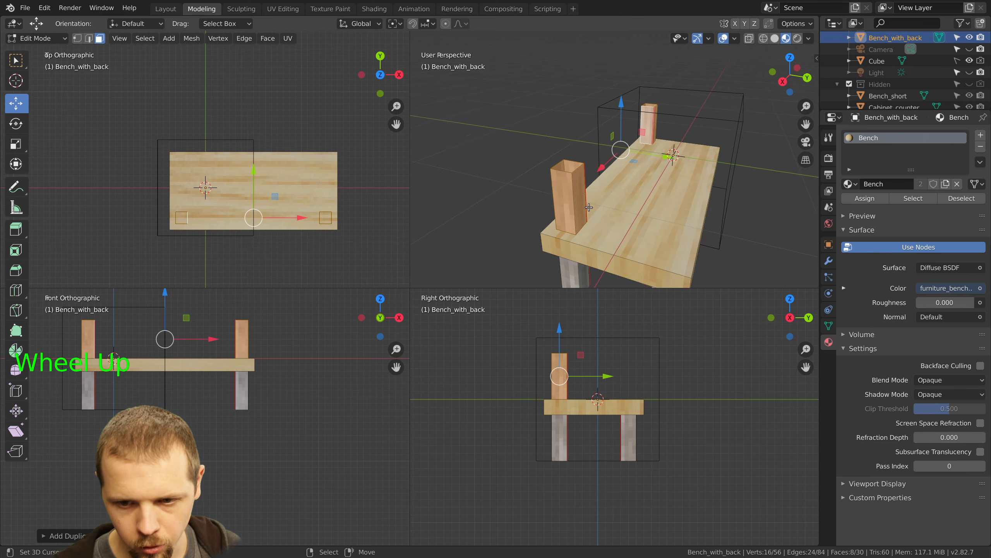
pyautogui.moveTo(581, 197); pyautogui.dragTo(564, 274, button='middle')
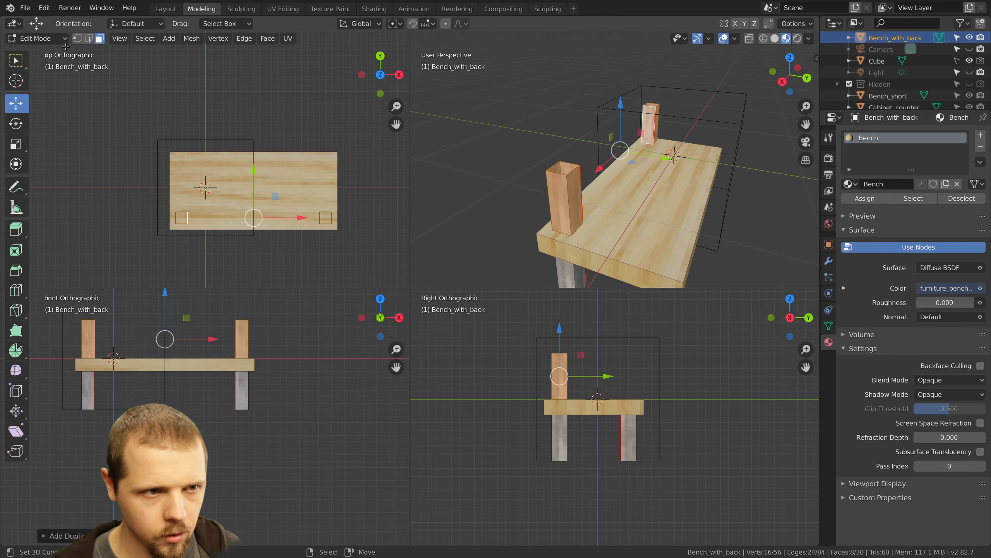
pyautogui.click(89, 38)
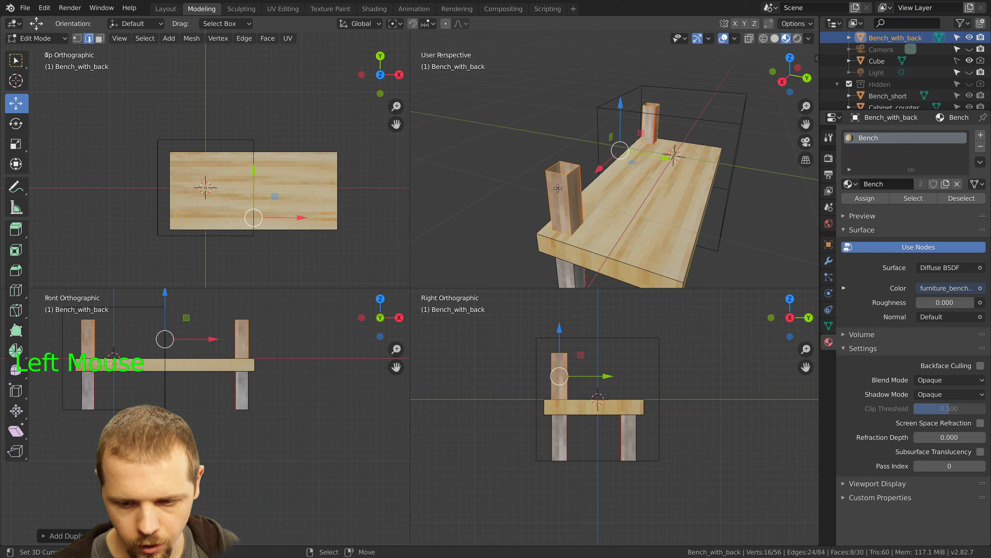
pyautogui.press('z')
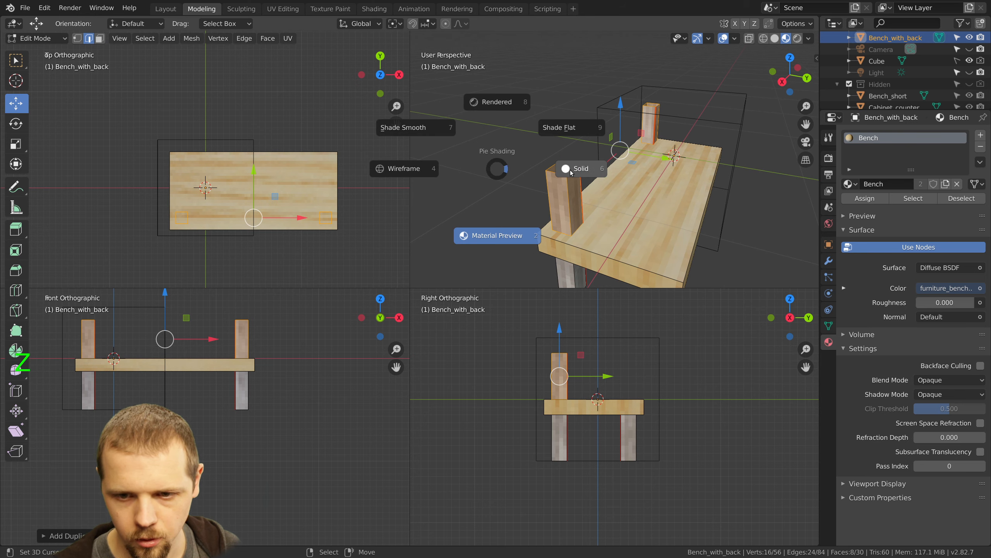
pyautogui.click(424, 170)
pyautogui.hotkey('alt', 'a')
pyautogui.press('b')
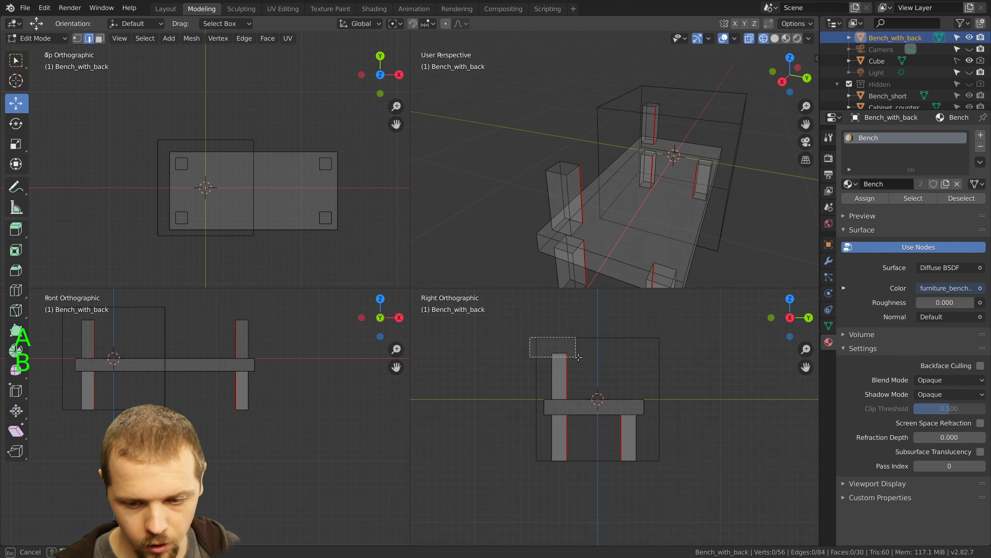
pyautogui.moveTo(533, 338); pyautogui.dragTo(581, 360)
pyautogui.press('g')
pyautogui.click(581, 347)
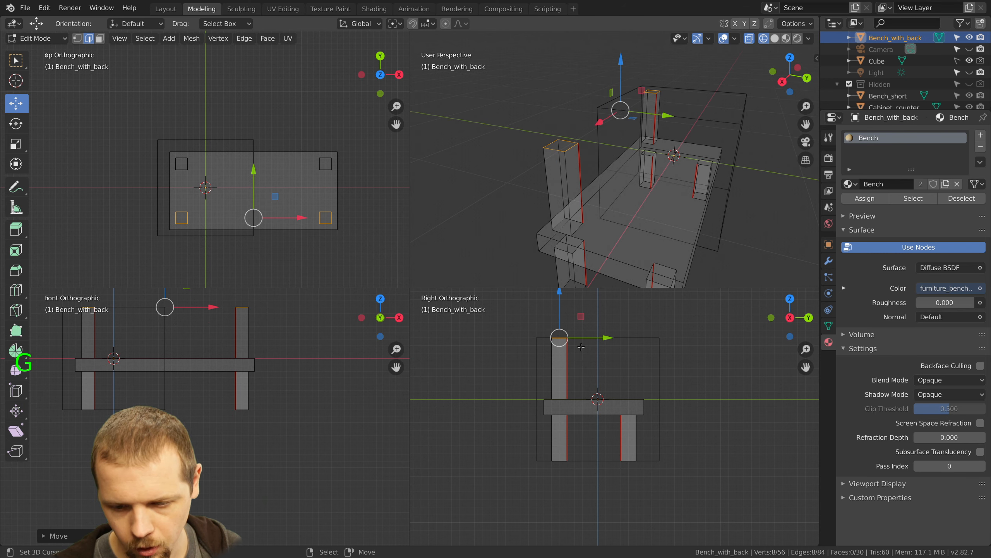
pyautogui.keyDown('ctrl'); pyautogui.moveTo(561, 300); pyautogui.dragTo(562, 309); pyautogui.keyUp('ctrl')
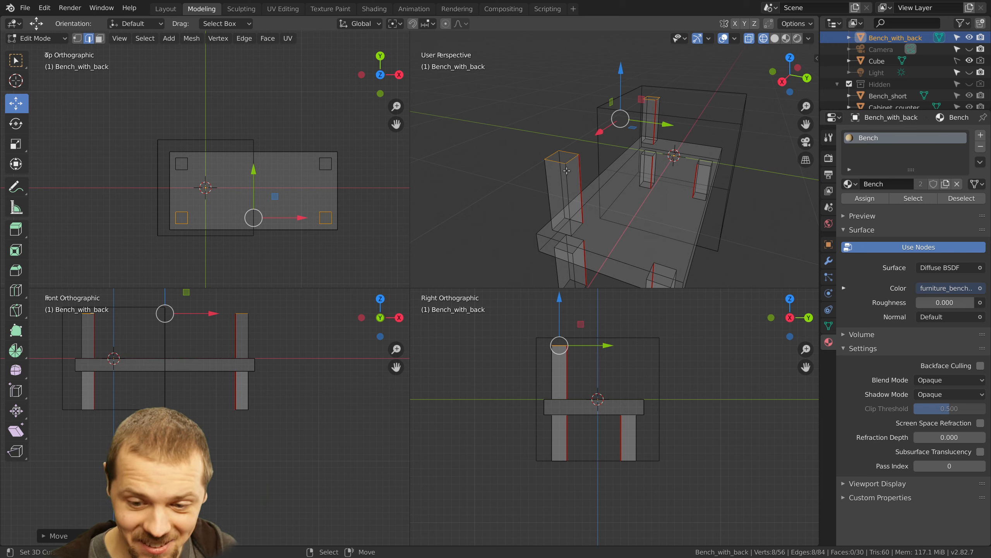
# Fill the open top of each backrest post with a face from its rim edges and clear the selection
pyautogui.rightClick(570, 155)
pyautogui.keyDown('shift'); pyautogui.rightClick(571, 156); pyautogui.keyUp('shift')
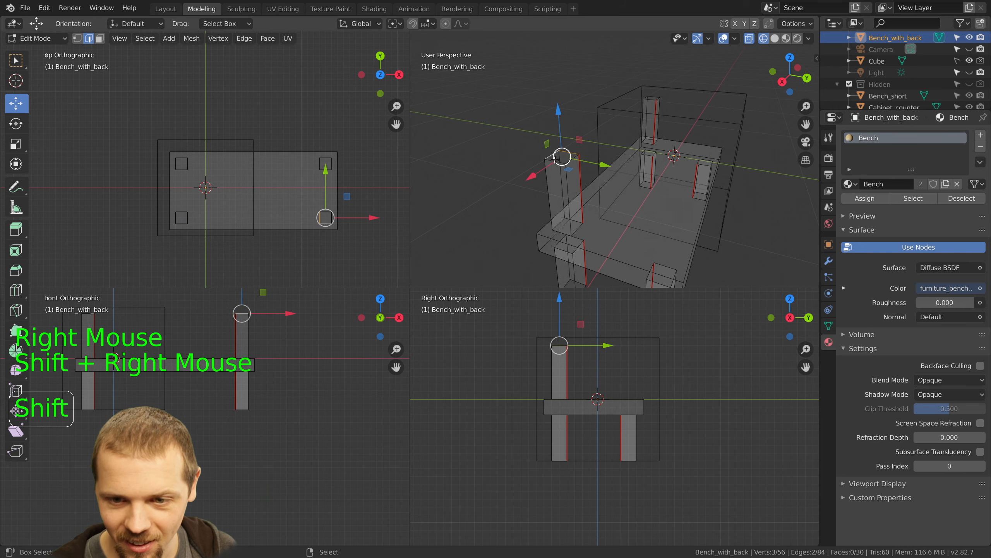
pyautogui.keyDown('shift'); pyautogui.rightClick(574, 157); pyautogui.keyUp('shift')
pyautogui.keyDown('shift'); pyautogui.rightClick(573, 156); pyautogui.keyUp('shift')
pyautogui.press('f')
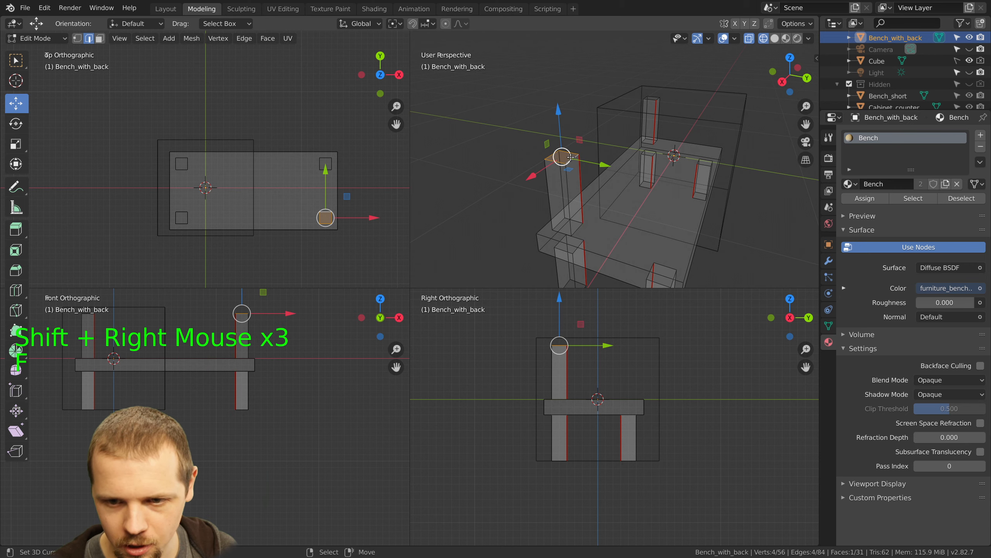
pyautogui.rightClick(652, 94)
pyautogui.keyDown('shift'); pyautogui.rightClick(653, 95); pyautogui.keyUp('shift')
pyautogui.keyDown('shift'); pyautogui.rightClick(654, 96); pyautogui.keyUp('shift')
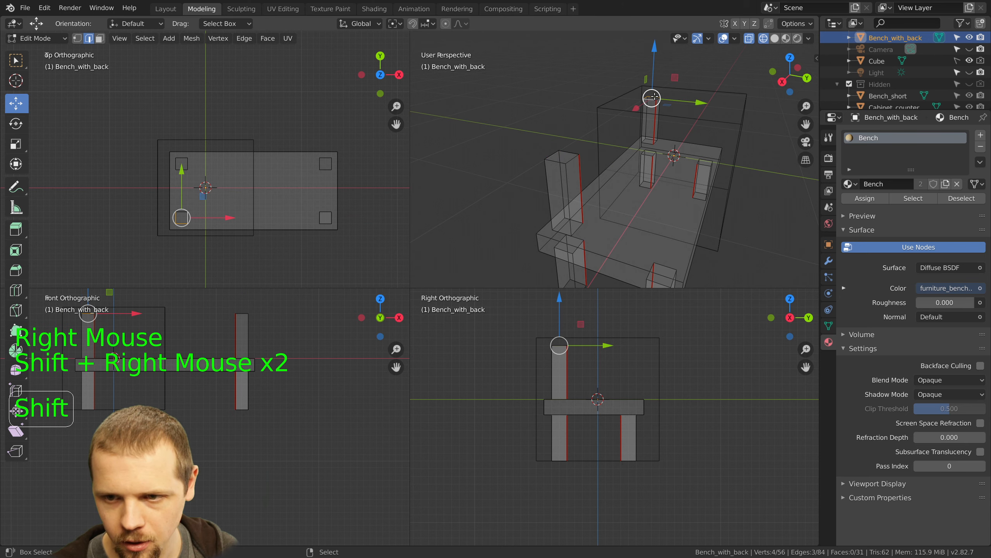
pyautogui.press('f')
pyautogui.press('a')
pyautogui.press('a')
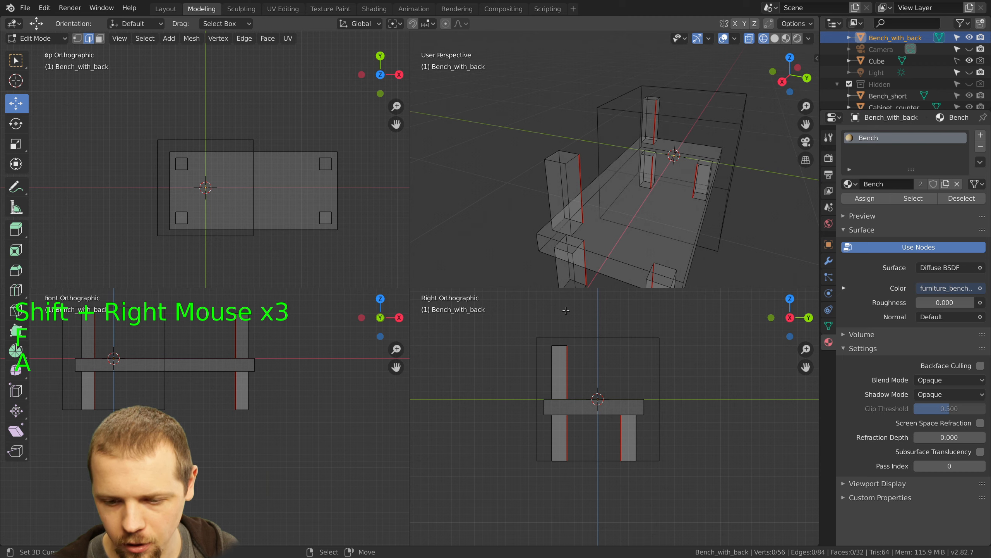
# Switch the perspective view to solid shading and inspect the bench with its capped posts from a lower angle
pyautogui.press('z')
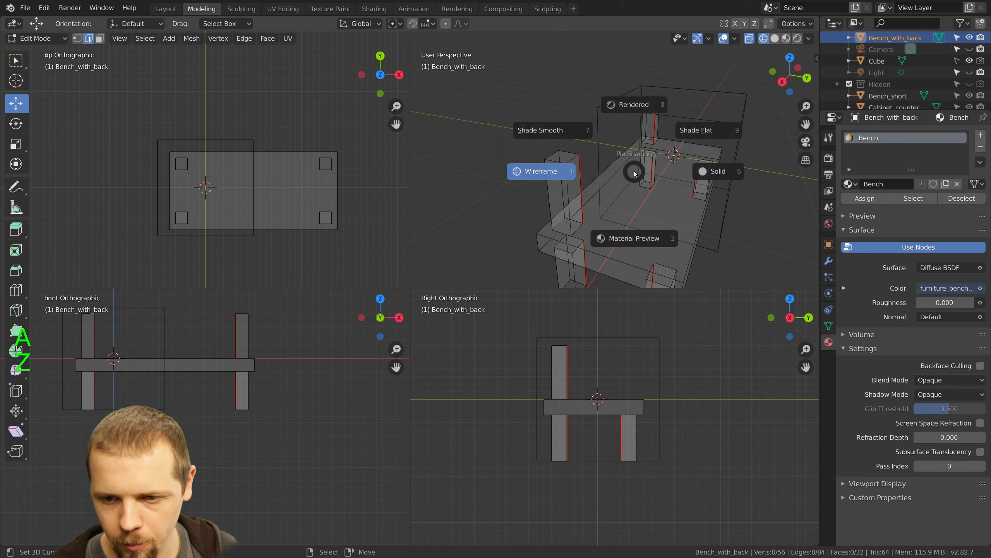
pyautogui.click(718, 176)
pyautogui.moveTo(718, 176)
pyautogui.mouseDown(button='middle')
pyautogui.moveTo(615, 183)
pyautogui.moveTo(640, 161)
pyautogui.moveTo(633, 191)
pyautogui.moveTo(544, 189)
pyautogui.mouseUp(button='middle')
pyautogui.keyDown('shift'); pyautogui.moveTo(589, 222); pyautogui.dragTo(593, 171, button='middle'); pyautogui.keyUp('shift')
pyautogui.moveTo(625, 205); pyautogui.dragTo(629, 176, button='middle')
pyautogui.press('a')
pyautogui.press('a')
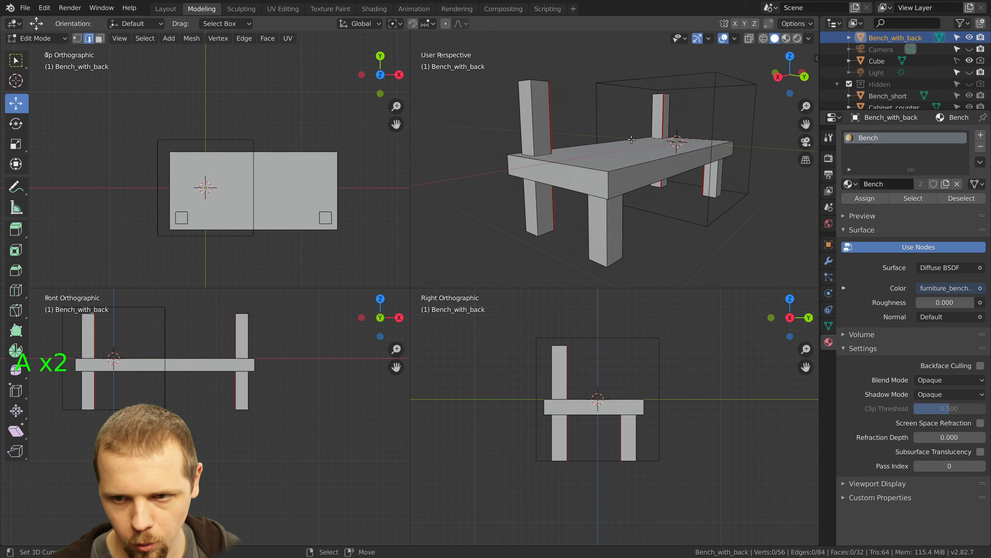
# In face selection mode, select the far backrest post's inner face, the one facing the opposite post
pyautogui.moveTo(591, 144); pyautogui.dragTo(531, 113, button='middle')
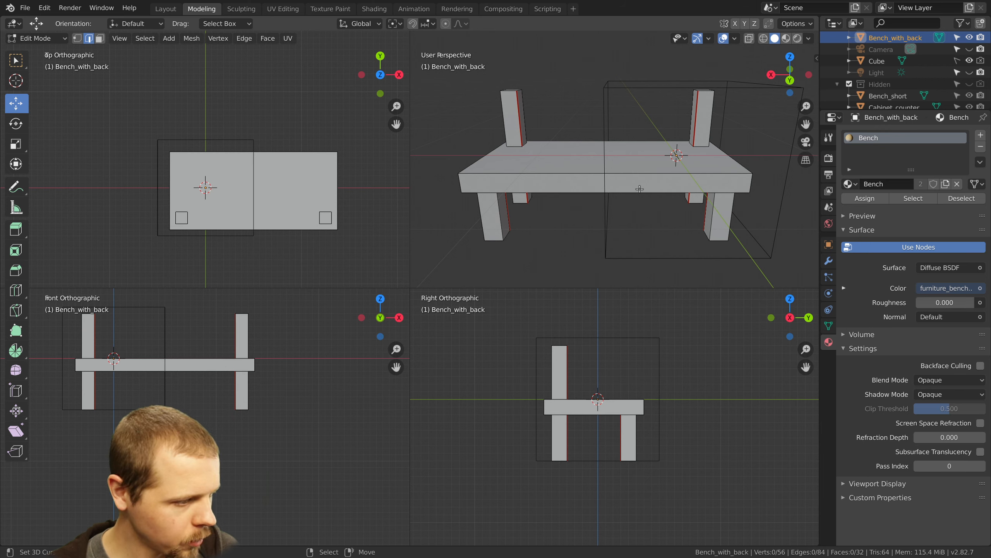
pyautogui.moveTo(639, 188); pyautogui.dragTo(565, 136, button='middle')
pyautogui.rightClick(551, 103)
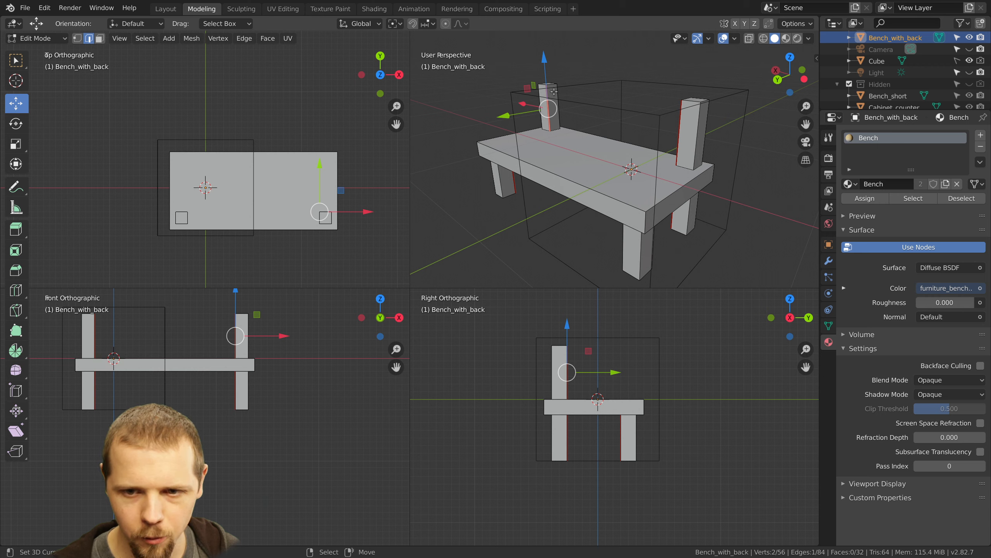
pyautogui.rightClick(550, 98)
pyautogui.moveTo(551, 98)
pyautogui.mouseDown(button='middle')
pyautogui.moveTo(554, 110)
pyautogui.moveTo(555, 99)
pyautogui.mouseUp(button='middle')
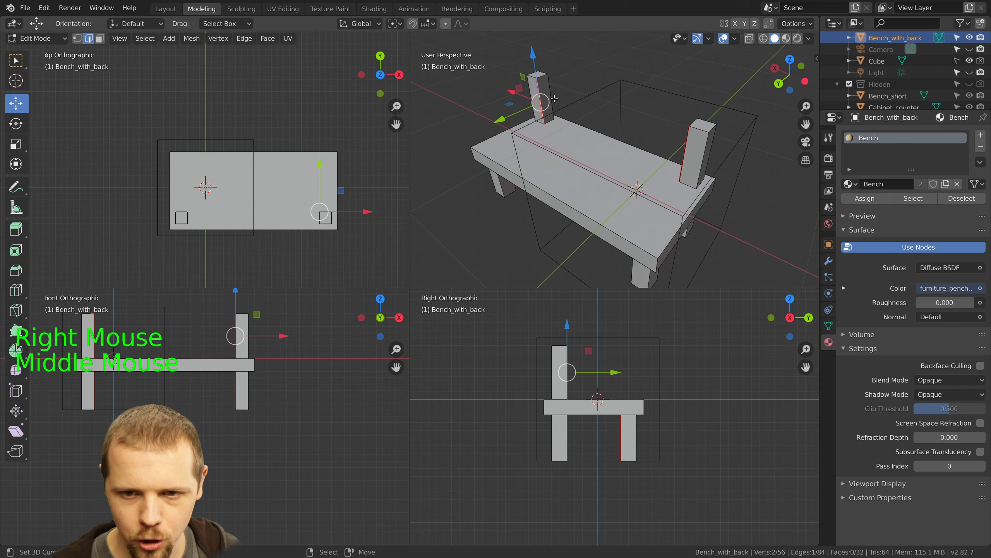
pyautogui.rightClick(544, 84)
pyautogui.rightClick(565, 208)
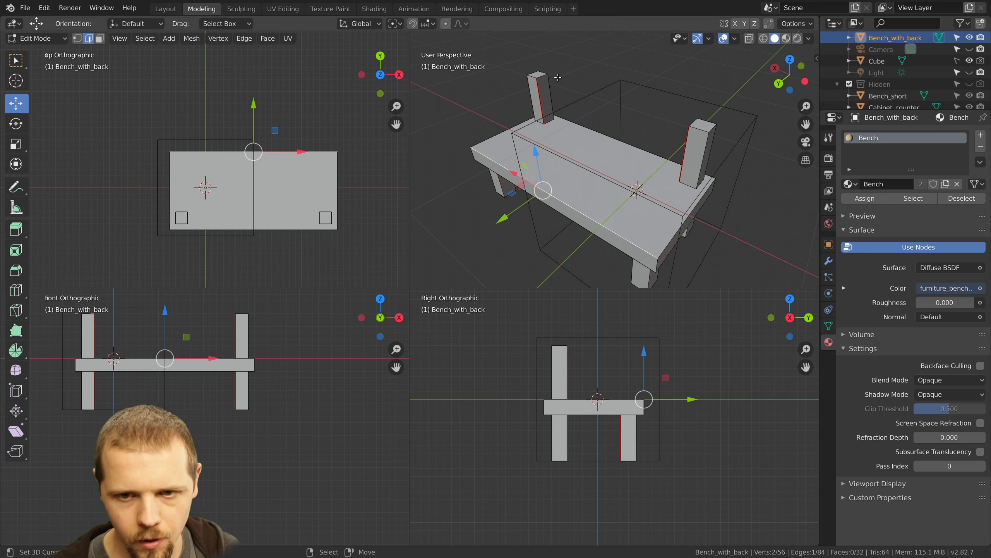
pyautogui.rightClick(544, 87)
pyautogui.click(100, 38)
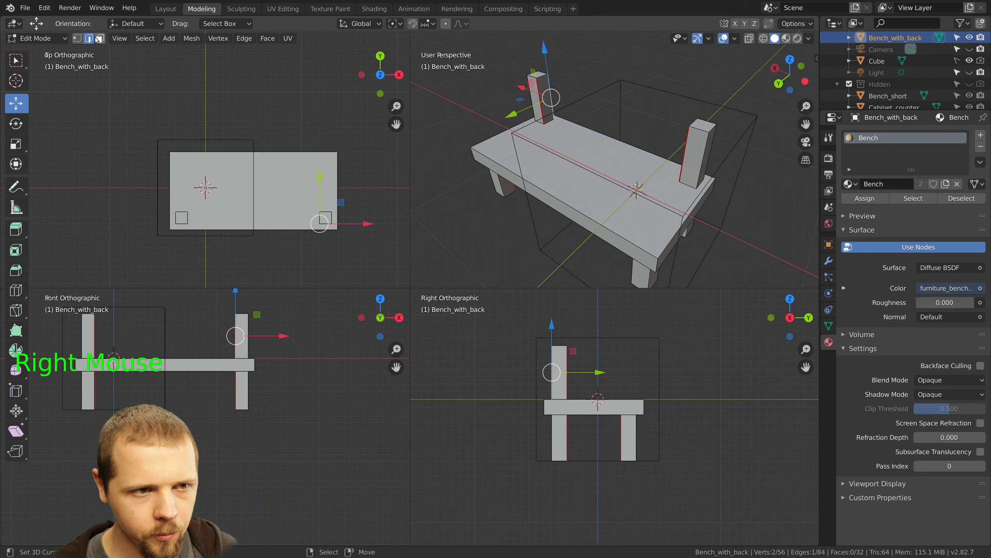
pyautogui.click(542, 94)
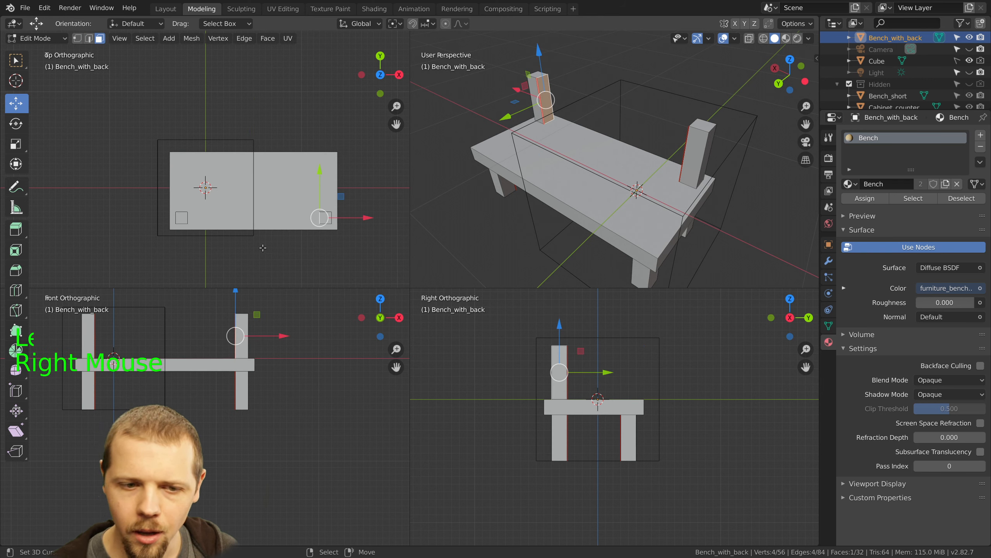
# Duplicate the selected post face in place and slide the copy along X with snapping toward the middle of the bench
pyautogui.press('shift')
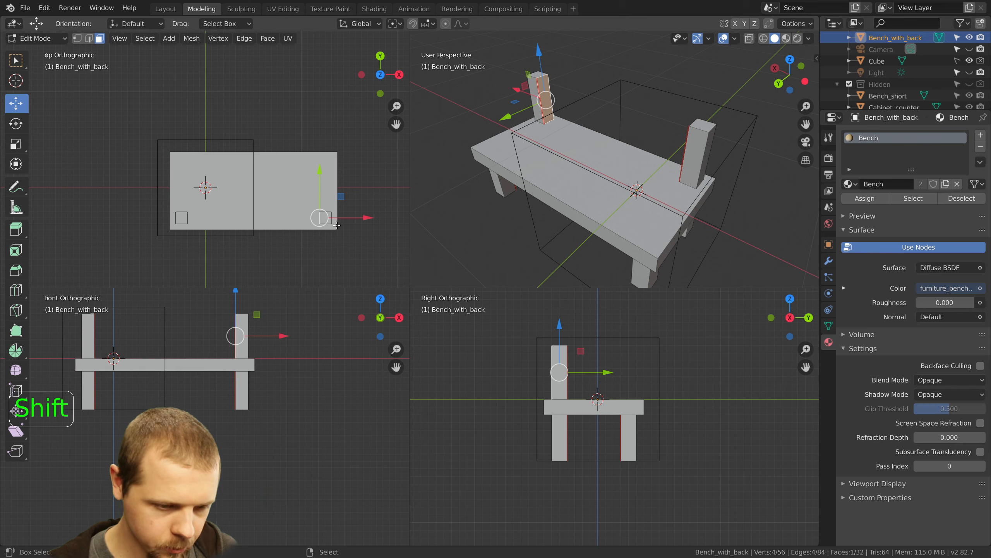
pyautogui.hotkey('shift', 'd')
pyautogui.rightClick(336, 225)
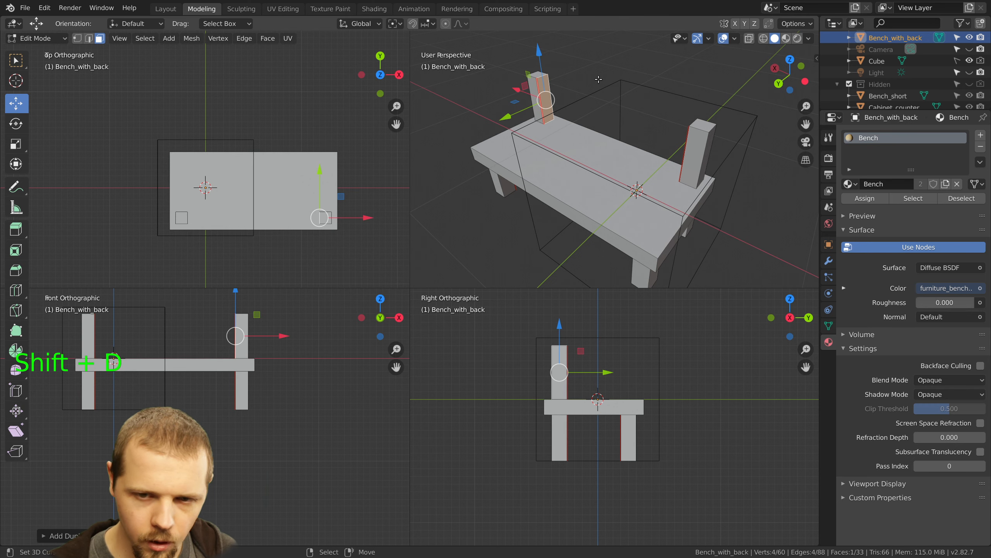
pyautogui.keyDown('ctrl'); pyautogui.moveTo(508, 116); pyautogui.dragTo(354, 218); pyautogui.keyUp('ctrl')
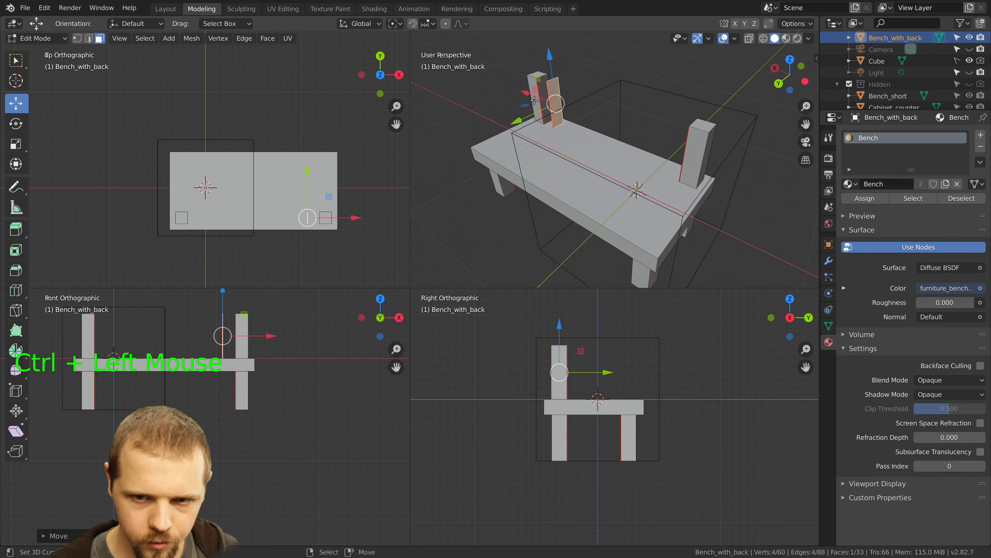
# In edge selection mode with wireframe shading, shift the duplicated face's seat-side vertical edge back along Y with snapping to halve its width
pyautogui.click(89, 38)
pyautogui.scroll(2, 632, 112)
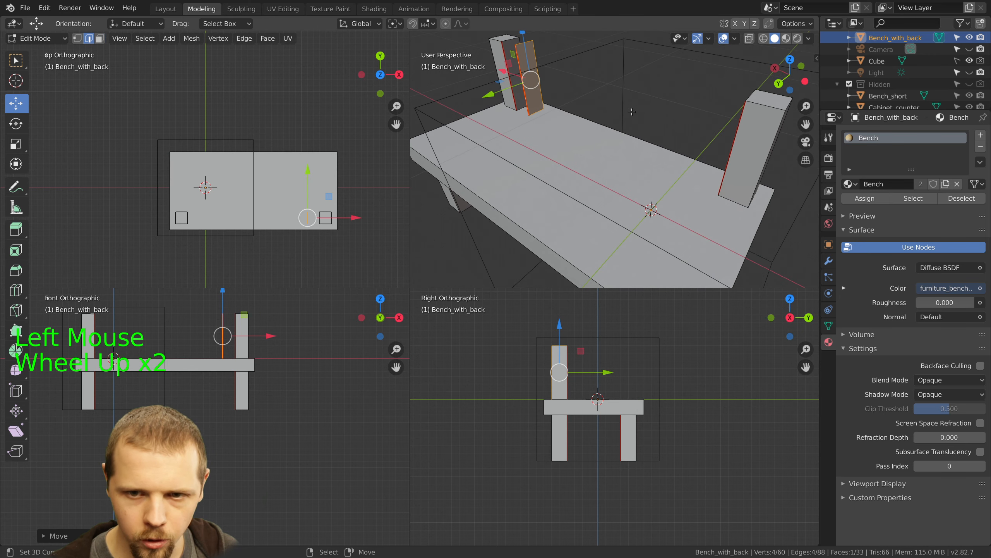
pyautogui.rightClick(521, 75)
pyautogui.press('z')
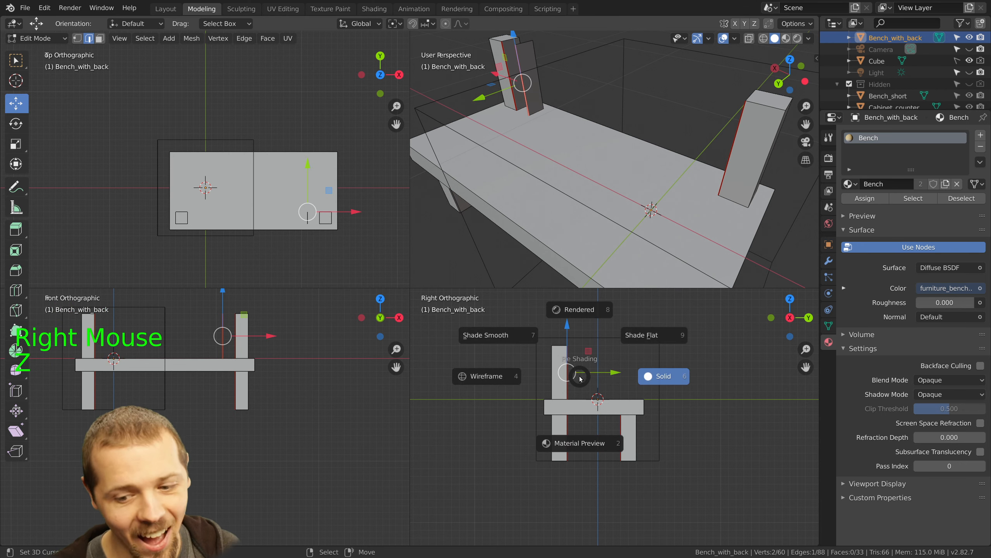
pyautogui.click(487, 377)
pyautogui.scroll(3, 641, 399)
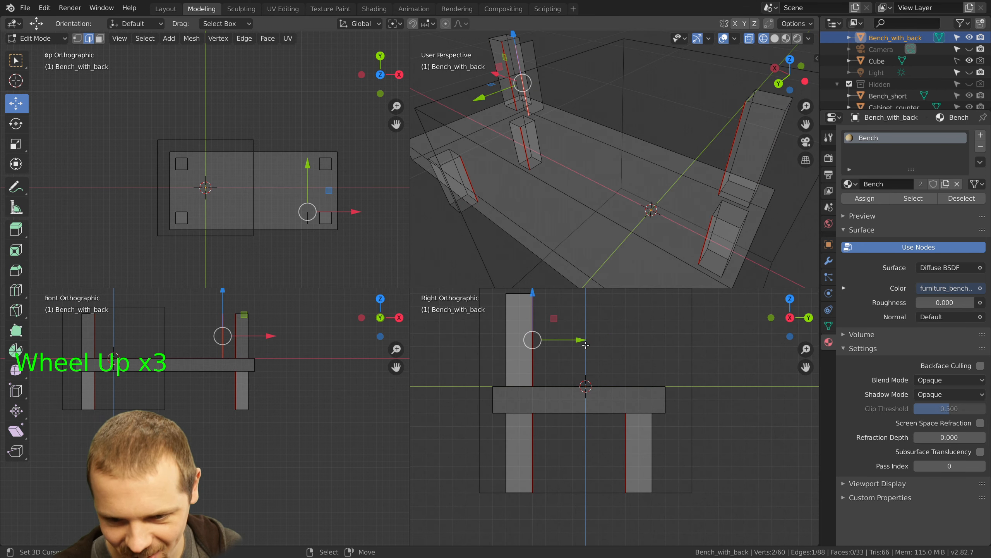
pyautogui.keyDown('ctrl'); pyautogui.moveTo(584, 340); pyautogui.dragTo(571, 340); pyautogui.keyUp('ctrl')
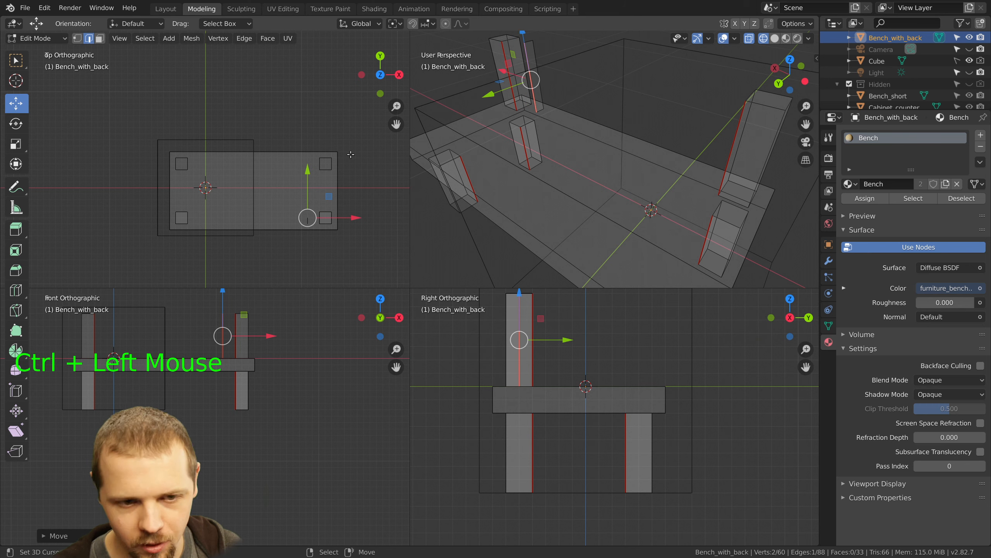
# Raise the bottom edge of the duplicated face along Z with snapping to leave a gap above the seat
pyautogui.rightClick(541, 110)
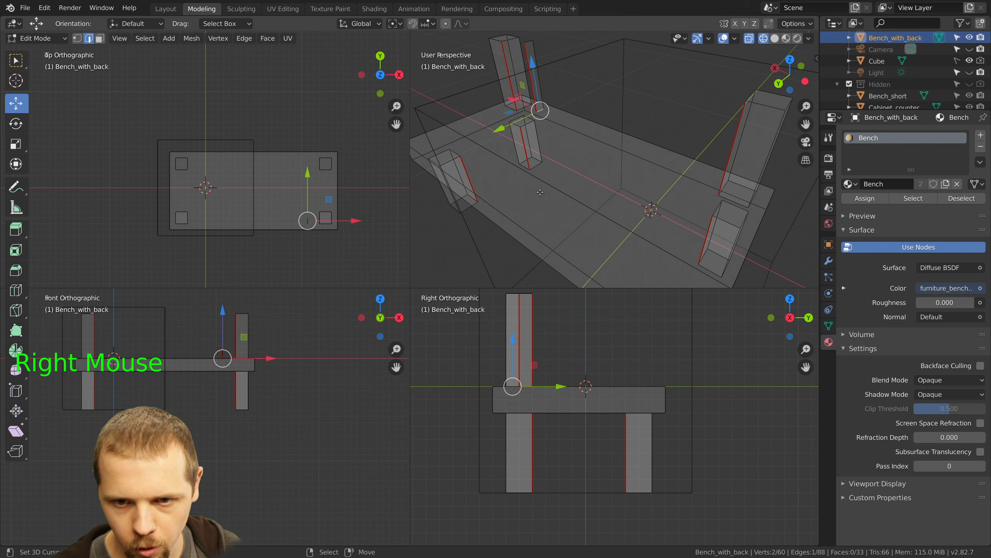
pyautogui.keyDown('ctrl'); pyautogui.moveTo(513, 355); pyautogui.dragTo(514, 331); pyautogui.keyUp('ctrl')
pyautogui.scroll(-1, 519, 330)
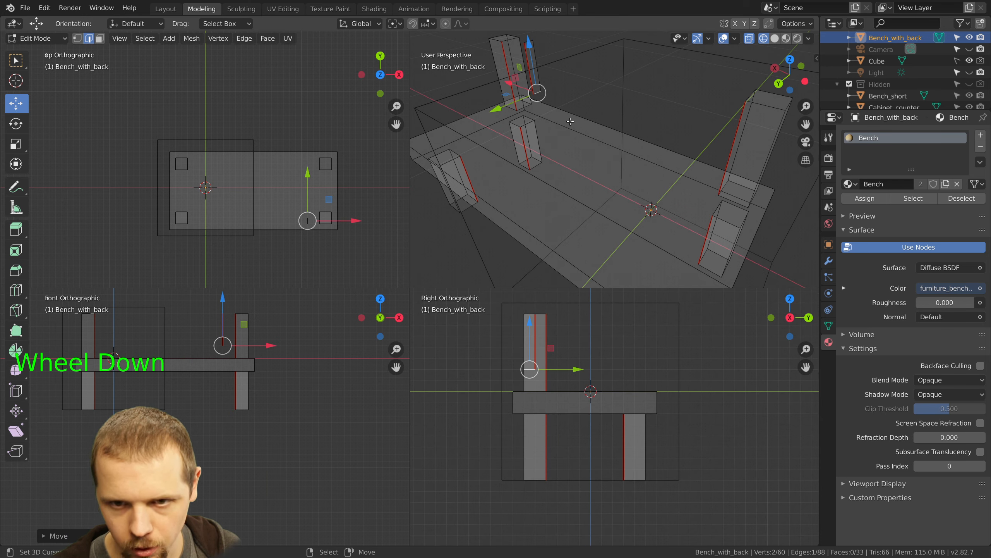
# Grow the selection to the whole duplicated face and extrude it 1.375 along its normal toward the opposite post to form the backrest board
pyautogui.press('ctrl+KP_Add')
pyautogui.press('ctrl+KP_Add')
pyautogui.press('ctrl+KP_Add')
pyautogui.press('ctrl+KP_Add')
pyautogui.press('ctrl+KP_Add')
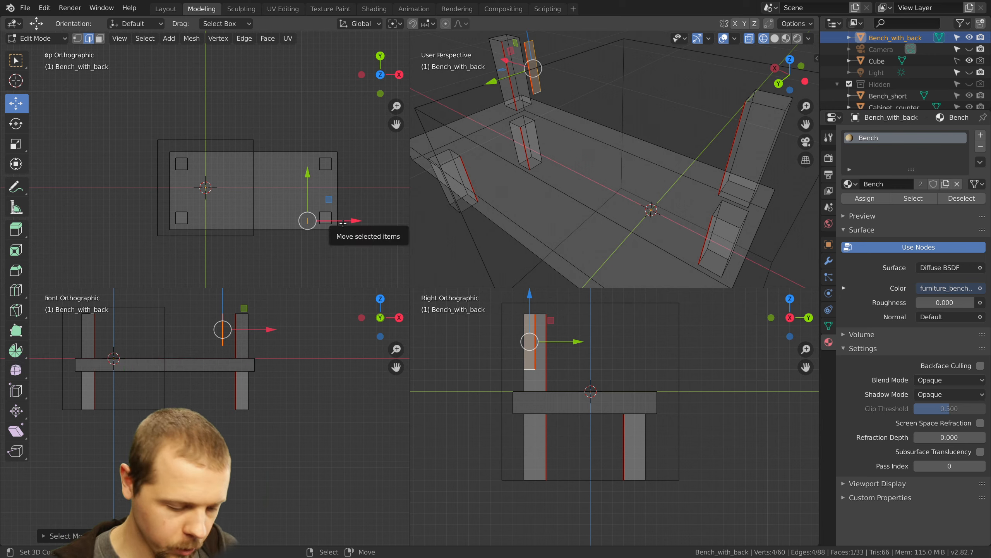
pyautogui.press('e')
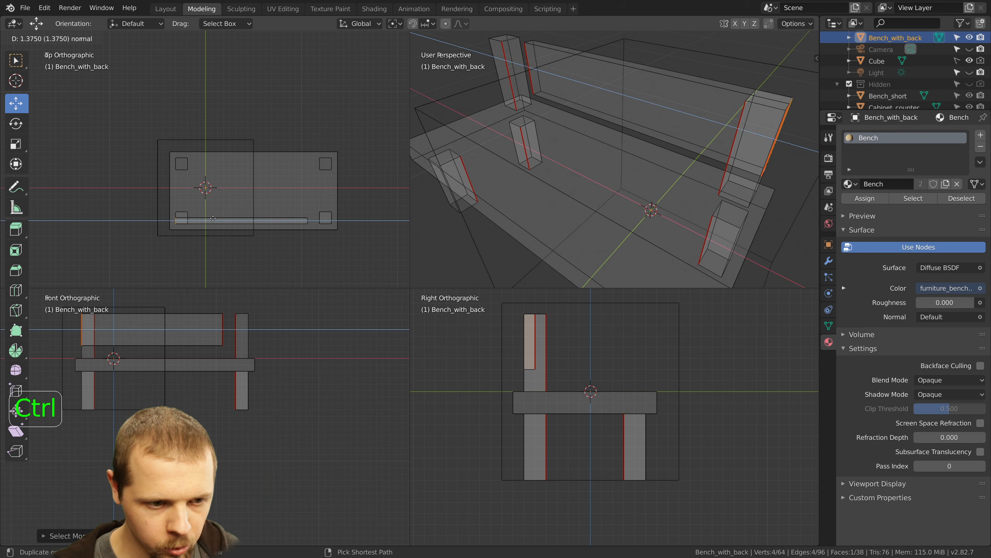
pyautogui.click(214, 218)
# Select the entire backrest board, slide it along X with snapping to fit between the two posts, and clear the selection
pyautogui.press('ctrl+KP_Add')
pyautogui.press('ctrl+KP_Add')
pyautogui.press('ctrl+KP_Add')
pyautogui.press('ctrl+KP_Add')
pyautogui.press('ctrl+KP_Add')
pyautogui.press('ctrl+KP_Add')
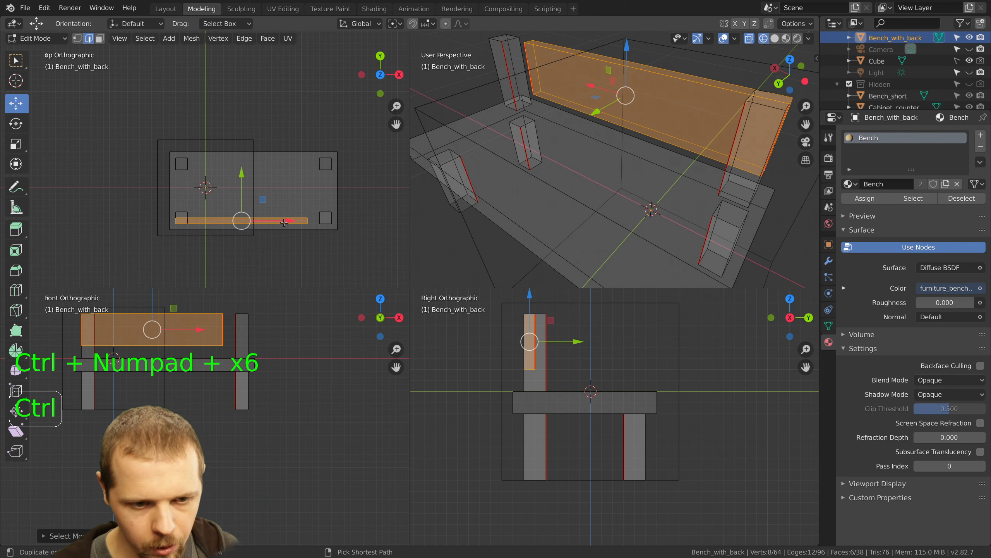
pyautogui.keyDown('ctrl'); pyautogui.moveTo(289, 220); pyautogui.dragTo(301, 221); pyautogui.keyUp('ctrl')
pyautogui.press('a')
# Switch to material preview shading and select the entire backrest board by growing the selection from its lower edge
pyautogui.scroll(-3, 627, 168)
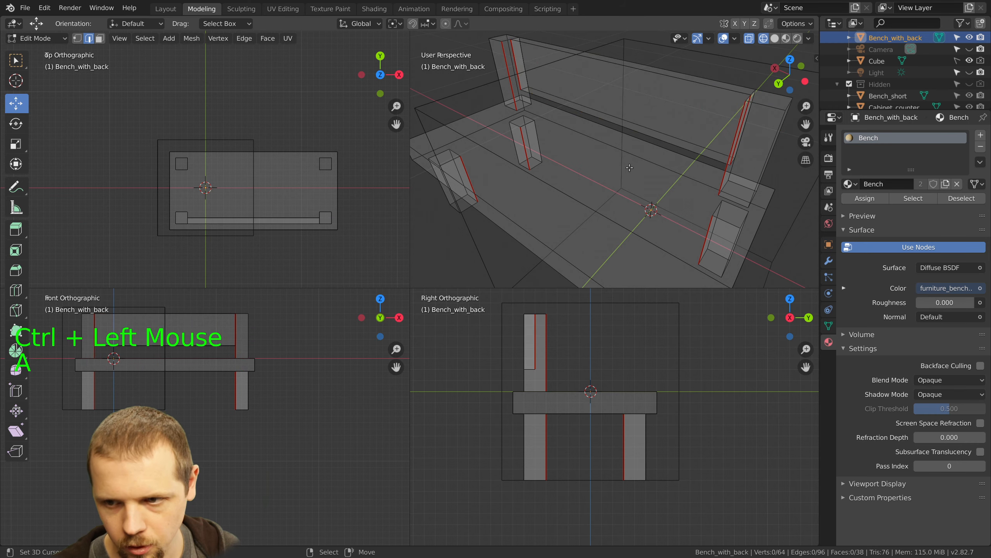
pyautogui.press('z')
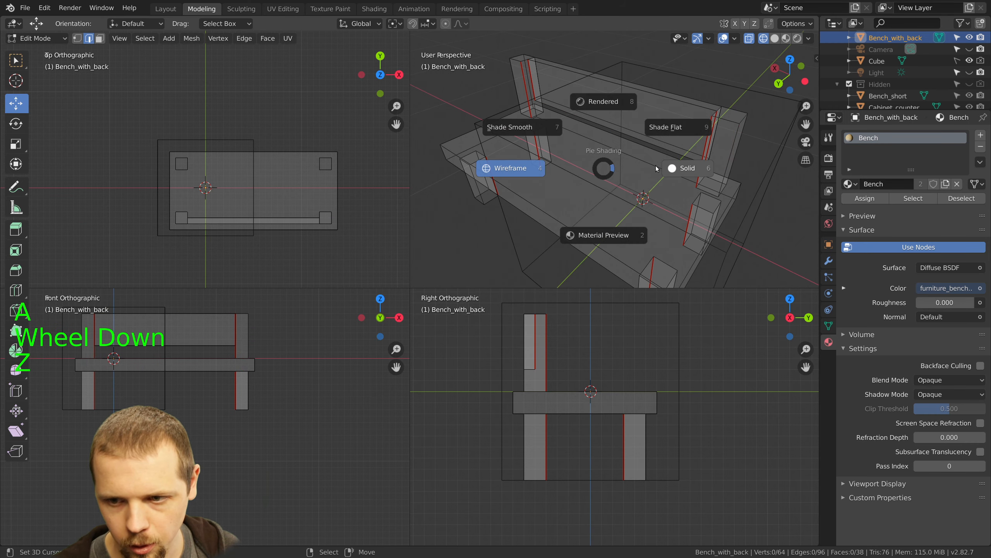
pyautogui.click(590, 239)
pyautogui.moveTo(615, 214); pyautogui.dragTo(622, 167, button='middle')
pyautogui.rightClick(641, 117)
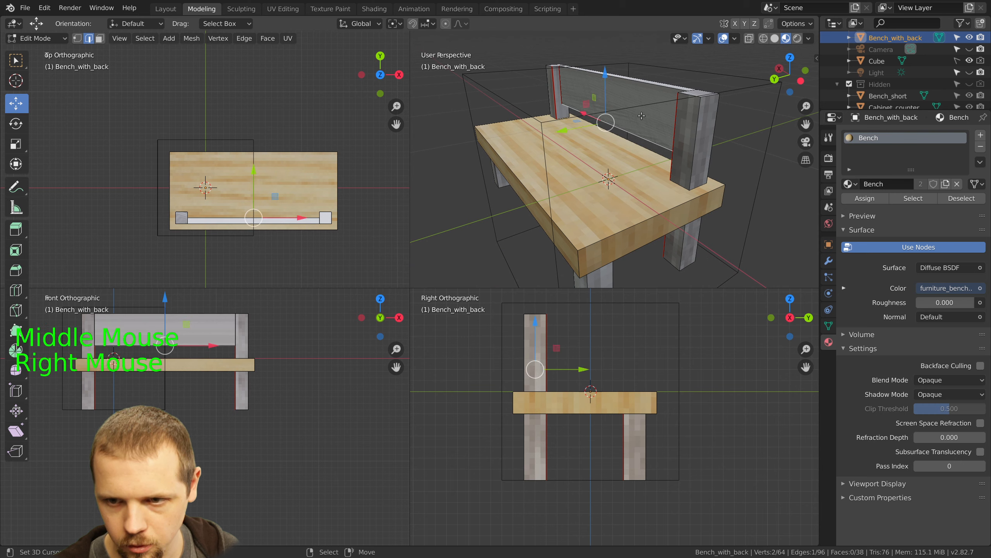
pyautogui.press('ctrl+KP_Add')
pyautogui.press('ctrl+KP_Add')
pyautogui.press('ctrl+KP_Add')
pyautogui.press('ctrl+KP_Add')
pyautogui.press('ctrl+KP_Add')
pyautogui.press('ctrl+KP_Add')
pyautogui.press('ctrl+KP_Add')
pyautogui.press('ctrl+KP_Add')
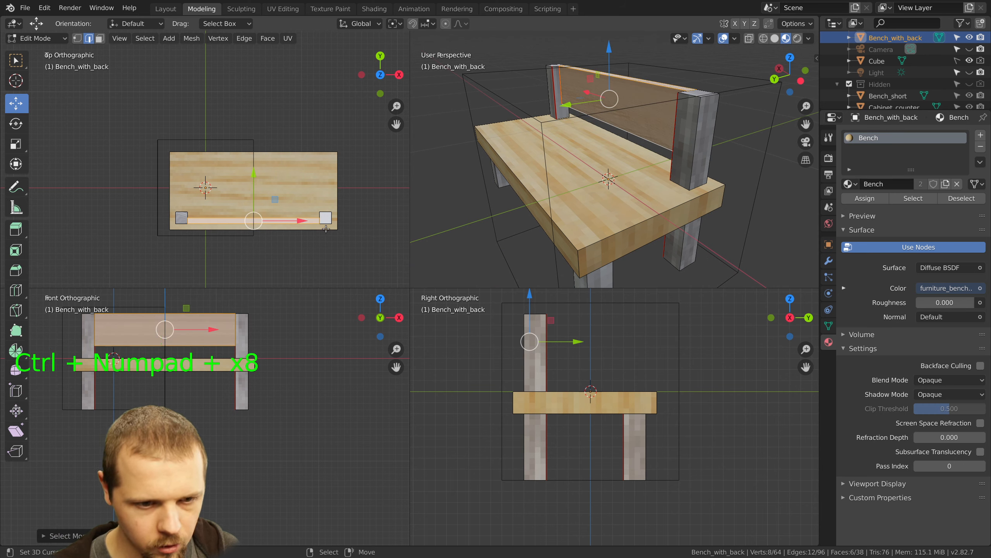
# In wireframe shading in the top view, shift the backrest board along Y with snapping to centre it on the posts' depth
pyautogui.scroll(3, 281, 211)
pyautogui.keyDown('shift'); pyautogui.moveTo(289, 230); pyautogui.dragTo(270, 191, button='middle'); pyautogui.keyUp('shift')
pyautogui.scroll(2, 270, 192)
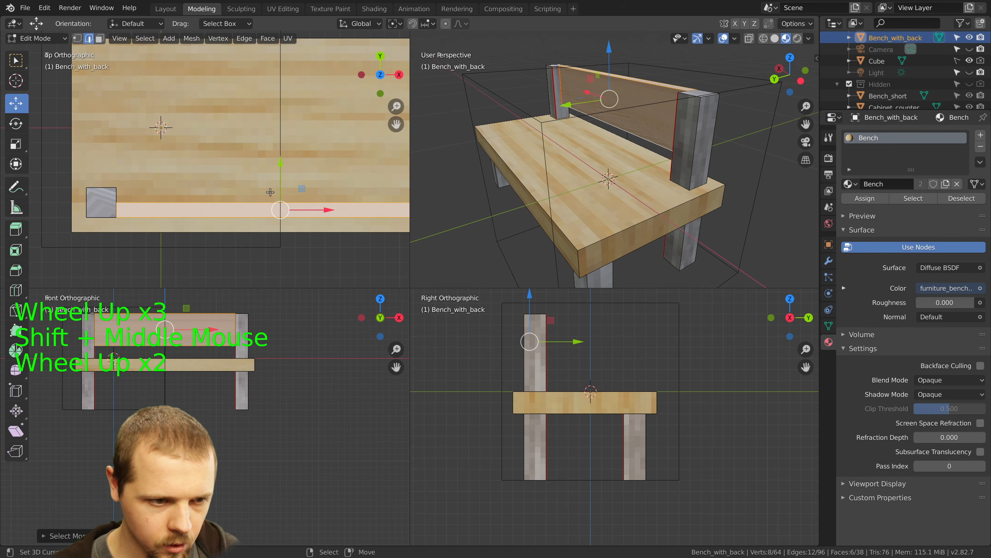
pyautogui.press('z')
pyautogui.click(196, 182)
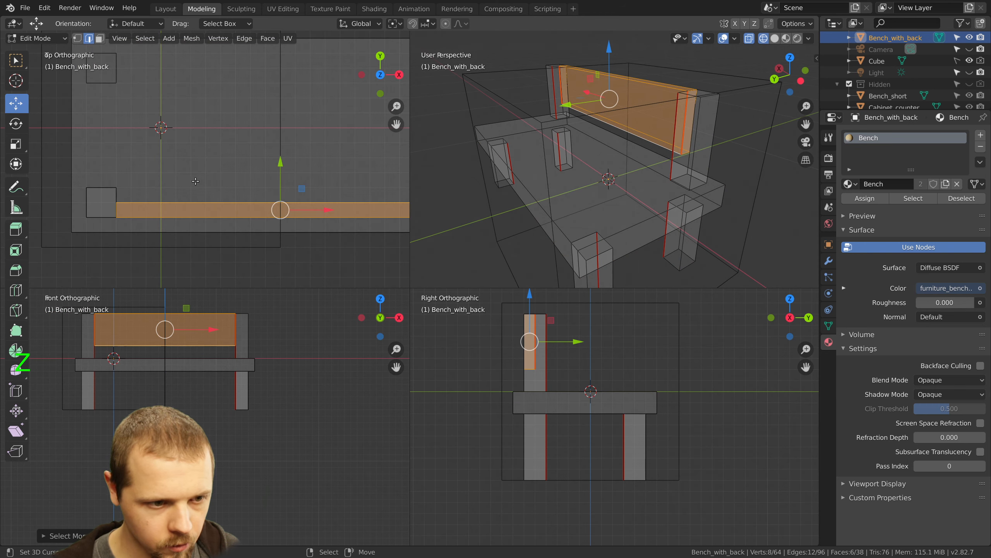
pyautogui.scroll(3, 195, 181)
pyautogui.keyDown('shift'); pyautogui.moveTo(335, 238); pyautogui.dragTo(287, 162, button='middle'); pyautogui.keyUp('shift')
pyautogui.scroll(3, 283, 161)
pyautogui.scroll(1, 283, 161)
pyautogui.scroll(1, 288, 162)
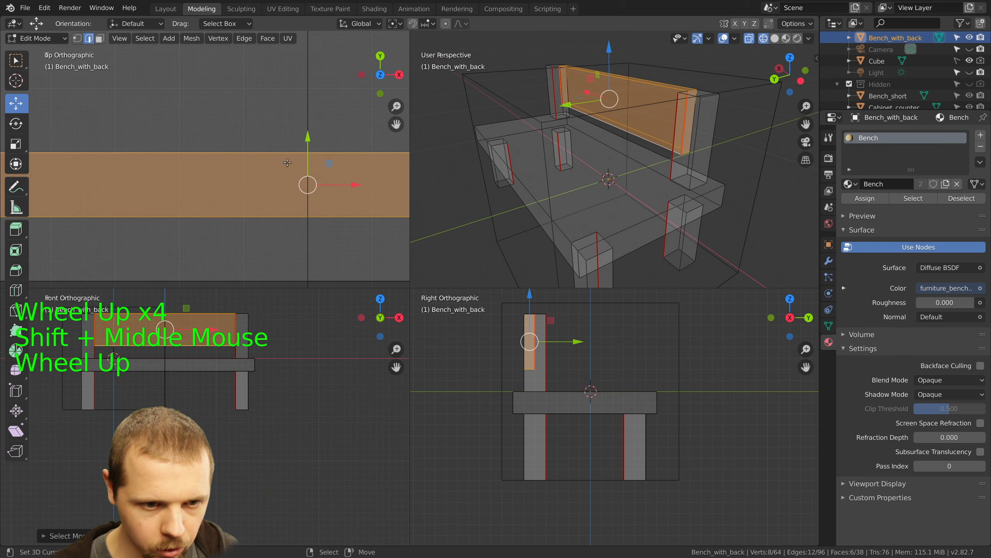
pyautogui.keyDown('ctrl'); pyautogui.moveTo(308, 145); pyautogui.dragTo(311, 114); pyautogui.keyUp('ctrl')
pyautogui.scroll(-12, 328, 195)
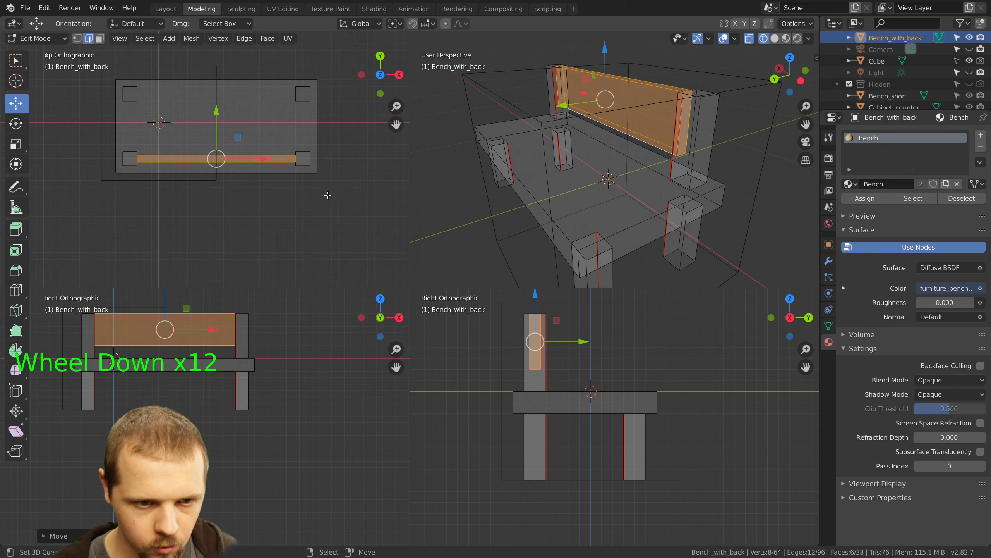
# Clear the selection and examine the bench with its backrest from several angles in wireframe, solid and material preview shading
pyautogui.middleClick(217, 180)
pyautogui.middleClick(289, 143)
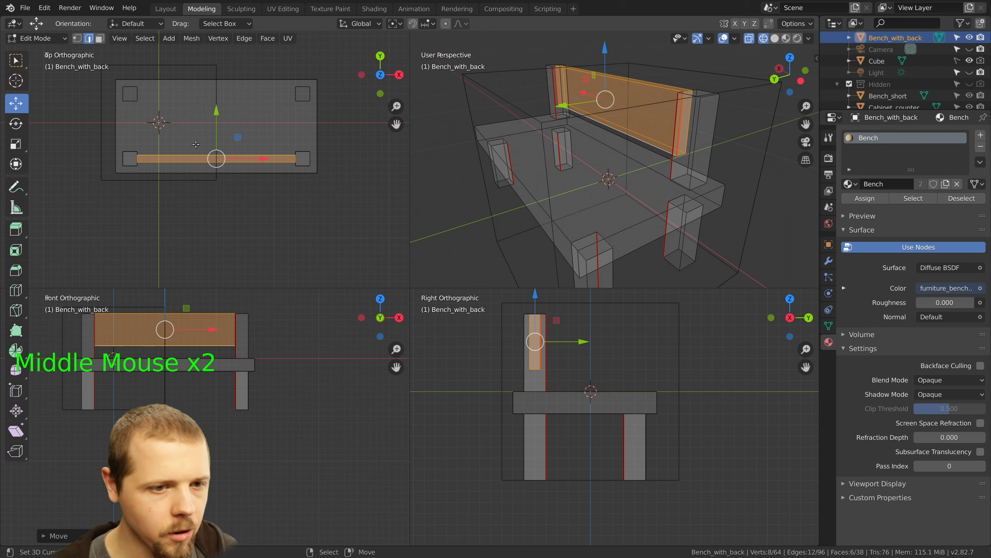
pyautogui.moveTo(584, 168); pyautogui.dragTo(611, 170, button='middle')
pyautogui.press('a')
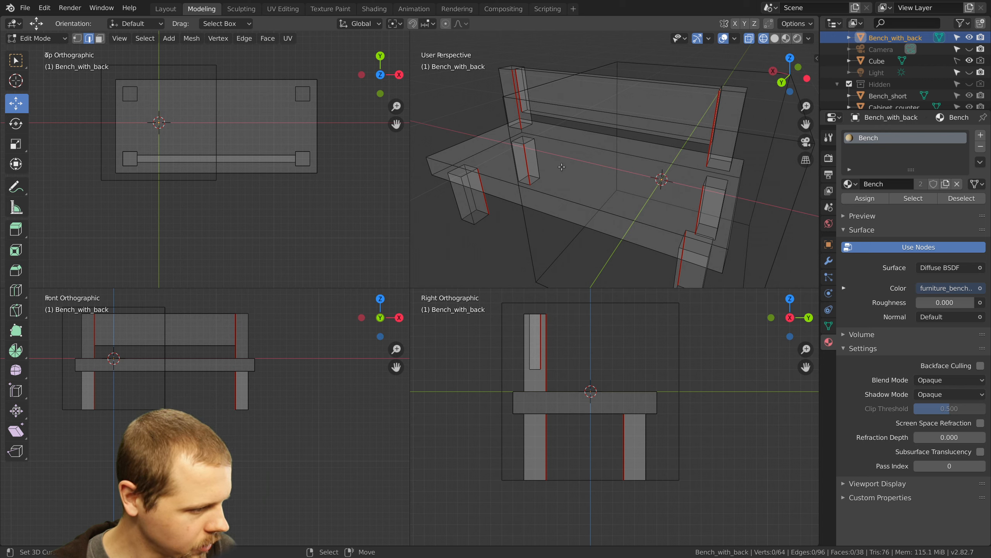
pyautogui.moveTo(546, 152); pyautogui.dragTo(594, 152, button='middle')
pyautogui.press('a')
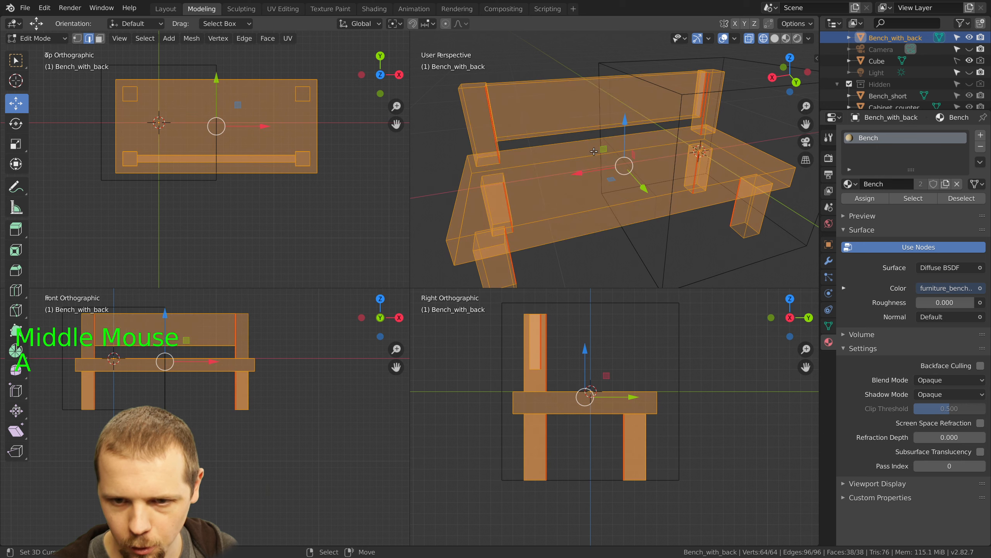
pyautogui.press('z')
pyautogui.press('a')
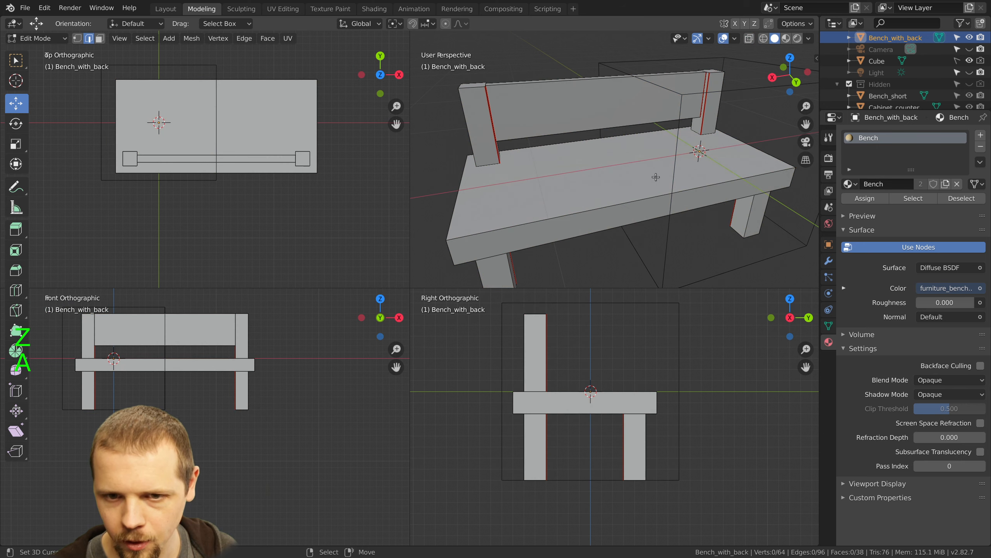
pyautogui.moveTo(598, 157); pyautogui.dragTo(613, 174, button='middle')
pyautogui.press('z')
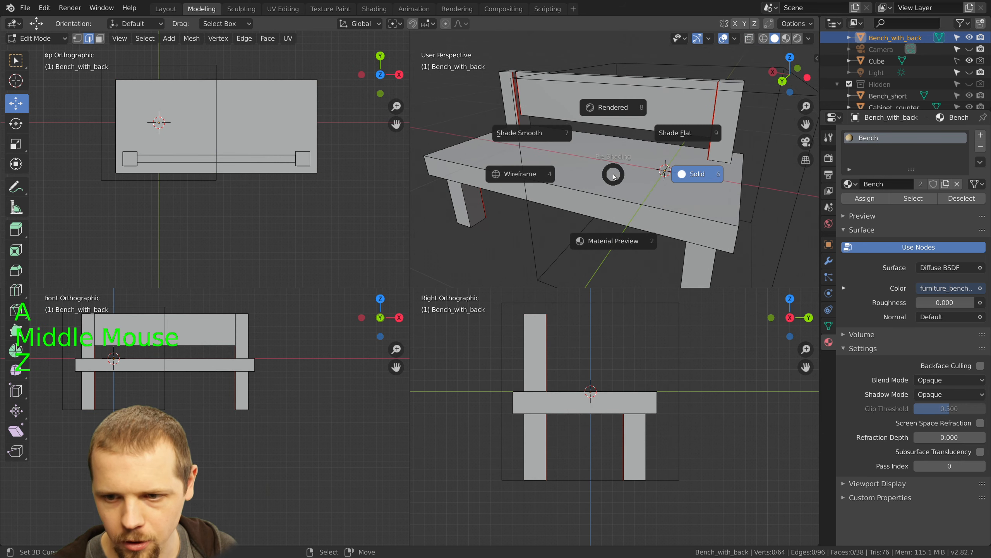
pyautogui.click(608, 247)
pyautogui.moveTo(638, 171); pyautogui.dragTo(646, 136, button='middle')
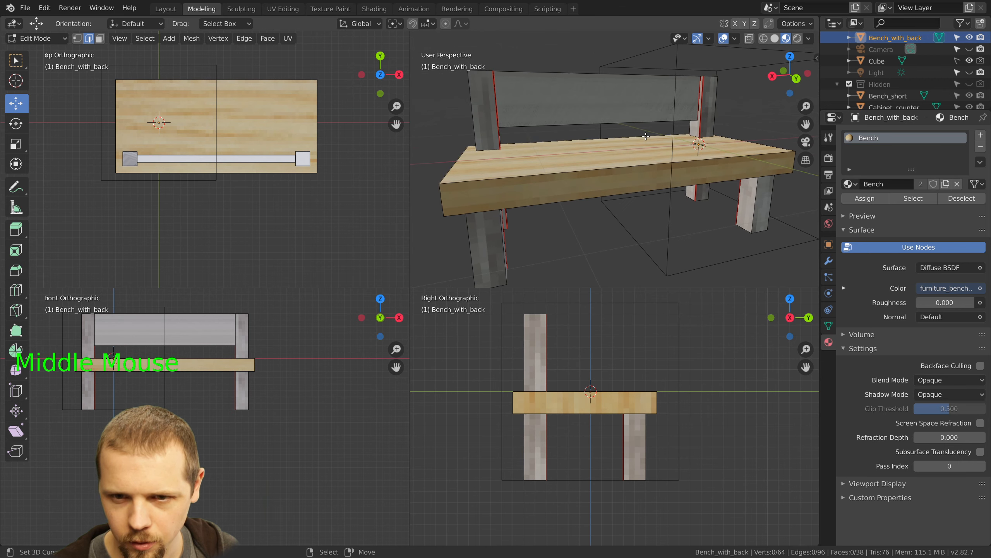
# Select the entire backrest board, lower it slightly along Z with snapping in the wireframe right view, and clear the selection
pyautogui.rightClick(575, 86)
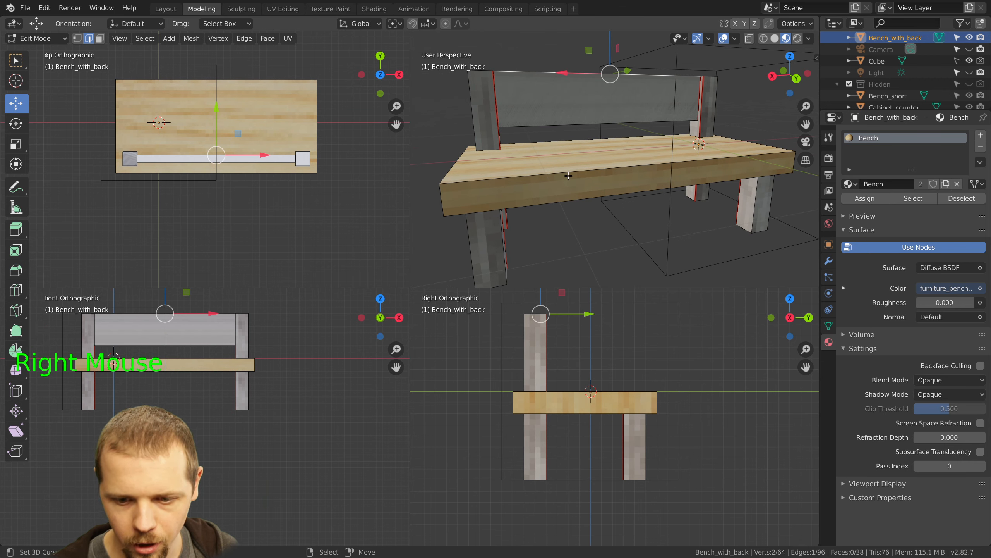
pyautogui.press('ctrl+KP_Add')
pyautogui.press('ctrl+KP_Add')
pyautogui.press('ctrl+KP_Add')
pyautogui.press('ctrl+KP_Add')
pyautogui.press('ctrl+KP_Add')
pyautogui.press('ctrl+KP_Add')
pyautogui.press('ctrl+KP_Add')
pyautogui.press('ctrl+KP_Add')
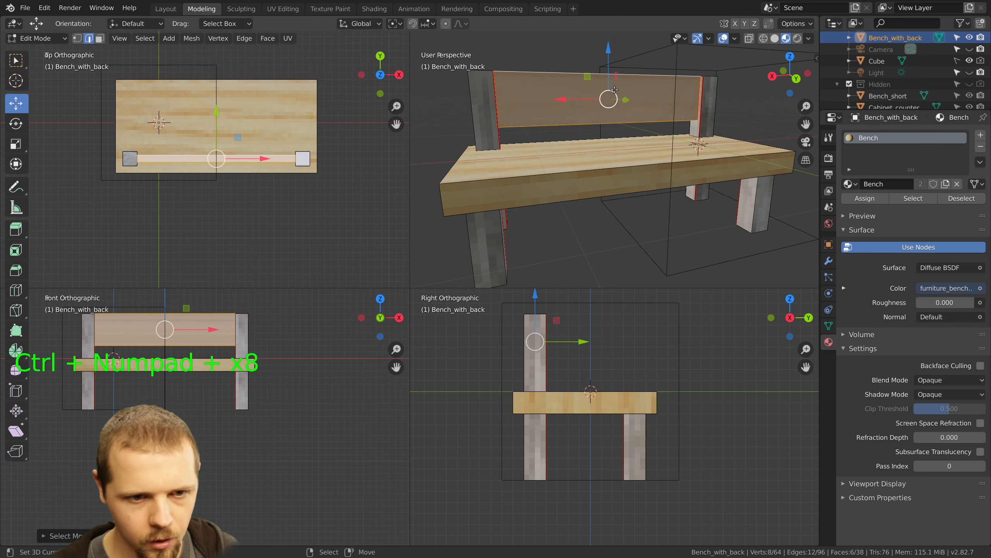
pyautogui.scroll(2, 515, 301)
pyautogui.press('z')
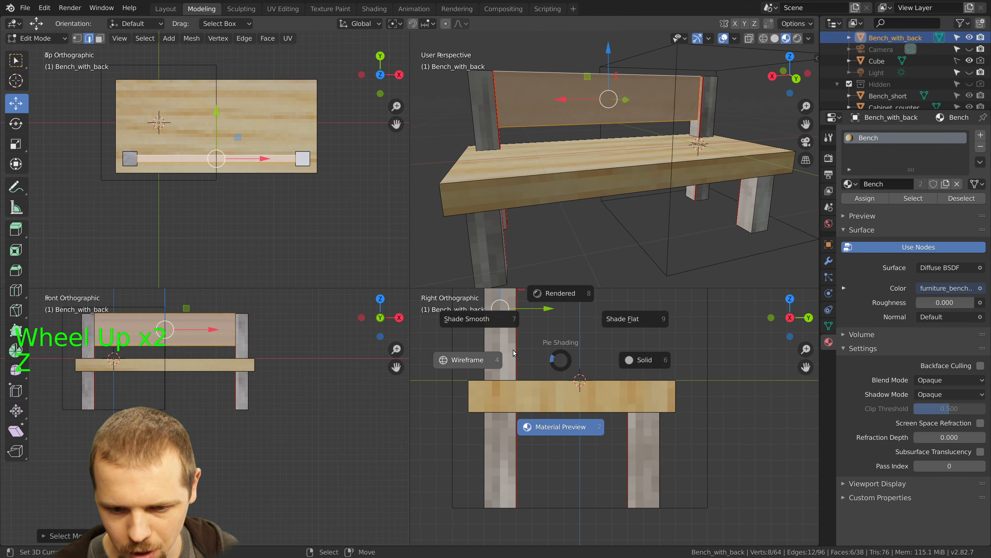
pyautogui.keyDown('shift'); pyautogui.moveTo(566, 298); pyautogui.dragTo(576, 367, button='middle'); pyautogui.keyUp('shift')
pyautogui.scroll(3, 604, 429)
pyautogui.scroll(2, 574, 371)
pyautogui.scroll(1, 515, 354)
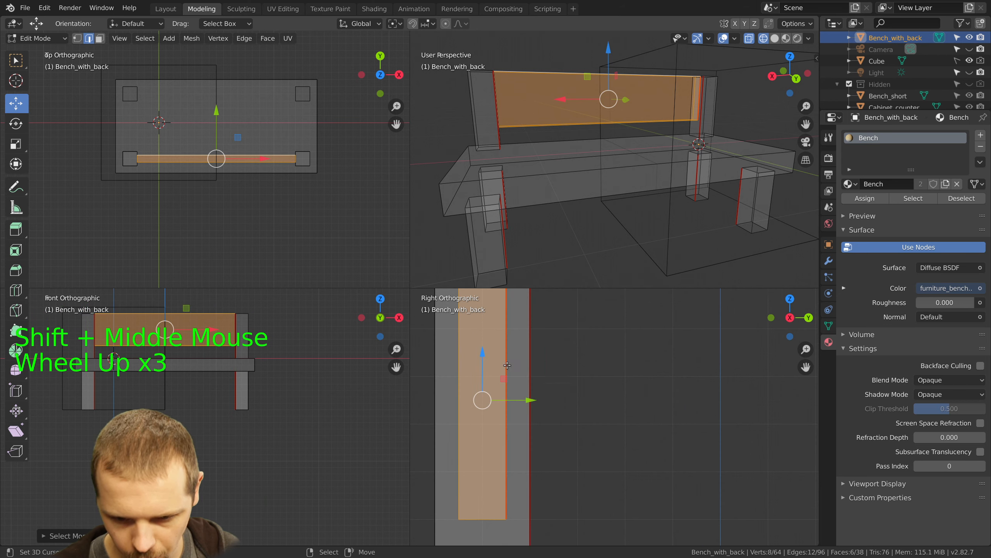
pyautogui.keyDown('ctrl'); pyautogui.moveTo(482, 354); pyautogui.dragTo(482, 375); pyautogui.keyUp('ctrl')
pyautogui.scroll(-2, 482, 377)
pyautogui.press('a')
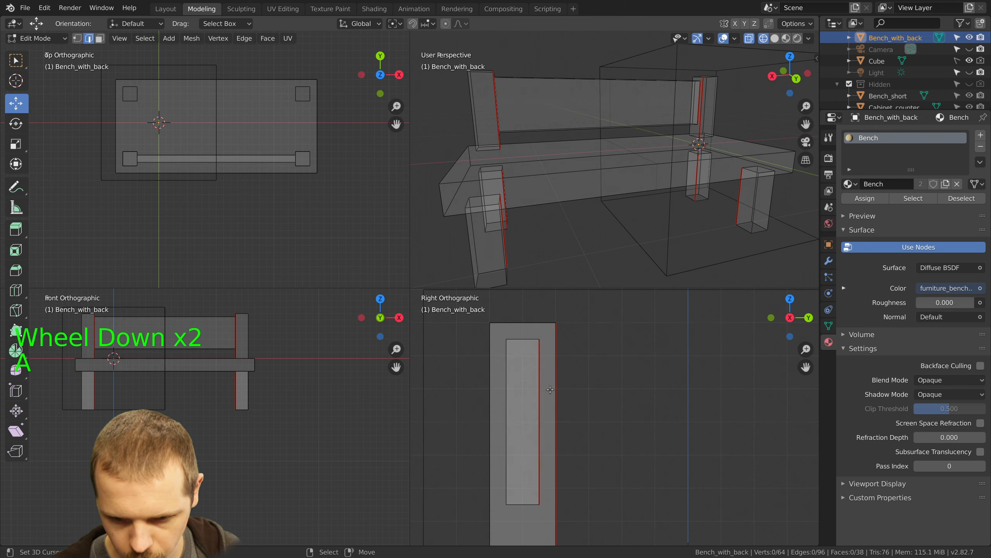
# Leave Edit Mode and examine the bench with its lowered backrest in rendered and material preview shading from several angles
pyautogui.scroll(-3, 551, 389)
pyautogui.press('Tab')
pyautogui.moveTo(635, 173); pyautogui.dragTo(623, 177, button='middle')
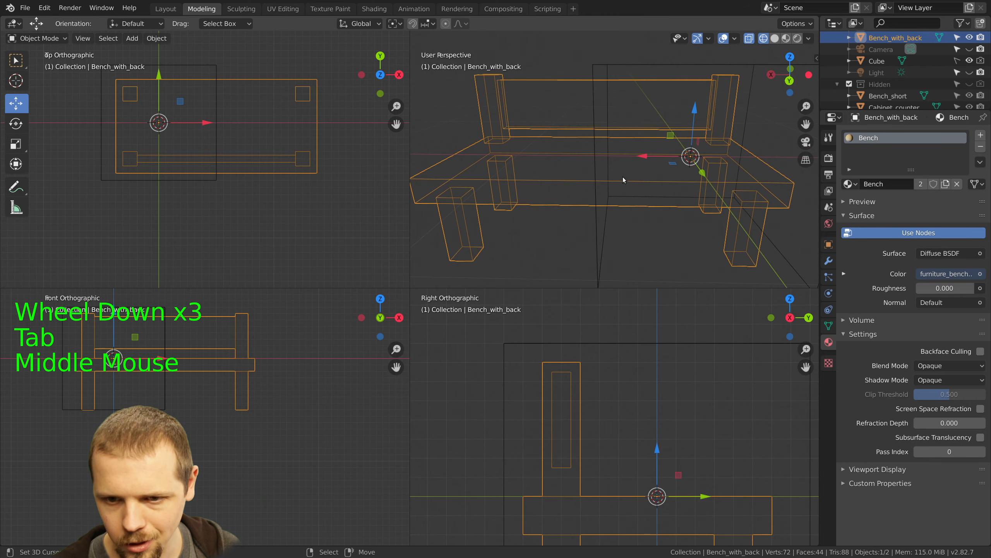
pyautogui.press('z')
pyautogui.click(623, 118)
pyautogui.press('z')
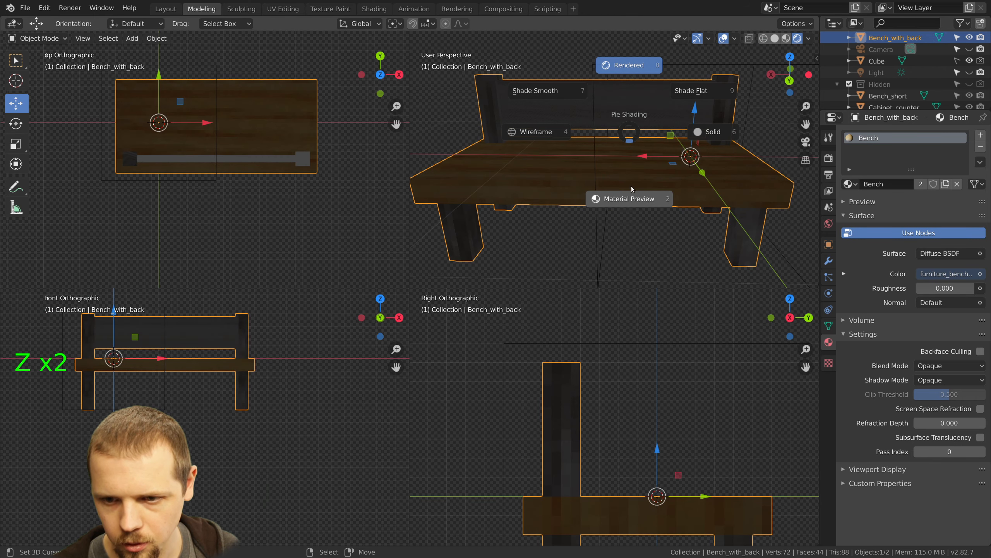
pyautogui.click(631, 190)
pyautogui.moveTo(631, 190)
pyautogui.mouseDown(button='middle')
pyautogui.moveTo(607, 166)
pyautogui.moveTo(580, 328)
pyautogui.mouseUp(button='middle')
pyautogui.press('a')
pyautogui.scroll(-3, 615, 182)
pyautogui.press('a')
pyautogui.press('a')
pyautogui.scroll(-4, 577, 405)
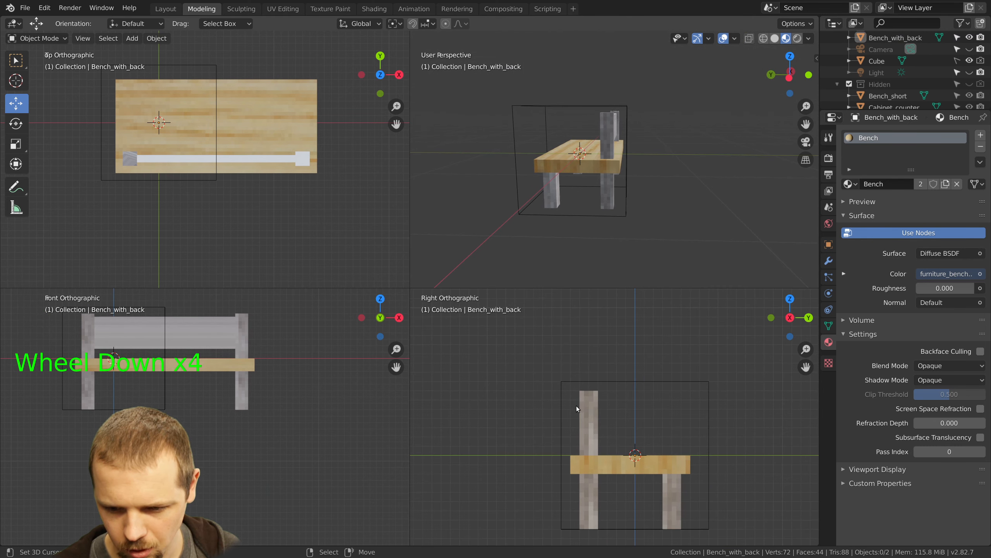
# Edit the bench mesh in face select mode and raise the top faces of both back posts along Z with snapping
pyautogui.rightClick(586, 398)
pyautogui.press('Tab')
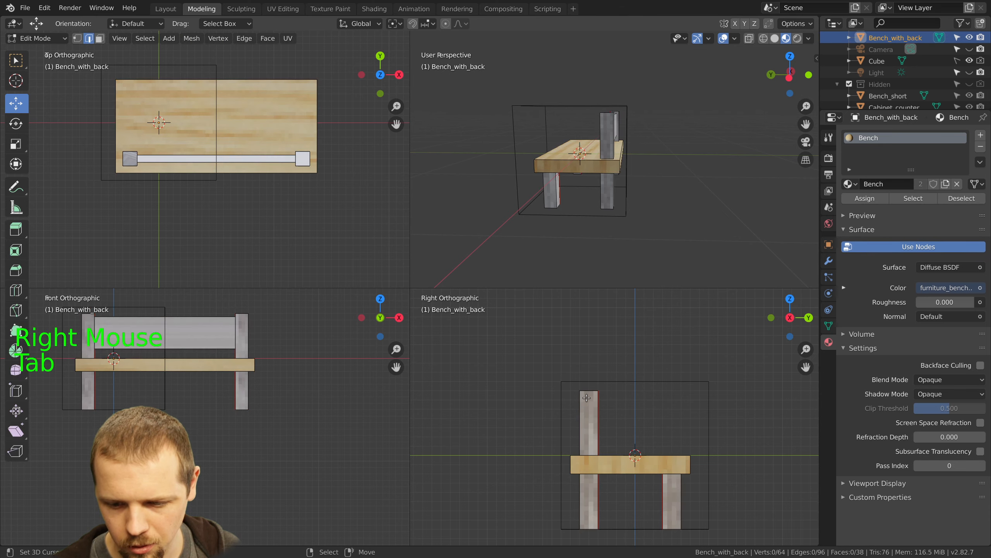
pyautogui.moveTo(604, 147); pyautogui.dragTo(646, 176, button='middle')
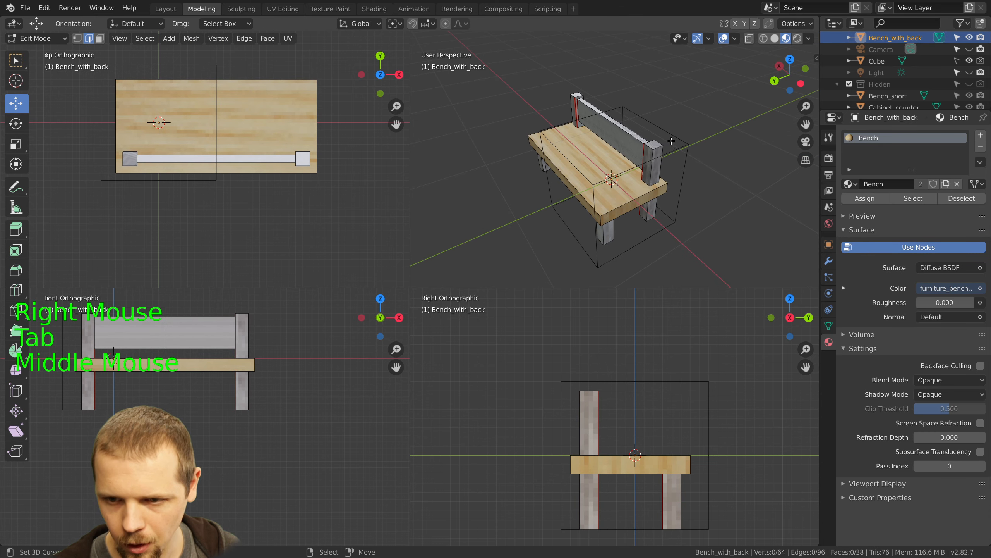
pyautogui.rightClick(649, 146)
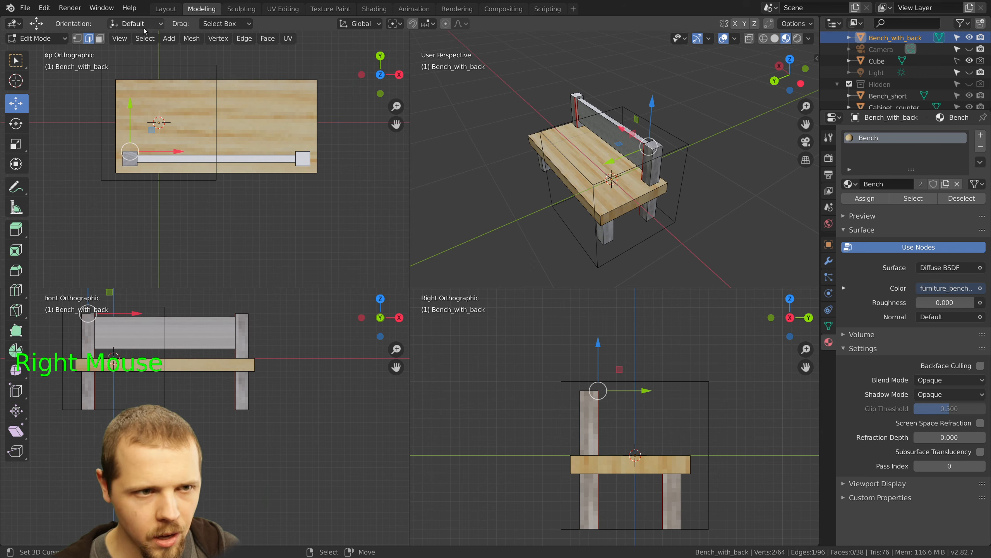
pyautogui.click(100, 38)
pyautogui.rightClick(577, 94)
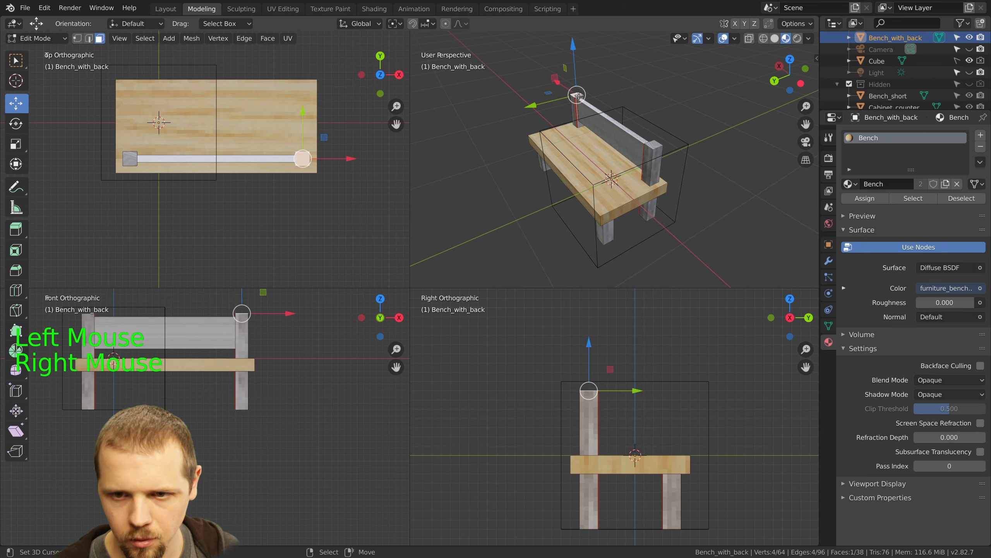
pyautogui.keyDown('shift'); pyautogui.rightClick(654, 146); pyautogui.keyUp('shift')
pyautogui.keyDown('ctrl'); pyautogui.moveTo(589, 357); pyautogui.dragTo(589, 347); pyautogui.keyUp('ctrl')
# Select the whole backrest board from its front face and raise it slightly along Z with snapping in the front view
pyautogui.rightClick(609, 132)
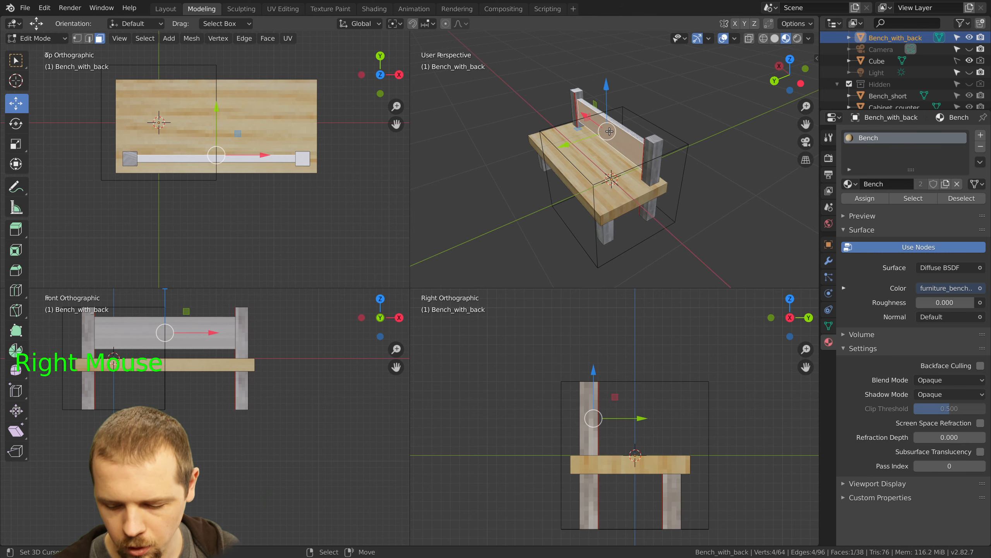
pyautogui.press('ctrl+KP_Add')
pyautogui.press('ctrl+KP_Add')
pyautogui.press('ctrl+KP_Add')
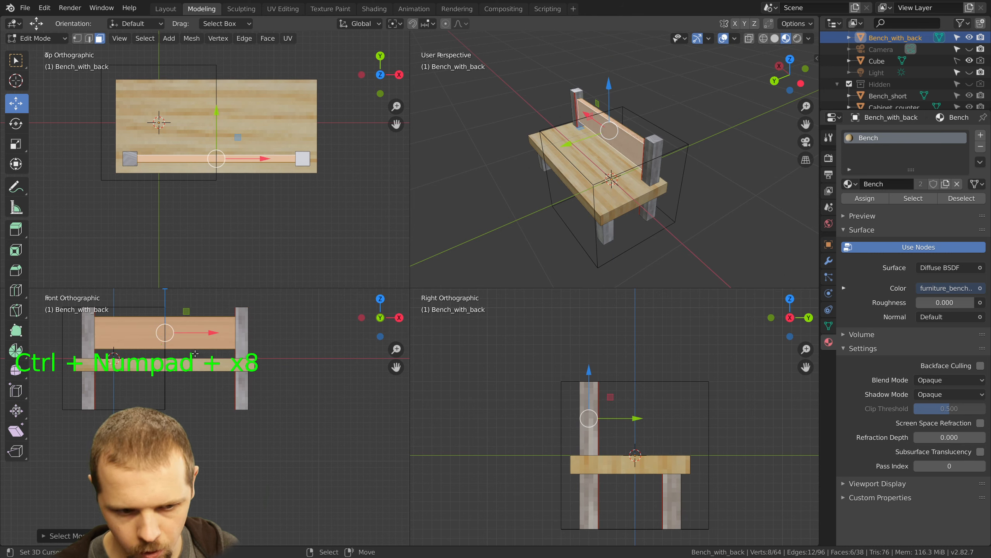
pyautogui.keyDown('shift'); pyautogui.moveTo(218, 363); pyautogui.dragTo(276, 424, button='middle'); pyautogui.keyUp('shift')
pyautogui.scroll(1, 276, 425)
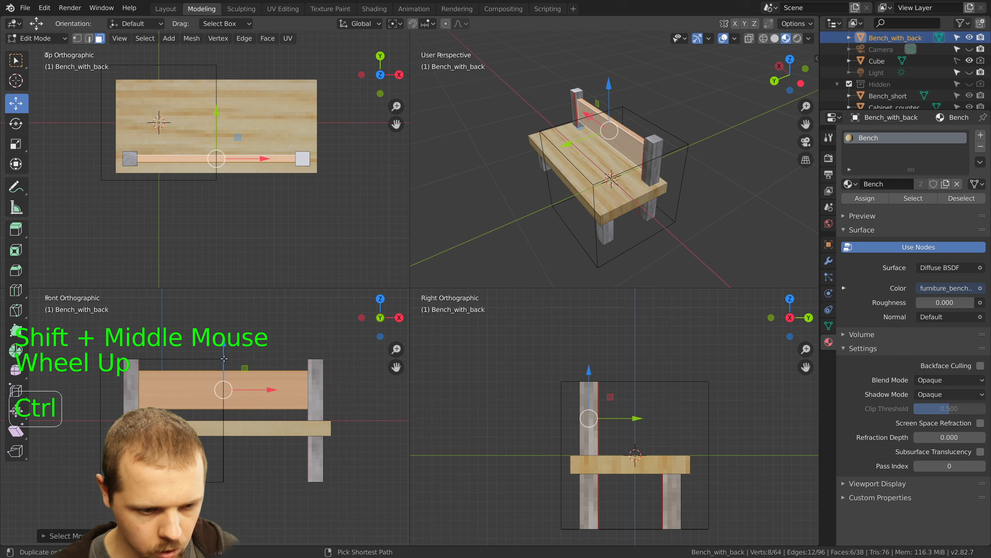
pyautogui.keyDown('ctrl'); pyautogui.moveTo(226, 364); pyautogui.dragTo(226, 353); pyautogui.keyUp('ctrl')
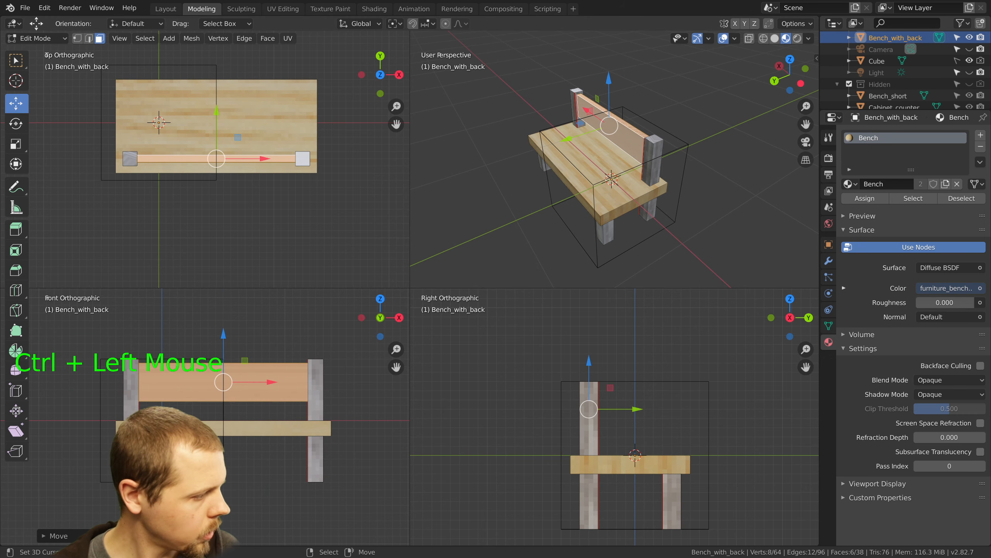
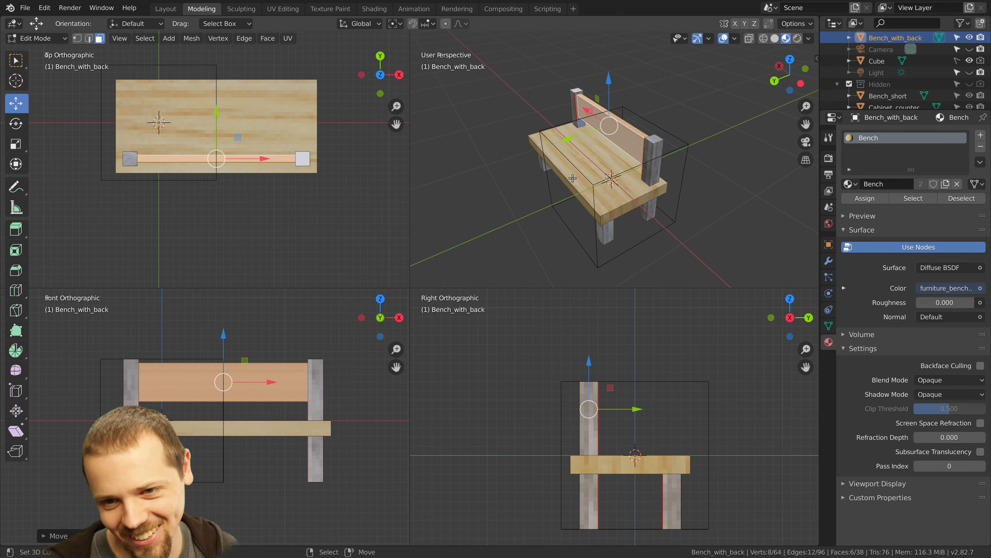
# Select only the backrest board's front face, switch to the UV Editing workspace and save the file
pyautogui.moveTo(596, 167); pyautogui.dragTo(592, 144, button='middle')
pyautogui.press('a')
pyautogui.rightClick(615, 118)
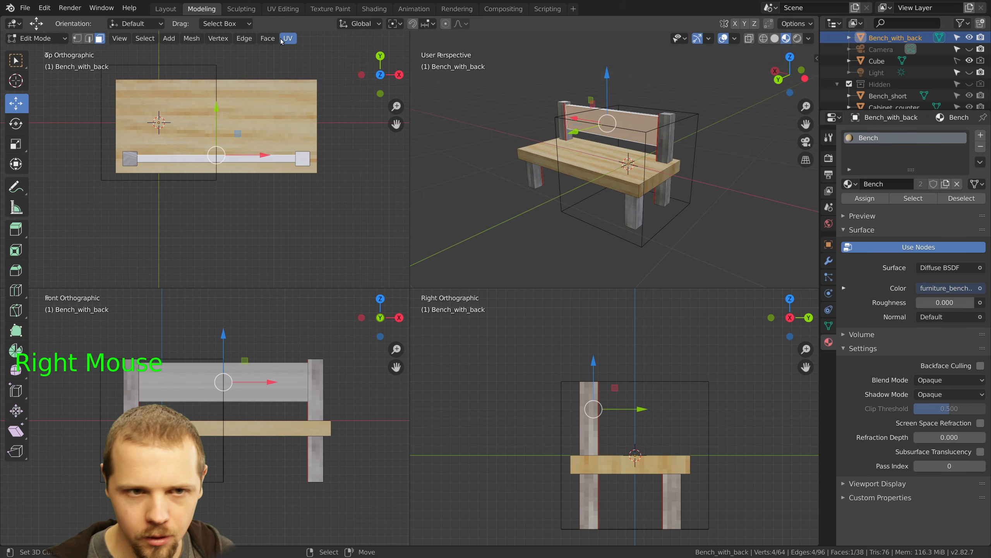
pyautogui.click(283, 9)
pyautogui.hotkey('ctrl', 's')
# Select all faces of the bench and display the furniture_bench_short.png image behind their UV layout
pyautogui.scroll(-2, 678, 242)
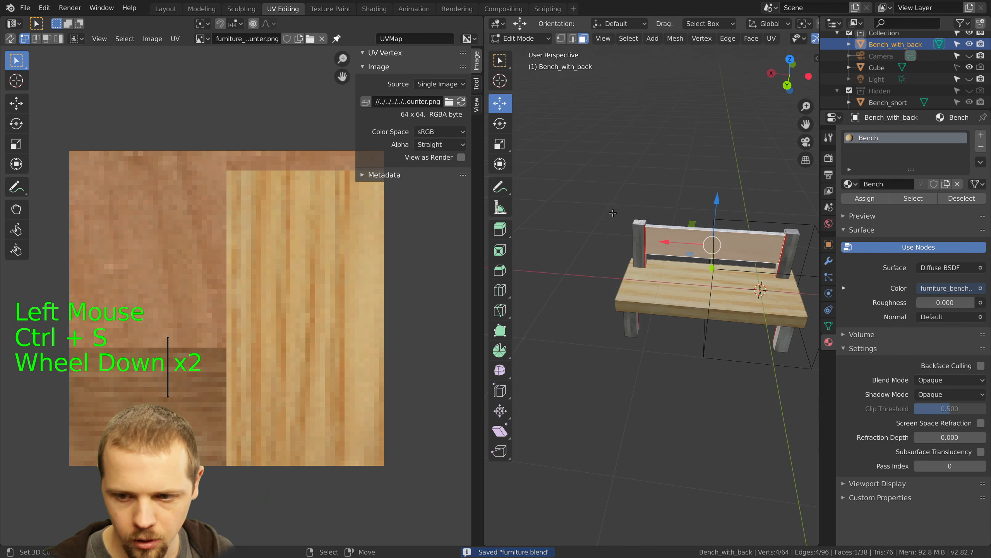
pyautogui.keyDown('shift'); pyautogui.moveTo(677, 242); pyautogui.dragTo(588, 199, button='middle'); pyautogui.keyUp('shift')
pyautogui.press('a')
pyautogui.press('a')
pyautogui.press('a')
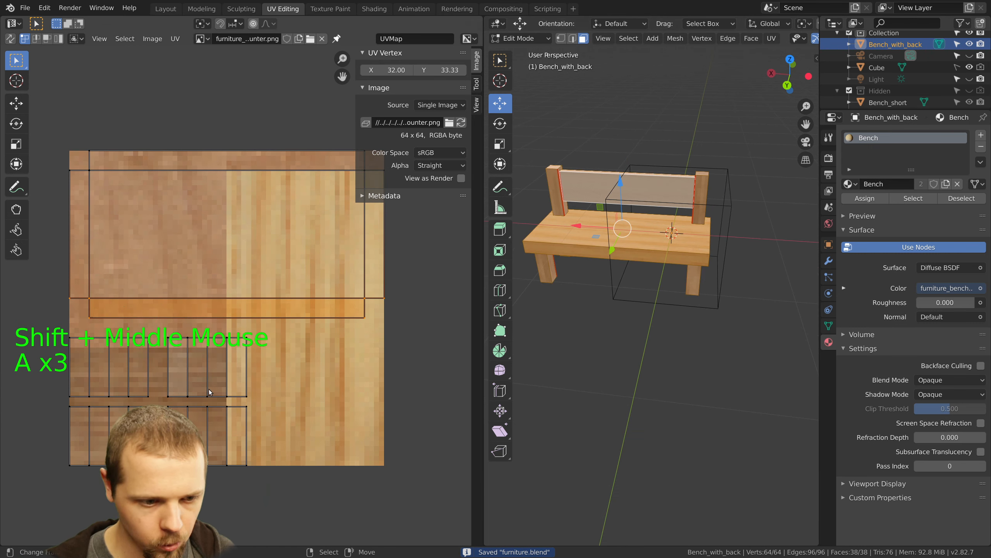
pyautogui.scroll(-1, 217, 352)
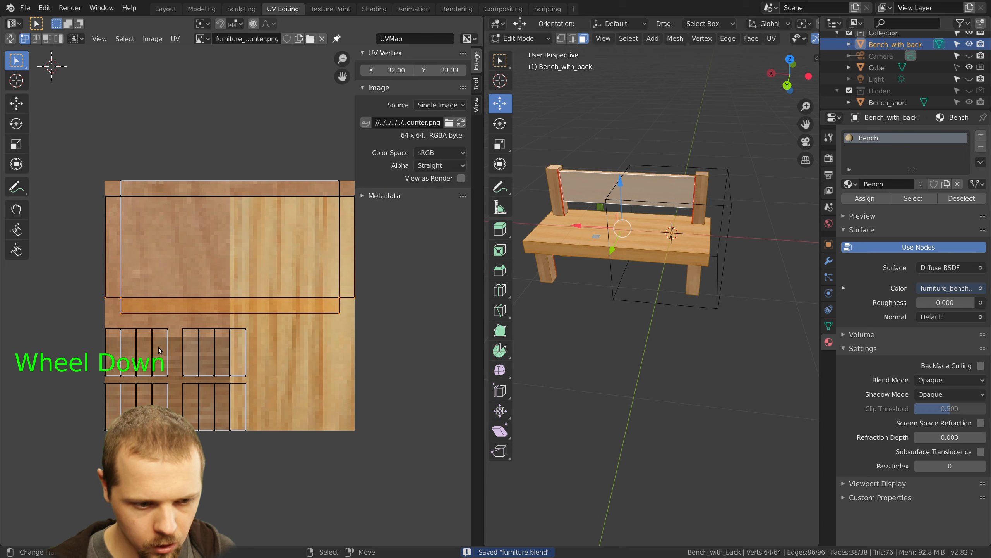
pyautogui.rightClick(550, 179)
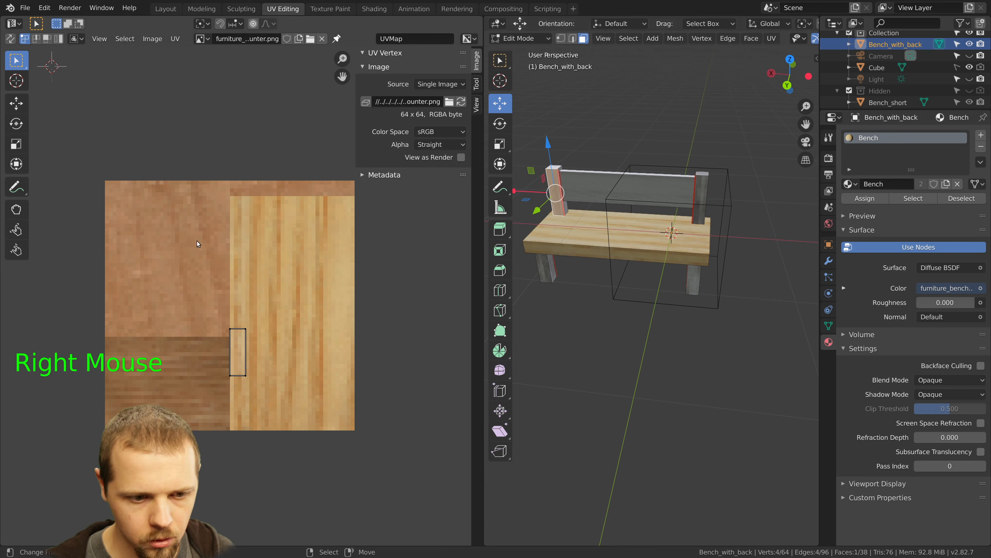
pyautogui.press('a')
pyautogui.press('a')
pyautogui.press('a')
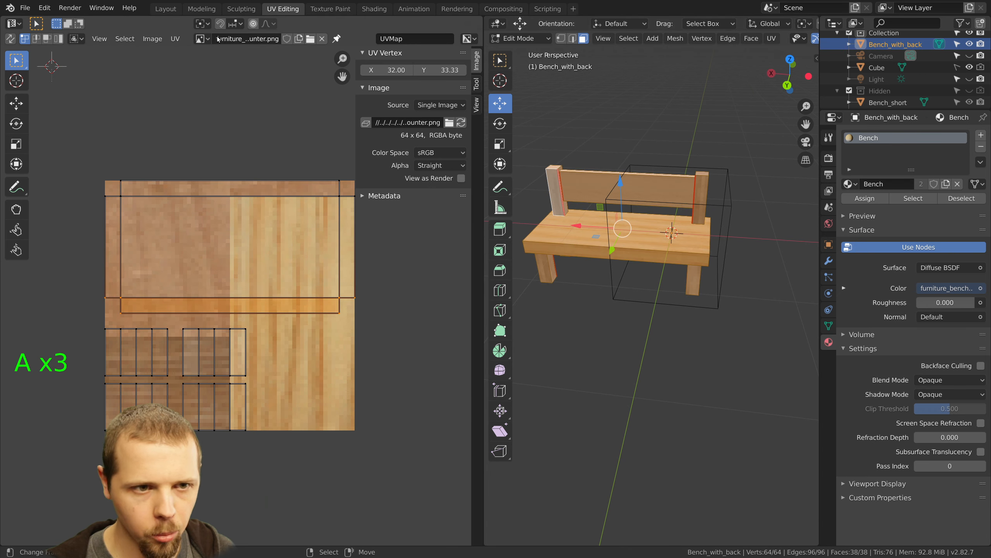
pyautogui.click(200, 38)
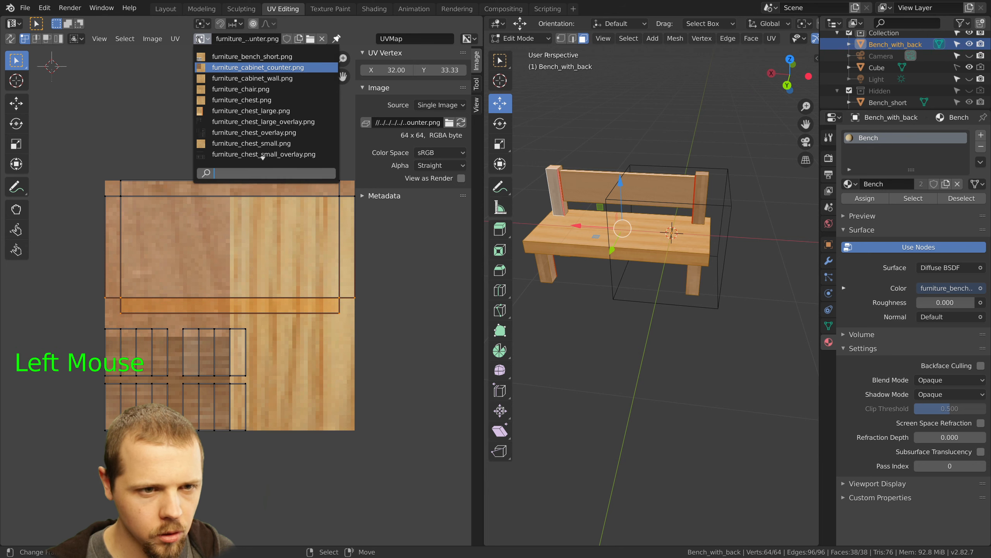
pyautogui.click(232, 57)
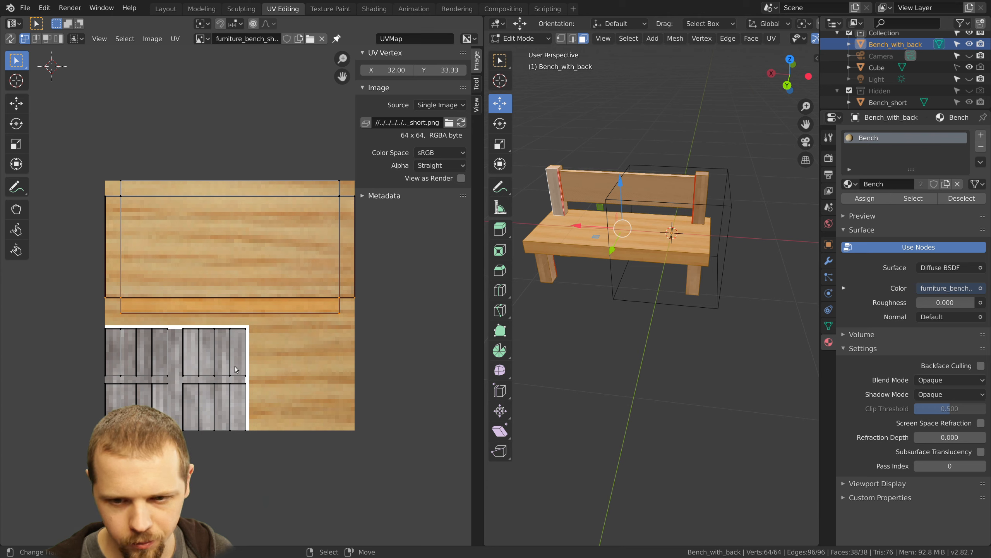
# Clear the selection and select one whole back post by growing from its face to inspect its UV islands
pyautogui.press('a')
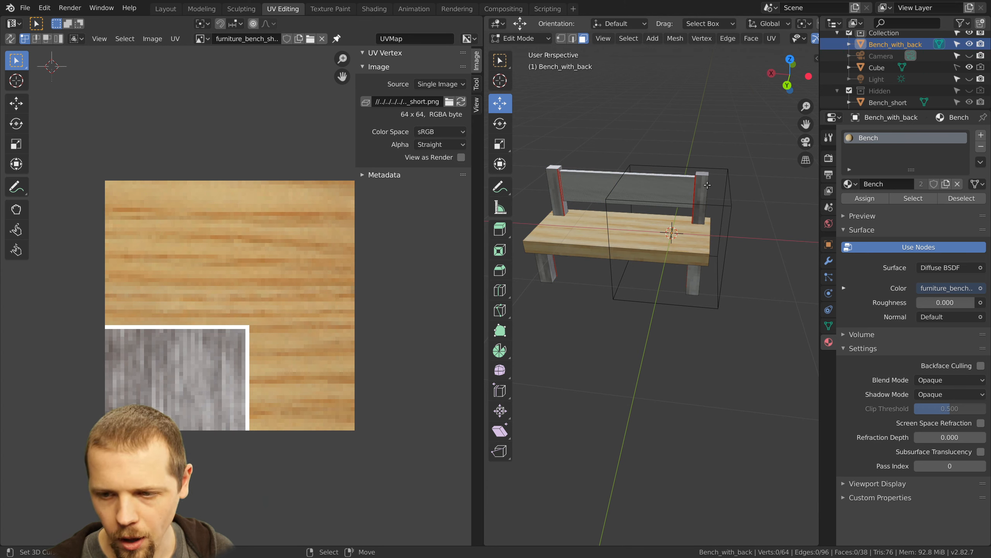
pyautogui.moveTo(695, 278); pyautogui.dragTo(716, 262, button='middle')
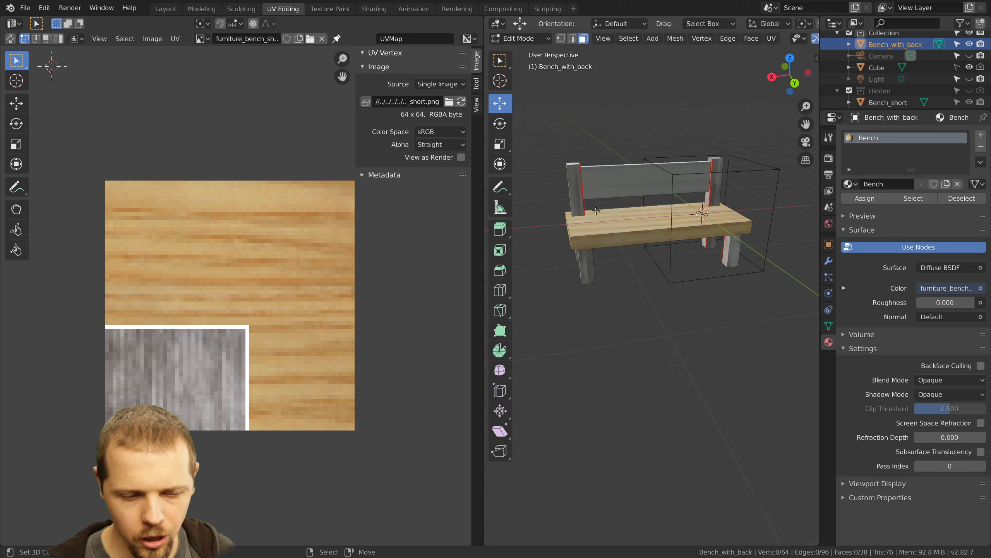
pyautogui.scroll(2, 577, 201)
pyautogui.keyDown('shift'); pyautogui.moveTo(577, 201); pyautogui.dragTo(553, 214, button='middle'); pyautogui.keyUp('shift')
pyautogui.rightClick(556, 187)
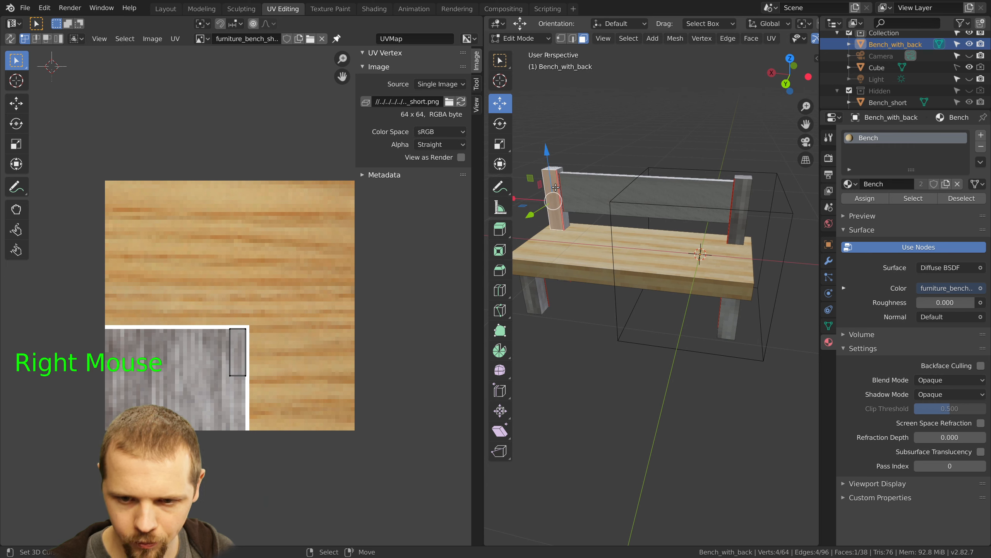
pyautogui.press('ctrl+KP_Add')
pyautogui.press('ctrl+KP_Add')
pyautogui.press('ctrl+KP_Add')
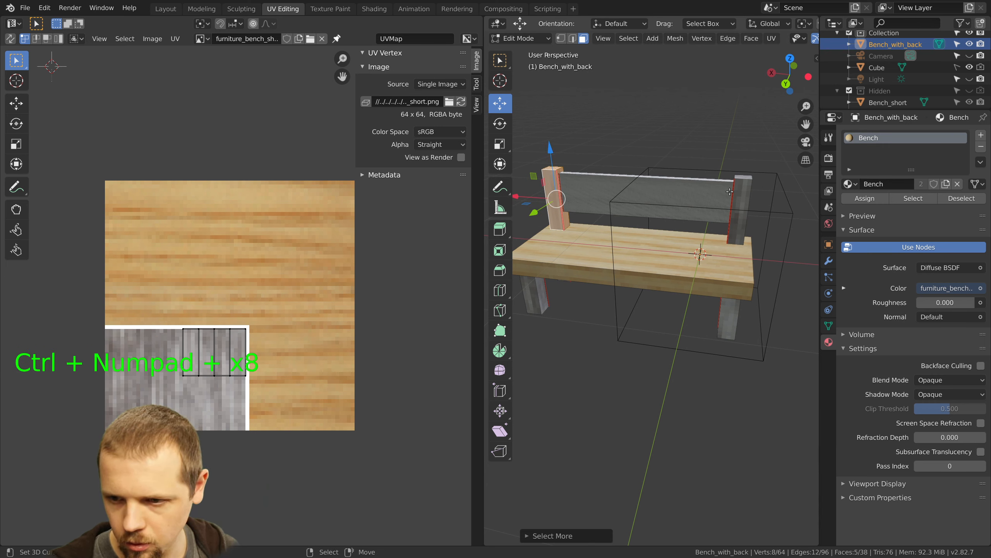
# Select both entire back posts by growing the selection from a face on each post
pyautogui.rightClick(742, 194)
pyautogui.press('ctrl+KP_Add')
pyautogui.press('ctrl+KP_Add')
pyautogui.press('ctrl+KP_Add')
pyautogui.press('ctrl+KP_Add')
pyautogui.press('ctrl+KP_Add')
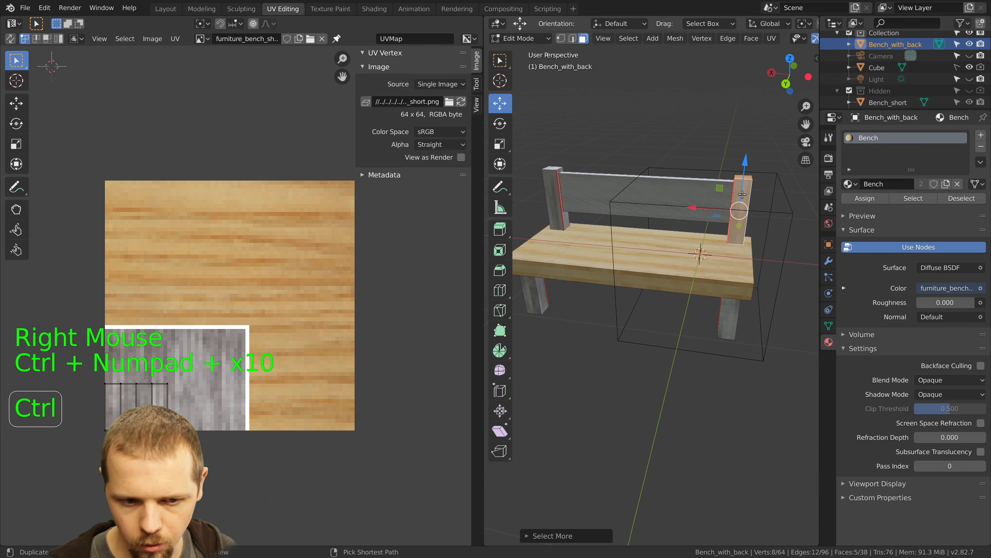
pyautogui.keyDown('shift'); pyautogui.rightClick(554, 197); pyautogui.keyUp('shift')
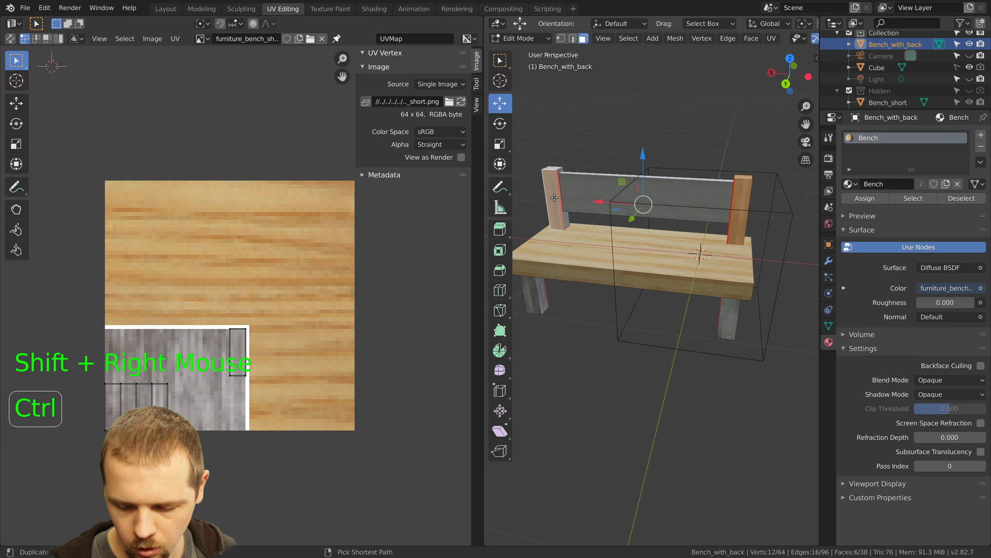
pyautogui.press('ctrl+KP_Add')
pyautogui.press('ctrl+KP_Add')
pyautogui.press('ctrl+KP_Add')
pyautogui.press('ctrl+KP_Add')
pyautogui.press('ctrl+KP_Add')
pyautogui.press('ctrl+KP_Add')
pyautogui.press('ctrl+KP_Add')
pyautogui.press('ctrl+KP_Add')
# Try moving the selected back posts with snapping in the right orthographic view
pyautogui.scroll(2, 134, 396)
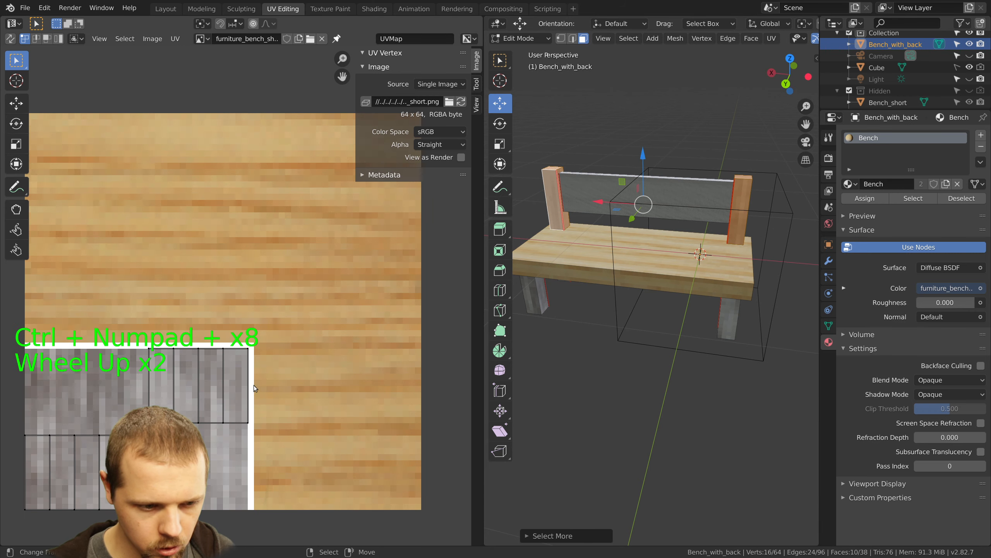
pyautogui.keyDown('shift'); pyautogui.moveTo(134, 396); pyautogui.dragTo(184, 363, button='middle'); pyautogui.keyUp('shift')
pyautogui.press('KP_3')
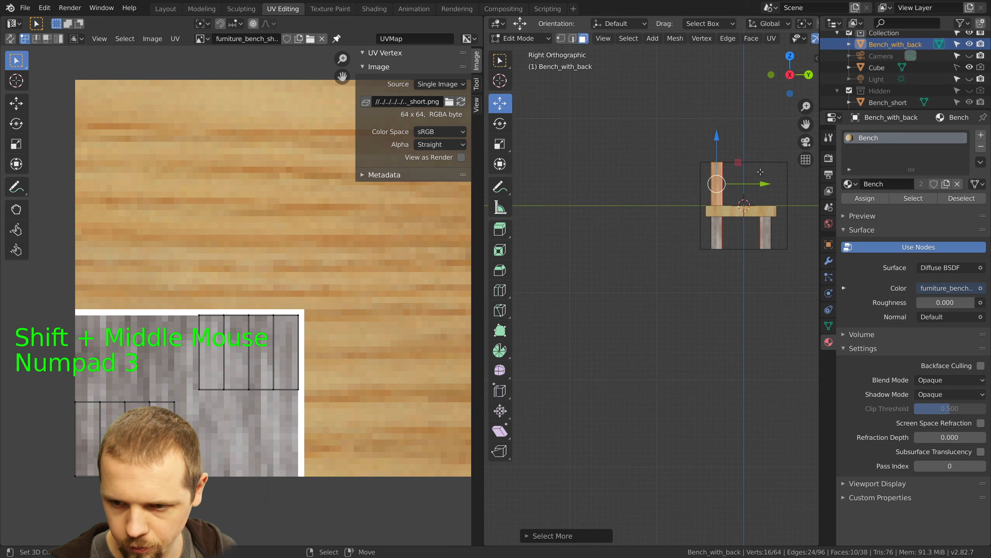
pyautogui.scroll(2, 760, 172)
pyautogui.keyDown('shift'); pyautogui.moveTo(761, 172); pyautogui.dragTo(647, 264, button='middle'); pyautogui.keyUp('shift')
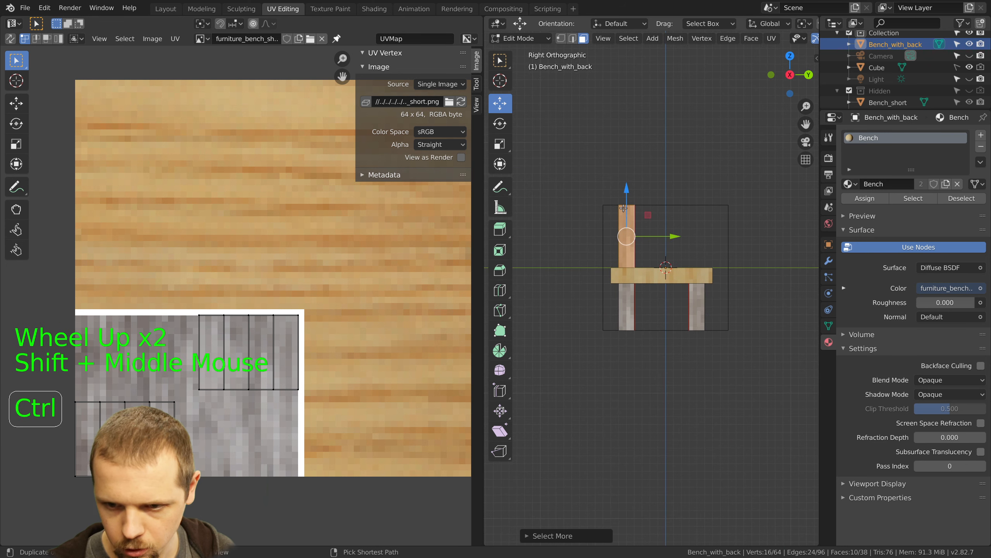
pyautogui.keyDown('ctrl'); pyautogui.moveTo(664, 226); pyautogui.dragTo(610, 194); pyautogui.keyUp('ctrl')
pyautogui.keyDown('ctrl'); pyautogui.moveTo(652, 239); pyautogui.dragTo(668, 240); pyautogui.keyUp('ctrl')
pyautogui.scroll(1, 189, 335)
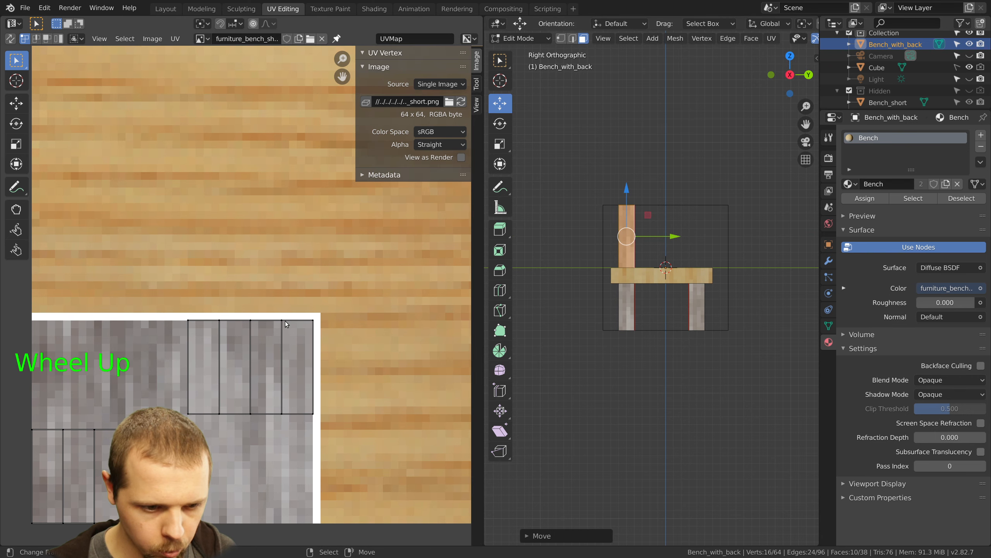
# Select the top UV vertices of the right-hand back post strip and set their Y position to 30
pyautogui.rightClick(289, 324)
pyautogui.press('a')
pyautogui.press('b')
pyautogui.moveTo(271, 315); pyautogui.dragTo(341, 336)
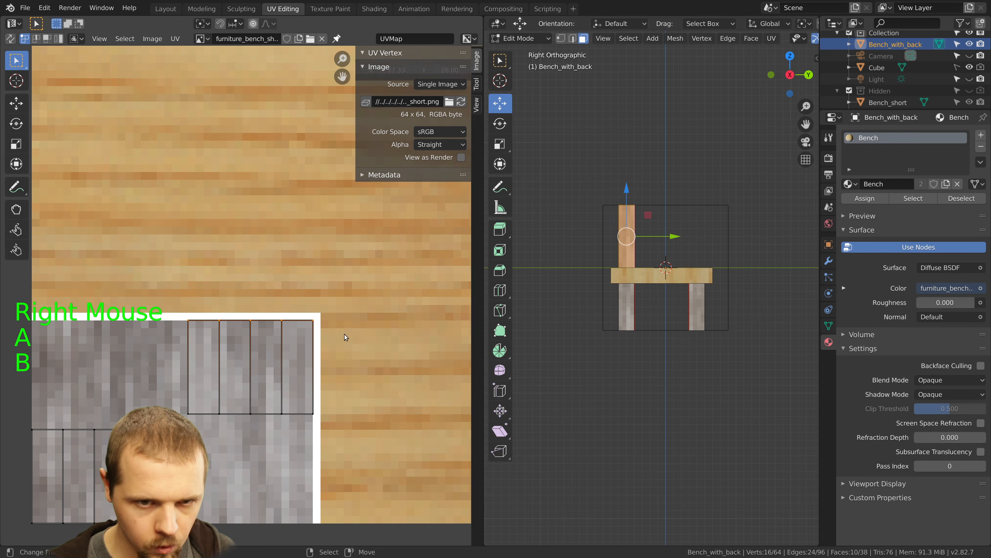
pyautogui.click(442, 71)
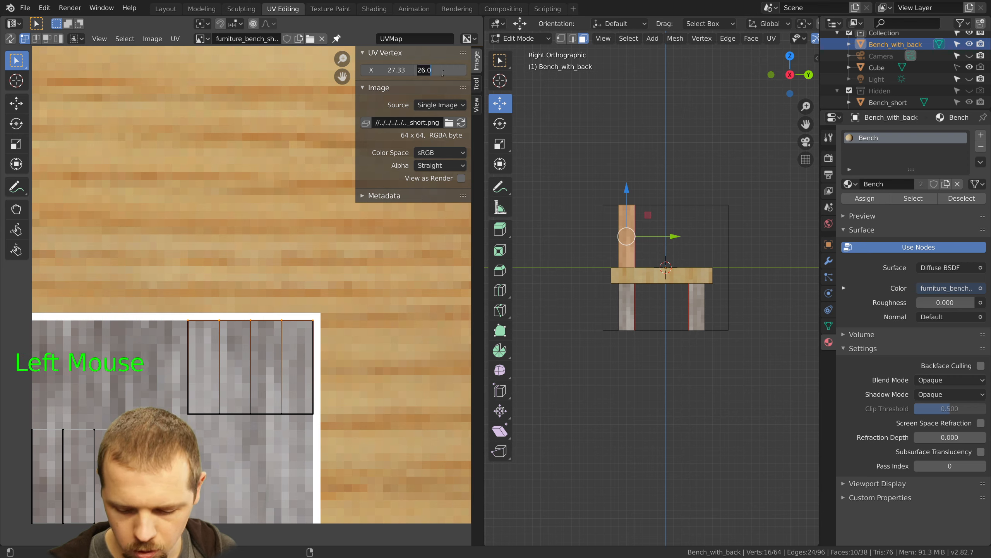
pyautogui.write('30')
pyautogui.press('Return')
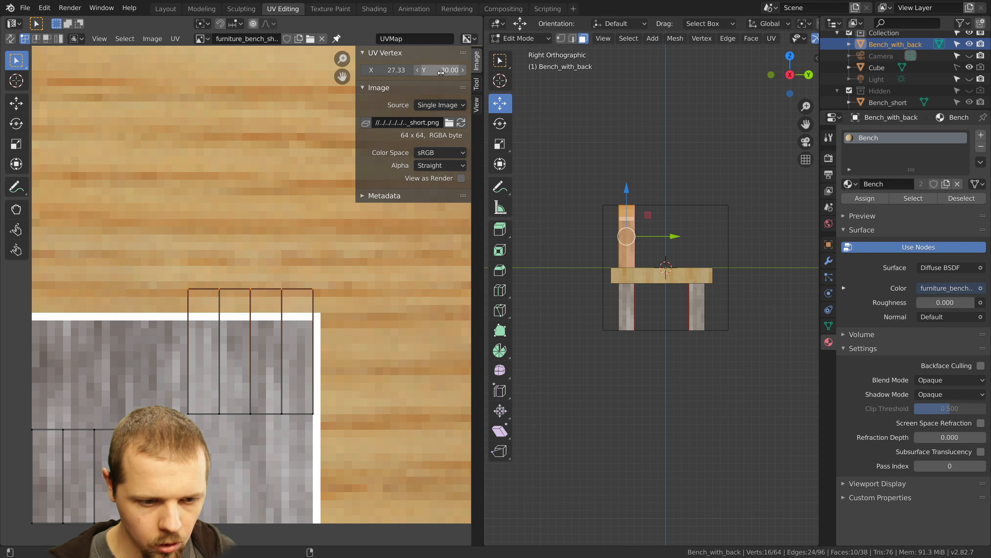
# Select the top UV vertices of the left-hand back post strip and set their Y position to 16
pyautogui.press('a')
pyautogui.press('b')
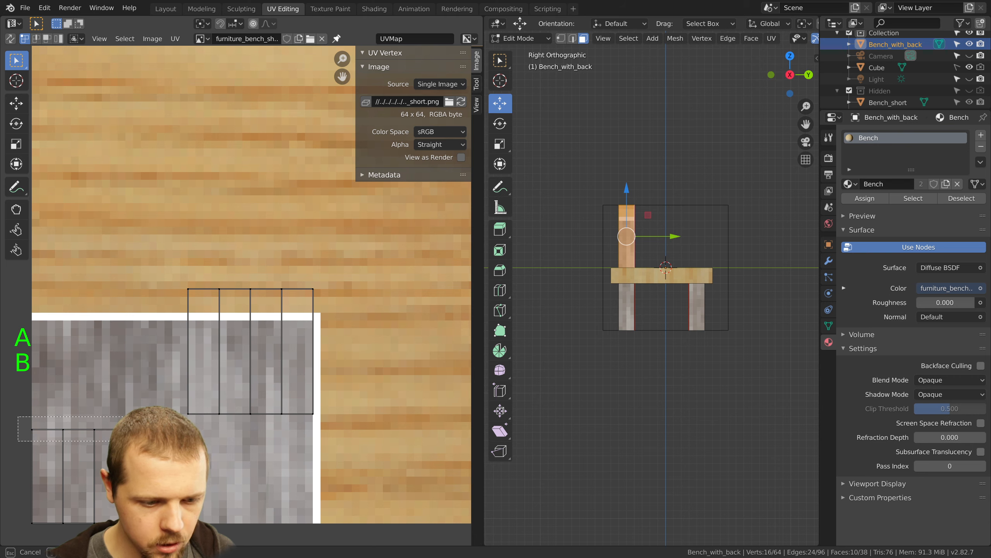
pyautogui.moveTo(125, 441); pyautogui.dragTo(127, 441)
pyautogui.click(441, 71)
pyautogui.write('16')
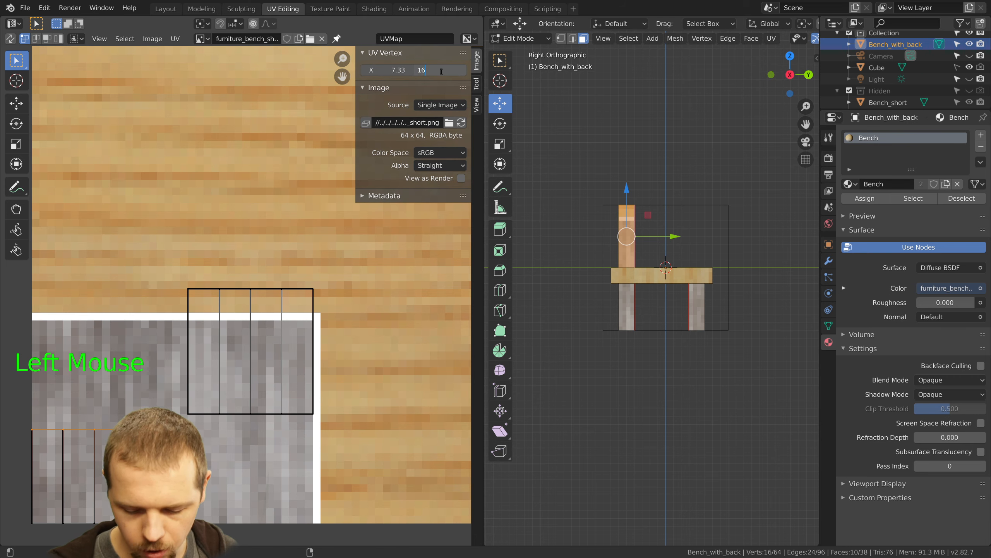
pyautogui.press('Return')
pyautogui.press('a')
# Examine how the texture fits the back posts and backrest from perspective, front and top views
pyautogui.moveTo(608, 270); pyautogui.dragTo(564, 218, button='middle')
pyautogui.press('a')
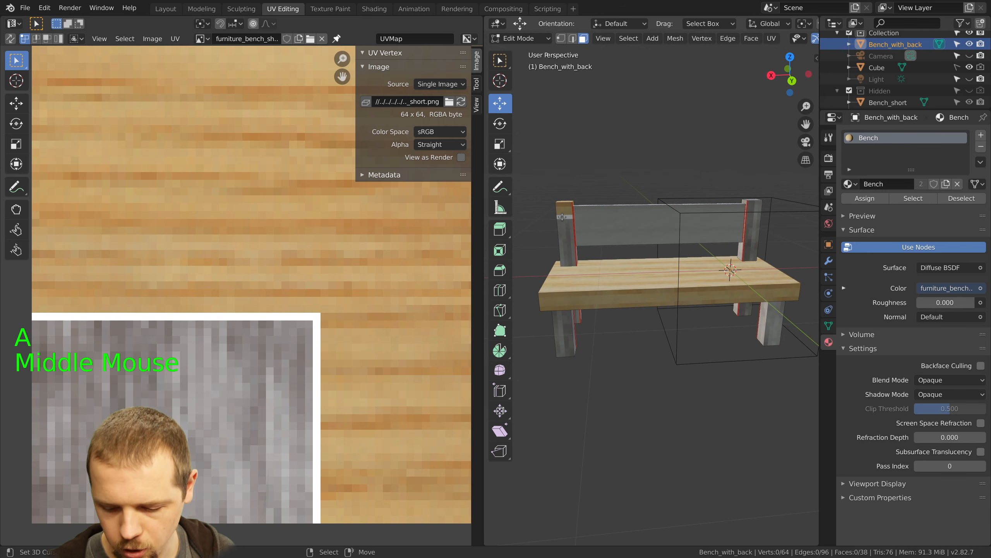
pyautogui.press('KP_1')
pyautogui.scroll(3, 738, 217)
pyautogui.keyDown('shift'); pyautogui.moveTo(737, 217); pyautogui.dragTo(676, 263, button='middle'); pyautogui.keyUp('shift')
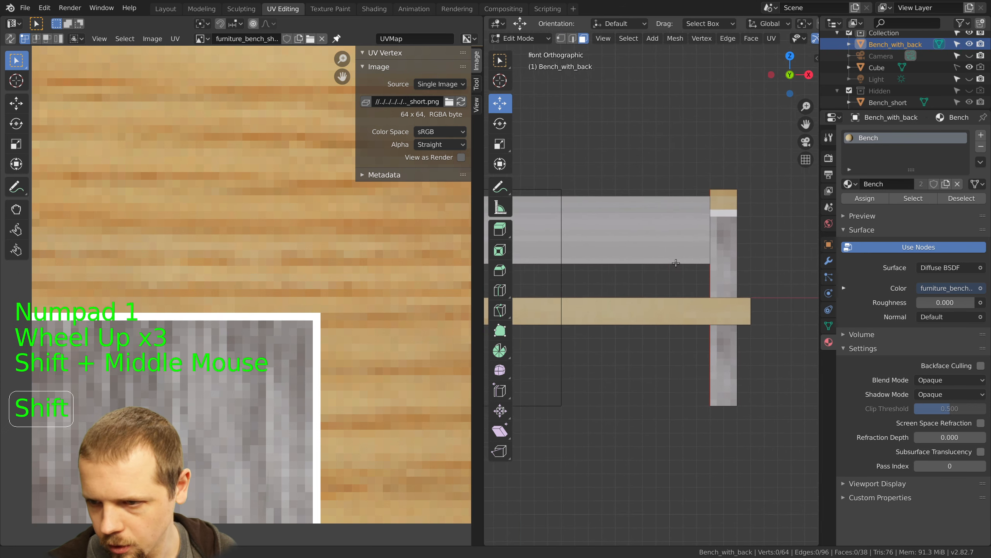
pyautogui.scroll(3, 676, 263)
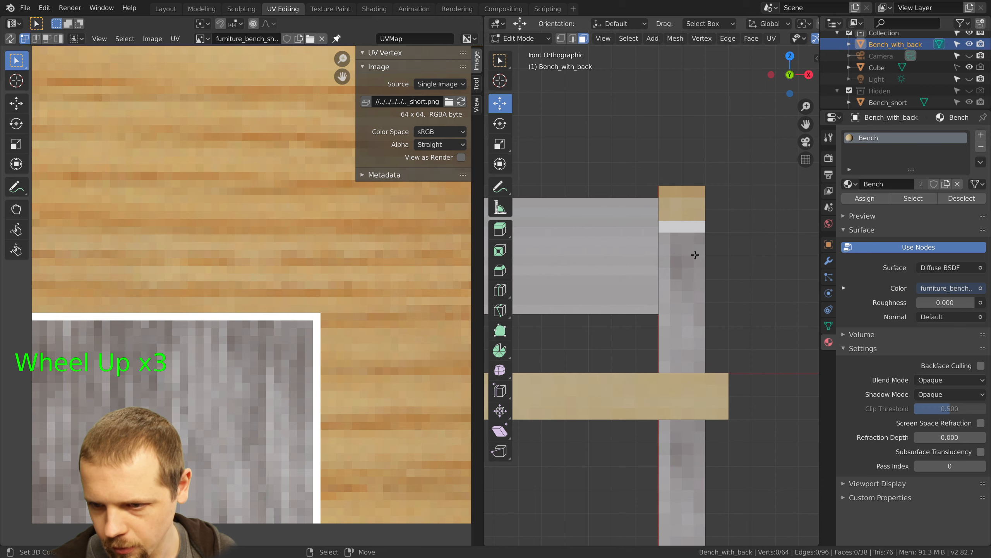
pyautogui.scroll(-7, 695, 254)
pyautogui.keyDown('shift'); pyautogui.moveTo(695, 254); pyautogui.dragTo(656, 315, button='middle'); pyautogui.keyUp('shift')
pyautogui.rightClick(653, 318)
pyautogui.press('KP_7')
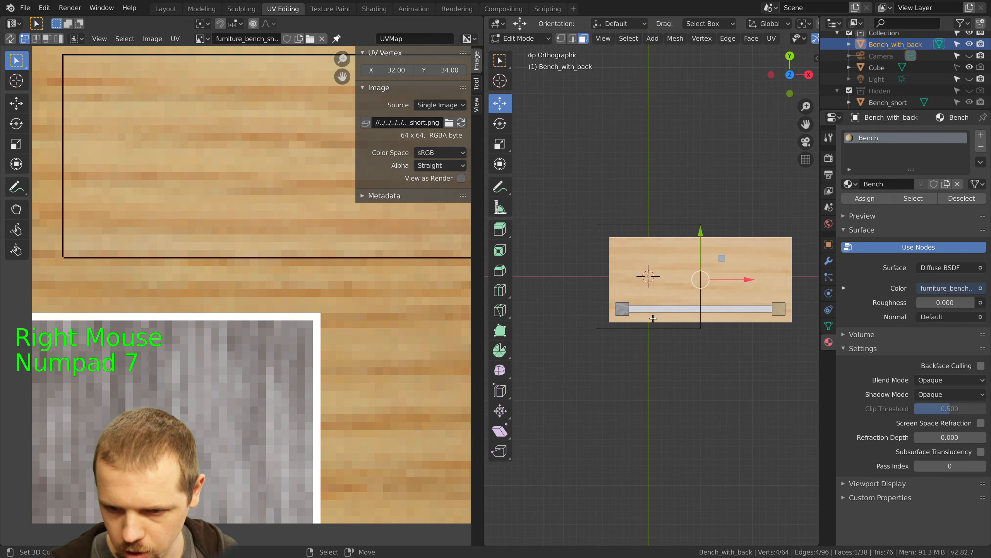
pyautogui.scroll(6, 652, 309)
pyautogui.keyDown('shift'); pyautogui.moveTo(652, 309); pyautogui.dragTo(642, 252, button='middle'); pyautogui.keyUp('shift')
pyautogui.press('a')
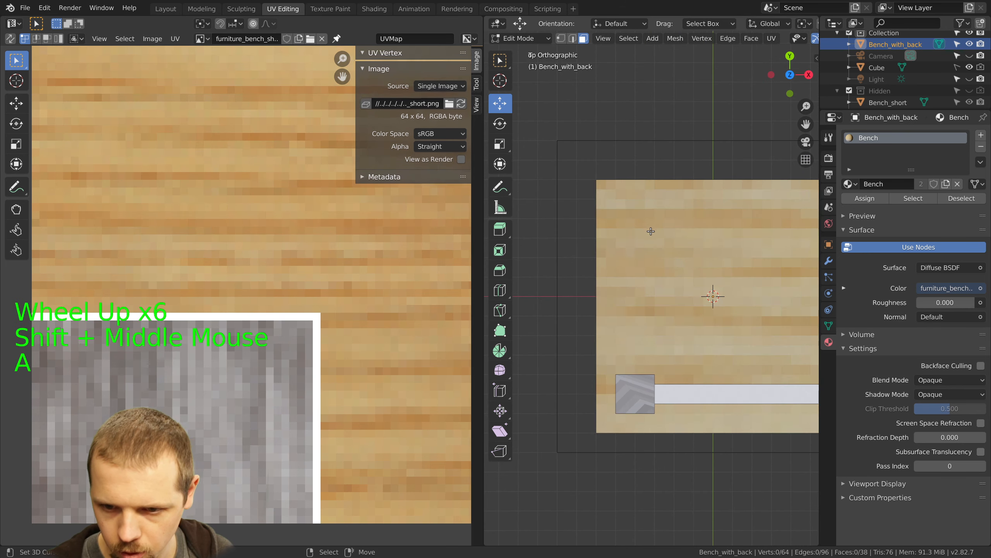
pyautogui.scroll(2, 650, 232)
pyautogui.scroll(-5, 690, 273)
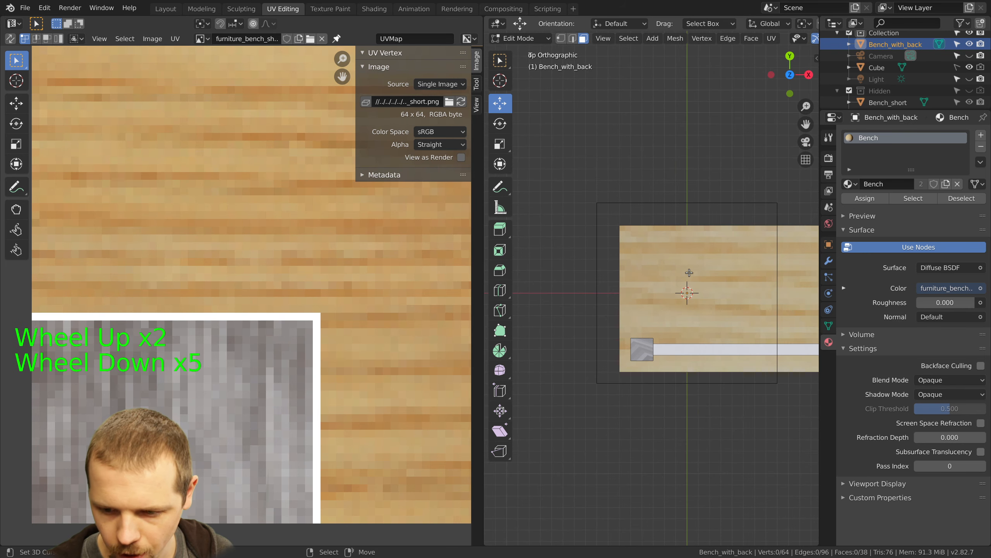
pyautogui.moveTo(689, 272); pyautogui.dragTo(525, 165, button='middle')
# Select both back posts' top faces and raise the two inner UV vertices of the right-hand flattened face
pyautogui.rightClick(595, 311)
pyautogui.keyDown('shift'); pyautogui.rightClick(760, 362); pyautogui.keyUp('shift')
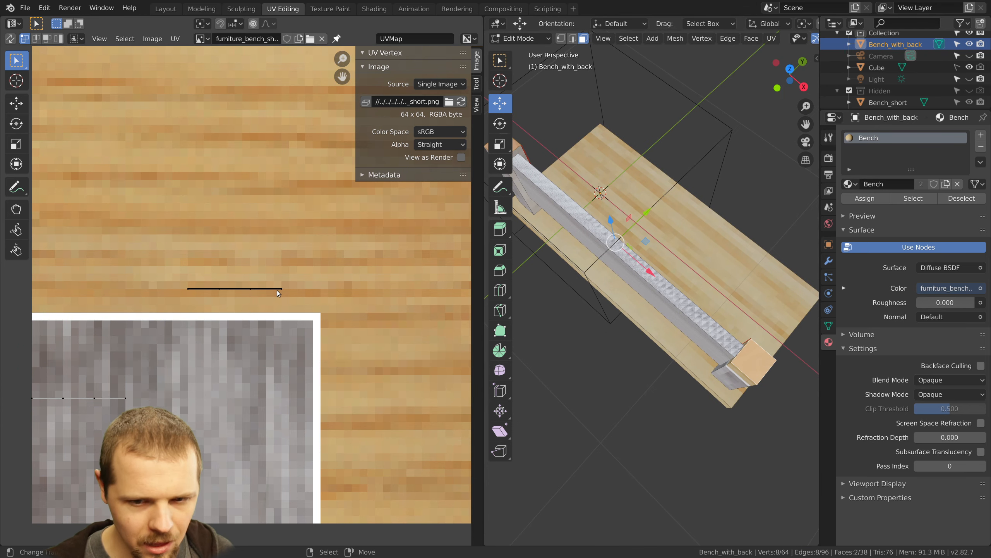
pyautogui.scroll(-2, 254, 305)
pyautogui.scroll(3, 243, 296)
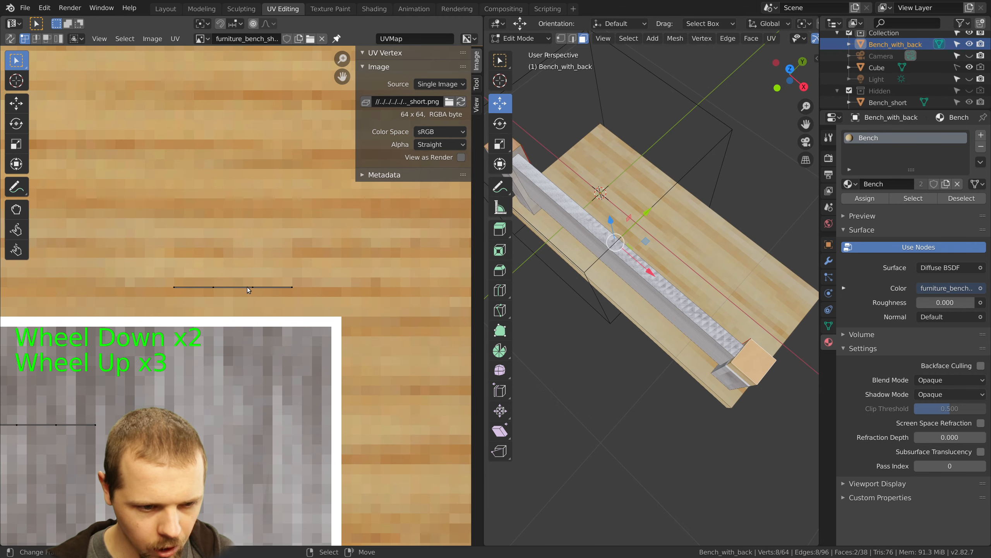
pyautogui.rightClick(259, 293)
pyautogui.press('g')
pyautogui.click(265, 263)
pyautogui.rightClick(216, 288)
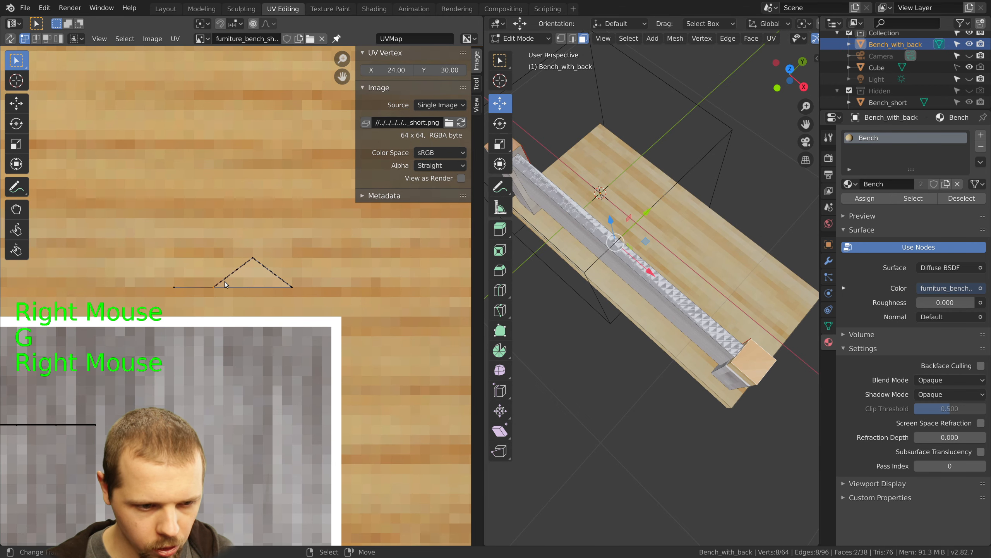
pyautogui.press('g')
pyautogui.click(226, 254)
# Form a square top-face UV by moving its lower corners to X 28 and X 24 at Y 30 and raising its upper edge to Y 34
pyautogui.rightClick(295, 287)
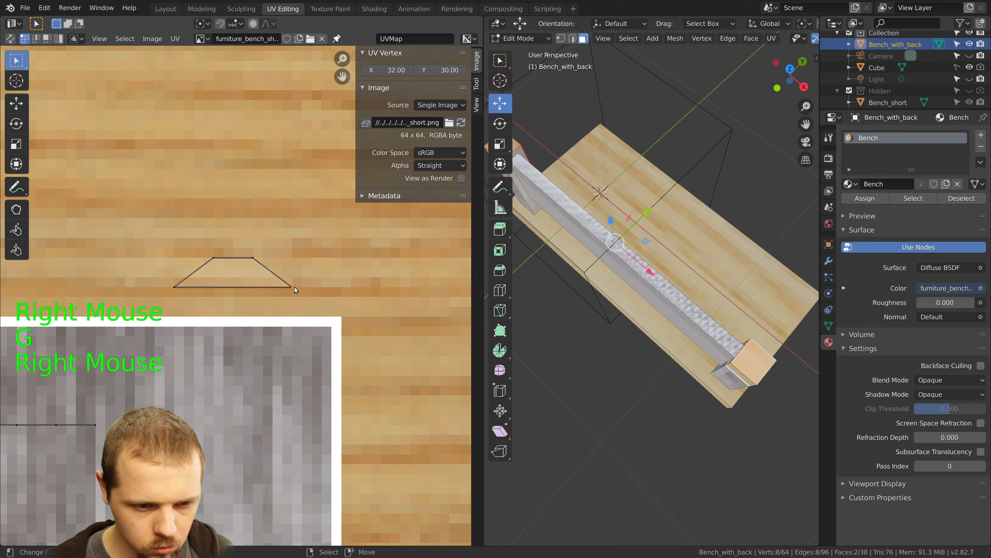
pyautogui.press('g')
pyautogui.click(253, 284)
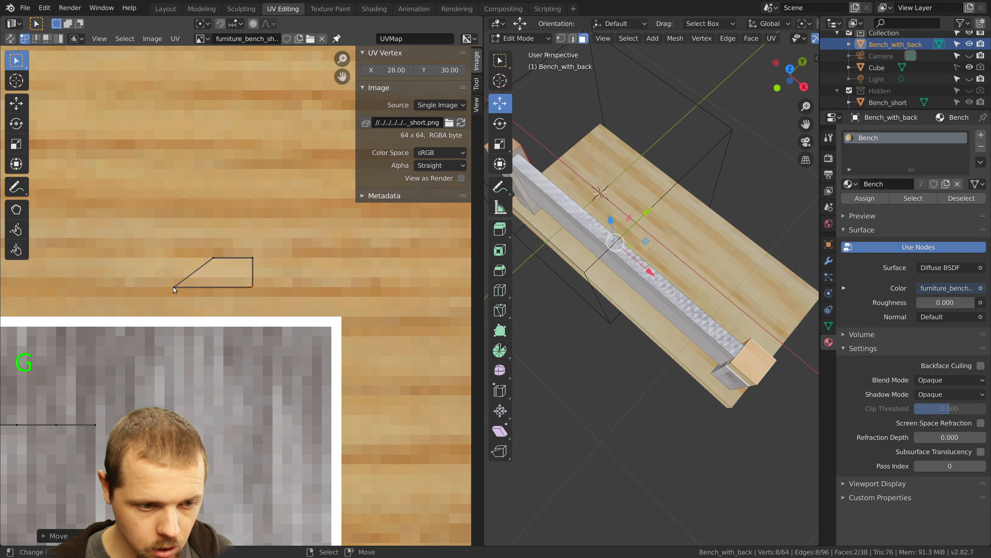
pyautogui.rightClick(173, 287)
pyautogui.press('g')
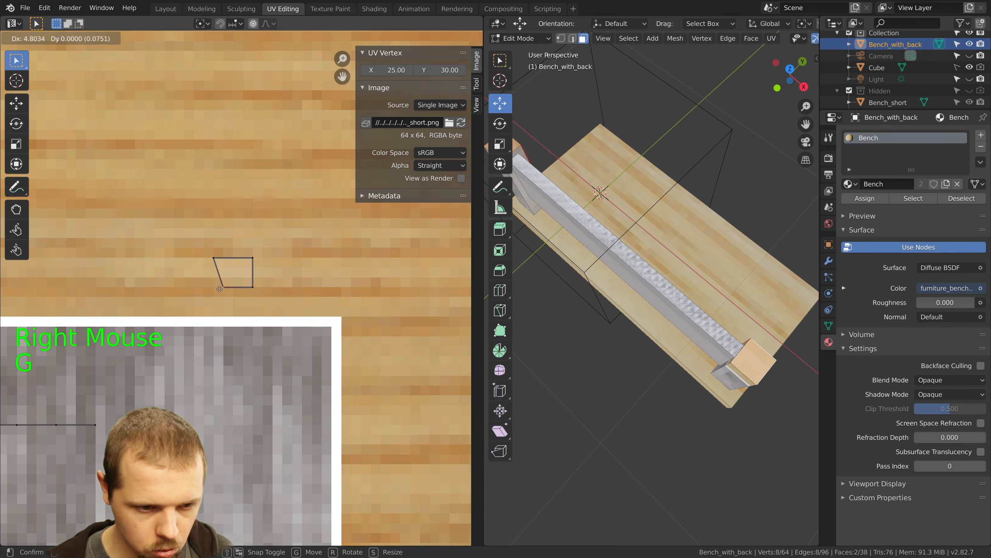
pyautogui.click(219, 286)
pyautogui.press('g')
pyautogui.click(210, 286)
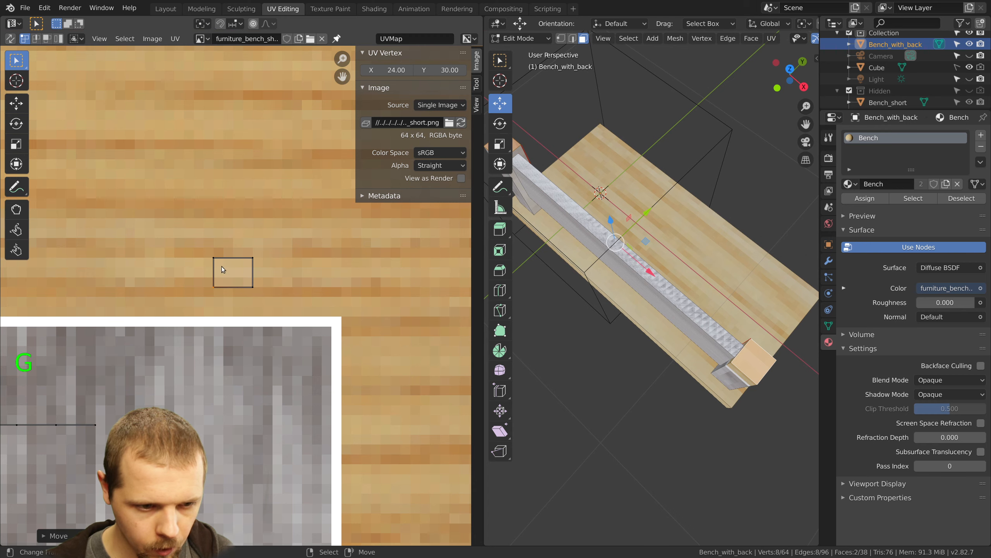
pyautogui.rightClick(218, 259)
pyautogui.keyDown('shift'); pyautogui.rightClick(245, 256); pyautogui.keyUp('shift')
pyautogui.press('g')
pyautogui.click(246, 247)
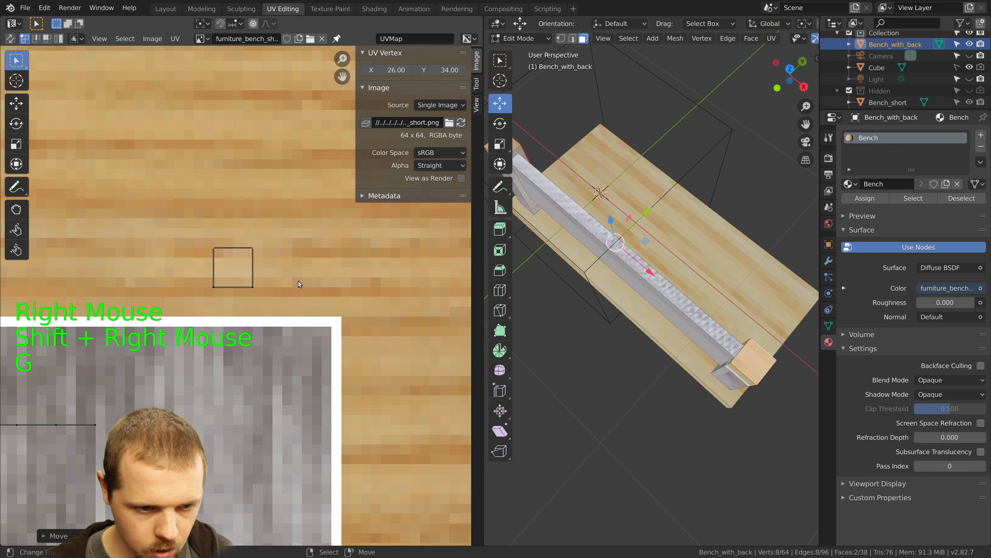
# Select the other back post's top face and reshape its flattened UV into a square spanning X 8 to 12 and Y 16 to 20
pyautogui.press('a')
pyautogui.press('a')
pyautogui.moveTo(777, 350); pyautogui.dragTo(654, 223, button='middle')
pyautogui.rightClick(654, 223)
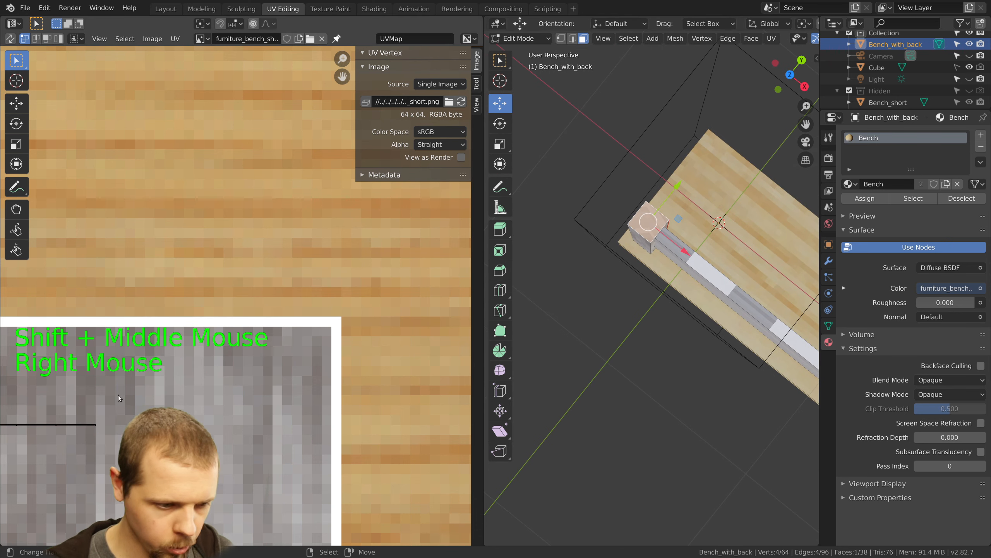
pyautogui.rightClick(202, 415)
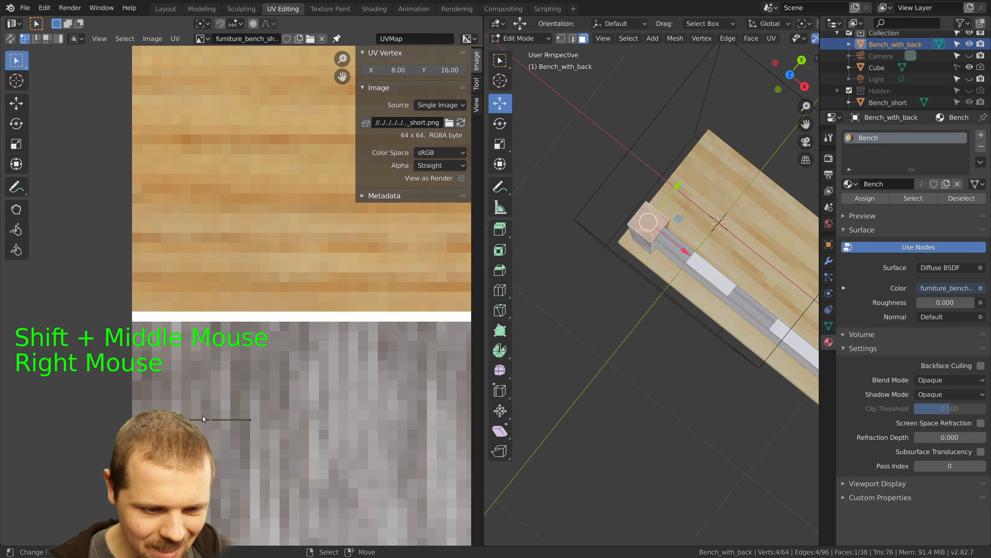
pyautogui.press('g')
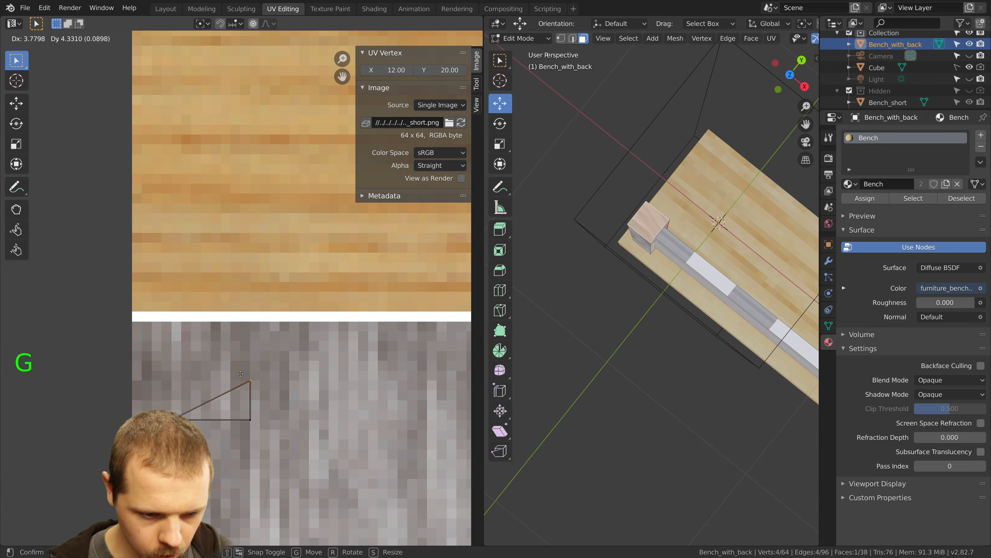
pyautogui.click(244, 376)
pyautogui.rightClick(189, 413)
pyautogui.press('g')
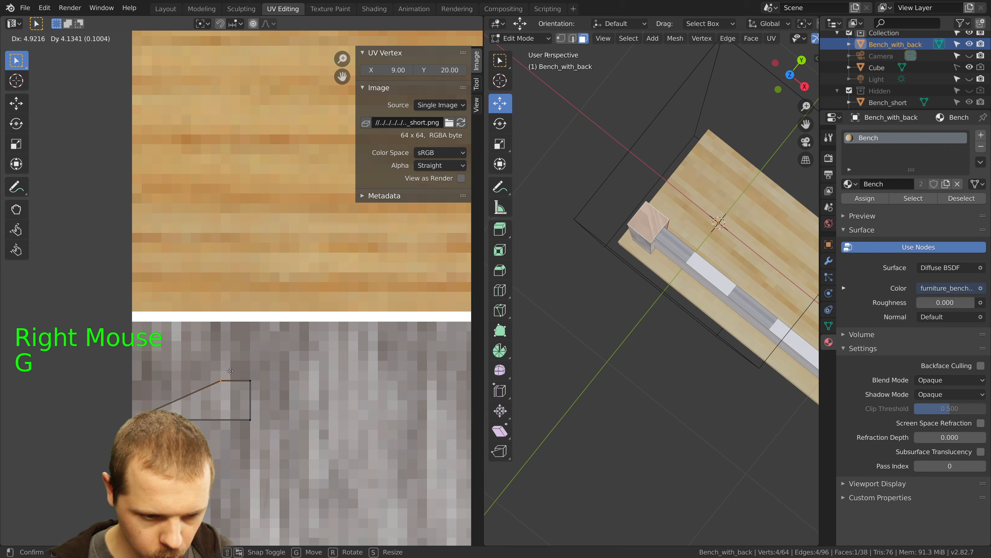
pyautogui.click(220, 371)
pyautogui.rightClick(137, 418)
pyautogui.press('g')
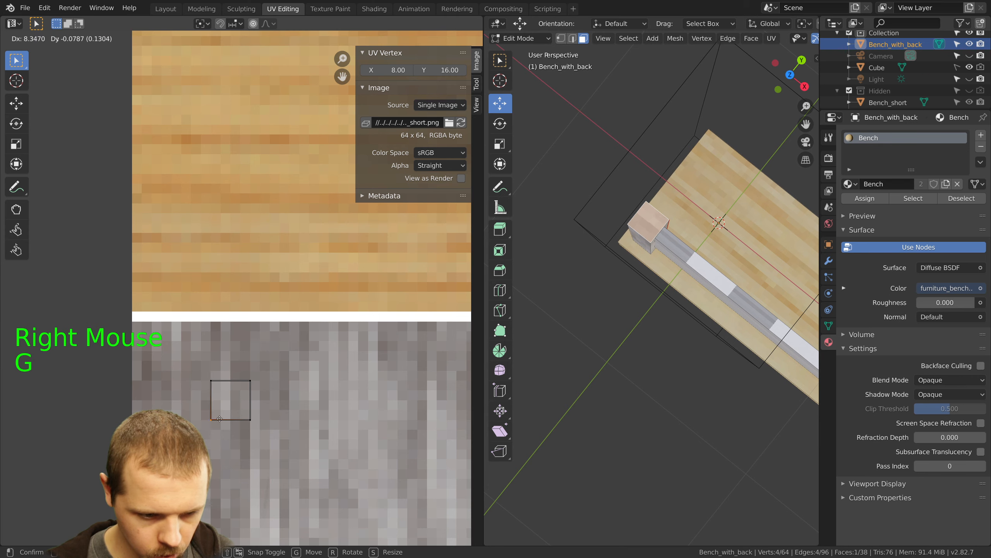
pyautogui.click(220, 419)
# Select the entire left back post by growing the selection from its top face to inspect its UV islands
pyautogui.press('a')
pyautogui.press('a')
pyautogui.press('a')
pyautogui.scroll(-2, 723, 262)
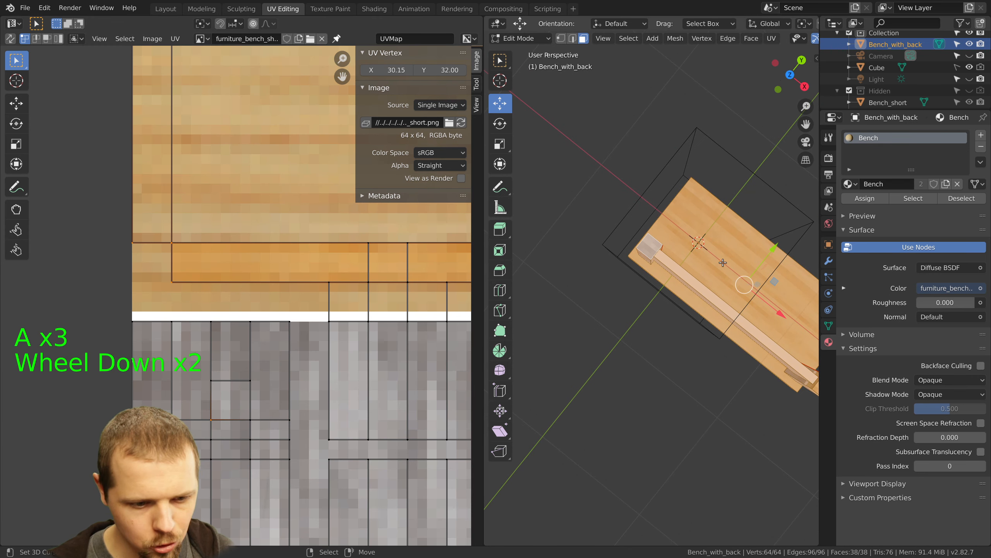
pyautogui.scroll(-1, 723, 263)
pyautogui.rightClick(650, 256)
pyautogui.press('ctrl+KP_Add')
pyautogui.press('ctrl+KP_Add')
pyautogui.press('ctrl+KP_Add')
pyautogui.press('ctrl+KP_Add')
pyautogui.press('ctrl+KP_Add')
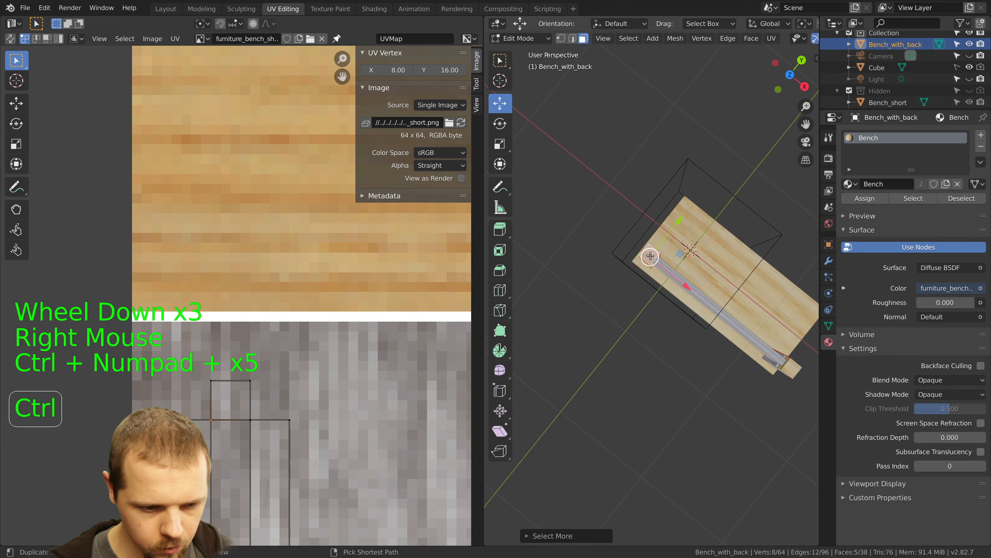
pyautogui.press('ctrl+KP_Add')
pyautogui.press('ctrl+KP_Add')
pyautogui.press('ctrl+KP_Add')
pyautogui.press('ctrl+KP_Add')
pyautogui.press('ctrl+KP_Add')
# Select the entire opposite back post by growing the selection from its top face to inspect its UV islands
pyautogui.rightClick(792, 370)
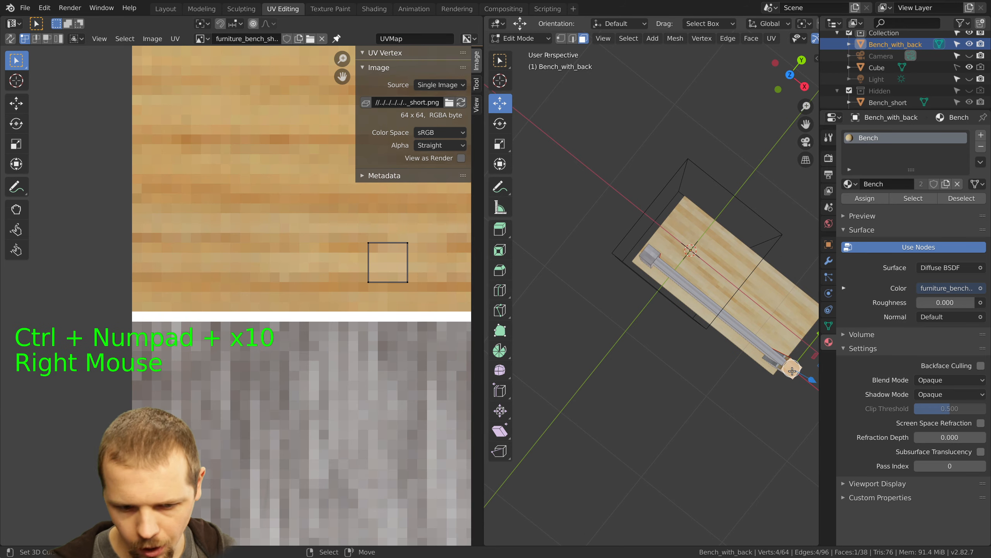
pyautogui.press('ctrl+KP_Add')
pyautogui.press('ctrl+KP_Add')
pyautogui.press('ctrl+KP_Add')
pyautogui.press('ctrl+KP_Add')
pyautogui.press('ctrl+KP_Add')
pyautogui.press('ctrl+KP_Add')
pyautogui.press('ctrl+KP_Add')
pyautogui.press('ctrl+KP_Add')
pyautogui.scroll(-2, 278, 381)
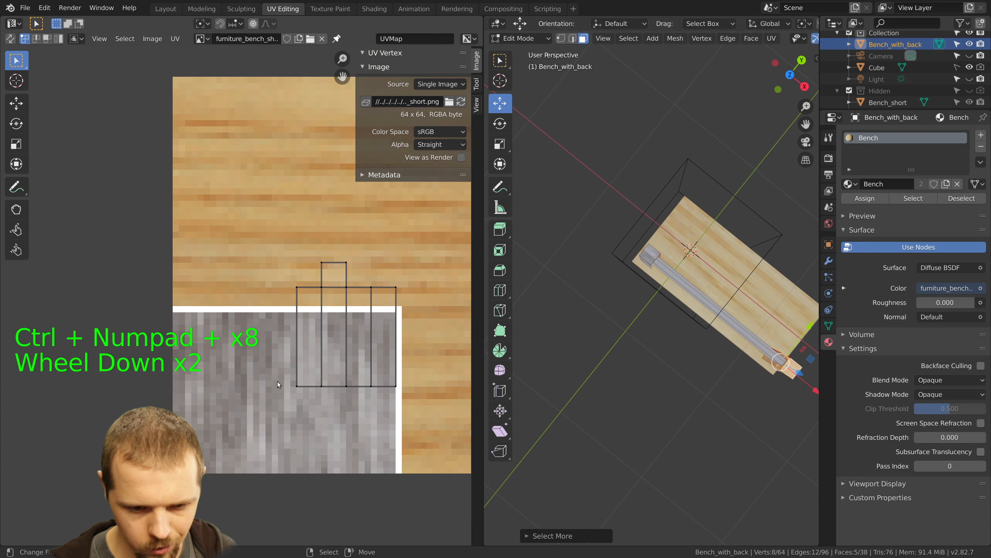
# Select all bench faces to display their UVs and switch the UV selection mode to islands
pyautogui.press('a')
pyautogui.press('a')
pyautogui.press('a')
pyautogui.press('a')
pyautogui.press('a')
pyautogui.press('a')
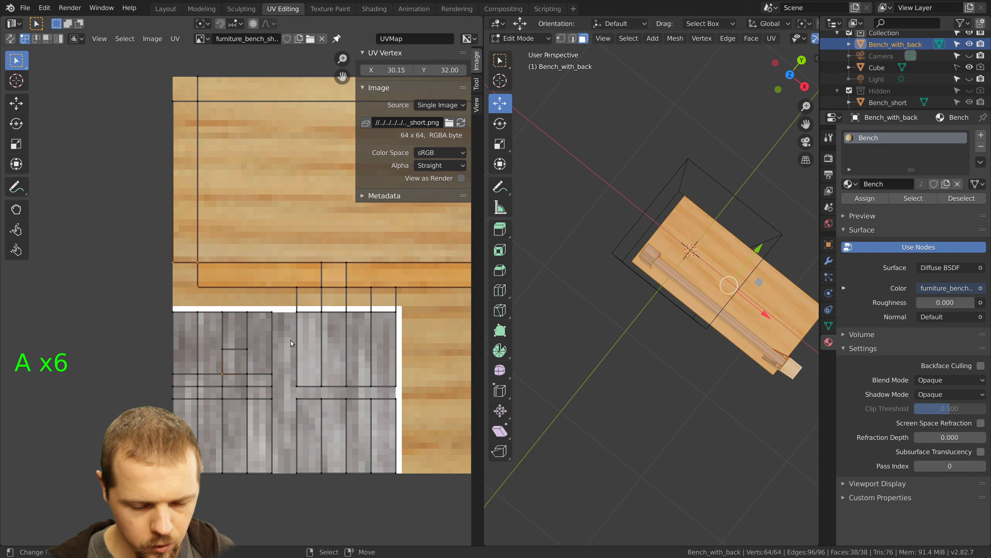
pyautogui.scroll(-1, 291, 340)
pyautogui.rightClick(335, 300)
pyautogui.rightClick(166, 193)
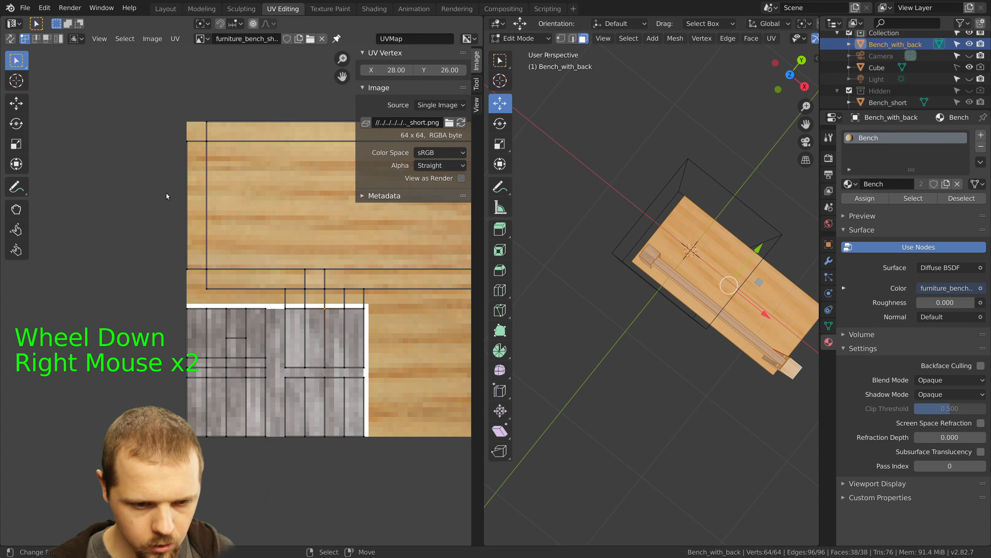
pyautogui.click(57, 39)
pyautogui.rightClick(337, 326)
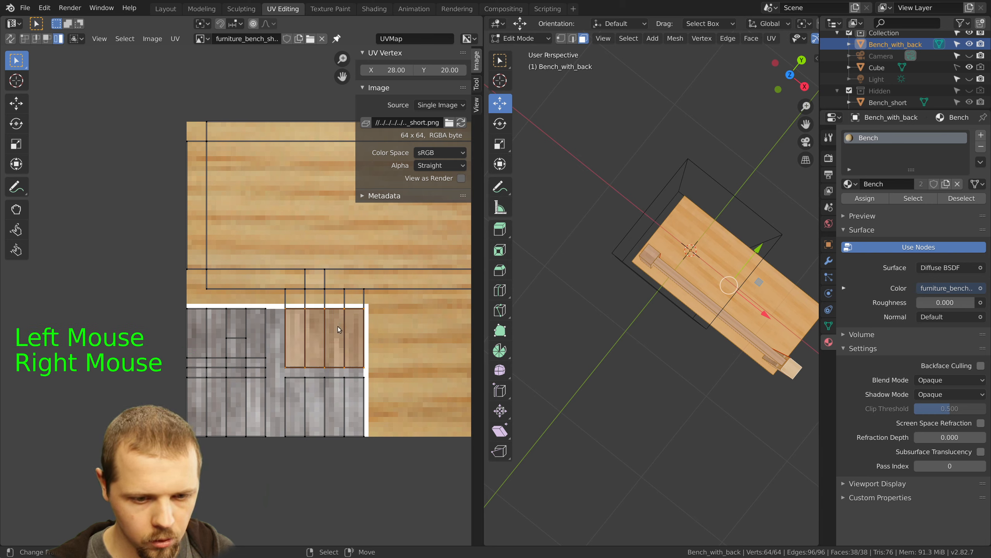
pyautogui.rightClick(331, 299)
pyautogui.press('g')
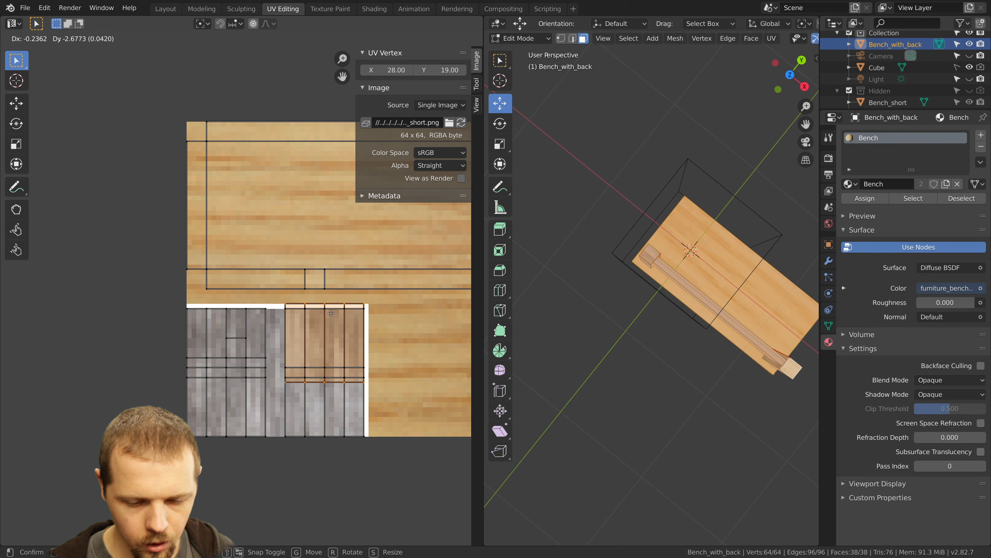
pyautogui.click(323, 287)
# Shift the back post's top-face UV island to X 30, Y 32 and move it together with the side-face strip to X 24.40, Y 10
pyautogui.rightClick(318, 280)
pyautogui.press('g')
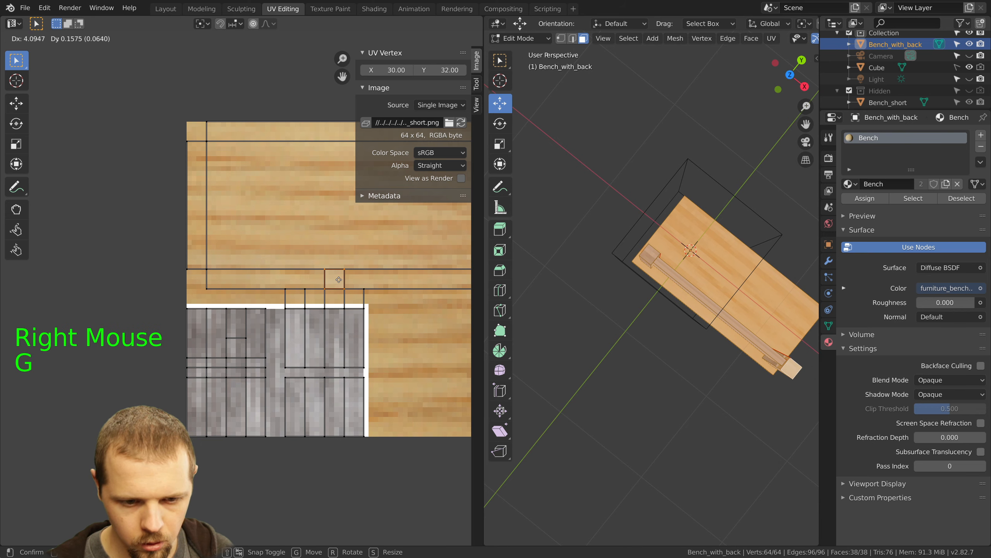
pyautogui.click(342, 306)
pyautogui.rightClick(342, 307)
pyautogui.press('g')
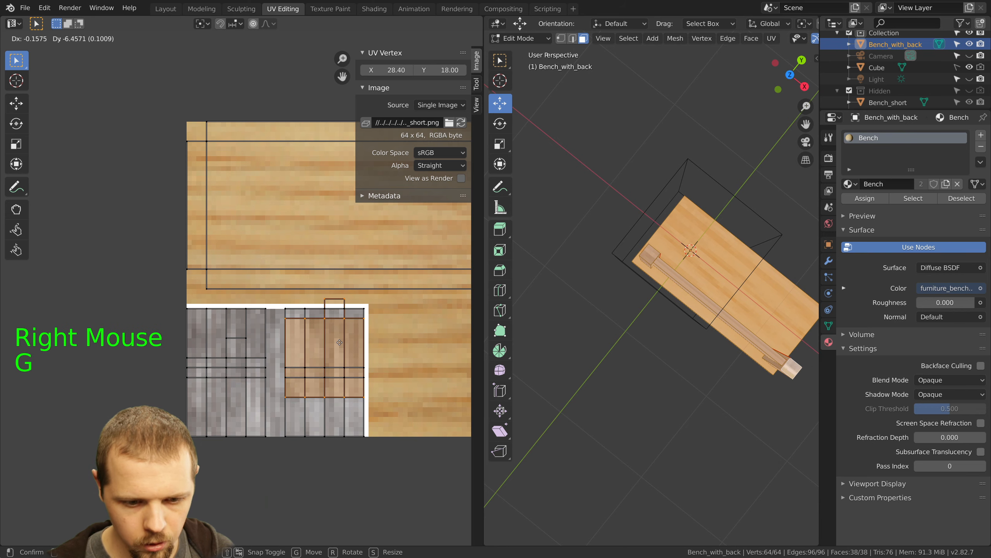
pyautogui.click(319, 381)
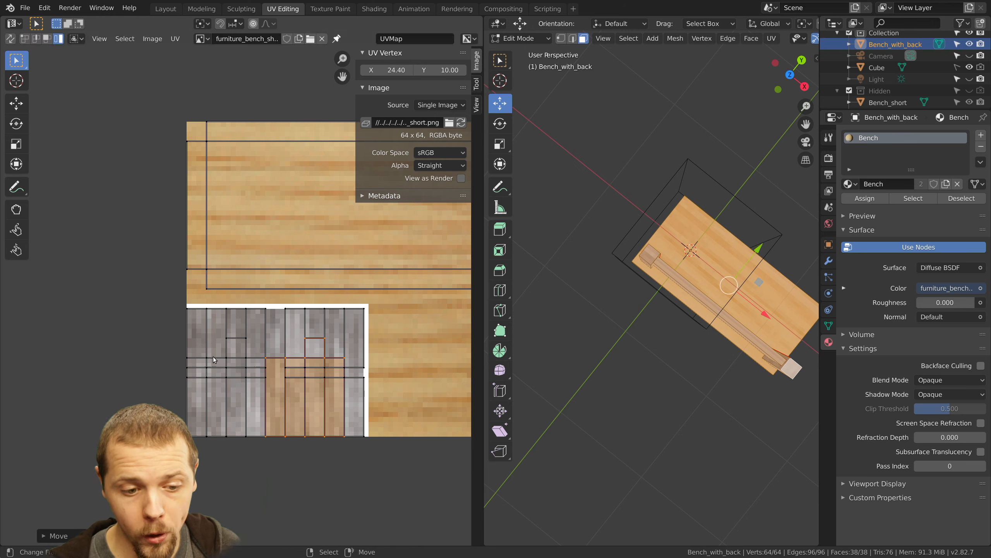
# Select the other back post's UV islands, over the leg strips, and raise them to X 8.40, Y 14
pyautogui.rightClick(238, 347)
pyautogui.press('g')
pyautogui.click(238, 349)
pyautogui.rightClick(239, 349)
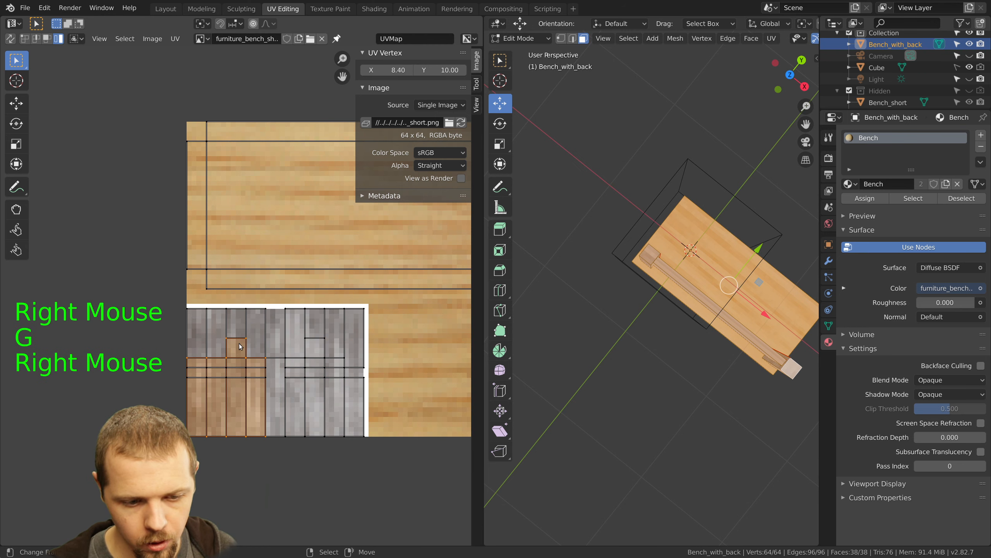
pyautogui.press('g')
pyautogui.click(238, 321)
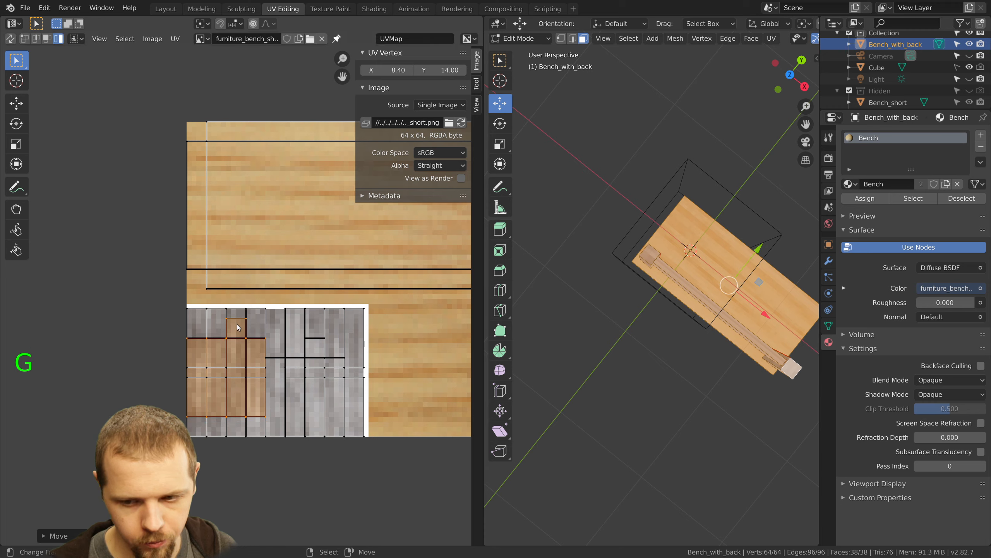
# Move the same back post's UV islands onto the wood area in the texture's lower right corner, at X 56.40, Y 10
pyautogui.press('a')
pyautogui.moveTo(681, 321); pyautogui.dragTo(706, 294, button='middle')
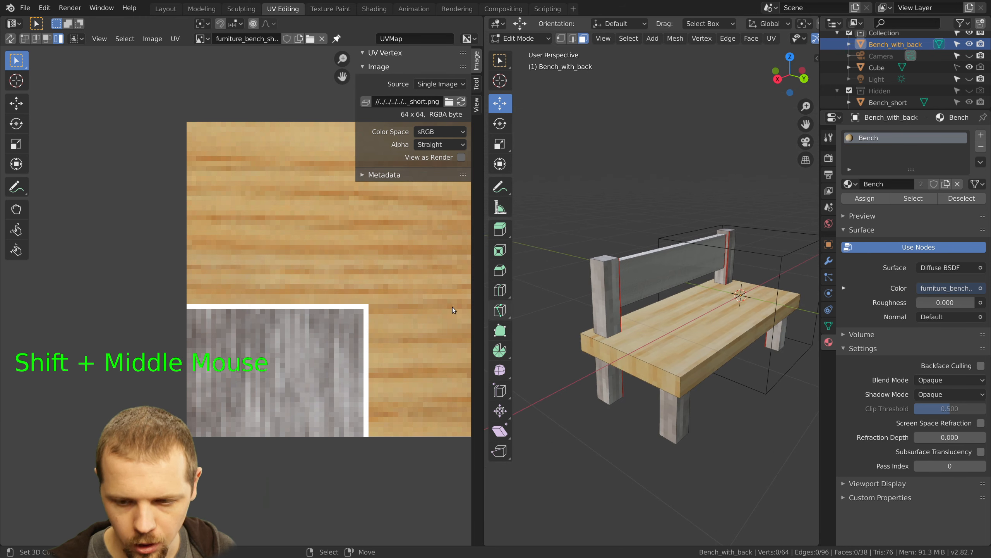
pyautogui.scroll(-3, 297, 291)
pyautogui.press('a')
pyautogui.press('a')
pyautogui.press('a')
pyautogui.press('a')
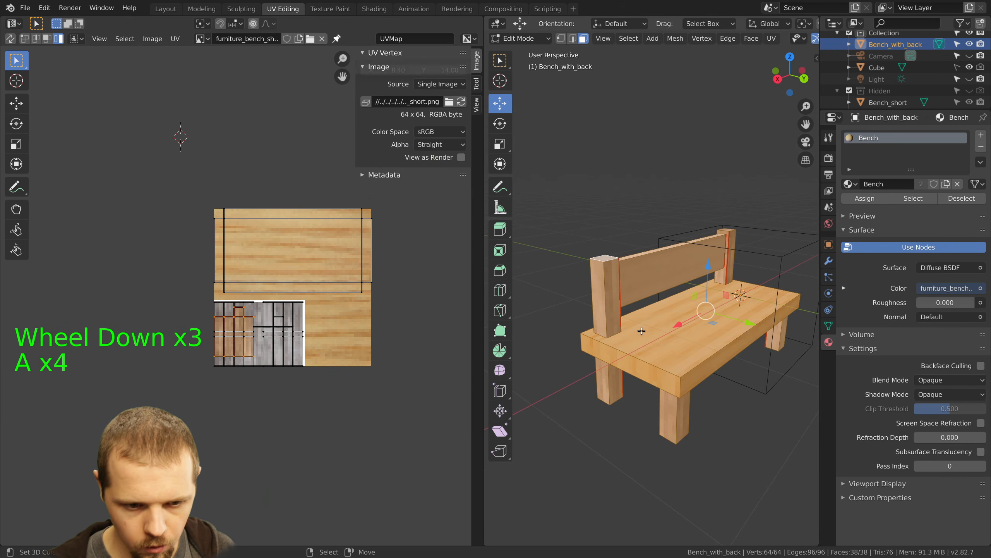
pyautogui.scroll(2, 230, 336)
pyautogui.press('g')
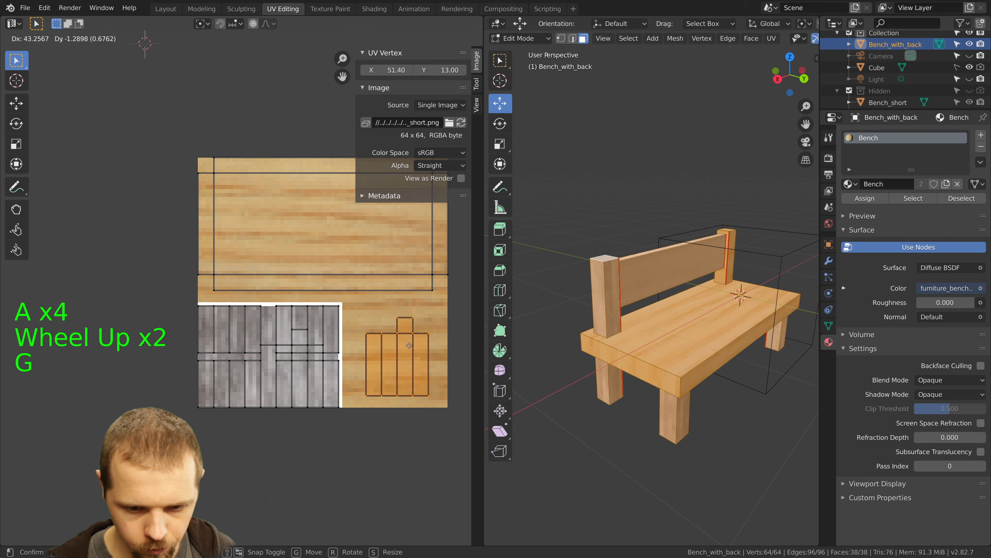
pyautogui.click(468, 352)
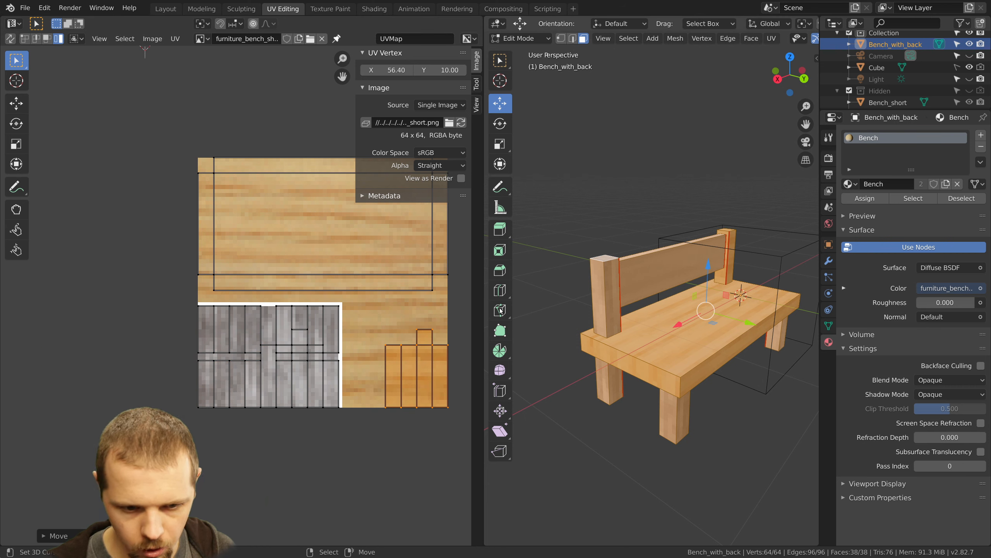
# Move the remaining back post's UV islands beside the first post's, at X 40.40, Y 10
pyautogui.rightClick(302, 334)
pyautogui.rightClick(298, 337)
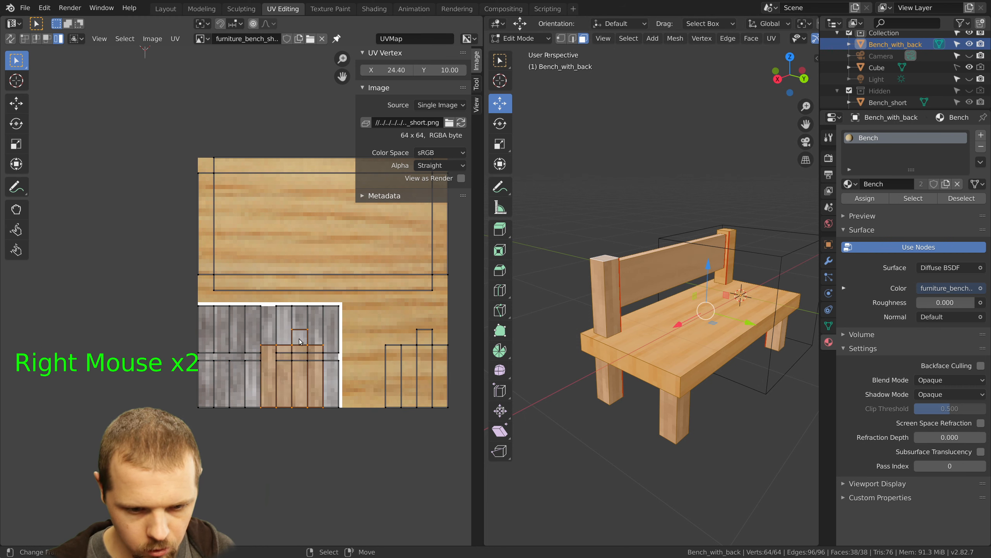
pyautogui.press('g')
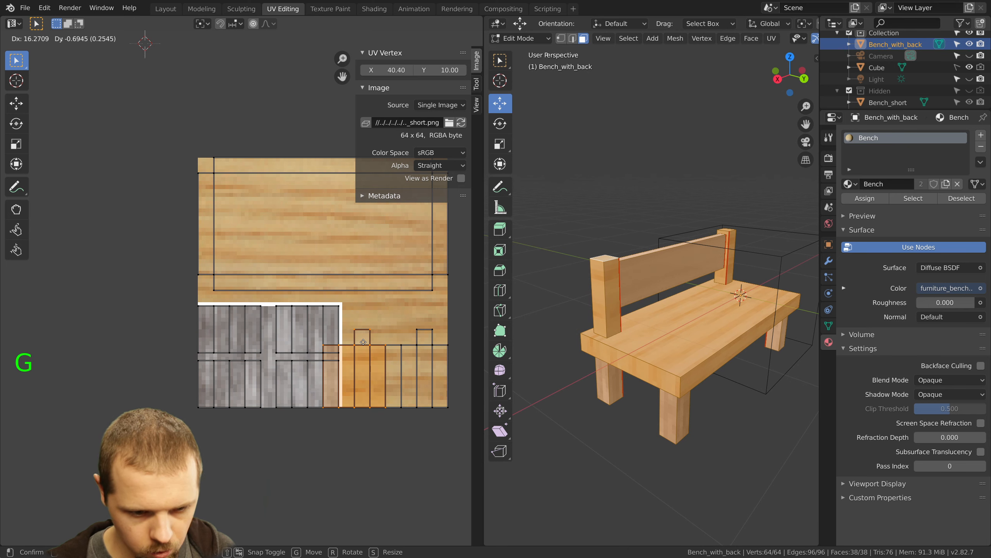
pyautogui.click(363, 341)
# Shift the right-hand lower and upper leg UV strips against their left-hand neighbours, the upper one to X 24, Y 20
pyautogui.rightClick(308, 373)
pyautogui.press('g')
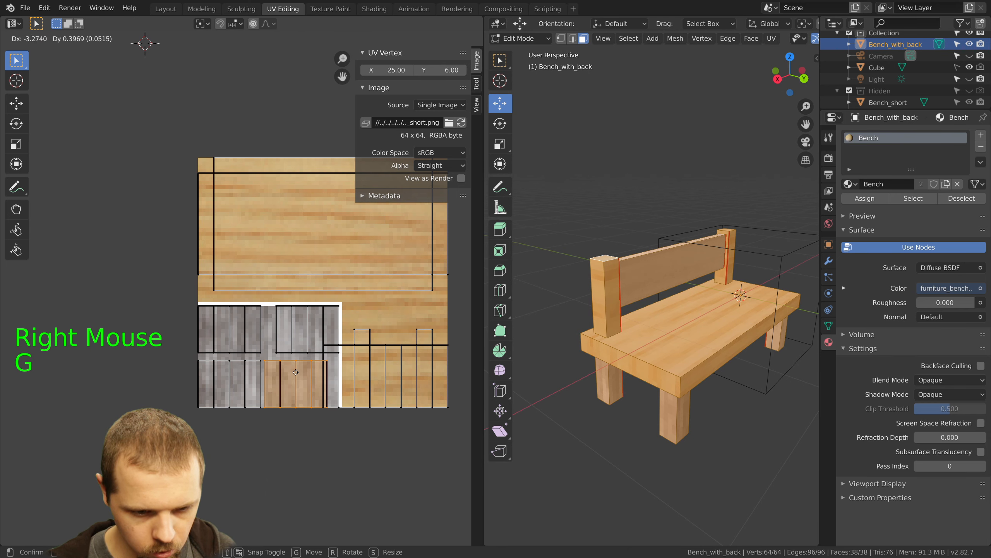
pyautogui.click(307, 371)
pyautogui.rightClick(314, 325)
pyautogui.press('g')
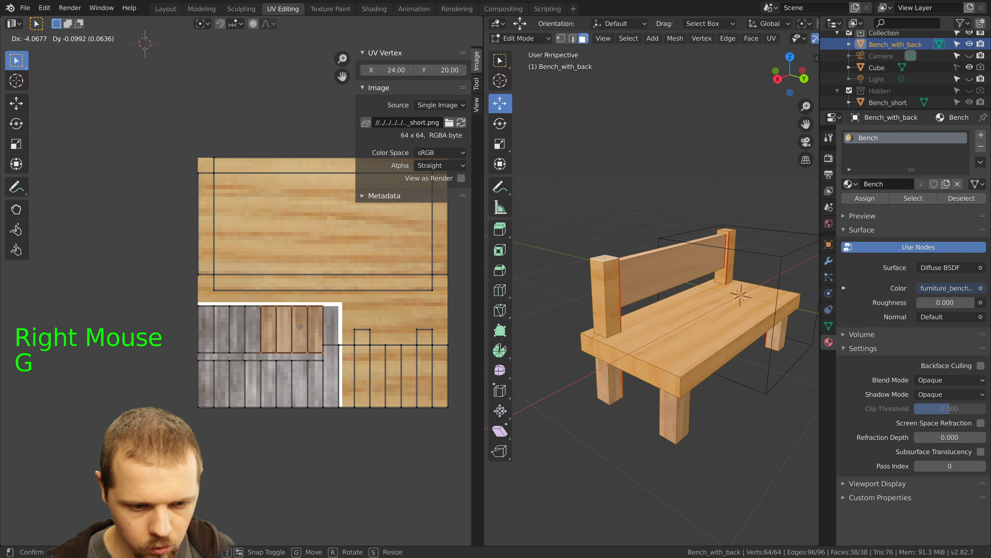
pyautogui.click(299, 325)
pyautogui.press('a')
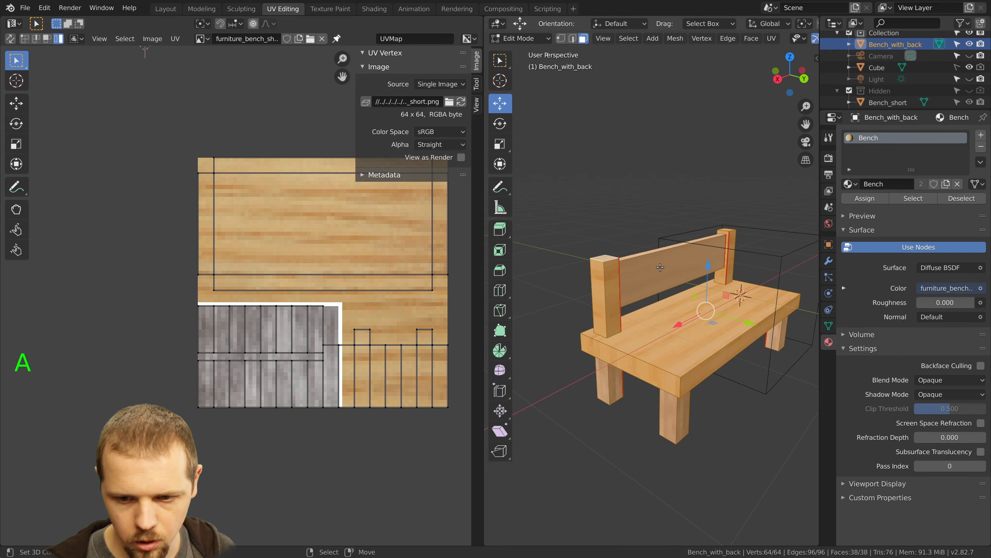
# Select the whole backrest board by growing the selection from its front face and unwrap it
pyautogui.scroll(3, 685, 378)
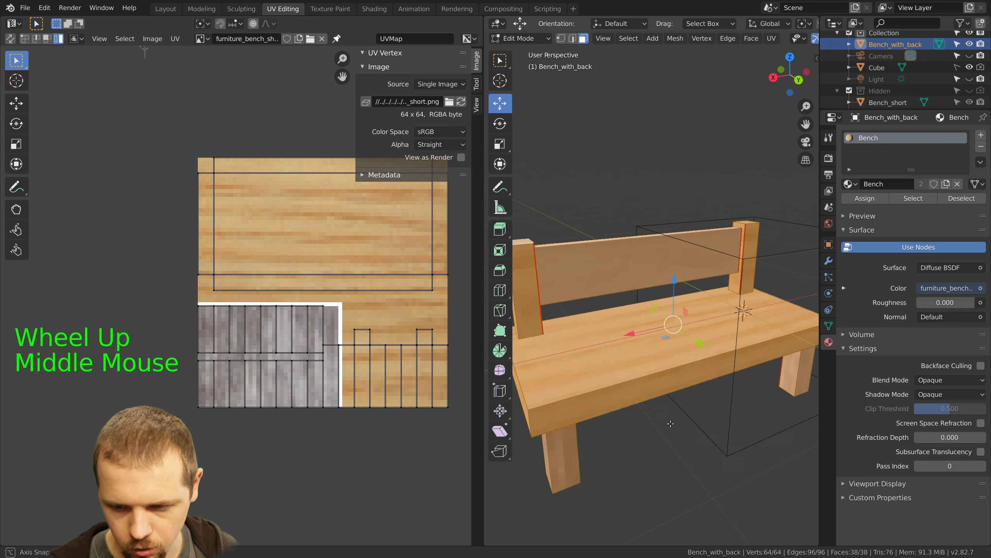
pyautogui.moveTo(685, 378); pyautogui.dragTo(644, 413, button='middle')
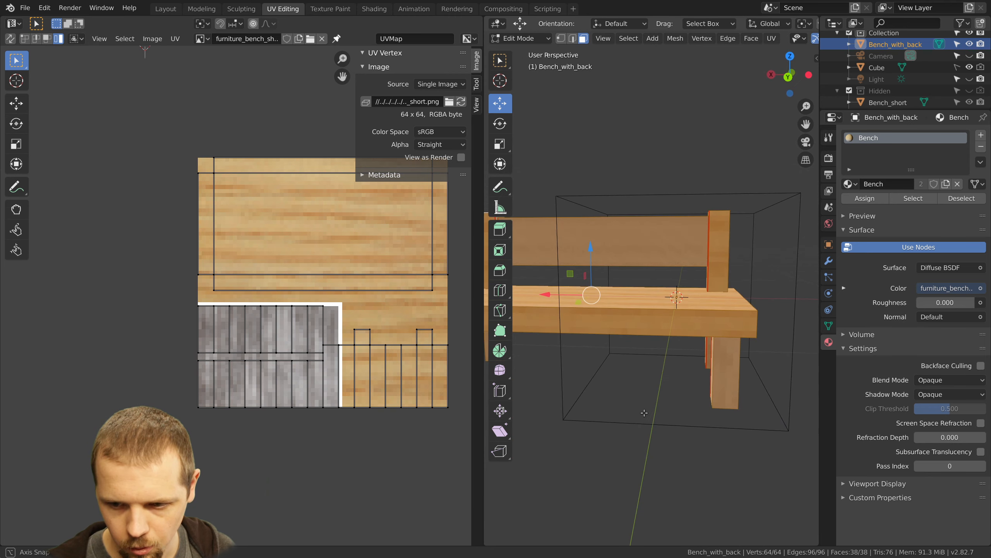
pyautogui.rightClick(691, 243)
pyautogui.press('ctrl+KP_Add')
pyautogui.press('ctrl+KP_Add')
pyautogui.press('ctrl+KP_Add')
pyautogui.press('ctrl+KP_Add')
pyautogui.press('ctrl+KP_Add')
pyautogui.press('ctrl+KP_Add')
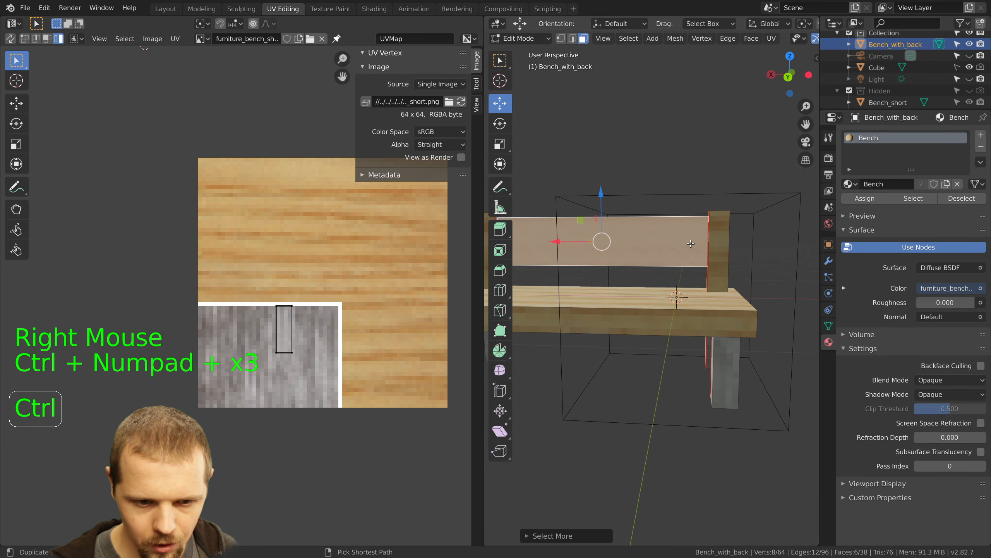
pyautogui.keyDown('shift'); pyautogui.moveTo(302, 296); pyautogui.dragTo(302, 319, button='middle'); pyautogui.keyUp('shift')
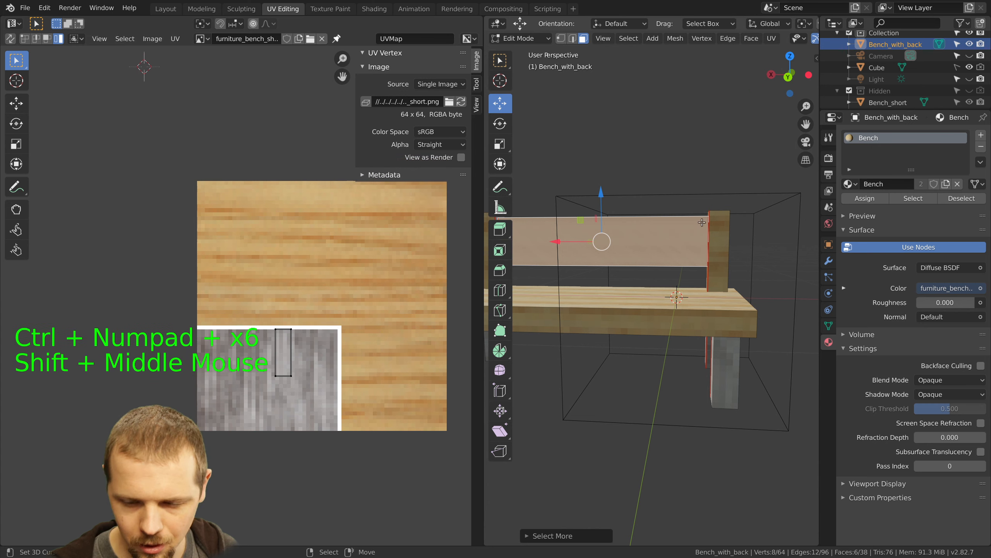
pyautogui.keyDown('shift'); pyautogui.moveTo(629, 234); pyautogui.dragTo(679, 272, button='middle'); pyautogui.keyUp('shift')
pyautogui.press('u')
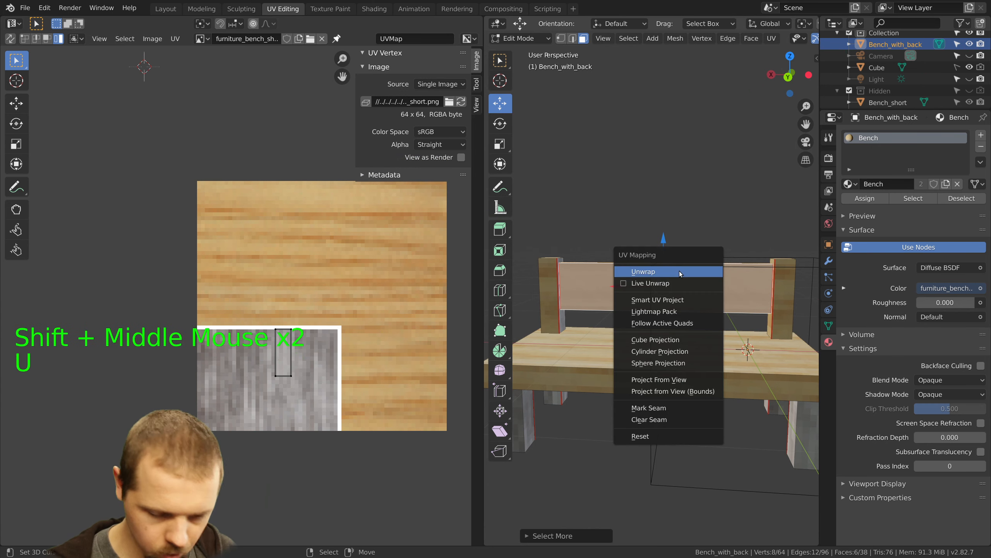
pyautogui.click(679, 272)
# In wireframe shading, delete the backrest board's two hidden end faces inside the posts
pyautogui.press('z')
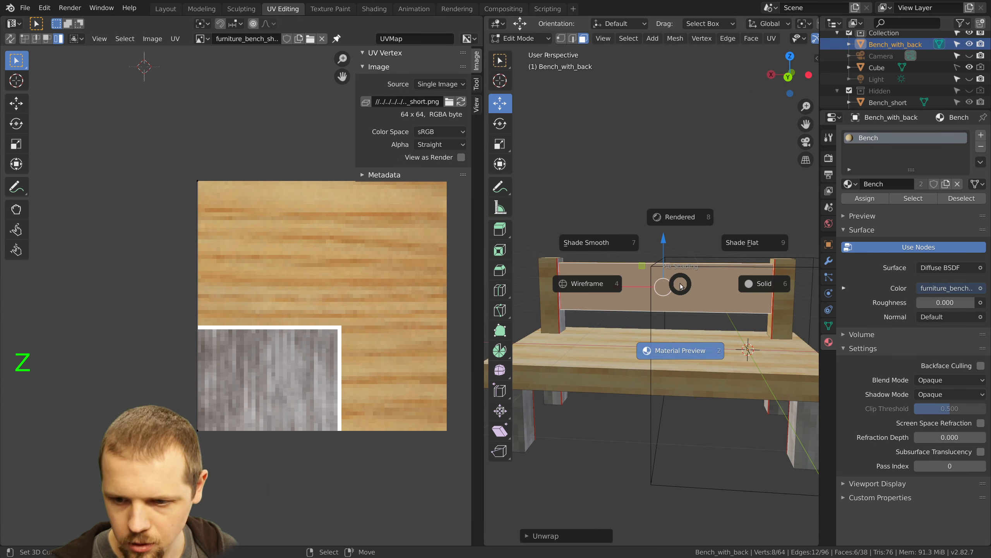
pyautogui.moveTo(664, 285)
pyautogui.mouseDown(button='middle')
pyautogui.moveTo(763, 286)
pyautogui.moveTo(609, 304)
pyautogui.mouseUp(button='middle')
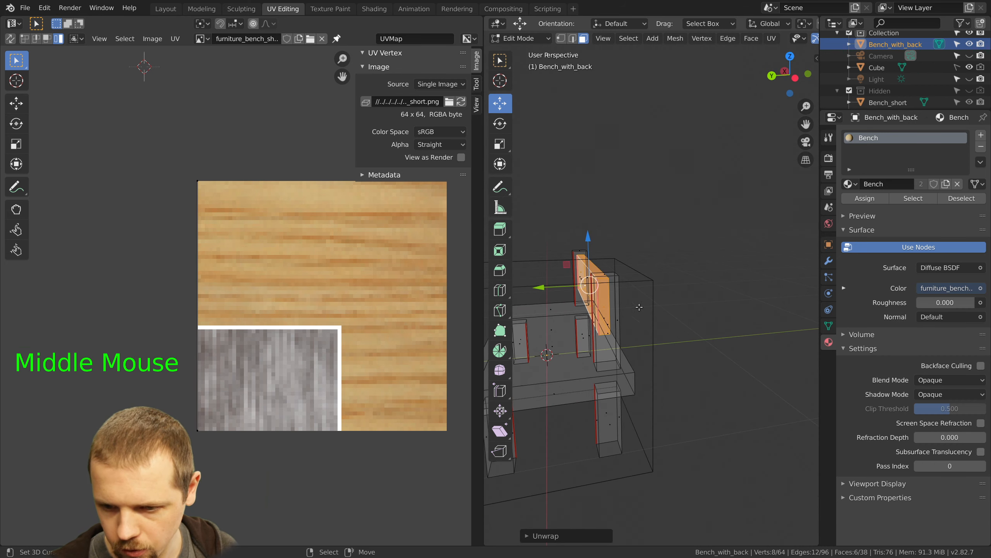
pyautogui.rightClick(606, 305)
pyautogui.press('x')
pyautogui.click(603, 332)
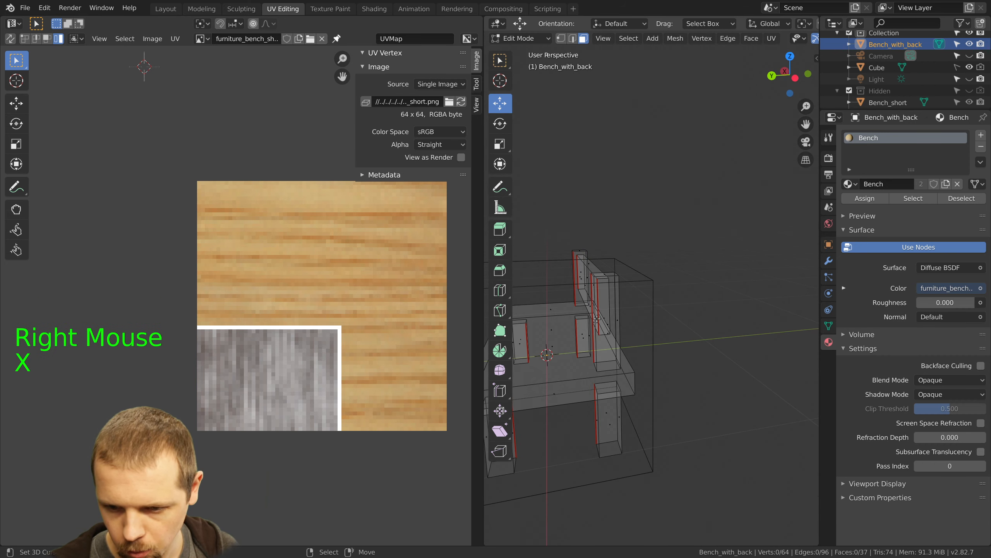
pyautogui.moveTo(582, 278); pyautogui.dragTo(693, 294, button='middle')
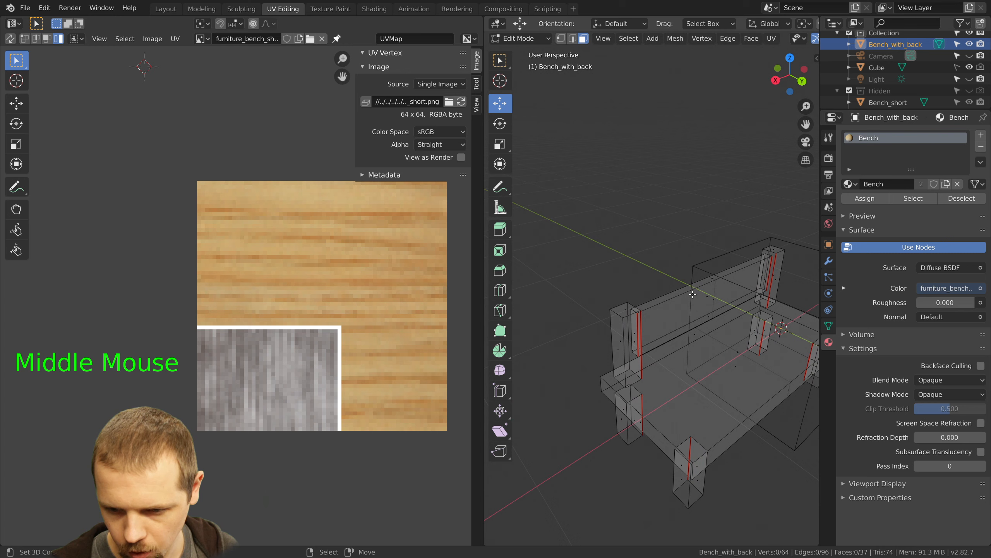
pyautogui.rightClick(640, 332)
pyautogui.press('x')
pyautogui.click(635, 332)
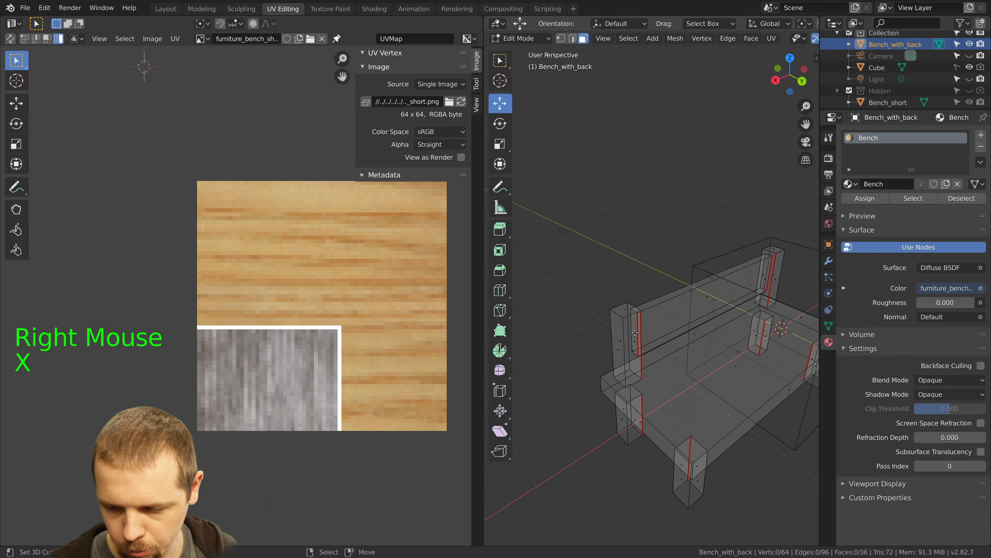
# Select all connected faces of the backrest board and examine its open ends
pyautogui.rightClick(695, 309)
pyautogui.press('ctrl+KP_Add')
pyautogui.press('ctrl+KP_Add')
pyautogui.press('ctrl+KP_Add')
pyautogui.press('ctrl+KP_Add')
pyautogui.press('ctrl+KP_Add')
pyautogui.press('ctrl+KP_Add')
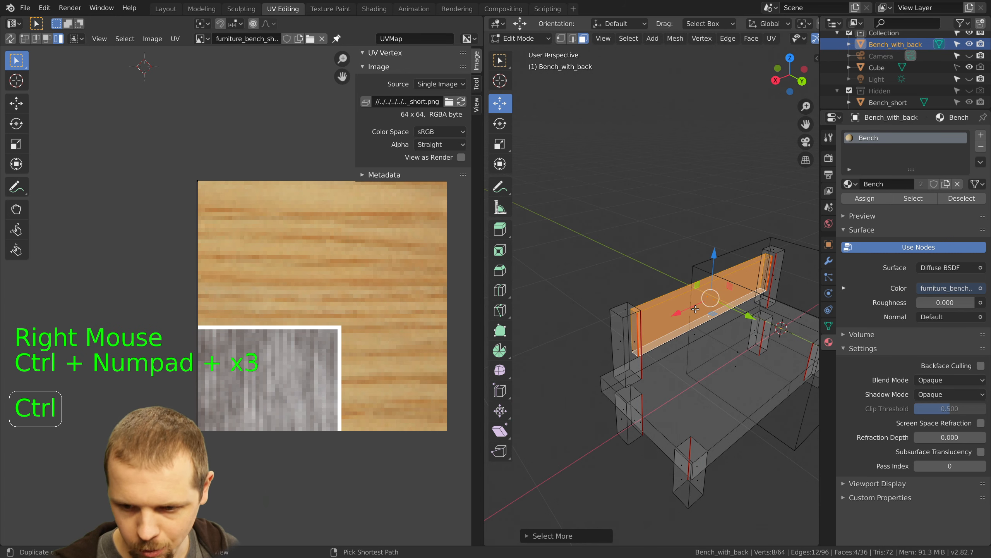
pyautogui.moveTo(710, 289); pyautogui.dragTo(568, 70, button='middle')
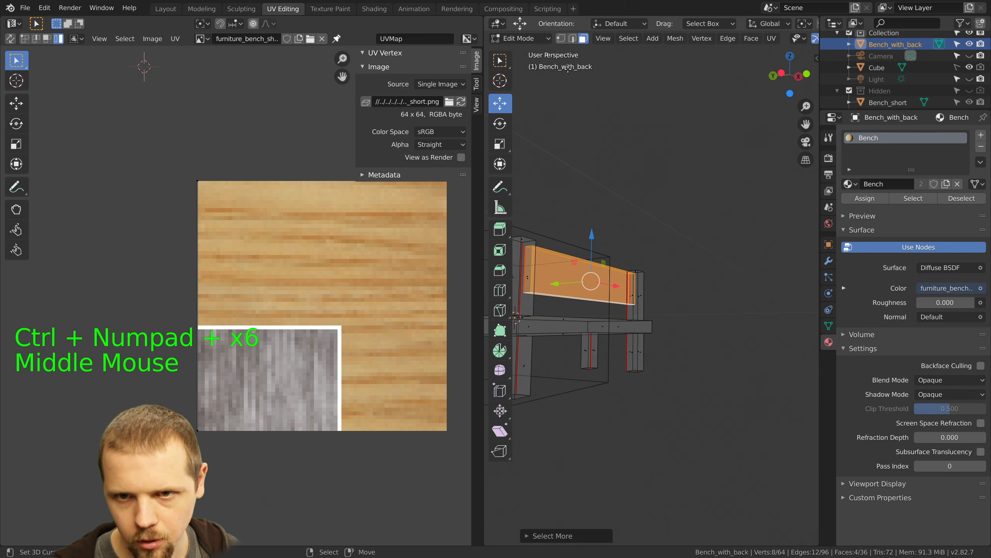
# In edge select mode, mark the backrest board's long bottom edge as a seam
pyautogui.click(572, 38)
pyautogui.scroll(3, 581, 288)
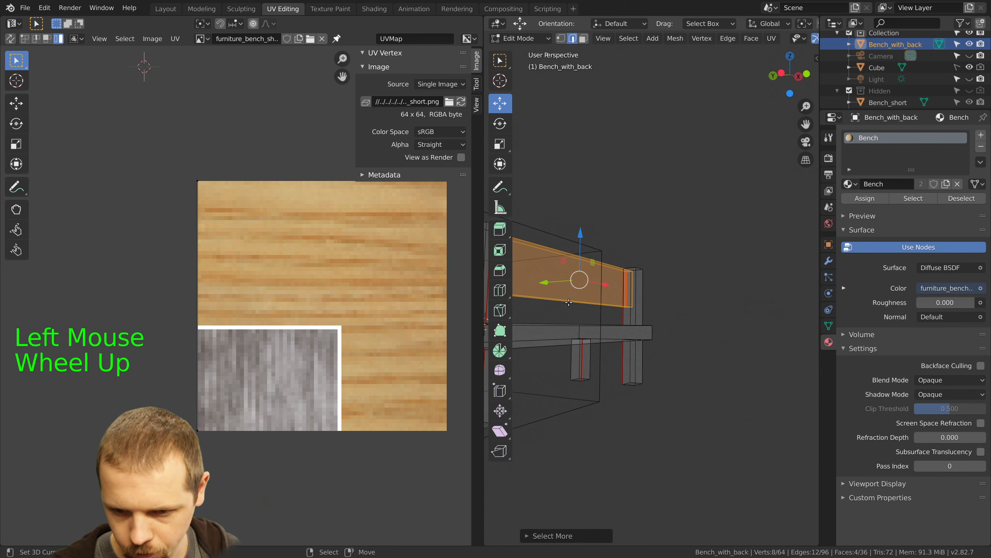
pyautogui.rightClick(569, 302)
pyautogui.moveTo(573, 301); pyautogui.dragTo(632, 282, button='middle')
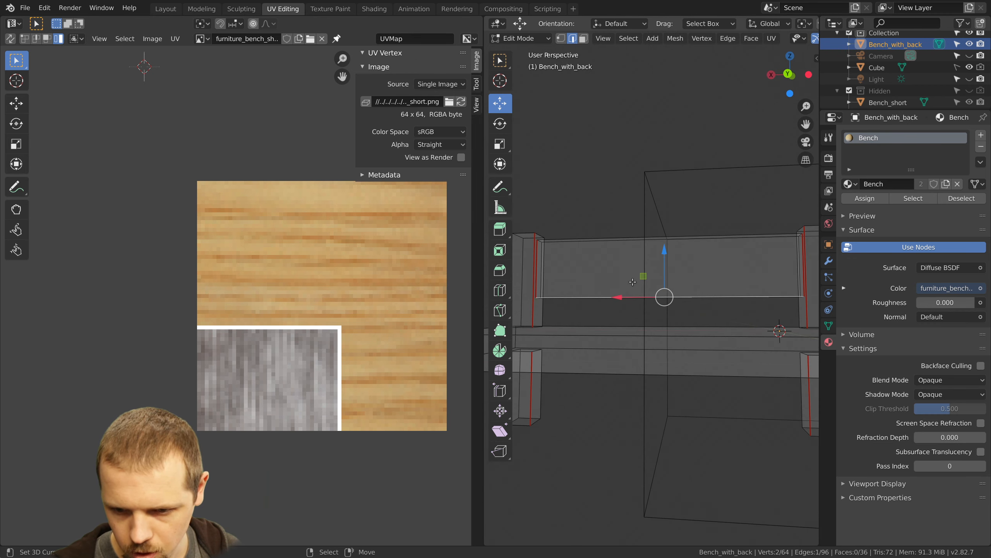
pyautogui.hotkey('ctrl', 'e')
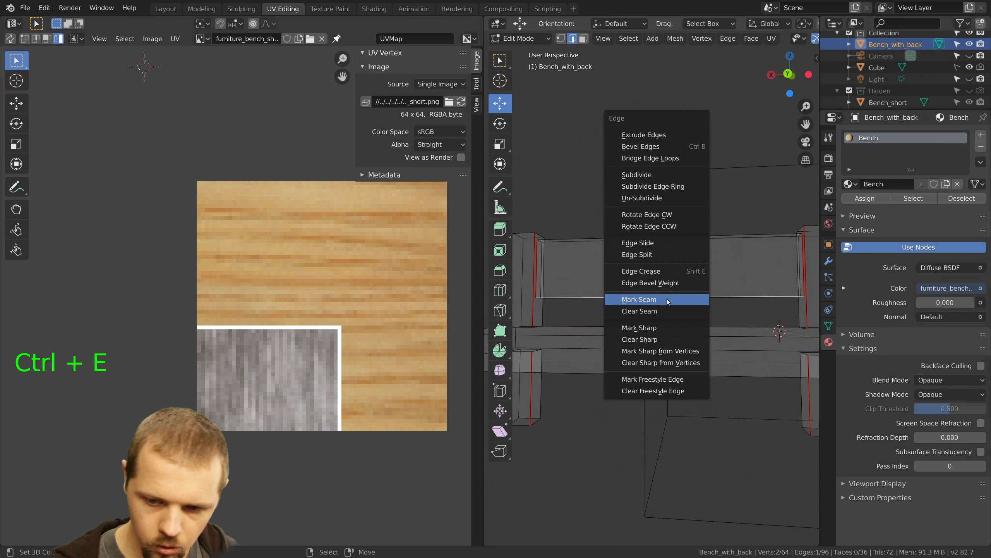
pyautogui.click(668, 299)
# Switch the viewport from wireframe back to textured shading and examine the backrest from below and behind
pyautogui.press('z')
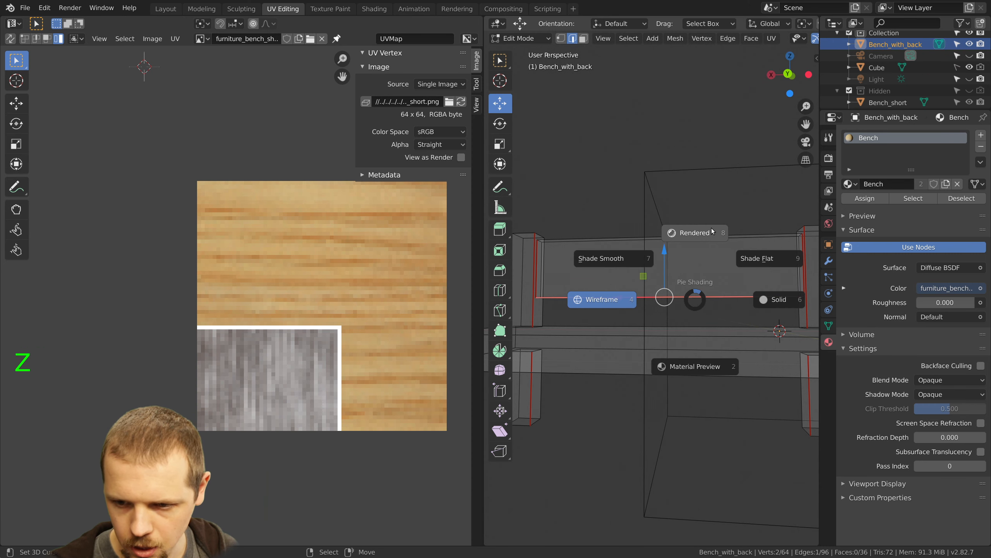
pyautogui.click(711, 229)
pyautogui.press('z')
pyautogui.click(708, 294)
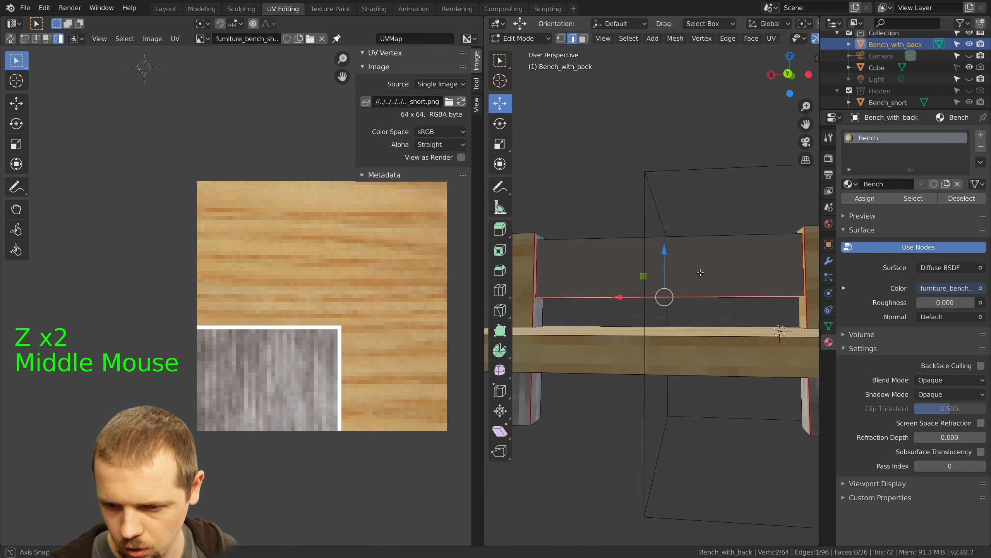
pyautogui.moveTo(708, 293)
pyautogui.mouseDown(button='middle')
pyautogui.moveTo(720, 275)
pyautogui.moveTo(720, 225)
pyautogui.mouseUp(button='middle')
pyautogui.moveTo(678, 362); pyautogui.dragTo(661, 350, button='middle')
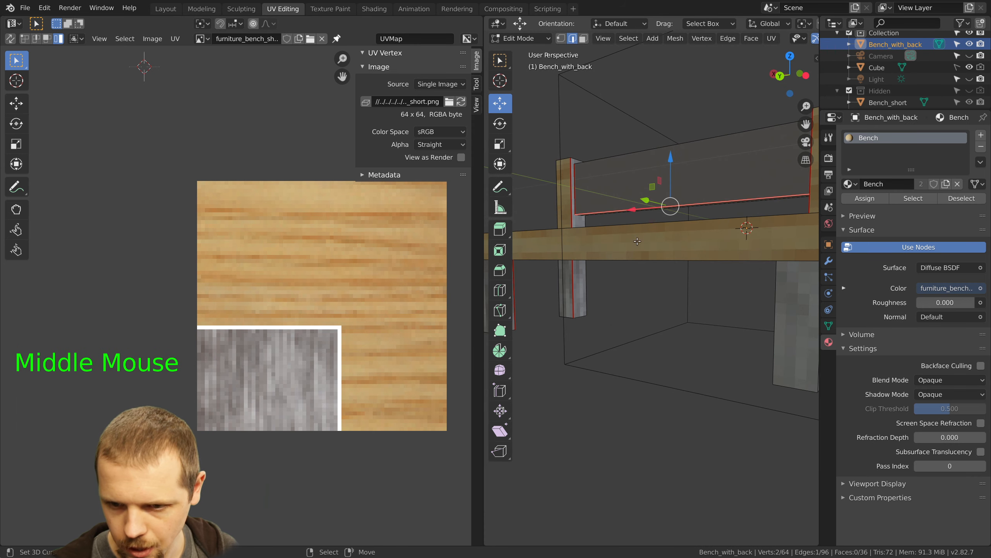
pyautogui.moveTo(663, 217); pyautogui.dragTo(610, 254, button='middle')
# Select the whole backrest board by growing the selection and unwrap it along the marked seam
pyautogui.rightClick(629, 236)
pyautogui.press('ctrl+KP_Add')
pyautogui.press('ctrl+KP_Add')
pyautogui.press('ctrl+KP_Add')
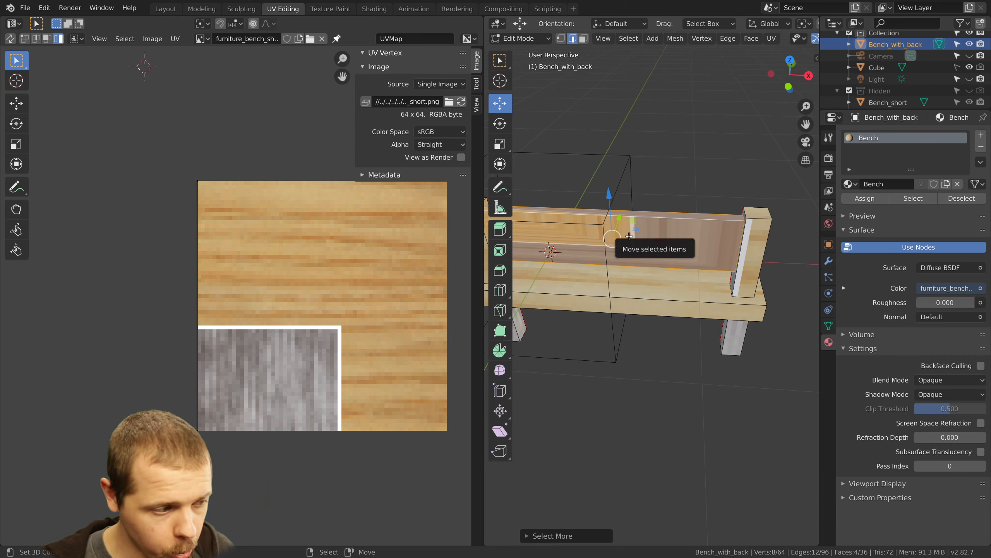
pyautogui.moveTo(629, 235); pyautogui.dragTo(769, 196, button='middle')
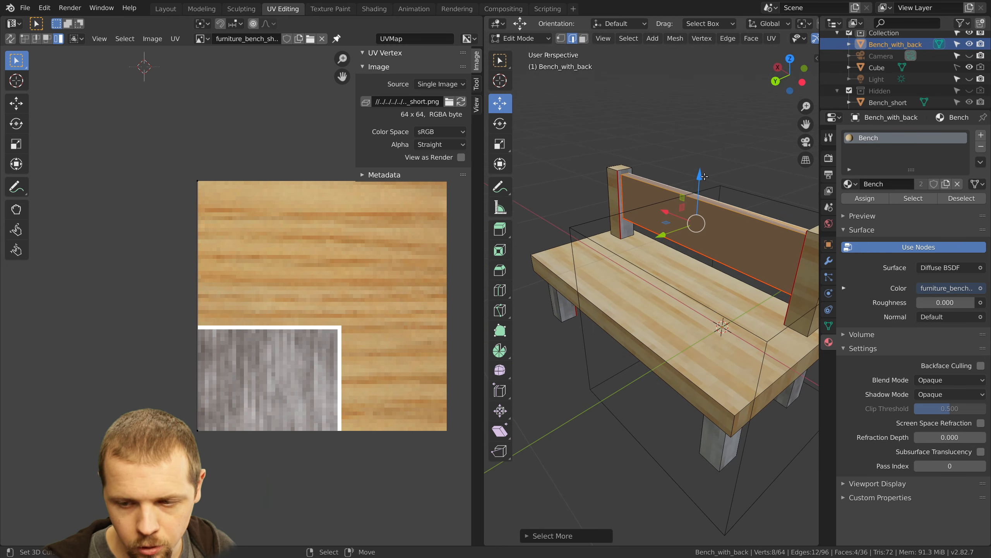
pyautogui.moveTo(704, 176); pyautogui.dragTo(615, 173, button='middle')
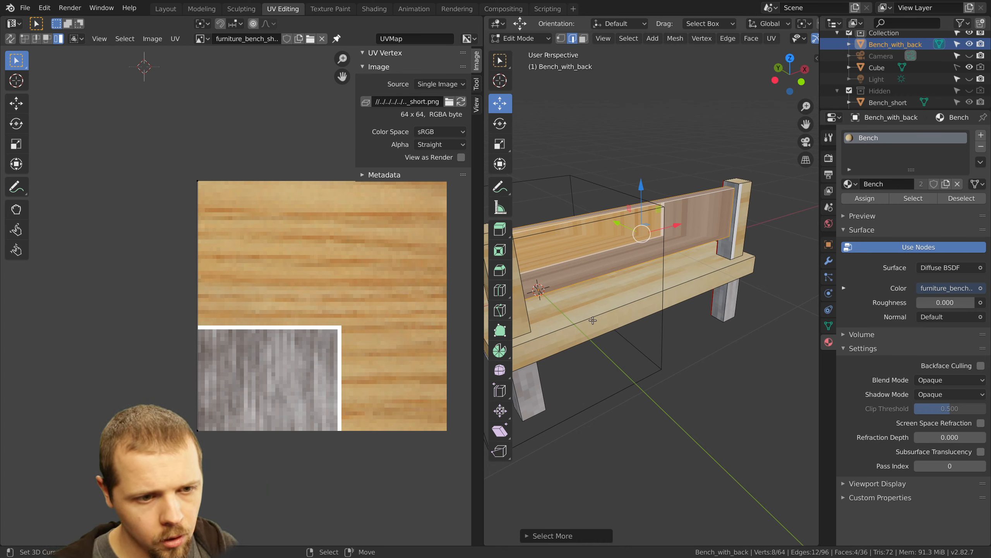
pyautogui.moveTo(589, 245); pyautogui.dragTo(589, 245, button='middle')
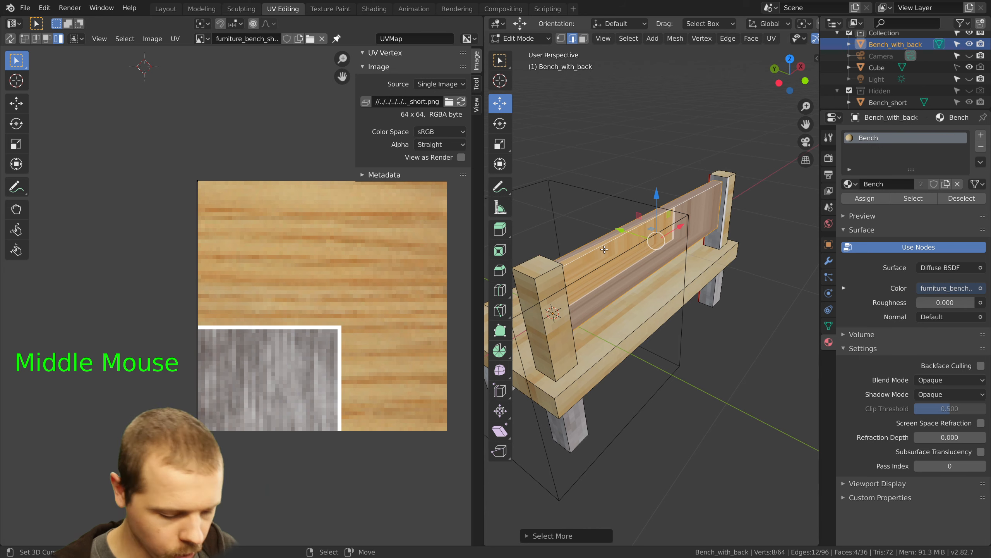
pyautogui.press('u')
pyautogui.click(604, 249)
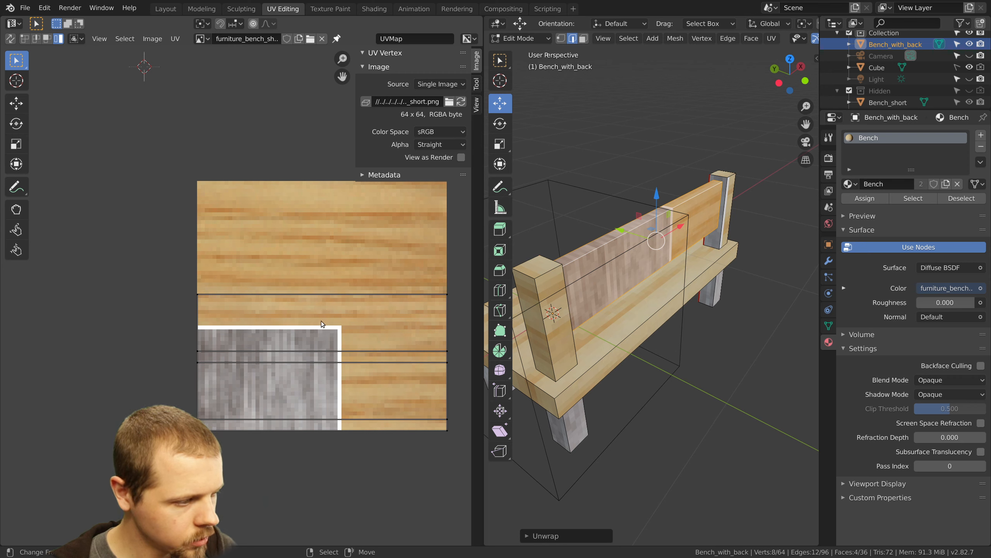
# In face select mode, select the four long faces of the backrest board on its top, back, front and underside
pyautogui.rightClick(670, 234)
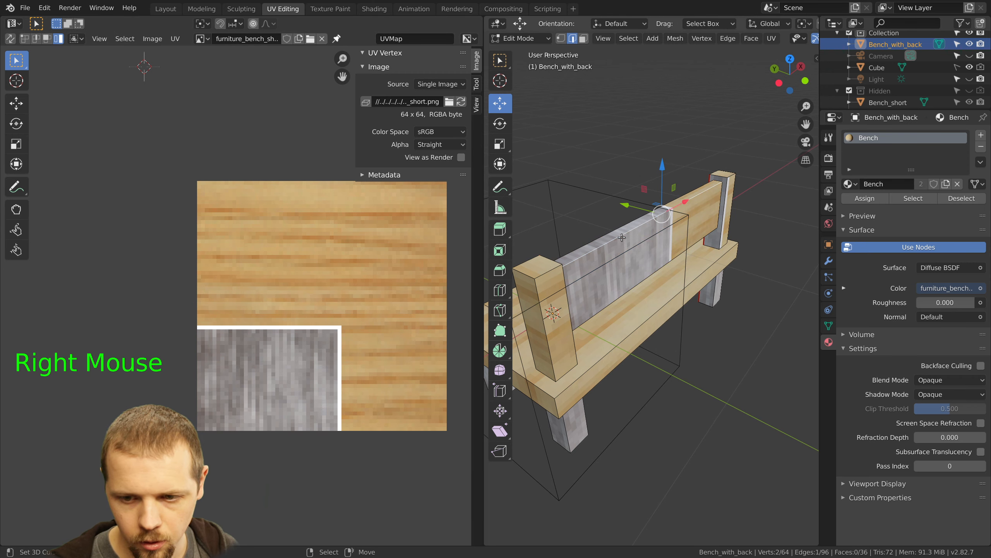
pyautogui.click(584, 38)
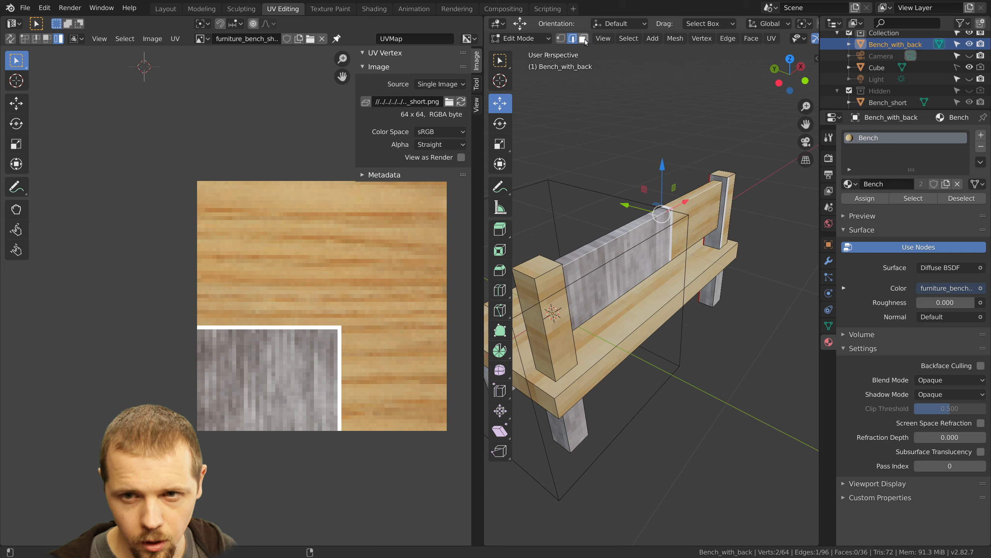
pyautogui.rightClick(613, 236)
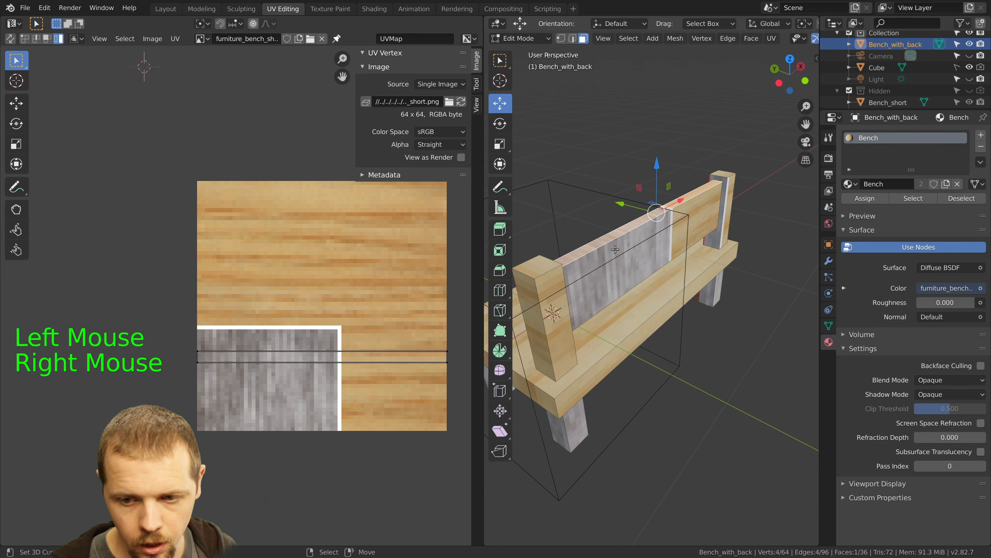
pyautogui.keyDown('shift'); pyautogui.rightClick(615, 249); pyautogui.keyUp('shift')
pyautogui.moveTo(616, 249); pyautogui.dragTo(729, 219, button='middle')
pyautogui.keyDown('shift'); pyautogui.rightClick(610, 216); pyautogui.keyUp('shift')
pyautogui.keyDown('shift'); pyautogui.rightClick(729, 218); pyautogui.keyUp('shift')
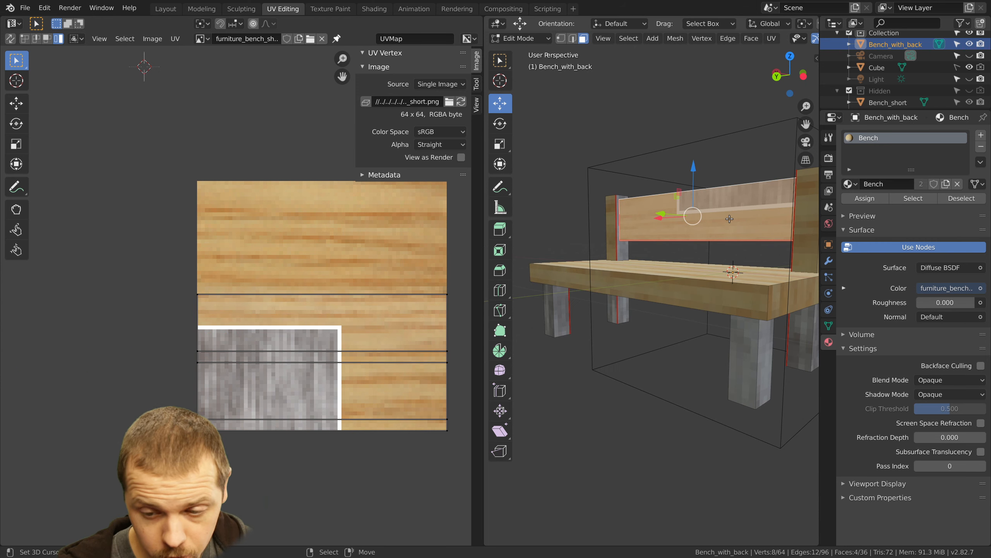
# Move the uppermost edge of the backrest board's UV island down to Y 29
pyautogui.rightClick(304, 300)
pyautogui.rightClick(303, 301)
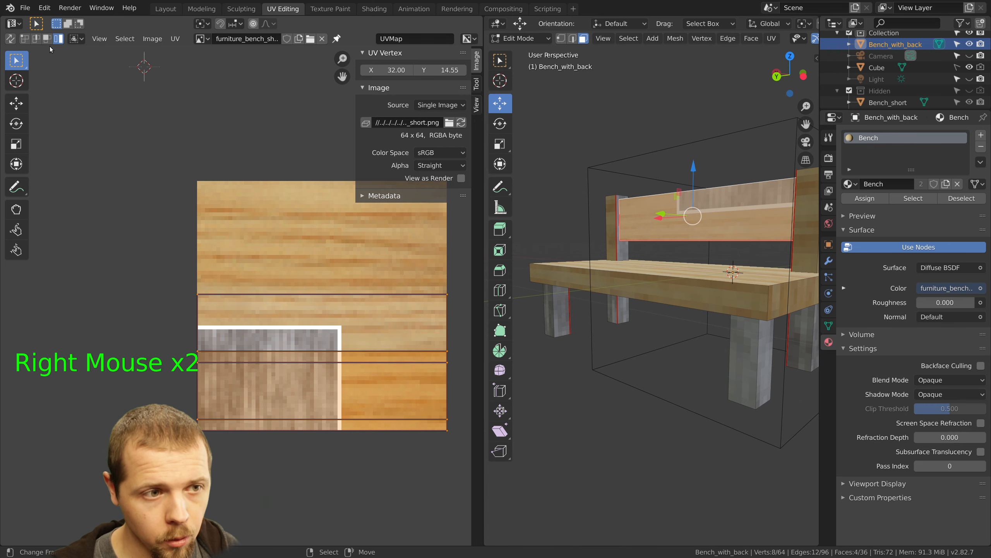
pyautogui.click(318, 262)
pyautogui.rightClick(333, 288)
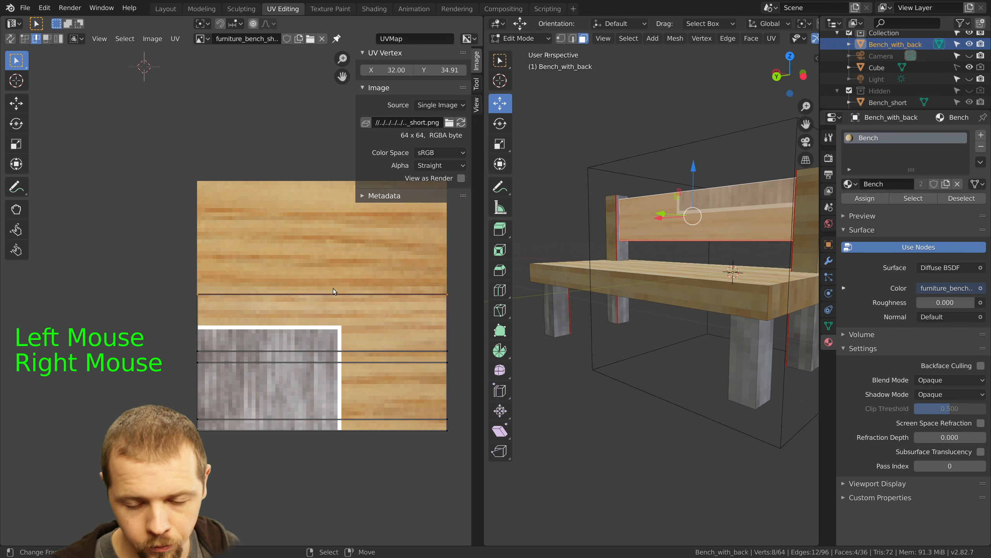
pyautogui.press('g')
pyautogui.click(333, 311)
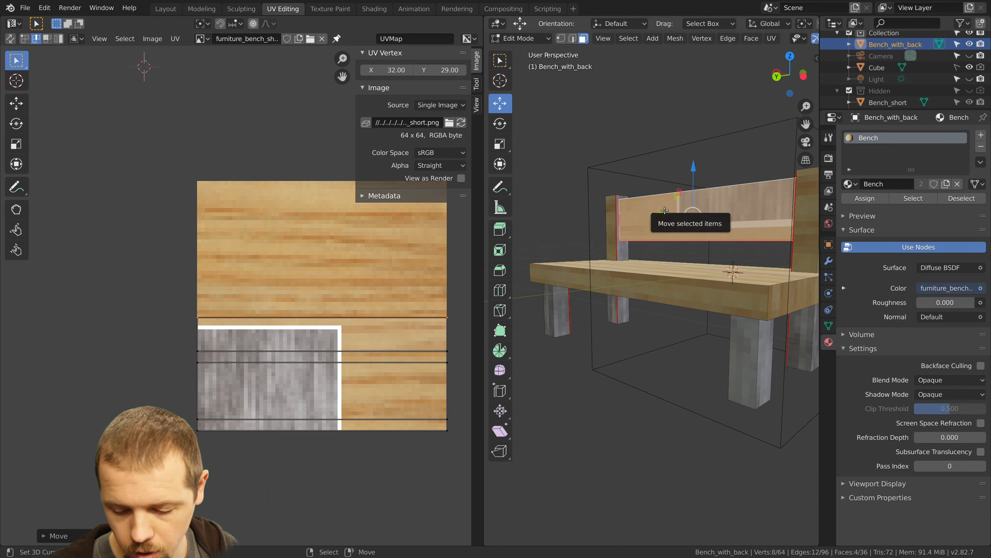
# Examine the board from directly above and move the lowest inner edge of its UV island to Y 2
pyautogui.press('KP_7')
pyautogui.scroll(3, 663, 273)
pyautogui.keyDown('shift'); pyautogui.moveTo(657, 315); pyautogui.dragTo(675, 247, button='middle'); pyautogui.keyUp('shift')
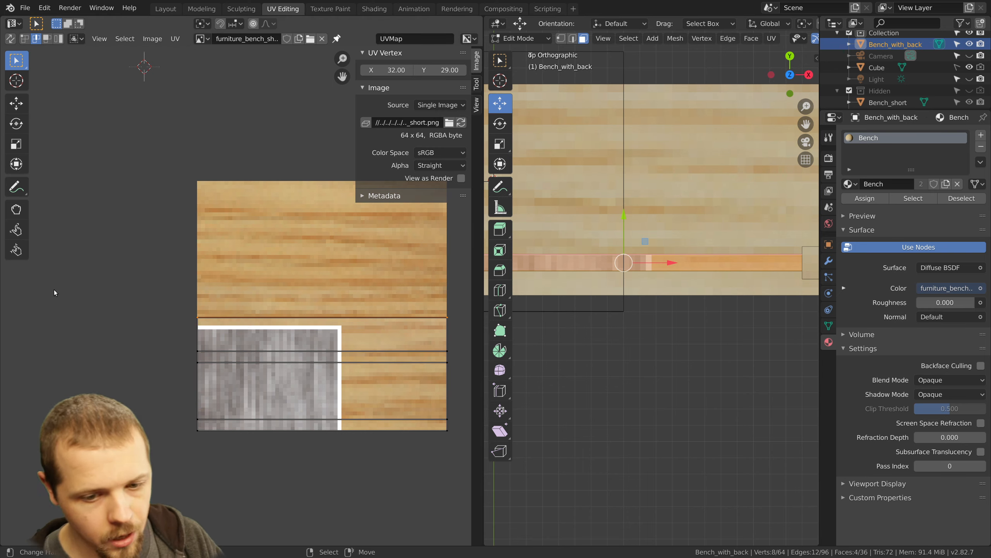
pyautogui.rightClick(371, 354)
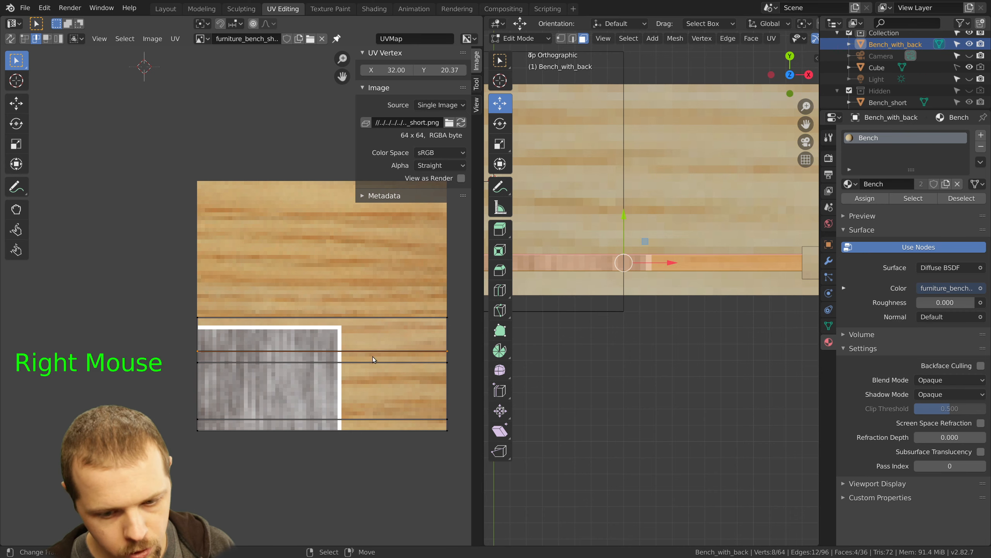
pyautogui.scroll(2, 378, 361)
pyautogui.keyDown('shift'); pyautogui.moveTo(382, 365); pyautogui.dragTo(243, 214, button='middle'); pyautogui.keyUp('shift')
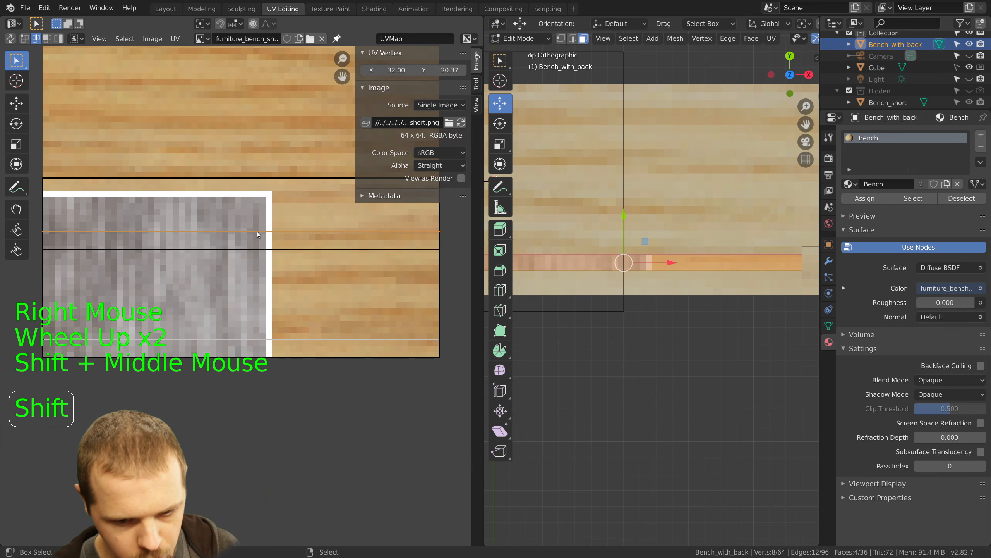
pyautogui.rightClick(361, 339)
pyautogui.press('g')
pyautogui.click(360, 344)
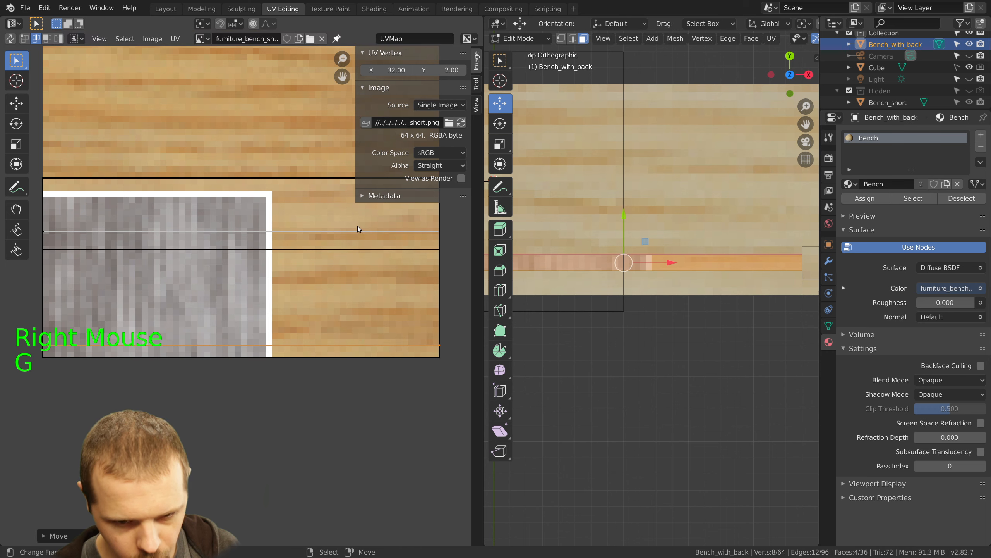
# Move the upper of the two close-set middle edges of the backrest's UV island slightly down
pyautogui.rightClick(355, 229)
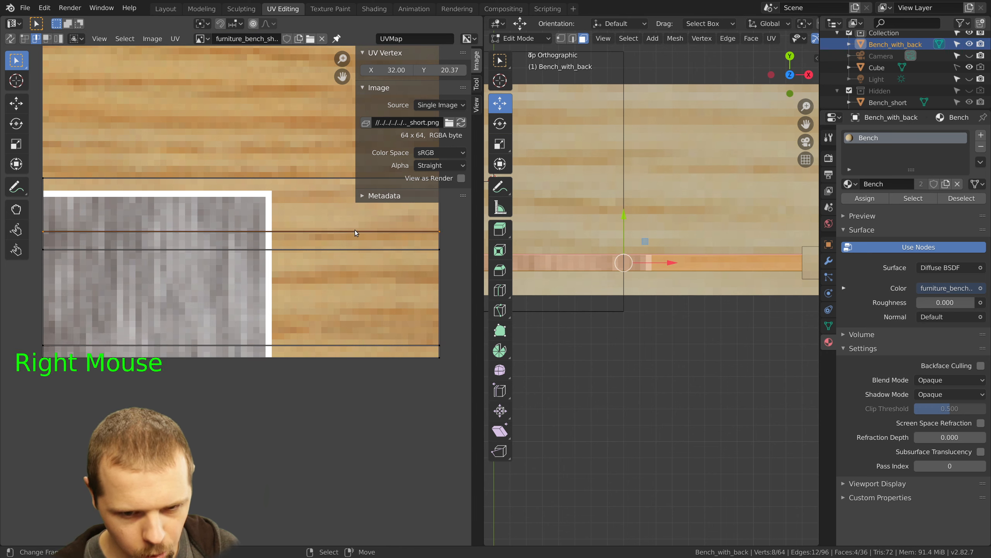
pyautogui.press('g')
pyautogui.click(354, 235)
# Snap all of the backrest island's UV vertices to the pixel grid with a tiny move, and clear the UV selection
pyautogui.press('a')
pyautogui.press('a')
pyautogui.press('a')
pyautogui.press('g')
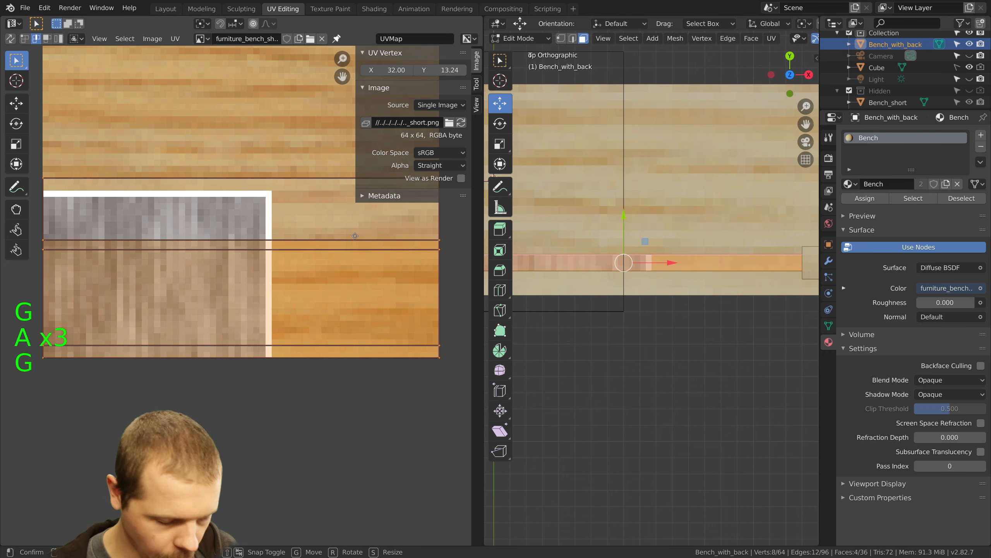
pyautogui.click(355, 235)
pyautogui.scroll(1, 357, 271)
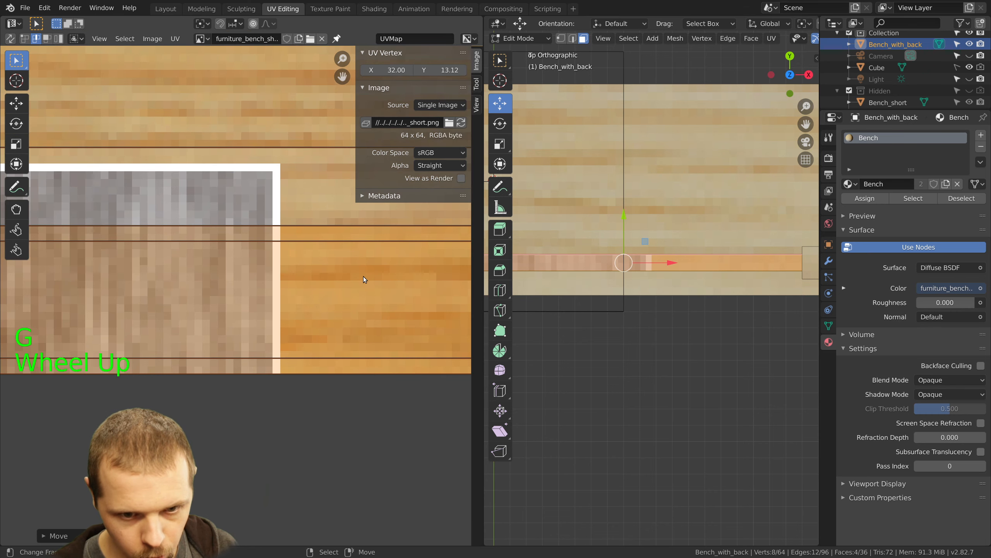
pyautogui.keyDown('shift'); pyautogui.moveTo(363, 275); pyautogui.dragTo(348, 306, button='middle'); pyautogui.keyUp('shift')
pyautogui.press('a')
pyautogui.scroll(-2, 386, 312)
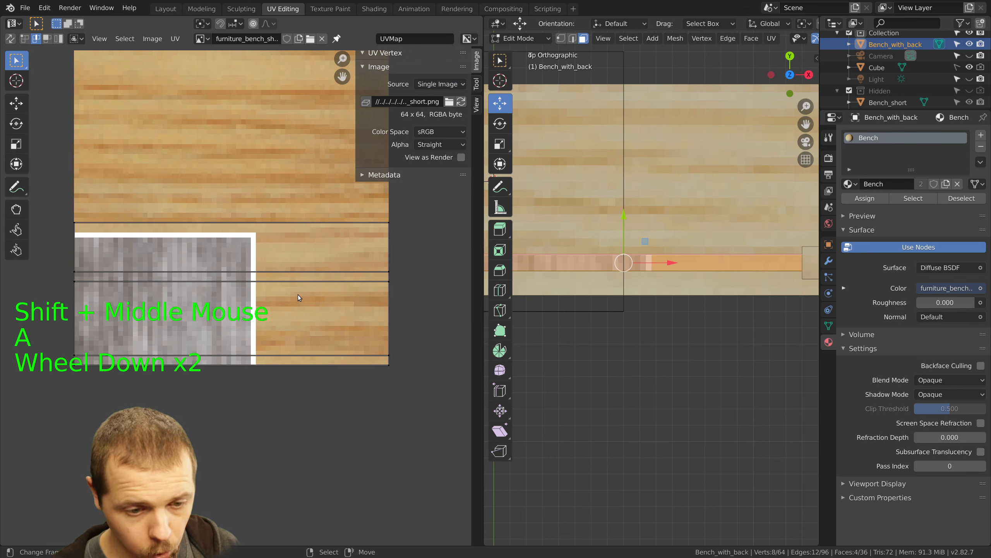
pyautogui.scroll(-1, 653, 261)
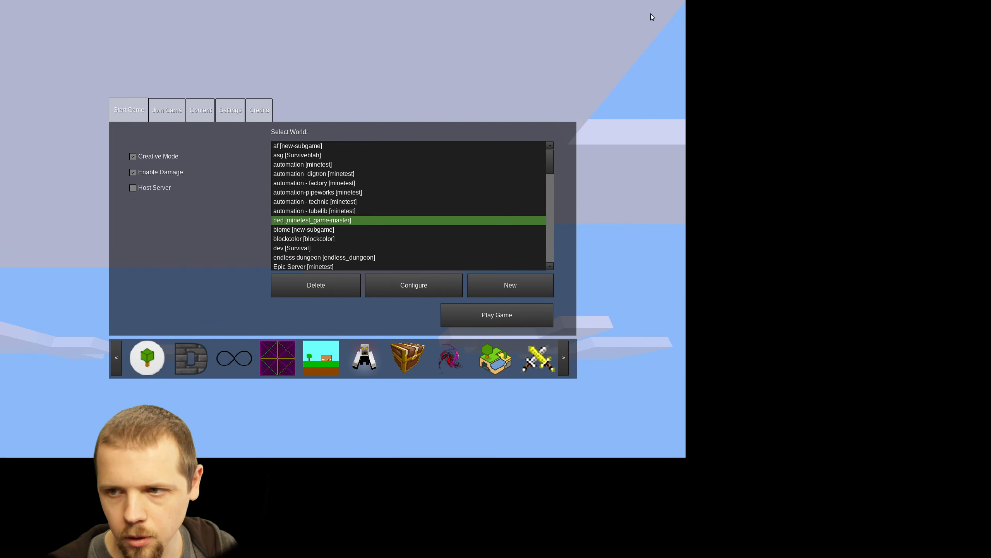
# Switch to Minetest in full screen, go through the bed world's mods to the zombies entry and save its configuration
pyautogui.press('F11')
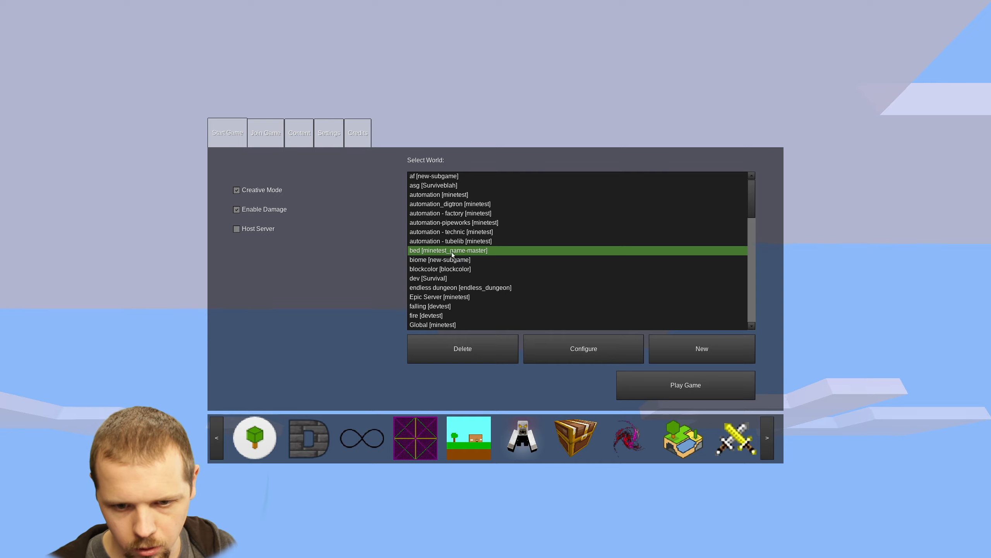
pyautogui.click(565, 341)
pyautogui.click(525, 301)
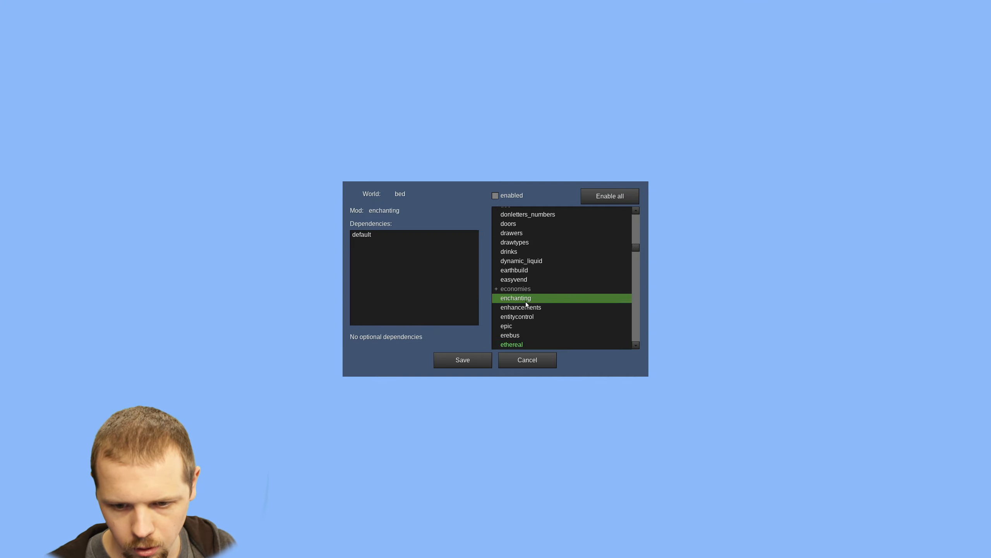
pyautogui.scroll(-2, 526, 302)
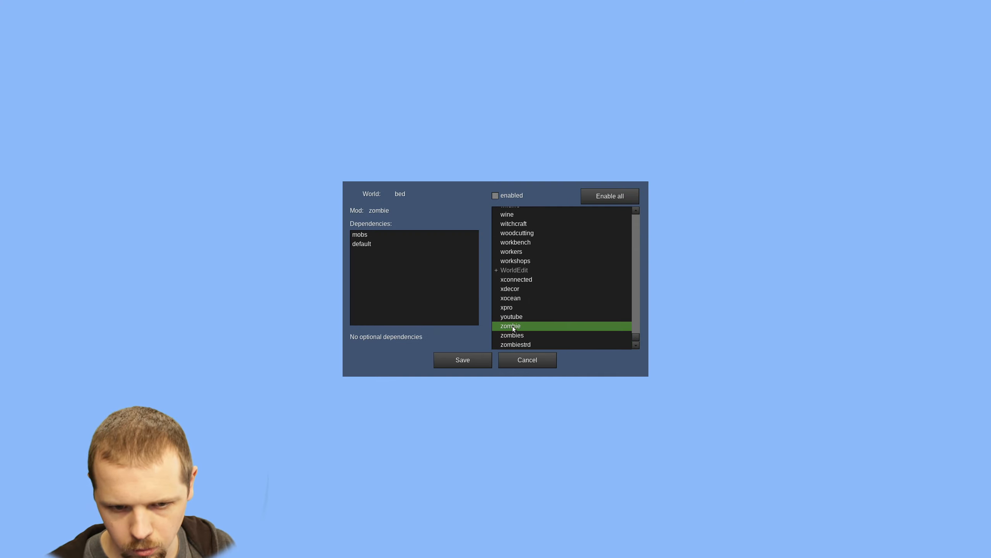
pyautogui.click(513, 336)
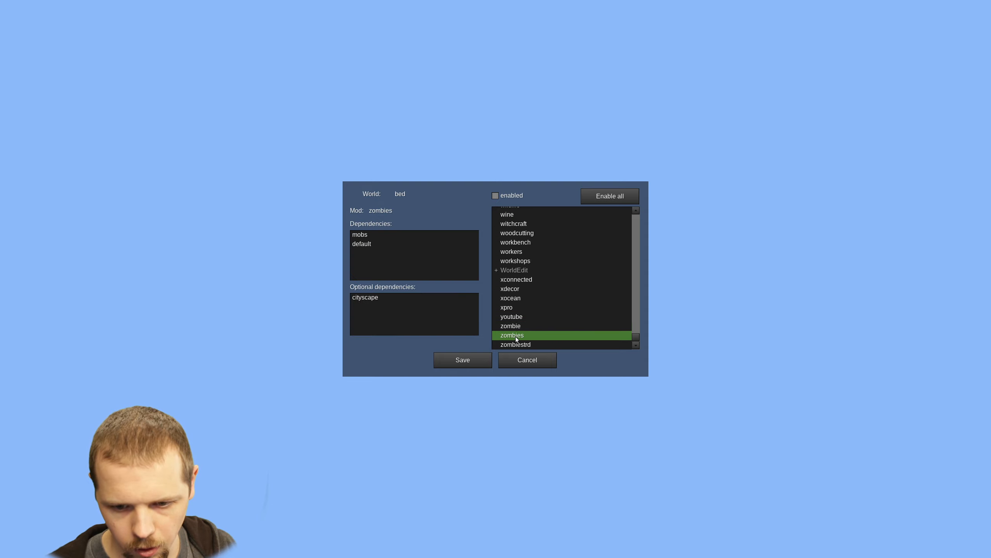
pyautogui.doubleClick(516, 336)
pyautogui.click(466, 360)
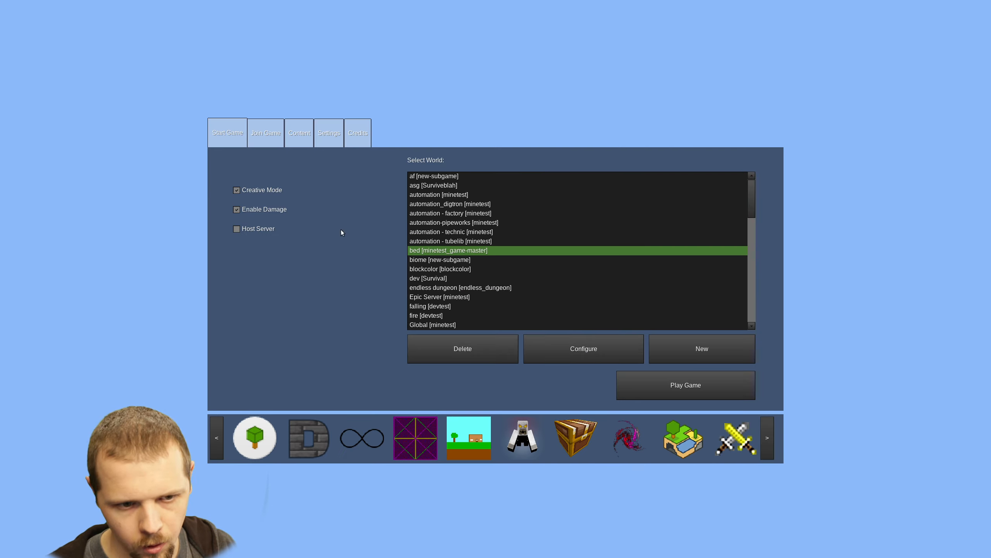
# Try to start the bed world, dismiss the error and look through the other worlds, selecting fire
pyautogui.click(680, 383)
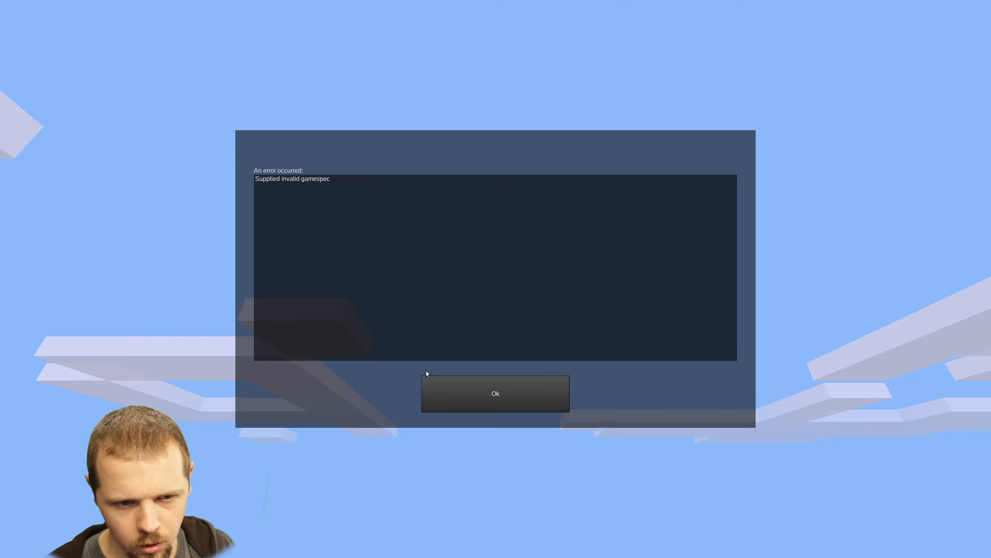
pyautogui.click(475, 390)
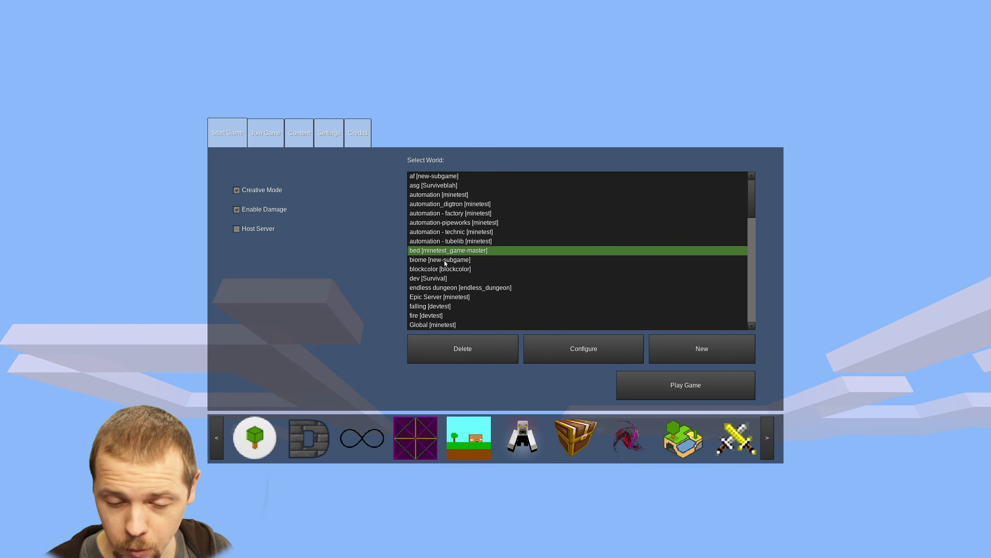
pyautogui.scroll(-4, 564, 306)
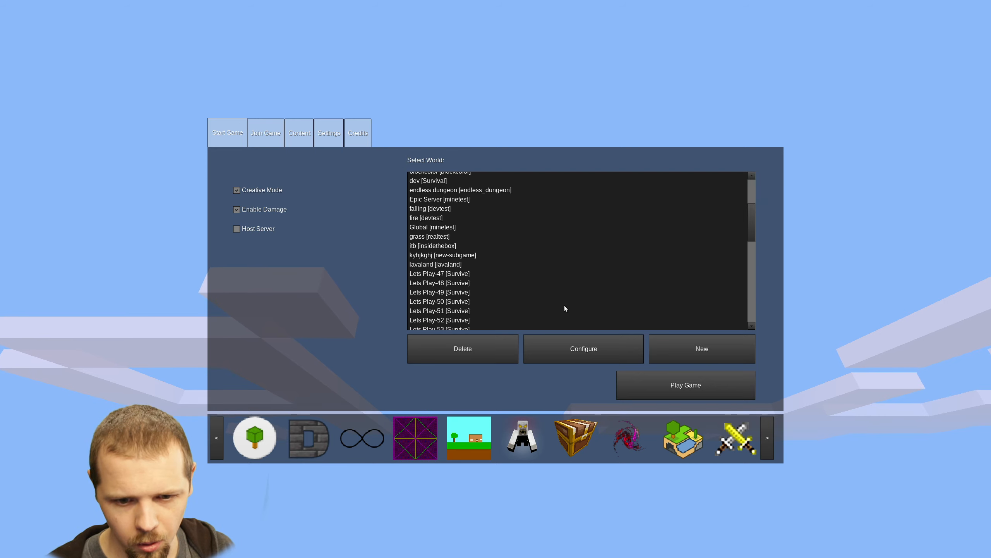
pyautogui.scroll(3, 564, 305)
pyautogui.click(461, 287)
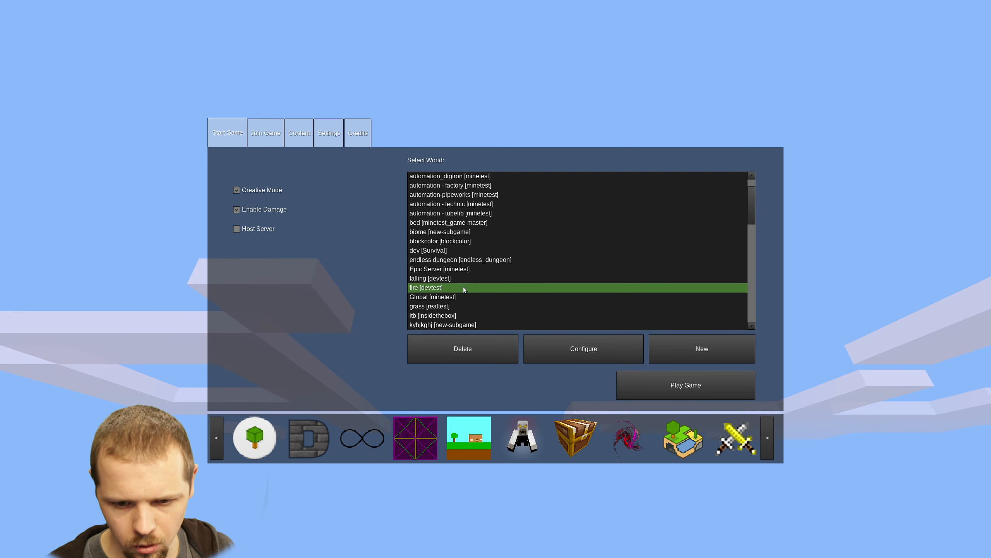
# Look through the installed games and choose Minetest Game to list its worlds
pyautogui.click(680, 438)
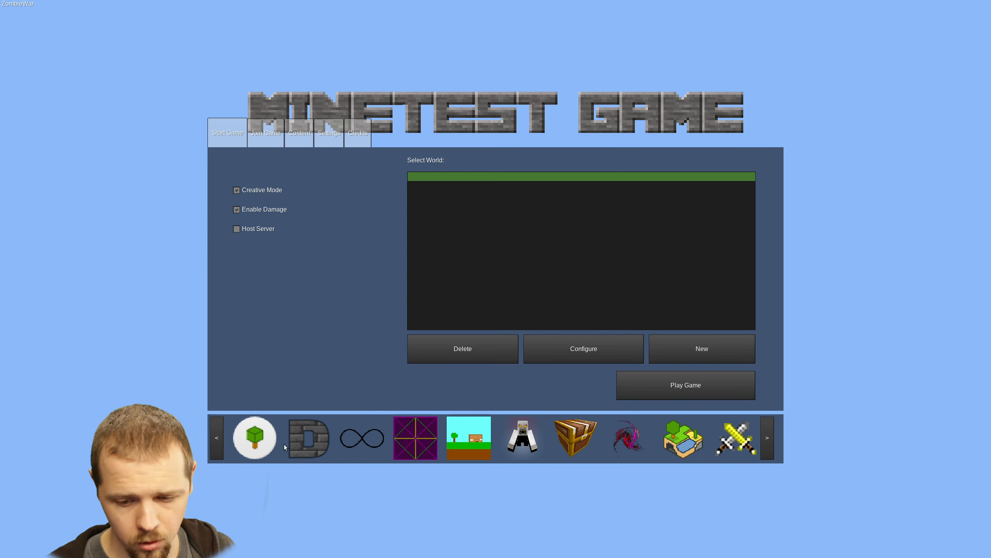
pyautogui.click(767, 433)
pyautogui.click(767, 434)
pyautogui.click(767, 438)
pyautogui.click(767, 437)
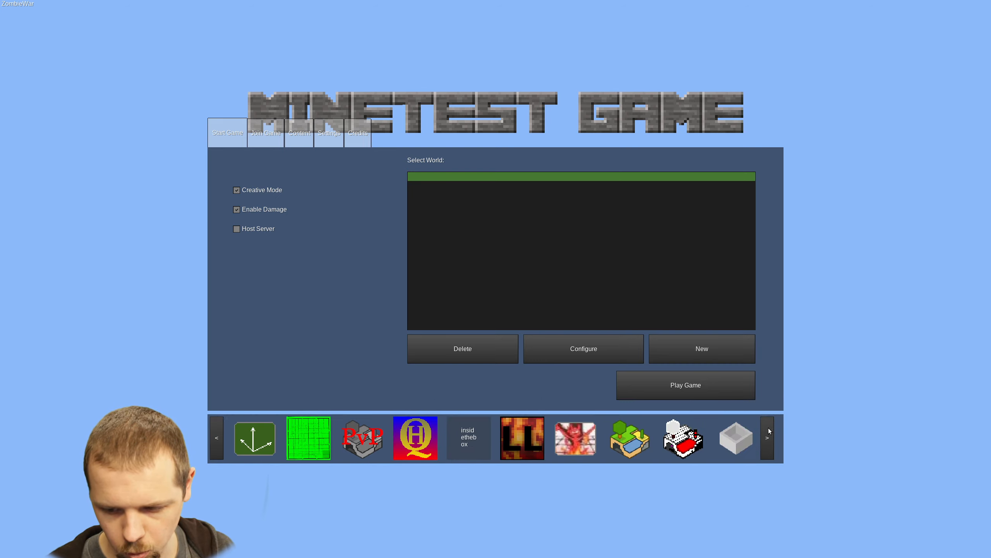
pyautogui.click(767, 437)
pyautogui.click(575, 440)
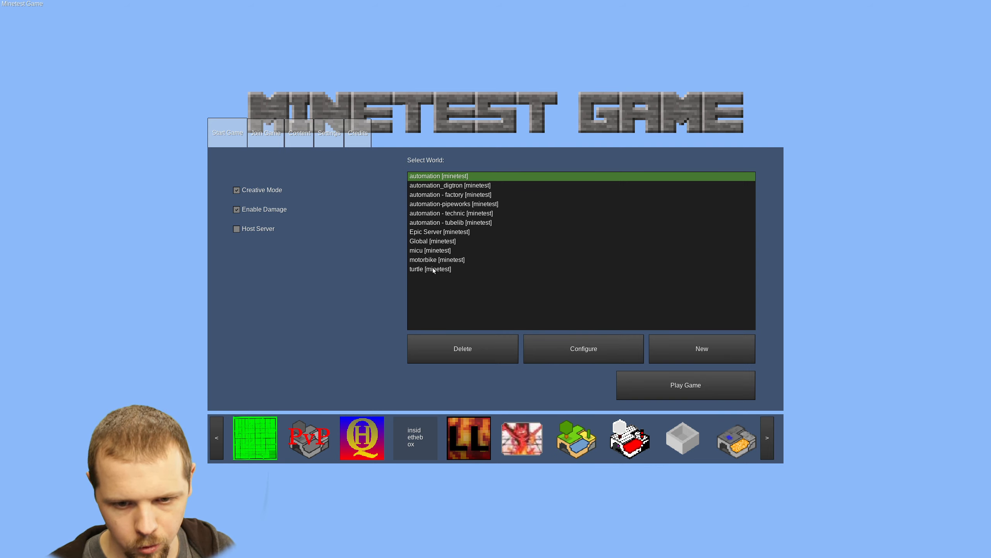
# Select the Global world, save its mod configuration and start the game
pyautogui.click(438, 240)
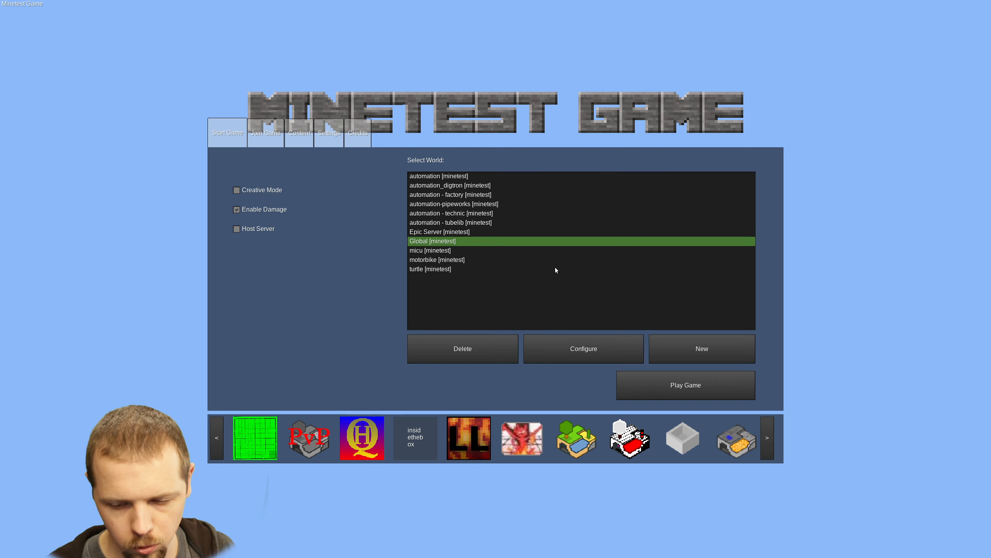
pyautogui.click(593, 348)
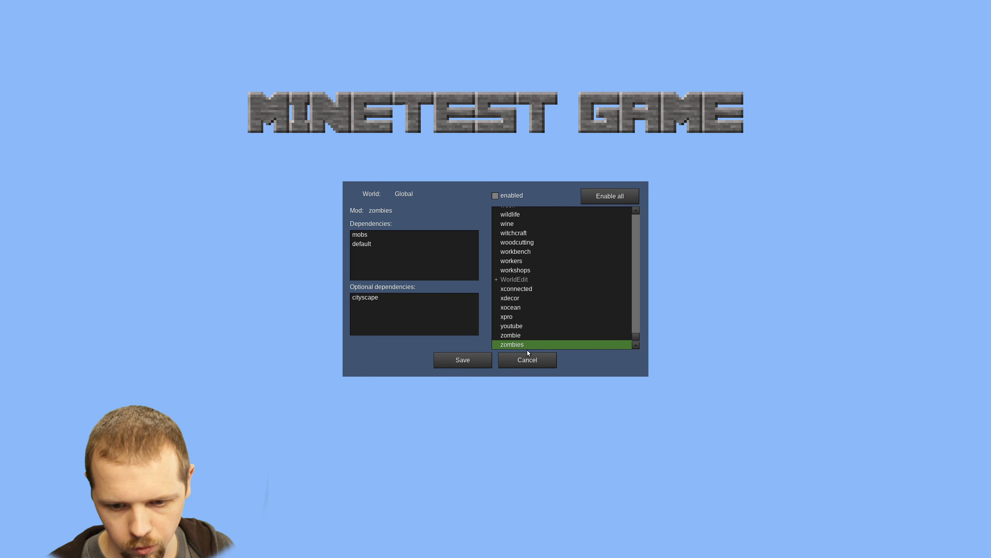
pyautogui.click(472, 361)
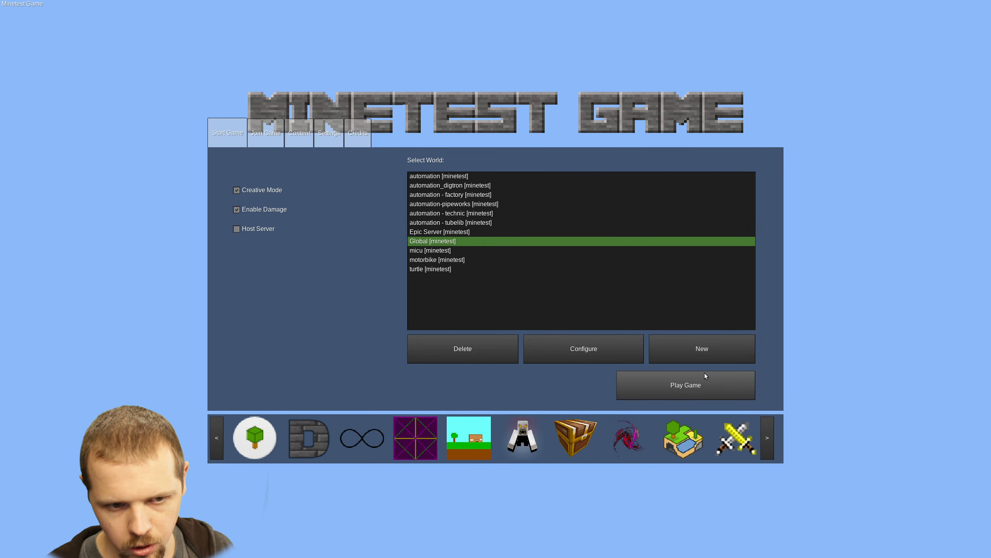
pyautogui.click(687, 384)
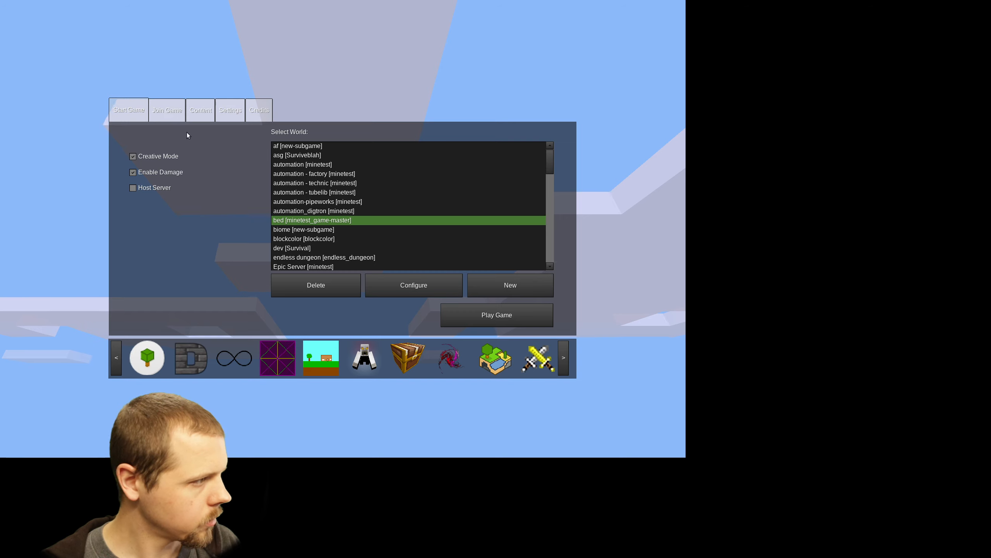
# Choose Minetest Game among the installed games again and select the micu world
pyautogui.click(566, 356)
pyautogui.click(565, 356)
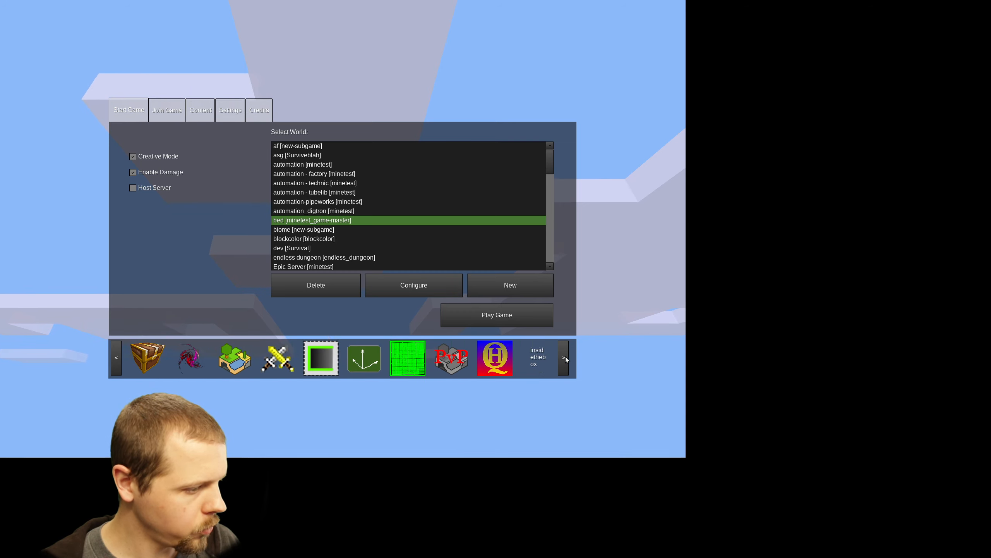
pyautogui.click(565, 356)
pyautogui.click(565, 356)
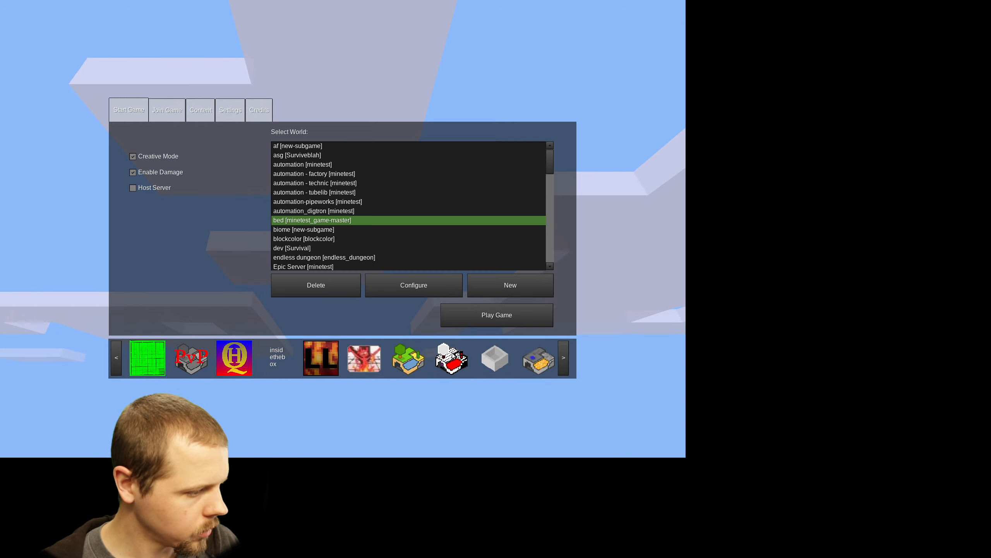
pyautogui.click(402, 363)
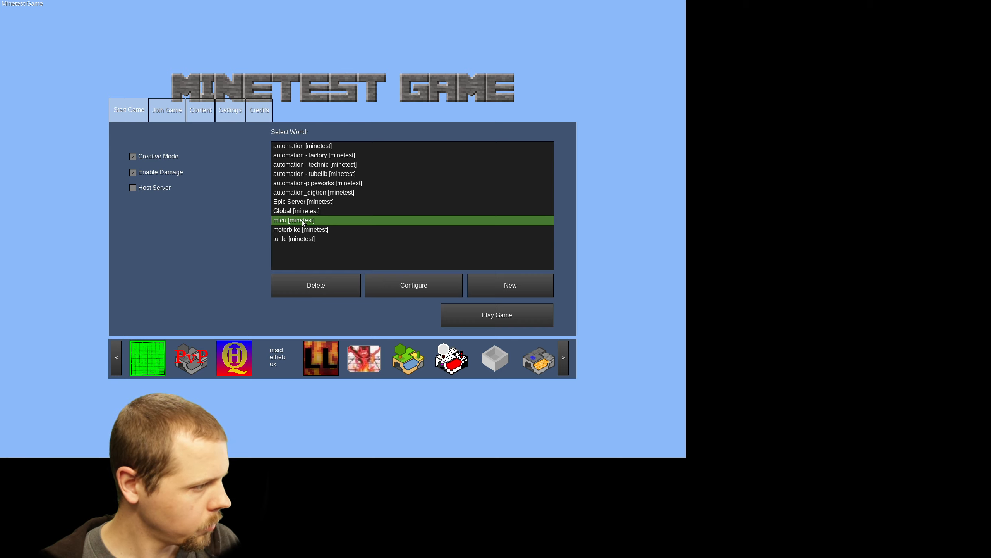
# Select the Global world in the world list
pyautogui.press('Up')
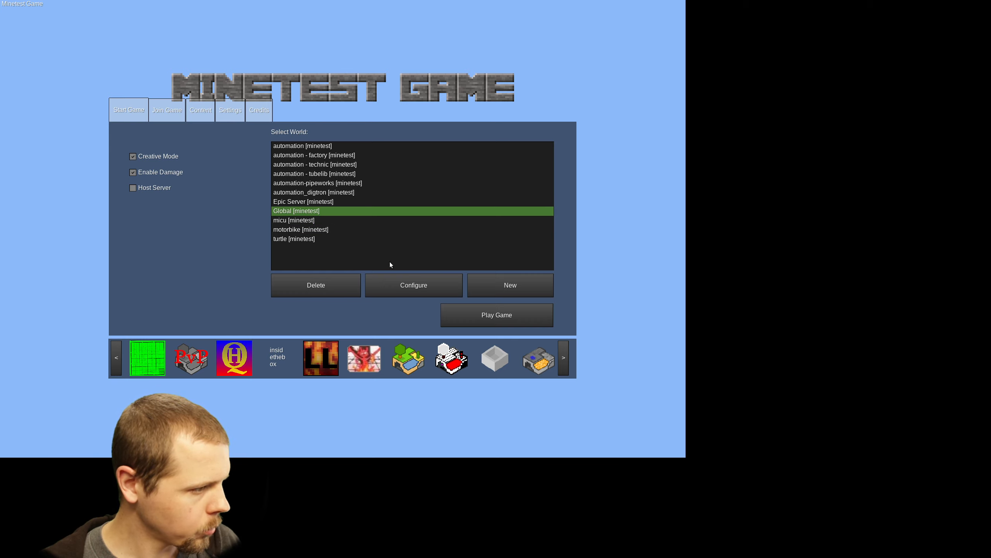
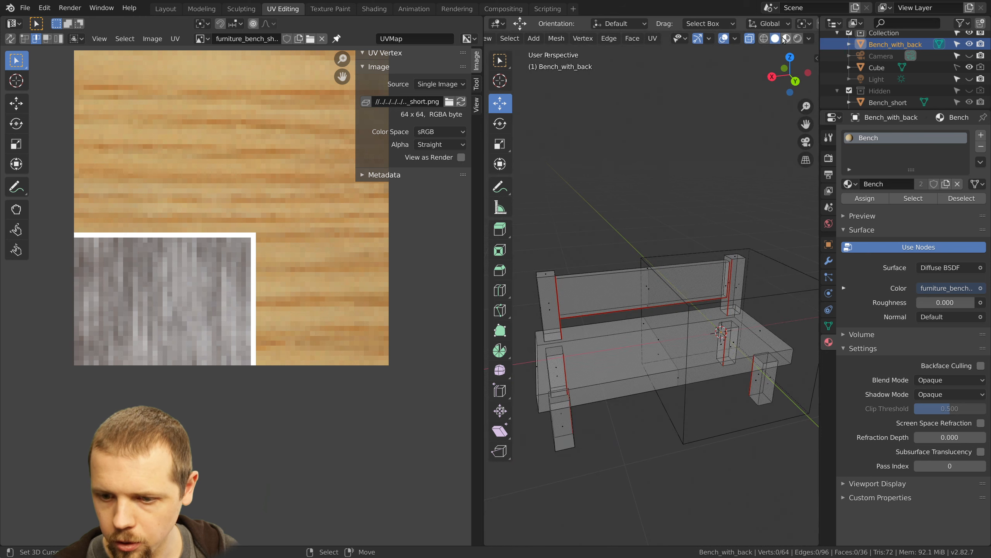
# Switch to Blender and compare the bench in the different viewport shading modes, with X-ray off and on in wireframe
pyautogui.click(786, 39)
pyautogui.click(764, 40)
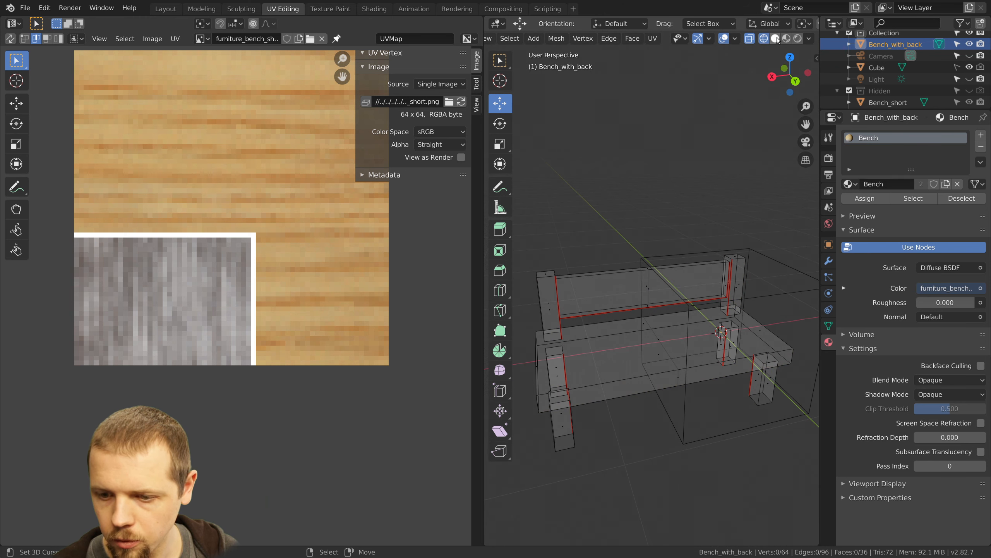
pyautogui.click(776, 39)
pyautogui.click(786, 39)
pyautogui.click(764, 39)
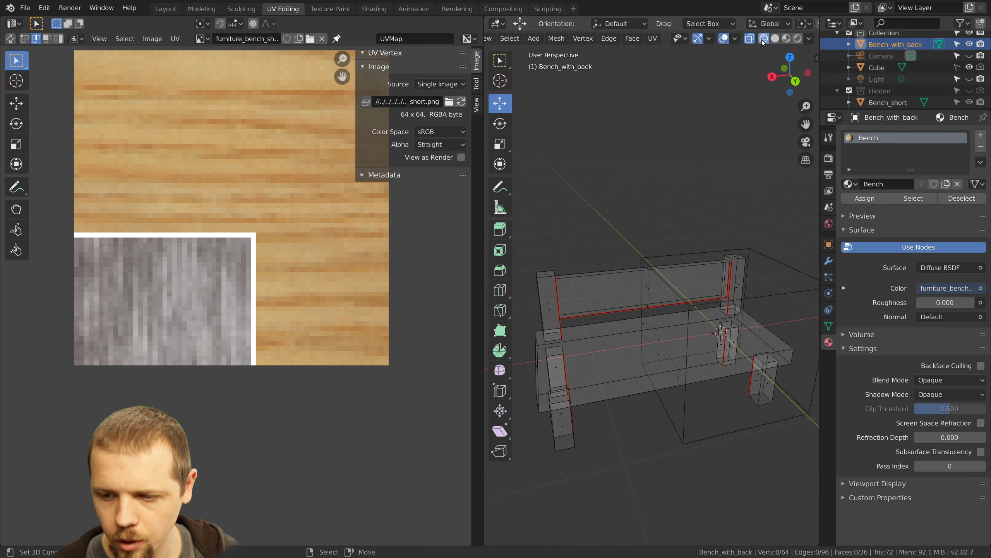
pyautogui.click(749, 39)
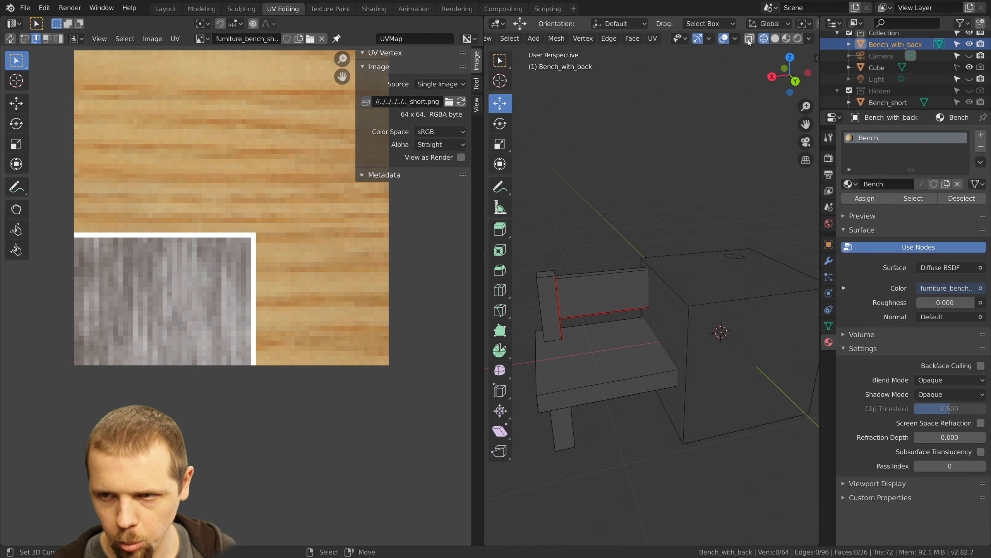
pyautogui.scroll(-2, 686, 329)
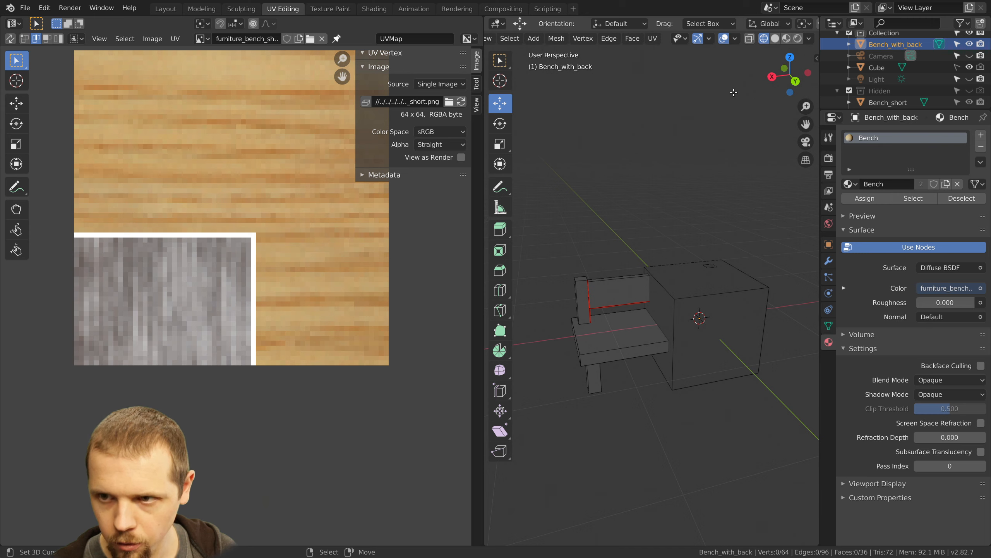
pyautogui.click(749, 40)
pyautogui.moveTo(649, 346); pyautogui.dragTo(678, 352, button='middle')
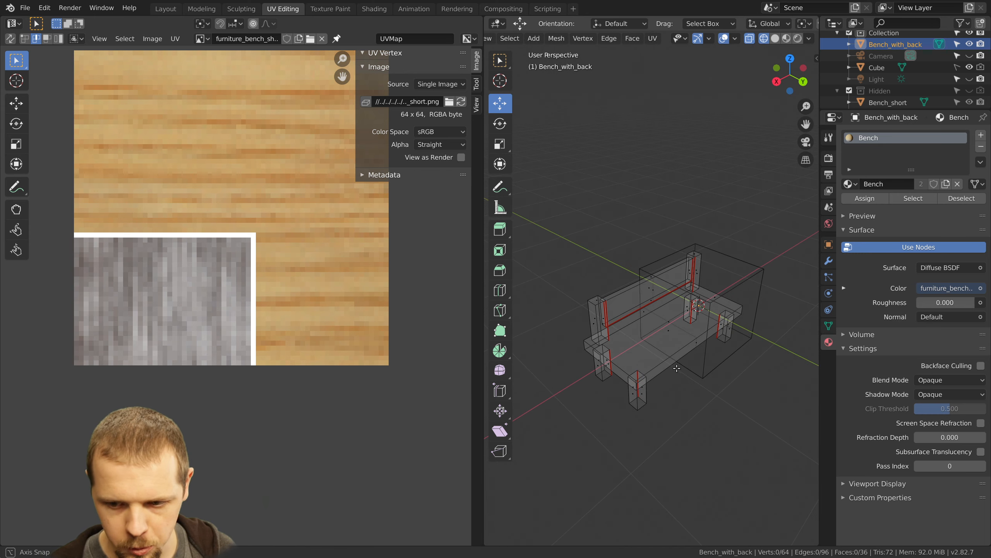
# Show the bench in Material Preview shading with X-ray off and select the seat's top face
pyautogui.click(776, 38)
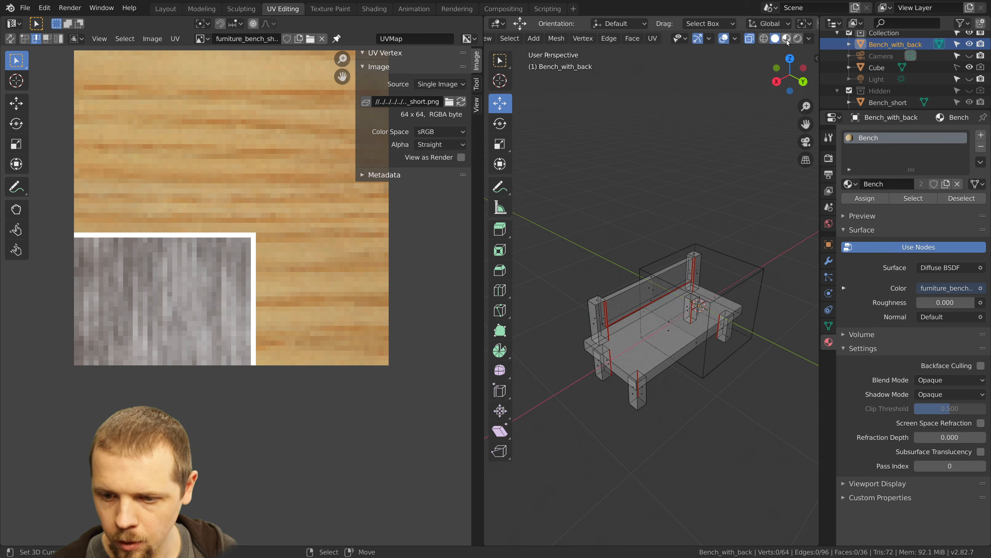
pyautogui.click(786, 39)
pyautogui.moveTo(661, 332); pyautogui.dragTo(726, 317, button='middle')
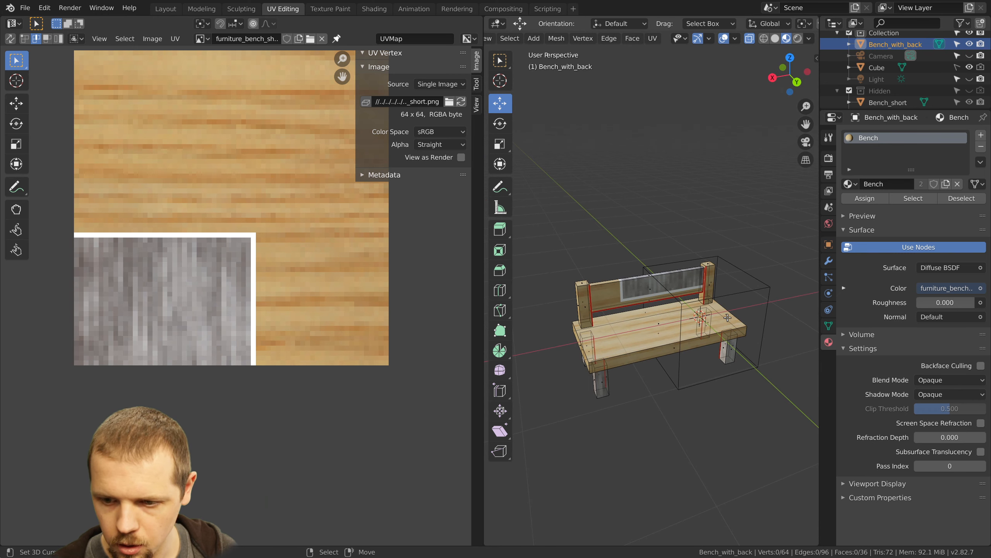
pyautogui.click(749, 40)
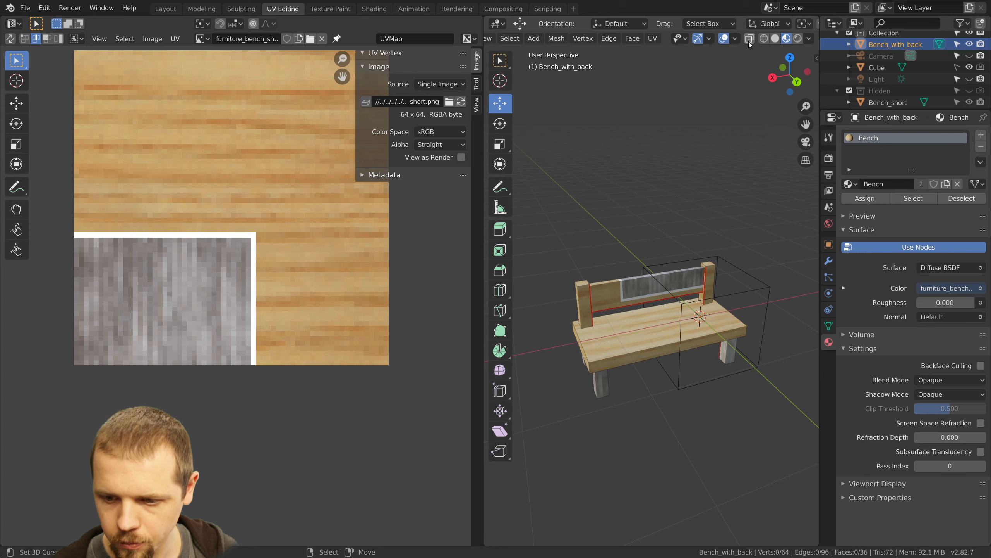
pyautogui.moveTo(717, 318); pyautogui.dragTo(694, 318, button='middle')
pyautogui.rightClick(699, 331)
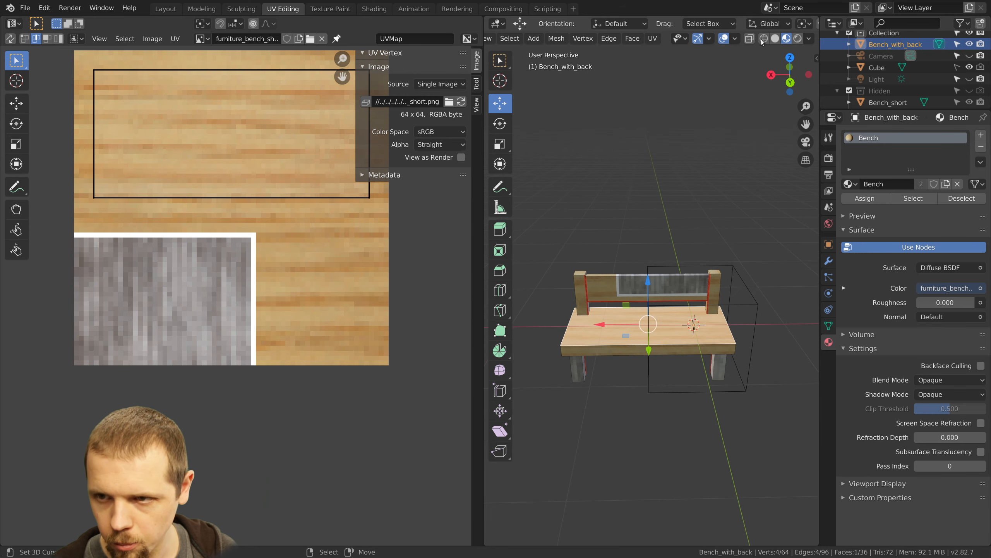
# Compare the bench in solid, wireframe, material preview and rendered shading, toggling X-ray in between
pyautogui.click(775, 38)
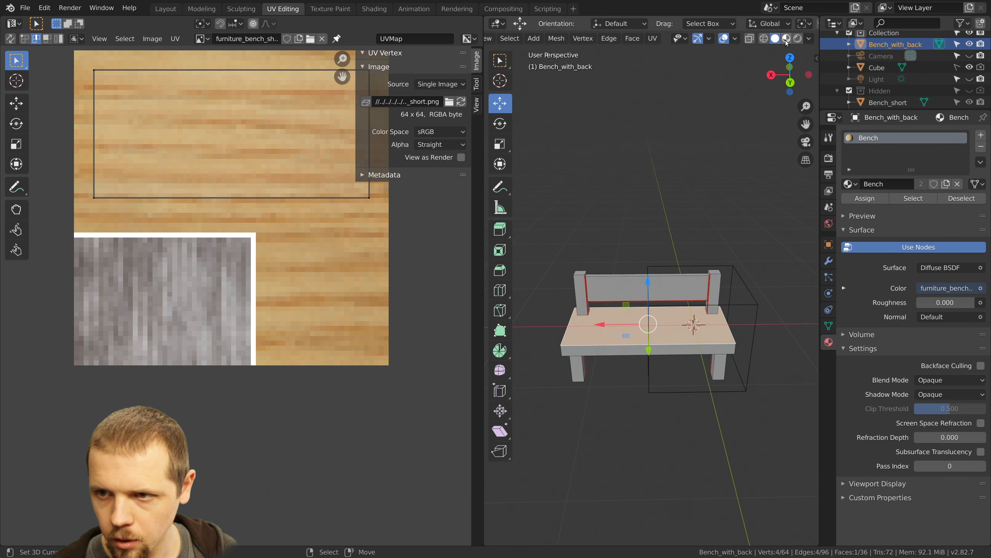
pyautogui.click(787, 38)
pyautogui.click(797, 38)
pyautogui.click(776, 38)
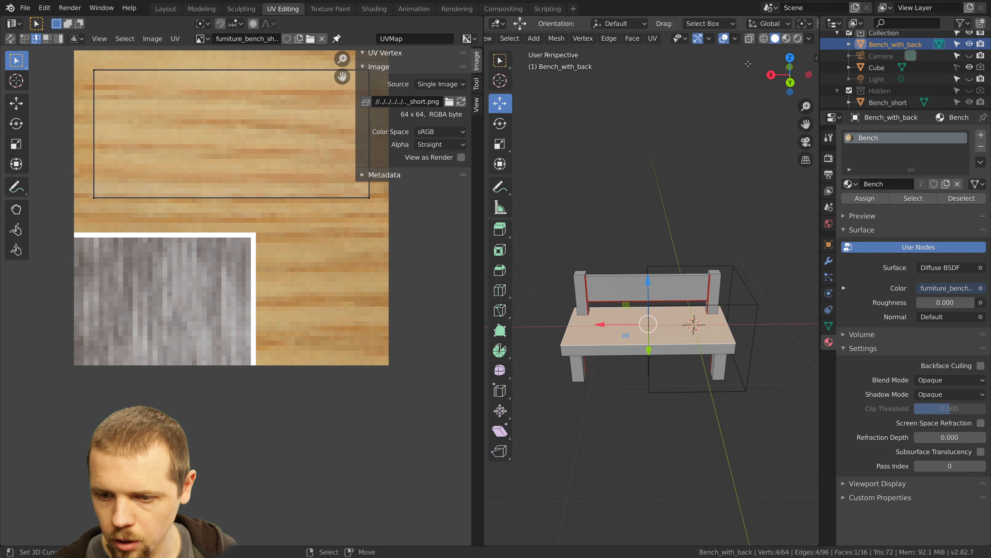
pyautogui.click(749, 38)
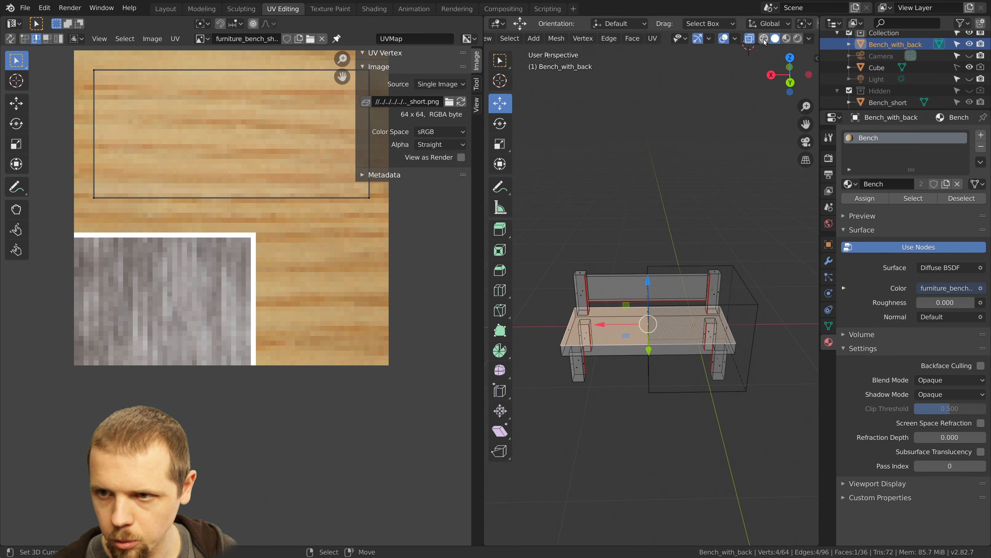
pyautogui.click(764, 38)
pyautogui.click(787, 38)
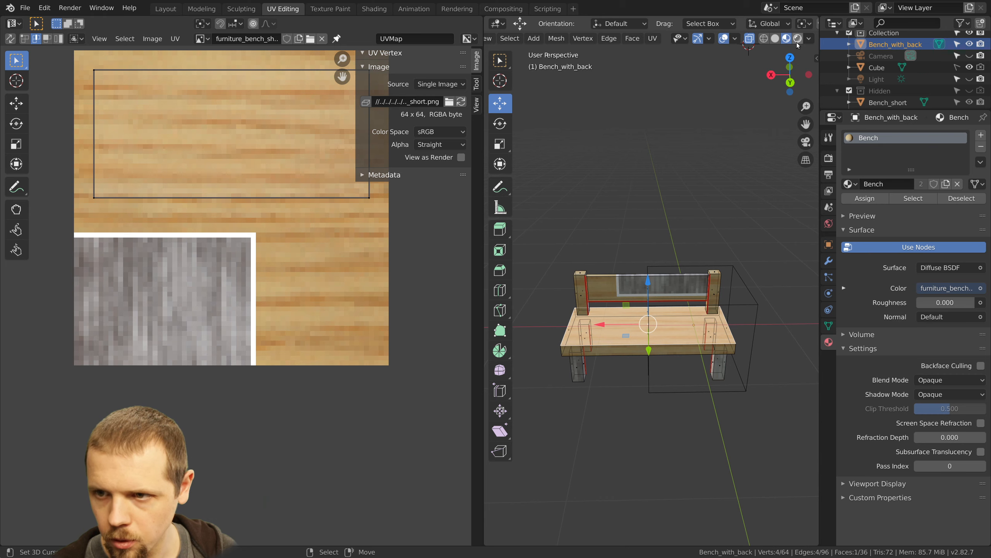
pyautogui.click(749, 38)
pyautogui.click(797, 38)
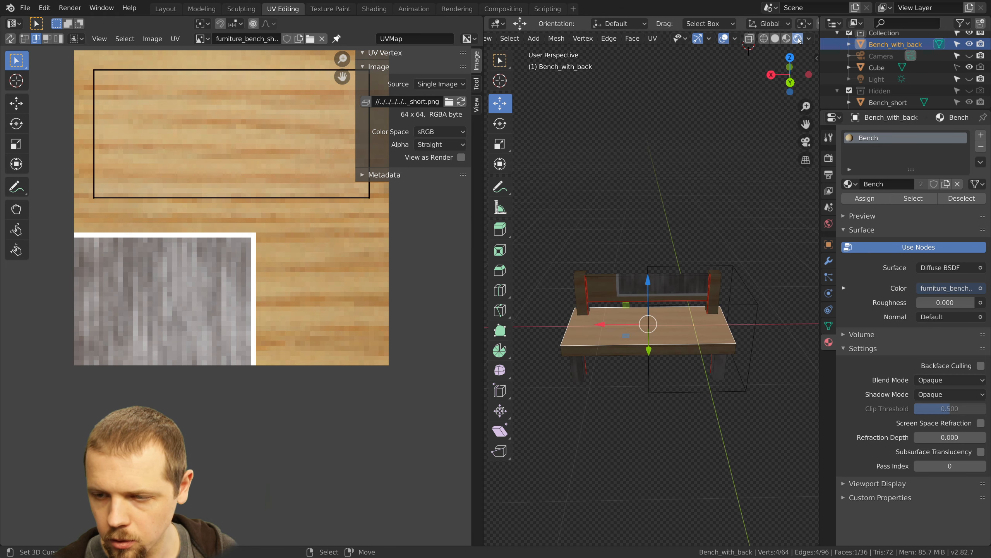
# Step the viewport shading back down to wireframe and toggle its X-ray display off and on
pyautogui.click(786, 39)
pyautogui.click(776, 39)
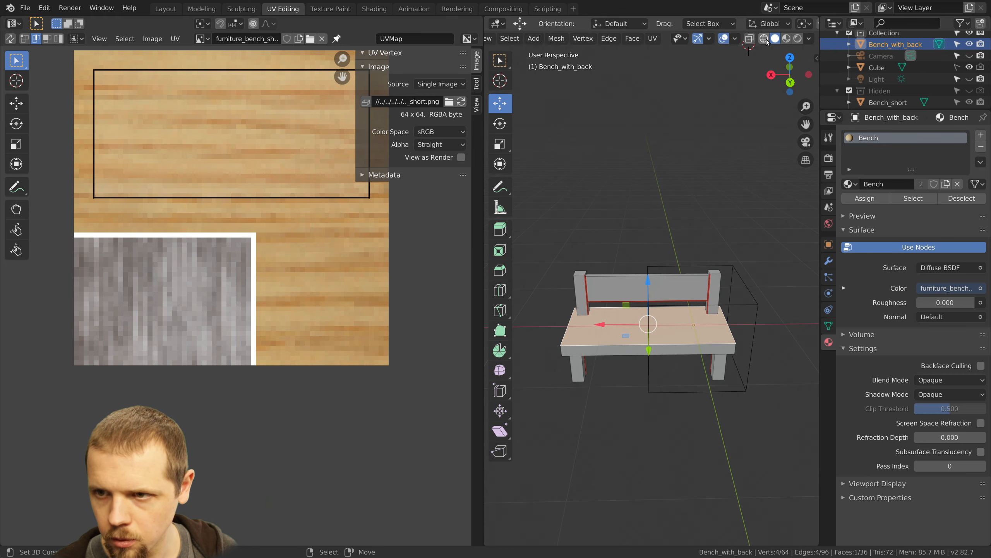
pyautogui.click(764, 39)
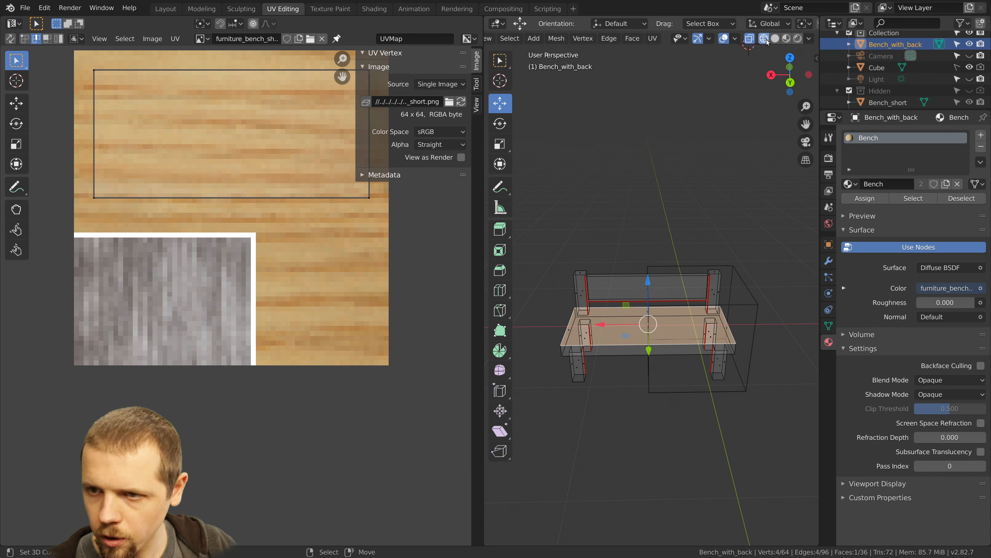
pyautogui.click(749, 39)
pyautogui.click(749, 39)
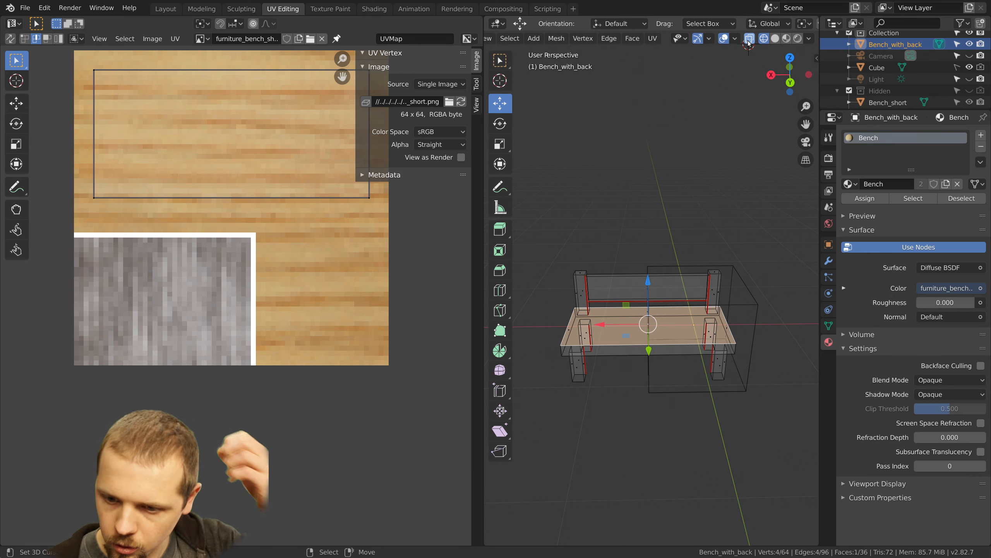
# Go through solid, material preview and rendered shading once more and return the viewport to Material Preview
pyautogui.click(776, 38)
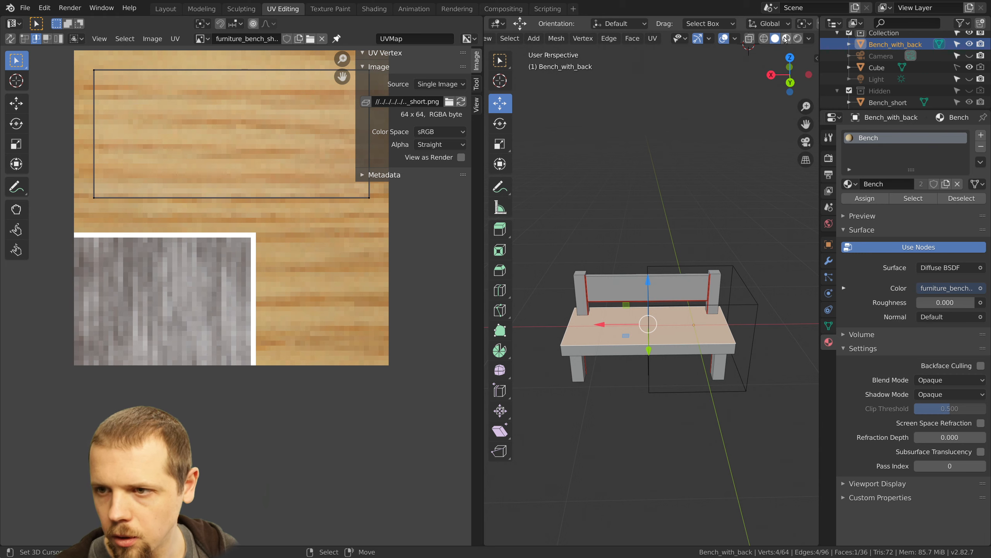
pyautogui.click(786, 39)
pyautogui.click(798, 40)
pyautogui.click(776, 39)
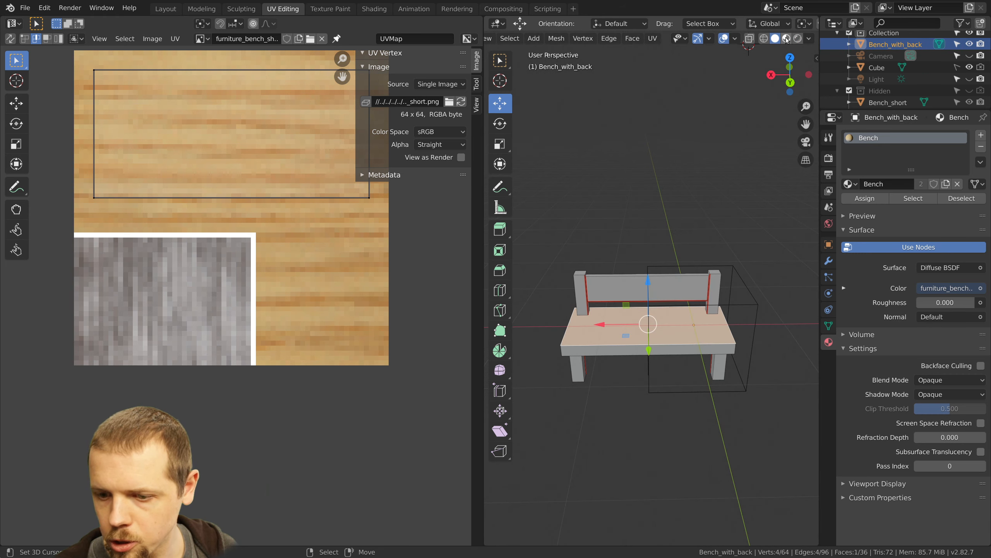
pyautogui.click(786, 39)
pyautogui.moveTo(687, 288); pyautogui.dragTo(663, 306, button='middle')
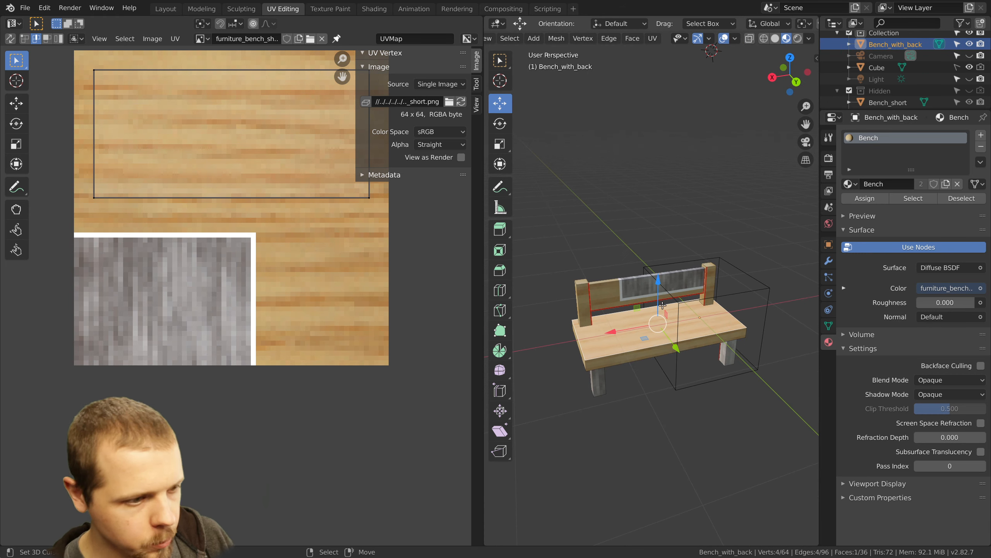
pyautogui.scroll(2, 662, 328)
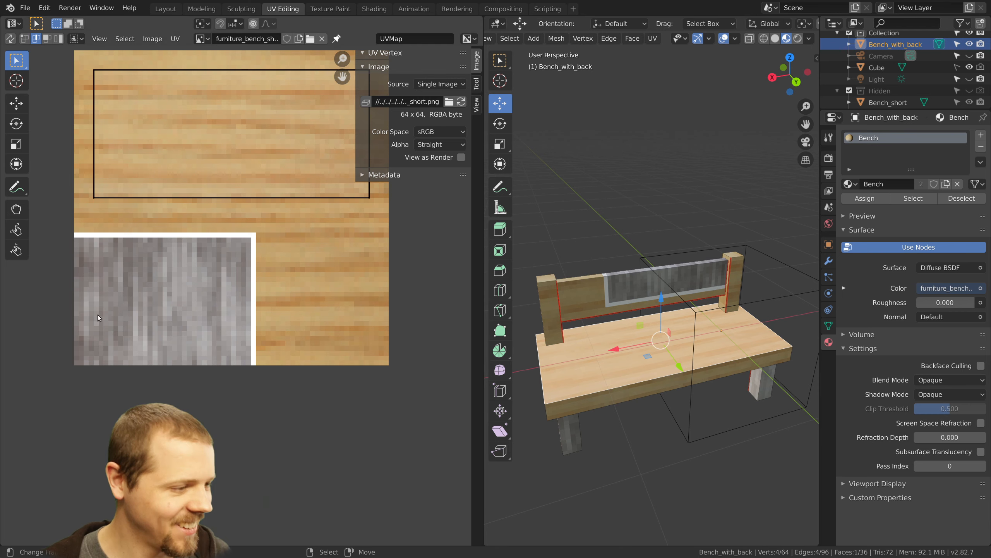
# Select the backrest board's four long faces and view the bench from the front
pyautogui.click(611, 287)
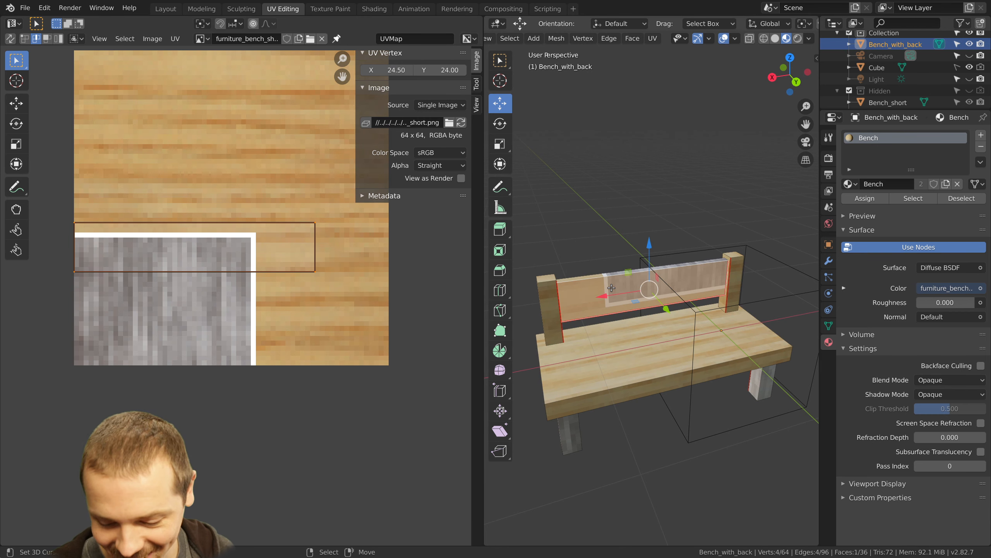
pyautogui.press('ctrl+KP_Add')
pyautogui.press('KP_3')
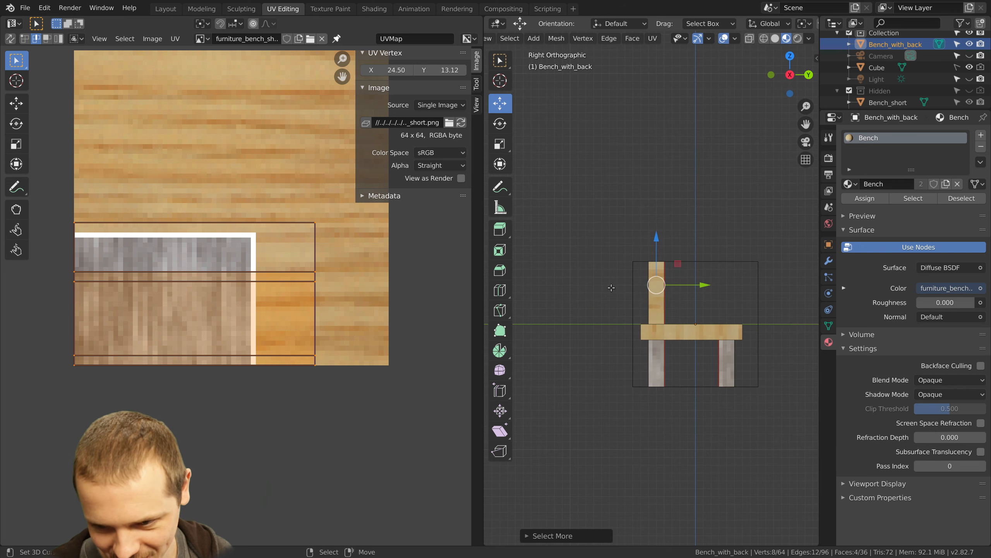
pyautogui.press('KP_1')
pyautogui.scroll(2, 611, 288)
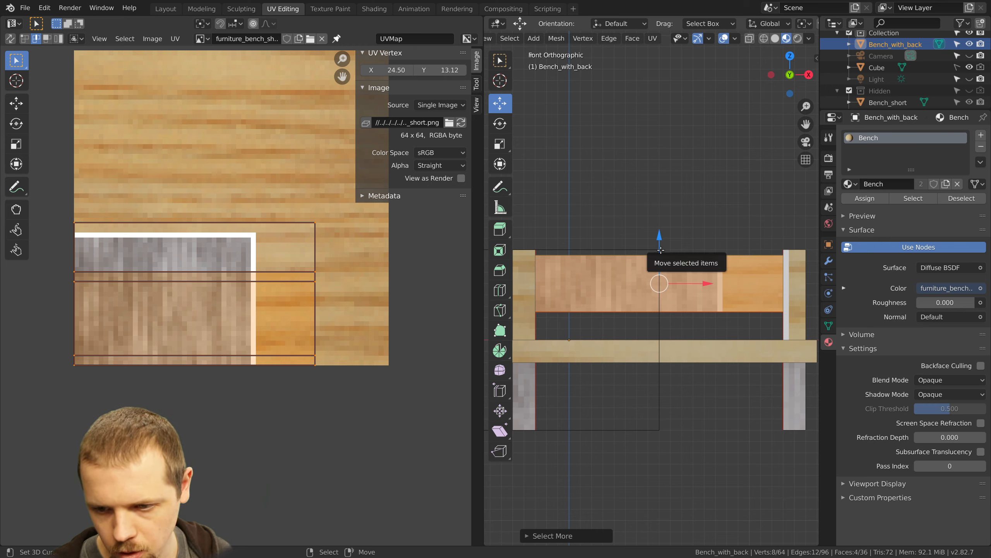
pyautogui.scroll(-1, 342, 282)
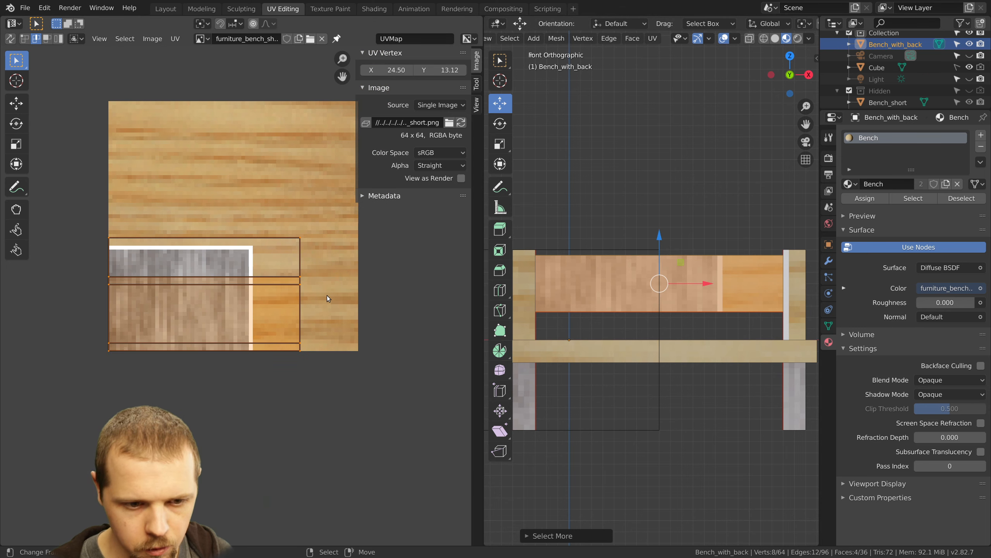
# Set the X coordinate of the right edge of the backrest's UV island to 44
pyautogui.click(297, 304)
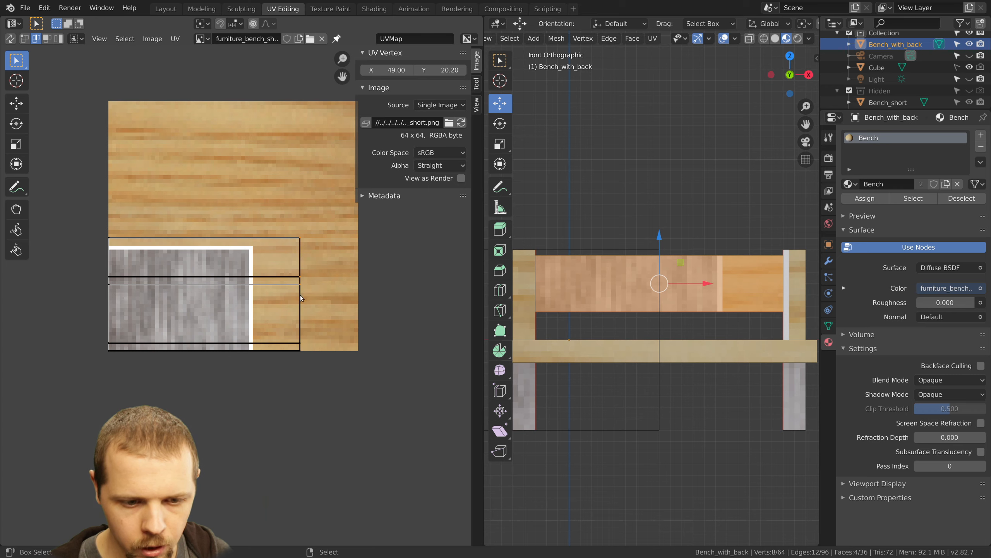
pyautogui.click(391, 70)
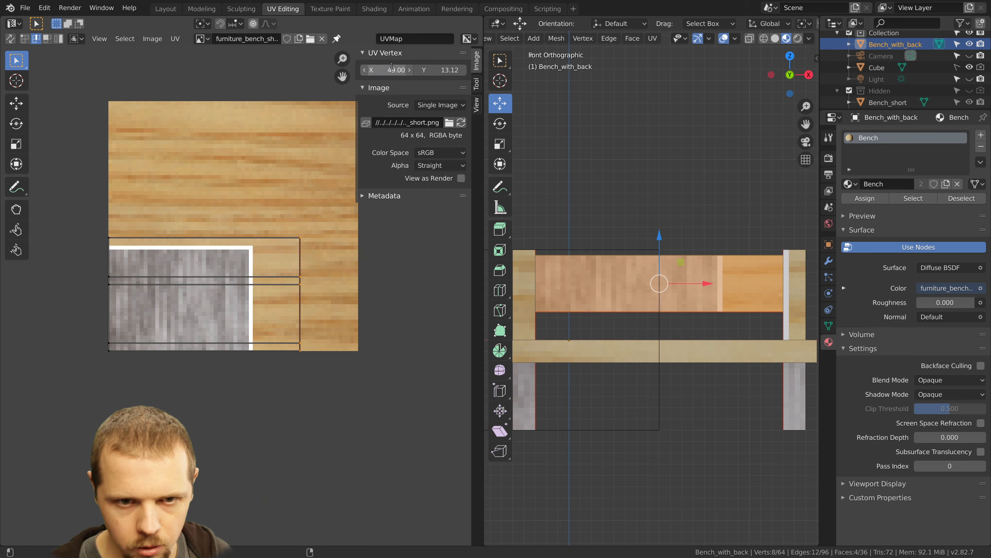
pyautogui.write('44')
pyautogui.press('Return')
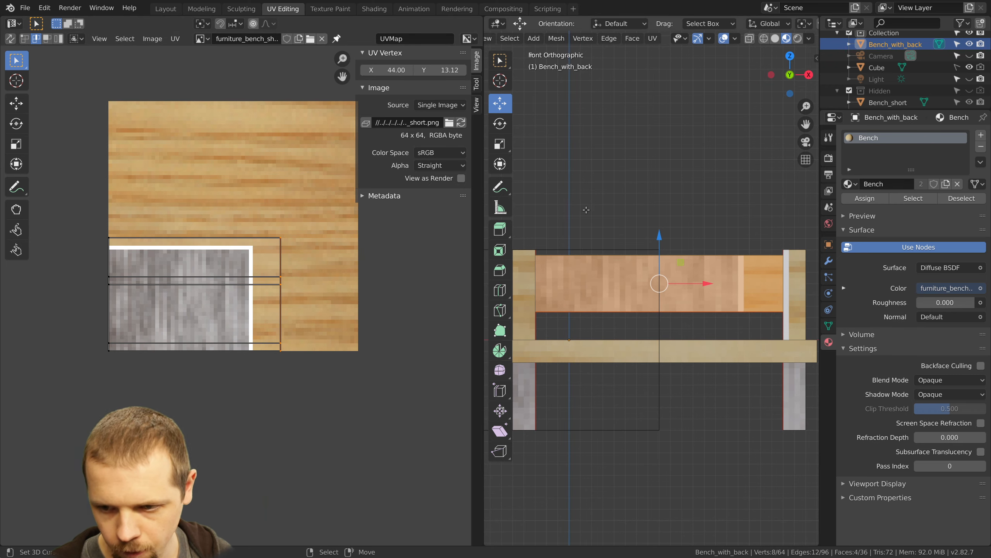
# Deselect everything and examine the texture pixels on the backrest against the neighbouring post, then view the whole bench in Object Mode
pyautogui.scroll(3, 706, 261)
pyautogui.hotkey('alt', 'a')
pyautogui.scroll(1, 756, 266)
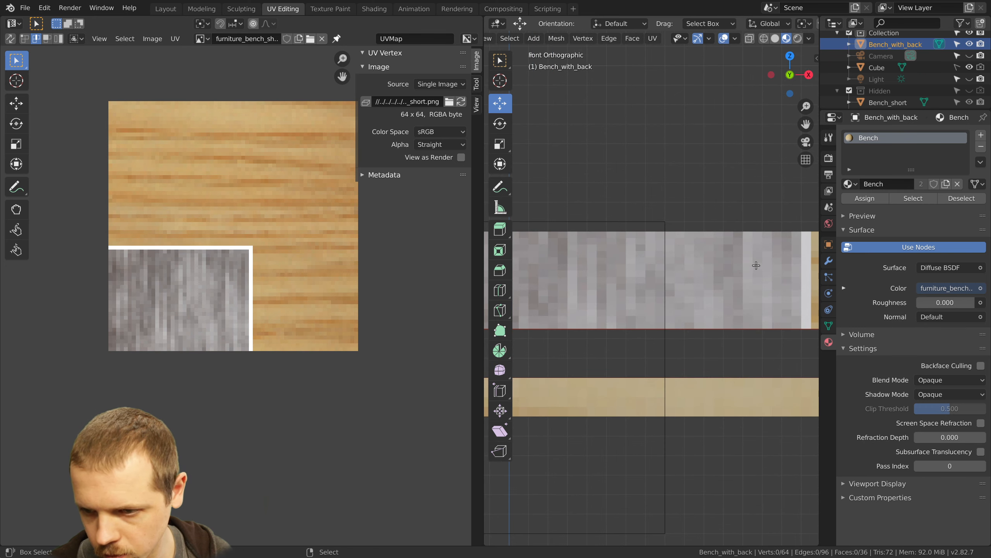
pyautogui.keyDown('shift'); pyautogui.moveTo(757, 265); pyautogui.dragTo(573, 275, button='middle'); pyautogui.keyUp('shift')
pyautogui.scroll(2, 628, 266)
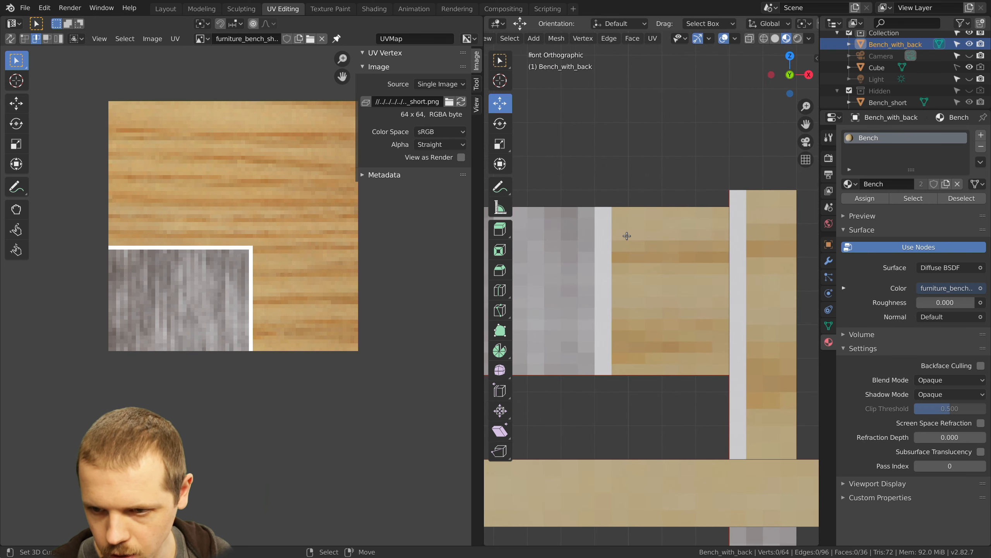
pyautogui.scroll(-8, 628, 232)
pyautogui.scroll(1, 659, 278)
pyautogui.moveTo(659, 278)
pyautogui.mouseDown(button='middle')
pyautogui.moveTo(638, 334)
pyautogui.moveTo(638, 264)
pyautogui.moveTo(651, 349)
pyautogui.moveTo(666, 255)
pyautogui.moveTo(660, 288)
pyautogui.mouseUp(button='middle')
pyautogui.press('a')
pyautogui.press('Tab')
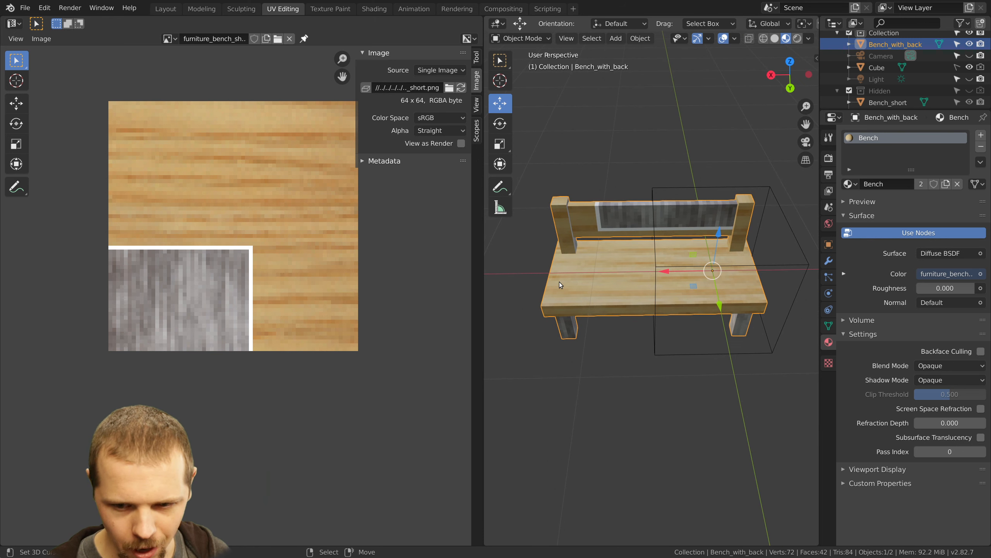
# Return to Edit Mode and reselect the backrest board's four long faces
pyautogui.press('Tab')
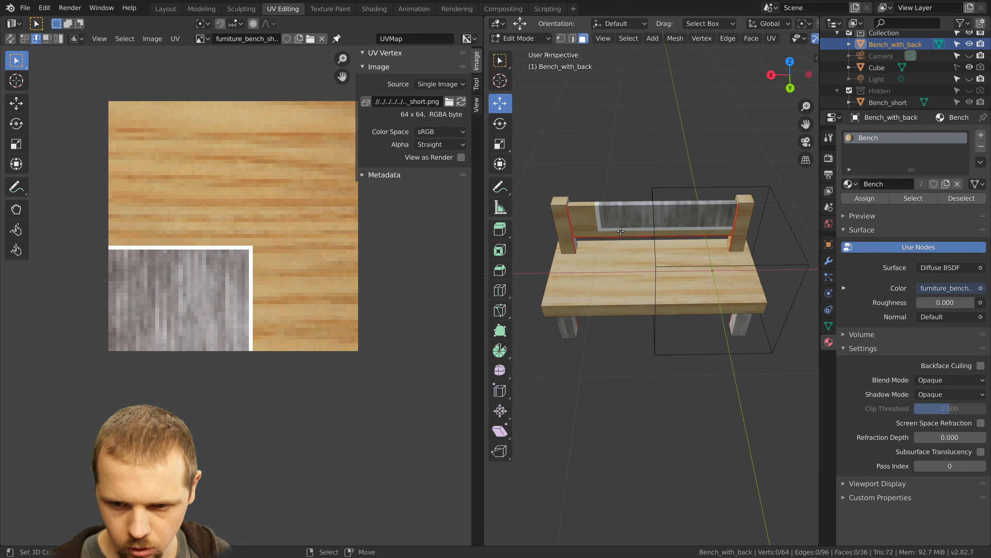
pyautogui.click(621, 231)
pyautogui.press('ctrl+KP_Add')
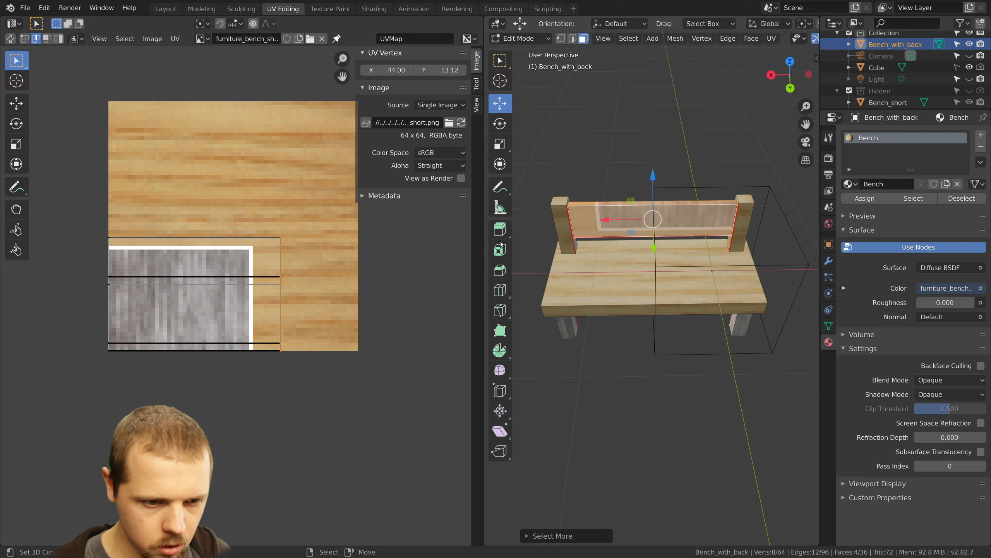
# Move the backrest board's UV island into the upper-right corner of the texture, clear of the grey area
pyautogui.press('g')
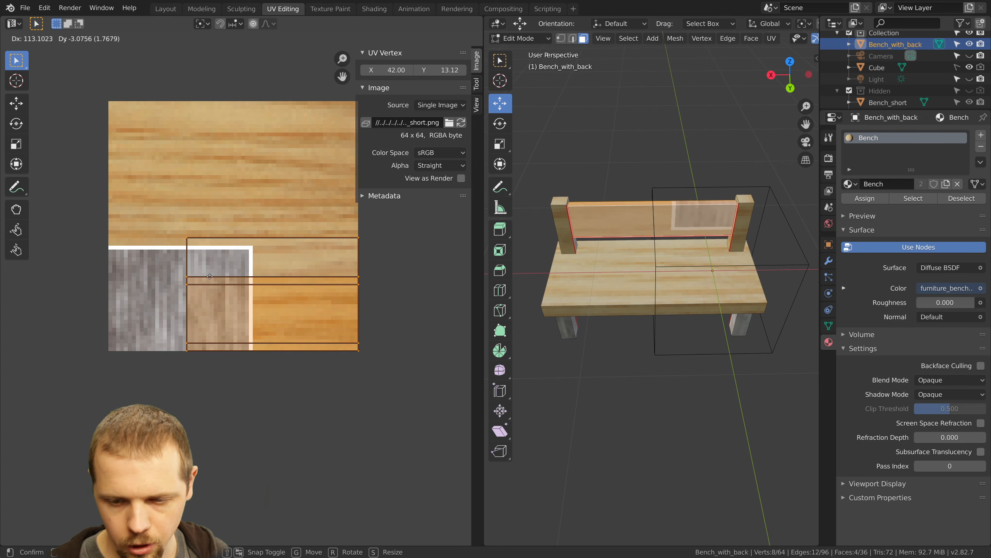
pyautogui.click(326, 125)
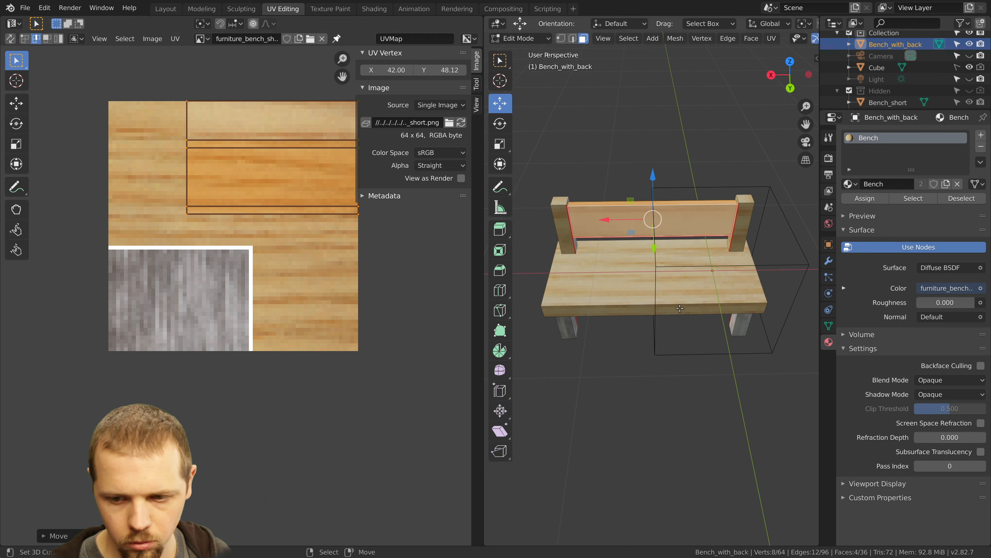
pyautogui.moveTo(624, 250); pyautogui.dragTo(593, 238, button='middle')
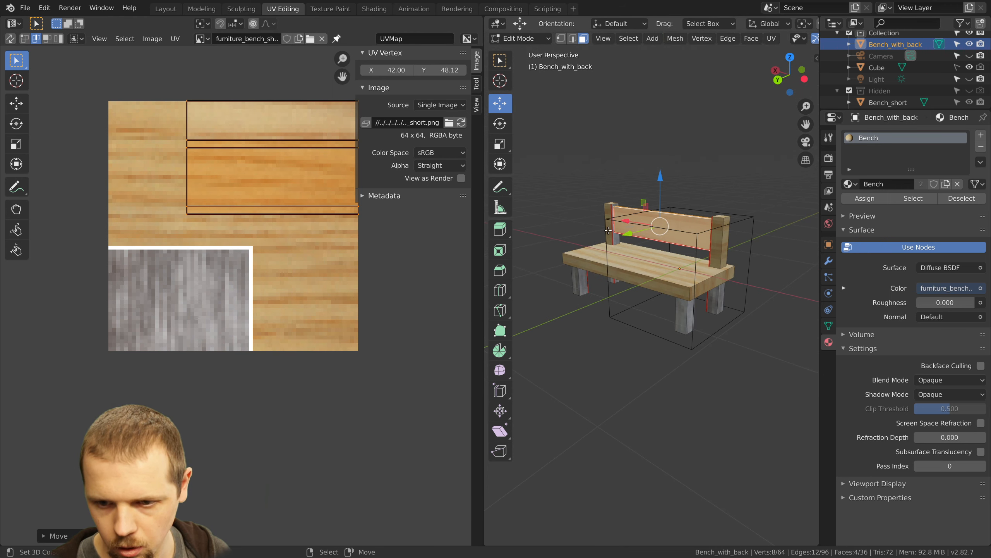
# Select a backrest post's face and then the whole mesh to examine the bench's complete UV layout against the texture
pyautogui.click(608, 231)
pyautogui.click(719, 240)
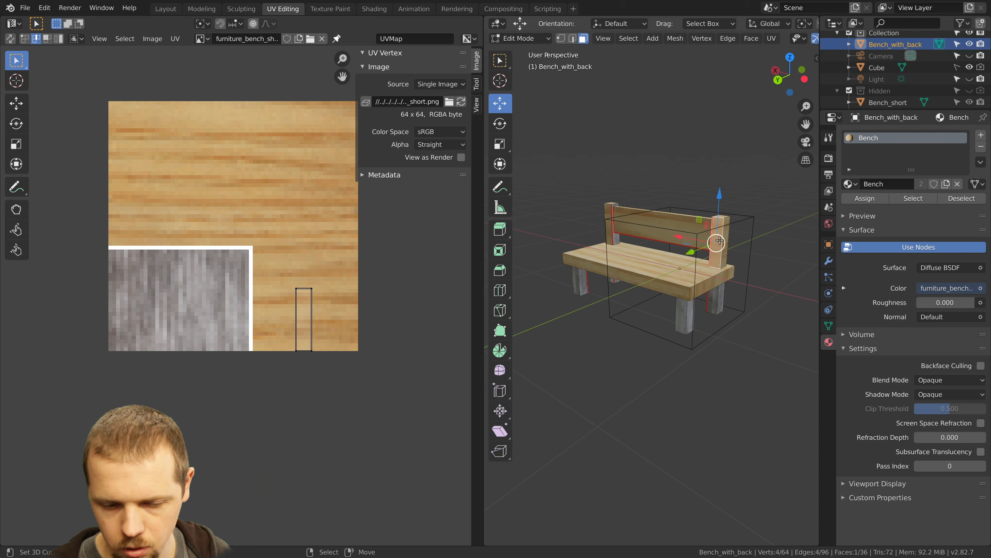
pyautogui.press('a')
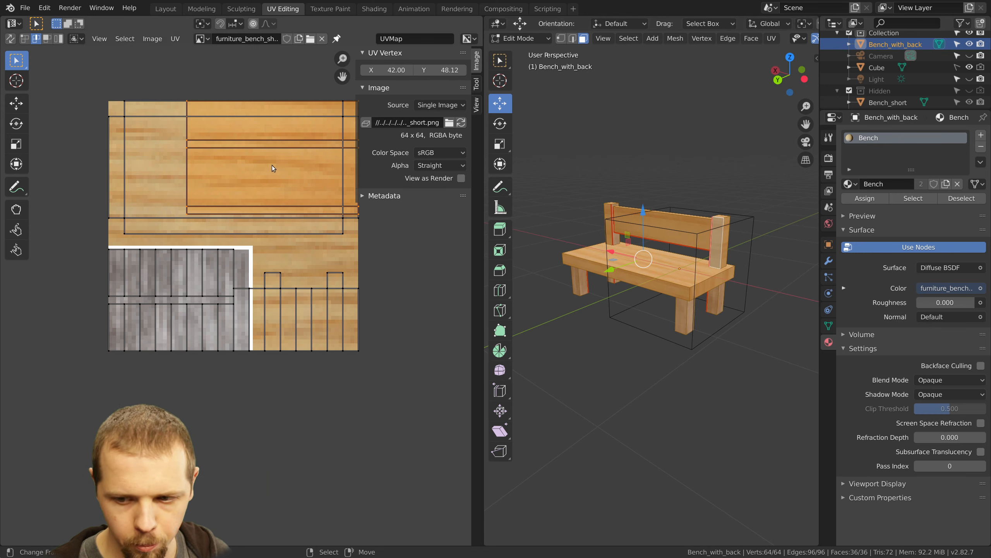
pyautogui.moveTo(655, 286); pyautogui.dragTo(722, 235, button='middle')
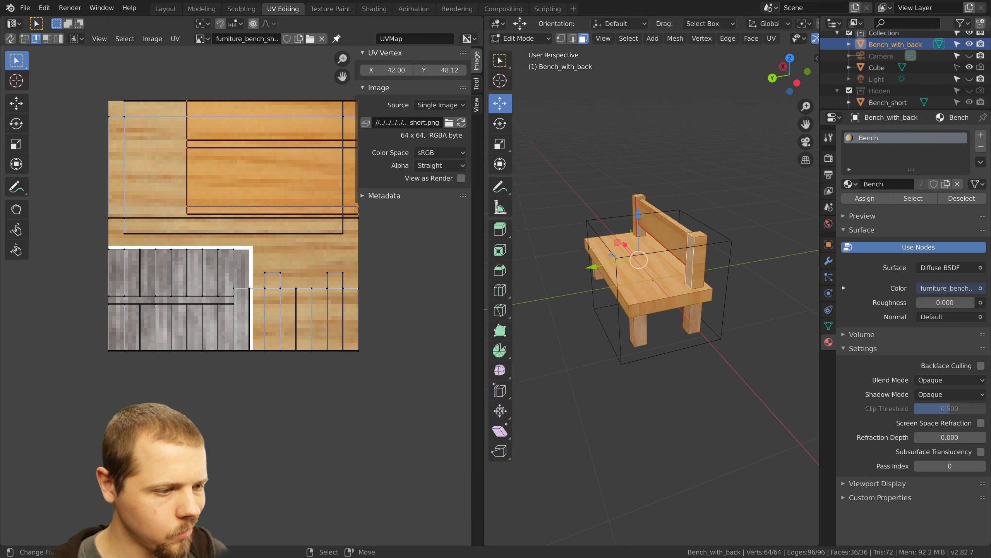
# Switch to GIMP and add furniture_bench_short.png as a new layer on top of the furniture texture image
pyautogui.hotkey('alt', 'Tab')
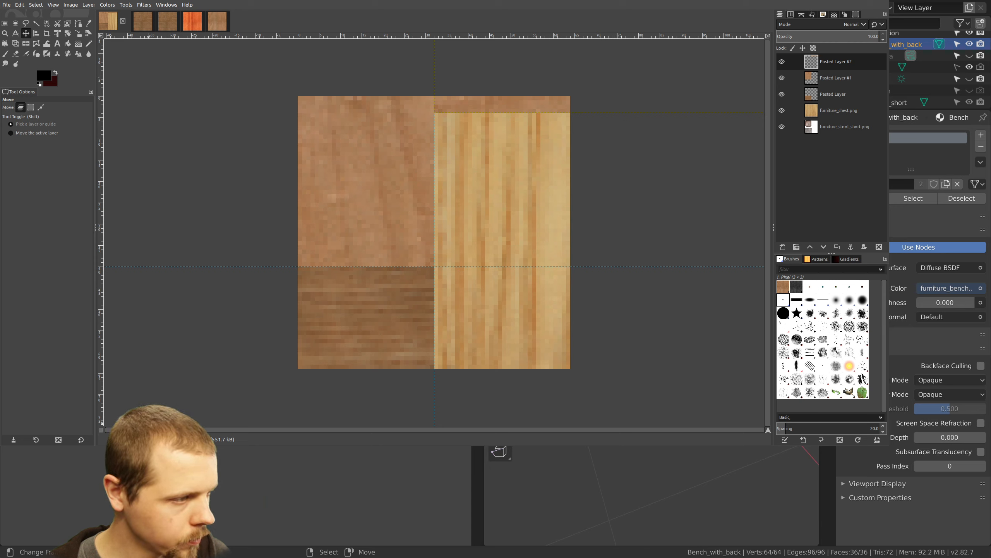
pyautogui.moveTo(151, 554); pyautogui.dragTo(238, 133)
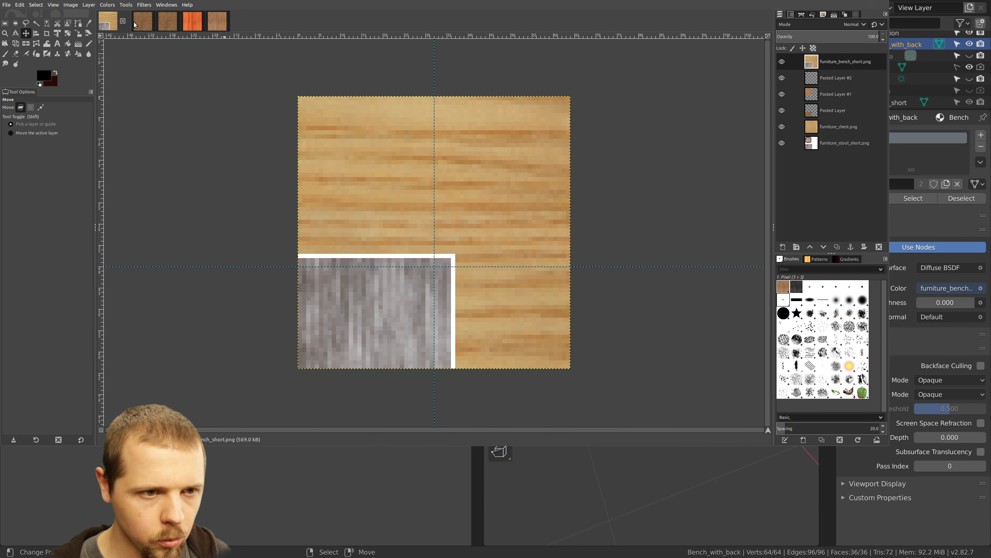
# Open the dark brown wood image and rotate it 90° clockwise so its grain runs vertically
pyautogui.click(170, 24)
pyautogui.keyDown('ctrl'); pyautogui.scroll(4, 400, 189); pyautogui.keyUp('ctrl')
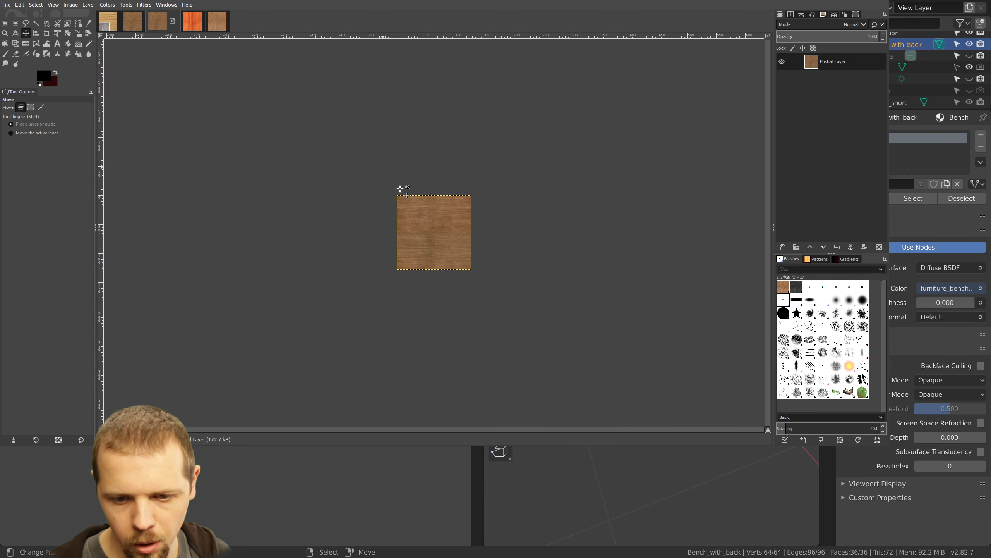
pyautogui.keyDown('ctrl'); pyautogui.scroll(1, 400, 189); pyautogui.keyUp('ctrl')
pyautogui.keyDown('ctrl'); pyautogui.scroll(1, 400, 189); pyautogui.keyUp('ctrl')
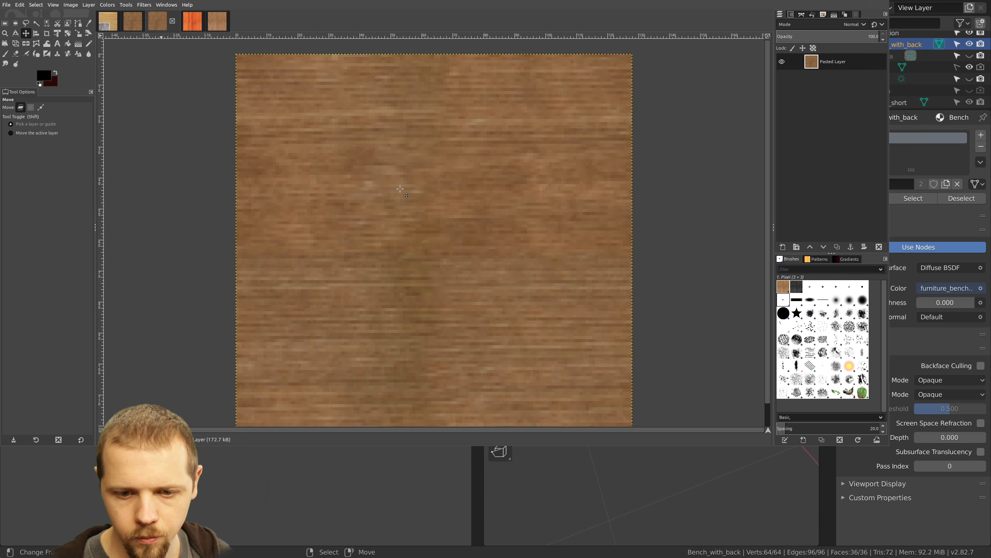
pyautogui.keyDown('ctrl'); pyautogui.scroll(-1, 400, 189); pyautogui.keyUp('ctrl')
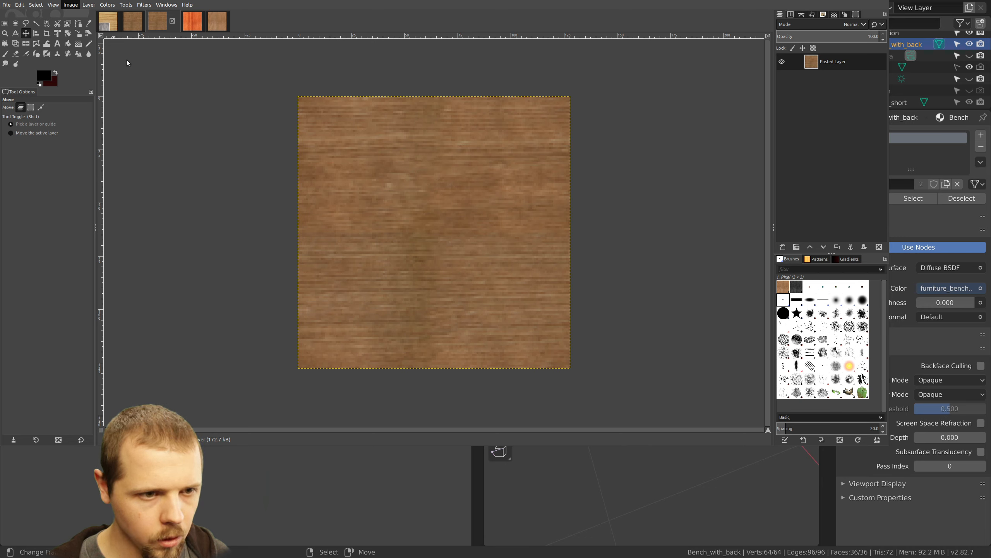
pyautogui.click(211, 85)
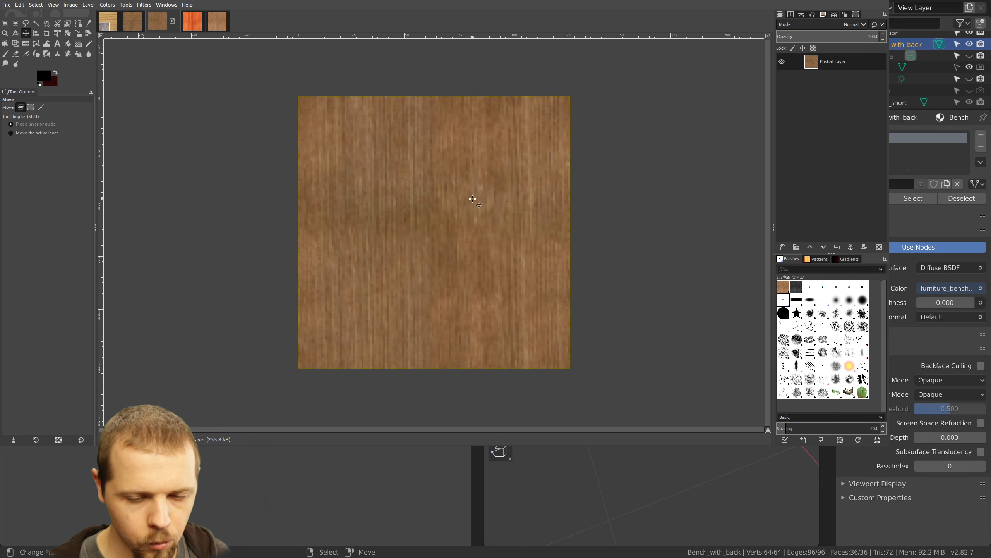
pyautogui.click(71, 5)
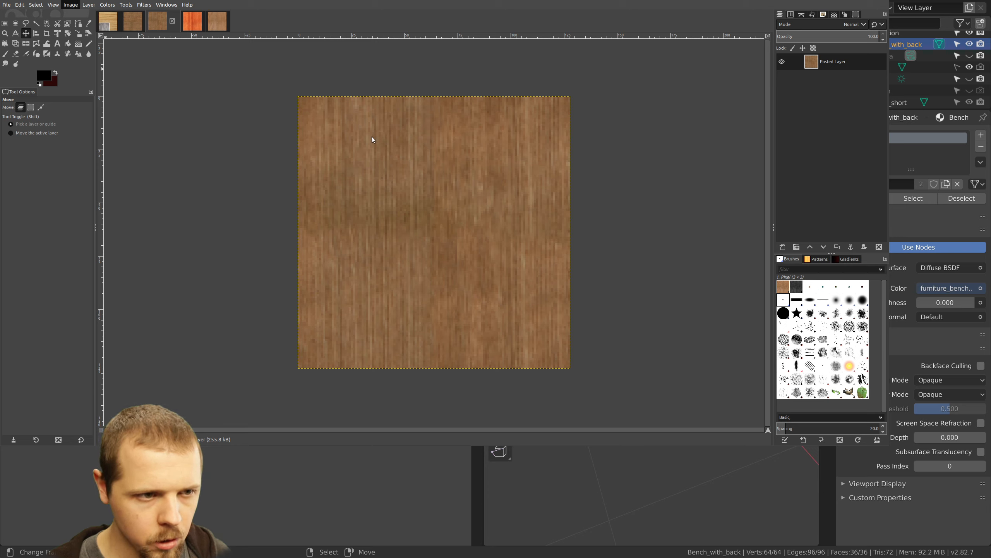
pyautogui.click(32, 235)
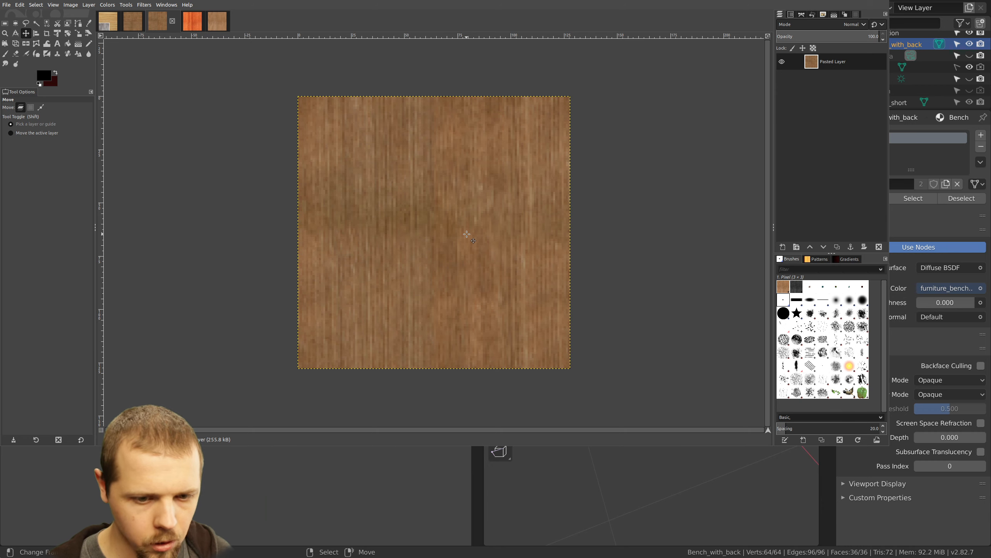
# Copy the entire rotated wood image and paste it as a new layer in the bench texture image
pyautogui.hotkey('ctrl', 'a')
pyautogui.hotkey('ctrl', 'c')
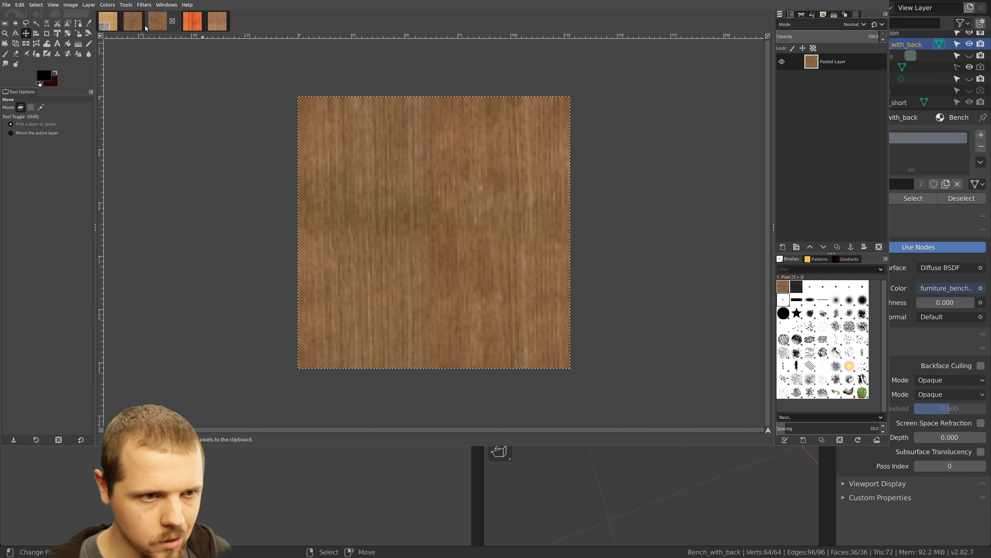
pyautogui.click(108, 22)
pyautogui.click(5, 7)
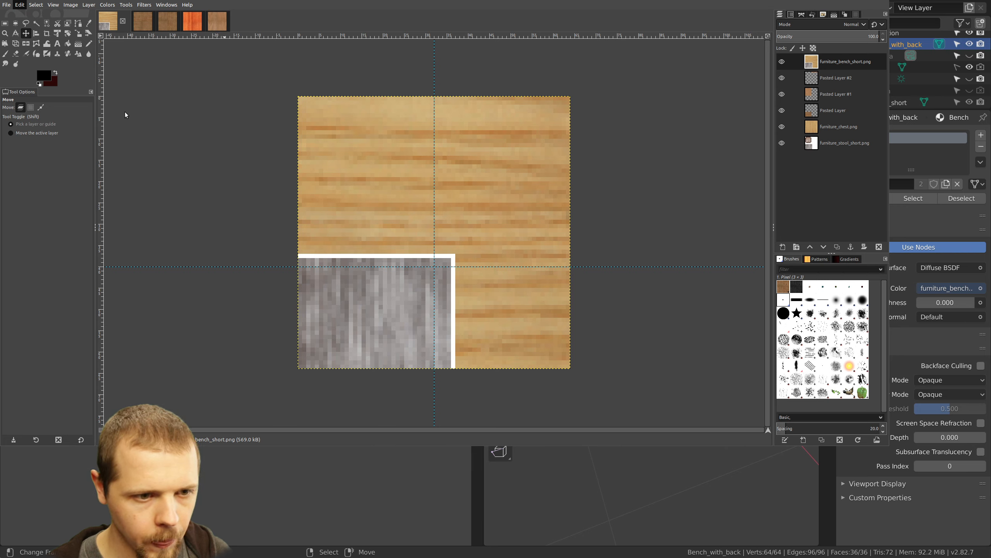
pyautogui.click(190, 114)
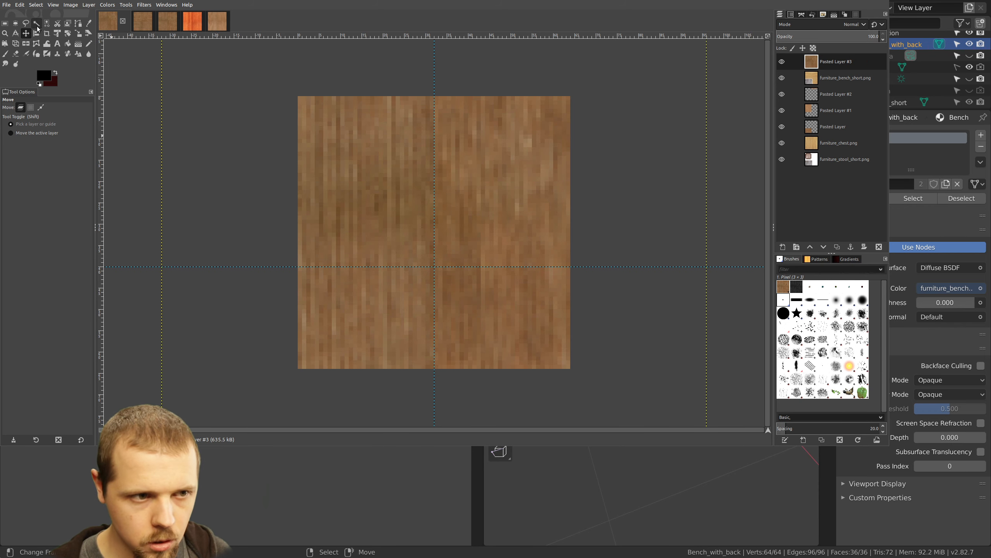
# Move the pasted wood layer down over the grey area and its white border, and export the texture as furniture_bench_with_back.png
pyautogui.moveTo(527, 144); pyautogui.dragTo(537, 293)
pyautogui.moveTo(515, 329)
pyautogui.mouseDown()
pyautogui.moveTo(516, 380)
pyautogui.moveTo(515, 322)
pyautogui.mouseUp()
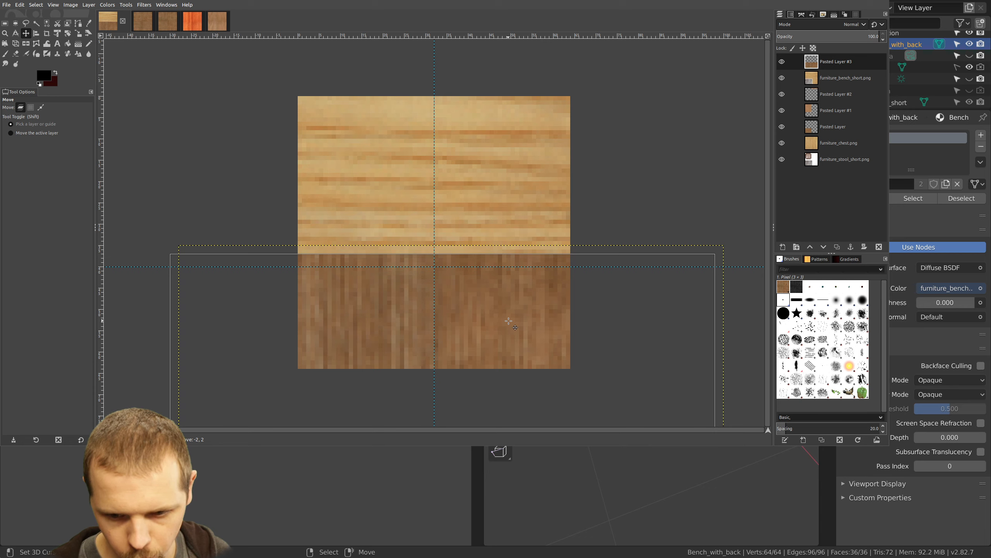
pyautogui.moveTo(507, 321); pyautogui.dragTo(506, 321)
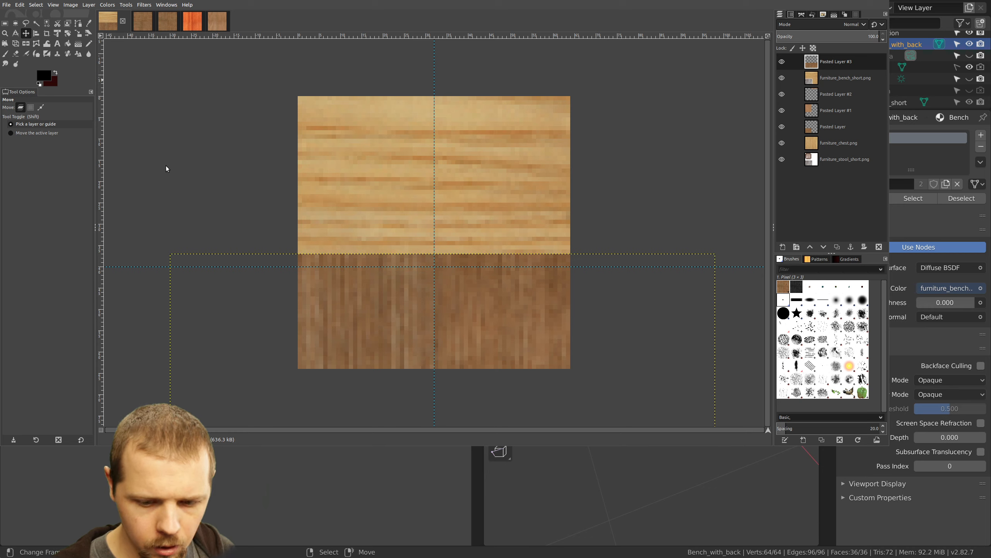
pyautogui.hotkey('ctrl', 'e')
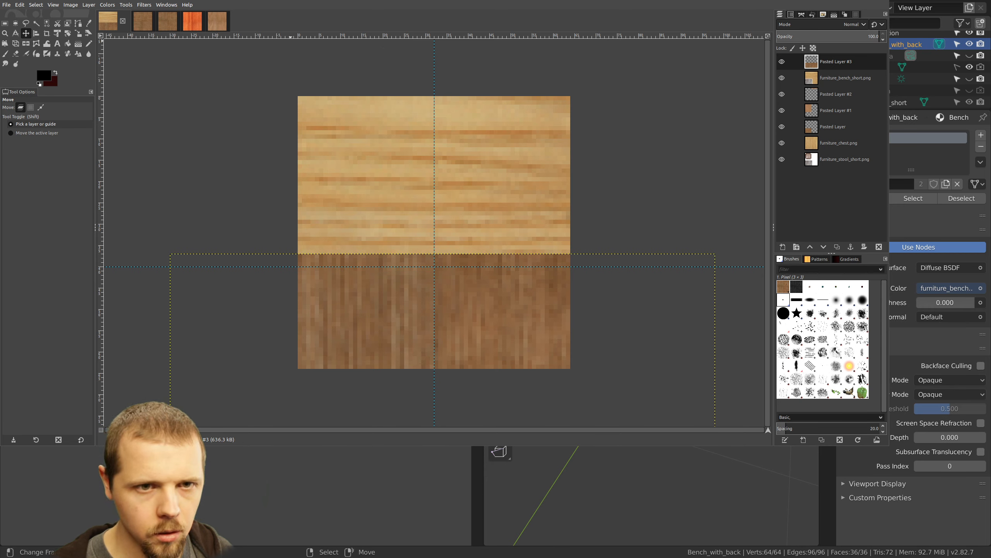
# Switch to Blender's Shading workspace and assign furniture_bench_with_back.png to the Bench material's image texture node
pyautogui.click(363, 8)
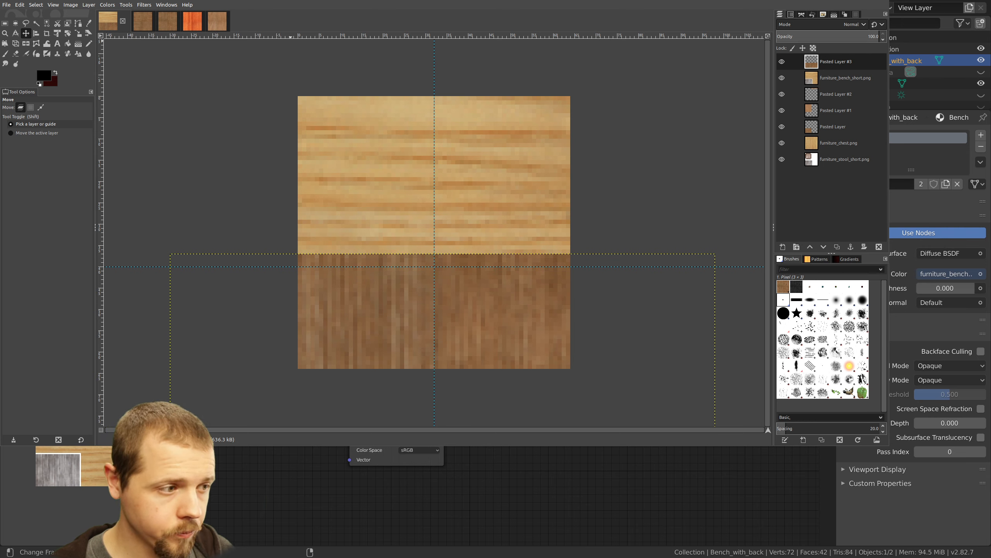
pyautogui.hotkey('alt', 'Tab')
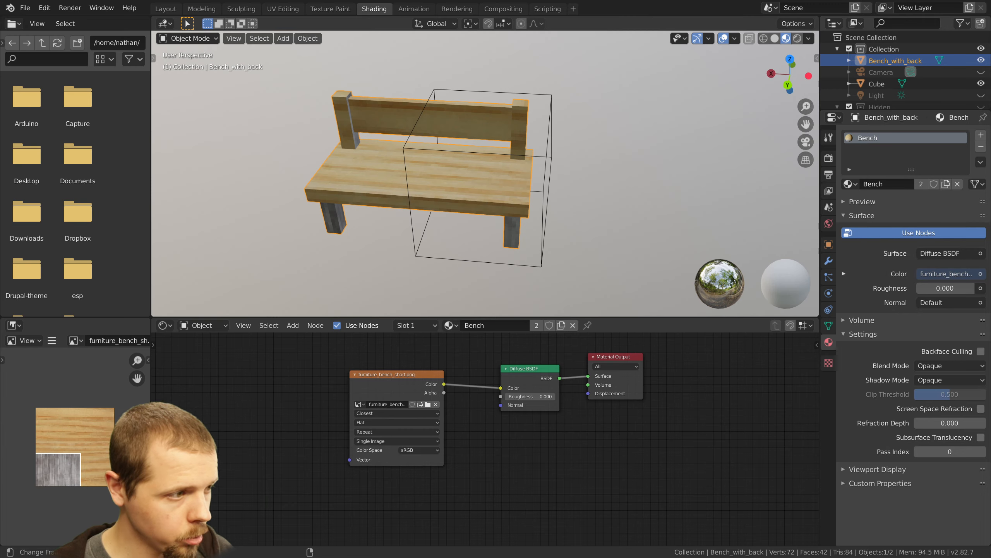
pyautogui.click(359, 404)
pyautogui.click(404, 425)
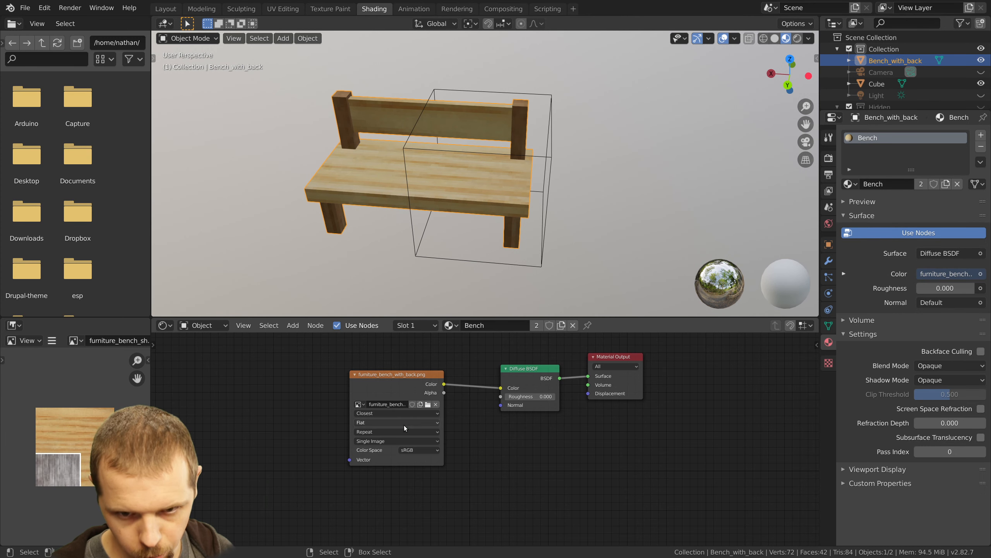
# Deselect the bench and examine its dark wood legs and posts from several angles and close up
pyautogui.moveTo(491, 119); pyautogui.dragTo(494, 143, button='middle')
pyautogui.hotkey('alt', 'a')
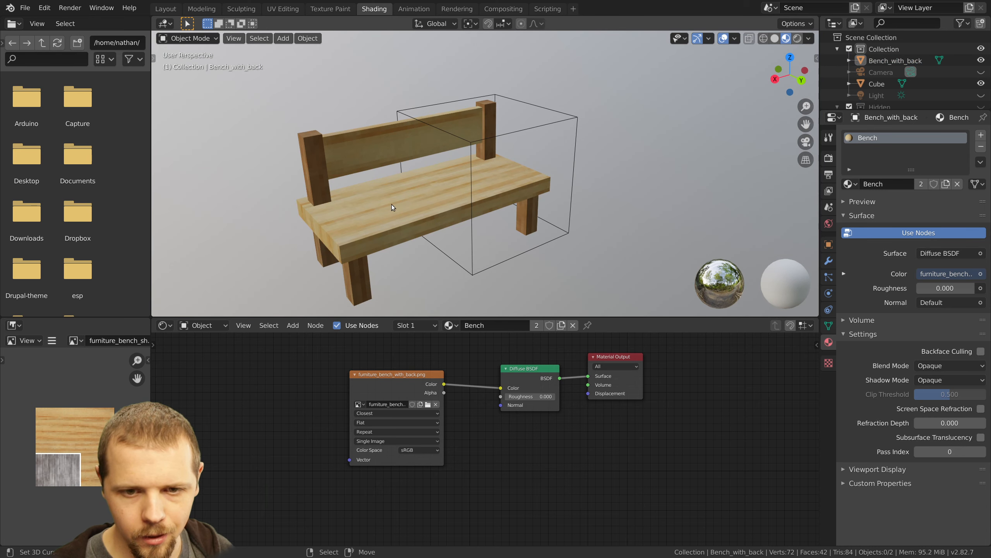
pyautogui.moveTo(392, 205); pyautogui.dragTo(503, 187, button='middle')
pyautogui.moveTo(413, 183); pyautogui.dragTo(502, 146, button='middle')
pyautogui.scroll(3, 519, 164)
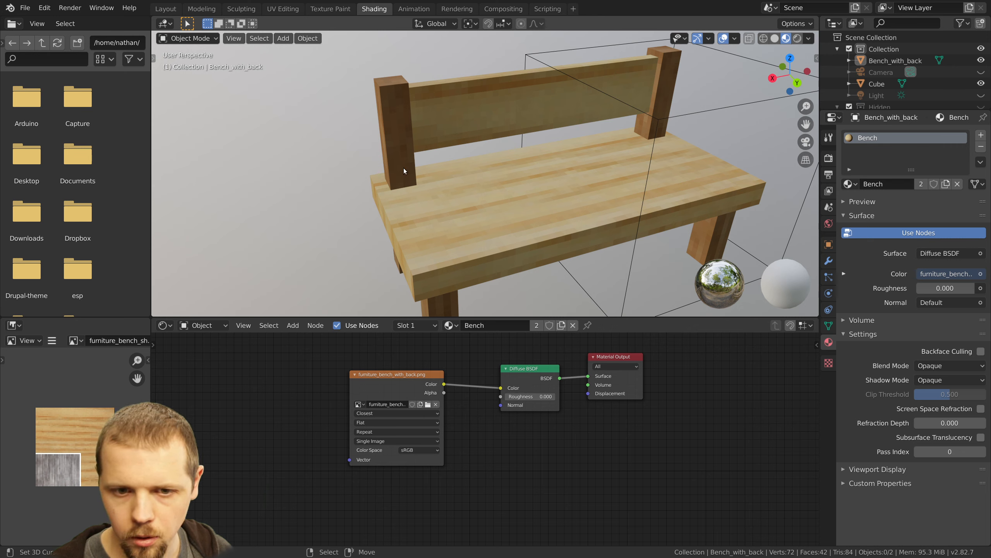
pyautogui.scroll(-4, 429, 172)
# Move Bench_with_back into the Hidden collection and show only that collection
pyautogui.click(502, 202)
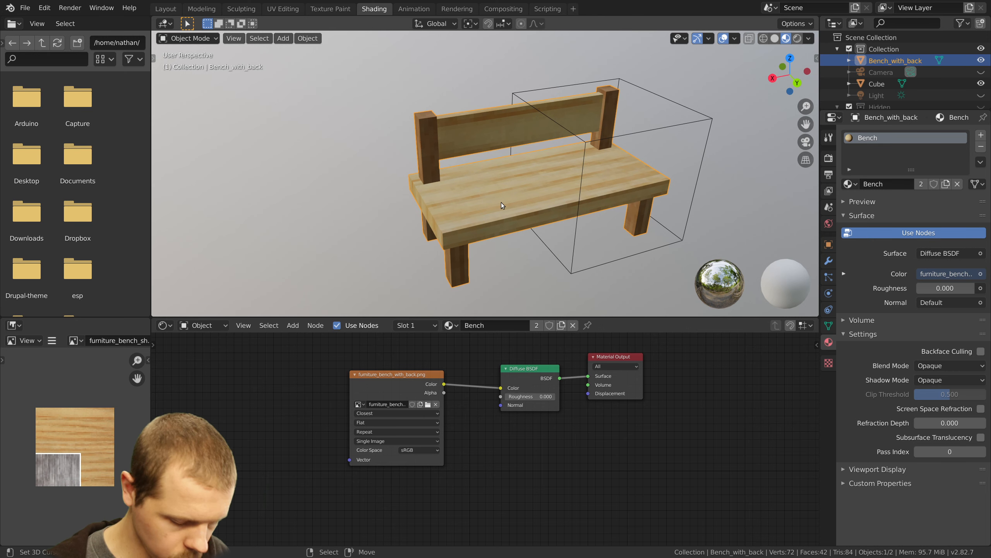
pyautogui.press('m')
pyautogui.click(500, 201)
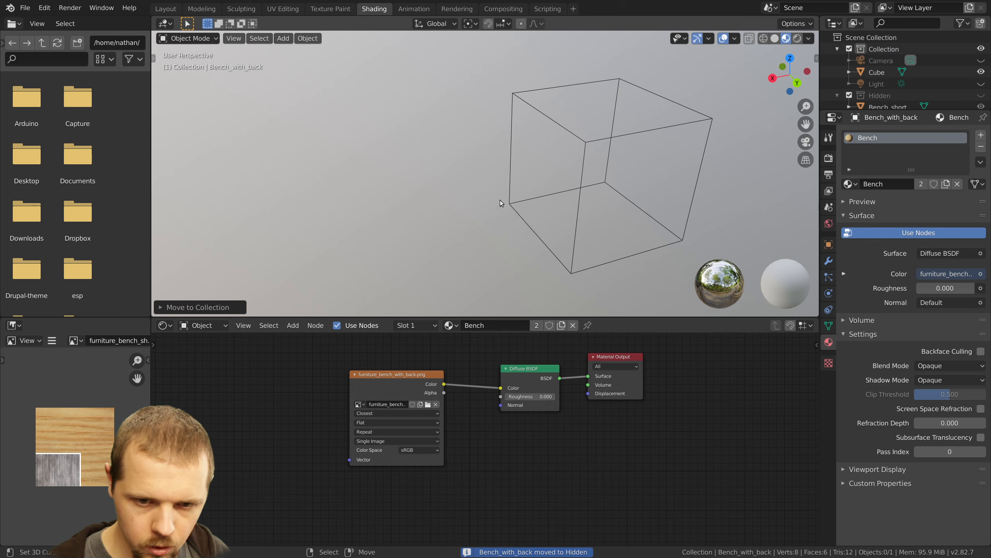
pyautogui.press('2')
# Move the bench with the backrest out from among the other furniture to a spot behind the short bench
pyautogui.scroll(-5, 488, 203)
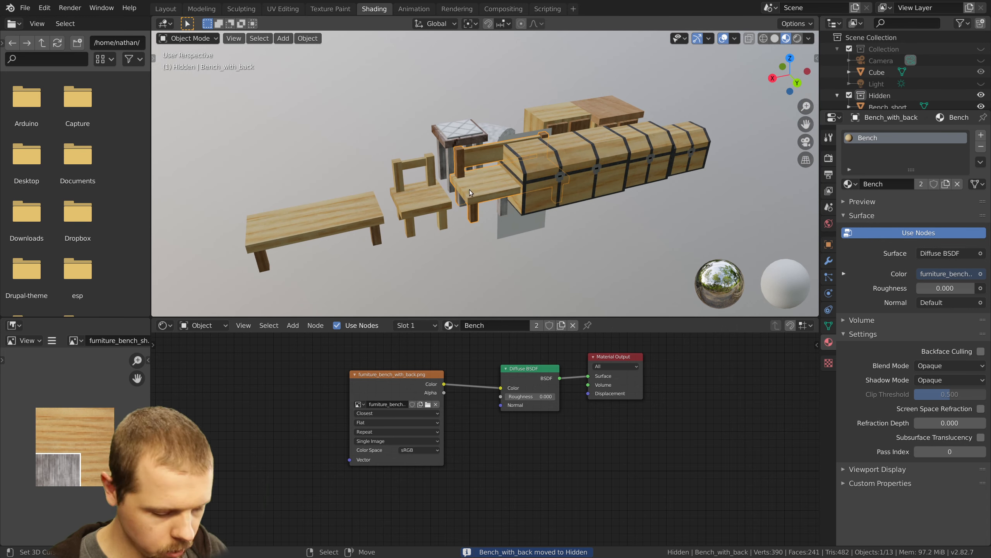
pyautogui.press('g')
pyautogui.click(288, 202)
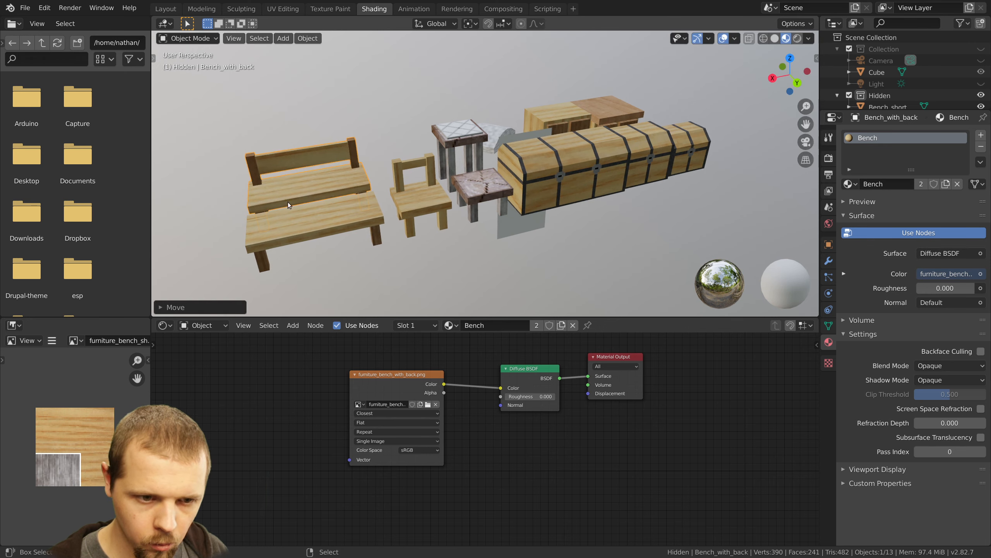
# Select the two benches and the chair in turn and compare their textures and shapes from different angles
pyautogui.moveTo(288, 201); pyautogui.dragTo(335, 222, button='middle')
pyautogui.click(301, 210)
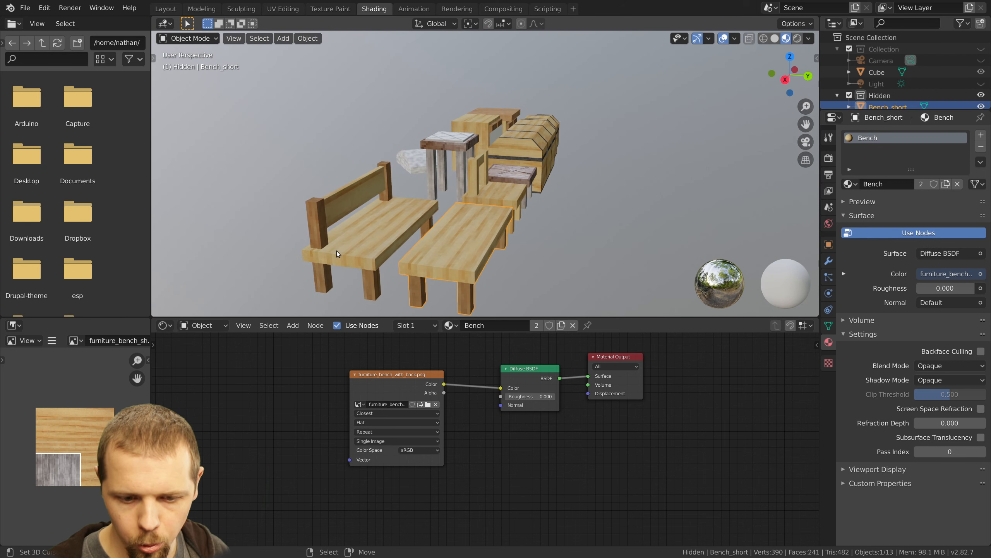
pyautogui.rightClick(381, 246)
pyautogui.rightClick(450, 259)
pyautogui.moveTo(450, 258); pyautogui.dragTo(504, 192, button='middle')
pyautogui.rightClick(411, 234)
pyautogui.rightClick(583, 148)
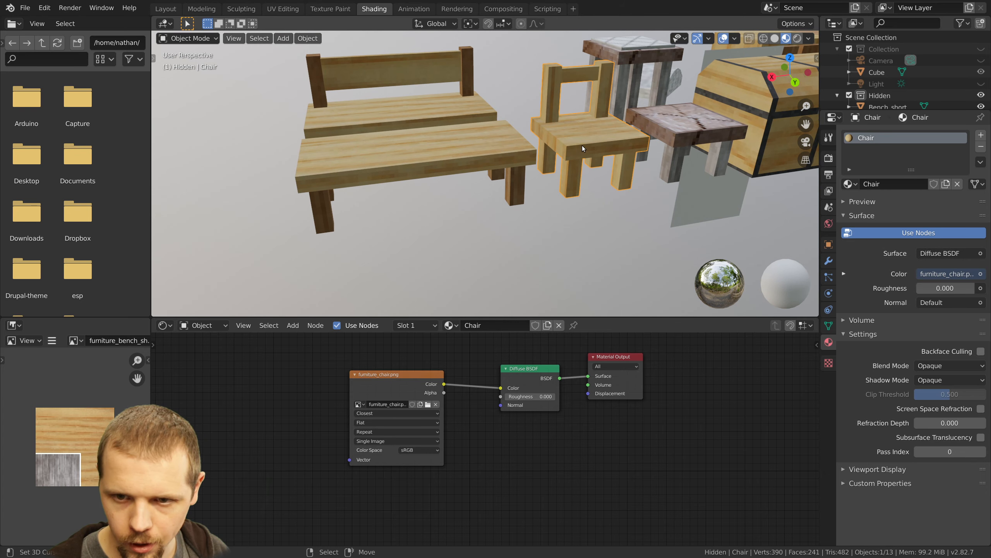
pyautogui.moveTo(582, 147); pyautogui.dragTo(508, 206, button='middle')
pyautogui.rightClick(345, 191)
pyautogui.rightClick(502, 178)
pyautogui.rightClick(462, 237)
pyautogui.rightClick(401, 193)
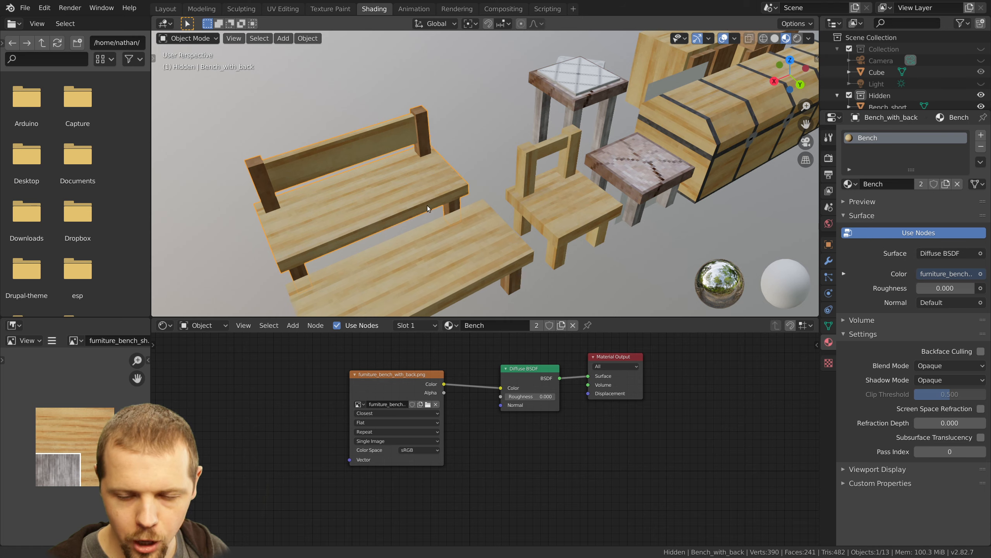
pyautogui.moveTo(428, 205); pyautogui.dragTo(474, 167, button='middle')
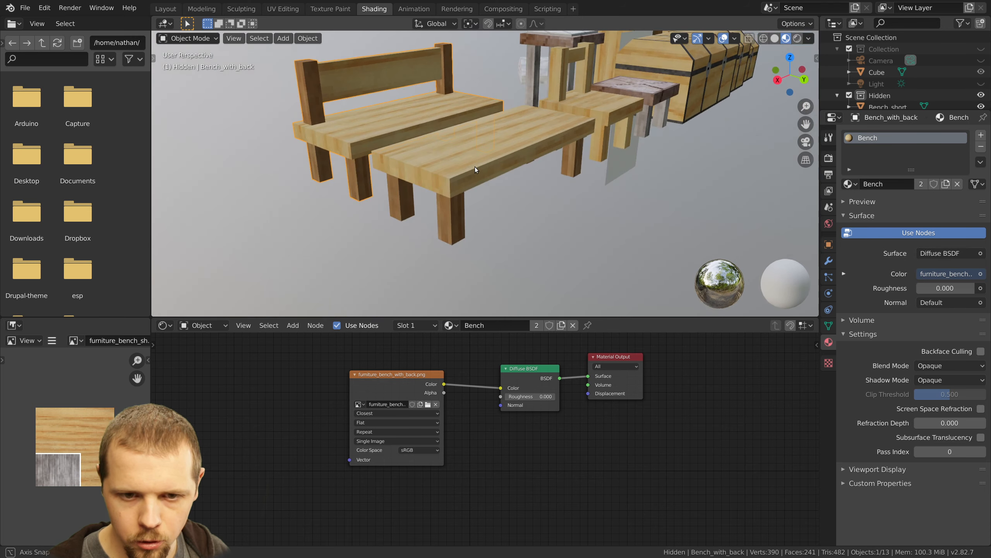
pyautogui.rightClick(468, 146)
# Save furniture.blend and view the whole furniture collection
pyautogui.hotkey('ctrl', 's')
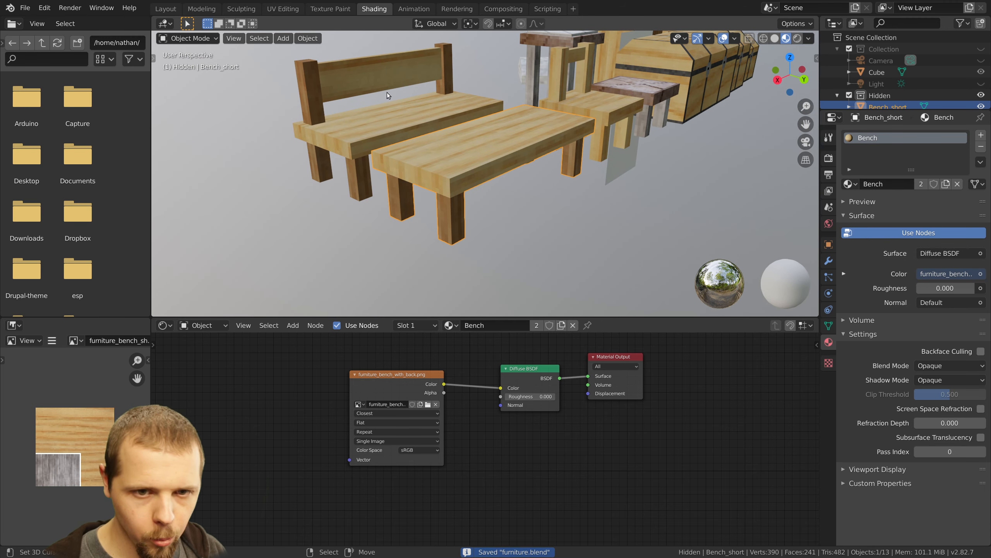
pyautogui.scroll(-3, 592, 108)
pyautogui.moveTo(592, 108); pyautogui.dragTo(512, 119, button='middle')
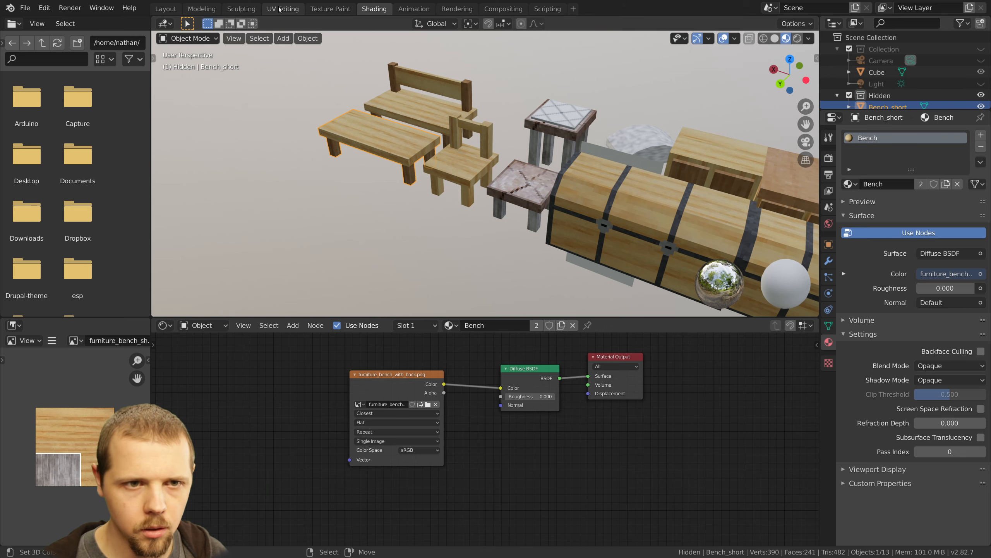
# Switch to the Modeling workspace in Object Mode, show only the first collection, and reset the 3D cursor to the world origin
pyautogui.click(202, 8)
pyautogui.scroll(-5, 540, 176)
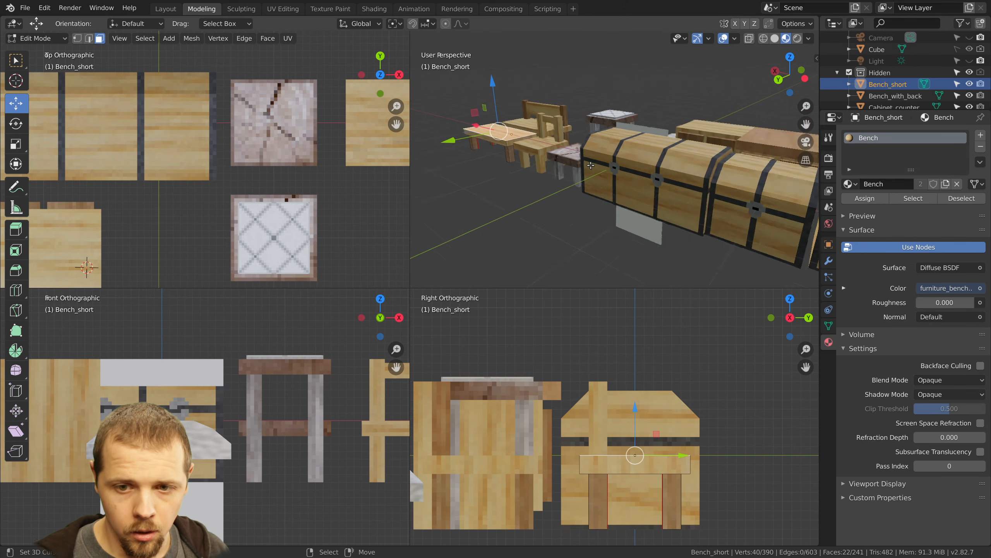
pyautogui.moveTo(540, 176); pyautogui.dragTo(591, 189, button='middle')
pyautogui.press('Tab')
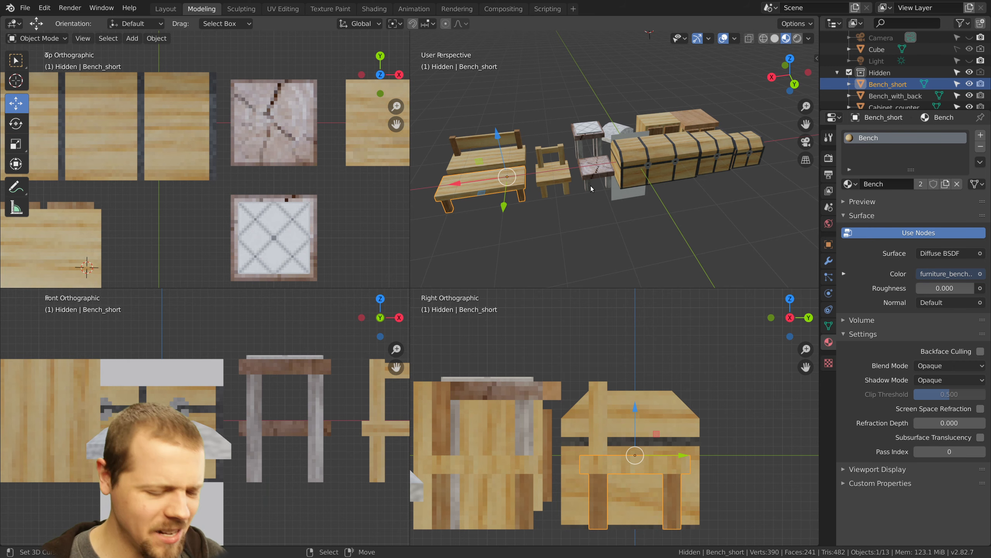
pyautogui.press('1')
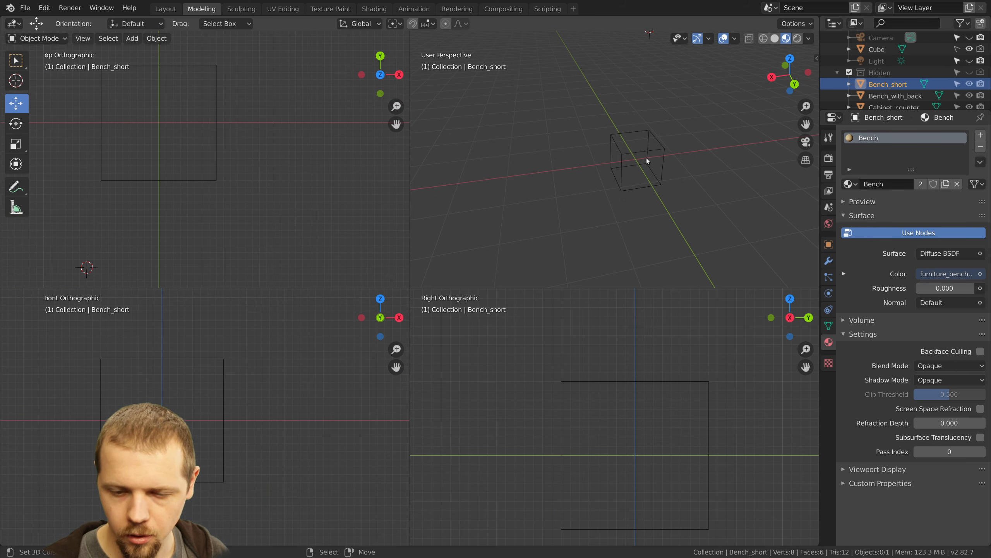
pyautogui.hotkey('shift', 'c')
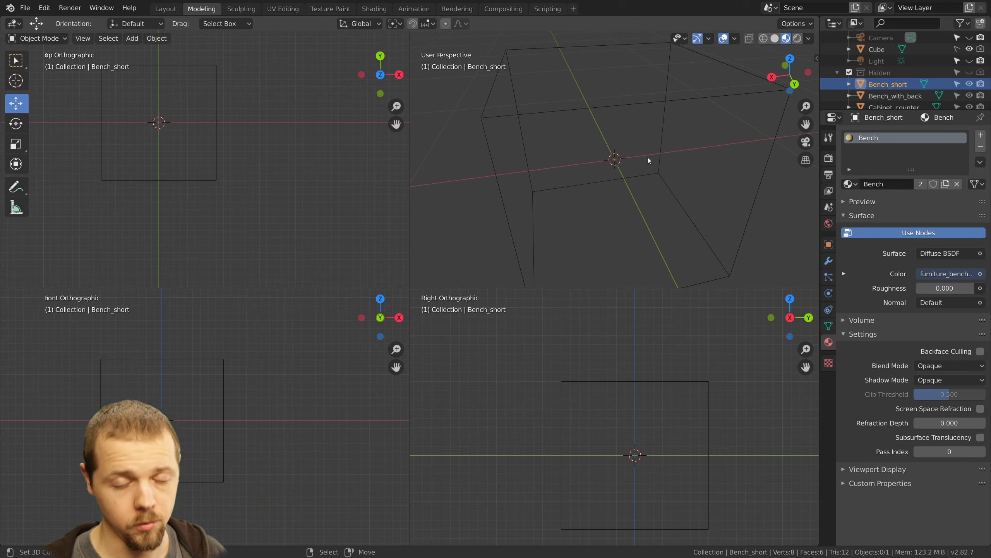
# Add a mesh cube at the origin and scale its geometry by 0.5 in Edit Mode
pyautogui.scroll(-2, 647, 157)
pyautogui.hotkey('shift', 'a')
pyautogui.moveTo(648, 157)
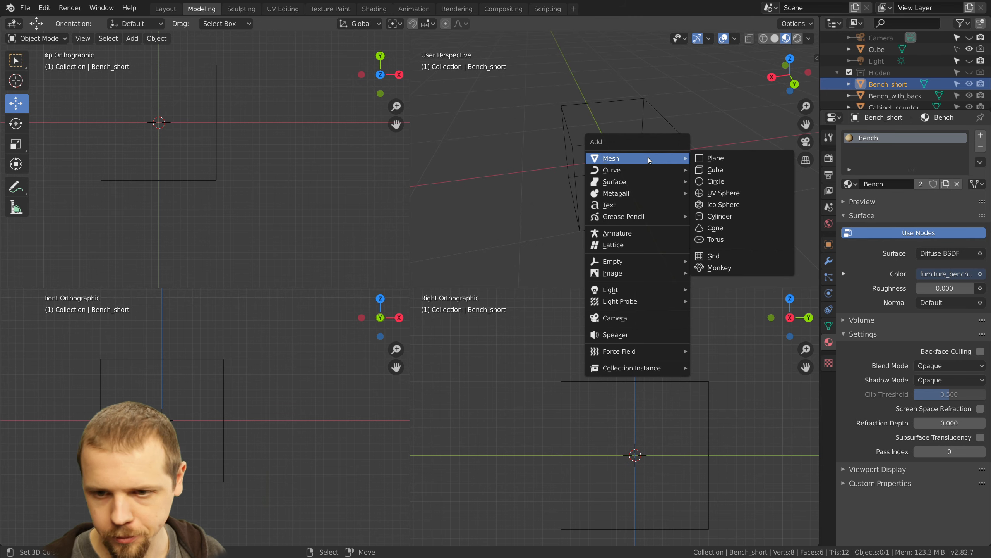
pyautogui.click(711, 171)
pyautogui.press('Tab')
pyautogui.write('s0.5')
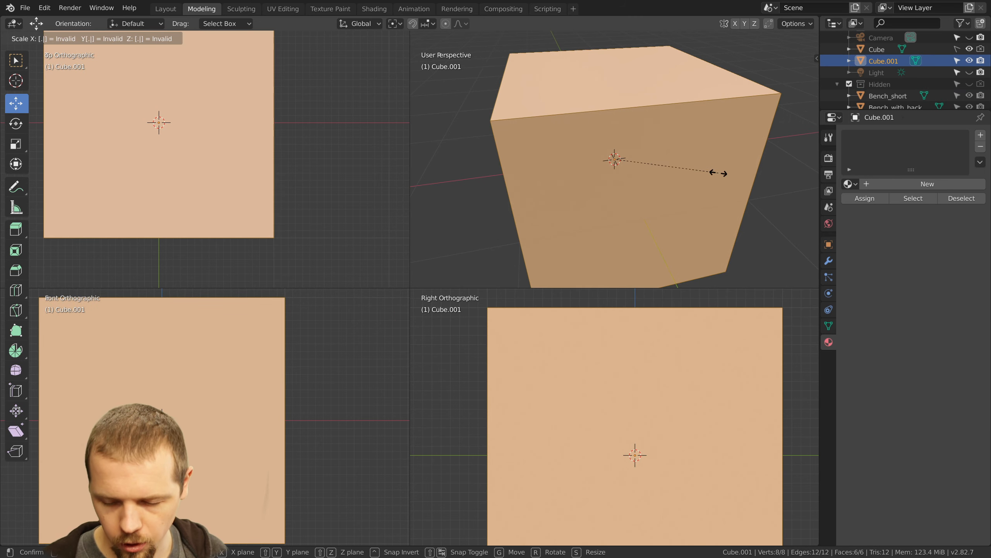
pyautogui.press('Return')
# Lower the cube's top face by 0.5 along the Z axis
pyautogui.click(605, 110)
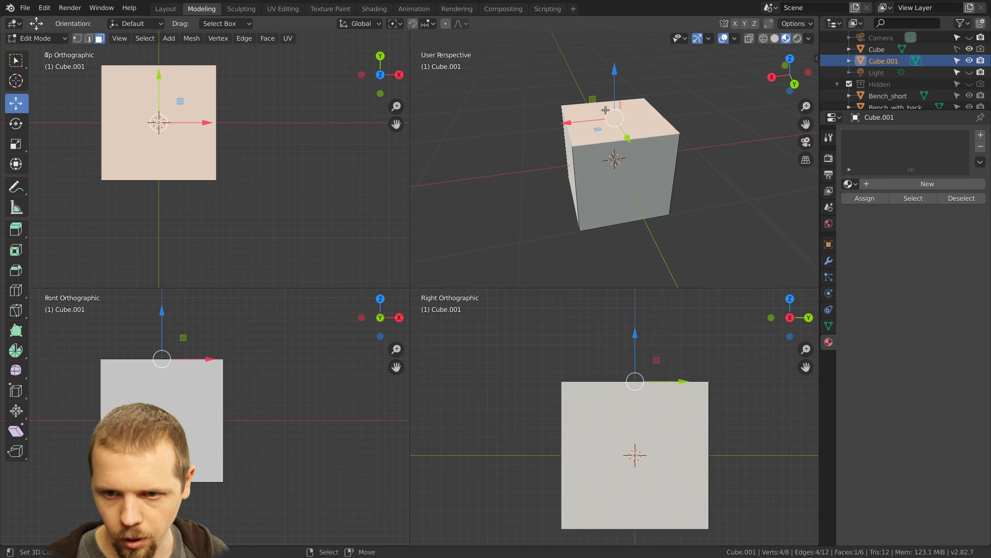
pyautogui.press('g')
pyautogui.press('z')
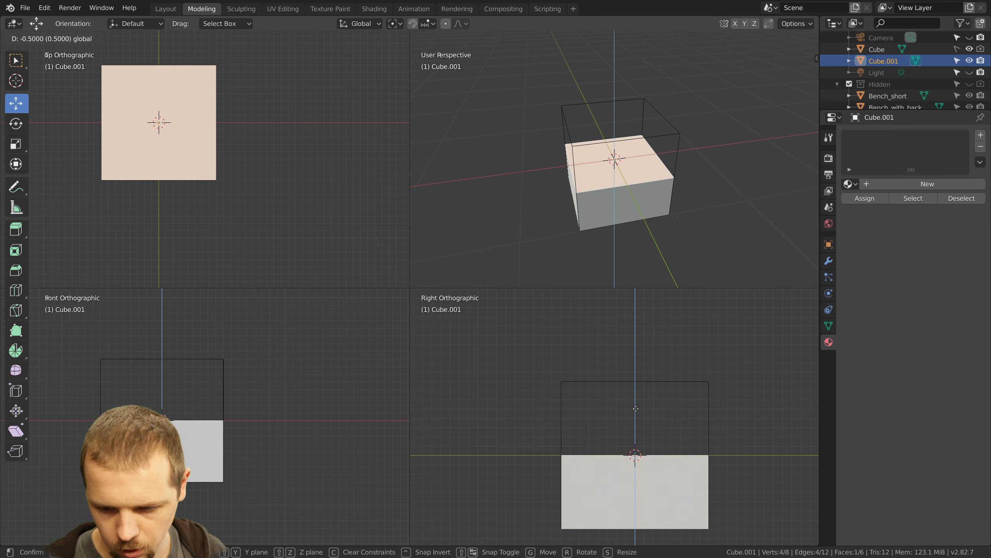
pyautogui.click(635, 408)
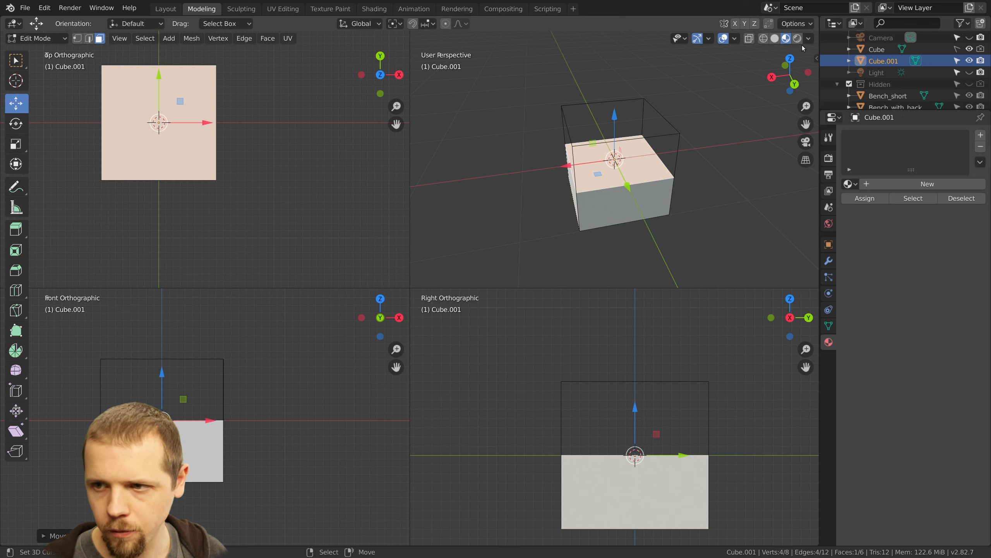
# Turn on the Screencast Keys display
pyautogui.click(816, 58)
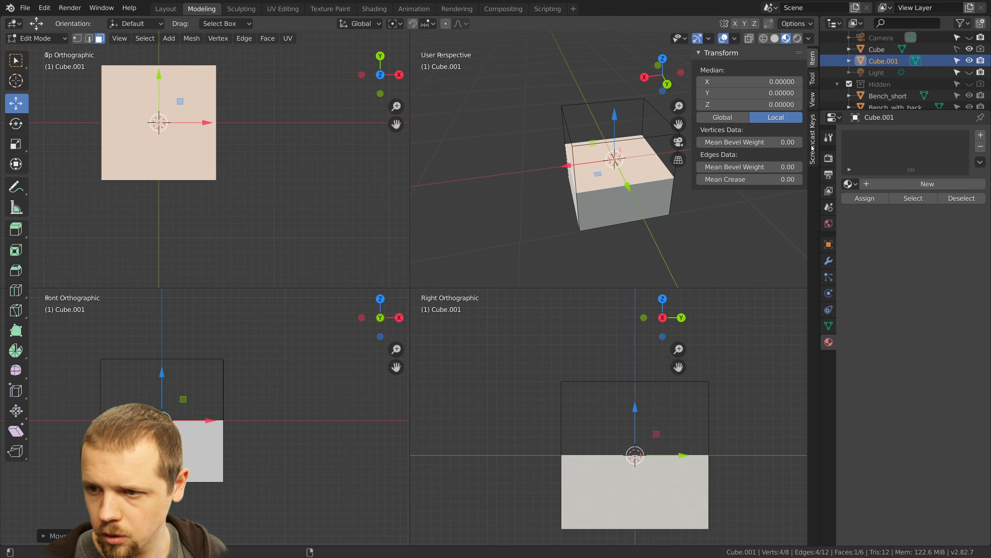
pyautogui.click(812, 148)
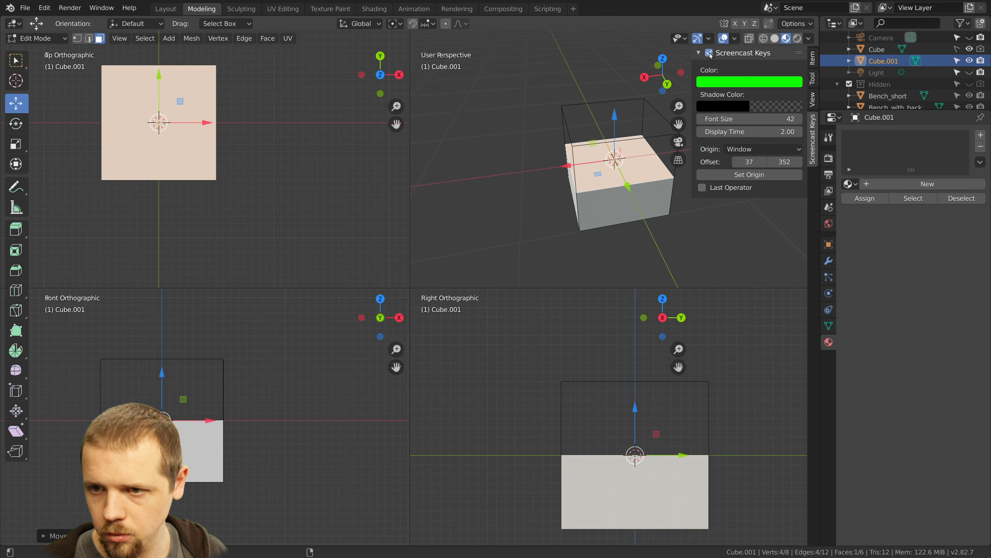
# Extend the half-height block's negative-Y end face outward along Y until the block is two blocks long, and clear the selection
pyautogui.moveTo(607, 158); pyautogui.dragTo(573, 186, button='middle')
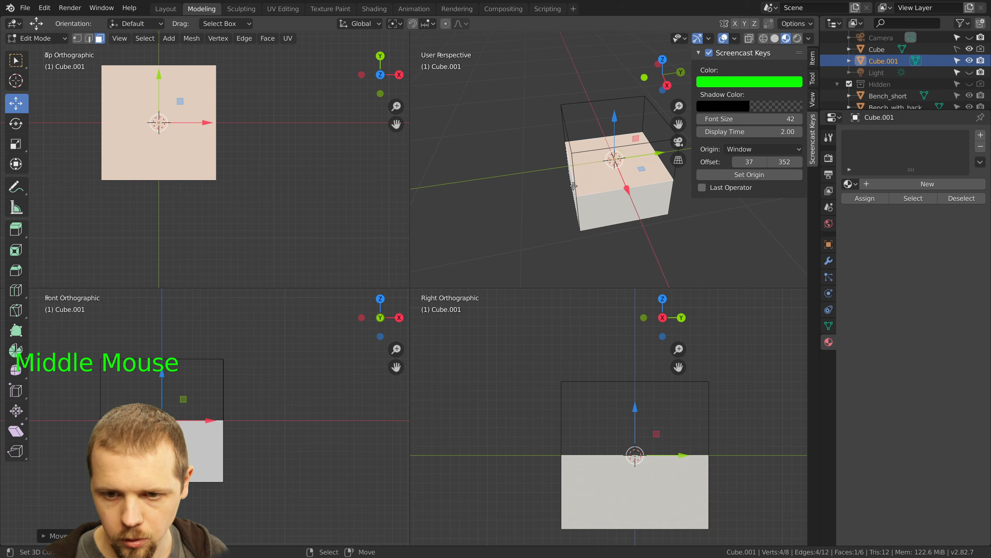
pyautogui.rightClick(573, 186)
pyautogui.press('KP_0')
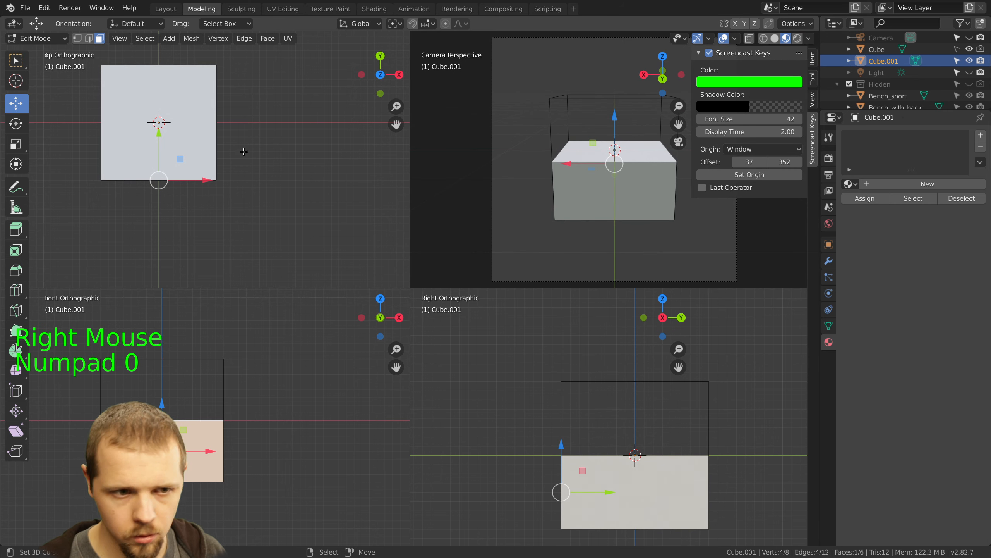
pyautogui.scroll(-6, 244, 151)
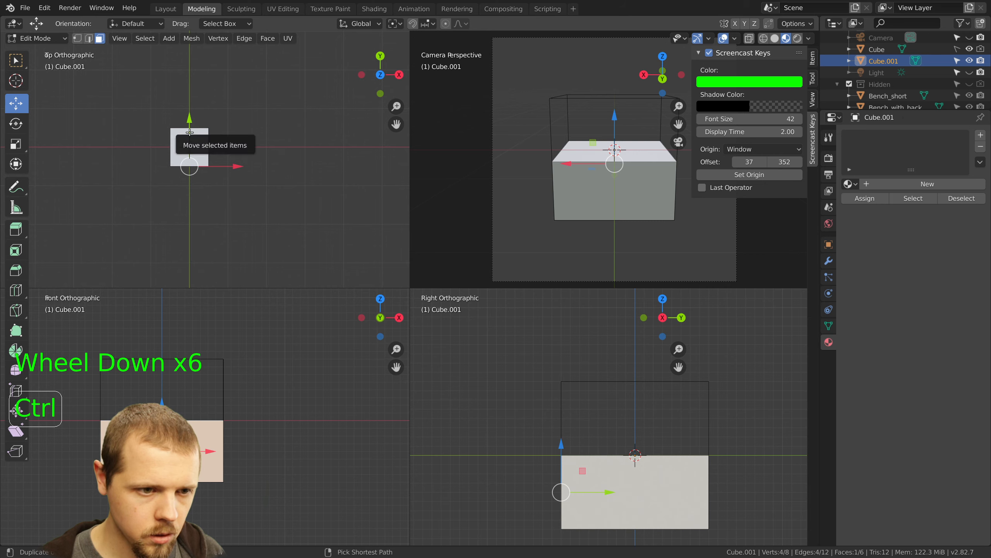
pyautogui.keyDown('ctrl'); pyautogui.moveTo(189, 132); pyautogui.dragTo(188, 168); pyautogui.keyUp('ctrl')
pyautogui.rightClick(188, 168)
pyautogui.scroll(-1, 188, 167)
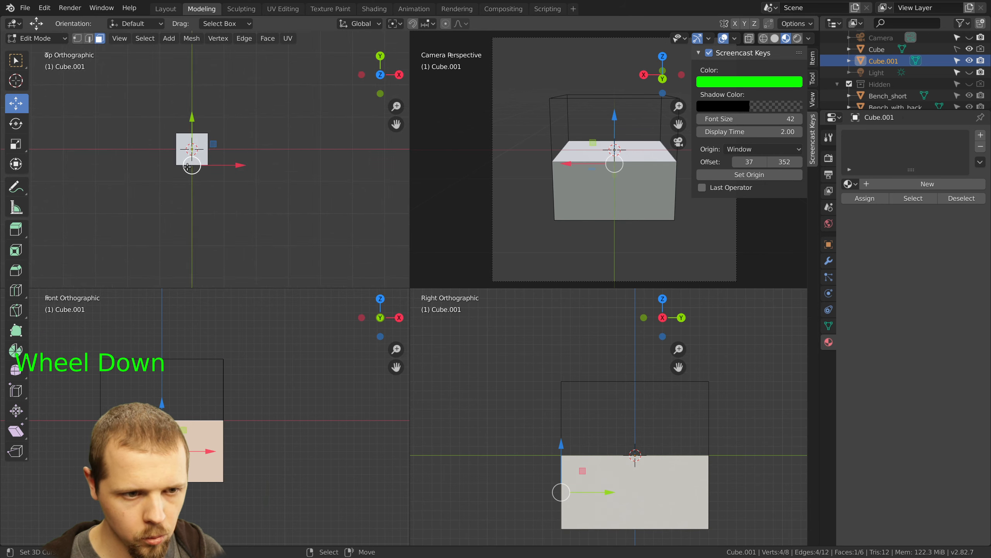
pyautogui.scroll(-2, 188, 167)
pyautogui.keyDown('ctrl'); pyautogui.moveTo(195, 117); pyautogui.dragTo(198, 139); pyautogui.keyUp('ctrl')
pyautogui.press('a')
pyautogui.moveTo(642, 194); pyautogui.dragTo(544, 200, button='middle')
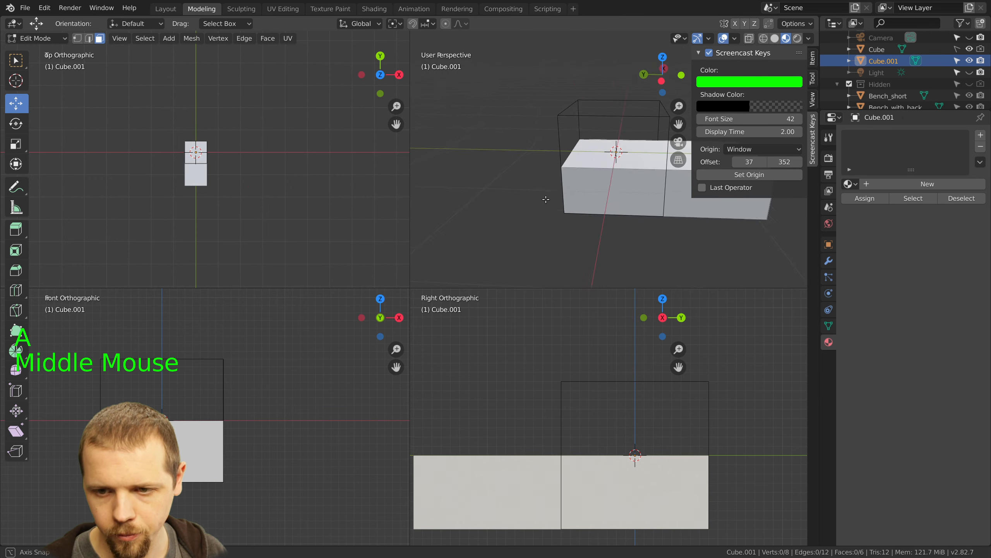
pyautogui.scroll(-1, 544, 200)
pyautogui.keyDown('shift'); pyautogui.moveTo(666, 205); pyautogui.dragTo(560, 221, button='middle'); pyautogui.keyUp('shift')
pyautogui.press('a')
pyautogui.press('a')
pyautogui.press('Tab')
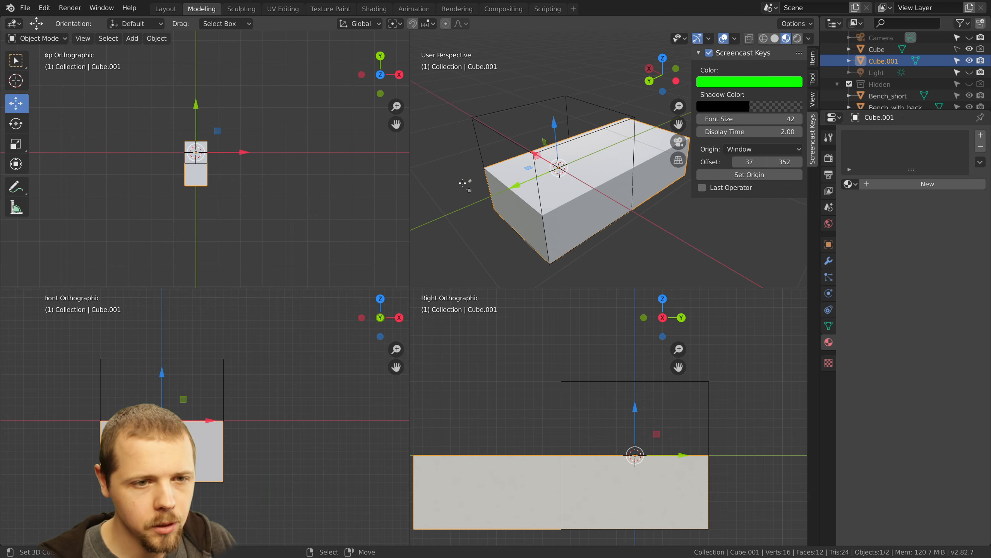
pyautogui.click(631, 7)
pyautogui.moveTo(549, 258); pyautogui.dragTo(542, 250, button='middle')
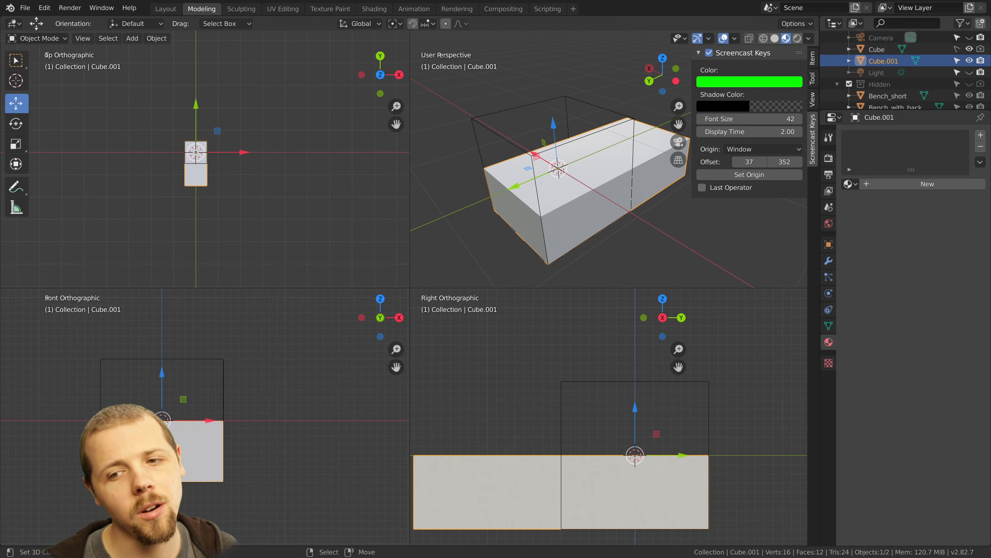
pyautogui.rightClick(585, 190)
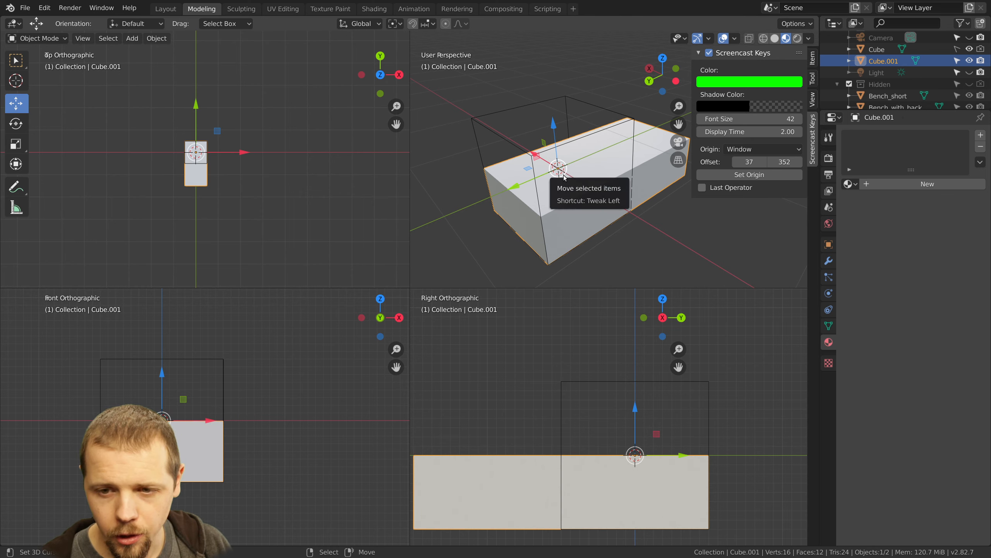
pyautogui.moveTo(570, 185)
pyautogui.keyDown('shift'); pyautogui.mouseDown(button='middle')
pyautogui.moveTo(577, 178)
pyautogui.moveTo(557, 174)
pyautogui.moveTo(577, 179)
pyautogui.moveTo(568, 176)
pyautogui.mouseUp(button='middle'); pyautogui.keyUp('shift')
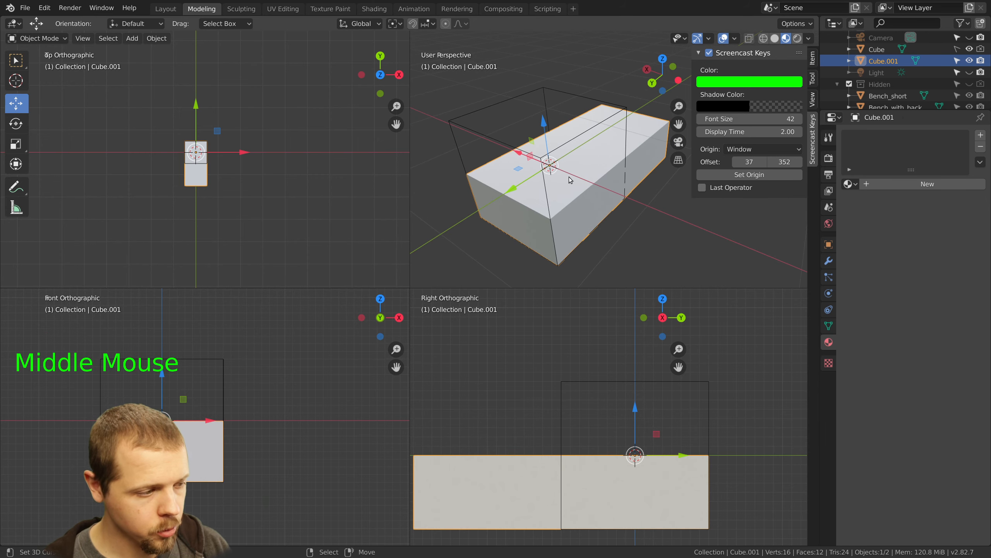
# Raise the block's top face by one grid increment and its bottom face to the origin plane, forming a thin slab
pyautogui.press('Tab')
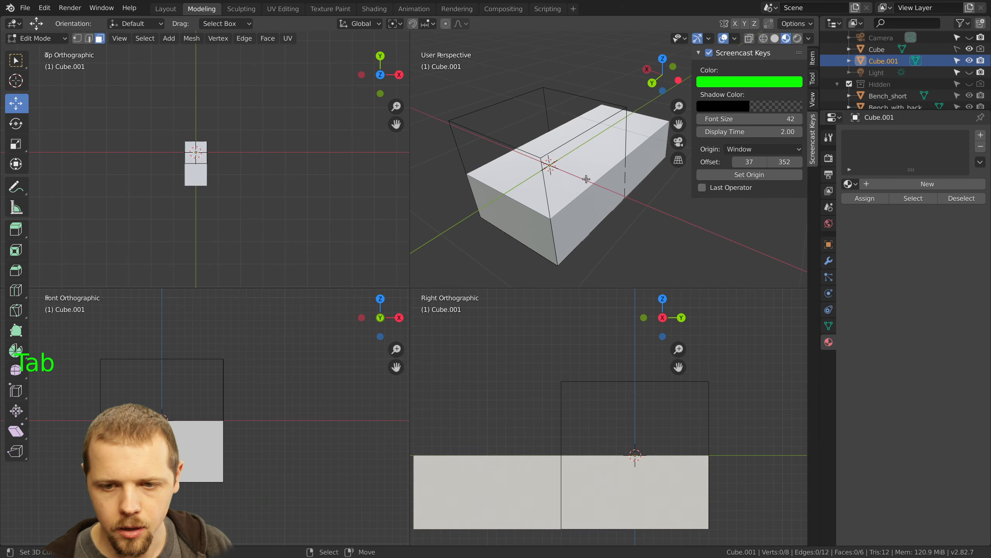
pyautogui.rightClick(588, 179)
pyautogui.scroll(-1, 576, 428)
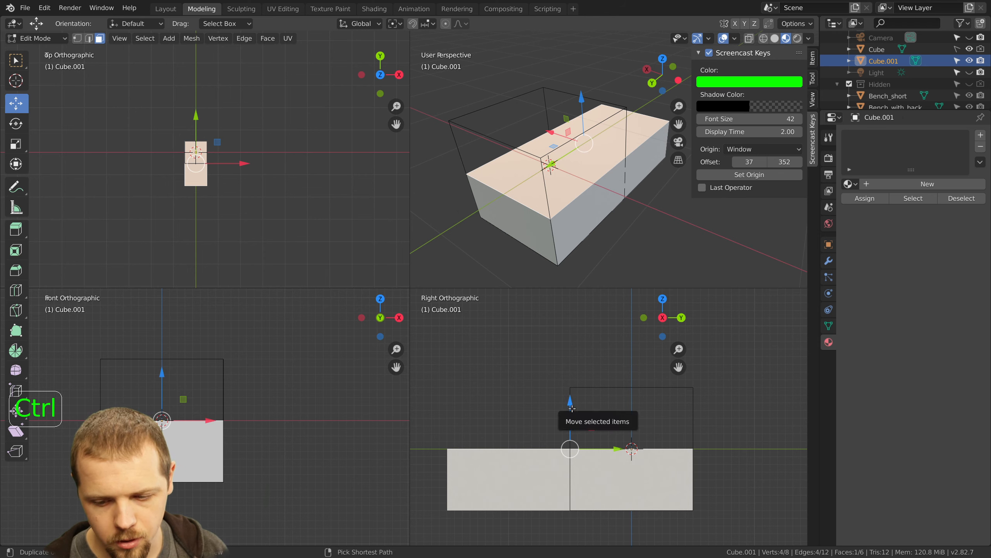
pyautogui.keyDown('ctrl'); pyautogui.moveTo(571, 404); pyautogui.dragTo(572, 398); pyautogui.keyUp('ctrl')
pyautogui.moveTo(777, 224); pyautogui.dragTo(612, 179, button='middle')
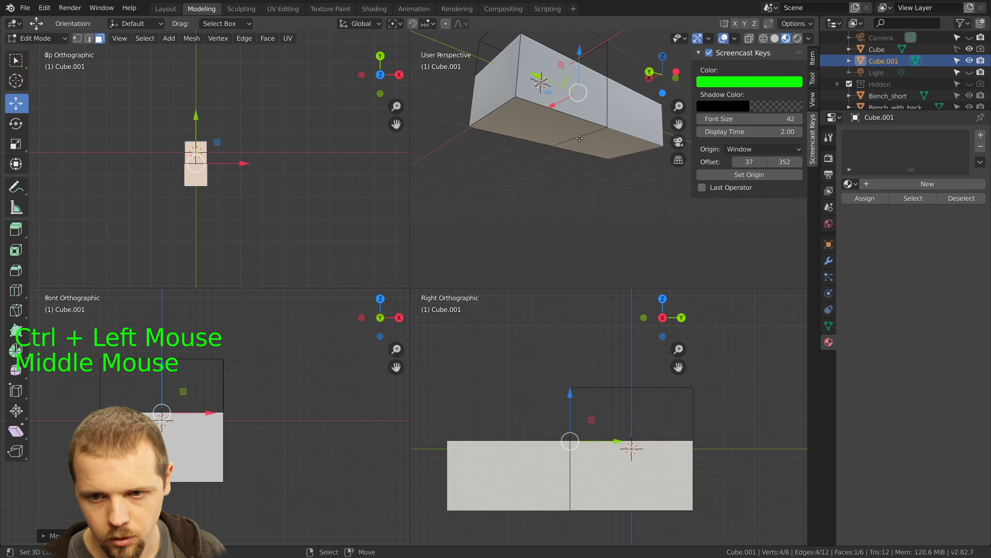
pyautogui.rightClick(580, 138)
pyautogui.keyDown('ctrl'); pyautogui.moveTo(568, 474); pyautogui.dragTo(582, 413); pyautogui.keyUp('ctrl')
# Move the slab's positive-Y end face inward by one small grid increment along Y
pyautogui.moveTo(493, 148); pyautogui.dragTo(519, 184, button='middle')
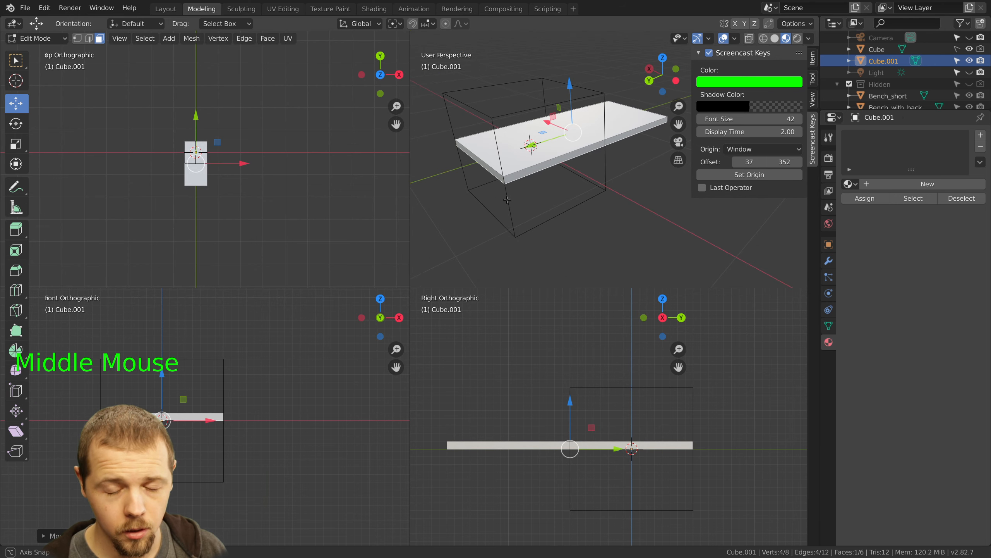
pyautogui.rightClick(491, 171)
pyautogui.scroll(7, 199, 163)
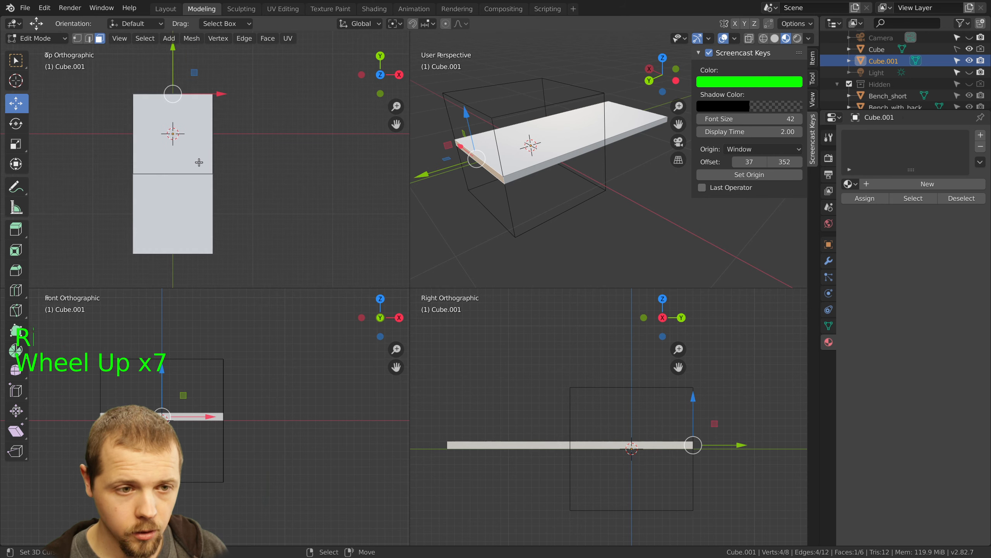
pyautogui.keyDown('shift'); pyautogui.moveTo(219, 162); pyautogui.dragTo(201, 155, button='middle'); pyautogui.keyUp('shift')
pyautogui.scroll(3, 201, 155)
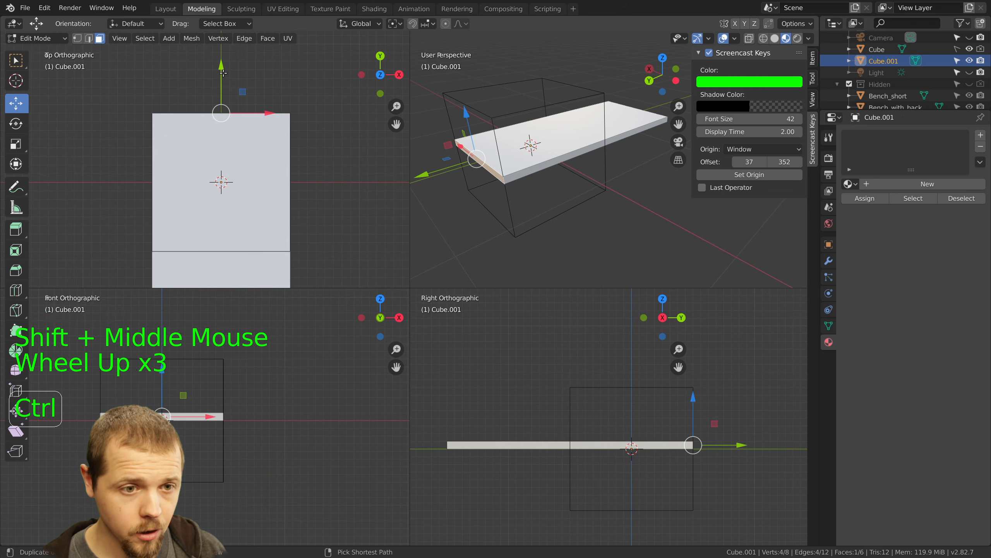
pyautogui.keyDown('ctrl'); pyautogui.moveTo(222, 78); pyautogui.dragTo(222, 86); pyautogui.keyUp('ctrl')
# Move the slab's negative-Y end face inward by 0.0625 along Y
pyautogui.moveTo(598, 132); pyautogui.dragTo(621, 148, button='middle')
pyautogui.rightClick(603, 134)
pyautogui.scroll(-3, 237, 206)
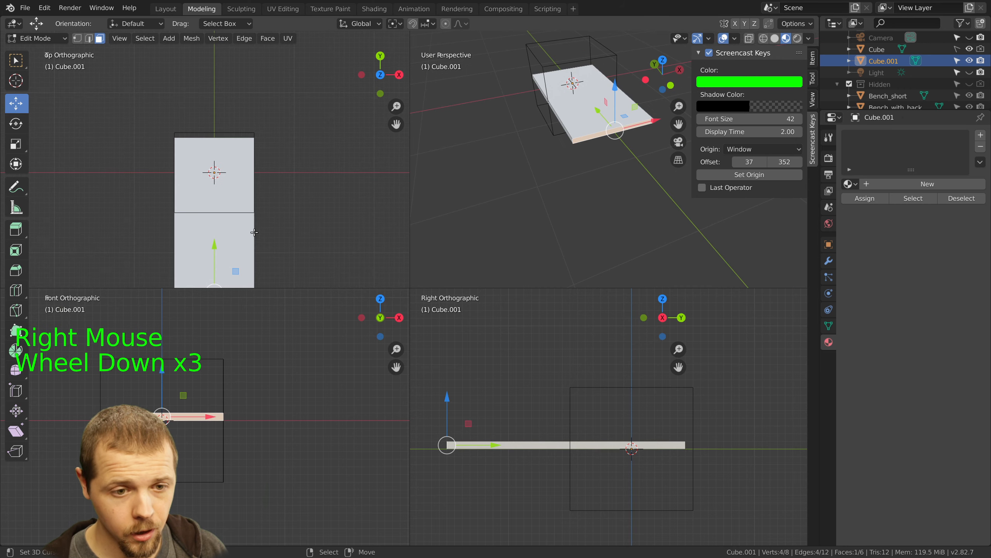
pyautogui.keyDown('shift'); pyautogui.moveTo(254, 232); pyautogui.dragTo(273, 160, button='middle'); pyautogui.keyUp('shift')
pyautogui.keyDown('ctrl'); pyautogui.moveTo(233, 174); pyautogui.dragTo(233, 169); pyautogui.keyUp('ctrl')
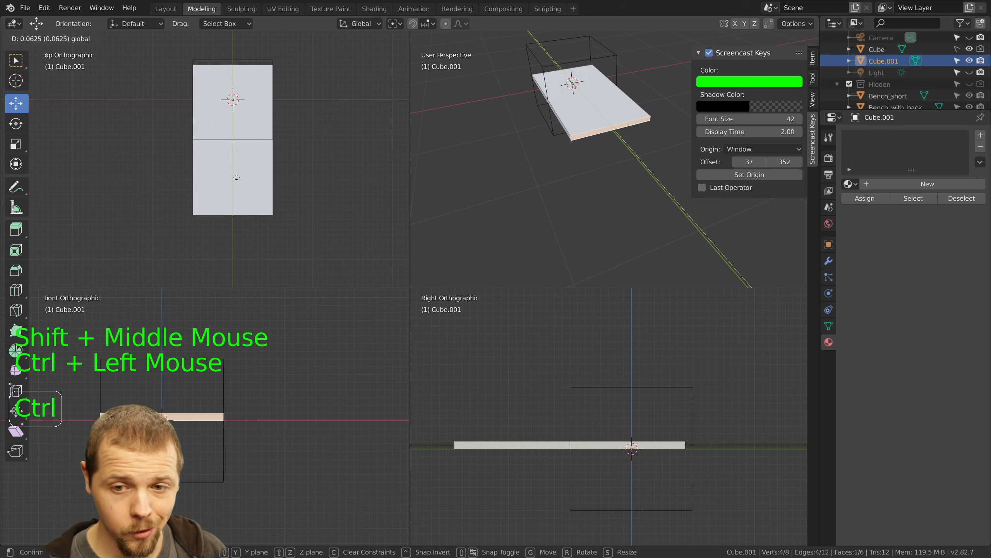
# Move both long side faces of the slab inward by one small grid increment each along X, and clear the selection
pyautogui.scroll(1, 543, 151)
pyautogui.scroll(2, 543, 150)
pyautogui.moveTo(543, 150); pyautogui.dragTo(533, 127, button='middle')
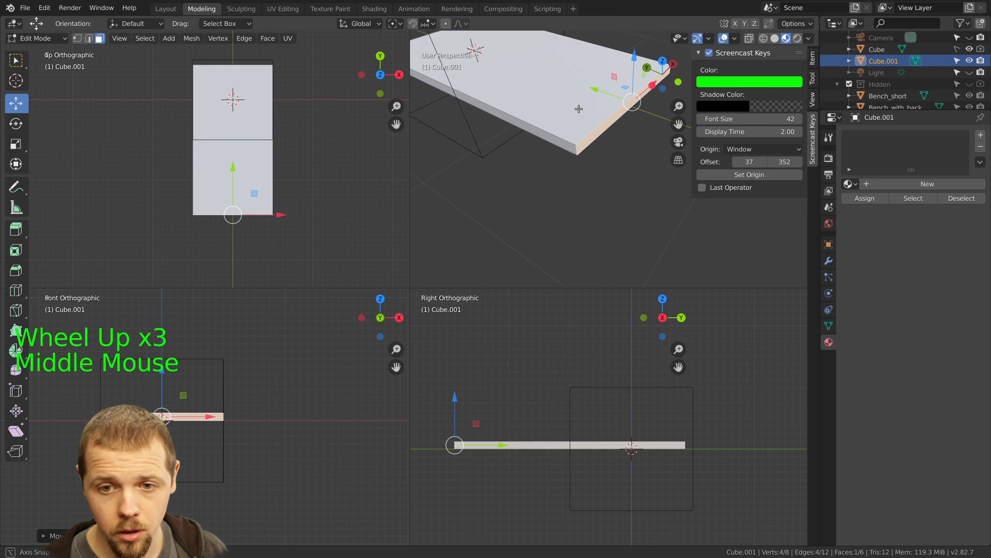
pyautogui.rightClick(534, 127)
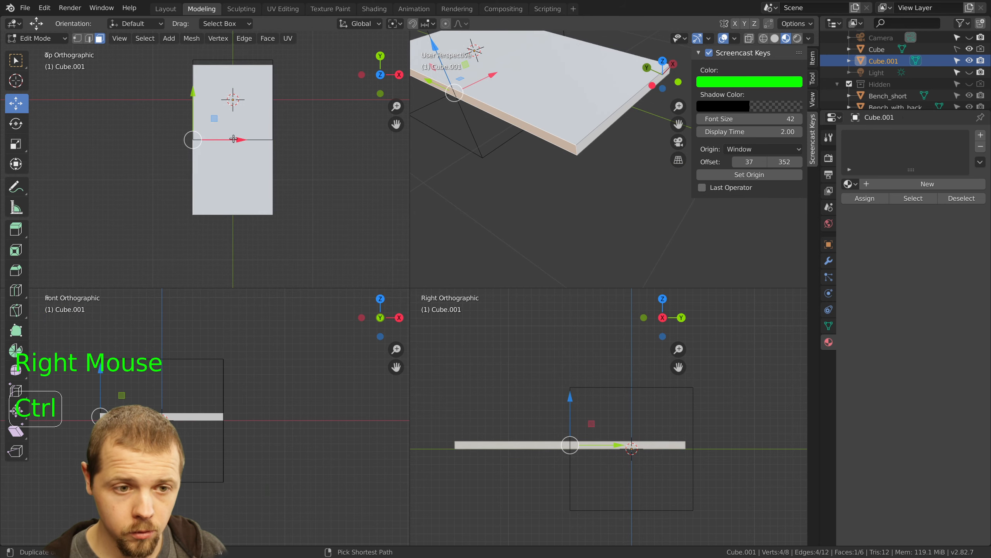
pyautogui.keyDown('ctrl'); pyautogui.moveTo(232, 140); pyautogui.dragTo(237, 139); pyautogui.keyUp('ctrl')
pyautogui.moveTo(677, 174); pyautogui.dragTo(507, 179, button='middle')
pyautogui.rightClick(600, 152)
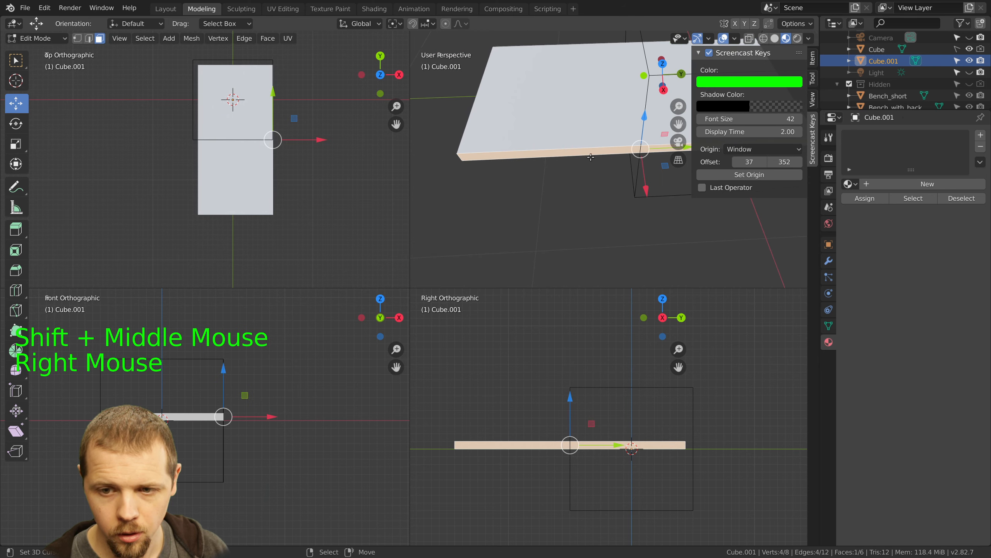
pyautogui.keyDown('ctrl'); pyautogui.moveTo(317, 139); pyautogui.dragTo(313, 140); pyautogui.keyUp('ctrl')
pyautogui.scroll(-2, 470, 138)
pyautogui.moveTo(628, 160)
pyautogui.keyDown('shift'); pyautogui.mouseDown(button='middle')
pyautogui.moveTo(541, 180)
pyautogui.moveTo(622, 152)
pyautogui.mouseUp(button='middle'); pyautogui.keyUp('shift')
pyautogui.press('a')
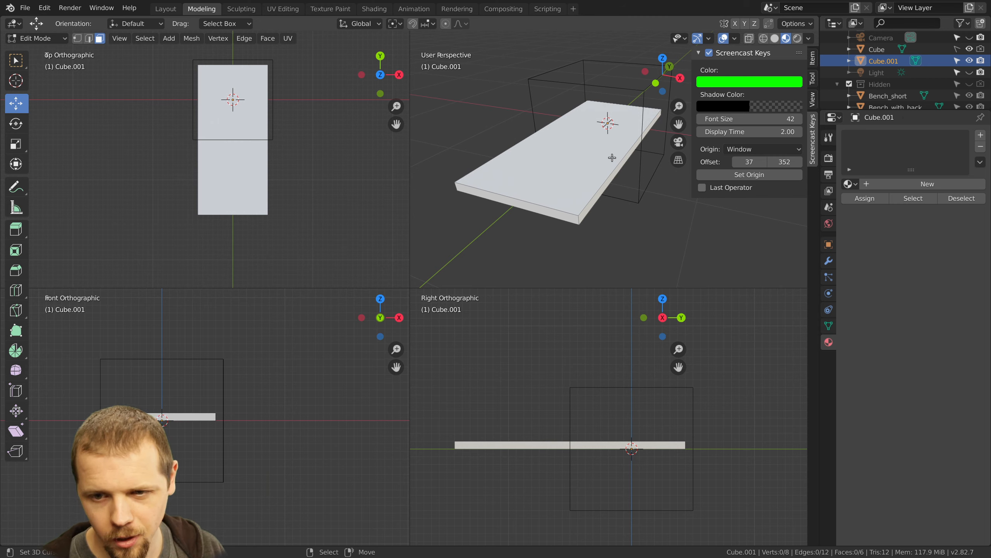
# Select all of the slab's faces and lower it along Z until its top is level with the origin plane
pyautogui.moveTo(610, 156); pyautogui.dragTo(569, 119, button='middle')
pyautogui.rightClick(572, 118)
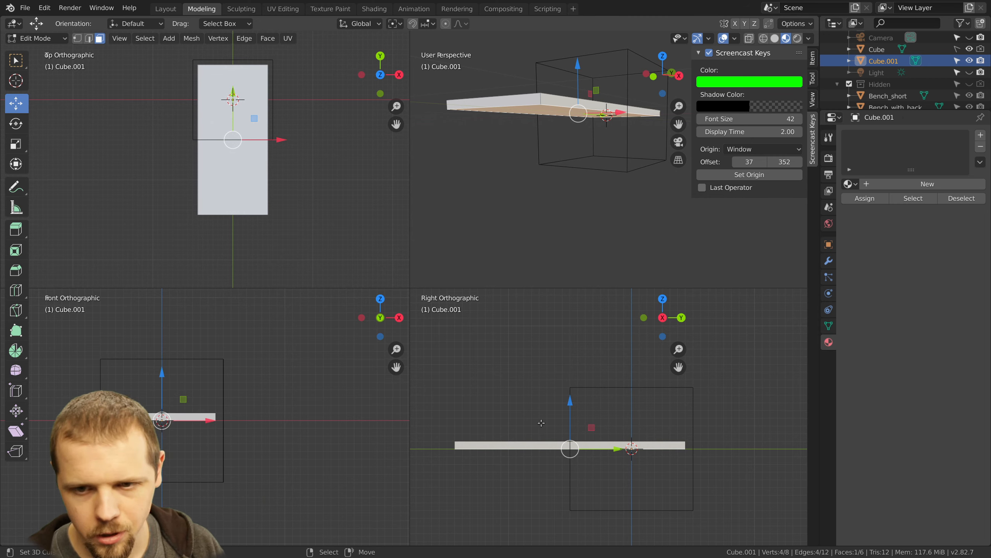
pyautogui.press('ctrl+KP_Add')
pyautogui.press('ctrl+KP_Add')
pyautogui.press('ctrl+KP_Add')
pyautogui.press('ctrl+KP_Add')
pyautogui.press('ctrl+KP_Add')
pyautogui.press('ctrl+KP_Add')
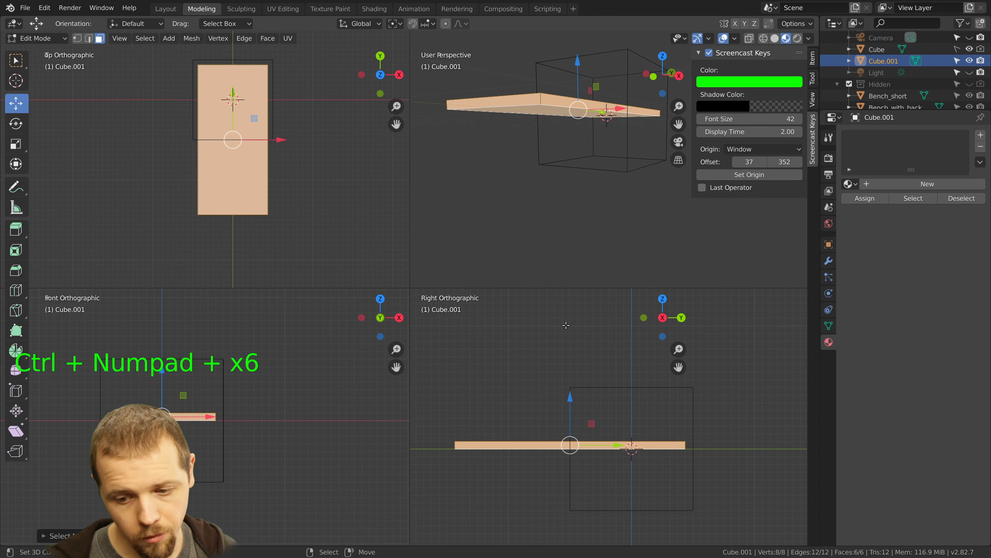
pyautogui.keyDown('ctrl'); pyautogui.moveTo(566, 404); pyautogui.dragTo(566, 412); pyautogui.keyUp('ctrl')
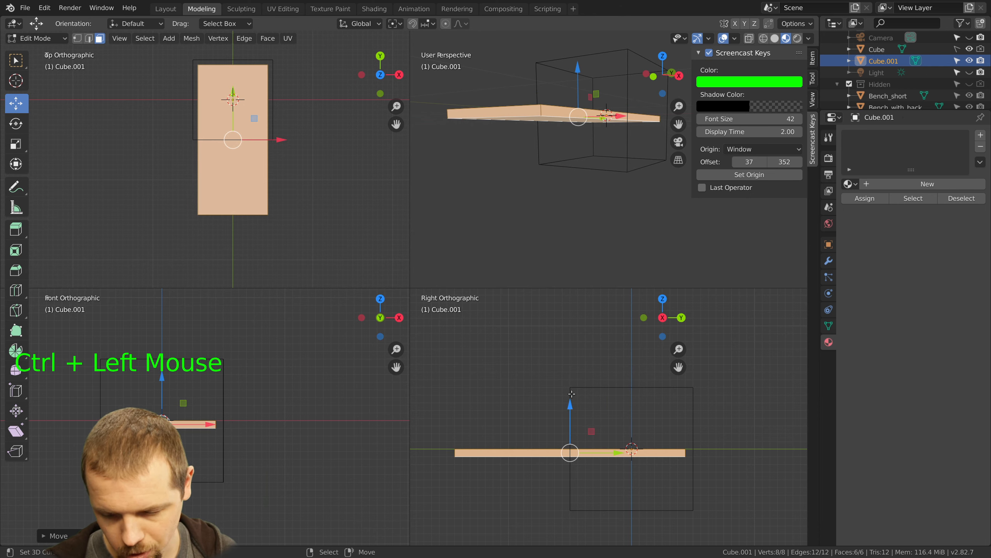
# Clear the selection and examine the lowered slab from several angles
pyautogui.moveTo(579, 195); pyautogui.dragTo(588, 184, button='middle')
pyautogui.press('a')
pyautogui.scroll(-2, 564, 463)
pyautogui.keyDown('shift'); pyautogui.moveTo(642, 438); pyautogui.dragTo(672, 432, button='middle'); pyautogui.keyUp('shift')
pyautogui.middleClick(608, 448)
pyautogui.moveTo(599, 181); pyautogui.dragTo(522, 229, button='middle')
pyautogui.moveTo(641, 135); pyautogui.dragTo(555, 134, button='middle')
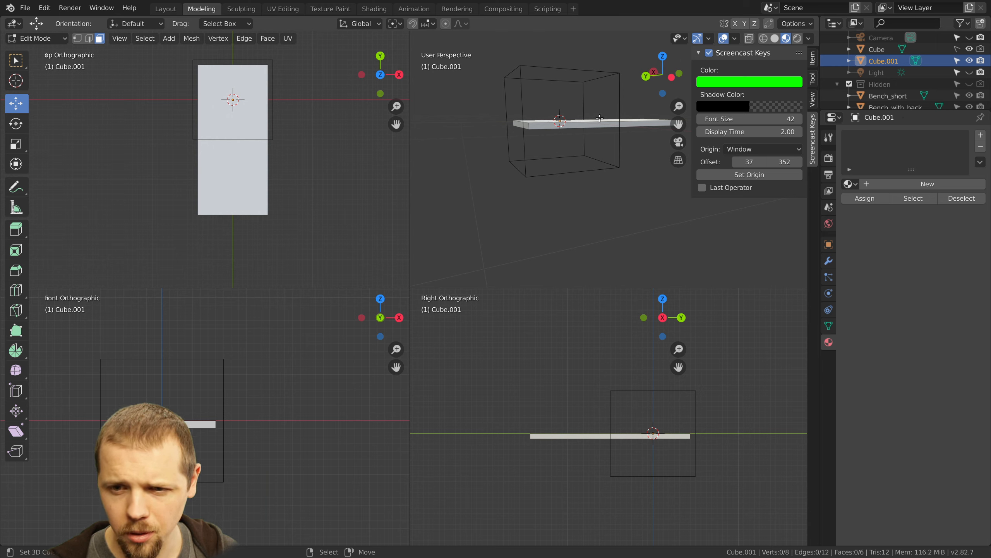
pyautogui.moveTo(592, 124); pyautogui.dragTo(573, 130, button='middle')
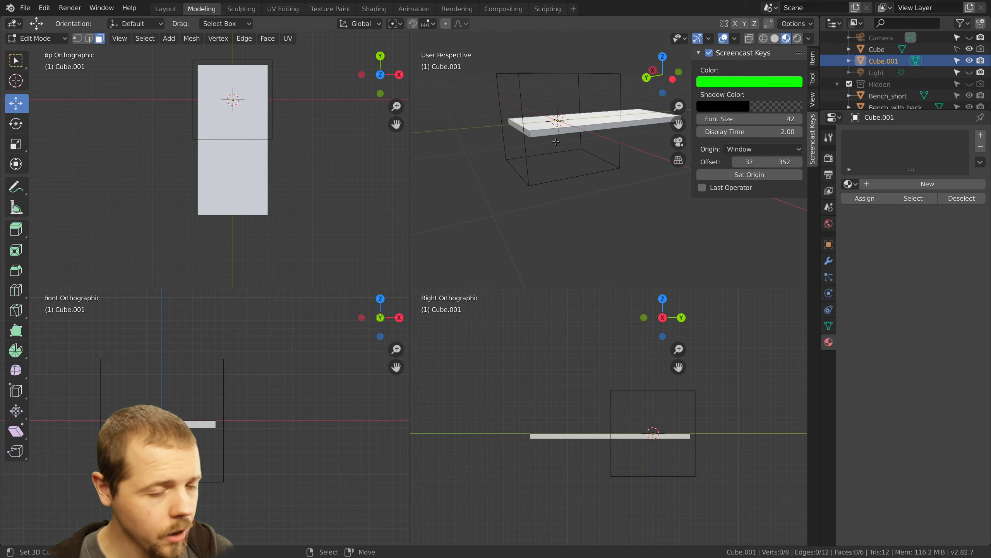
pyautogui.moveTo(559, 168); pyautogui.dragTo(575, 168, button='middle')
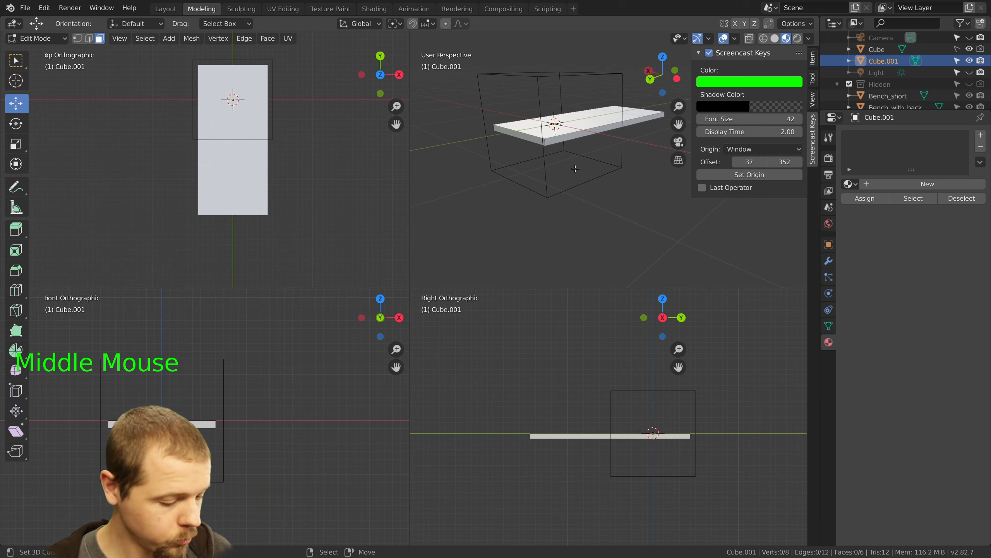
# Add a cube to the mesh and scale it to half size so it matches the one-block outline
pyautogui.hotkey('shift', 'a')
pyautogui.click(573, 178)
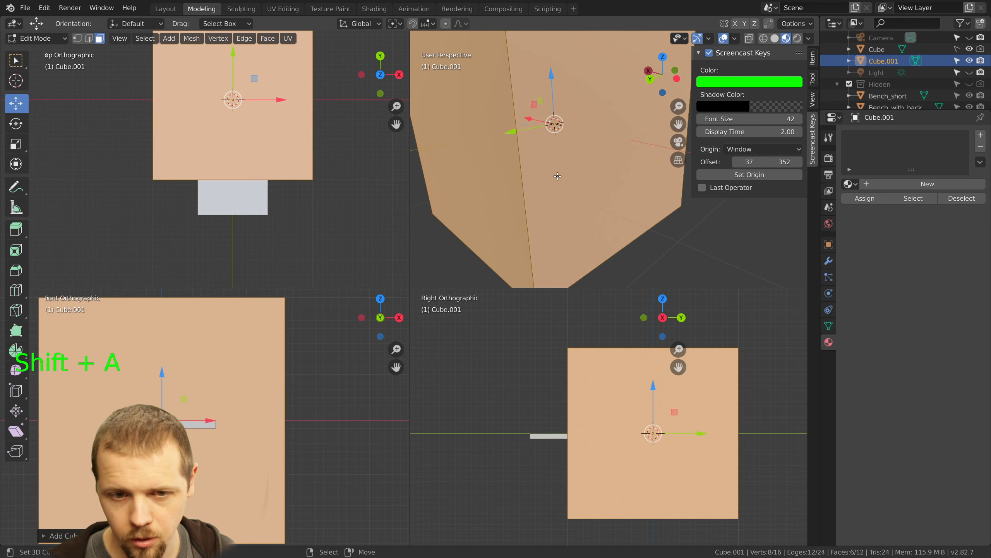
pyautogui.press('Tab')
pyautogui.press('Tab')
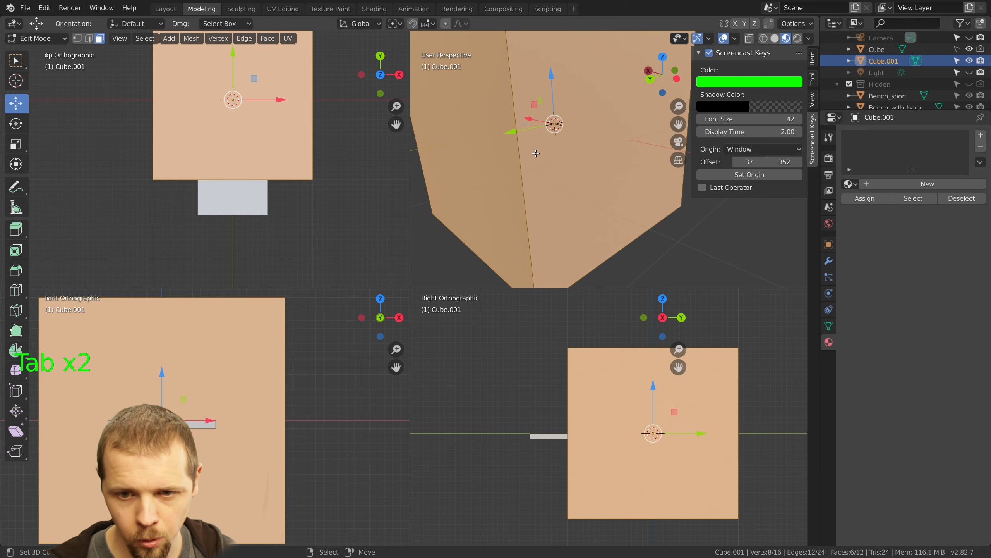
pyautogui.press('s')
pyautogui.click(543, 141)
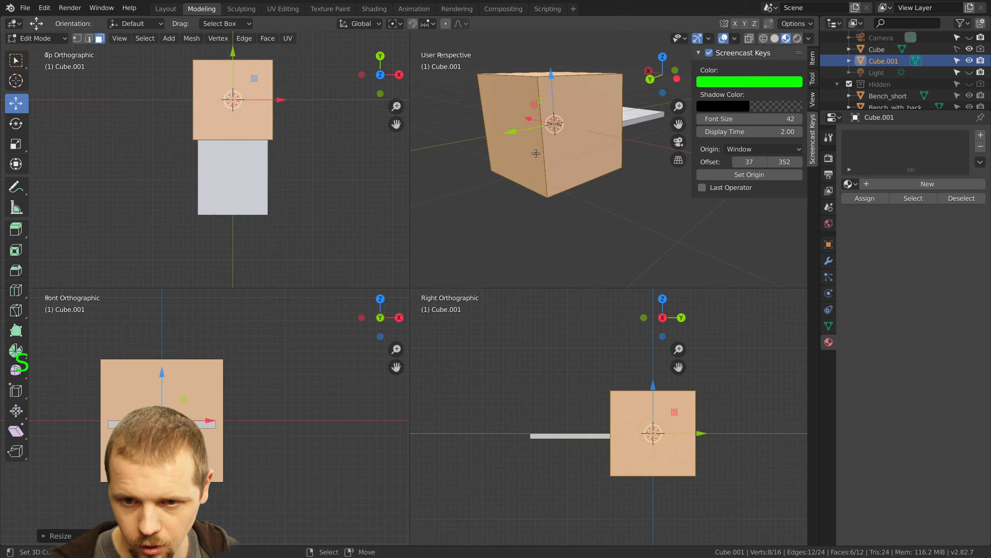
# Move the new cube's negative-Y face toward positive Y, leaving a thin block across the slab's positive-Y end
pyautogui.keyDown('shift'); pyautogui.moveTo(271, 117); pyautogui.dragTo(278, 156, button='middle'); pyautogui.keyUp('shift')
pyautogui.scroll(2, 115, 85)
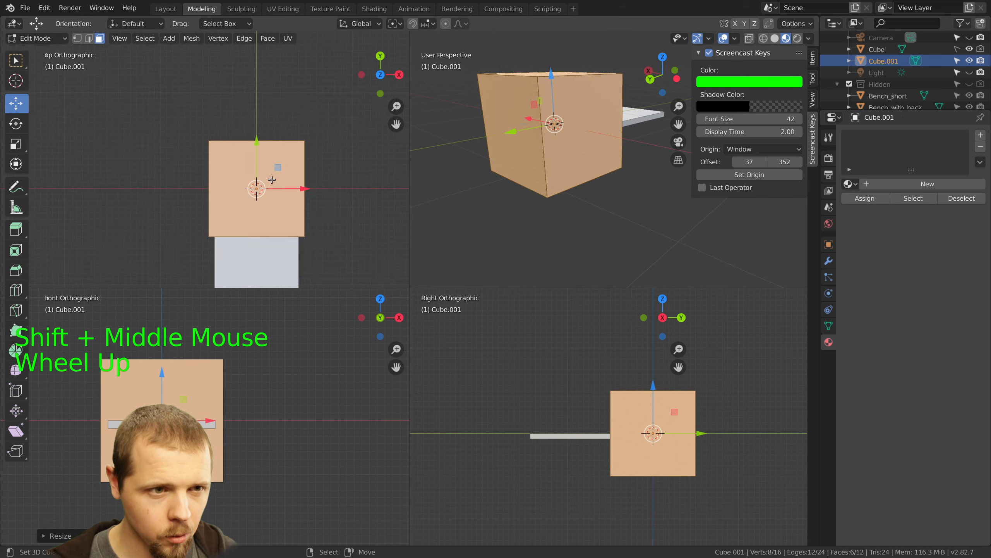
pyautogui.rightClick(487, 101)
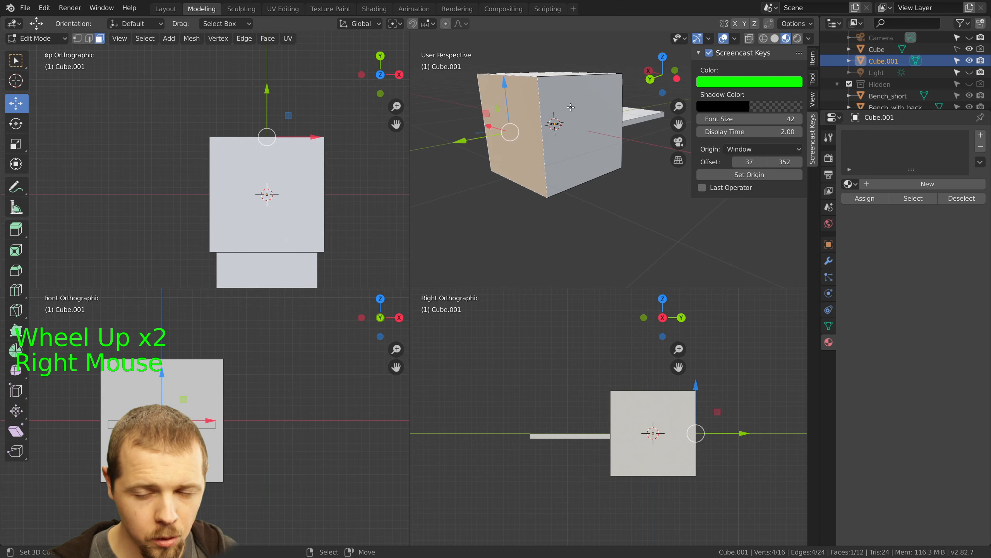
pyautogui.moveTo(571, 107); pyautogui.dragTo(634, 106, button='middle')
pyautogui.rightClick(633, 107)
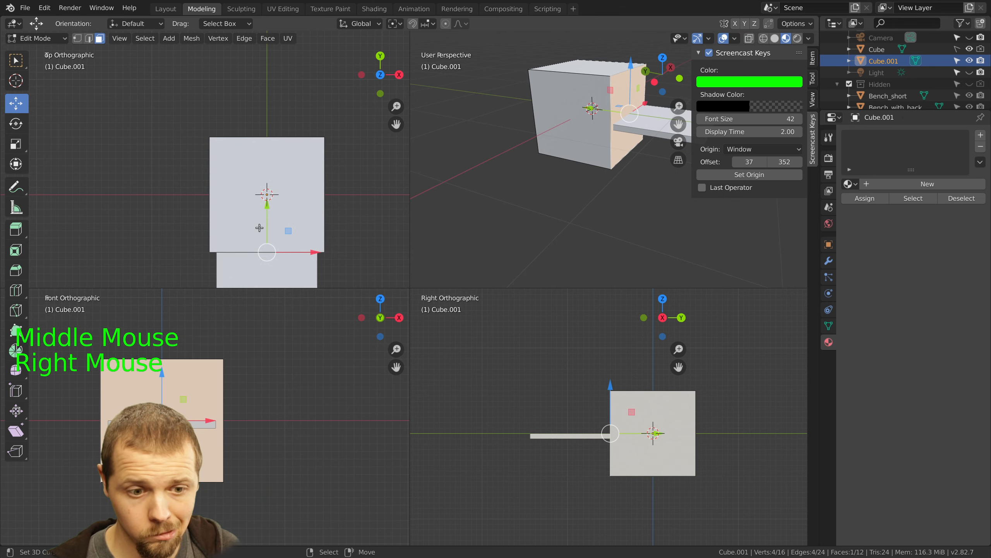
pyautogui.keyDown('ctrl'); pyautogui.moveTo(266, 215); pyautogui.dragTo(272, 119); pyautogui.keyUp('ctrl')
# Narrow the block along X into a square leg at the negative-X corner, and lower its top face to just above the slab
pyautogui.moveTo(528, 101); pyautogui.dragTo(499, 153, button='middle')
pyautogui.rightClick(482, 161)
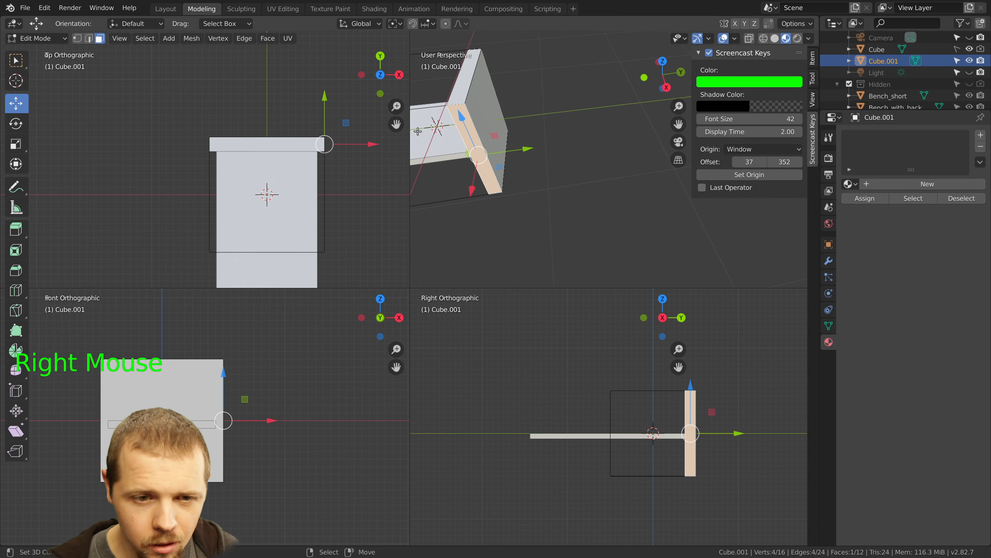
pyautogui.keyDown('ctrl'); pyautogui.moveTo(376, 144); pyautogui.dragTo(268, 147); pyautogui.keyUp('ctrl')
pyautogui.moveTo(488, 125); pyautogui.dragTo(548, 40, button='middle')
pyautogui.rightClick(548, 41)
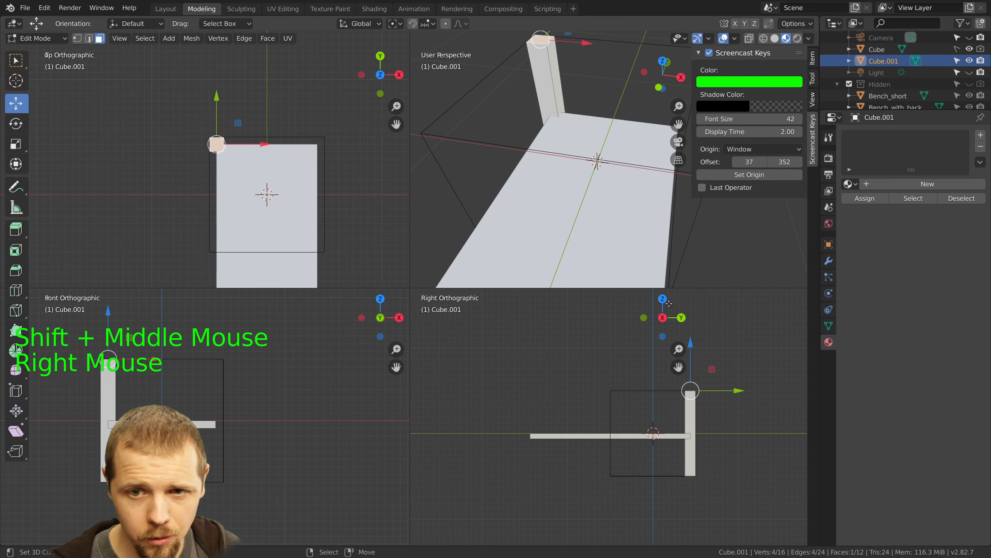
pyautogui.keyDown('ctrl'); pyautogui.moveTo(691, 350); pyautogui.dragTo(691, 429); pyautogui.keyUp('ctrl')
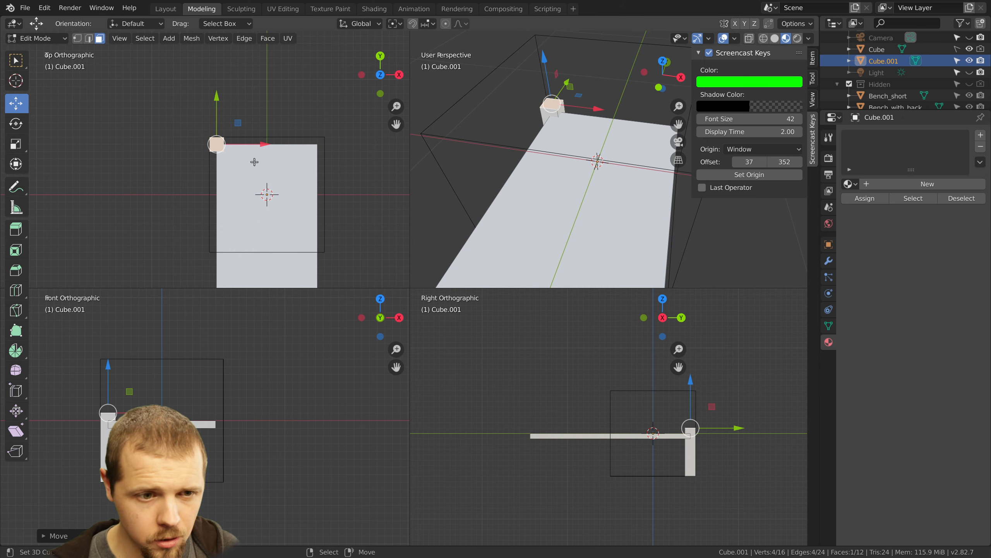
# Duplicate the leg's top face along X to the slab's positive-X corner
pyautogui.hotkey('shift', 'd')
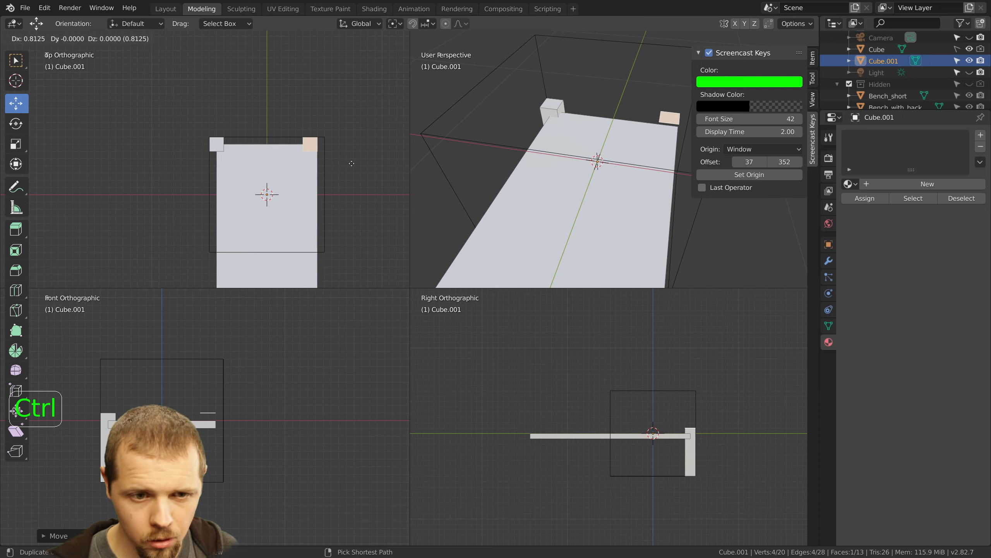
pyautogui.click(352, 163)
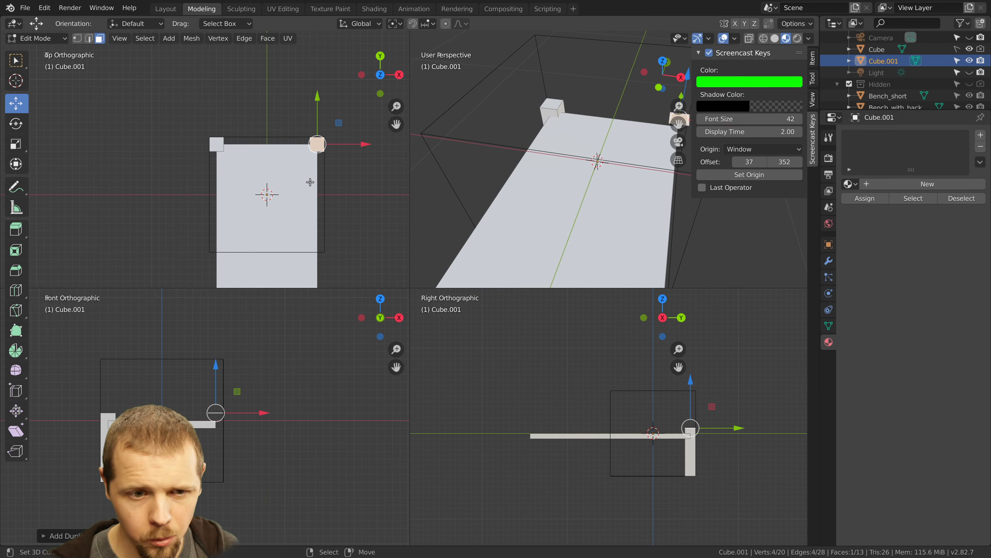
pyautogui.keyDown('shift'); pyautogui.moveTo(301, 183); pyautogui.dragTo(291, 143, button='middle'); pyautogui.keyUp('shift')
# Try to duplicate the linked leg and the copied face to the slab's negative-Y end, and undo the duplication
pyautogui.rightClick(210, 104)
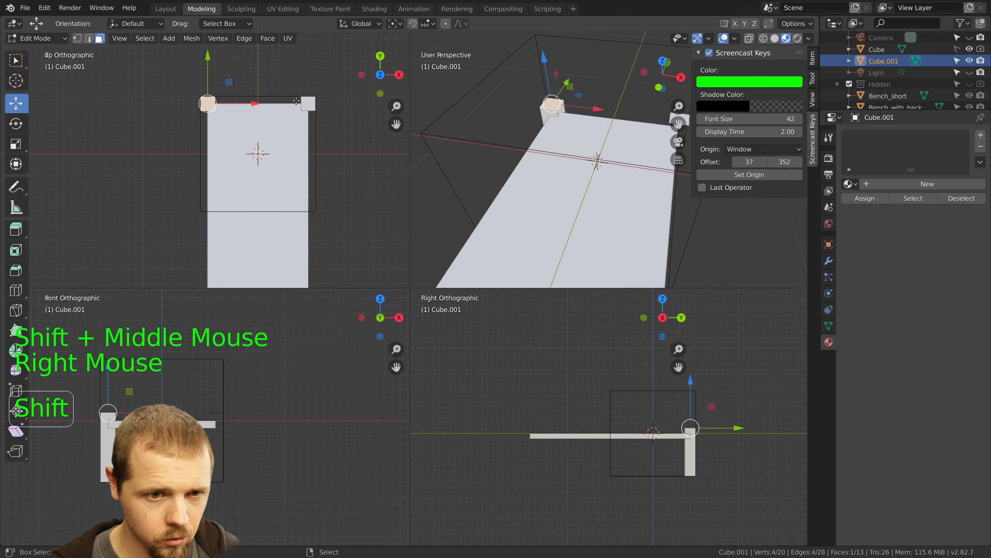
pyautogui.keyDown('shift'); pyautogui.rightClick(308, 102); pyautogui.keyUp('shift')
pyautogui.press('ctrl+KP_Add')
pyautogui.press('ctrl+KP_Add')
pyautogui.press('ctrl+KP_Add')
pyautogui.press('ctrl+KP_Add')
pyautogui.press('ctrl+KP_Add')
pyautogui.press('ctrl+KP_Add')
pyautogui.press('ctrl+KP_Add')
pyautogui.press('ctrl+KP_Add')
pyautogui.press('ctrl+KP_Add')
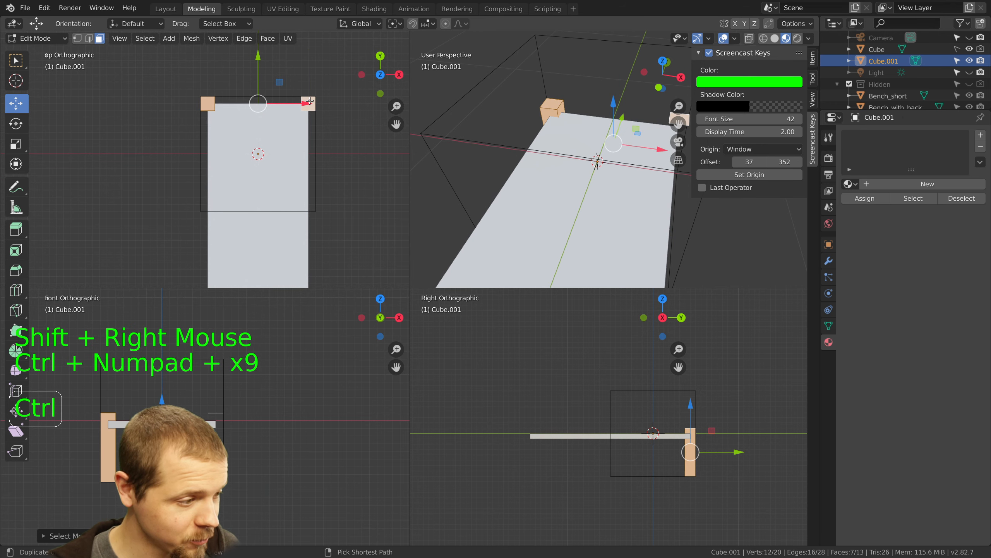
pyautogui.press('ctrl+KP_Add')
pyautogui.press('ctrl+KP_Add')
pyautogui.scroll(-3, 309, 102)
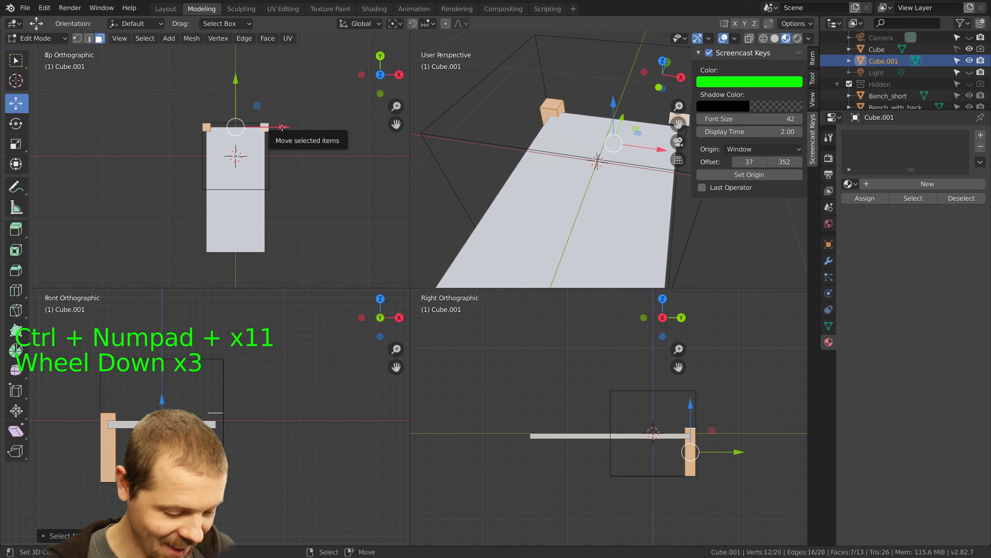
pyautogui.press('d')
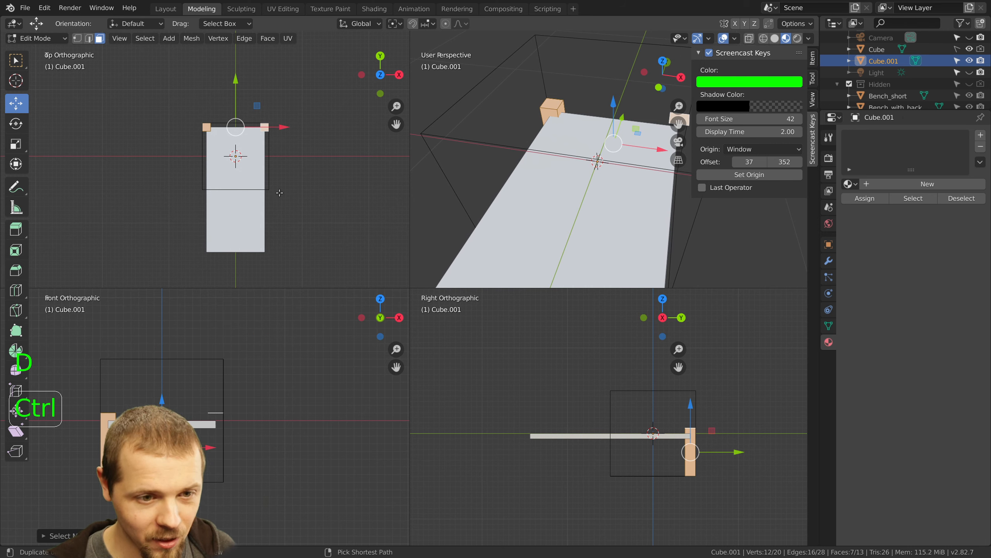
pyautogui.hotkey('shift', 'f')
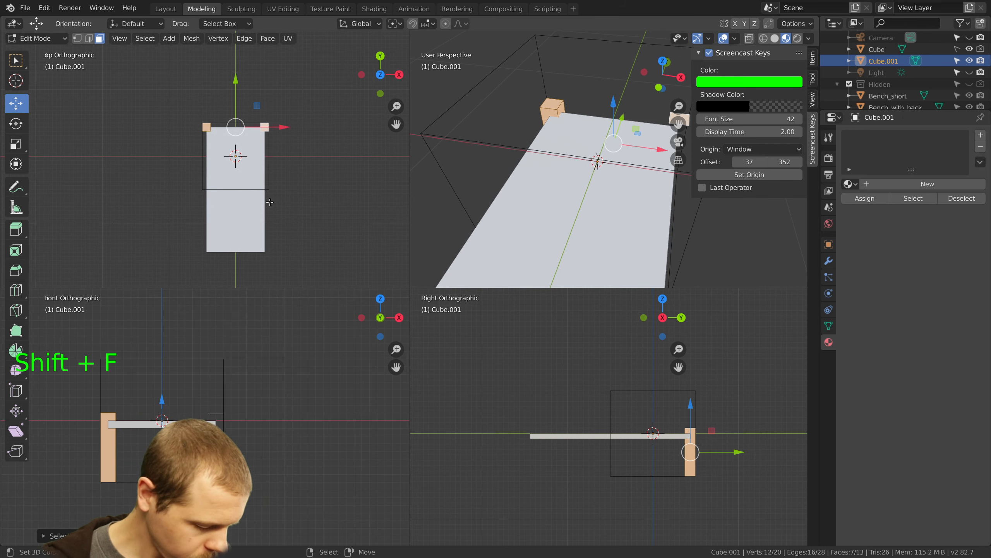
pyautogui.hotkey('shift', 'd')
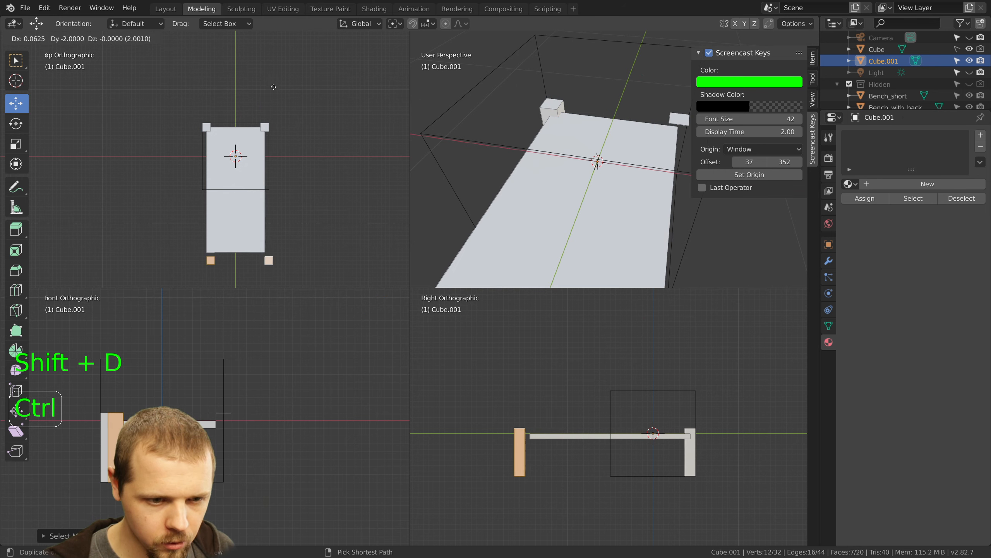
pyautogui.click(268, 79)
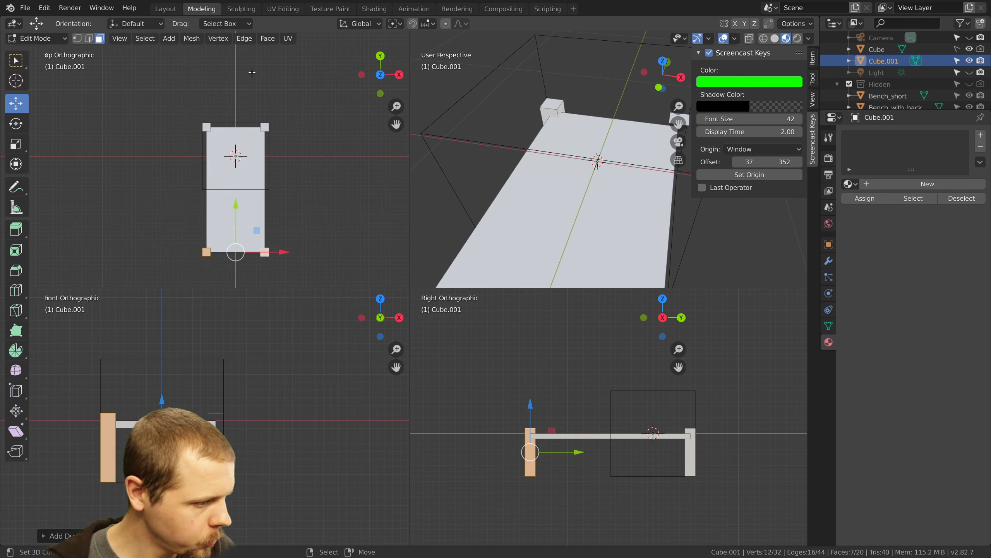
pyautogui.middleClick(257, 236)
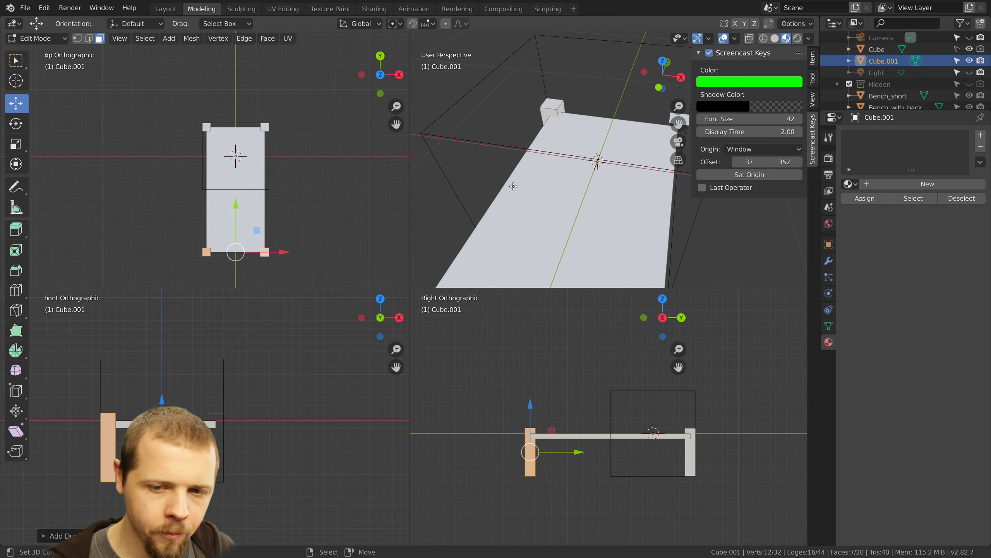
pyautogui.moveTo(514, 185); pyautogui.dragTo(590, 156, button='middle')
pyautogui.hotkey('ctrl', 'z')
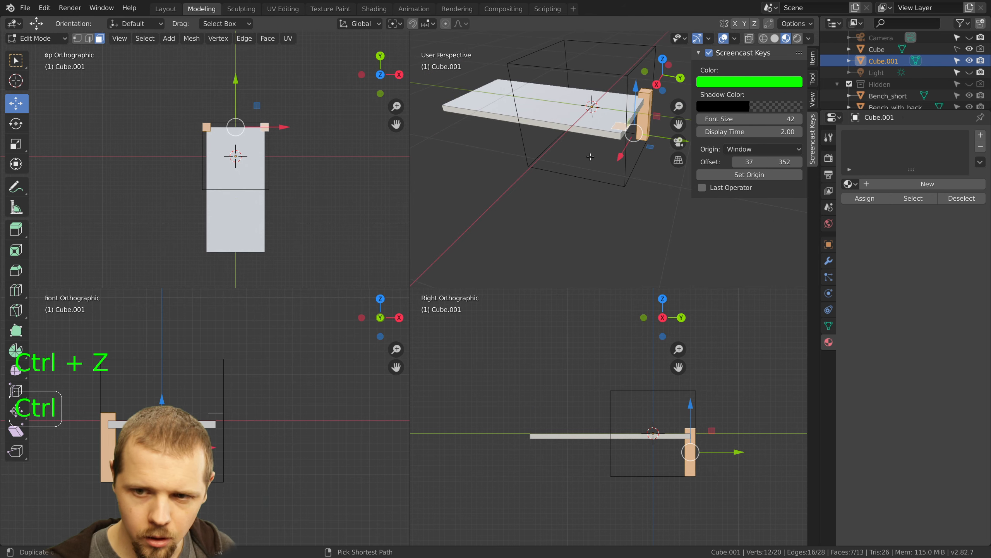
# Delete the stray copied face at the slab's positive-X corner
pyautogui.rightClick(625, 126)
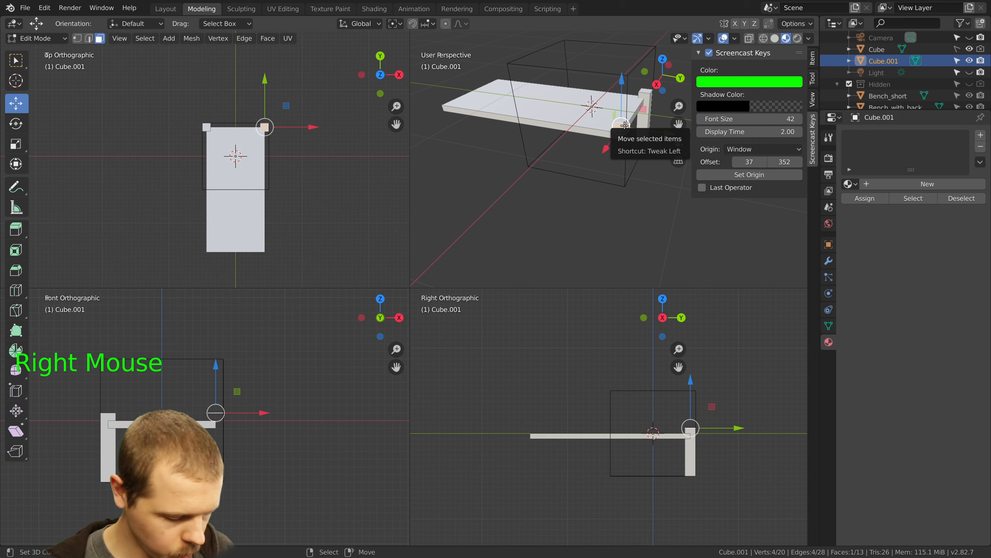
pyautogui.press('x')
pyautogui.click(624, 126)
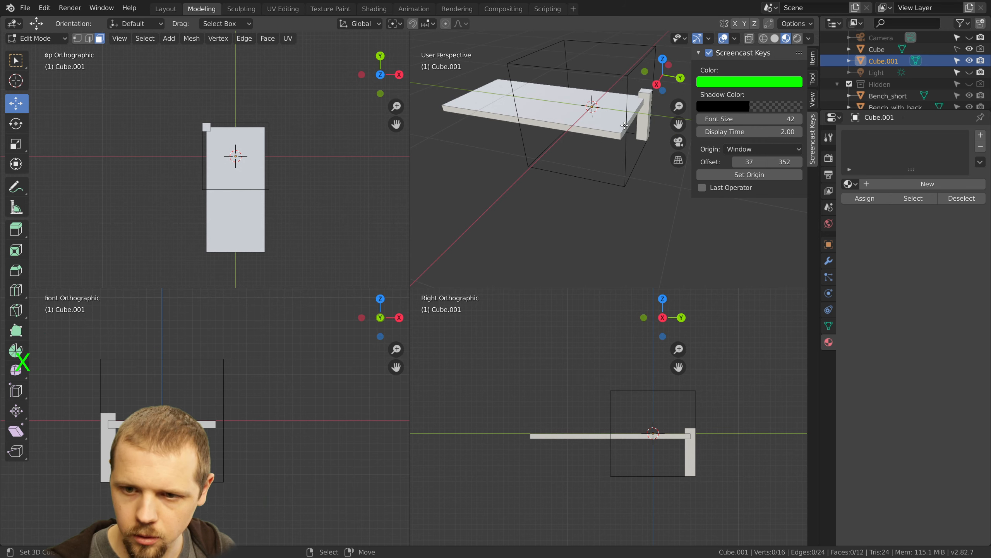
# Select the whole leg and duplicate it along X to the slab's positive-X corner at the same end
pyautogui.rightClick(650, 94)
pyautogui.press('ctrl+KP_Add')
pyautogui.press('ctrl+KP_Add')
pyautogui.press('ctrl+KP_Add')
pyautogui.press('ctrl+KP_Add')
pyautogui.press('ctrl+KP_Add')
pyautogui.press('ctrl+KP_Add')
pyautogui.press('ctrl+KP_Add')
pyautogui.press('ctrl+KP_Add')
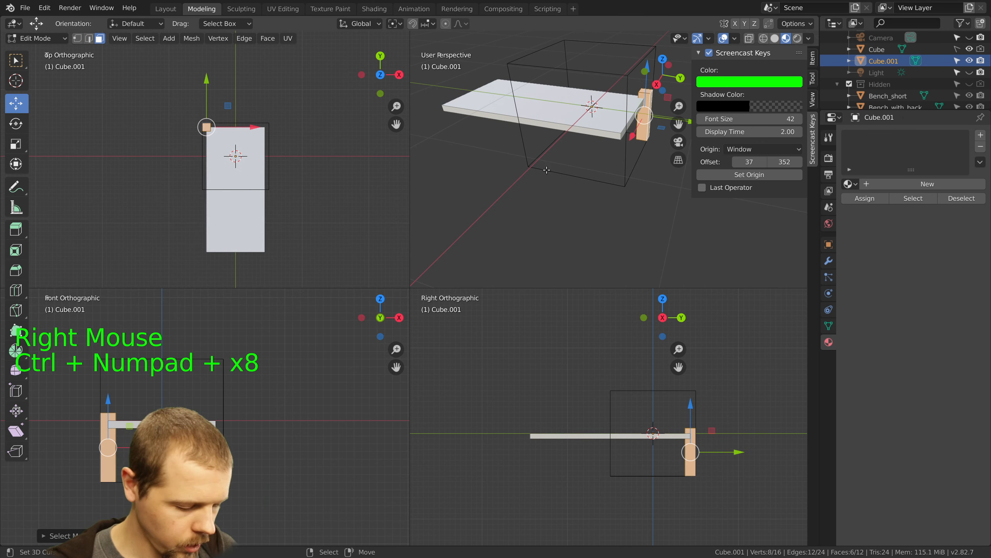
pyautogui.hotkey('shift', 'd')
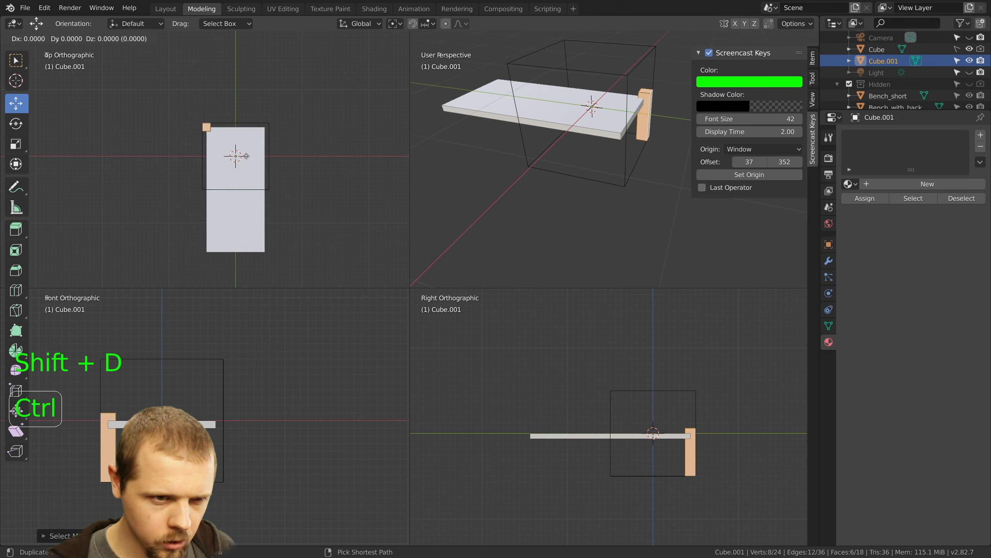
pyautogui.click(305, 157)
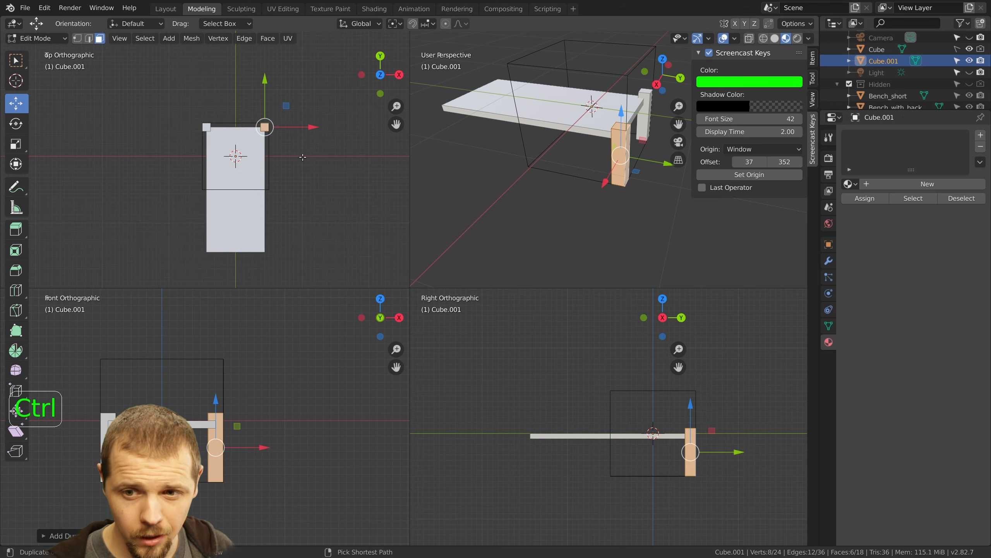
# Select both complete legs, duplicate them along Y to the corners of the slab's negative-Y end, and clear the selection
pyautogui.keyDown('shift'); pyautogui.rightClick(647, 94); pyautogui.keyUp('shift')
pyautogui.press('ctrl+KP_Add')
pyautogui.press('ctrl+KP_Add')
pyautogui.press('ctrl+KP_Add')
pyautogui.press('ctrl+KP_Add')
pyautogui.press('ctrl+KP_Add')
pyautogui.press('ctrl+KP_Add')
pyautogui.press('ctrl+KP_Add')
pyautogui.press('ctrl+KP_Add')
pyautogui.press('ctrl+KP_Add')
pyautogui.press('ctrl+KP_Add')
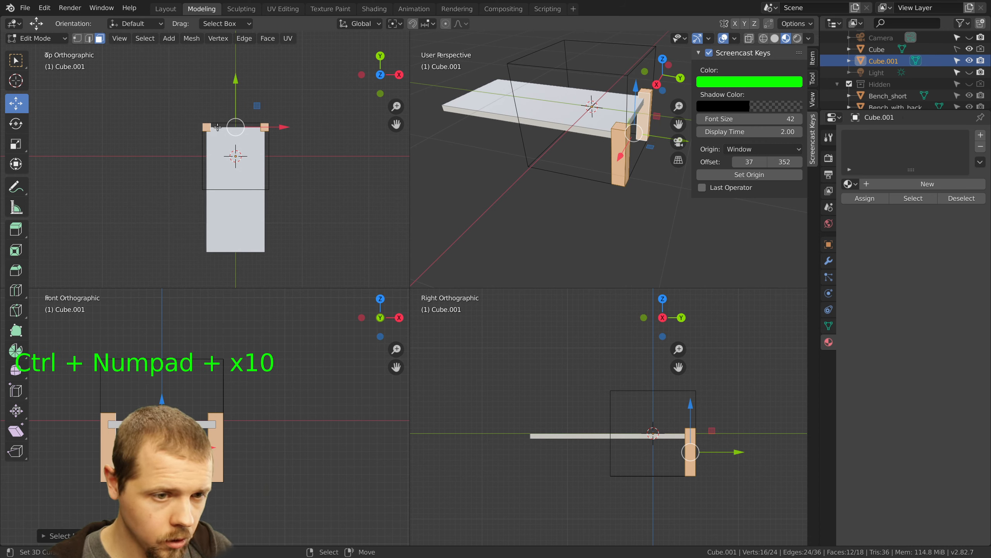
pyautogui.hotkey('shift', 'd')
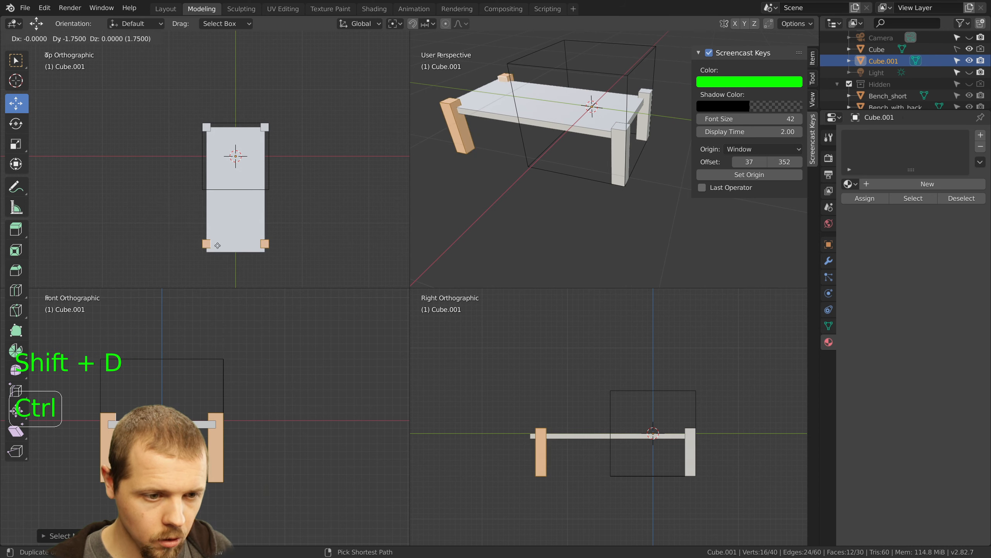
pyautogui.click(235, 242)
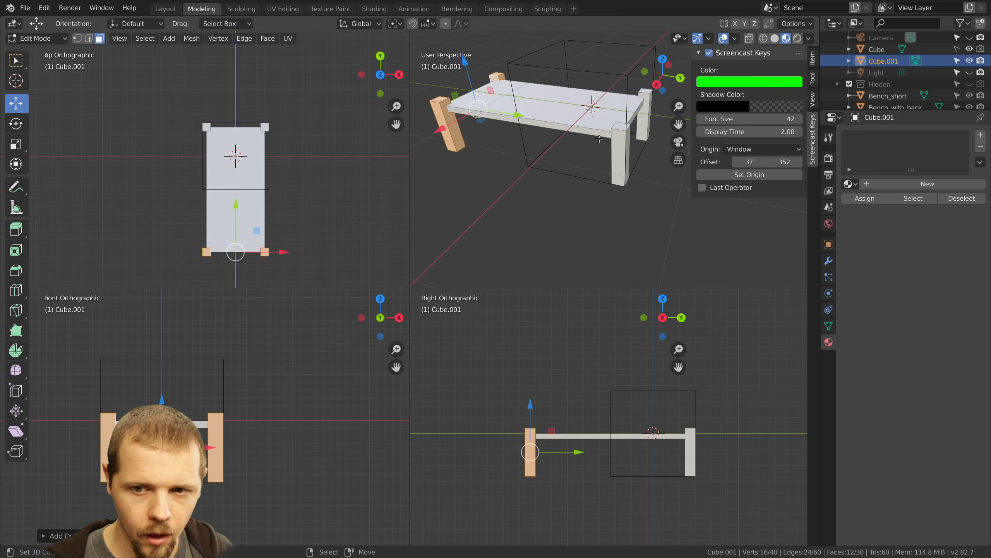
pyautogui.moveTo(599, 139); pyautogui.dragTo(519, 166, button='middle')
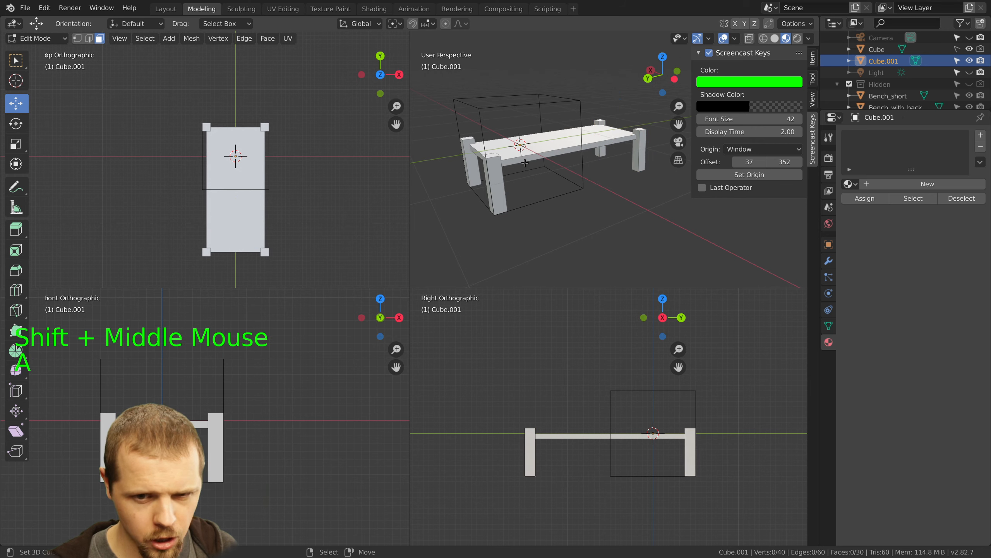
pyautogui.scroll(2, 535, 172)
pyautogui.press('a')
pyautogui.press('a')
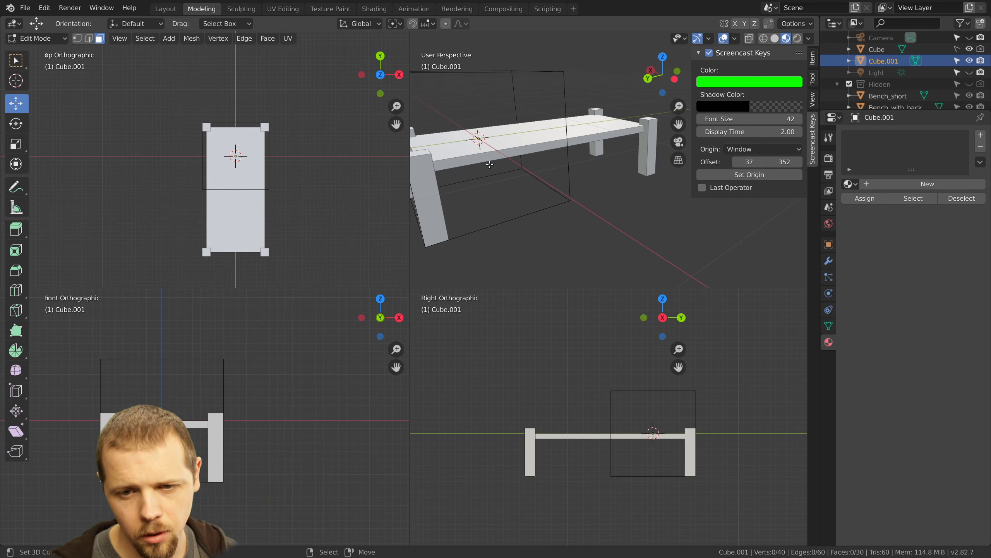
# Raise the top faces of the two legs at the slab's negative-Y end to the top of the reference block
pyautogui.scroll(-1, 490, 165)
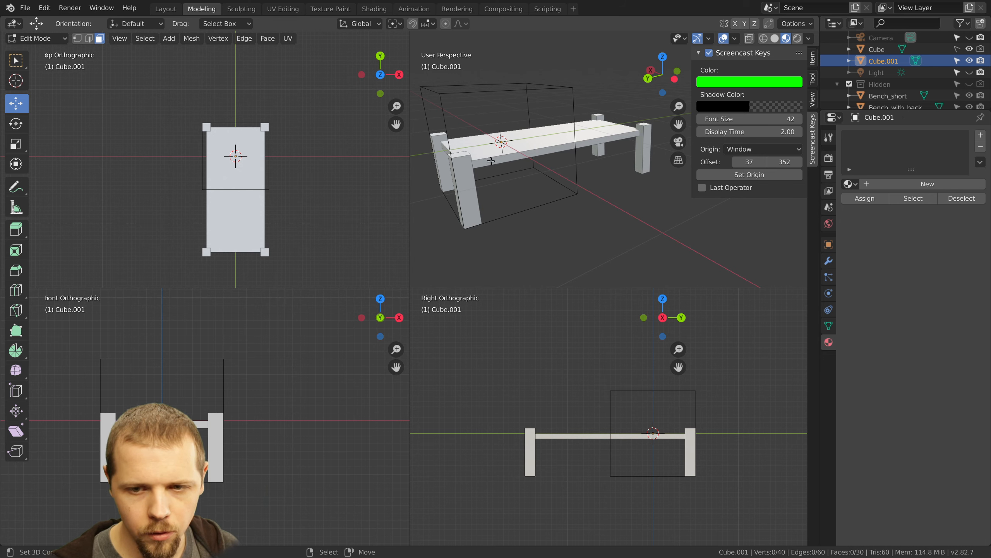
pyautogui.keyDown('shift'); pyautogui.moveTo(485, 167); pyautogui.dragTo(556, 185, button='middle'); pyautogui.keyUp('shift')
pyautogui.rightClick(637, 138)
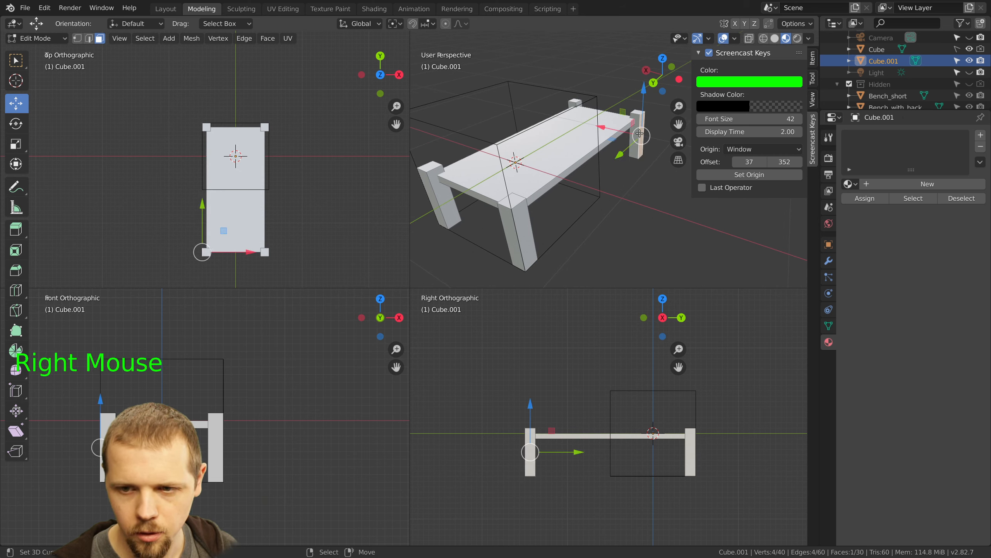
pyautogui.rightClick(518, 221)
pyautogui.moveTo(518, 222); pyautogui.dragTo(635, 131, button='middle')
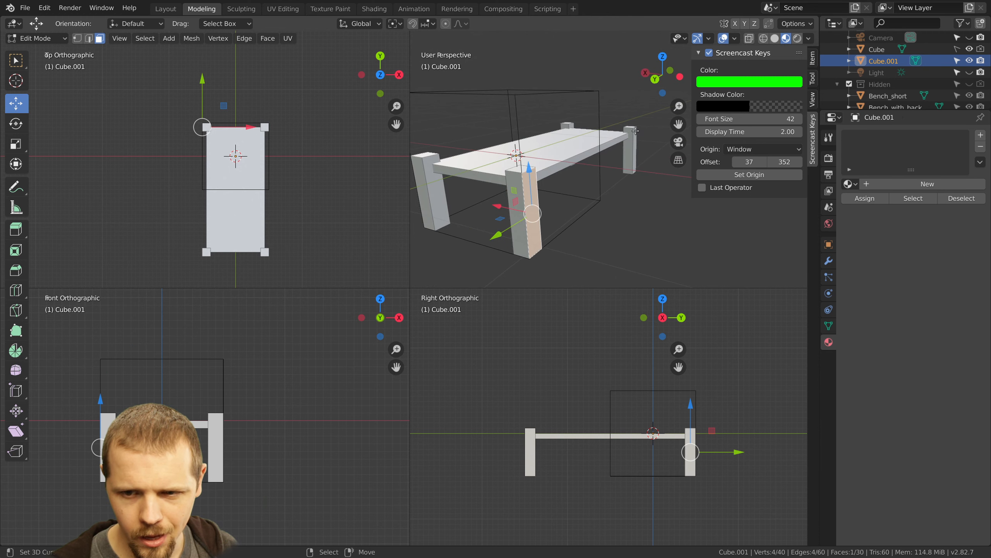
pyautogui.rightClick(637, 125)
pyautogui.rightClick(636, 127)
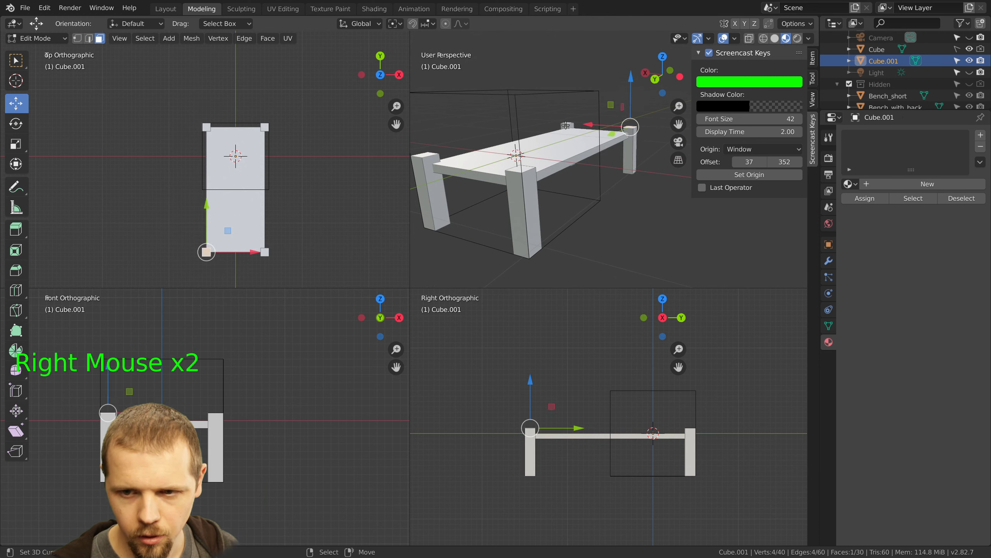
pyautogui.keyDown('shift'); pyautogui.rightClick(564, 123); pyautogui.keyUp('shift')
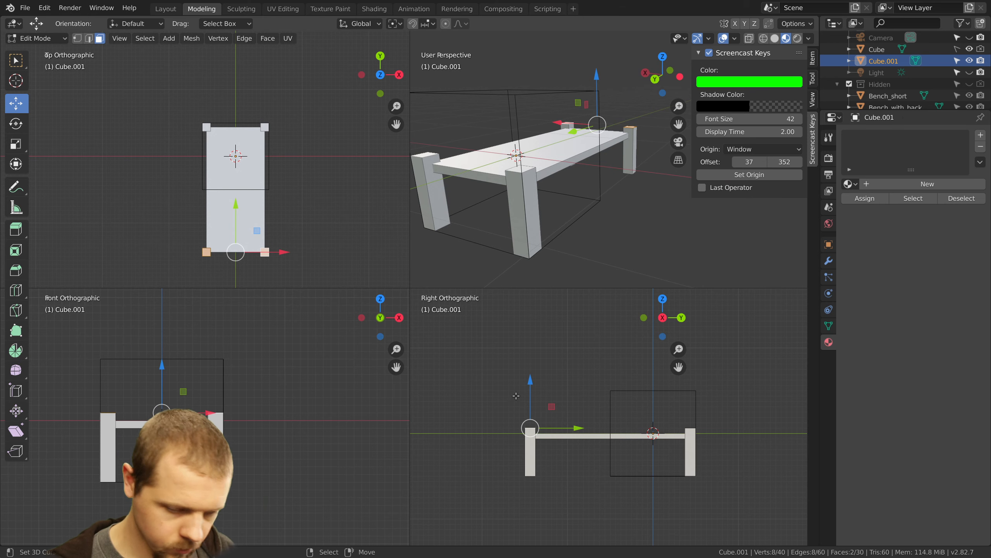
pyautogui.keyDown('ctrl'); pyautogui.moveTo(530, 380); pyautogui.dragTo(540, 352); pyautogui.keyUp('ctrl')
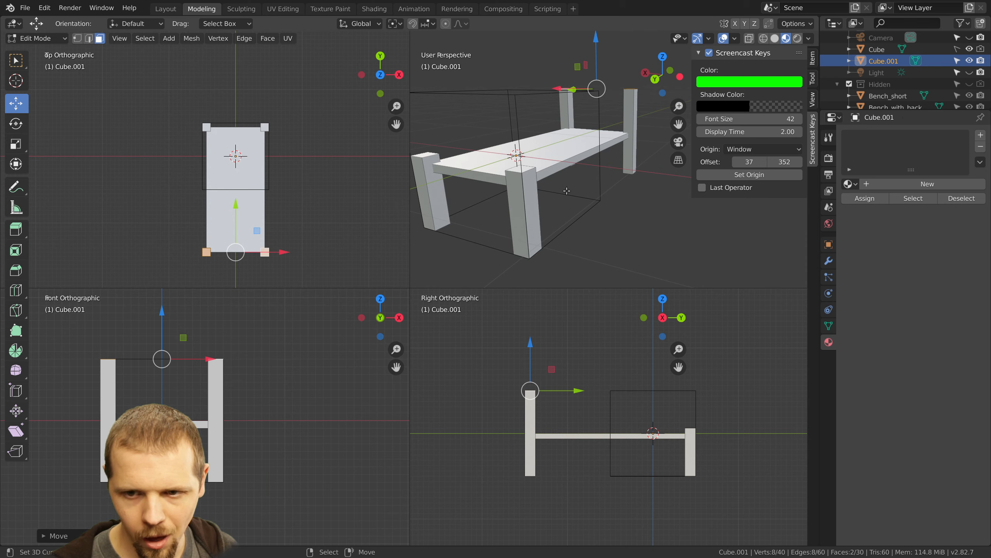
pyautogui.moveTo(566, 190); pyautogui.dragTo(614, 223, button='middle')
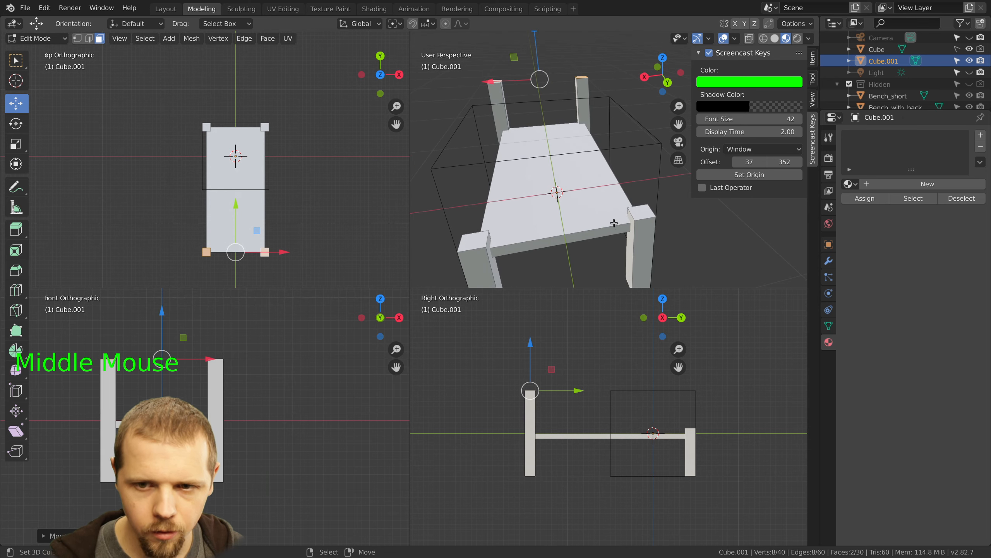
# Lower the top faces of the two tall negative-Y legs by 0.0625 and clear the selection
pyautogui.press('a')
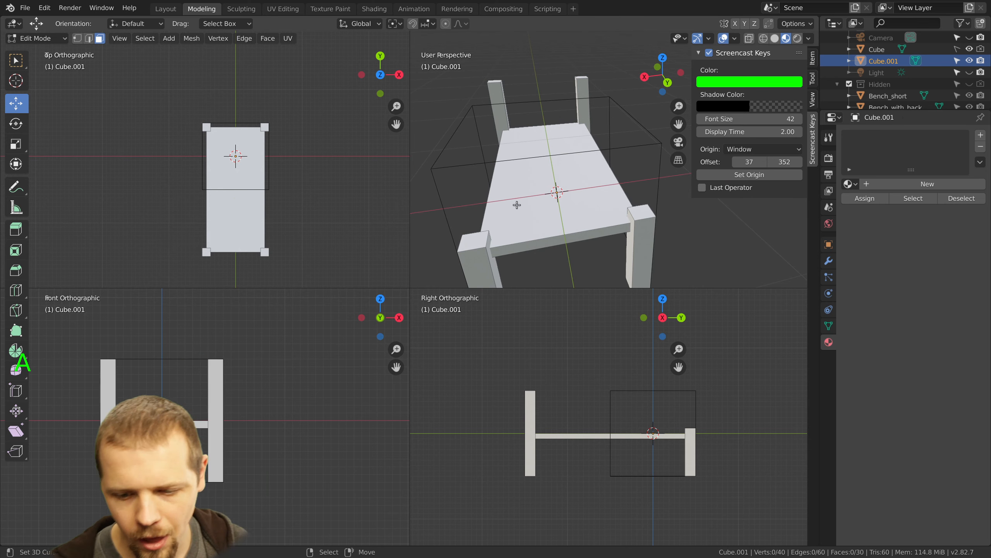
pyautogui.rightClick(580, 78)
pyautogui.rightClick(494, 82)
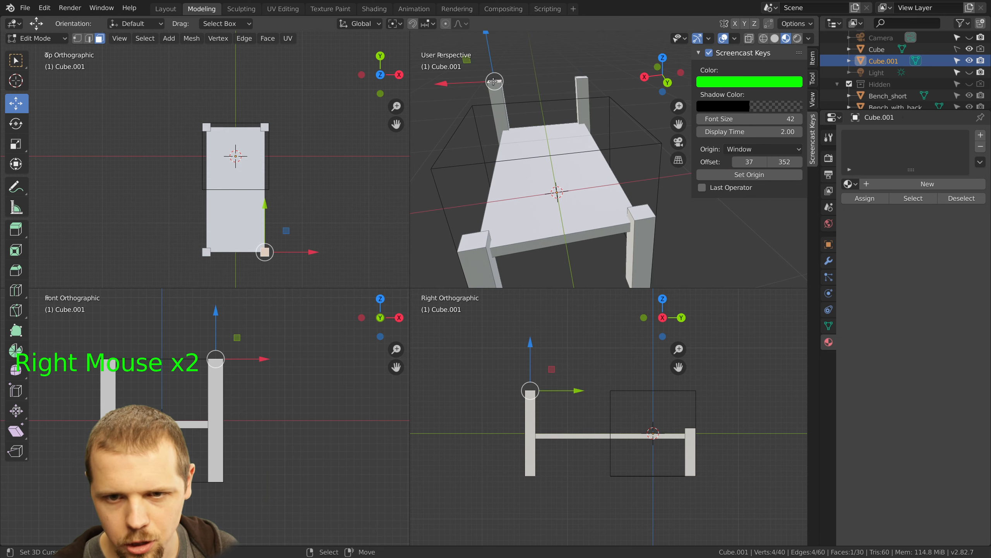
pyautogui.press('shift')
pyautogui.keyDown('shift'); pyautogui.rightClick(580, 77); pyautogui.keyUp('shift')
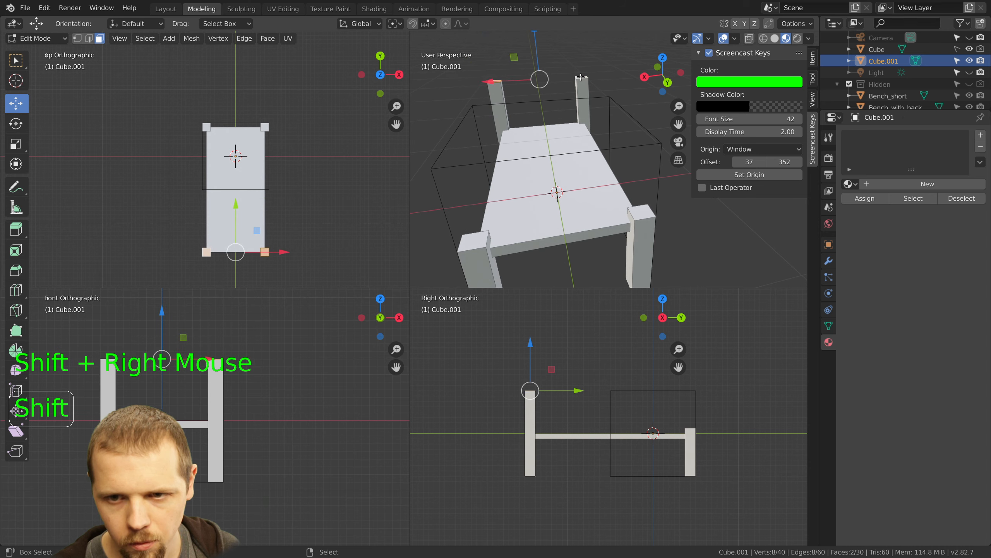
pyautogui.keyDown('ctrl'); pyautogui.click(161, 320); pyautogui.keyUp('ctrl')
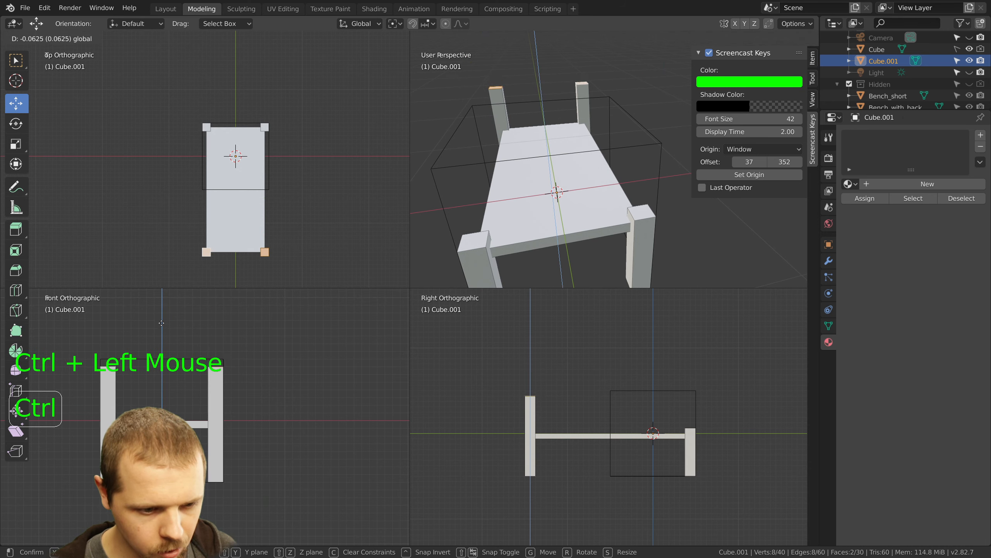
pyautogui.press('a')
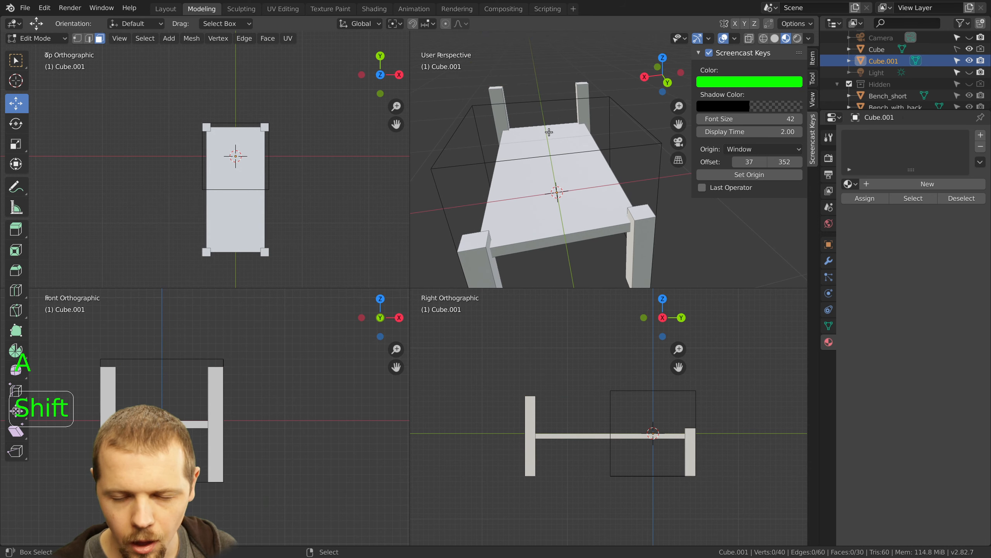
# Duplicate the whole slab up to the tops of the tall legs and align the copy with the original along X
pyautogui.keyDown('shift'); pyautogui.moveTo(498, 93); pyautogui.dragTo(533, 137, button='middle'); pyautogui.keyUp('shift')
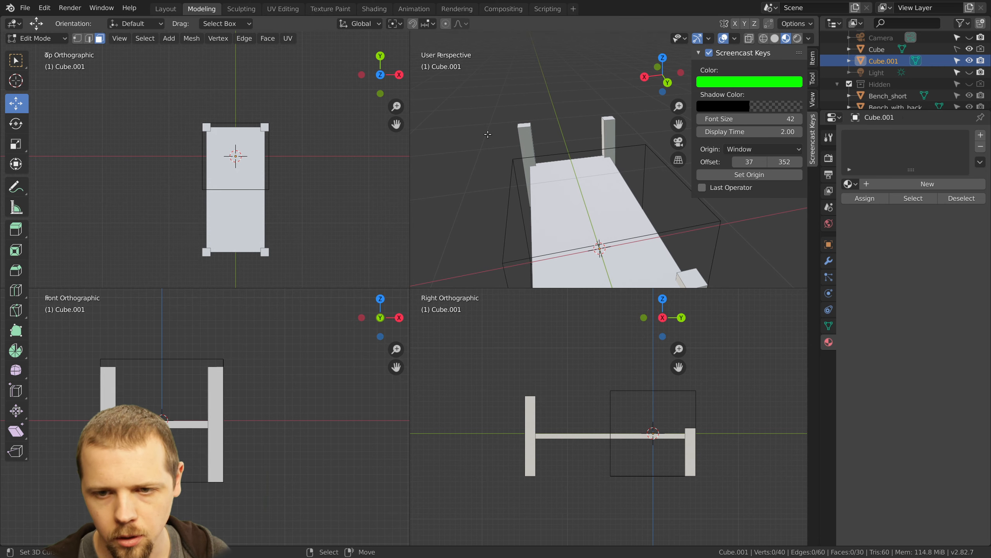
pyautogui.moveTo(488, 134); pyautogui.dragTo(464, 221, button='middle')
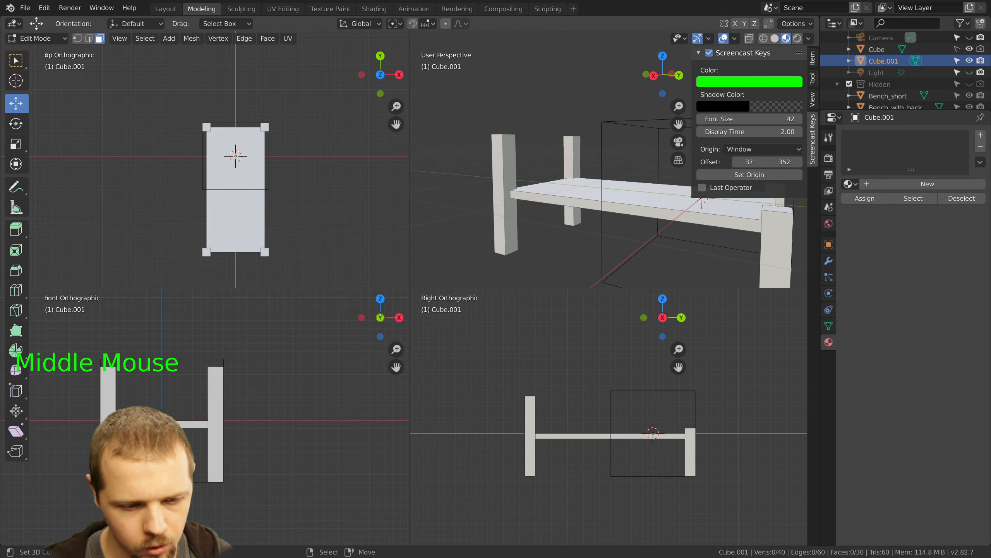
pyautogui.rightClick(553, 191)
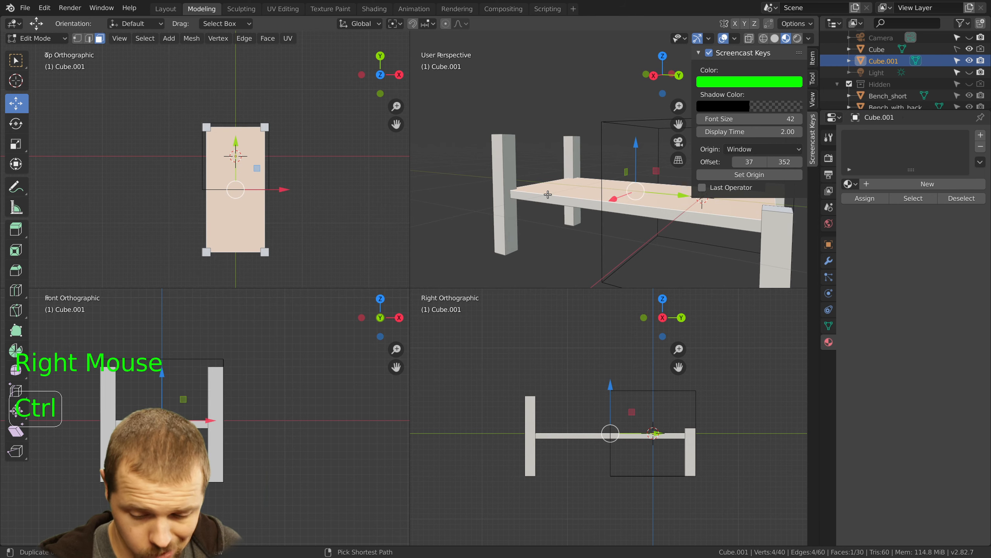
pyautogui.press('ctrl+KP_Add')
pyautogui.press('ctrl+KP_Add')
pyautogui.press('ctrl+KP_Add')
pyautogui.press('ctrl+KP_Add')
pyautogui.press('ctrl+KP_Add')
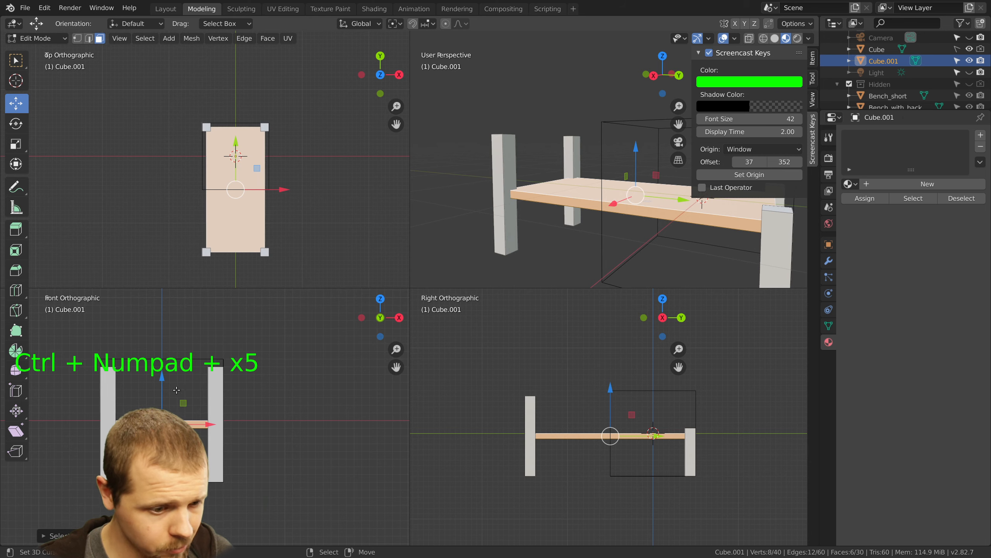
pyautogui.hotkey('shift', 'd')
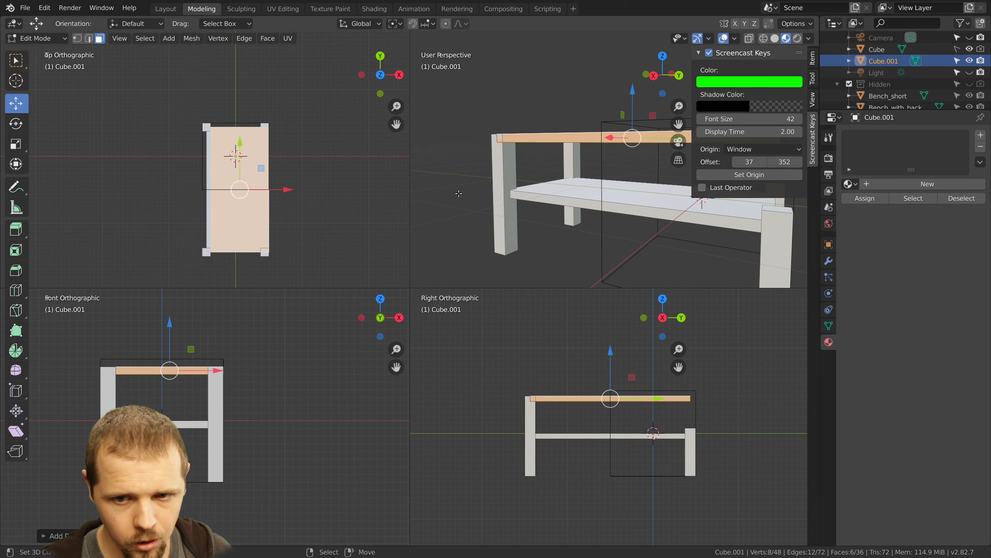
pyautogui.keyDown('ctrl'); pyautogui.moveTo(258, 195); pyautogui.dragTo(254, 195); pyautogui.keyUp('ctrl')
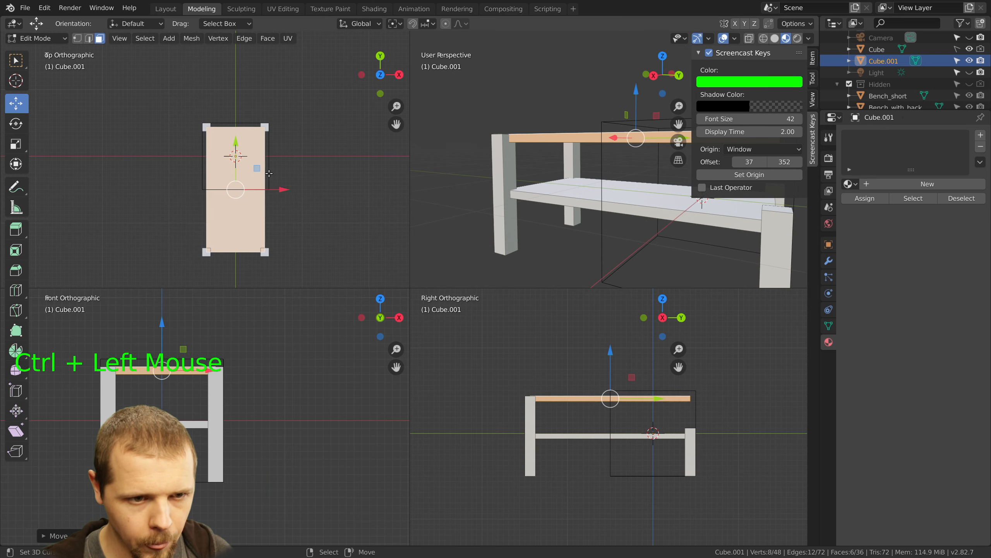
# Shorten the slab copy to a crossbar by moving its positive-Y end face back to the tall legs
pyautogui.scroll(4, 268, 173)
pyautogui.scroll(1, 576, 127)
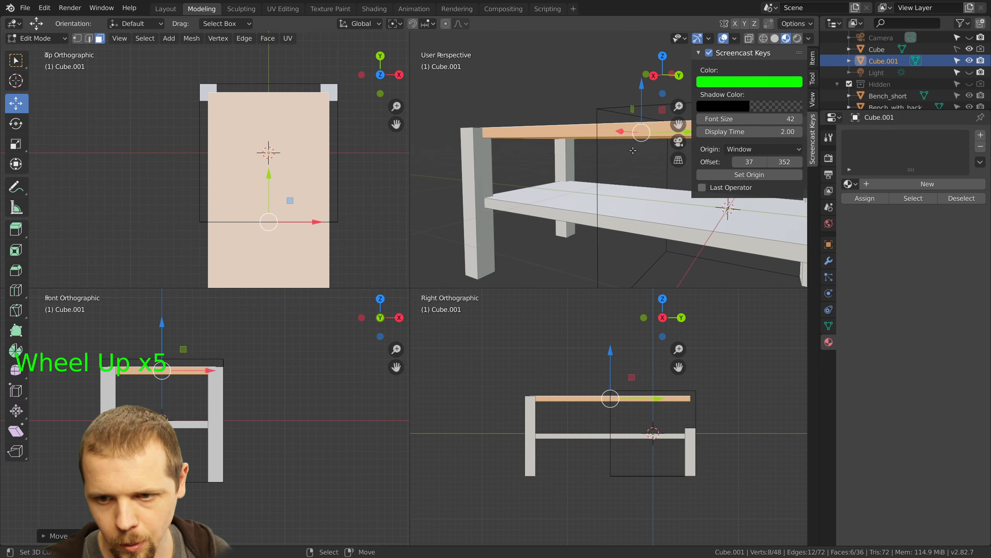
pyautogui.keyDown('shift'); pyautogui.moveTo(577, 127); pyautogui.dragTo(652, 173, button='middle'); pyautogui.keyUp('shift')
pyautogui.rightClick(652, 173)
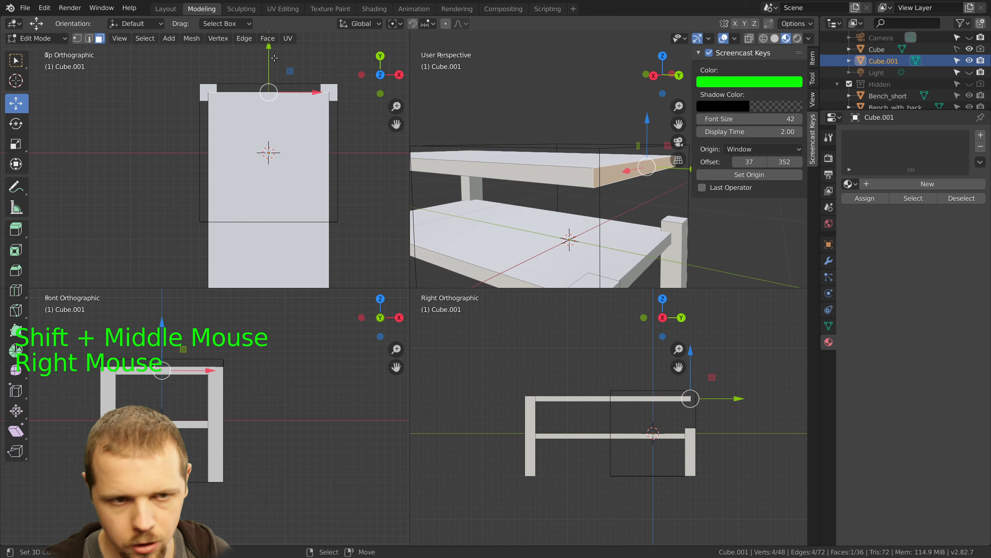
pyautogui.scroll(-3, 269, 175)
pyautogui.keyDown('ctrl'); pyautogui.moveTo(242, 84); pyautogui.dragTo(234, 228); pyautogui.keyUp('ctrl')
pyautogui.scroll(2, 507, 164)
# Select the whole crossbar, switch to wireframe shading and move it along negative Y to centre it in the legs' thickness
pyautogui.keyDown('shift'); pyautogui.moveTo(507, 164); pyautogui.dragTo(601, 201, button='middle'); pyautogui.keyUp('shift')
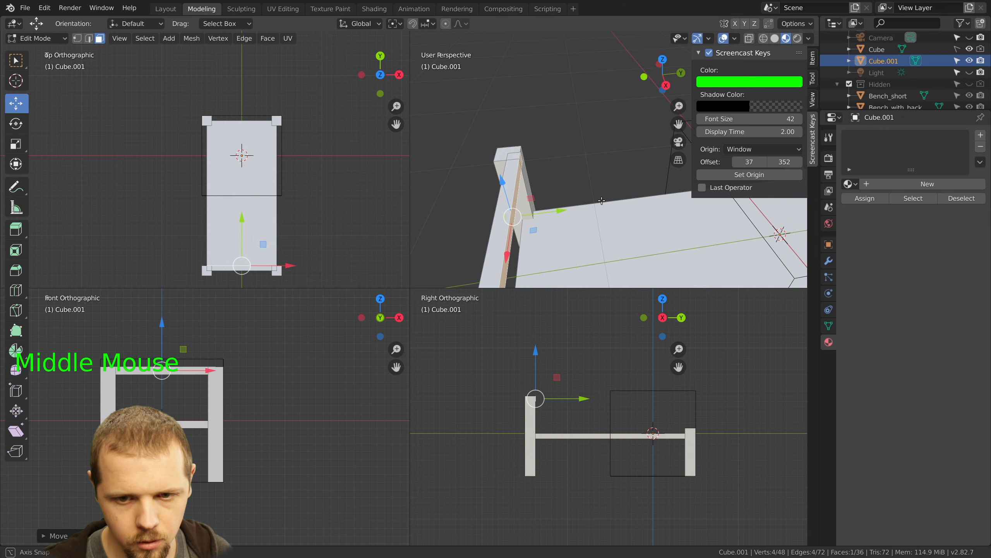
pyautogui.keyDown('shift'); pyautogui.rightClick(506, 222); pyautogui.keyUp('shift')
pyautogui.press('ctrl+KP_Add')
pyautogui.press('ctrl+KP_Add')
pyautogui.press('ctrl+KP_Add')
pyautogui.press('ctrl+KP_Add')
pyautogui.press('ctrl+KP_Add')
pyautogui.press('ctrl+KP_Add')
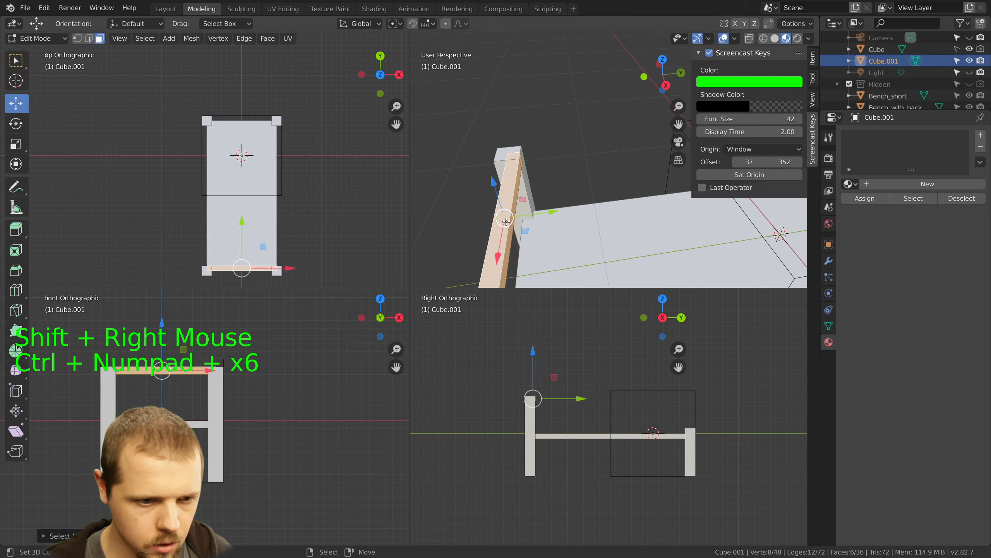
pyautogui.keyDown('shift'); pyautogui.moveTo(250, 264); pyautogui.dragTo(249, 145, button='middle'); pyautogui.keyUp('shift')
pyautogui.scroll(6, 250, 164)
pyautogui.scroll(5, 249, 145)
pyautogui.press('z')
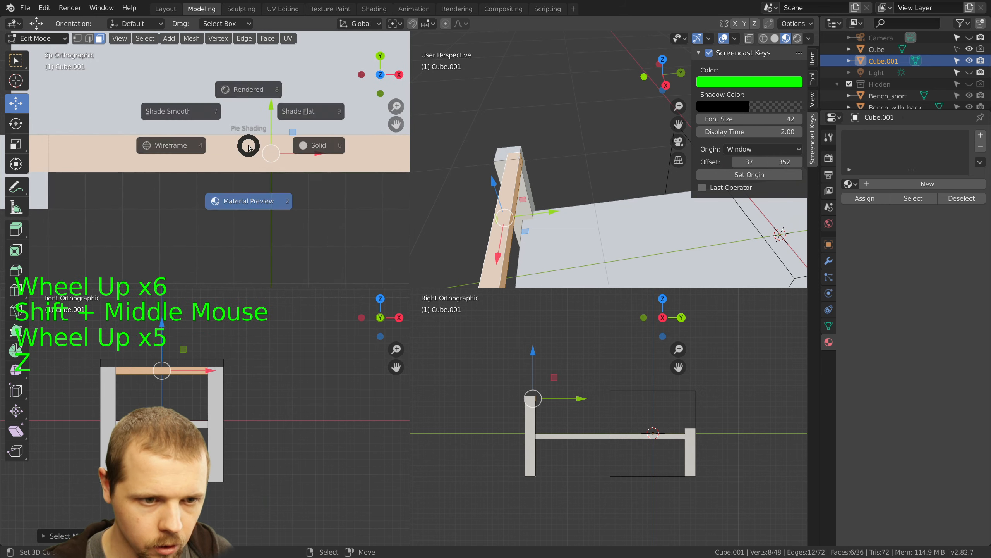
pyautogui.scroll(1, 149, 141)
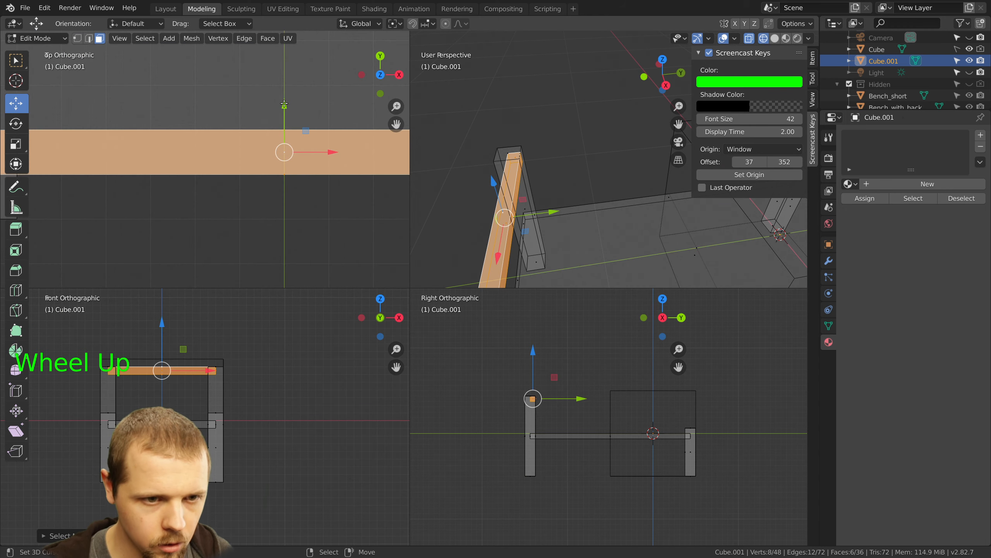
pyautogui.keyDown('ctrl'); pyautogui.moveTo(285, 119); pyautogui.dragTo(285, 125); pyautogui.keyUp('ctrl')
# Move both end faces of the crossbar inward along X to the inner sides of the tall legs
pyautogui.moveTo(540, 194); pyautogui.dragTo(454, 174, button='middle')
pyautogui.scroll(4, 225, 416)
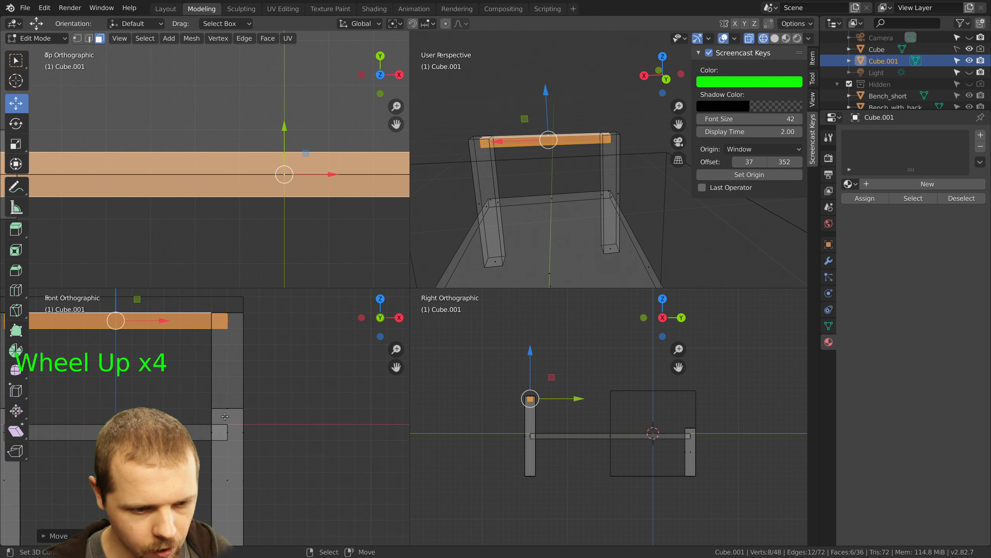
pyautogui.rightClick(232, 323)
pyautogui.keyDown('ctrl'); pyautogui.moveTo(277, 321); pyautogui.dragTo(266, 321); pyautogui.keyUp('ctrl')
pyautogui.rightClick(610, 139)
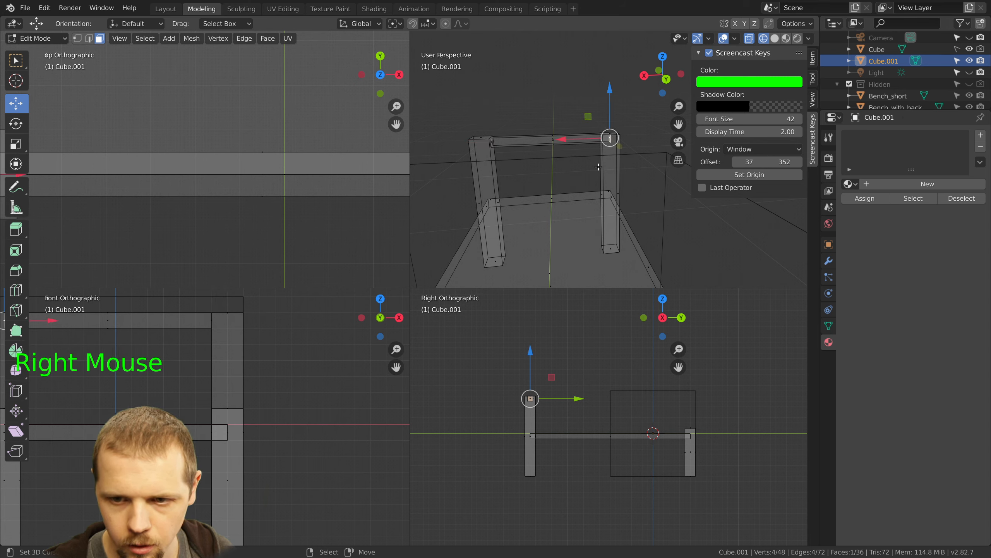
pyautogui.keyDown('shift'); pyautogui.moveTo(147, 368); pyautogui.dragTo(340, 395, button='middle'); pyautogui.keyUp('shift')
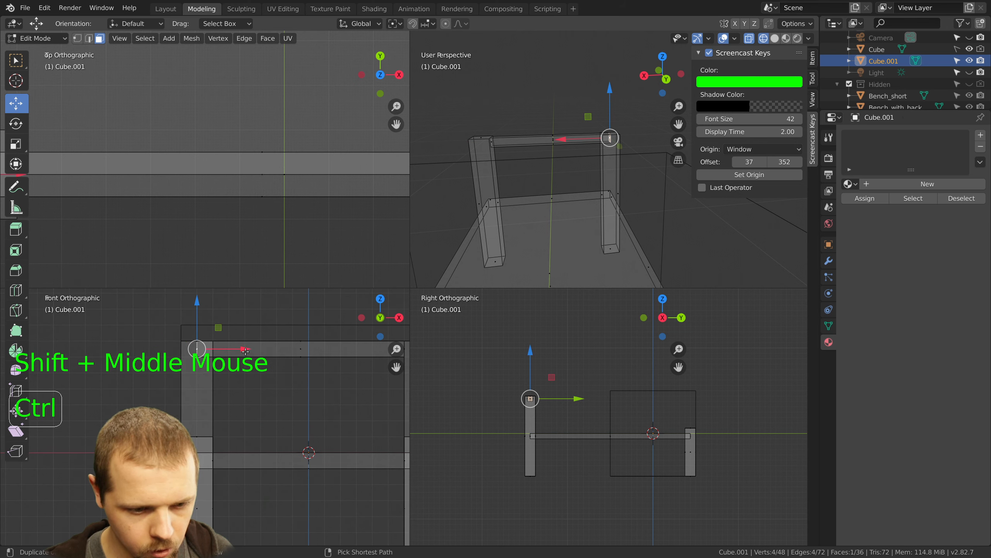
pyautogui.keyDown('ctrl'); pyautogui.moveTo(252, 354); pyautogui.dragTo(256, 351); pyautogui.keyUp('ctrl')
# Extend the crossbar into a headboard: bottom face down to the short legs' top level, top face up to the reference block's top
pyautogui.rightClick(305, 358)
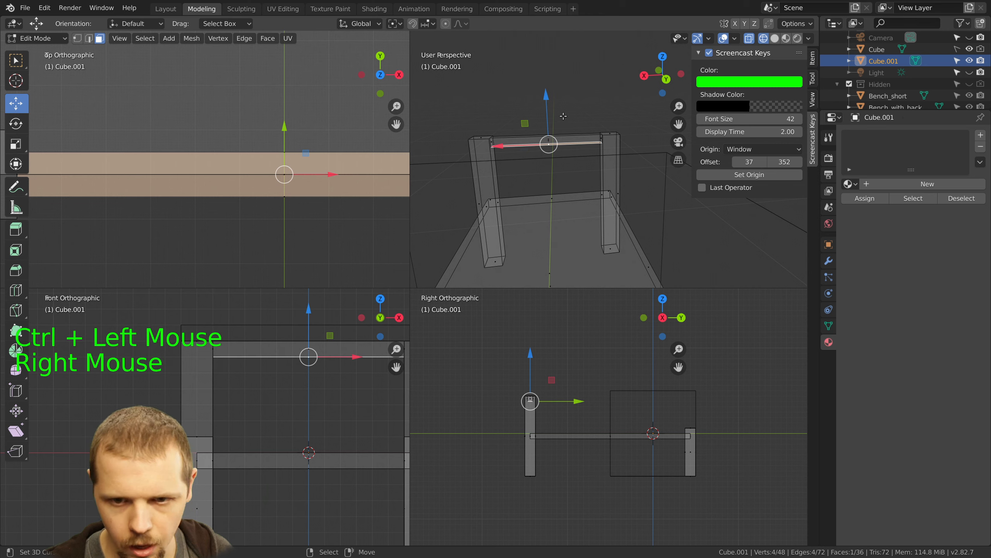
pyautogui.keyDown('ctrl'); pyautogui.moveTo(547, 106); pyautogui.dragTo(546, 109); pyautogui.keyUp('ctrl')
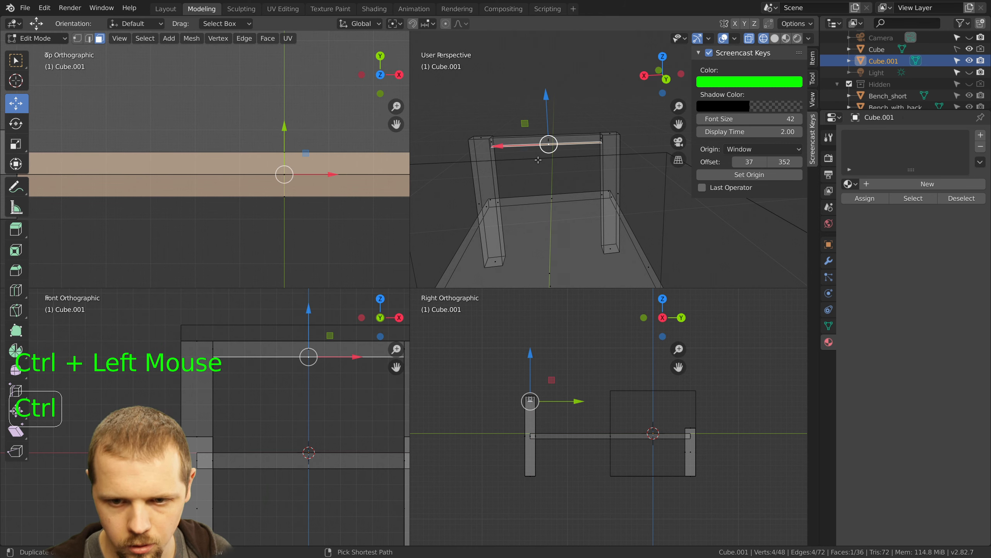
pyautogui.keyDown('ctrl'); pyautogui.moveTo(308, 315); pyautogui.dragTo(306, 393); pyautogui.keyUp('ctrl')
pyautogui.rightClick(312, 341)
pyautogui.keyDown('ctrl'); pyautogui.moveTo(309, 306); pyautogui.dragTo(309, 304); pyautogui.keyUp('ctrl')
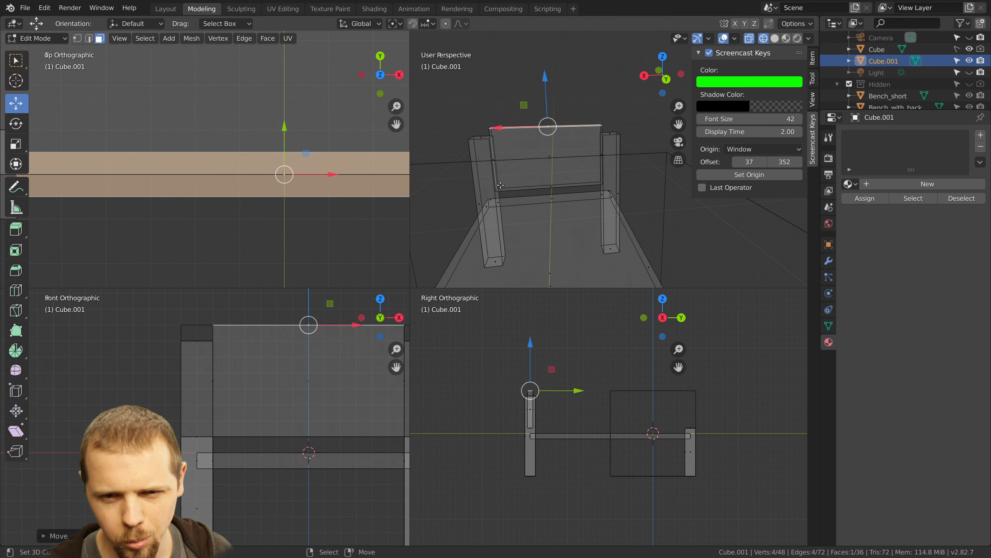
# Leave Edit Mode, switch to Material Preview shading and examine how the headboard meets the tall legs from several angles
pyautogui.hotkey('alt', 'a')
pyautogui.press('Tab')
pyautogui.press('z')
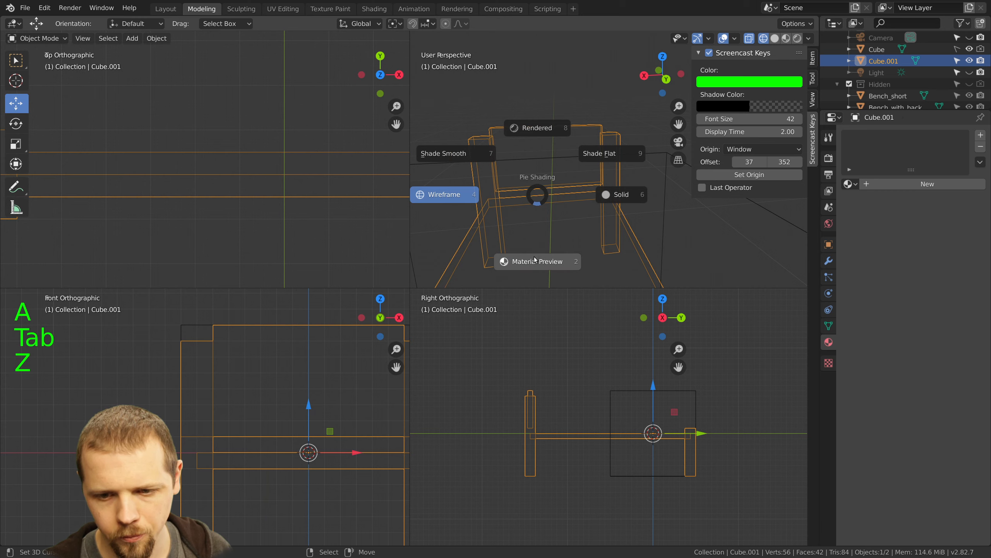
pyautogui.moveTo(566, 200); pyautogui.dragTo(597, 186, button='middle')
pyautogui.hotkey('alt', 'a')
pyautogui.scroll(-1, 581, 194)
pyautogui.scroll(3, 597, 185)
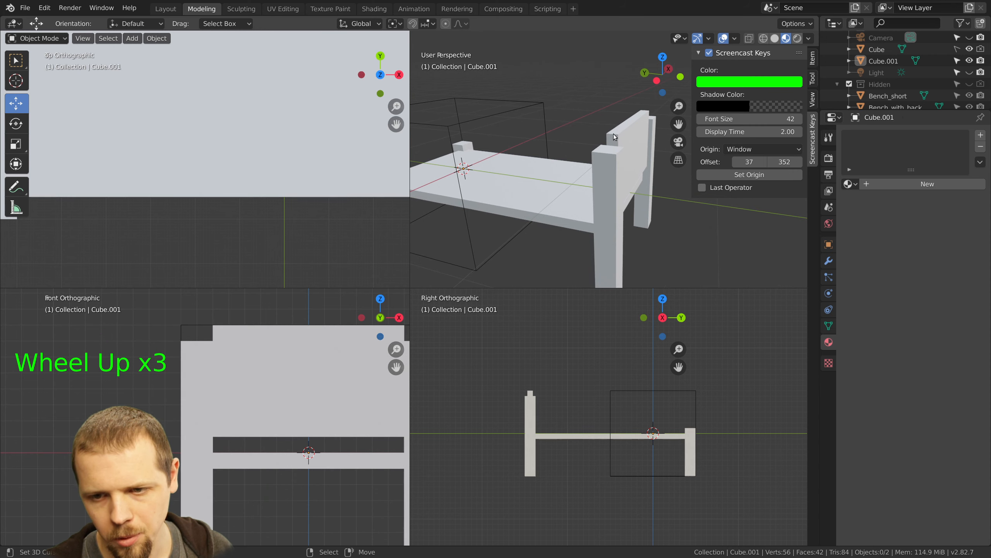
pyautogui.moveTo(647, 125); pyautogui.dragTo(562, 234, button='middle')
pyautogui.moveTo(620, 188); pyautogui.dragTo(556, 205, button='middle')
pyautogui.scroll(-1, 628, 247)
pyautogui.scroll(-2, 628, 248)
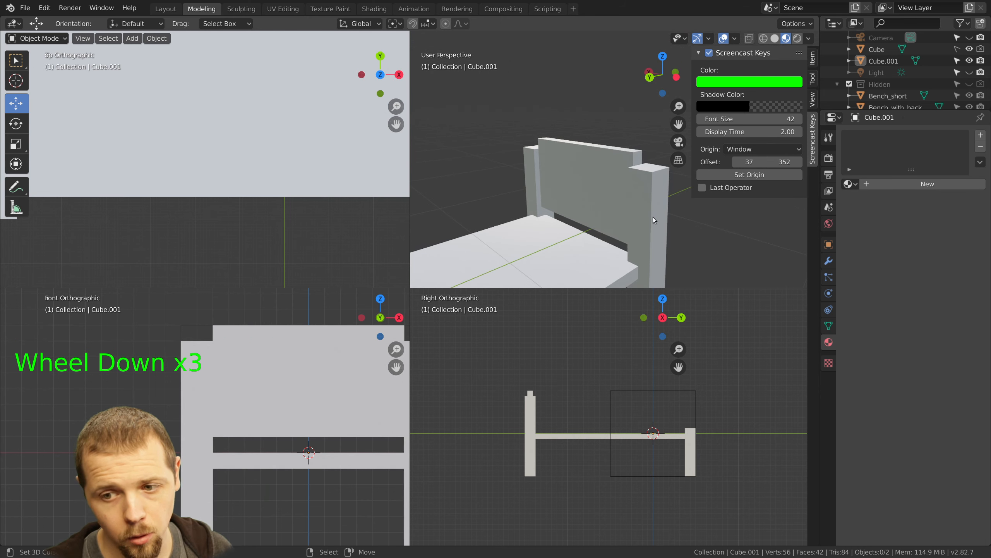
# Reopen the model in Edit Mode and delete the headboard's two end faces against the tall legs
pyautogui.rightClick(571, 173)
pyautogui.rightClick(572, 174)
pyautogui.press('Tab')
pyautogui.rightClick(601, 173)
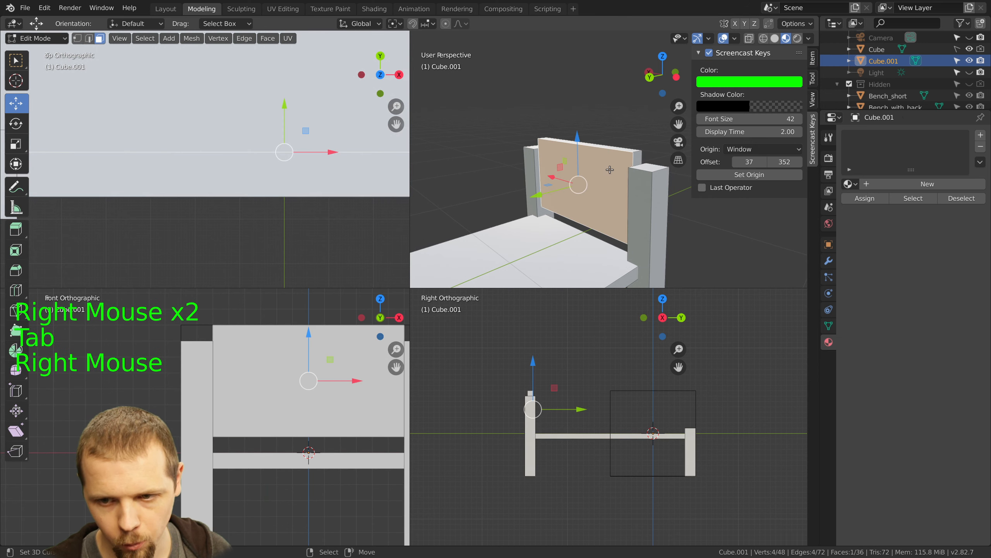
pyautogui.moveTo(637, 159); pyautogui.dragTo(560, 186, button='middle')
pyautogui.keyDown('shift'); pyautogui.rightClick(636, 187); pyautogui.keyUp('shift')
pyautogui.press('x')
pyautogui.click(637, 189)
# Select the top faces of both tall legs and raise them to the reference block's top
pyautogui.rightClick(577, 189)
pyautogui.scroll(-2, 577, 189)
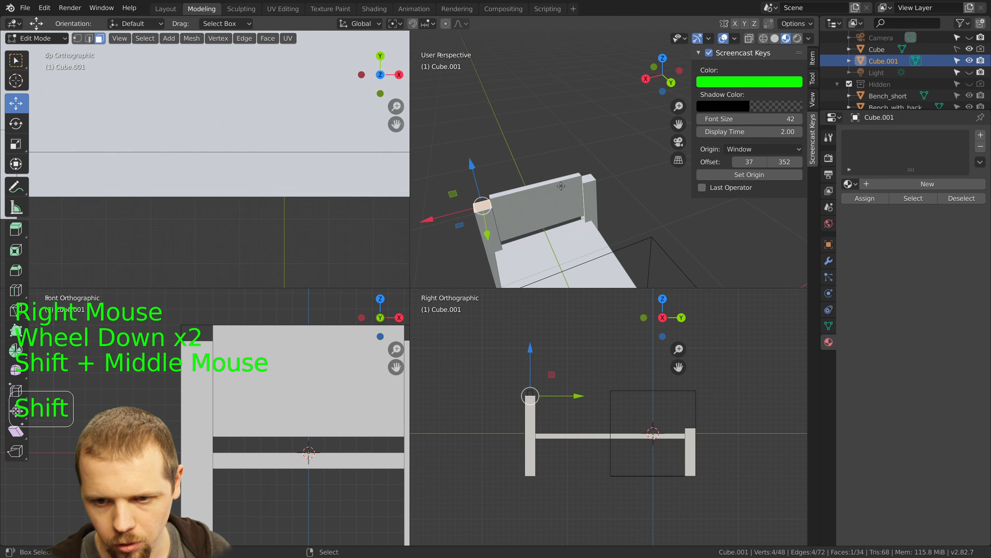
pyautogui.keyDown('shift'); pyautogui.rightClick(588, 177); pyautogui.keyUp('shift')
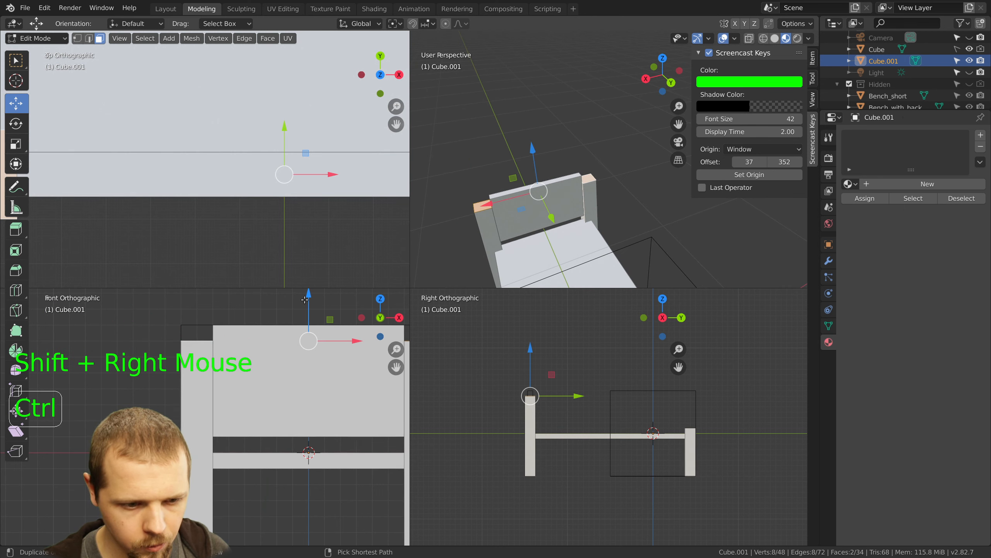
pyautogui.keyDown('ctrl'); pyautogui.moveTo(305, 299); pyautogui.dragTo(305, 283); pyautogui.keyUp('ctrl')
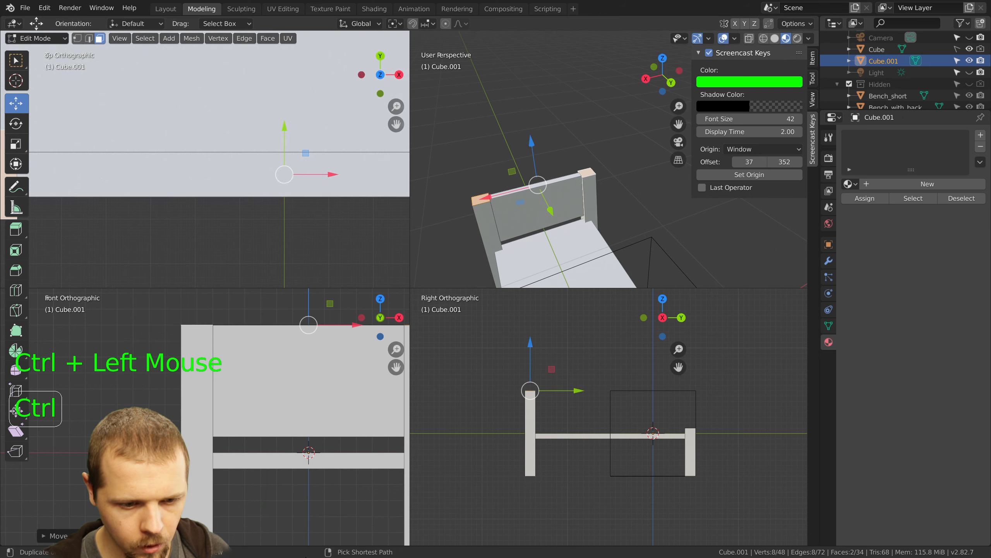
pyautogui.rightClick(330, 367)
pyautogui.press('ctrl+KP_Add')
pyautogui.press('ctrl+KP_Add')
pyautogui.press('ctrl+KP_Add')
pyautogui.press('ctrl+KP_Add')
pyautogui.press('ctrl+KP_Add')
pyautogui.press('ctrl+KP_Add')
pyautogui.press('ctrl+KP_Add')
pyautogui.press('ctrl+KP_Add')
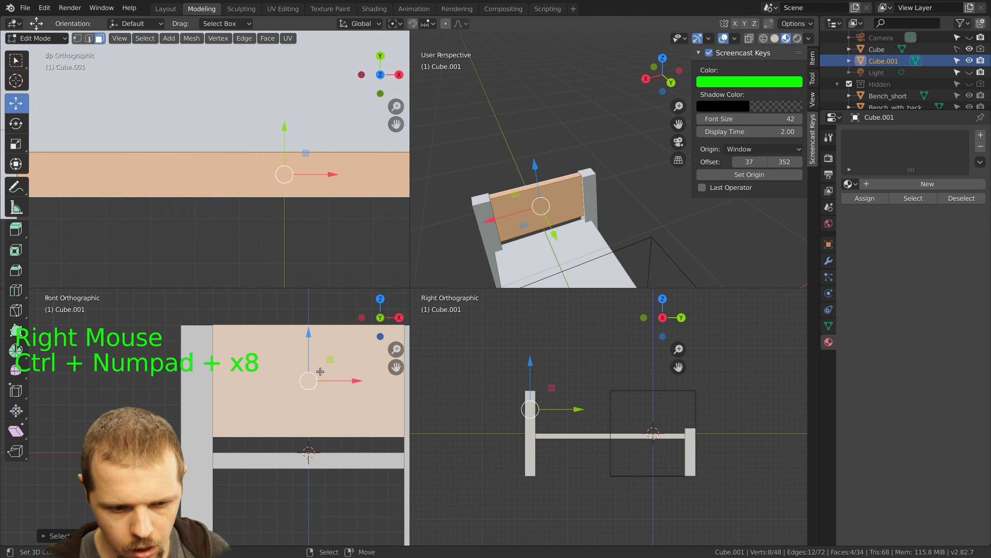
pyautogui.keyDown('ctrl'); pyautogui.moveTo(311, 341); pyautogui.dragTo(316, 375); pyautogui.keyUp('ctrl')
pyautogui.moveTo(546, 213)
pyautogui.mouseDown(button='middle')
pyautogui.moveTo(515, 211)
pyautogui.moveTo(552, 211)
pyautogui.mouseUp(button='middle')
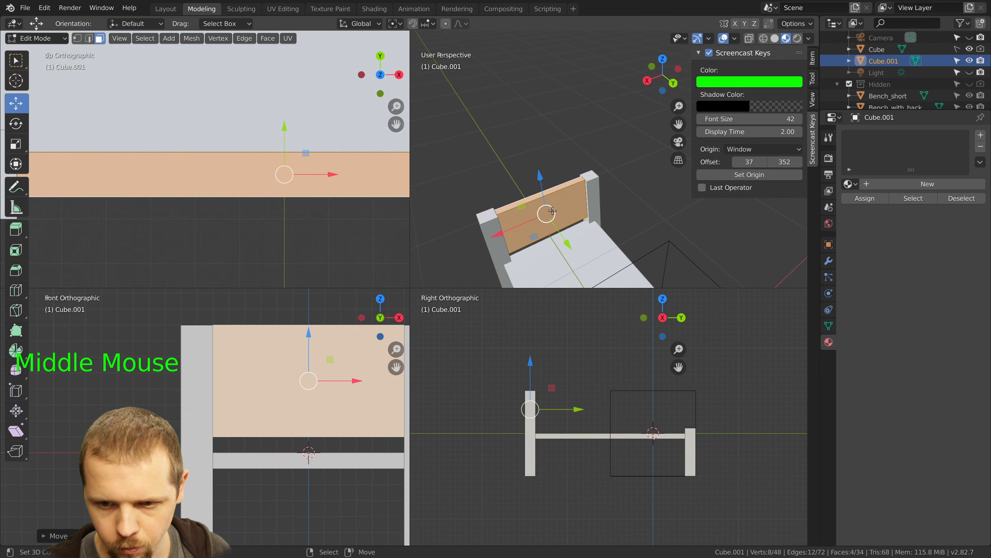
# Lower the headboard's top face by one grid step below the tops of the tall legs, then clear the selection
pyautogui.rightClick(539, 190)
pyautogui.keyDown('ctrl'); pyautogui.moveTo(306, 299); pyautogui.dragTo(308, 315); pyautogui.keyUp('ctrl')
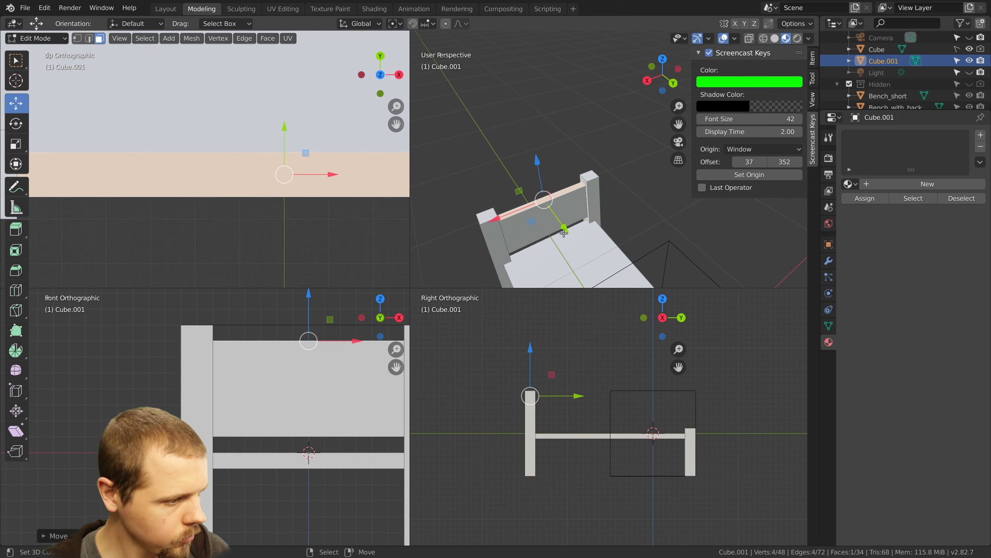
pyautogui.press('a')
pyautogui.moveTo(576, 195); pyautogui.dragTo(632, 172, button='middle')
pyautogui.scroll(-2, 603, 199)
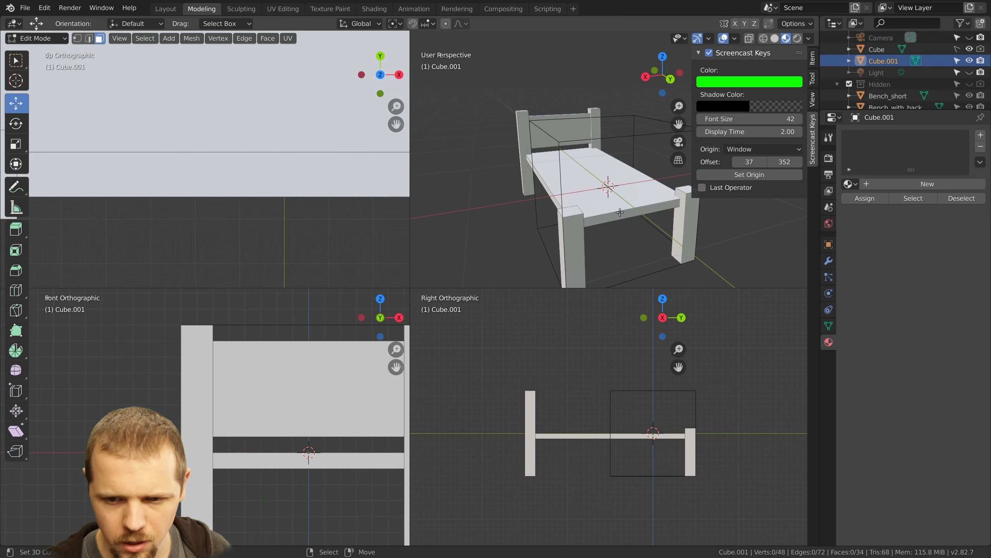
pyautogui.moveTo(638, 202); pyautogui.dragTo(606, 209, button='middle')
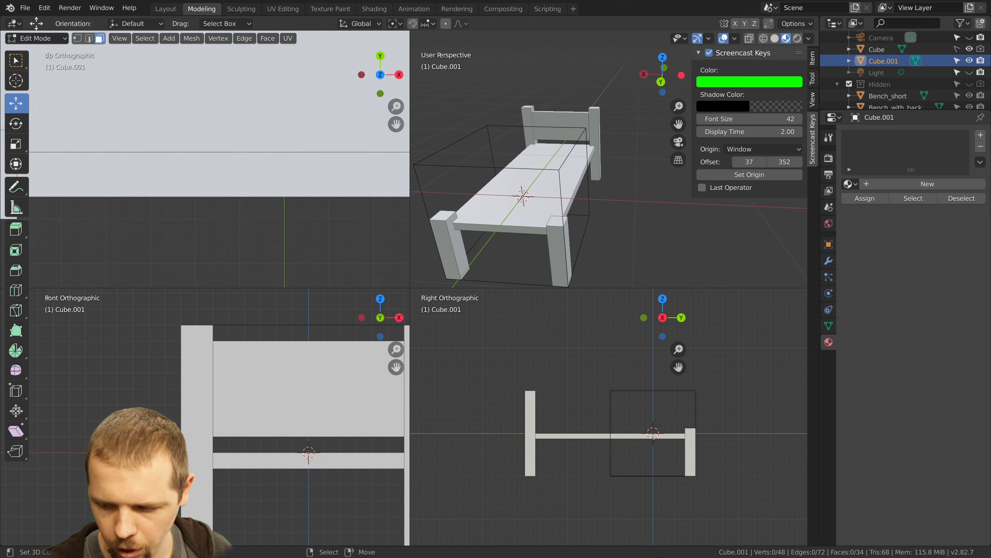
pyautogui.keyDown('shift'); pyautogui.moveTo(542, 203); pyautogui.dragTo(597, 161, button='middle'); pyautogui.keyUp('shift')
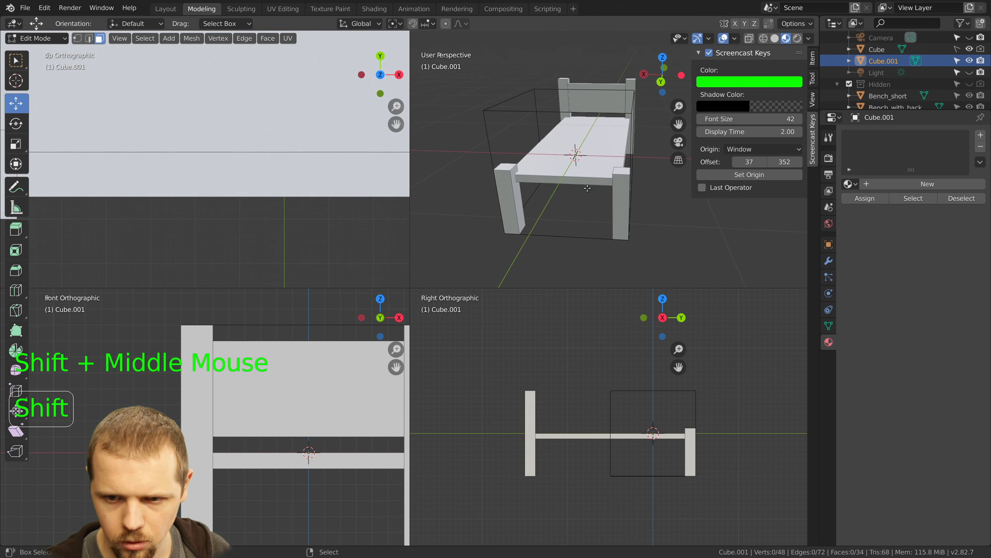
pyautogui.moveTo(612, 194); pyautogui.dragTo(598, 195, button='middle')
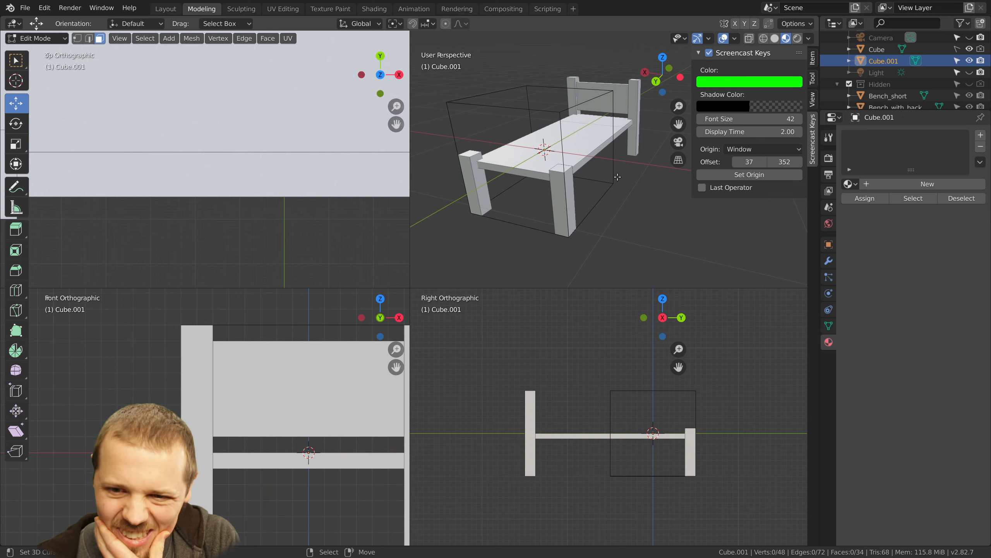
# Duplicate the whole slab and place the copy directly beneath it, 0.0625 lower along Z
pyautogui.moveTo(617, 177); pyautogui.dragTo(593, 174, button='middle')
pyautogui.rightClick(530, 146)
pyautogui.press('ctrl+KP_Add')
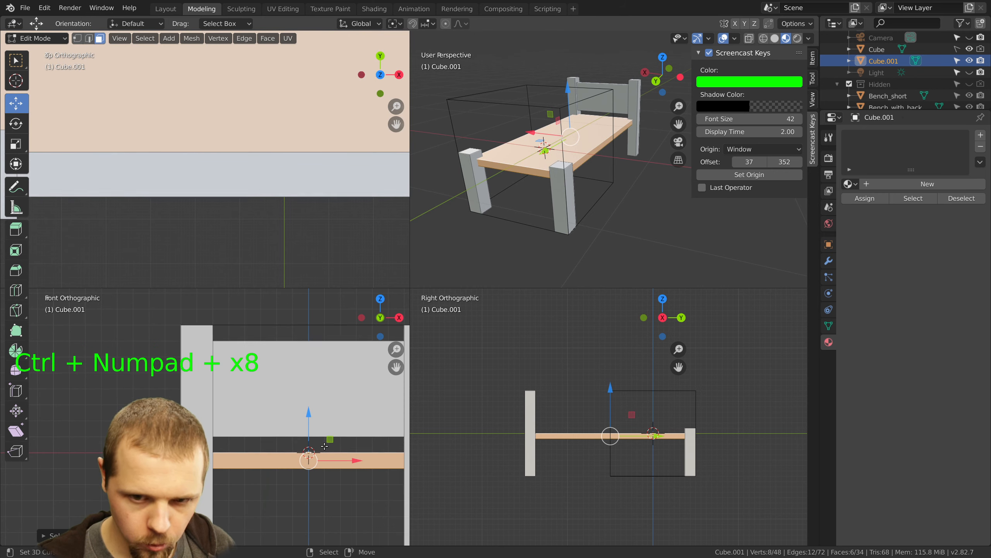
pyautogui.hotkey('shift', 'd')
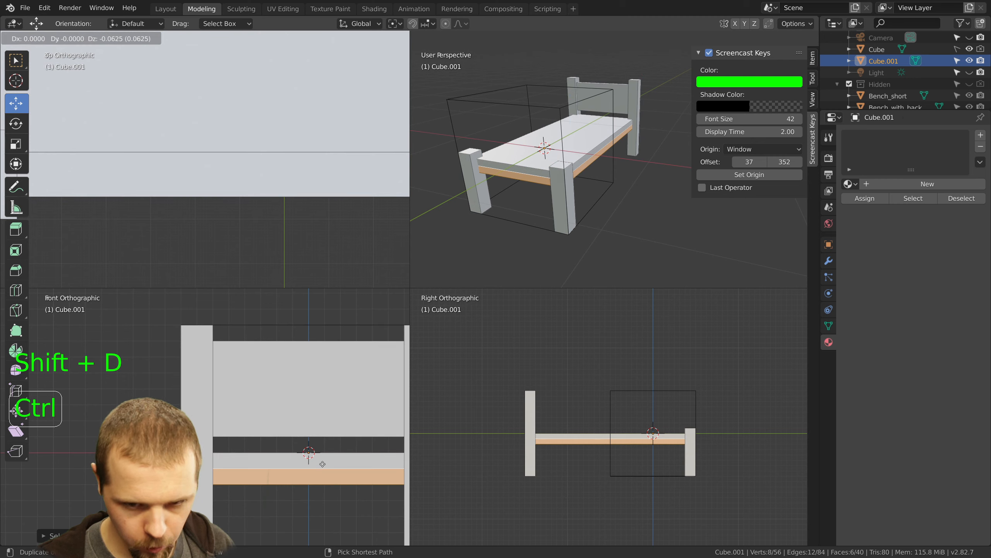
pyautogui.click(323, 464)
# Deepen the duplicated slab by moving its bottom face down about three grid steps
pyautogui.moveTo(601, 167); pyautogui.dragTo(550, 163, button='middle')
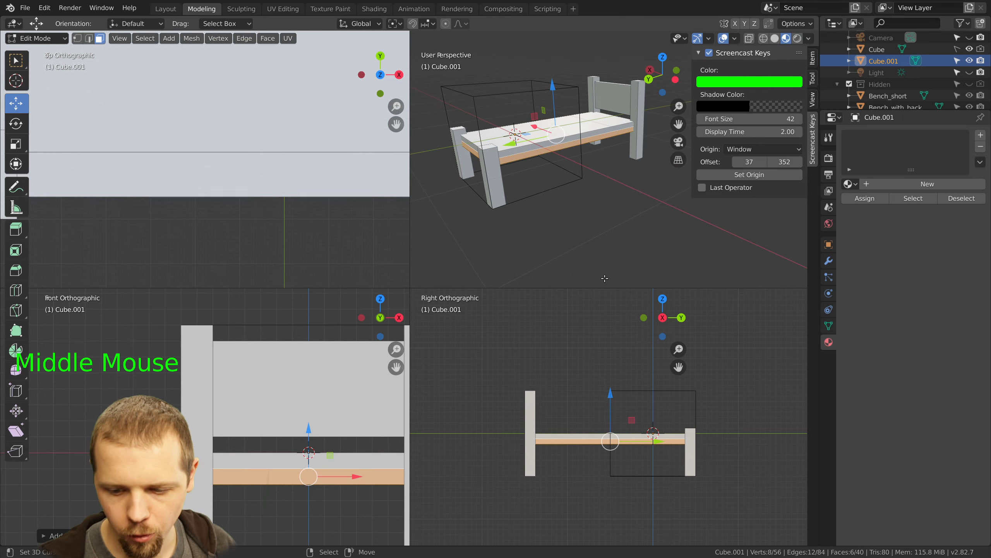
pyautogui.moveTo(615, 181); pyautogui.dragTo(590, 120, button='middle')
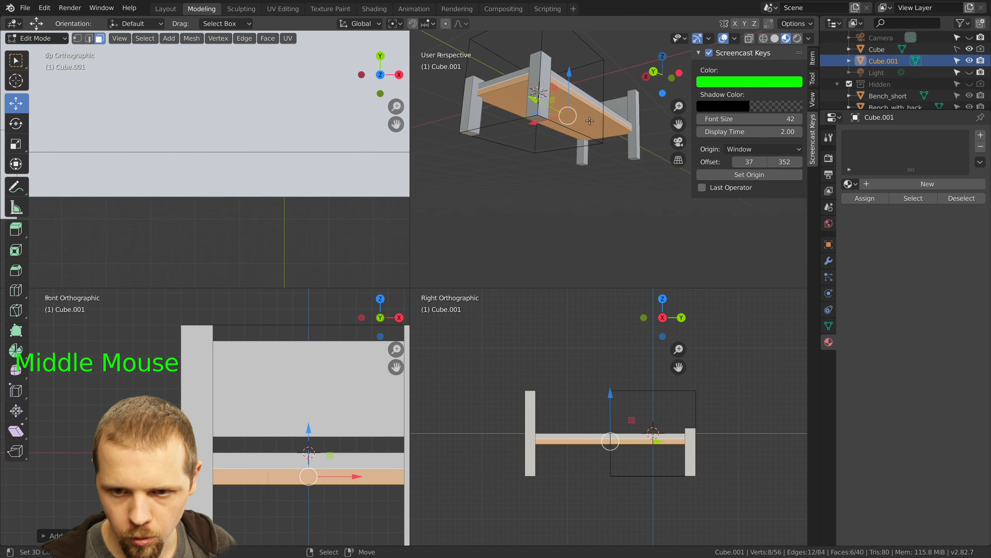
pyautogui.rightClick(589, 121)
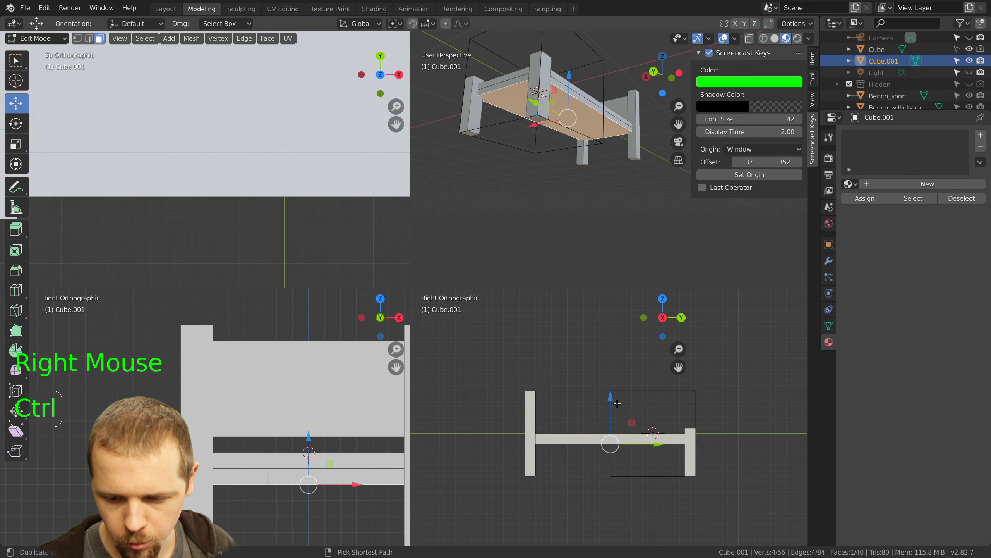
pyautogui.keyDown('ctrl'); pyautogui.moveTo(612, 403); pyautogui.dragTo(613, 420); pyautogui.keyUp('ctrl')
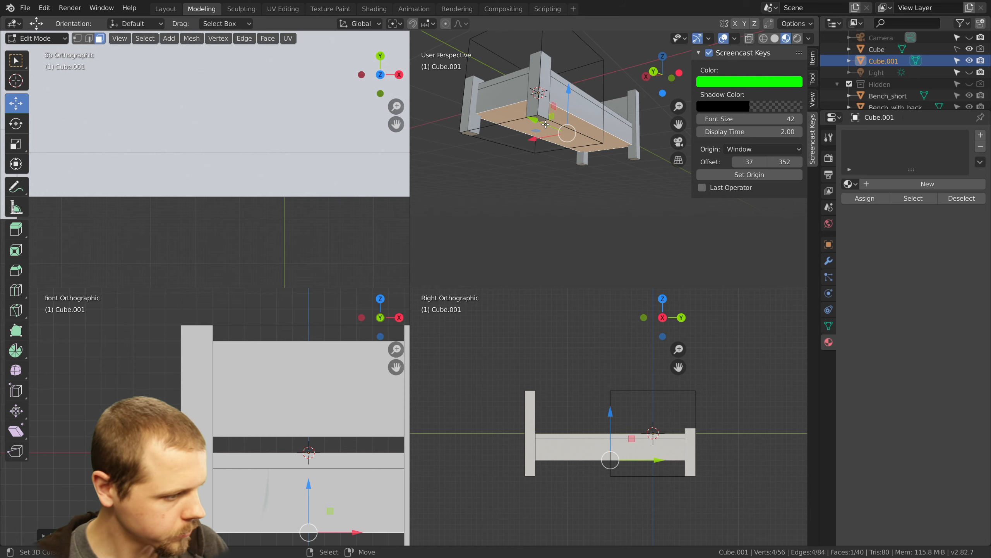
# Delete the lower box's bottom face and the two overlapping faces between it and the slab above
pyautogui.moveTo(501, 124); pyautogui.dragTo(620, 106, button='middle')
pyautogui.press('x')
pyautogui.click(607, 135)
pyautogui.rightClick(620, 105)
pyautogui.press('x')
pyautogui.click(622, 107)
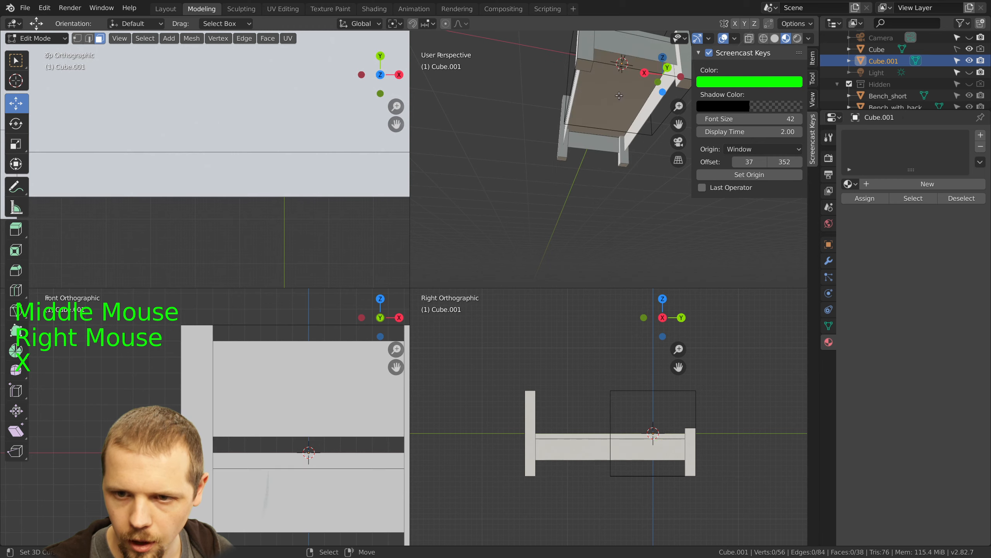
pyautogui.rightClick(621, 99)
pyautogui.press('x')
pyautogui.click(621, 98)
pyautogui.moveTo(622, 99); pyautogui.dragTo(577, 157, button='middle')
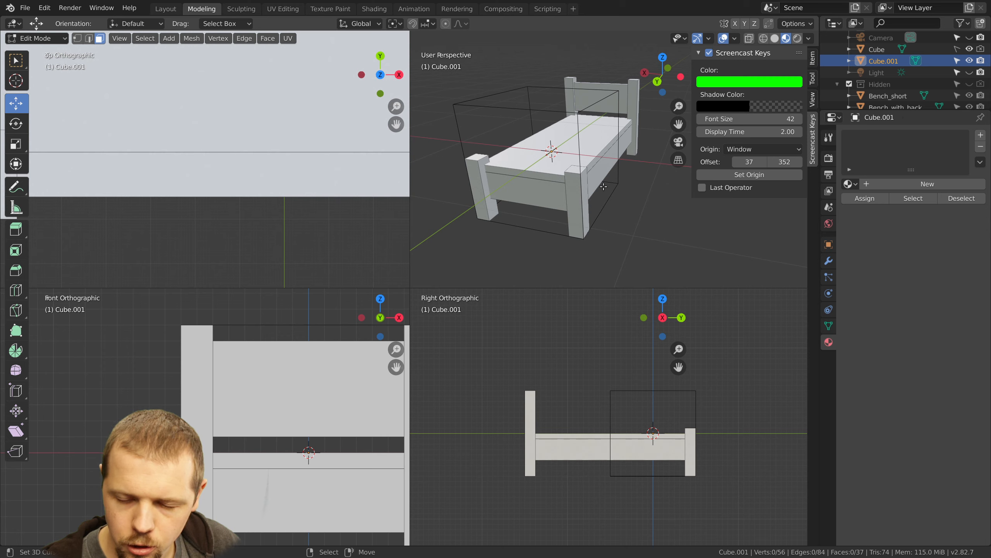
pyautogui.moveTo(603, 186)
pyautogui.mouseDown(button='middle')
pyautogui.moveTo(560, 173)
pyautogui.moveTo(564, 149)
pyautogui.moveTo(552, 170)
pyautogui.moveTo(622, 181)
pyautogui.mouseUp(button='middle')
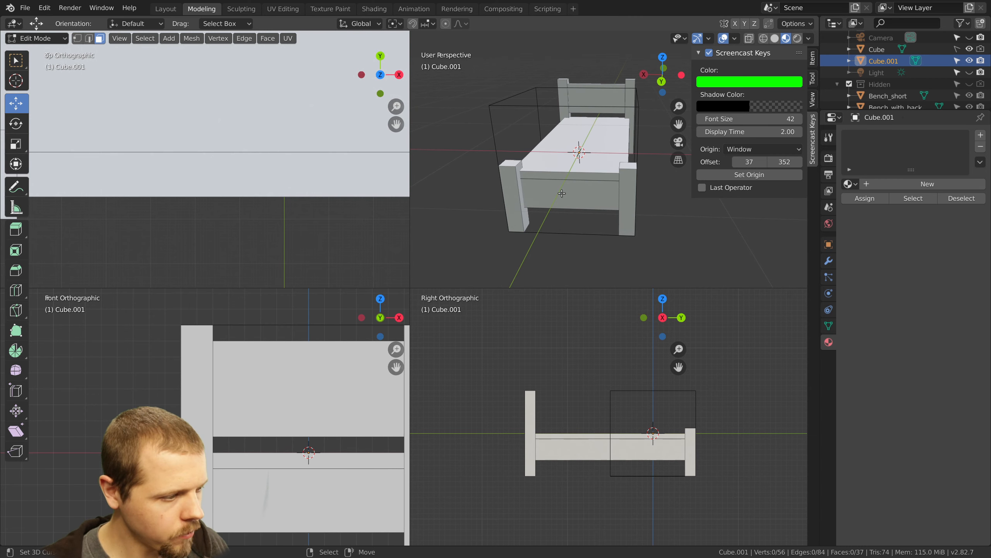
# Select the lower side and end faces of the bed frame beneath the mattress slab and delete them
pyautogui.moveTo(559, 193); pyautogui.dragTo(524, 185, button='middle')
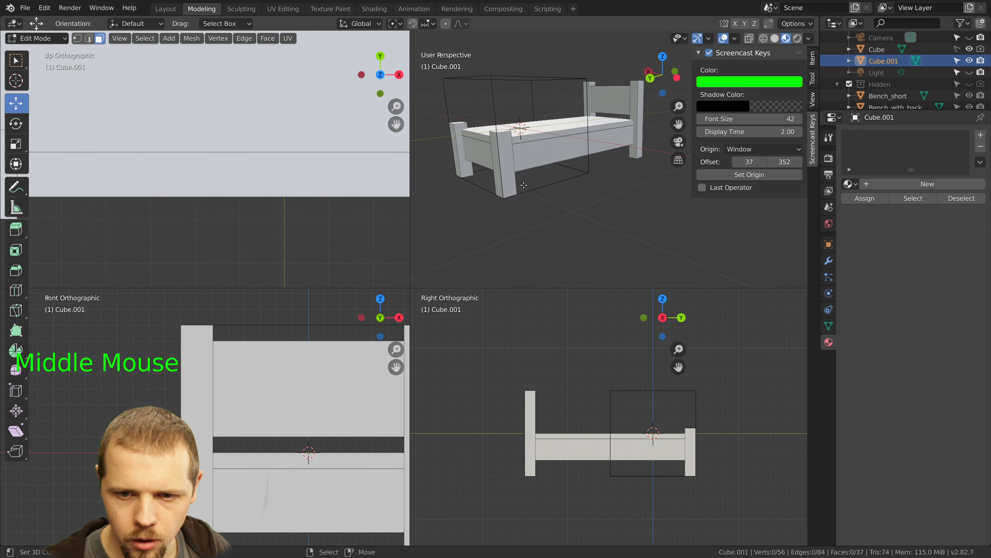
pyautogui.rightClick(566, 160)
pyautogui.rightClick(564, 158)
pyautogui.rightClick(563, 157)
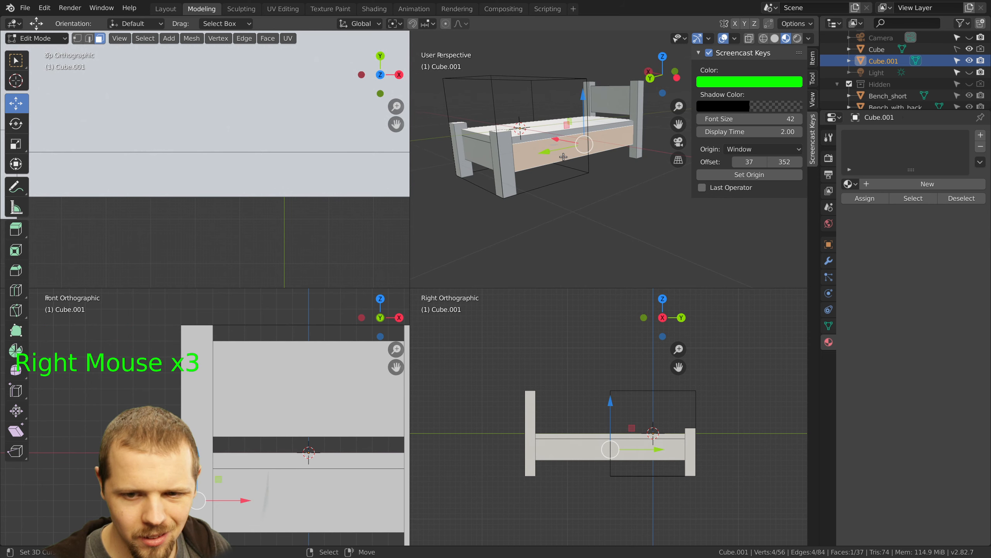
pyautogui.keyDown('shift'); pyautogui.rightClick(484, 155); pyautogui.keyUp('shift')
pyautogui.moveTo(486, 156); pyautogui.dragTo(580, 155, button='middle')
pyautogui.keyDown('shift'); pyautogui.rightClick(641, 159); pyautogui.keyUp('shift')
pyautogui.keyDown('shift'); pyautogui.rightClick(625, 152); pyautogui.keyUp('shift')
pyautogui.press('x')
pyautogui.click(624, 148)
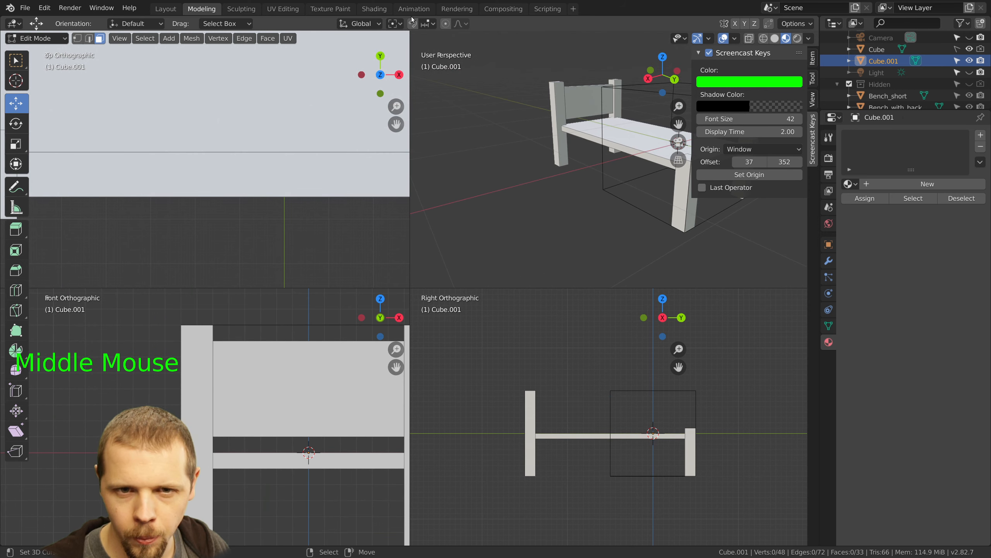
# In wireframe shading, box-select the mattress slab's bottom vertices and move them down to just above the bottoms of the legs
pyautogui.click(90, 42)
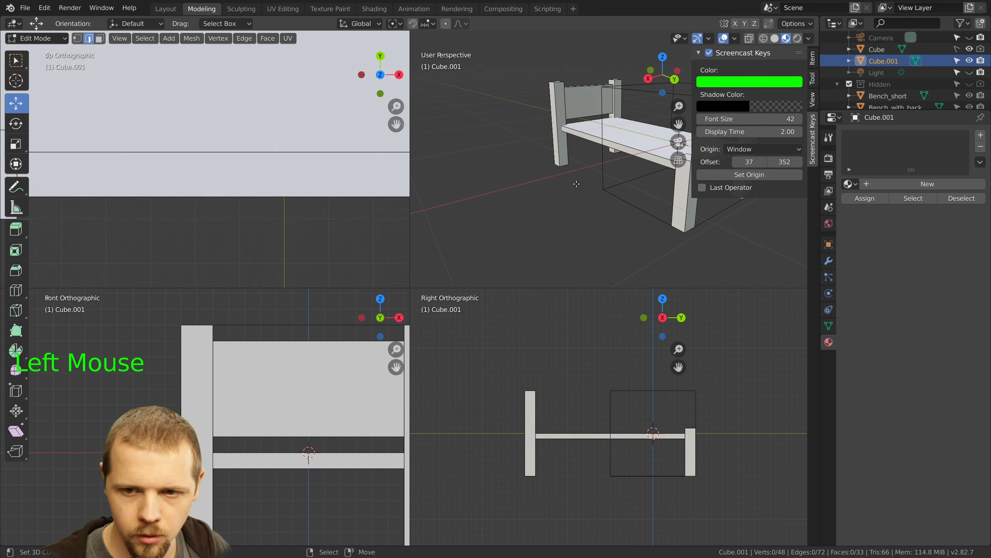
pyautogui.press('z')
pyautogui.click(573, 163)
pyautogui.keyDown('shift'); pyautogui.moveTo(573, 163); pyautogui.dragTo(539, 144, button='middle'); pyautogui.keyUp('shift')
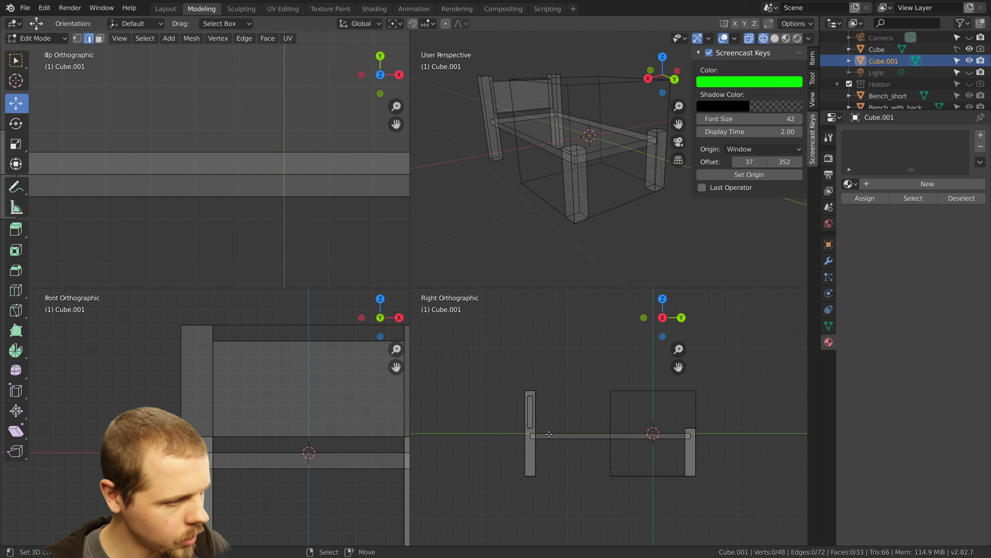
pyautogui.click(78, 38)
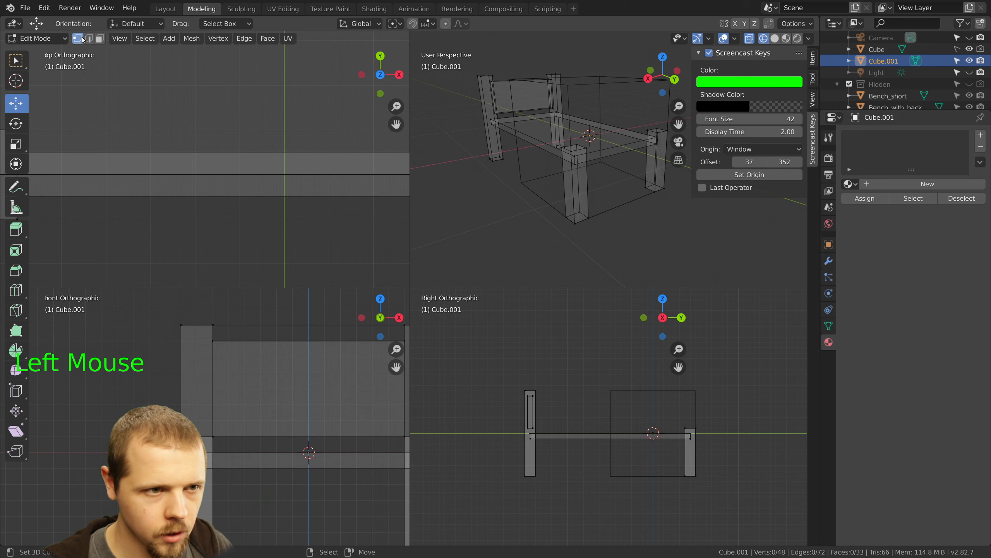
pyautogui.press('a')
pyautogui.press('a')
pyautogui.press('b')
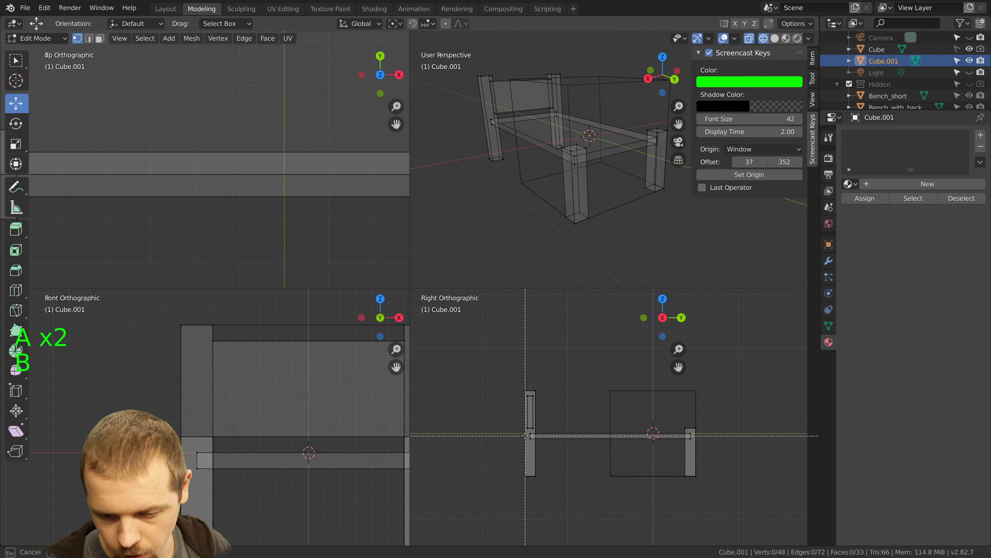
pyautogui.moveTo(526, 436); pyautogui.dragTo(711, 450)
pyautogui.scroll(3, 711, 450)
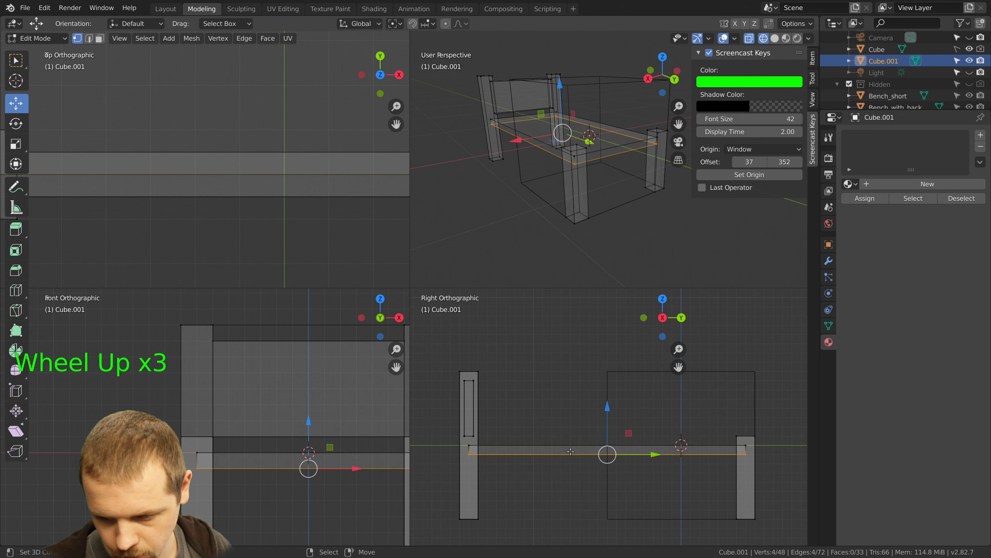
pyautogui.keyDown('ctrl'); pyautogui.moveTo(608, 427); pyautogui.dragTo(608, 477); pyautogui.keyUp('ctrl')
pyautogui.scroll(-1, 611, 197)
# Switch the perspective view back to solid shading, deselect the vertices and return to Object Mode
pyautogui.press('z')
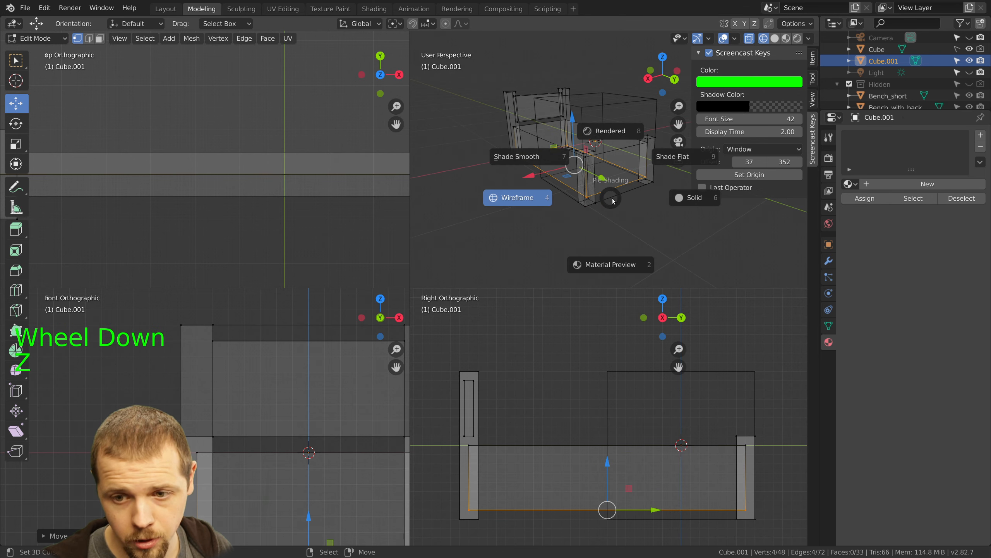
pyautogui.click(699, 199)
pyautogui.moveTo(699, 198)
pyautogui.mouseDown(button='middle')
pyautogui.moveTo(597, 157)
pyautogui.moveTo(578, 196)
pyautogui.moveTo(605, 185)
pyautogui.moveTo(644, 191)
pyautogui.moveTo(553, 200)
pyautogui.moveTo(575, 161)
pyautogui.mouseUp(button='middle')
pyautogui.press('a')
pyautogui.scroll(2, 596, 157)
pyautogui.press('Tab')
pyautogui.scroll(1, 576, 161)
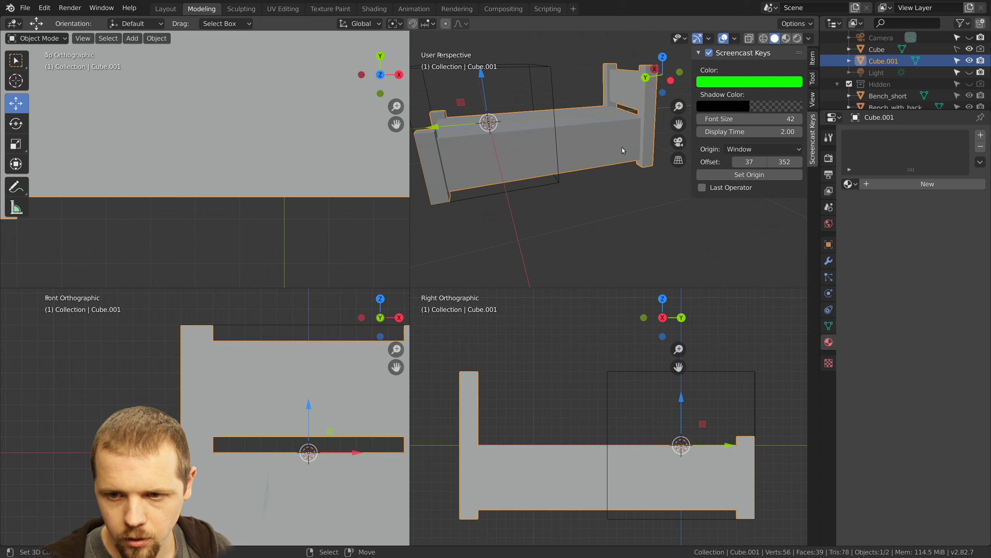
# Deselect the bed and examine its deepened body from the side and from above
pyautogui.moveTo(623, 150); pyautogui.dragTo(512, 179, button='middle')
pyautogui.scroll(-2, 585, 208)
pyautogui.scroll(-1, 585, 208)
pyautogui.press('a')
pyautogui.scroll(2, 562, 146)
pyautogui.keyDown('shift'); pyautogui.moveTo(562, 146); pyautogui.dragTo(593, 166, button='middle'); pyautogui.keyUp('shift')
pyautogui.scroll(1, 593, 166)
pyautogui.moveTo(457, 168); pyautogui.dragTo(491, 178, button='middle')
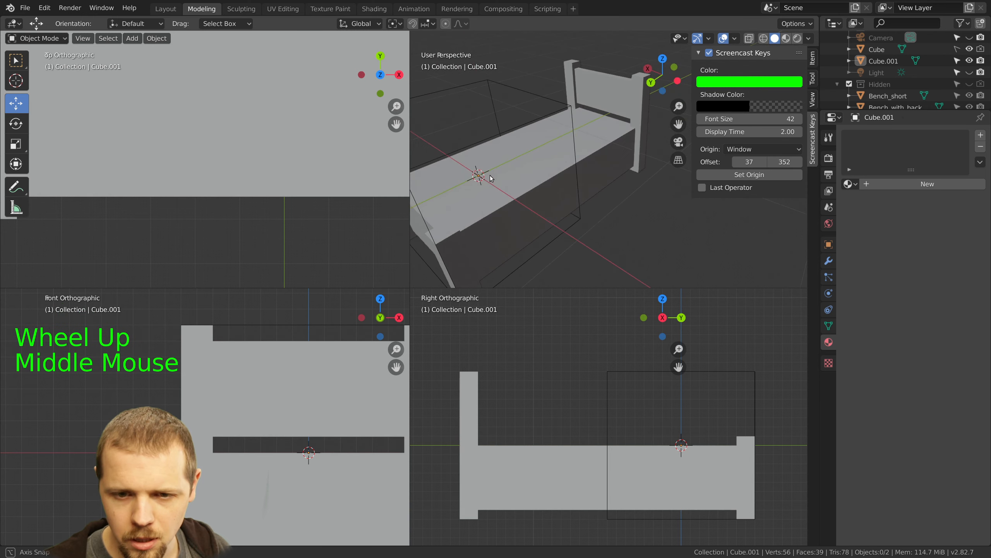
# Add a cube to the bed's mesh in Edit Mode and scale it by 0.5
pyautogui.rightClick(537, 165)
pyautogui.press('Tab')
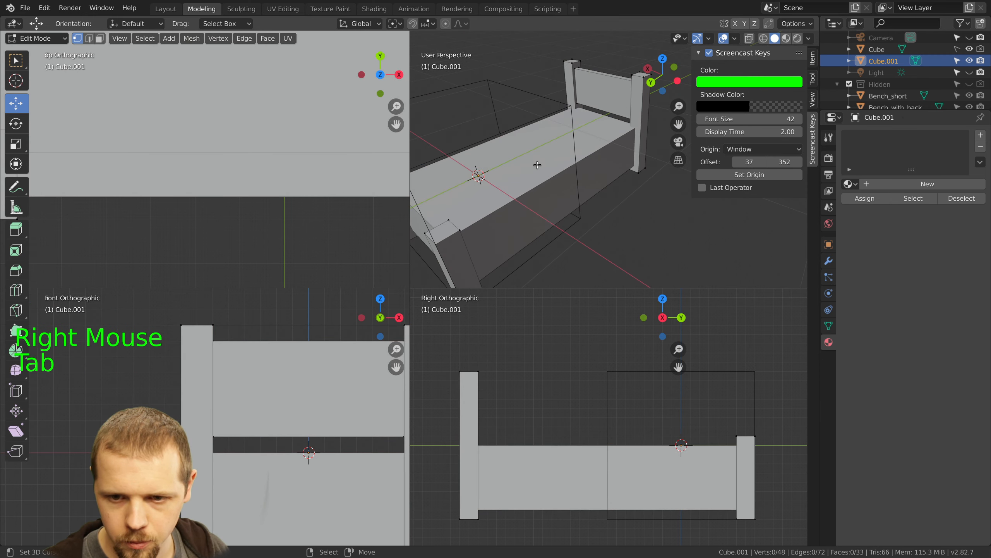
pyautogui.press('a')
pyautogui.press('a')
pyautogui.press('a')
pyautogui.hotkey('shift', 'a')
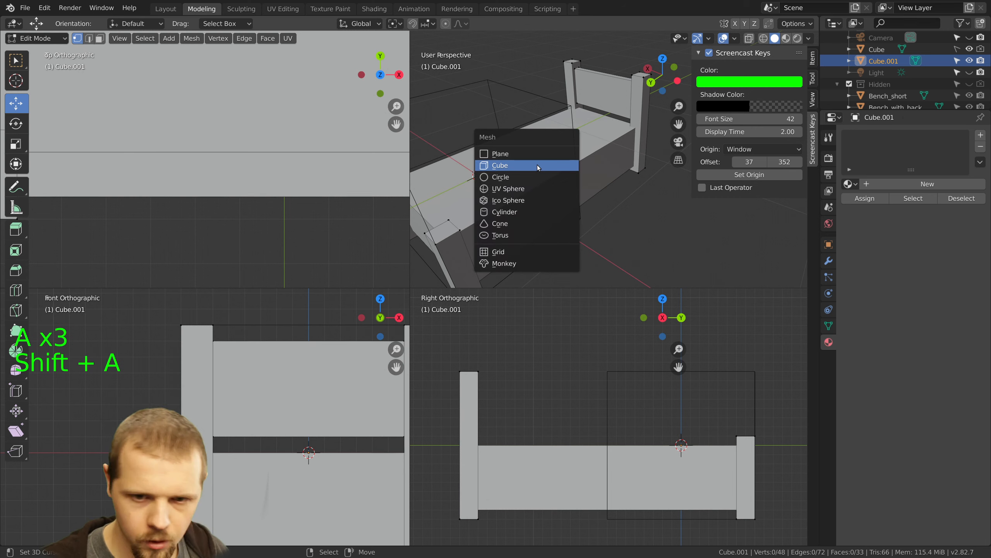
pyautogui.click(538, 166)
pyautogui.scroll(-4, 538, 165)
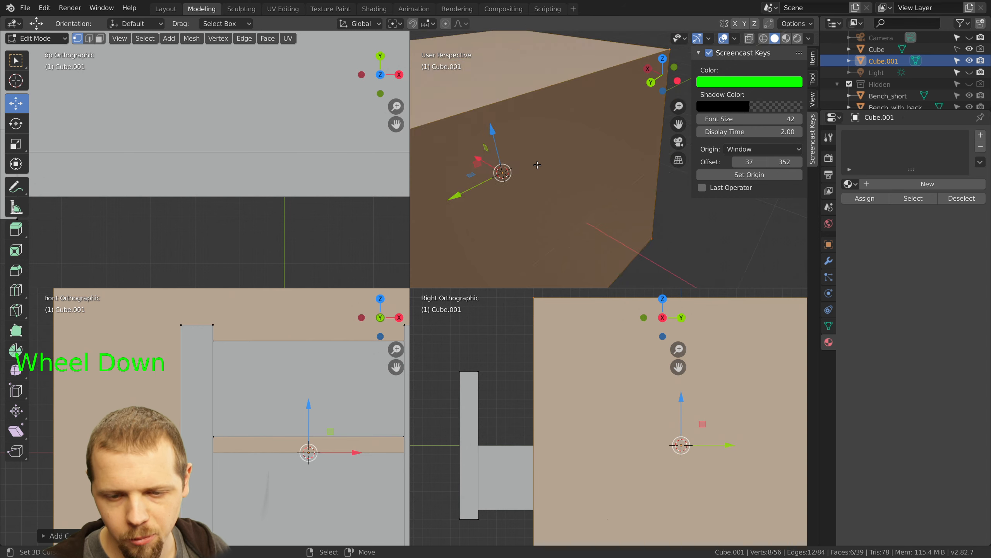
pyautogui.write('s.5')
pyautogui.press('Return')
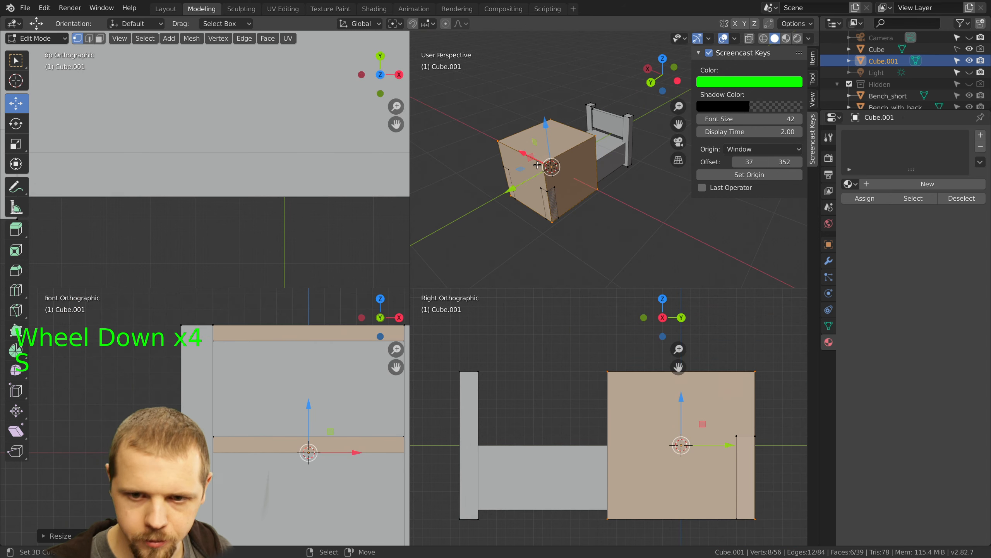
# Lower the new cube's top face and raise its bottom face to the level of the mattress top, snapping to the grid
pyautogui.click(100, 38)
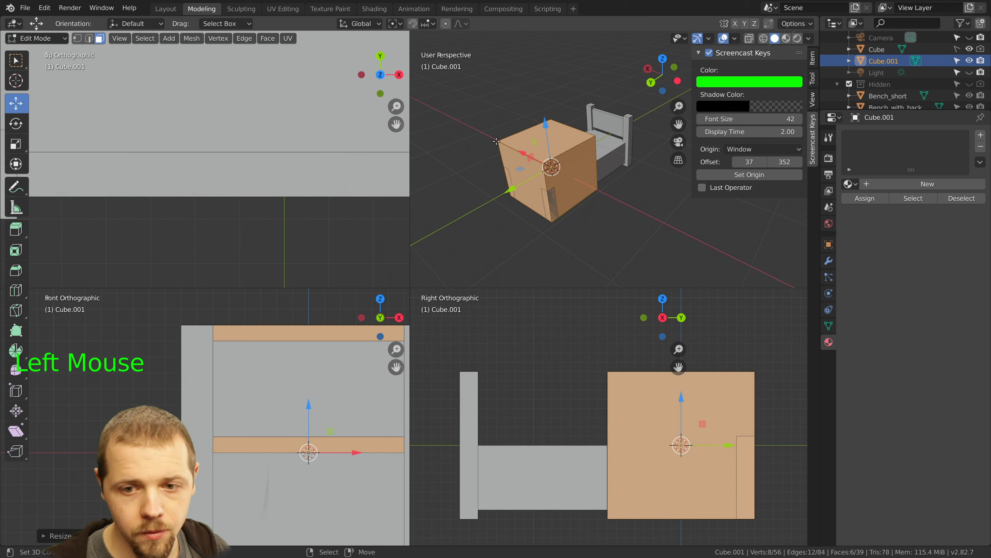
pyautogui.rightClick(531, 143)
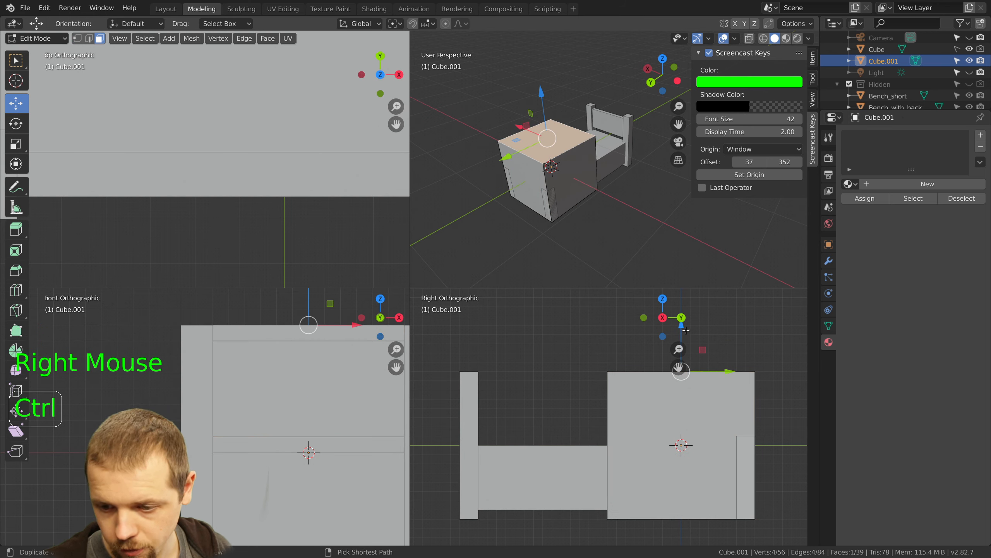
pyautogui.keyDown('ctrl'); pyautogui.moveTo(682, 330); pyautogui.dragTo(685, 364); pyautogui.keyUp('ctrl')
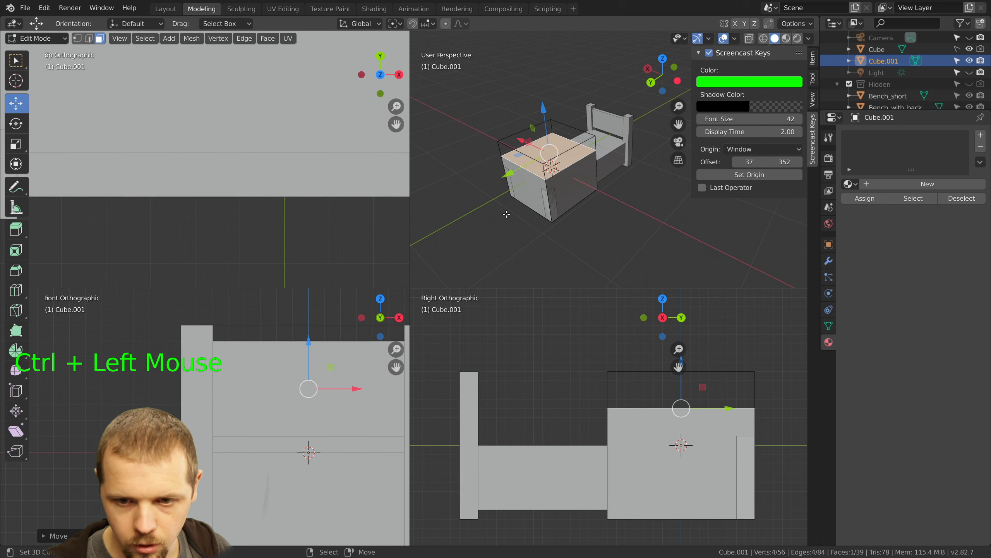
pyautogui.moveTo(506, 214); pyautogui.dragTo(552, 158, button='middle')
pyautogui.rightClick(553, 156)
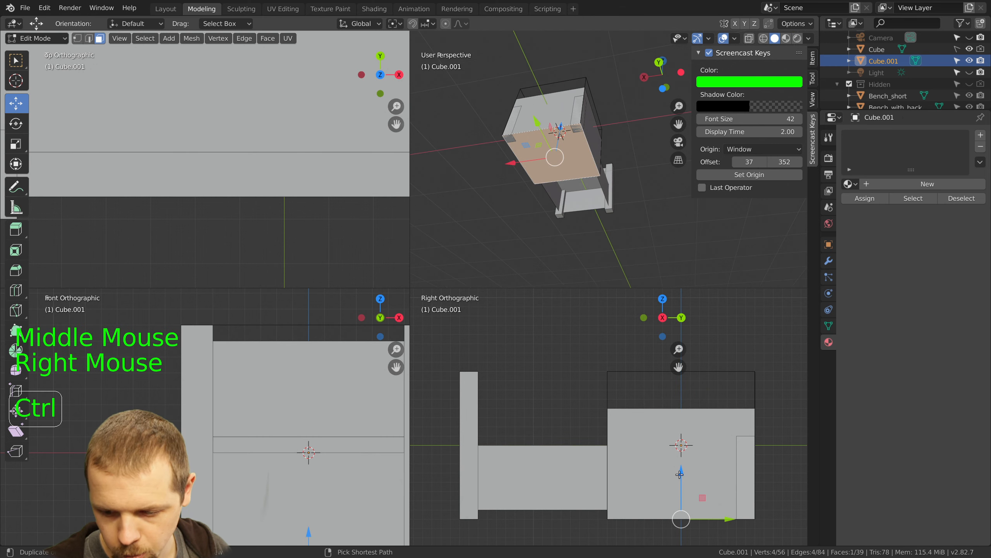
pyautogui.keyDown('ctrl'); pyautogui.moveTo(680, 474); pyautogui.dragTo(681, 400); pyautogui.keyUp('ctrl')
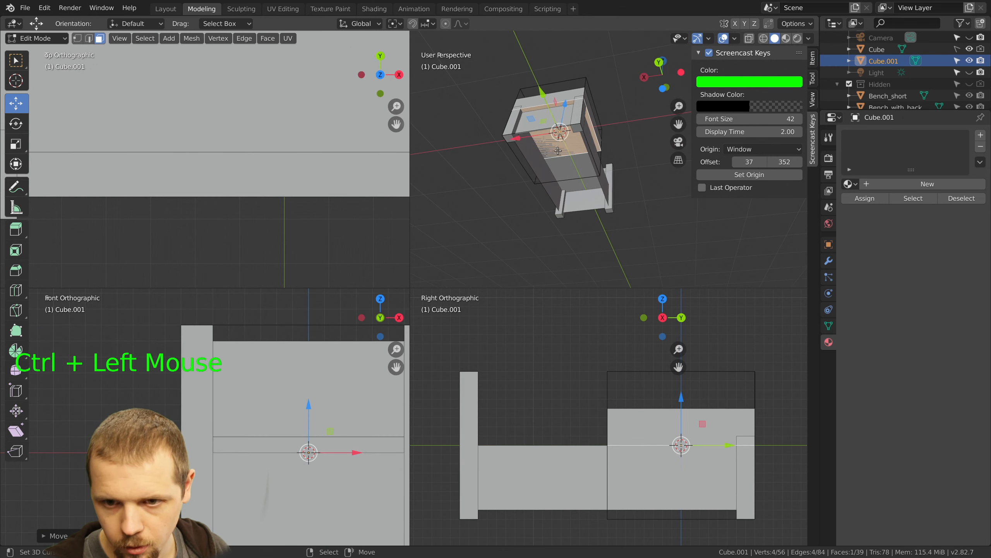
# Move both side faces of the new block inward so it is slightly narrower than the mattress
pyautogui.moveTo(558, 151); pyautogui.dragTo(544, 220, button='middle')
pyautogui.rightClick(572, 170)
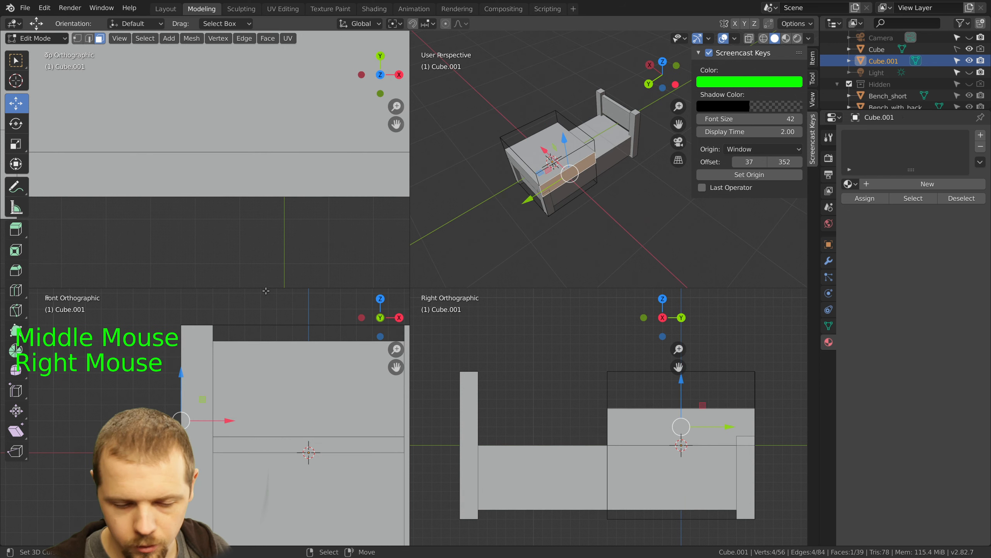
pyautogui.scroll(-8, 222, 136)
pyautogui.moveTo(222, 136)
pyautogui.keyDown('shift'); pyautogui.mouseDown(button='middle')
pyautogui.moveTo(237, 126)
pyautogui.moveTo(231, 146)
pyautogui.mouseUp(button='middle'); pyautogui.keyUp('shift')
pyautogui.scroll(2, 232, 145)
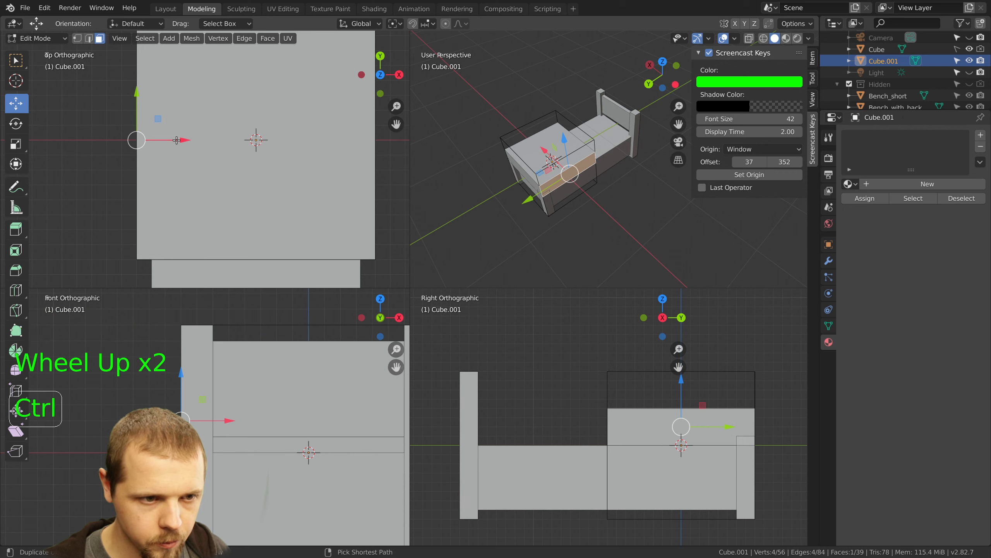
pyautogui.keyDown('ctrl'); pyautogui.moveTo(182, 142); pyautogui.dragTo(203, 142); pyautogui.keyUp('ctrl')
pyautogui.moveTo(491, 141); pyautogui.dragTo(601, 142, button='middle')
pyautogui.rightClick(637, 205)
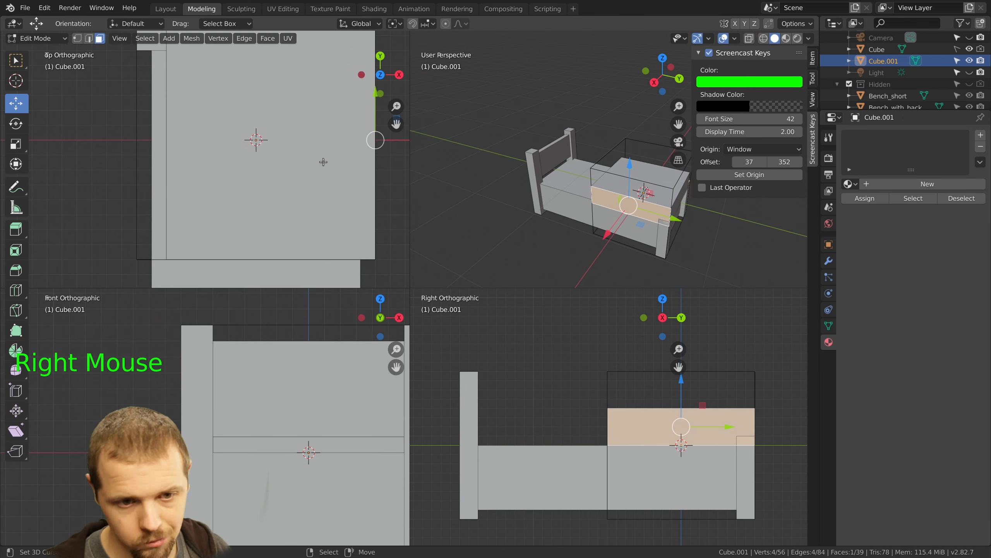
pyautogui.keyDown('shift'); pyautogui.moveTo(325, 142); pyautogui.dragTo(359, 241, button='middle'); pyautogui.keyUp('shift')
pyautogui.keyDown('ctrl'); pyautogui.moveTo(362, 224); pyautogui.dragTo(330, 224); pyautogui.keyUp('ctrl')
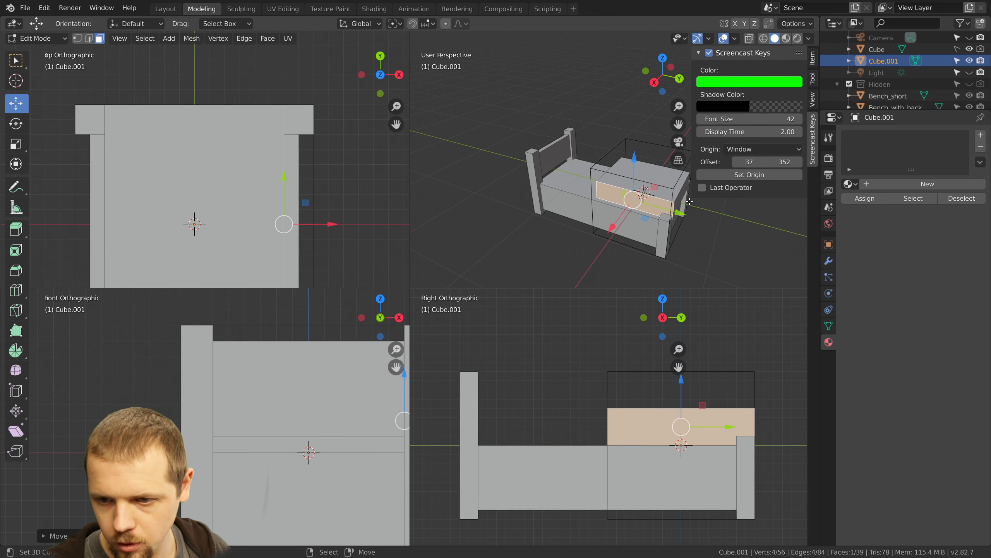
# Pull the block's foot-end face toward the headboard and lower its top face to make a thin pillow
pyautogui.rightClick(666, 195)
pyautogui.keyDown('ctrl'); pyautogui.moveTo(789, 426); pyautogui.dragTo(687, 431); pyautogui.keyUp('ctrl')
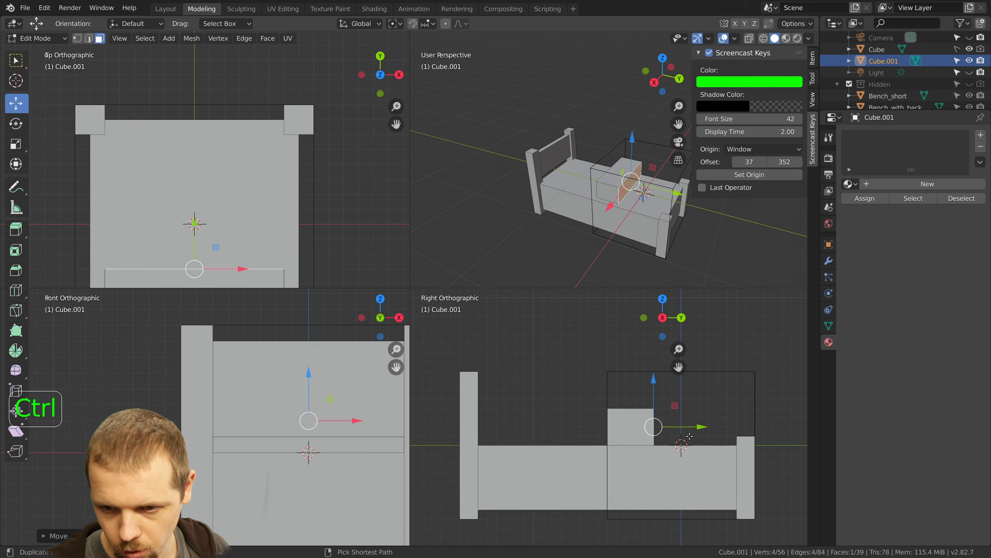
pyautogui.rightClick(612, 182)
pyautogui.keyDown('ctrl'); pyautogui.moveTo(630, 371); pyautogui.dragTo(628, 397); pyautogui.keyUp('ctrl')
# Select the whole pillow block and move it along the mattress until it rests against the headboard
pyautogui.press('ctrl+KP_Add')
pyautogui.press('ctrl+KP_Add')
pyautogui.press('ctrl+KP_Add')
pyautogui.press('ctrl+KP_Add')
pyautogui.press('ctrl+KP_Add')
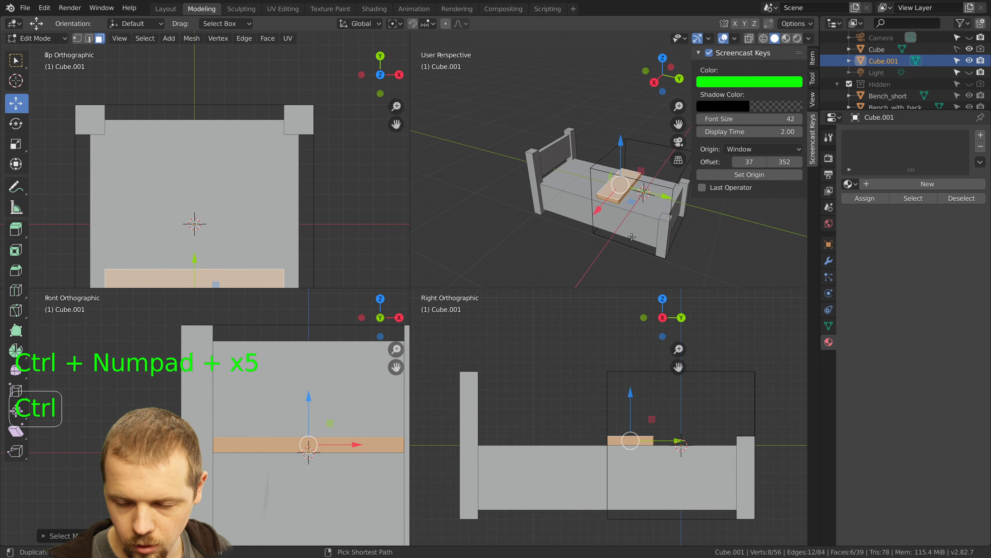
pyautogui.keyDown('ctrl'); pyautogui.moveTo(665, 195); pyautogui.dragTo(615, 186); pyautogui.keyUp('ctrl')
pyautogui.scroll(-4, 209, 201)
pyautogui.keyDown('shift'); pyautogui.moveTo(211, 217); pyautogui.dragTo(215, 146, button='middle'); pyautogui.keyUp('shift')
pyautogui.scroll(2, 215, 149)
pyautogui.moveTo(207, 178)
pyautogui.keyDown('ctrl'); pyautogui.mouseDown()
pyautogui.moveTo(207, 147)
pyautogui.moveTo(207, 159)
pyautogui.mouseUp(); pyautogui.keyUp('ctrl')
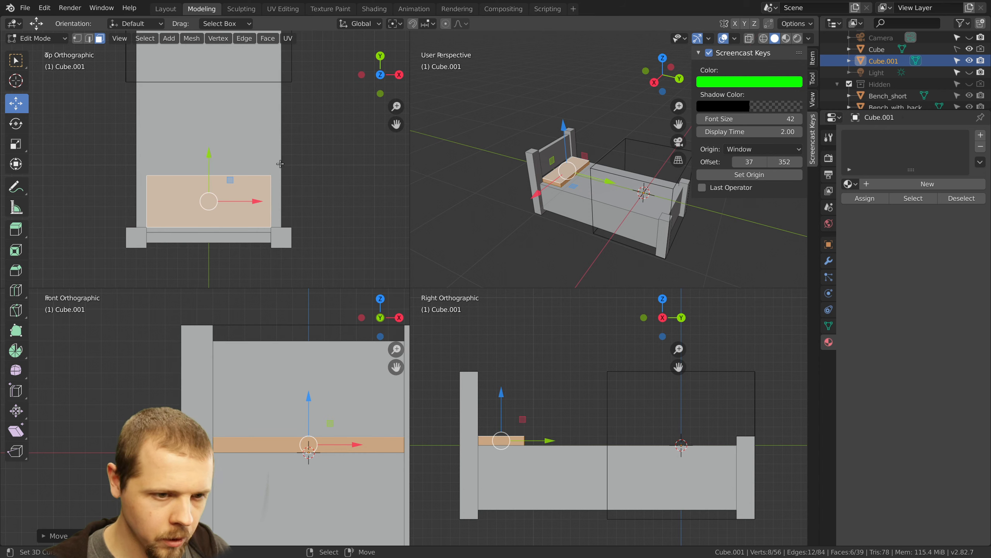
# Delete the pillow's hidden bottom face where it rests on the mattress
pyautogui.moveTo(653, 223); pyautogui.dragTo(571, 71, button='middle')
pyautogui.press('a')
pyautogui.scroll(2, 598, 187)
pyautogui.scroll(2, 551, 188)
pyautogui.rightClick(569, 66)
pyautogui.press('x')
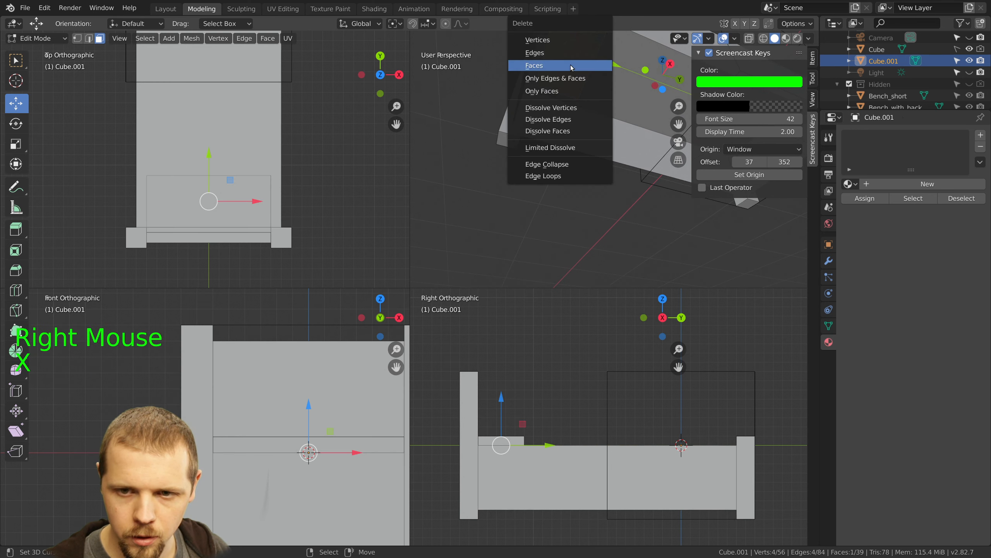
pyautogui.click(570, 65)
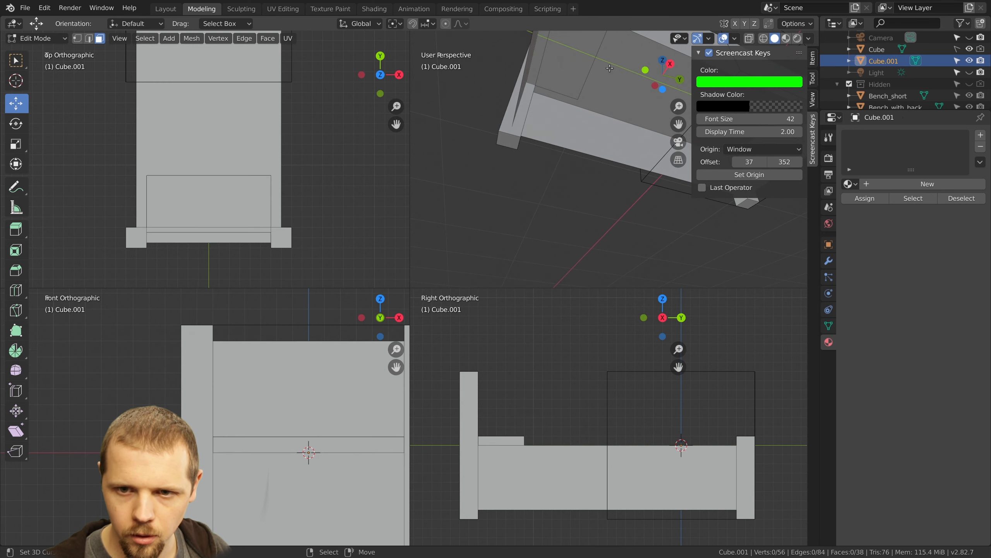
pyautogui.moveTo(569, 65); pyautogui.dragTo(524, 191, button='middle')
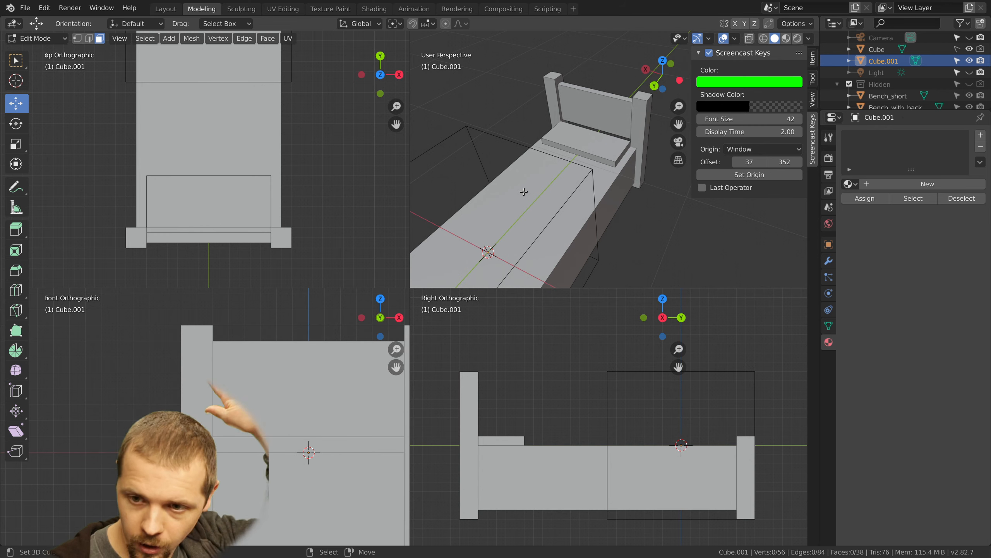
# Select the whole pillow and try moving it one grid step away from the headboard
pyautogui.moveTo(565, 146); pyautogui.dragTo(579, 150, button='middle')
pyautogui.rightClick(636, 141)
pyautogui.press('ctrl+KP_Add')
pyautogui.press('ctrl+KP_Add')
pyautogui.press('ctrl+KP_Add')
pyautogui.press('ctrl+KP_Add')
pyautogui.press('ctrl+KP_Add')
pyautogui.press('ctrl+KP_Add')
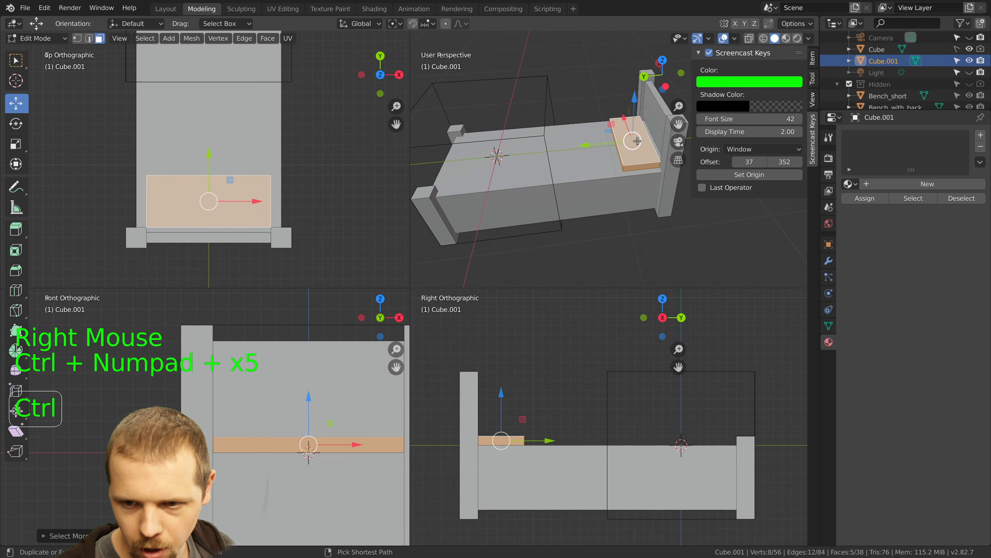
pyautogui.scroll(2, 516, 450)
pyautogui.scroll(1, 516, 450)
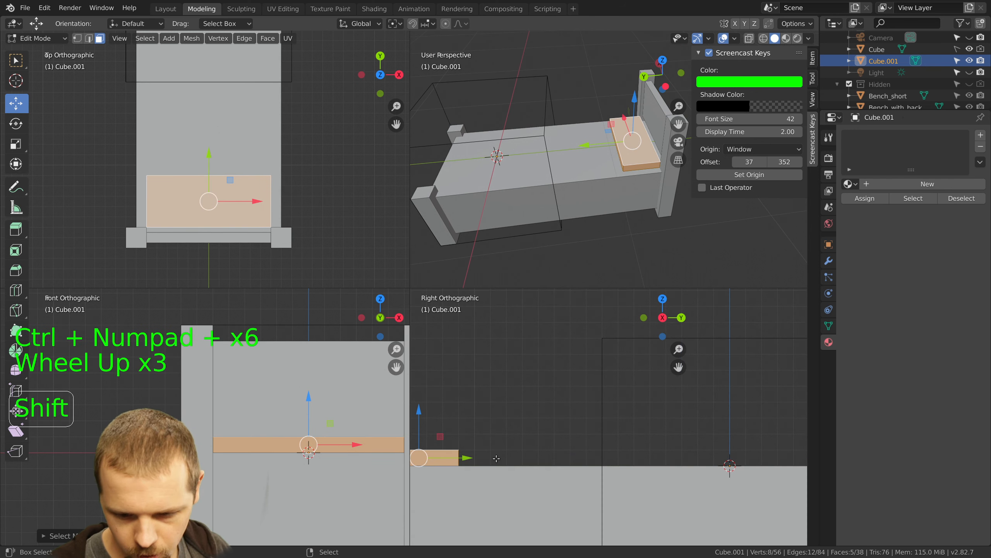
pyautogui.keyDown('shift'); pyautogui.moveTo(517, 451); pyautogui.dragTo(554, 427, button='middle'); pyautogui.keyUp('shift')
pyautogui.scroll(3, 555, 428)
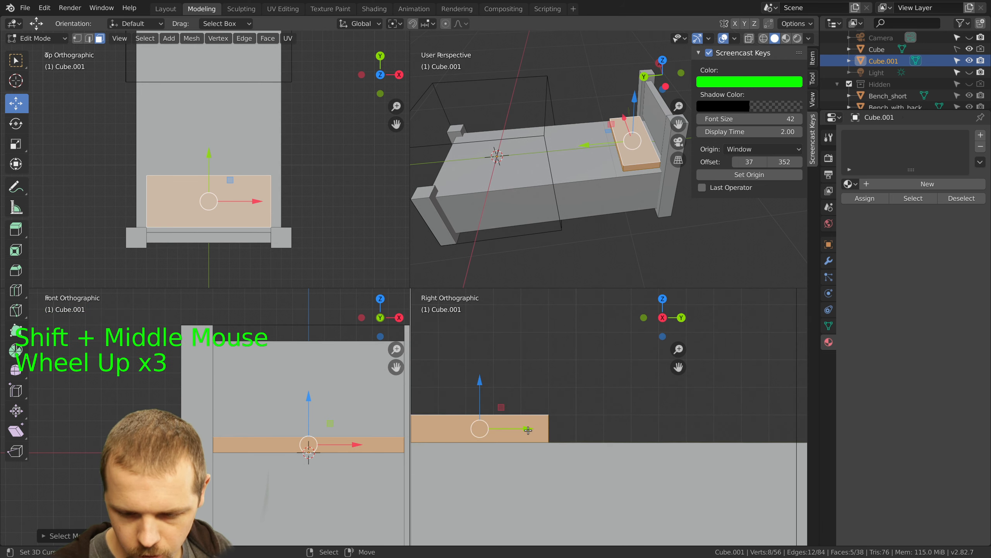
pyautogui.keyDown('ctrl'); pyautogui.moveTo(528, 428); pyautogui.dragTo(545, 427); pyautogui.keyUp('ctrl')
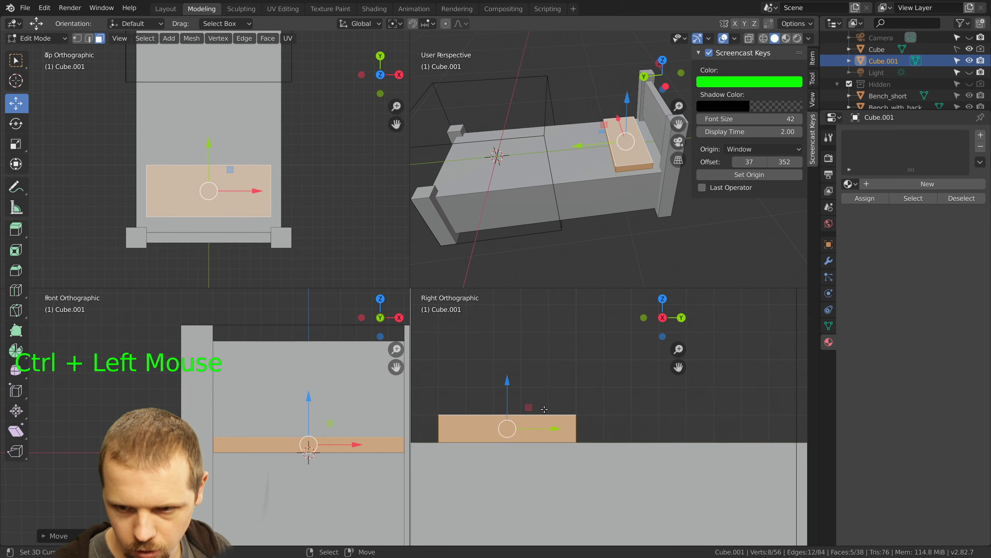
# Move the pillow back against the headboard and deselect it
pyautogui.keyDown('shift'); pyautogui.moveTo(547, 427); pyautogui.dragTo(655, 421, button='middle'); pyautogui.keyUp('shift')
pyautogui.keyDown('ctrl'); pyautogui.moveTo(655, 422); pyautogui.dragTo(629, 422); pyautogui.keyUp('ctrl')
pyautogui.press('a')
pyautogui.press('a')
pyautogui.moveTo(589, 202); pyautogui.dragTo(671, 203, button='middle')
pyautogui.moveTo(551, 202); pyautogui.dragTo(573, 227, button='middle')
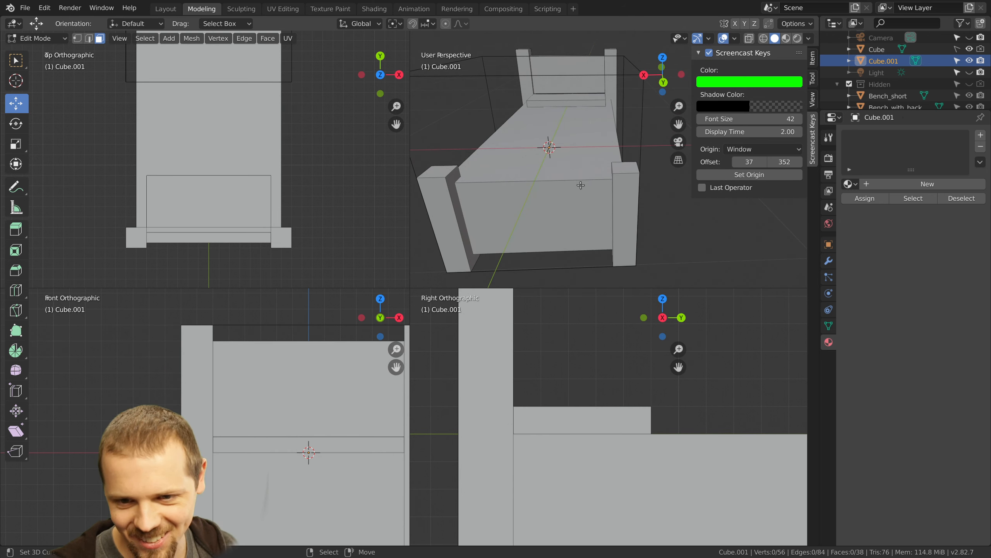
# Leave mesh editing and examine the complete bed from several angles and distances
pyautogui.moveTo(581, 185); pyautogui.dragTo(623, 180, button='middle')
pyautogui.scroll(-3, 562, 183)
pyautogui.press('a')
pyautogui.press('Tab')
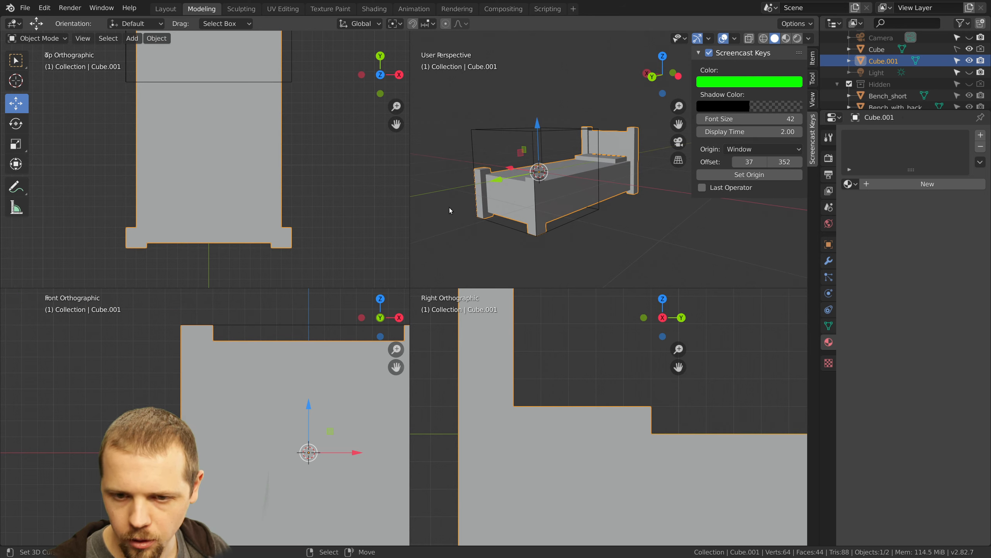
pyautogui.moveTo(450, 208); pyautogui.dragTo(586, 193, button='middle')
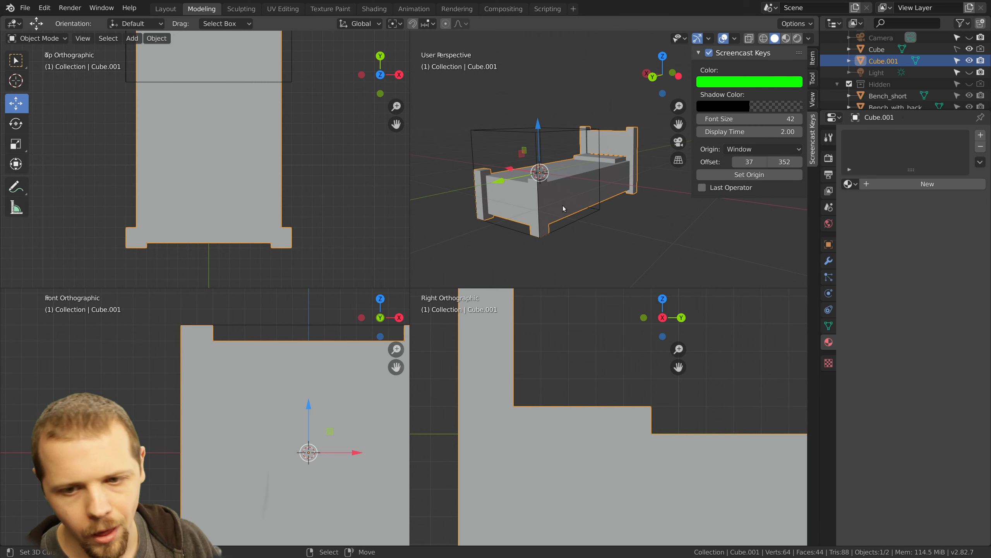
pyautogui.scroll(2, 563, 206)
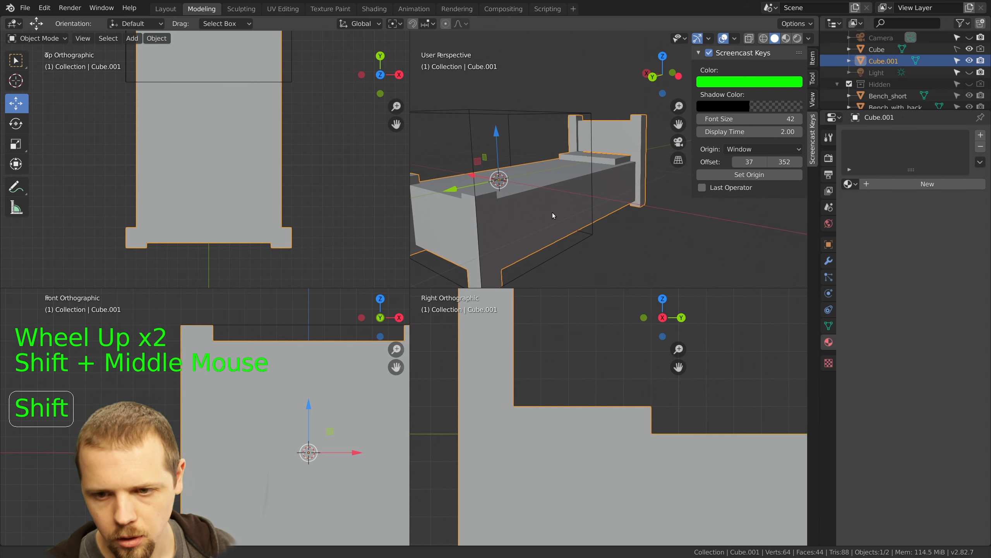
pyautogui.keyDown('shift'); pyautogui.moveTo(552, 213); pyautogui.dragTo(579, 201, button='middle'); pyautogui.keyUp('shift')
pyautogui.scroll(-2, 597, 189)
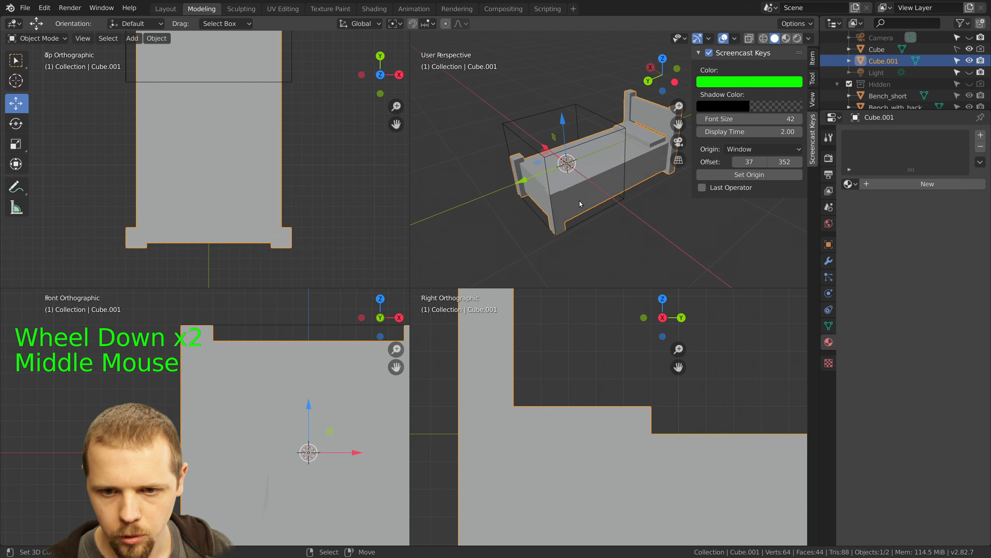
# Switch to the UV Editing workspace and enter mesh editing with the whole bed selected to show its UV layout
pyautogui.click(283, 9)
pyautogui.press('Tab')
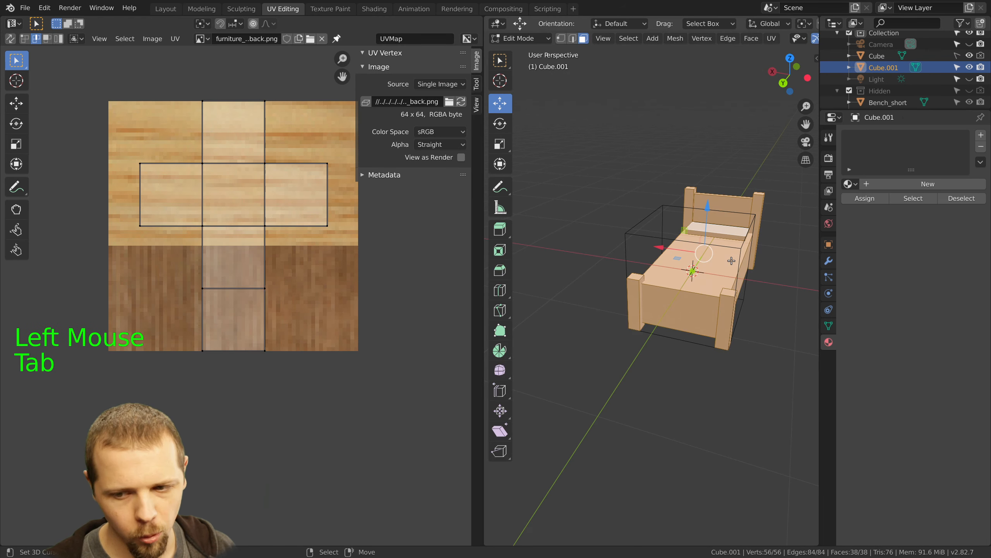
pyautogui.press('a')
pyautogui.press('a')
pyautogui.press('a')
# Display furniture_chest_large.png behind the UV layout and check its pixel extent with the 2D cursor at the image's upper-right corner
pyautogui.click(201, 39)
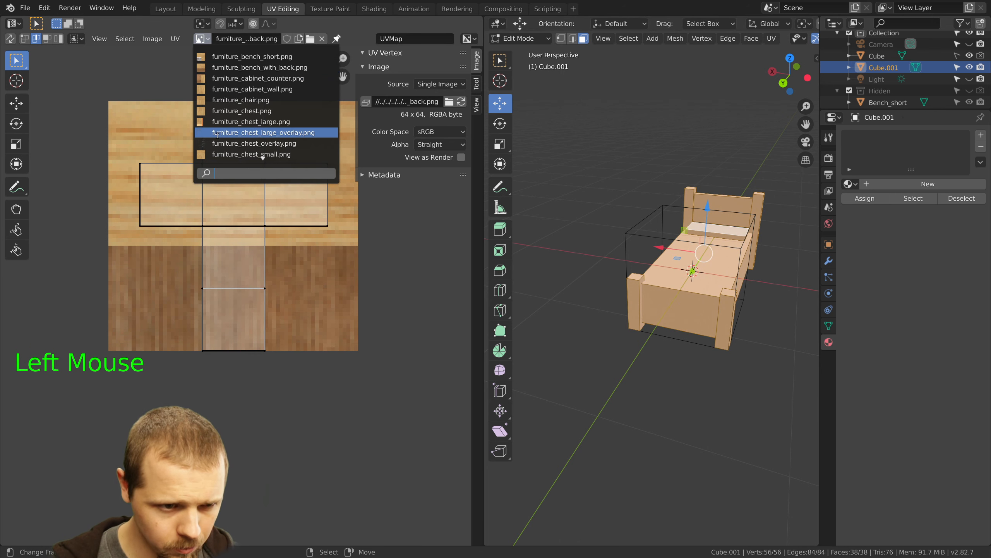
pyautogui.click(225, 121)
pyautogui.scroll(-4, 236, 238)
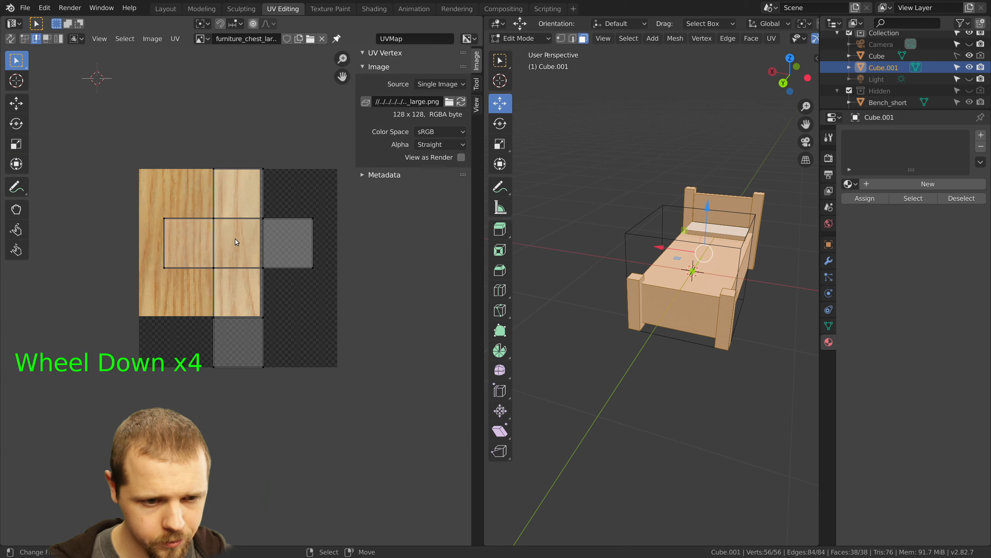
pyautogui.scroll(2, 235, 234)
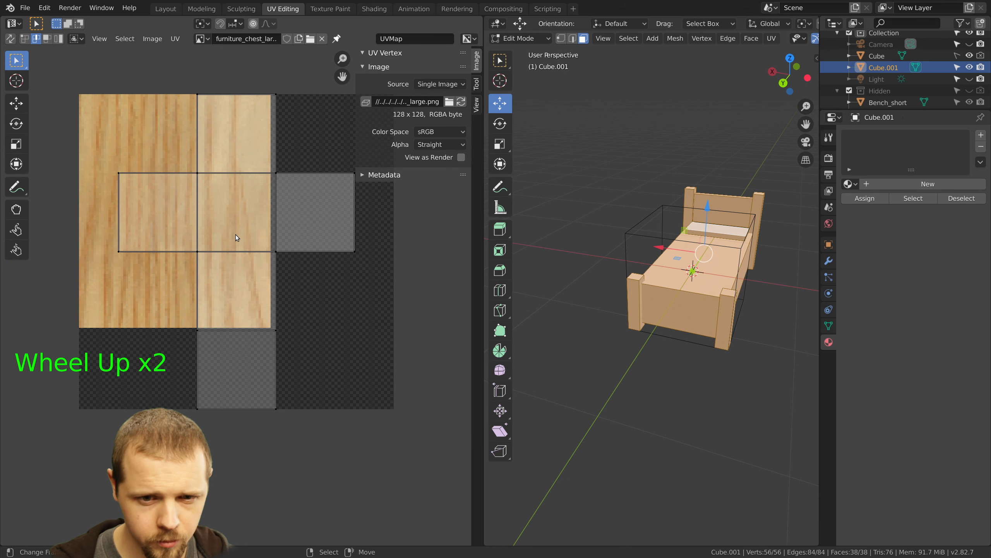
pyautogui.click(477, 105)
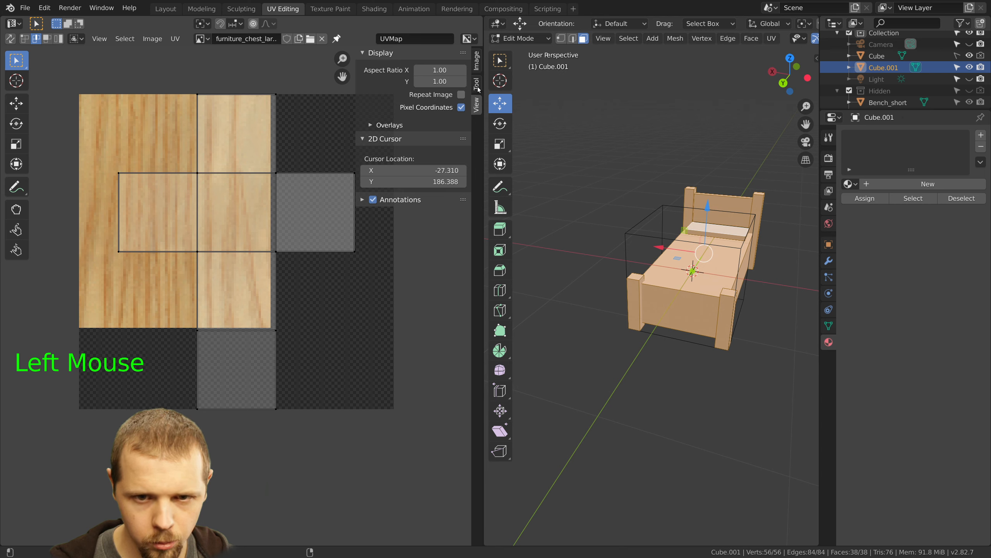
pyautogui.moveTo(361, 122); pyautogui.dragTo(313, 167, button='middle')
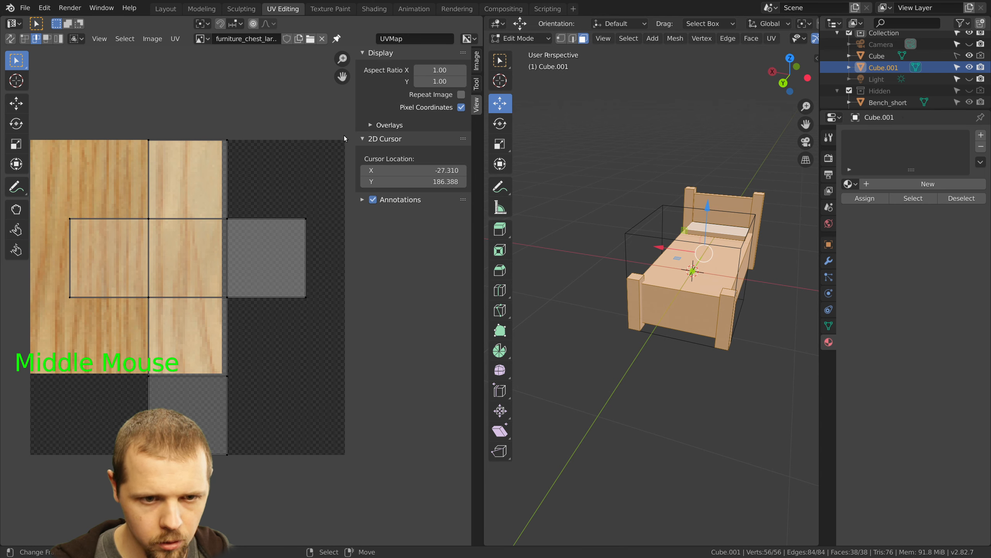
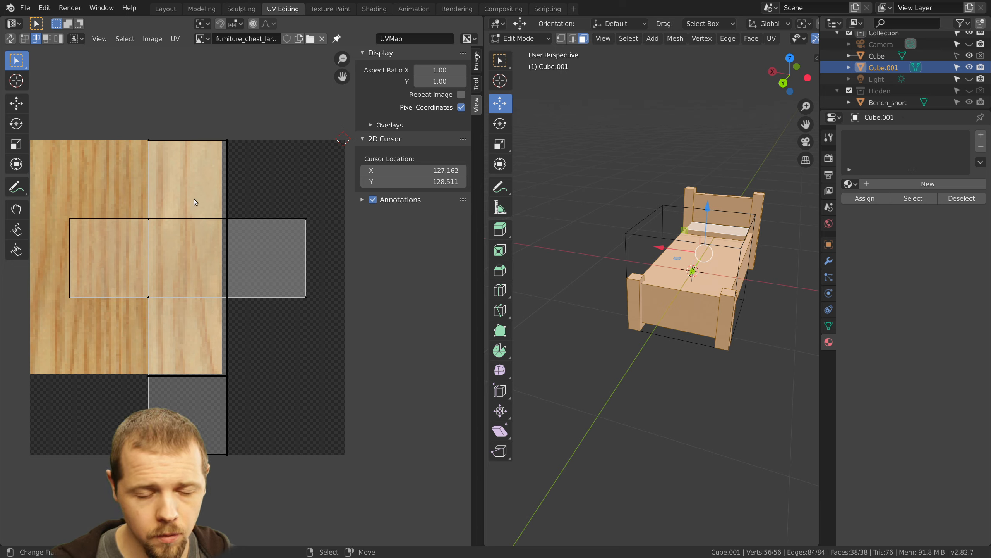
pyautogui.moveTo(239, 215); pyautogui.dragTo(256, 227, button='middle')
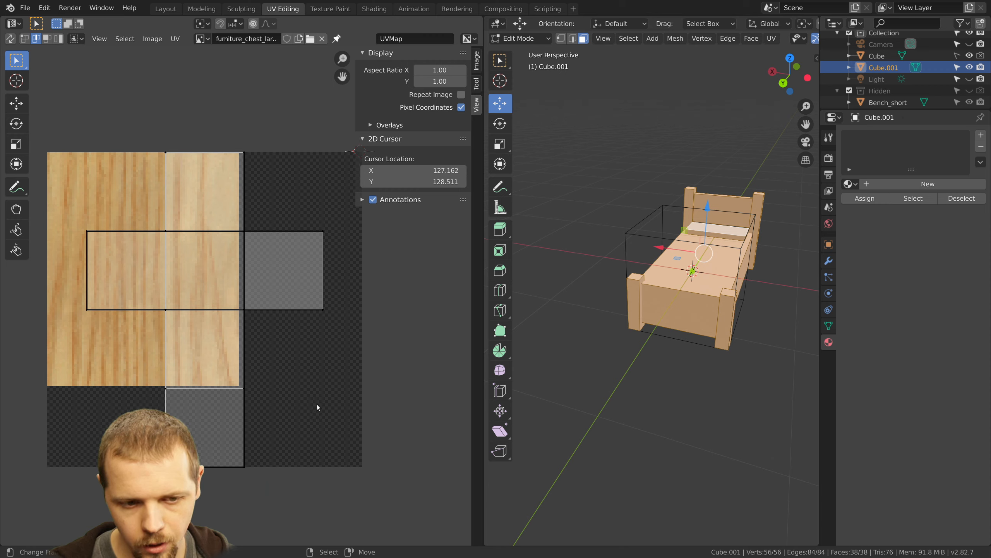
pyautogui.moveTo(153, 290); pyautogui.dragTo(167, 276, button='middle')
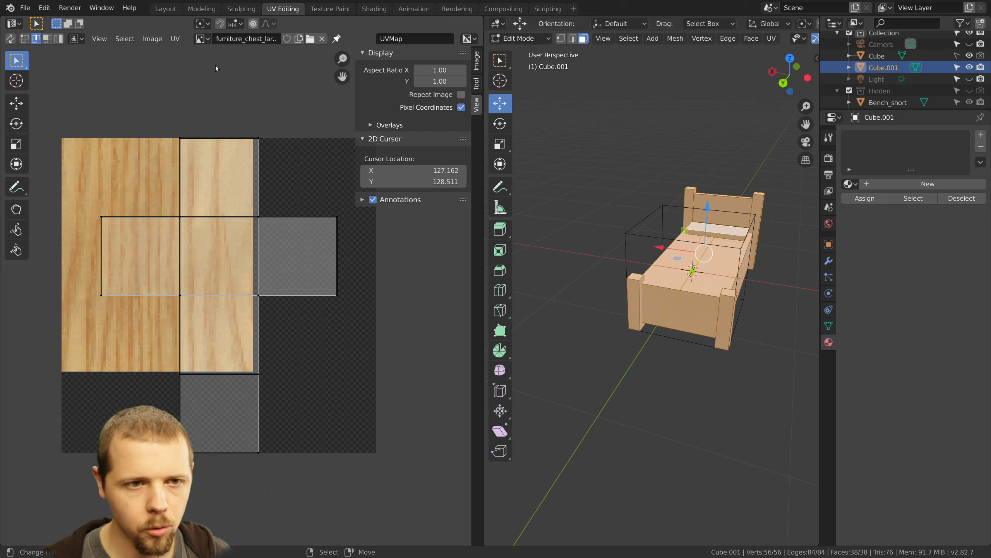
# Create a new 128 x 128 px image with the Color Grid generated type
pyautogui.click(155, 42)
pyautogui.click(156, 49)
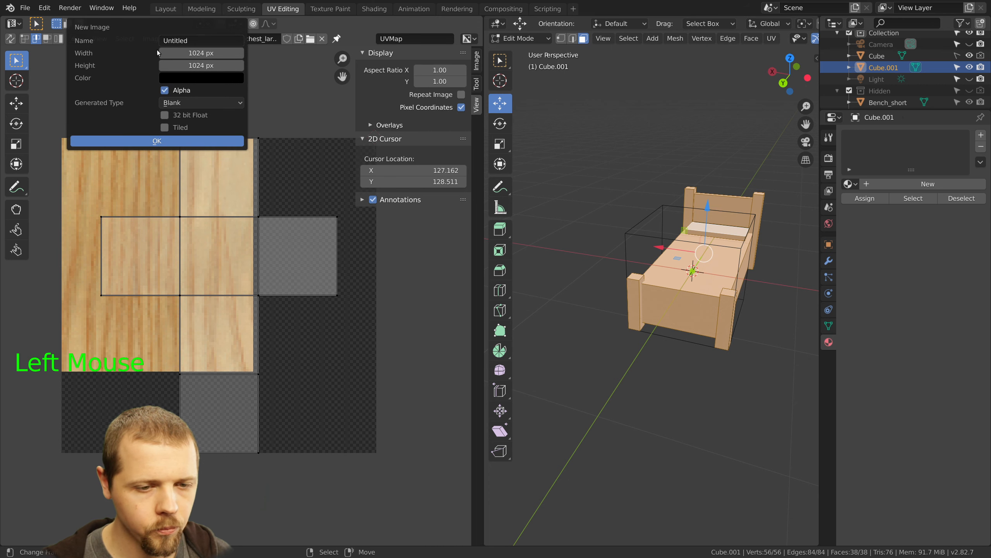
pyautogui.click(189, 53)
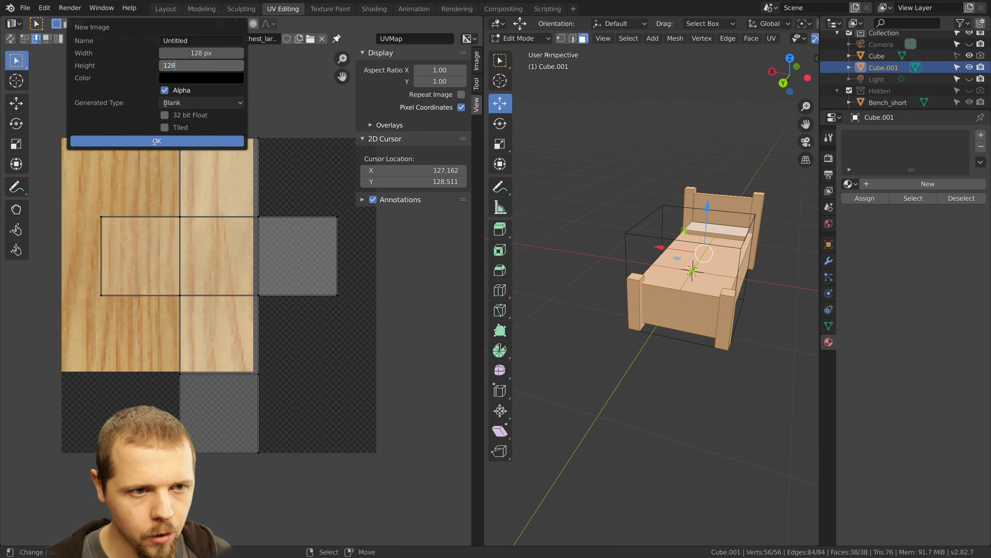
pyautogui.click(185, 101)
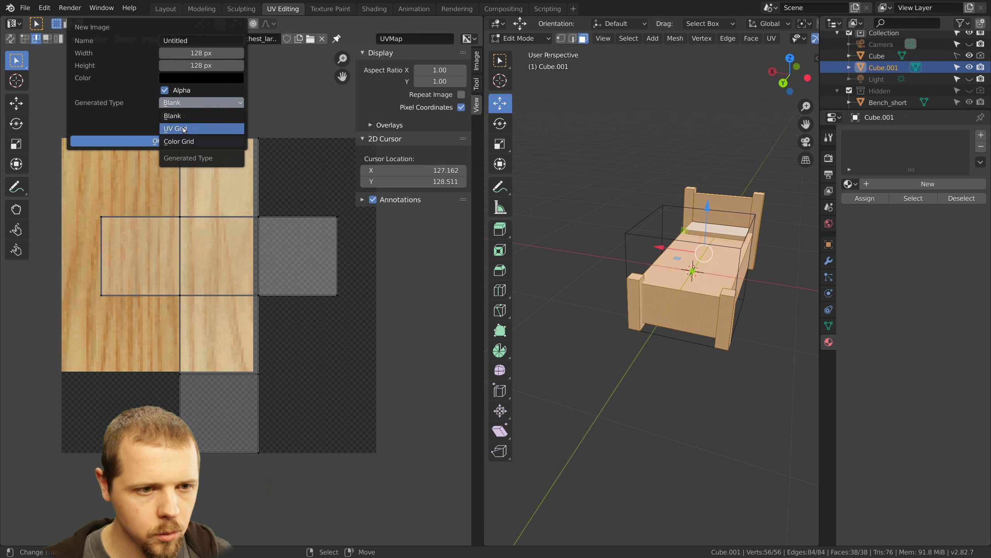
pyautogui.click(183, 139)
pyautogui.click(182, 138)
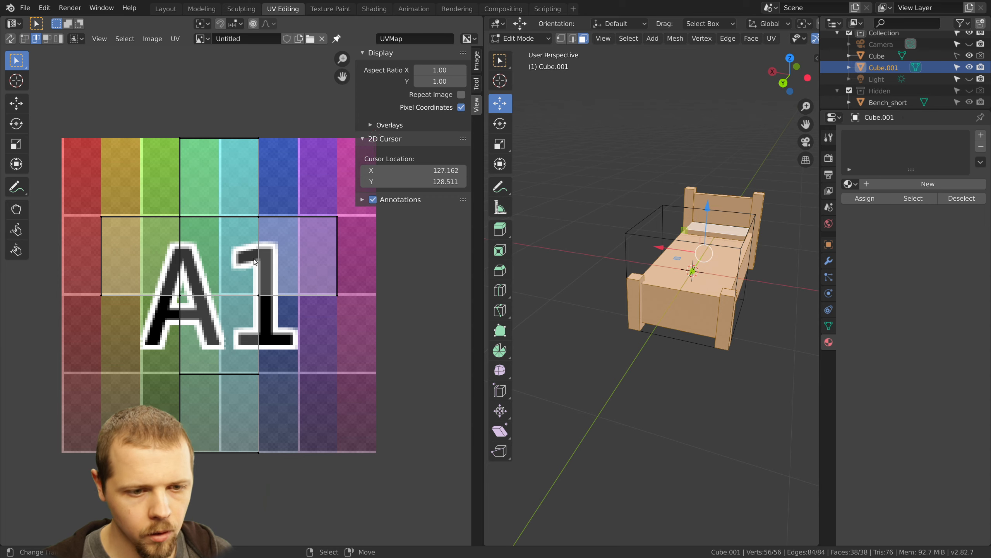
pyautogui.scroll(-1, 255, 262)
pyautogui.scroll(1, 255, 264)
pyautogui.press('a')
pyautogui.press('a')
pyautogui.press('a')
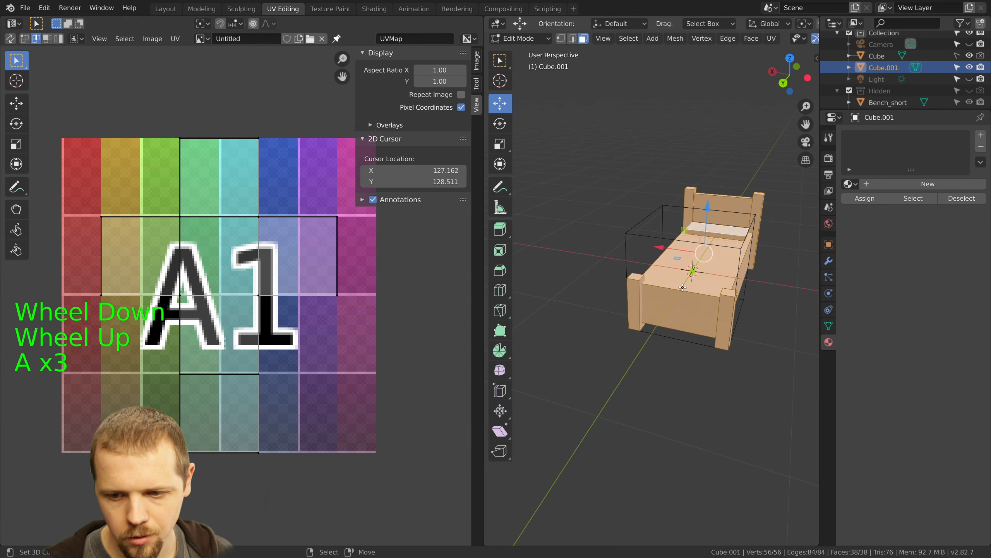
# Switch to the Shading workspace and create a new material named Bed for the bed object
pyautogui.click(374, 9)
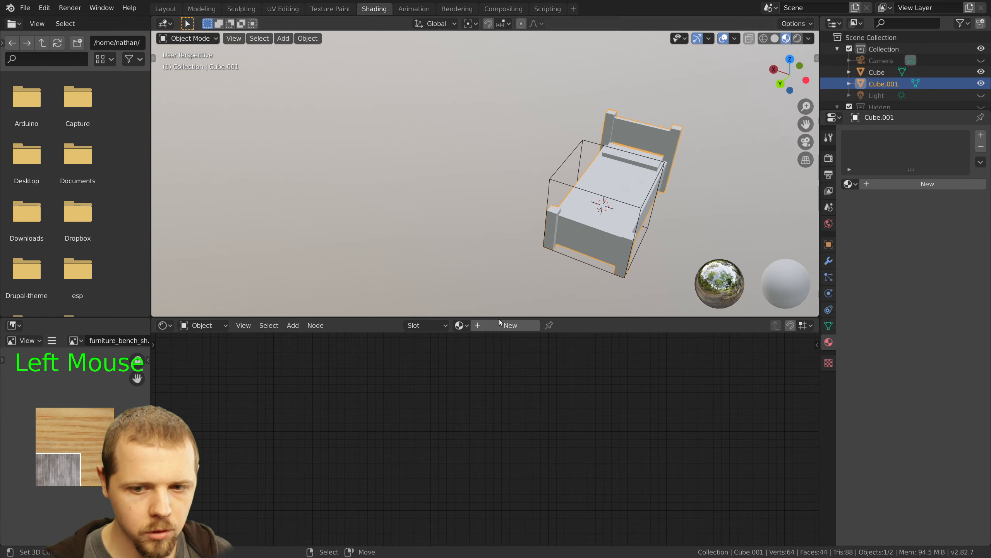
pyautogui.click(898, 184)
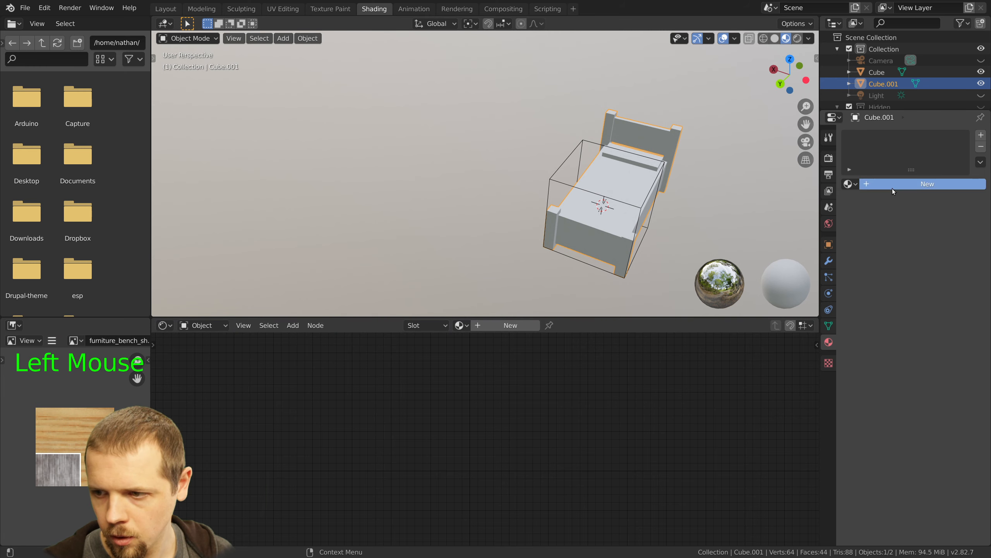
pyautogui.click(893, 186)
pyautogui.write('Bed')
pyautogui.press('Return')
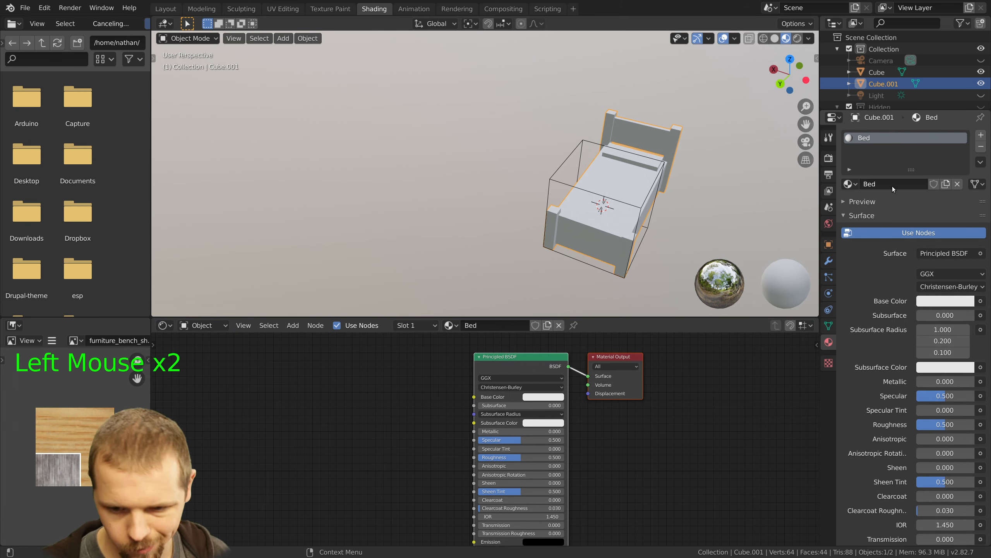
# Add an Image Texture node and connect its Color output to the Principled BSDF's Base Color
pyautogui.hotkey('shift', 'a')
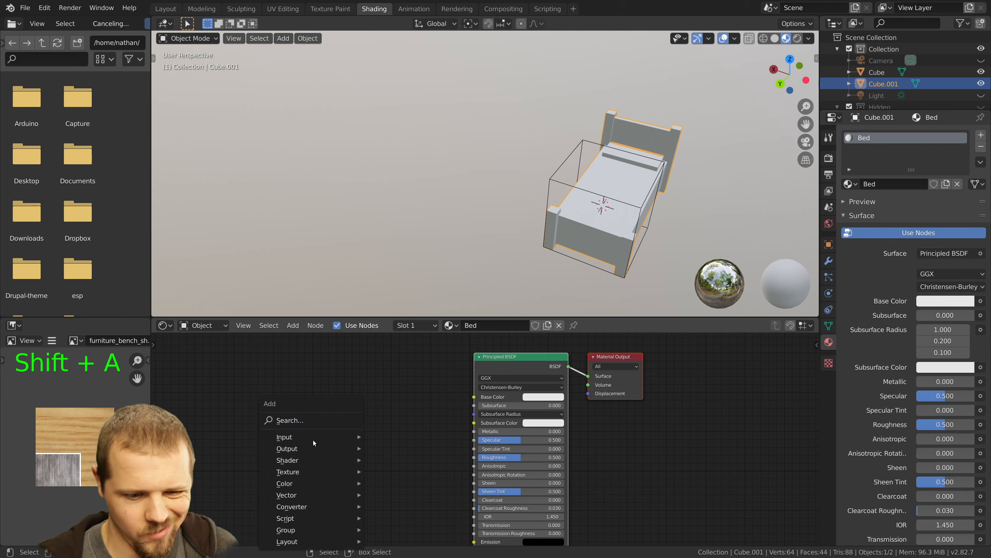
pyautogui.moveTo(309, 449)
pyautogui.moveTo(312, 472)
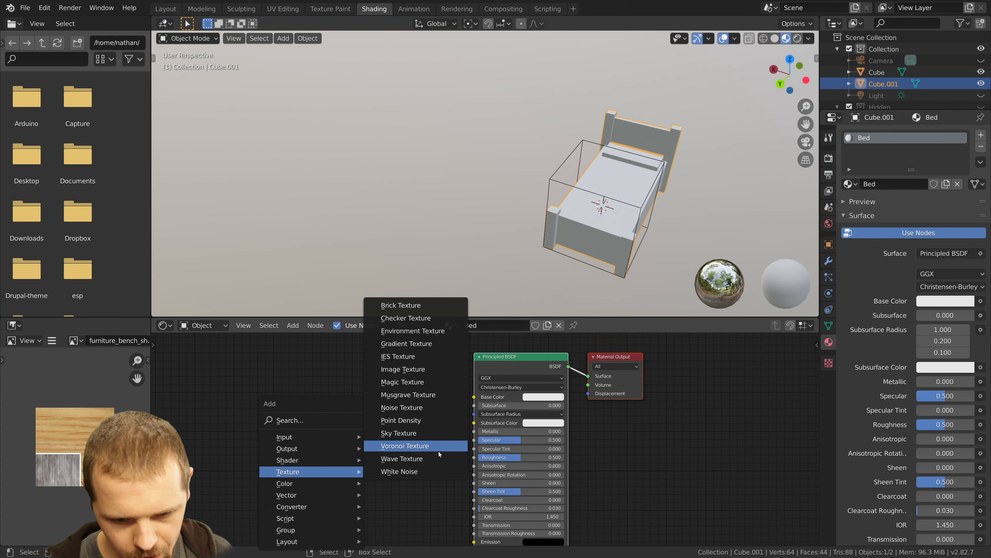
pyautogui.click(403, 369)
pyautogui.click(385, 387)
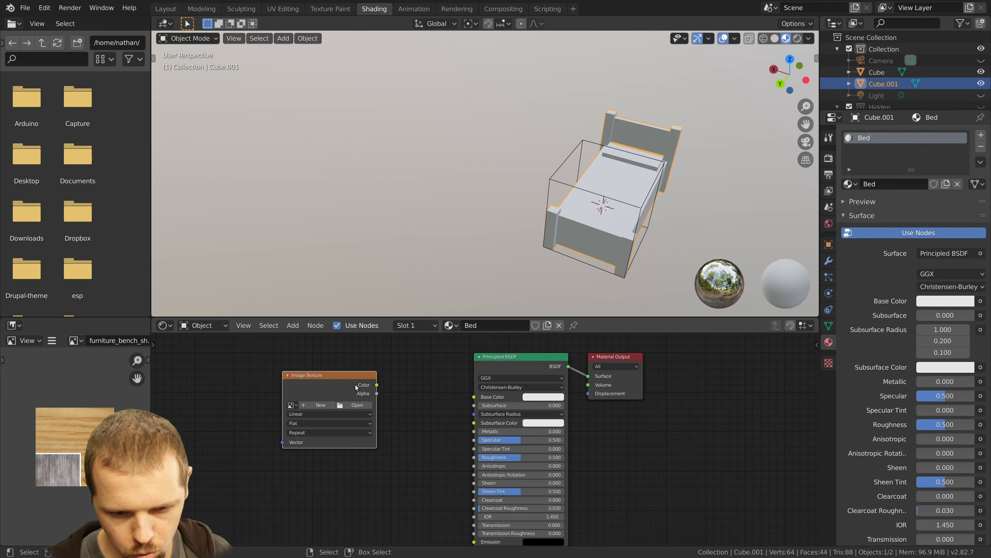
pyautogui.moveTo(482, 398); pyautogui.dragTo(476, 397)
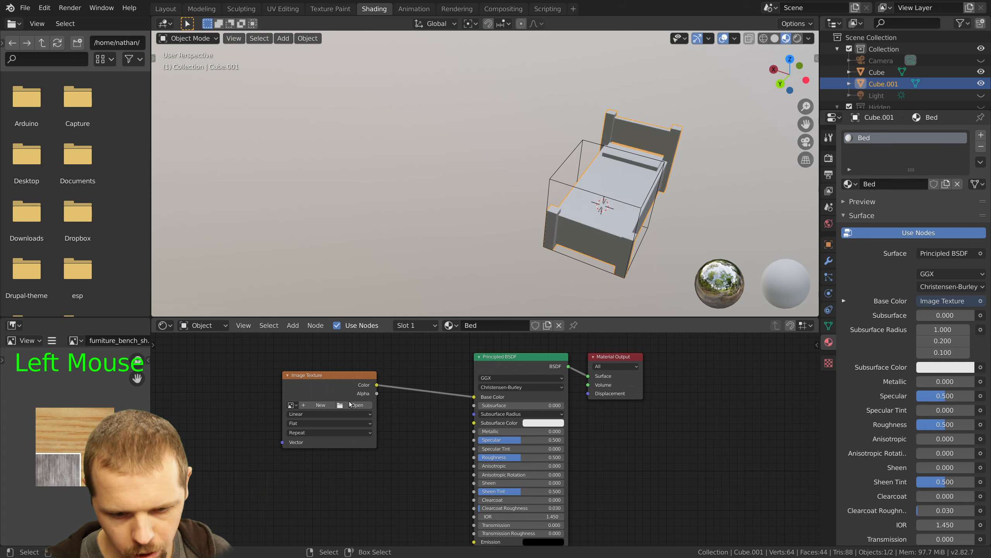
# Assign the Untitled color grid image to the Image Texture node and look at it on the bed
pyautogui.click(291, 405)
pyautogui.scroll(-7, 332, 483)
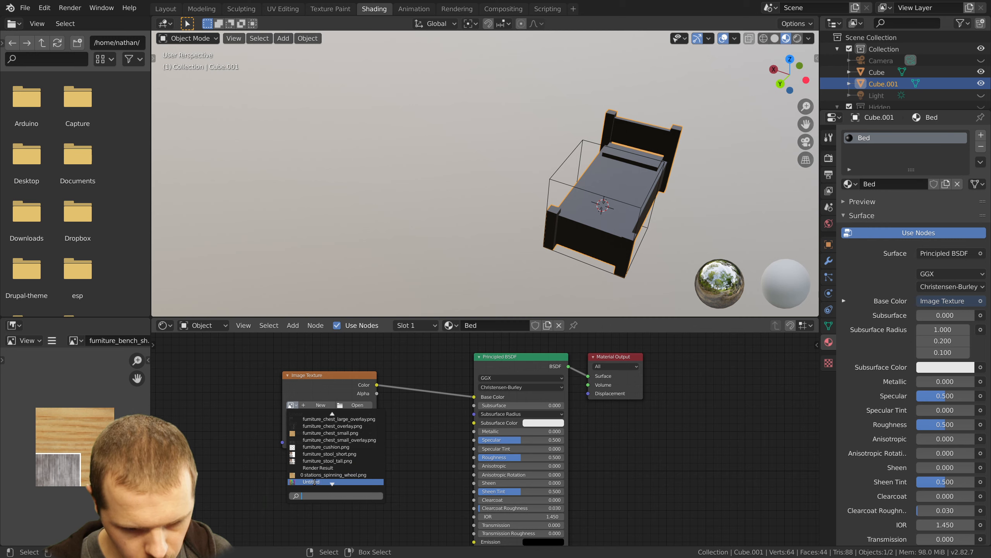
pyautogui.click(315, 484)
pyautogui.moveTo(503, 270); pyautogui.dragTo(488, 271, button='middle')
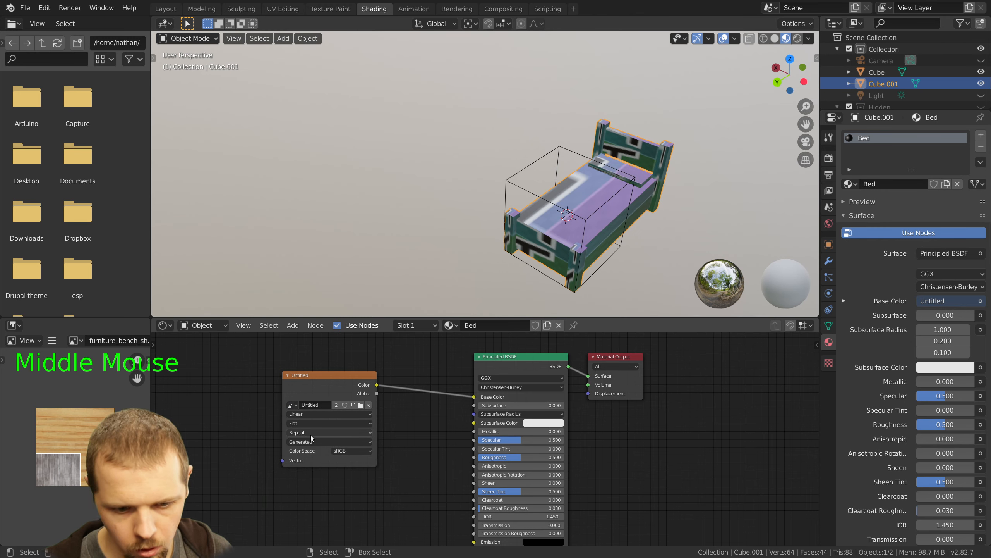
# Set the image texture's interpolation to Closest and check the grid texture up close on the bed
pyautogui.click(299, 423)
pyautogui.click(300, 423)
pyautogui.click(300, 414)
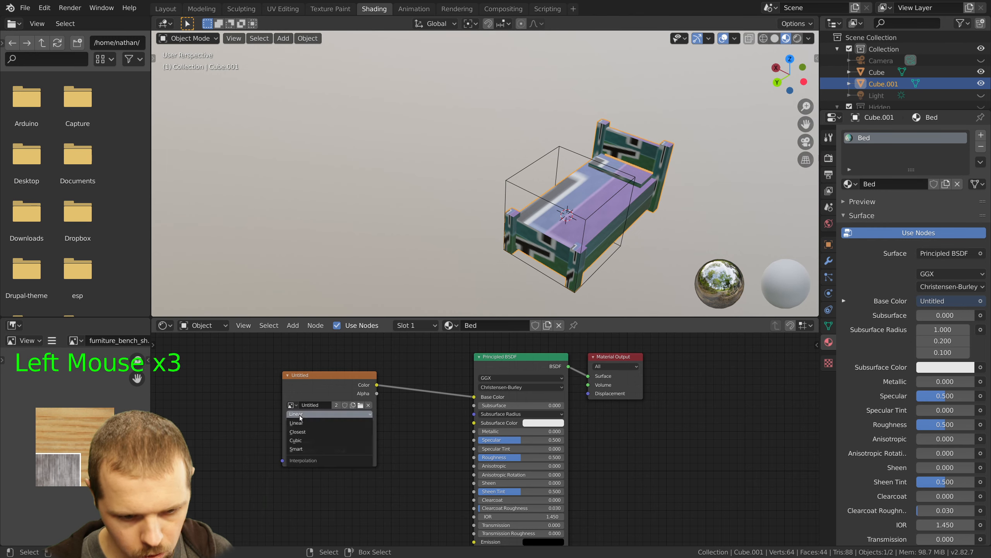
pyautogui.click(301, 431)
pyautogui.scroll(3, 624, 203)
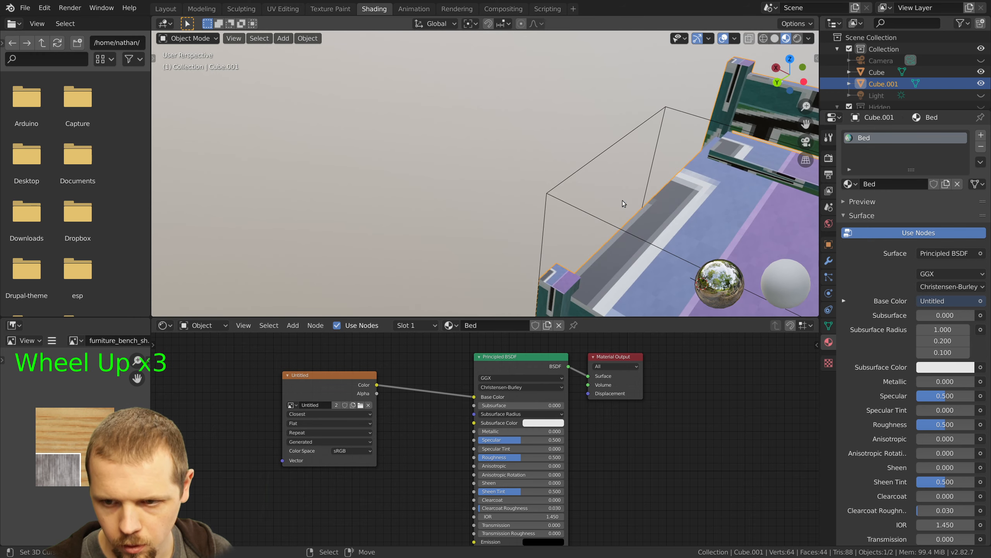
pyautogui.keyDown('shift'); pyautogui.moveTo(726, 197); pyautogui.dragTo(428, 135, button='middle'); pyautogui.keyUp('shift')
# Return to the UV Editing workspace and delete all faces of the two corner posts on the bed's negative X side
pyautogui.click(283, 9)
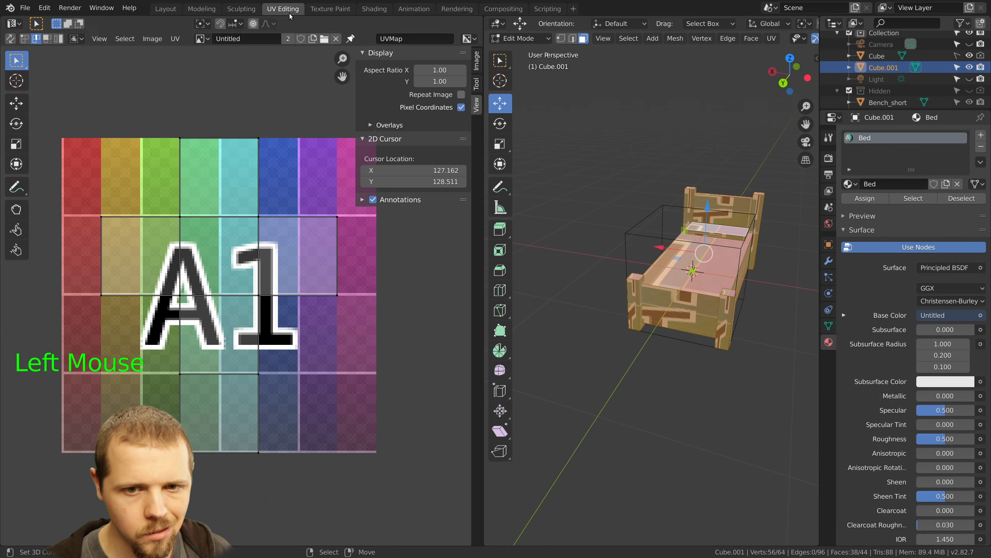
pyautogui.scroll(1, 699, 310)
pyautogui.keyDown('shift'); pyautogui.moveTo(741, 254); pyautogui.dragTo(684, 236, button='middle'); pyautogui.keyUp('shift')
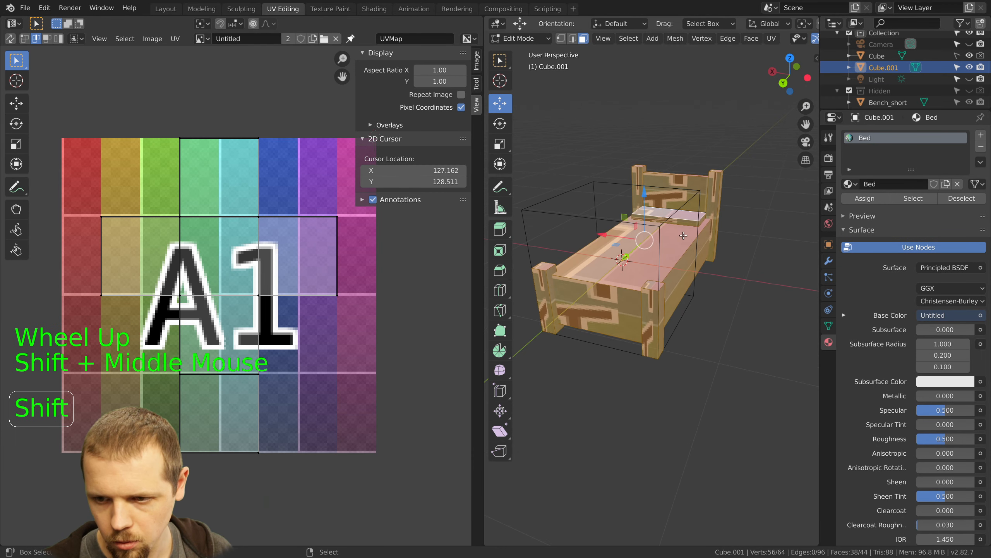
pyautogui.rightClick(652, 326)
pyautogui.keyDown('shift'); pyautogui.rightClick(650, 327); pyautogui.keyUp('shift')
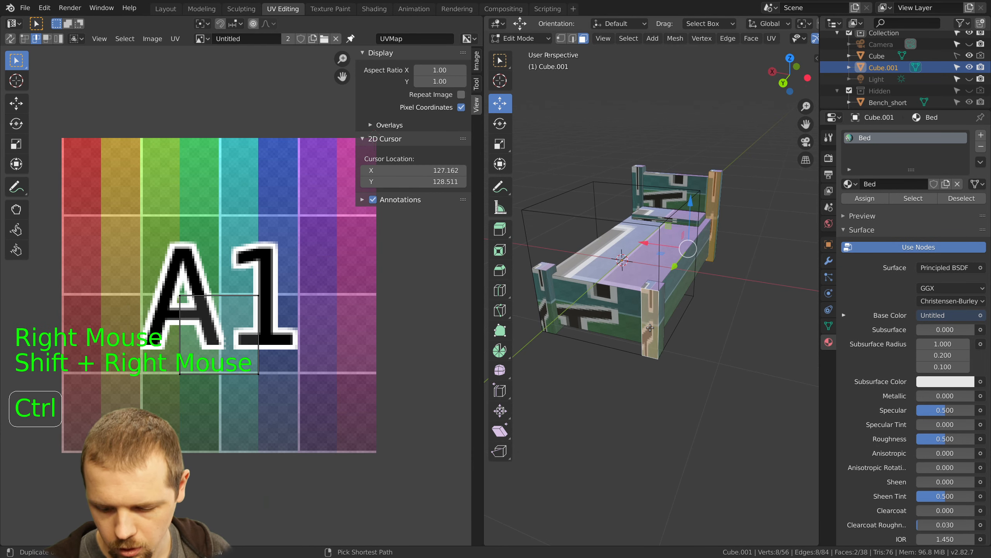
pyautogui.press('ctrl+KP_Add')
pyautogui.press('ctrl+KP_Add')
pyautogui.press('ctrl+KP_Add')
pyautogui.press('ctrl+KP_Add')
pyautogui.press('ctrl+KP_Add')
pyautogui.press('ctrl+KP_Add')
pyautogui.press('ctrl+KP_Add')
pyautogui.press('ctrl+KP_Add')
pyautogui.press('x')
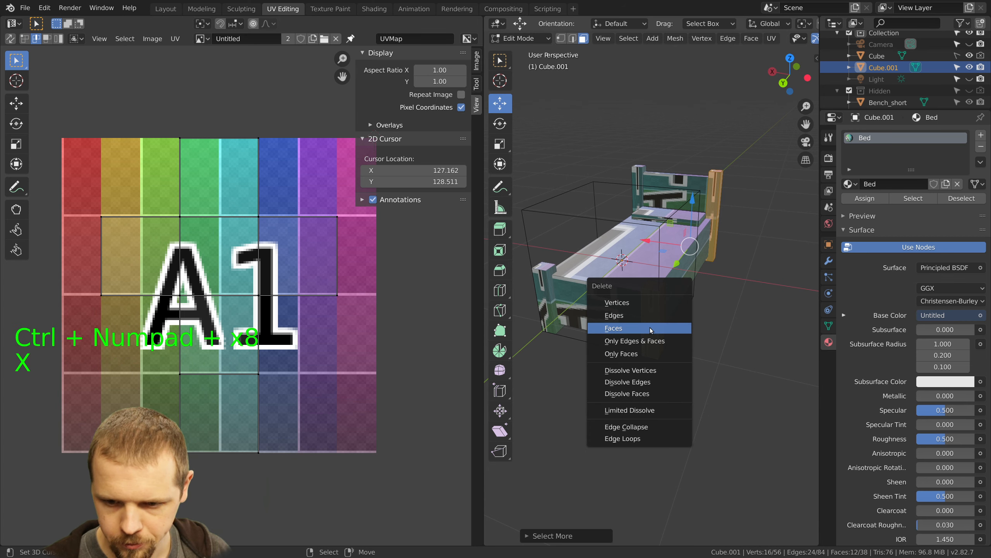
pyautogui.click(651, 330)
# Examine the bed's remaining mesh in wireframe and solid display, including the two corner posts that are left
pyautogui.rightClick(545, 299)
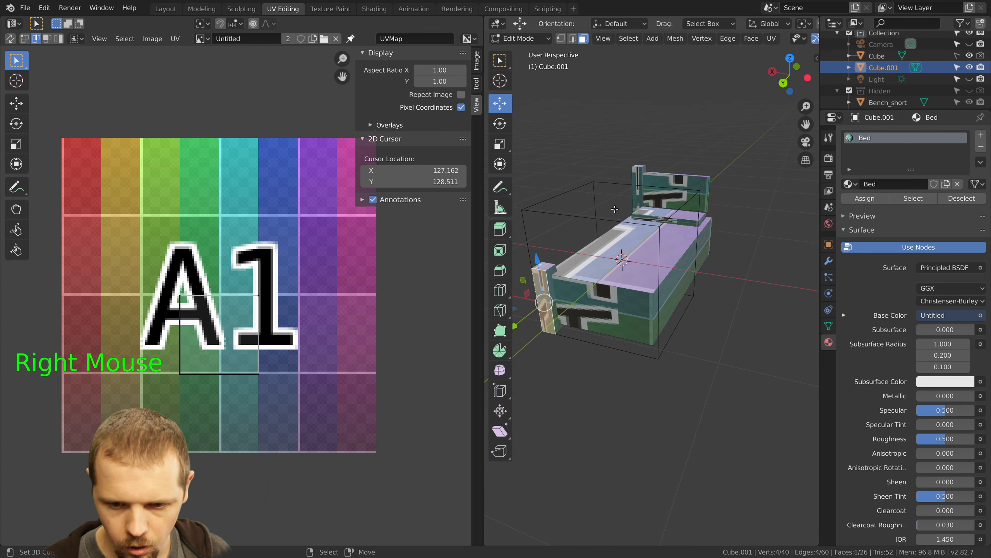
pyautogui.keyDown('shift'); pyautogui.rightClick(637, 171); pyautogui.keyUp('shift')
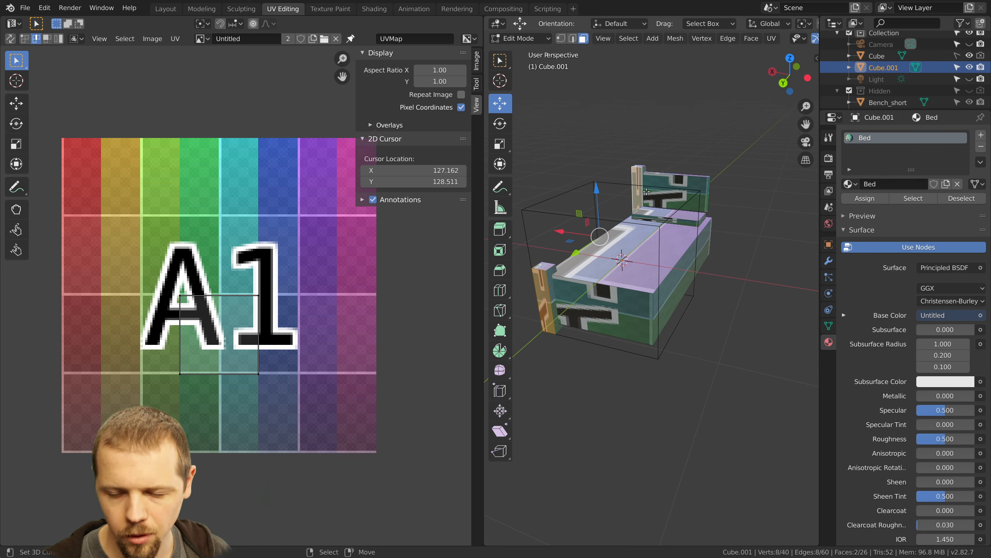
pyautogui.press('z')
pyautogui.click(550, 195)
pyautogui.press('a')
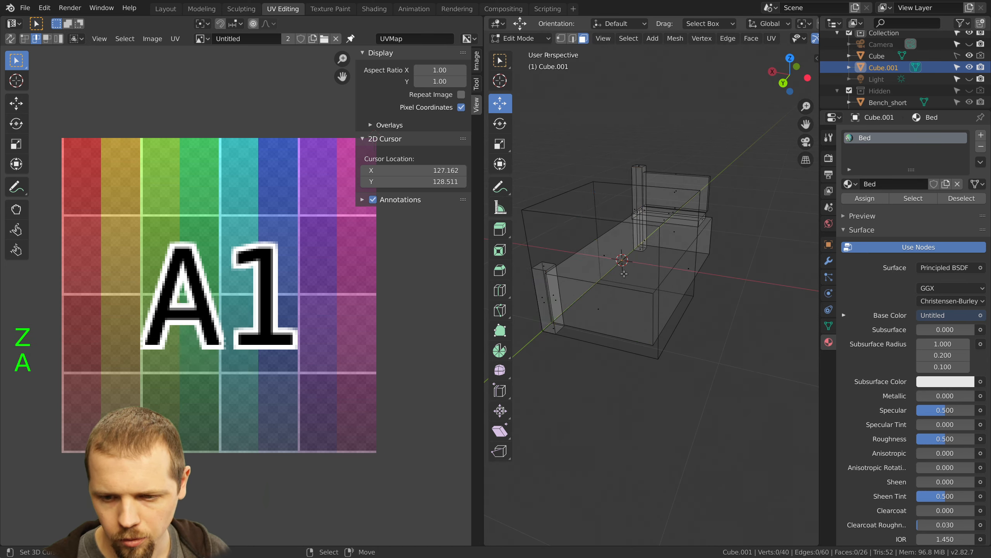
pyautogui.moveTo(624, 274); pyautogui.dragTo(676, 272, button='middle')
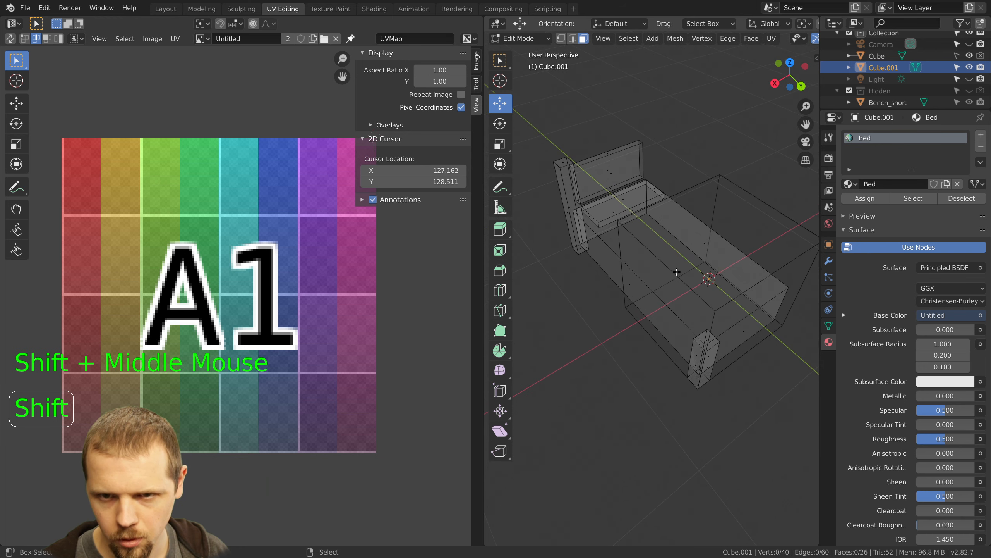
pyautogui.click(560, 39)
pyautogui.moveTo(723, 307); pyautogui.dragTo(709, 233, button='middle')
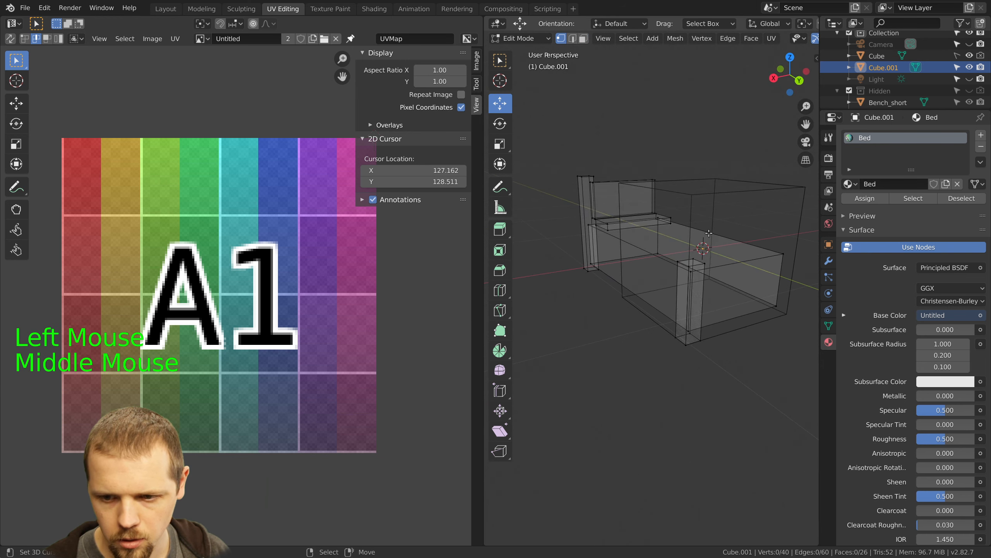
pyautogui.click(573, 38)
pyautogui.click(583, 38)
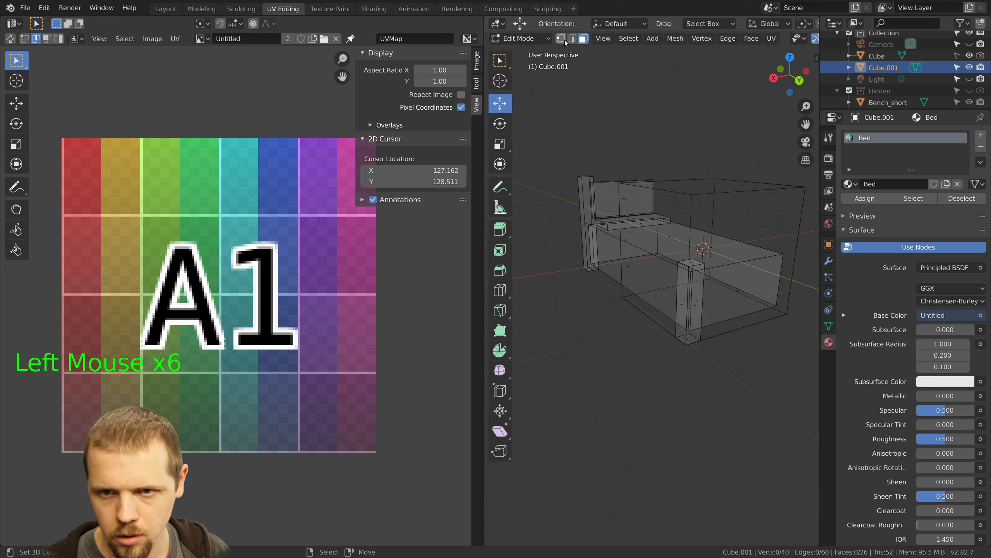
pyautogui.moveTo(658, 198); pyautogui.dragTo(602, 216, button='middle')
pyautogui.press('z')
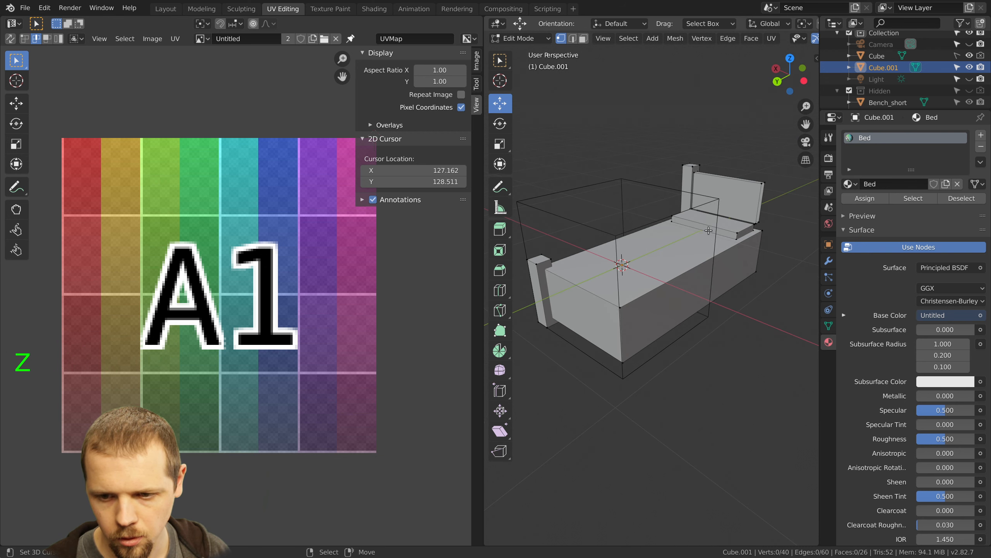
# Return to Material Preview shading and examine the grid texture up close around the pillow and headboard
pyautogui.moveTo(679, 254); pyautogui.dragTo(681, 238, button='middle')
pyautogui.press('z')
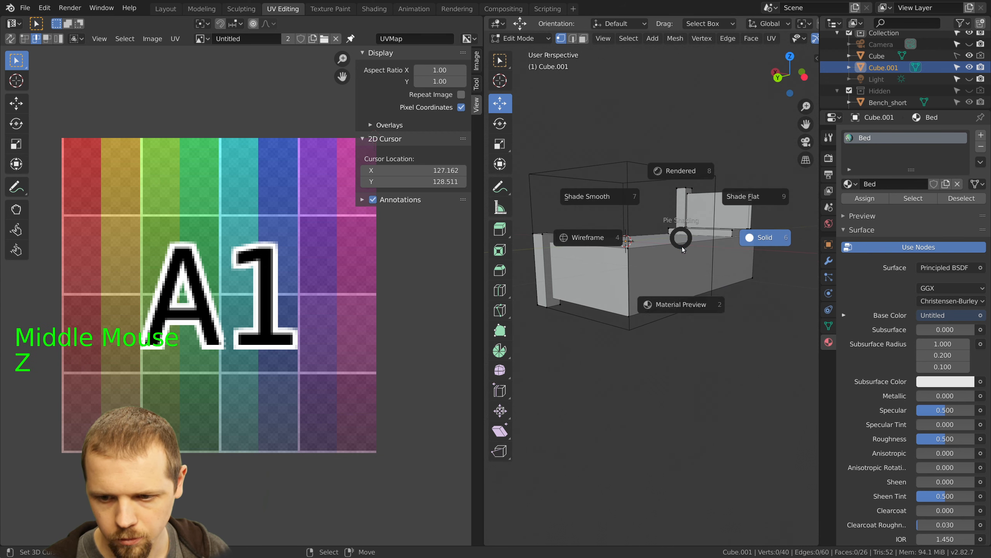
pyautogui.click(686, 301)
pyautogui.moveTo(686, 299); pyautogui.dragTo(715, 272, button='middle')
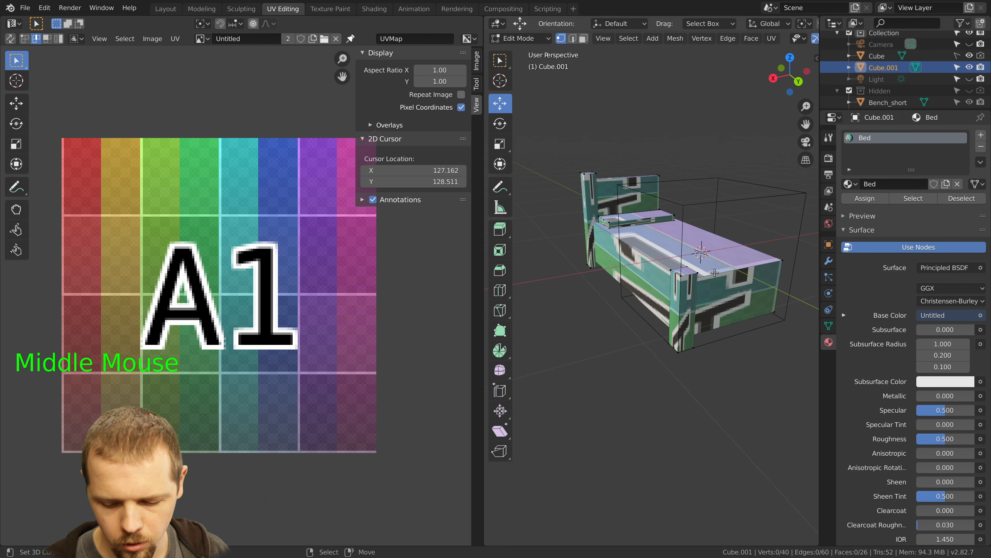
pyautogui.press('KP_3')
pyautogui.scroll(2, 714, 273)
pyautogui.keyDown('shift'); pyautogui.moveTo(647, 234); pyautogui.dragTo(619, 257, button='middle'); pyautogui.keyUp('shift')
pyautogui.scroll(2, 656, 240)
pyautogui.scroll(2, 666, 233)
pyautogui.rightClick(666, 234)
pyautogui.press('a')
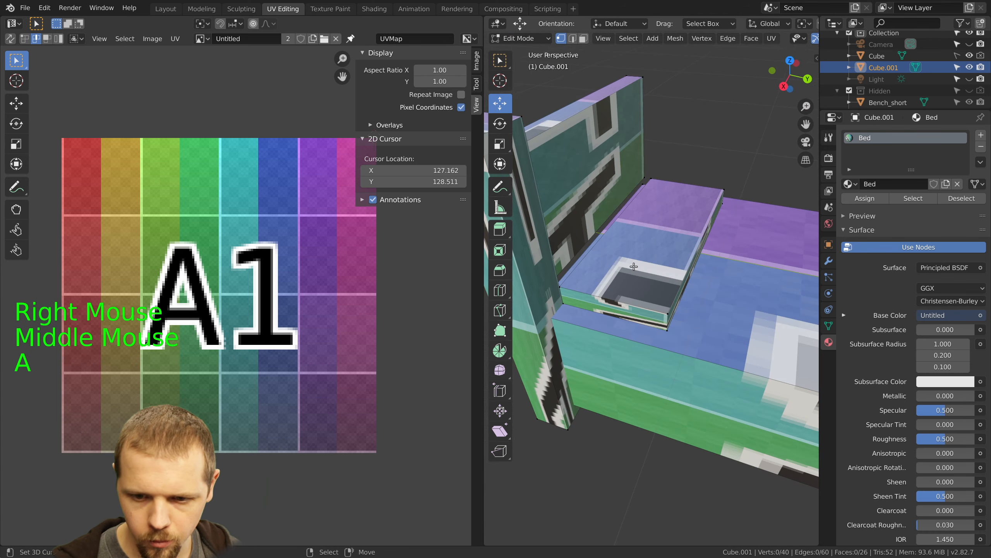
# Select the entire bed mesh and unwrap its UVs
pyautogui.press('a')
pyautogui.press('a')
pyautogui.scroll(-3, 640, 263)
pyautogui.press('u')
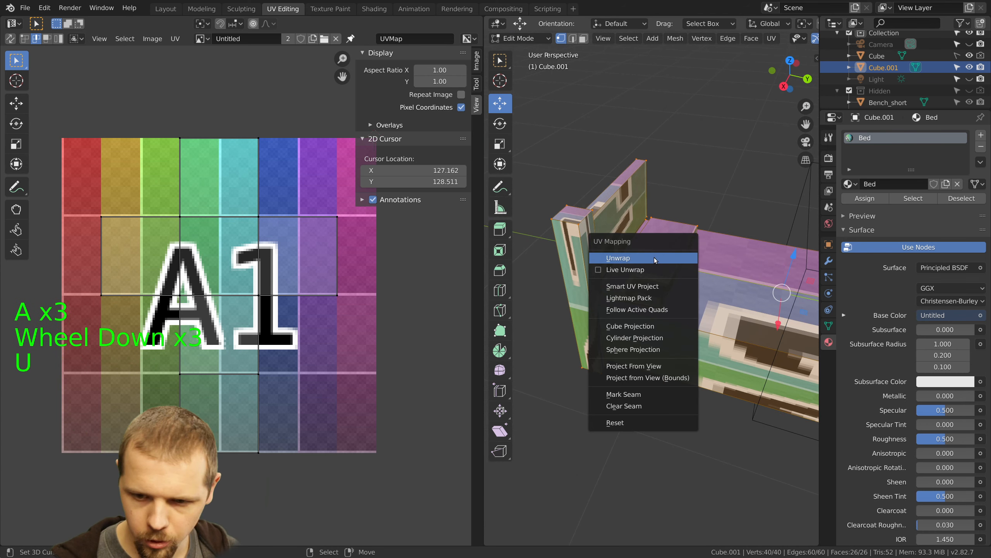
pyautogui.click(654, 257)
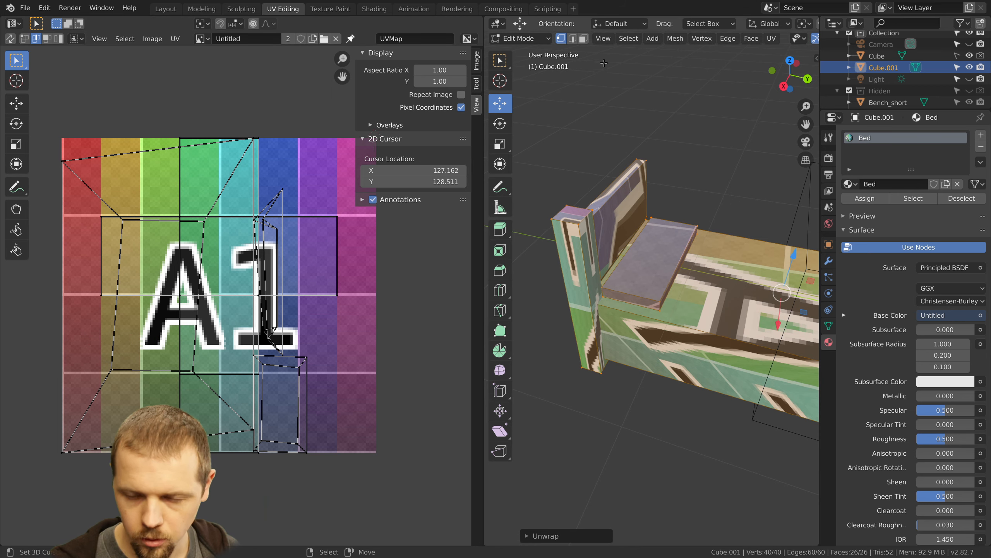
# Mark the pillow's short vertical corner edge nearest the headboard post as a seam
pyautogui.click(573, 39)
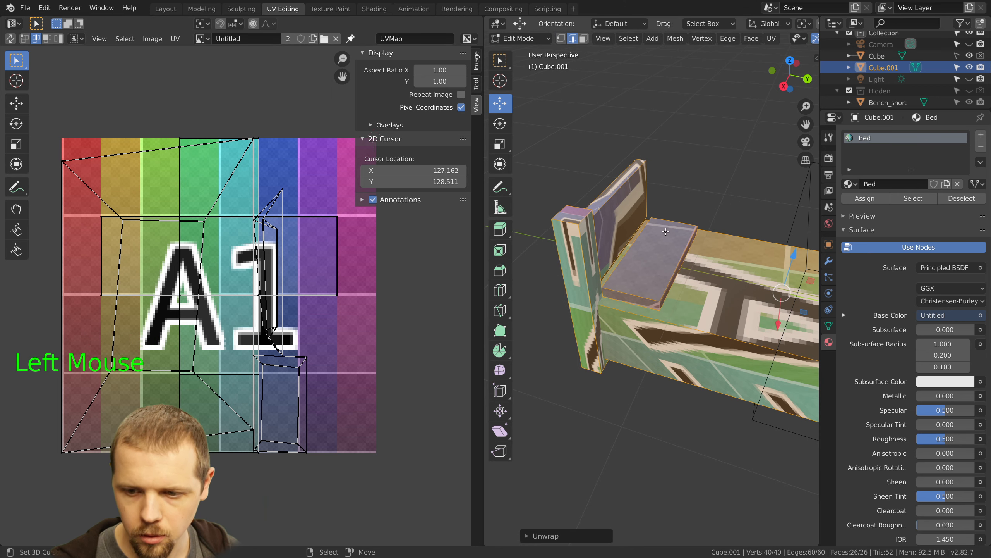
pyautogui.rightClick(656, 305)
pyautogui.keyDown('shift'); pyautogui.rightClick(644, 295); pyautogui.keyUp('shift')
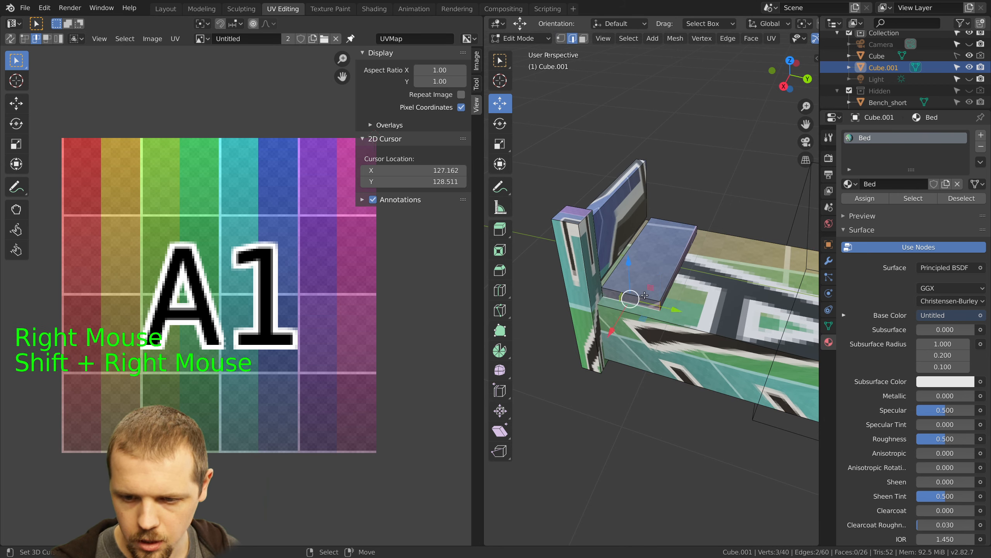
pyautogui.rightClick(605, 293)
pyautogui.rightClick(603, 291)
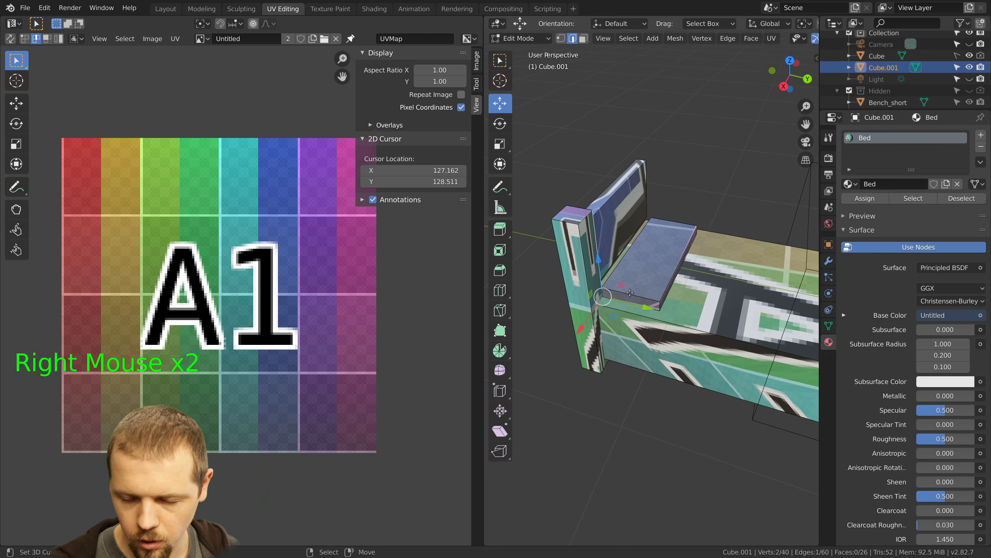
pyautogui.moveTo(630, 293); pyautogui.dragTo(607, 290, button='middle')
pyautogui.rightClick(599, 278)
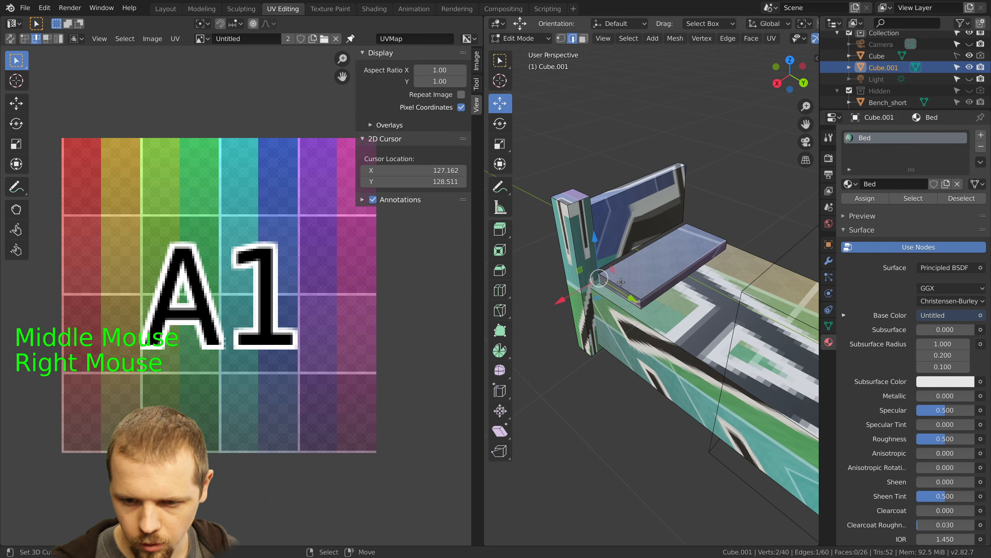
pyautogui.hotkey('ctrl', 'shift', 'e')
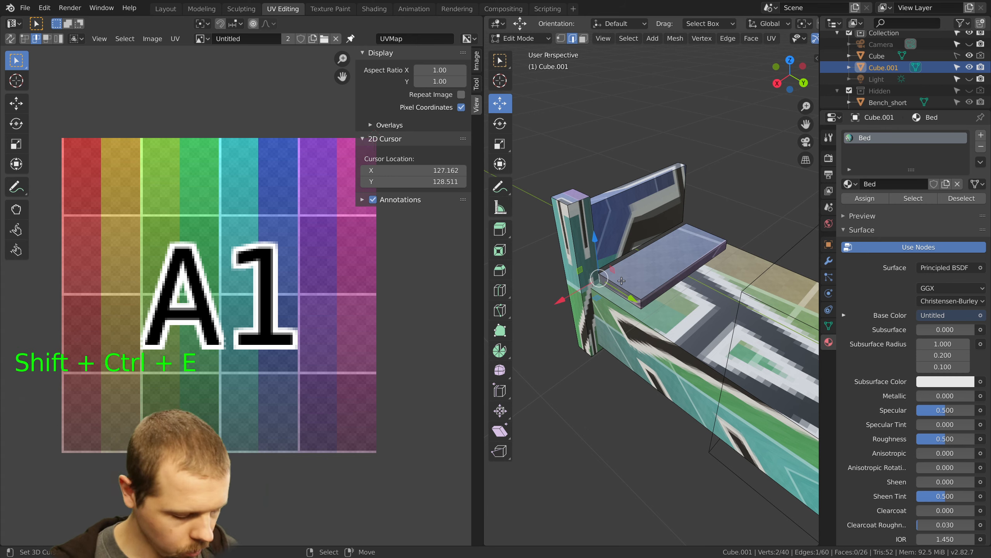
pyautogui.hotkey('ctrl', 'e')
pyautogui.click(621, 280)
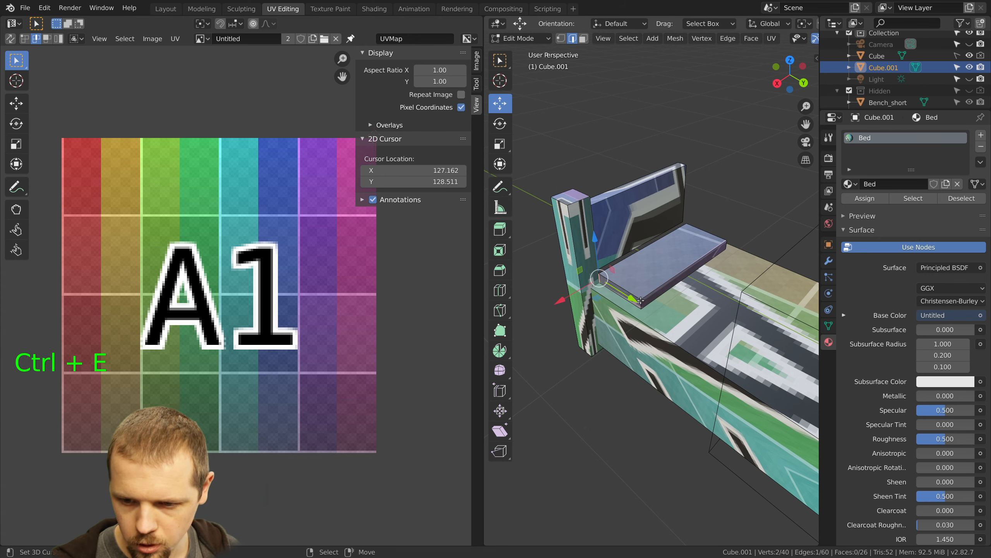
# Mark the pillow's three other vertical corner edges as seams
pyautogui.rightClick(640, 301)
pyautogui.keyDown('shift'); pyautogui.rightClick(726, 244); pyautogui.keyUp('shift')
pyautogui.moveTo(725, 244); pyautogui.dragTo(637, 256, button='middle')
pyautogui.keyDown('shift'); pyautogui.rightClick(735, 346); pyautogui.keyUp('shift')
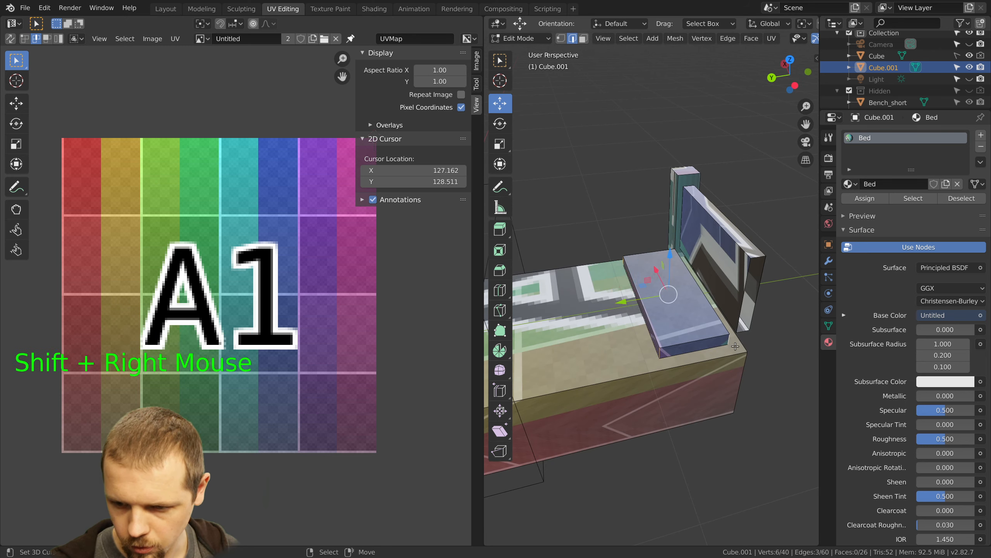
pyautogui.hotkey('ctrl', 'e')
pyautogui.click(735, 345)
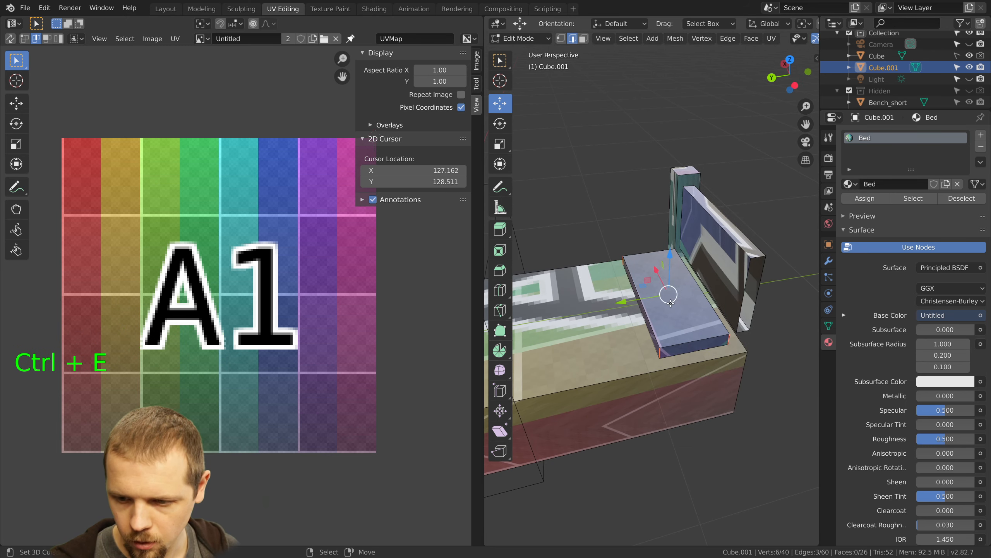
# Extend the selection to the whole pillow and unwrap it
pyautogui.rightClick(671, 305)
pyautogui.press('ctrl+KP_Add')
pyautogui.press('ctrl+KP_Add')
pyautogui.press('ctrl+KP_Add')
pyautogui.press('ctrl+KP_Add')
pyautogui.press('ctrl+KP_Add')
pyautogui.press('u')
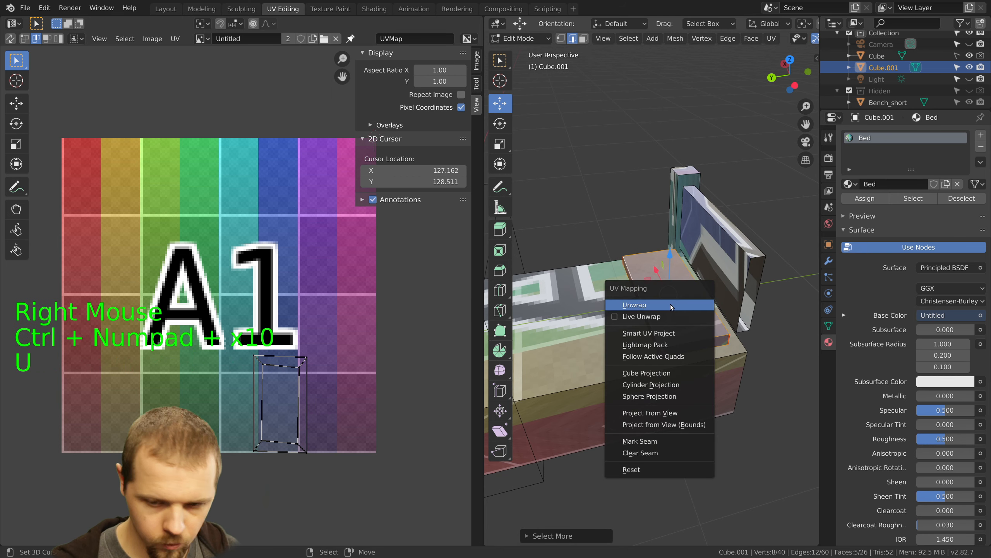
pyautogui.click(671, 305)
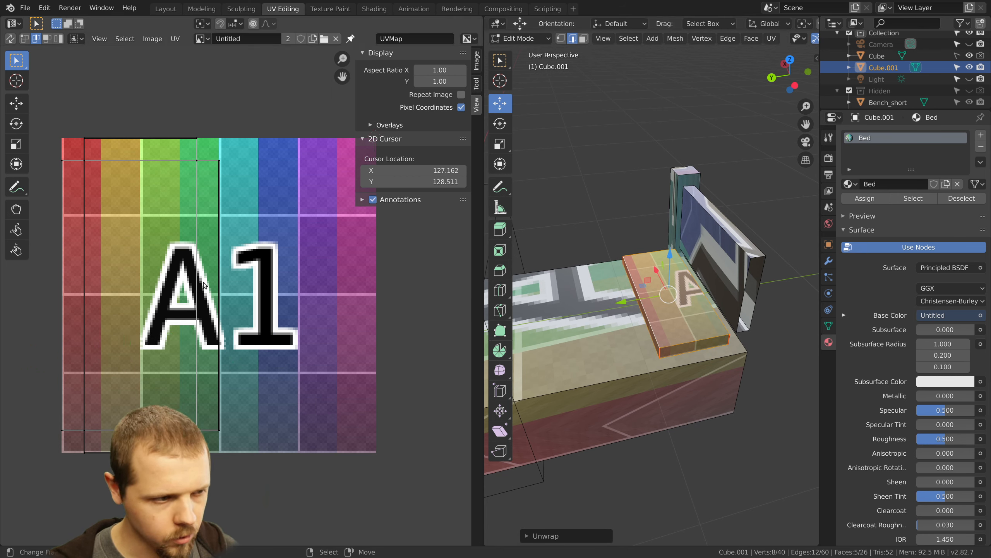
# Mark the lower front edge of the headboard panel as a seam
pyautogui.moveTo(663, 299); pyautogui.dragTo(689, 297, button='middle')
pyautogui.rightClick(733, 234)
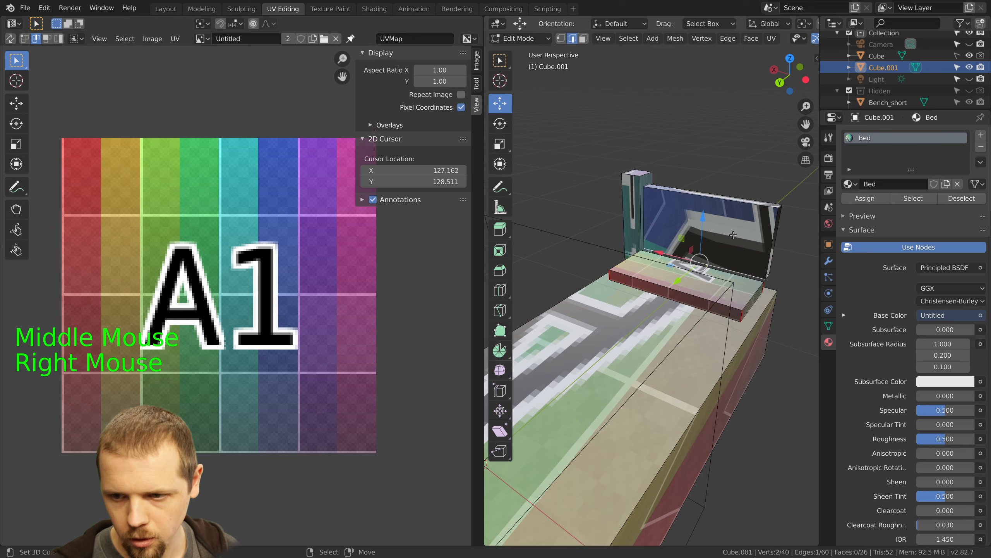
pyautogui.moveTo(733, 235); pyautogui.dragTo(720, 292, button='middle')
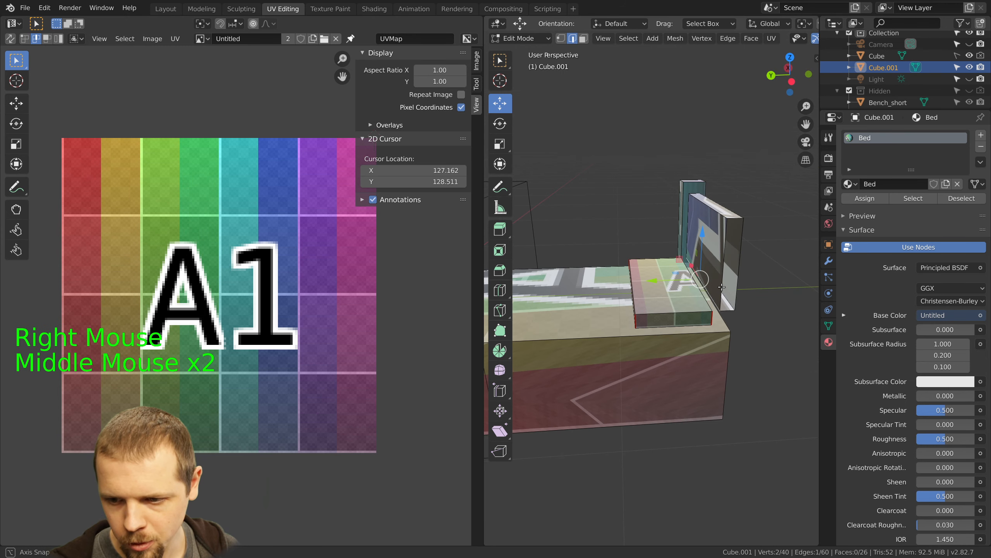
pyautogui.hotkey('ctrl', 'e')
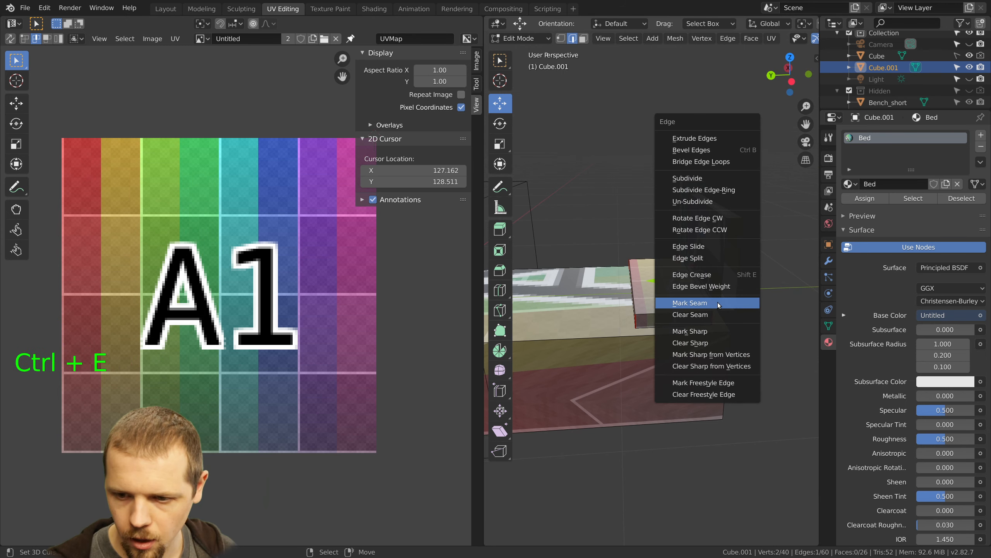
pyautogui.click(718, 304)
# Grow the selection to cover the whole headboard panel and unwrap it
pyautogui.press('ctrl+KP_Add')
pyautogui.press('ctrl+KP_Add')
pyautogui.press('ctrl+KP_Add')
pyautogui.press('ctrl+KP_Add')
pyautogui.press('ctrl+KP_Add')
pyautogui.press('ctrl+KP_Add')
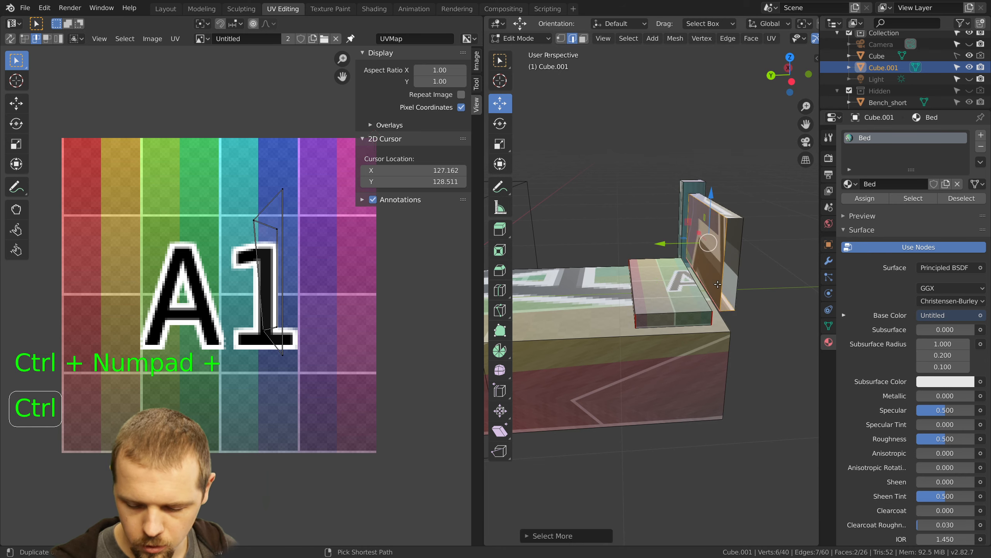
pyautogui.press('u')
pyautogui.click(717, 284)
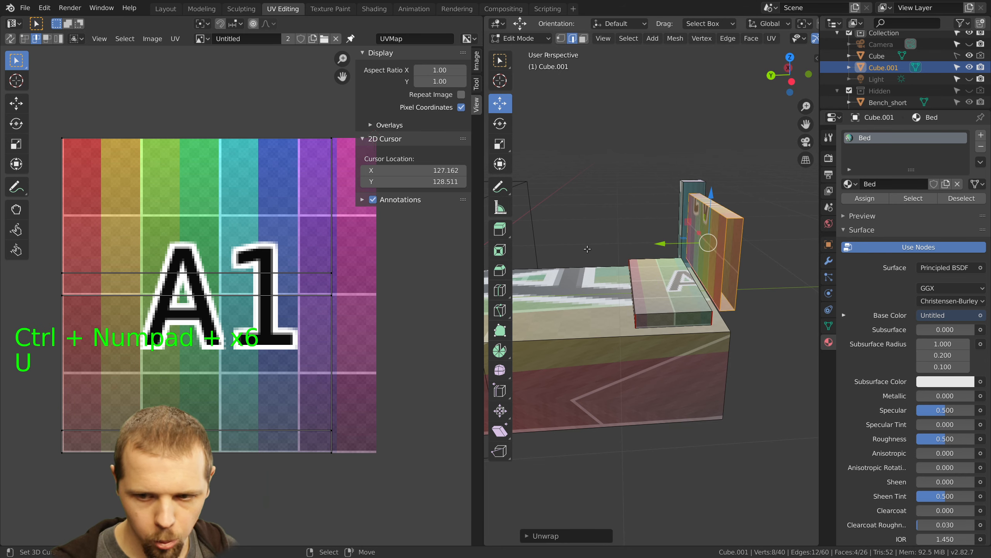
pyautogui.moveTo(685, 217); pyautogui.dragTo(608, 313, button='middle')
pyautogui.scroll(-2, 700, 282)
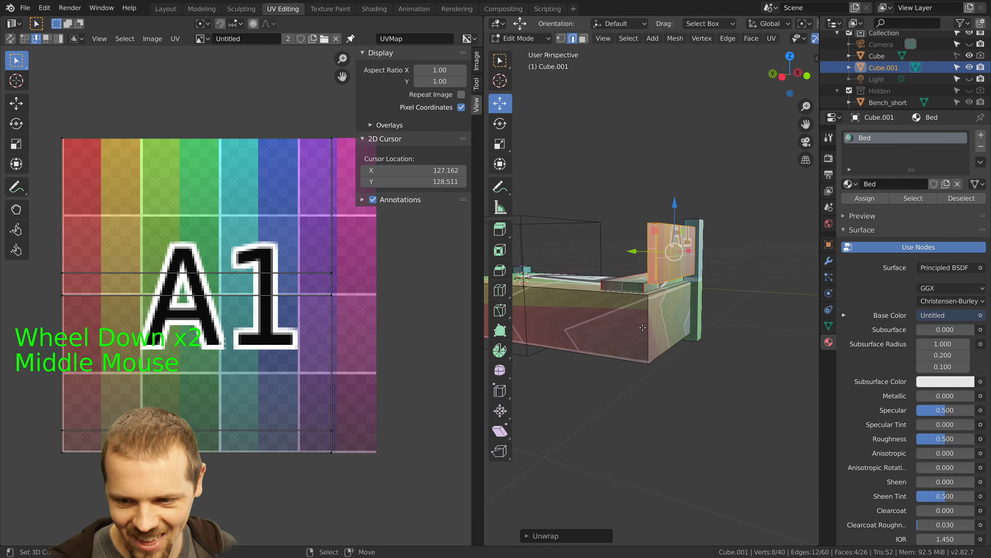
pyautogui.rightClick(644, 328)
pyautogui.keyDown('shift'); pyautogui.rightClick(691, 304); pyautogui.keyUp('shift')
# Delete the hidden bottom faces of the two remaining corner posts from the underside of the bed
pyautogui.moveTo(690, 304); pyautogui.dragTo(590, 217, button='middle')
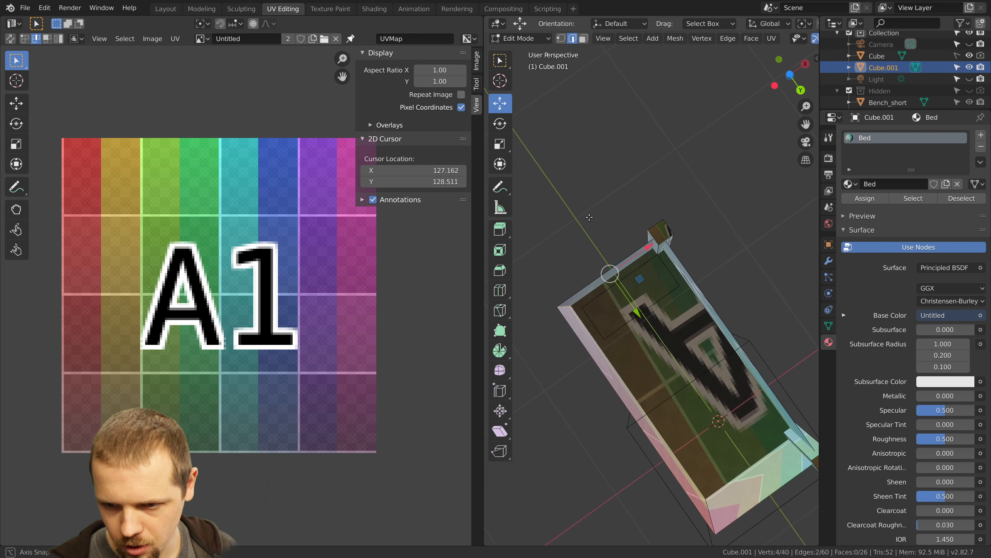
pyautogui.click(583, 38)
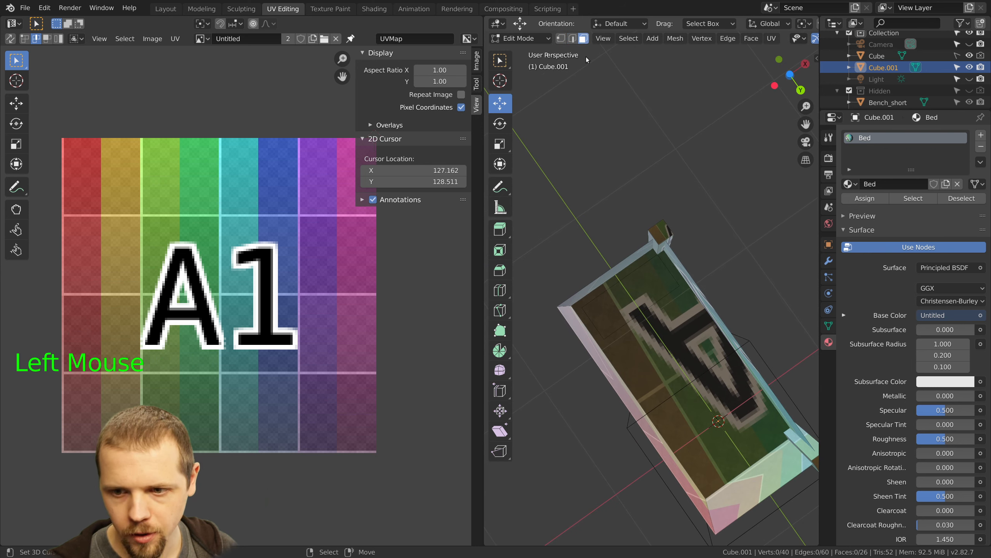
pyautogui.rightClick(663, 228)
pyautogui.press('x')
pyautogui.click(663, 226)
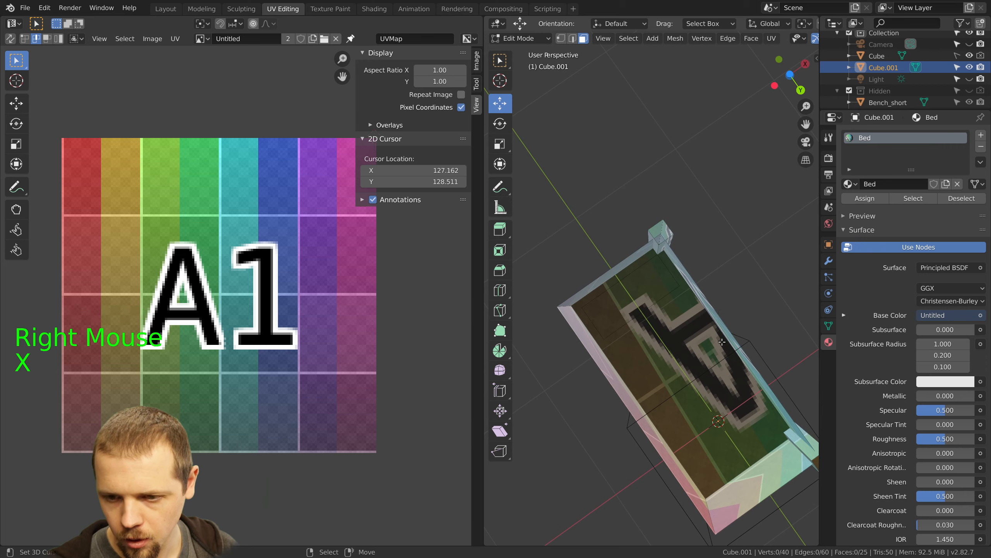
pyautogui.keyDown('shift'); pyautogui.moveTo(737, 373); pyautogui.dragTo(679, 266, button='middle'); pyautogui.keyUp('shift')
pyautogui.rightClick(764, 355)
pyautogui.press('x')
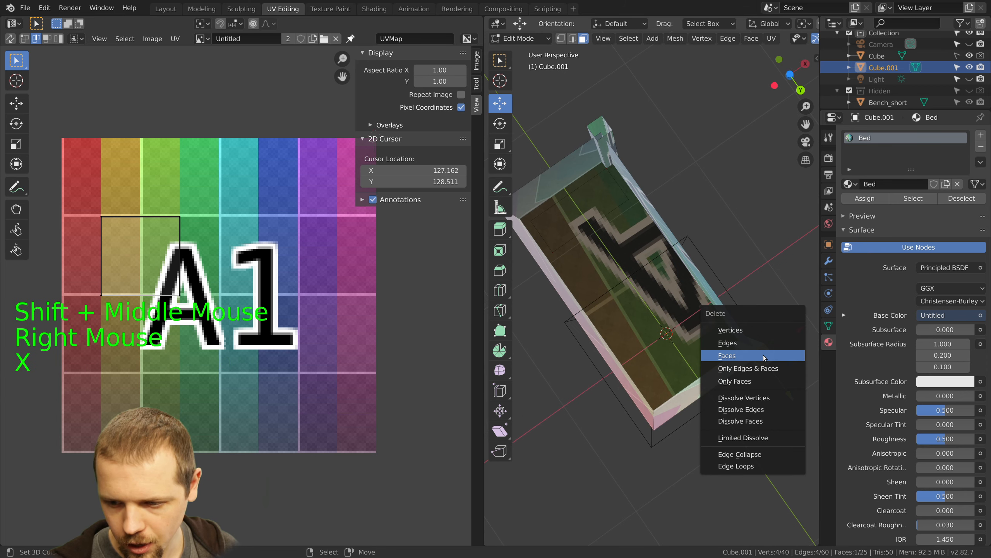
pyautogui.click(764, 355)
# Mark the mattress block's two vertical corner edges beside the corner posts as seams, working in edge selection mode
pyautogui.moveTo(764, 355); pyautogui.dragTo(608, 35, button='middle')
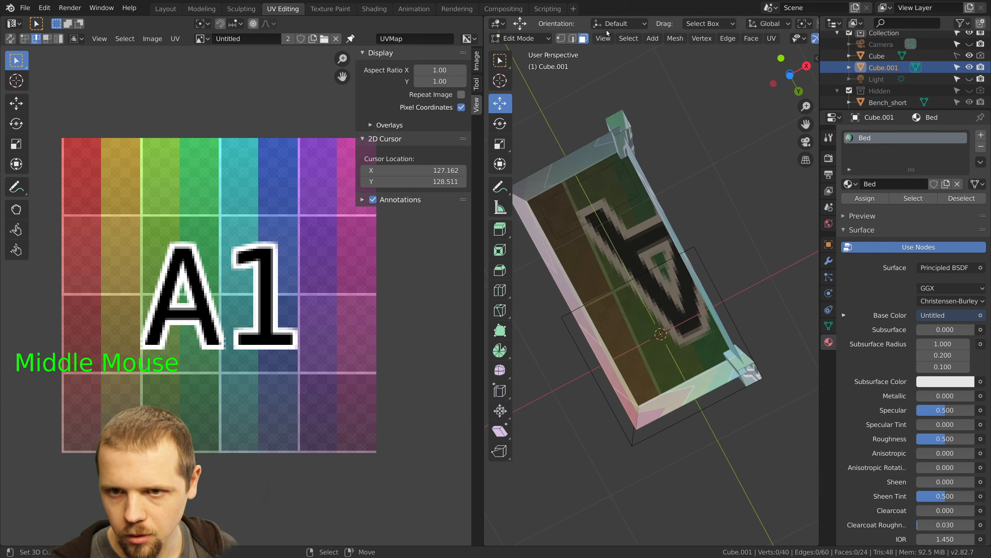
pyautogui.click(572, 38)
pyautogui.moveTo(585, 78); pyautogui.dragTo(682, 205, button='middle')
pyautogui.rightClick(611, 171)
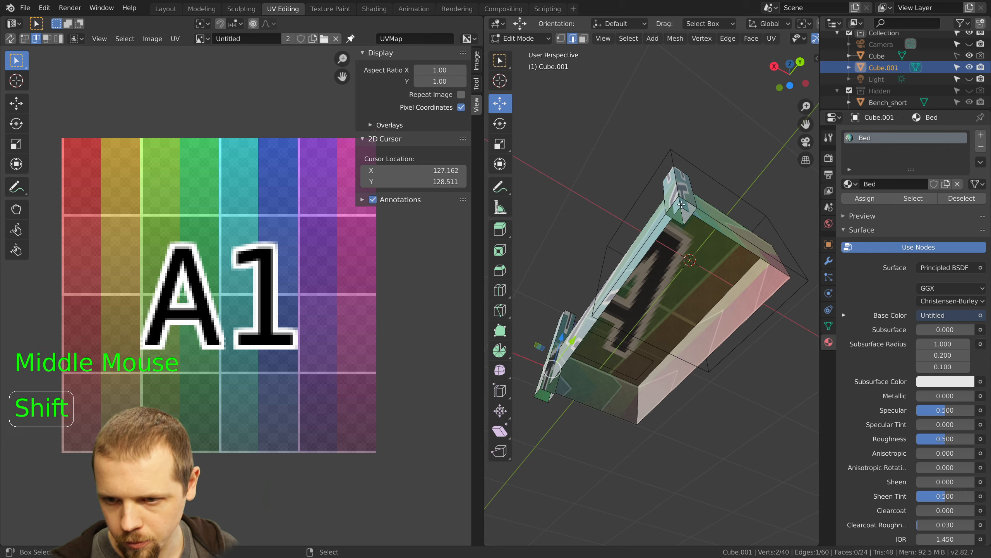
pyautogui.keyDown('shift'); pyautogui.rightClick(681, 205); pyautogui.keyUp('shift')
pyautogui.press('w')
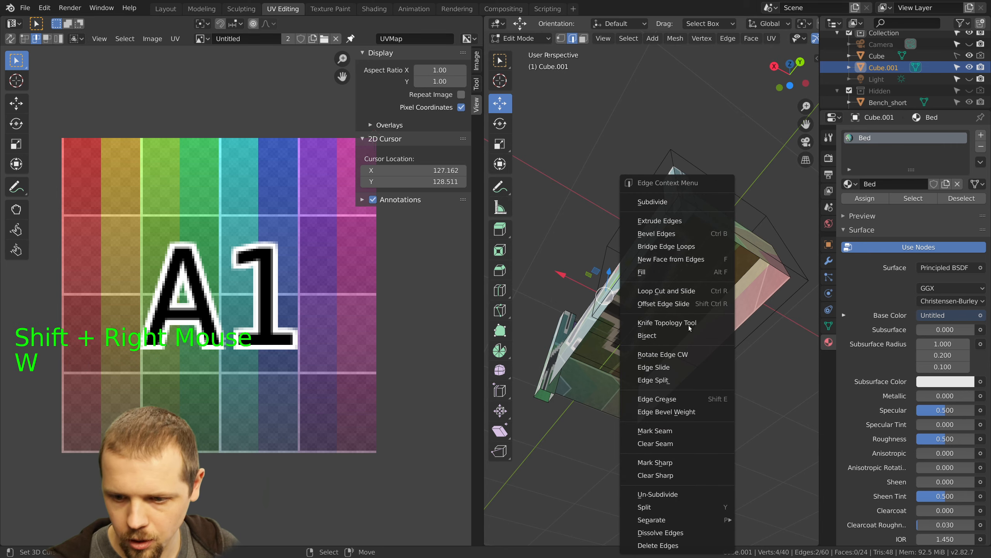
pyautogui.click(678, 430)
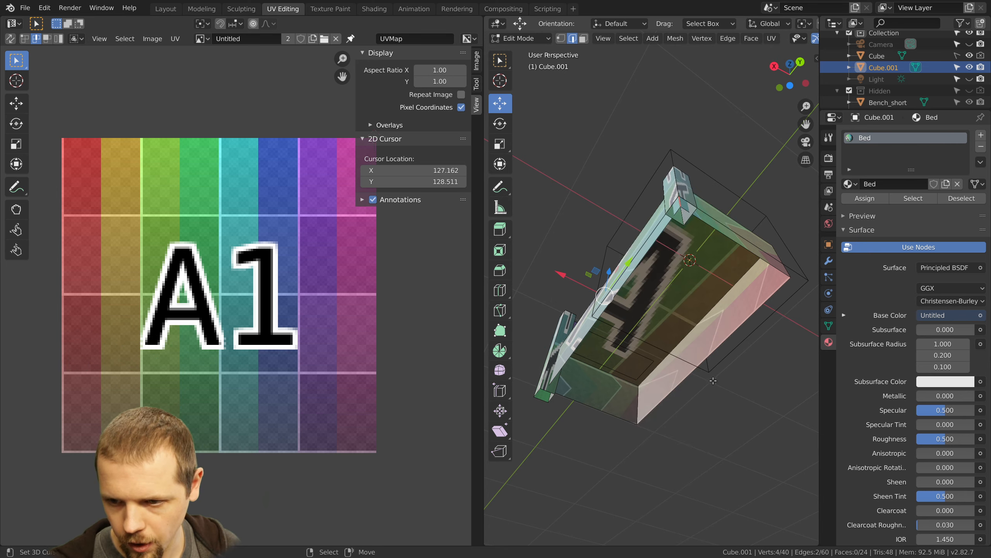
# Mark the two vertical corner edges on the mattress block's side without posts as seams, and clear the selection
pyautogui.moveTo(713, 350); pyautogui.dragTo(652, 362, button='middle')
pyautogui.rightClick(628, 274)
pyautogui.moveTo(635, 275); pyautogui.dragTo(647, 315, button='middle')
pyautogui.press('w')
pyautogui.rightClick(735, 328)
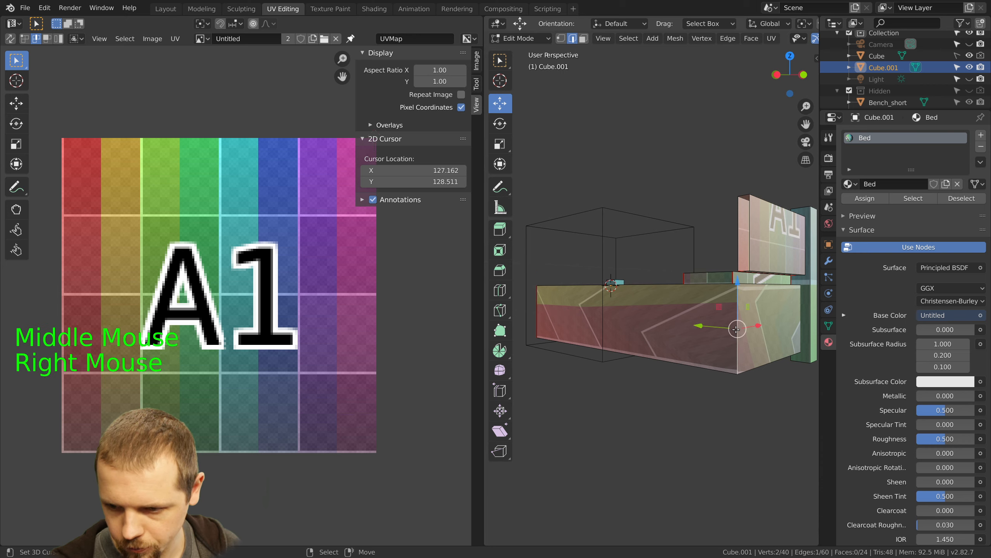
pyautogui.press('w')
pyautogui.click(736, 329)
pyautogui.press('a')
pyautogui.press('a')
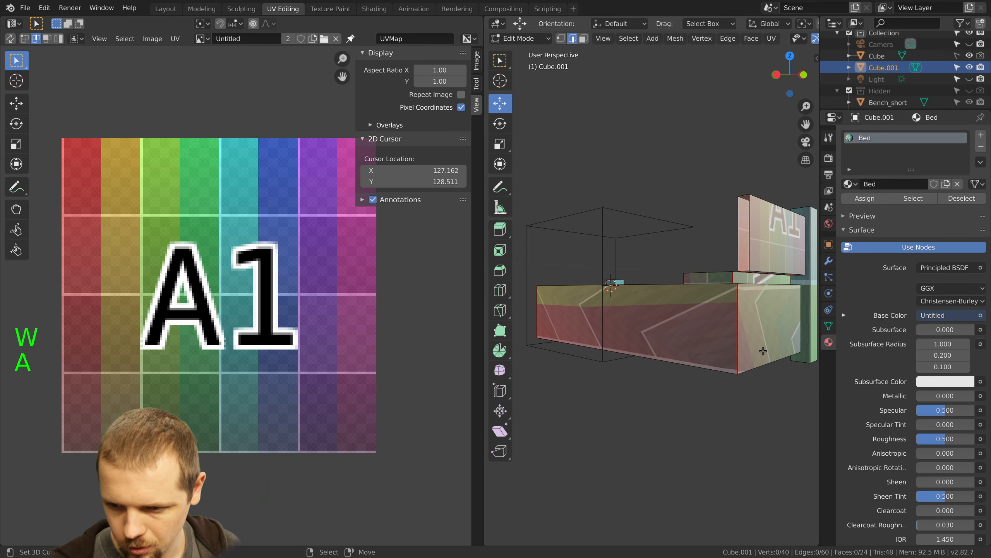
# Mark one vertical edge on the foot-end post and one on the head-end post as seams
pyautogui.moveTo(736, 332); pyautogui.dragTo(769, 285, button='middle')
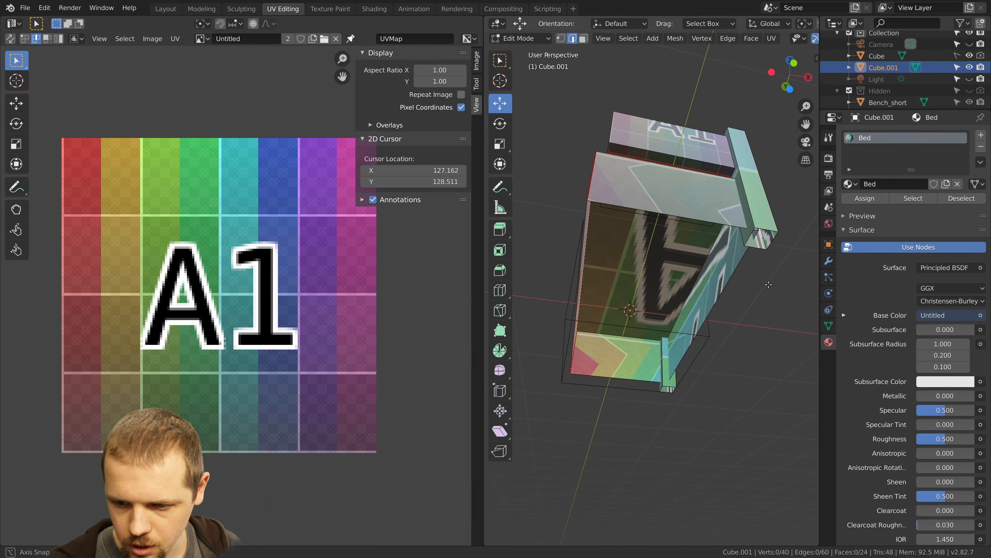
pyautogui.rightClick(667, 361)
pyautogui.press('w')
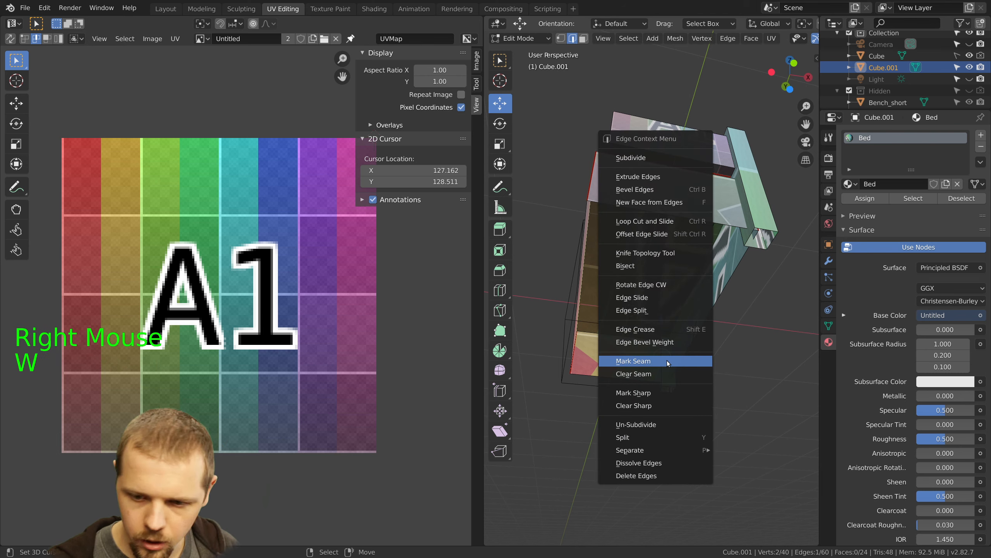
pyautogui.moveTo(710, 281); pyautogui.dragTo(752, 432, button='middle')
pyautogui.rightClick(769, 347)
pyautogui.press('w')
# Mark three of the four top edges of the foot-end post as seams, leaving its cap attached along one edge
pyautogui.scroll(2, 609, 289)
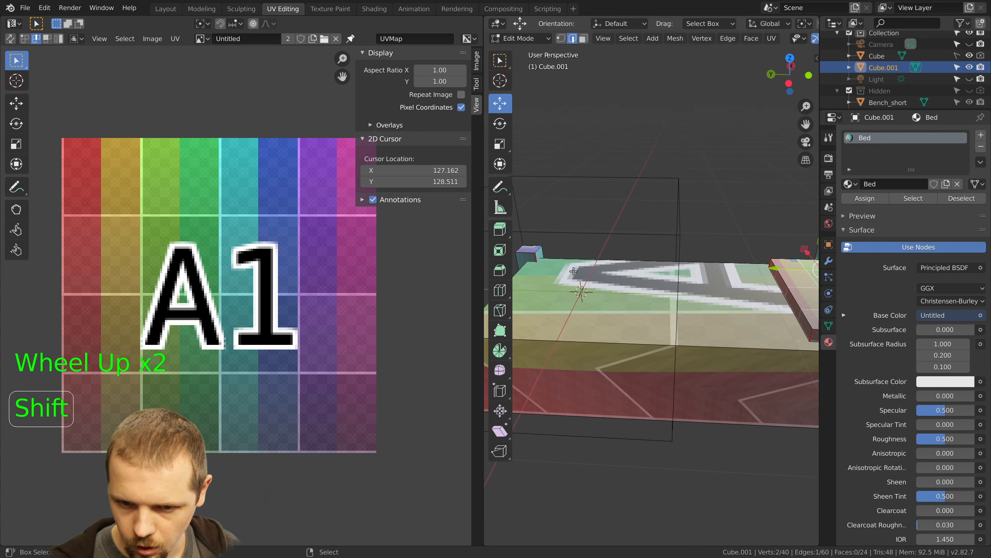
pyautogui.keyDown('shift'); pyautogui.moveTo(609, 289); pyautogui.dragTo(694, 393, button='middle'); pyautogui.keyUp('shift')
pyautogui.scroll(3, 584, 327)
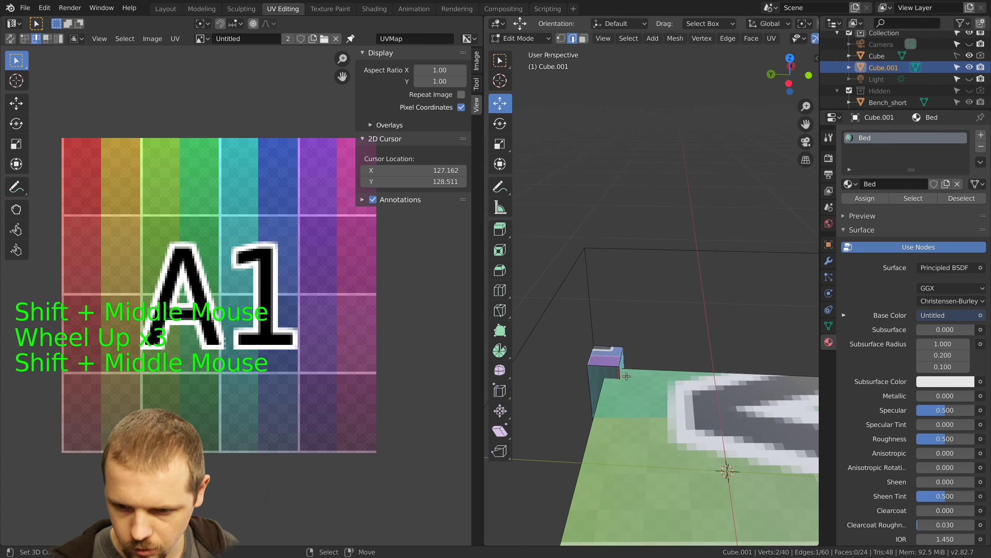
pyautogui.scroll(1, 627, 376)
pyautogui.rightClick(612, 367)
pyautogui.keyDown('shift'); pyautogui.rightClick(600, 354); pyautogui.keyUp('shift')
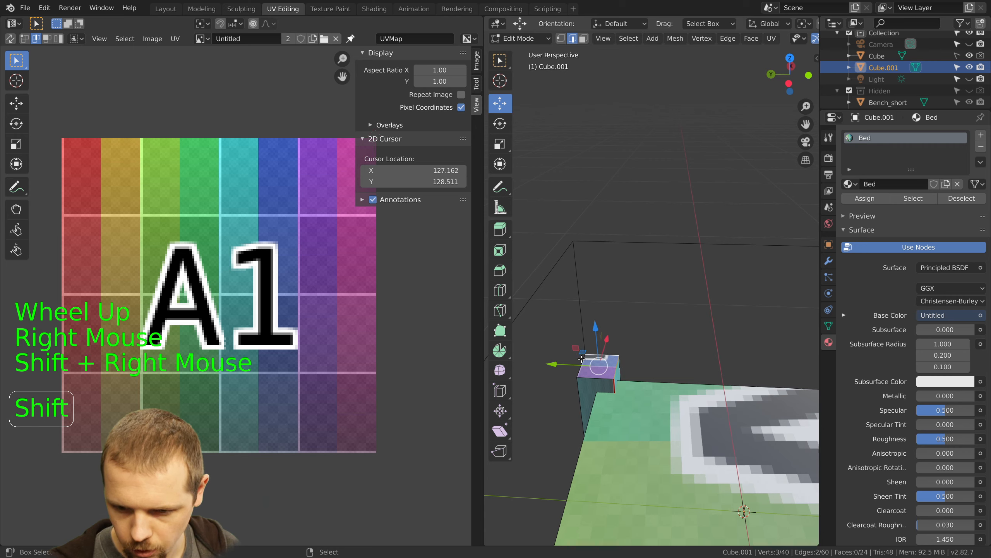
pyautogui.keyDown('shift'); pyautogui.rightClick(582, 359); pyautogui.keyUp('shift')
pyautogui.press('w')
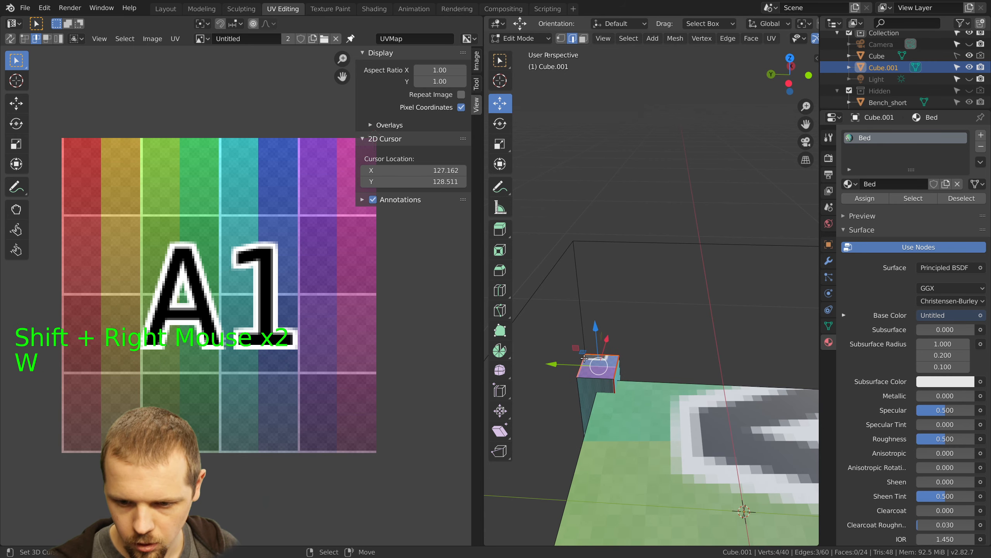
# Mark three of the four top edges of the head-end post as seams
pyautogui.moveTo(581, 359); pyautogui.dragTo(817, 351, button='middle')
pyautogui.moveTo(629, 335); pyautogui.dragTo(629, 366, button='middle')
pyautogui.scroll(-3, 668, 294)
pyautogui.scroll(-2, 665, 313)
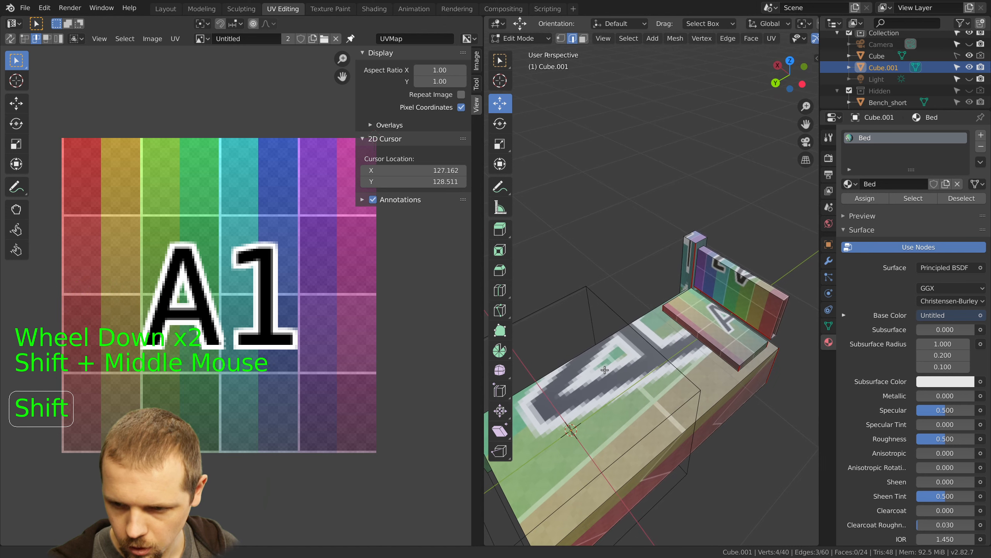
pyautogui.rightClick(690, 241)
pyautogui.keyDown('shift'); pyautogui.rightClick(707, 231); pyautogui.keyUp('shift')
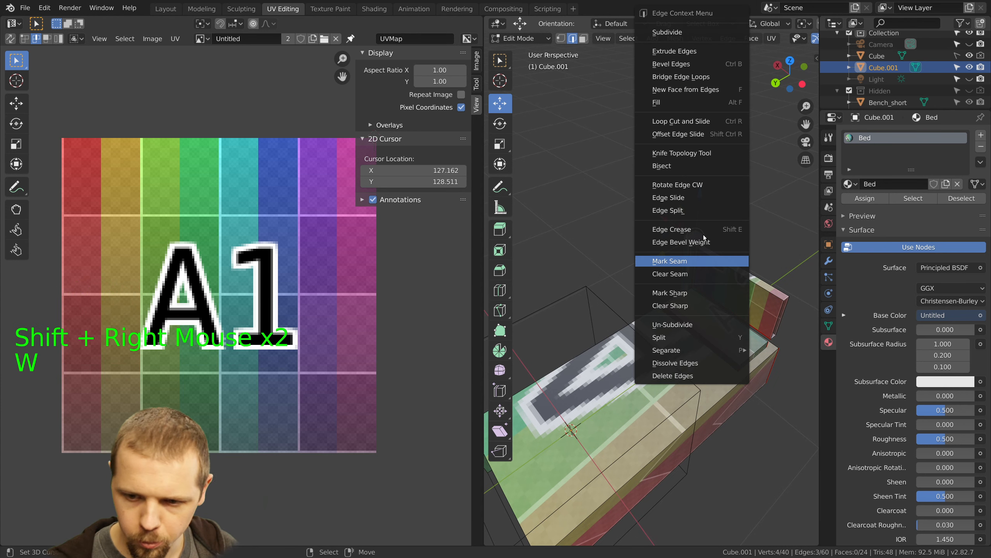
pyautogui.click(697, 261)
# Select the whole bed mesh, unwrap it along the marked seams, and deselect everything
pyautogui.press('a')
pyautogui.press('a')
pyautogui.press('a')
pyautogui.press('u')
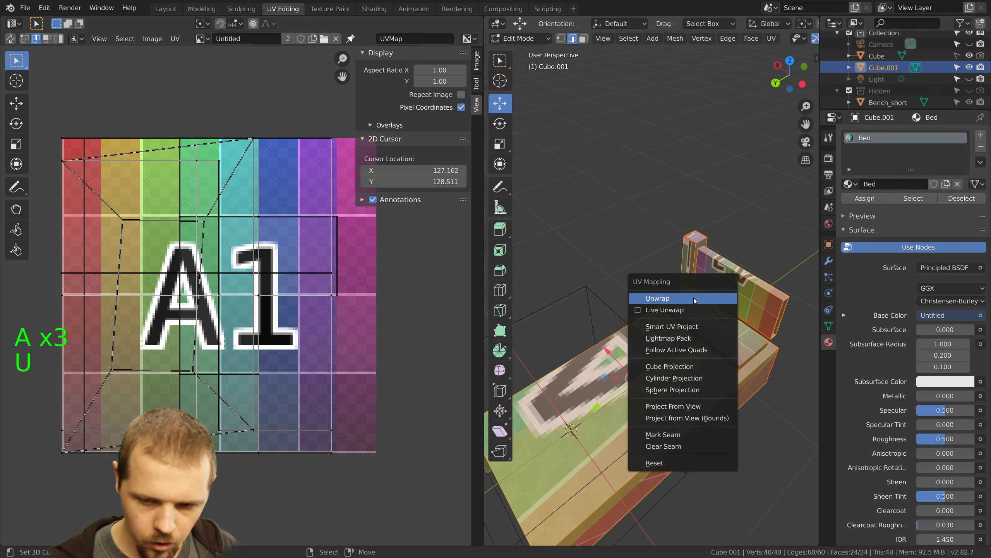
pyautogui.click(693, 297)
pyautogui.press('a')
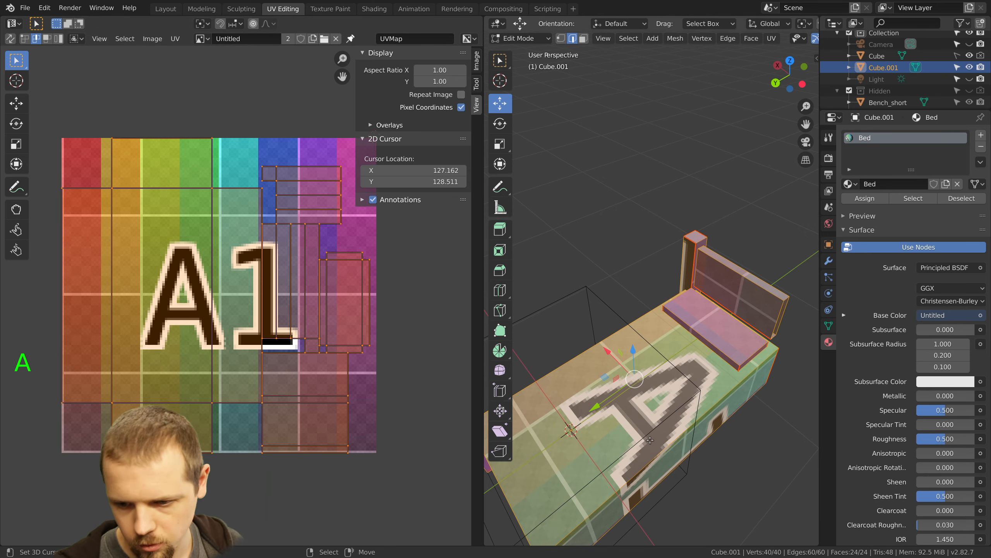
pyautogui.press('a')
# Select the headboard's top edge, switch to wireframe shading, and compare the view with X-ray on and off
pyautogui.moveTo(671, 384); pyautogui.dragTo(690, 392, button='middle')
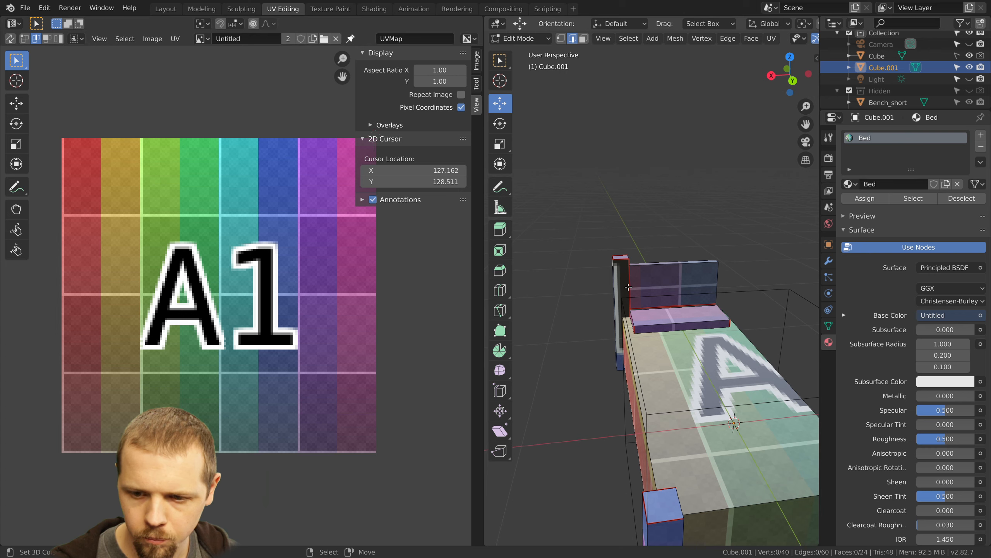
pyautogui.rightClick(649, 282)
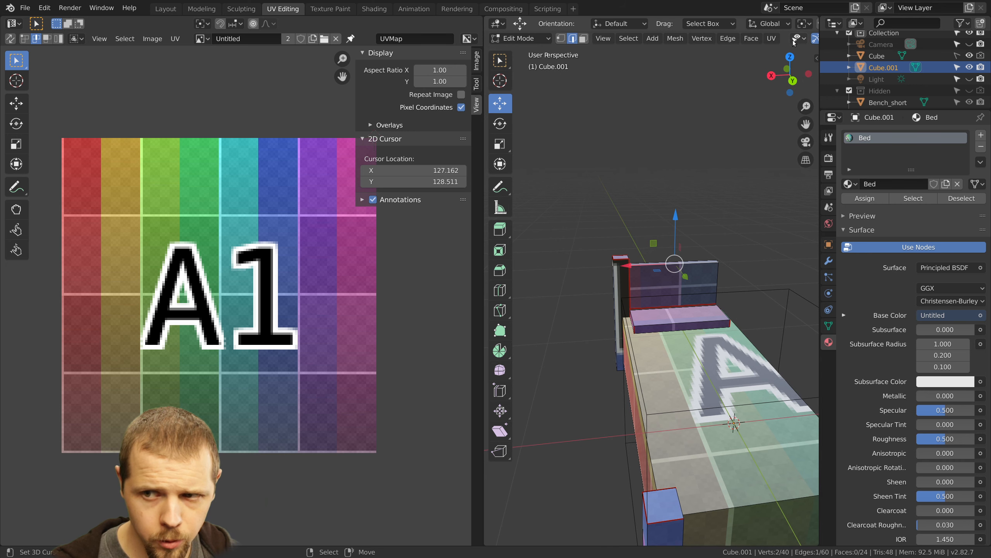
pyautogui.moveTo(683, 38); pyautogui.dragTo(563, 38, button='middle')
pyautogui.click(764, 39)
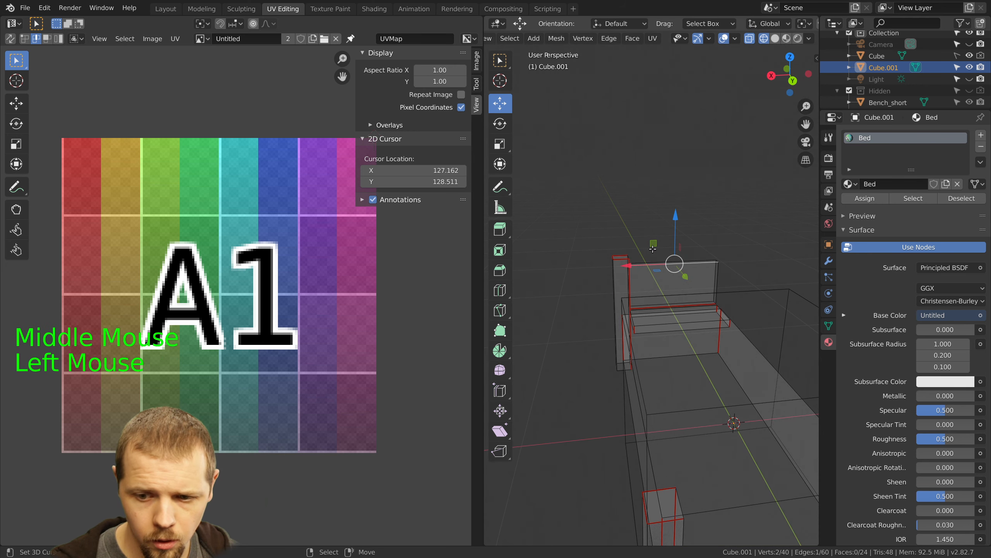
pyautogui.click(750, 38)
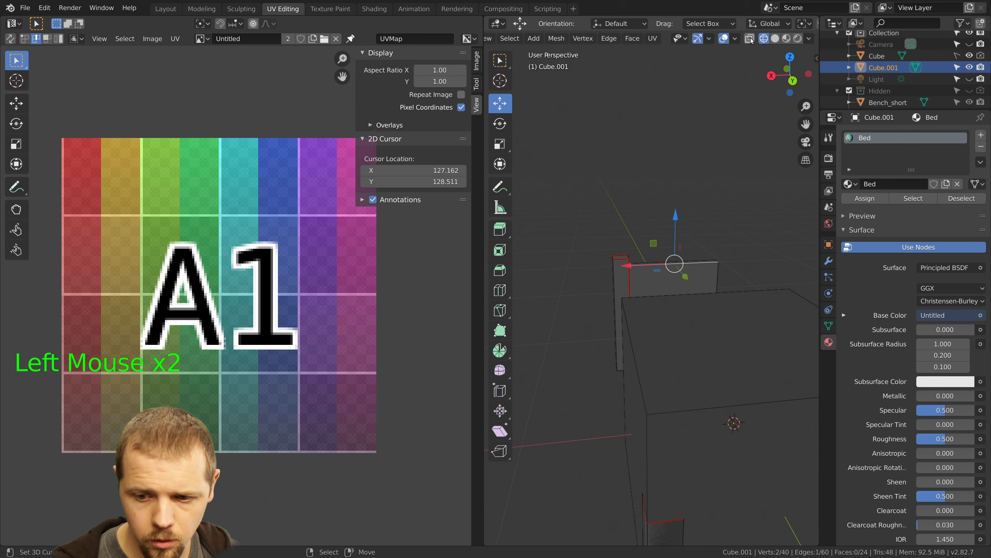
pyautogui.click(750, 39)
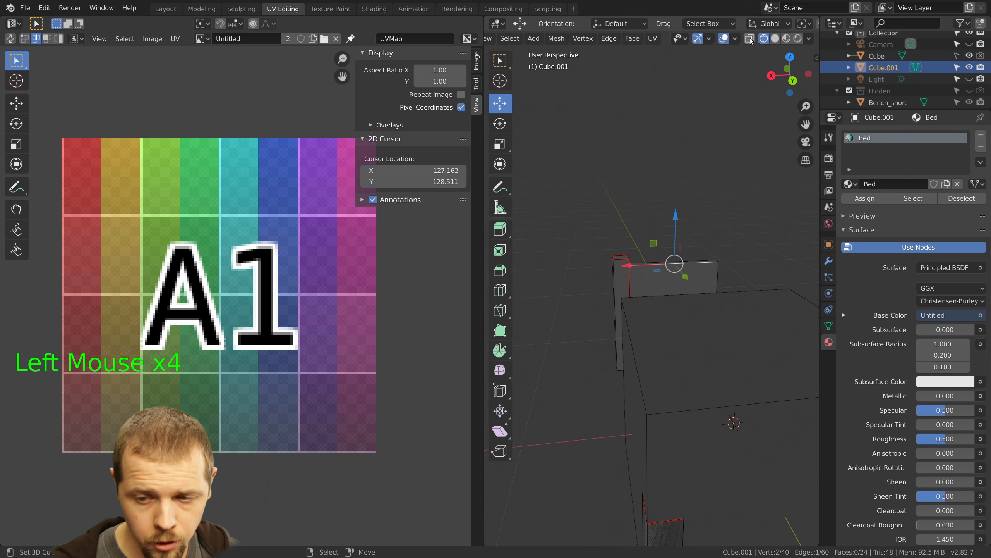
pyautogui.click(750, 39)
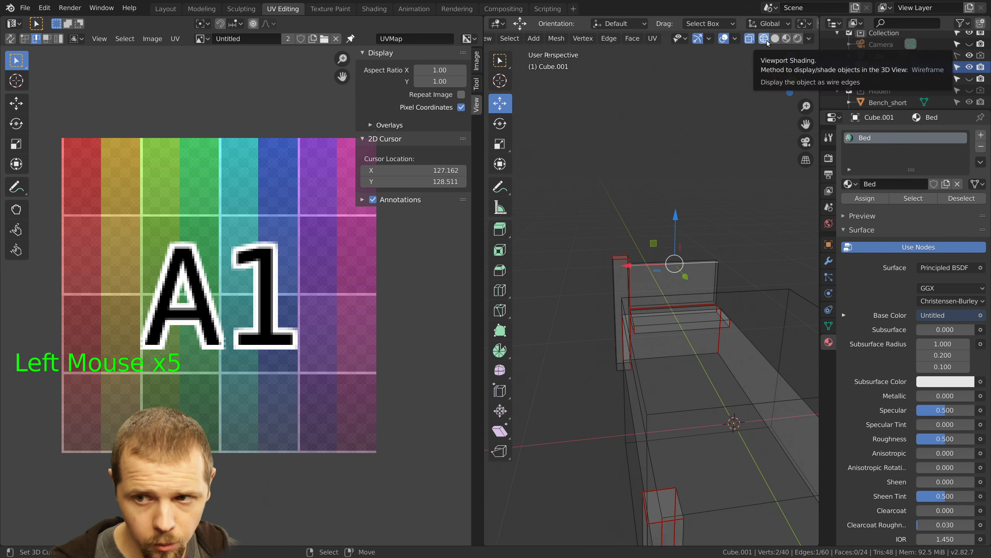
pyautogui.click(750, 38)
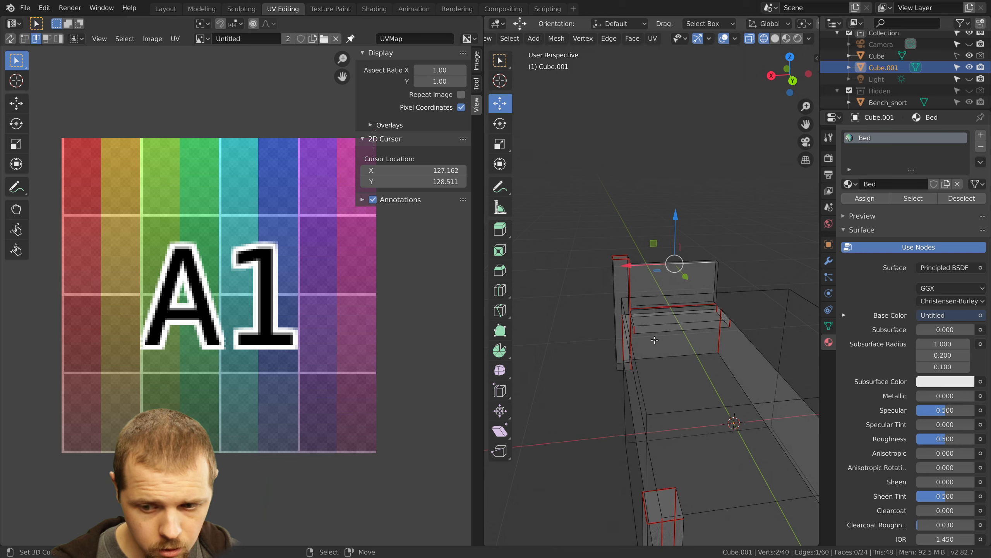
# Examine the bed in wireframe with X-ray off, select a long mattress edge, and view it again with X-ray on
pyautogui.moveTo(655, 331); pyautogui.dragTo(599, 334, button='middle')
pyautogui.click(750, 38)
pyautogui.scroll(-3, 677, 308)
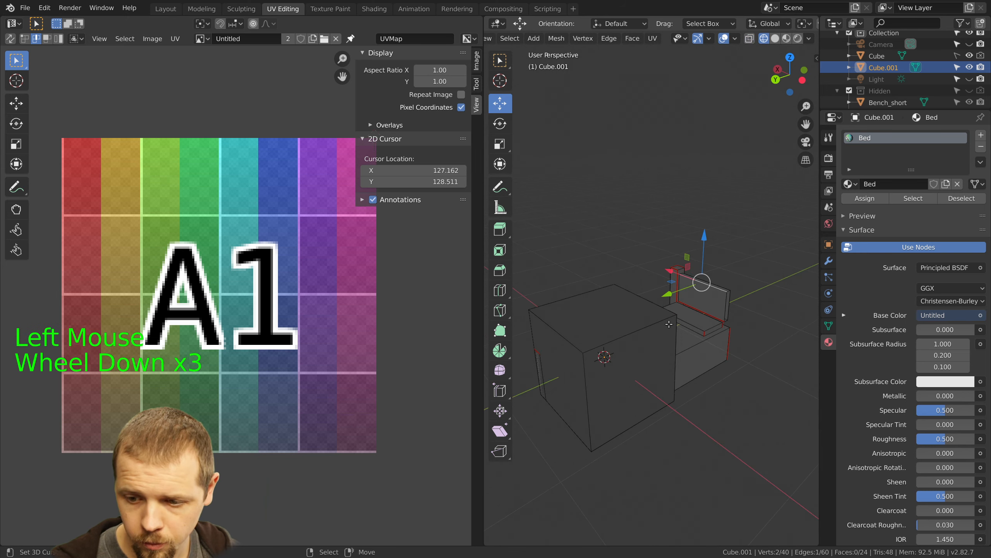
pyautogui.moveTo(679, 311); pyautogui.dragTo(643, 322, button='middle')
pyautogui.rightClick(671, 355)
pyautogui.moveTo(722, 353); pyautogui.dragTo(658, 363, button='middle')
pyautogui.click(750, 38)
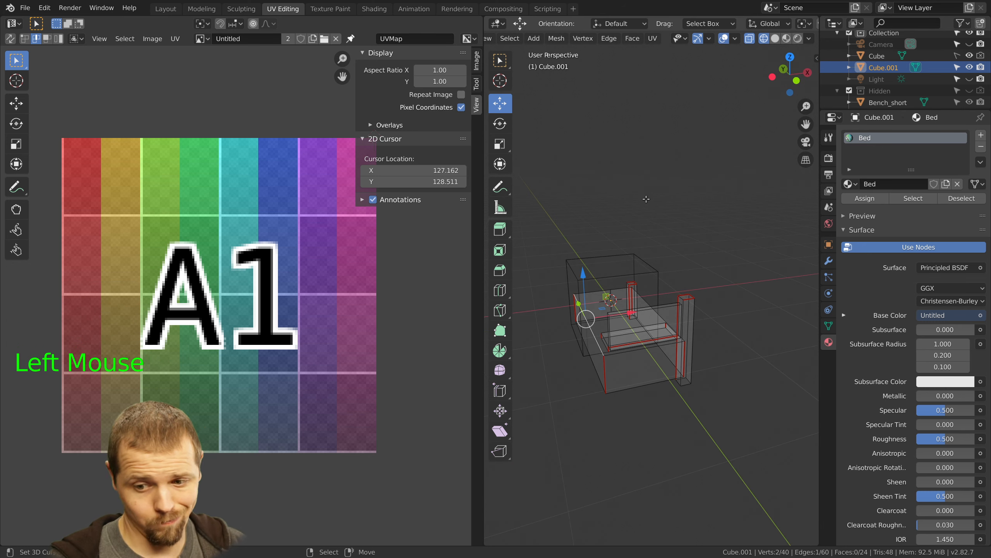
pyautogui.moveTo(578, 223); pyautogui.dragTo(758, 242, button='middle')
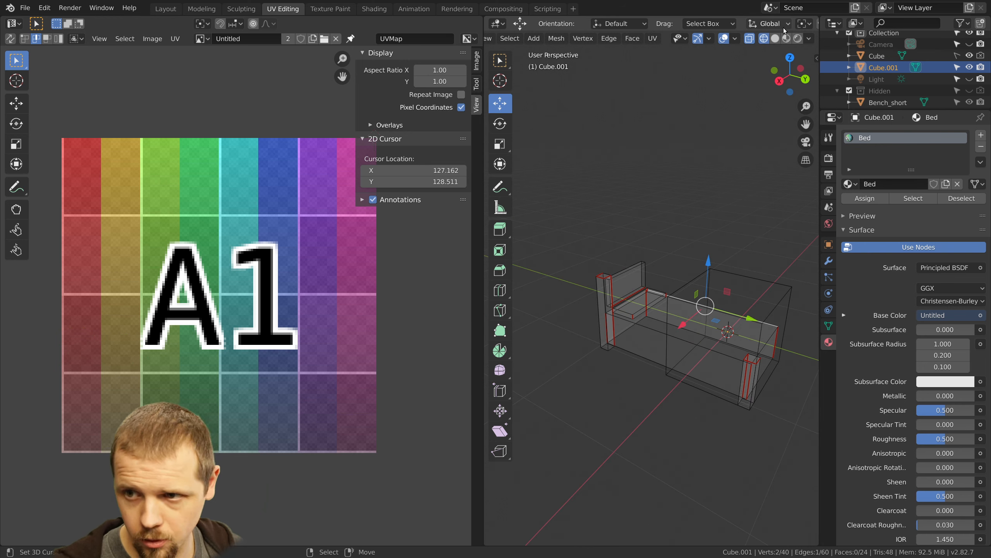
# Compare the bed with X-ray enabled in solid, material preview and rendered shading, ending in material preview
pyautogui.click(777, 38)
pyautogui.click(754, 41)
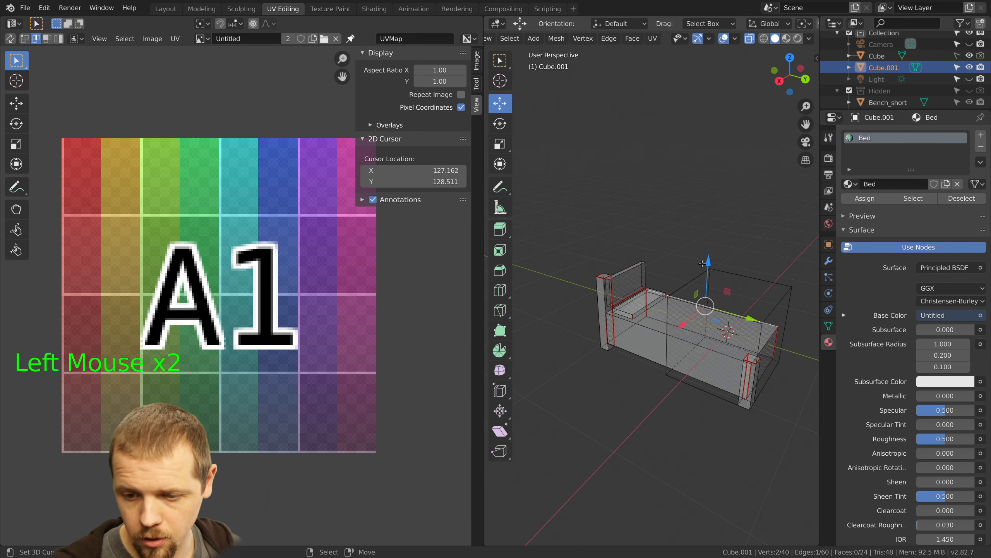
pyautogui.moveTo(702, 264); pyautogui.dragTo(673, 266, button='middle')
pyautogui.click(786, 39)
pyautogui.click(797, 39)
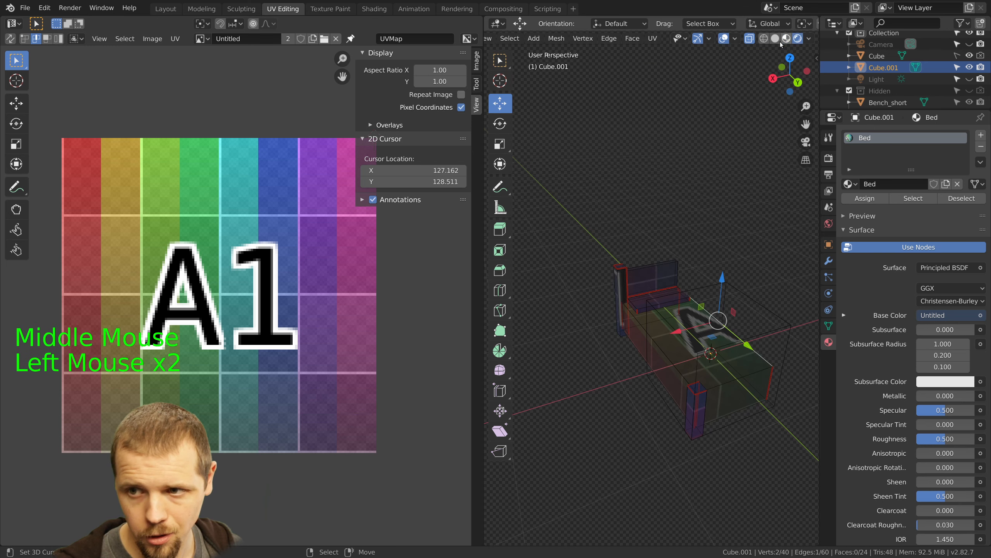
pyautogui.click(788, 39)
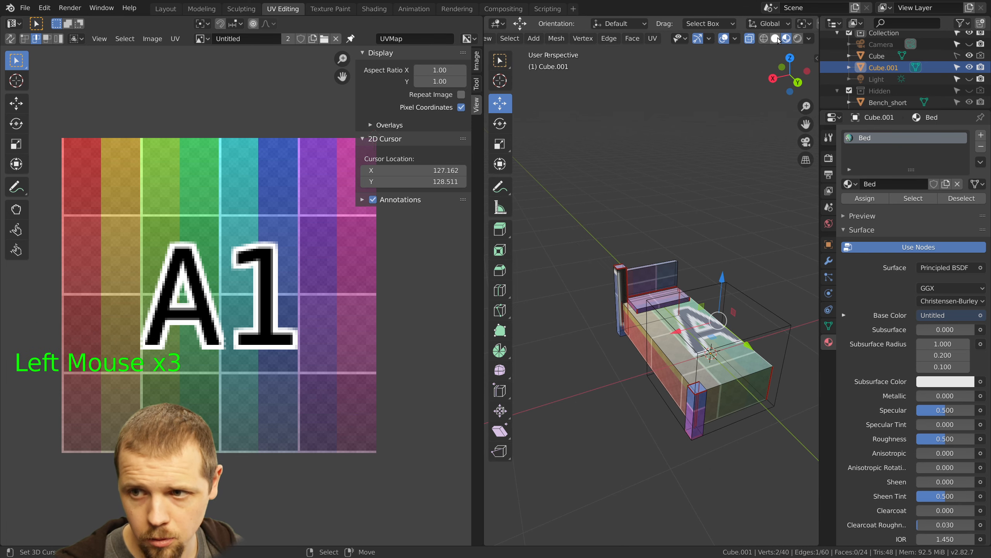
pyautogui.click(776, 39)
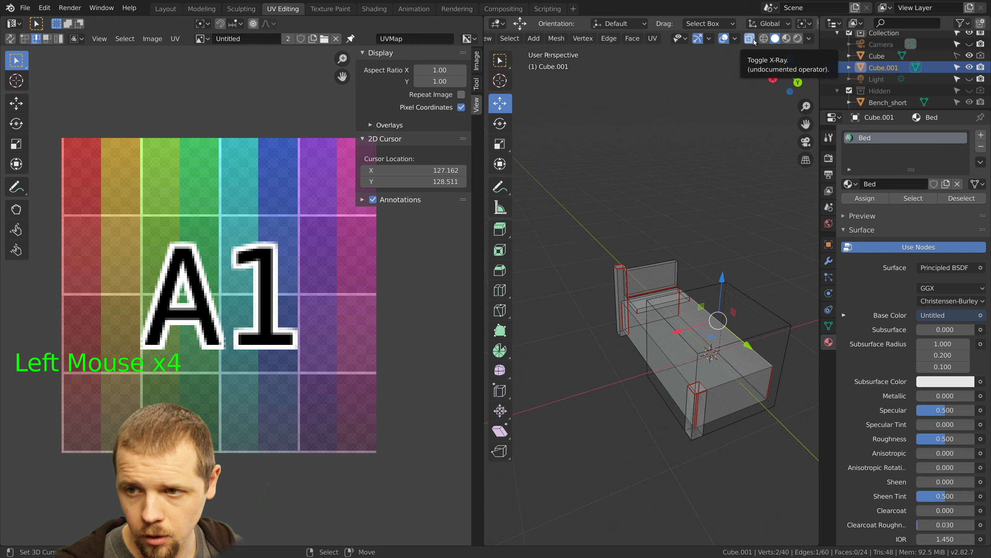
pyautogui.click(781, 40)
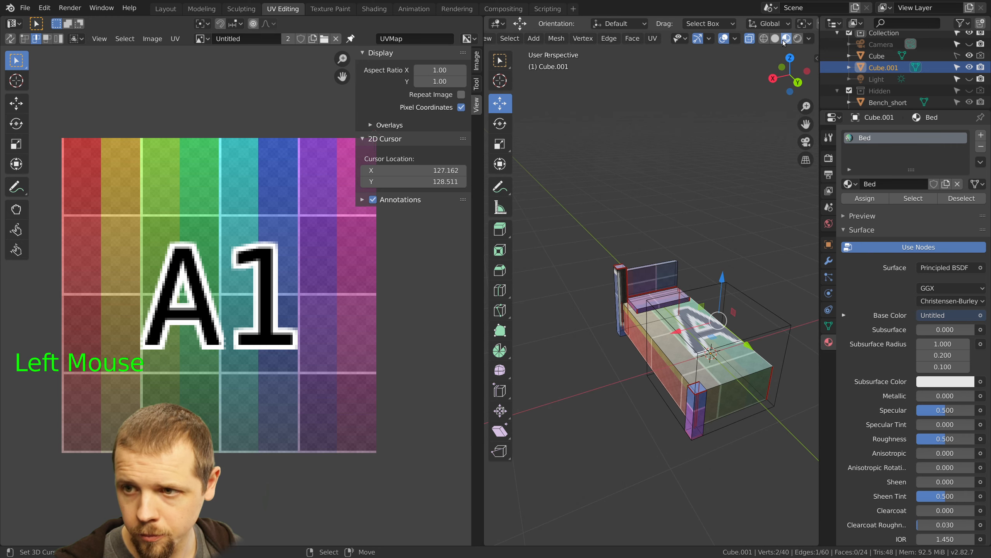
# Compare the textured bed with X-ray on and off in material preview, leaving X-ray off
pyautogui.scroll(1, 780, 109)
pyautogui.click(750, 39)
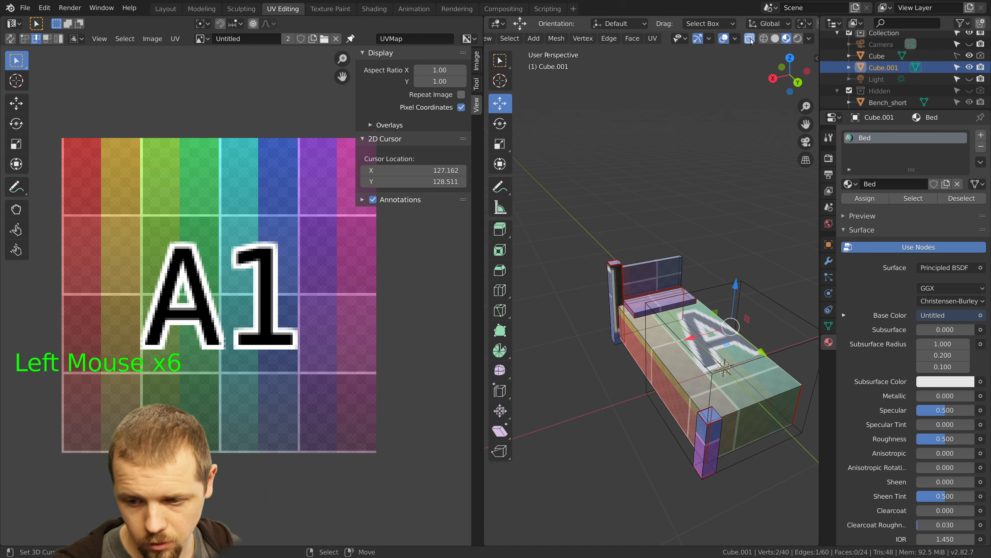
pyautogui.moveTo(639, 385); pyautogui.dragTo(663, 375, button='middle')
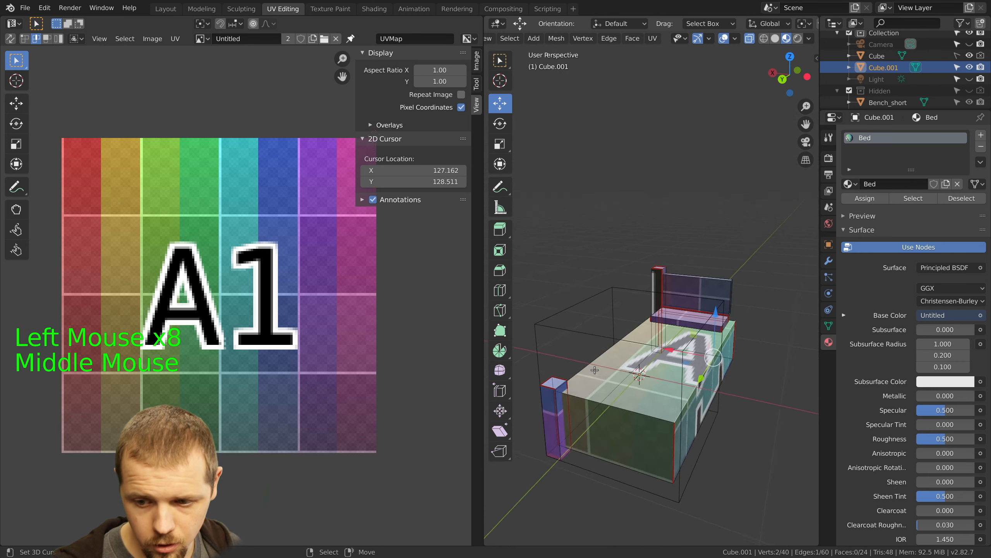
pyautogui.scroll(2, 663, 375)
pyautogui.click(751, 39)
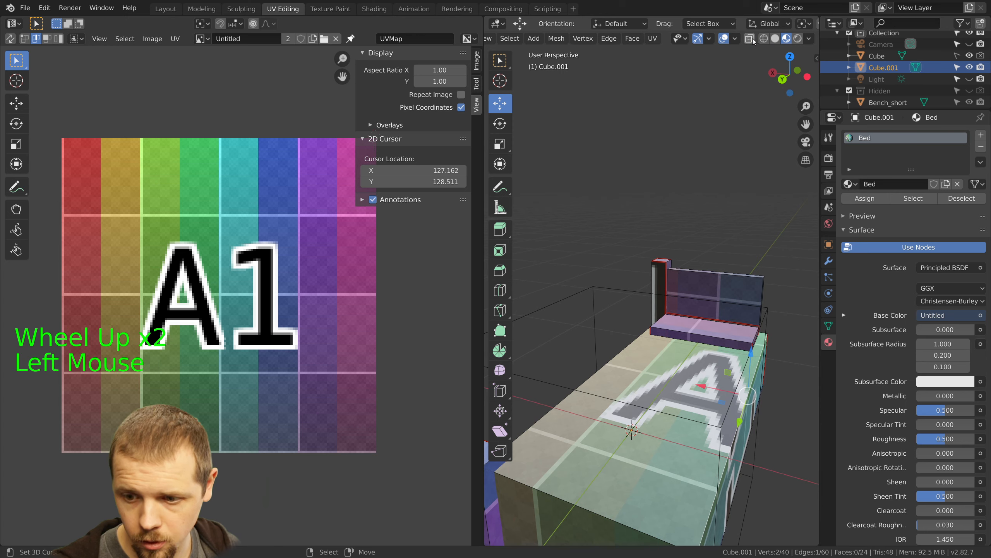
pyautogui.moveTo(687, 390); pyautogui.dragTo(640, 205, button='middle')
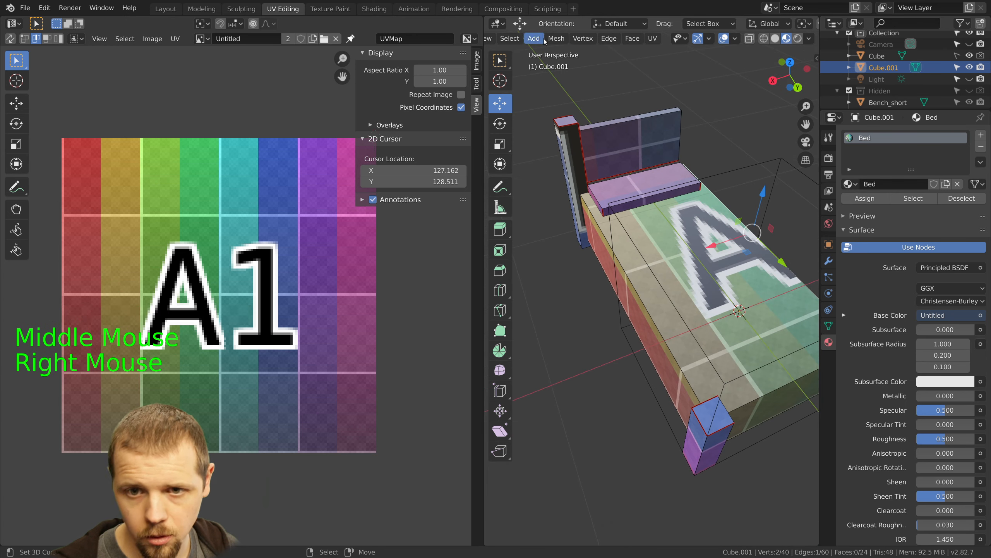
# In face select mode, select the pillow's top face, grow the selection to the whole pillow, and view it from the top
pyautogui.moveTo(532, 35); pyautogui.dragTo(651, 36, button='middle')
pyautogui.click(691, 251)
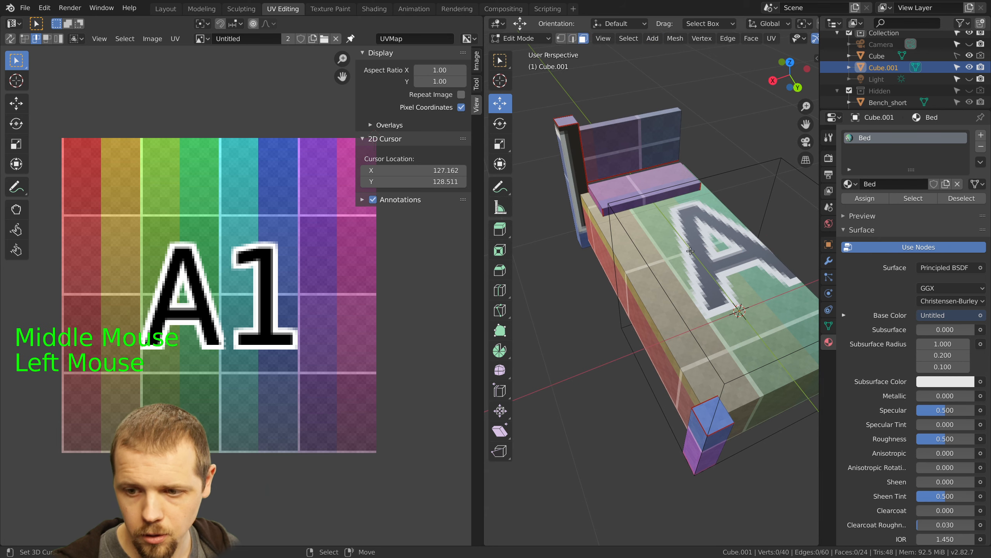
pyautogui.rightClick(649, 186)
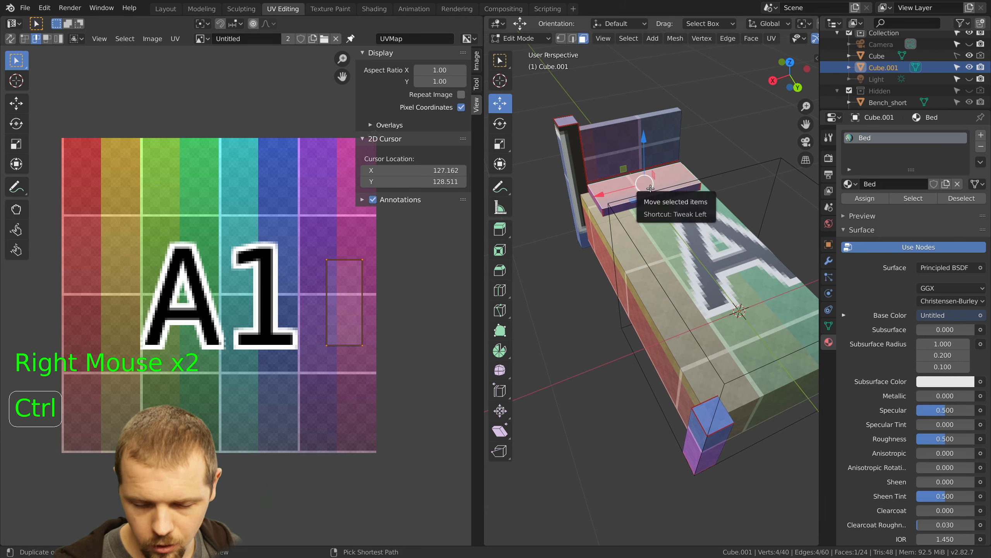
pyautogui.press('ctrl+KP_Add')
pyautogui.press('ctrl+KP_Add')
pyautogui.press('ctrl+KP_Add')
pyautogui.press('ctrl+KP_Add')
pyautogui.press('ctrl+KP_Add')
pyautogui.press('ctrl+KP_Add')
pyautogui.press('KP_7')
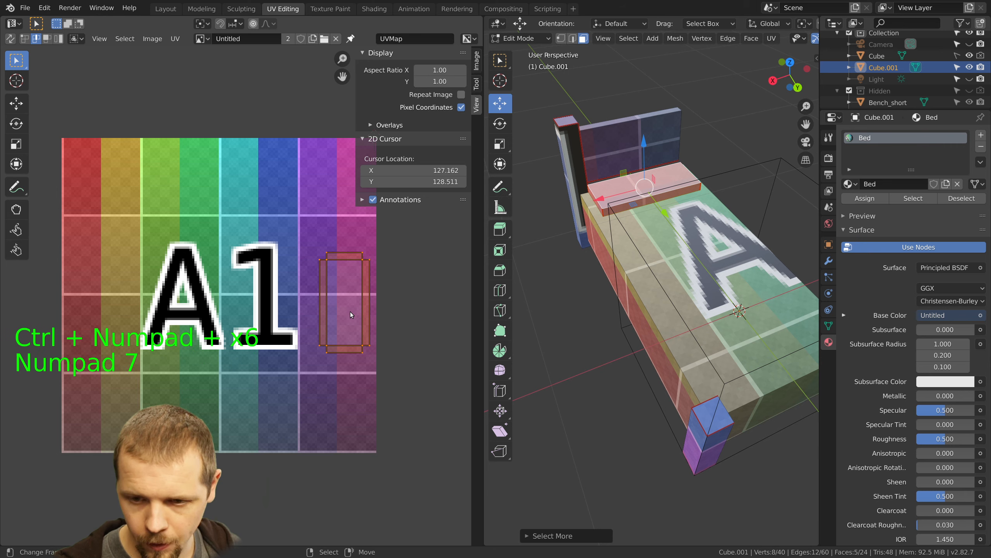
pyautogui.press('KP_7')
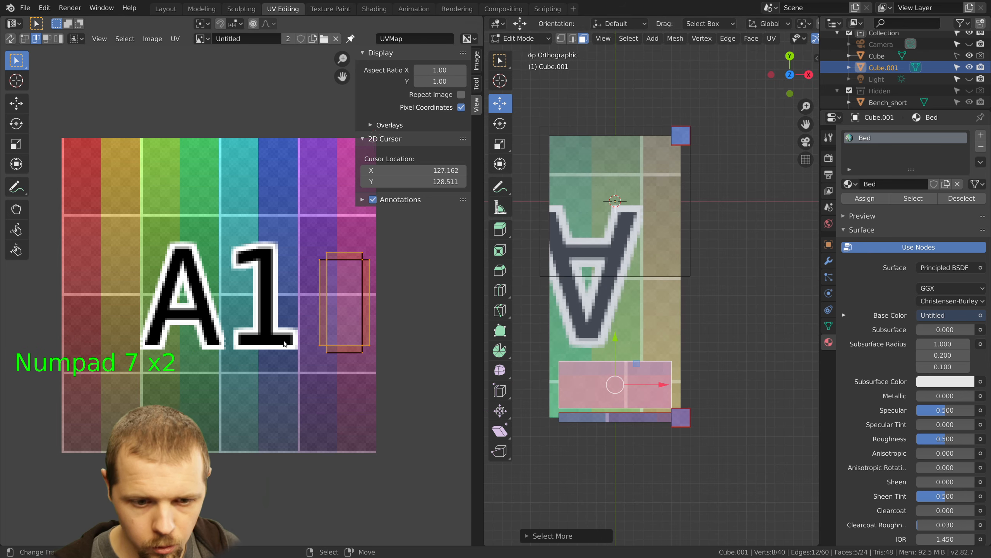
# Rotate the pillow's UV island 90 degrees and move it to the upper part of the grid texture
pyautogui.keyDown('shift'); pyautogui.moveTo(375, 315); pyautogui.dragTo(298, 316, button='middle'); pyautogui.keyUp('shift')
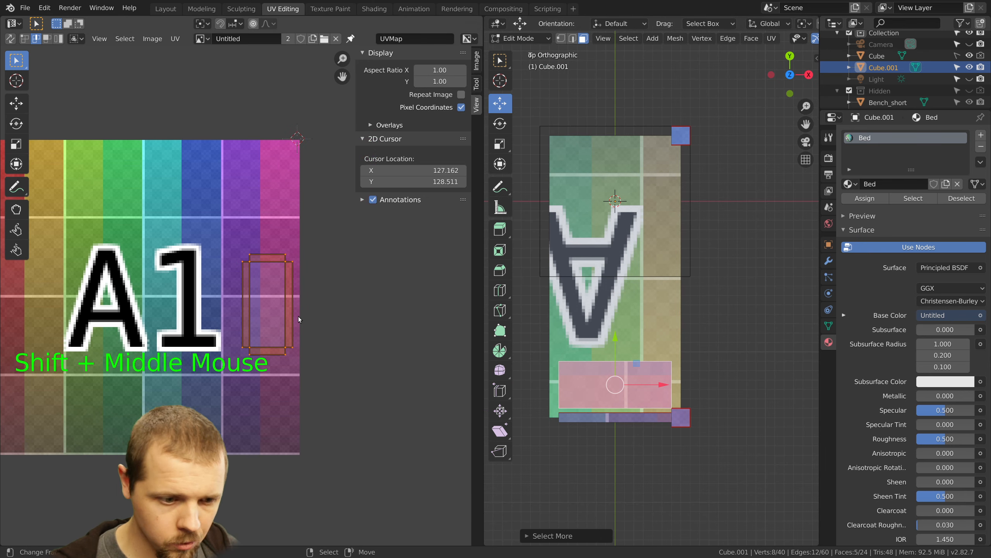
pyautogui.write('r90')
pyautogui.press('Return')
pyautogui.press('g')
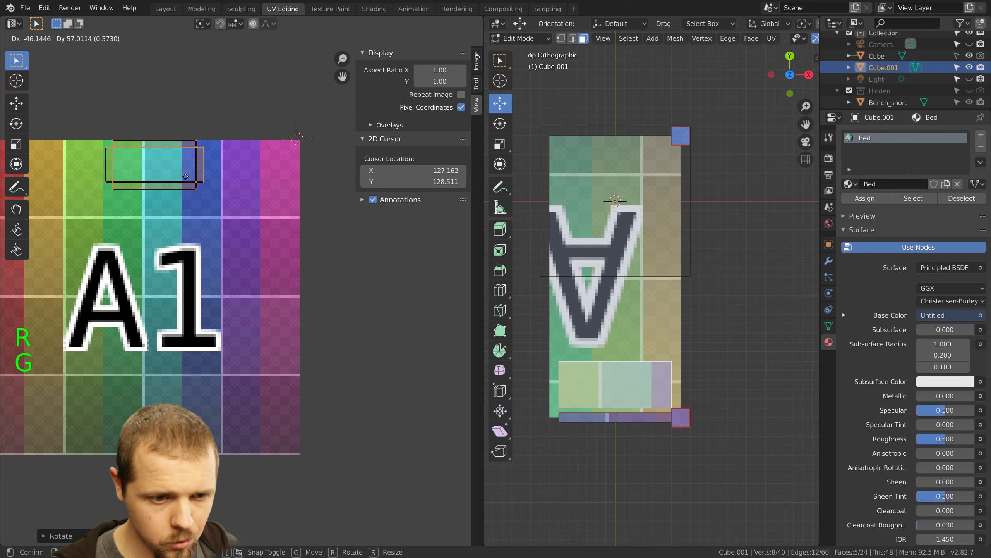
pyautogui.click(175, 188)
# Select all faces of the bed and nudge the whole UV layout slightly
pyautogui.press('a')
pyautogui.press('a')
pyautogui.press('a')
pyautogui.press('a')
pyautogui.press('a')
pyautogui.press('a')
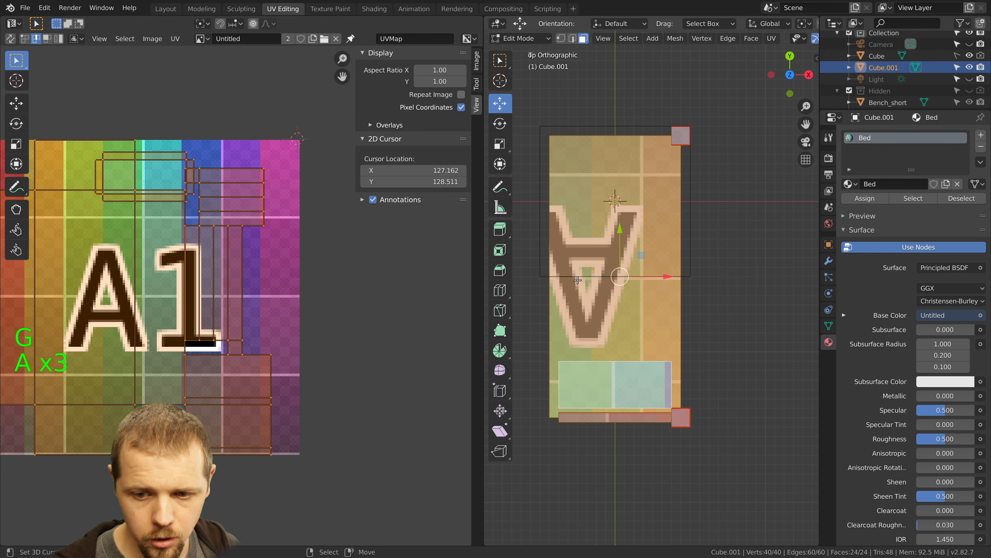
pyautogui.press('g')
pyautogui.click(156, 287)
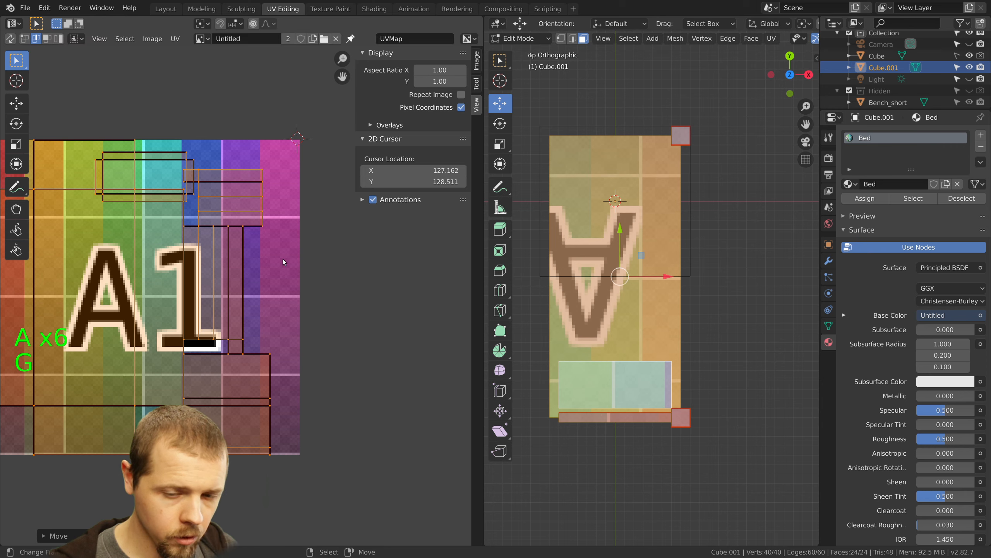
# Reselect the whole pillow and move its UV island into the texture's upper-left corner
pyautogui.rightClick(627, 380)
pyautogui.press('ctrl+KP_Add')
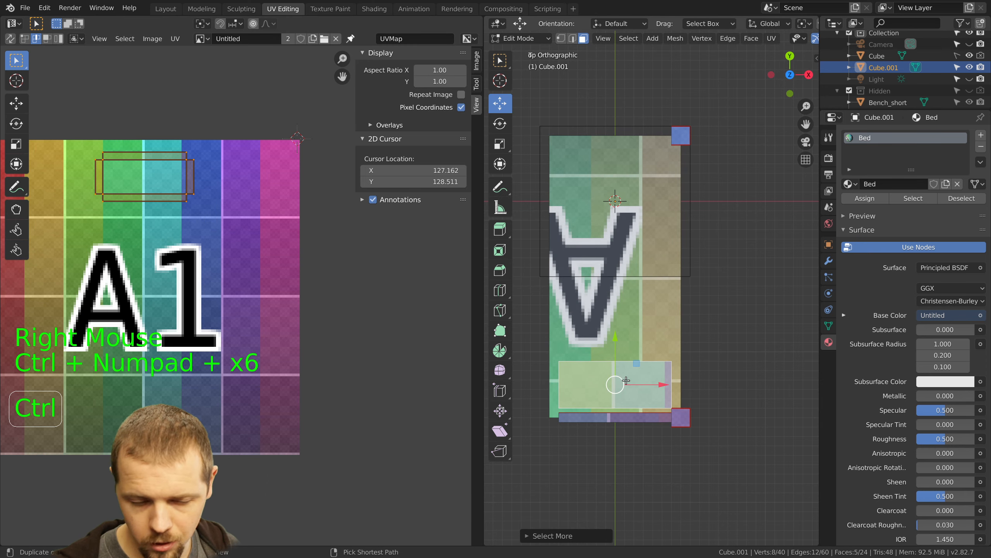
pyautogui.keyDown('shift'); pyautogui.moveTo(259, 269); pyautogui.dragTo(321, 319, button='middle'); pyautogui.keyUp('shift')
pyautogui.scroll(3, 358, 312)
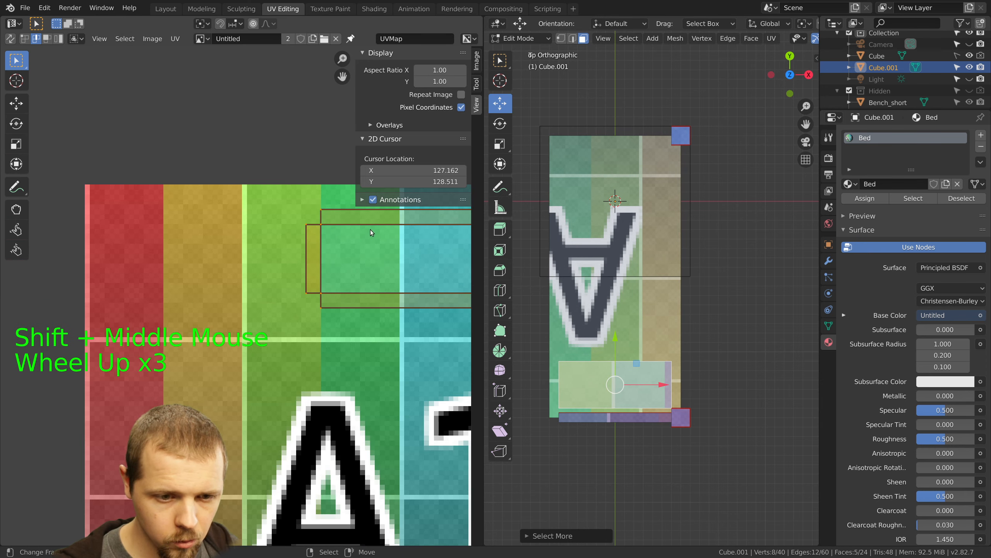
pyautogui.press('g')
pyautogui.click(149, 204)
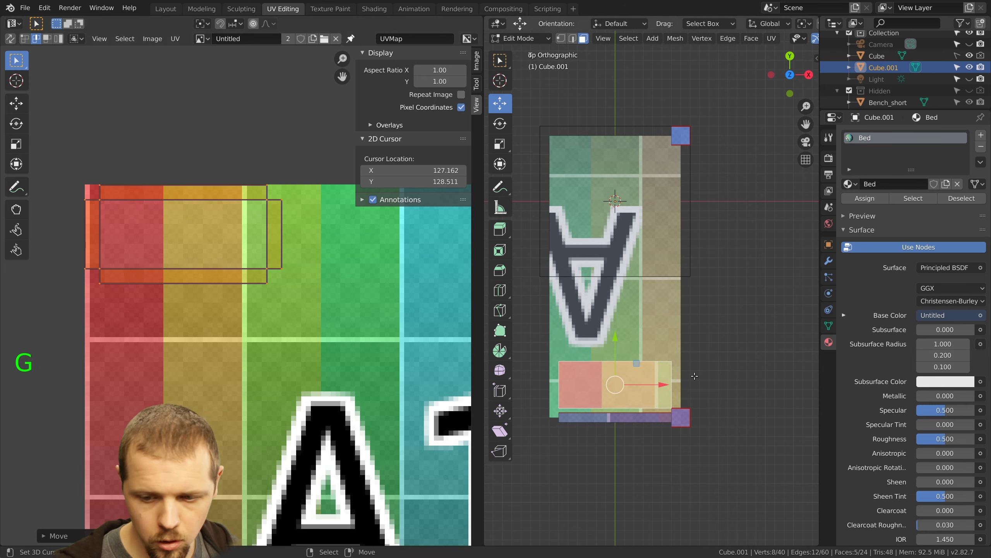
# With the bed in right side view, move the pillow island's outermost top and left UV edges inward by one pixel
pyautogui.moveTo(694, 376); pyautogui.dragTo(572, 252, button='middle')
pyautogui.scroll(2, 573, 252)
pyautogui.press('KP_3')
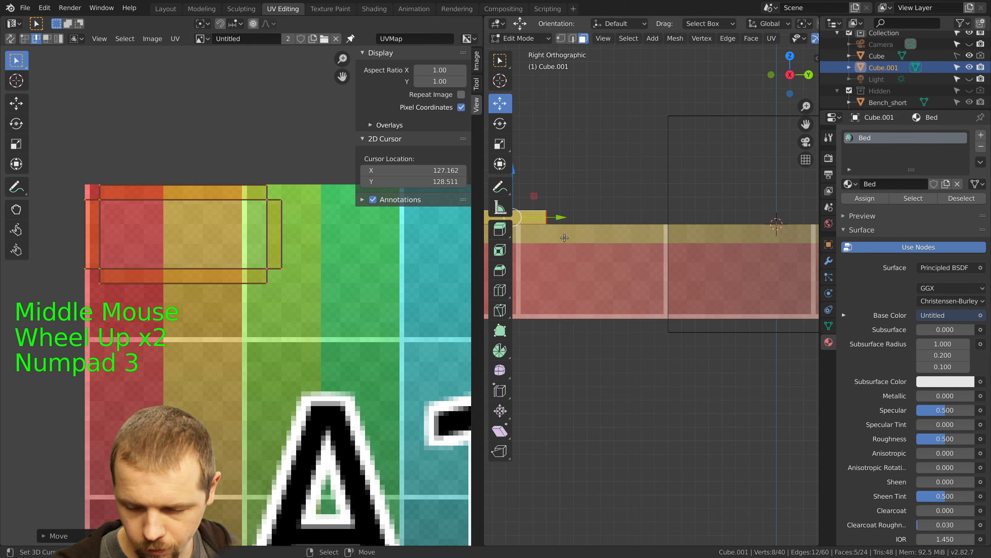
pyautogui.keyDown('shift'); pyautogui.moveTo(519, 219); pyautogui.dragTo(650, 285, button='middle'); pyautogui.keyUp('shift')
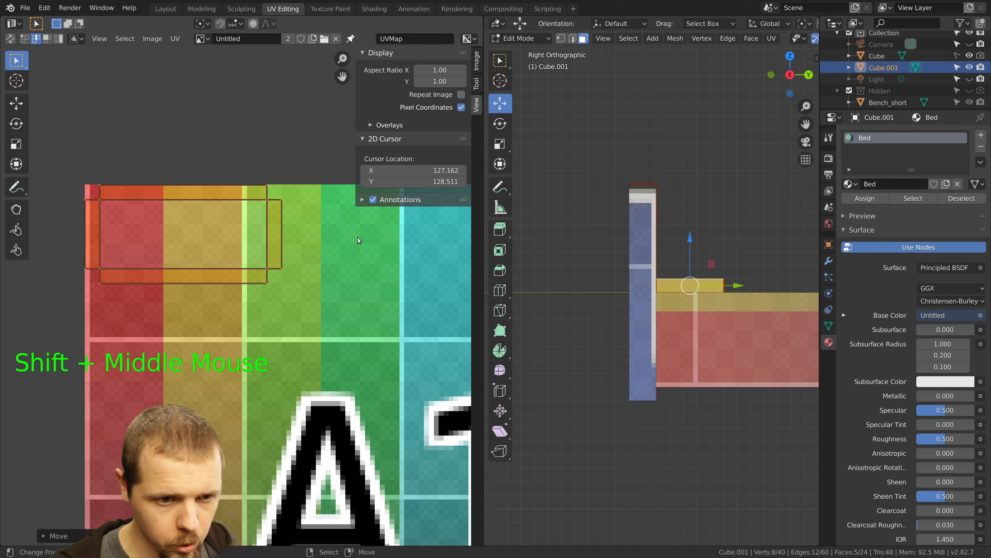
pyautogui.scroll(2, 248, 215)
pyautogui.keyDown('shift'); pyautogui.moveTo(248, 215); pyautogui.dragTo(345, 304, button='middle'); pyautogui.keyUp('shift')
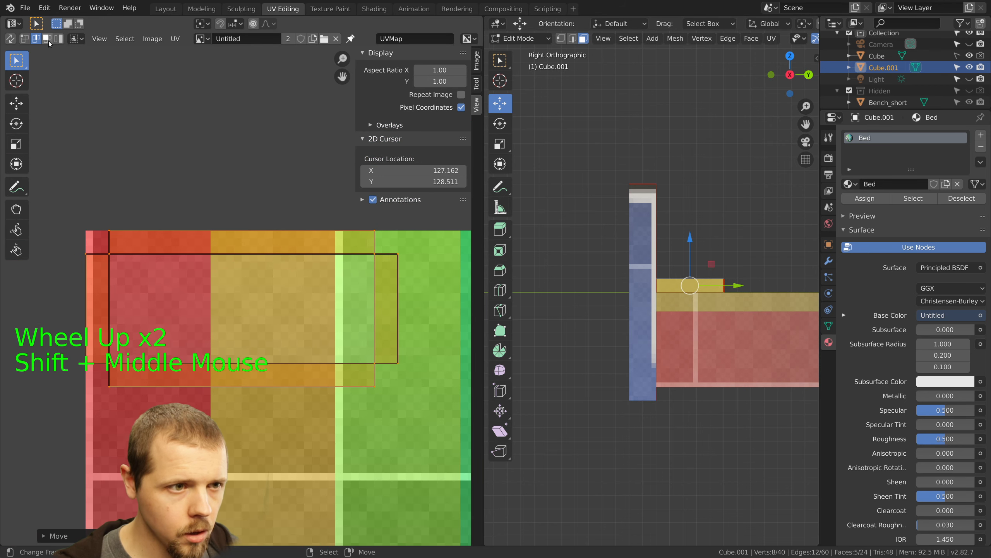
pyautogui.rightClick(246, 231)
pyautogui.press('g')
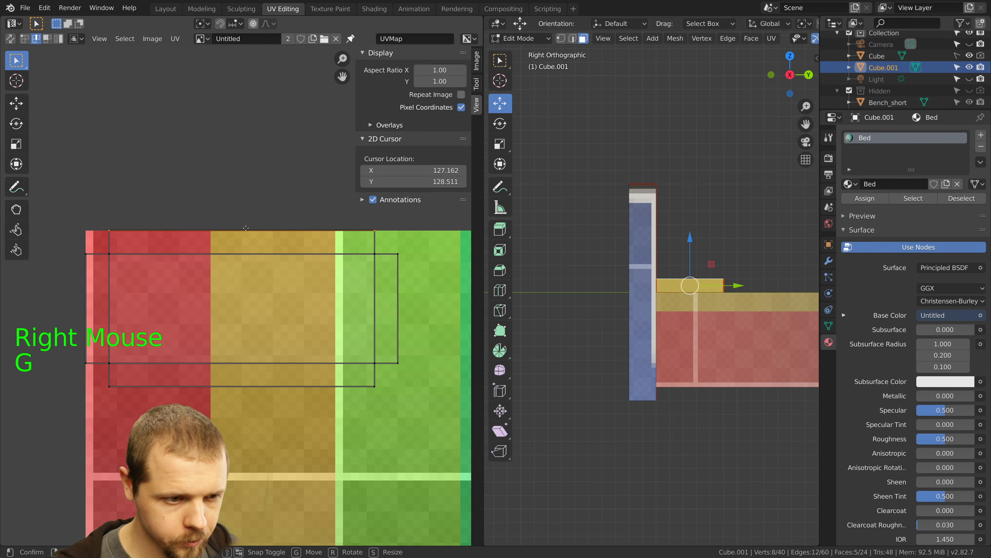
pyautogui.rightClick(82, 290)
pyautogui.press('g')
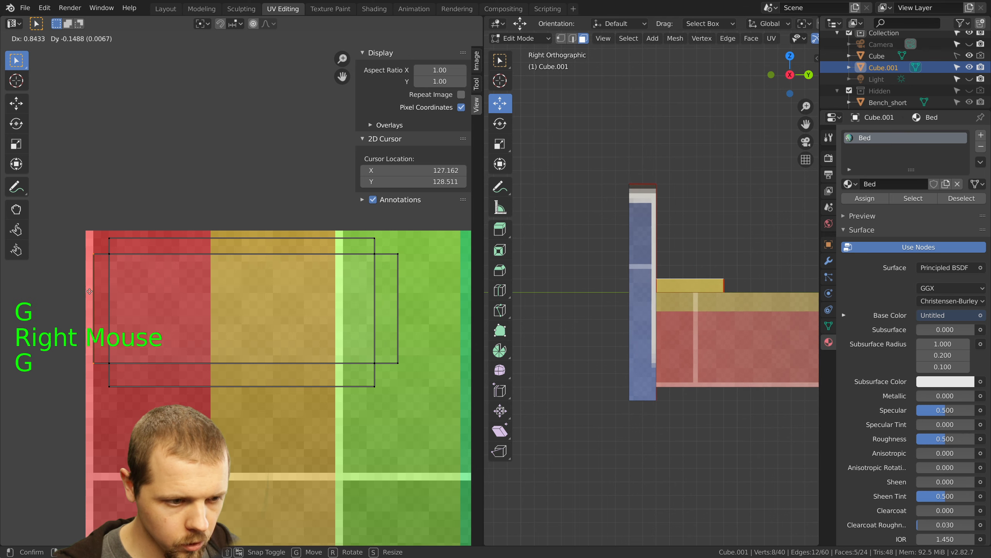
pyautogui.click(192, 347)
# Move the pillow island's outermost bottom and right UV edges inward by one pixel
pyautogui.rightClick(226, 380)
pyautogui.press('g')
pyautogui.click(289, 345)
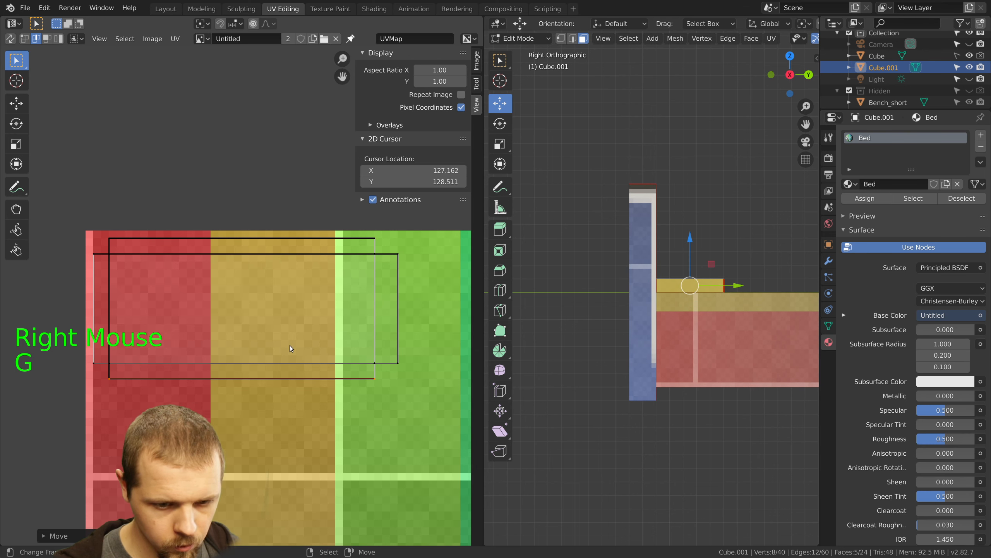
pyautogui.rightClick(395, 296)
pyautogui.press('g')
pyautogui.click(384, 297)
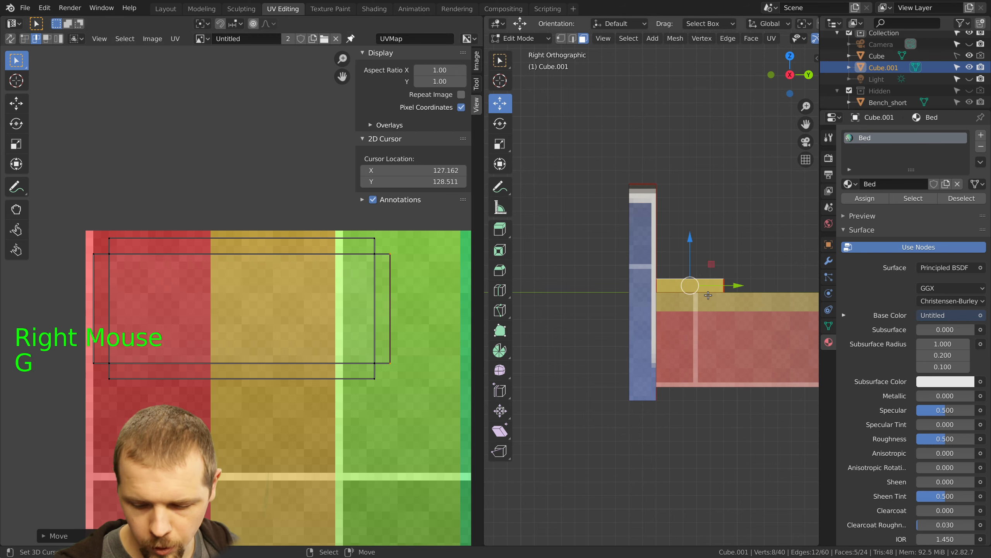
# Show the pillow from the top in wireframe and check the UV coordinates of its island's inner top edge
pyautogui.press('KP_7')
pyautogui.press('z')
pyautogui.click(624, 293)
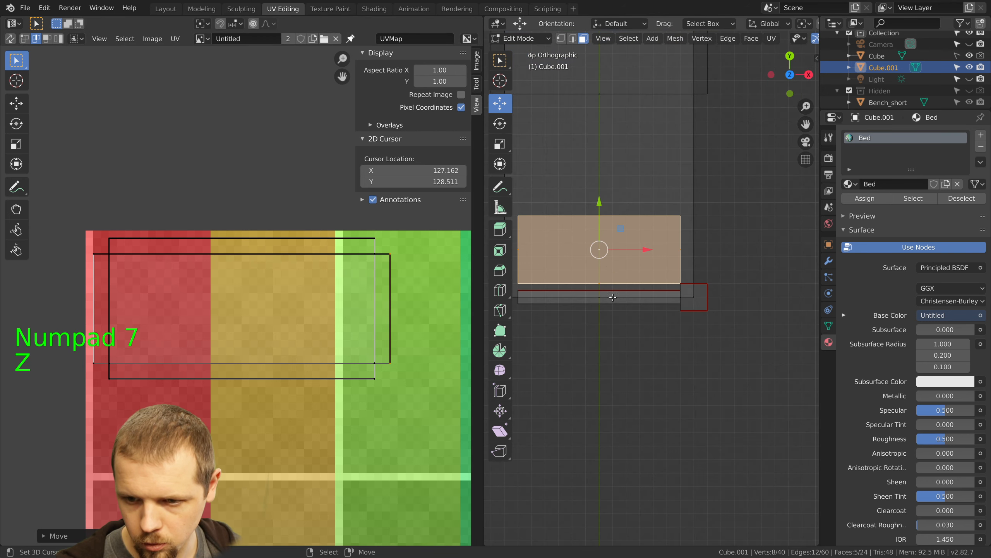
pyautogui.keyDown('shift'); pyautogui.moveTo(612, 246); pyautogui.dragTo(666, 233, button='middle'); pyautogui.keyUp('shift')
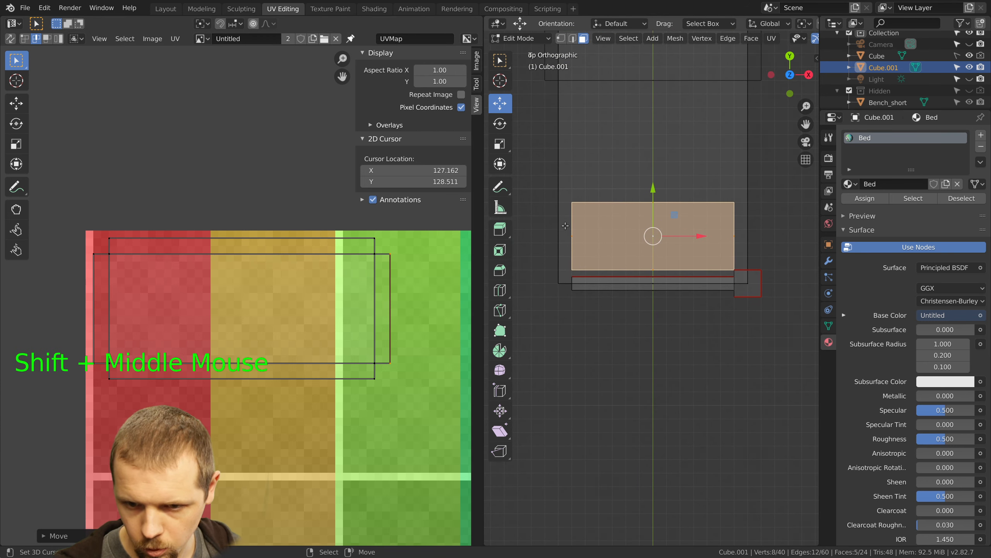
pyautogui.rightClick(352, 254)
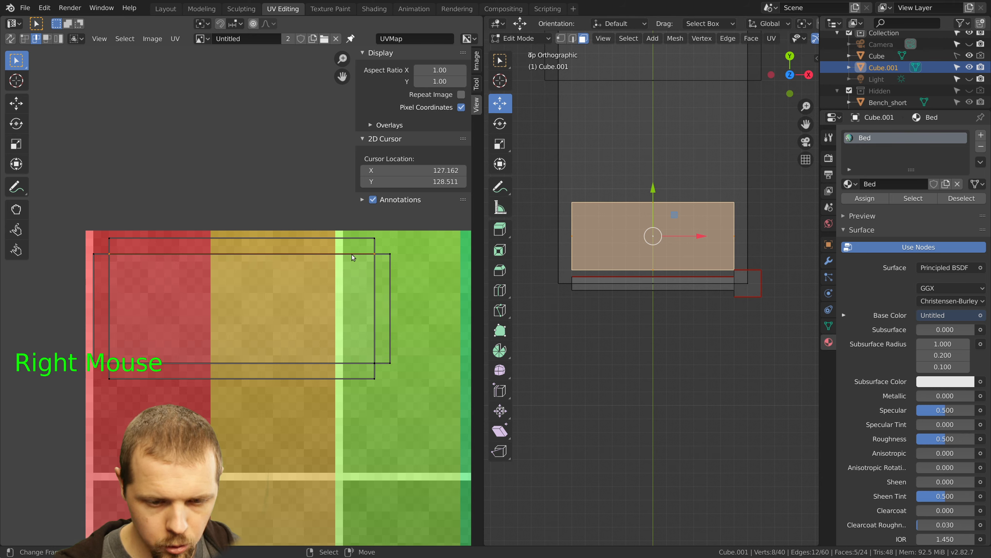
pyautogui.click(477, 61)
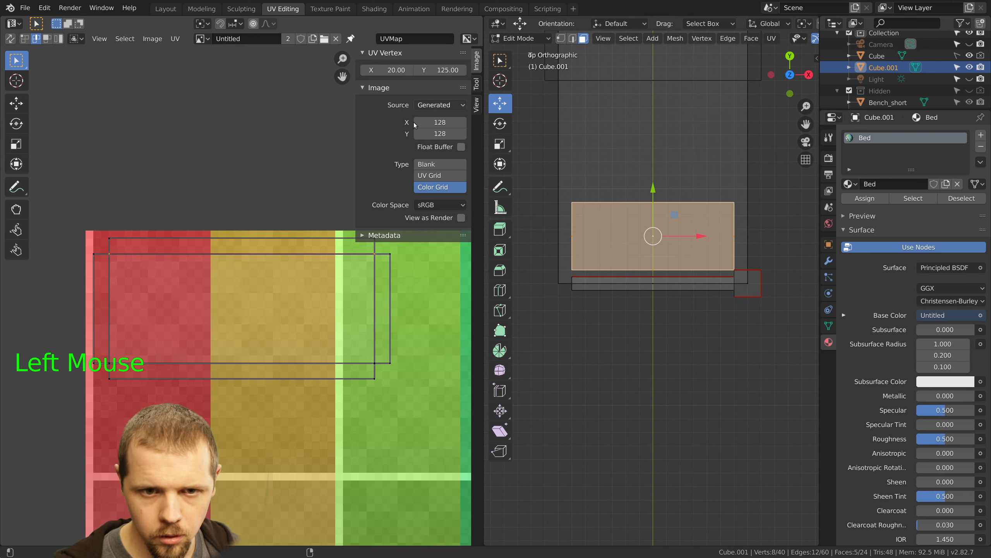
# Set the pillow island's inner bottom edge to Y 115 and move its outermost bottom edge up to Y 113
pyautogui.rightClick(290, 363)
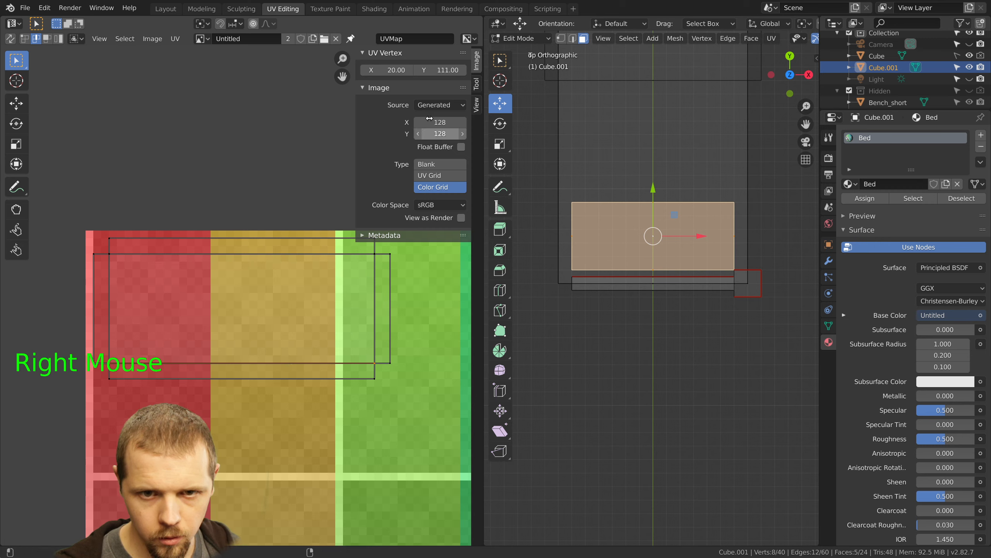
pyautogui.click(442, 71)
pyautogui.write('115')
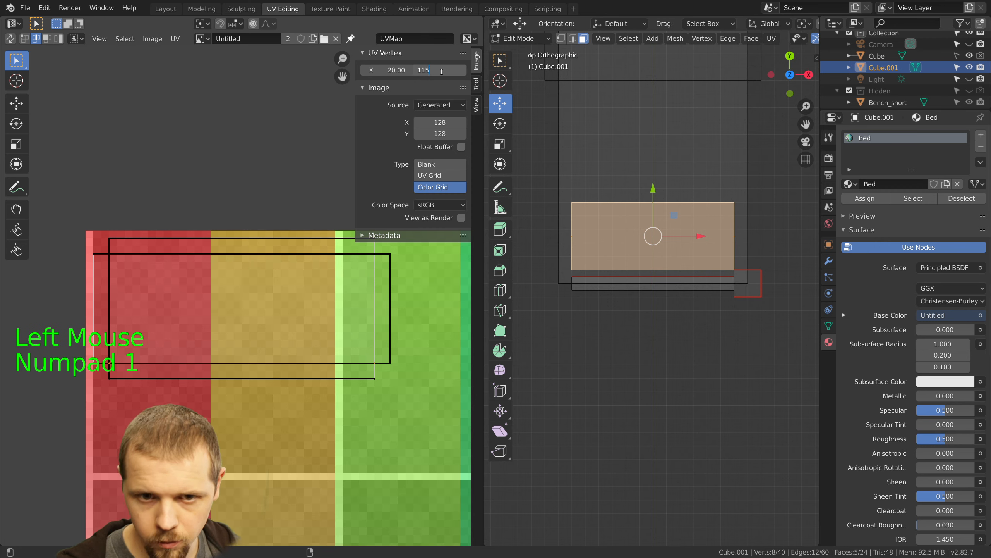
pyautogui.press('Return')
pyautogui.rightClick(313, 269)
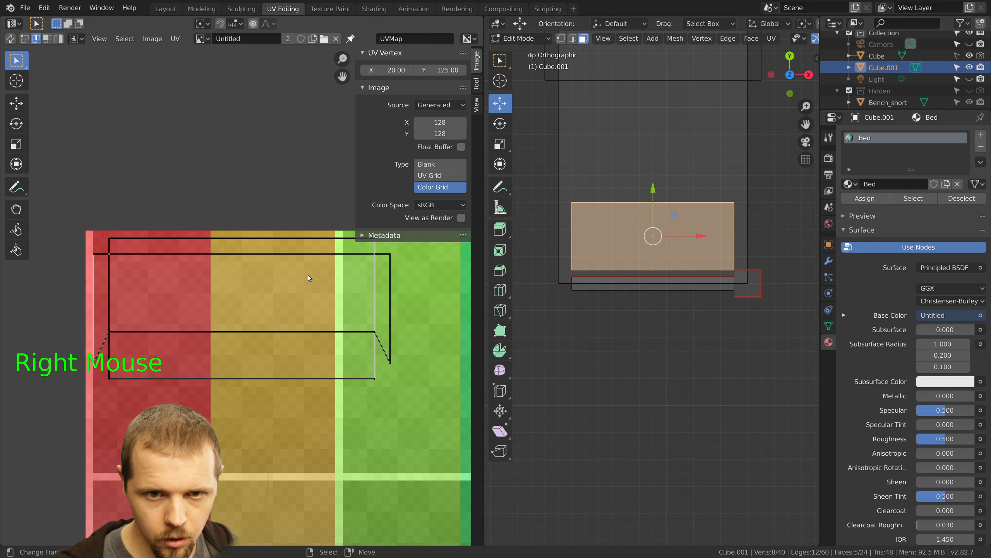
pyautogui.rightClick(289, 377)
pyautogui.press('g')
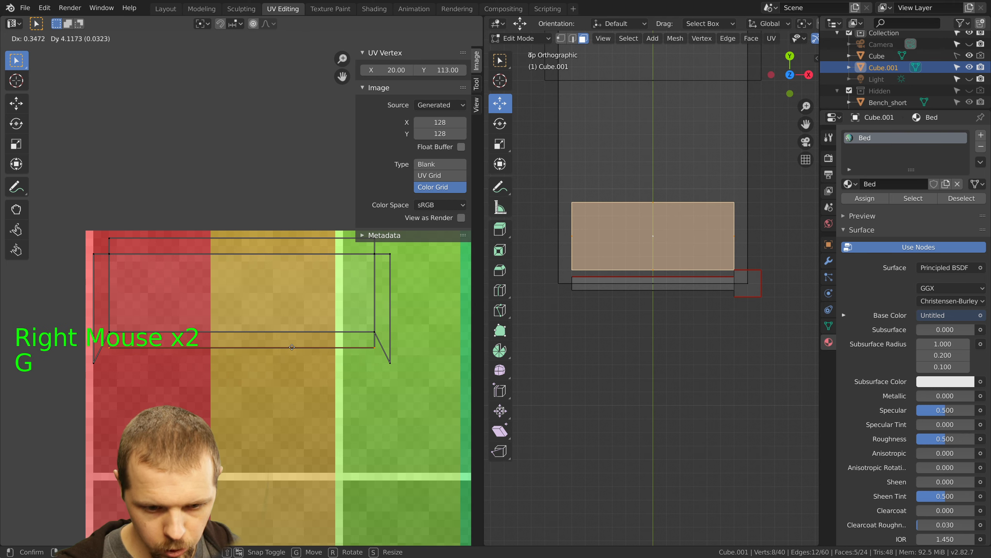
pyautogui.click(290, 347)
# In UV vertex selection, move the lower corners of the pillow's two side strips to X 39, Y 115 and X 1, Y 115
pyautogui.rightClick(392, 364)
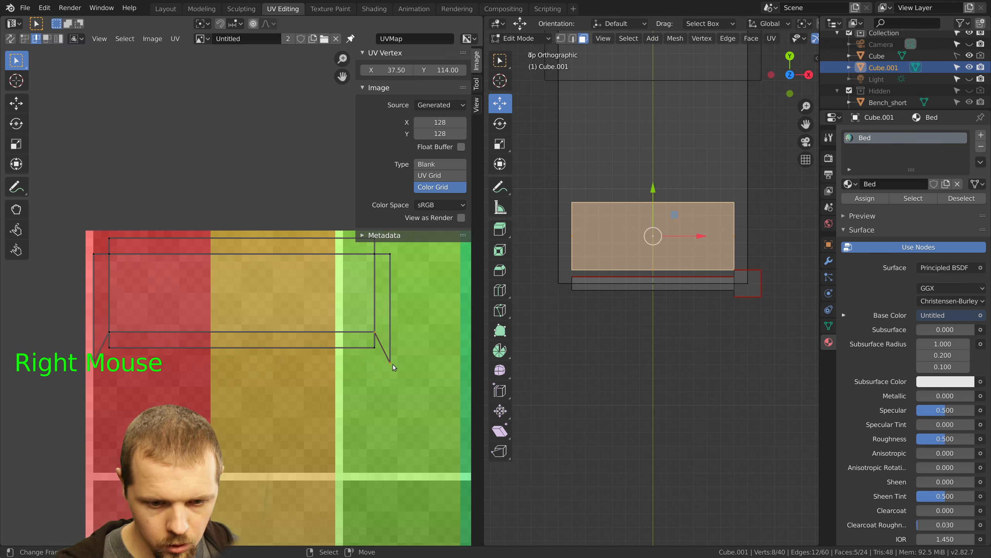
pyautogui.click(26, 38)
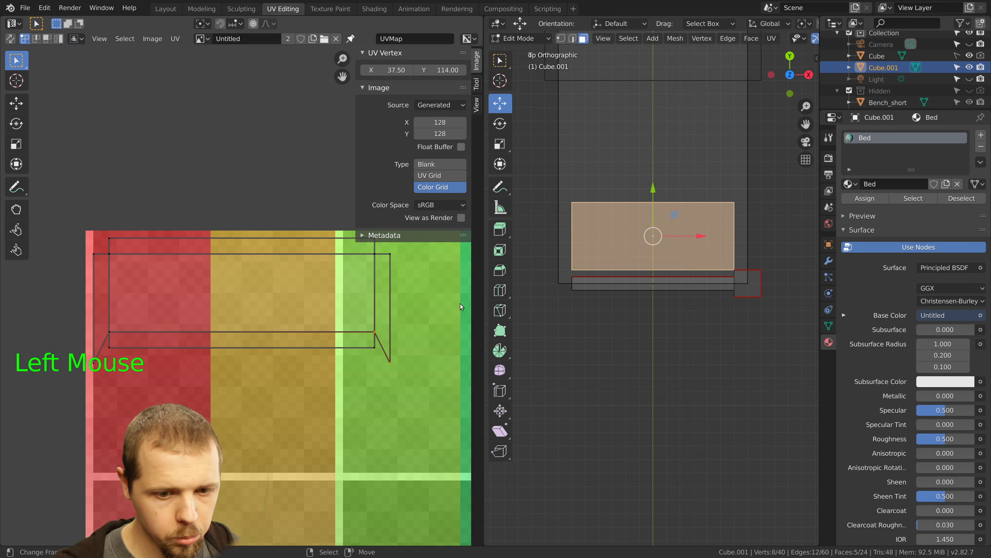
pyautogui.rightClick(390, 368)
pyautogui.press('g')
pyautogui.click(394, 333)
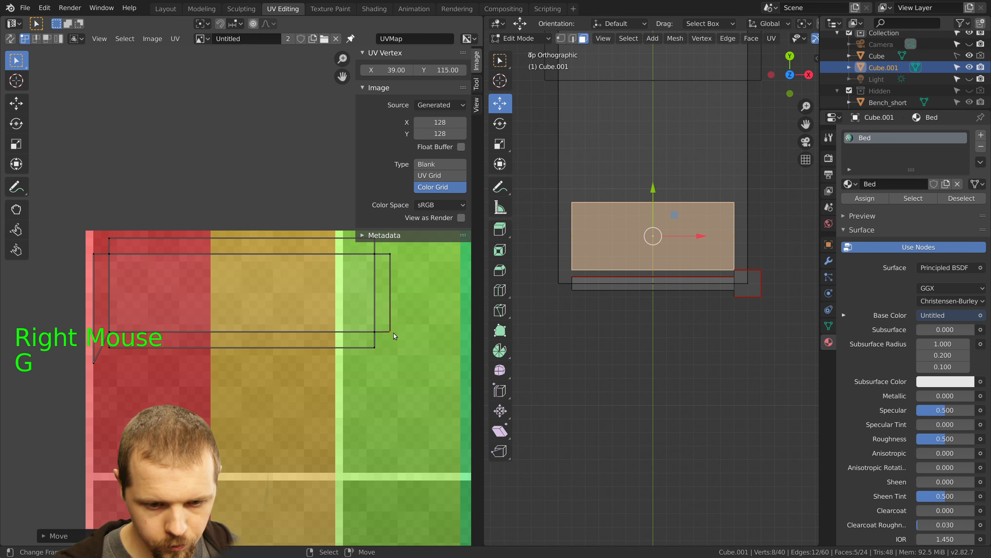
pyautogui.rightClick(88, 362)
pyautogui.press('g')
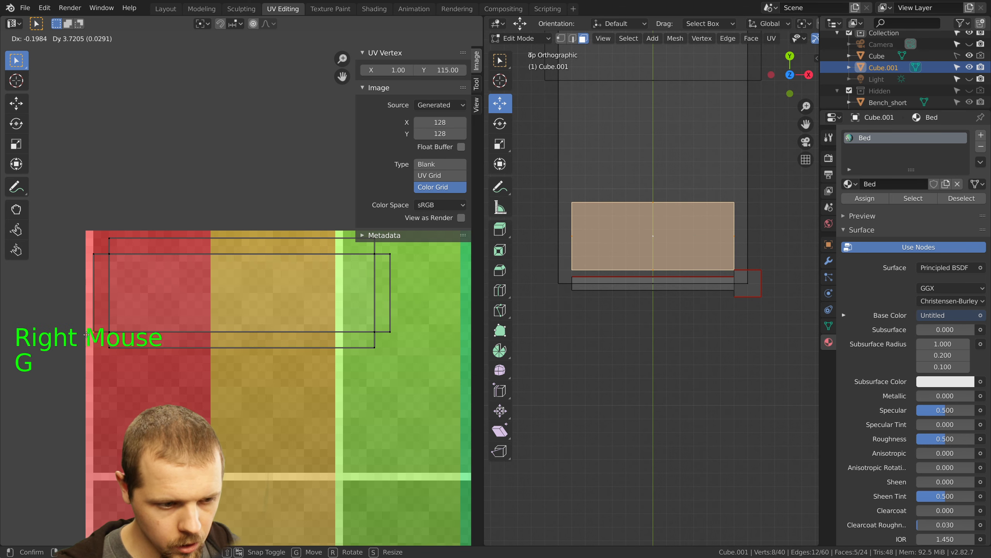
pyautogui.click(87, 335)
# Set the pillow island's inner right column of UV vertices to X 27
pyautogui.rightClick(110, 274)
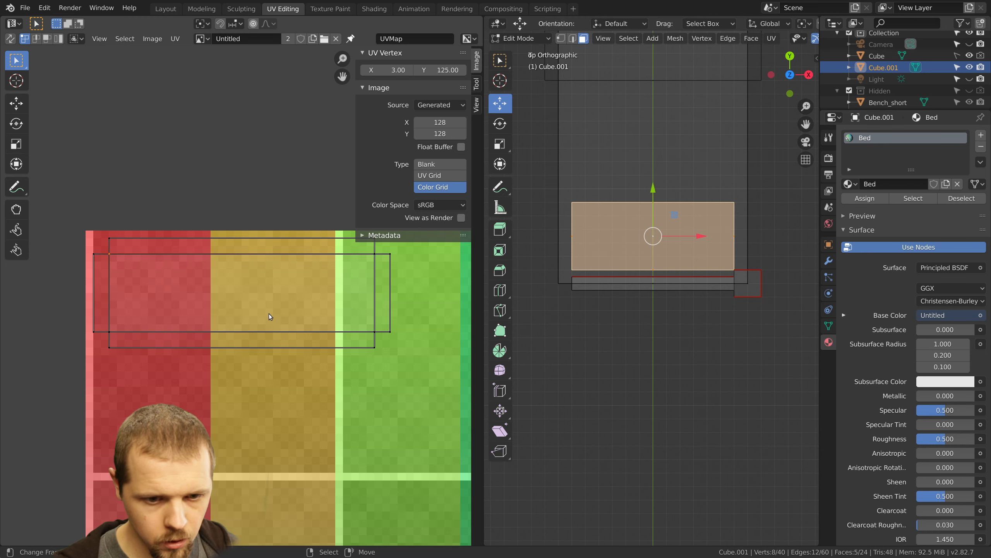
pyautogui.scroll(-1, 271, 300)
pyautogui.press('a')
pyautogui.press('b')
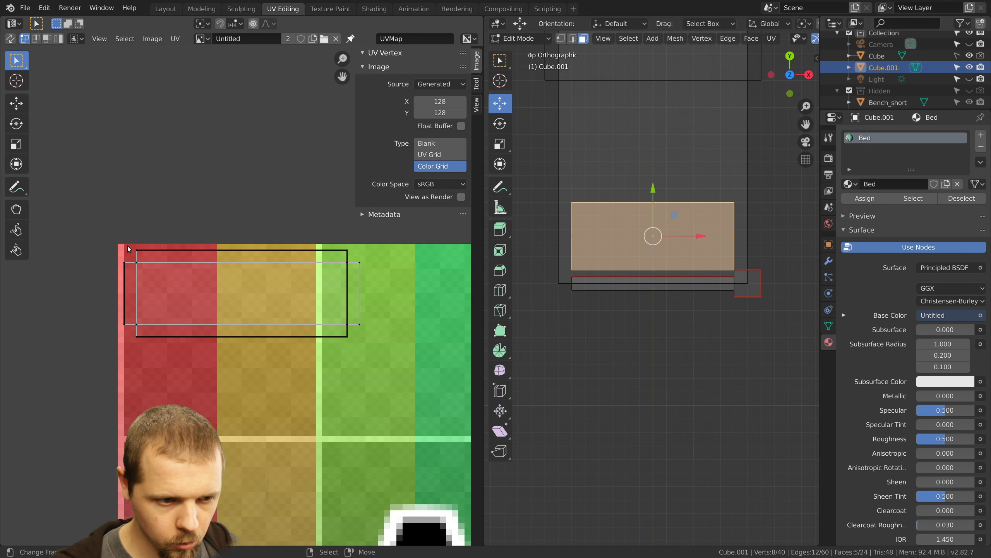
pyautogui.rightClick(137, 252)
pyautogui.press('a')
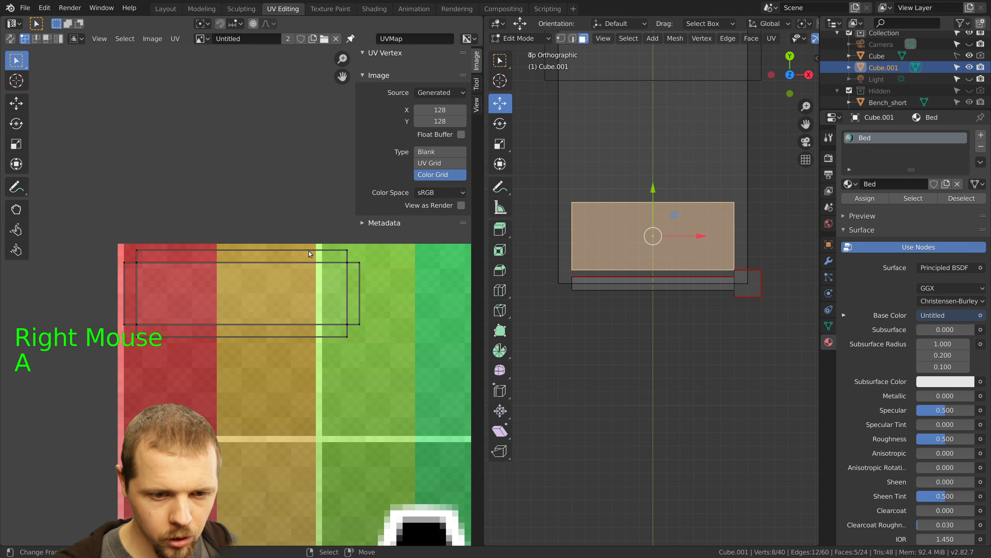
pyautogui.press('b')
pyautogui.moveTo(343, 231); pyautogui.dragTo(350, 352)
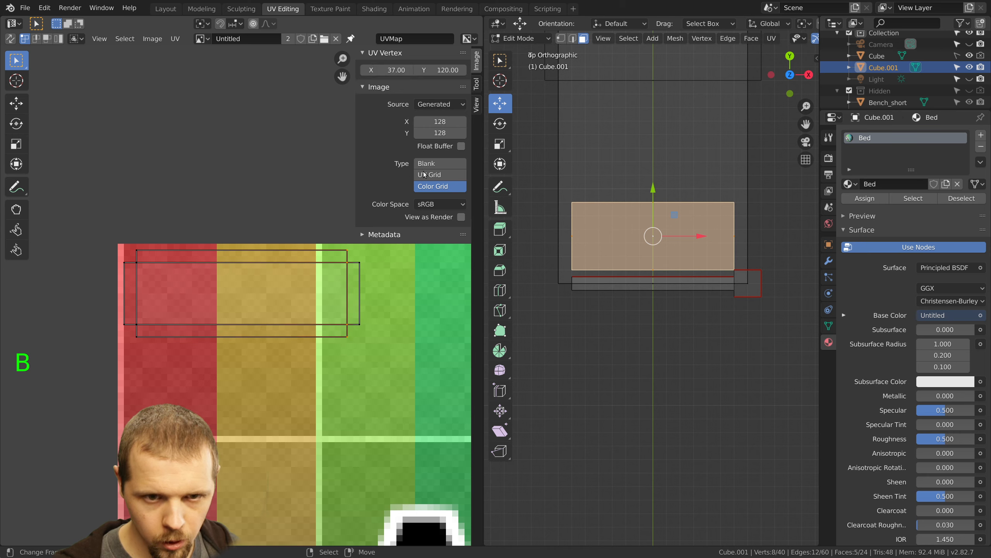
pyautogui.click(387, 71)
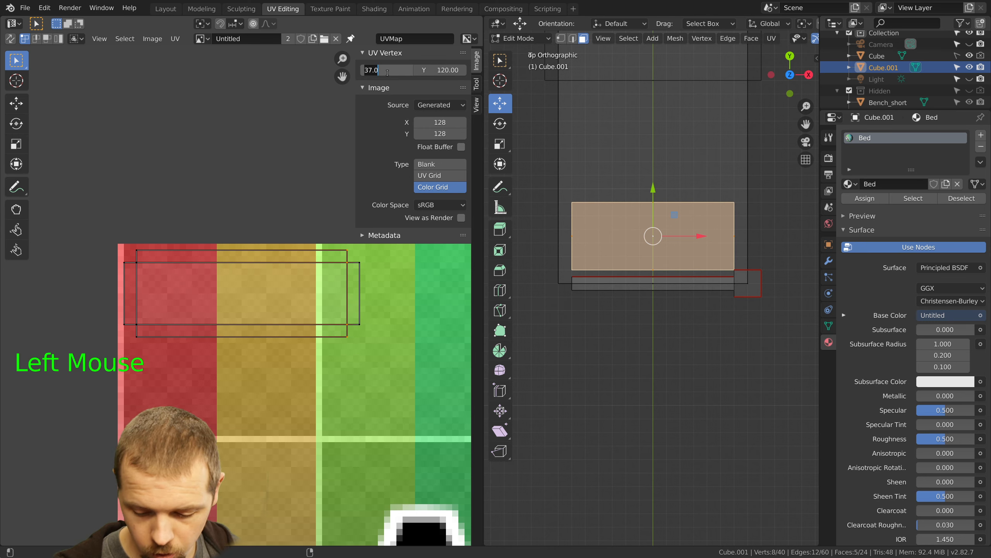
pyautogui.write('27')
pyautogui.press('Return')
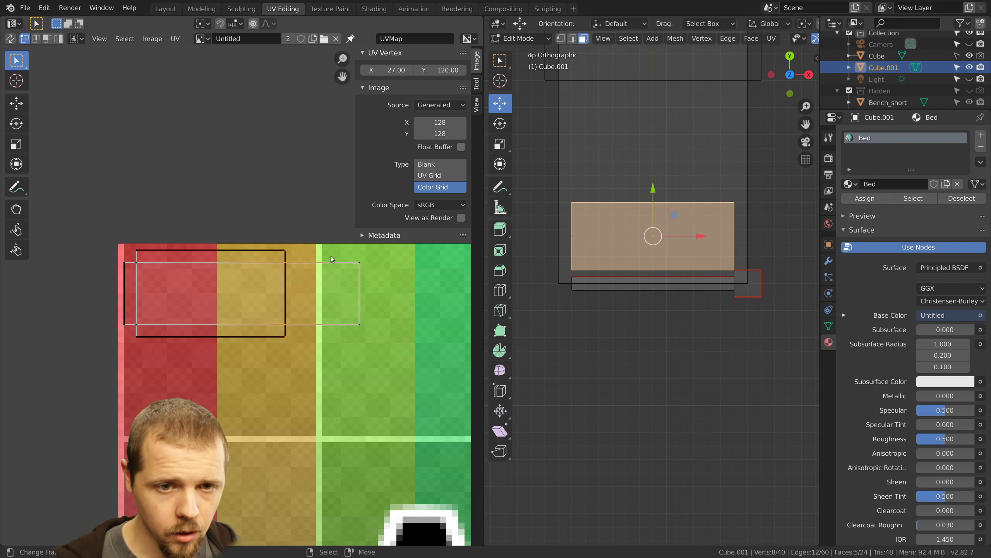
# Move the pillow island's outermost right UV edge inward to X 29
pyautogui.press('a')
pyautogui.press('b')
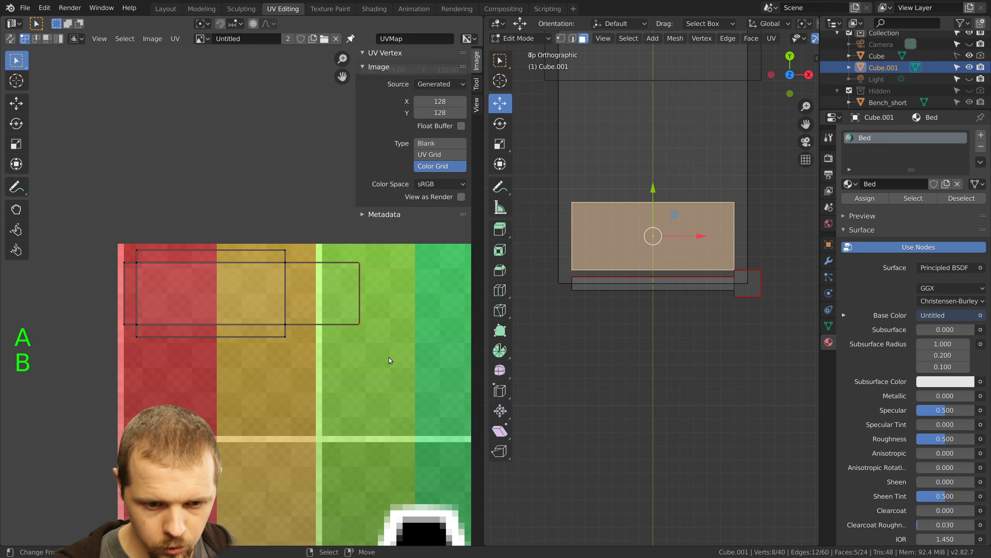
pyautogui.press('g')
pyautogui.click(325, 300)
# Clear the selection and display the bed in Material Preview to check the pillow's texture
pyautogui.press('a')
pyautogui.press('z')
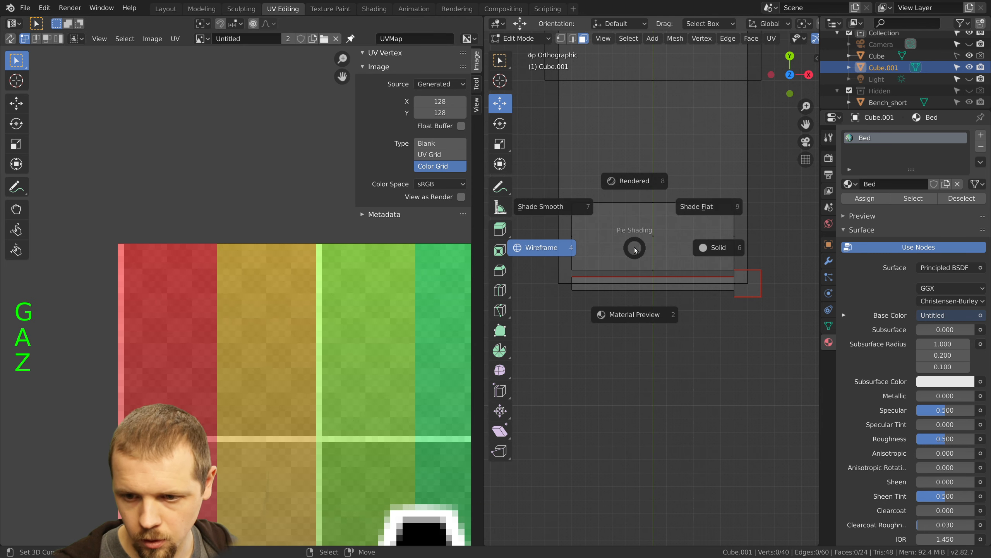
pyautogui.click(627, 319)
pyautogui.scroll(3, 642, 271)
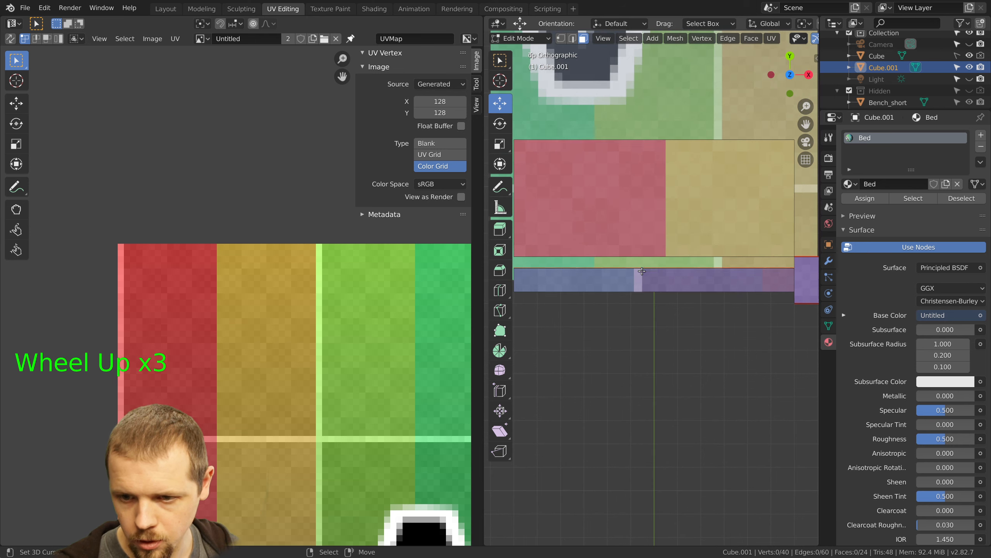
pyautogui.scroll(1, 662, 206)
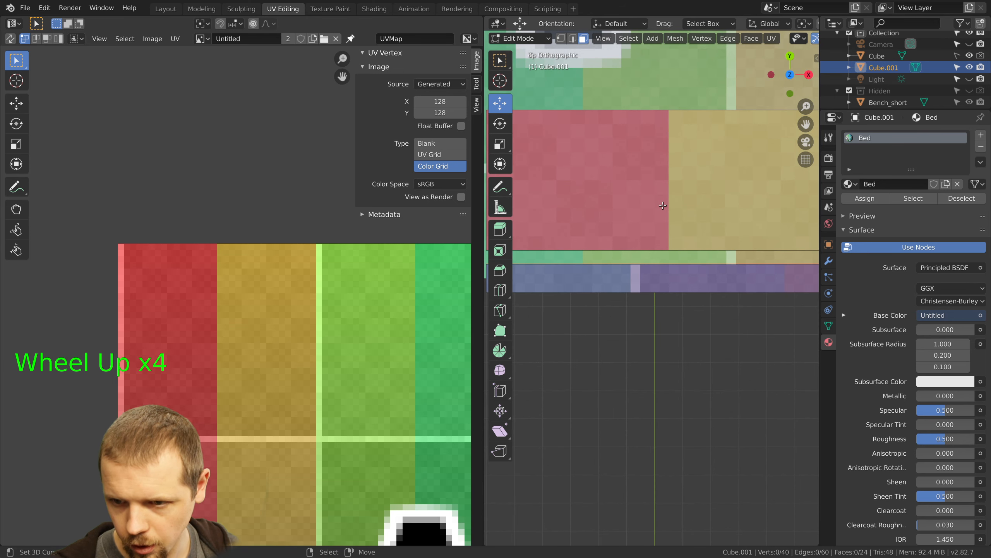
# Select the whole pillow and move it beside the bed to inspect its texture up close
pyautogui.scroll(-3, 662, 205)
pyautogui.rightClick(663, 205)
pyautogui.press('ctrl+KP_Add')
pyautogui.press('ctrl+KP_Add')
pyautogui.press('ctrl+KP_Add')
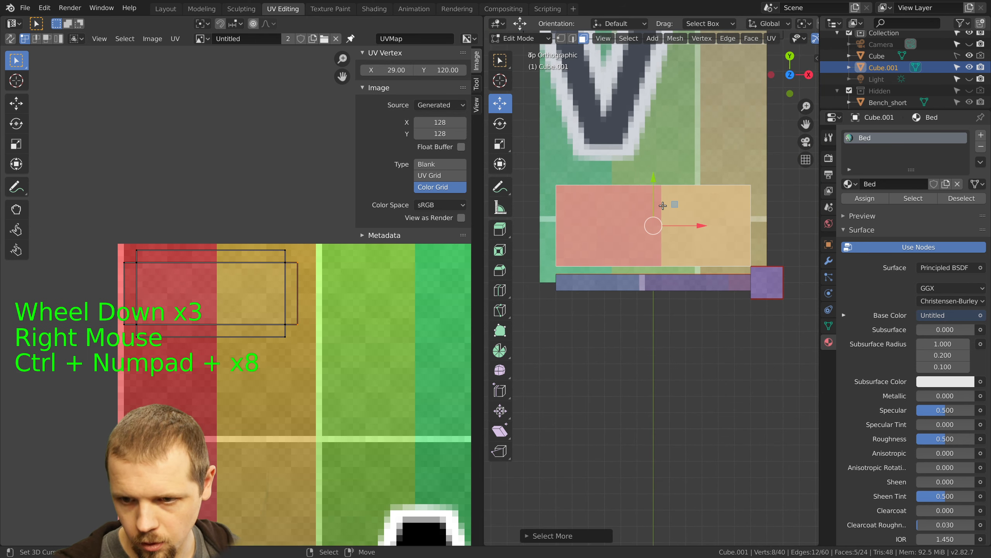
pyautogui.scroll(-3, 663, 205)
pyautogui.press('g')
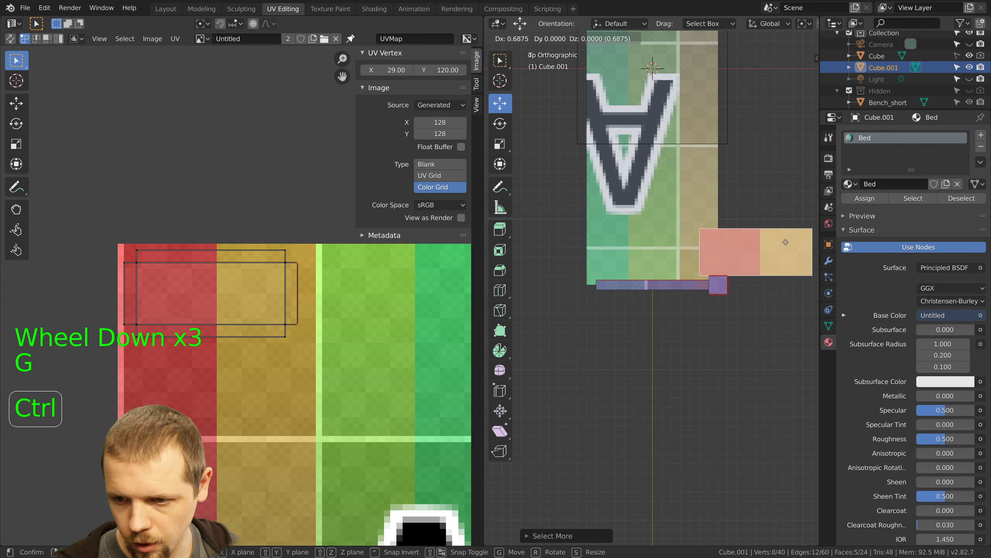
pyautogui.keyDown('ctrl'); pyautogui.click(810, 237); pyautogui.keyUp('ctrl')
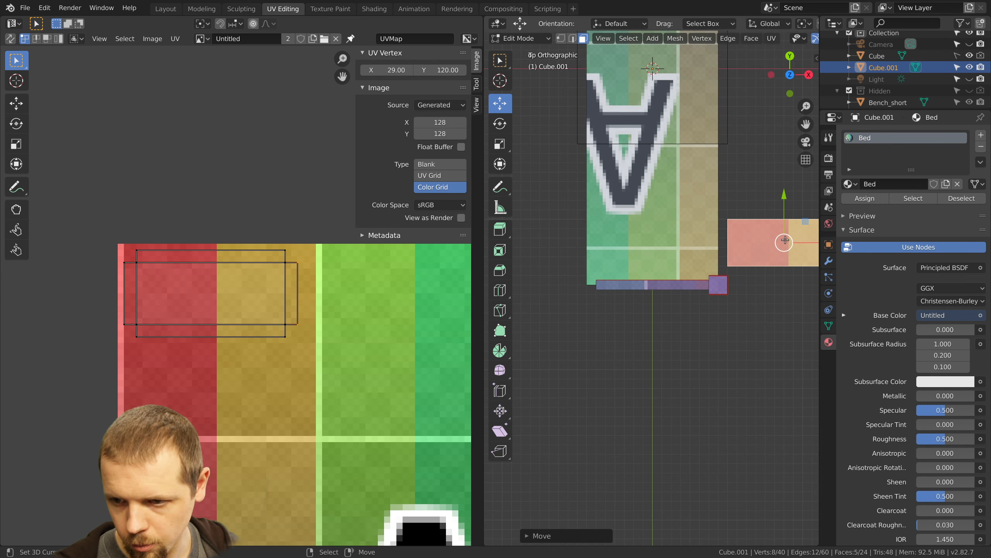
pyautogui.keyDown('shift'); pyautogui.moveTo(810, 238); pyautogui.dragTo(647, 237, button='middle'); pyautogui.keyUp('shift')
pyautogui.scroll(4, 732, 179)
pyautogui.press('a')
pyautogui.scroll(2, 731, 179)
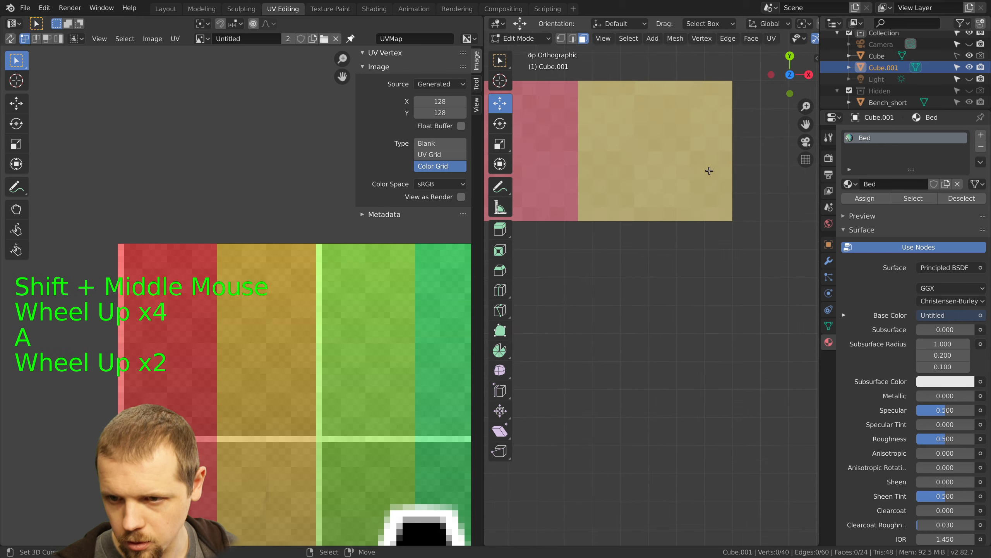
pyautogui.keyDown('shift'); pyautogui.moveTo(709, 171); pyautogui.dragTo(792, 256, button='middle'); pyautogui.keyUp('shift')
pyautogui.scroll(1, 674, 242)
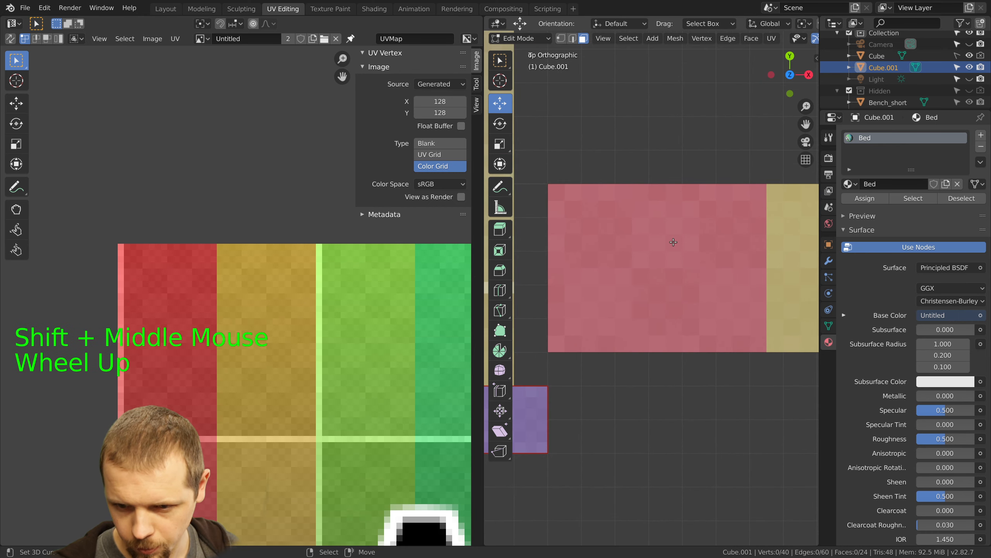
# Select the whole pillow and move it back onto the bed in front of the headboard
pyautogui.scroll(-4, 673, 242)
pyautogui.rightClick(690, 265)
pyautogui.press('ctrl+KP_Add')
pyautogui.press('ctrl+KP_Add')
pyautogui.press('ctrl+KP_Add')
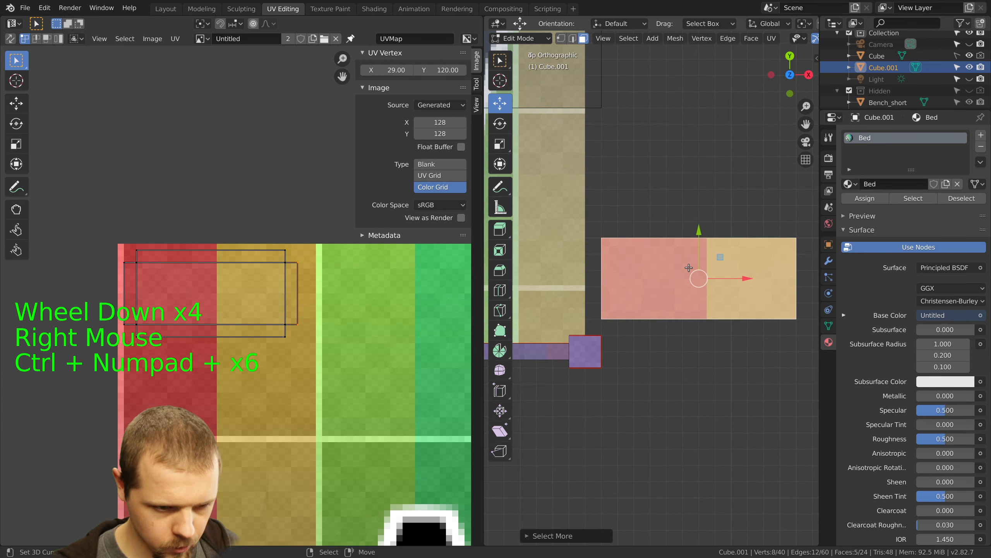
pyautogui.scroll(-5, 689, 268)
pyautogui.press('g')
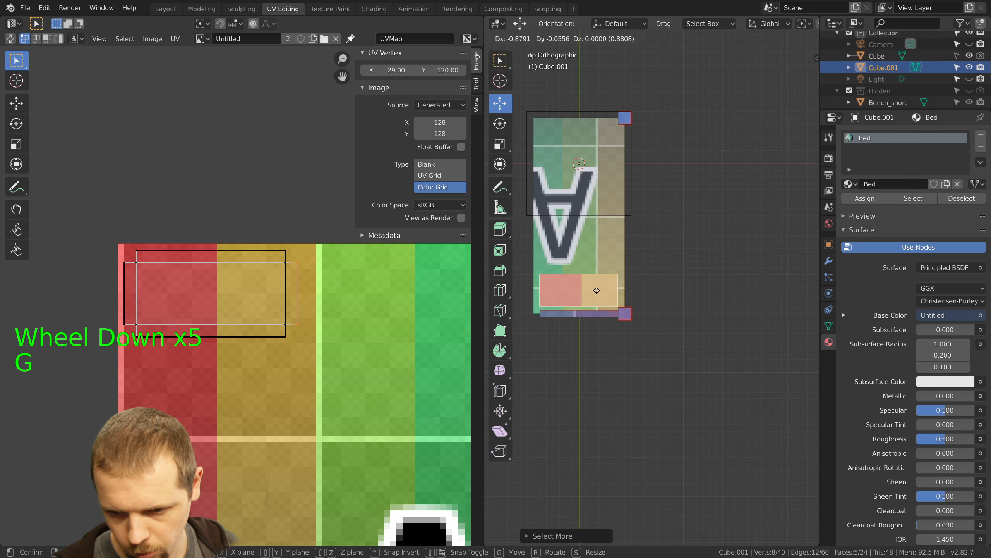
pyautogui.click(597, 290)
# Select the entire headboard panel between the posts and bring it into front view alongside its UV island
pyautogui.scroll(2, 597, 290)
pyautogui.keyDown('shift'); pyautogui.moveTo(614, 275); pyautogui.dragTo(667, 253, button='middle'); pyautogui.keyUp('shift')
pyautogui.rightClick(667, 253)
pyautogui.press('ctrl+KP_Add')
pyautogui.press('ctrl+KP_Add')
pyautogui.press('ctrl+KP_Add')
pyautogui.press('ctrl+KP_Add')
pyautogui.press('ctrl+KP_Add')
pyautogui.press('ctrl+KP_Add')
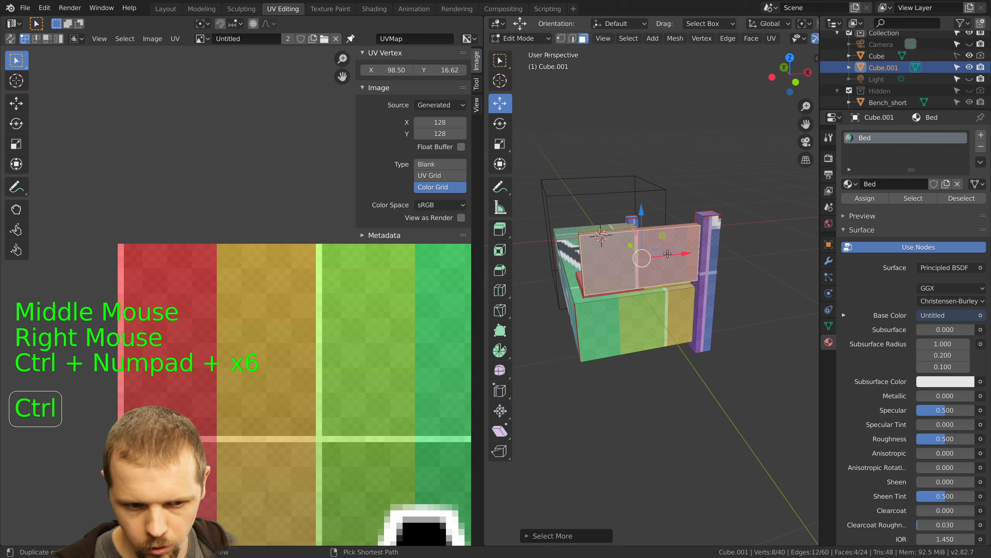
pyautogui.press('ctrl+KP_Add')
pyautogui.press('ctrl+KP_Add')
pyautogui.scroll(-5, 372, 318)
pyautogui.keyDown('shift'); pyautogui.moveTo(372, 321); pyautogui.dragTo(300, 238, button='middle'); pyautogui.keyUp('shift')
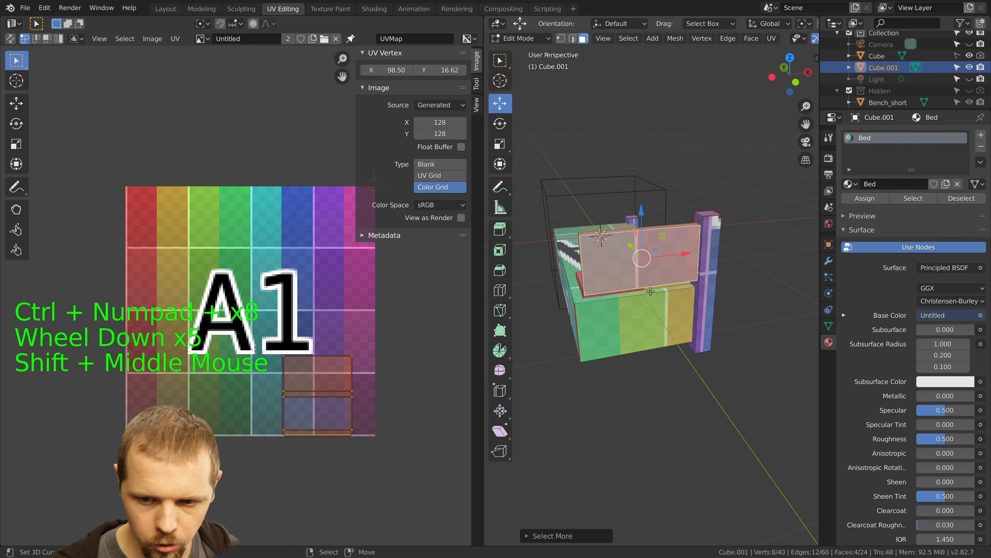
pyautogui.press('KP_1')
pyautogui.scroll(2, 648, 292)
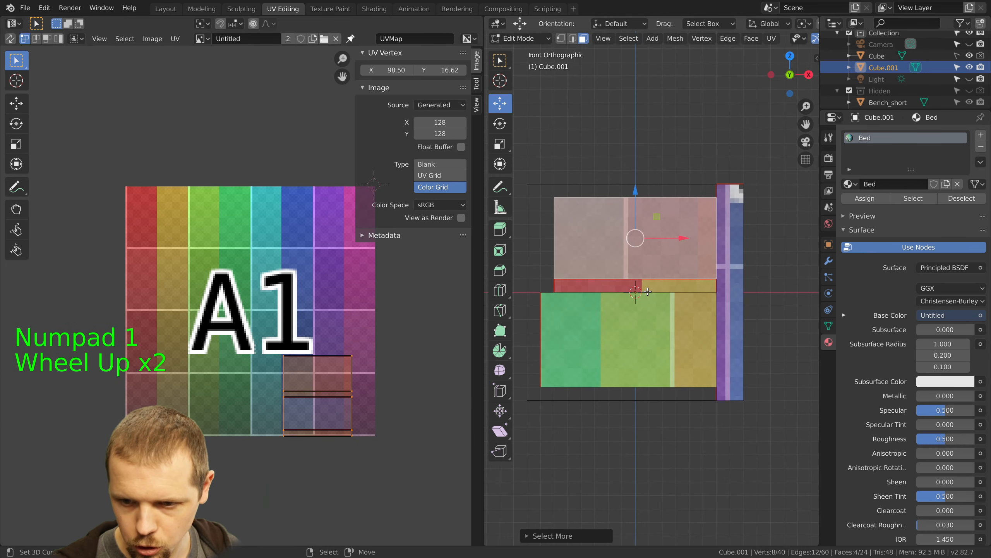
pyautogui.scroll(2, 648, 292)
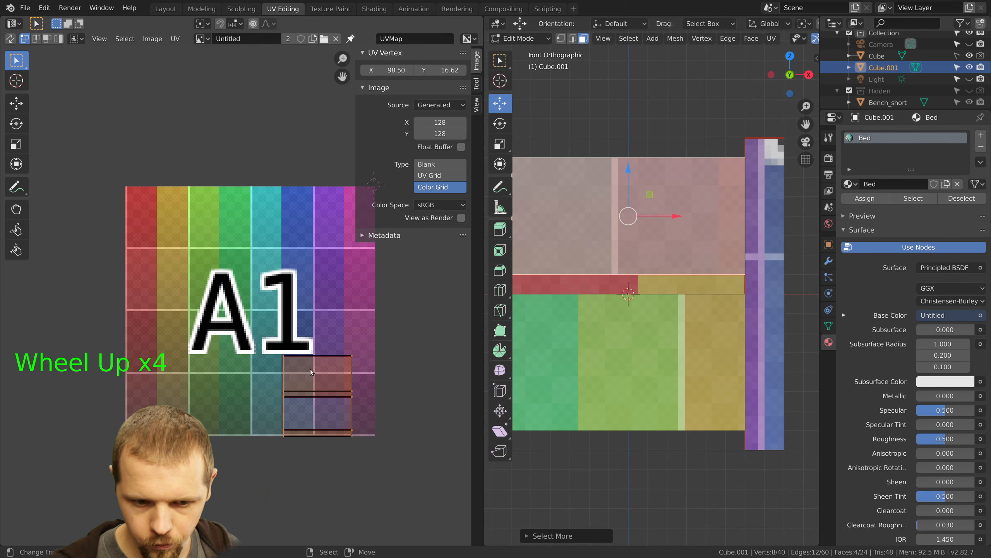
# Set all UV vertices along the headboard island's right side to X 105
pyautogui.press('a')
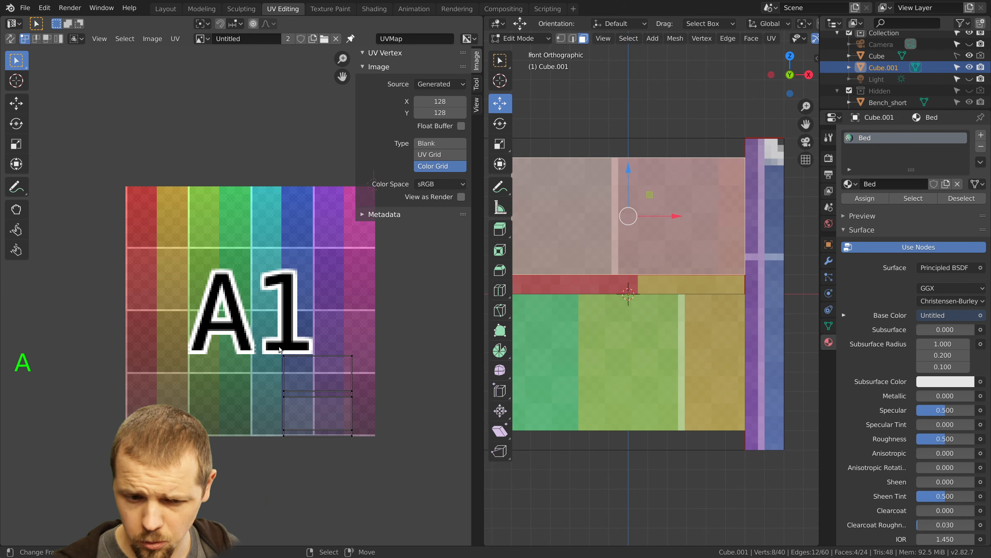
pyautogui.rightClick(284, 365)
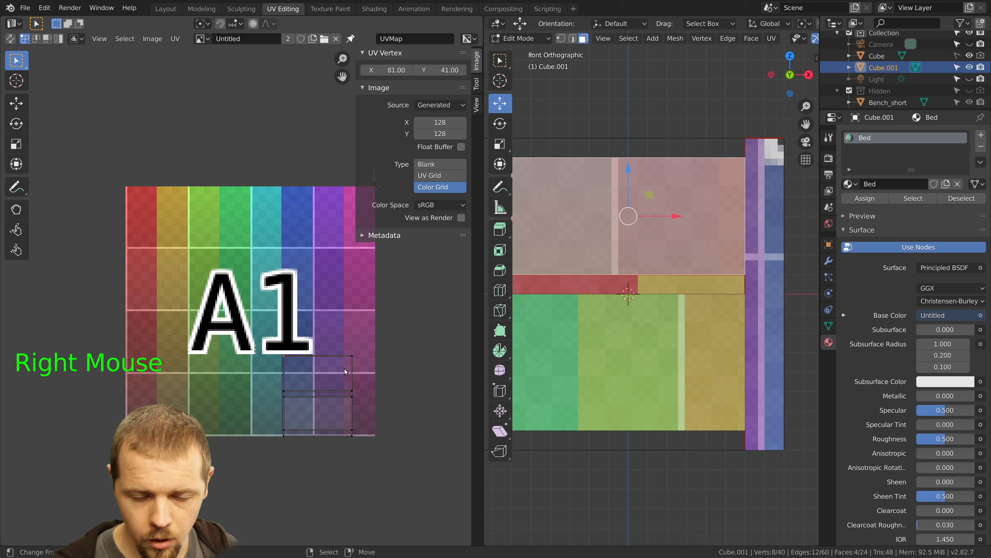
pyautogui.rightClick(354, 360)
pyautogui.press('a')
pyautogui.press('b')
pyautogui.moveTo(344, 339); pyautogui.dragTo(361, 482)
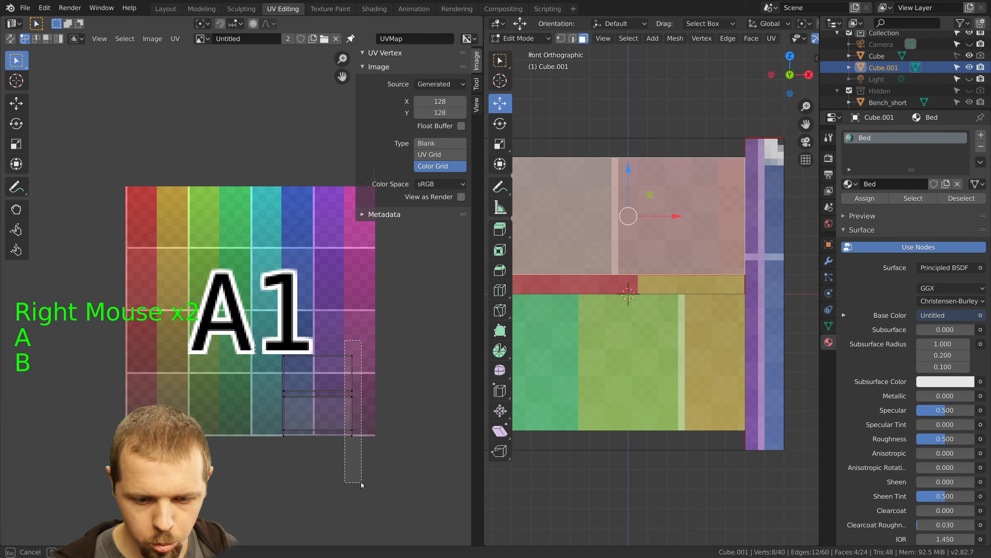
pyautogui.click(394, 71)
pyautogui.write('105')
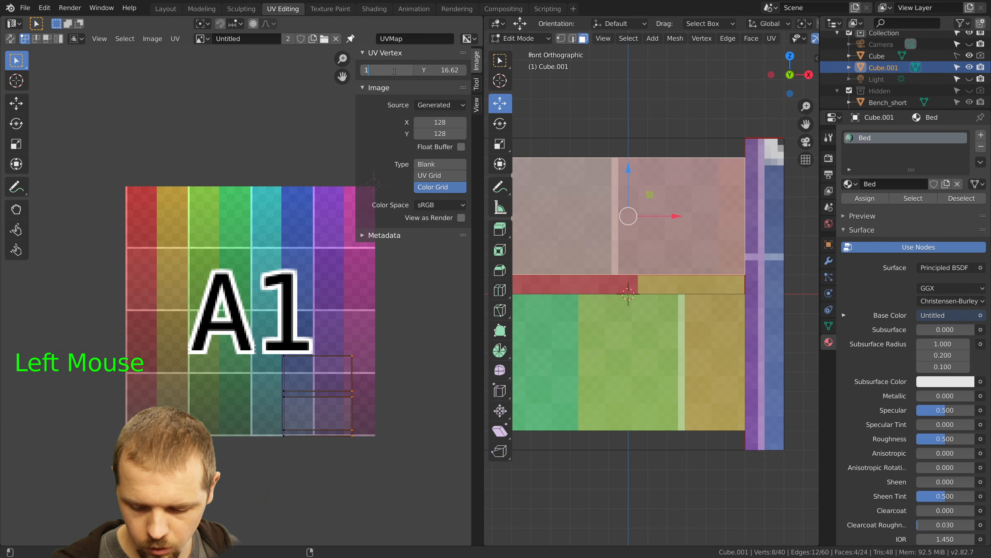
pyautogui.press('Return')
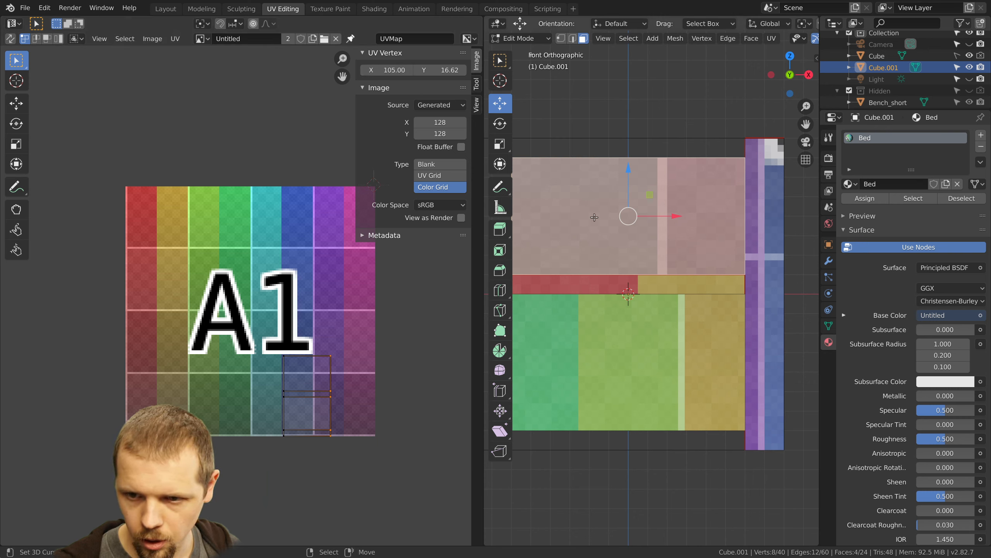
# Deselect the headboard panel to check its texture, and select the whole panel again
pyautogui.press('a')
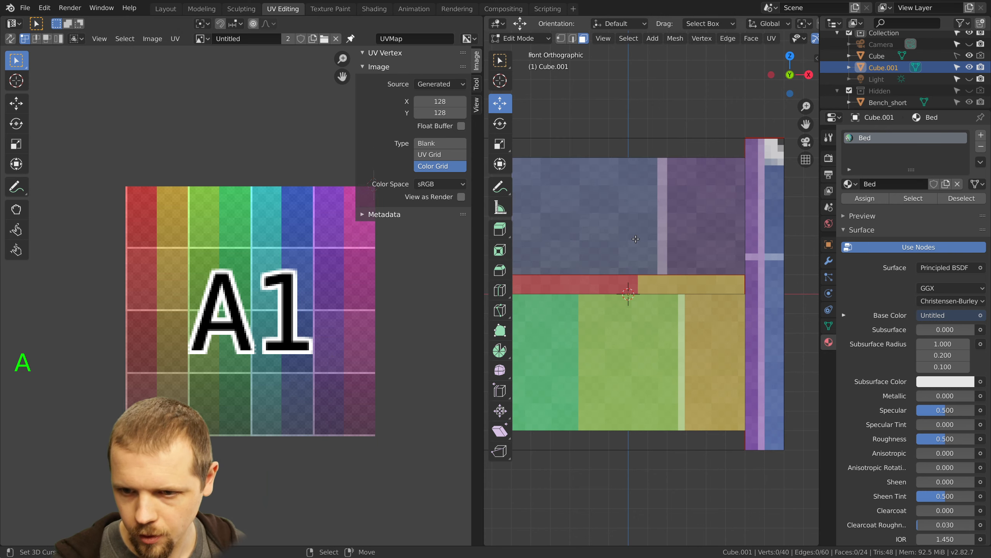
pyautogui.rightClick(636, 217)
pyautogui.press('ctrl+KP_Add')
pyautogui.press('ctrl+KP_Add')
pyautogui.press('ctrl+KP_Add')
pyautogui.press('ctrl+KP_Add')
pyautogui.press('ctrl+KP_Add')
pyautogui.press('ctrl+KP_Add')
pyautogui.press('ctrl+KP_Add')
pyautogui.press('ctrl+KP_Add')
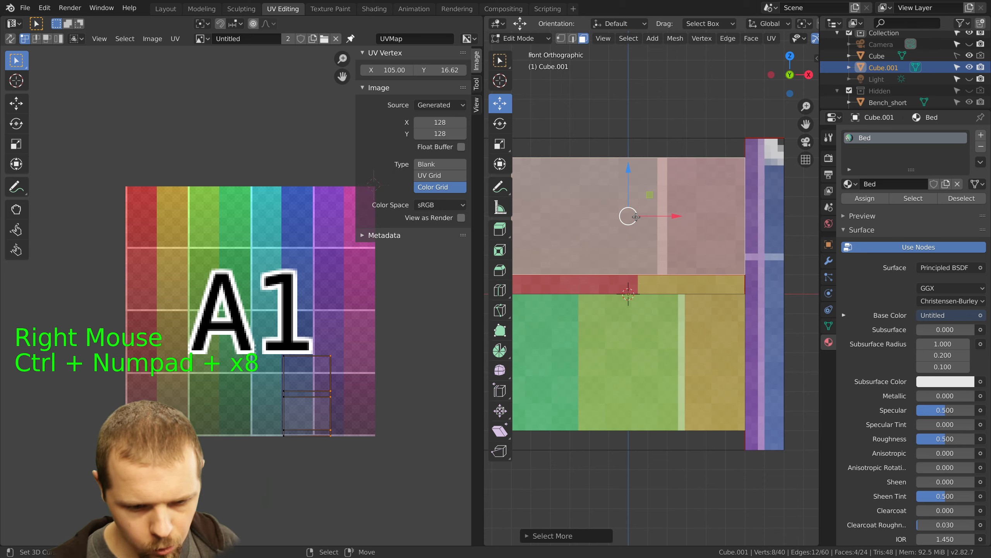
# Move the top edge of the headboard island's lowest narrow strip down one pixel to Y 2
pyautogui.scroll(4, 361, 379)
pyautogui.keyDown('shift'); pyautogui.moveTo(361, 379); pyautogui.dragTo(248, 217, button='middle'); pyautogui.keyUp('shift')
pyautogui.scroll(3, 305, 363)
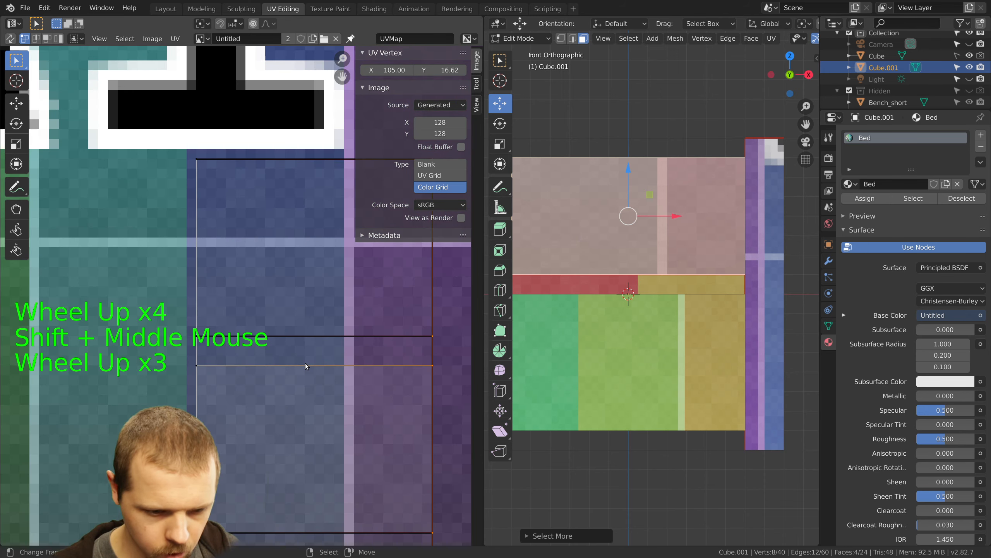
pyautogui.keyDown('shift'); pyautogui.moveTo(331, 409); pyautogui.dragTo(286, 234, button='middle'); pyautogui.keyUp('shift')
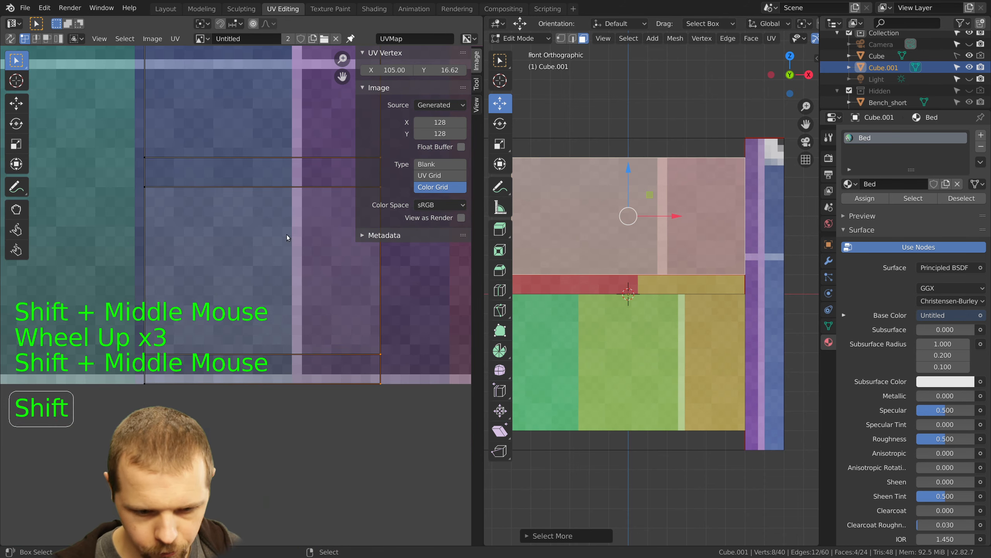
pyautogui.rightClick(381, 353)
pyautogui.keyDown('shift'); pyautogui.rightClick(229, 328); pyautogui.keyUp('shift')
pyautogui.press('g')
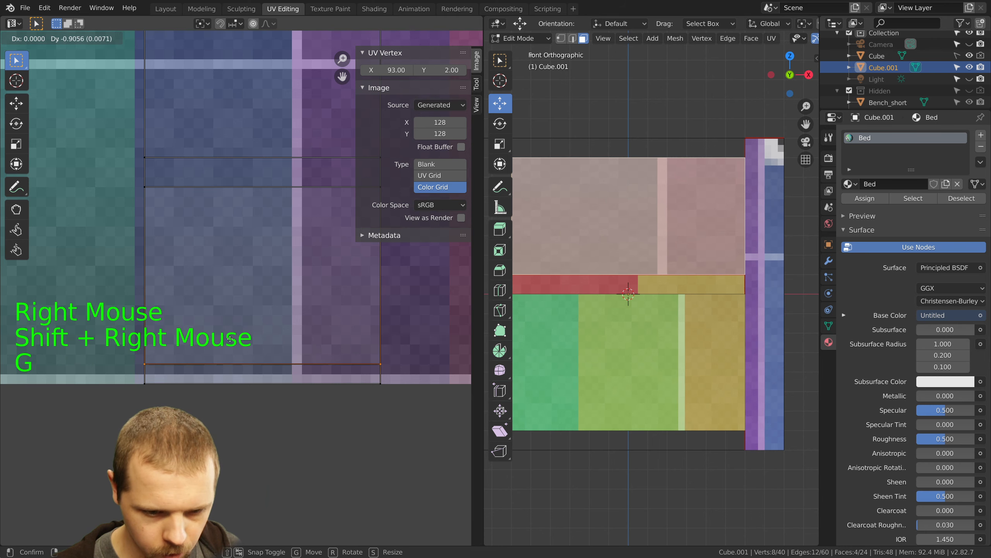
pyautogui.click(229, 340)
# Move the top edge of the headboard island's middle narrow strip down one pixel to Y 22
pyautogui.scroll(-1, 232, 276)
pyautogui.rightClick(310, 185)
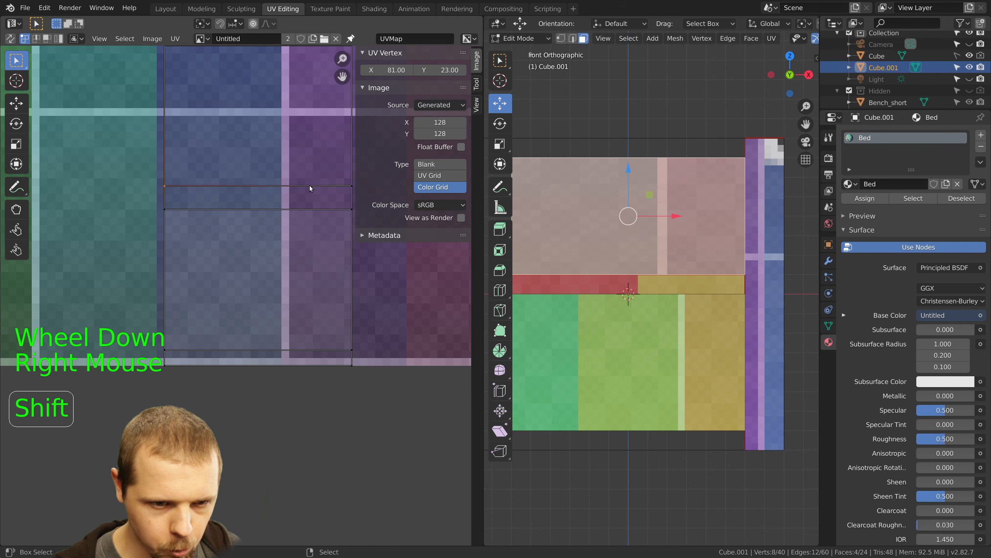
pyautogui.keyDown('shift'); pyautogui.rightClick(350, 190); pyautogui.keyUp('shift')
pyautogui.press('f')
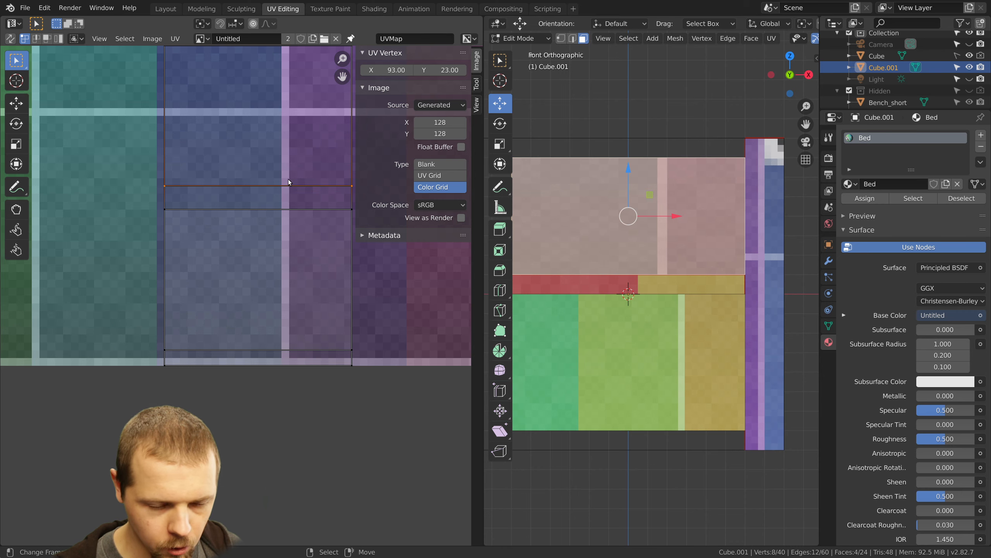
pyautogui.press('g')
pyautogui.click(230, 229)
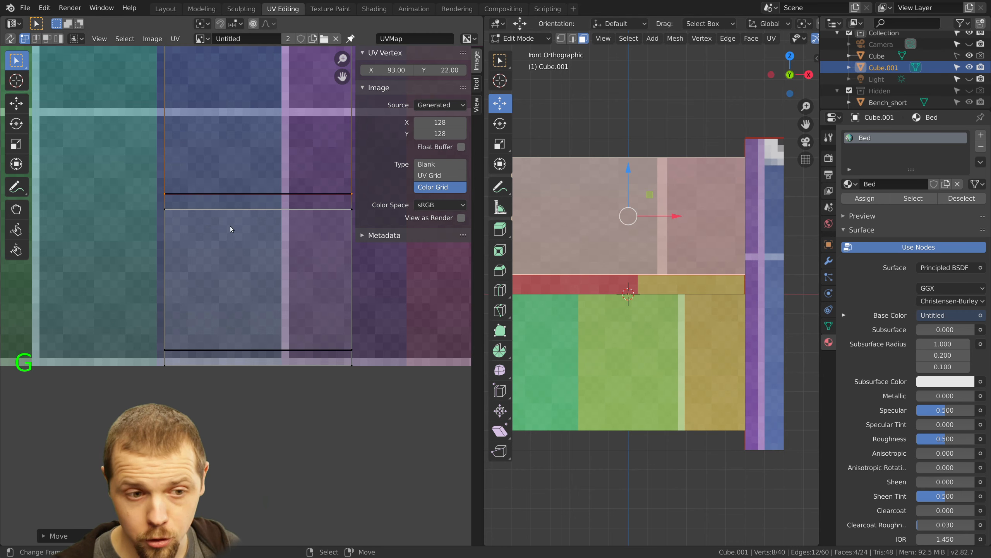
pyautogui.scroll(-2, 234, 242)
pyautogui.keyDown('shift'); pyautogui.moveTo(567, 216); pyautogui.dragTo(711, 227, button='middle'); pyautogui.keyUp('shift')
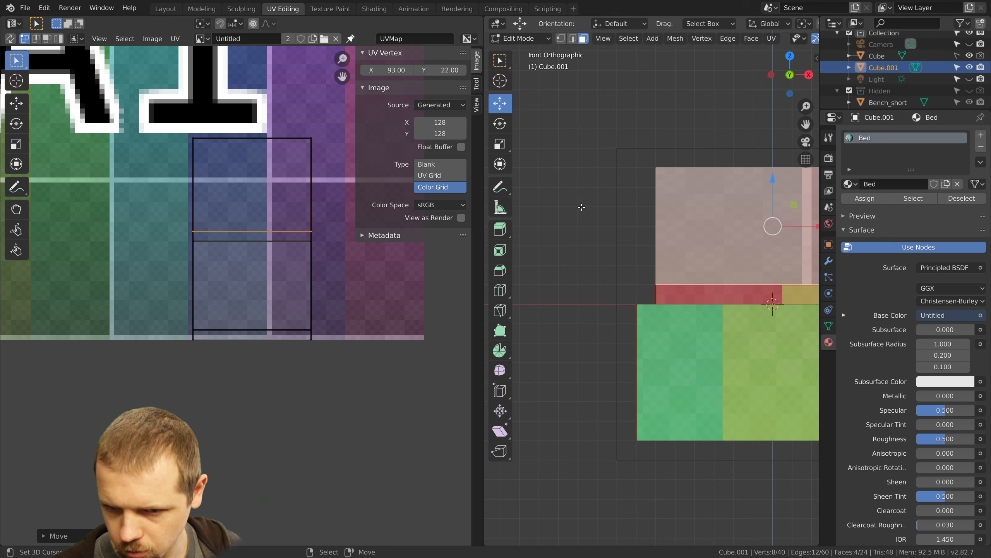
# Move both edges of the headboard island's middle narrow strip down six pixels, placing its upper edge at Y 16
pyautogui.rightClick(279, 330)
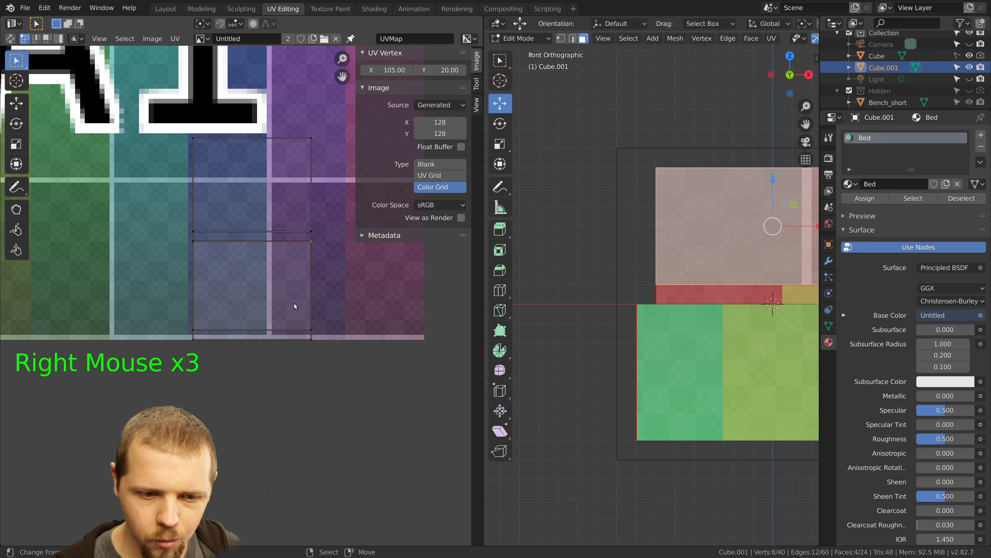
pyautogui.press('a')
pyautogui.press('b')
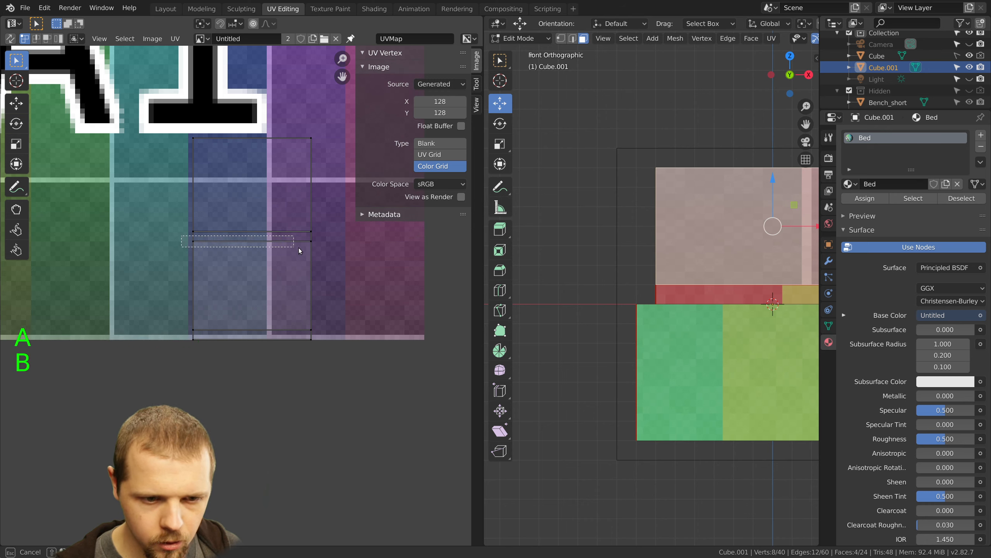
pyautogui.moveTo(299, 248); pyautogui.dragTo(327, 247)
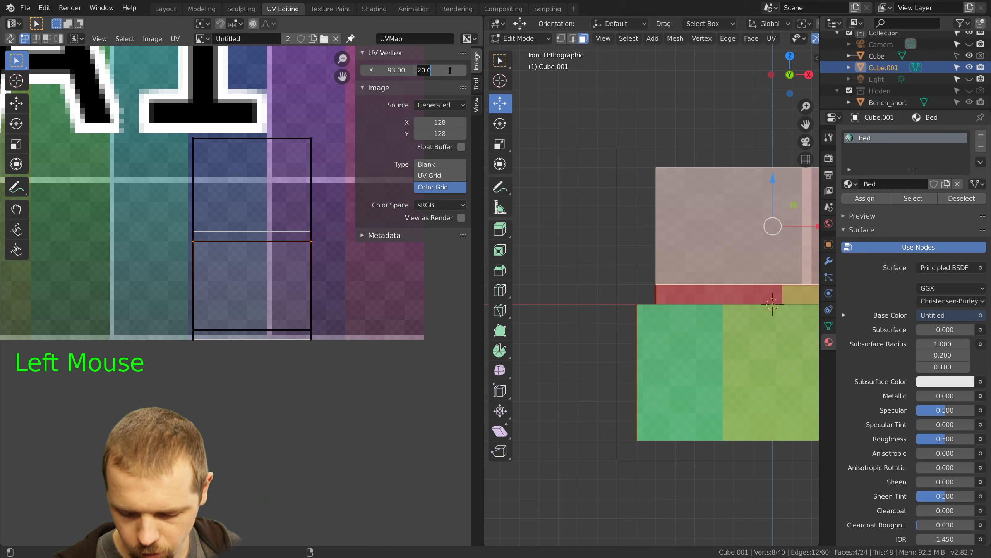
pyautogui.press('Return')
pyautogui.press('a')
pyautogui.press('b')
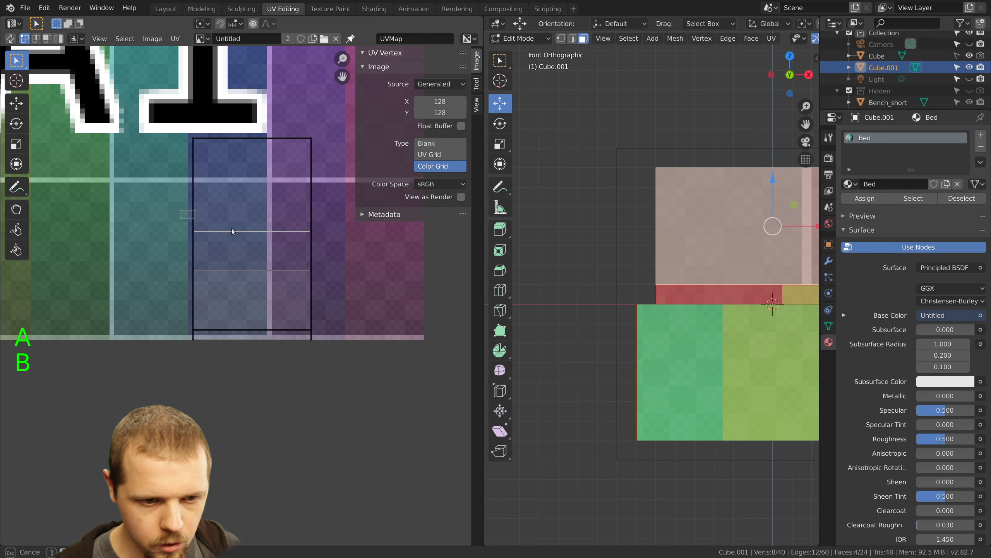
pyautogui.moveTo(181, 211); pyautogui.dragTo(328, 246)
pyautogui.press('g')
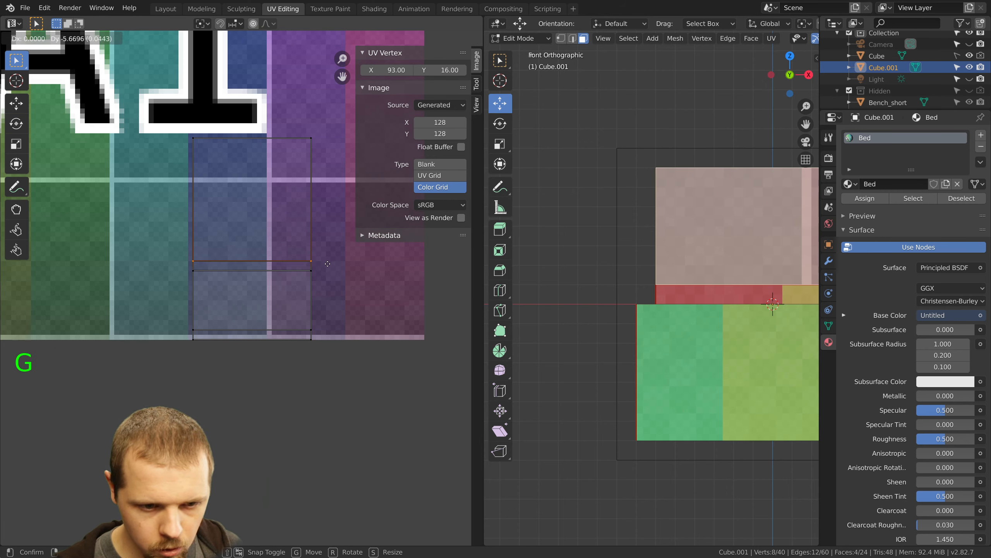
pyautogui.click(327, 263)
# Lower the topmost edge of the headboard's UV island and deselect the faces
pyautogui.press('a')
pyautogui.press('b')
pyautogui.moveTo(169, 124); pyautogui.dragTo(319, 166)
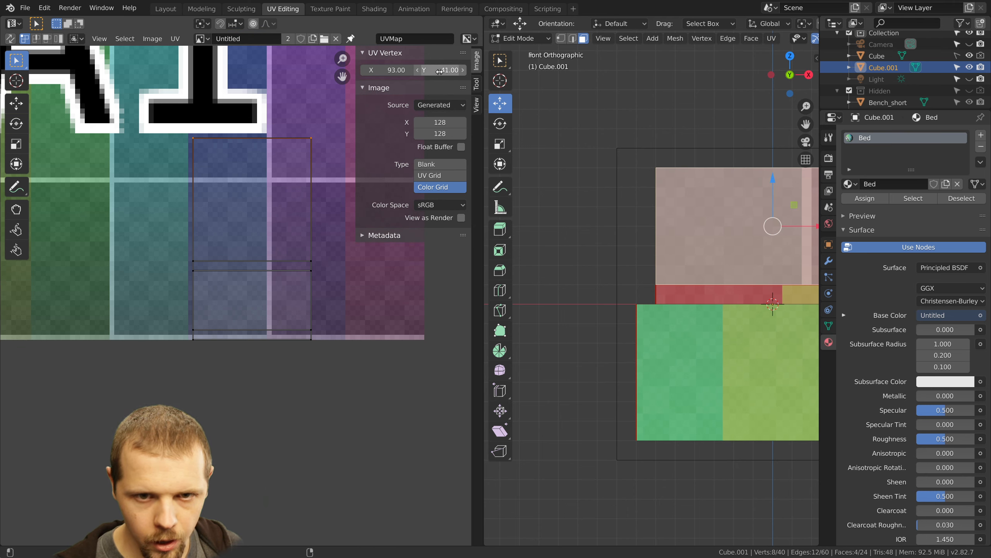
pyautogui.press('a')
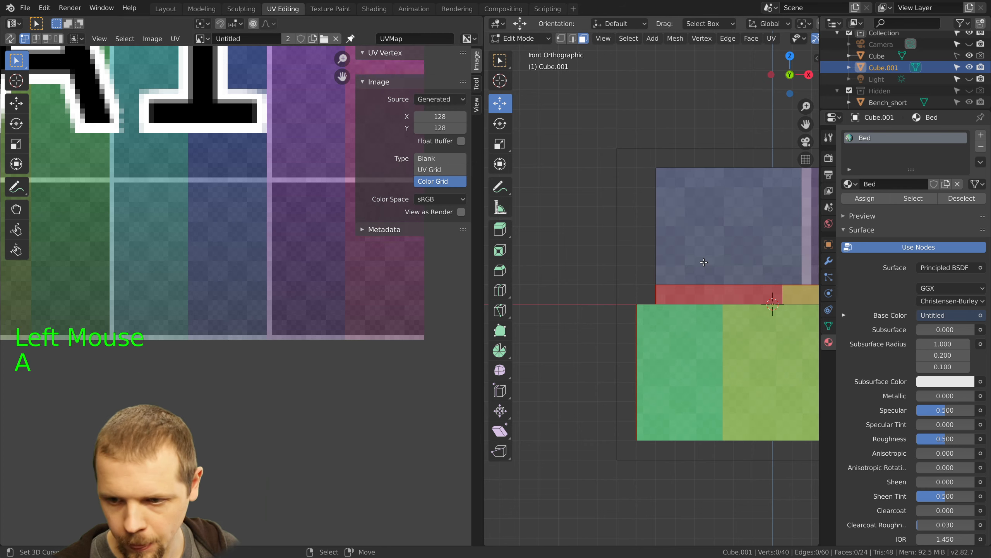
# Examine the headboard's texture in perspective and check how the UV islands of the whole bed lie on the grid
pyautogui.scroll(-1, 678, 216)
pyautogui.keyDown('shift'); pyautogui.moveTo(678, 217); pyautogui.dragTo(715, 248, button='middle'); pyautogui.keyUp('shift')
pyautogui.scroll(1, 600, 216)
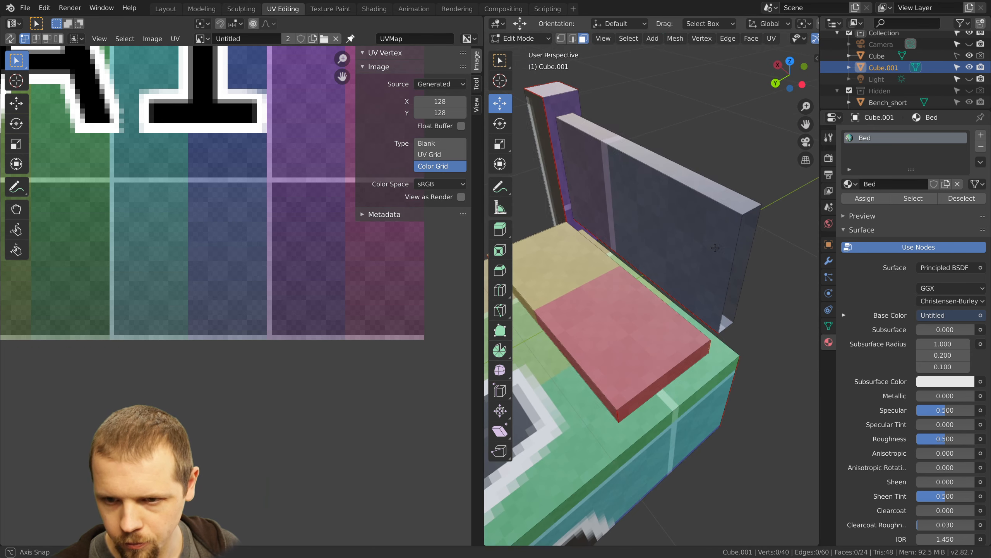
pyautogui.scroll(-5, 618, 218)
pyautogui.moveTo(618, 218)
pyautogui.keyDown('shift'); pyautogui.mouseDown(button='middle')
pyautogui.moveTo(701, 234)
pyautogui.moveTo(737, 254)
pyautogui.moveTo(636, 217)
pyautogui.mouseUp(button='middle'); pyautogui.keyUp('shift')
pyautogui.press('a')
pyautogui.press('a')
pyautogui.press('a')
pyautogui.press('a')
pyautogui.scroll(-3, 176, 176)
# Select the whole bed body and examine its UV island and texture from above, finishing with nothing selected
pyautogui.rightClick(637, 217)
pyautogui.press('ctrl+KP_Add')
pyautogui.press('ctrl+KP_Add')
pyautogui.press('ctrl+KP_Add')
pyautogui.press('ctrl+KP_Add')
pyautogui.press('ctrl+KP_Add')
pyautogui.press('ctrl+KP_Add')
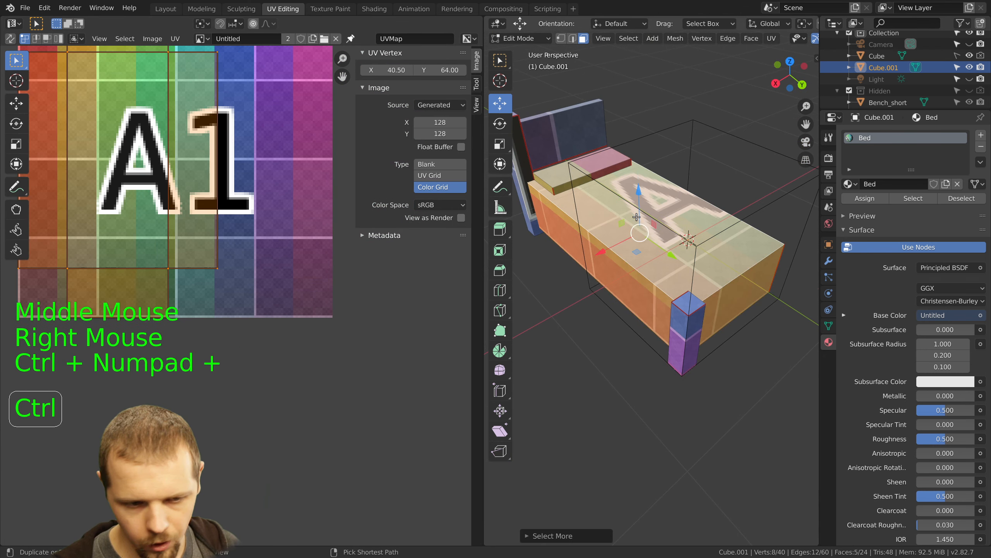
pyautogui.keyDown('shift'); pyautogui.moveTo(220, 164); pyautogui.dragTo(269, 275, button='middle'); pyautogui.keyUp('shift')
pyautogui.press('KP_7')
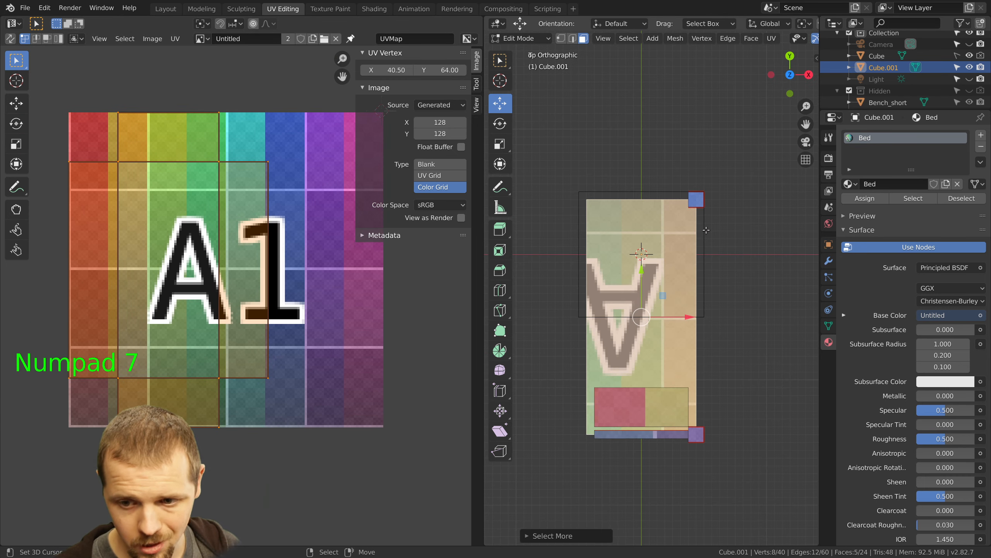
pyautogui.keyDown('shift'); pyautogui.moveTo(706, 230); pyautogui.dragTo(715, 168, button='middle'); pyautogui.keyUp('shift')
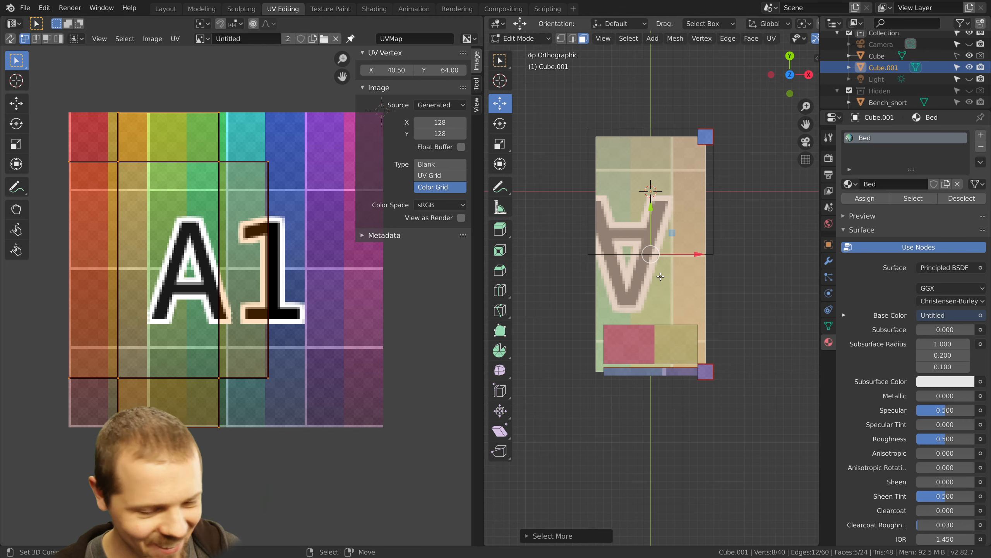
pyautogui.scroll(2, 664, 256)
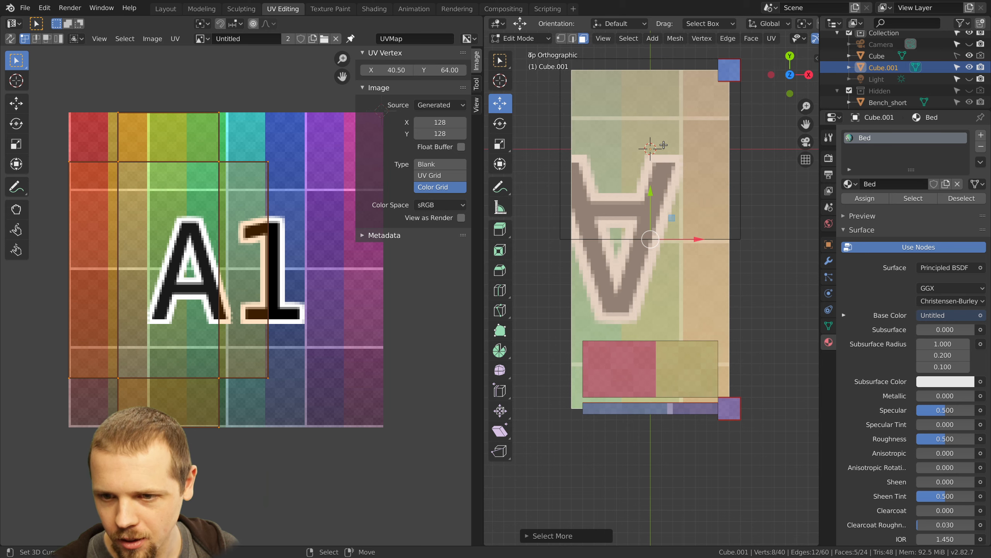
pyautogui.scroll(-1, 671, 155)
pyautogui.press('a')
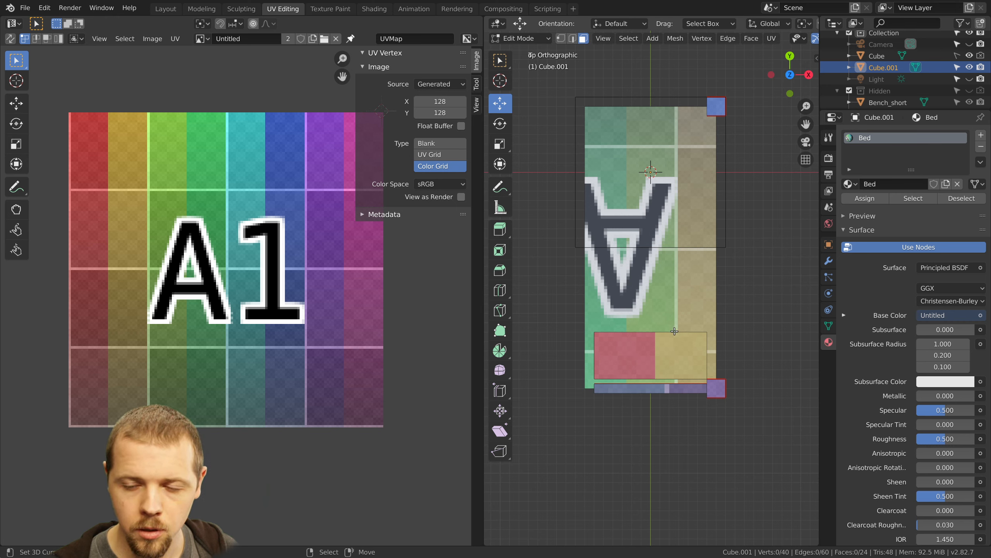
# Select the bed body's top face and grow the selection to all connected faces
pyautogui.rightClick(648, 203)
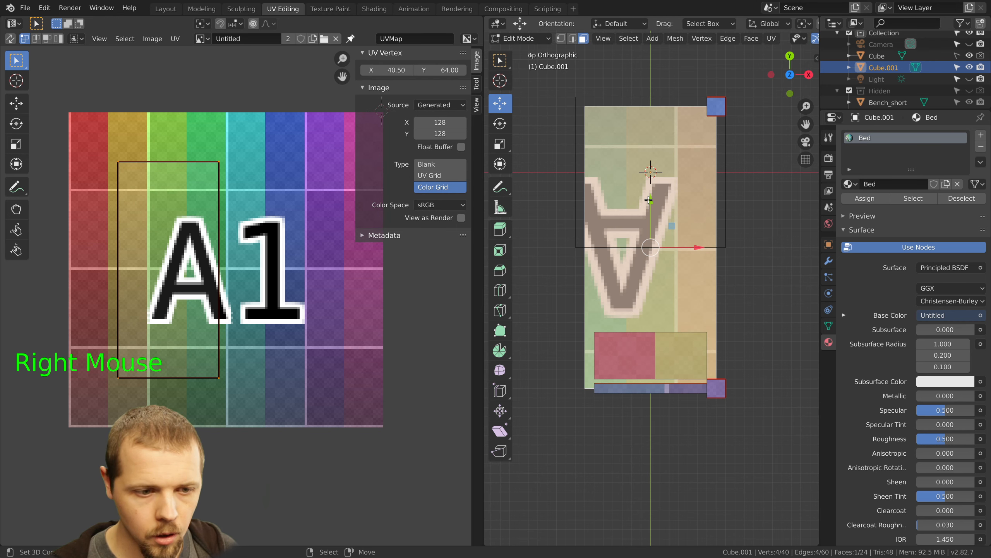
pyautogui.press('ctrl+KP_Add')
pyautogui.press('ctrl+KP_Add')
pyautogui.press('ctrl+KP_Add')
pyautogui.press('ctrl+KP_Add')
pyautogui.press('ctrl+KP_Add')
pyautogui.press('ctrl+KP_Add')
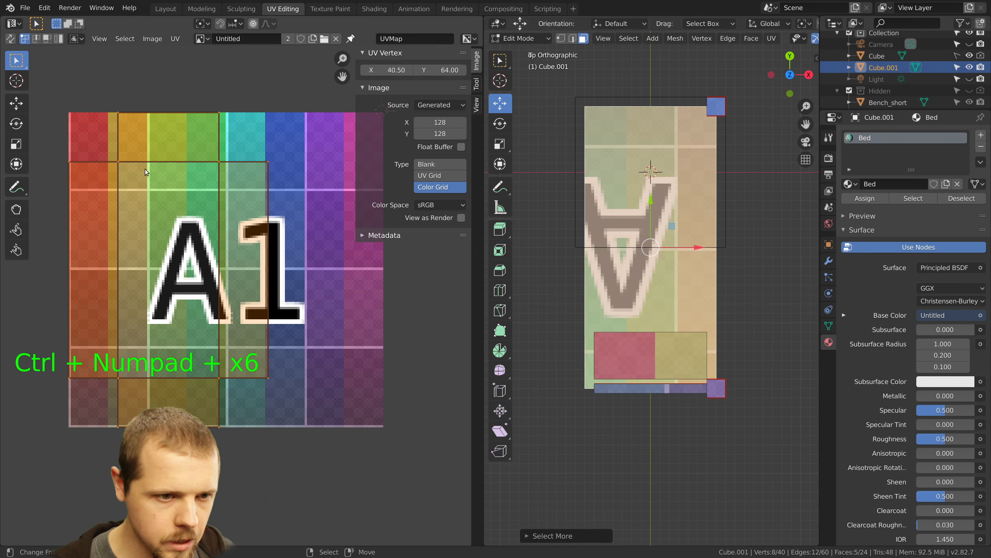
# Set the horizontal row of UV vertices at Y 108 on the bed body's island to Y 80
pyautogui.rightClick(149, 159)
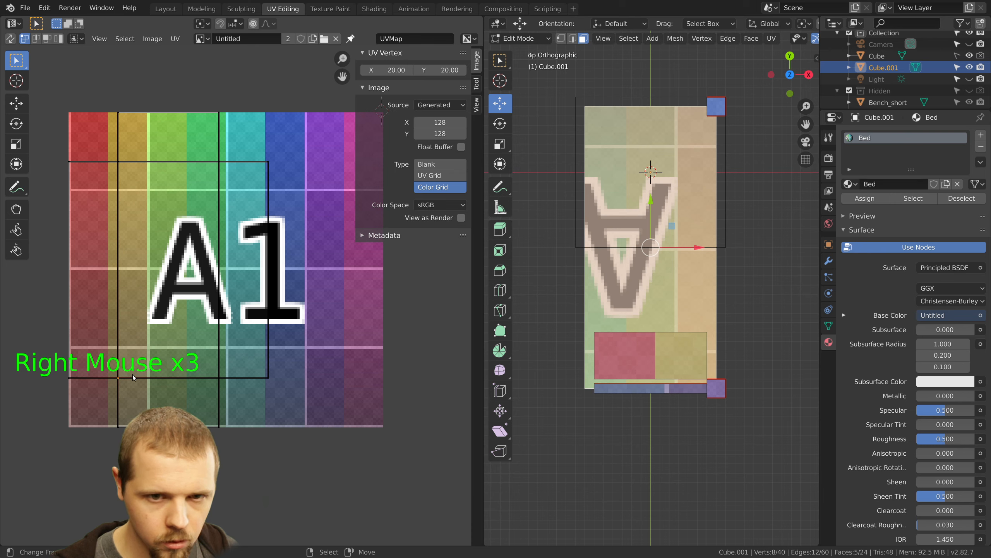
pyautogui.press('a')
pyautogui.press('b')
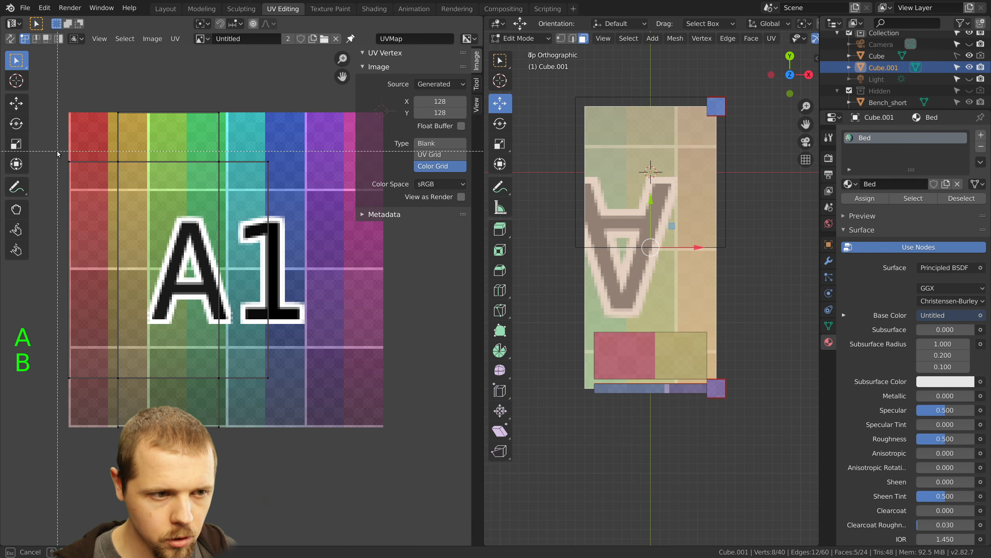
pyautogui.moveTo(58, 151); pyautogui.dragTo(289, 181)
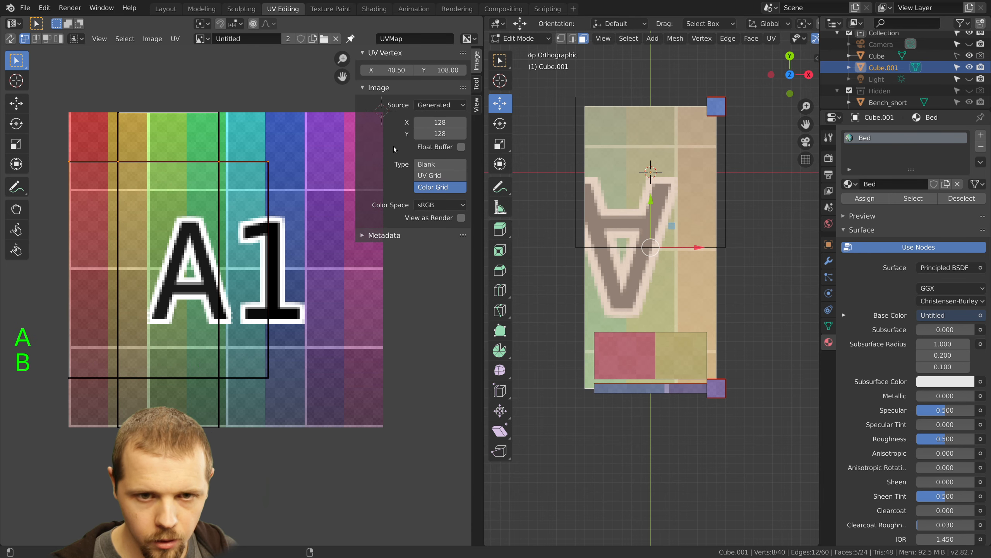
pyautogui.click(441, 70)
pyautogui.press('BackSpace')
pyautogui.press('BackSpace')
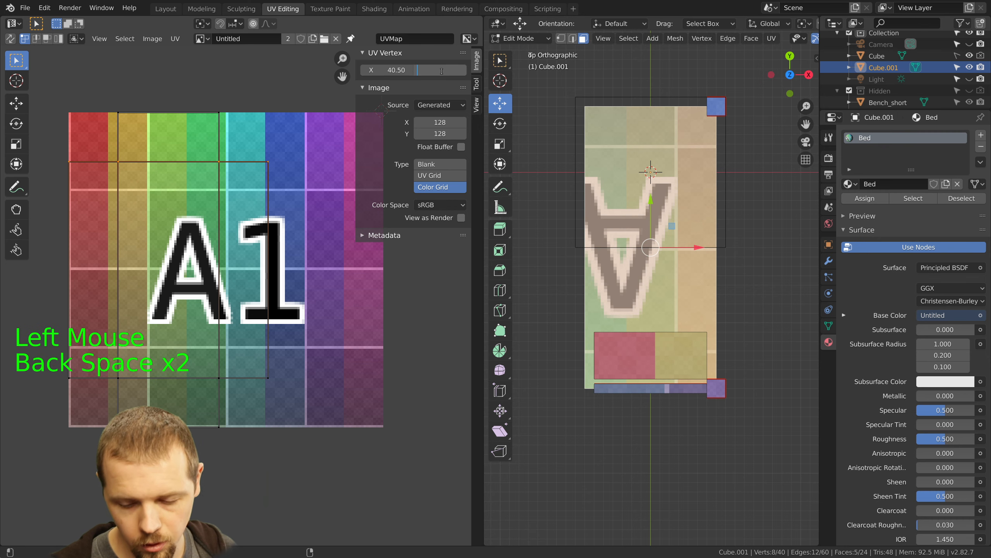
pyautogui.write('80')
pyautogui.press('Return')
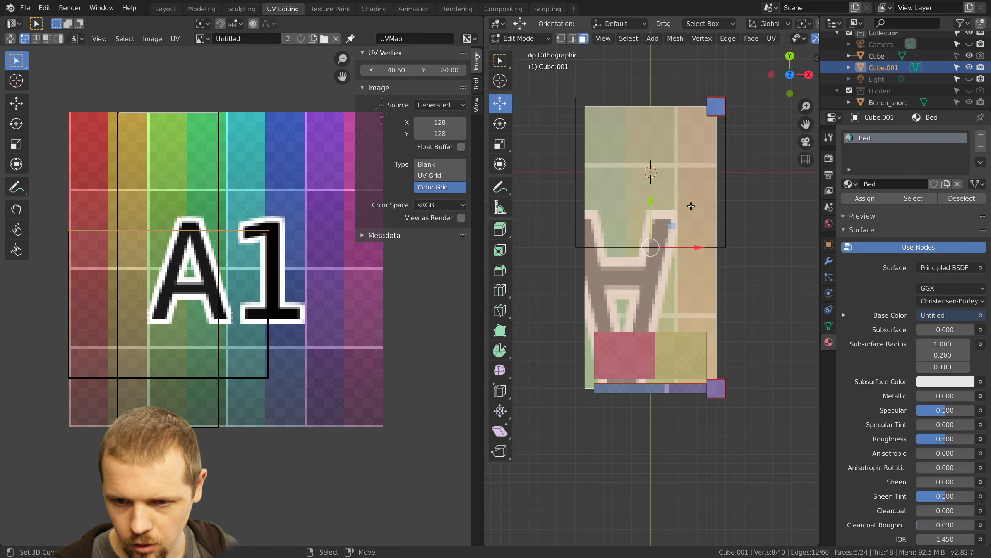
# Deselect the bed body to check its texture up close, and select the whole body again
pyautogui.press('a')
pyautogui.scroll(3, 690, 229)
pyautogui.scroll(1, 698, 227)
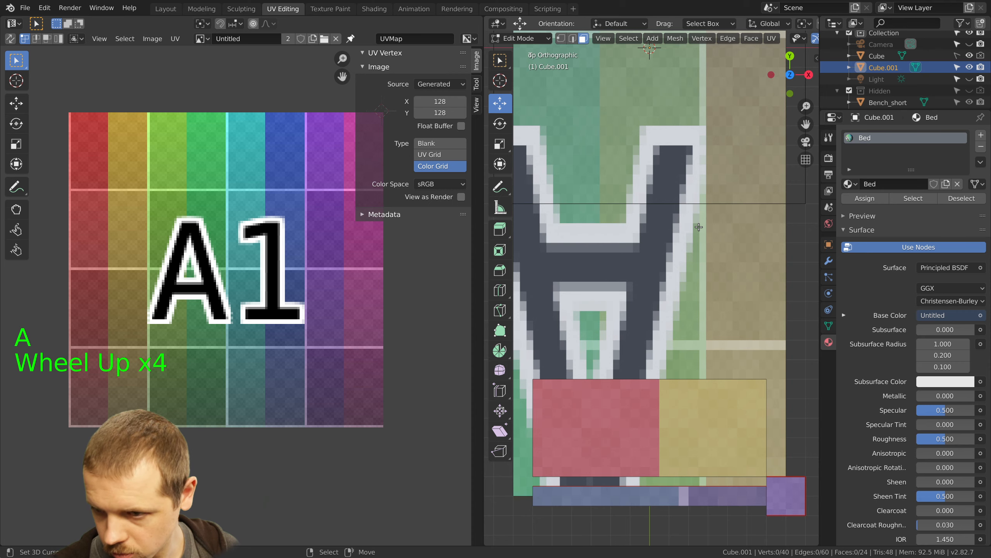
pyautogui.rightClick(694, 242)
pyautogui.press('ctrl+KP_Add')
pyautogui.press('ctrl+KP_Add')
pyautogui.press('ctrl+KP_Add')
pyautogui.press('ctrl+KP_Add')
pyautogui.press('ctrl+KP_Add')
pyautogui.press('ctrl+KP_Add')
pyautogui.press('ctrl+KP_Add')
pyautogui.press('ctrl+KP_Add')
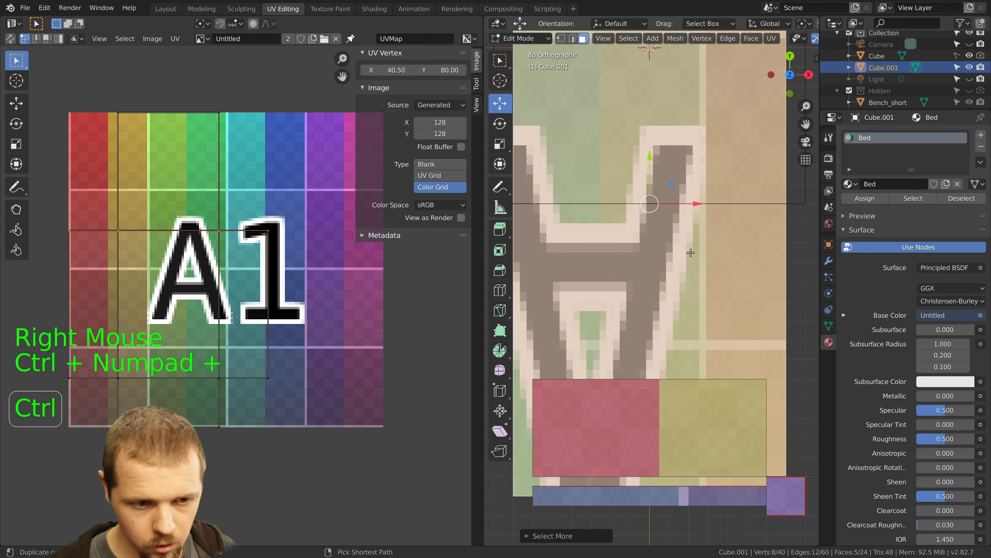
# Check the corner coordinates of the bed body's central UV face, and select all UV vertices along its X 61 side
pyautogui.scroll(-2, 165, 161)
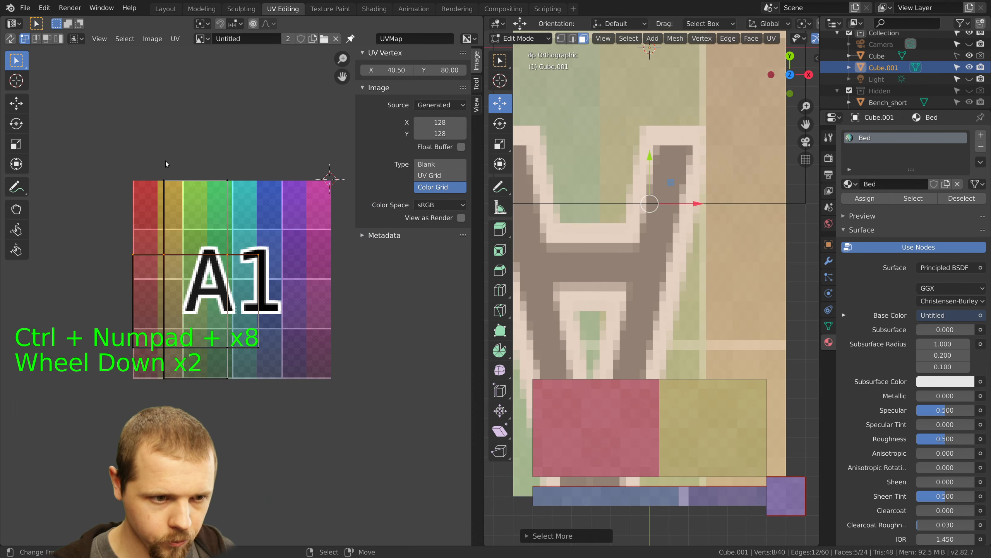
pyautogui.press('a')
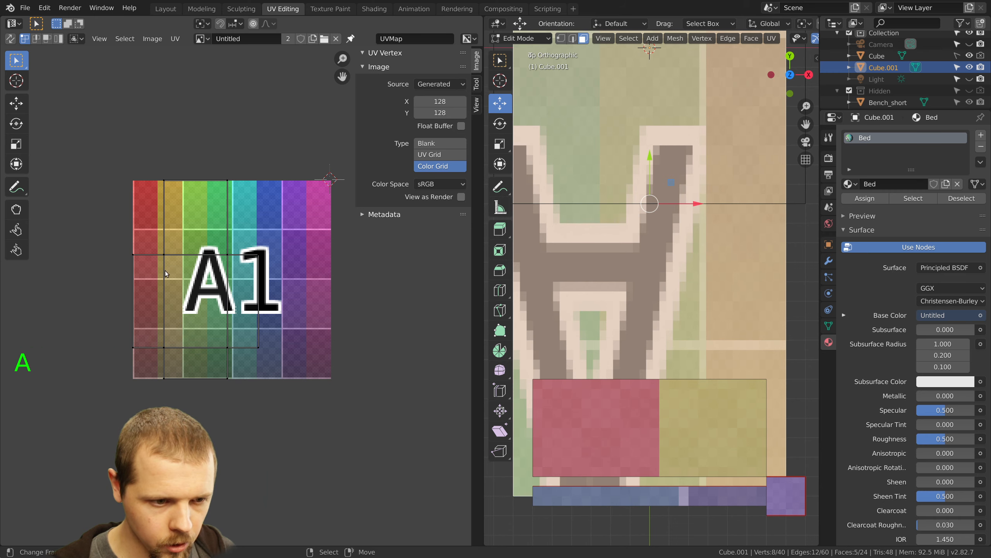
pyautogui.rightClick(165, 257)
pyautogui.scroll(-4, 654, 171)
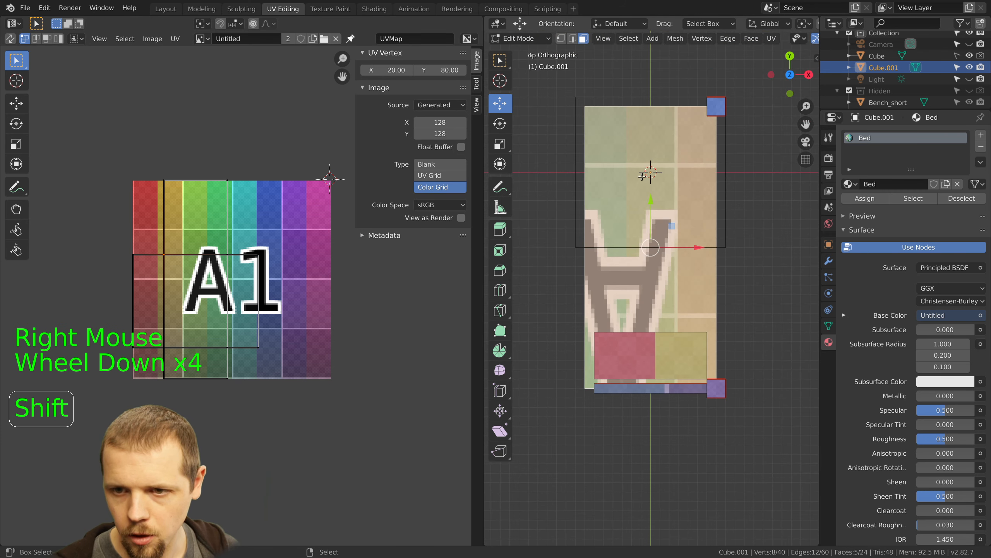
pyautogui.keyDown('shift'); pyautogui.moveTo(654, 170); pyautogui.dragTo(654, 261, button='middle'); pyautogui.keyUp('shift')
pyautogui.scroll(2, 654, 260)
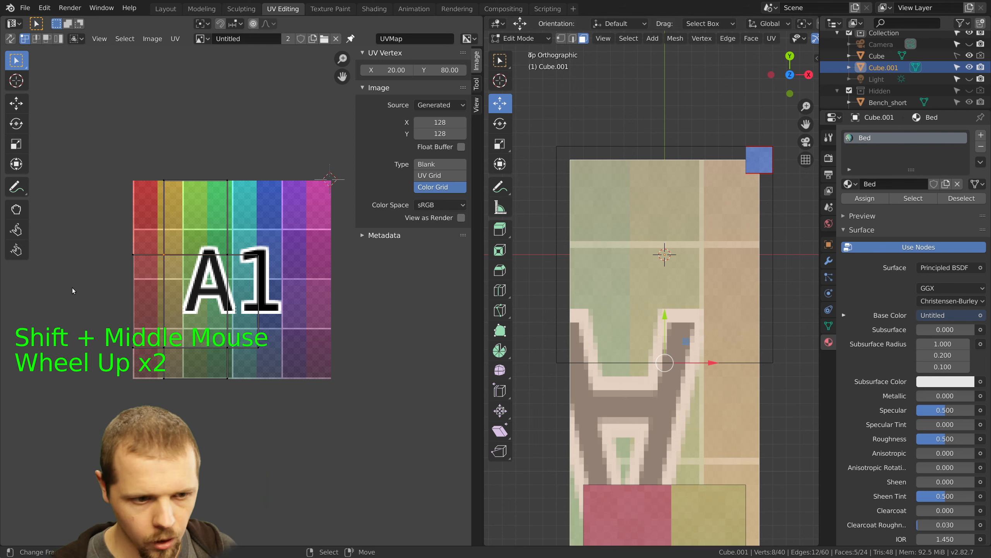
pyautogui.scroll(3, 154, 308)
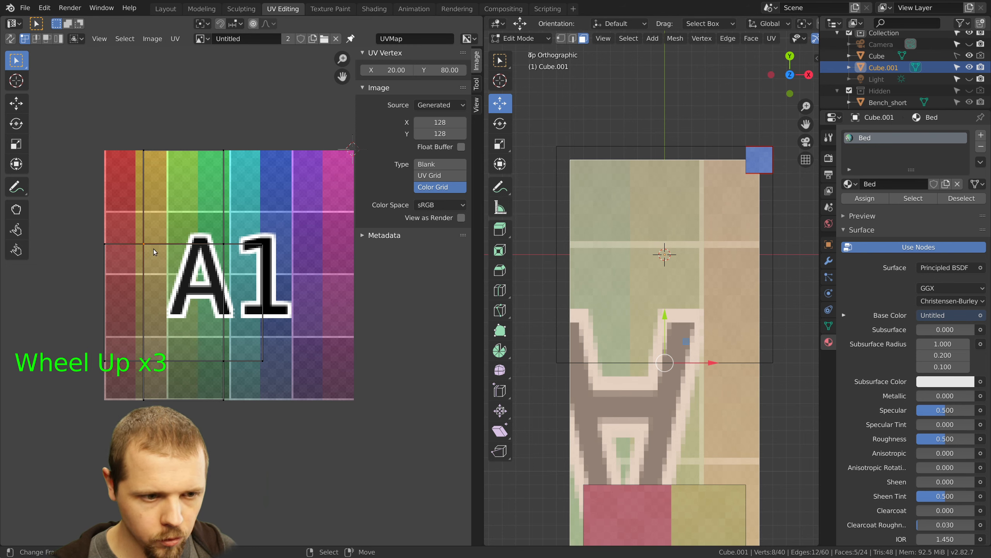
pyautogui.rightClick(223, 244)
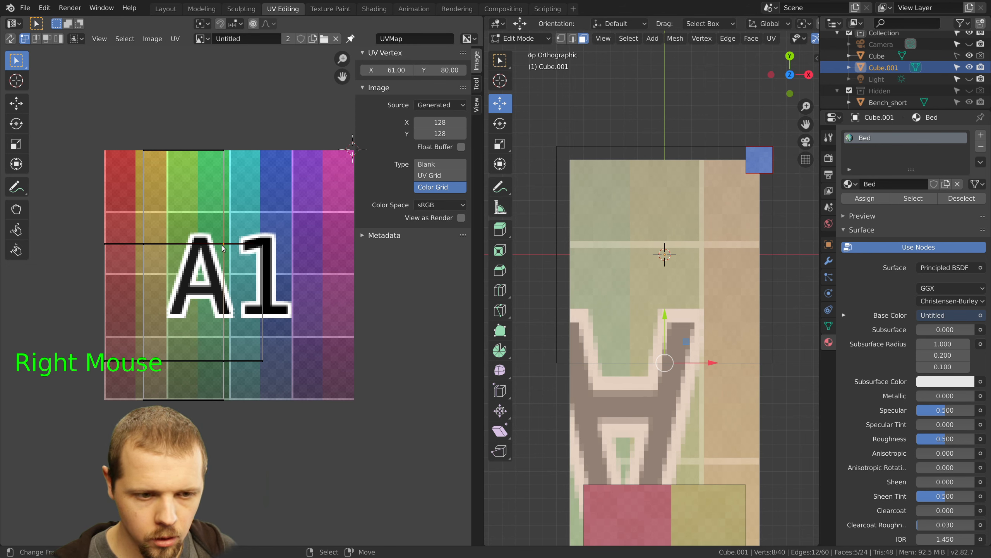
pyautogui.press('a')
pyautogui.press('b')
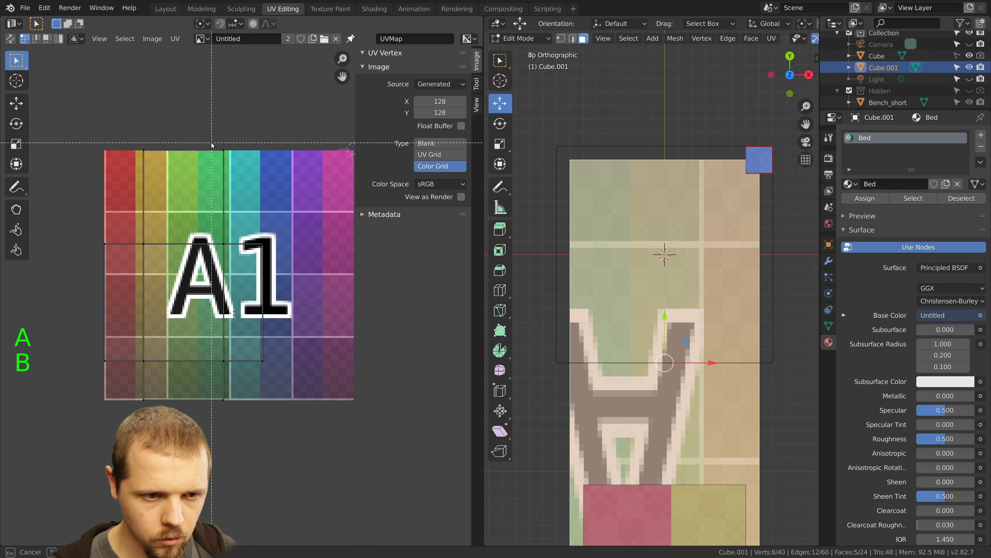
pyautogui.moveTo(226, 428); pyautogui.dragTo(228, 427)
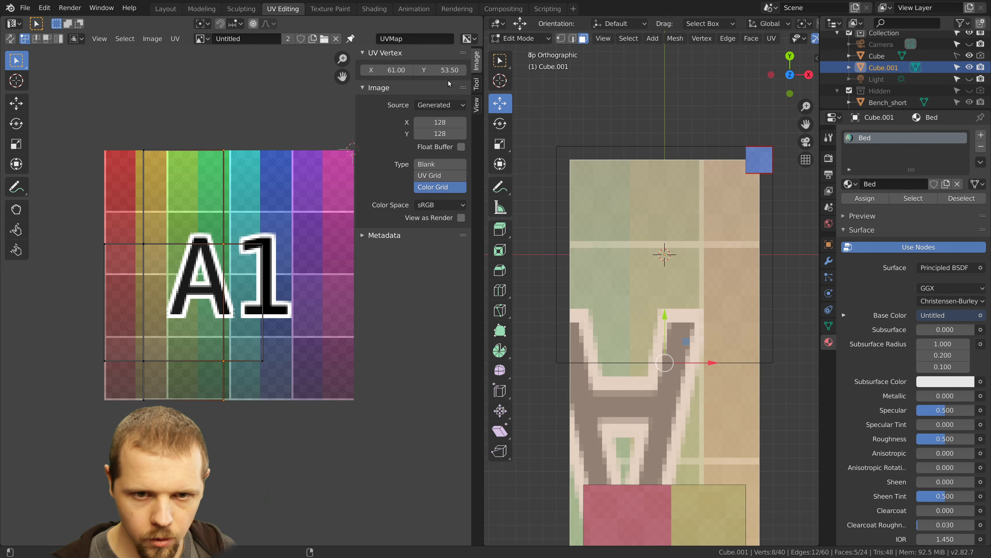
# Try setting the Y coordinate of the selected UV vertices to 48, and undo the change
pyautogui.click(438, 70)
pyautogui.write('53.5-5.5')
pyautogui.press('Return')
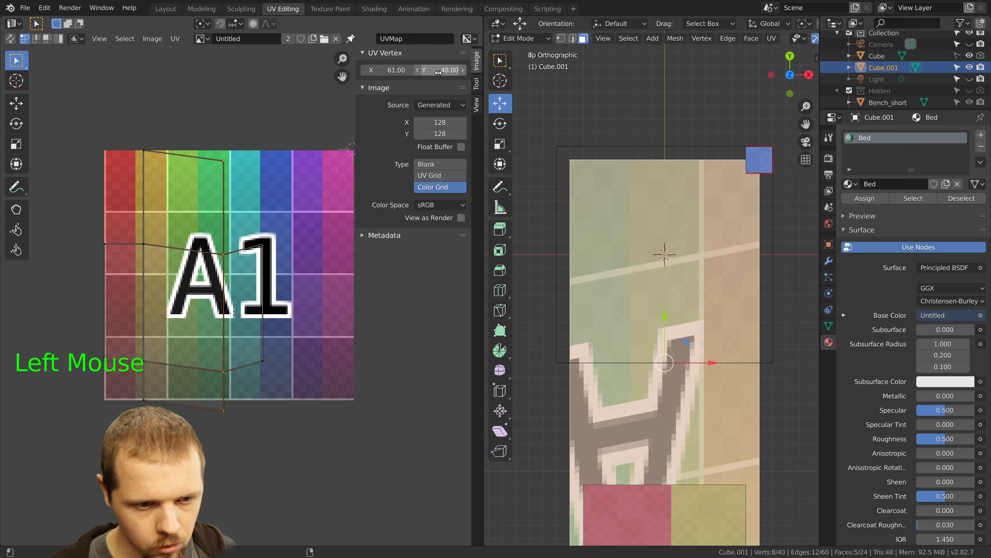
pyautogui.hotkey('ctrl', 'z')
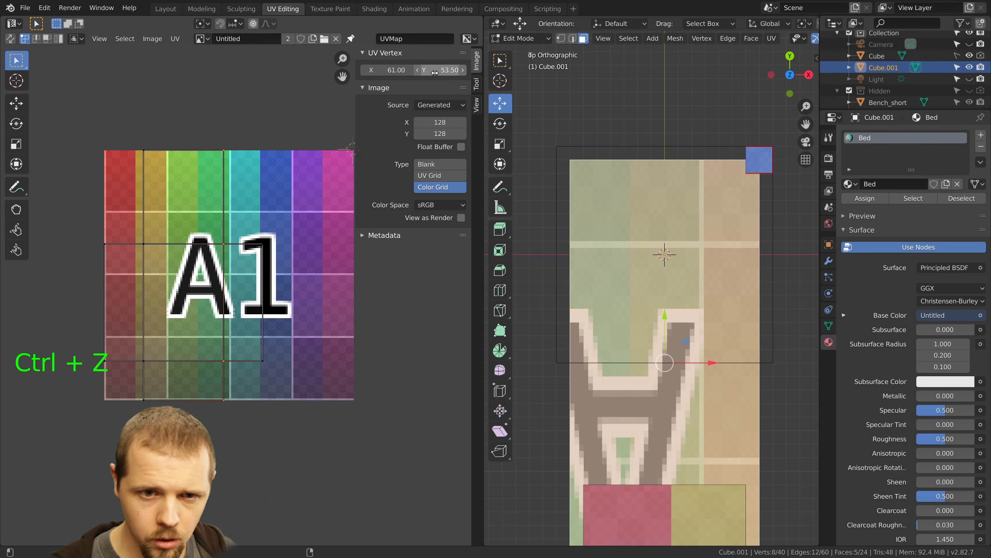
# Set the X coordinate of the selected UV vertices to 48, and deselect the bed body to check its texture
pyautogui.click(394, 70)
pyautogui.write('48')
pyautogui.press('Return')
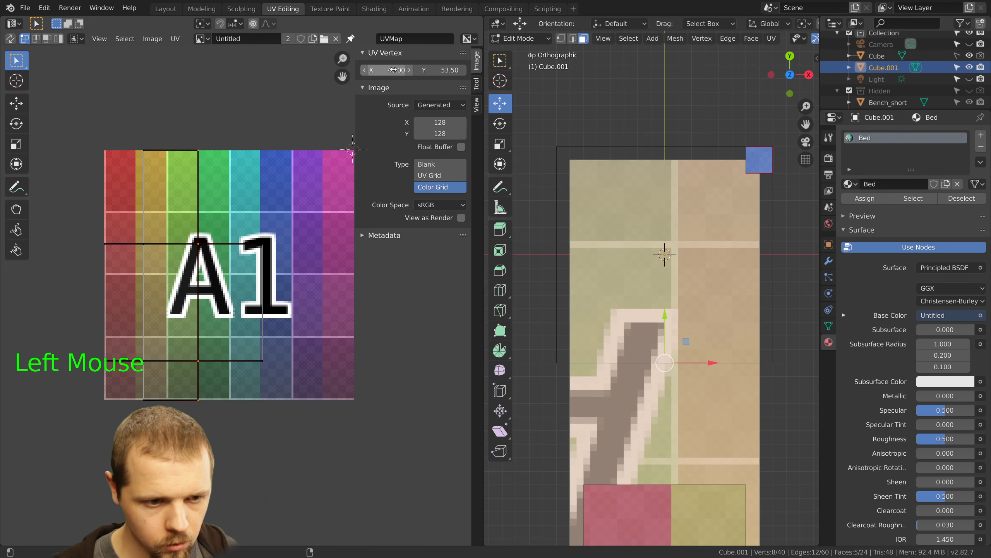
pyautogui.scroll(1, 634, 216)
pyautogui.press('a')
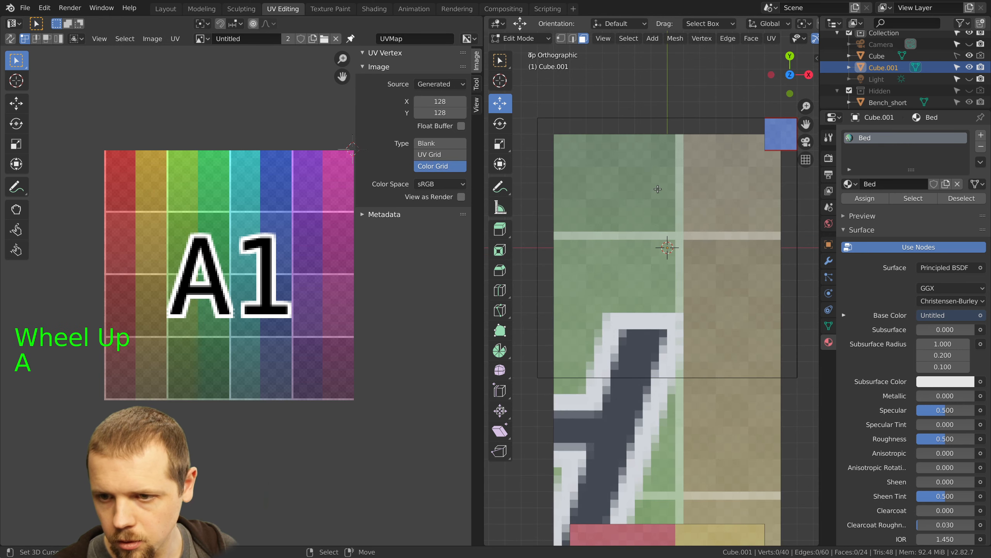
pyautogui.scroll(1, 657, 186)
pyautogui.scroll(-3, 658, 186)
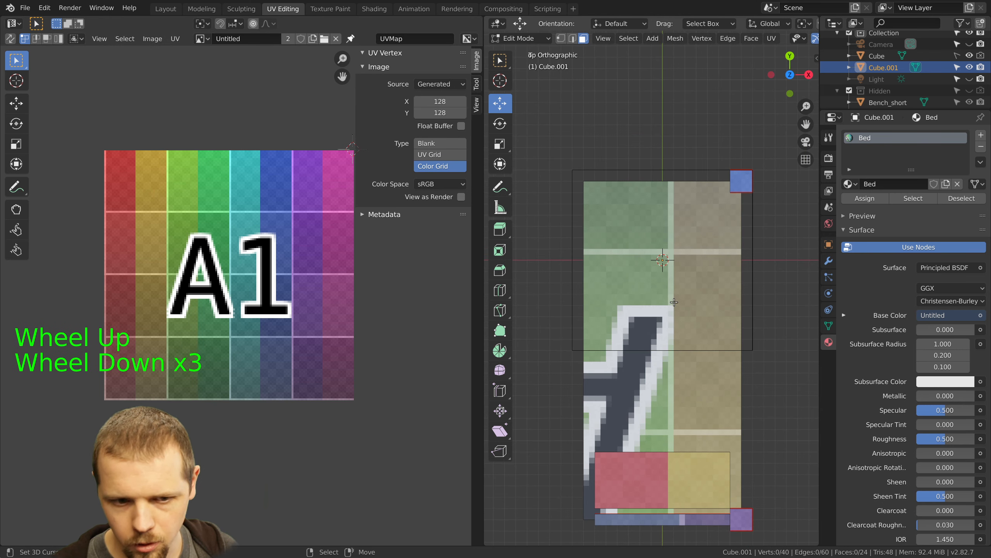
# Select a face of the bed body and grow the selection to cover the whole body
pyautogui.rightClick(671, 277)
pyautogui.press('ctrl+KP_Add')
pyautogui.press('ctrl+KP_Add')
pyautogui.press('ctrl+KP_Add')
pyautogui.press('ctrl+KP_Add')
pyautogui.press('ctrl+KP_Add')
pyautogui.press('ctrl+KP_Add')
pyautogui.press('ctrl+KP_Add')
pyautogui.press('ctrl+KP_Add')
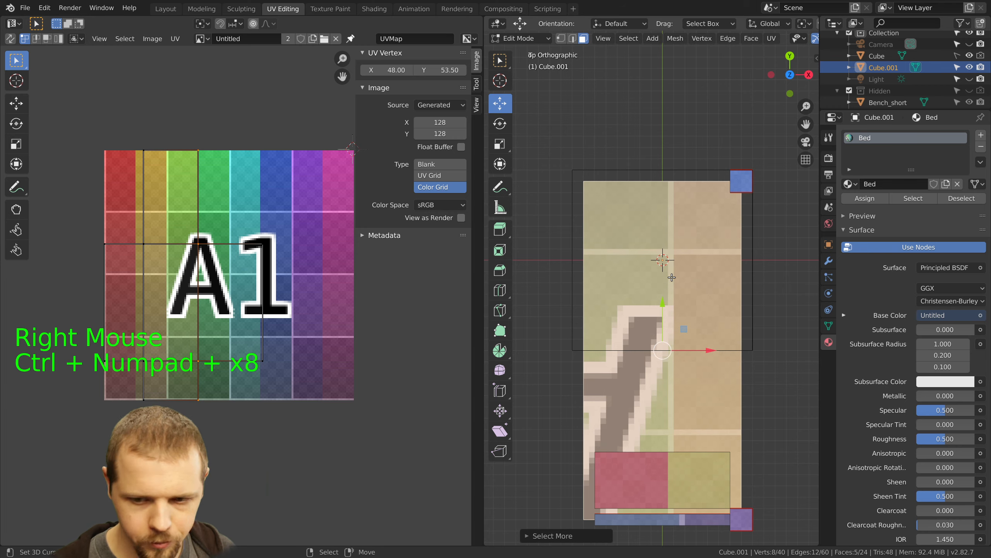
# Select the bed body's long side face and examine the body's texture in the right and front views
pyautogui.moveTo(671, 277); pyautogui.dragTo(807, 263, button='middle')
pyautogui.rightClick(598, 206)
pyautogui.scroll(-4, 599, 206)
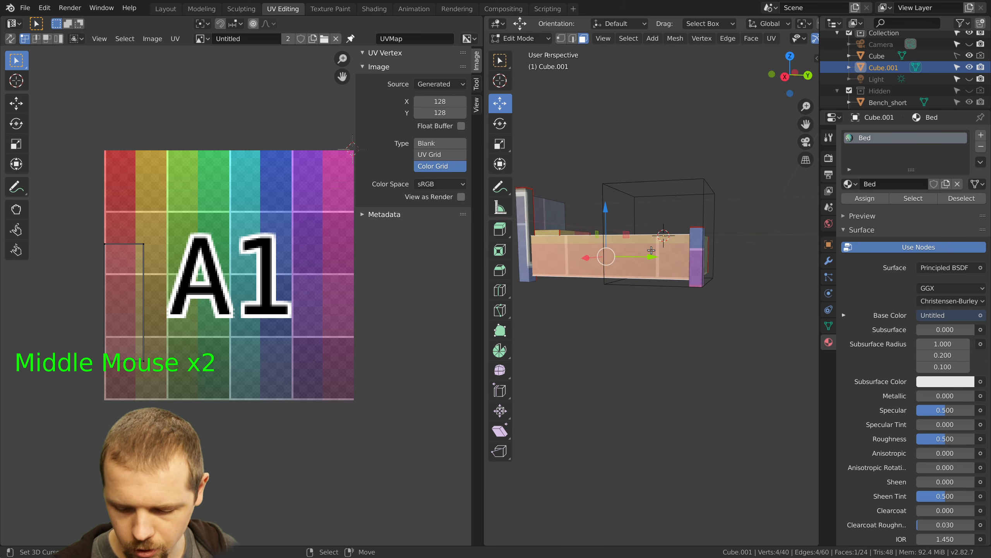
pyautogui.press('KP_3')
pyautogui.scroll(3, 651, 250)
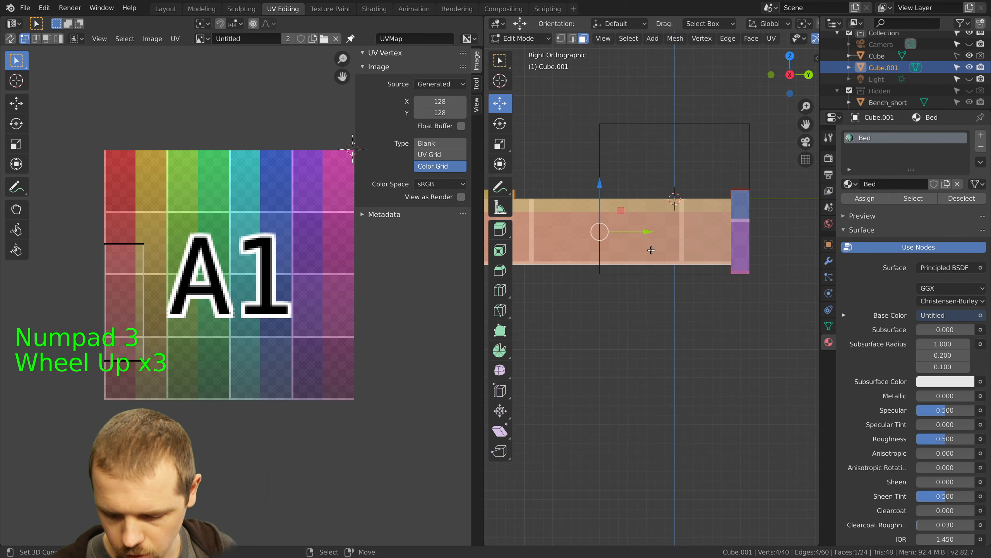
pyautogui.press('KP_1')
pyautogui.scroll(1, 651, 249)
pyautogui.scroll(1, 635, 233)
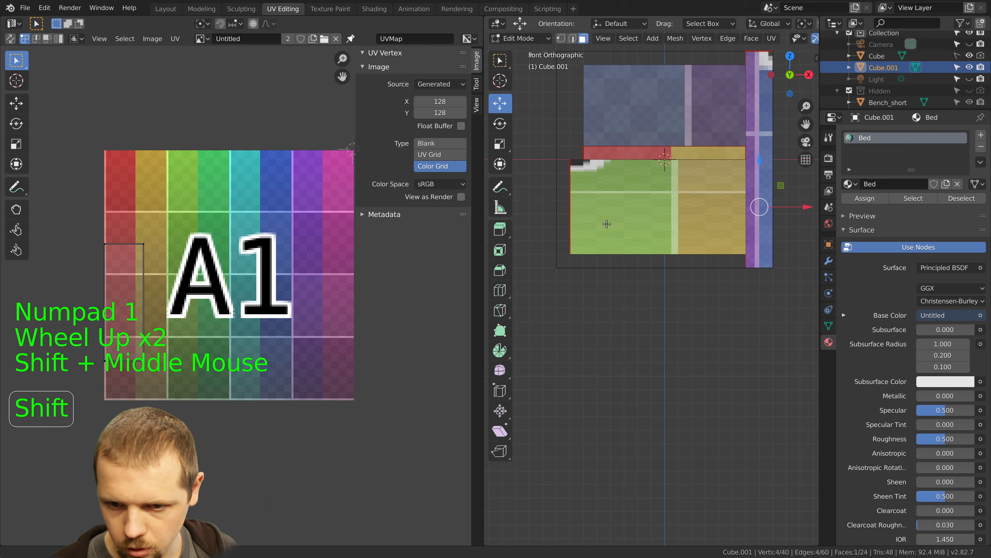
pyautogui.keyDown('shift'); pyautogui.moveTo(606, 222); pyautogui.dragTo(696, 240, button='middle'); pyautogui.keyUp('shift')
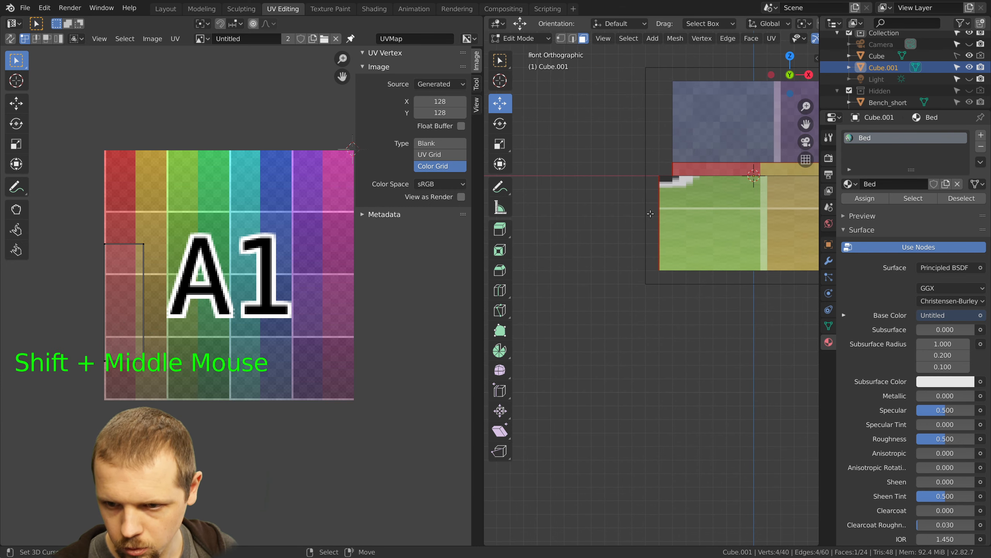
# Select the whole bed body and set the X coordinate of its left outer UV edge to 6
pyautogui.rightClick(692, 240)
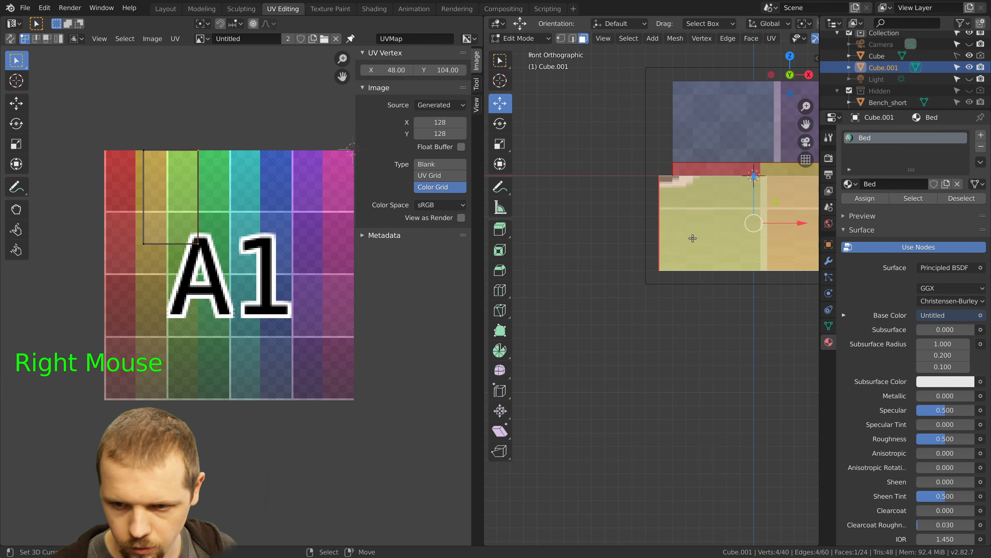
pyautogui.press('ctrl+KP_Add')
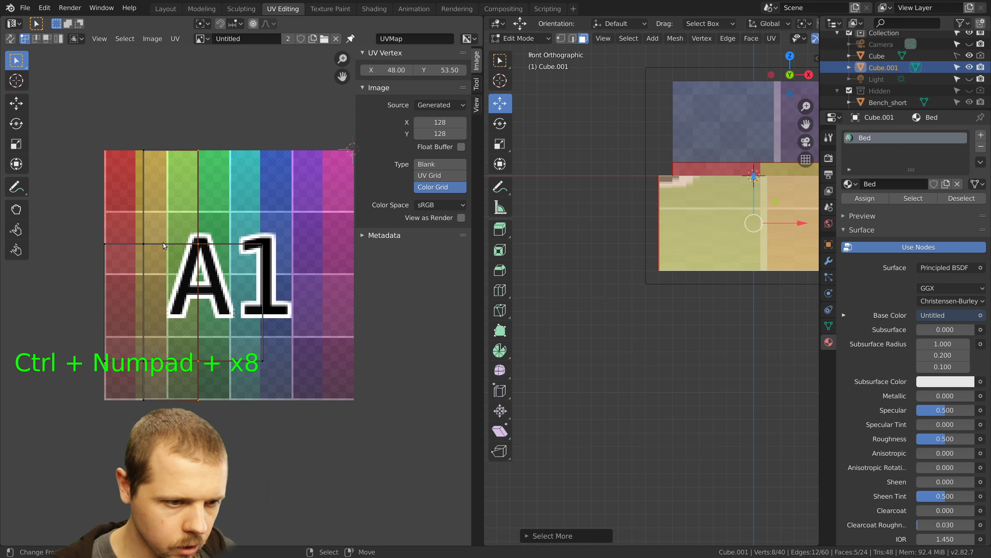
pyautogui.rightClick(145, 244)
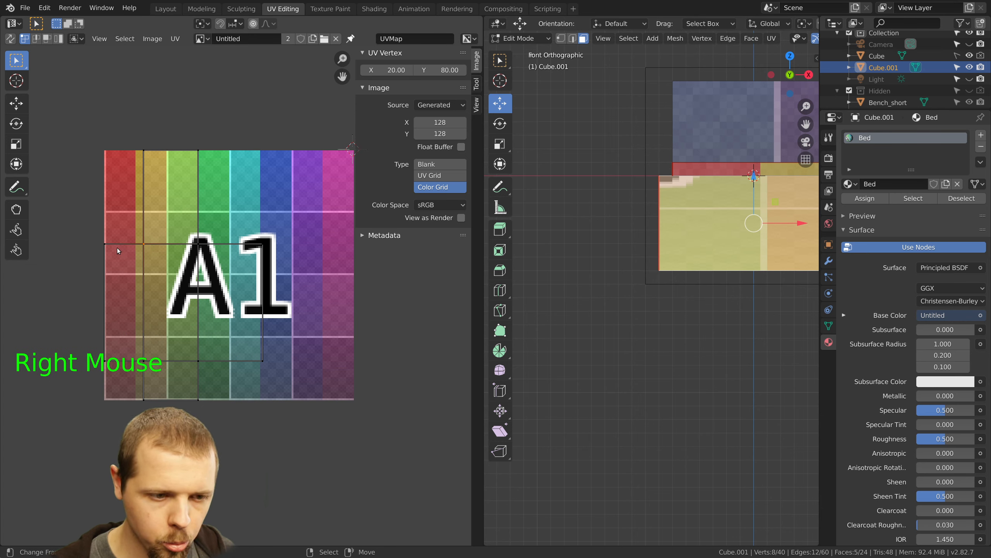
pyautogui.rightClick(107, 247)
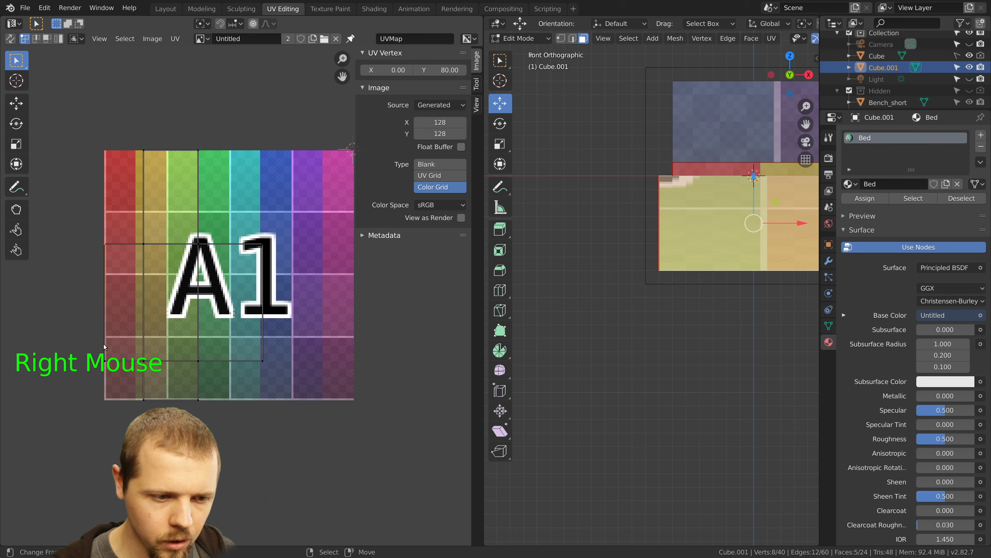
pyautogui.keyDown('shift'); pyautogui.rightClick(103, 362); pyautogui.keyUp('shift')
pyautogui.press('g')
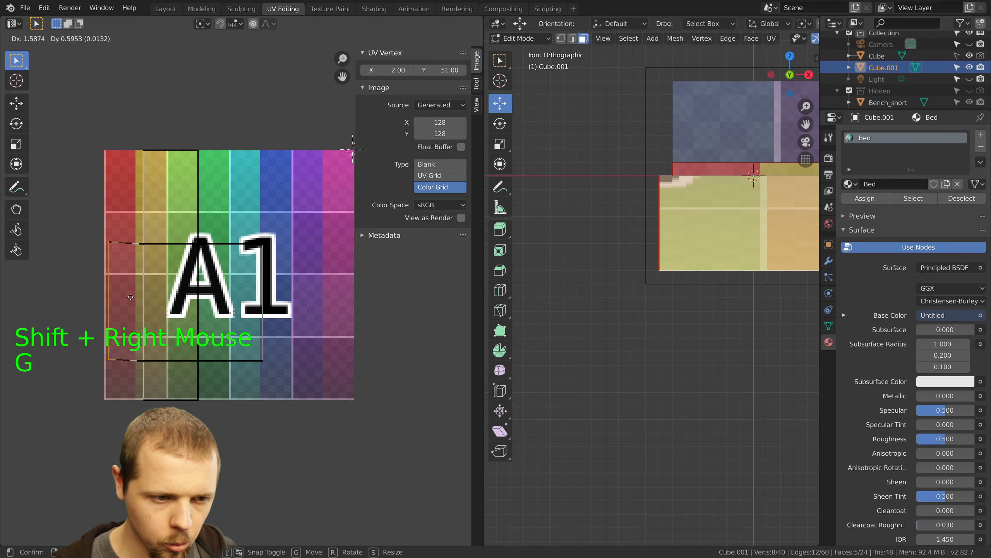
pyautogui.click(375, 69)
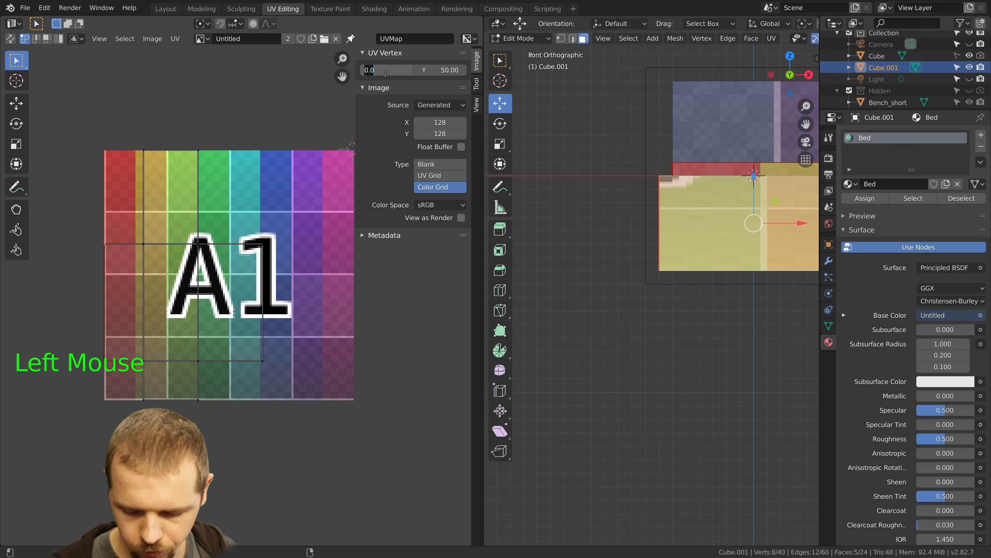
pyautogui.write('6')
pyautogui.press('Return')
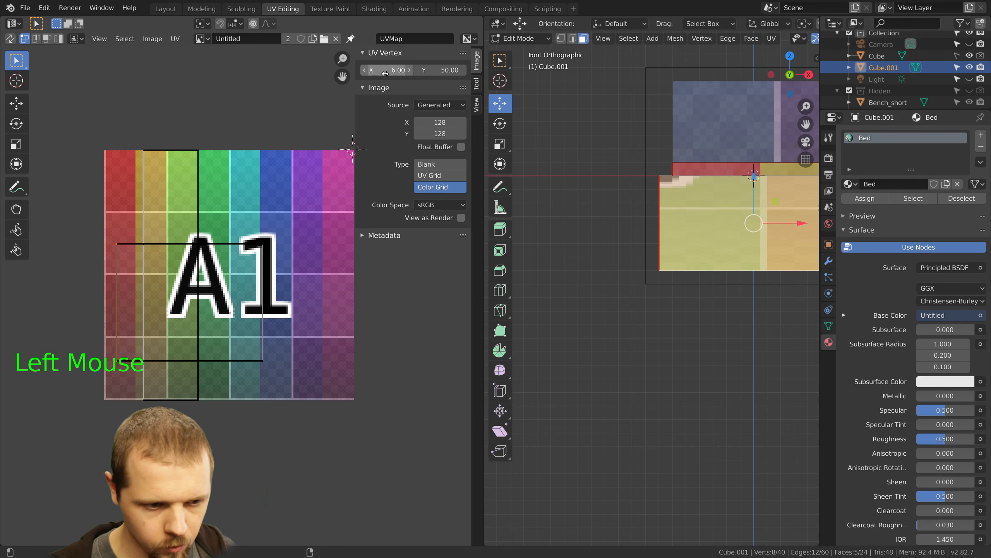
# Select the UV vertices along the bed body island's upper edge and set their Y coordinate to 94
pyautogui.rightClick(200, 245)
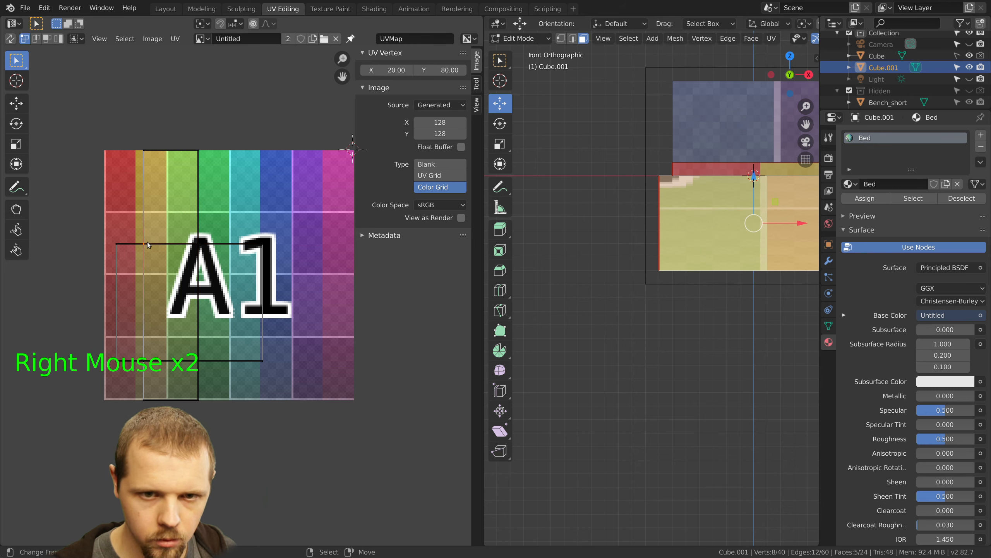
pyautogui.press('a')
pyautogui.press('b')
pyautogui.moveTo(129, 176); pyautogui.dragTo(329, 146)
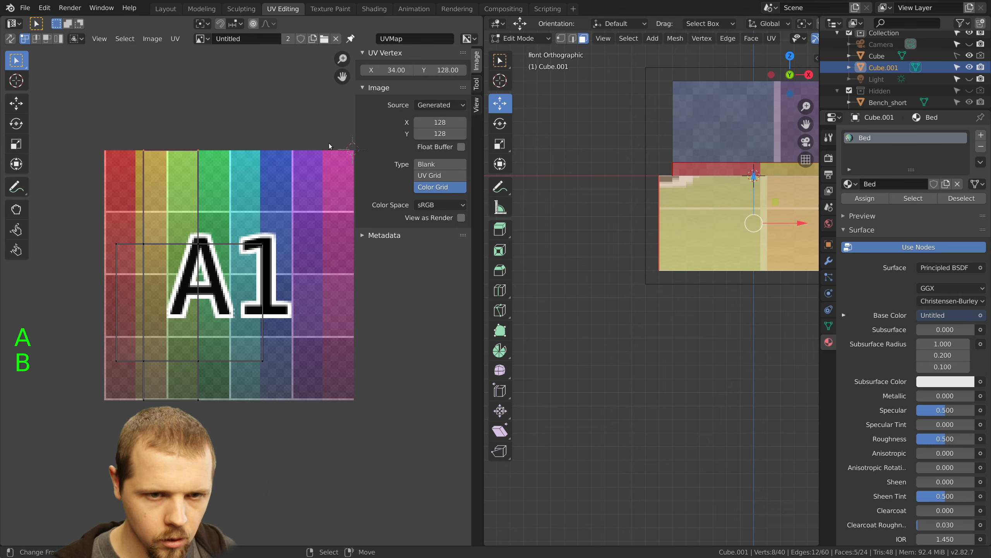
pyautogui.click(444, 70)
pyautogui.write('94')
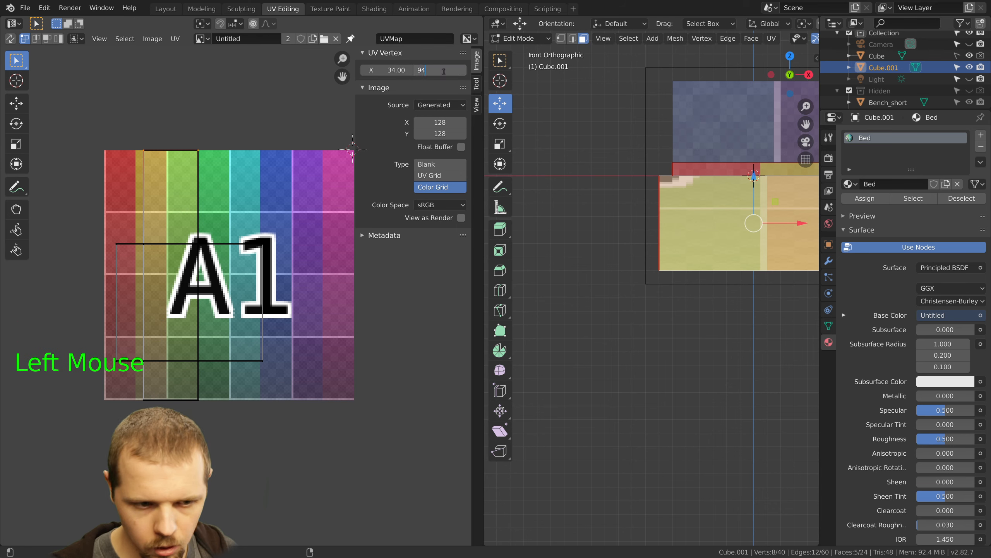
pyautogui.press('Return')
# Select the UV vertices along the bed body island's lower edge and set their Y coordinate to 6
pyautogui.rightClick(200, 364)
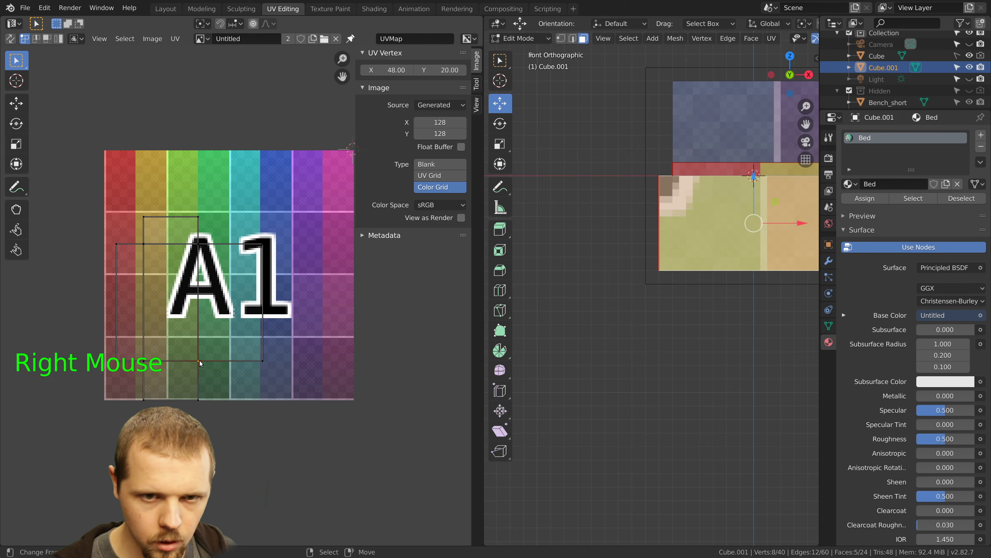
pyautogui.press('a')
pyautogui.press('b')
pyautogui.moveTo(135, 386); pyautogui.dragTo(235, 417)
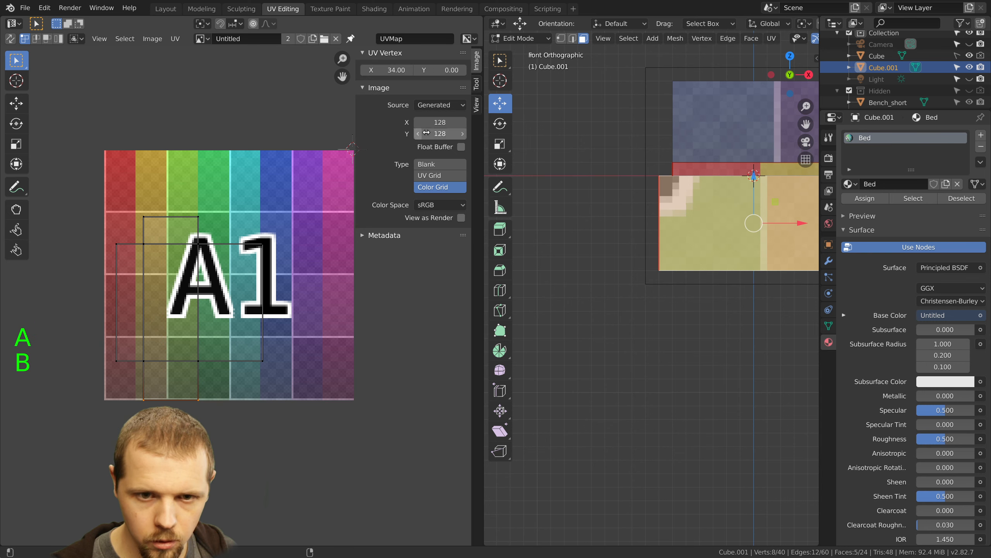
pyautogui.click(441, 73)
pyautogui.write('6')
pyautogui.press('Return')
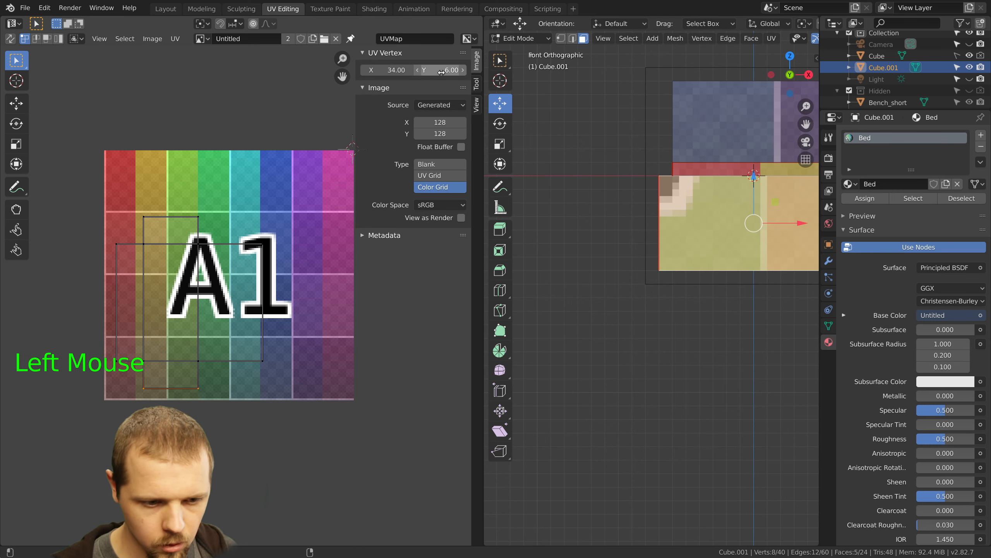
# Select the UV vertices along the bed body island's right outer edge and set their X coordinate to 48+14
pyautogui.press('a')
pyautogui.rightClick(206, 247)
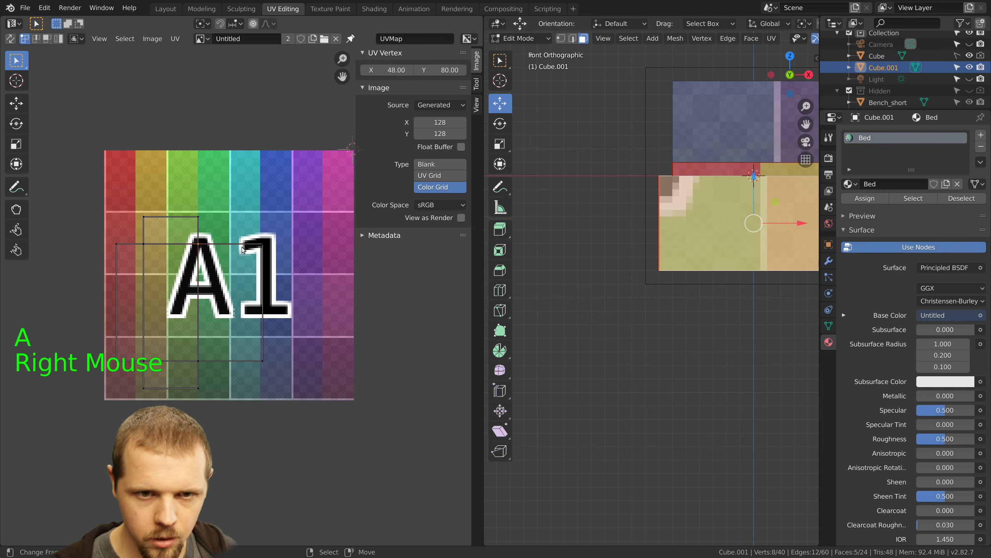
pyautogui.press('b')
pyautogui.moveTo(249, 225); pyautogui.dragTo(284, 408)
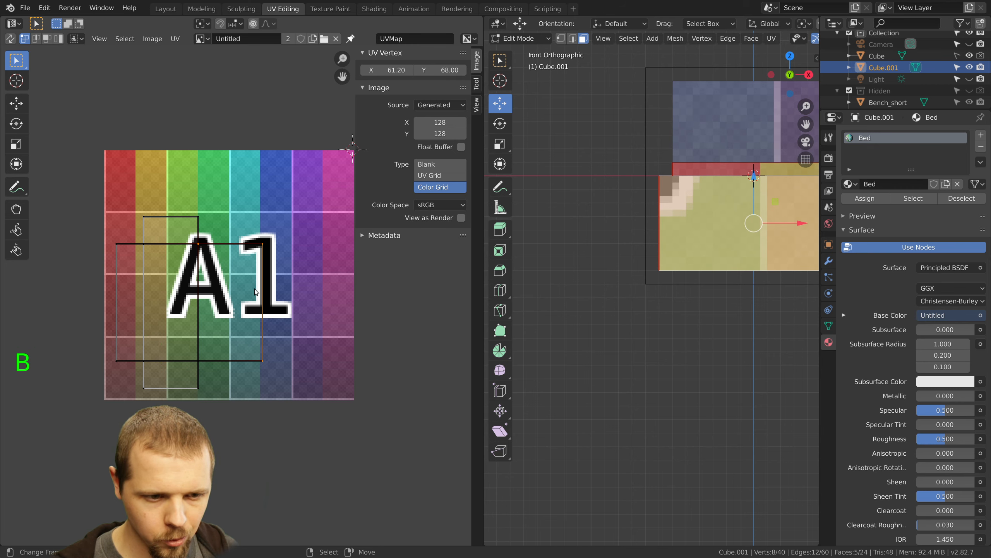
pyautogui.press('a')
pyautogui.press('b')
pyautogui.moveTo(250, 216); pyautogui.dragTo(301, 389)
pyautogui.click(394, 70)
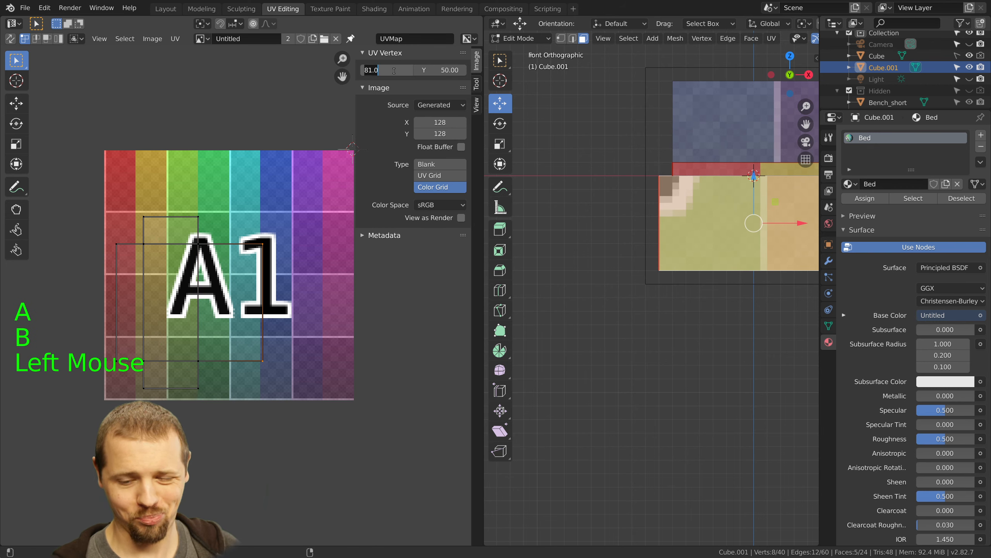
pyautogui.write('48+14')
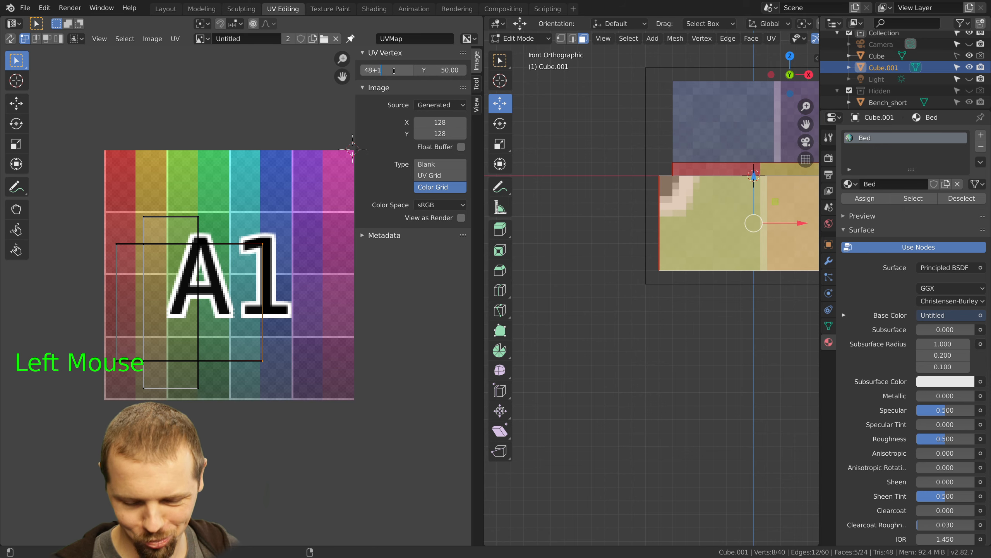
pyautogui.press('Return')
# Select the entire bed body UV island and move it into the upper-left corner of the texture
pyautogui.press('a')
pyautogui.press('a')
pyautogui.press('a')
pyautogui.press('g')
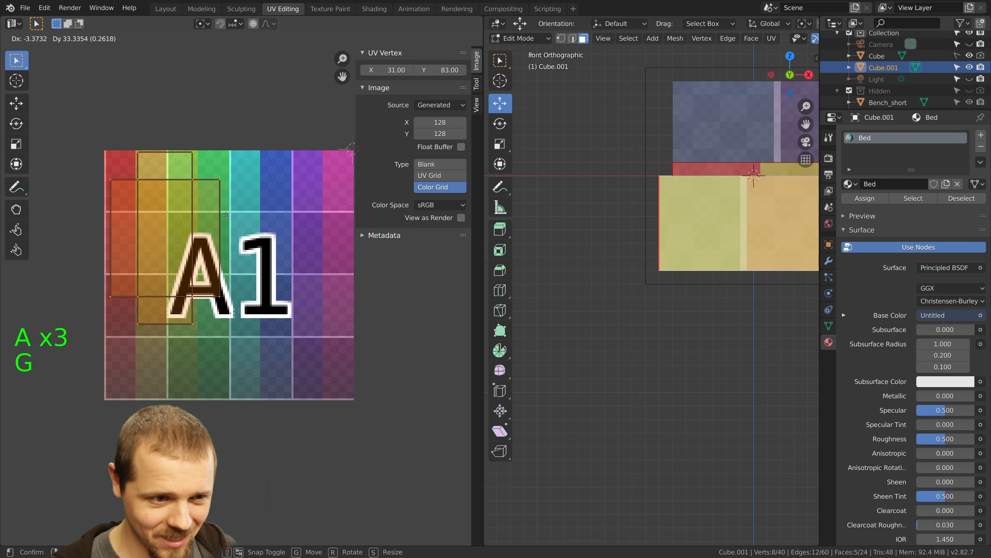
pyautogui.click(255, 208)
# Deselect the bed body and check its texture up close from the front and in perspective
pyautogui.press('a')
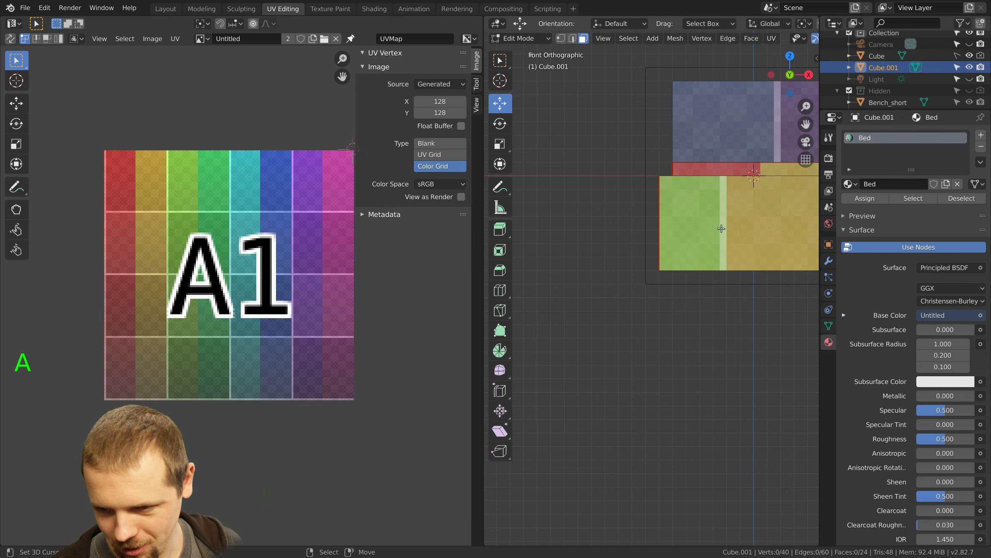
pyautogui.scroll(1, 721, 229)
pyautogui.scroll(1, 722, 229)
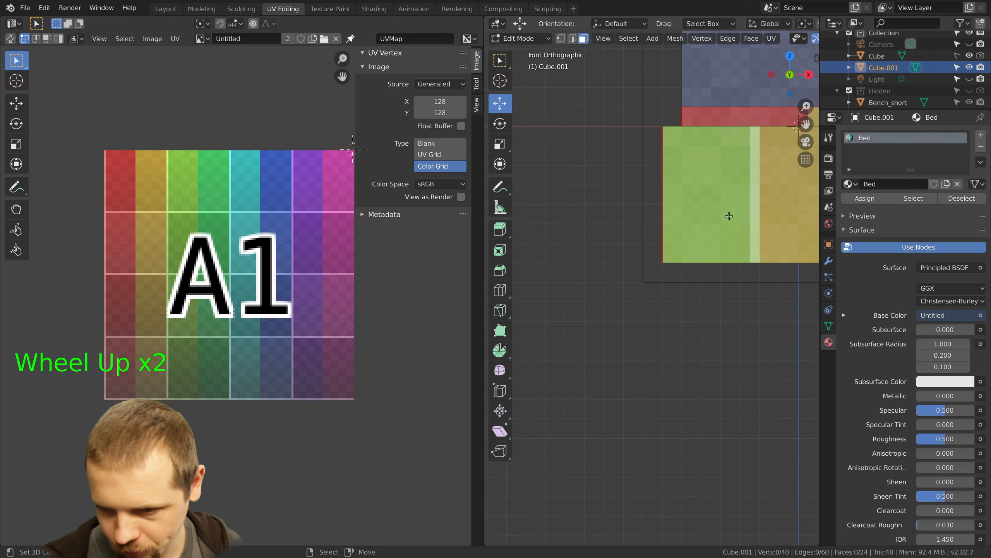
pyautogui.moveTo(729, 216); pyautogui.dragTo(600, 265, button='middle')
pyautogui.scroll(-7, 670, 224)
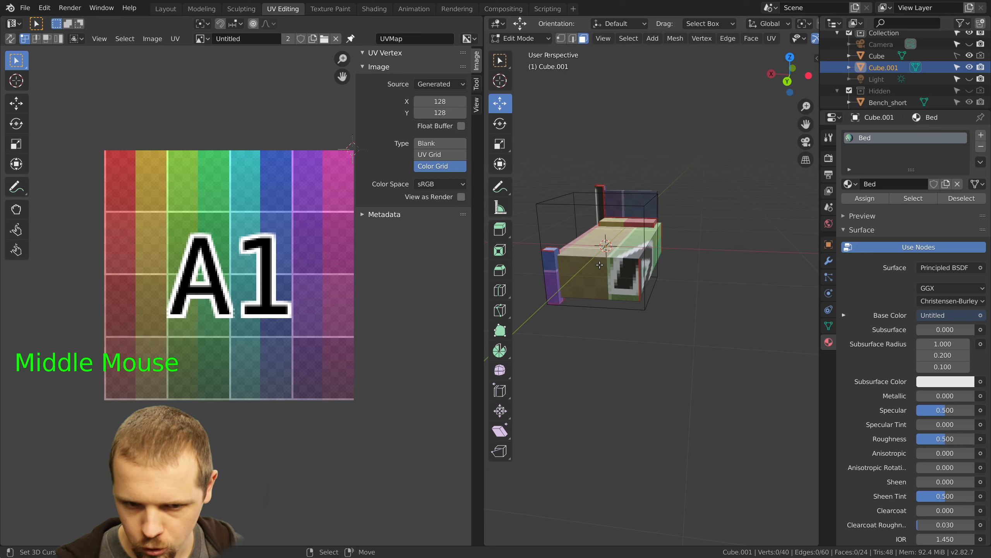
# With the whole bed selected, use island selection to move the small upper-left UV island into the texture's lower-left corner
pyautogui.press('a')
pyautogui.press('a')
pyautogui.press('a')
pyautogui.press('a')
pyautogui.rightClick(139, 170)
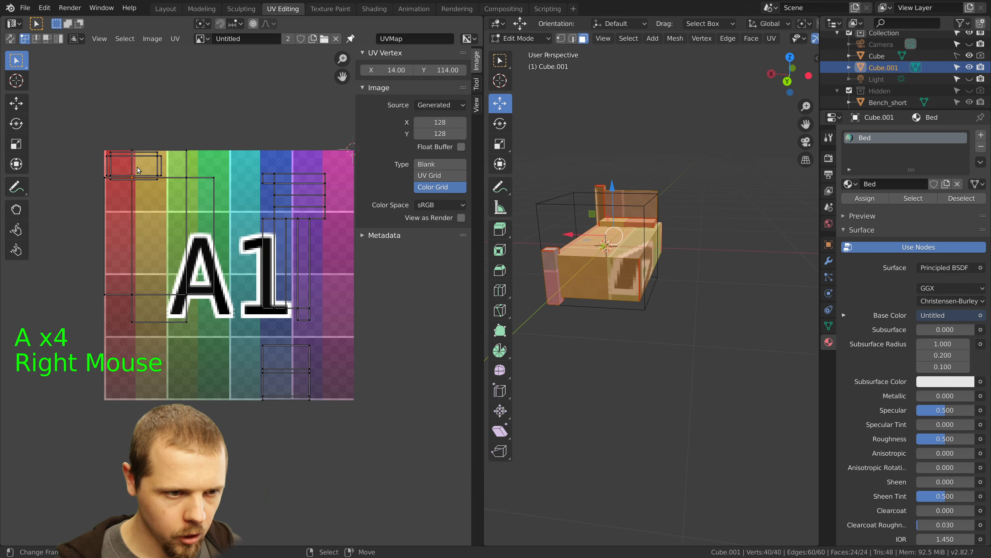
pyautogui.click(59, 39)
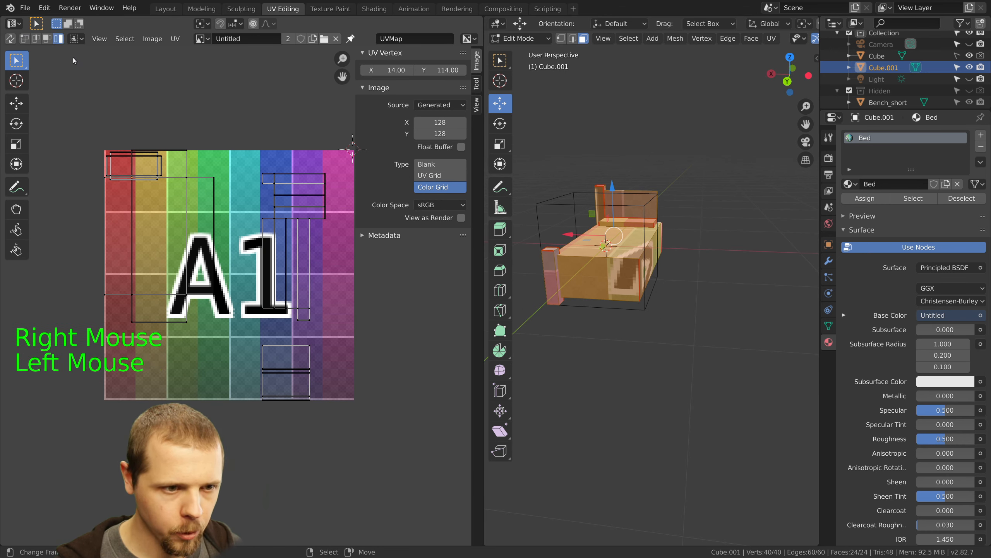
pyautogui.rightClick(118, 164)
pyautogui.press('g')
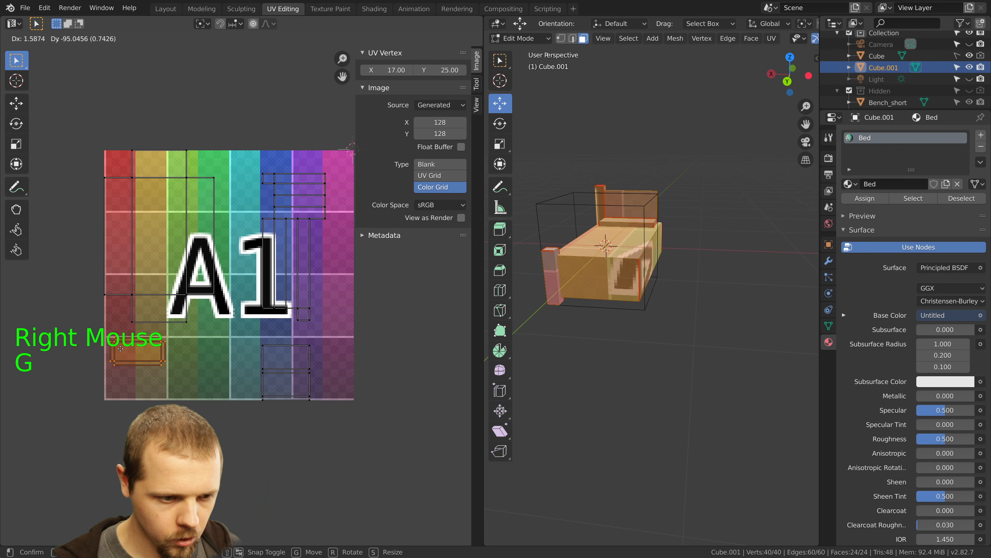
# Move the tall strip-shaped UV island to the texture's right edge and the headboard island beside the small lower-left island
pyautogui.rightClick(294, 267)
pyautogui.press('g')
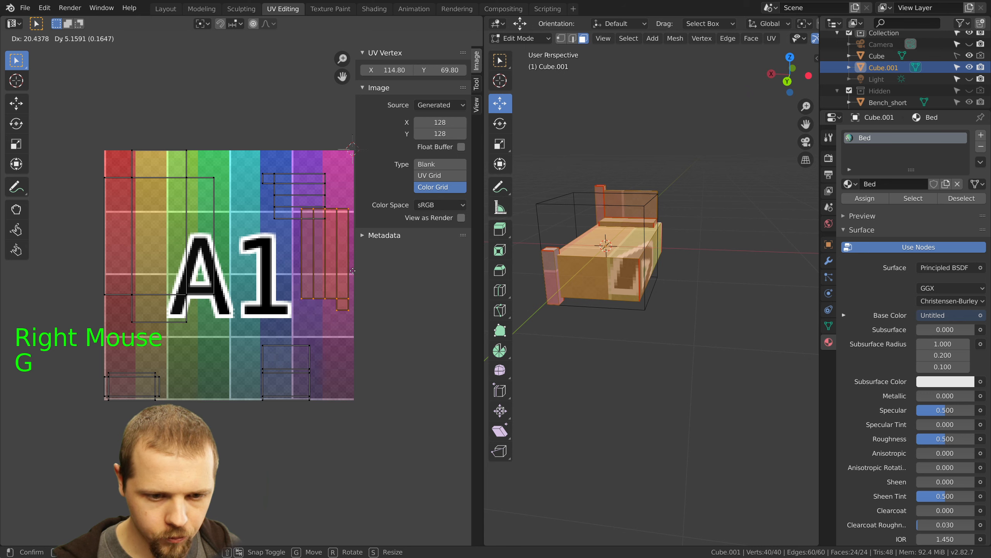
pyautogui.click(352, 270)
pyautogui.rightClick(272, 373)
pyautogui.press('g')
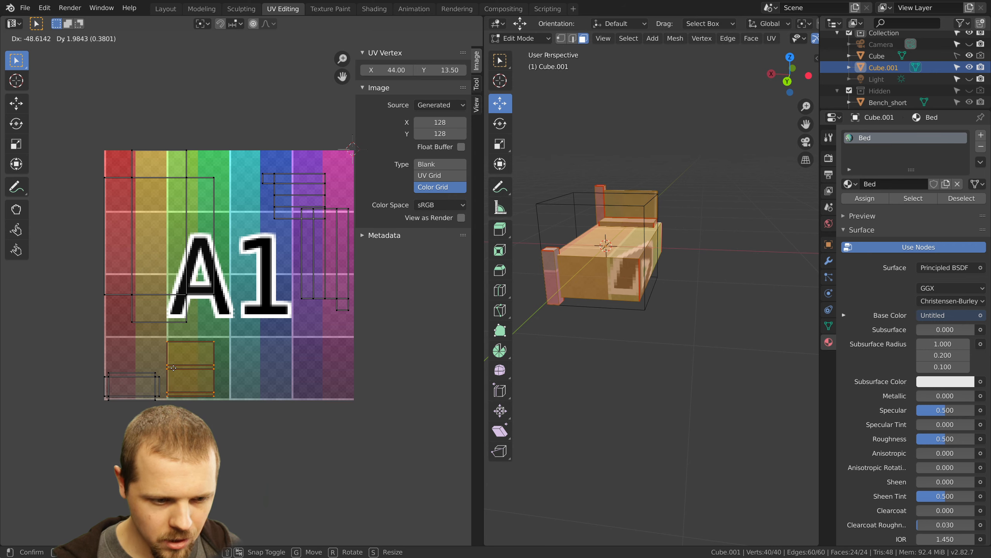
pyautogui.click(171, 371)
# Examine the texture on the bed's foot end and top in perspective alongside the enlarged UV layout
pyautogui.scroll(3, 656, 238)
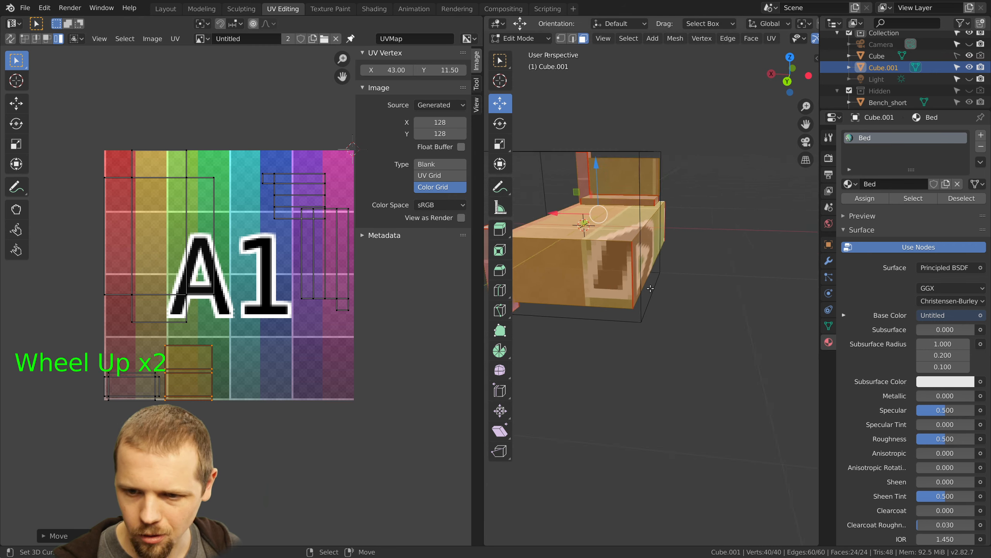
pyautogui.keyDown('shift'); pyautogui.moveTo(655, 237); pyautogui.dragTo(685, 282, button='middle'); pyautogui.keyUp('shift')
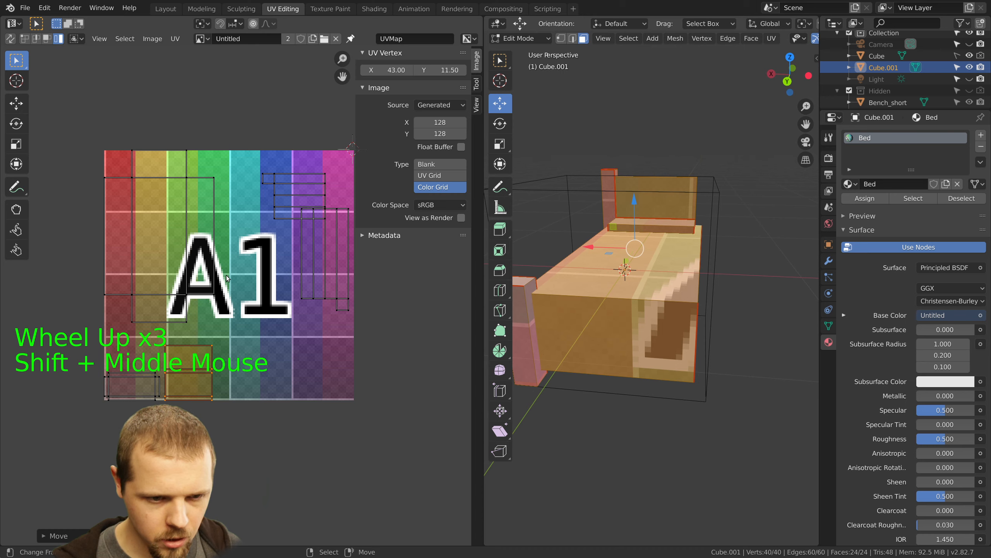
pyautogui.scroll(1, 226, 275)
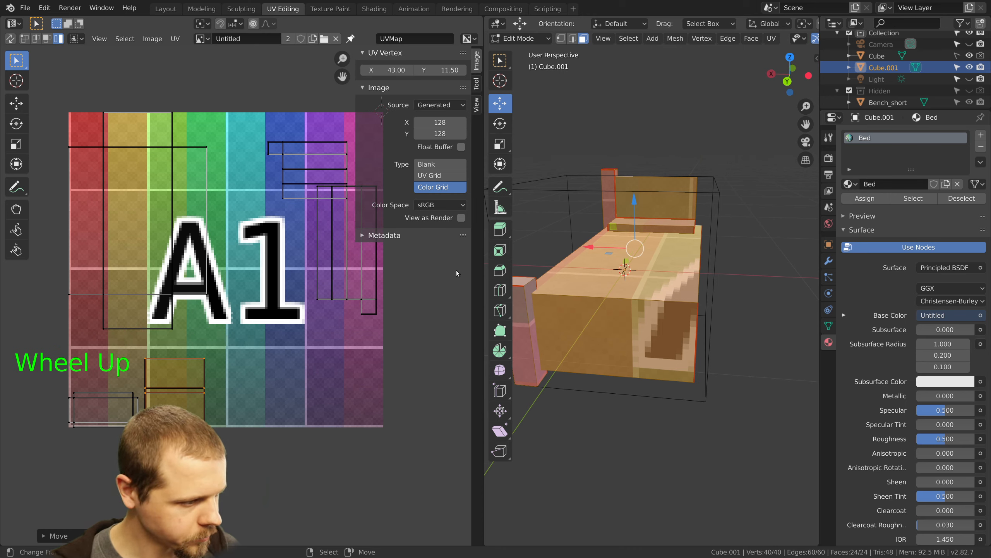
pyautogui.moveTo(654, 209); pyautogui.dragTo(673, 229, button='middle')
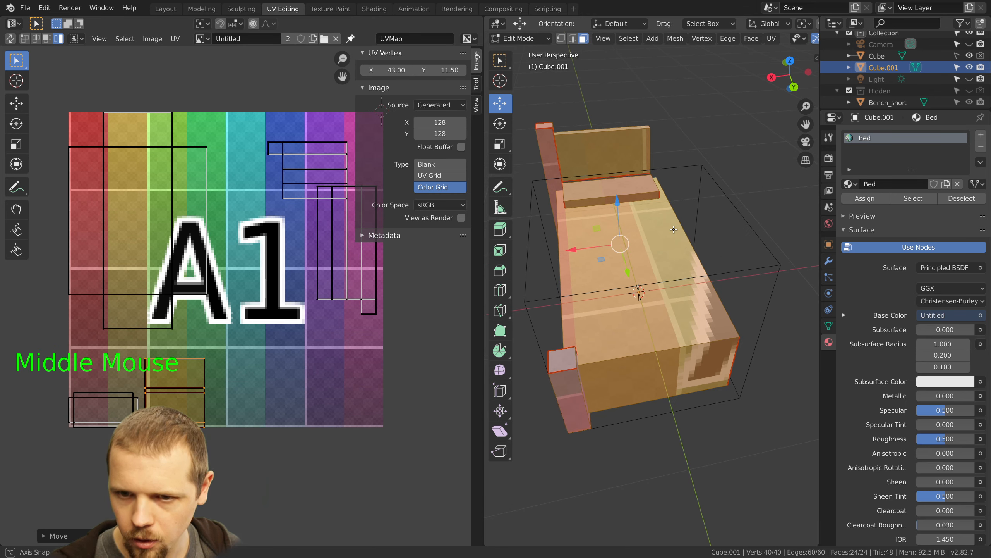
# Select the tall head post and the short foot post of the bed, growing the selection to include all their connected faces
pyautogui.rightClick(558, 360)
pyautogui.keyDown('shift'); pyautogui.rightClick(545, 143); pyautogui.keyUp('shift')
pyautogui.press('ctrl+KP_Add')
pyautogui.press('ctrl+KP_Add')
pyautogui.press('ctrl+KP_Add')
pyautogui.press('ctrl+KP_Add')
pyautogui.press('ctrl+KP_Add')
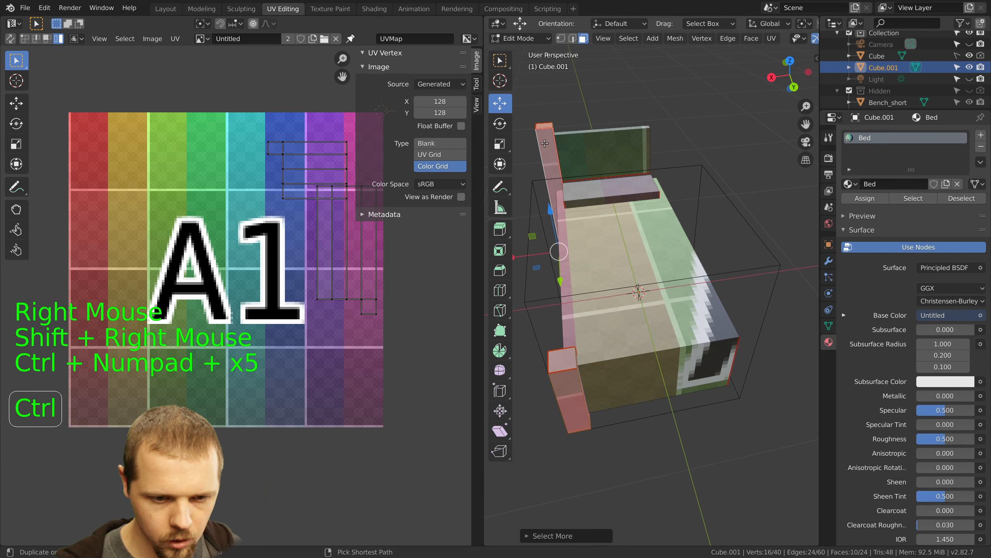
pyautogui.press('ctrl+KP_Add')
pyautogui.press('ctrl+KP_Add')
pyautogui.press('ctrl+KP_Add')
# Move the tall post's UV island down and inward, over the lower part of the texture's "1"
pyautogui.rightClick(359, 256)
pyautogui.press('g')
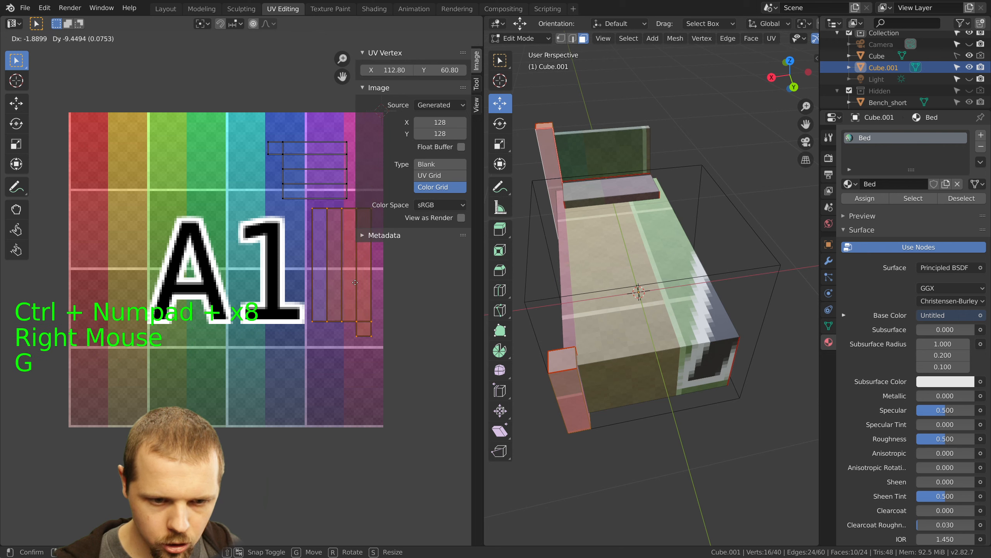
pyautogui.click(328, 309)
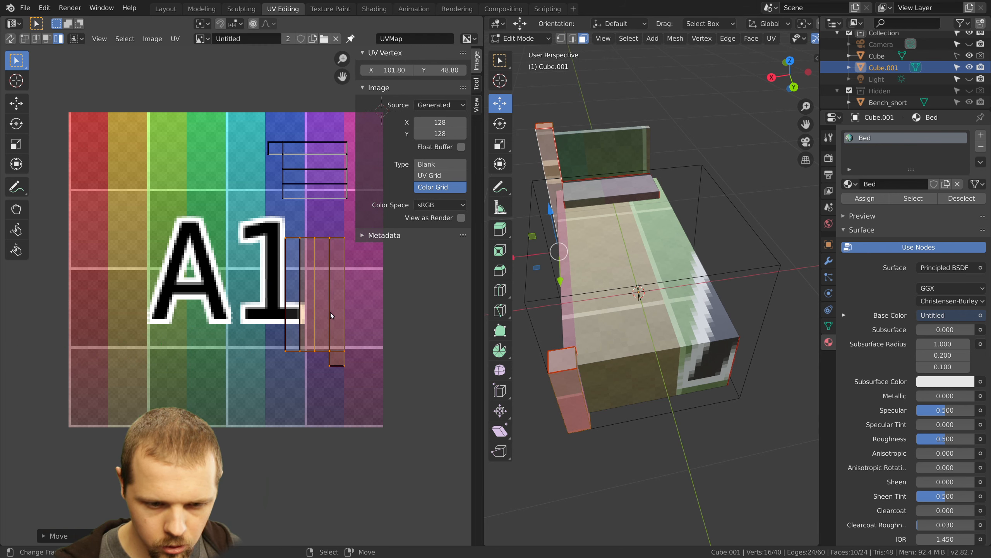
pyautogui.scroll(3, 329, 313)
pyautogui.keyDown('shift'); pyautogui.moveTo(330, 336); pyautogui.dragTo(301, 317, button='middle'); pyautogui.keyUp('shift')
pyautogui.scroll(2, 301, 319)
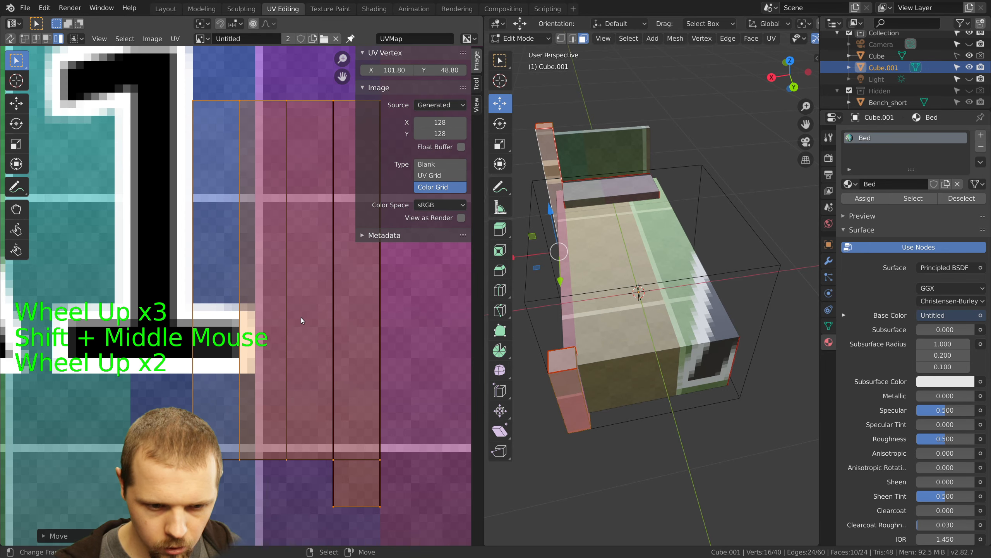
pyautogui.scroll(-8, 266, 309)
pyautogui.keyDown('shift'); pyautogui.moveTo(261, 250); pyautogui.dragTo(279, 285, button='middle'); pyautogui.keyUp('shift')
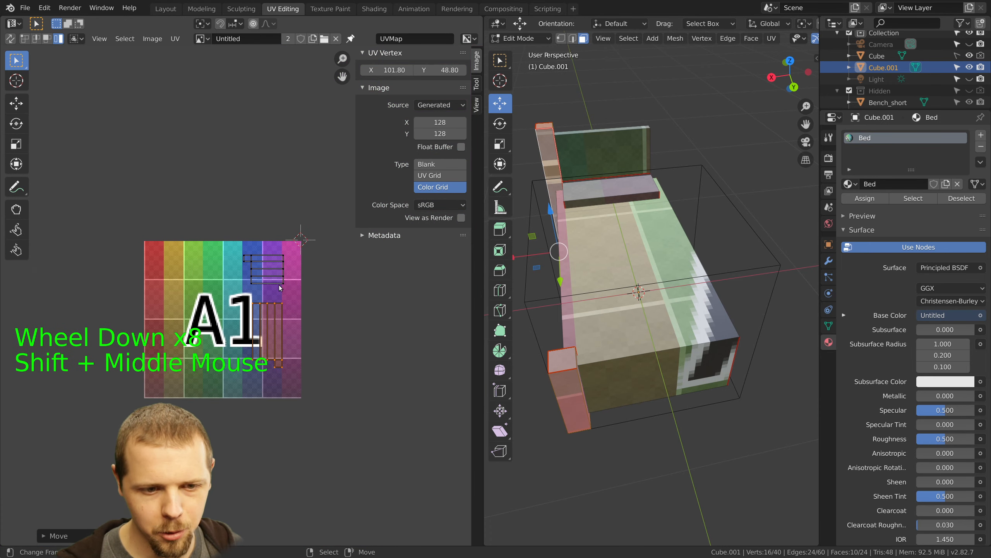
# Move the short post's UV island into the texture's upper-right corner
pyautogui.scroll(2, 279, 285)
pyautogui.rightClick(293, 237)
pyautogui.press('g')
pyautogui.rightClick(331, 215)
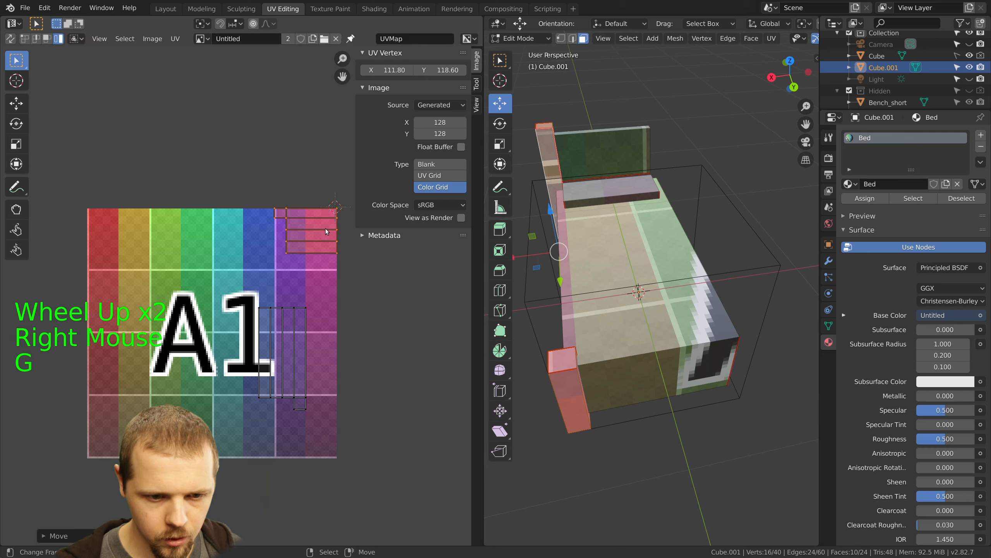
# Rotate the tall post's UV island by 180° and move it down to the texture's bottom edge near the middle
pyautogui.rightClick(298, 366)
pyautogui.press('r')
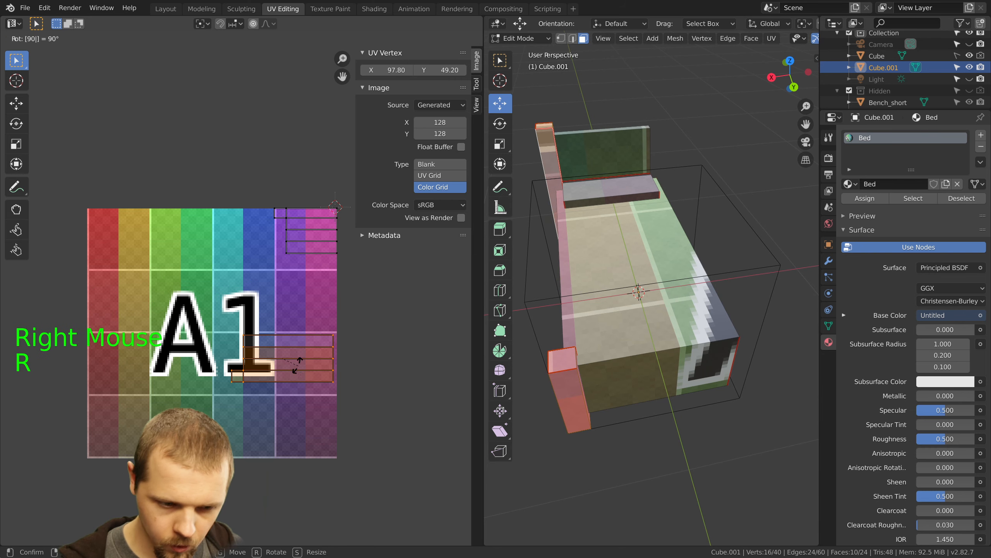
pyautogui.press('r')
pyautogui.press('g')
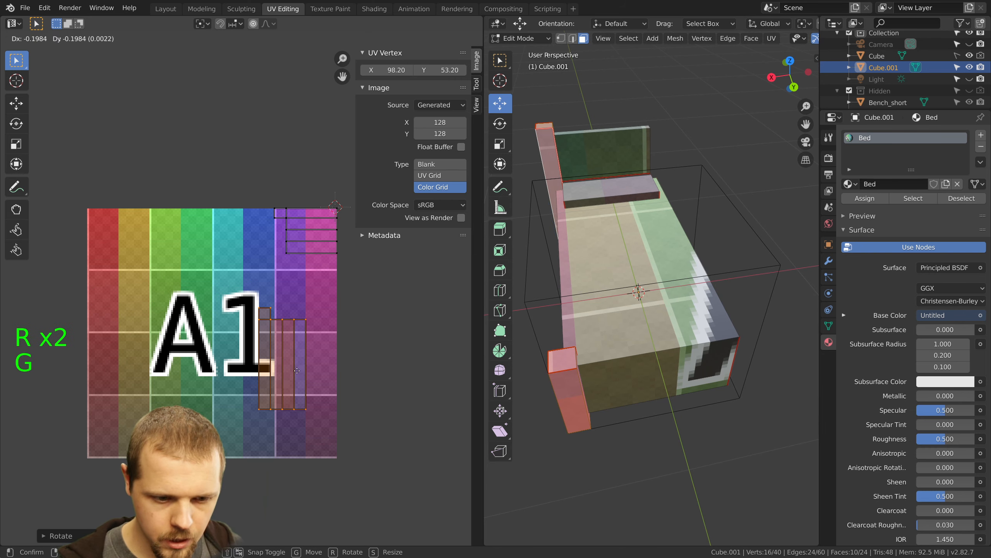
pyautogui.click(234, 414)
# Turn the short post's UV island a quarter turn clockwise and place it in the texture's lower-right corner
pyautogui.rightClick(318, 237)
pyautogui.press('g')
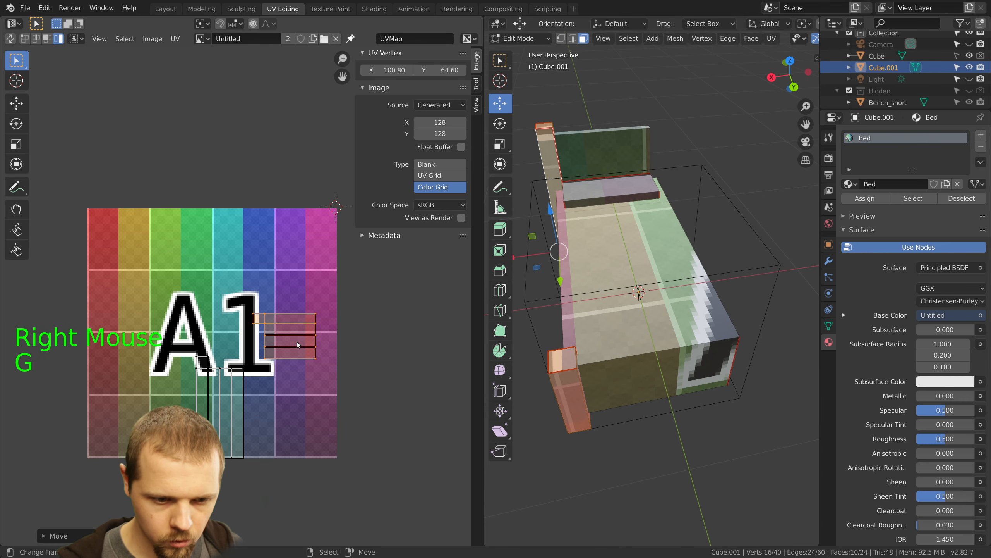
pyautogui.press('r')
pyautogui.click(297, 341)
pyautogui.press('g')
pyautogui.click(356, 499)
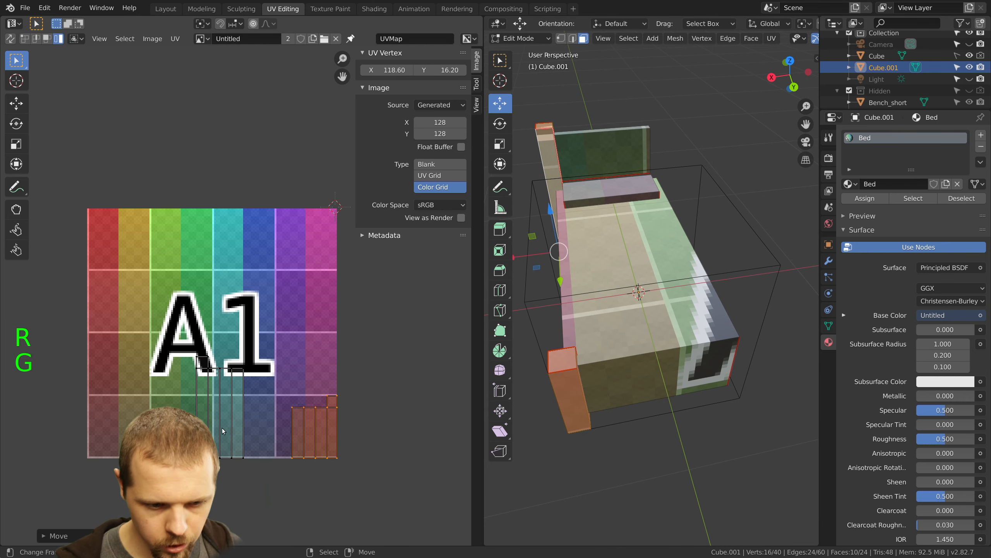
# Move the tall post's UV island against the texture's right edge, directly above the short post's island
pyautogui.rightClick(219, 424)
pyautogui.press('g')
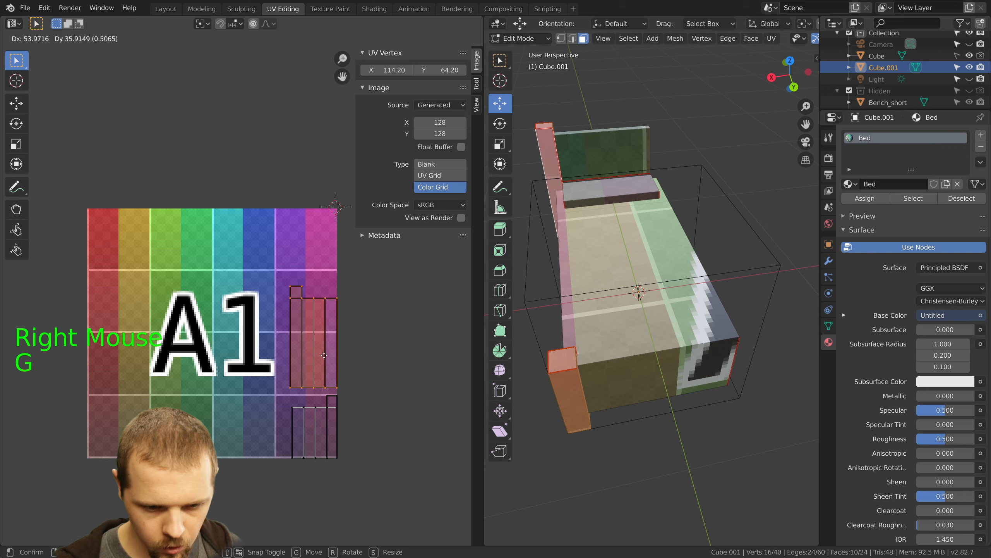
pyautogui.click(324, 358)
pyautogui.scroll(2, 334, 407)
pyautogui.keyDown('shift'); pyautogui.moveTo(335, 408); pyautogui.dragTo(238, 328, button='middle'); pyautogui.keyUp('shift')
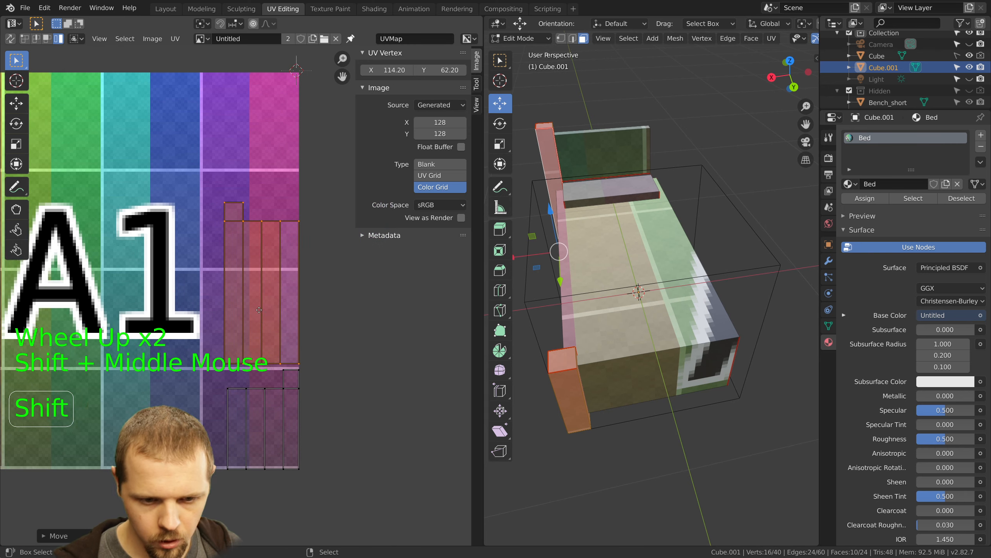
# Move the four leftmost vertical edges of both post UV islands one pixel right, narrowing their last columns
pyautogui.scroll(1, 304, 290)
pyautogui.press('a')
pyautogui.press('b')
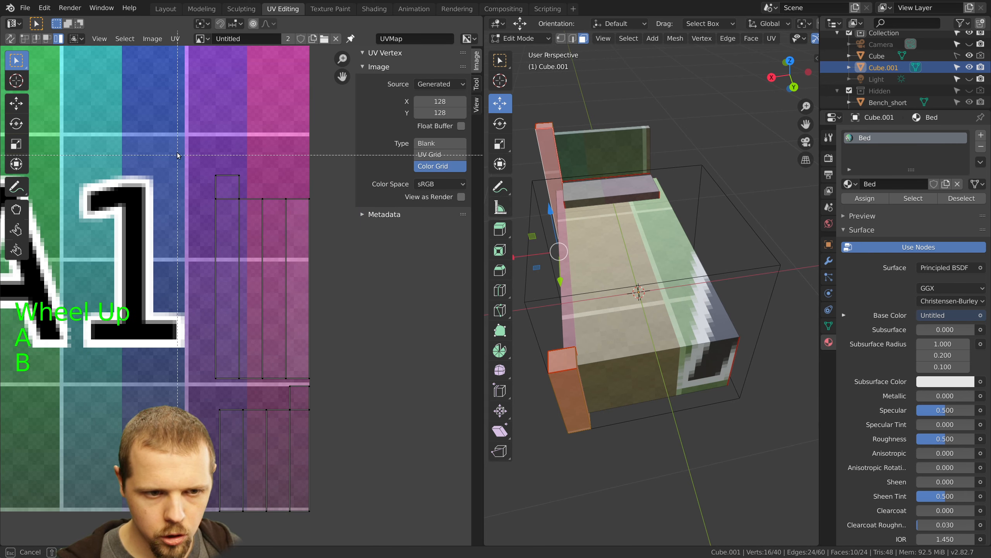
pyautogui.moveTo(211, 170); pyautogui.dragTo(300, 524)
pyautogui.keyDown('shift'); pyautogui.moveTo(299, 490); pyautogui.dragTo(302, 401, button='middle'); pyautogui.keyUp('shift')
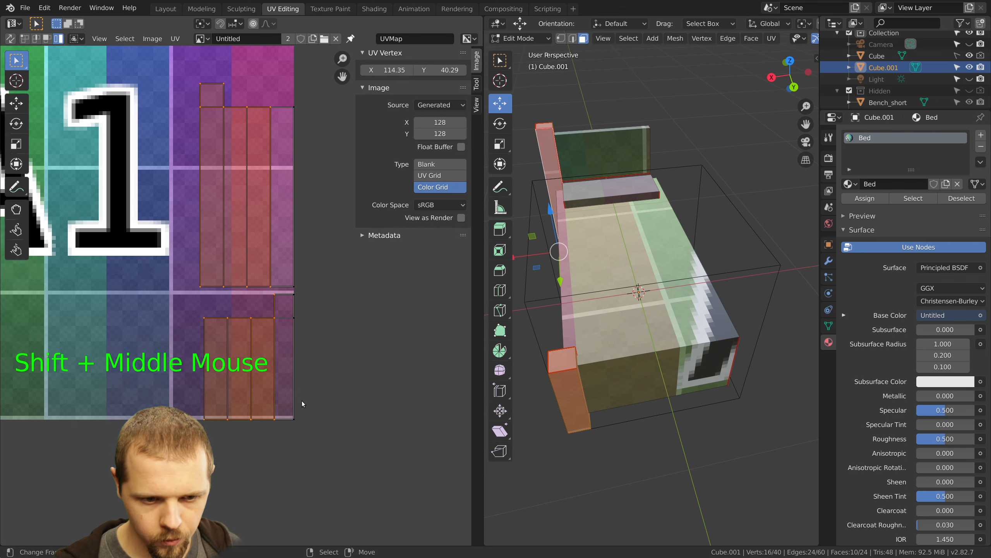
pyautogui.scroll(2, 361, 385)
pyautogui.press('g')
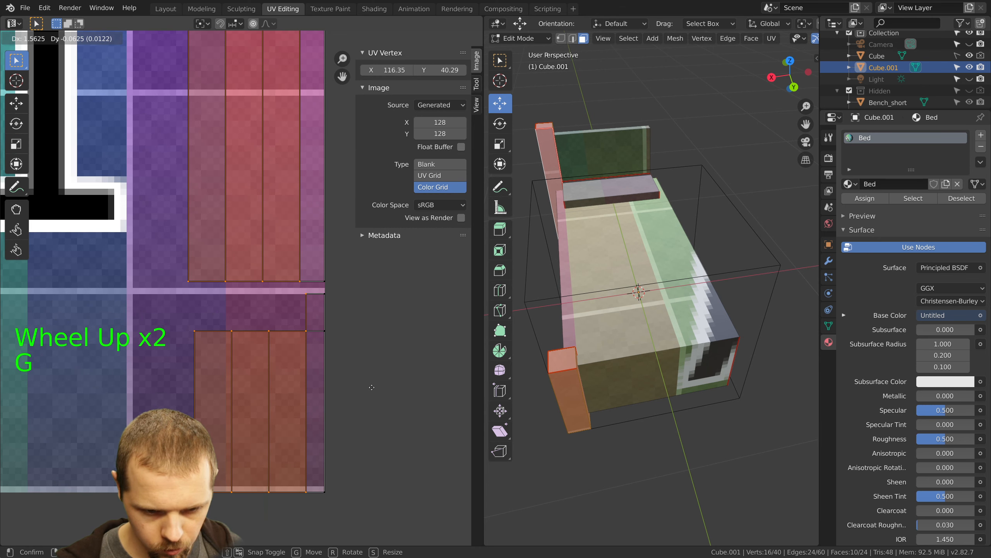
pyautogui.click(367, 390)
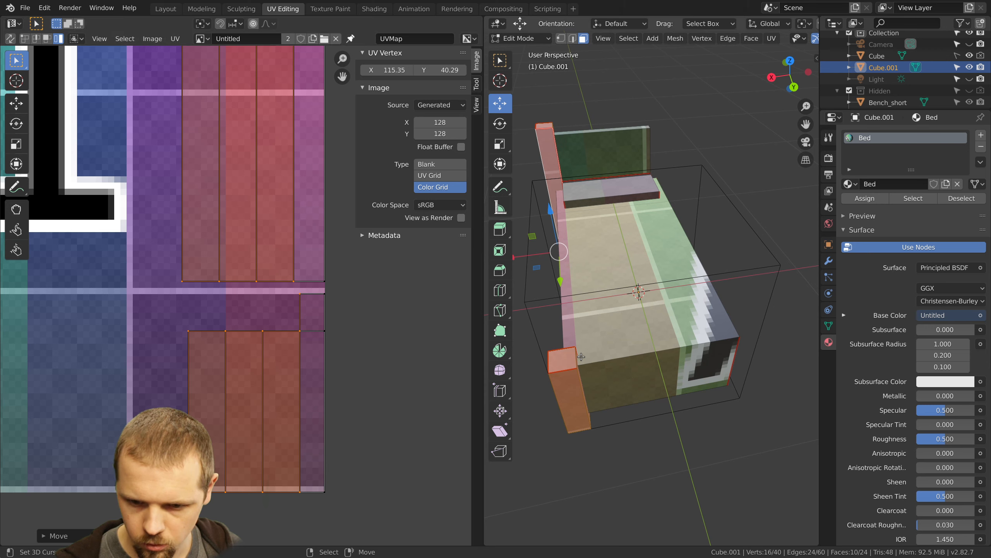
# View the bed from the front and move the three leftmost vertical edges of both post UV islands three pixels right
pyautogui.press('KP_1')
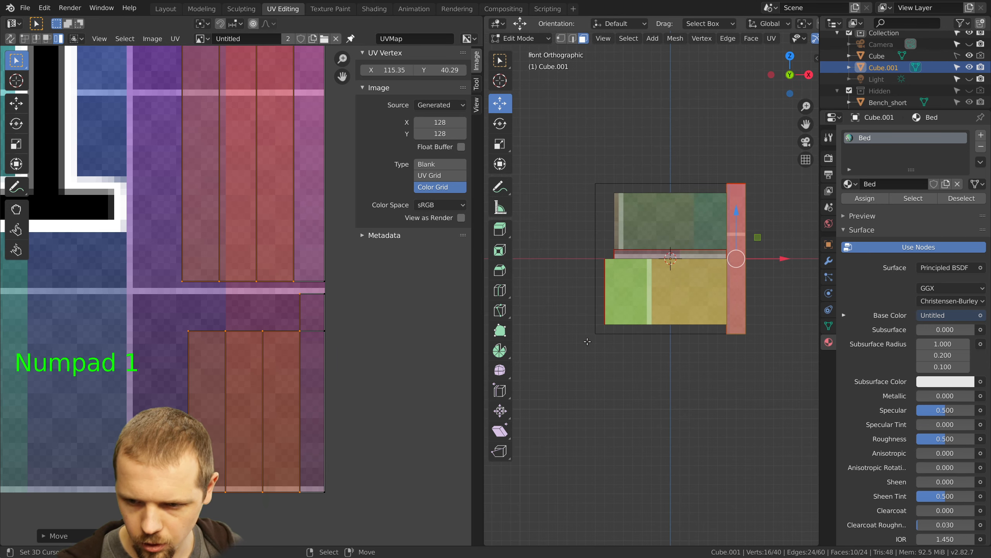
pyautogui.press('a')
pyautogui.press('b')
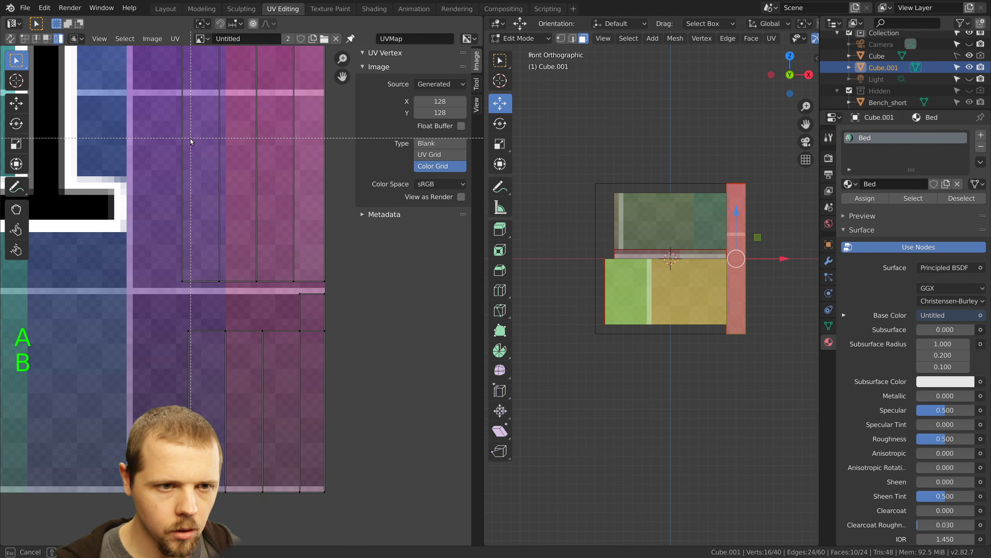
pyautogui.scroll(-1, 151, 165)
pyautogui.scroll(-1, 150, 162)
pyautogui.press('b')
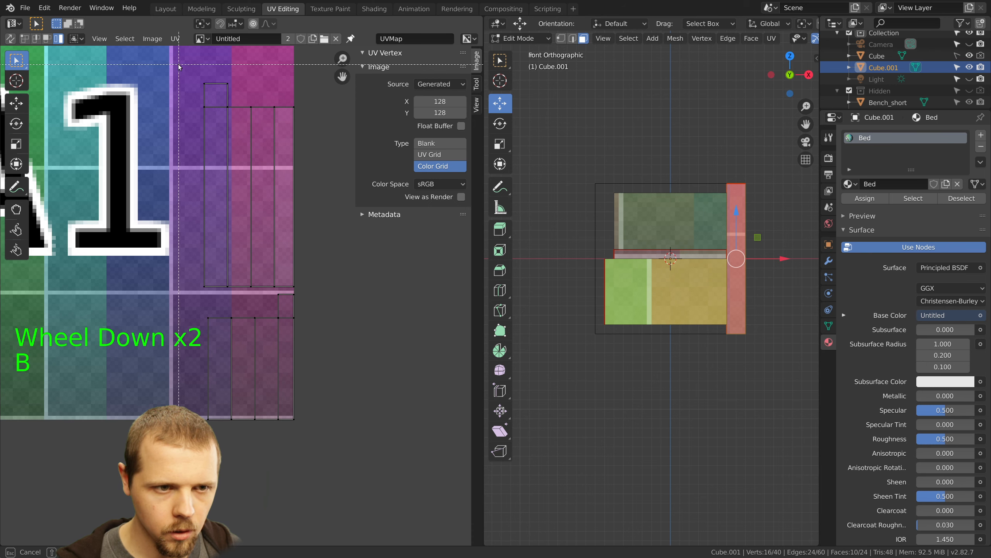
pyautogui.moveTo(179, 65); pyautogui.dragTo(257, 430)
pyautogui.press('g')
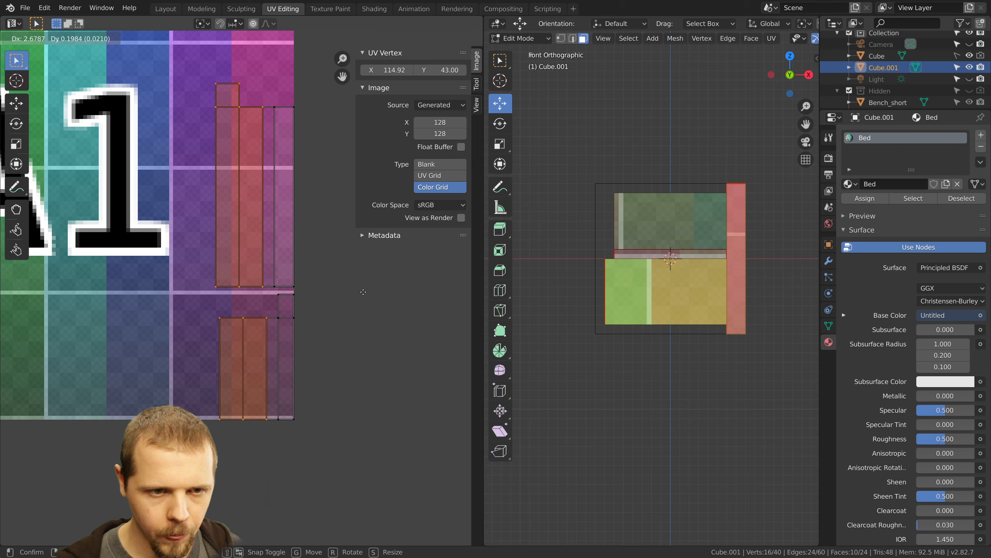
pyautogui.click(362, 292)
# Move the two leftmost vertical edges of both post UV islands two pixels right
pyautogui.press('a')
pyautogui.press('b')
pyautogui.moveTo(185, 66); pyautogui.dragTo(249, 447)
pyautogui.press('g')
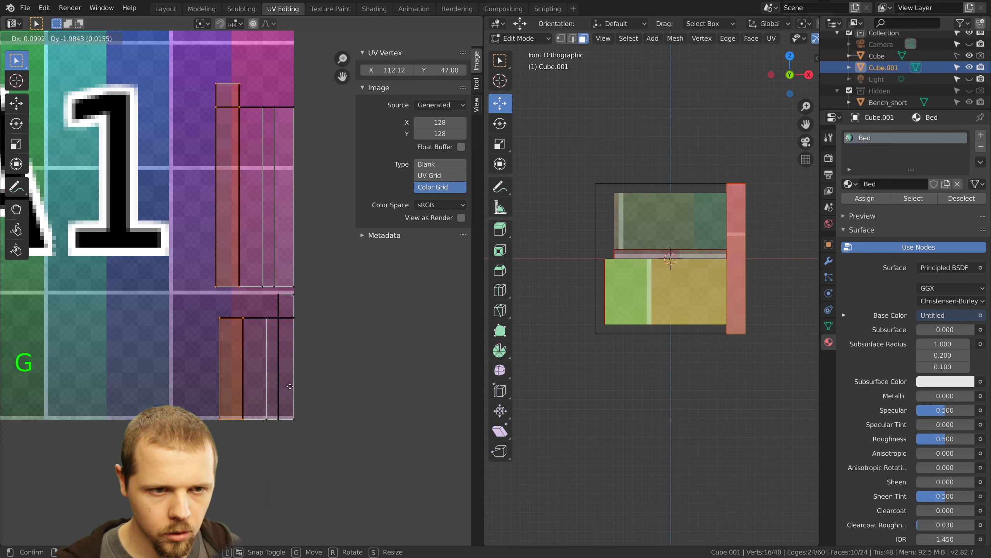
pyautogui.click(297, 387)
# Move only the leftmost vertical edge of both post UV islands one pixel right
pyautogui.press('a')
pyautogui.press('b')
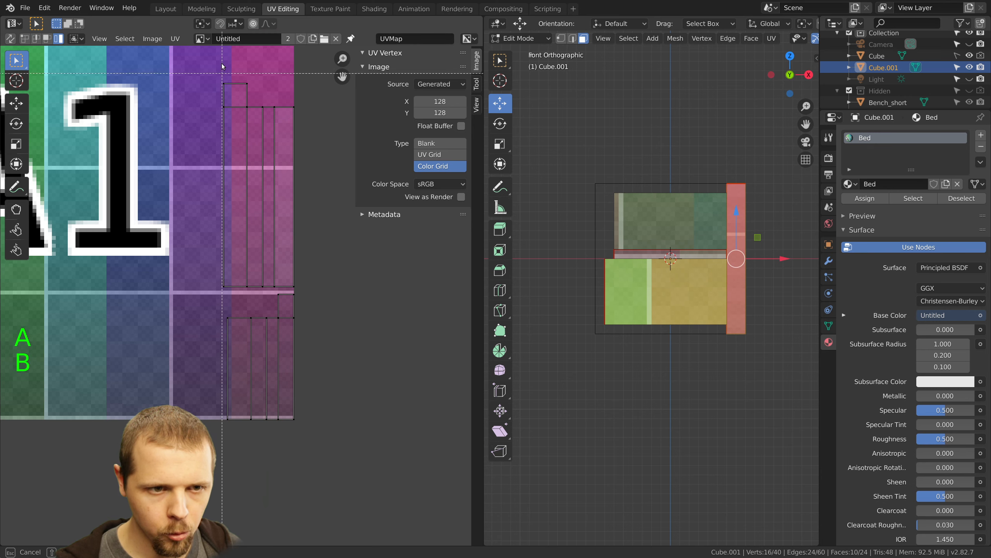
pyautogui.moveTo(209, 61); pyautogui.dragTo(239, 452)
pyautogui.press('g')
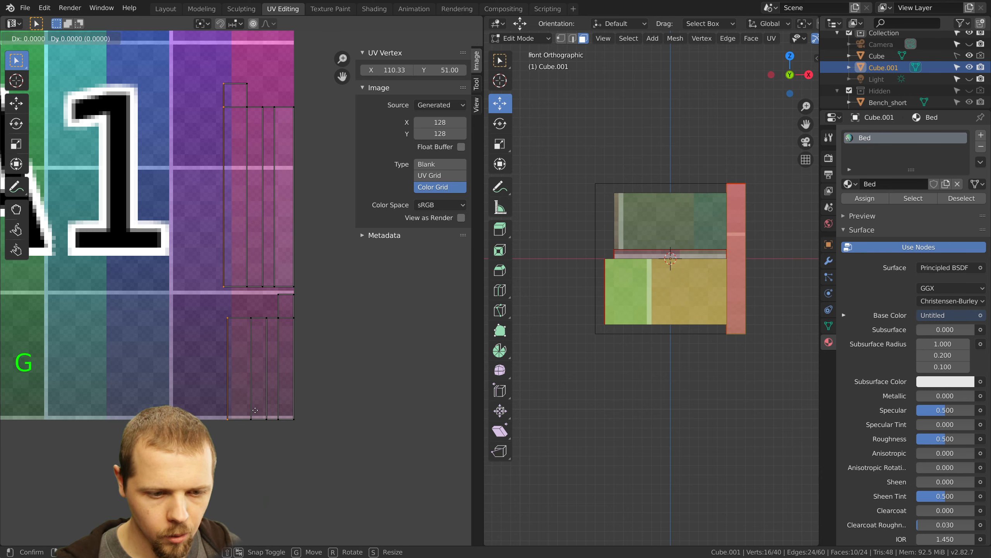
pyautogui.click(257, 406)
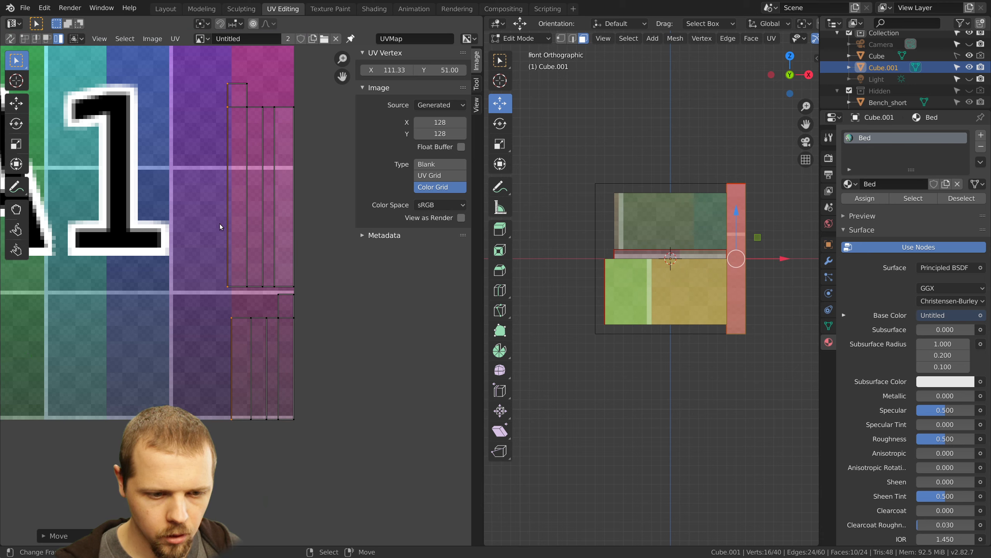
# Move the second vertical edge of the short post's UV island one pixel left, to X 116
pyautogui.press('a')
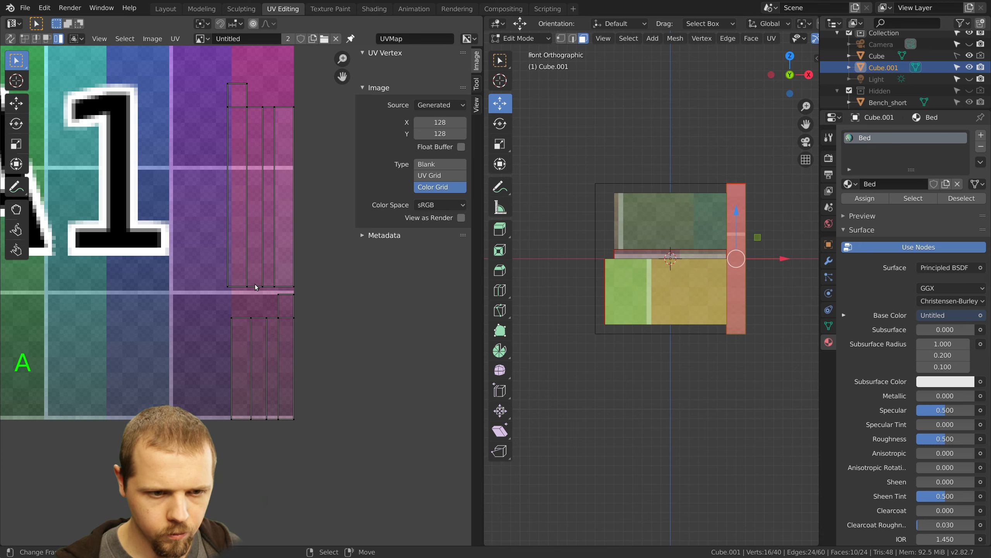
pyautogui.press('b')
pyautogui.moveTo(245, 309); pyautogui.dragTo(257, 421)
pyautogui.press('g')
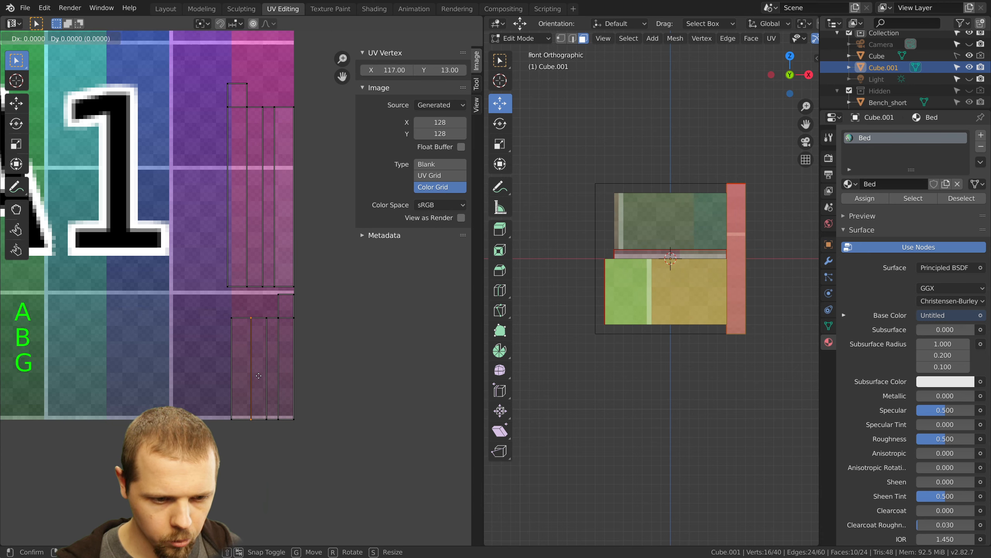
pyautogui.click(256, 374)
pyautogui.press('b')
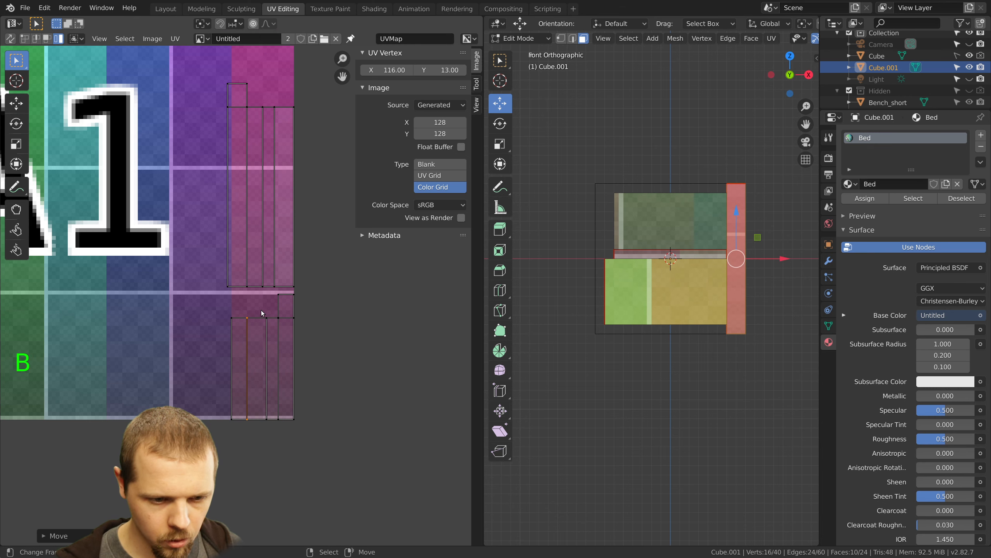
# Move the third vertical edge of the short post's UV island one pixel left to even out its columns
pyautogui.press('a')
pyautogui.press('b')
pyautogui.moveTo(261, 310); pyautogui.dragTo(274, 437)
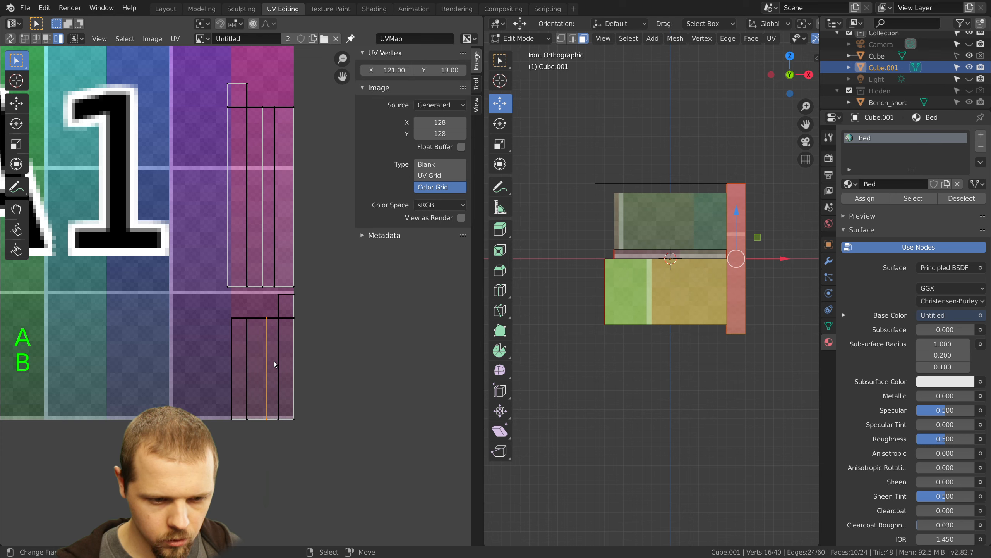
pyautogui.press('g')
pyautogui.click(274, 339)
pyautogui.press('a')
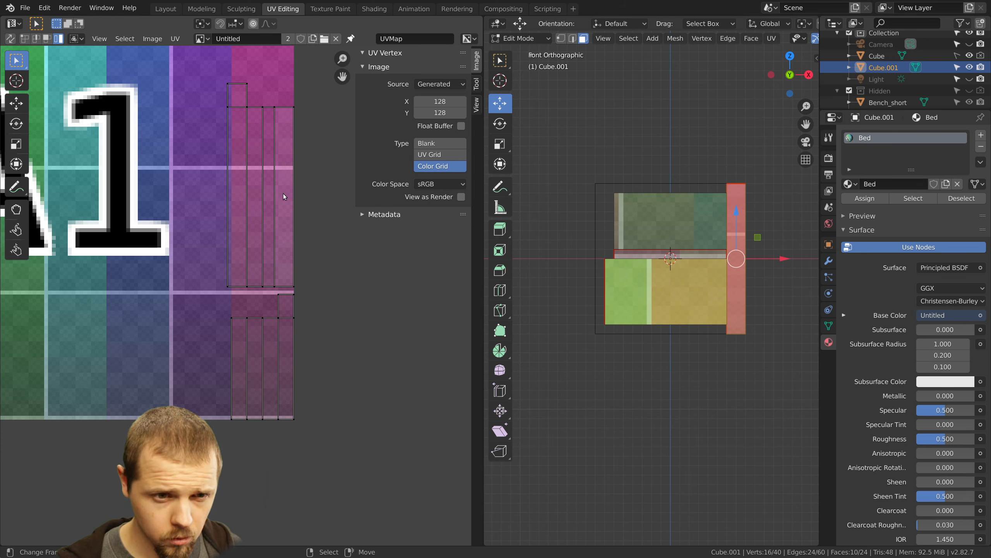
# Move the fourth vertical edge of the tall post's UV island right to X 124
pyautogui.press('b')
pyautogui.moveTo(270, 94); pyautogui.dragTo(279, 289)
pyautogui.press('g')
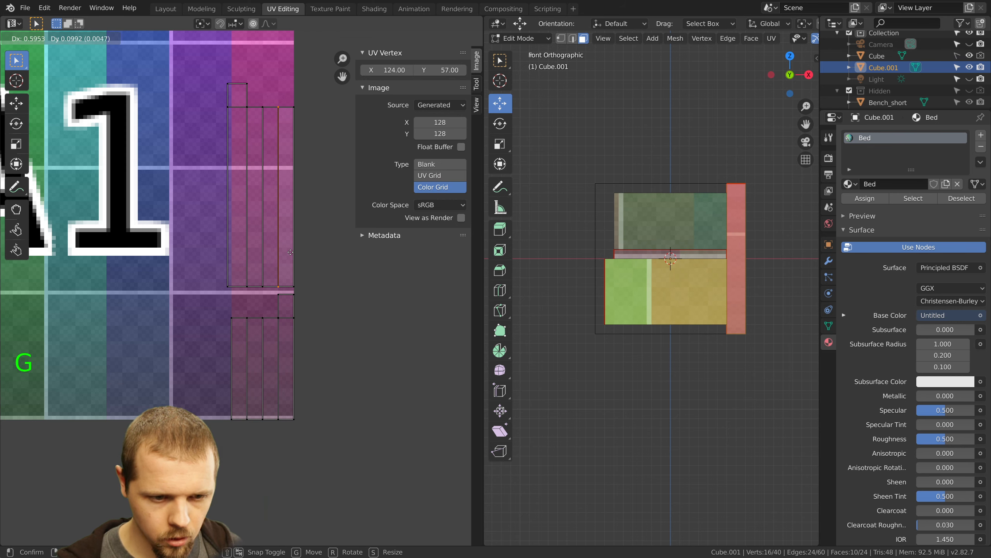
pyautogui.click(290, 251)
pyautogui.press('a')
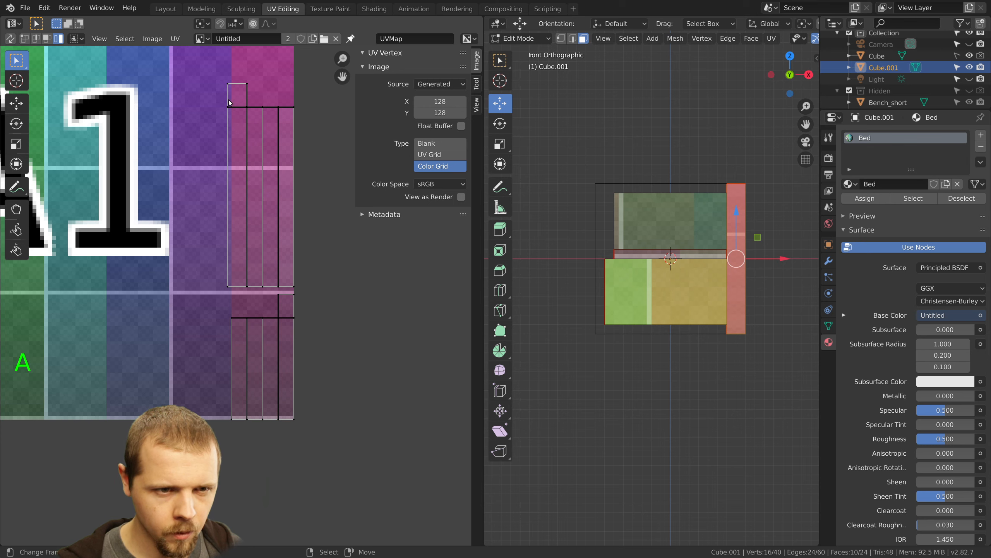
# Move the leftmost vertical edge of the tall post's UV island, including its end cap, one pixel right
pyautogui.press('b')
pyautogui.moveTo(213, 65); pyautogui.dragTo(234, 296)
pyautogui.press('g')
pyautogui.click(261, 251)
pyautogui.press('a')
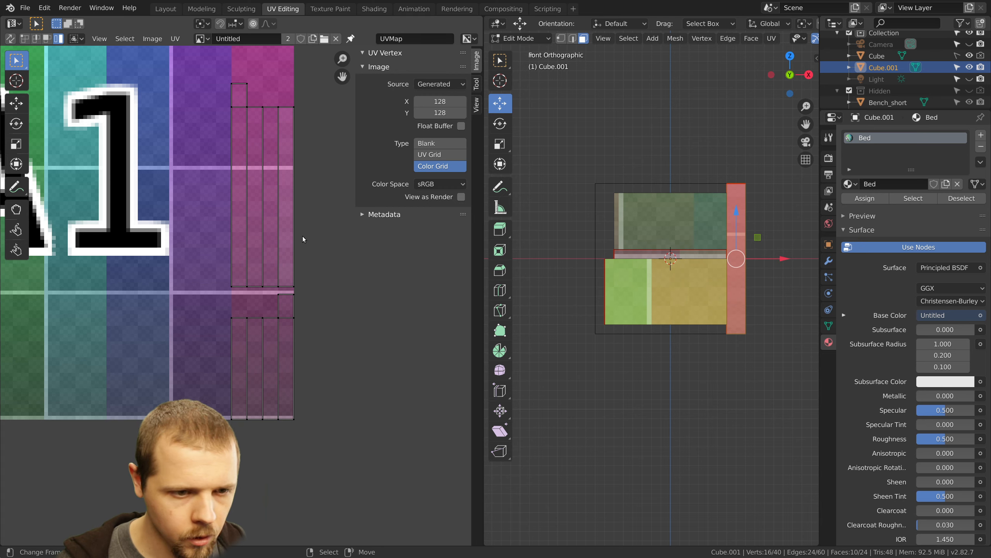
# Select the foot post's side face, try undoing the last selections, and inspect the post's texture in perspective
pyautogui.moveTo(644, 281); pyautogui.dragTo(686, 273, button='middle')
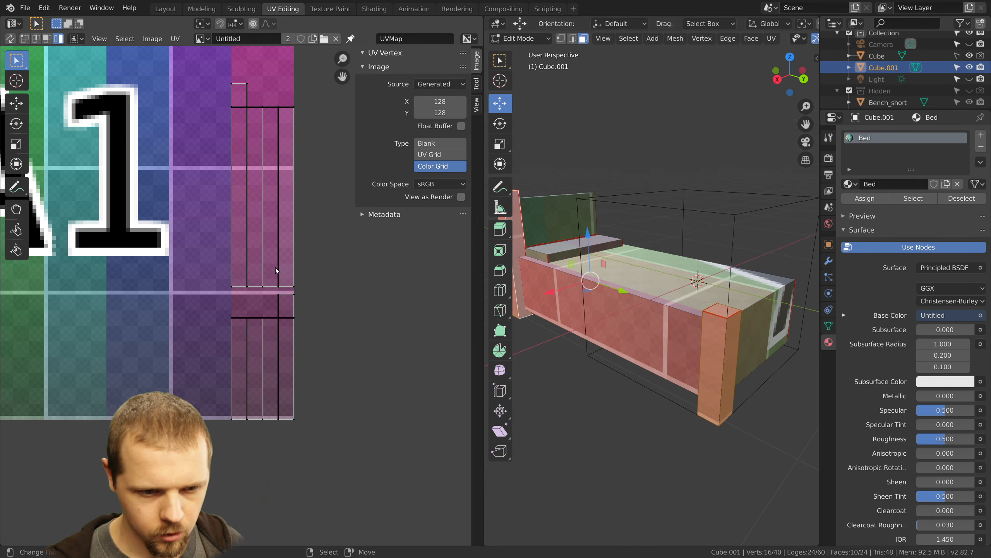
pyautogui.rightClick(710, 341)
pyautogui.rightClick(709, 341)
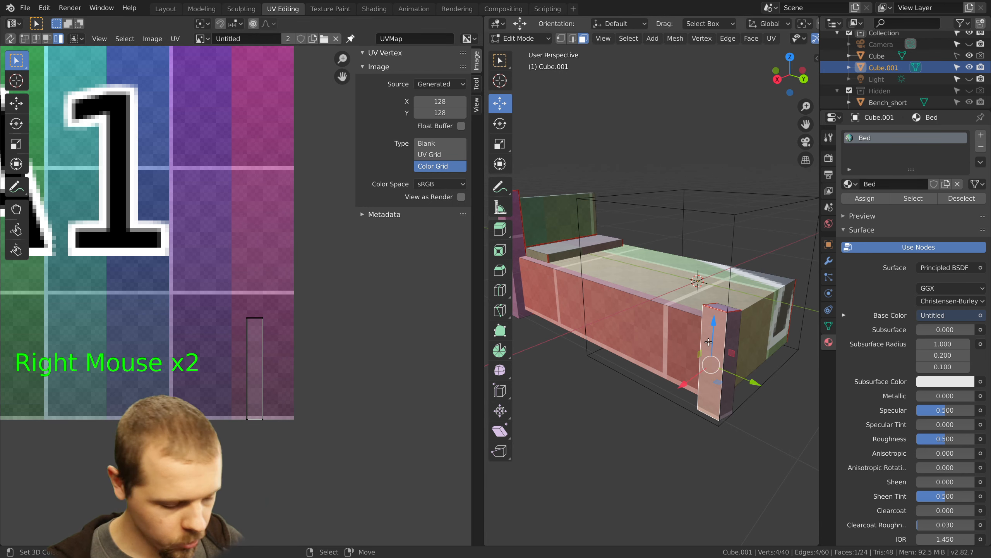
pyautogui.hotkey('ctrl', 'z')
pyautogui.hotkey('ctrl', 'z')
pyautogui.moveTo(708, 342); pyautogui.dragTo(701, 340, button='middle')
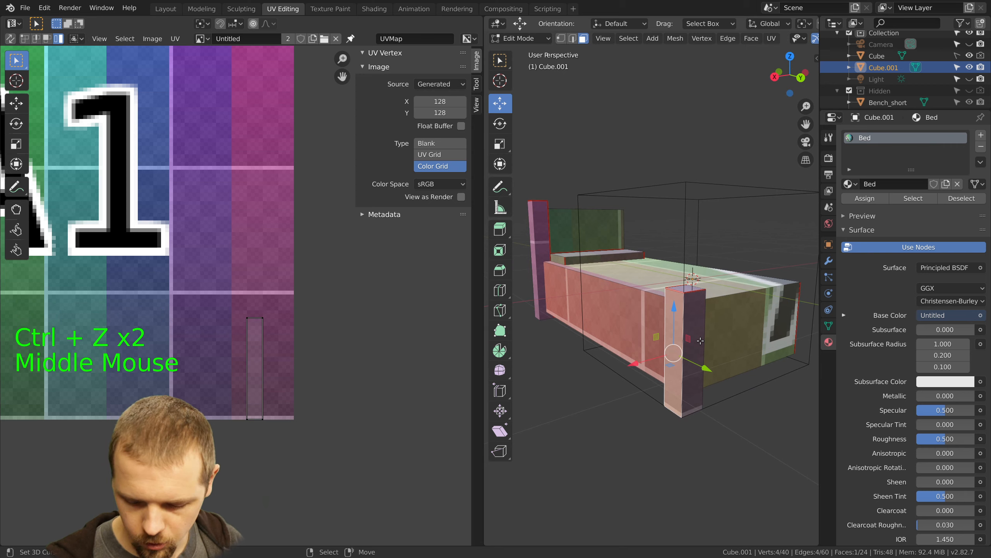
# Select all connected faces of the short foot post, starting from its side face in back view
pyautogui.press('KP_1')
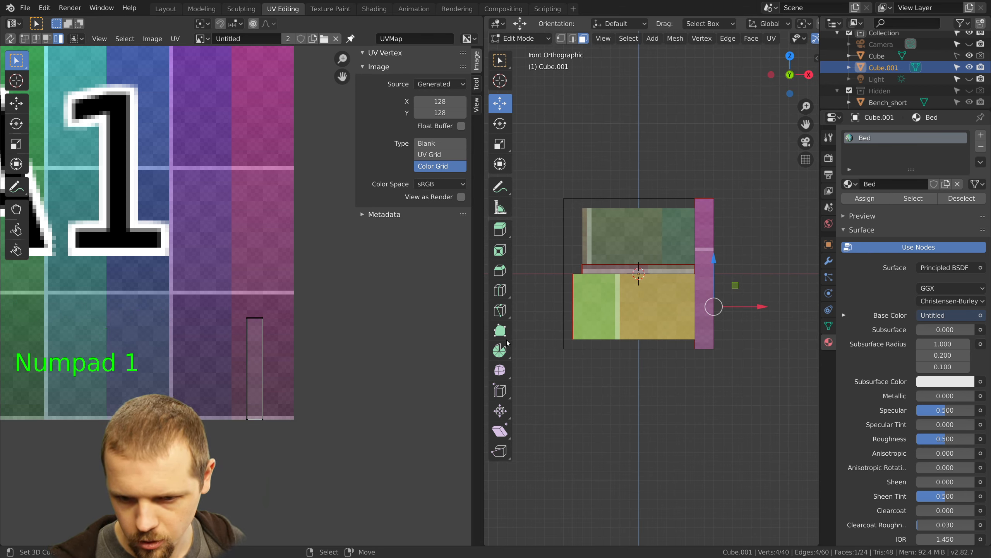
pyautogui.press('ctrl+KP_1')
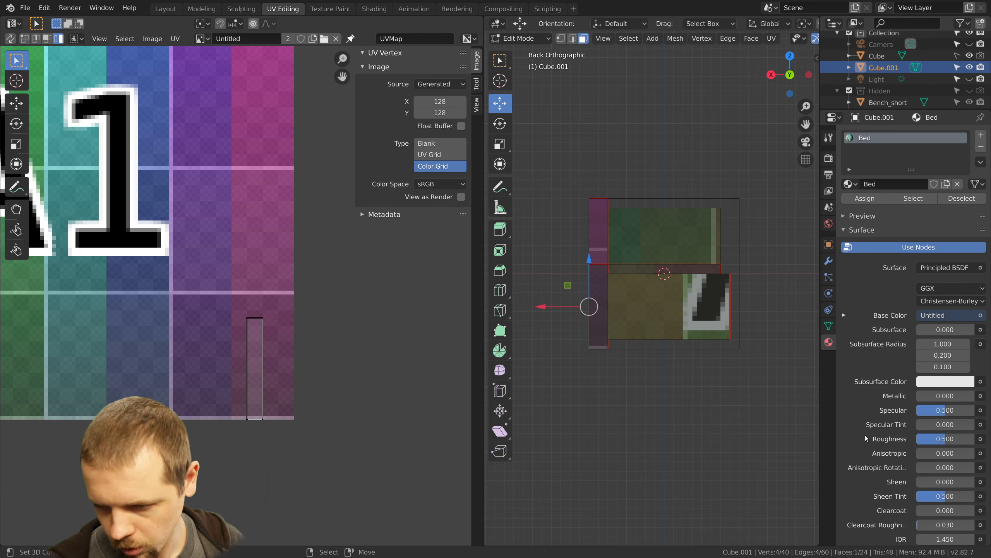
pyautogui.rightClick(598, 297)
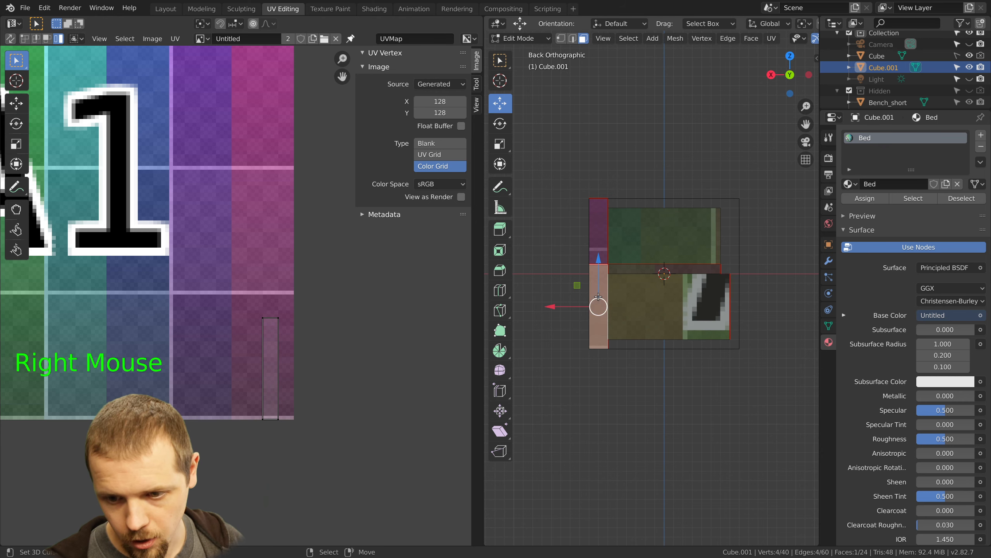
pyautogui.scroll(1, 613, 302)
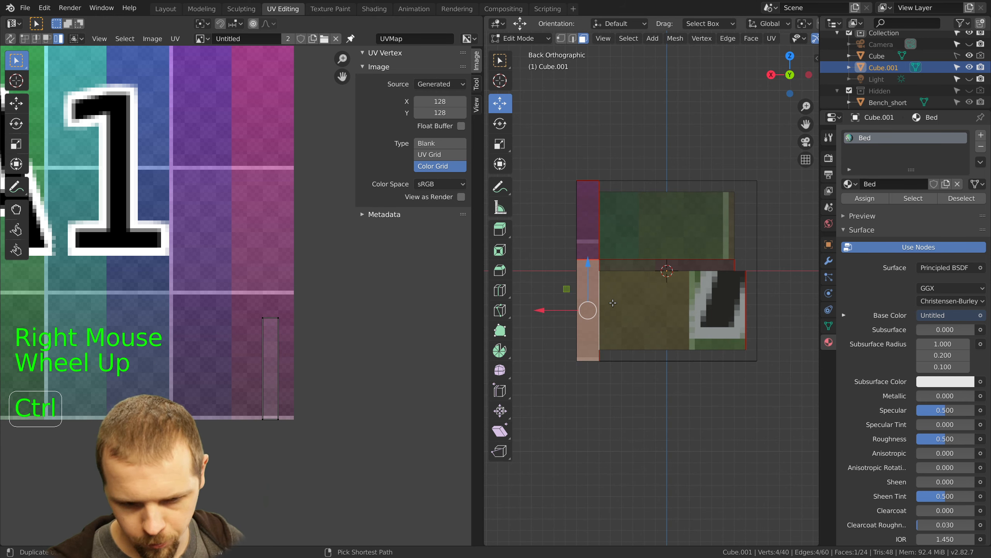
pyautogui.press('ctrl+KP_Add')
pyautogui.press('ctrl+KP_Add')
pyautogui.press('ctrl+KP_Add')
pyautogui.press('ctrl+KP_Add')
pyautogui.press('ctrl+KP_Add')
pyautogui.press('ctrl+KP_Add')
pyautogui.press('ctrl+KP_Add')
pyautogui.press('ctrl+KP_Add')
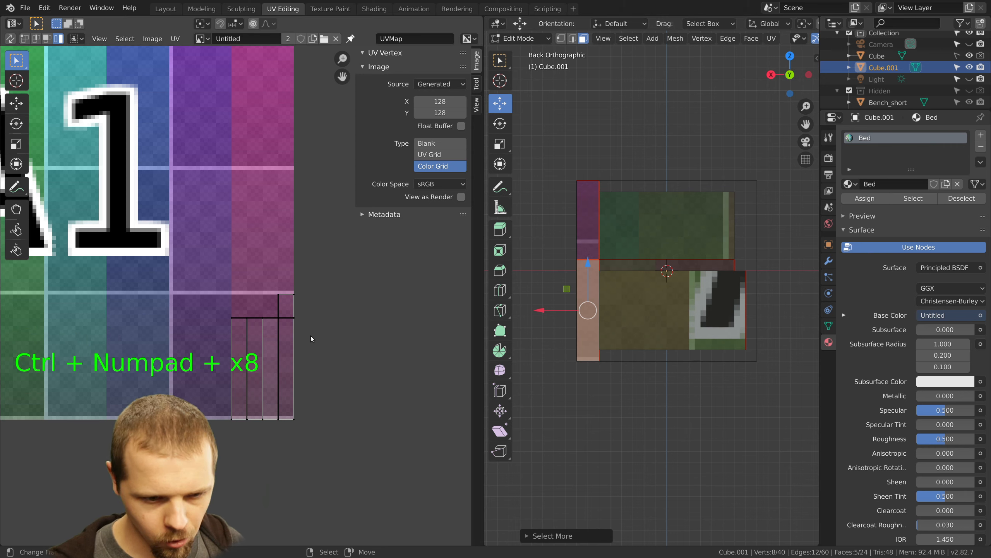
# Lower the outer edge of the short post's end cap by two pixels in the UV layout, from its two corner vertices
pyautogui.scroll(2, 311, 291)
pyautogui.rightClick(310, 289)
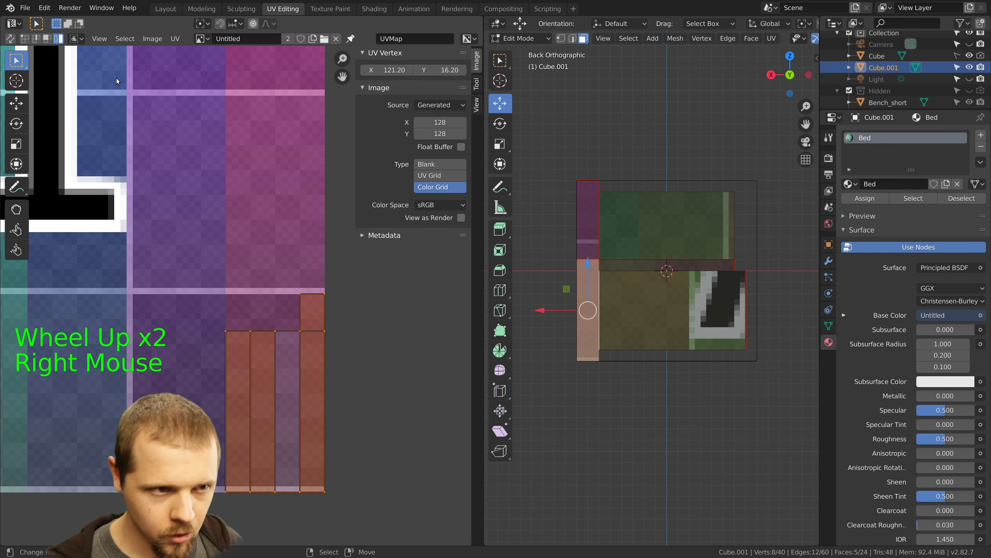
pyautogui.click(24, 39)
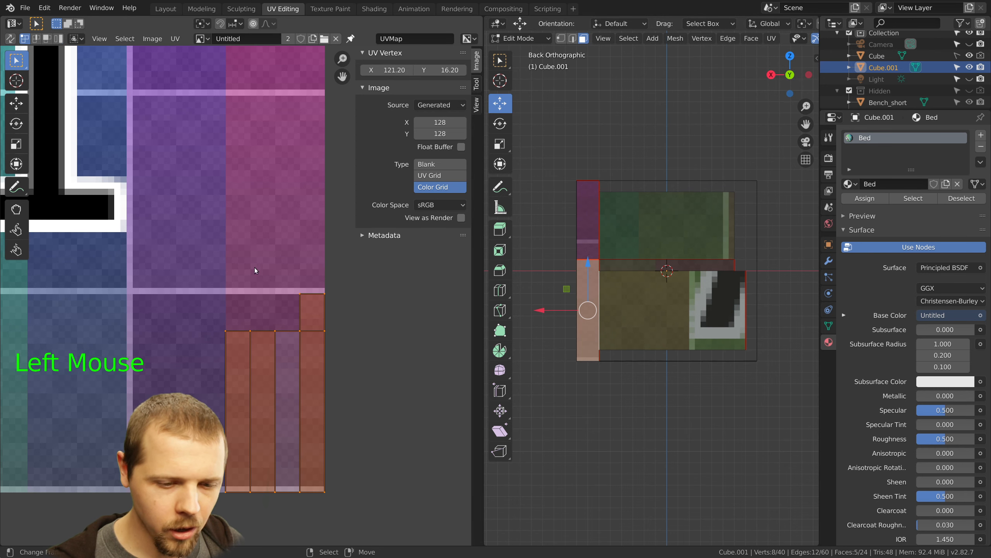
pyautogui.rightClick(304, 284)
pyautogui.rightClick(323, 288)
pyautogui.keyDown('shift'); pyautogui.rightClick(305, 291); pyautogui.keyUp('shift')
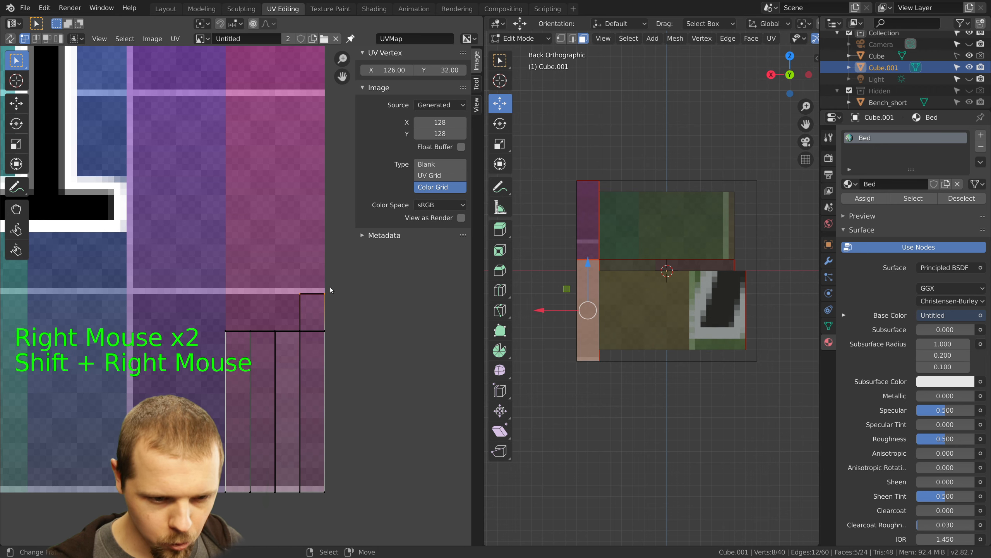
pyautogui.press('g')
pyautogui.click(337, 296)
pyautogui.press('a')
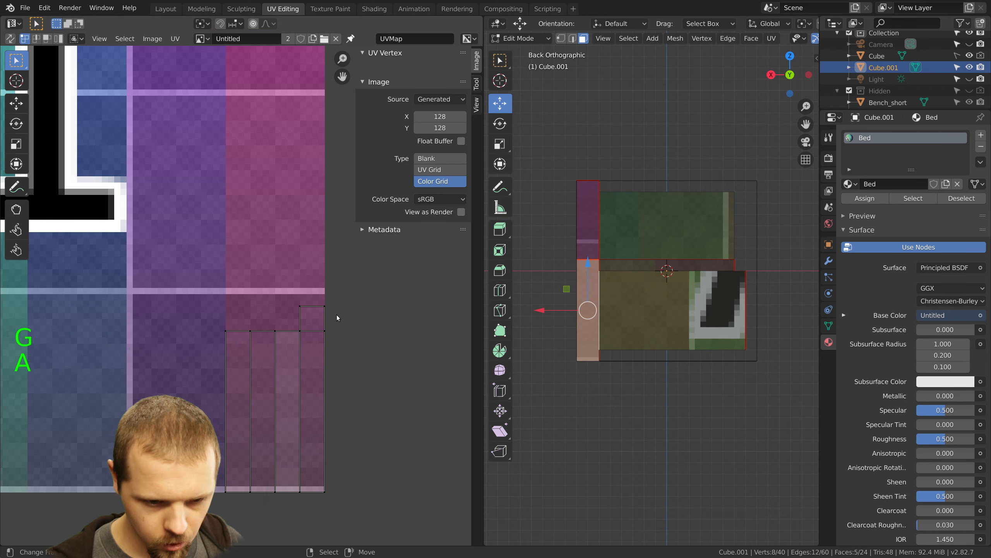
# Set the upper edge of the short post's four side-face UVs to Y 18
pyautogui.scroll(2, 333, 326)
pyautogui.keyDown('shift'); pyautogui.moveTo(333, 329); pyautogui.dragTo(332, 291, button='middle'); pyautogui.keyUp('shift')
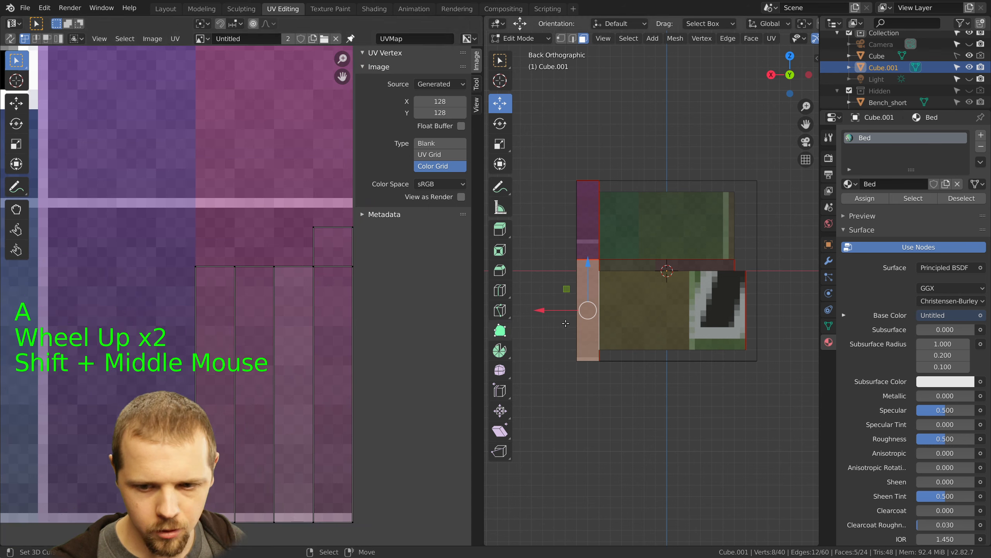
pyautogui.scroll(1, 589, 324)
pyautogui.keyDown('shift'); pyautogui.moveTo(589, 325); pyautogui.dragTo(639, 293, button='middle'); pyautogui.keyUp('shift')
pyautogui.scroll(-1, 655, 289)
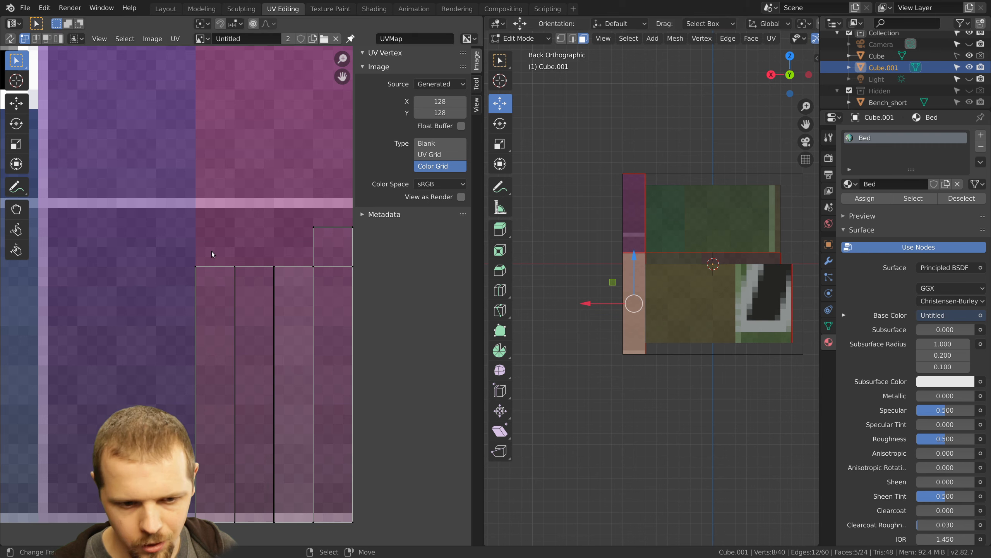
pyautogui.rightClick(203, 267)
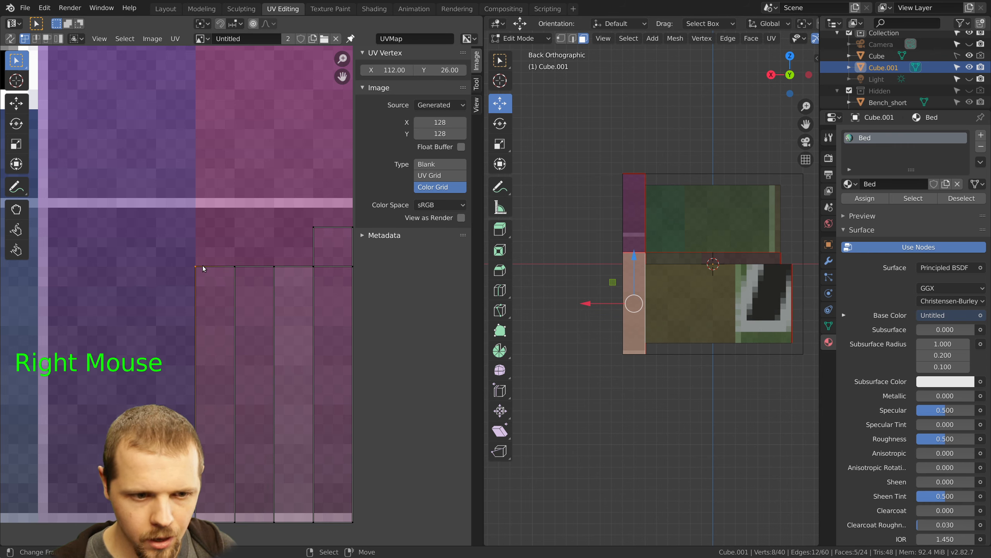
pyautogui.press('a')
pyautogui.press('b')
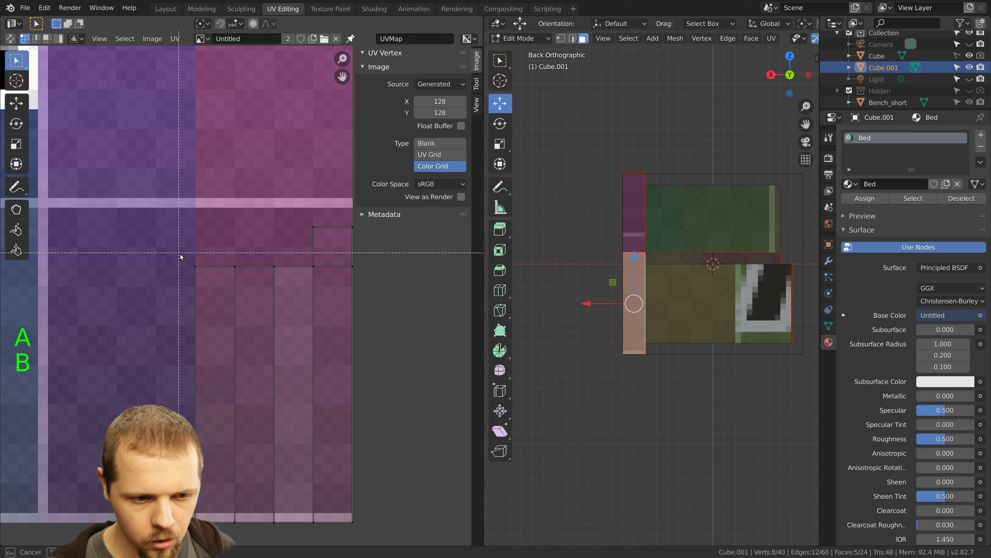
pyautogui.moveTo(181, 257); pyautogui.dragTo(386, 306)
pyautogui.click(443, 71)
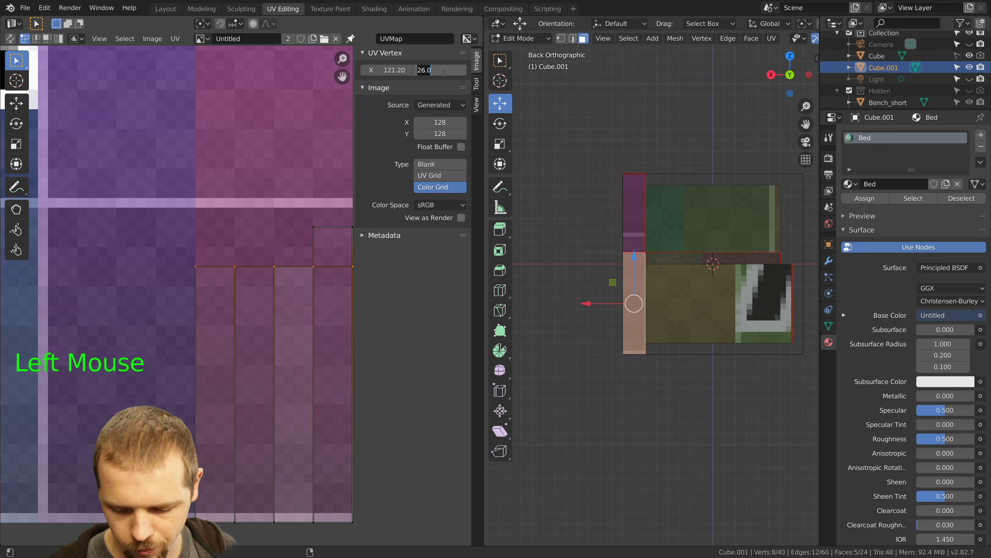
pyautogui.write('16')
pyautogui.press('Return')
# Move the outer edge of the short post's end cap down to Y 22
pyautogui.press('a')
pyautogui.press('b')
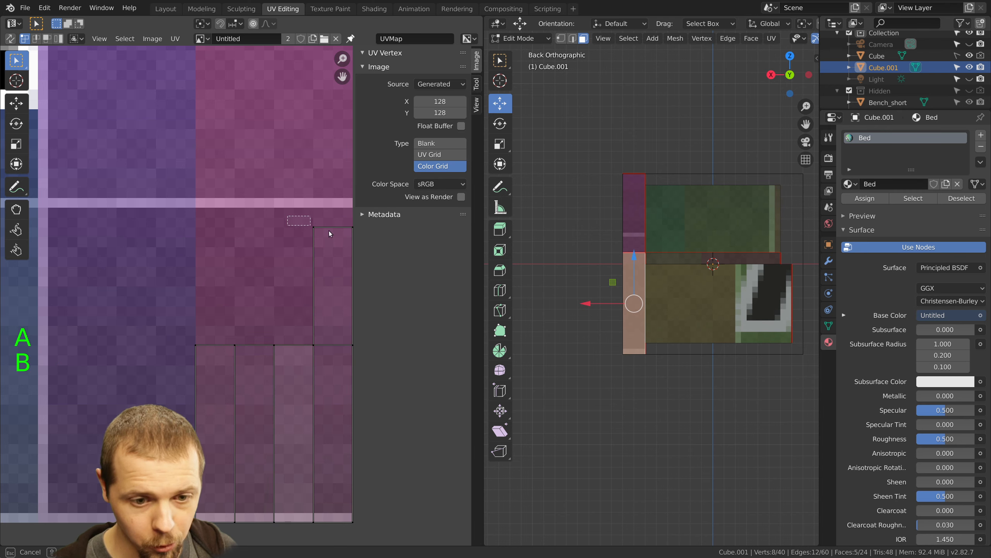
pyautogui.moveTo(304, 219); pyautogui.dragTo(361, 237)
pyautogui.press('g')
pyautogui.click(371, 318)
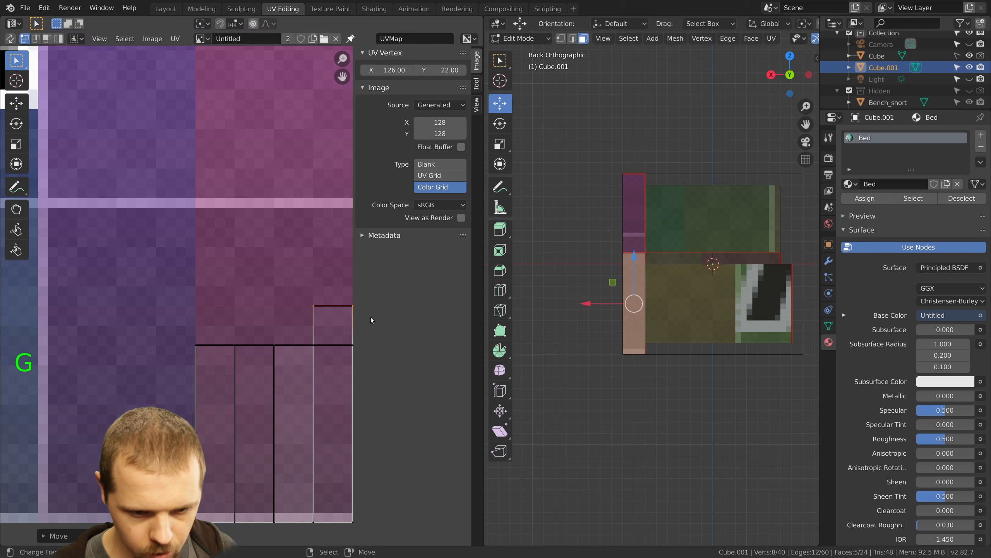
# Clear the selection and examine the texture pixels on the foot post from the back and right views
pyautogui.press('a')
pyautogui.press('a')
pyautogui.scroll(5, 666, 315)
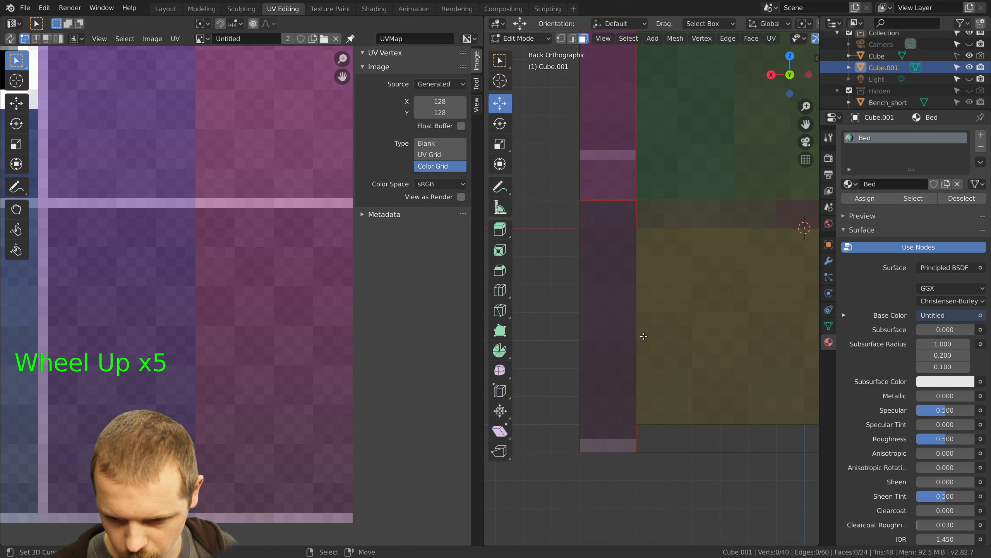
pyautogui.press('KP_3')
pyautogui.scroll(-5, 649, 337)
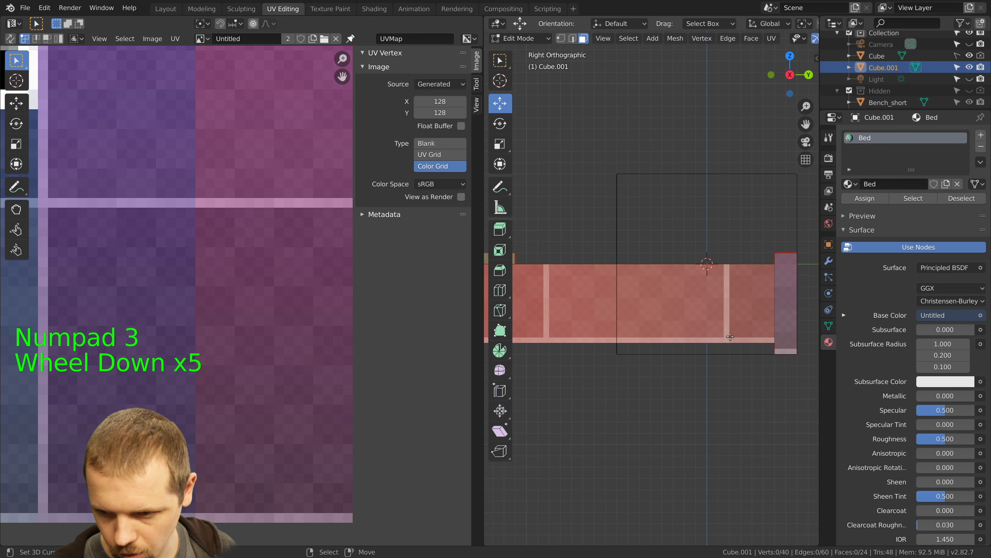
pyautogui.keyDown('shift'); pyautogui.moveTo(730, 336); pyautogui.dragTo(722, 336, button='middle'); pyautogui.keyUp('shift')
pyautogui.scroll(5, 702, 340)
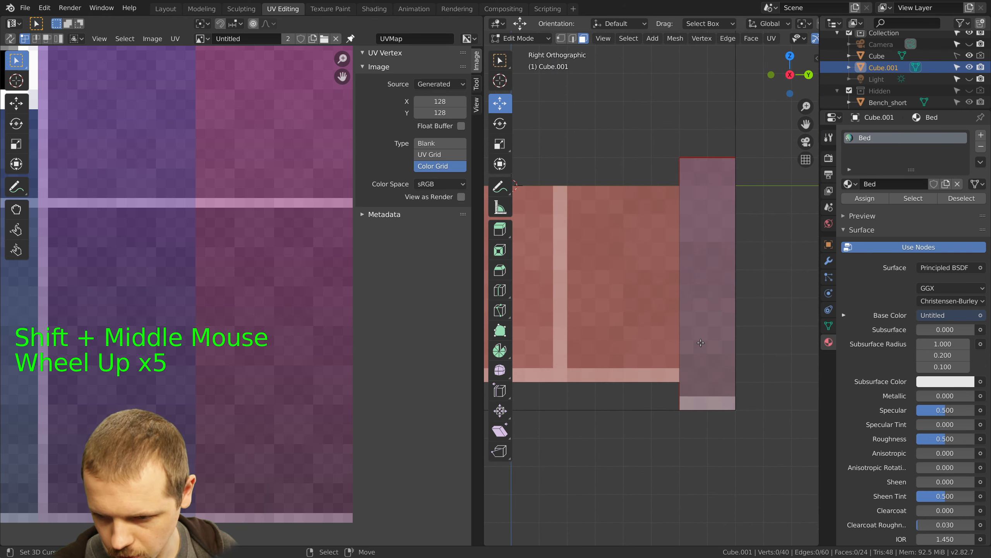
pyautogui.scroll(-11, 699, 340)
pyautogui.keyDown('shift'); pyautogui.moveTo(641, 319); pyautogui.dragTo(647, 325, button='middle'); pyautogui.keyUp('shift')
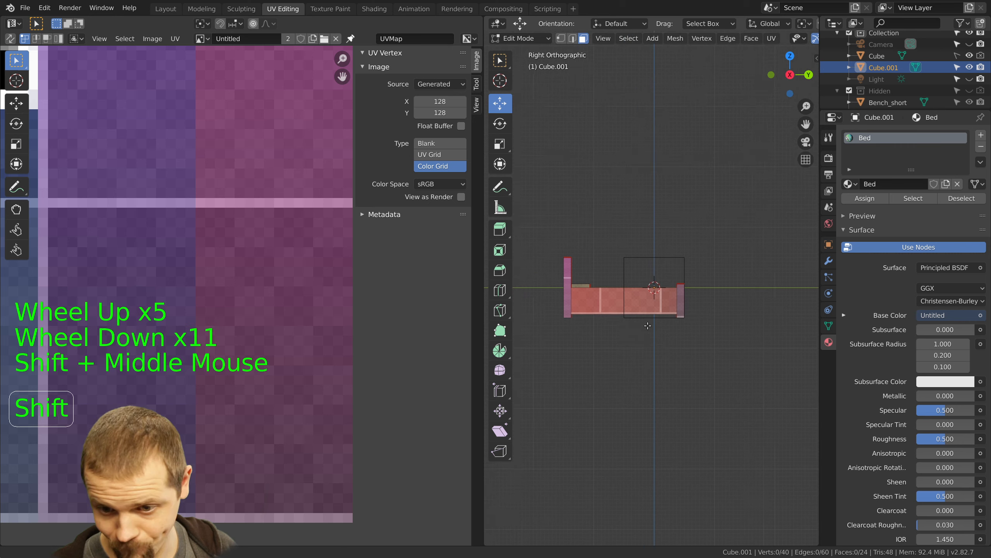
# Select all connected faces of the tall head post and its whole UV island
pyautogui.scroll(3, 647, 326)
pyautogui.rightClick(619, 296)
pyautogui.press('ctrl+KP_Add')
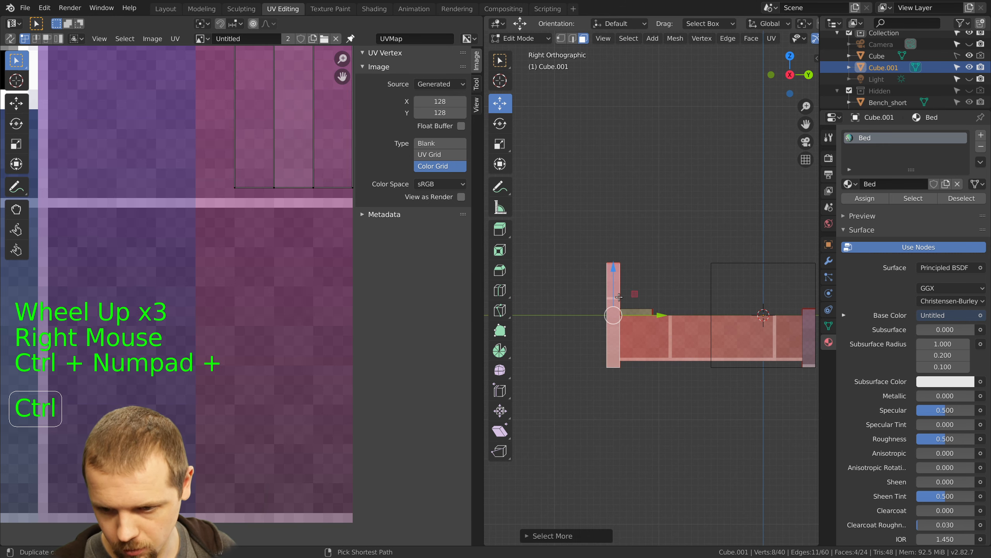
pyautogui.press('ctrl+KP_Add')
pyautogui.press('ctrl+KP_Add')
pyautogui.press('KP_1')
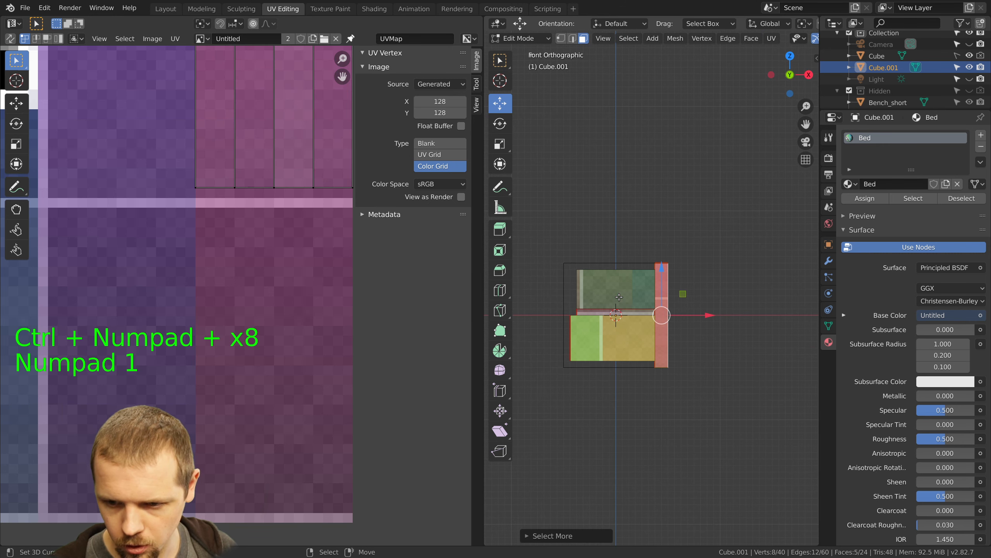
pyautogui.scroll(-1, 176, 161)
pyautogui.keyDown('shift'); pyautogui.moveTo(246, 108); pyautogui.dragTo(254, 385, button='middle'); pyautogui.keyUp('shift')
pyautogui.scroll(-2, 281, 190)
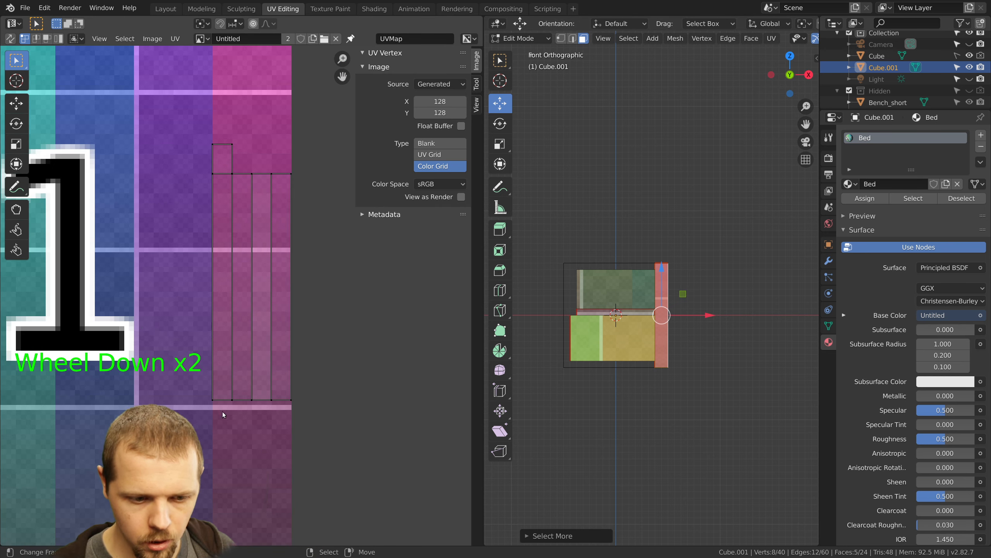
pyautogui.press('a')
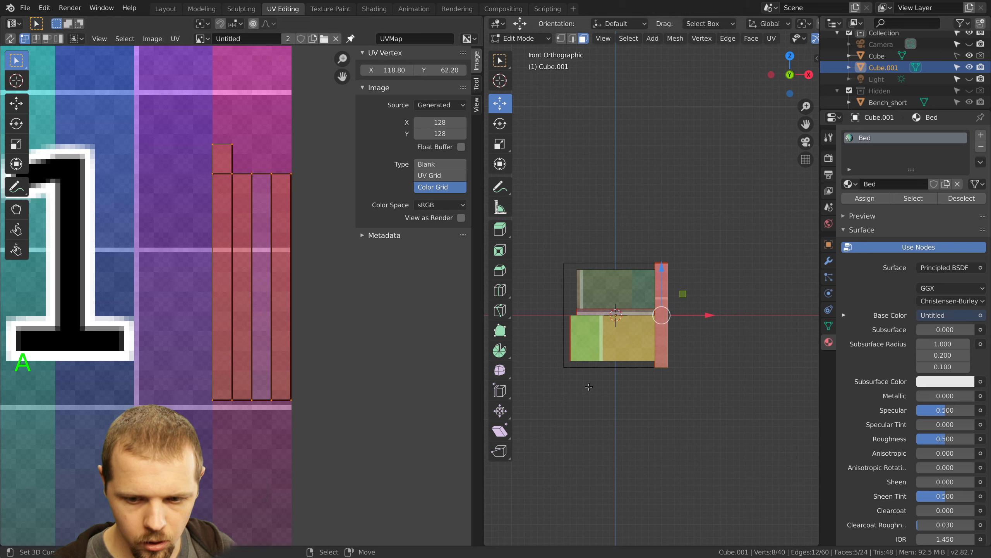
# Add the whole foot post to the mesh selection and move the tall post's UV island down two pixels
pyautogui.moveTo(578, 390); pyautogui.dragTo(622, 379, button='middle')
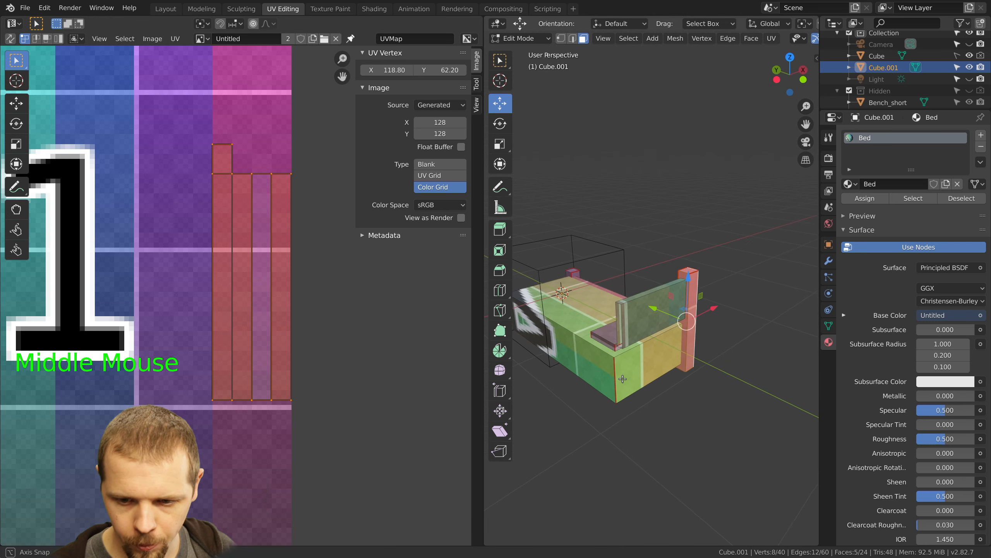
pyautogui.keyDown('shift'); pyautogui.rightClick(570, 272); pyautogui.keyUp('shift')
pyautogui.press('ctrl+KP_Add')
pyautogui.press('ctrl+KP_Add')
pyautogui.press('ctrl+KP_Add')
pyautogui.press('ctrl+KP_Add')
pyautogui.press('ctrl+KP_Add')
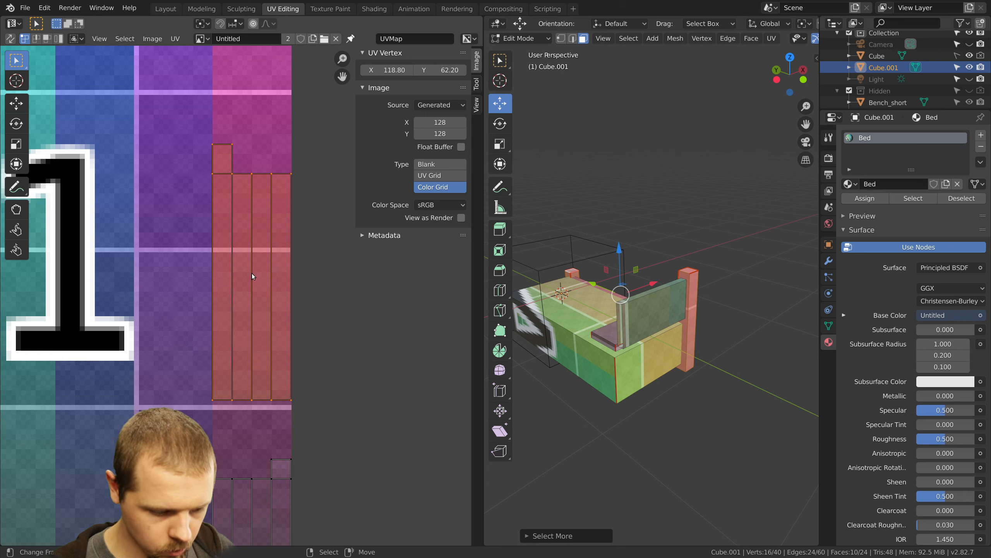
pyautogui.press('g')
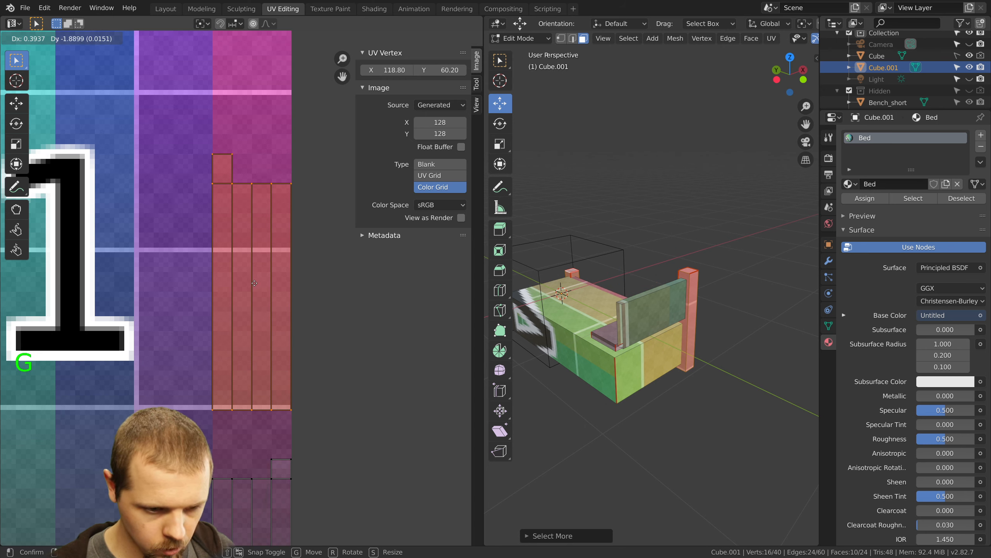
pyautogui.click(285, 448)
# Try to lower the upper edge of the tall post's side-face UVs to Y 64
pyautogui.rightClick(289, 408)
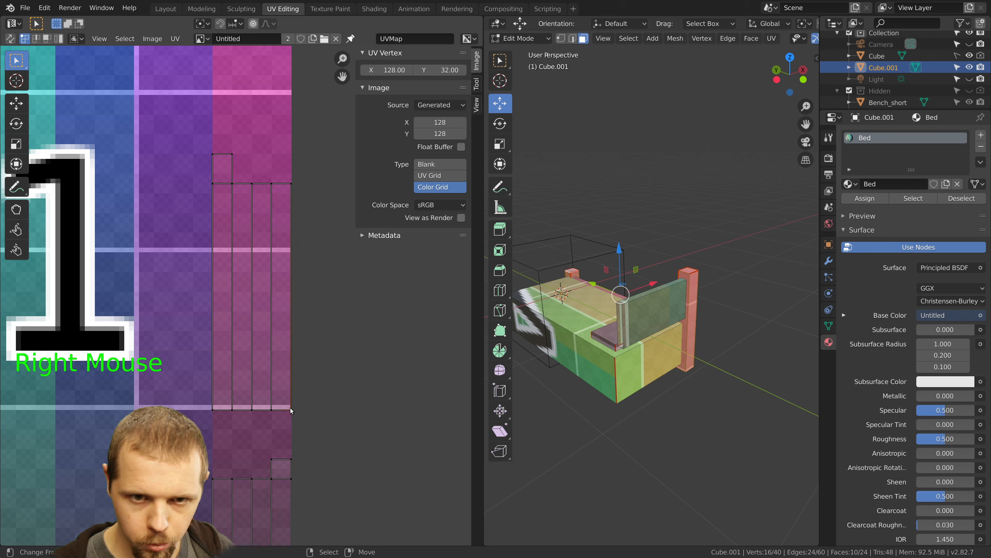
pyautogui.press('b')
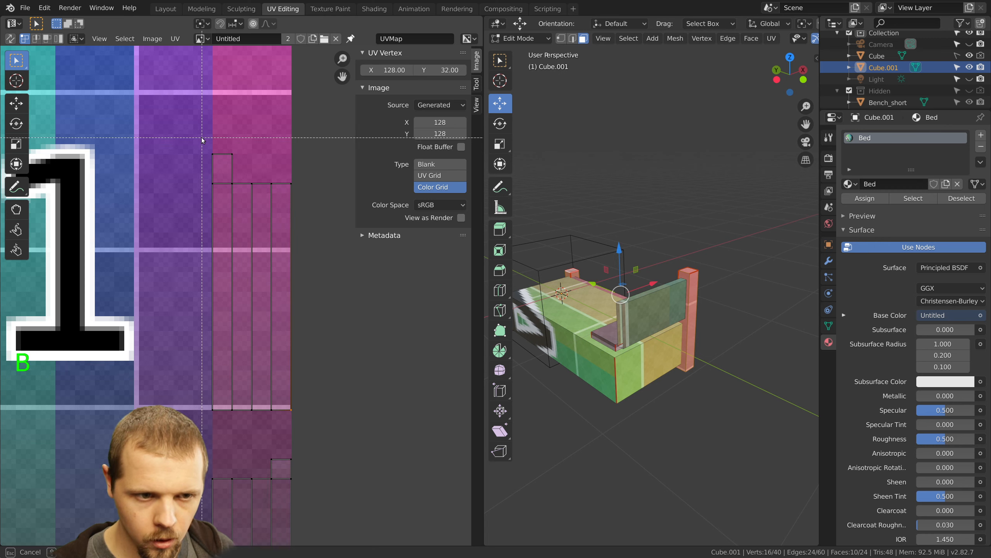
pyautogui.moveTo(300, 196); pyautogui.dragTo(299, 195)
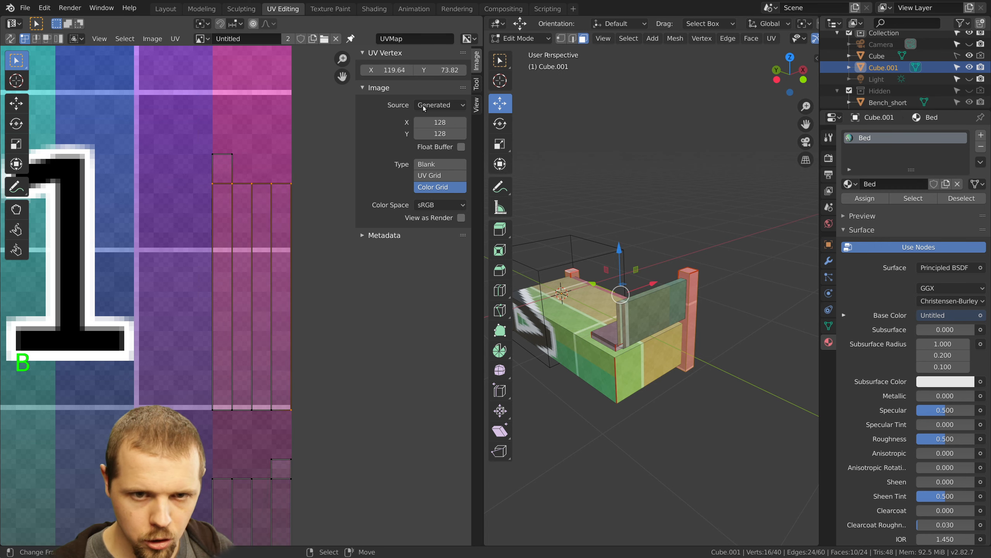
pyautogui.click(446, 70)
pyautogui.write('64')
pyautogui.press('Return')
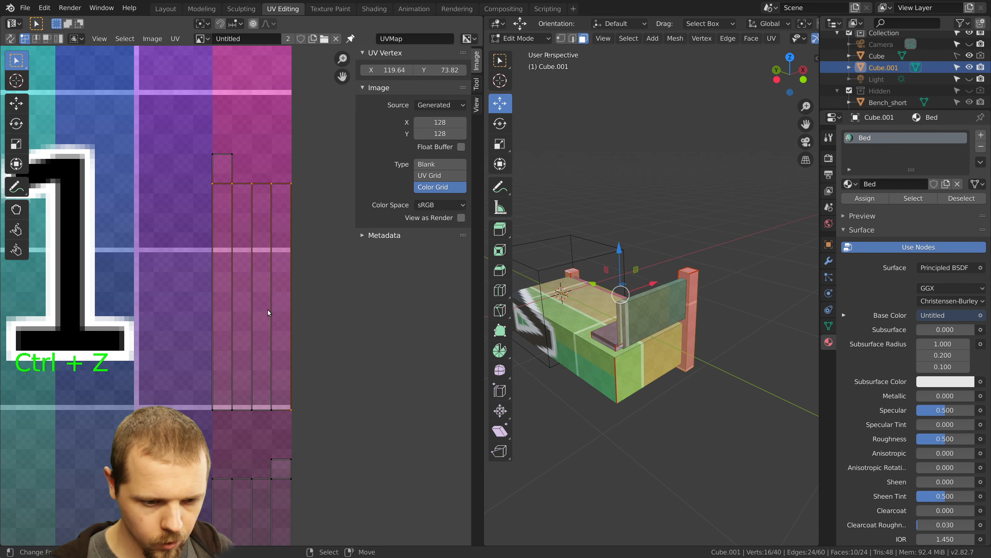
# Select only the row of vertices along the top of the tall post's four side faces and set its Y to 64
pyautogui.press('a')
pyautogui.press('b')
pyautogui.moveTo(198, 167); pyautogui.dragTo(333, 194)
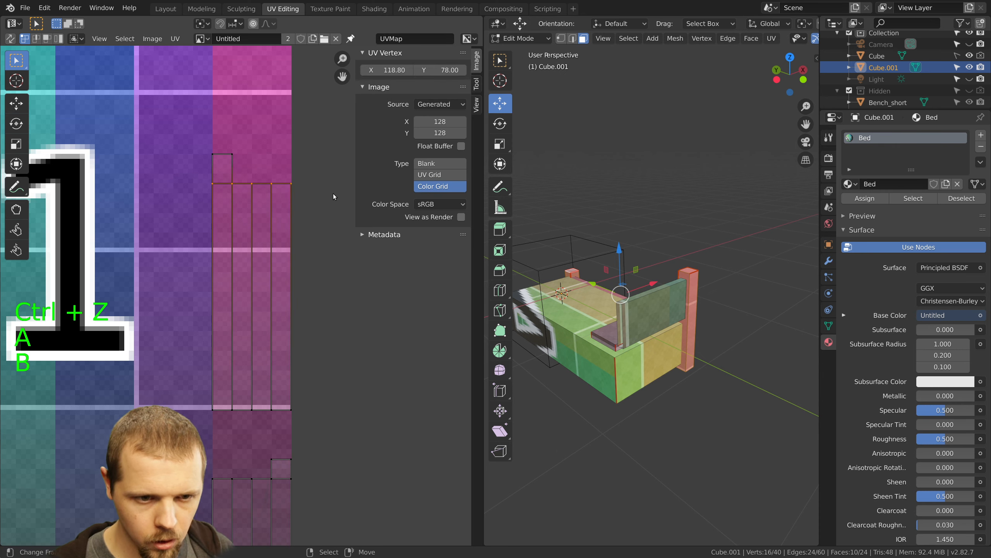
pyautogui.click(444, 69)
pyautogui.write('64')
pyautogui.press('Return')
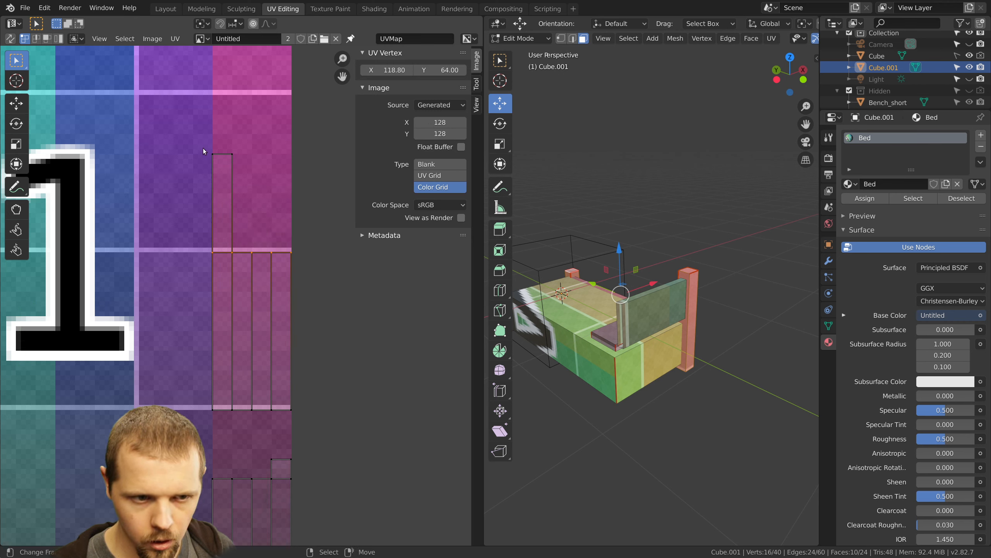
# Select the top edge of the tall post's end-face UVs and lower it so the face becomes a small square
pyautogui.press('b')
pyautogui.press('a')
pyautogui.press('b')
pyautogui.moveTo(202, 140); pyautogui.dragTo(238, 160)
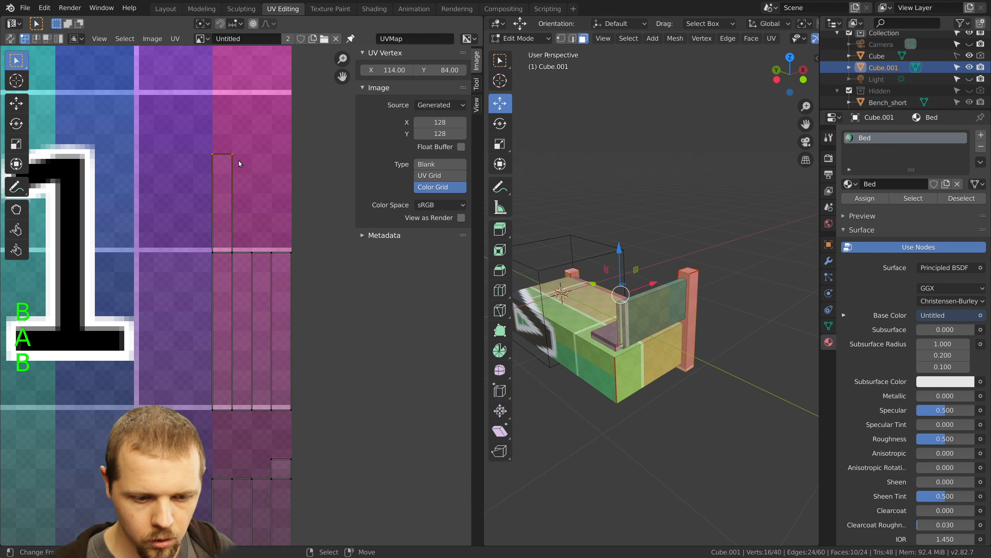
pyautogui.press('g')
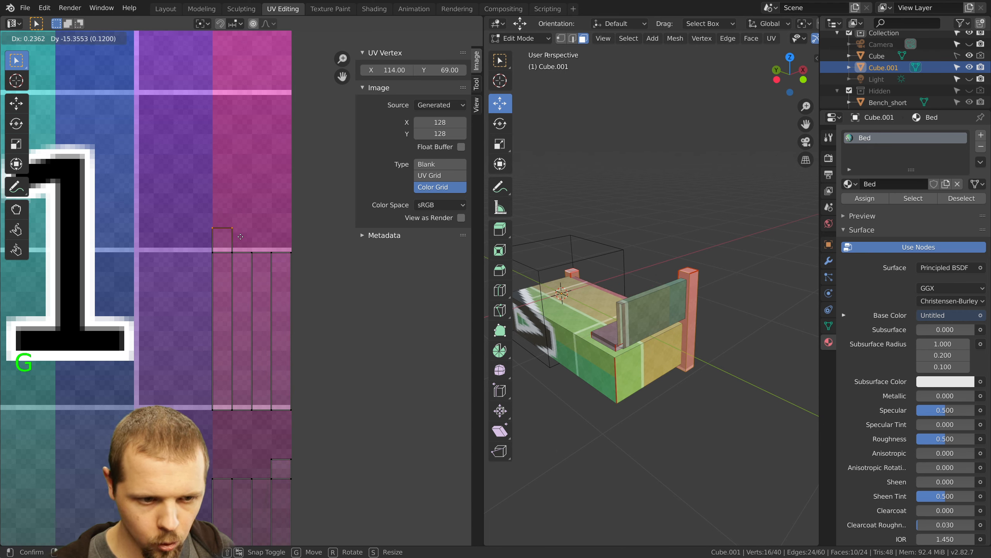
pyautogui.click(240, 239)
# Deselect everything and inspect how the texture pixels fit the head post from the side and in perspective
pyautogui.press('a')
pyautogui.press('a')
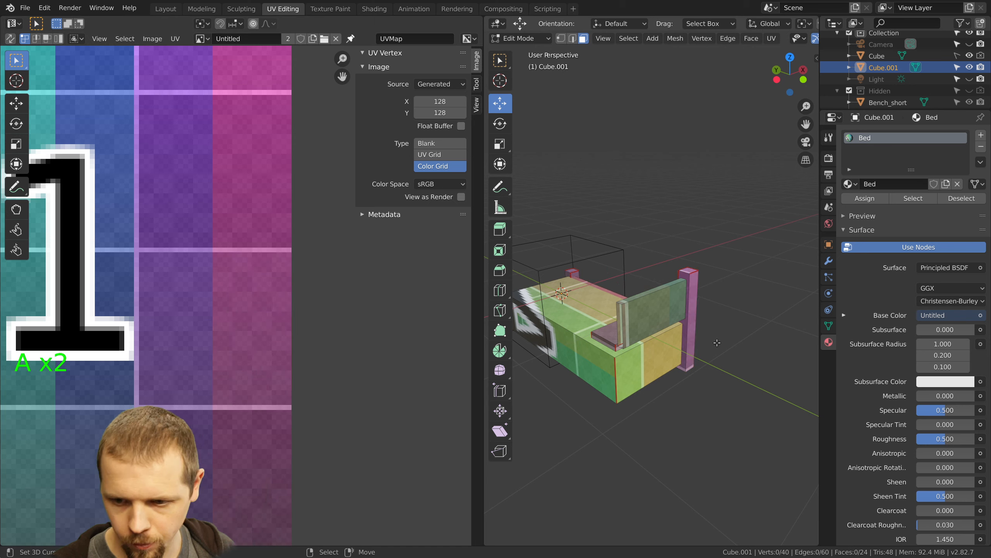
pyautogui.press('KP_3')
pyautogui.scroll(6, 598, 300)
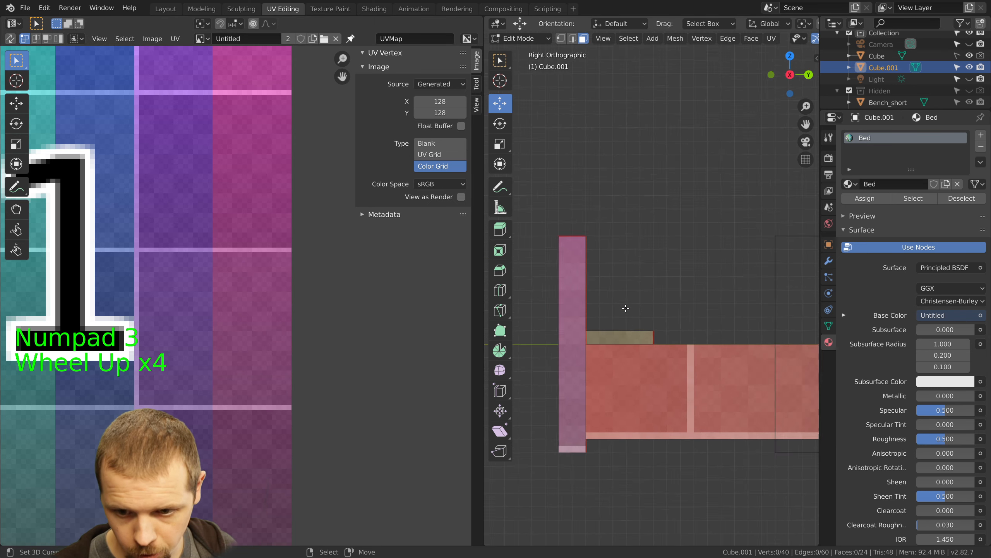
pyautogui.keyDown('shift'); pyautogui.moveTo(598, 300); pyautogui.dragTo(675, 309, button='middle'); pyautogui.keyUp('shift')
pyautogui.scroll(1, 678, 309)
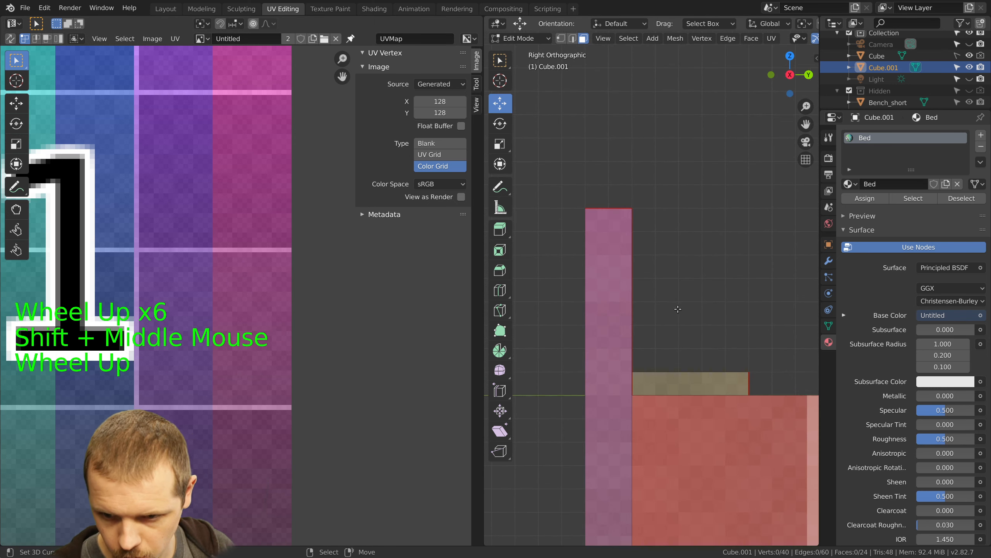
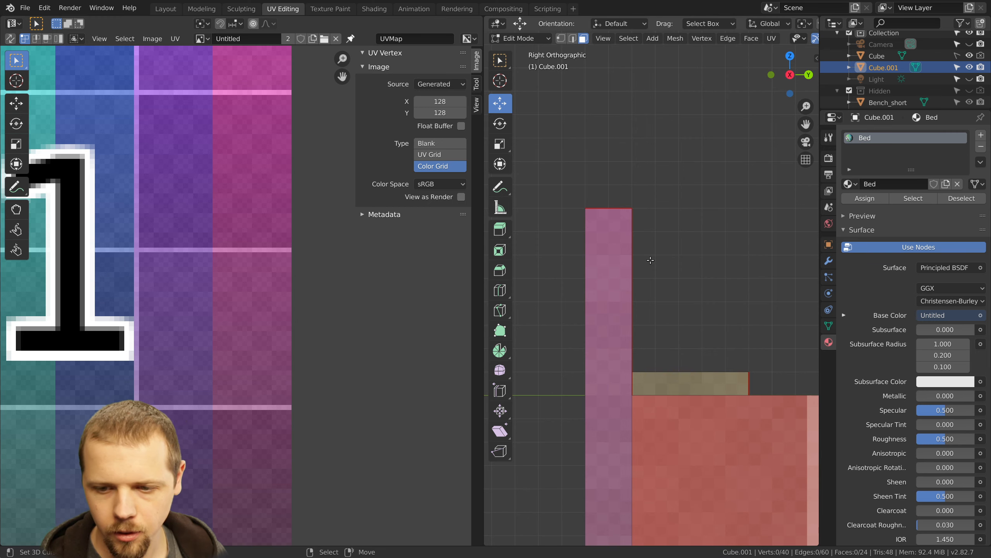
pyautogui.scroll(-4, 662, 264)
pyautogui.moveTo(718, 330); pyautogui.dragTo(640, 278, button='middle')
pyautogui.scroll(-2, 682, 314)
pyautogui.scroll(-3, 636, 305)
# Select all connected faces of both the tall head post and the short foot post
pyautogui.rightClick(641, 278)
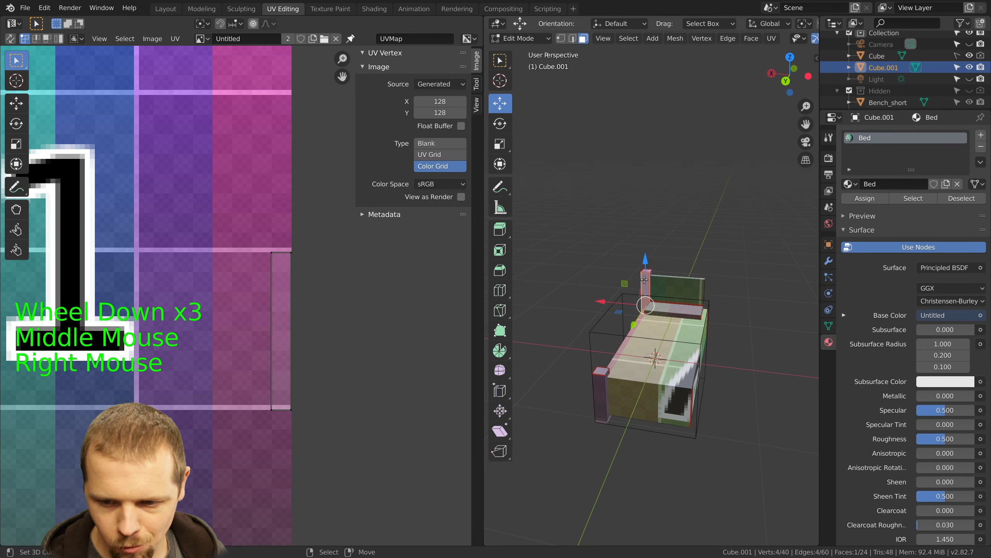
pyautogui.keyDown('shift'); pyautogui.rightClick(601, 374); pyautogui.keyUp('shift')
pyautogui.press('KP_Add')
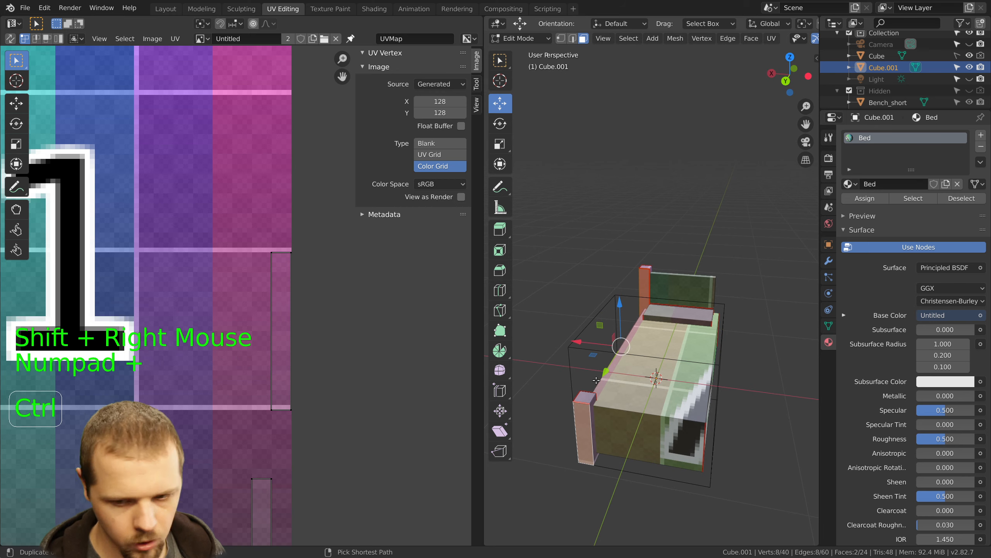
pyautogui.press('ctrl+KP_Add')
pyautogui.press('ctrl+KP_Add')
pyautogui.press('ctrl+KP_Add')
pyautogui.press('ctrl+KP_Add')
pyautogui.press('ctrl+KP_Add')
pyautogui.press('ctrl+KP_Add')
pyautogui.press('ctrl+KP_Add')
pyautogui.press('ctrl+KP_Add')
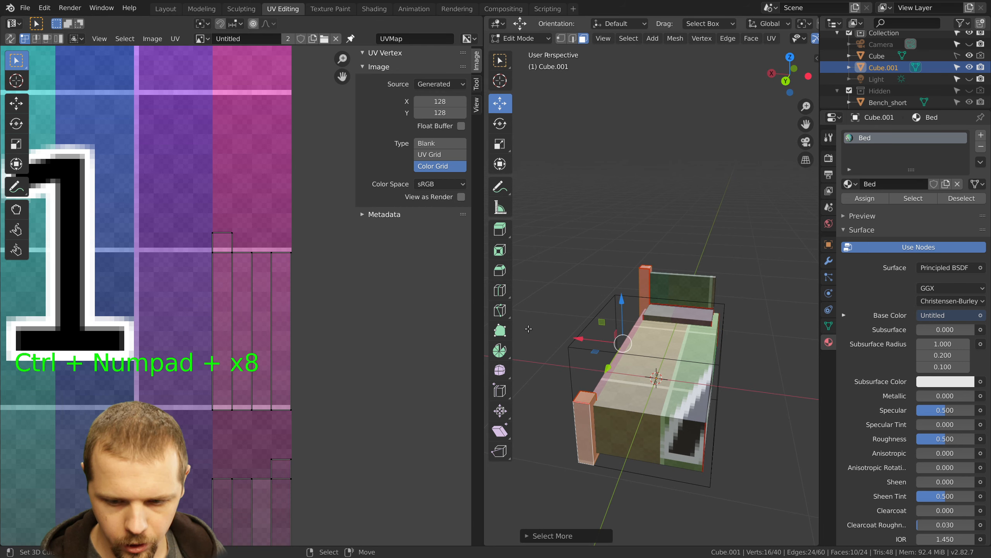
# Switch to the Modeling workspace and duplicate both selected posts along X to the bed's opposite corners
pyautogui.click(201, 8)
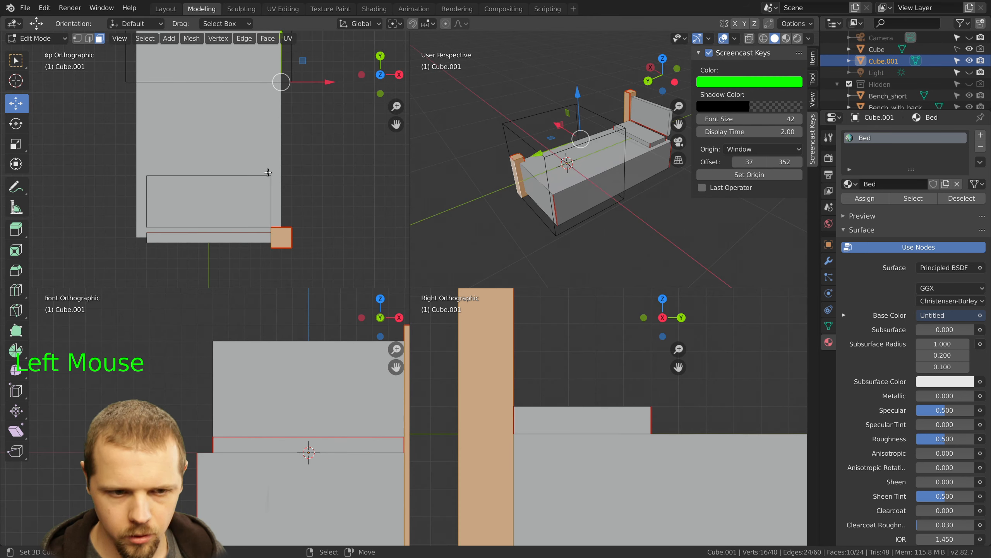
pyautogui.hotkey('shift', 'd')
pyautogui.press('ctrl')
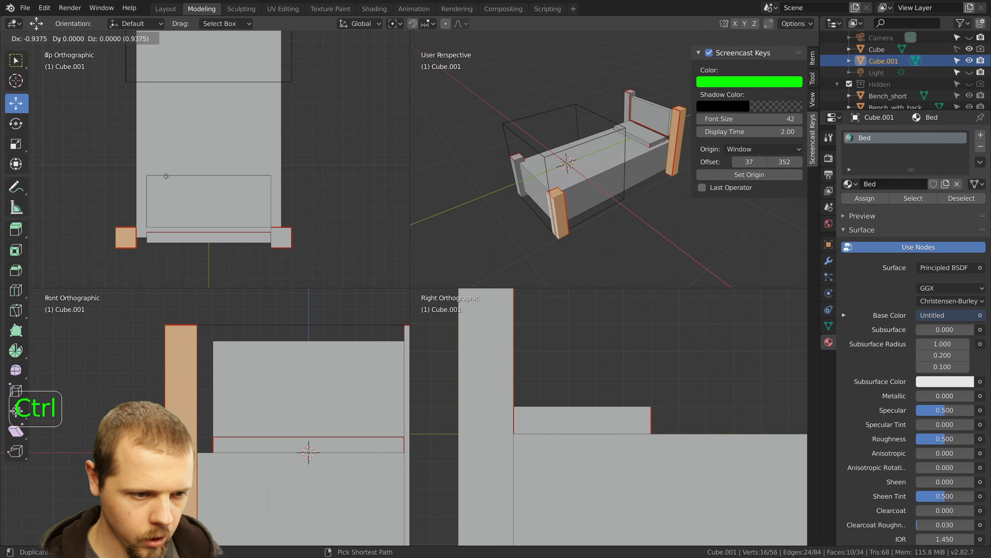
pyautogui.rightClick(166, 176)
pyautogui.scroll(-1, 167, 175)
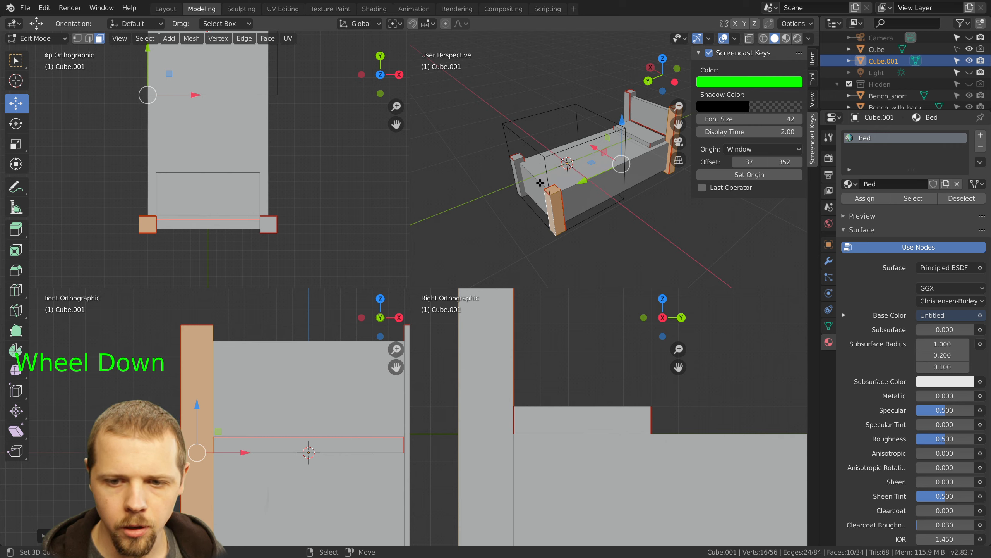
# Select all connected faces of the duplicated head post and rotate it 90° in top view
pyautogui.moveTo(539, 154); pyautogui.dragTo(572, 179, button='middle')
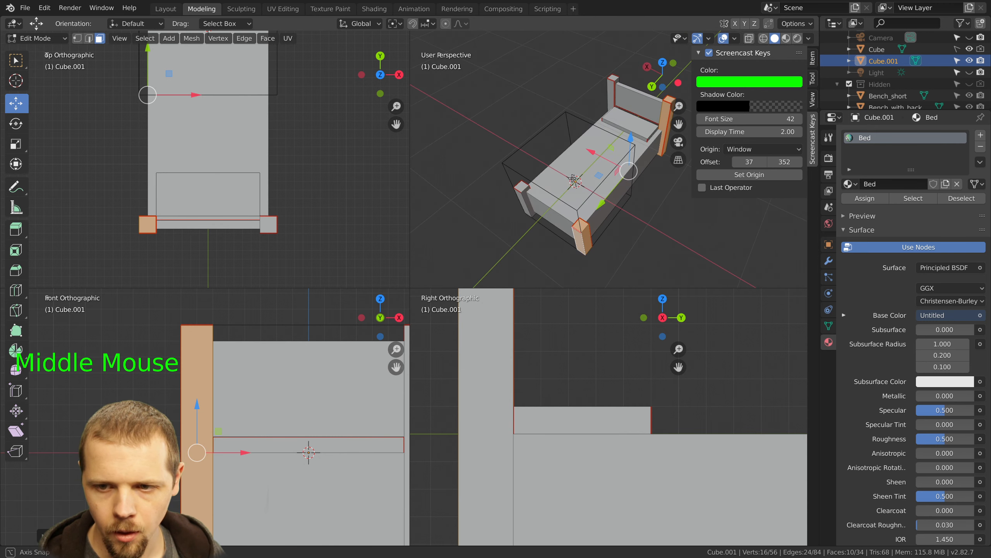
pyautogui.rightClick(662, 124)
pyautogui.press('ctrl+KP_Add')
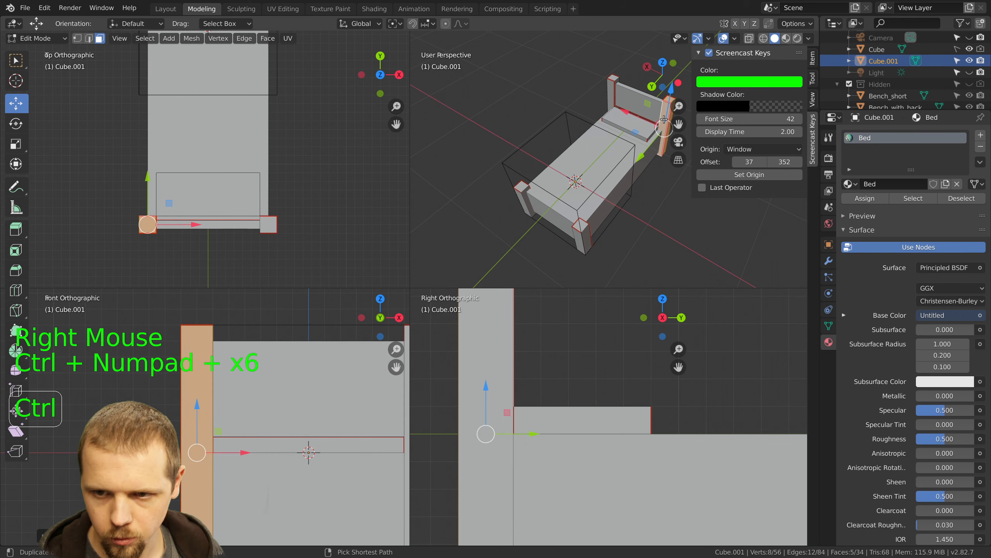
pyautogui.press('ctrl+KP_Add')
pyautogui.press('ctrl+KP_Add')
pyautogui.write('r90')
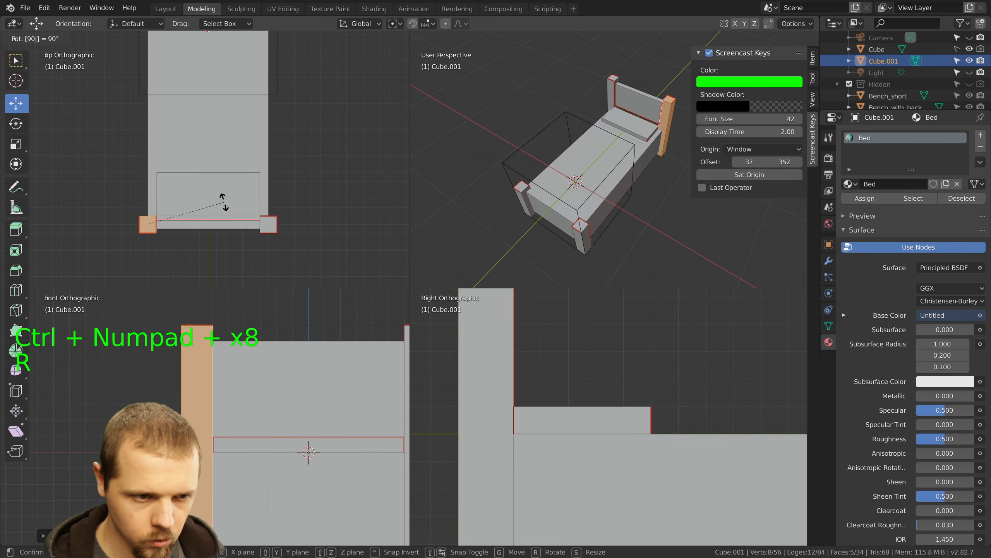
pyautogui.press('Return')
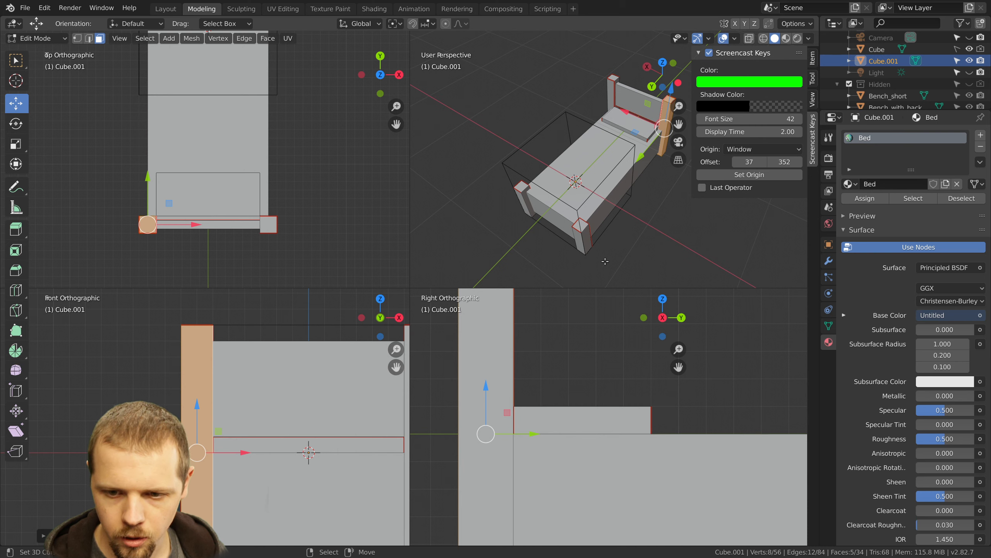
# Select all connected faces of the duplicated foot post and try to rotate it in top view
pyautogui.rightClick(587, 240)
pyautogui.press('ctrl+KP_9')
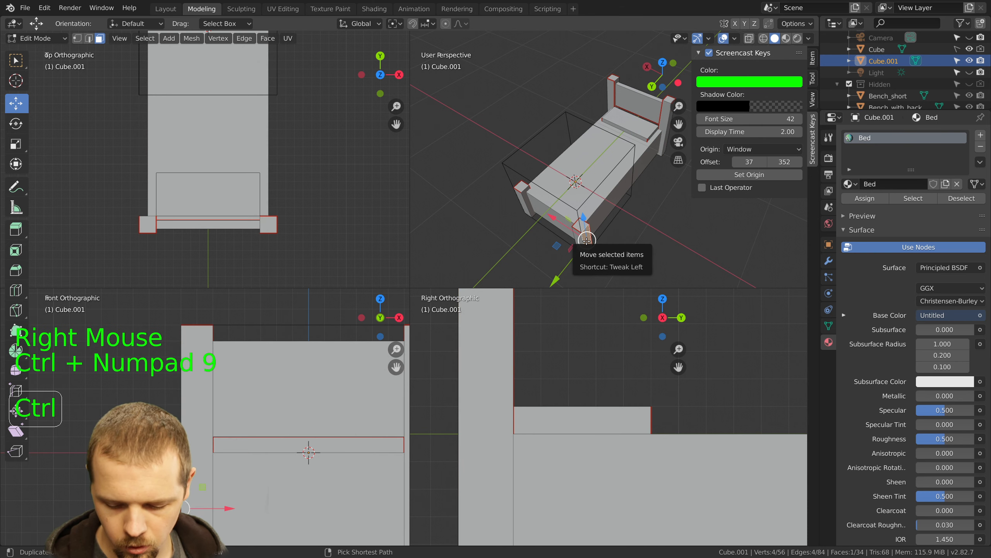
pyautogui.press('ctrl+KP_Add')
pyautogui.press('ctrl+KP_Add')
pyautogui.press('ctrl+KP_Add')
pyautogui.press('ctrl+KP_Add')
pyautogui.press('ctrl+KP_Add')
pyautogui.press('ctrl+KP_Add')
pyautogui.press('r')
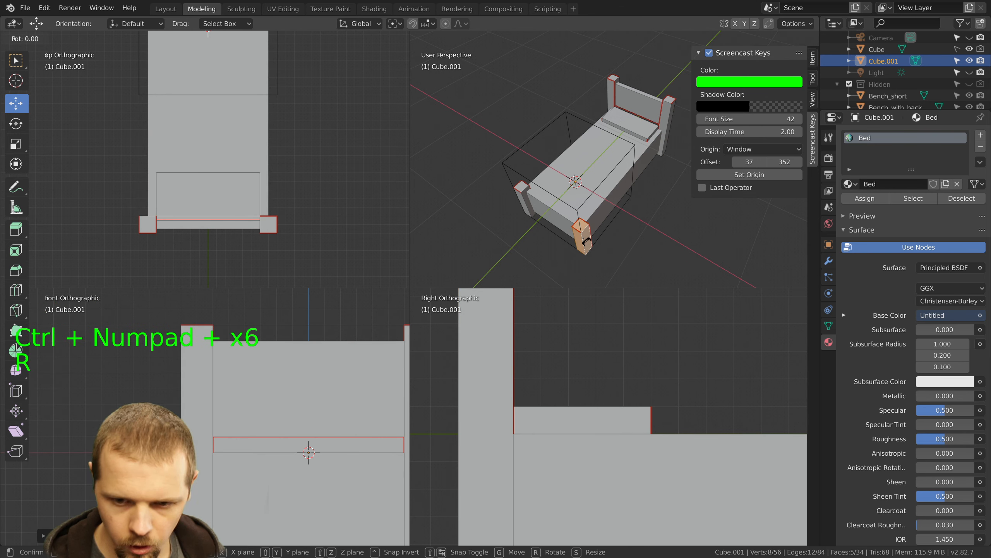
pyautogui.press('Escape')
pyautogui.scroll(-4, 281, 182)
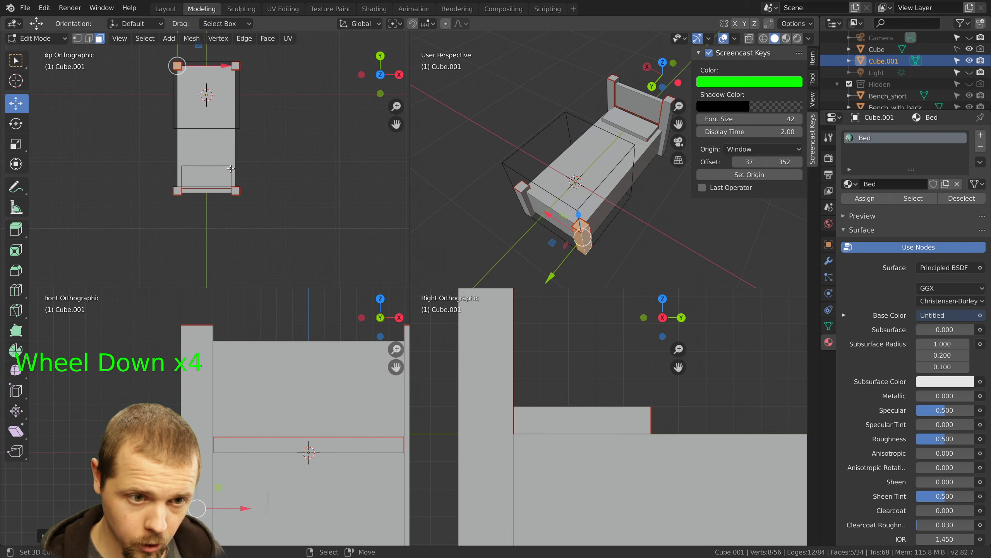
pyautogui.keyDown('shift'); pyautogui.moveTo(199, 123); pyautogui.dragTo(220, 170, button='middle'); pyautogui.keyUp('shift')
pyautogui.scroll(2, 220, 170)
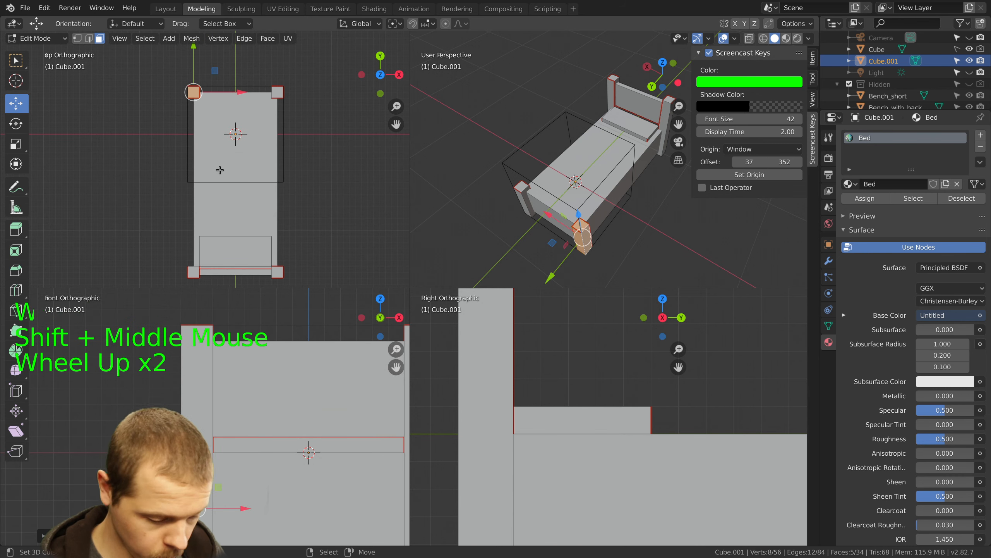
pyautogui.press('r')
pyautogui.press('Escape')
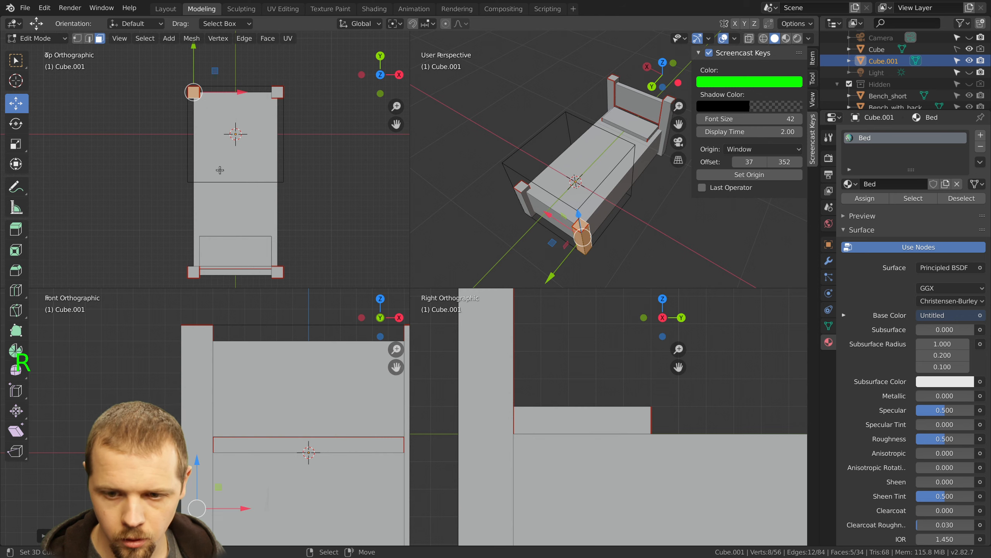
# Display the bed with Material Preview shading and leave all faces deselected
pyautogui.press('a')
pyautogui.moveTo(588, 256); pyautogui.dragTo(639, 234, button='middle')
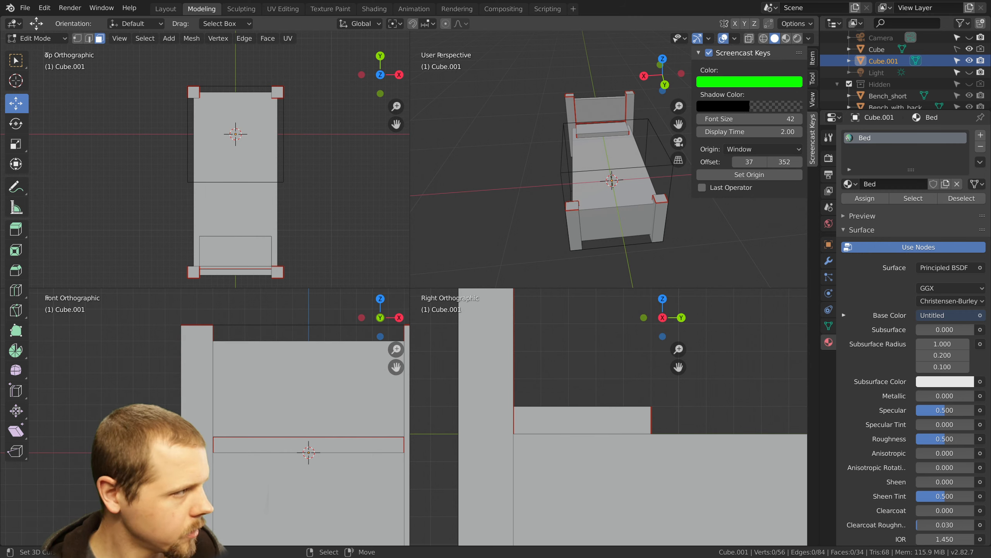
pyautogui.click(542, 215)
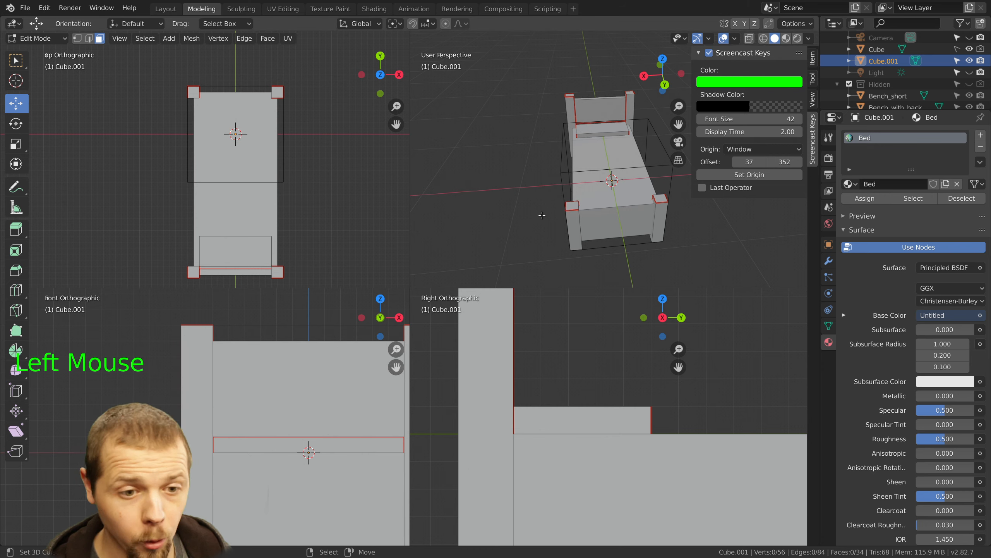
pyautogui.moveTo(617, 224); pyautogui.dragTo(478, 221, button='middle')
pyautogui.scroll(3, 545, 178)
pyautogui.moveTo(550, 158)
pyautogui.mouseDown(button='middle')
pyautogui.moveTo(614, 182)
pyautogui.moveTo(615, 199)
pyautogui.moveTo(615, 177)
pyautogui.moveTo(585, 174)
pyautogui.mouseUp(button='middle')
pyautogui.press('a')
pyautogui.press('z')
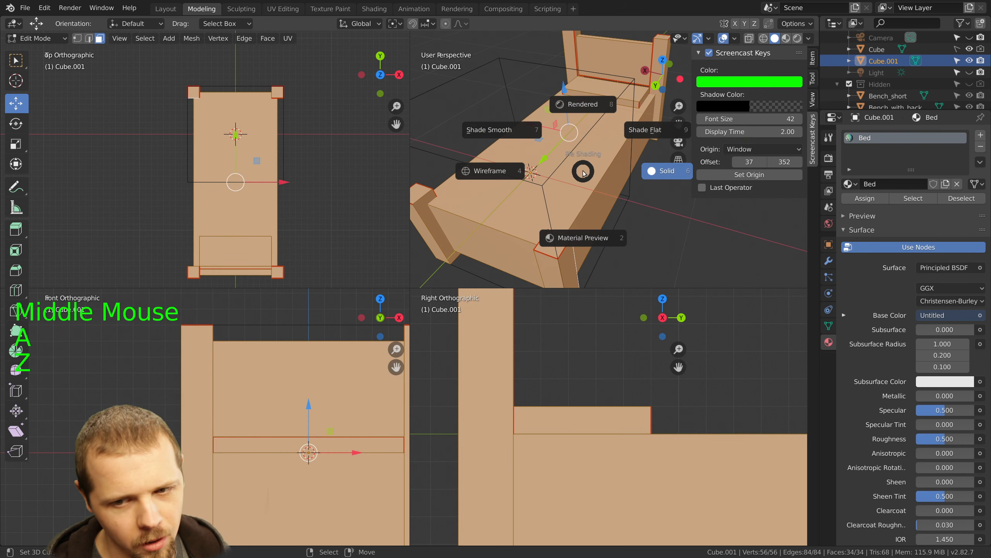
pyautogui.click(596, 225)
pyautogui.hotkey('alt', 'a')
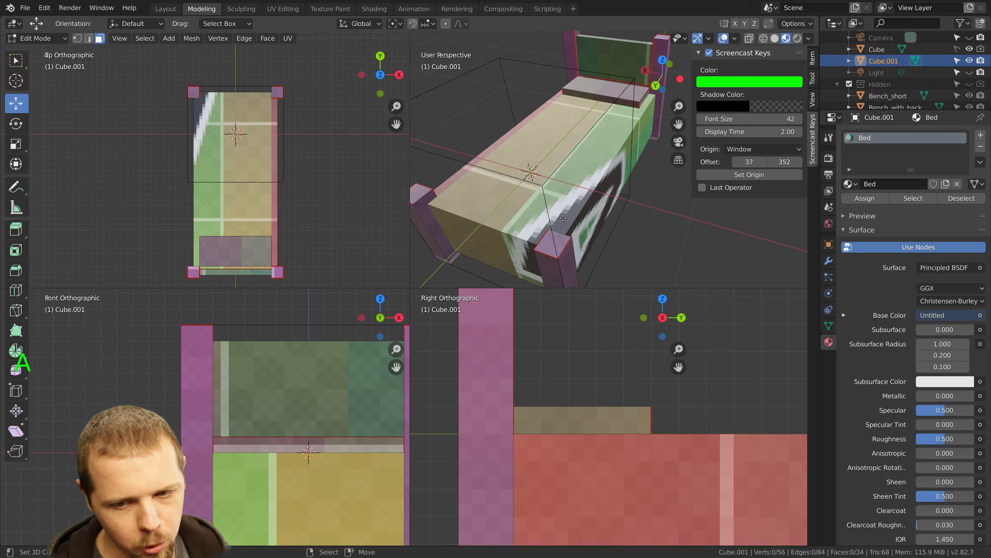
# Hide the sidebar and switch to Object Mode to inspect the texture on the whole bed
pyautogui.scroll(-2, 563, 218)
pyautogui.moveTo(563, 217); pyautogui.dragTo(532, 189, button='middle')
pyautogui.keyDown('shift'); pyautogui.moveTo(575, 156); pyautogui.dragTo(532, 191, button='middle'); pyautogui.keyUp('shift')
pyautogui.press('n')
pyautogui.scroll(1, 627, 155)
pyautogui.press('a')
pyautogui.press('a')
pyautogui.press('Tab')
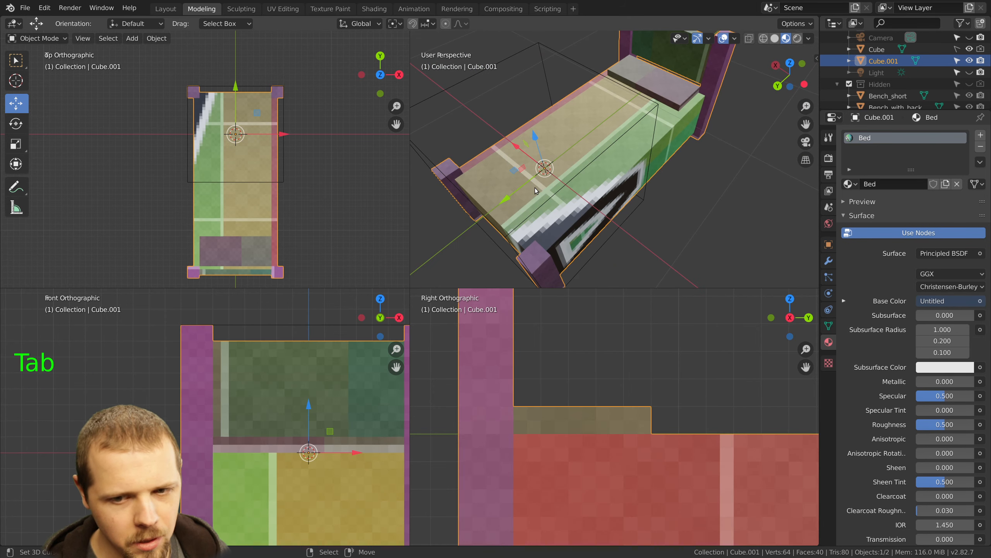
pyautogui.moveTo(630, 149)
pyautogui.mouseDown(button='middle')
pyautogui.moveTo(642, 123)
pyautogui.moveTo(654, 123)
pyautogui.moveTo(634, 133)
pyautogui.mouseUp(button='middle')
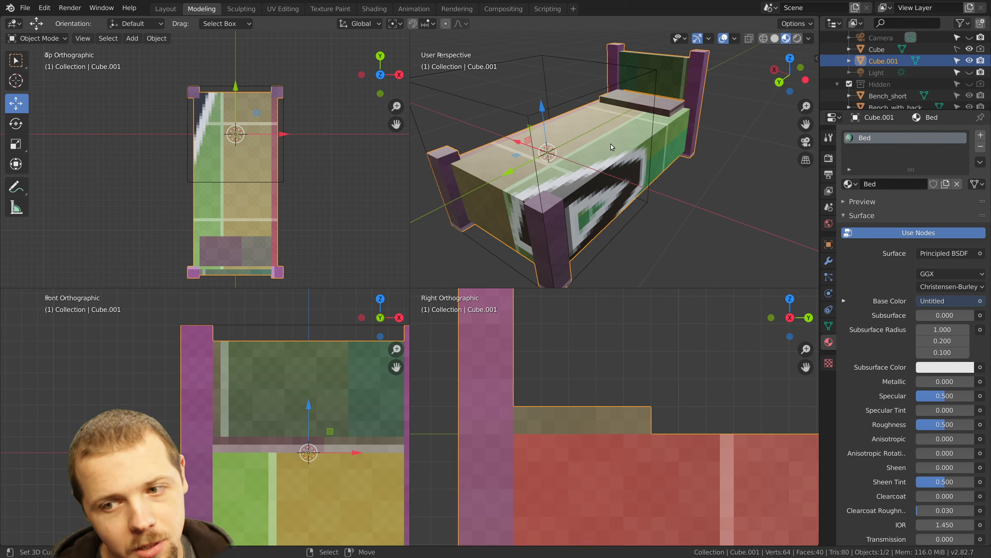
pyautogui.moveTo(611, 142)
pyautogui.mouseDown(button='middle')
pyautogui.moveTo(630, 143)
pyautogui.moveTo(622, 158)
pyautogui.mouseUp(button='middle')
# In the UV Editing workspace, select the whole duplicated foot post and move its UV island about 16 px left, beside the original post's island
pyautogui.click(283, 8)
pyautogui.press('a')
pyautogui.press('a')
pyautogui.press('a')
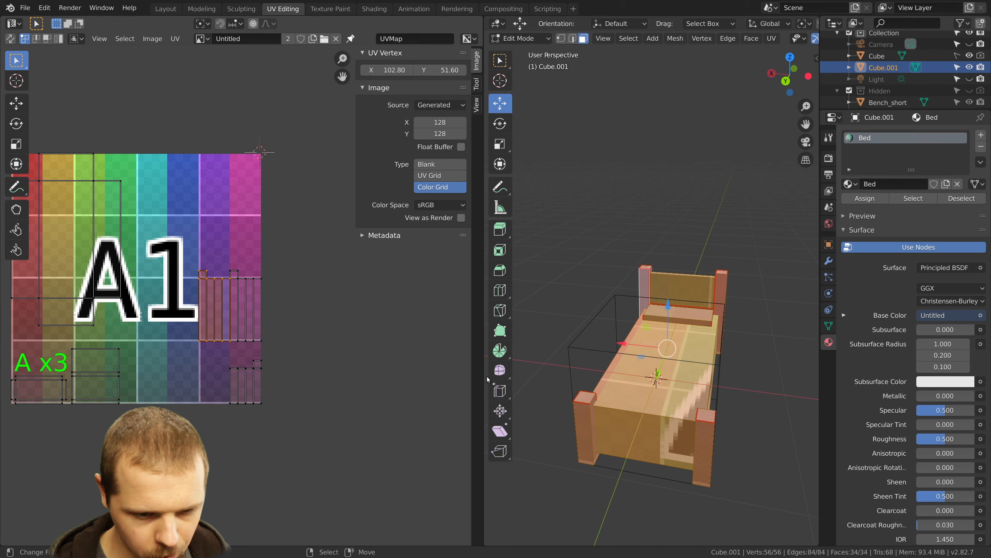
pyautogui.rightClick(705, 441)
pyautogui.press('ctrl+KP_Add')
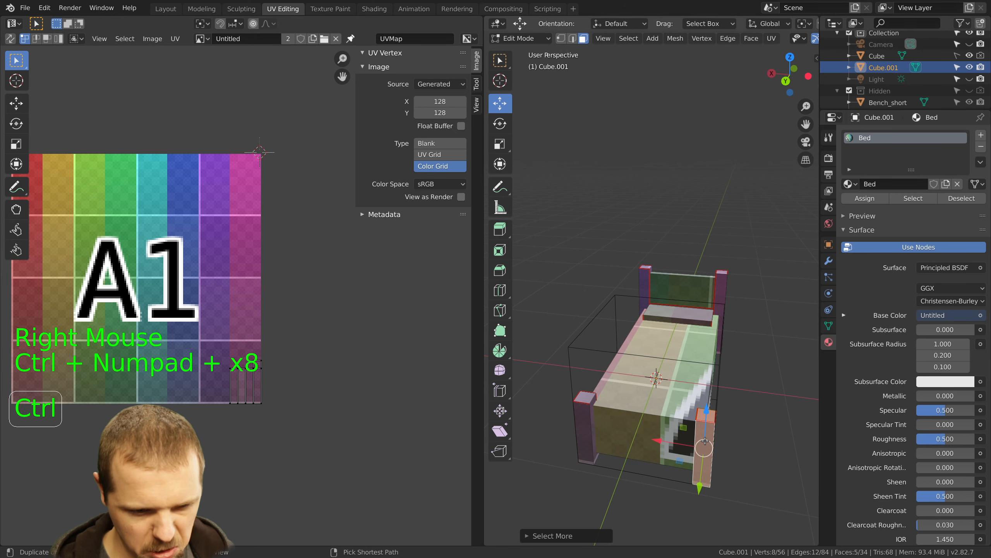
pyautogui.press('a')
pyautogui.press('g')
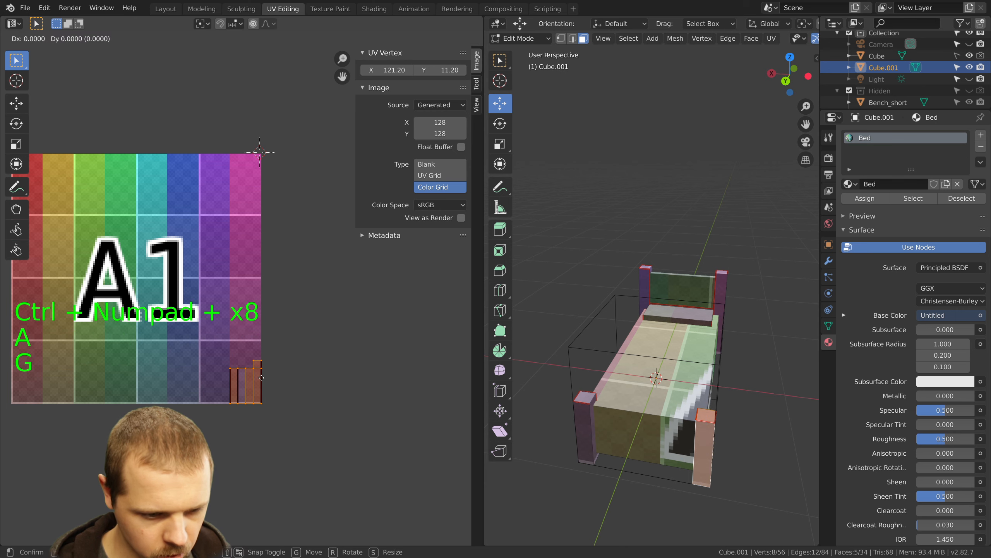
pyautogui.press('ctrl')
pyautogui.click(233, 379)
# Select every face of the bed so all its UV islands are displayed over the texture
pyautogui.press('a')
pyautogui.press('a')
pyautogui.press('a')
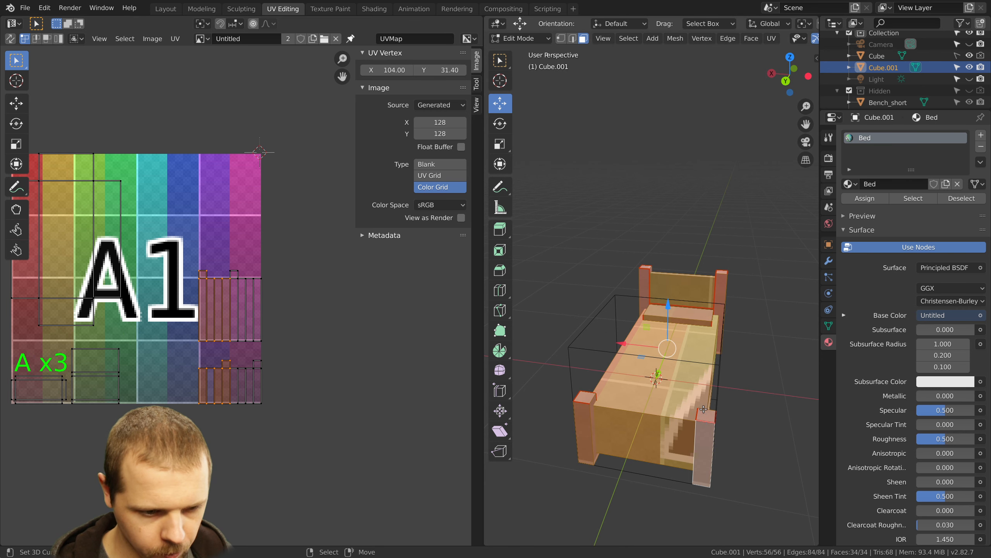
pyautogui.keyDown('shift'); pyautogui.moveTo(152, 330); pyautogui.dragTo(249, 349, button='middle'); pyautogui.keyUp('shift')
pyautogui.scroll(1, 249, 348)
pyautogui.scroll(-1, 249, 349)
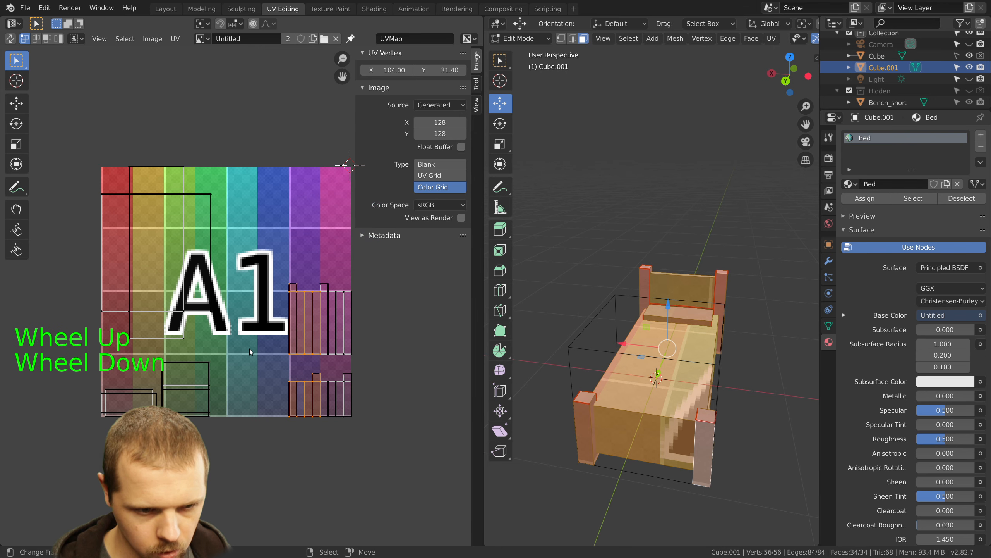
pyautogui.scroll(1, 250, 349)
pyautogui.scroll(-1, 290, 230)
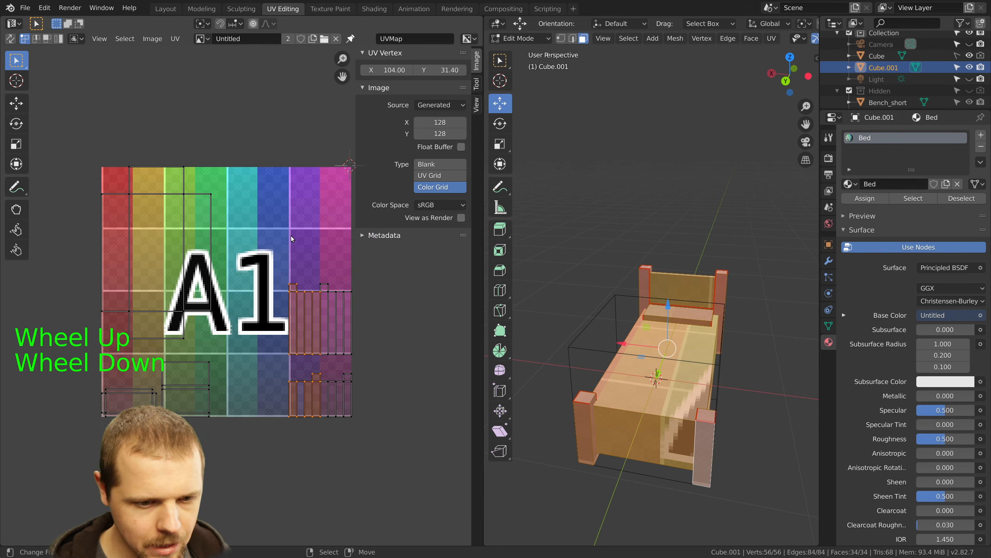
# Select only the two tall head post UV islands and move them into the texture's upper-right corner
pyautogui.press('a')
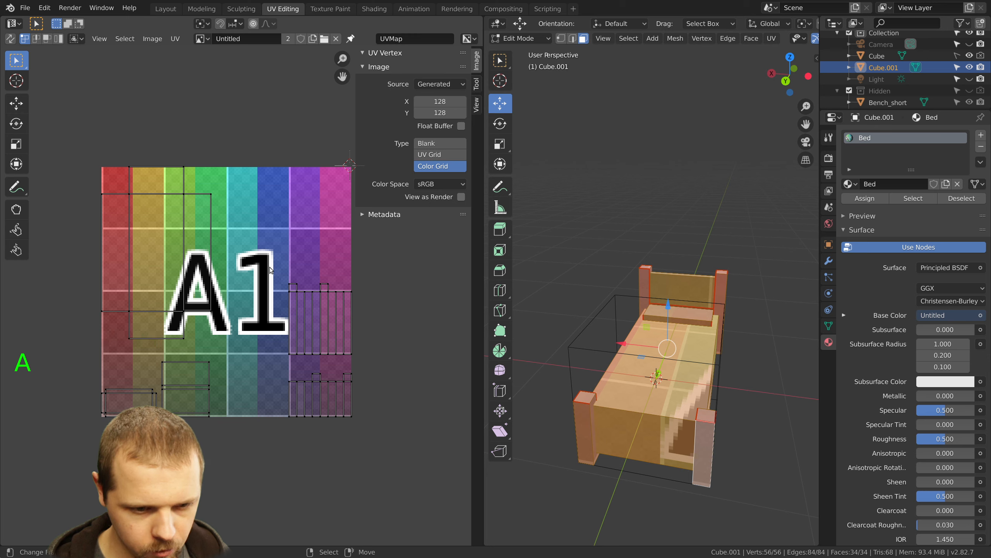
pyautogui.press('b')
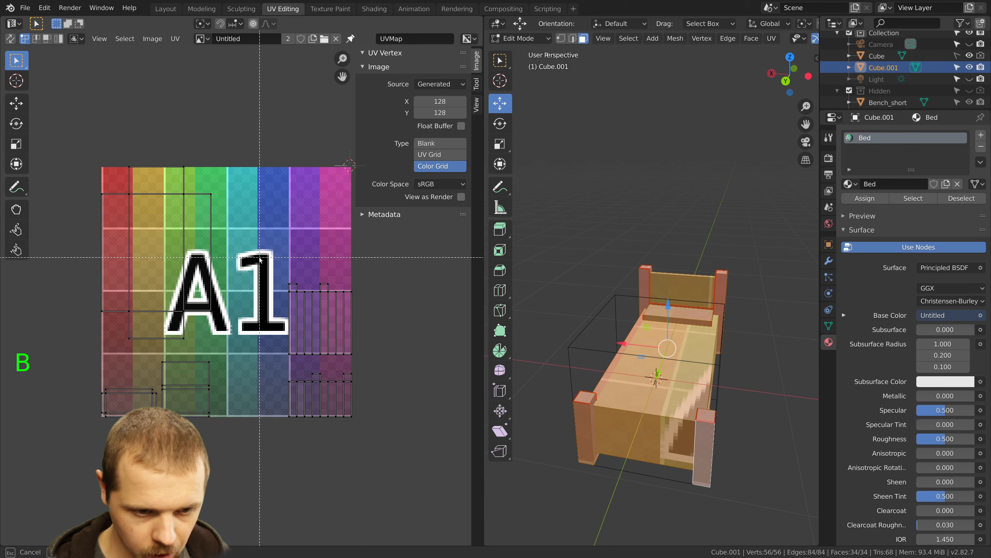
pyautogui.moveTo(277, 274); pyautogui.dragTo(378, 362)
pyautogui.press('g')
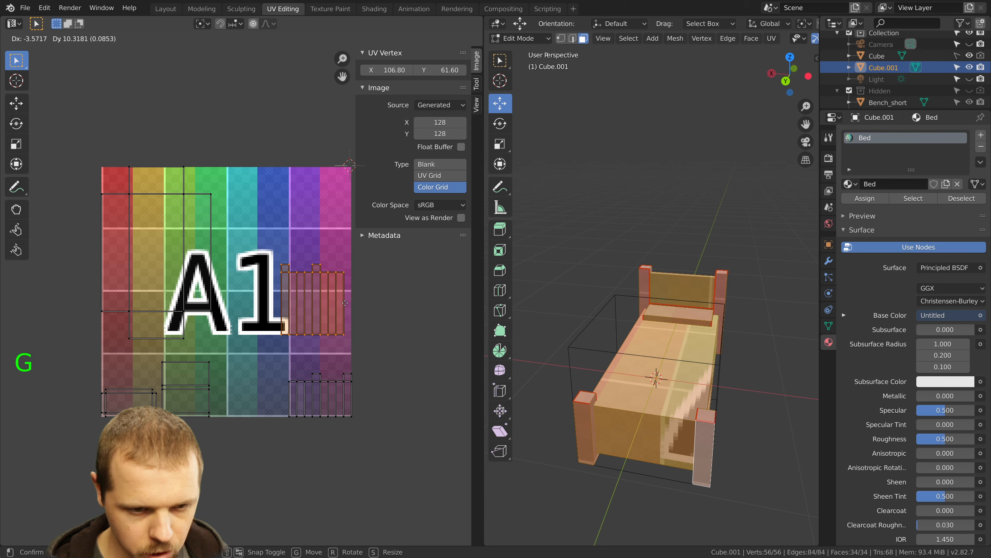
pyautogui.click(357, 223)
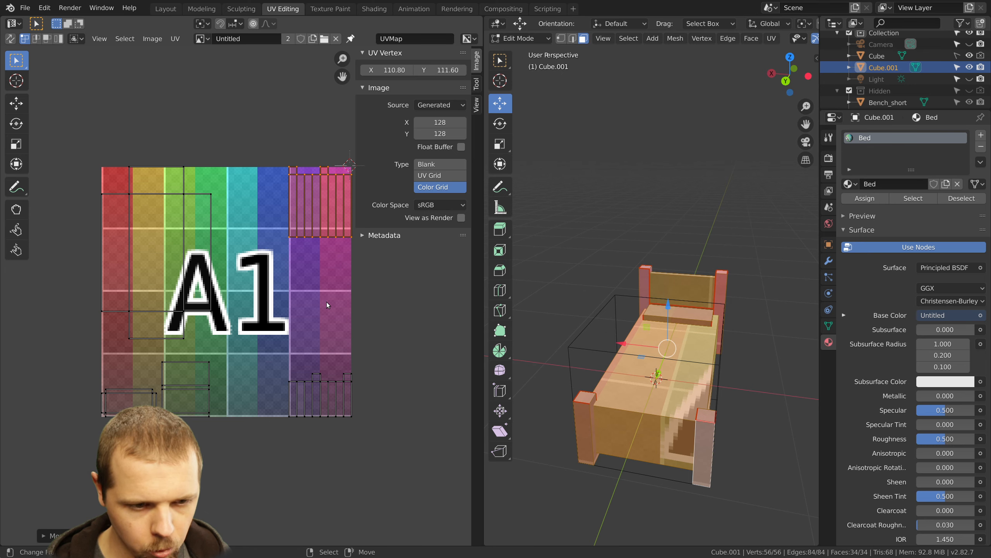
# Select the two short foot post UV islands and move them to the texture's top edge, left of the head post islands
pyautogui.press('a')
pyautogui.press('b')
pyautogui.moveTo(267, 350); pyautogui.dragTo(361, 420)
pyautogui.press('g')
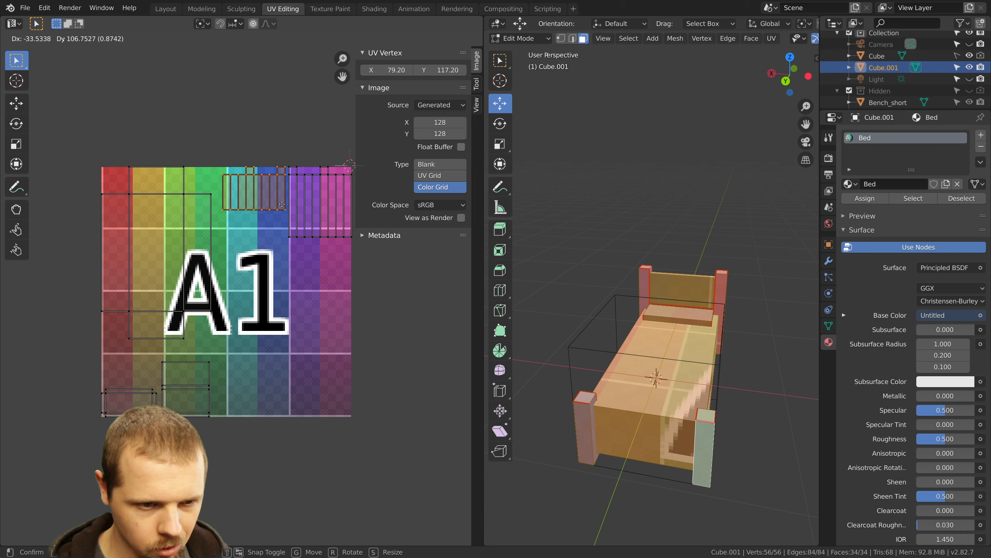
pyautogui.rightClick(276, 205)
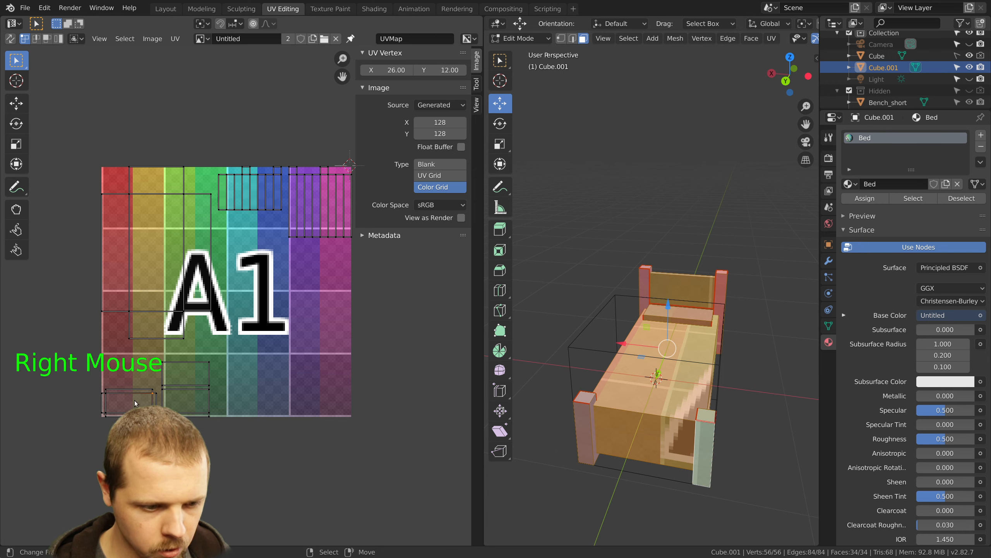
# Switch to island selection mode and move the pillow's UV island from the lower-left corner to about X 105, Y 65
pyautogui.click(58, 39)
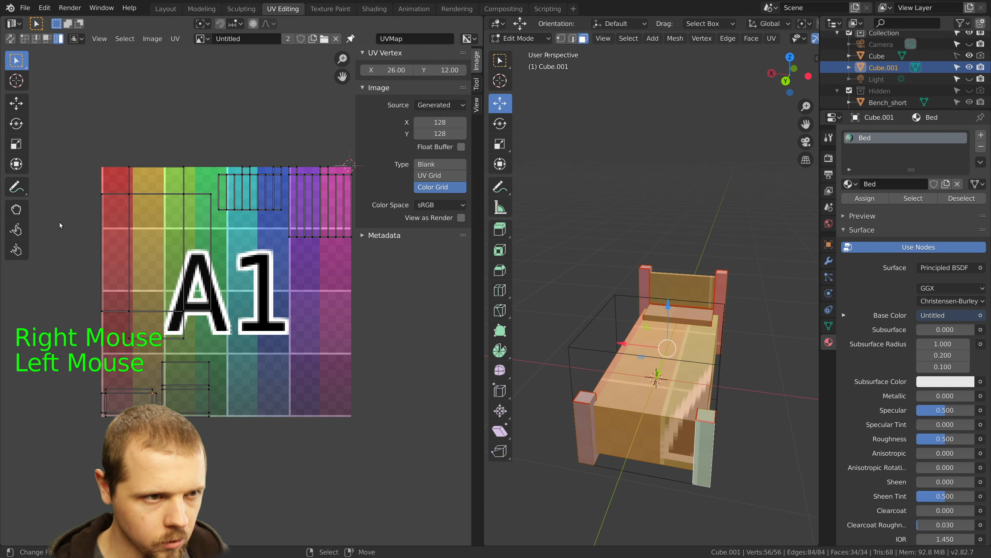
pyautogui.rightClick(116, 404)
pyautogui.press('g')
pyautogui.click(294, 289)
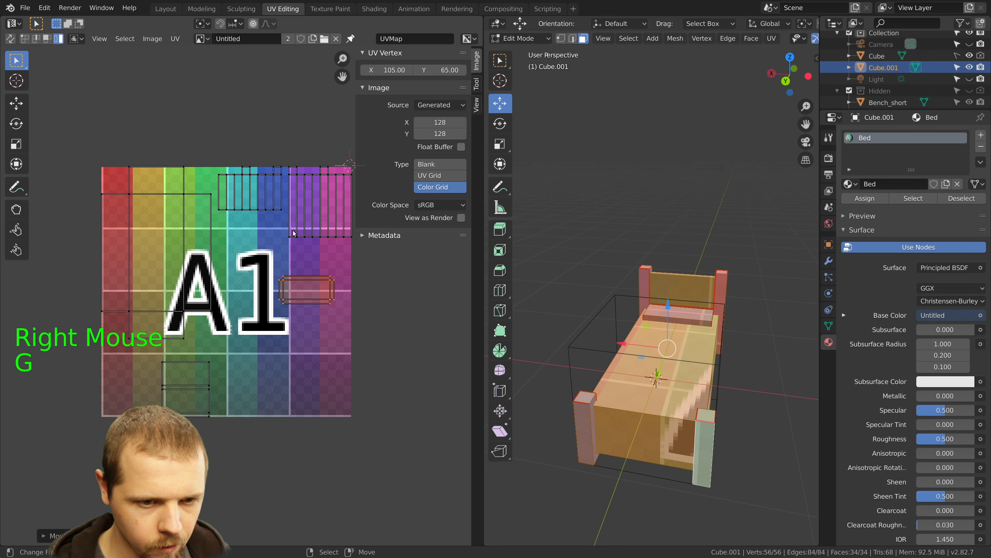
# Select both tall head post UV islands and move them into the texture's lower-left corner
pyautogui.rightClick(314, 224)
pyautogui.keyDown('shift'); pyautogui.rightClick(339, 213); pyautogui.keyUp('shift')
pyautogui.press('g')
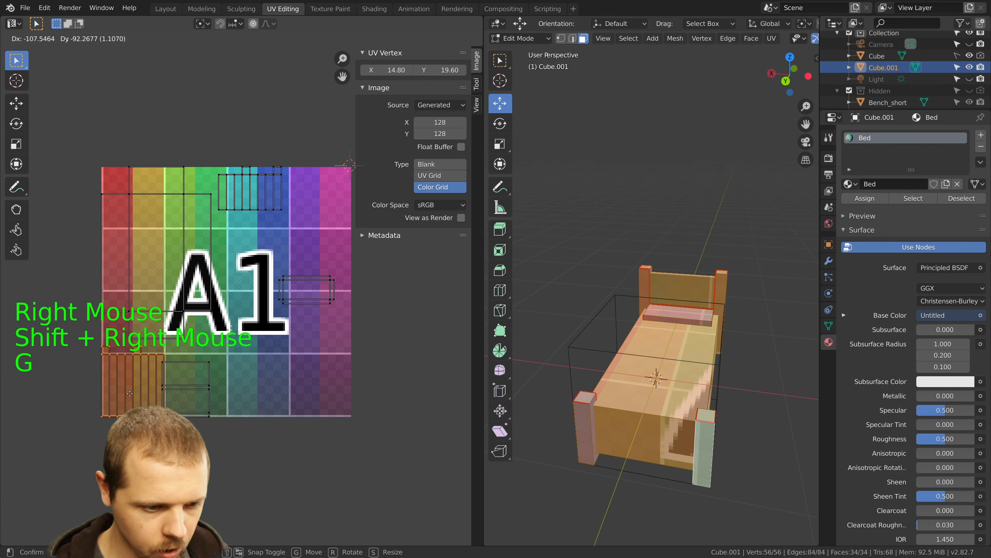
pyautogui.click(153, 392)
# Move the headboard's two-panel UV island about 10 px right along the bottom edge, clear of the head post islands
pyautogui.rightClick(192, 391)
pyautogui.press('g')
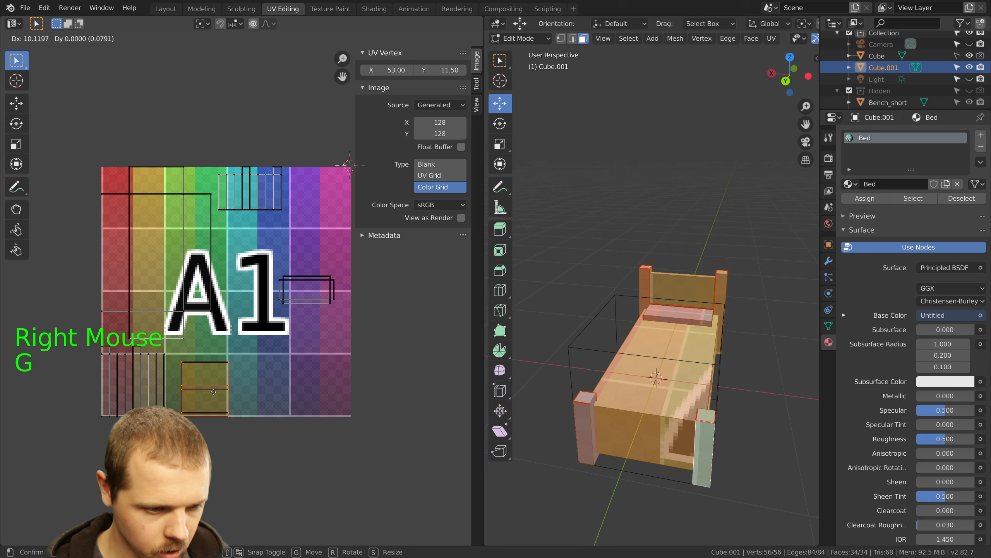
pyautogui.click(212, 391)
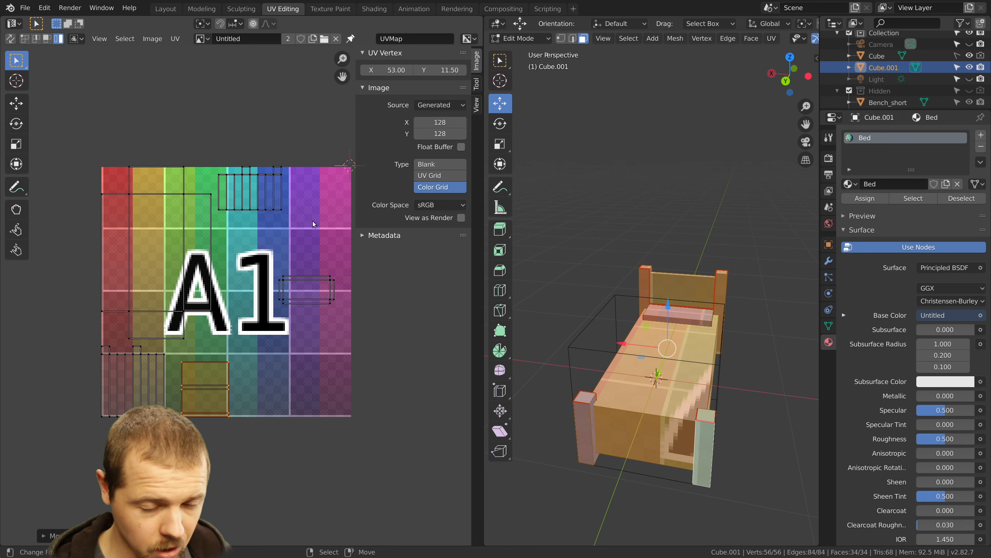
pyautogui.rightClick(202, 396)
# Select both short foot post UV islands and move them down to the right of the headboard island, centred near X 91, Y 20
pyautogui.scroll(2, 202, 396)
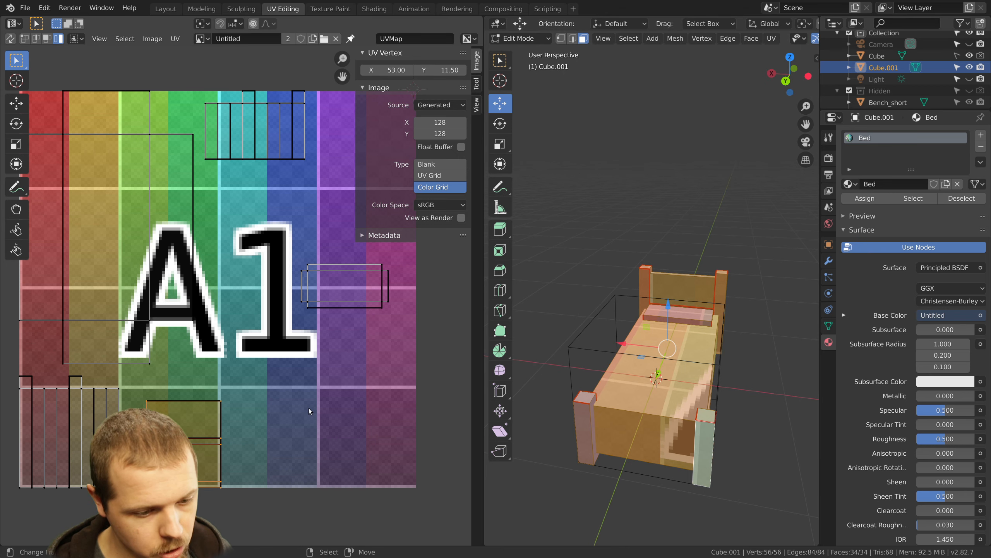
pyautogui.scroll(1, 309, 408)
pyautogui.keyDown('shift'); pyautogui.moveTo(296, 408); pyautogui.dragTo(373, 346, button='middle'); pyautogui.keyUp('shift')
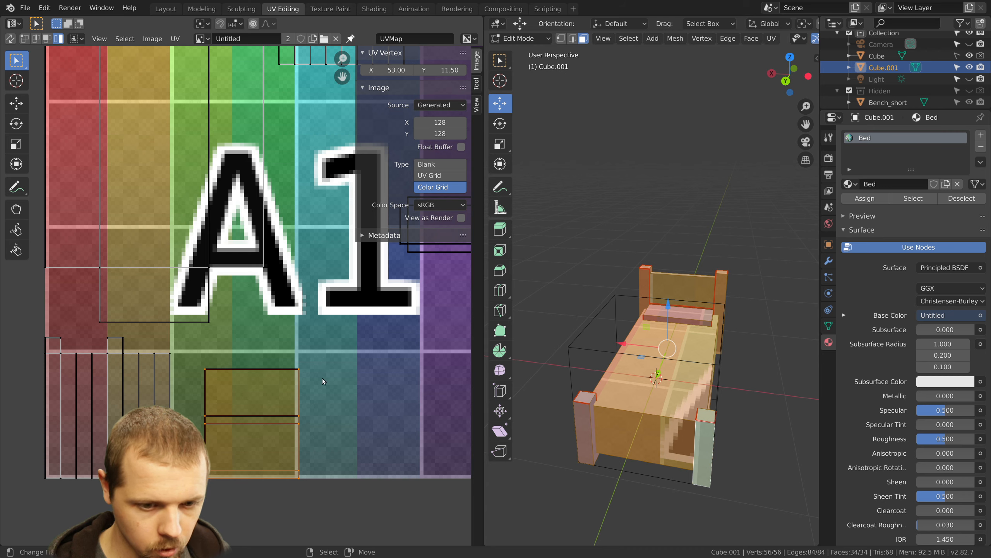
pyautogui.keyDown('shift'); pyautogui.moveTo(348, 346); pyautogui.dragTo(268, 464, button='middle'); pyautogui.keyUp('shift')
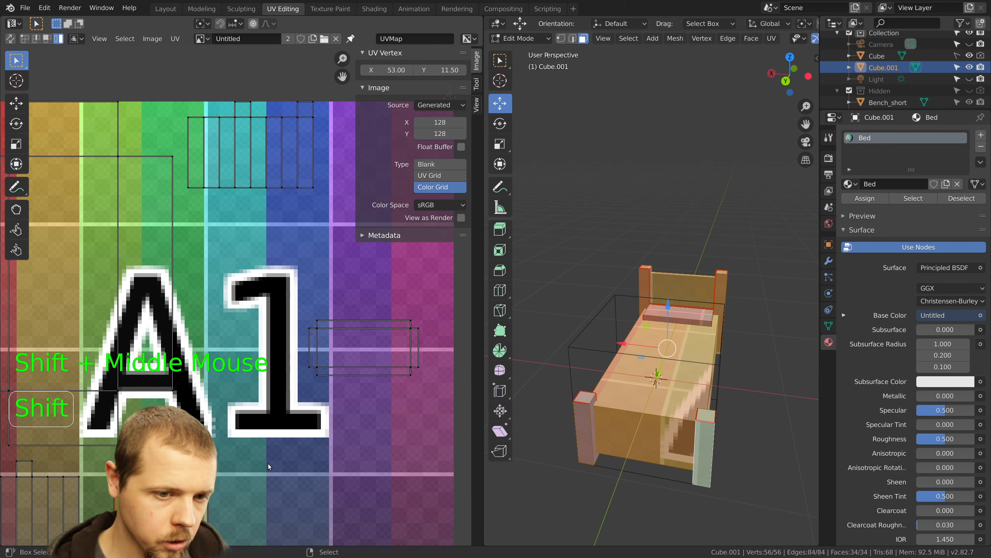
pyautogui.rightClick(273, 155)
pyautogui.keyDown('shift'); pyautogui.rightClick(213, 154); pyautogui.keyUp('shift')
pyautogui.press('g')
pyautogui.click(269, 530)
pyautogui.scroll(-2, 269, 526)
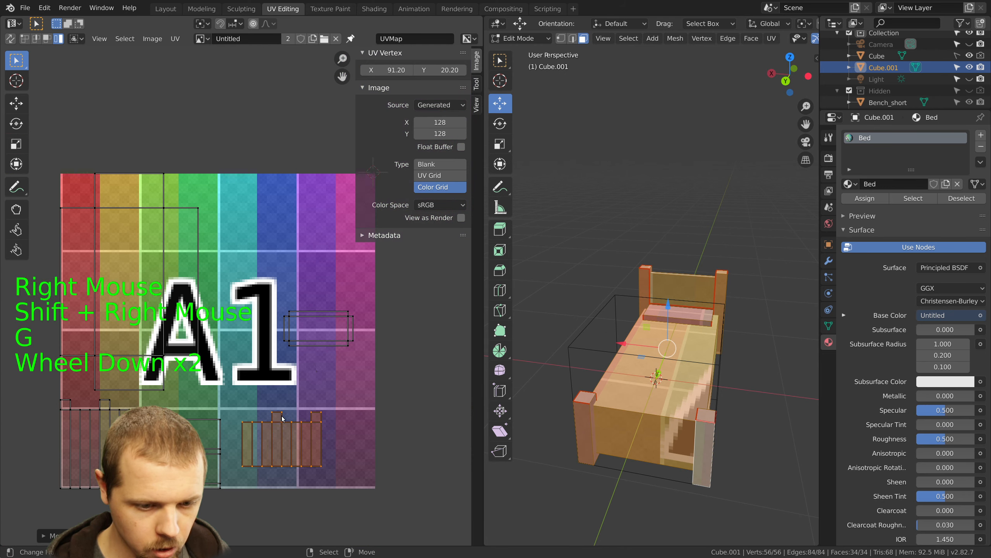
# Move the pillow's UV island to the texture's top edge beside the large mattress island, centred at X 72, Y 121
pyautogui.rightClick(323, 328)
pyautogui.press('g')
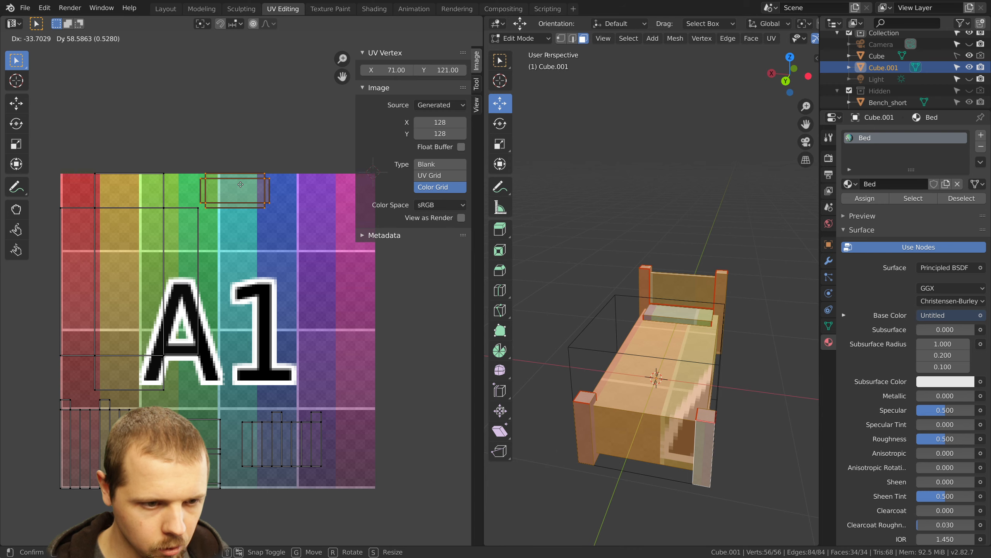
pyautogui.click(240, 183)
# Rotate the headboard's UV island by 90 degrees and place it beside the head post islands, centred at X 44.5, Y 12
pyautogui.scroll(-1, 235, 300)
pyautogui.keyDown('shift'); pyautogui.moveTo(250, 422); pyautogui.dragTo(274, 337, button='middle'); pyautogui.keyUp('shift')
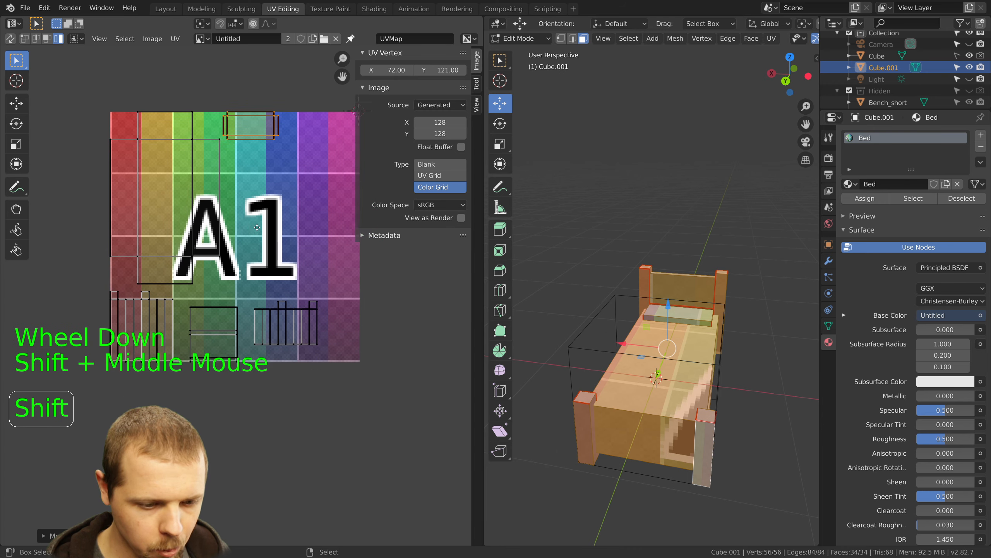
pyautogui.scroll(2, 274, 338)
pyautogui.press('a')
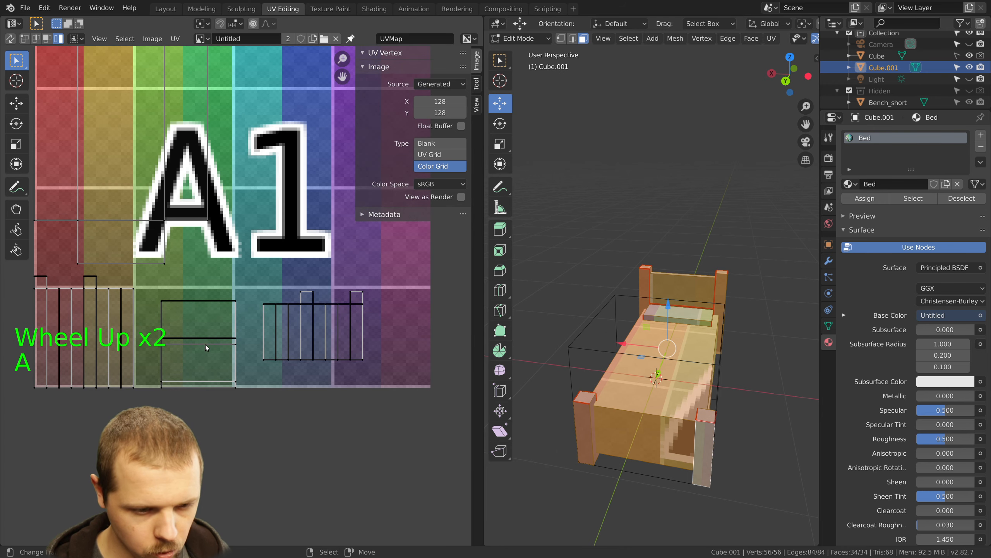
pyautogui.press('a')
pyautogui.rightClick(191, 335)
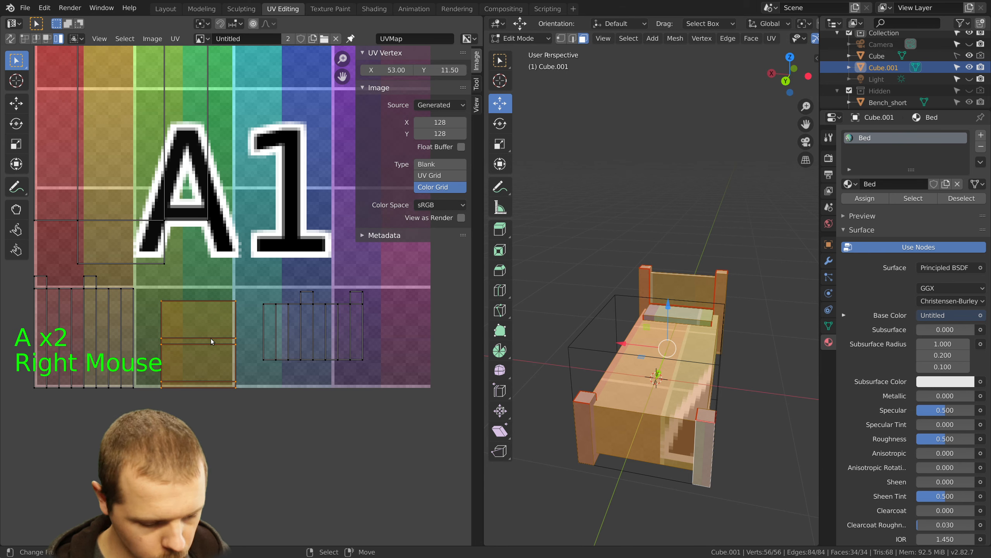
pyautogui.write('r')
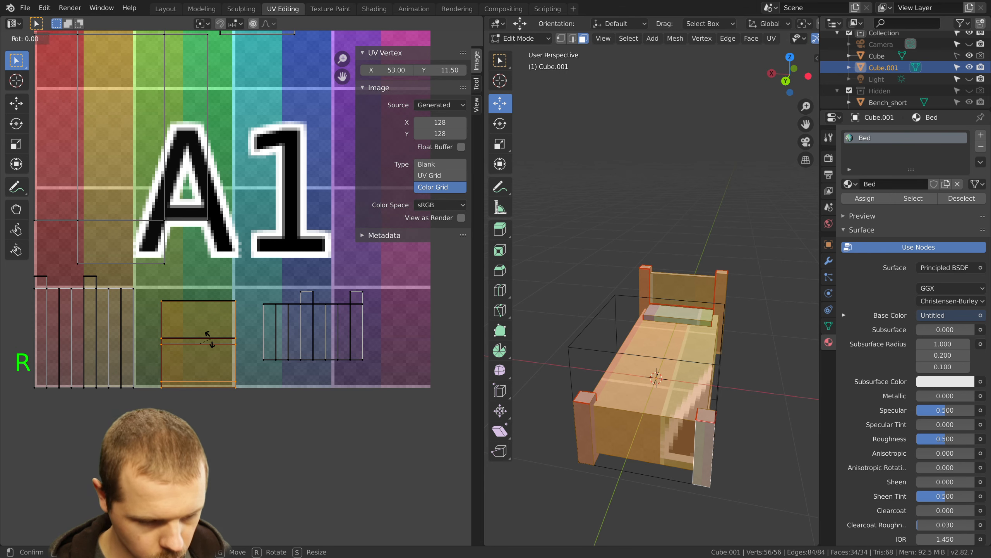
pyautogui.write('90')
pyautogui.press('Return')
pyautogui.press('g')
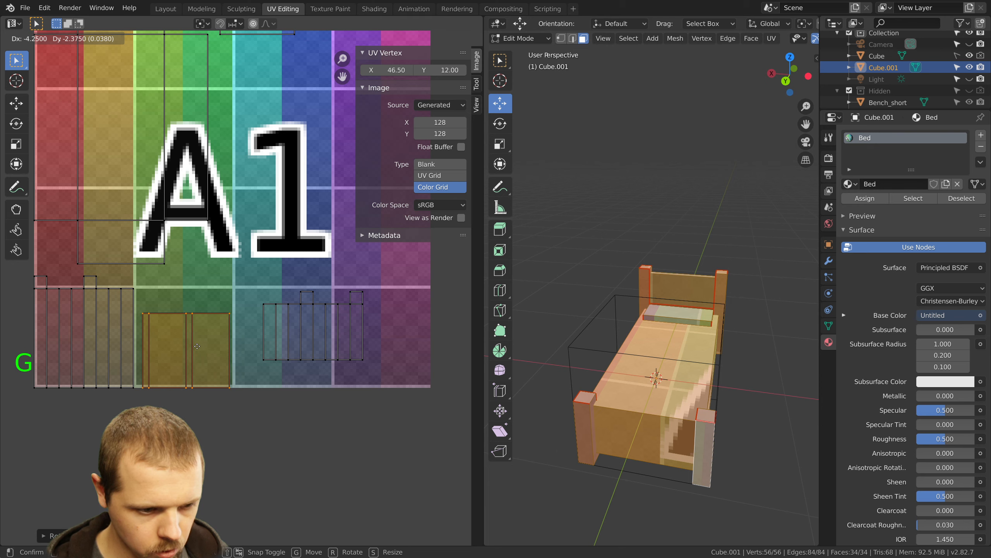
pyautogui.click(193, 346)
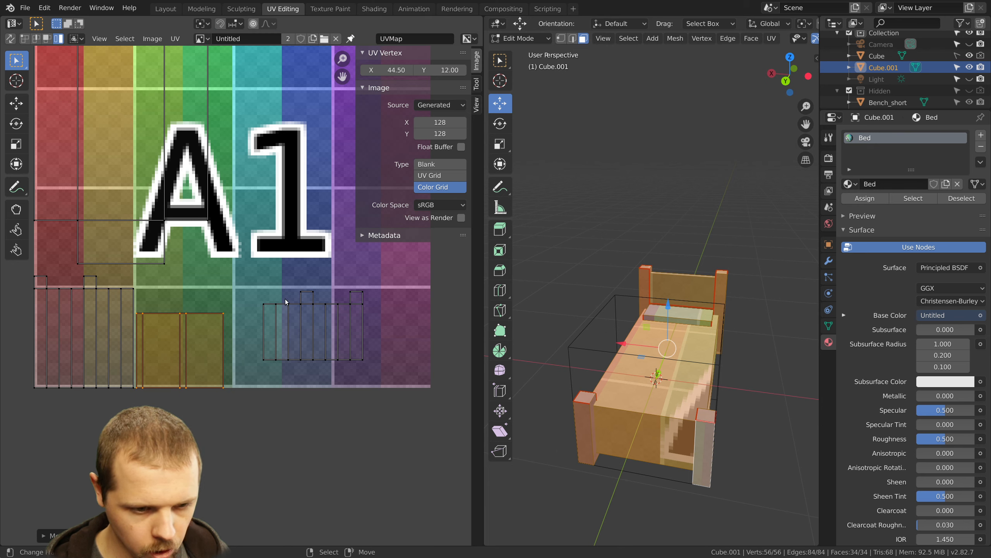
# Select only the two foot post UV islands and move them down to the texture's bottom edge, closer to the headboard island
pyautogui.press('a')
pyautogui.press('b')
pyautogui.moveTo(254, 273); pyautogui.dragTo(397, 362)
pyautogui.press('g')
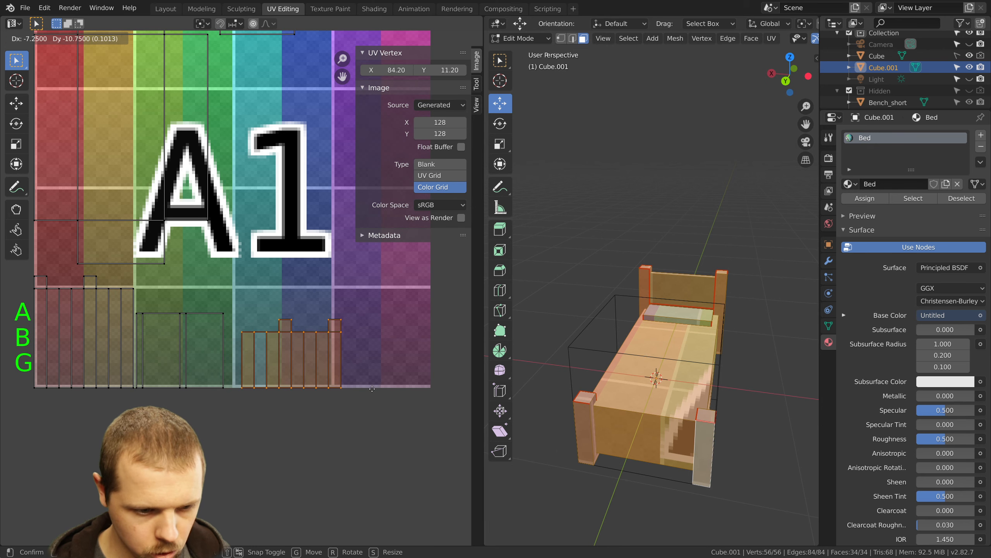
# Finish moving the selected UV island so it sits on the image's lower edge, directly beside the neighbouring island
pyautogui.click(353, 389)
pyautogui.press('a')
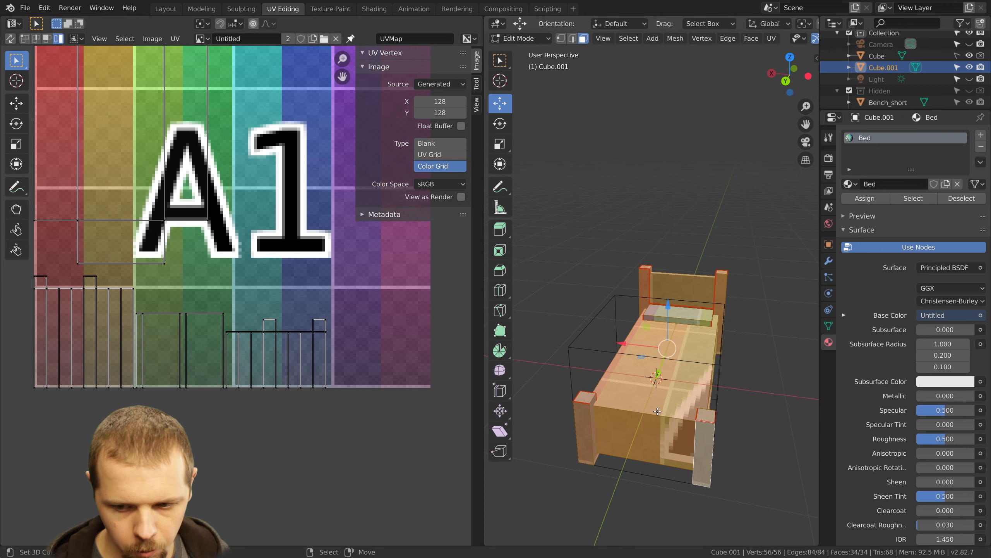
pyautogui.scroll(-2, 160, 161)
pyautogui.keyDown('shift'); pyautogui.moveTo(161, 161); pyautogui.dragTo(241, 235, button='middle'); pyautogui.keyUp('shift')
pyautogui.scroll(2, 241, 234)
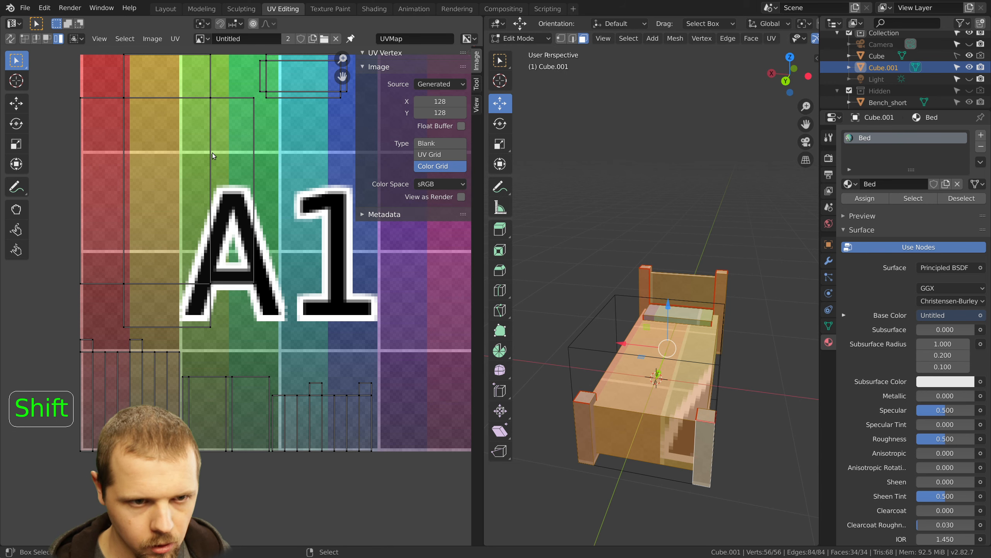
pyautogui.keyDown('shift'); pyautogui.moveTo(213, 152); pyautogui.dragTo(233, 197, button='middle'); pyautogui.keyUp('shift')
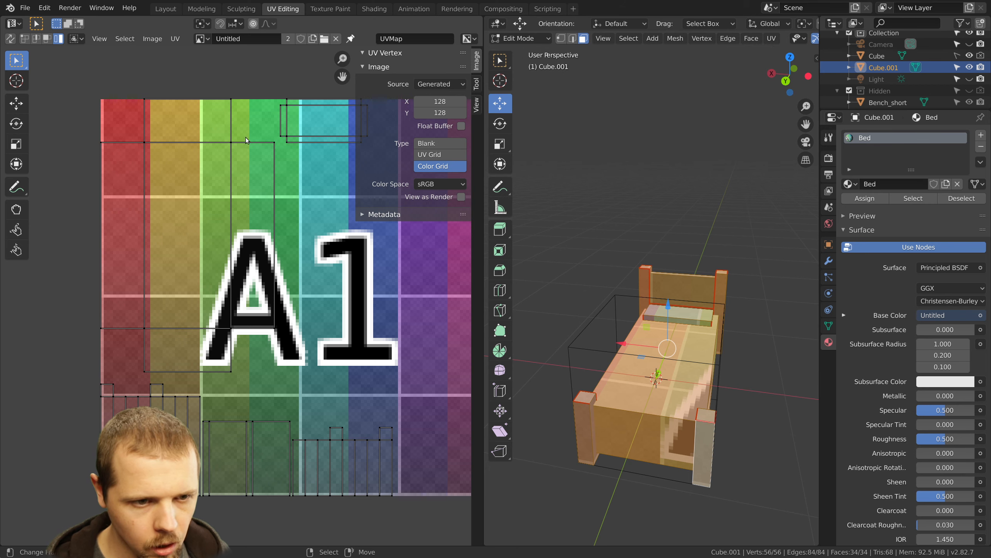
# Deselect all of the bed's geometry and save the file
pyautogui.moveTo(262, 172); pyautogui.dragTo(206, 184, button='middle')
pyautogui.moveTo(686, 344); pyautogui.dragTo(714, 273, button='middle')
pyautogui.press('a')
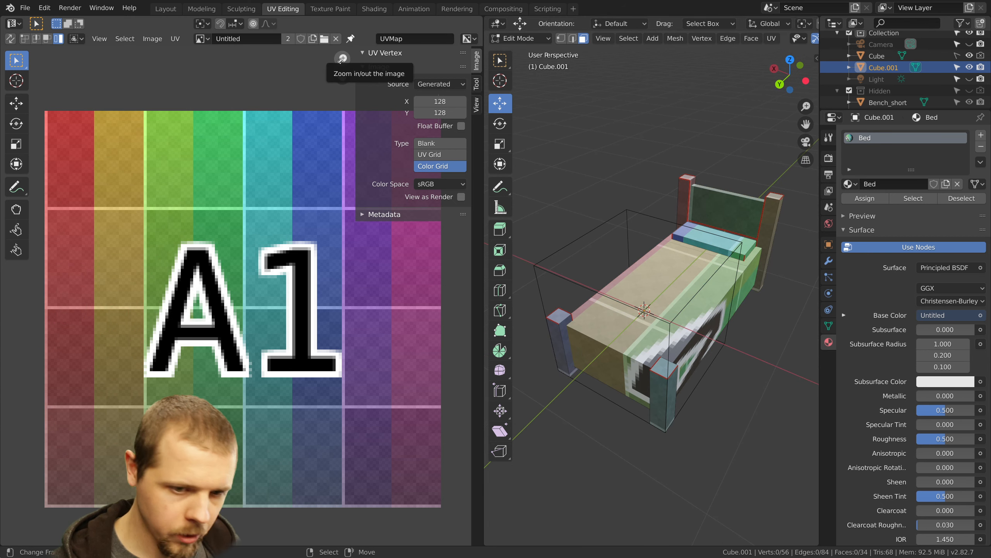
pyautogui.hotkey('ctrl', 's')
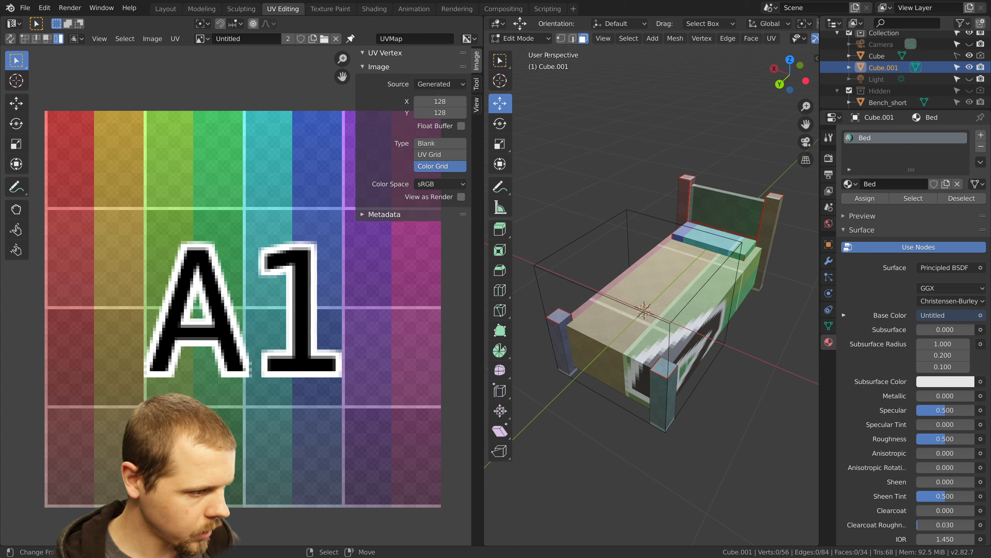
# Switch to GIMP and create a new square image filled with dark red
pyautogui.hotkey('alt', 'Tab')
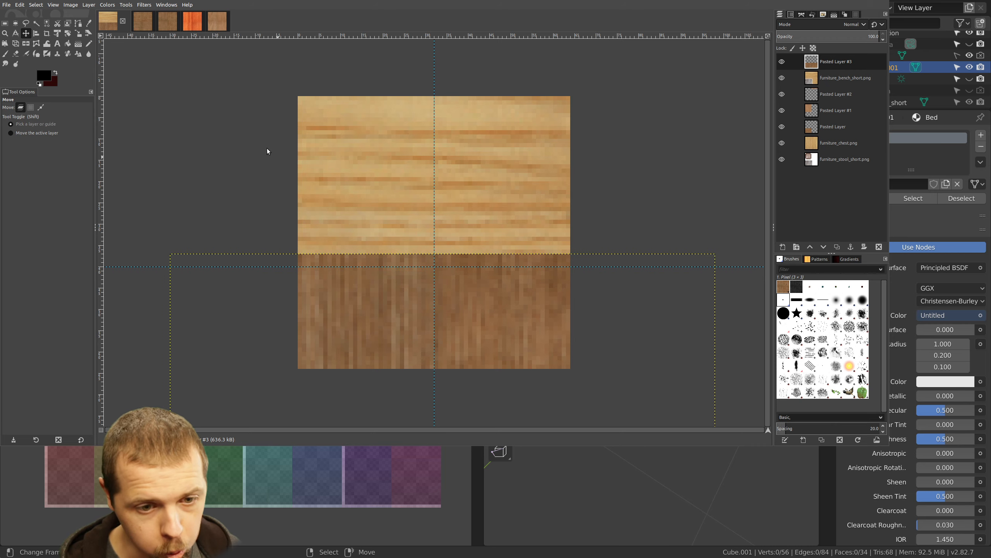
pyautogui.keyDown('ctrl'); pyautogui.scroll(4, 281, 147); pyautogui.keyUp('ctrl')
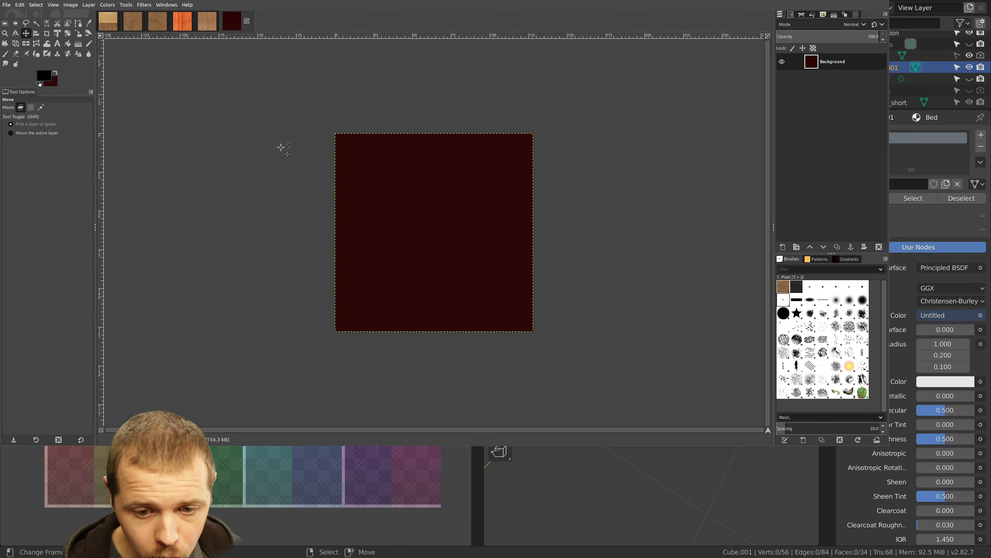
pyautogui.keyDown('ctrl'); pyautogui.scroll(2, 281, 147); pyautogui.keyUp('ctrl')
pyautogui.keyDown('ctrl'); pyautogui.scroll(-1, 281, 147); pyautogui.keyUp('ctrl')
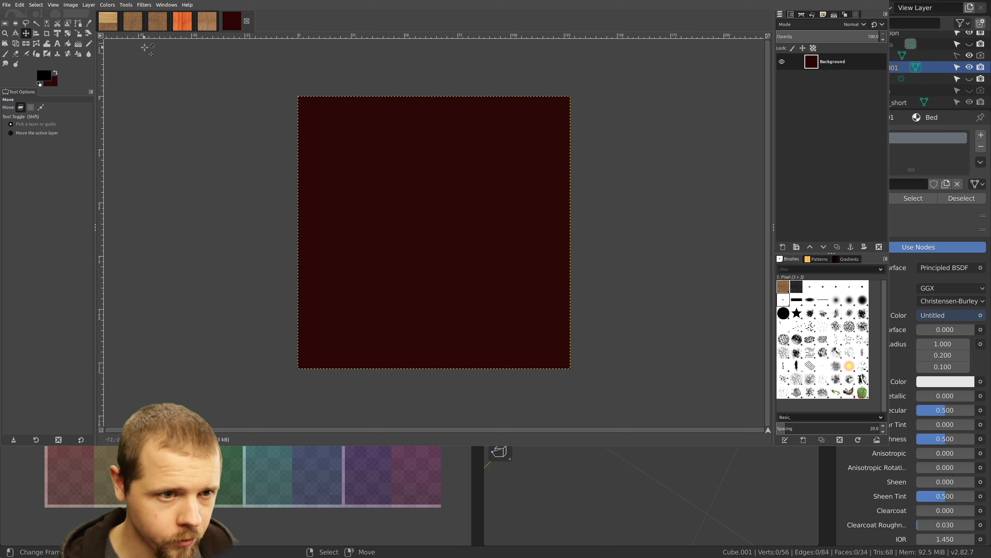
# Copy the brown wood texture with vertical grain and paste it as a layer into the dark red image
pyautogui.click(156, 26)
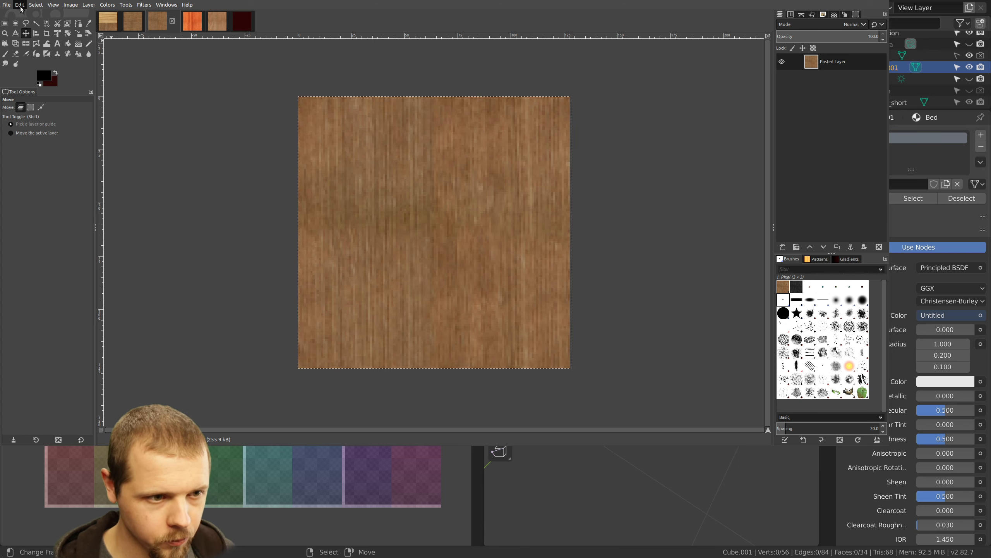
pyautogui.hotkey('ctrl', 'c')
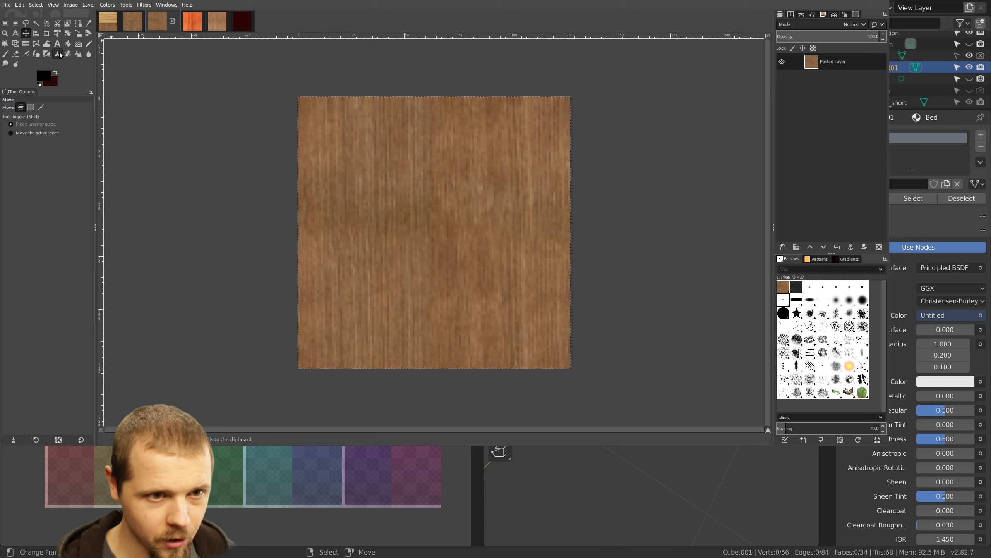
pyautogui.click(242, 20)
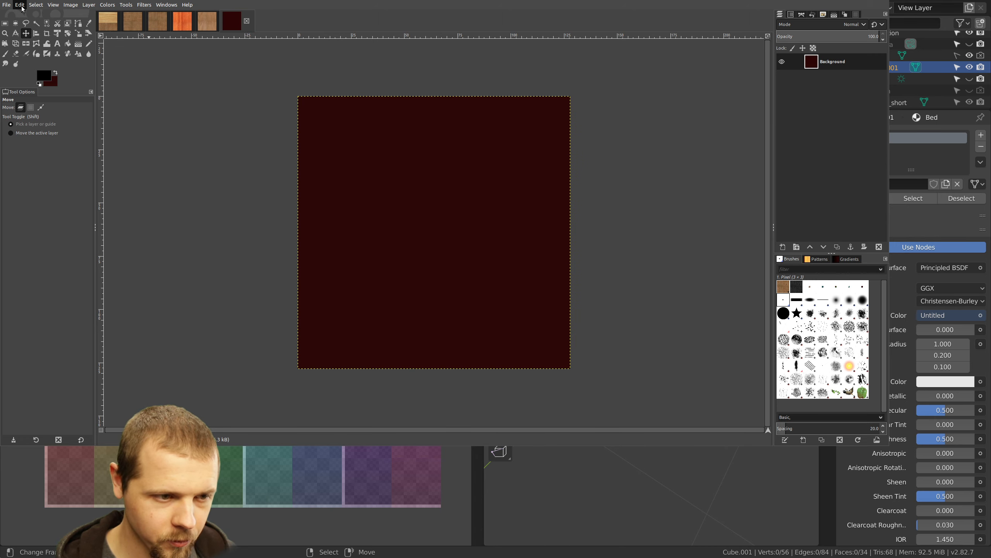
pyautogui.click(185, 115)
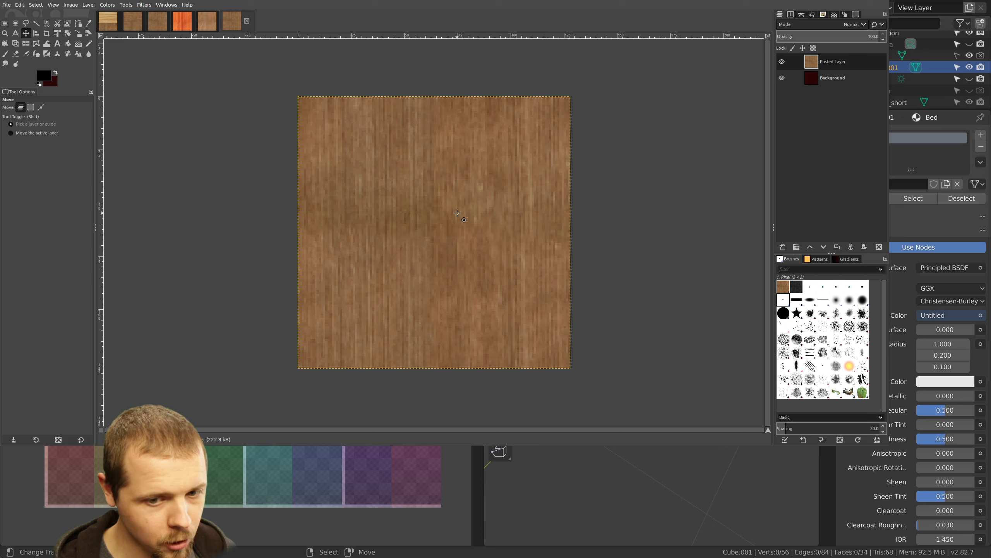
# Move the pasted wood layer down to cover roughly the lower third of the image and export it as furniture_bed.png
pyautogui.moveTo(415, 189); pyautogui.dragTo(418, 363)
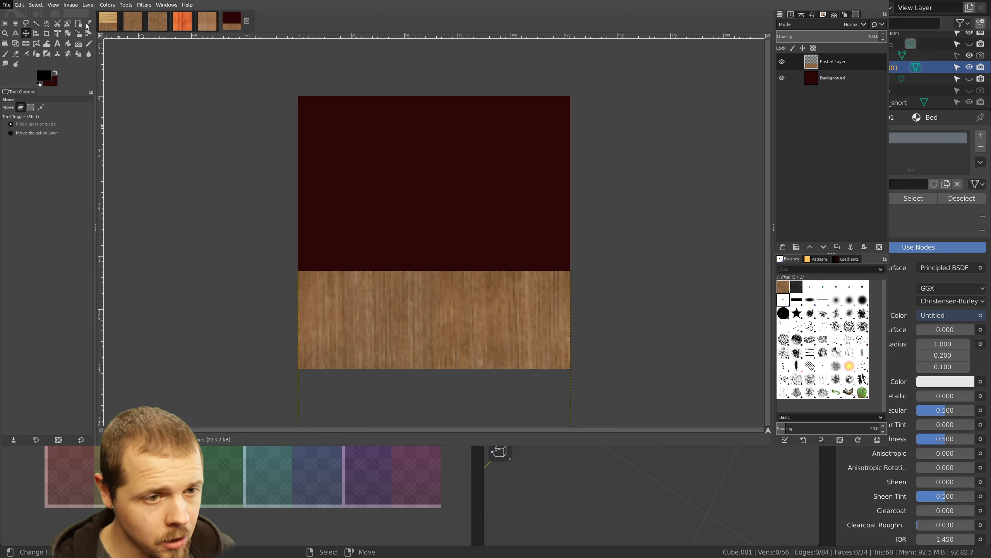
pyautogui.click(27, 125)
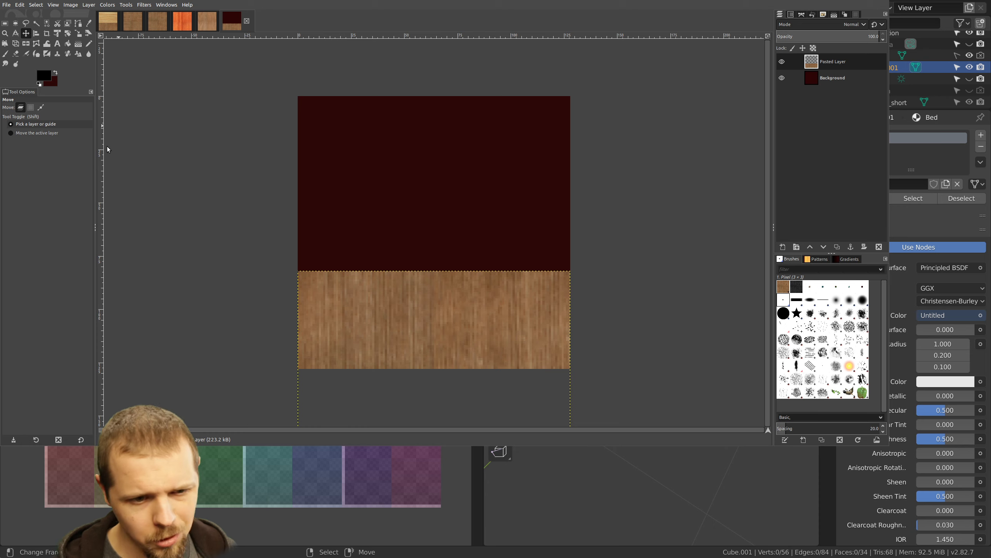
pyautogui.hotkey('ctrl', 'e')
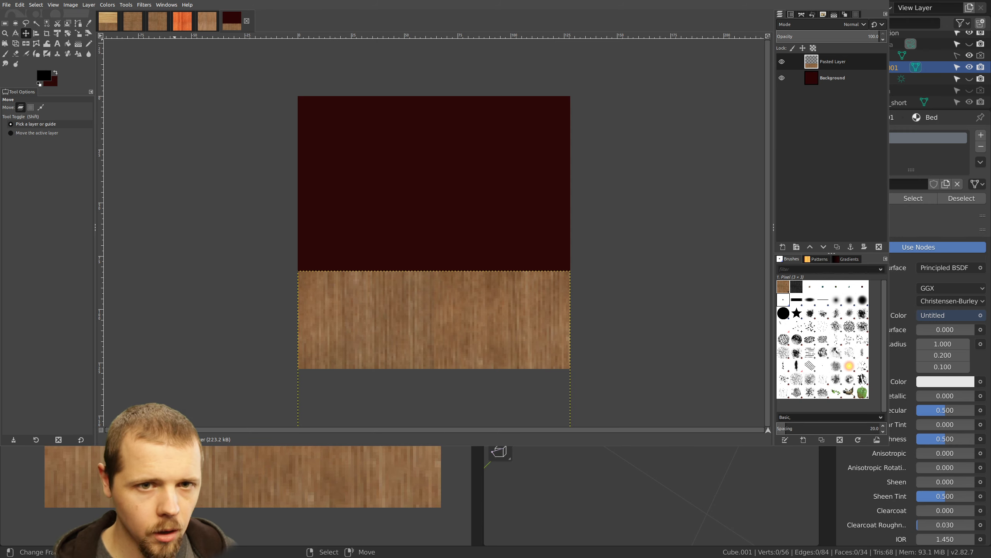
# In Blender's Shading workspace, assign furniture_bed.png to the Bed material's image texture node
pyautogui.click(336, 8)
pyautogui.click(294, 407)
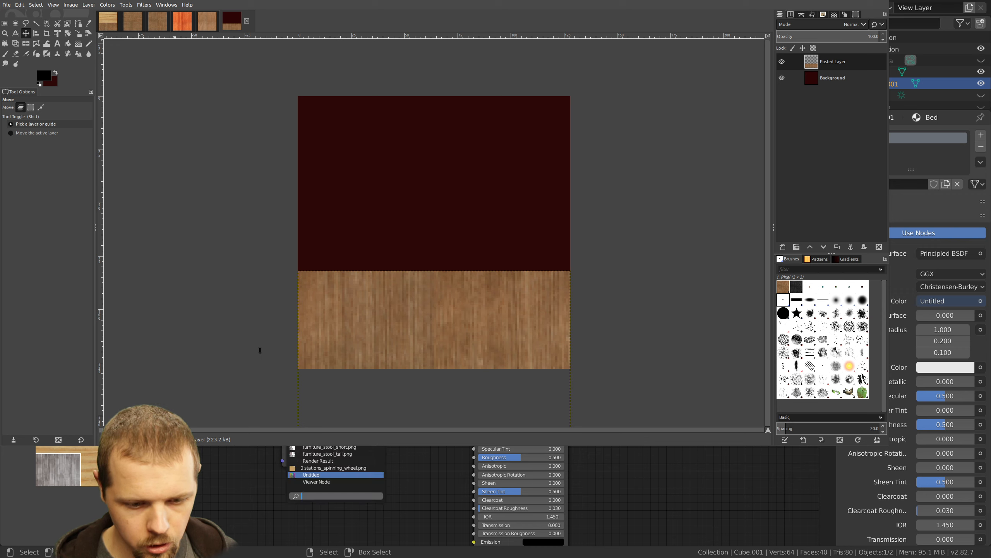
pyautogui.scroll(15, 298, 371)
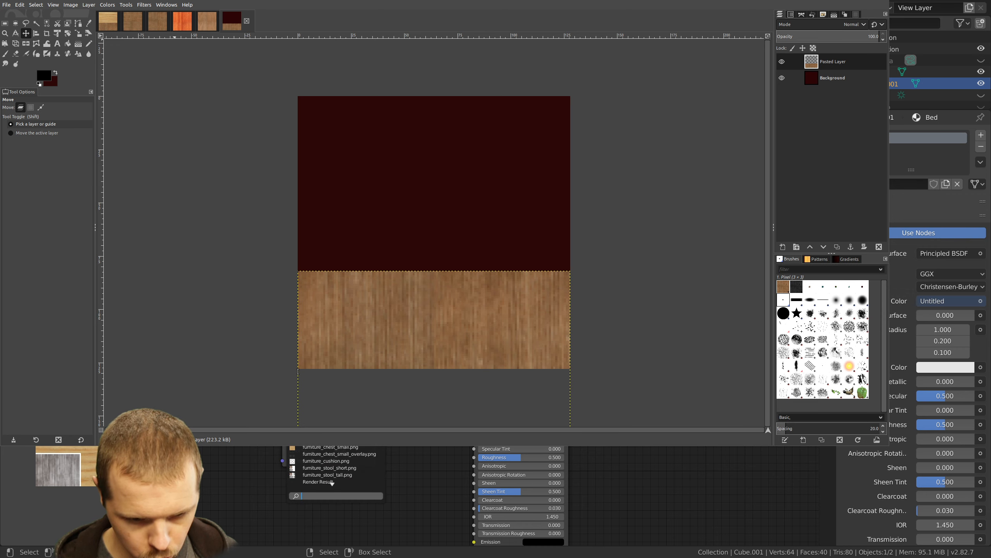
pyautogui.scroll(1, 297, 380)
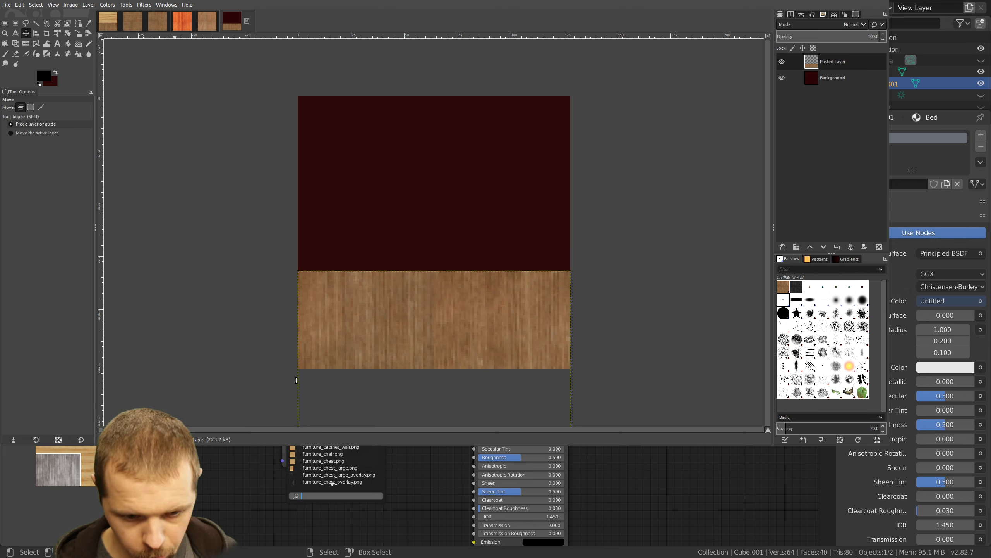
pyautogui.click(297, 364)
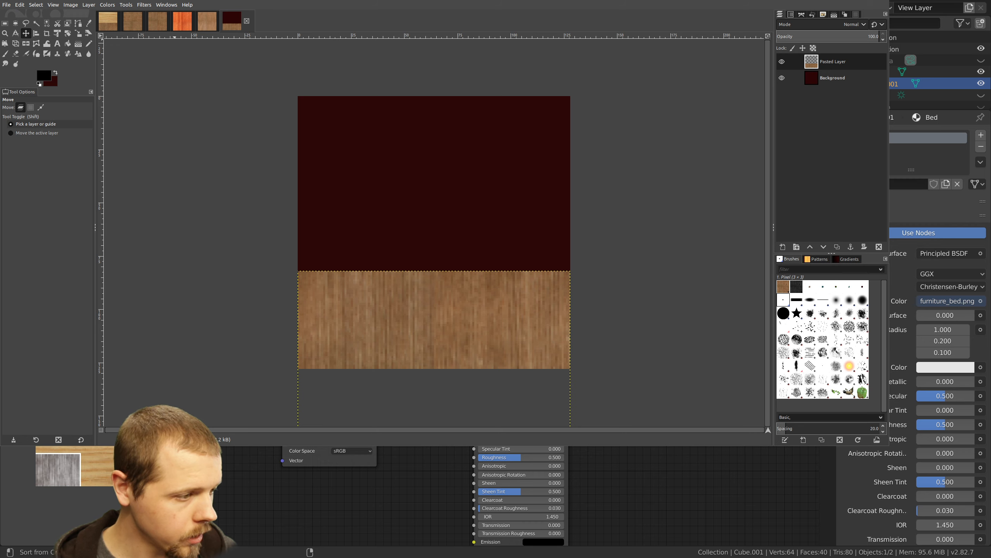
pyautogui.hotkey('alt', 'Tab')
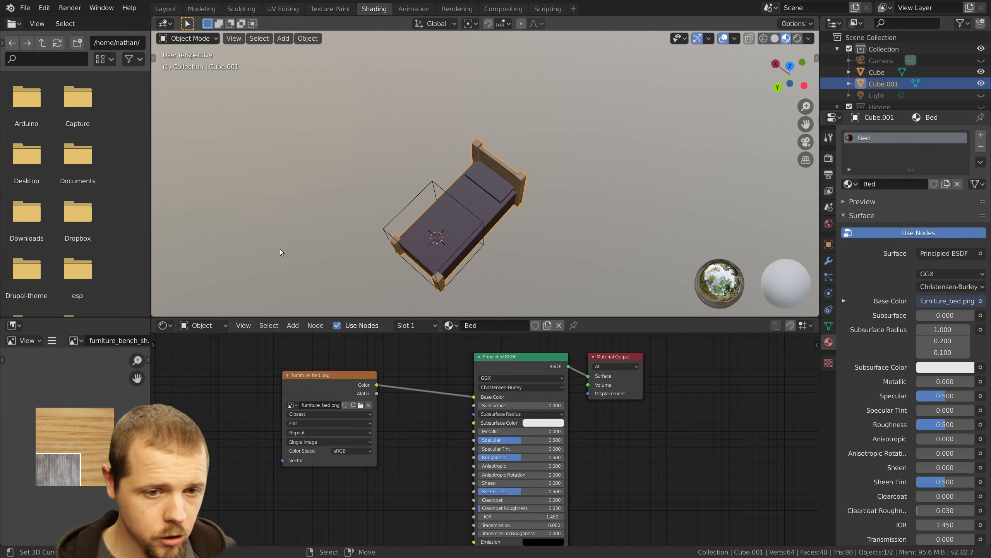
# Delete the Principled BSDF node from the Bed material
pyautogui.moveTo(518, 234); pyautogui.dragTo(498, 166, button='middle')
pyautogui.scroll(2, 495, 154)
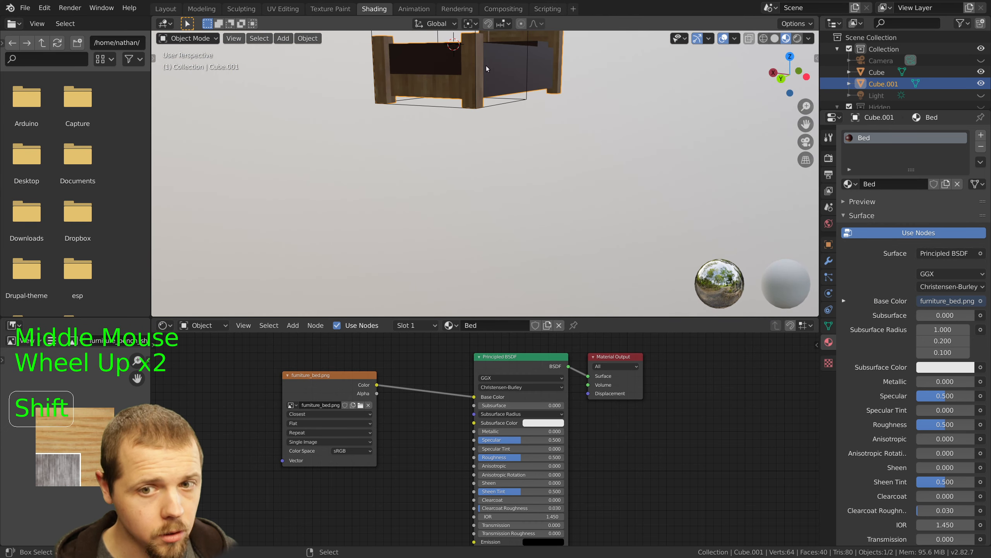
pyautogui.keyDown('shift'); pyautogui.moveTo(487, 66); pyautogui.dragTo(410, 219, button='middle'); pyautogui.keyUp('shift')
pyautogui.click(514, 369)
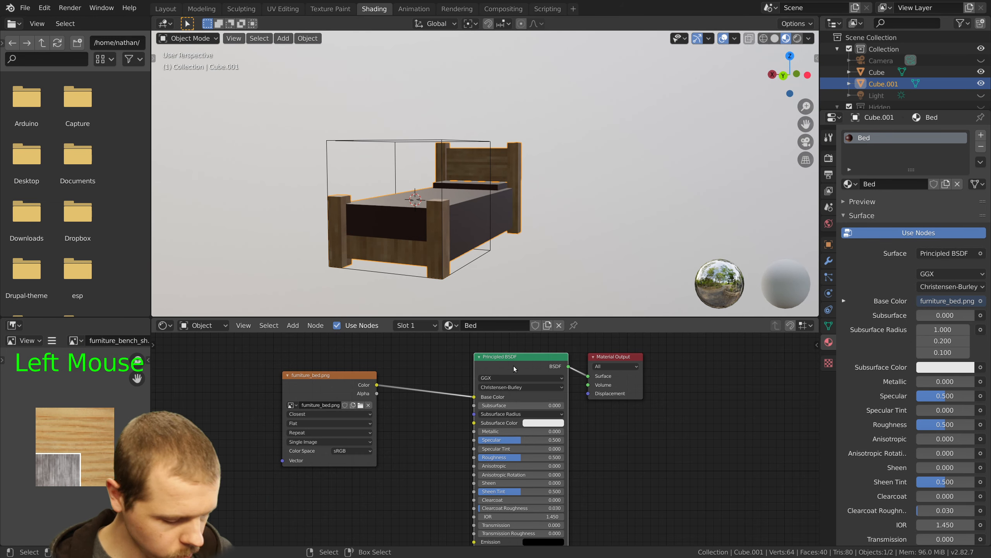
pyautogui.press('x')
# Add a Diffuse BSDF node, linking the image's Color to its Color input and its BSDF output to the material's Surface
pyautogui.hotkey('shift', 'a')
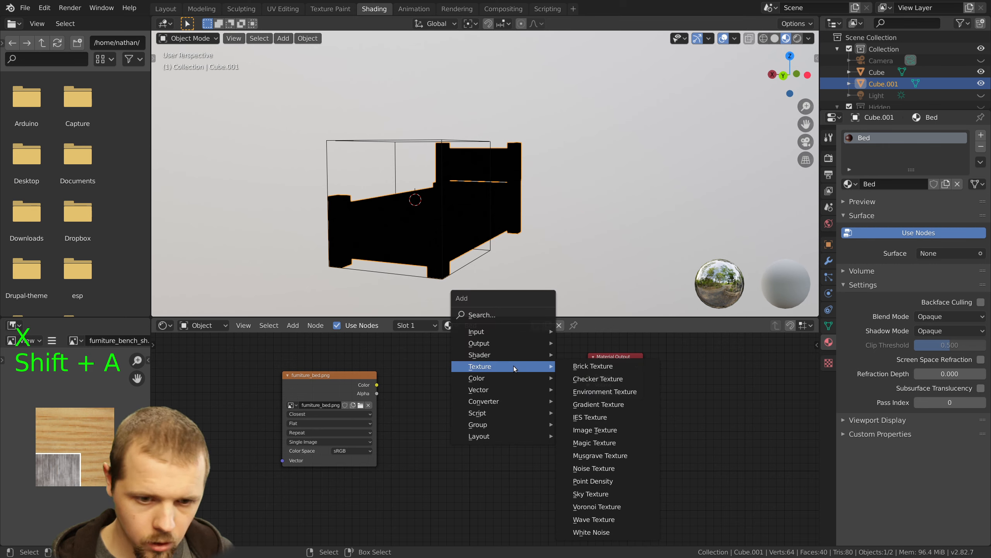
pyautogui.moveTo(494, 354)
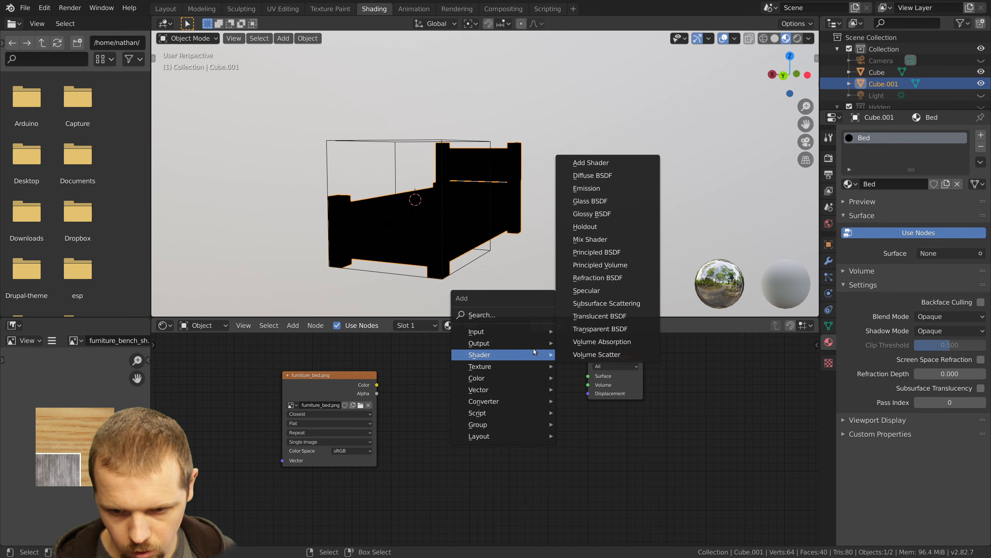
pyautogui.click(593, 175)
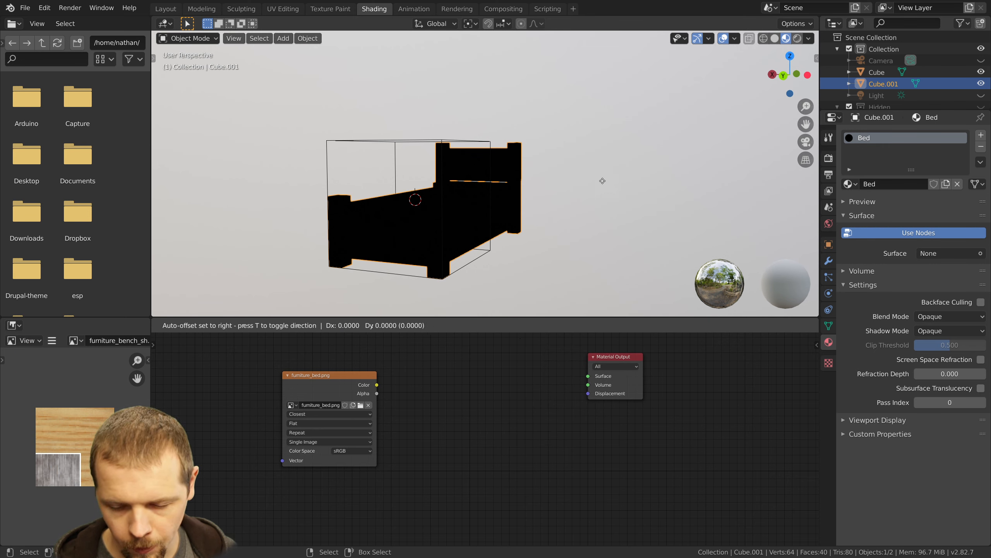
pyautogui.click(501, 383)
pyautogui.moveTo(377, 385); pyautogui.dragTo(472, 384)
pyautogui.moveTo(530, 374); pyautogui.dragTo(587, 376)
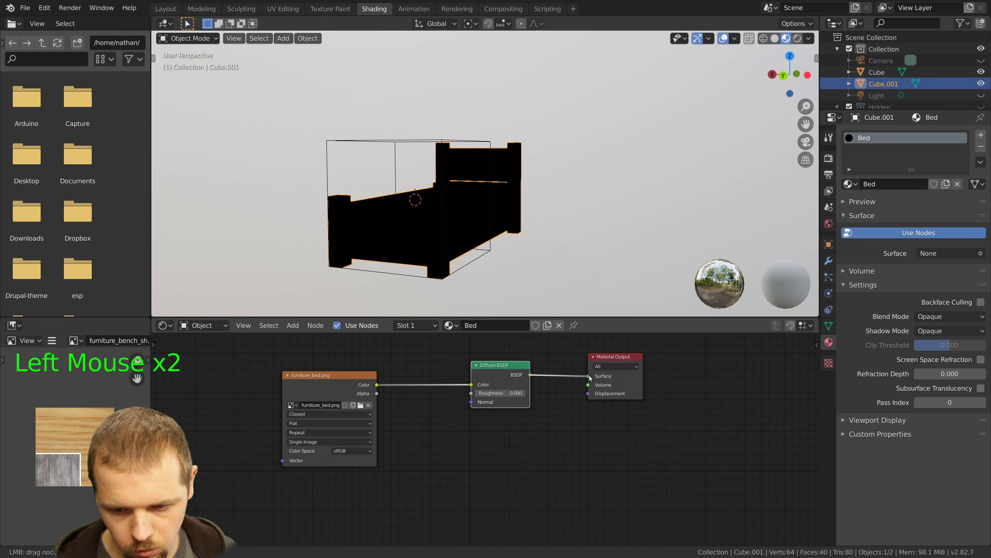
# Deselect everything and examine the textured bed from several angles
pyautogui.moveTo(449, 235); pyautogui.dragTo(500, 231, button='middle')
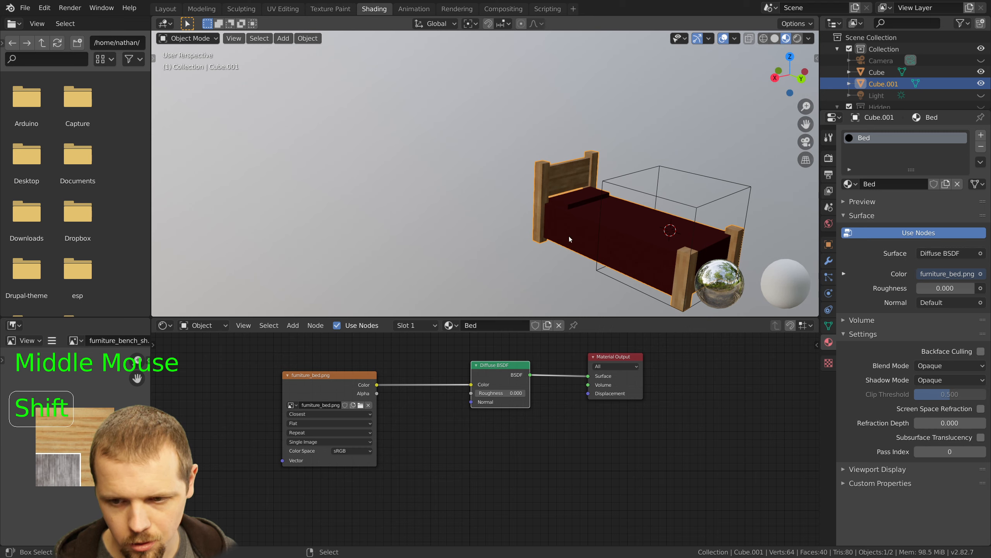
pyautogui.keyDown('shift'); pyautogui.moveTo(645, 264); pyautogui.dragTo(553, 232, button='middle'); pyautogui.keyUp('shift')
pyautogui.press('a')
pyautogui.keyDown('shift'); pyautogui.moveTo(554, 180); pyautogui.dragTo(382, 190, button='middle'); pyautogui.keyUp('shift')
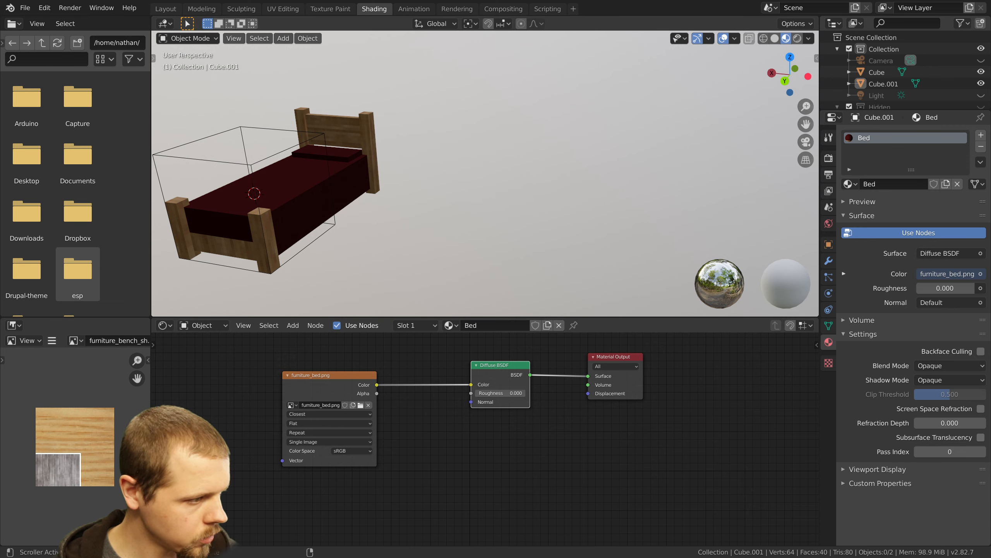
# Switch to GIMP, place its window beside the 3D view of the bed and enlarge the canvas area around the texture
pyautogui.hotkey('alt', 'Tab')
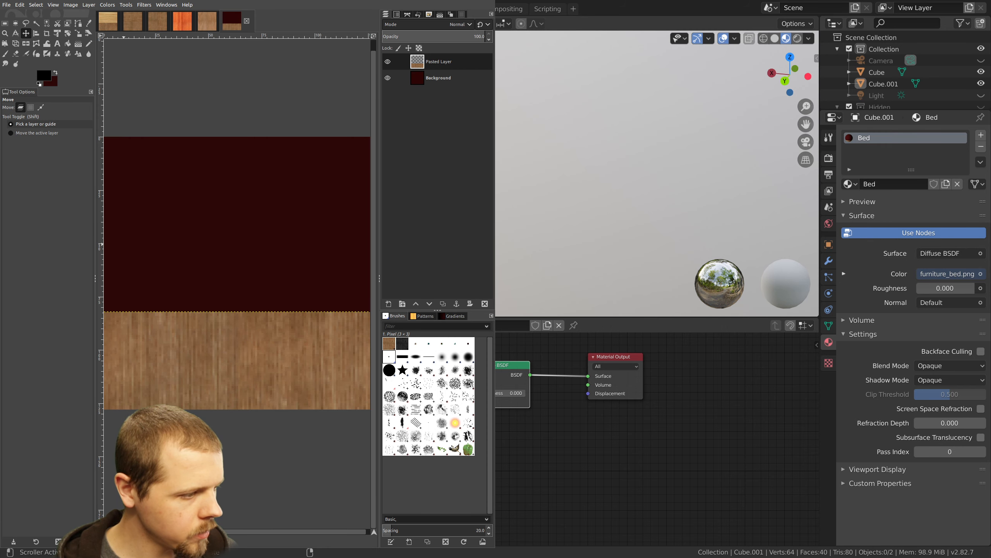
pyautogui.keyDown('alt'); pyautogui.moveTo(124, 244); pyautogui.dragTo(990, 244); pyautogui.keyUp('alt')
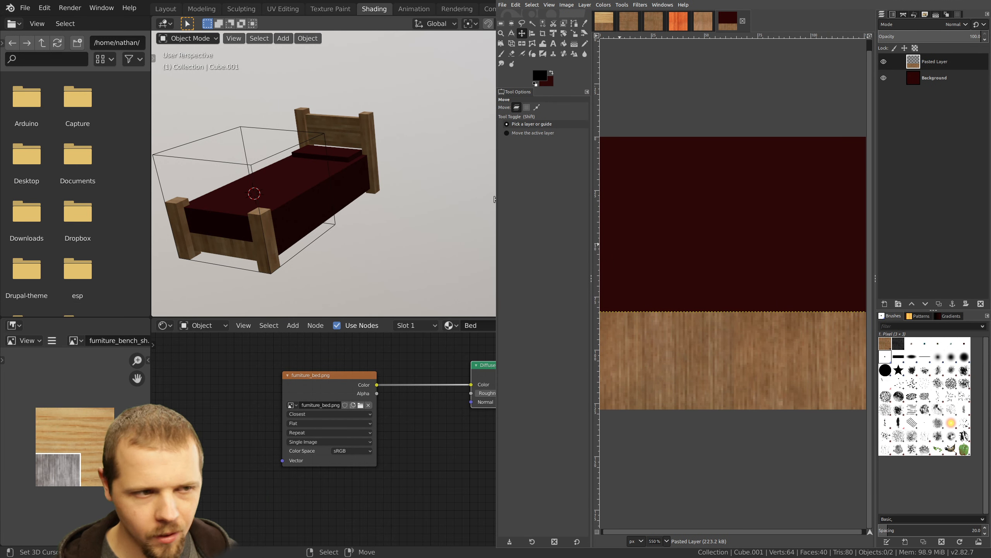
pyautogui.moveTo(495, 189); pyautogui.dragTo(373, 211)
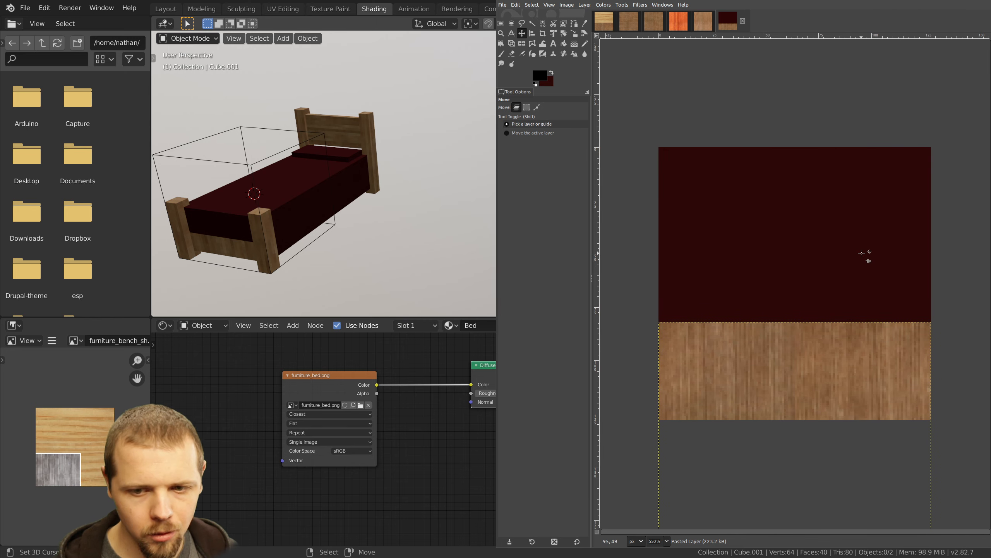
pyautogui.moveTo(857, 253); pyautogui.dragTo(876, 229, button='middle')
pyautogui.scroll(1, 851, 228)
pyautogui.keyDown('ctrl'); pyautogui.scroll(1, 852, 229); pyautogui.keyUp('ctrl')
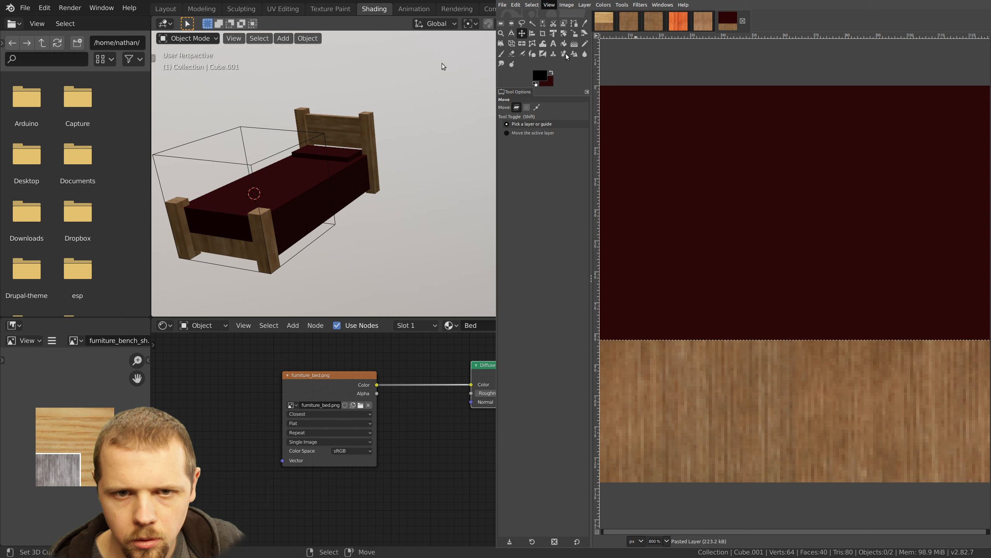
pyautogui.click(576, 26)
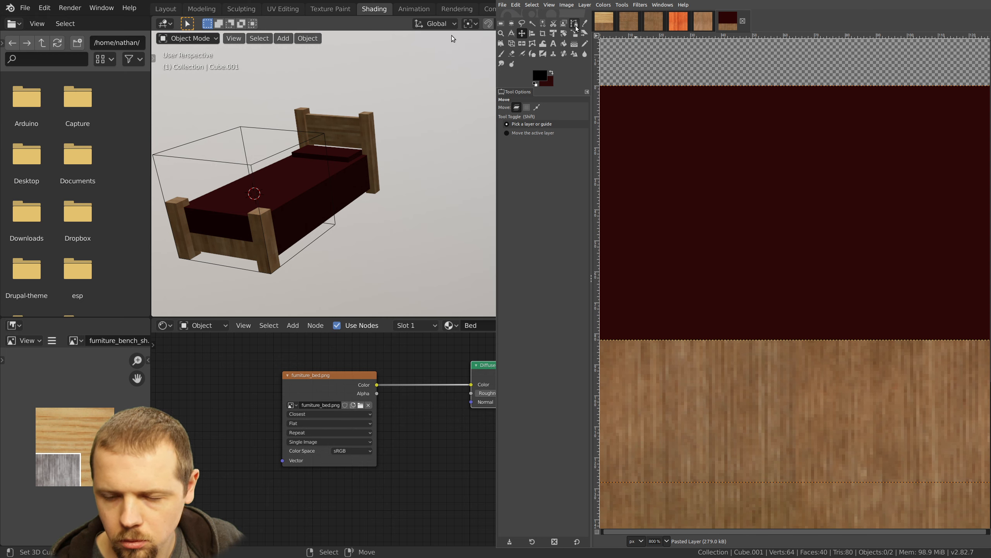
pyautogui.click(552, 20)
pyautogui.click(548, 4)
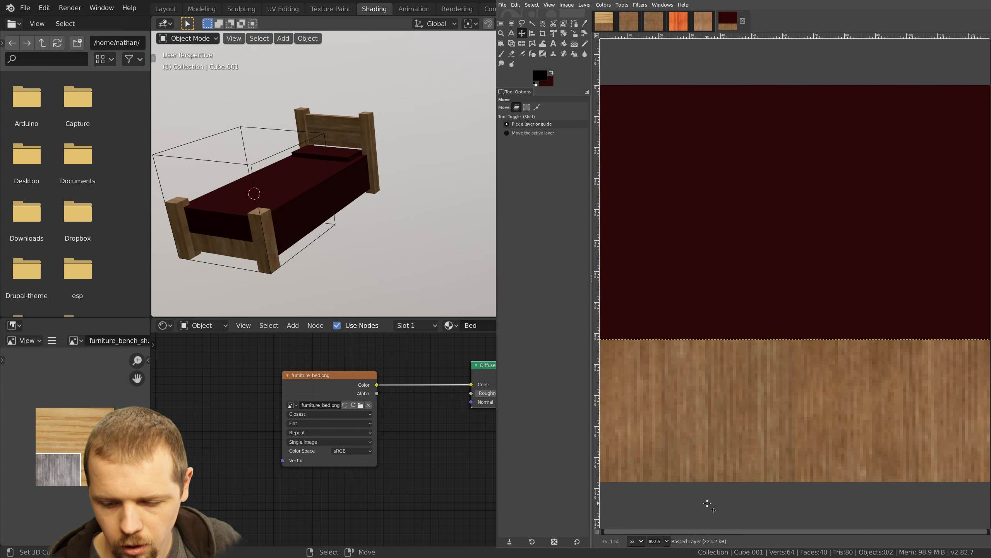
pyautogui.moveTo(713, 532); pyautogui.dragTo(692, 524)
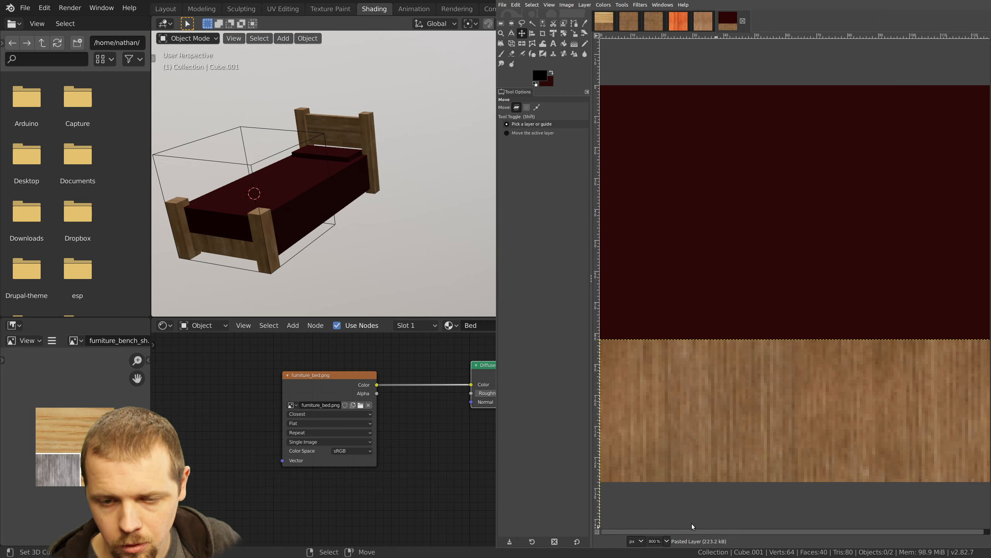
# Switch to Blender's UV Editing workspace and select the mattress top together with its adjoining side faces
pyautogui.click(548, 5)
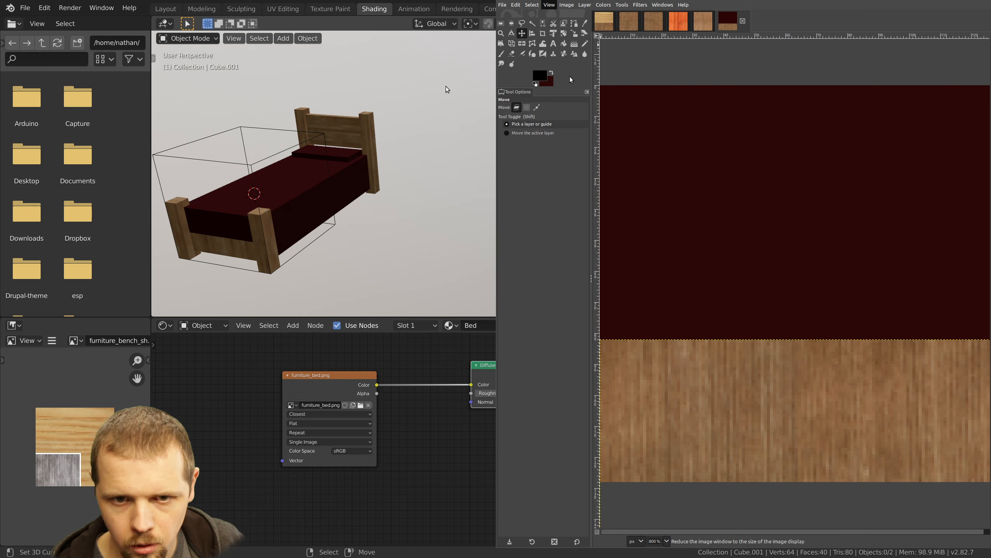
pyautogui.click(580, 61)
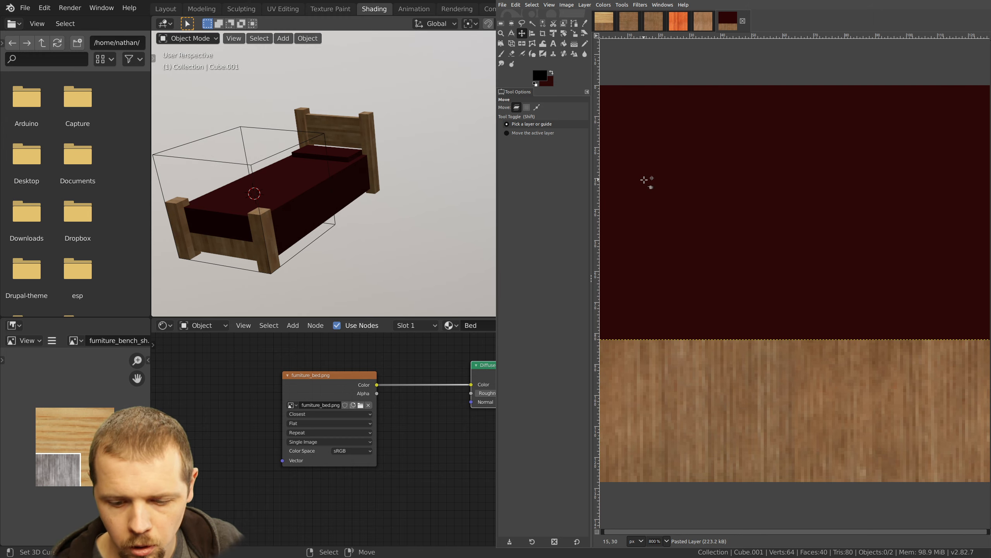
pyautogui.press('-')
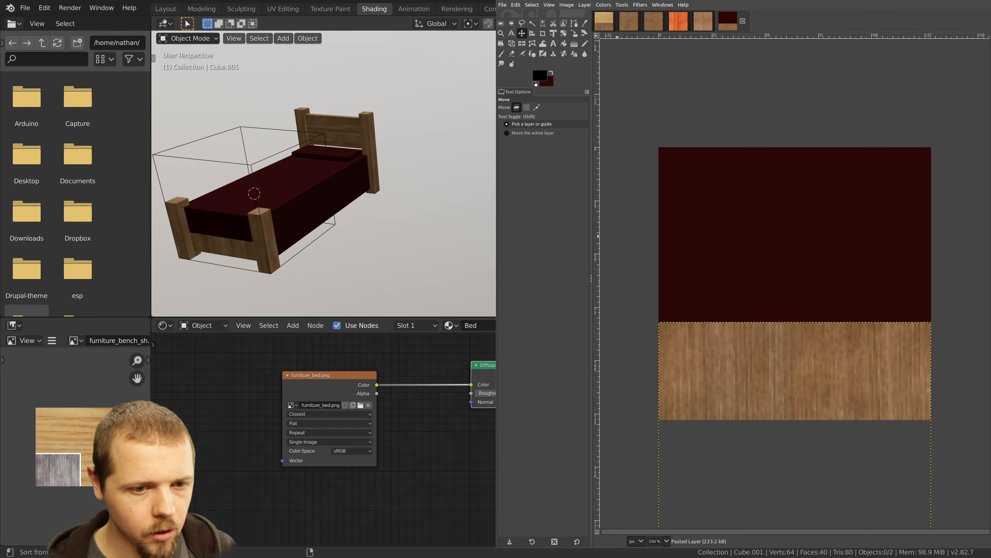
pyautogui.moveTo(223, 214); pyautogui.dragTo(312, 198, button='middle')
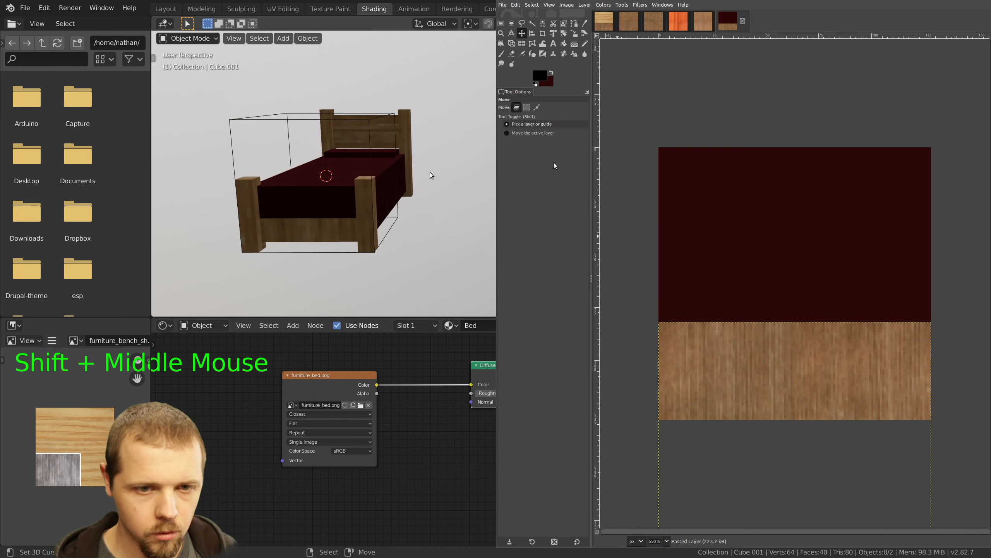
pyautogui.click(281, 8)
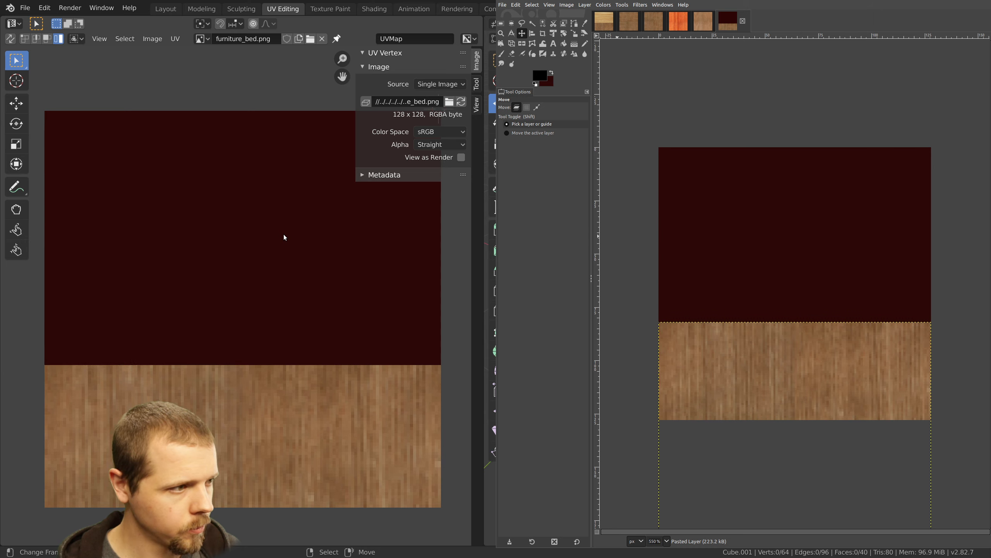
pyautogui.scroll(-1, 283, 234)
pyautogui.scroll(1, 283, 234)
pyautogui.rightClick(803, 272)
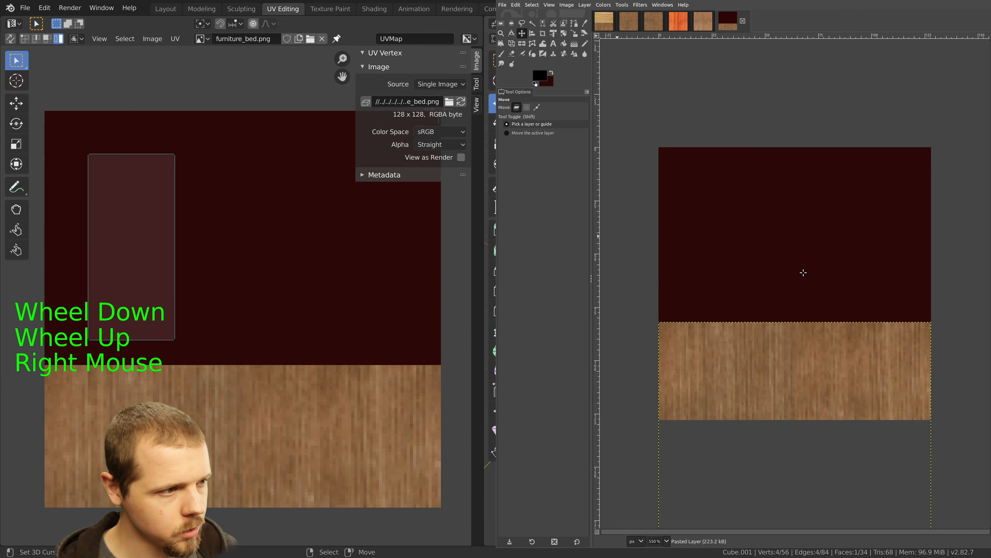
pyautogui.press('ctrl+KP_Add')
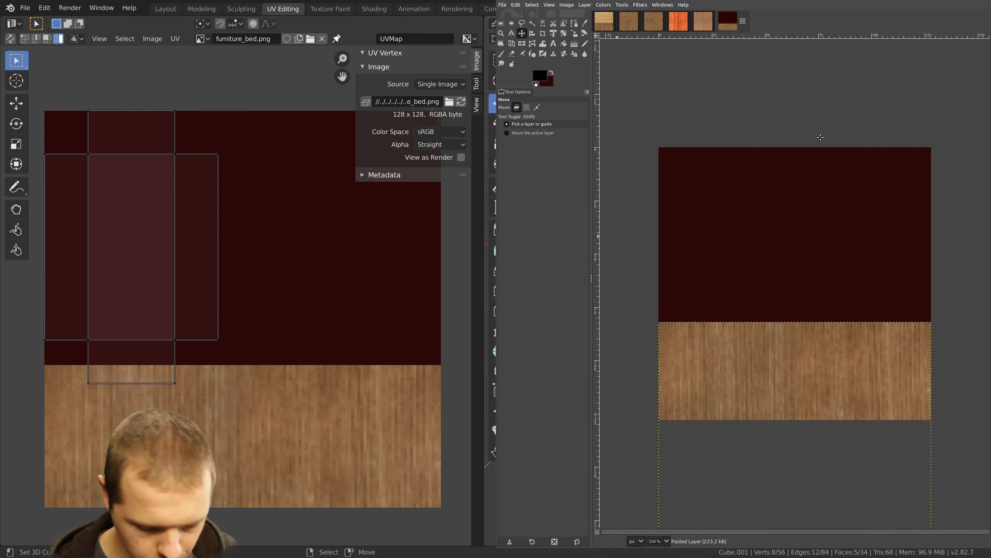
# Take the Blender window out of full screen, widen it and fit the whole texture in the UV editor
pyautogui.hotkey('alt', 'F11')
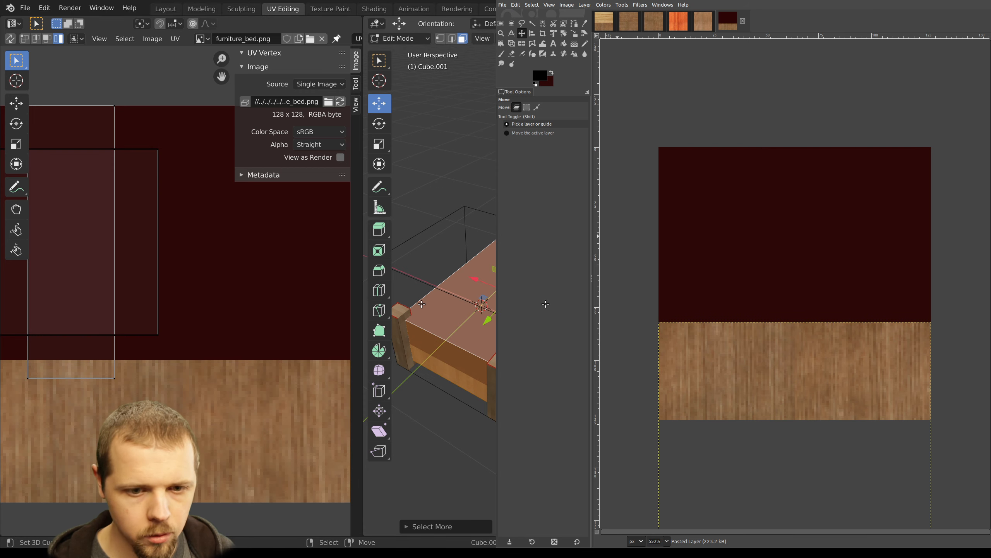
pyautogui.moveTo(877, 72); pyautogui.dragTo(990, 72)
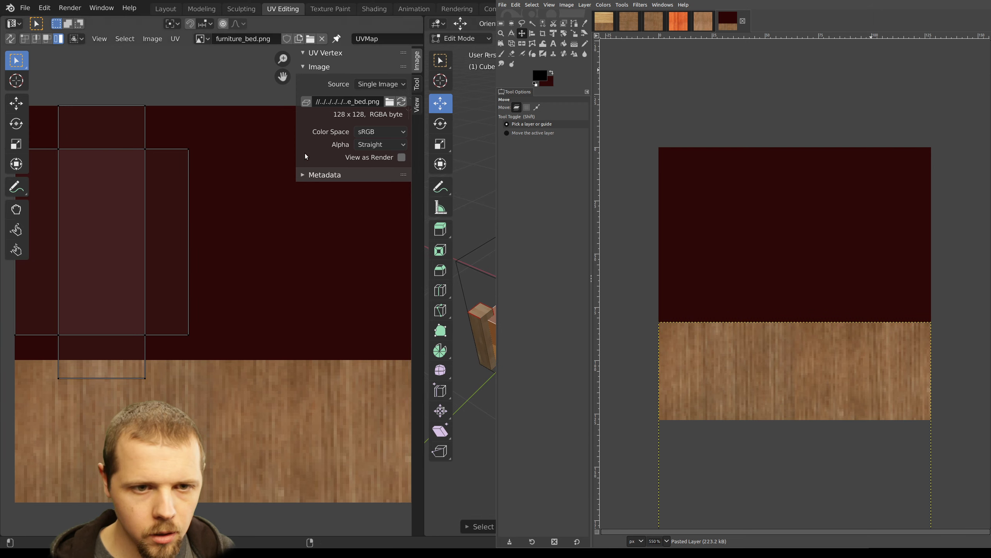
pyautogui.moveTo(178, 194); pyautogui.dragTo(205, 192, button='middle')
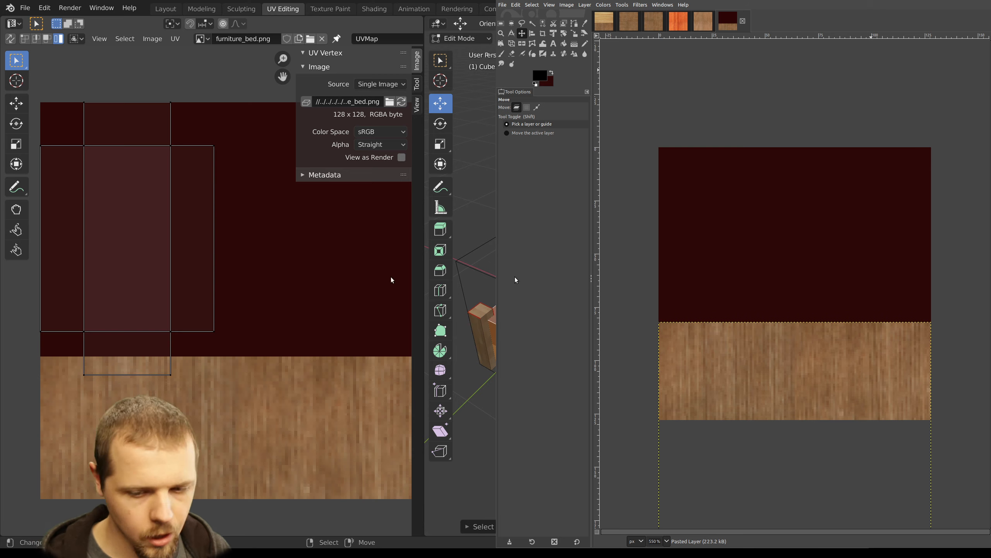
pyautogui.scroll(-1, 315, 318)
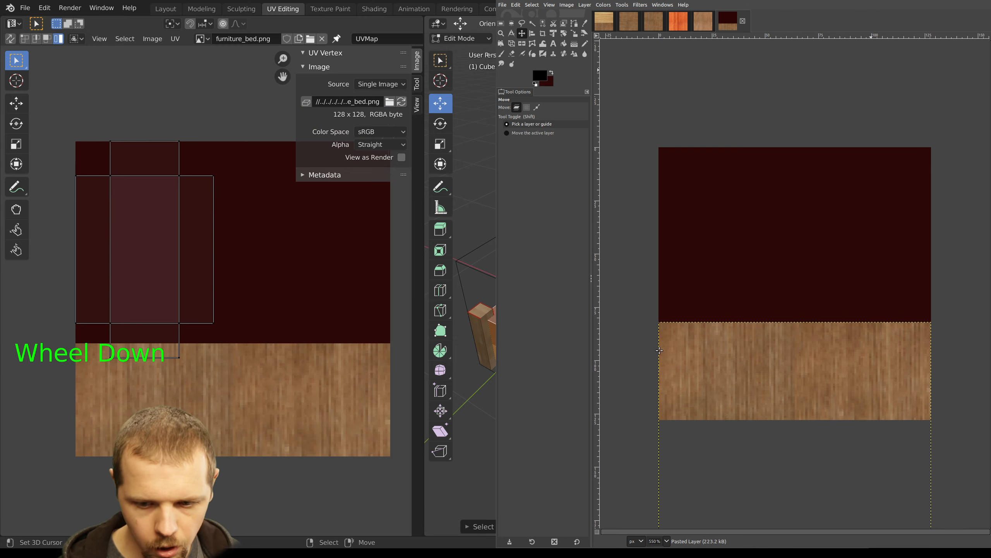
# Select all of the bed's faces and check where their UV islands meet the wood area of the texture
pyautogui.press('a')
pyautogui.press('a')
pyautogui.press('a')
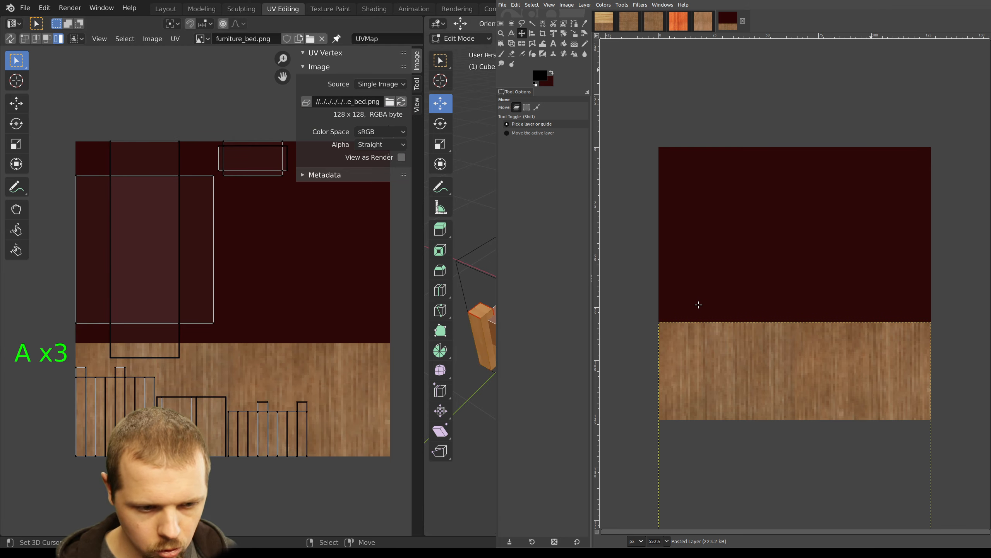
pyautogui.scroll(2, 132, 387)
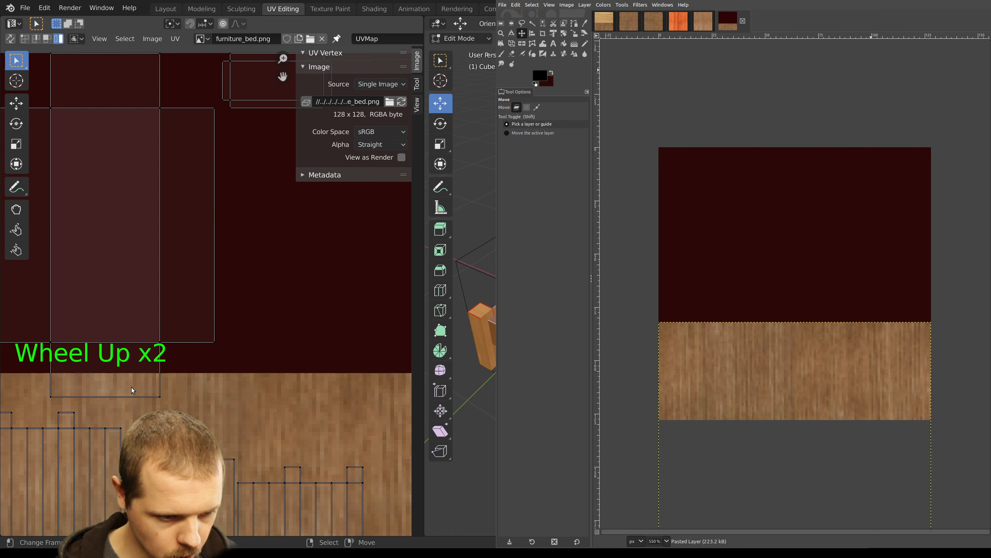
pyautogui.keyDown('shift'); pyautogui.moveTo(134, 388); pyautogui.dragTo(255, 306, button='middle'); pyautogui.keyUp('shift')
pyautogui.scroll(1, 194, 356)
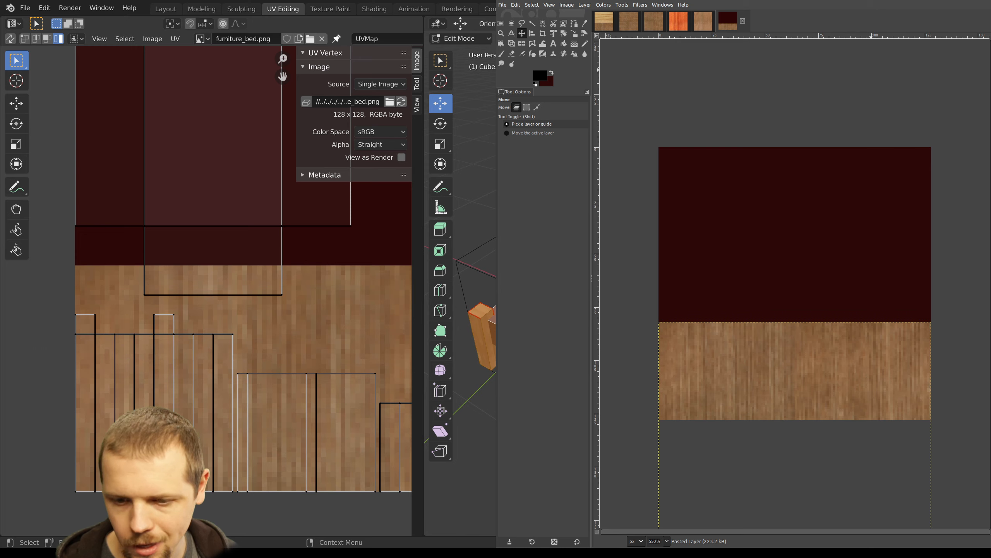
# In GIMP, move the wood layer down until it clears the mattress's UV island, and re-export furniture_bed.png
pyautogui.click(731, 358)
pyautogui.moveTo(731, 357); pyautogui.dragTo(731, 373)
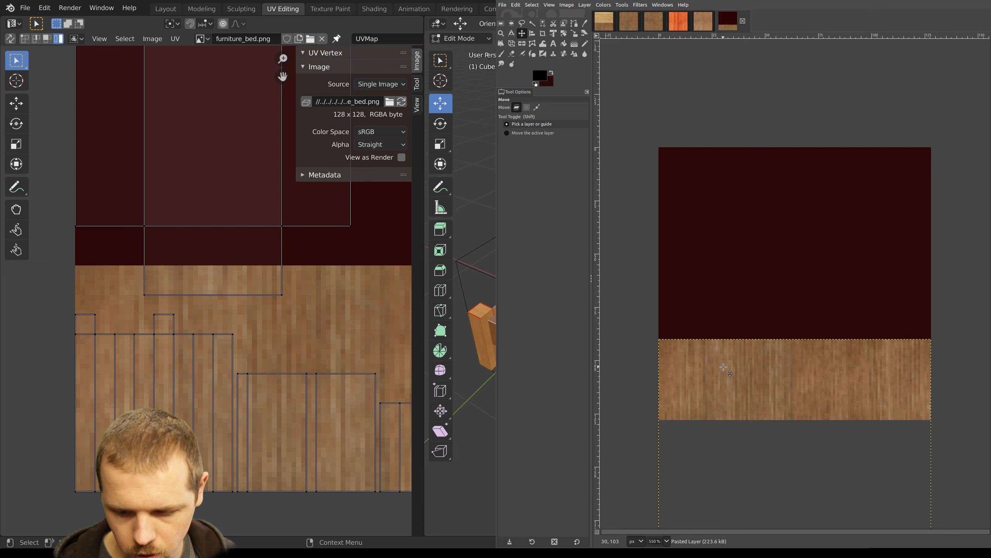
pyautogui.hotkey('ctrl', 'e')
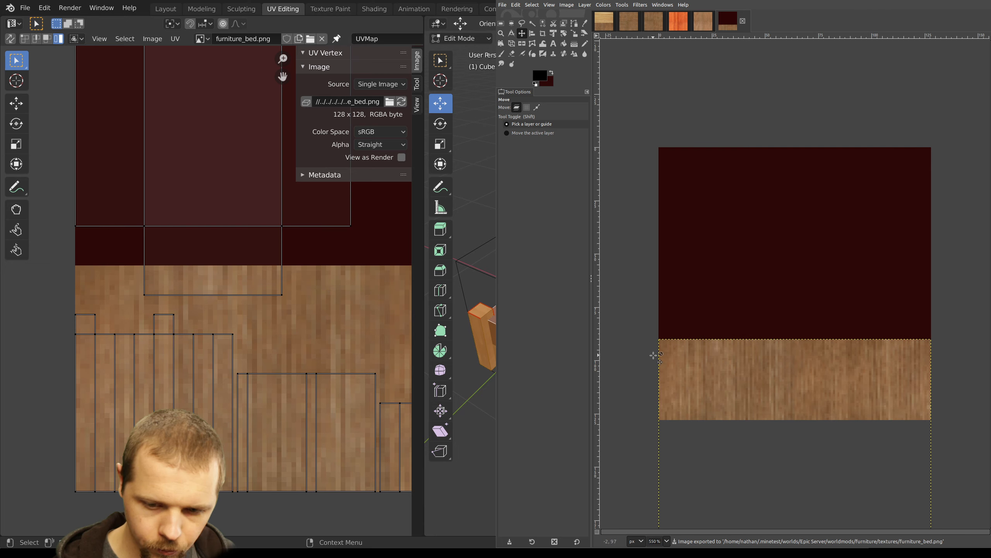
# Reload the updated furniture_bed.png in Blender's UV editor and clear the face selection
pyautogui.rightClick(298, 322)
pyautogui.hotkey('alt', 'r')
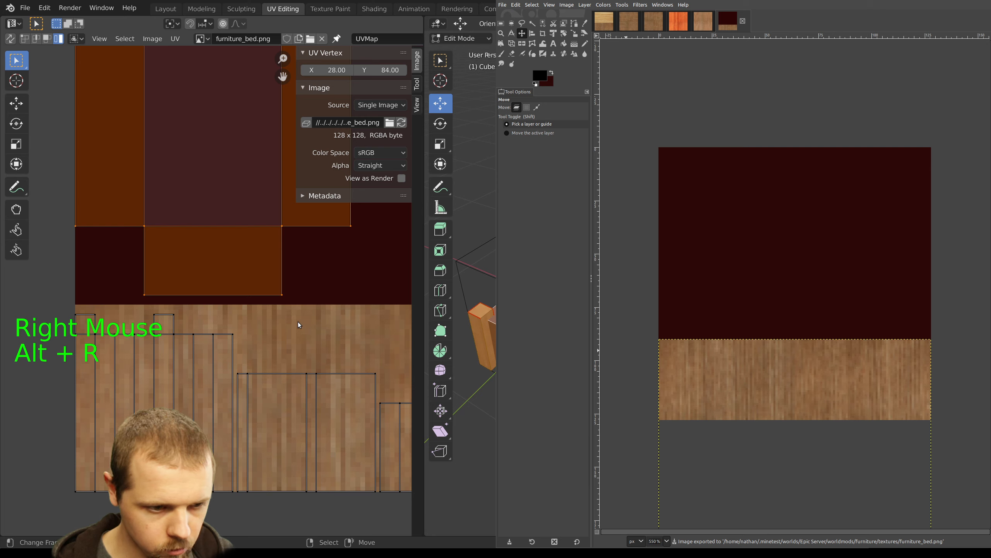
pyautogui.press('a')
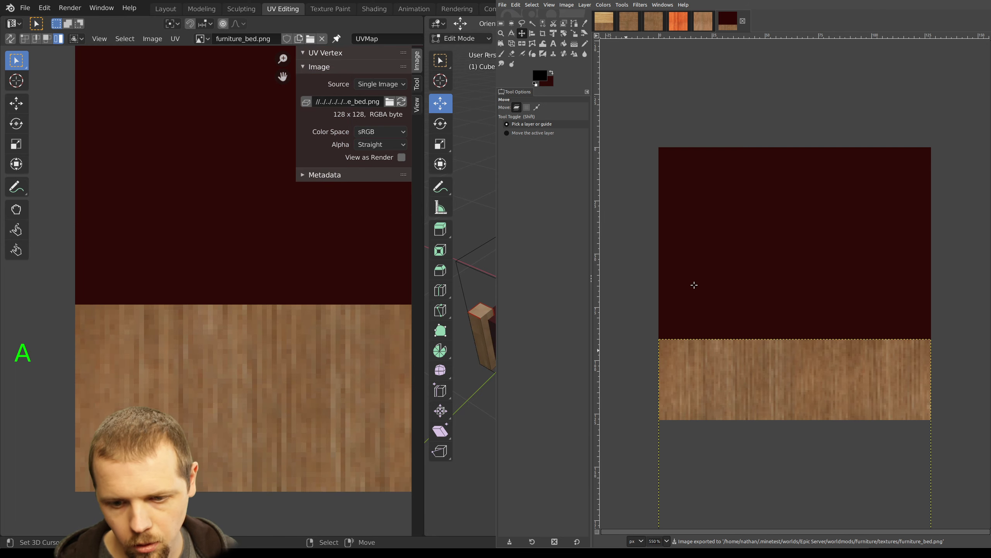
# Reselect the whole bed mesh so that every UV island is displayed over the reloaded texture
pyautogui.moveTo(711, 317); pyautogui.dragTo(724, 273, button='middle')
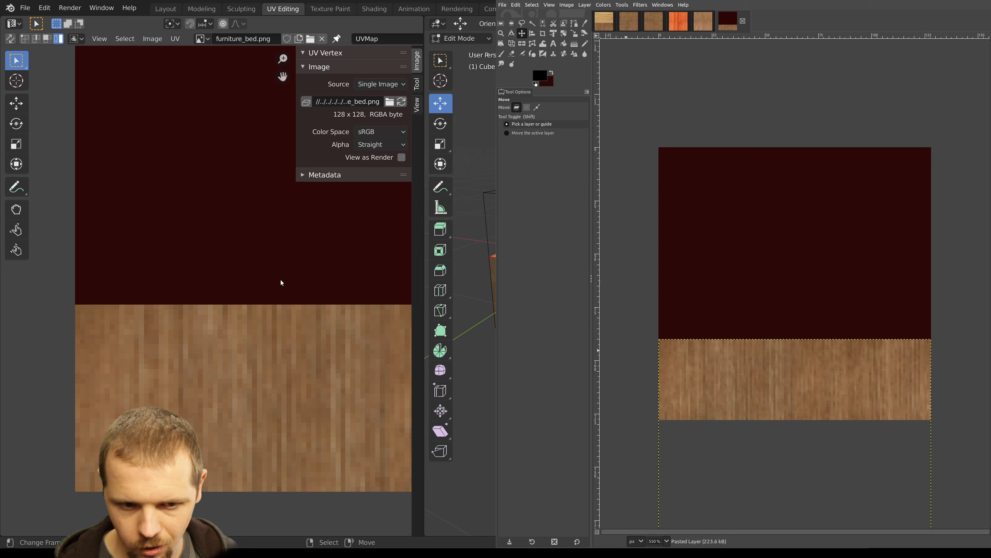
pyautogui.scroll(-4, 281, 278)
pyautogui.keyDown('shift'); pyautogui.moveTo(284, 278); pyautogui.dragTo(224, 340, button='middle'); pyautogui.keyUp('shift')
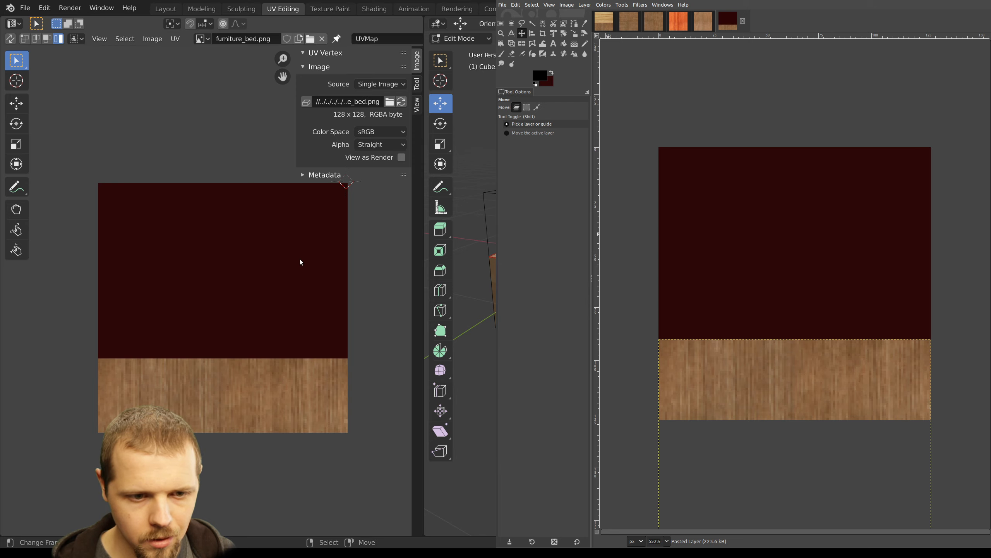
pyautogui.middleClick(299, 239)
pyautogui.rightClick(710, 250)
pyautogui.press('a')
pyautogui.press('a')
pyautogui.press('a')
pyautogui.press('a')
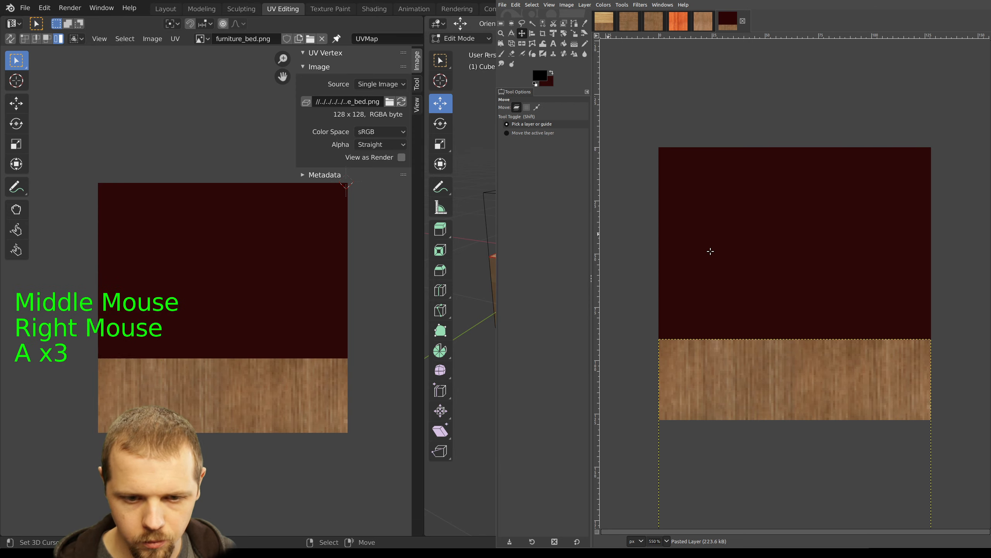
pyautogui.moveTo(242, 256); pyautogui.dragTo(261, 265, button='middle')
pyautogui.scroll(1, 220, 237)
pyautogui.scroll(1, 235, 251)
# Export the bed's UV layout as an image file
pyautogui.click(175, 38)
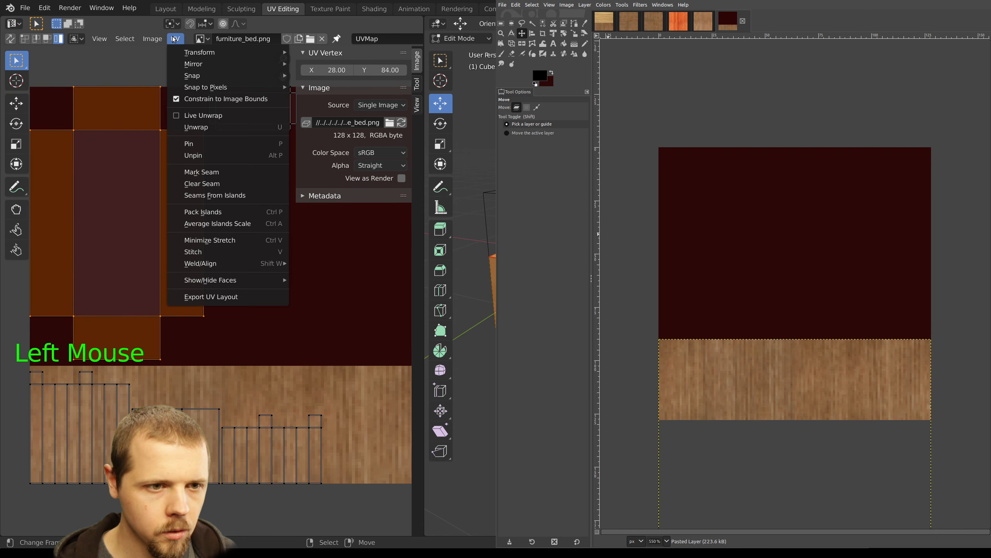
pyautogui.moveTo(210, 75)
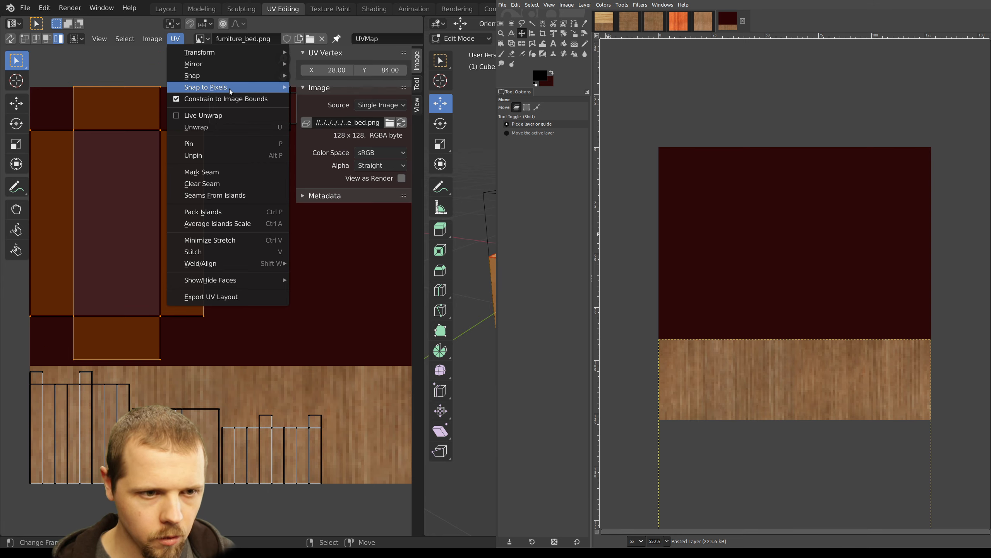
pyautogui.click(150, 39)
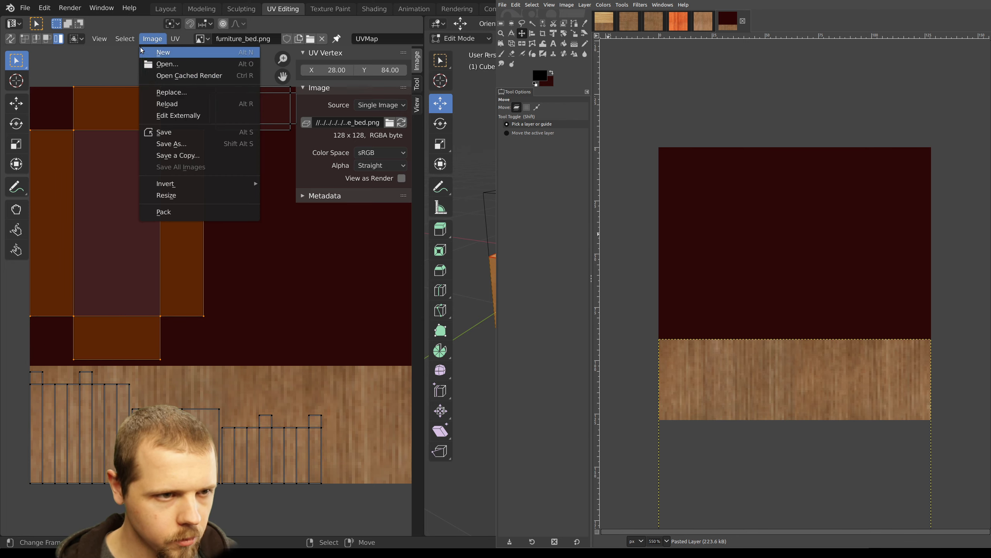
pyautogui.click(150, 40)
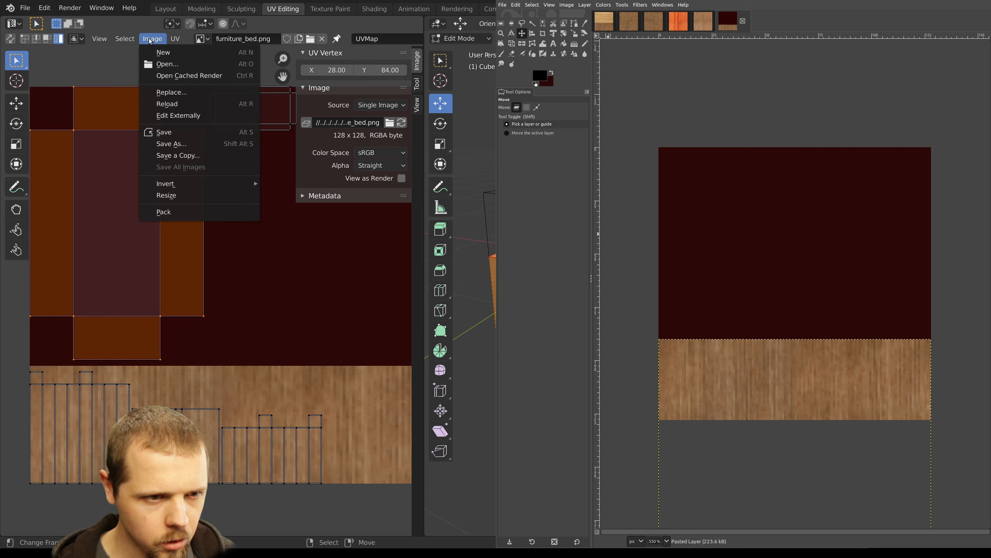
pyautogui.moveTo(176, 39)
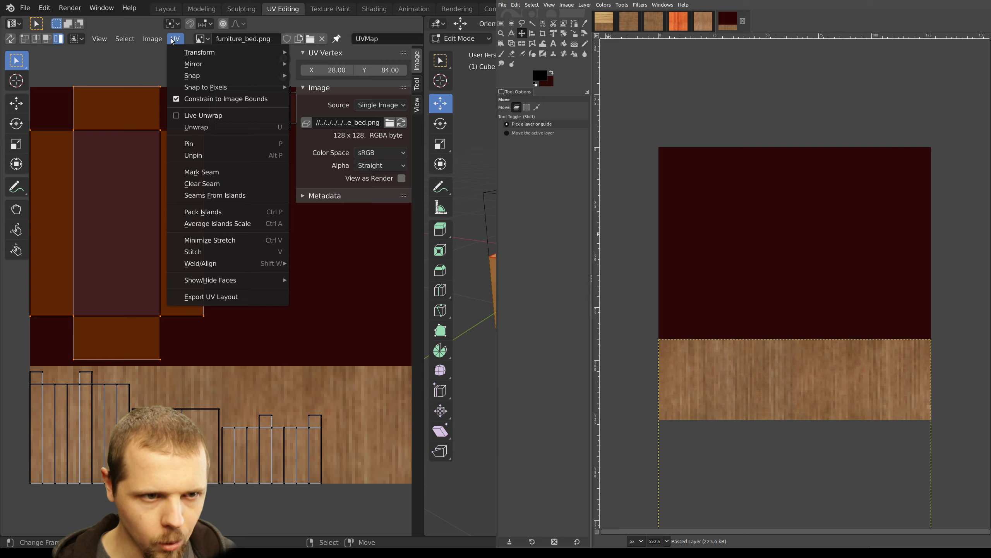
pyautogui.click(224, 301)
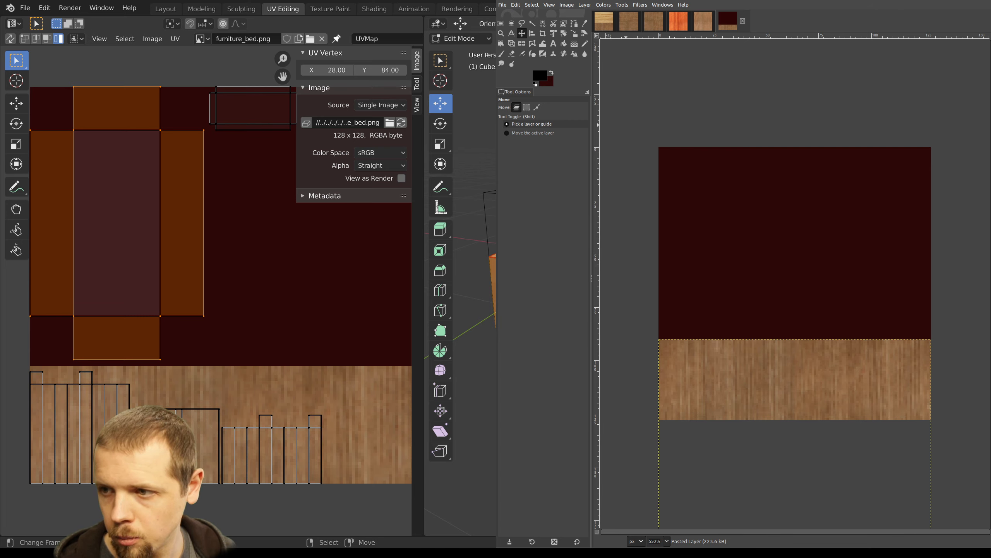
# Place the exported UV layout Cube.001.png as an overlay layer on the bed texture in GIMP
pyautogui.moveTo(990, 283); pyautogui.dragTo(804, 283)
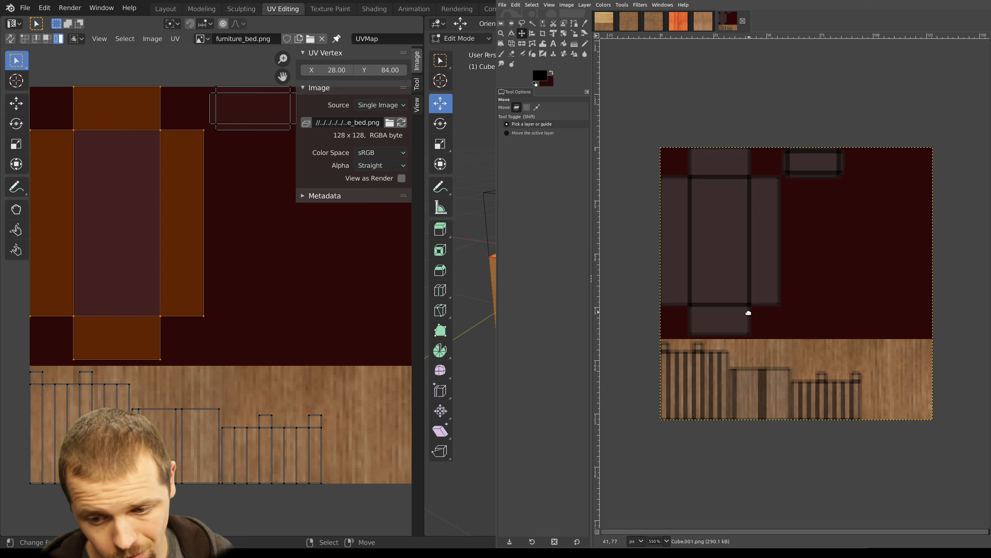
pyautogui.keyDown('ctrl'); pyautogui.scroll(2, 748, 312); pyautogui.keyUp('ctrl')
pyautogui.moveTo(773, 327)
pyautogui.mouseDown(button='middle')
pyautogui.moveTo(760, 325)
pyautogui.moveTo(760, 338)
pyautogui.mouseUp(button='middle')
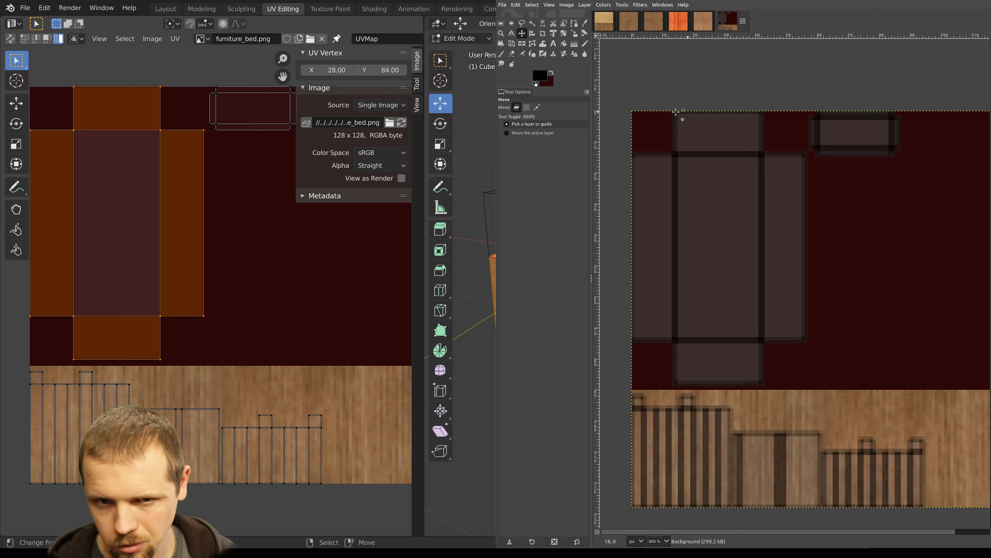
# Outline the mattress top's UV face with 1-pixel red Pencil lines on the Background layer, and hide the UV layout overlay
pyautogui.click(584, 43)
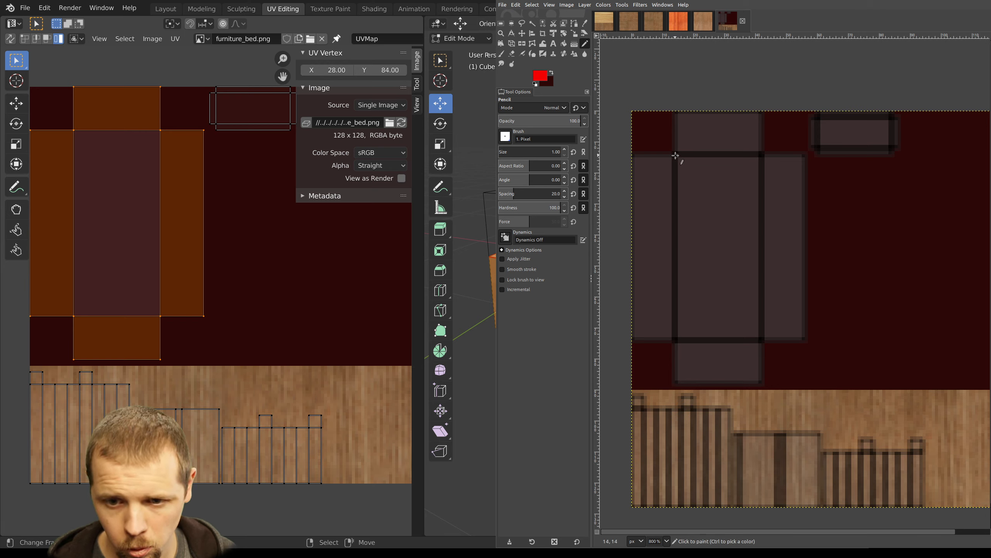
pyautogui.keyDown('shift'); pyautogui.click(760, 156); pyautogui.keyUp('shift')
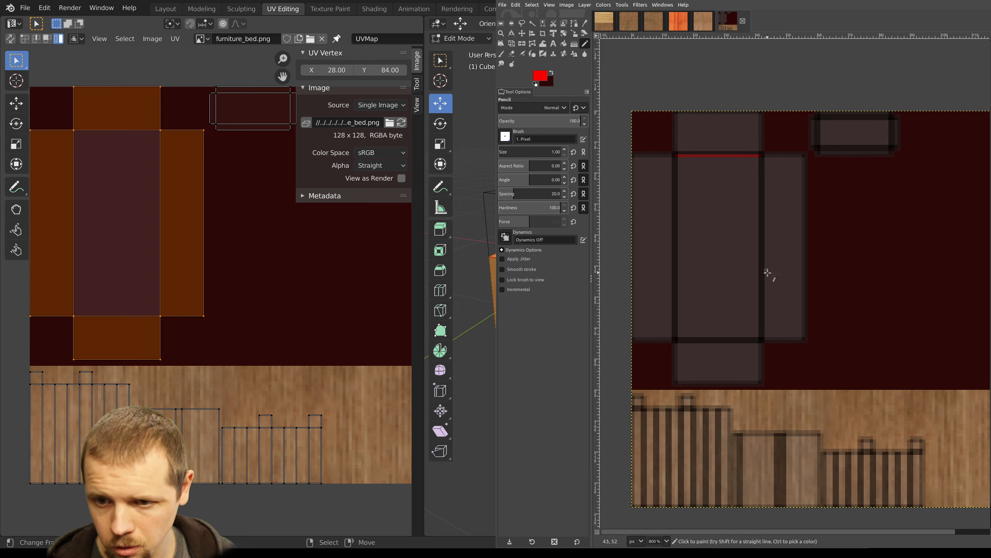
pyautogui.keyDown('shift'); pyautogui.click(760, 338); pyautogui.keyUp('shift')
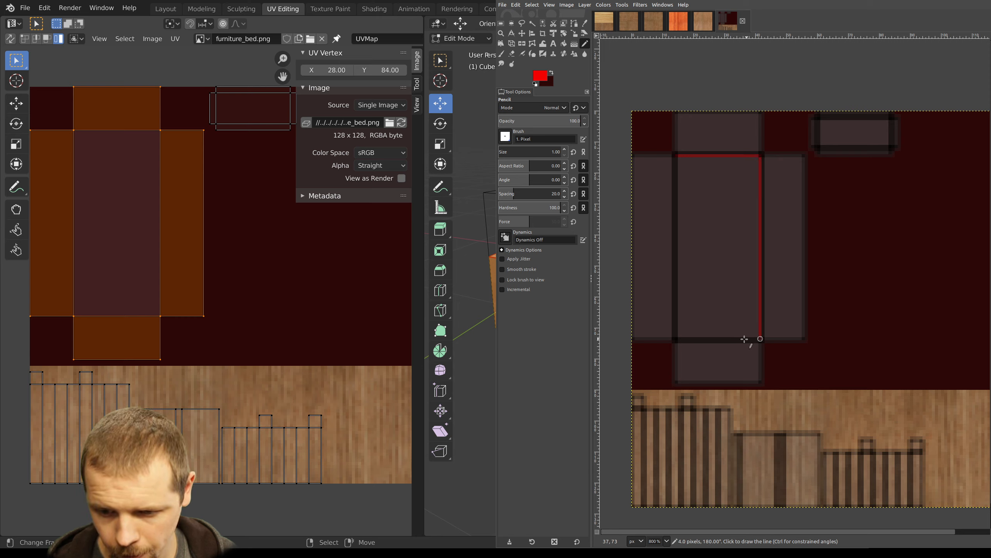
pyautogui.keyDown('shift'); pyautogui.click(677, 338); pyautogui.keyUp('shift')
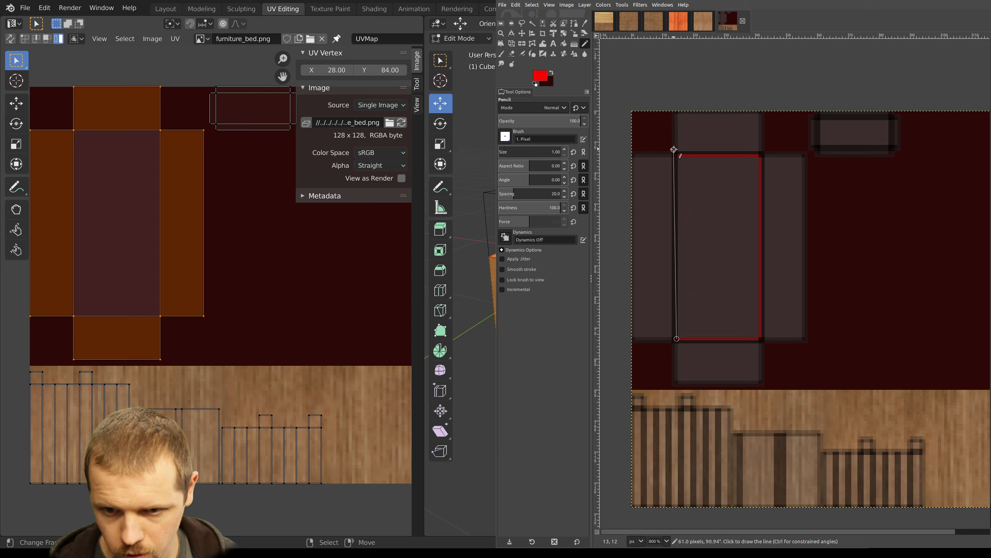
pyautogui.keyDown('shift'); pyautogui.click(676, 157); pyautogui.keyUp('shift')
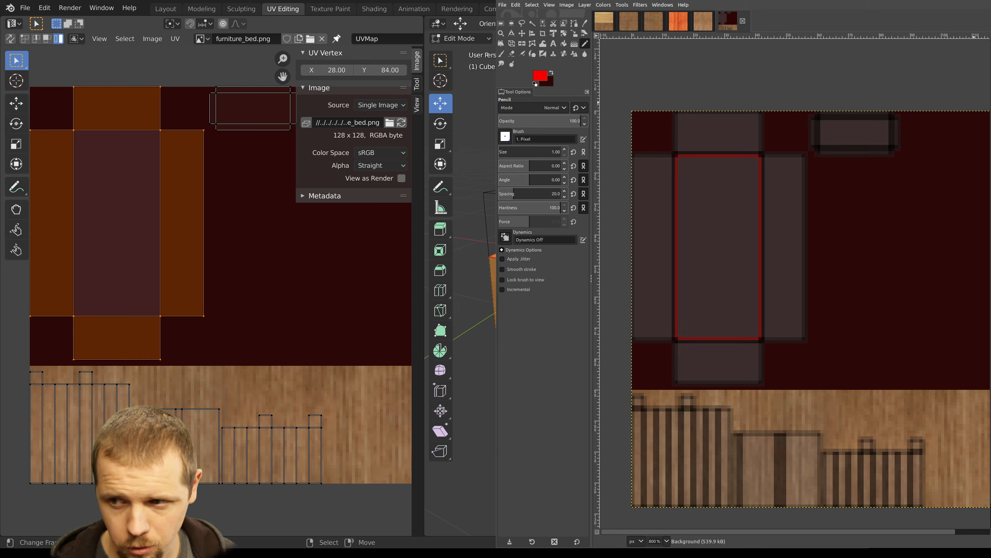
pyautogui.click(990, 102)
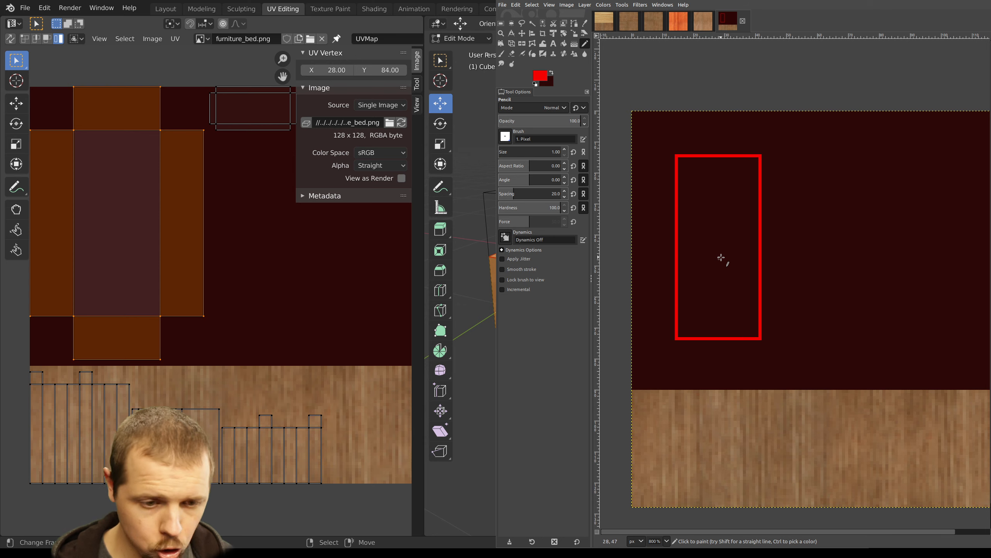
# Export the outlined texture over furniture_bed.png, and reload it in Blender to view it on the deselected bed mesh
pyautogui.hotkey('ctrl', 'e')
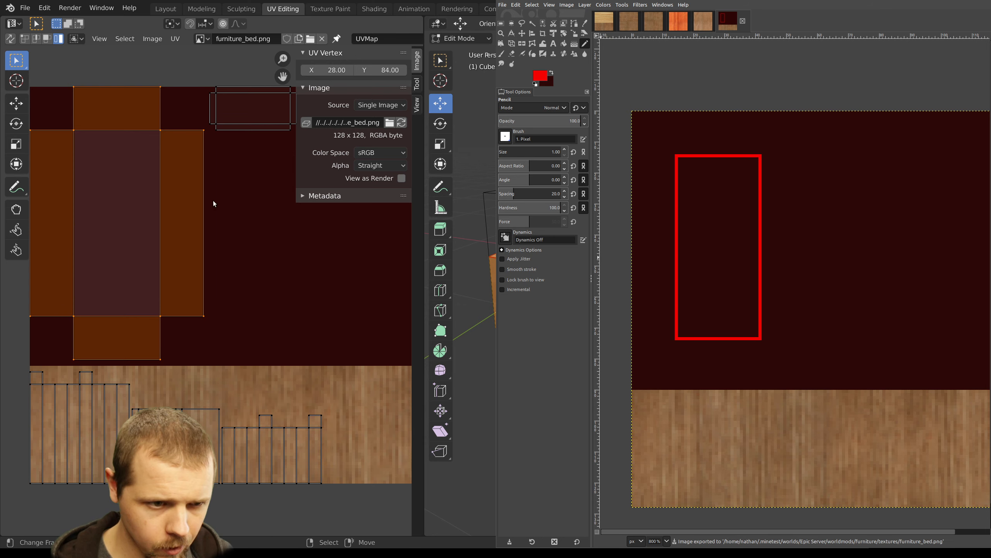
pyautogui.rightClick(221, 191)
pyautogui.hotkey('alt', 'r')
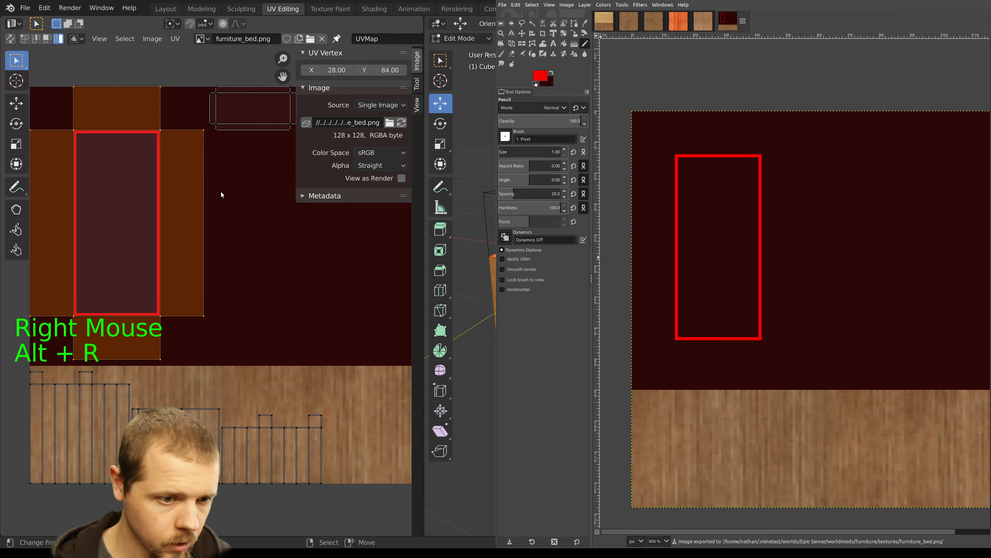
pyautogui.press('a')
pyautogui.scroll(1, 741, 285)
pyautogui.moveTo(741, 284); pyautogui.dragTo(780, 317, button='middle')
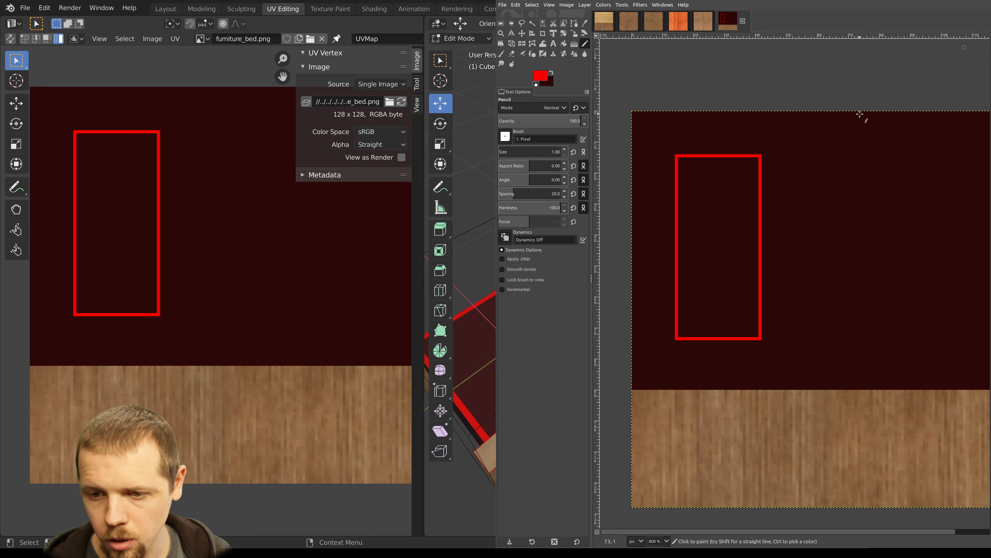
# Fill the inside of the mattress top's outline with solid red in GIMP using Bucket Fill
pyautogui.hotkey('shift', 'b')
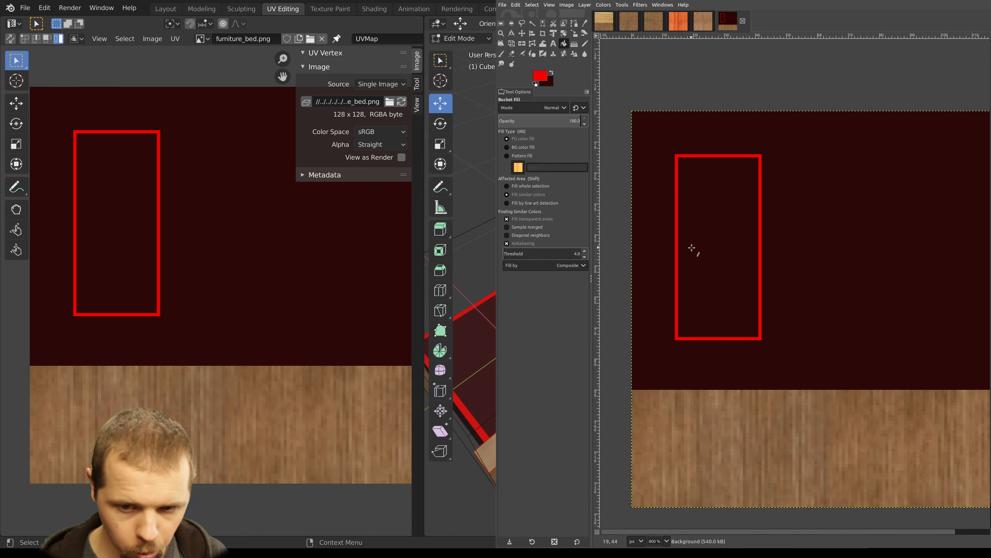
pyautogui.click(699, 248)
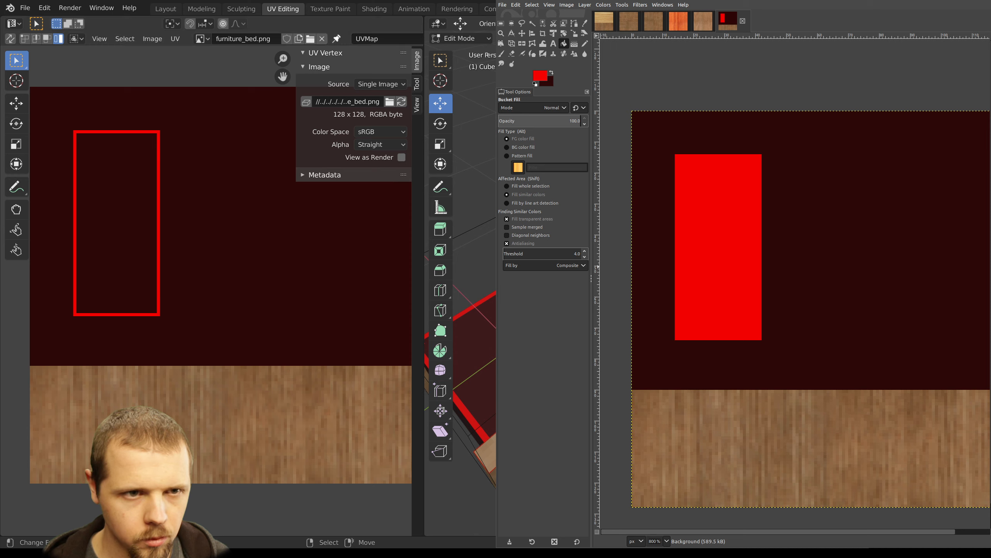
pyautogui.moveTo(775, 315); pyautogui.dragTo(716, 282, button='middle')
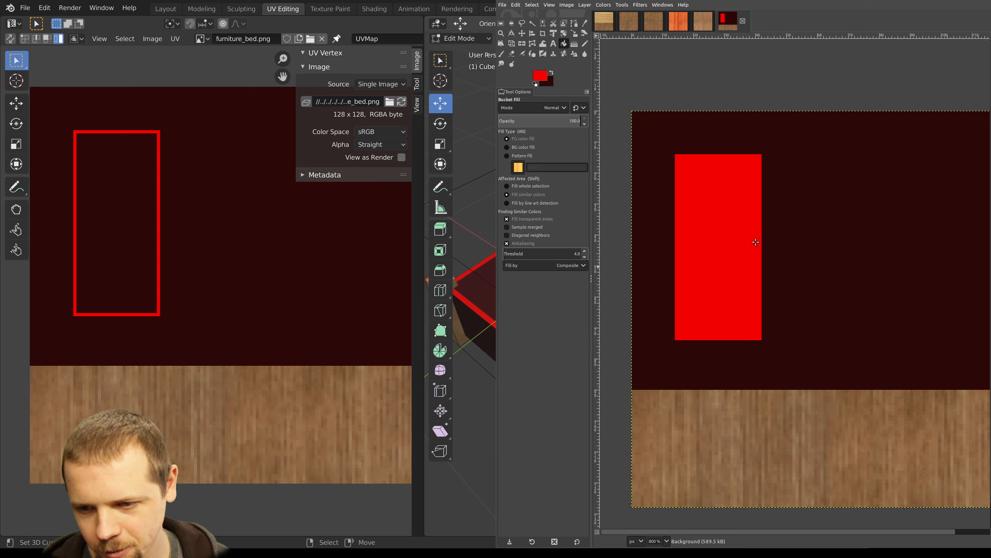
pyautogui.moveTo(756, 242); pyautogui.dragTo(730, 238, button='middle')
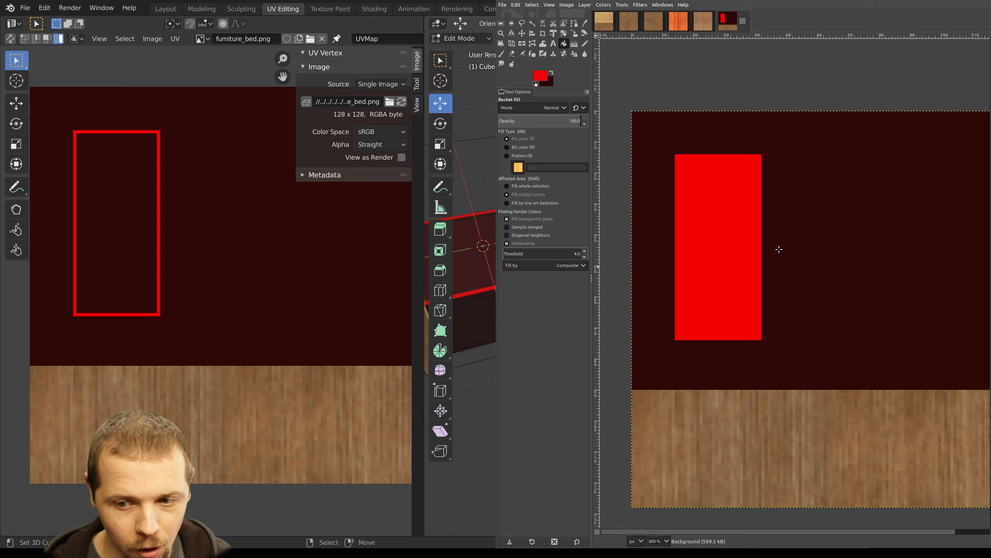
pyautogui.keyDown('shift'); pyautogui.moveTo(729, 275); pyautogui.dragTo(786, 261, button='middle'); pyautogui.keyUp('shift')
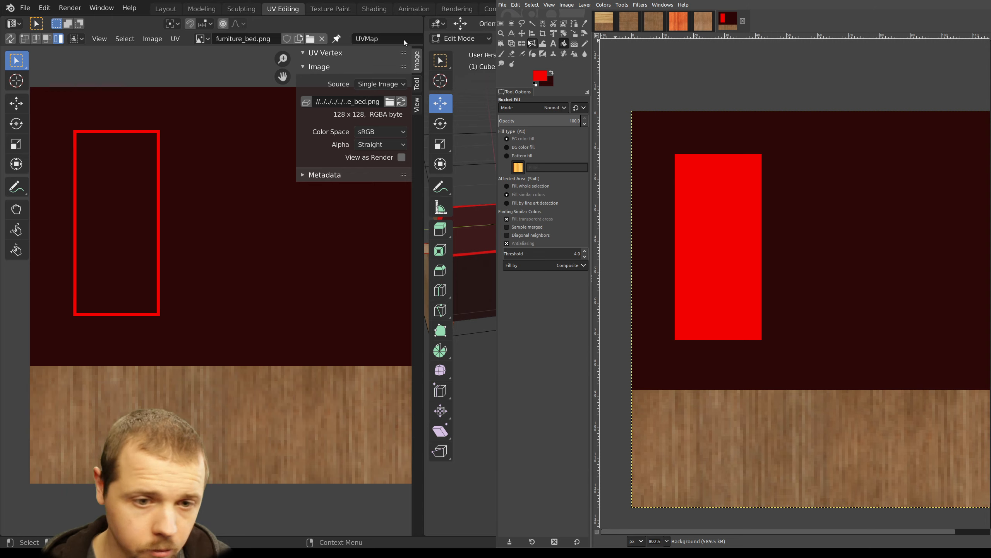
# Check the red fill against the UV layout overlay, hide the overlay again, and switch to the Pencil tool
pyautogui.click(990, 117)
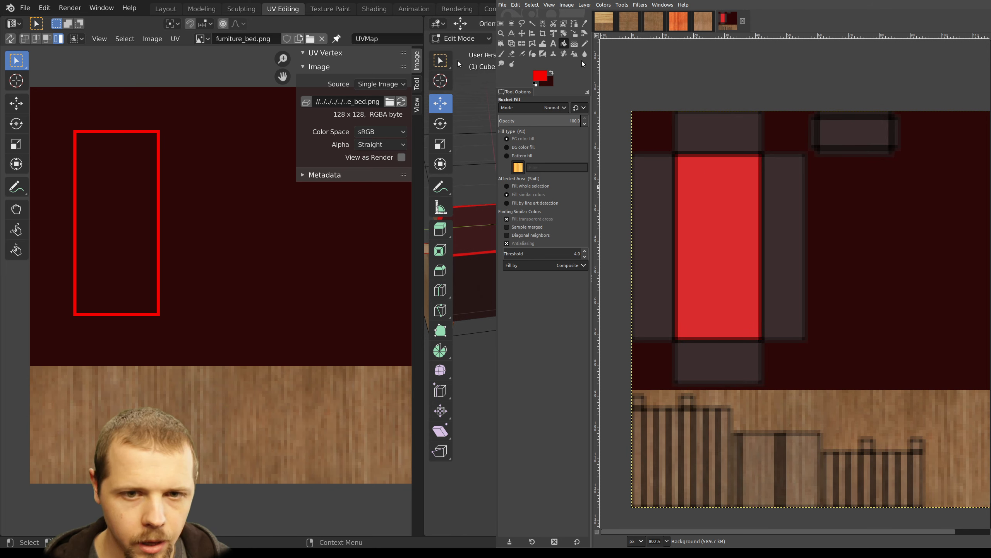
pyautogui.click(585, 43)
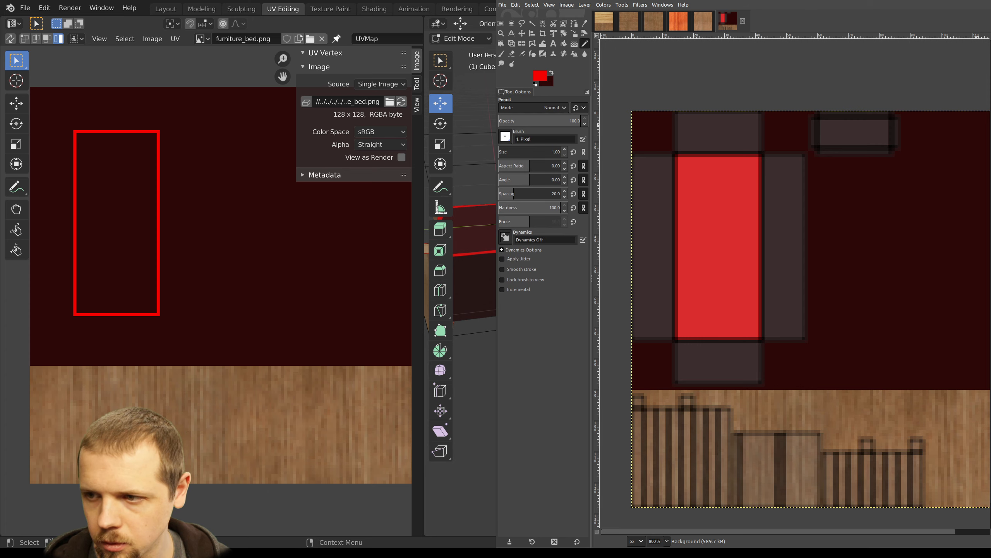
pyautogui.click(990, 125)
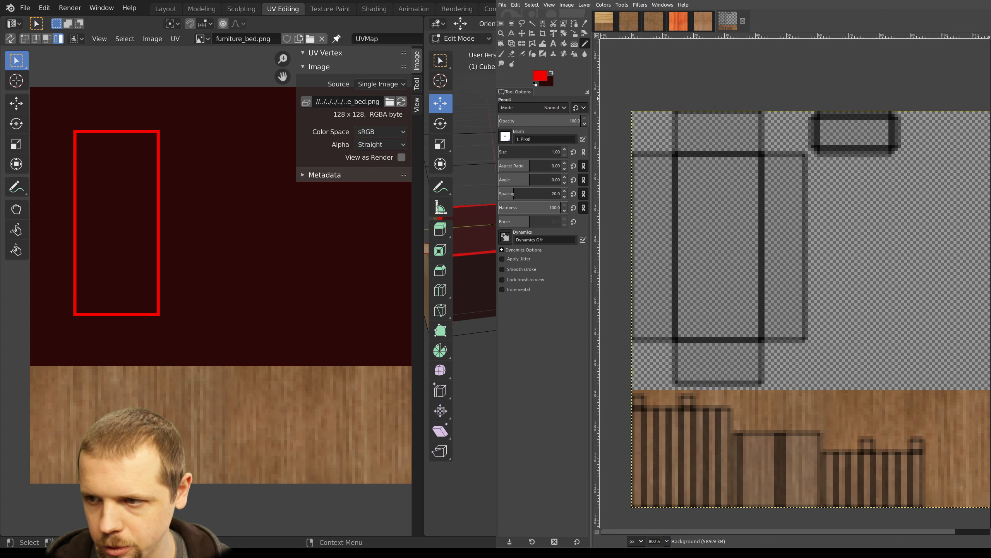
pyautogui.click(990, 113)
pyautogui.click(990, 125)
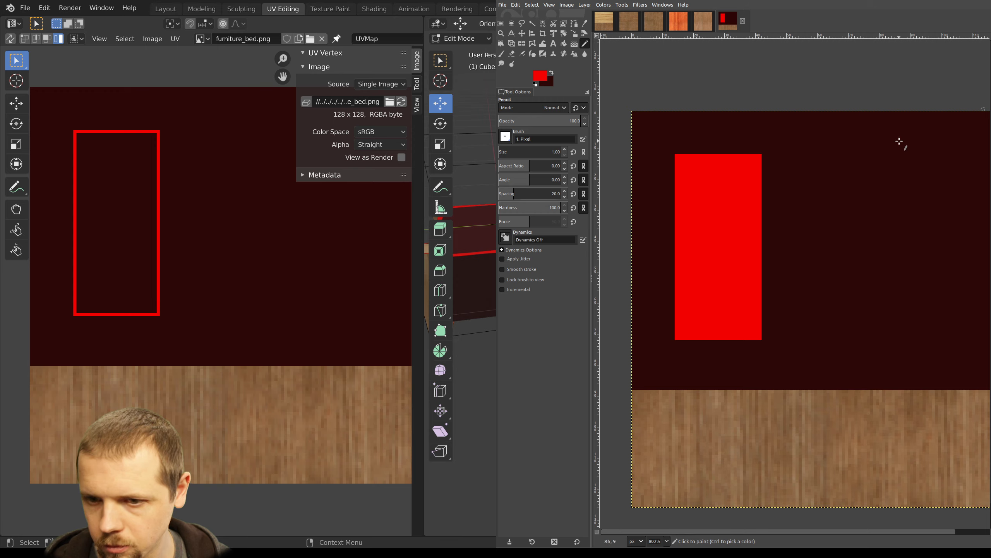
# Place a red pixel just outside the filled face's upper-right corner, and display the image grid with finer spacing
pyautogui.click(763, 156)
pyautogui.keyDown('ctrl'); pyautogui.scroll(1, 781, 161); pyautogui.keyUp('ctrl')
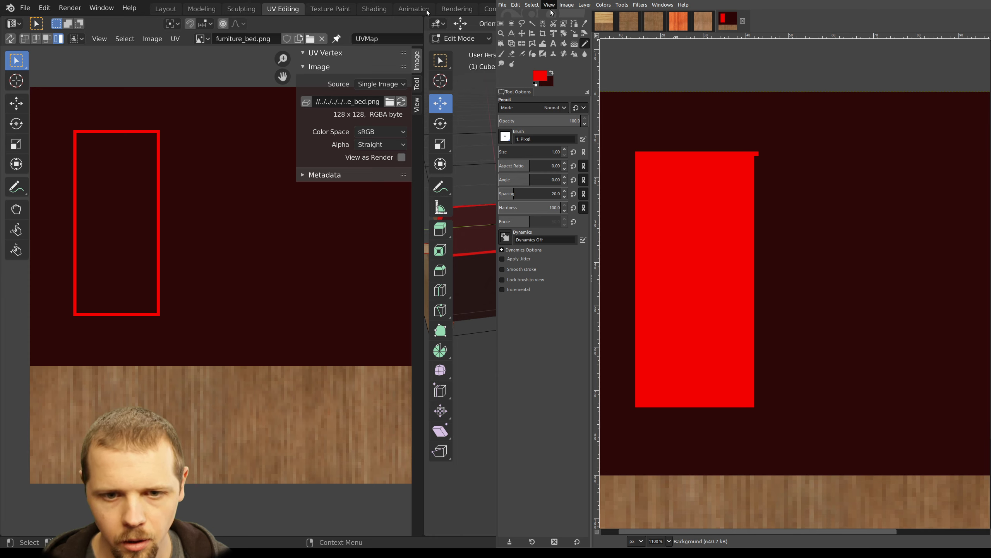
pyautogui.click(582, 172)
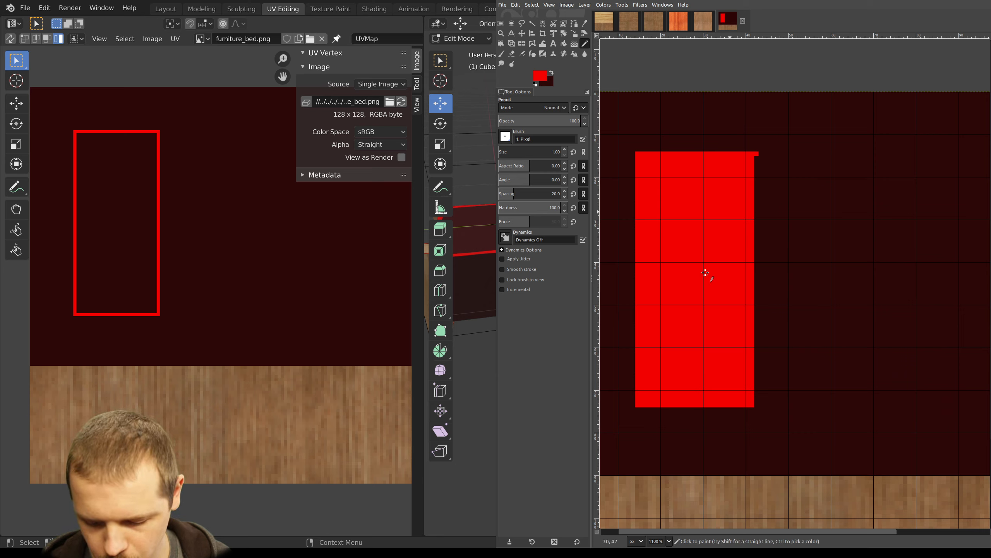
pyautogui.click(783, 274)
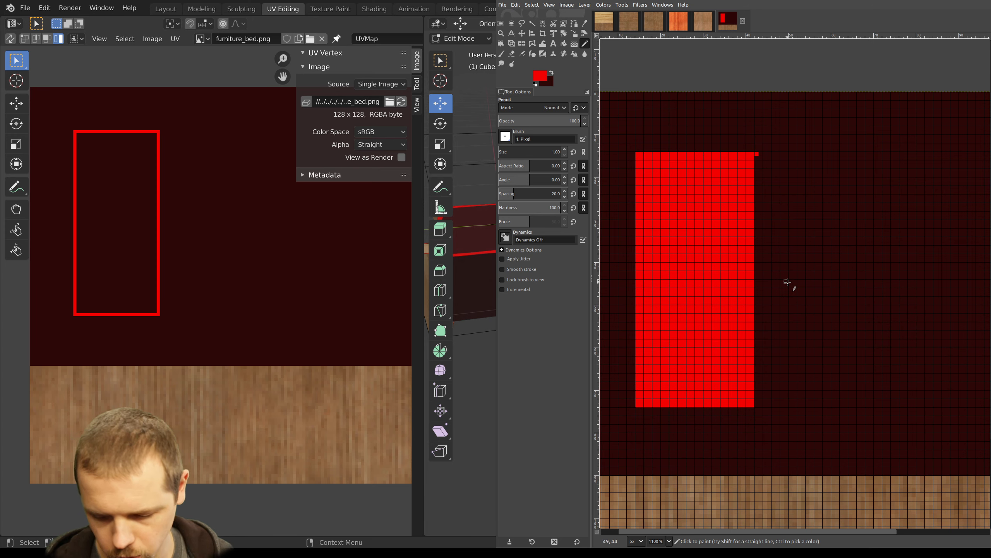
# Extend the red Pencil line rightward from the filled face's upper-right corner to about 4 pixels long, keeping the canvas unrotated
pyautogui.keyDown('ctrl'); pyautogui.scroll(1, 788, 284); pyautogui.keyUp('ctrl')
pyautogui.moveTo(717, 177)
pyautogui.keyDown('shift'); pyautogui.mouseDown(button='middle')
pyautogui.moveTo(744, 186)
pyautogui.moveTo(741, 164)
pyautogui.moveTo(736, 176)
pyautogui.moveTo(770, 196)
pyautogui.mouseUp(button='middle'); pyautogui.keyUp('shift')
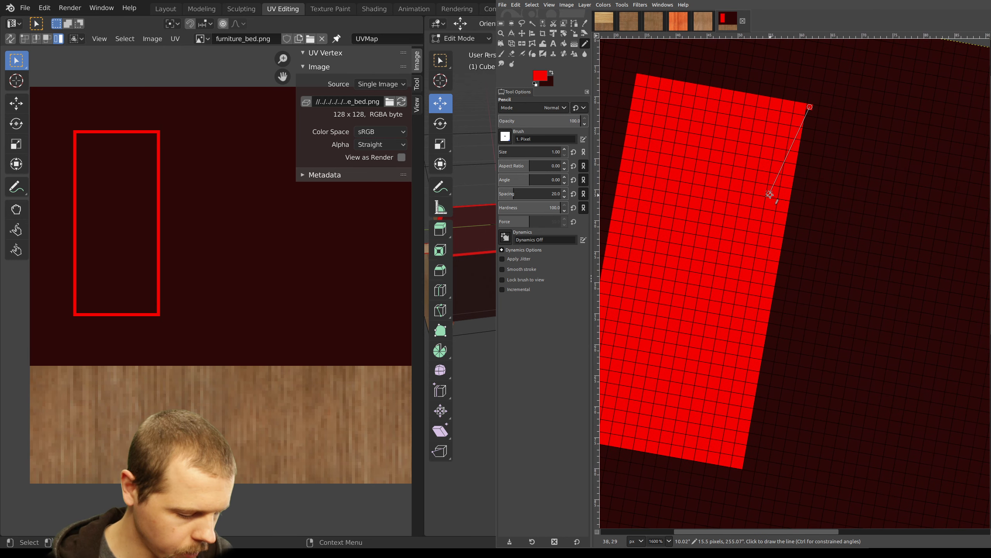
pyautogui.hotkey('shift', '1')
pyautogui.moveTo(715, 168); pyautogui.dragTo(770, 197, button='middle')
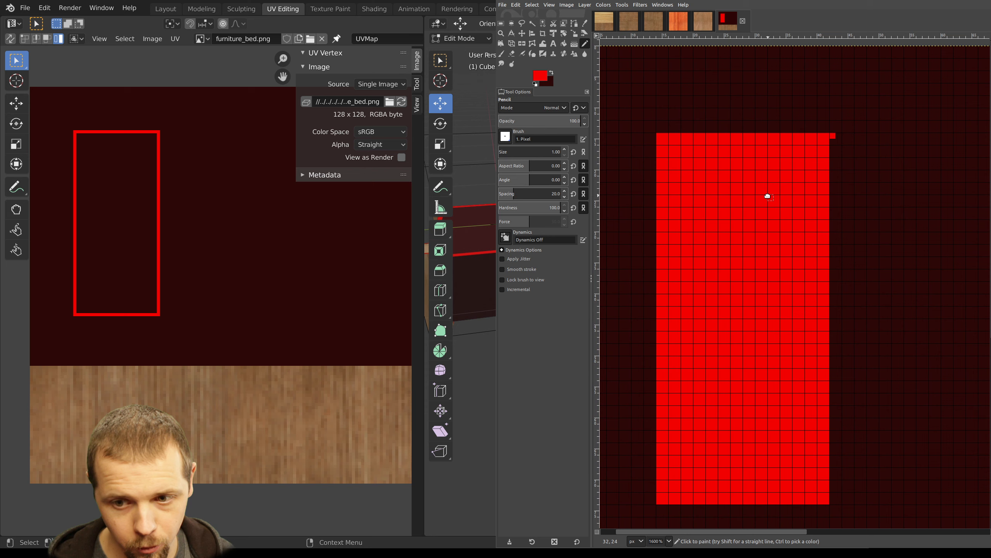
pyautogui.click(851, 137)
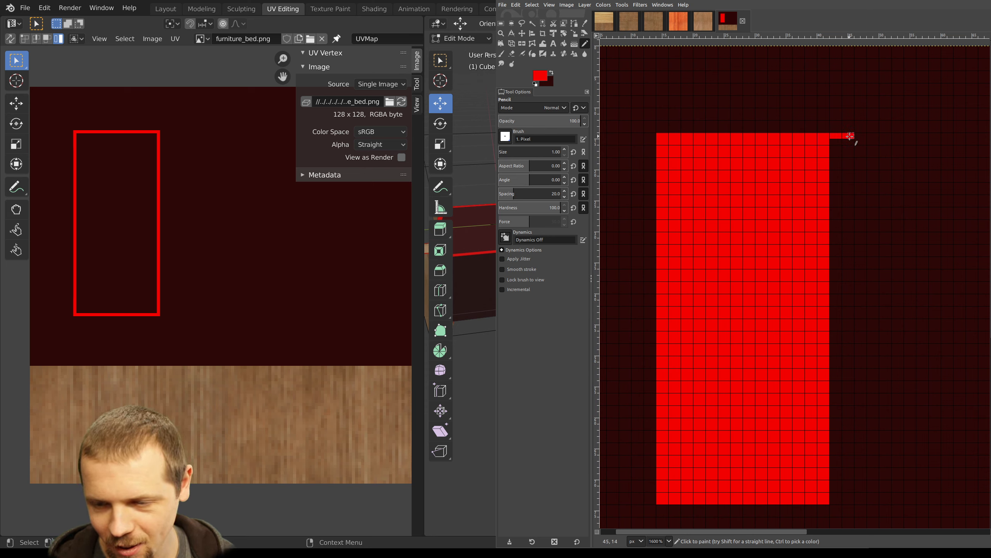
pyautogui.keyDown('shift'); pyautogui.click(825, 137); pyautogui.keyUp('shift')
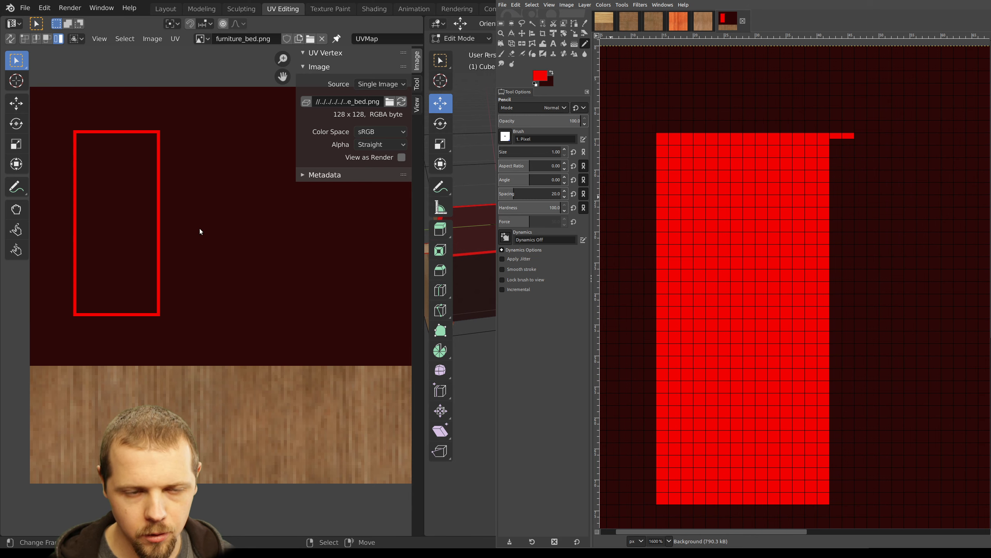
# Compare with the bed's right side view, and outline a strip about 8 pixels wide in red along the filled face's right edge
pyautogui.moveTo(728, 268); pyautogui.dragTo(770, 249, button='middle')
pyautogui.press('KP_3')
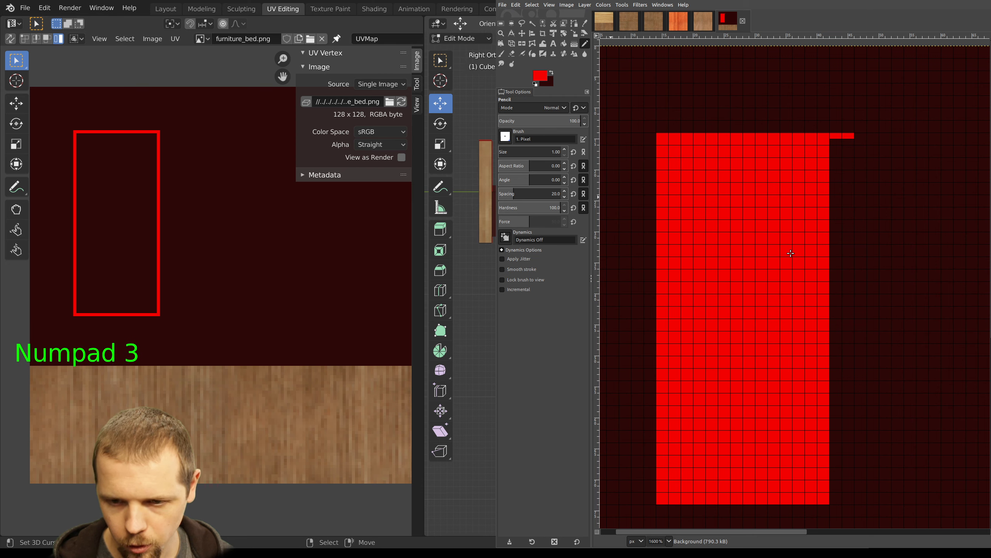
pyautogui.keyDown('shift'); pyautogui.scroll(2, 461, 191); pyautogui.keyUp('shift')
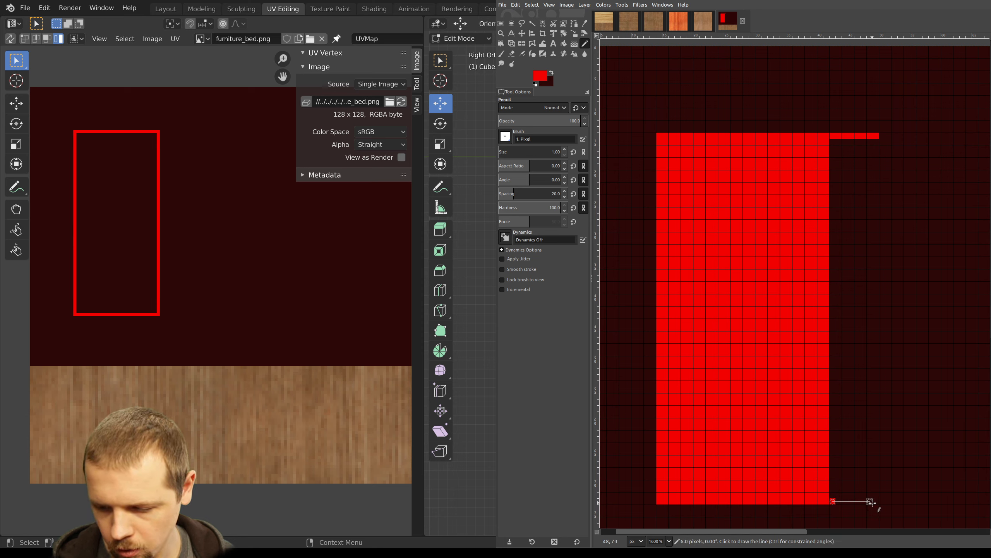
pyautogui.keyDown('shift'); pyautogui.click(875, 502); pyautogui.keyUp('shift')
pyautogui.keyDown('shift'); pyautogui.click(876, 137); pyautogui.keyUp('shift')
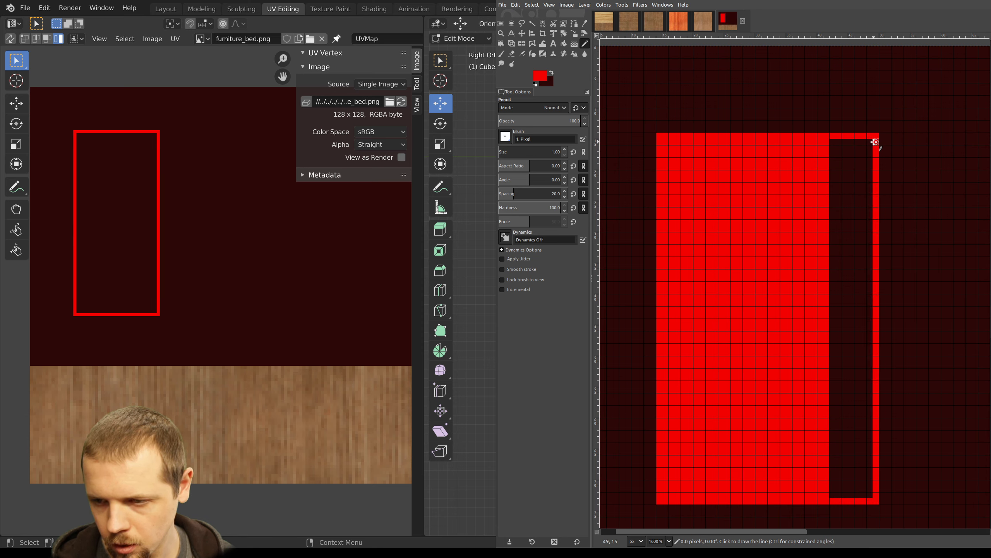
# Outline a strip about 8 pixels high in red above the filled mattress face, matching the face's full width
pyautogui.keyDown('shift'); pyautogui.click(827, 86); pyautogui.keyUp('shift')
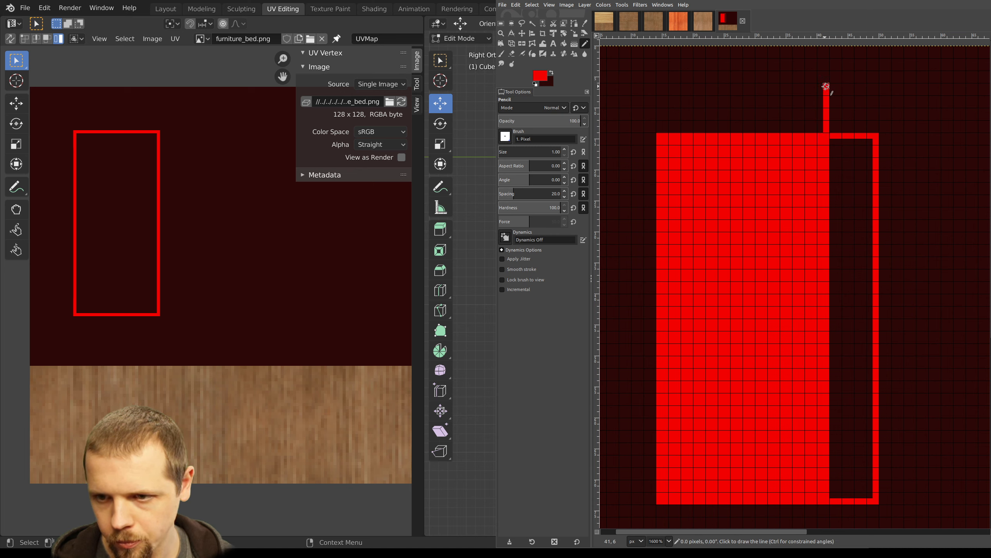
pyautogui.keyDown('shift'); pyautogui.click(658, 85); pyautogui.keyUp('shift')
pyautogui.keyDown('shift'); pyautogui.click(658, 131); pyautogui.keyUp('shift')
# Outline a strip about 10 pixels wide in red along the filled face's left edge, spanning its full height
pyautogui.moveTo(659, 131); pyautogui.dragTo(714, 140, button='middle')
pyautogui.keyDown('shift'); pyautogui.click(655, 140); pyautogui.keyUp('shift')
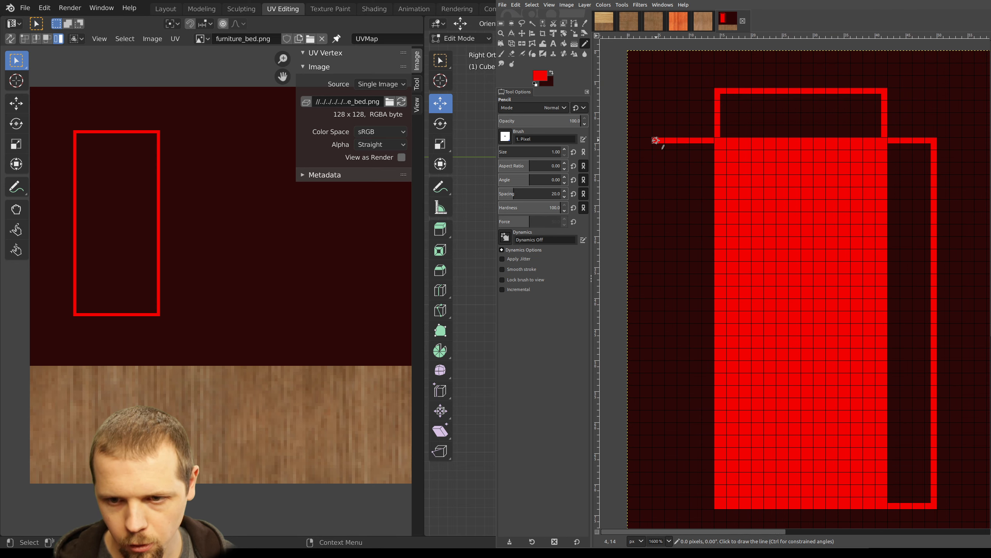
pyautogui.keyDown('shift'); pyautogui.click(655, 506); pyautogui.keyUp('shift')
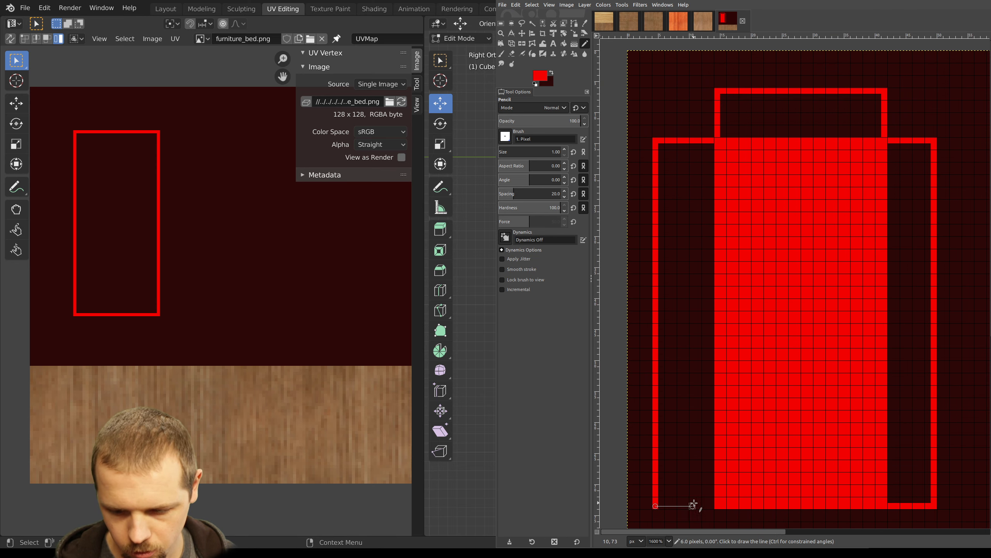
pyautogui.keyDown('shift'); pyautogui.click(705, 505); pyautogui.keyUp('shift')
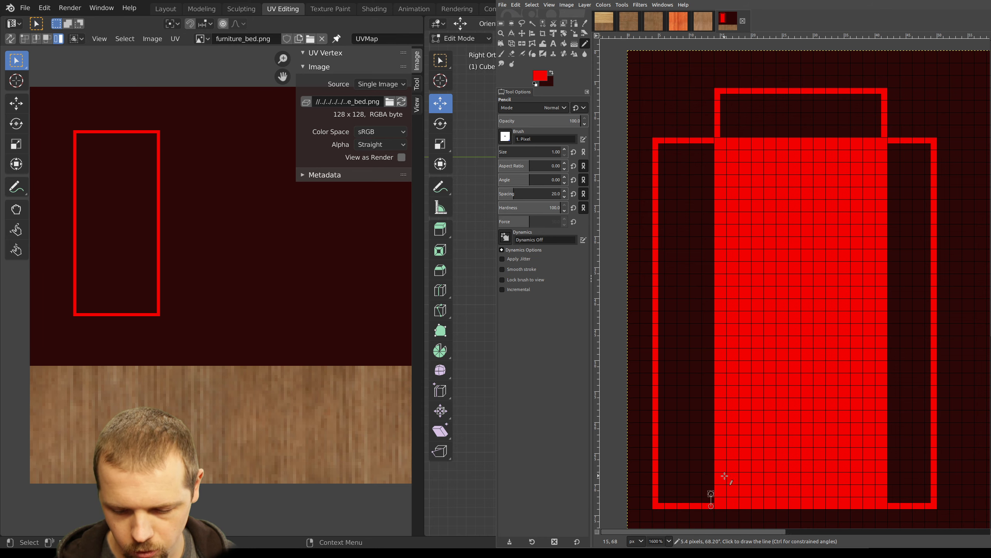
# Outline a strip about 8 pixels high in red below the filled mattress face, matching the face's full width
pyautogui.scroll(-5, 787, 319)
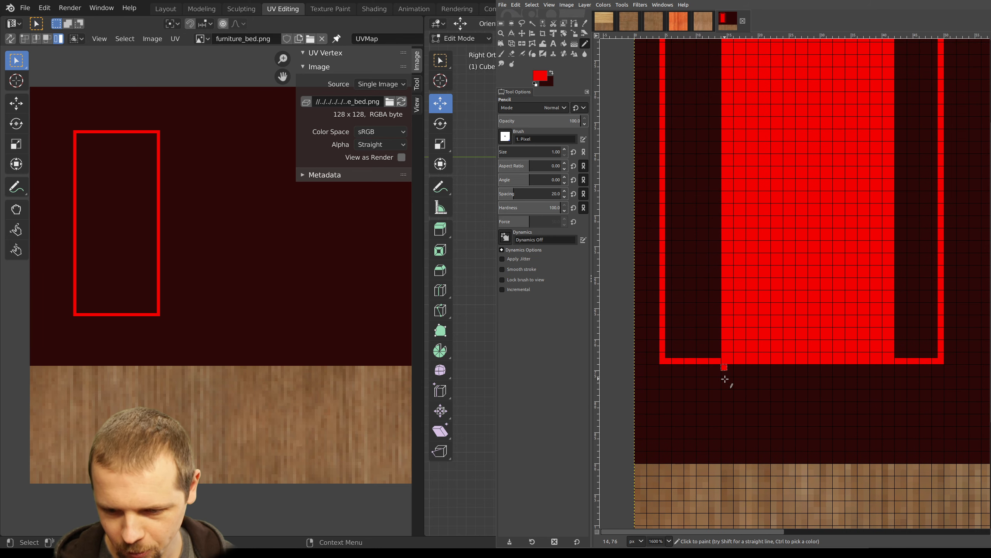
pyautogui.keyDown('shift'); pyautogui.click(725, 410); pyautogui.keyUp('shift')
pyautogui.keyDown('shift'); pyautogui.click(890, 411); pyautogui.keyUp('shift')
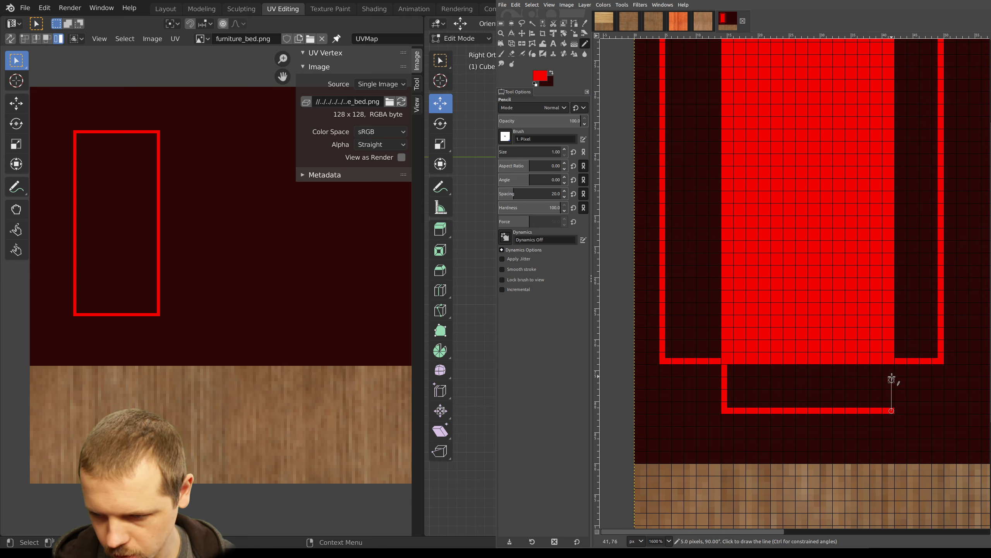
pyautogui.keyDown('shift'); pyautogui.click(892, 368); pyautogui.keyUp('shift')
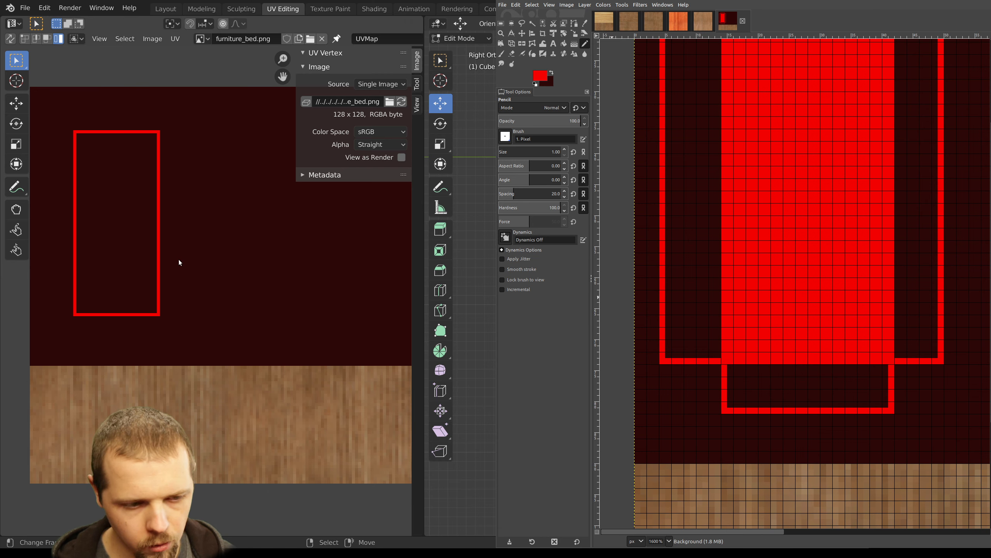
# Export the texture with its four side strips to furniture_bed.png, and reload it in Blender to inspect the bed's mattress sides
pyautogui.scroll(-3, 766, 269)
pyautogui.scroll(5, 767, 246)
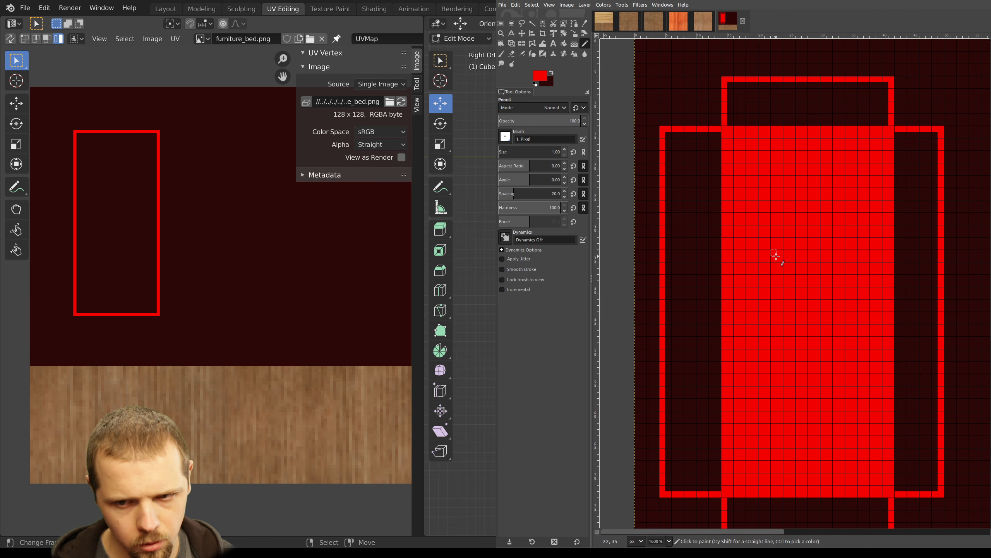
pyautogui.press('a')
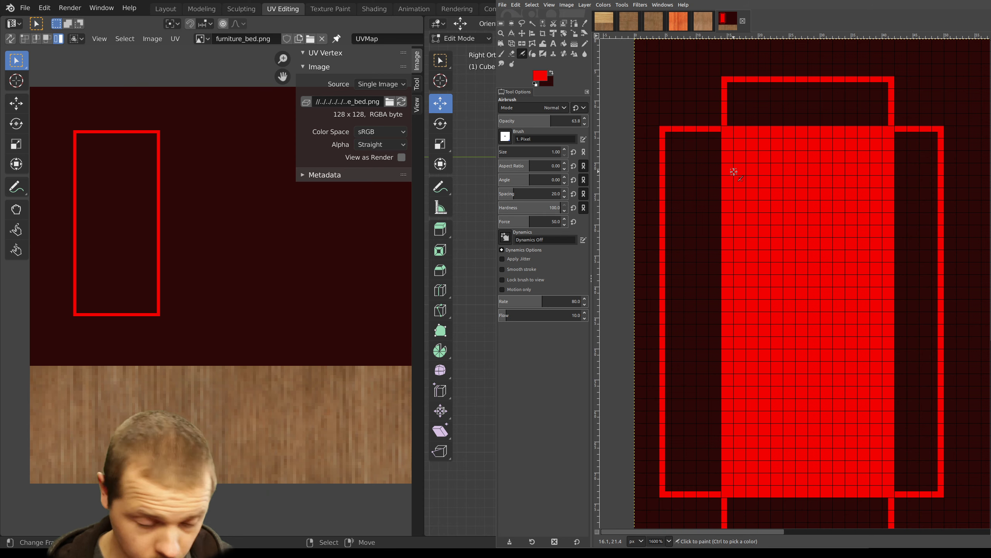
pyautogui.hotkey('ctrl', 'e')
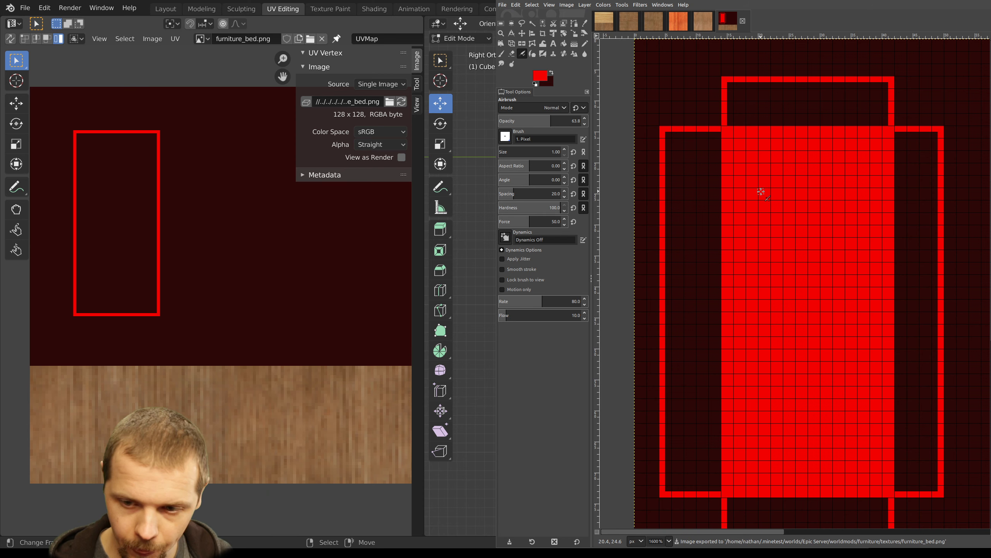
pyautogui.rightClick(237, 249)
pyautogui.hotkey('alt', 'r')
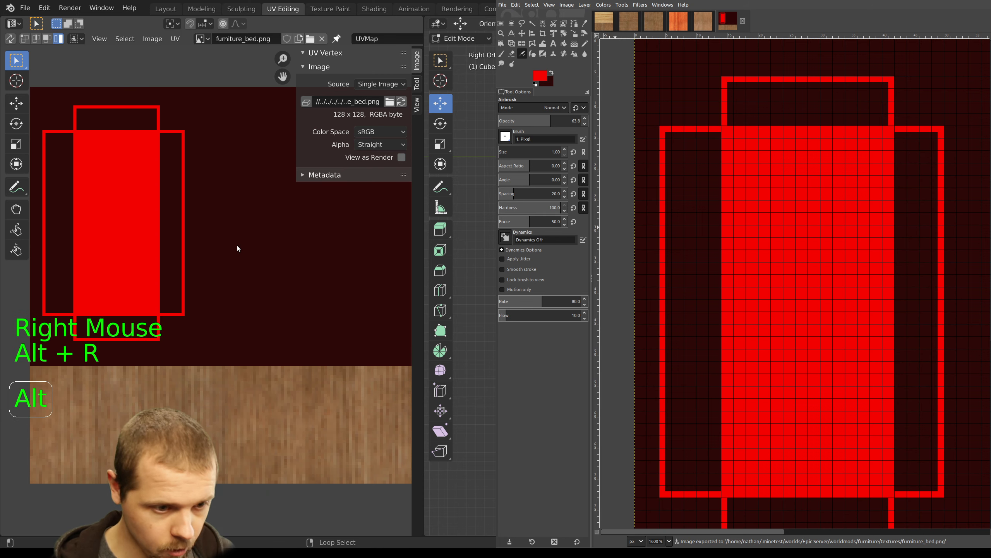
pyautogui.moveTo(770, 207); pyautogui.dragTo(697, 227, button='middle')
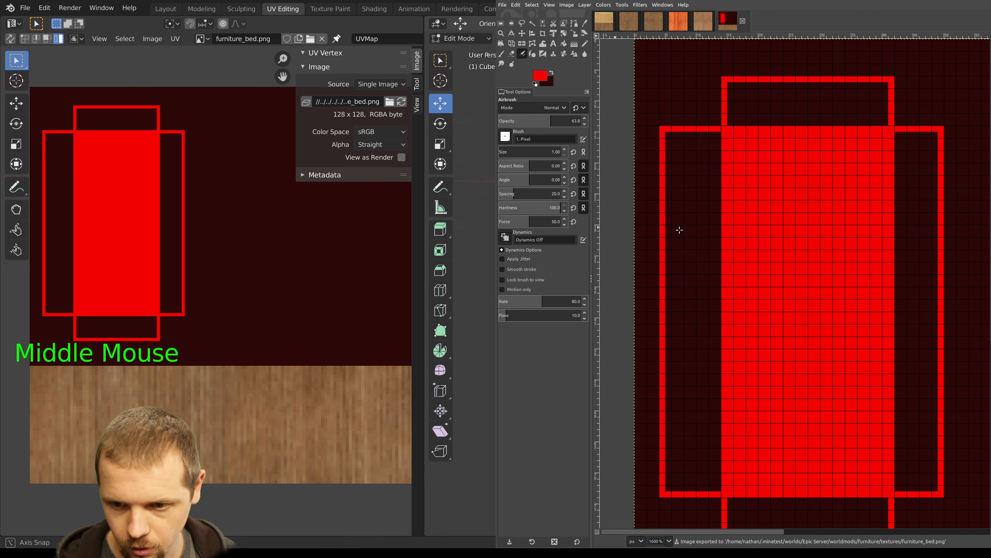
pyautogui.scroll(-4, 759, 264)
pyautogui.moveTo(759, 264); pyautogui.dragTo(685, 267, button='middle')
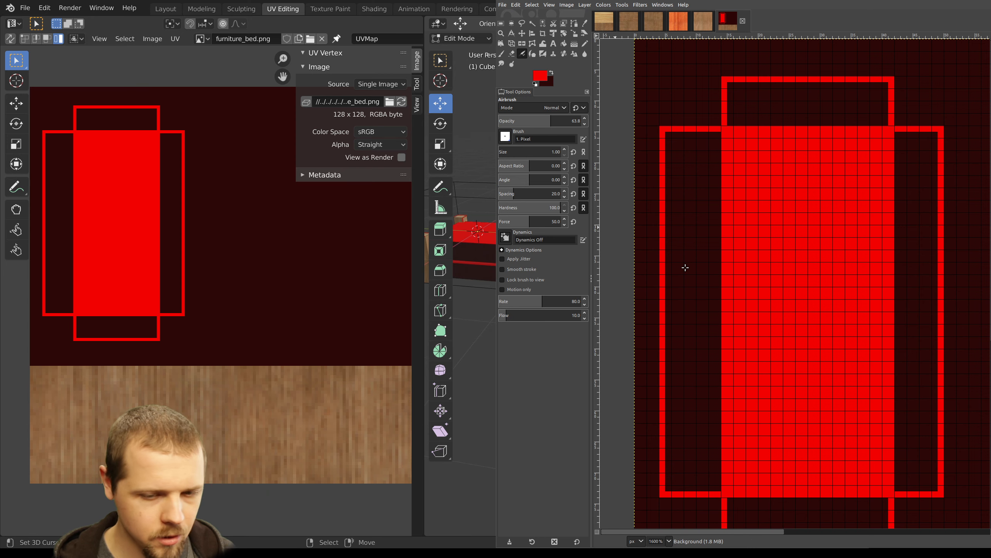
# Inspect the bed's foot end in a single perspective view of the Modeling workspace instead of the quad view
pyautogui.click(208, 14)
pyautogui.click(207, 15)
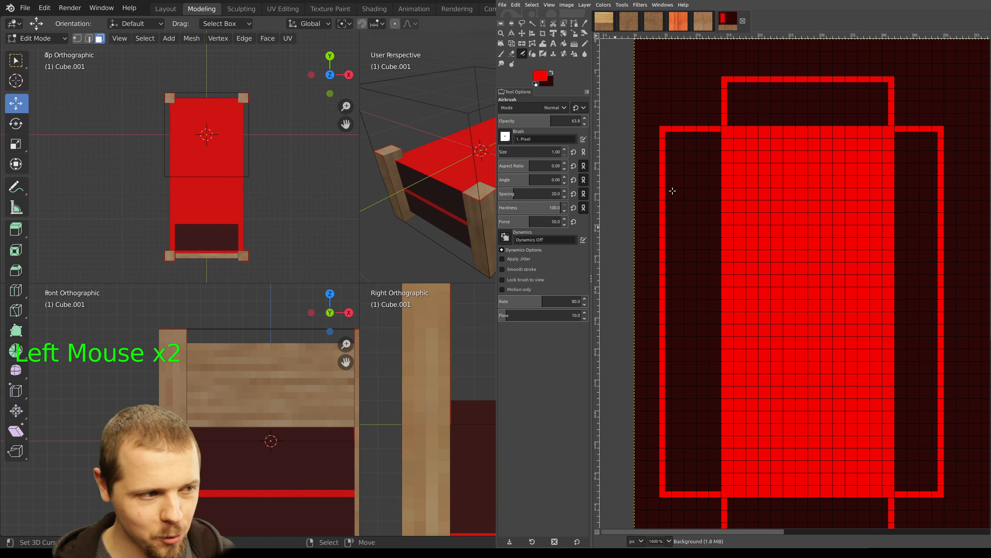
pyautogui.moveTo(429, 176); pyautogui.dragTo(449, 184, button='middle')
pyautogui.hotkey('ctrl', 'alt', 'q')
pyautogui.moveTo(317, 297); pyautogui.dragTo(270, 312, button='middle')
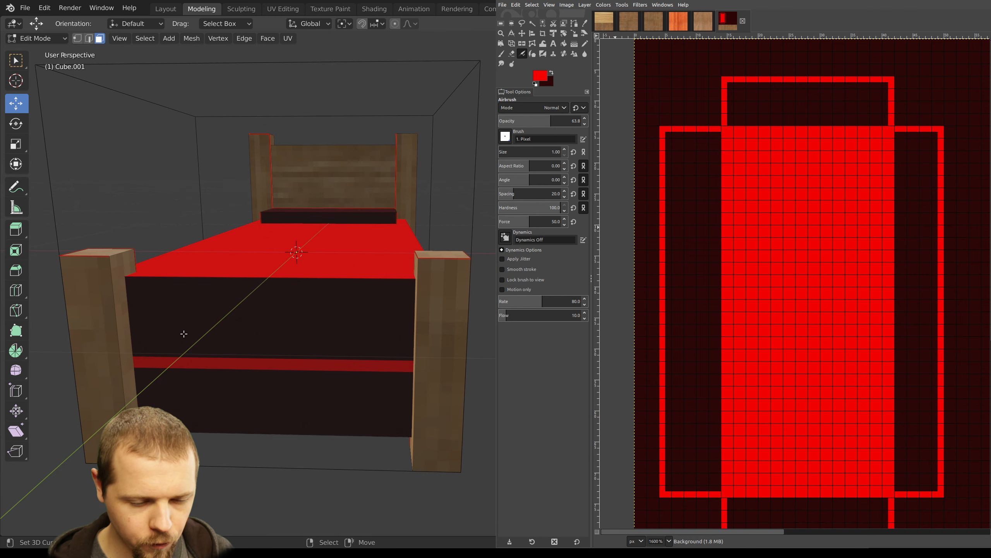
pyautogui.moveTo(153, 313); pyautogui.dragTo(196, 312, button='middle')
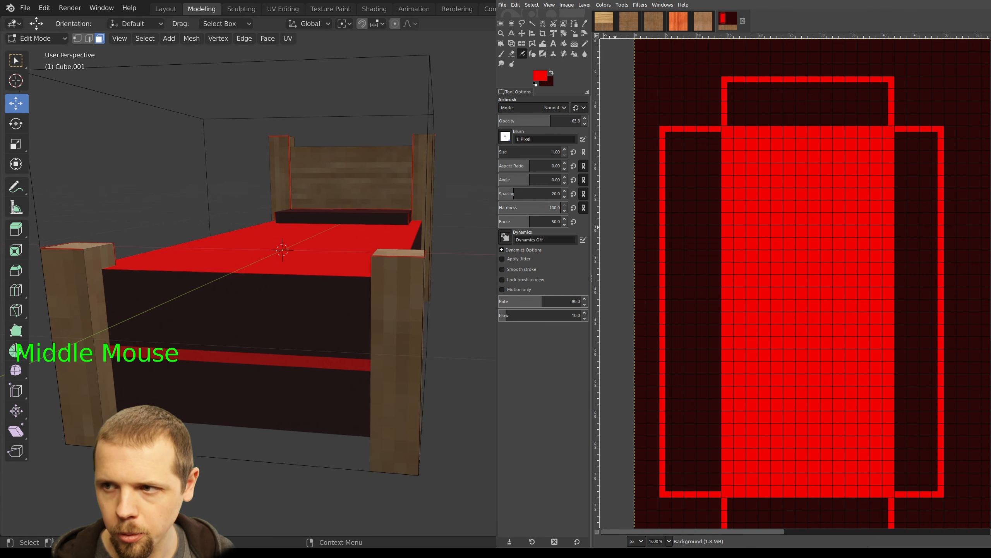
# Erase the lowest 3 pixel rows of the strip below the mattress face using the sampled dark red and the Pencil
pyautogui.moveTo(796, 382); pyautogui.dragTo(793, 287, button='middle')
pyautogui.press('i')
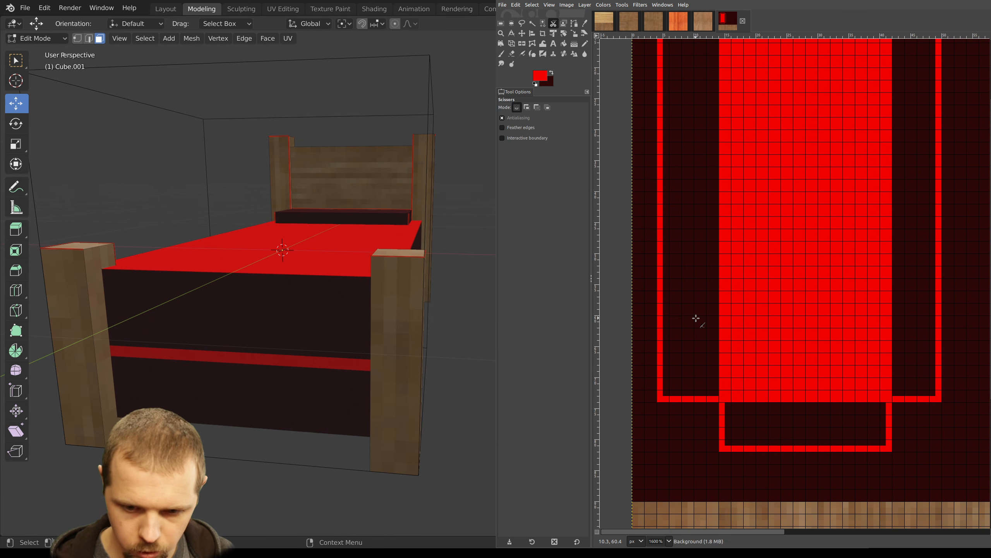
pyautogui.press('o')
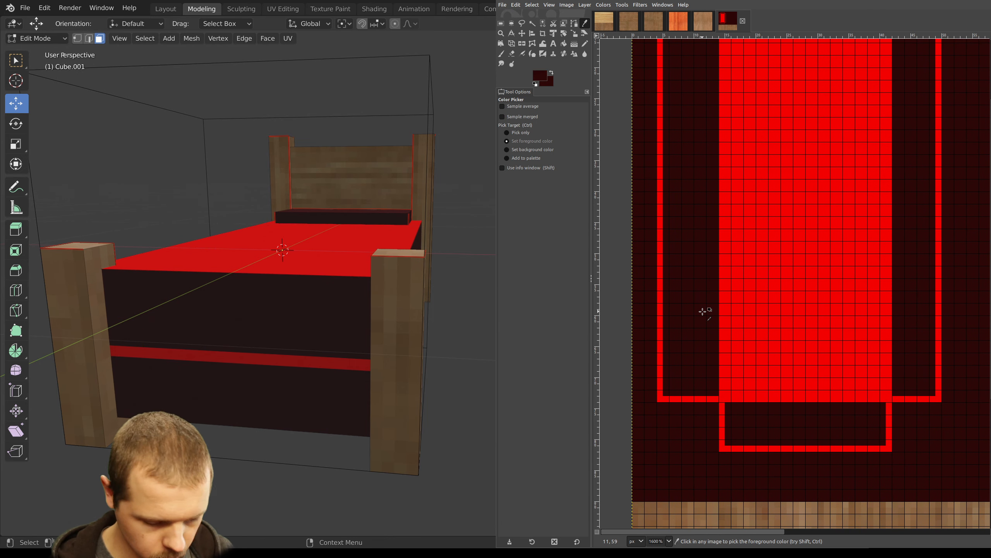
pyautogui.press('n')
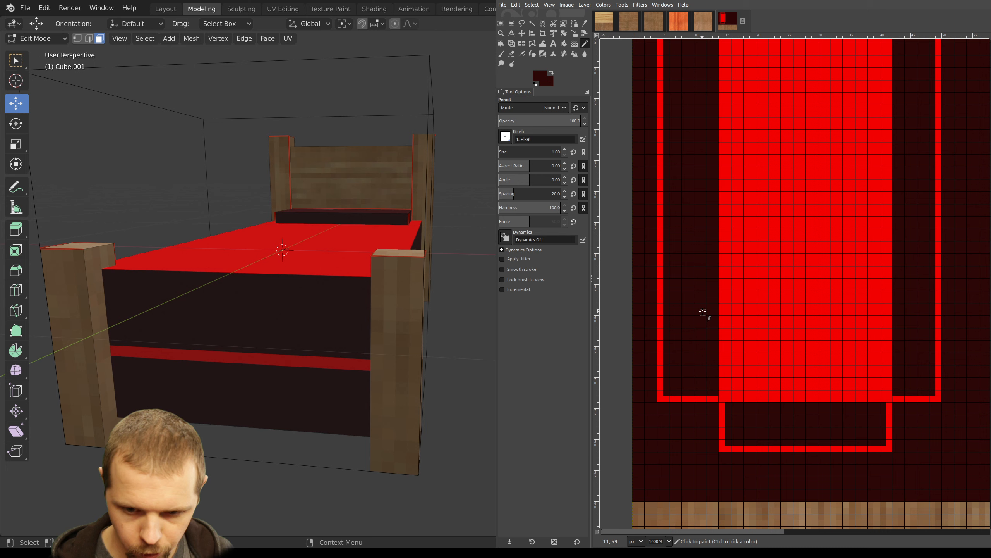
pyautogui.click(721, 448)
pyautogui.keyDown('shift'); pyautogui.click(889, 448); pyautogui.keyUp('shift')
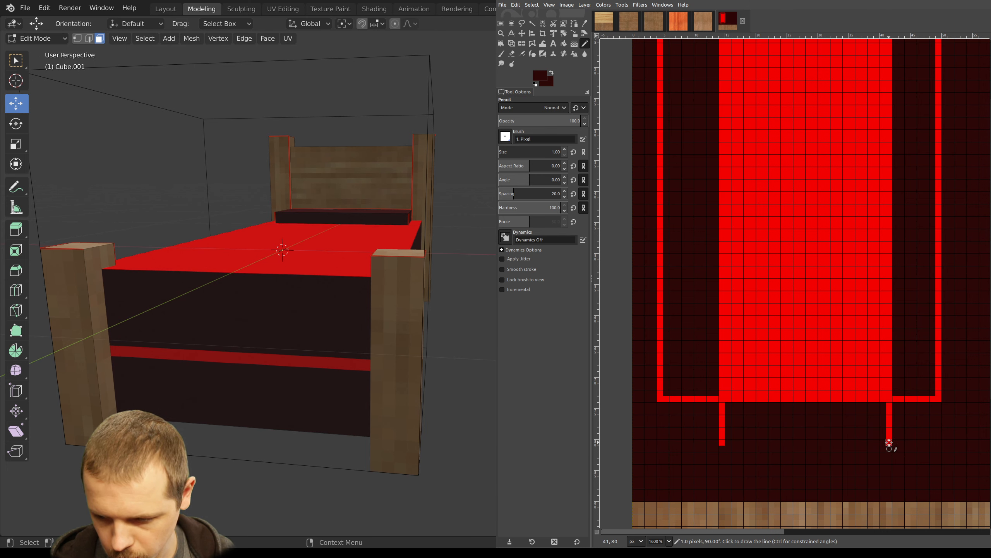
pyautogui.keyDown('shift'); pyautogui.click(889, 442); pyautogui.keyUp('shift')
pyautogui.keyDown('shift'); pyautogui.click(721, 442); pyautogui.keyUp('shift')
pyautogui.keyDown('shift'); pyautogui.click(722, 436); pyautogui.keyUp('shift')
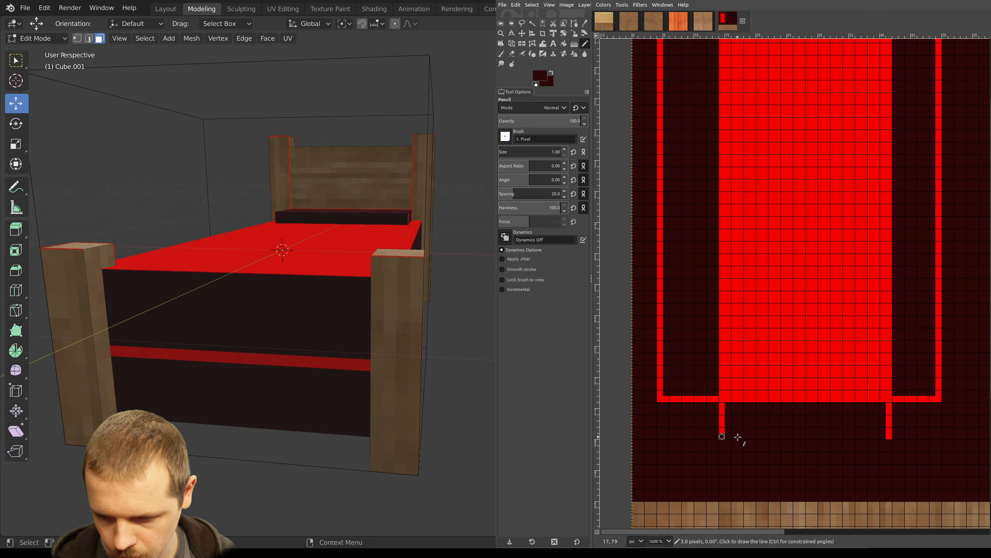
pyautogui.keyDown('shift'); pyautogui.click(889, 436); pyautogui.keyUp('shift')
# Close the shortened lower strip with a one-pixel line in the sampled bright red, making the strip 5 pixels high
pyautogui.press('o')
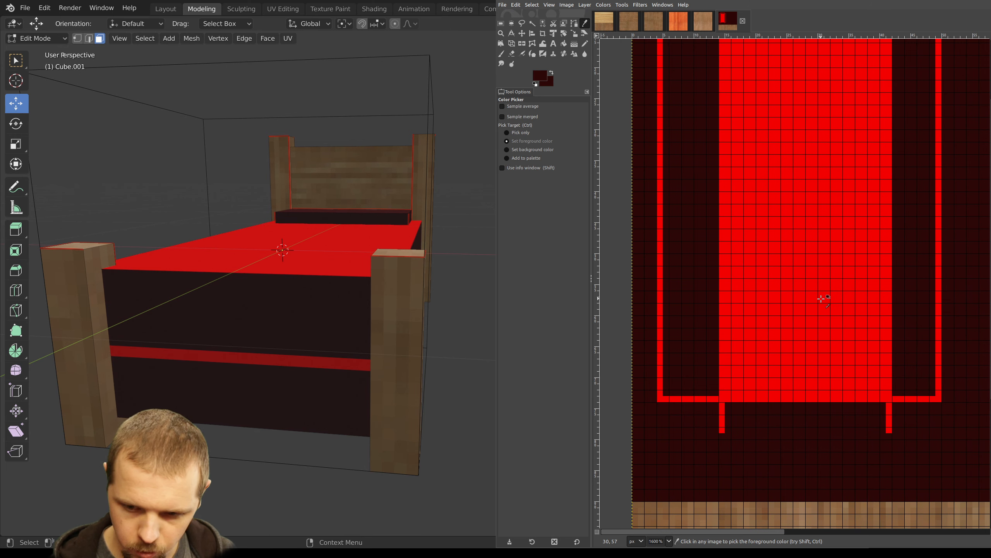
pyautogui.press('n')
pyautogui.click(728, 430)
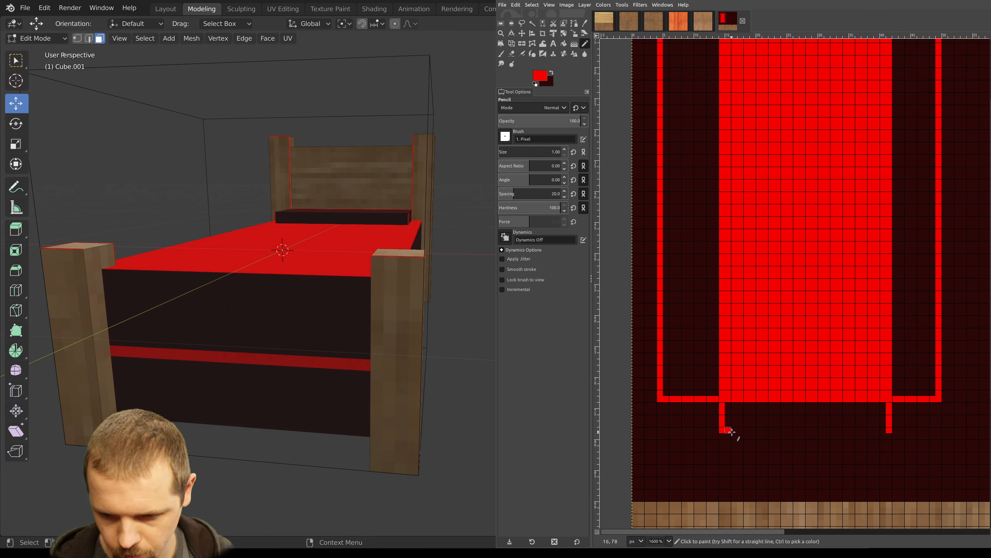
pyautogui.keyDown('shift'); pyautogui.click(883, 430); pyautogui.keyUp('shift')
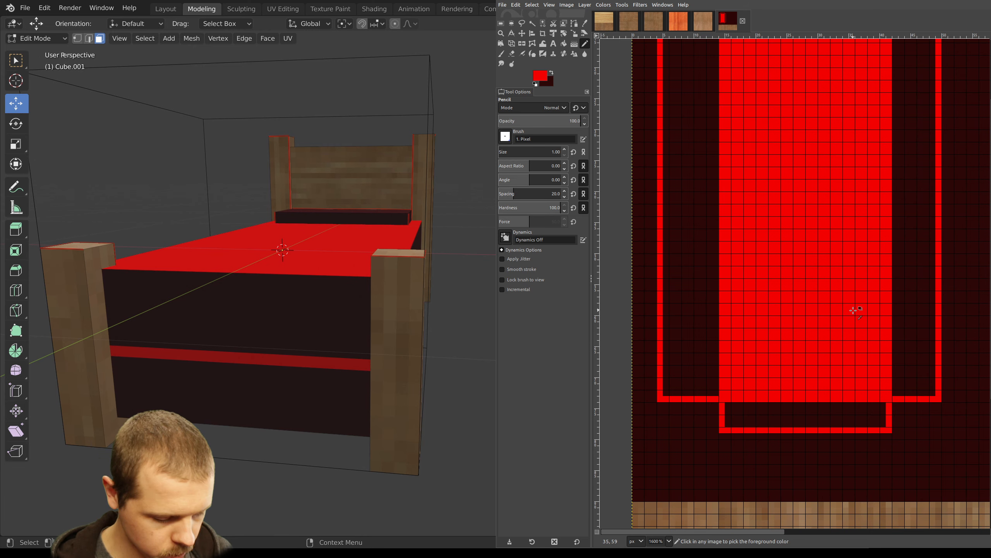
# Export the texture with the shortened lower strip to furniture_bed.png and reload the image in Blender's UV Editing workspace
pyautogui.hotkey('ctrl', 'e')
pyautogui.rightClick(285, 273)
pyautogui.hotkey('alt', 'r')
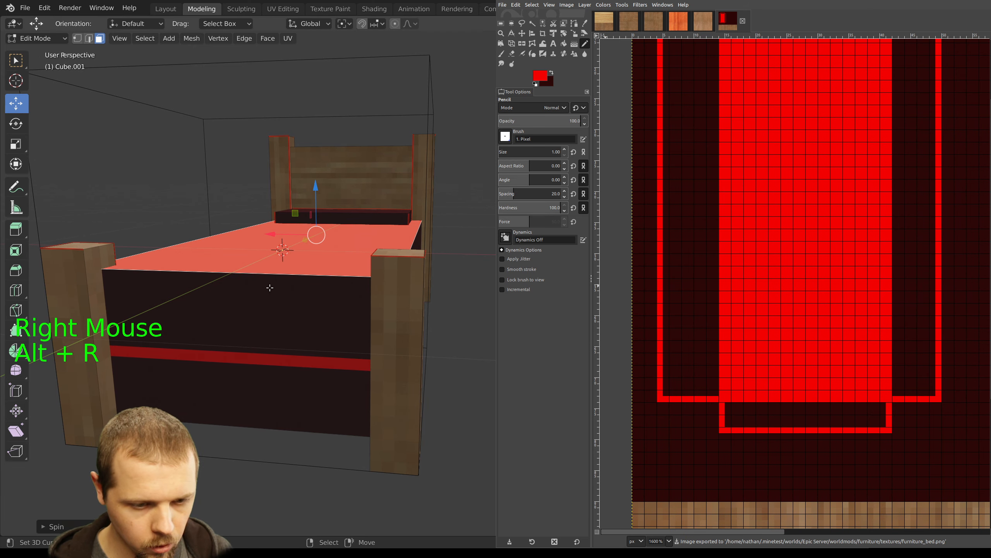
pyautogui.rightClick(270, 288)
pyautogui.moveTo(270, 287)
pyautogui.mouseDown(button='middle')
pyautogui.moveTo(407, 291)
pyautogui.moveTo(407, 278)
pyautogui.moveTo(429, 274)
pyautogui.moveTo(273, 295)
pyautogui.mouseUp(button='middle')
pyautogui.click(283, 9)
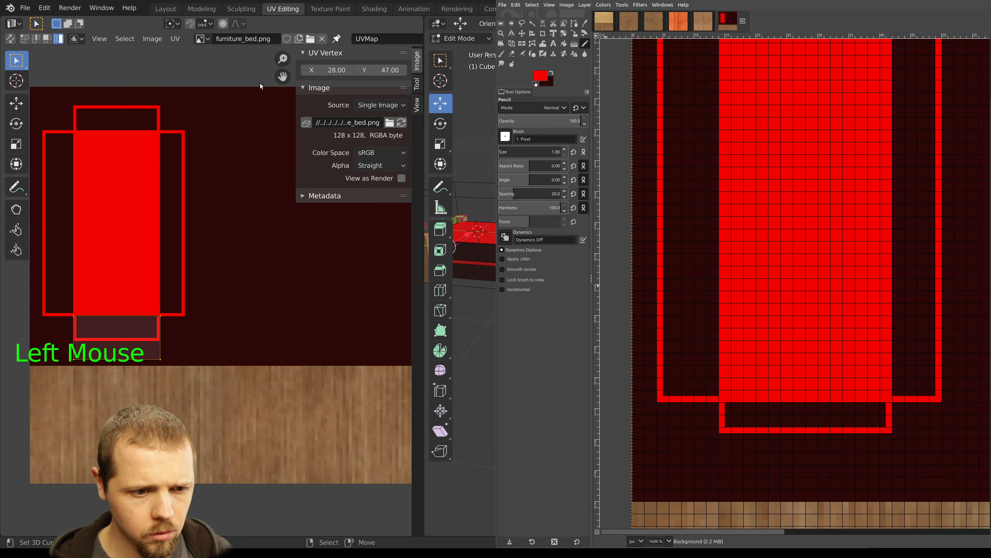
pyautogui.moveTo(670, 267); pyautogui.dragTo(706, 293, button='middle')
pyautogui.press('a')
pyautogui.press('a')
pyautogui.rightClick(706, 293)
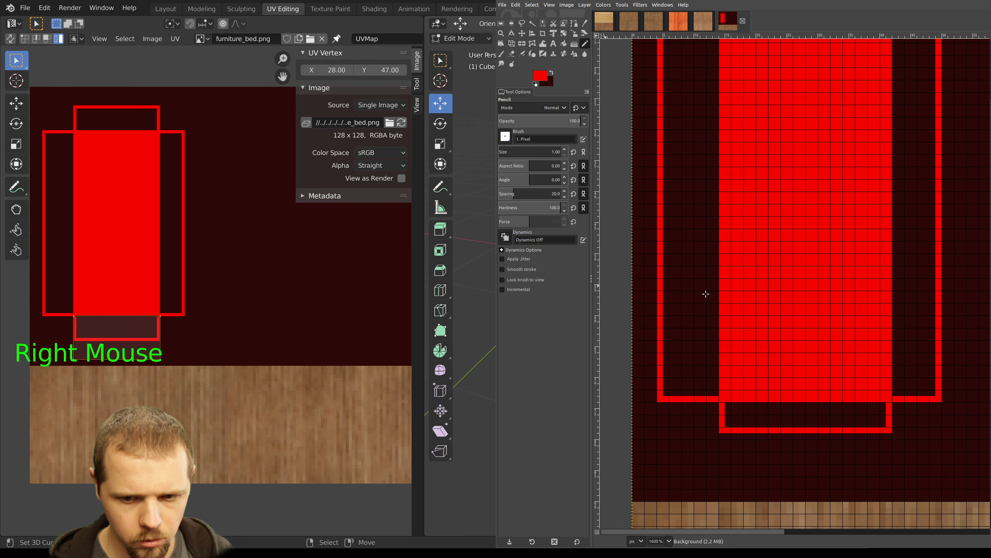
pyautogui.moveTo(706, 293); pyautogui.dragTo(626, 282, button='middle')
pyautogui.hotkey('alt', 'r')
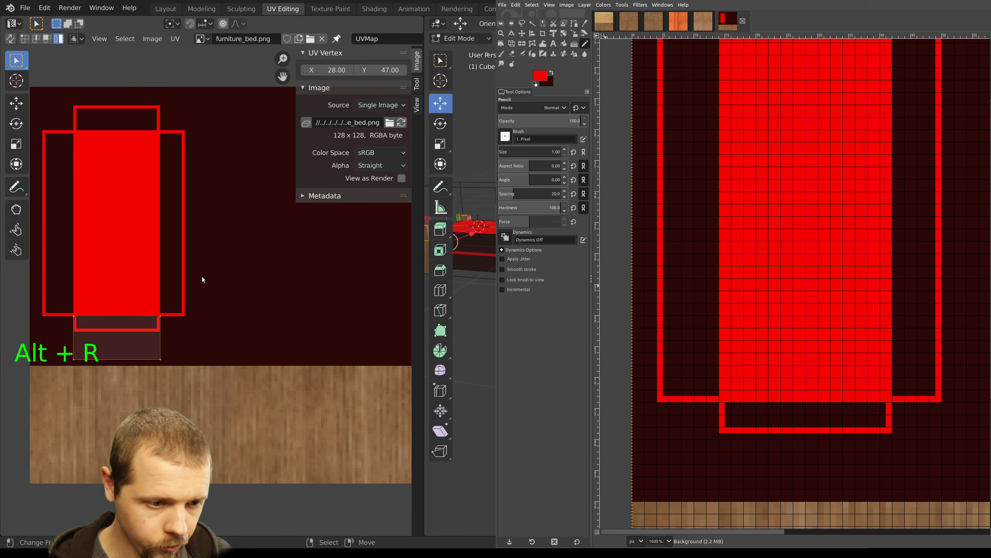
# Deselect the mesh and examine the red trim along the mattress sides, foot end and pillow area
pyautogui.moveTo(664, 312); pyautogui.dragTo(790, 298, button='middle')
pyautogui.press('a')
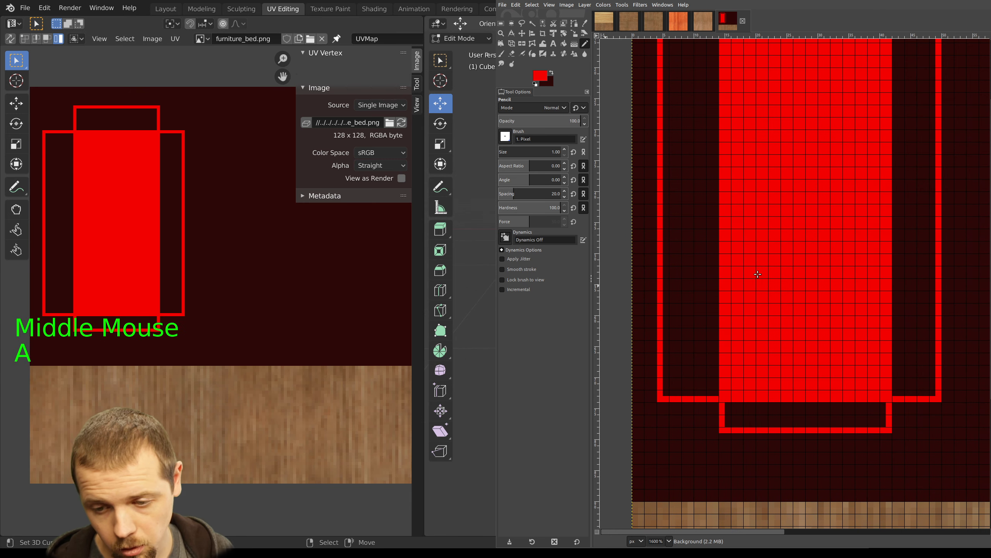
pyautogui.moveTo(759, 259); pyautogui.dragTo(761, 284, button='middle')
pyautogui.scroll(2, 668, 260)
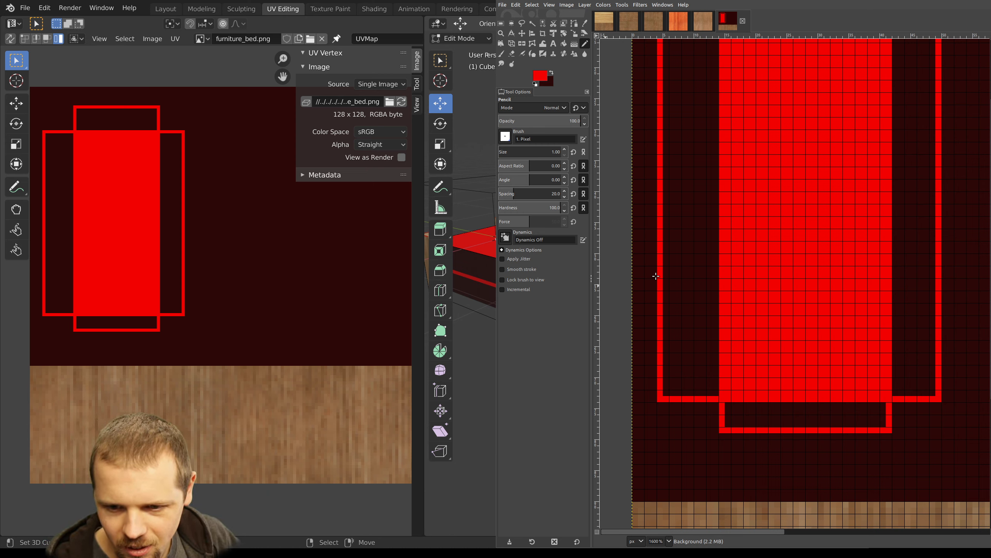
pyautogui.moveTo(656, 276); pyautogui.dragTo(780, 275, button='middle')
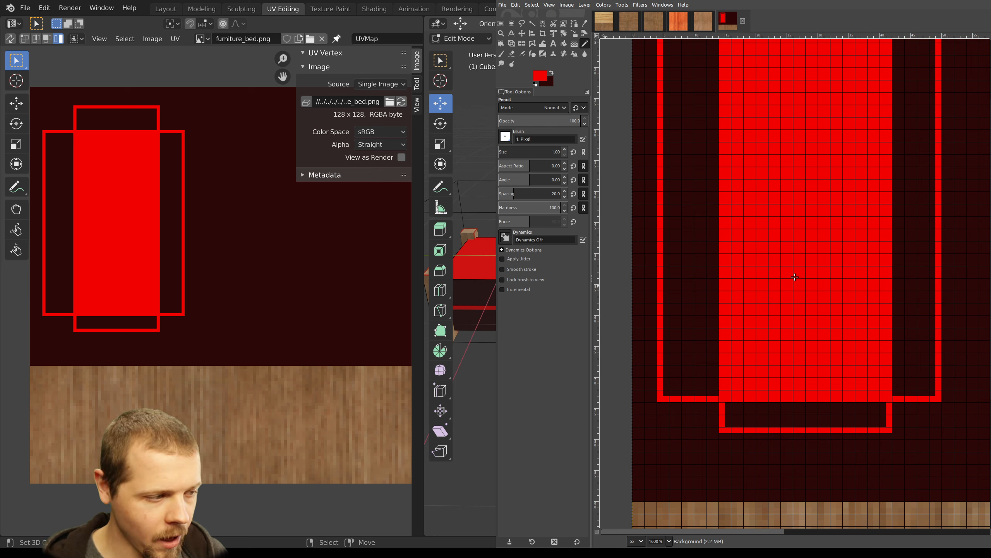
pyautogui.moveTo(792, 278); pyautogui.dragTo(713, 259, button='middle')
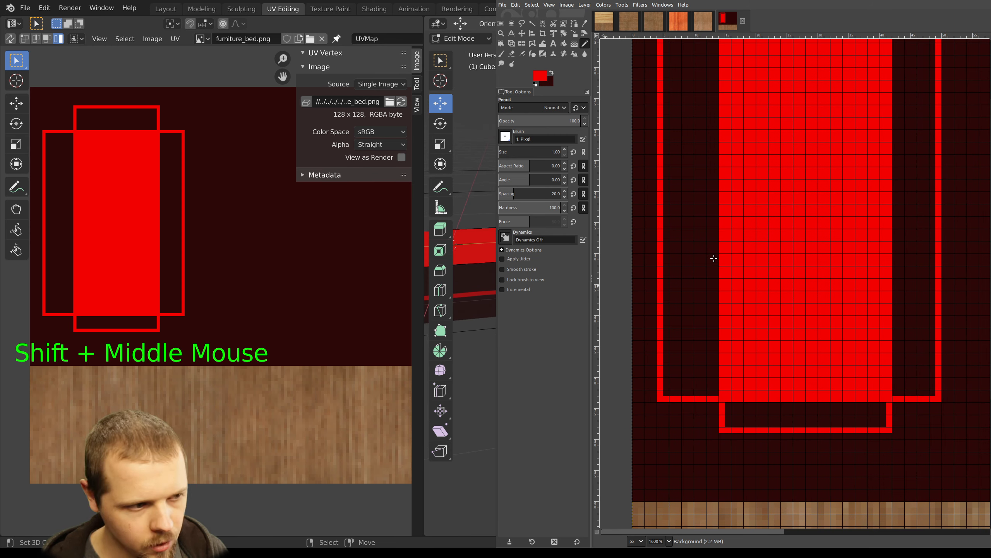
pyautogui.click(201, 8)
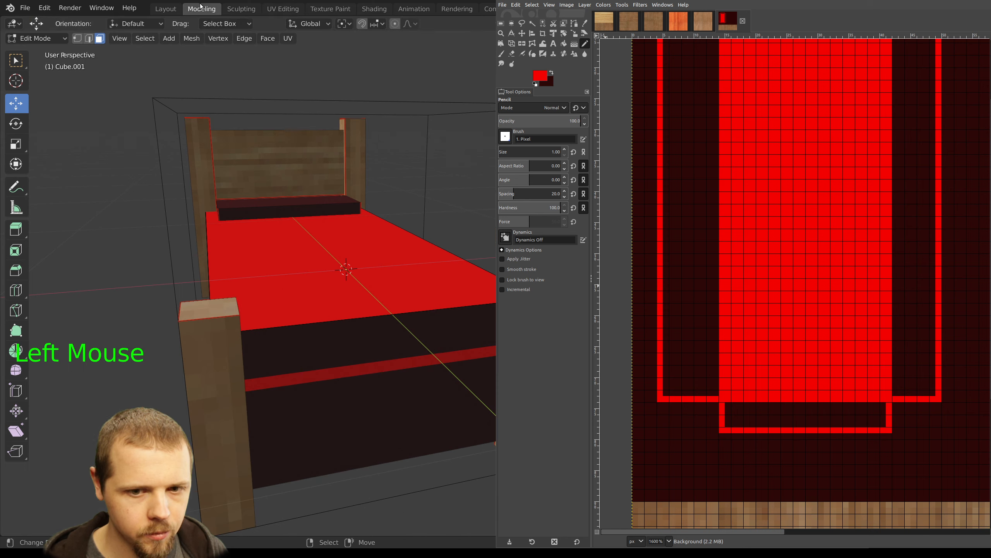
pyautogui.moveTo(580, 288); pyautogui.dragTo(409, 285, button='middle')
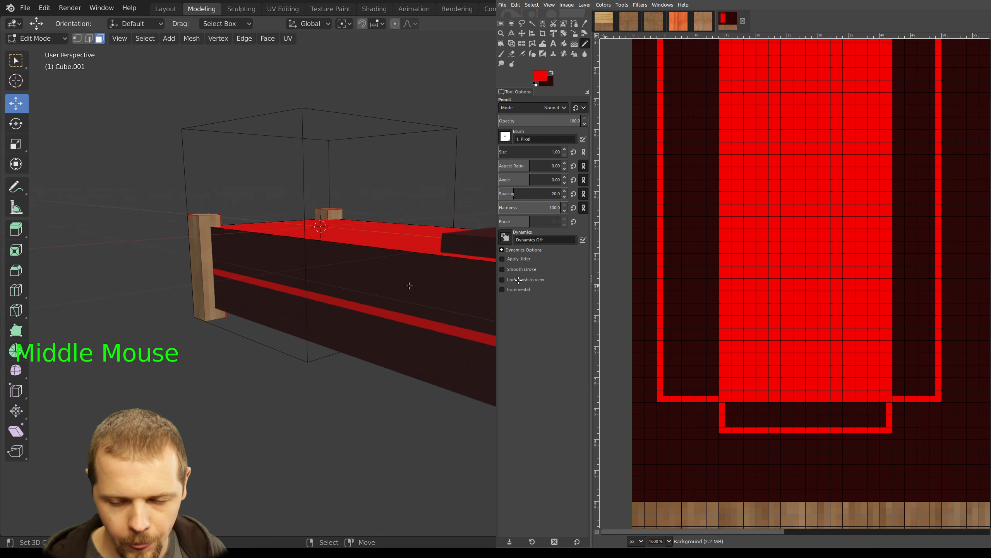
pyautogui.keyDown('shift'); pyautogui.moveTo(657, 298); pyautogui.dragTo(453, 289, button='middle'); pyautogui.keyUp('shift')
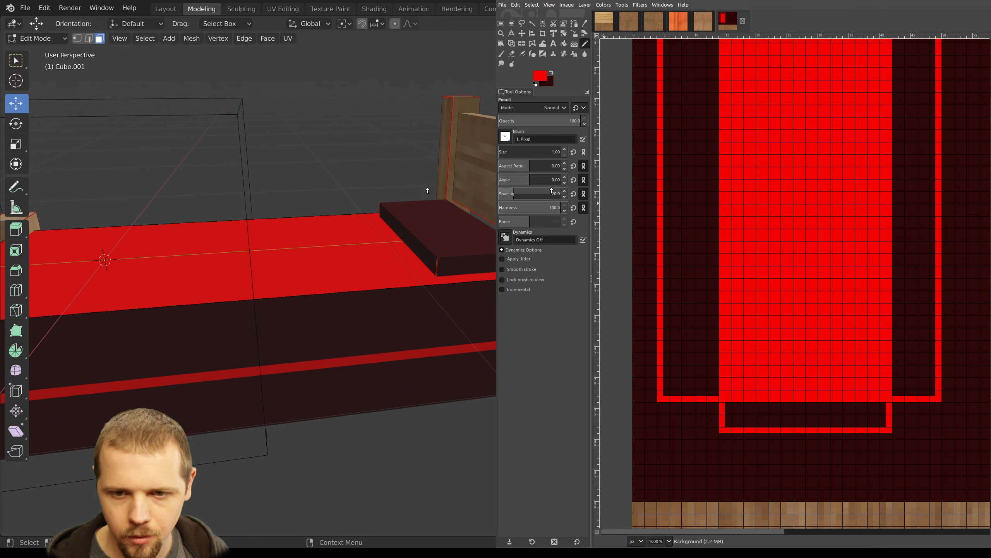
# Draw a one-pixel dark red line about 47 pixels long across the mattress face and both side strips, 6 pixels below the face's upper edge
pyautogui.moveTo(809, 123); pyautogui.dragTo(814, 289, button='middle')
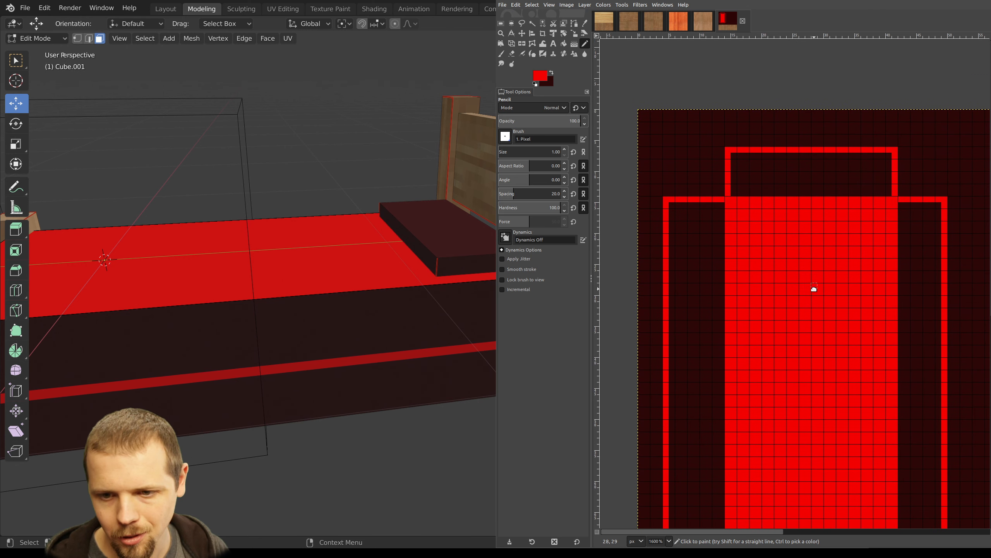
pyautogui.press('o')
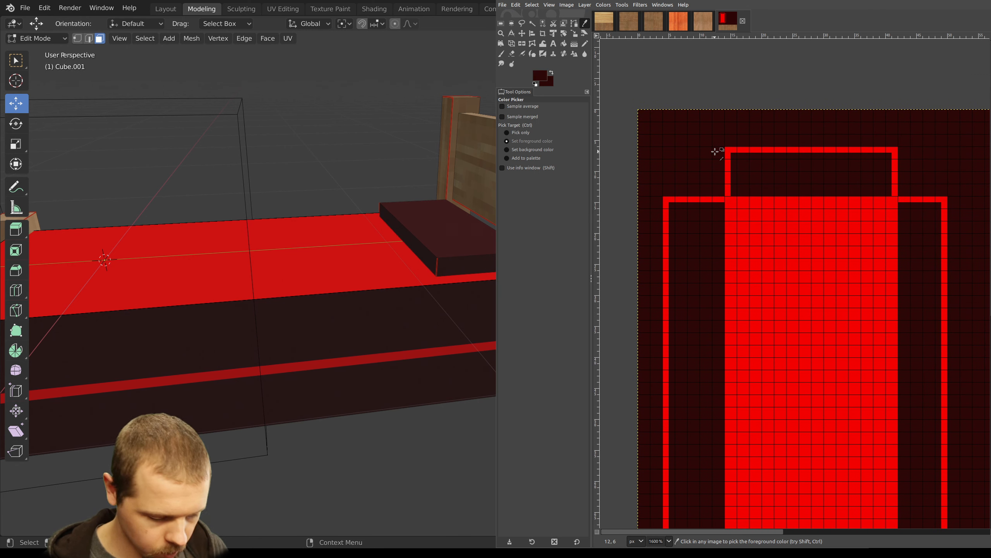
pyautogui.press('n')
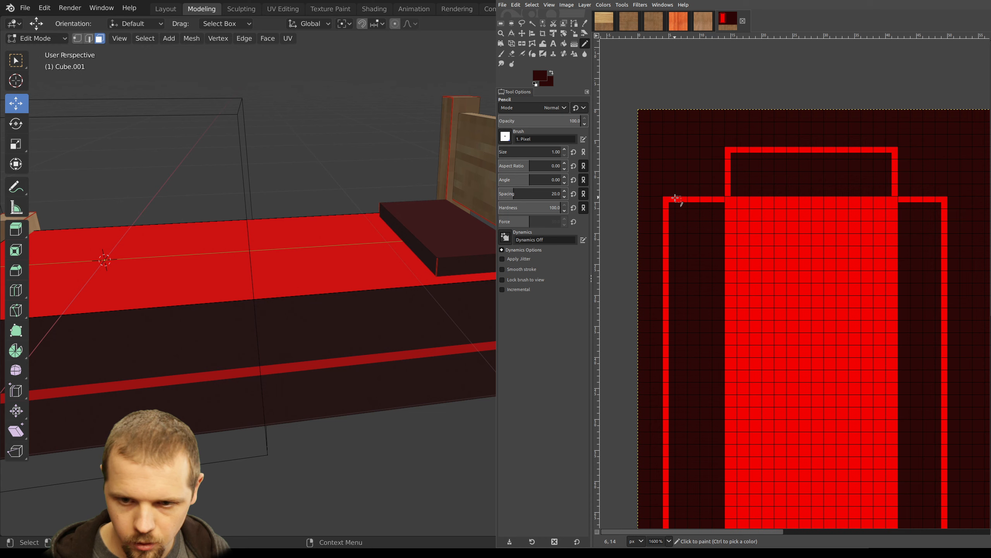
pyautogui.click(661, 237)
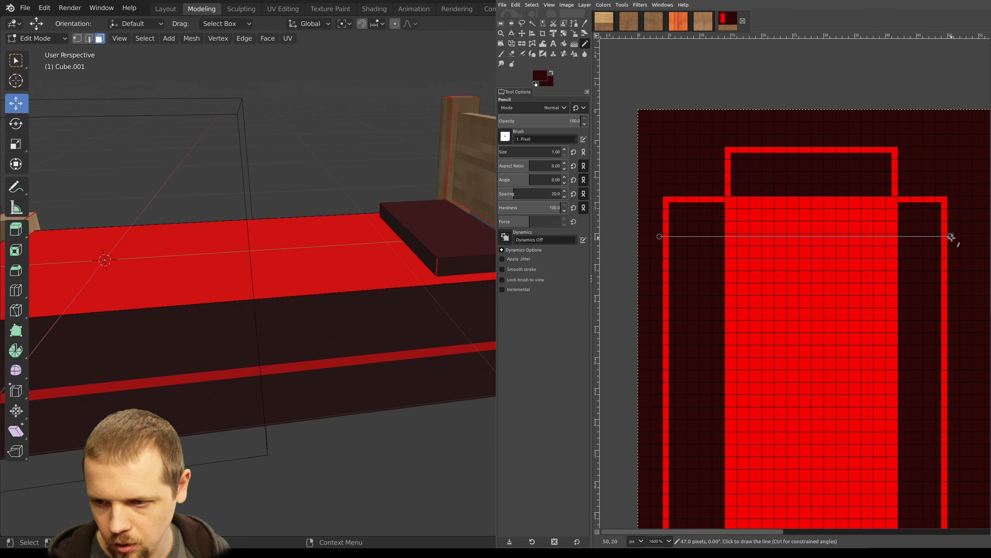
pyautogui.keyDown('shift'); pyautogui.click(951, 237); pyautogui.keyUp('shift')
# Export the texture with the dark crossline to furniture_bed.png, and reload it in Blender to inspect the line's position beside the pillow
pyautogui.hotkey('ctrl', 'e')
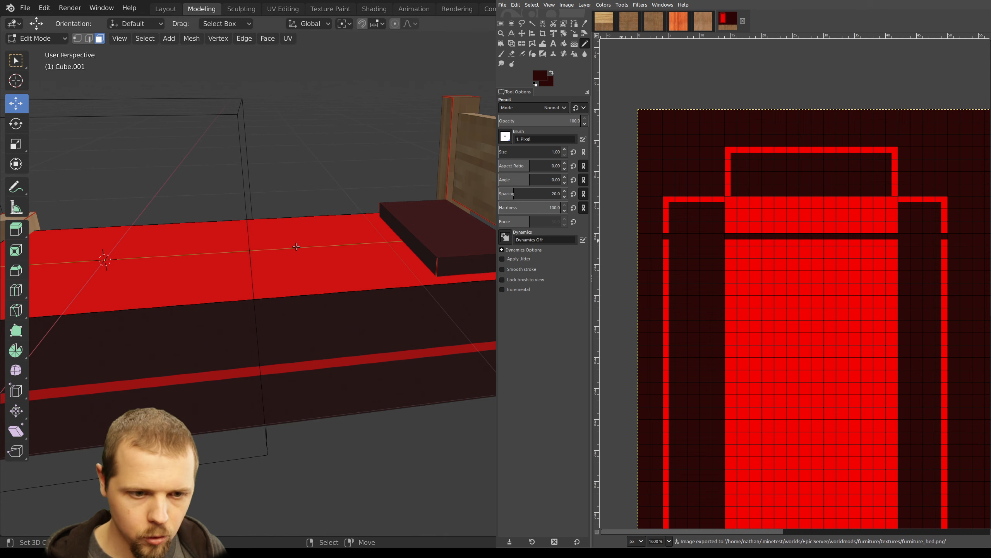
pyautogui.rightClick(195, 232)
pyautogui.click(284, 9)
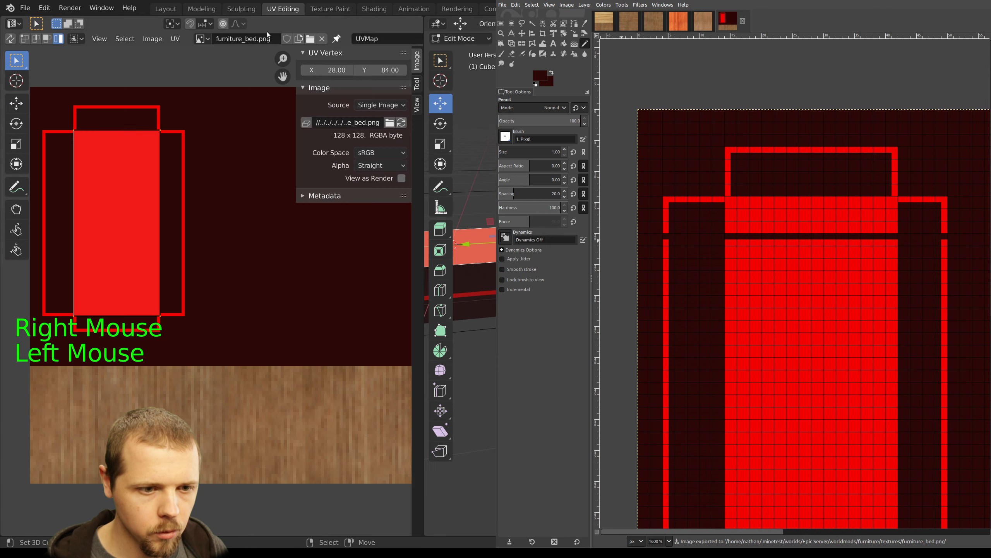
pyautogui.rightClick(149, 200)
pyautogui.hotkey('alt', 'r')
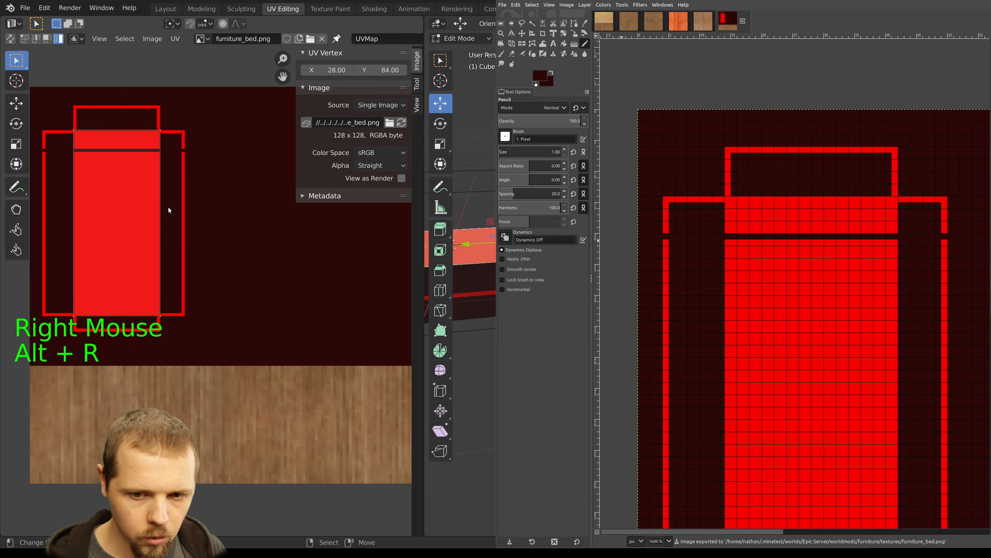
pyautogui.moveTo(750, 246); pyautogui.dragTo(567, 270, button='middle')
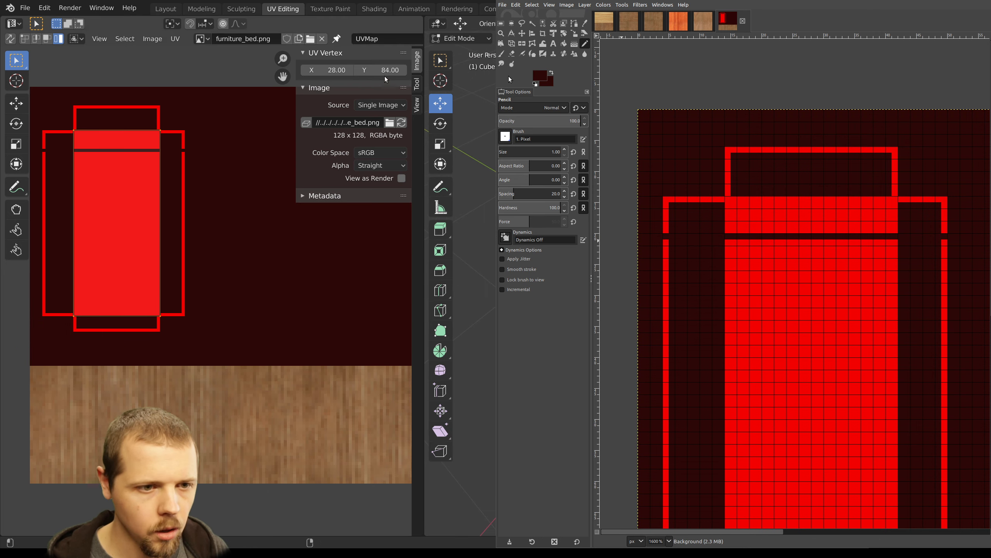
pyautogui.click(217, 10)
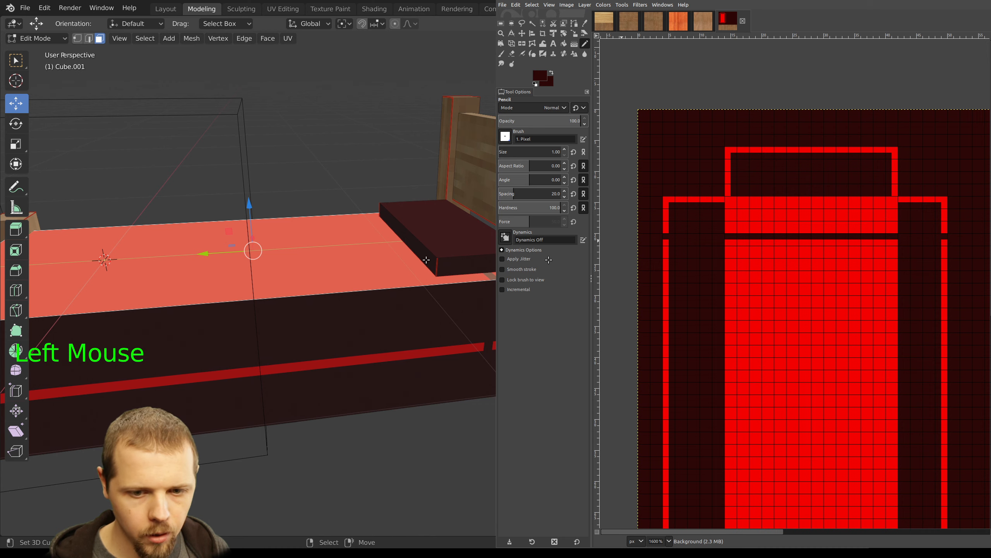
pyautogui.keyDown('shift'); pyautogui.moveTo(426, 260); pyautogui.dragTo(31, 214, button='middle'); pyautogui.keyUp('shift')
pyautogui.keyDown('shift'); pyautogui.moveTo(492, 250); pyautogui.dragTo(431, 297, button='middle'); pyautogui.keyUp('shift')
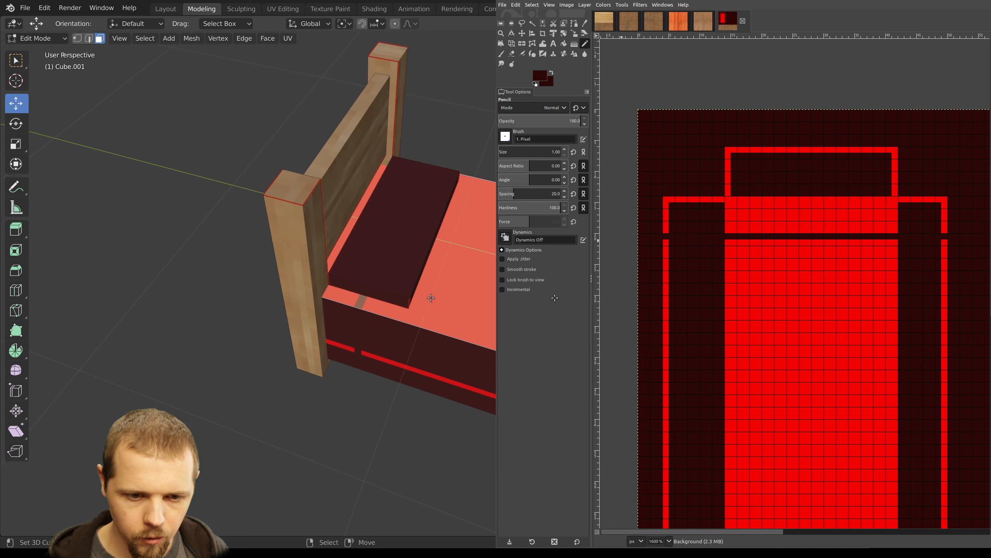
pyautogui.moveTo(365, 291); pyautogui.dragTo(419, 298, button='middle')
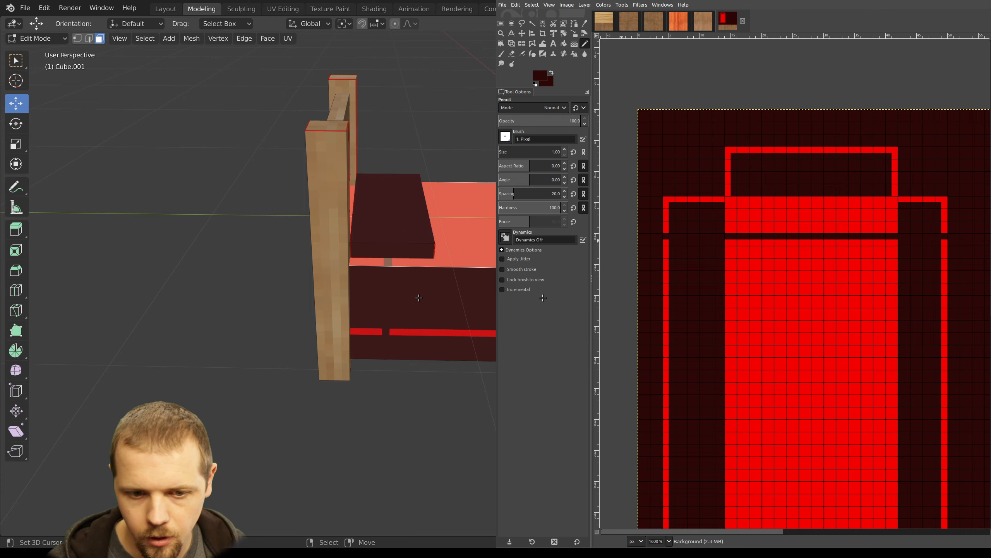
pyautogui.moveTo(364, 216); pyautogui.dragTo(389, 223, button='middle')
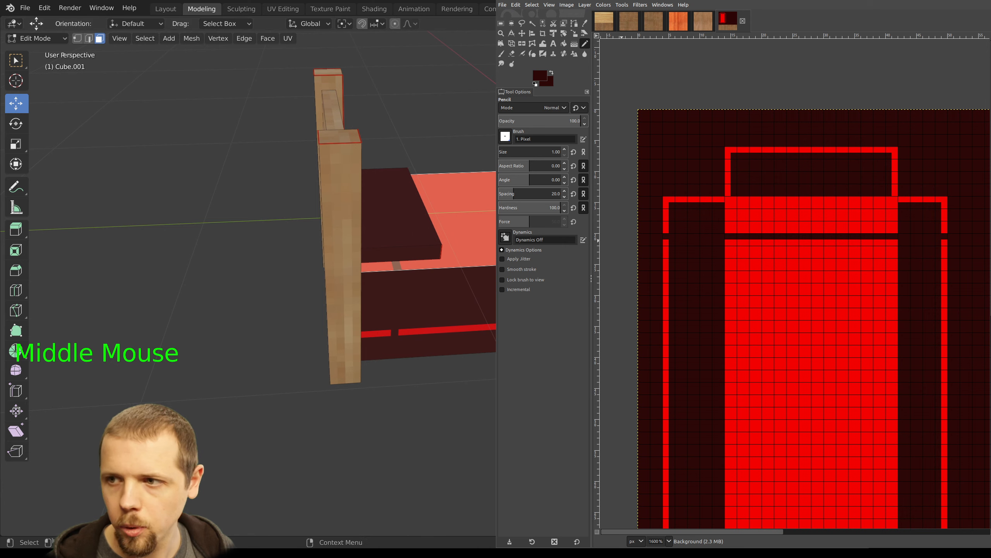
# Paint over the trim outline above the dark crossline in dark red, and fill the remaining upper red areas with the same colour
pyautogui.click(664, 230)
pyautogui.keyDown('shift'); pyautogui.click(668, 199); pyautogui.keyUp('shift')
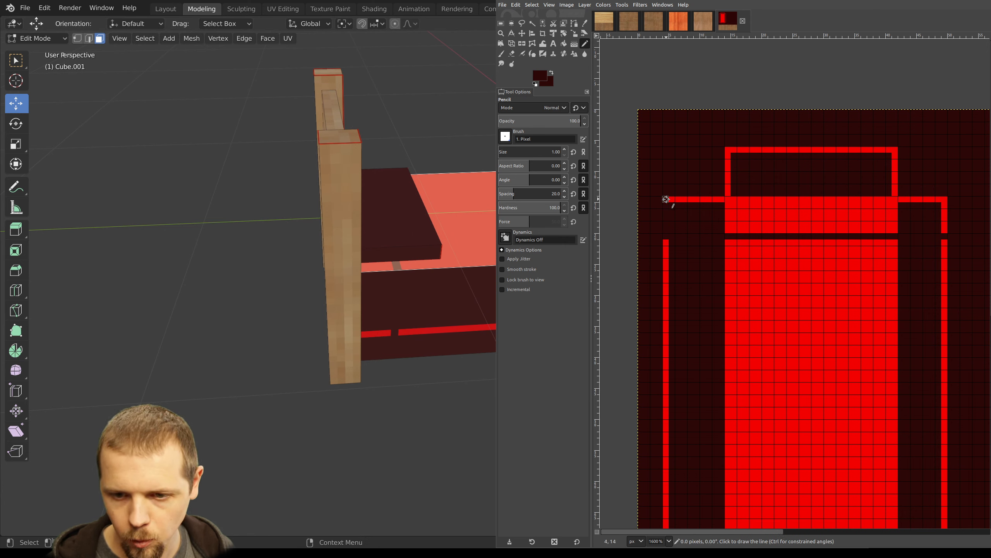
pyautogui.keyDown('shift'); pyautogui.click(945, 199); pyautogui.keyUp('shift')
pyautogui.keyDown('shift'); pyautogui.click(944, 231); pyautogui.keyUp('shift')
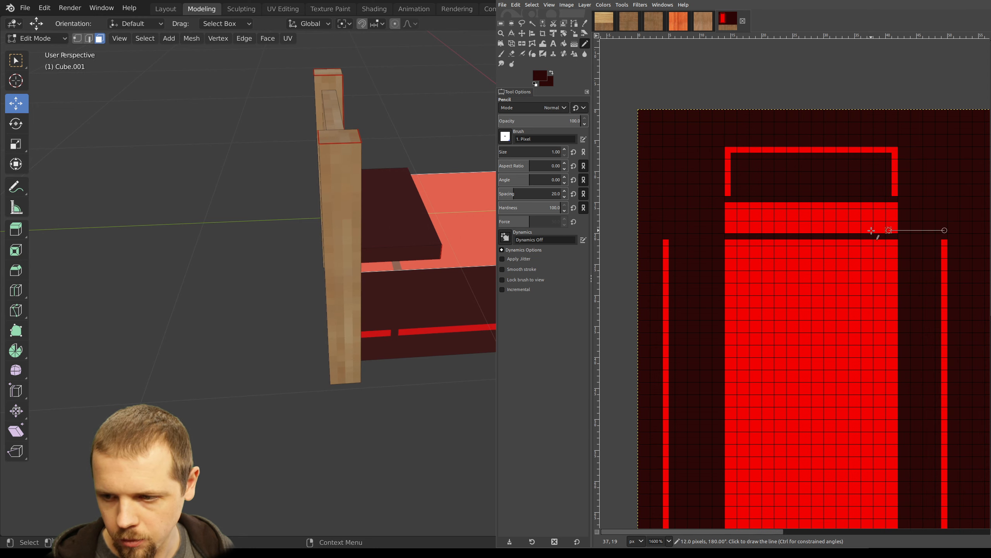
pyautogui.hotkey('shift', 'b')
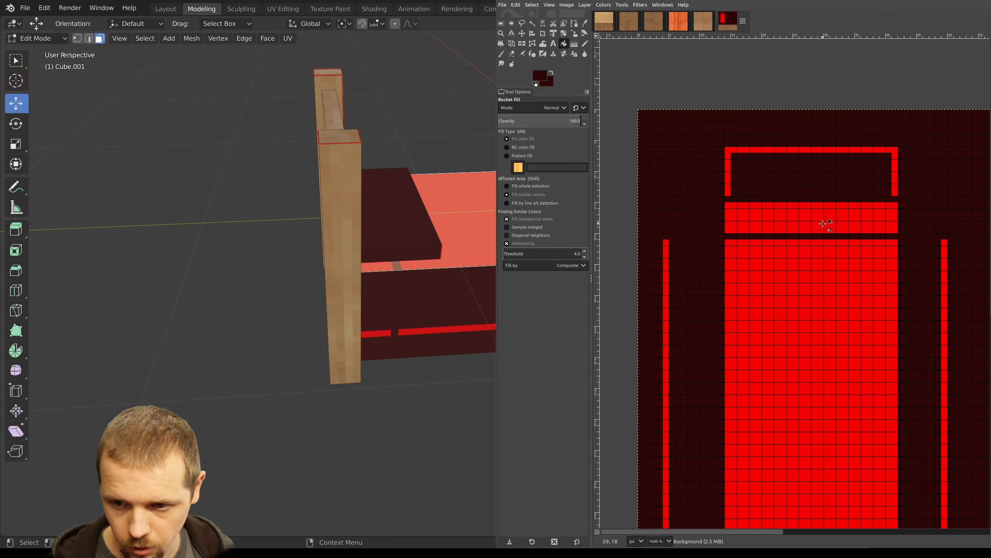
pyautogui.click(824, 223)
pyautogui.click(898, 152)
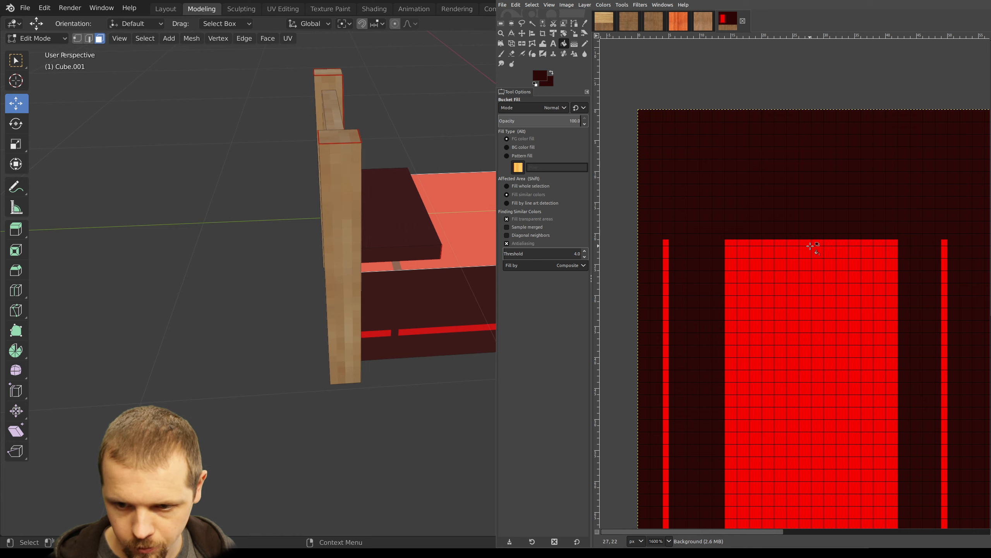
# Export the texture without the upper trim to furniture_bed.png and reload the image in Blender's UV Editing workspace
pyautogui.hotkey('ctrl', 'e')
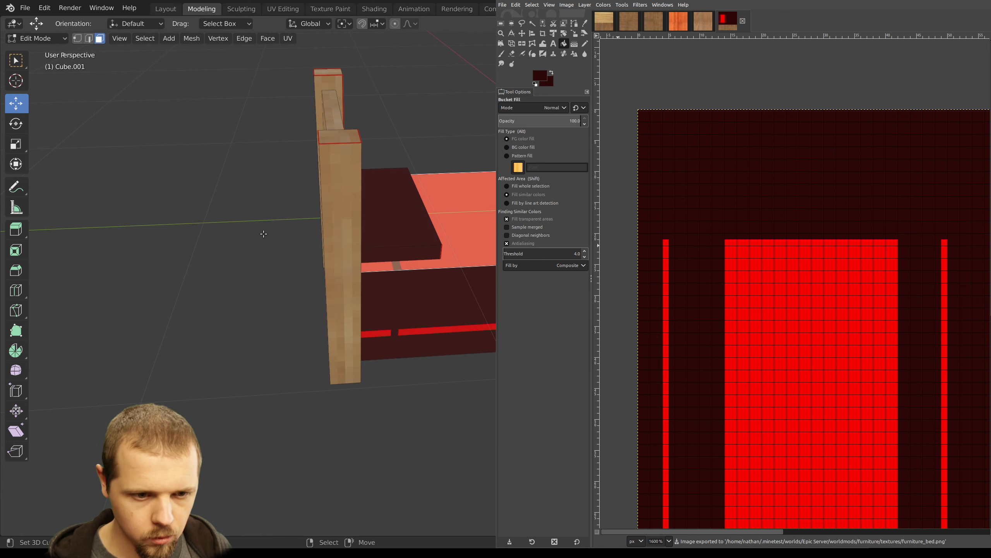
pyautogui.rightClick(113, 50)
pyautogui.click(282, 9)
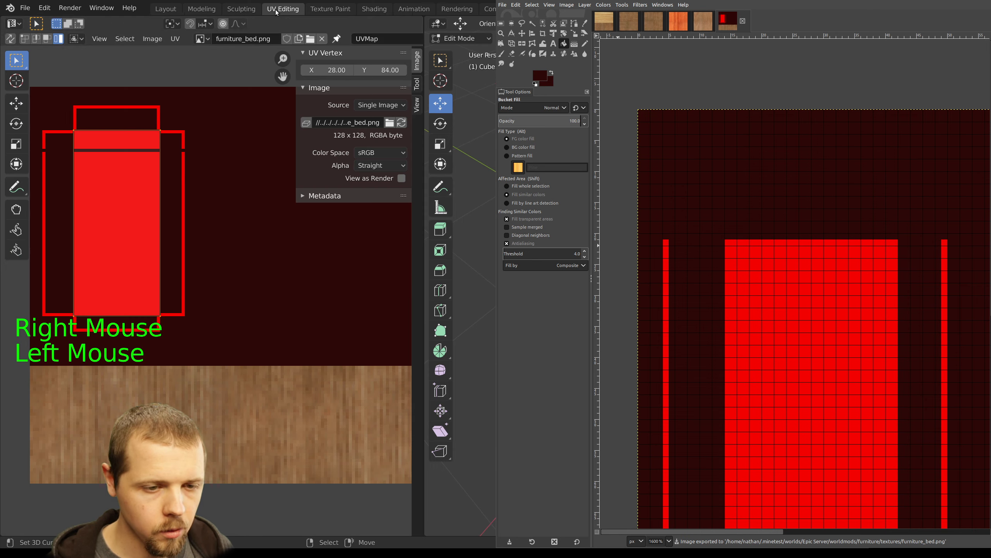
pyautogui.rightClick(177, 187)
pyautogui.hotkey('alt', 'r')
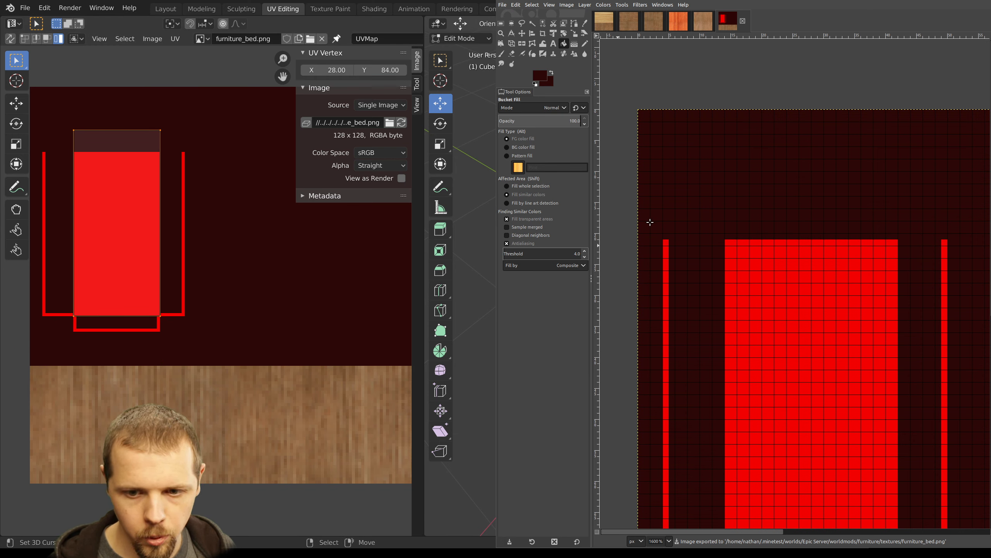
pyautogui.keyDown('shift'); pyautogui.moveTo(763, 280); pyautogui.dragTo(738, 256, button='middle'); pyautogui.keyUp('shift')
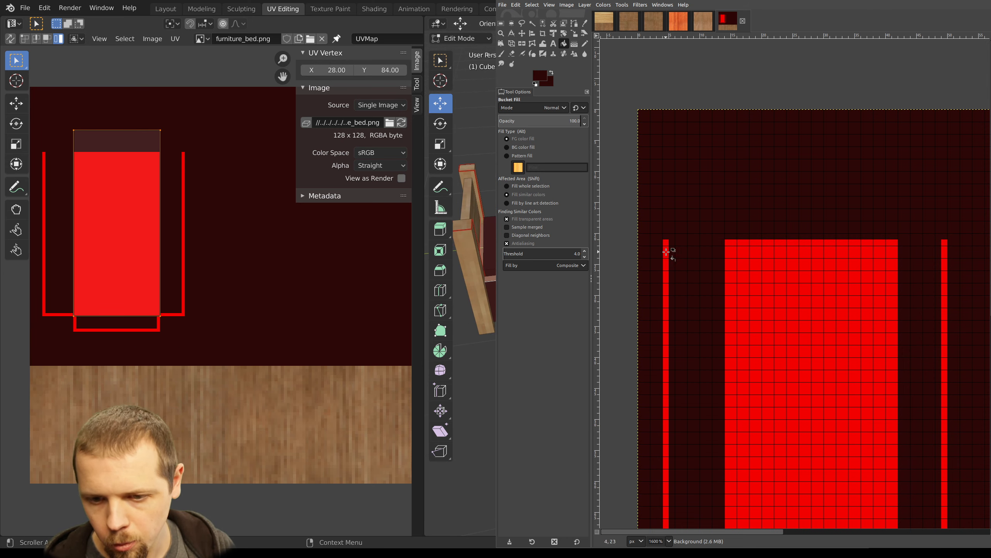
# Draw a one-pixel dark red line about 47 pixels long over the upper ends of the blanket and both side strips
pyautogui.press('n')
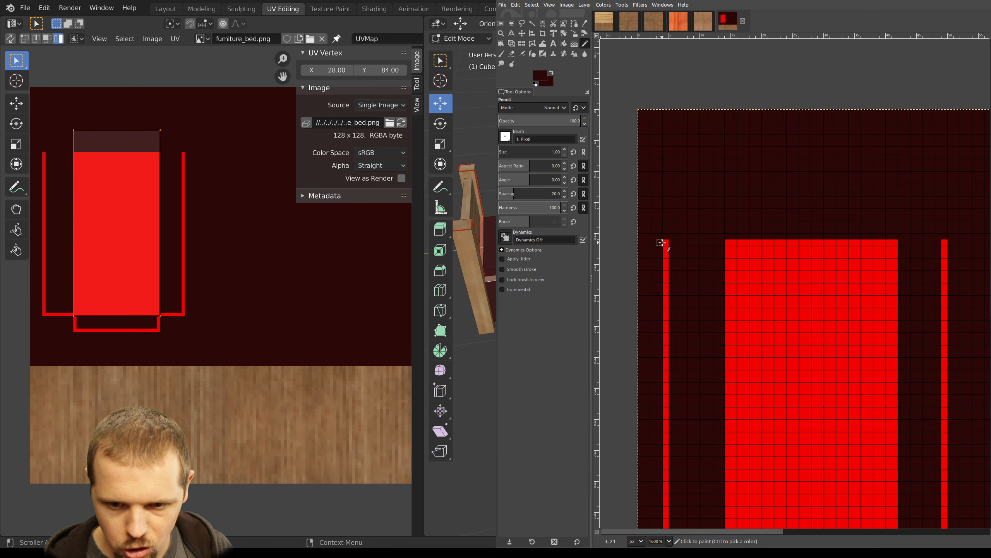
pyautogui.keyDown('shift'); pyautogui.click(951, 242); pyautogui.keyUp('shift')
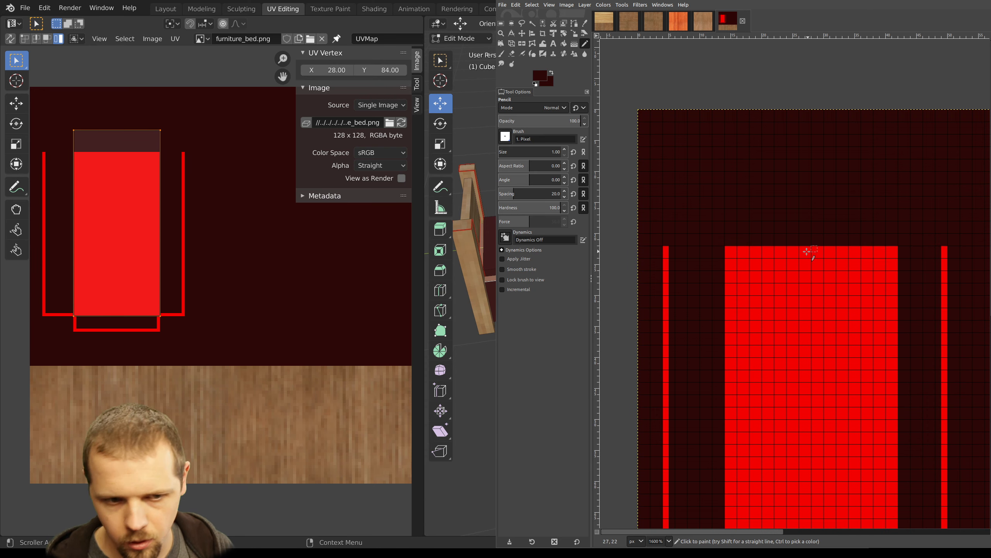
pyautogui.scroll(-3, 729, 248)
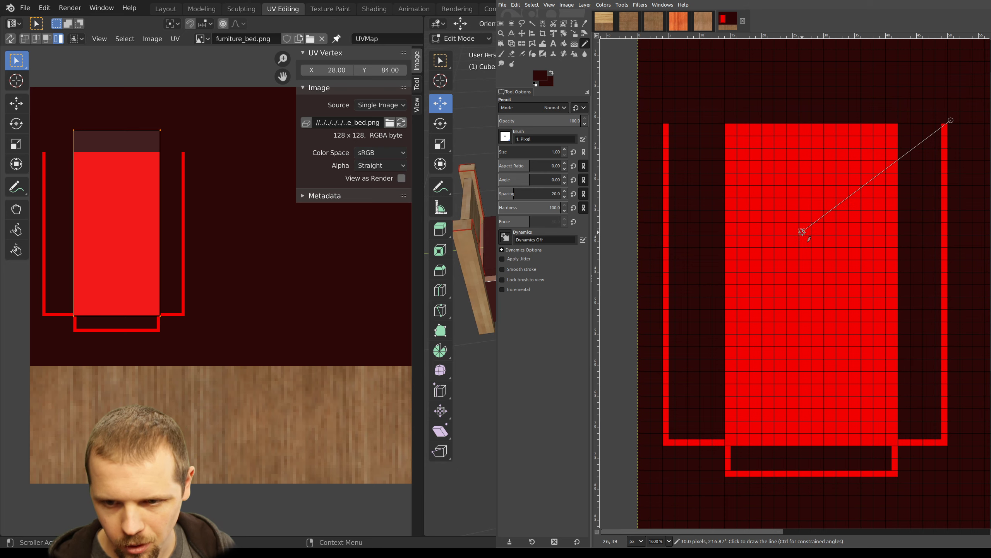
pyautogui.moveTo(802, 233)
pyautogui.keyDown('shift'); pyautogui.mouseDown(button='middle')
pyautogui.moveTo(794, 231)
pyautogui.moveTo(814, 226)
pyautogui.moveTo(811, 245)
pyautogui.moveTo(811, 221)
pyautogui.moveTo(815, 236)
pyautogui.mouseUp(button='middle'); pyautogui.keyUp('shift')
pyautogui.hotkey('shift', '1')
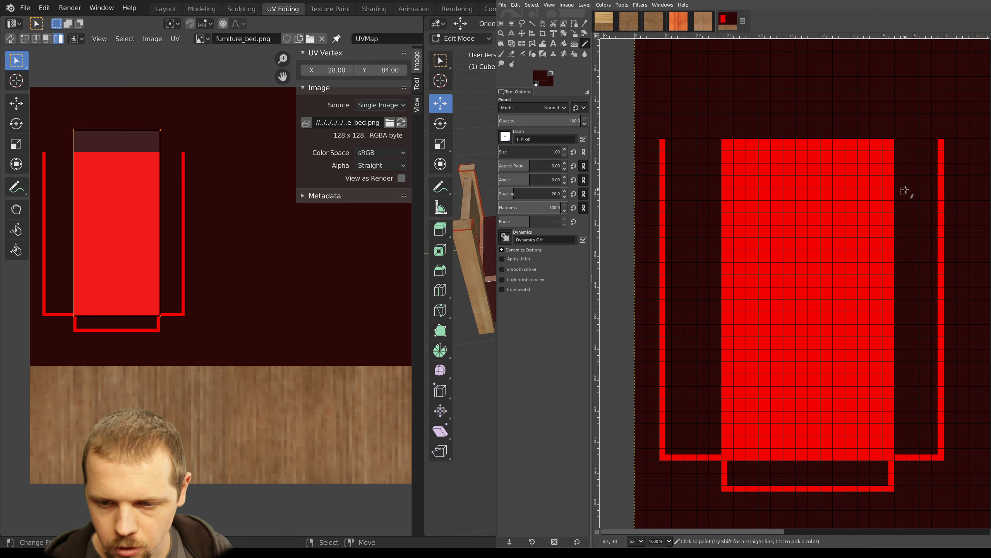
pyautogui.moveTo(825, 201)
pyautogui.mouseDown(button='middle')
pyautogui.moveTo(779, 272)
pyautogui.moveTo(750, 288)
pyautogui.moveTo(824, 210)
pyautogui.mouseUp(button='middle')
pyautogui.keyDown('shift'); pyautogui.moveTo(907, 150); pyautogui.dragTo(836, 257, button='middle'); pyautogui.keyUp('shift')
pyautogui.hotkey('shift', '1')
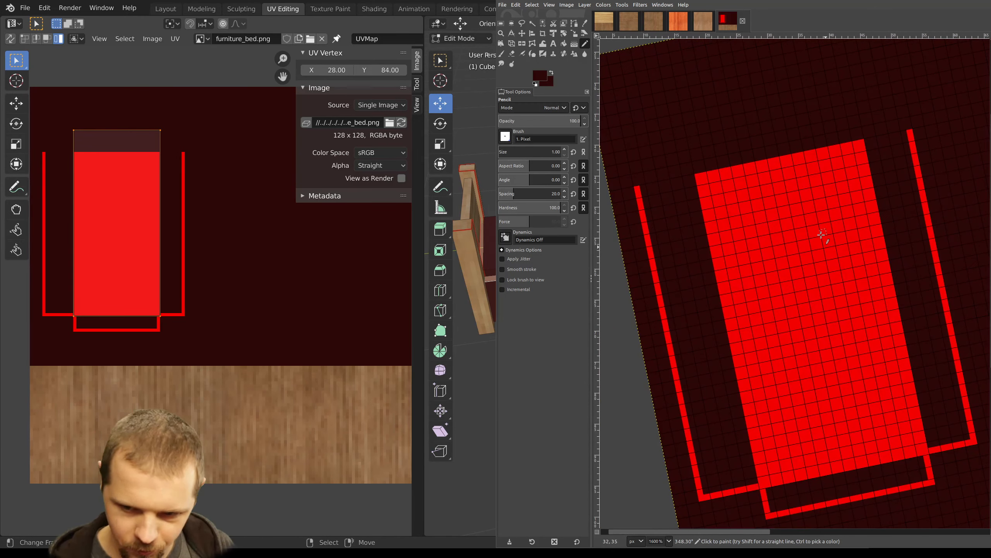
pyautogui.moveTo(736, 227); pyautogui.dragTo(741, 199, button='middle')
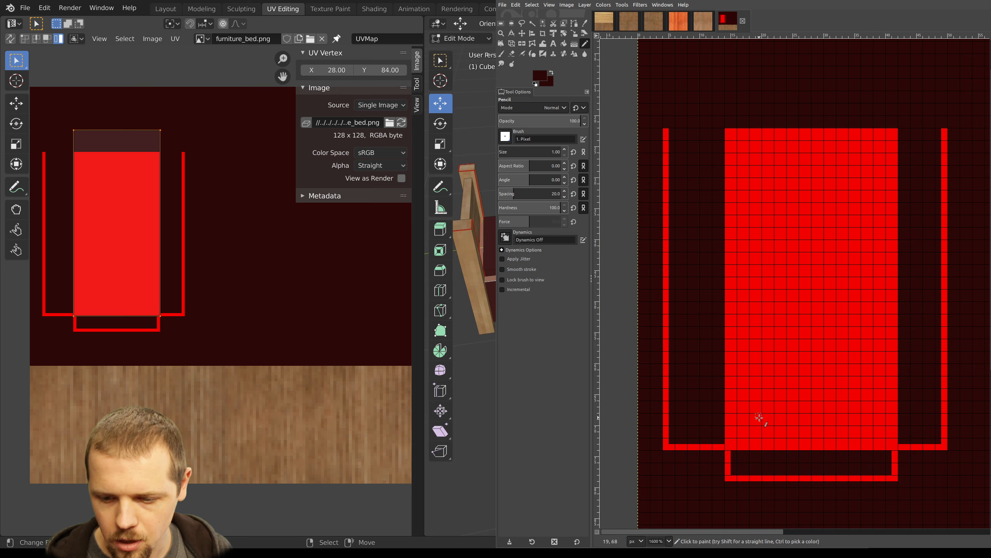
pyautogui.scroll(-3, 781, 286)
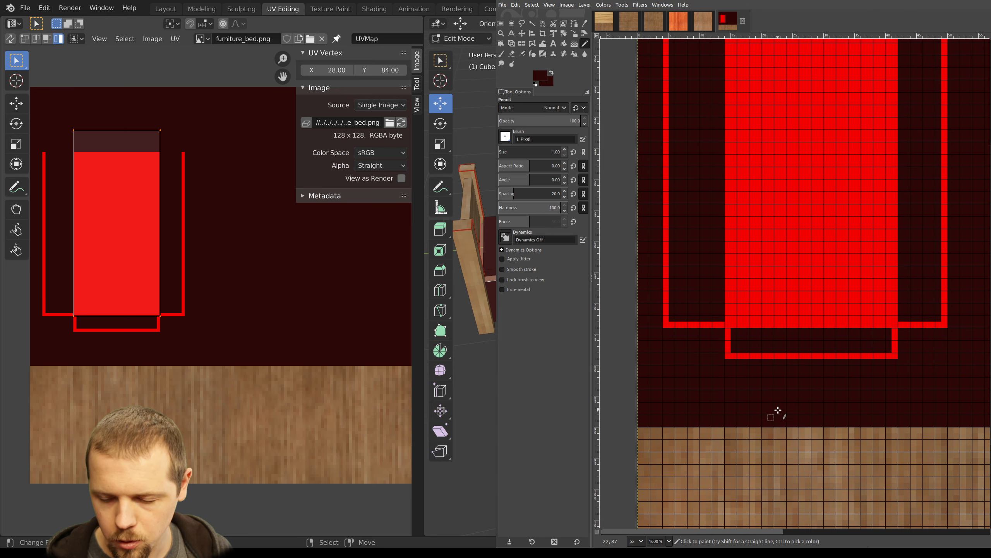
pyautogui.scroll(-3, 778, 410)
pyautogui.scroll(6, 816, 350)
pyautogui.keyDown('ctrl'); pyautogui.scroll(-1, 817, 351); pyautogui.keyUp('ctrl')
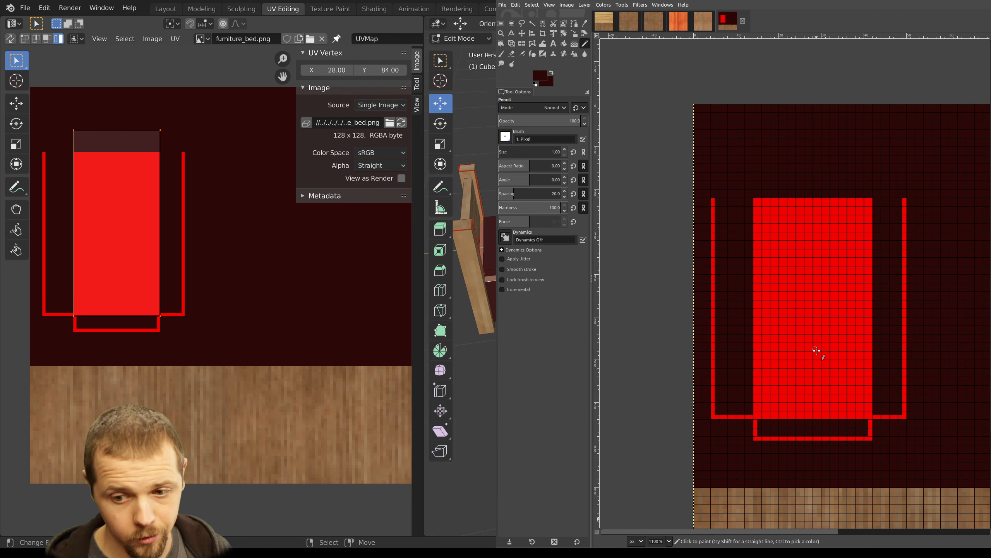
# Rotate the pasted wood layer by 90 degrees about its centre
pyautogui.moveTo(817, 260); pyautogui.dragTo(752, 215, button='middle')
pyautogui.moveTo(863, 447); pyautogui.dragTo(659, 352, button='middle')
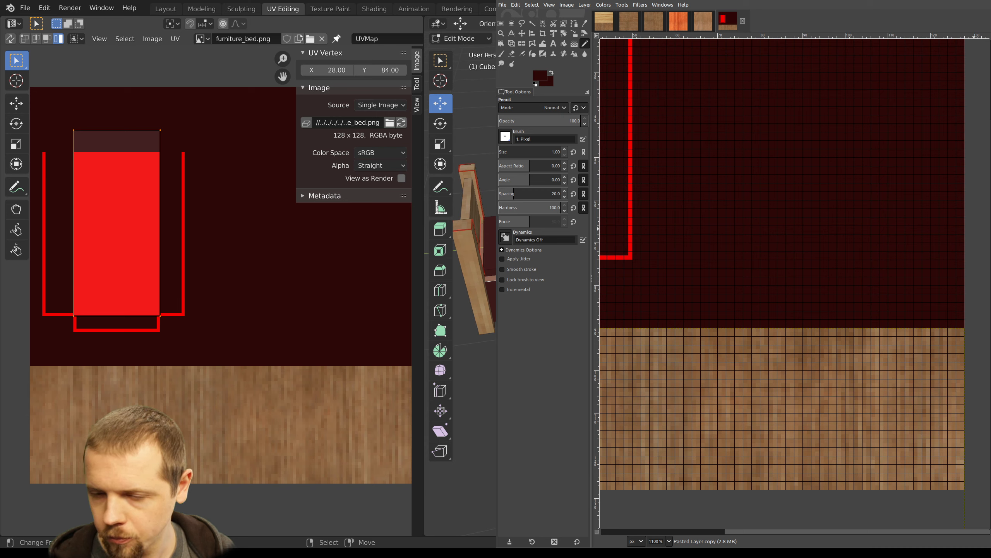
pyautogui.click(564, 33)
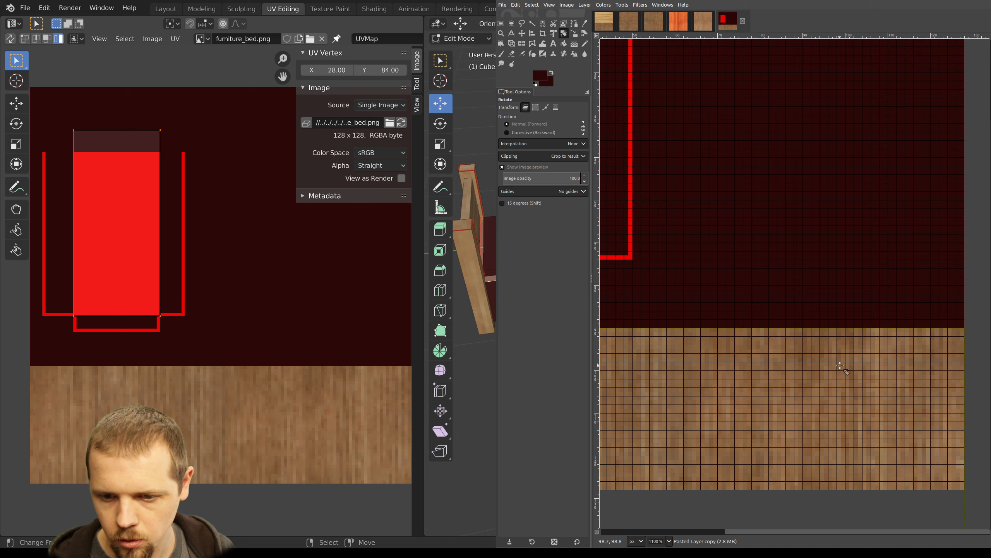
pyautogui.moveTo(840, 363); pyautogui.dragTo(989, 545)
pyautogui.moveTo(928, 60); pyautogui.dragTo(894, 60)
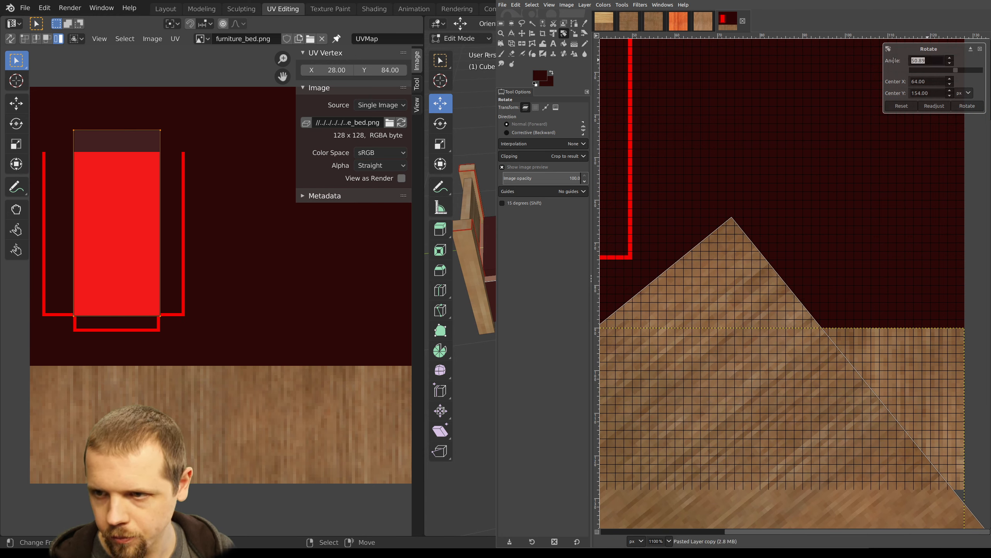
pyautogui.write('0')
pyautogui.press('Return')
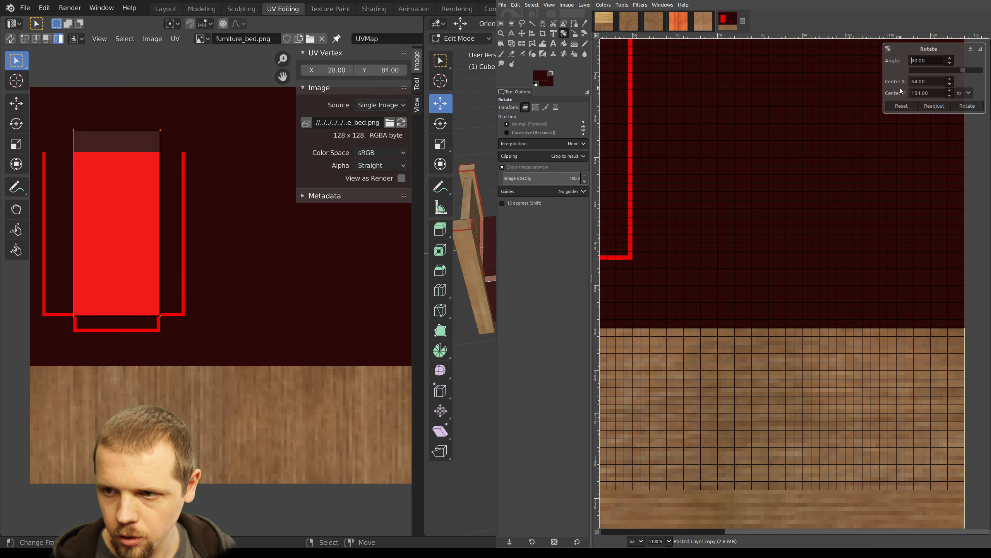
pyautogui.click(968, 108)
# Move the rotated wood layer up and to the left, behind the blanket area
pyautogui.click(522, 33)
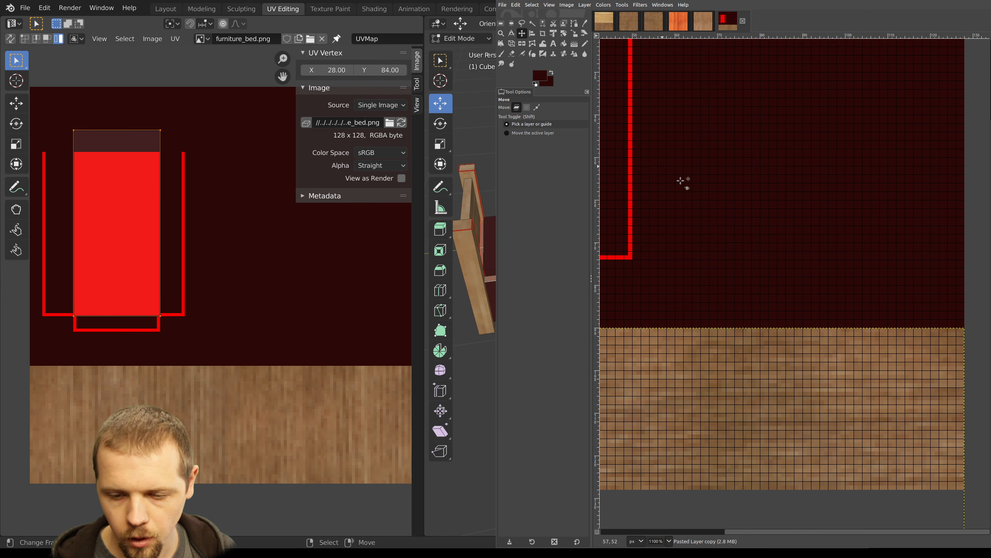
pyautogui.keyDown('ctrl'); pyautogui.scroll(-3, 834, 271); pyautogui.keyUp('ctrl')
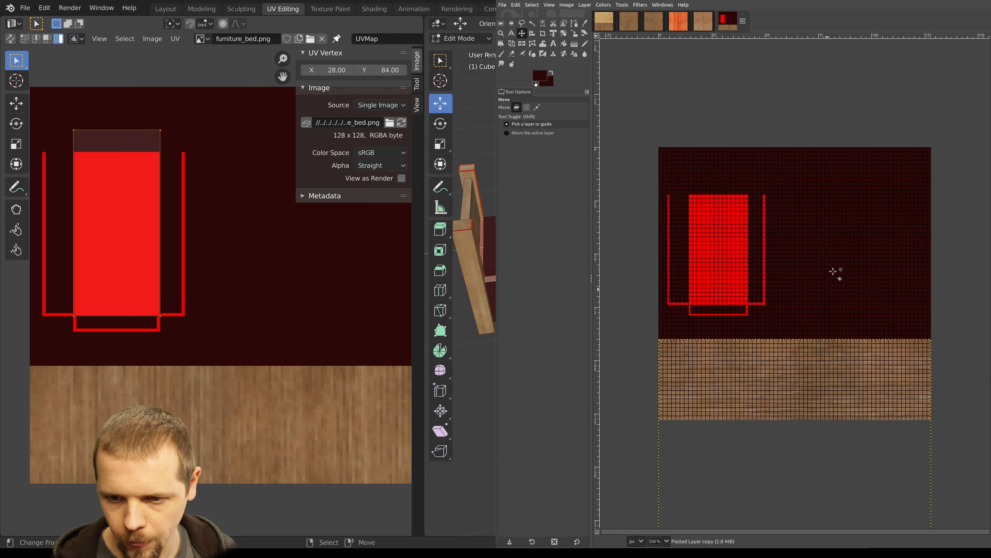
pyautogui.moveTo(791, 377); pyautogui.dragTo(704, 152)
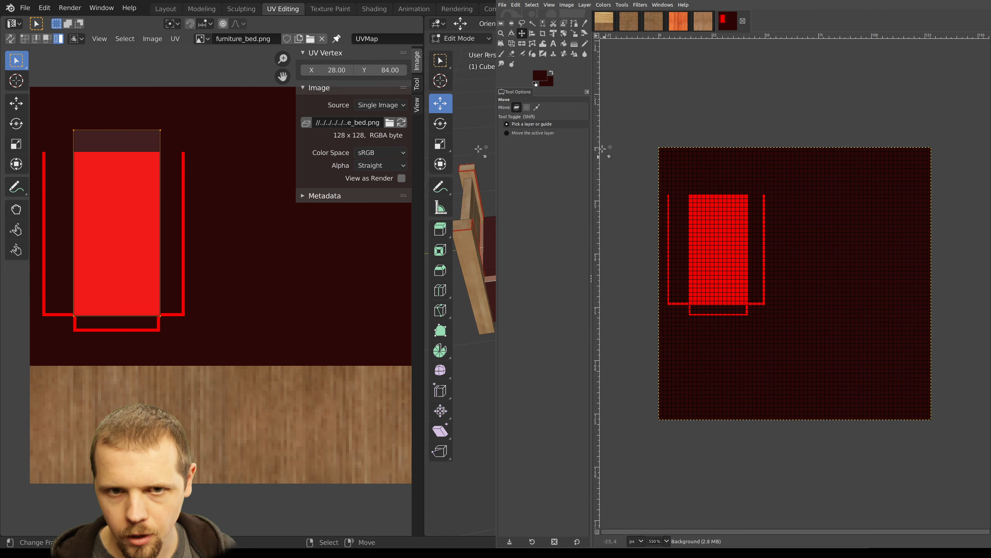
# Delete the dark red surrounding the blanket and inside its lower trim frame with Fuzzy Select, exposing the wood layer beneath
pyautogui.click(532, 24)
pyautogui.click(865, 245)
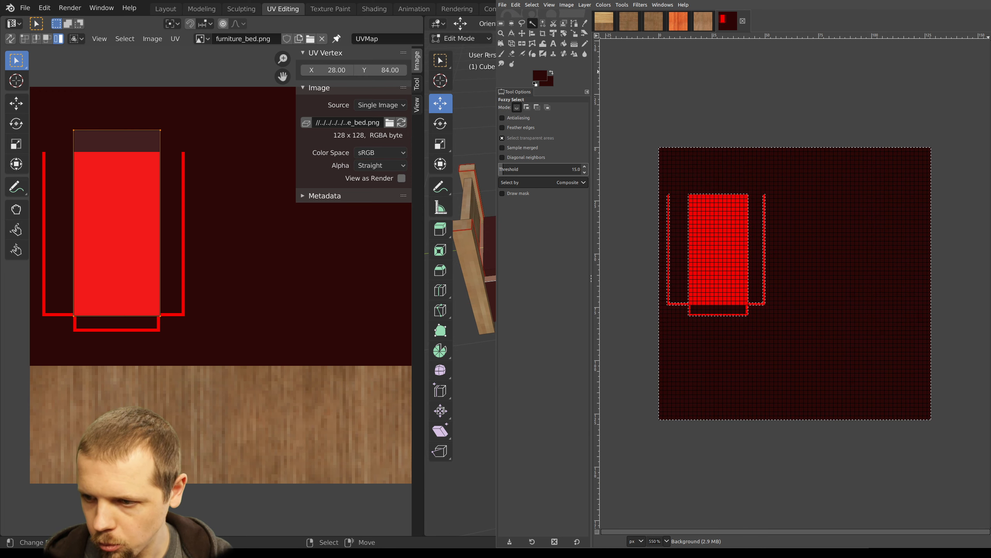
pyautogui.press('Delete')
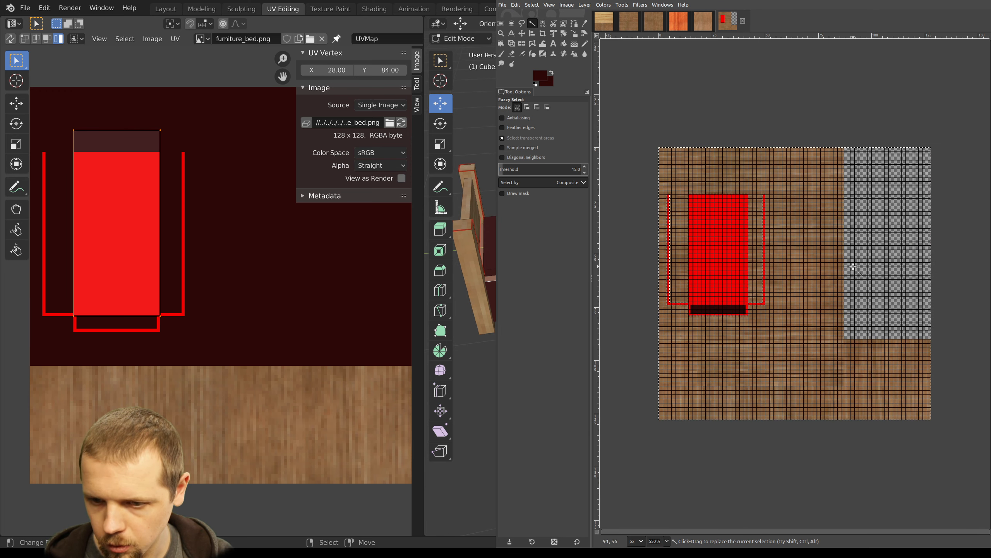
pyautogui.click(710, 311)
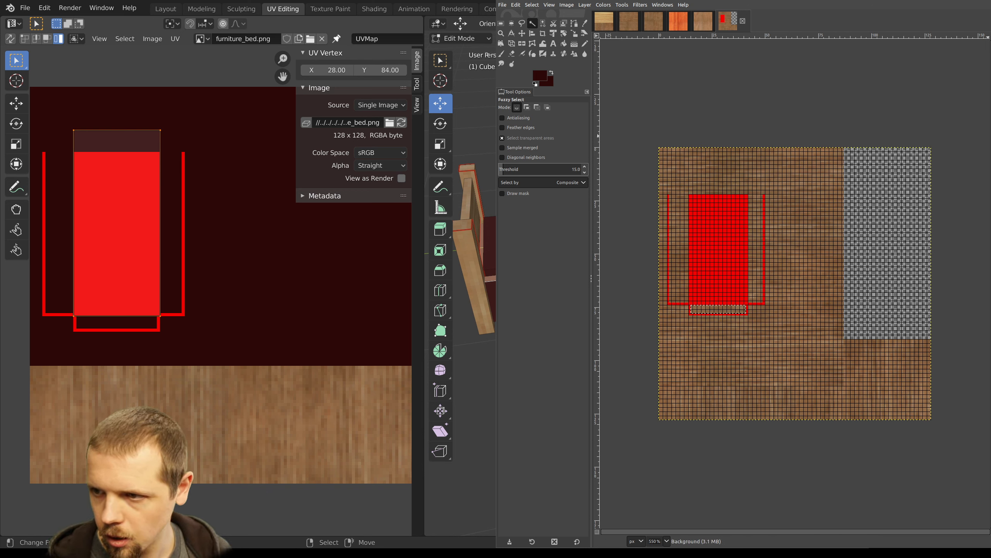
# Paste the vertical-grain wood across the texture's lower strip and shift the horizontal-grain layer farther left behind the blanket
pyautogui.hotkey('ctrl', 'v')
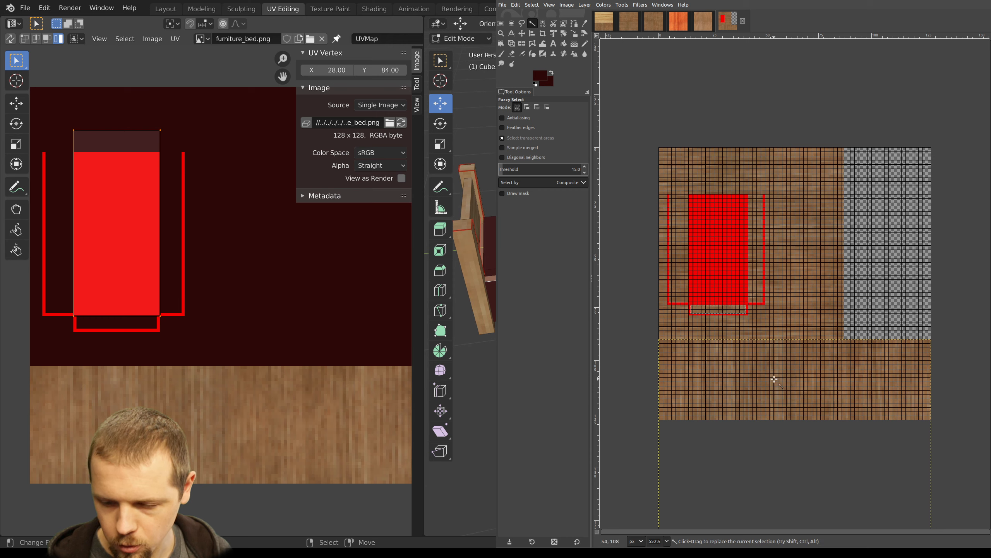
pyautogui.click(522, 33)
pyautogui.moveTo(791, 222); pyautogui.dragTo(714, 173)
# Export the texture with the wood background to furniture_bed.png and reload the image in Blender's UV editor
pyautogui.hotkey('ctrl', 'e')
pyautogui.rightClick(181, 248)
pyautogui.hotkey('alt', 'r')
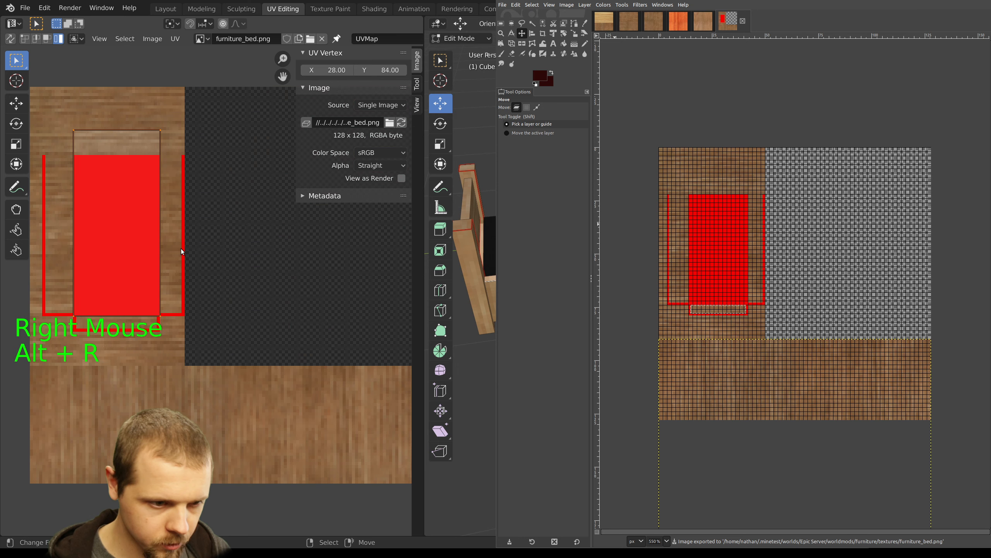
# Return to the Modeling workspace and examine the wood grain and red trim on the bed's sides, foot end and pillow
pyautogui.moveTo(739, 304); pyautogui.dragTo(622, 208, button='middle')
pyautogui.click(201, 8)
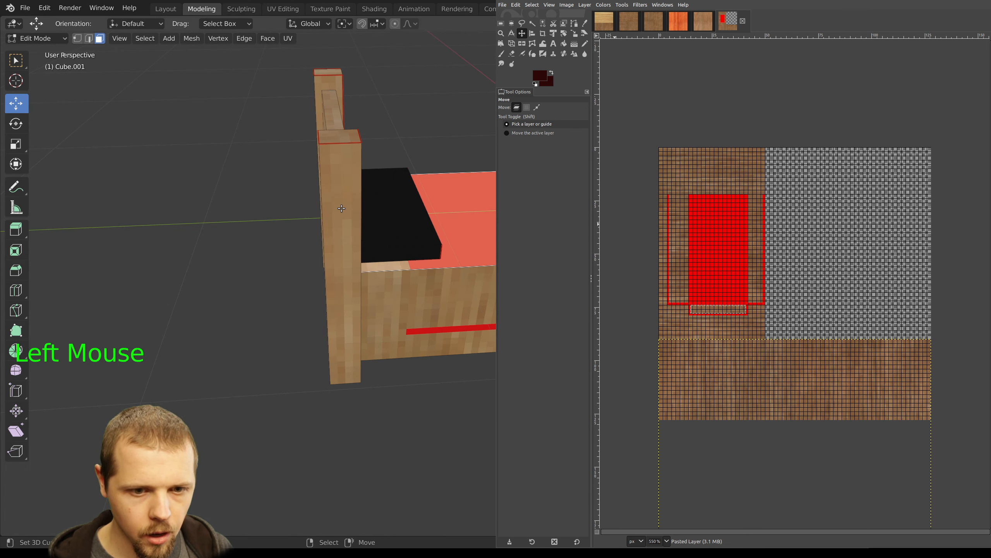
pyautogui.keyDown('shift'); pyautogui.moveTo(764, 255); pyautogui.dragTo(496, 208, button='middle'); pyautogui.keyUp('shift')
pyautogui.moveTo(410, 241); pyautogui.dragTo(396, 272, button='middle')
pyautogui.scroll(-2, 366, 278)
pyautogui.scroll(-1, 365, 278)
pyautogui.moveTo(370, 318); pyautogui.dragTo(423, 269, button='middle')
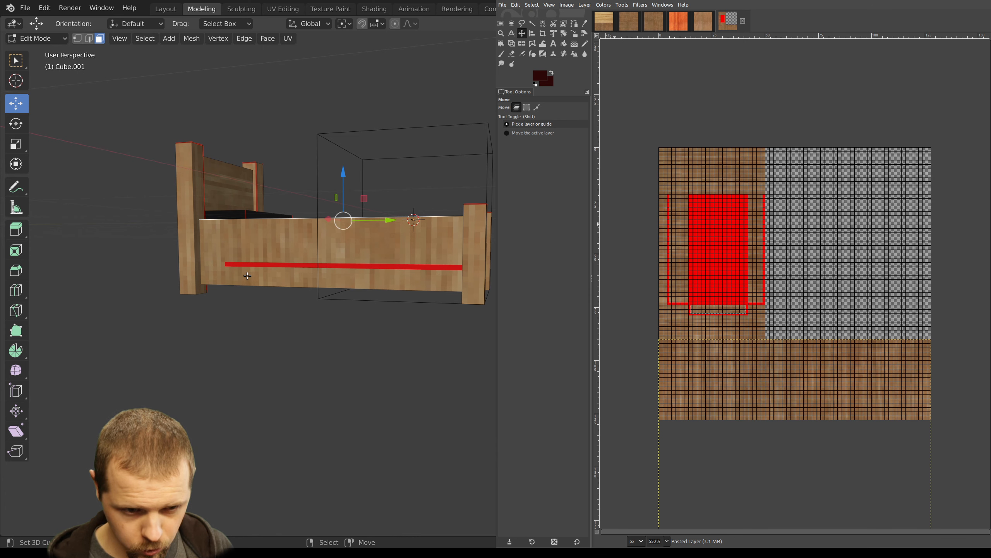
pyautogui.moveTo(407, 275); pyautogui.dragTo(318, 274, button='middle')
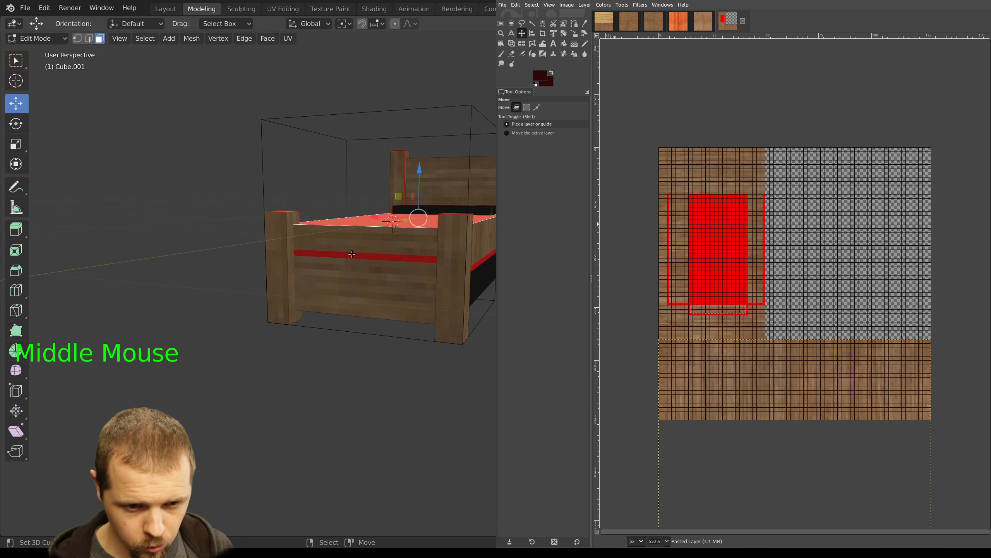
pyautogui.moveTo(369, 251)
pyautogui.mouseDown(button='middle')
pyautogui.moveTo(398, 262)
pyautogui.moveTo(421, 249)
pyautogui.moveTo(463, 261)
pyautogui.moveTo(412, 244)
pyautogui.moveTo(363, 263)
pyautogui.mouseUp(button='middle')
pyautogui.moveTo(362, 263); pyautogui.dragTo(416, 266, button='middle')
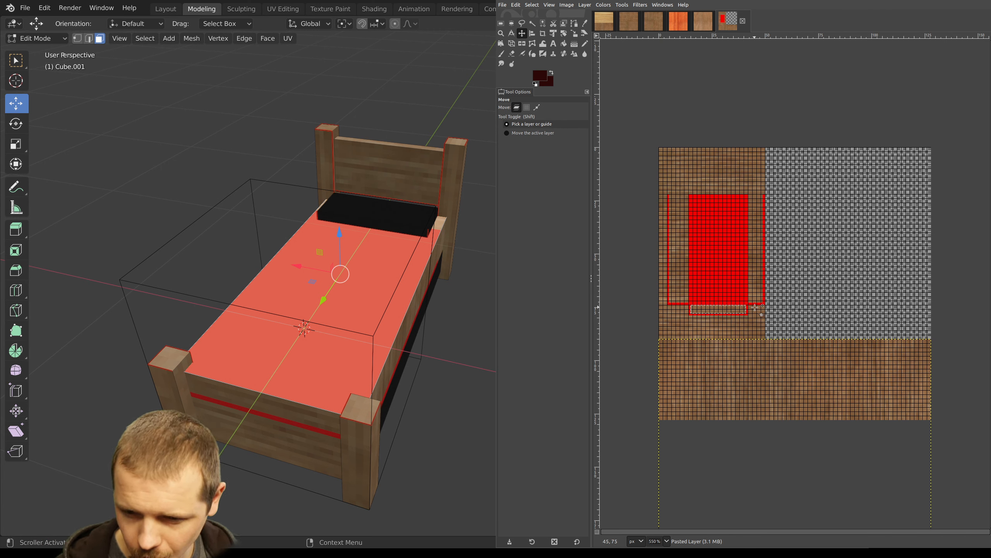
# Sample the blanket's bright red as the foreground colour and switch to the Pencil tool with the 1-pixel brush
pyautogui.keyDown('ctrl'); pyautogui.scroll(2, 746, 292); pyautogui.keyUp('ctrl')
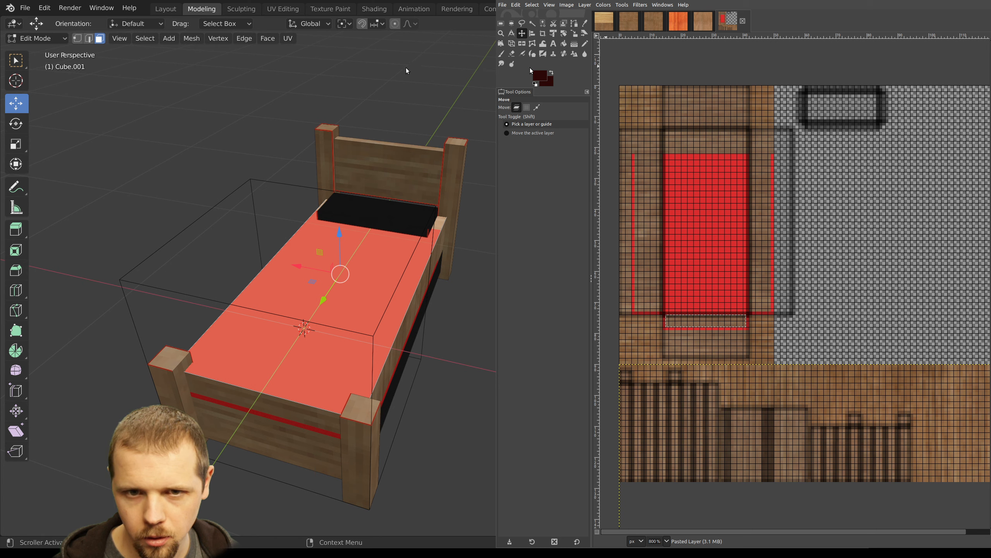
pyautogui.click(677, 178)
pyautogui.press('o')
pyautogui.click(677, 239)
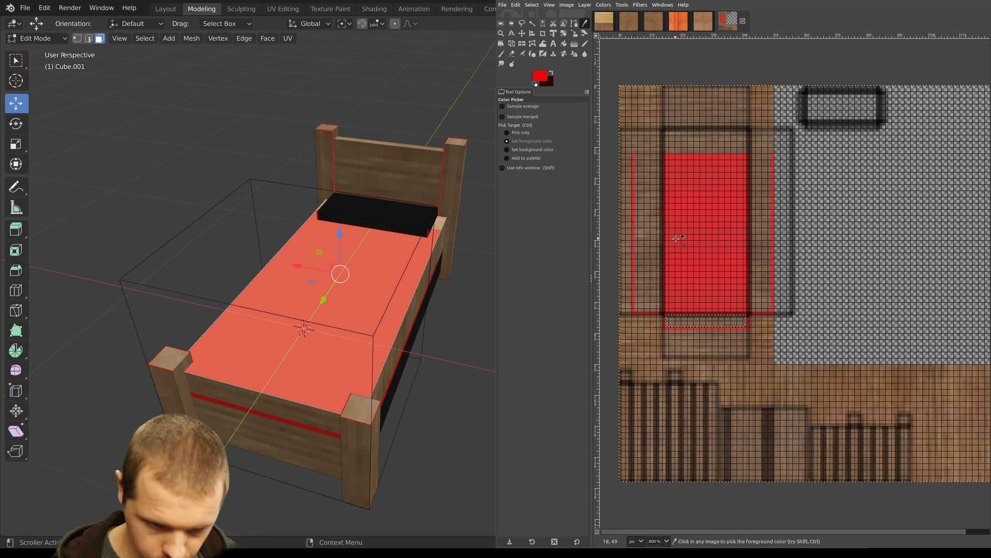
pyautogui.press('n')
# Try to outline the pillow's rectangular UV area with straight red pencil lines along its four sides
pyautogui.click(808, 95)
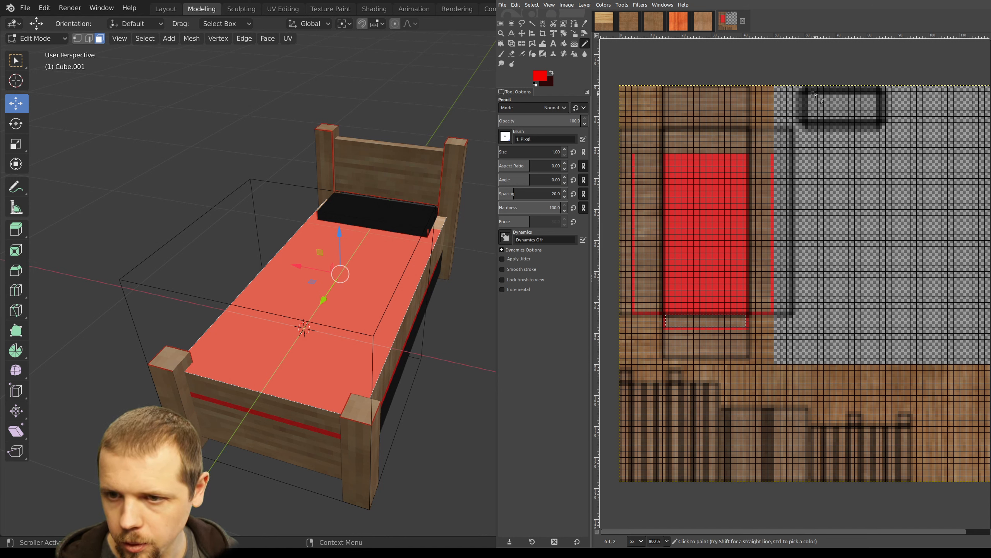
pyautogui.keyDown('shift'); pyautogui.click(875, 93); pyautogui.keyUp('shift')
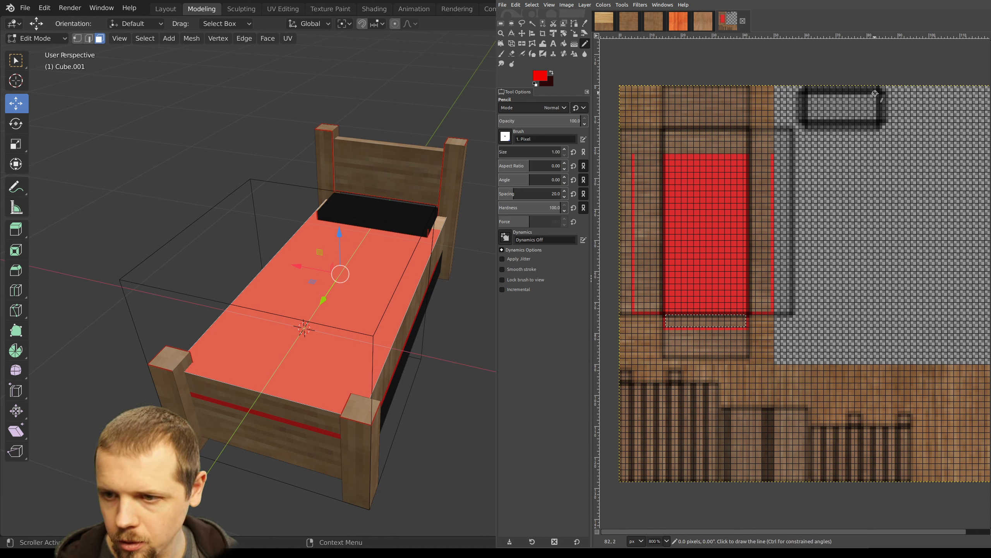
pyautogui.keyDown('shift'); pyautogui.click(877, 121); pyautogui.keyUp('shift')
pyautogui.keyDown('shift'); pyautogui.click(810, 121); pyautogui.keyUp('shift')
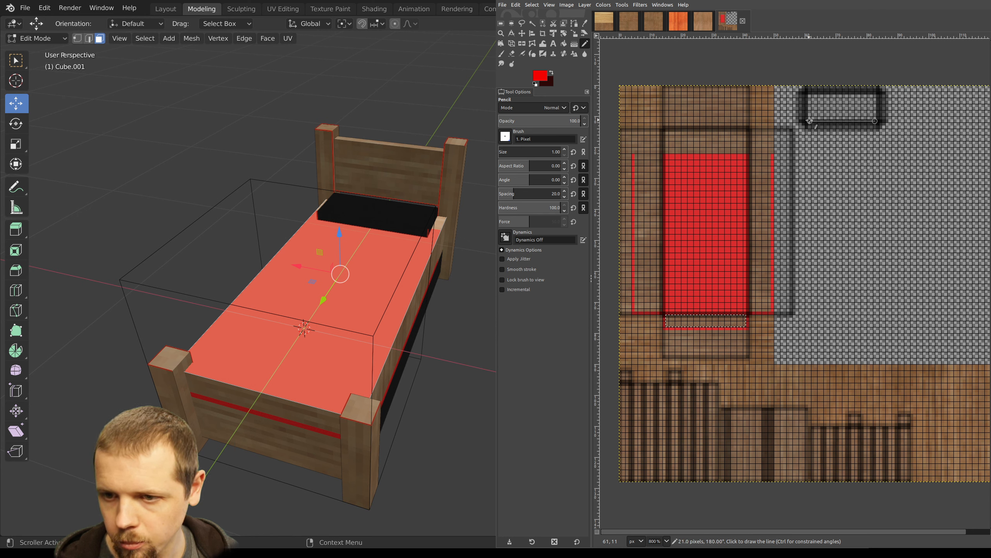
pyautogui.keyDown('shift'); pyautogui.click(809, 95); pyautogui.keyUp('shift')
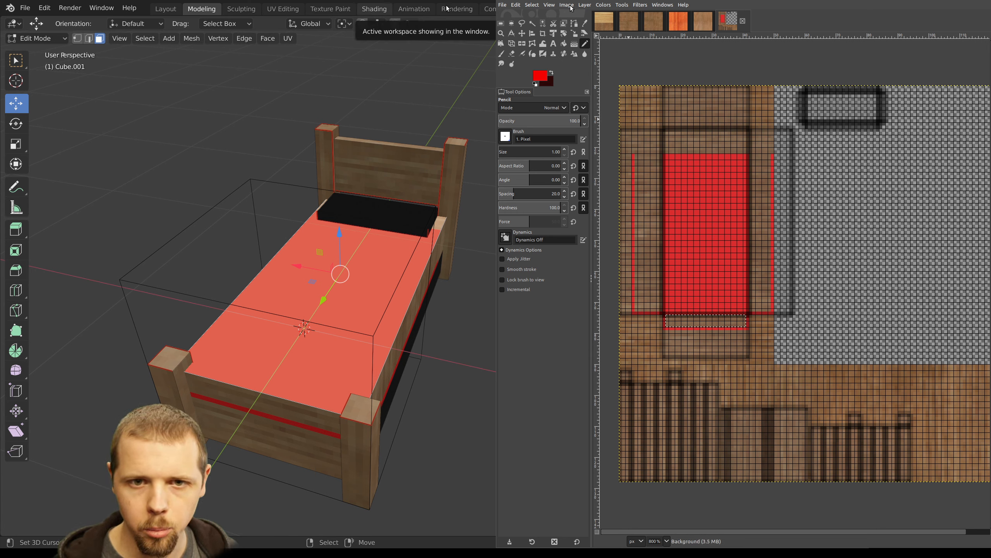
# Clear the active selection and draw a red rectangle around the pillow's main face with straight pencil lines
pyautogui.click(538, 6)
pyautogui.click(538, 23)
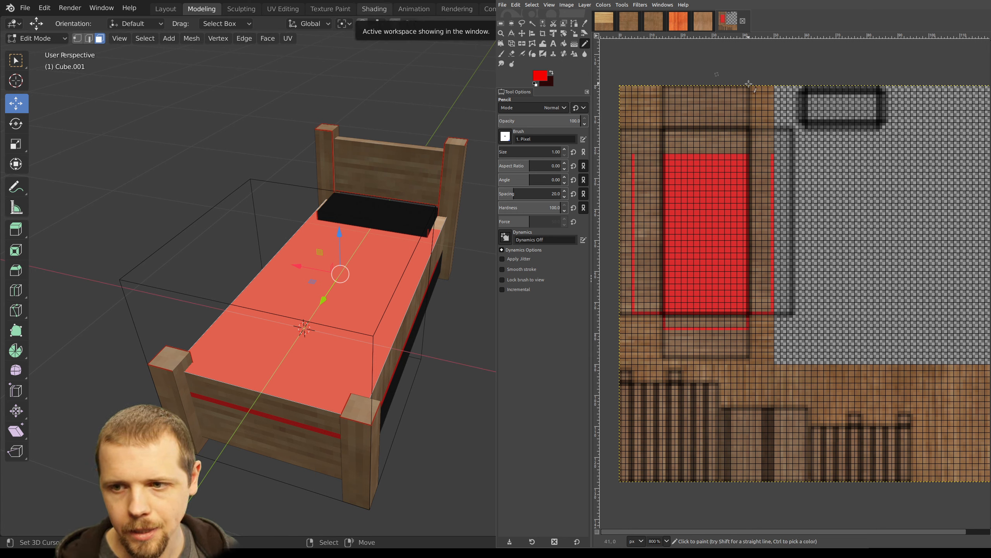
pyautogui.keyDown('shift'); pyautogui.click(879, 93); pyautogui.keyUp('shift')
pyautogui.keyDown('shift'); pyautogui.click(878, 120); pyautogui.keyUp('shift')
pyautogui.keyDown('shift'); pyautogui.click(807, 120); pyautogui.keyUp('shift')
pyautogui.keyDown('shift'); pyautogui.click(807, 94); pyautogui.keyUp('shift')
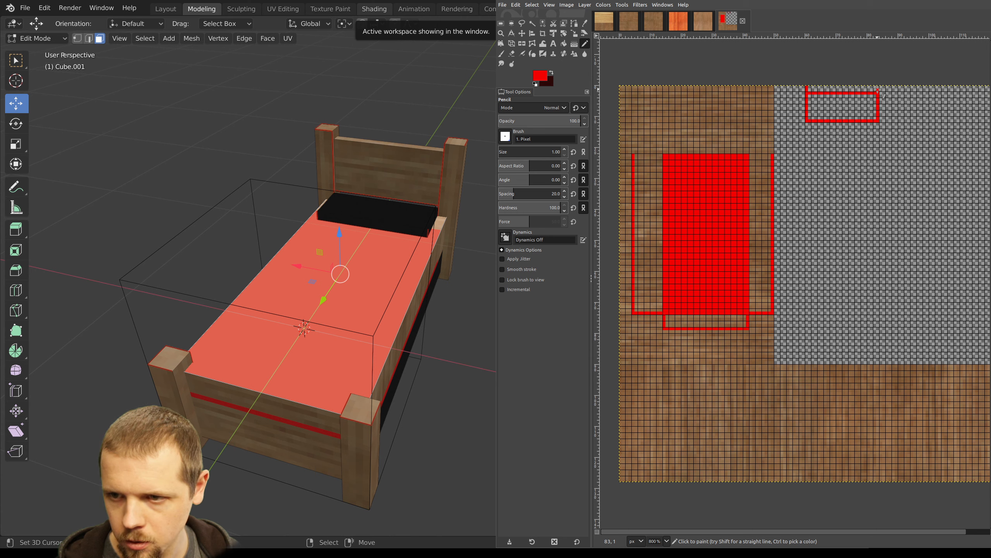
# Outline the narrow side strips around all four sides of the pillow rectangle with straight red pencil lines
pyautogui.keyDown('shift'); pyautogui.click(809, 87); pyautogui.keyUp('shift')
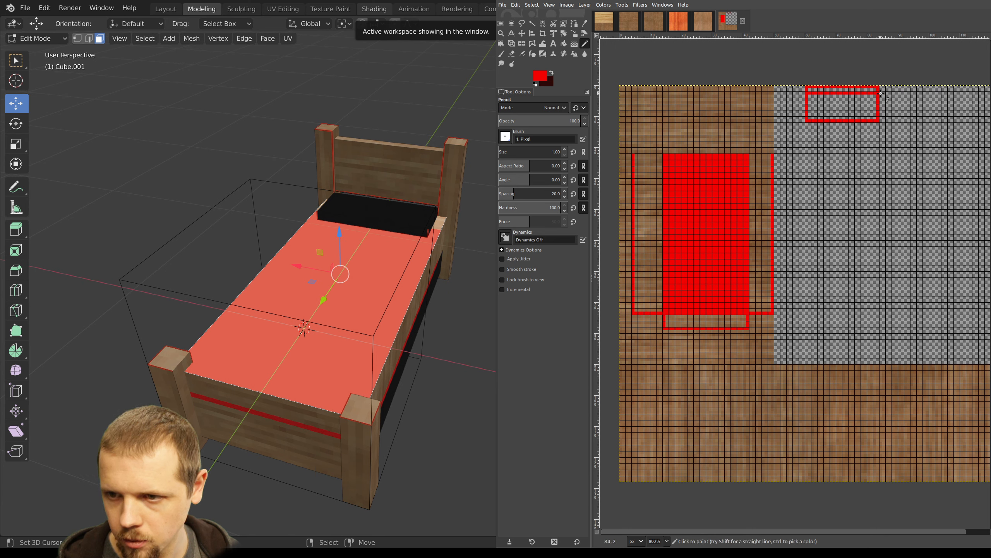
pyautogui.keyDown('shift'); pyautogui.click(885, 120); pyautogui.keyUp('shift')
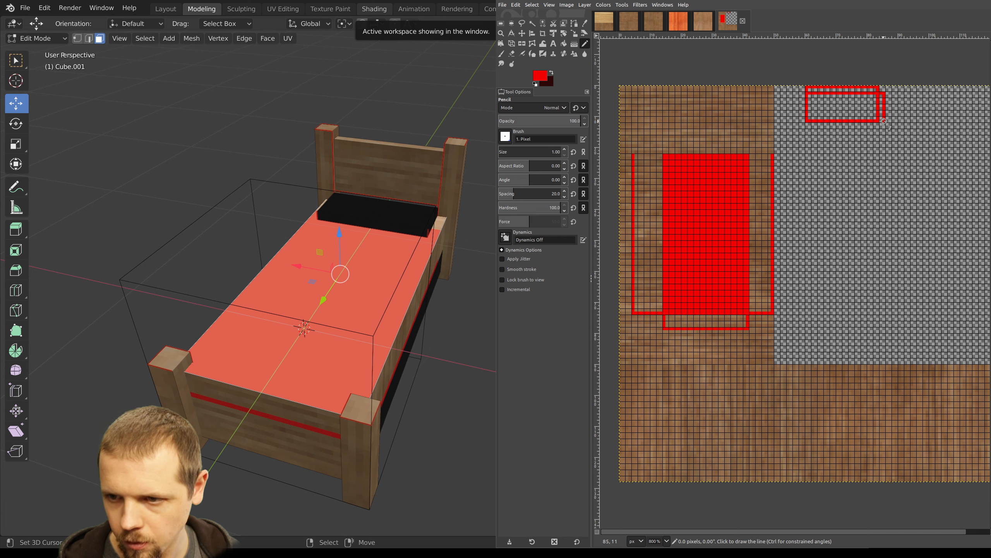
pyautogui.keyDown('shift'); pyautogui.click(800, 121); pyautogui.keyUp('shift')
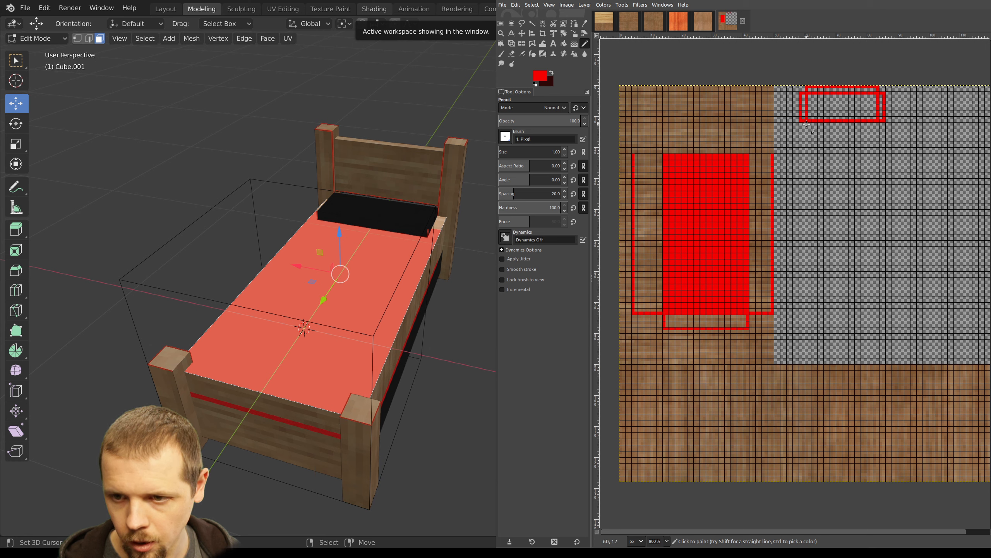
pyautogui.keyDown('shift'); pyautogui.click(877, 126); pyautogui.keyUp('shift')
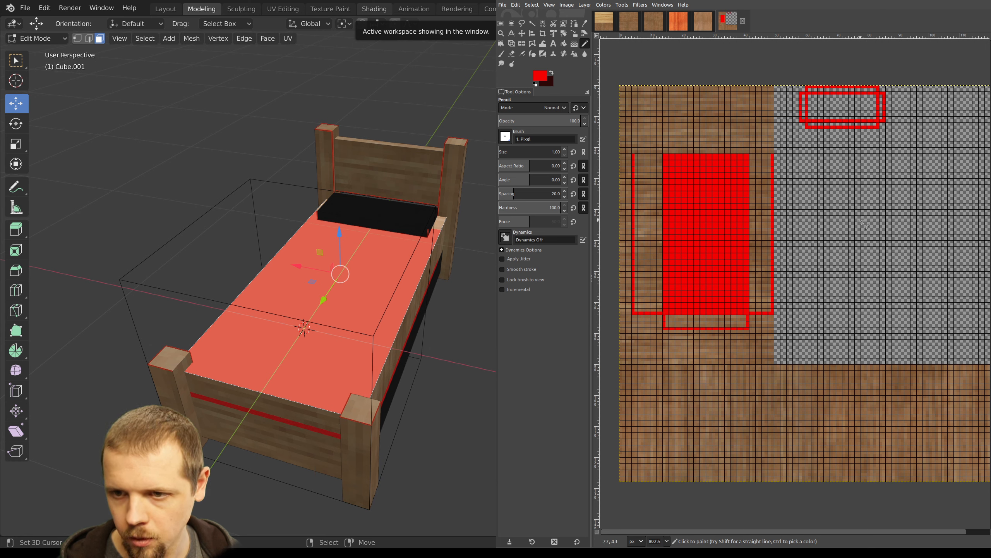
# Export the texture with the pillow outline to furniture_bed.png and reload the image in Blender's UV Editing workspace
pyautogui.hotkey('ctrl', 'e')
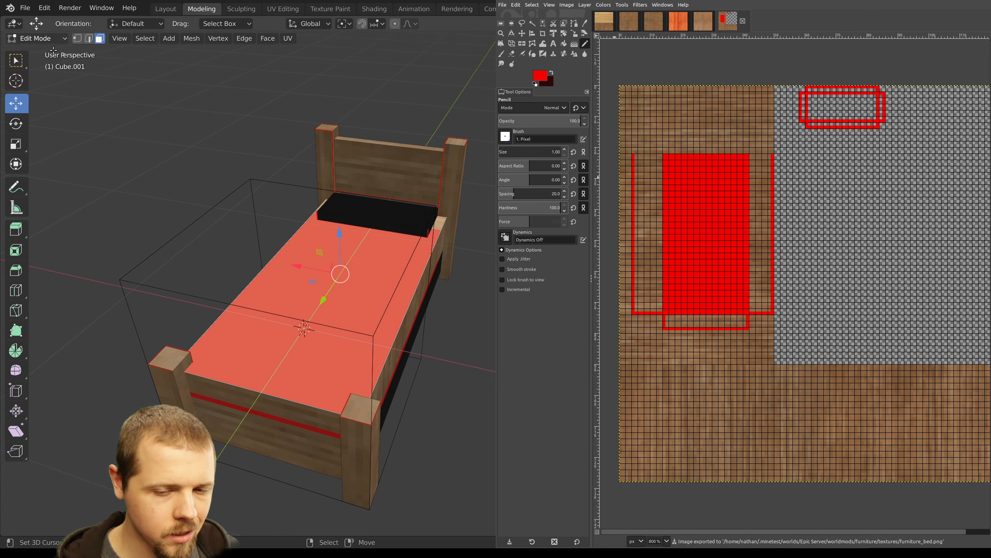
pyautogui.click(26, 10)
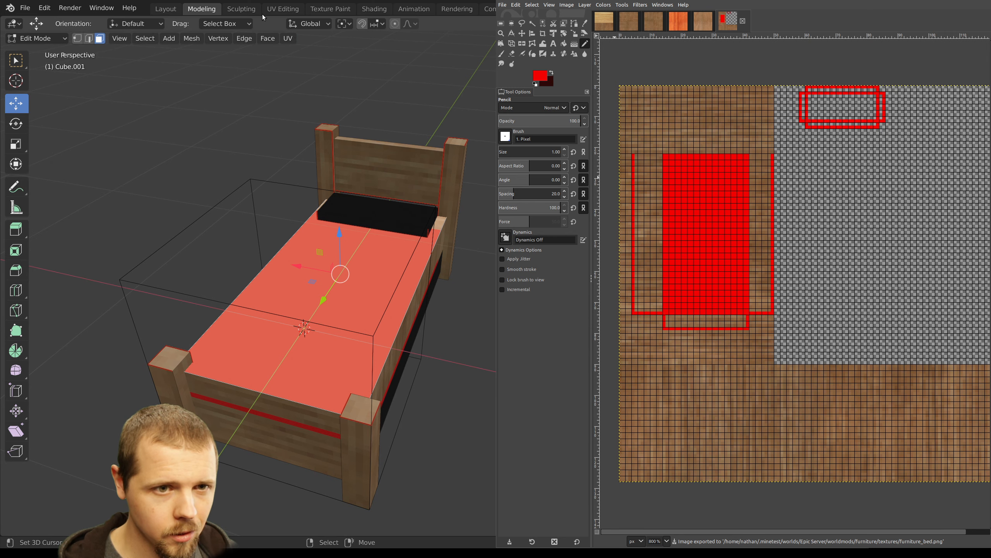
pyautogui.click(283, 12)
pyautogui.moveTo(477, 227); pyautogui.dragTo(668, 267, button='middle')
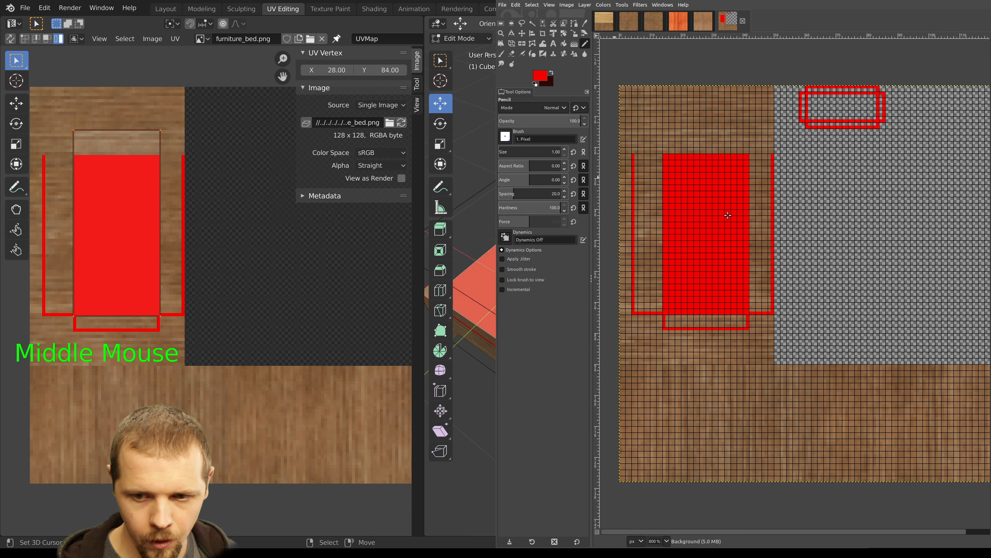
pyautogui.rightClick(737, 207)
pyautogui.press('a')
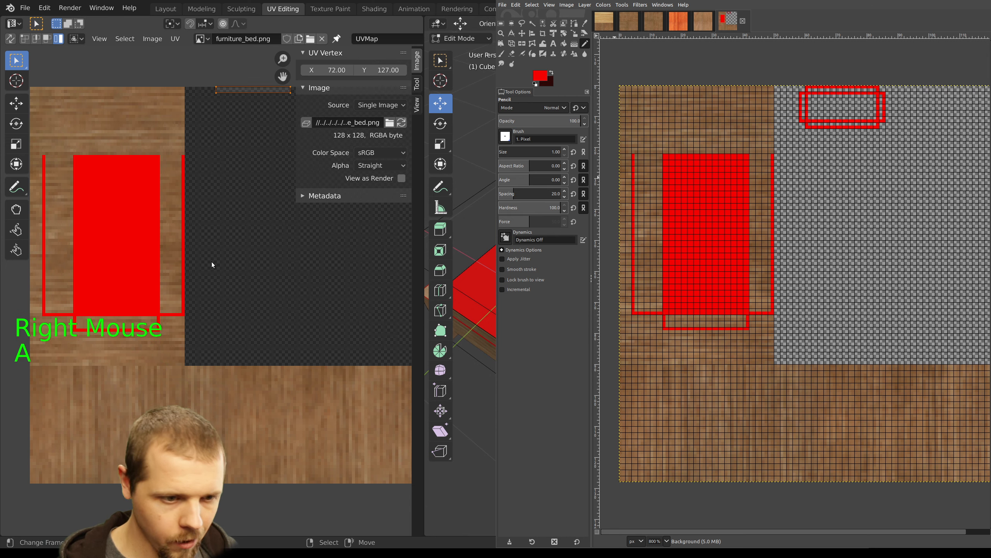
pyautogui.hotkey('alt', 'r')
pyautogui.press('a')
# Check the textured bed up close, and shift the horizontal-grain wood layer to the right in GIMP
pyautogui.moveTo(719, 260)
pyautogui.mouseDown(button='middle')
pyautogui.moveTo(710, 256)
pyautogui.moveTo(726, 237)
pyautogui.moveTo(712, 257)
pyautogui.moveTo(689, 251)
pyautogui.moveTo(716, 243)
pyautogui.mouseUp(button='middle')
pyautogui.scroll(2, 720, 246)
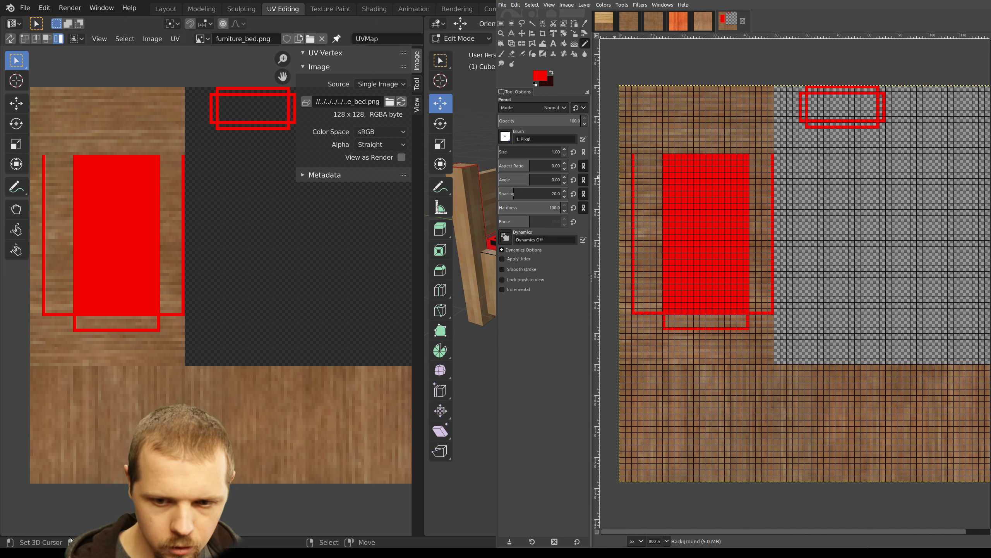
pyautogui.moveTo(731, 237)
pyautogui.mouseDown(button='middle')
pyautogui.moveTo(707, 266)
pyautogui.moveTo(670, 277)
pyautogui.moveTo(737, 239)
pyautogui.moveTo(704, 222)
pyautogui.moveTo(637, 215)
pyautogui.moveTo(727, 226)
pyautogui.moveTo(725, 243)
pyautogui.mouseUp(button='middle')
pyautogui.scroll(1, 699, 284)
pyautogui.keyDown('shift'); pyautogui.moveTo(698, 284); pyautogui.dragTo(696, 270, button='middle'); pyautogui.keyUp('shift')
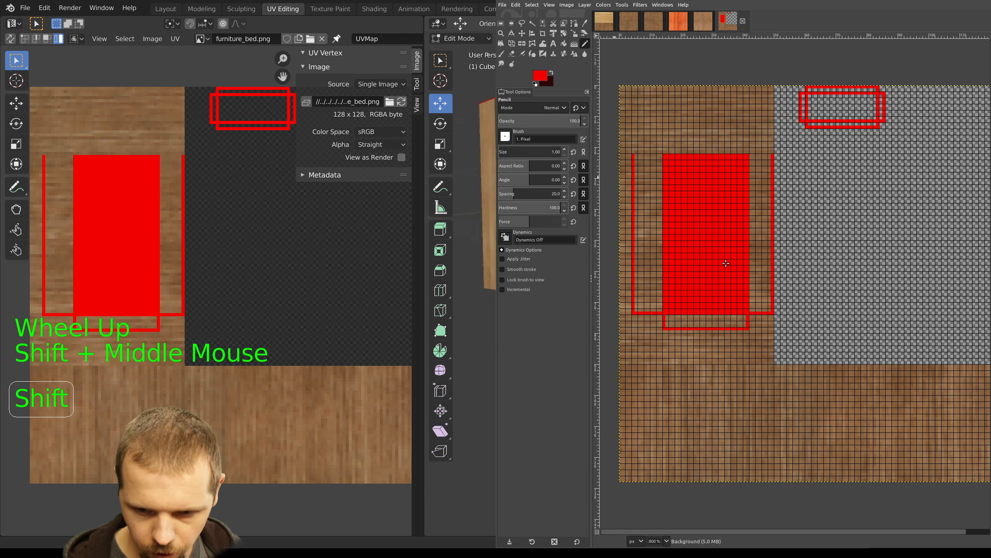
pyautogui.scroll(2, 730, 269)
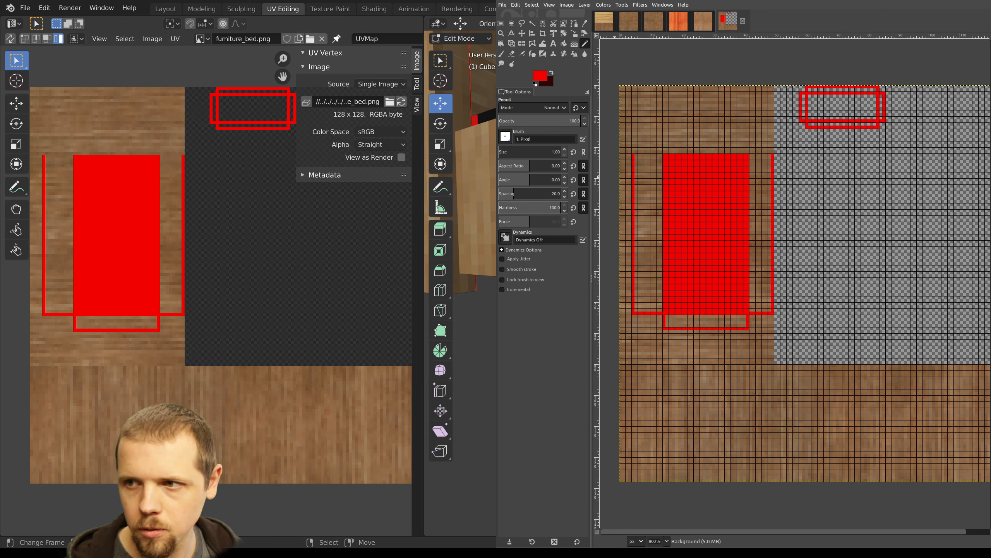
pyautogui.click(990, 125)
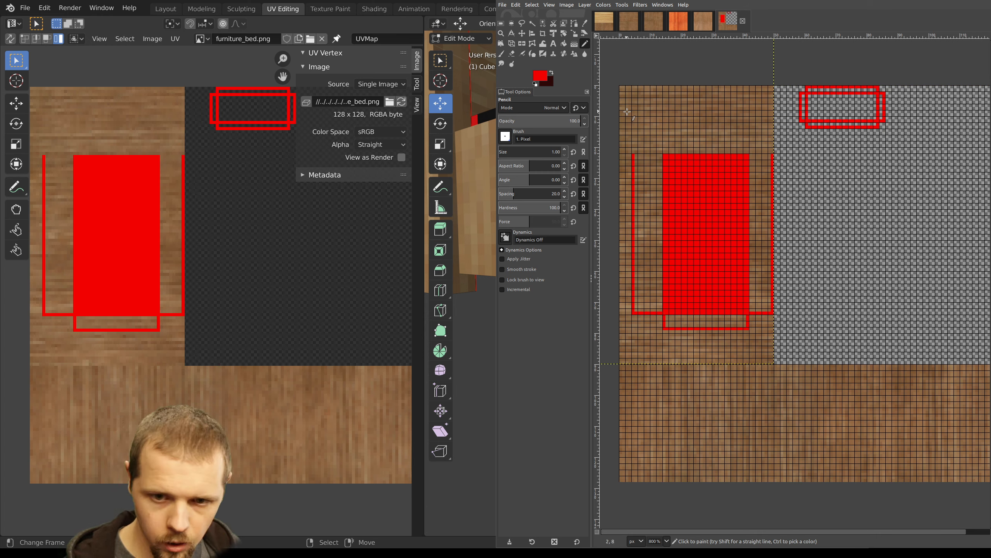
pyautogui.click(522, 34)
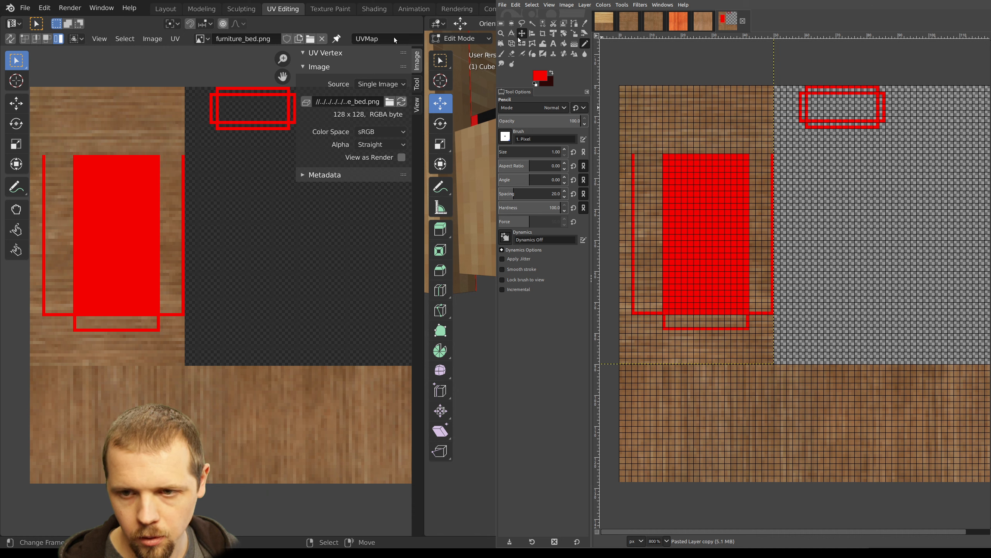
pyautogui.moveTo(731, 124); pyautogui.dragTo(744, 124)
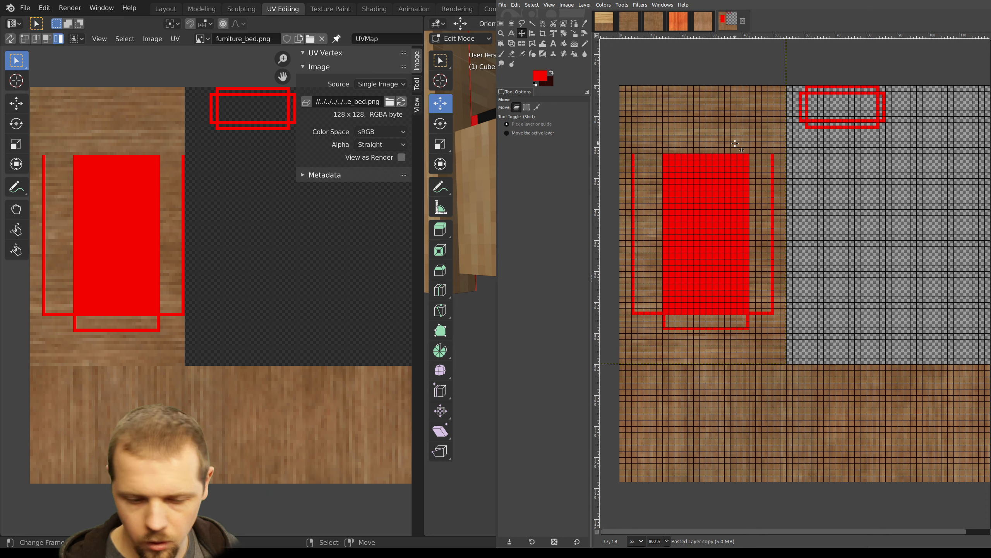
# Export the texture with the shifted wood layer to furniture_bed.png and reload the image in Blender
pyautogui.hotkey('ctrl', 'e')
pyautogui.rightClick(114, 136)
pyautogui.hotkey('alt', 'e')
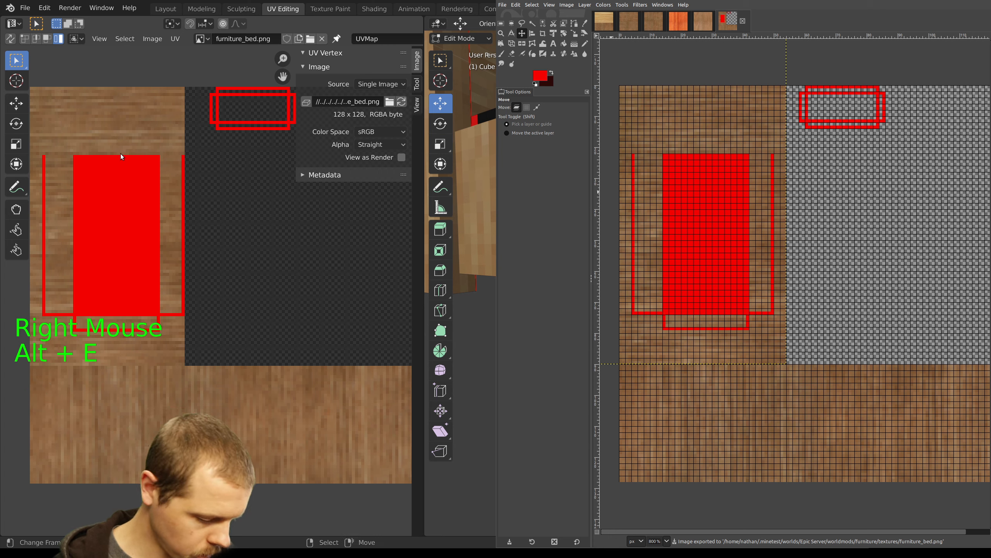
pyautogui.hotkey('alt', 'r')
# Compare the bed's side face UV area with the wood's edge, and move the horizontal-grain layer right to cover it
pyautogui.scroll(-2, 468, 176)
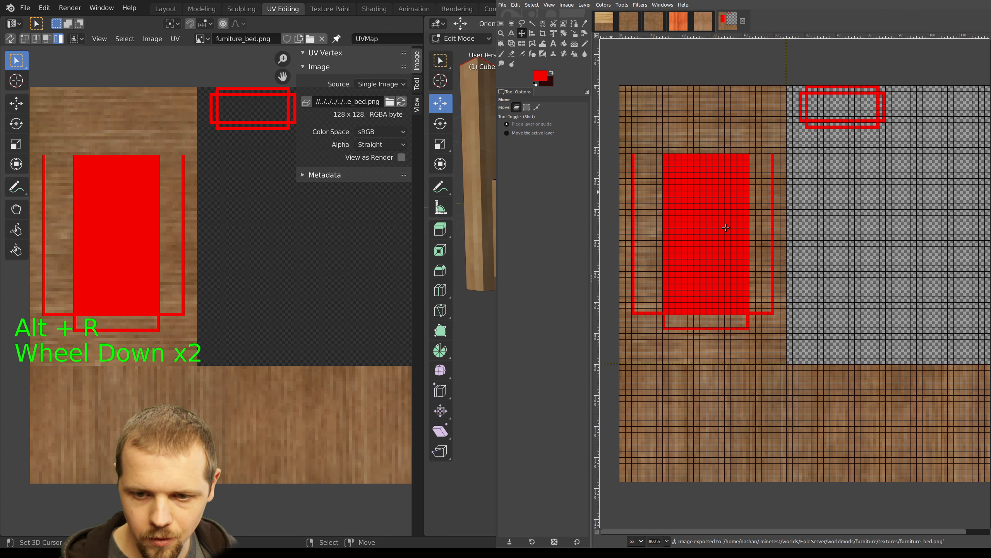
pyautogui.scroll(-1, 729, 225)
pyautogui.moveTo(701, 232); pyautogui.dragTo(456, 233, button='middle')
pyautogui.scroll(-4, 456, 233)
pyautogui.moveTo(719, 272); pyautogui.dragTo(736, 257, button='middle')
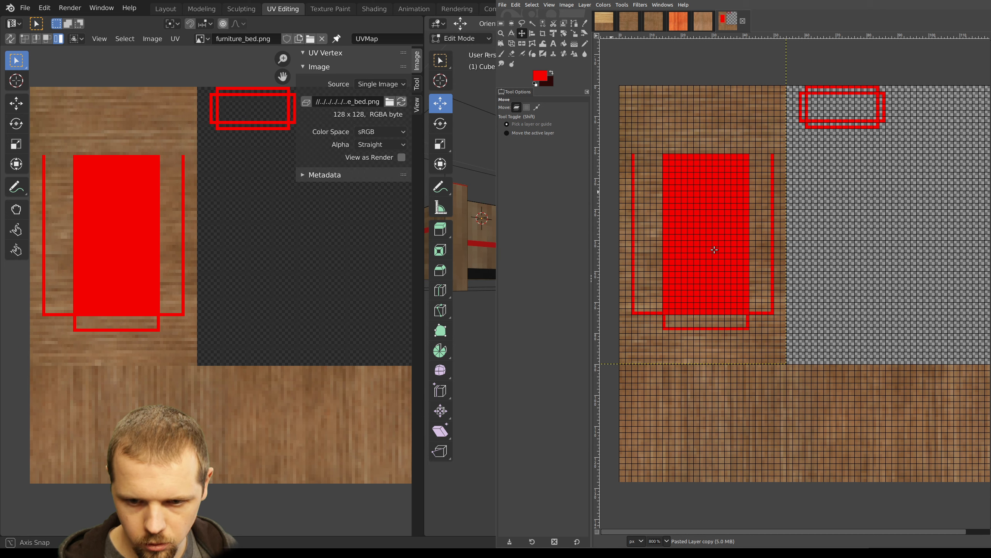
pyautogui.rightClick(738, 257)
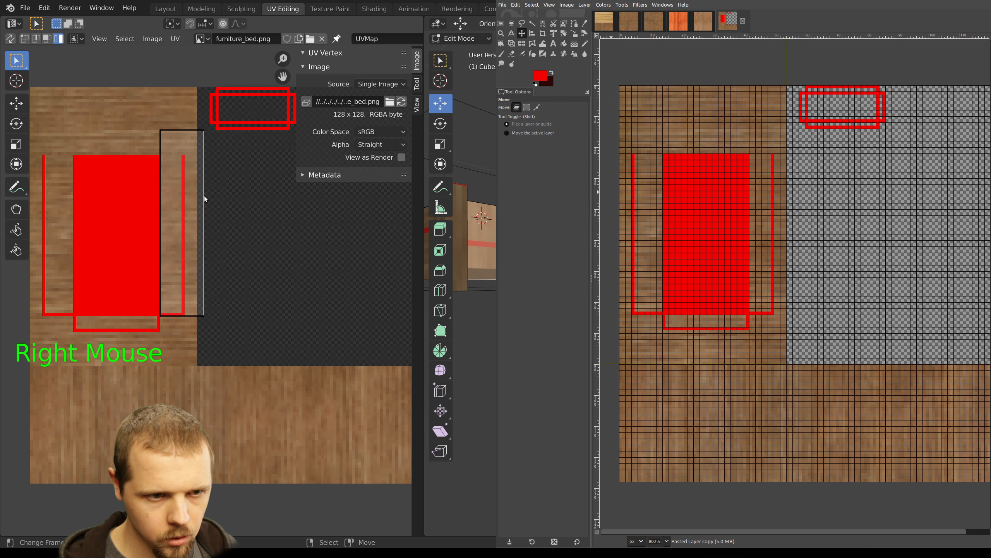
pyautogui.scroll(4, 210, 193)
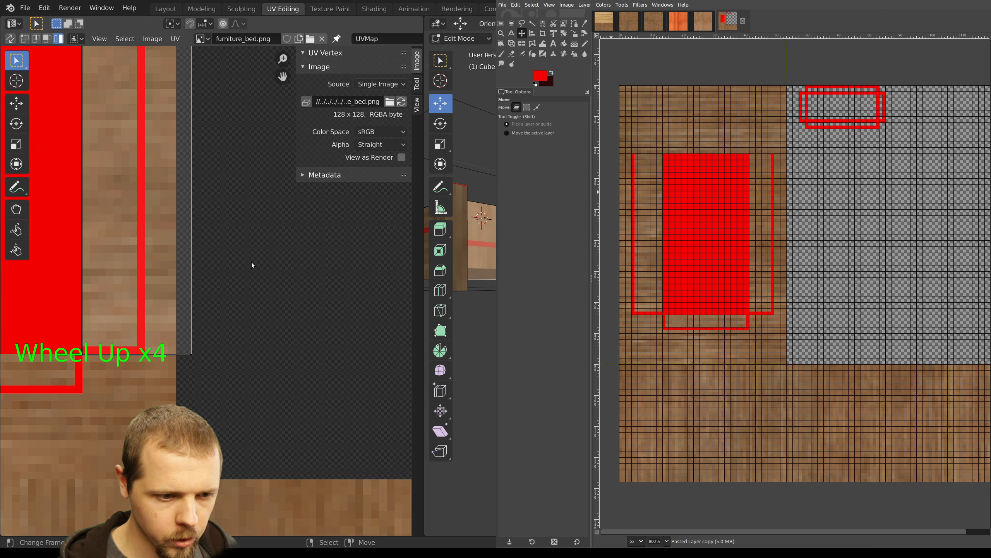
pyautogui.scroll(-4, 211, 271)
pyautogui.keyDown('shift'); pyautogui.moveTo(175, 260); pyautogui.dragTo(213, 261, button='middle'); pyautogui.keyUp('shift')
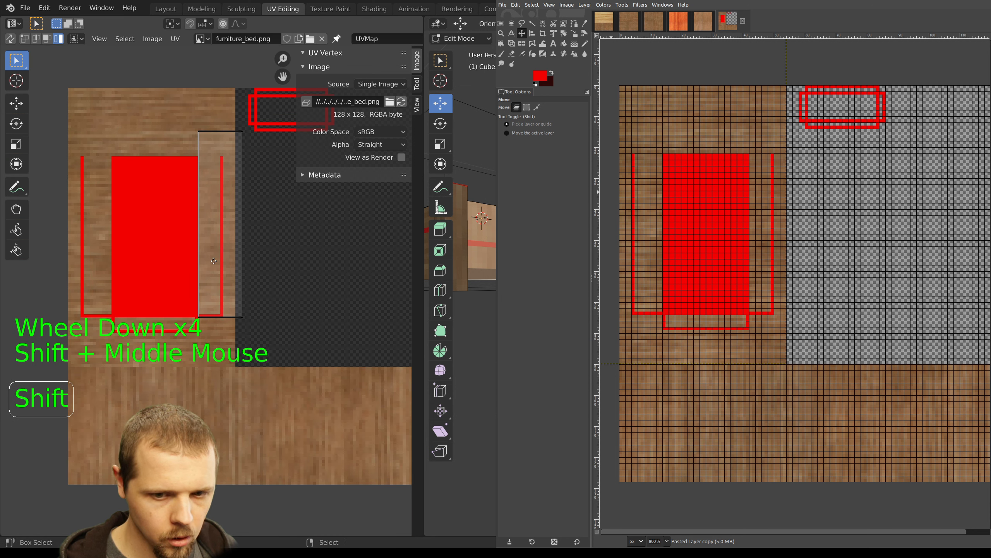
pyautogui.moveTo(713, 245); pyautogui.dragTo(781, 256, button='middle')
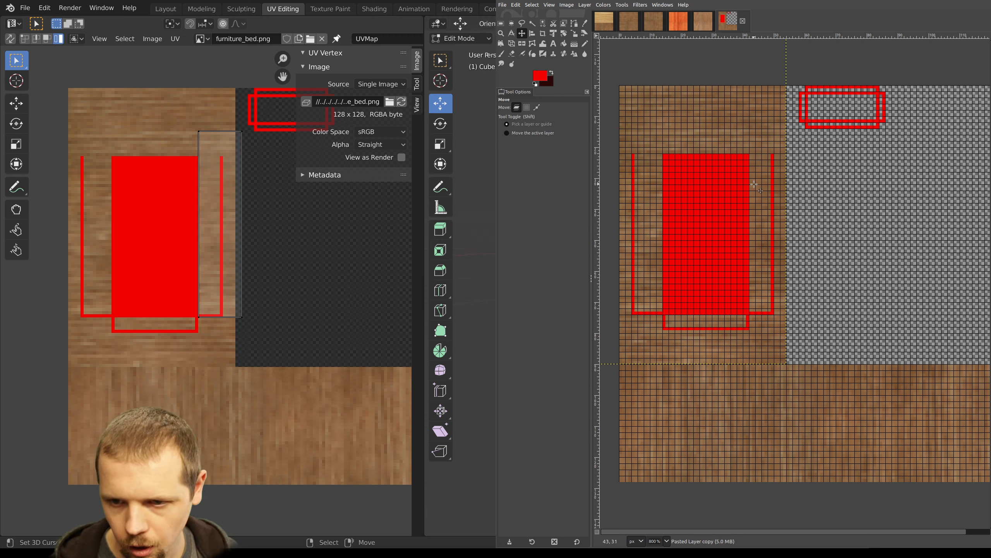
pyautogui.click(752, 130)
pyautogui.moveTo(753, 130); pyautogui.dragTo(756, 129)
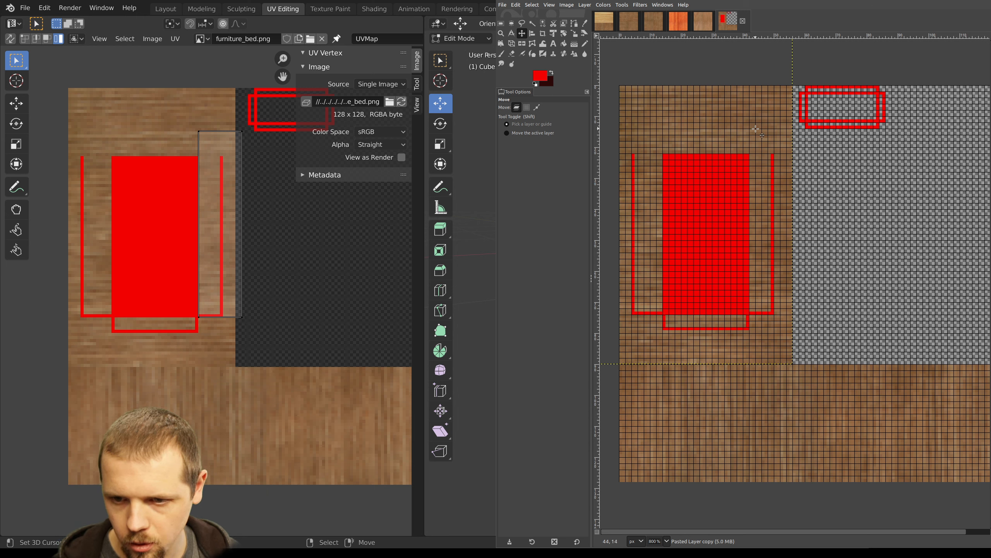
# On the Background layer, draw the blanket's left red trim line slightly further inward with the Pencil and erase the old line
pyautogui.click(585, 43)
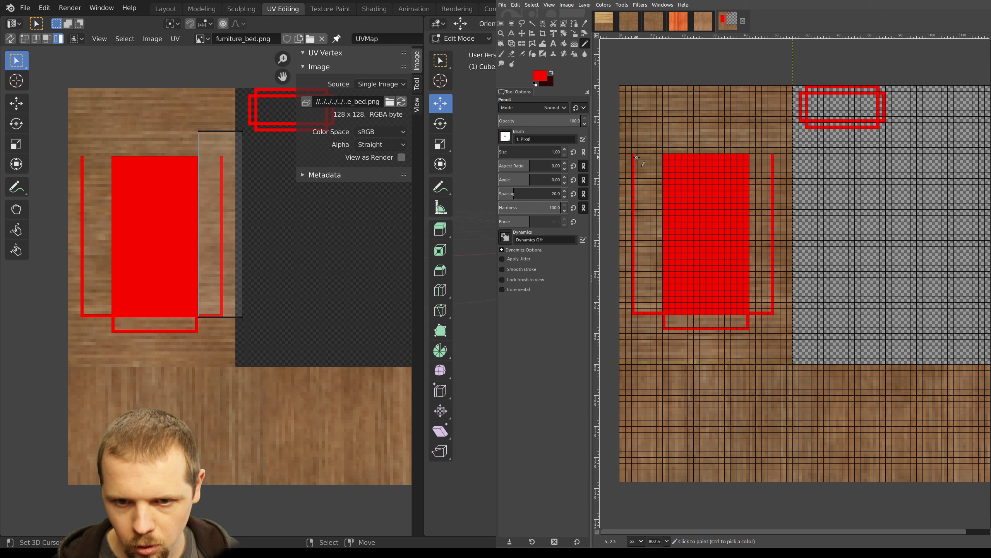
pyautogui.click(989, 98)
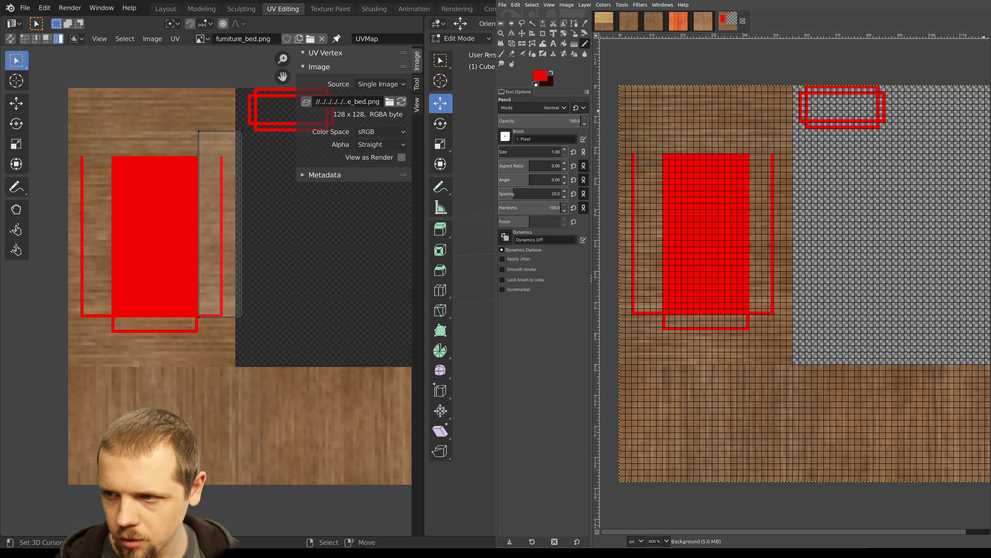
pyautogui.click(639, 154)
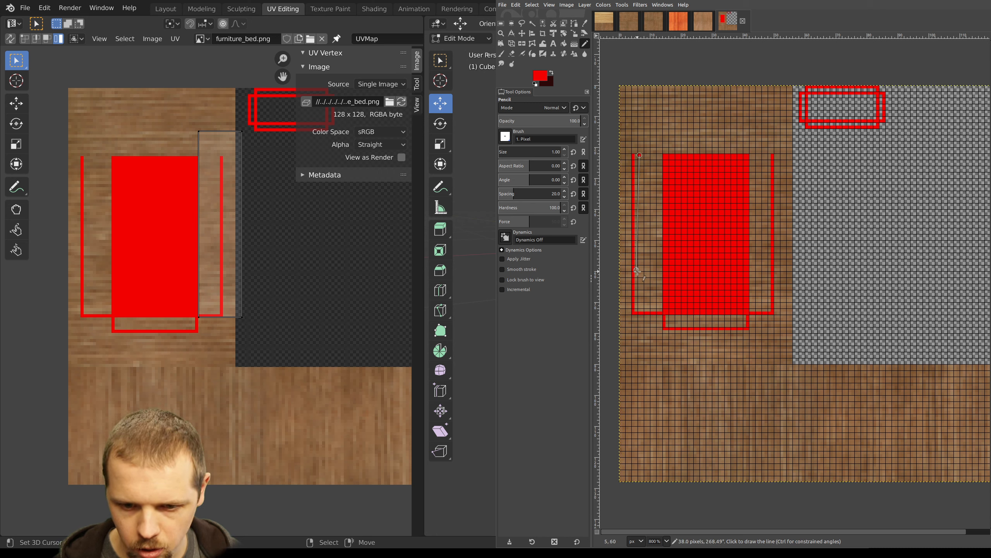
pyautogui.keyDown('shift'); pyautogui.click(637, 313); pyautogui.keyUp('shift')
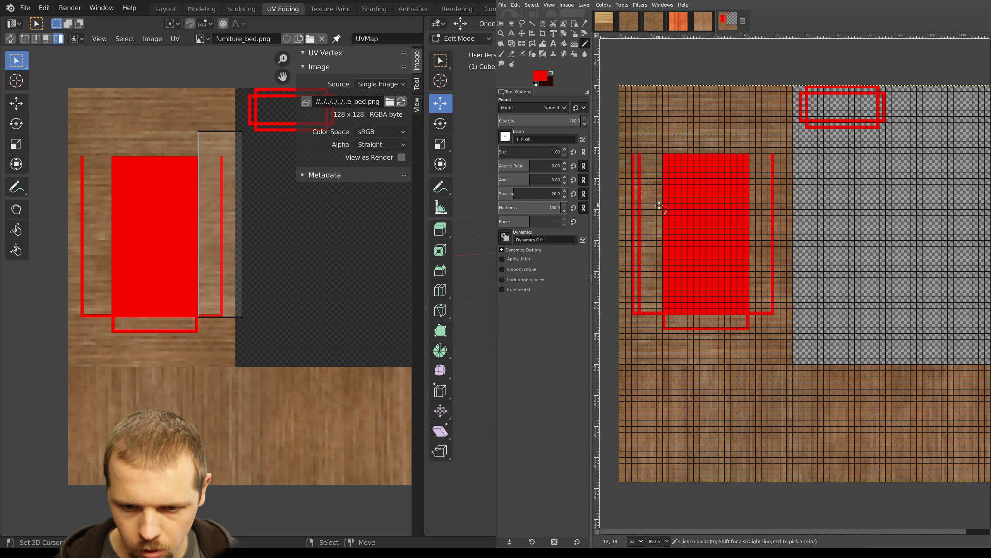
pyautogui.hotkey('shift', 'e')
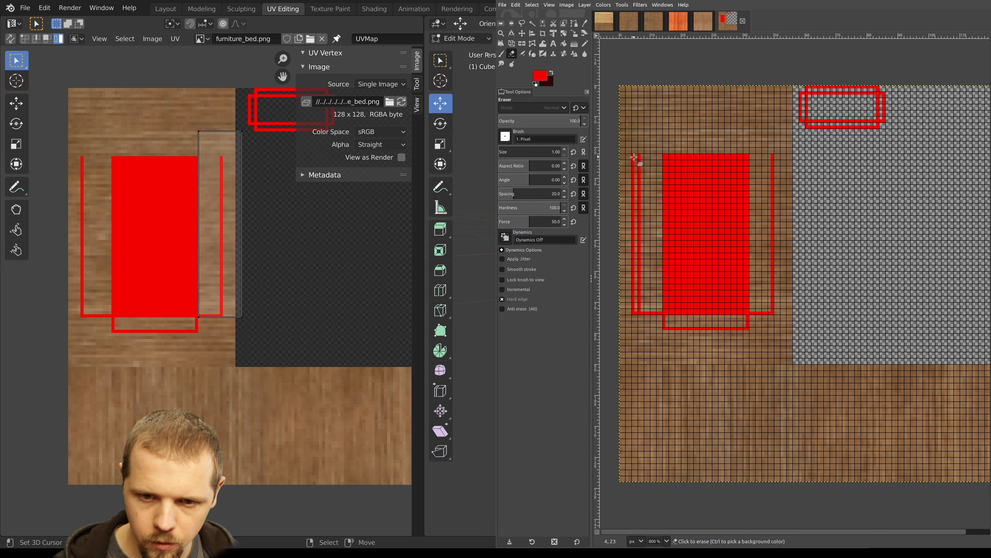
pyautogui.click(634, 156)
pyautogui.keyDown('shift'); pyautogui.click(633, 316); pyautogui.keyUp('shift')
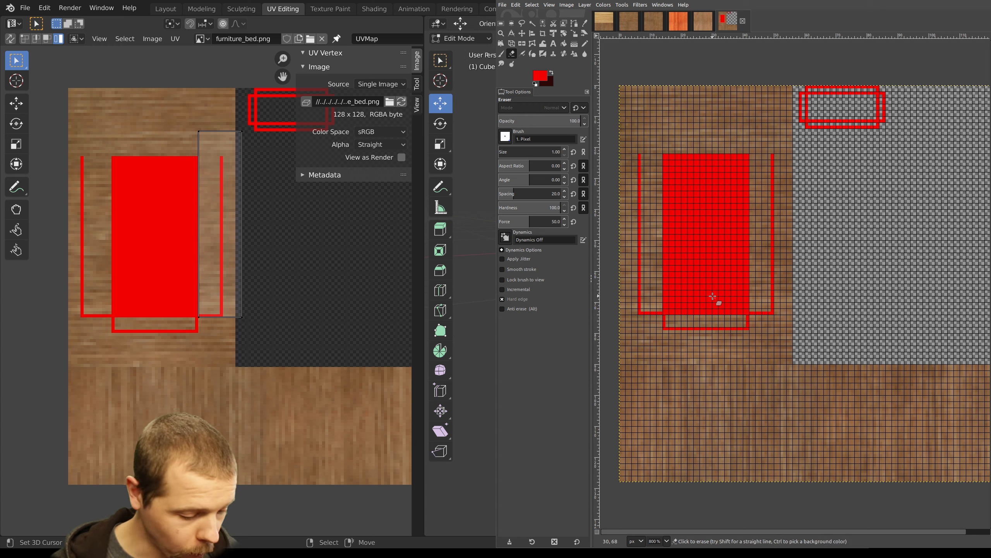
# Draw a red line joining the upper ends of the side trim, export furniture_bed.png, and reload it in Blender
pyautogui.press('n')
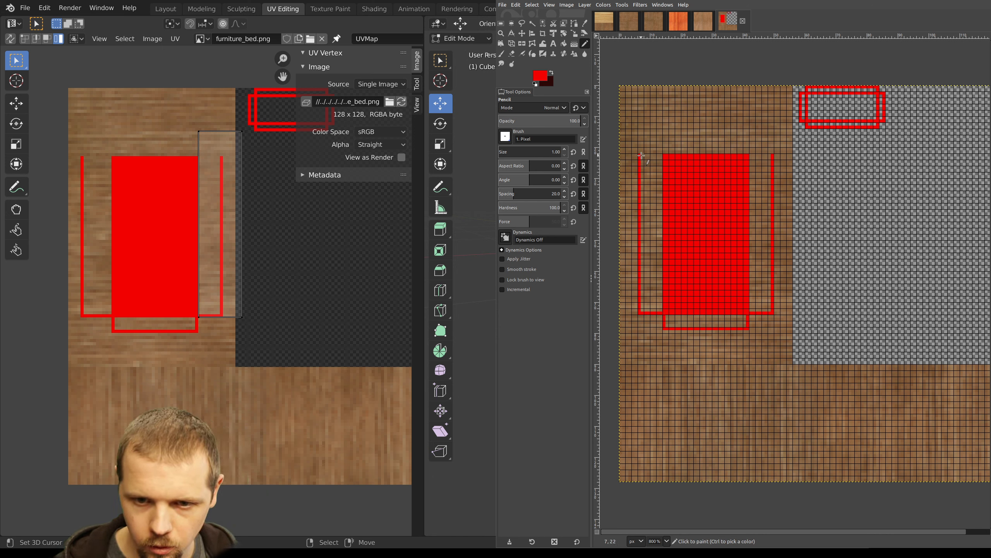
pyautogui.moveTo(641, 155); pyautogui.dragTo(769, 155)
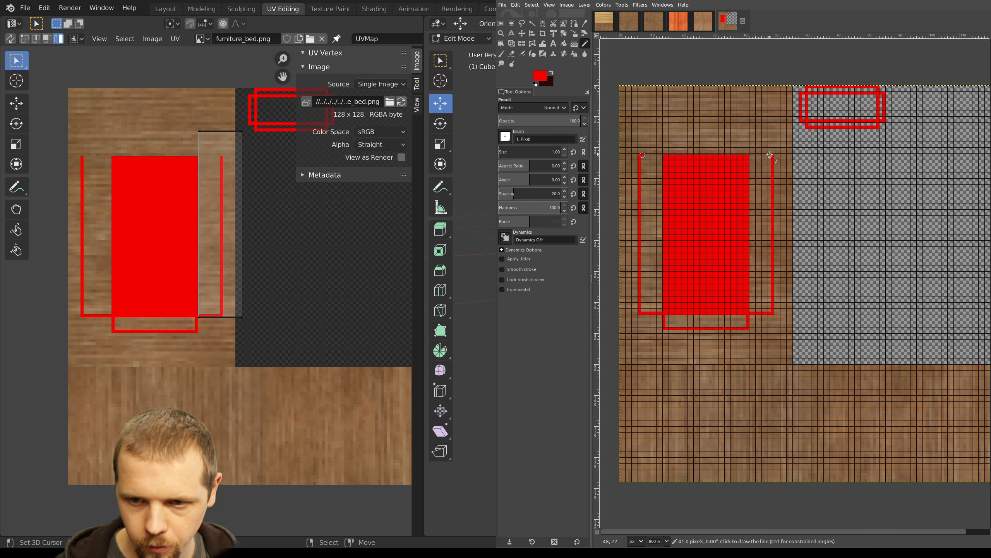
pyautogui.hotkey('ctrl', 'e')
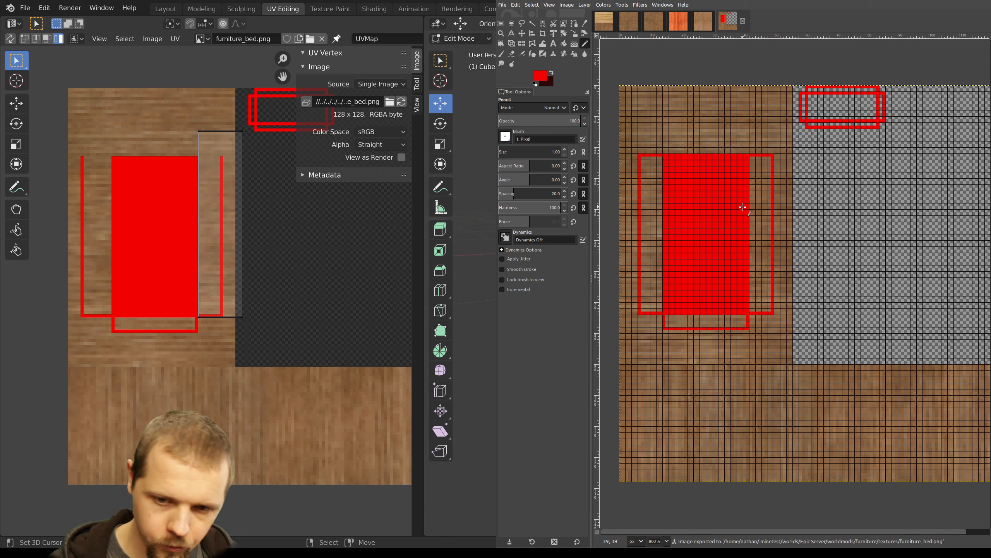
pyautogui.rightClick(173, 241)
pyautogui.hotkey('alt', 'r')
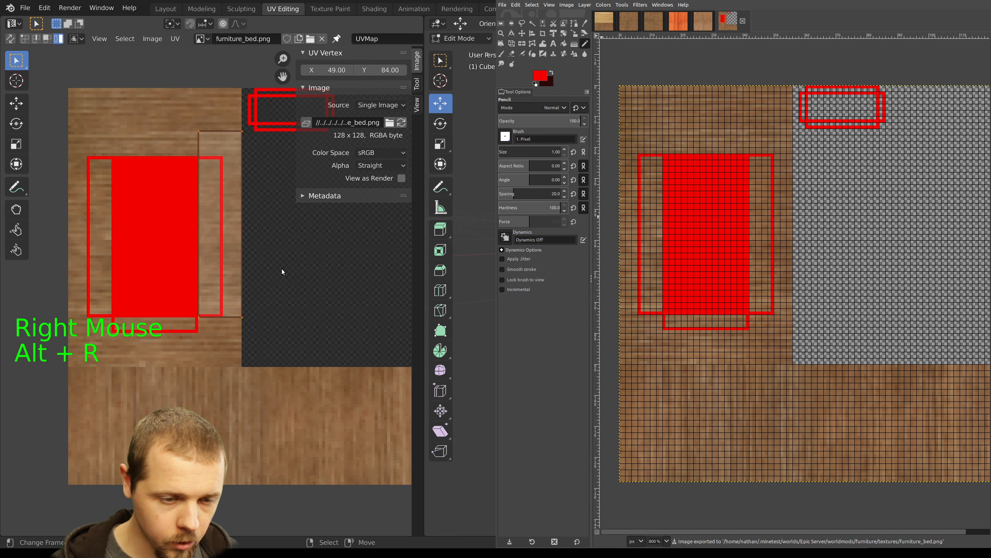
# Examine the red trim on the textured bed up close, from above and from the side
pyautogui.press('a')
pyautogui.moveTo(783, 295); pyautogui.dragTo(699, 277, button='middle')
pyautogui.scroll(1, 759, 312)
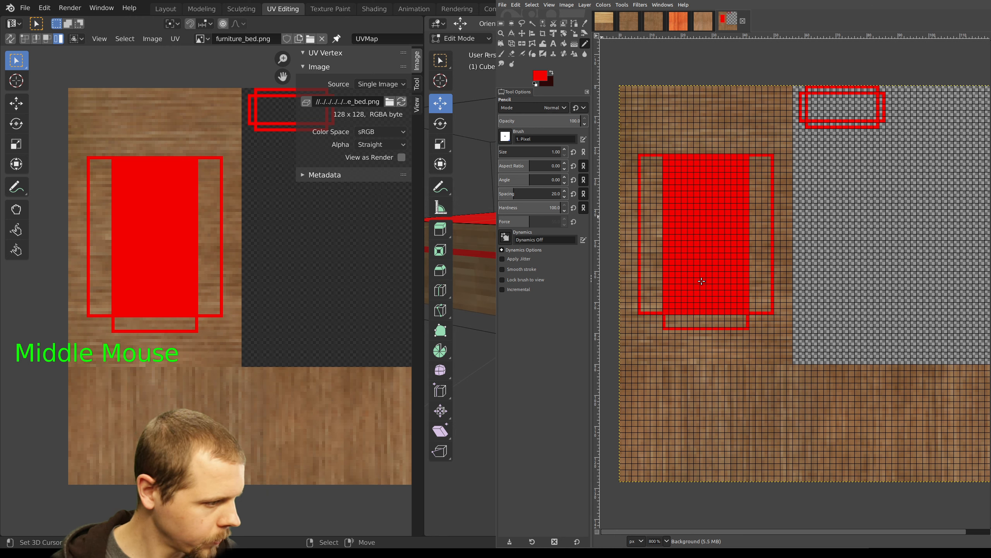
pyautogui.moveTo(468, 250)
pyautogui.mouseDown(button='middle')
pyautogui.moveTo(465, 258)
pyautogui.moveTo(480, 258)
pyautogui.mouseUp(button='middle')
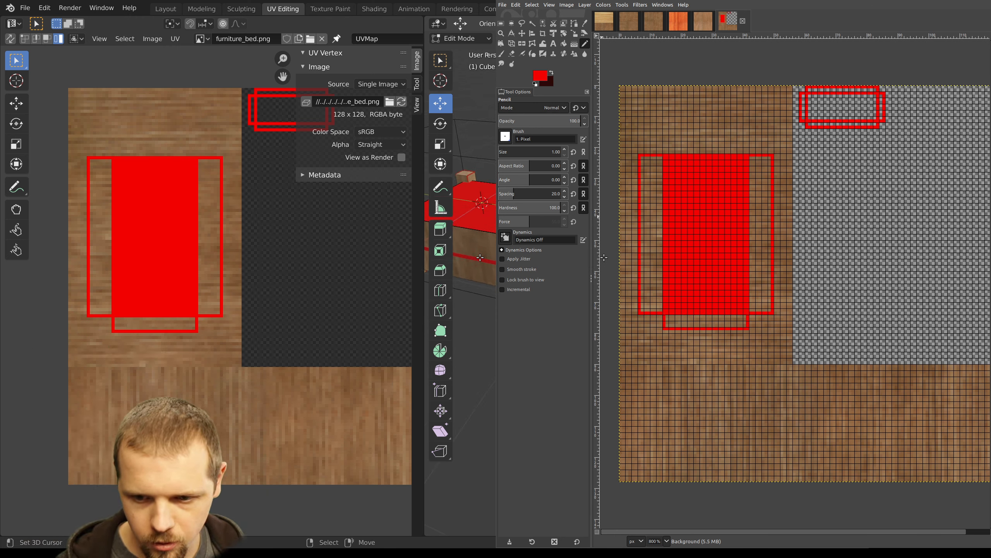
pyautogui.scroll(2, 762, 232)
pyautogui.moveTo(763, 231)
pyautogui.keyDown('shift'); pyautogui.mouseDown(button='middle')
pyautogui.moveTo(737, 242)
pyautogui.moveTo(755, 234)
pyautogui.mouseUp(button='middle'); pyautogui.keyUp('shift')
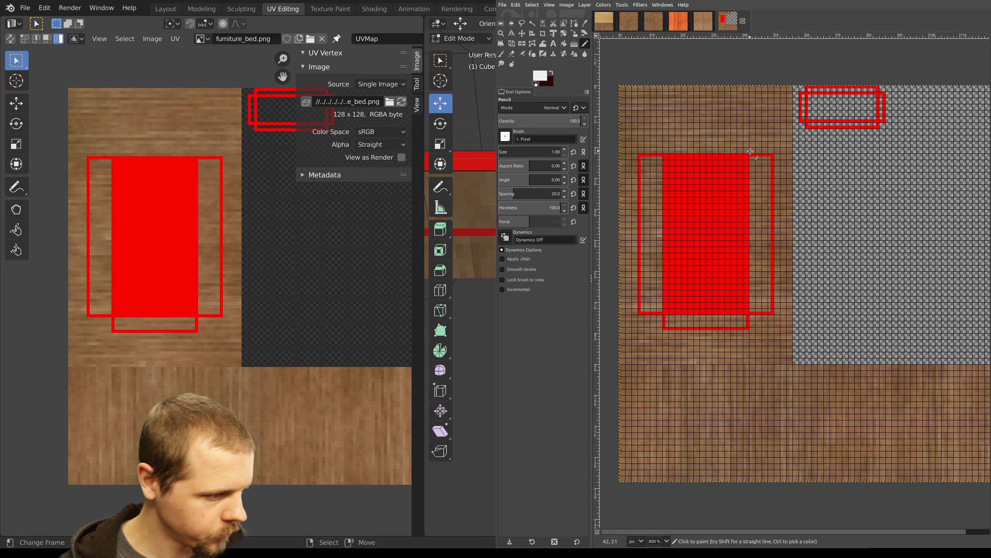
# In GIMP, draw a white L-shaped corner mark above each side of the red blanket with the Pencil
pyautogui.moveTo(743, 152)
pyautogui.mouseDown(button='middle')
pyautogui.moveTo(753, 174)
pyautogui.moveTo(850, 174)
pyautogui.mouseUp(button='middle')
pyautogui.keyDown('ctrl'); pyautogui.scroll(2, 753, 174); pyautogui.keyUp('ctrl')
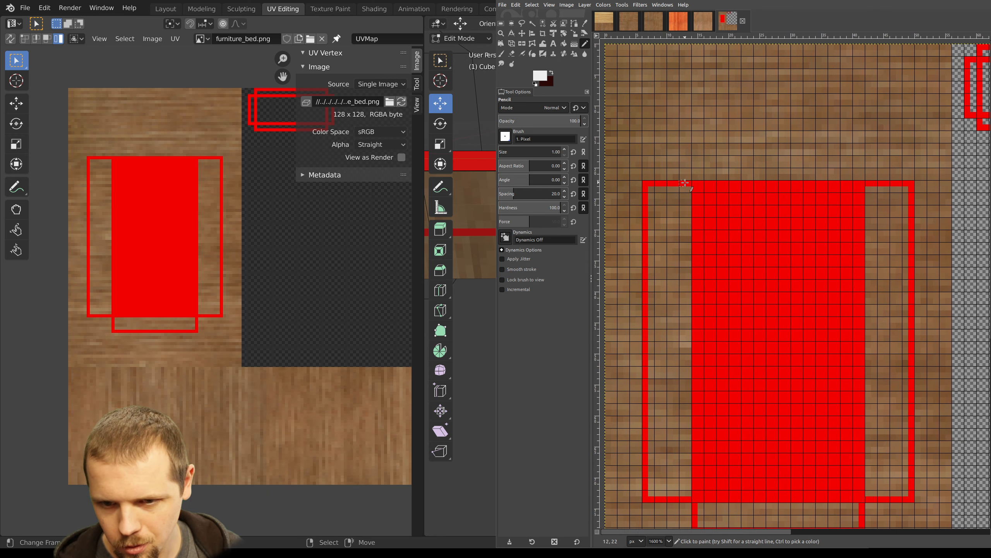
pyautogui.click(672, 176)
pyautogui.keyDown('shift'); pyautogui.click(669, 147); pyautogui.keyUp('shift')
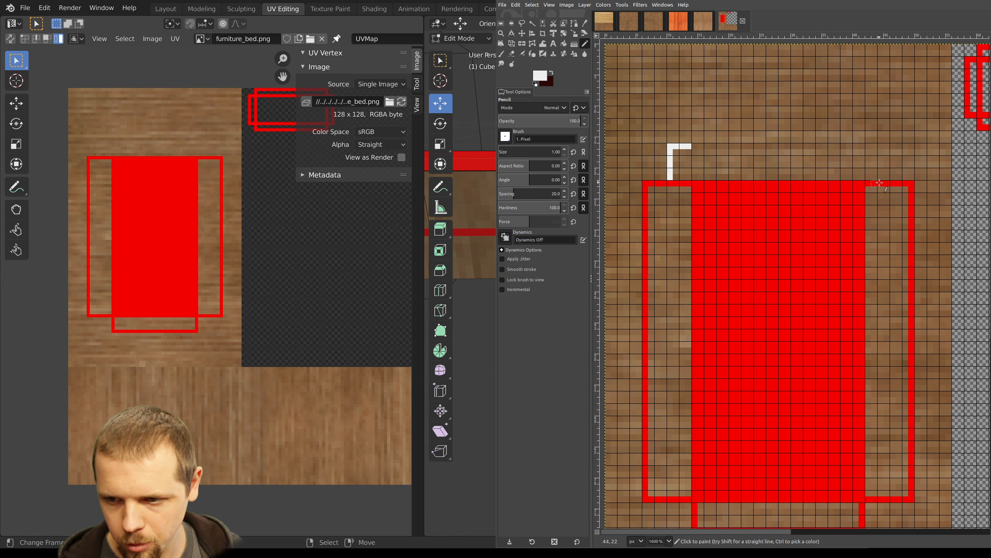
pyautogui.click(887, 177)
pyautogui.keyDown('shift'); pyautogui.click(887, 146); pyautogui.keyUp('shift')
pyautogui.keyDown('shift'); pyautogui.click(869, 147); pyautogui.keyUp('shift')
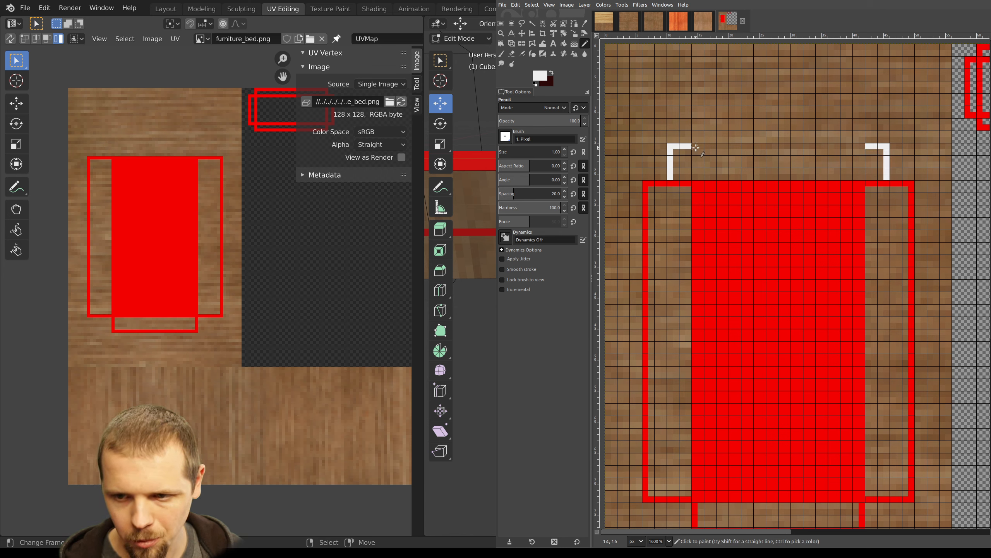
# Export the texture with the white corner marks to furniture_bed.png and reload the image in Blender
pyautogui.hotkey('ctrl', 'e')
pyautogui.rightClick(194, 221)
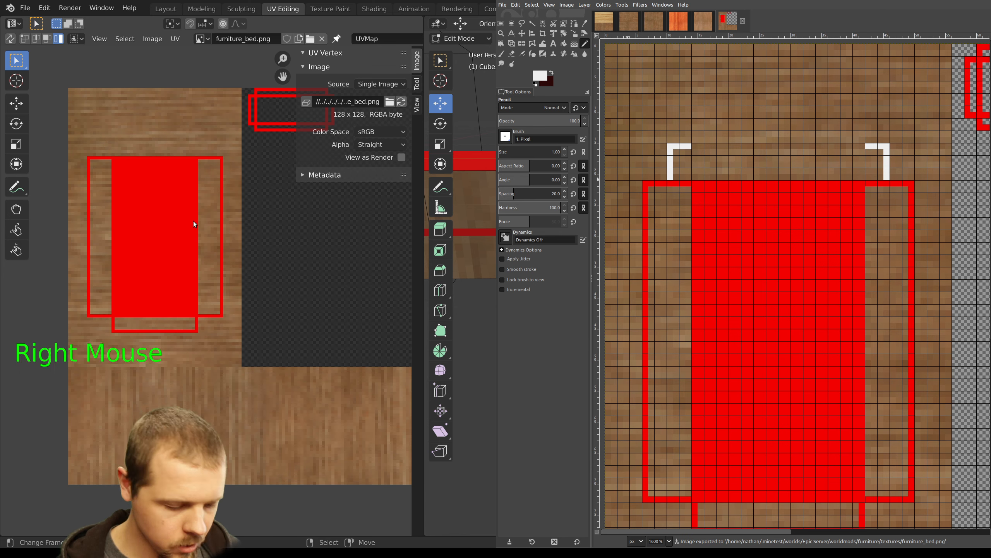
pyautogui.hotkey('alt', 'r')
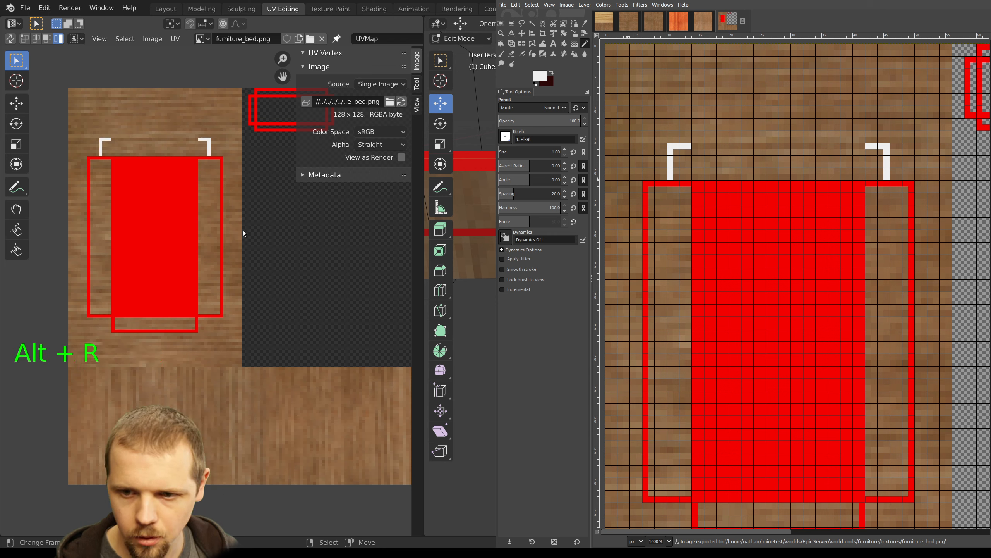
# Check how the white marks fit the bed and select its side face to compare its UV area
pyautogui.moveTo(722, 229)
pyautogui.mouseDown(button='middle')
pyautogui.moveTo(754, 239)
pyautogui.moveTo(740, 224)
pyautogui.mouseUp(button='middle')
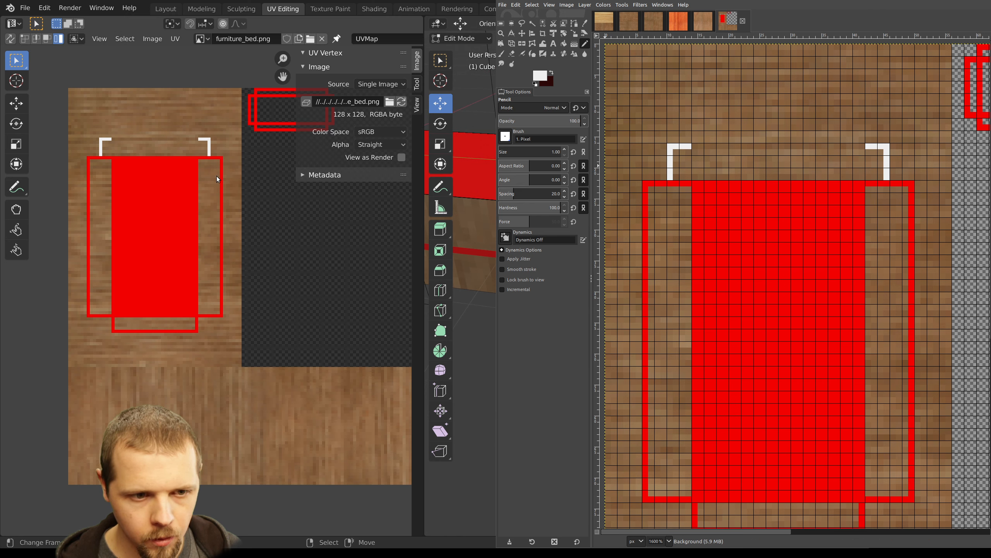
pyautogui.rightClick(399, 192)
pyautogui.rightClick(686, 182)
pyautogui.rightClick(693, 225)
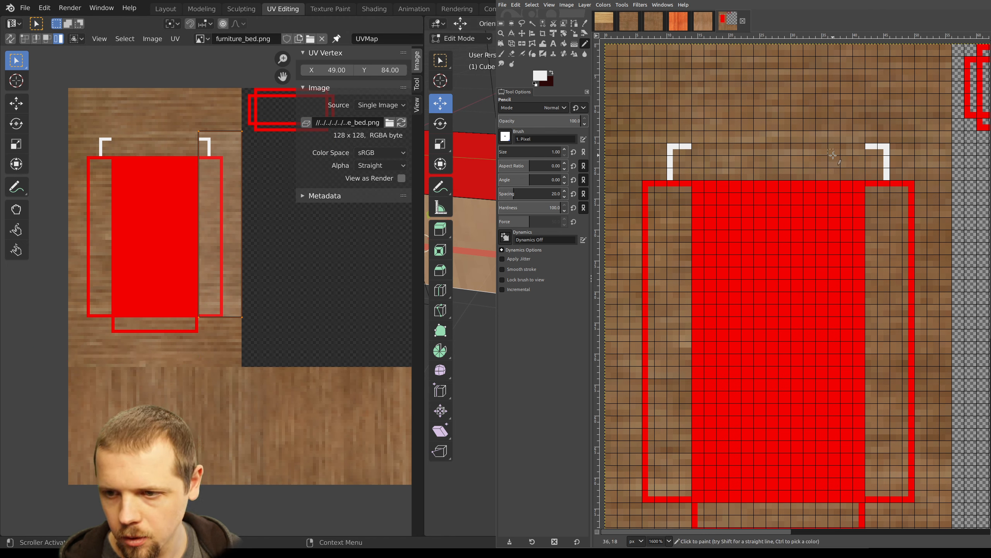
# Extend both white corner marks two pixels upward and join them with a white line across the area above the blanket
pyautogui.moveTo(887, 139); pyautogui.dragTo(887, 134)
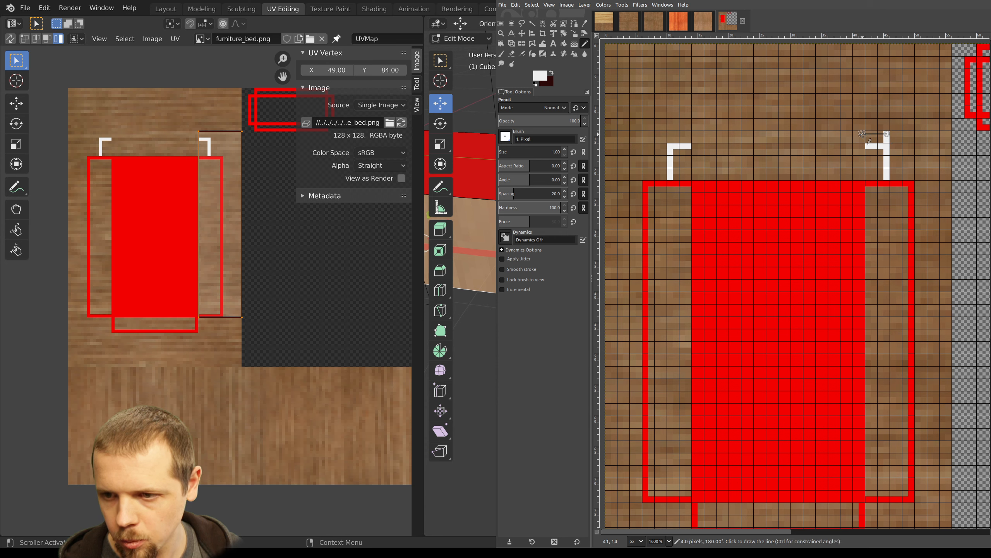
pyautogui.keyDown('shift'); pyautogui.click(866, 134); pyautogui.keyUp('shift')
pyautogui.moveTo(670, 139); pyautogui.dragTo(671, 134)
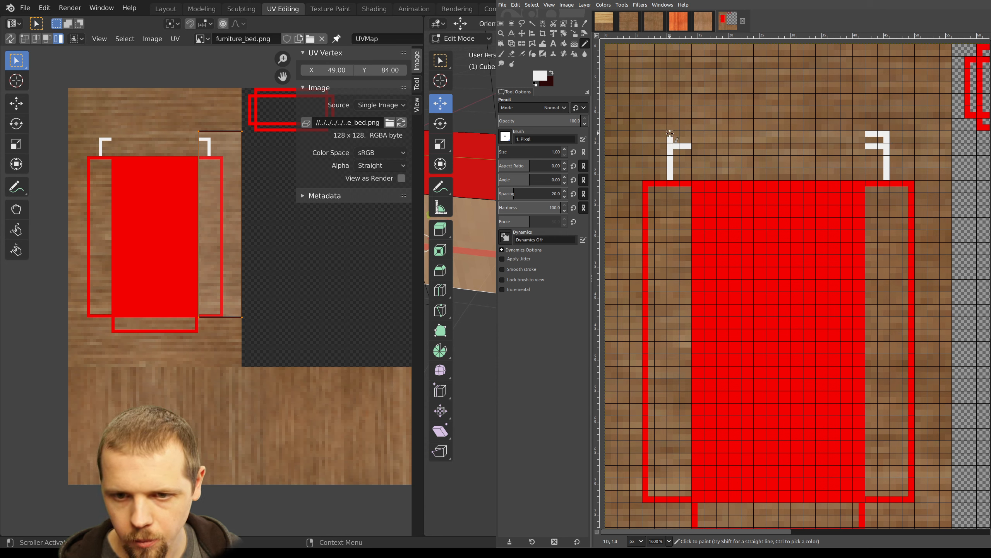
pyautogui.keyDown('shift'); pyautogui.click(689, 134); pyautogui.keyUp('shift')
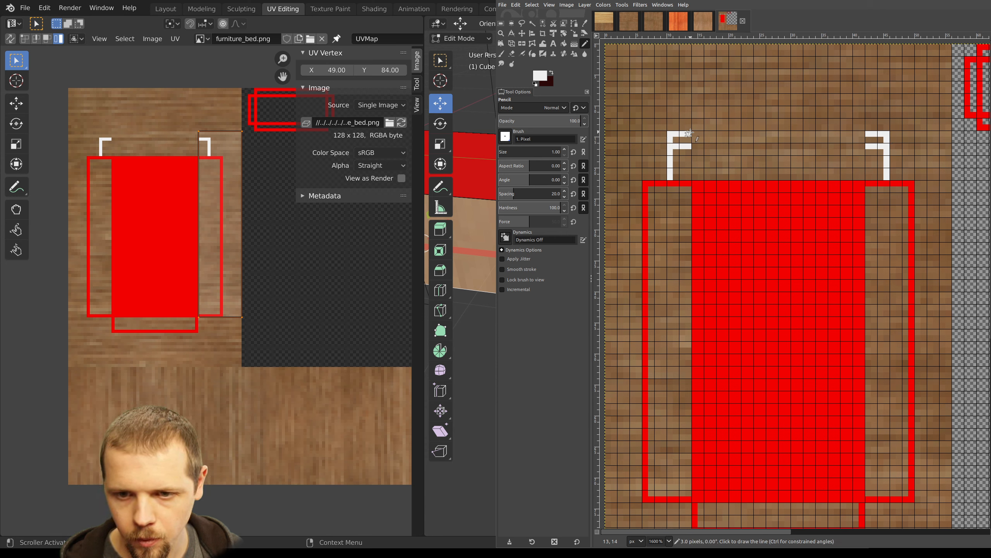
pyautogui.keyDown('shift'); pyautogui.click(868, 134); pyautogui.keyUp('shift')
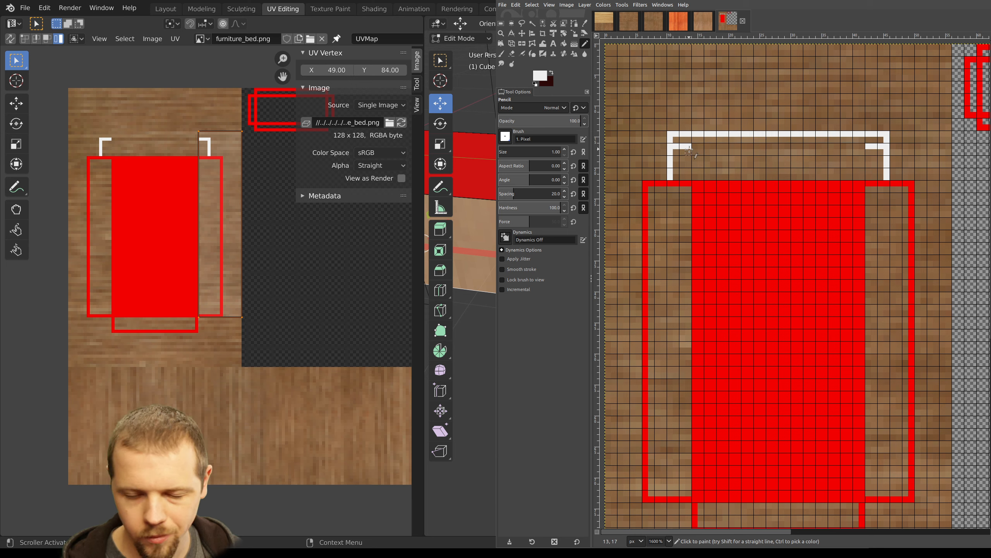
# Bucket-fill the outlined area above the blanket with white and add one more row of white pixels along its upper edge
pyautogui.click(564, 43)
pyautogui.click(734, 151)
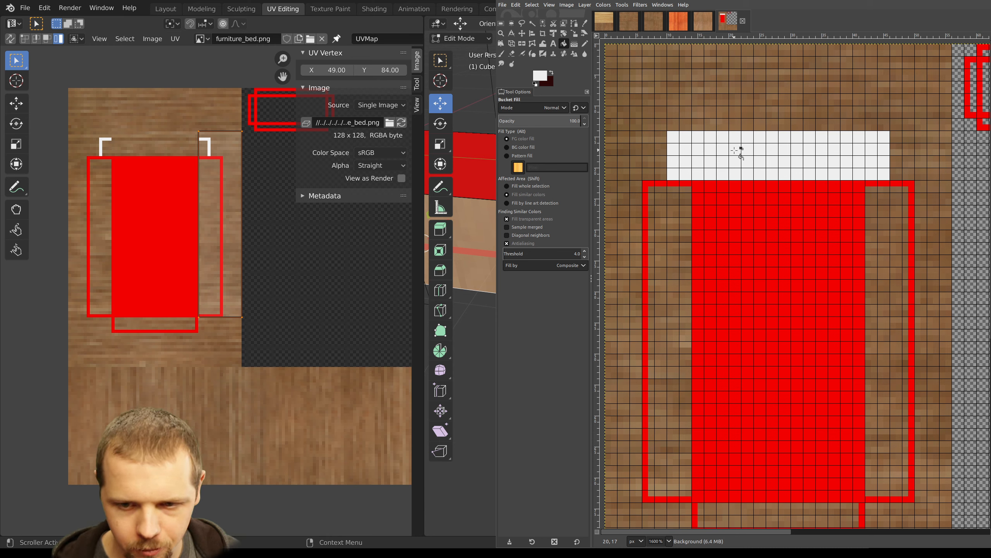
pyautogui.click(585, 44)
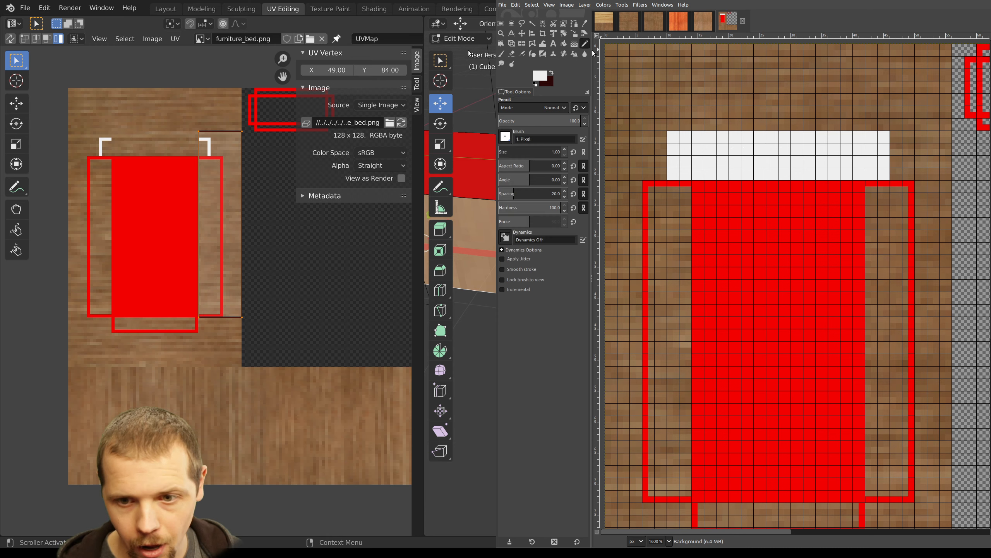
pyautogui.click(670, 127)
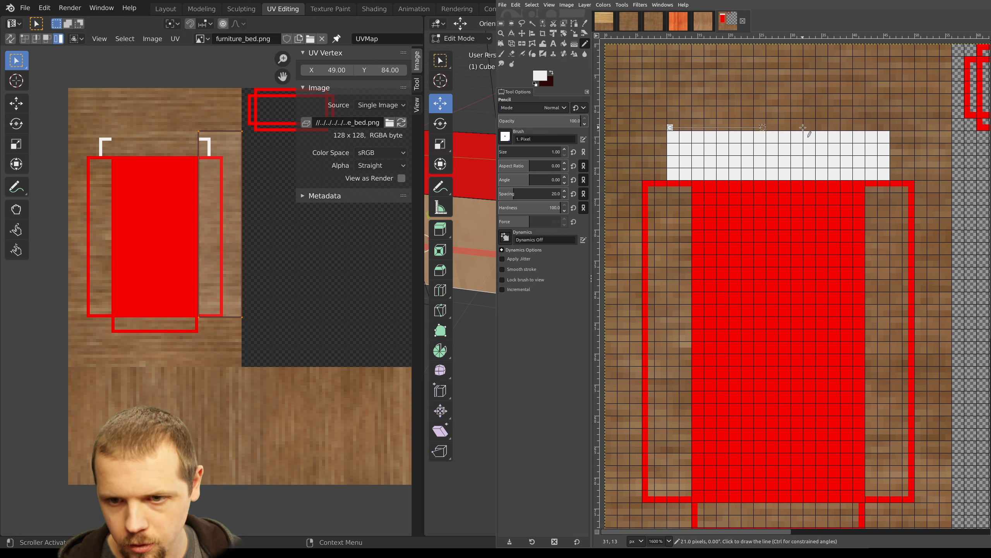
pyautogui.keyDown('shift'); pyautogui.click(886, 127); pyautogui.keyUp('shift')
# Export the texture with the white sheet area to furniture_bed.png and reload the image in Blender
pyautogui.hotkey('ctrl', 'e')
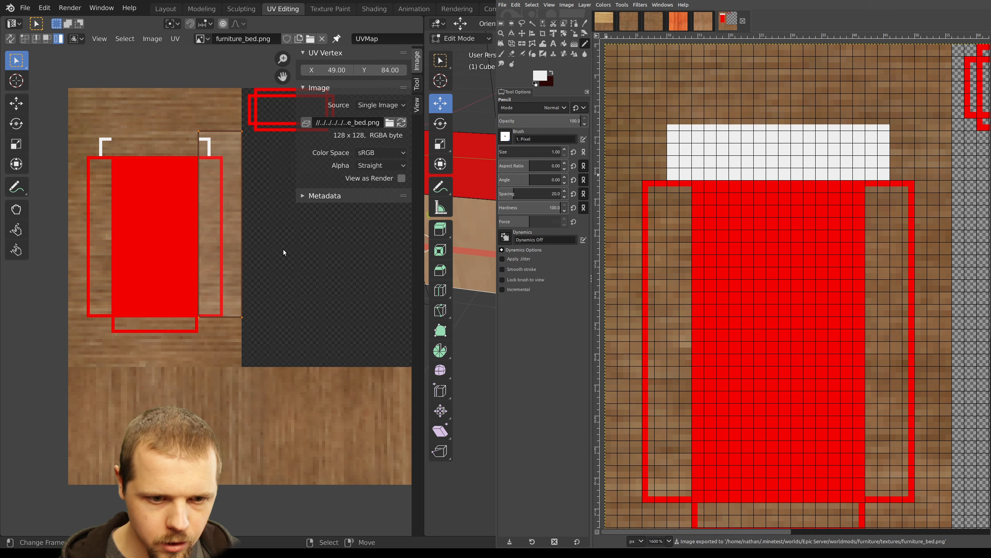
pyautogui.scroll(-1, 283, 250)
pyautogui.rightClick(270, 256)
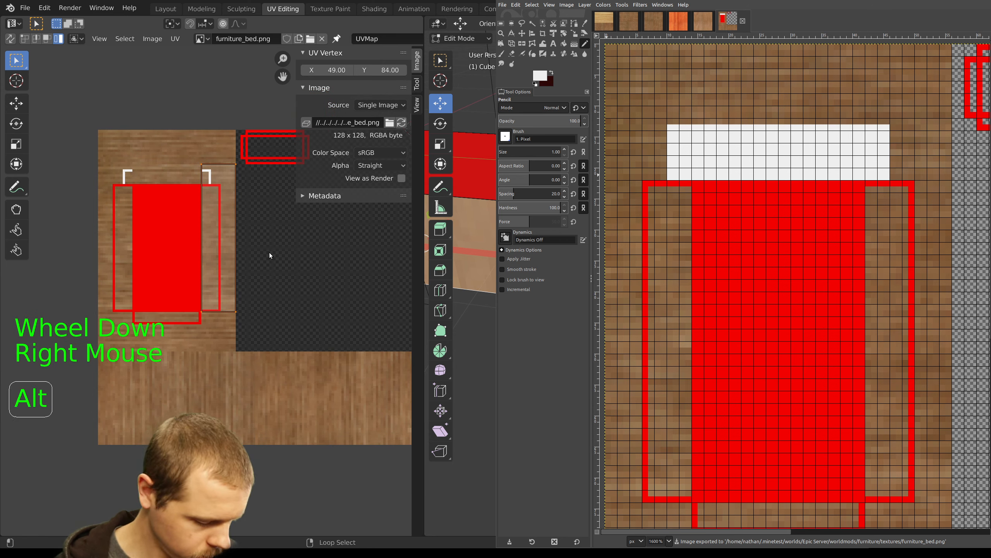
pyautogui.hotkey('alt', 'r')
# Select the whole bed mesh and examine the white sheet and red blanket on the model from several angles
pyautogui.press('a')
pyautogui.press('a')
pyautogui.press('a')
pyautogui.moveTo(477, 246); pyautogui.dragTo(654, 227, button='middle')
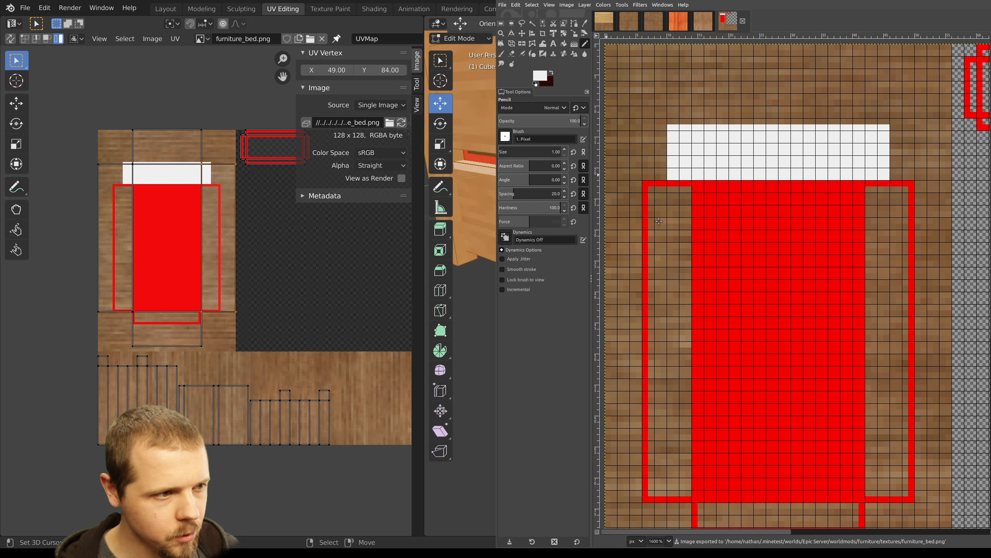
pyautogui.press('a')
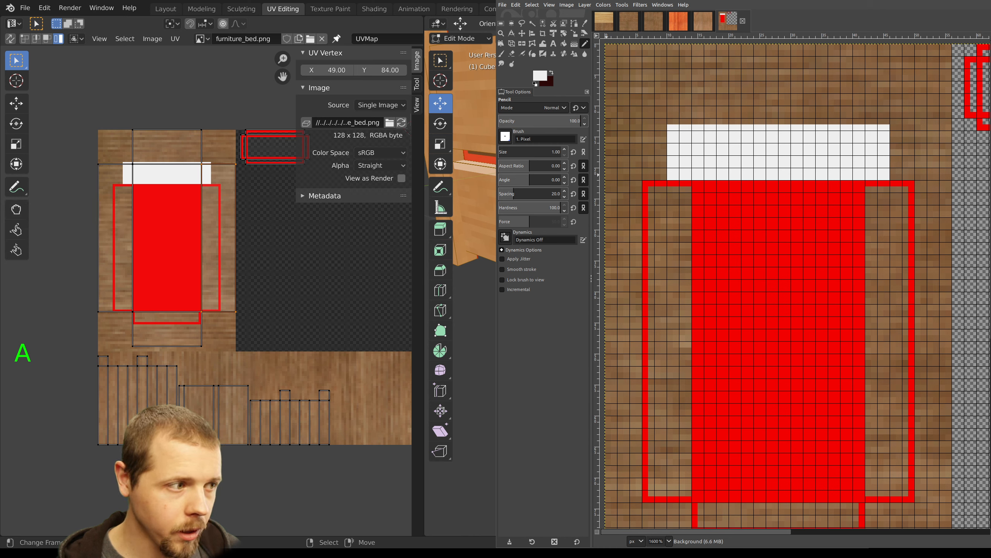
pyautogui.moveTo(679, 184); pyautogui.dragTo(749, 174, button='middle')
pyautogui.moveTo(685, 202); pyautogui.dragTo(820, 198, button='middle')
pyautogui.scroll(-5, 474, 205)
pyautogui.scroll(-1, 663, 211)
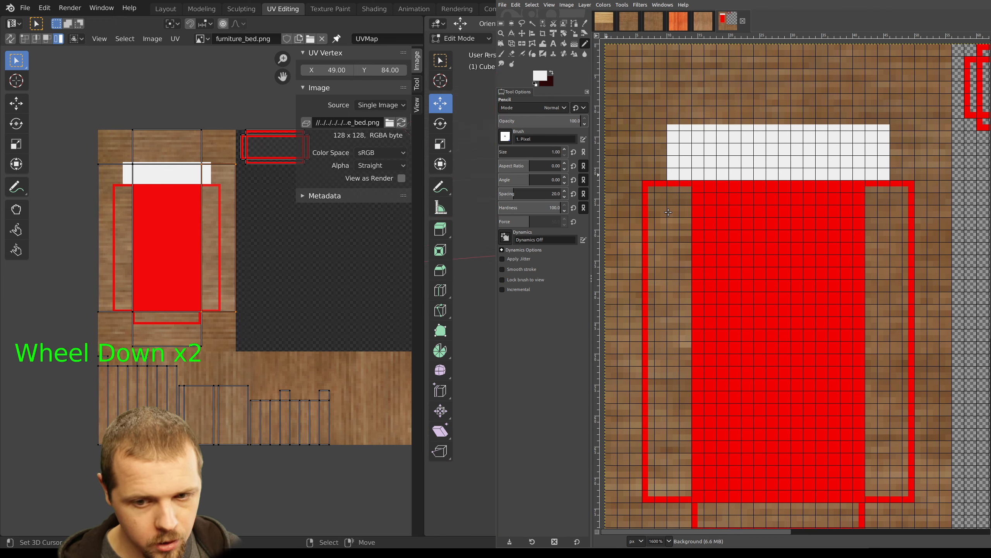
pyautogui.keyDown('shift'); pyautogui.moveTo(669, 212); pyautogui.dragTo(691, 211, button='middle'); pyautogui.keyUp('shift')
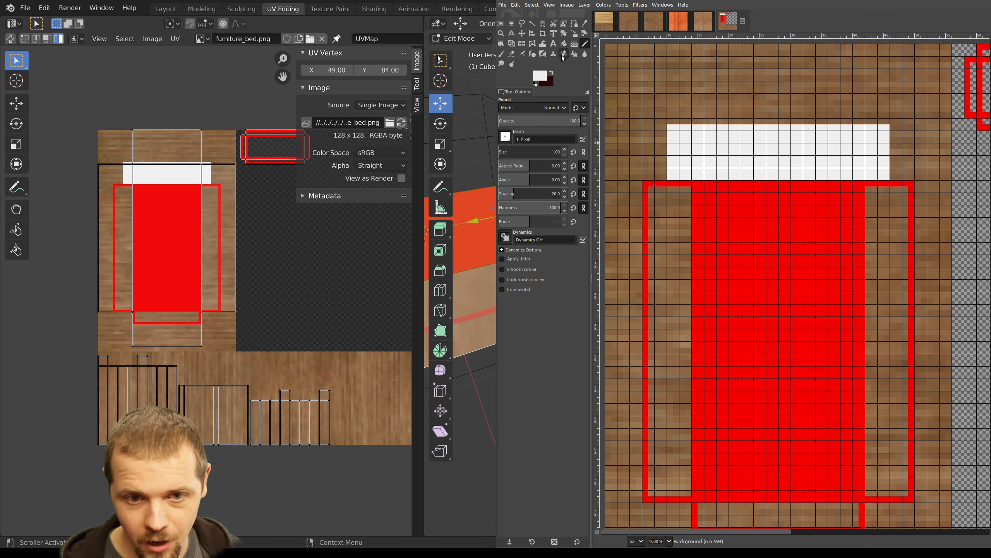
# Pick the blanket's red in GIMP and bucket-fill the outlined wood strips on both sides of the blanket
pyautogui.press('o')
pyautogui.click(716, 244)
pyautogui.press('n')
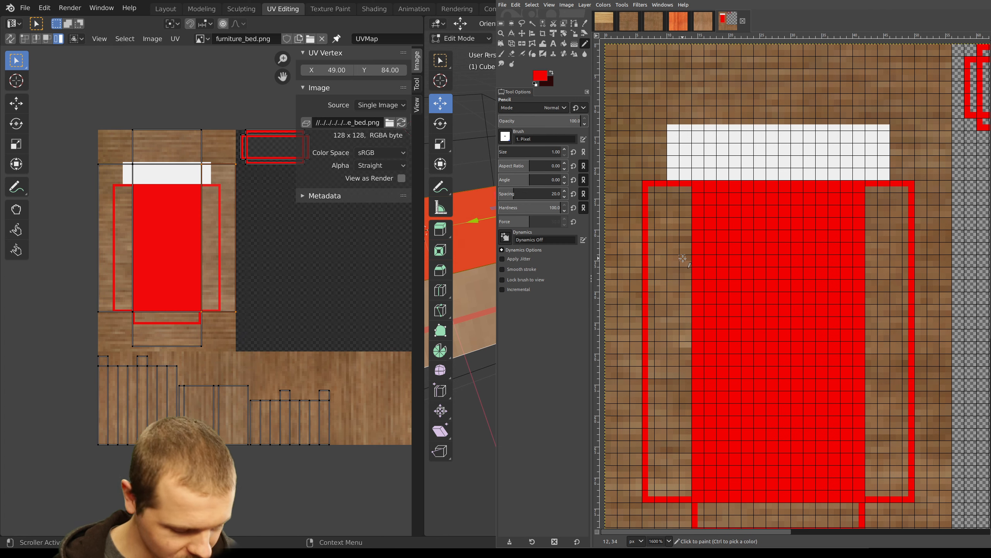
pyautogui.hotkey('shift', 'b')
pyautogui.click(683, 258)
pyautogui.click(889, 252)
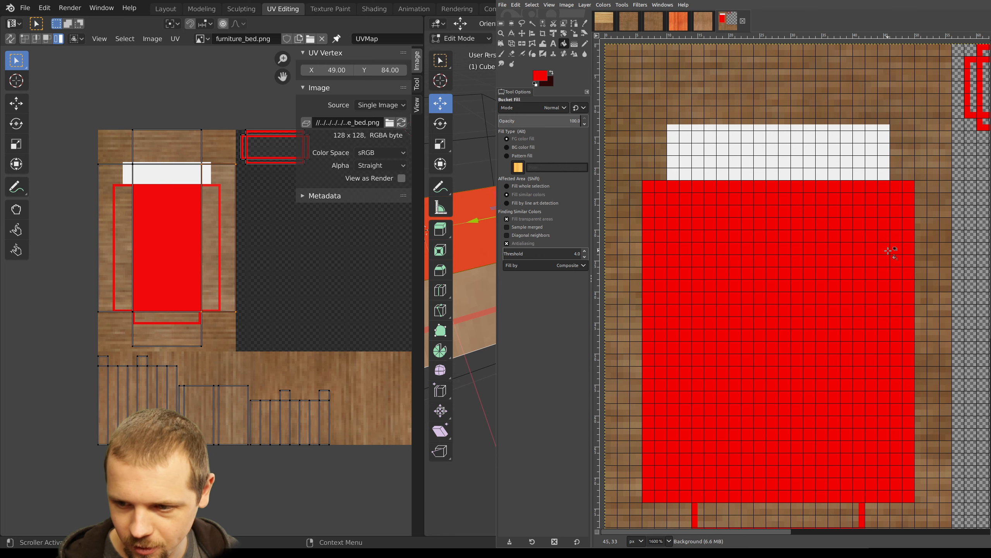
# Bucket-fill the outlined flap below the blanket and all outlined pillow areas in the texture with red
pyautogui.scroll(-3, 767, 291)
pyautogui.click(772, 394)
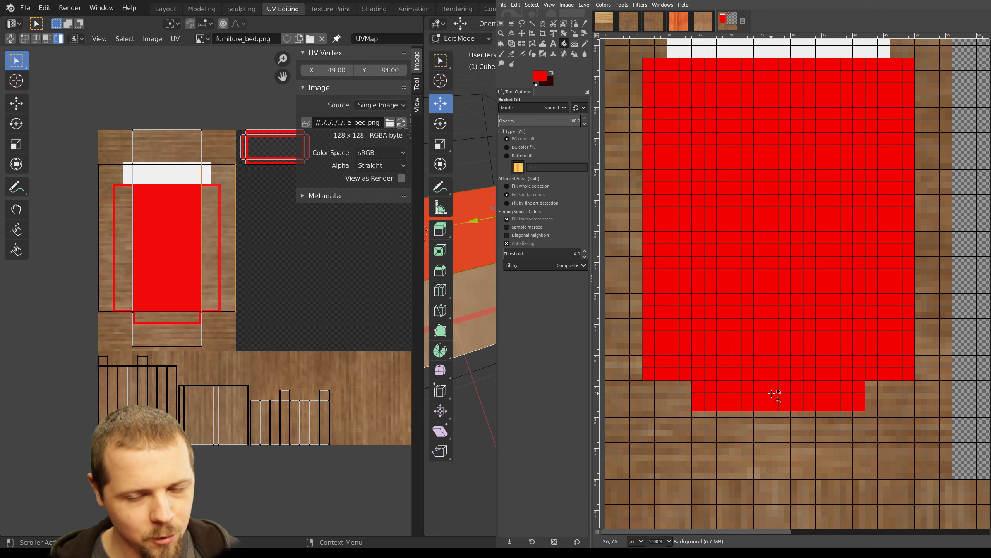
pyautogui.moveTo(788, 196); pyautogui.dragTo(646, 416, button='middle')
pyautogui.click(888, 187)
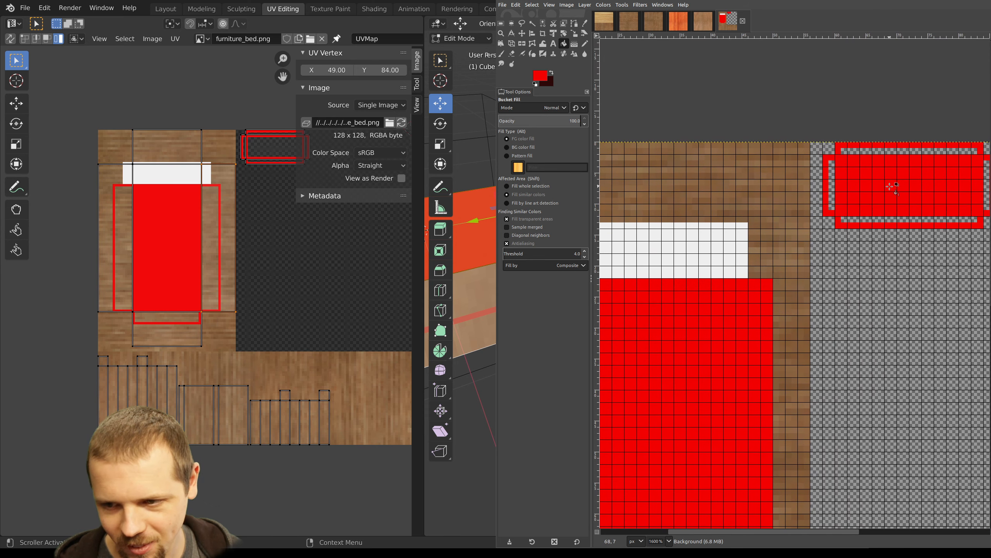
pyautogui.click(883, 152)
pyautogui.click(832, 187)
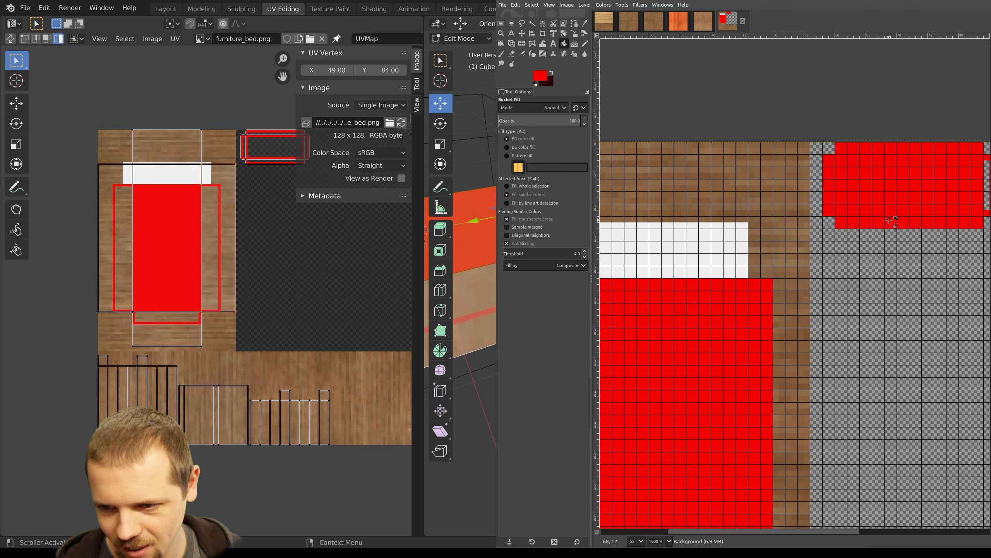
pyautogui.click(892, 221)
pyautogui.moveTo(911, 205); pyautogui.dragTo(881, 219, button='middle')
pyautogui.click(959, 193)
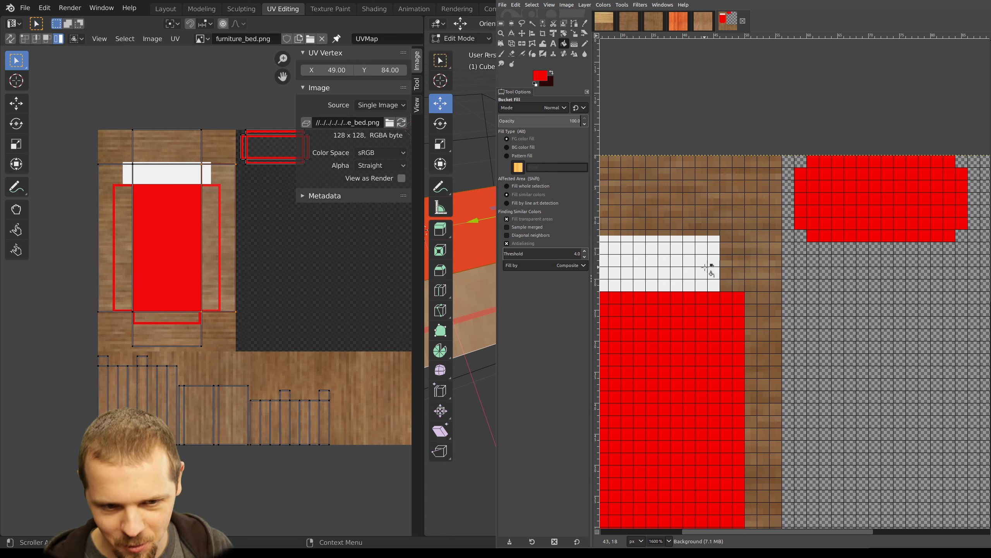
# Export the red-filled texture to furniture_bed.png and reload the image in Blender
pyautogui.hotkey('ctrl', 'e')
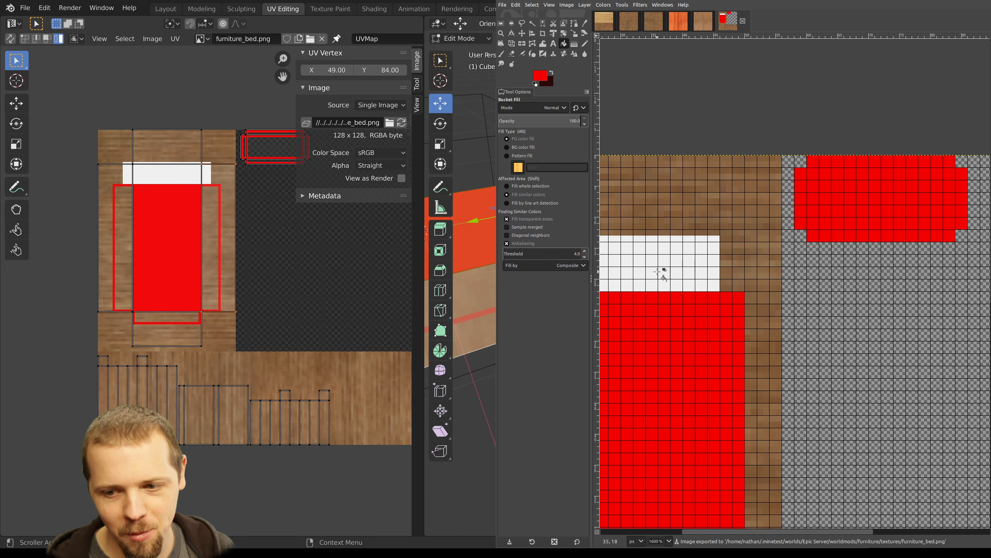
pyautogui.rightClick(261, 305)
pyautogui.hotkey('alt', 'r')
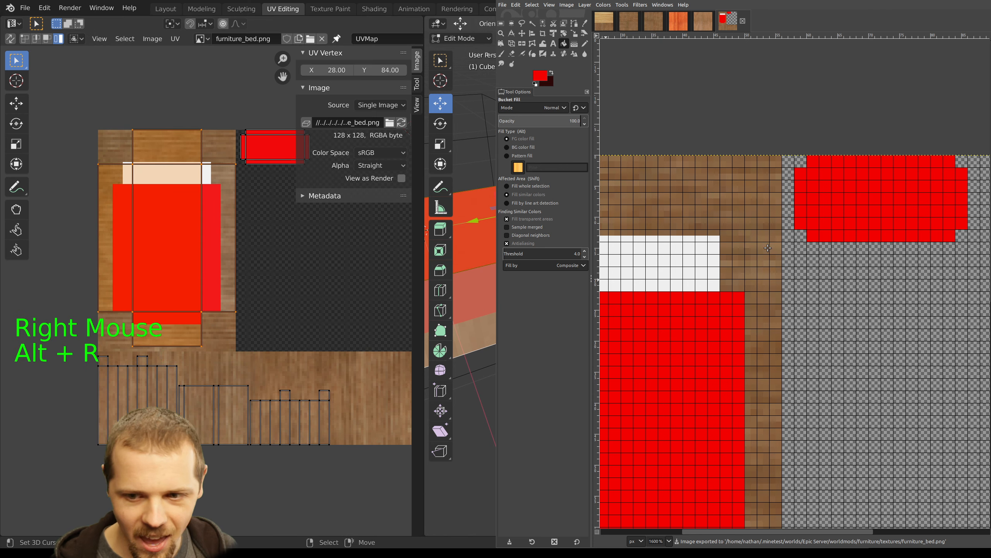
# Deselect the mesh and examine the blanket, sheet and headboard end of the bed in the Modeling workspace
pyautogui.scroll(-1, 740, 250)
pyautogui.press('a')
pyautogui.moveTo(697, 244); pyautogui.dragTo(839, 226, button='middle')
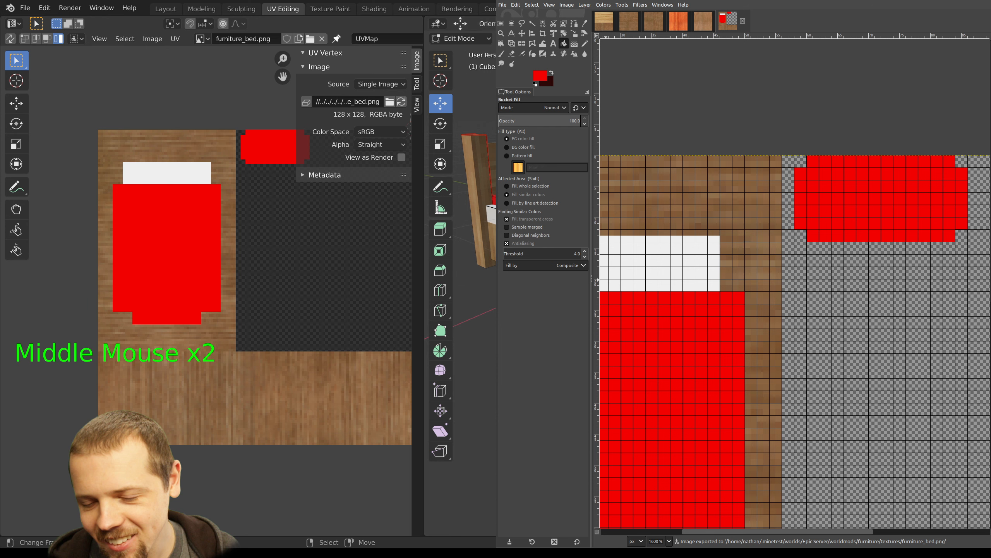
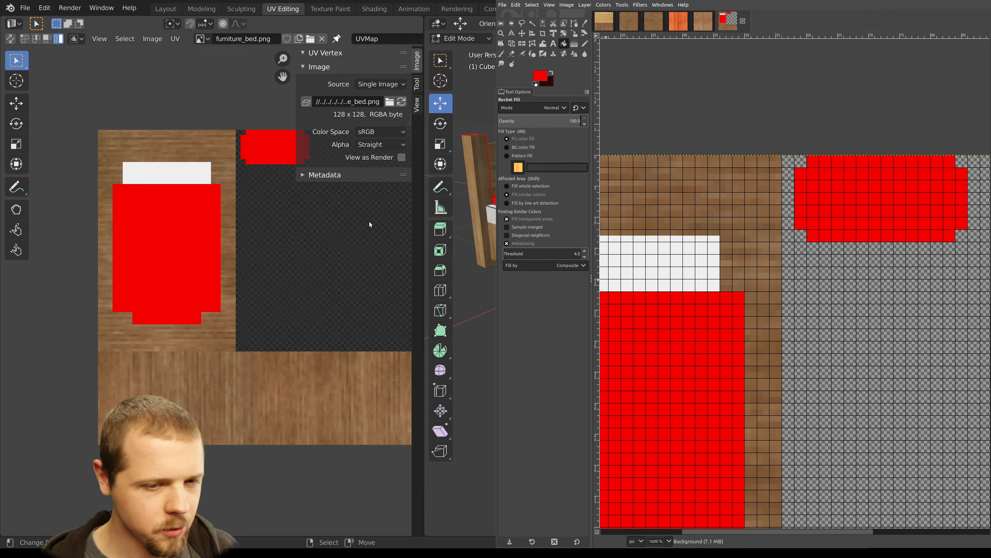
pyautogui.click(201, 9)
pyautogui.moveTo(336, 270); pyautogui.dragTo(401, 236, button='middle')
pyautogui.scroll(2, 441, 243)
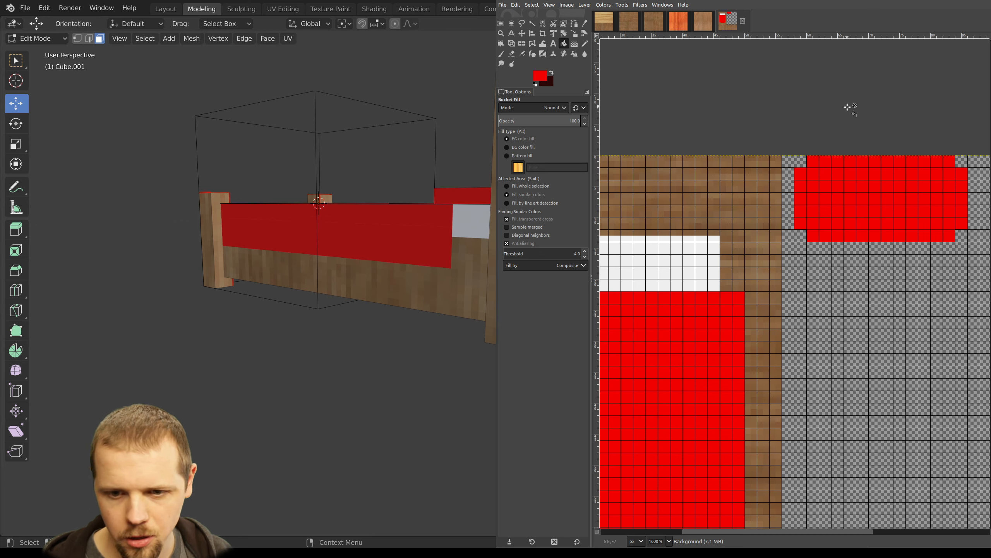
pyautogui.middleClick(276, 185)
pyautogui.keyDown('shift'); pyautogui.moveTo(431, 210); pyautogui.dragTo(279, 203, button='middle'); pyautogui.keyUp('shift')
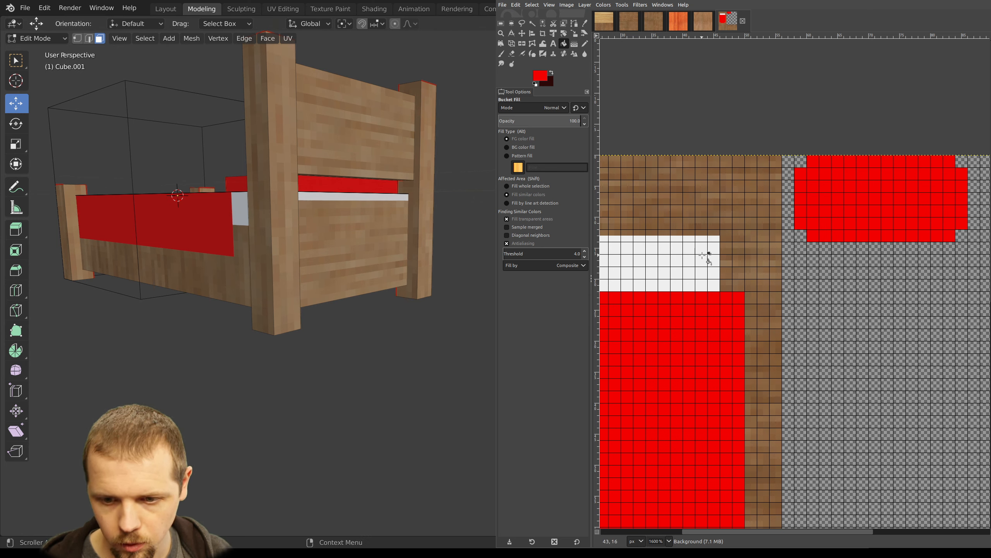
# Switch to the Pencil in GIMP and pick the sheet's white as the foreground color
pyautogui.click(584, 45)
pyautogui.keyDown('shift'); pyautogui.hscroll(-5, 747, 251); pyautogui.keyUp('shift')
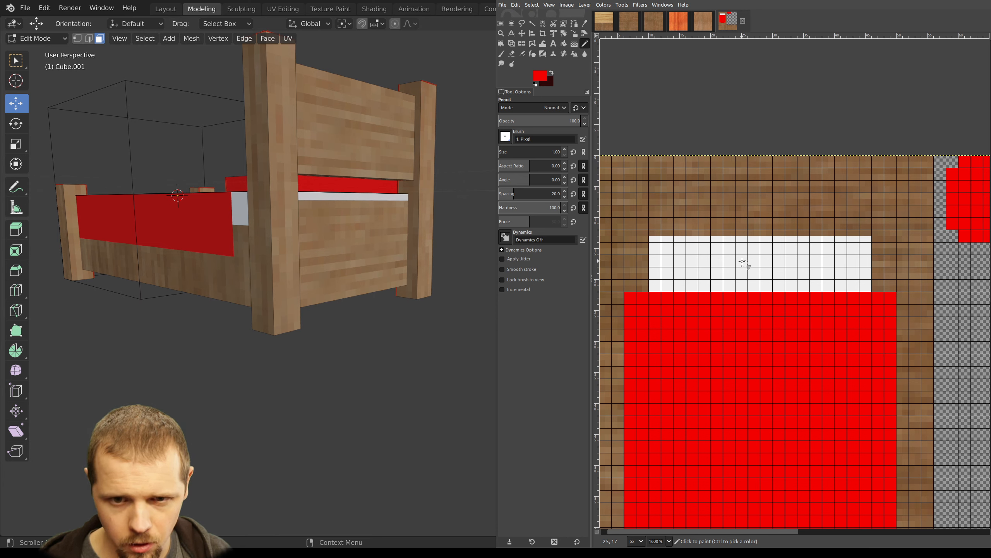
pyautogui.keyDown('ctrl'); pyautogui.click(742, 262); pyautogui.keyUp('ctrl')
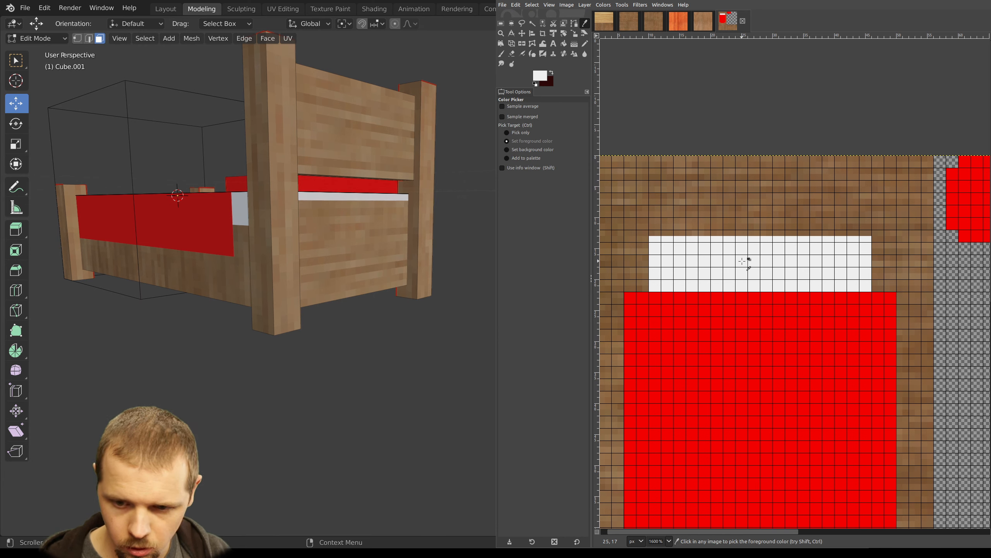
# Select the mattress's head-end and side faces in UV Editing and compare their UV outlines with the texture's white sheet area
pyautogui.click(283, 9)
pyautogui.rightClick(687, 250)
pyautogui.moveTo(722, 249); pyautogui.dragTo(671, 248, button='middle')
pyautogui.keyDown('shift'); pyautogui.rightClick(653, 252); pyautogui.keyUp('shift')
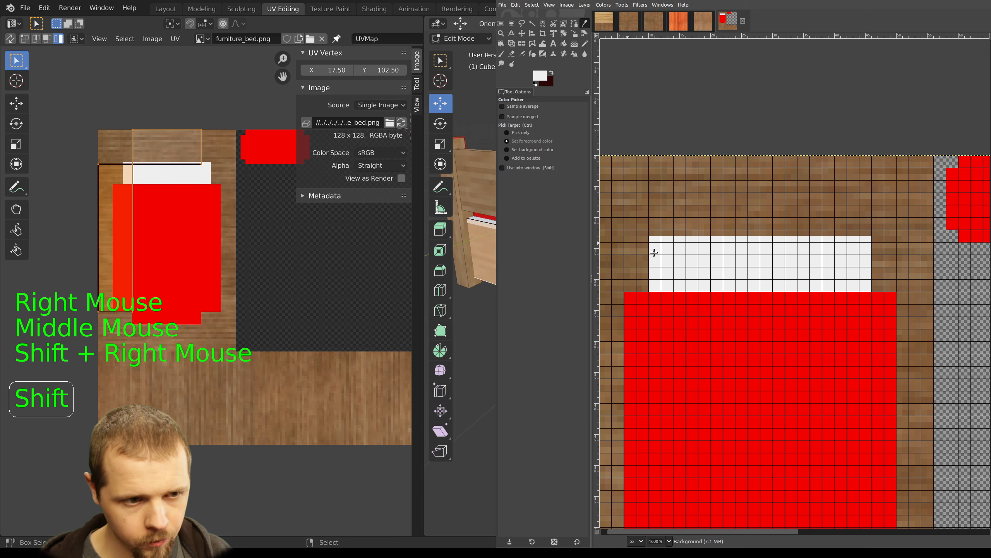
pyautogui.scroll(2, 161, 166)
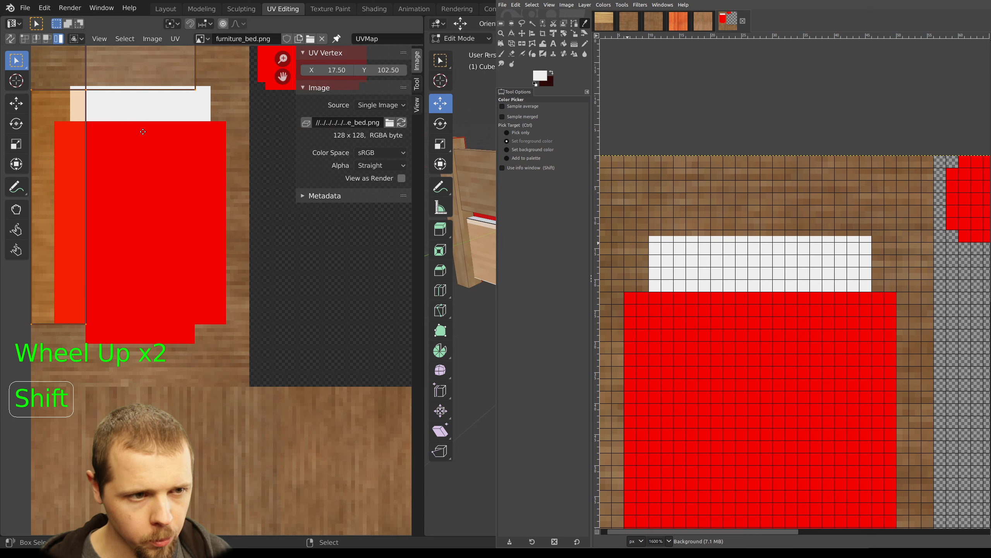
pyautogui.keyDown('shift'); pyautogui.moveTo(143, 130); pyautogui.dragTo(174, 235, button='middle'); pyautogui.keyUp('shift')
pyautogui.scroll(3, 174, 236)
pyautogui.keyDown('shift'); pyautogui.moveTo(127, 183); pyautogui.dragTo(205, 287, button='middle'); pyautogui.keyUp('shift')
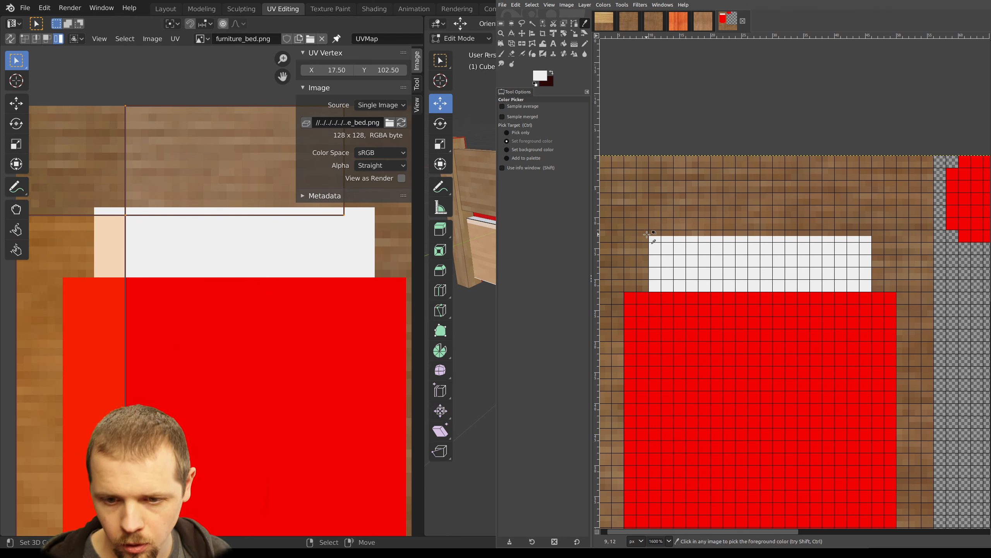
# Draw three rows of white pixels above the sheet area with the Pencil, inset from both of its ends
pyautogui.click(586, 44)
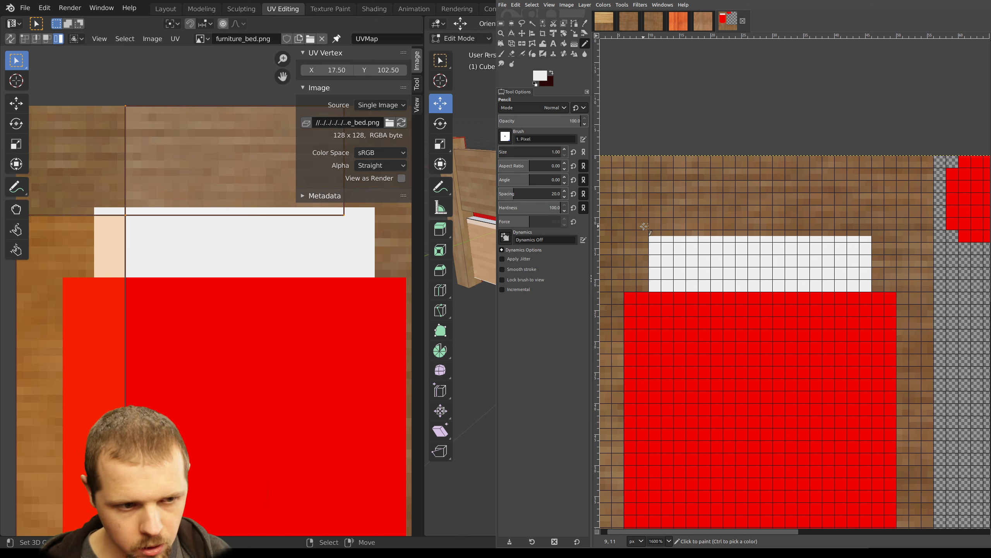
pyautogui.click(676, 233)
pyautogui.keyDown('shift'); pyautogui.click(844, 234); pyautogui.keyUp('shift')
pyautogui.click(844, 221)
pyautogui.keyDown('shift'); pyautogui.click(676, 221); pyautogui.keyUp('shift')
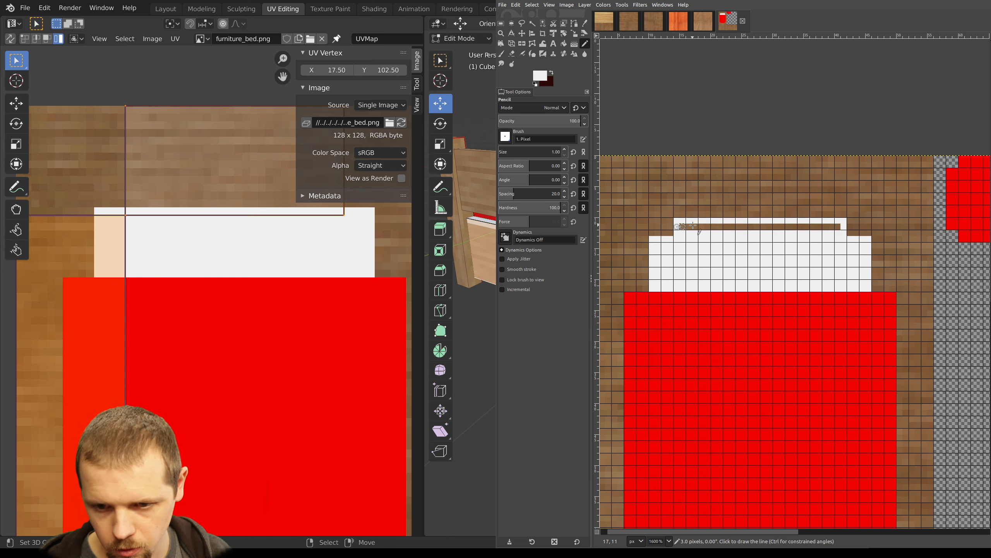
pyautogui.click(681, 226)
pyautogui.keyDown('shift'); pyautogui.click(841, 227); pyautogui.keyUp('shift')
# Export the texture with the extended sheet to furniture_bed.png, reload it in Blender and check the head end of the bed
pyautogui.hotkey('ctrl', 'e')
pyautogui.rightClick(290, 234)
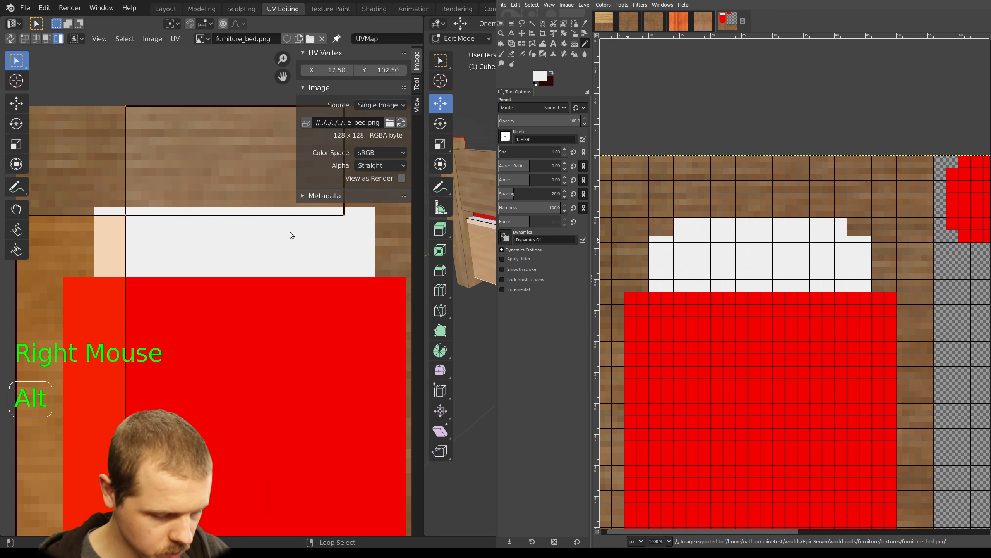
pyautogui.hotkey('alt', 'r')
pyautogui.moveTo(466, 252); pyautogui.dragTo(678, 249, button='middle')
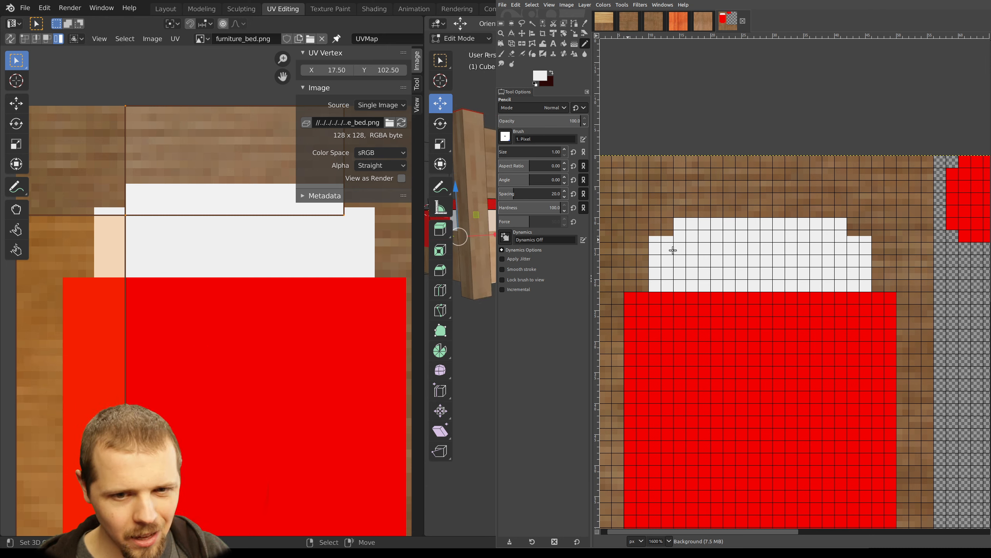
pyautogui.press('t')
pyautogui.keyDown('shift'); pyautogui.moveTo(666, 253); pyautogui.dragTo(699, 211, button='middle'); pyautogui.keyUp('shift')
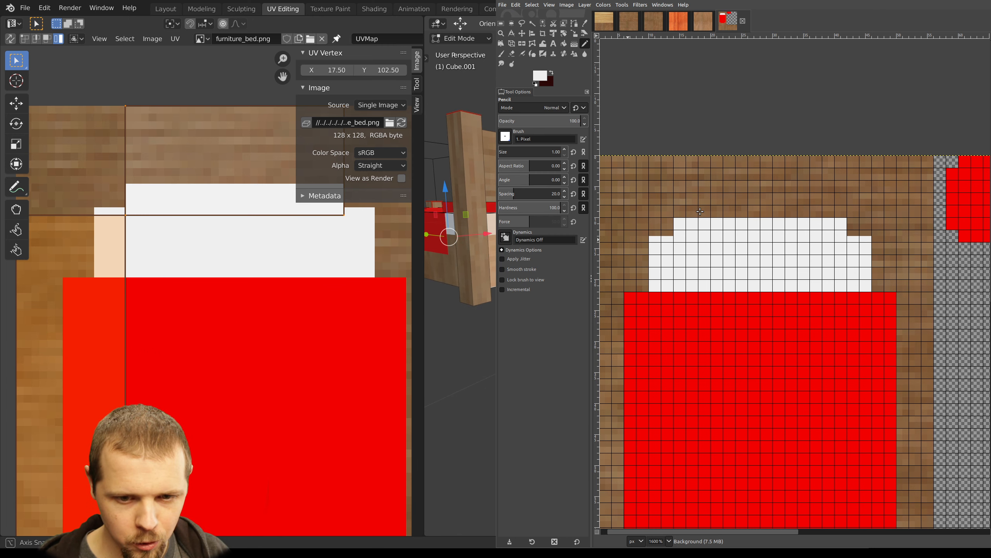
pyautogui.scroll(-3, 632, 214)
pyautogui.moveTo(632, 216); pyautogui.dragTo(655, 234, button='middle')
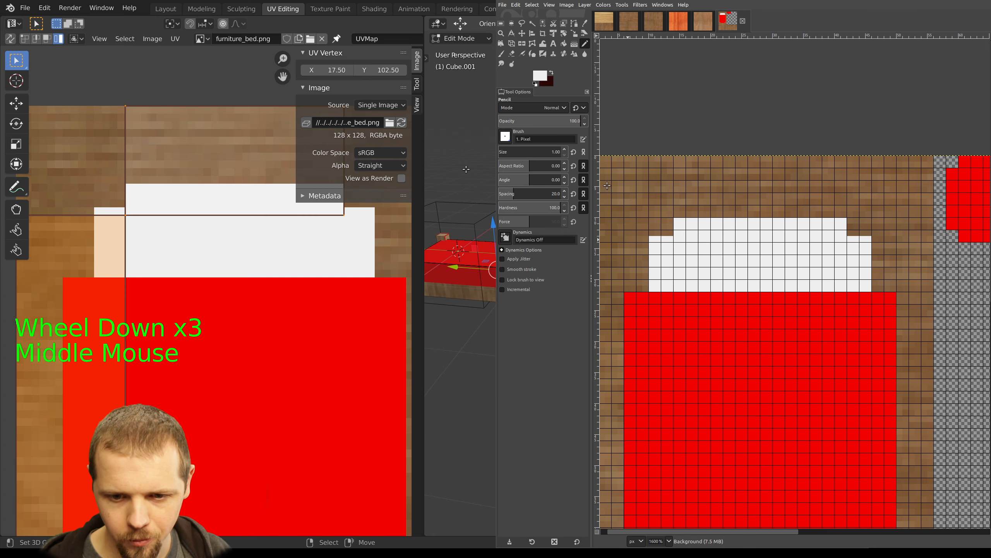
# Switch to the Modeling workspace and examine the textured bed from the side, the foot and behind the headboard
pyautogui.click(330, 8)
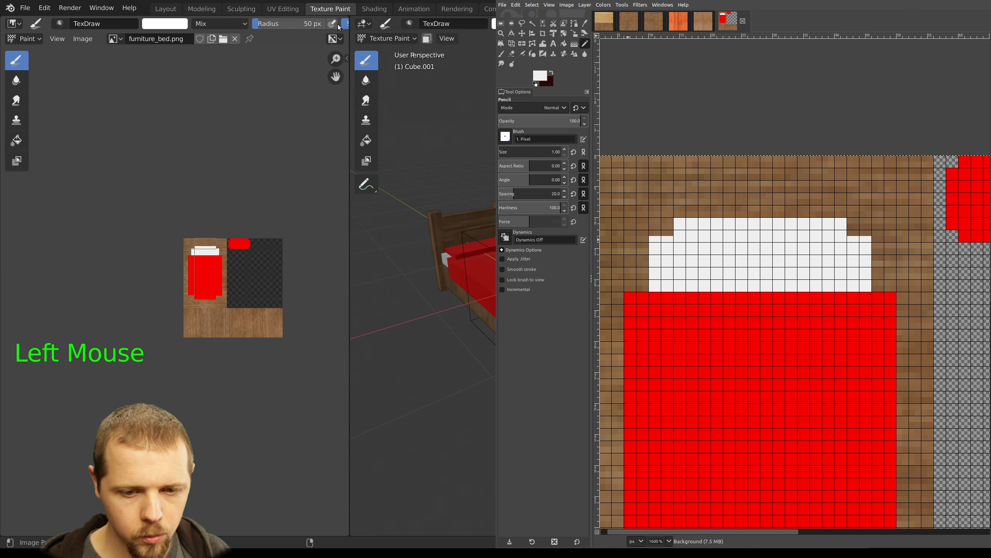
pyautogui.click(369, 11)
pyautogui.click(241, 8)
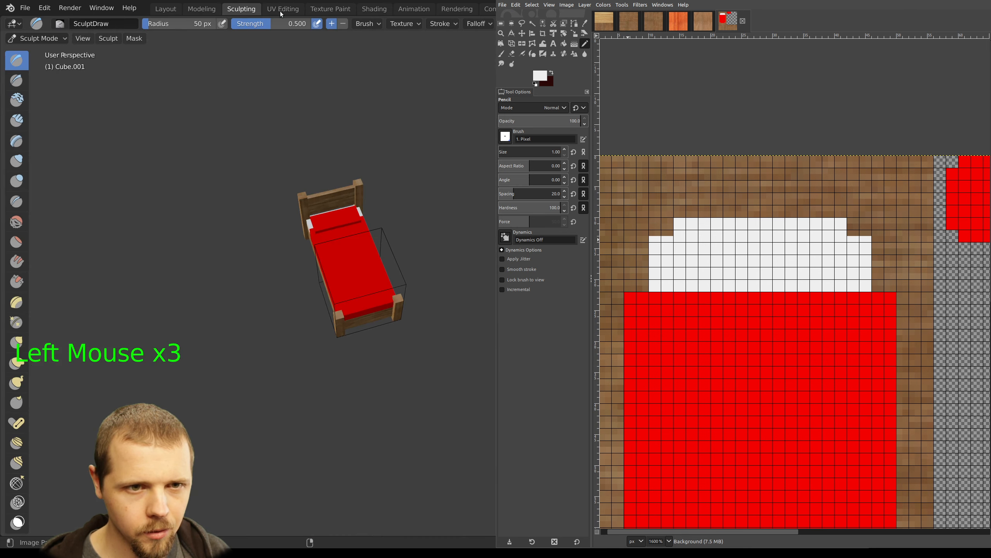
pyautogui.click(202, 8)
pyautogui.moveTo(176, 179); pyautogui.dragTo(313, 235, button='middle')
pyautogui.press('a')
pyautogui.scroll(-2, 219, 191)
pyautogui.scroll(-2, 375, 209)
pyautogui.rightClick(377, 273)
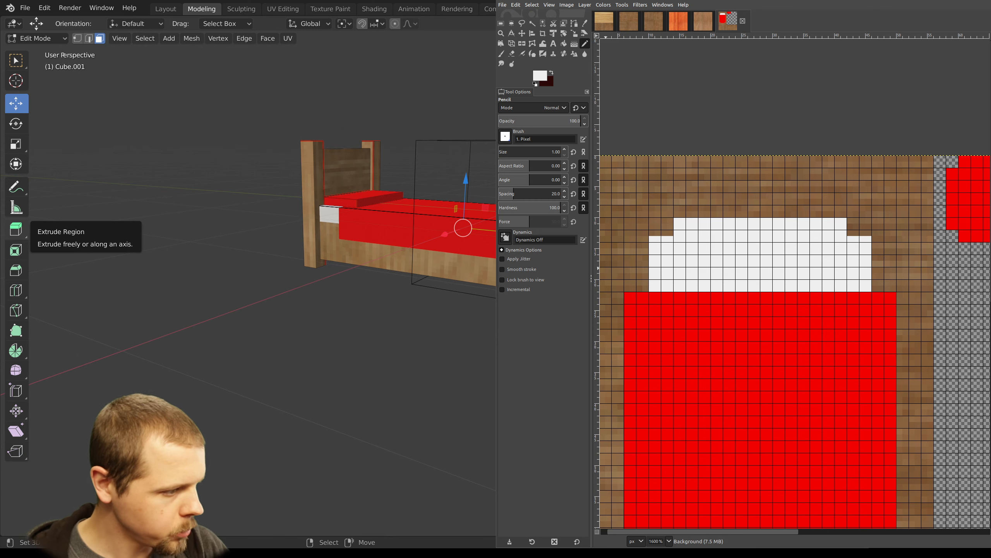
pyautogui.moveTo(323, 213); pyautogui.dragTo(209, 195, button='middle')
pyautogui.moveTo(328, 222); pyautogui.dragTo(243, 228, button='middle')
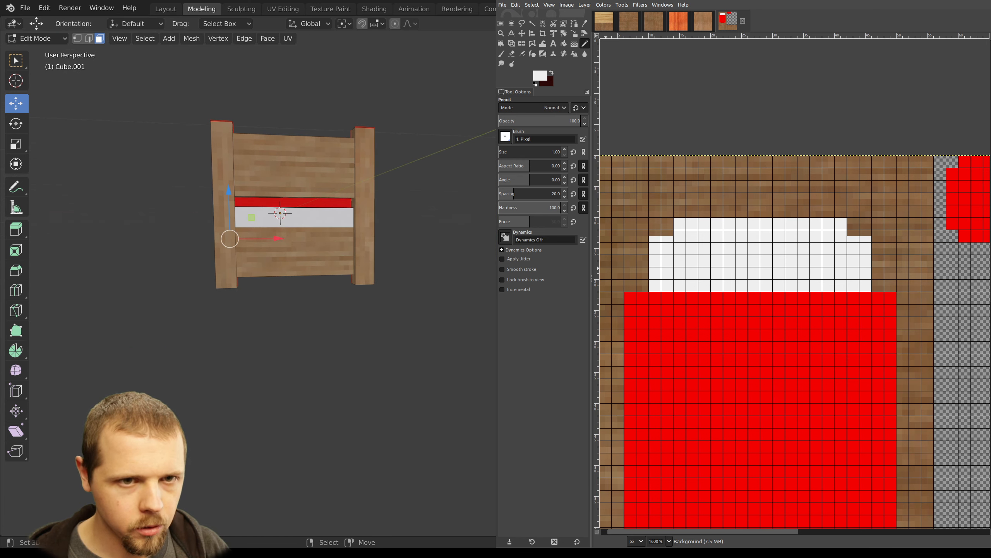
pyautogui.keyDown('shift'); pyautogui.moveTo(316, 232); pyautogui.dragTo(125, 279, button='middle'); pyautogui.keyUp('shift')
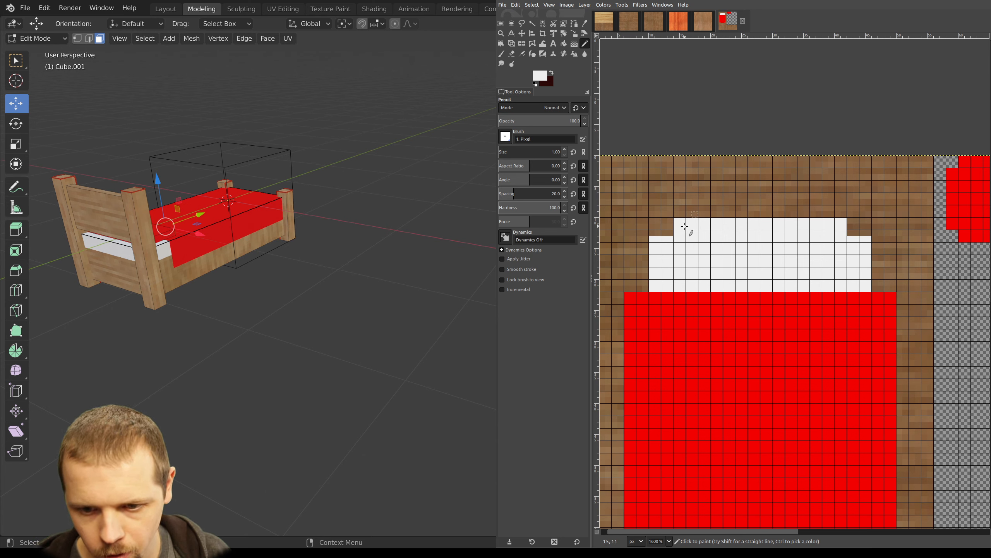
pyautogui.moveTo(148, 257); pyautogui.dragTo(177, 253, button='middle')
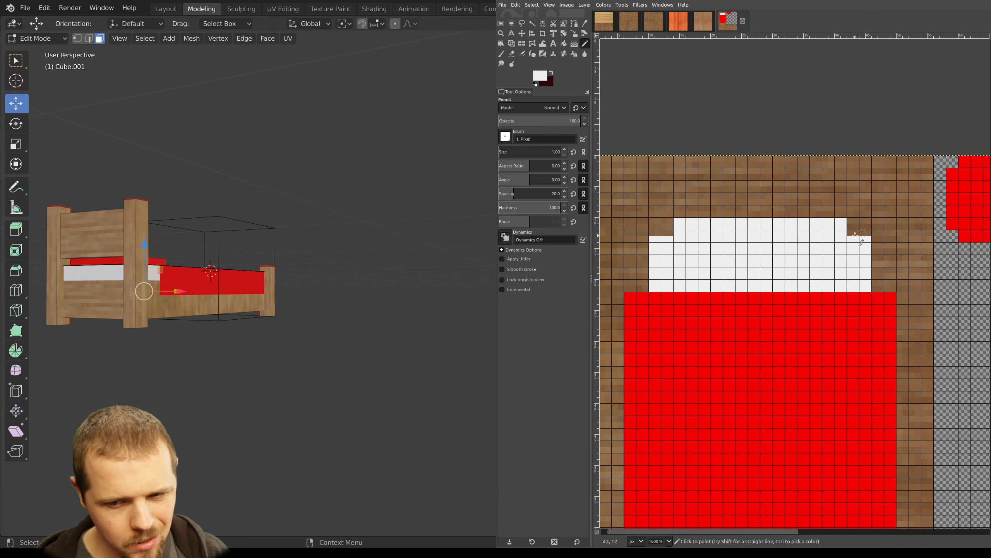
# Activate the copied wood layer that lies behind the red blanket and white sheet in the texture
pyautogui.moveTo(759, 352); pyautogui.dragTo(797, 200, button='middle')
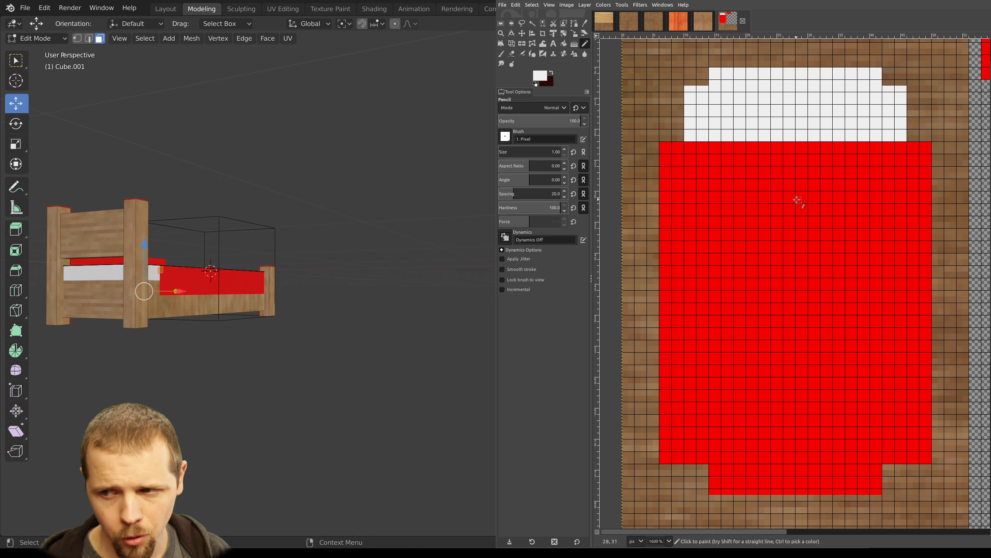
pyautogui.scroll(-5, 797, 201)
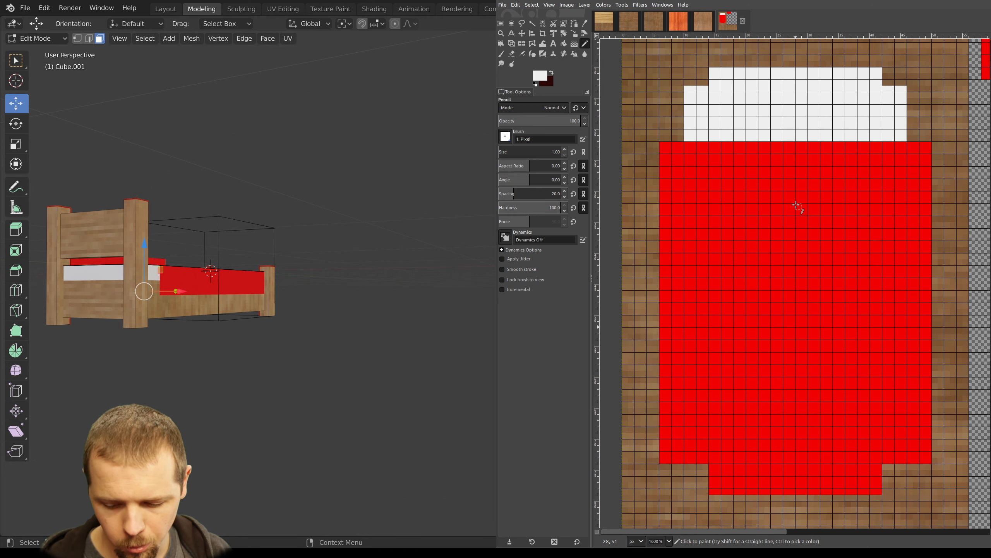
pyautogui.keyDown('ctrl'); pyautogui.scroll(-1, 797, 205); pyautogui.keyUp('ctrl')
pyautogui.keyDown('shift'); pyautogui.moveTo(816, 246); pyautogui.dragTo(747, 219, button='middle'); pyautogui.keyUp('shift')
pyautogui.hotkey('shift', '1')
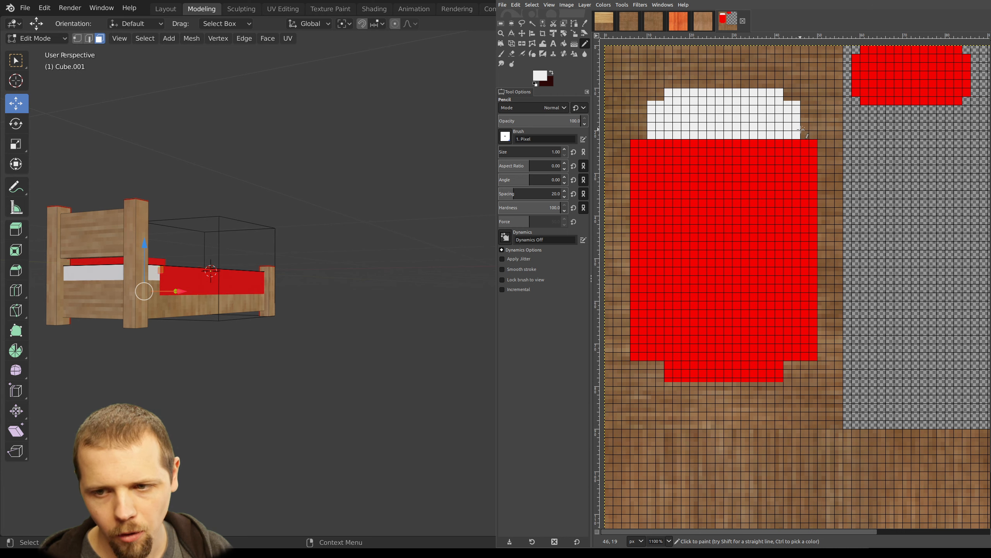
pyautogui.moveTo(756, 182); pyautogui.dragTo(756, 181, button='middle')
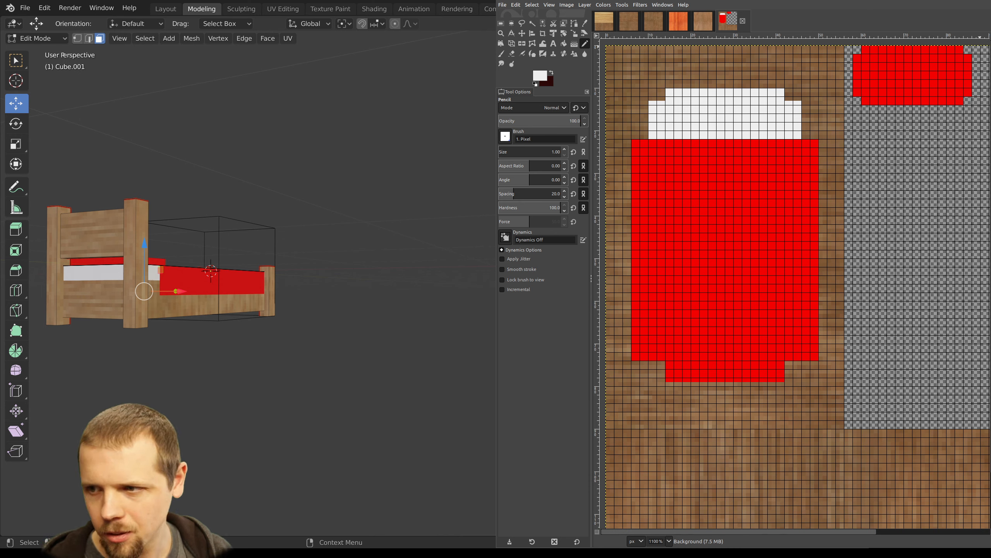
pyautogui.press('pageup')
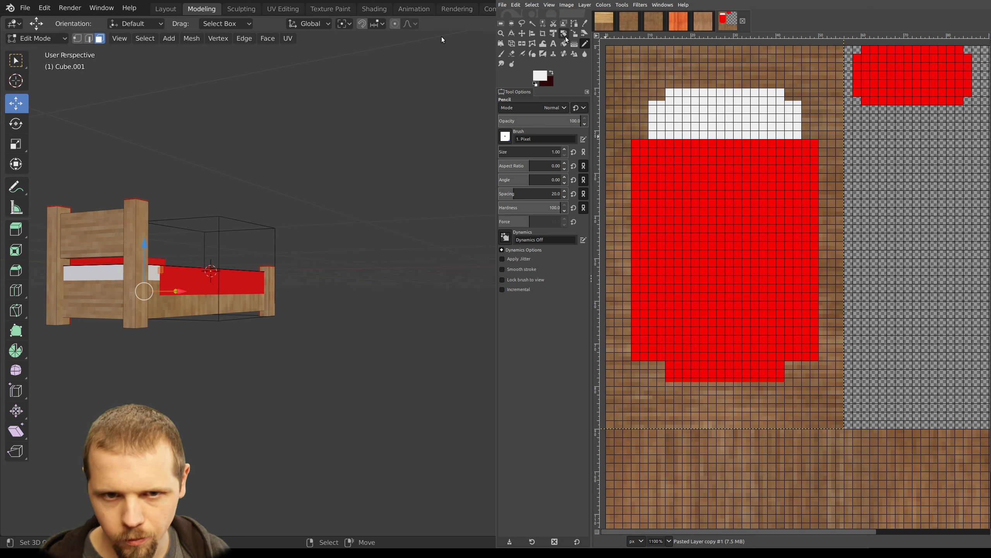
pyautogui.click(522, 33)
pyautogui.moveTo(833, 227)
pyautogui.mouseDown()
pyautogui.moveTo(907, 229)
pyautogui.moveTo(835, 229)
pyautogui.mouseUp()
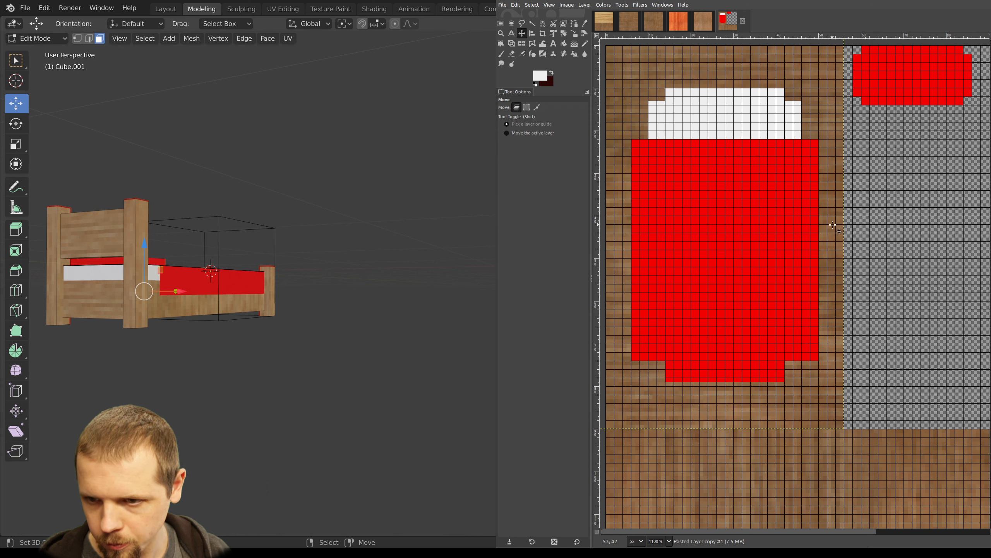
# Rotate the active wood layer copy by -90 degrees so its grain runs along the bed's length
pyautogui.click(566, 36)
pyautogui.moveTo(832, 397); pyautogui.dragTo(719, 9)
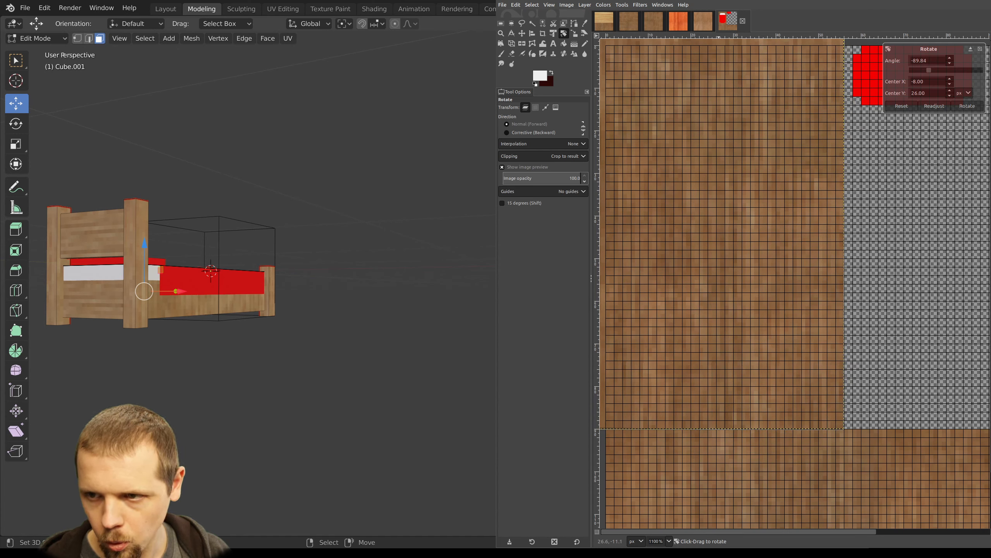
pyautogui.moveTo(929, 60); pyautogui.dragTo(903, 56)
pyautogui.write('-90')
pyautogui.press('Return')
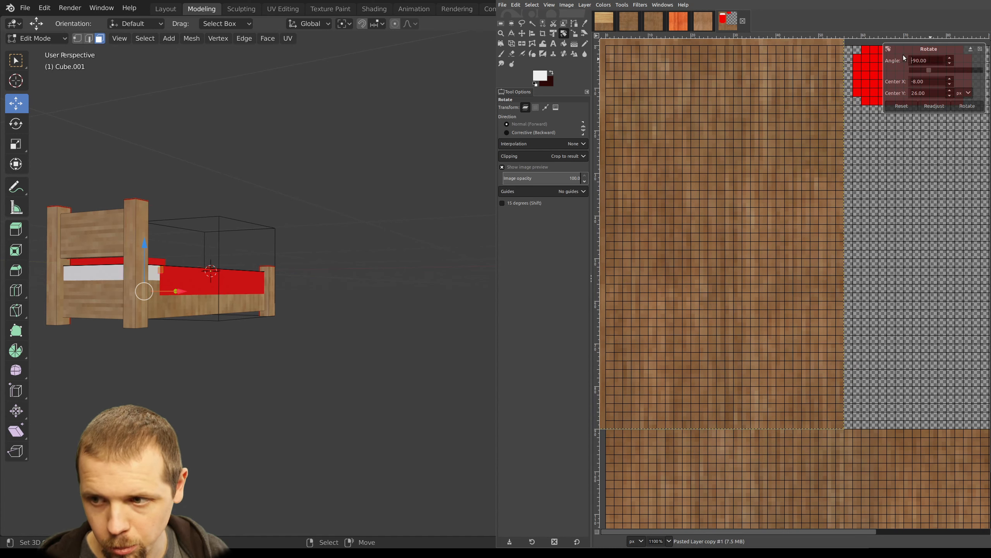
pyautogui.click(967, 106)
pyautogui.click(522, 34)
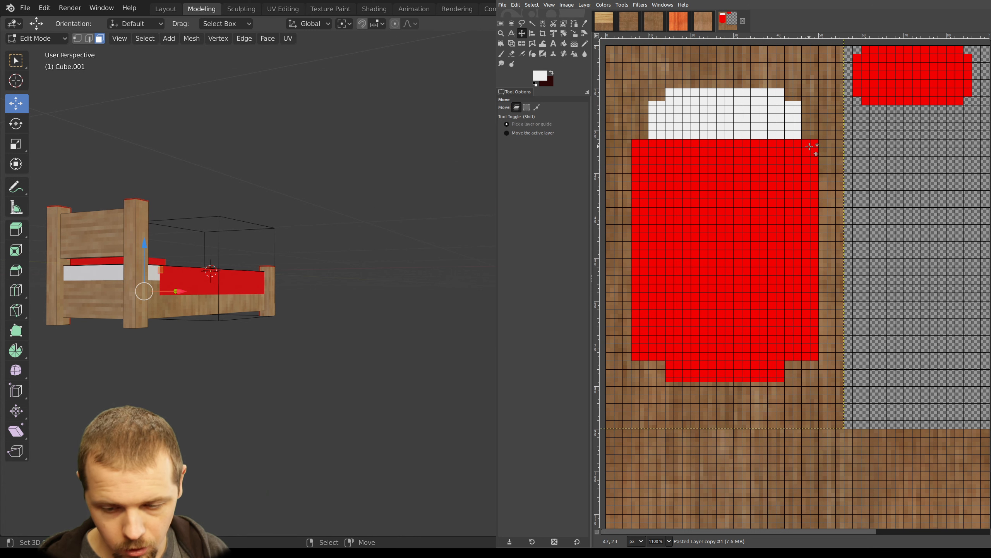
# Cut a 36 × 91 px rectangle at position 10, 0 out of the rotated wood layer and clear the selection
pyautogui.moveTo(775, 159); pyautogui.dragTo(844, 187, button='middle')
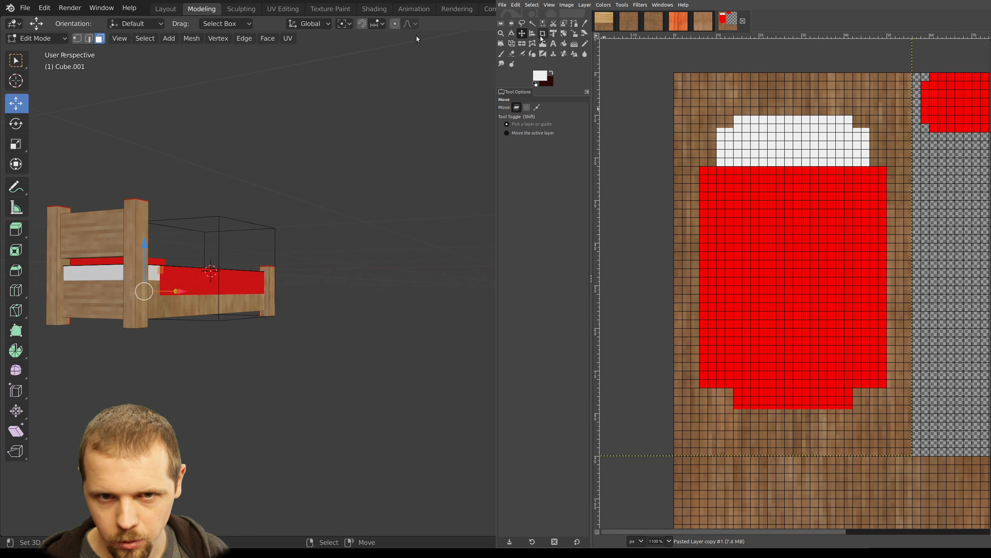
pyautogui.press('shift')
pyautogui.hotkey('shift', 'e')
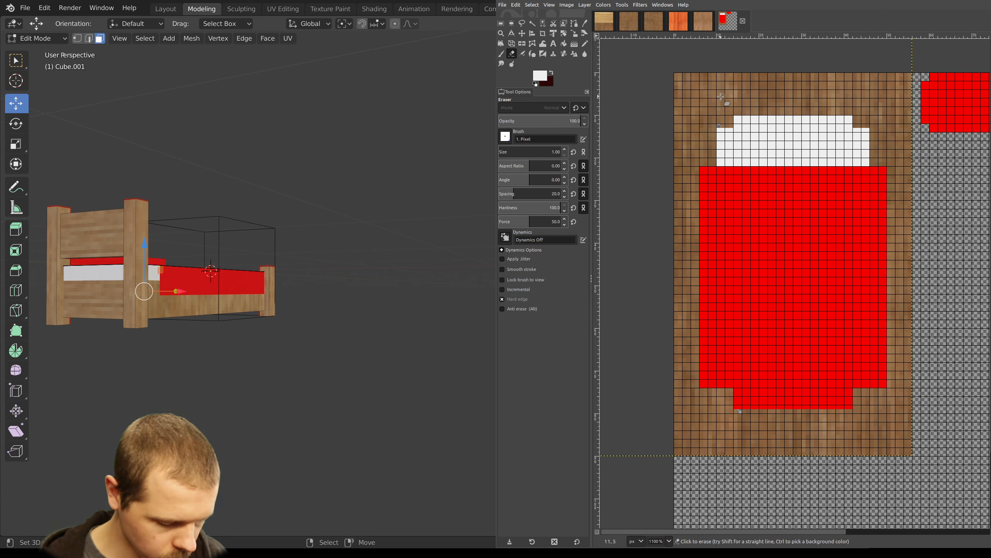
pyautogui.press('b')
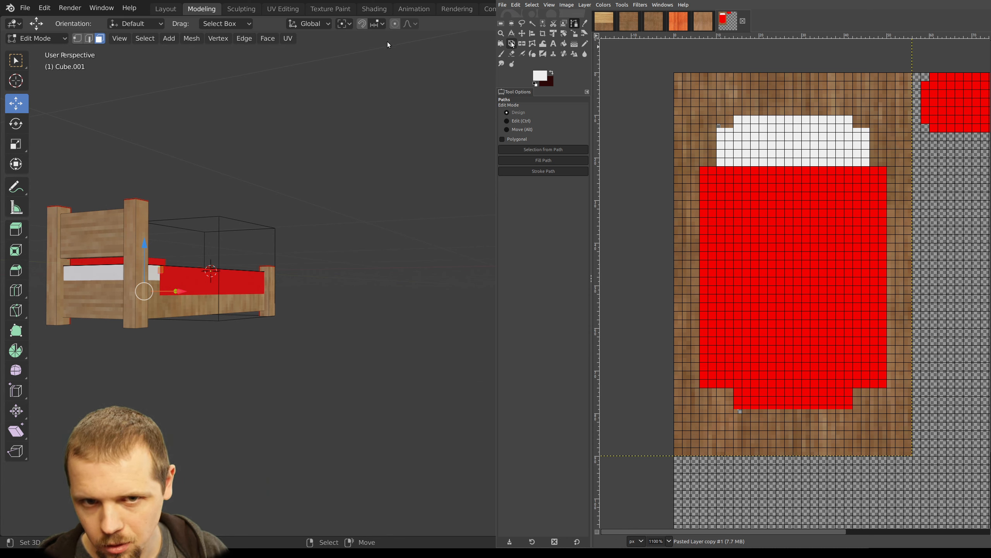
pyautogui.press('r')
pyautogui.moveTo(717, 71); pyautogui.dragTo(868, 462)
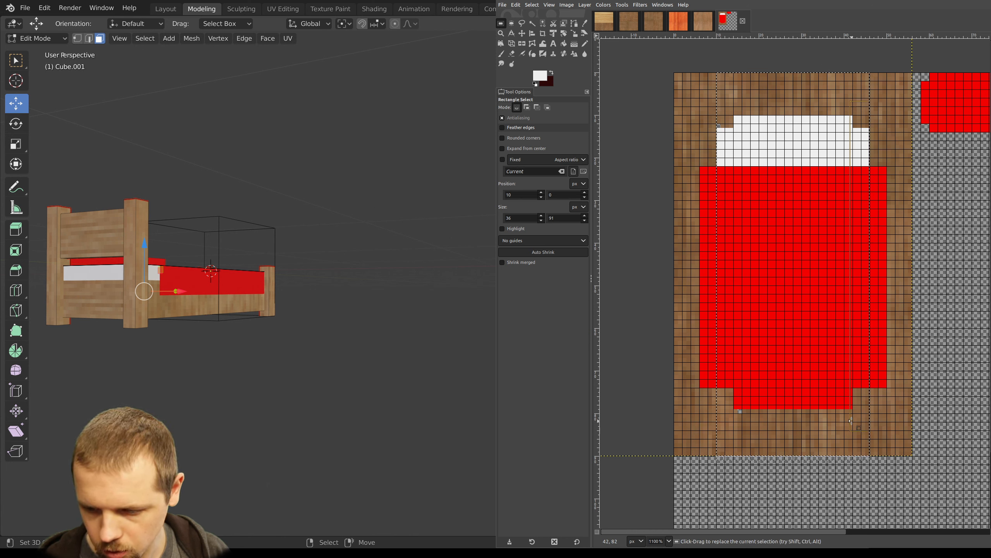
pyautogui.press('x')
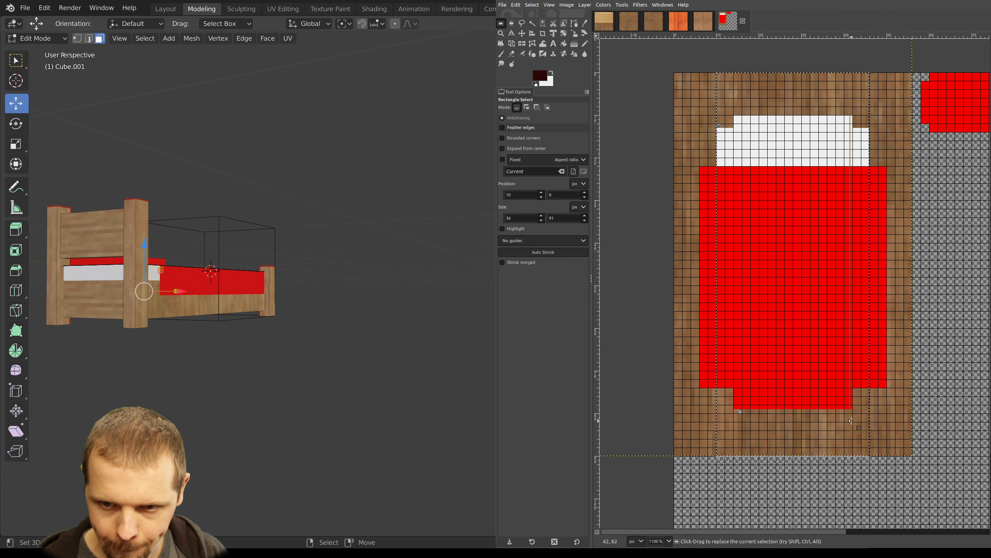
pyautogui.press('x')
pyautogui.press('x')
pyautogui.press('x')
pyautogui.press('x')
pyautogui.hotkey('ctrl', 'x')
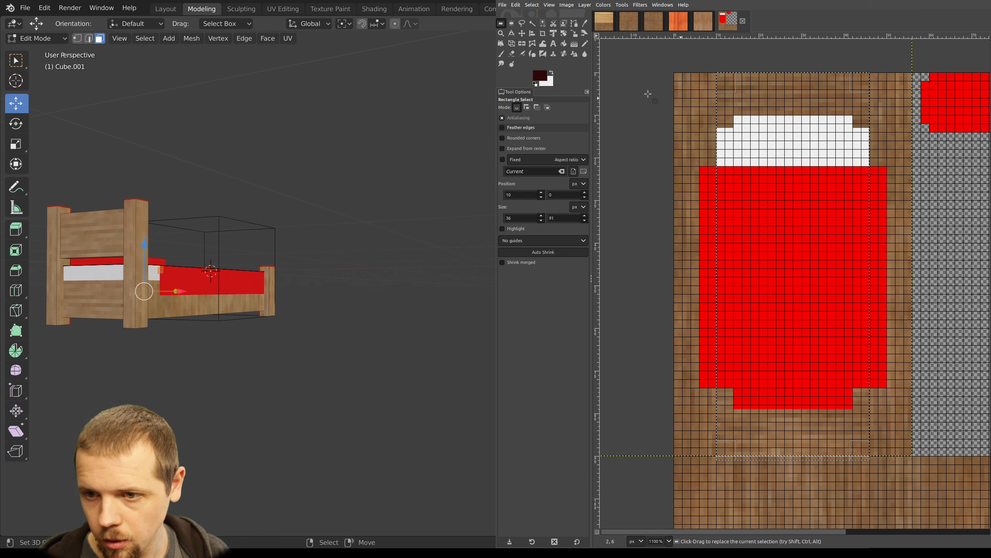
pyautogui.click(803, 192)
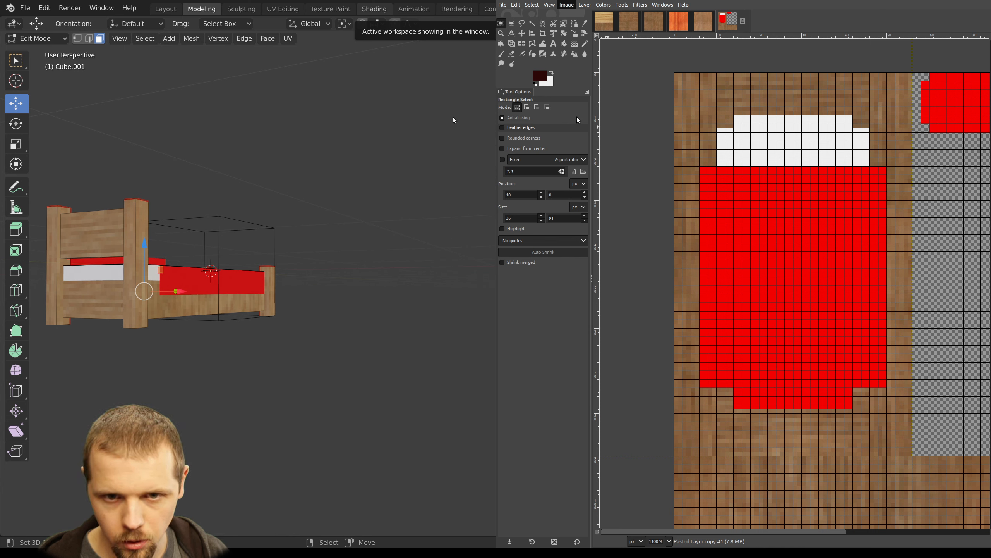
# Hide the pixel grid and export the updated wood texture to furniture_bed.png
pyautogui.click(550, 5)
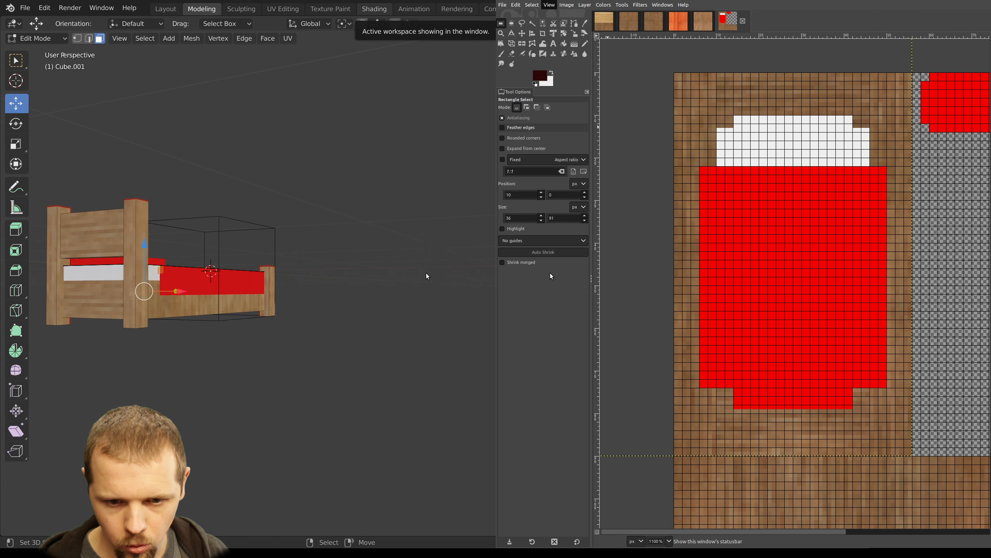
pyautogui.click(547, 170)
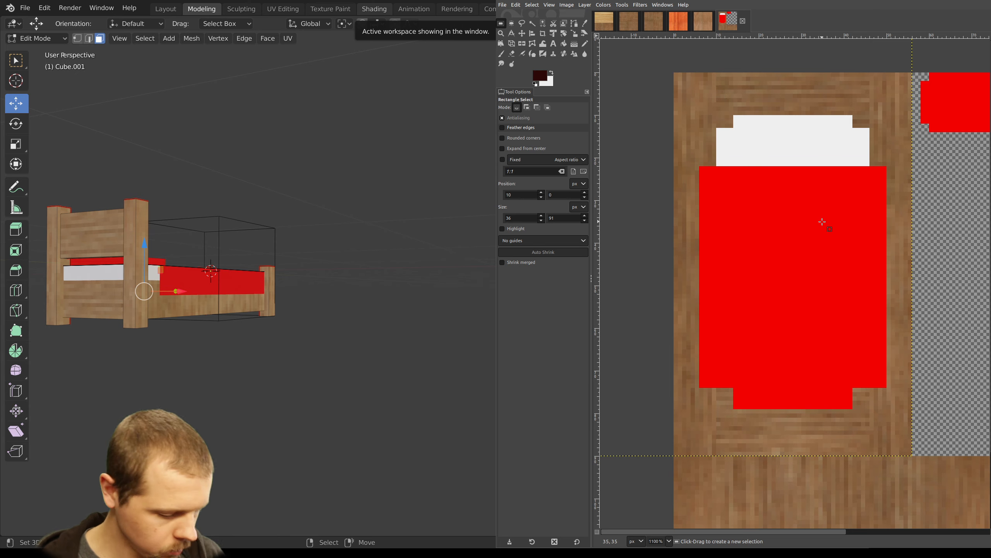
pyautogui.hotkey('ctrl', 'e')
# Switch to Blender's UV Editing workspace, reload furniture_bed.png and deselect all of the bed's faces
pyautogui.rightClick(232, 248)
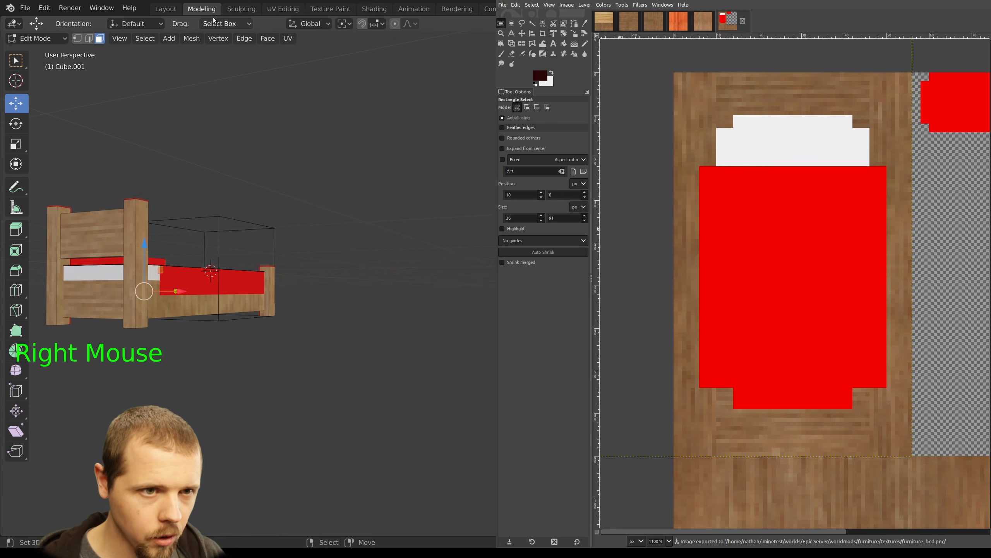
pyautogui.click(283, 9)
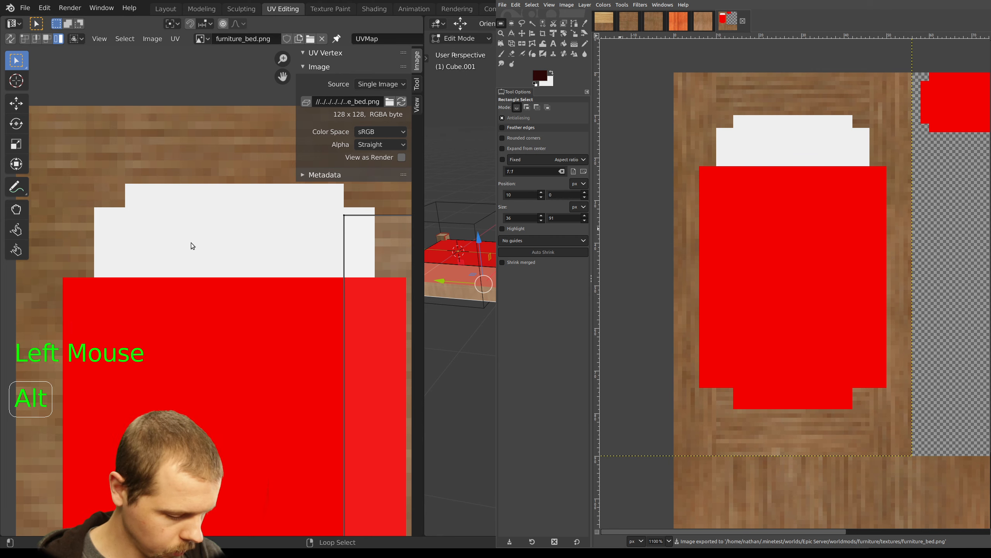
pyautogui.hotkey('alt', 'r')
pyautogui.press('a')
pyautogui.moveTo(648, 306); pyautogui.dragTo(655, 296, button='middle')
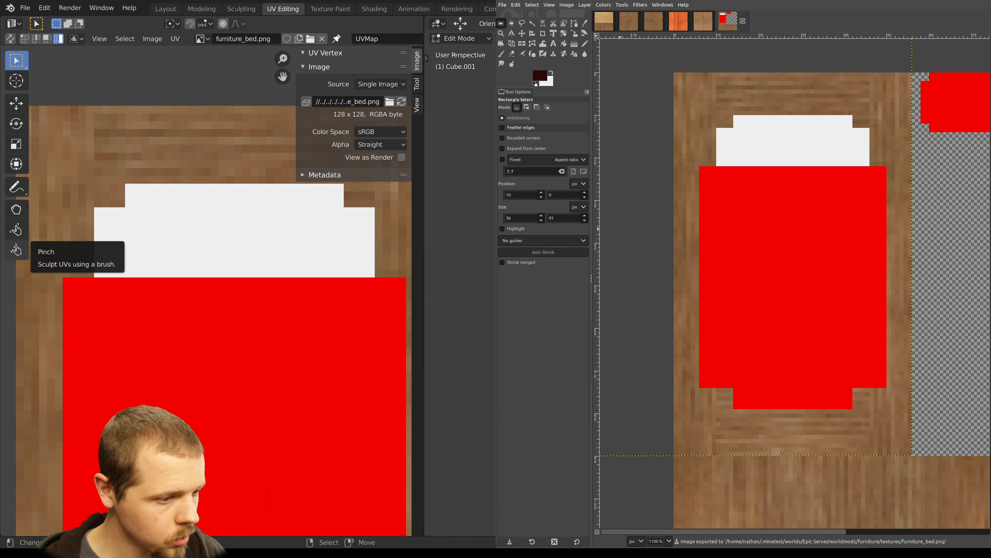
# Maximize the Blender window and show the bed in Object Mode in the Modeling workspace
pyautogui.hotkey('alt', 'Tab')
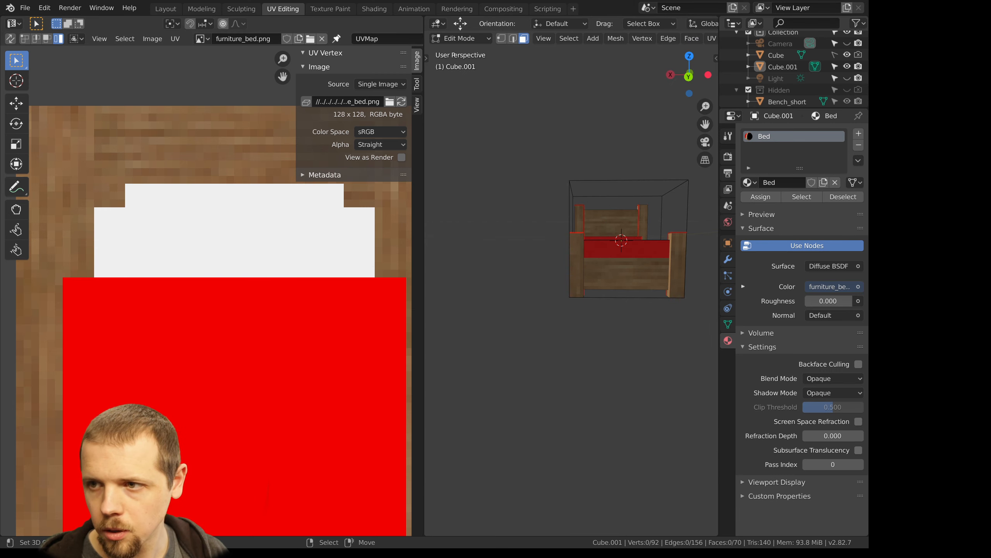
pyautogui.doubleClick(797, 1)
pyautogui.doubleClick(797, 0)
pyautogui.moveTo(629, 240); pyautogui.dragTo(609, 269, button='middle')
pyautogui.click(204, 9)
pyautogui.press('Tab')
# Frame the bed and examine its wood grain from both sides, the foot and behind the headboard
pyautogui.moveTo(409, 230); pyautogui.dragTo(294, 259, button='middle')
pyautogui.keyDown('shift'); pyautogui.moveTo(629, 231); pyautogui.dragTo(446, 211, button='middle'); pyautogui.keyUp('shift')
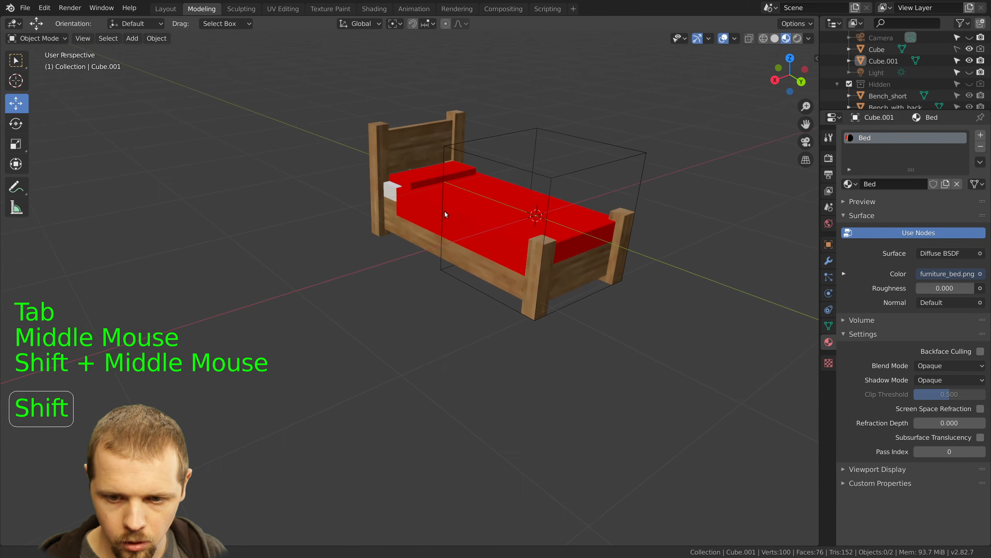
pyautogui.rightClick(437, 213)
pyautogui.press('KP_Decimal')
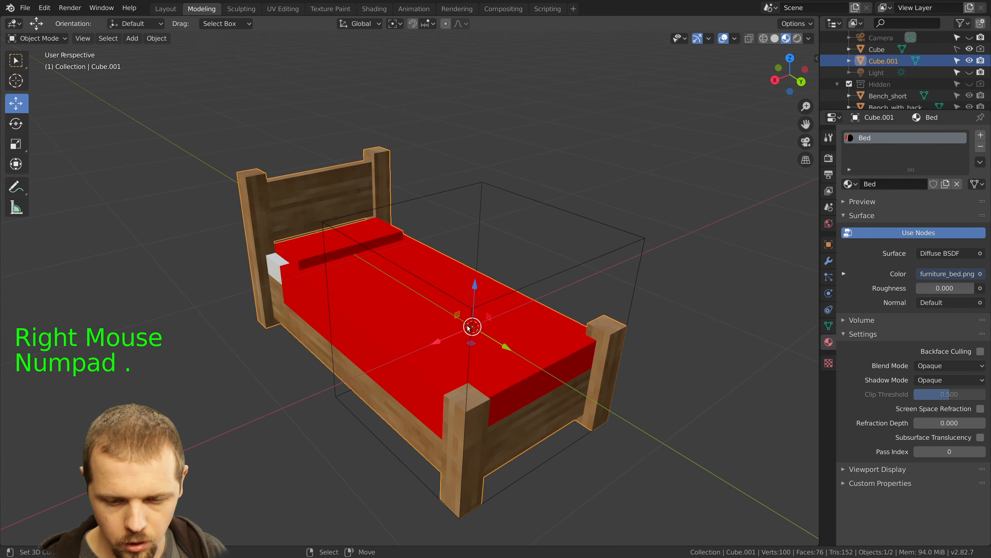
pyautogui.press('a')
pyautogui.moveTo(447, 344); pyautogui.dragTo(400, 298, button='middle')
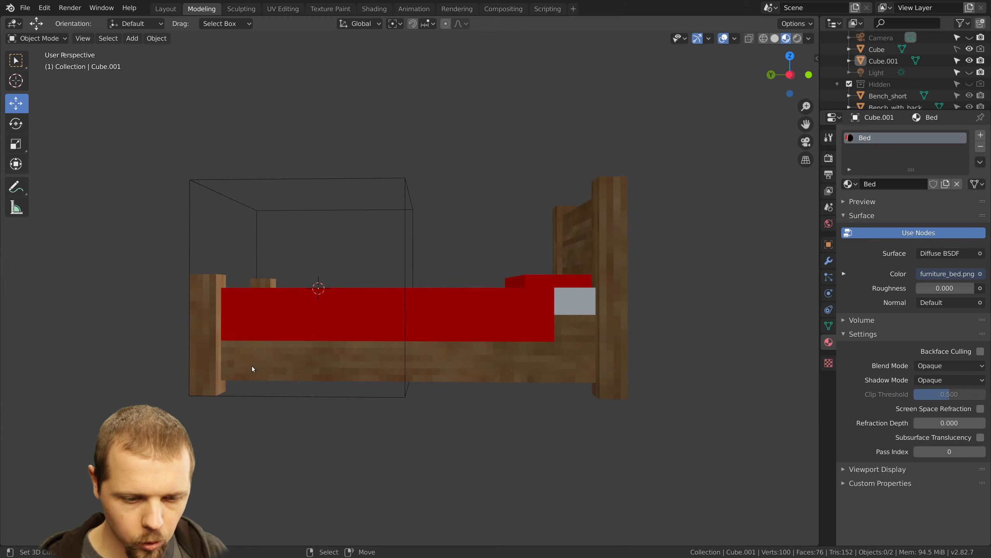
pyautogui.moveTo(482, 351); pyautogui.dragTo(505, 362, button='middle')
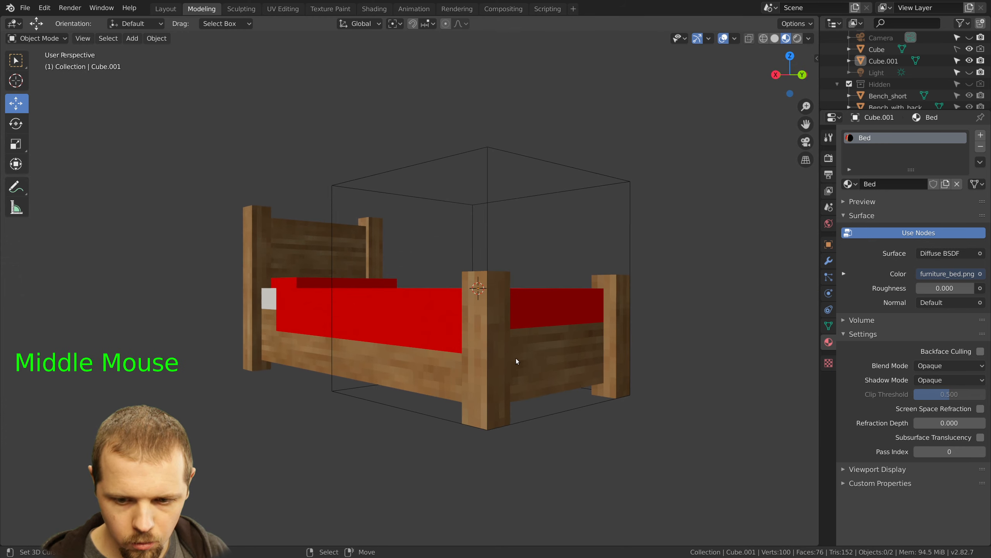
pyautogui.moveTo(409, 371); pyautogui.dragTo(496, 358, button='middle')
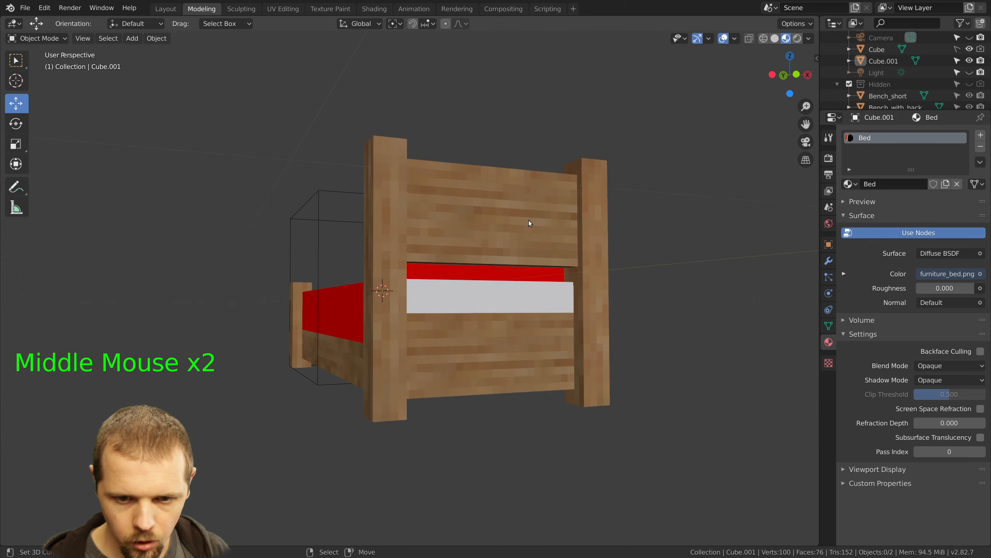
pyautogui.moveTo(639, 216); pyautogui.dragTo(466, 226, button='middle')
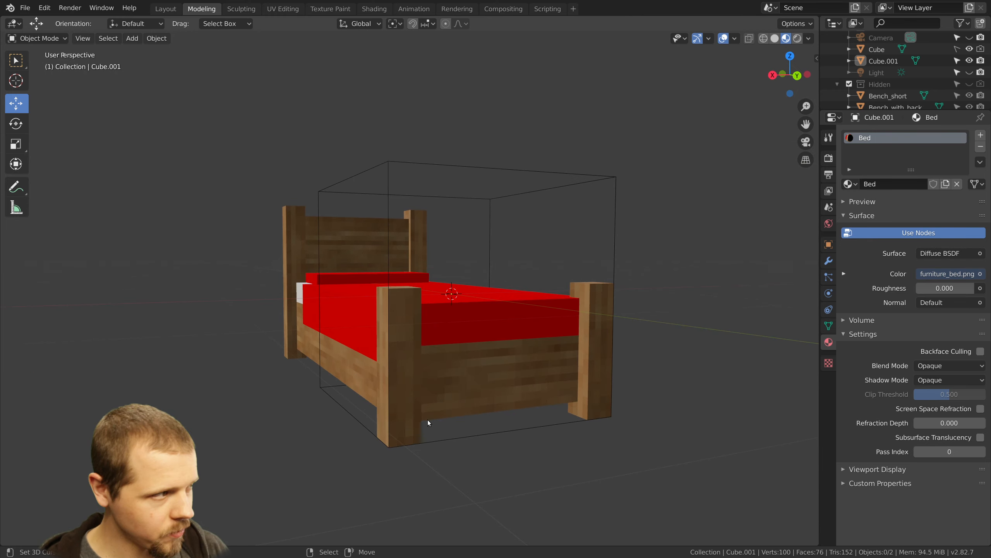
pyautogui.moveTo(426, 410); pyautogui.dragTo(367, 416, button='middle')
# Select the bed and examine the side, pillow and exposed sheet beside the headboard
pyautogui.rightClick(412, 354)
pyautogui.moveTo(412, 352); pyautogui.dragTo(508, 380, button='middle')
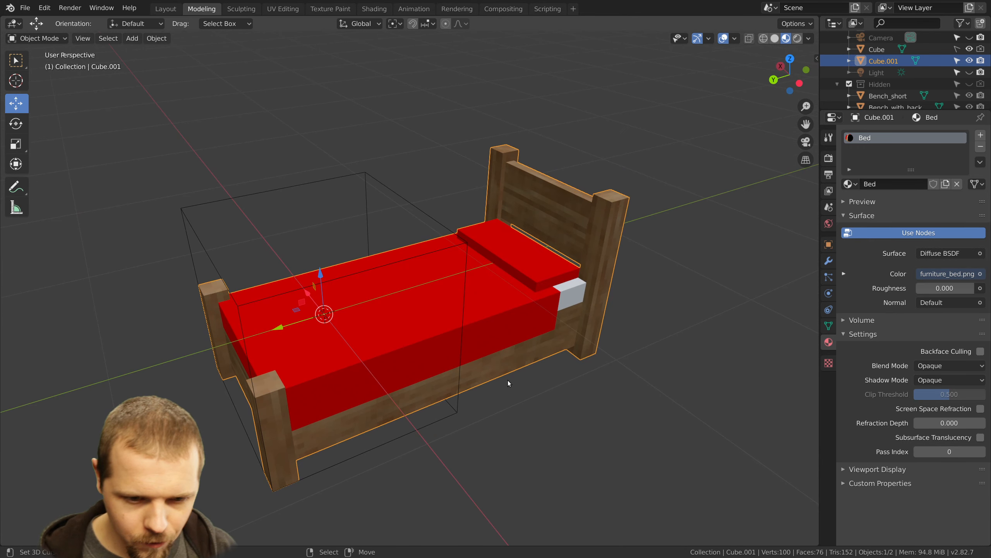
pyautogui.keyDown('shift'); pyautogui.moveTo(480, 350); pyautogui.dragTo(501, 277, button='middle'); pyautogui.keyUp('shift')
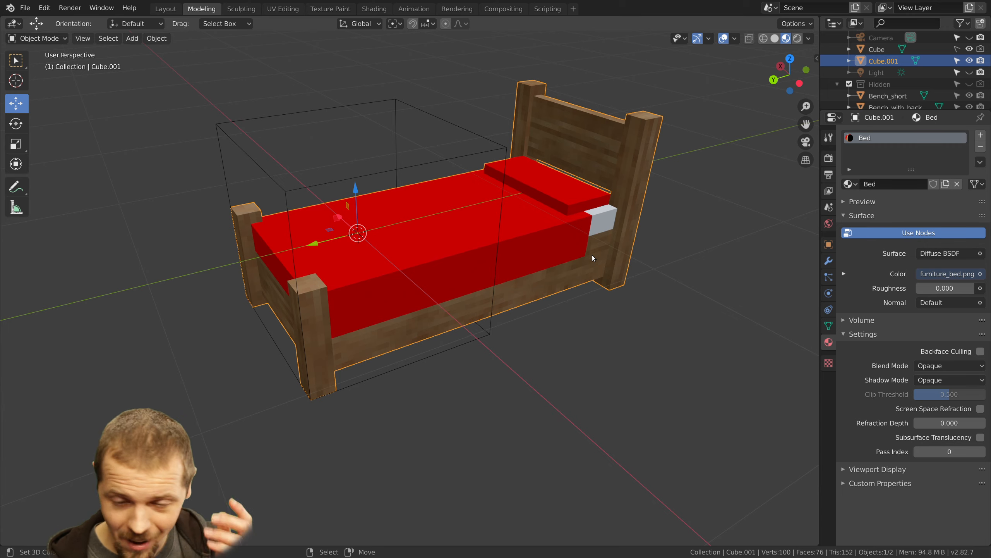
pyautogui.moveTo(471, 268); pyautogui.dragTo(473, 289, button='middle')
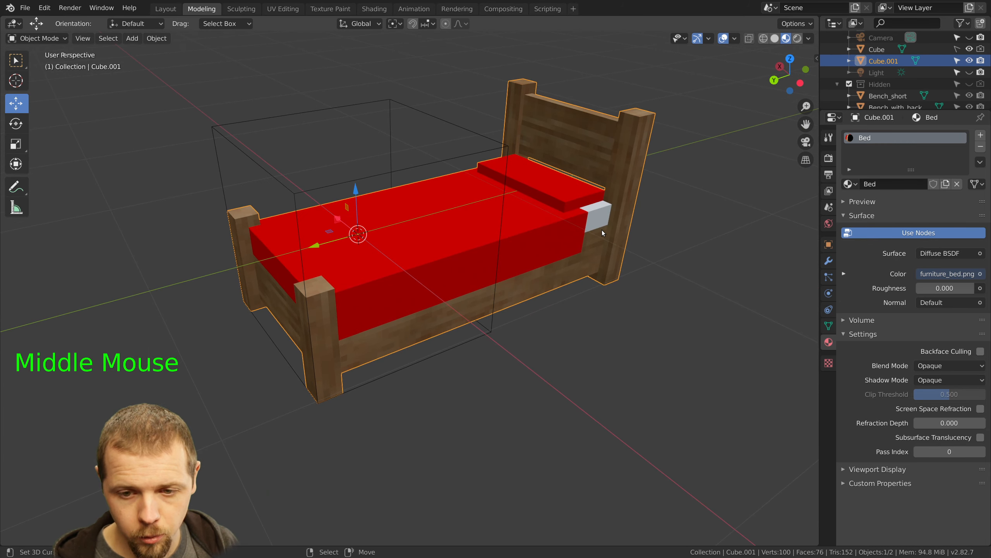
pyautogui.moveTo(594, 227); pyautogui.dragTo(624, 237, button='middle')
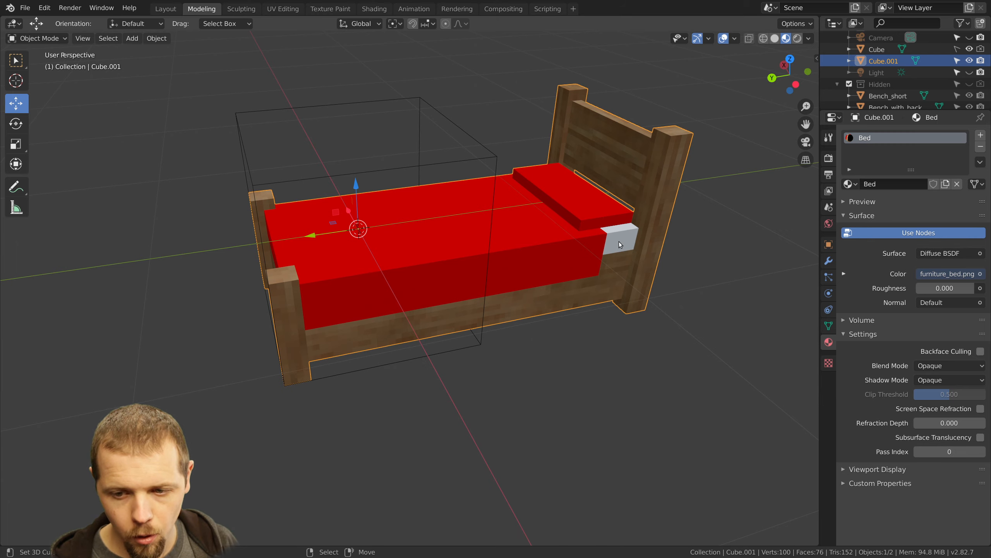
pyautogui.moveTo(618, 242); pyautogui.dragTo(614, 240, button='middle')
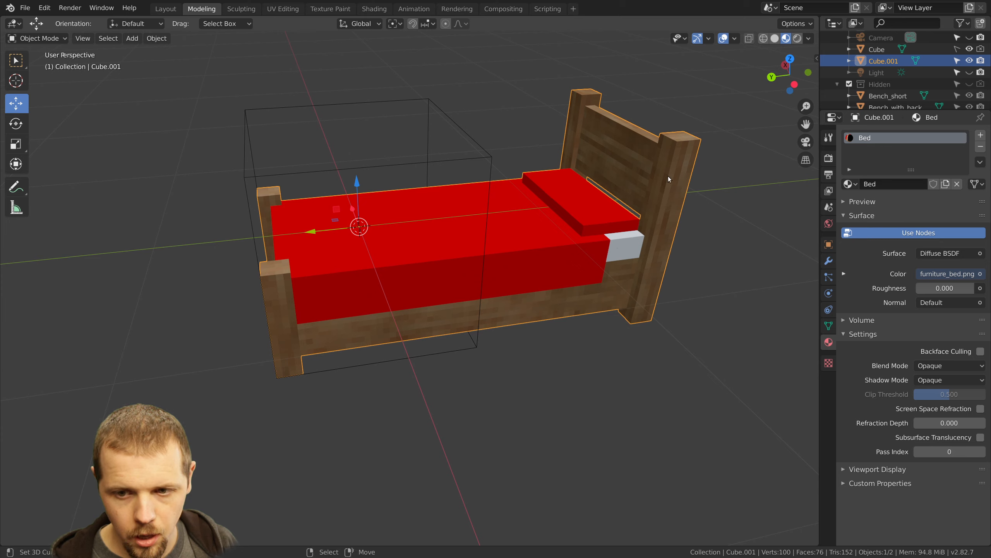
# Check the textured bed from the foot end and save the Blender file
pyautogui.moveTo(435, 257); pyautogui.dragTo(422, 208, button='middle')
pyautogui.moveTo(334, 235); pyautogui.dragTo(383, 259, button='middle')
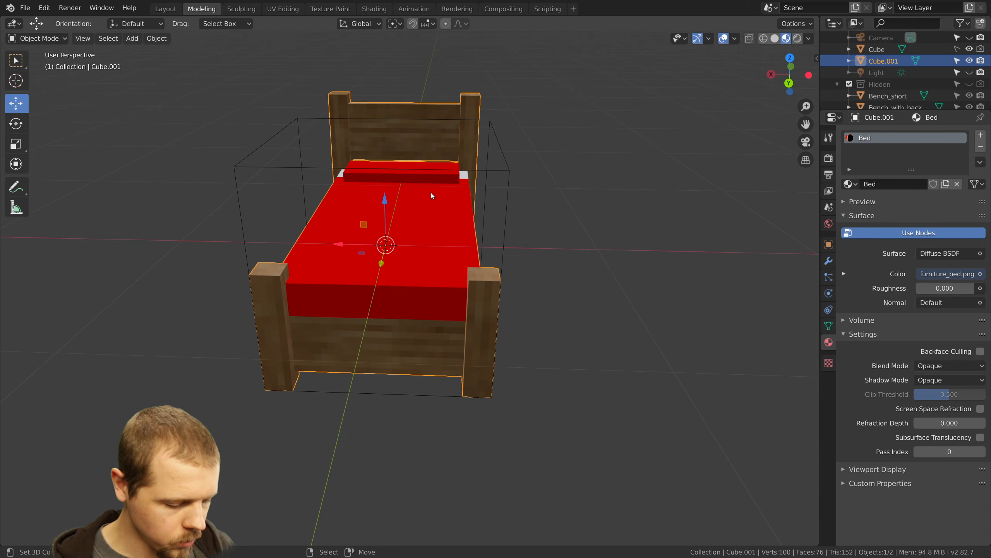
pyautogui.hotkey('ctrl', 's')
pyautogui.keyDown('shift'); pyautogui.moveTo(416, 212); pyautogui.dragTo(97, 222, button='middle'); pyautogui.keyUp('shift')
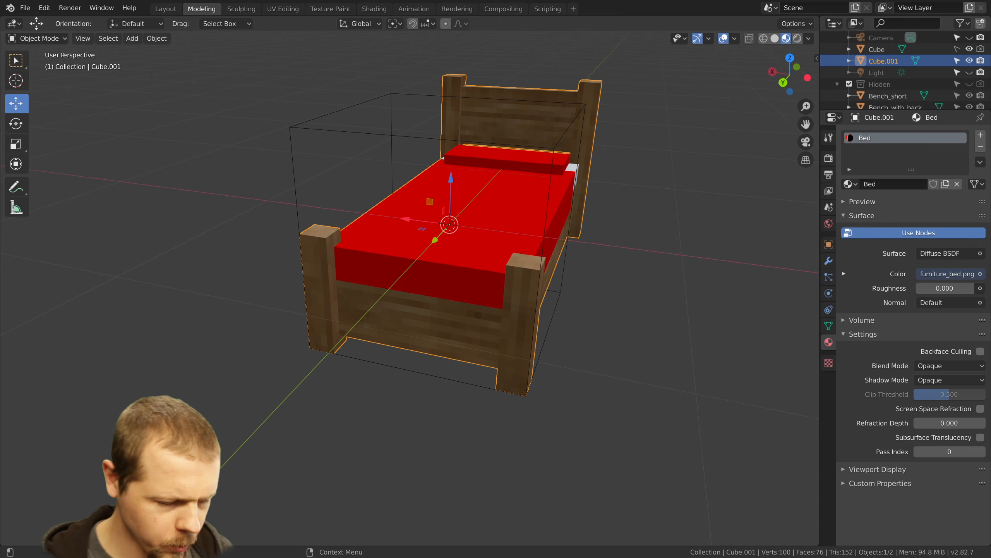
# Rename the bed object from Cube.001 to Bed
pyautogui.moveTo(230, 301); pyautogui.dragTo(441, 270, button='middle')
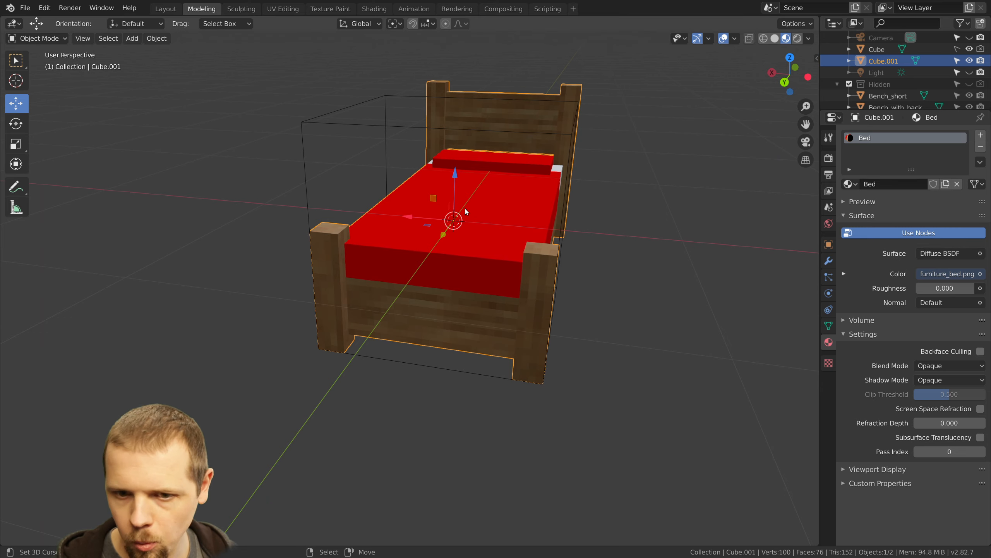
pyautogui.tripleClick(894, 61)
pyautogui.write('Bed')
pyautogui.press('Return')
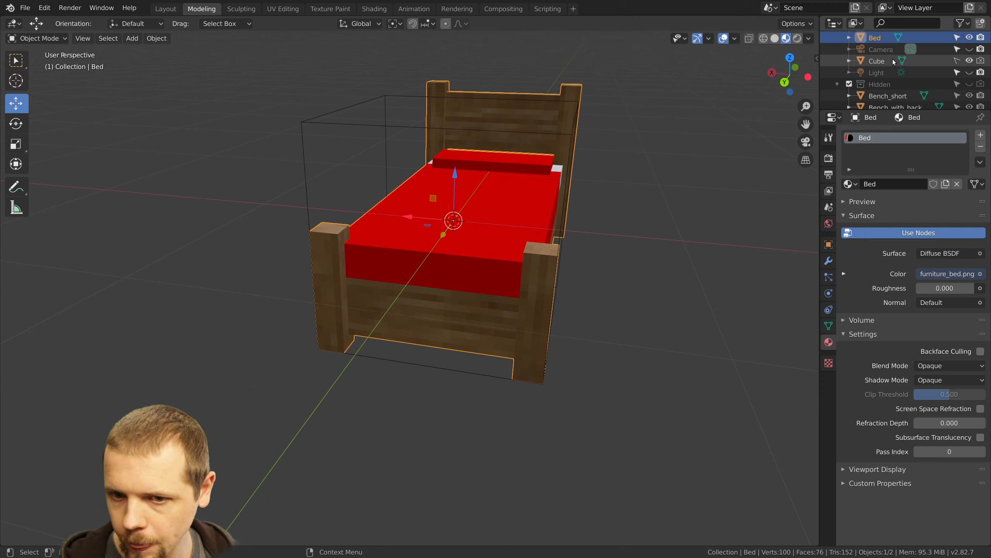
# Move the Bed object to the Hidden collection and show that collection's furniture
pyautogui.press('m')
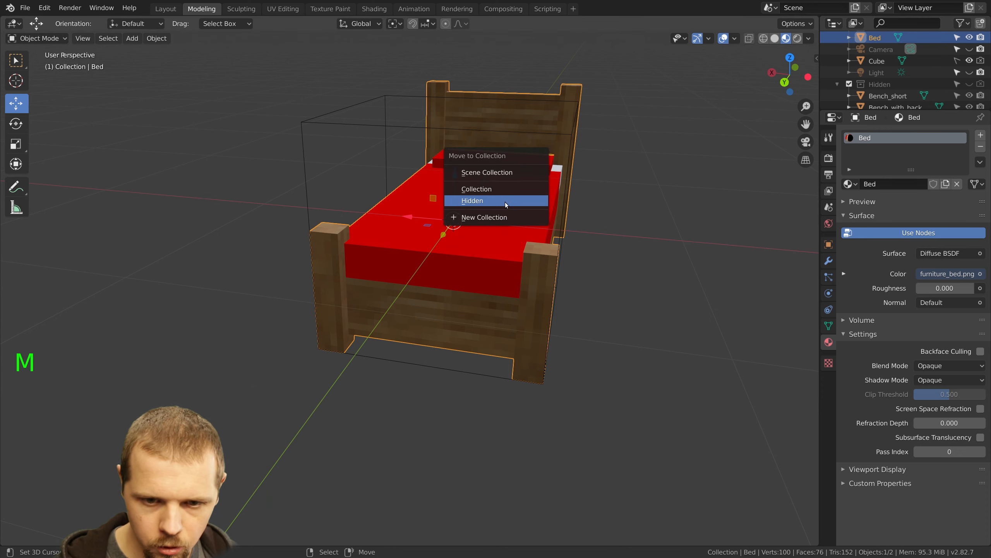
pyautogui.click(505, 202)
pyautogui.press('2')
# Move the bed out from behind the large chest to the free space behind the bench with a back
pyautogui.scroll(-3, 504, 211)
pyautogui.moveTo(503, 211); pyautogui.dragTo(481, 236, button='middle')
pyautogui.scroll(-3, 481, 236)
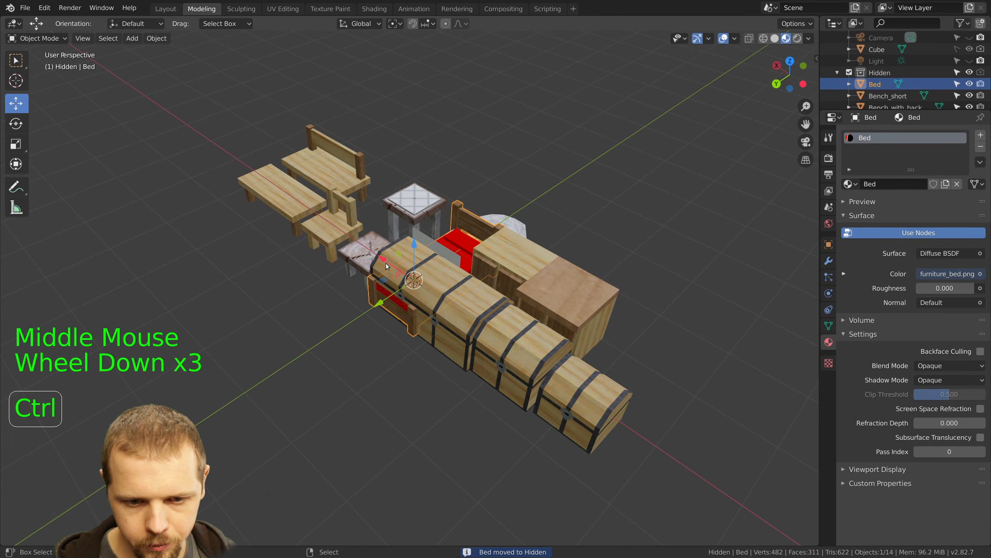
pyautogui.keyDown('ctrl'); pyautogui.moveTo(386, 264); pyautogui.dragTo(354, 141); pyautogui.keyUp('ctrl')
pyautogui.moveTo(354, 141); pyautogui.dragTo(431, 171, button='middle')
pyautogui.keyDown('shift'); pyautogui.moveTo(345, 211); pyautogui.dragTo(314, 311, button='middle'); pyautogui.keyUp('shift')
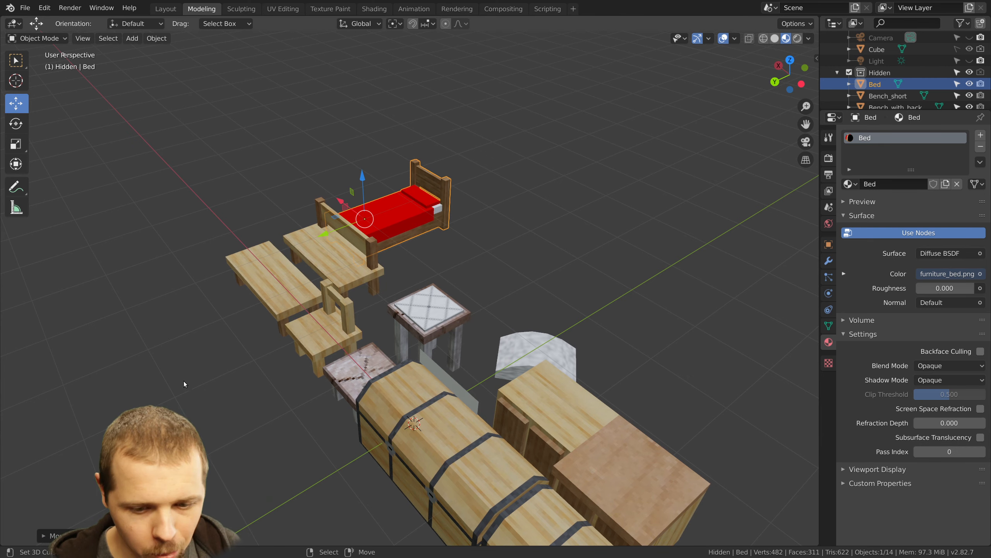
# Go through the cabinets, the cushion piece and the three chests by selecting them one after another
pyautogui.keyDown('shift'); pyautogui.moveTo(462, 380); pyautogui.dragTo(626, 163, button='middle'); pyautogui.keyUp('shift')
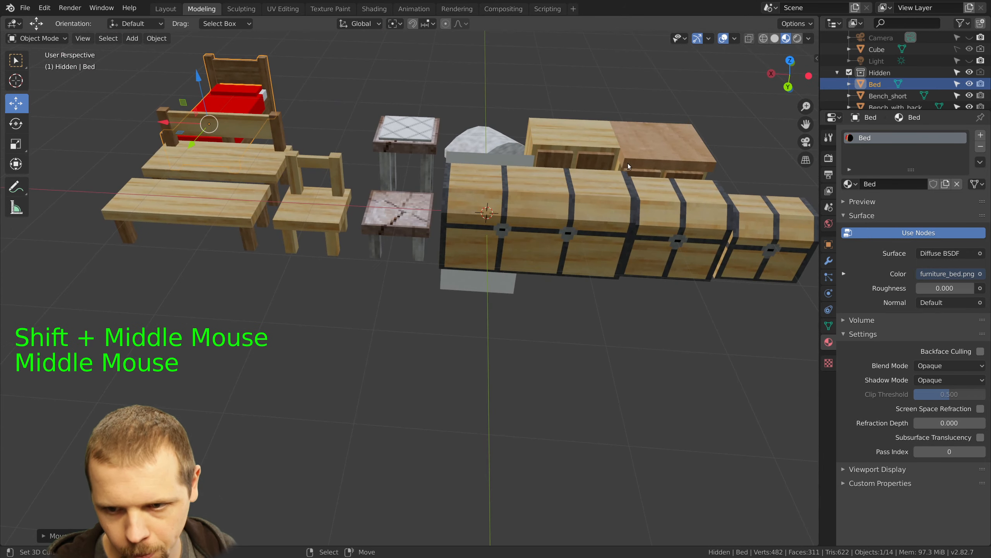
pyautogui.rightClick(601, 149)
pyautogui.rightClick(598, 169)
pyautogui.scroll(-2, 536, 158)
pyautogui.moveTo(536, 158); pyautogui.dragTo(494, 195, button='middle')
pyautogui.rightClick(460, 225)
pyautogui.rightClick(565, 228)
pyautogui.rightClick(564, 229)
pyautogui.rightClick(621, 279)
pyautogui.rightClick(564, 276)
pyautogui.rightClick(474, 273)
# Go through the short stool, chair, benches, bed, tall stool and both cabinets by selecting each in turn
pyautogui.rightClick(407, 273)
pyautogui.rightClick(345, 255)
pyautogui.rightClick(272, 196)
pyautogui.rightClick(273, 211)
pyautogui.rightClick(274, 222)
pyautogui.rightClick(305, 163)
pyautogui.rightClick(425, 214)
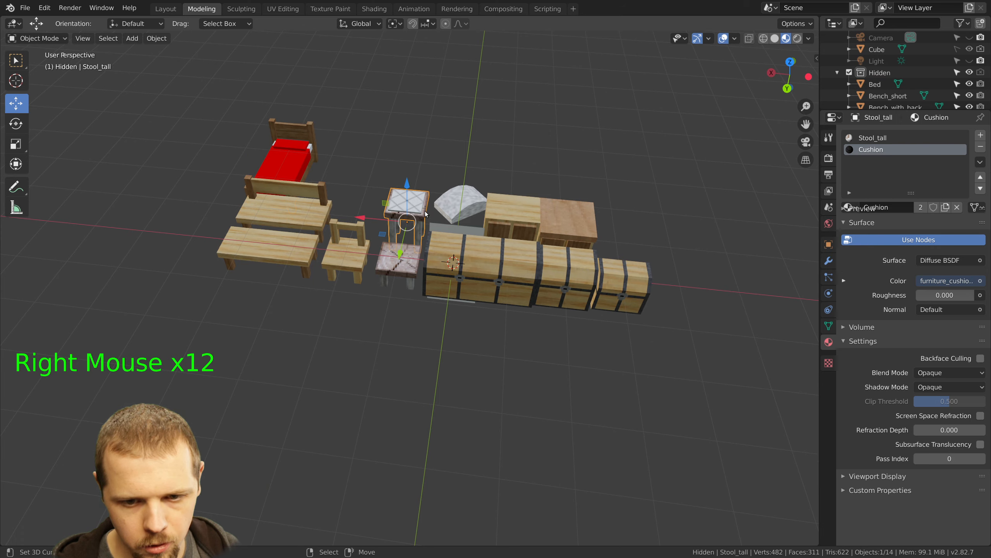
pyautogui.rightClick(527, 219)
pyautogui.rightClick(573, 229)
# Examine the furniture set from the seating side and from the front, and clear the selection
pyautogui.moveTo(573, 230); pyautogui.dragTo(601, 239, button='middle')
pyautogui.scroll(2, 479, 256)
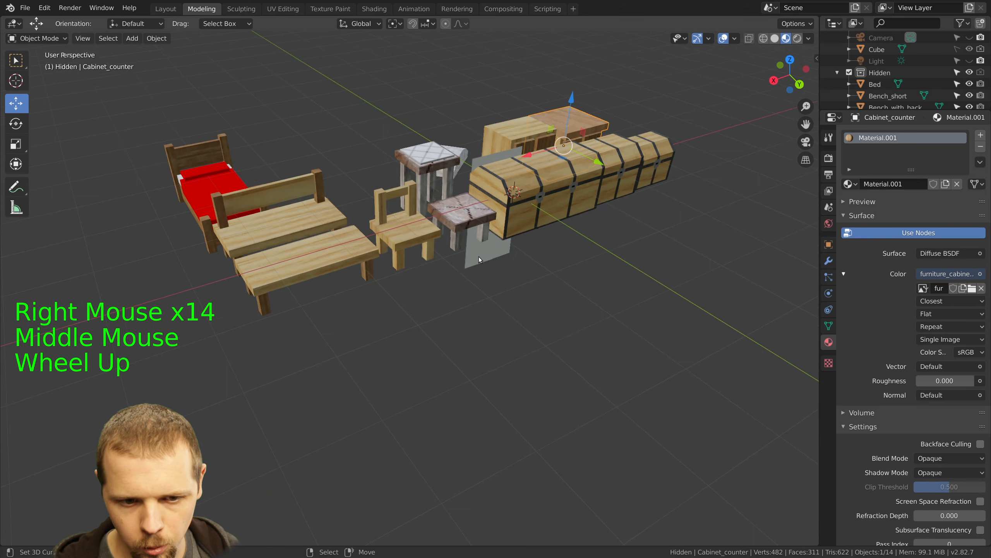
pyautogui.keyDown('shift'); pyautogui.moveTo(363, 186); pyautogui.dragTo(435, 304, button='middle'); pyautogui.keyUp('shift')
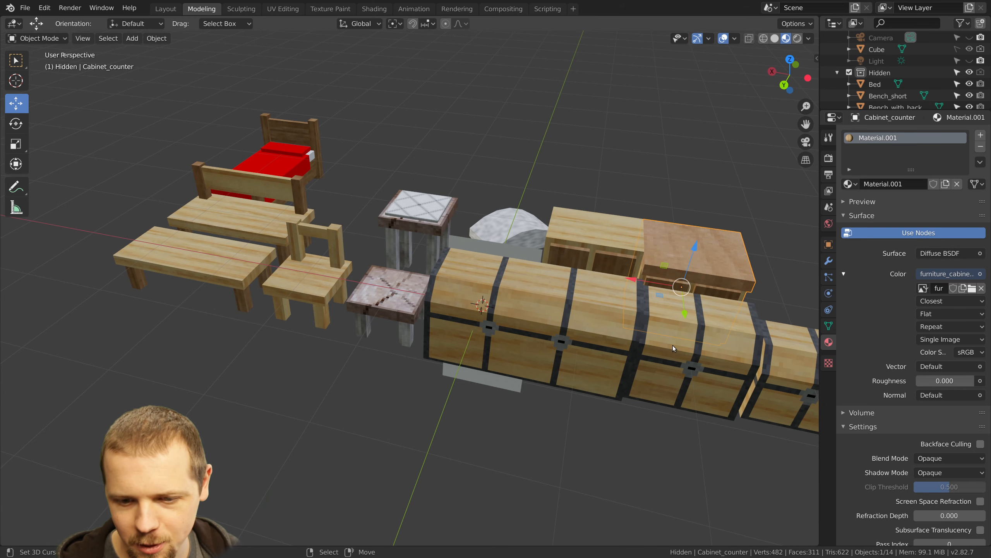
pyautogui.scroll(-3, 561, 322)
pyautogui.moveTo(561, 322); pyautogui.dragTo(532, 295, button='middle')
pyautogui.moveTo(418, 259); pyautogui.dragTo(450, 318, button='middle')
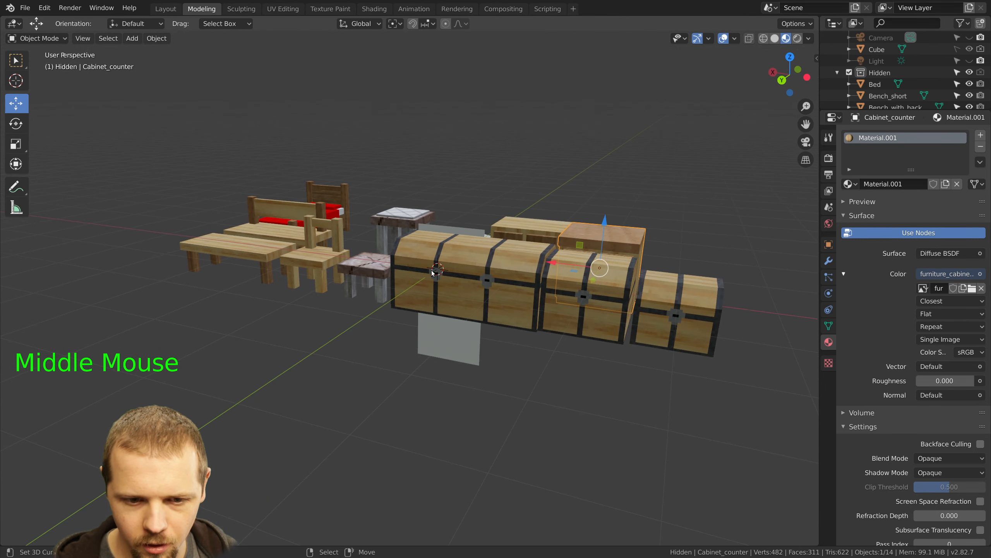
pyautogui.press('a')
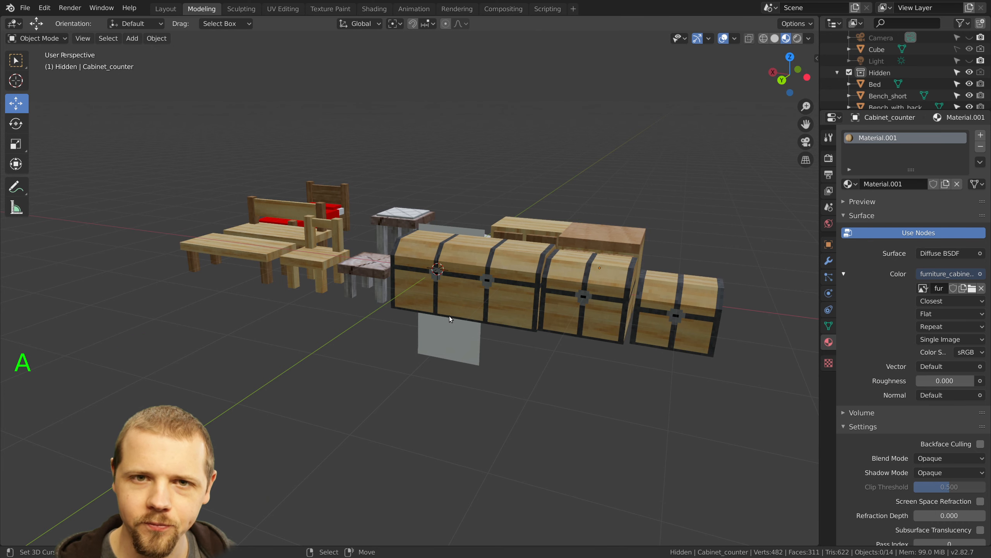
# Examine the complete furniture lineup from above, from the chest end and along the bed side
pyautogui.moveTo(429, 294); pyautogui.dragTo(427, 305, button='middle')
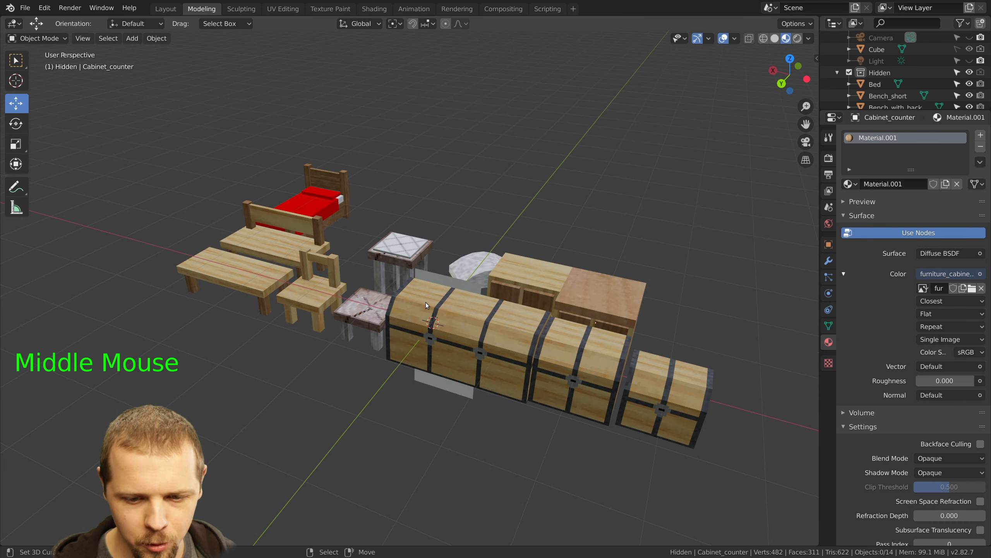
pyautogui.keyDown('shift'); pyautogui.moveTo(483, 368); pyautogui.dragTo(459, 335, button='middle'); pyautogui.keyUp('shift')
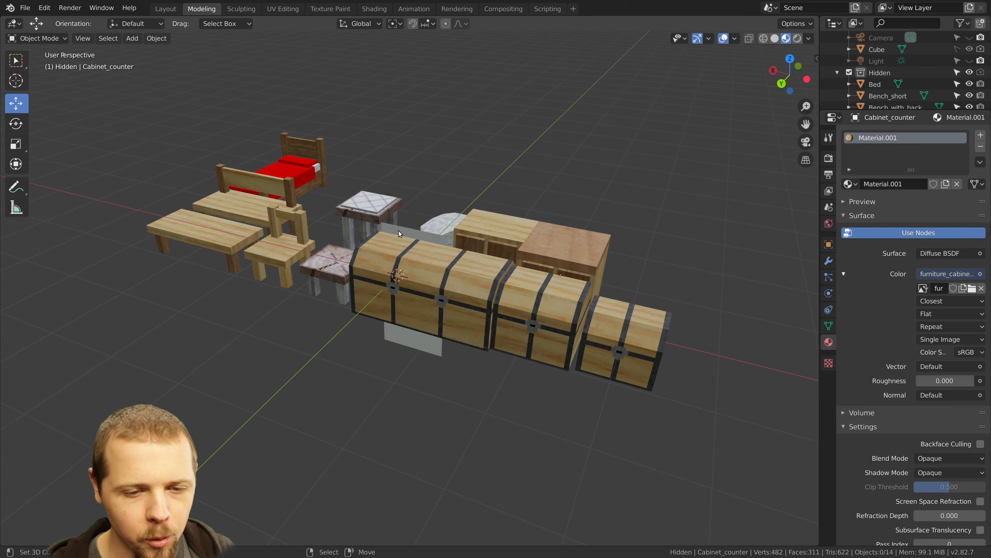
pyautogui.moveTo(425, 243); pyautogui.dragTo(400, 239, button='middle')
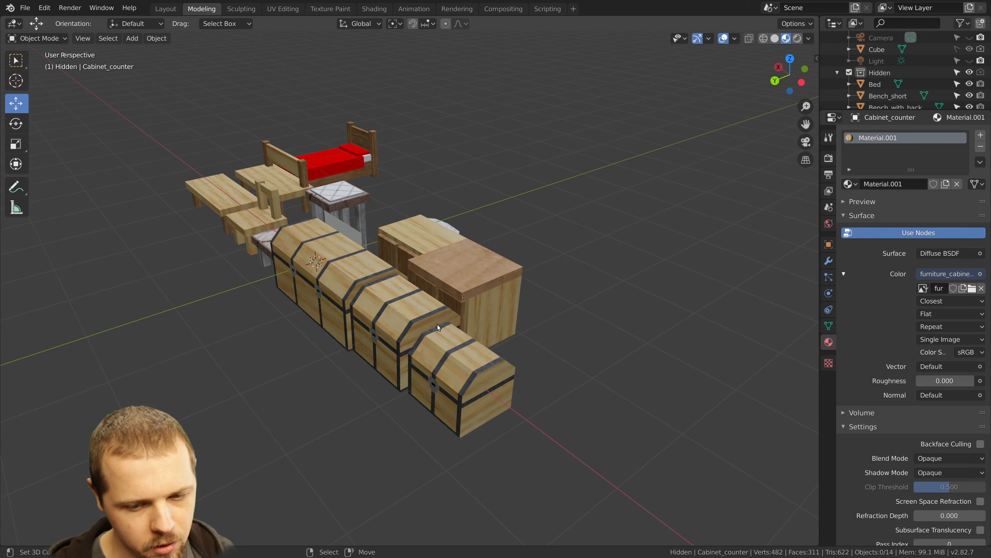
pyautogui.moveTo(446, 314); pyautogui.dragTo(464, 310, button='middle')
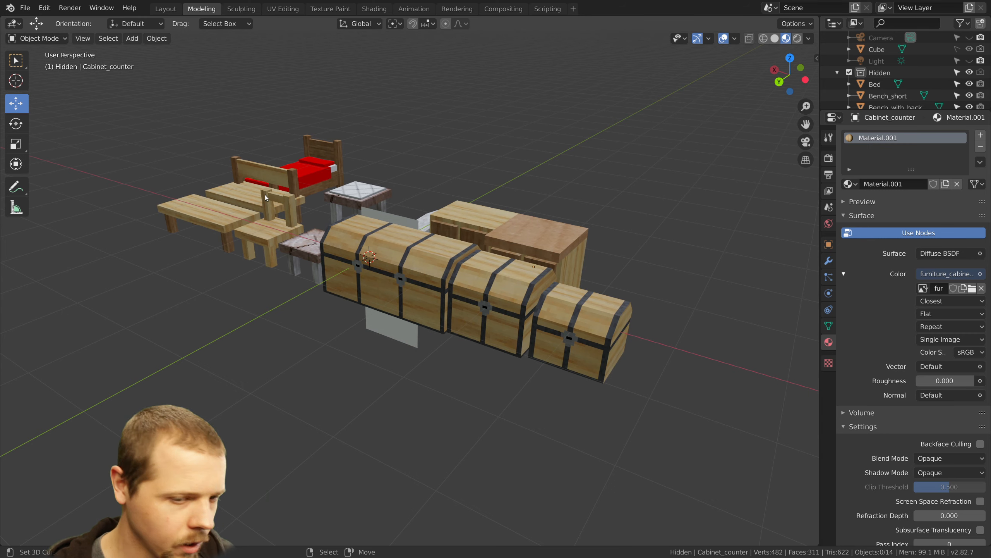
pyautogui.keyDown('shift'); pyautogui.moveTo(324, 194); pyautogui.dragTo(456, 183, button='middle'); pyautogui.keyUp('shift')
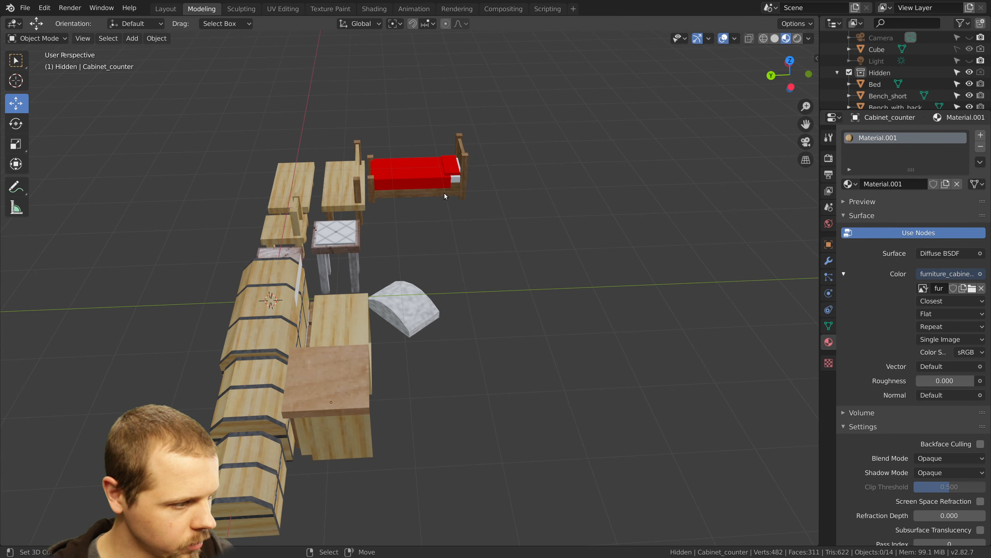
pyautogui.moveTo(379, 279); pyautogui.dragTo(398, 247, button='middle')
pyautogui.scroll(2, 396, 274)
pyautogui.scroll(1, 378, 250)
pyautogui.scroll(-1, 378, 250)
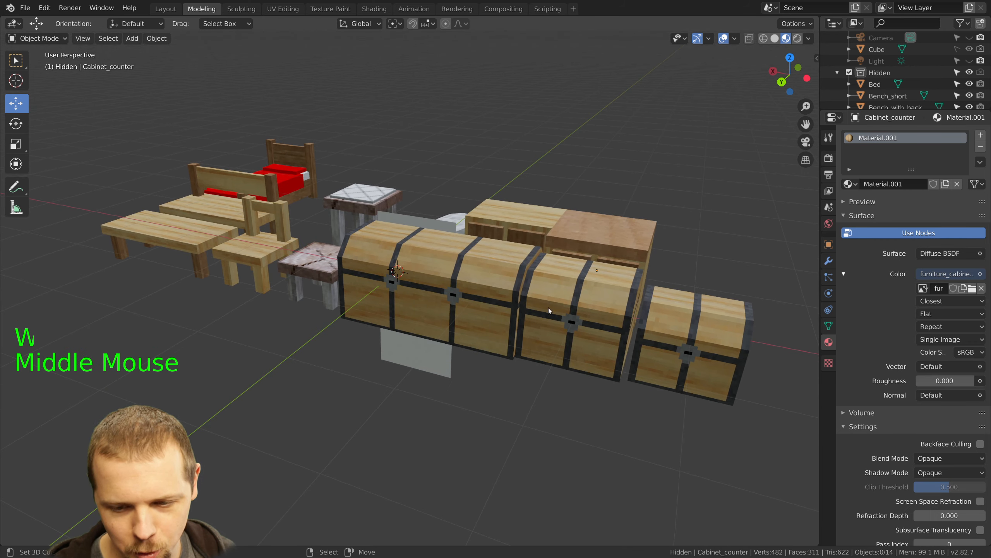
# Compare the footprints of the small, medium and large chests and the counter cabinet in the top view
pyautogui.rightClick(694, 342)
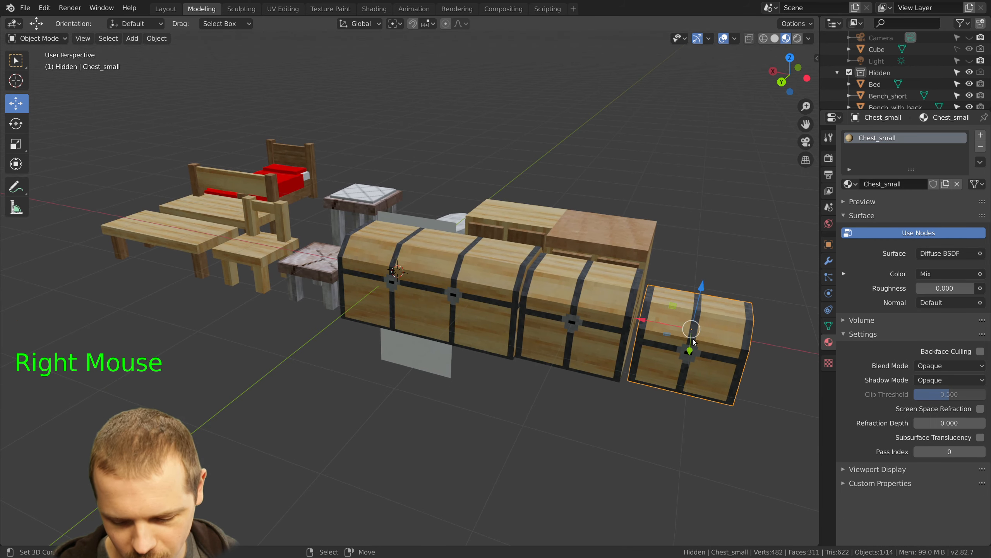
pyautogui.press('KP_7')
pyautogui.keyDown('shift'); pyautogui.moveTo(356, 164); pyautogui.dragTo(537, 203, button='middle'); pyautogui.keyUp('shift')
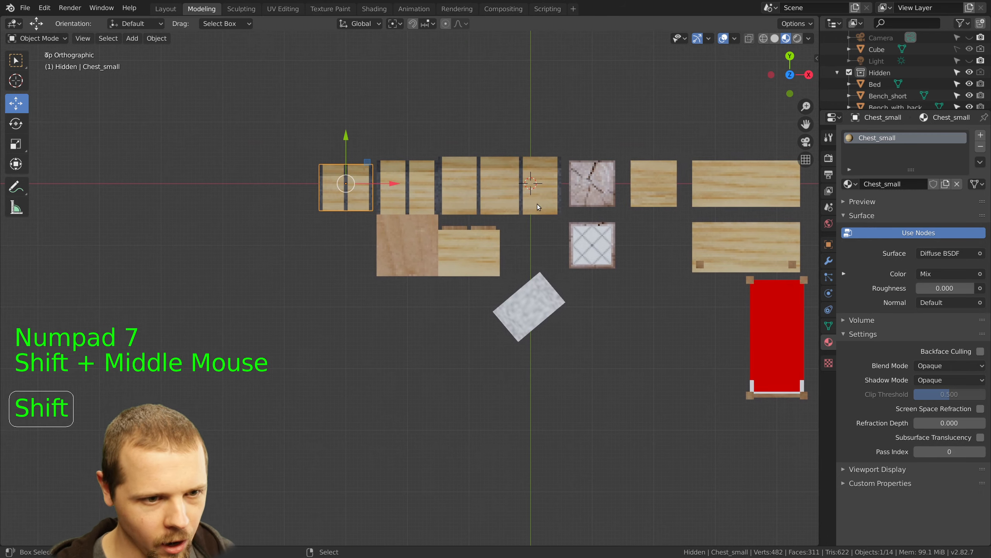
pyautogui.scroll(2, 463, 210)
pyautogui.rightClick(422, 165)
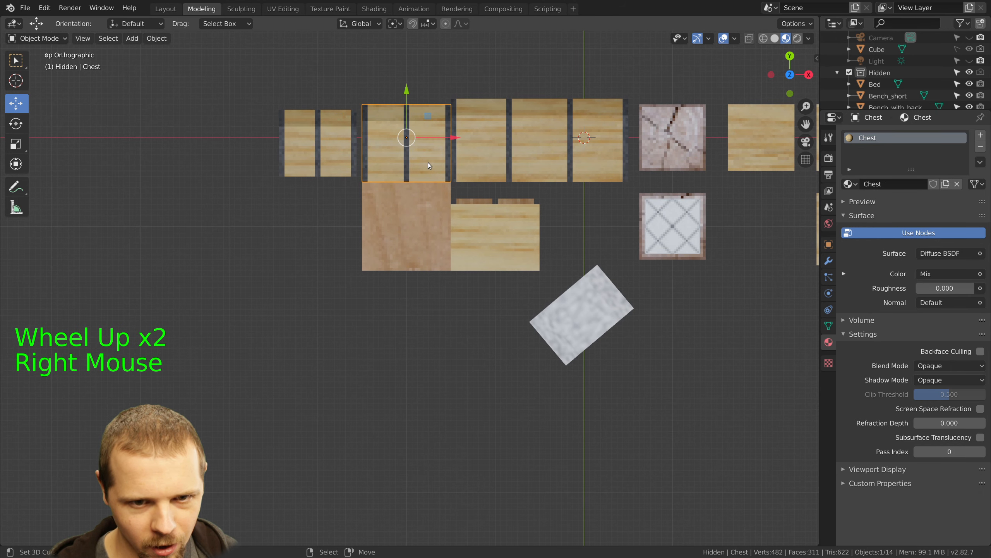
pyautogui.rightClick(598, 158)
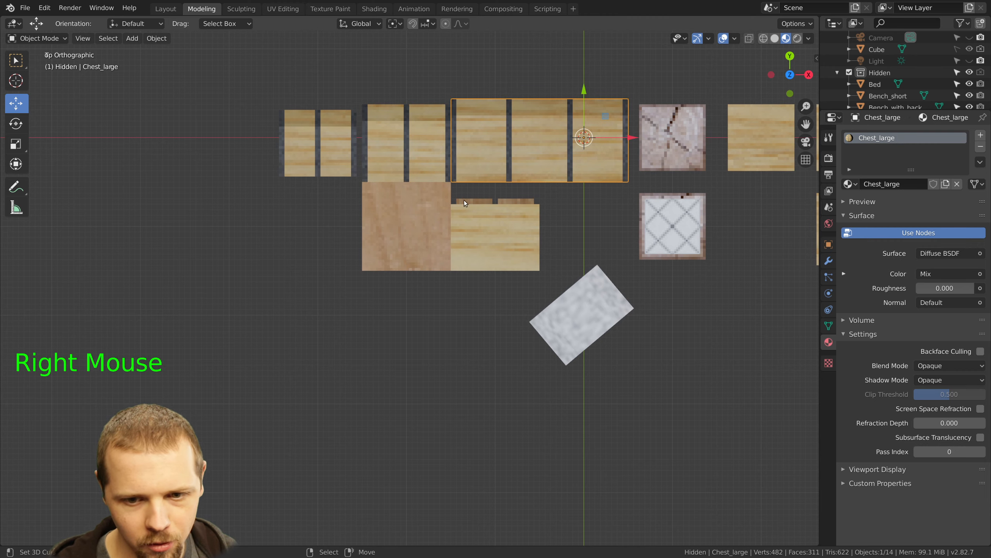
pyautogui.rightClick(403, 223)
# Return to a perspective view, deselect everything and examine the furniture from the bench and bed end
pyautogui.moveTo(479, 222); pyautogui.dragTo(454, 235, button='middle')
pyautogui.scroll(-3, 454, 235)
pyautogui.moveTo(409, 315); pyautogui.dragTo(476, 267, button='middle')
pyautogui.press('a')
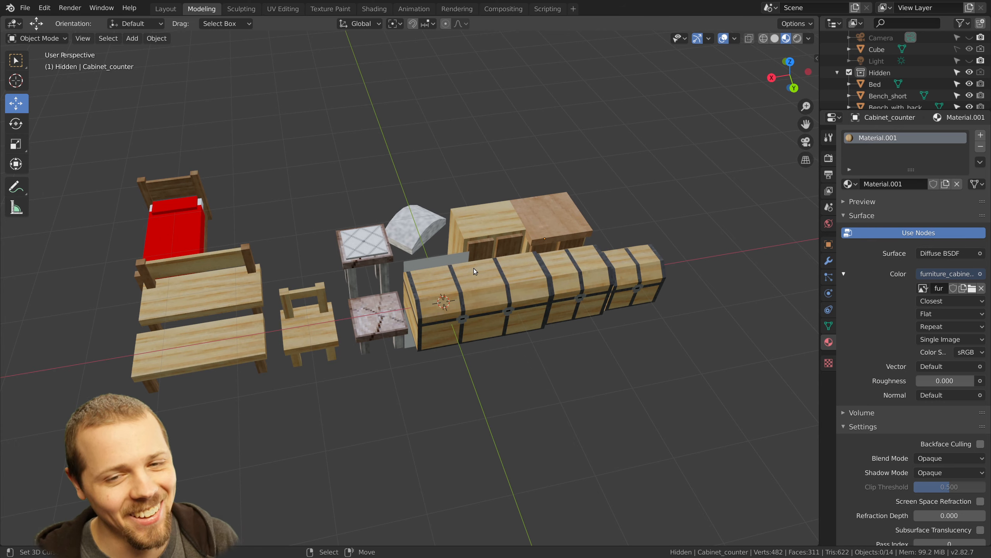
pyautogui.moveTo(434, 248); pyautogui.dragTo(450, 229, button='middle')
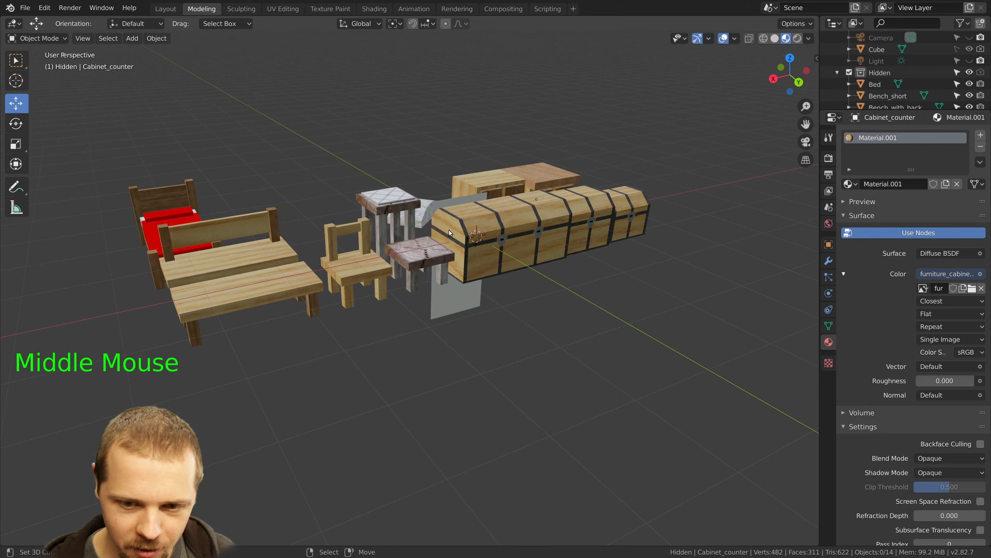
pyautogui.moveTo(516, 233)
pyautogui.mouseDown(button='middle')
pyautogui.moveTo(504, 244)
pyautogui.moveTo(371, 210)
pyautogui.moveTo(277, 211)
pyautogui.moveTo(338, 237)
pyautogui.moveTo(505, 236)
pyautogui.mouseUp(button='middle')
pyautogui.moveTo(448, 225); pyautogui.dragTo(459, 229, button='middle')
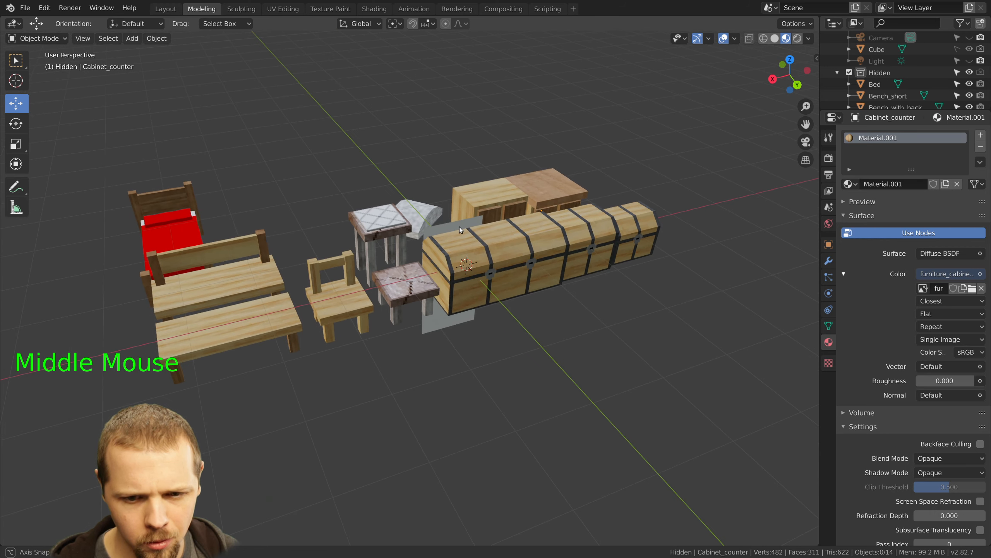
pyautogui.press('a')
pyautogui.press('a')
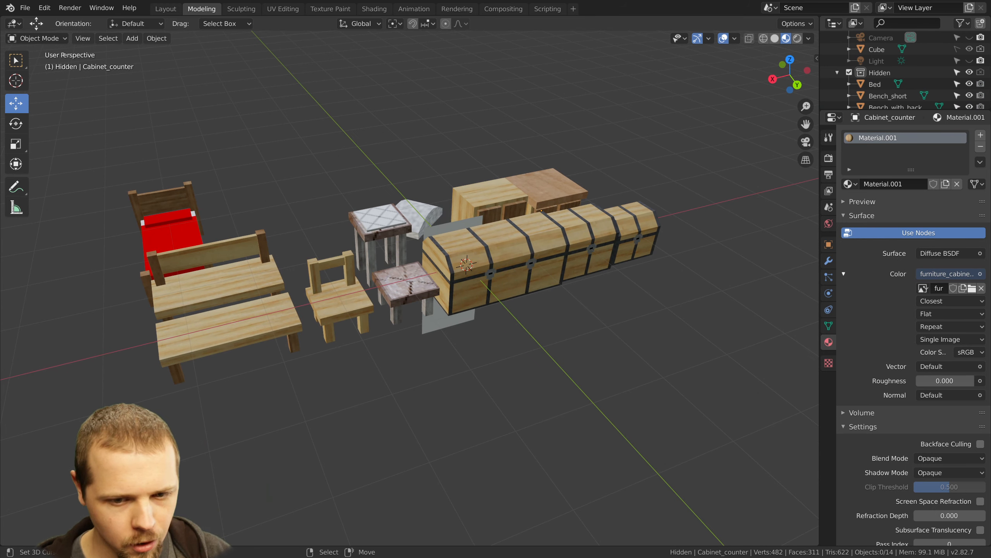
# Select the counter cabinet and wall cabinet together, raise them vertically above the chests with snapping, and deselect them
pyautogui.moveTo(541, 254); pyautogui.dragTo(402, 244, button='middle')
pyautogui.rightClick(419, 277)
pyautogui.moveTo(418, 277); pyautogui.dragTo(432, 262, button='middle')
pyautogui.press('m')
pyautogui.rightClick(385, 237)
pyautogui.keyDown('shift'); pyautogui.rightClick(432, 258); pyautogui.keyUp('shift')
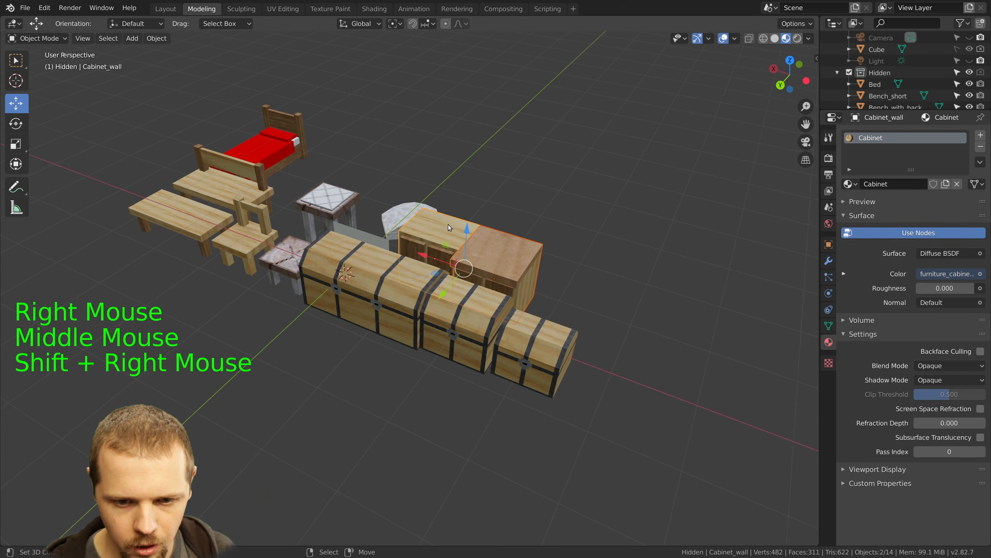
pyautogui.keyDown('ctrl'); pyautogui.moveTo(467, 219); pyautogui.dragTo(467, 164); pyautogui.keyUp('ctrl')
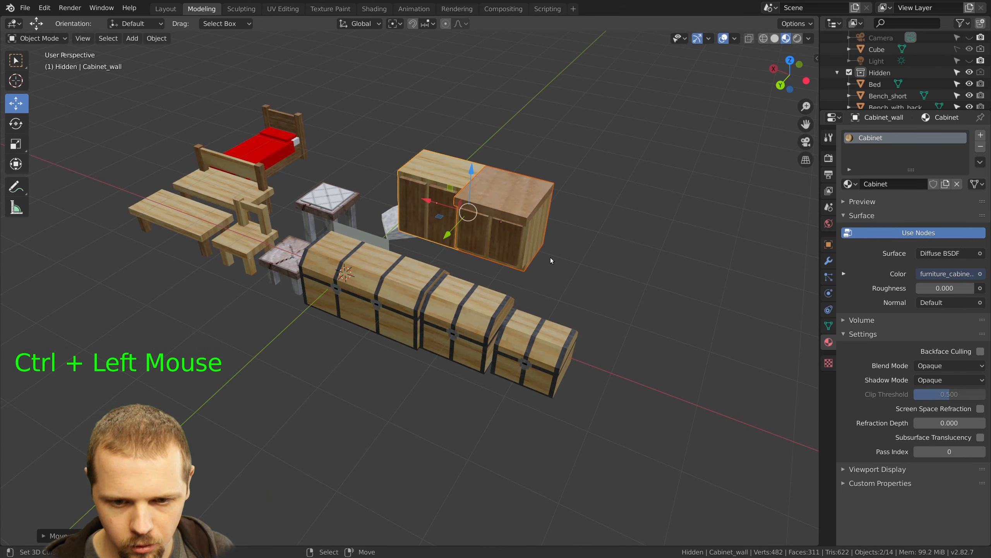
pyautogui.press('a')
# Examine the raised cabinets' doors and the rest of the furniture from the bed end and the front
pyautogui.moveTo(542, 259); pyautogui.dragTo(618, 263, button='middle')
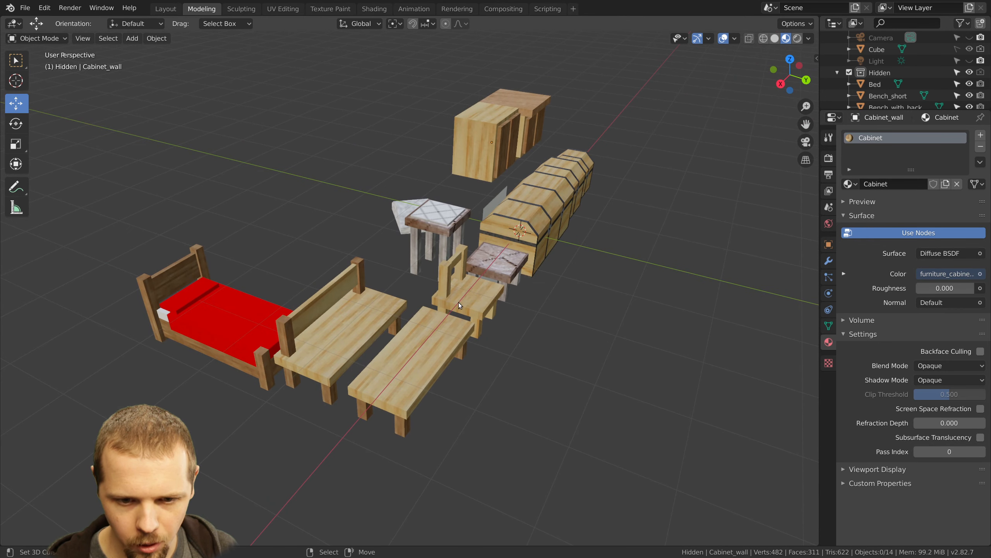
pyautogui.moveTo(541, 258); pyautogui.dragTo(474, 245, button='middle')
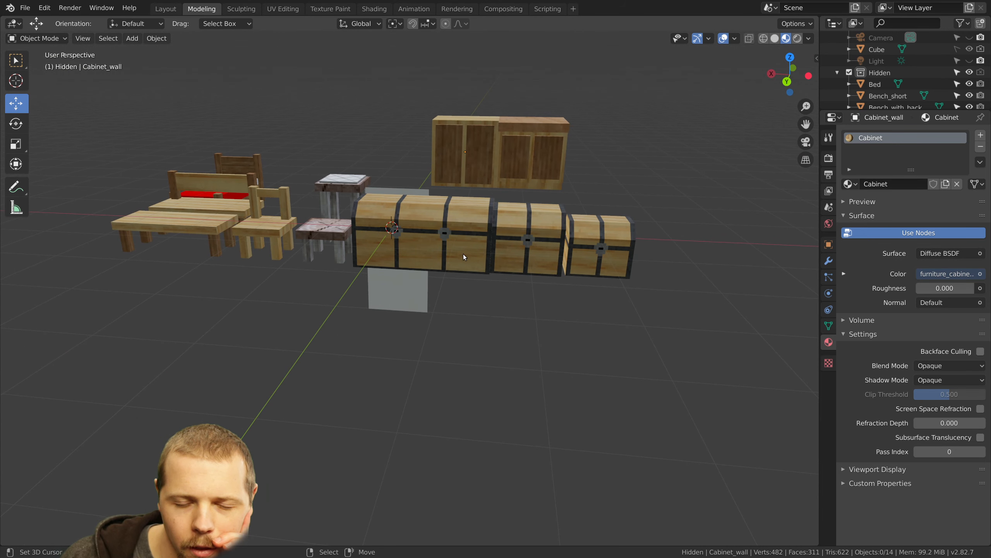
pyautogui.moveTo(407, 311); pyautogui.dragTo(383, 288, button='middle')
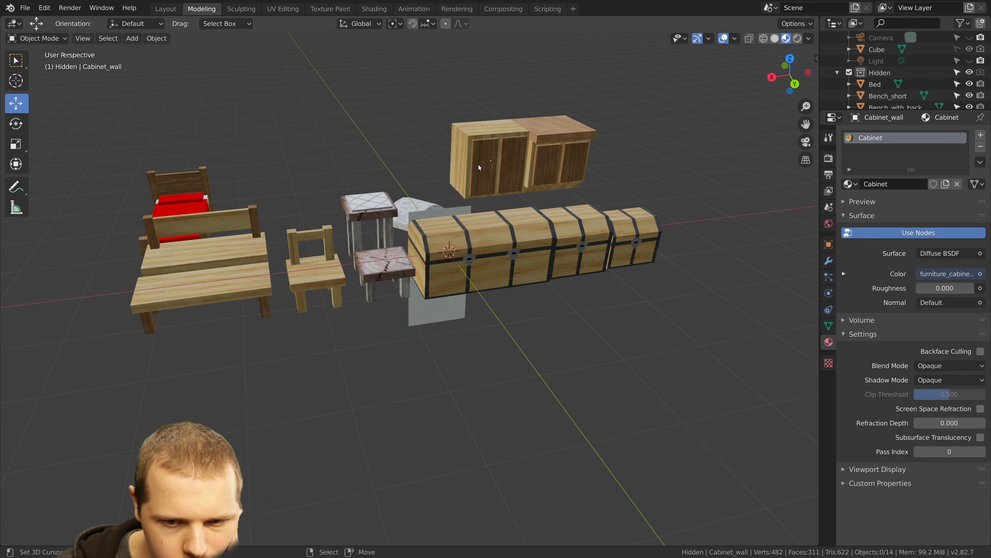
pyautogui.moveTo(503, 168); pyautogui.dragTo(522, 159, button='middle')
pyautogui.moveTo(462, 212); pyautogui.dragTo(443, 225, button='middle')
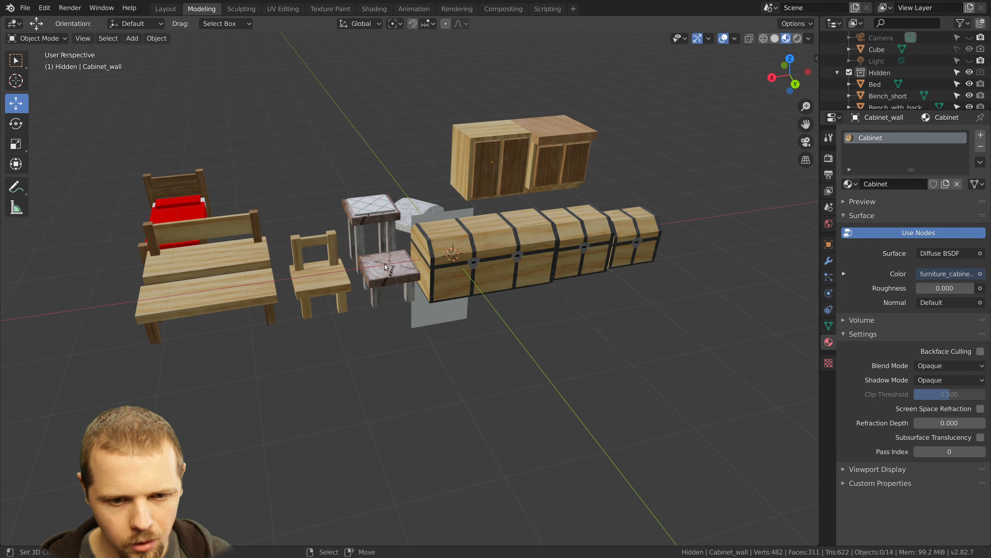
# Select the tall stool and examine its cushion and legs up close beside the short stool
pyautogui.scroll(2, 385, 267)
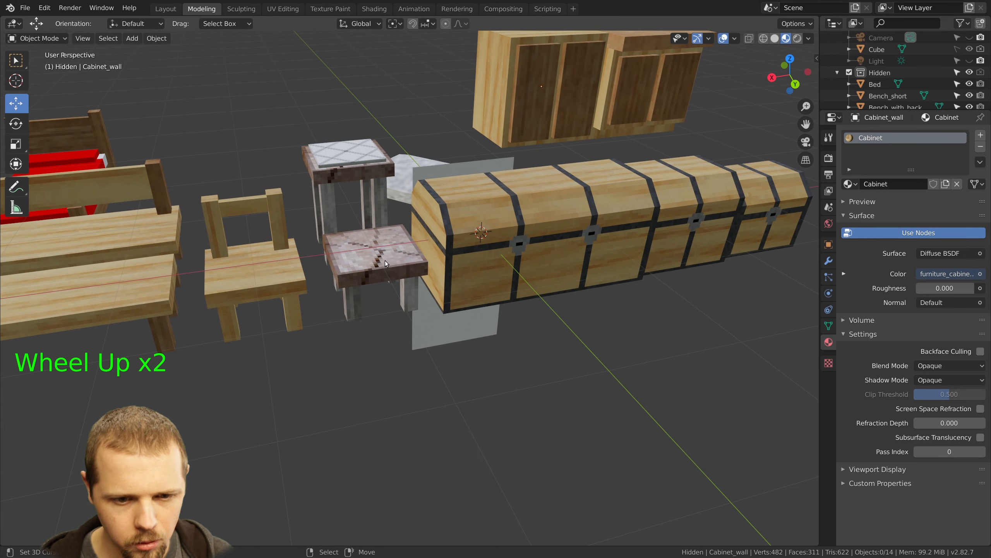
pyautogui.rightClick(369, 175)
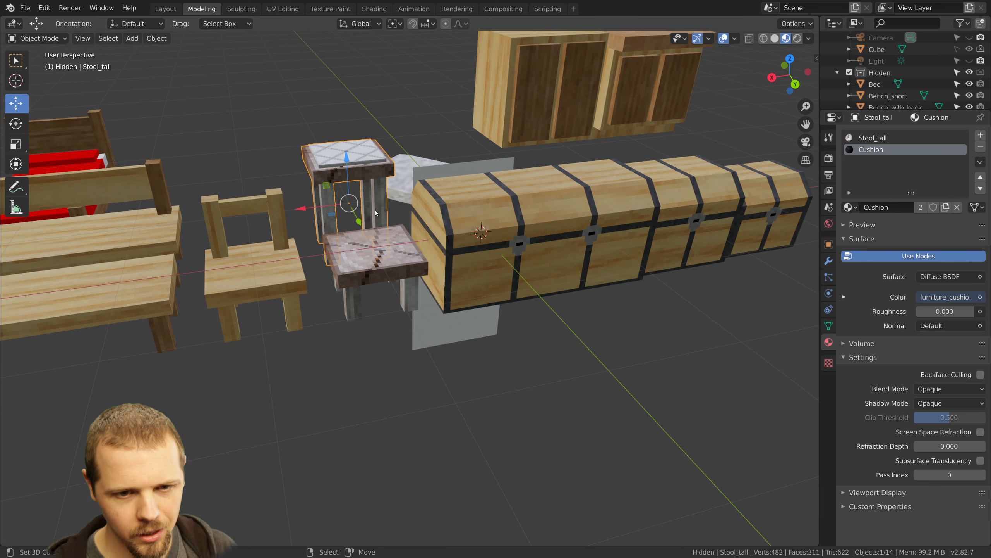
pyautogui.scroll(1, 373, 207)
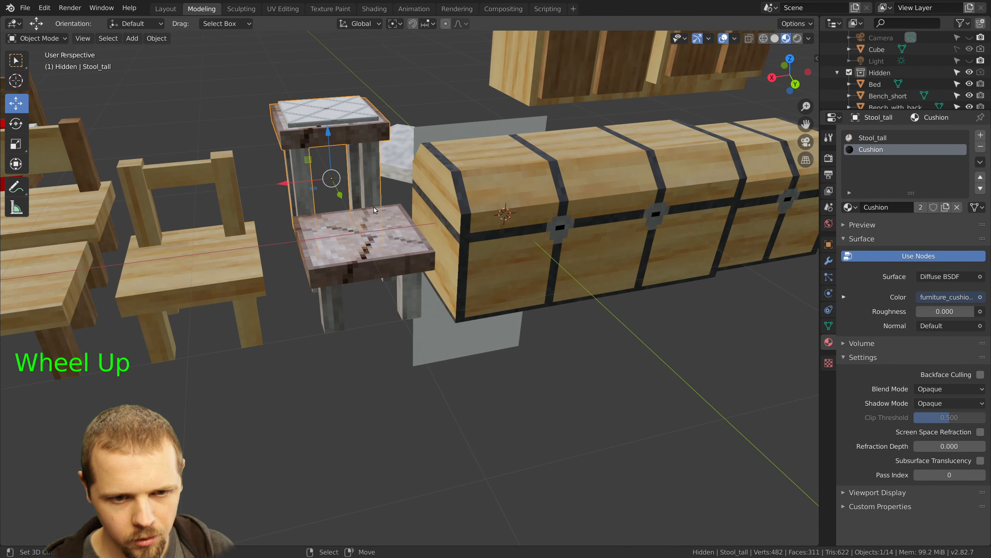
pyautogui.moveTo(372, 199)
pyautogui.mouseDown(button='middle')
pyautogui.moveTo(399, 184)
pyautogui.moveTo(517, 176)
pyautogui.moveTo(497, 196)
pyautogui.moveTo(355, 197)
pyautogui.moveTo(333, 208)
pyautogui.moveTo(357, 195)
pyautogui.mouseUp(button='middle')
pyautogui.scroll(-2, 357, 195)
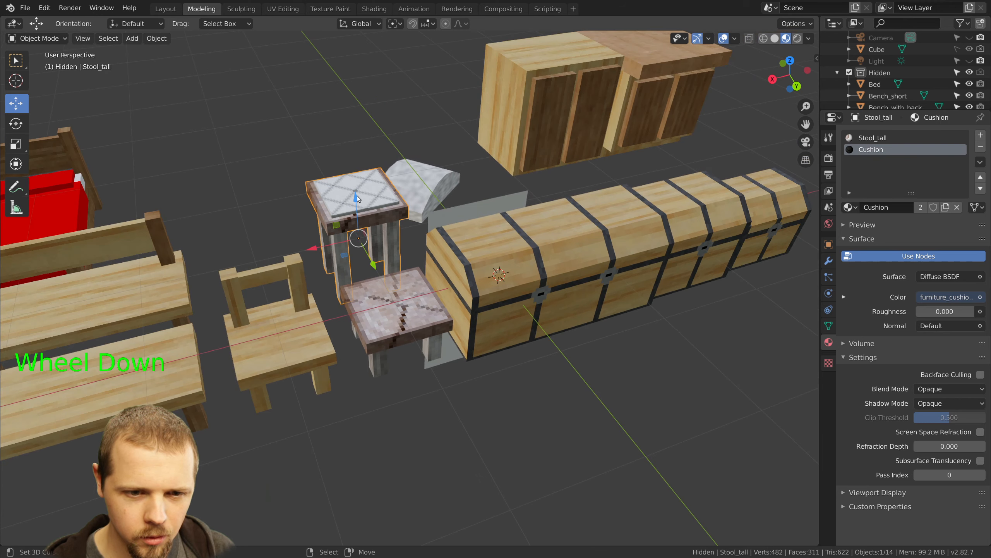
# Show only the main collection, add a cube to it, and scale the cube's mesh by 0.5
pyautogui.scroll(-1, 373, 219)
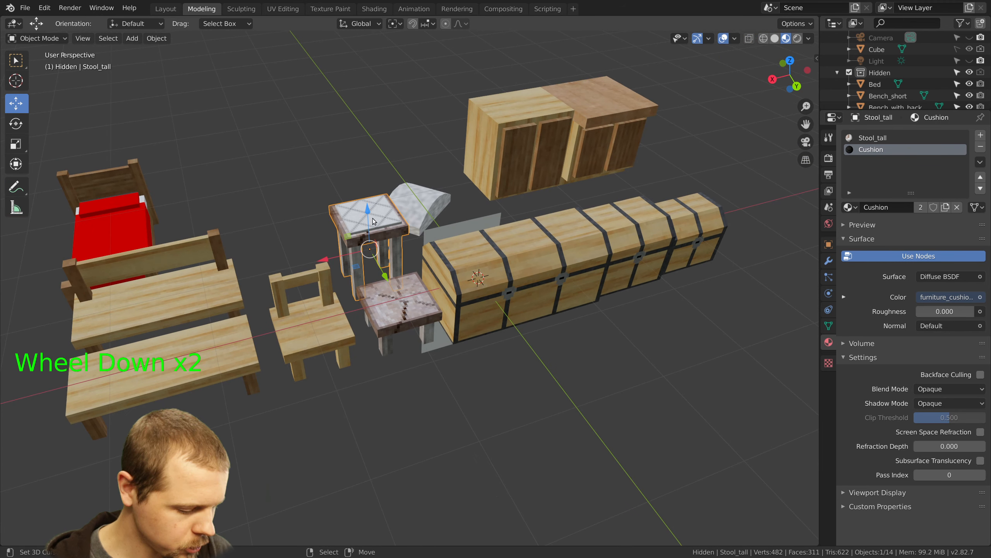
pyautogui.press('1')
pyautogui.hotkey('shift', 'a')
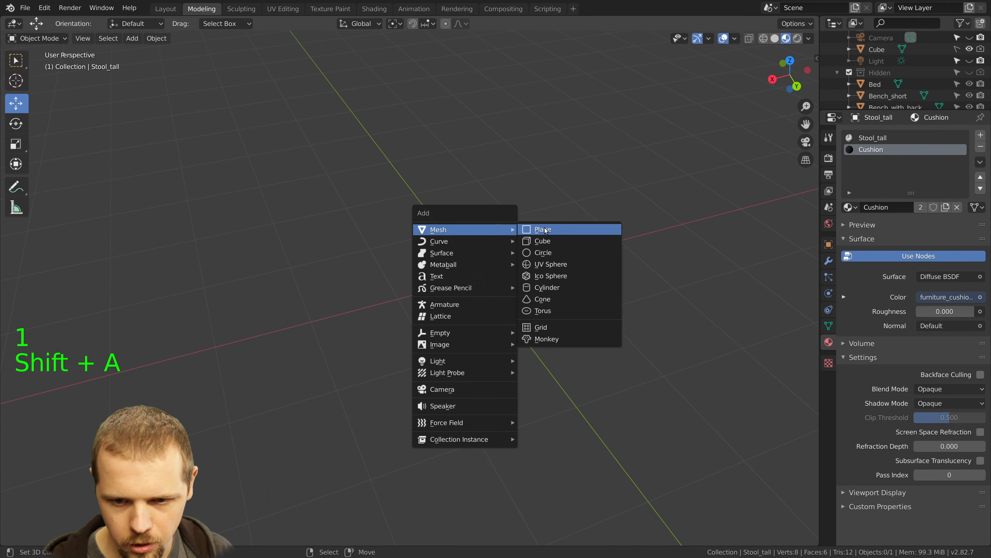
pyautogui.click(545, 243)
pyautogui.press('Tab')
pyautogui.write('s.5')
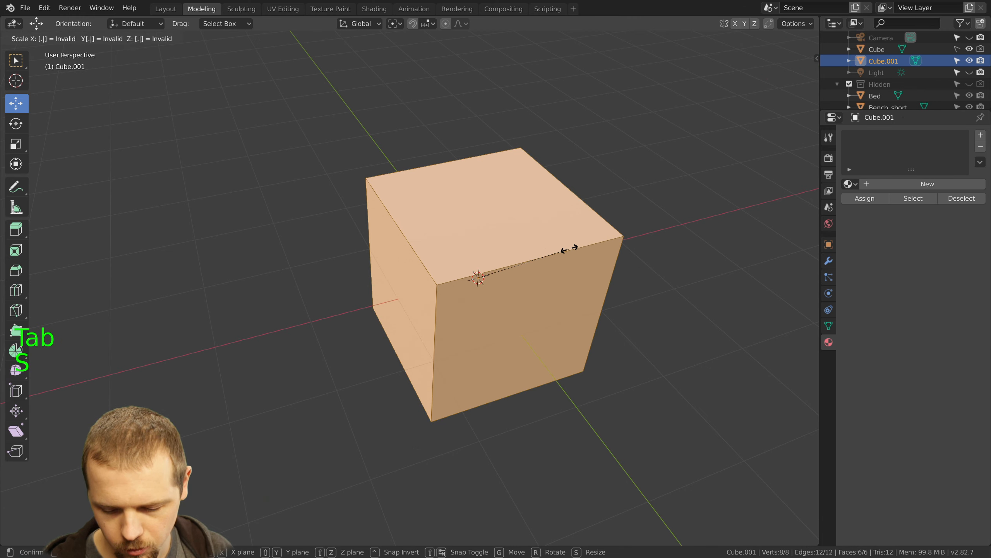
pyautogui.press('Return')
pyautogui.press('Tab')
pyautogui.press('Tab')
# Switch to quad view and raise the cube's bottom face with snapping, leaving a thin slab about one eighth of its height
pyautogui.rightClick(505, 239)
pyautogui.moveTo(505, 239); pyautogui.dragTo(437, 180, button='middle')
pyautogui.rightClick(438, 180)
pyautogui.press('KP_1')
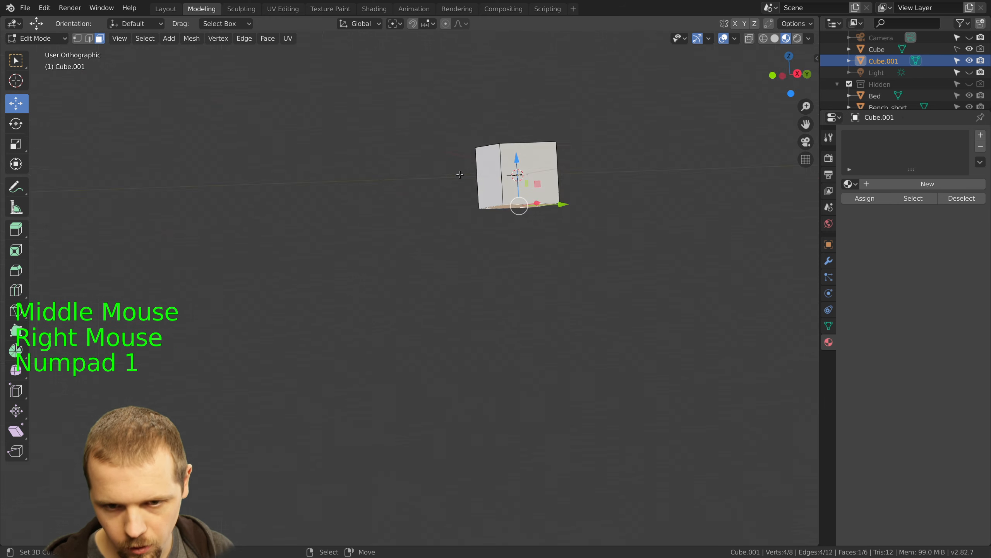
pyautogui.scroll(3, 438, 219)
pyautogui.hotkey('ctrl', 'alt', 'q')
pyautogui.keyDown('shift'); pyautogui.moveTo(608, 102); pyautogui.dragTo(613, 178, button='middle'); pyautogui.keyUp('shift')
pyautogui.scroll(5, 613, 177)
pyautogui.keyDown('ctrl'); pyautogui.moveTo(601, 172); pyautogui.dragTo(609, 59); pyautogui.keyUp('ctrl')
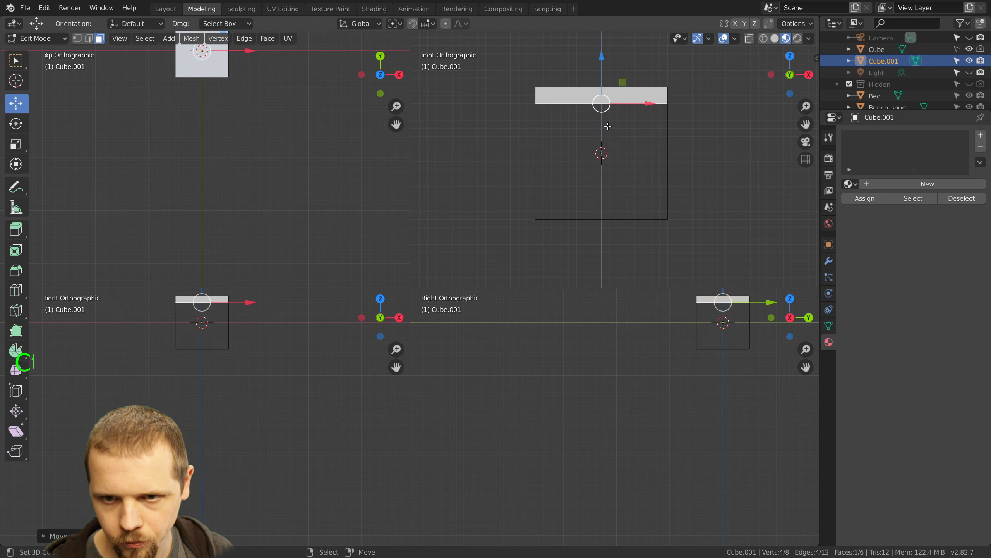
# Frame the thin slab up close in each of the four views to check its proportions
pyautogui.scroll(2, 725, 321)
pyautogui.keyDown('shift'); pyautogui.moveTo(725, 321); pyautogui.dragTo(604, 368, button='middle'); pyautogui.keyUp('shift')
pyautogui.scroll(3, 556, 407)
pyautogui.scroll(3, 270, 343)
pyautogui.keyDown('shift'); pyautogui.moveTo(216, 336); pyautogui.dragTo(199, 498, button='middle'); pyautogui.keyUp('shift')
pyautogui.scroll(2, 196, 531)
pyautogui.scroll(1, 195, 531)
pyautogui.scroll(1, 220, 125)
pyautogui.scroll(2, 220, 124)
pyautogui.keyDown('shift'); pyautogui.moveTo(219, 40); pyautogui.dragTo(230, 206, button='middle'); pyautogui.keyUp('shift')
pyautogui.scroll(3, 213, 211)
pyautogui.scroll(1, 231, 206)
pyautogui.scroll(1, 332, 371)
pyautogui.scroll(1, 538, 440)
pyautogui.scroll(1, 538, 440)
pyautogui.scroll(3, 593, 232)
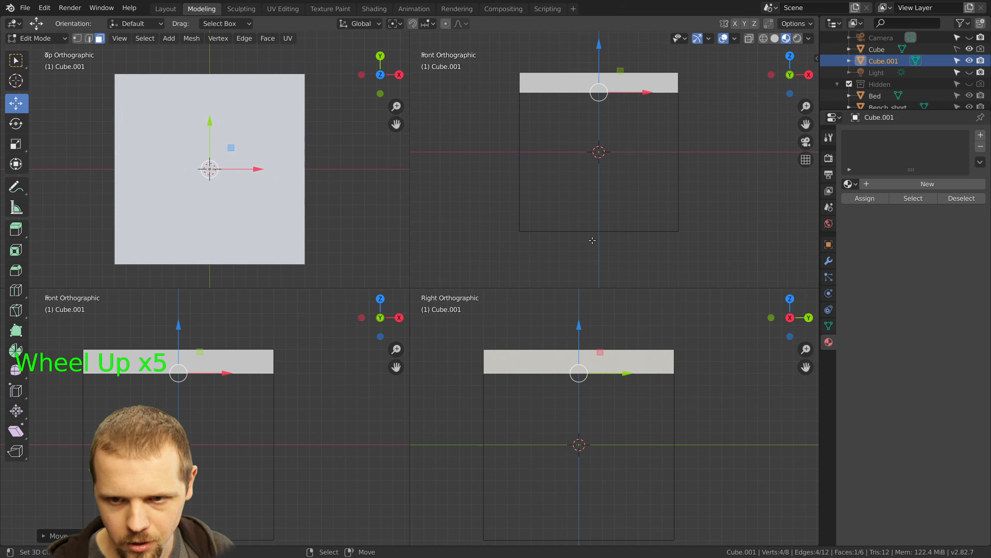
pyautogui.keyDown('shift'); pyautogui.moveTo(593, 232); pyautogui.dragTo(598, 247, button='middle'); pyautogui.keyUp('shift')
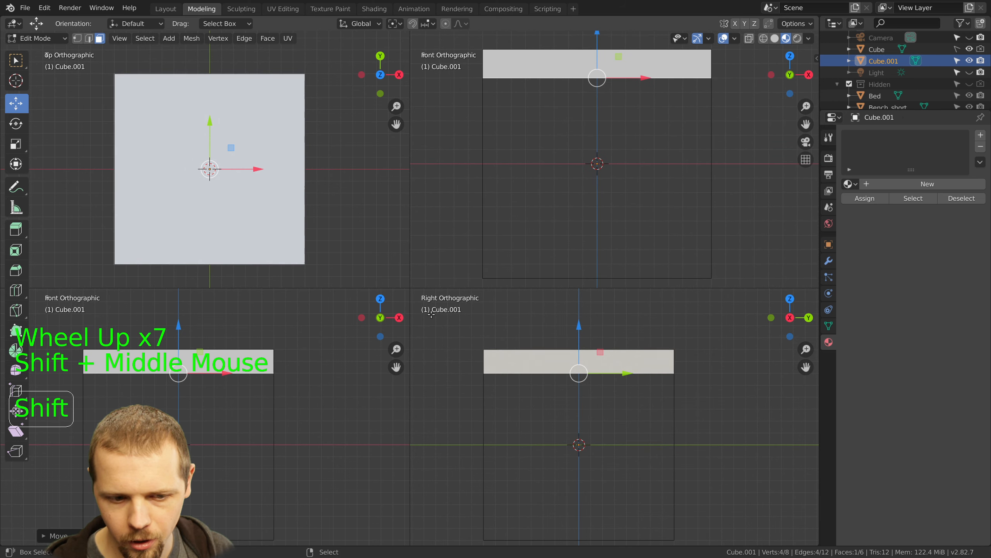
pyautogui.keyDown('shift'); pyautogui.moveTo(250, 443); pyautogui.dragTo(279, 422, button='middle'); pyautogui.keyUp('shift')
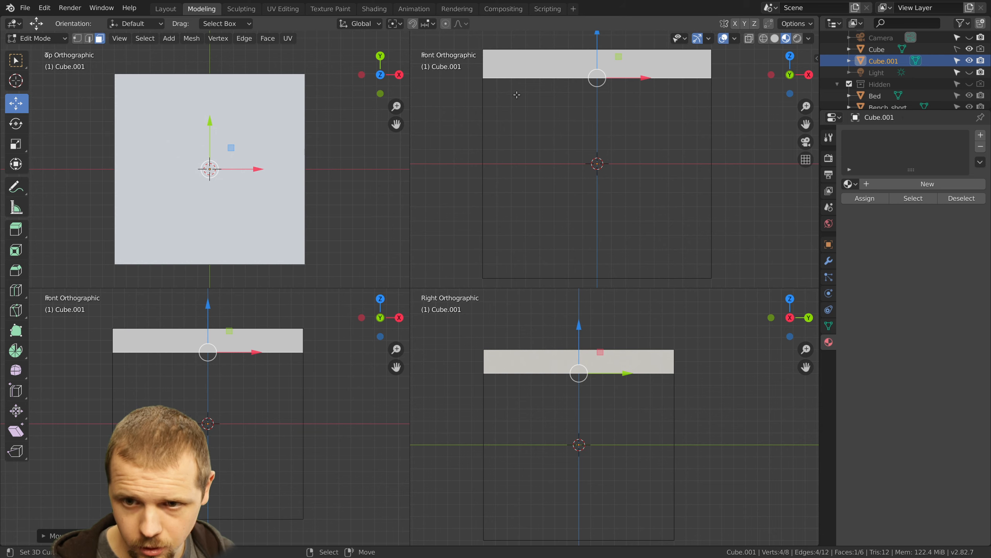
# Select the slab's end face on the negative X side and move it outward with snapping to double the tabletop's length
pyautogui.scroll(-2, 517, 107)
pyautogui.press('KP_0')
pyautogui.scroll(-1, 666, 124)
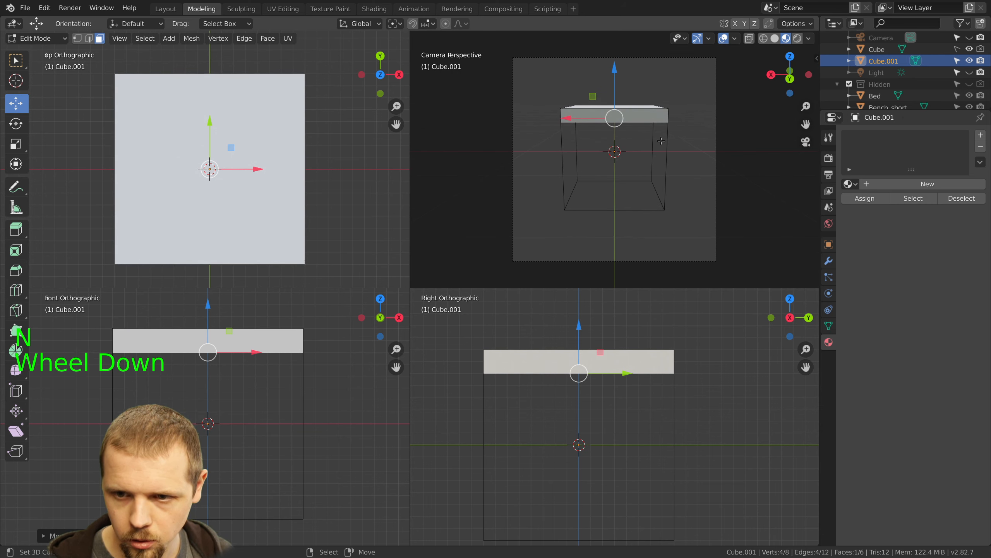
pyautogui.moveTo(679, 122); pyautogui.dragTo(615, 123, button='middle')
pyautogui.rightClick(594, 121)
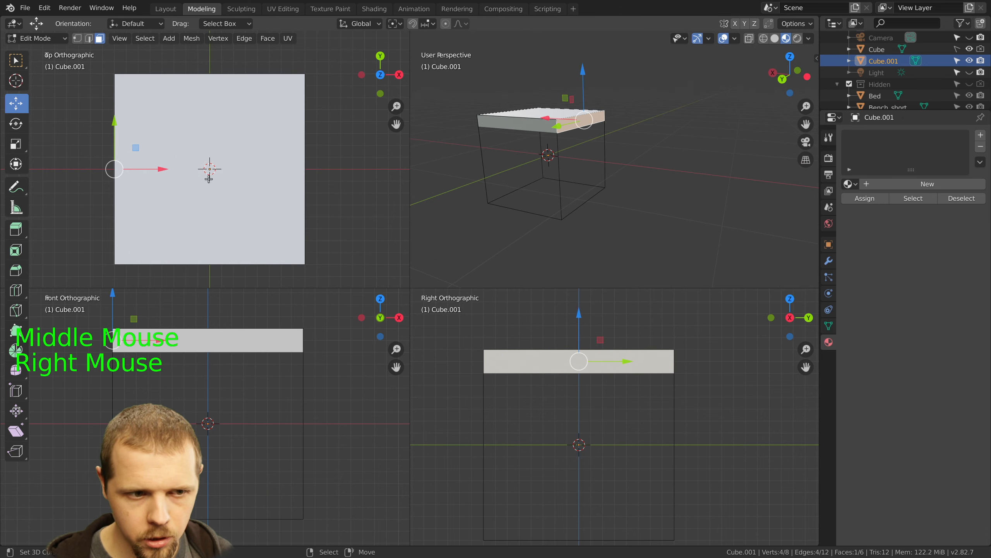
pyautogui.scroll(-9, 178, 186)
pyautogui.keyDown('shift'); pyautogui.moveTo(178, 185); pyautogui.dragTo(241, 213, button='middle'); pyautogui.keyUp('shift')
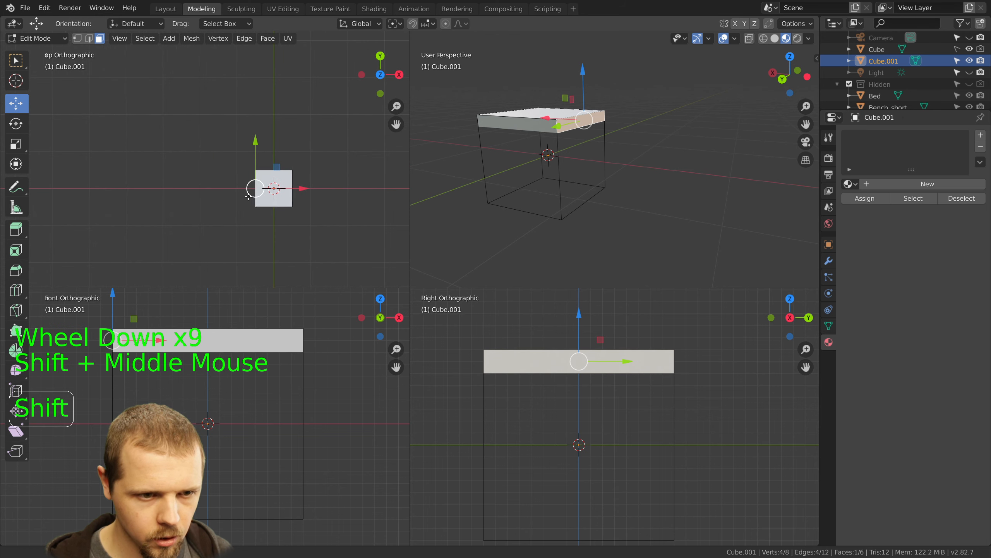
pyautogui.keyDown('ctrl'); pyautogui.moveTo(295, 189); pyautogui.dragTo(265, 179); pyautogui.keyUp('ctrl')
# Examine the tabletop's upper, long side and underside faces from the camera and perspective views
pyautogui.rightClick(267, 191)
pyautogui.scroll(-2, 267, 191)
pyautogui.moveTo(576, 137); pyautogui.dragTo(528, 130, button='middle')
pyautogui.rightClick(592, 148)
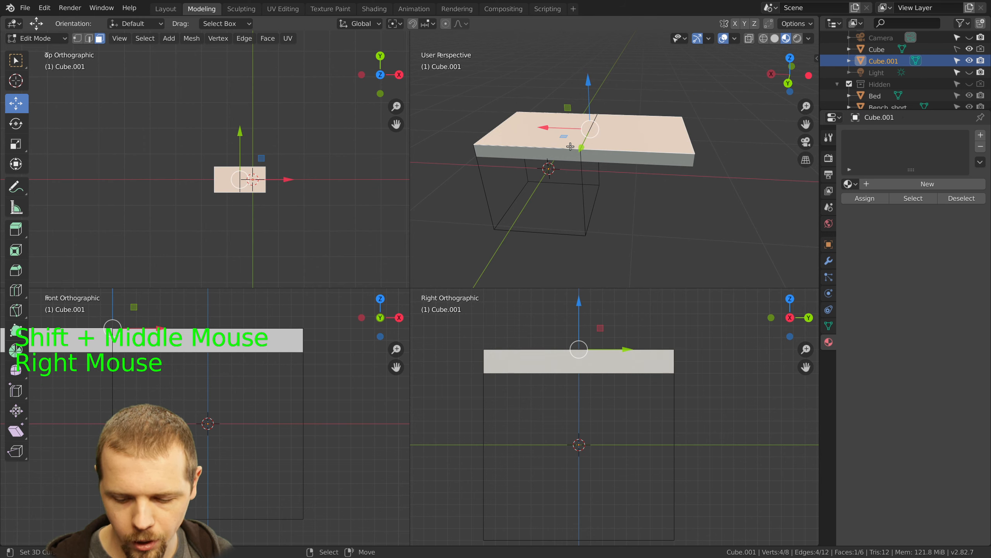
pyautogui.scroll(1, 652, 160)
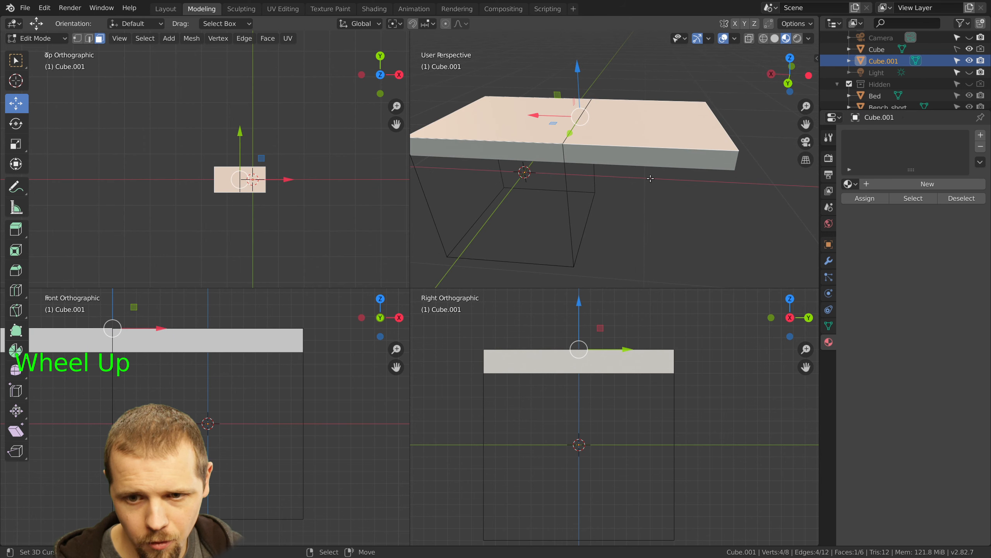
pyautogui.press('KP_0')
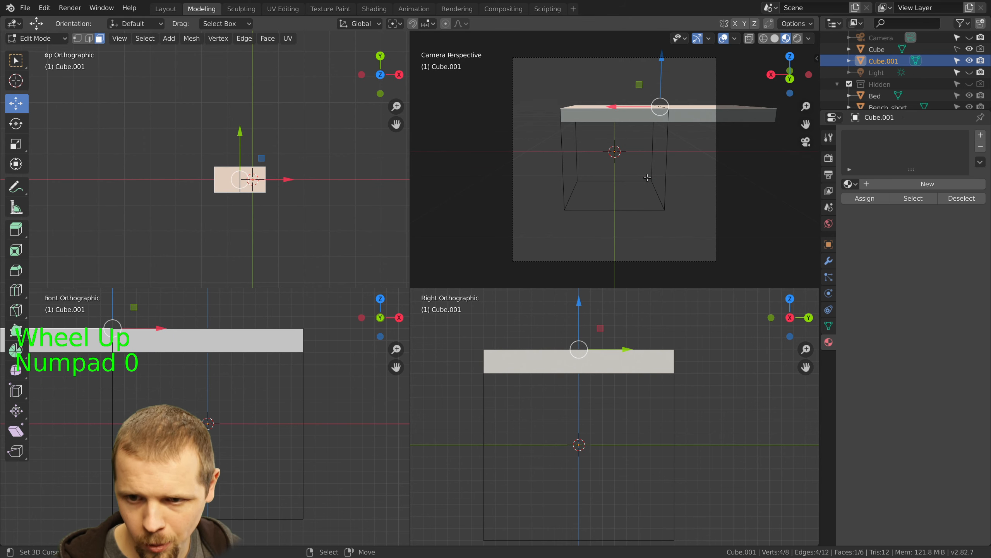
pyautogui.rightClick(704, 122)
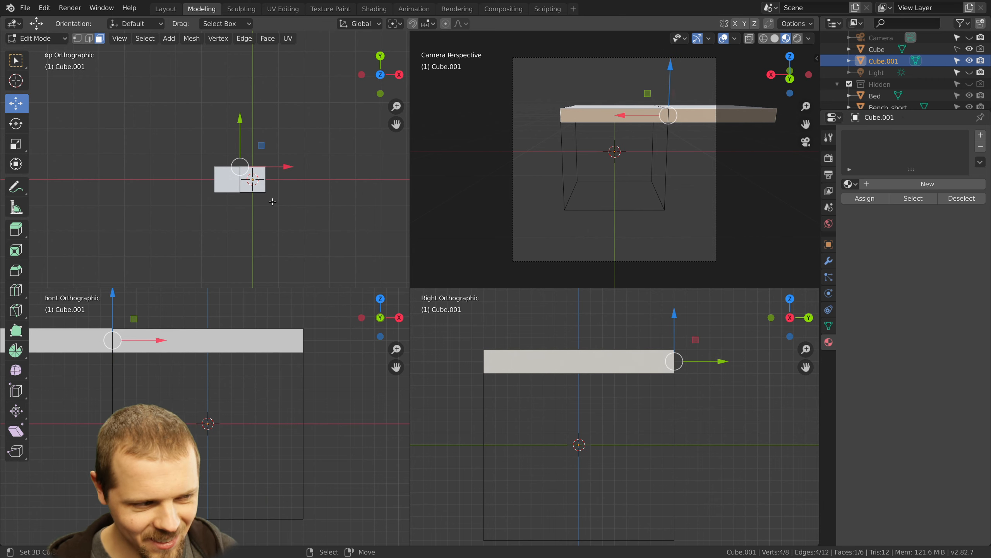
pyautogui.moveTo(697, 137); pyautogui.dragTo(622, 132, button='middle')
pyautogui.press('a')
pyautogui.press('a')
pyautogui.press('Tab')
pyautogui.press('Tab')
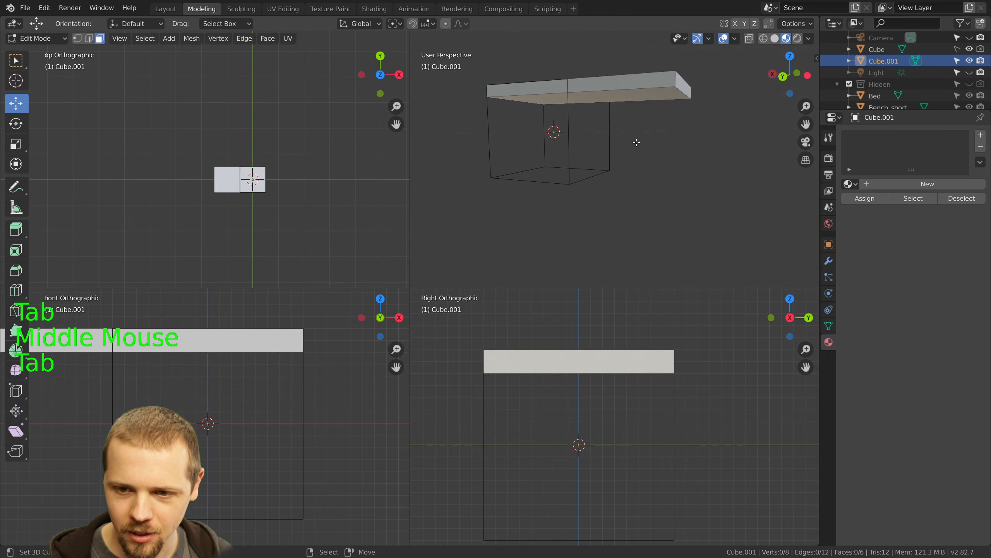
pyautogui.rightClick(611, 97)
pyautogui.hotkey('ctrl', 'a')
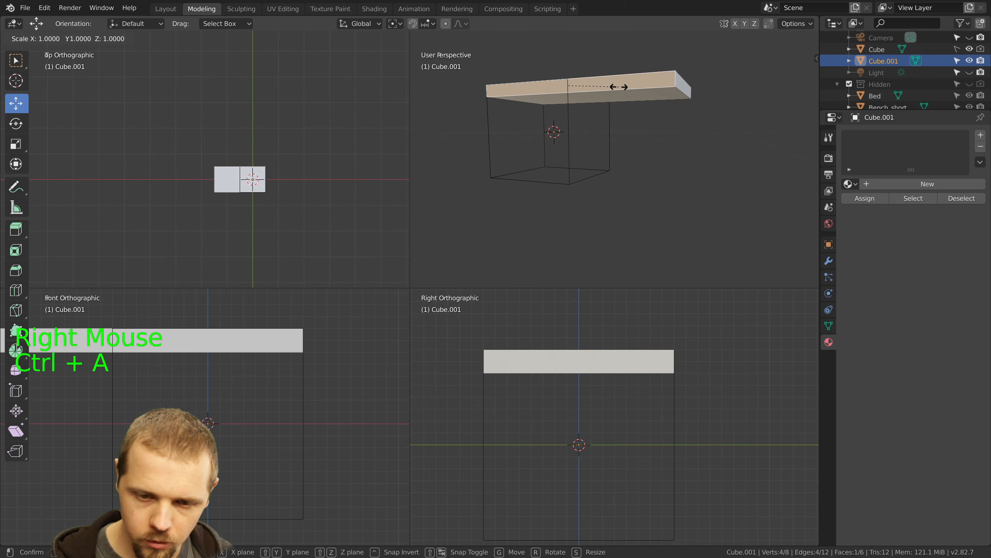
pyautogui.rightClick(618, 87)
# Duplicate the whole tabletop slab below itself, rotate the copy upright, and centre it lengthwise beneath the tabletop
pyautogui.press('a')
pyautogui.press('a')
pyautogui.press('a')
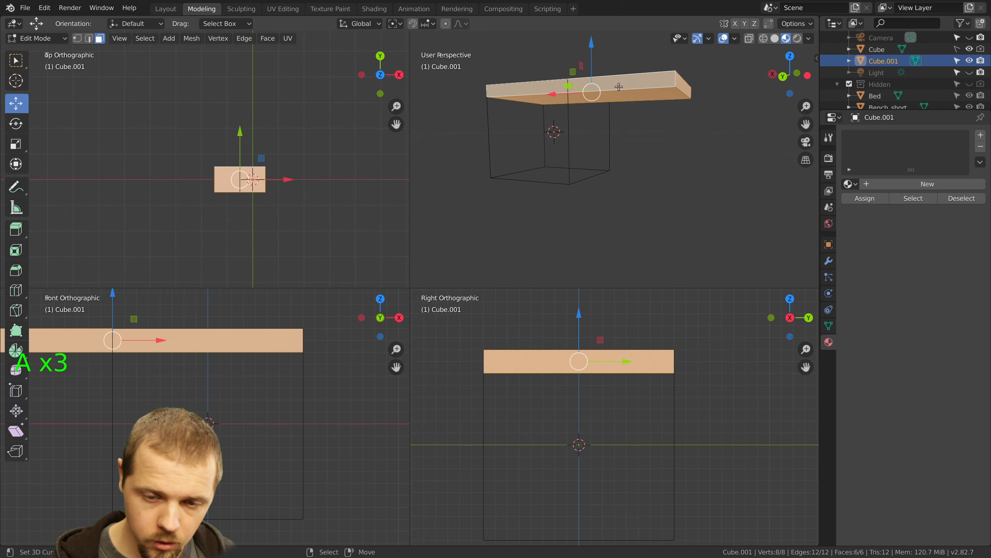
pyautogui.hotkey('shift', 'd')
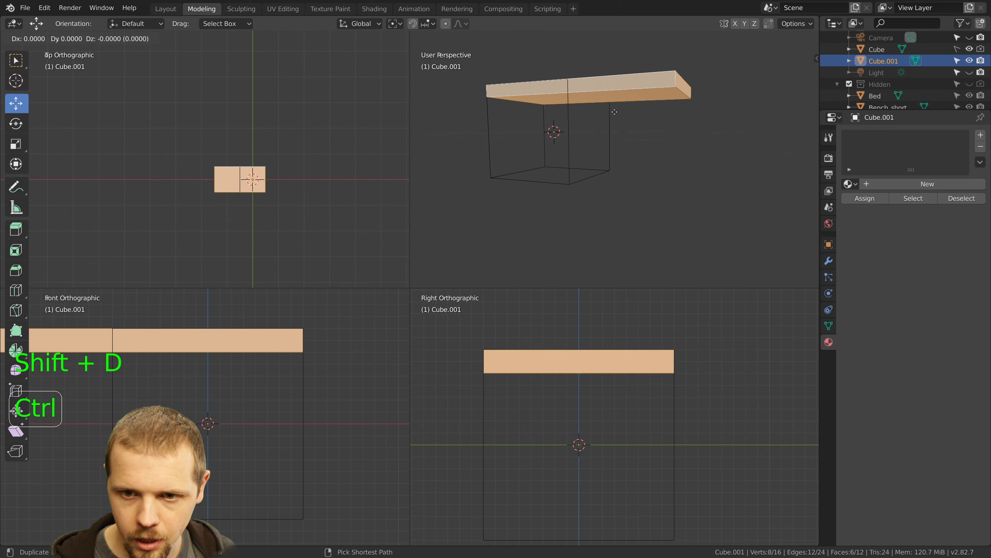
pyautogui.keyDown('ctrl'); pyautogui.click(610, 216); pyautogui.keyUp('ctrl')
pyautogui.scroll(-3, 612, 429)
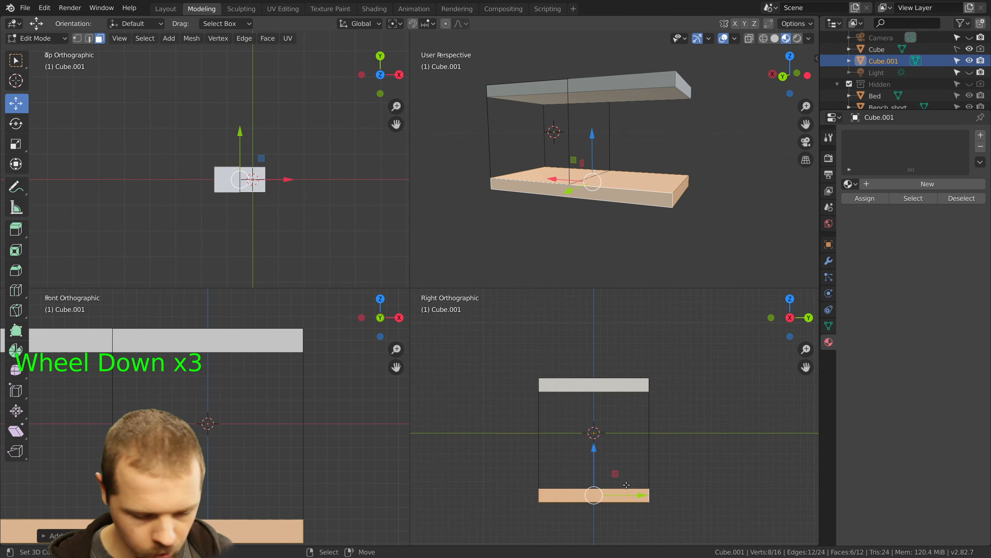
pyautogui.press('r')
pyautogui.press('g')
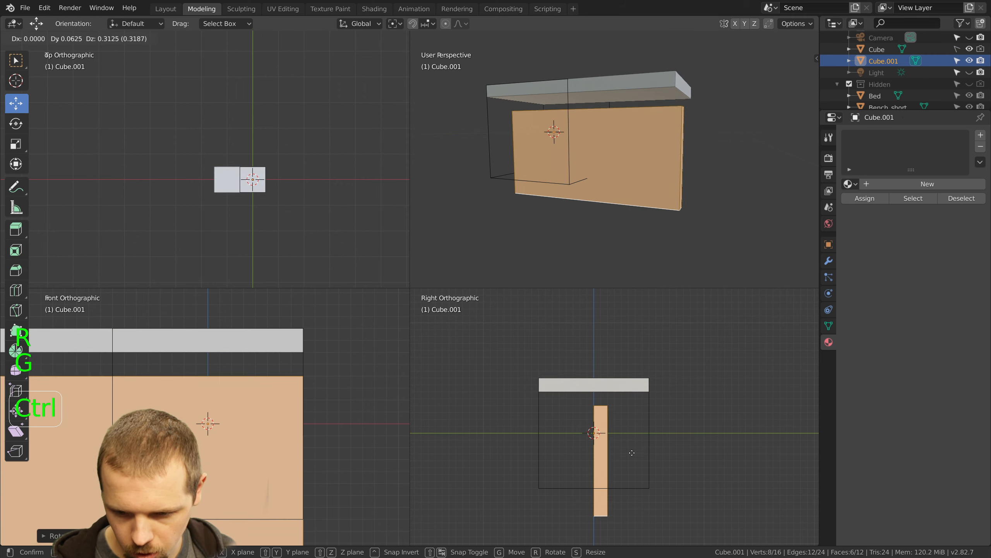
pyautogui.keyDown('ctrl'); pyautogui.click(626, 438); pyautogui.keyUp('ctrl')
# Raise the bottom face of the upright panel with snapping to leave a square-section beam directly beneath the tabletop
pyautogui.moveTo(645, 178); pyautogui.dragTo(535, 154, button='middle')
pyautogui.rightClick(524, 134)
pyautogui.scroll(1, 609, 450)
pyautogui.keyDown('shift'); pyautogui.moveTo(599, 482); pyautogui.dragTo(607, 377, button='middle'); pyautogui.keyUp('shift')
pyautogui.scroll(2, 607, 377)
pyautogui.keyDown('ctrl'); pyautogui.moveTo(595, 373); pyautogui.dragTo(596, 278); pyautogui.keyUp('ctrl')
pyautogui.keyDown('shift'); pyautogui.moveTo(607, 395); pyautogui.dragTo(628, 545, button='middle'); pyautogui.keyUp('shift')
pyautogui.keyDown('ctrl'); pyautogui.moveTo(616, 429); pyautogui.dragTo(618, 352); pyautogui.keyUp('ctrl')
# Switch to wireframe shading and move the beam's negative X end face slightly inward from the tabletop edge
pyautogui.scroll(-2, 565, 157)
pyautogui.moveTo(565, 156); pyautogui.dragTo(537, 151, button='middle')
pyautogui.rightClick(548, 131)
pyautogui.scroll(5, 274, 224)
pyautogui.press('Tab')
pyautogui.press('Tab')
pyautogui.press('z')
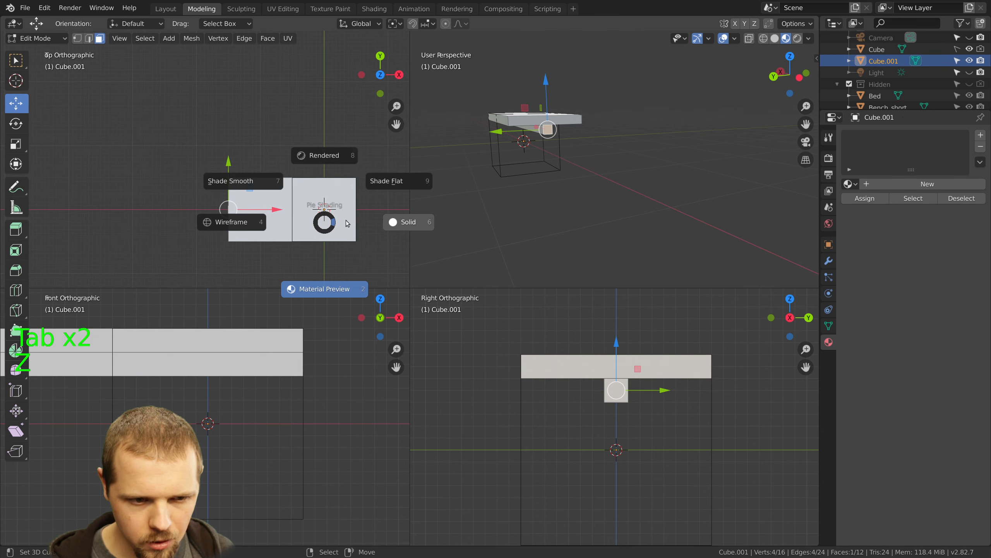
pyautogui.click(253, 220)
pyautogui.keyDown('ctrl'); pyautogui.click(313, 211); pyautogui.keyUp('ctrl')
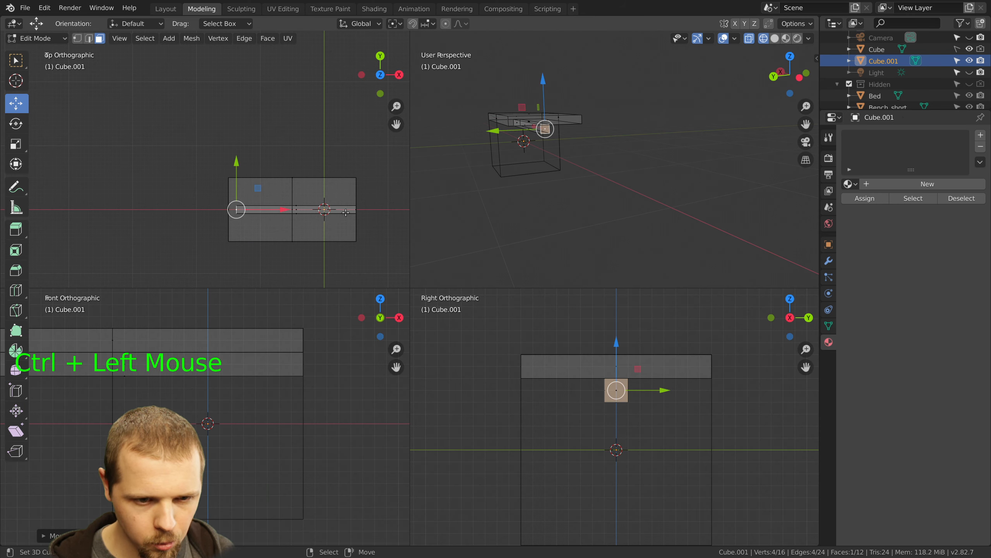
# Move the beam's opposite end face inward by a matching amount with snapping and deselect everything
pyautogui.moveTo(527, 171); pyautogui.dragTo(673, 154, button='middle')
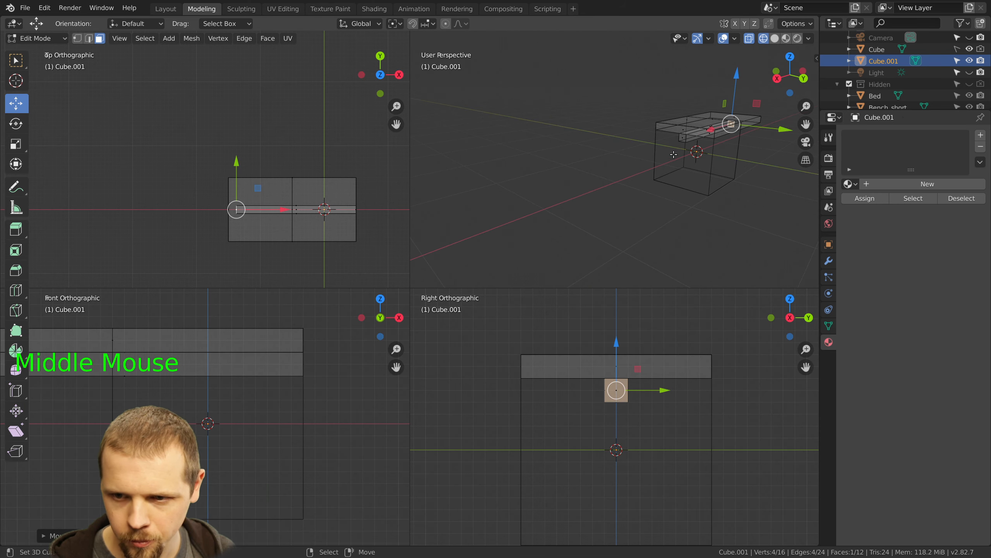
pyautogui.rightClick(682, 137)
pyautogui.scroll(3, 390, 242)
pyautogui.keyDown('shift'); pyautogui.moveTo(391, 242); pyautogui.dragTo(253, 195, button='middle'); pyautogui.keyUp('shift')
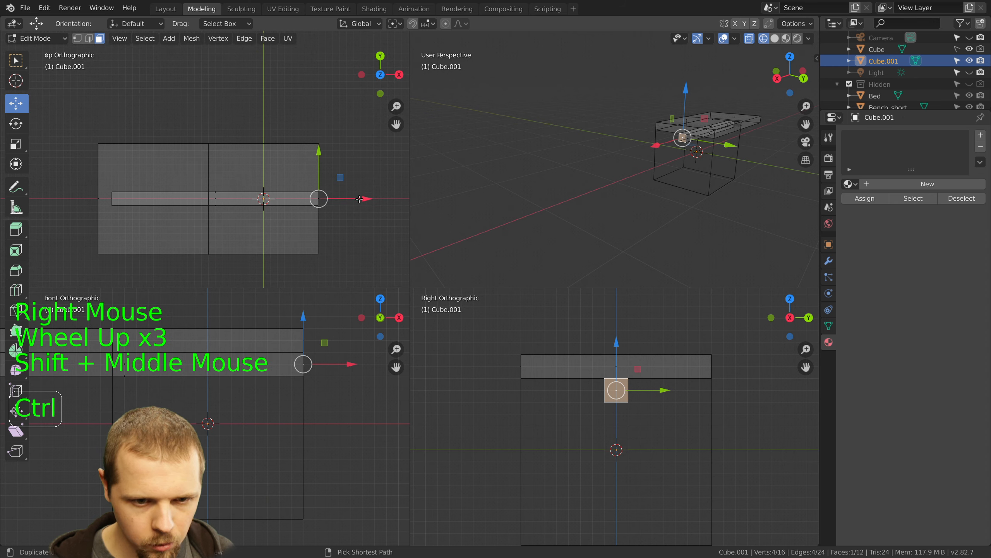
pyautogui.keyDown('ctrl'); pyautogui.click(303, 198); pyautogui.keyUp('ctrl')
pyautogui.press('a')
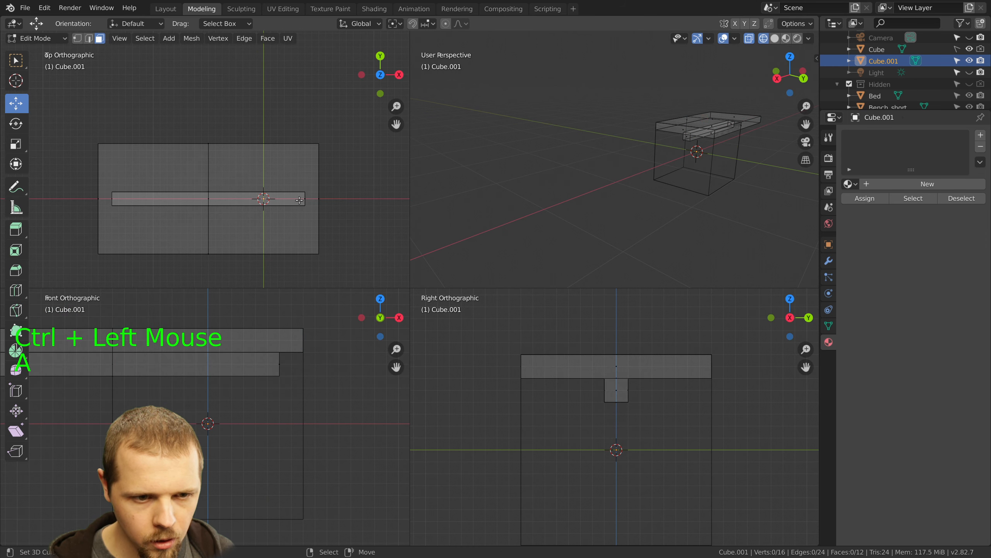
# Duplicate the complete beam, rotate the copy crosswise along Y, and centre it over the original beam
pyautogui.moveTo(648, 164); pyautogui.dragTo(593, 159, button='middle')
pyautogui.rightClick(613, 391)
pyautogui.press('ctrl+KP_Add')
pyautogui.press('ctrl+KP_Add')
pyautogui.press('ctrl+KP_Add')
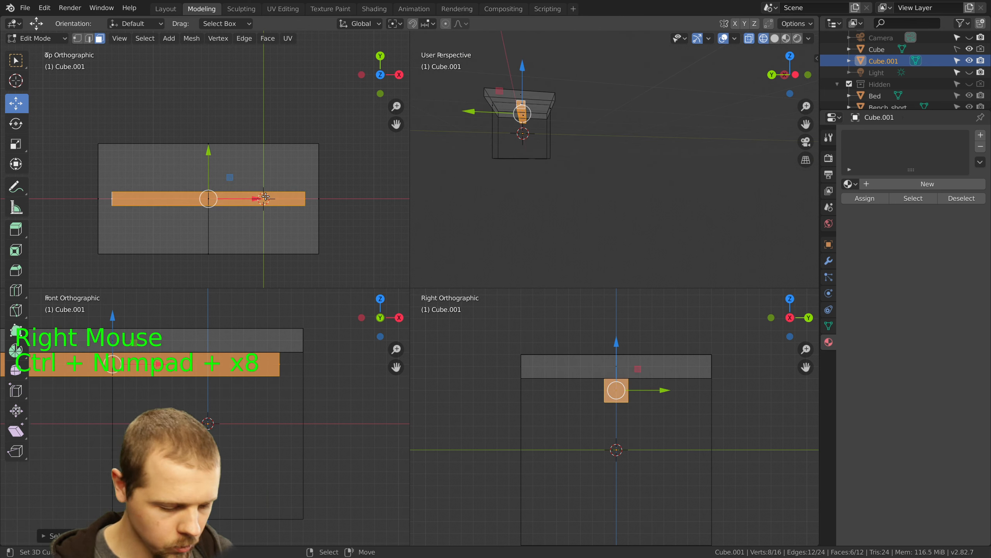
pyautogui.hotkey('shift', 'd')
pyautogui.click(268, 176)
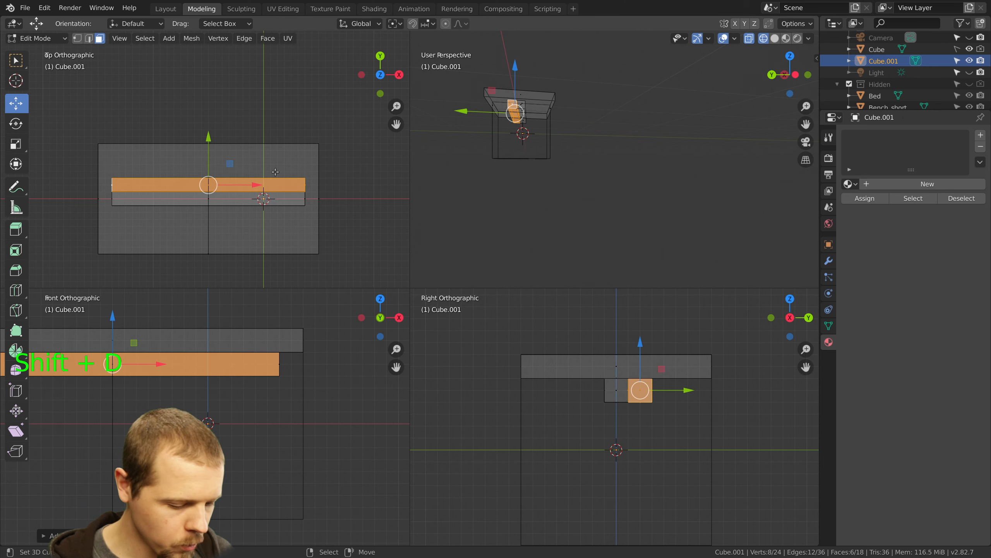
pyautogui.press('r')
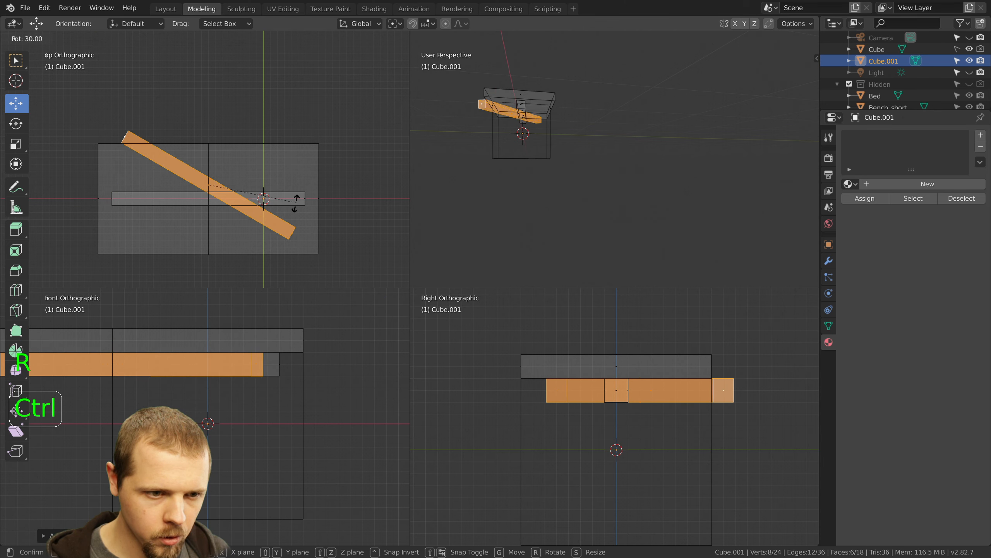
pyautogui.click(215, 226)
pyautogui.press('g')
pyautogui.keyDown('ctrl'); pyautogui.click(223, 190); pyautogui.keyUp('ctrl')
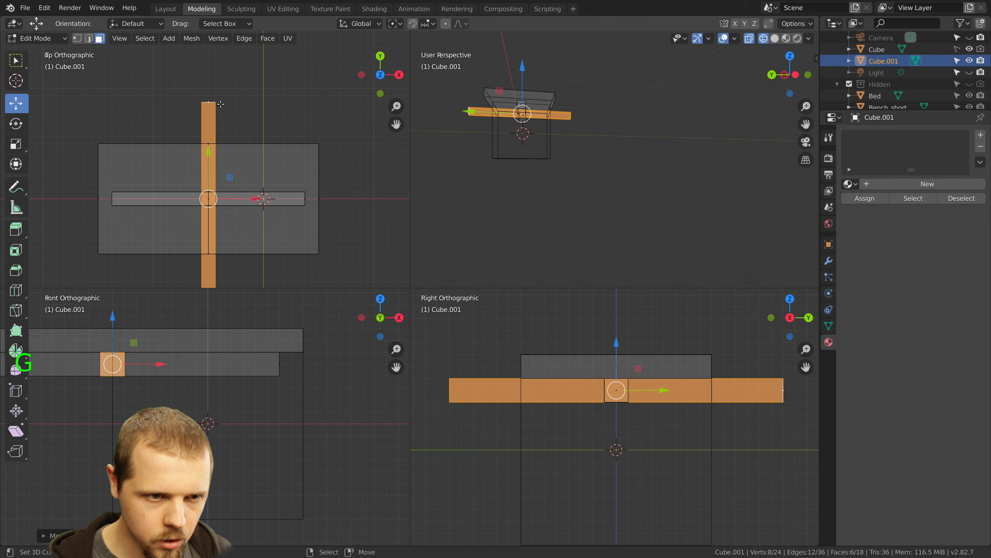
# Move both end faces of the crossbeam inward with snapping so it stops short of the tabletop's long edges, and deselect everything
pyautogui.rightClick(216, 104)
pyautogui.keyDown('ctrl'); pyautogui.moveTo(211, 78); pyautogui.dragTo(211, 132); pyautogui.keyUp('ctrl')
pyautogui.keyDown('shift'); pyautogui.moveTo(237, 182); pyautogui.dragTo(241, 112, button='middle'); pyautogui.keyUp('shift')
pyautogui.rightClick(218, 220)
pyautogui.keyDown('ctrl'); pyautogui.moveTo(214, 196); pyautogui.dragTo(214, 145); pyautogui.keyUp('ctrl')
pyautogui.press('a')
# Select the whole crossbeam, duplicate it 0.125 along X, and rotate the copy 90 degrees to stand vertically
pyautogui.scroll(2, 519, 138)
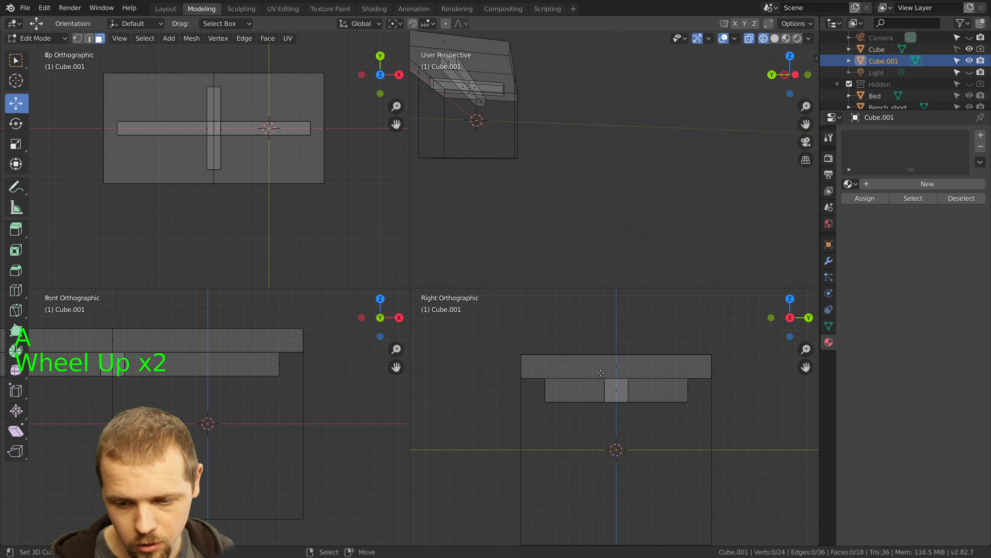
pyautogui.rightClick(617, 392)
pyautogui.press('ctrl+KP_Add')
pyautogui.press('ctrl+KP_Add')
pyautogui.press('ctrl+KP_Add')
pyautogui.press('ctrl+KP_Add')
pyautogui.press('ctrl+KP_Add')
pyautogui.press('ctrl+KP_Add')
pyautogui.press('ctrl+KP_Add')
pyautogui.press('ctrl+KP_Add')
pyautogui.press('ctrl+KP_Add')
pyautogui.press('ctrl+KP_Add')
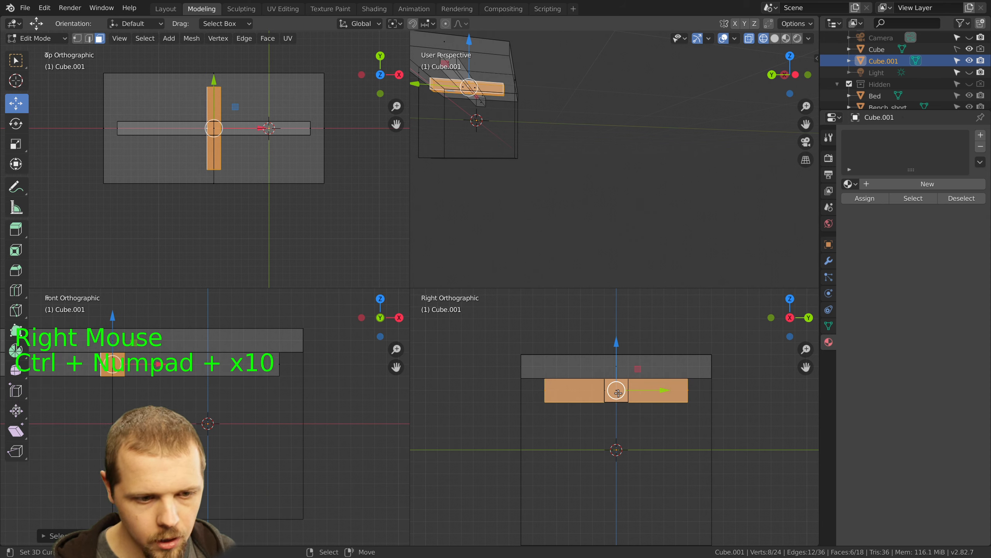
pyautogui.hotkey('shift', 'd')
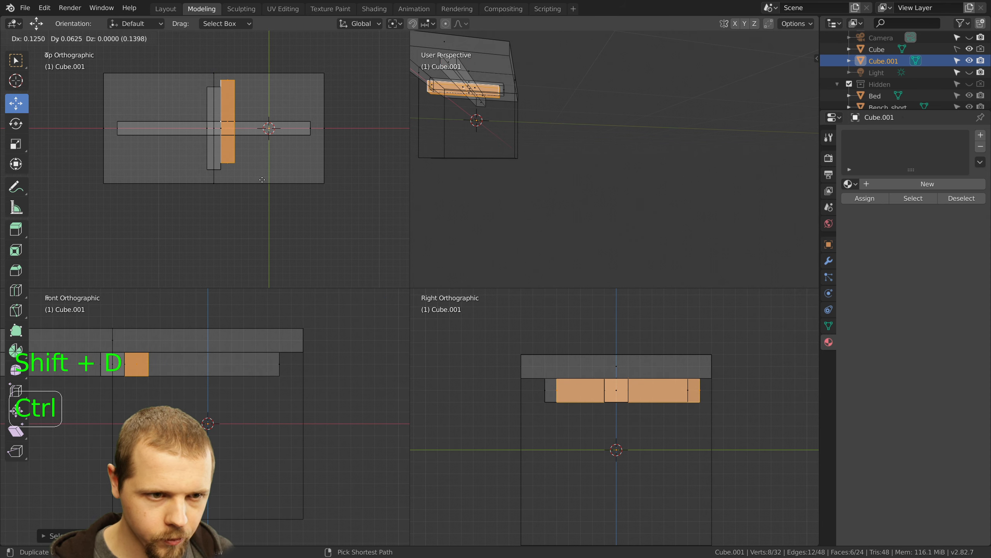
pyautogui.rightClick(263, 182)
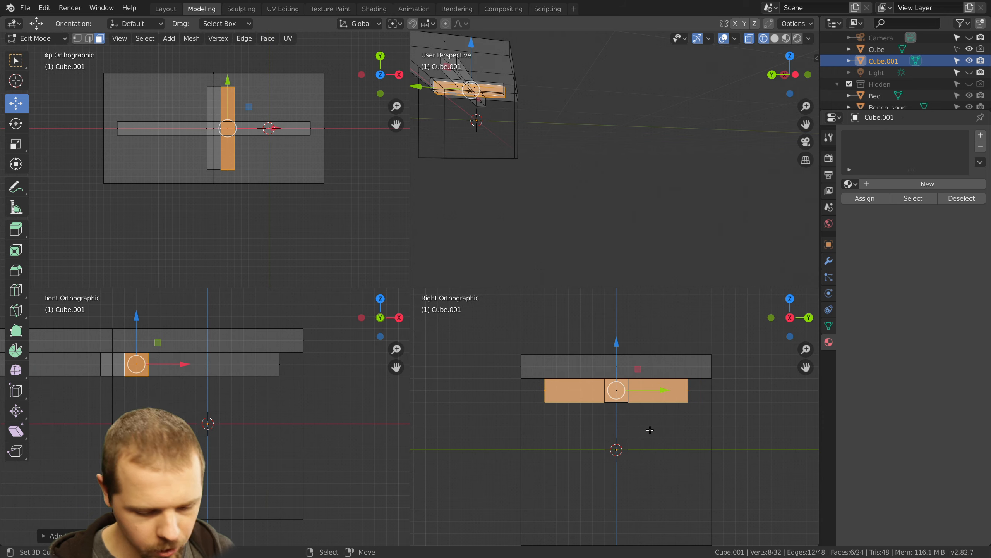
pyautogui.write('r90')
pyautogui.press('Return')
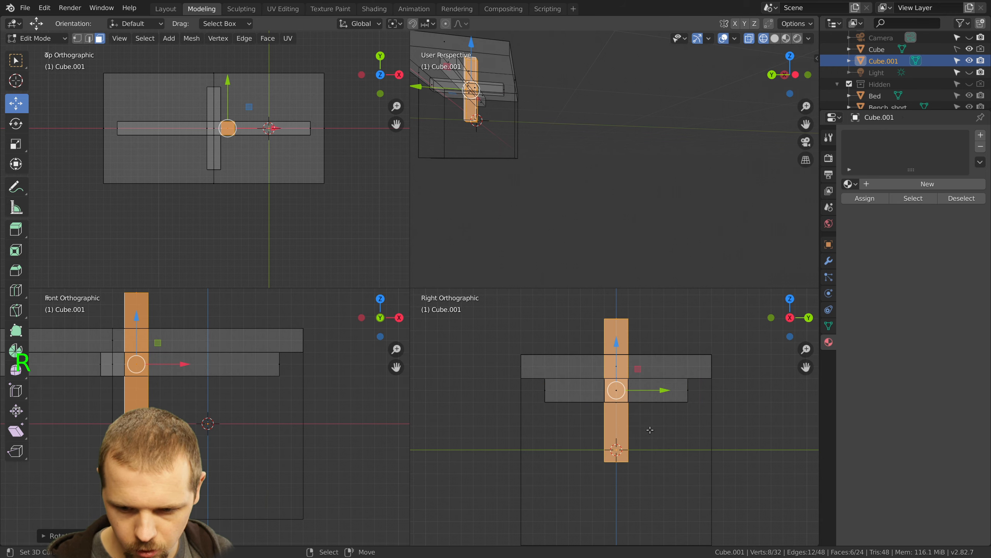
# Lower the vertical post until its top meets the underside of the support beams, leave Edit Mode and deselect everything
pyautogui.press('g')
pyautogui.click(653, 519)
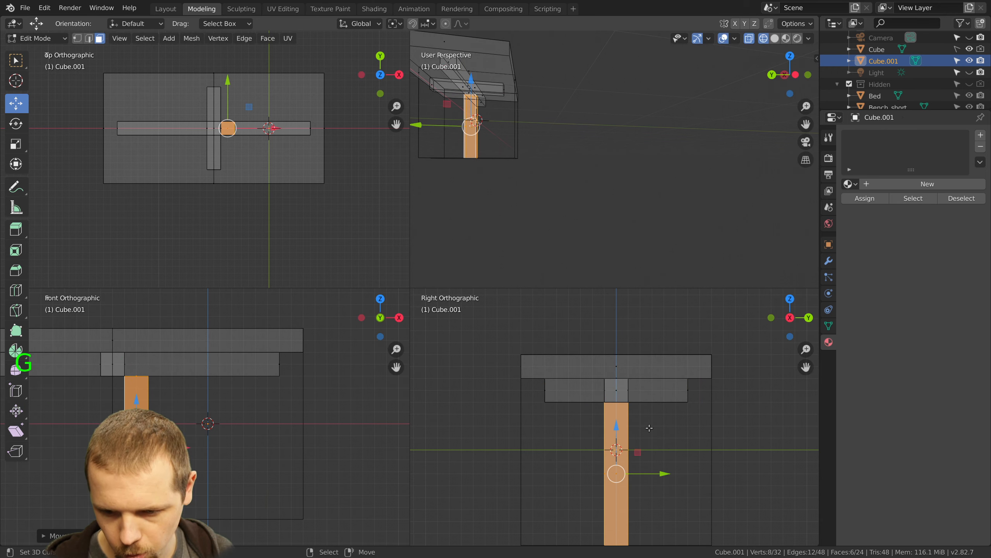
pyautogui.scroll(-2, 645, 430)
pyautogui.press('a')
pyautogui.press('Tab')
pyautogui.moveTo(519, 161); pyautogui.dragTo(581, 182, button='middle')
pyautogui.press('a')
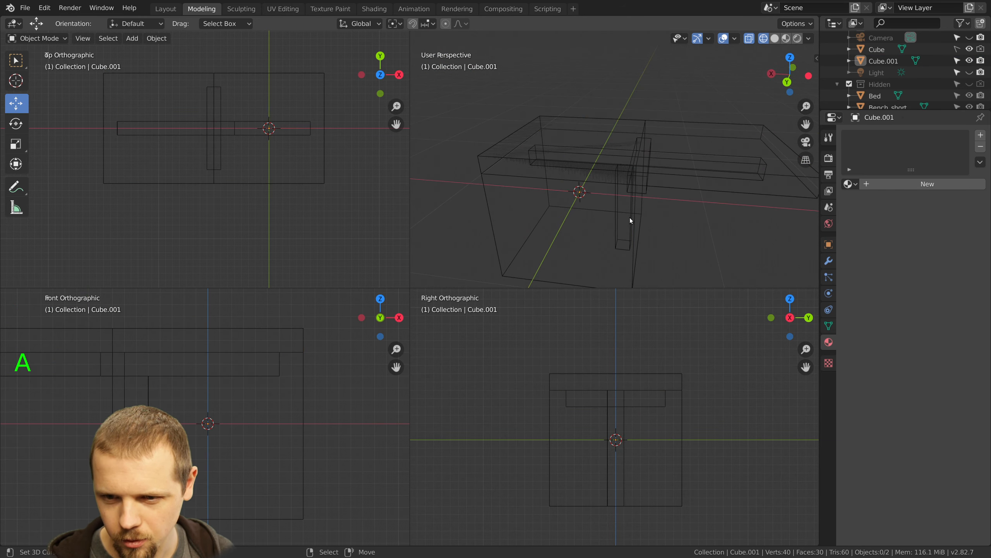
# Select the whole vertical post in the table mesh and move it along X with snapping, centred under the beam crossing
pyautogui.rightClick(625, 224)
pyautogui.press('Tab')
pyautogui.rightClick(625, 224)
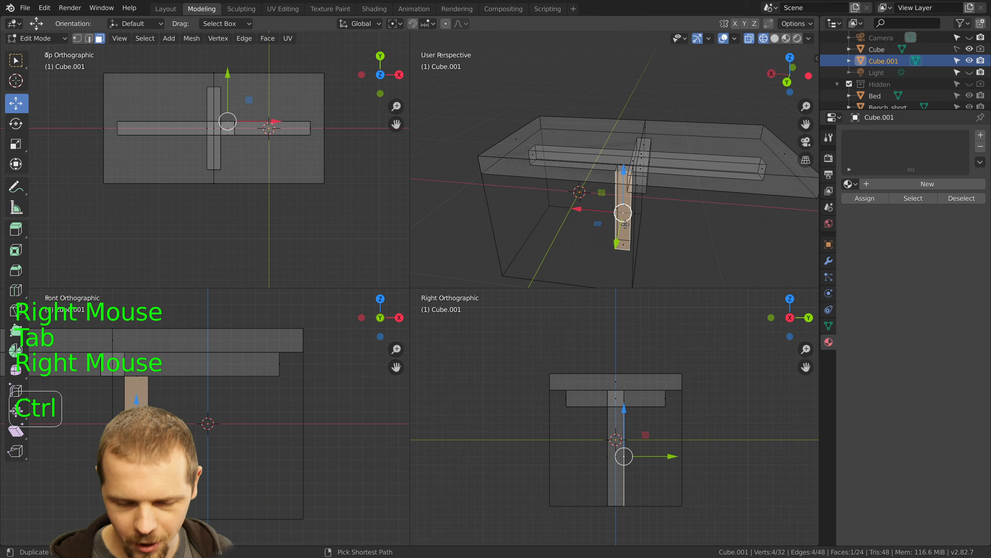
pyautogui.press('ctrl+KP_Add')
pyautogui.press('ctrl+KP_Add')
pyautogui.press('ctrl+KP_Add')
pyautogui.press('ctrl+KP_Add')
pyautogui.press('ctrl+KP_Add')
pyautogui.press('ctrl+KP_Add')
pyautogui.press('ctrl+KP_Add')
pyautogui.press('ctrl+KP_Add')
pyautogui.press('g')
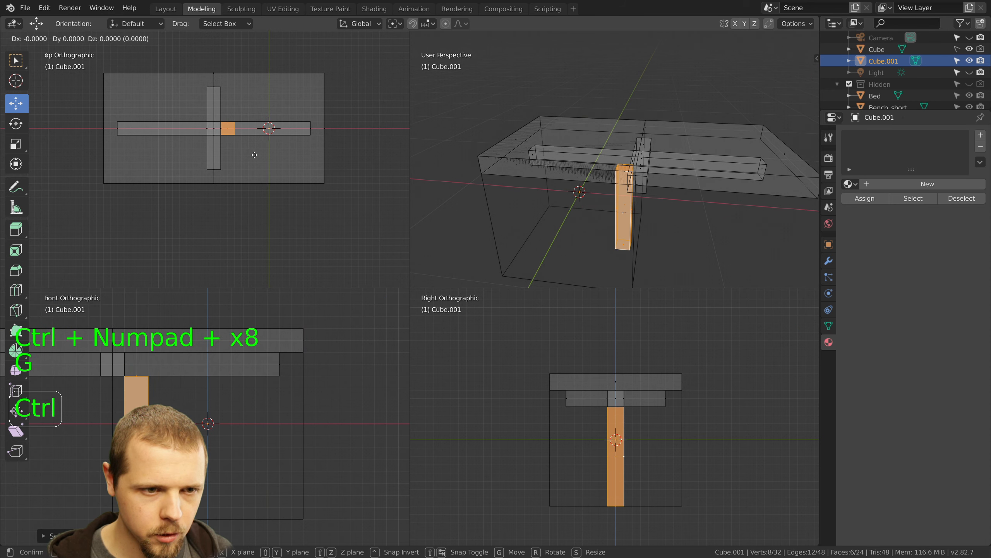
pyautogui.click(245, 153)
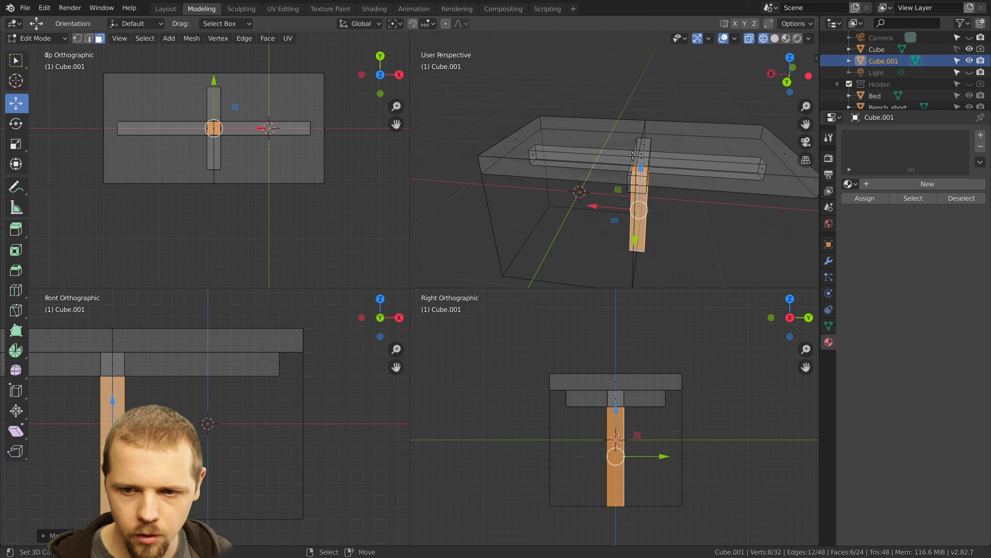
# Select both crossed beams completely and duplicate them straight down with snapping to form the table's base at floor level
pyautogui.rightClick(644, 157)
pyautogui.moveTo(645, 156); pyautogui.dragTo(677, 134, button='middle')
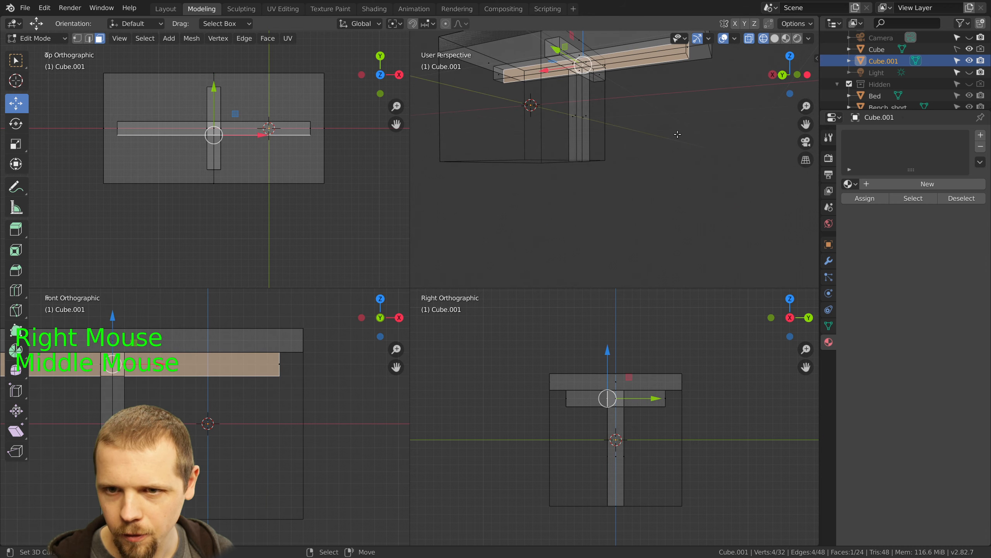
pyautogui.keyDown('shift'); pyautogui.rightClick(553, 55); pyautogui.keyUp('shift')
pyautogui.press('ctrl+KP_Add')
pyautogui.press('ctrl+KP_Add')
pyautogui.press('ctrl+KP_Add')
pyautogui.press('ctrl+KP_Add')
pyautogui.press('ctrl+KP_Add')
pyautogui.press('ctrl+KP_Add')
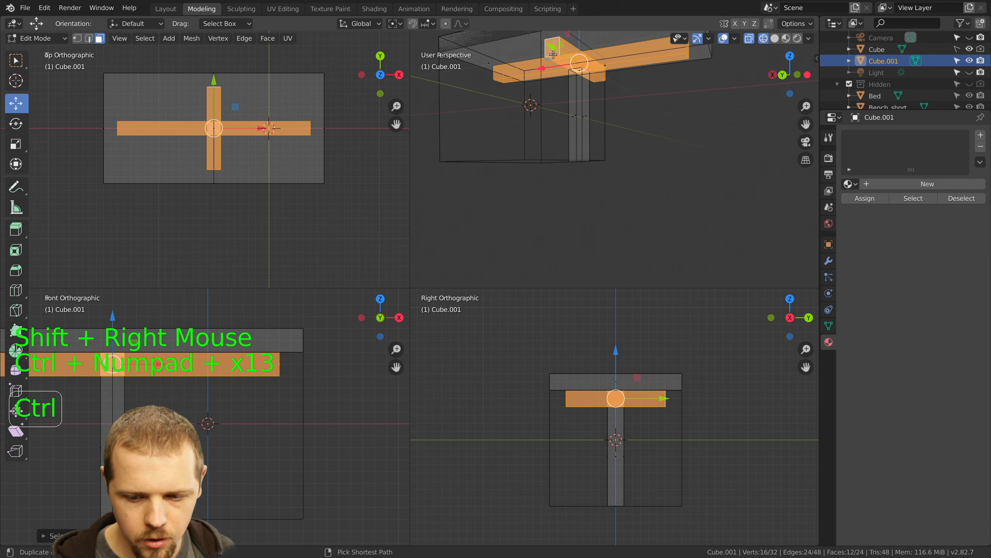
pyautogui.hotkey('shift', 'd')
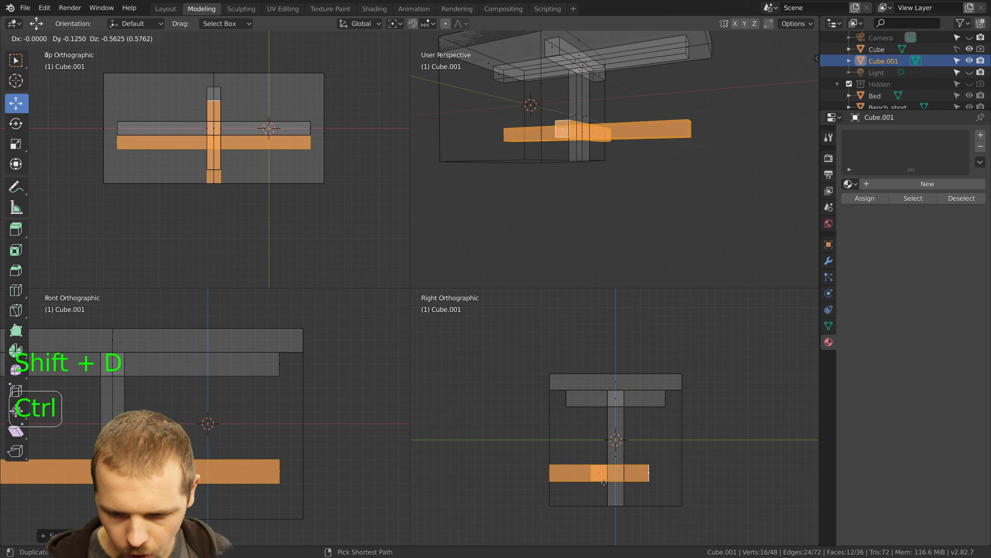
pyautogui.keyDown('ctrl'); pyautogui.click(620, 502); pyautogui.keyUp('ctrl')
# Raise the bottom end face of the post along Z with snapping to the top of the base beams
pyautogui.moveTo(578, 164); pyautogui.dragTo(615, 78, button='middle')
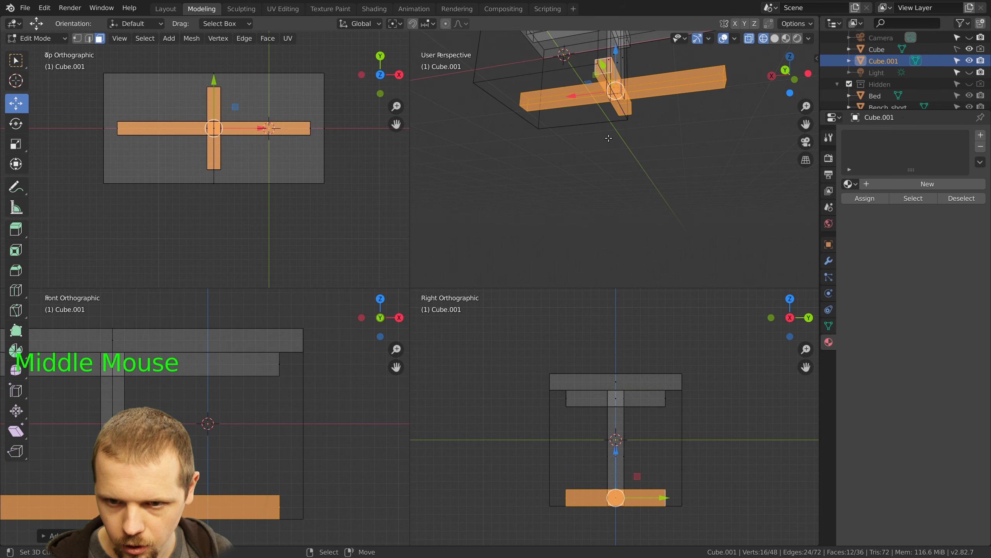
pyautogui.scroll(2, 616, 75)
pyautogui.rightClick(617, 73)
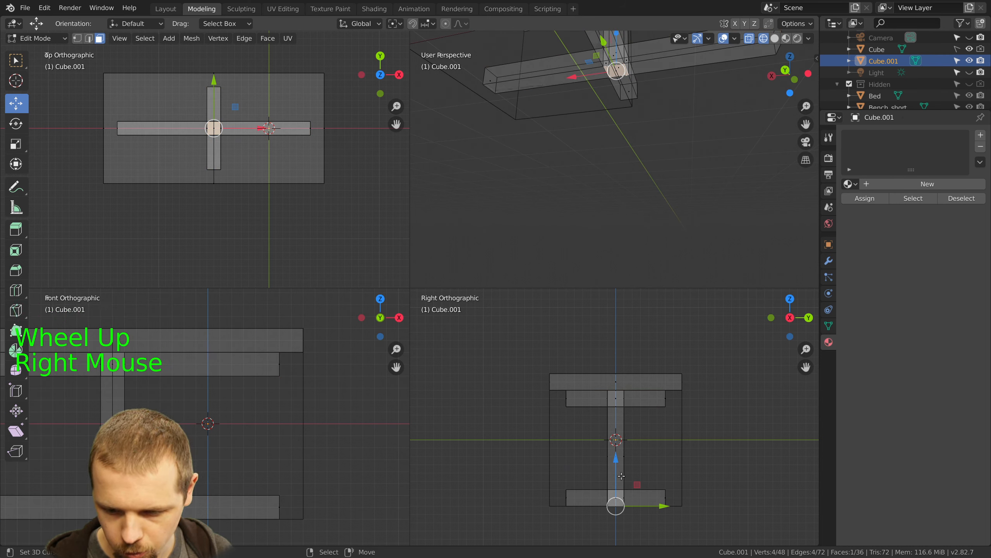
pyautogui.moveTo(616, 460); pyautogui.dragTo(618, 453)
# Leave Edit Mode, switch the viewports from wireframe to shaded display, deselect the table and examine it from several angles
pyautogui.moveTo(628, 78); pyautogui.dragTo(606, 170, button='middle')
pyautogui.rightClick(605, 171)
pyautogui.press('a')
pyautogui.press('Tab')
pyautogui.scroll(-2, 606, 172)
pyautogui.press('z')
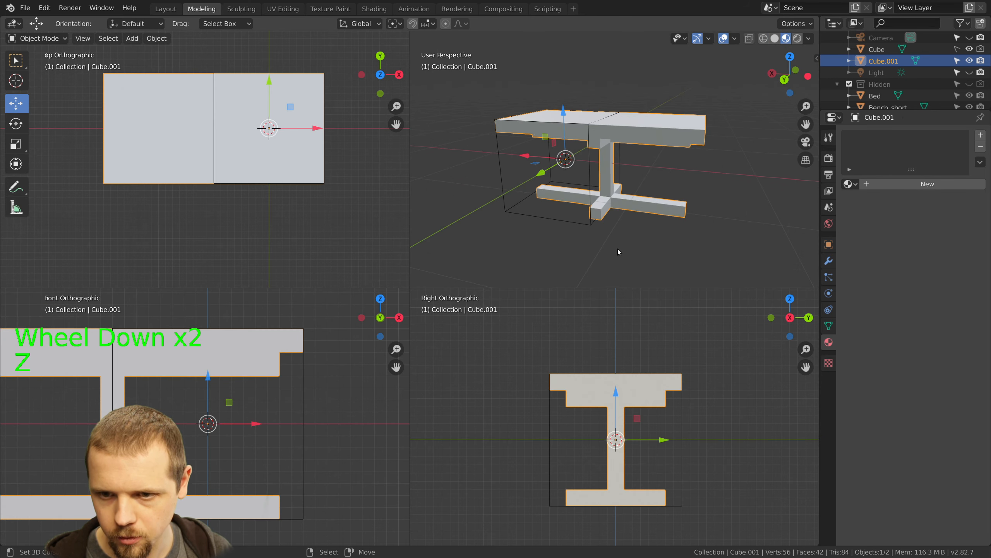
pyautogui.press('a')
pyautogui.moveTo(618, 246)
pyautogui.mouseDown(button='middle')
pyautogui.moveTo(664, 248)
pyautogui.moveTo(634, 220)
pyautogui.moveTo(587, 247)
pyautogui.moveTo(514, 239)
pyautogui.mouseUp(button='middle')
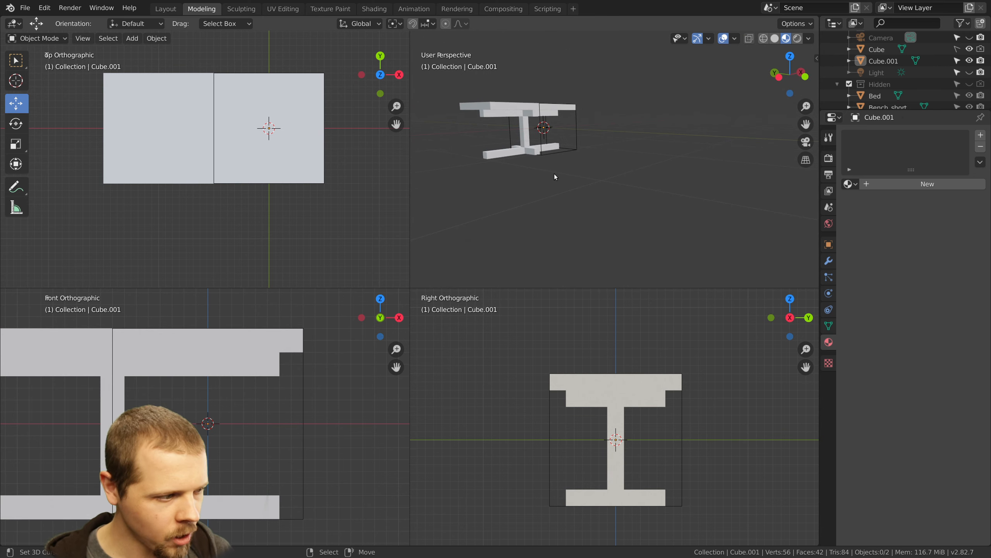
pyautogui.moveTo(545, 127); pyautogui.dragTo(633, 137, button='middle')
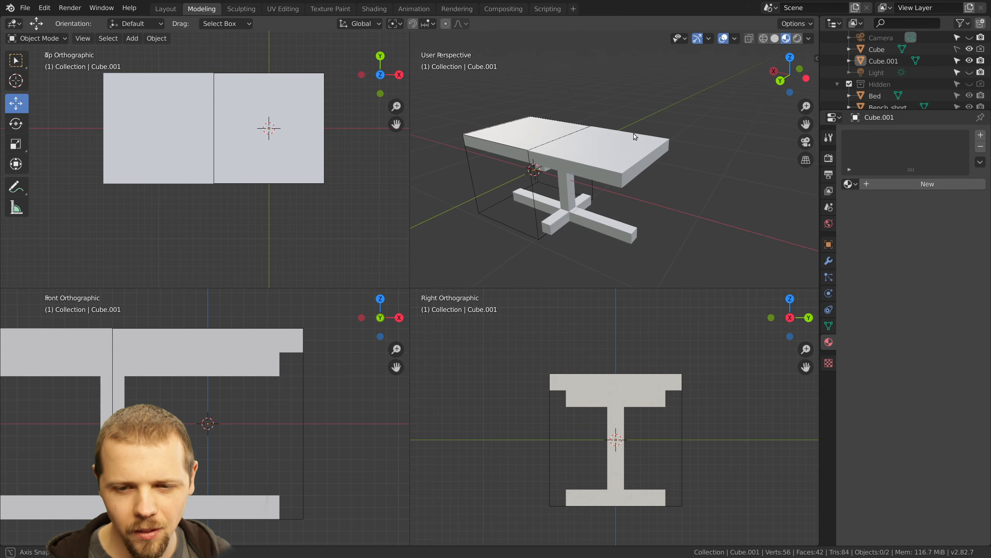
# Display the Hidden collection's furniture and move the Stool_tall object to the Master Collection
pyautogui.rightClick(601, 152)
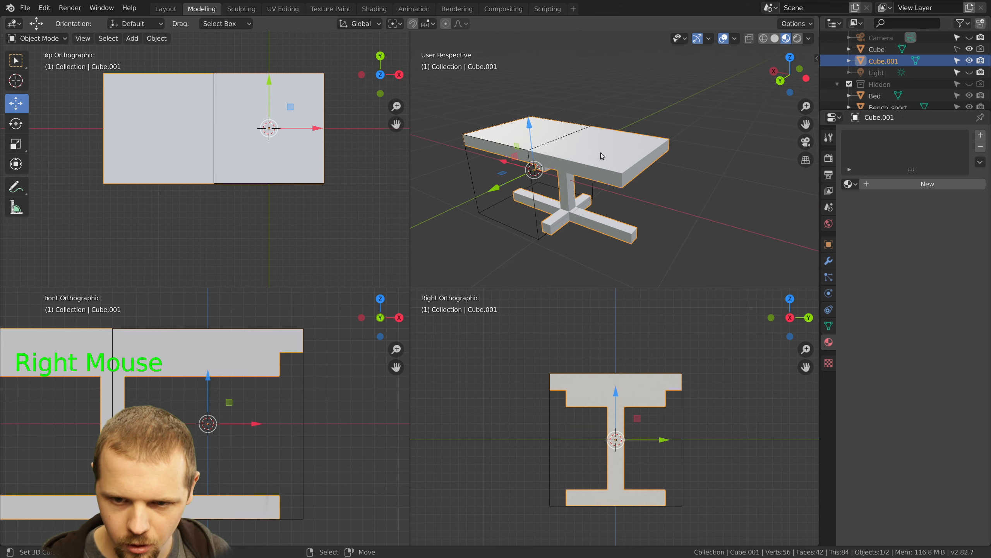
pyautogui.press('2')
pyautogui.press('3')
pyautogui.scroll(-1, 581, 166)
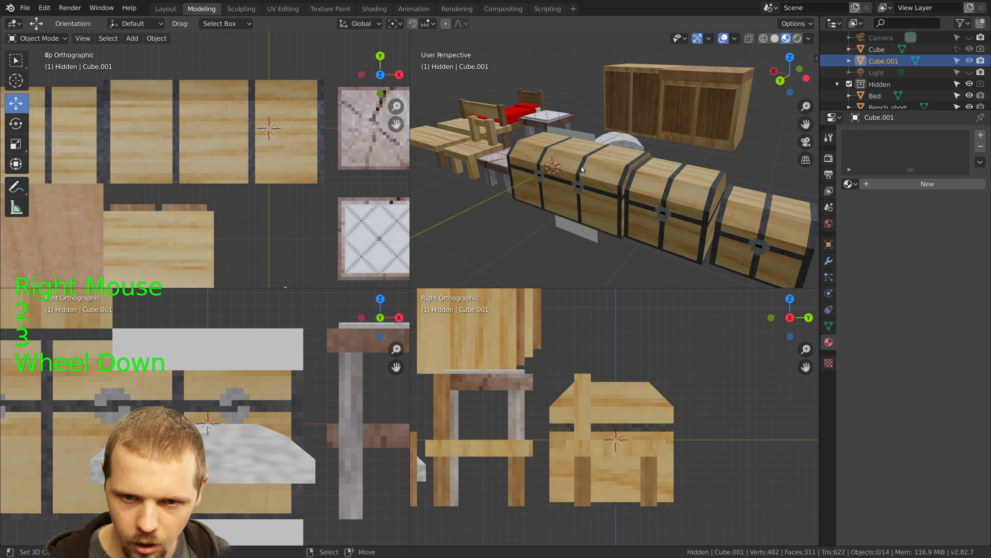
pyautogui.rightClick(541, 123)
pyautogui.press('m')
pyautogui.click(540, 123)
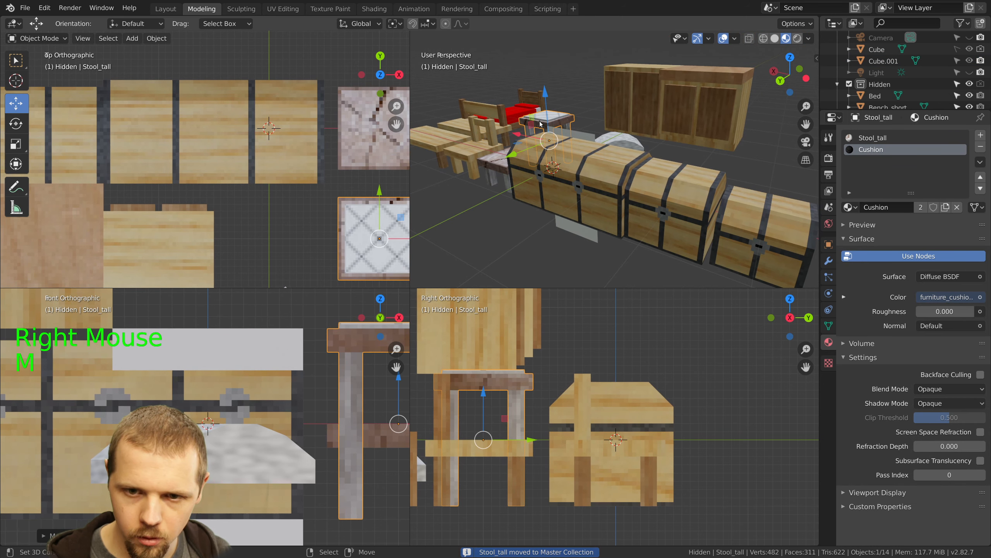
# Move Stool_short and Stool_tall into the collection named Collection and display only that collection
pyautogui.rightClick(499, 161)
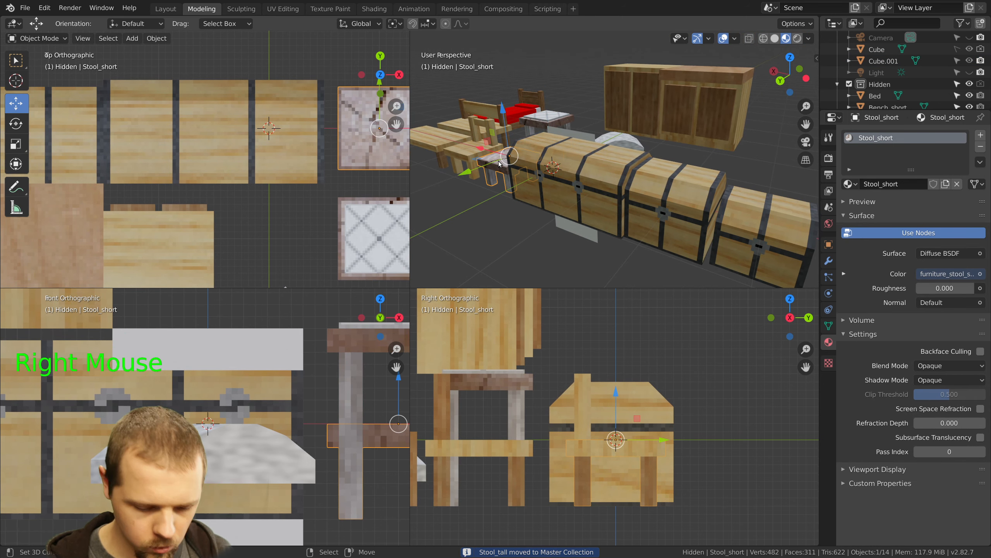
pyautogui.press('m')
pyautogui.click(500, 163)
pyautogui.press('m')
pyautogui.click(496, 174)
pyautogui.rightClick(541, 122)
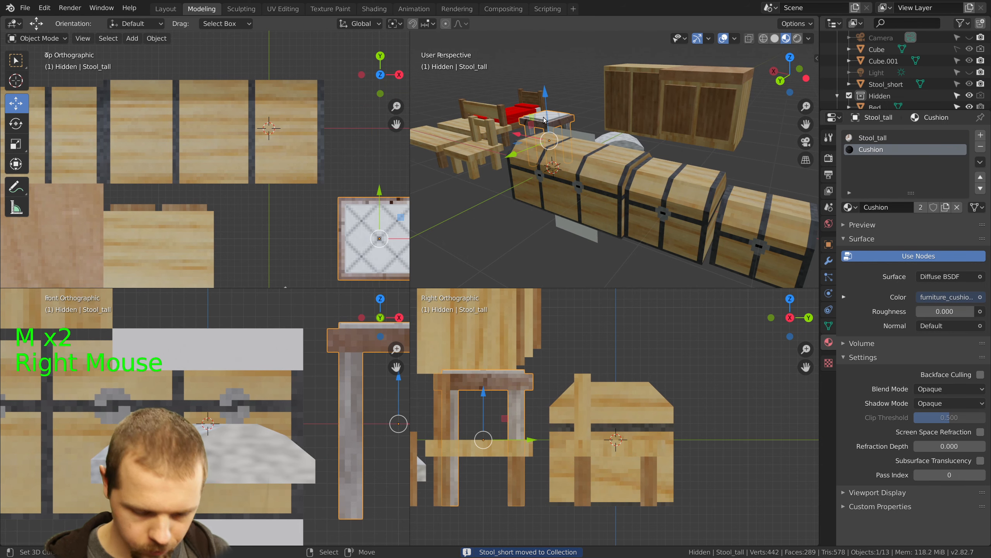
pyautogui.press('m')
pyautogui.click(541, 118)
pyautogui.press('1')
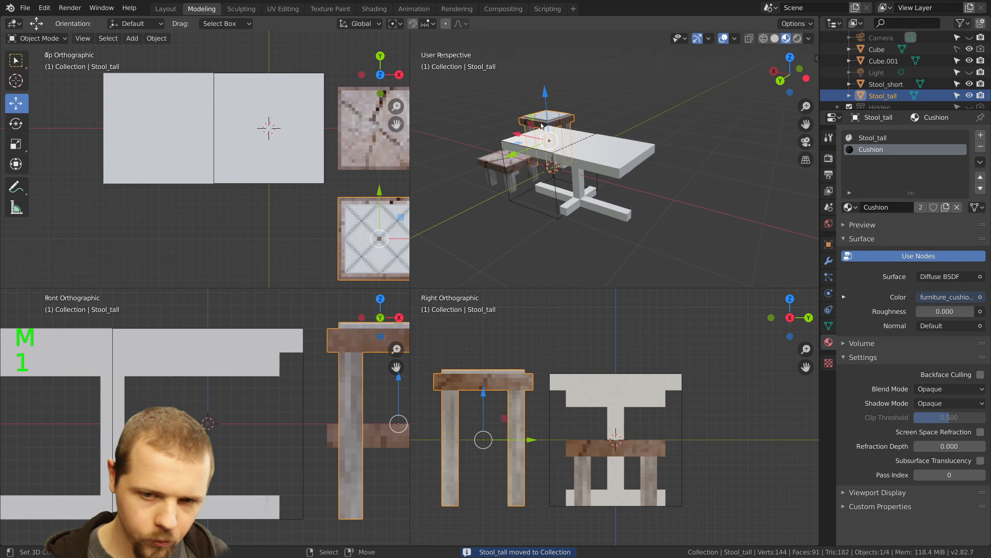
# Examine the new table's height and proportions beside the short and tall stools from several angles
pyautogui.moveTo(551, 159); pyautogui.dragTo(645, 141, button='middle')
pyautogui.rightClick(734, 133)
pyautogui.moveTo(734, 133); pyautogui.dragTo(710, 137, button='middle')
pyautogui.rightClick(670, 174)
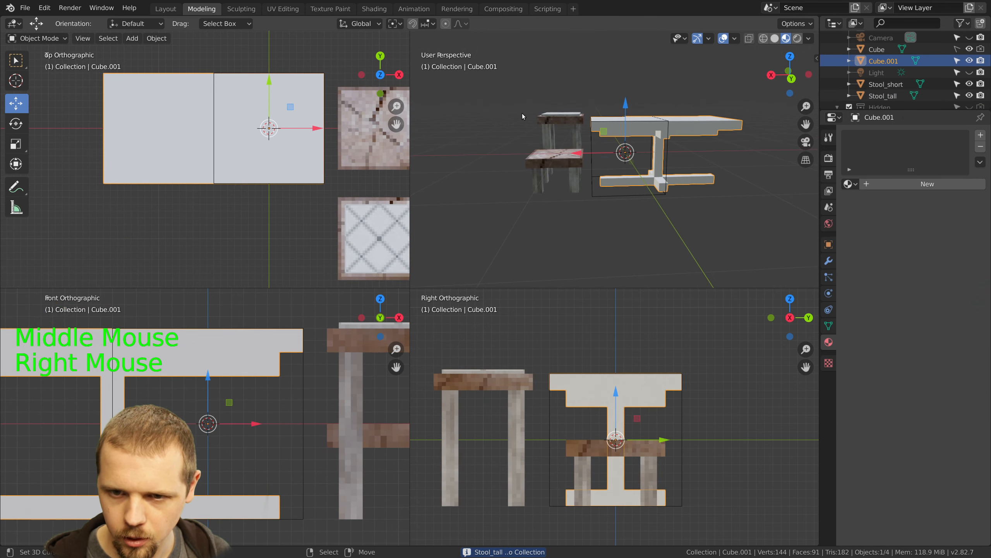
pyautogui.rightClick(552, 121)
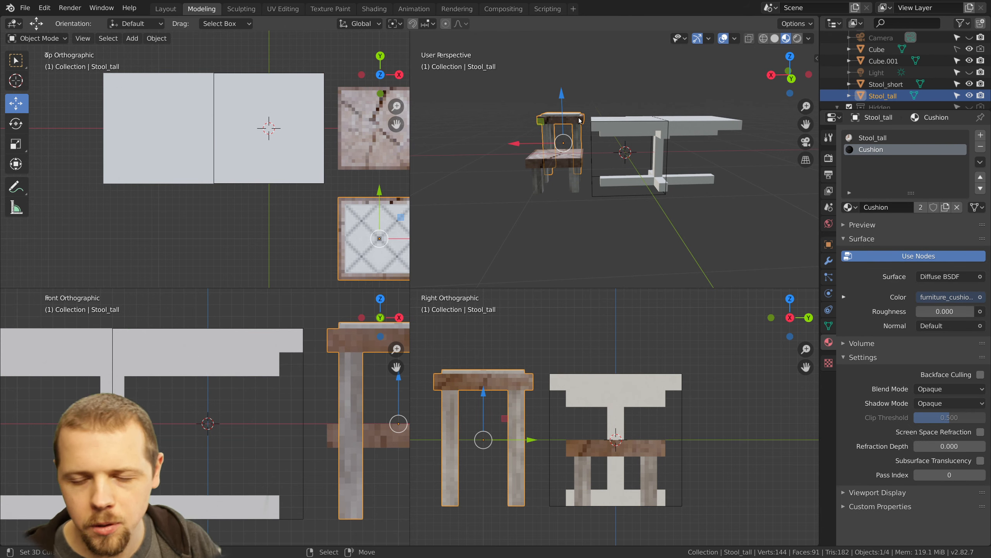
pyautogui.moveTo(614, 136); pyautogui.dragTo(594, 167, button='middle')
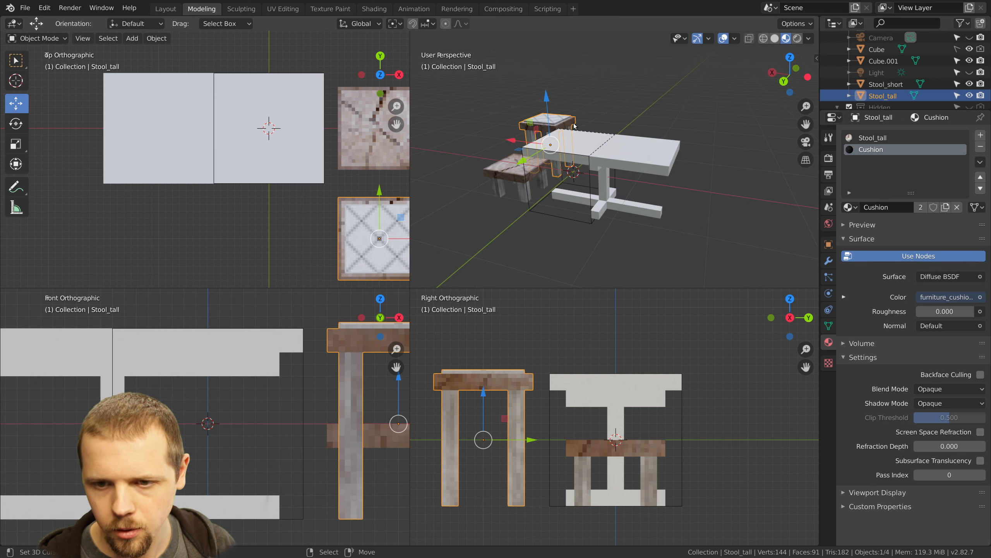
pyautogui.scroll(1, 567, 131)
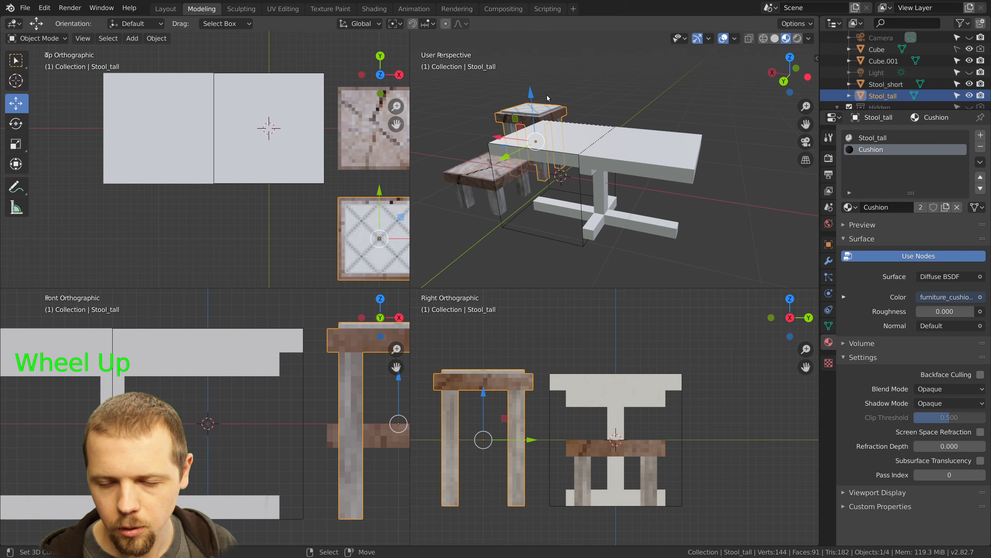
pyautogui.rightClick(481, 184)
pyautogui.moveTo(481, 184); pyautogui.dragTo(523, 191, button='middle')
pyautogui.moveTo(713, 179); pyautogui.dragTo(690, 158, button='middle')
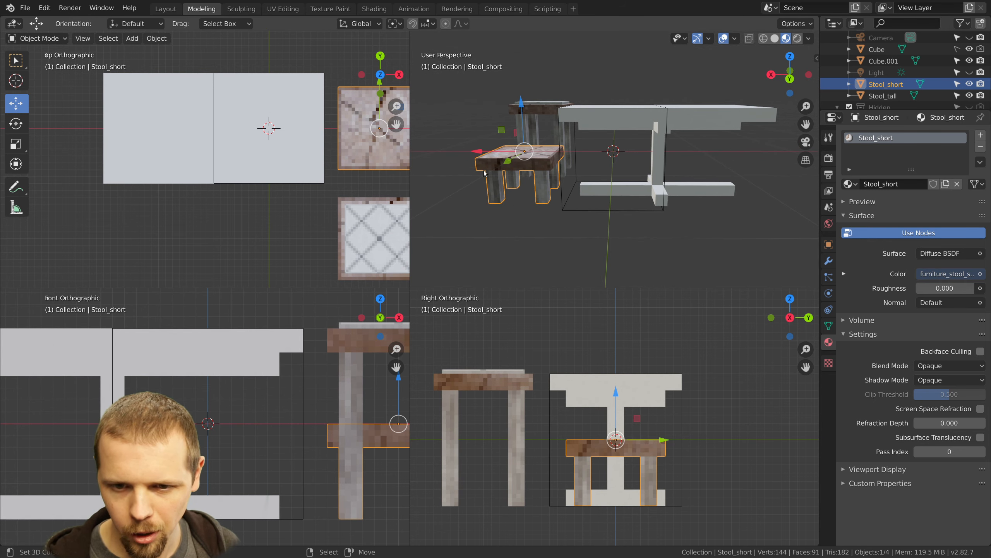
pyautogui.rightClick(175, 239)
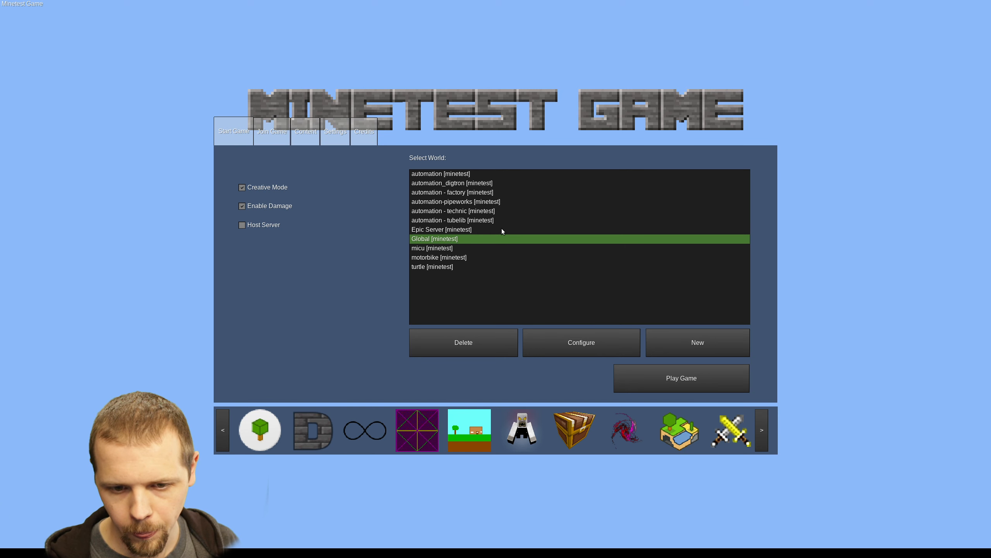
# Start the Epic Server world and walk to the short and tall stools beside the red chests on the beach
pyautogui.click(430, 229)
pyautogui.click(657, 375)
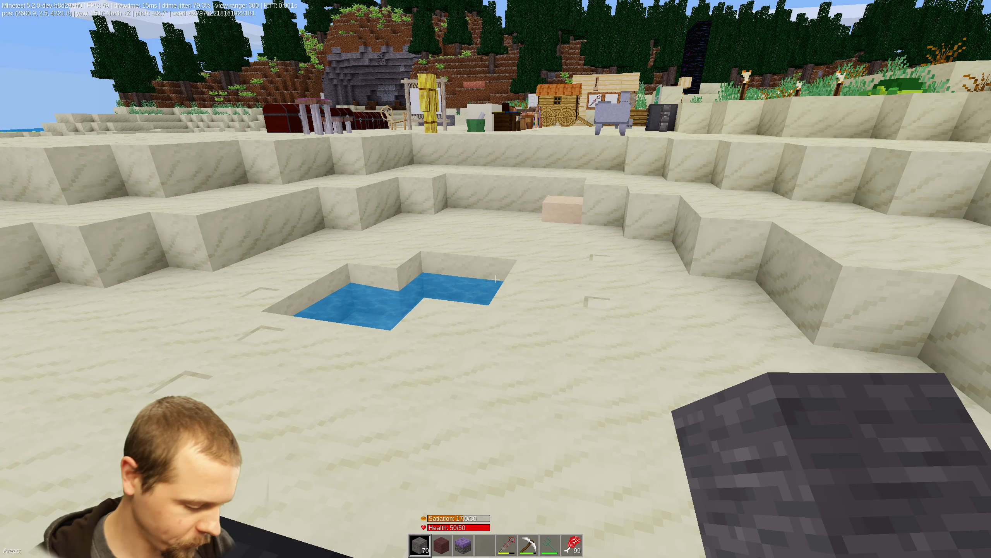
pyautogui.press('w')
pyautogui.press('s')
pyautogui.press('space')
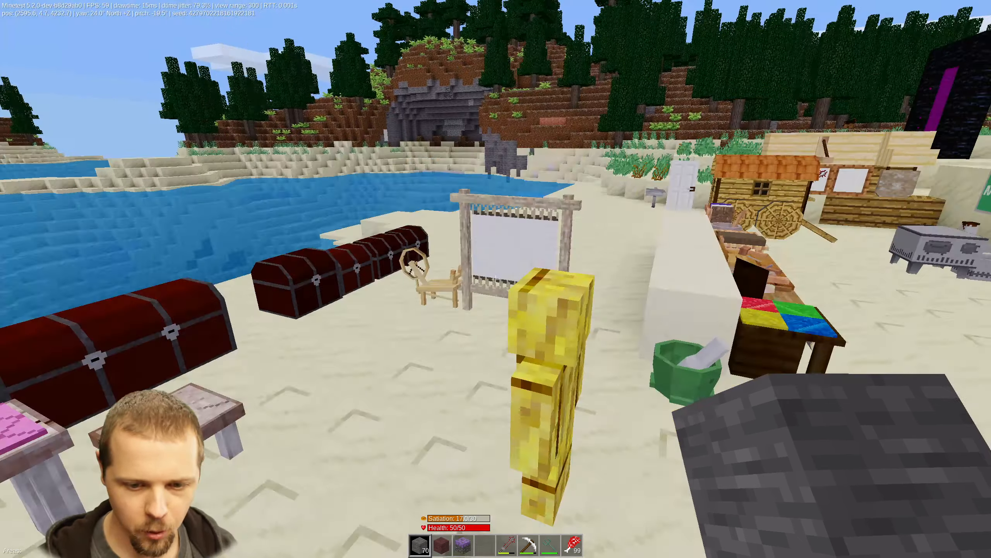
pyautogui.press('d')
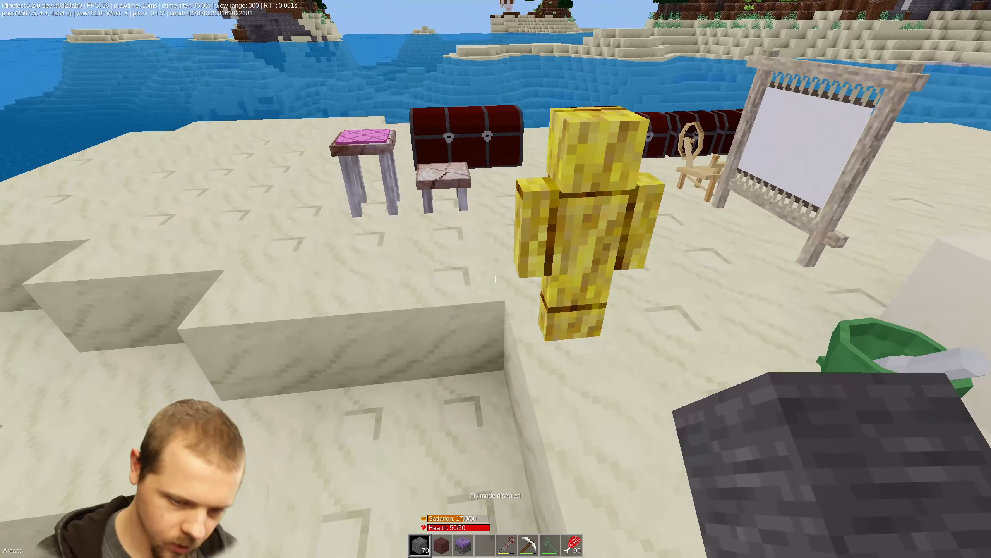
pyautogui.press('k')
pyautogui.press('w')
pyautogui.press('space')
pyautogui.press('d')
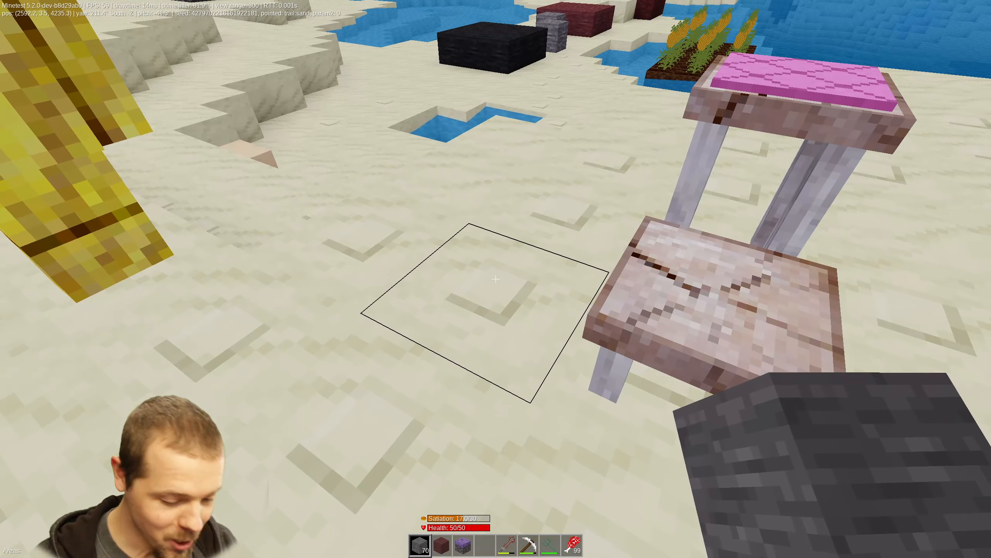
# Search the item list for "fence" and take 10 Apple Wood Fences
pyautogui.press('i')
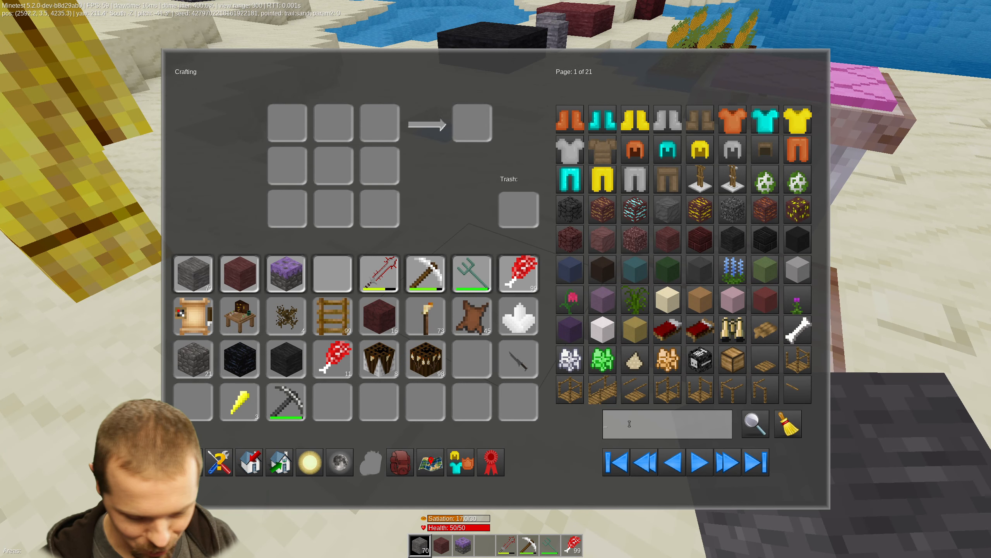
pyautogui.press('BackSpace')
pyautogui.press('Return')
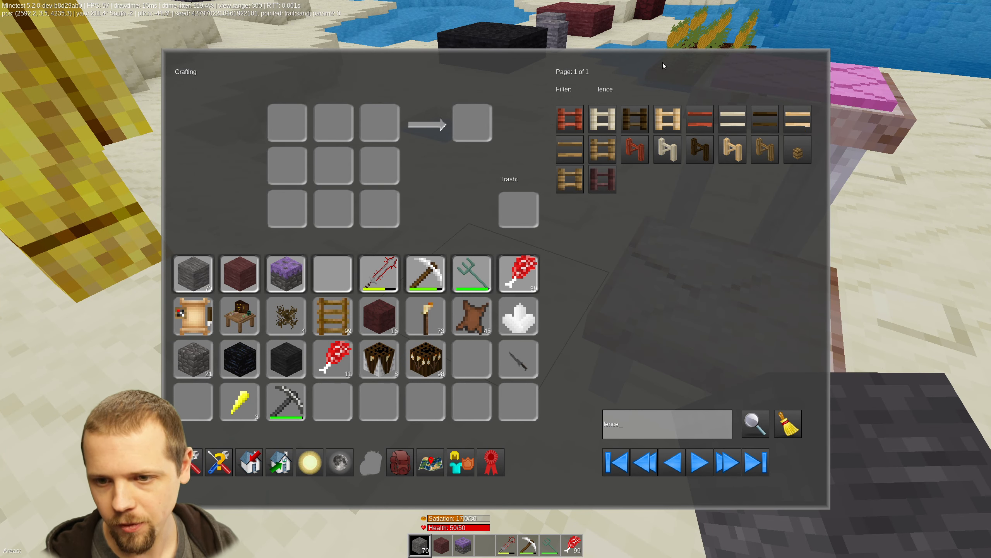
pyautogui.click(602, 148)
pyautogui.click(216, 231)
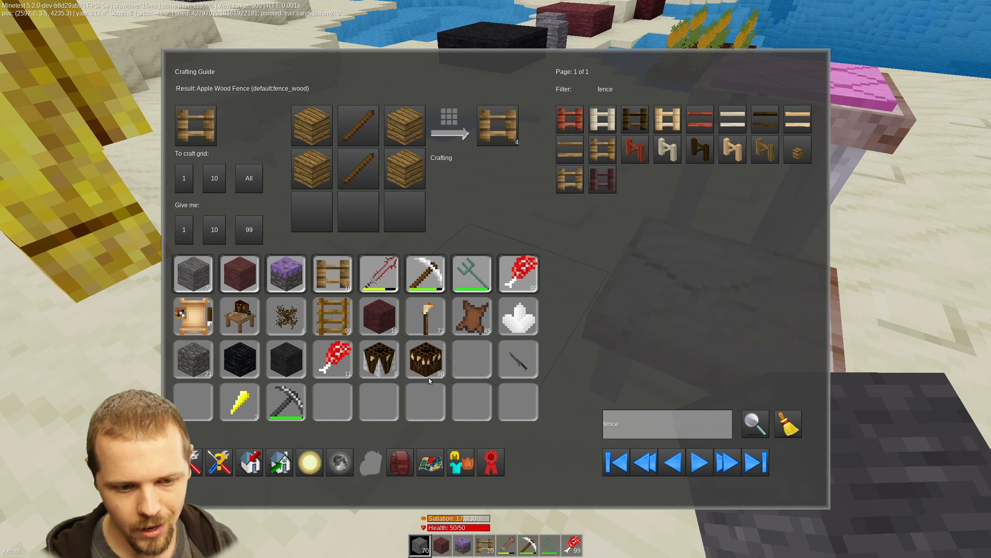
# Search the item list for "slab" and take 14 nether slabs into the fifth hotbar slot
pyautogui.doubleClick(641, 434)
pyautogui.write('slab')
pyautogui.press('Return')
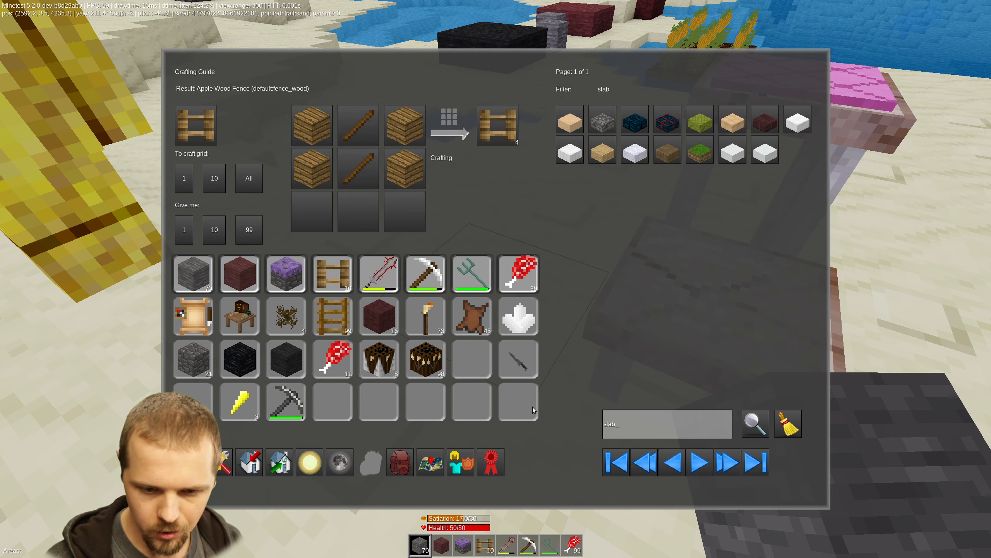
pyautogui.click(602, 121)
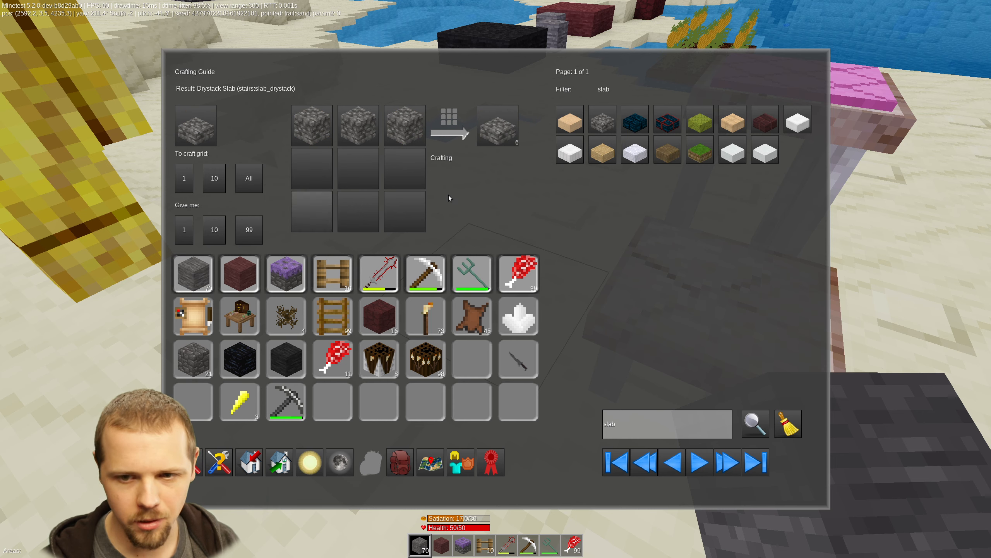
pyautogui.click(766, 123)
pyautogui.click(183, 229)
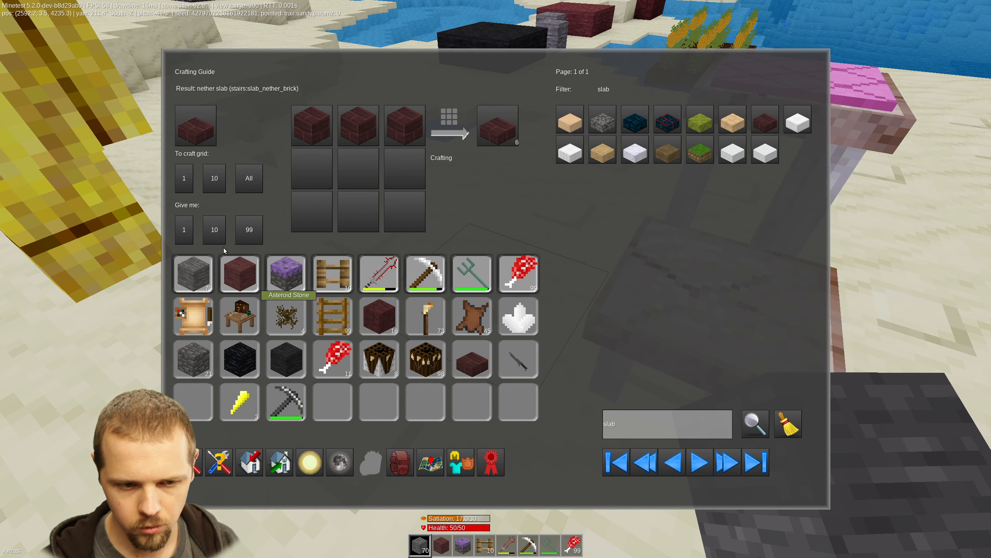
pyautogui.click(472, 360)
pyautogui.click(380, 276)
pyautogui.click(475, 358)
pyautogui.click(214, 229)
pyautogui.press('Escape')
# Place four separate Apple Wood Fence posts on the sand as table legs near the stools
pyautogui.scroll(-1, 496, 279)
pyautogui.scroll(-2, 496, 279)
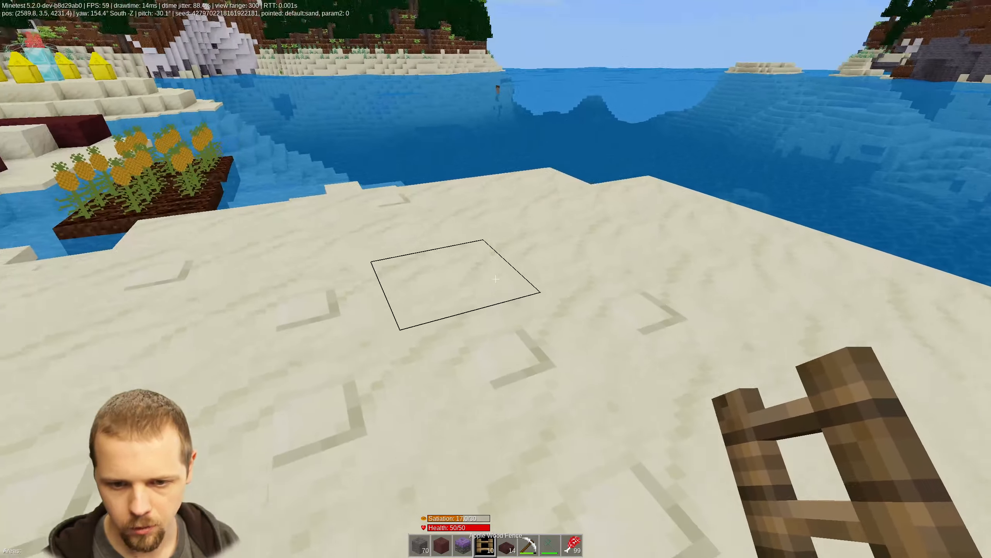
pyautogui.rightClick(495, 279)
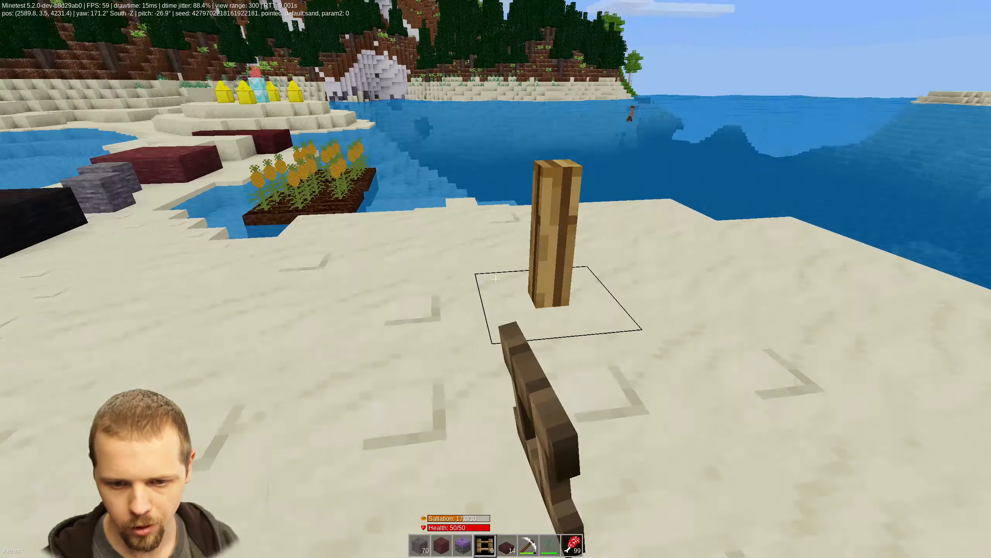
pyautogui.rightClick(495, 278)
pyautogui.rightClick(495, 278)
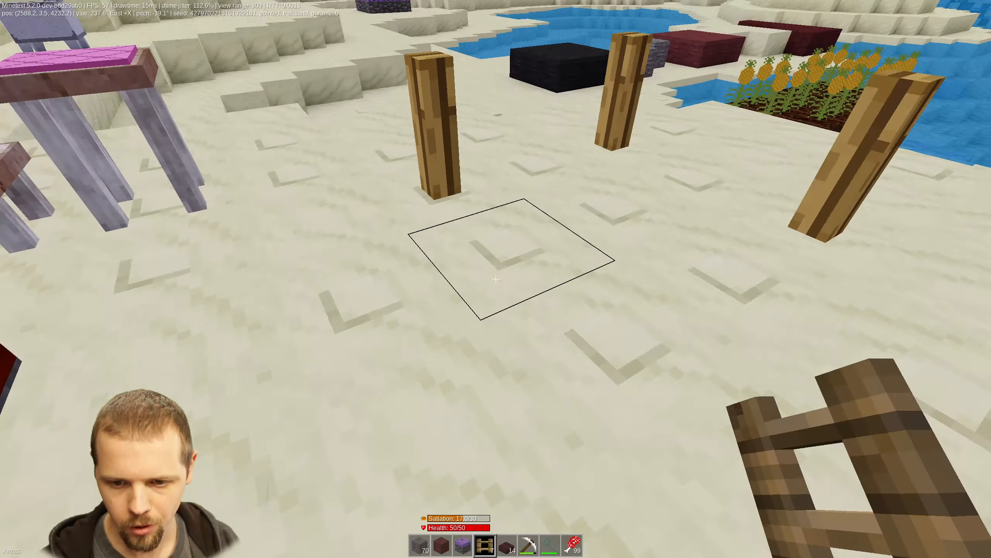
pyautogui.rightClick(496, 279)
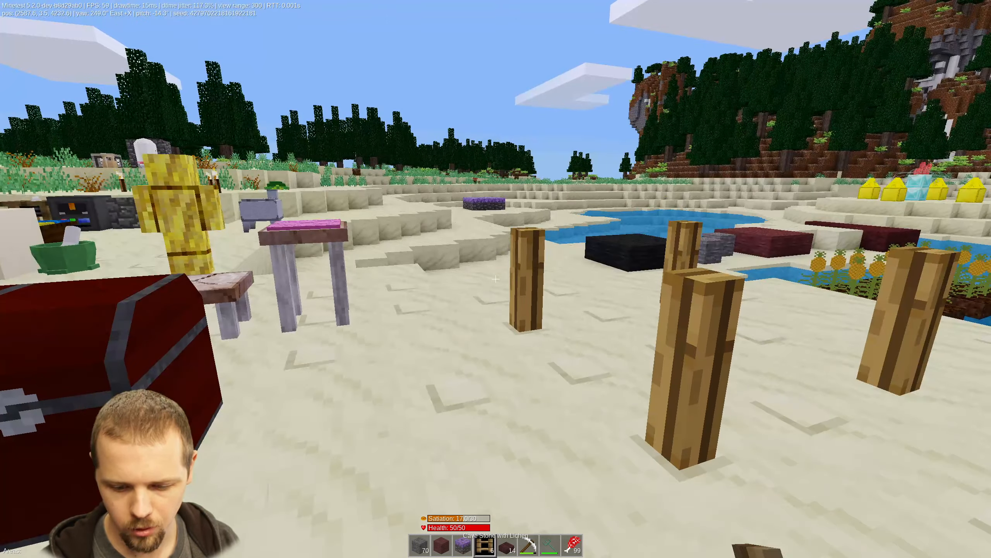
# Lay a 3 by 3 tabletop of nether slabs over the four fence posts
pyautogui.scroll(-1, 496, 279)
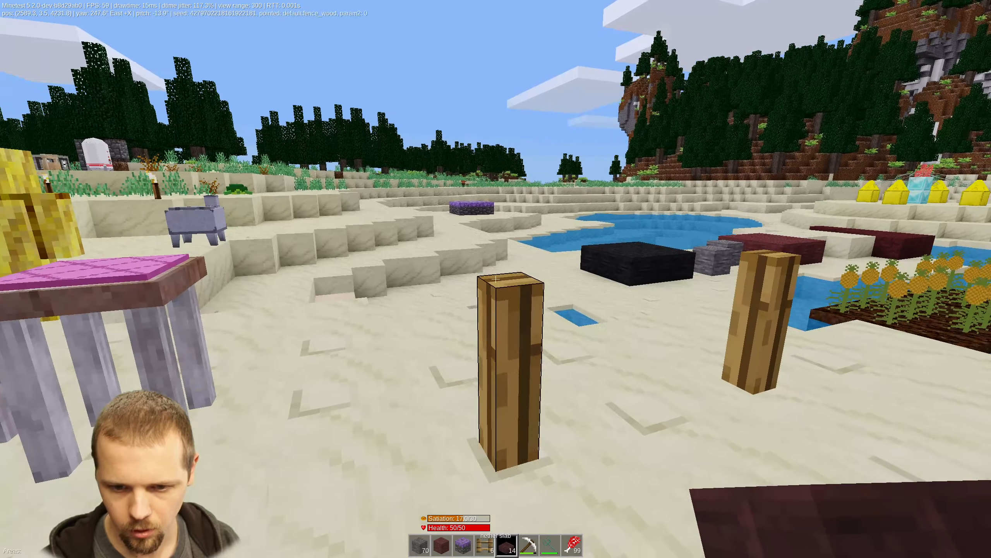
pyautogui.rightClick(496, 278)
pyautogui.press('w')
pyautogui.rightClick(495, 279)
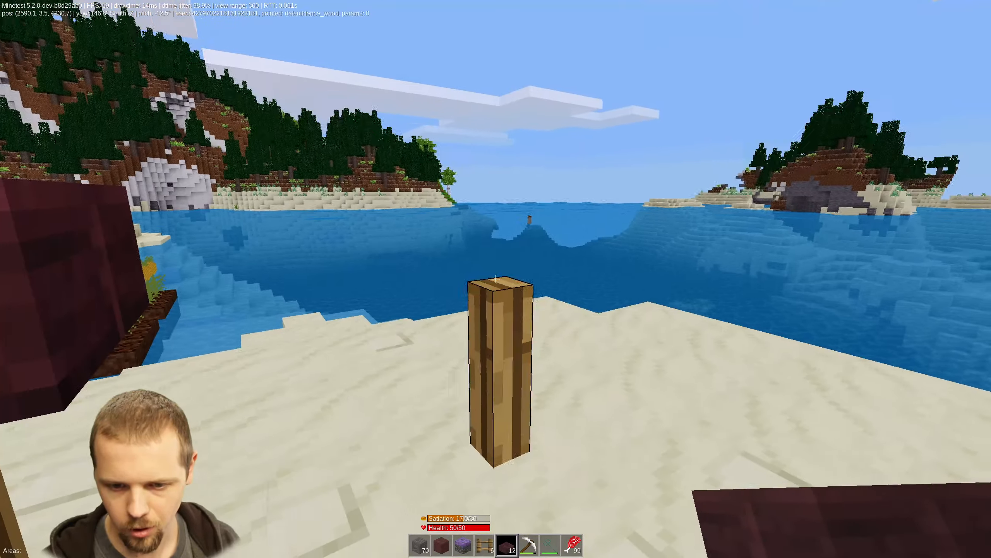
pyautogui.rightClick(495, 279)
pyautogui.rightClick(495, 279)
pyautogui.rightClick(496, 279)
pyautogui.rightClick(496, 279)
pyautogui.rightClick(496, 279)
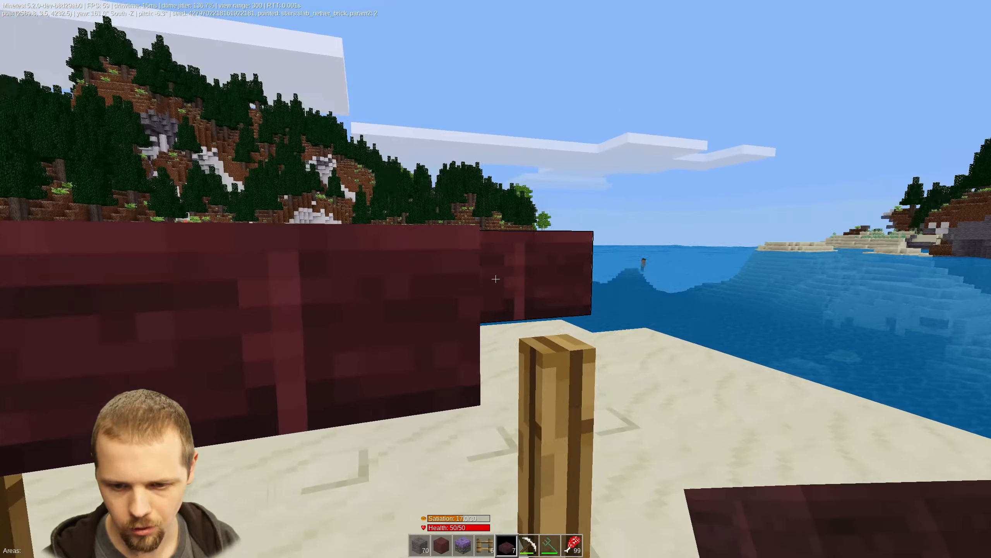
pyautogui.rightClick(496, 279)
pyautogui.press('space')
pyautogui.press('w')
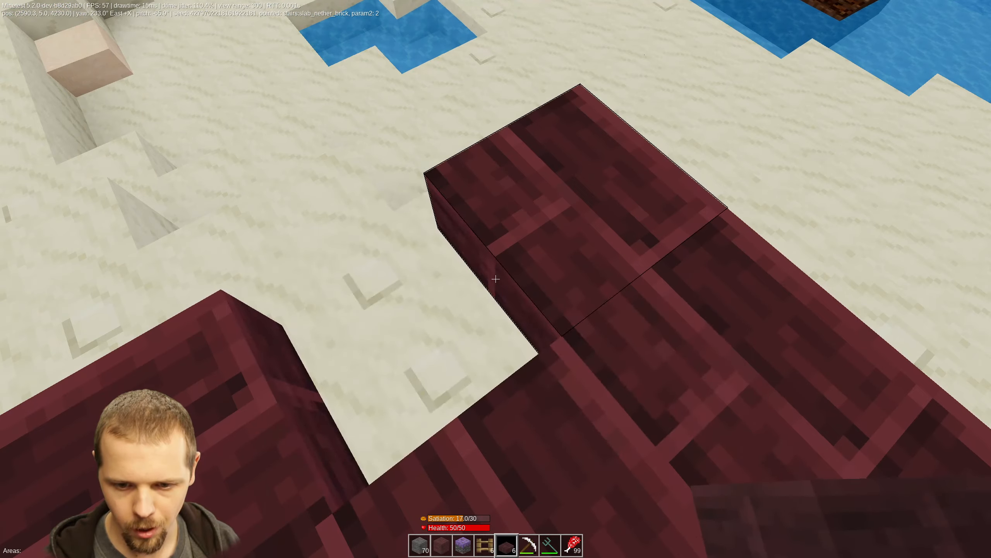
pyautogui.rightClick(496, 279)
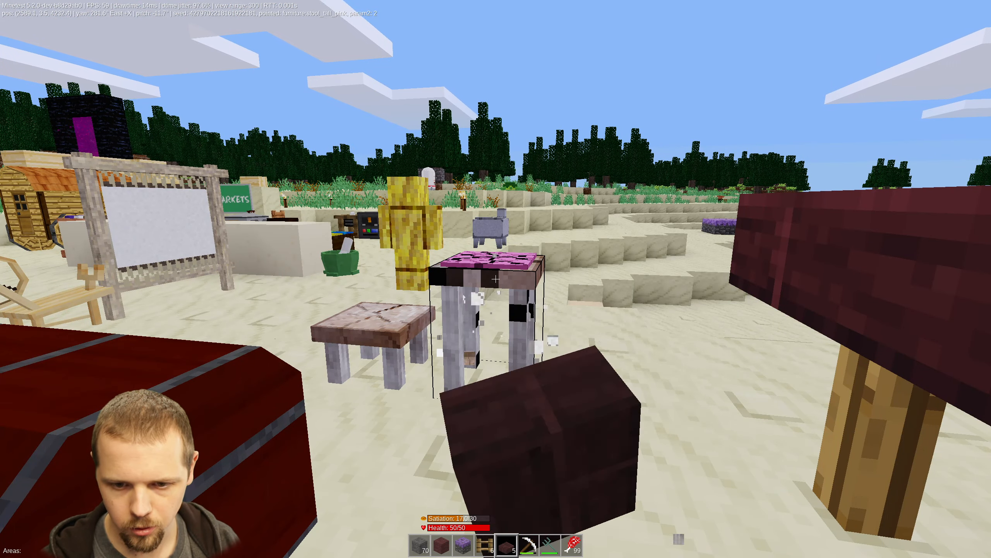
# Swap the nether slabs in the hotbar for the tall stool with pink cushion and place it beside the table
pyautogui.press('i')
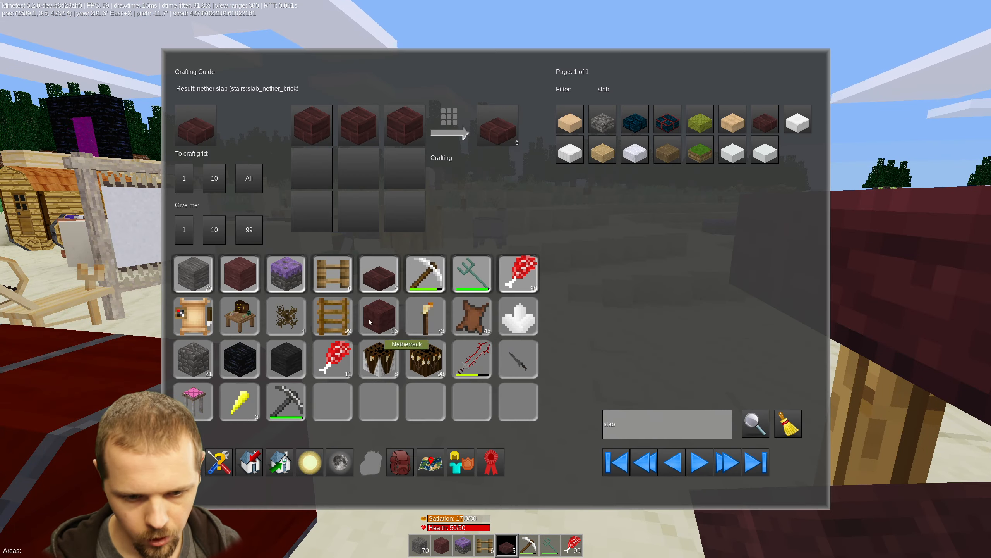
pyautogui.click(380, 259)
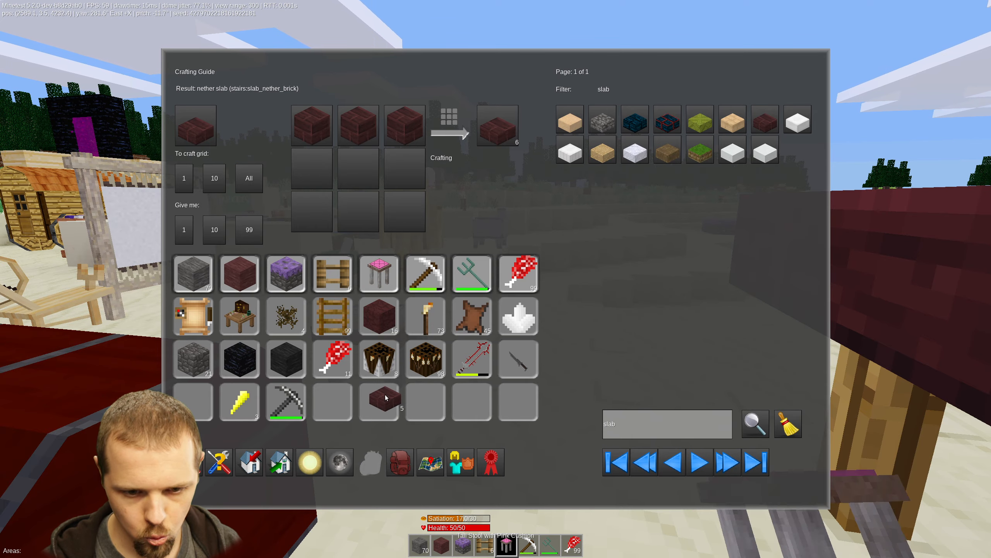
pyautogui.click(378, 402)
pyautogui.press('Escape')
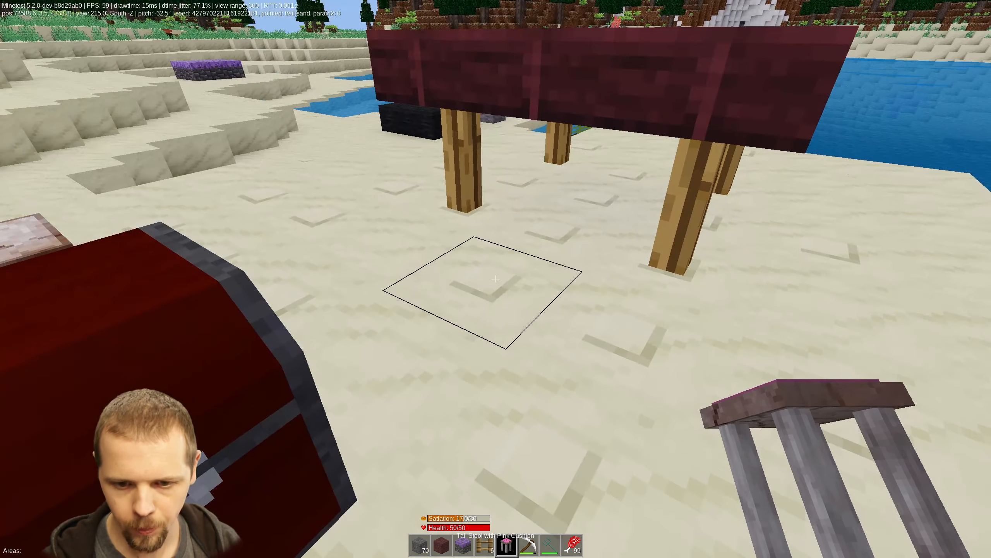
pyautogui.rightClick(496, 279)
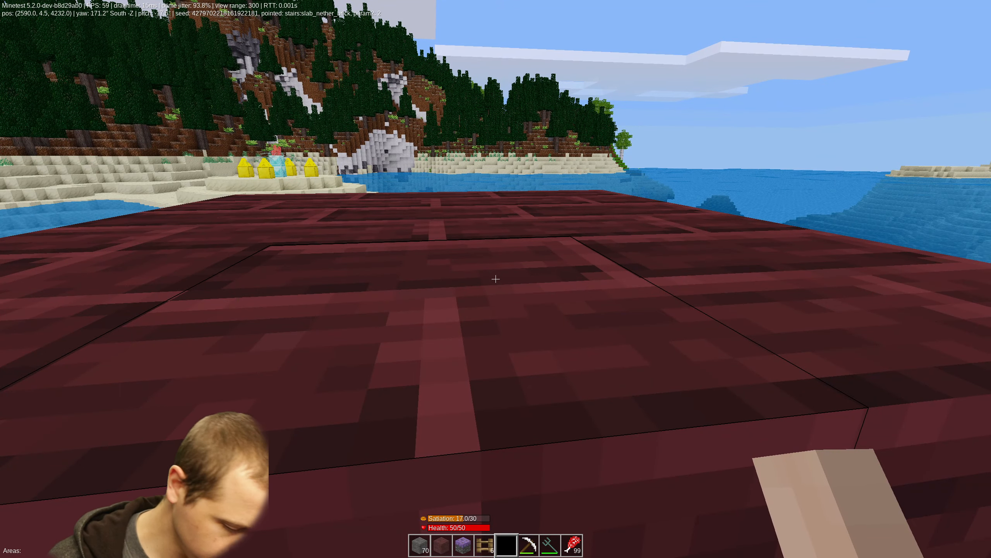
# View the character seated on the tall stool at the table from the front in third person
pyautogui.press('F7')
pyautogui.press('F7')
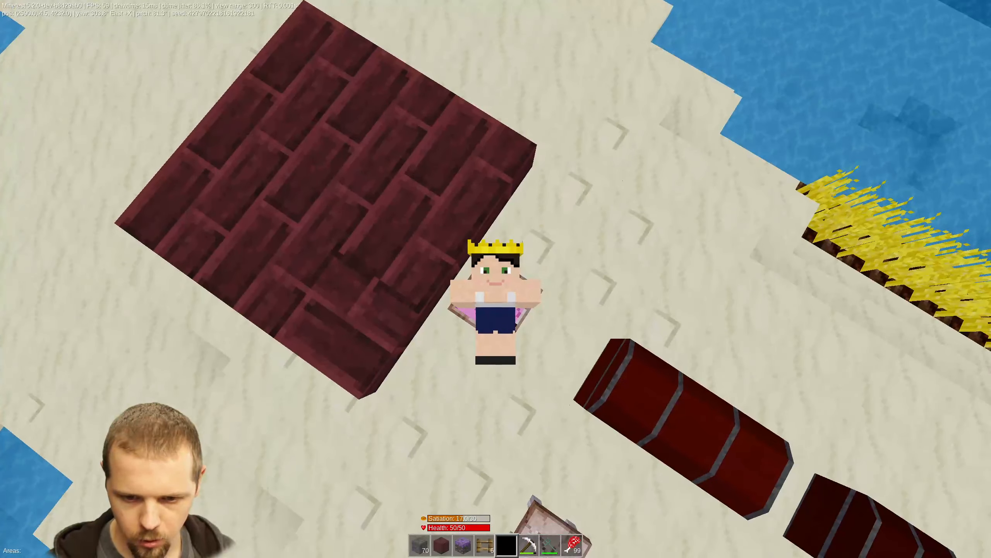
pyautogui.press('F6')
pyautogui.press('F6')
pyautogui.press('F6')
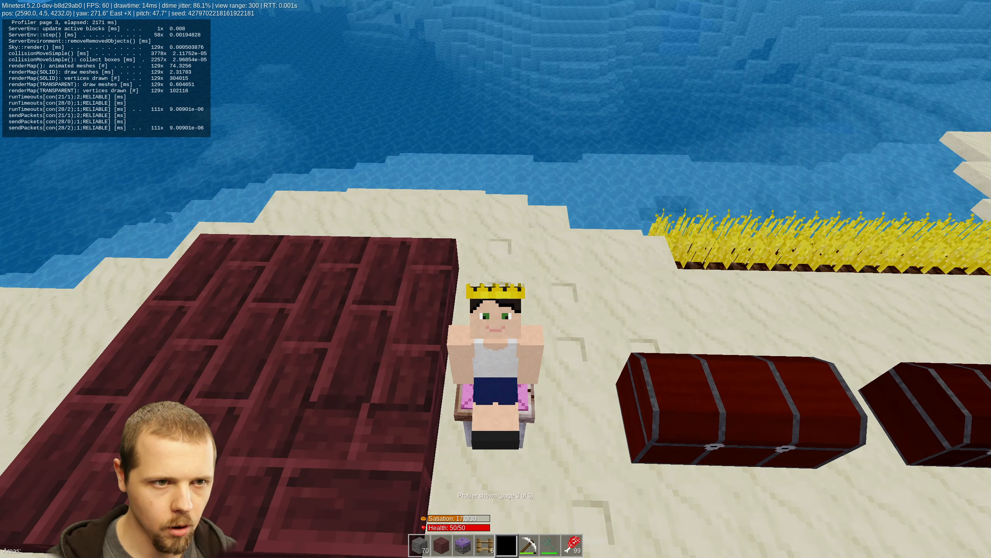
pyautogui.press('F6')
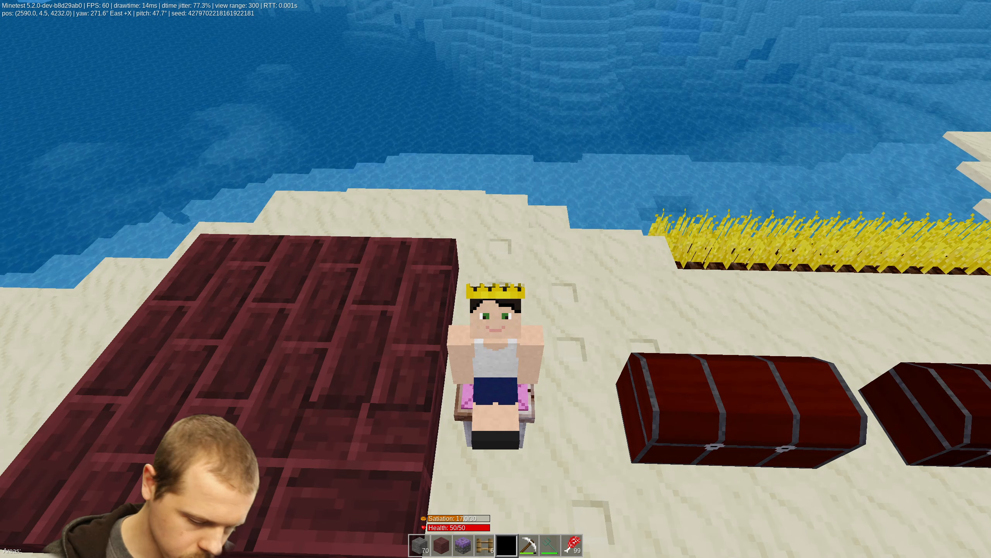
# Return to first-person view and place the red stone block on the sand next to the short stool
pyautogui.press('F7')
pyautogui.press('w')
pyautogui.scroll(2, 496, 279)
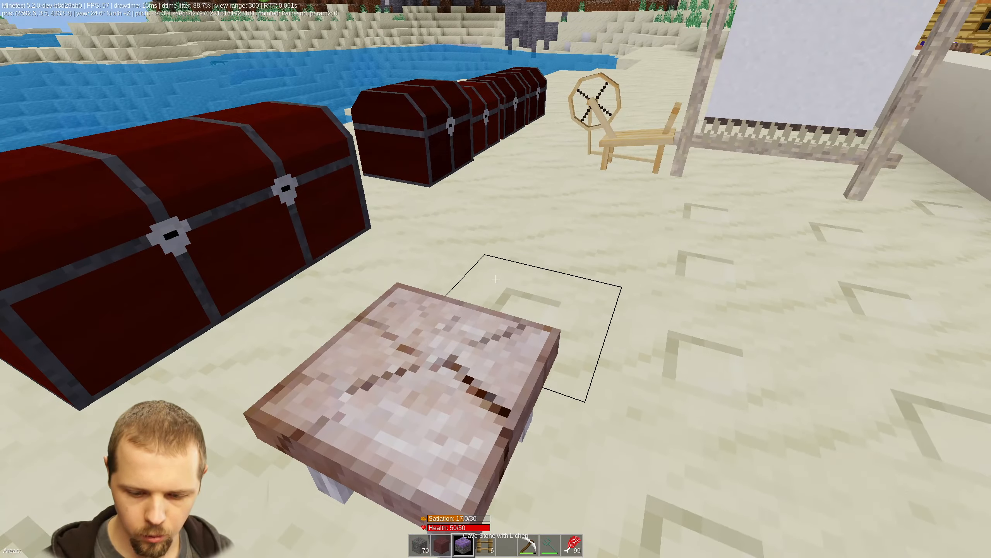
pyautogui.scroll(1, 496, 279)
pyautogui.rightClick(496, 279)
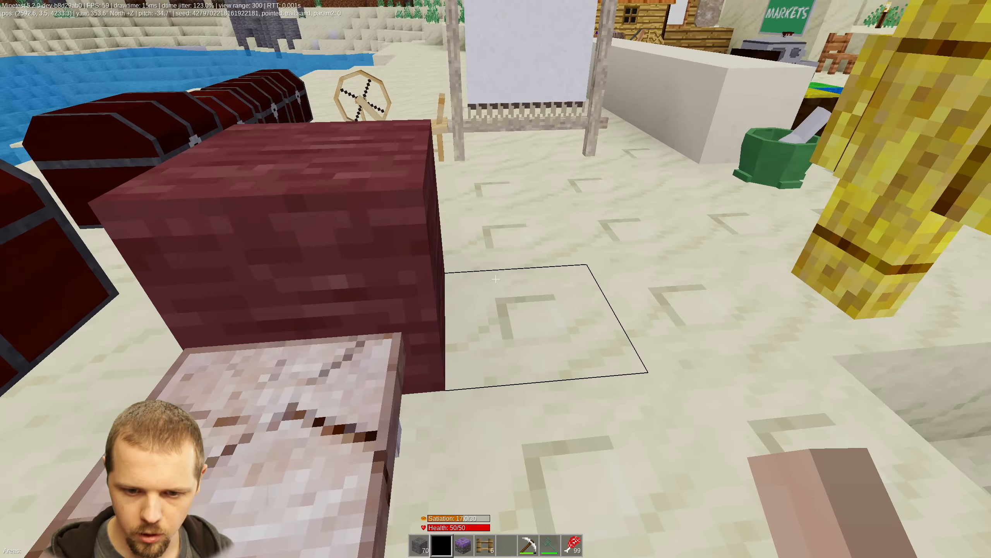
# Sit on the short stool and view the character against the red block from the front in third person
pyautogui.press('w')
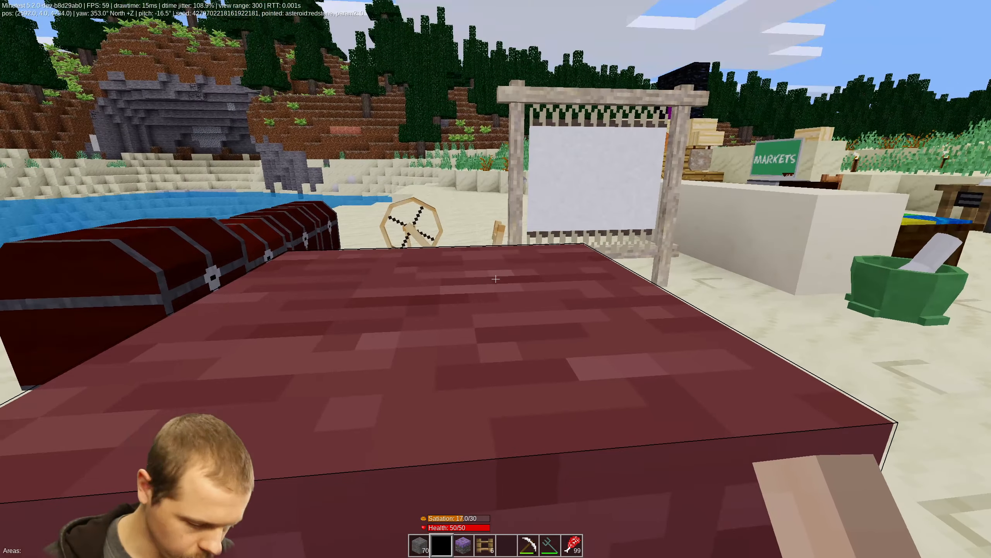
pyautogui.press('F7')
pyautogui.press('F7')
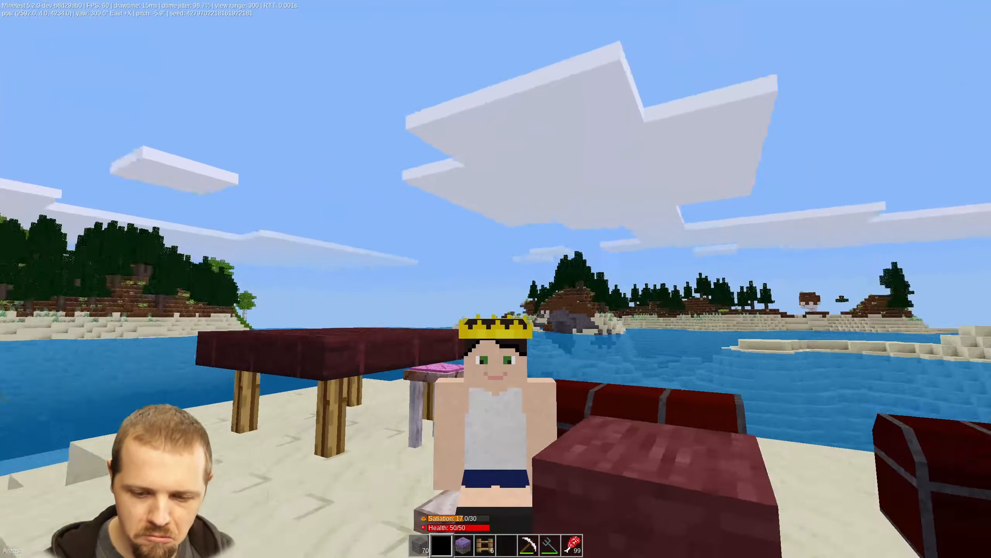
# Exit the world, close the game and return to the stool and table models in Blender
pyautogui.press('Escape')
pyautogui.click(486, 307)
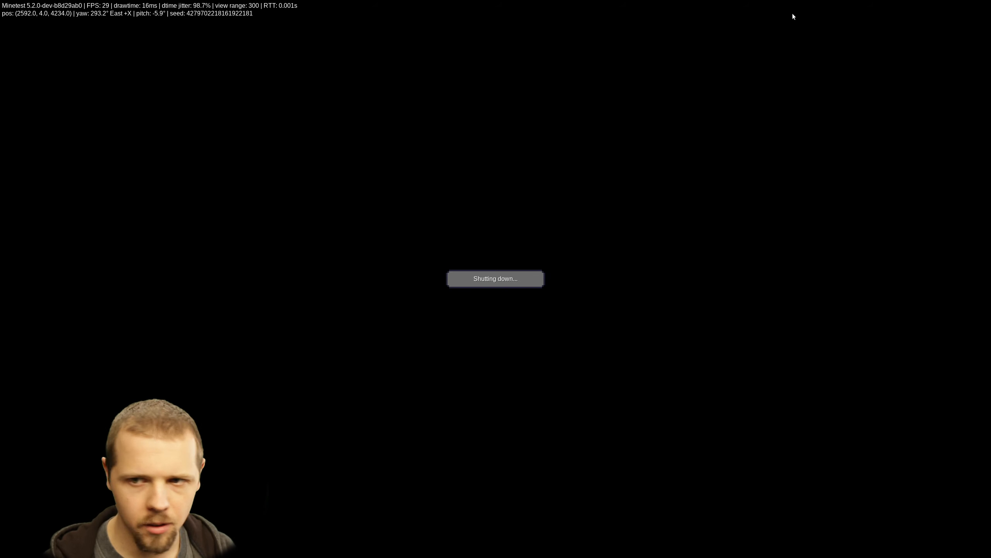
pyautogui.press('Escape')
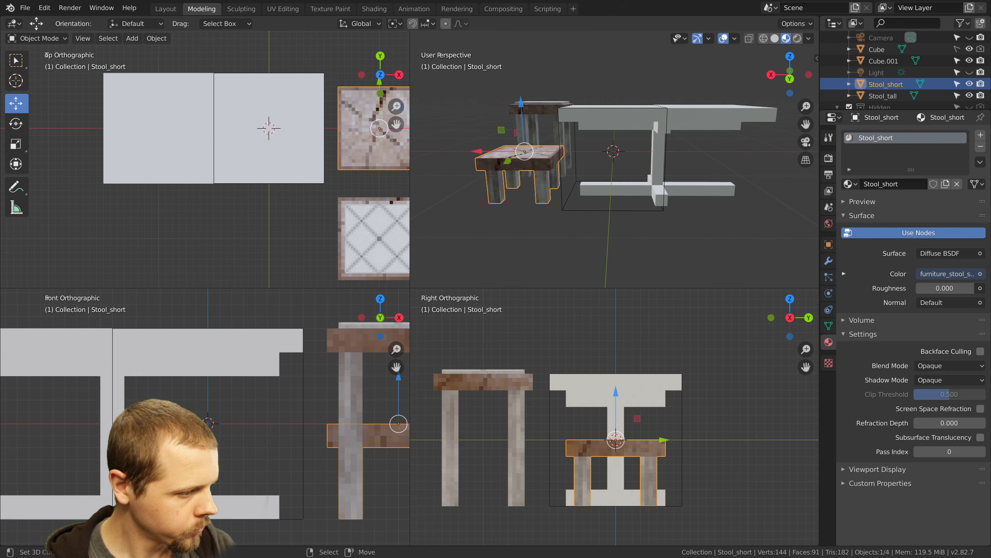
# Select the table object Cube.001, inspect it from underneath and open its mesh in Edit Mode
pyautogui.rightClick(691, 108)
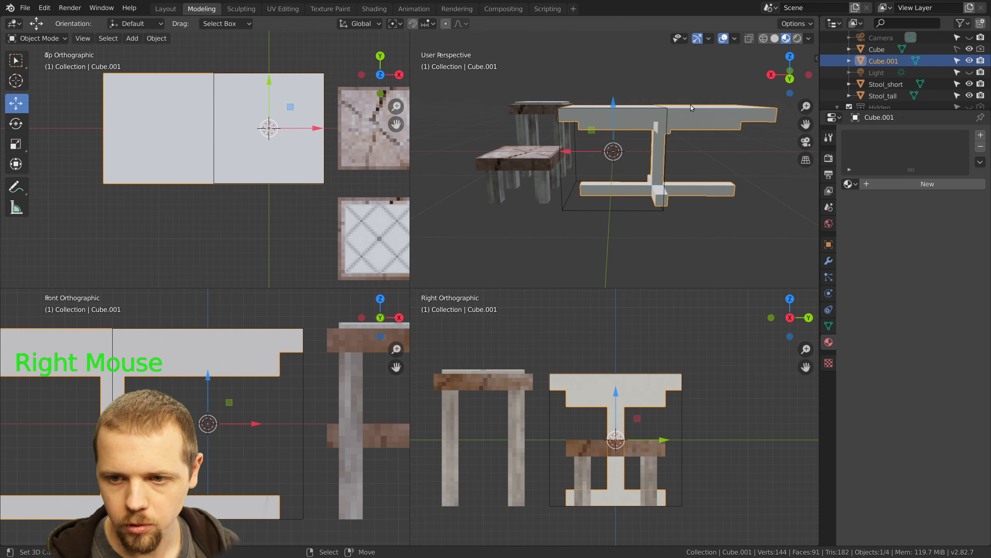
pyautogui.moveTo(614, 155); pyautogui.dragTo(594, 178, button='middle')
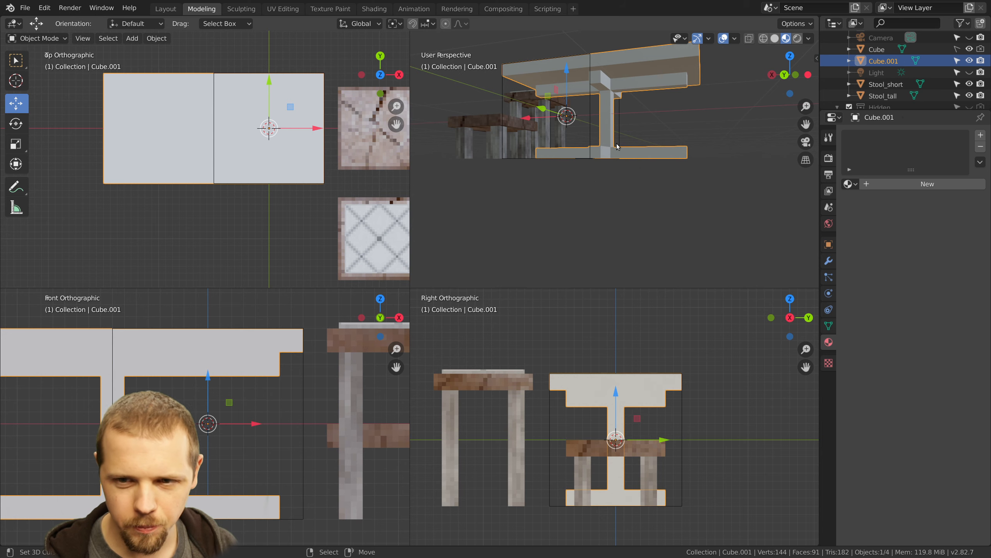
pyautogui.rightClick(602, 124)
pyautogui.press('Tab')
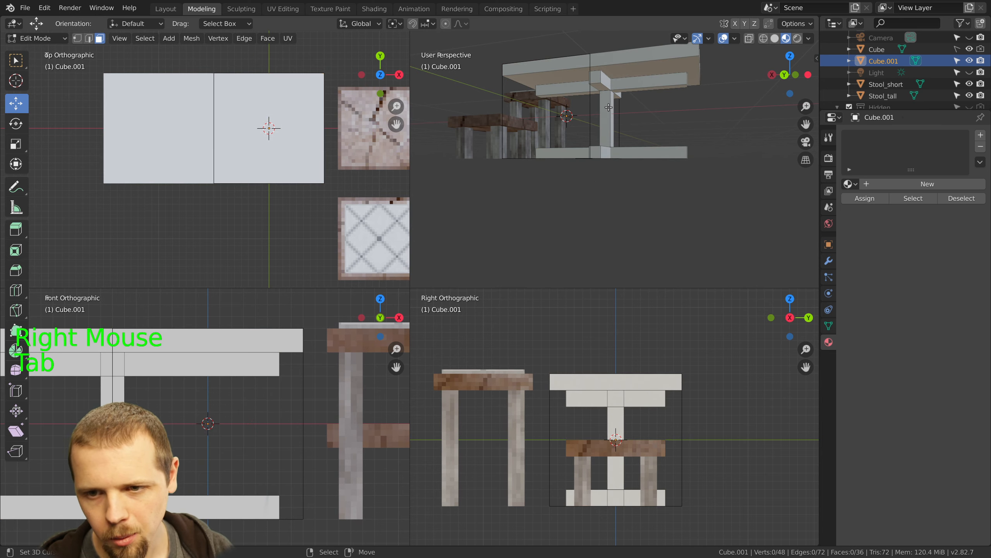
# Move the table's whole central post along X until it is centred on the 3D cursor
pyautogui.rightClick(599, 116)
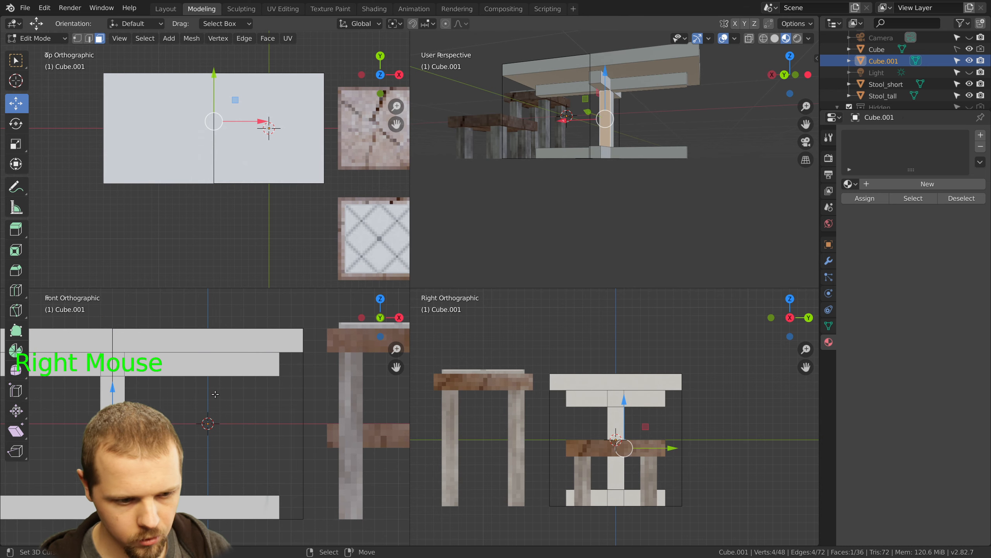
pyautogui.scroll(-2, 225, 390)
pyautogui.scroll(-1, 171, 347)
pyautogui.press('ctrl+KP_Add')
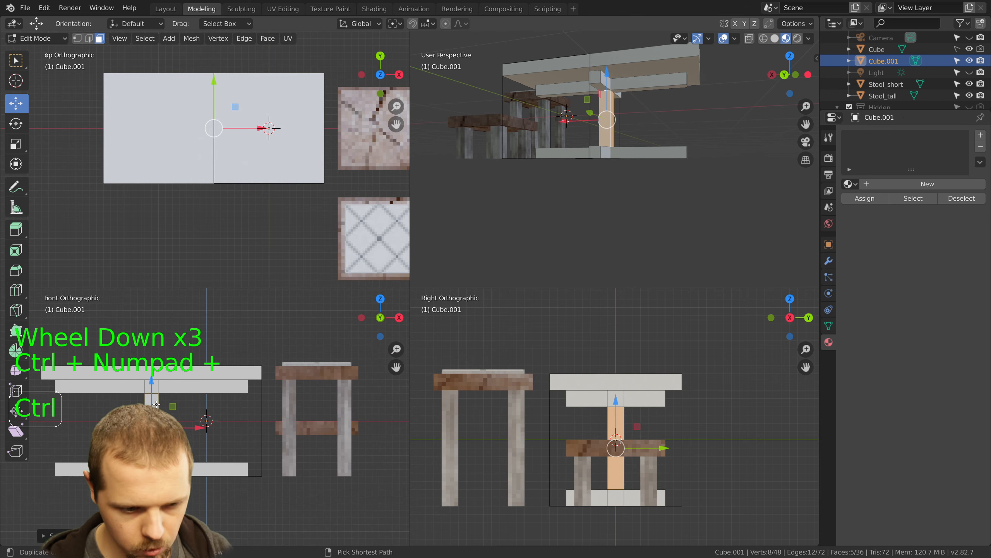
pyautogui.press('ctrl+KP_Add')
pyautogui.press('ctrl+KP_Add')
pyautogui.press('ctrl+KP_Add')
pyautogui.press('ctrl+KP_Add')
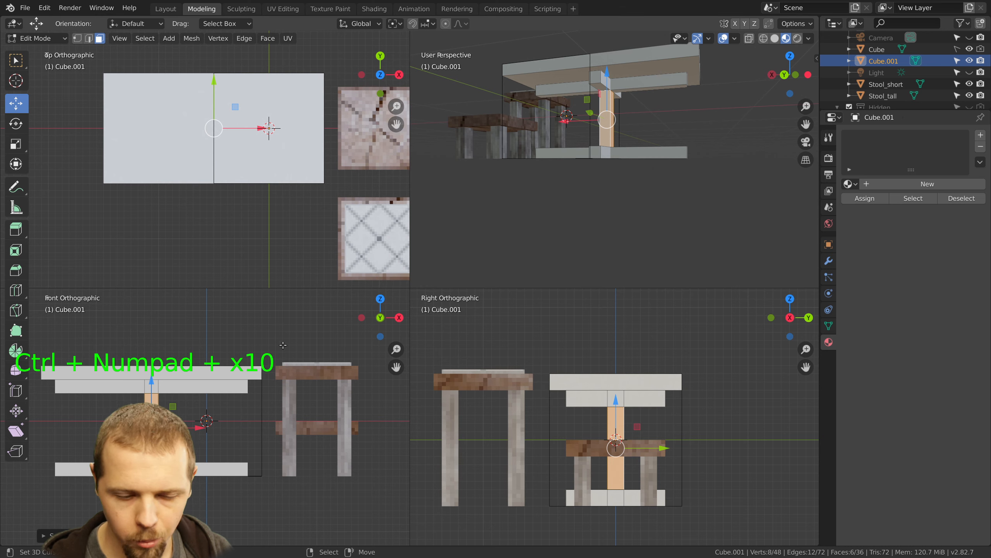
pyautogui.keyDown('ctrl'); pyautogui.moveTo(198, 427); pyautogui.dragTo(244, 437); pyautogui.keyUp('ctrl')
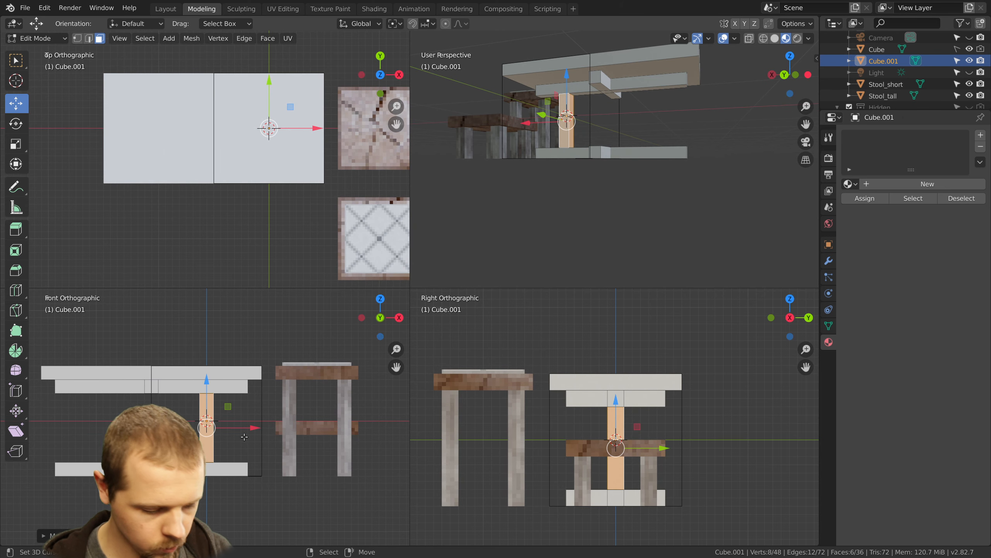
# Duplicate the post and place the copy 1 m away along negative X, under the other half of the table
pyautogui.hotkey('shift', 'd')
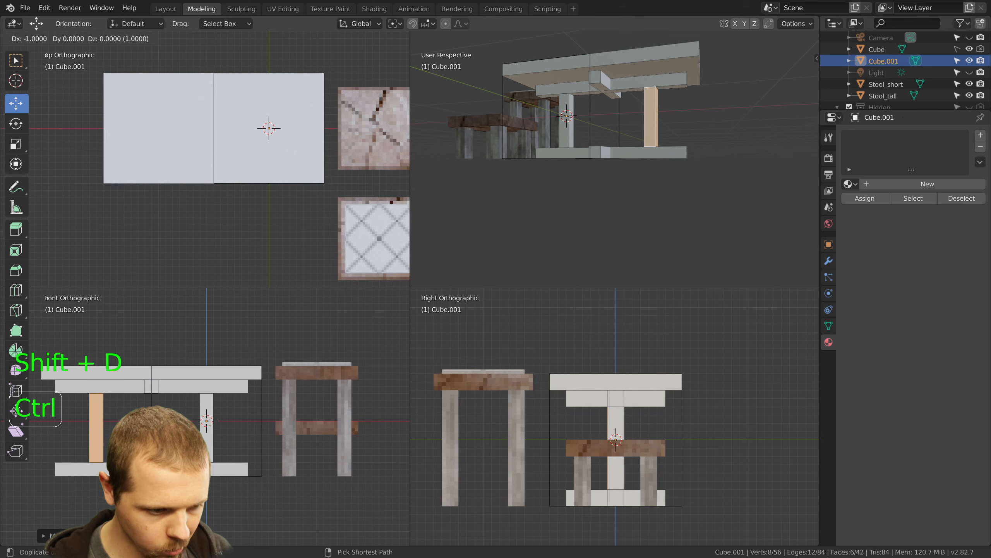
pyautogui.keyDown('ctrl'); pyautogui.click(134, 437); pyautogui.keyUp('ctrl')
pyautogui.press('a')
# Select the whole upper and lower cross beams in the table's middle and move both along X onto the post at the 3D cursor
pyautogui.rightClick(596, 85)
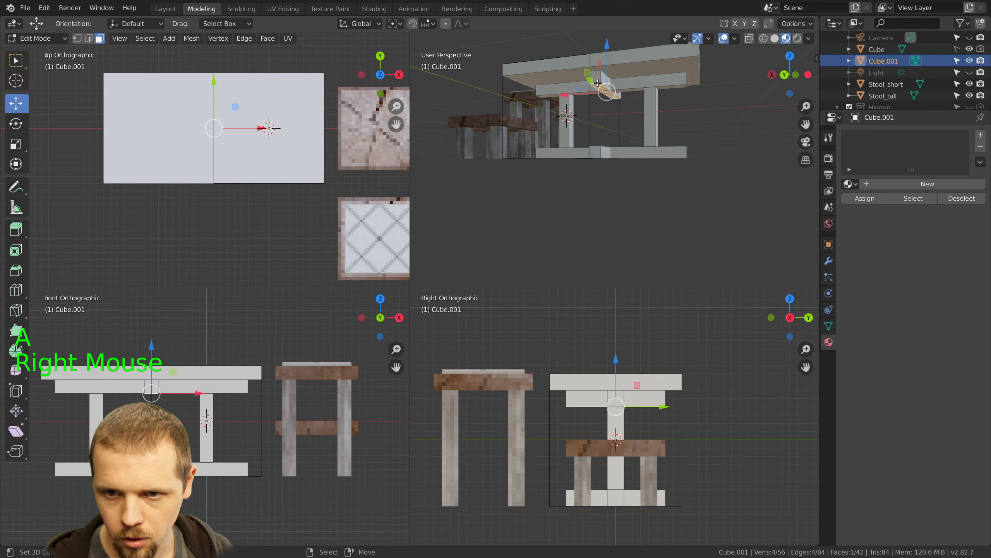
pyautogui.keyDown('shift'); pyautogui.rightClick(595, 146); pyautogui.keyUp('shift')
pyautogui.press('ctrl+KP_Add')
pyautogui.press('ctrl+KP_Add')
pyautogui.press('ctrl+KP_Add')
pyautogui.press('ctrl+KP_Add')
pyautogui.press('ctrl+KP_Add')
pyautogui.press('ctrl+KP_Add')
pyautogui.press('ctrl+KP_Add')
pyautogui.press('ctrl+KP_Add')
pyautogui.press('ctrl+KP_Add')
pyautogui.press('ctrl+KP_Add')
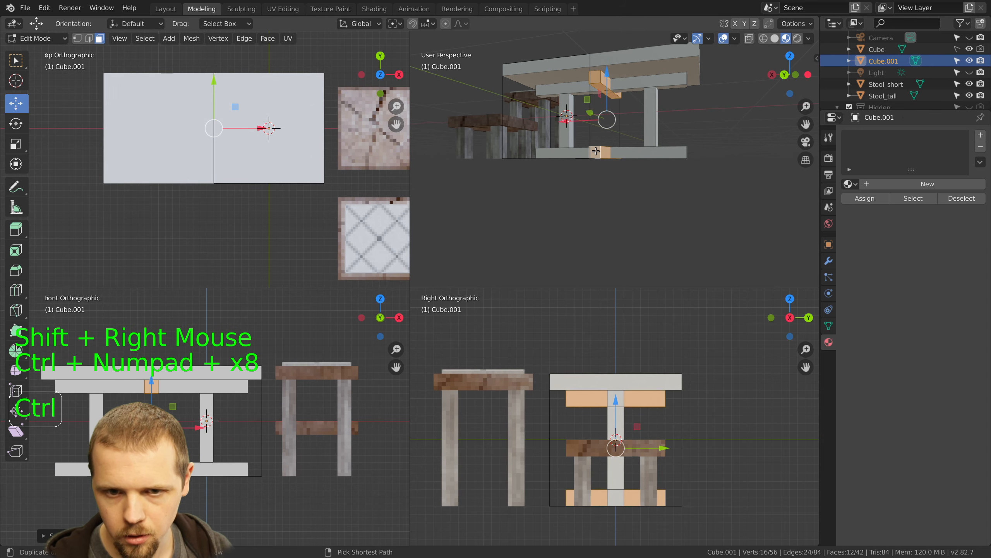
pyautogui.press('z')
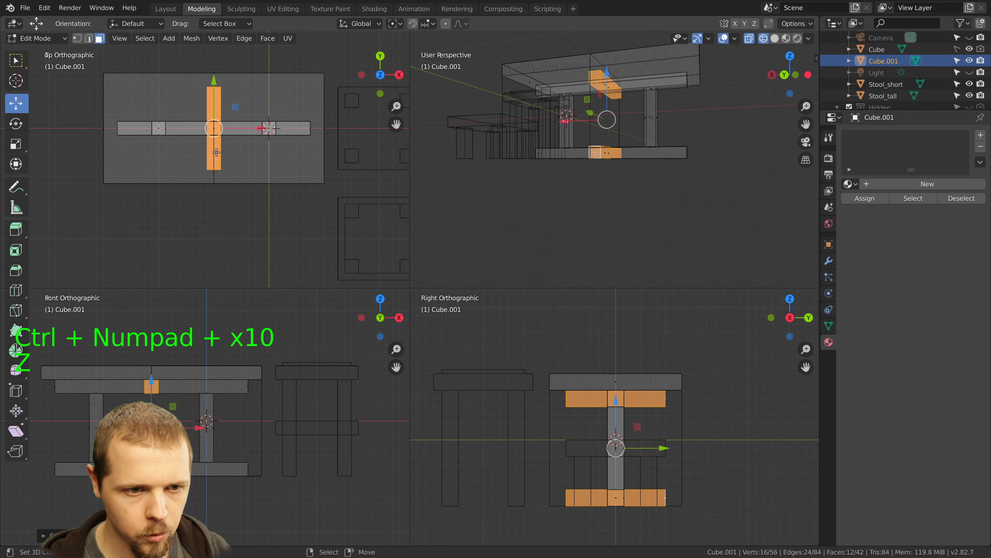
pyautogui.keyDown('ctrl'); pyautogui.moveTo(243, 128); pyautogui.dragTo(298, 128); pyautogui.keyUp('ctrl')
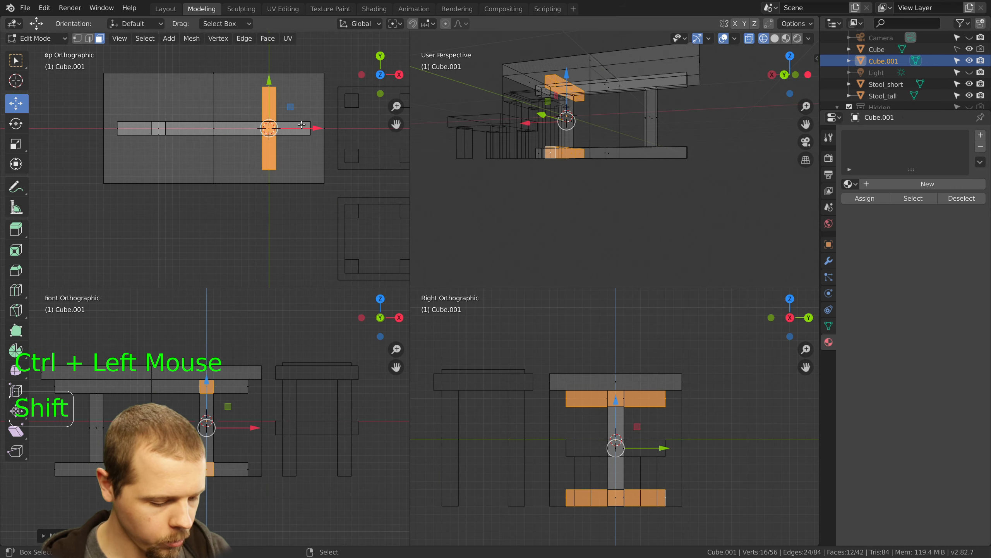
# Duplicate both cross beams onto the other post, then return to Object Mode with textured shading and nothing selected
pyautogui.hotkey('shift', 'd')
pyautogui.click(178, 126)
pyautogui.press('Tab')
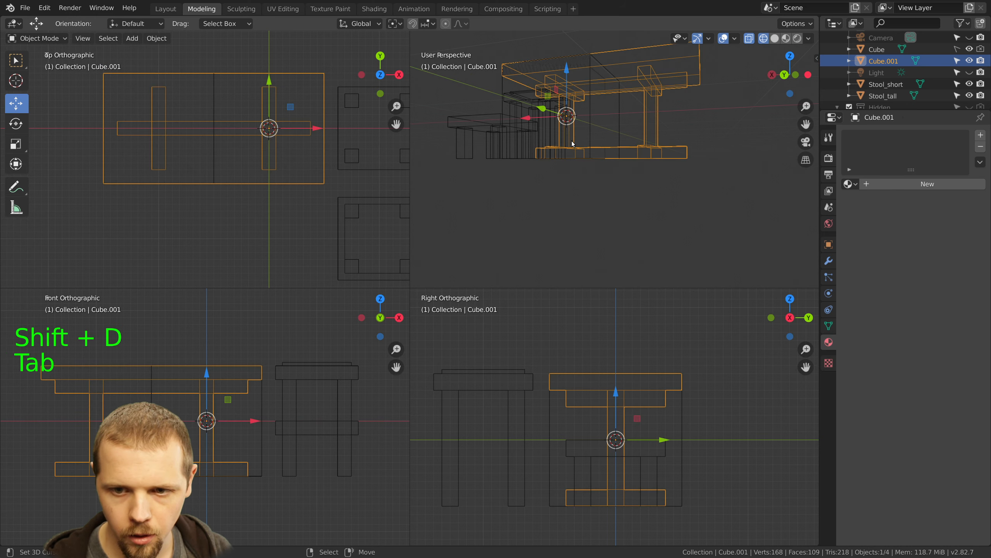
pyautogui.press('z')
pyautogui.click(575, 213)
pyautogui.moveTo(609, 137); pyautogui.dragTo(646, 191, button='middle')
pyautogui.press('a')
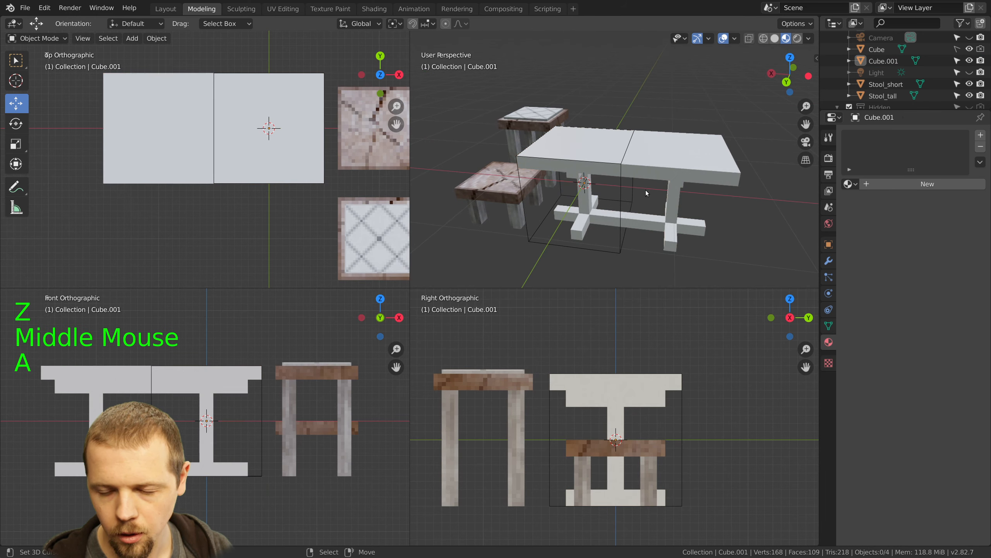
# Select the table and make three duplicates in a row along Y, each 1 m further so the tops join
pyautogui.keyDown('shift'); pyautogui.moveTo(670, 239); pyautogui.dragTo(615, 181, button='middle'); pyautogui.keyUp('shift')
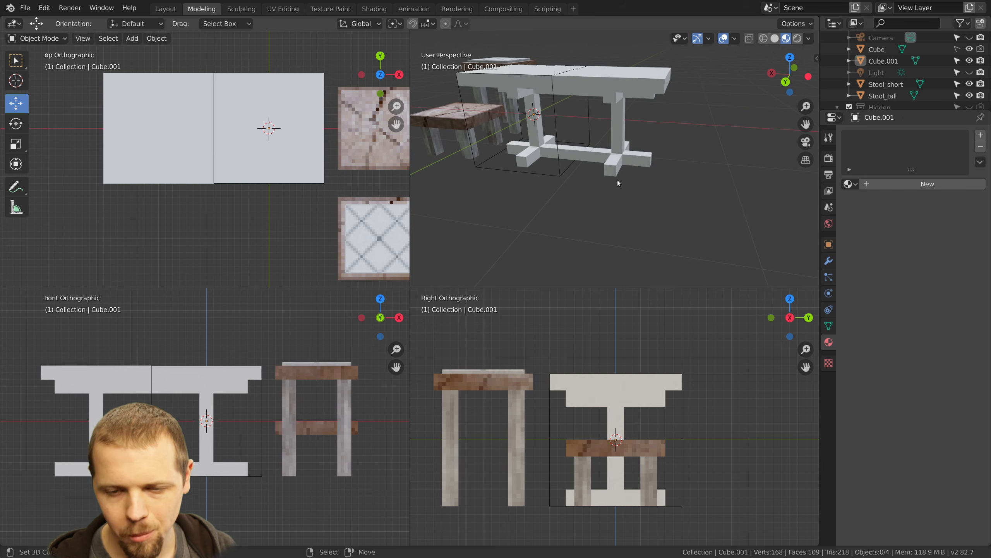
pyautogui.rightClick(620, 92)
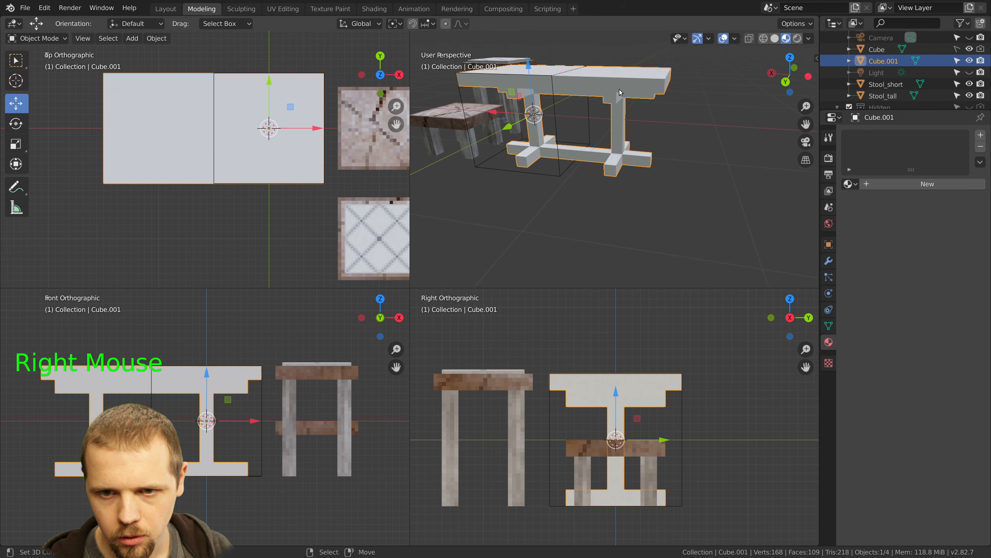
pyautogui.moveTo(571, 210); pyautogui.dragTo(588, 204, button='middle')
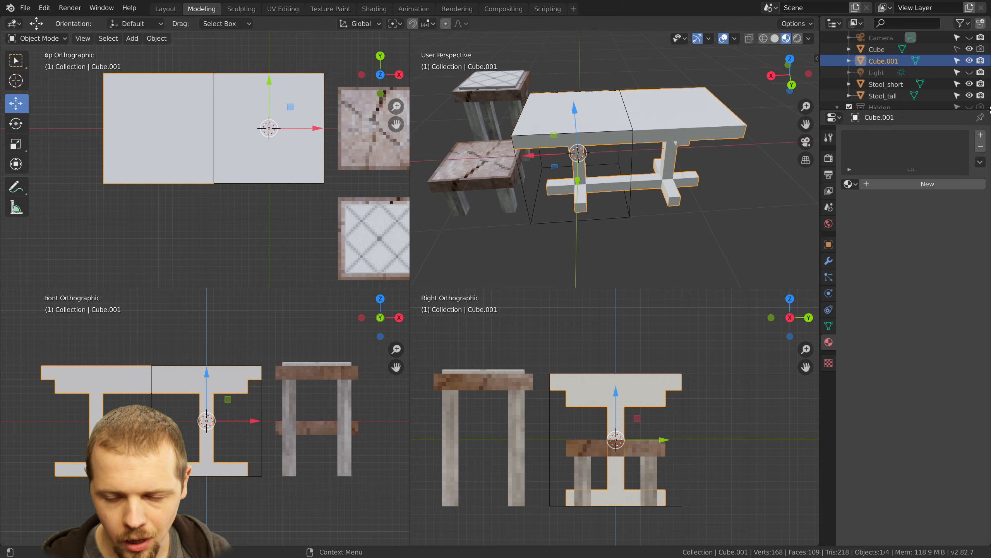
pyautogui.keyDown('shift'); pyautogui.moveTo(674, 179); pyautogui.dragTo(633, 176, button='middle'); pyautogui.keyUp('shift')
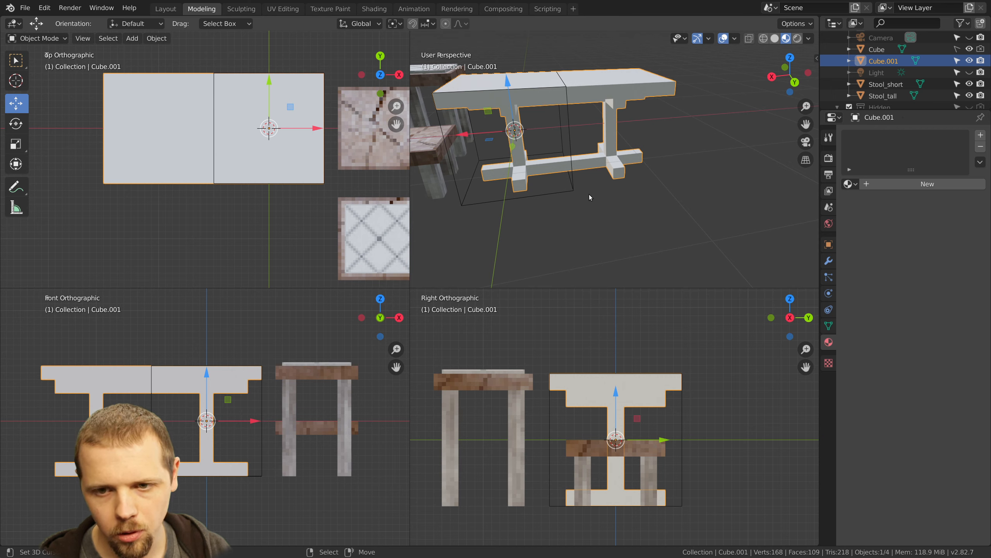
pyautogui.scroll(-2, 593, 196)
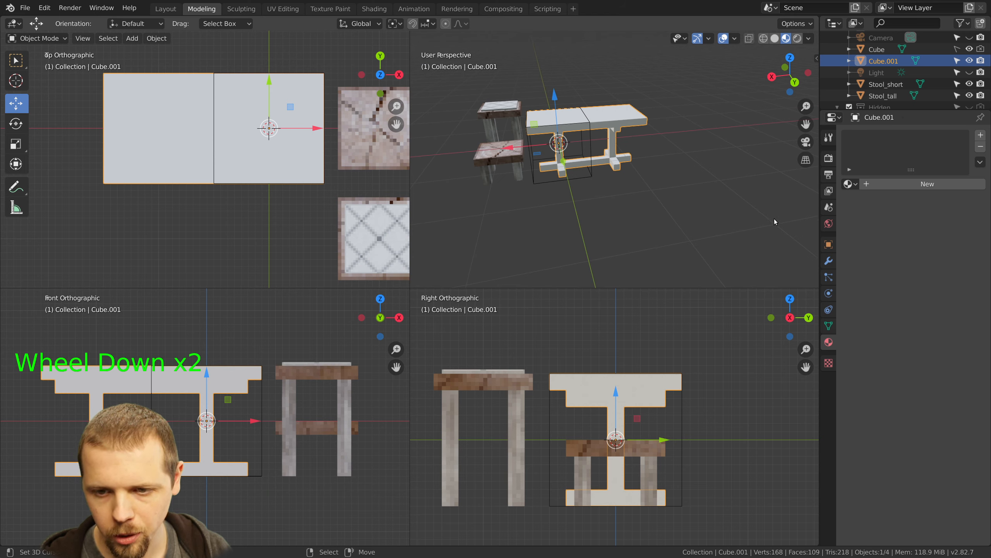
pyautogui.scroll(-4, 271, 151)
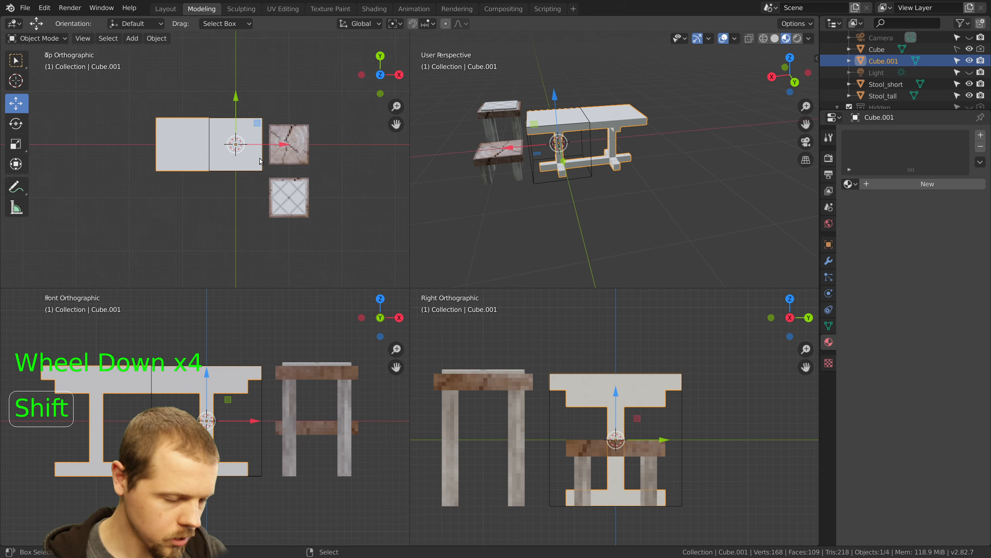
pyautogui.hotkey('shift', 'd')
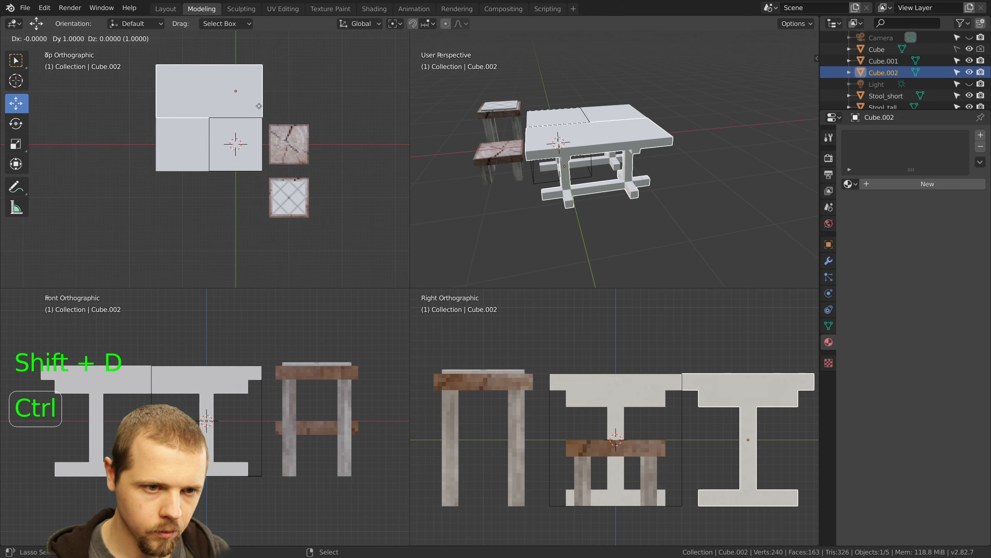
pyautogui.click(259, 111)
pyautogui.scroll(-4, 260, 113)
pyautogui.hotkey('shift', 'd')
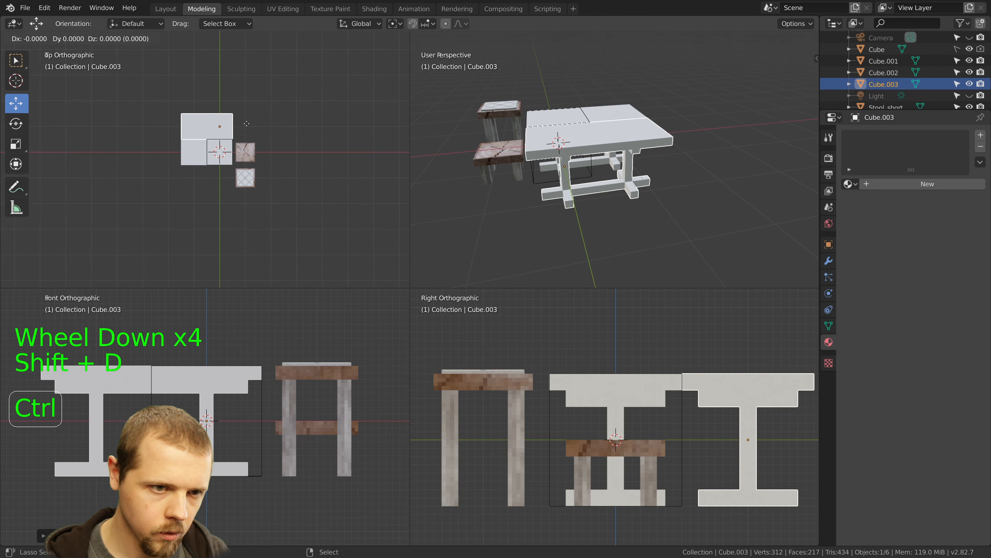
pyautogui.click(247, 111)
pyautogui.hotkey('shift', 'd')
pyautogui.click(247, 84)
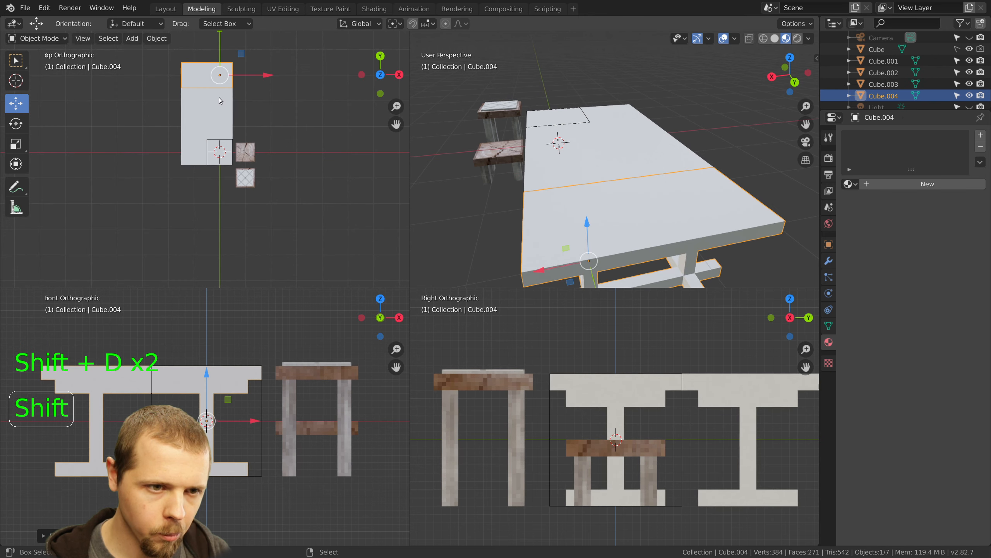
# Select all four tables in the row and duplicate them along negative X to form a second adjoining row
pyautogui.keyDown('shift'); pyautogui.rightClick(219, 98); pyautogui.keyUp('shift')
pyautogui.keyDown('shift'); pyautogui.rightClick(209, 123); pyautogui.keyUp('shift')
pyautogui.keyDown('shift'); pyautogui.rightClick(198, 141); pyautogui.keyUp('shift')
pyautogui.hotkey('shift', 'd')
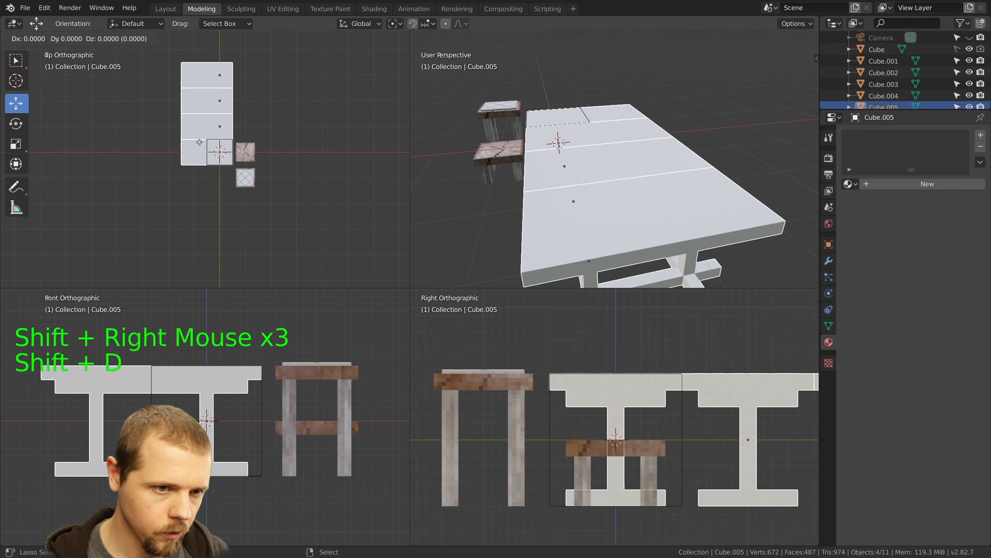
pyautogui.click(632, 134)
pyautogui.press('a')
# Examine the combined large table from several angles, checking the leg arrangement and how individual tables fit into the surface
pyautogui.scroll(-2, 689, 187)
pyautogui.moveTo(689, 186); pyautogui.dragTo(665, 170, button='middle')
pyautogui.press('a')
pyautogui.press('a')
pyautogui.moveTo(729, 200); pyautogui.dragTo(572, 208, button='middle')
pyautogui.scroll(2, 569, 163)
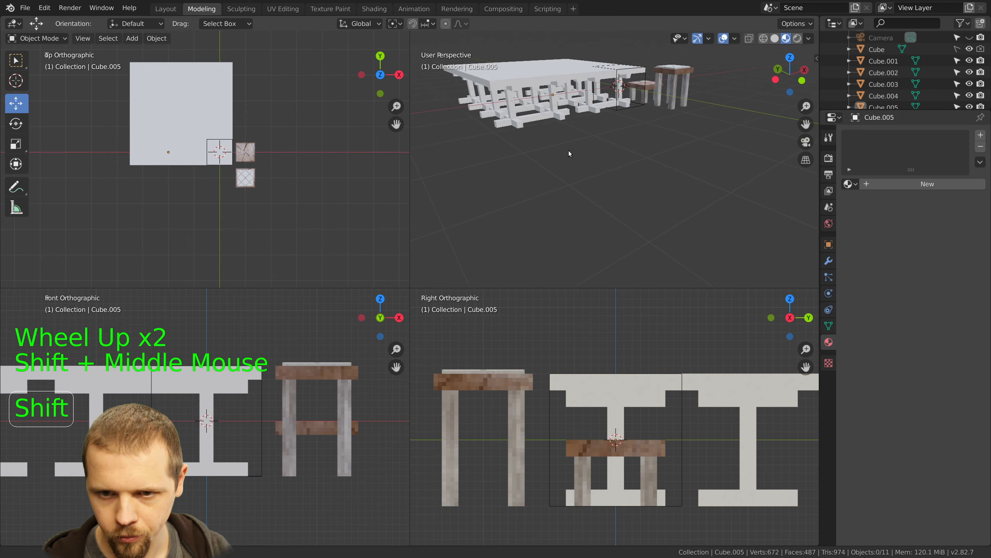
pyautogui.keyDown('shift'); pyautogui.moveTo(564, 144); pyautogui.dragTo(632, 226, button='middle'); pyautogui.keyUp('shift')
pyautogui.scroll(3, 633, 227)
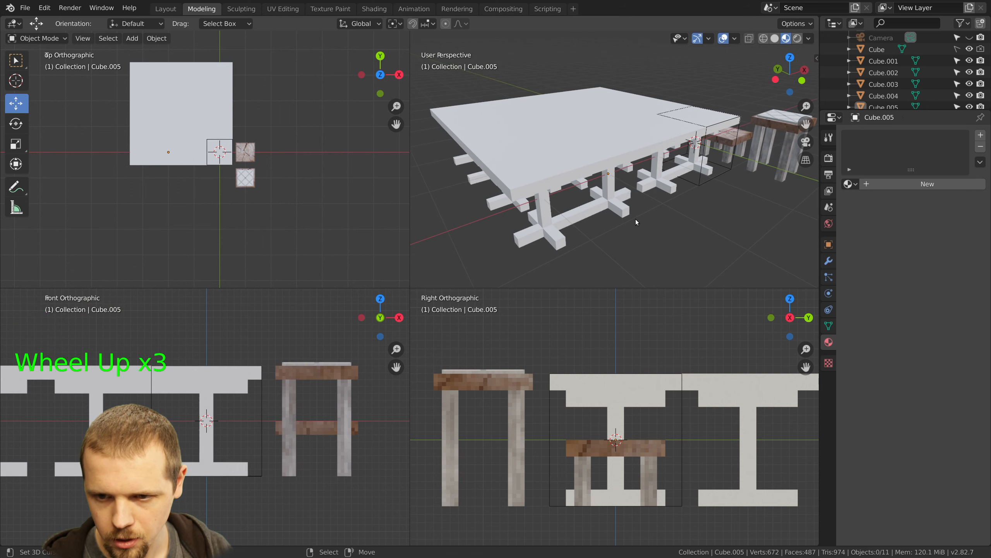
pyautogui.moveTo(635, 226)
pyautogui.mouseDown(button='middle')
pyautogui.moveTo(659, 220)
pyautogui.moveTo(622, 215)
pyautogui.mouseUp(button='middle')
pyautogui.rightClick(710, 151)
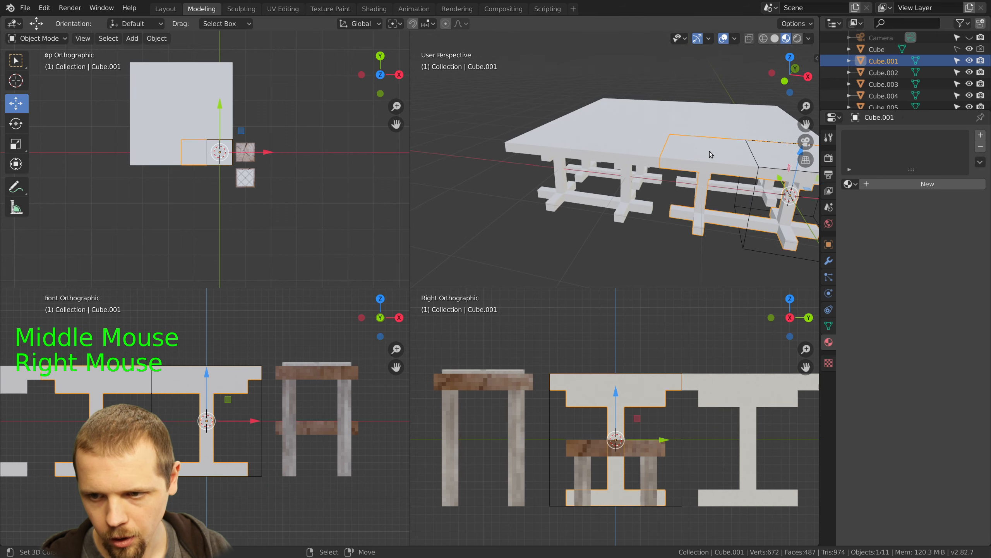
pyautogui.moveTo(631, 153); pyautogui.dragTo(667, 184, button='middle')
pyautogui.keyDown('shift'); pyautogui.rightClick(600, 126); pyautogui.keyUp('shift')
pyautogui.rightClick(586, 105)
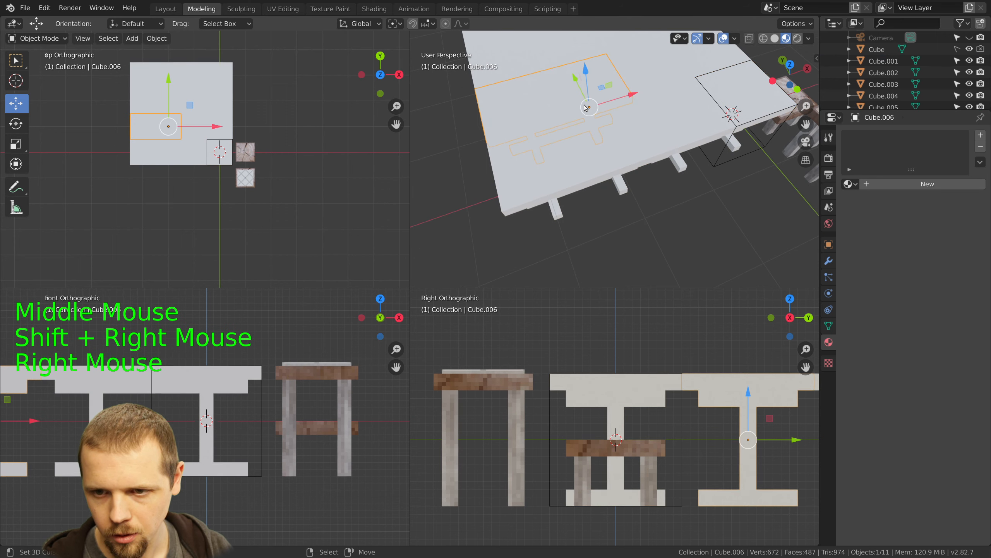
# Delete all seven table duplicates, keeping only the original table Cube.001
pyautogui.rightClick(139, 147)
pyautogui.keyDown('shift'); pyautogui.rightClick(150, 95); pyautogui.keyUp('shift')
pyautogui.keyDown('shift'); pyautogui.rightClick(149, 77); pyautogui.keyUp('shift')
pyautogui.keyDown('shift'); pyautogui.rightClick(201, 75); pyautogui.keyUp('shift')
pyautogui.keyDown('shift'); pyautogui.rightClick(202, 98); pyautogui.keyUp('shift')
pyautogui.keyDown('shift'); pyautogui.rightClick(153, 136); pyautogui.keyUp('shift')
pyautogui.press('x')
pyautogui.click(153, 133)
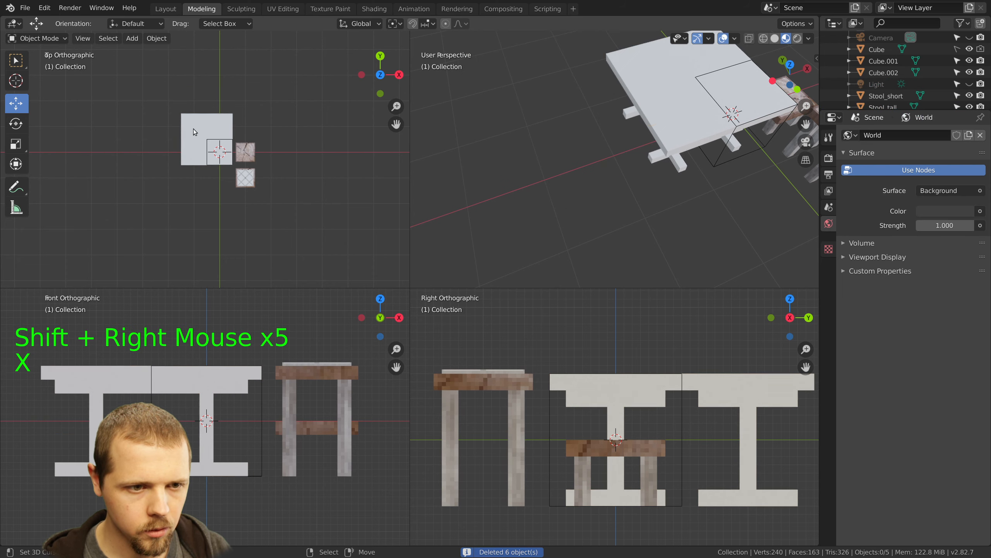
pyautogui.rightClick(186, 130)
pyautogui.press('x')
pyautogui.click(186, 133)
# Switch to the camera view, select the short and tall stools and move them to the Hidden collection
pyautogui.rightClick(679, 111)
pyautogui.moveTo(680, 111); pyautogui.dragTo(699, 169, button='middle')
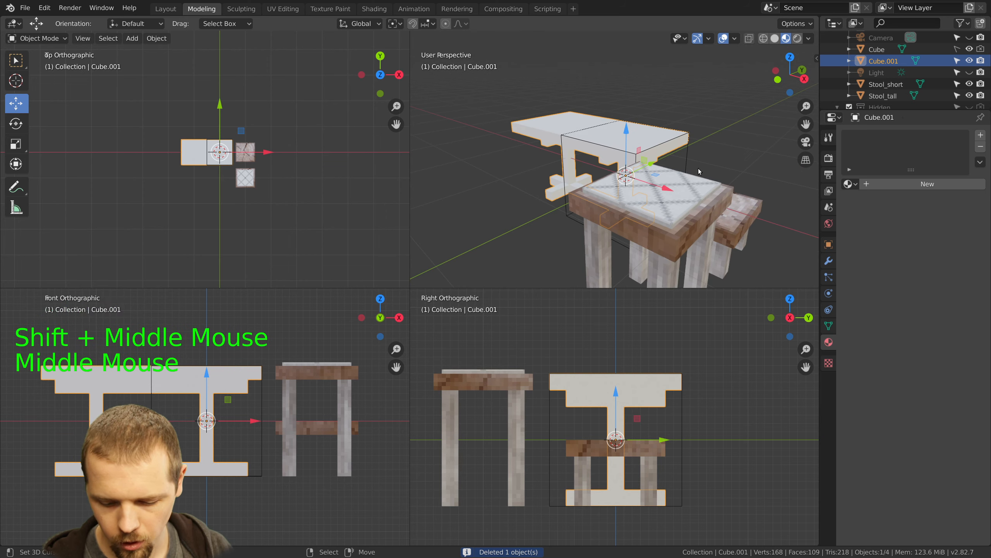
pyautogui.press('KP_0')
pyautogui.rightClick(645, 118)
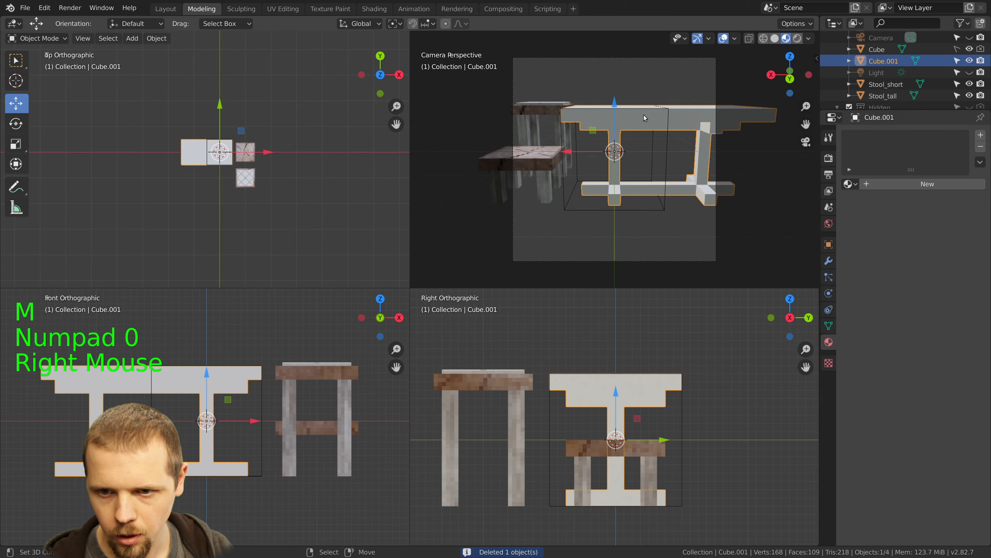
pyautogui.rightClick(519, 173)
pyautogui.keyDown('shift'); pyautogui.rightClick(540, 134); pyautogui.keyUp('shift')
pyautogui.press('m')
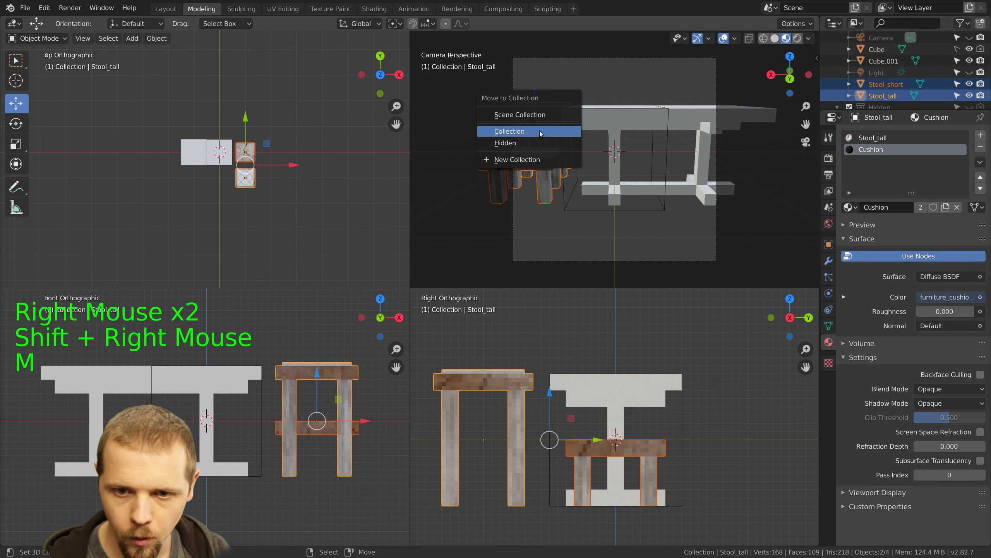
pyautogui.click(539, 143)
# Select the table, switch to the UV Editing workspace and select its entire mesh in Edit Mode to show its UVs
pyautogui.rightClick(621, 134)
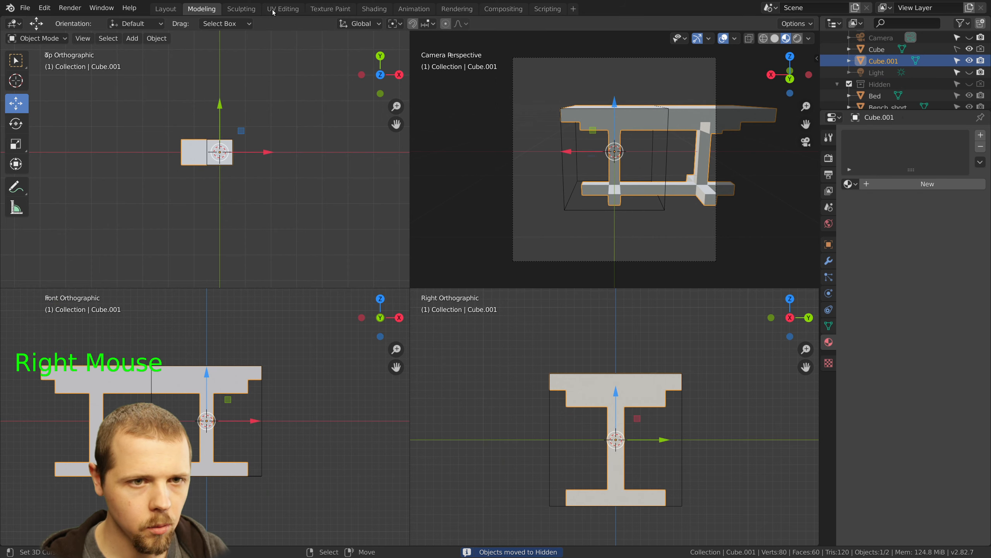
pyautogui.click(290, 12)
pyautogui.scroll(-6, 285, 270)
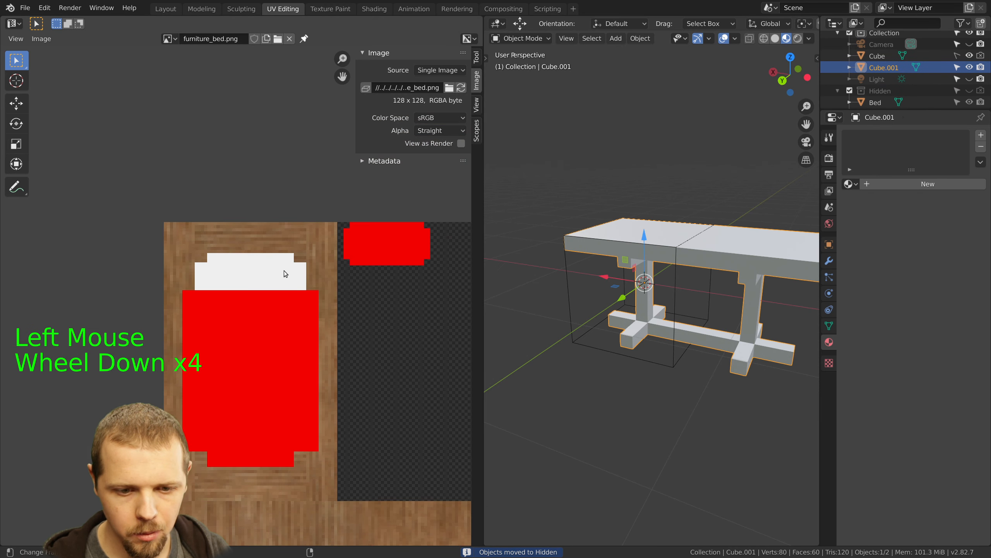
pyautogui.press('Tab')
pyautogui.press('a')
pyautogui.press('a')
pyautogui.press('a')
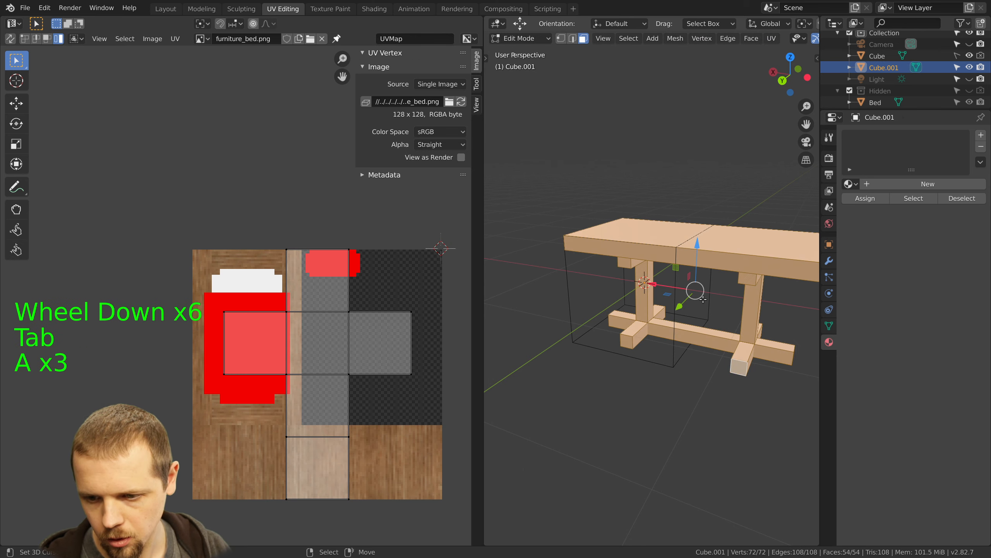
# Select the table's long floor beam and both lower cross beams in full and delete them
pyautogui.keyDown('shift'); pyautogui.moveTo(682, 305); pyautogui.dragTo(679, 262, button='middle'); pyautogui.keyUp('shift')
pyautogui.rightClick(680, 261)
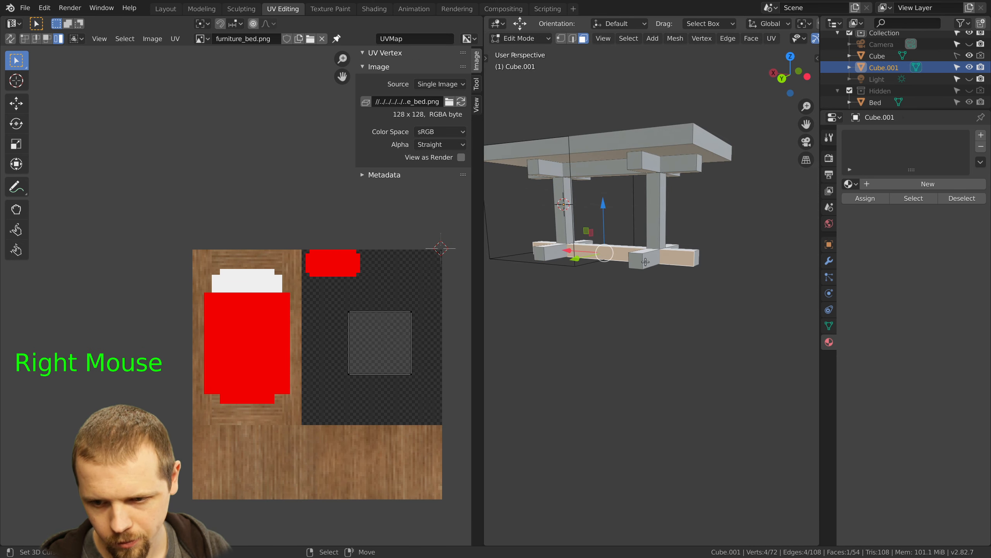
pyautogui.keyDown('shift'); pyautogui.rightClick(554, 251); pyautogui.keyUp('shift')
pyautogui.keyDown('shift'); pyautogui.rightClick(552, 251); pyautogui.keyUp('shift')
pyautogui.press('ctrl+KP_Add')
pyautogui.press('ctrl+KP_Add')
pyautogui.press('ctrl+KP_Add')
pyautogui.press('ctrl+KP_Add')
pyautogui.press('ctrl+KP_Add')
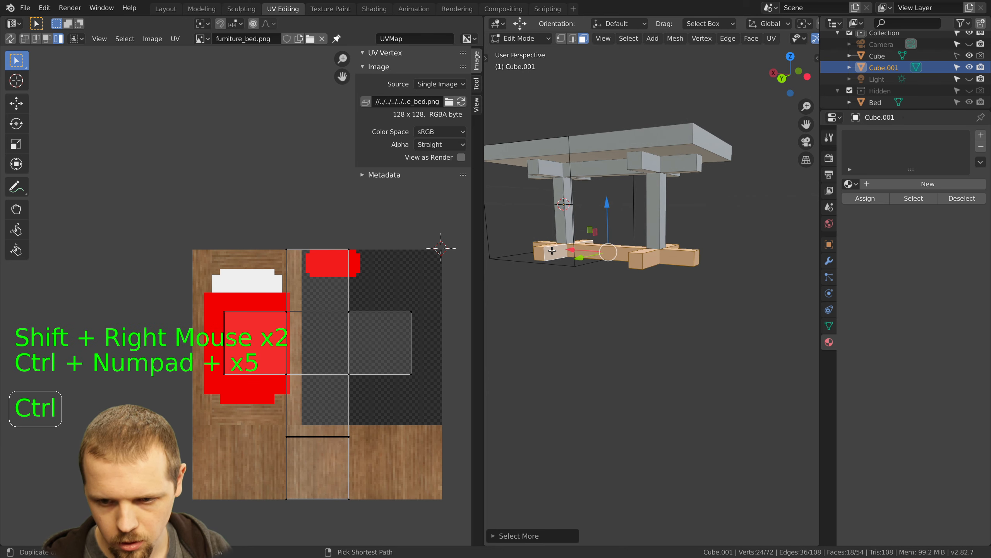
pyautogui.press('x')
pyautogui.click(552, 250)
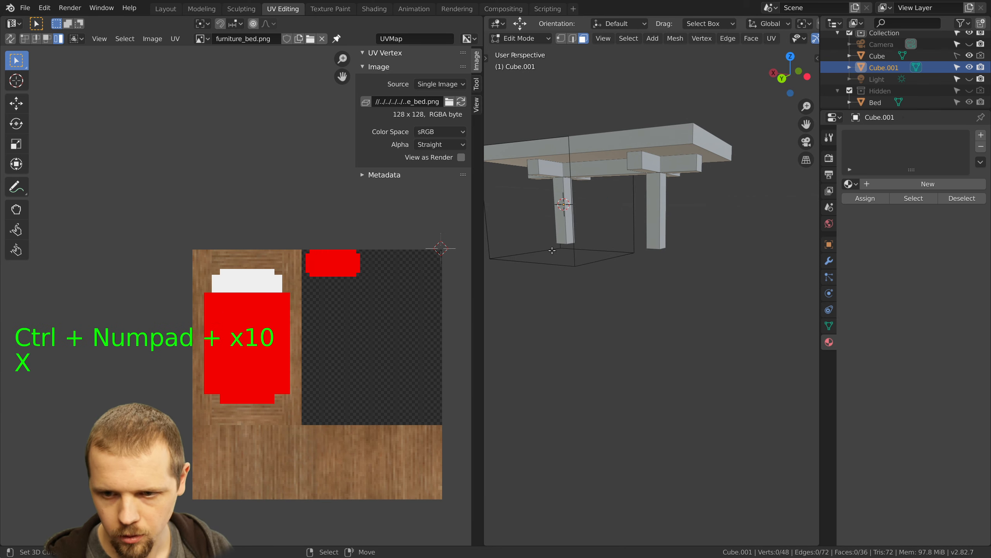
# Select the table's post farther from the 3D cursor in full and delete it
pyautogui.moveTo(647, 165); pyautogui.dragTo(666, 152, button='middle')
pyautogui.rightClick(666, 152)
pyautogui.press('ctrl+KP_Add')
pyautogui.press('ctrl+KP_Add')
pyautogui.press('ctrl+KP_Add')
pyautogui.press('ctrl+KP_Add')
pyautogui.press('ctrl+KP_Add')
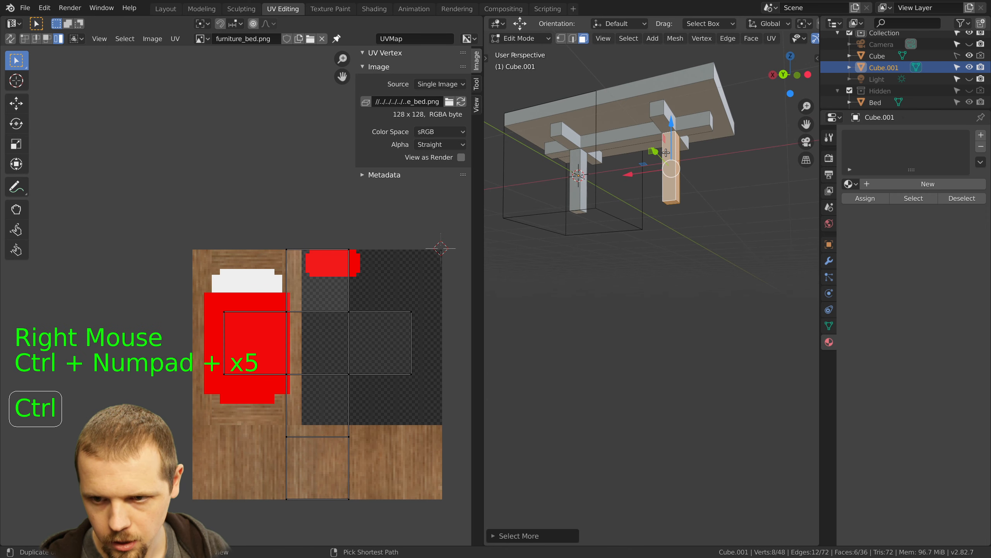
pyautogui.press('x')
pyautogui.click(666, 152)
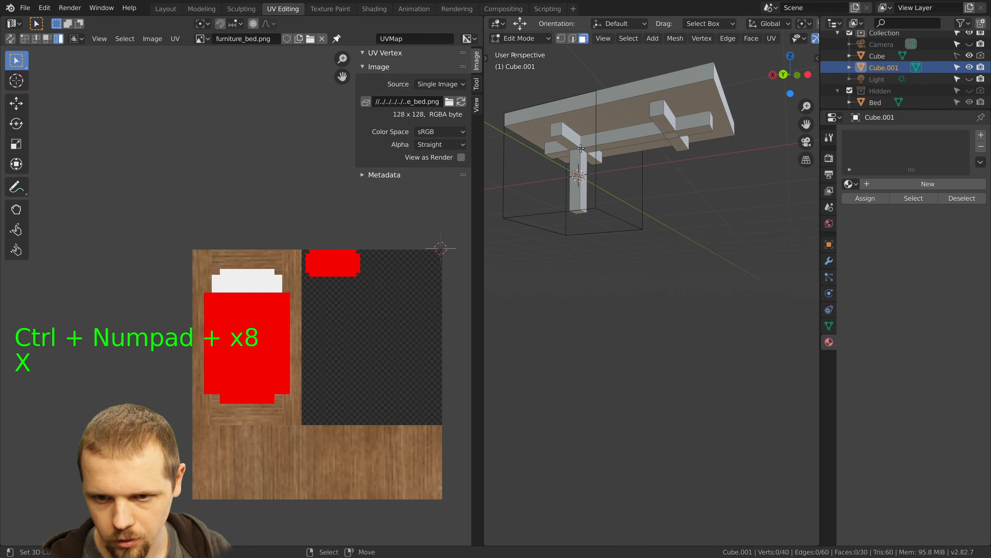
# Select the whole upper cross beam above the remaining post and delete it
pyautogui.rightClick(558, 136)
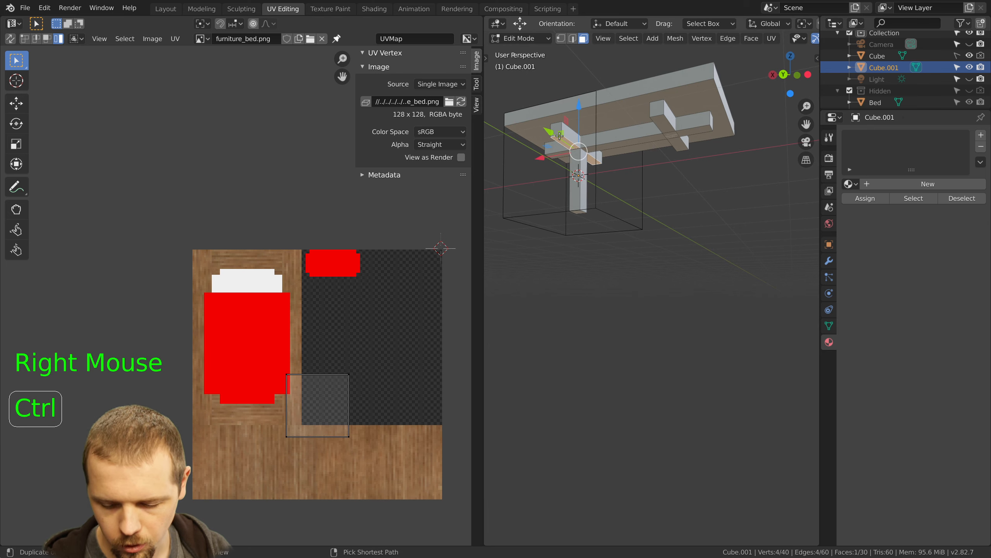
pyautogui.press('ctrl+KP_Add')
pyautogui.press('ctrl+KP_Add')
pyautogui.press('ctrl+KP_Add')
pyautogui.press('ctrl+KP_Add')
pyautogui.press('ctrl+KP_Add')
pyautogui.press('x')
pyautogui.click(559, 136)
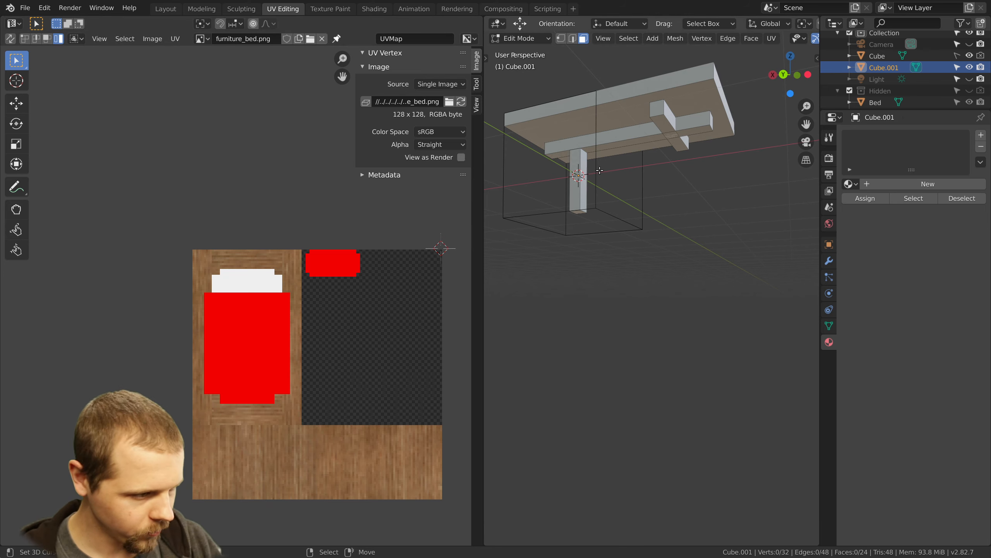
# Select the entire remaining table mesh to view its UV layout over the furniture_bed.png texture
pyautogui.moveTo(565, 140); pyautogui.dragTo(605, 168, button='middle')
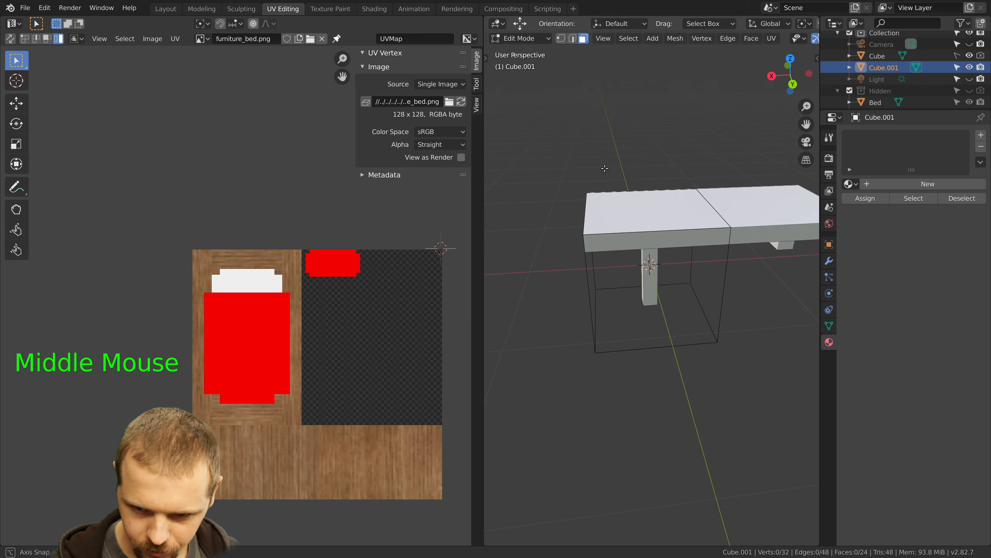
pyautogui.keyDown('shift'); pyautogui.moveTo(689, 246); pyautogui.dragTo(642, 225, button='middle'); pyautogui.keyUp('shift')
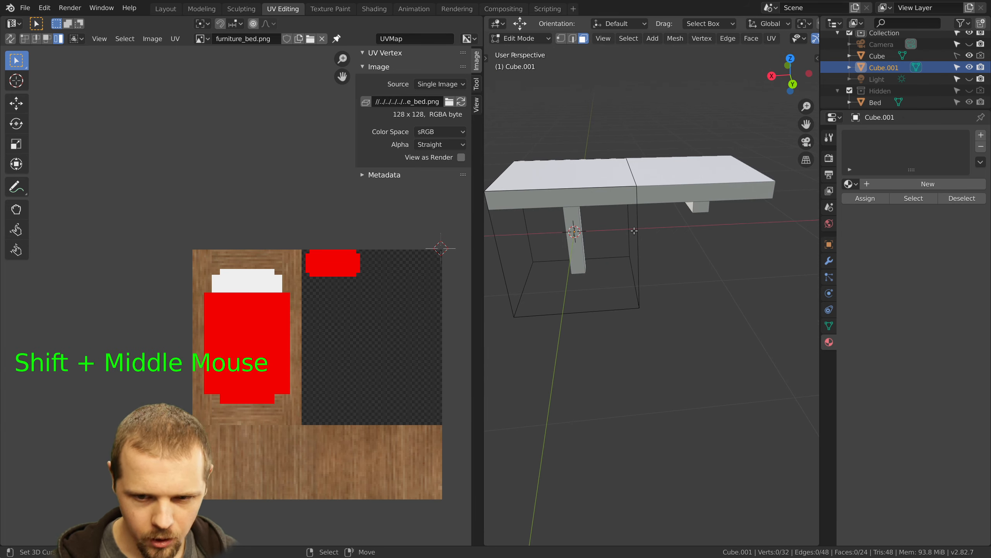
pyautogui.keyDown('shift'); pyautogui.moveTo(383, 380); pyautogui.dragTo(297, 319, button='middle'); pyautogui.keyUp('shift')
pyautogui.scroll(1, 297, 319)
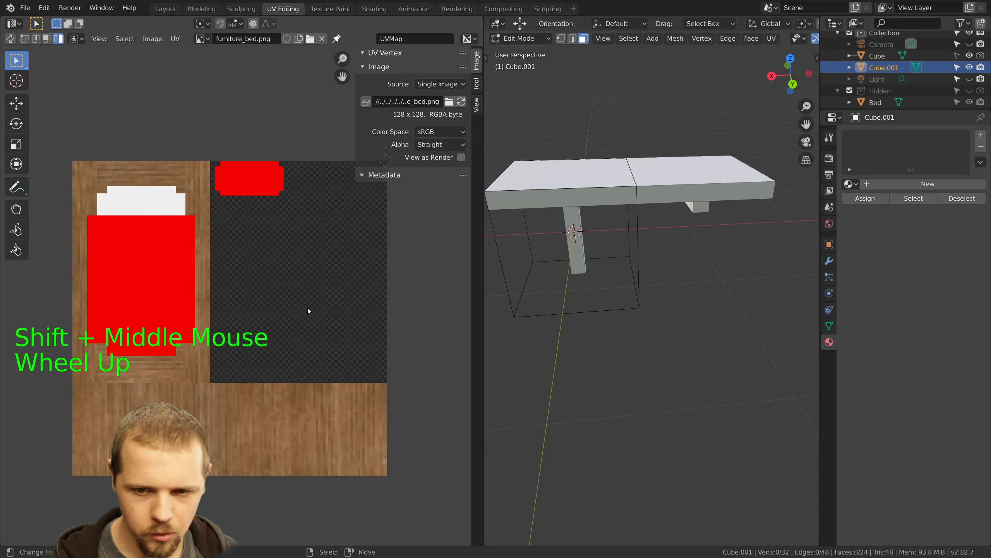
pyautogui.rightClick(590, 200)
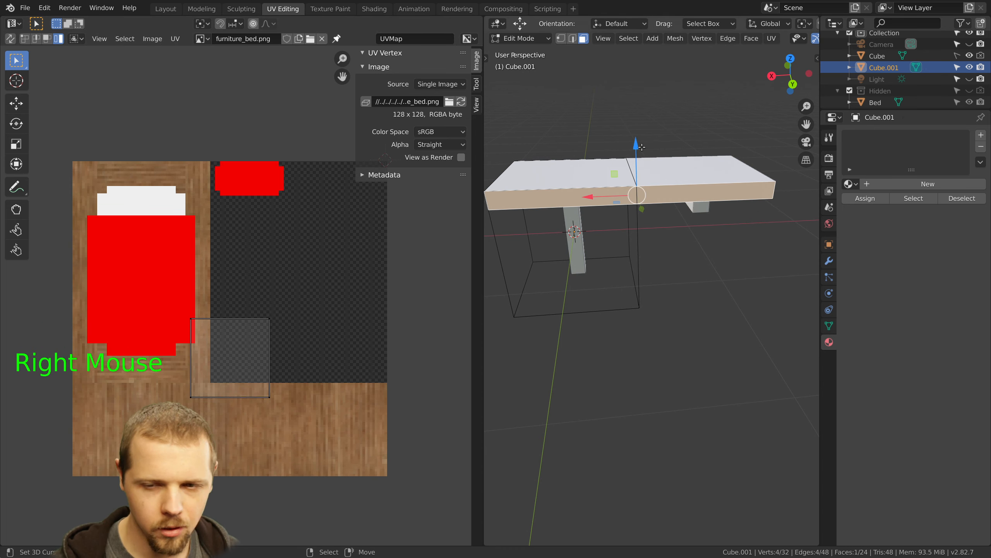
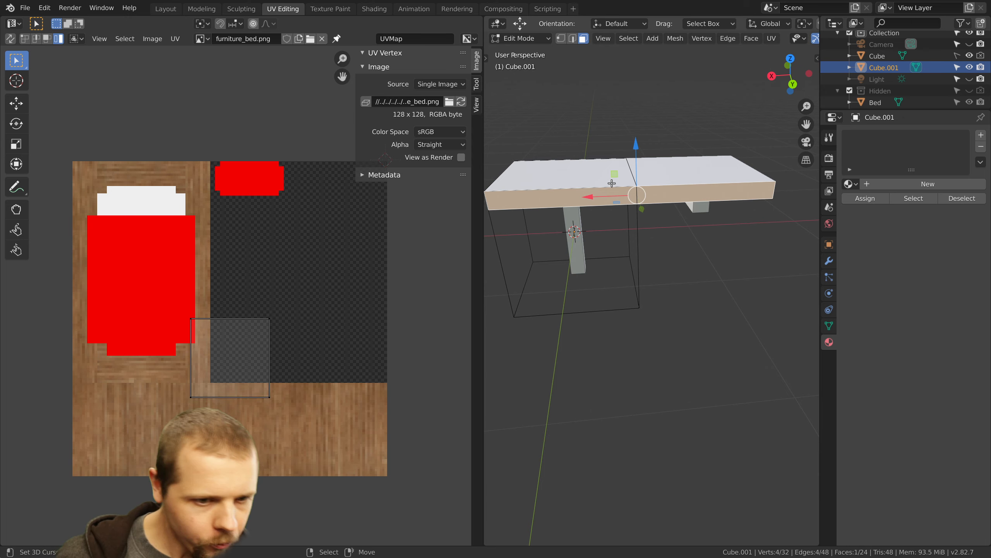
pyautogui.press('a')
pyautogui.press('a')
pyautogui.press('a')
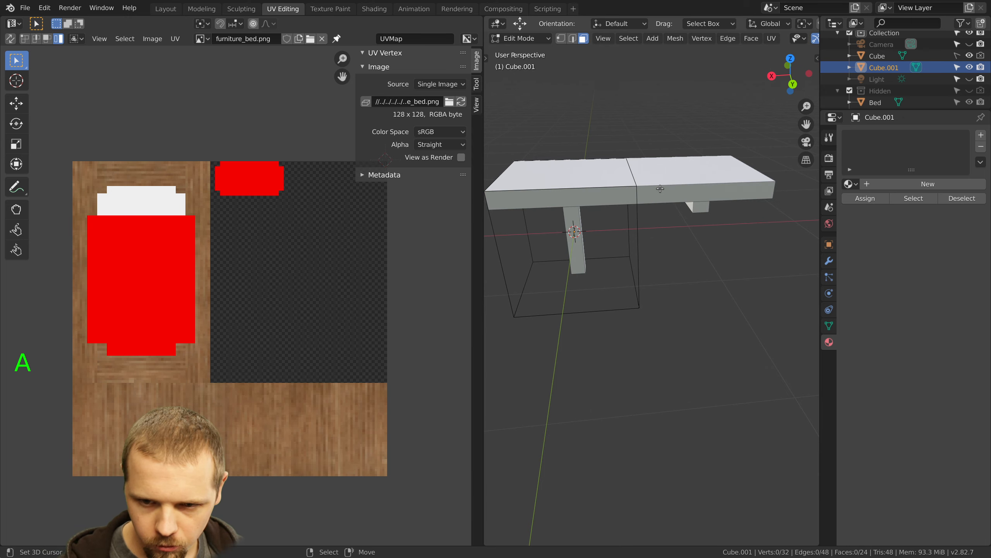
pyautogui.moveTo(659, 189); pyautogui.dragTo(658, 164, button='middle')
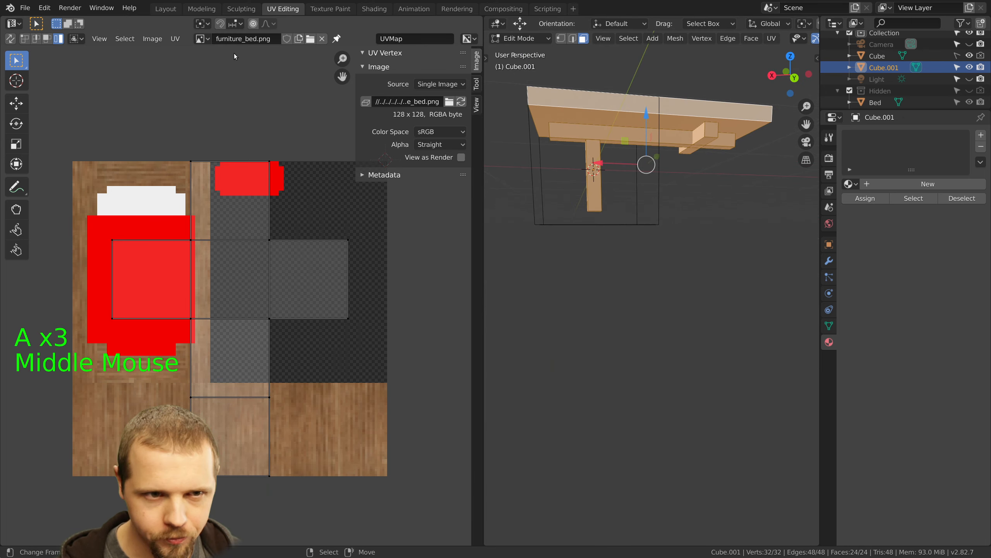
# Switch to edge selection and mark the tabletop's four vertical corner edges as seams
pyautogui.click(574, 38)
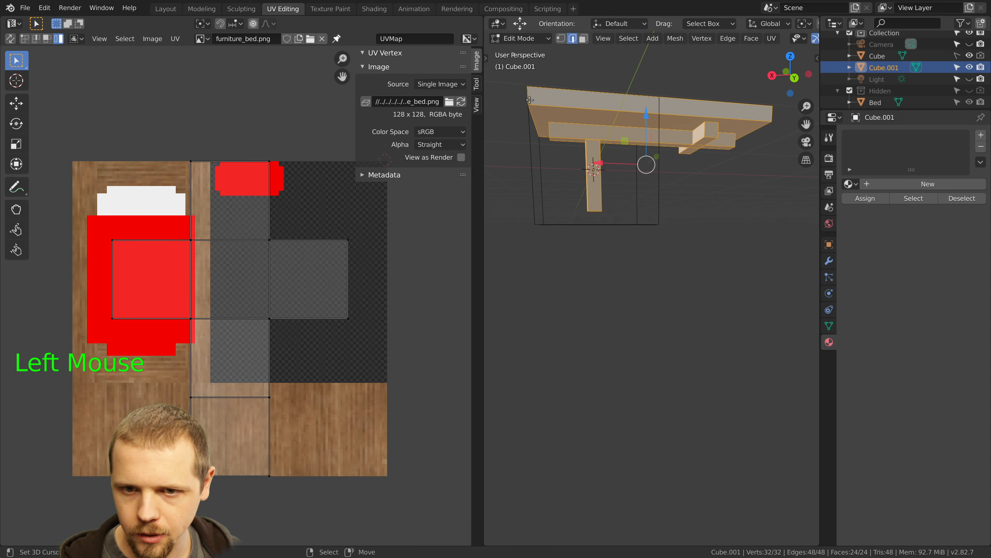
pyautogui.rightClick(531, 98)
pyautogui.keyDown('shift'); pyautogui.rightClick(770, 114); pyautogui.keyUp('shift')
pyautogui.moveTo(769, 122); pyautogui.dragTo(677, 140, button='middle')
pyautogui.keyDown('shift'); pyautogui.rightClick(642, 162); pyautogui.keyUp('shift')
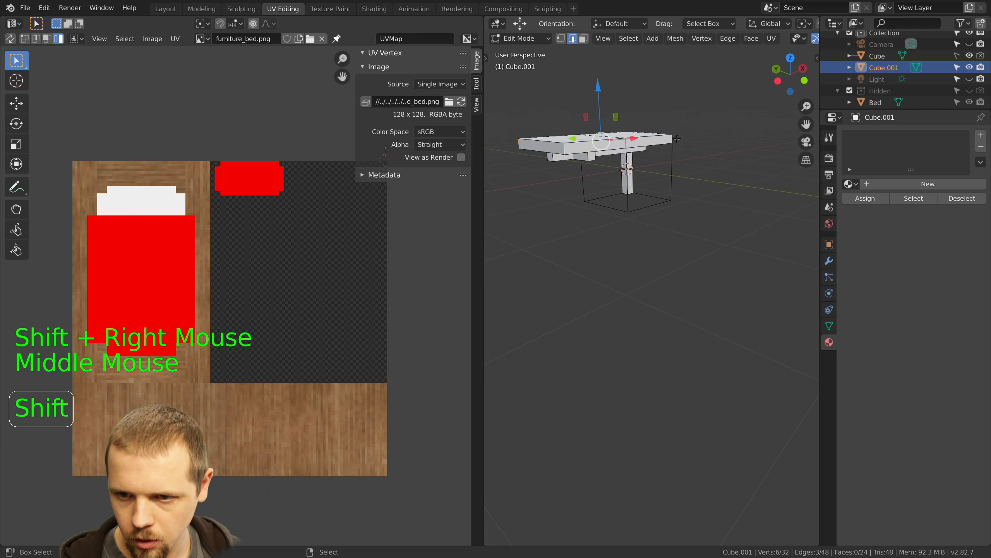
pyautogui.keyDown('shift'); pyautogui.rightClick(678, 143); pyautogui.keyUp('shift')
pyautogui.press('w')
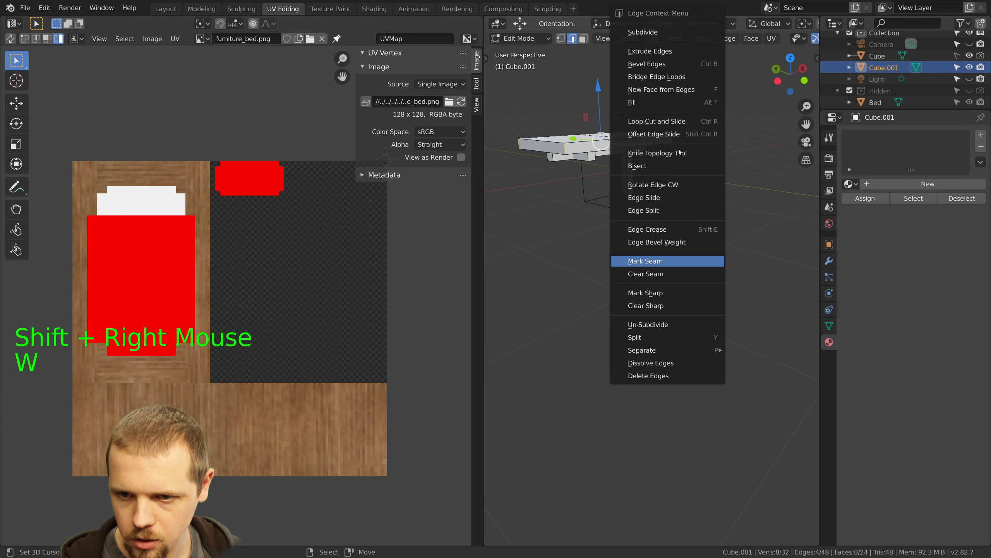
pyautogui.click(648, 265)
# Mark one long and both short edges of the tabletop's underside as seams
pyautogui.scroll(3, 648, 266)
pyautogui.keyDown('shift'); pyautogui.moveTo(650, 164); pyautogui.dragTo(761, 196, button='middle'); pyautogui.keyUp('shift')
pyautogui.rightClick(654, 132)
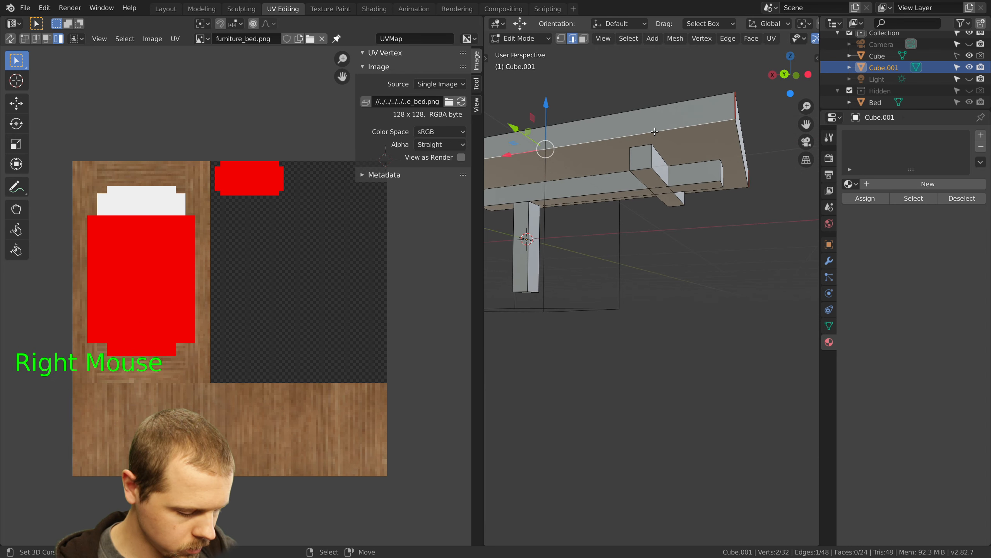
pyautogui.keyDown('shift'); pyautogui.rightClick(738, 150); pyautogui.keyUp('shift')
pyautogui.moveTo(632, 141); pyautogui.dragTo(695, 153, button='middle')
pyautogui.keyDown('shift'); pyautogui.rightClick(639, 150); pyautogui.keyUp('shift')
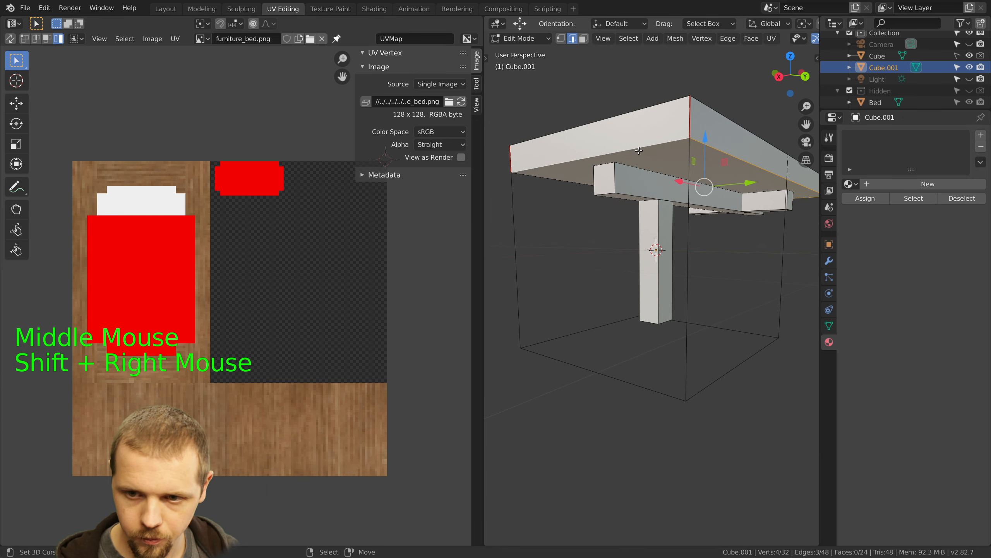
pyautogui.hotkey('shift', 'w')
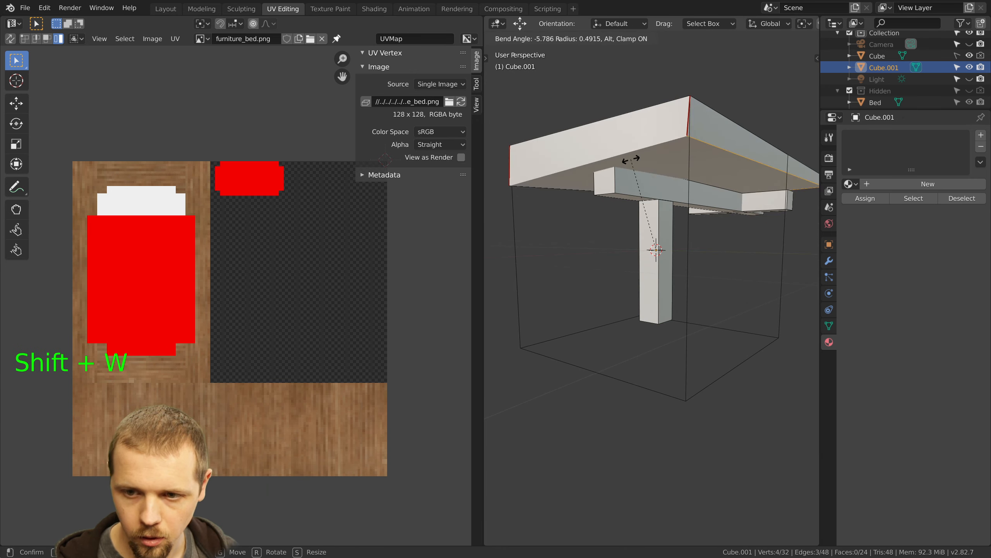
pyautogui.press('Escape')
pyautogui.press('w')
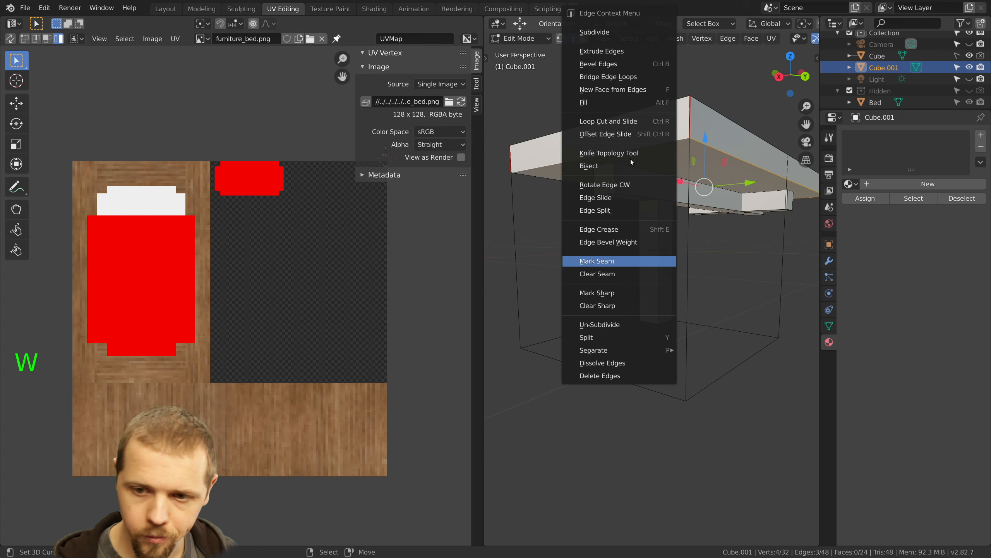
pyautogui.click(599, 260)
# Unwrap the entire table mesh and select all of its UVs in the UV editor
pyautogui.press('a')
pyautogui.press('a')
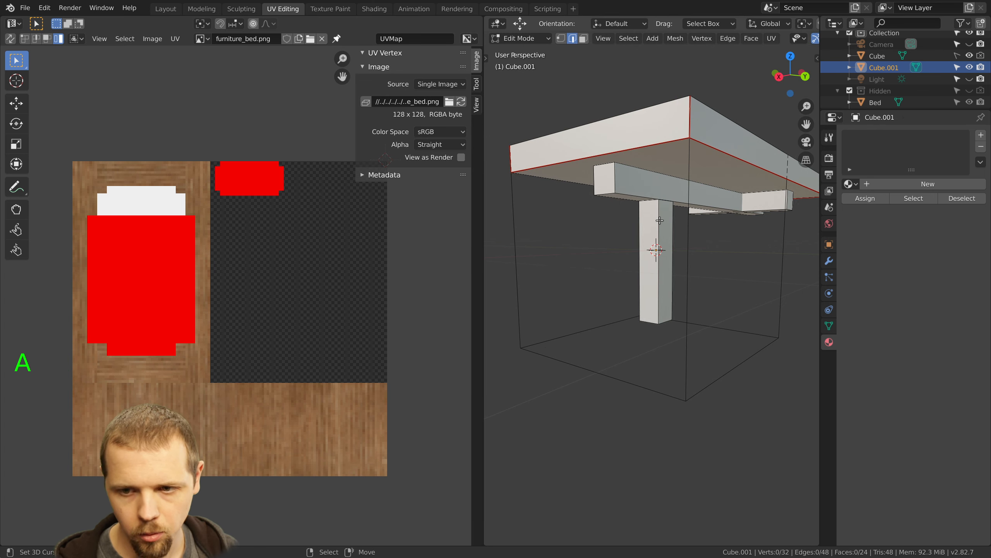
pyautogui.press('u')
pyautogui.click(683, 195)
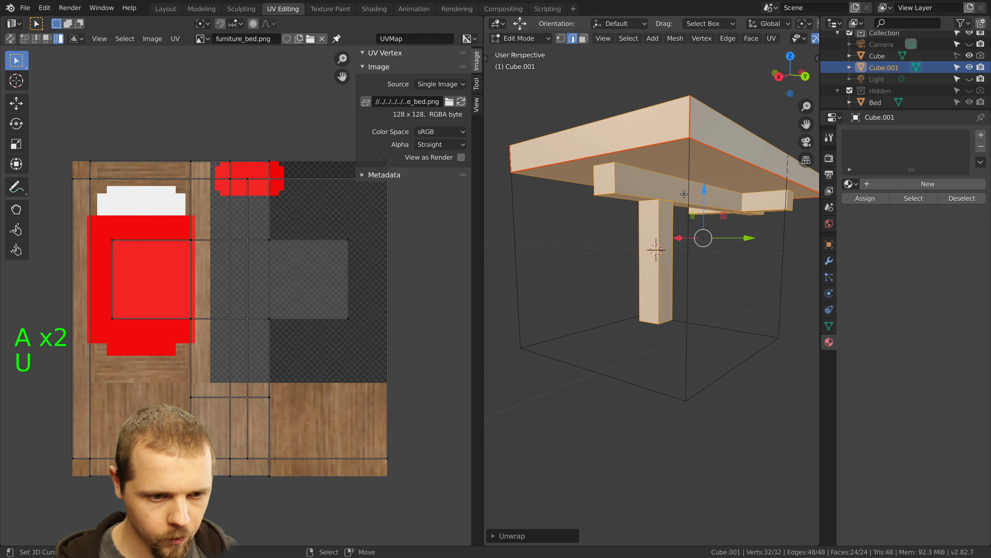
pyautogui.scroll(-1, 221, 370)
pyautogui.press('a')
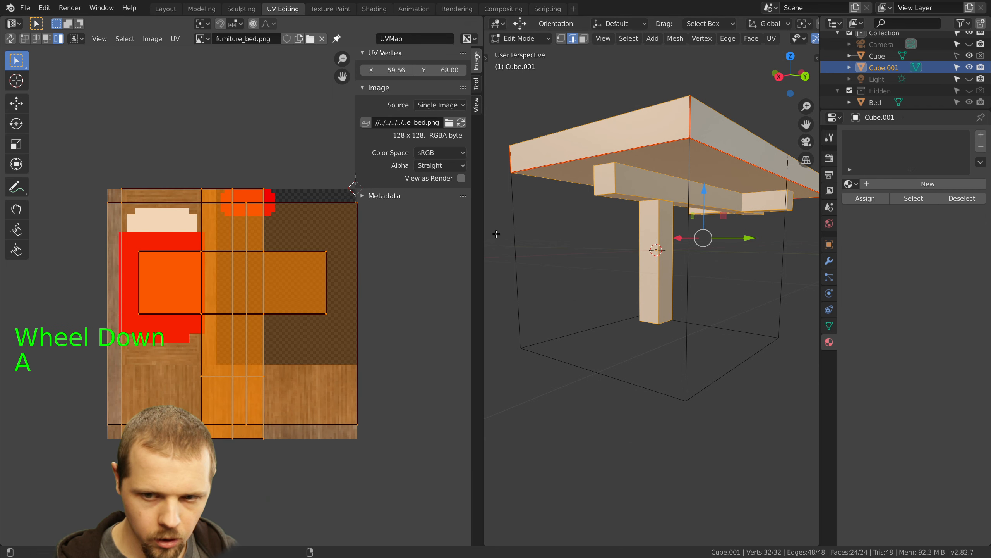
# Select the whole tabletop to examine its unwrapped UVs on the texture
pyautogui.rightClick(614, 145)
pyautogui.press('ctrl+KP_Add')
pyautogui.press('ctrl+KP_Add')
pyautogui.press('ctrl+KP_Add')
pyautogui.press('ctrl+KP_Add')
pyautogui.press('ctrl+KP_Add')
pyautogui.press('ctrl+KP_Add')
pyautogui.press('ctrl+KP_Add')
pyautogui.press('ctrl+KP_Add')
pyautogui.press('ctrl+KP_Add')
pyautogui.press('ctrl+KP_Add')
pyautogui.press('ctrl+KP_Add')
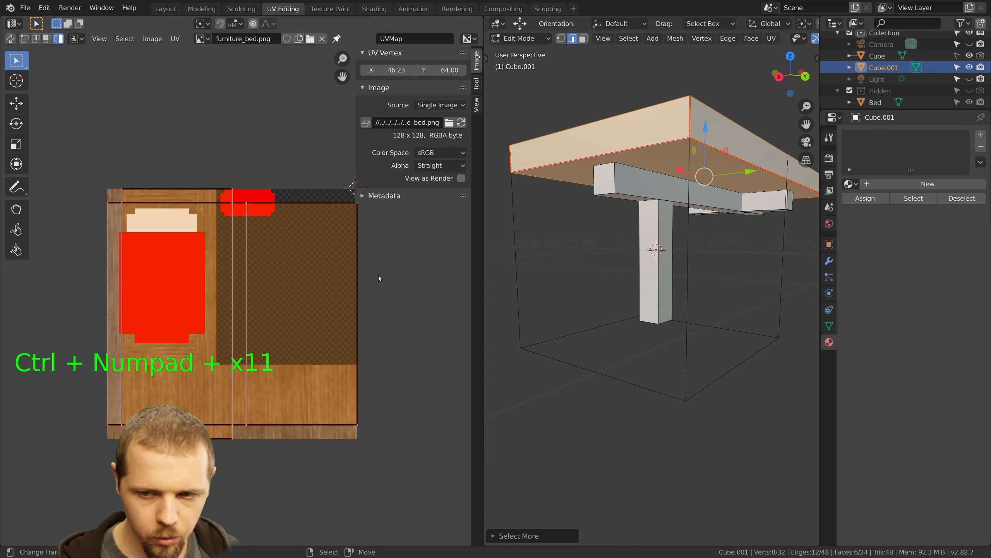
# Switch to face selection and display the table in wireframe shading
pyautogui.rightClick(658, 190)
pyautogui.moveTo(657, 190); pyautogui.dragTo(656, 199, button='middle')
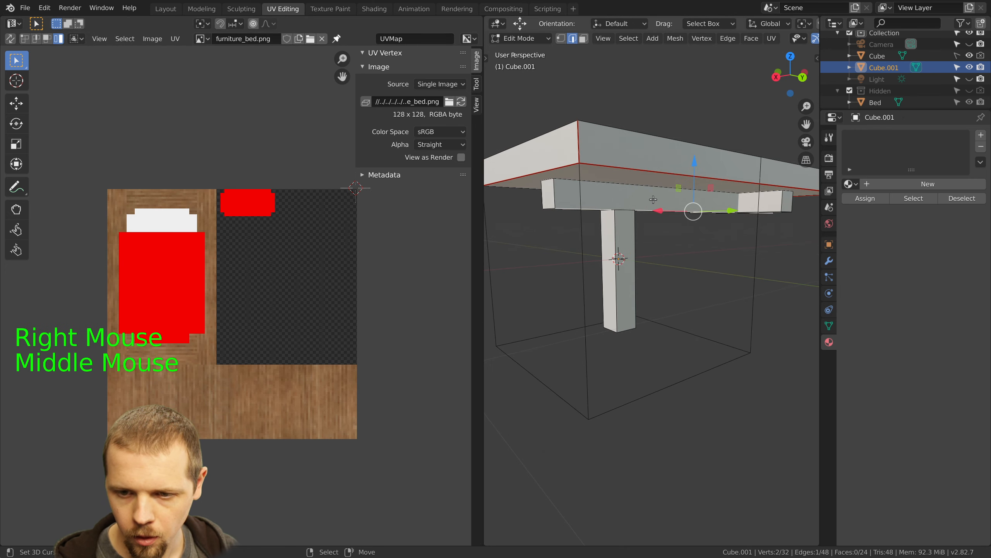
pyautogui.click(583, 38)
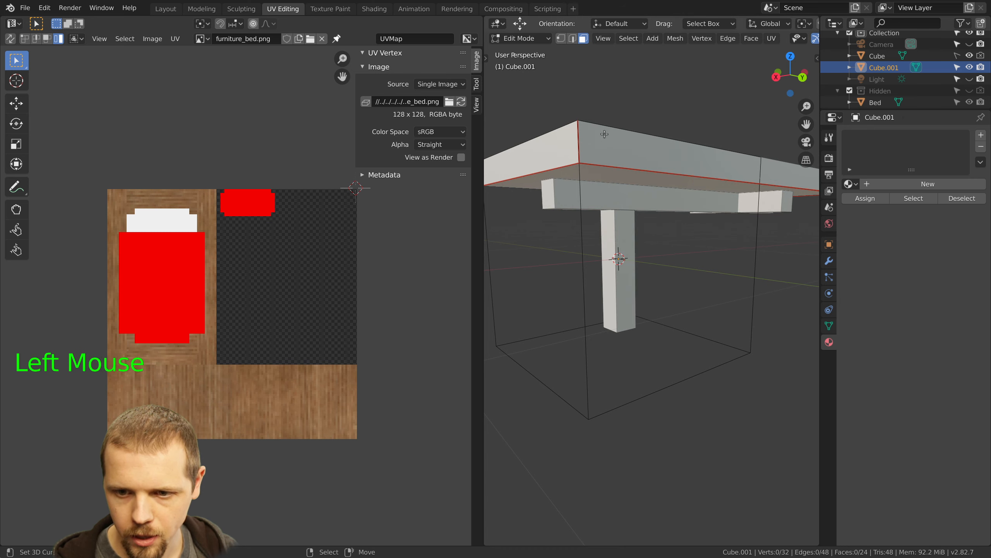
pyautogui.press('z')
pyautogui.click(511, 133)
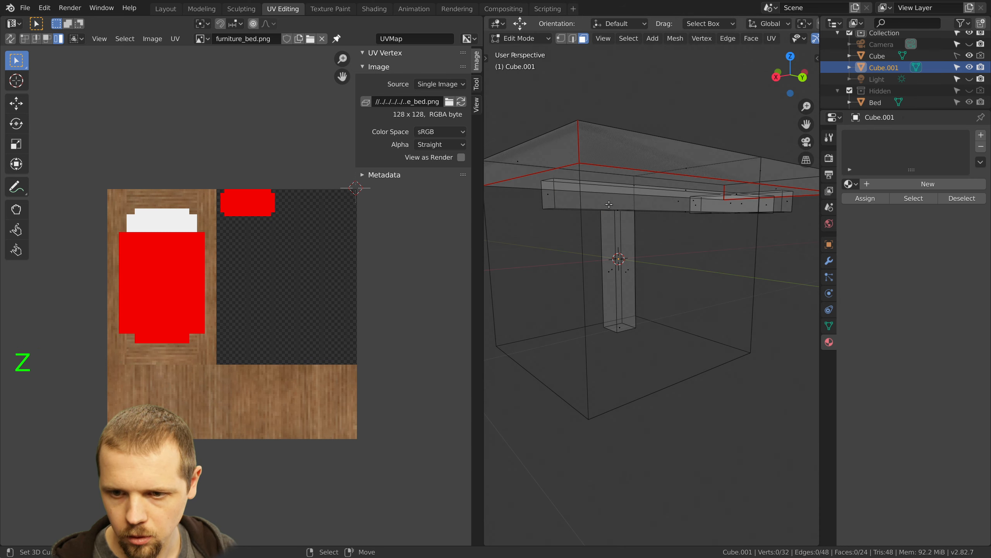
# Delete the long beam's hidden top face that lies against the tabletop
pyautogui.moveTo(512, 133); pyautogui.dragTo(623, 242, button='middle')
pyautogui.rightClick(703, 299)
pyautogui.press('x')
pyautogui.press('Escape')
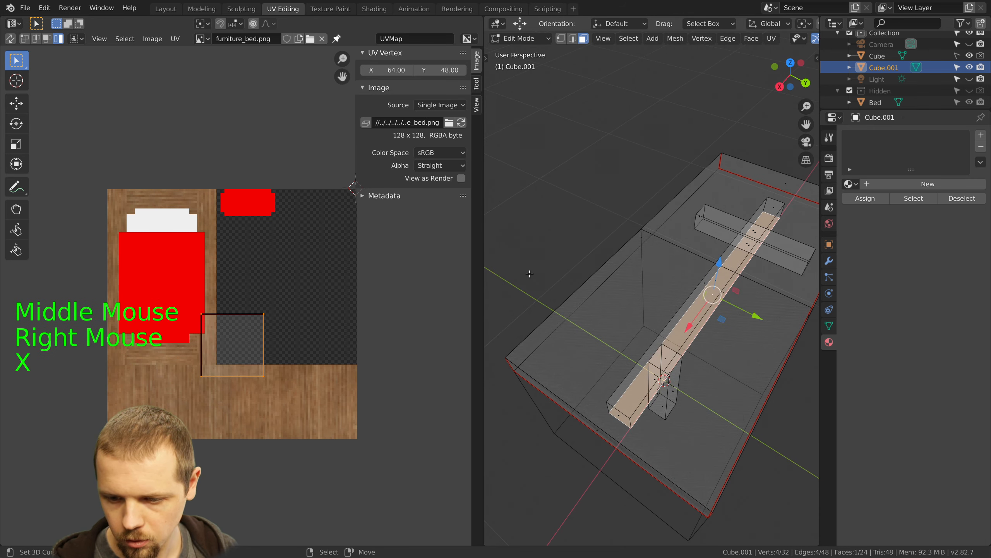
pyautogui.rightClick(685, 295)
pyautogui.rightClick(699, 291)
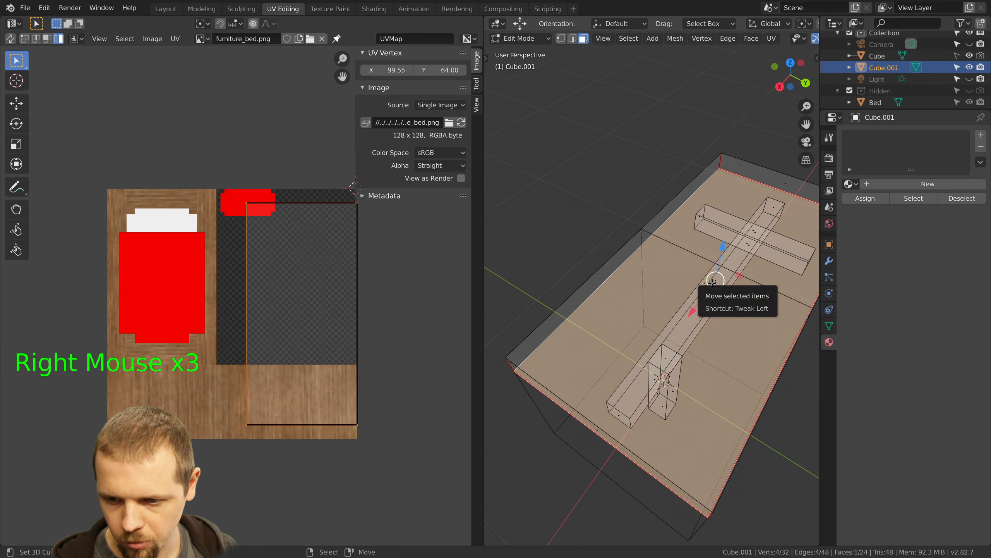
pyautogui.rightClick(711, 284)
pyautogui.press('x')
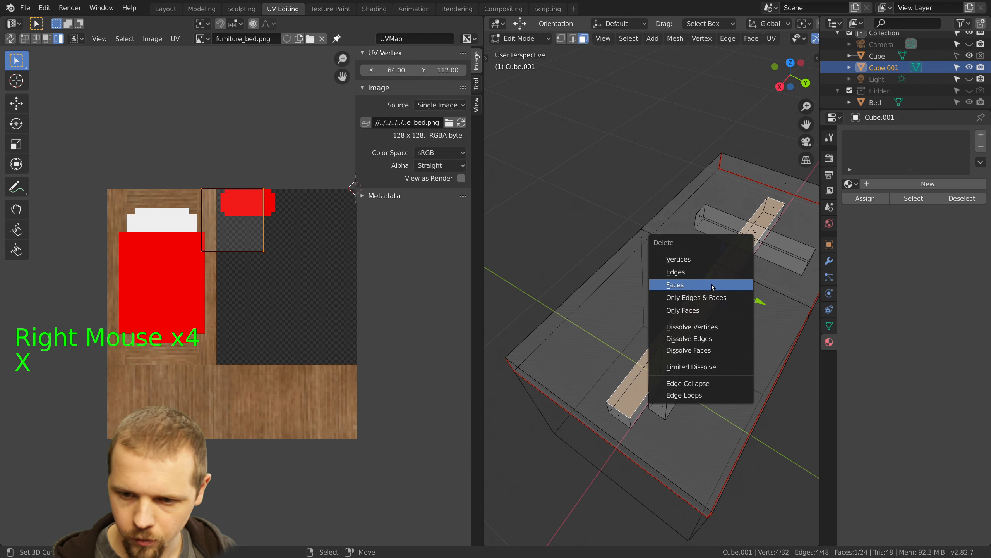
pyautogui.click(712, 285)
# Delete the remaining cross beam's hidden face that lies against the tabletop
pyautogui.rightClick(757, 235)
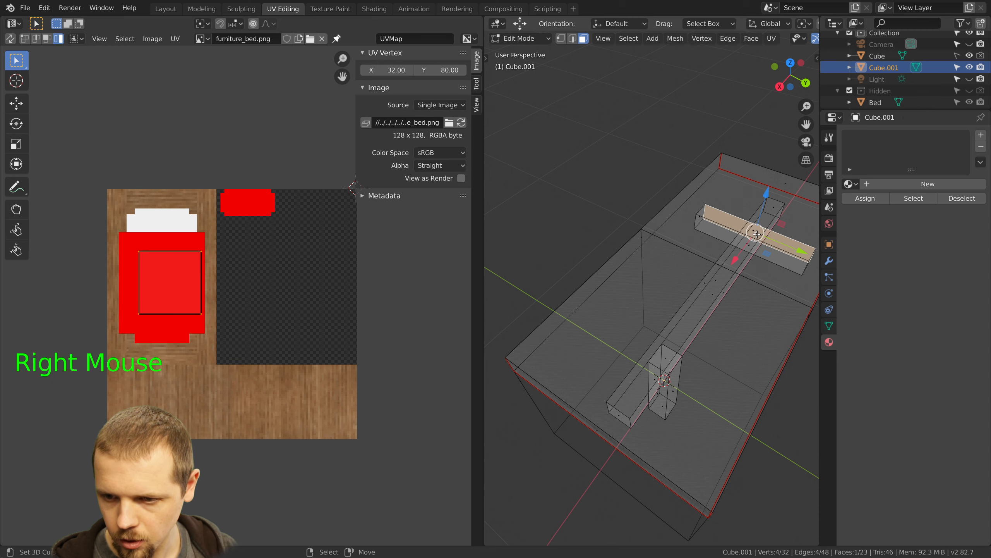
pyautogui.rightClick(755, 234)
pyautogui.rightClick(754, 235)
pyautogui.rightClick(752, 237)
pyautogui.press('x')
pyautogui.click(751, 236)
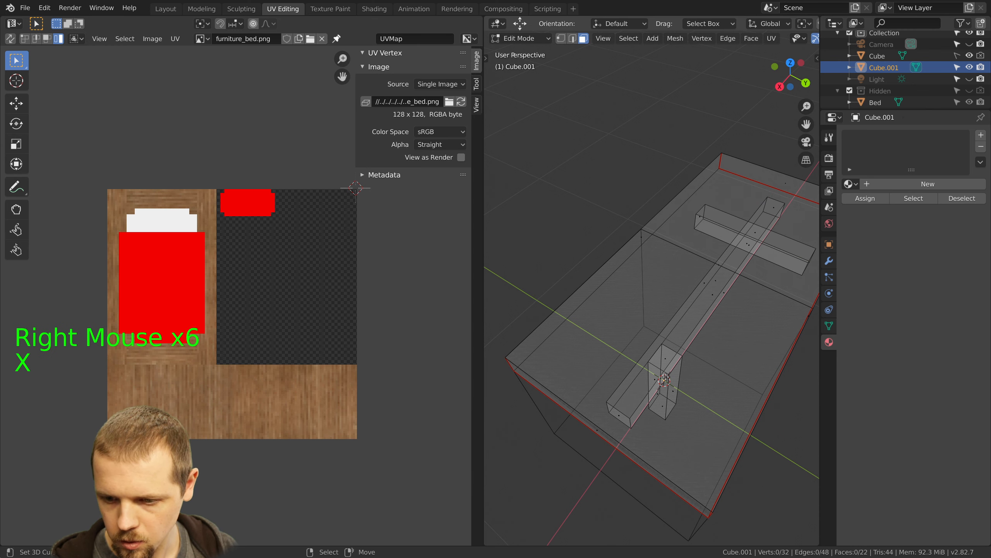
# Delete the hidden top and bottom end faces of the remaining post
pyautogui.rightClick(666, 362)
pyautogui.press('x')
pyautogui.click(666, 362)
pyautogui.moveTo(665, 362); pyautogui.dragTo(653, 260, button='middle')
pyautogui.rightClick(631, 238)
pyautogui.press('x')
pyautogui.click(630, 235)
# Select a side face of the cross beam and inspect the beams and post from above and below
pyautogui.moveTo(704, 215); pyautogui.dragTo(668, 273, button='middle')
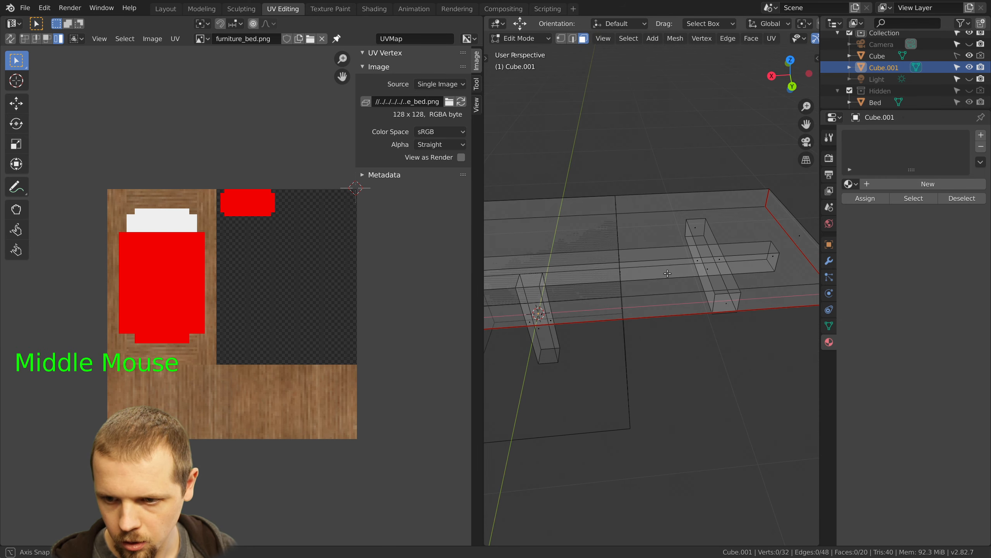
pyautogui.rightClick(715, 264)
pyautogui.rightClick(716, 252)
pyautogui.moveTo(716, 251); pyautogui.dragTo(716, 190, button='middle')
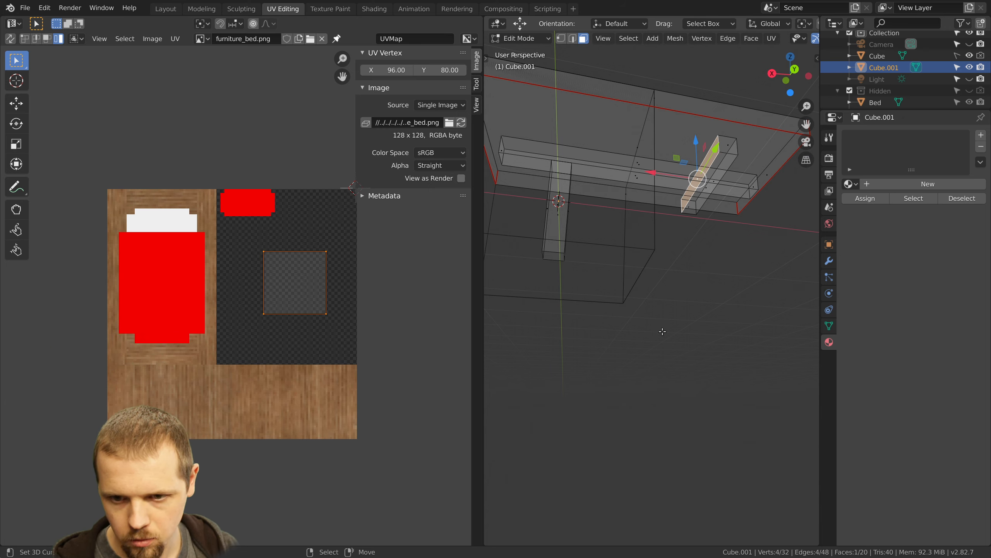
pyautogui.scroll(-2, 650, 243)
pyautogui.keyDown('shift'); pyautogui.moveTo(650, 243); pyautogui.dragTo(650, 295, button='middle'); pyautogui.keyUp('shift')
pyautogui.press('Tab')
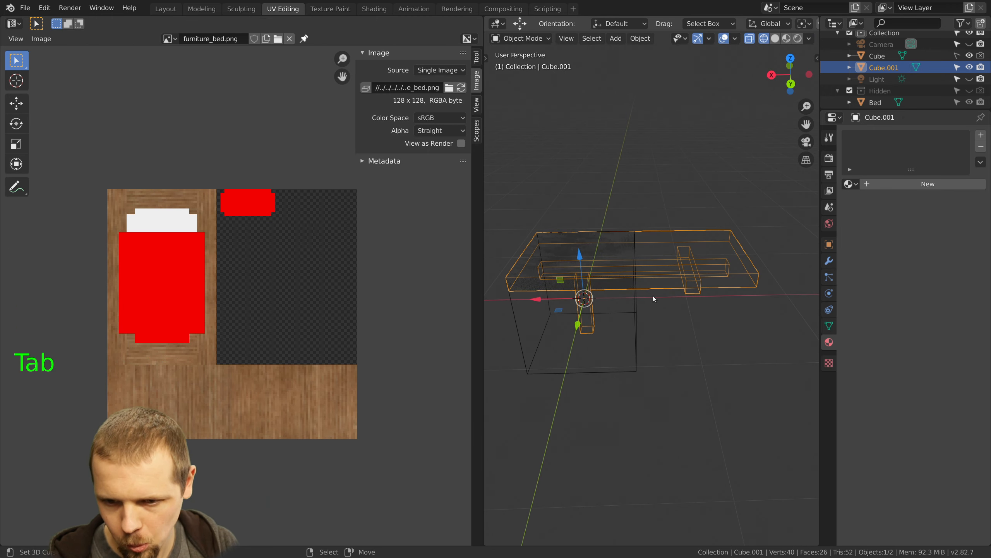
pyautogui.press('Tab')
pyautogui.moveTo(678, 294); pyautogui.dragTo(676, 278, button='middle')
pyautogui.scroll(2, 596, 279)
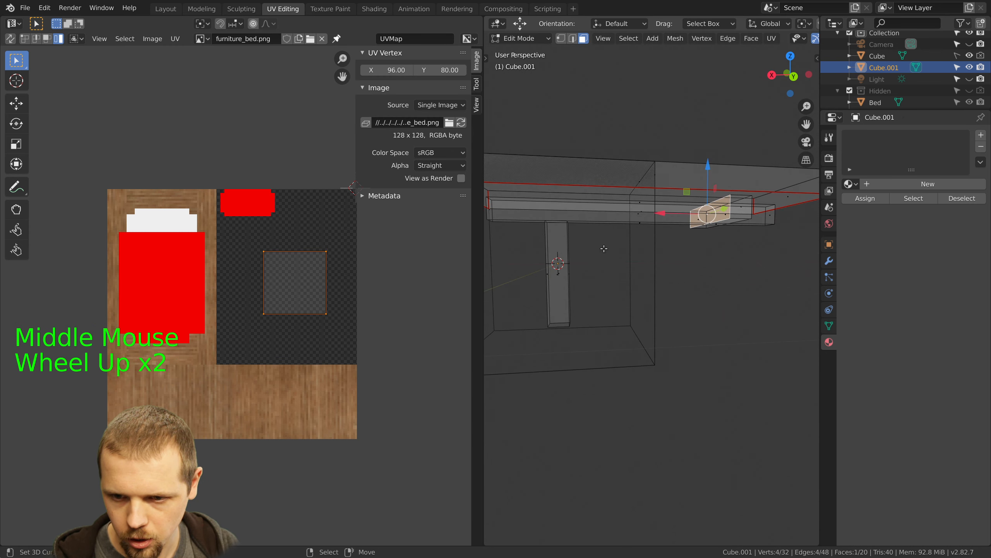
pyautogui.rightClick(605, 220)
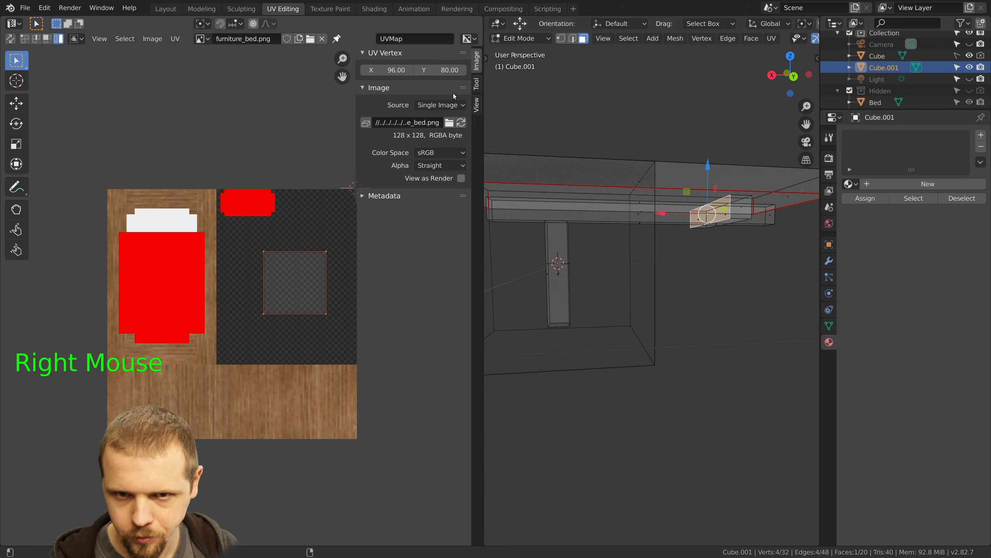
# Set up the viewport for edge selection with nothing selected and opaque solid shading
pyautogui.click(573, 40)
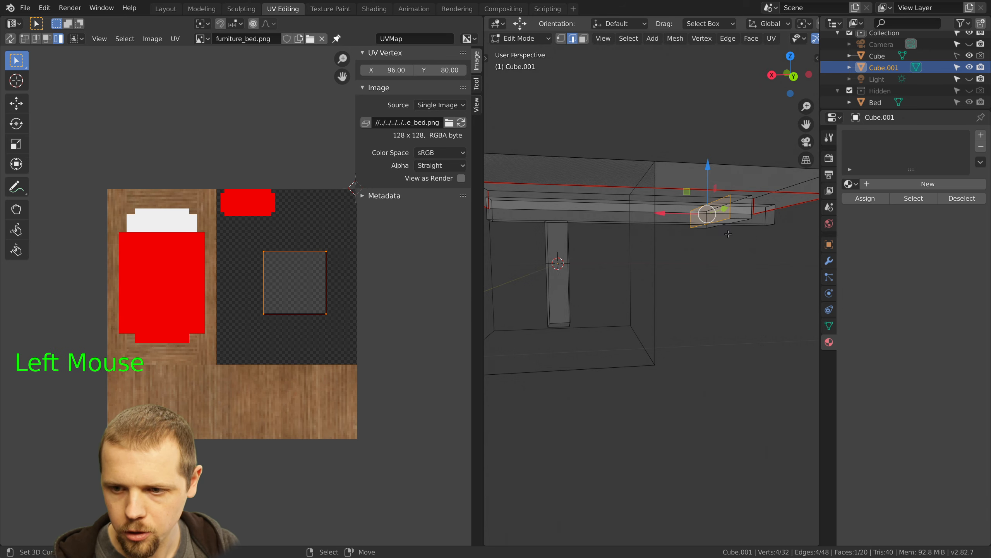
pyautogui.press('a')
pyautogui.moveTo(784, 39); pyautogui.dragTo(733, 39, button='middle')
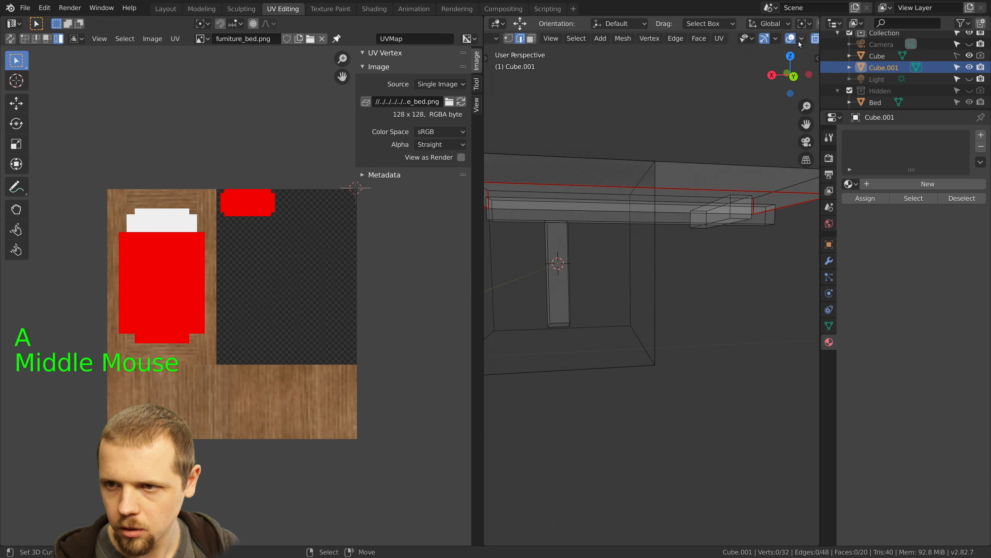
pyautogui.press('z')
pyautogui.click(582, 242)
# Select the vertical edges at both ends of the long beam and the cross beam and mark them as seams
pyautogui.moveTo(577, 233); pyautogui.dragTo(668, 204, button='middle')
pyautogui.rightClick(641, 203)
pyautogui.keyDown('shift'); pyautogui.rightClick(673, 155); pyautogui.keyUp('shift')
pyautogui.moveTo(673, 155); pyautogui.dragTo(650, 183, button='middle')
pyautogui.keyDown('shift'); pyautogui.rightClick(649, 183); pyautogui.keyUp('shift')
pyautogui.keyDown('shift'); pyautogui.rightClick(655, 185); pyautogui.keyUp('shift')
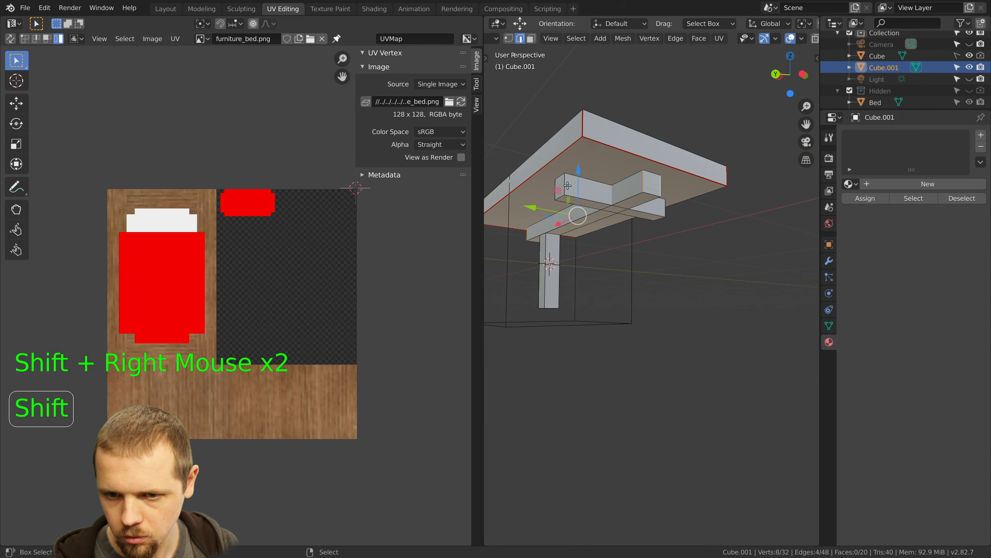
pyautogui.keyDown('shift'); pyautogui.rightClick(667, 210); pyautogui.keyUp('shift')
pyautogui.moveTo(666, 210); pyautogui.dragTo(606, 221, button='middle')
pyautogui.keyDown('shift'); pyautogui.rightClick(611, 224); pyautogui.keyUp('shift')
pyautogui.press('w')
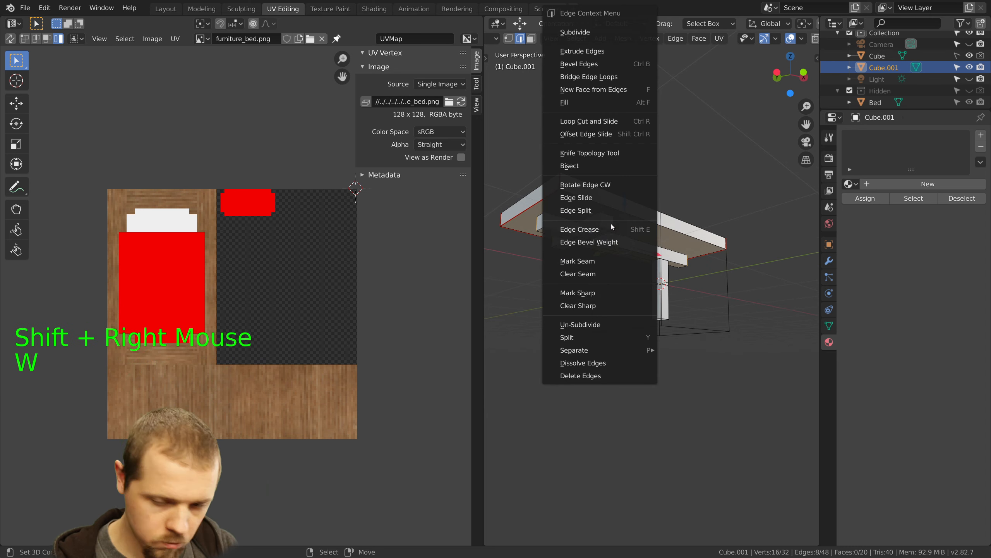
pyautogui.click(601, 262)
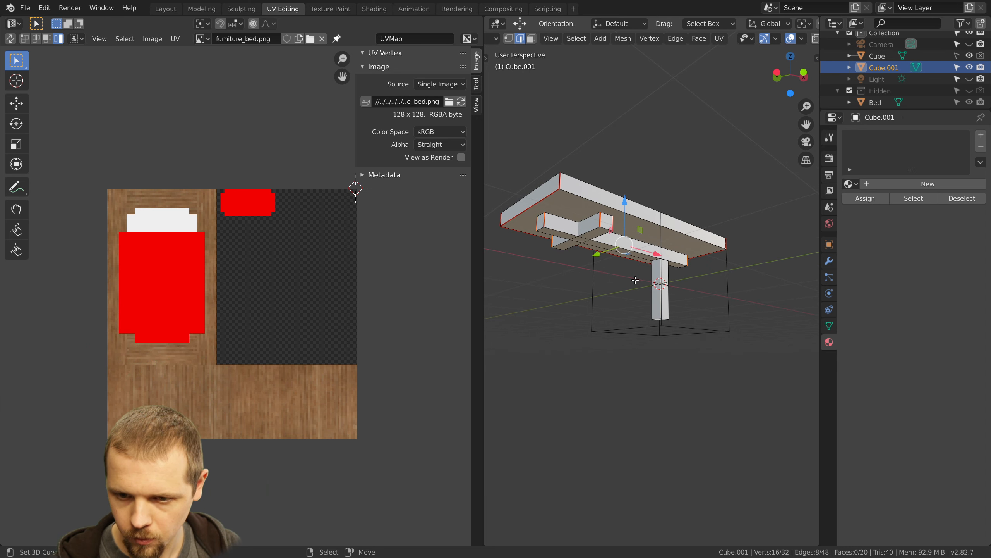
# Mark one vertical edge of the post as a seam
pyautogui.moveTo(601, 262); pyautogui.dragTo(603, 283, button='middle')
pyautogui.scroll(2, 604, 283)
pyautogui.scroll(1, 571, 261)
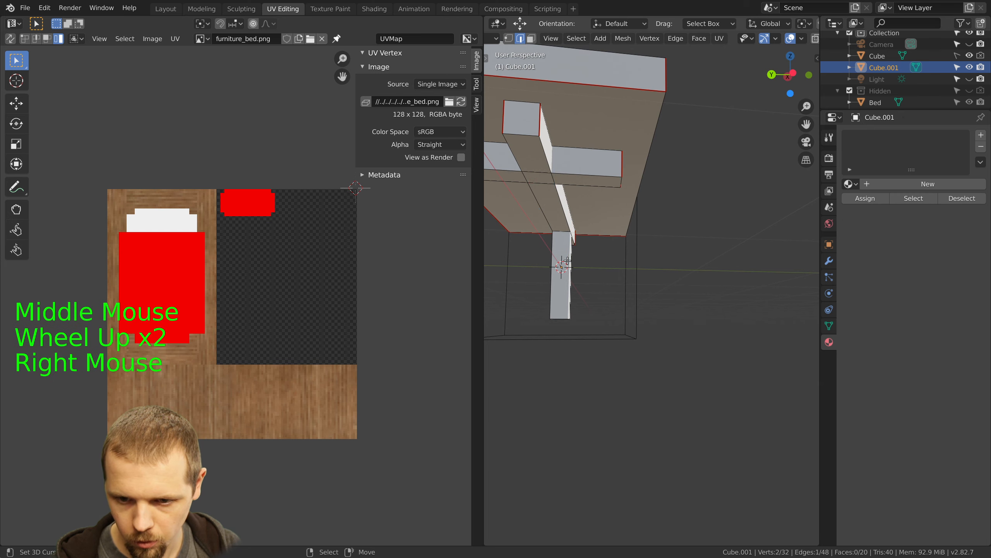
pyautogui.rightClick(567, 261)
pyautogui.press('w')
pyautogui.click(567, 261)
pyautogui.moveTo(567, 260); pyautogui.dragTo(589, 278, button='middle')
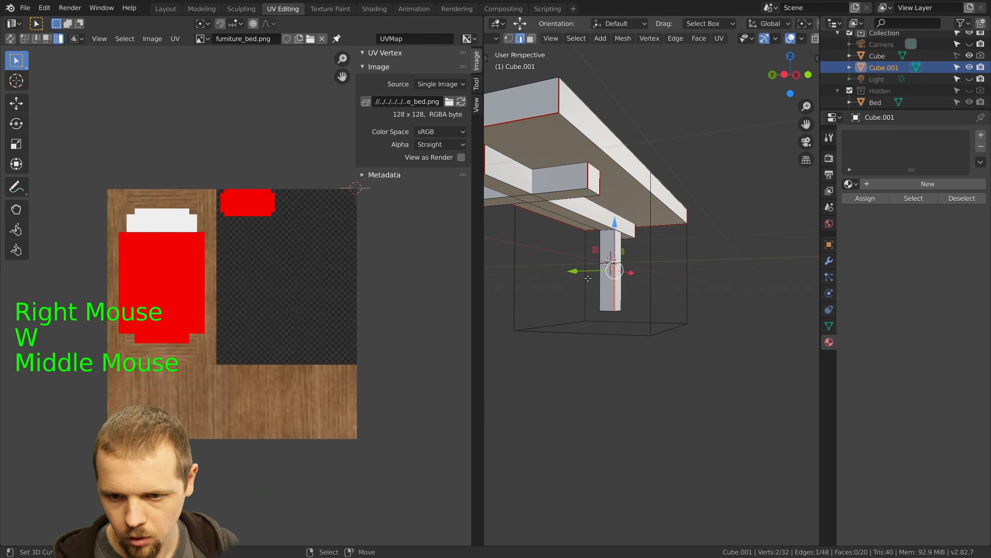
# Select the whole mesh, unwrap it along the marked seams, and pick the long beam's UV island
pyautogui.press('a')
pyautogui.press('a')
pyautogui.press('a')
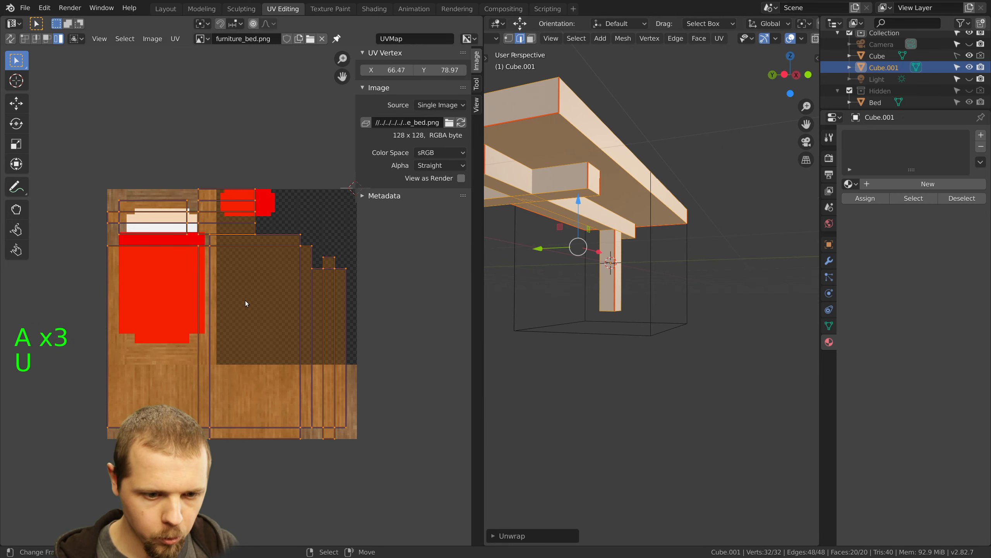
pyautogui.press('a')
pyautogui.rightClick(317, 325)
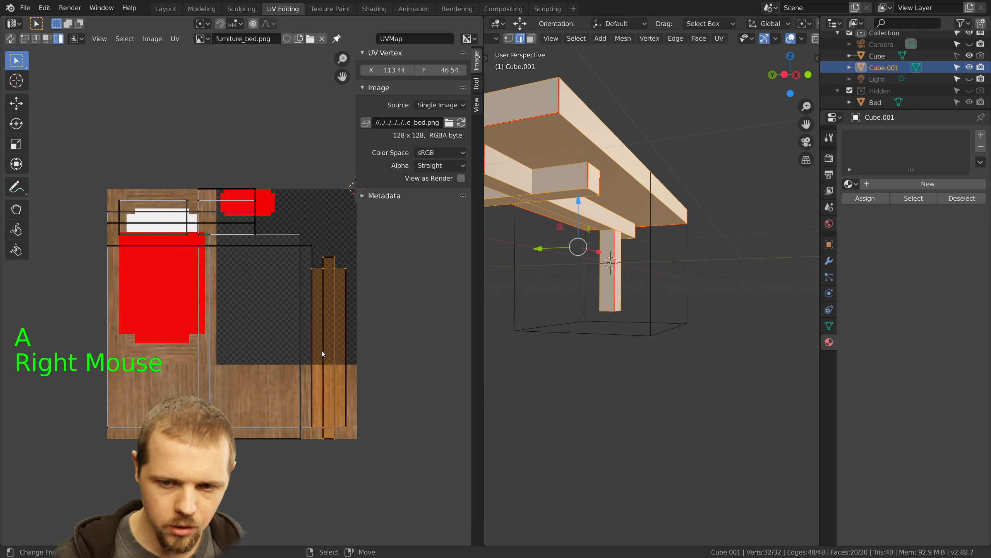
# Select all UV islands and nudge them very slightly over the texture
pyautogui.press('a')
pyautogui.press('a')
pyautogui.press('a')
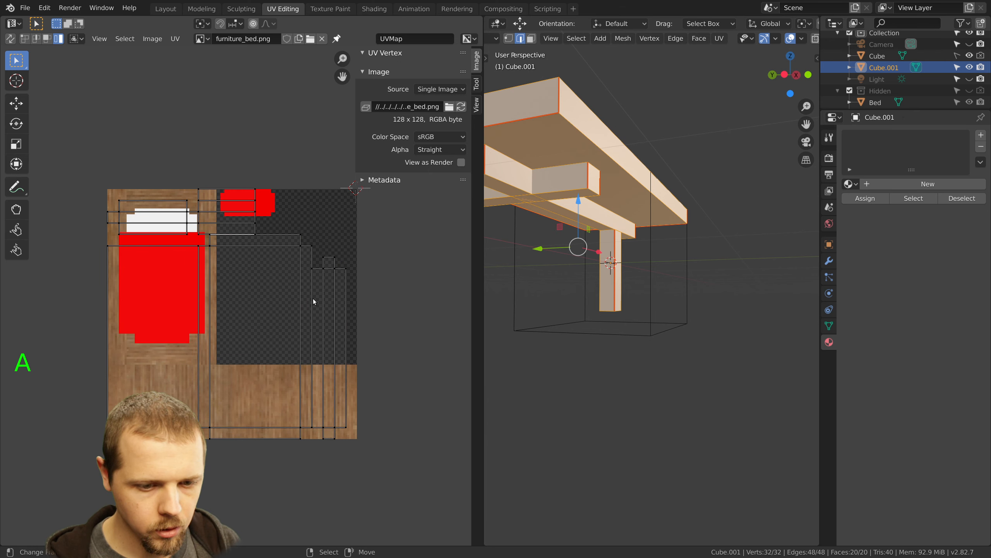
pyautogui.press('g')
pyautogui.click(314, 298)
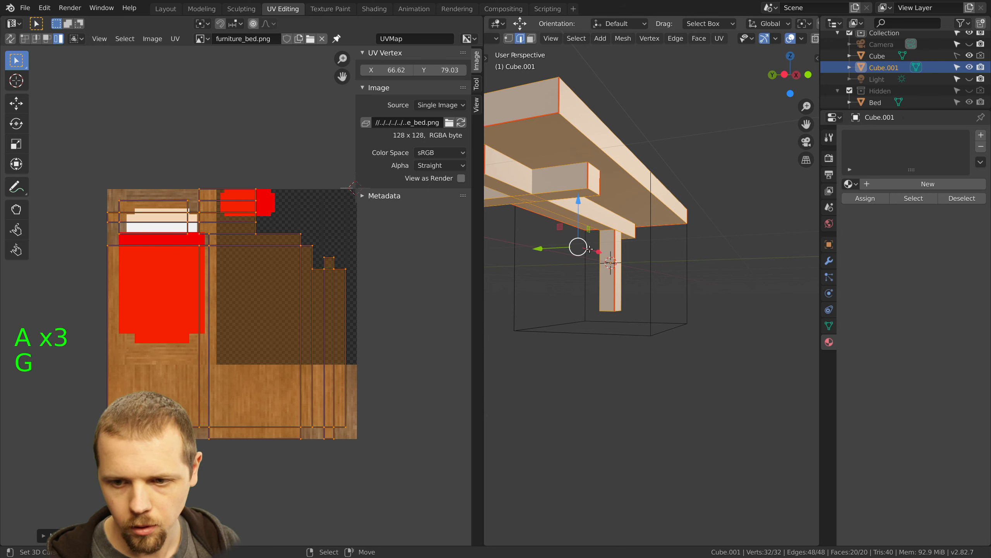
# Switch the mesh to face selection, try the tabletop's top face, and reselect the entire mesh
pyautogui.press('a')
pyautogui.keyDown('shift'); pyautogui.moveTo(634, 233); pyautogui.dragTo(702, 242, button='middle'); pyautogui.keyUp('shift')
pyautogui.moveTo(771, 176); pyautogui.dragTo(690, 229, button='middle')
pyautogui.moveTo(718, 276); pyautogui.dragTo(720, 133, button='middle')
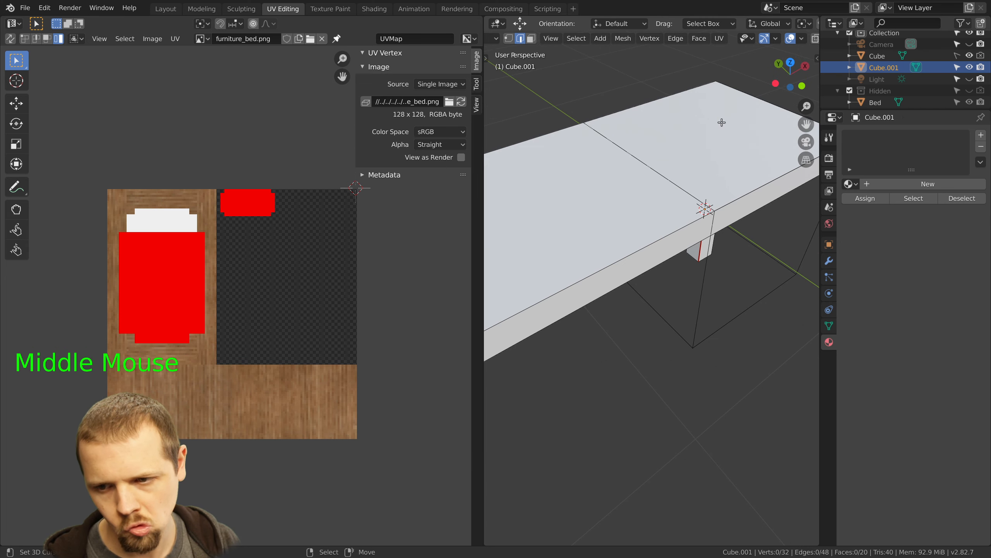
pyautogui.rightClick(616, 212)
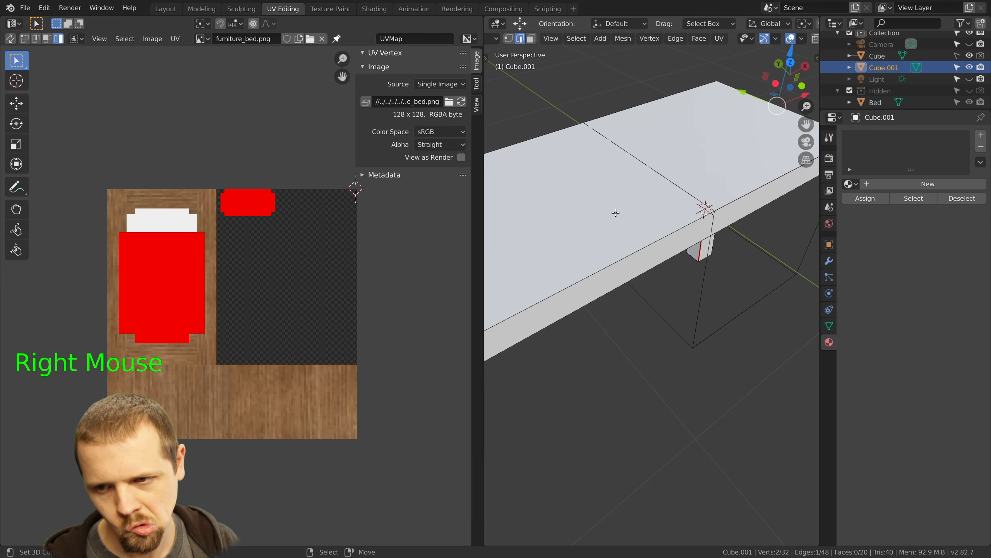
pyautogui.click(532, 38)
pyautogui.rightClick(587, 180)
pyautogui.scroll(-3, 588, 181)
pyautogui.press('a')
pyautogui.press('a')
pyautogui.press('a')
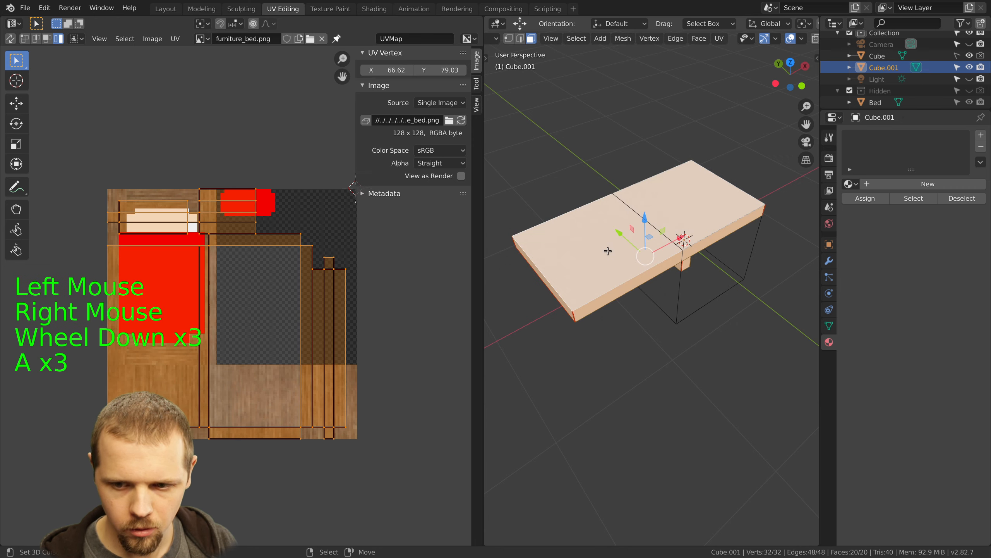
# Display the furniture_cabinet_counter.png texture behind the UV layout
pyautogui.click(199, 38)
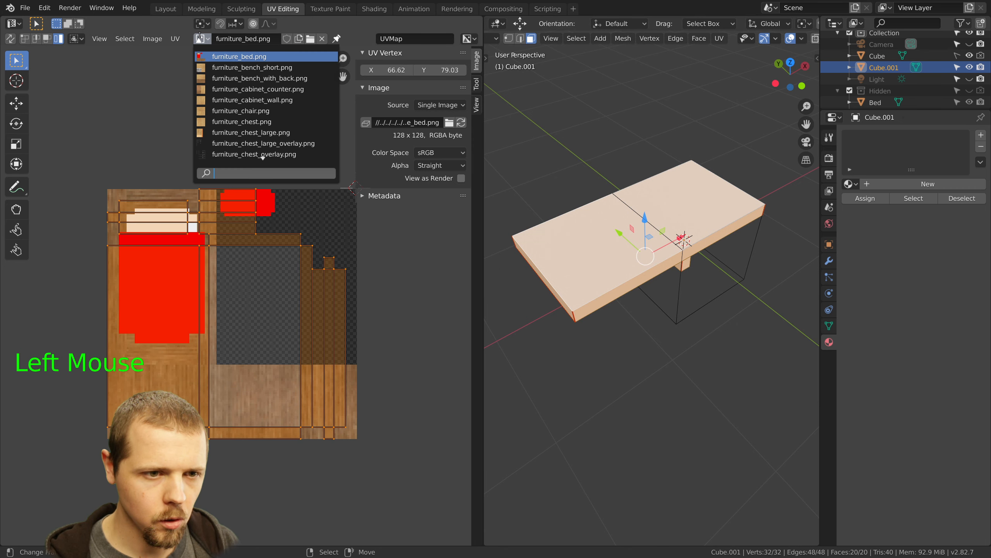
pyautogui.click(198, 92)
pyautogui.scroll(3, 246, 317)
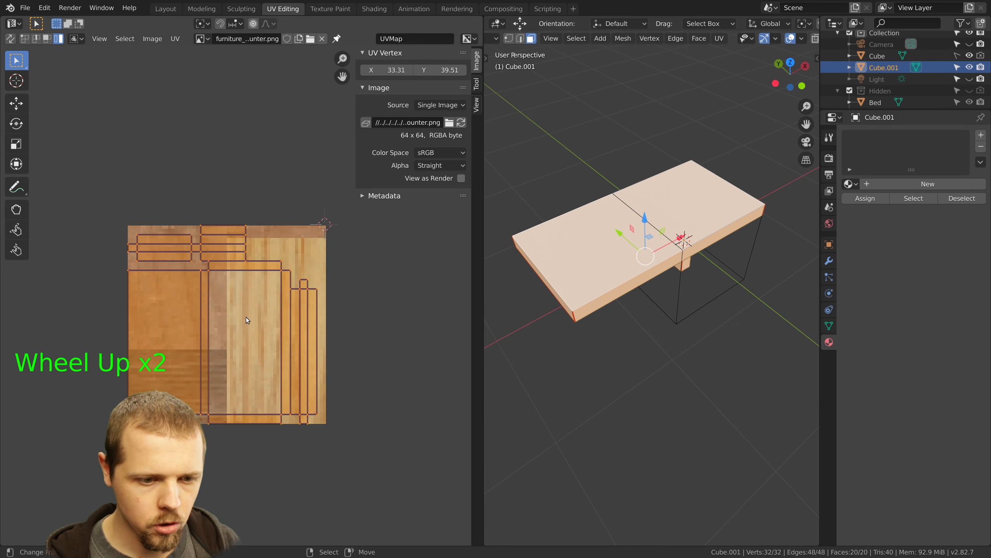
# Deselect the UVs and place the 2D cursor at X 64, Y 64 on the texture's corner
pyautogui.rightClick(346, 214)
pyautogui.click(346, 213)
pyautogui.click(323, 243)
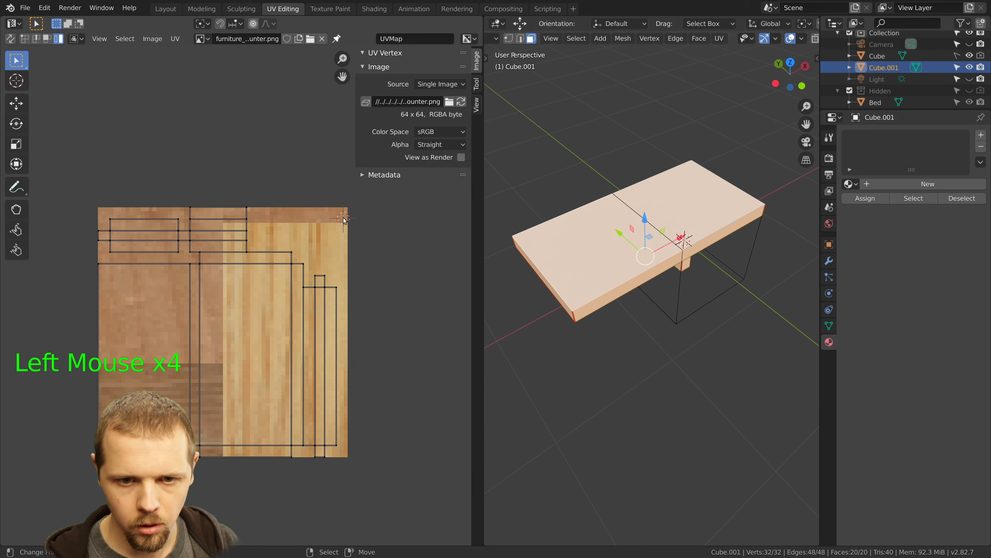
pyautogui.click(480, 103)
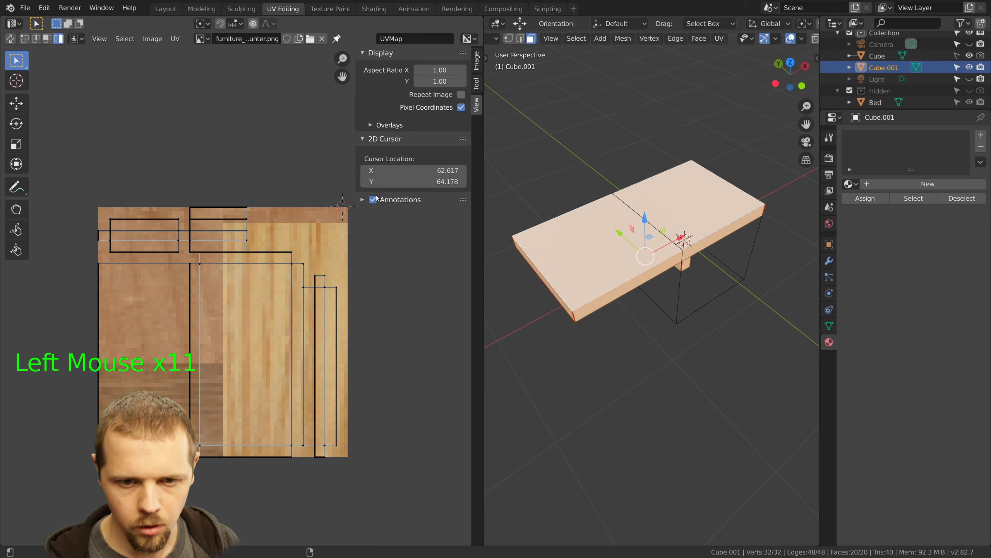
pyautogui.click(432, 170)
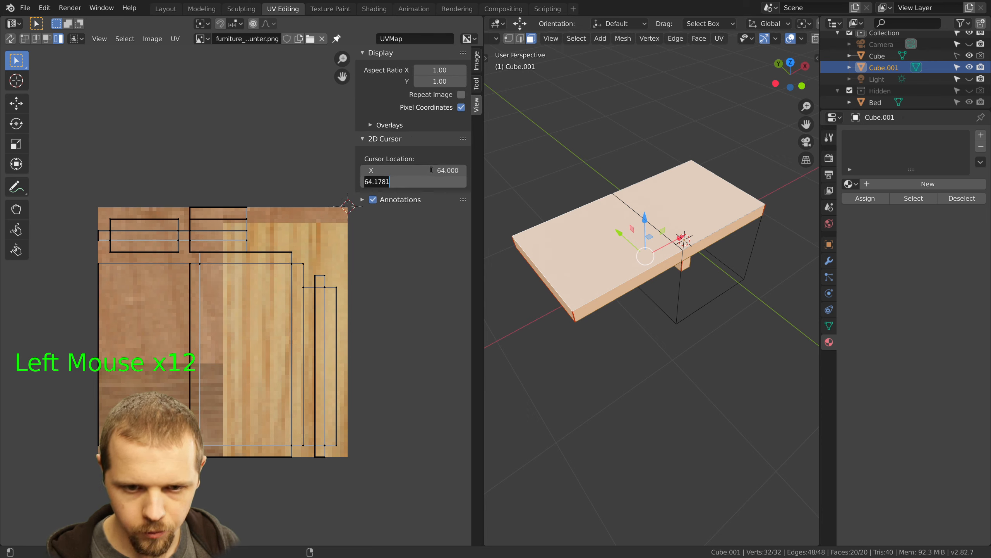
pyautogui.write('64')
pyautogui.press('Return')
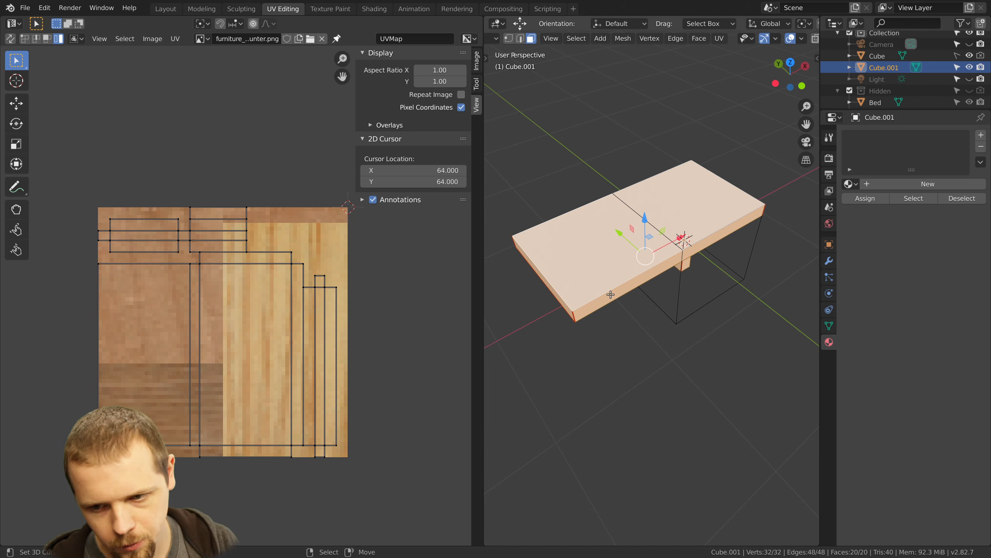
# Reselect the whole mesh, focus on the cross beam's UV island, and set UV selection to edges
pyautogui.press('a')
pyautogui.moveTo(672, 258)
pyautogui.mouseDown(button='middle')
pyautogui.moveTo(578, 222)
pyautogui.moveTo(748, 281)
pyautogui.moveTo(679, 286)
pyautogui.moveTo(654, 260)
pyautogui.mouseUp(button='middle')
pyautogui.press('a')
pyautogui.press('a')
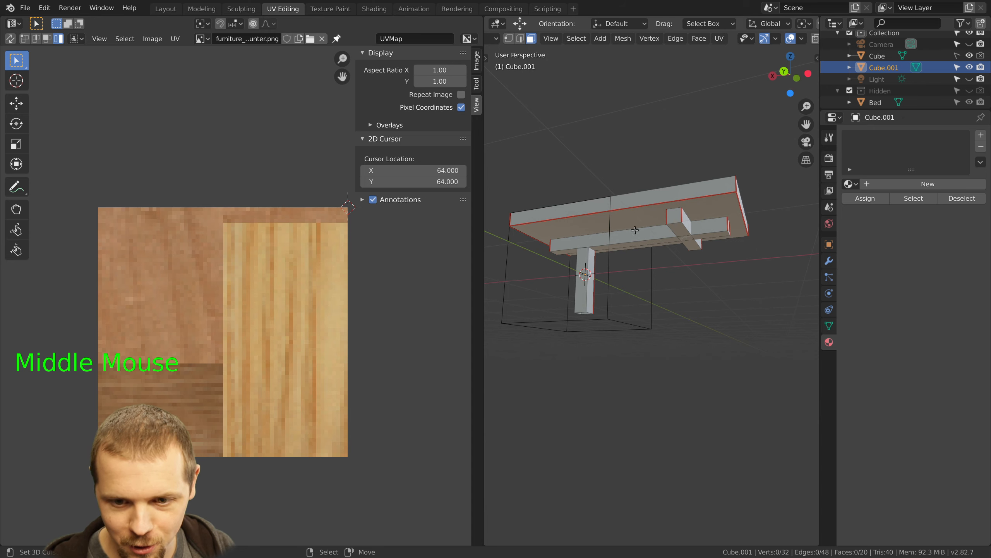
pyautogui.press('a')
pyautogui.press('a')
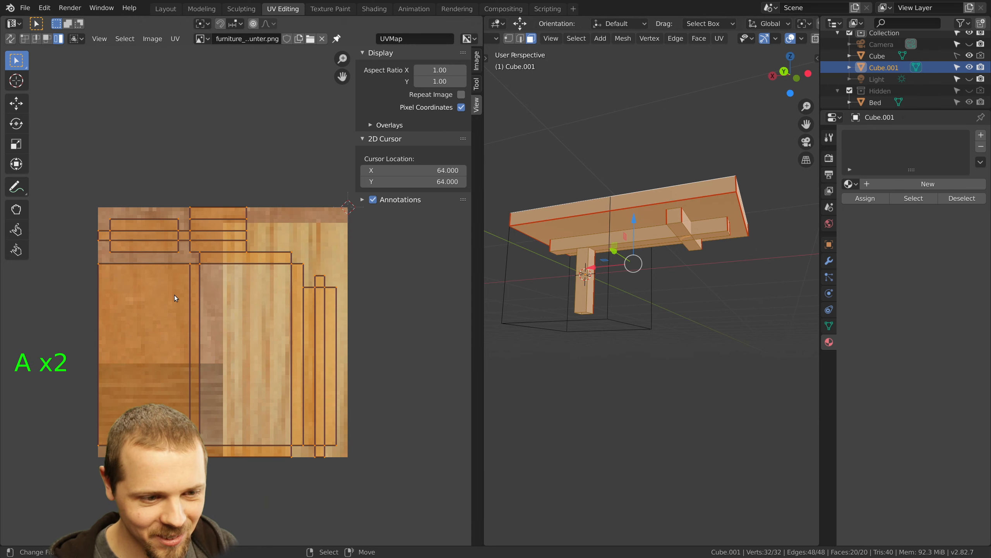
pyautogui.scroll(1, 172, 277)
pyautogui.keyDown('shift'); pyautogui.moveTo(160, 264); pyautogui.dragTo(248, 314, button='middle'); pyautogui.keyUp('shift')
pyautogui.scroll(2, 242, 297)
pyautogui.rightClick(210, 238)
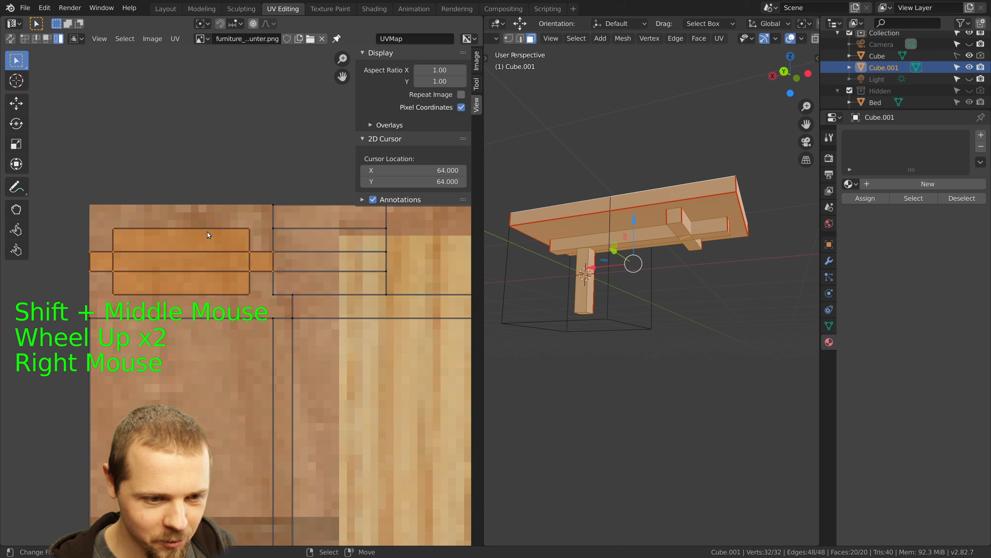
pyautogui.click(36, 38)
pyautogui.rightClick(167, 231)
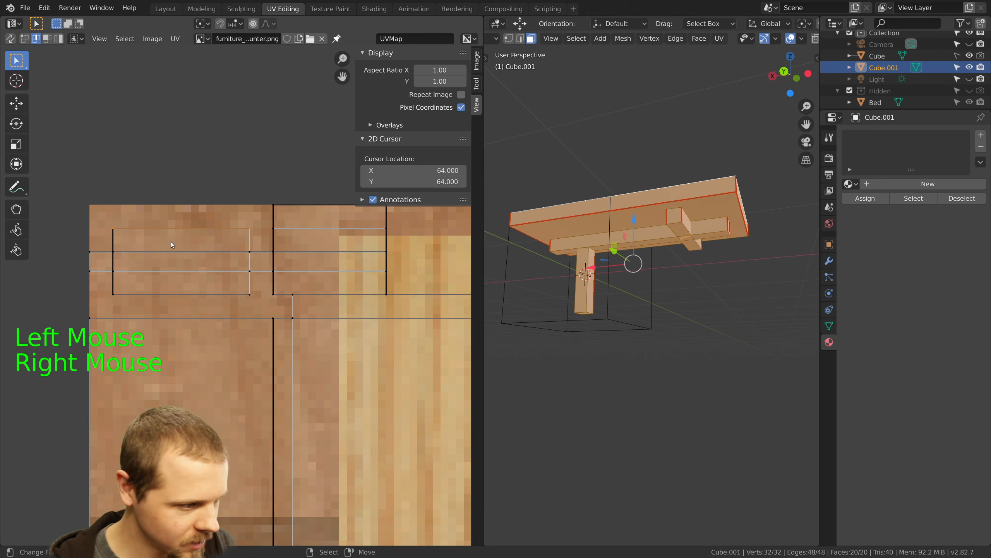
pyautogui.keyDown('shift'); pyautogui.rightClick(168, 251); pyautogui.keyUp('shift')
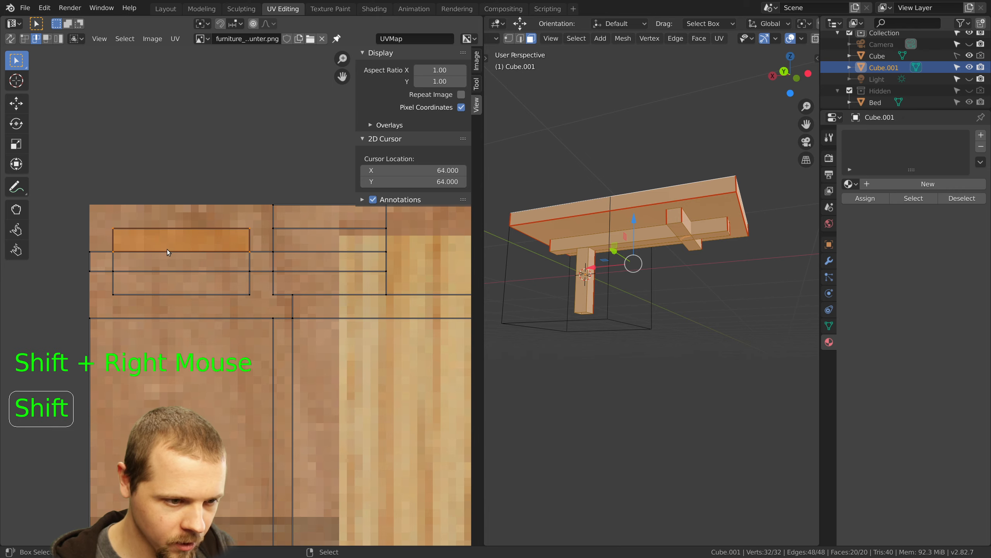
pyautogui.keyDown('shift'); pyautogui.rightClick(107, 251); pyautogui.keyUp('shift')
pyautogui.keyDown('shift'); pyautogui.rightClick(263, 254); pyautogui.keyUp('shift')
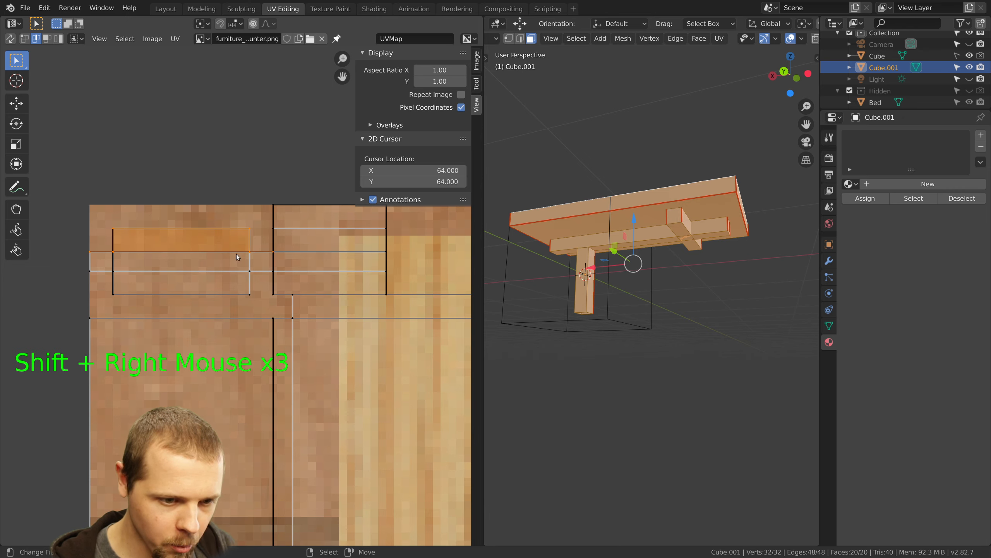
pyautogui.press('g')
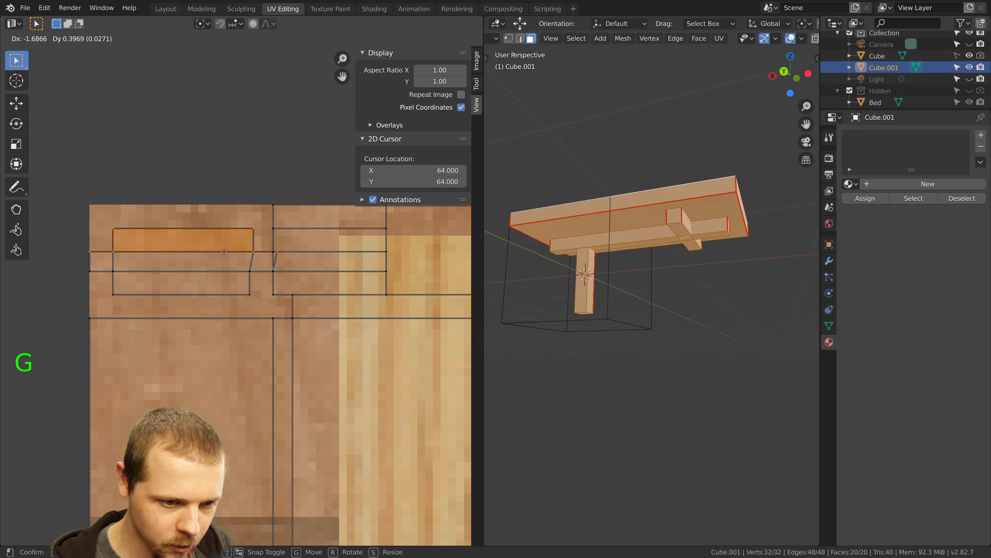
pyautogui.click(252, 271)
# Select all UVs and move them minimally so their vertices snap to the texture's pixels
pyautogui.press('a')
pyautogui.press('a')
pyautogui.press('a')
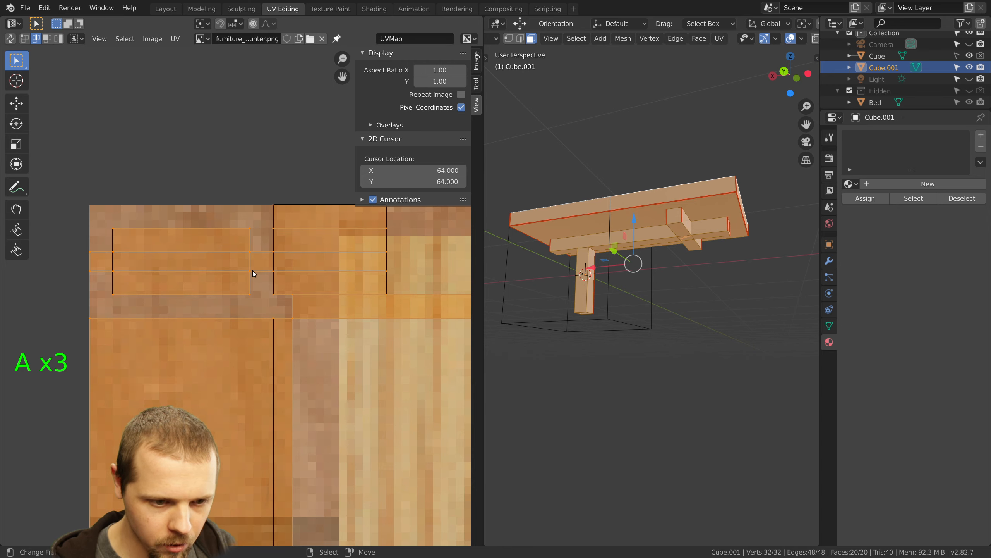
pyautogui.press('g')
pyautogui.scroll(-2, 253, 270)
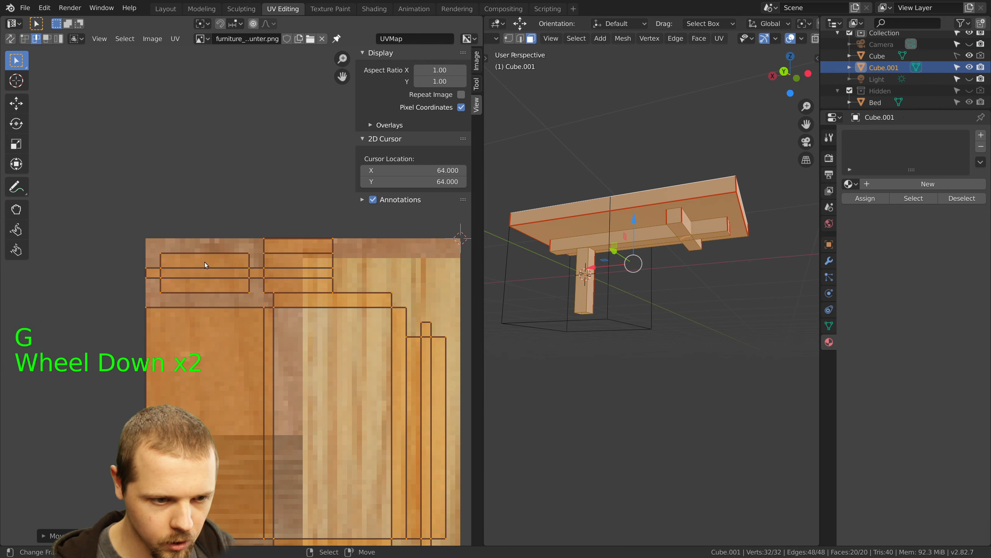
# Move the two upper long edges of the cross beam's UV island up, placing the outer one on the texture's top border
pyautogui.rightClick(205, 265)
pyautogui.rightClick(206, 254)
pyautogui.press('g')
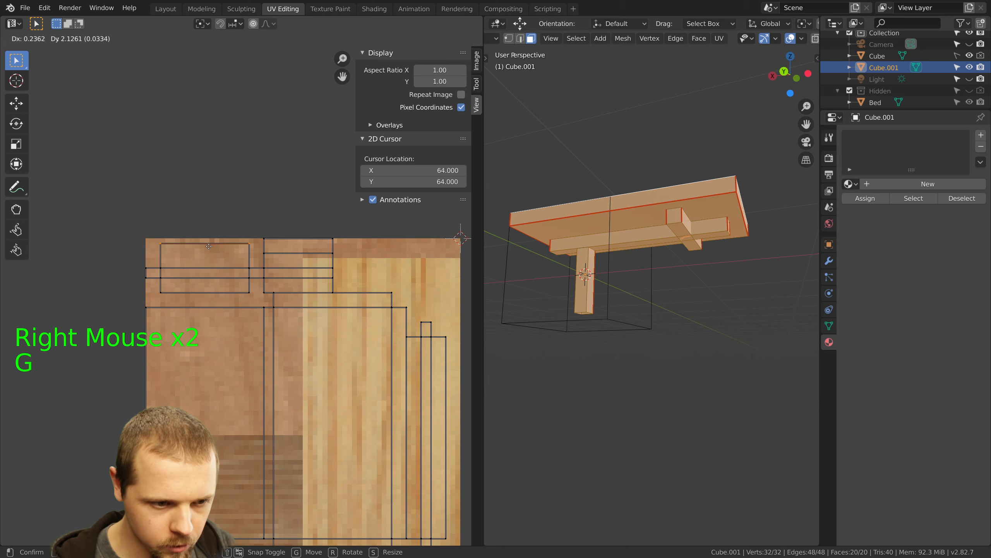
pyautogui.click(209, 243)
pyautogui.scroll(2, 204, 263)
pyautogui.rightClick(212, 251)
pyautogui.press('g')
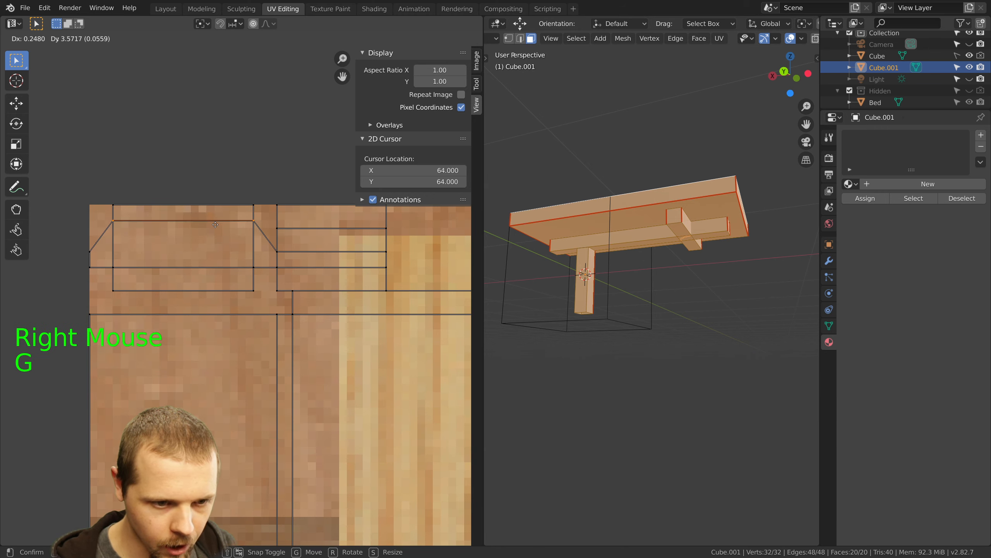
pyautogui.click(215, 226)
# Move the upper outer corner vertices of the cross beam island's two end faces up, level with the island's upper inner edge
pyautogui.rightClick(88, 252)
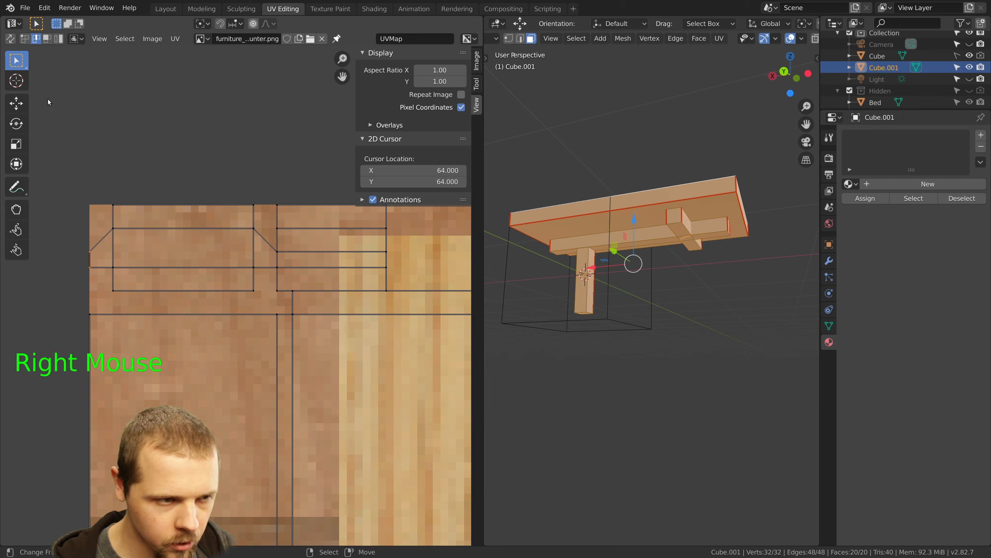
pyautogui.click(78, 239)
pyautogui.rightClick(92, 248)
pyautogui.press('g')
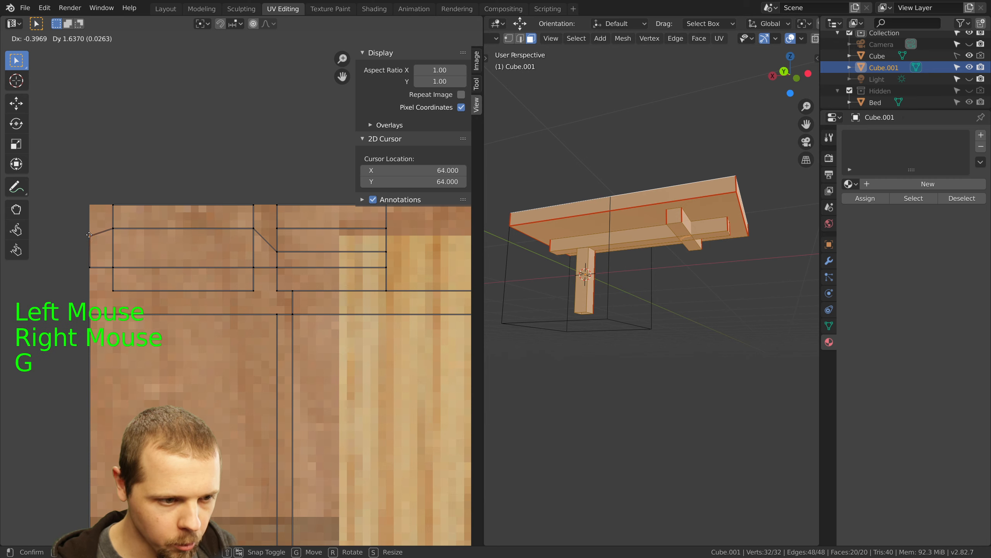
pyautogui.click(87, 228)
pyautogui.rightClick(274, 252)
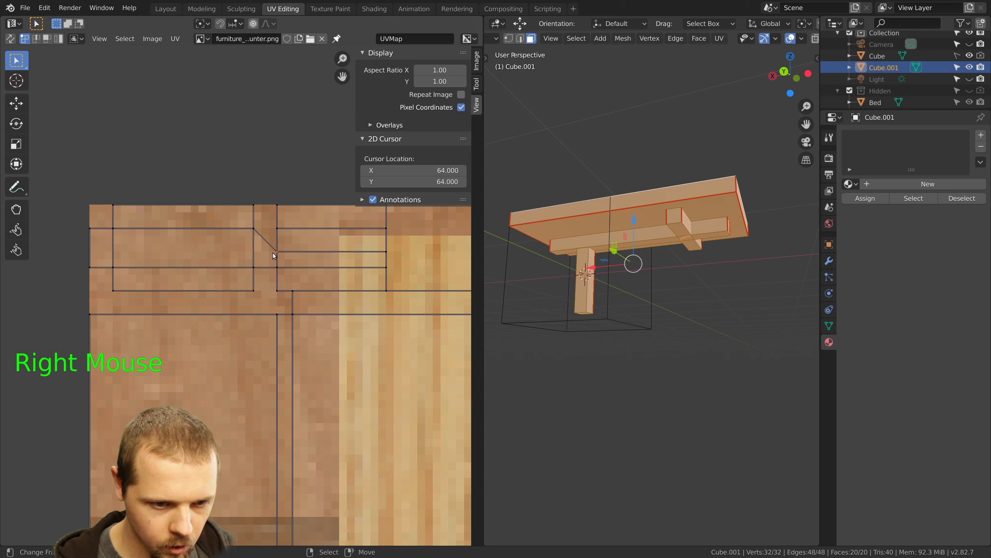
pyautogui.press('g')
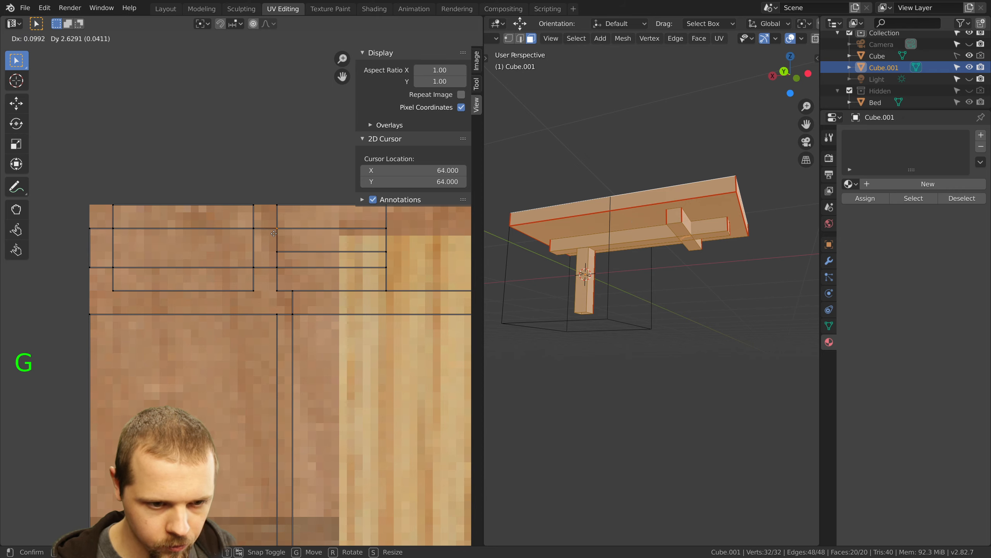
# Select the entire leg UV island and move it four pixels right, clear of the cross beam's island
pyautogui.rightClick(336, 227)
pyautogui.press('ctrl+KP_Add')
pyautogui.press('ctrl+KP_Add')
pyautogui.press('ctrl+KP_Add')
pyautogui.press('ctrl+KP_Add')
pyautogui.press('ctrl+KP_Add')
pyautogui.press('ctrl+KP_Add')
pyautogui.press('ctrl+KP_Add')
pyautogui.press('ctrl+KP_Add')
pyautogui.press('ctrl+KP_Add')
pyautogui.press('ctrl+KP_Add')
pyautogui.press('ctrl+KP_Add')
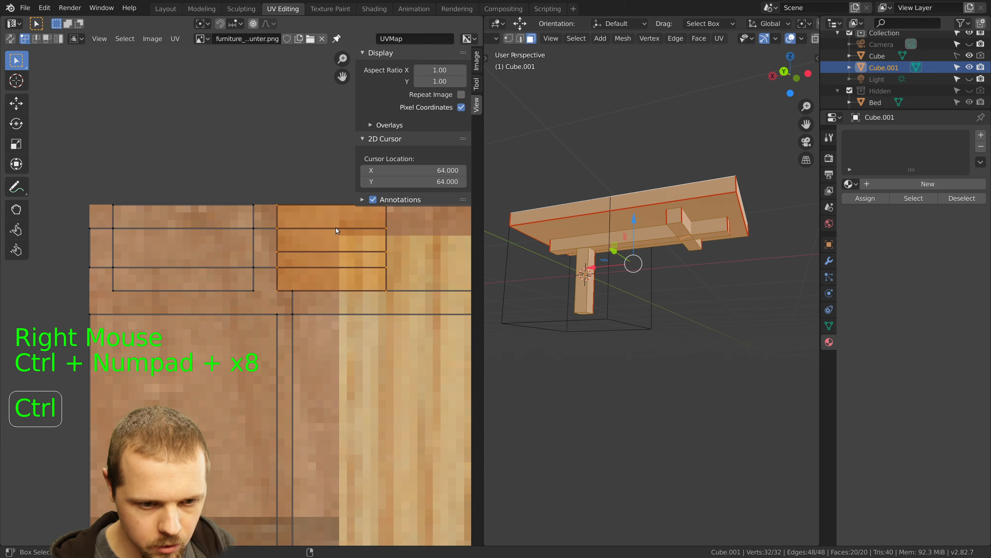
pyautogui.press('g')
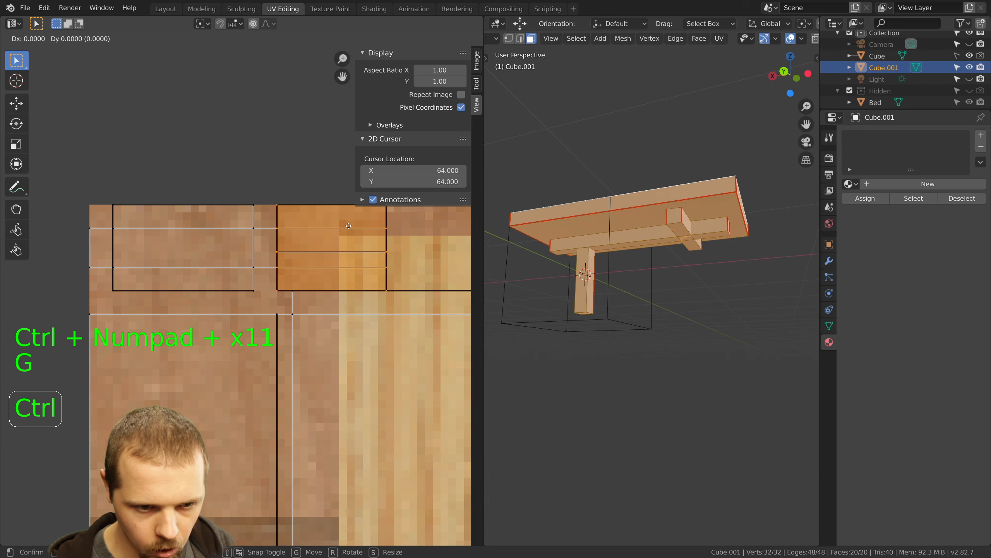
pyautogui.keyDown('ctrl'); pyautogui.click(364, 225); pyautogui.keyUp('ctrl')
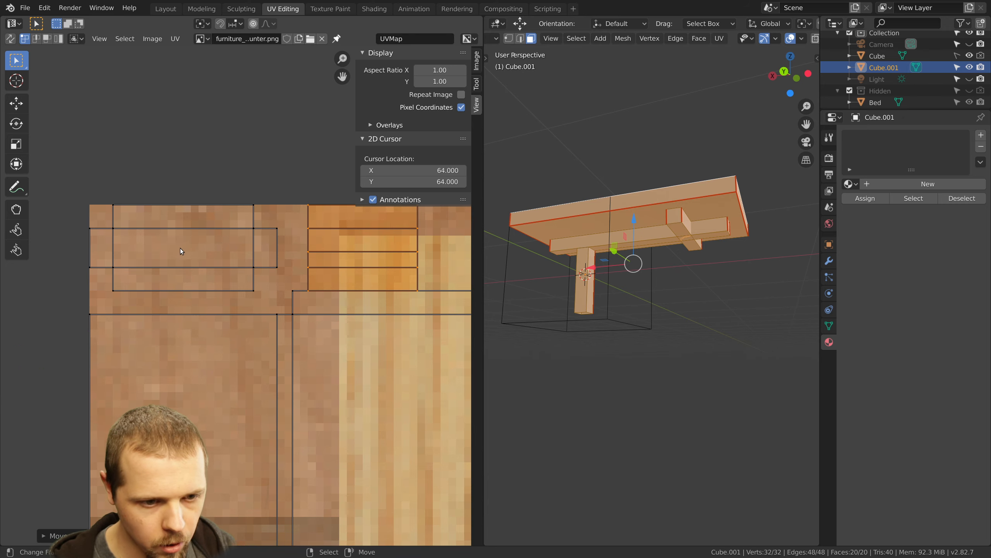
# Move the lower inner long edge of the cross beam's UV island up one pixel, making the middle strip four pixels high
pyautogui.scroll(1, 252, 250)
pyautogui.press('b')
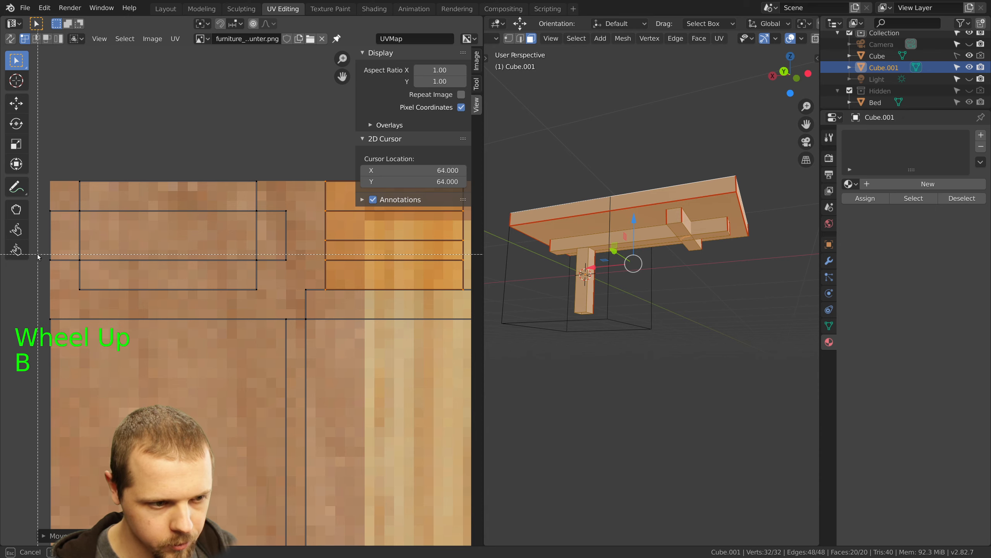
pyautogui.moveTo(272, 258); pyautogui.dragTo(292, 260)
pyautogui.press('a')
pyautogui.press('b')
pyautogui.moveTo(40, 250); pyautogui.dragTo(294, 265)
pyautogui.press('g')
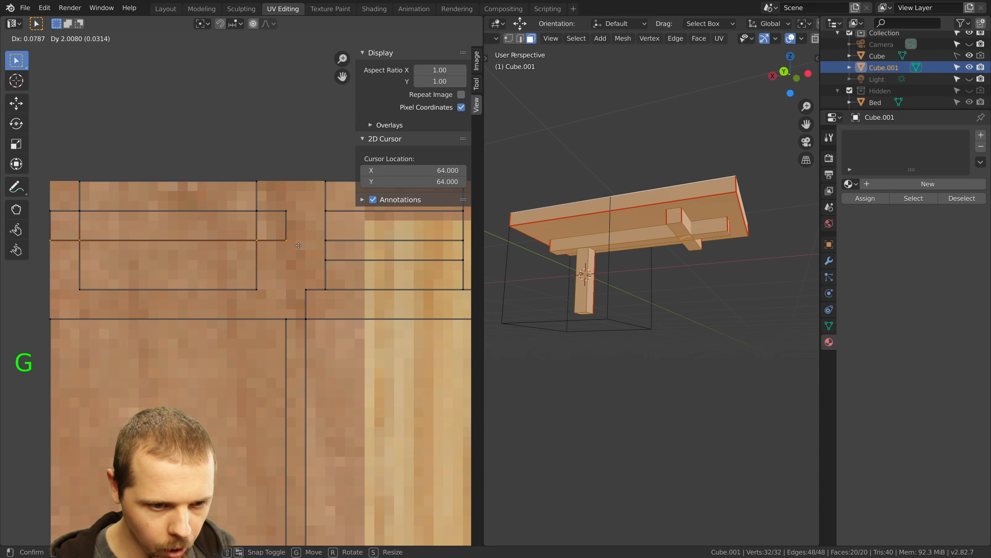
pyautogui.click(298, 250)
# Try moving the lowest edge of the cross beam's UV island up one pixel, and move it back down
pyautogui.press('a')
pyautogui.press('b')
pyautogui.moveTo(59, 281); pyautogui.dragTo(275, 292)
pyautogui.press('g')
pyautogui.click(278, 278)
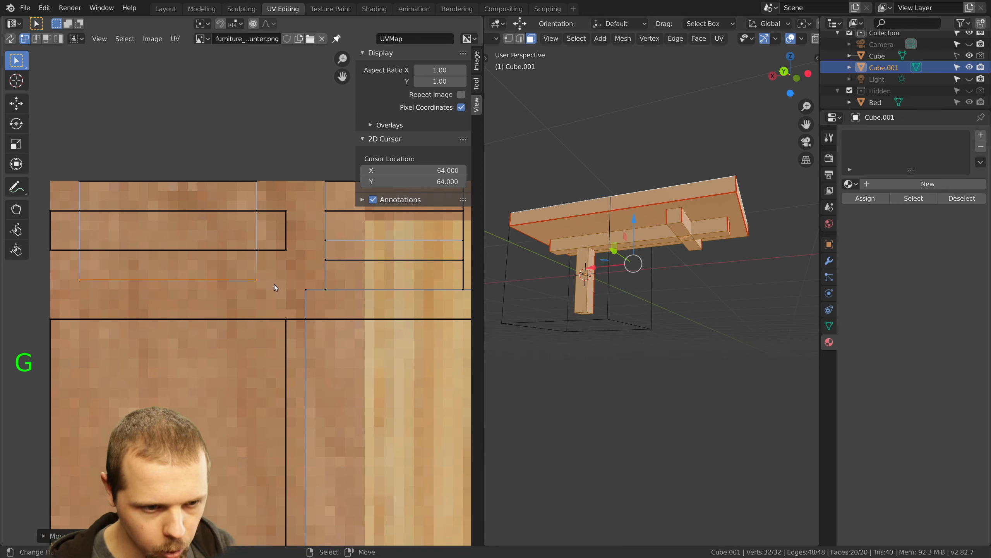
pyautogui.press('g')
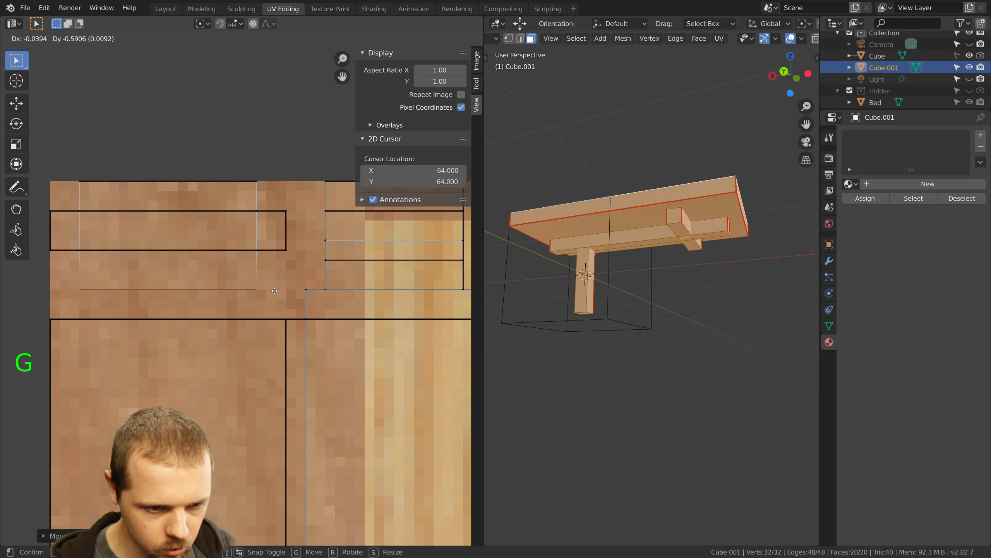
pyautogui.click(275, 295)
# Move the outer edge of the cross beam island's right end face one pixel right
pyautogui.press('a')
pyautogui.press('b')
pyautogui.moveTo(278, 200); pyautogui.dragTo(290, 254)
pyautogui.press('g')
pyautogui.click(303, 248)
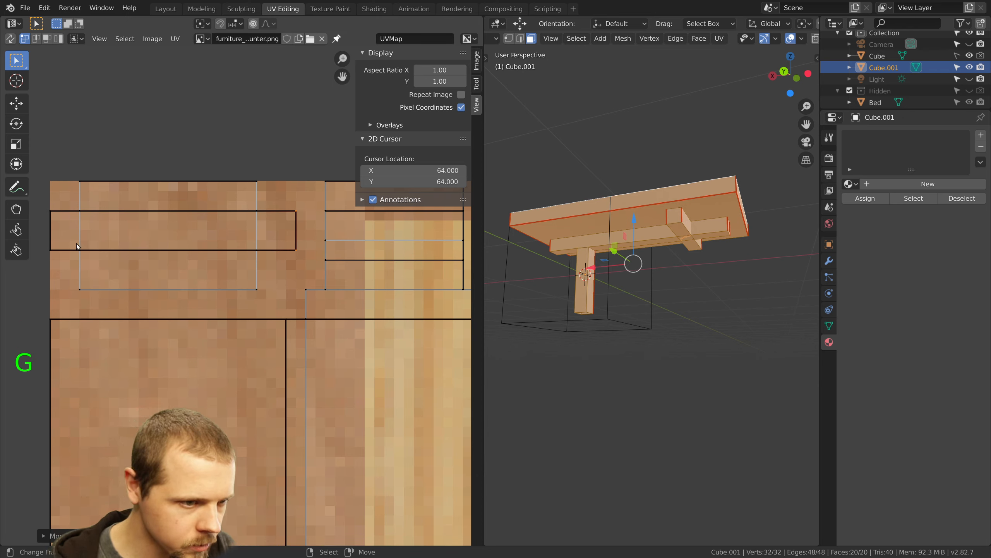
# Widen the cross beam island's left end face by moving everything except its outer left edge one pixel right
pyautogui.press('a')
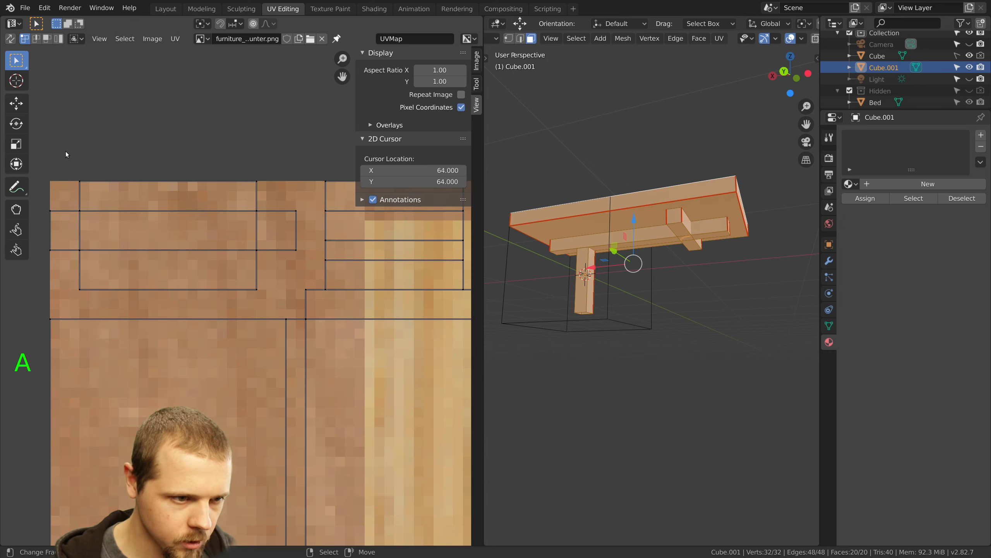
pyautogui.press('b')
pyautogui.moveTo(66, 152); pyautogui.dragTo(305, 297)
pyautogui.press('g')
pyautogui.click(226, 269)
# Move all of the cross beam island below its top edge down one pixel, leaving the tabletop's island deselected
pyautogui.press('a')
pyautogui.press('b')
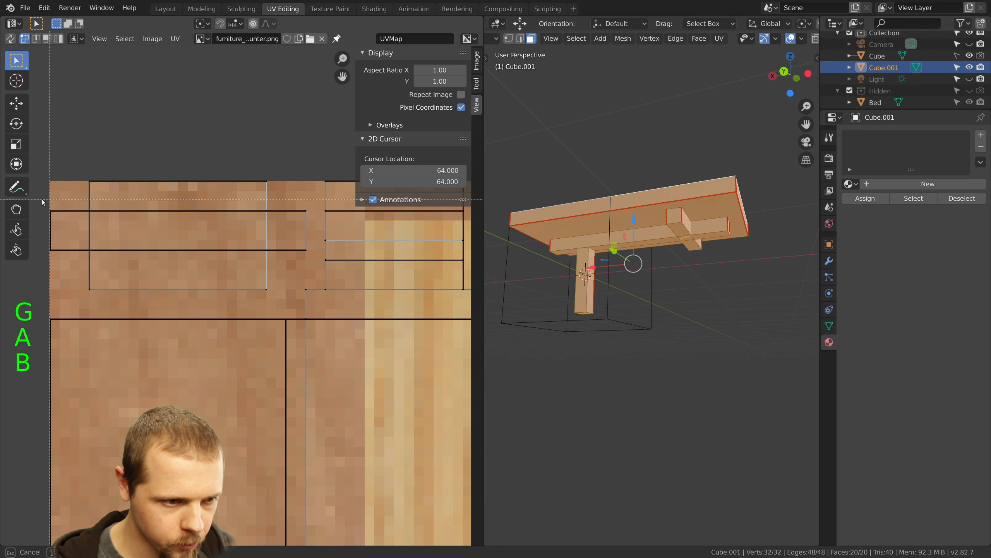
pyautogui.moveTo(41, 202); pyautogui.dragTo(307, 293)
pyautogui.keyDown('shift'); pyautogui.rightClick(308, 292); pyautogui.keyUp('shift')
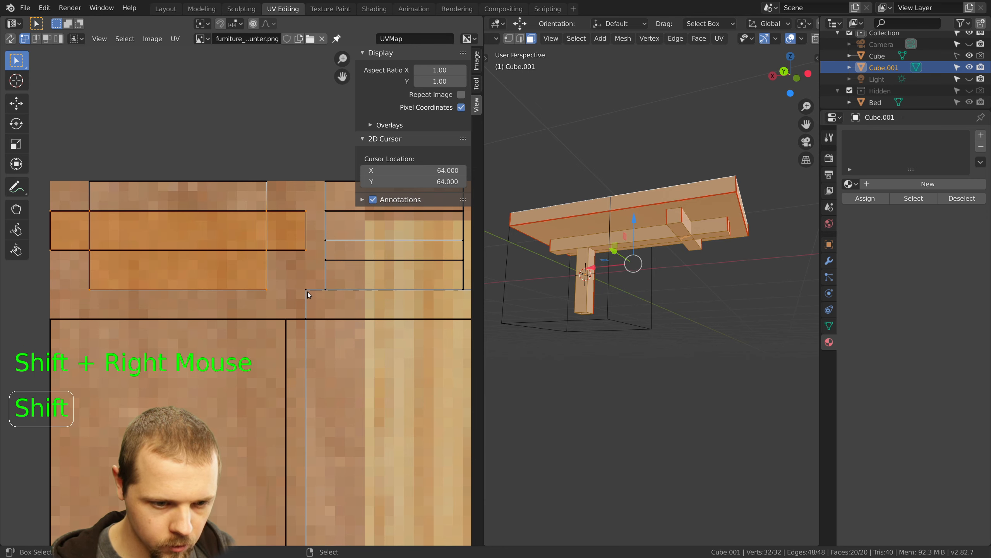
pyautogui.press('g')
pyautogui.click(233, 274)
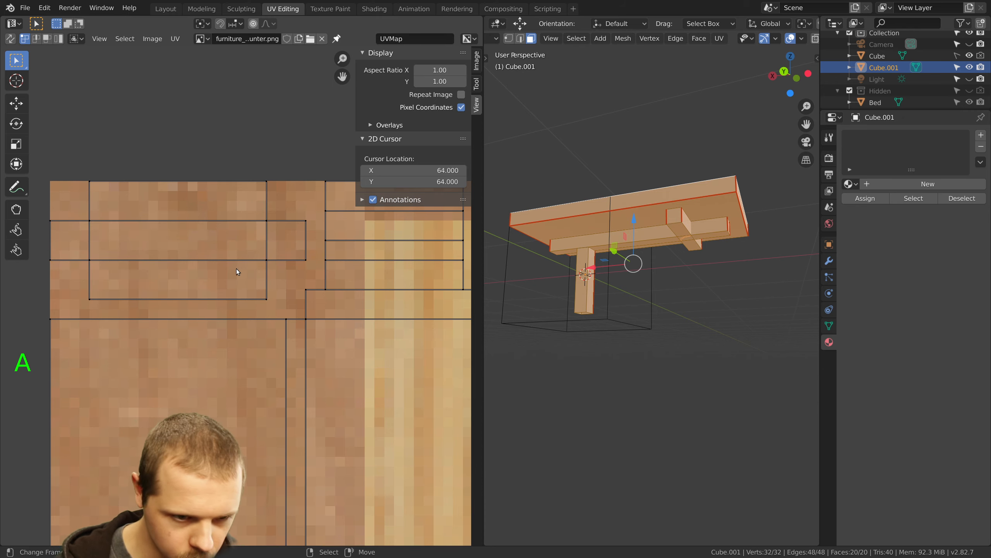
# Examine the beams under the tabletop and check which UV island belongs to the short cross beam
pyautogui.scroll(2, 644, 253)
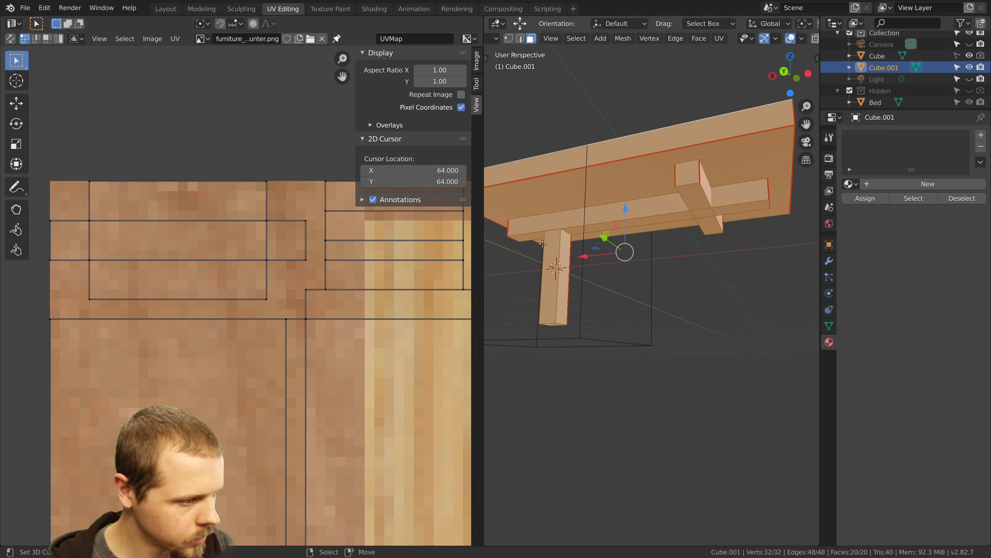
pyautogui.moveTo(687, 190); pyautogui.dragTo(668, 202, button='middle')
pyautogui.press('a')
pyautogui.press('a')
pyautogui.press('a')
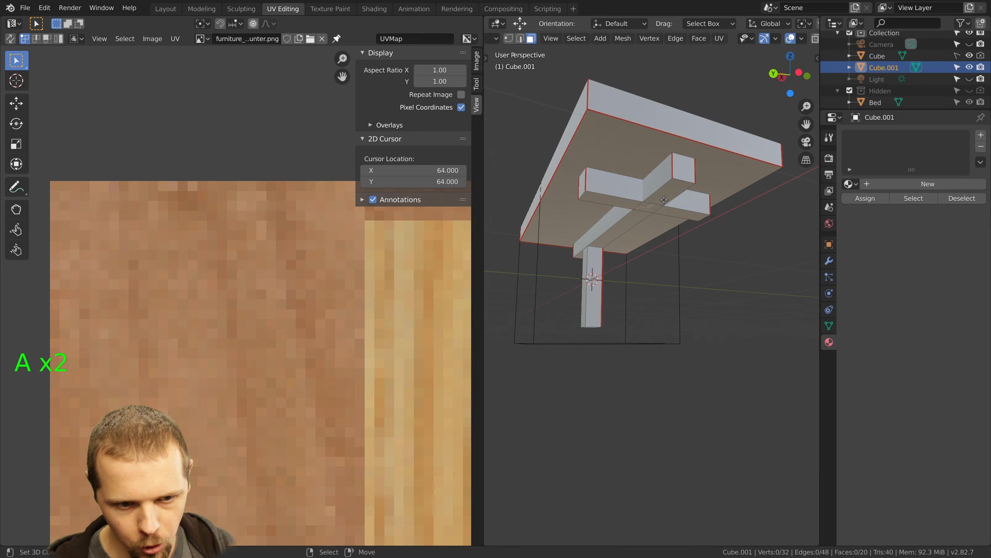
pyautogui.press('a')
pyautogui.moveTo(551, 179); pyautogui.dragTo(732, 198, button='middle')
pyautogui.rightClick(732, 198)
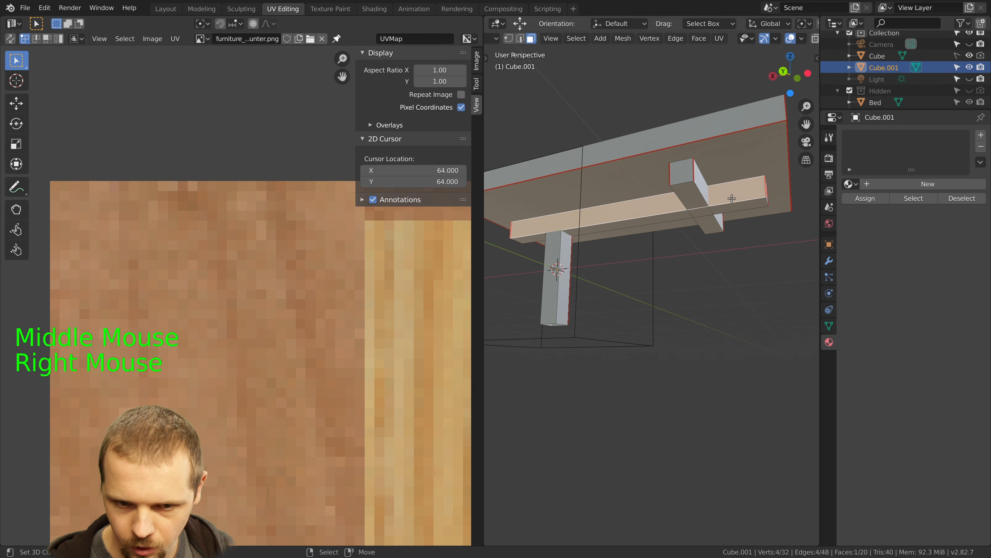
pyautogui.rightClick(682, 174)
pyautogui.press('ctrl+KP_Add')
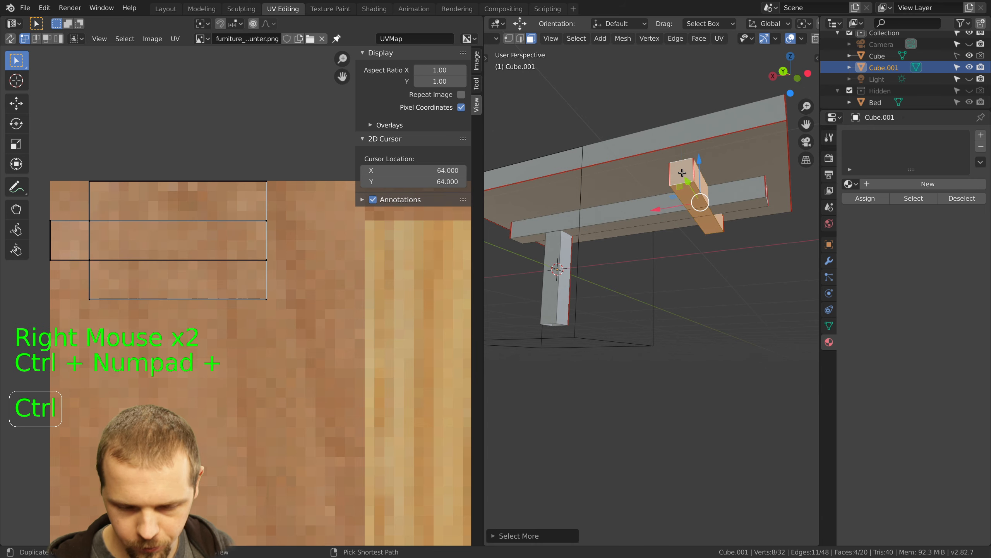
pyautogui.press('ctrl+KP_Add')
pyautogui.press('ctrl+KP_Add')
pyautogui.scroll(-2, 663, 210)
pyautogui.moveTo(663, 210); pyautogui.dragTo(624, 245, button='middle')
# Select all connected faces of the long beam under the tabletop, starting from its end face
pyautogui.rightClick(650, 232)
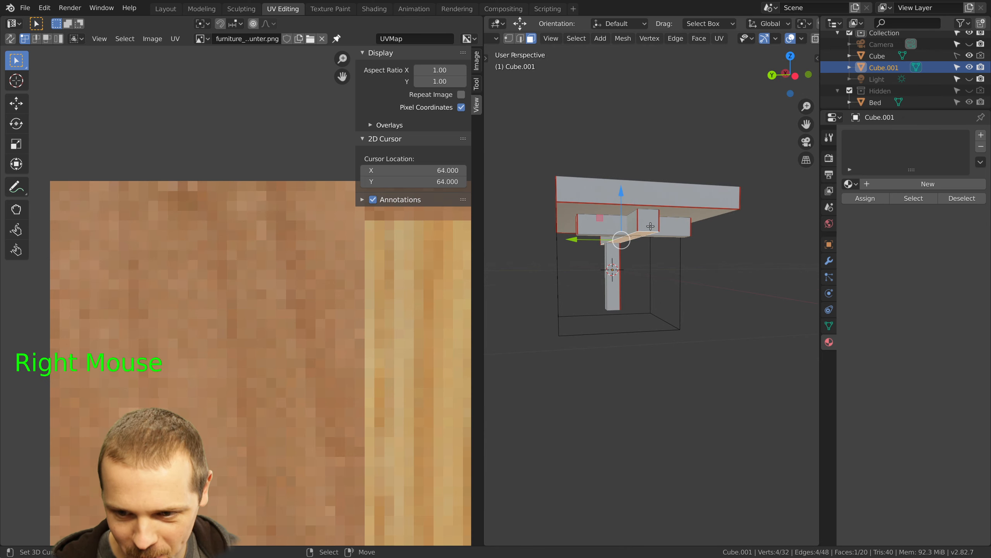
pyautogui.rightClick(650, 225)
pyautogui.press('ctrl+KP_Add')
pyautogui.press('ctrl+KP_Add')
pyautogui.press('ctrl+KP_Add')
pyautogui.press('ctrl+KP_Add')
pyautogui.press('ctrl+KP_Add')
pyautogui.press('ctrl+KP_Add')
pyautogui.press('ctrl+KP_Add')
pyautogui.press('ctrl+KP_Add')
pyautogui.press('ctrl+KP_Add')
pyautogui.press('ctrl+KP_Add')
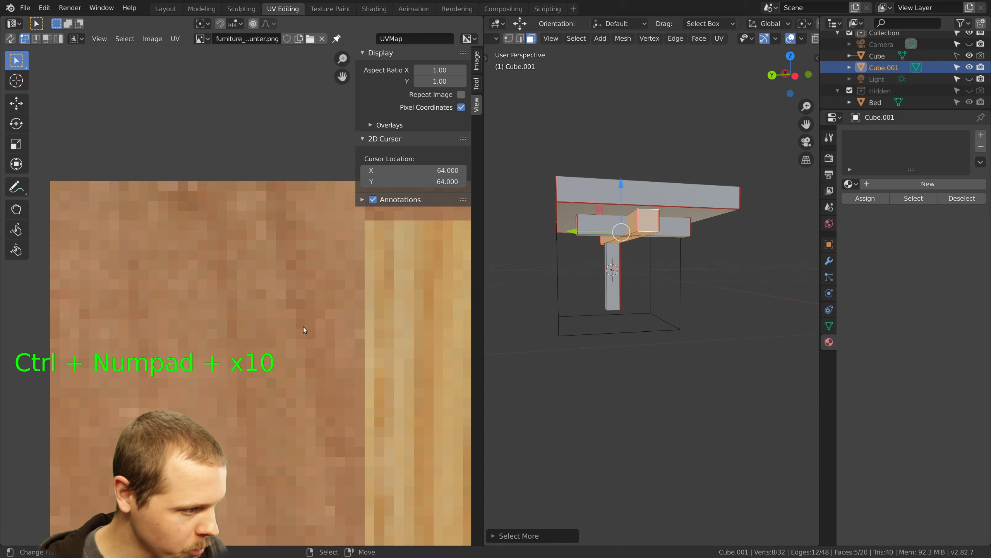
# Move the long beam's whole UV island three pixels right and one pixel up, against the texture's right border
pyautogui.scroll(-2, 288, 351)
pyautogui.keyDown('shift'); pyautogui.moveTo(294, 362); pyautogui.dragTo(217, 276, button='middle'); pyautogui.keyUp('shift')
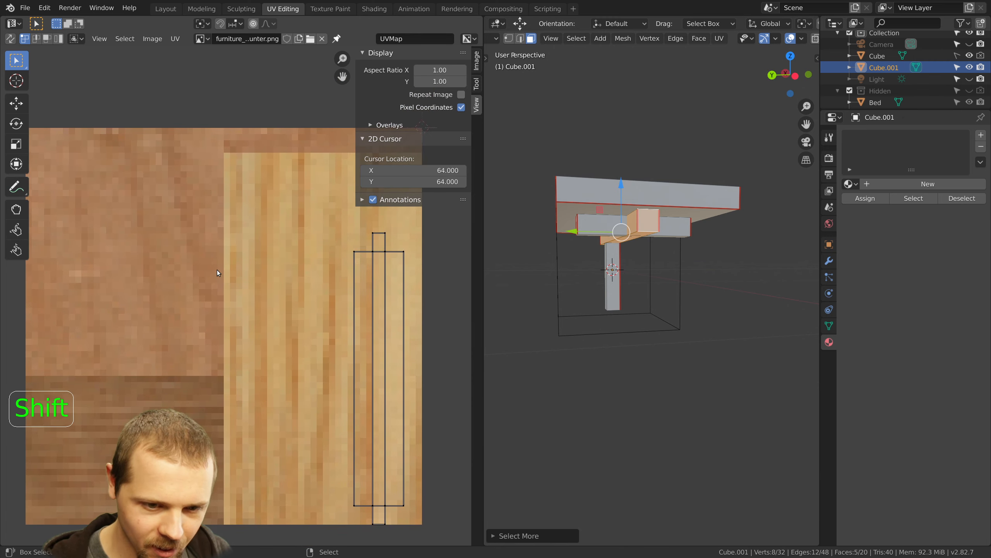
pyautogui.scroll(1, 370, 344)
pyautogui.scroll(-1, 373, 341)
pyautogui.press('a')
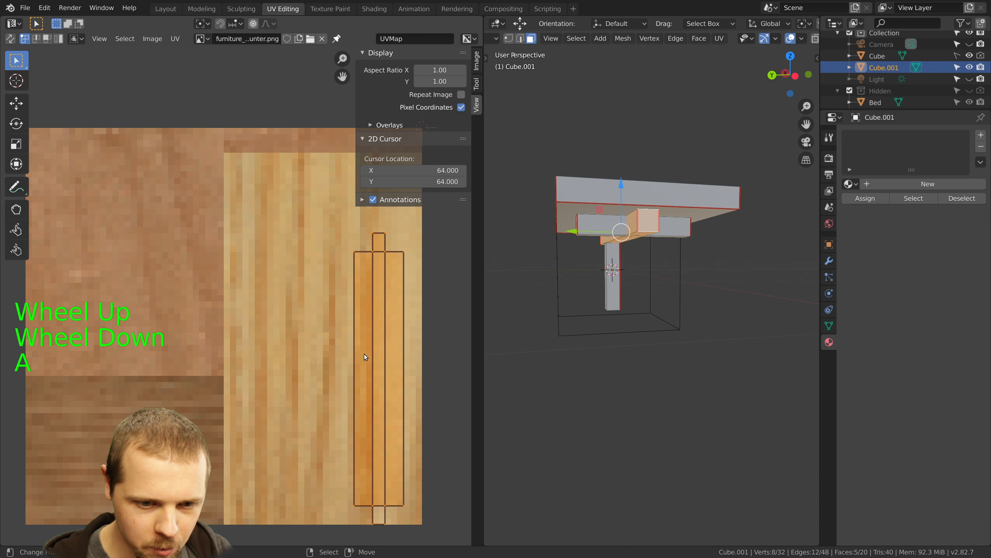
pyautogui.press('g')
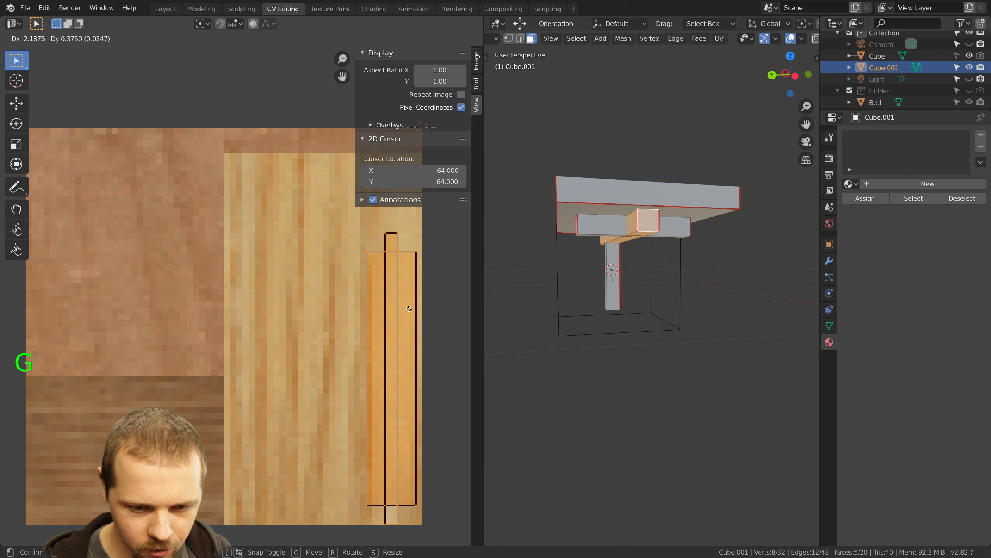
pyautogui.click(398, 319)
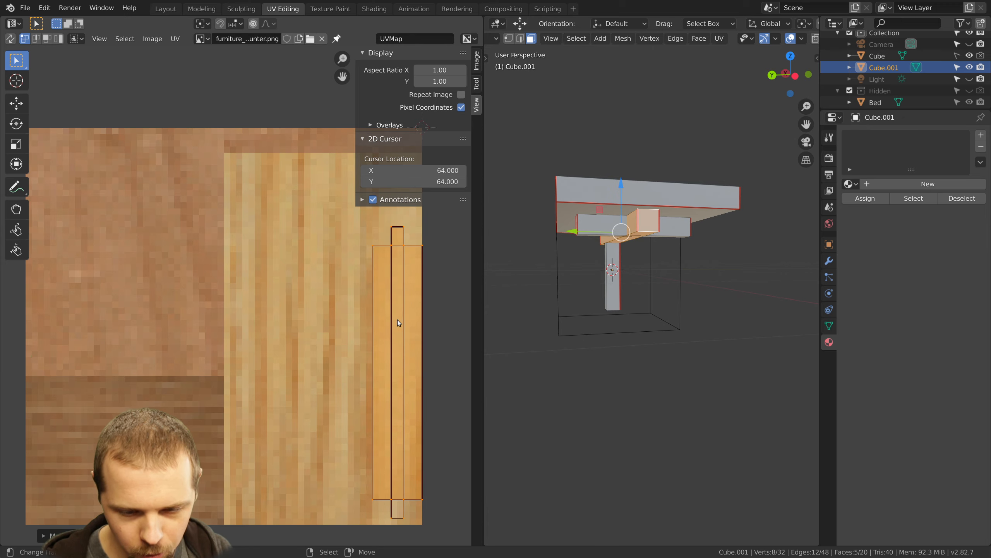
# Widen the long beam island's right strip to four pixels by moving everything except its rightmost edge one pixel left
pyautogui.press('a')
pyautogui.press('a')
pyautogui.press('b')
pyautogui.moveTo(352, 217); pyautogui.dragTo(415, 537)
pyautogui.scroll(2, 397, 357)
pyautogui.keyDown('shift'); pyautogui.moveTo(396, 356); pyautogui.dragTo(287, 227, button='middle'); pyautogui.keyUp('shift')
pyautogui.press('g')
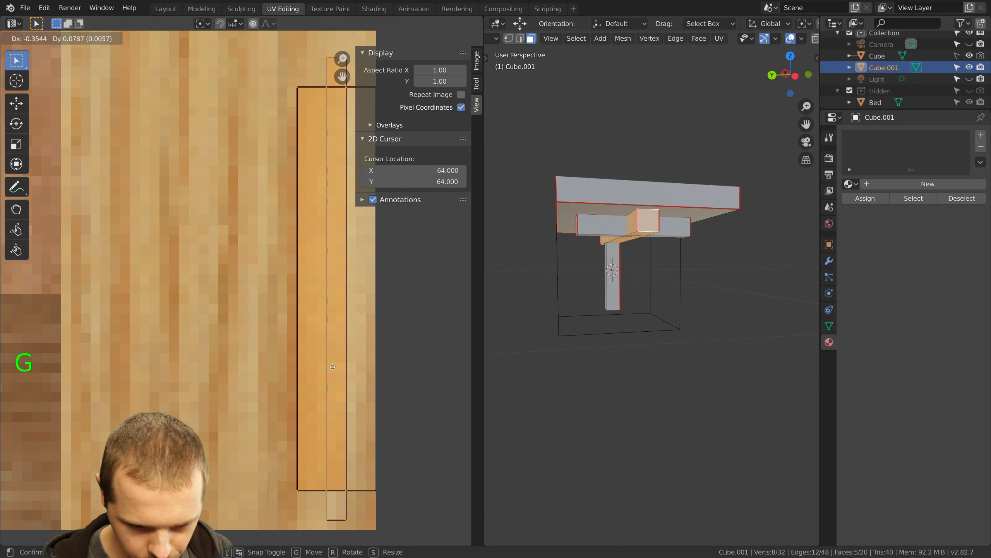
pyautogui.click(322, 357)
# Widen the long beam island's middle strip to four pixels by moving its two left long edges two pixels left
pyautogui.press('a')
pyautogui.scroll(-2, 288, 298)
pyautogui.press('b')
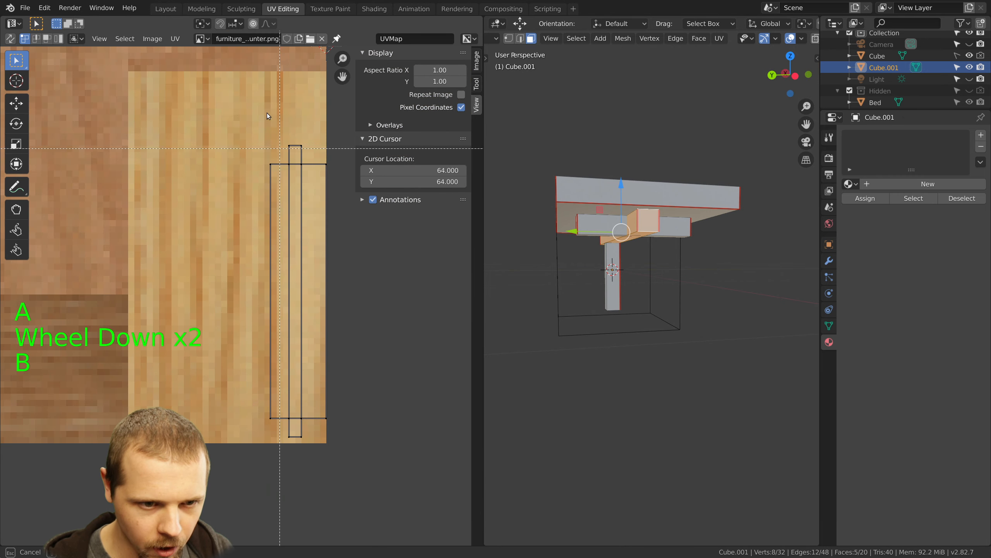
pyautogui.moveTo(254, 139); pyautogui.dragTo(291, 456)
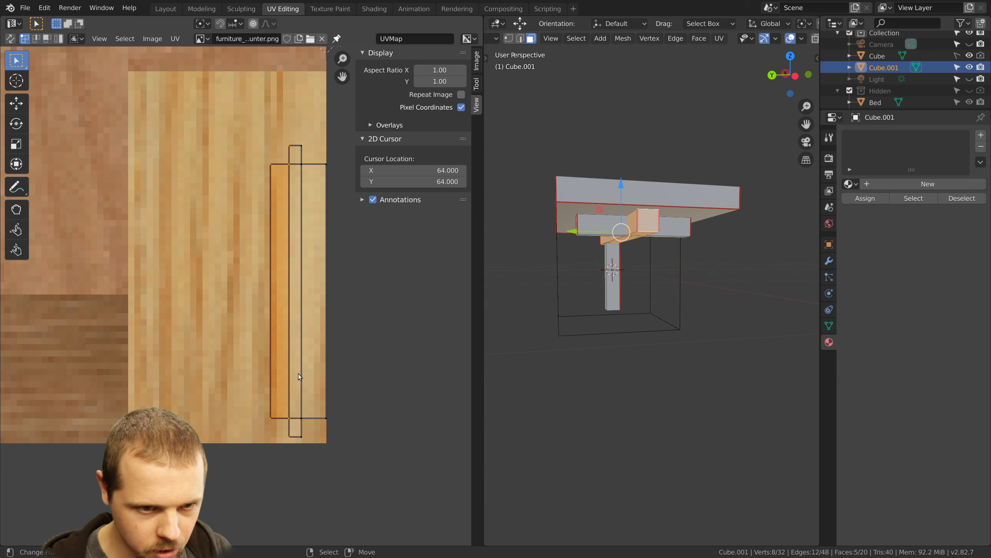
pyautogui.press('g')
pyautogui.click(285, 370)
# Move the leftmost long edge of the long beam's UV island one pixel left, making the left strip four pixels wide
pyautogui.press('a')
pyautogui.press('b')
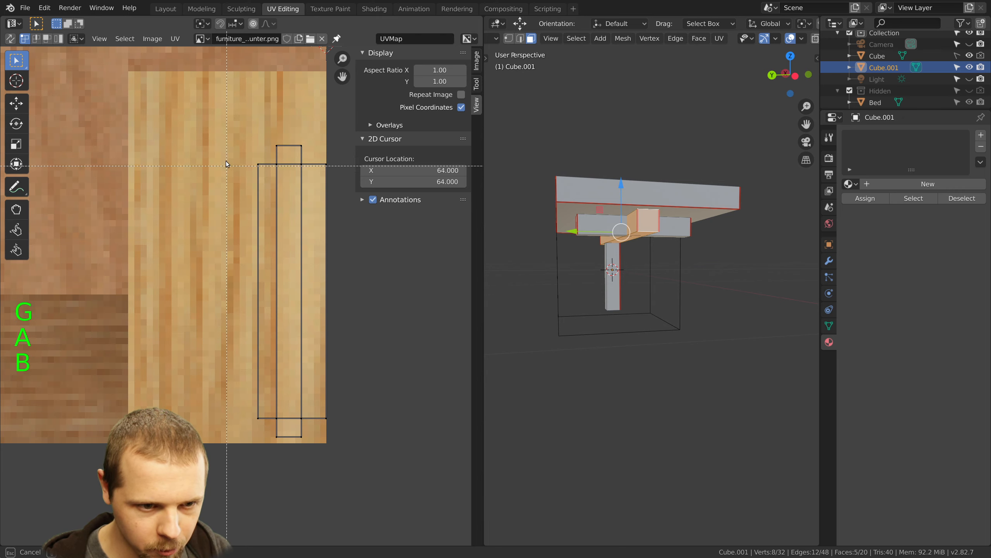
pyautogui.moveTo(234, 202); pyautogui.dragTo(263, 451)
pyautogui.press('g')
pyautogui.click(286, 360)
pyautogui.press('a')
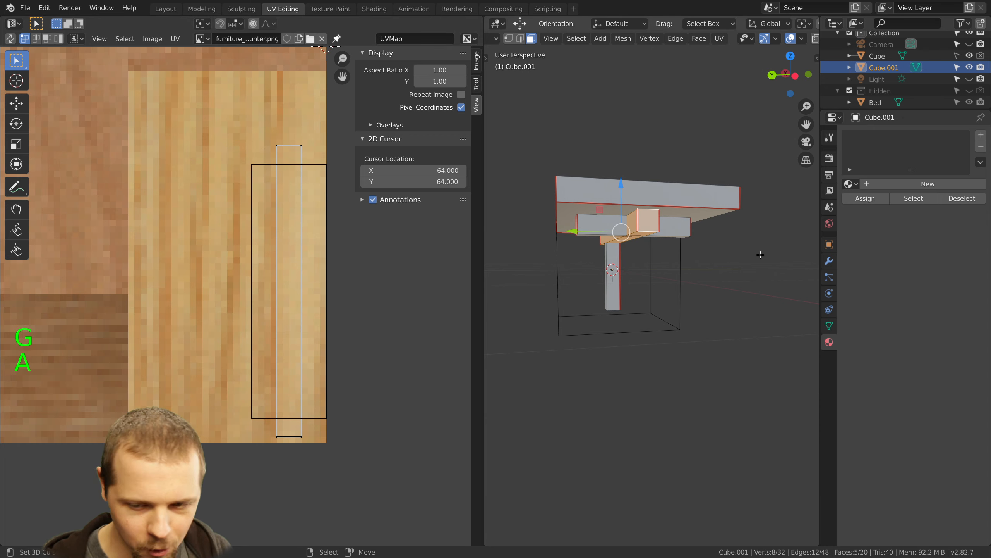
# Select all connected faces of the table leg and focus on its UV island
pyautogui.press('a')
pyautogui.rightClick(648, 221)
pyautogui.rightClick(607, 256)
pyautogui.press('ctrl+KP_Add')
pyautogui.press('ctrl+KP_Add')
pyautogui.press('ctrl+KP_Add')
pyautogui.press('ctrl+KP_Add')
pyautogui.press('ctrl+KP_Add')
pyautogui.press('ctrl+KP_Add')
pyautogui.press('ctrl+KP_Add')
pyautogui.press('ctrl+KP_Add')
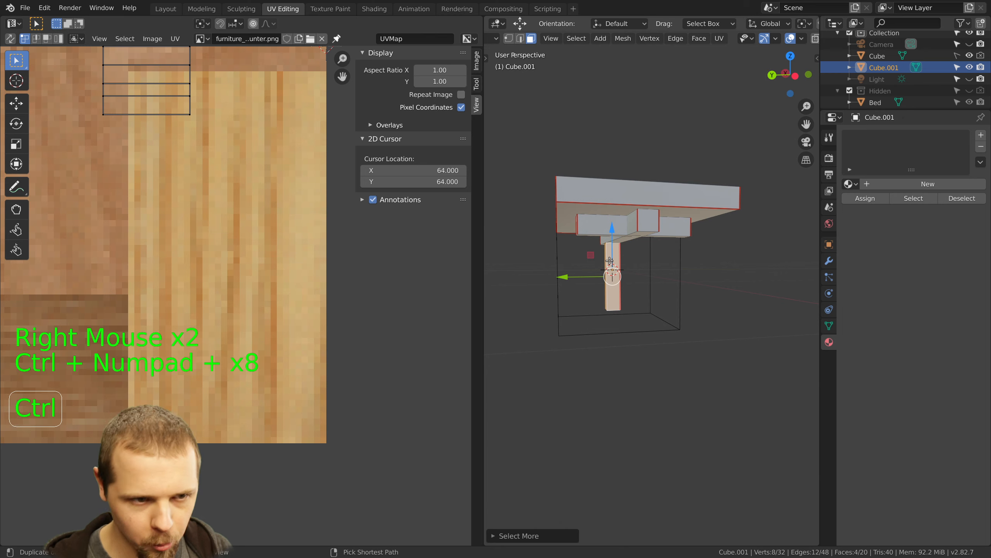
pyautogui.keyDown('shift'); pyautogui.moveTo(184, 168); pyautogui.dragTo(239, 347, button='middle'); pyautogui.keyUp('shift')
pyautogui.scroll(3, 234, 292)
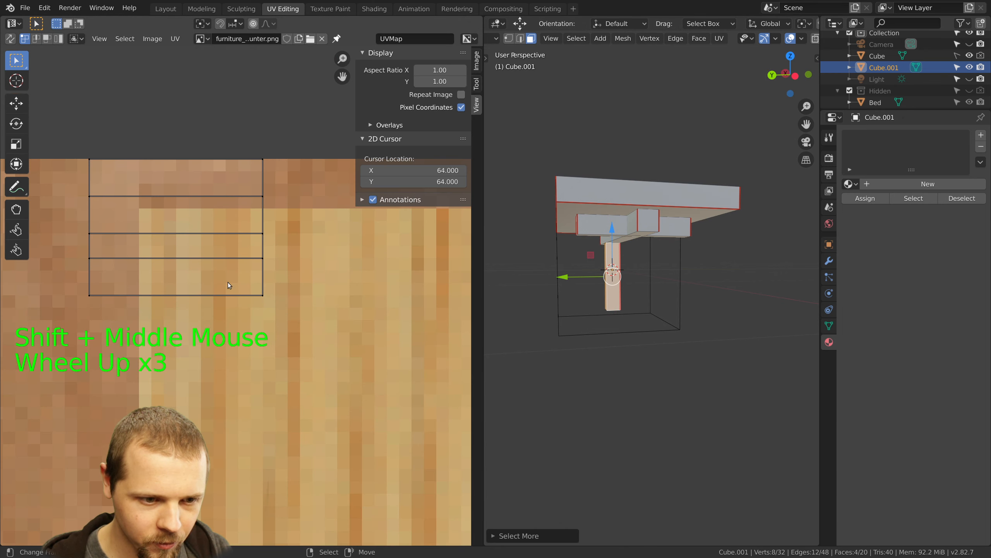
# Make the leg island's top strip four pixels high by moving all edges below the top one down one pixel
pyautogui.press('a')
pyautogui.press('b')
pyautogui.press('a')
pyautogui.press('b')
pyautogui.moveTo(76, 192); pyautogui.dragTo(273, 344)
pyautogui.press('g')
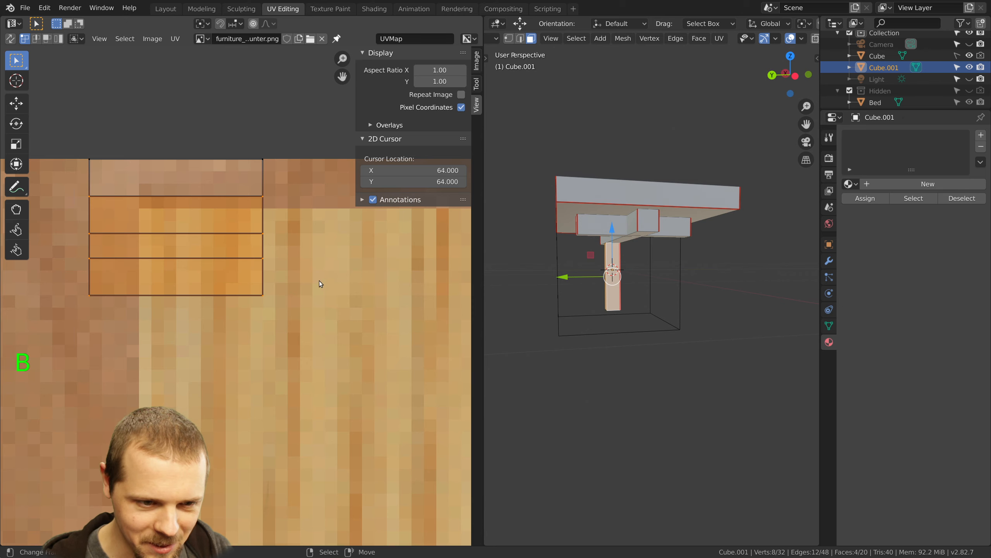
pyautogui.click(320, 290)
# Make the leg island's second strip four pixels high by moving all edges below it down one pixel
pyautogui.press('a')
pyautogui.press('b')
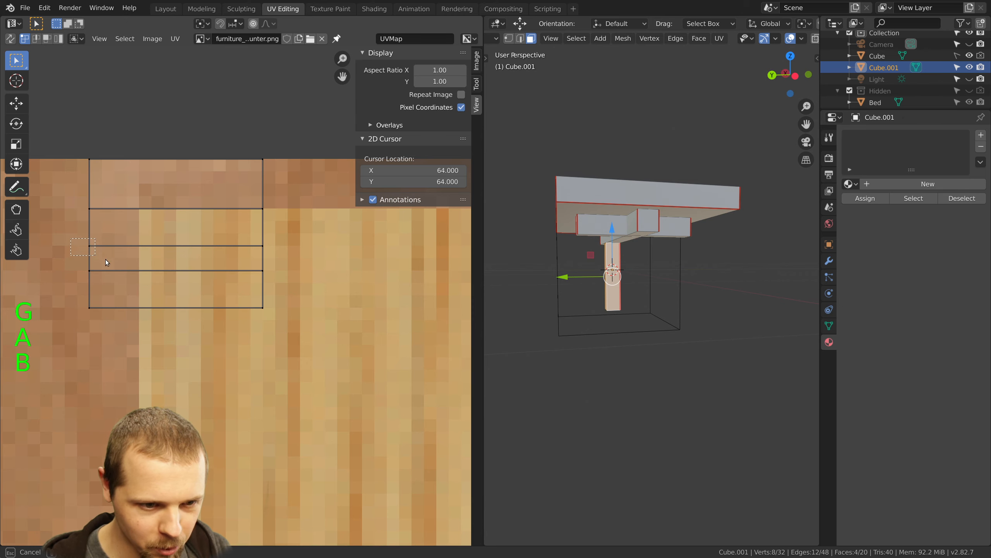
pyautogui.moveTo(286, 315); pyautogui.dragTo(289, 312)
pyautogui.press('g')
pyautogui.click(191, 308)
# Make the leg island's third strip four pixels high by moving the two lowest edges down two pixels
pyautogui.press('a')
pyautogui.press('b')
pyautogui.moveTo(71, 272); pyautogui.dragTo(290, 360)
pyautogui.press('g')
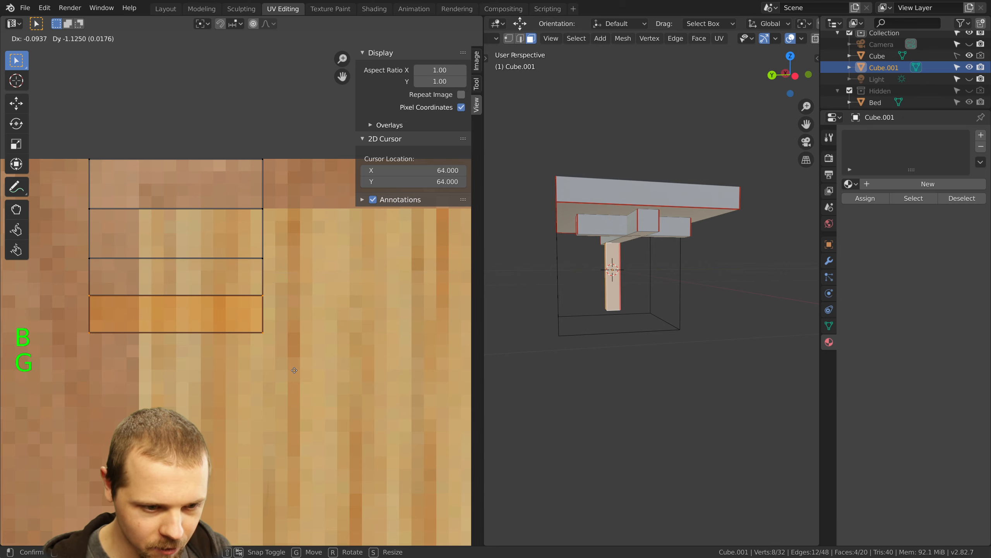
pyautogui.click(294, 375)
# Move the lowest edge of the leg island down one pixel, making the last strip four pixels high
pyautogui.press('a')
pyautogui.press('b')
pyautogui.moveTo(76, 337); pyautogui.dragTo(345, 392)
pyautogui.press('g')
pyautogui.click(347, 400)
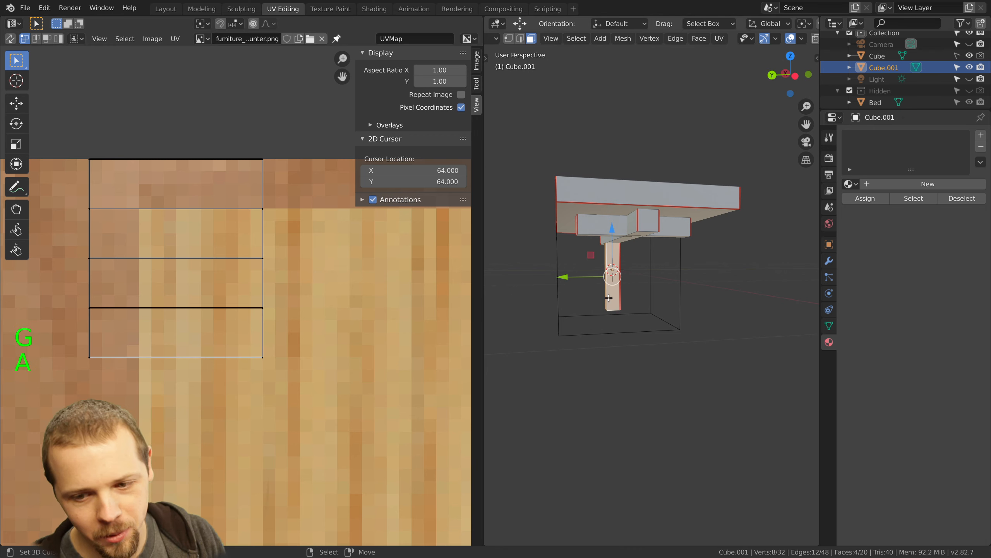
# View the table from the front and select all its faces to show every UV island
pyautogui.press('KP_2')
pyautogui.press('KP_1')
pyautogui.scroll(1, 638, 290)
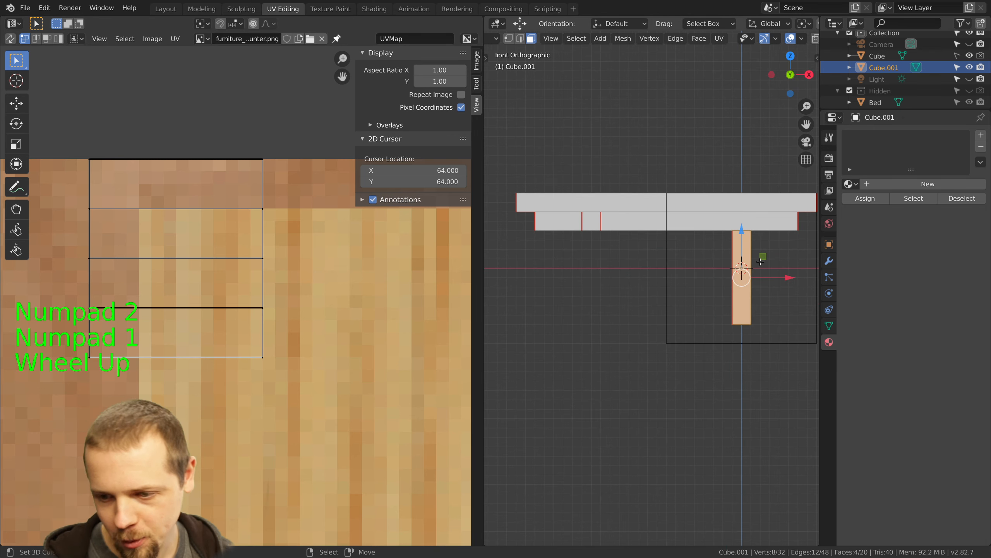
pyautogui.keyDown('shift'); pyautogui.moveTo(777, 279); pyautogui.dragTo(661, 254, button='middle'); pyautogui.keyUp('shift')
pyautogui.scroll(1, 639, 275)
pyautogui.scroll(1, 659, 247)
pyautogui.press('a')
pyautogui.press('a')
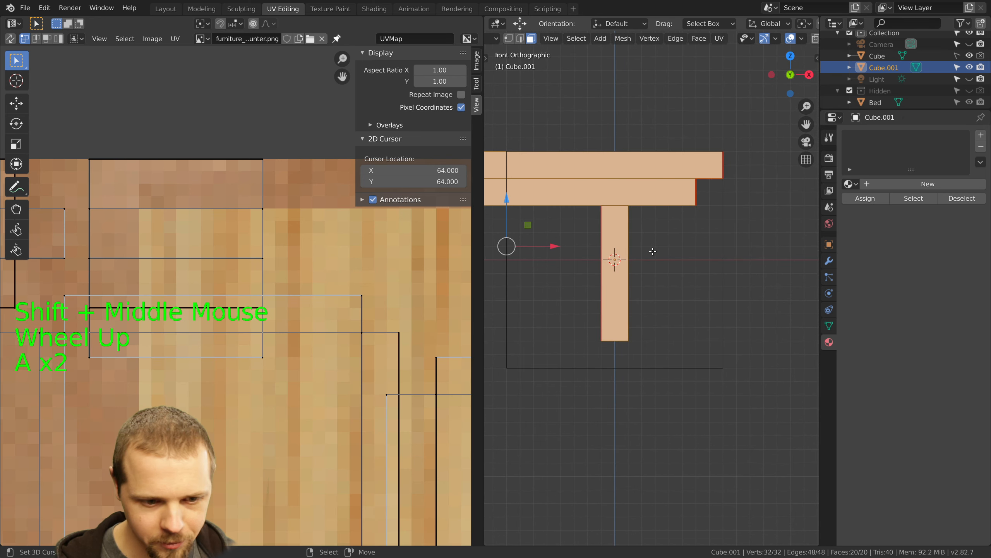
# Using island selection, move the leg's UV island right into the texture's upper-right corner
pyautogui.scroll(-4, 660, 247)
pyautogui.rightClick(226, 279)
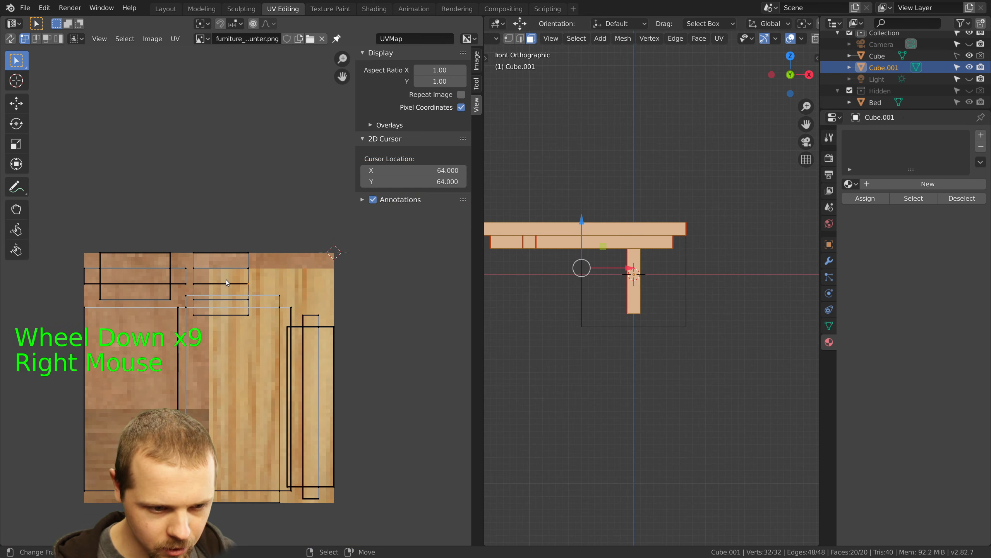
pyautogui.click(57, 38)
pyautogui.rightClick(221, 289)
pyautogui.press('g')
pyautogui.click(189, 371)
# Move the short beam's cross-shaped UV island right into the texture's upper-right corner, and select the tabletop's island
pyautogui.rightClick(189, 371)
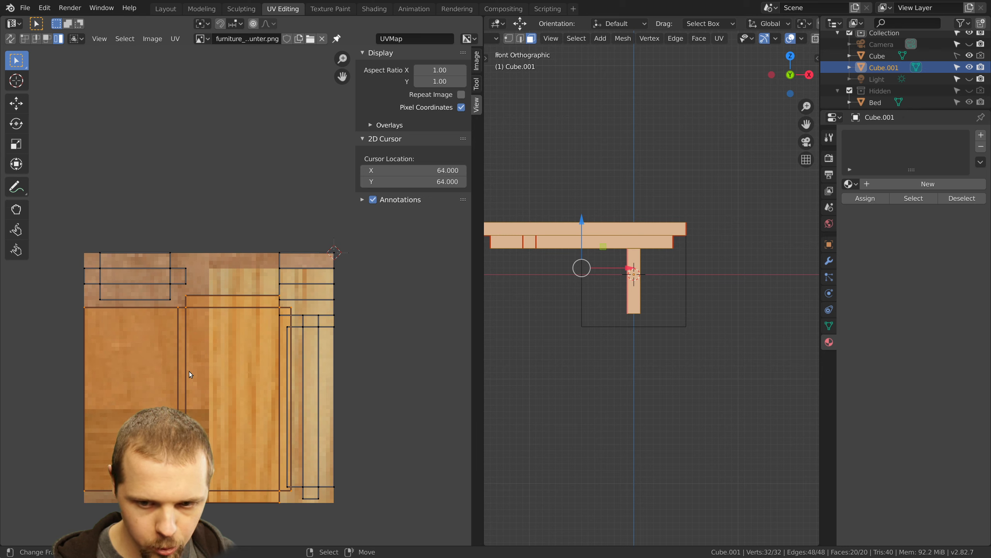
pyautogui.rightClick(142, 283)
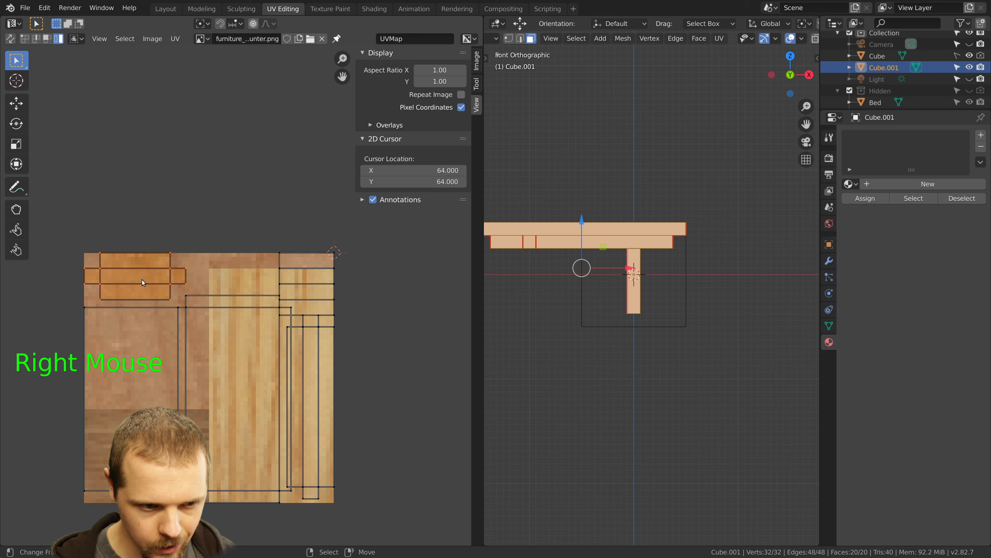
pyautogui.press('g')
pyautogui.click(203, 391)
pyautogui.rightClick(204, 391)
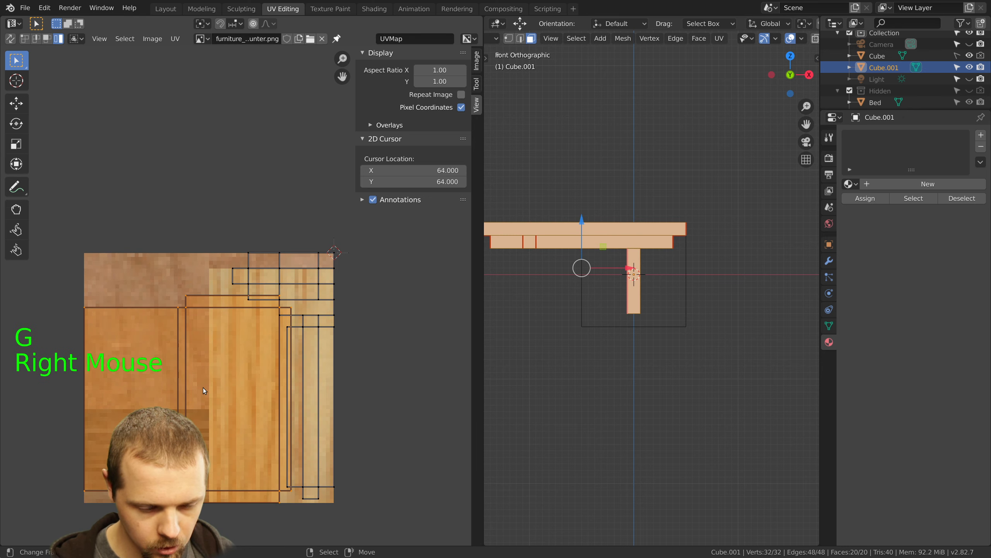
# Select the tabletop's long side face and grow the selection to the whole tabletop
pyautogui.press('KP_7')
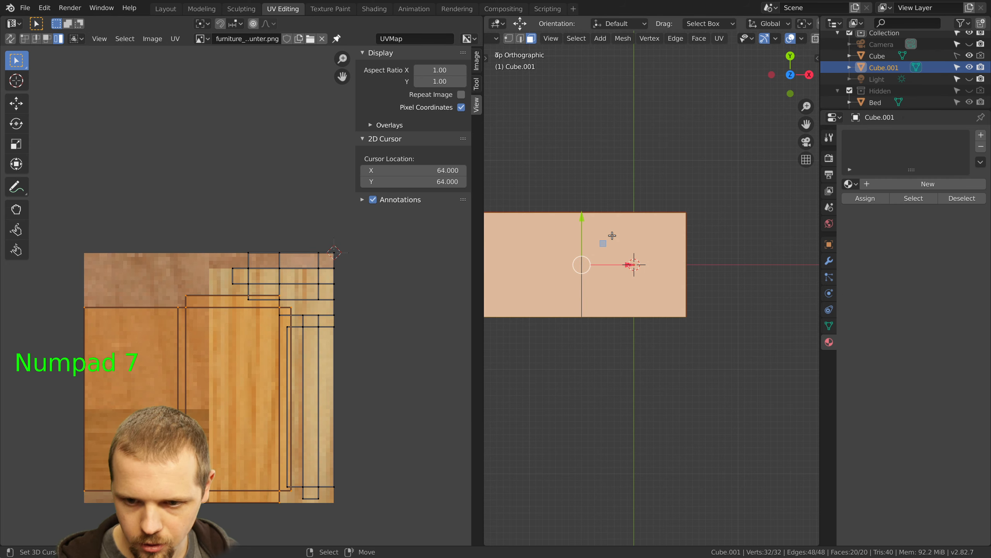
pyautogui.keyDown('shift'); pyautogui.moveTo(604, 237); pyautogui.dragTo(652, 221, button='middle'); pyautogui.keyUp('shift')
pyautogui.rightClick(673, 220)
pyautogui.rightClick(651, 223)
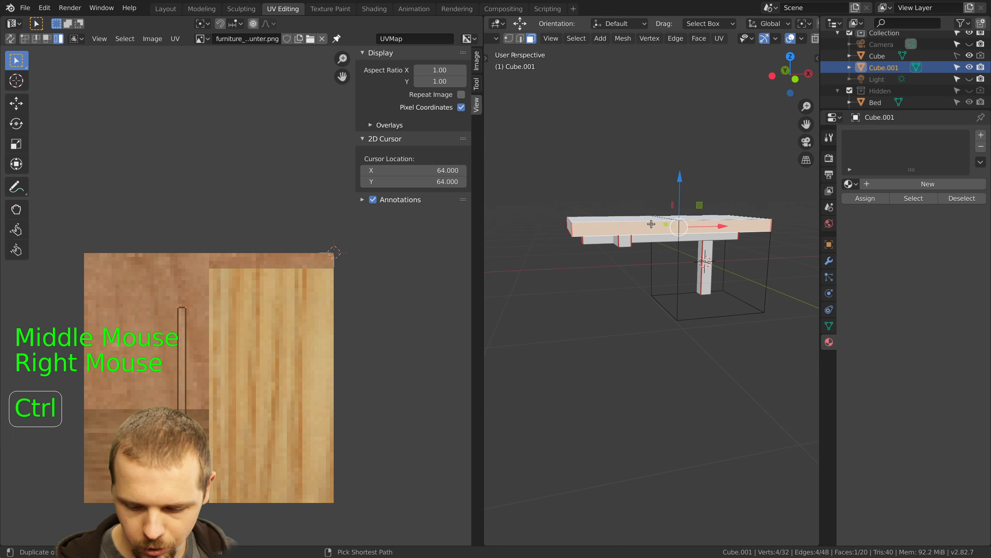
pyautogui.press('ctrl+KP_Add')
pyautogui.press('ctrl+KP_Add')
pyautogui.press('ctrl+KP_Add')
pyautogui.press('ctrl+KP_Add')
pyautogui.press('ctrl+KP_Add')
pyautogui.press('ctrl+KP_Add')
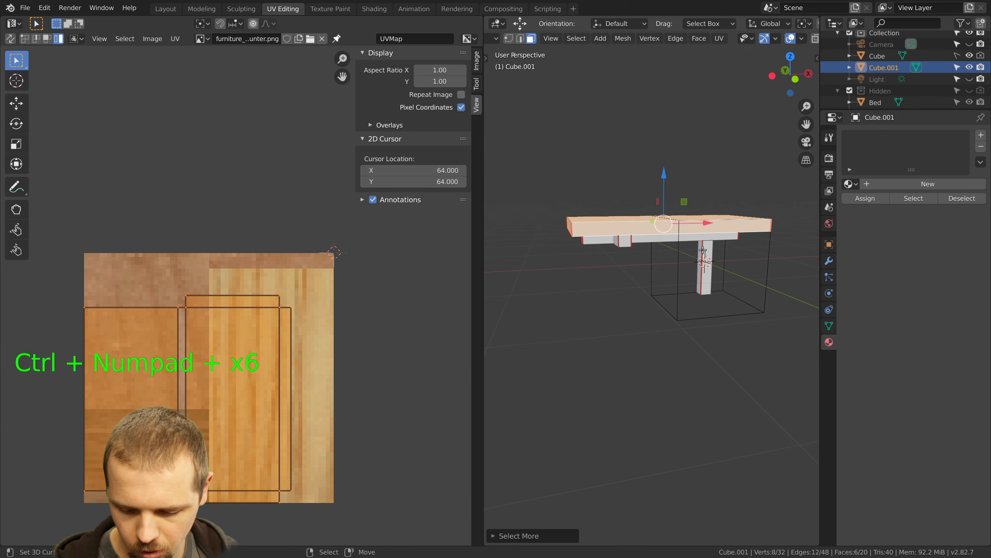
# From the top view, select the tabletop's top face and grow the selection to the whole tabletop
pyautogui.press('KP_7')
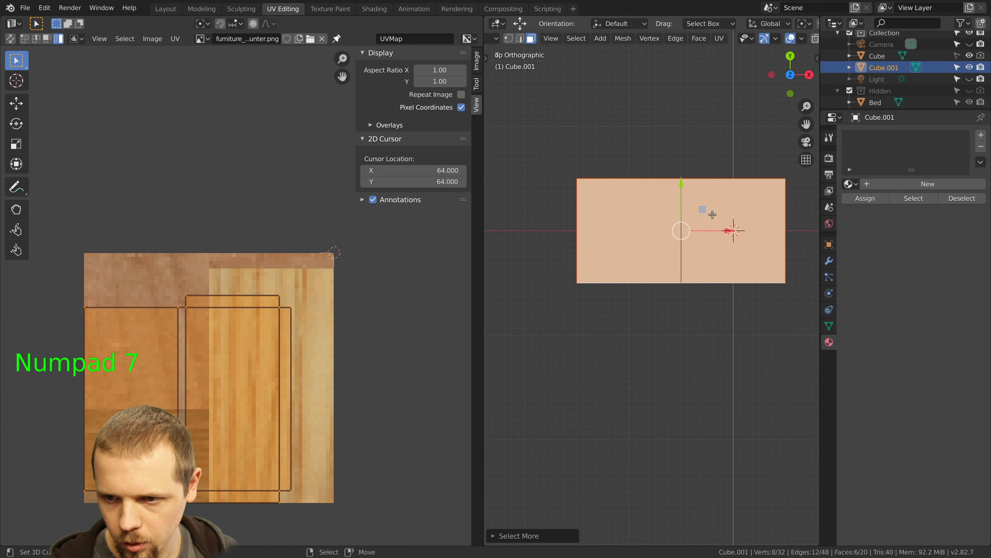
pyautogui.scroll(1, 709, 213)
pyautogui.keyDown('shift'); pyautogui.moveTo(715, 213); pyautogui.dragTo(687, 205, button='middle'); pyautogui.keyUp('shift')
pyautogui.scroll(-2, 690, 205)
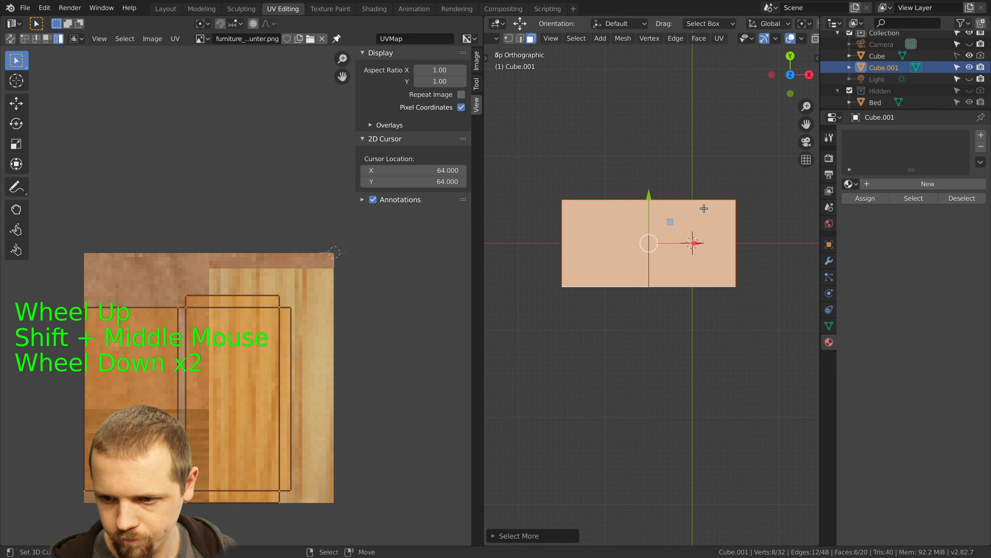
pyautogui.press('a')
pyautogui.rightClick(713, 233)
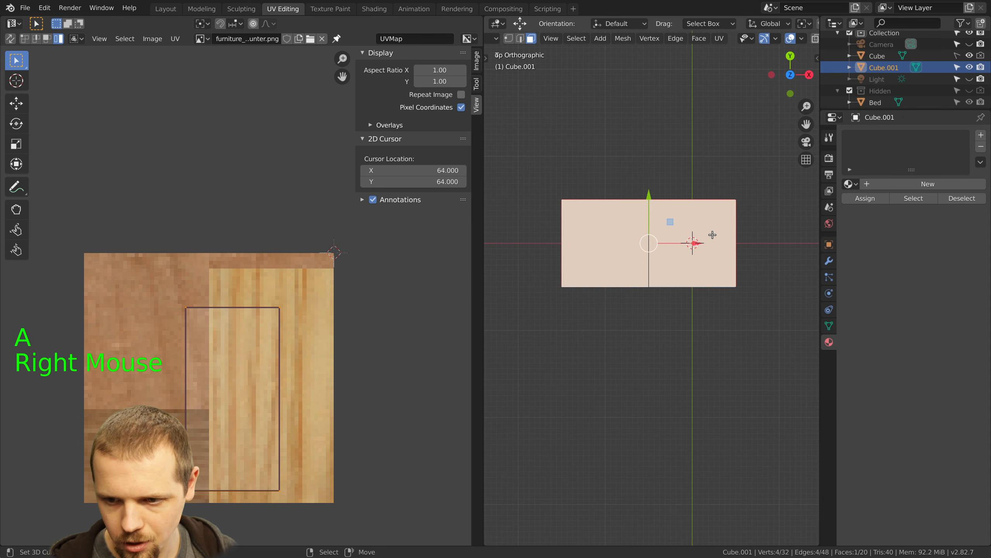
pyautogui.press('ctrl+KP_Add')
pyautogui.press('ctrl+KP_Add')
pyautogui.press('ctrl+KP_Add')
pyautogui.press('ctrl+KP_Add')
pyautogui.press('ctrl+KP_Add')
pyautogui.press('ctrl+KP_Add')
pyautogui.press('ctrl+KP_Add')
pyautogui.press('ctrl+KP_Add')
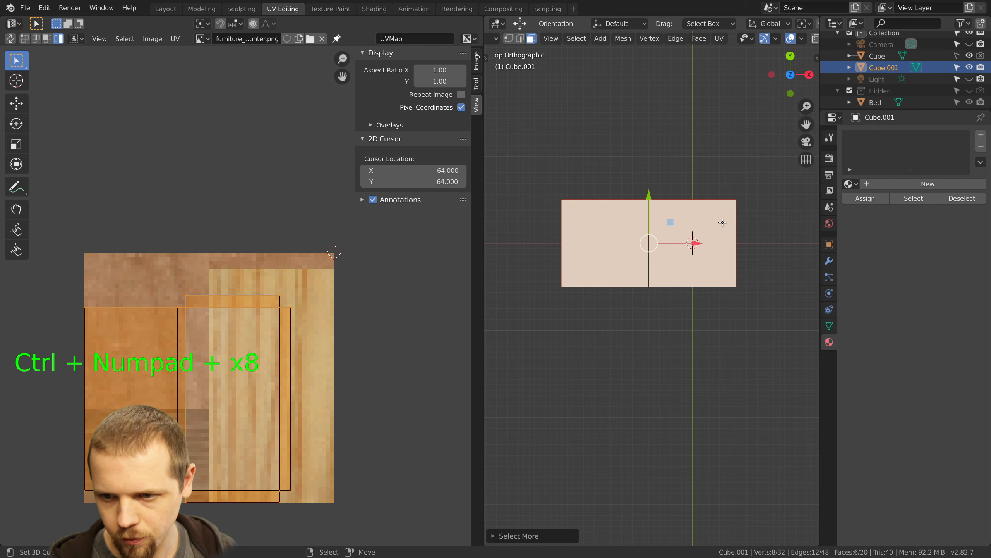
# Try moving the tabletop aside in the top view and undo the move
pyautogui.moveTo(555, 251); pyautogui.dragTo(560, 294, button='right')
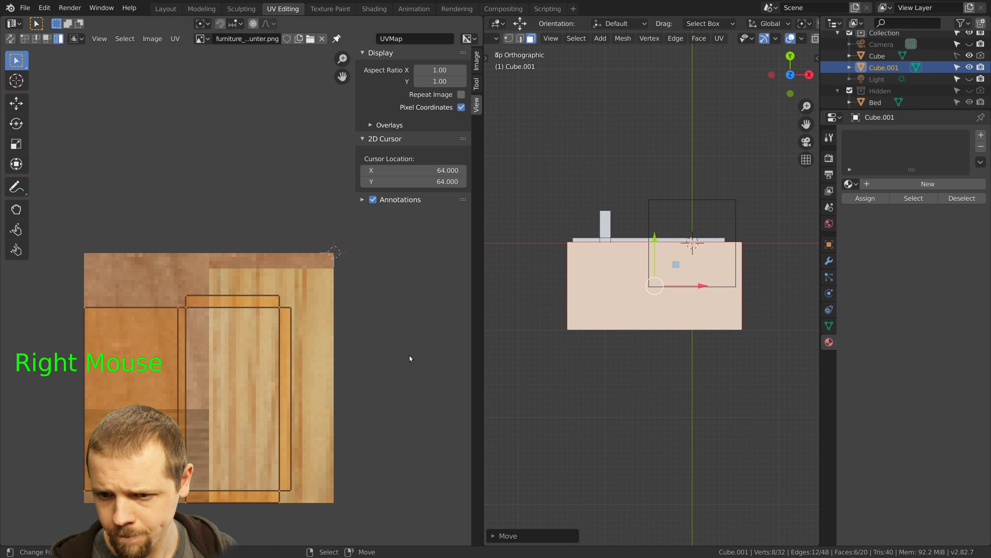
pyautogui.hotkey('ctrl', 'z')
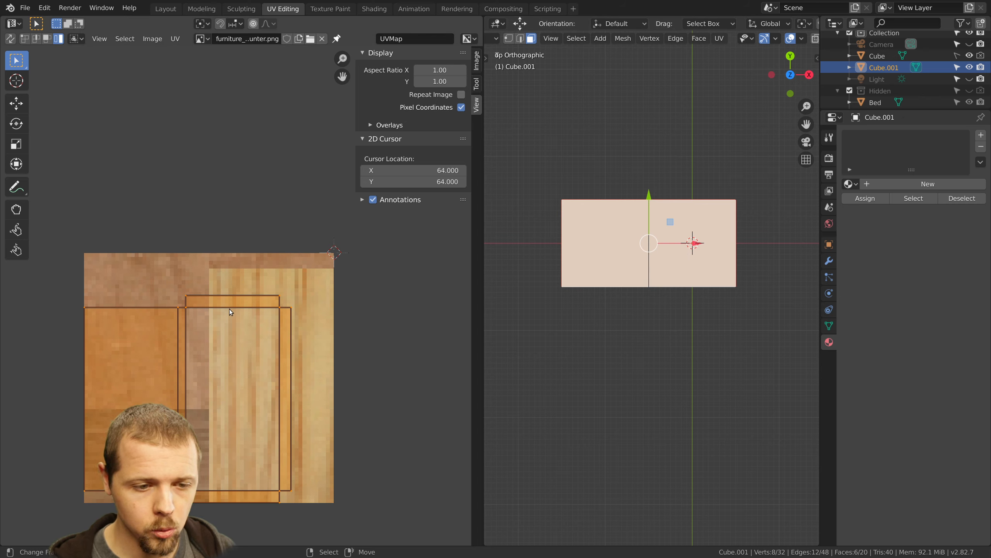
# Using edge selection, move the tabletop island's upper end edge down until it lies four pixels inside the top face
pyautogui.rightClick(275, 293)
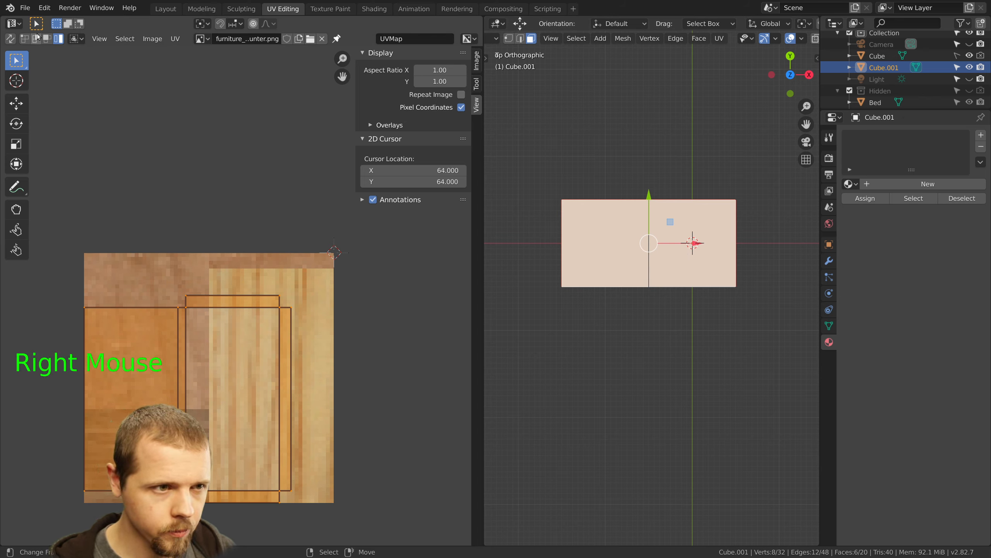
pyautogui.click(189, 178)
pyautogui.rightClick(247, 295)
pyautogui.press('g')
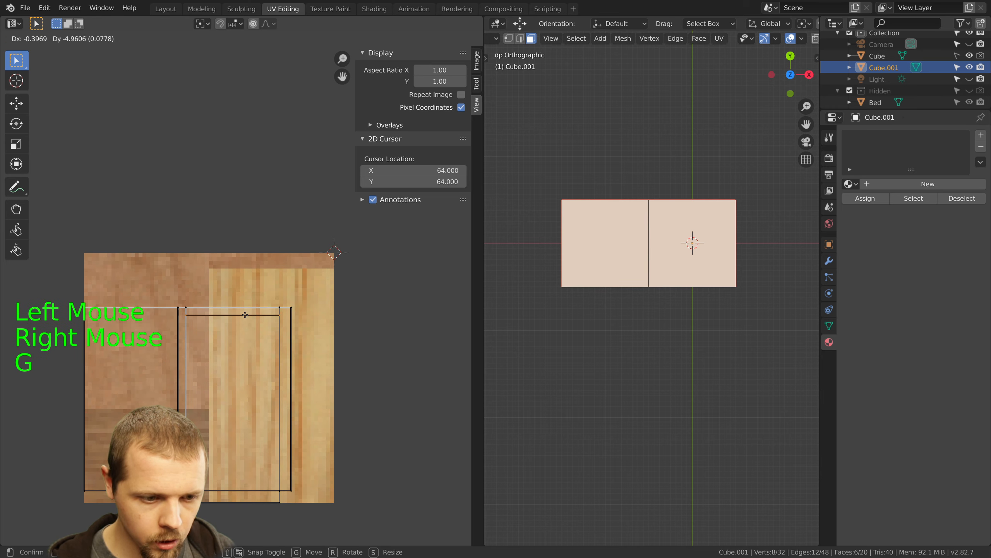
pyautogui.click(244, 318)
pyautogui.scroll(4, 245, 325)
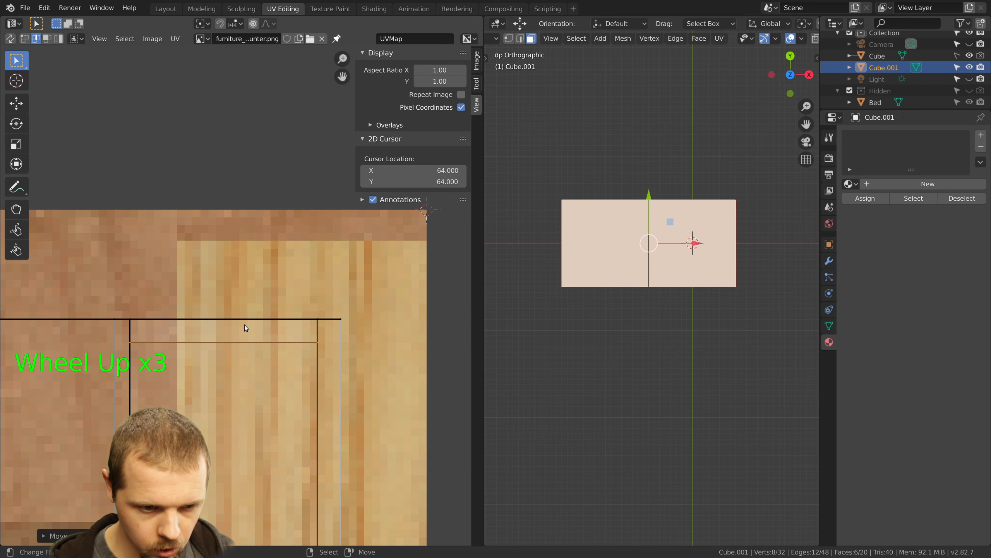
pyautogui.press('g')
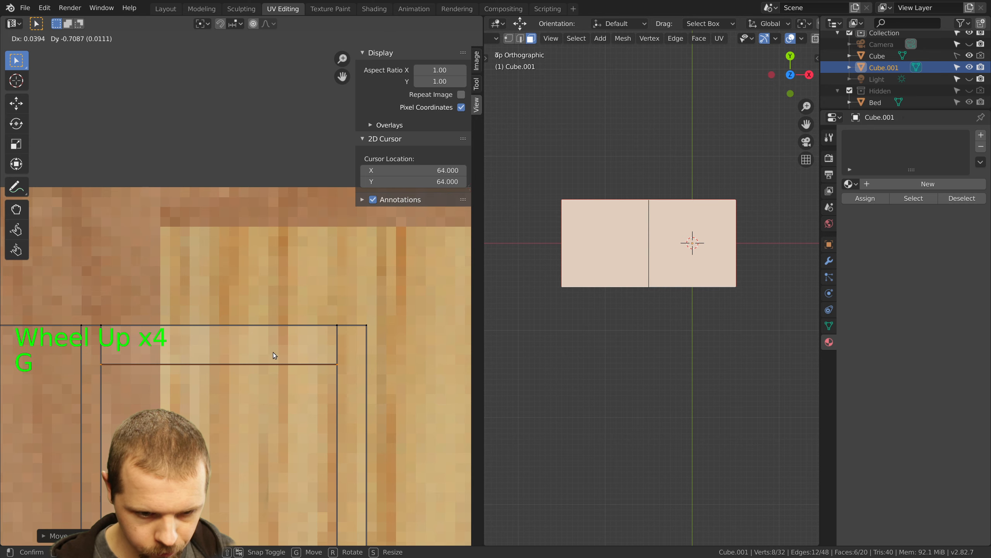
pyautogui.scroll(-2, 271, 363)
# Move the tabletop island's lower end edge up until it lies four pixels inside the top face
pyautogui.keyDown('shift'); pyautogui.moveTo(271, 363); pyautogui.dragTo(269, 157, button='middle'); pyautogui.keyUp('shift')
pyautogui.rightClick(284, 414)
pyautogui.press('g')
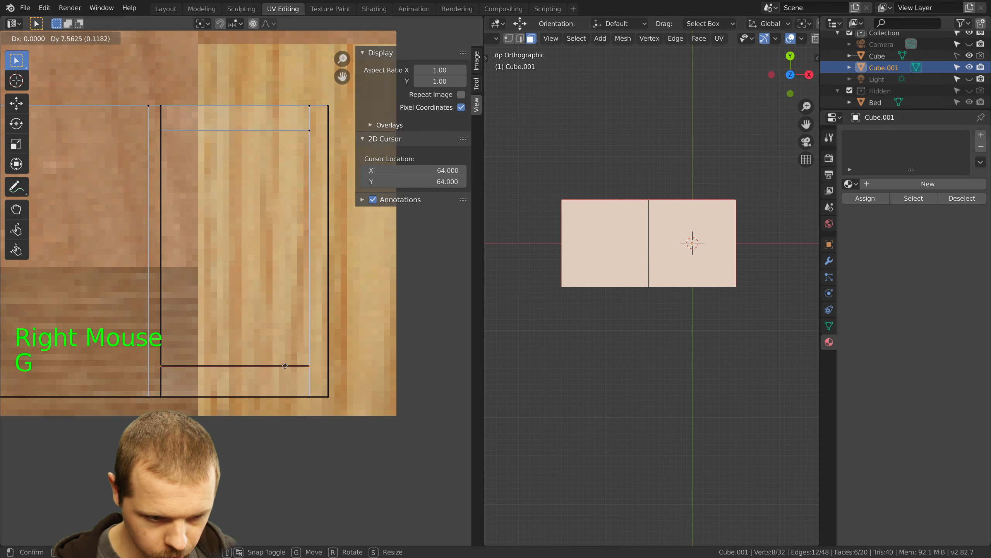
pyautogui.click(285, 366)
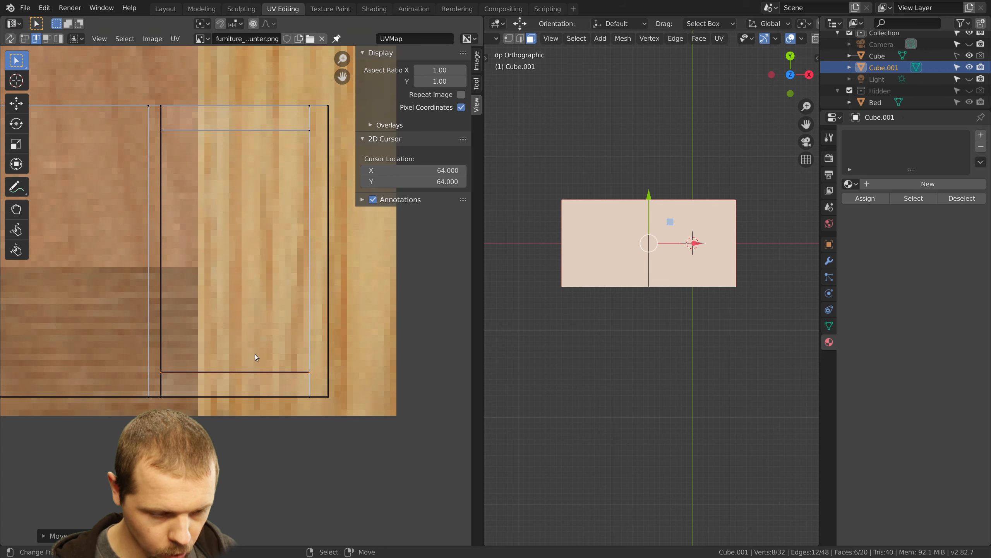
# Move the upper edges of the tabletop's UV island straight up so they meet the texture's upper border
pyautogui.scroll(-2, 200, 177)
pyautogui.press('b')
pyautogui.moveTo(78, 152); pyautogui.dragTo(342, 211)
pyautogui.press('g')
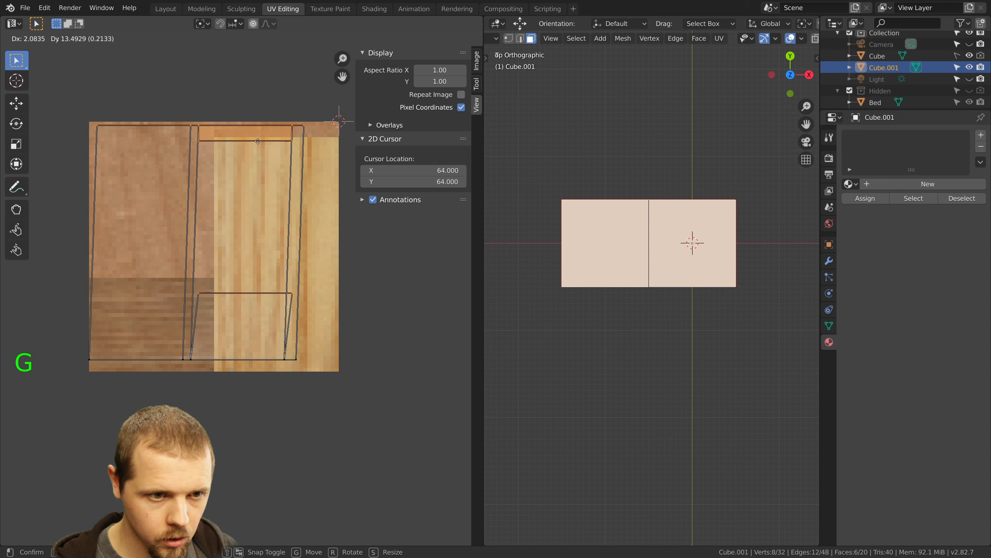
pyautogui.click(251, 139)
# Move the lower edges of the tabletop's UV island down so they meet the texture's lower border
pyautogui.press('a')
pyautogui.press('b')
pyautogui.moveTo(74, 272); pyautogui.dragTo(328, 390)
pyautogui.press('g')
pyautogui.click(300, 344)
# Move the tabletop island's inner lower end edge down to four pixels above the texture's lower border and clear the selection
pyautogui.press('a')
pyautogui.press('b')
pyautogui.moveTo(155, 277); pyautogui.dragTo(320, 317)
pyautogui.press('g')
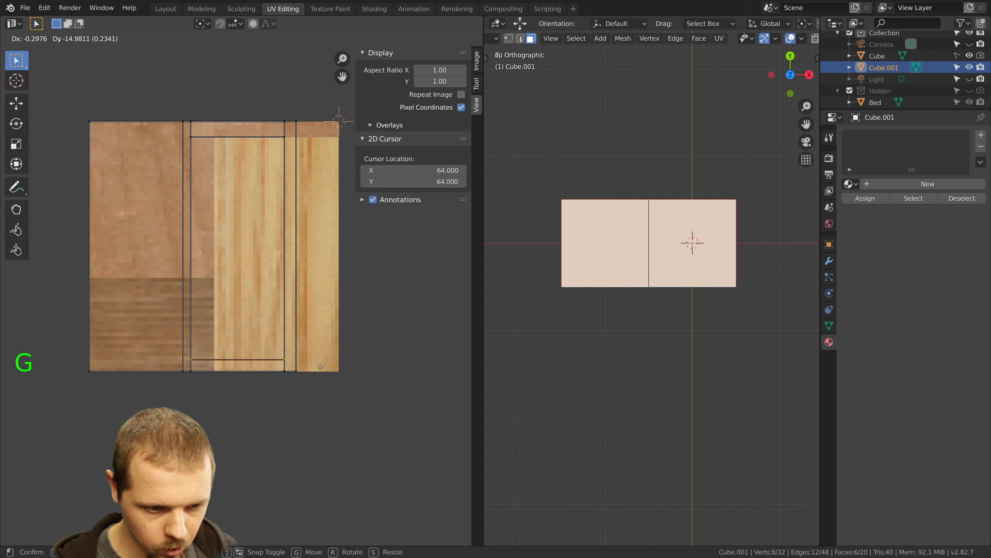
pyautogui.click(319, 362)
pyautogui.scroll(2, 290, 359)
pyautogui.press('a')
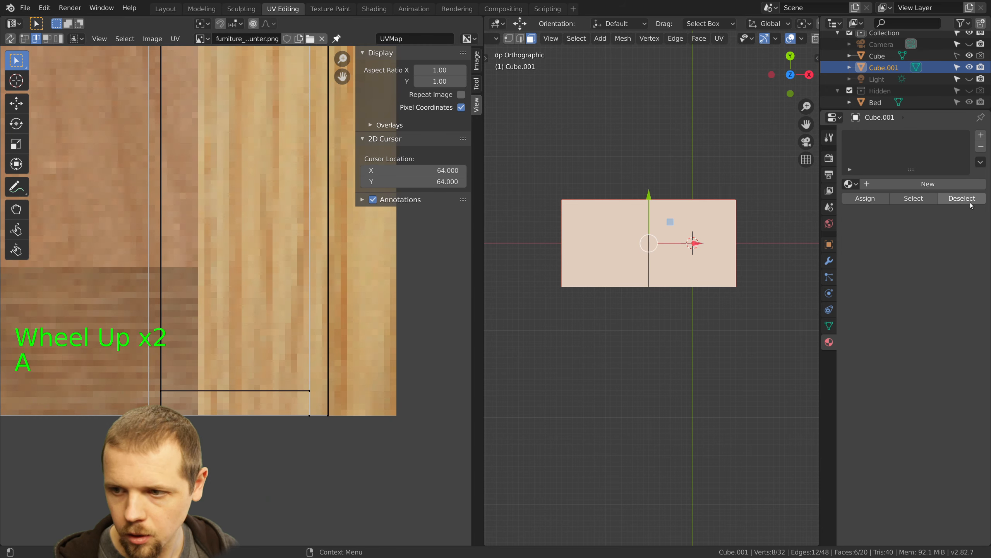
# Give the table the existing Chest material and deselect all faces to view the texture on it
pyautogui.click(849, 184)
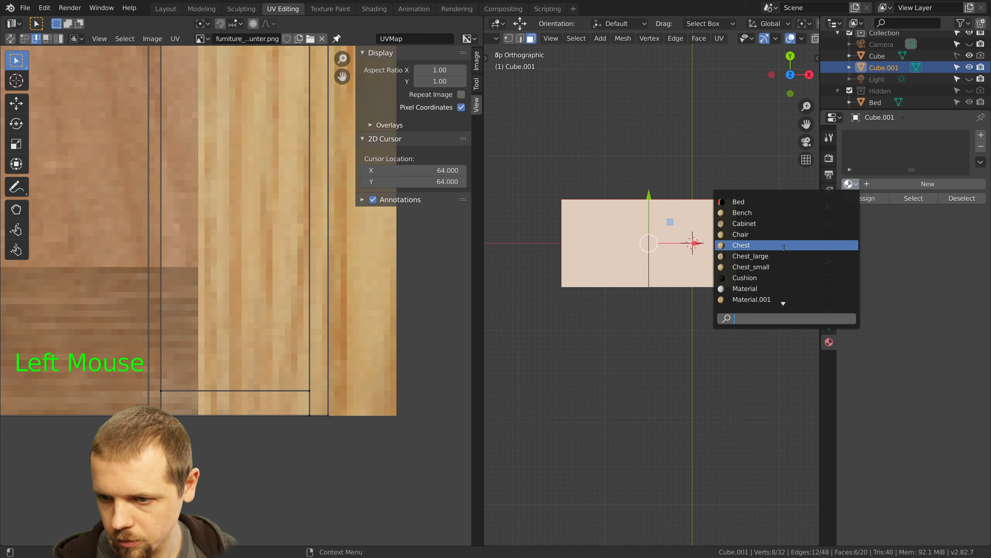
pyautogui.click(734, 243)
pyautogui.moveTo(639, 276); pyautogui.dragTo(593, 274, button='middle')
pyautogui.scroll(3, 710, 234)
pyautogui.press('a')
pyautogui.scroll(-2, 628, 289)
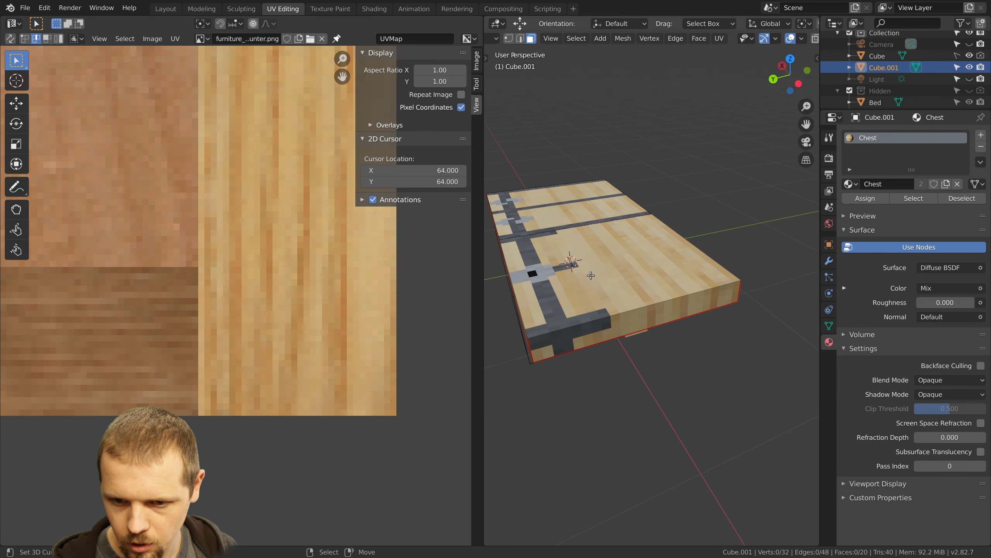
# Check which area of the texture the tabletop's top face uses and select all faces again
pyautogui.rightClick(591, 276)
pyautogui.press('a')
pyautogui.press('a')
pyautogui.press('a')
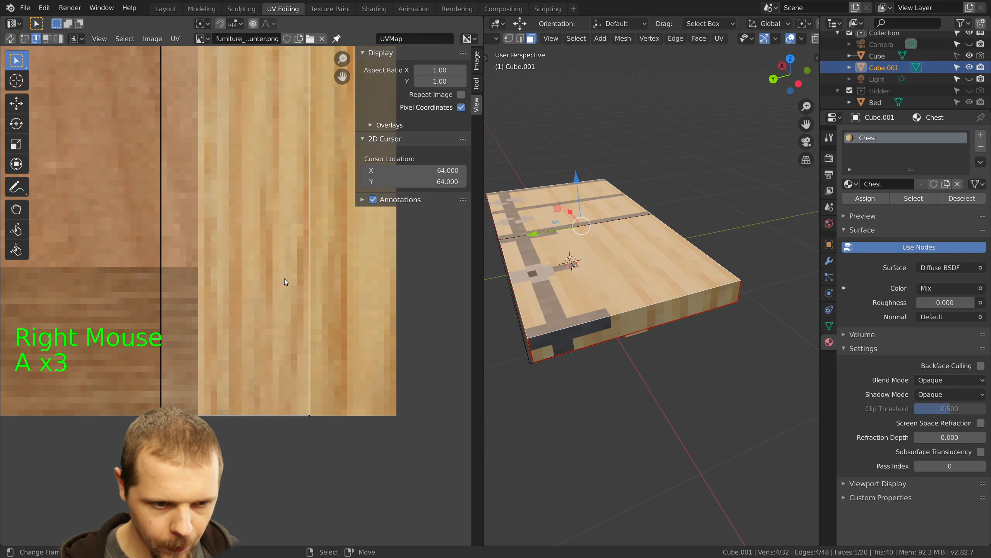
pyautogui.scroll(-5, 234, 253)
pyautogui.press('a')
pyautogui.press('a')
pyautogui.press('a')
pyautogui.scroll(3, 277, 304)
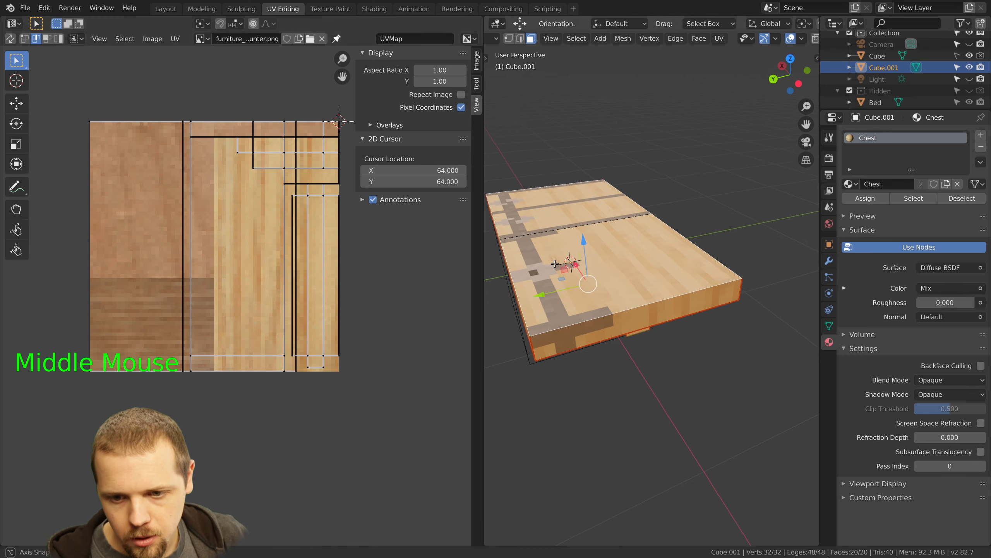
# Check which area of the texture the tabletop's underside face uses and reselect the whole table
pyautogui.moveTo(554, 265); pyautogui.dragTo(560, 220, button='middle')
pyautogui.rightClick(583, 151)
pyautogui.moveTo(583, 151); pyautogui.dragTo(581, 155, button='middle')
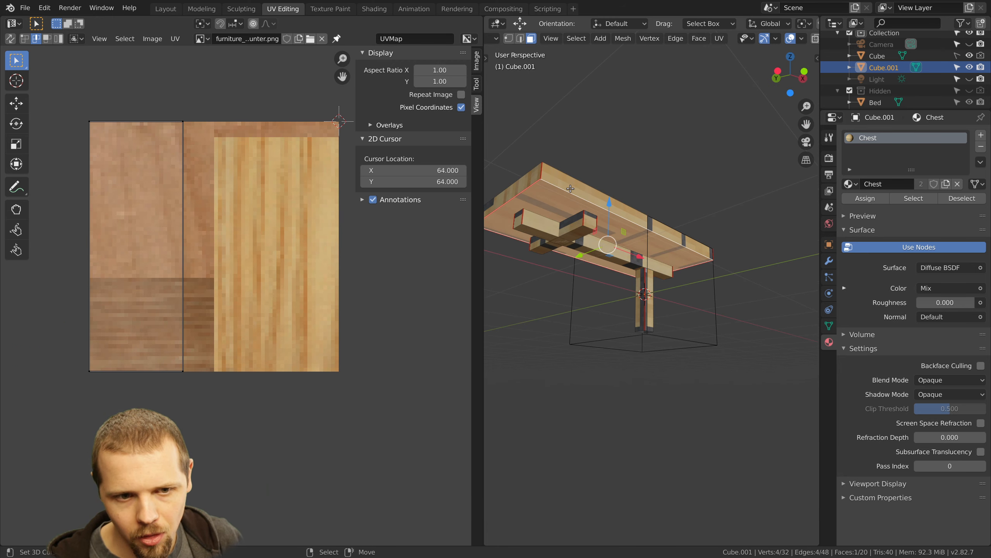
pyautogui.press('a')
pyautogui.press('a')
pyautogui.press('a')
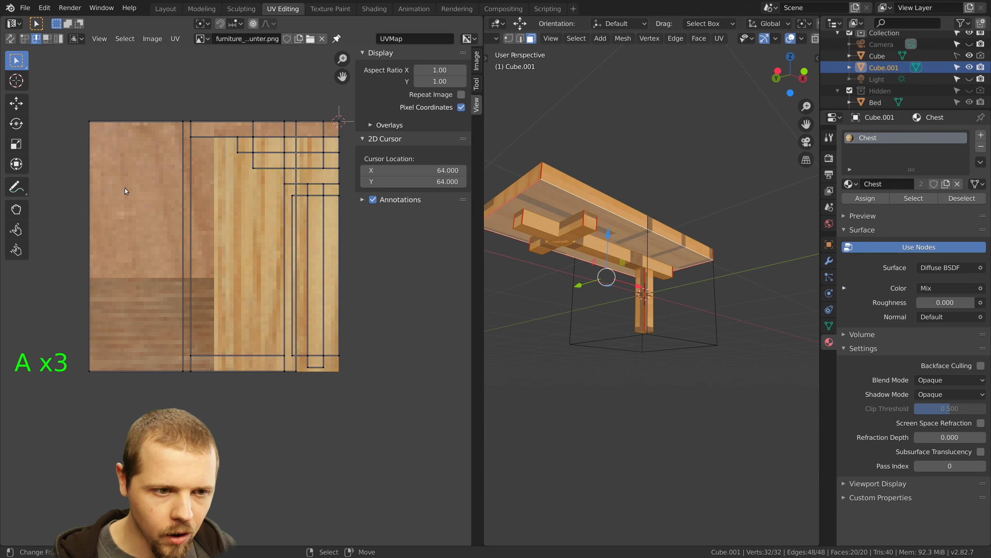
# Using UV face selection, try to move the tabletop's underside face right onto its top face, and cancel the move
pyautogui.click(45, 38)
pyautogui.rightClick(135, 218)
pyautogui.press('g')
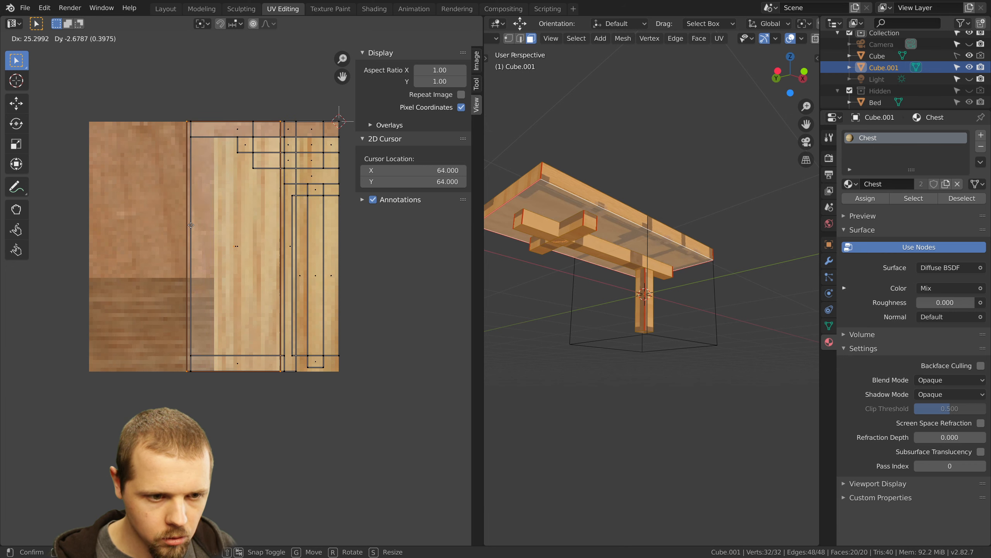
pyautogui.rightClick(230, 230)
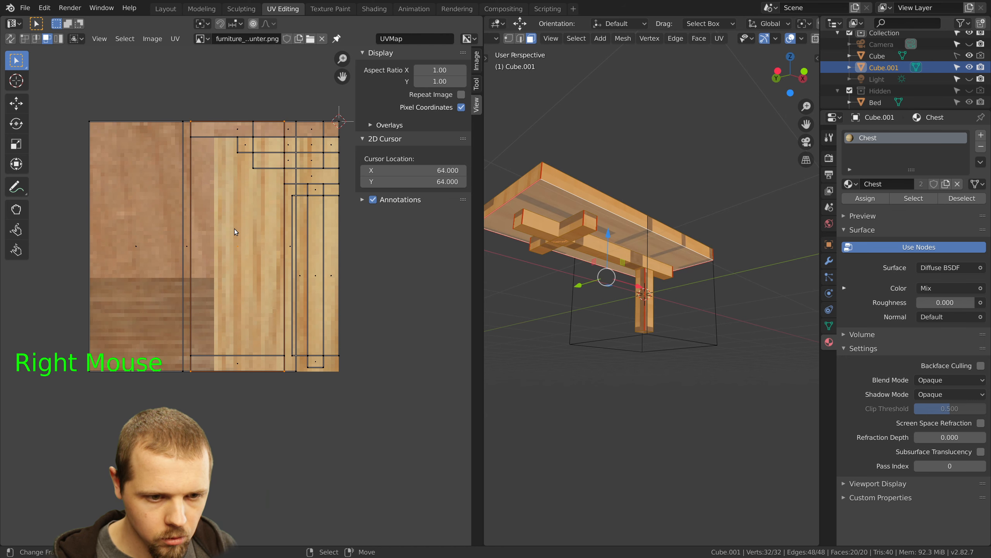
# Select the whole tabletop and try to move its underside UV face right towards the top face
pyautogui.rightClick(604, 201)
pyautogui.press('ctrl+KP_Add')
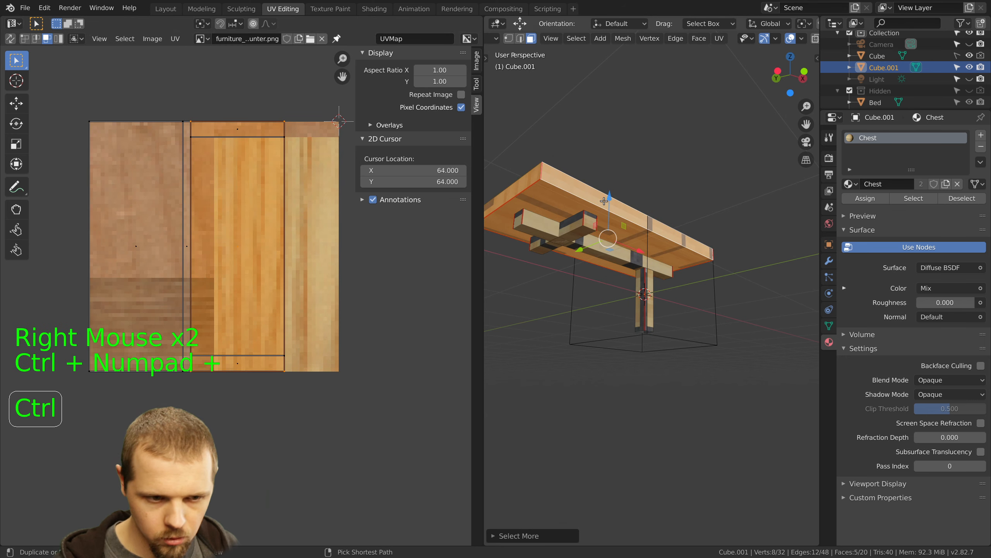
pyautogui.press('ctrl+KP_Add')
pyautogui.press('ctrl+KP_Add')
pyautogui.scroll(2, 314, 211)
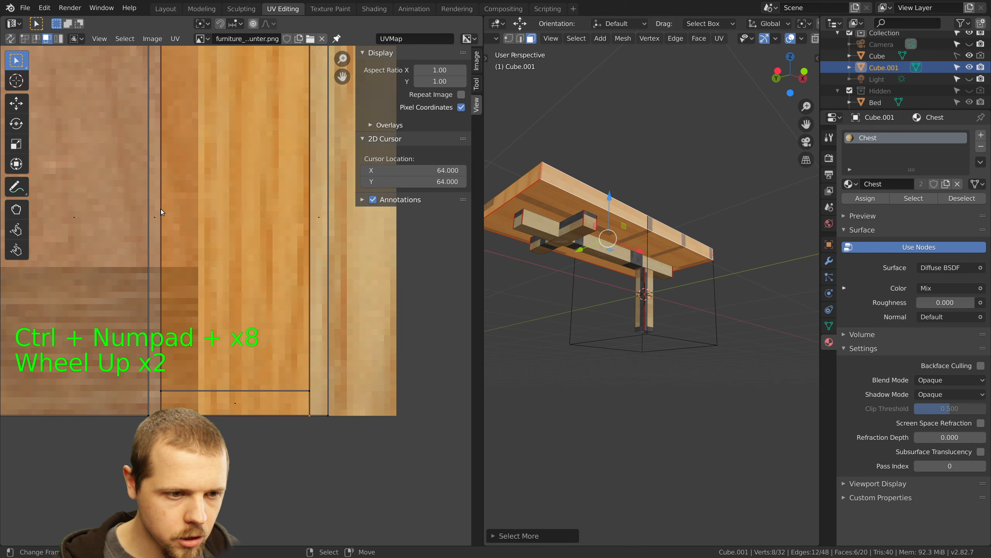
pyautogui.rightClick(84, 224)
pyautogui.scroll(-2, 89, 224)
pyautogui.press('g')
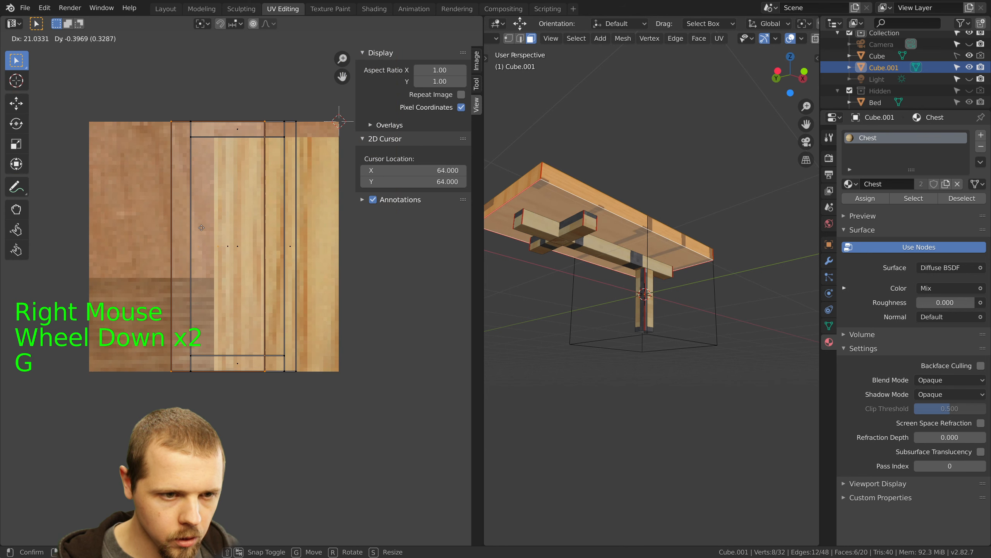
pyautogui.click(99, 230)
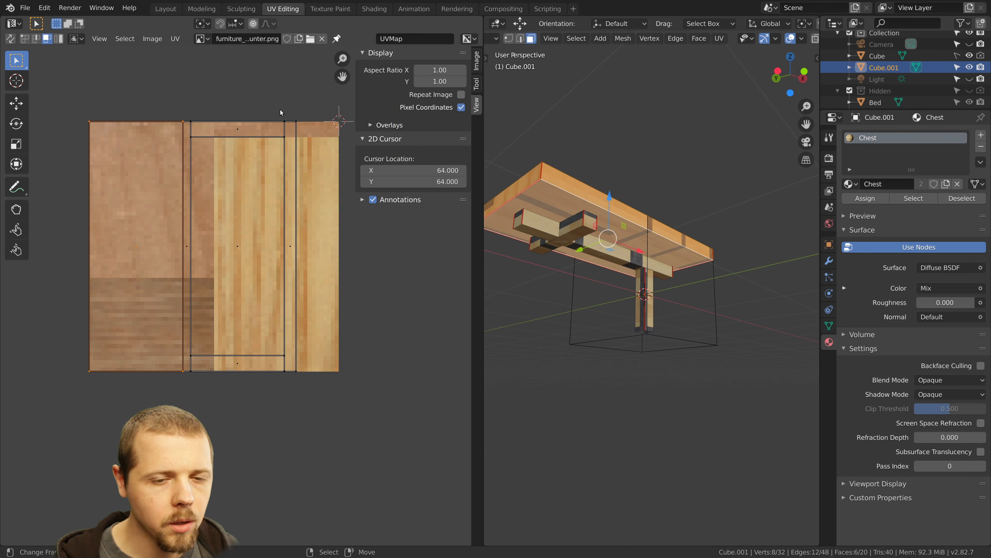
# Select the tabletop's underside face, move its UVs about 6 pixels right, and reselect the whole tabletop
pyautogui.rightClick(566, 203)
pyautogui.press('g')
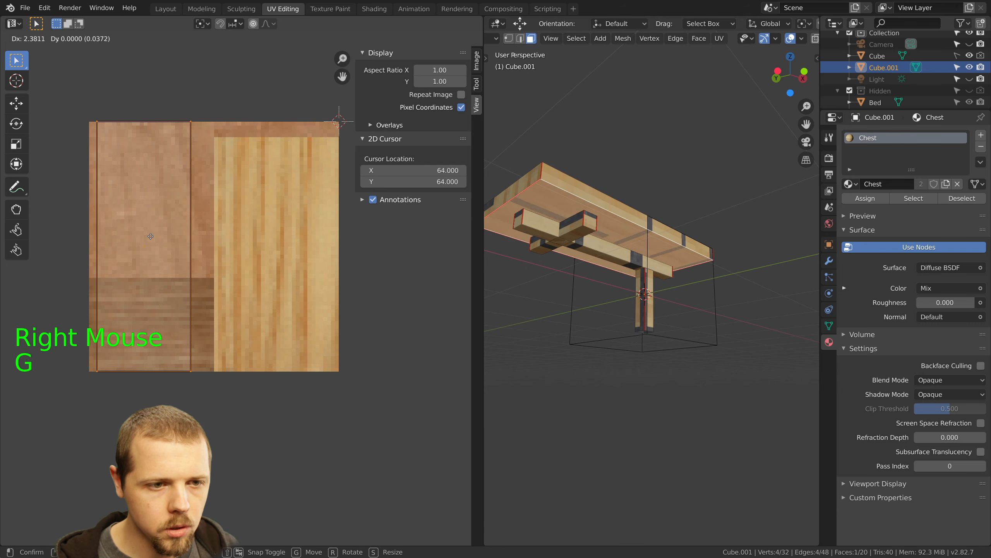
pyautogui.click(165, 236)
pyautogui.press('ctrl+KP_Add')
pyautogui.press('ctrl+KP_Add')
pyautogui.press('ctrl+KP_Add')
pyautogui.press('ctrl+KP_Add')
pyautogui.press('ctrl+KP_Add')
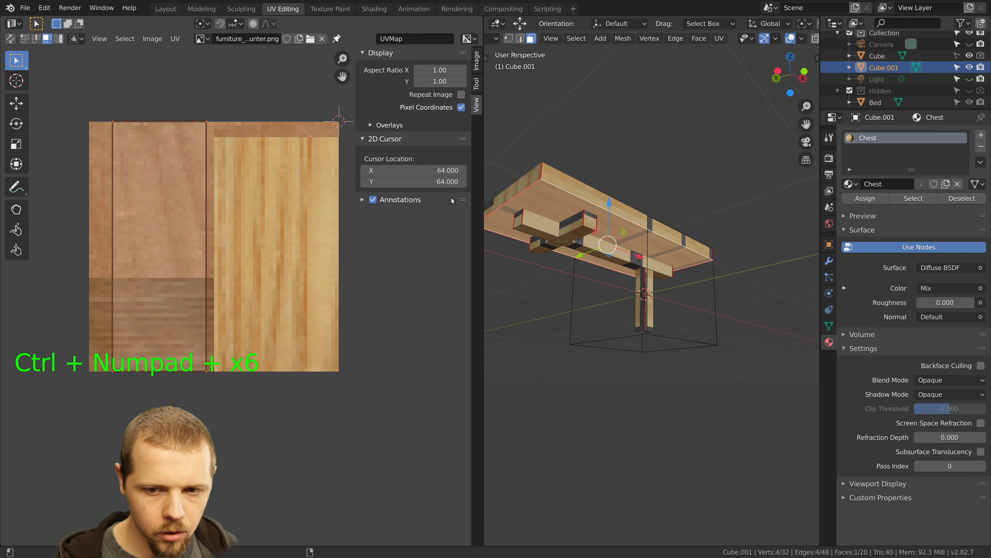
pyautogui.press('ctrl+KP_Add')
pyautogui.press('ctrl+KP_Add')
pyautogui.press('ctrl+KP_Add')
pyautogui.press('ctrl+KP_Add')
pyautogui.press('ctrl+KP_Add')
pyautogui.press('ctrl+KP_Add')
pyautogui.press('ctrl+KP_Add')
pyautogui.press('ctrl+KP_Add')
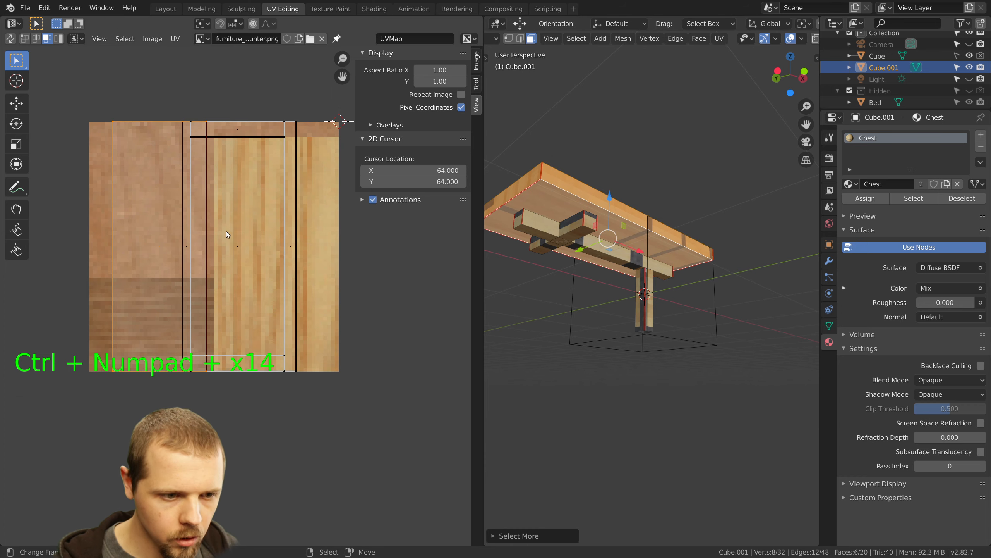
# Move the underside's UV face about 20 pixels right so it exactly overlaps the top face's UVs
pyautogui.rightClick(163, 249)
pyautogui.press('g')
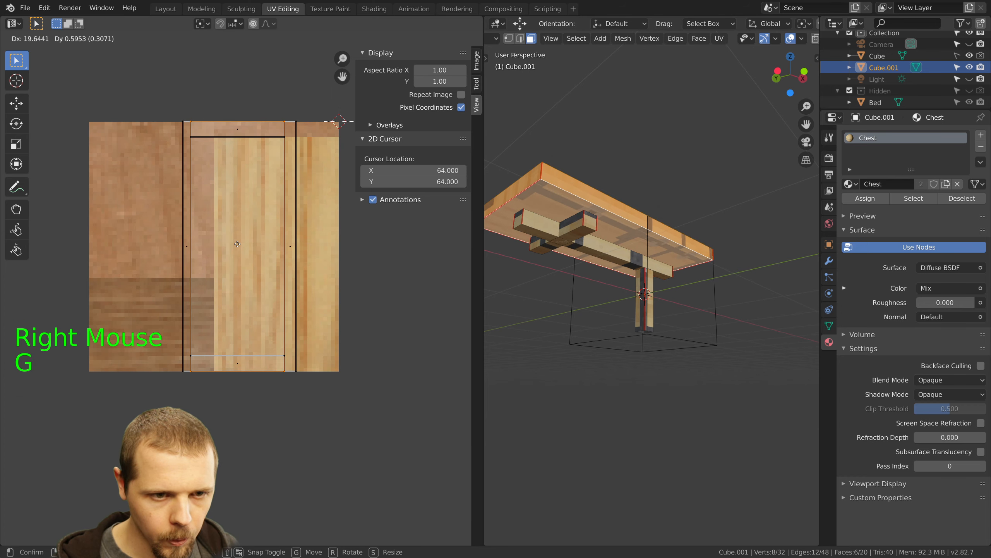
pyautogui.click(202, 161)
# Move all of the tabletop's UV faces together left until they meet the left edge of the texture
pyautogui.press('a')
pyautogui.press('a')
pyautogui.press('a')
pyautogui.press('g')
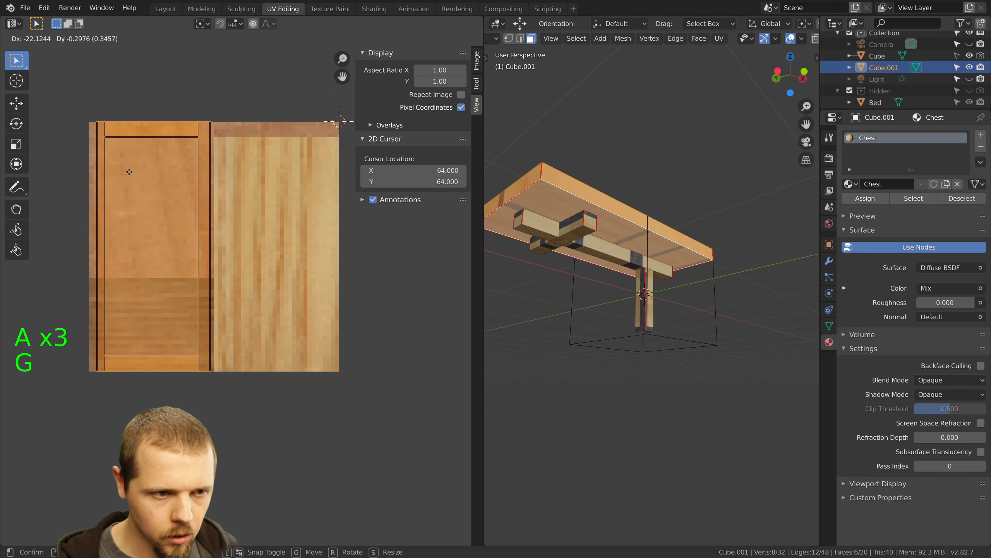
pyautogui.click(121, 177)
pyautogui.scroll(2, 128, 183)
pyautogui.keyDown('shift'); pyautogui.moveTo(128, 183); pyautogui.dragTo(263, 265, button='middle'); pyautogui.keyUp('shift')
pyautogui.scroll(1, 264, 265)
pyautogui.moveTo(608, 235); pyautogui.dragTo(616, 231, button='middle')
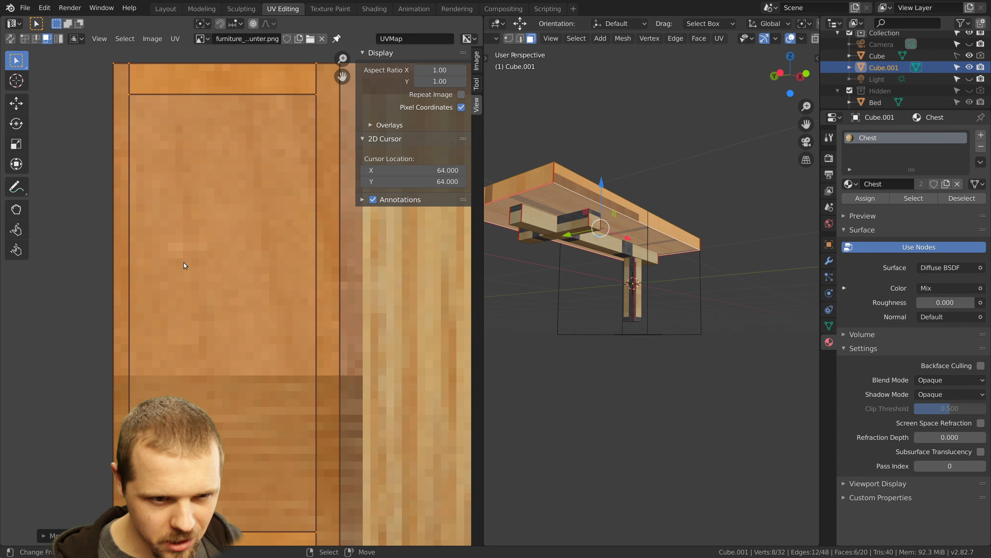
pyautogui.keyDown('shift'); pyautogui.moveTo(185, 262); pyautogui.dragTo(182, 261, button='middle'); pyautogui.keyUp('shift')
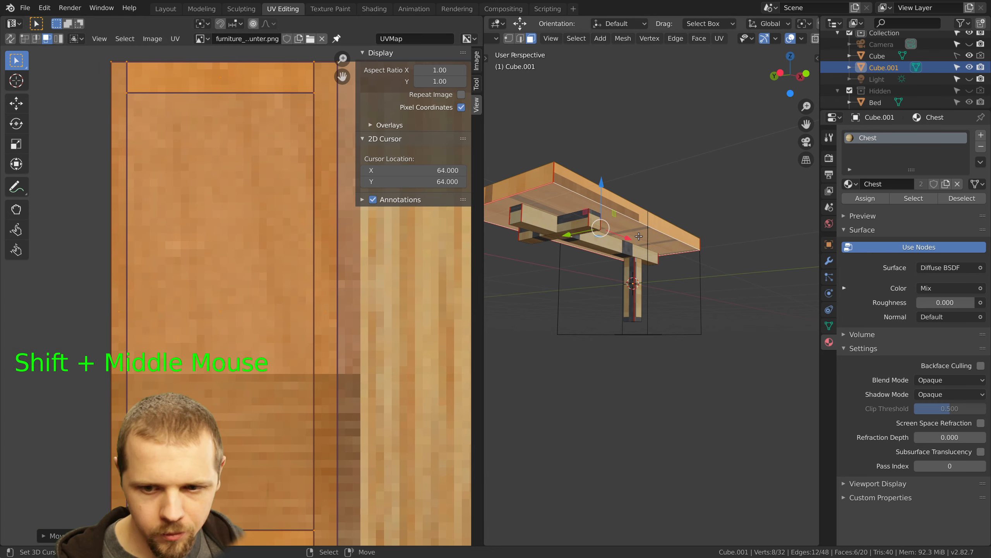
pyautogui.keyDown('shift'); pyautogui.moveTo(591, 233); pyautogui.dragTo(667, 213, button='middle'); pyautogui.keyUp('shift')
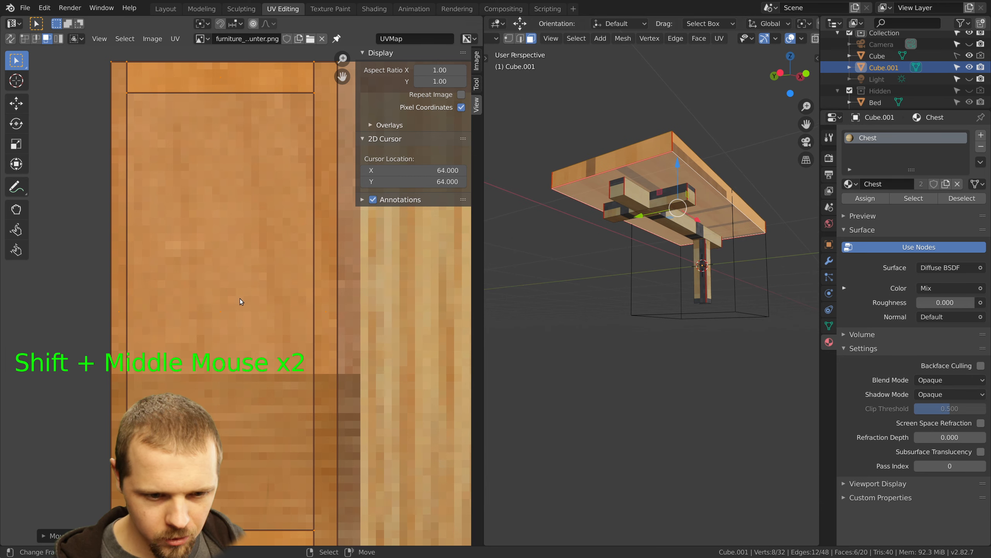
# Using UV vertex selection, move the boundary between the left side strip and the tabletop faces 1 pixel right
pyautogui.scroll(-1, 241, 301)
pyautogui.press('a')
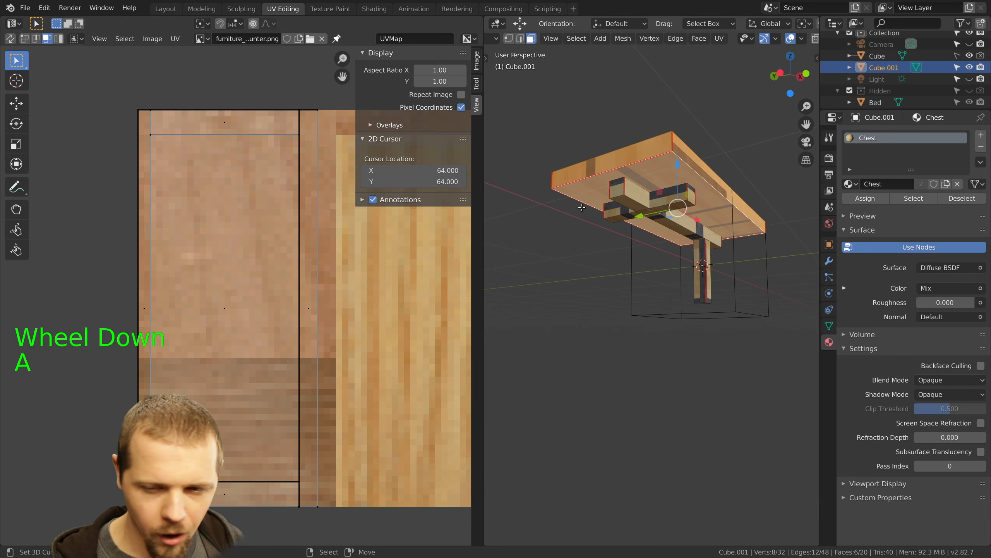
pyautogui.moveTo(686, 182); pyautogui.dragTo(622, 216, button='middle')
pyautogui.scroll(2, 621, 216)
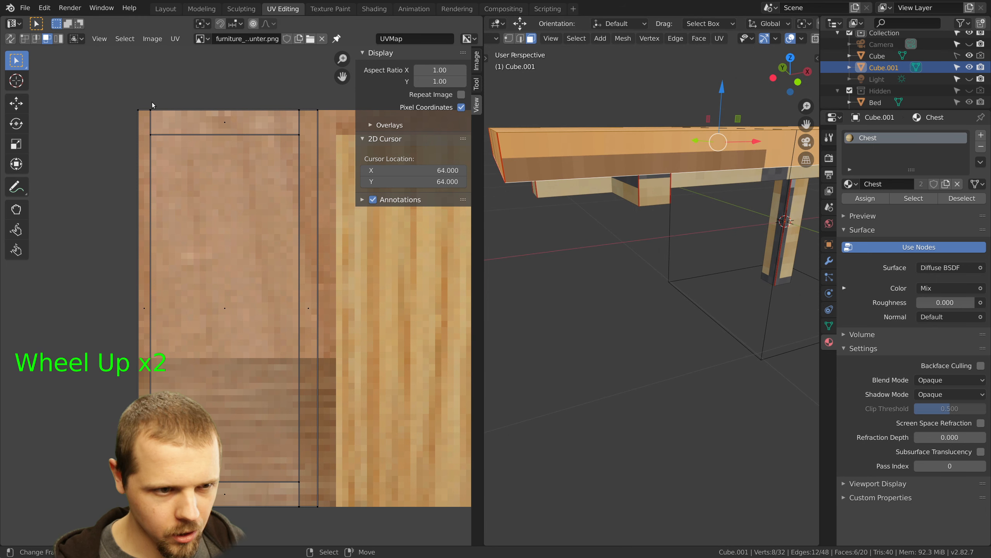
pyautogui.press('a')
pyautogui.press('b')
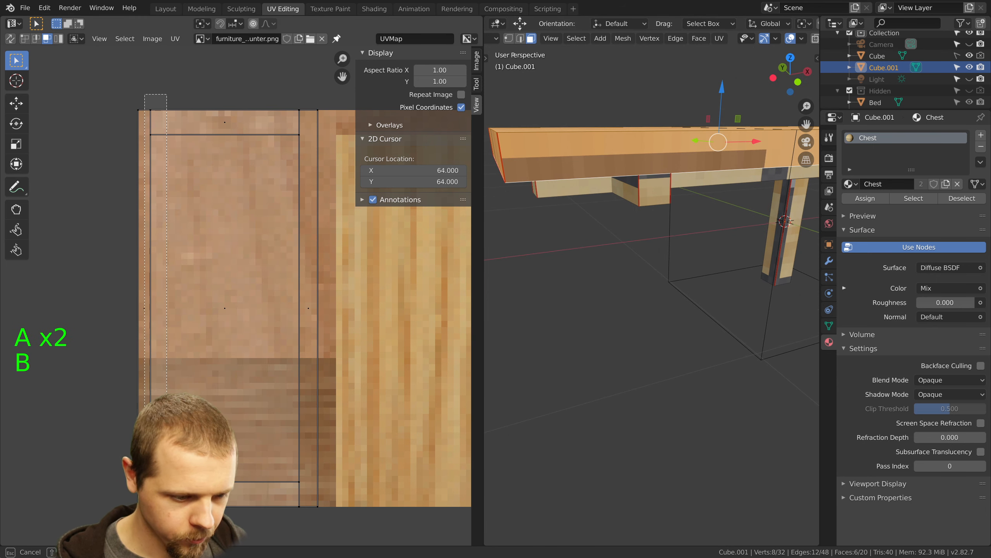
pyautogui.click(24, 39)
pyautogui.press('a')
pyautogui.press('b')
pyautogui.press('a')
pyautogui.press('b')
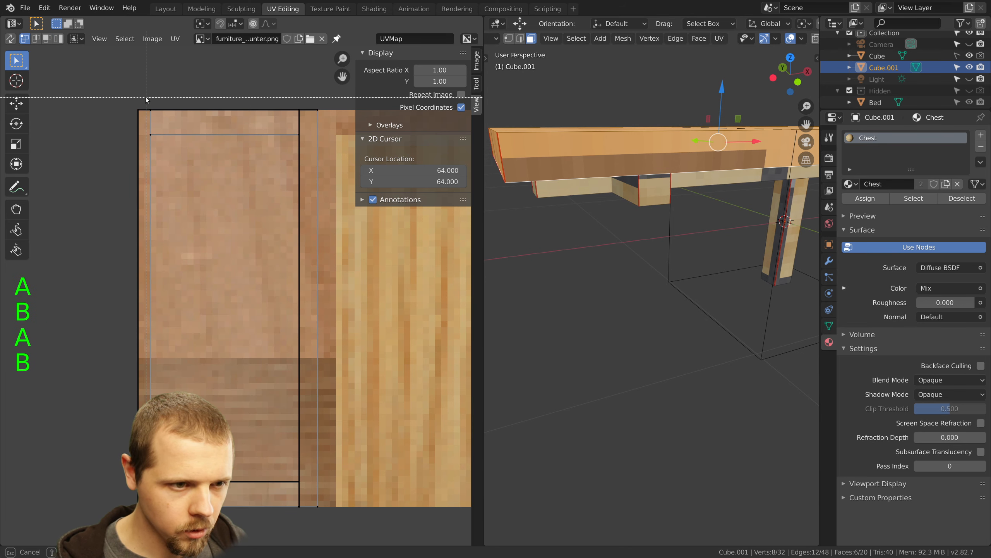
pyautogui.moveTo(172, 379); pyautogui.dragTo(184, 378)
pyautogui.press('g')
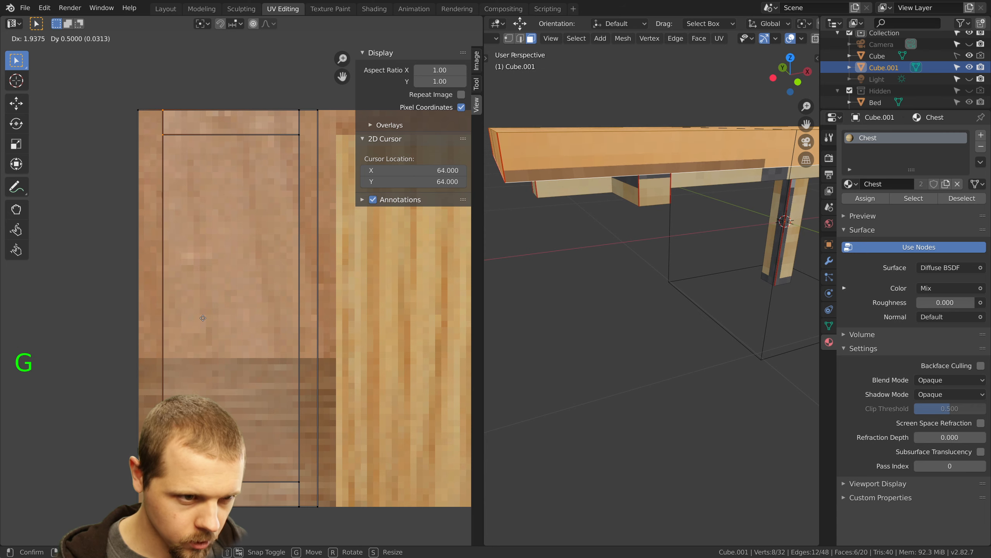
pyautogui.click(201, 318)
pyautogui.press('a')
# Check the other long side's UV strip, reselect the tabletop, and move the large faces' right UV boundary 1 pixel left
pyautogui.moveTo(570, 183); pyautogui.dragTo(698, 156, button='middle')
pyautogui.rightClick(689, 146)
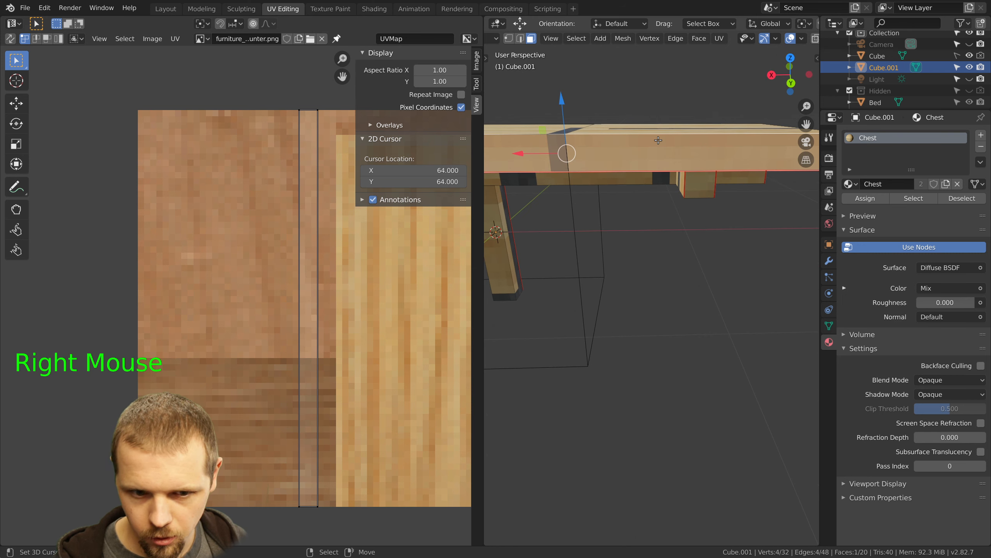
pyautogui.press('ctrl+KP_Add')
pyautogui.press('ctrl+KP_Add')
pyautogui.press('ctrl+KP_Add')
pyautogui.press('ctrl+KP_Add')
pyautogui.press('ctrl+KP_Add')
pyautogui.press('ctrl+KP_Add')
pyautogui.press('a')
pyautogui.press('b')
pyautogui.moveTo(284, 92); pyautogui.dragTo(313, 519)
pyautogui.press('g')
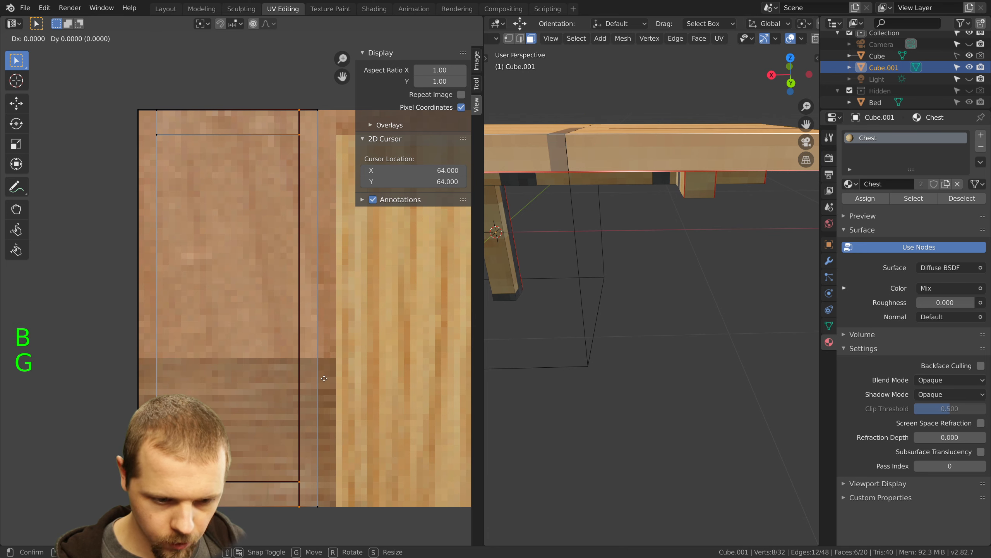
pyautogui.click(320, 376)
pyautogui.press('a')
# Check which area of the texture the tabletop's top face uses and reselect the whole tabletop
pyautogui.moveTo(663, 214); pyautogui.dragTo(633, 199, button='middle')
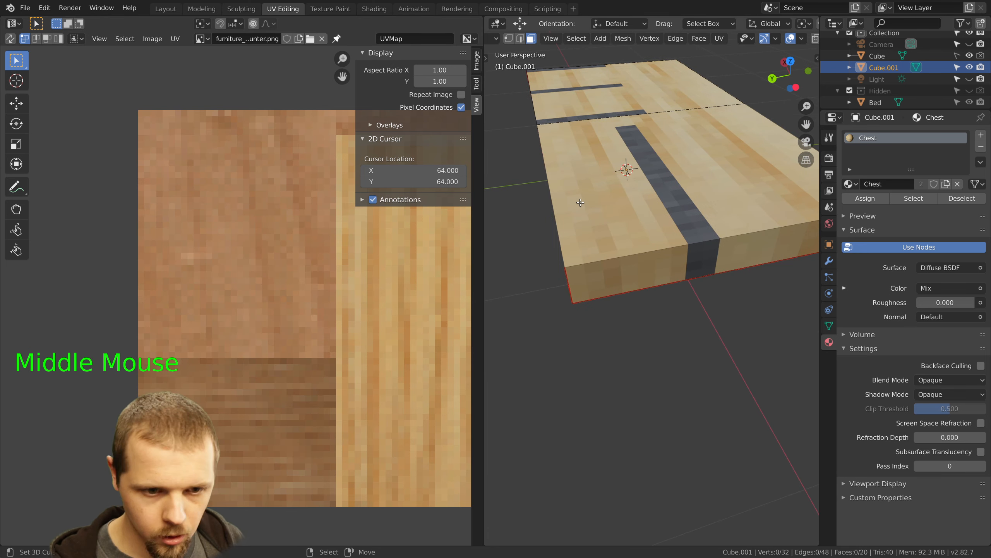
pyautogui.rightClick(692, 189)
pyautogui.press('ctrl+KP_Add')
pyautogui.press('ctrl+KP_Add')
pyautogui.press('ctrl+KP_Add')
pyautogui.press('ctrl+KP_Add')
pyautogui.press('ctrl+KP_Add')
pyautogui.press('ctrl+KP_Add')
pyautogui.press('ctrl+KP_Add')
pyautogui.press('ctrl+KP_Add')
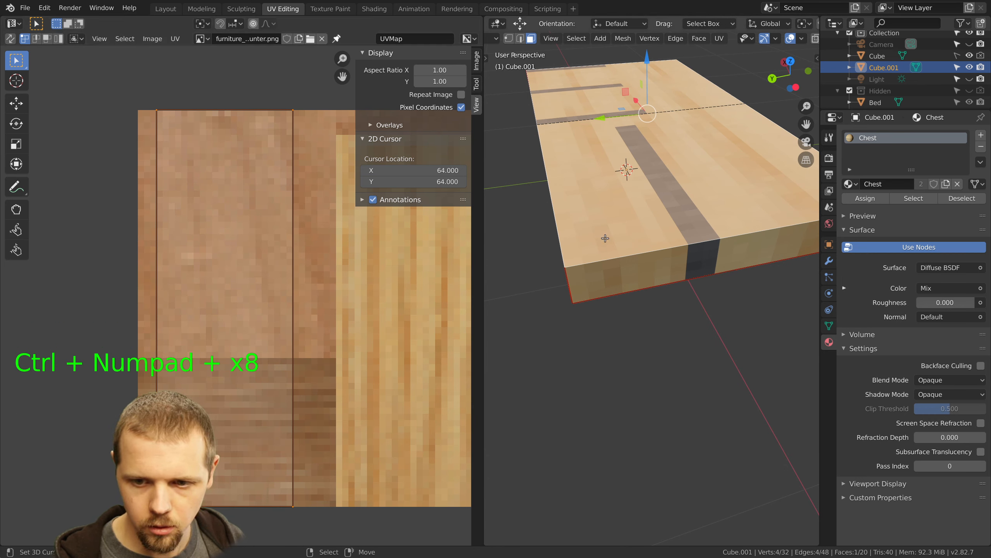
pyautogui.press('ctrl+KP_Add')
pyautogui.press('ctrl+KP_Add')
pyautogui.press('ctrl+KP_Add')
pyautogui.press('ctrl+KP_Add')
pyautogui.press('ctrl+KP_Add')
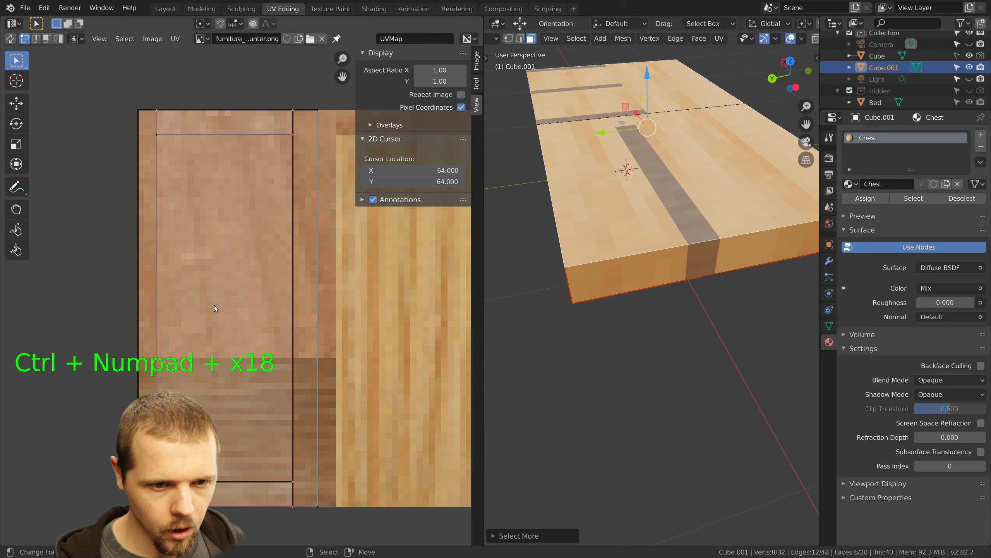
# Select only the tabletop's top face and move its left UV edge 3 pixels left to the texture's edge
pyautogui.rightClick(316, 250)
pyautogui.moveTo(640, 183); pyautogui.dragTo(673, 189, button='middle')
pyautogui.rightClick(642, 135)
pyautogui.rightClick(626, 176)
pyautogui.rightClick(677, 143)
pyautogui.rightClick(647, 157)
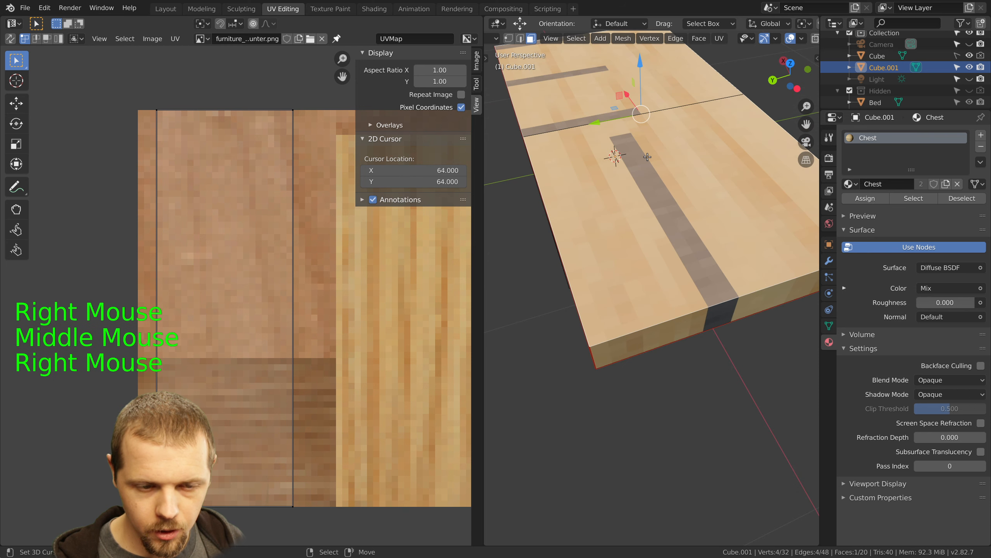
pyautogui.rightClick(162, 274)
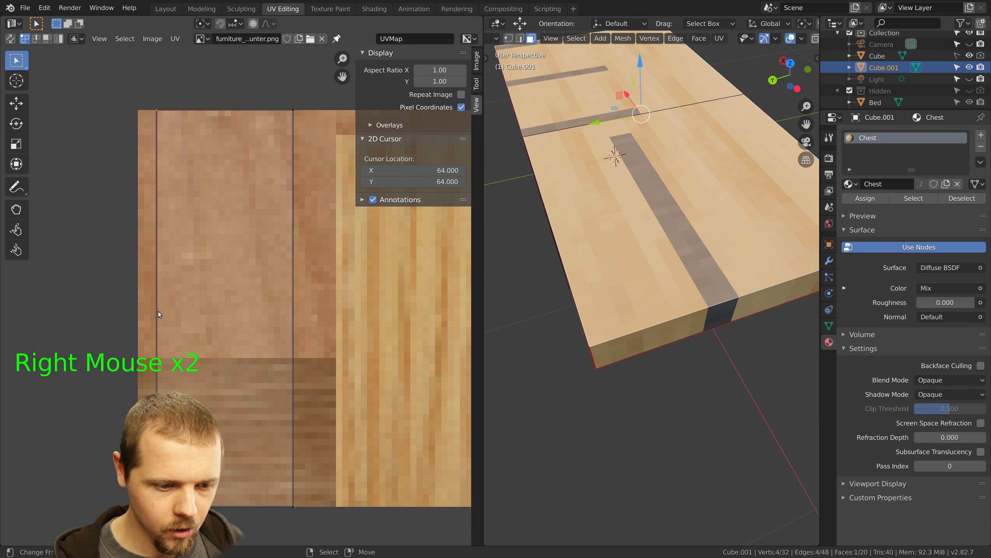
pyautogui.keyDown('shift'); pyautogui.rightClick(158, 501); pyautogui.keyUp('shift')
pyautogui.press('g')
pyautogui.click(287, 160)
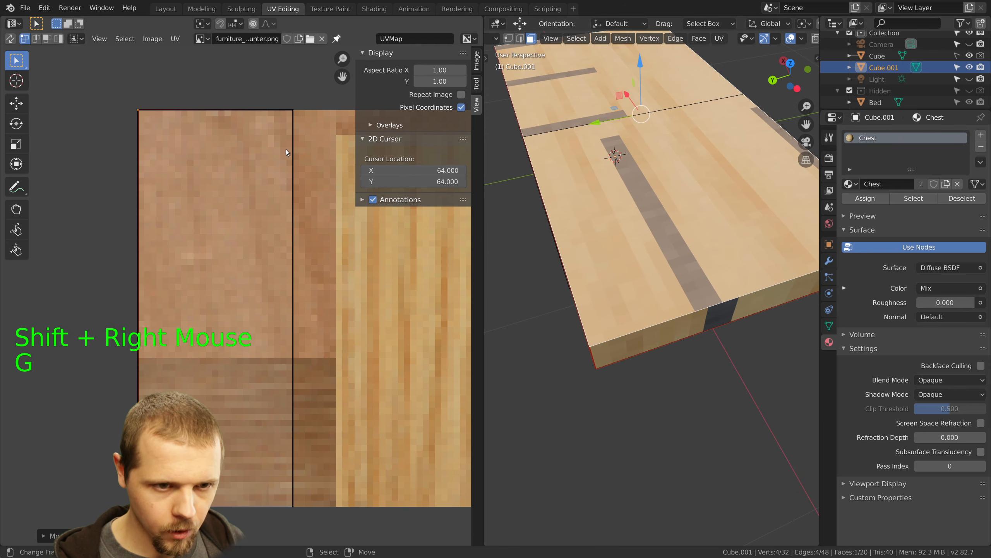
# Move the top face's right UV edge 4 pixels right to the side strip's outer edge and reselect the whole tabletop
pyautogui.rightClick(295, 120)
pyautogui.keyDown('shift'); pyautogui.rightClick(288, 500); pyautogui.keyUp('shift')
pyautogui.press('g')
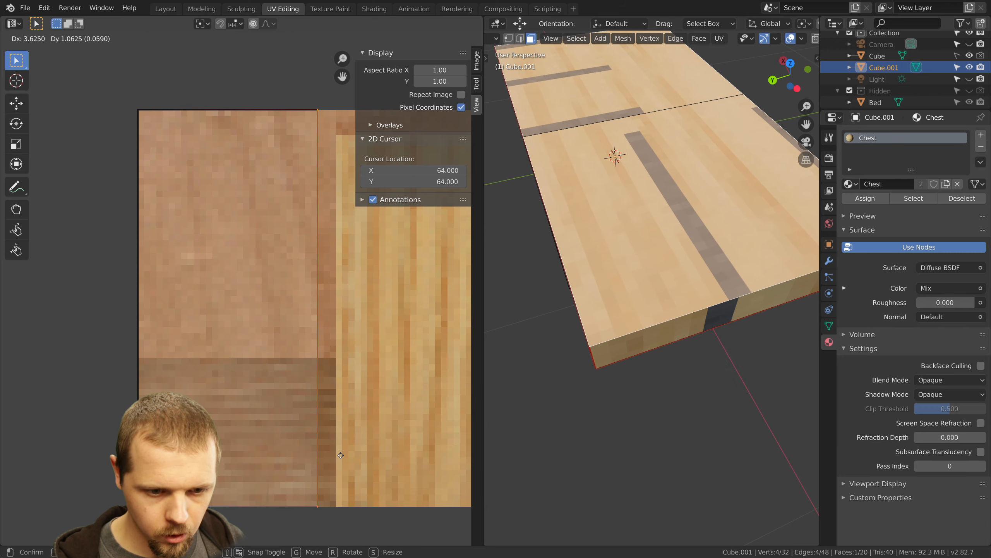
pyautogui.click(342, 457)
pyautogui.press('ctrl+KP_Add')
pyautogui.press('ctrl+KP_Add')
pyautogui.press('ctrl+KP_Add')
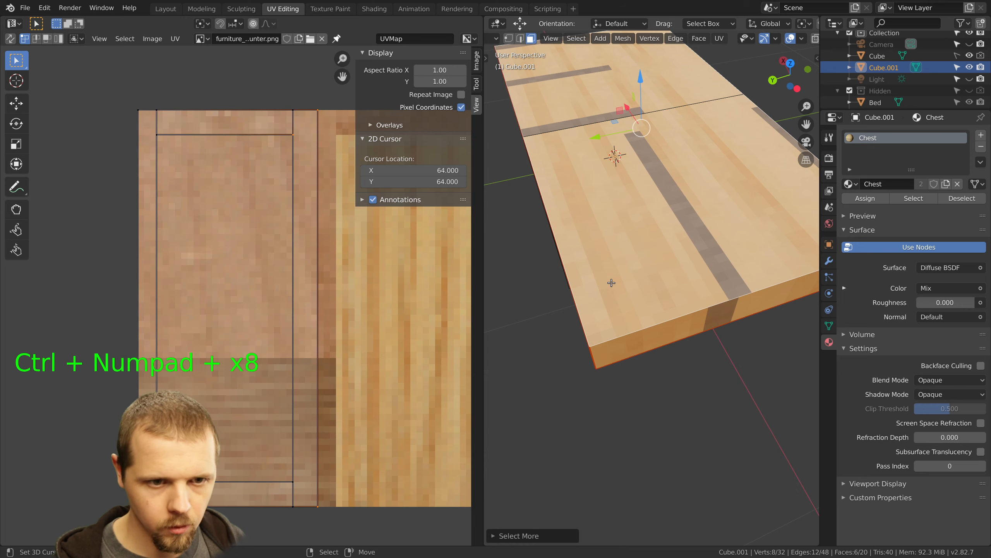
# Move the right side strip and adjoining right UV edges 3 pixels right to the edge of the reddish-brown wood area
pyautogui.scroll(-1, 304, 244)
pyautogui.scroll(-1, 286, 254)
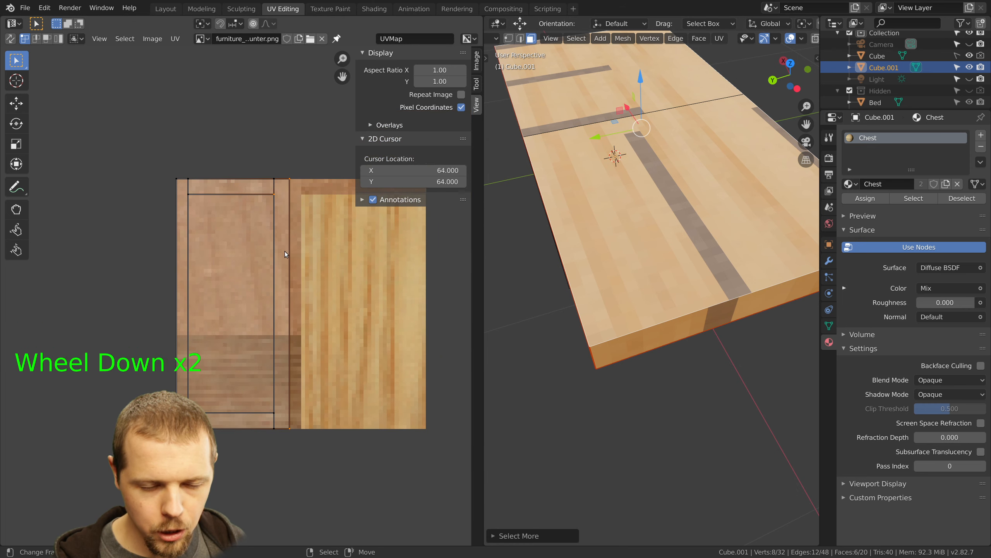
pyautogui.press('a')
pyautogui.press('b')
pyautogui.moveTo(263, 168); pyautogui.dragTo(333, 438)
pyautogui.press('g')
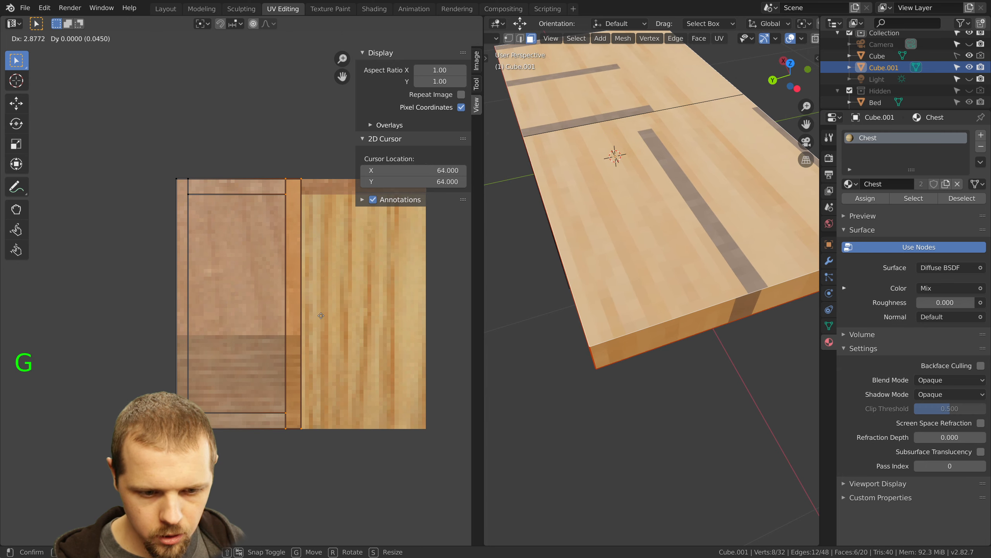
pyautogui.click(321, 317)
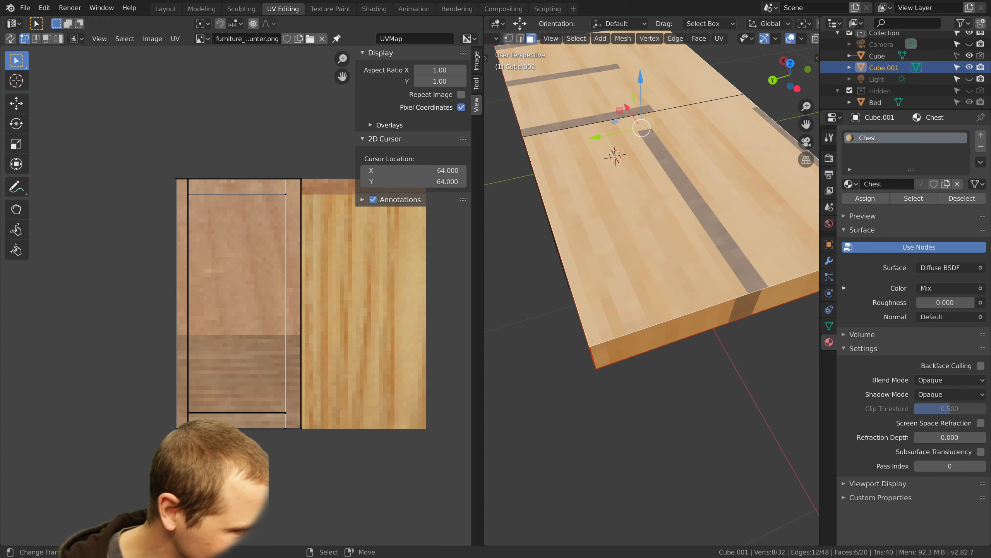
# Inspect the texture on the tabletop, display the UVs of all table parts, and reselect only the tabletop
pyautogui.moveTo(684, 157); pyautogui.dragTo(595, 242, button='middle')
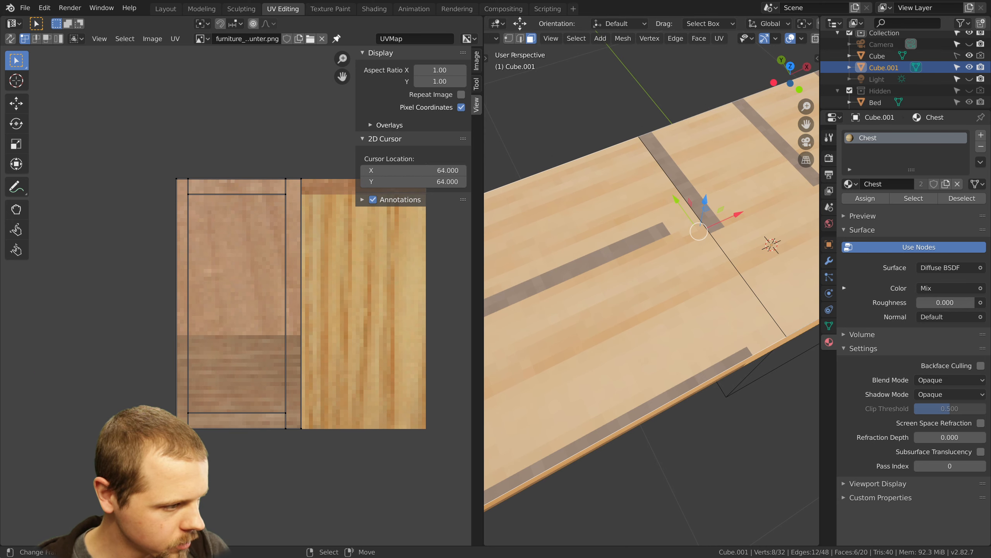
pyautogui.scroll(-3, 621, 272)
pyautogui.moveTo(658, 281); pyautogui.dragTo(642, 256, button='middle')
pyautogui.press('a')
pyautogui.press('a')
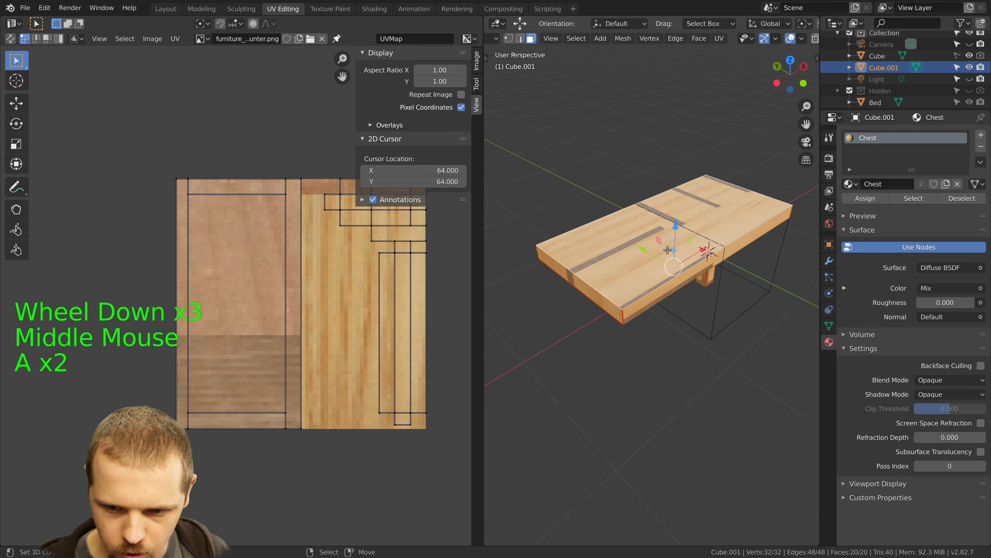
pyautogui.rightClick(639, 256)
pyautogui.press('ctrl+KP_Add')
pyautogui.press('ctrl+KP_Add')
pyautogui.press('ctrl+KP_Add')
pyautogui.press('ctrl+KP_Add')
pyautogui.press('ctrl+KP_Add')
pyautogui.press('ctrl+KP_Add')
pyautogui.press('ctrl+KP_Add')
pyautogui.press('ctrl+KP_Add')
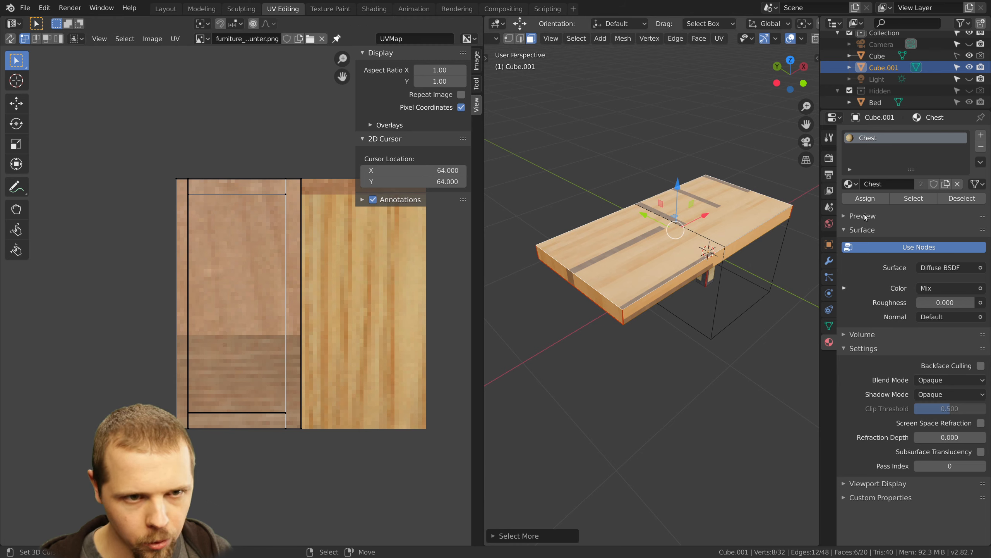
# Replace the Chest material on the table with the existing Cabinet material
pyautogui.click(849, 184)
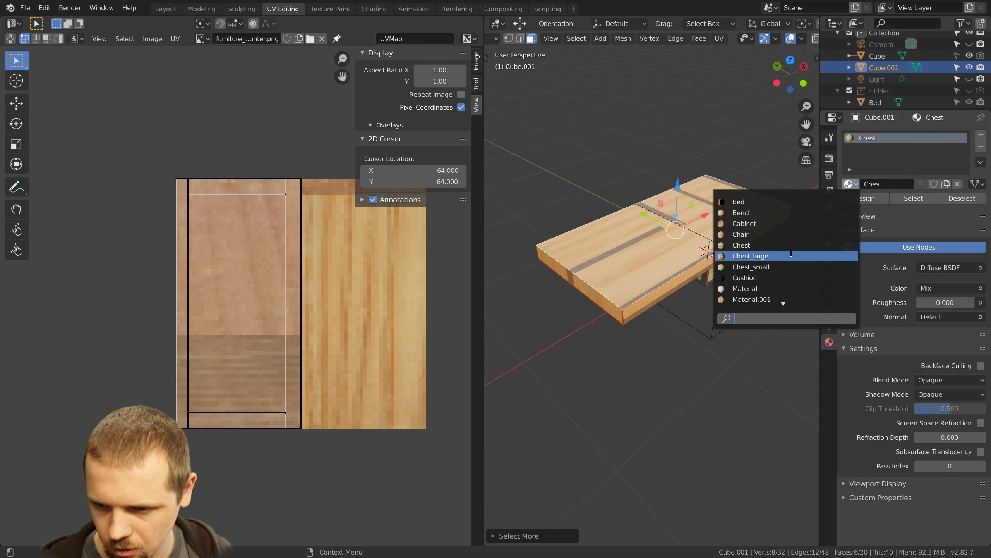
pyautogui.scroll(-6, 792, 254)
pyautogui.scroll(11, 791, 254)
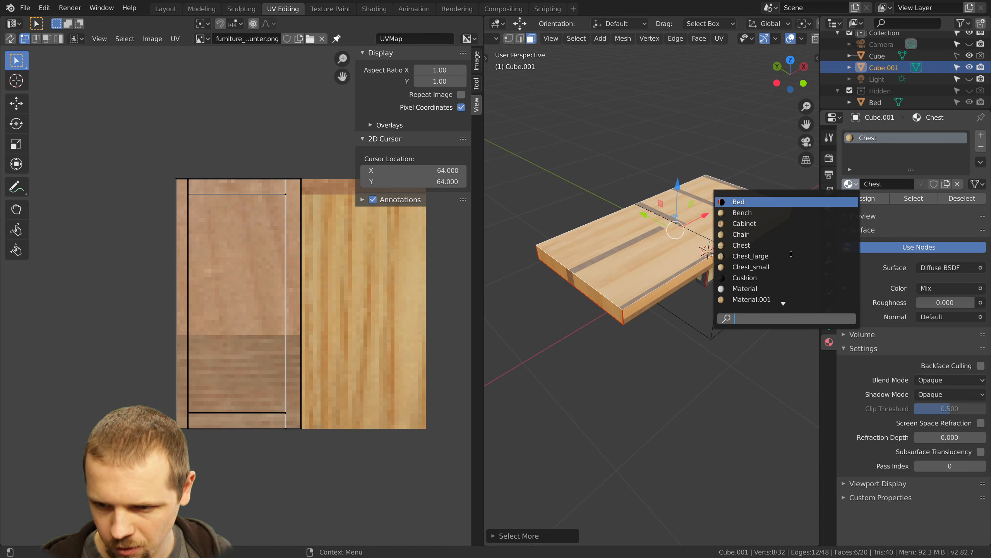
pyautogui.scroll(-11, 792, 254)
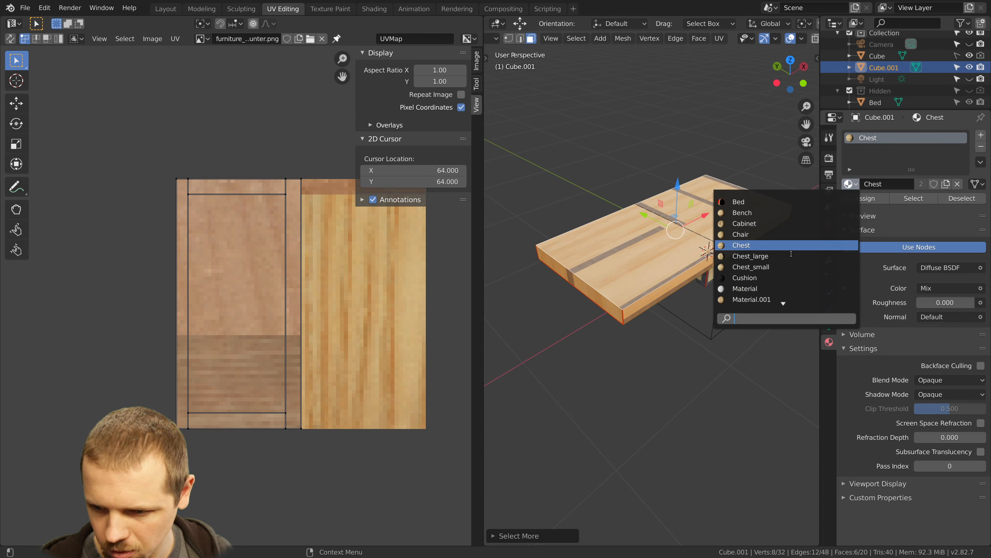
pyautogui.scroll(11, 791, 254)
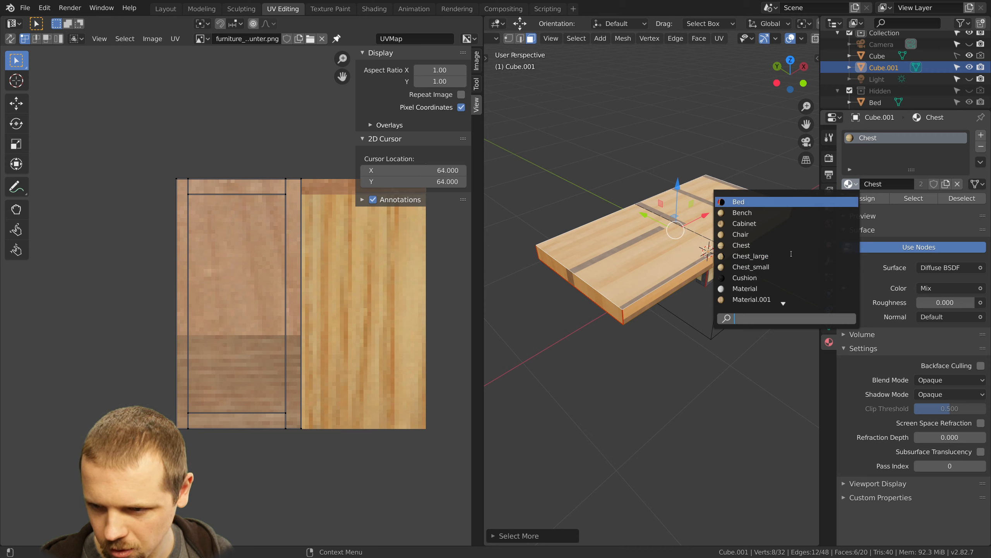
pyautogui.click(200, 39)
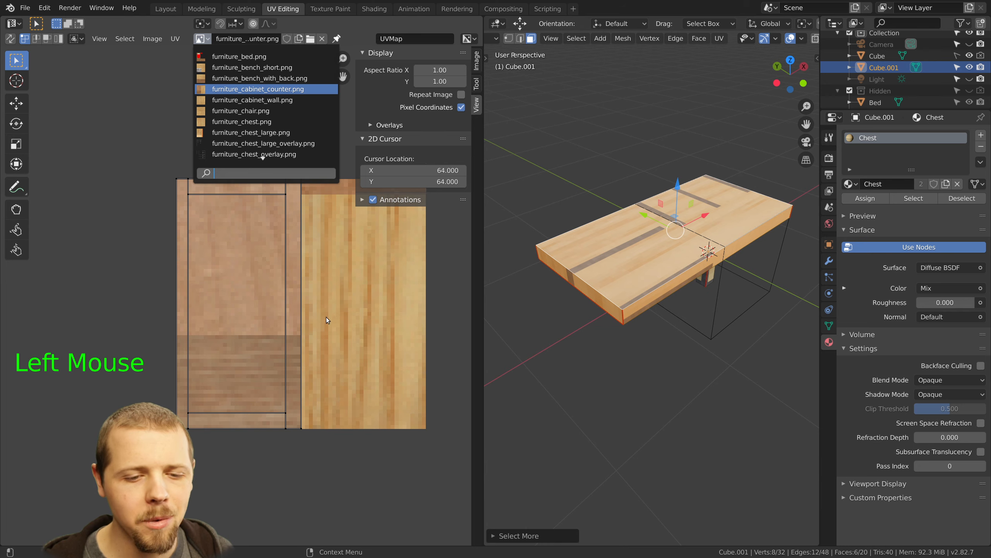
pyautogui.click(855, 187)
pyautogui.scroll(-6, 791, 281)
pyautogui.scroll(-1, 790, 281)
pyautogui.scroll(7, 790, 282)
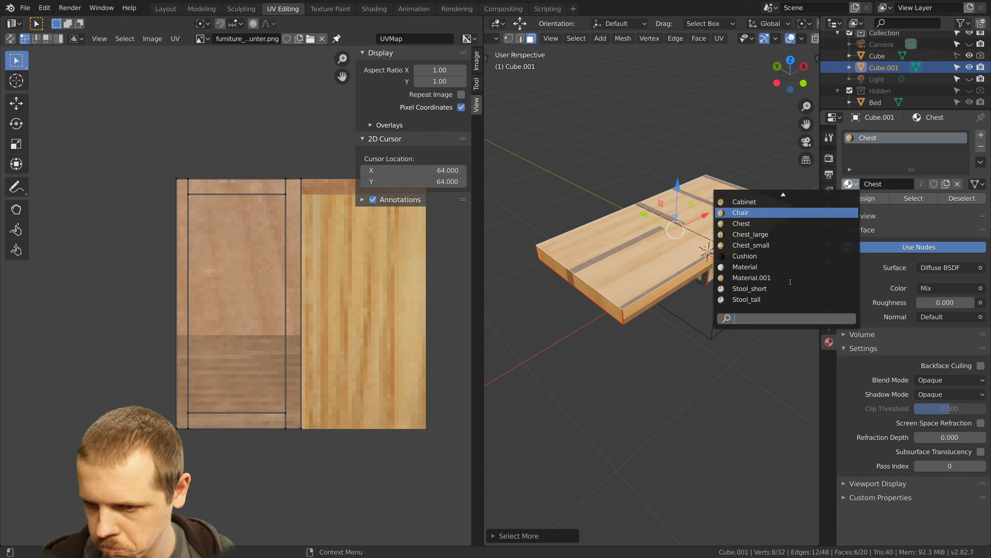
pyautogui.scroll(4, 790, 282)
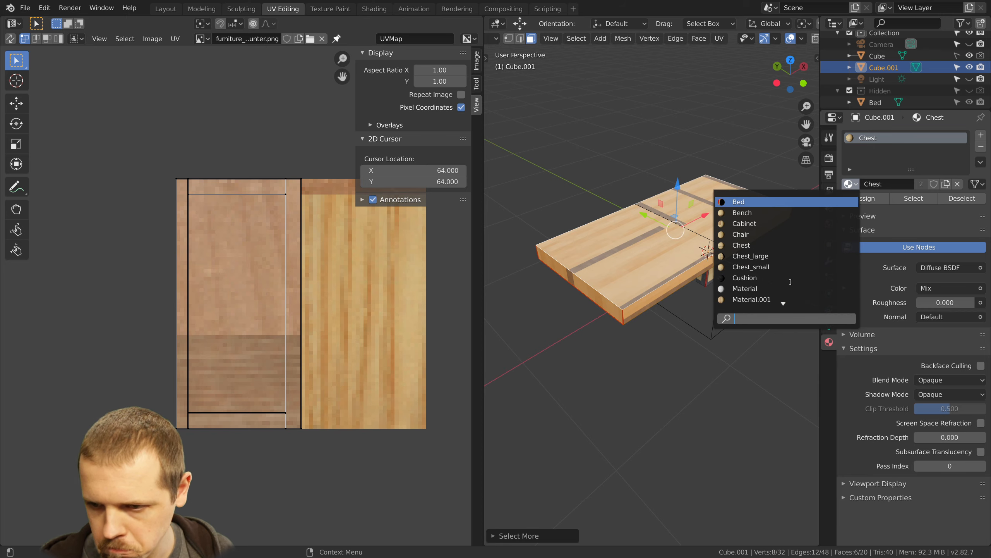
pyautogui.click(741, 224)
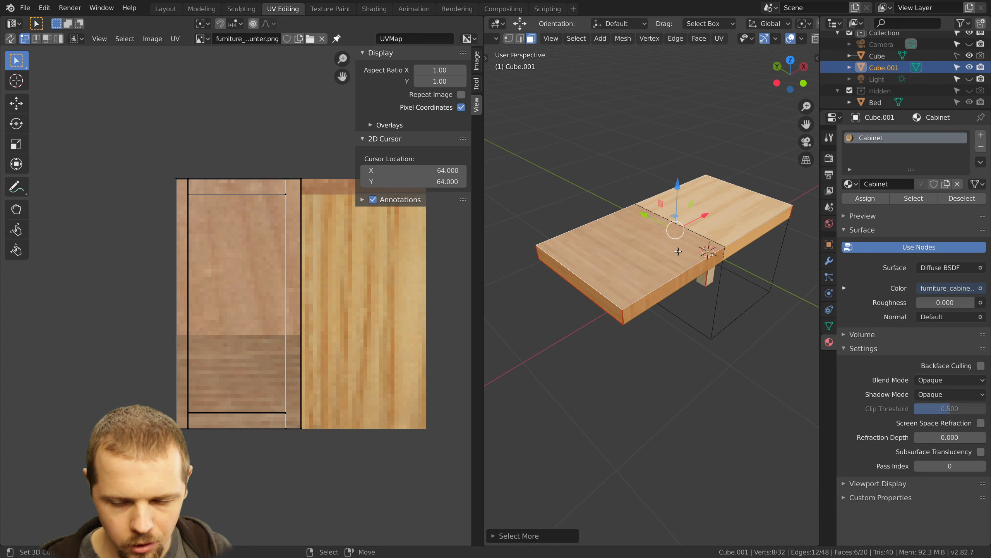
# Select all table faces to display their UV islands and examine the textured tabletop from above
pyautogui.press('a')
pyautogui.moveTo(681, 250); pyautogui.dragTo(651, 246, button='middle')
pyautogui.rightClick(651, 245)
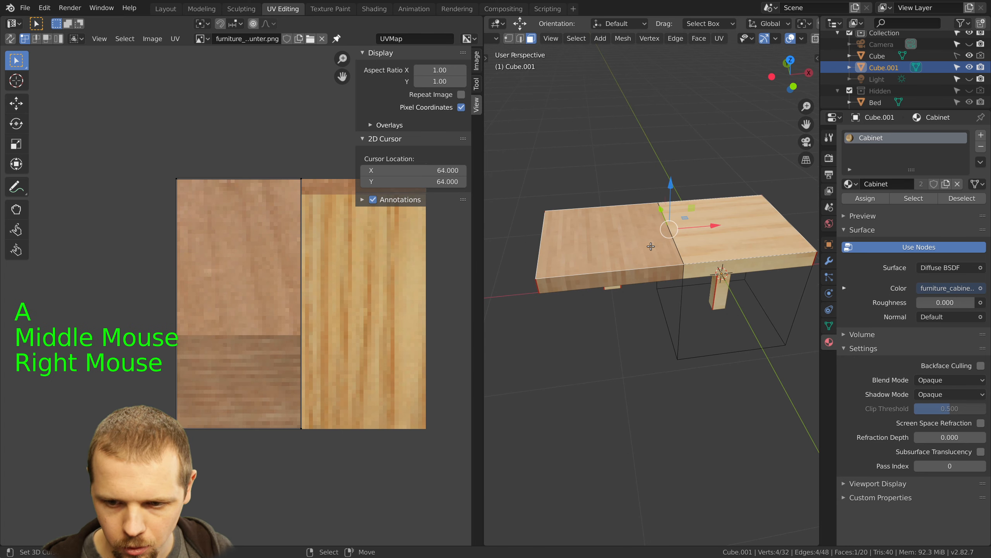
pyautogui.press('a')
pyautogui.press('a')
pyautogui.press('a')
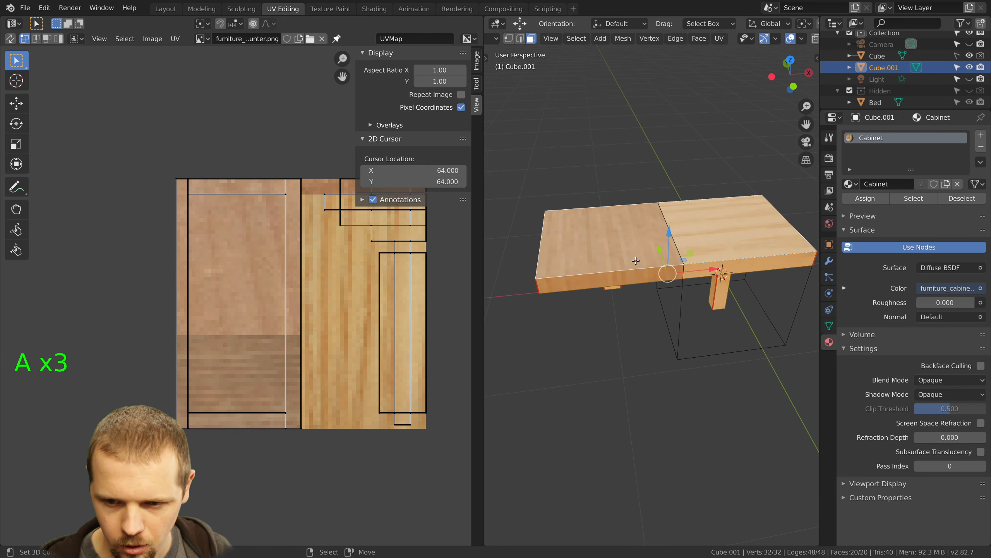
pyautogui.moveTo(299, 309); pyautogui.dragTo(235, 308, button='middle')
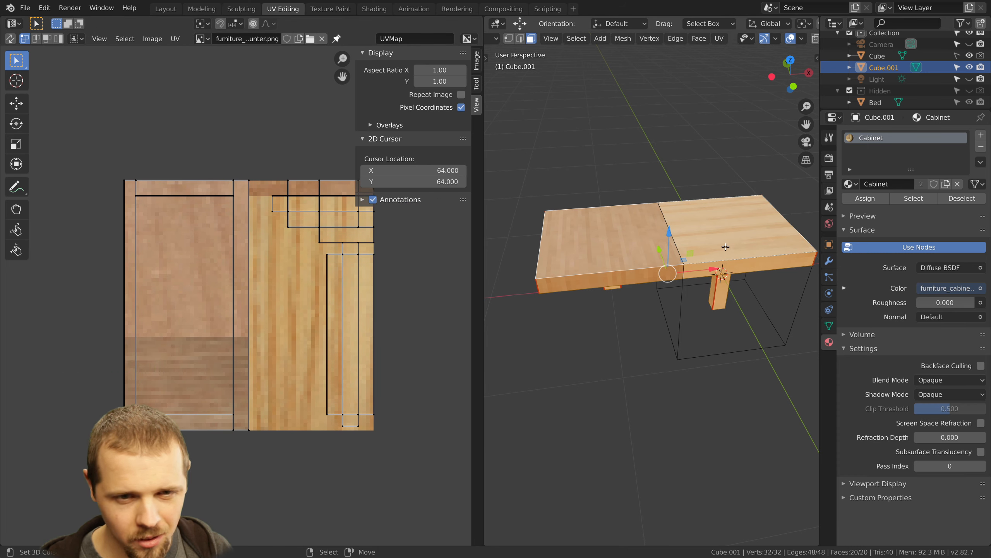
pyautogui.scroll(-2, 724, 247)
pyautogui.moveTo(684, 247); pyautogui.dragTo(681, 265, button='middle')
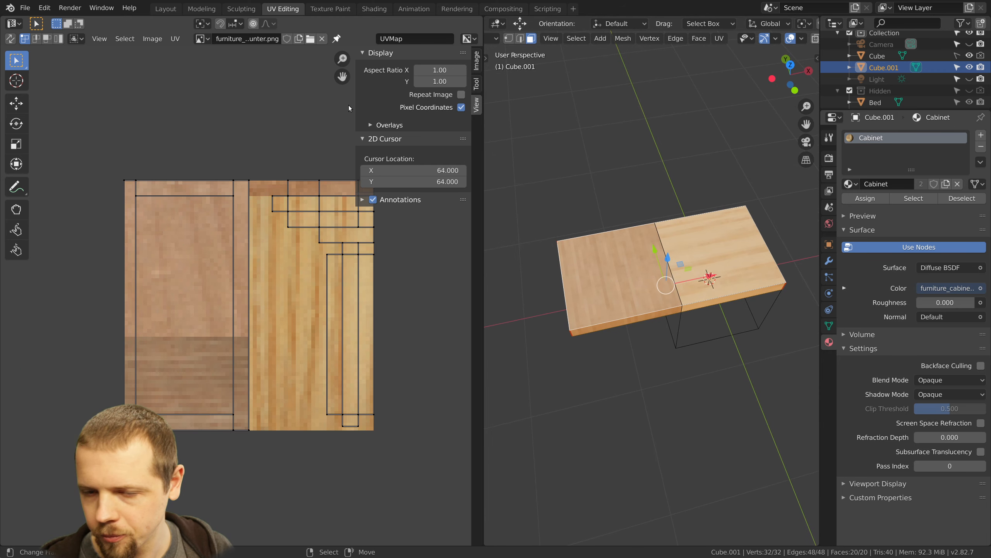
# Check which image the Cabinet material uses in its shader nodes and show furniture_cabinet_wall.png behind the UVs
pyautogui.click(374, 8)
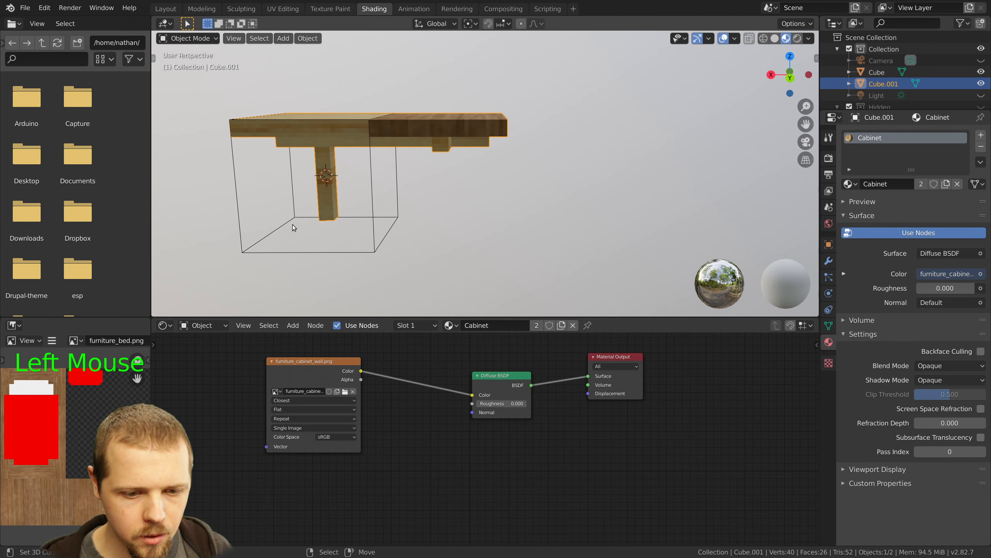
pyautogui.click(276, 391)
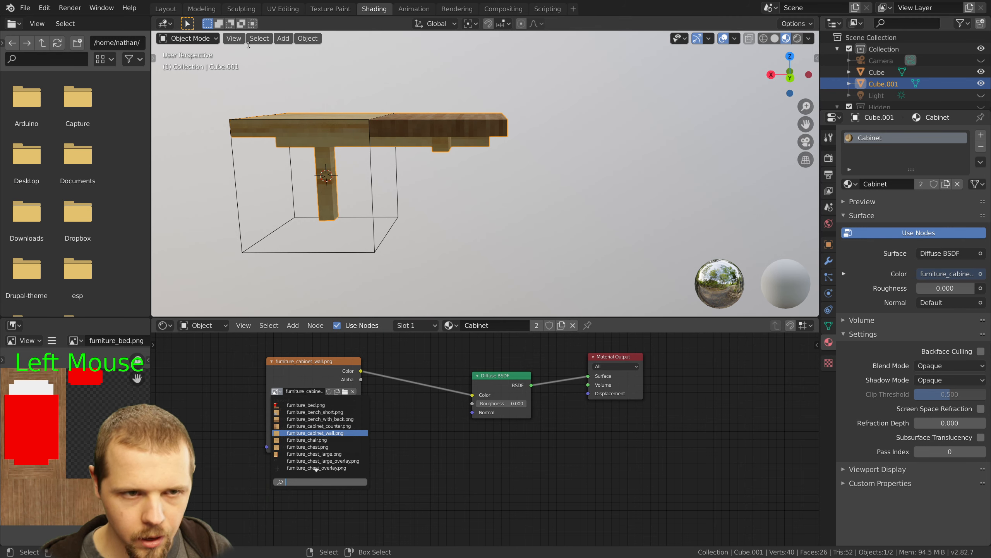
pyautogui.click(240, 9)
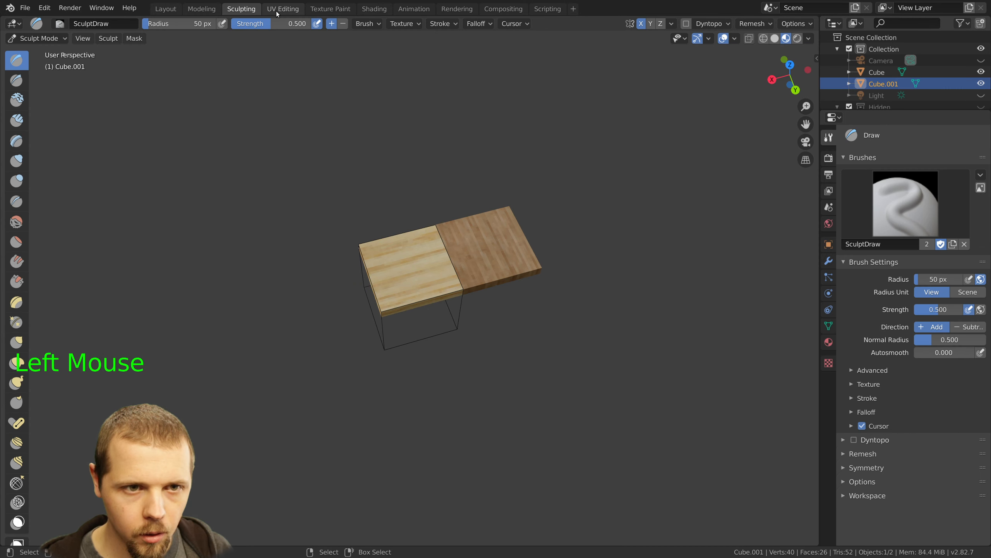
pyautogui.click(275, 9)
pyautogui.click(200, 40)
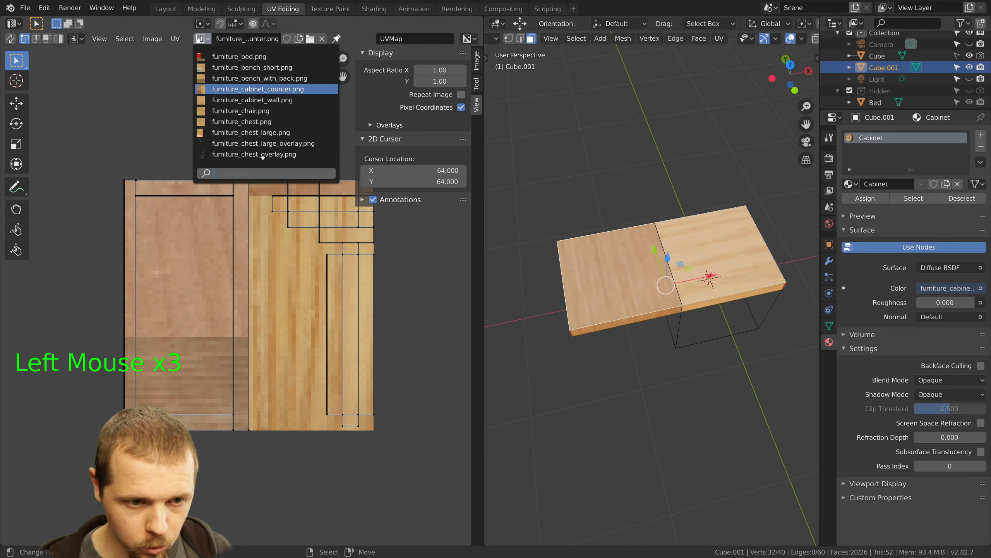
pyautogui.click(214, 102)
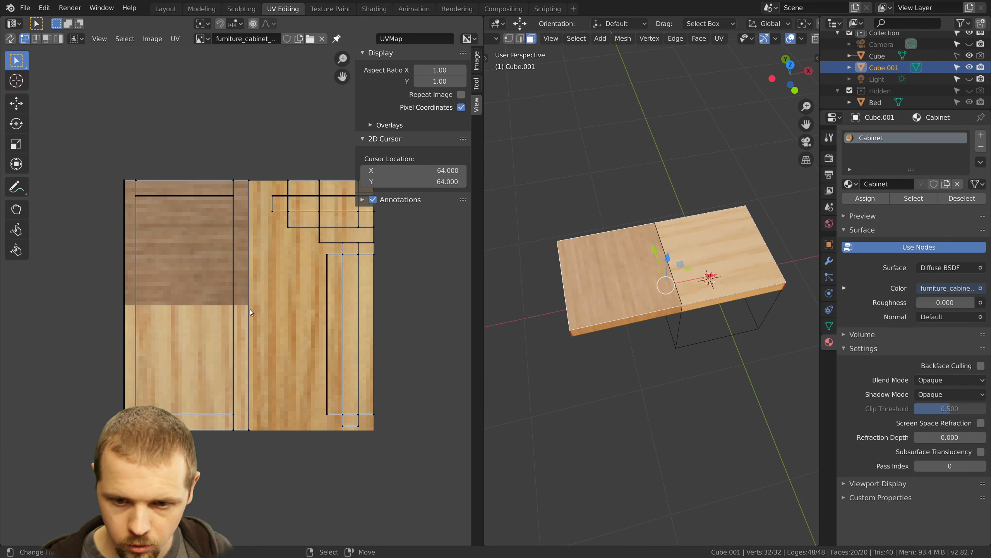
# Deselect everything and examine the texture pixels on the tabletop edges and supports from below, front and right
pyautogui.scroll(1, 249, 309)
pyautogui.press('a')
pyautogui.press('a')
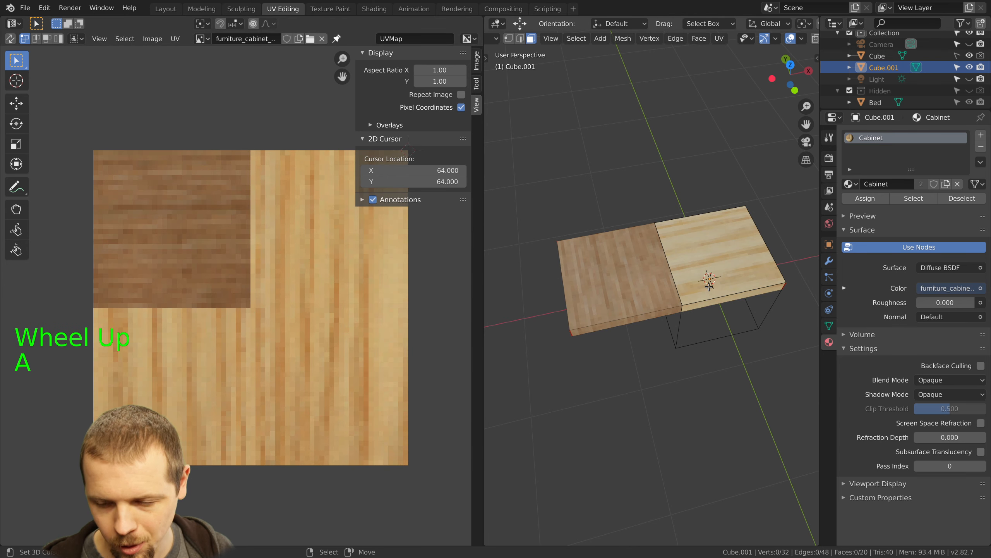
pyautogui.moveTo(649, 284); pyautogui.dragTo(589, 233, button='middle')
pyautogui.scroll(2, 589, 232)
pyautogui.press('a')
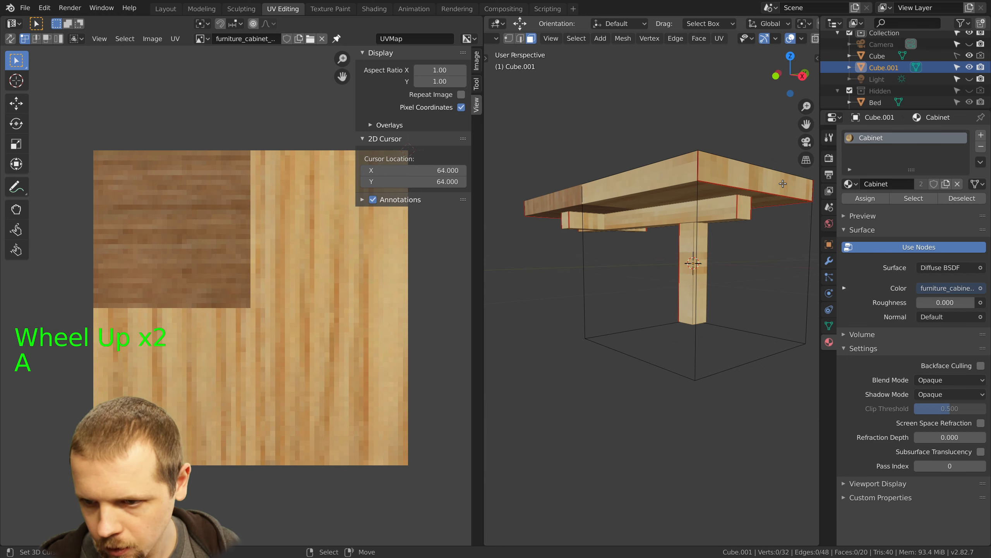
pyautogui.press('KP_1')
pyautogui.scroll(5, 783, 183)
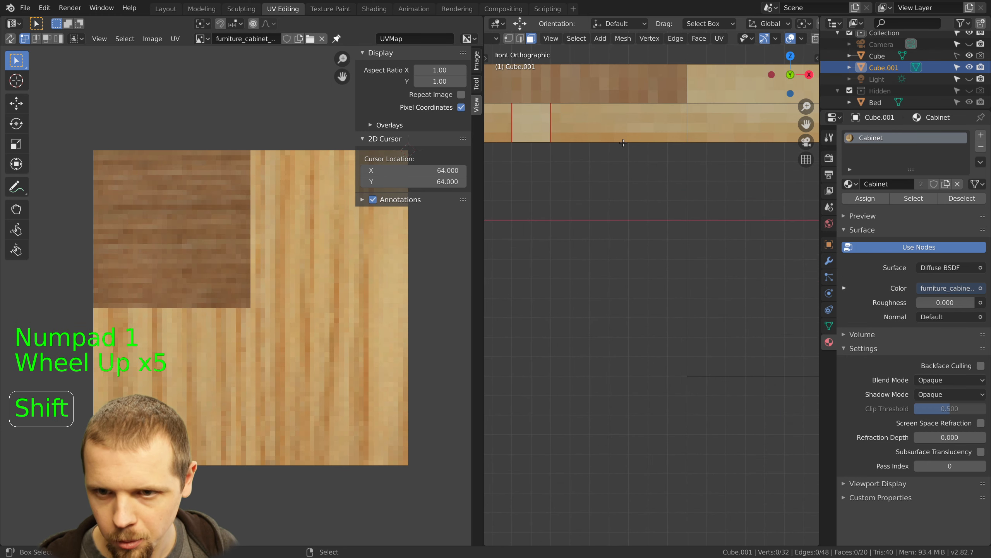
pyautogui.keyDown('shift'); pyautogui.moveTo(664, 148); pyautogui.dragTo(663, 277, button='middle'); pyautogui.keyUp('shift')
pyautogui.scroll(1, 646, 243)
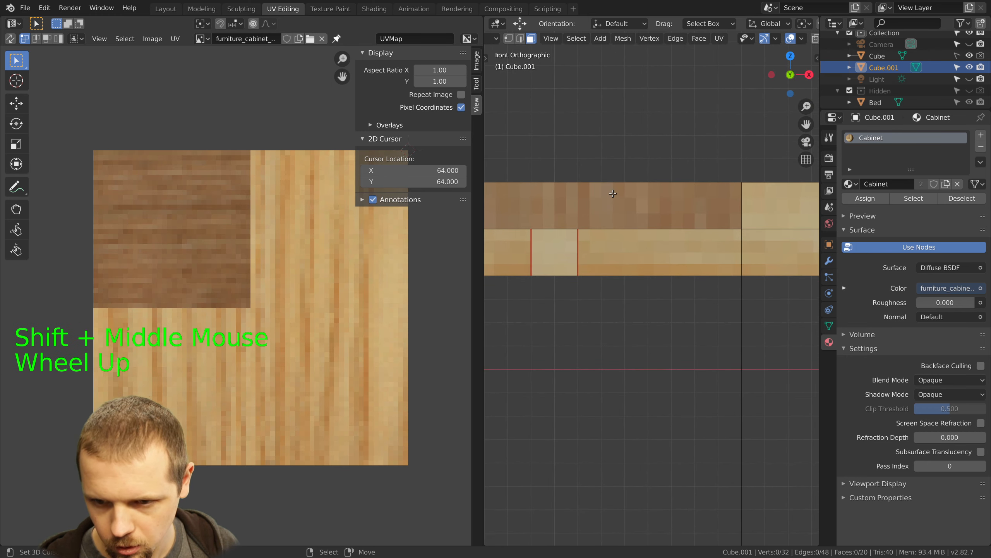
pyautogui.scroll(-3, 615, 196)
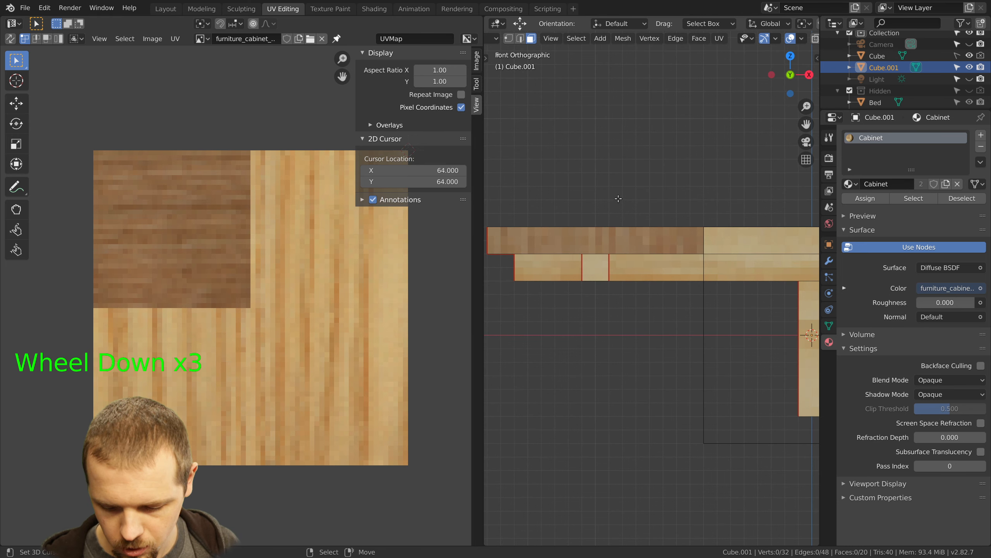
pyautogui.press('KP_3')
pyautogui.scroll(2, 619, 198)
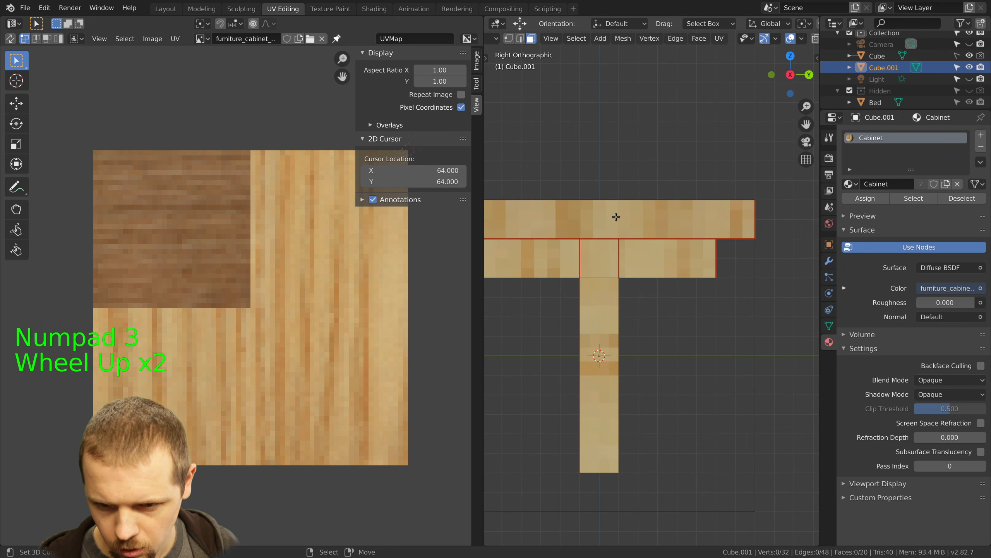
pyautogui.scroll(1, 615, 217)
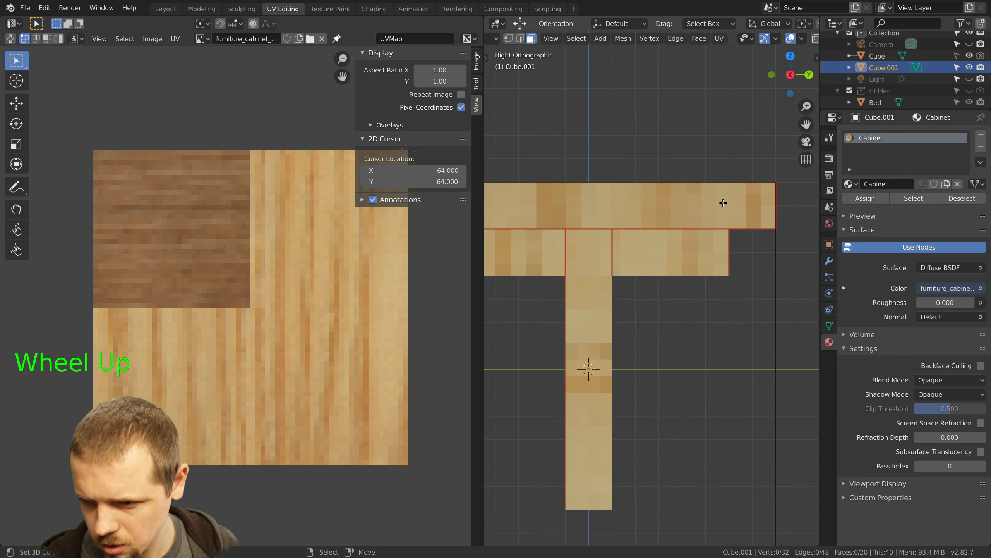
pyautogui.scroll(-3, 723, 202)
# Select the tabletop's end face and switch the UV selection mode to edges
pyautogui.rightClick(645, 236)
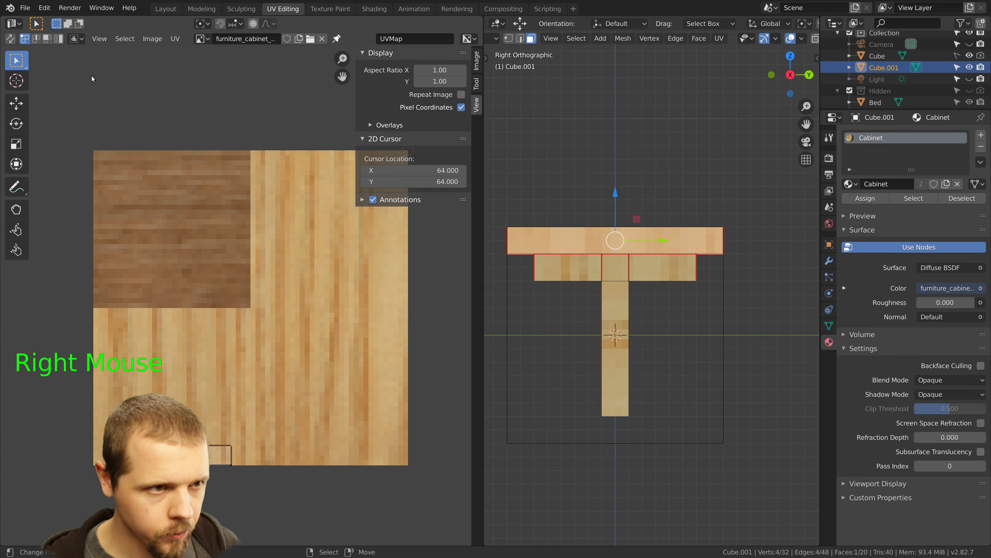
pyautogui.click(36, 39)
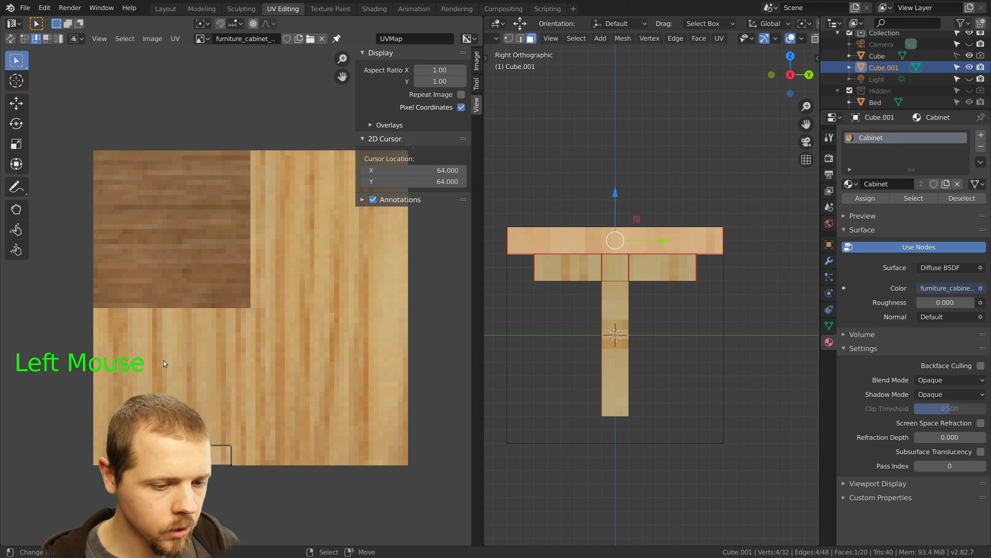
pyautogui.rightClick(235, 454)
pyautogui.rightClick(647, 240)
pyautogui.press('ctrl+KP_Add')
pyautogui.press('ctrl+KP_Add')
pyautogui.press('ctrl+KP_Add')
pyautogui.press('ctrl+KP_Add')
pyautogui.press('ctrl+KP_Add')
pyautogui.rightClick(236, 455)
pyautogui.rightClick(235, 457)
pyautogui.rightClick(231, 459)
pyautogui.press('g')
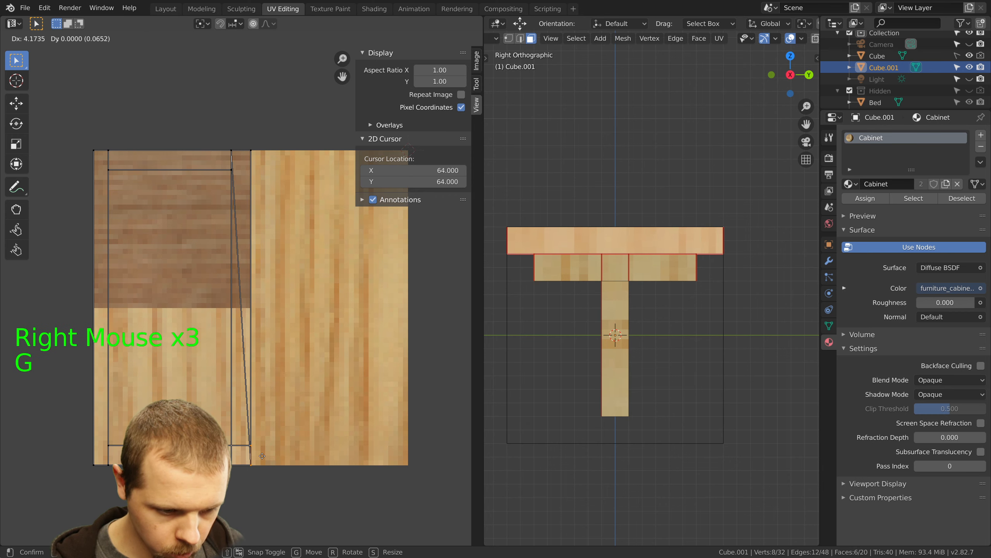
pyautogui.click(240, 459)
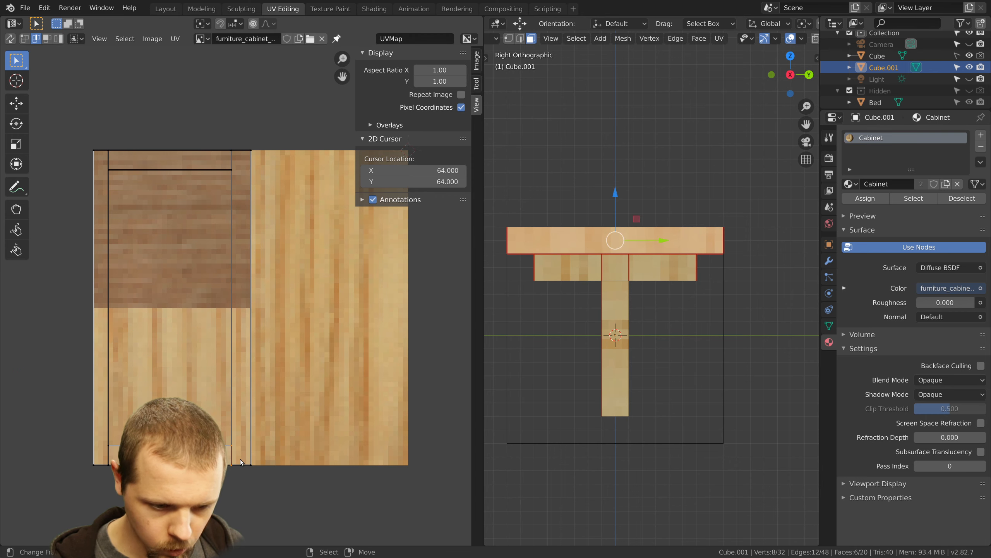
# Move the left UV edges of the tabletop's two opposite end faces 3 pixels left to the texture's edge
pyautogui.rightClick(555, 243)
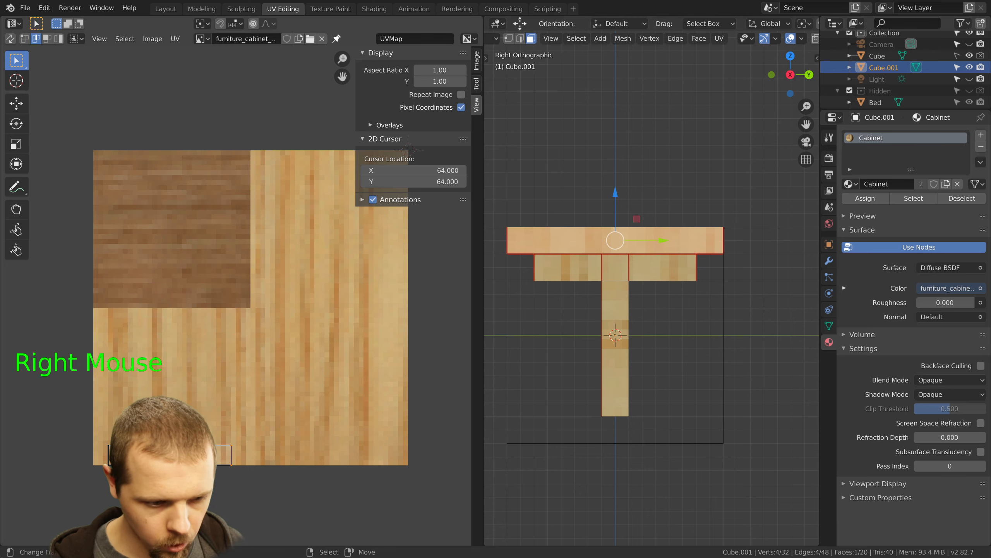
pyautogui.rightClick(100, 456)
pyautogui.press('g')
pyautogui.click(85, 455)
pyautogui.moveTo(616, 394); pyautogui.dragTo(644, 412, button='middle')
pyautogui.keyDown('shift'); pyautogui.rightClick(644, 411); pyautogui.keyUp('shift')
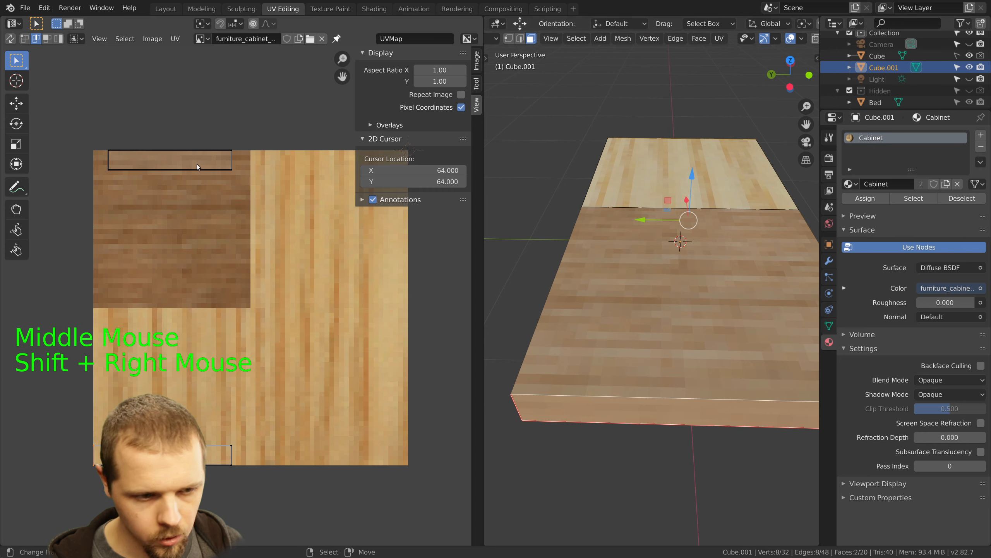
pyautogui.rightClick(104, 163)
pyautogui.press('g')
pyautogui.click(90, 160)
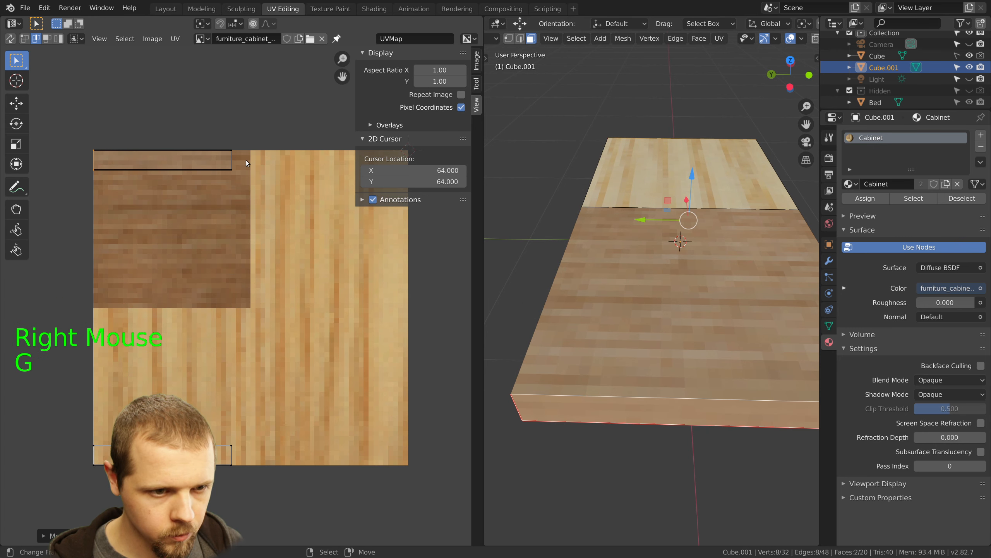
# Move the right UV edges of both end faces 4 pixels right to the edge of the dark wood area
pyautogui.press('a')
pyautogui.press('b')
pyautogui.moveTo(216, 125); pyautogui.dragTo(271, 335)
pyautogui.press('g')
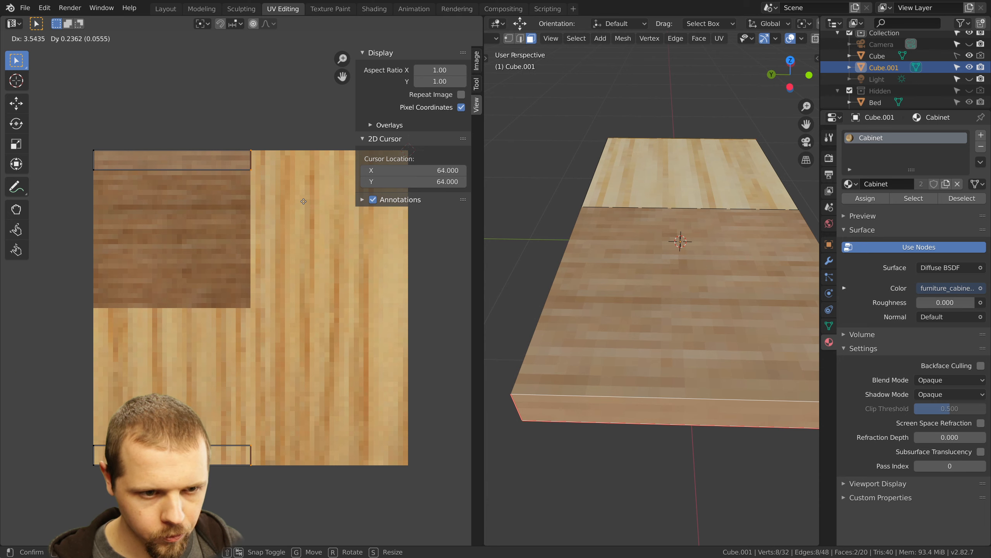
pyautogui.click(302, 202)
# Select the tabletop's long side face and grow the selection to the whole tabletop to display its UVs
pyautogui.press('a')
pyautogui.scroll(-1, 690, 329)
pyautogui.scroll(-2, 690, 329)
pyautogui.moveTo(690, 329); pyautogui.dragTo(651, 258, button='middle')
pyautogui.rightClick(651, 257)
pyautogui.press('KP_Add')
pyautogui.press('KP_Add')
pyautogui.press('KP_Add')
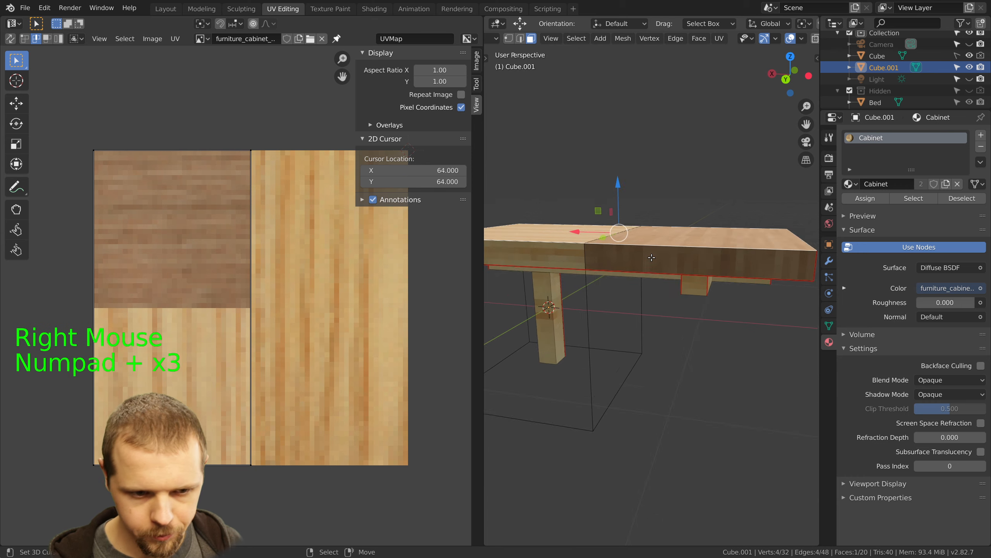
pyautogui.press('KP_Add')
pyautogui.press('KP_Add')
pyautogui.press('KP_Add')
pyautogui.press('ctrl+KP_Add')
pyautogui.press('ctrl+KP_Add')
pyautogui.press('ctrl+KP_Add')
pyautogui.press('ctrl+KP_Add')
pyautogui.press('ctrl+KP_Add')
pyautogui.press('ctrl+KP_Add')
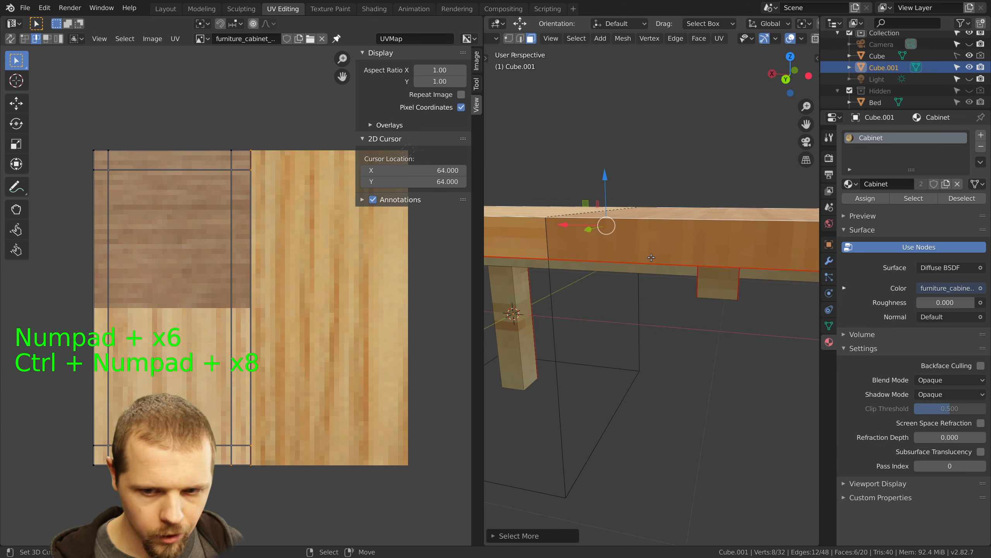
pyautogui.press('ctrl+KP_Add')
pyautogui.press('ctrl+KP_Add')
# Select the table's leg, long beam and crossbeam, growing the selection from one face of each to the whole parts
pyautogui.scroll(-3, 651, 258)
pyautogui.moveTo(651, 257); pyautogui.dragTo(634, 279, button='middle')
pyautogui.rightClick(634, 278)
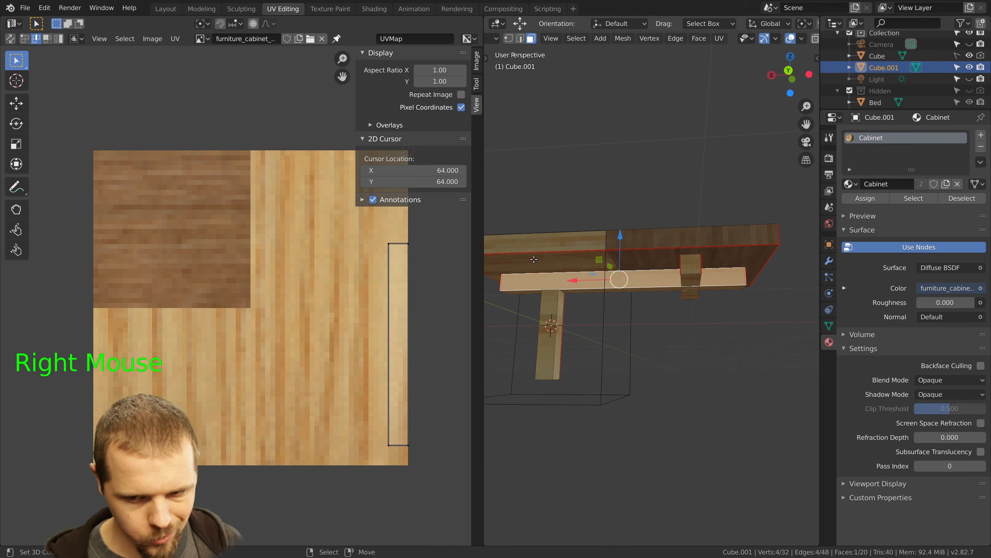
pyautogui.press('KP_1')
pyautogui.press('KP_3')
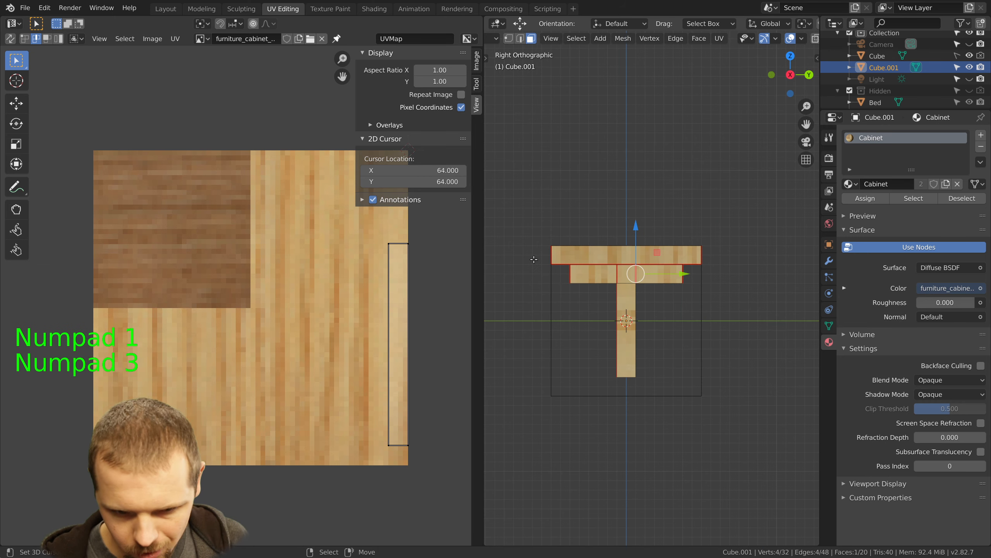
pyautogui.press('KP_1')
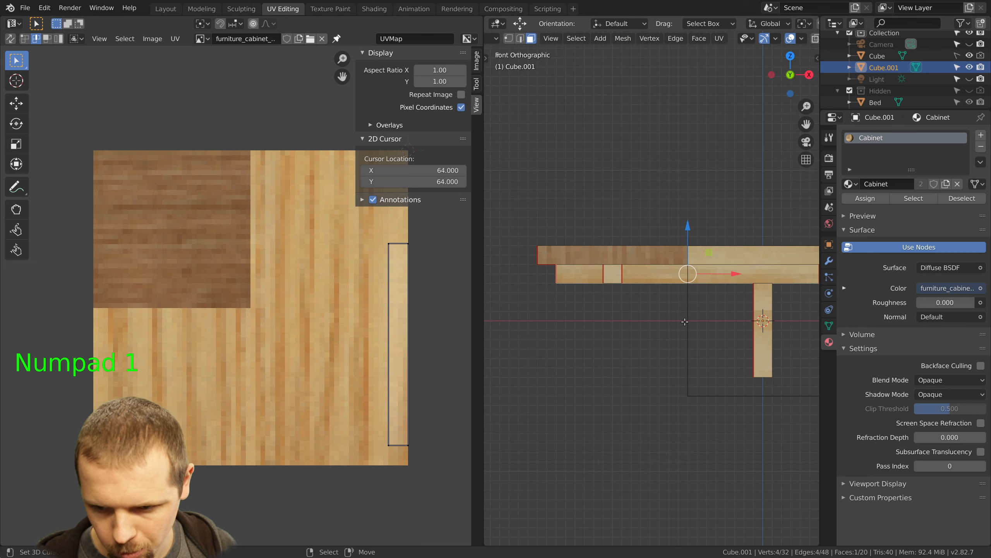
pyautogui.keyDown('shift'); pyautogui.rightClick(758, 308); pyautogui.keyUp('shift')
pyautogui.keyDown('shift'); pyautogui.rightClick(627, 275); pyautogui.keyUp('shift')
pyautogui.keyDown('shift'); pyautogui.rightClick(615, 276); pyautogui.keyUp('shift')
pyautogui.press('ctrl+KP_Add')
pyautogui.press('ctrl+KP_Add')
pyautogui.press('ctrl+KP_Add')
pyautogui.press('ctrl+KP_Add')
pyautogui.press('ctrl+KP_Add')
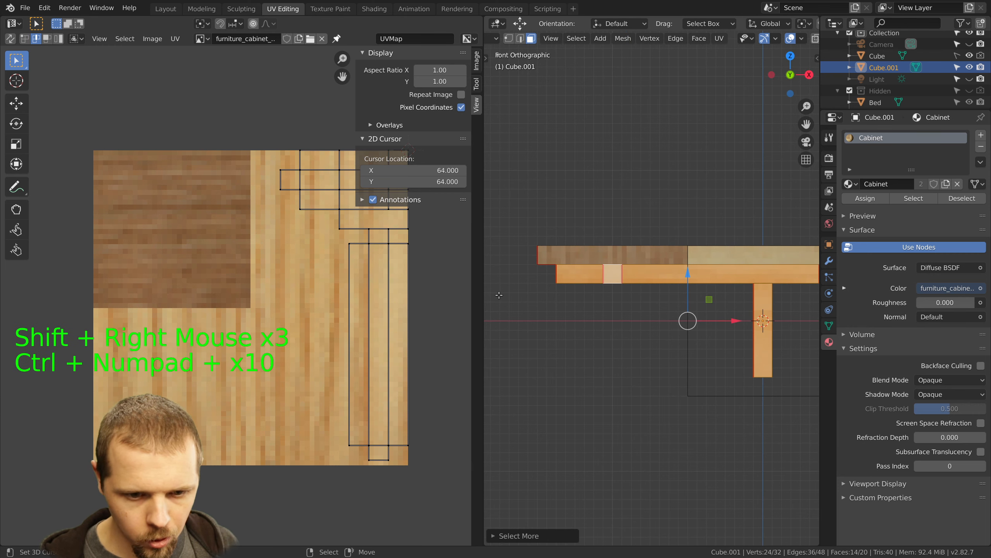
# With UV island selection, rotate the crossbeam's island 90 degrees and place it beside the long beam's island on the light wood
pyautogui.scroll(-2, 207, 281)
pyautogui.rightClick(293, 224)
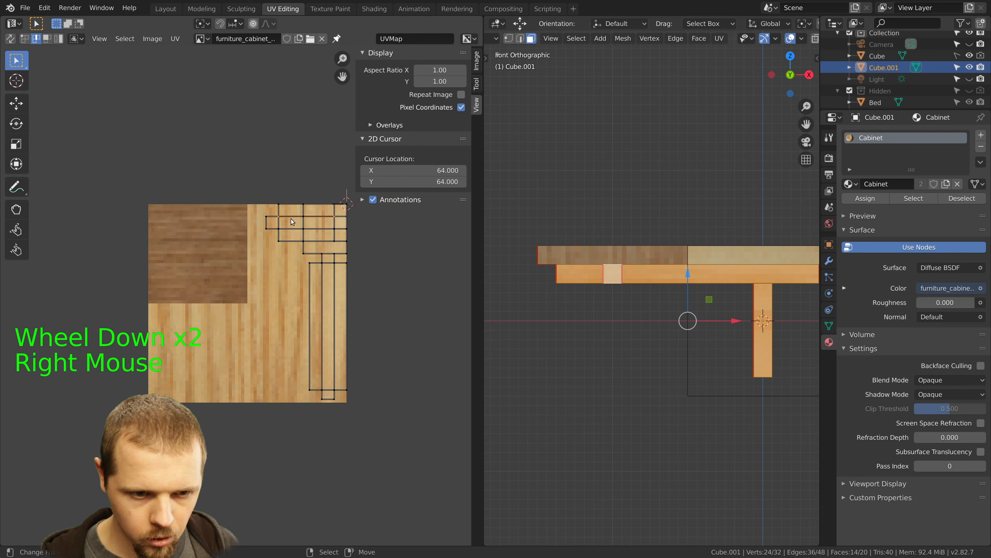
pyautogui.rightClick(294, 224)
pyautogui.click(59, 38)
pyautogui.rightClick(294, 225)
pyautogui.press('g')
pyautogui.press('r')
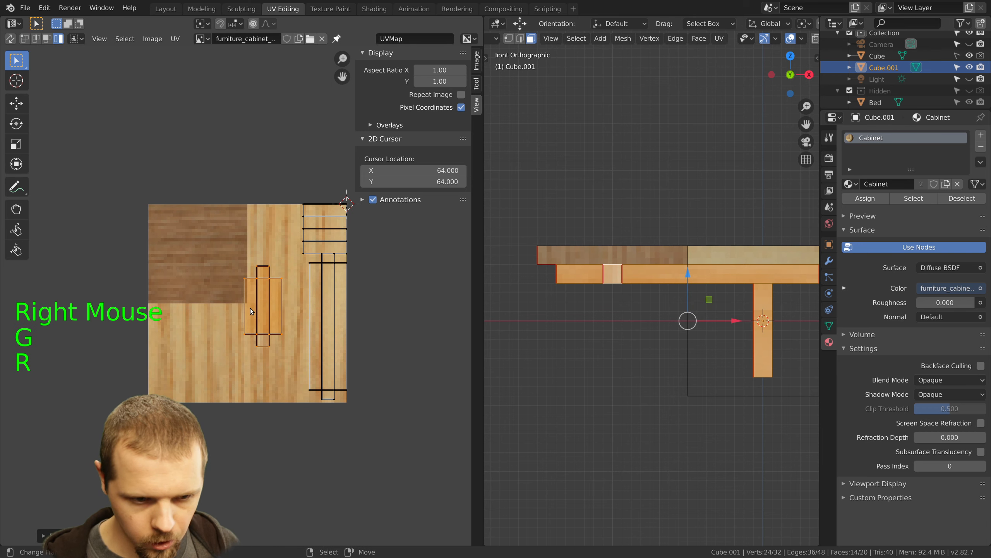
pyautogui.press('g')
pyautogui.click(268, 346)
pyautogui.rightClick(328, 321)
pyautogui.press('g')
pyautogui.click(328, 335)
# Rotate the leg's UV island 90 degrees and fit it between the dark wood area and the texture's upper edge
pyautogui.rightClick(320, 225)
pyautogui.press('r')
pyautogui.click(320, 225)
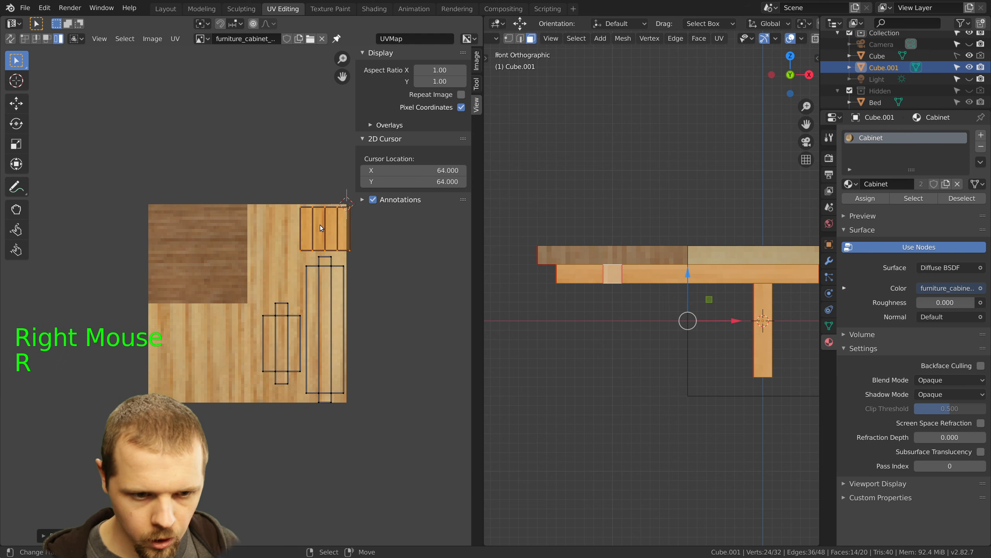
pyautogui.press('g')
pyautogui.click(272, 237)
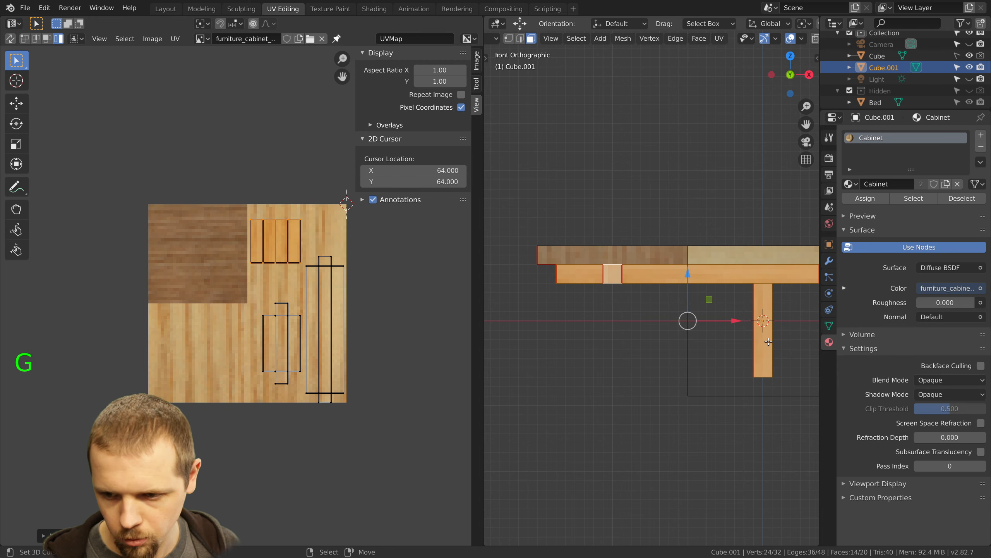
pyautogui.keyDown('shift'); pyautogui.moveTo(768, 342); pyautogui.dragTo(697, 339, button='middle'); pyautogui.keyUp('shift')
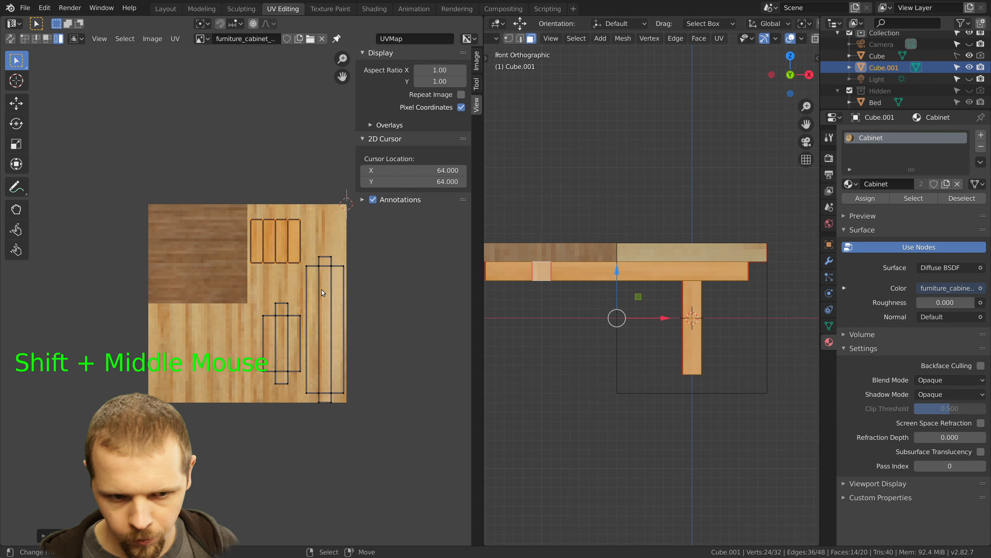
pyautogui.scroll(3, 380, 328)
pyautogui.keyDown('shift'); pyautogui.moveTo(317, 239); pyautogui.dragTo(283, 292, button='middle'); pyautogui.keyUp('shift')
pyautogui.scroll(2, 283, 292)
pyautogui.press('g')
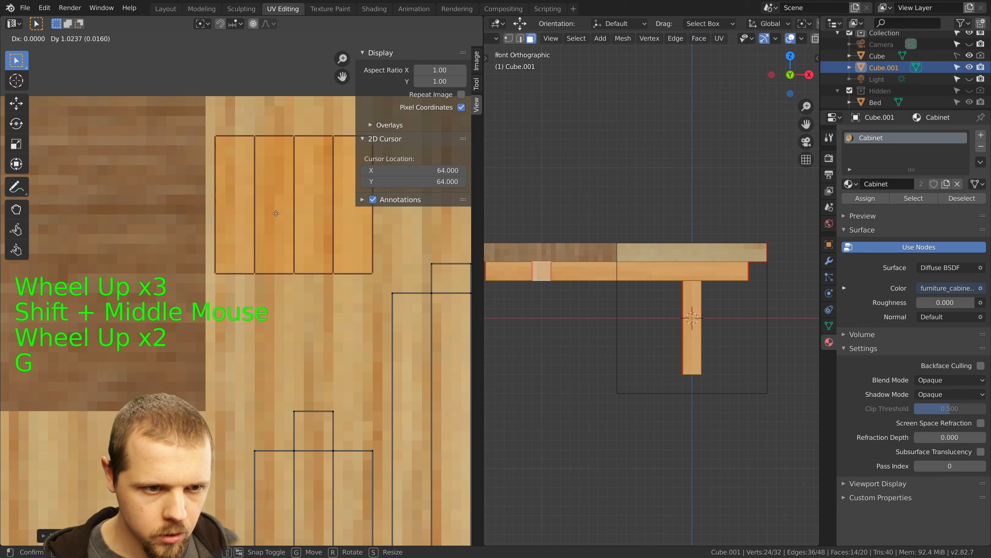
pyautogui.click(261, 191)
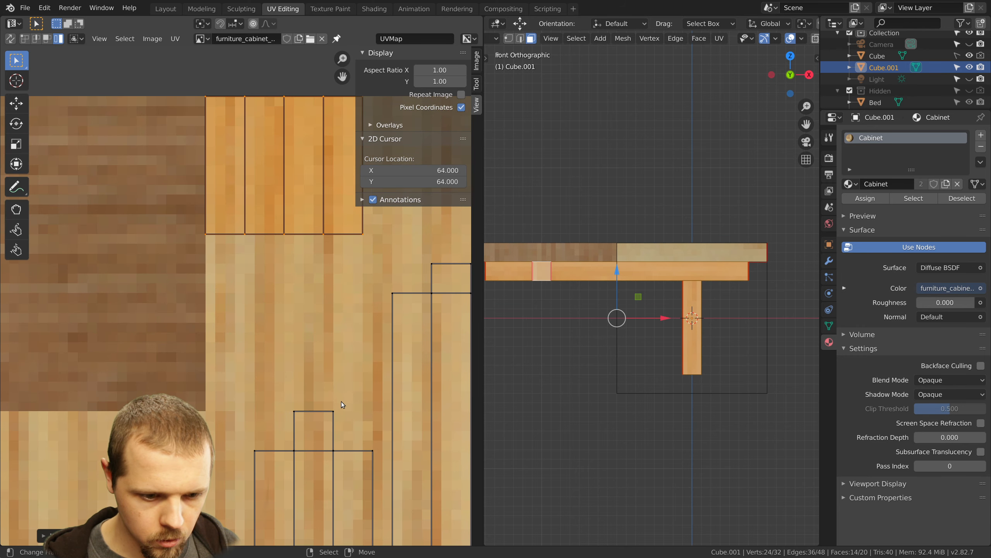
# Align the long beam's UV island with the texture's right and lower edges and reselect the leg's island
pyautogui.keyDown('shift'); pyautogui.moveTo(341, 403); pyautogui.dragTo(301, 282, button='middle'); pyautogui.keyUp('shift')
pyautogui.keyDown('shift'); pyautogui.moveTo(400, 356); pyautogui.dragTo(253, 356, button='middle'); pyautogui.keyUp('shift')
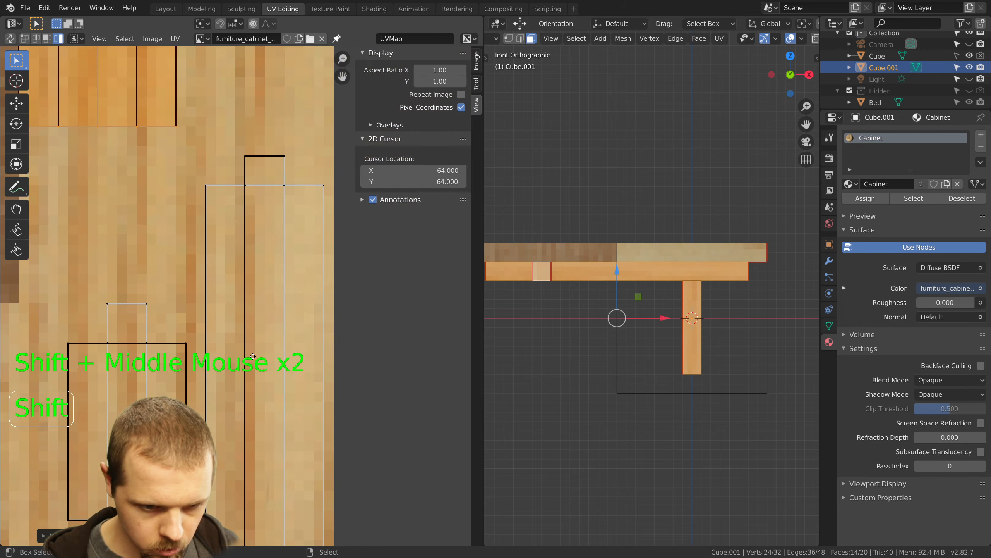
pyautogui.scroll(-1, 283, 265)
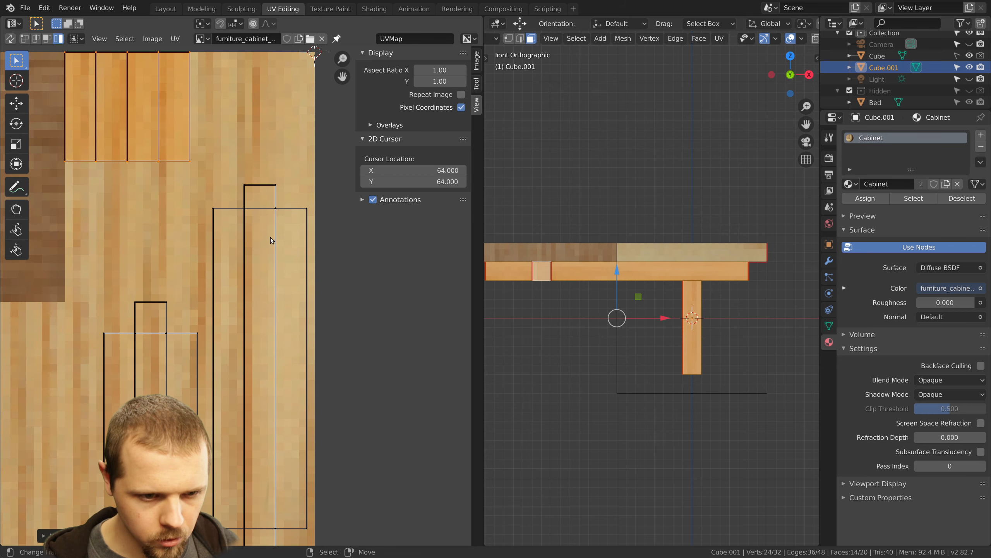
pyautogui.scroll(-2, 279, 299)
pyautogui.rightClick(257, 328)
pyautogui.press('g')
pyautogui.rightClick(189, 198)
pyautogui.scroll(2, 721, 328)
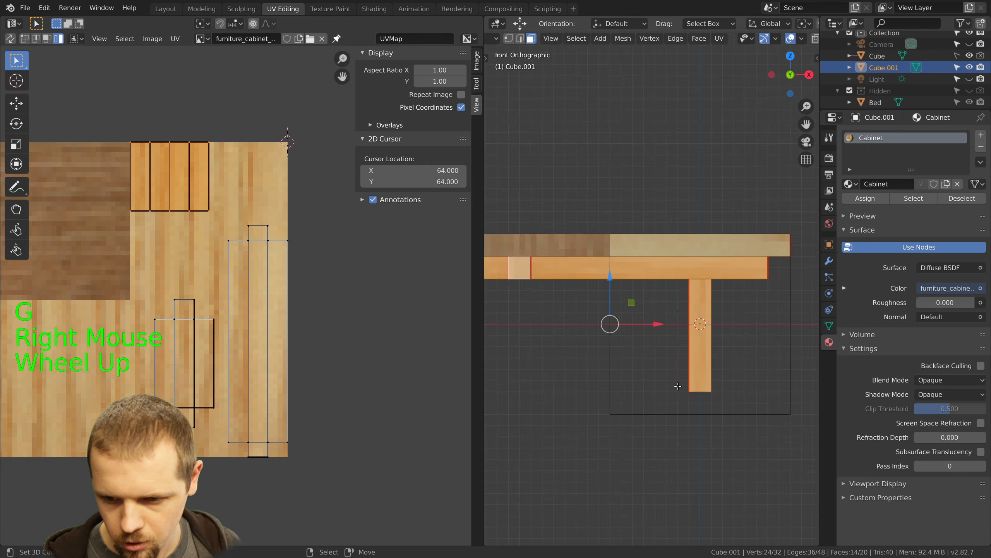
# Switch UV selection to edges and show the UV vertex coordinates
pyautogui.keyDown('shift'); pyautogui.moveTo(721, 327); pyautogui.dragTo(632, 309, button='middle'); pyautogui.keyUp('shift')
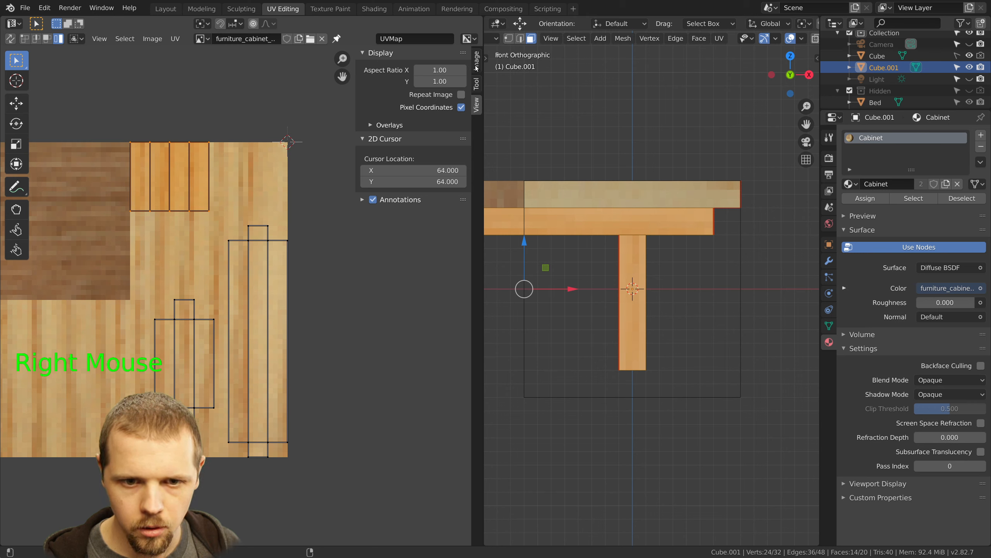
pyautogui.click(35, 42)
pyautogui.rightClick(194, 213)
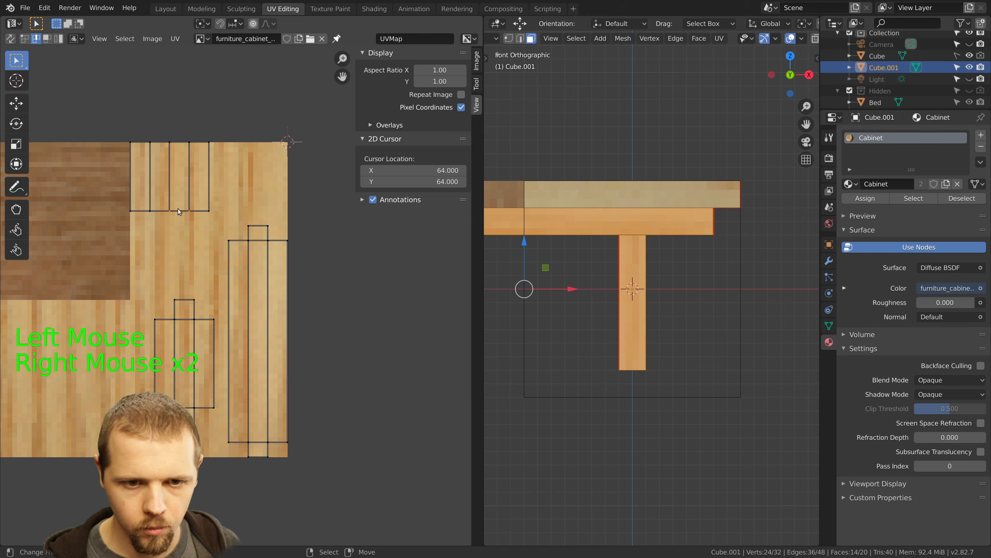
pyautogui.click(476, 83)
pyautogui.click(477, 60)
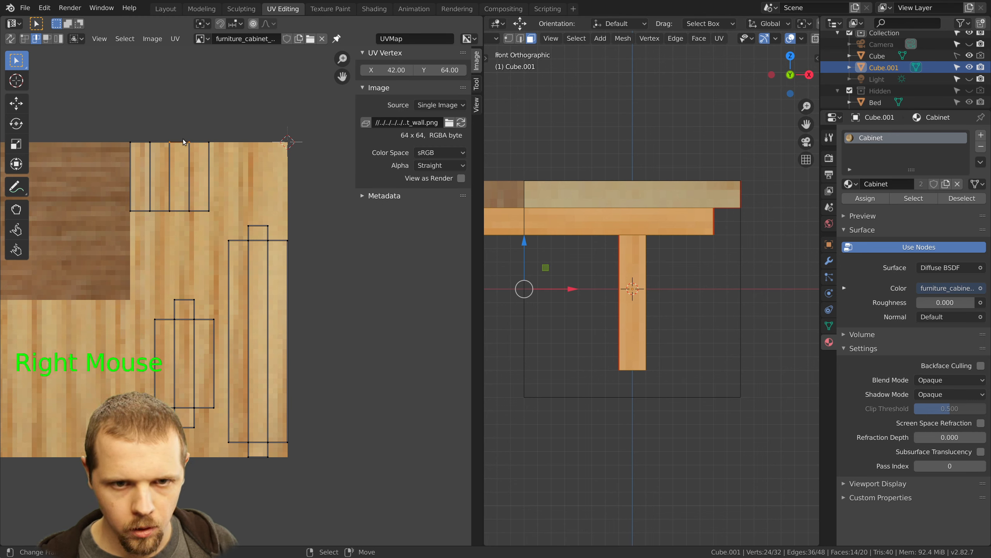
# Select all lower edges of the leg's UV strips and set their Y coordinate to 44
pyautogui.rightClick(172, 210)
pyautogui.press('a')
pyautogui.press('b')
pyautogui.moveTo(125, 200); pyautogui.dragTo(218, 223)
pyautogui.click(450, 70)
pyautogui.write('50.044')
pyautogui.press('Return')
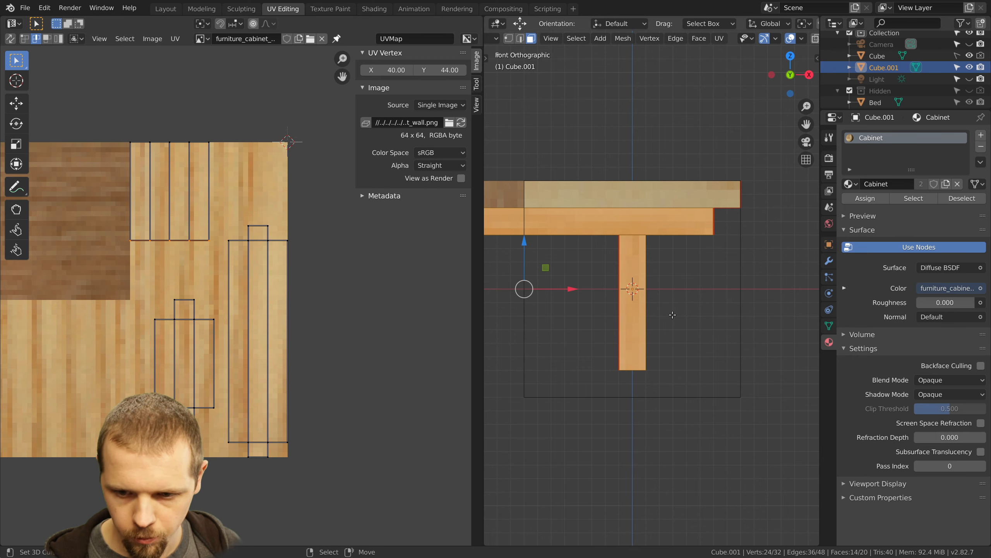
# Deselect everything and show the table from above in wireframe shading
pyautogui.press('a')
pyautogui.scroll(4, 672, 314)
pyautogui.moveTo(661, 308)
pyautogui.keyDown('shift'); pyautogui.mouseDown(button='middle')
pyautogui.moveTo(644, 236)
pyautogui.moveTo(648, 328)
pyautogui.mouseUp(button='middle'); pyautogui.keyUp('shift')
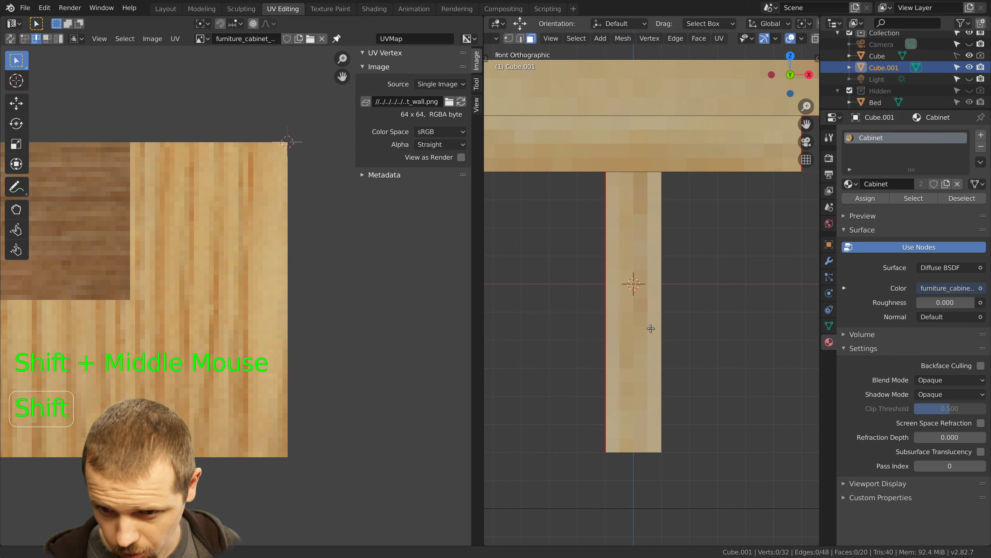
pyautogui.press('KP_7')
pyautogui.press('z')
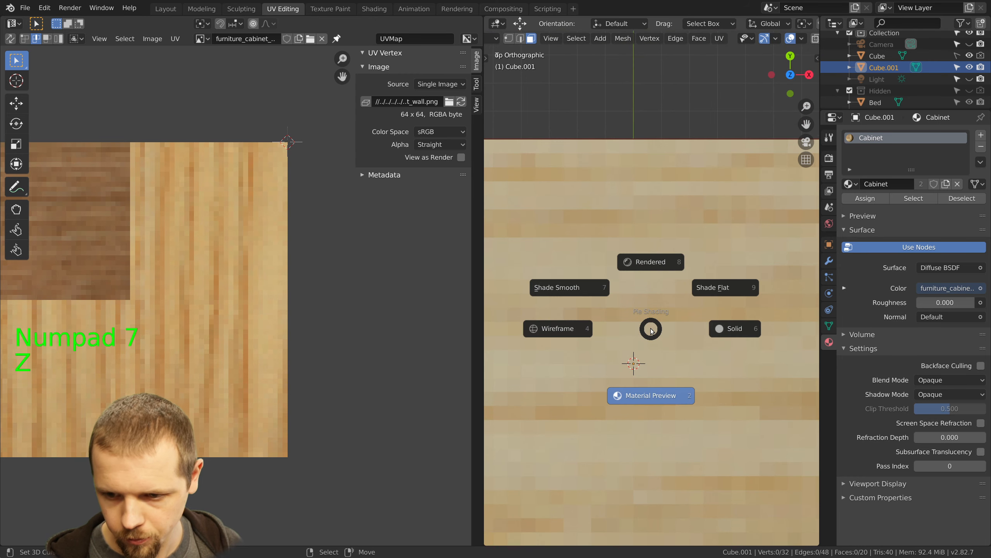
pyautogui.click(515, 322)
pyautogui.scroll(-5, 572, 338)
pyautogui.keyDown('shift'); pyautogui.moveTo(572, 338); pyautogui.dragTo(694, 286, button='middle'); pyautogui.keyUp('shift')
pyautogui.scroll(-1, 670, 294)
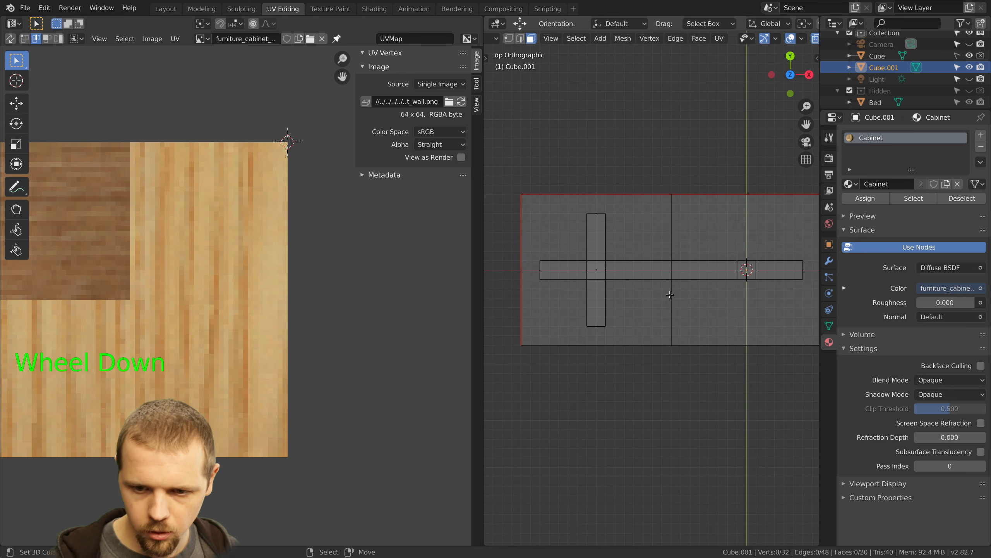
pyautogui.scroll(-1, 670, 295)
# Select the long beam's side face and grow the selection to the whole beam
pyautogui.rightClick(681, 266)
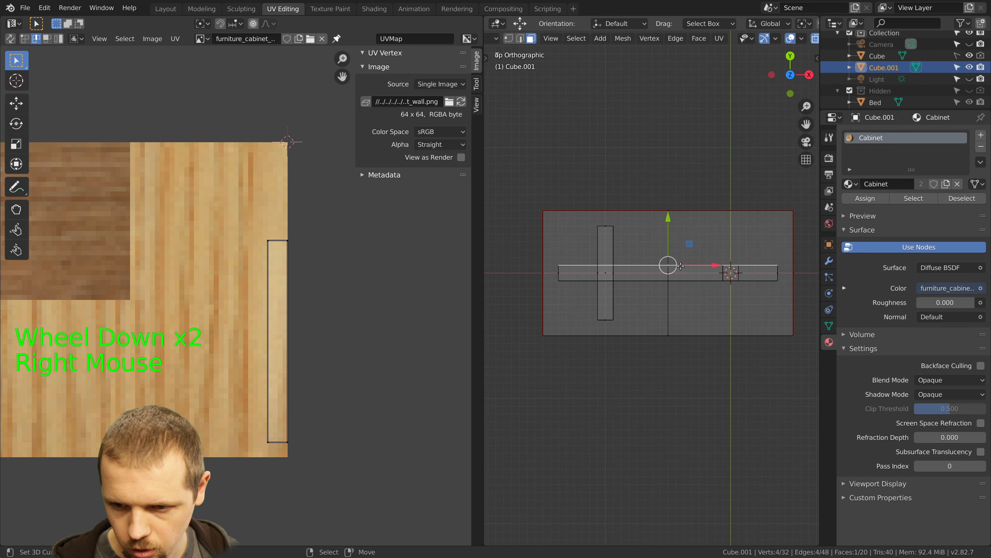
pyautogui.press('ctrl+KP_Add')
pyautogui.press('ctrl+KP_Add')
pyautogui.press('ctrl+KP_Add')
pyautogui.press('ctrl+KP_Add')
pyautogui.press('ctrl+KP_Add')
pyautogui.press('ctrl+KP_Add')
pyautogui.press('ctrl+KP_Add')
pyautogui.press('ctrl+KP_Add')
pyautogui.press('ctrl+KP_Add')
pyautogui.press('ctrl+KP_Add')
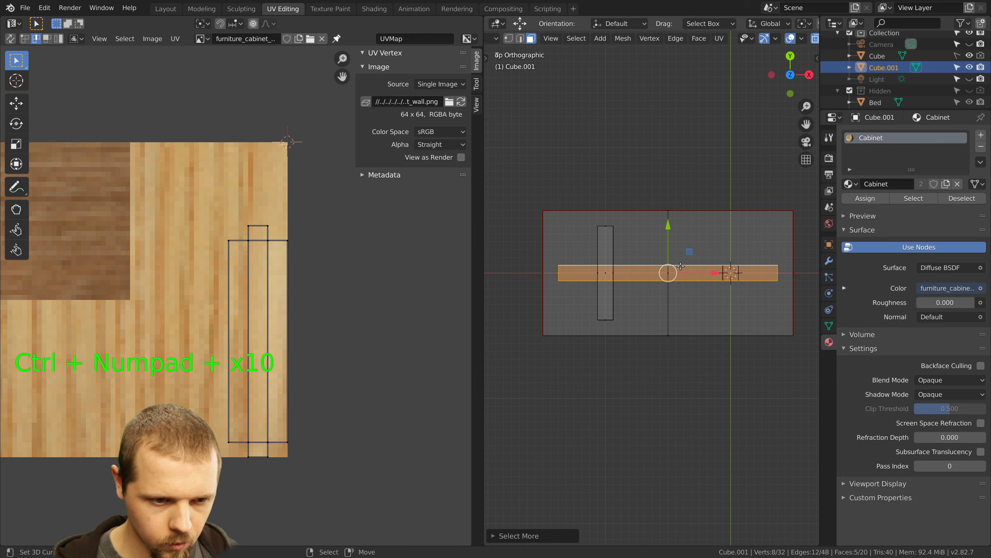
# Move the upper end of the long beam's UV island 17 pixels up to the texture's upper edge
pyautogui.press('a')
pyautogui.press('b')
pyautogui.press('a')
pyautogui.press('b')
pyautogui.moveTo(215, 206); pyautogui.dragTo(276, 270)
pyautogui.press('g')
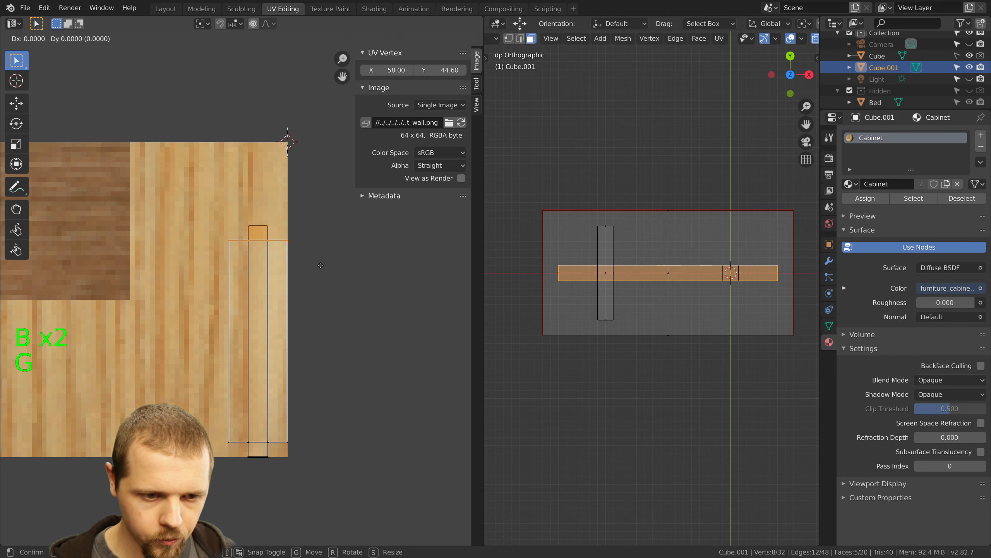
pyautogui.click(256, 147)
# Lower the seam between the long beam's side faces and upper end face onto the texture's pixel grid
pyautogui.moveTo(540, 276); pyautogui.dragTo(687, 215, button='middle')
pyautogui.press('KP_1')
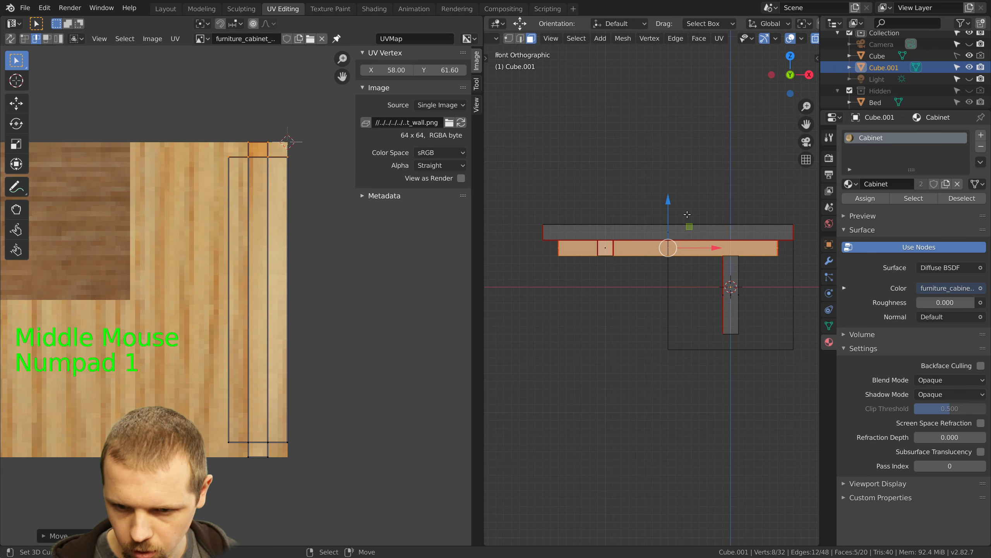
pyautogui.scroll(1, 603, 248)
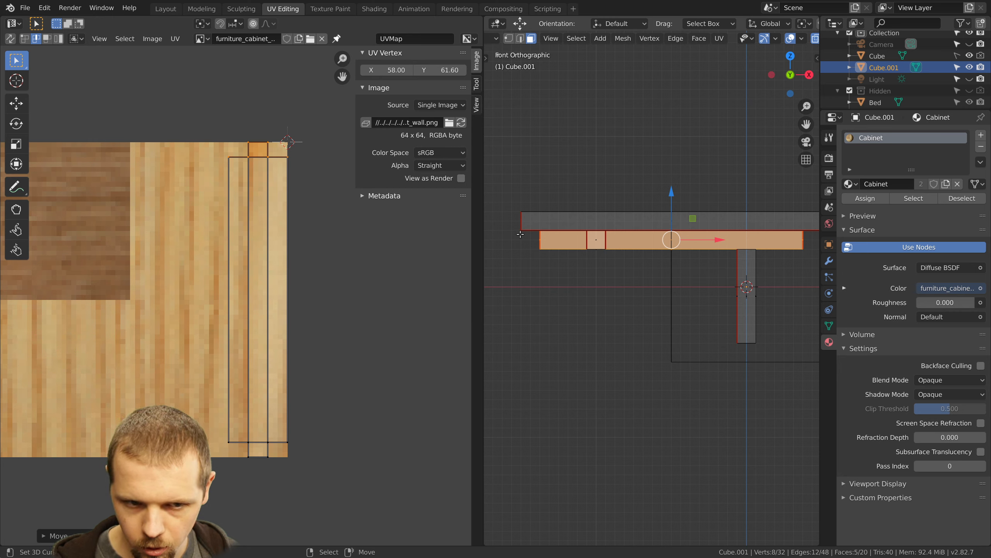
pyautogui.scroll(2, 259, 191)
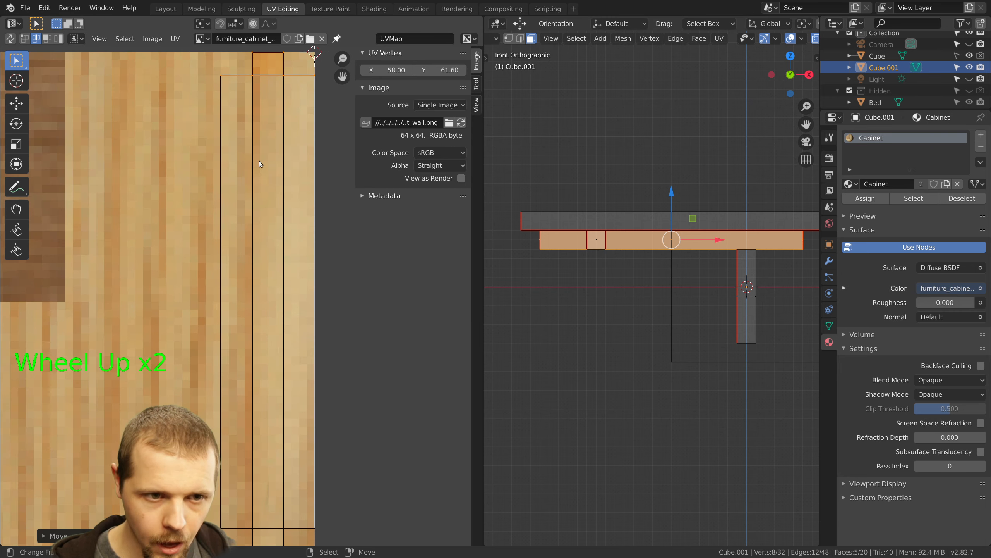
pyautogui.keyDown('shift'); pyautogui.moveTo(258, 172); pyautogui.dragTo(244, 273, button='middle'); pyautogui.keyUp('shift')
pyautogui.scroll(1, 243, 282)
pyautogui.scroll(1, 243, 281)
pyautogui.press('a')
pyautogui.press('b')
pyautogui.moveTo(159, 172); pyautogui.dragTo(346, 200)
pyautogui.press('g')
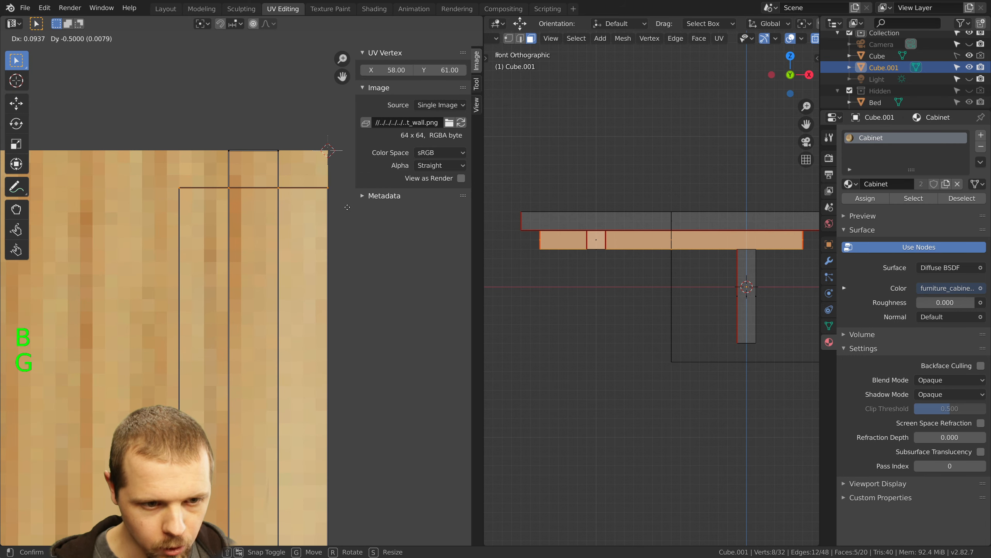
pyautogui.click(347, 211)
# Move the lower end seam of the long beam's UV island to Y 4
pyautogui.scroll(-1, 277, 277)
pyautogui.keyDown('shift'); pyautogui.moveTo(274, 295); pyautogui.dragTo(253, 492, button='middle'); pyautogui.keyUp('shift')
pyautogui.press('a')
pyautogui.press('b')
pyautogui.moveTo(219, 373); pyautogui.dragTo(353, 413)
pyautogui.press('g')
pyautogui.click(353, 402)
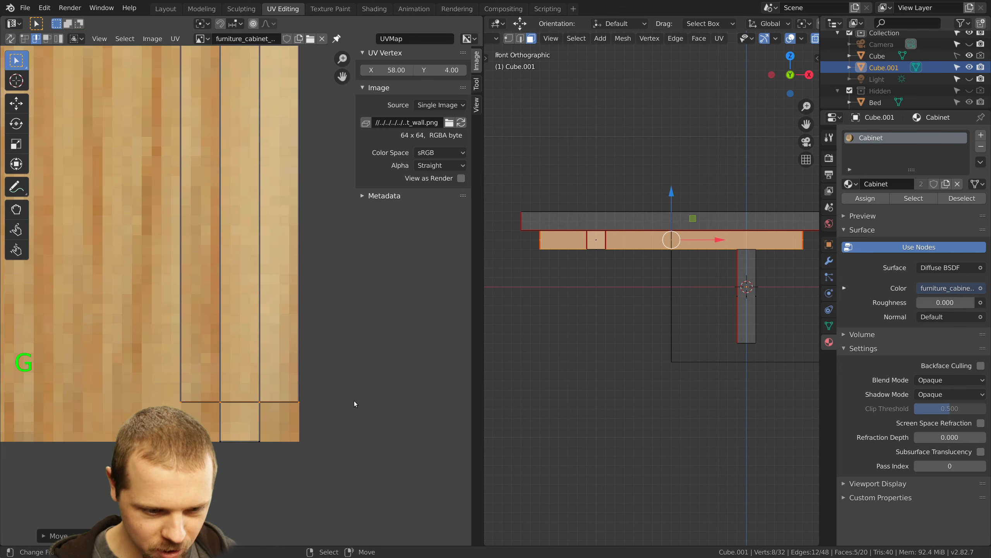
# Select a face of the crossbeam, grow the selection to the whole part and view it from above
pyautogui.press('a')
pyautogui.moveTo(671, 269); pyautogui.dragTo(665, 307, button='middle')
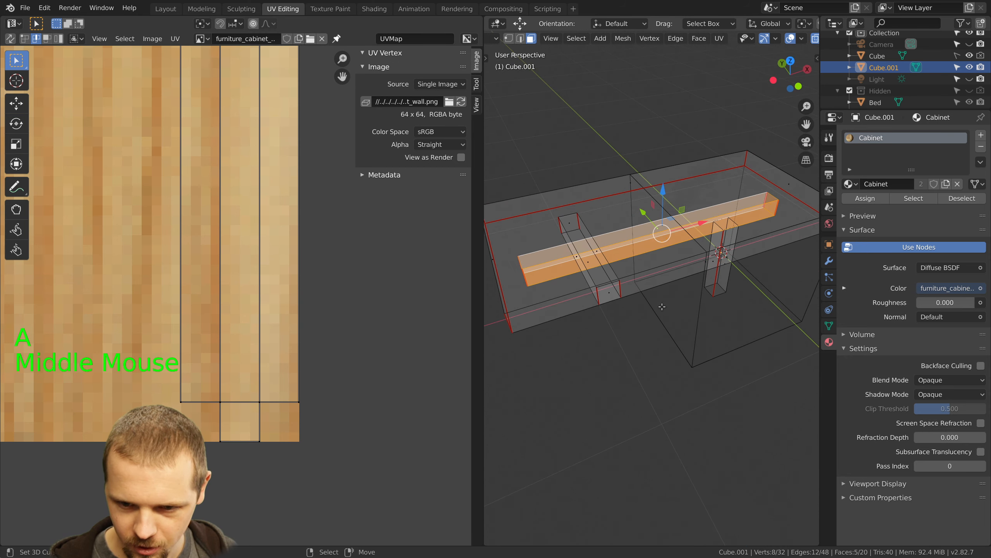
pyautogui.rightClick(604, 276)
pyautogui.press('ctrl+KP_Add')
pyautogui.press('ctrl+KP_Add')
pyautogui.press('ctrl+KP_Add')
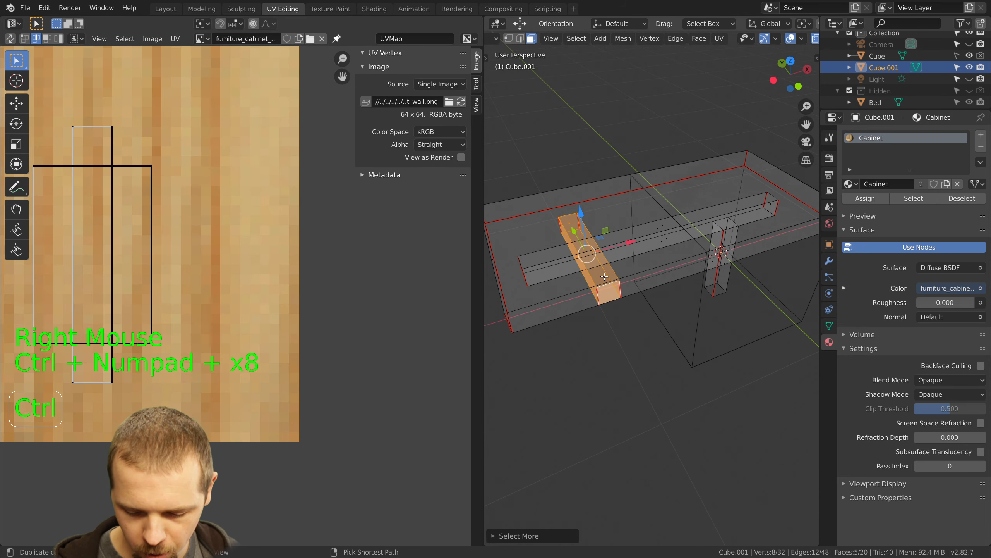
pyautogui.press('KP_7')
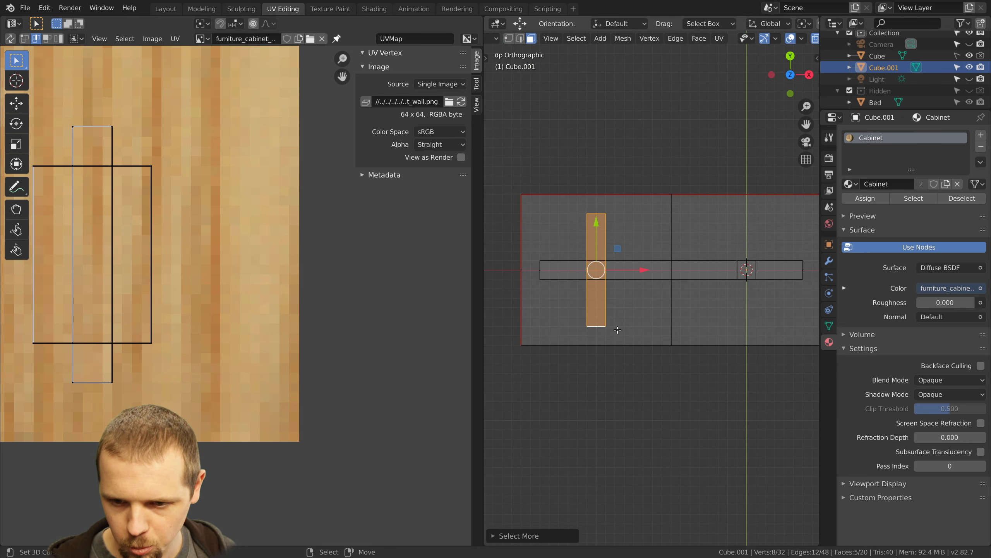
# Move the crossbeam's entire UV island down to the texture's lower edge
pyautogui.scroll(-2, 116, 234)
pyautogui.keyDown('shift'); pyautogui.moveTo(158, 219); pyautogui.dragTo(229, 235, button='middle'); pyautogui.keyUp('shift')
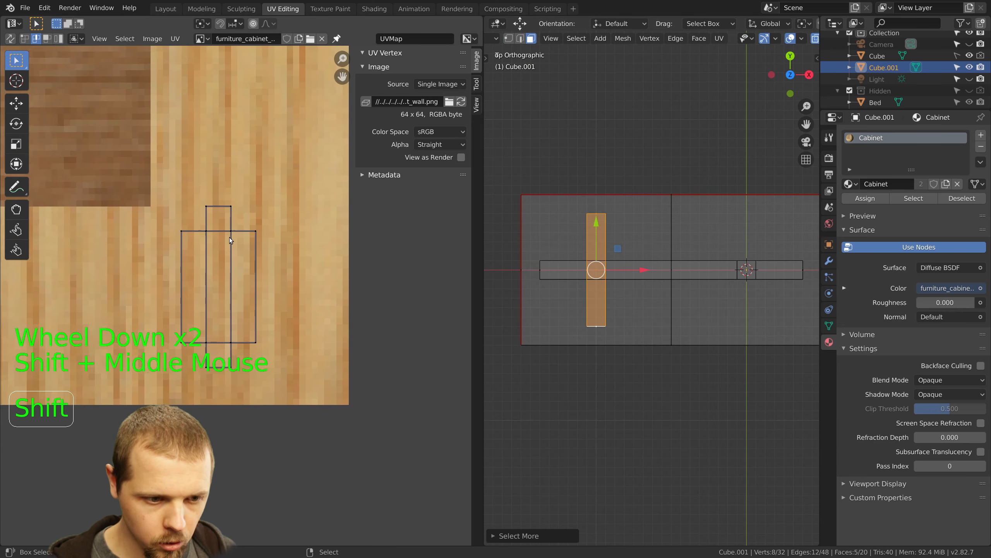
pyautogui.scroll(-1, 163, 221)
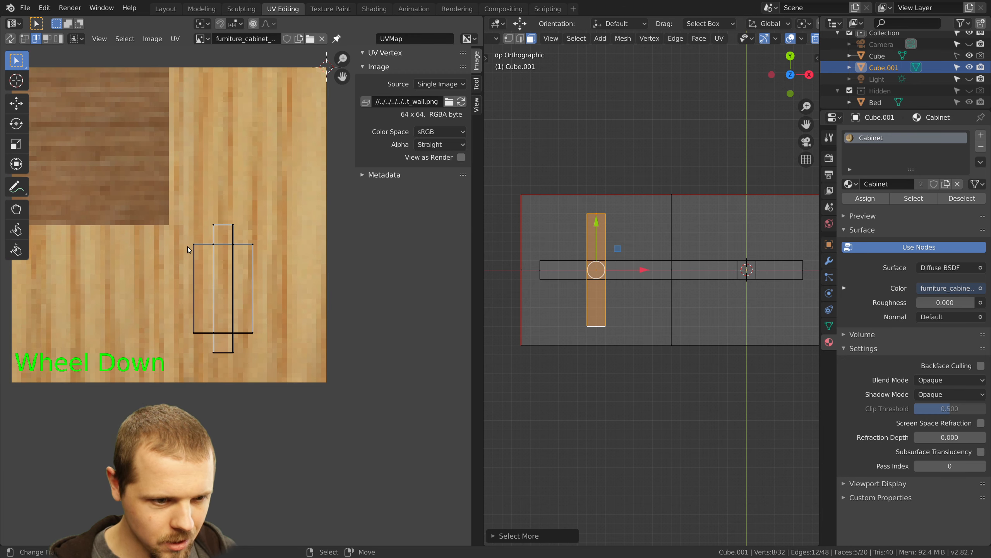
pyautogui.press('a')
pyautogui.press('a')
pyautogui.press('b')
pyautogui.moveTo(178, 210); pyautogui.dragTo(275, 330)
pyautogui.press('g')
pyautogui.click(236, 336)
# Move the upper end seam of the crossbeam's UV island to Y 28
pyautogui.rightClick(230, 253)
pyautogui.moveTo(225, 255); pyautogui.dragTo(225, 225)
pyautogui.press('a')
pyautogui.press('a')
pyautogui.press('b')
pyautogui.moveTo(186, 270); pyautogui.dragTo(270, 281)
pyautogui.press('g')
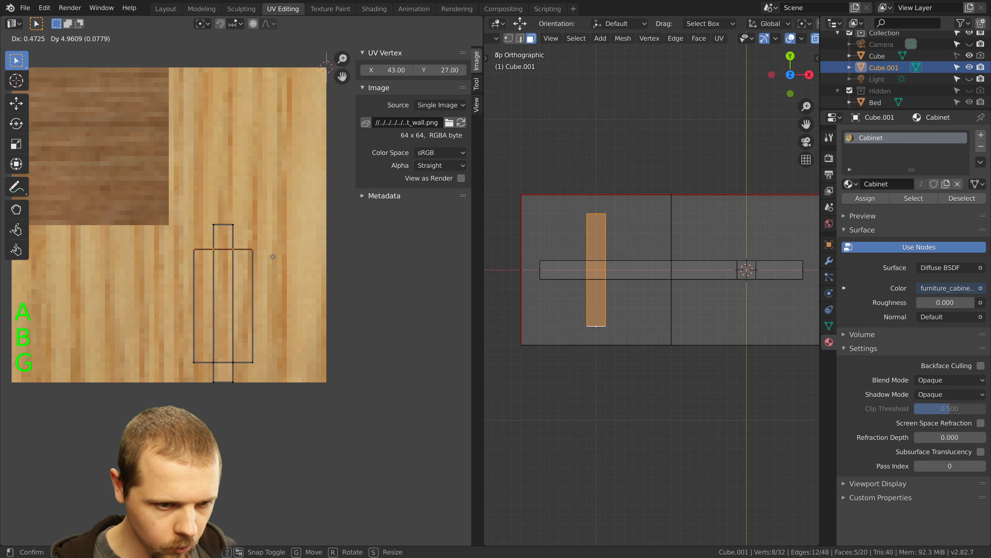
pyautogui.click(271, 253)
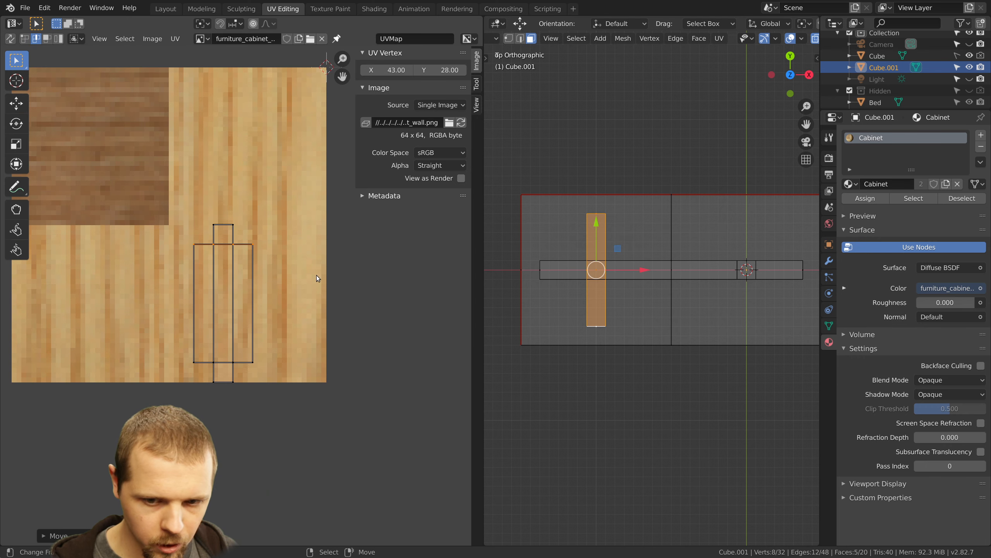
# Preview the material on the whole table and examine the wood texture on the beams from below
pyautogui.press('a')
pyautogui.press('a')
pyautogui.press('a')
pyautogui.press('z')
pyautogui.click(730, 288)
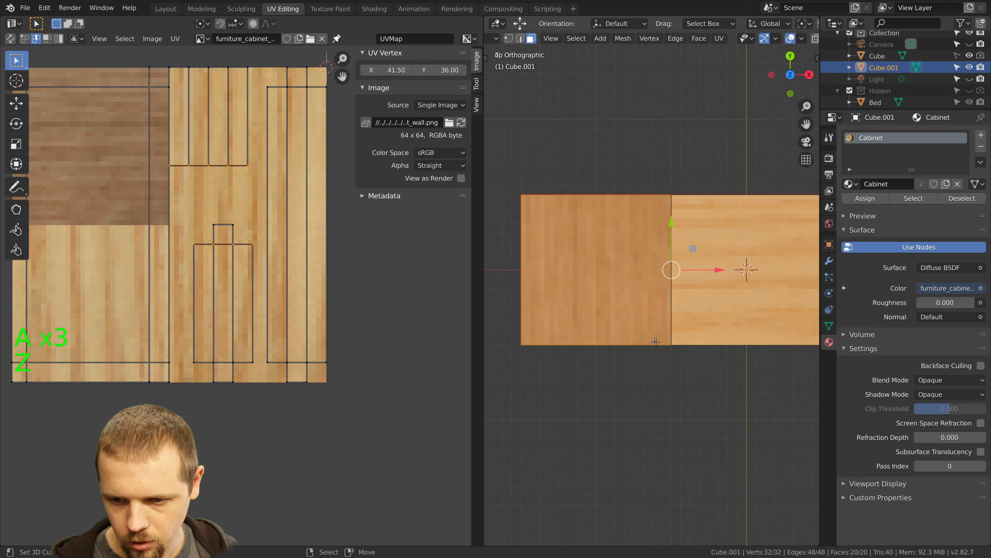
pyautogui.press('a')
pyautogui.scroll(-2, 714, 268)
pyautogui.moveTo(714, 268)
pyautogui.mouseDown(button='middle')
pyautogui.moveTo(702, 237)
pyautogui.moveTo(576, 279)
pyautogui.mouseUp(button='middle')
pyautogui.scroll(4, 703, 237)
pyautogui.scroll(2, 578, 280)
pyautogui.scroll(1, 578, 280)
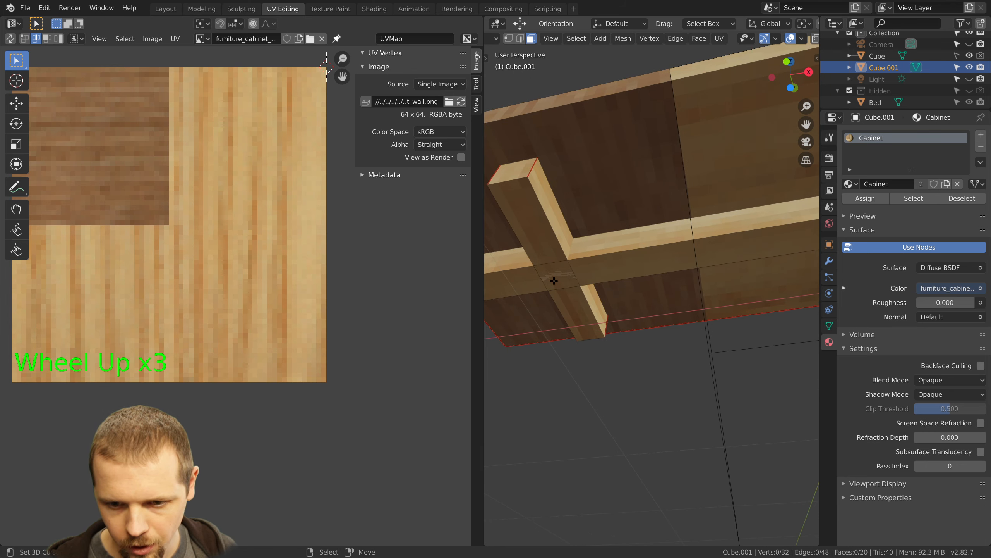
pyautogui.scroll(-2, 564, 288)
# In the Modeling workspace, select the whole leg and duplicate it directly beneath the crossbeam under the darker half of the tabletop
pyautogui.rightClick(815, 282)
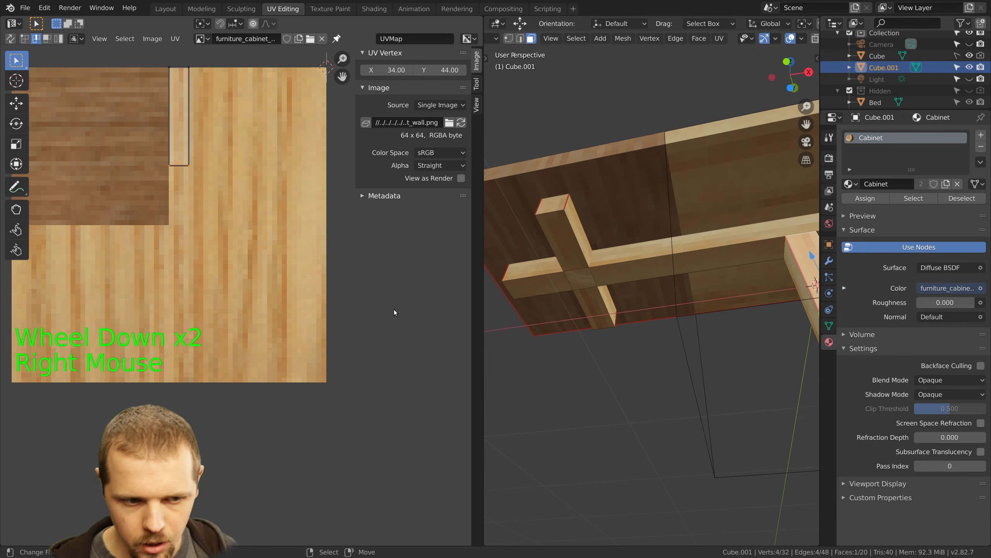
pyautogui.click(374, 8)
pyautogui.click(200, 8)
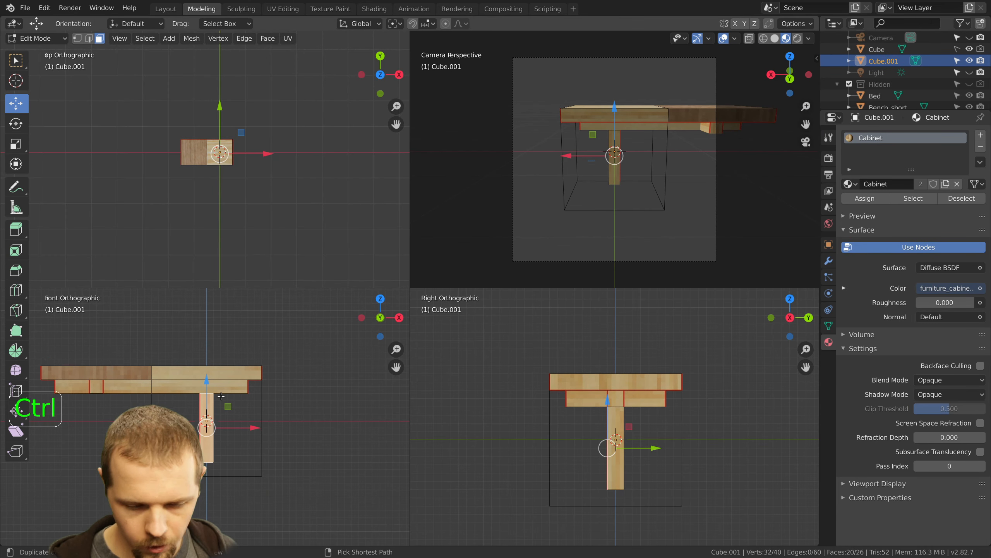
pyautogui.press('ctrl+KP_Add')
pyautogui.press('ctrl+KP_Add')
pyautogui.press('ctrl+KP_Add')
pyautogui.press('ctrl+KP_9')
pyautogui.press('ctrl+KP_Add')
pyautogui.press('ctrl+KP_Add')
pyautogui.press('ctrl+KP_Add')
pyautogui.press('ctrl+KP_Add')
pyautogui.press('ctrl+KP_Add')
pyautogui.press('ctrl+KP_Add')
pyautogui.press('ctrl+KP_Add')
pyautogui.press('ctrl+KP_Add')
pyautogui.press('ctrl+KP_Add')
pyautogui.press('ctrl+KP_Add')
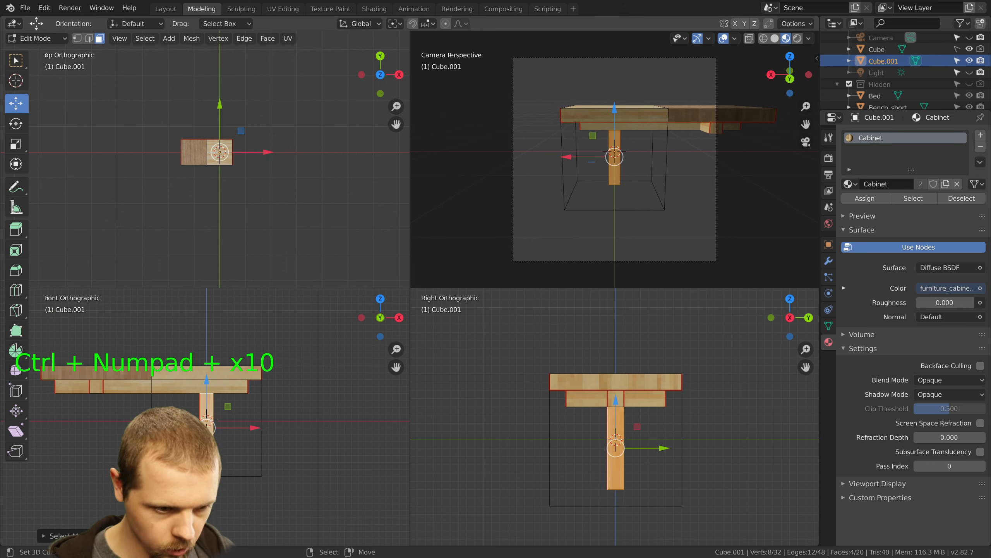
pyautogui.press('g')
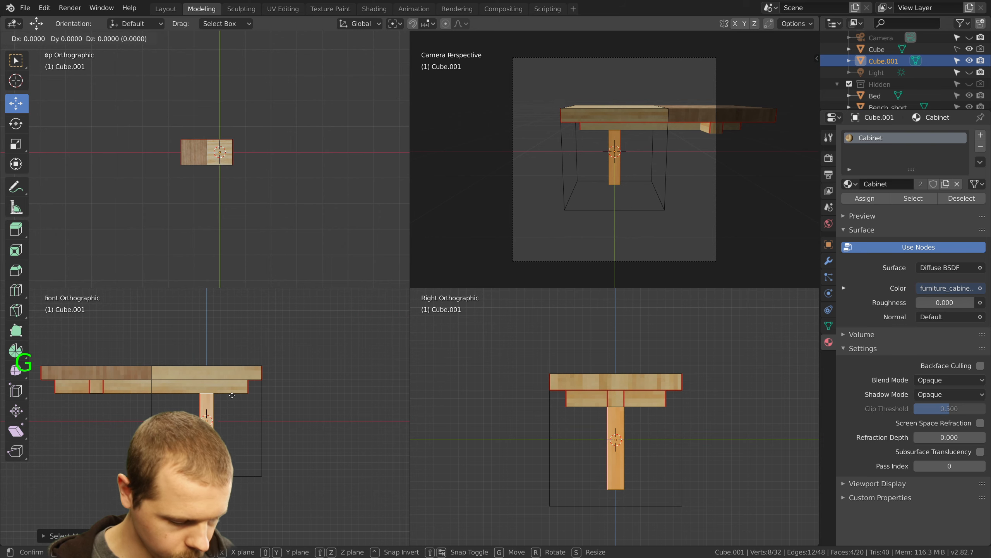
pyautogui.rightClick(232, 395)
pyautogui.hotkey('shift', 'd')
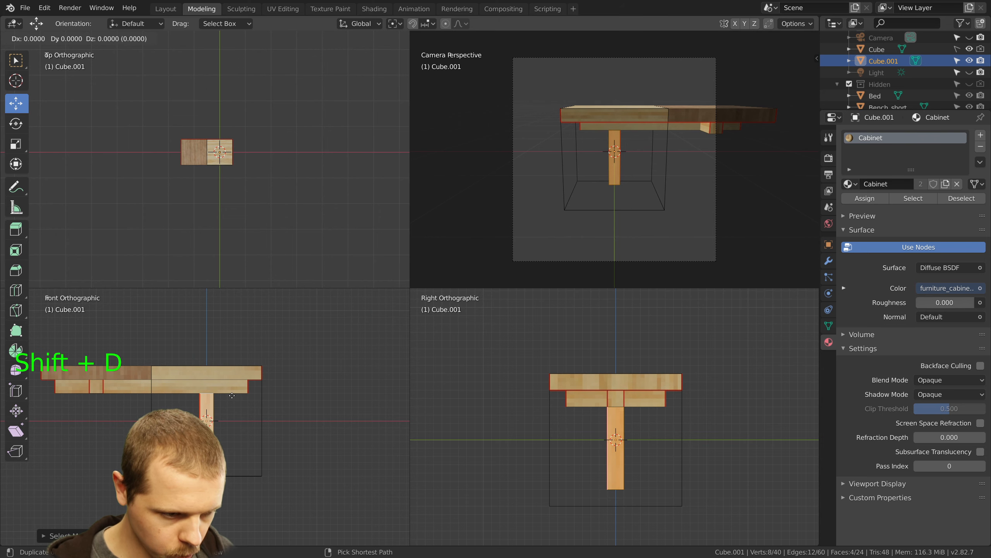
pyautogui.keyDown('ctrl'); pyautogui.click(121, 396); pyautogui.keyUp('ctrl')
# Select the entire crossbeam and duplicate it to the top of the leg under the lighter half of the tabletop
pyautogui.rightClick(96, 389)
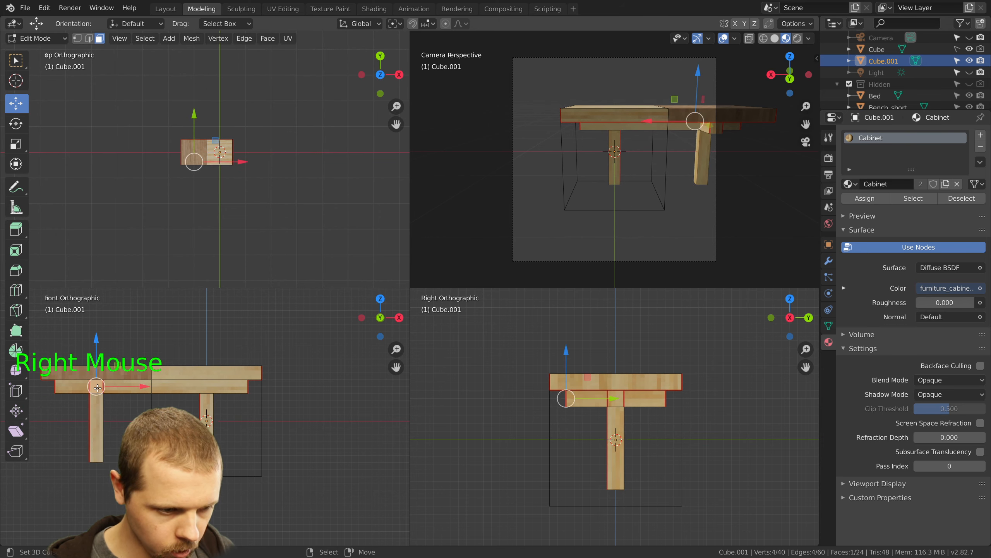
pyautogui.press('ctrl+KP_Add')
pyautogui.press('ctrl+KP_Add')
pyautogui.press('ctrl+KP_Add')
pyautogui.press('ctrl+KP_Add')
pyautogui.press('ctrl+KP_Add')
pyautogui.hotkey('shift', 'f')
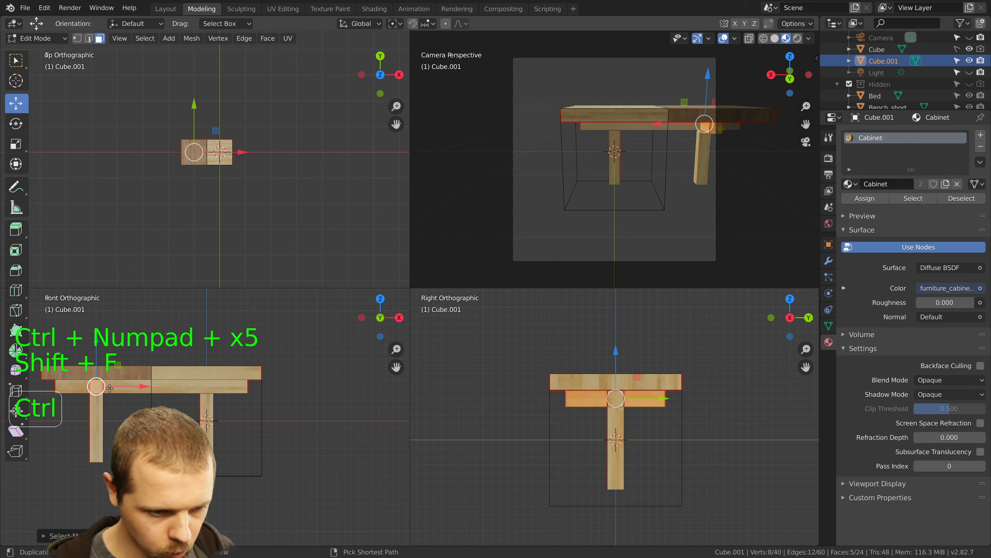
pyautogui.hotkey('shift', 'd')
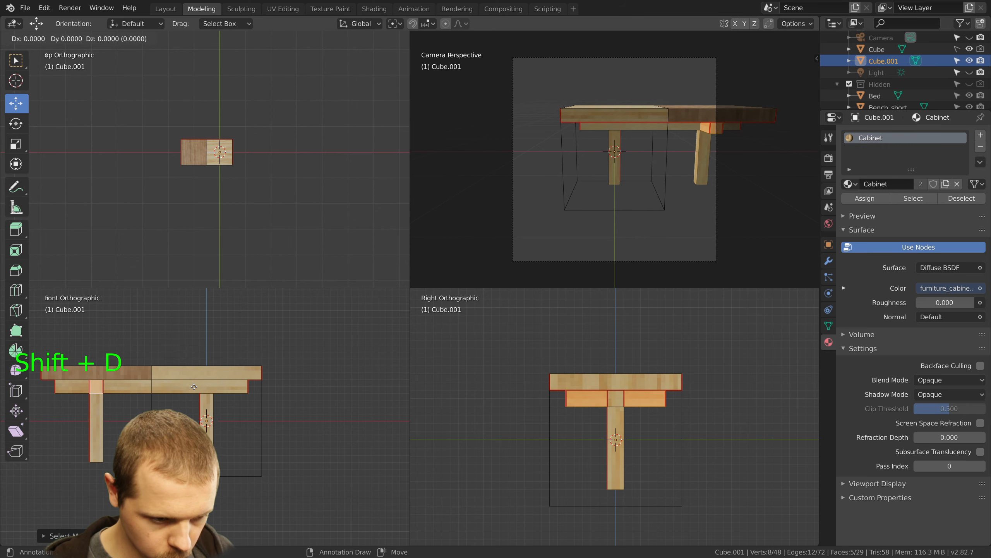
pyautogui.click(303, 385)
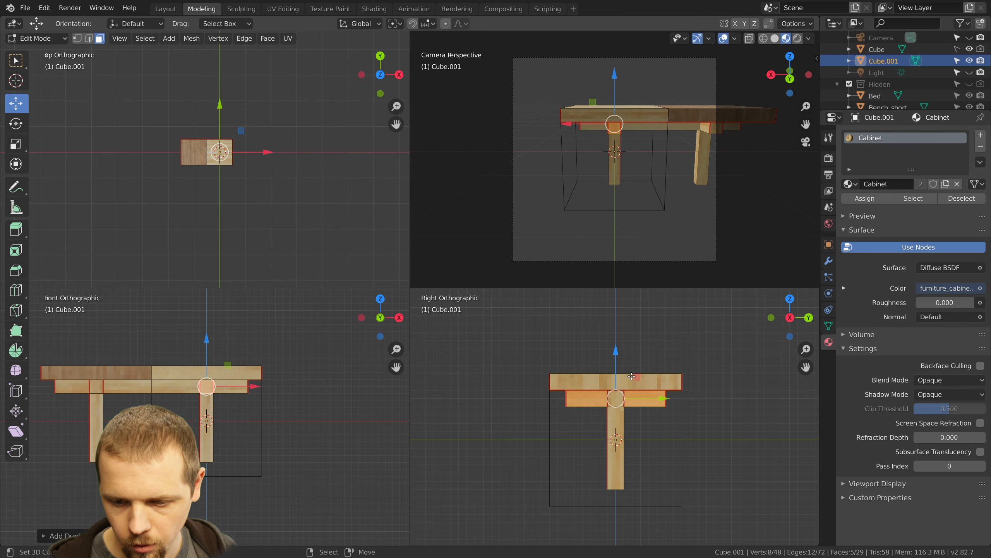
# Select both crossbeams and the long beam completely and duplicate them down to the foot of the legs
pyautogui.moveTo(692, 111); pyautogui.dragTo(661, 137, button='middle')
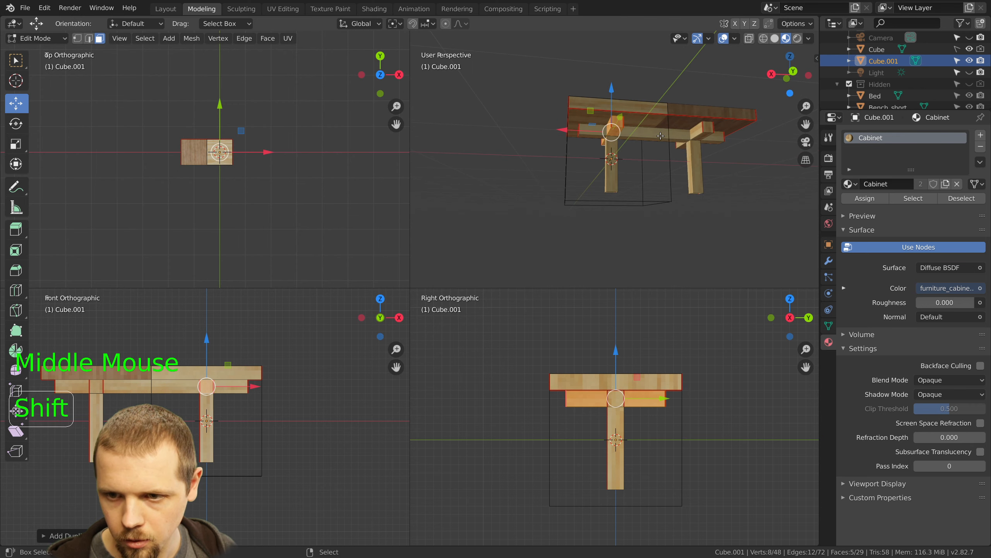
pyautogui.keyDown('shift'); pyautogui.rightClick(663, 136); pyautogui.keyUp('shift')
pyautogui.keyDown('shift'); pyautogui.rightClick(702, 129); pyautogui.keyUp('shift')
pyautogui.press('ctrl+KP_Add')
pyautogui.press('ctrl+KP_Add')
pyautogui.press('ctrl+KP_Add')
pyautogui.press('ctrl+KP_Add')
pyautogui.press('ctrl+KP_Add')
pyautogui.press('ctrl+KP_Add')
pyautogui.press('ctrl+KP_Add')
pyautogui.press('ctrl+KP_Add')
pyautogui.press('ctrl+KP_Add')
pyautogui.press('ctrl+KP_Add')
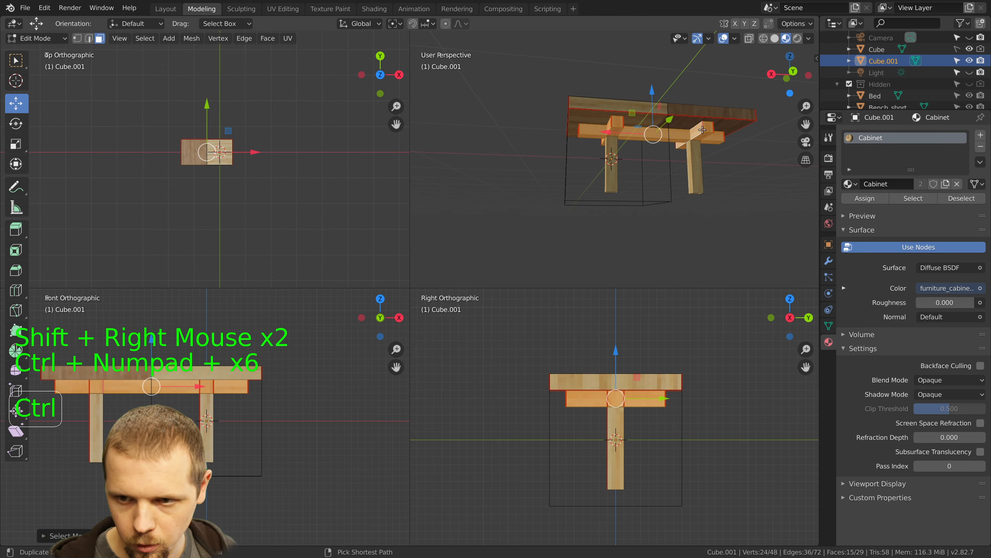
pyautogui.hotkey('shift', 'd')
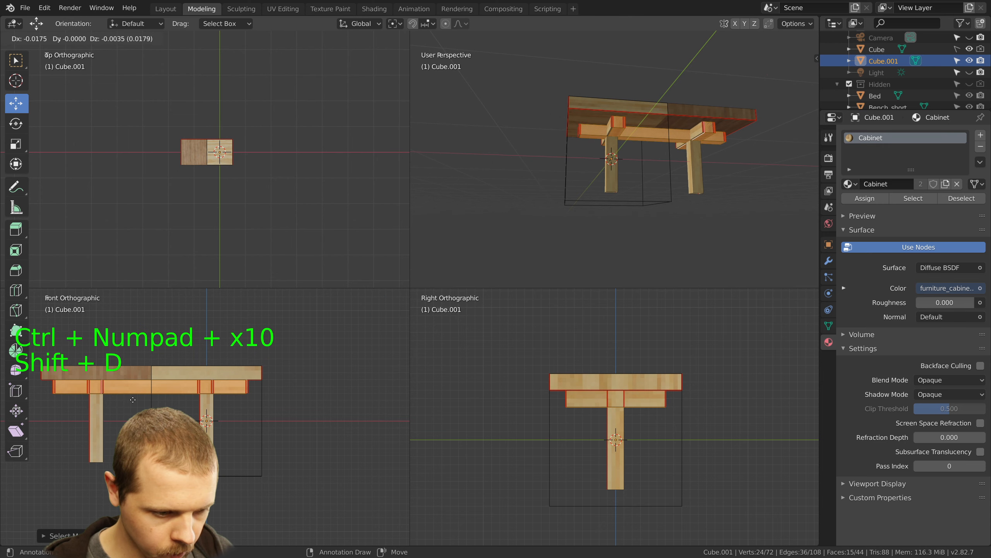
pyautogui.keyDown('ctrl'); pyautogui.click(639, 494); pyautogui.keyUp('ctrl')
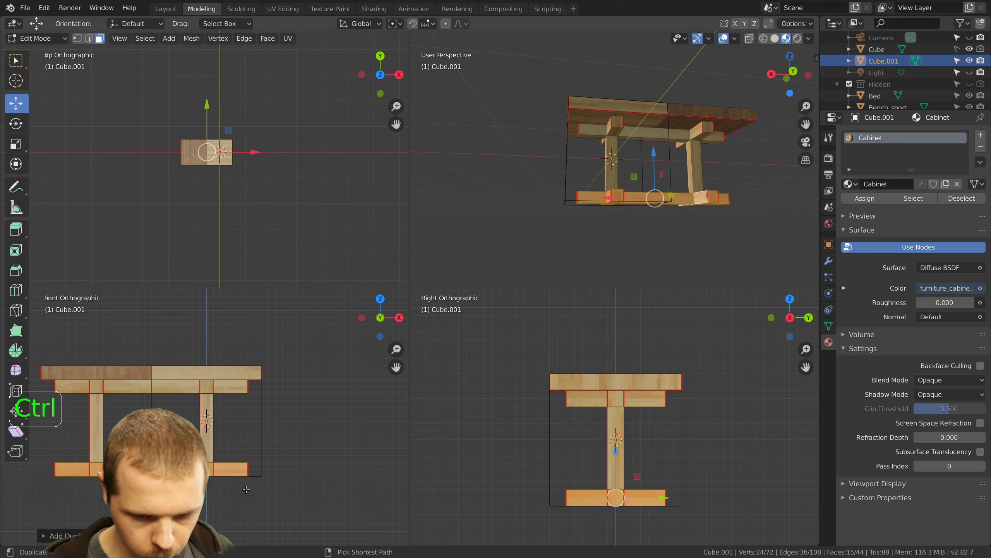
# Rotate the duplicated base beams by 180°
pyautogui.write('r90')
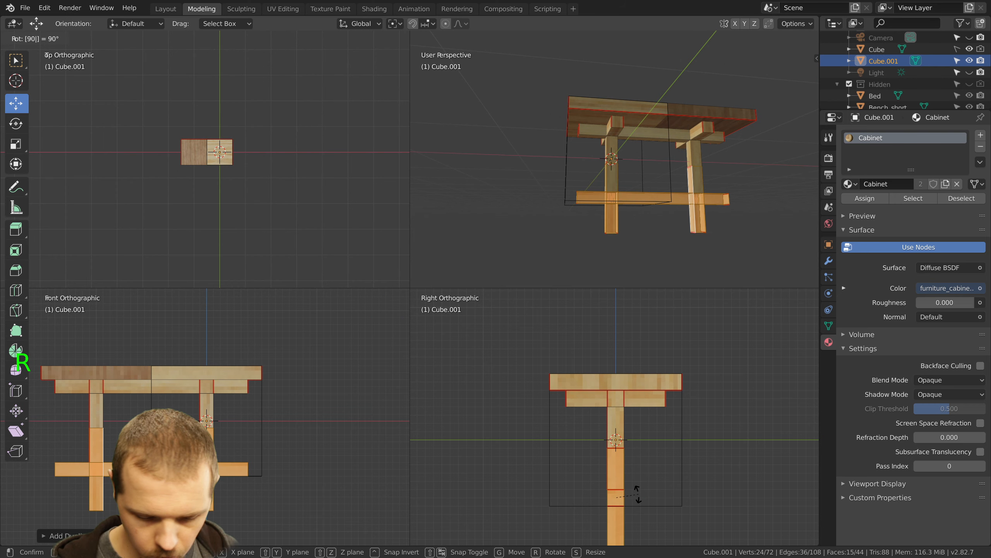
pyautogui.press('Escape')
pyautogui.write('r180')
pyautogui.press('Return')
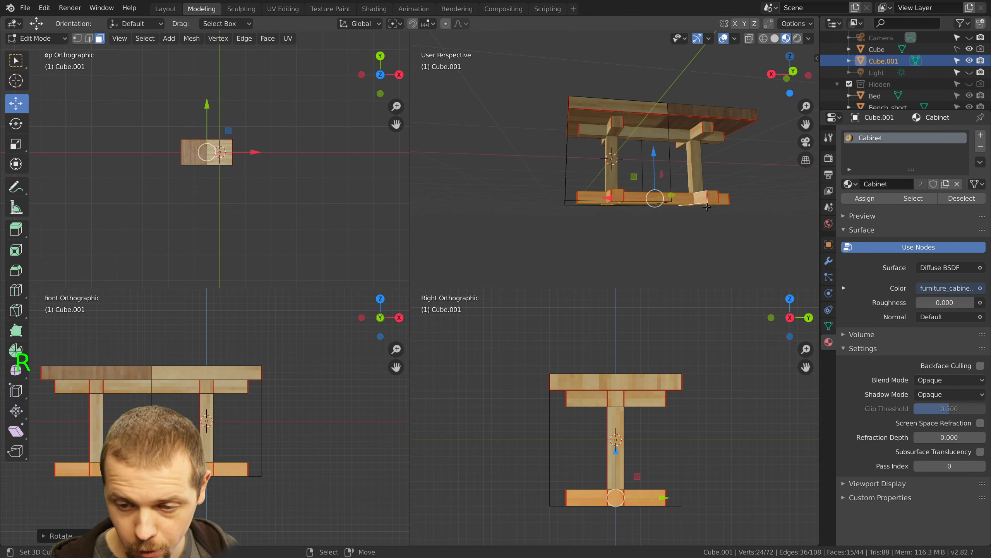
# Deselect everything, leave Edit Mode and inspect the assembled table's base and legs up close
pyautogui.press('a')
pyautogui.moveTo(696, 205); pyautogui.dragTo(626, 214, button='middle')
pyautogui.press('Tab')
pyautogui.scroll(3, 657, 198)
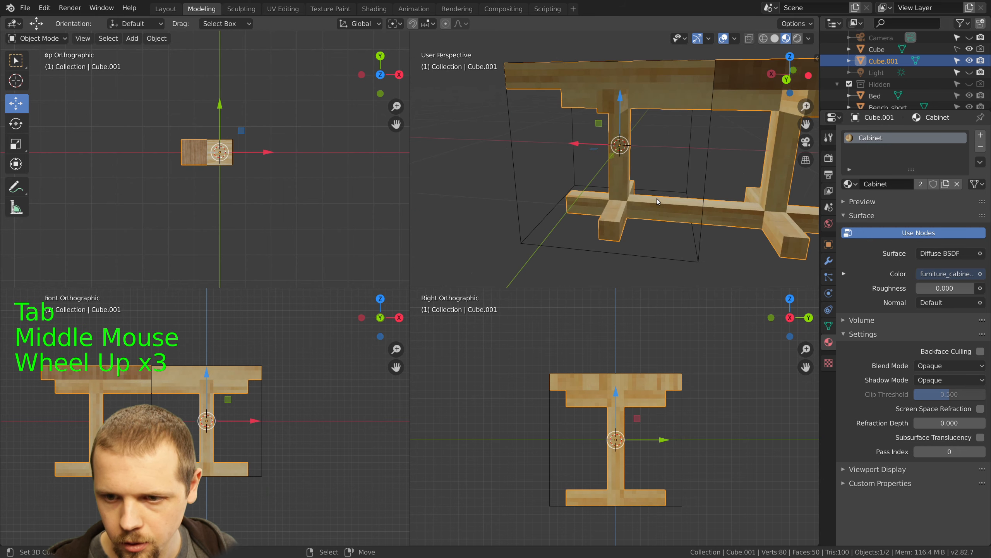
pyautogui.keyDown('shift'); pyautogui.moveTo(725, 225); pyautogui.dragTo(618, 212, button='middle'); pyautogui.keyUp('shift')
pyautogui.rightClick(562, 186)
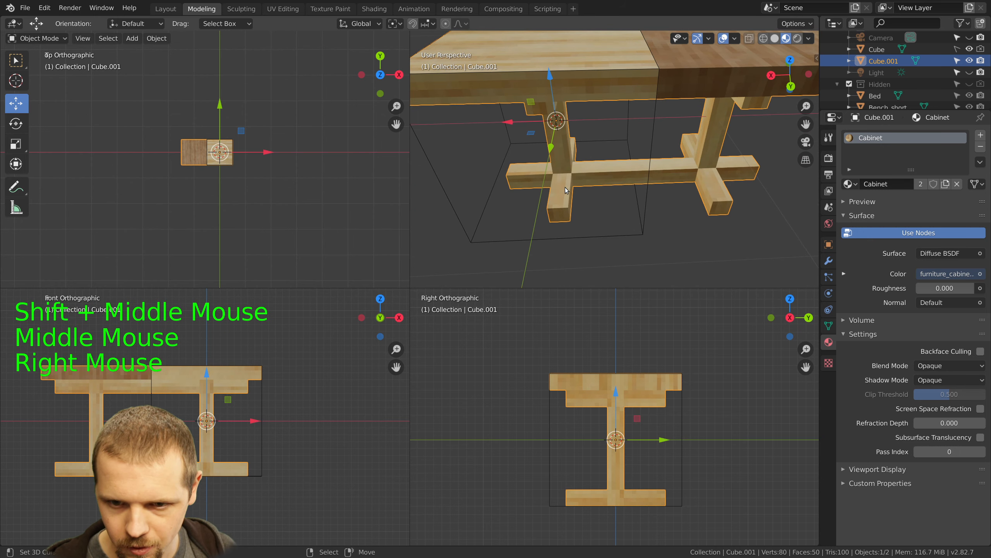
# In the UV Editing workspace, select the whole duplicated leg and move its UV island about 6 pixels right and 15 pixels down
pyautogui.click(283, 8)
pyautogui.moveTo(589, 307); pyautogui.dragTo(633, 349, button='middle')
pyautogui.rightClick(559, 316)
pyautogui.press('Tab')
pyautogui.scroll(-2, 594, 199)
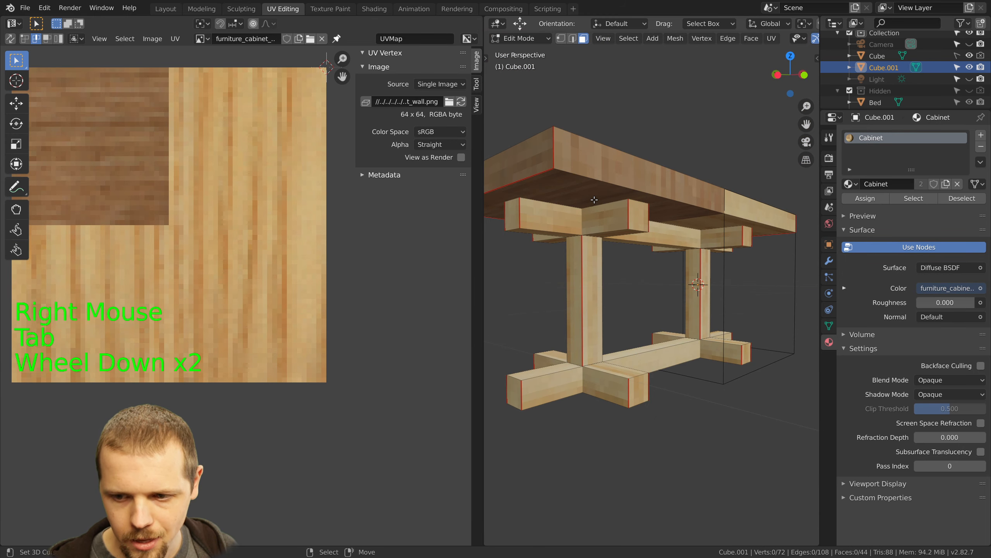
pyautogui.rightClick(595, 262)
pyautogui.press('ctrl+KP_Add')
pyautogui.press('ctrl+KP_Add')
pyautogui.press('ctrl+KP_Add')
pyautogui.press('ctrl+KP_Add')
pyautogui.press('ctrl+KP_Add')
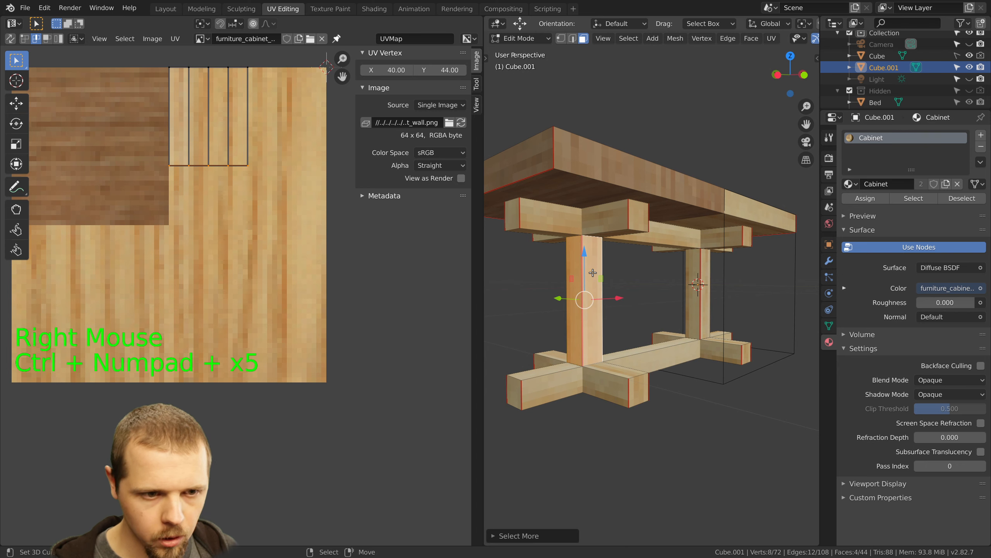
pyautogui.press('a')
pyautogui.press('a')
pyautogui.press('a')
pyautogui.press('g')
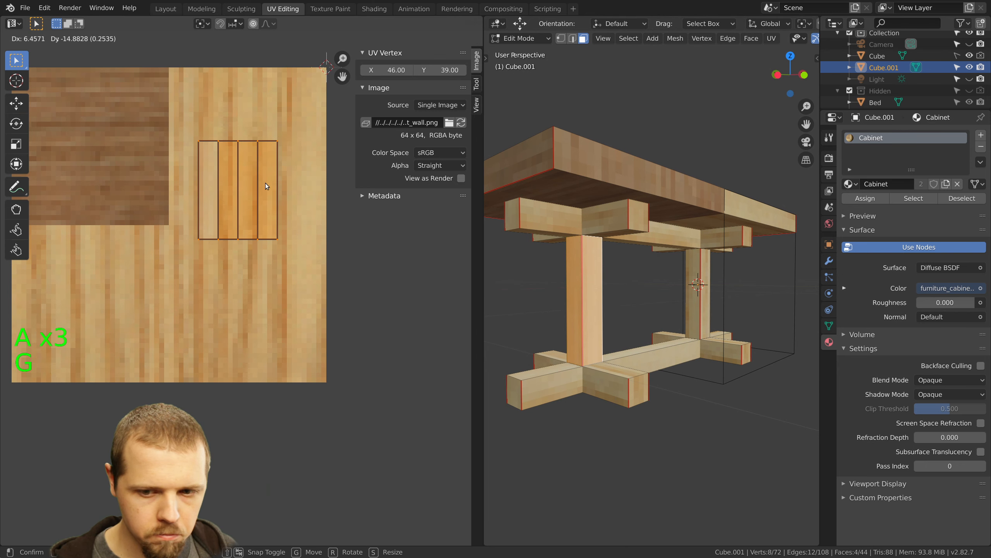
pyautogui.click(262, 184)
# Select the leg under the lighter half of the tabletop completely and check its UV island
pyautogui.rightClick(692, 281)
pyautogui.press('ctrl+KP_Add')
pyautogui.press('ctrl+KP_Add')
pyautogui.press('ctrl+KP_Add')
pyautogui.press('ctrl+KP_Add')
pyautogui.press('ctrl+KP_Add')
pyautogui.press('ctrl+KP_Add')
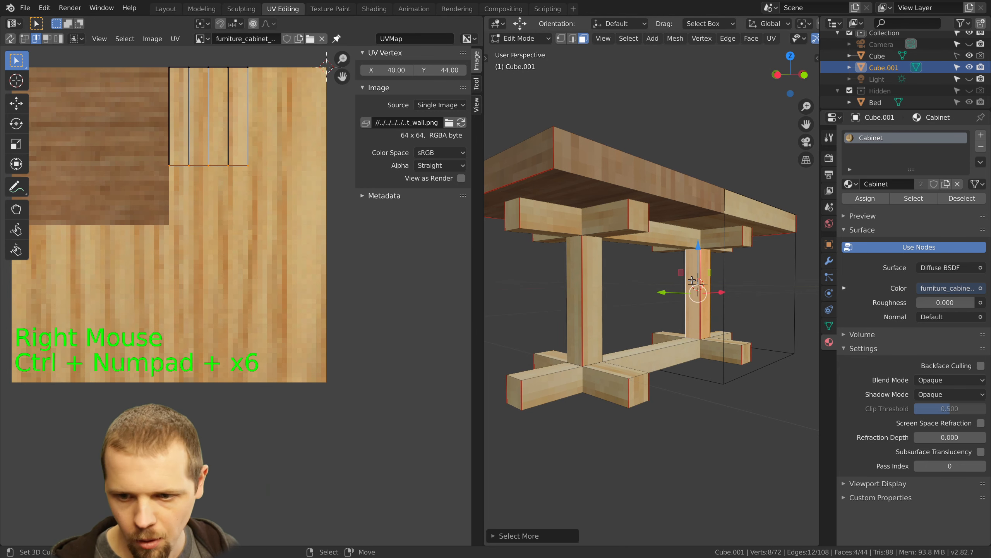
pyautogui.rightClick(608, 215)
pyautogui.press('shift+KP_Add')
pyautogui.press('shift+KP_Add')
pyautogui.press('shift+KP_Add')
pyautogui.press('shift+KP_Add')
pyautogui.press('shift+KP_Add')
pyautogui.press('shift+KP_Add')
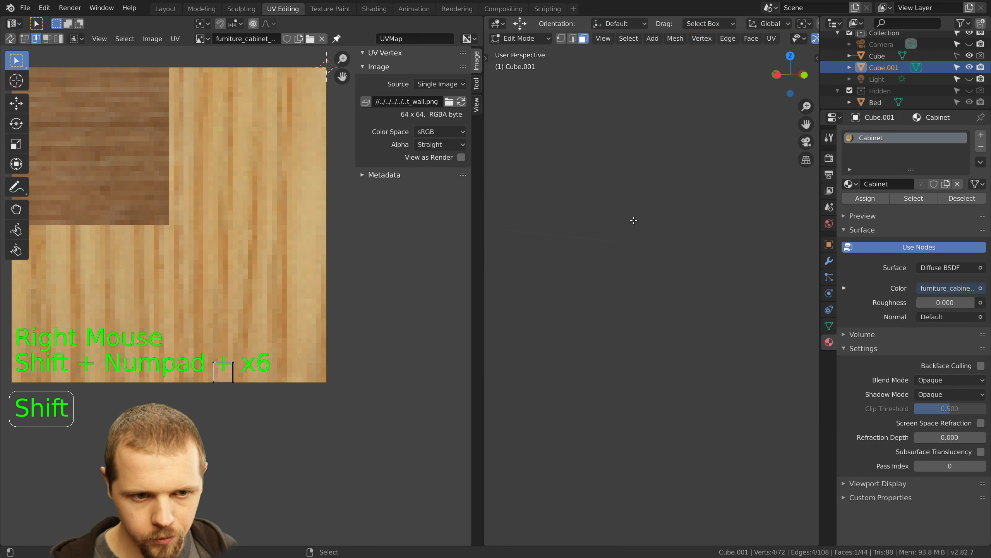
pyautogui.press('ctrl+KP_Subtract')
pyautogui.press('ctrl+KP_Subtract')
pyautogui.press('ctrl+KP_Subtract')
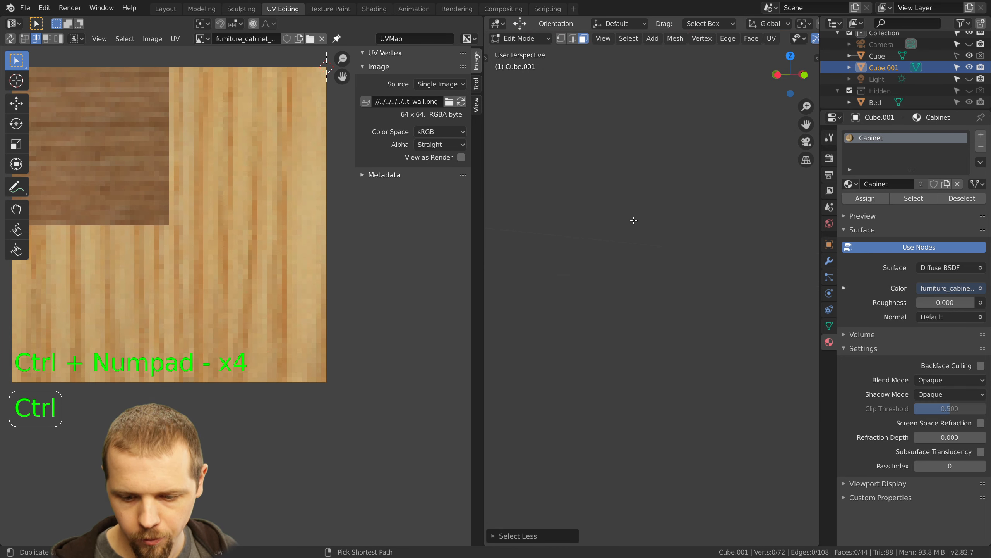
pyautogui.press('KP_Subtract')
pyautogui.press('KP_Subtract')
pyautogui.press('KP_Subtract')
pyautogui.press('KP_Subtract')
pyautogui.press('KP_Subtract')
pyautogui.press('KP_Subtract')
pyautogui.press('KP_Subtract')
pyautogui.press('KP_Subtract')
pyautogui.press('KP_Subtract')
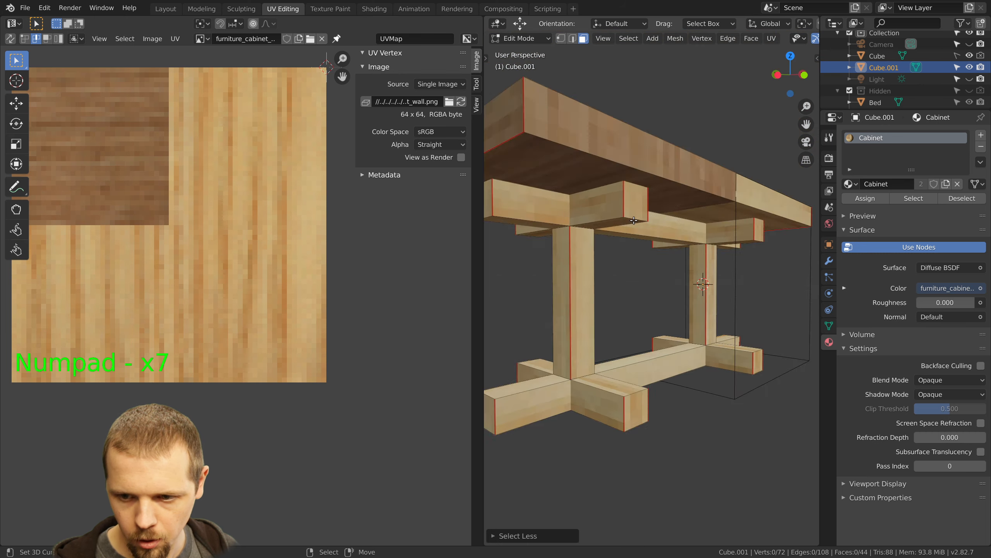
pyautogui.press('ctrl+KP_Add')
# Select the whole upper crossbeam under the darker tabletop half and shift its entire UV island to another spot on the texture
pyautogui.rightClick(639, 233)
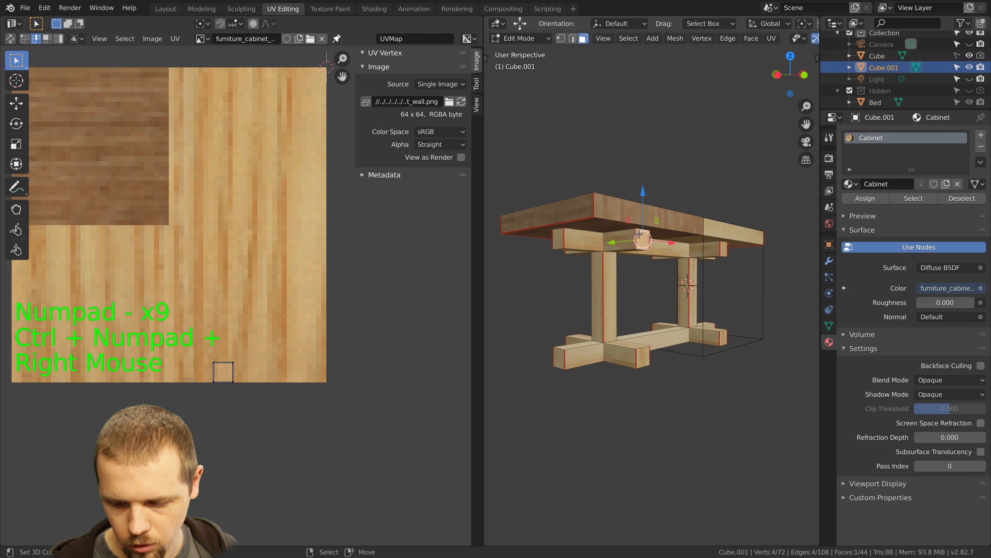
pyautogui.press('ctrl+KP_Add')
pyautogui.press('ctrl+KP_Add')
pyautogui.press('ctrl+KP_Add')
pyautogui.press('a')
pyautogui.press('a')
pyautogui.press('a')
pyautogui.press('g')
pyautogui.click(280, 225)
# Select the whole upper crossbeam under the lighter tabletop half and move its entire UV island to a different spot on the texture
pyautogui.rightClick(722, 254)
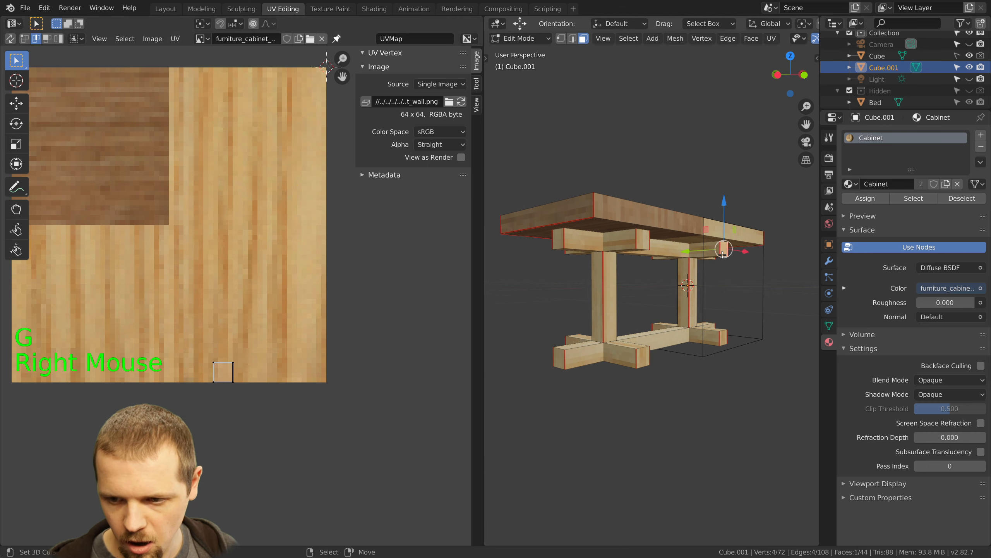
pyautogui.press('ctrl+KP_Add')
pyautogui.press('ctrl+KP_Add')
pyautogui.press('ctrl+KP_Add')
pyautogui.press('ctrl+KP_Add')
pyautogui.press('ctrl+KP_Add')
pyautogui.press('ctrl+KP_Add')
pyautogui.press('ctrl+KP_Add')
pyautogui.press('ctrl+KP_Add')
pyautogui.press('g')
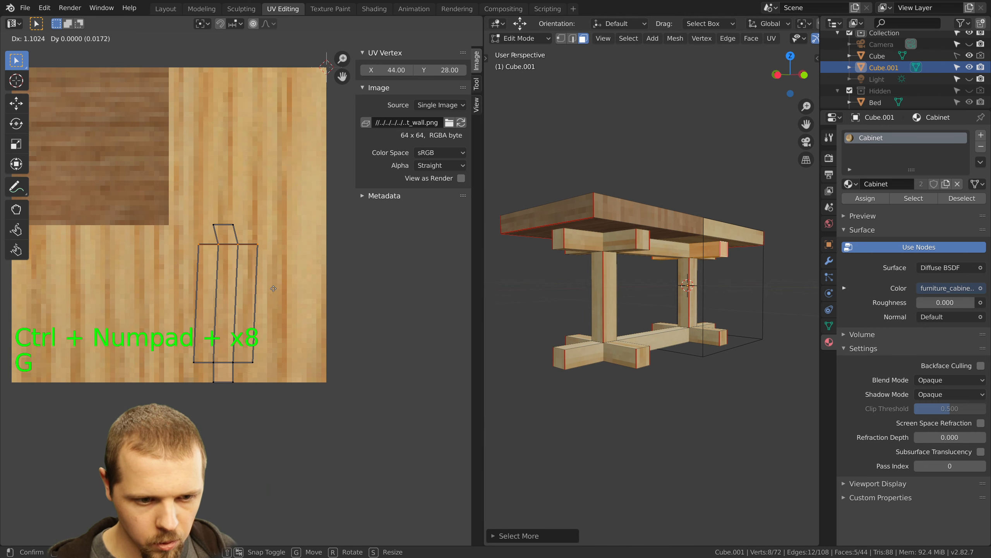
pyautogui.rightClick(263, 286)
pyautogui.press('a')
pyautogui.press('g')
pyautogui.press('a')
pyautogui.press('g')
pyautogui.click(294, 274)
# Select the whole lower crossbeam under the darker tabletop half and move its UV island 10 pixels right and 30 pixels up
pyautogui.rightClick(642, 354)
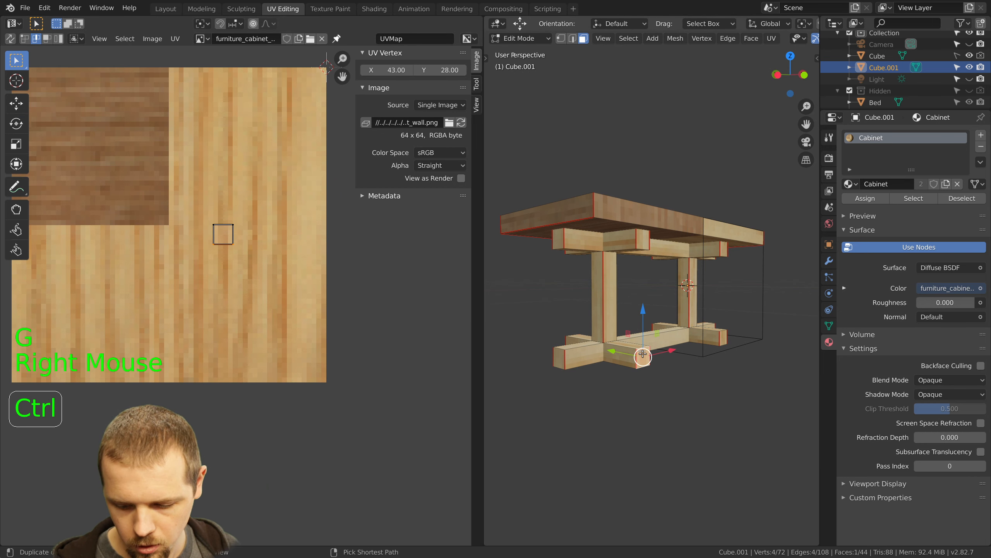
pyautogui.press('ctrl+KP_Add')
pyautogui.press('ctrl+KP_Add')
pyautogui.press('ctrl+KP_Add')
pyautogui.press('ctrl+KP_Add')
pyautogui.press('ctrl+KP_Add')
pyautogui.press('ctrl+KP_Add')
pyautogui.press('ctrl+KP_Add')
pyautogui.press('ctrl+KP_Add')
pyautogui.press('a')
pyautogui.press('a')
pyautogui.press('a')
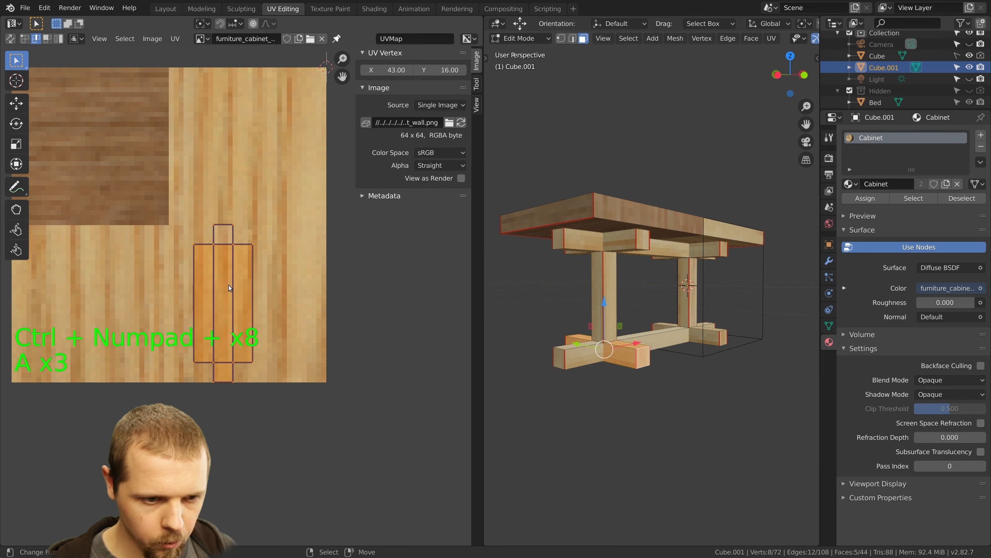
pyautogui.press('g')
pyautogui.click(282, 133)
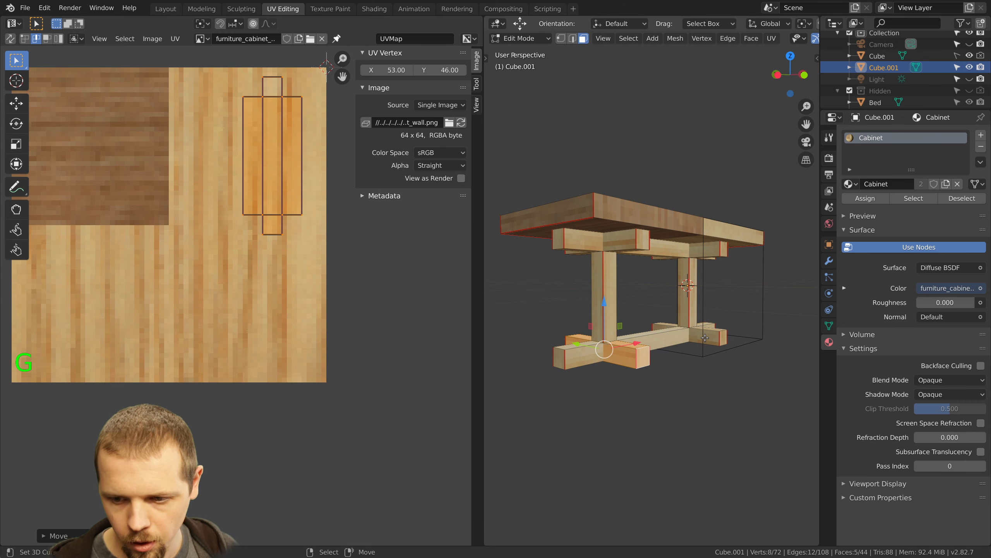
# Select the whole lower crossbeam under the lighter tabletop half and move its UV island 2 pixels left and 12 pixels up
pyautogui.rightClick(654, 351)
pyautogui.press('ctrl+KP_Add')
pyautogui.press('ctrl+KP_Add')
pyautogui.press('ctrl+KP_Add')
pyautogui.press('ctrl+KP_Add')
pyautogui.press('ctrl+KP_Add')
pyautogui.press('ctrl+KP_Add')
pyautogui.press('ctrl+KP_Add')
pyautogui.press('ctrl+KP_Add')
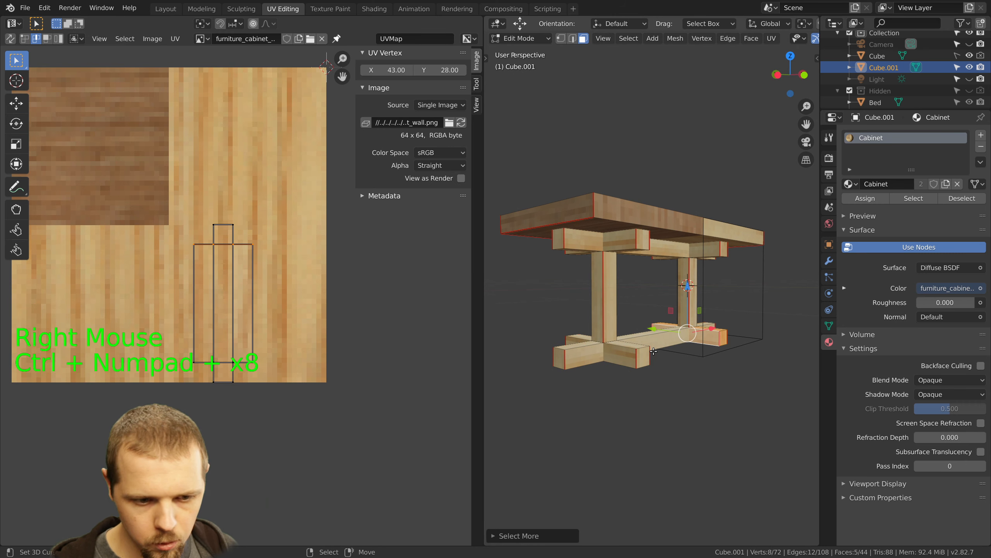
pyautogui.press('a')
pyautogui.press('a')
pyautogui.press('a')
pyautogui.press('g')
pyautogui.click(273, 246)
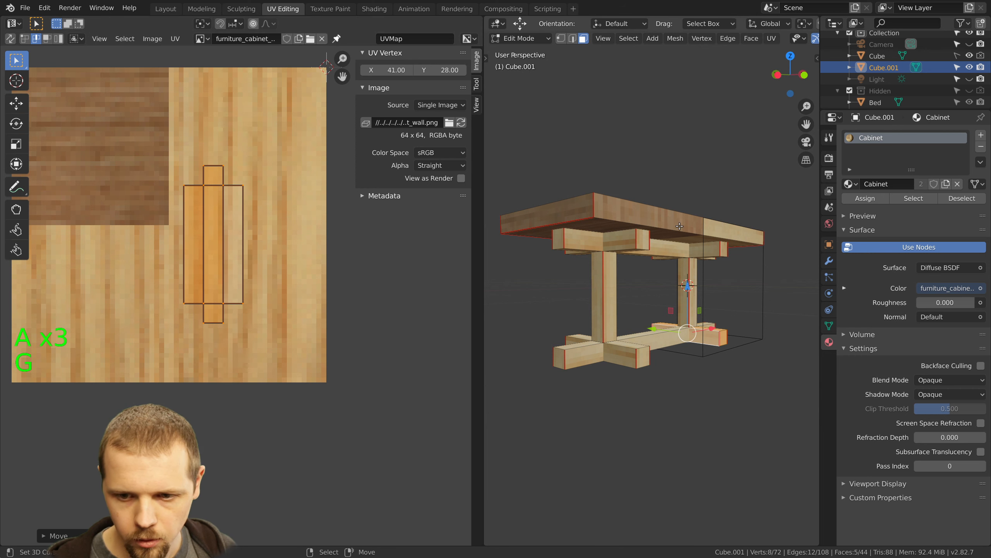
# Check the UV placement of individual faces on the table's legs, upper crossbeams and lower crossbeams
pyautogui.rightClick(606, 288)
pyautogui.rightClick(690, 286)
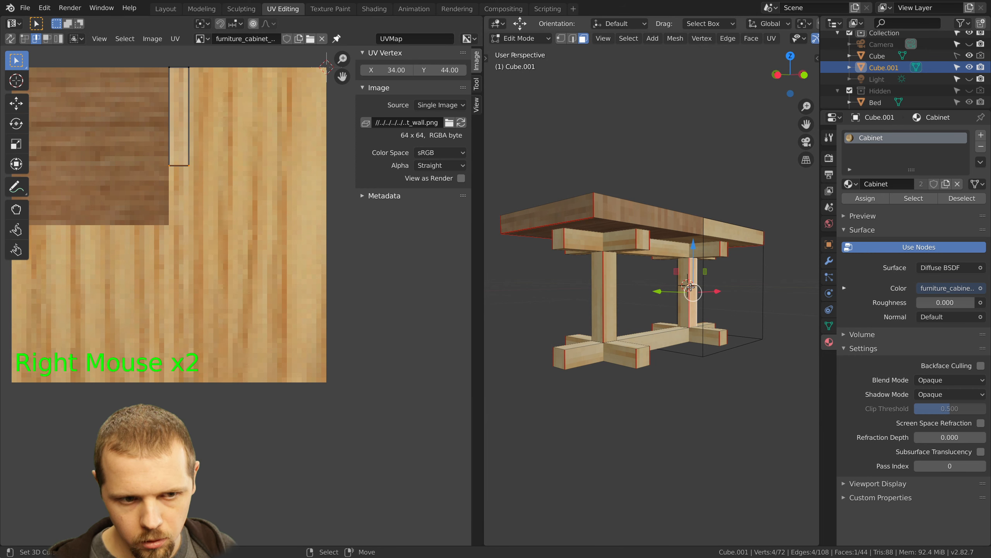
pyautogui.rightClick(666, 254)
pyautogui.rightClick(623, 249)
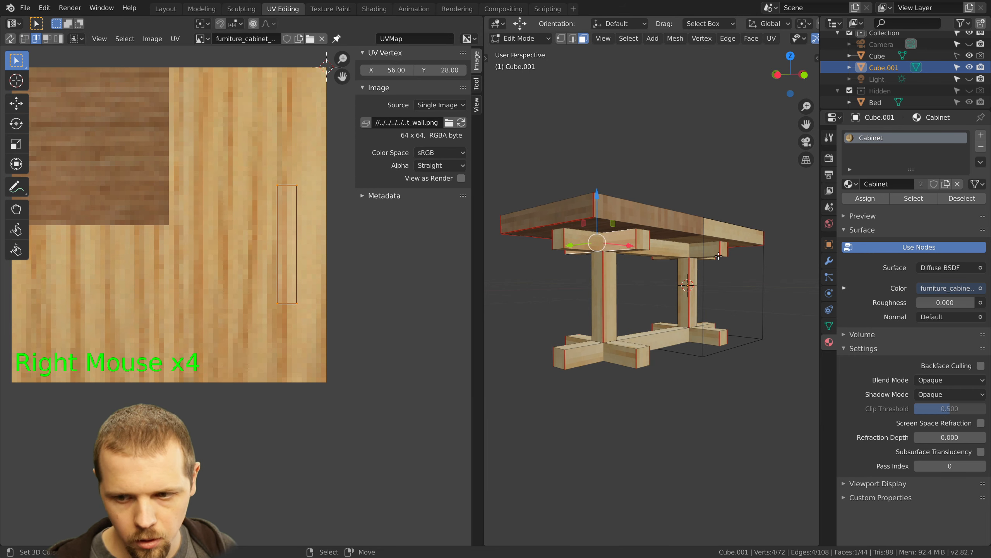
pyautogui.rightClick(713, 258)
pyautogui.rightClick(702, 338)
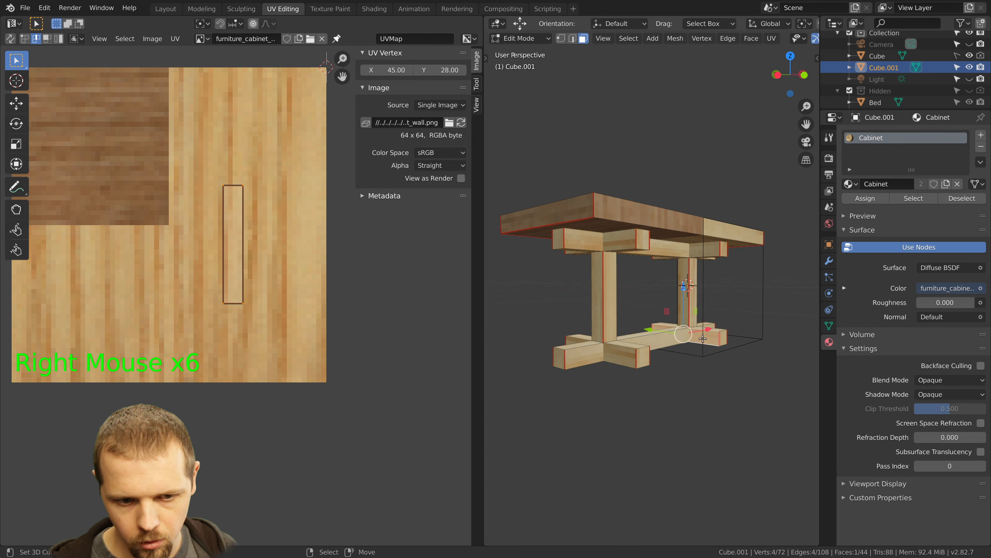
pyautogui.rightClick(627, 353)
# Select the whole long lower beam joining the legs, shift its entire UV island left on the light wood, and return to Object Mode
pyautogui.rightClick(661, 340)
pyautogui.press('ctrl+KP_Add')
pyautogui.press('ctrl+KP_Add')
pyautogui.press('ctrl+KP_Add')
pyautogui.press('ctrl+KP_Add')
pyautogui.press('ctrl+KP_Add')
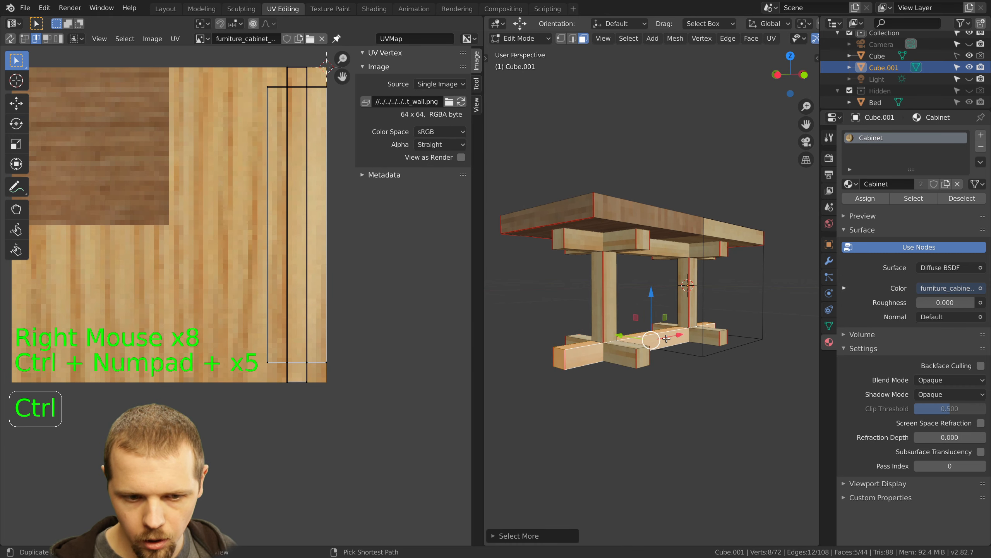
pyautogui.press('ctrl+KP_Add')
pyautogui.press('a')
pyautogui.press('a')
pyautogui.press('a')
pyautogui.press('g')
pyautogui.press('a')
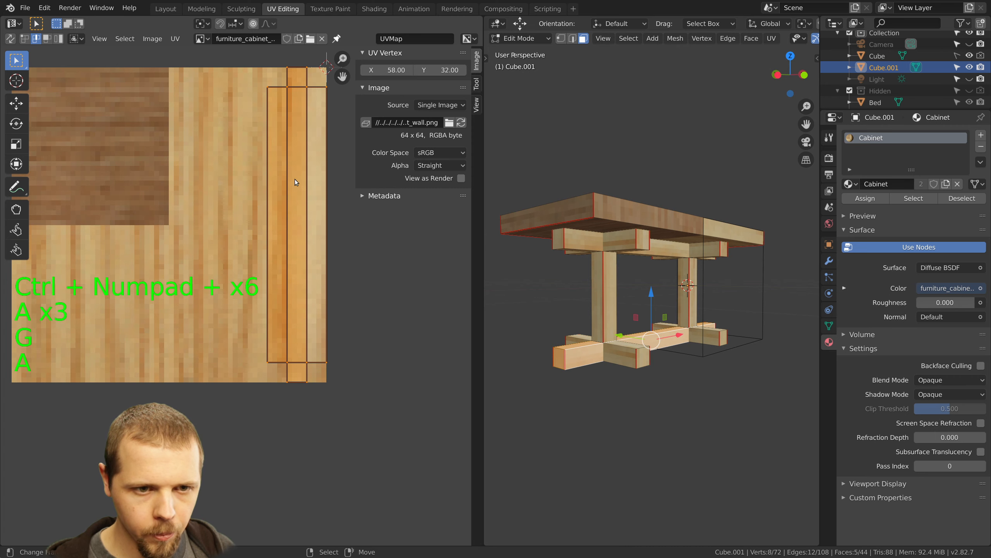
pyautogui.press('g')
pyautogui.click(215, 173)
pyautogui.press('a')
pyautogui.moveTo(666, 266); pyautogui.dragTo(661, 201, button='middle')
pyautogui.press('a')
pyautogui.press('Tab')
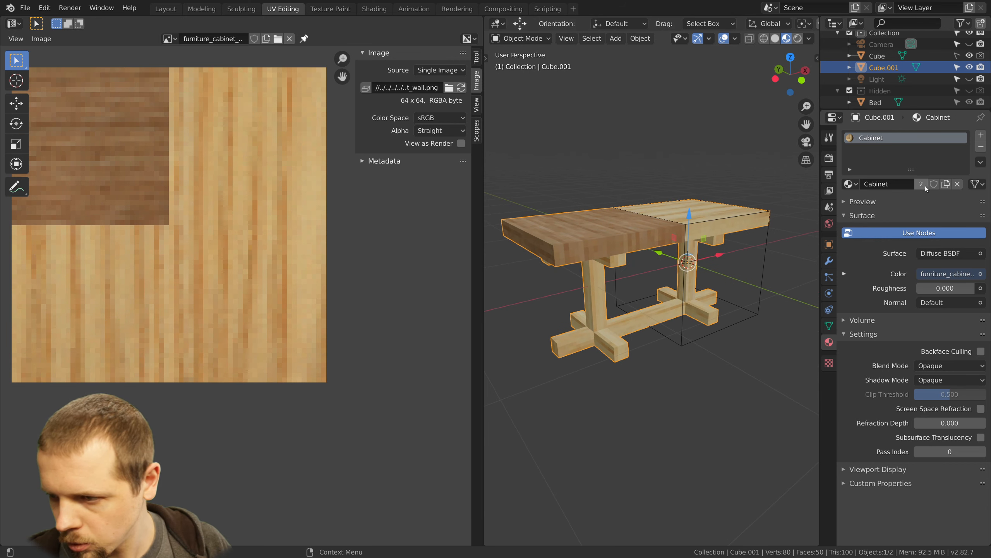
# Make the shared Cabinet material a separate copy for the table and rename it Table
pyautogui.click(925, 185)
pyautogui.click(880, 184)
pyautogui.write('Table')
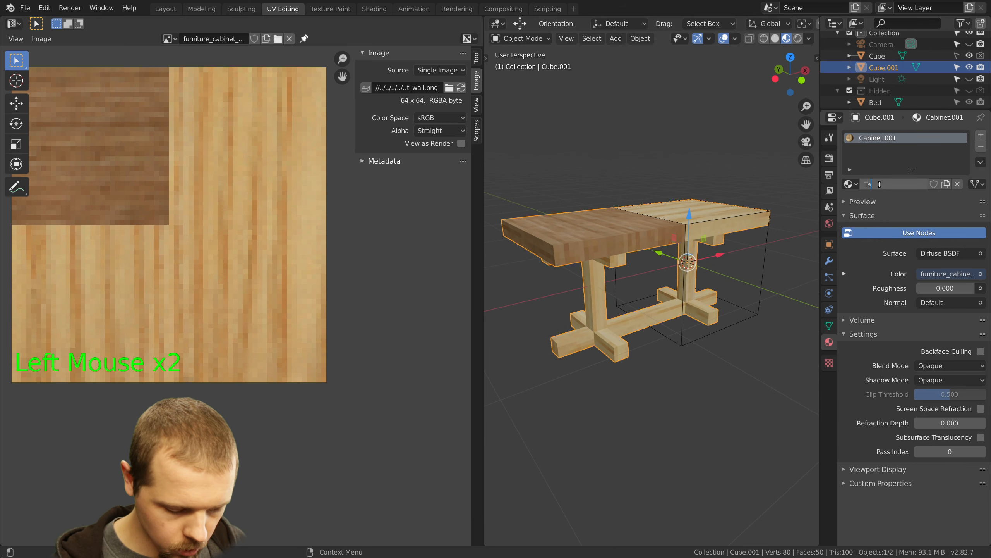
pyautogui.press('Return')
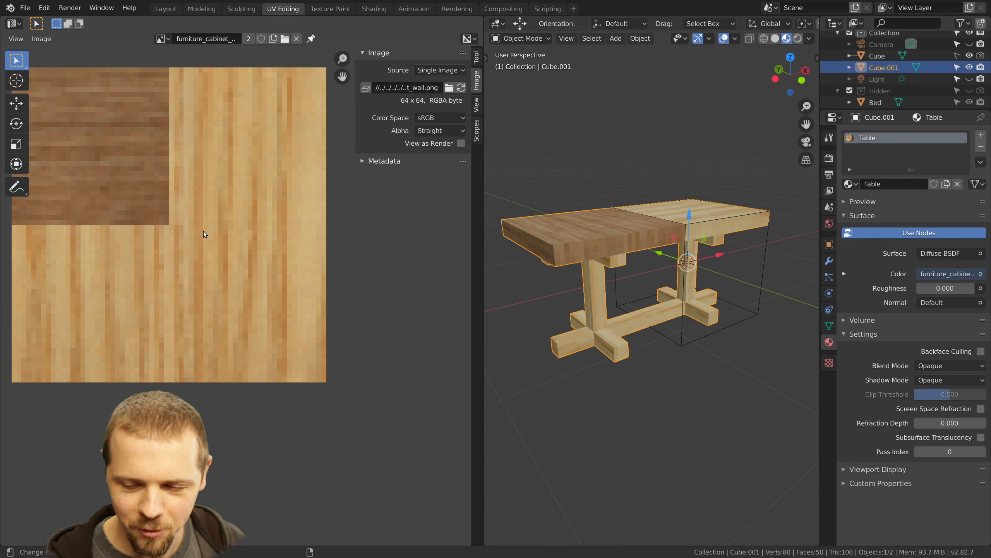
# Switch to GIMP, bring up the light-and-dark wood image, and move the dark wood layer to cover the image's right half
pyautogui.moveTo(181, 204); pyautogui.dragTo(220, 227, button='middle')
pyautogui.scroll(1, 185, 248)
pyautogui.moveTo(173, 203); pyautogui.dragTo(197, 236, button='middle')
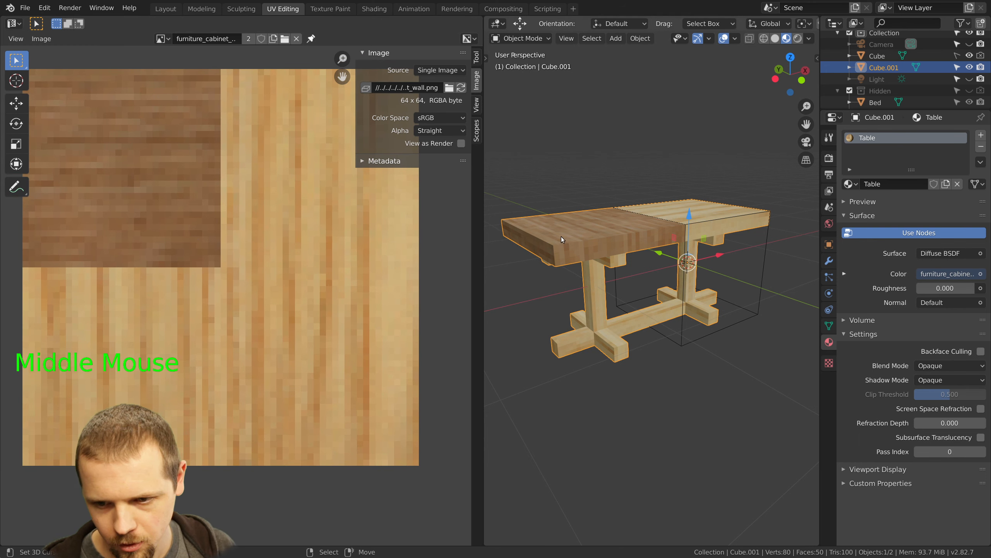
pyautogui.rightClick(609, 241)
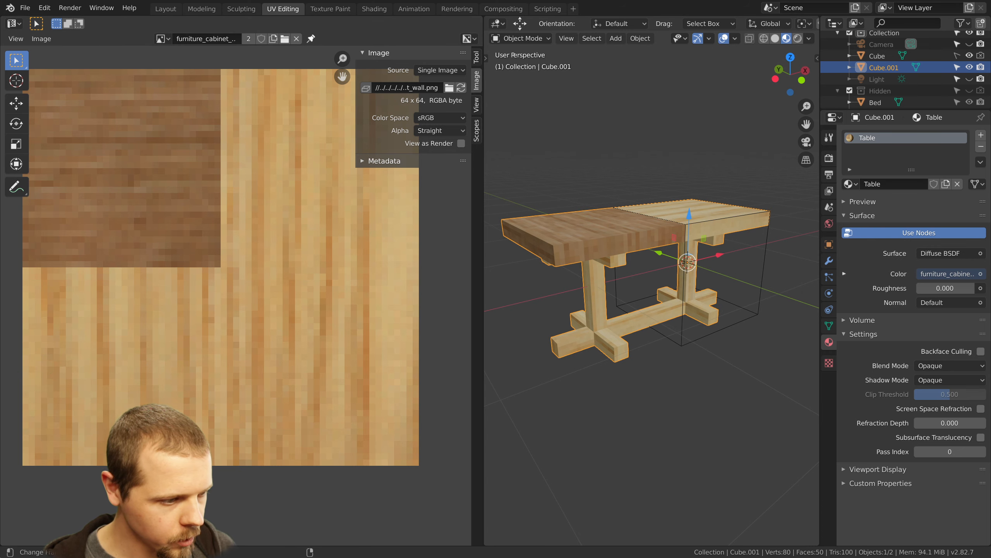
pyautogui.hotkey('alt', 'Tab')
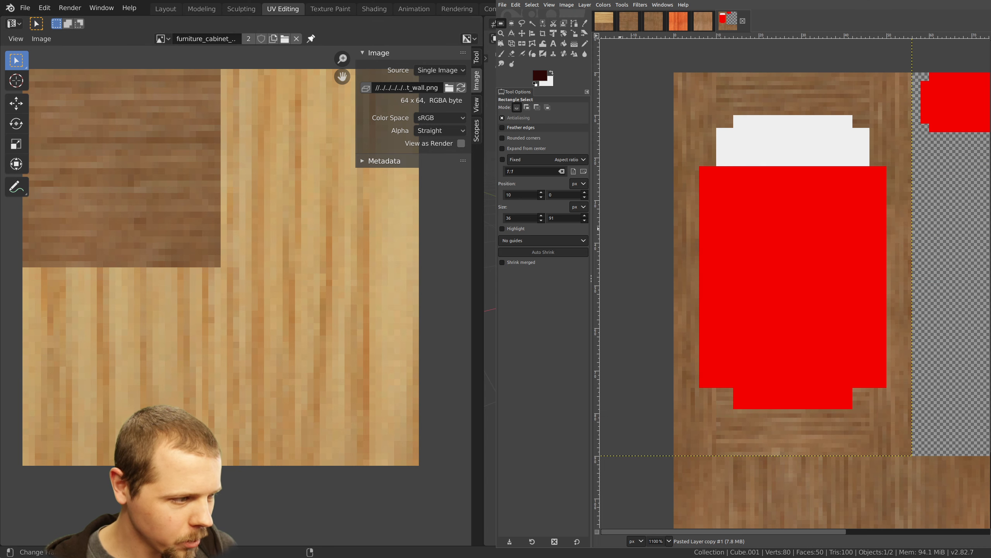
pyautogui.click(604, 21)
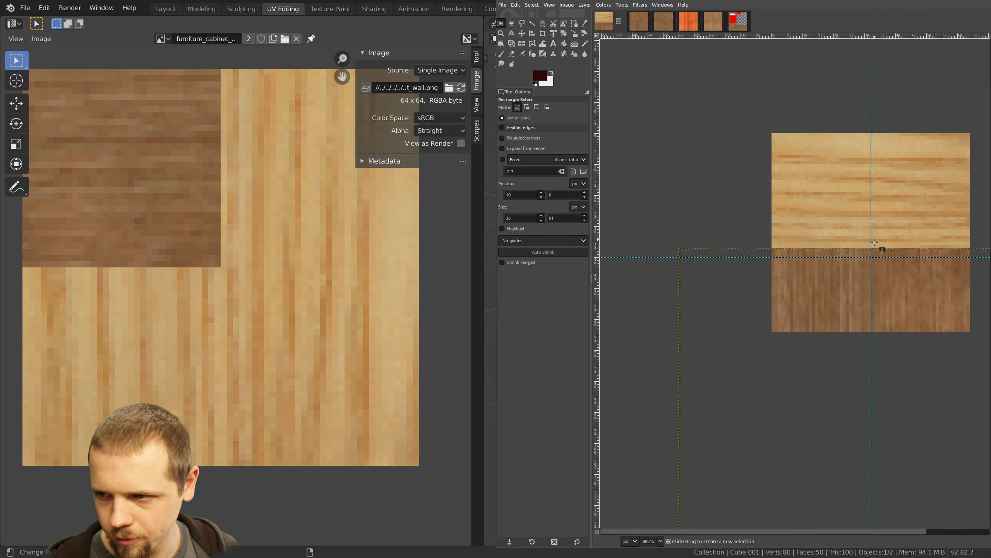
pyautogui.moveTo(898, 230); pyautogui.dragTo(789, 261, button='middle')
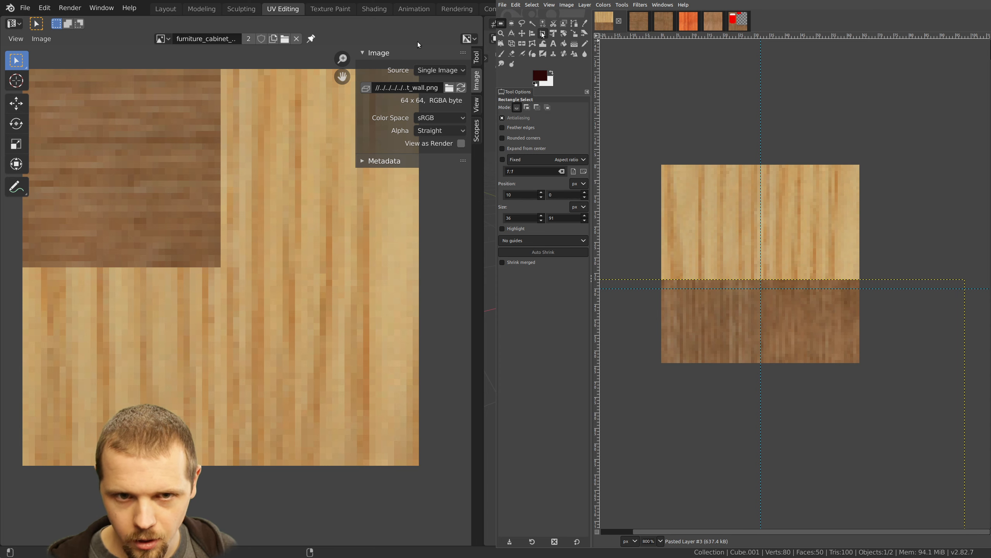
pyautogui.click(522, 34)
pyautogui.moveTo(735, 333); pyautogui.dragTo(881, 186)
# Export the rearranged wood image to the textures folder as furniture_table.png
pyautogui.click(502, 5)
pyautogui.click(509, 130)
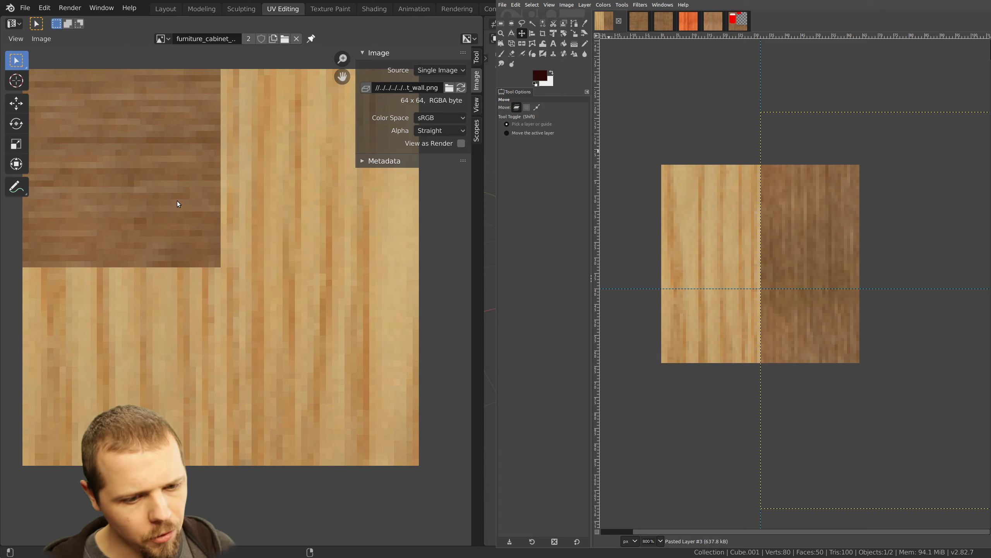
pyautogui.hotkey('ctrl', 'e')
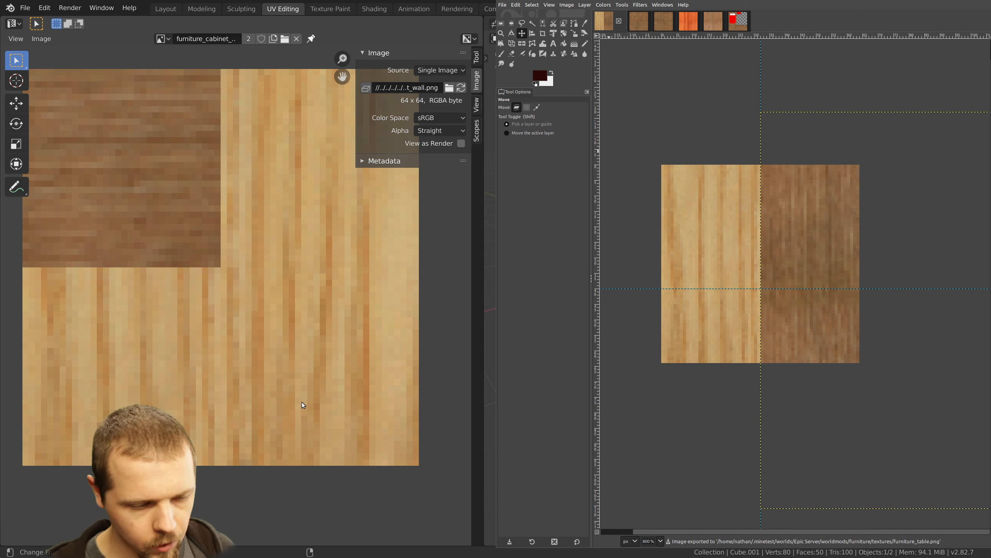
# Switch back to Blender and open furniture_table.png in the image editor
pyautogui.click(213, 26)
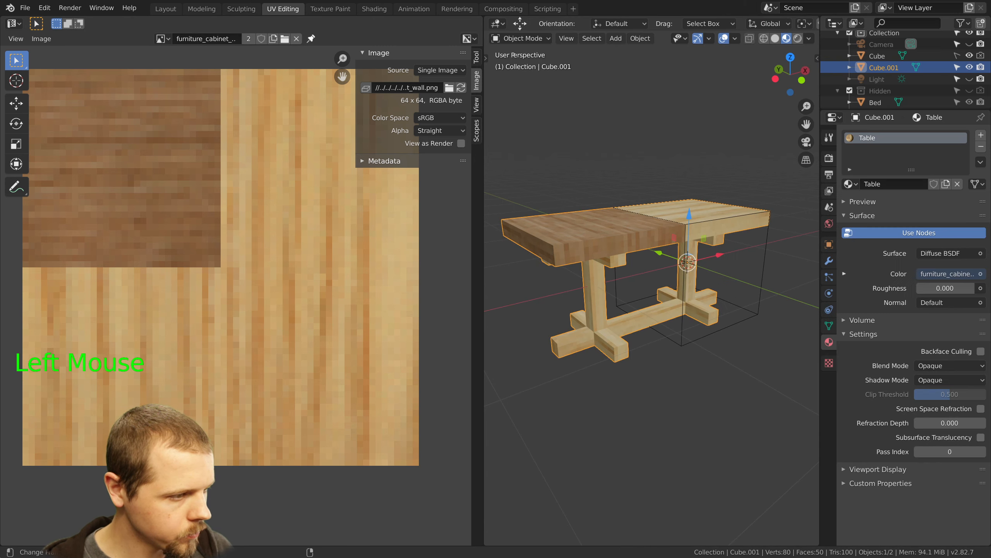
pyautogui.click(273, 38)
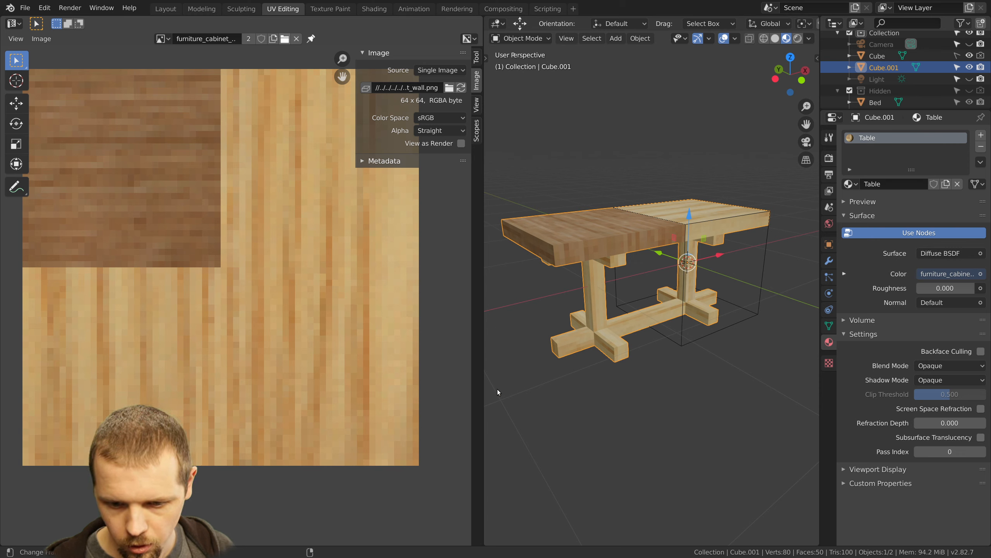
pyautogui.click(796, 510)
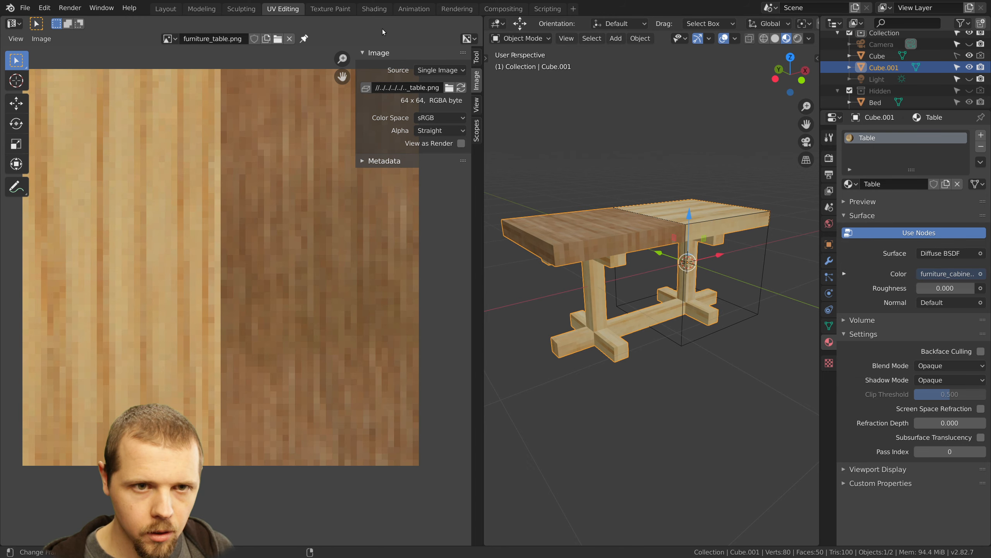
# In the Shading workspace, set the Table material's image texture node to furniture_table.png and deselect the table
pyautogui.click(373, 9)
pyautogui.click(277, 390)
pyautogui.scroll(-4, 319, 444)
pyautogui.scroll(-5, 319, 445)
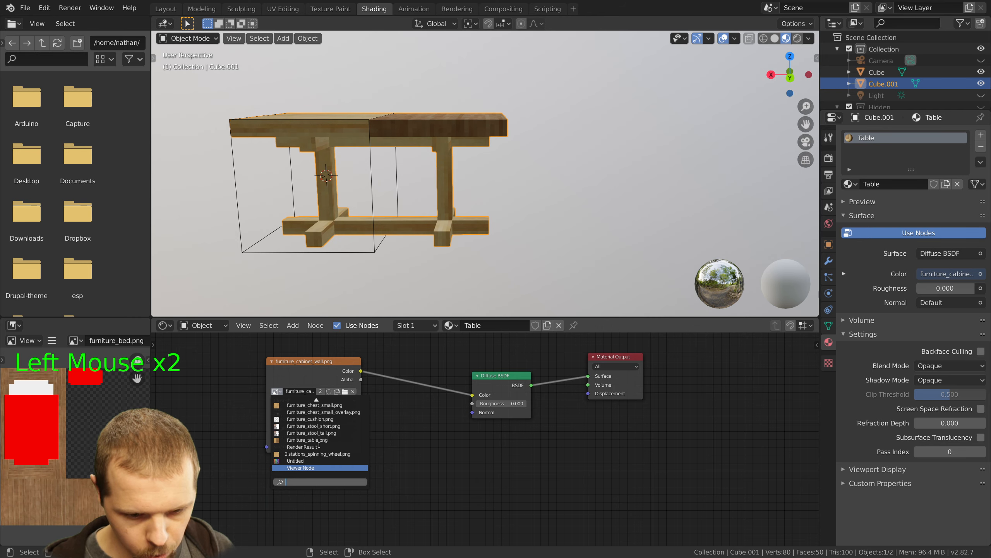
pyautogui.click(319, 446)
pyautogui.moveTo(408, 81); pyautogui.dragTo(380, 150, button='middle')
pyautogui.press('a')
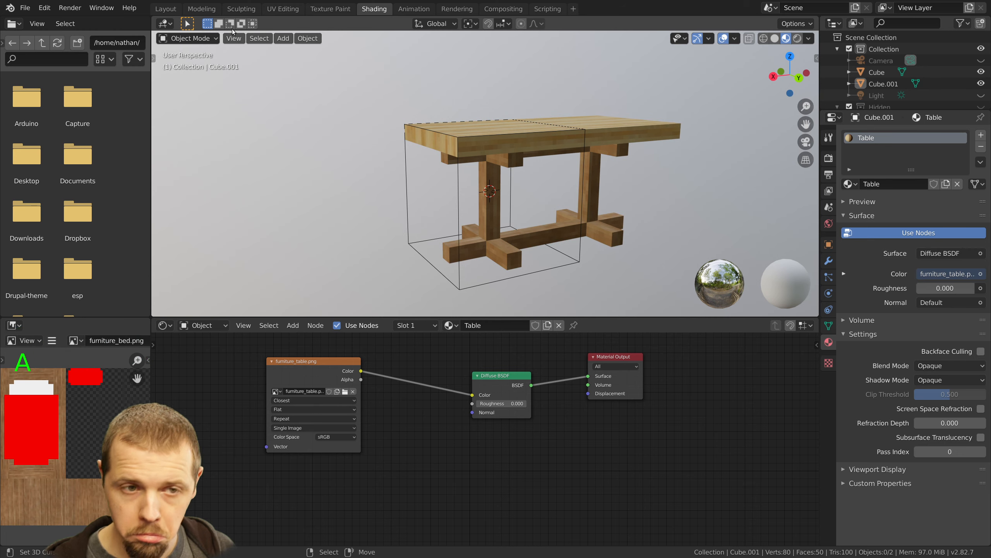
# Examine the retextured table's top, legs and beams from several angles in the Modeling workspace
pyautogui.click(253, 11)
pyautogui.click(283, 9)
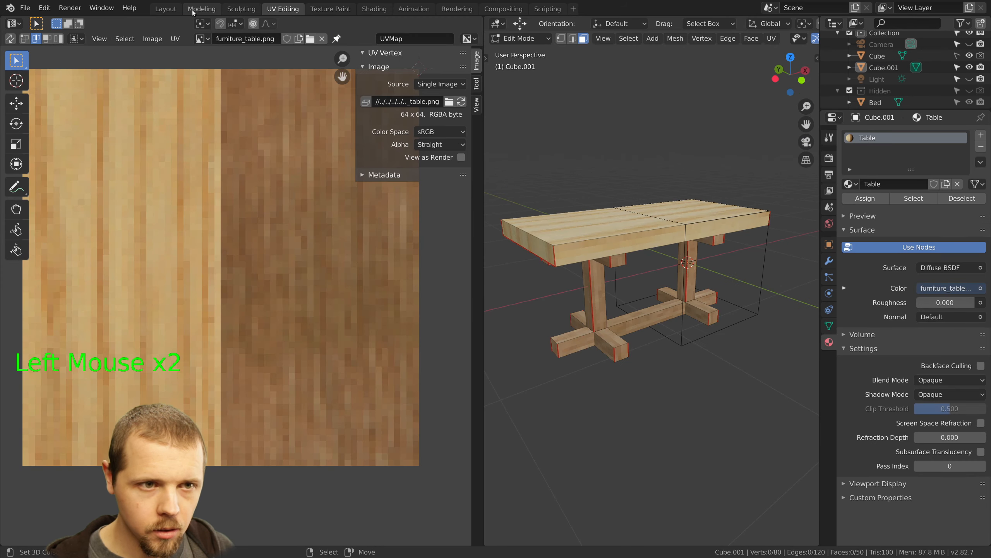
pyautogui.click(201, 8)
pyautogui.press('a')
pyautogui.press('Tab')
pyautogui.scroll(-2, 602, 168)
pyautogui.moveTo(625, 174); pyautogui.dragTo(541, 183, button='middle')
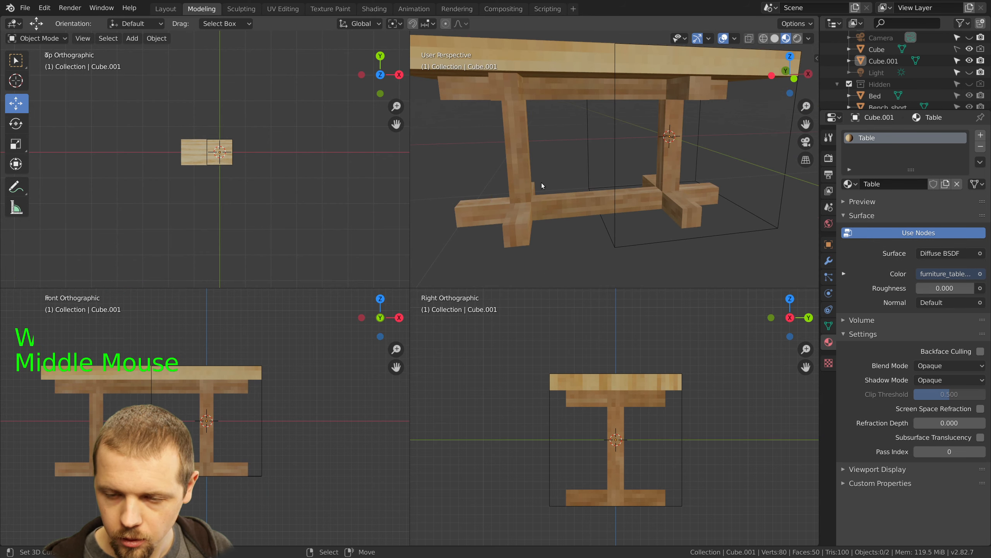
pyautogui.scroll(-2, 545, 182)
pyautogui.moveTo(662, 173); pyautogui.dragTo(413, 181, button='middle')
pyautogui.moveTo(637, 182)
pyautogui.keyDown('shift'); pyautogui.mouseDown(button='middle')
pyautogui.moveTo(578, 170)
pyautogui.moveTo(629, 160)
pyautogui.moveTo(643, 137)
pyautogui.moveTo(687, 173)
pyautogui.moveTo(678, 186)
pyautogui.moveTo(639, 185)
pyautogui.mouseUp(button='middle'); pyautogui.keyUp('shift')
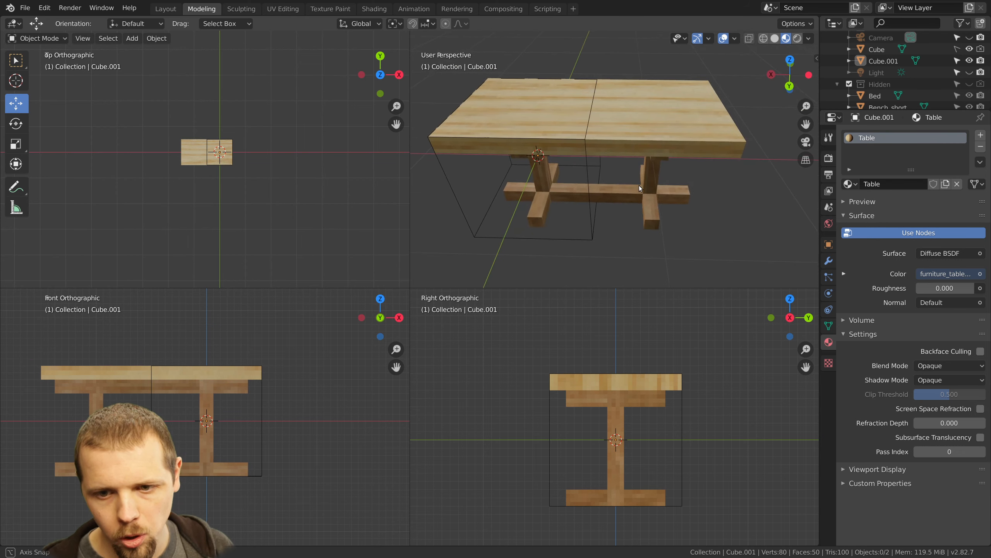
# In the UV Editing workspace, open the table mesh in Edit Mode and select all its faces and UVs over furniture_table.png
pyautogui.click(284, 9)
pyautogui.rightClick(618, 250)
pyautogui.press('Tab')
pyautogui.press('a')
pyautogui.press('a')
pyautogui.press('a')
pyautogui.press('a')
pyautogui.press('a')
pyautogui.press('a')
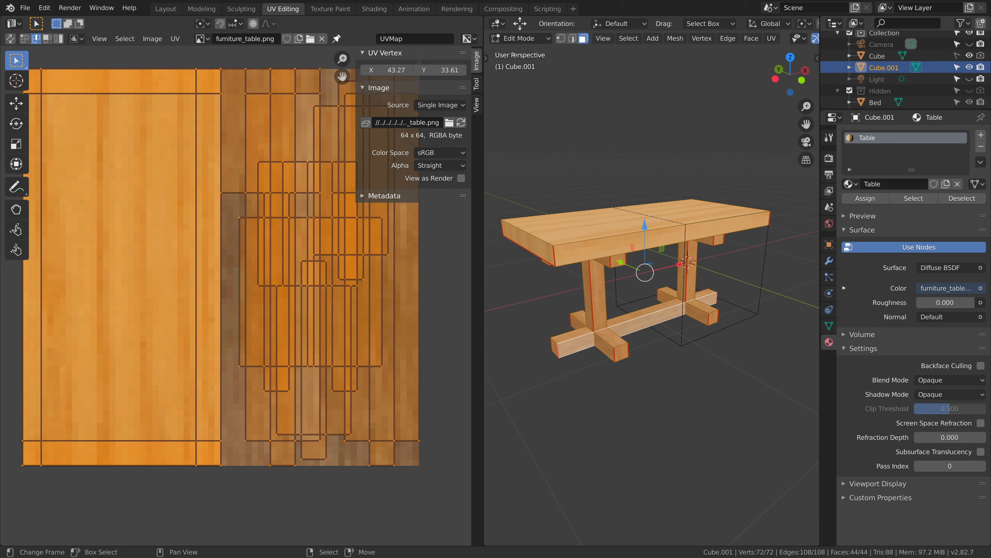
pyautogui.click(661, 16)
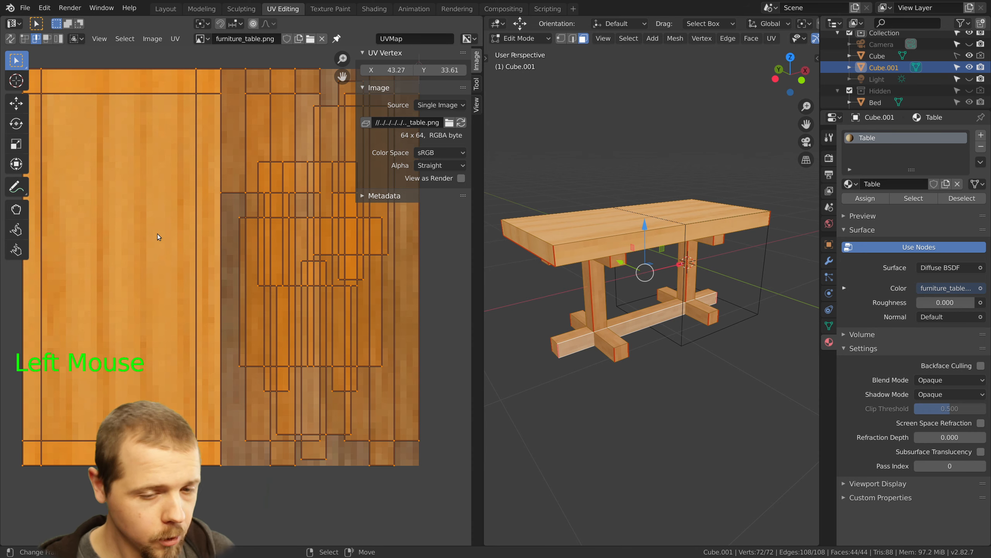
# Select only the tabletop's upper face and check where its UVs lie on the texture
pyautogui.moveTo(597, 256); pyautogui.dragTo(627, 242, button='middle')
pyautogui.press('KP_Decimal')
pyautogui.press('a')
pyautogui.press('a')
pyautogui.rightClick(626, 242)
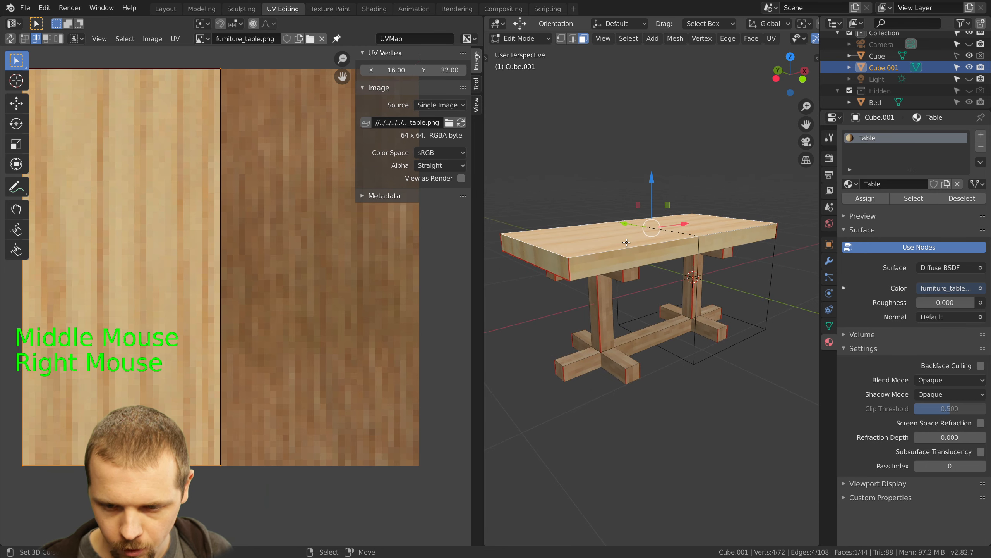
# Select the whole table mesh, mirror all its UVs along X to swap the light and dark wood, and return to Object Mode
pyautogui.press('a')
pyautogui.press('a')
pyautogui.press('a')
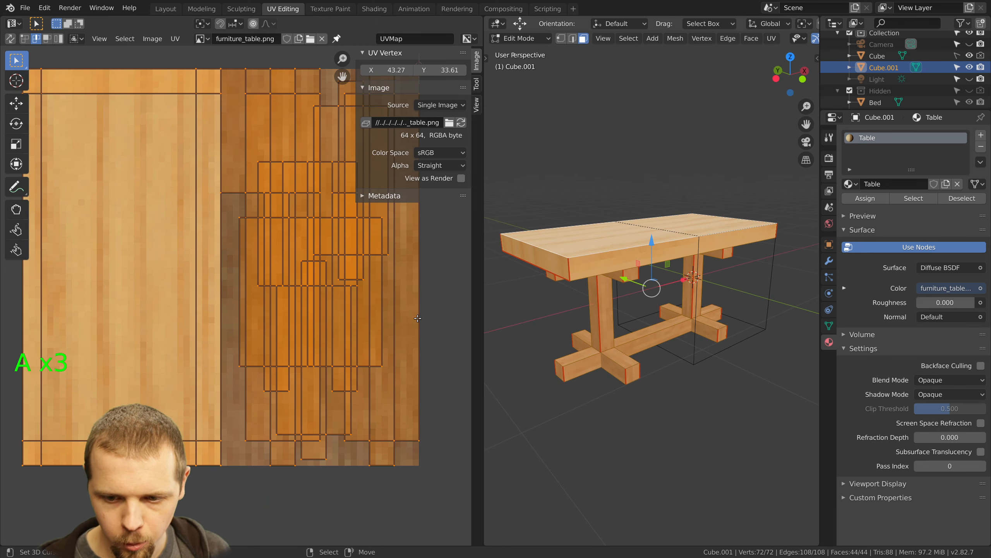
pyautogui.press('a')
pyautogui.press('a')
pyautogui.press('a')
pyautogui.press('s')
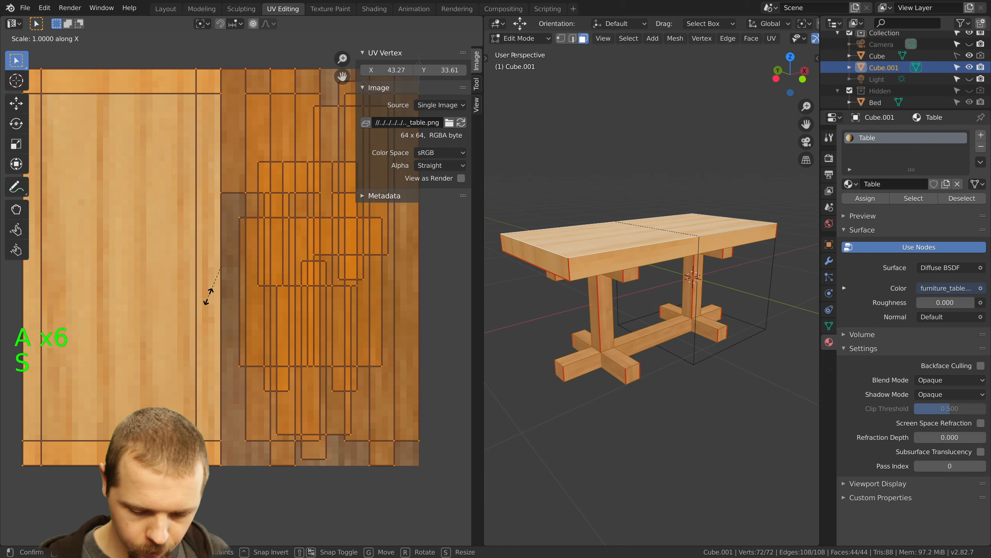
pyautogui.click(462, 294)
pyautogui.press('a')
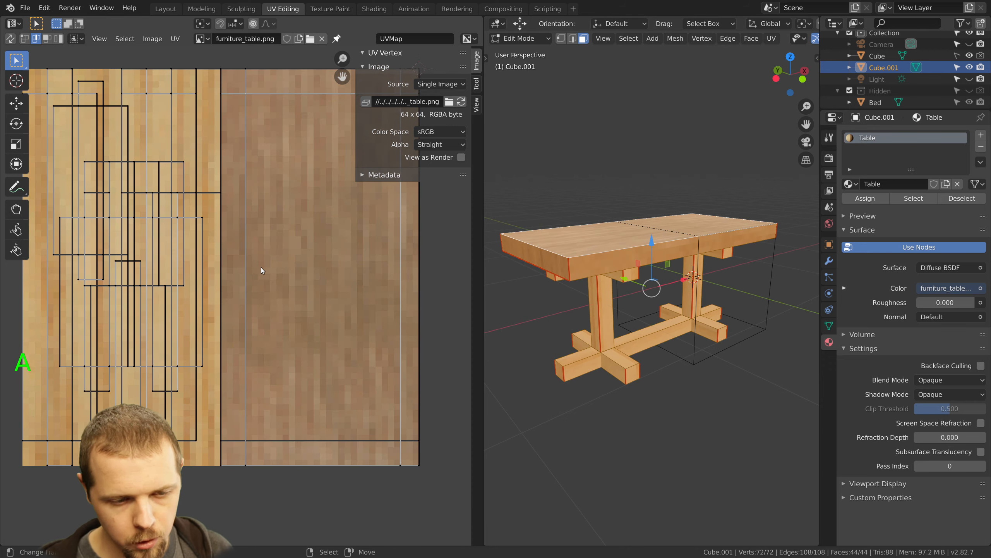
pyautogui.moveTo(648, 273); pyautogui.dragTo(790, 322, button='middle')
pyautogui.press('a')
pyautogui.press('Tab')
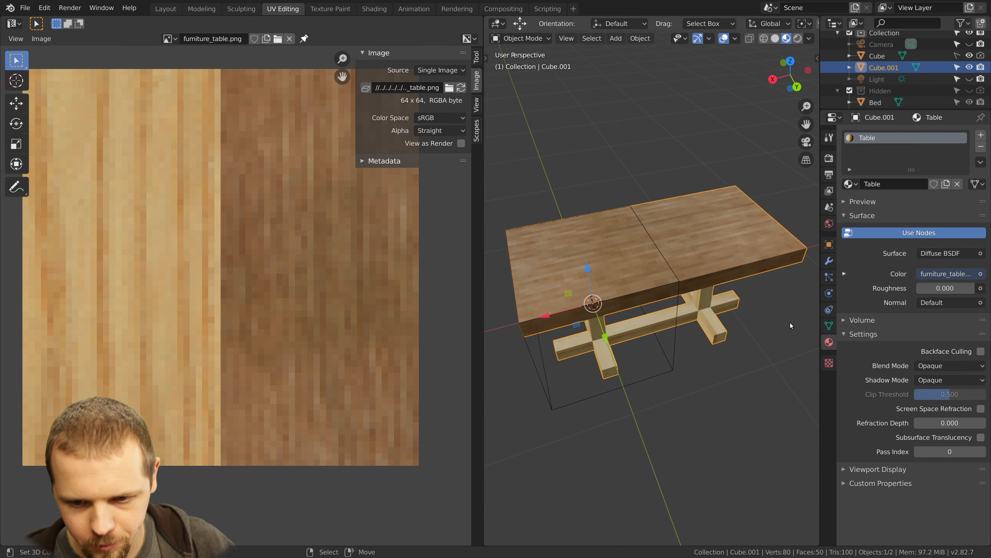
# Examine the retextured table from several angles and compare its wood tones with the furniture_table.png texture
pyautogui.scroll(-2, 714, 287)
pyautogui.moveTo(711, 277); pyautogui.dragTo(686, 268, button='middle')
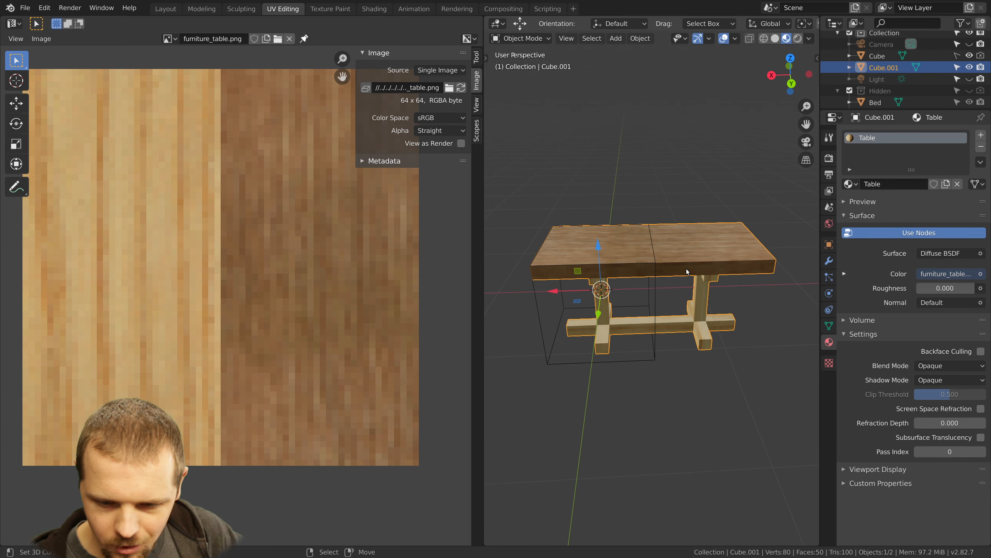
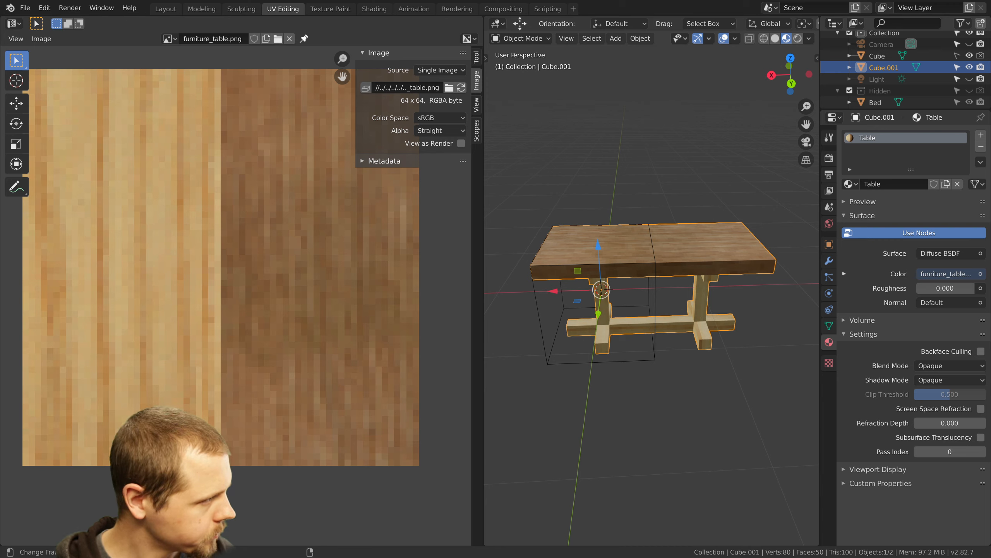
pyautogui.moveTo(622, 272); pyautogui.dragTo(640, 262, button='middle')
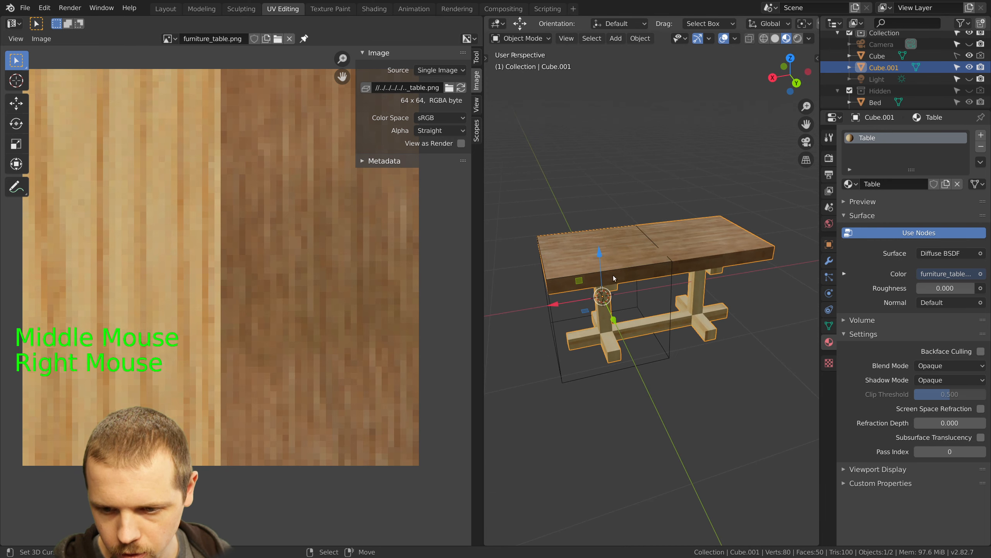
pyautogui.rightClick(604, 332)
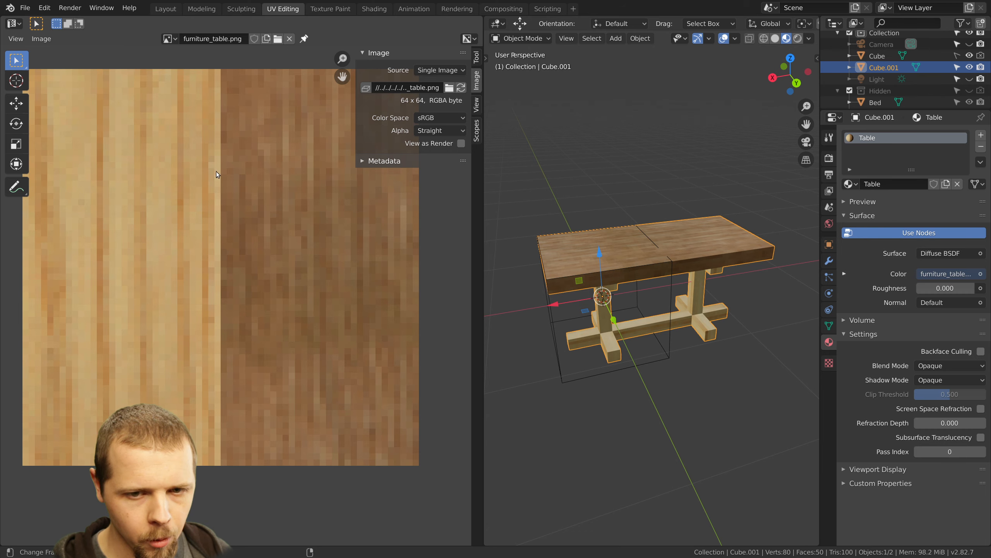
pyautogui.moveTo(365, 211); pyautogui.dragTo(381, 222, button='middle')
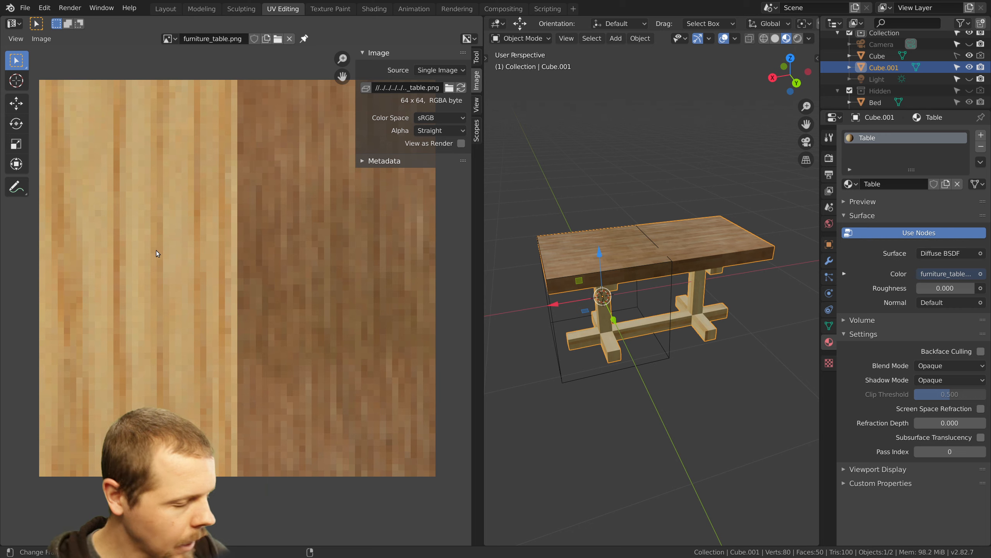
pyautogui.moveTo(597, 254); pyautogui.dragTo(664, 274, button='middle')
pyautogui.press('a')
pyautogui.rightClick(706, 251)
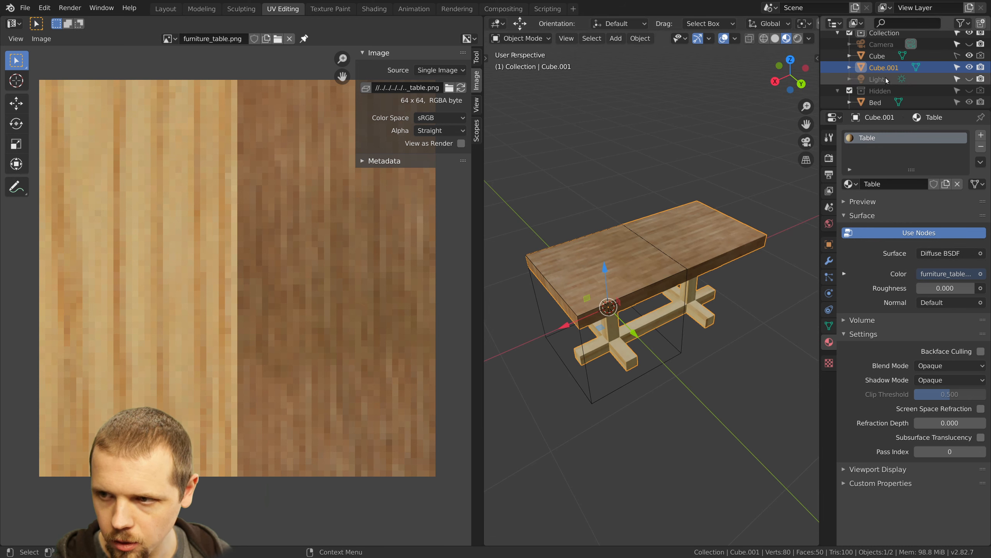
# Rename the table object Cube.001 as Table
pyautogui.tripleClick(886, 68)
pyautogui.hotkey('ctrl', 'a')
pyautogui.write('Table')
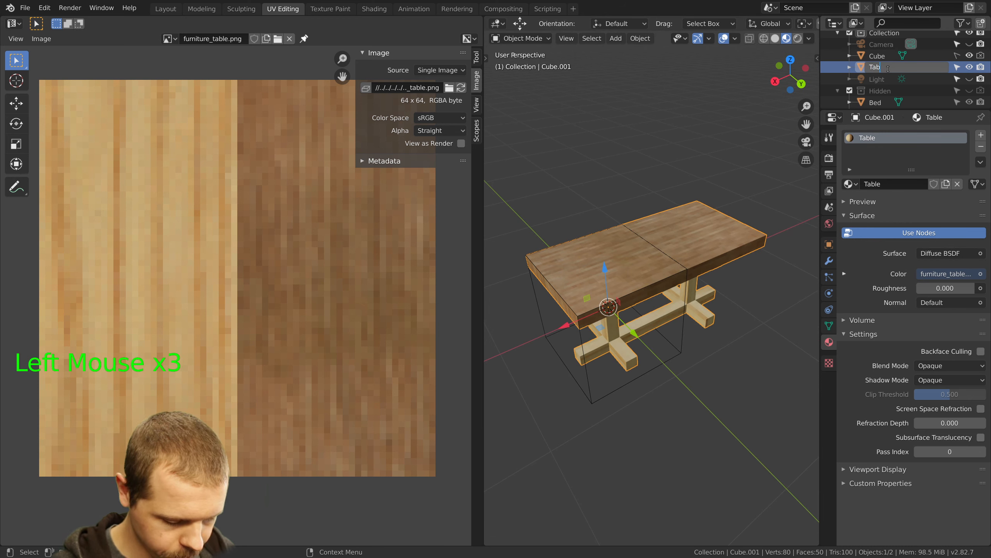
pyautogui.press('Return')
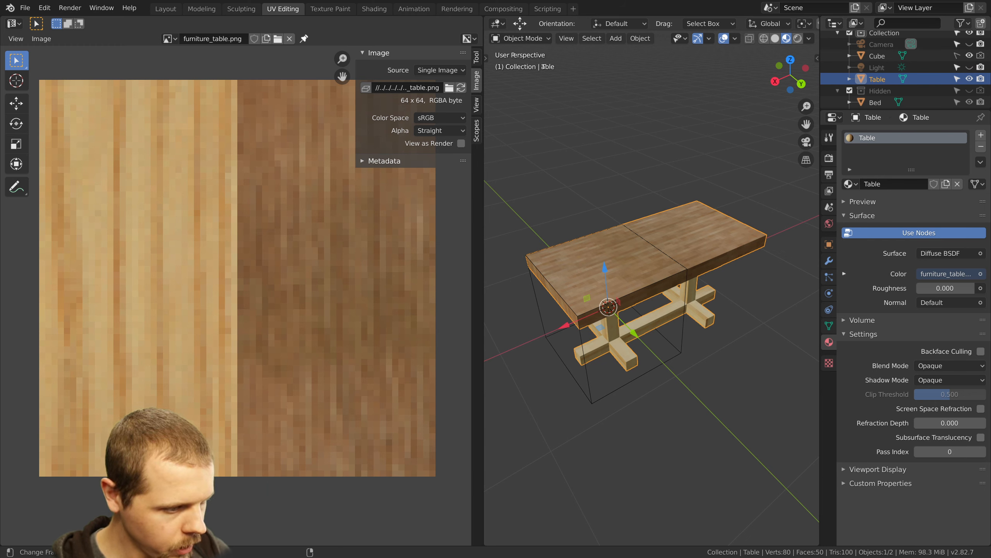
# Move the Table object to the Hidden collection and show only that collection's furniture in the viewport
pyautogui.scroll(-2, 654, 286)
pyautogui.moveTo(654, 287); pyautogui.dragTo(627, 265, button='middle')
pyautogui.press('m')
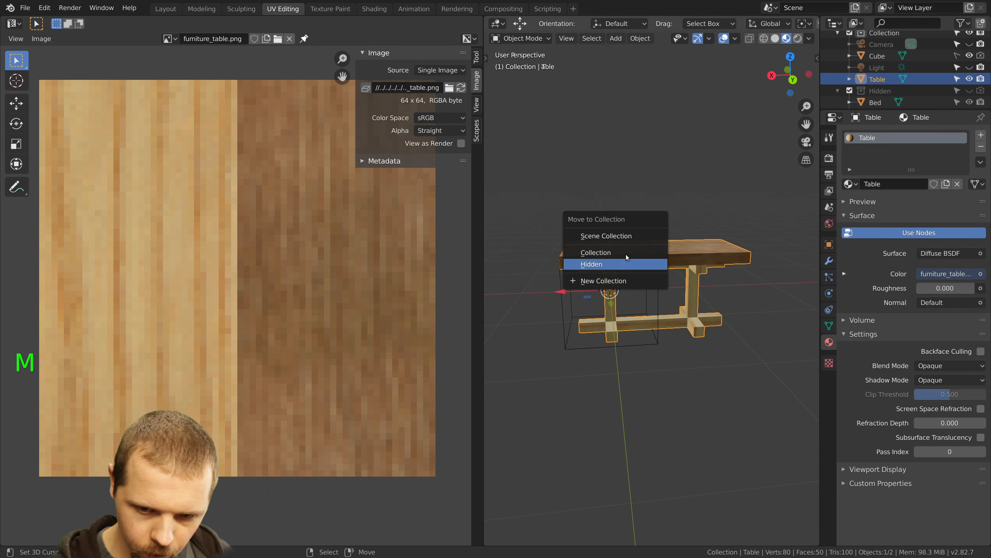
pyautogui.click(626, 252)
pyautogui.press('m')
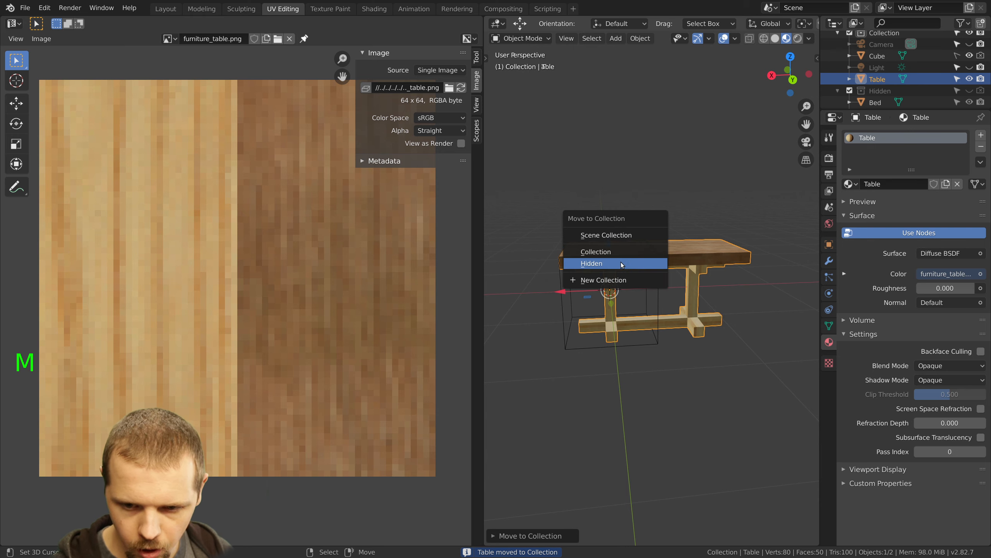
pyautogui.click(622, 263)
pyautogui.press('2')
pyautogui.rightClick(644, 249)
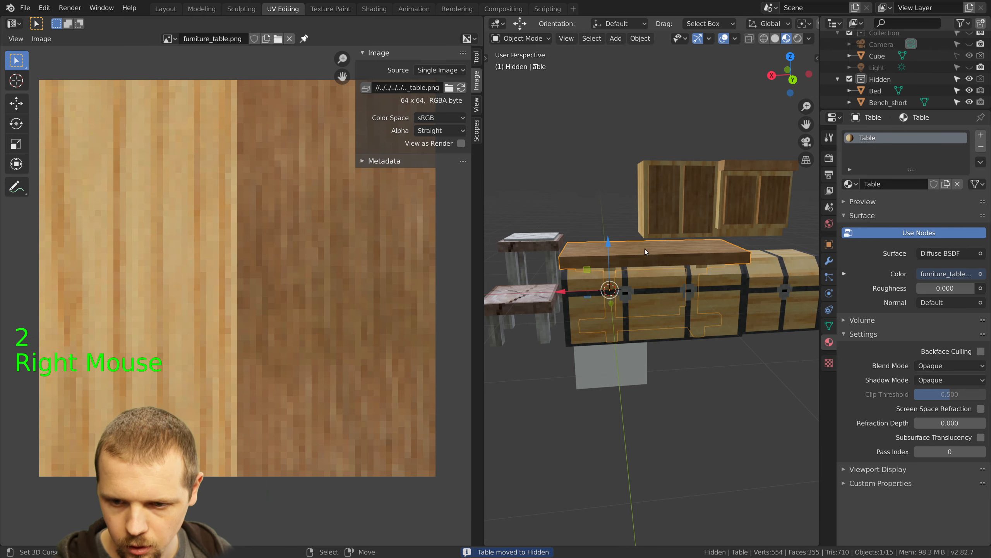
# Move the table with snapping out of the chests to a free spot behind the benches
pyautogui.scroll(-4, 644, 250)
pyautogui.moveTo(640, 276); pyautogui.dragTo(680, 319, button='middle')
pyautogui.keyDown('ctrl'); pyautogui.moveTo(672, 327); pyautogui.dragTo(611, 295); pyautogui.keyUp('ctrl')
pyautogui.keyDown('ctrl'); pyautogui.moveTo(547, 288); pyautogui.dragTo(778, 330); pyautogui.keyUp('ctrl')
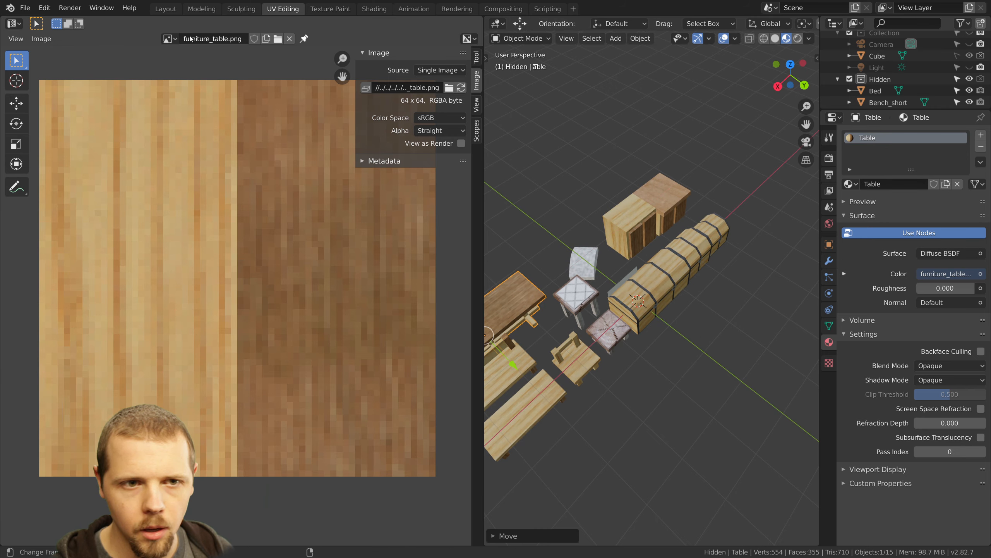
# In the Modeling workspace, replace the quad view with a single perspective view showing the whole furniture set
pyautogui.click(202, 9)
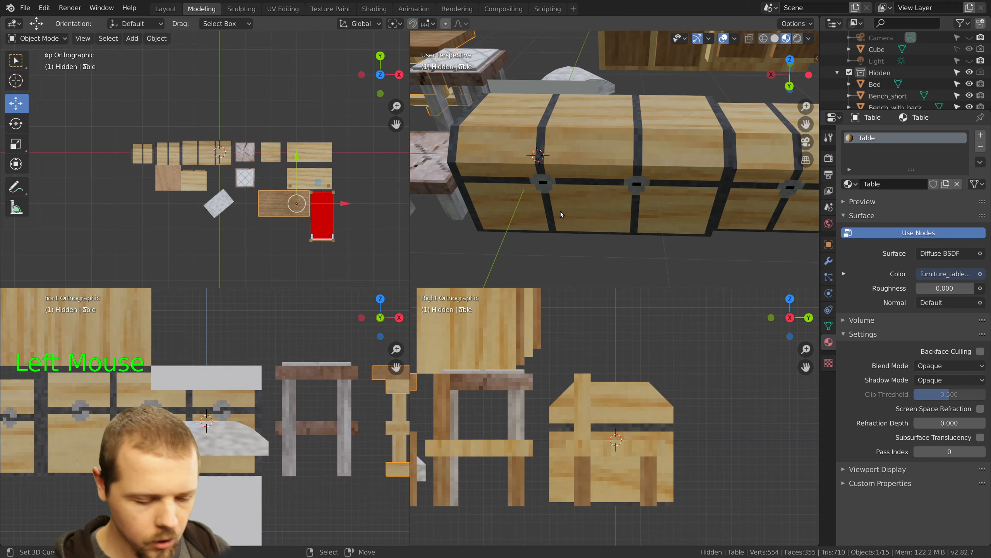
pyautogui.hotkey('ctrl', 'alt', 'q')
pyautogui.scroll(-6, 462, 286)
pyautogui.moveTo(462, 286); pyautogui.dragTo(425, 290, button='middle')
# Check the bench with back, the cabinets and the bed one by one within the furniture set
pyautogui.rightClick(228, 250)
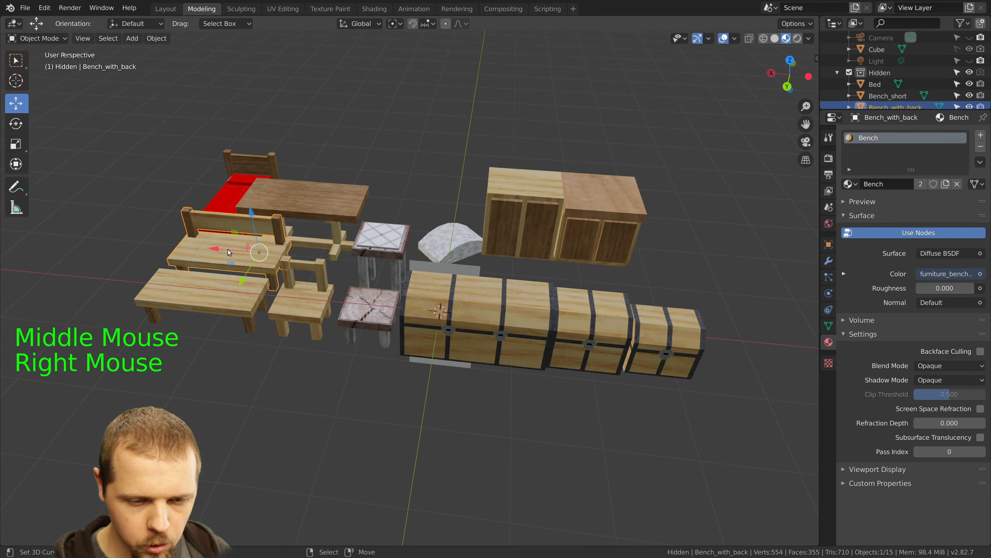
pyautogui.rightClick(510, 223)
pyautogui.rightClick(595, 218)
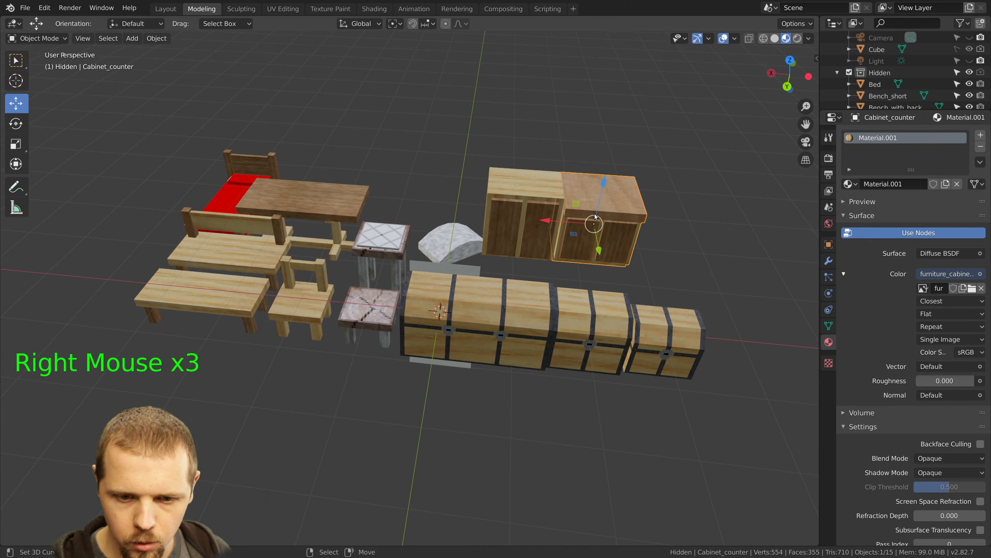
pyautogui.rightClick(518, 206)
pyautogui.rightClick(272, 208)
pyautogui.moveTo(313, 200); pyautogui.dragTo(336, 250, button='middle')
pyautogui.rightClick(151, 309)
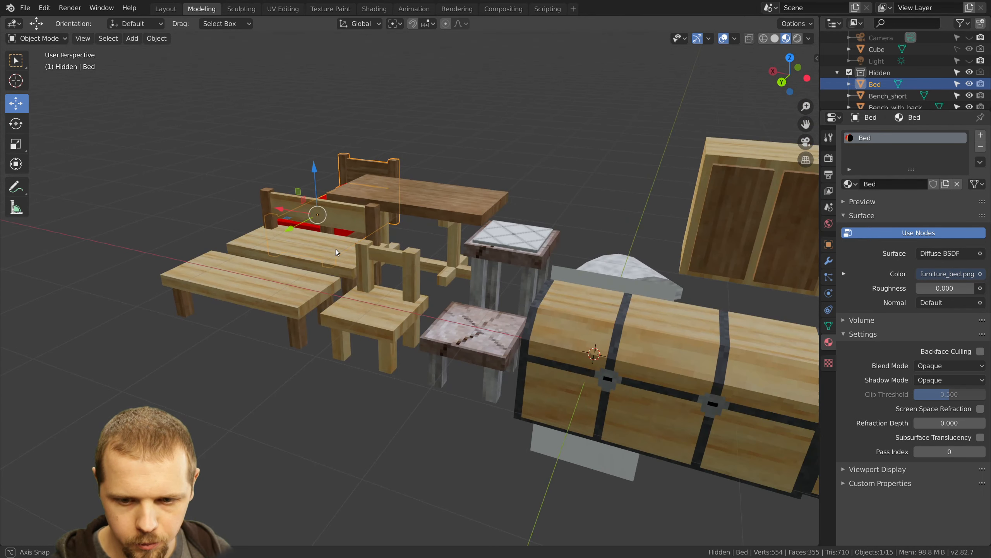
# Save the Blender file with the complete furniture set in view
pyautogui.scroll(-2, 507, 295)
pyautogui.moveTo(518, 302); pyautogui.dragTo(565, 316, button='middle')
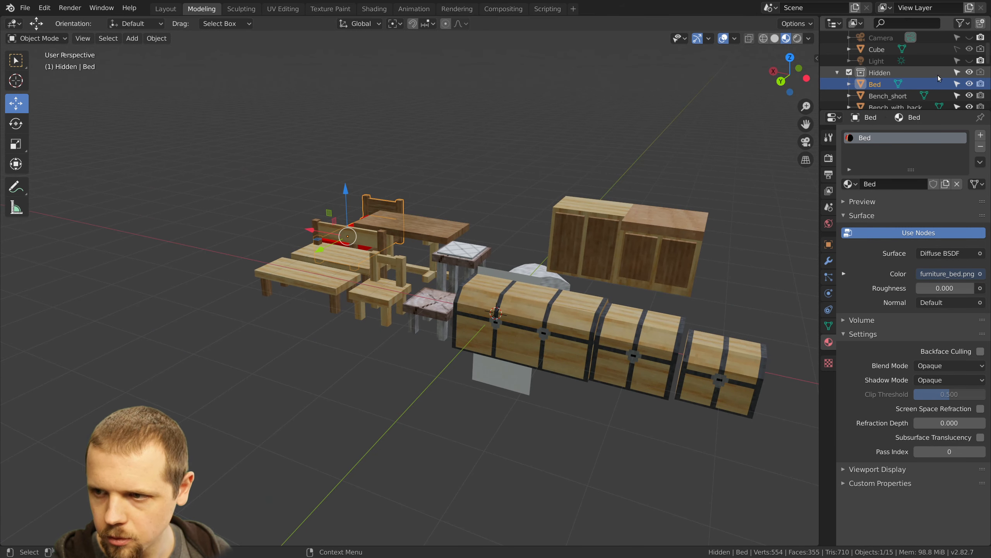
pyautogui.hotkey('ctrl', 's')
pyautogui.keyDown('shift'); pyautogui.moveTo(489, 195); pyautogui.dragTo(435, 188, button='middle'); pyautogui.keyUp('shift')
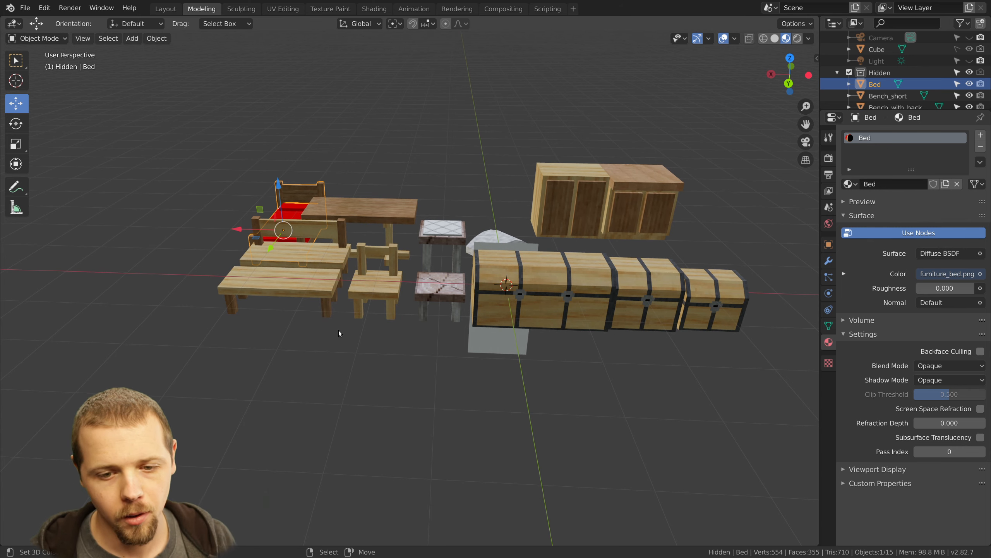
# Preview the furniture set in Rendered shading and return the viewport to Material Preview
pyautogui.moveTo(424, 259); pyautogui.dragTo(445, 263, button='middle')
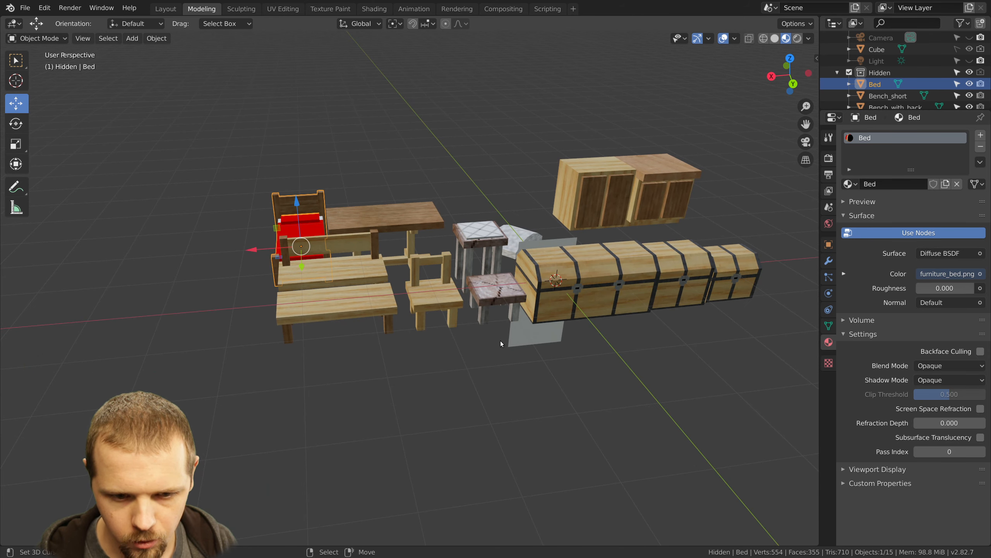
pyautogui.press('z')
pyautogui.click(503, 275)
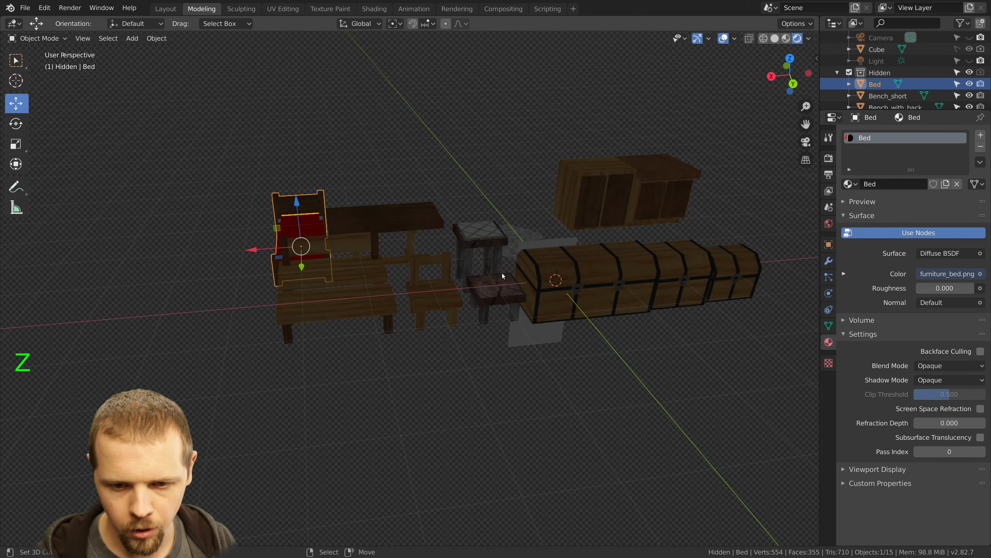
pyautogui.press('z')
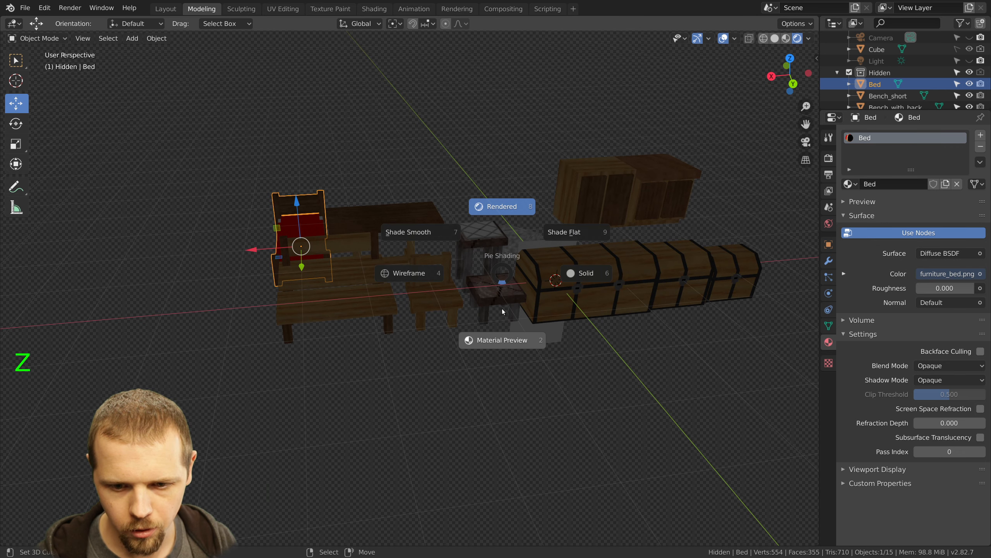
pyautogui.click(501, 340)
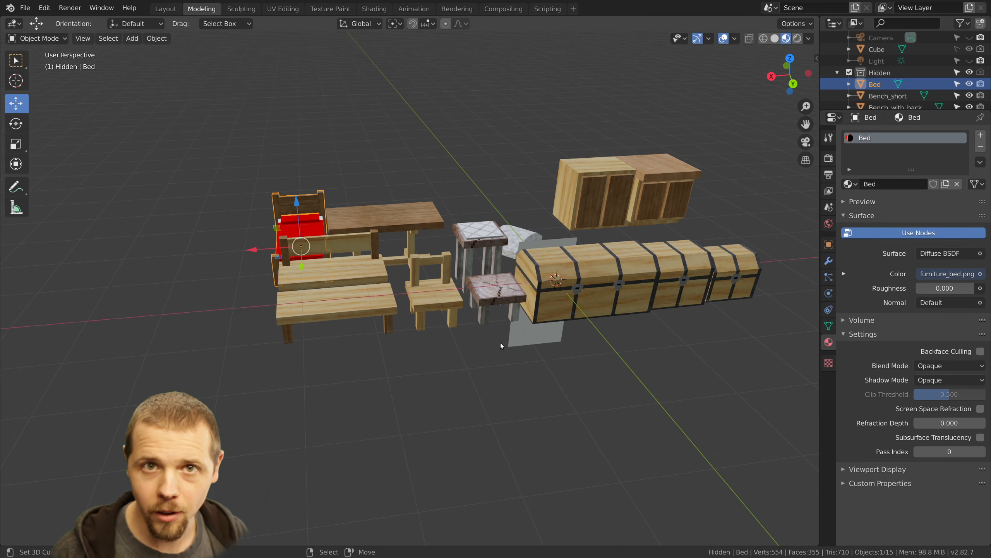